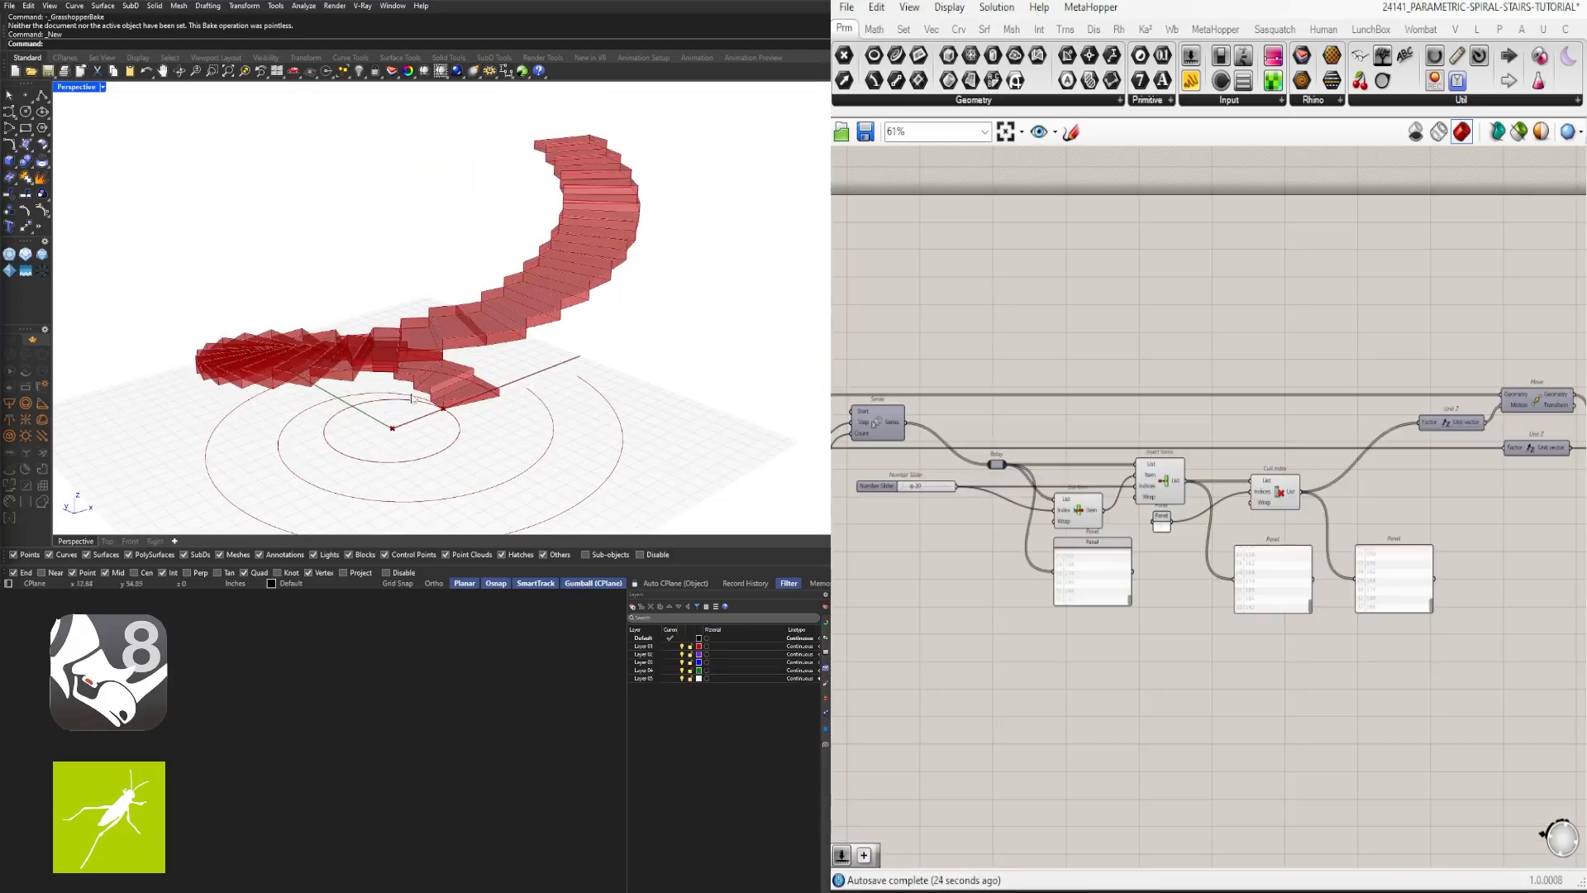
pyautogui.moveTo(397, 322); pyautogui.dragTo(488, 316, button='right')
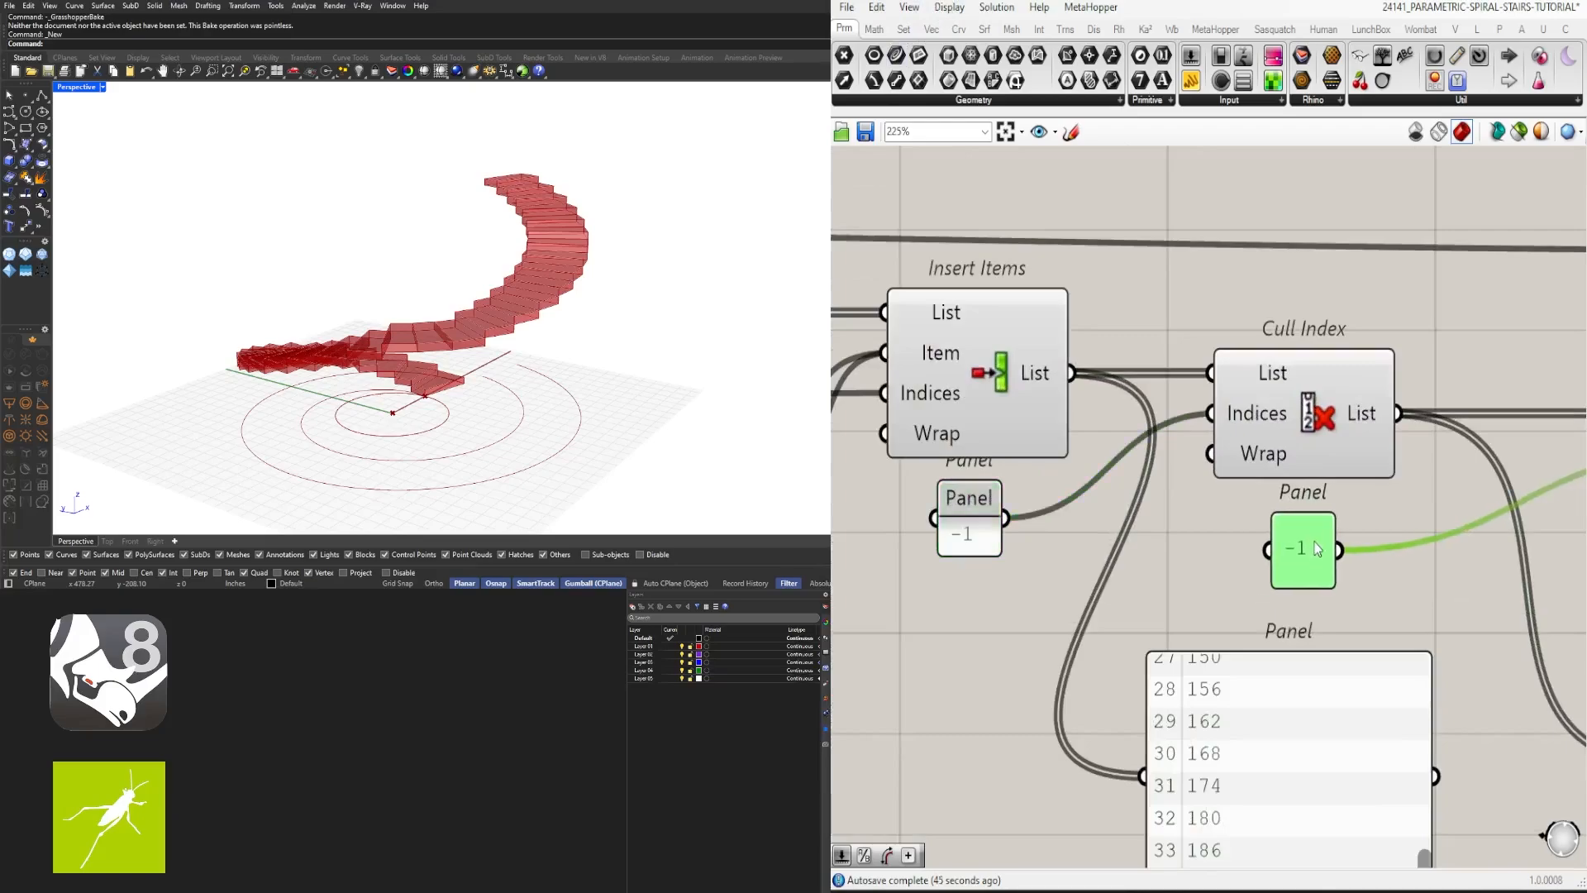
pyautogui.click(1273, 562)
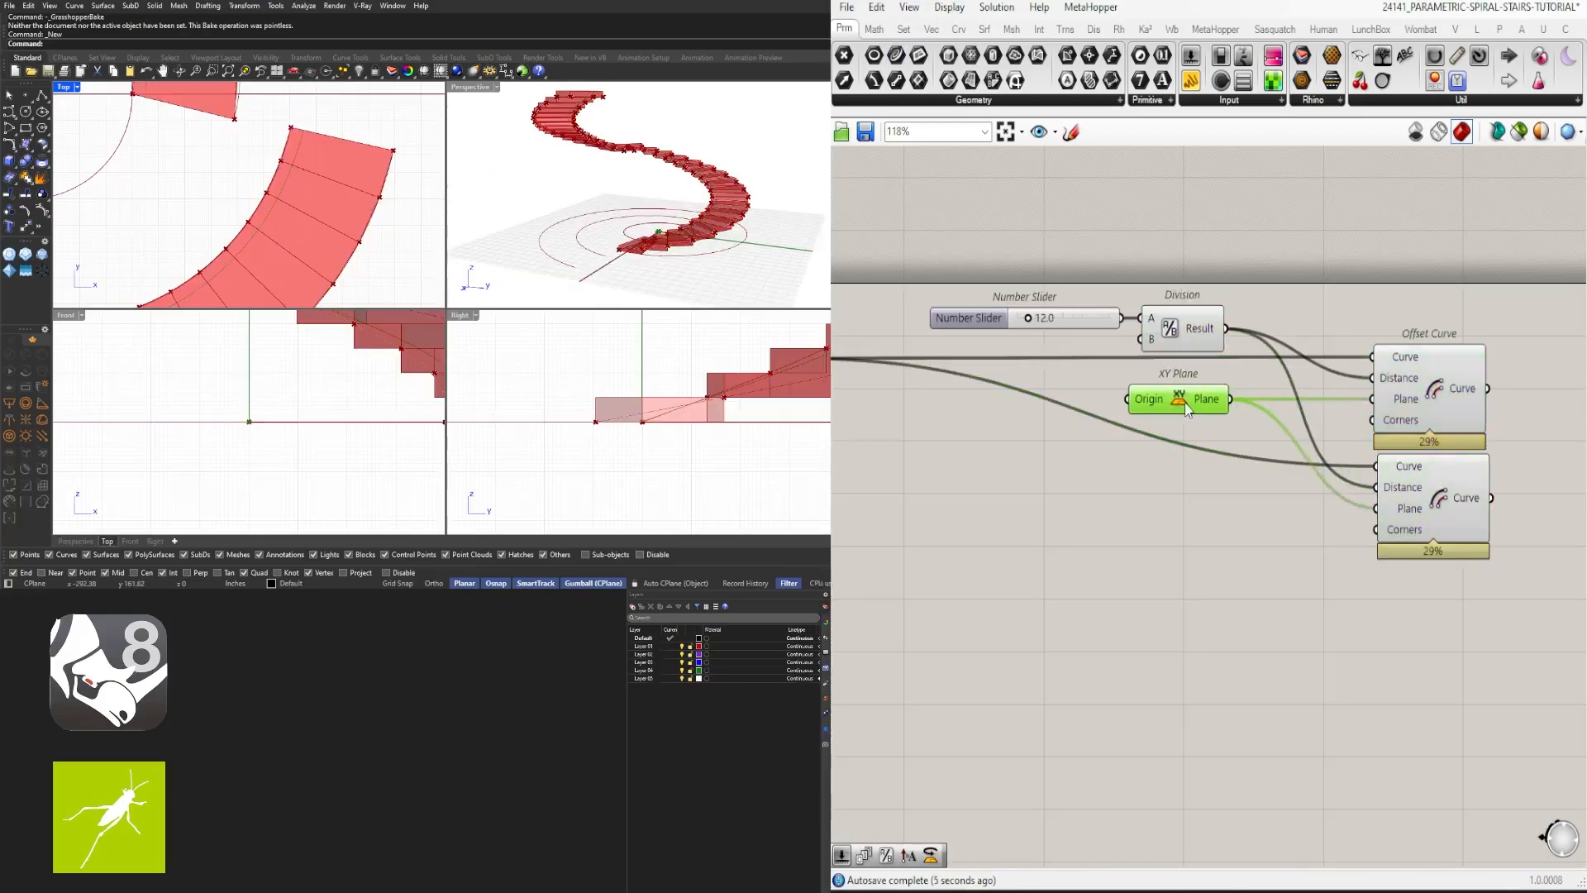
pyautogui.moveTo(885, 281); pyautogui.dragTo(1155, 485)
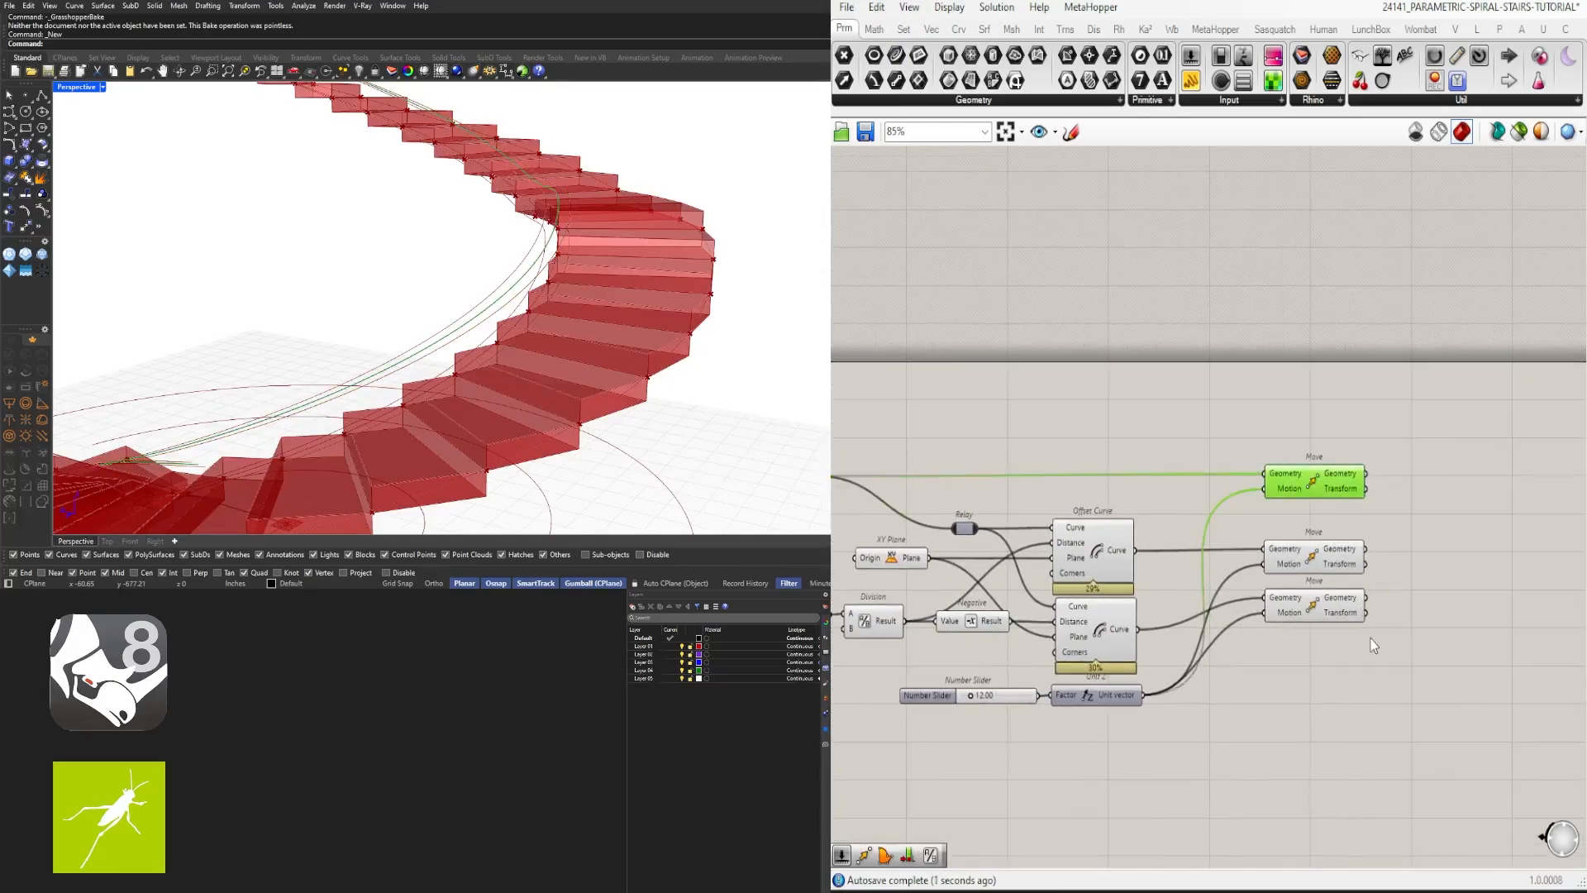
pyautogui.click(1330, 616)
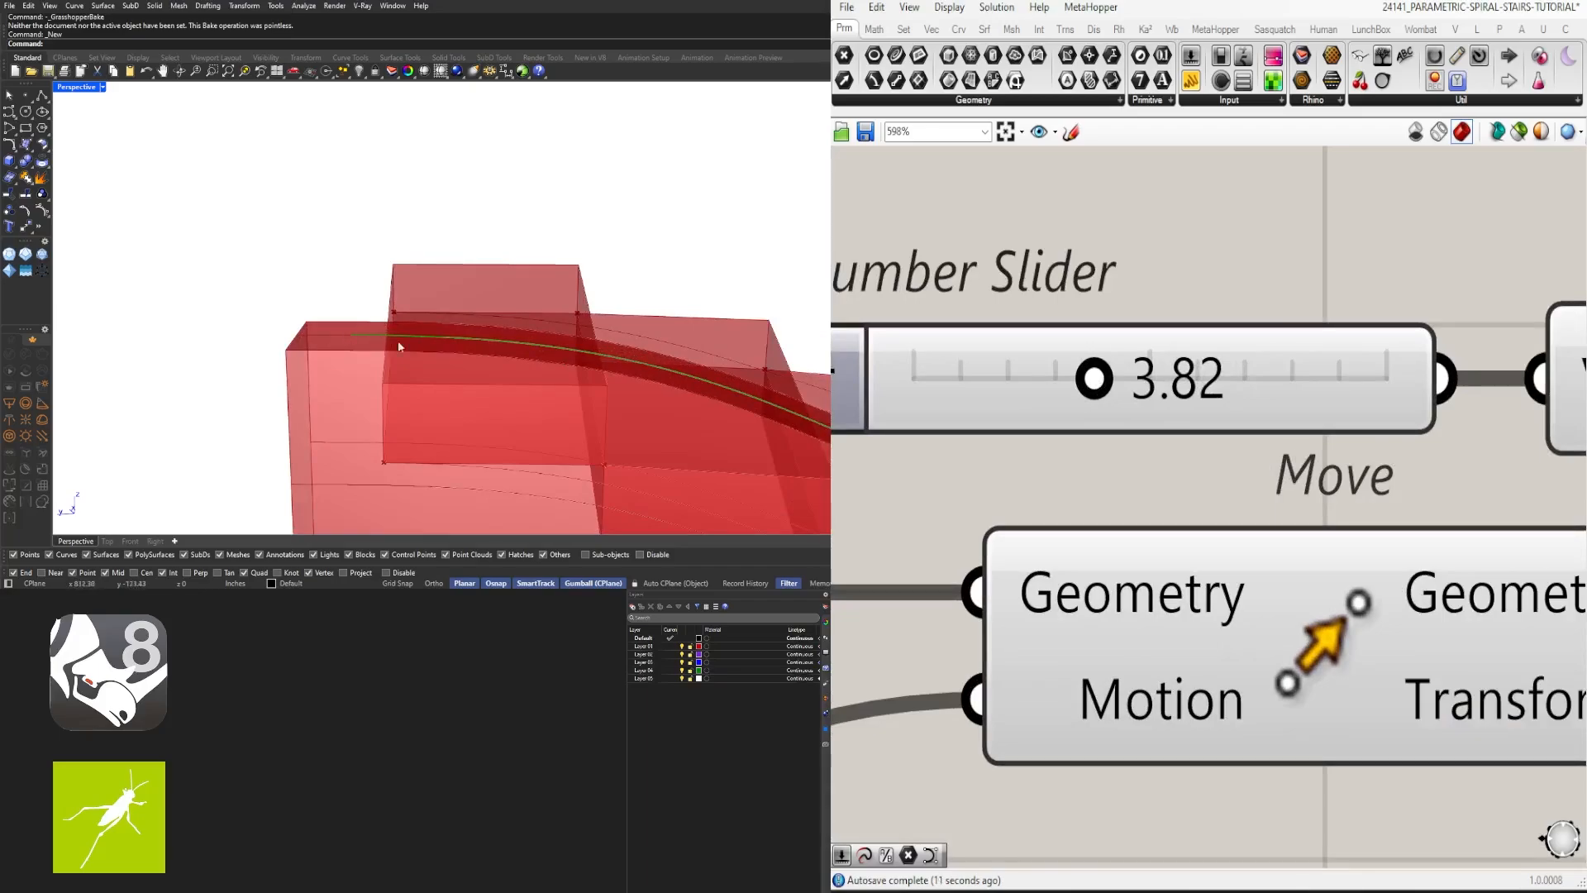
pyautogui.scroll(-3, 334, 353)
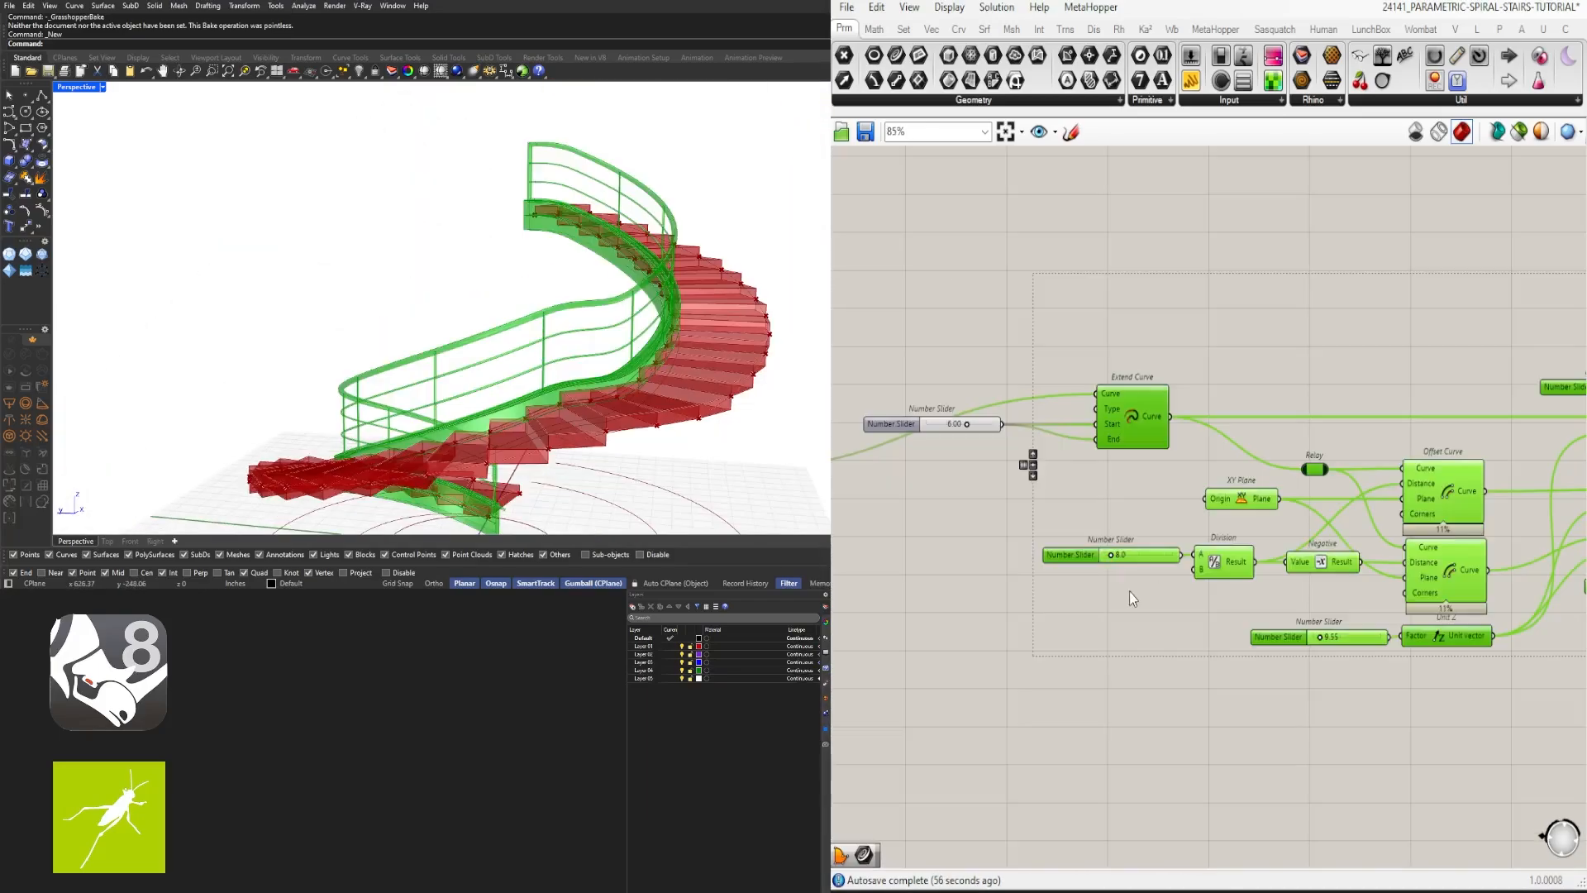
pyautogui.moveTo(1144, 587); pyautogui.dragTo(1100, 541)
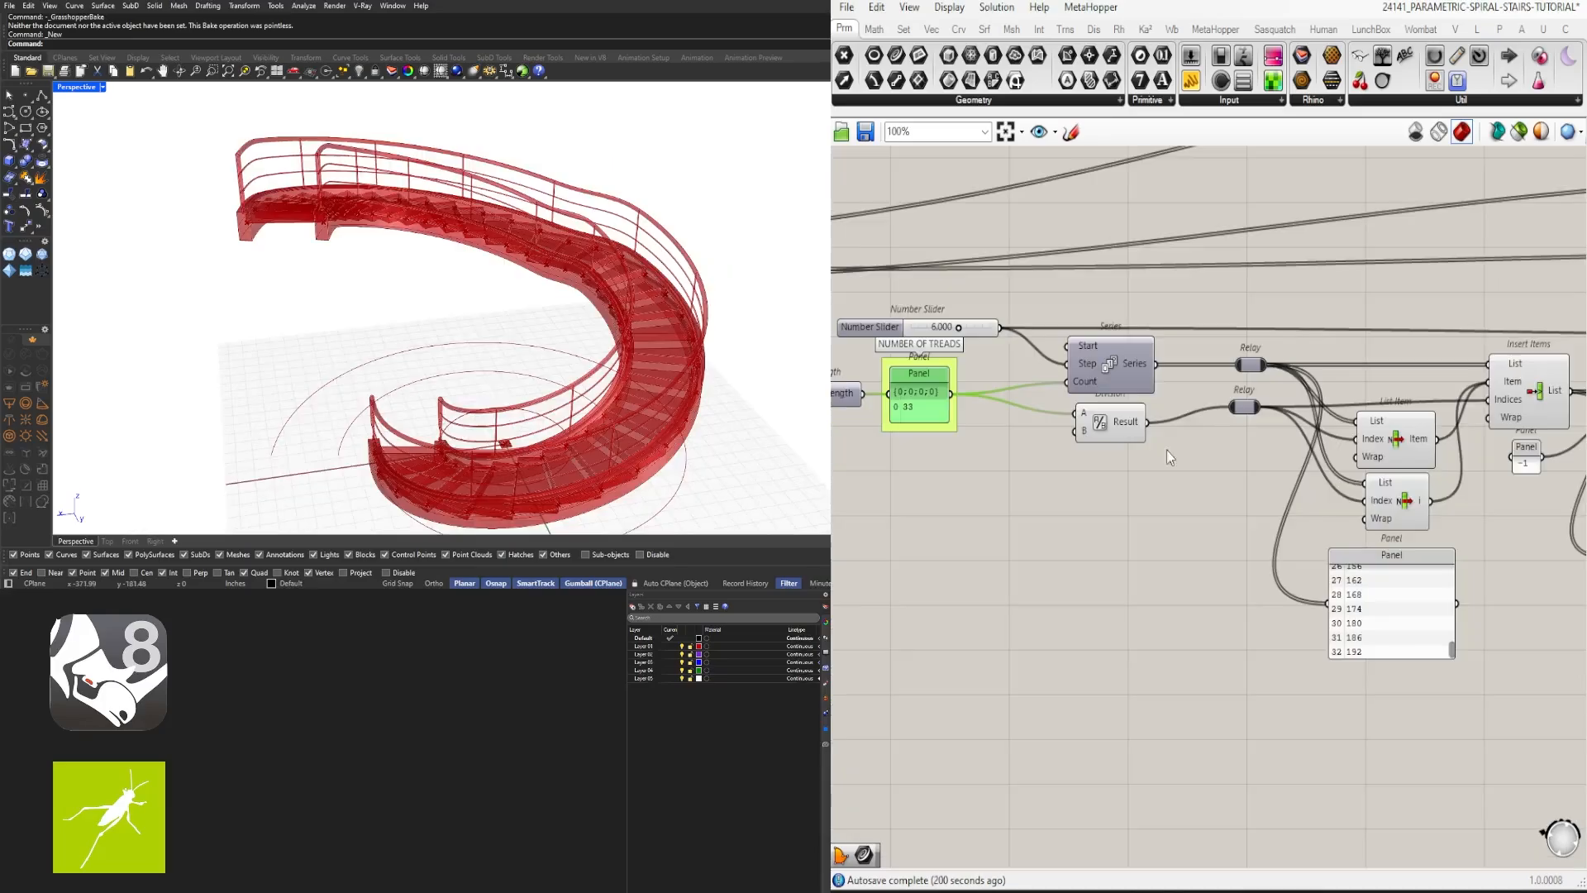
pyautogui.doubleClick(1096, 478)
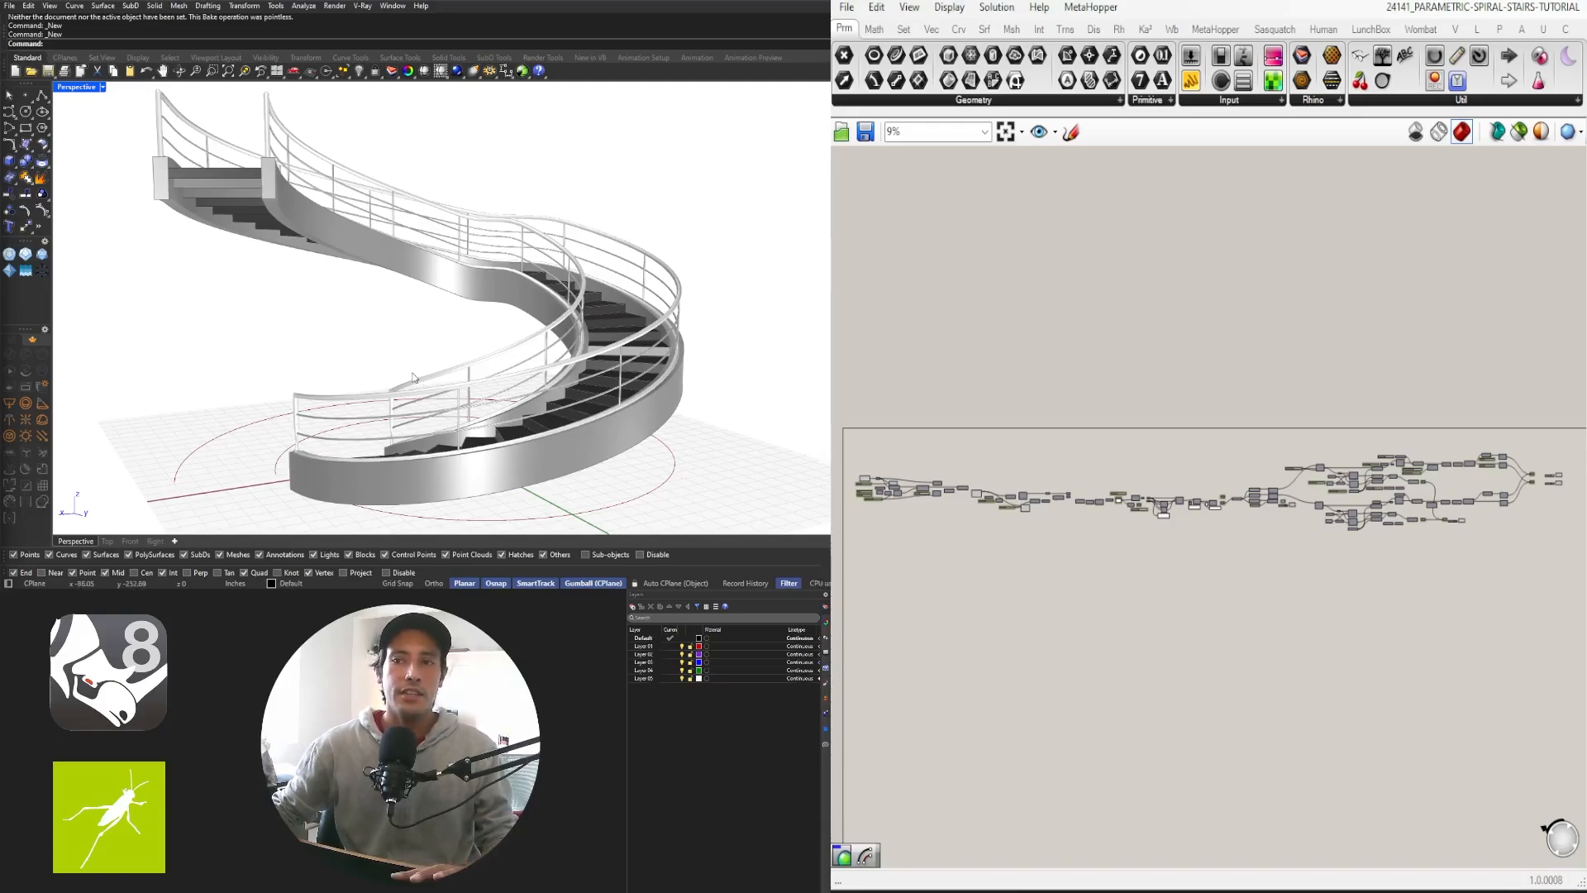
pyautogui.moveTo(406, 380); pyautogui.dragTo(352, 413, button='right')
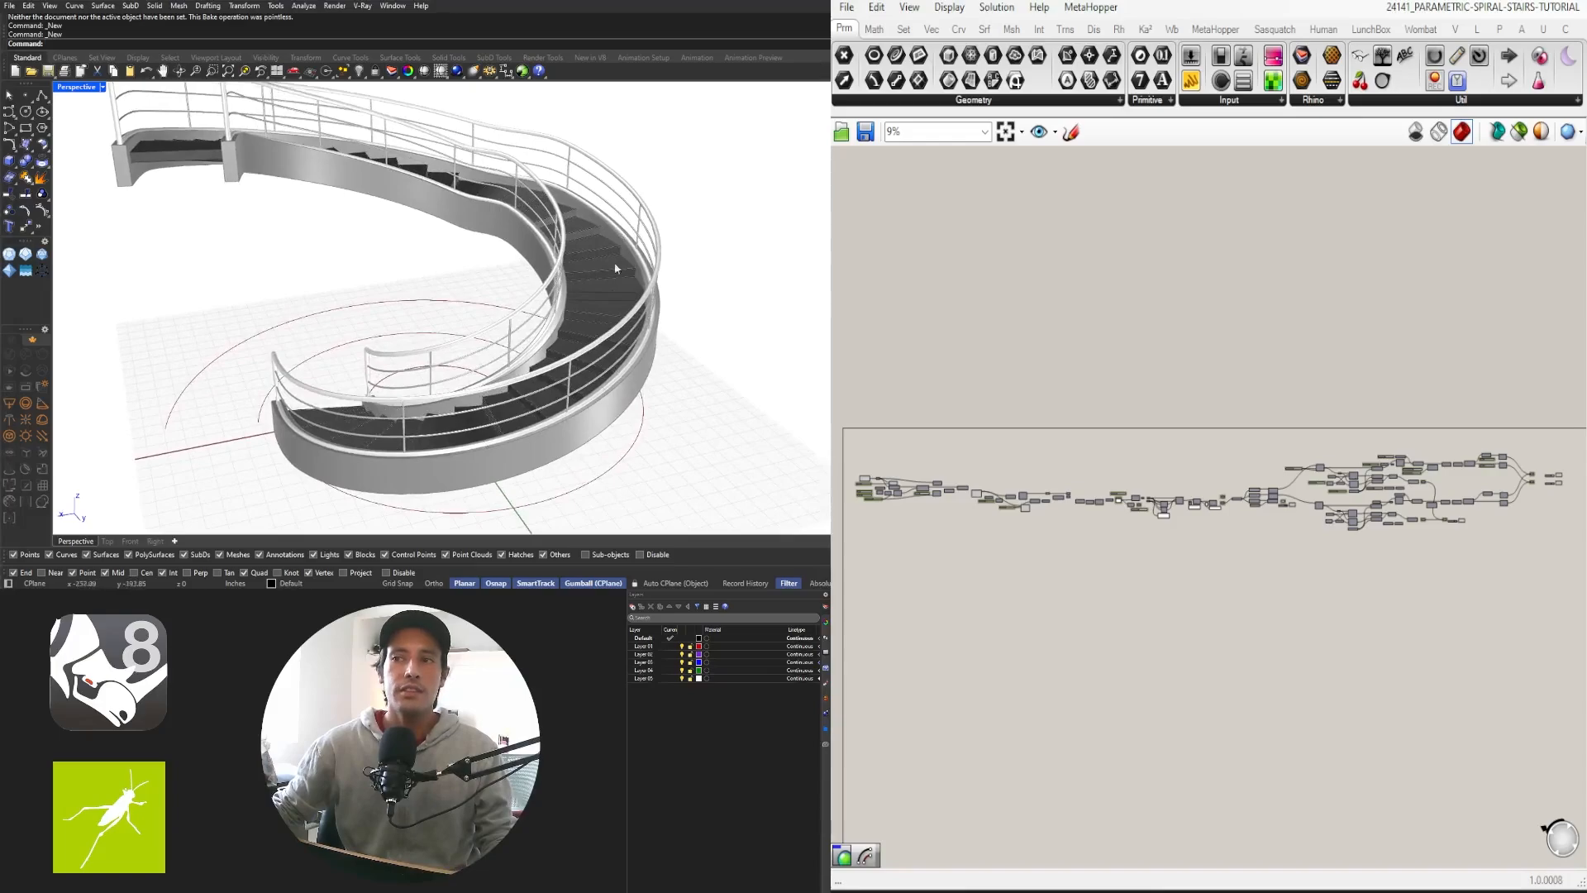
pyautogui.moveTo(615, 269); pyautogui.dragTo(612, 395, button='right')
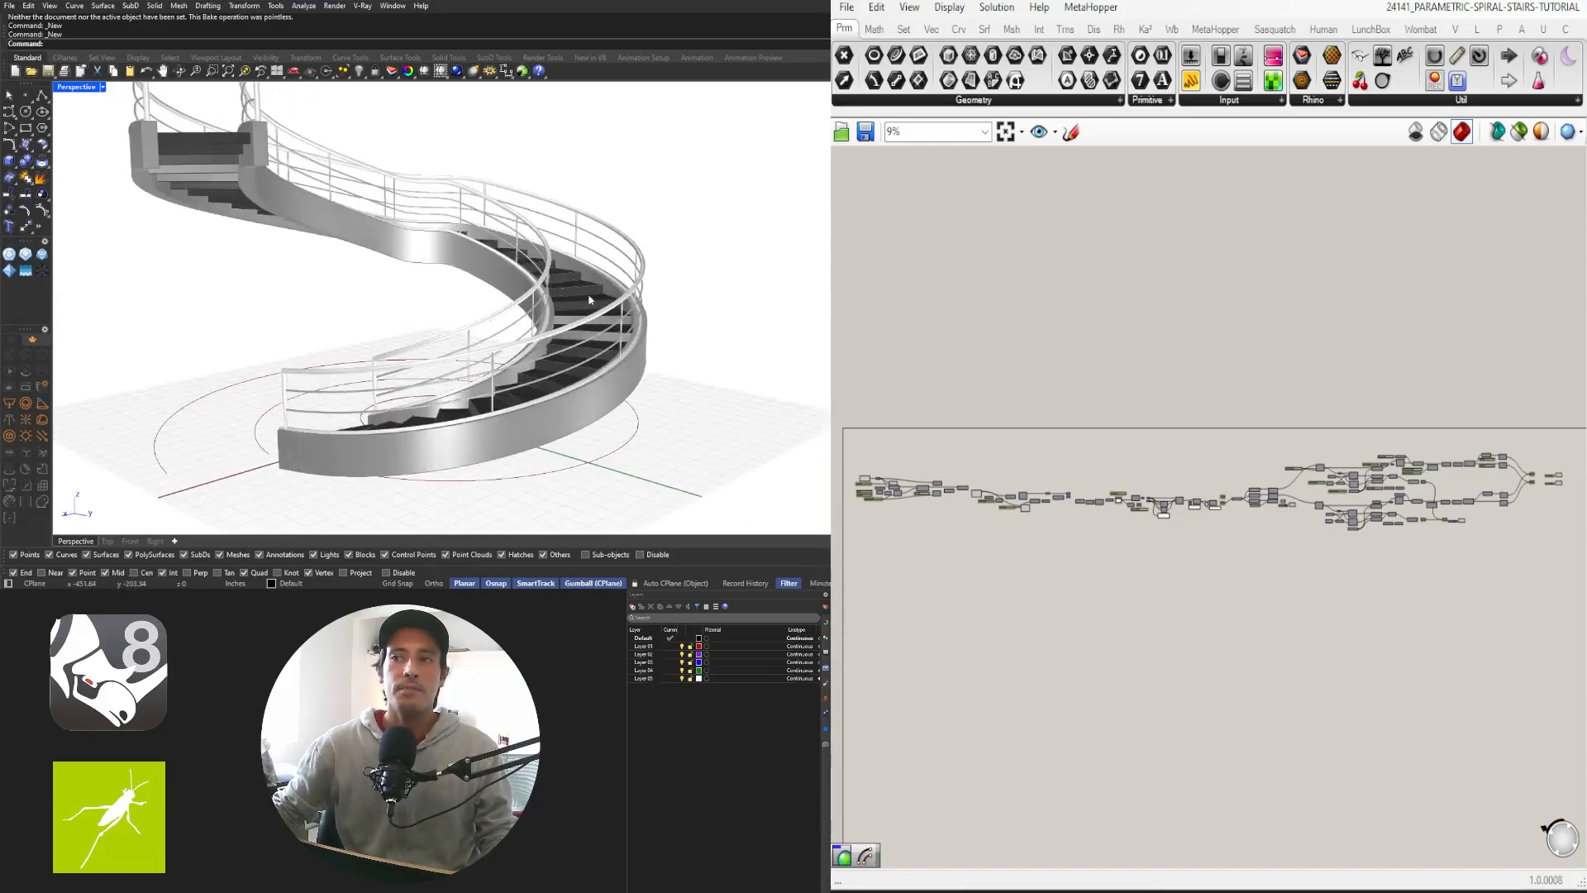
pyautogui.moveTo(646, 317); pyautogui.dragTo(496, 372, button='right')
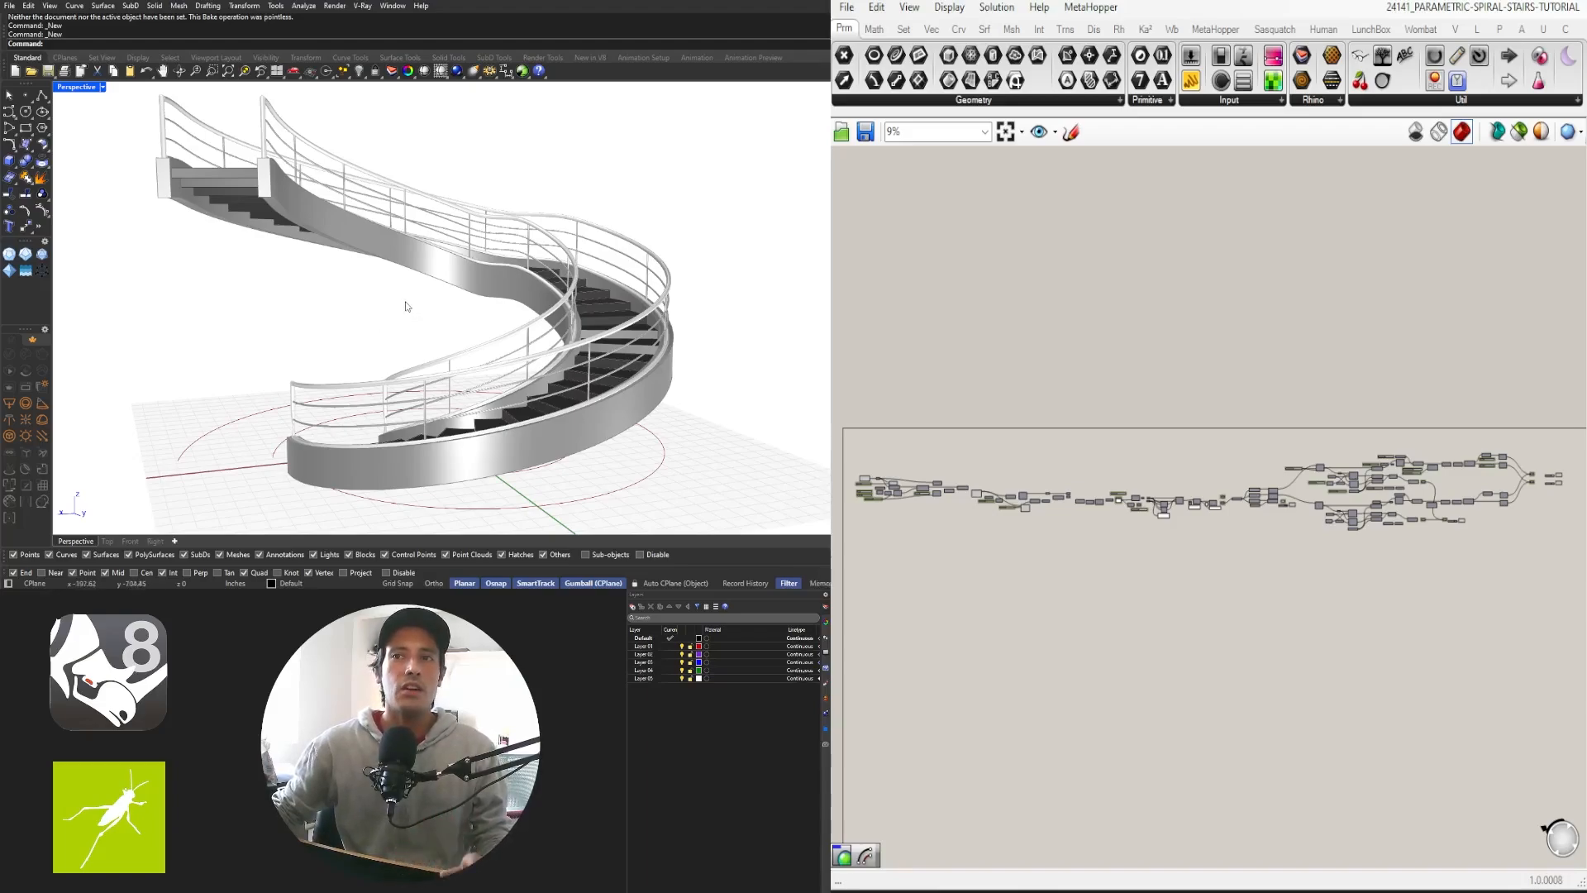
pyautogui.keyDown('shift'); pyautogui.moveTo(394, 301); pyautogui.dragTo(374, 309, button='right'); pyautogui.keyUp('shift')
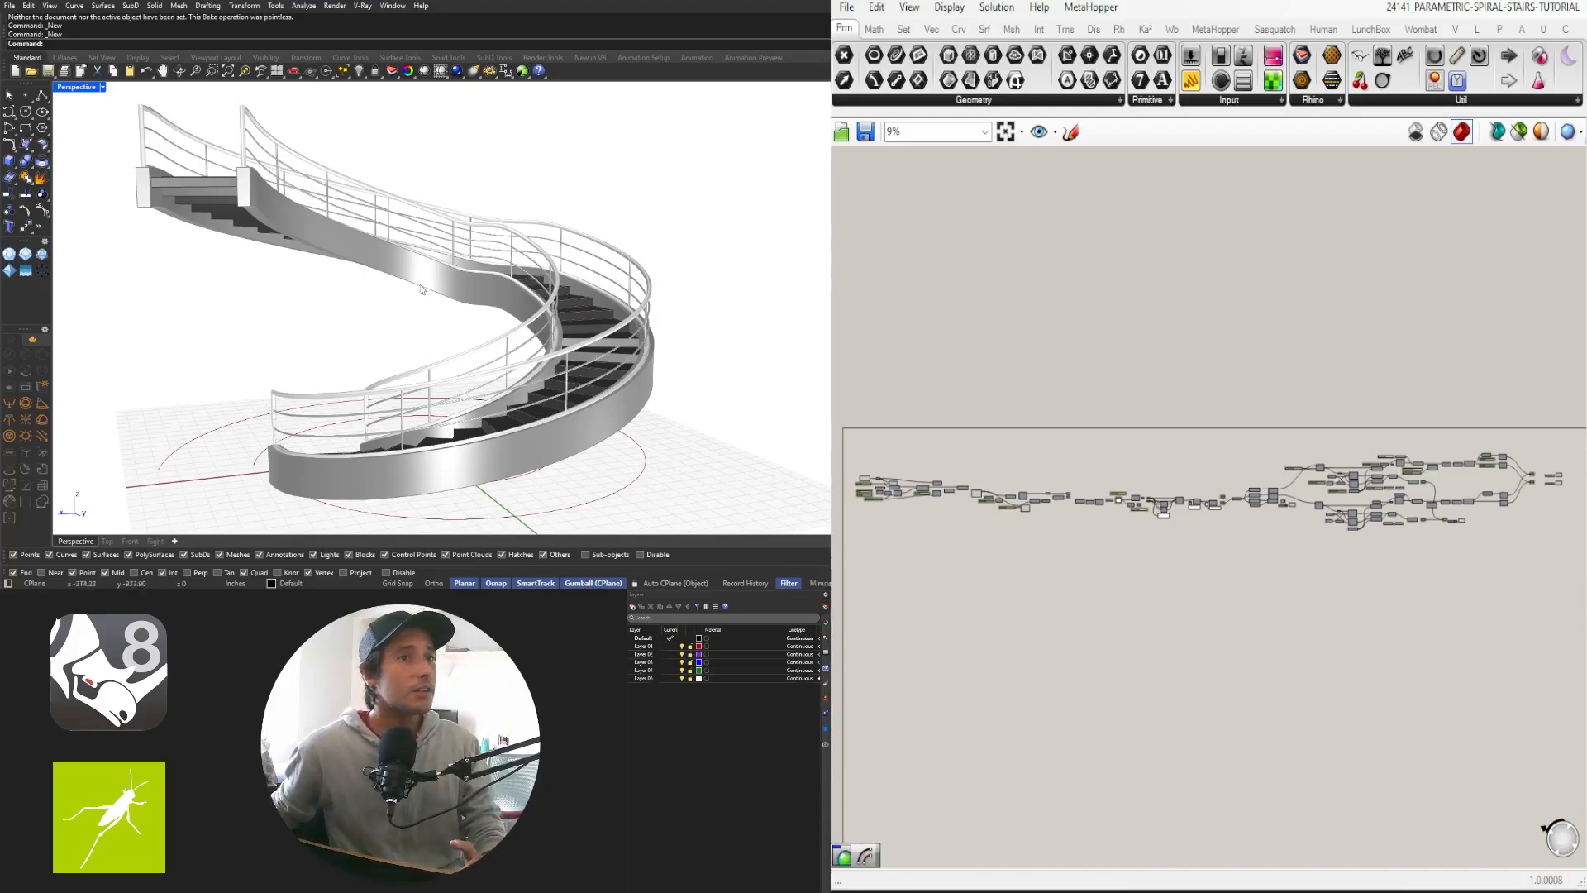
pyautogui.moveTo(420, 343); pyautogui.dragTo(237, 361, button='right')
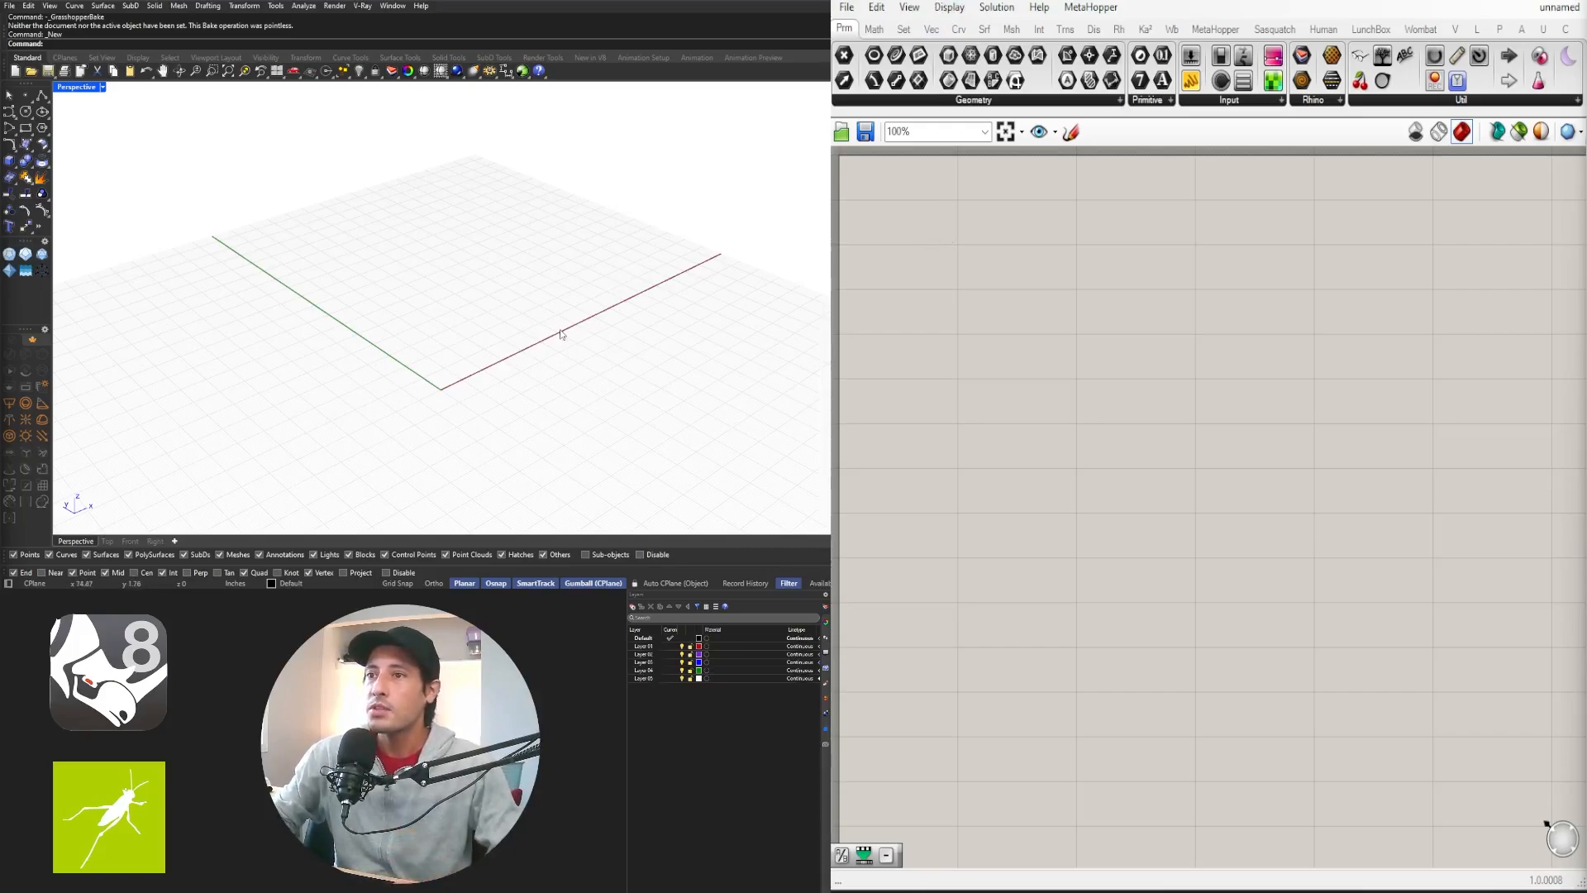
# Step: Add a Construct Point component to the empty canvas with its default coordinates
pyautogui.doubleClick(1036, 365)
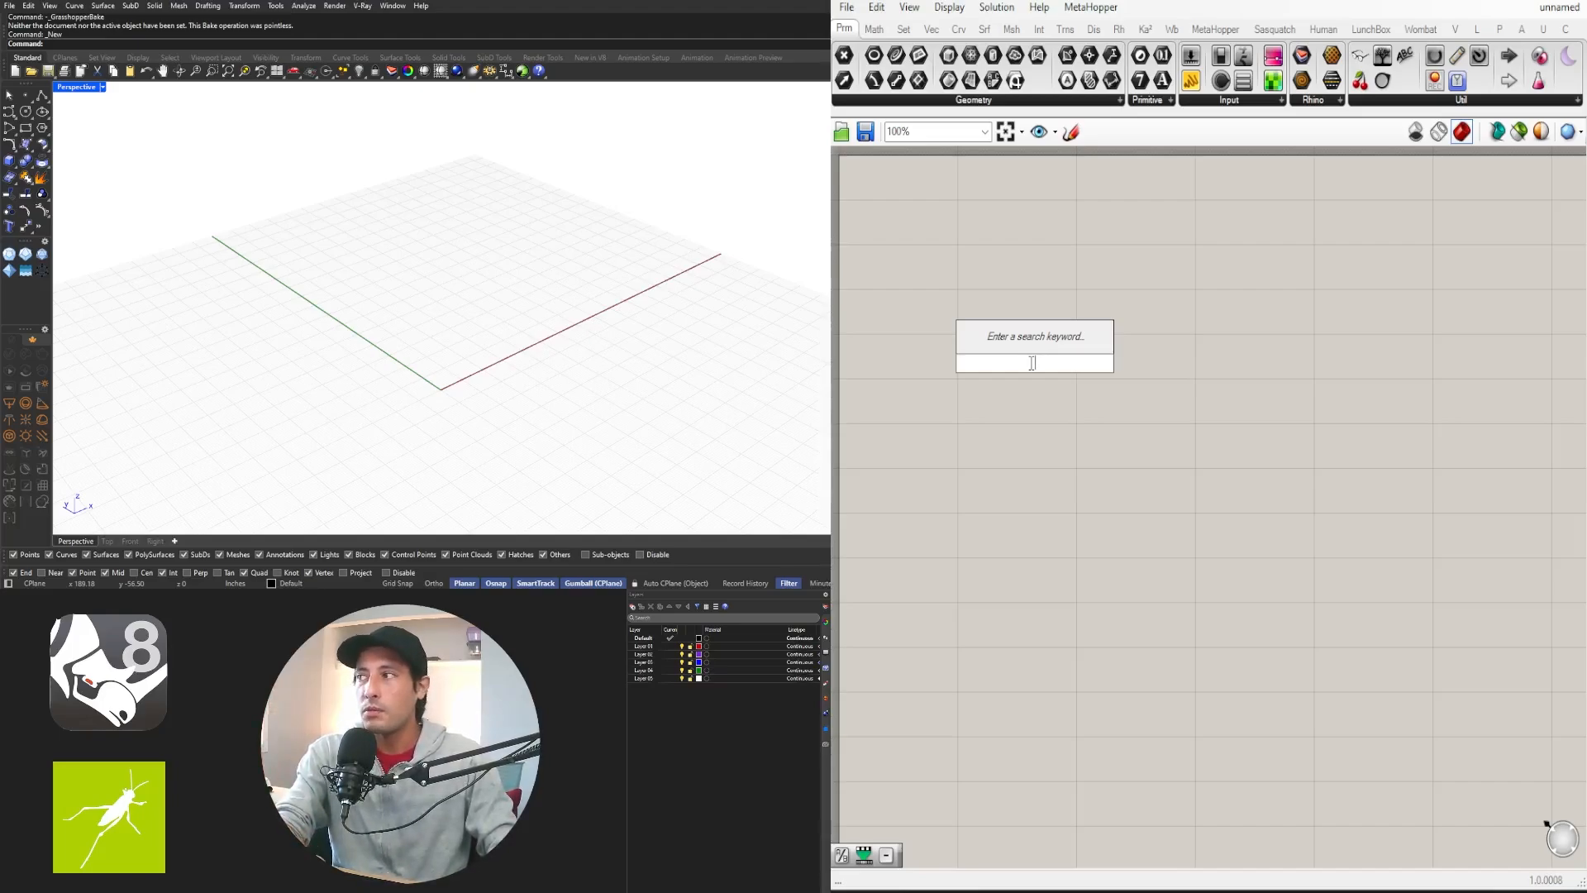
pyautogui.write('CONSTRUCT')
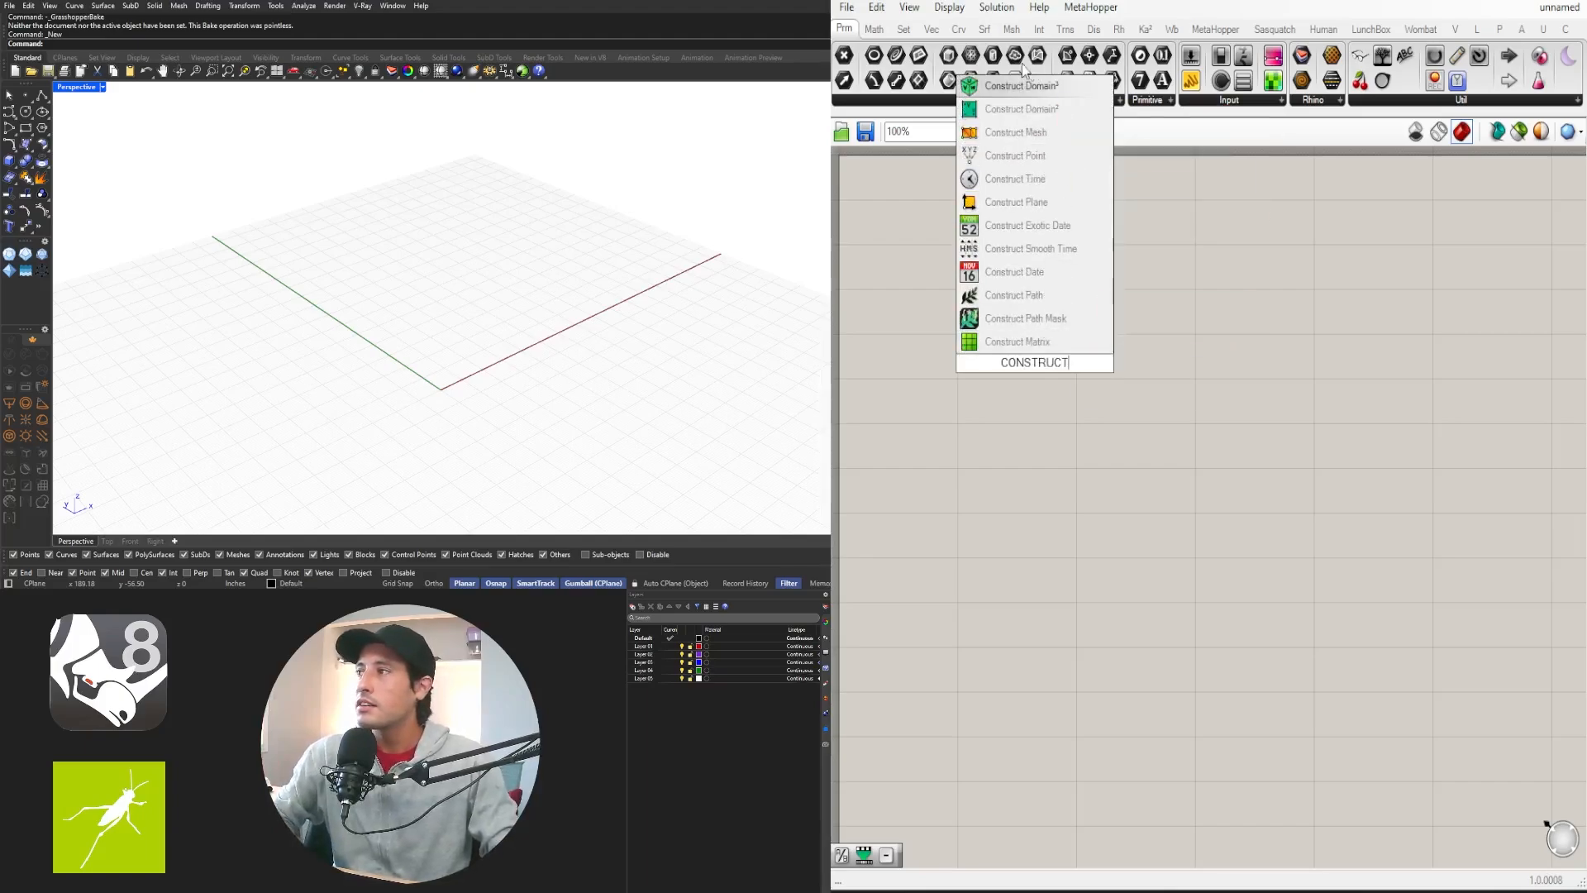
pyautogui.click(1015, 155)
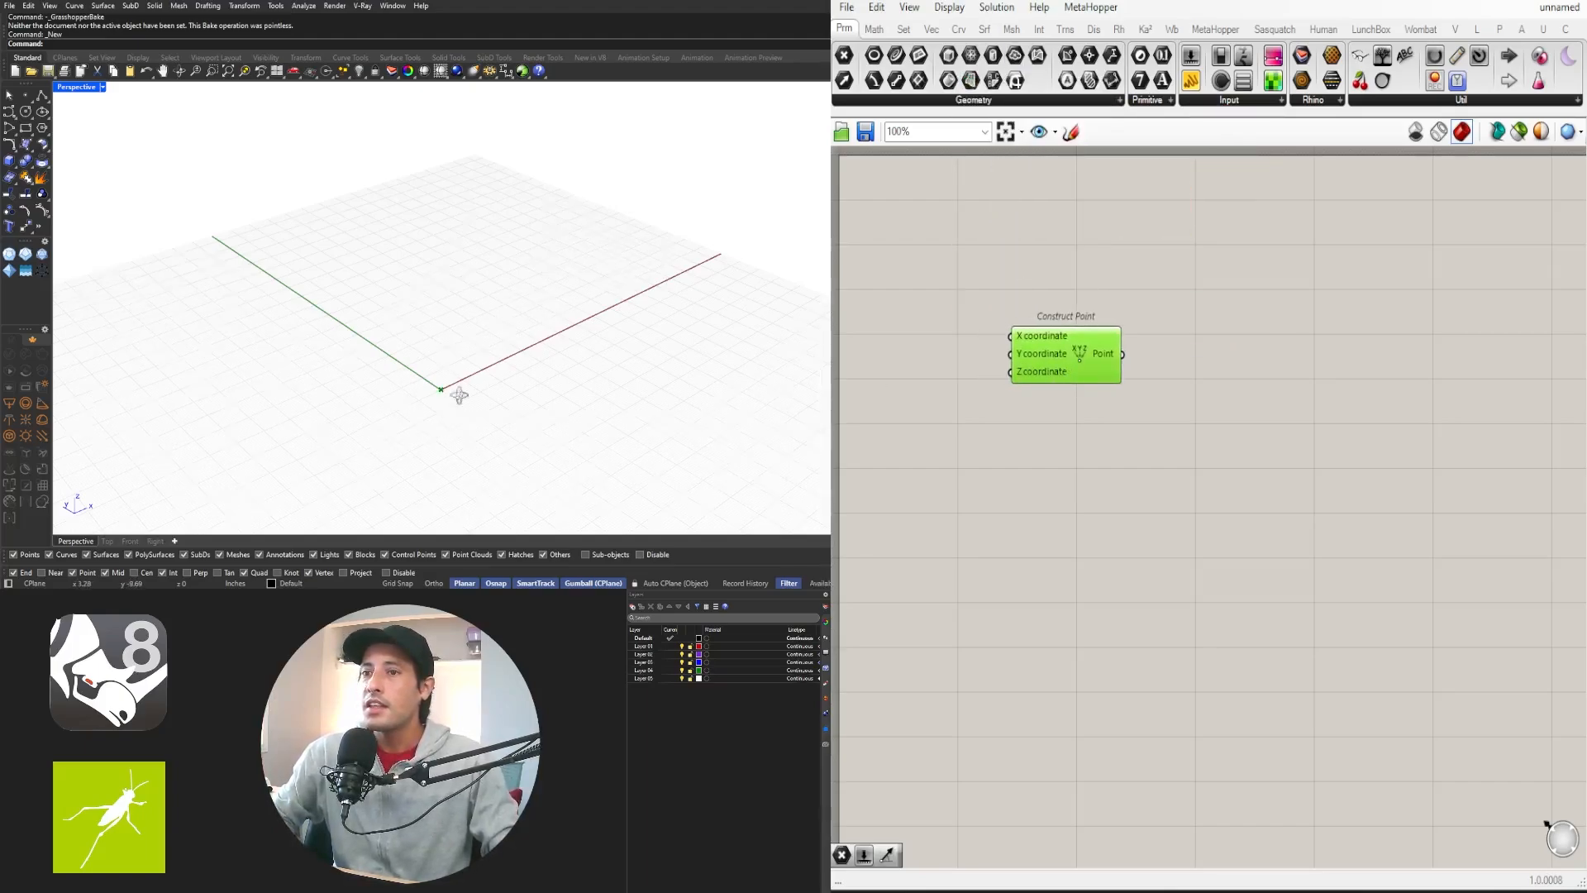
pyautogui.moveTo(459, 395); pyautogui.dragTo(460, 394, button='right')
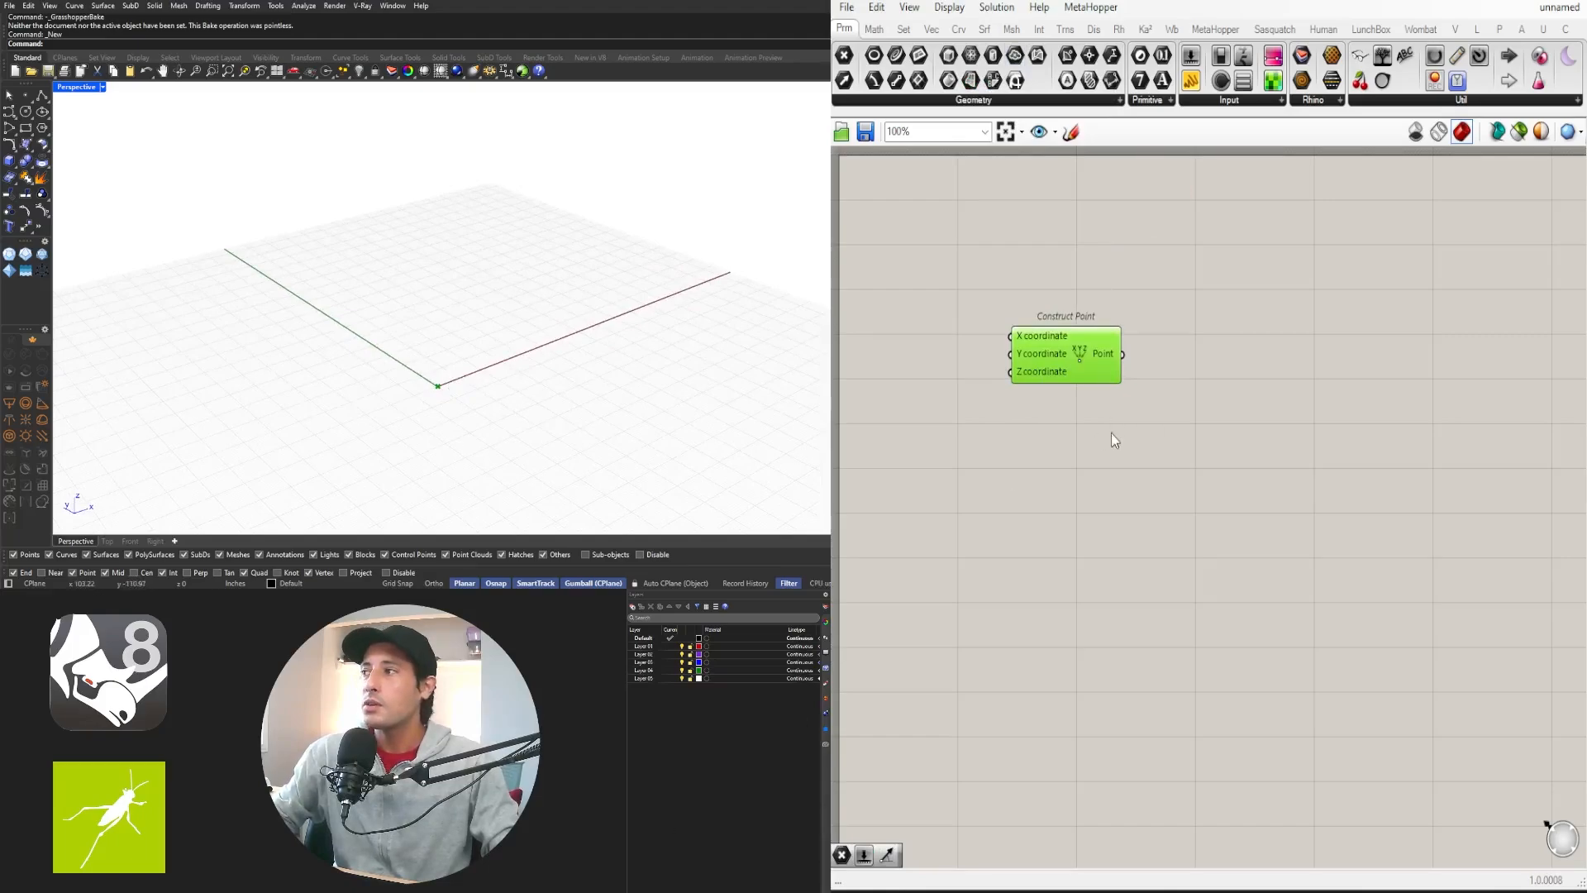
pyautogui.click(1211, 440)
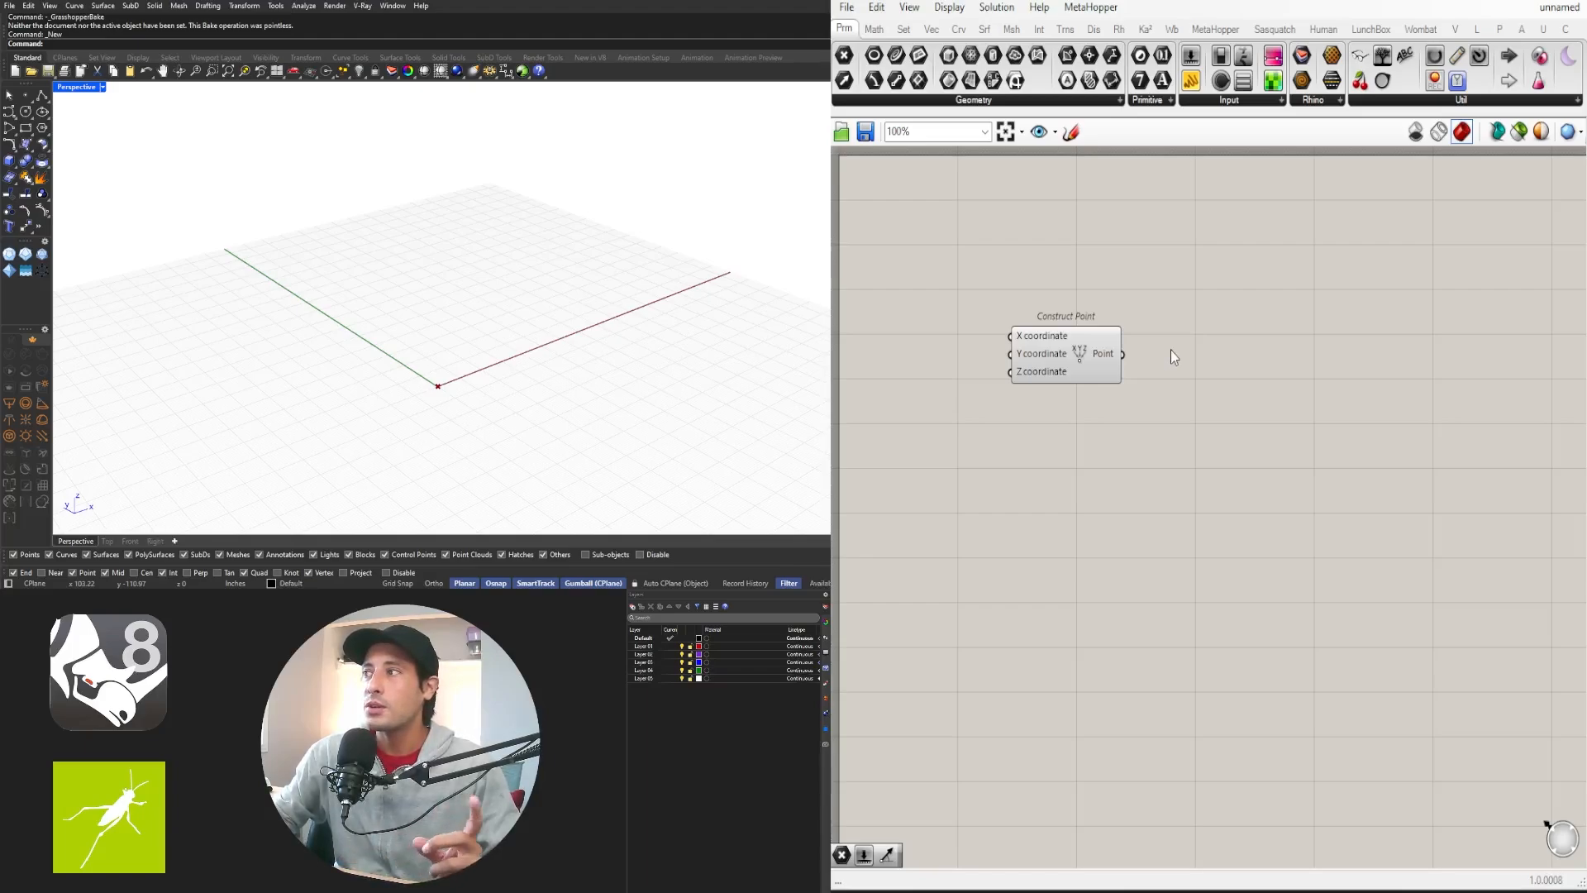
# Step: Add a plane-and-radius Circle component beside Construct Point and wire the point output into its Plane input
pyautogui.doubleClick(1224, 408)
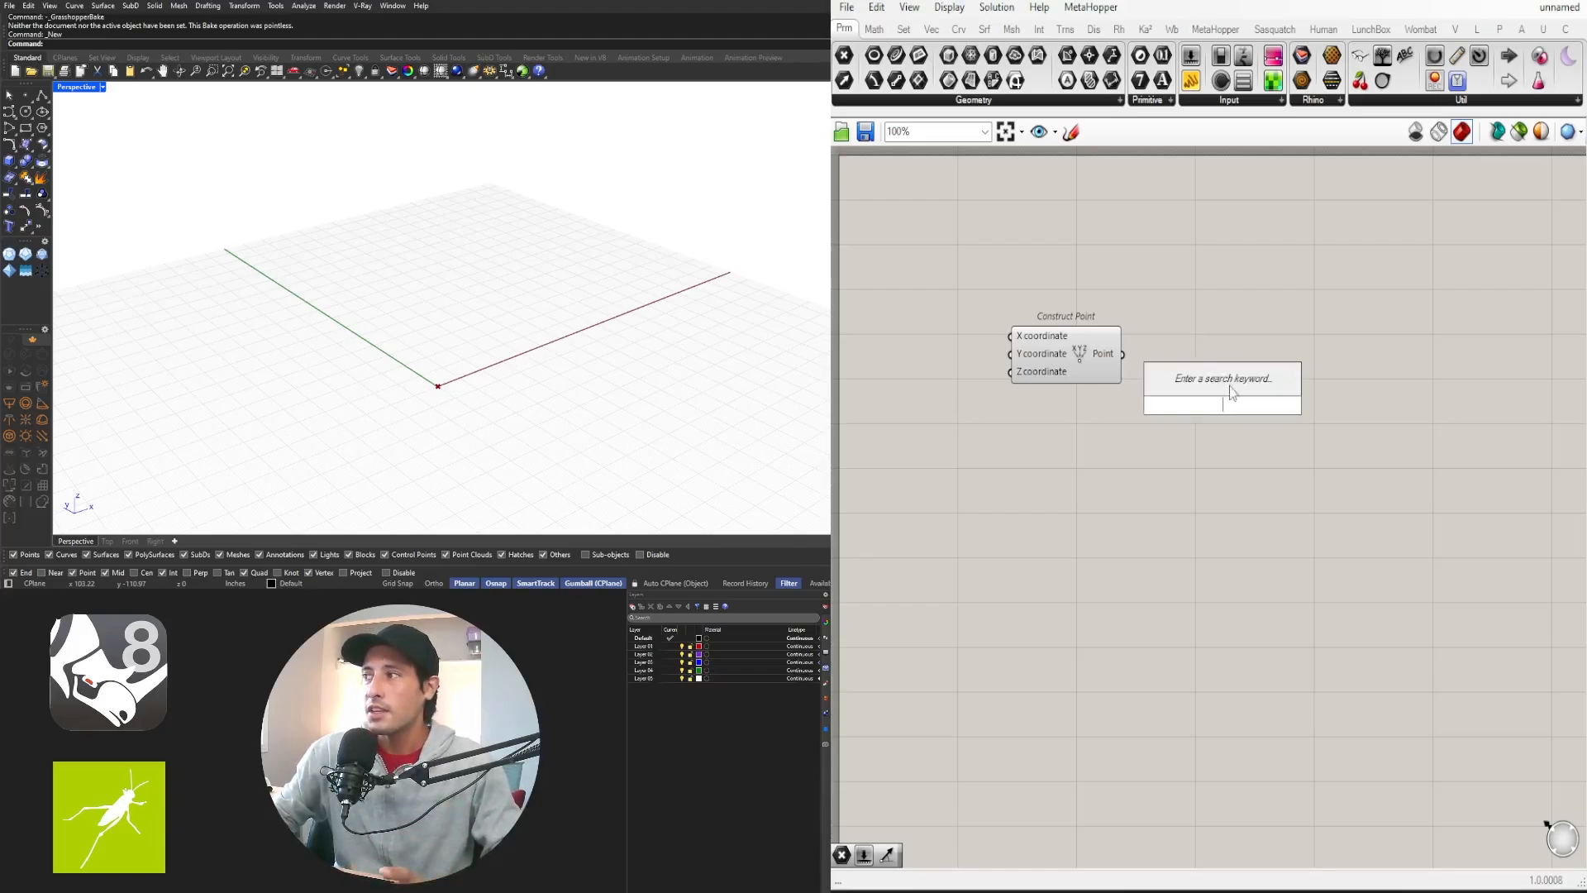
pyautogui.write('CIR')
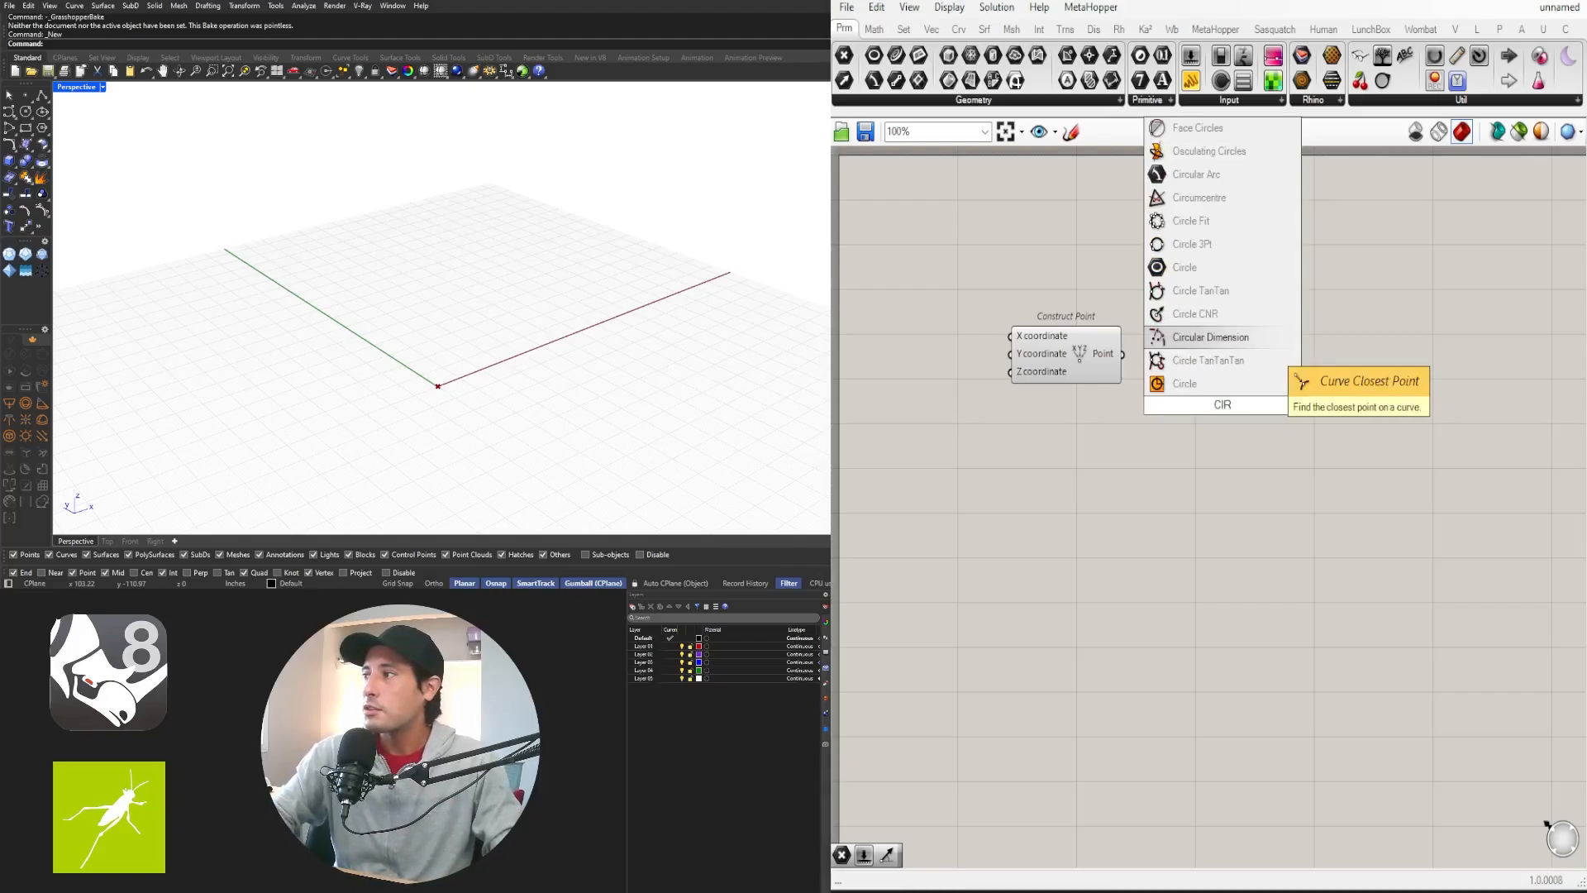
pyautogui.click(1195, 386)
pyautogui.moveTo(1222, 406); pyautogui.dragTo(1245, 381)
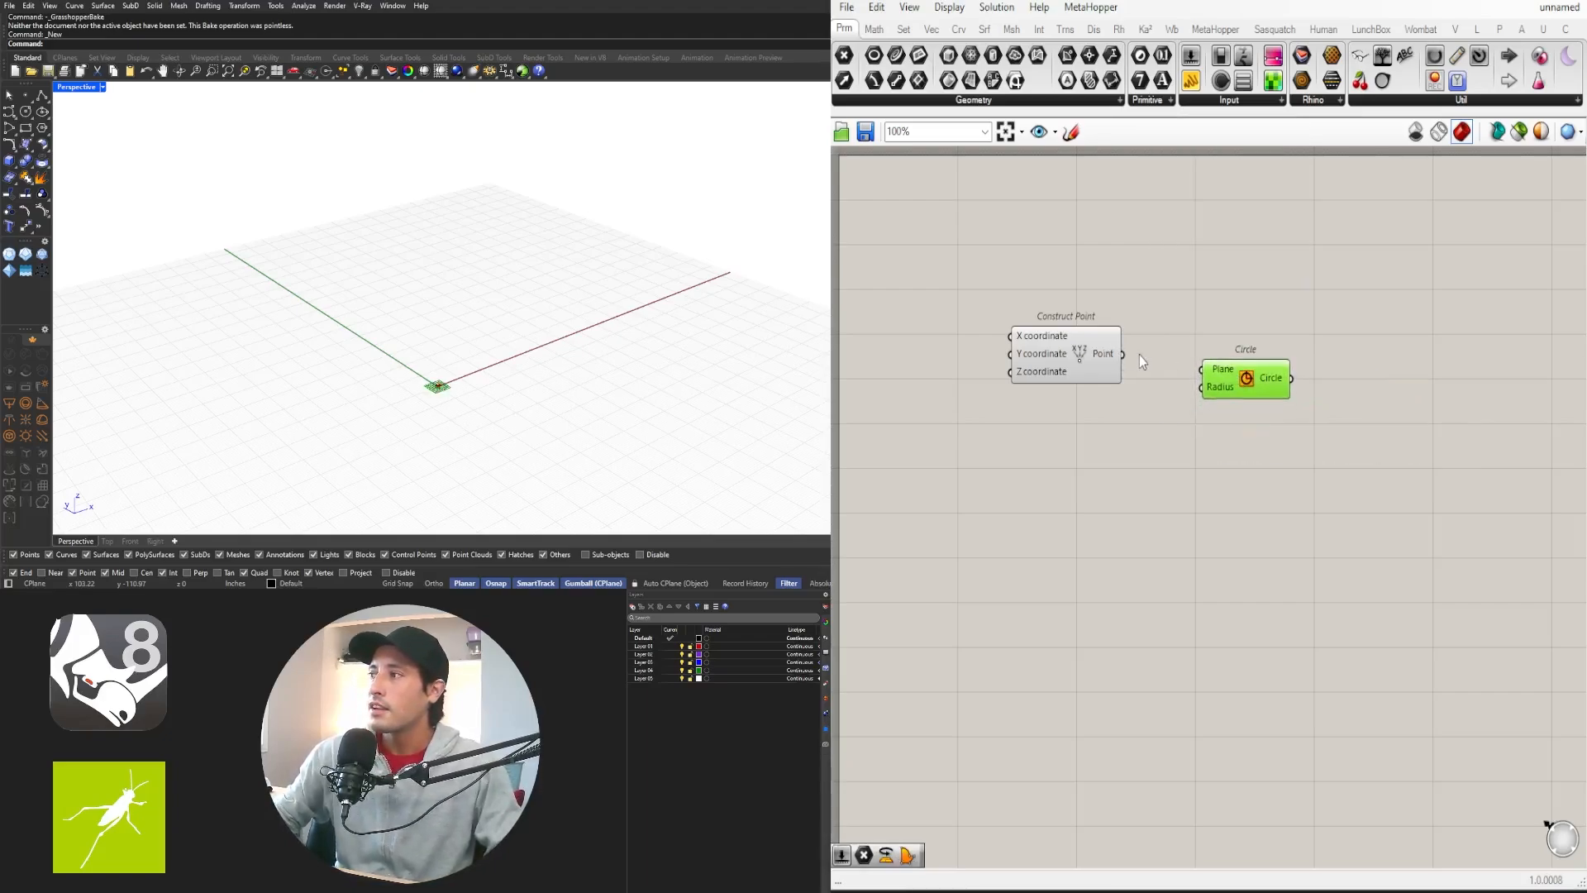
pyautogui.moveTo(1151, 361); pyautogui.dragTo(1331, 363)
# Step: Insert a Point parameter between Construct Point and Circle, wiring it from the constructed point into the circle's Plane input
pyautogui.doubleClick(1218, 358)
pyautogui.write('point')
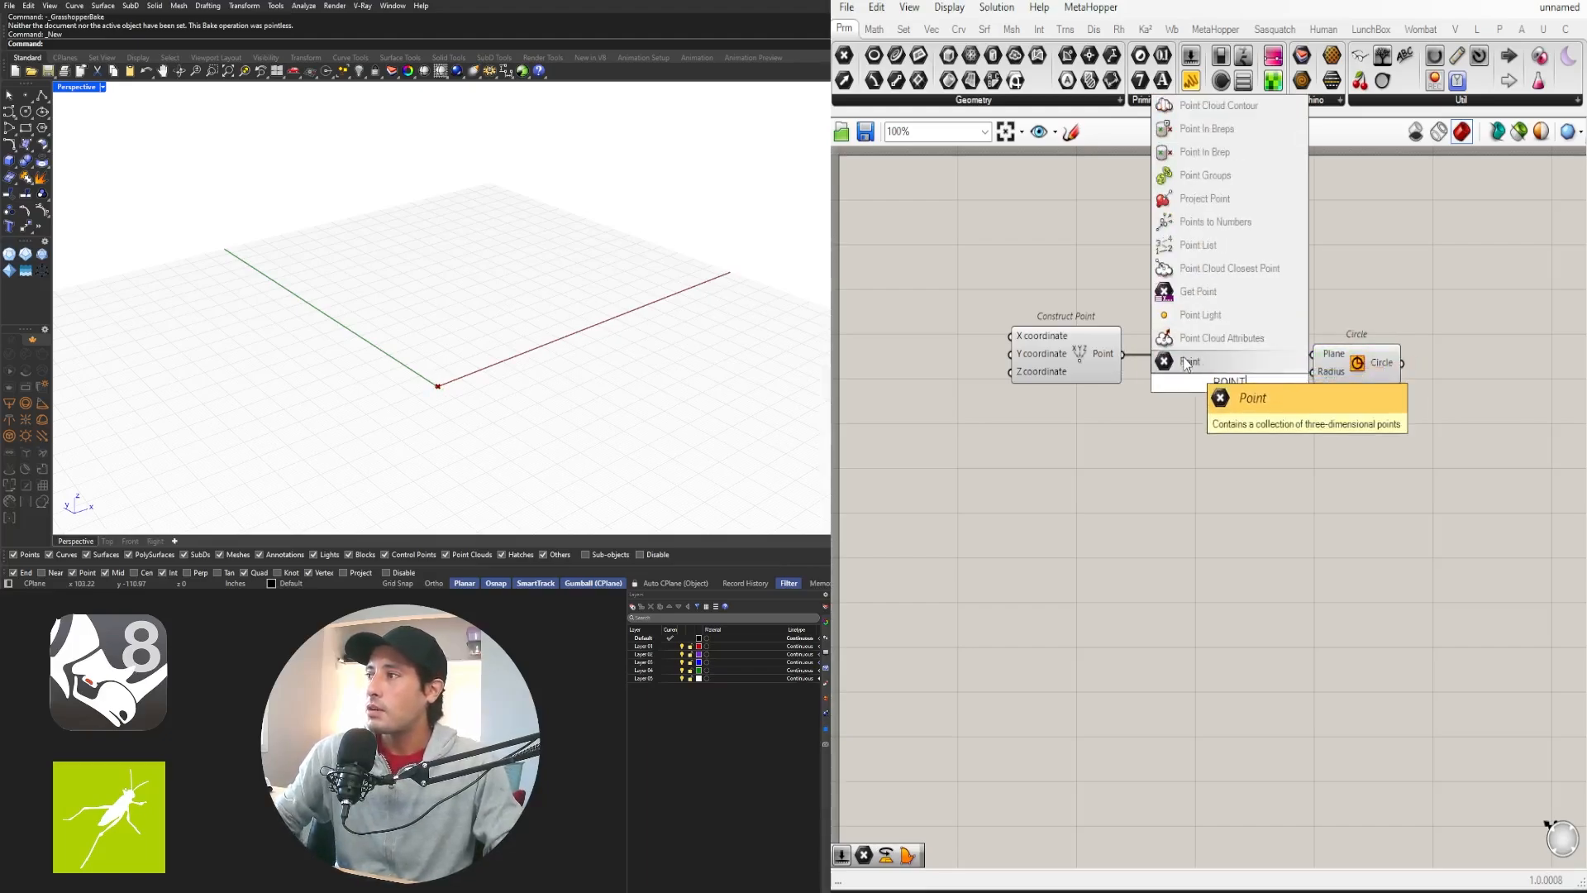
pyautogui.click(1190, 362)
pyautogui.moveTo(1123, 354); pyautogui.dragTo(1312, 354)
pyautogui.moveTo(1229, 388); pyautogui.dragTo(1208, 361)
pyautogui.moveTo(1320, 378); pyautogui.dragTo(1310, 430)
# Step: Create a number slider set to 48, wire it into the circle's Radius, and line up the two components
pyautogui.doubleClick(1161, 424)
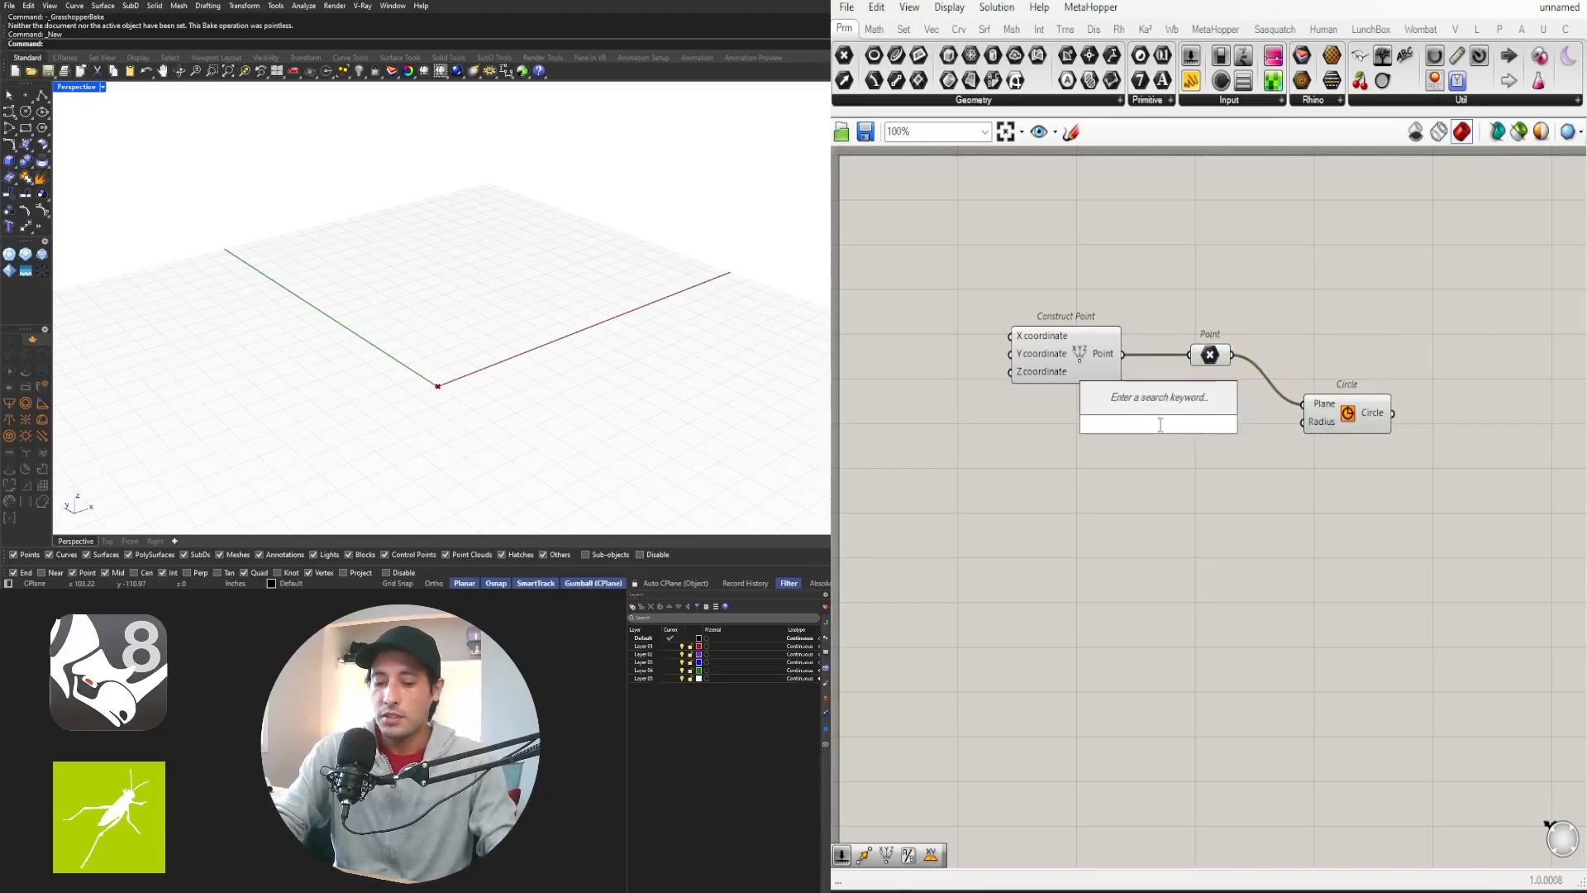
pyautogui.write('48')
pyautogui.press('Return')
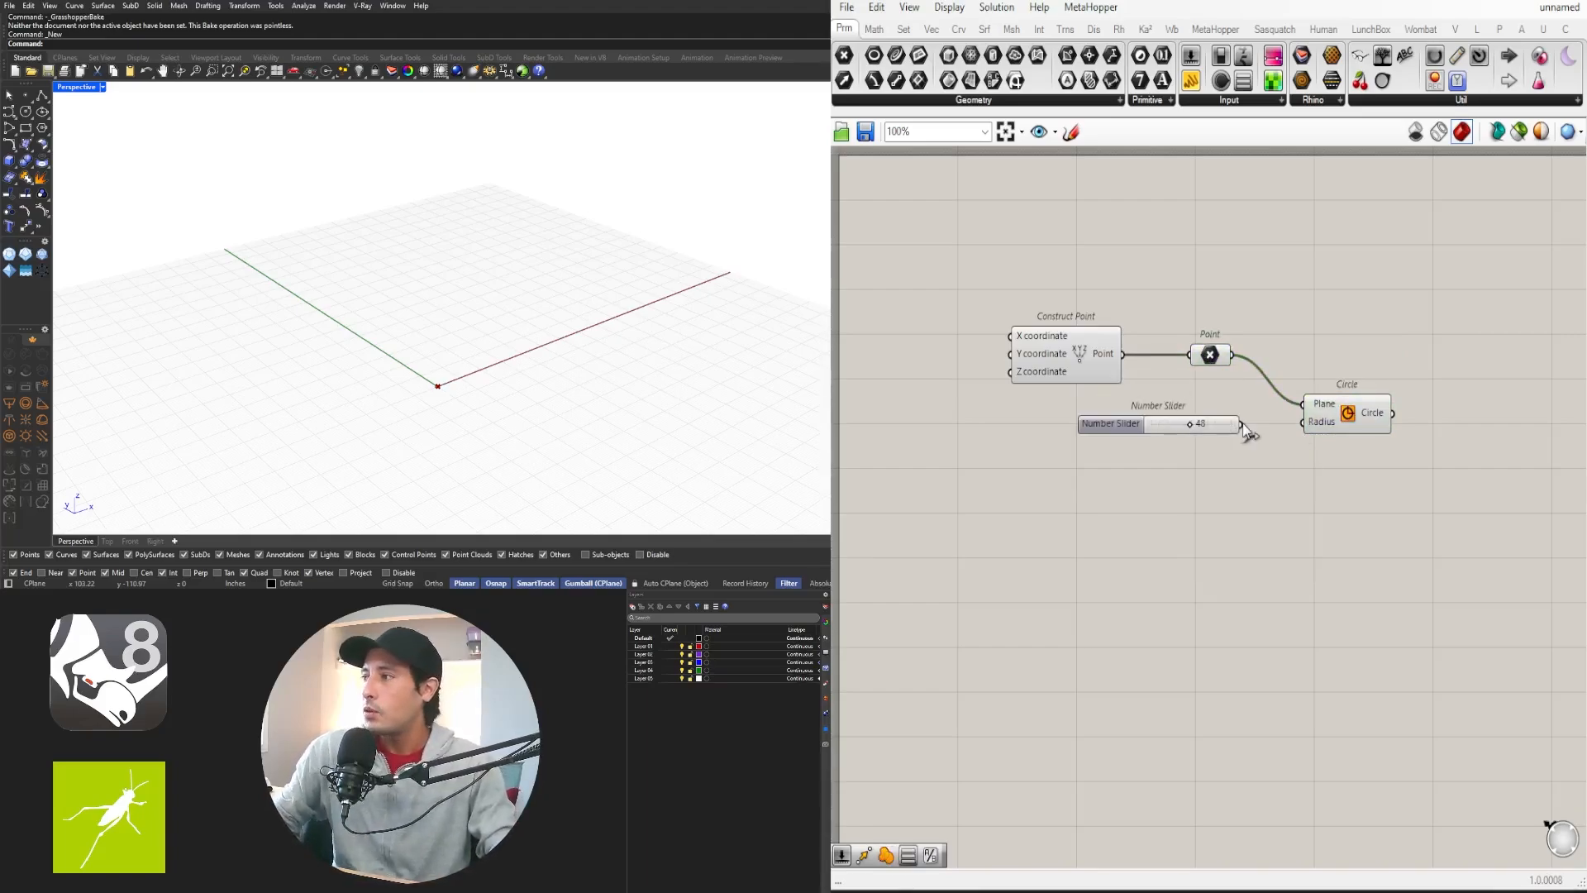
pyautogui.moveTo(1241, 425); pyautogui.dragTo(1341, 428)
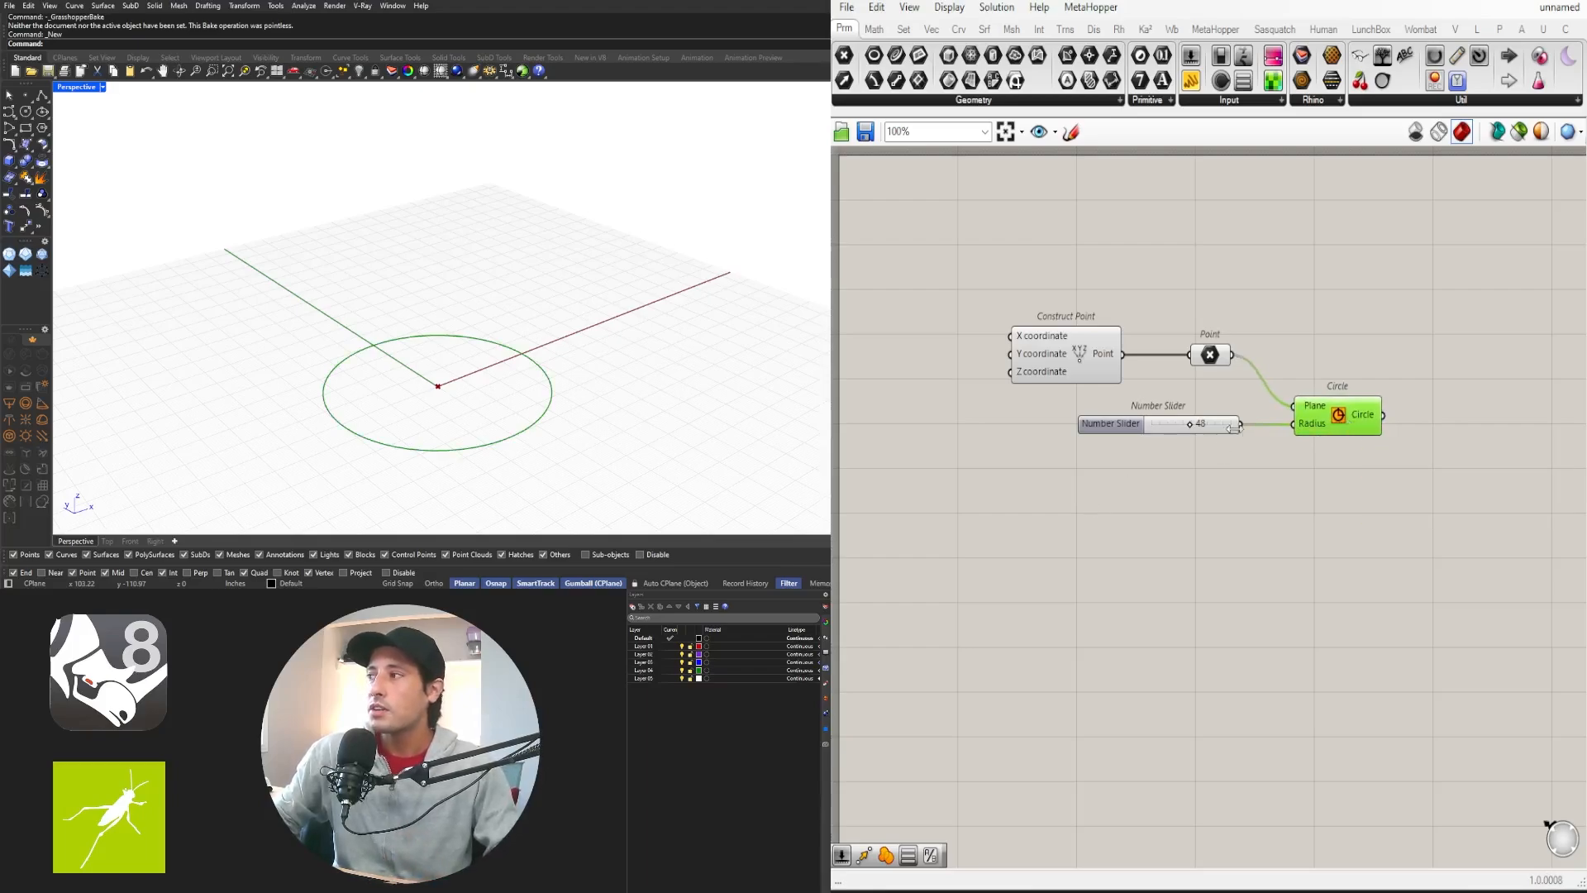
pyautogui.moveTo(1323, 450); pyautogui.dragTo(1130, 420)
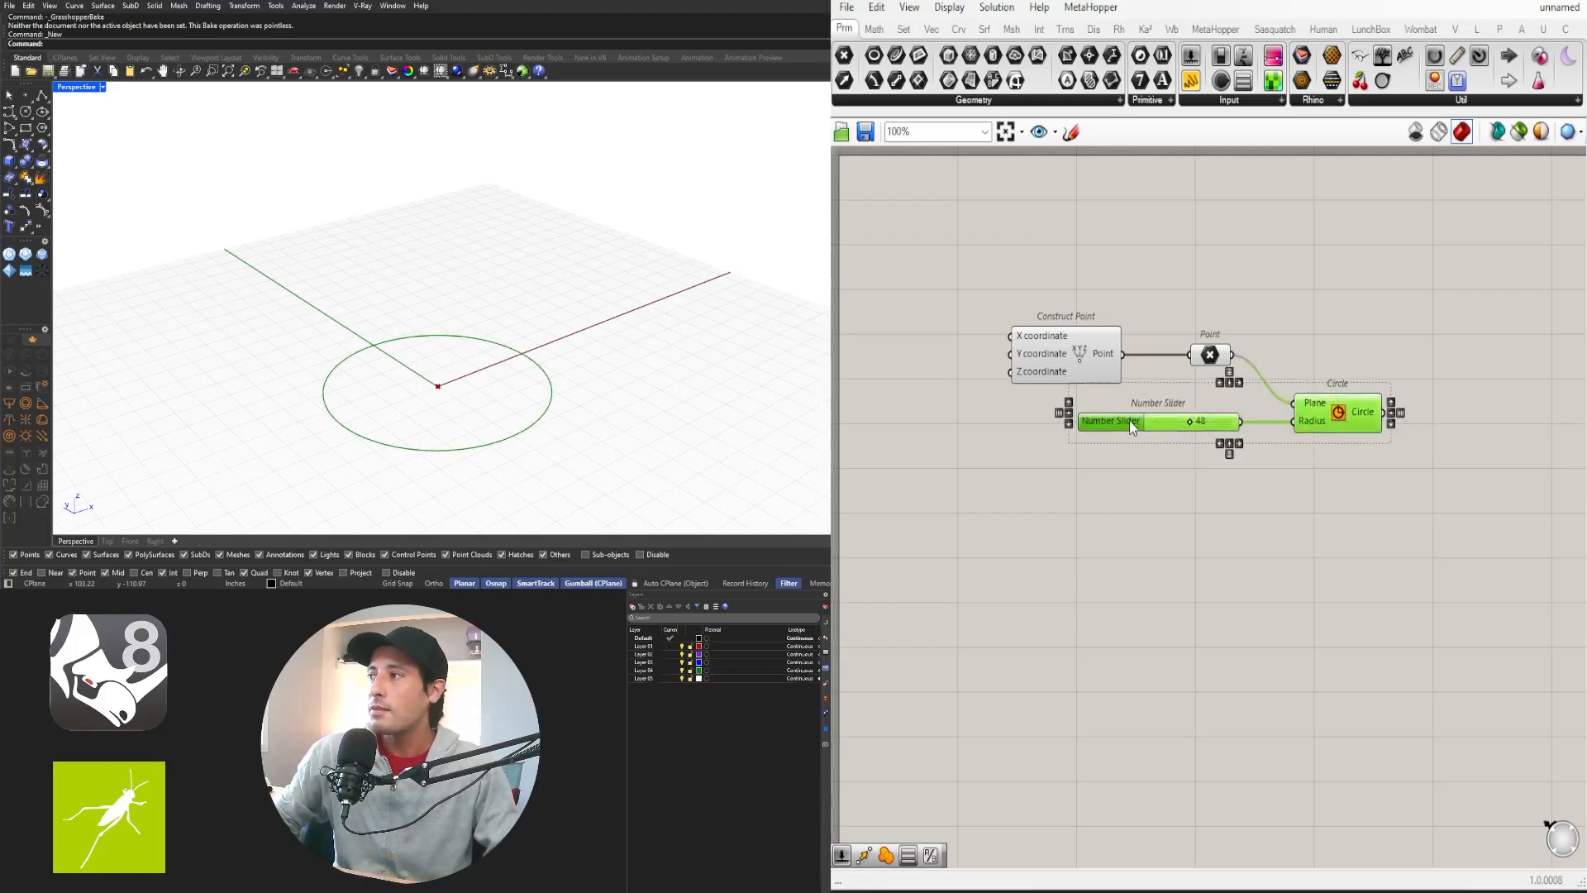
pyautogui.click(1130, 457)
pyautogui.moveTo(1322, 417); pyautogui.dragTo(1365, 417)
pyautogui.click(1369, 470)
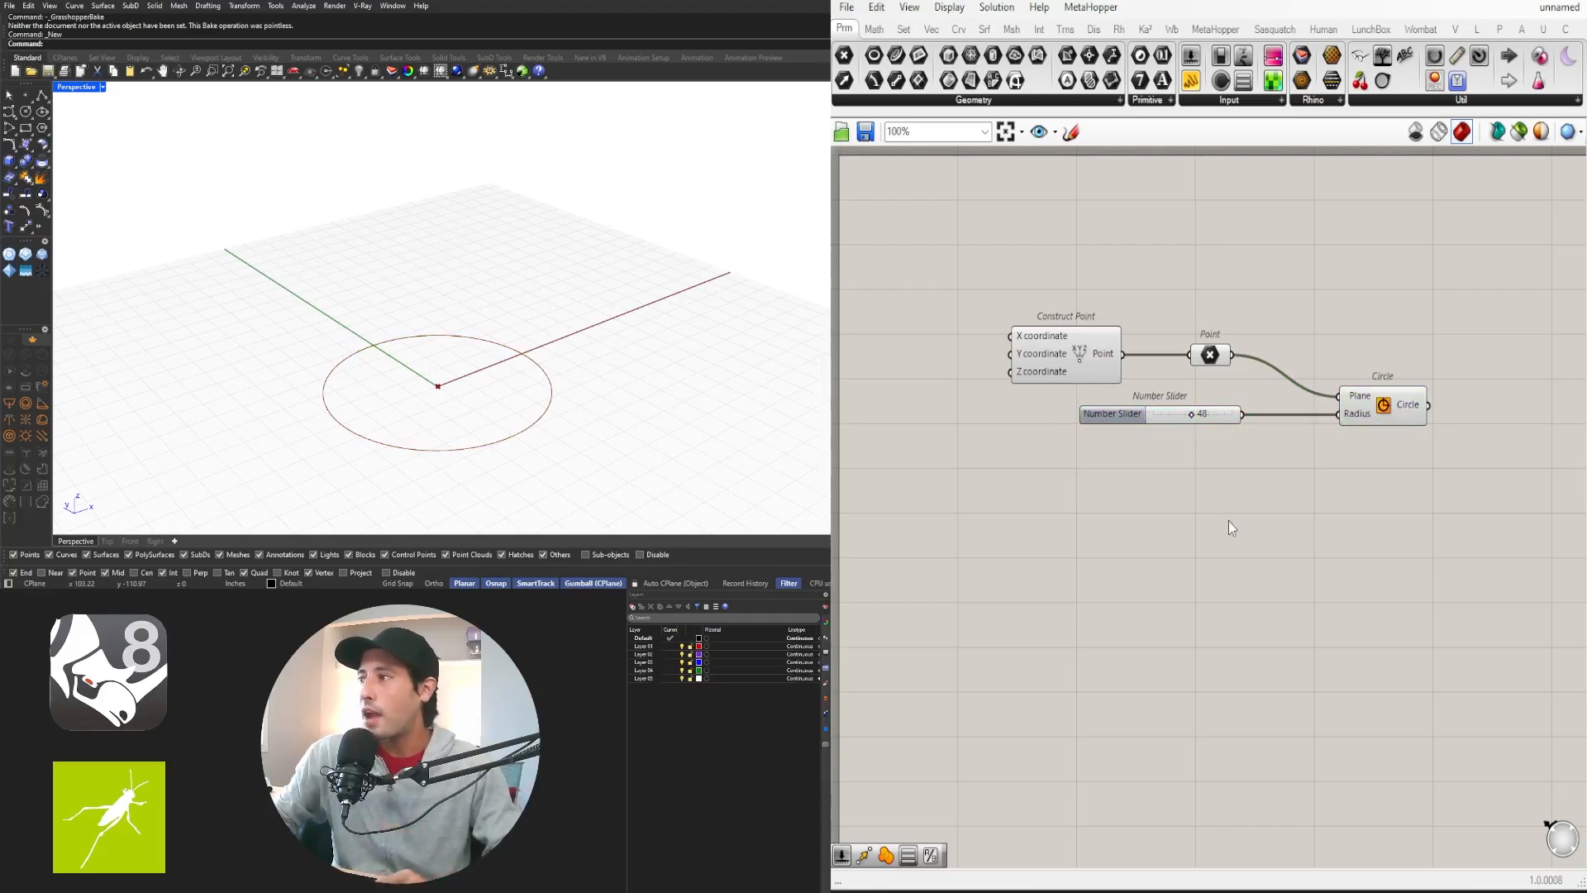
# Step: Add a Move component below Circle and wire the Point parameter into its Geometry input
pyautogui.doubleClick(1205, 469)
pyautogui.write('M')
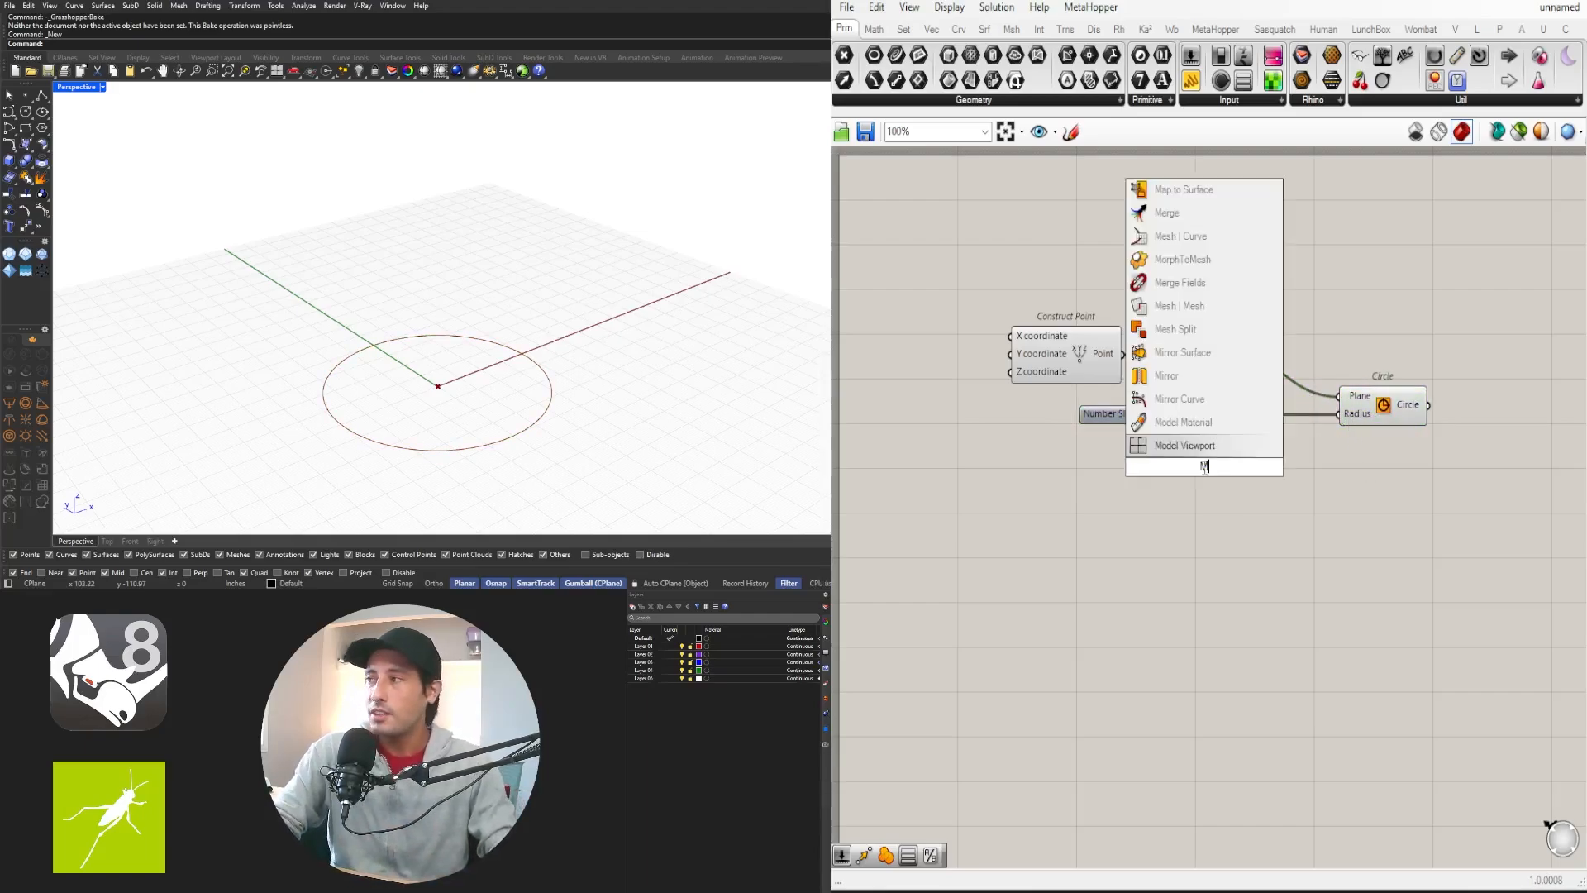
pyautogui.write('ove')
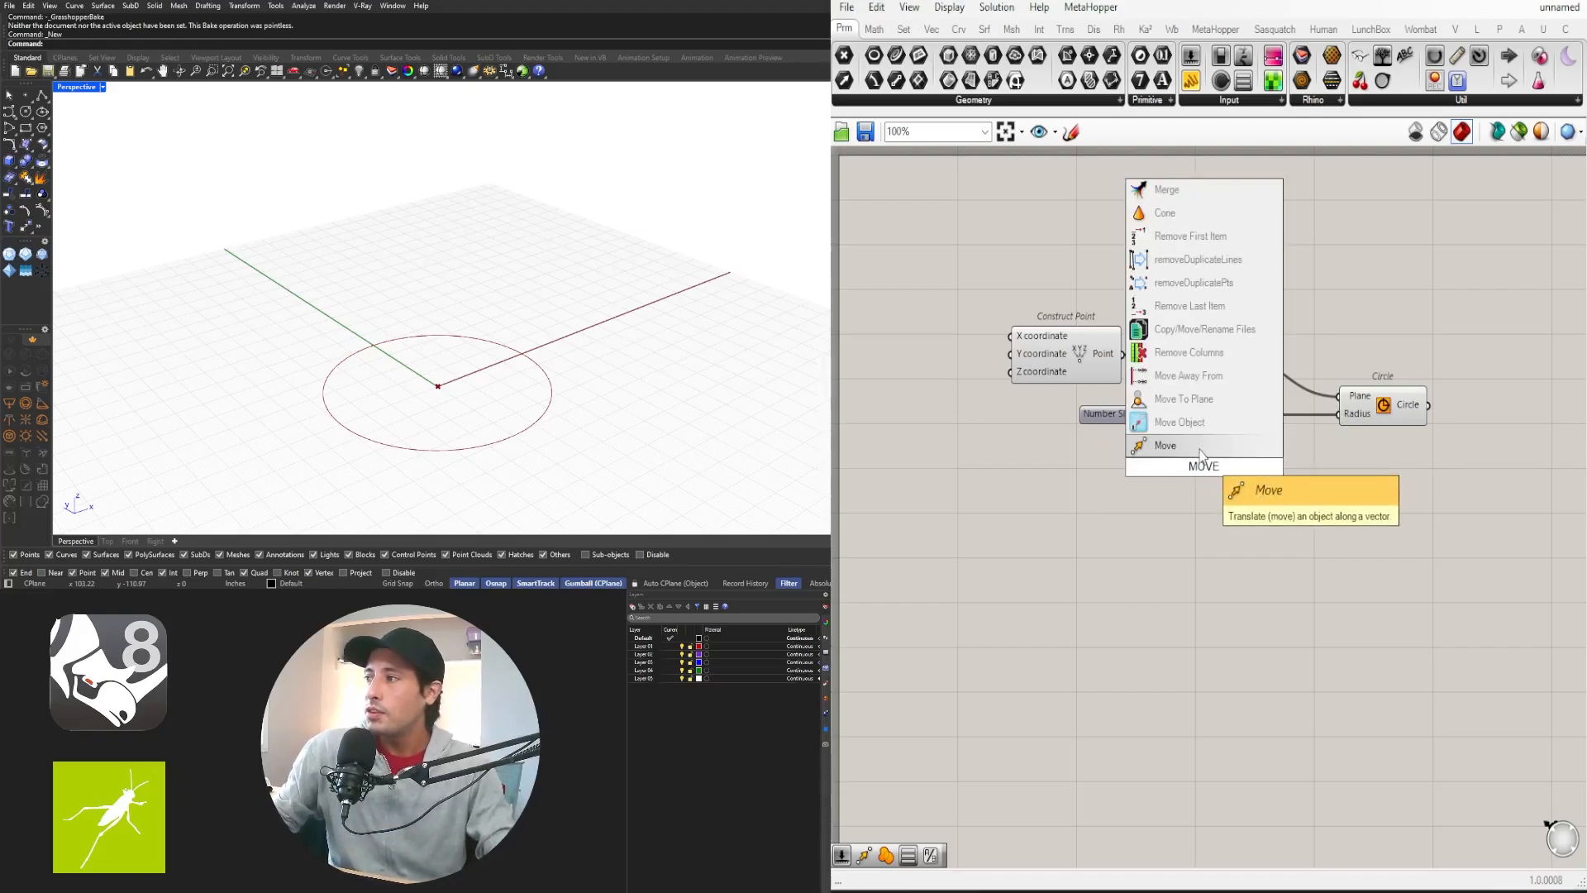
pyautogui.press('Return')
pyautogui.moveTo(1224, 486); pyautogui.dragTo(1409, 473)
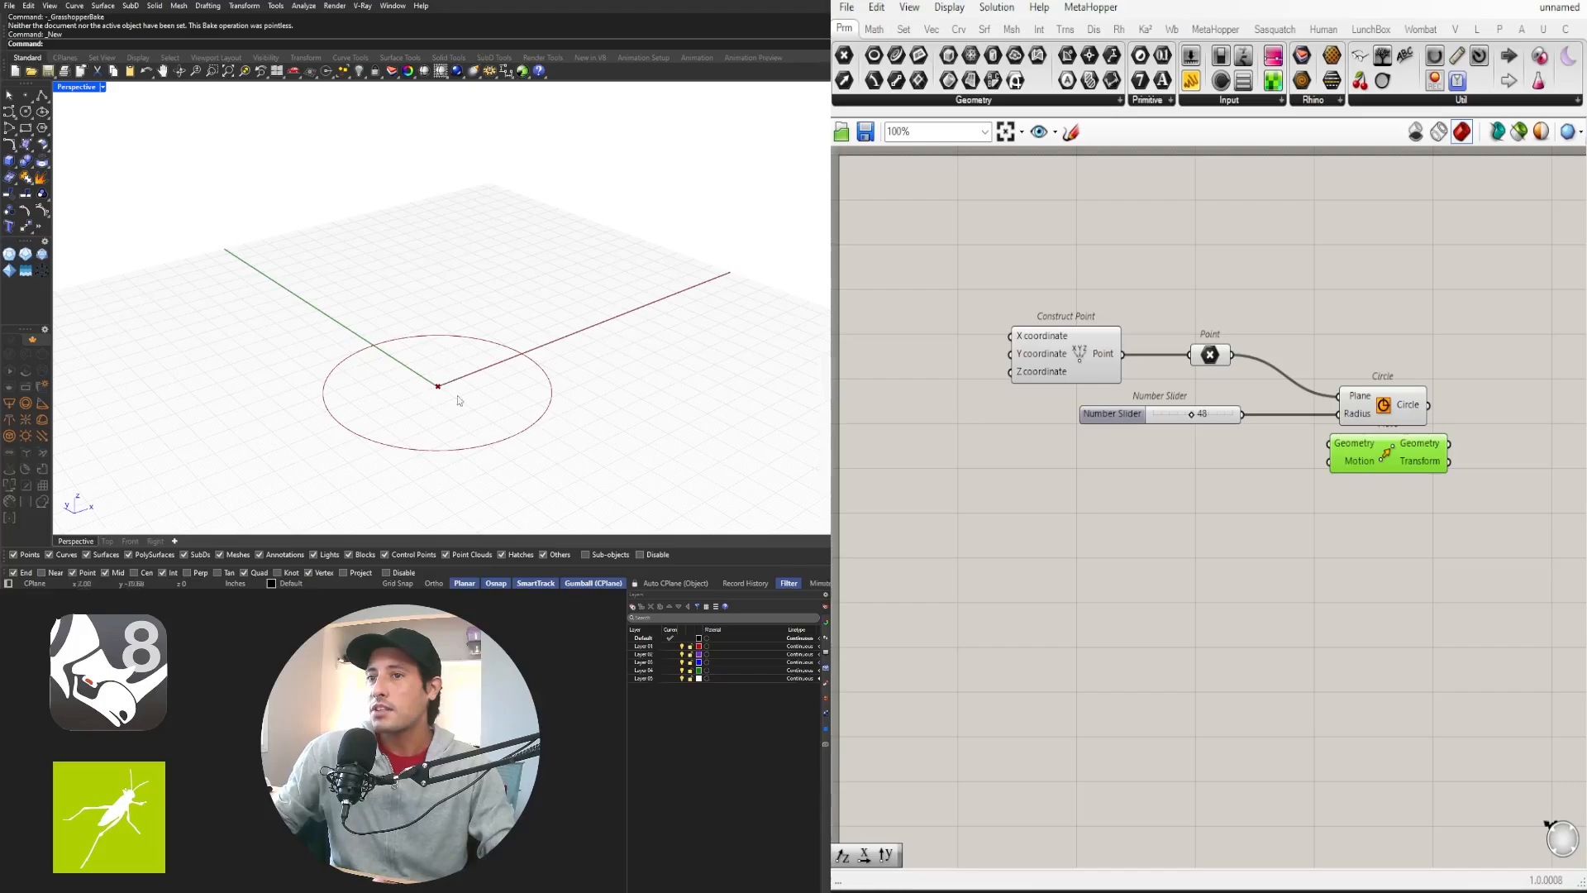
pyautogui.moveTo(1230, 357); pyautogui.dragTo(1371, 413)
# Step: Add a Unit X vector component and wire its output into the Motion input of Move
pyautogui.doubleClick(1209, 455)
pyautogui.write('x')
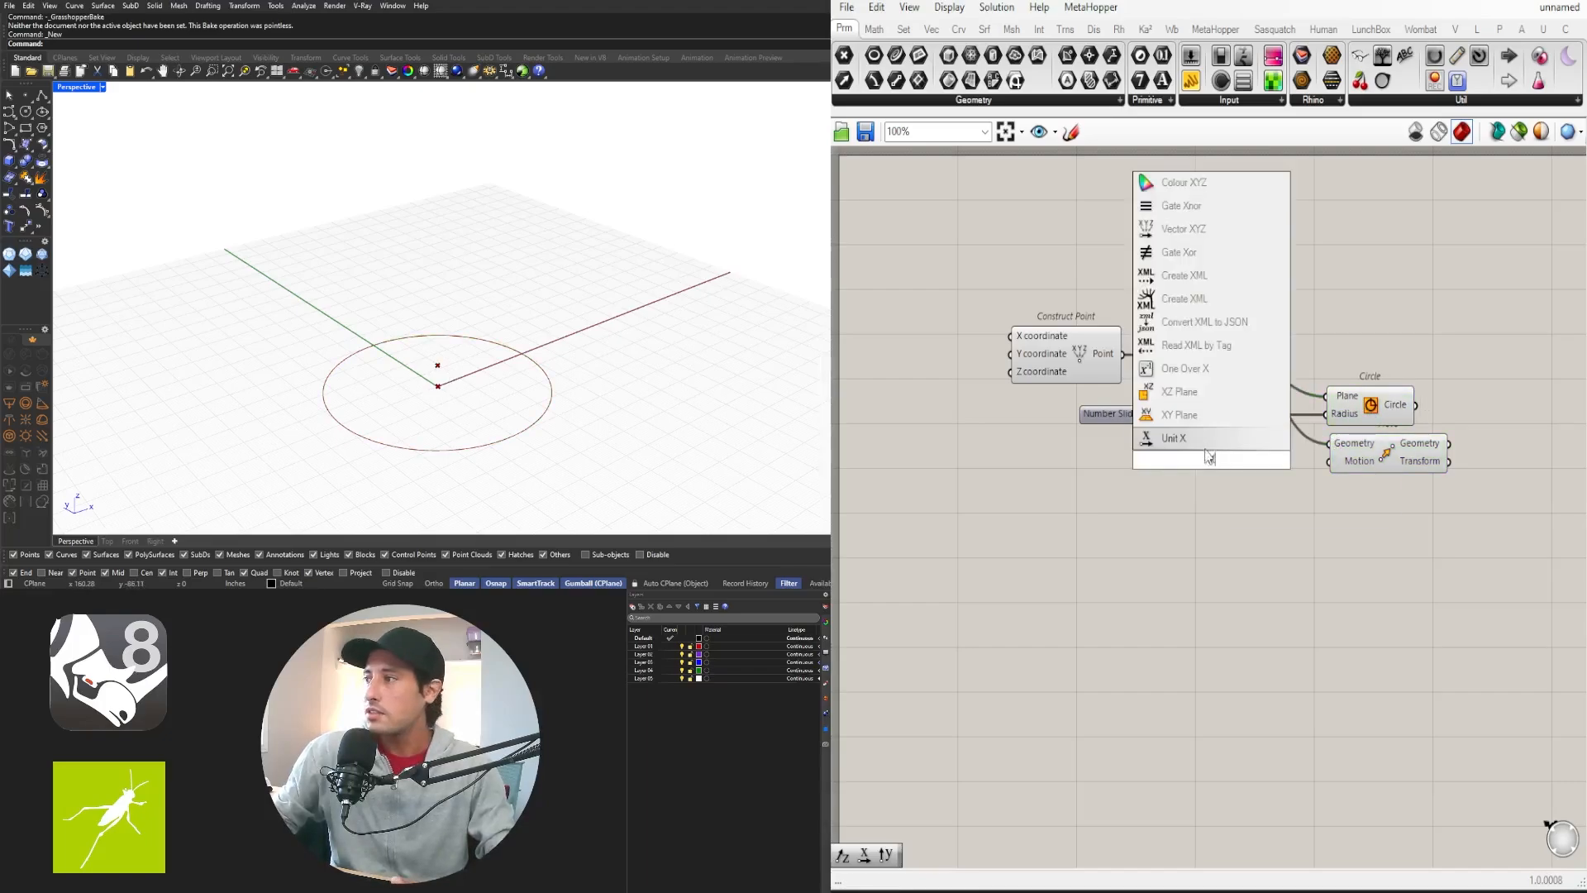
pyautogui.press('Return')
pyautogui.click(1385, 460)
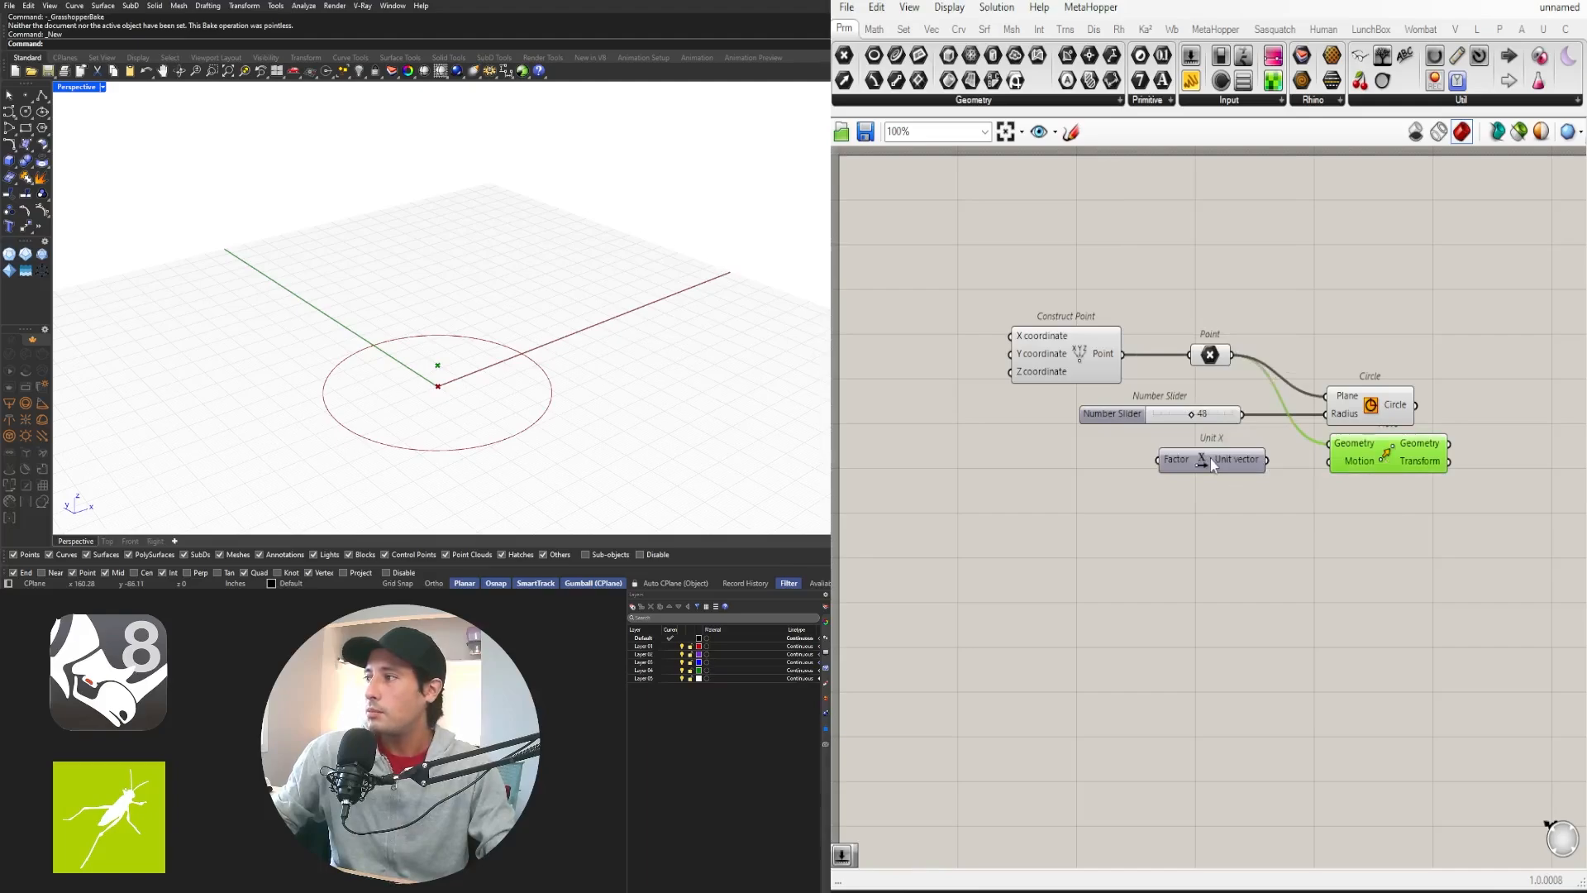
pyautogui.moveTo(1214, 463); pyautogui.dragTo(1329, 461)
# Step: Wire the circle's radius slider into the Unit X factor and tidy the slider and Circle positions
pyautogui.click(1211, 358)
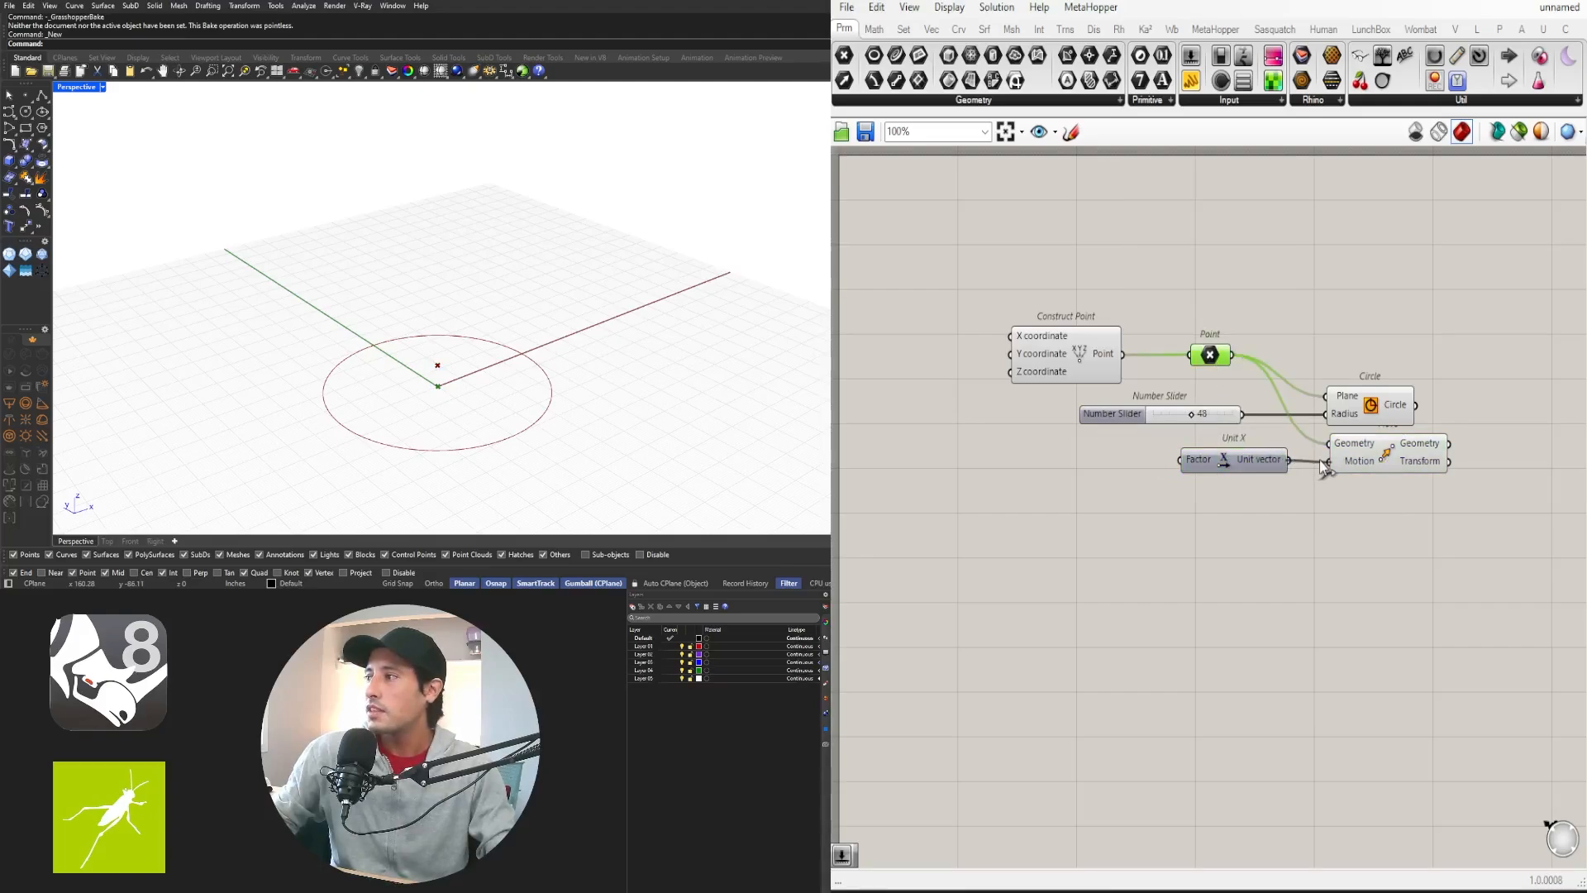
pyautogui.moveTo(1239, 416); pyautogui.dragTo(1180, 462)
pyautogui.click(1388, 398)
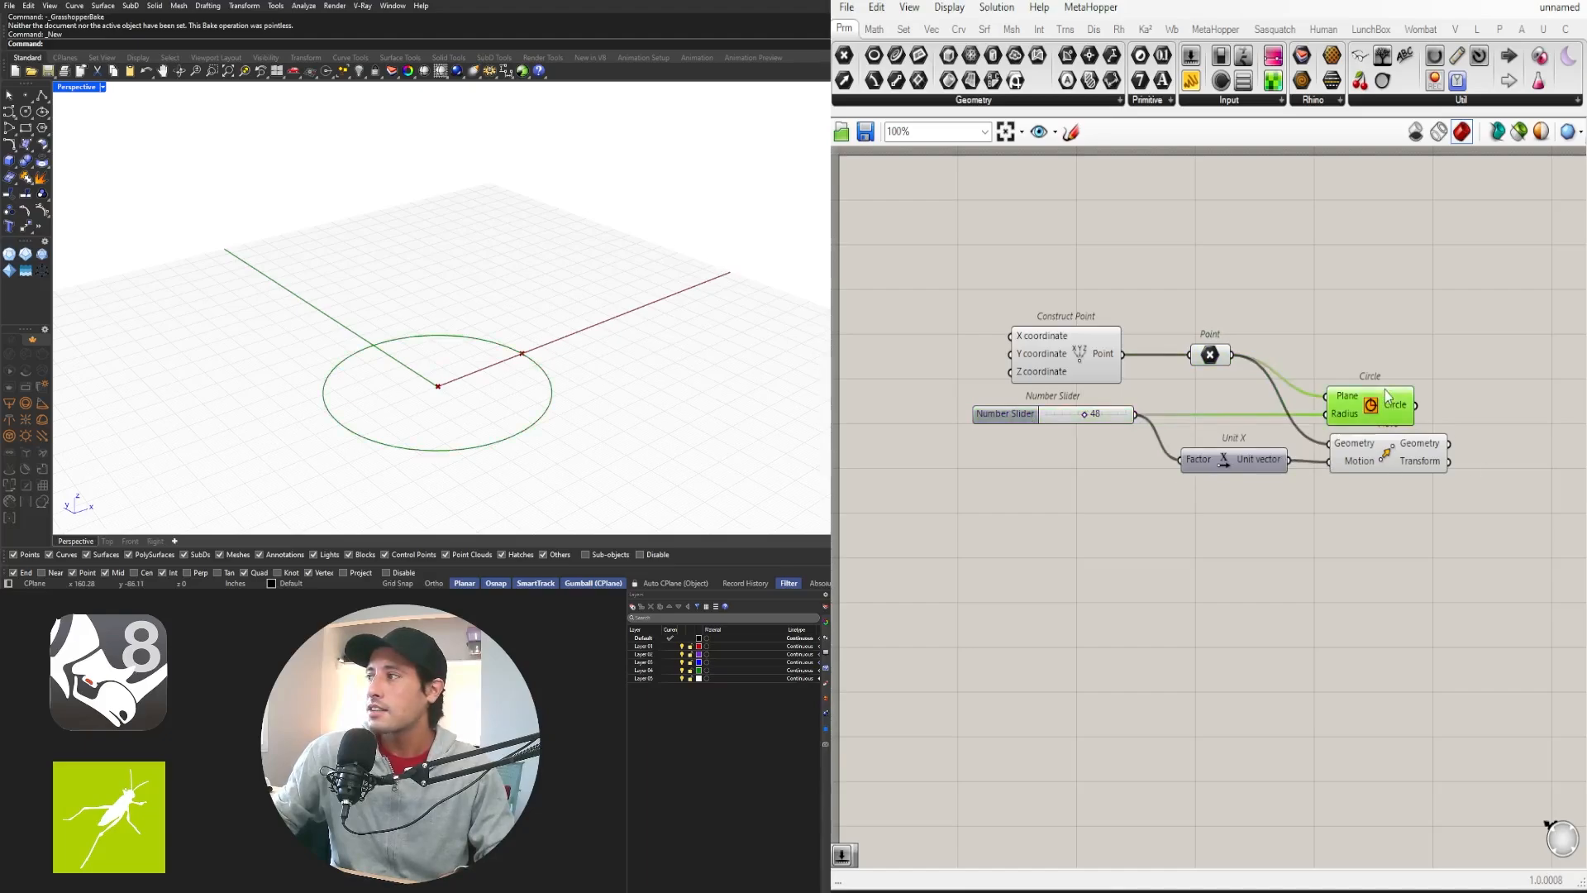
pyautogui.moveTo(1369, 421); pyautogui.dragTo(1375, 422)
pyautogui.click(1389, 451)
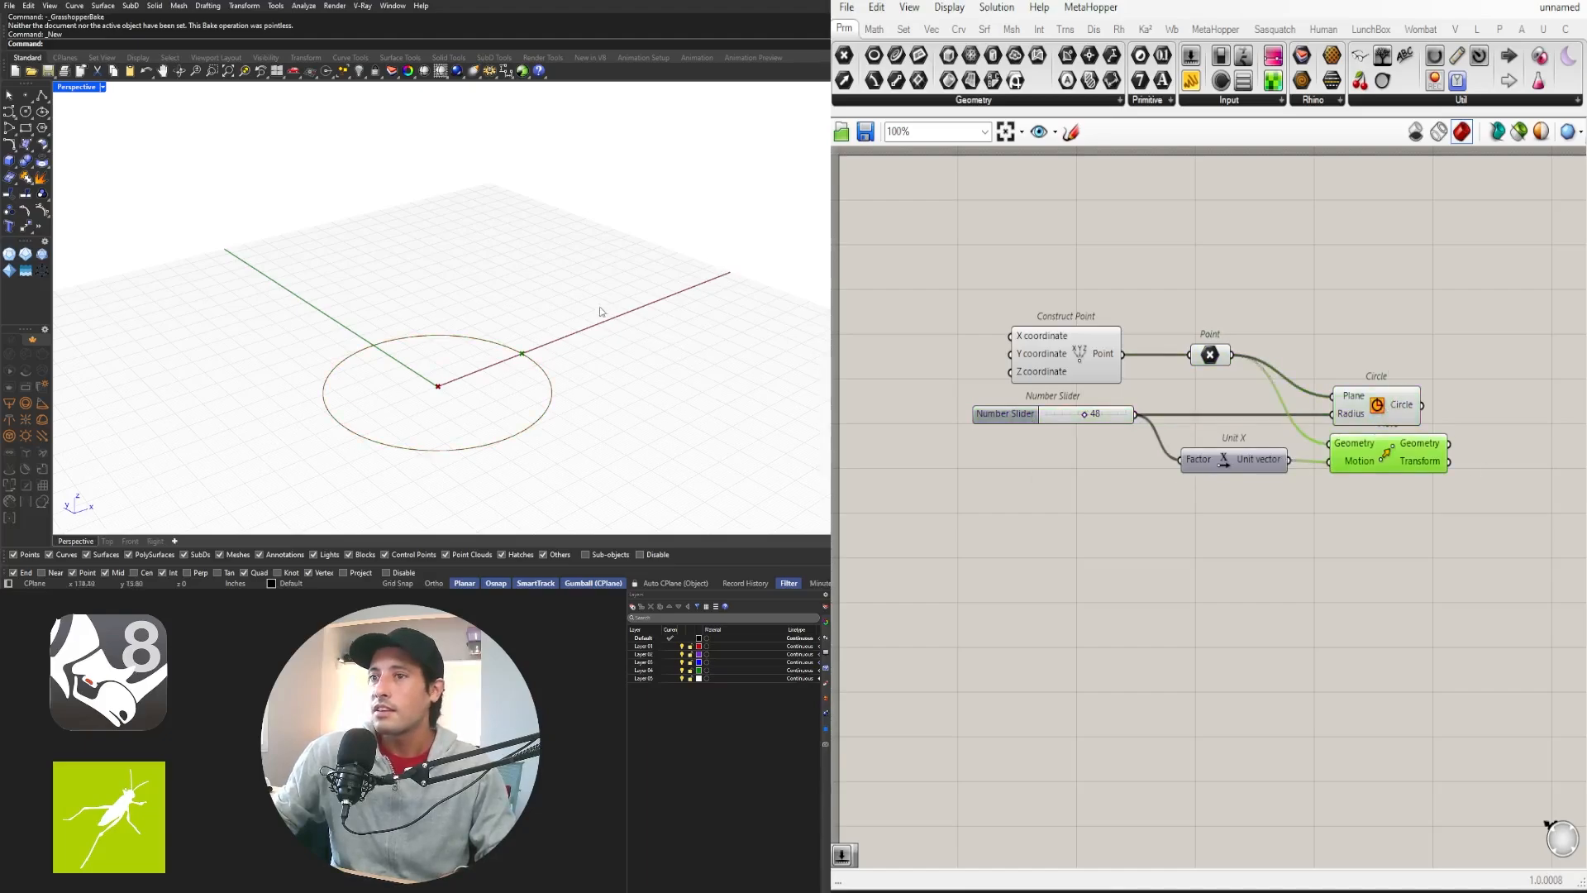
pyautogui.moveTo(512, 330); pyautogui.dragTo(564, 334, button='right')
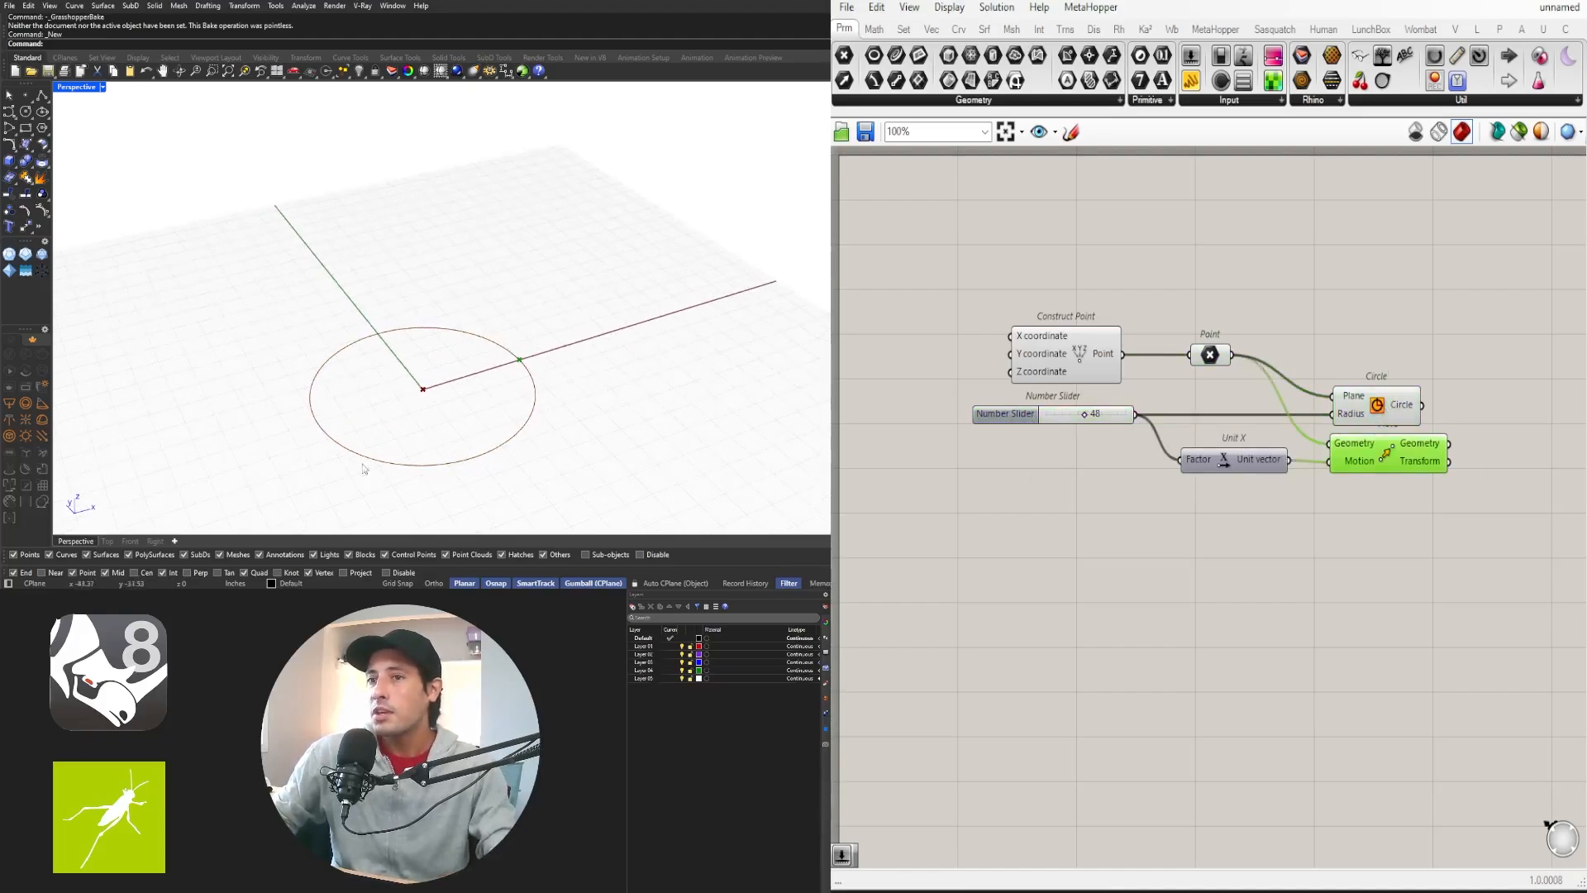
# Step: Add a Series component and place it below and to the right of the Move component
pyautogui.moveTo(1423, 516); pyautogui.dragTo(1240, 510, button='right')
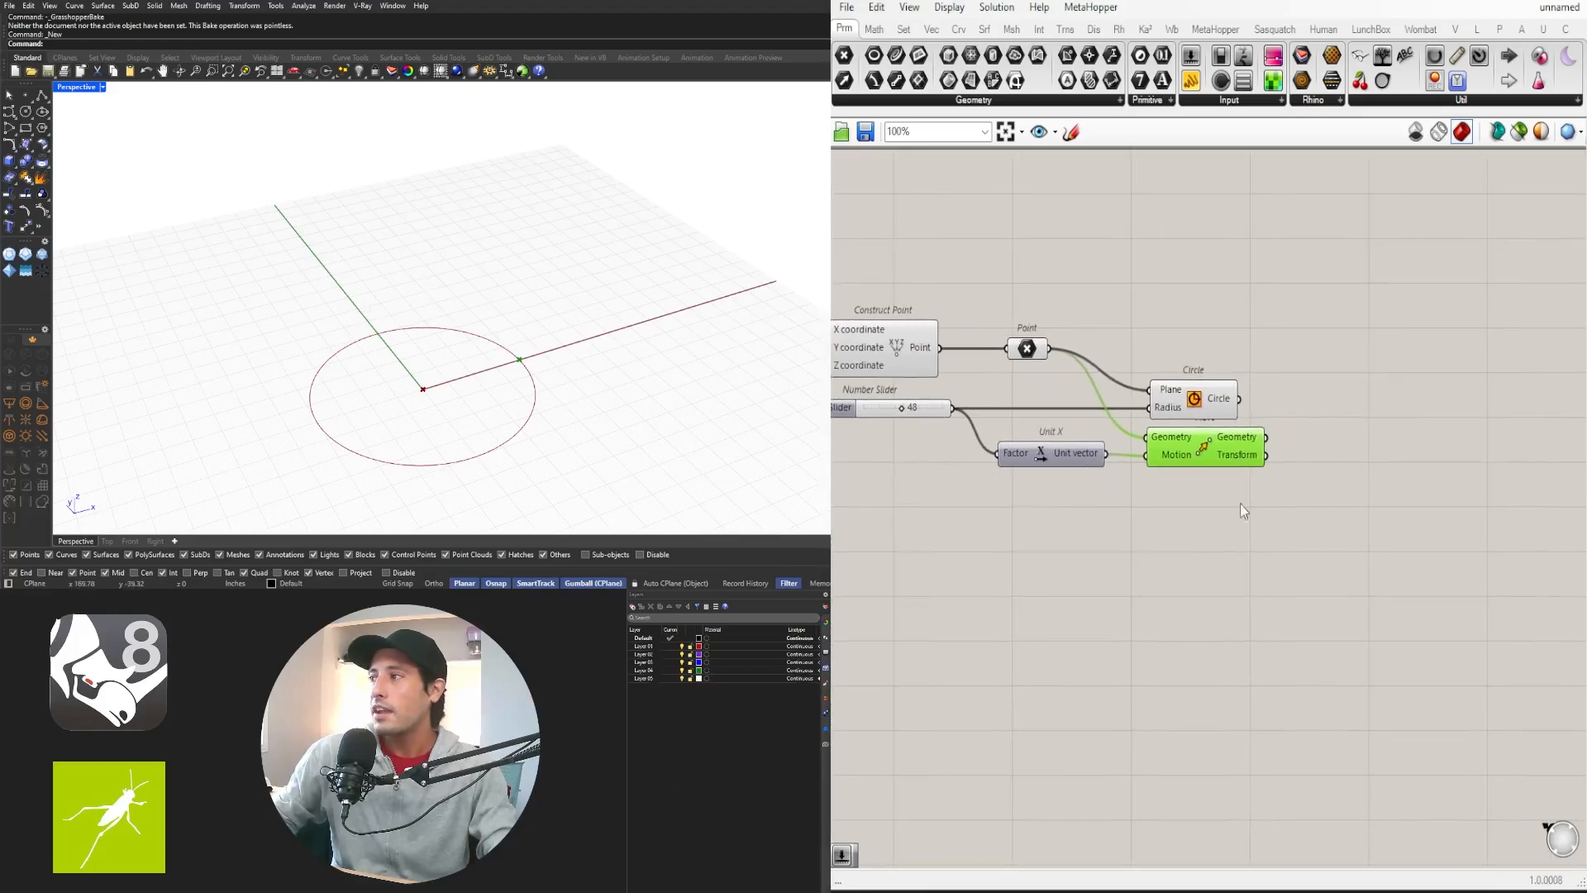
pyautogui.click(1298, 471)
pyautogui.doubleClick(1295, 471)
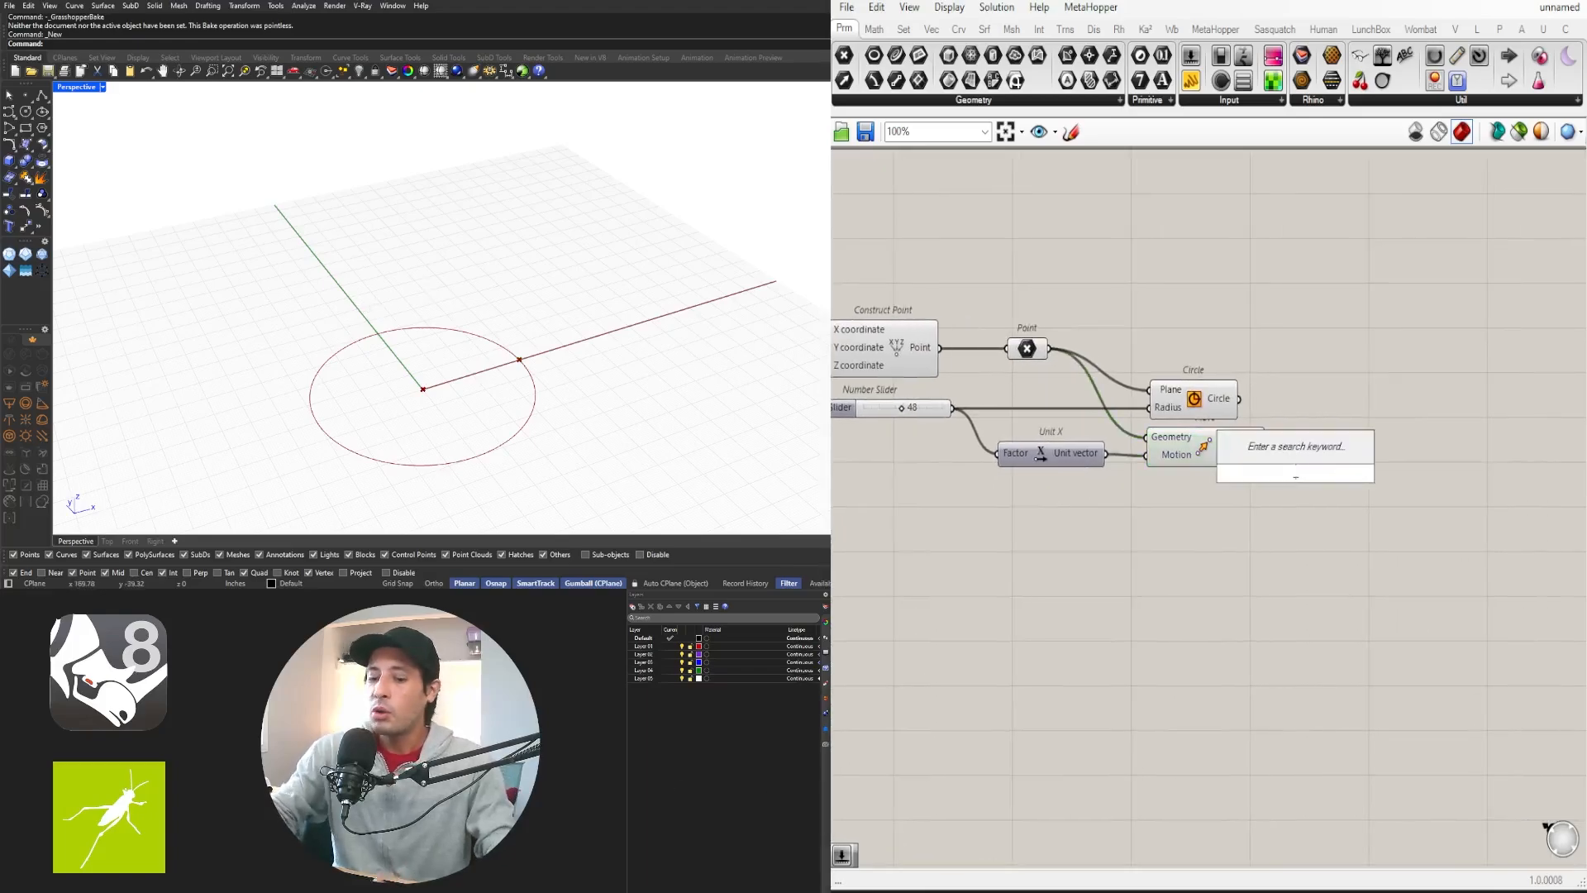
pyautogui.write('SERIES')
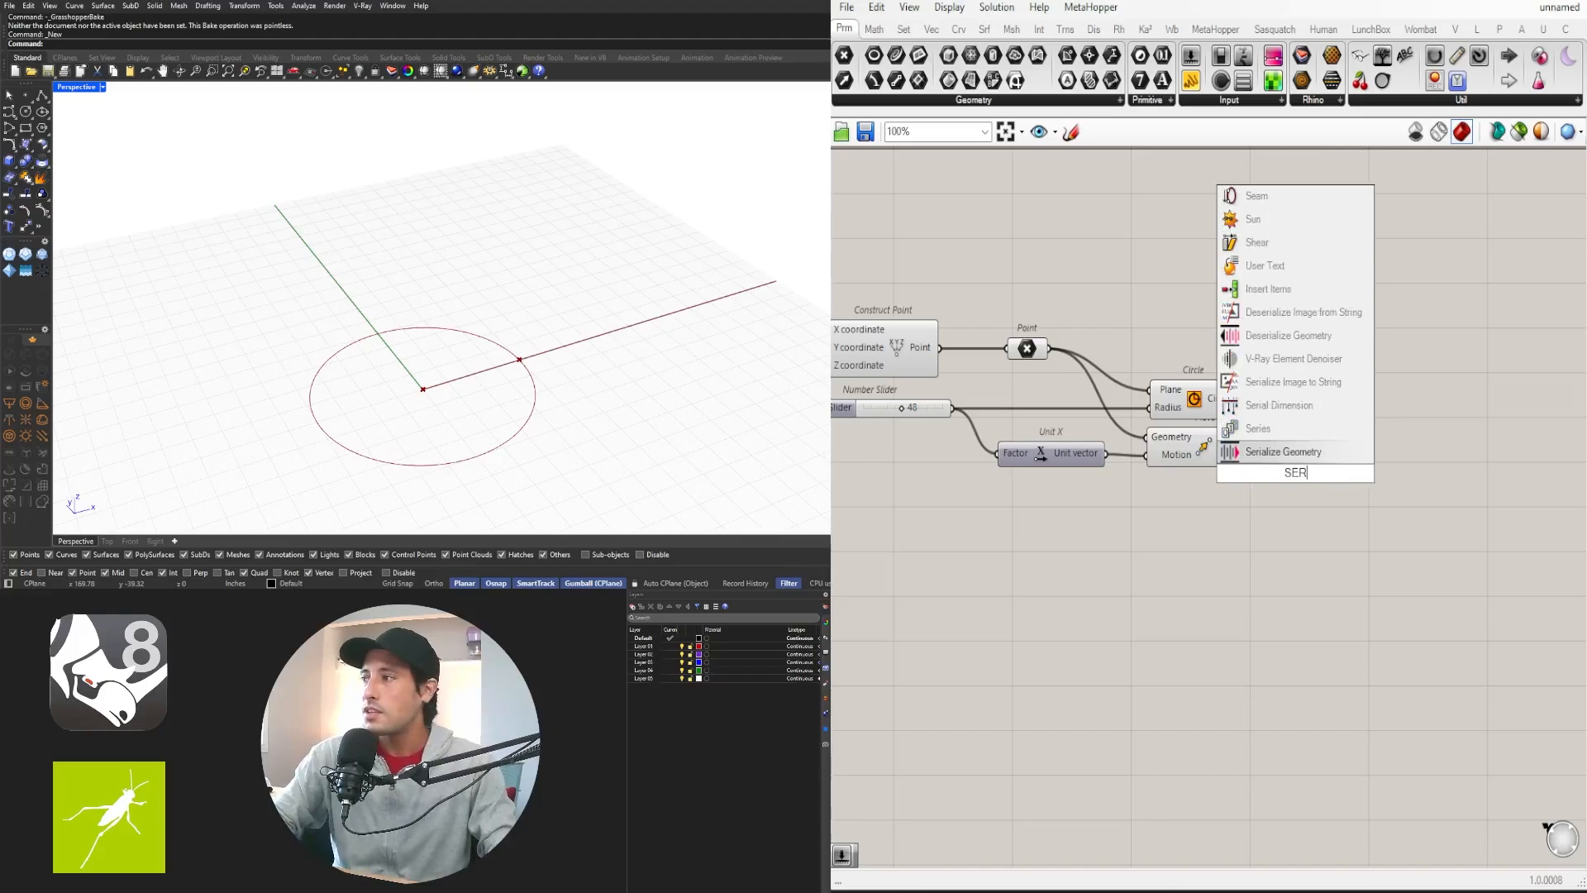
pyautogui.click(1279, 455)
pyautogui.moveTo(1266, 479); pyautogui.dragTo(1294, 547)
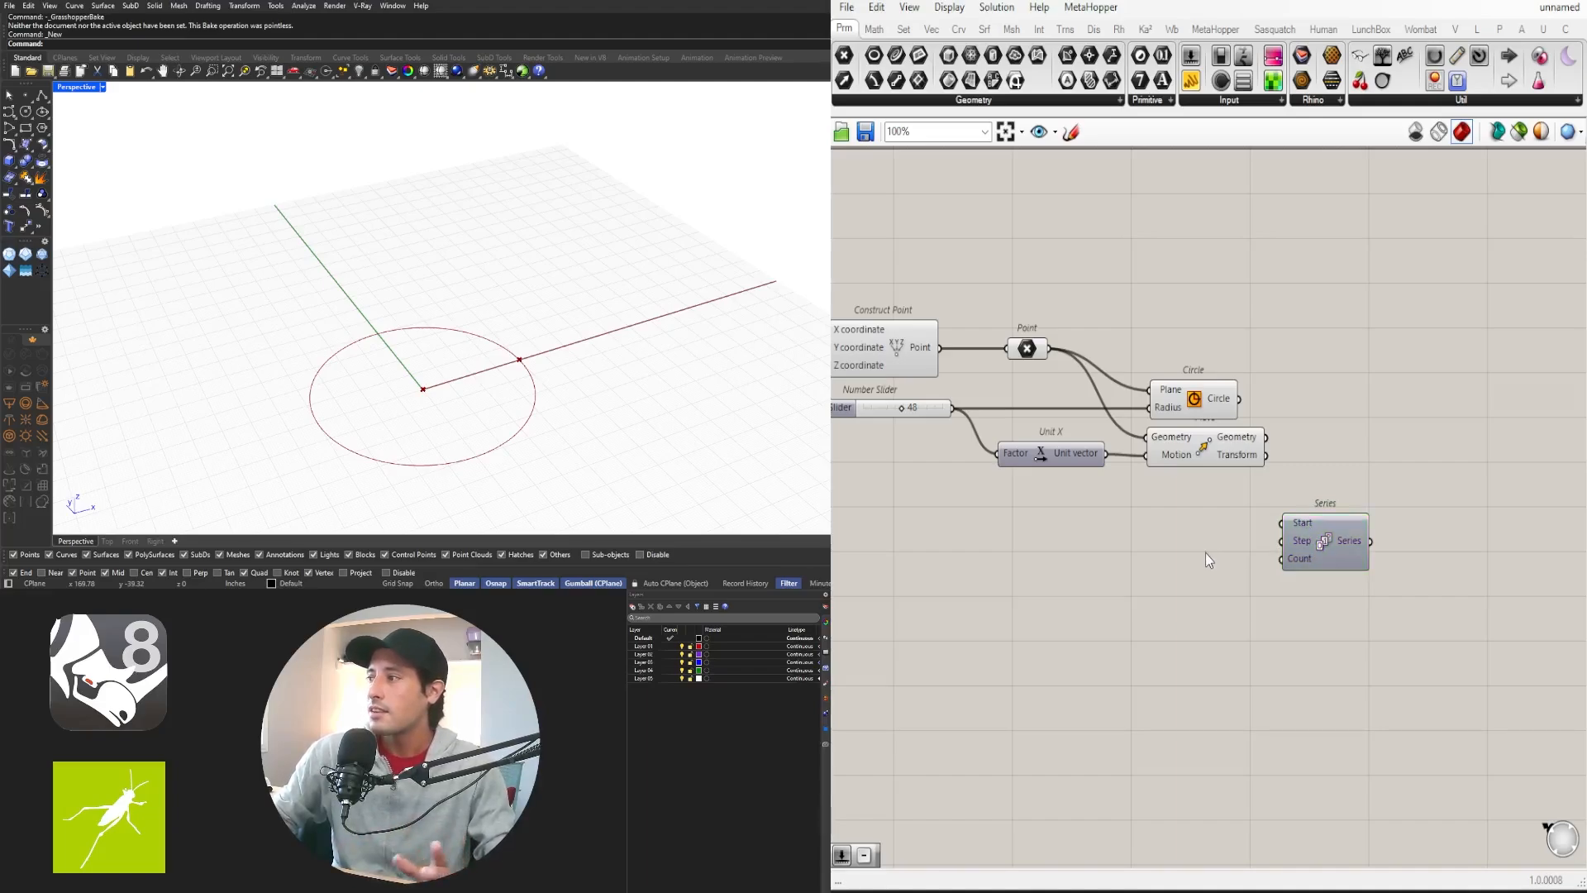
# Step: Create a number slider set to 360 and place it to the left of Series, leaving space between them
pyautogui.doubleClick(1128, 547)
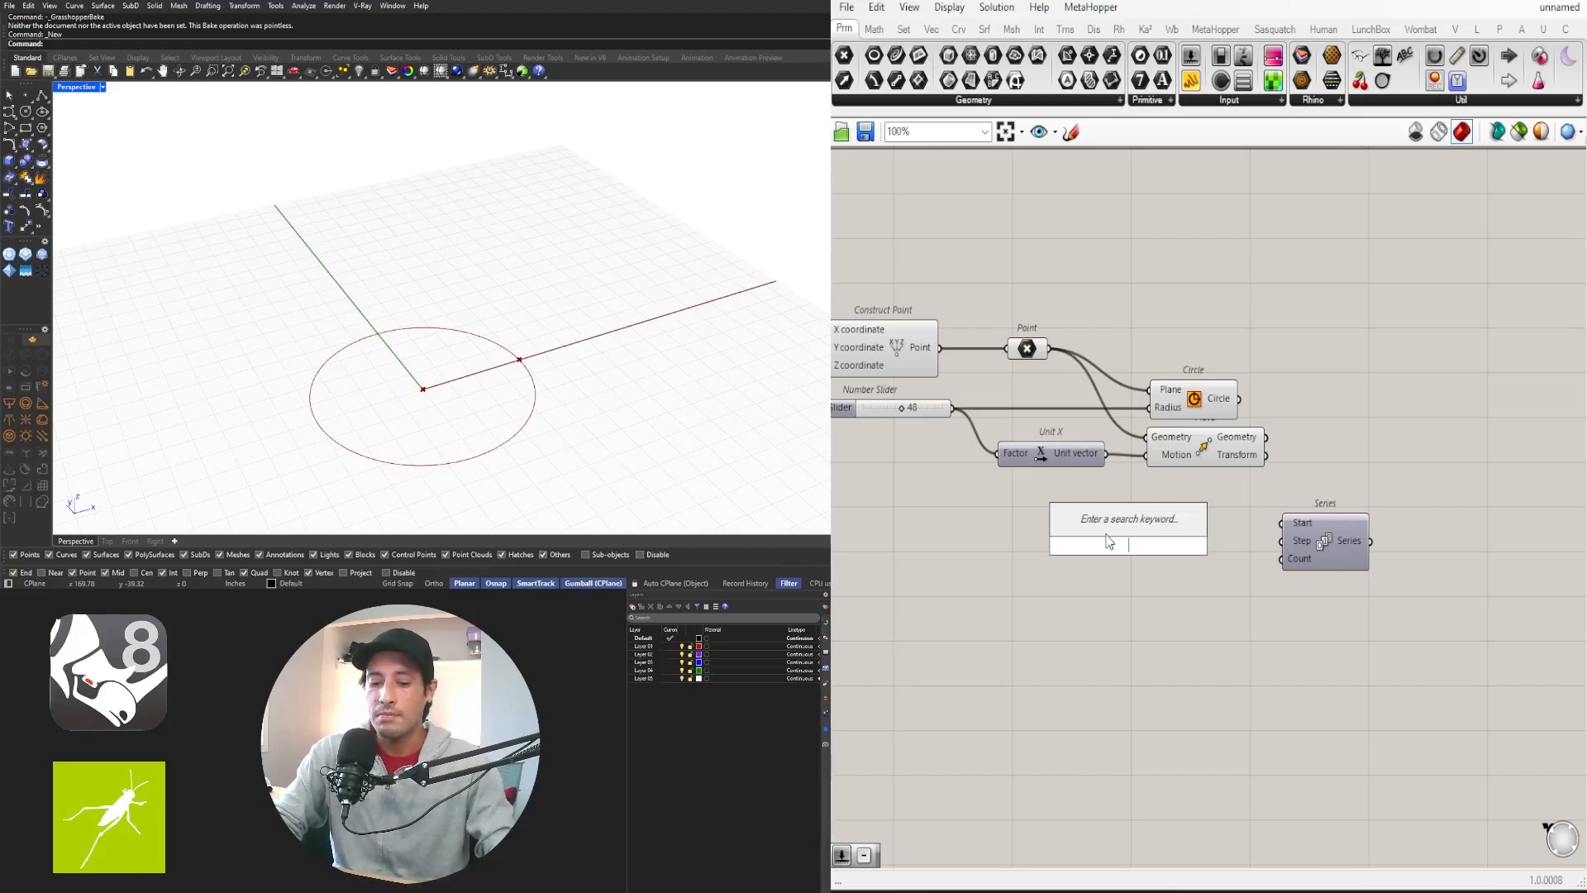
pyautogui.write('360')
pyautogui.press('Return')
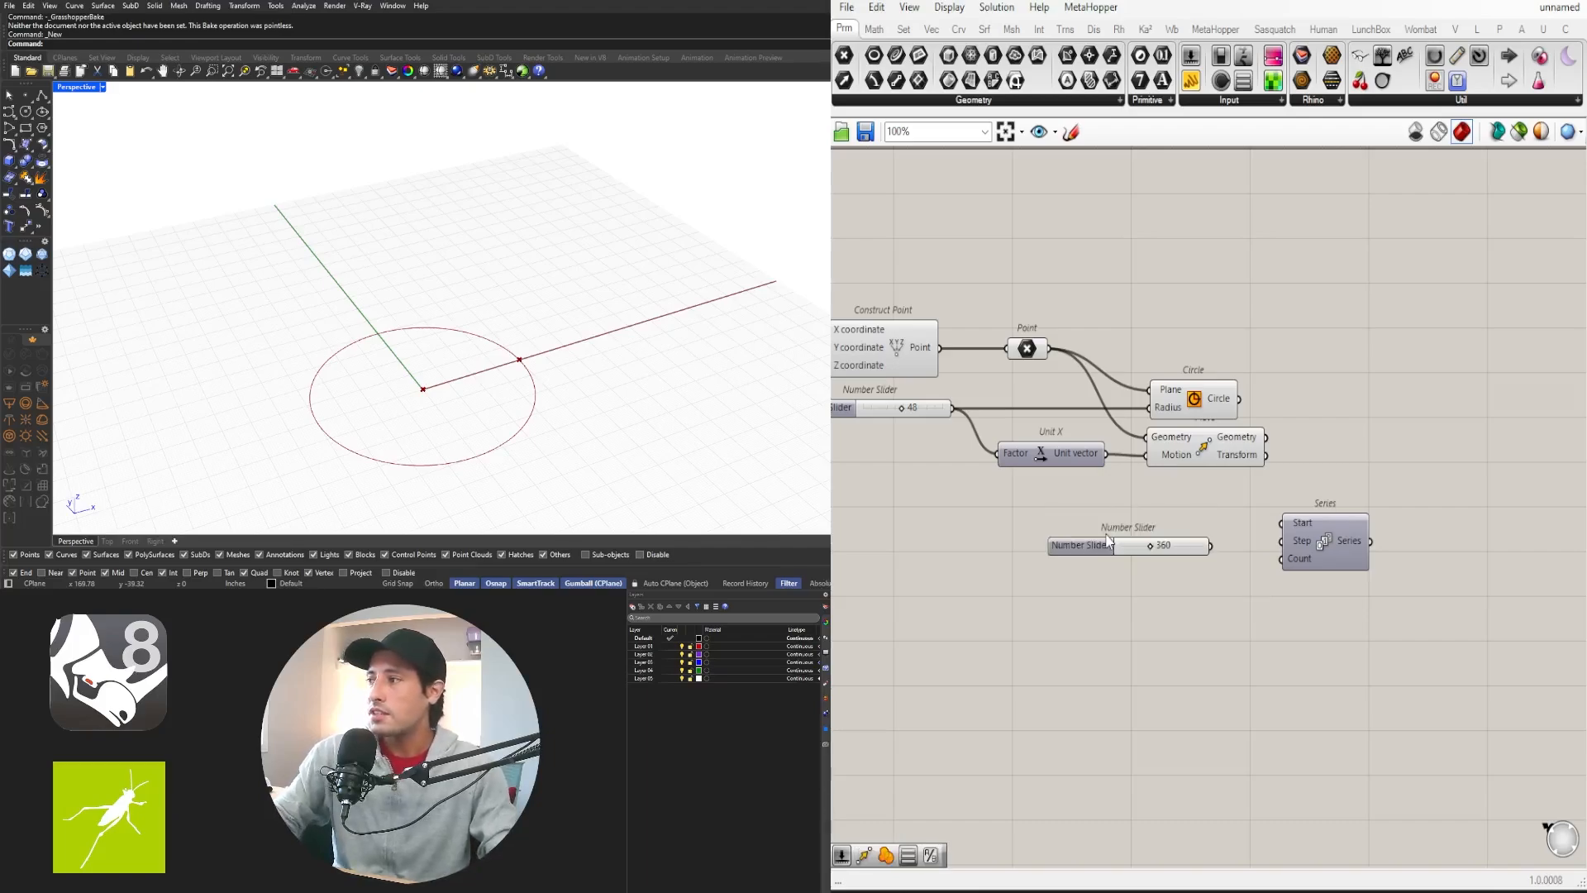
pyautogui.moveTo(1074, 549); pyautogui.dragTo(965, 530)
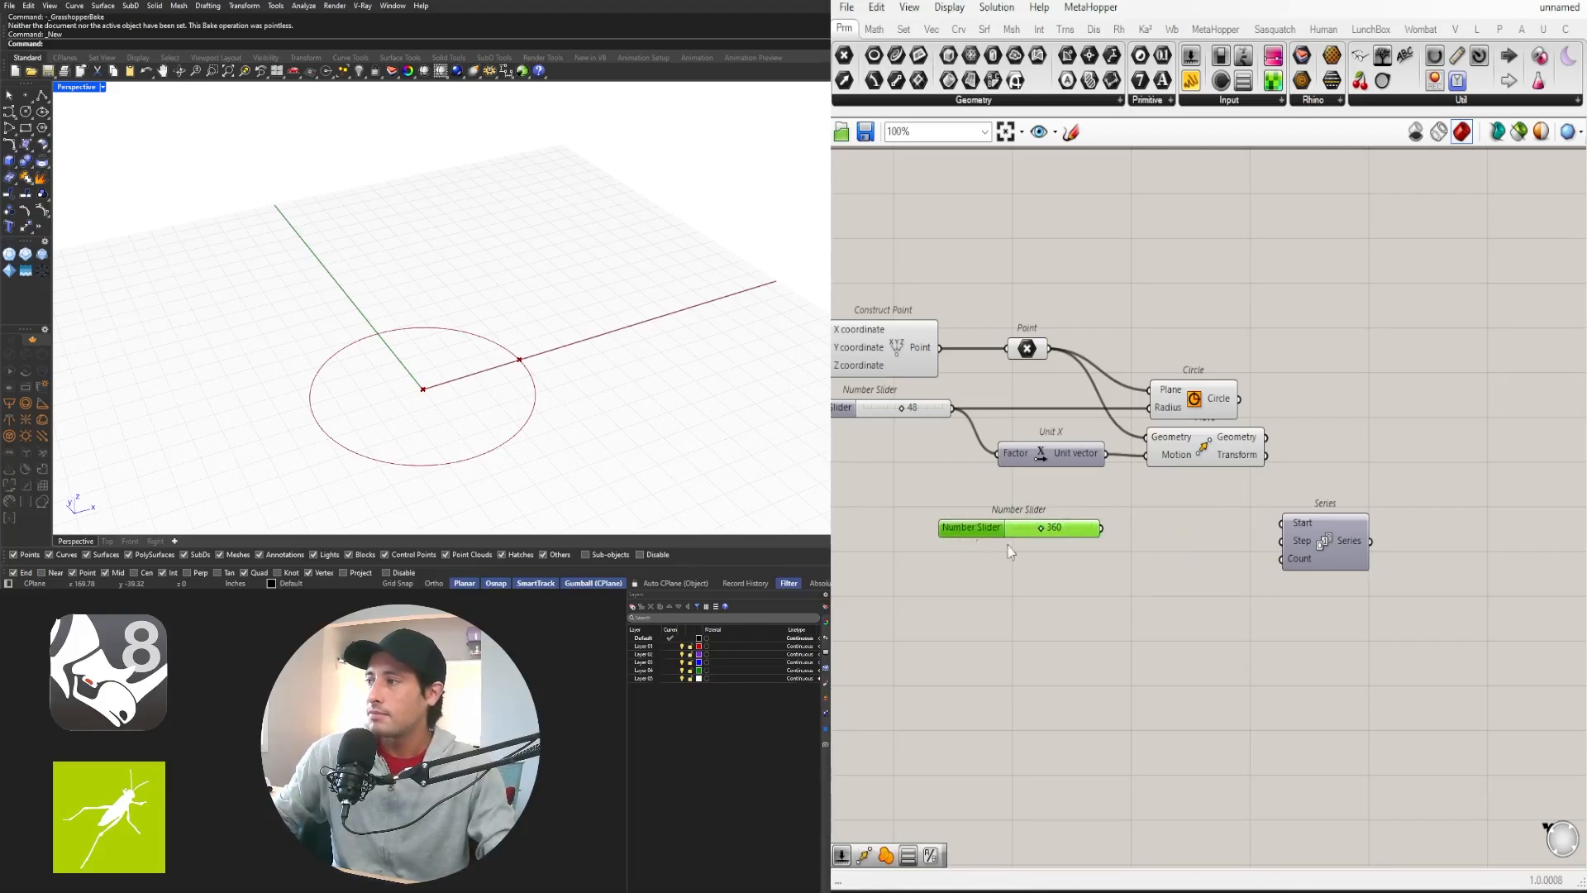
# Step: Add a Division component between the 360 slider and Series, and wire the slider into its A input
pyautogui.doubleClick(1165, 539)
pyautogui.write('division')
pyautogui.press('Return')
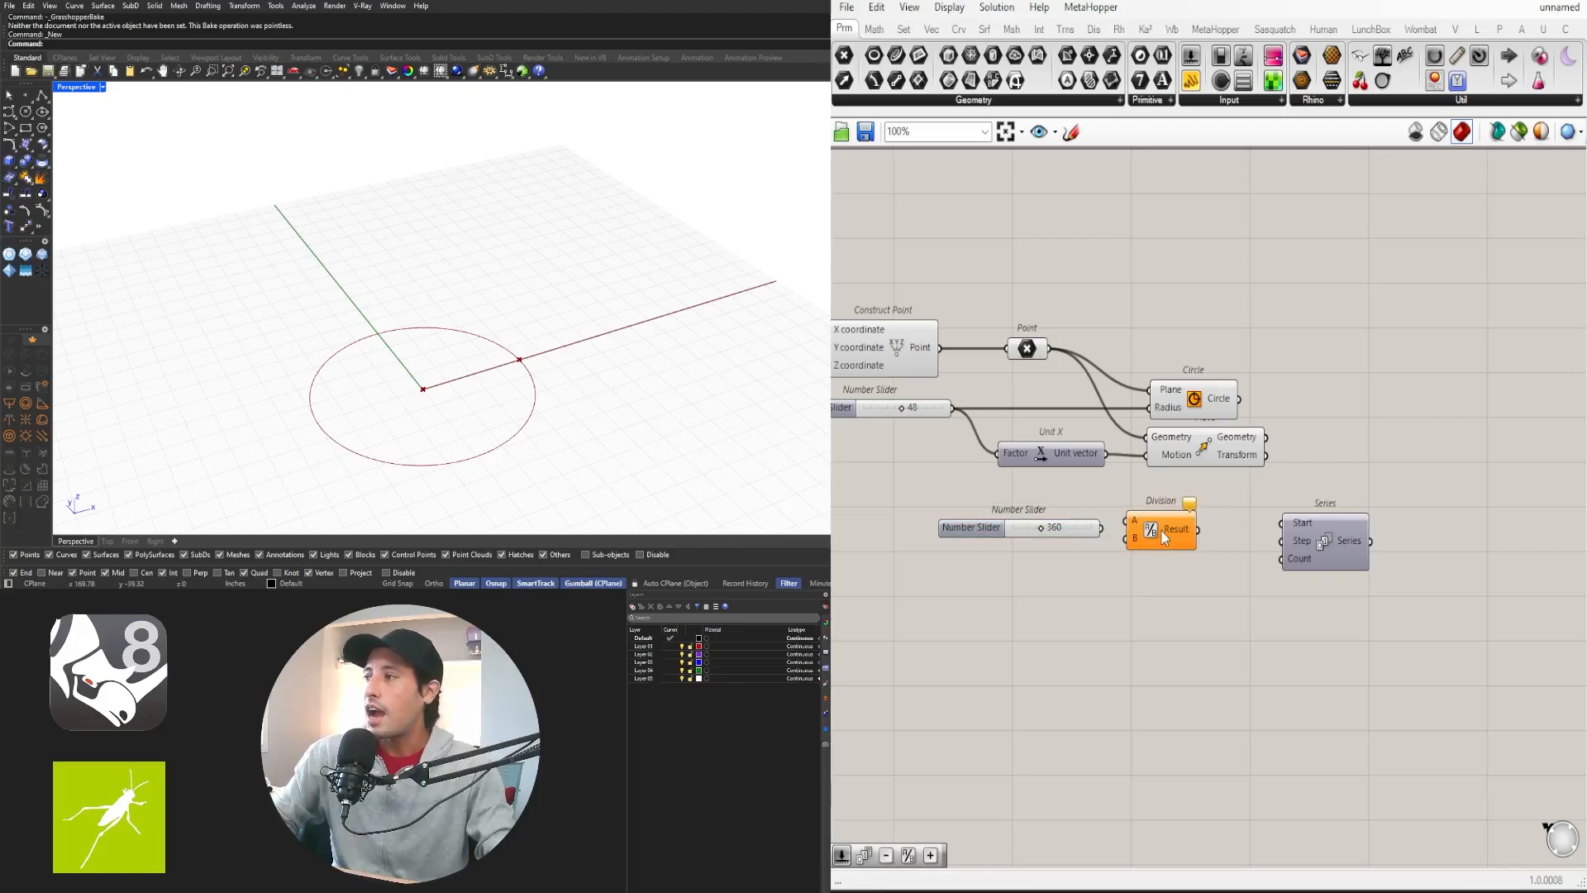
pyautogui.moveTo(1097, 527); pyautogui.dragTo(1188, 555)
# Step: Create a number slider set to 25, wire it into Division's B input, and wire the Result into the Step input of Series
pyautogui.doubleClick(973, 576)
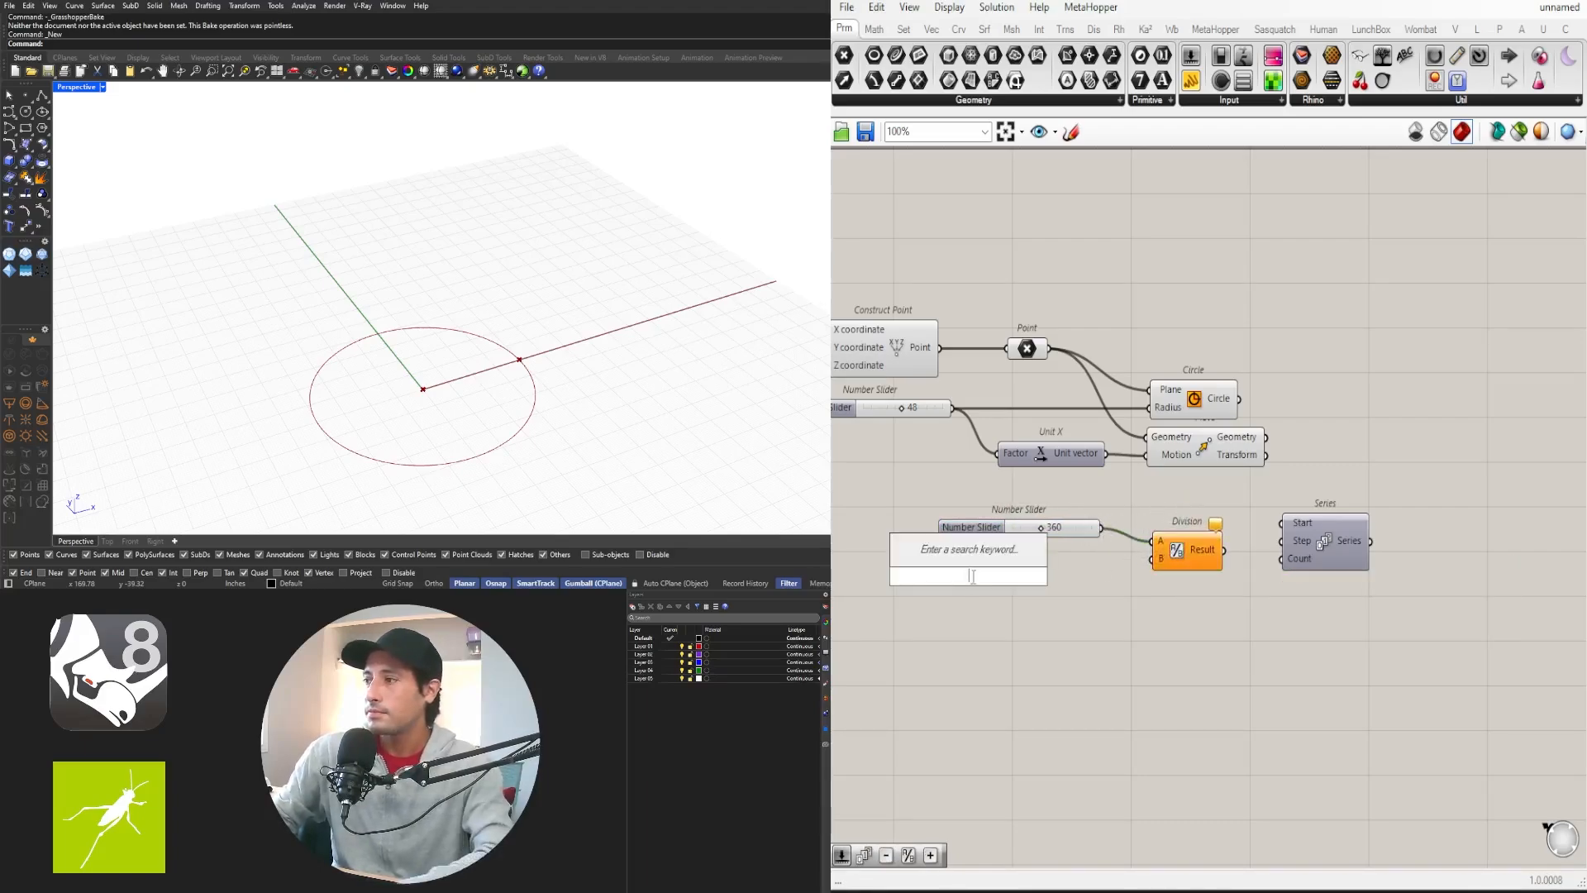
pyautogui.write('25')
pyautogui.press('Return')
pyautogui.moveTo(1043, 577); pyautogui.dragTo(1324, 539)
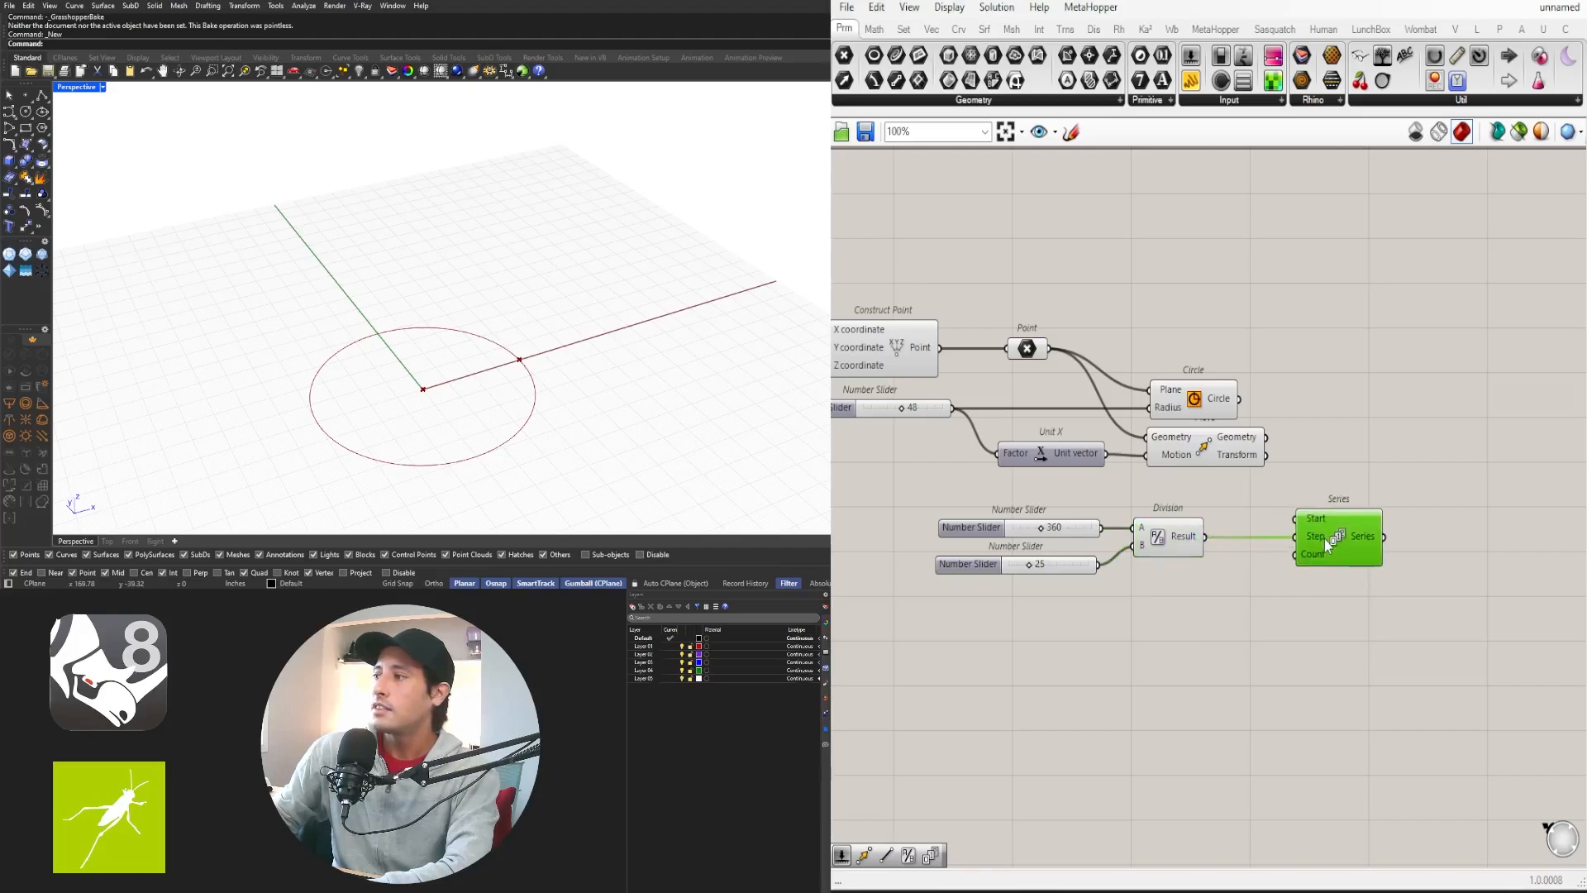
# Step: Set the divisor slider to 10, wire it into the Count input of Series as well, and move Series closer to Division
pyautogui.click(1013, 570)
pyautogui.write('10')
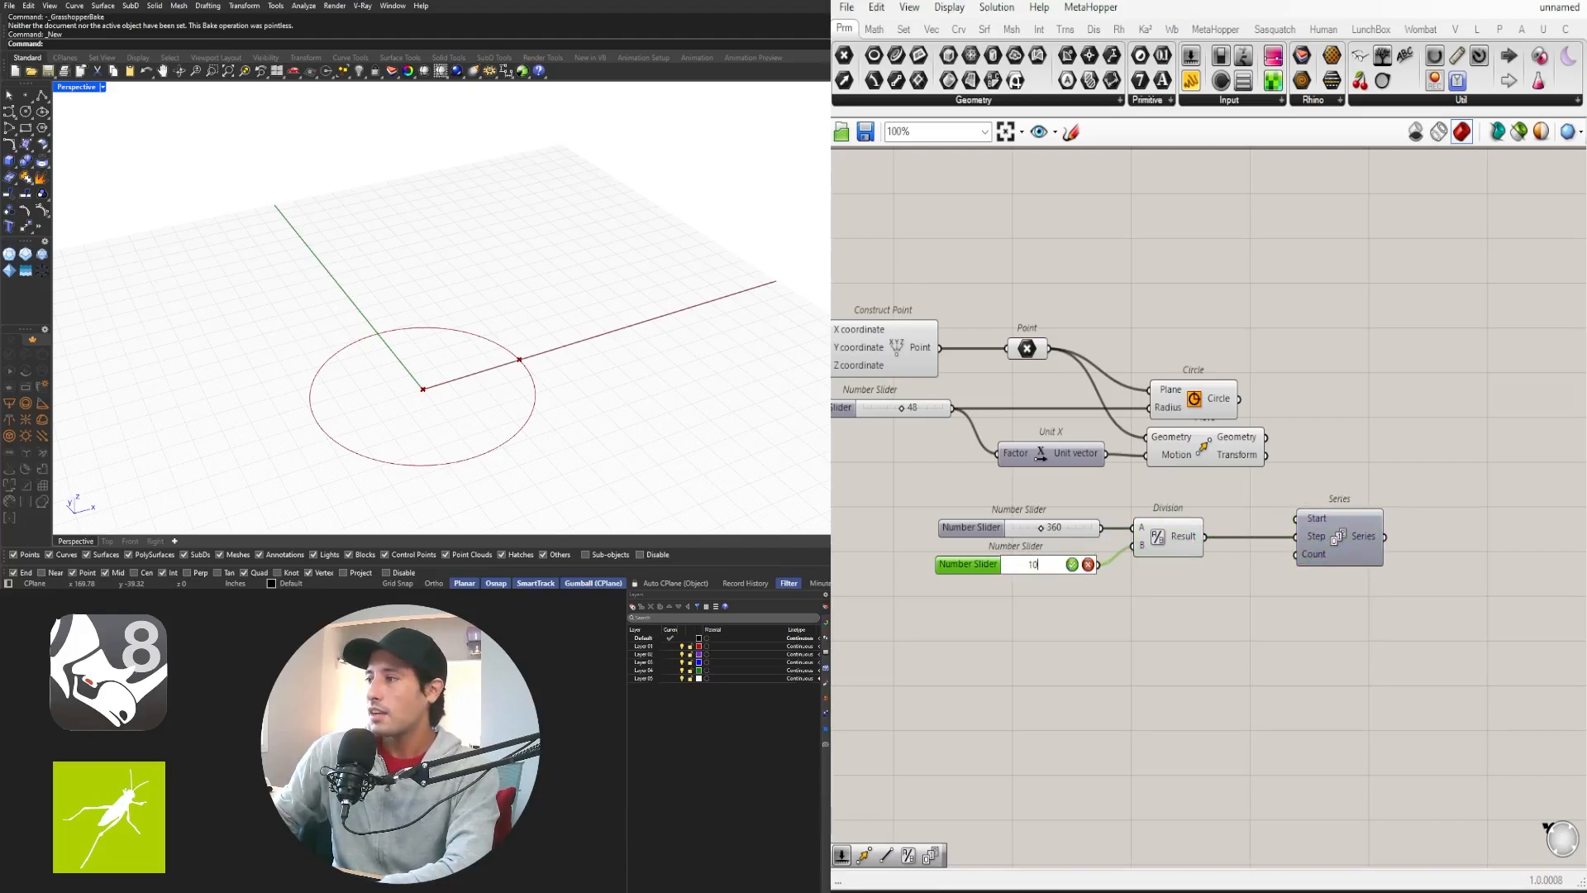
pyautogui.press('Return')
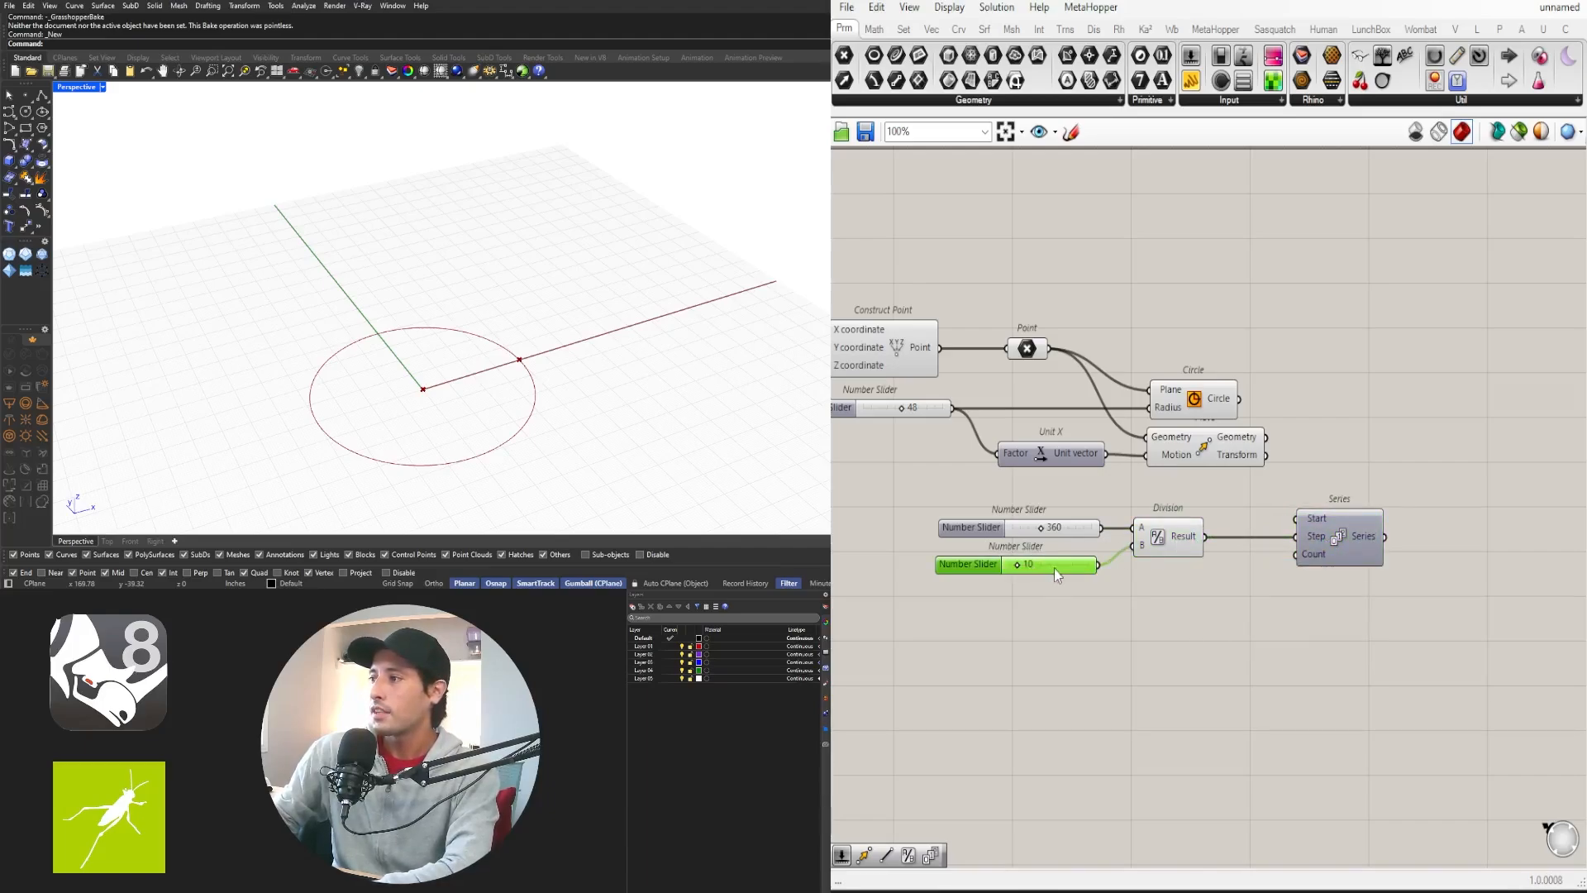
pyautogui.moveTo(1054, 568); pyautogui.dragTo(1063, 564)
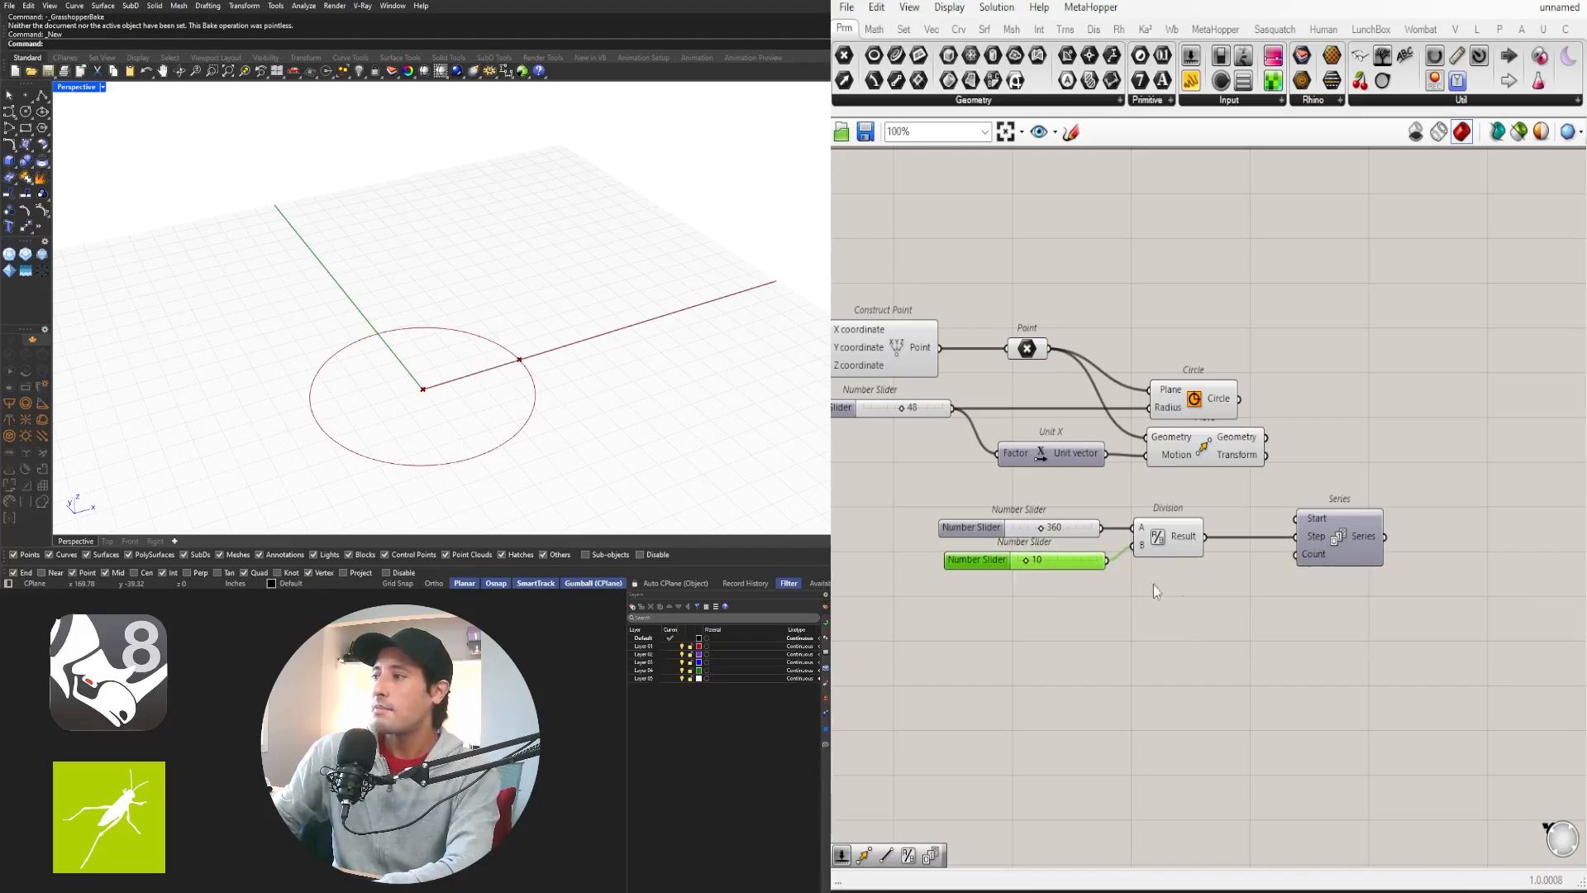
pyautogui.moveTo(1107, 561); pyautogui.dragTo(1303, 558)
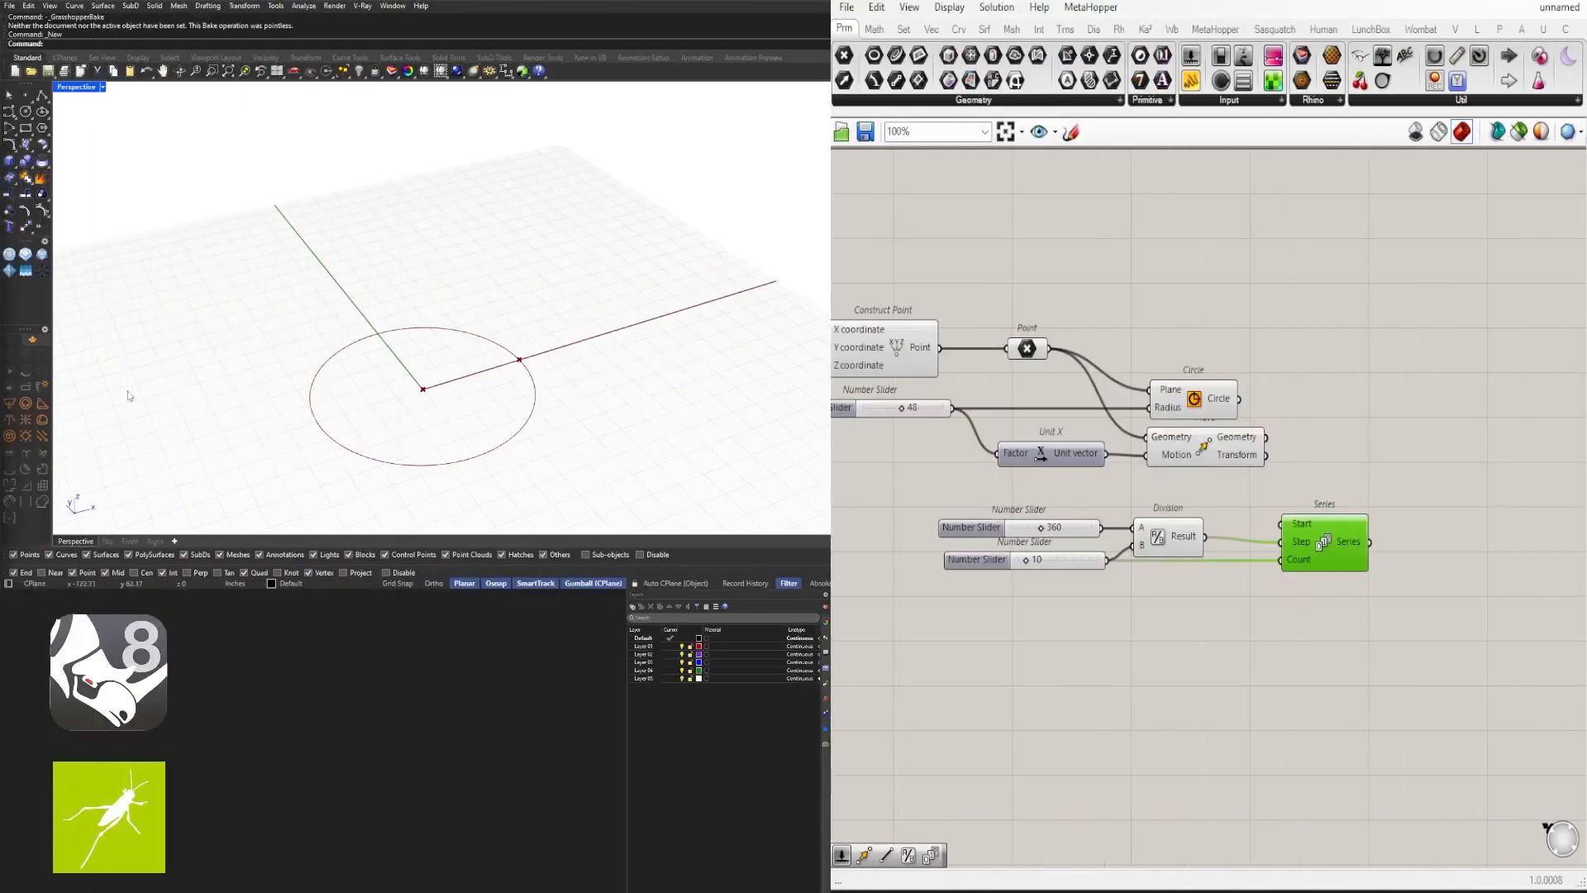
pyautogui.moveTo(1302, 555); pyautogui.dragTo(1248, 549)
# Step: Add a Rotate component and wire the Geometry output of Move into its Geometry input, placing it in line with Move
pyautogui.moveTo(1308, 549)
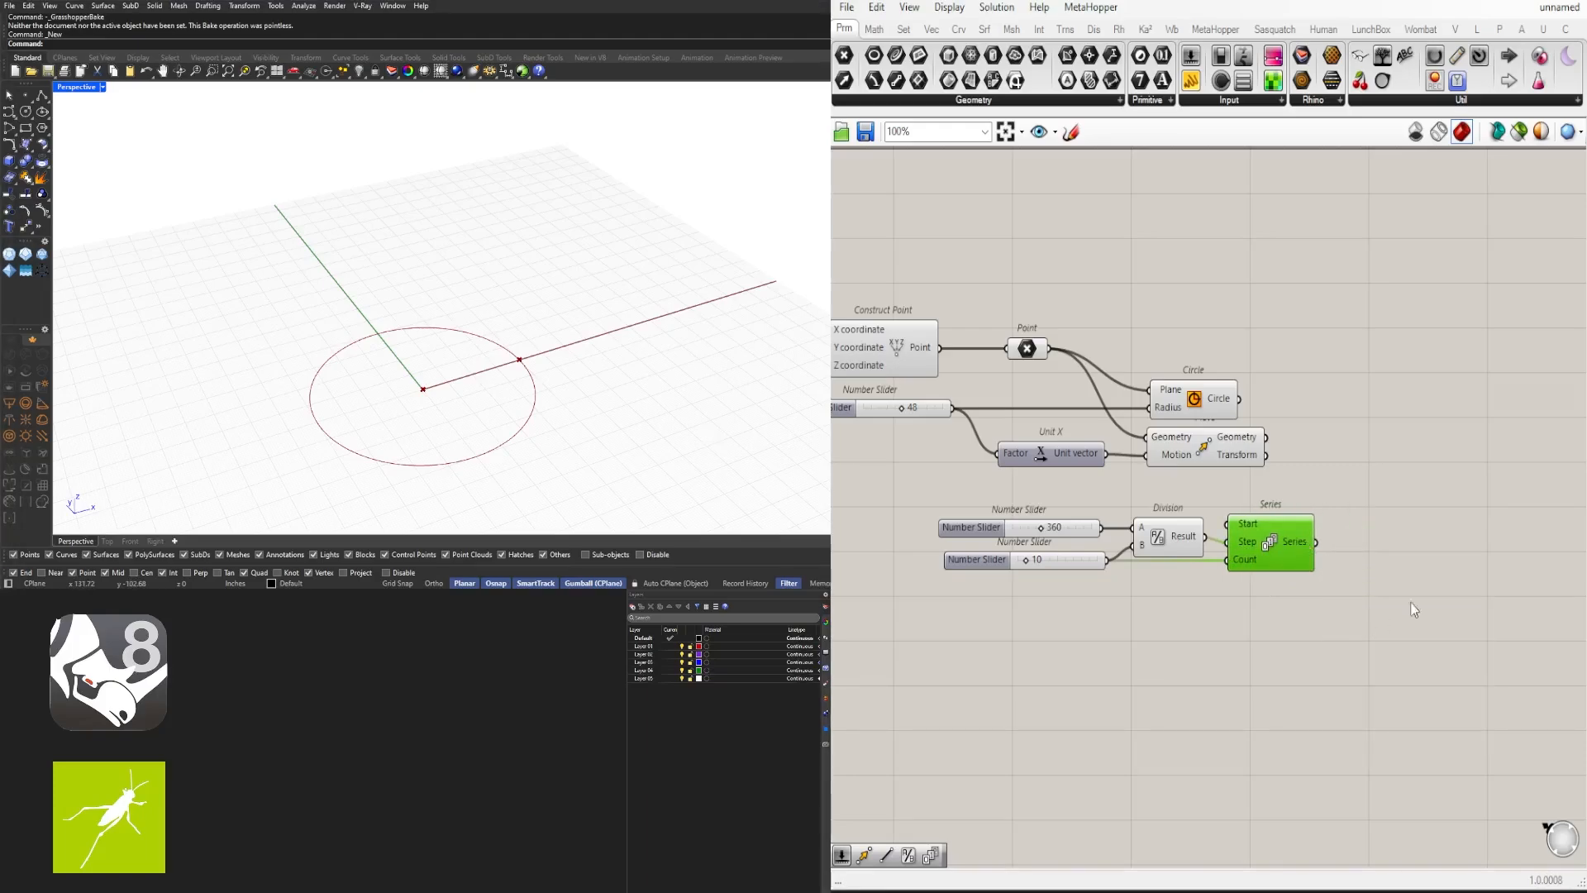
pyautogui.doubleClick(1425, 547)
pyautogui.write('rot')
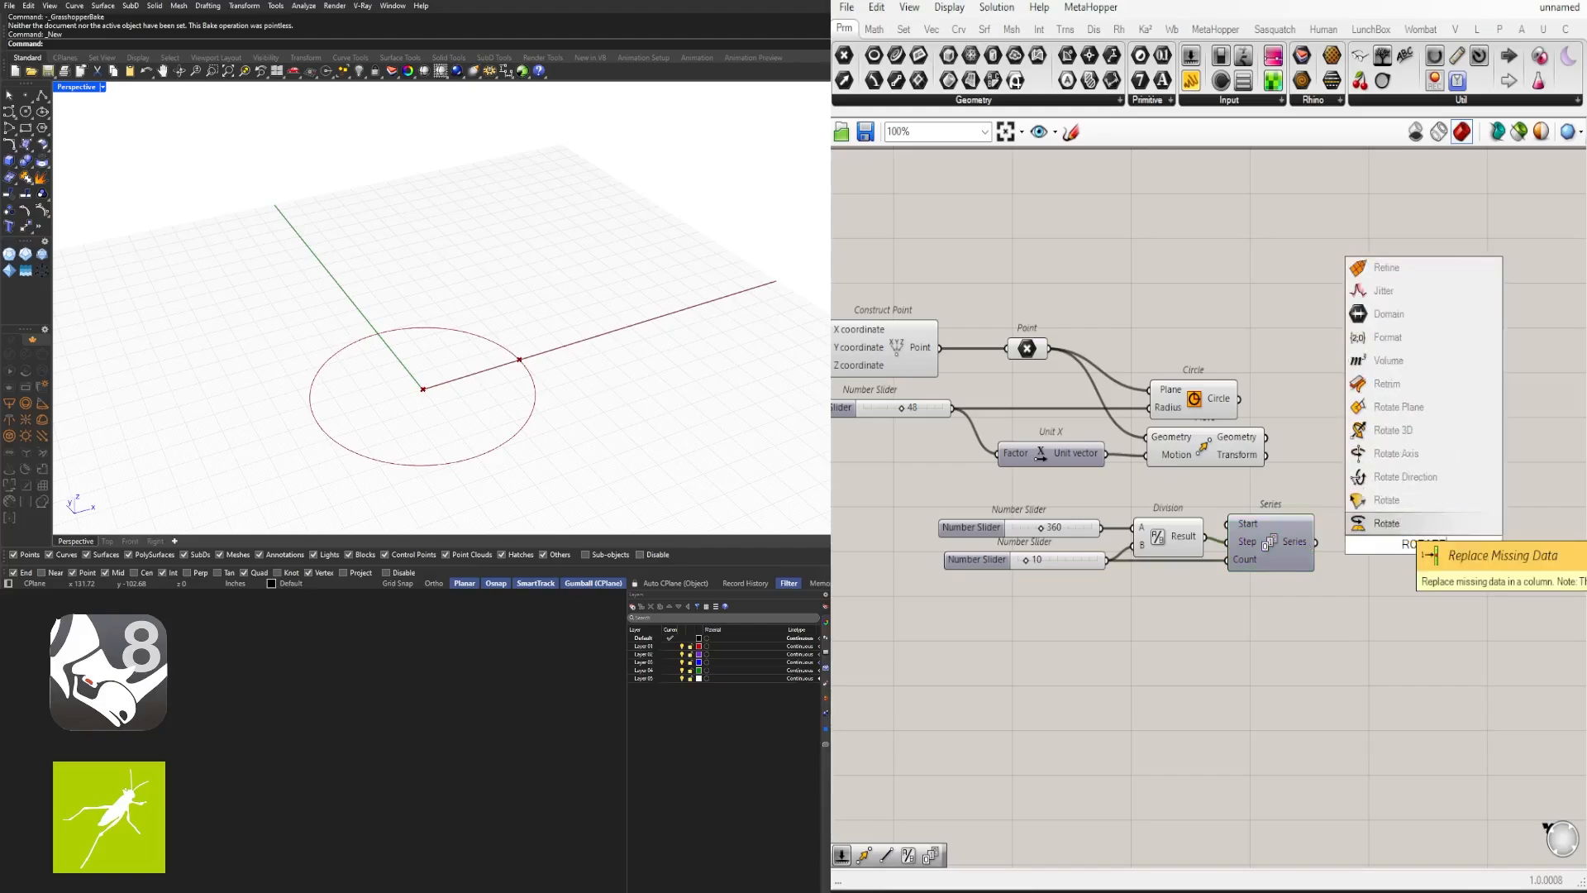
pyautogui.click(1398, 522)
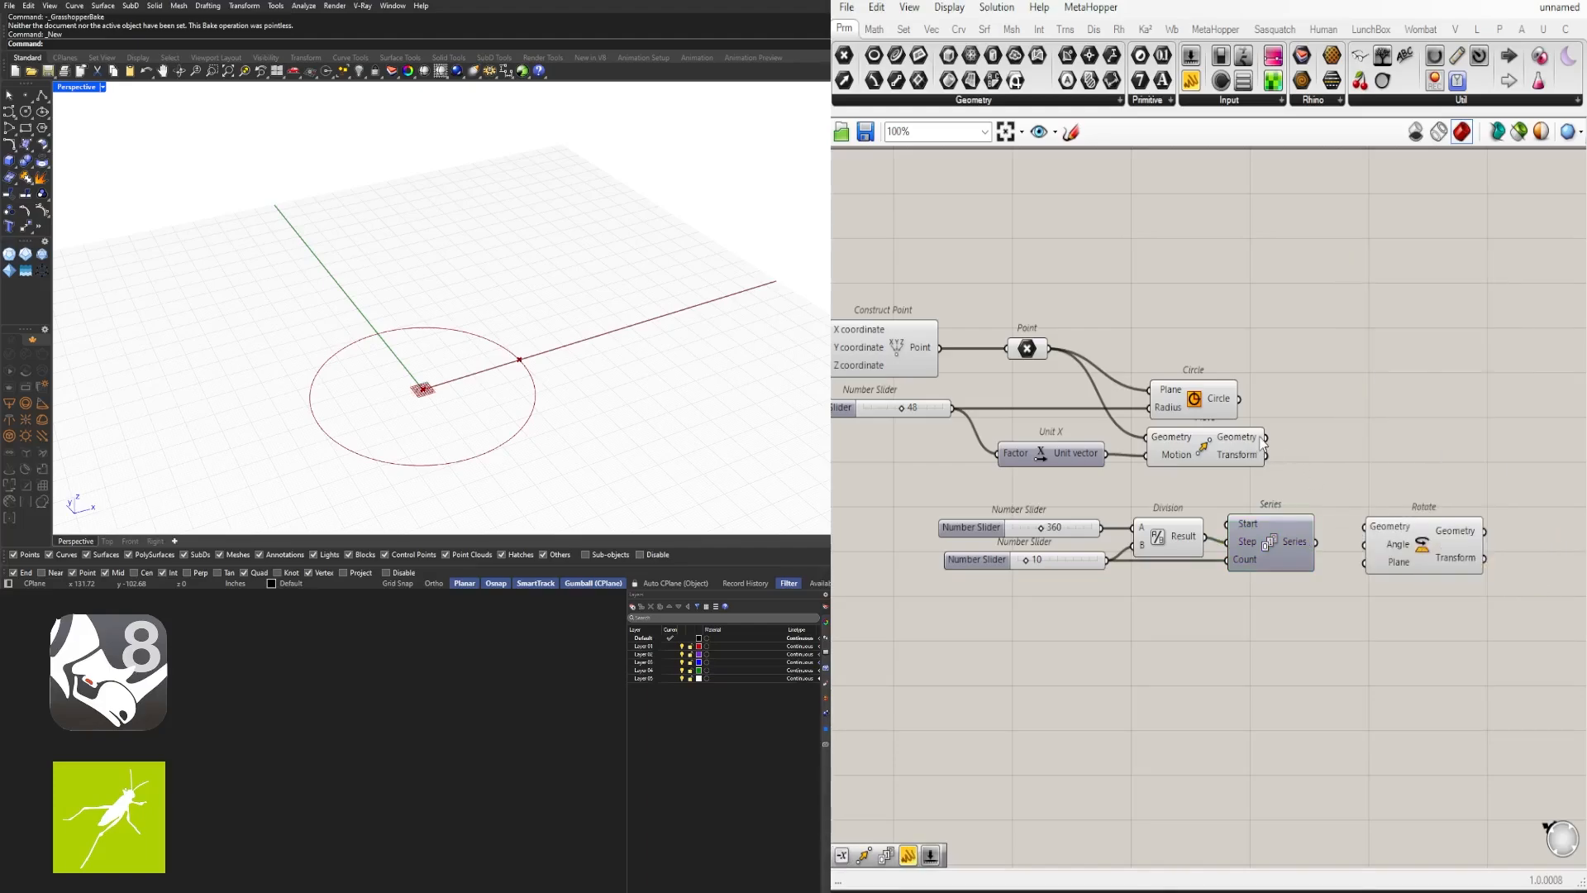
pyautogui.click(1169, 455)
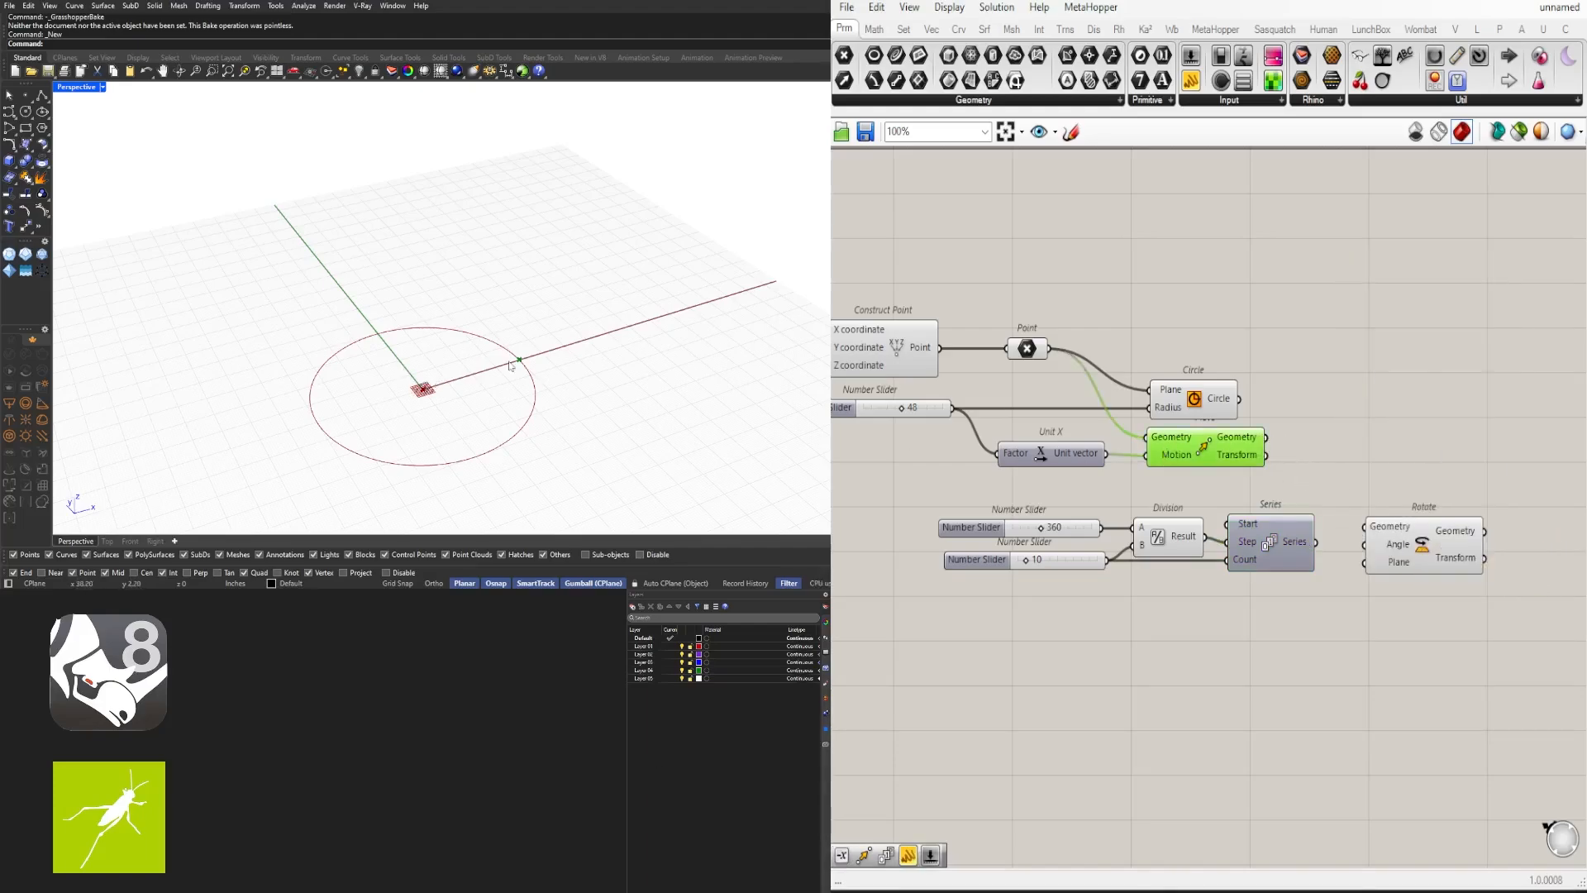
pyautogui.moveTo(1266, 437); pyautogui.dragTo(1451, 448)
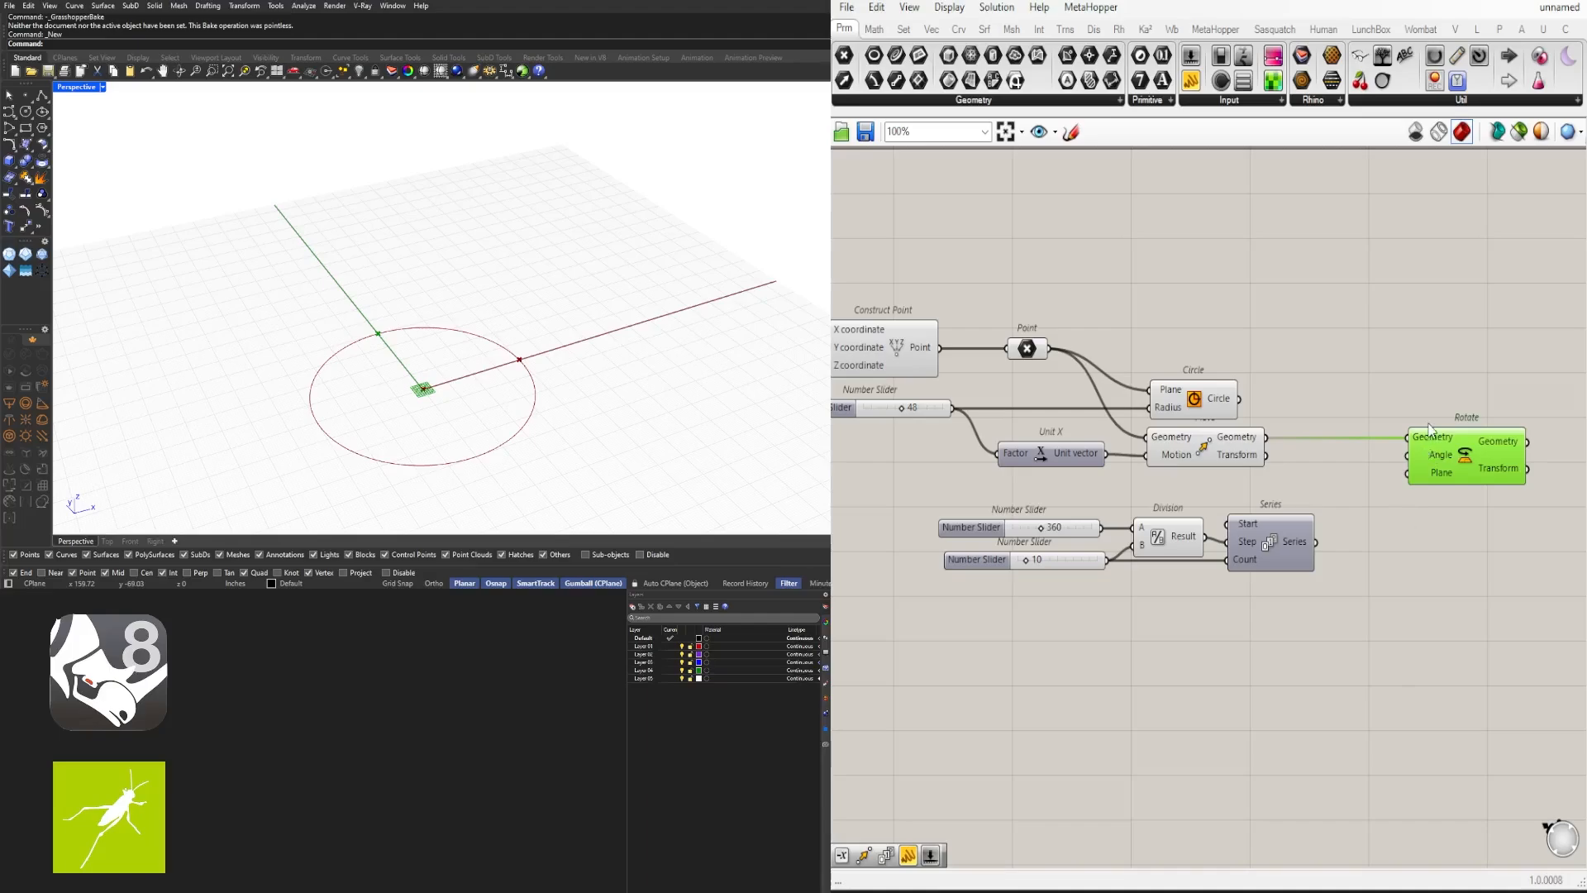
# Step: Switch Rotate's Angle input to degrees and wire the Series output into it
pyautogui.rightClick(1445, 461)
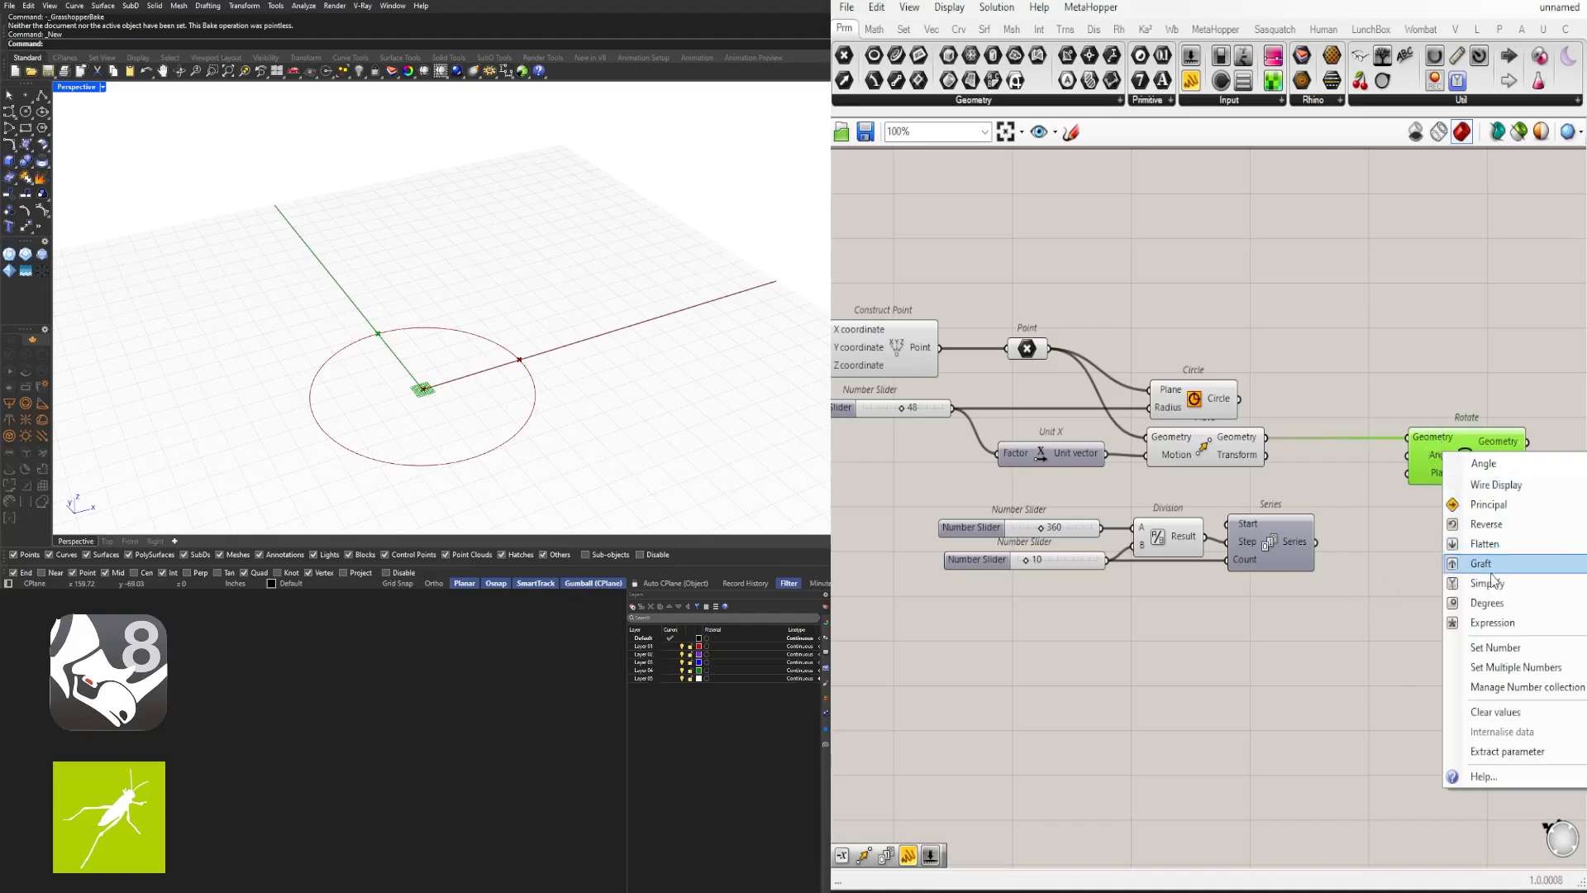
pyautogui.click(1471, 603)
pyautogui.moveTo(1320, 537); pyautogui.dragTo(1389, 461)
# Step: Move the two angle sliders, Division and Series together to sit closer beneath Unit X and Move
pyautogui.moveTo(1417, 648); pyautogui.dragTo(930, 494)
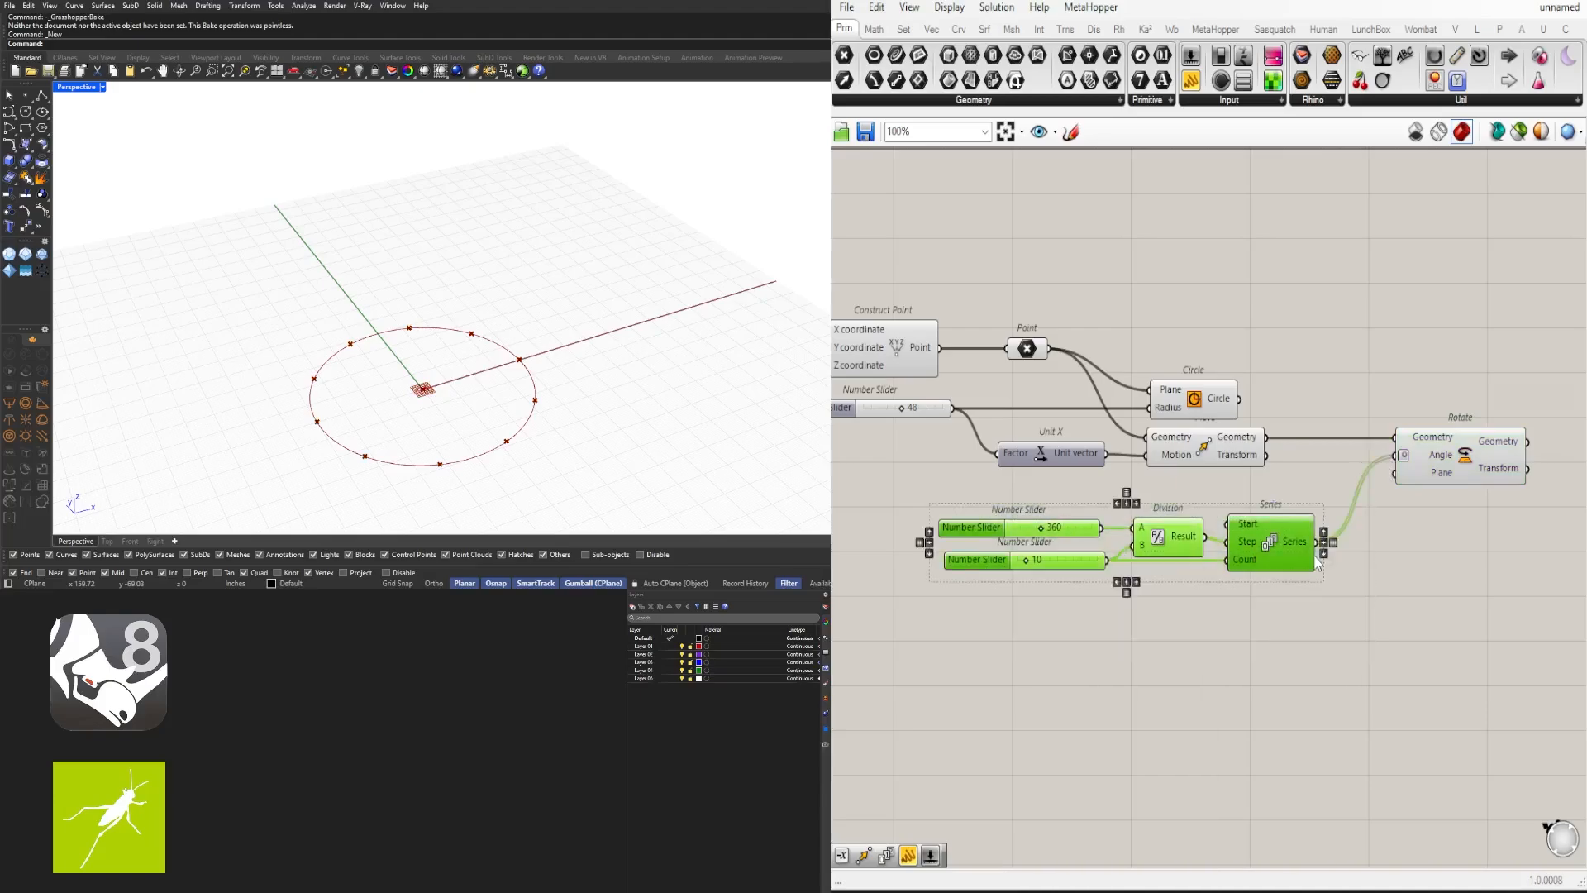
pyautogui.moveTo(1293, 555); pyautogui.dragTo(1308, 534)
pyautogui.click(1364, 616)
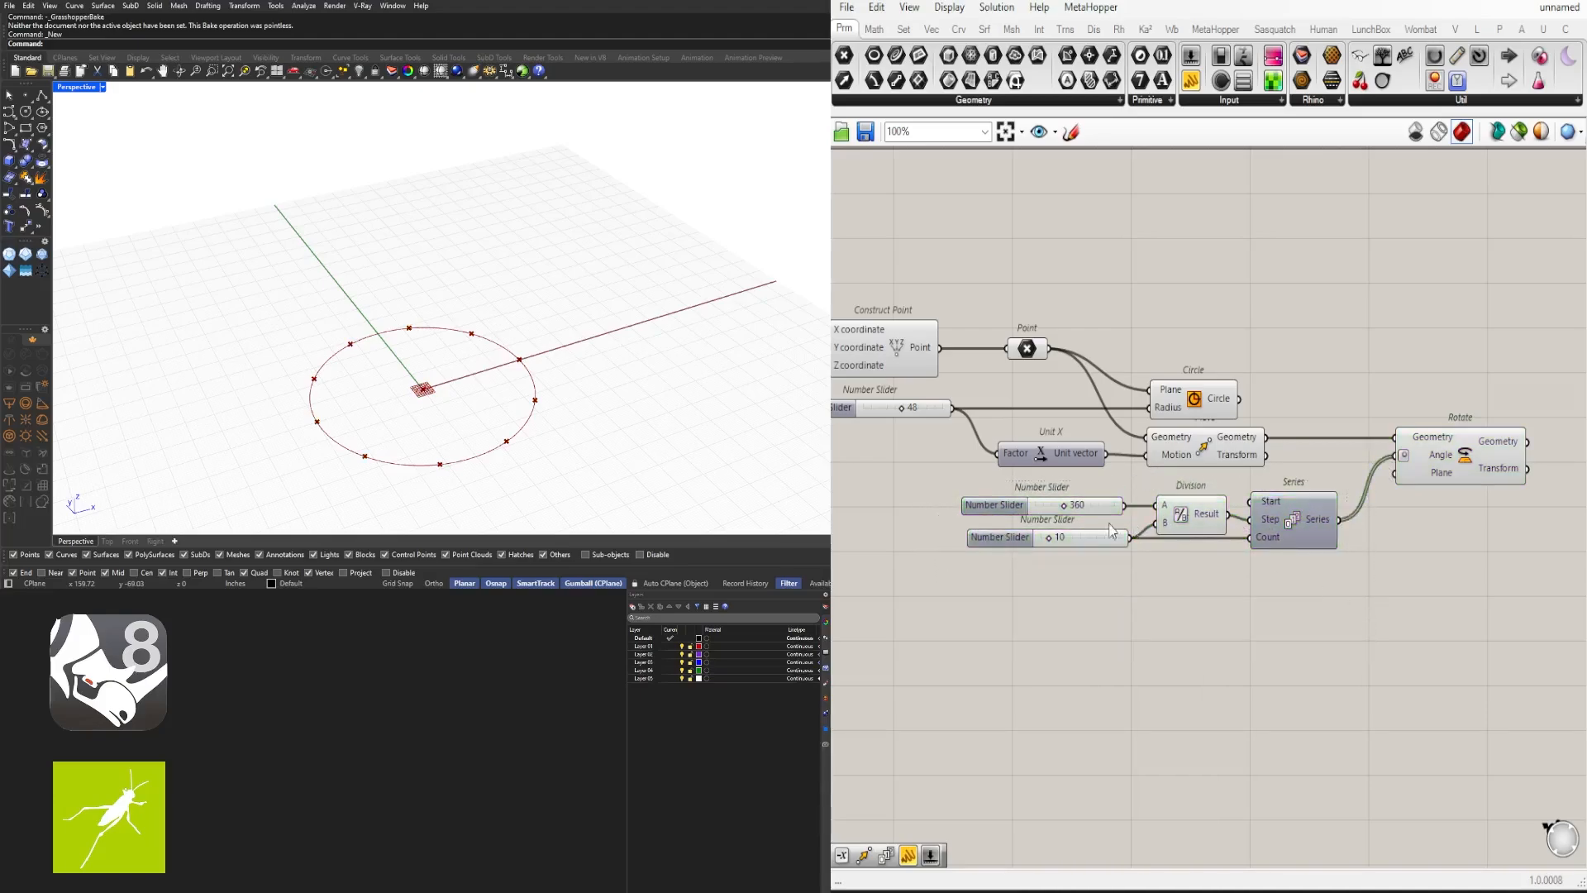
# Step: Raise the slider feeding Division's B input and Series' Count to 53
pyautogui.scroll(4, 1017, 535)
pyautogui.moveTo(1067, 539); pyautogui.dragTo(1148, 533)
pyautogui.scroll(-5, 1385, 616)
pyautogui.scroll(4, 1285, 626)
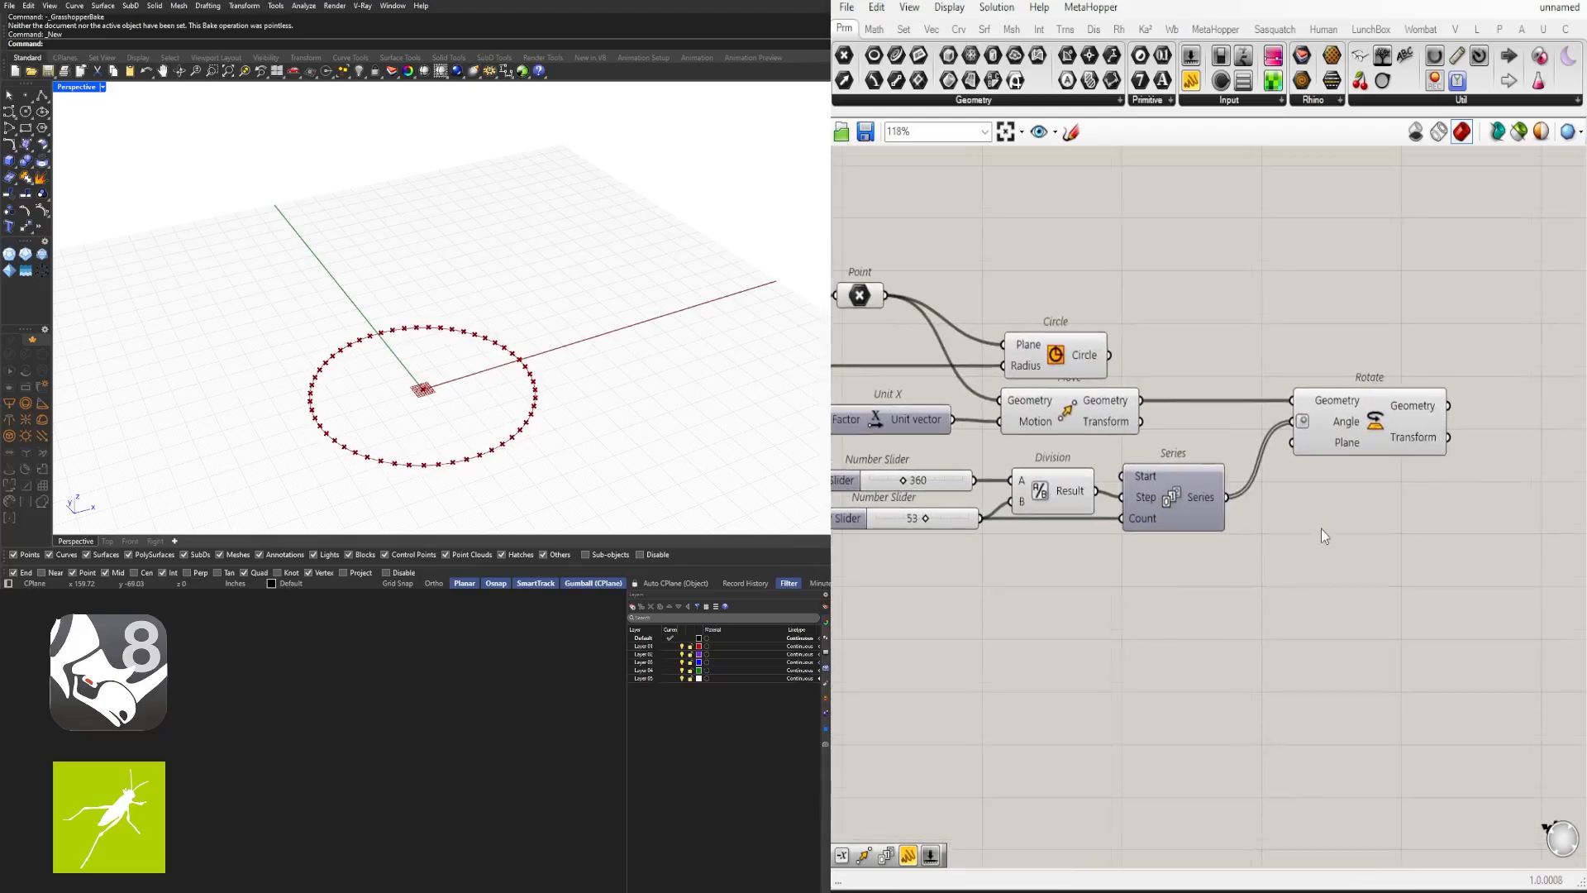
pyautogui.click(1345, 438)
pyautogui.click(1345, 502)
pyautogui.scroll(-2, 1264, 512)
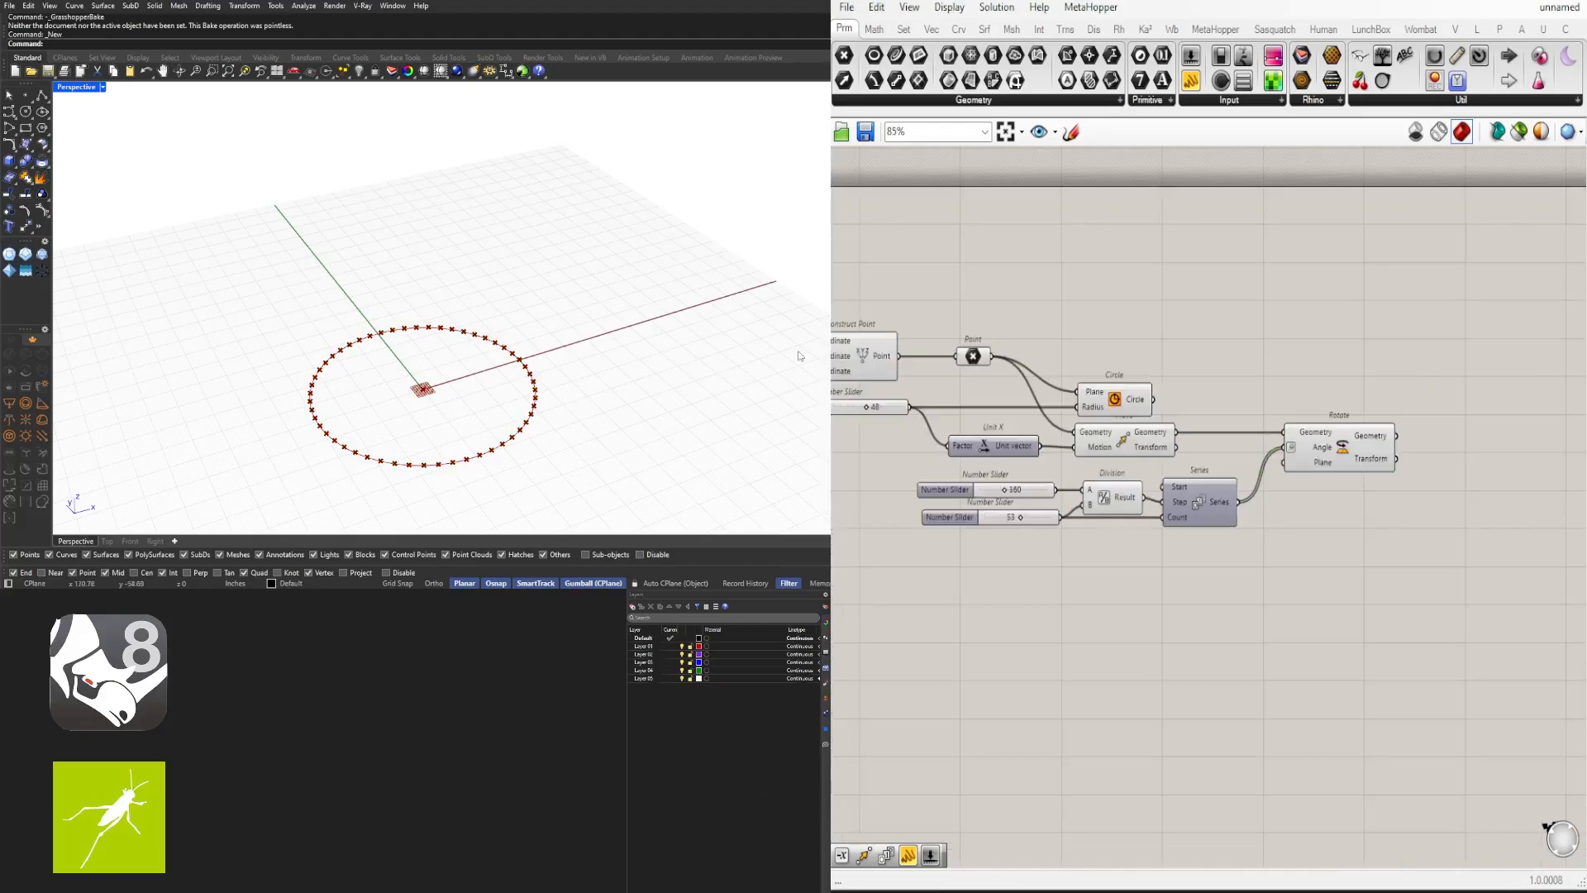
pyautogui.scroll(5, 1031, 529)
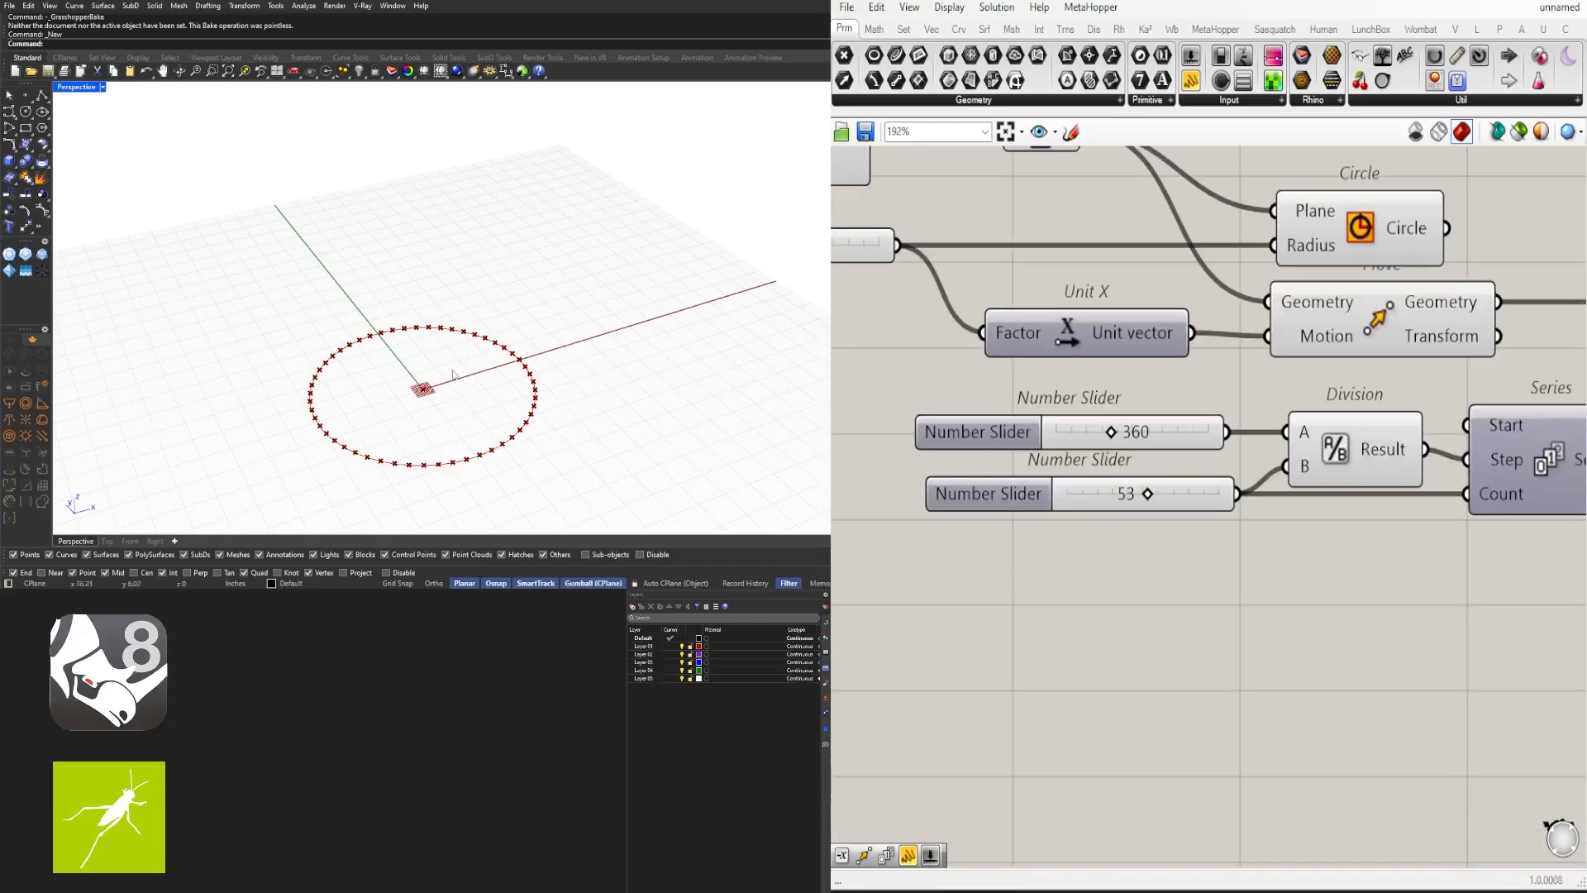
pyautogui.scroll(-2, 1040, 530)
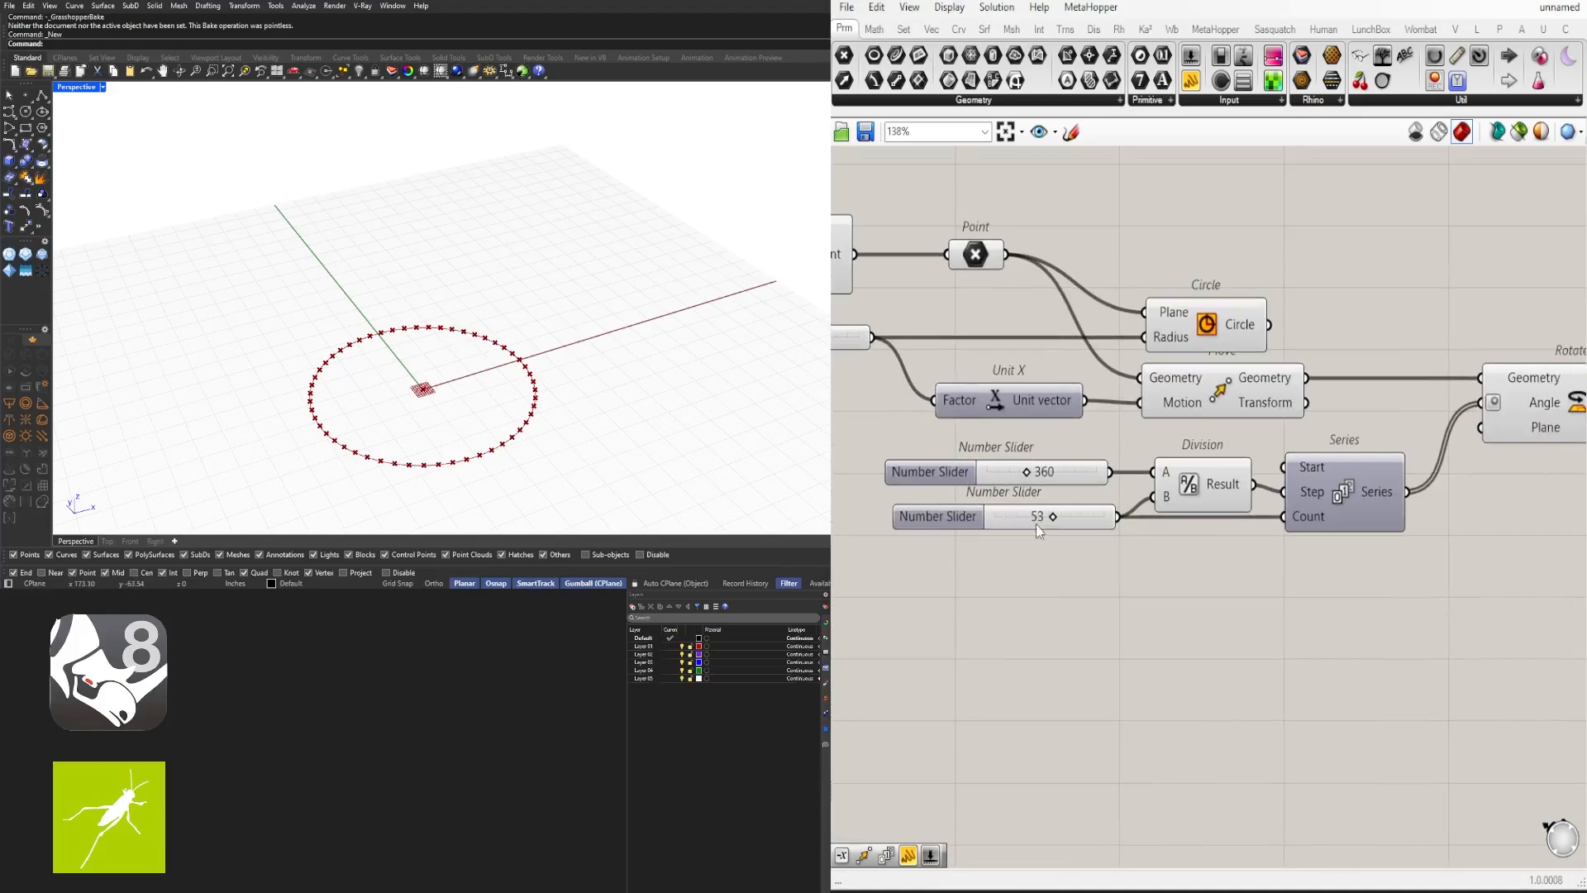
# Step: Shift Rotate further away from Move and add a Line component with start and end points just above it
pyautogui.moveTo(1299, 569); pyautogui.dragTo(1100, 579, button='right')
pyautogui.moveTo(1345, 411); pyautogui.dragTo(1436, 411)
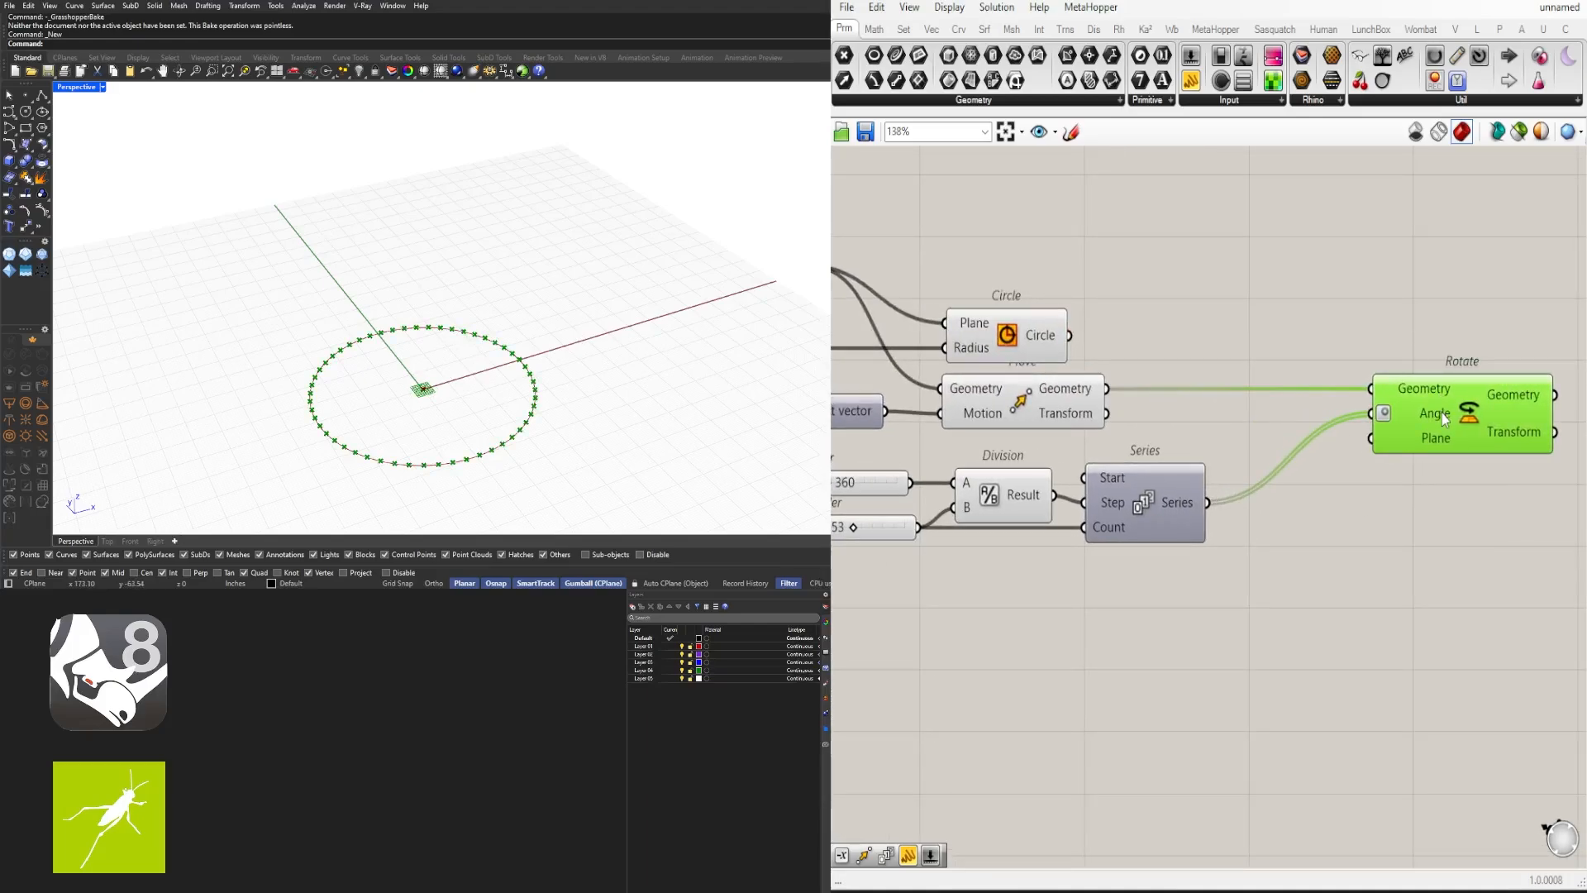
pyautogui.click(1395, 342)
pyautogui.doubleClick(1396, 342)
pyautogui.write('LINE')
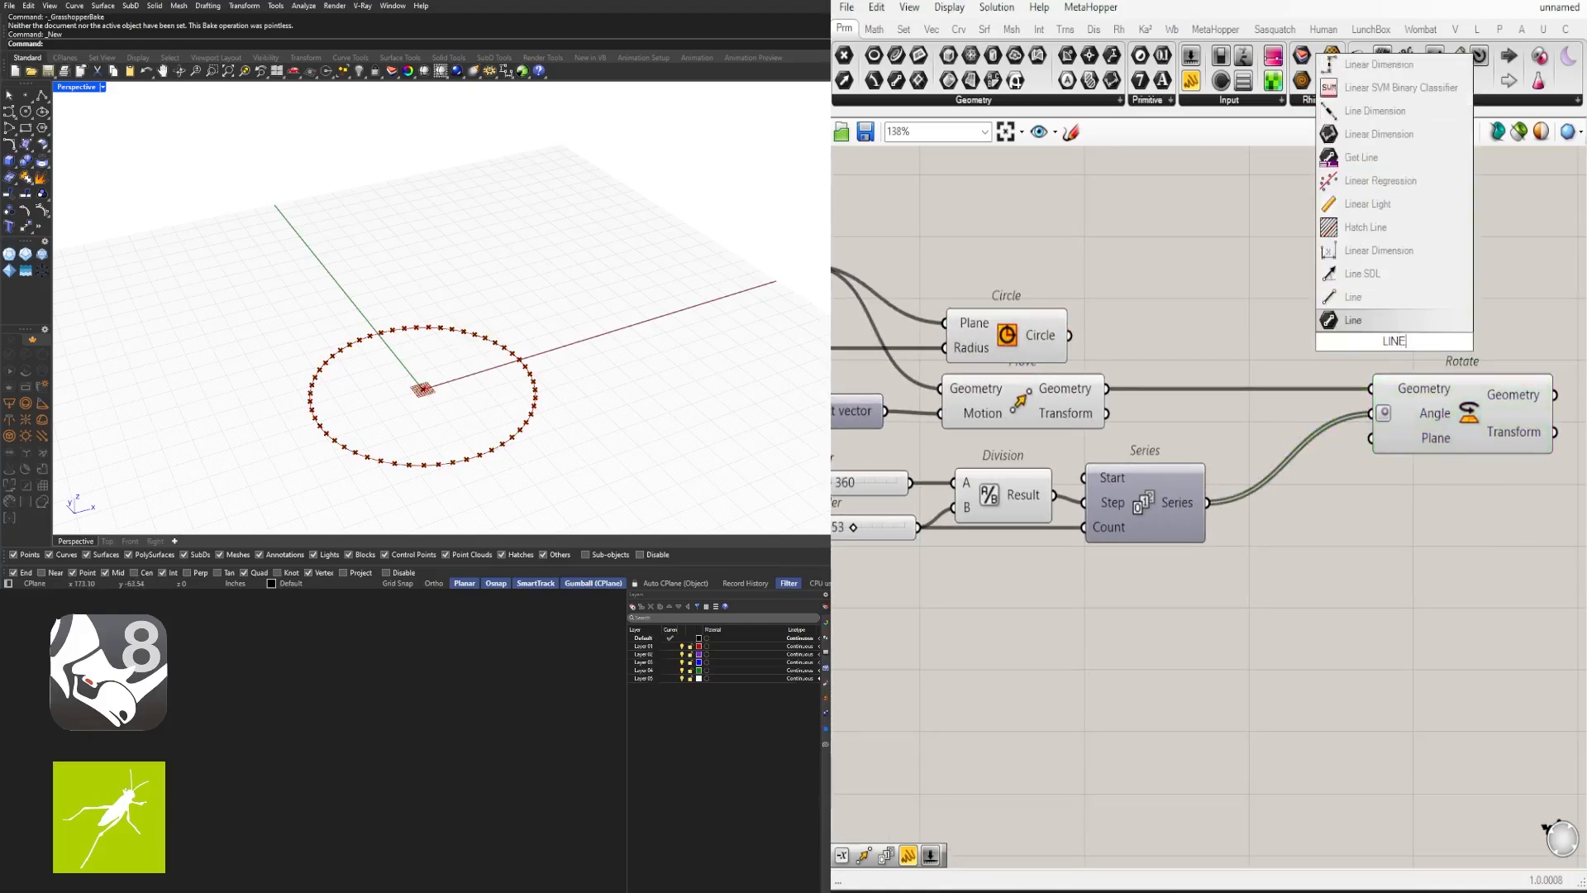
pyautogui.click(1354, 320)
# Step: Wire the Point parameter into Line's Start Point and Rotate's Geometry output into its End Point, placing Line beyond Rotate
pyautogui.scroll(-3, 1383, 374)
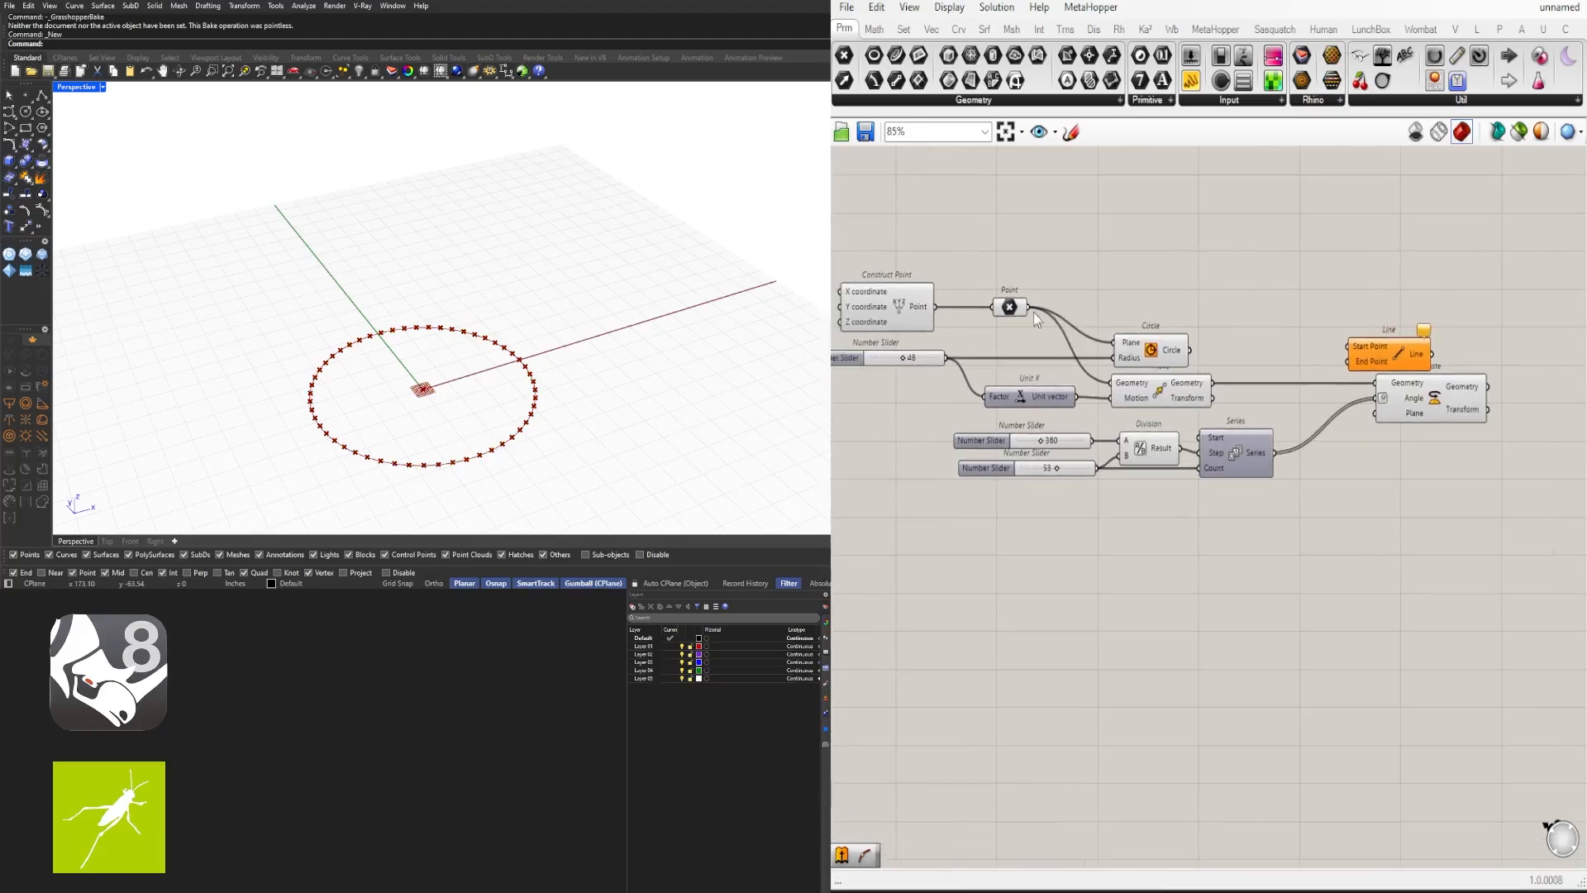
pyautogui.moveTo(1029, 307); pyautogui.dragTo(1348, 346)
pyautogui.moveTo(1382, 358); pyautogui.dragTo(1164, 371, button='right')
pyautogui.moveTo(1164, 371); pyautogui.dragTo(1315, 378)
pyautogui.click(1227, 521)
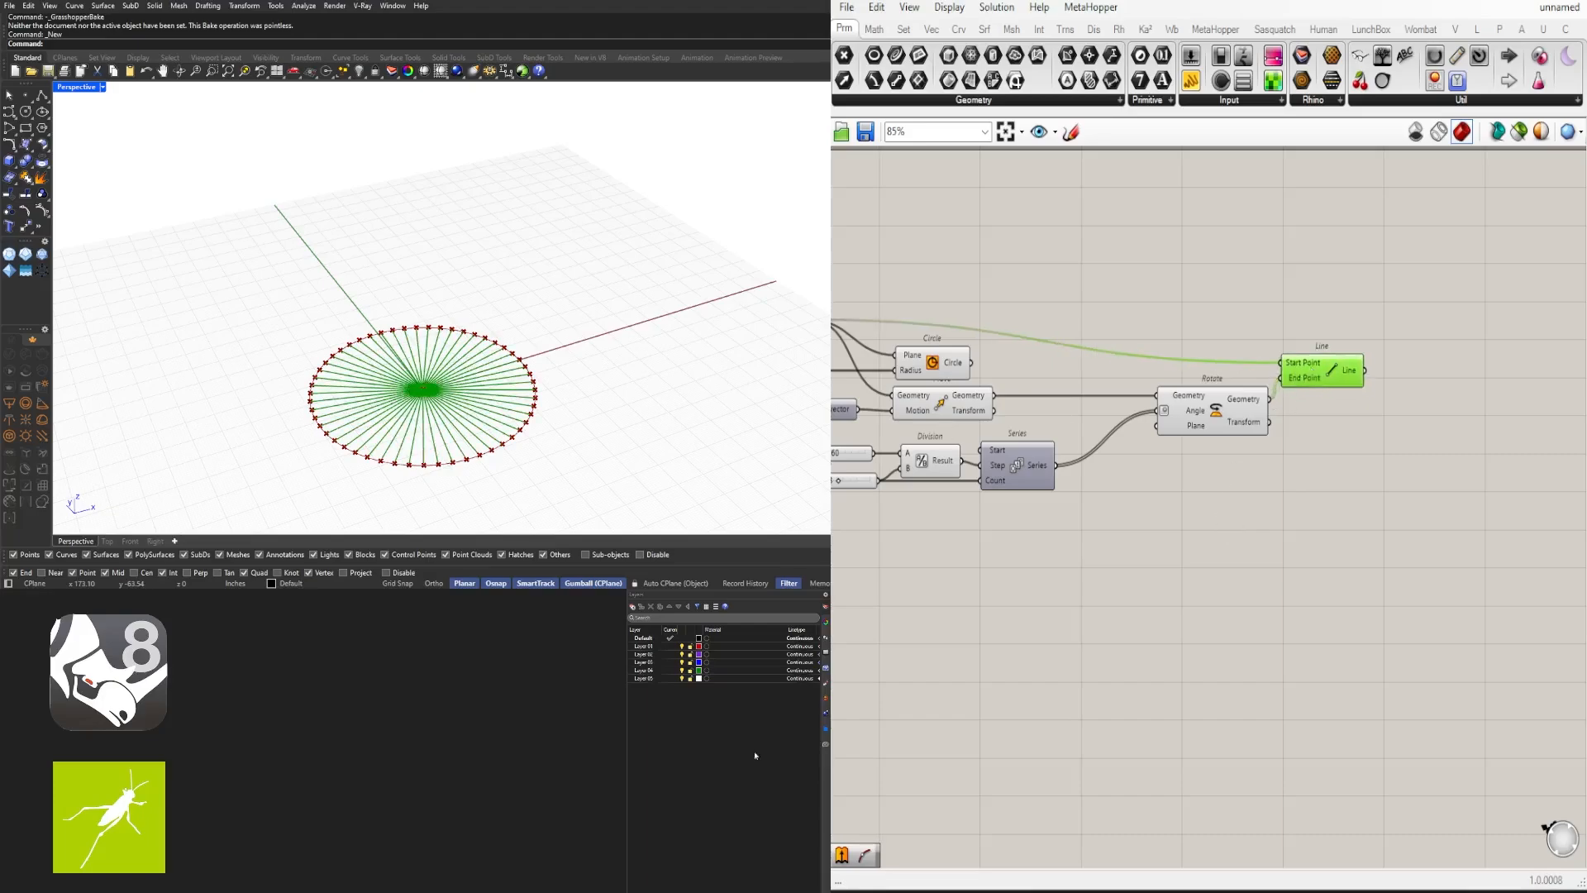
# Step: Add a second Move component well beyond Rotate, wire Rotate's Geometry output into its Geometry input, and adjust Line's position
pyautogui.click(1255, 422)
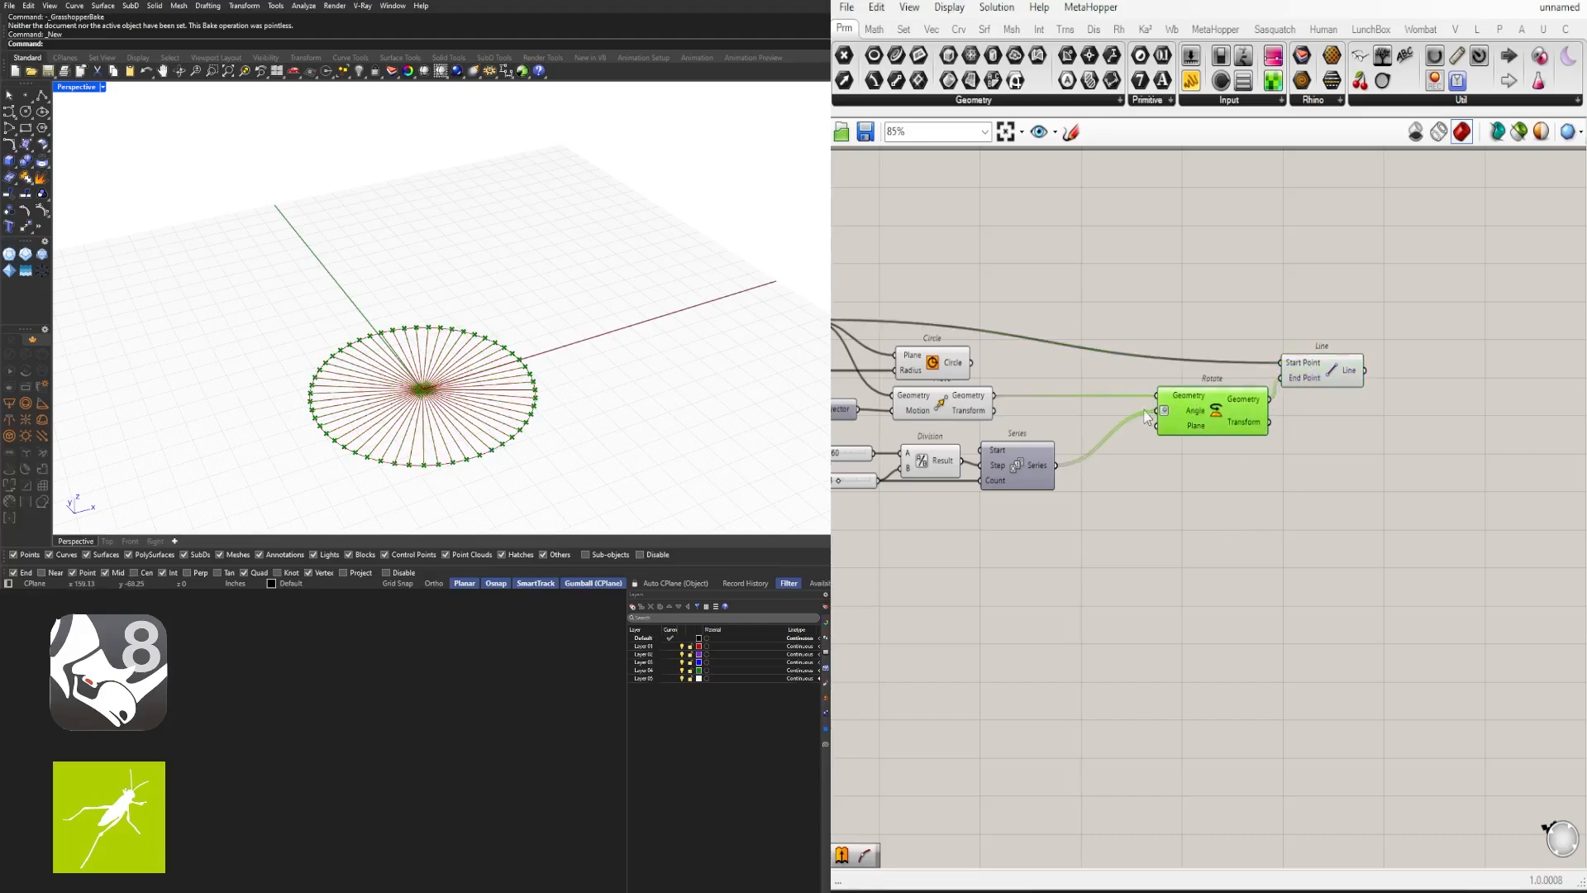
pyautogui.doubleClick(1308, 449)
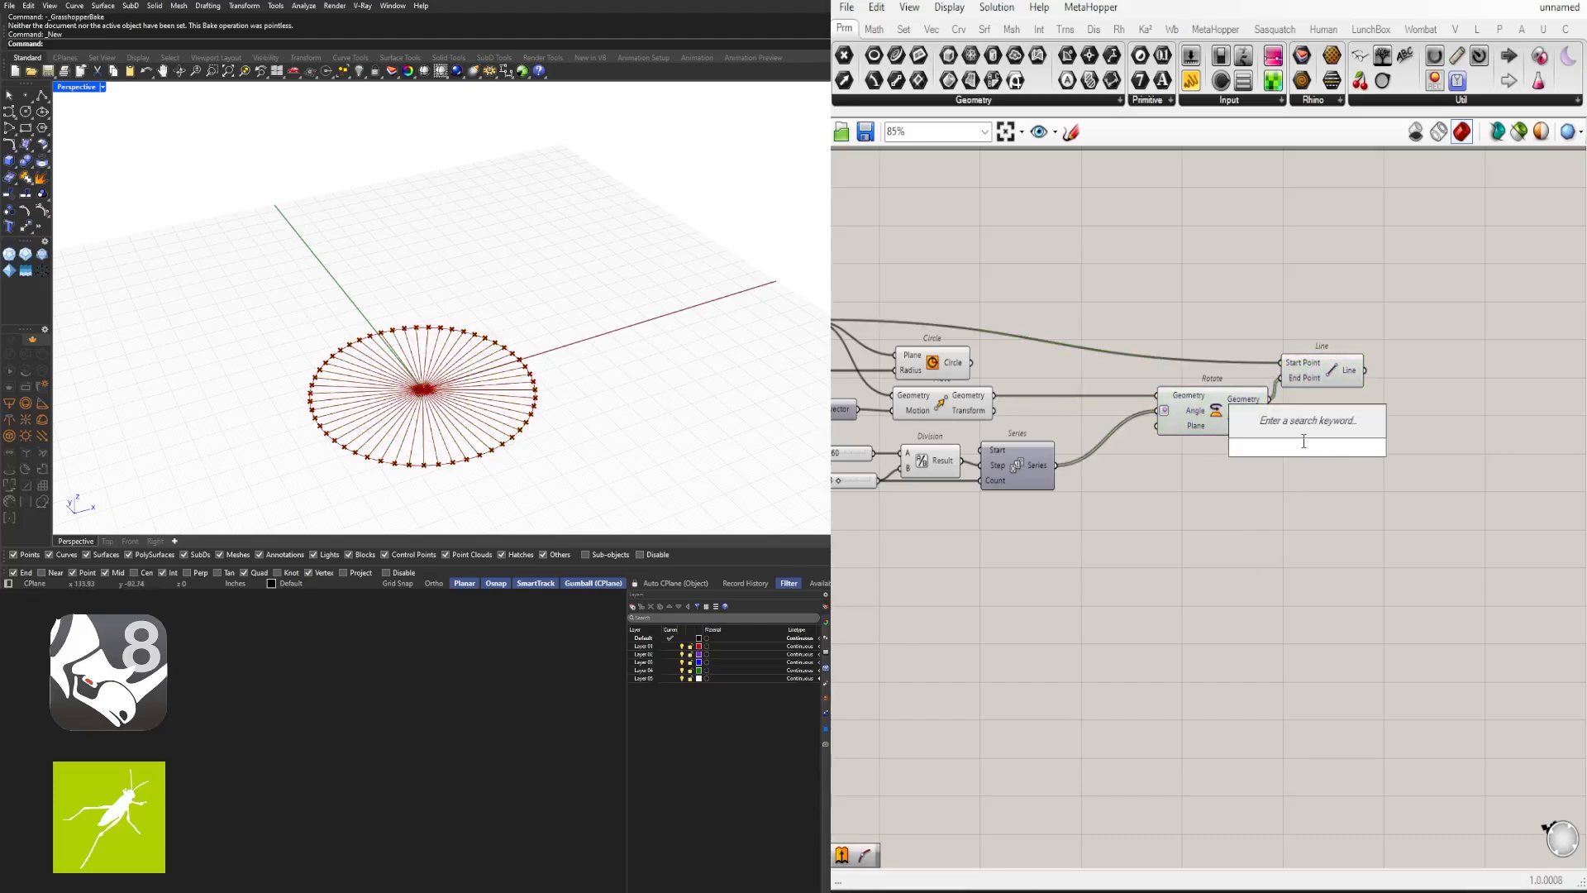
pyautogui.write('move')
pyautogui.click(1273, 405)
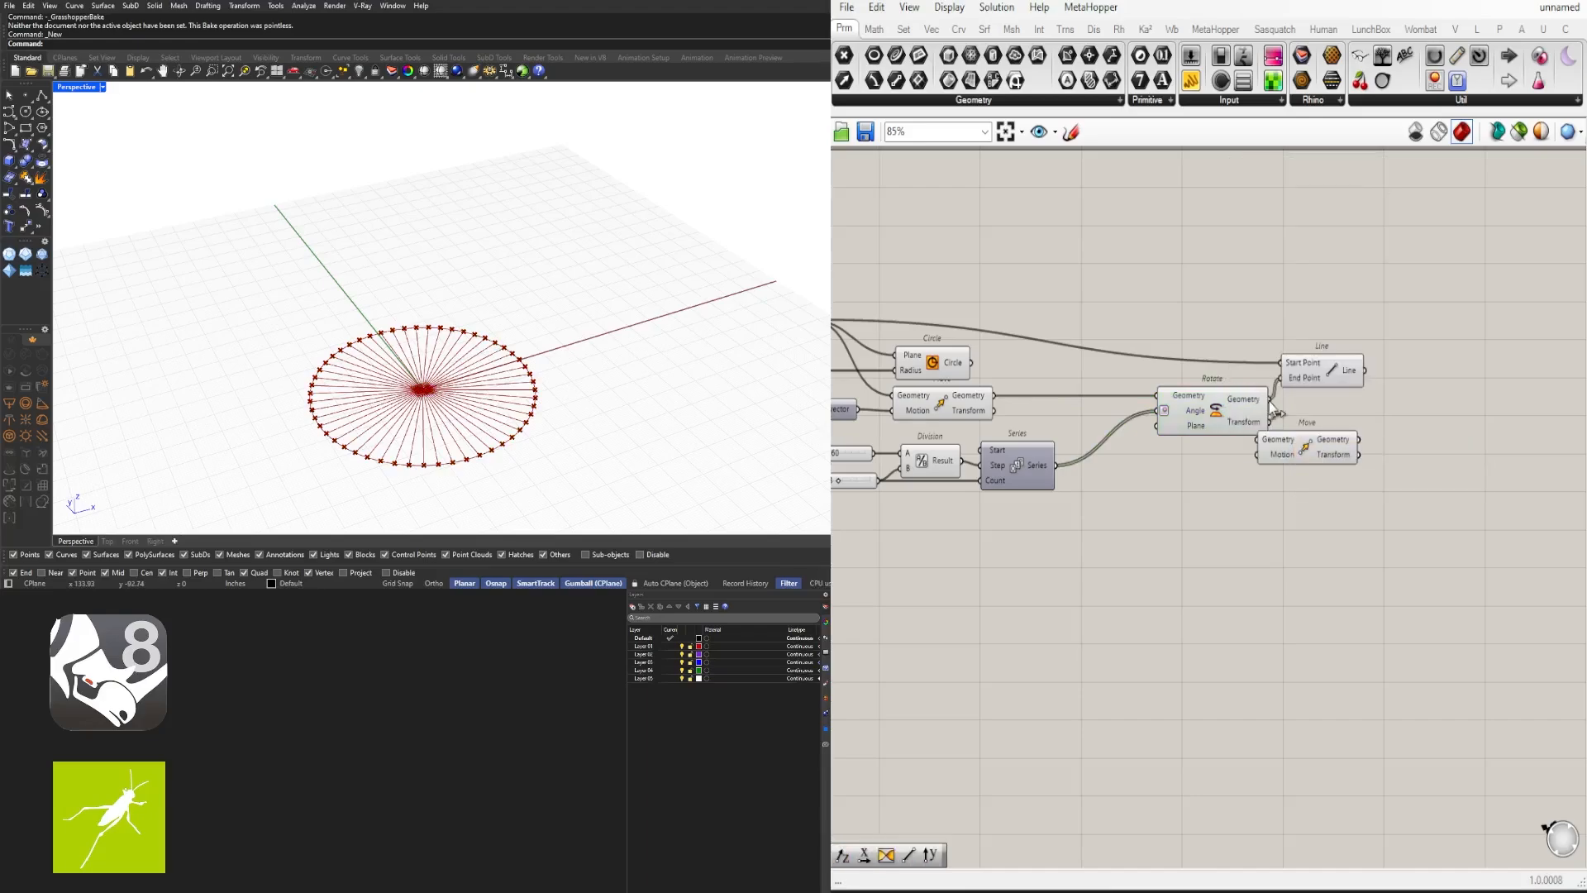
pyautogui.moveTo(1269, 400); pyautogui.dragTo(1560, 410)
pyautogui.click(1318, 393)
pyautogui.moveTo(1328, 377); pyautogui.dragTo(1348, 372)
# Step: Add an Amplitude component below and beyond Line, wiring Line's output into Vector and its Vector output into the second Move's Motion input
pyautogui.moveTo(1374, 375); pyautogui.dragTo(1094, 382, button='right')
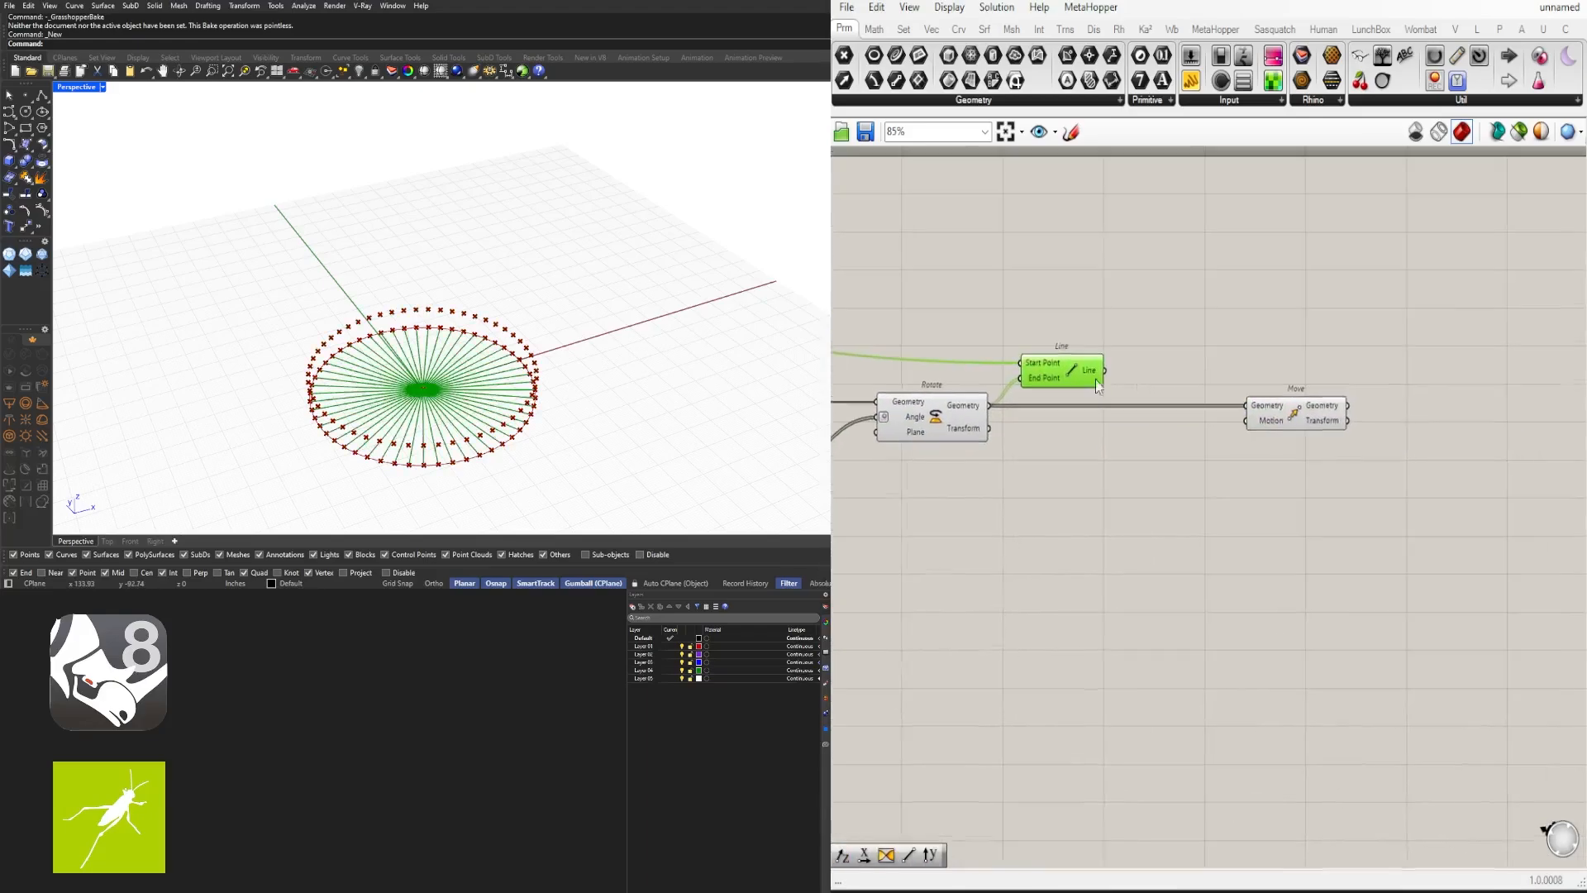
pyautogui.doubleClick(1173, 373)
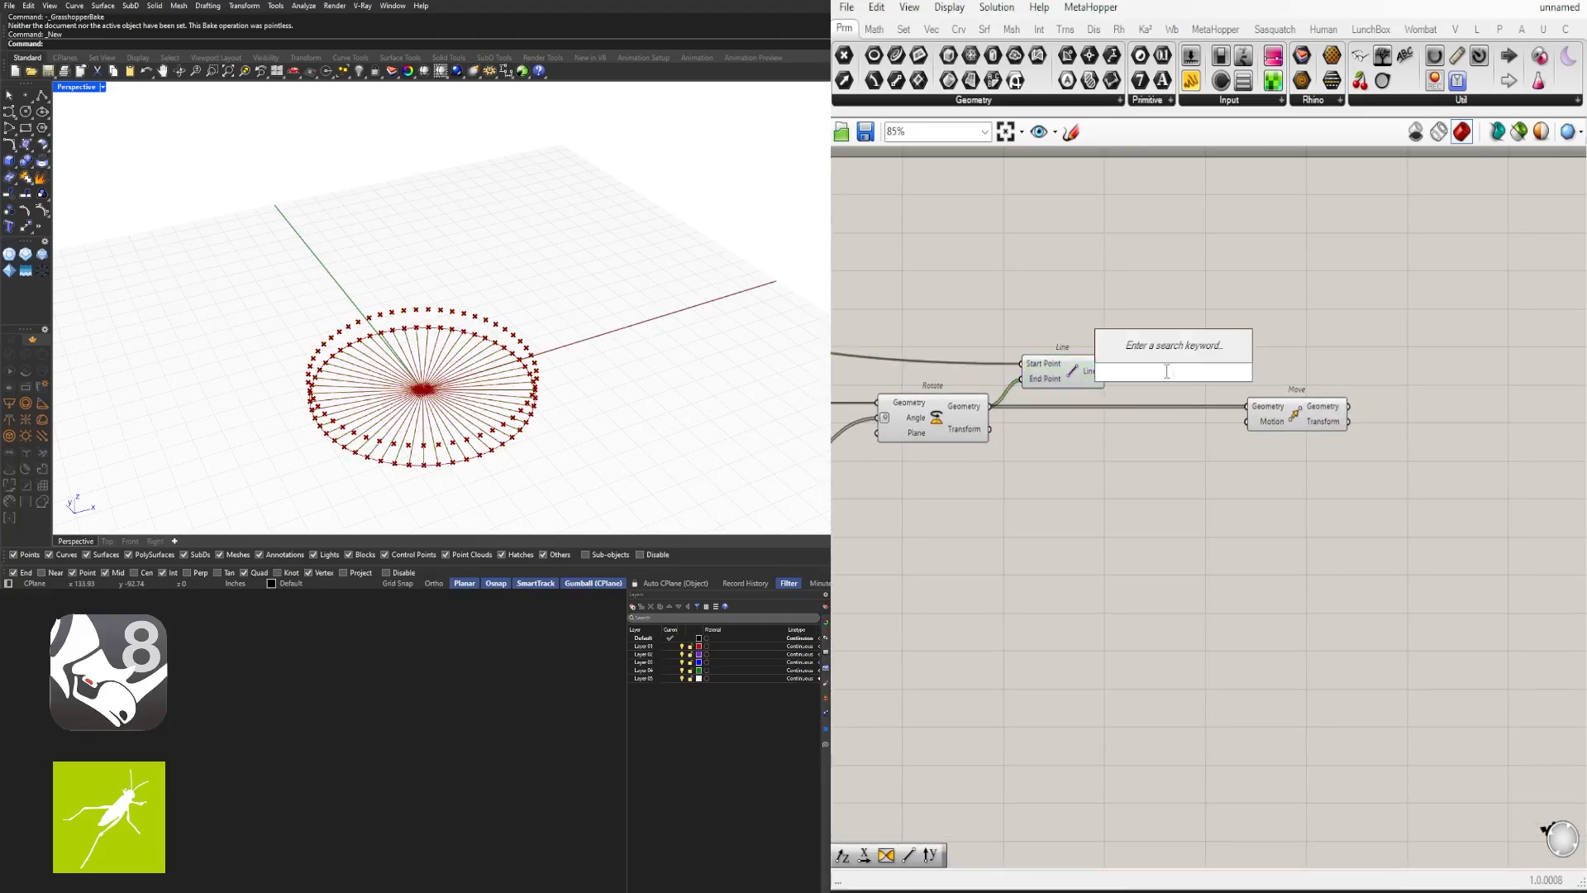
pyautogui.write('amp')
pyautogui.click(1141, 351)
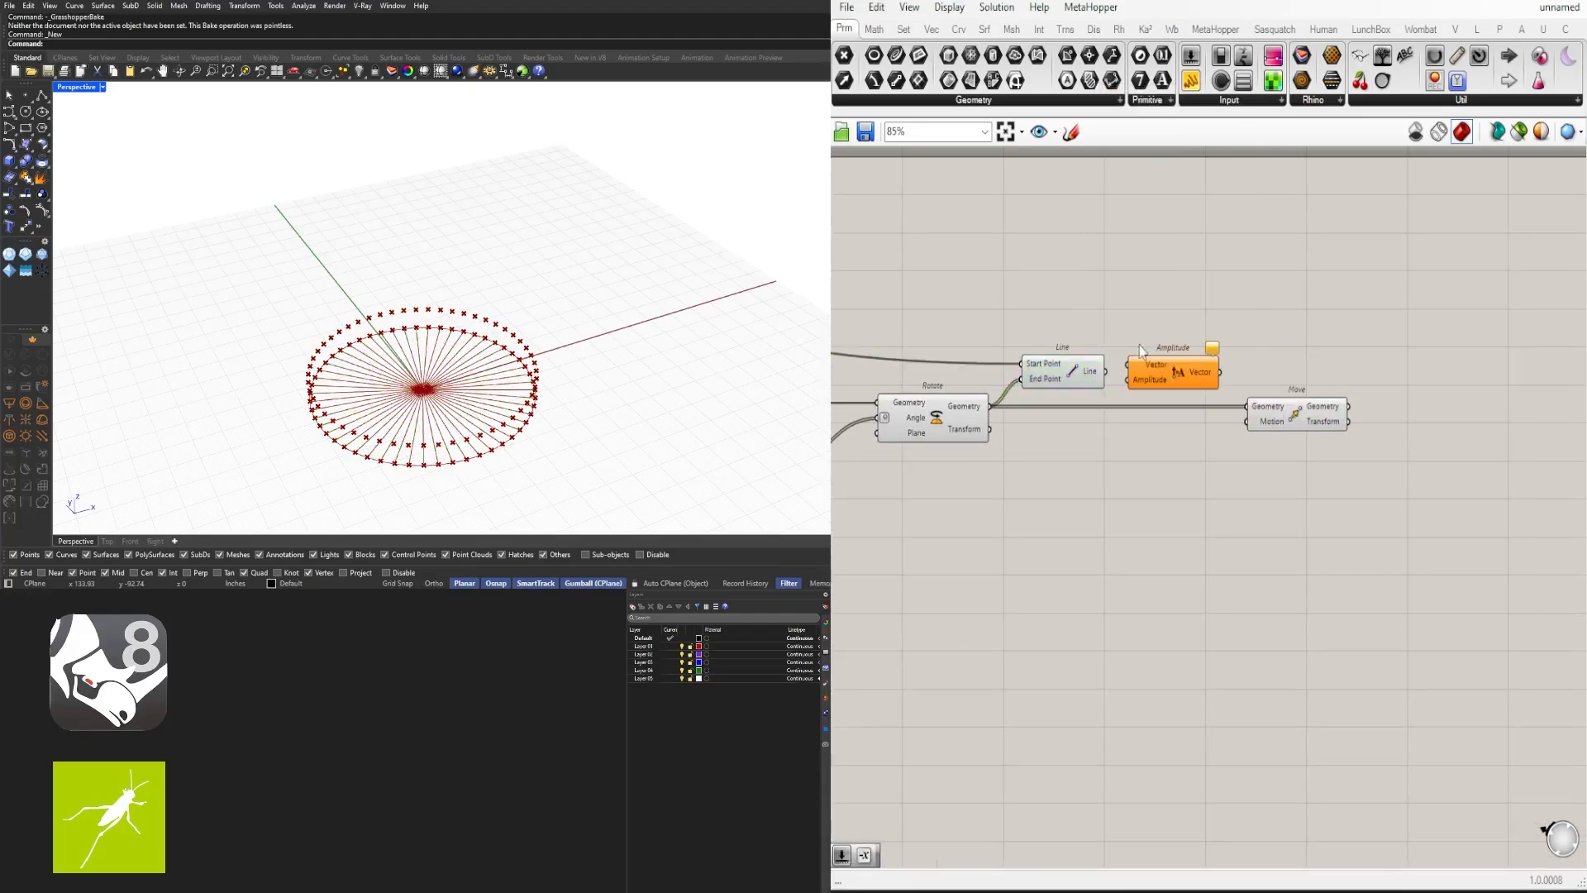
pyautogui.moveTo(1139, 349); pyautogui.dragTo(1093, 385, button='right')
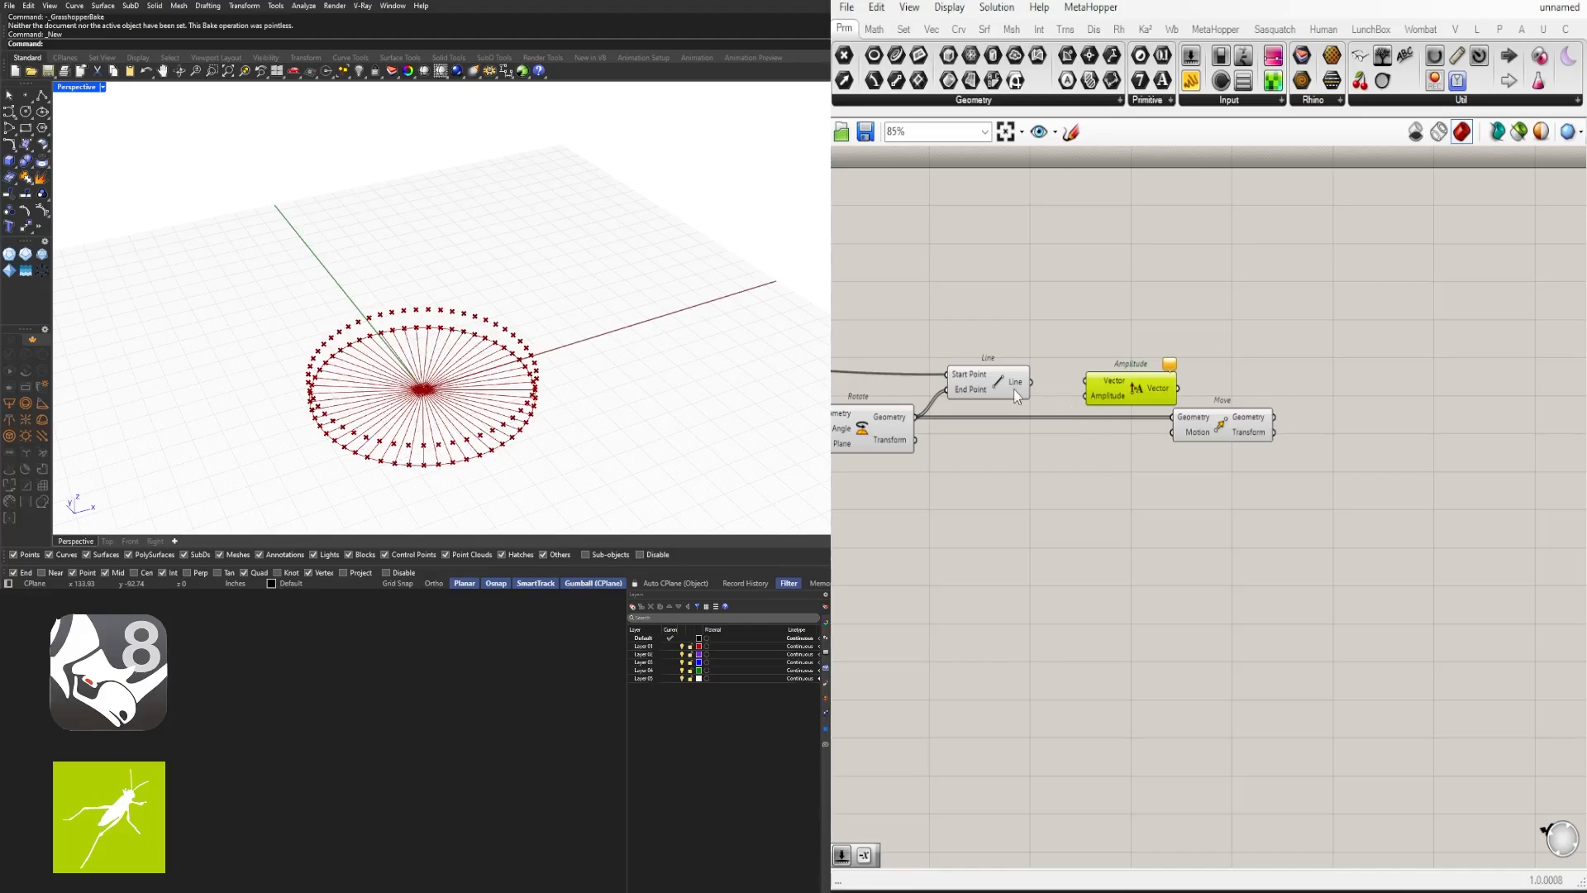
pyautogui.moveTo(1046, 387); pyautogui.dragTo(1086, 381)
pyautogui.moveTo(1178, 397); pyautogui.dragTo(1257, 423)
pyautogui.click(1078, 473)
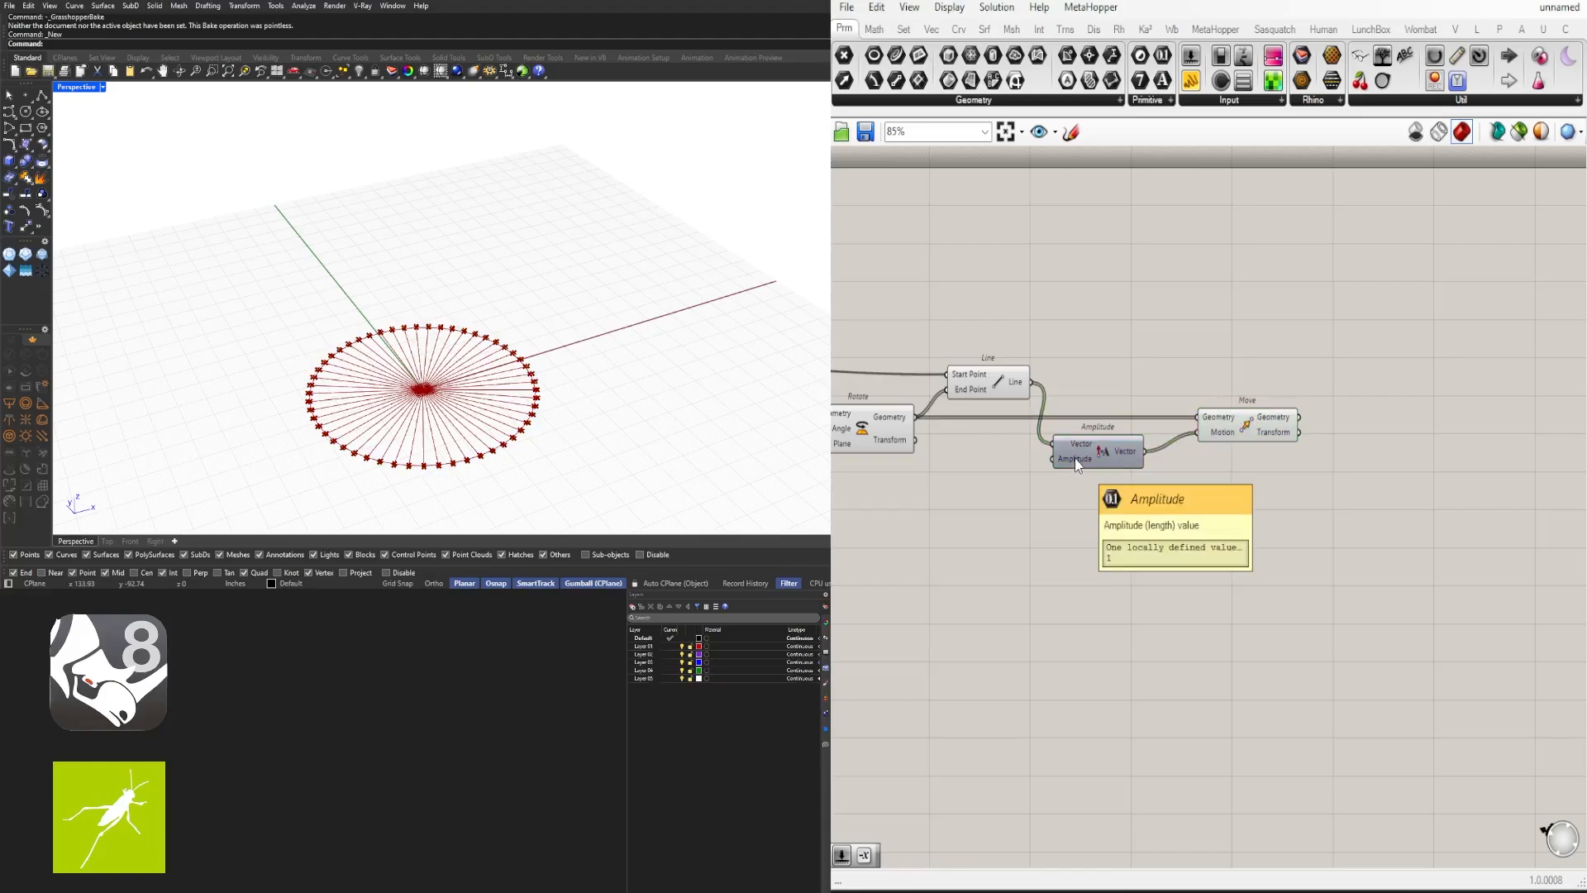
# Step: Add a number slider set to 23.3 and wire it into Amplitude's Amplitude input
pyautogui.doubleClick(965, 478)
pyautogui.write('15')
pyautogui.press('Return')
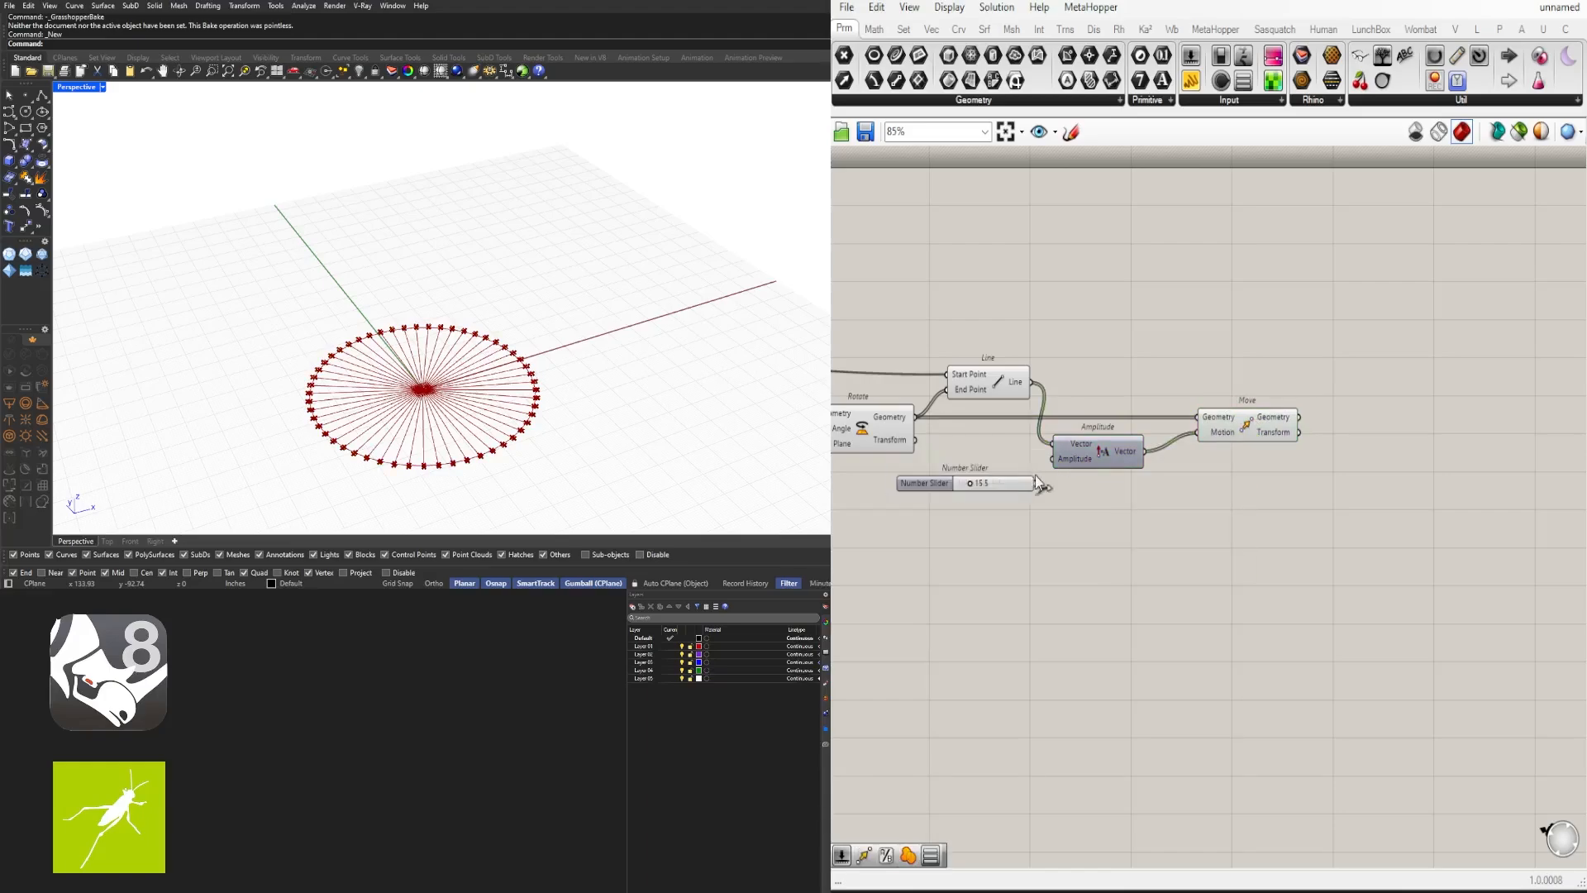
pyautogui.moveTo(1034, 483)
pyautogui.mouseDown()
pyautogui.moveTo(1048, 493)
pyautogui.moveTo(1054, 460)
pyautogui.moveTo(1030, 492)
pyautogui.mouseUp()
pyautogui.scroll(5, 943, 482)
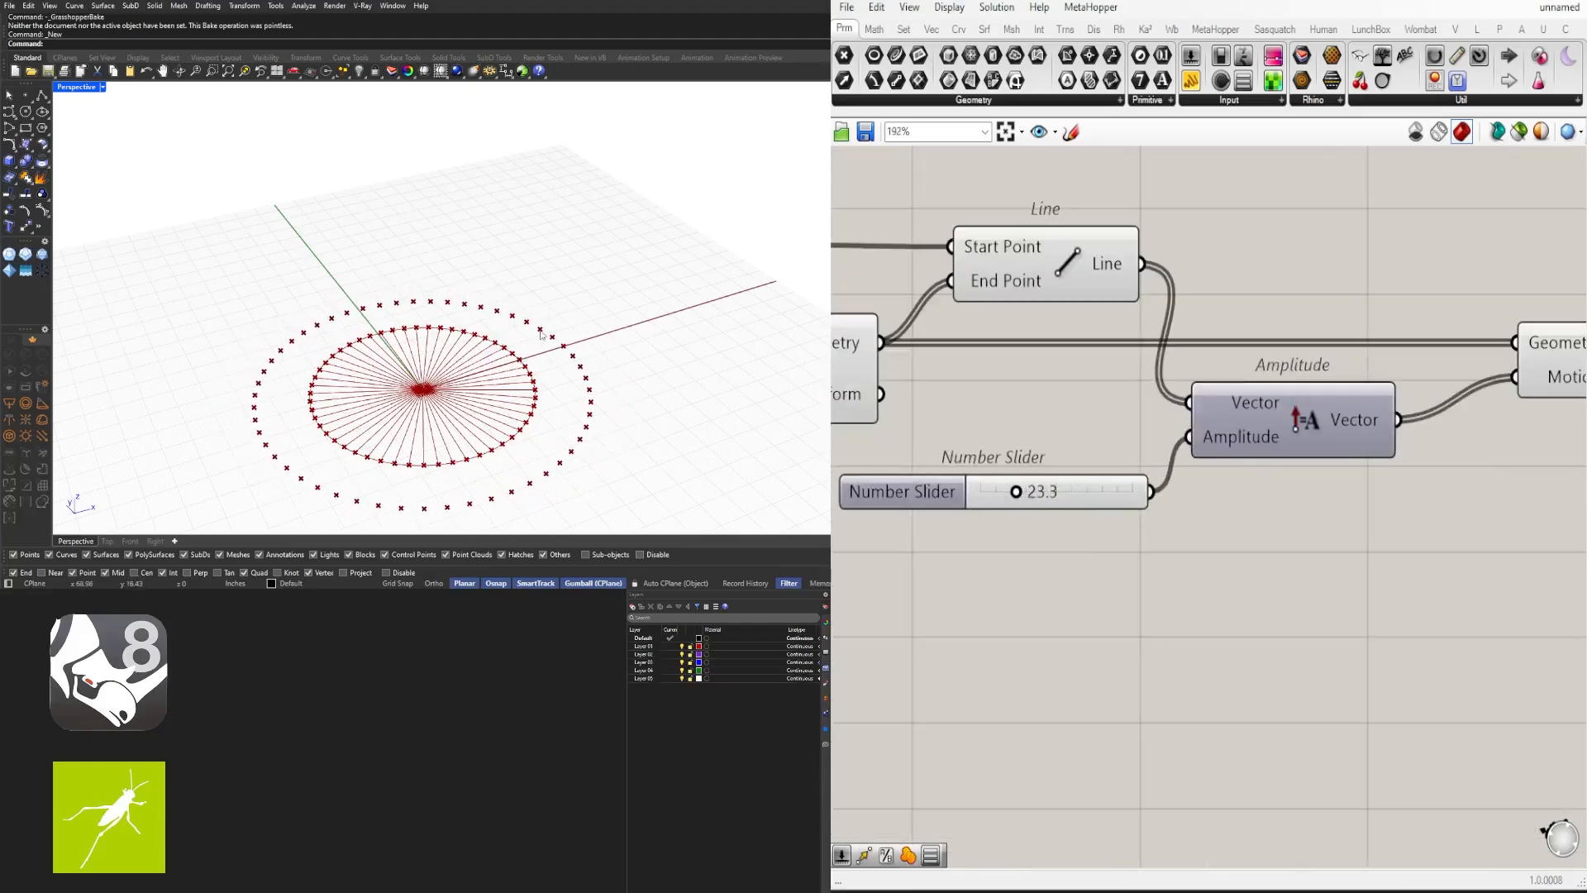
pyautogui.scroll(-4, 1159, 524)
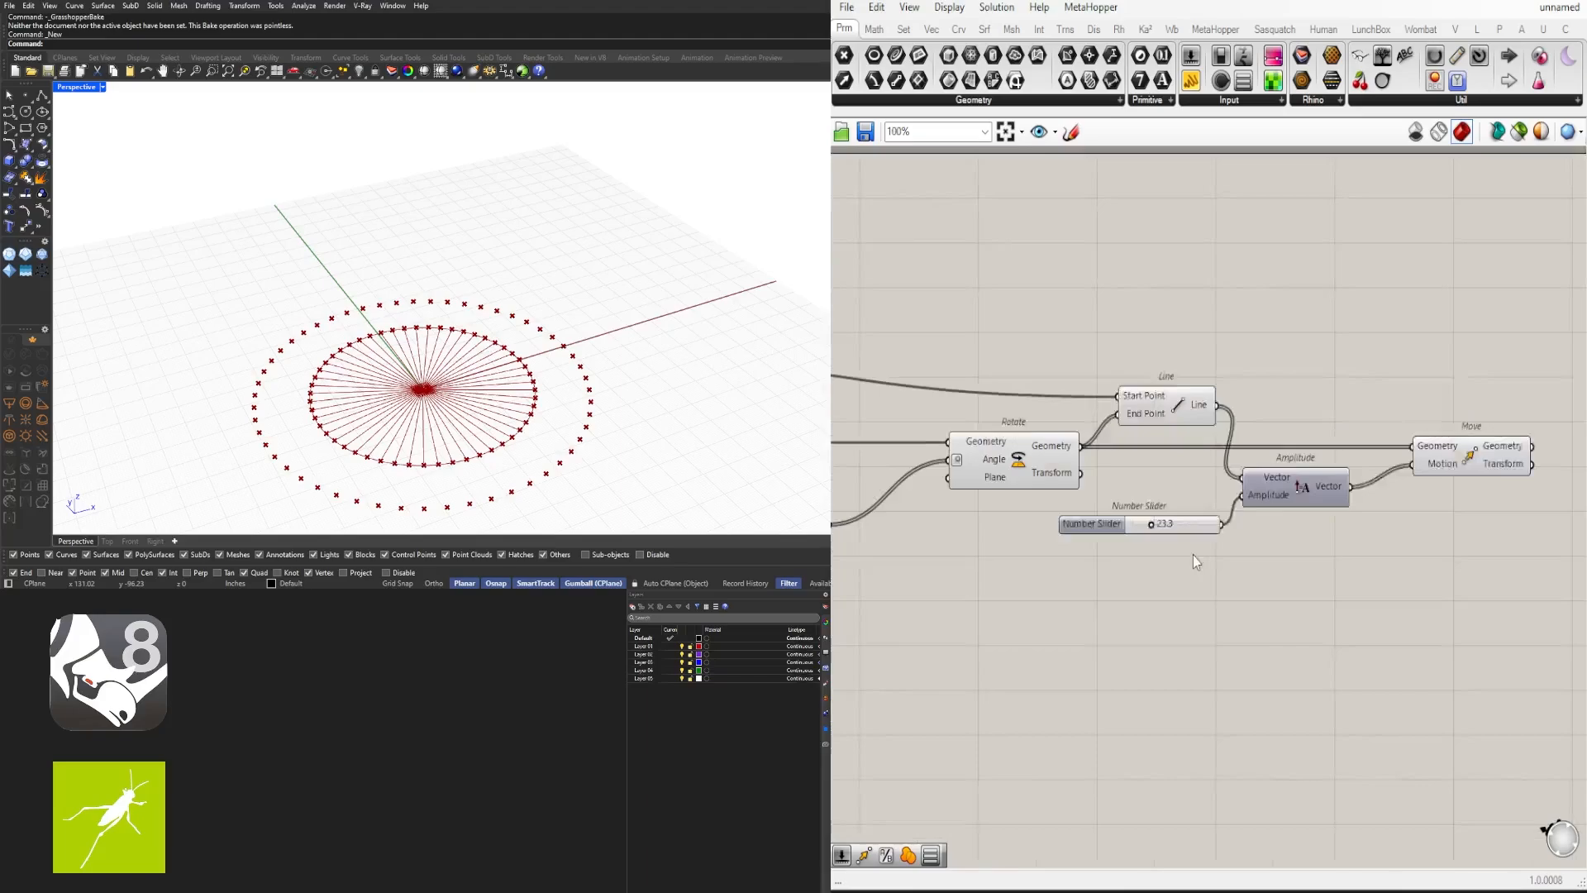
# Step: Move the 23.3 slider back to make room, and duplicate the Series component with its 53 slider below Rotate
pyautogui.moveTo(1192, 555); pyautogui.dragTo(1004, 560)
pyautogui.moveTo(1026, 552); pyautogui.dragTo(1251, 534, button='right')
pyautogui.scroll(-1, 1251, 534)
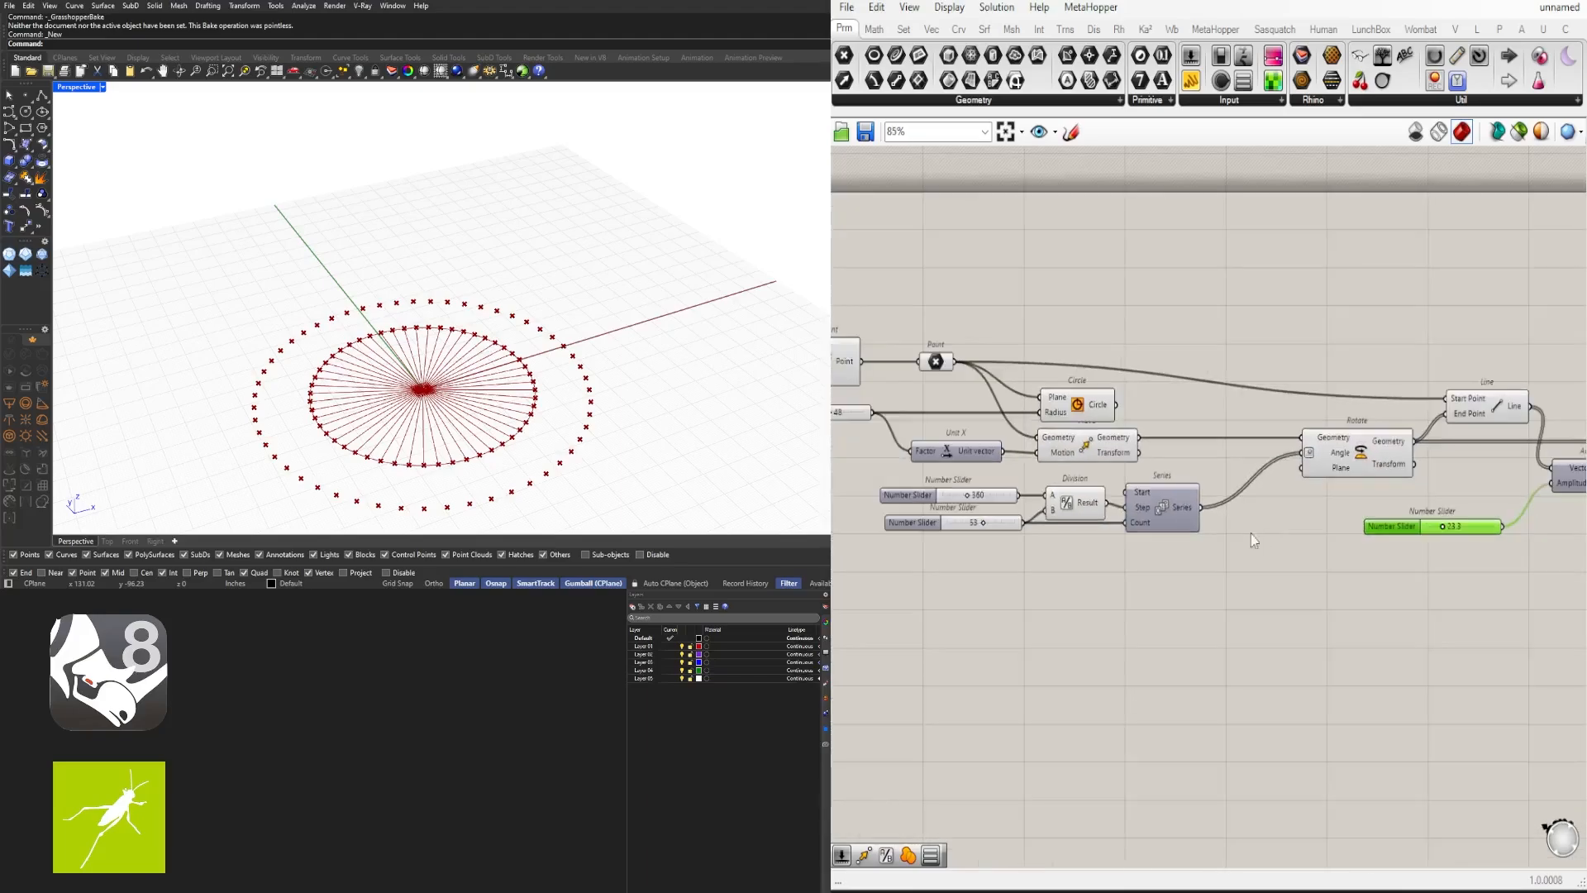
pyautogui.moveTo(1154, 534); pyautogui.dragTo(1206, 511, button='right')
pyautogui.moveTo(1279, 530); pyautogui.dragTo(1042, 504)
pyautogui.scroll(3, 1081, 505)
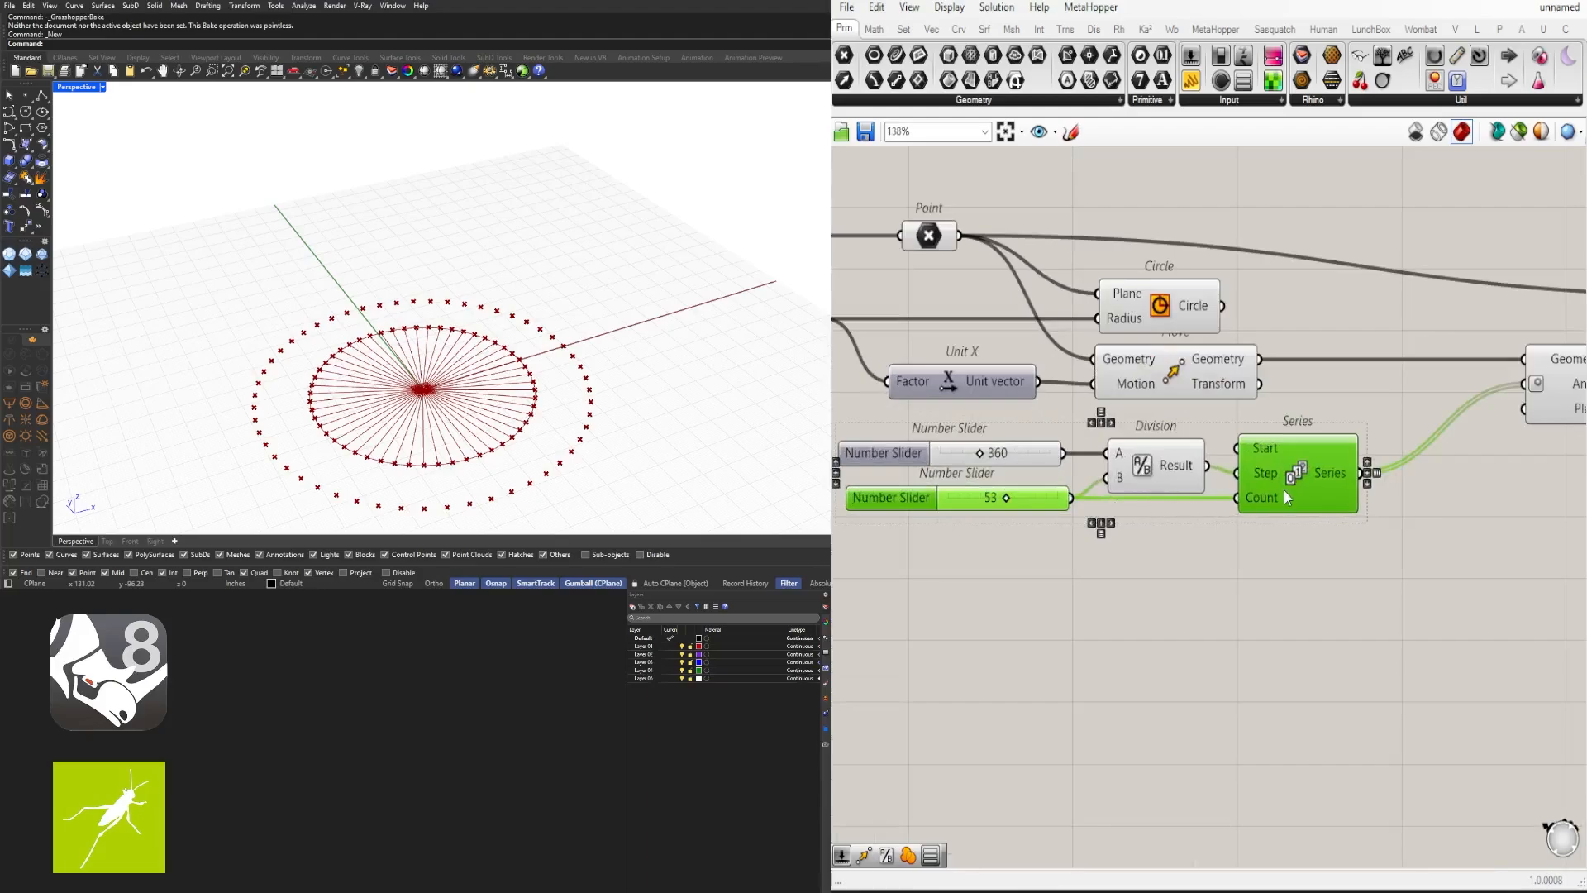
pyautogui.scroll(-1, 1285, 496)
pyautogui.moveTo(1268, 498); pyautogui.dragTo(1149, 503, button='right')
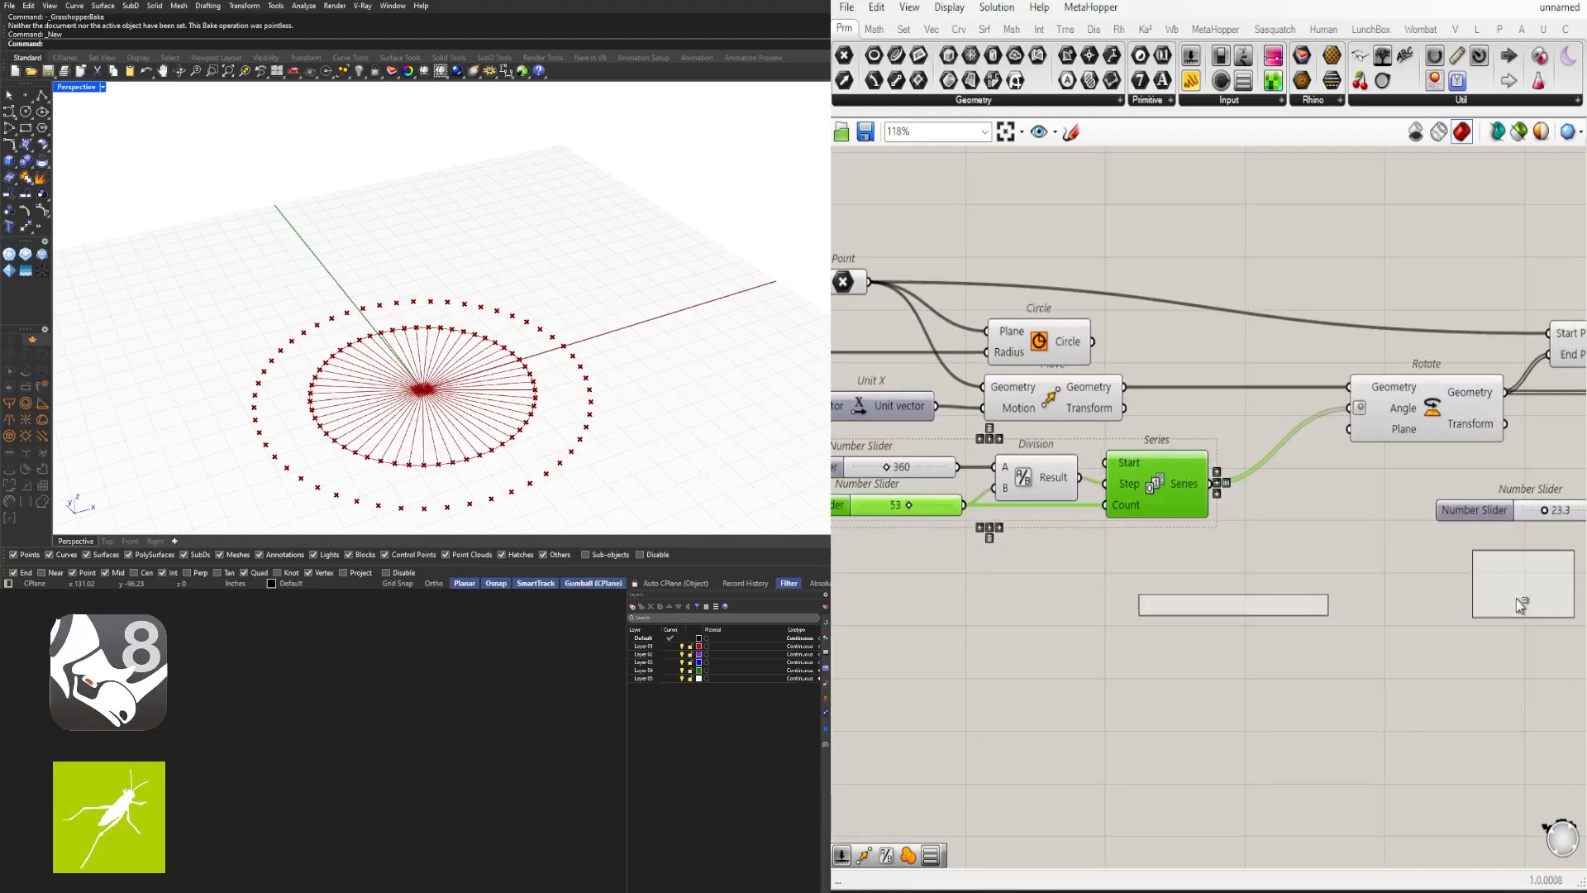
pyautogui.keyDown('alt'); pyautogui.moveTo(1516, 598); pyautogui.dragTo(1516, 599); pyautogui.keyUp('alt')
pyautogui.moveTo(1563, 614); pyautogui.dragTo(1291, 635, button='right')
# Step: Wire the 23.3 slider into the duplicated Series' Step and the Series output into Amplitude's Amplitude input, aligning the sliders beside it
pyautogui.moveTo(1215, 532); pyautogui.dragTo(977, 573)
pyautogui.moveTo(1117, 572); pyautogui.dragTo(1253, 584)
pyautogui.moveTo(1033, 630); pyautogui.dragTo(1093, 612)
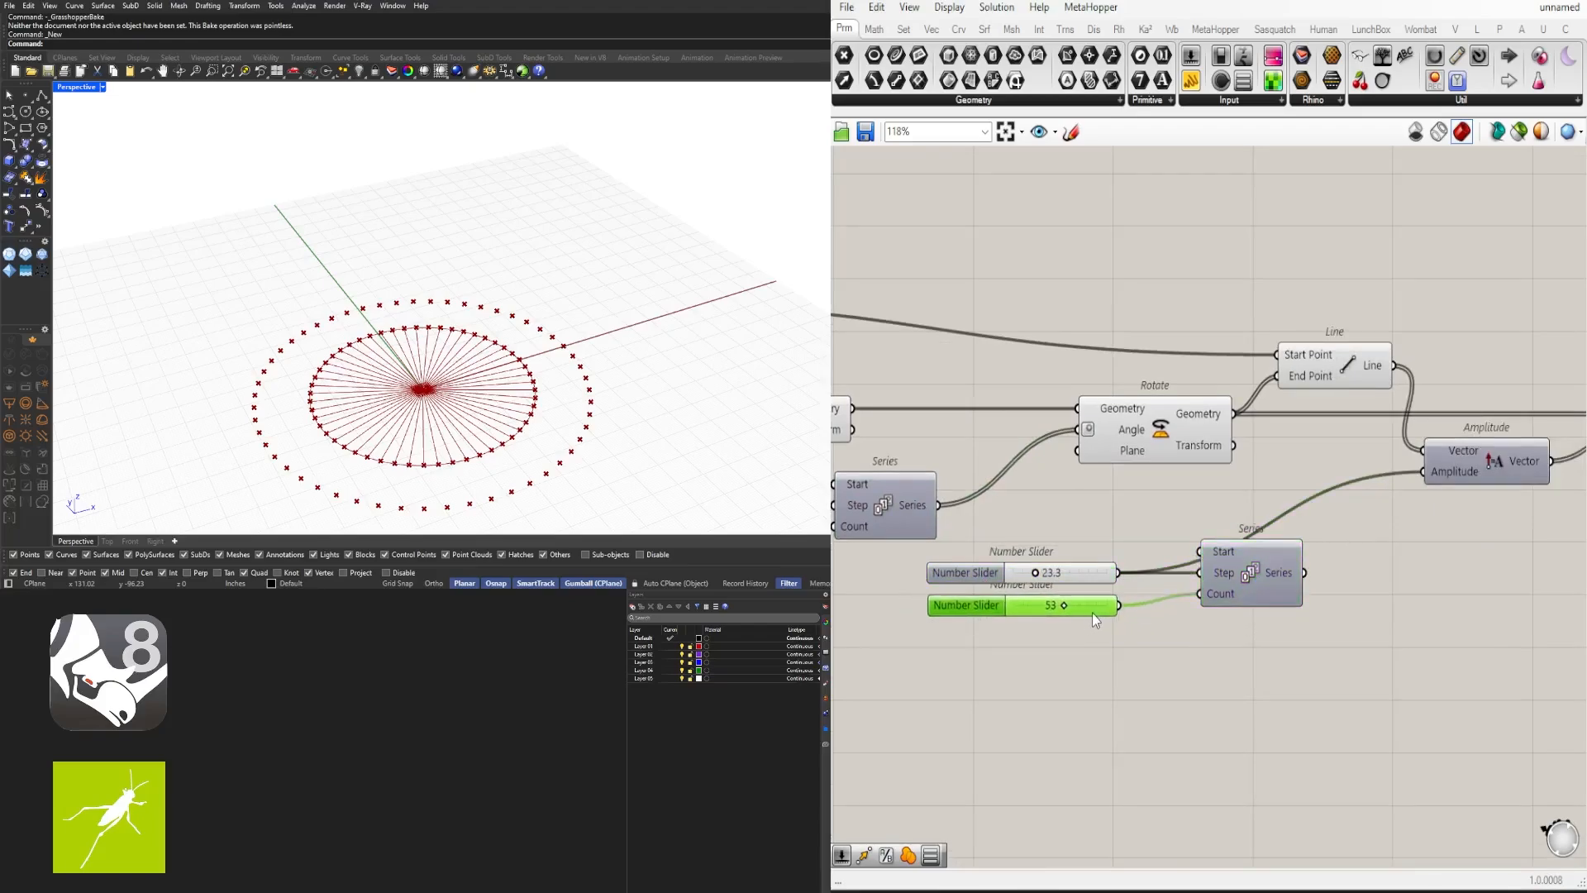
pyautogui.click(1217, 645)
pyautogui.moveTo(1305, 572); pyautogui.dragTo(1423, 472)
pyautogui.scroll(-10, 425, 379)
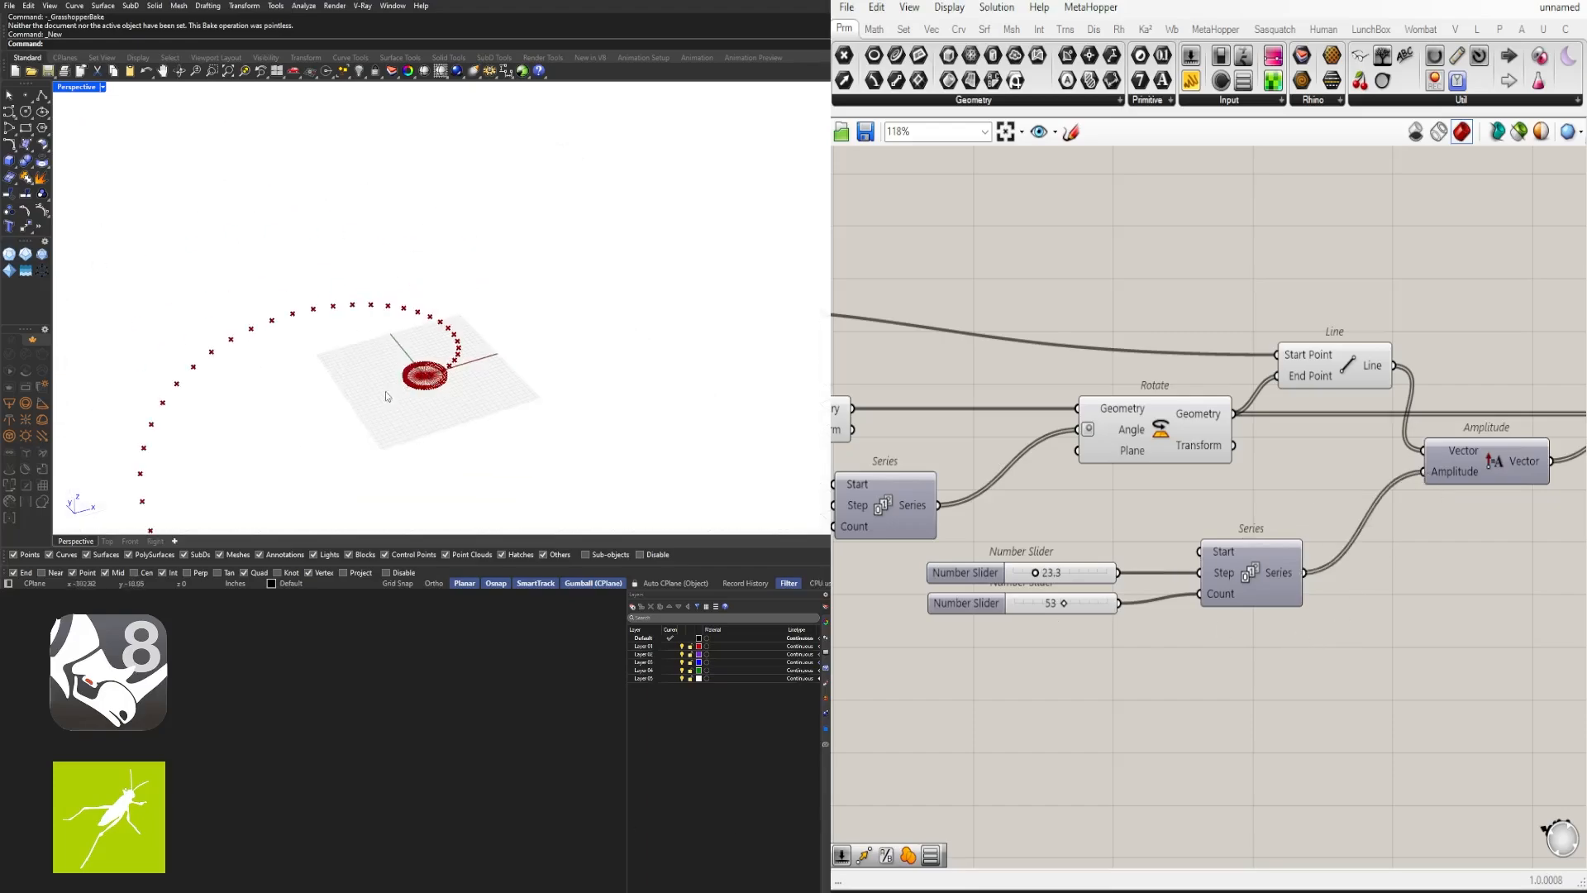
pyautogui.keyDown('shift'); pyautogui.moveTo(385, 390); pyautogui.dragTo(496, 252, button='right'); pyautogui.keyUp('shift')
pyautogui.scroll(-4, 496, 252)
pyautogui.moveTo(569, 294); pyautogui.dragTo(559, 337, button='right')
# Step: Shift the duplicated Series and its sliders closer to Amplitude, and set the slider feeding Series' Step to 10.0
pyautogui.moveTo(1002, 548); pyautogui.dragTo(1315, 710)
pyautogui.moveTo(1213, 568); pyautogui.dragTo(1308, 510)
pyautogui.click(1384, 621)
pyautogui.scroll(4, 1140, 515)
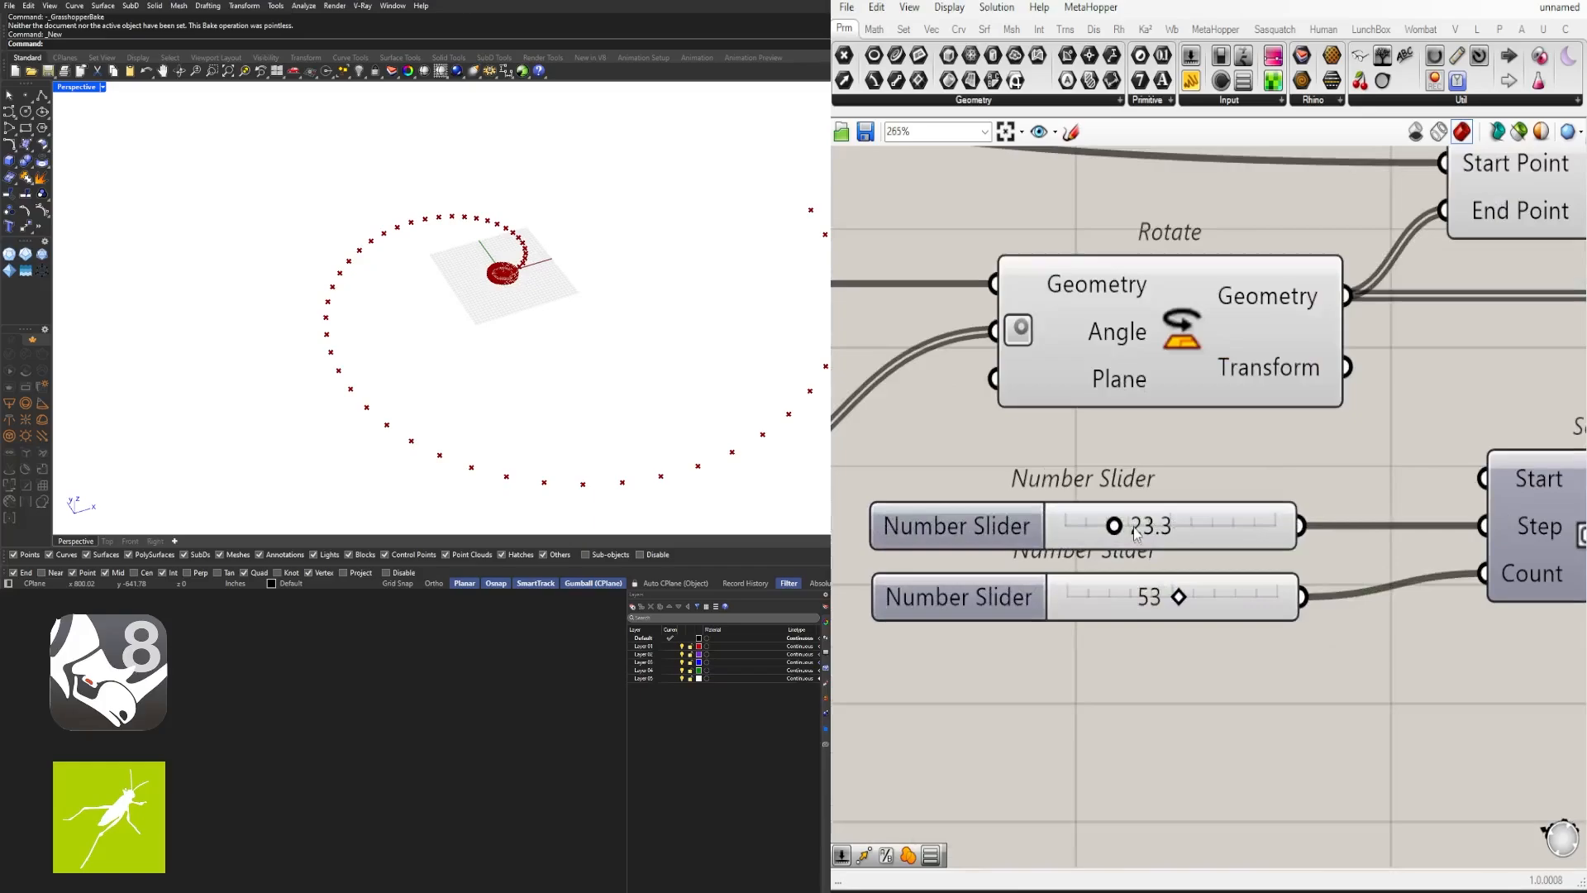
pyautogui.doubleClick(1139, 528)
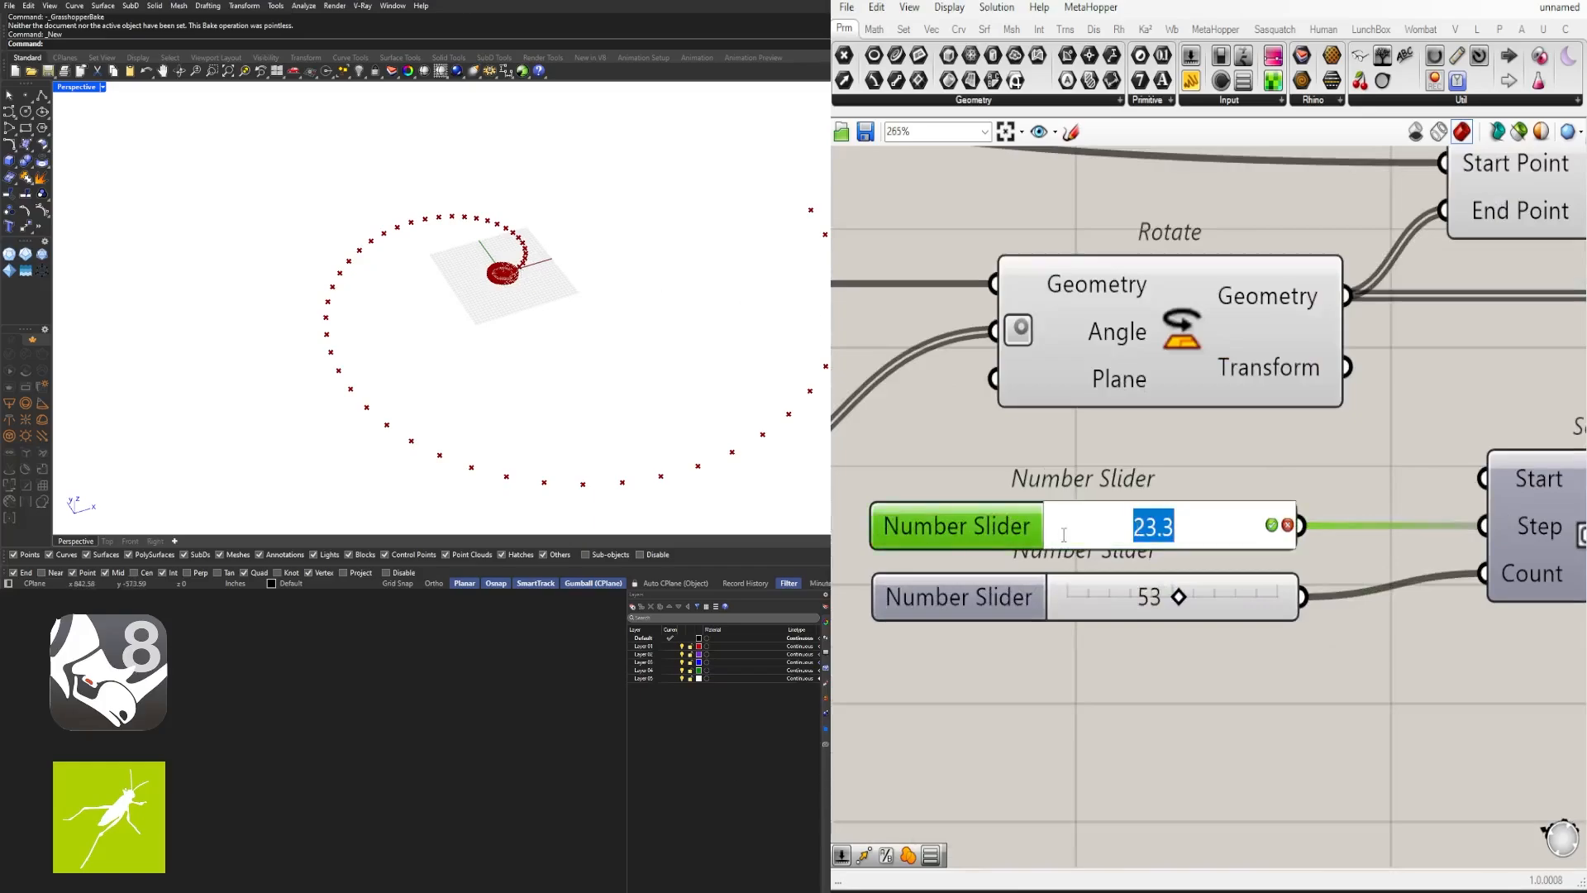
pyautogui.write('1')
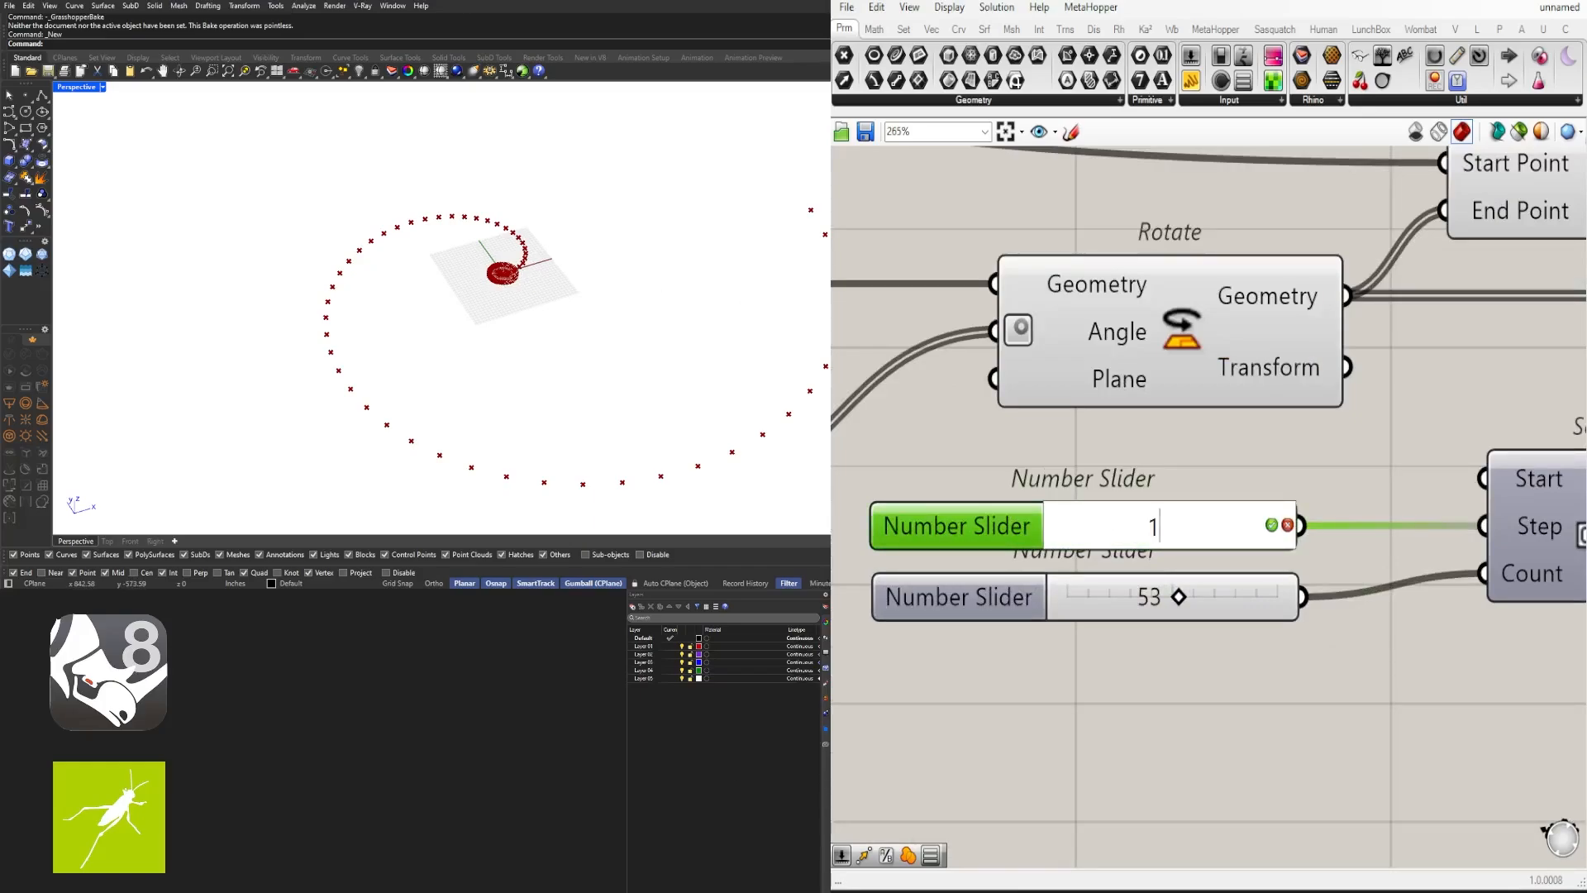
pyautogui.write('0')
pyautogui.press('Return')
pyautogui.scroll(-3, 1263, 594)
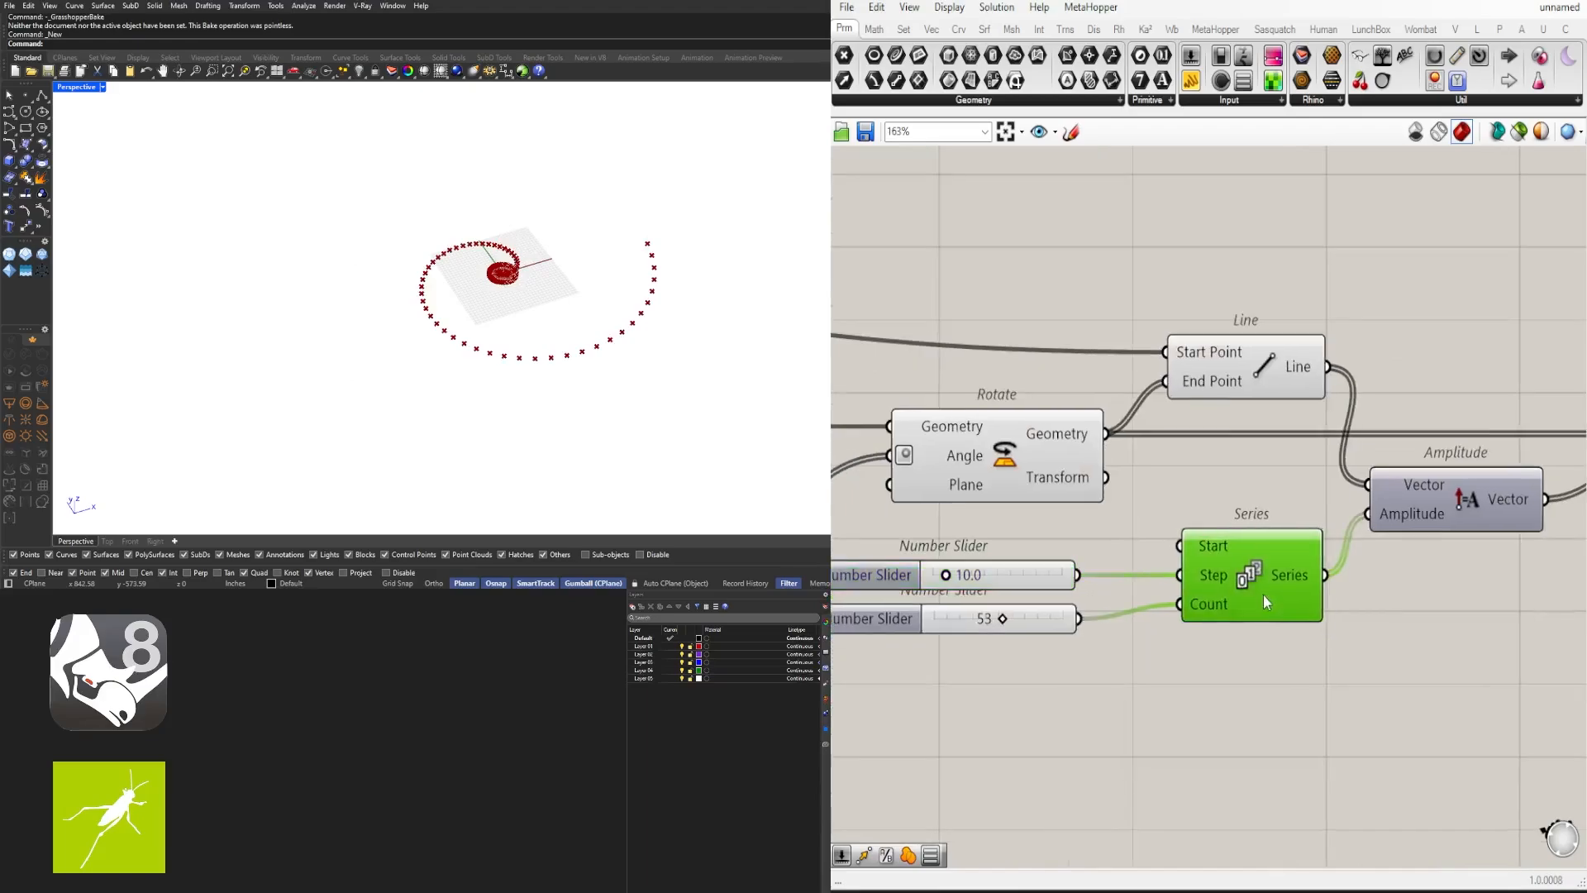
# Step: Adjust the position of the duplicated Series' 53 slider and move the second Move component slightly closer to Amplitude
pyautogui.click(1027, 660)
pyautogui.moveTo(1027, 660); pyautogui.dragTo(1083, 662, button='right')
pyautogui.click(1098, 618)
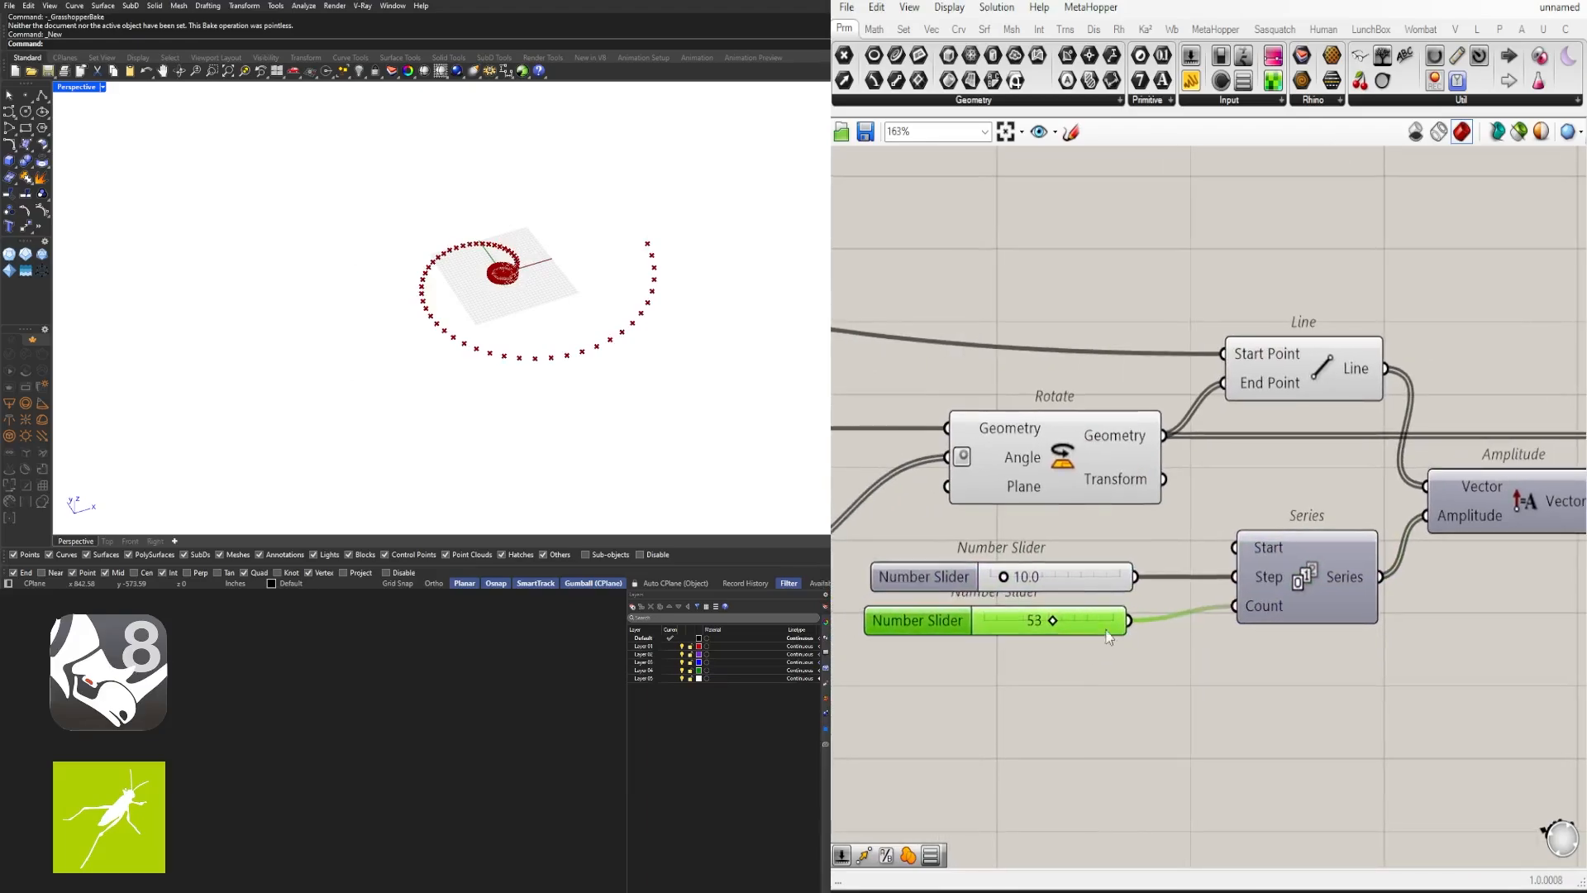
pyautogui.click(1107, 630)
pyautogui.scroll(3, 595, 293)
pyautogui.moveTo(595, 264); pyautogui.dragTo(595, 294, button='right')
pyautogui.scroll(-3, 1272, 480)
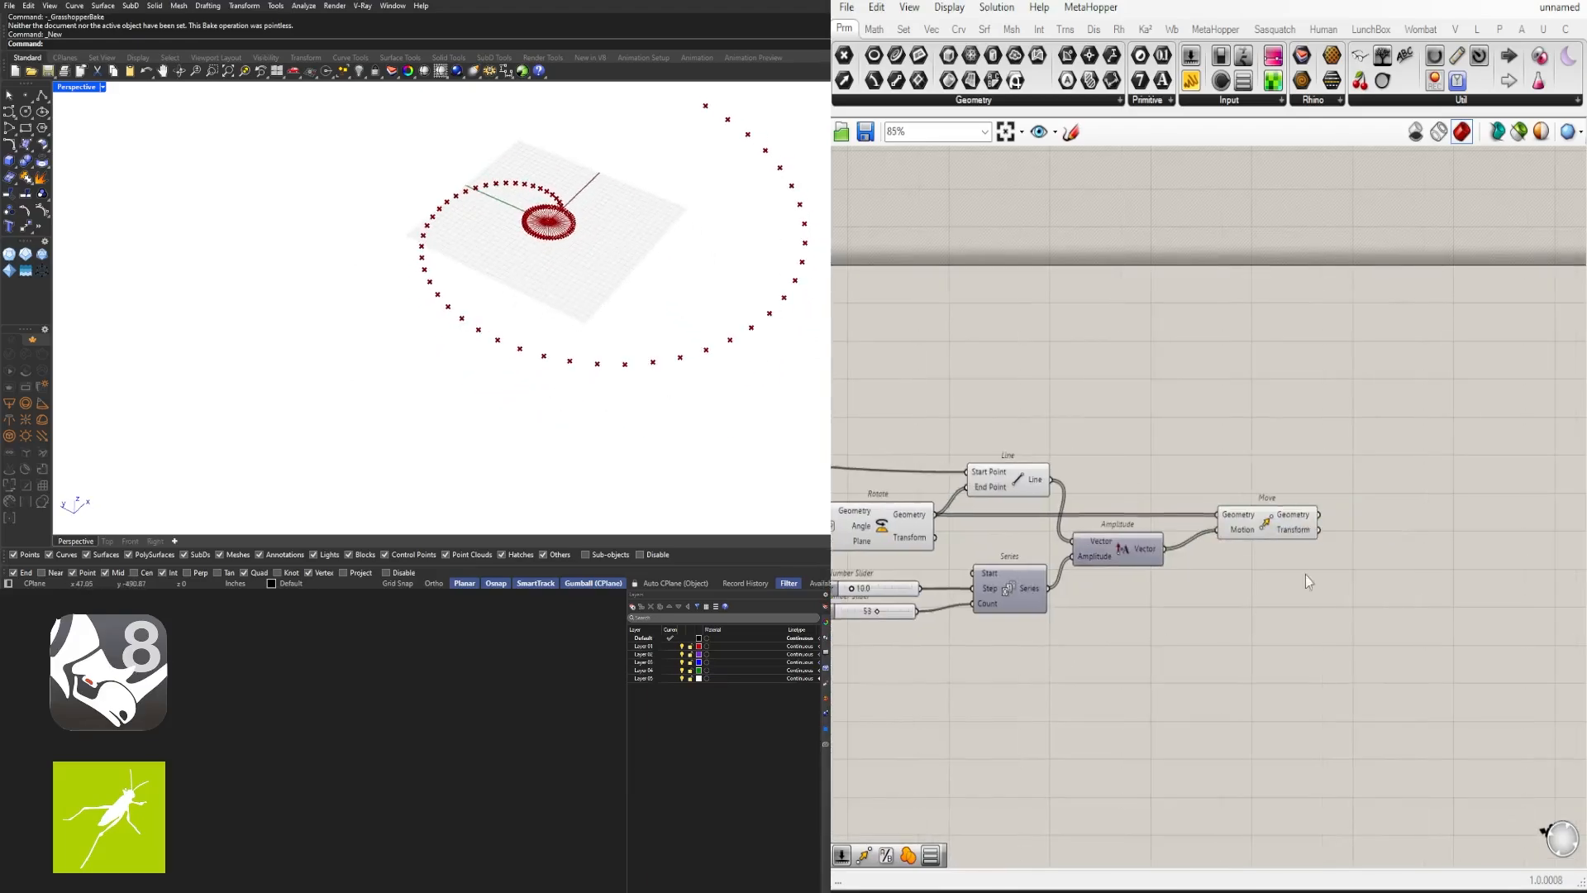
pyautogui.moveTo(1266, 528); pyautogui.dragTo(1251, 529)
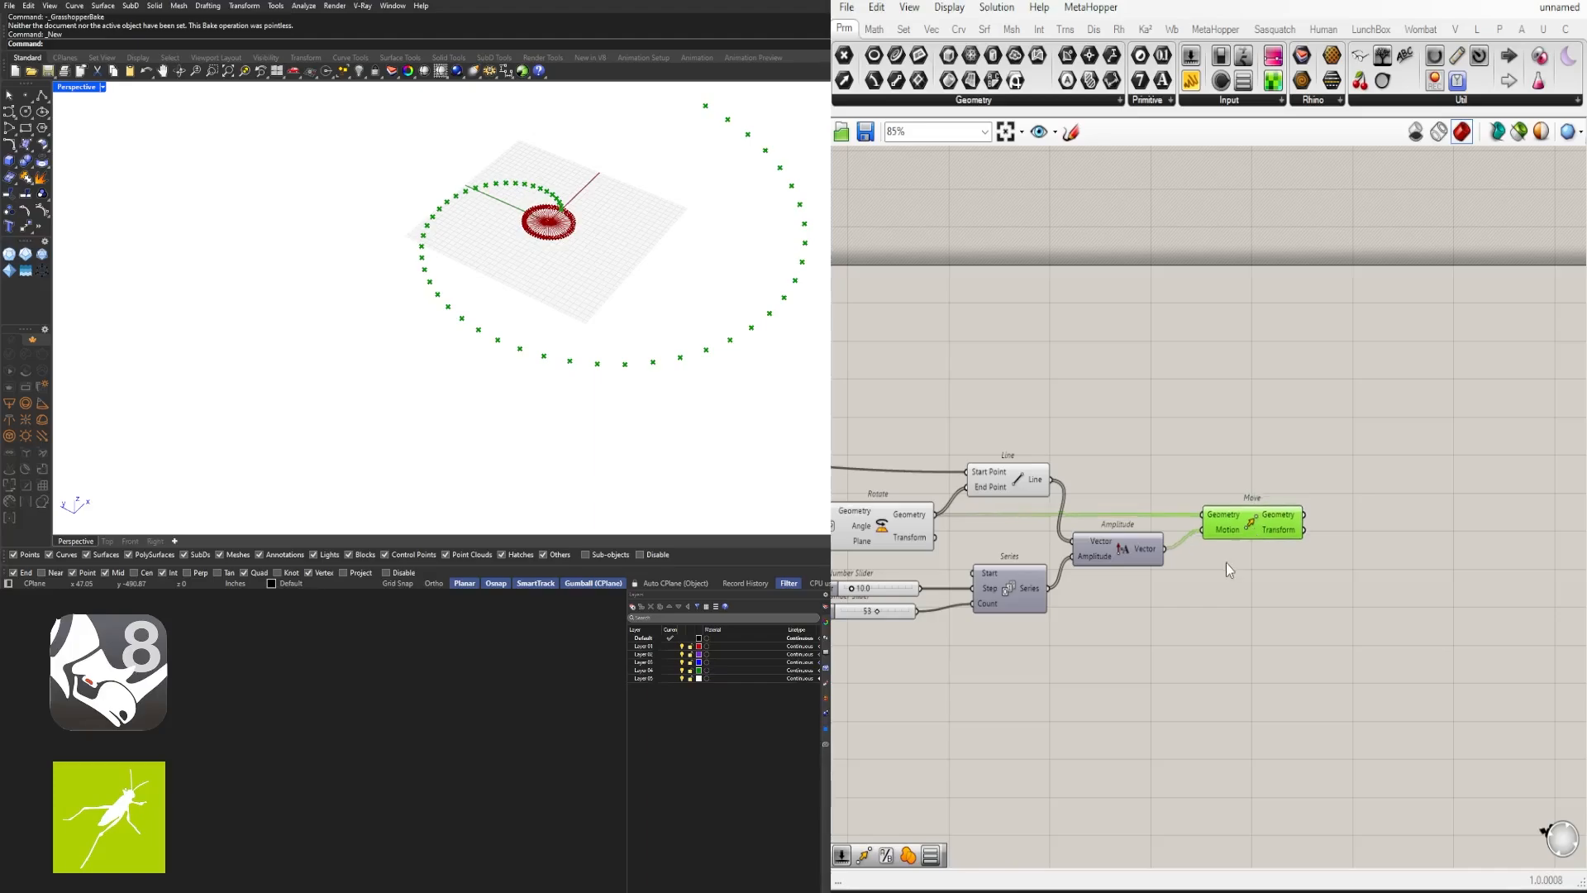
# Step: Turn off the preview of the Rotate and Line components so the radial lines and rotated points are hidden
pyautogui.moveTo(1123, 599); pyautogui.dragTo(1259, 604, button='right')
pyautogui.moveTo(1299, 661); pyautogui.dragTo(995, 439)
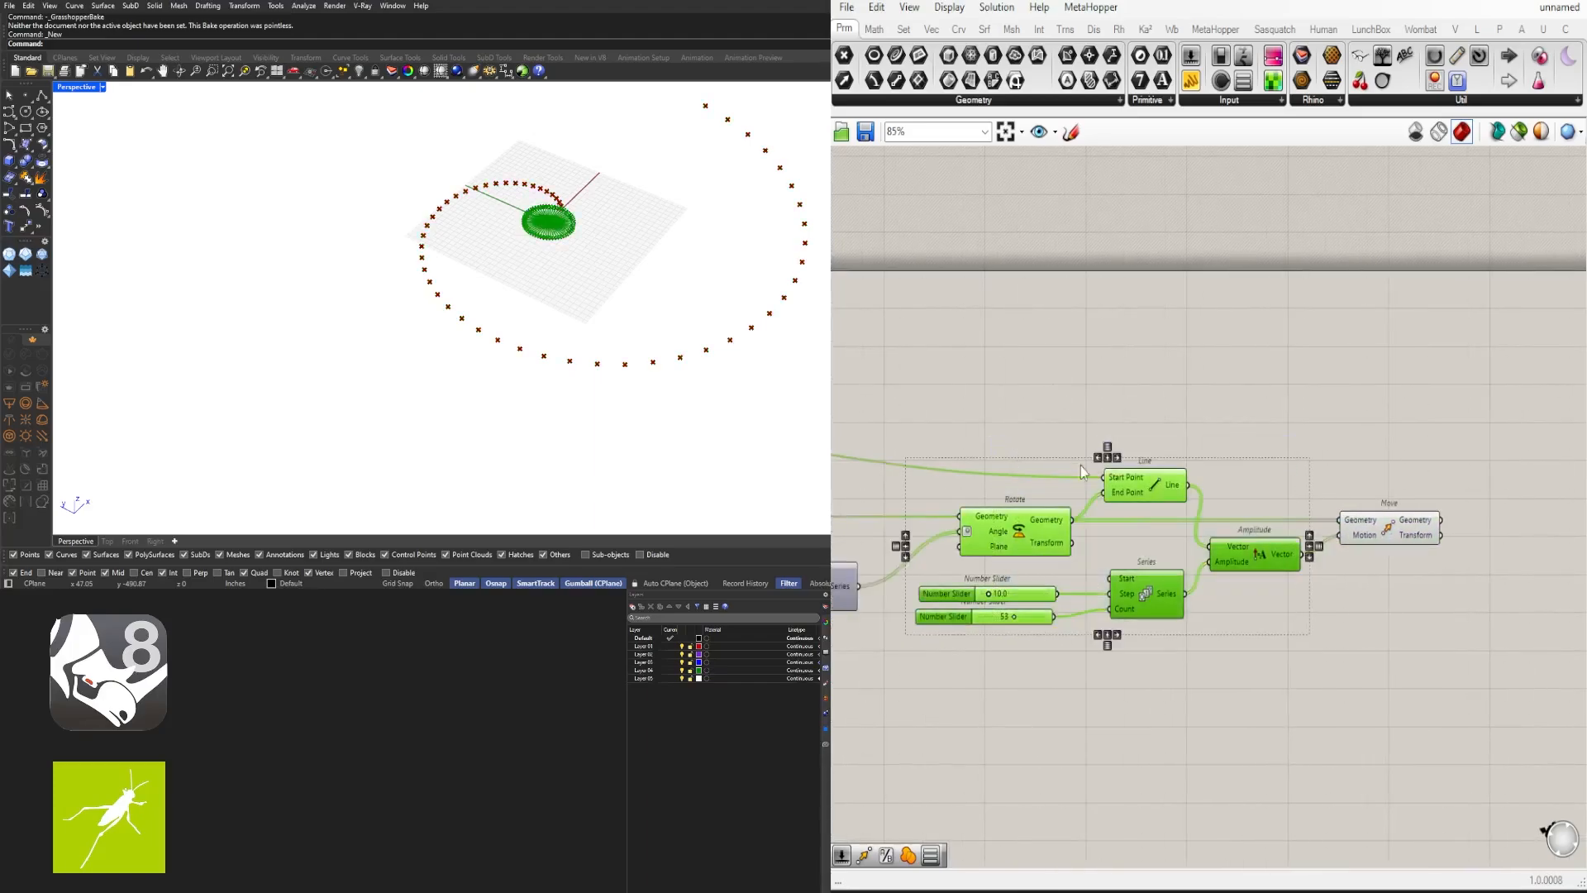
pyautogui.click(1117, 434)
pyautogui.scroll(3, 1236, 586)
pyautogui.moveTo(1280, 707); pyautogui.dragTo(963, 424)
pyautogui.middleClick(1089, 341)
pyautogui.moveTo(972, 393); pyautogui.dragTo(999, 463, button='right')
pyautogui.scroll(3, 999, 463)
pyautogui.click(864, 500)
pyautogui.scroll(5, 376, 283)
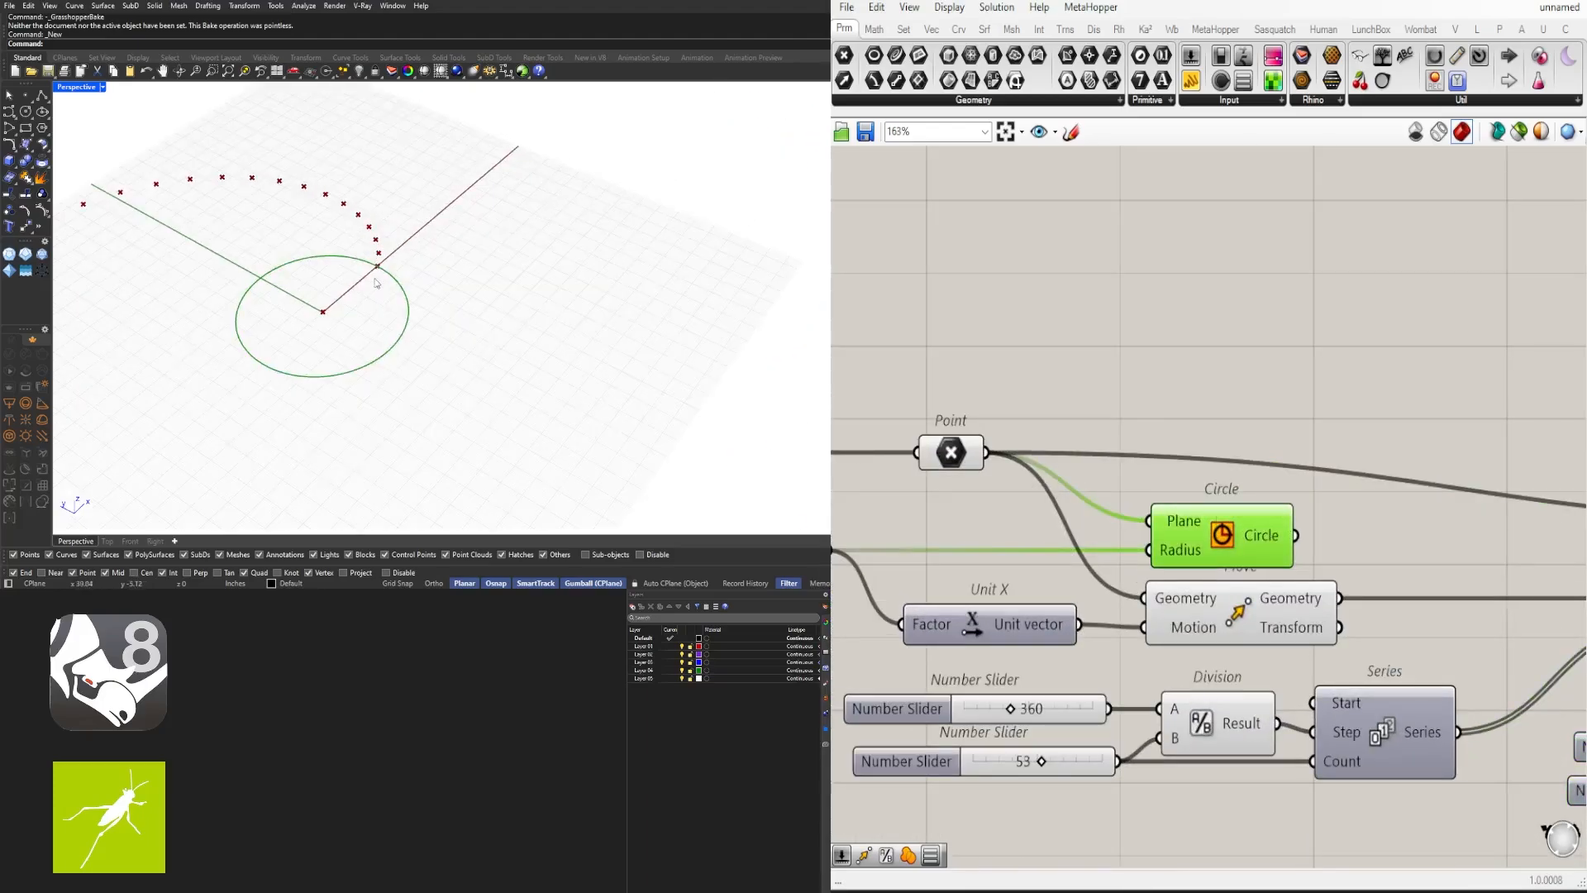
pyautogui.scroll(-5, 356, 266)
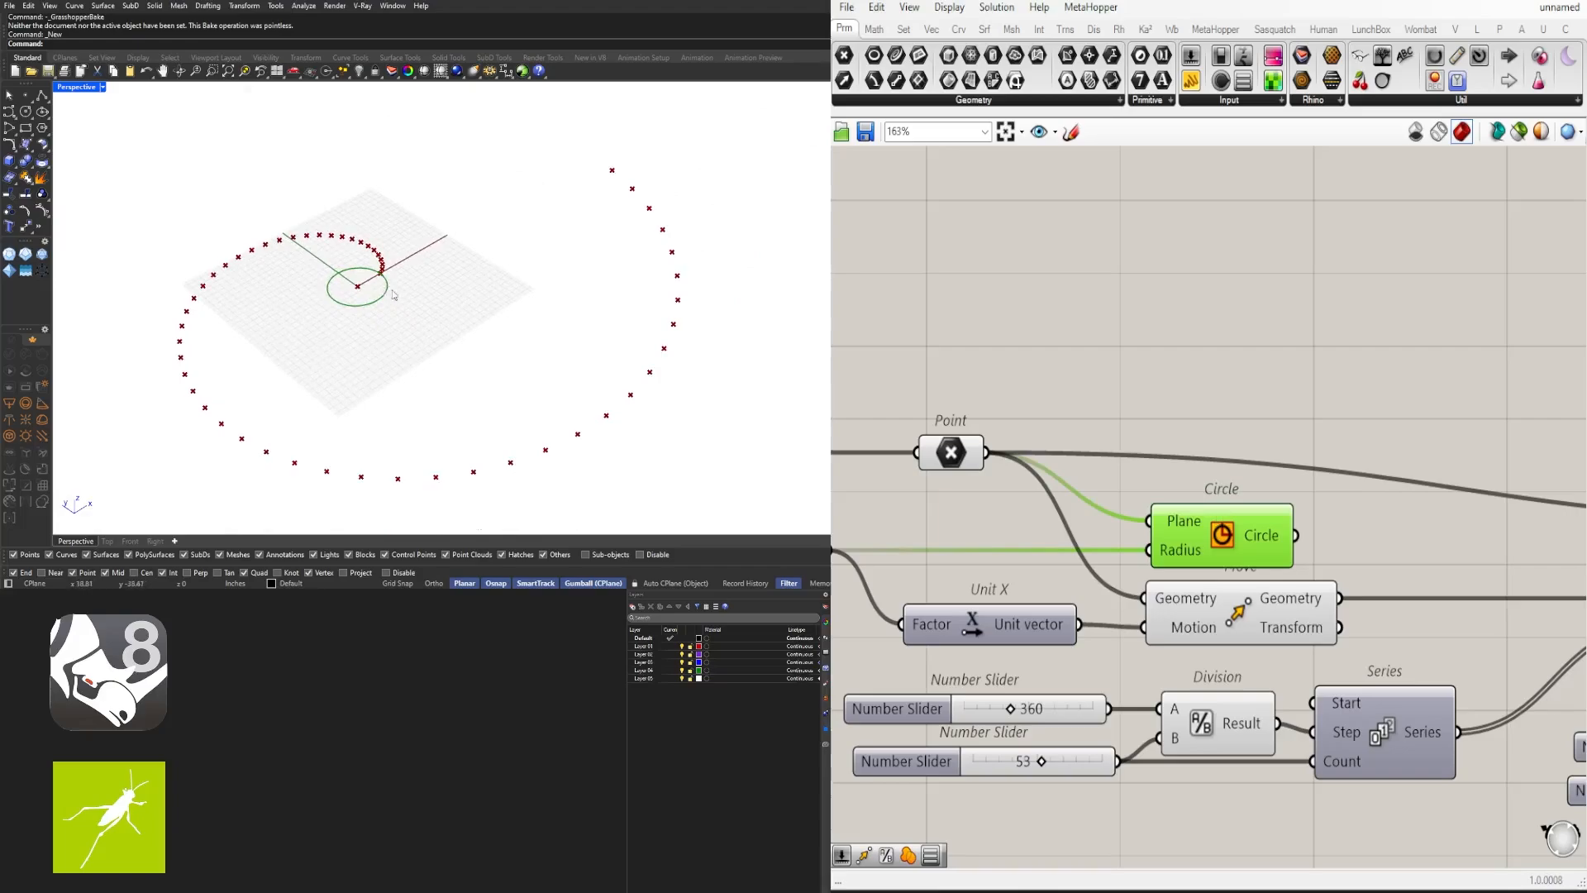
pyautogui.scroll(-4, 1025, 389)
# Step: Add an Interpolate component beyond the second Move, wire Move's Geometry output into Vertices, and place it slightly lower
pyautogui.moveTo(1174, 504); pyautogui.dragTo(1048, 552, button='right')
pyautogui.scroll(2, 1049, 552)
pyautogui.click(1106, 546)
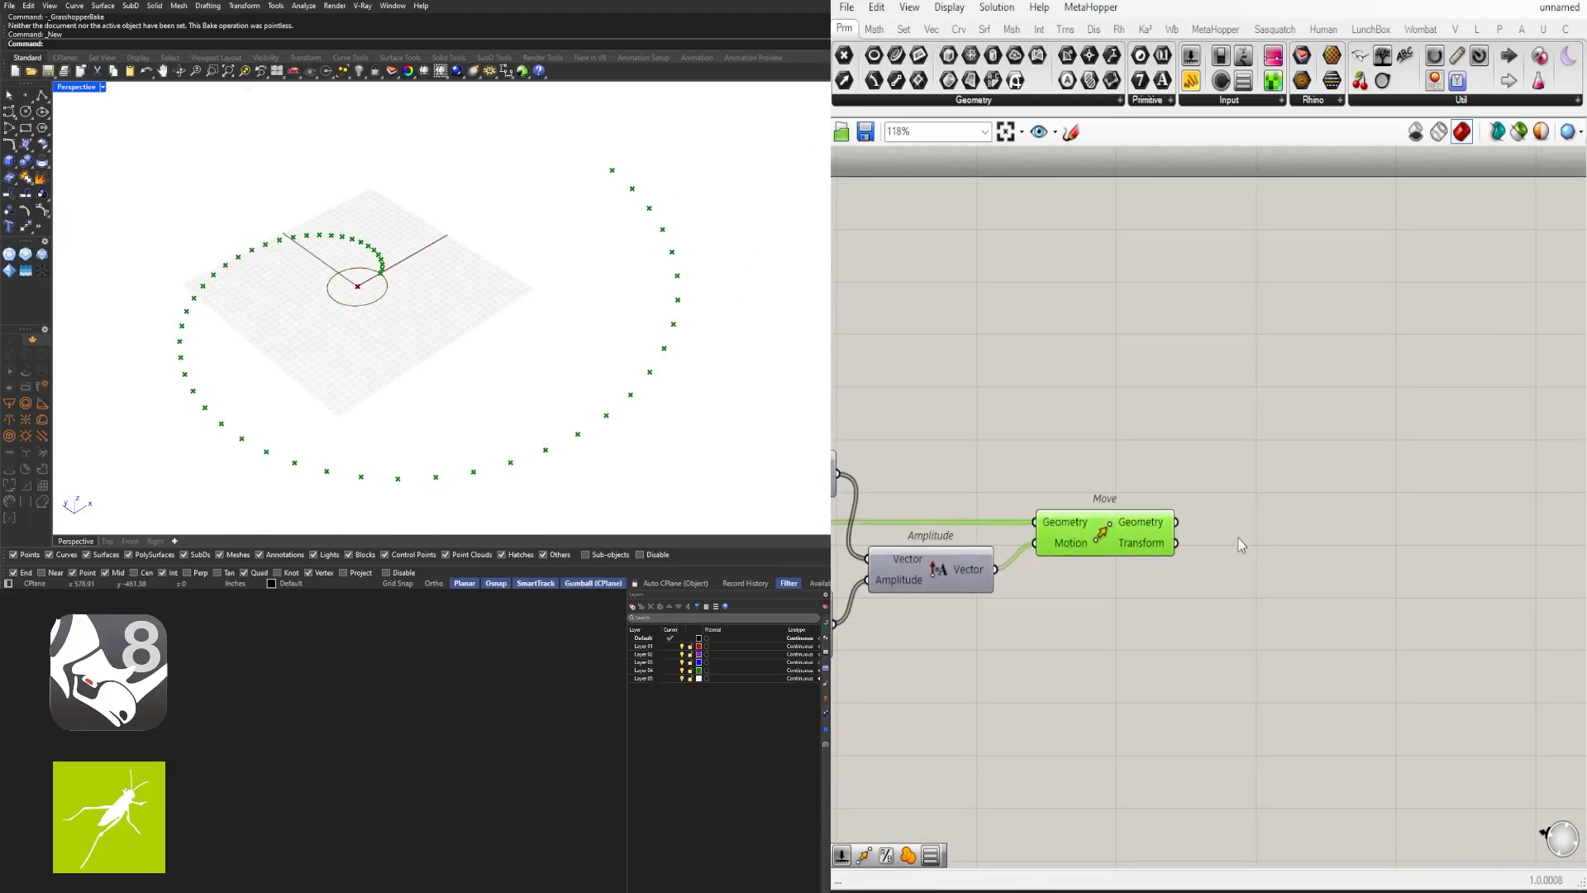
pyautogui.doubleClick(1240, 537)
pyautogui.write('INTER')
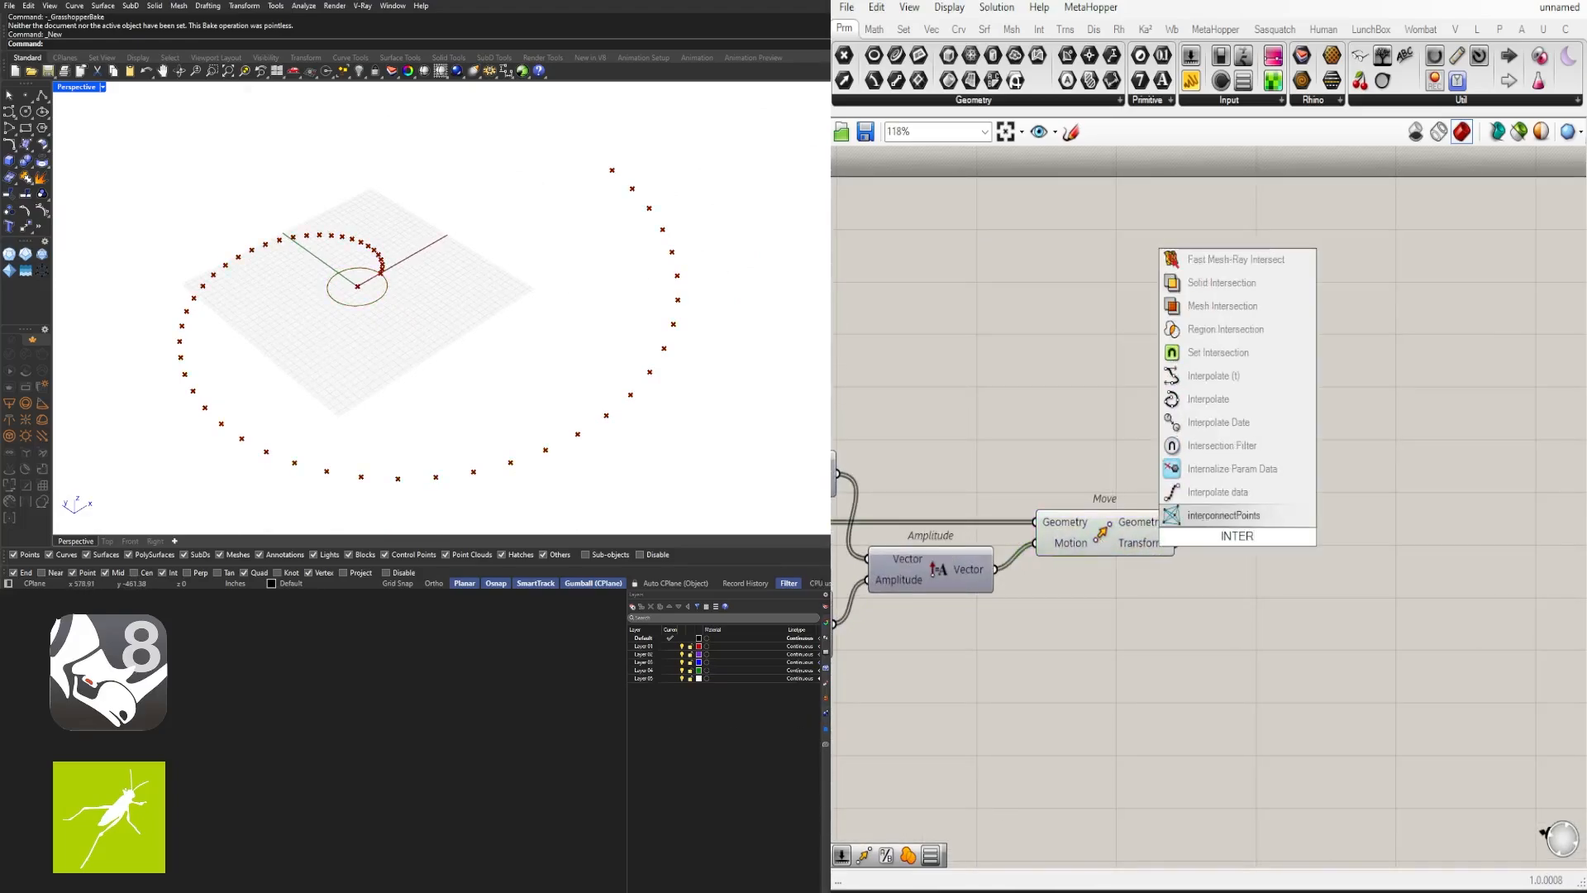
pyautogui.click(1209, 399)
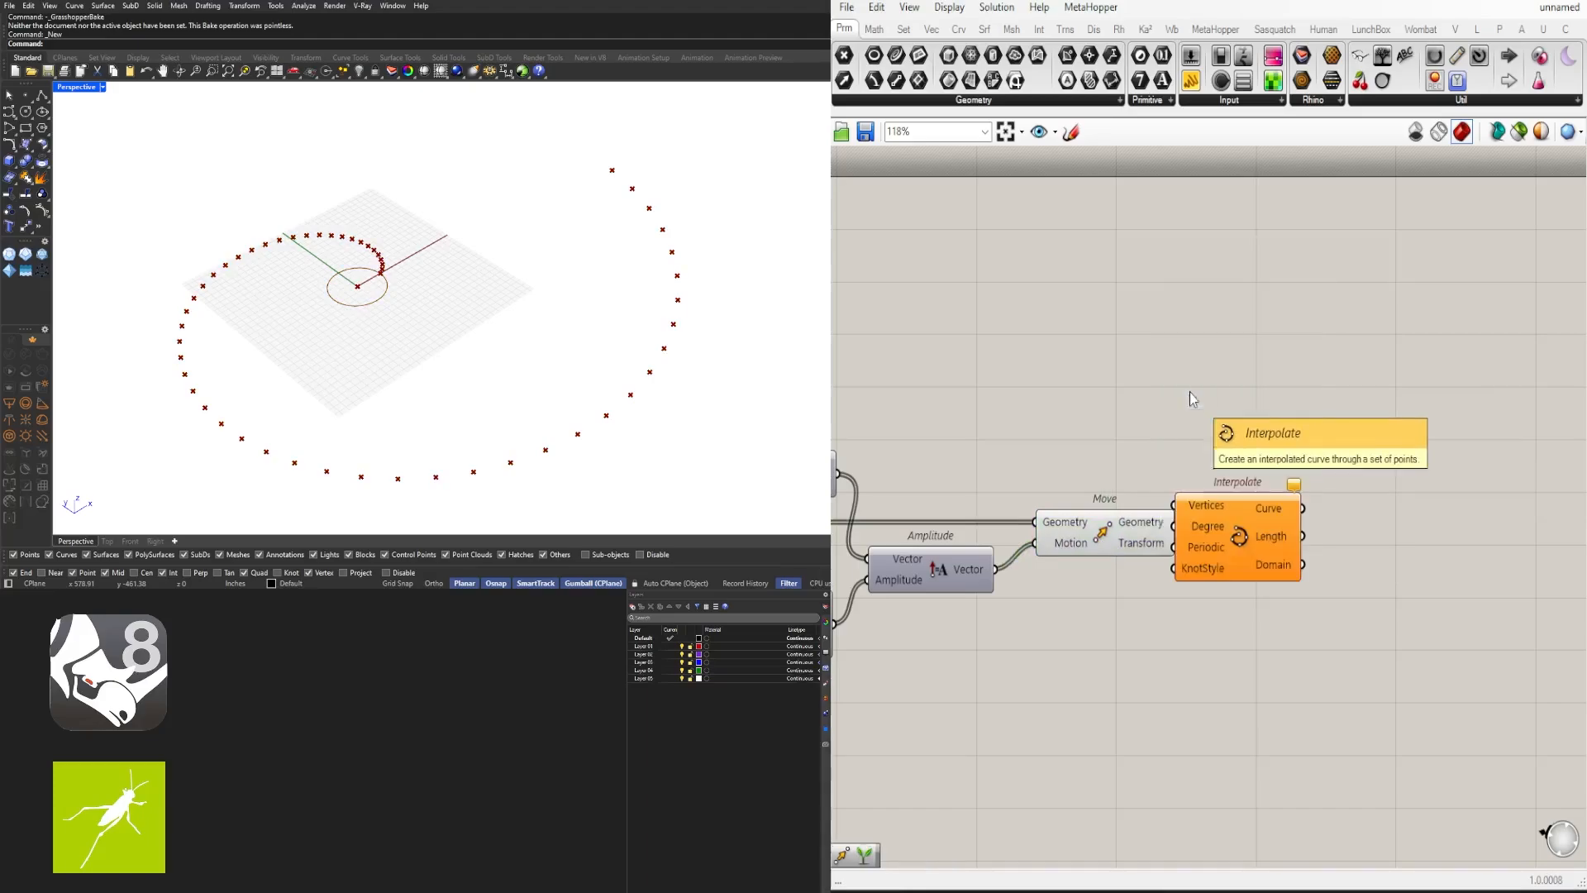
pyautogui.moveTo(1176, 521); pyautogui.dragTo(1221, 531)
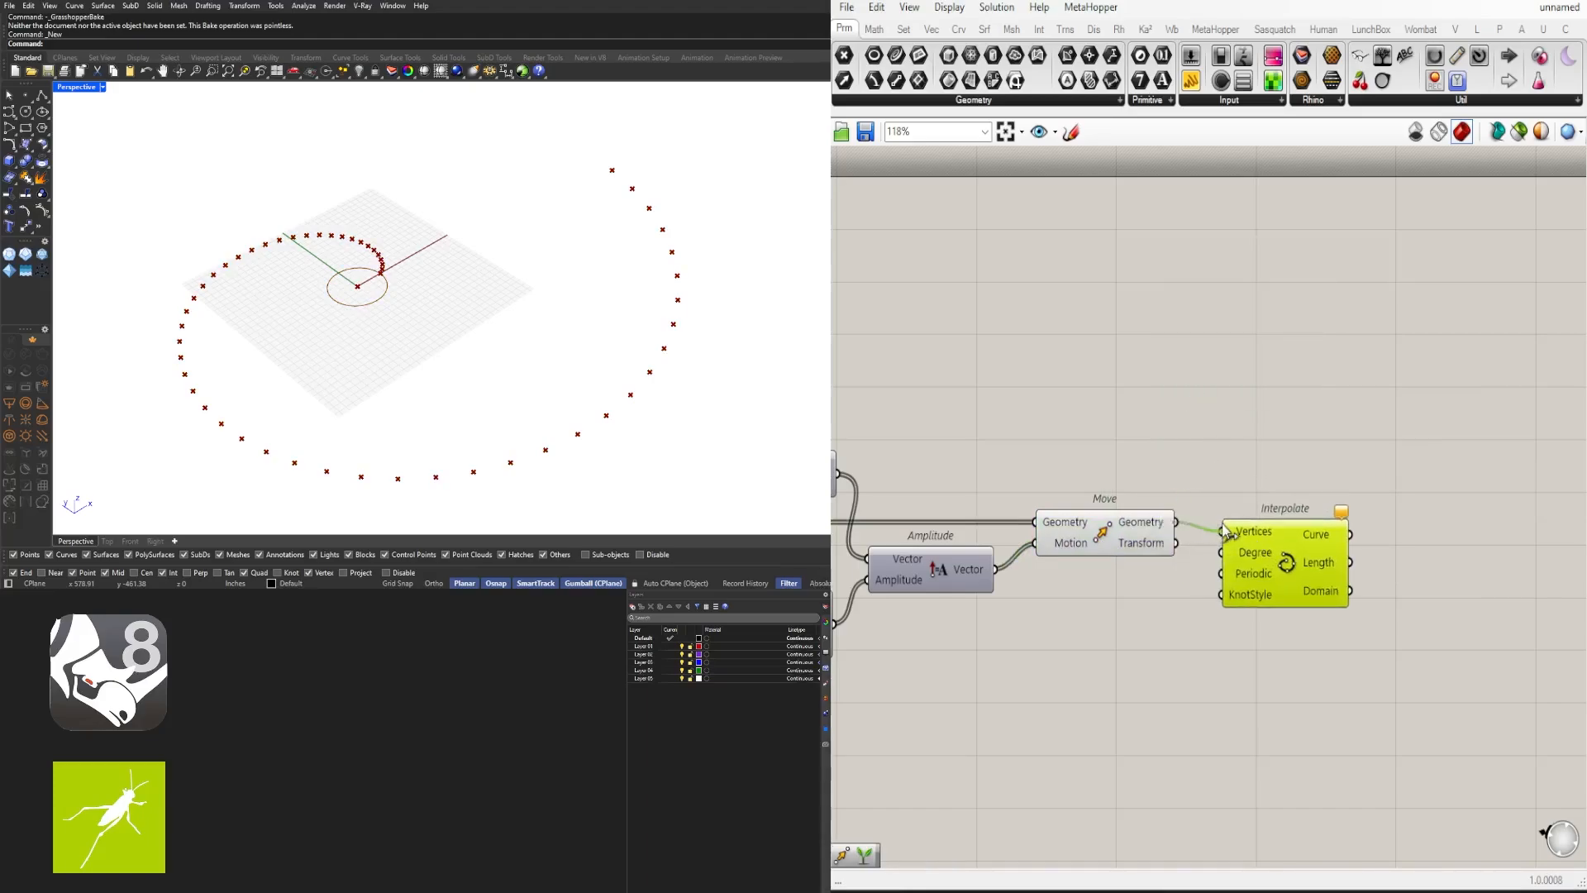
pyautogui.moveTo(1316, 558); pyautogui.dragTo(1337, 570)
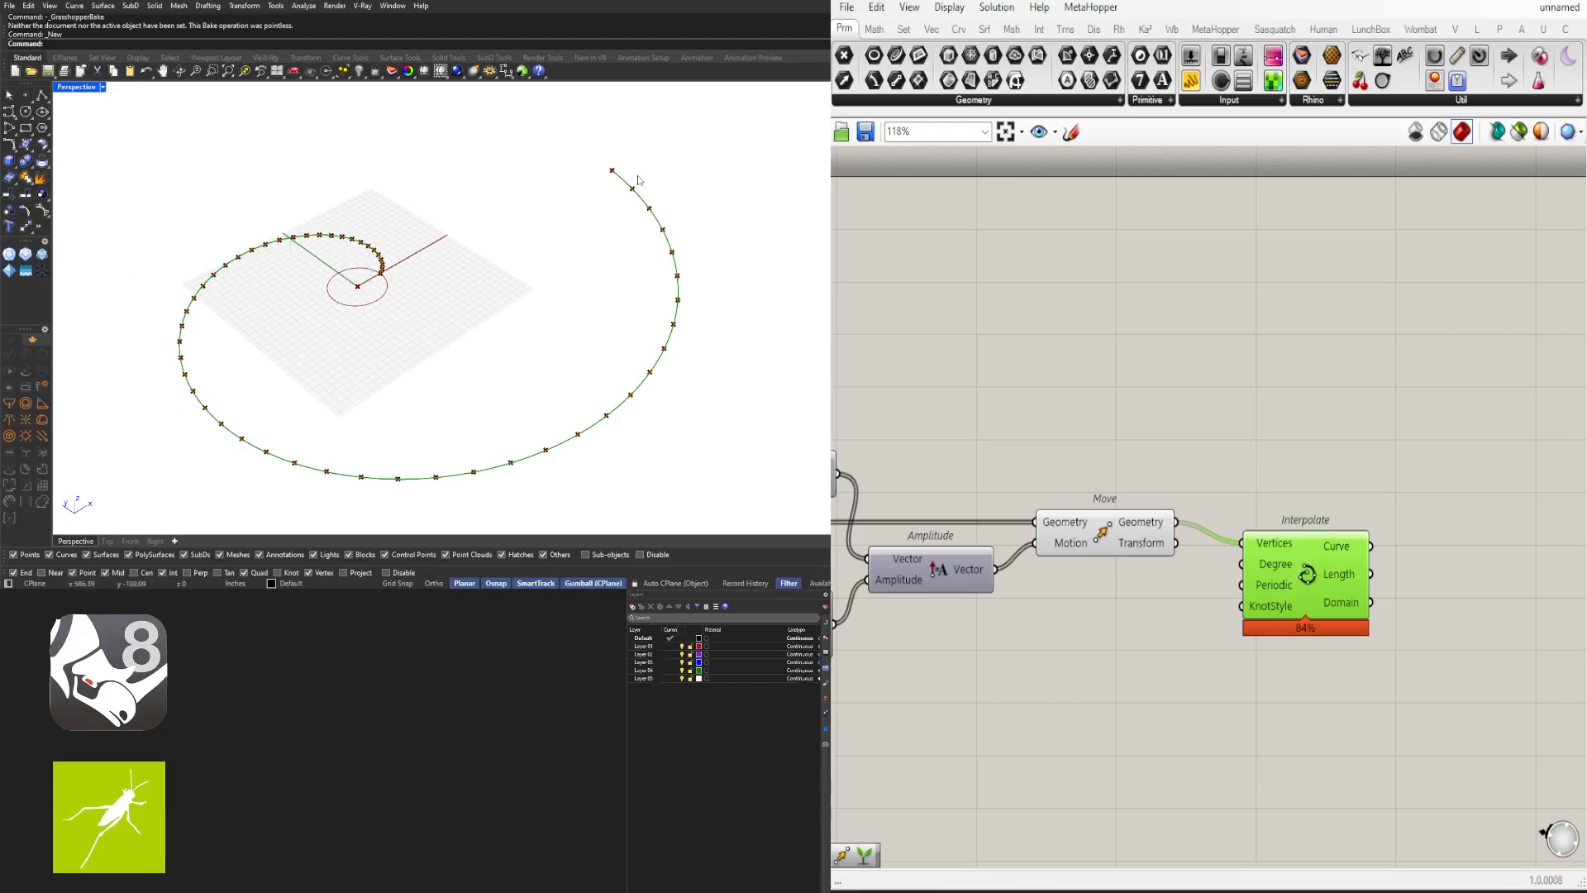
pyautogui.moveTo(1303, 534); pyautogui.dragTo(1316, 557)
pyautogui.moveTo(1091, 634); pyautogui.dragTo(980, 466)
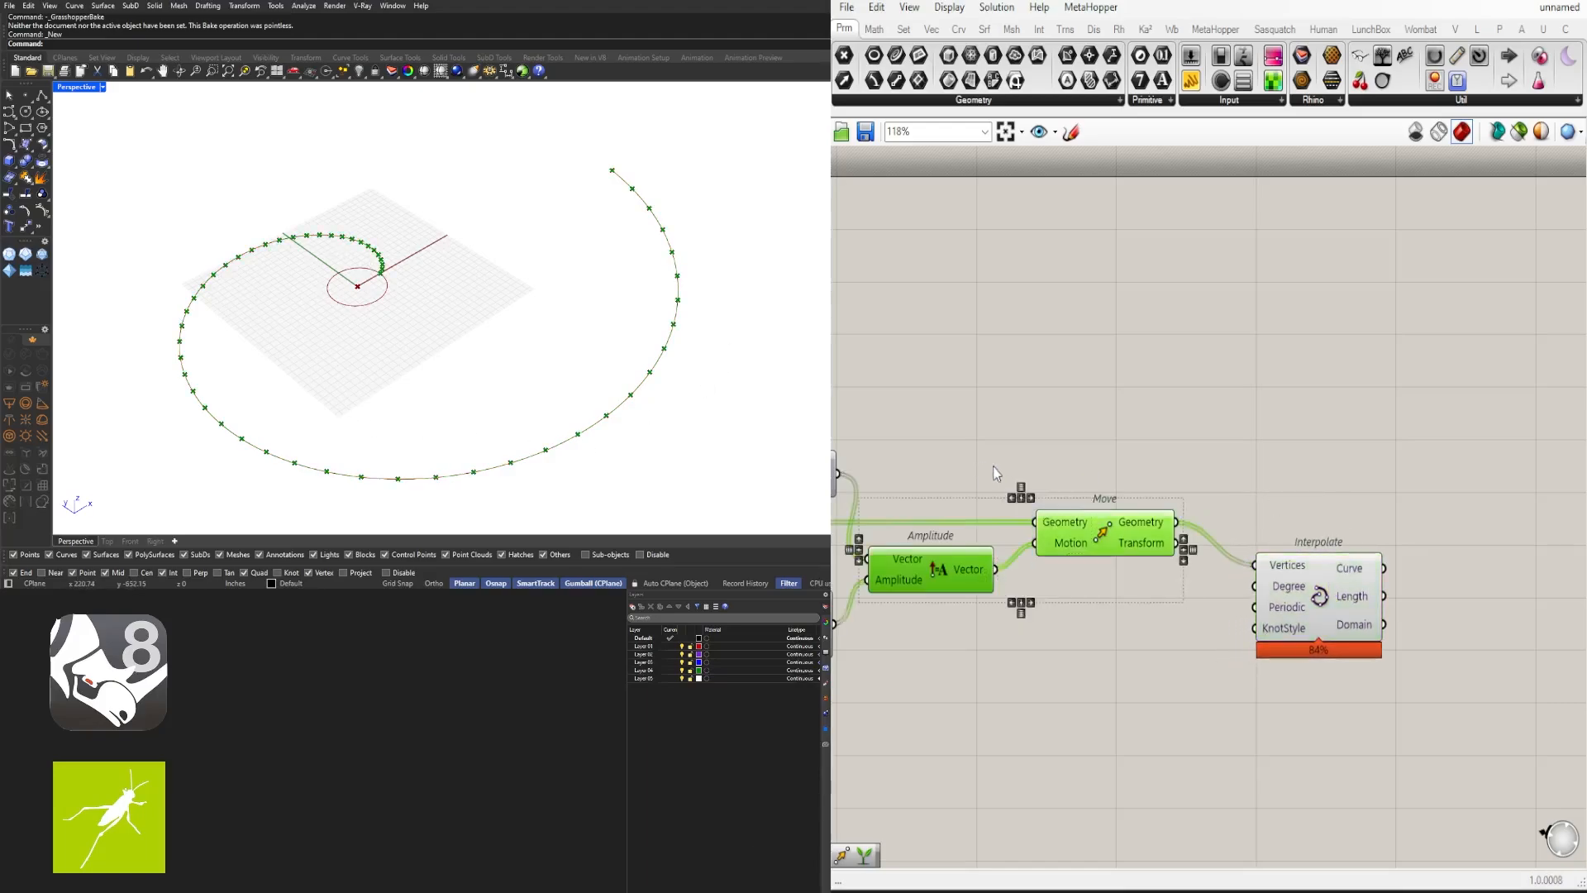
pyautogui.middleClick(1055, 420)
pyautogui.click(1303, 508)
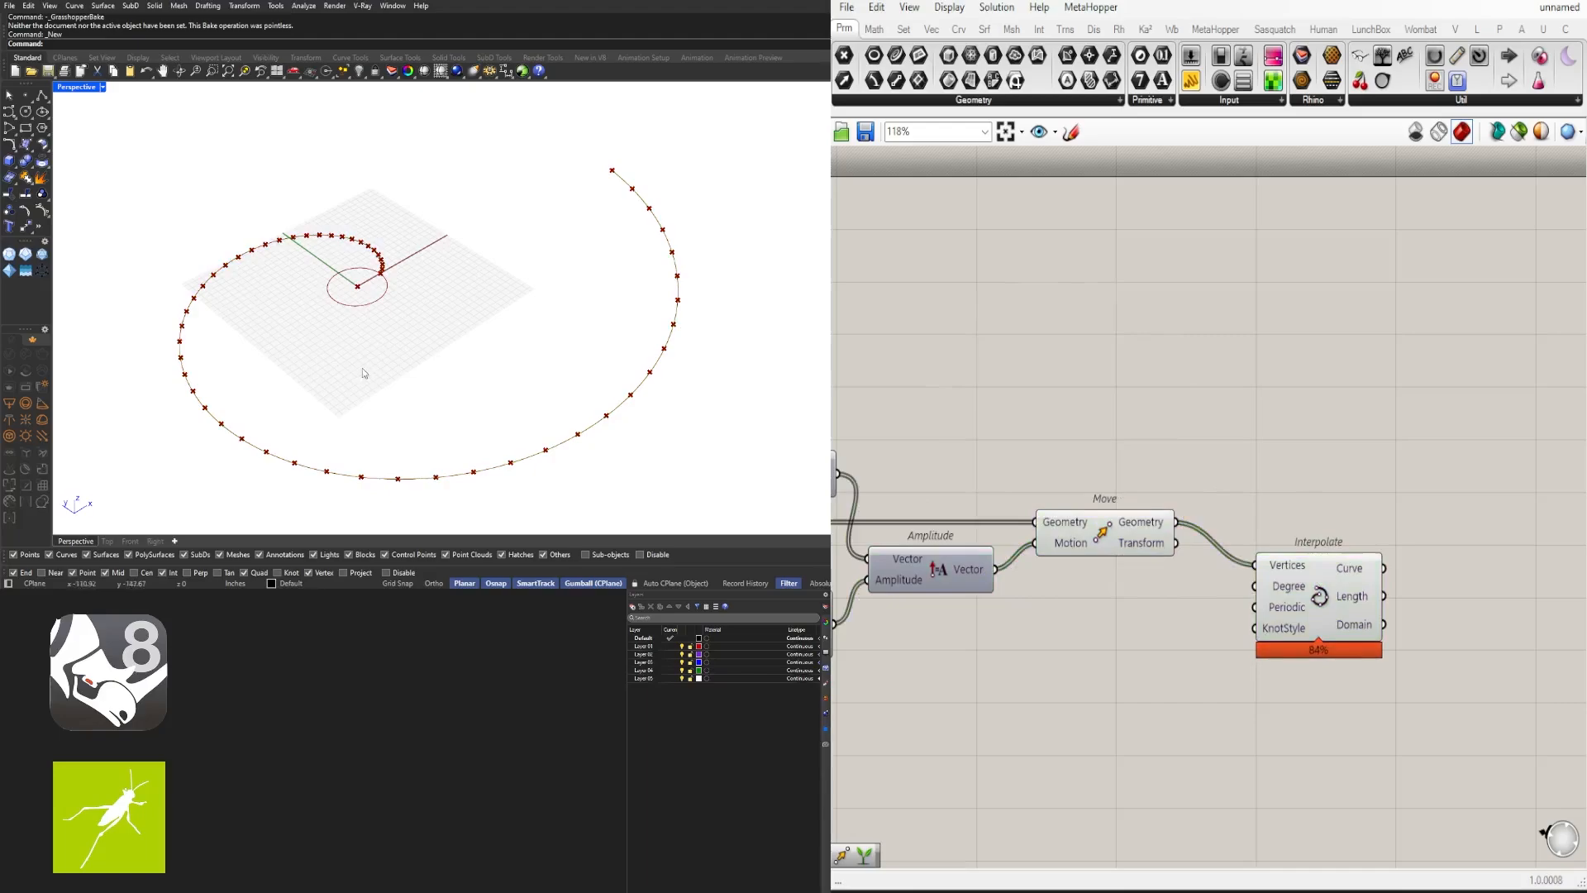
# Step: Turn off the preview of the second Move component, leaving only the interpolated curve displayed along the spiral
pyautogui.moveTo(363, 374); pyautogui.dragTo(429, 344, button='right')
pyautogui.scroll(5, 429, 344)
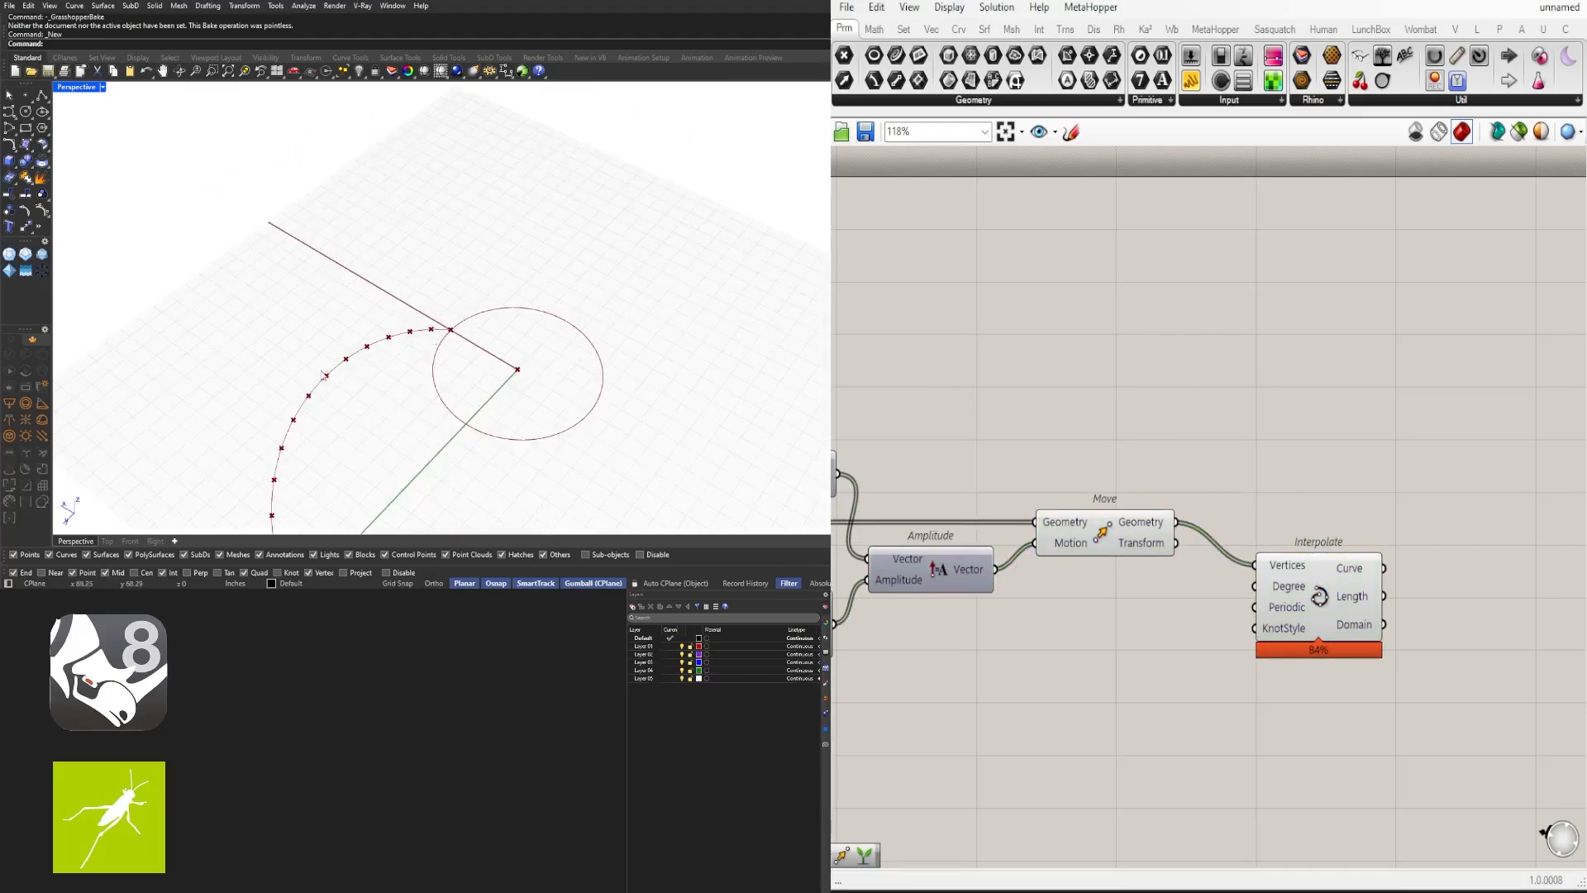
pyautogui.scroll(-4, 324, 376)
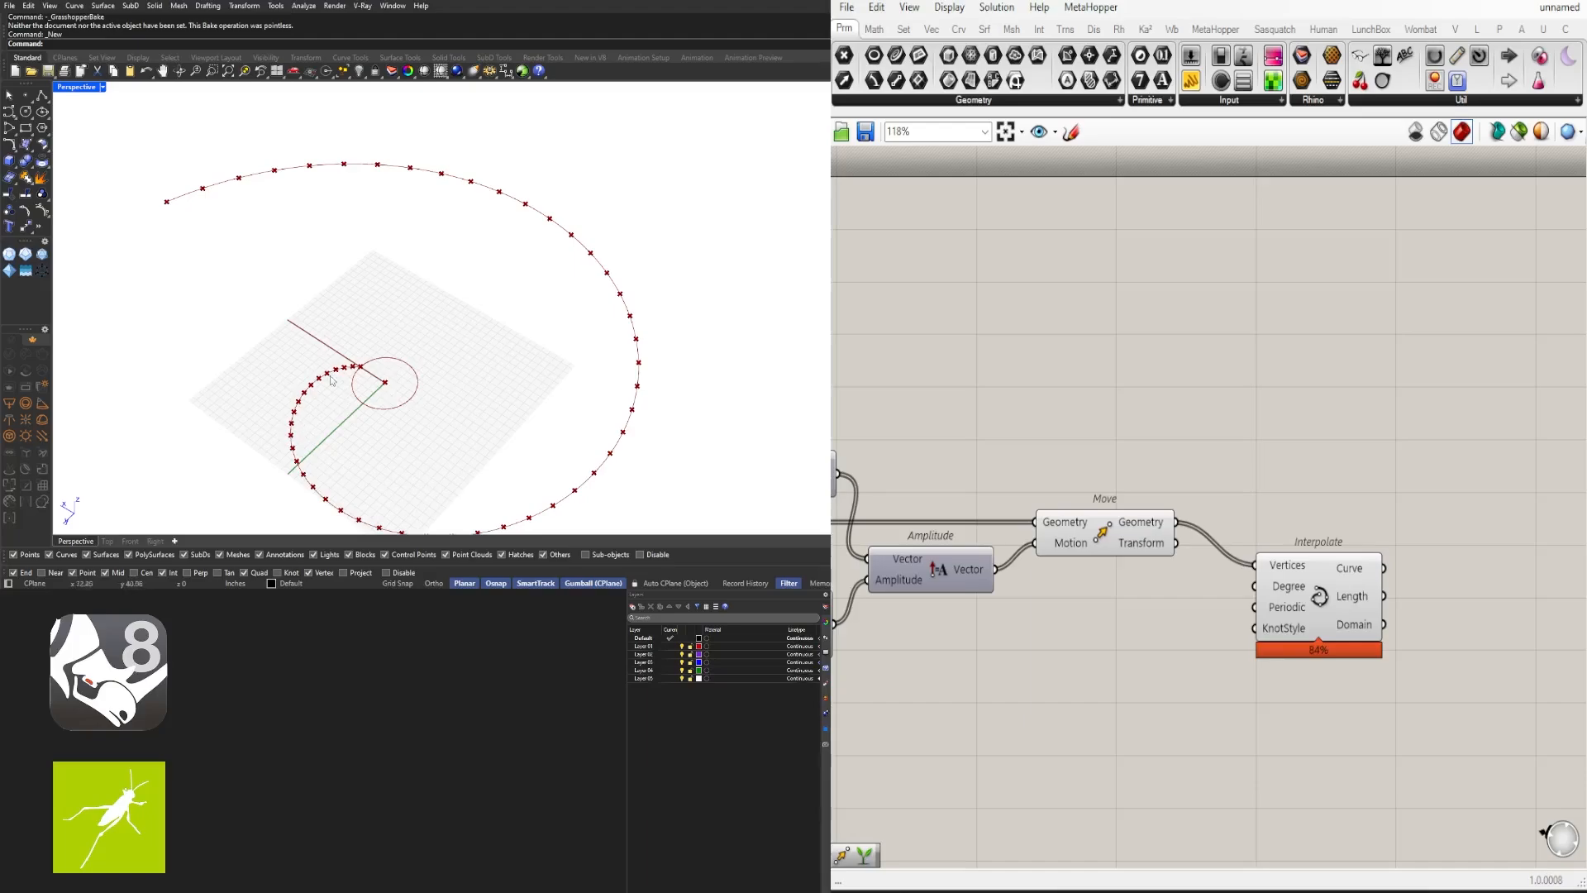
pyautogui.moveTo(1272, 363); pyautogui.dragTo(1119, 320, button='right')
pyautogui.click(1184, 562)
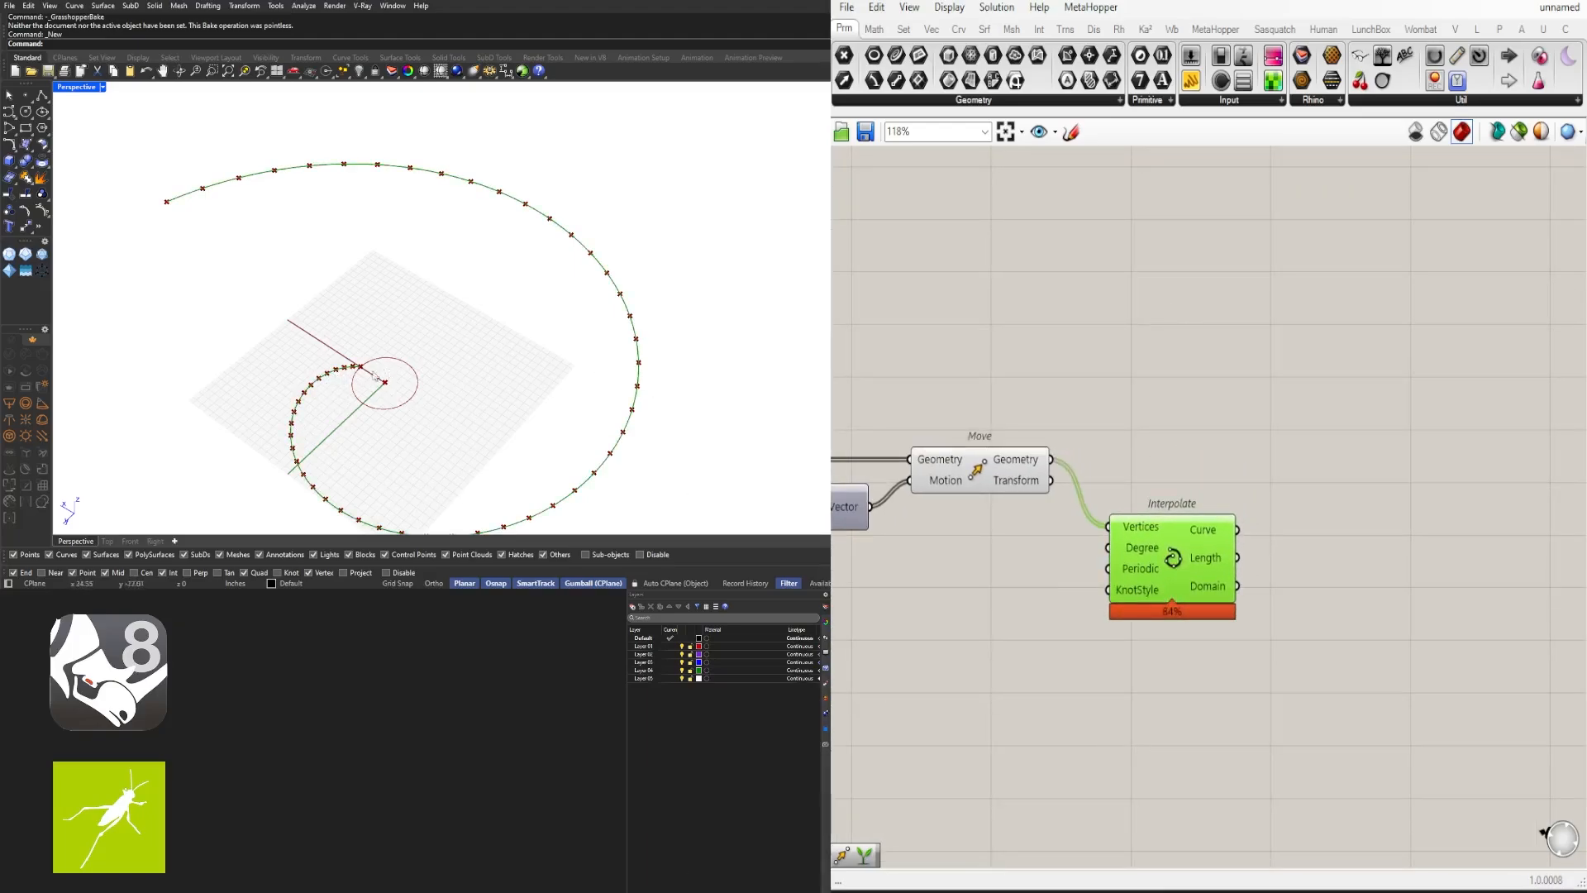
pyautogui.moveTo(1152, 599); pyautogui.dragTo(1228, 562, button='right')
pyautogui.moveTo(1078, 565); pyautogui.dragTo(881, 380)
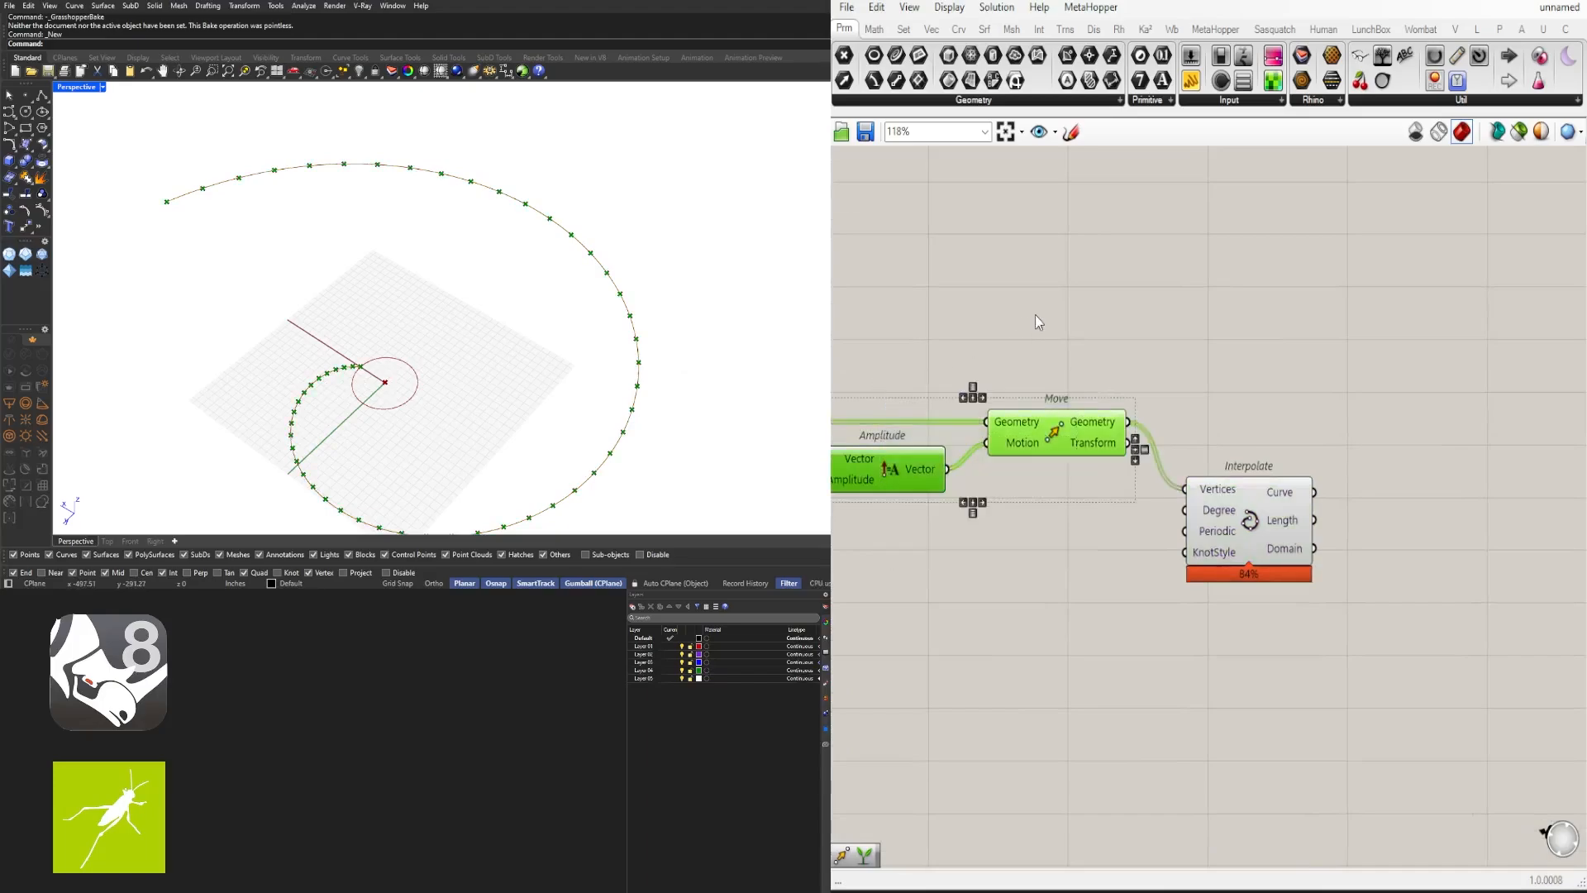
pyautogui.middleClick(1036, 315)
pyautogui.click(1071, 279)
pyautogui.click(1191, 290)
# Step: Examine the interpolated spiral curve around the base circle and the sliders at the start of the definition
pyautogui.click(1240, 514)
pyautogui.moveTo(450, 322); pyautogui.dragTo(682, 328, button='right')
pyautogui.moveTo(570, 306); pyautogui.dragTo(396, 243, button='right')
pyautogui.moveTo(1016, 512); pyautogui.dragTo(1360, 463, button='right')
pyautogui.scroll(-4, 1360, 463)
pyautogui.moveTo(897, 488); pyautogui.dragTo(1203, 520, button='right')
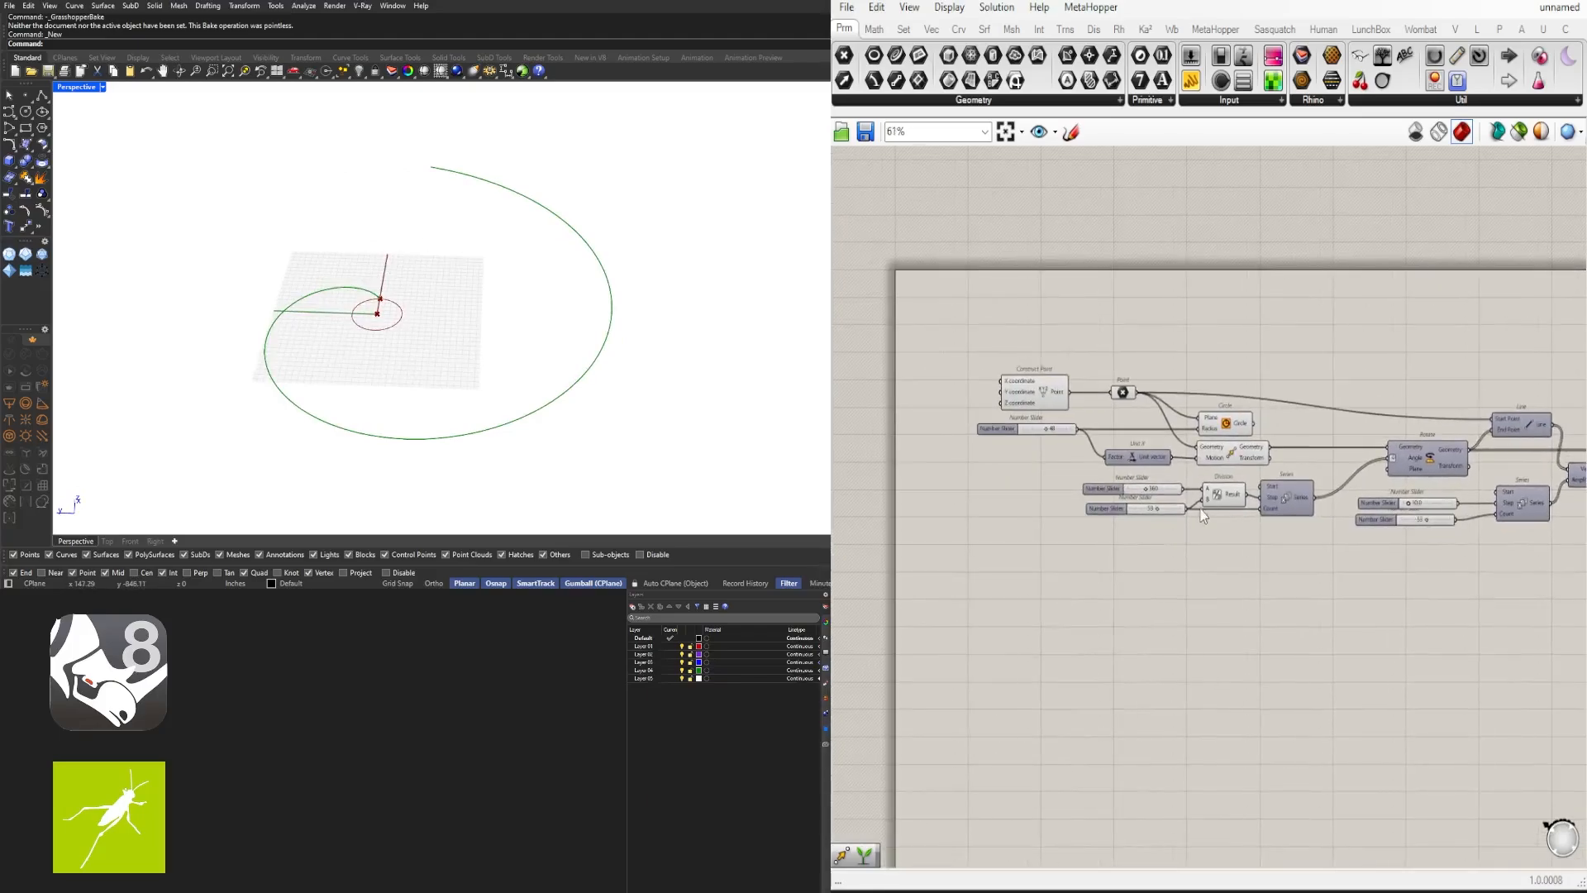
# Step: Shift the two number sliders feeding Division slightly away from it and align them with each other
pyautogui.scroll(5, 1203, 513)
pyautogui.moveTo(1122, 533)
pyautogui.mouseDown()
pyautogui.moveTo(1092, 563)
pyautogui.moveTo(1099, 540)
pyautogui.mouseUp()
pyautogui.scroll(-4, 1100, 539)
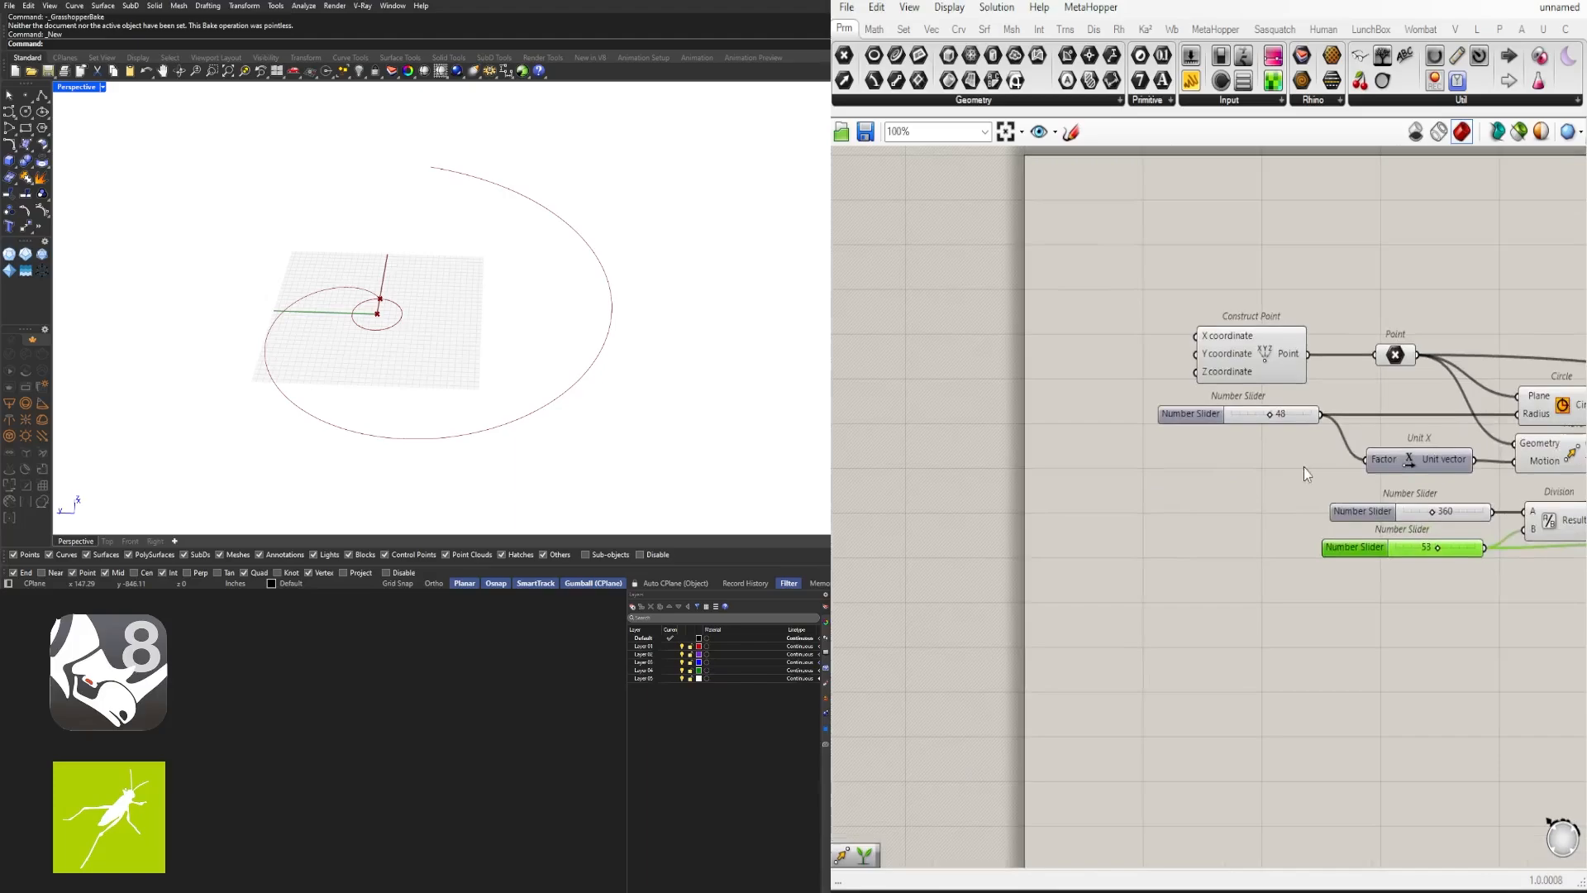
pyautogui.scroll(3, 1302, 541)
pyautogui.moveTo(1397, 592); pyautogui.dragTo(1126, 487)
pyautogui.moveTo(1323, 533); pyautogui.dragTo(1187, 533)
pyautogui.click(1205, 552)
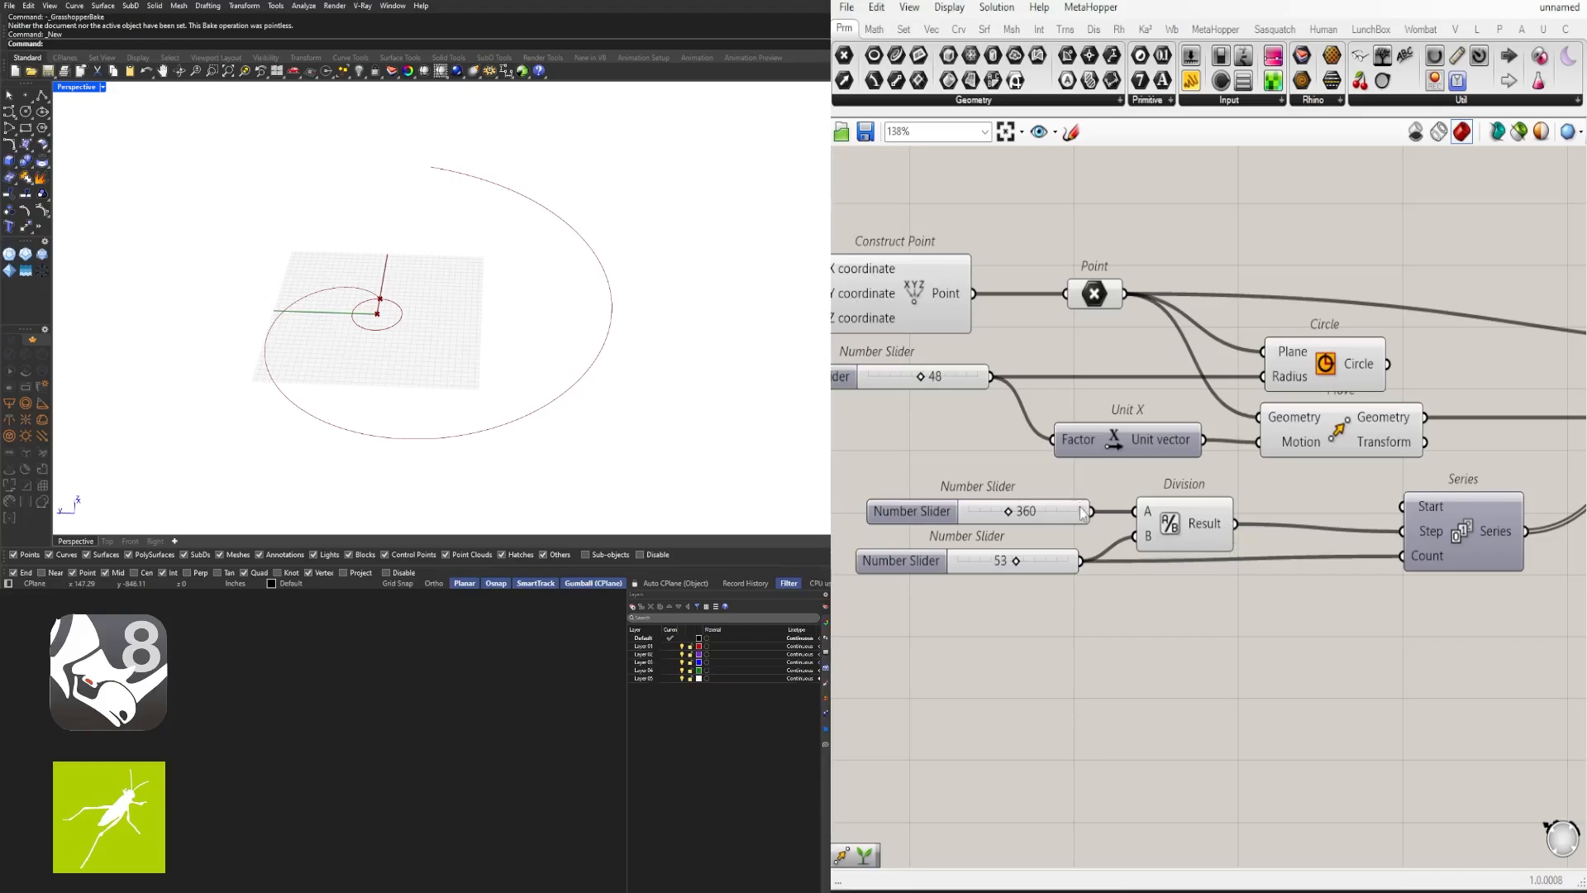
pyautogui.moveTo(1074, 517); pyautogui.dragTo(1064, 516)
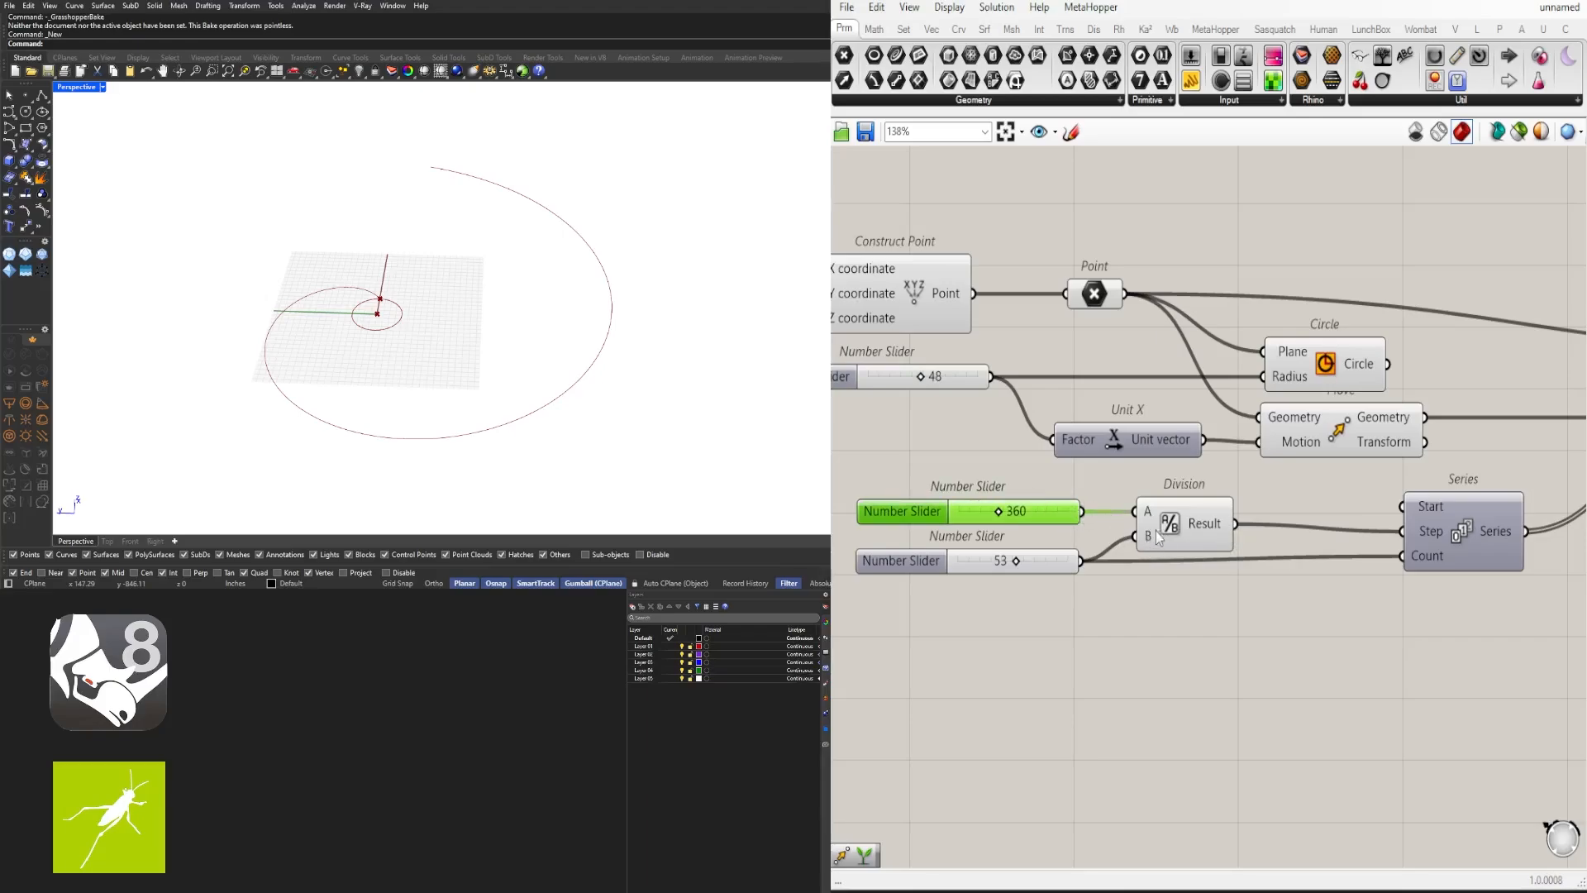
pyautogui.click(1188, 525)
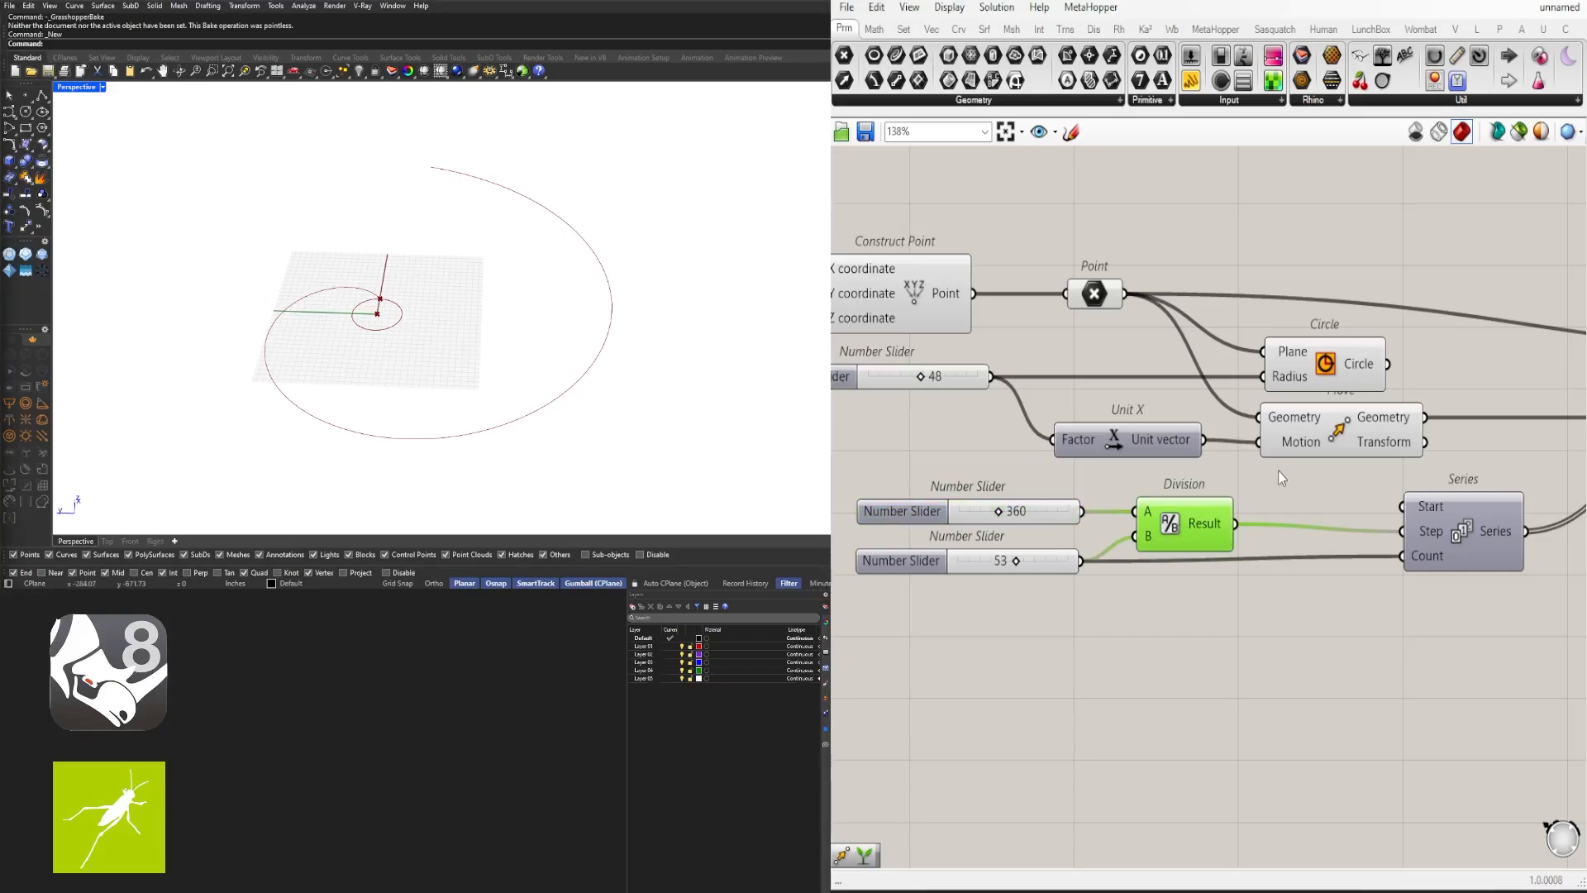
# Step: Add an Offset Curve component beyond Interpolate, wire Interpolate's Curve output into its Curve input, and set it slightly lower
pyautogui.scroll(-4, 1278, 470)
pyautogui.moveTo(1341, 635); pyautogui.dragTo(1061, 635, button='right')
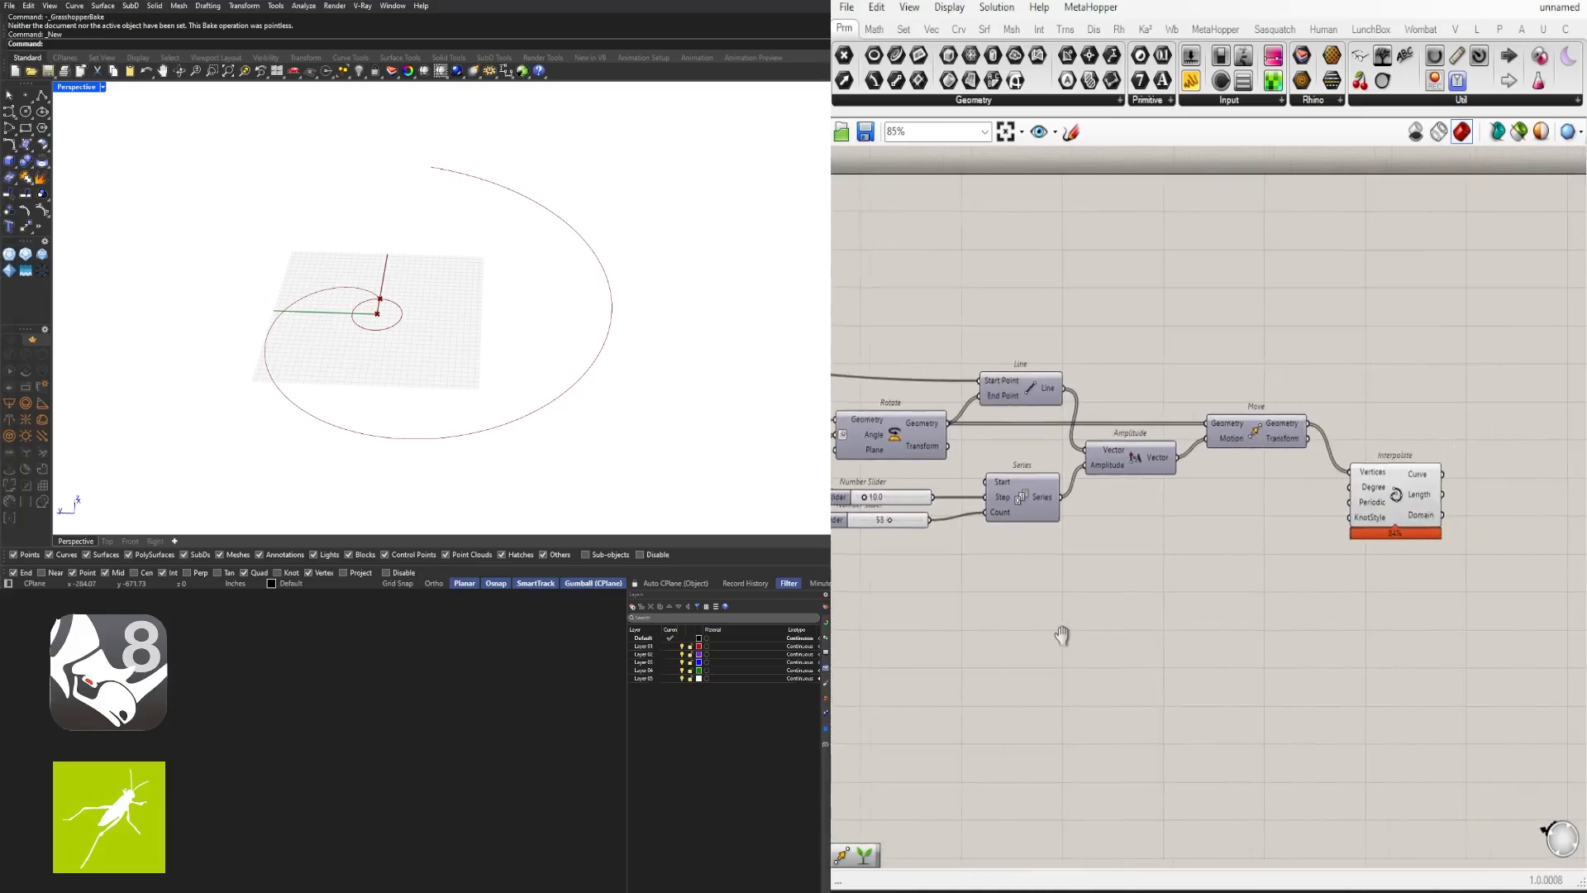
pyautogui.click(1415, 533)
pyautogui.moveTo(1284, 590); pyautogui.dragTo(1115, 545, button='right')
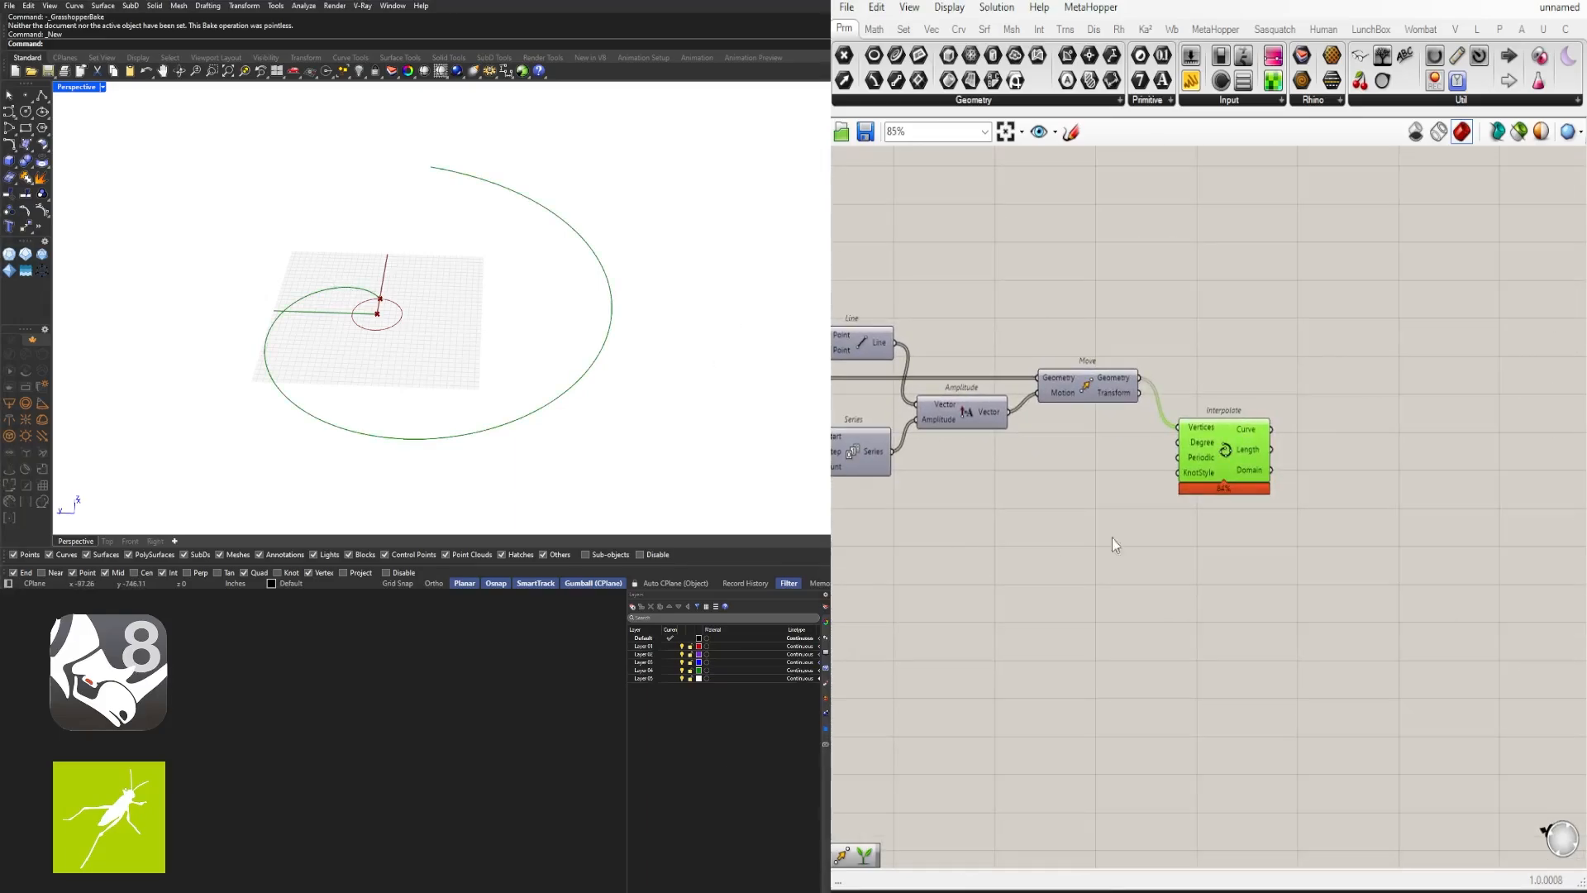
pyautogui.doubleClick(1294, 572)
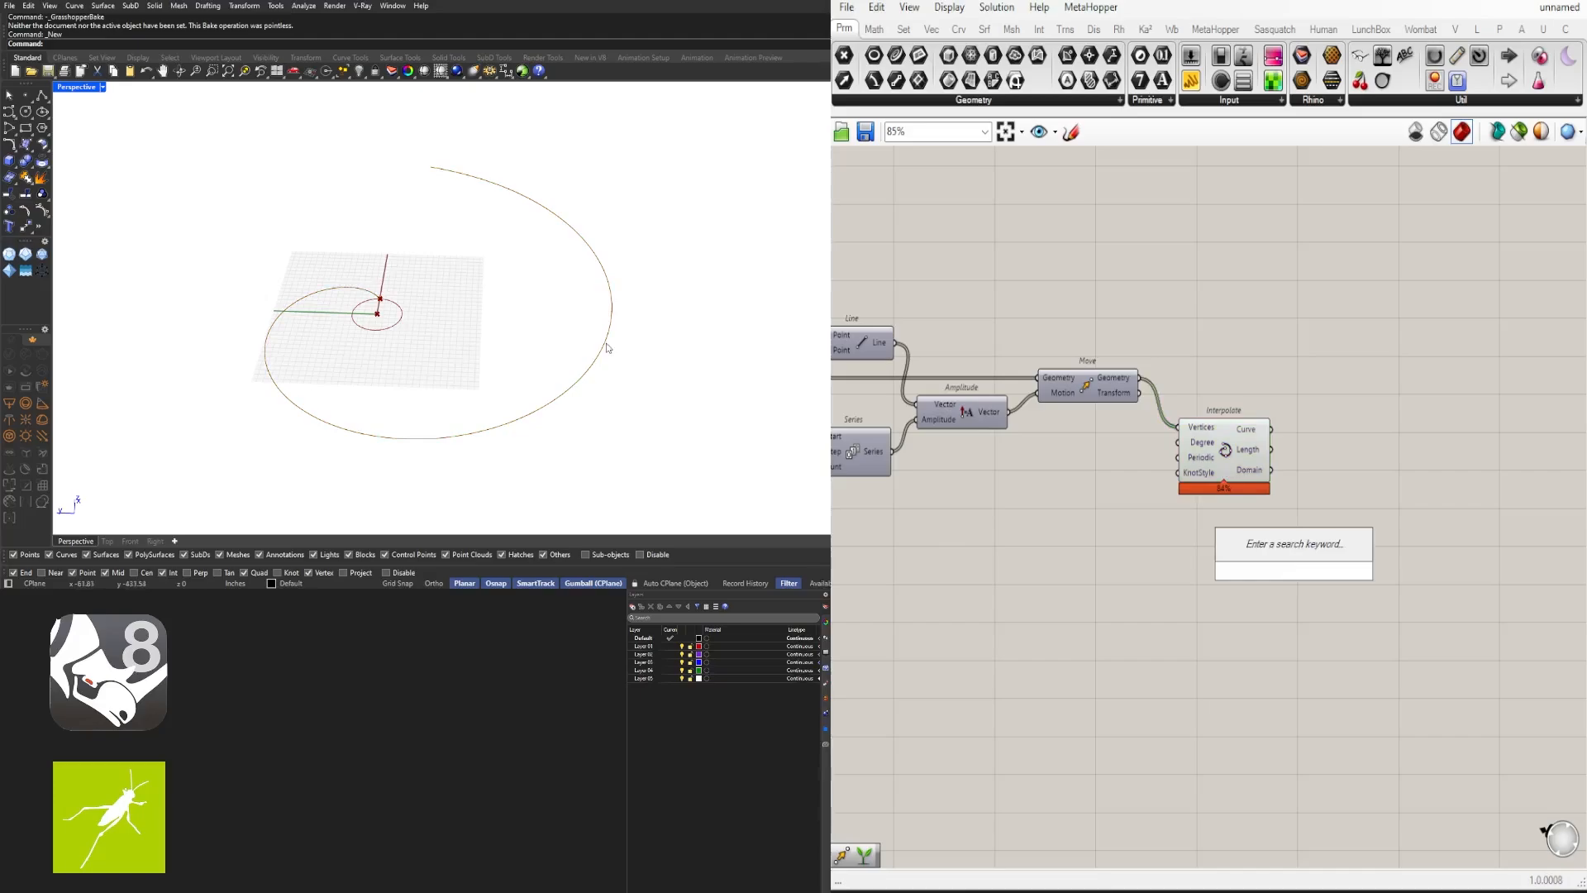
pyautogui.write('OFF')
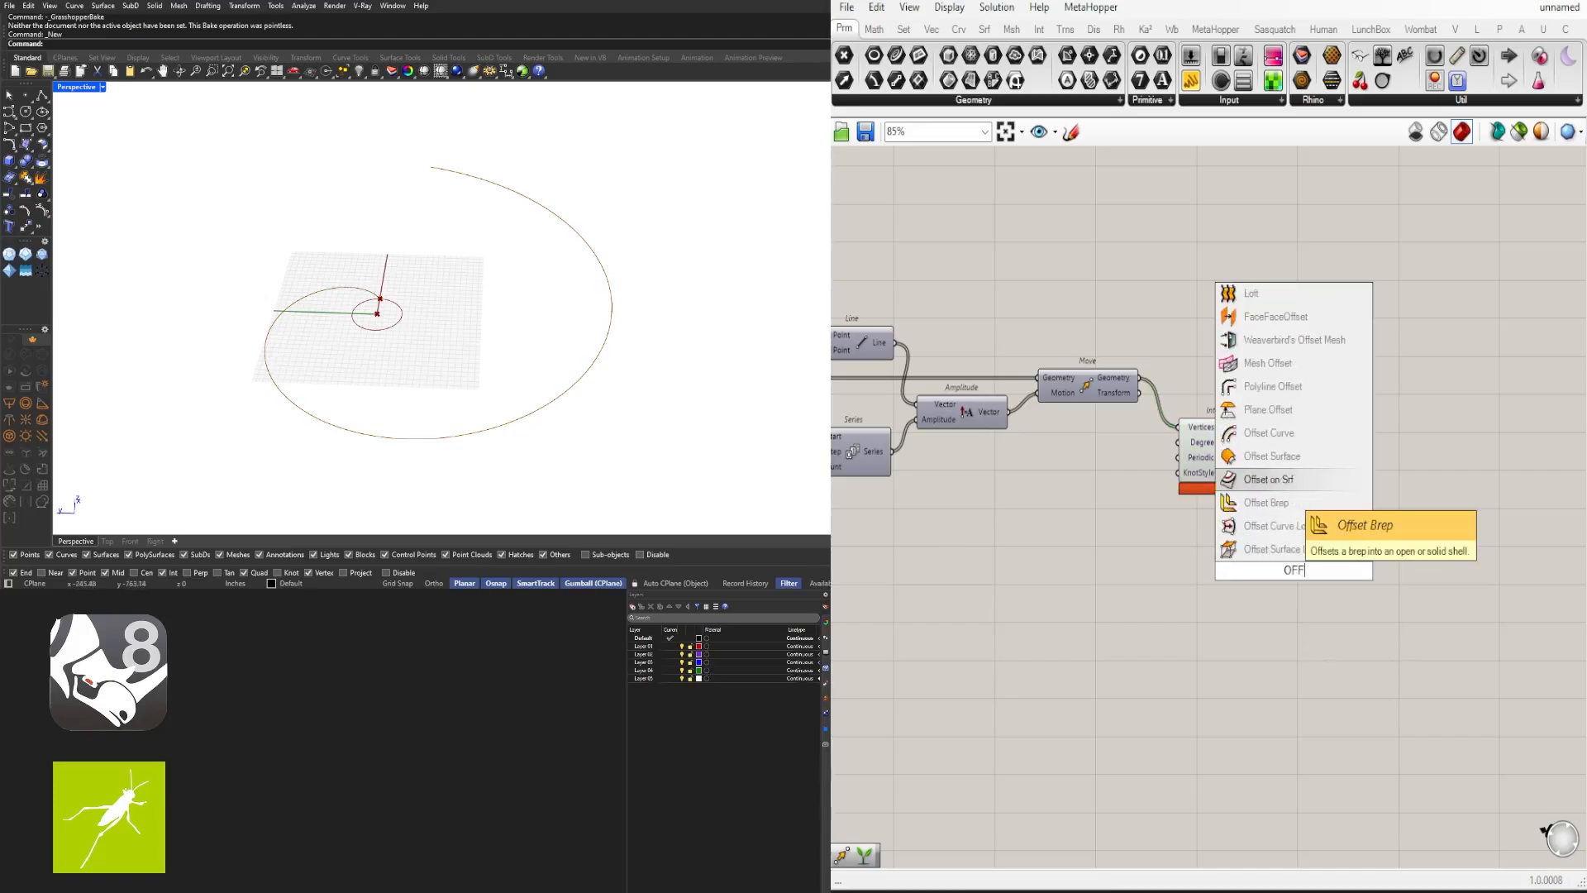
pyautogui.click(1263, 433)
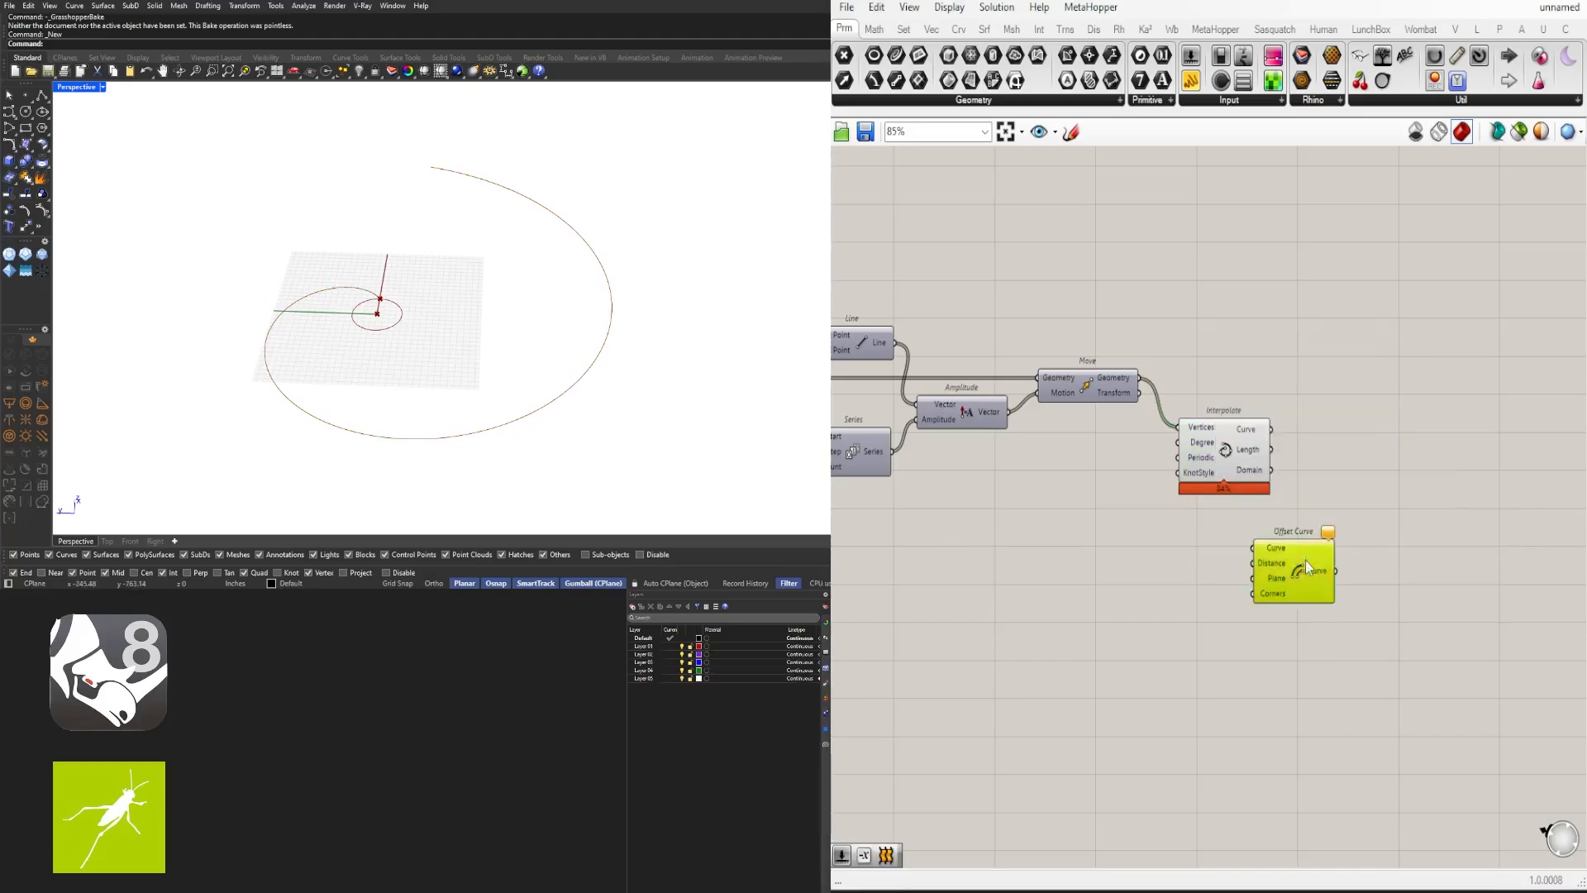
pyautogui.moveTo(1229, 433); pyautogui.dragTo(1314, 474)
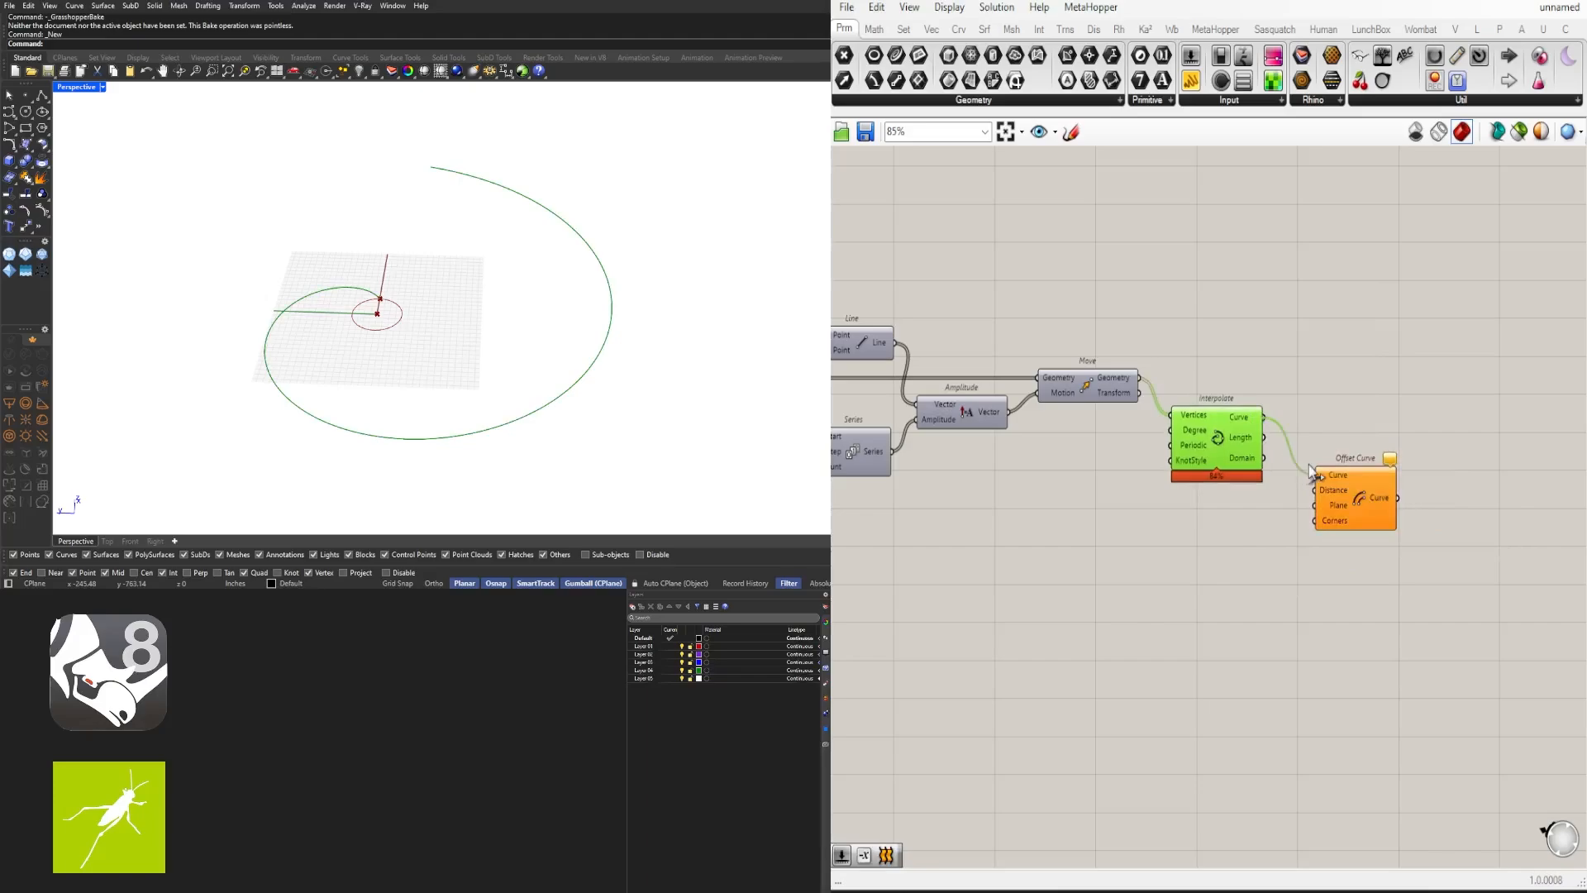
pyautogui.scroll(3, 1219, 538)
pyautogui.click(1218, 537)
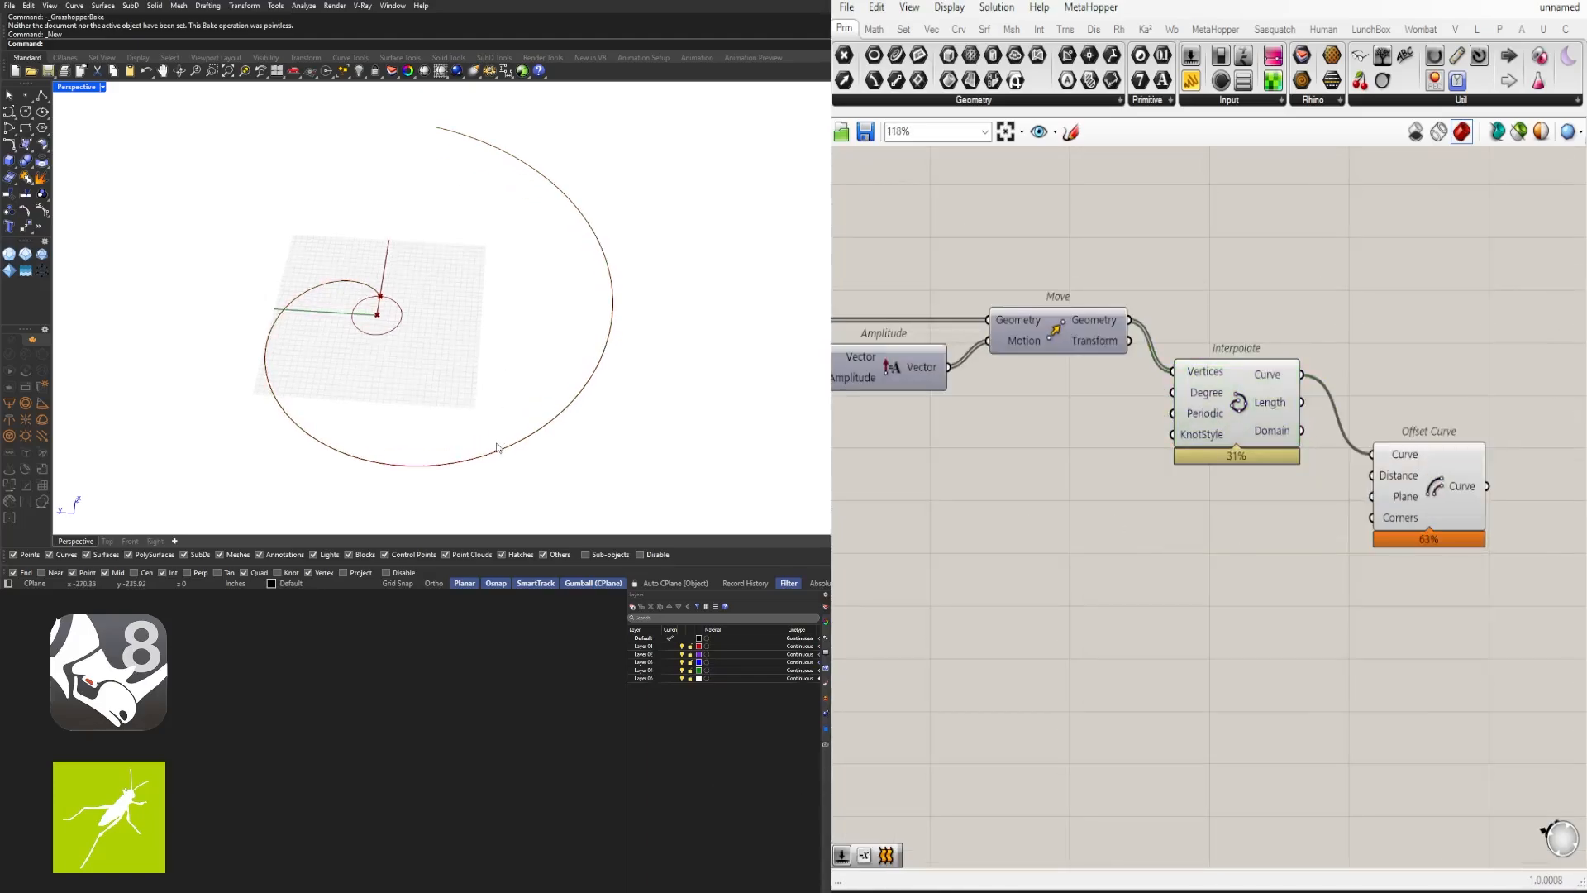
# Step: Show all four viewports, then add a number slider of 48 and wire it into Offset Curve's Distance
pyautogui.doubleClick(64, 90)
pyautogui.scroll(-5, 328, 197)
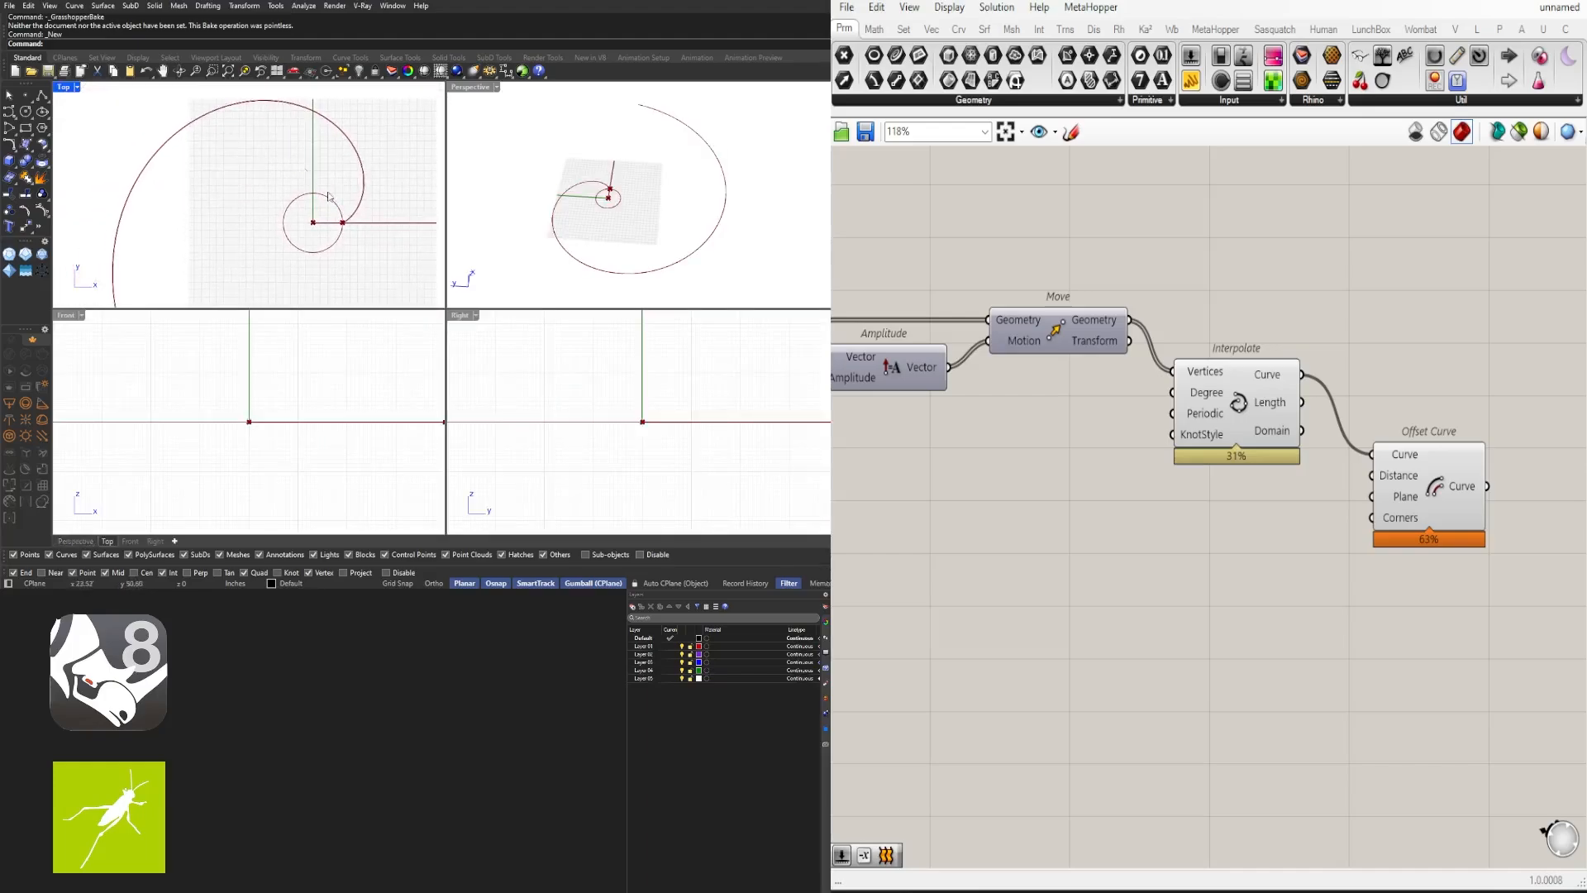
pyautogui.scroll(10, 331, 217)
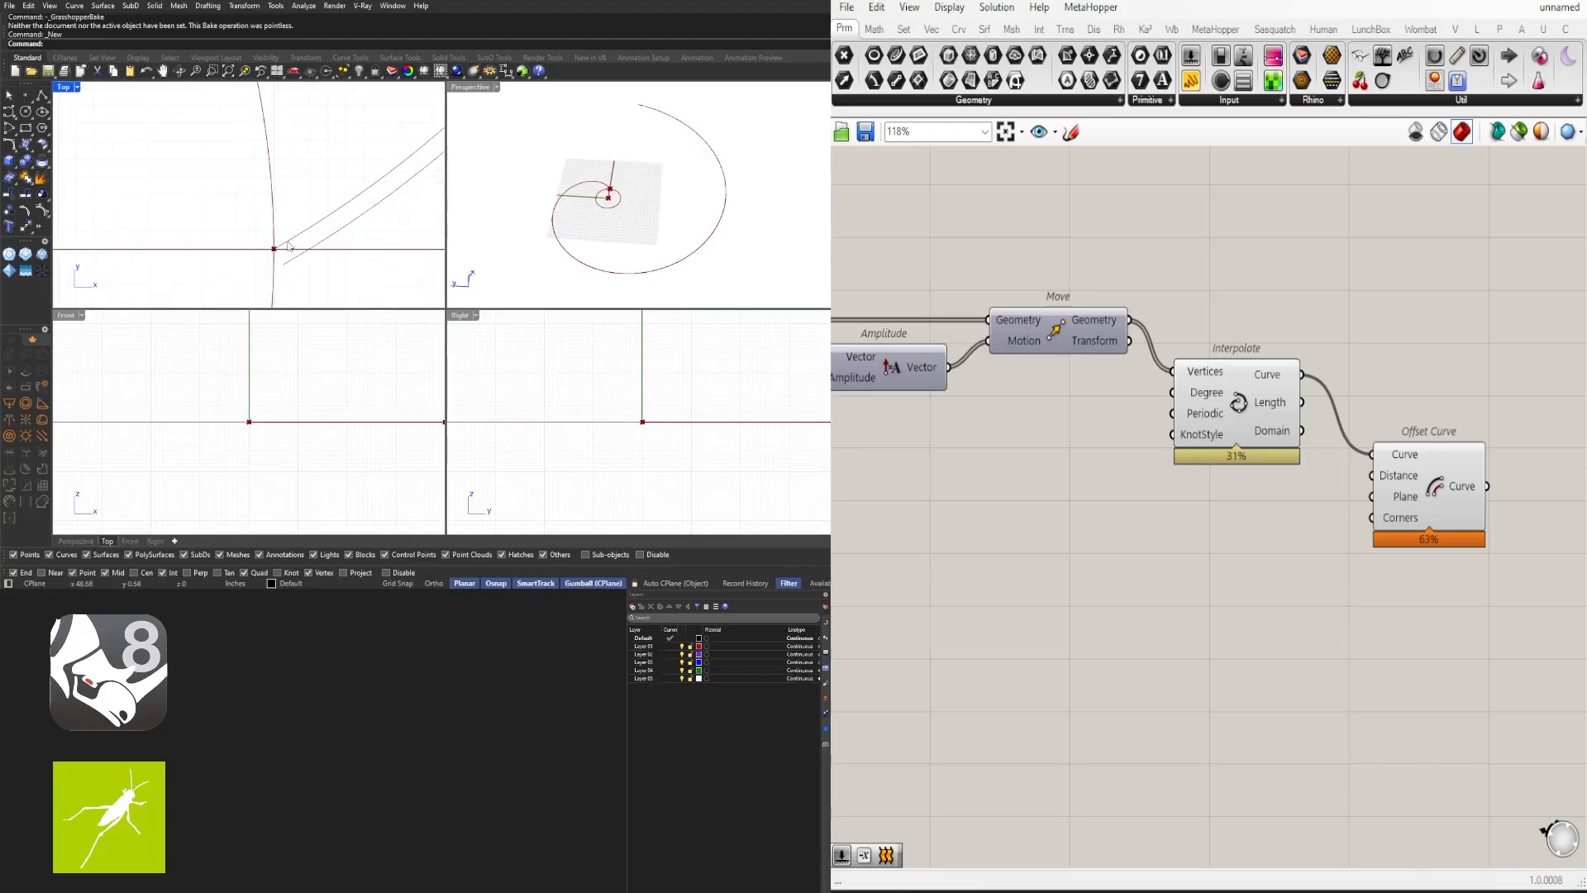
pyautogui.doubleClick(1221, 539)
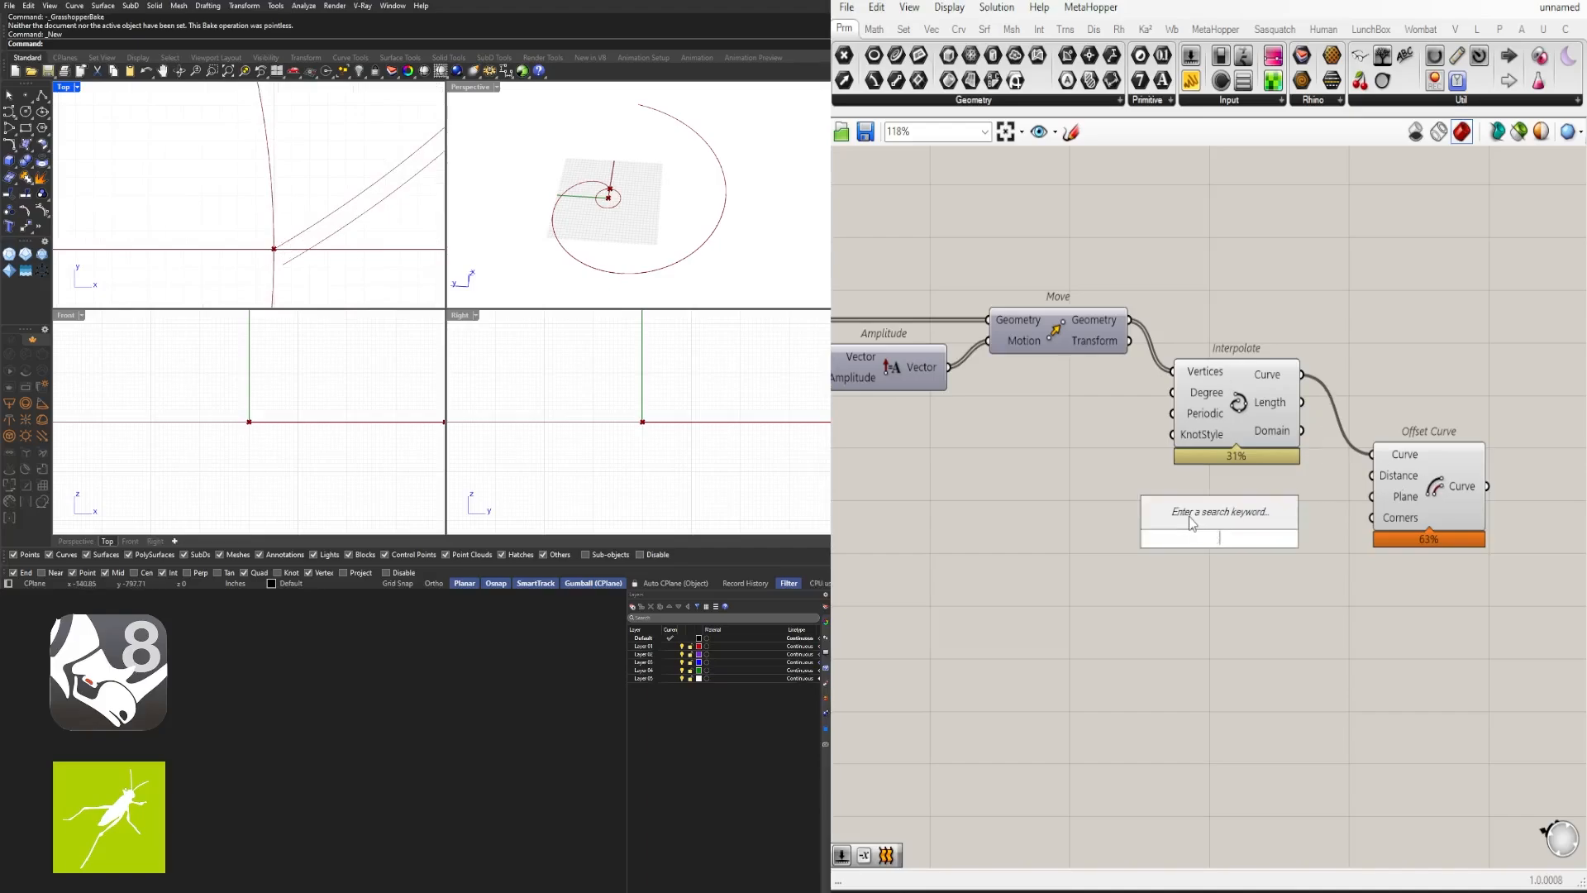
pyautogui.write('48')
pyautogui.click(1202, 525)
pyautogui.moveTo(1295, 539); pyautogui.dragTo(1449, 522)
# Step: Set the offset distance slider to 83 and compare the offset curve's start with the spiral in the Top view
pyautogui.scroll(-20, 242, 263)
pyautogui.moveTo(241, 261); pyautogui.dragTo(290, 214, button='right')
pyautogui.scroll(4, 1268, 477)
pyautogui.moveTo(1260, 543); pyautogui.dragTo(1333, 542)
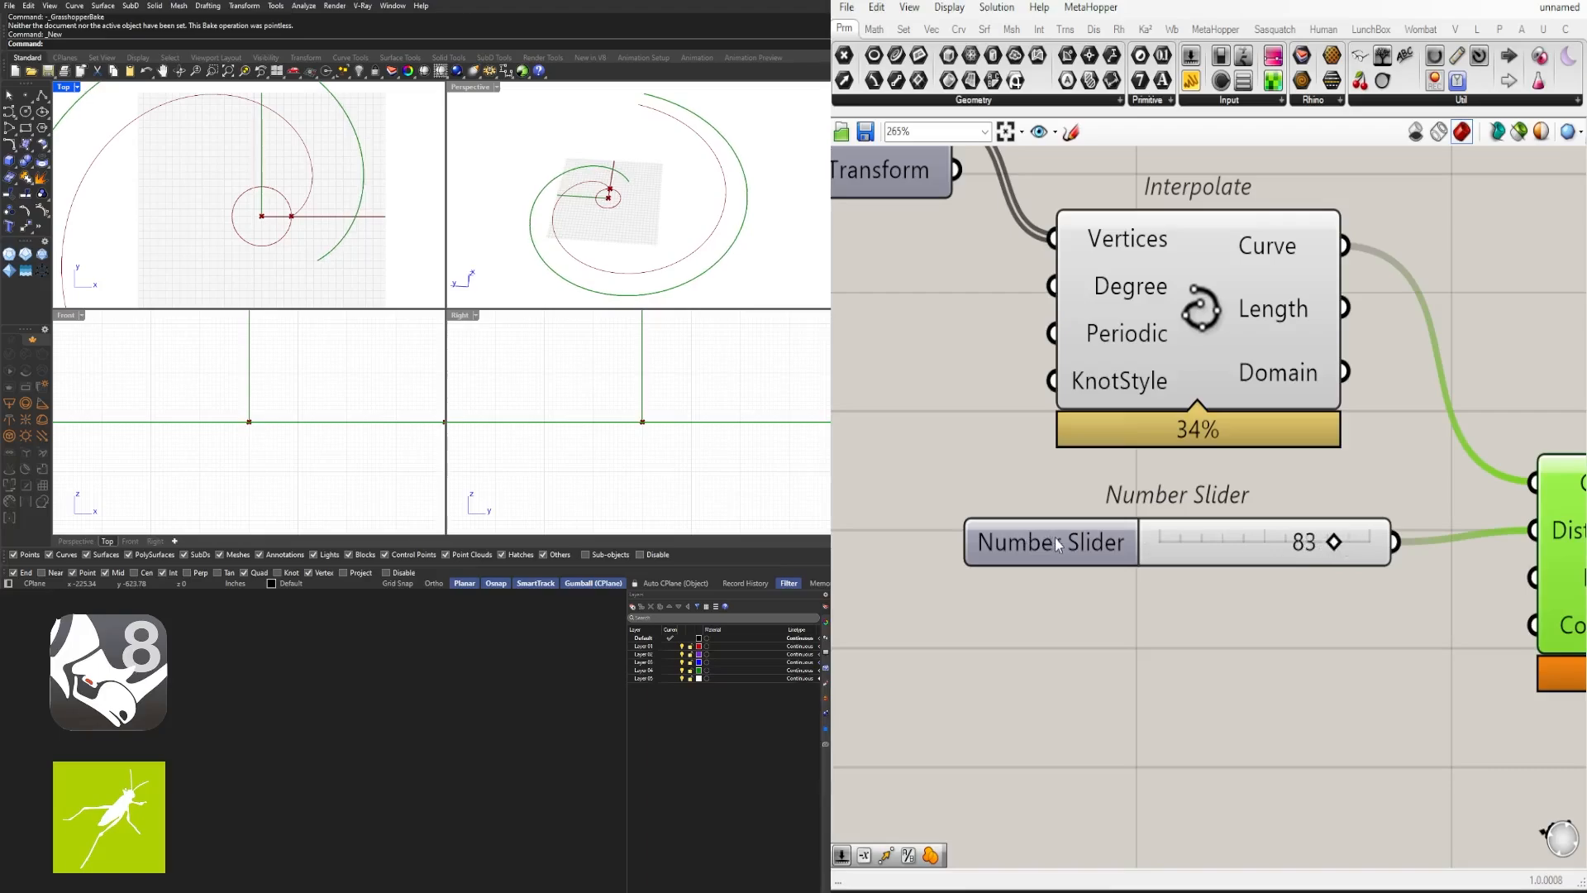
pyautogui.scroll(-2, 254, 157)
pyautogui.scroll(2, 300, 185)
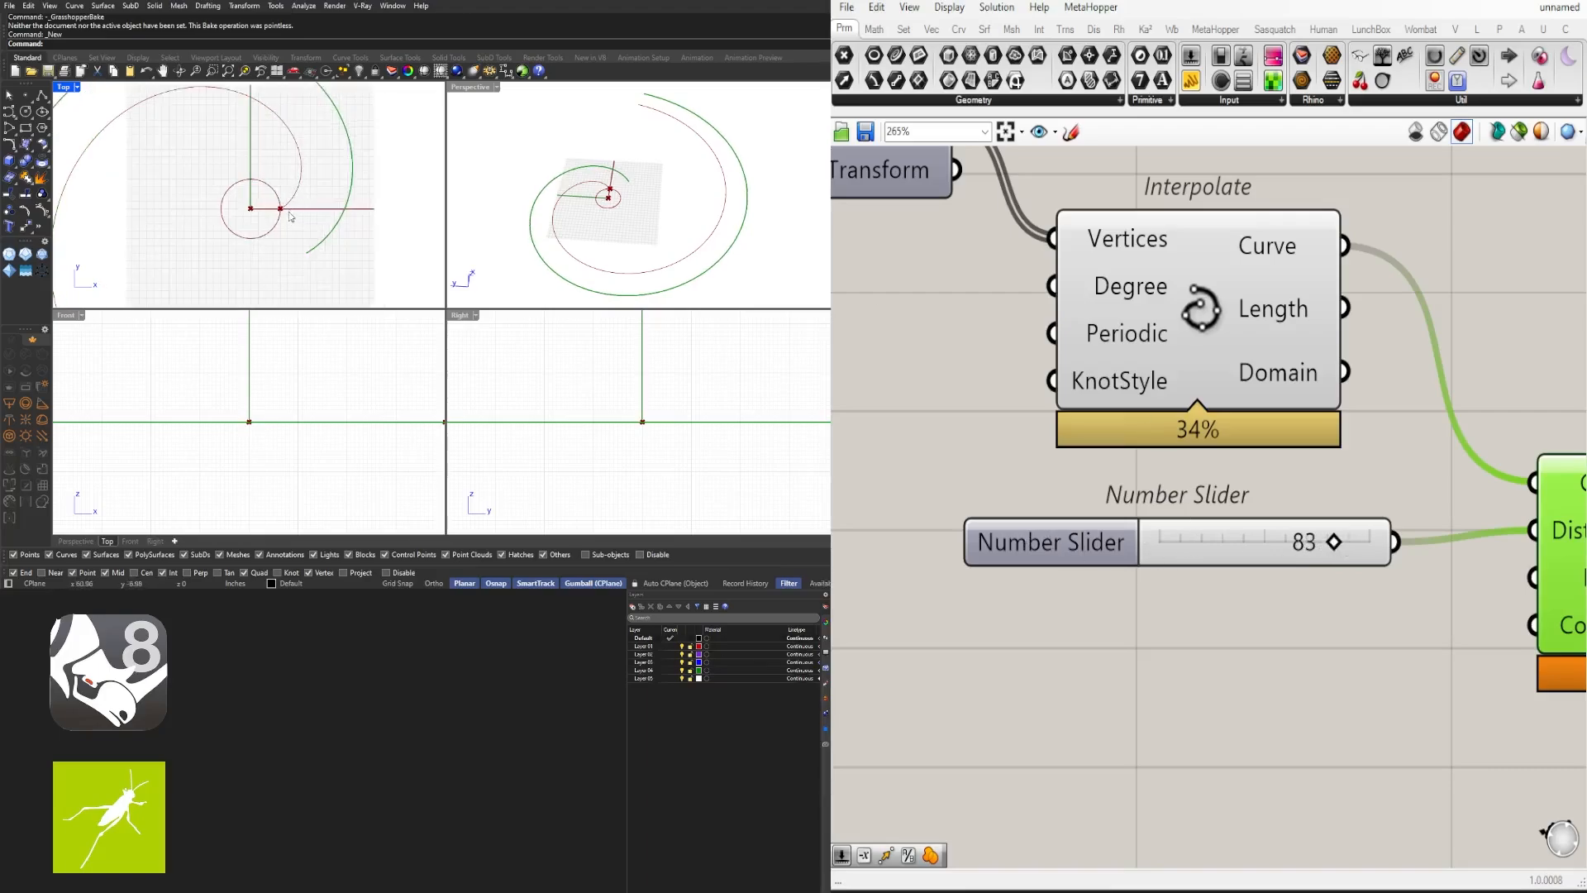
pyautogui.scroll(5, 285, 207)
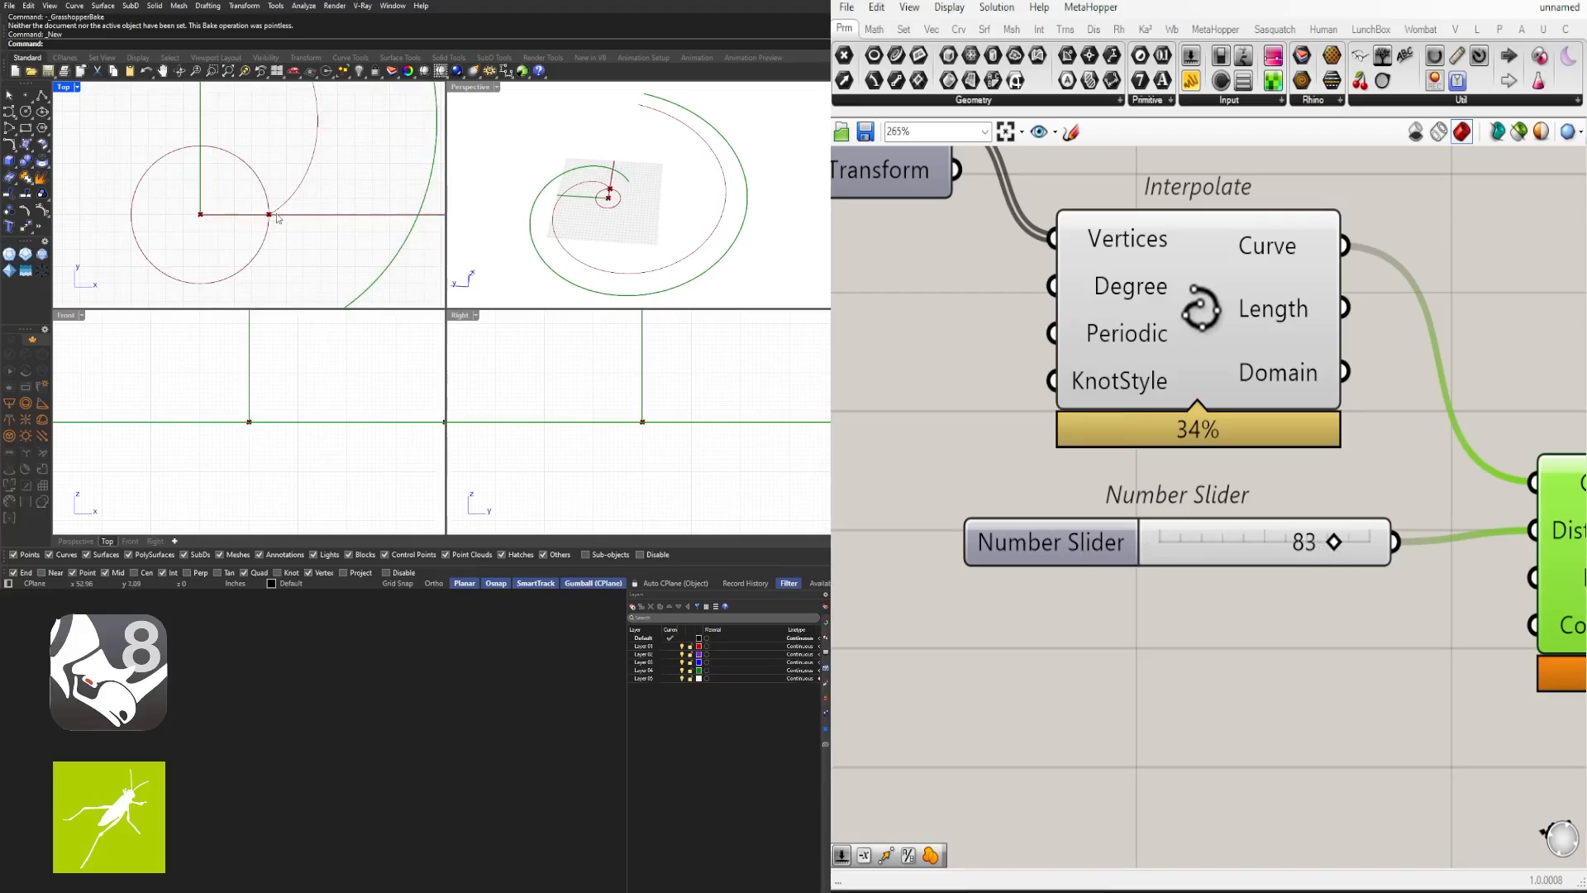
pyautogui.scroll(-5, 338, 260)
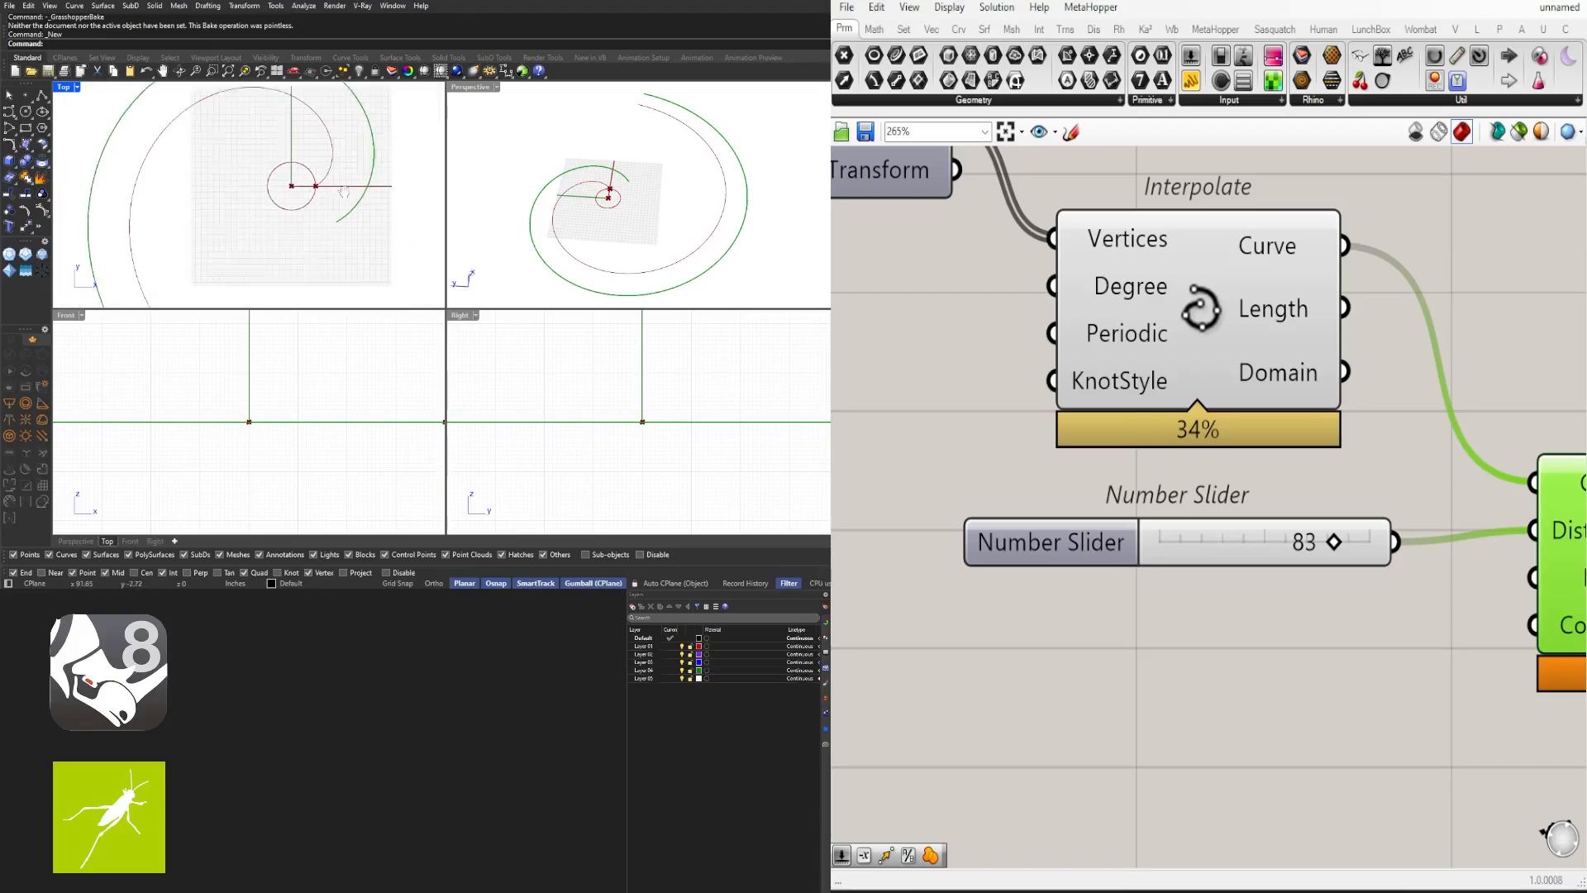
# Step: Lower the number slider feeding the second Series' Step input to 2.0
pyautogui.scroll(-5, 1072, 366)
pyautogui.moveTo(1073, 382); pyautogui.dragTo(1317, 414, button='right')
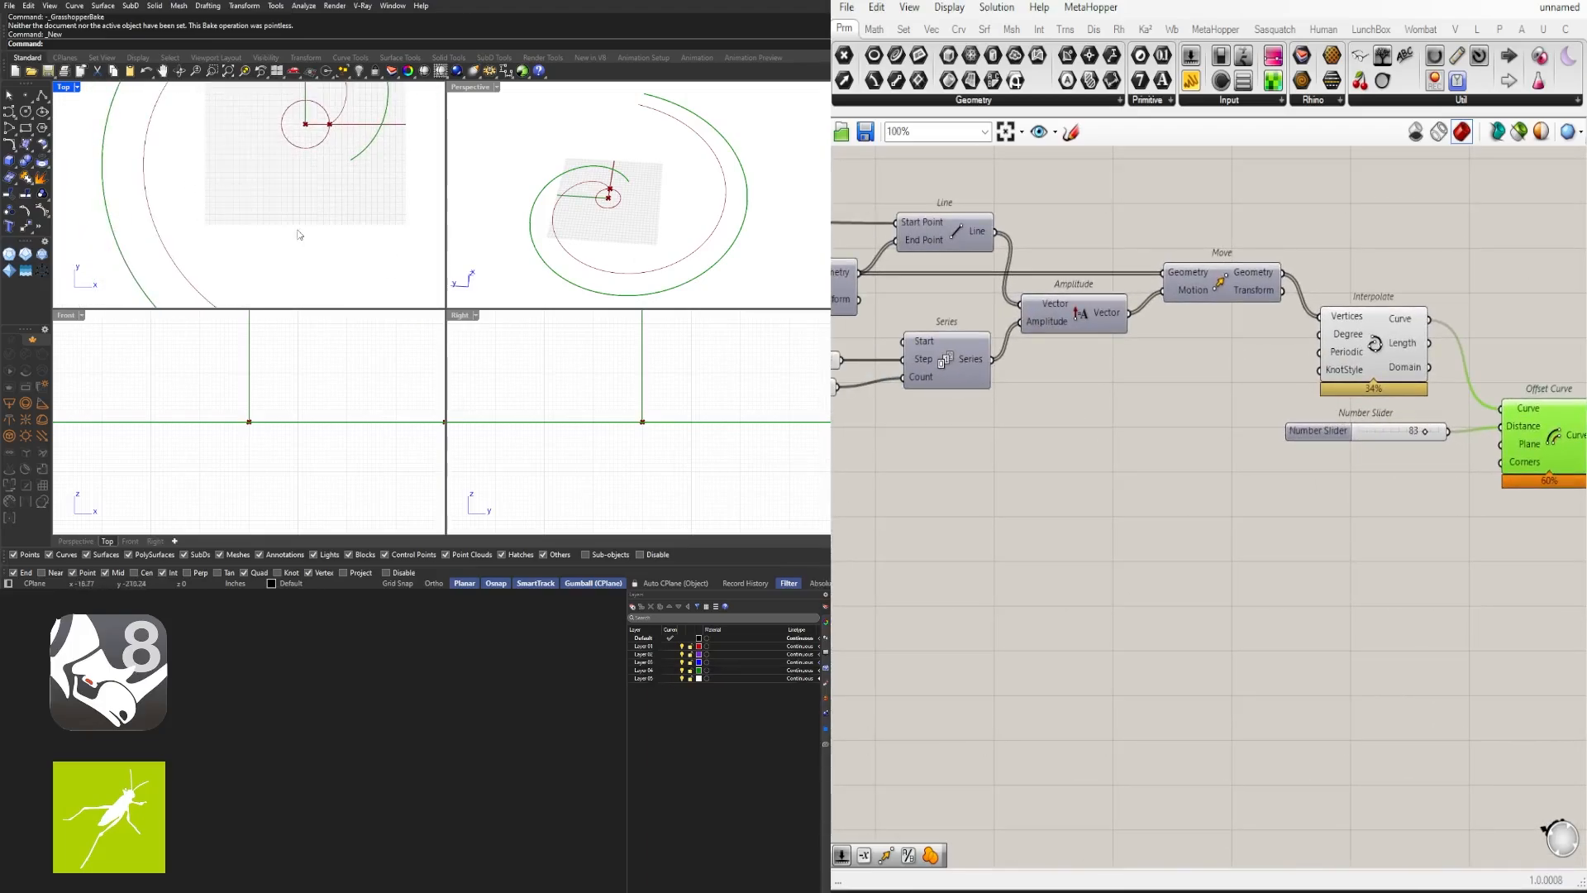
pyautogui.scroll(-4, 299, 235)
pyautogui.scroll(-3, 1033, 323)
pyautogui.moveTo(884, 409); pyautogui.dragTo(1513, 486, button='right')
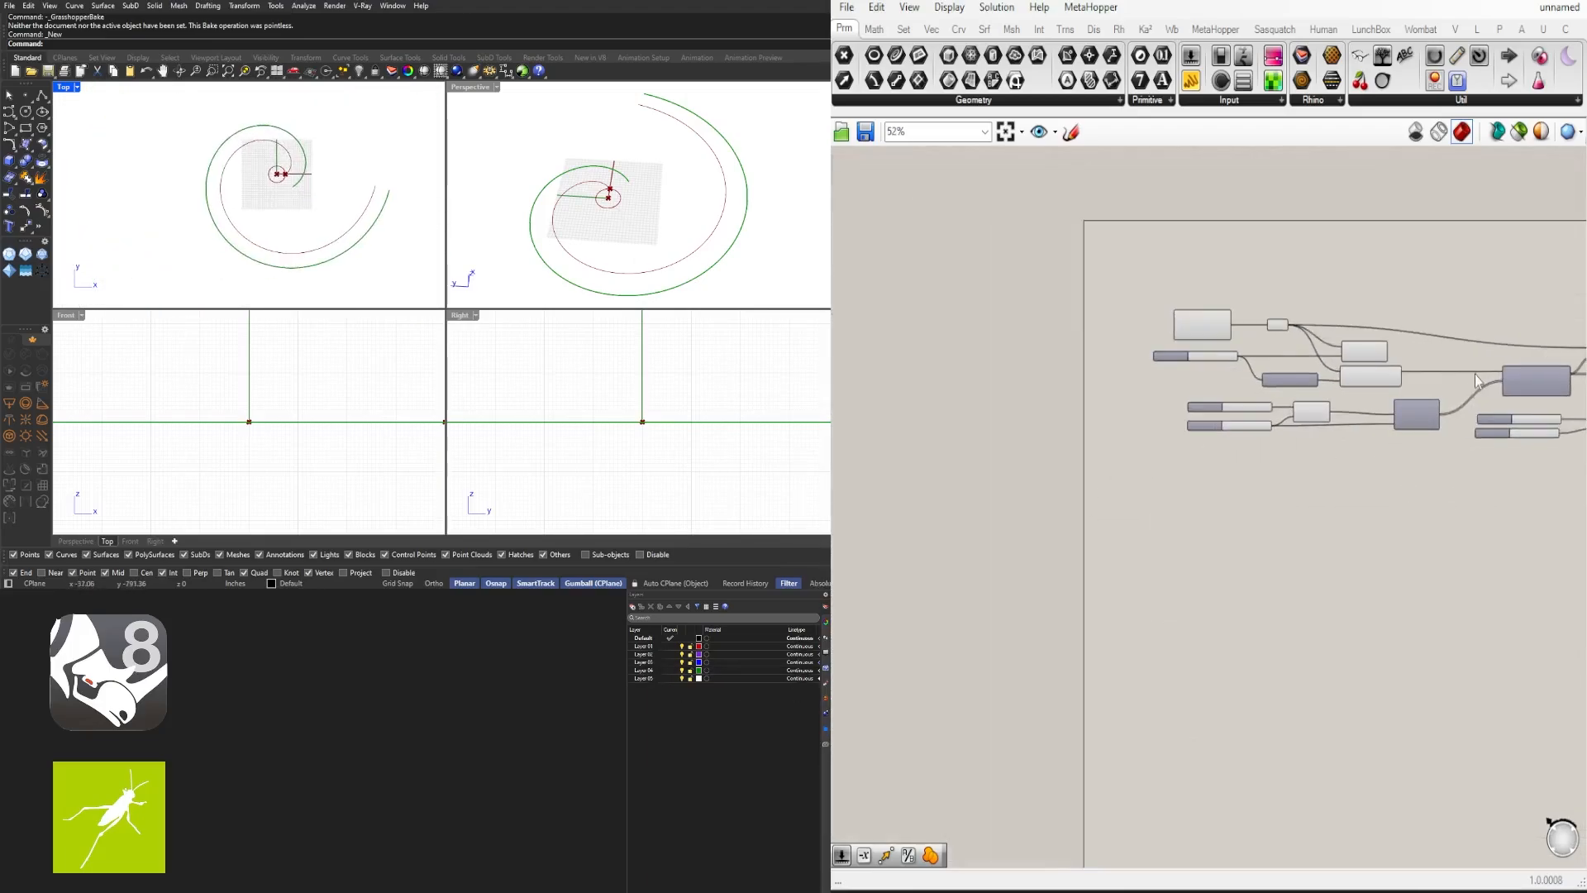
pyautogui.scroll(5, 1377, 399)
pyautogui.moveTo(1377, 399); pyautogui.dragTo(926, 463, button='right')
pyautogui.moveTo(1406, 476); pyautogui.dragTo(1289, 486, button='right')
pyautogui.scroll(8, 1224, 512)
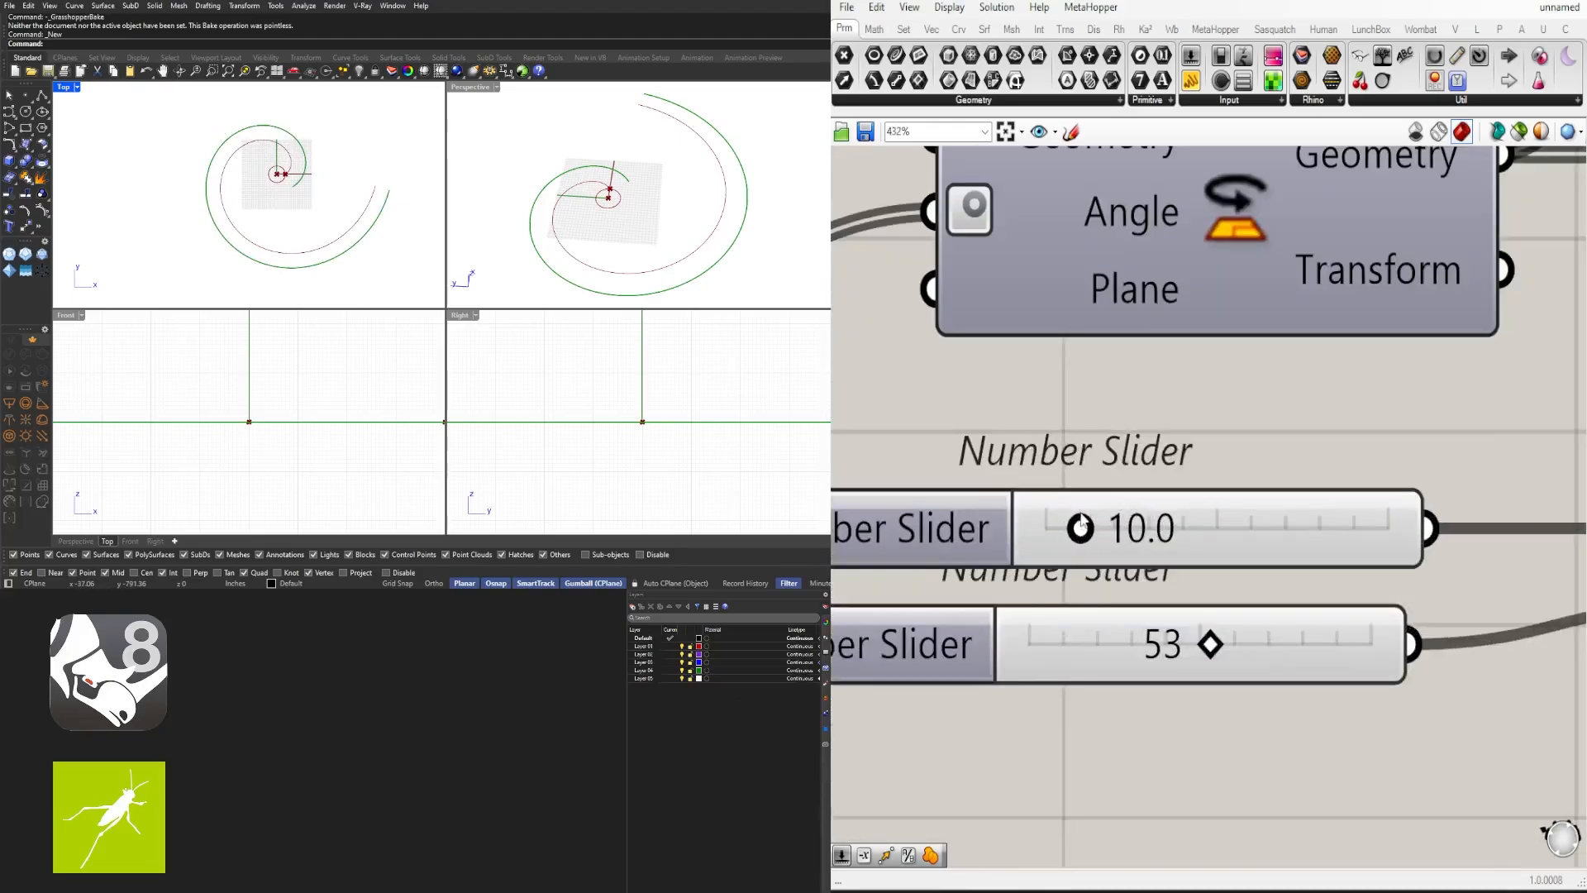
pyautogui.moveTo(1074, 535); pyautogui.dragTo(1027, 538)
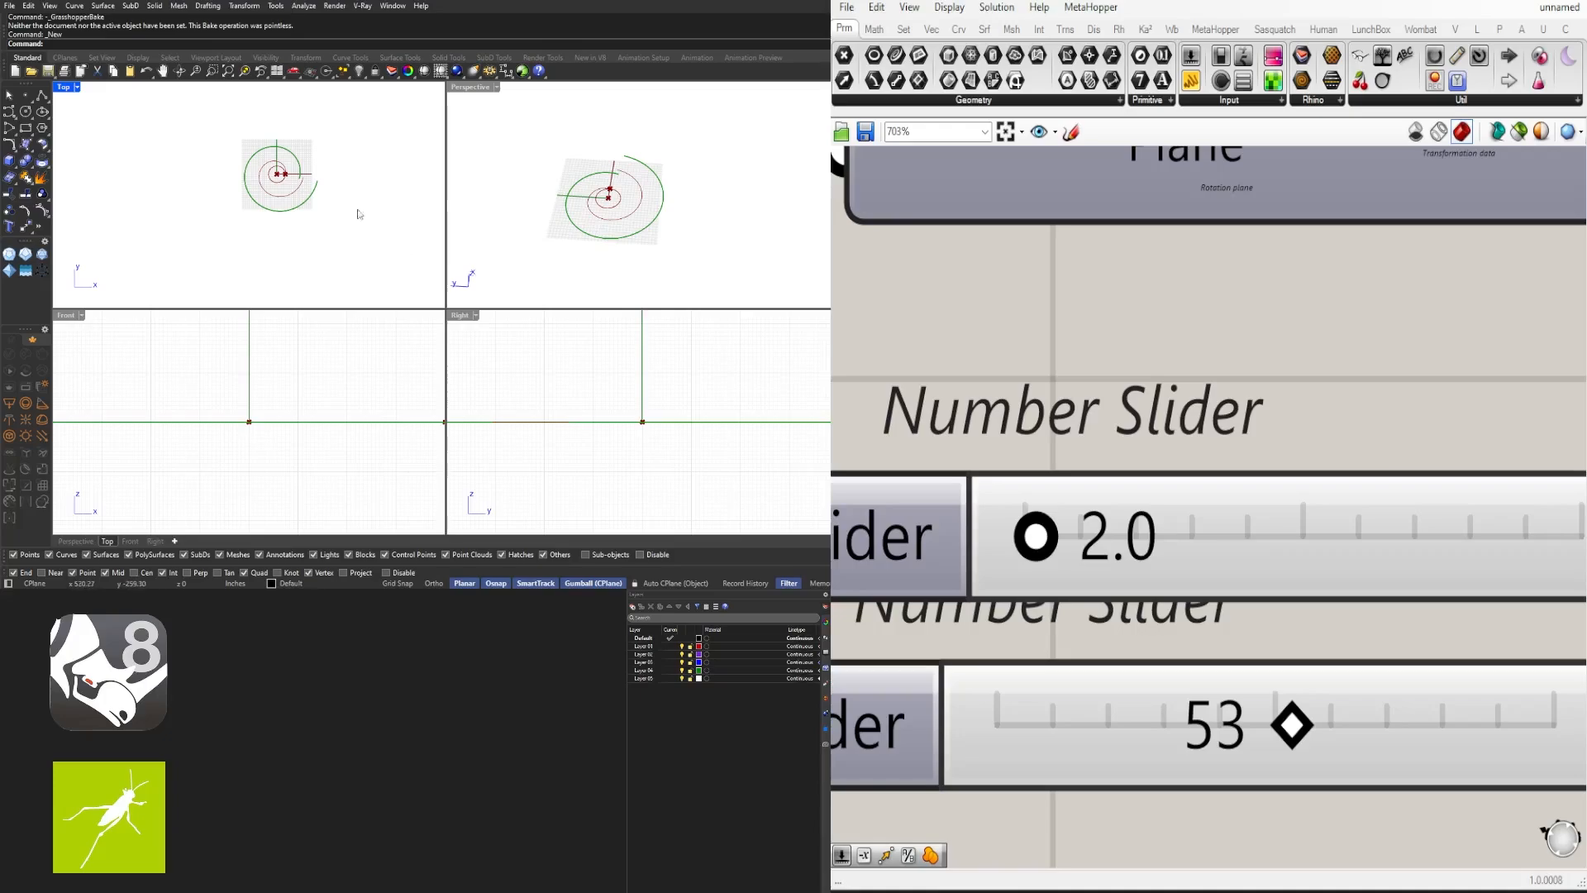
# Step: Check the tightened spiral in the Top view and set the second Series' step slider to 2.5
pyautogui.scroll(14, 302, 163)
pyautogui.moveTo(305, 214); pyautogui.dragTo(352, 194, button='right')
pyautogui.moveTo(1036, 539); pyautogui.dragTo(1038, 538)
pyautogui.click(1099, 449)
pyautogui.scroll(-3, 1250, 327)
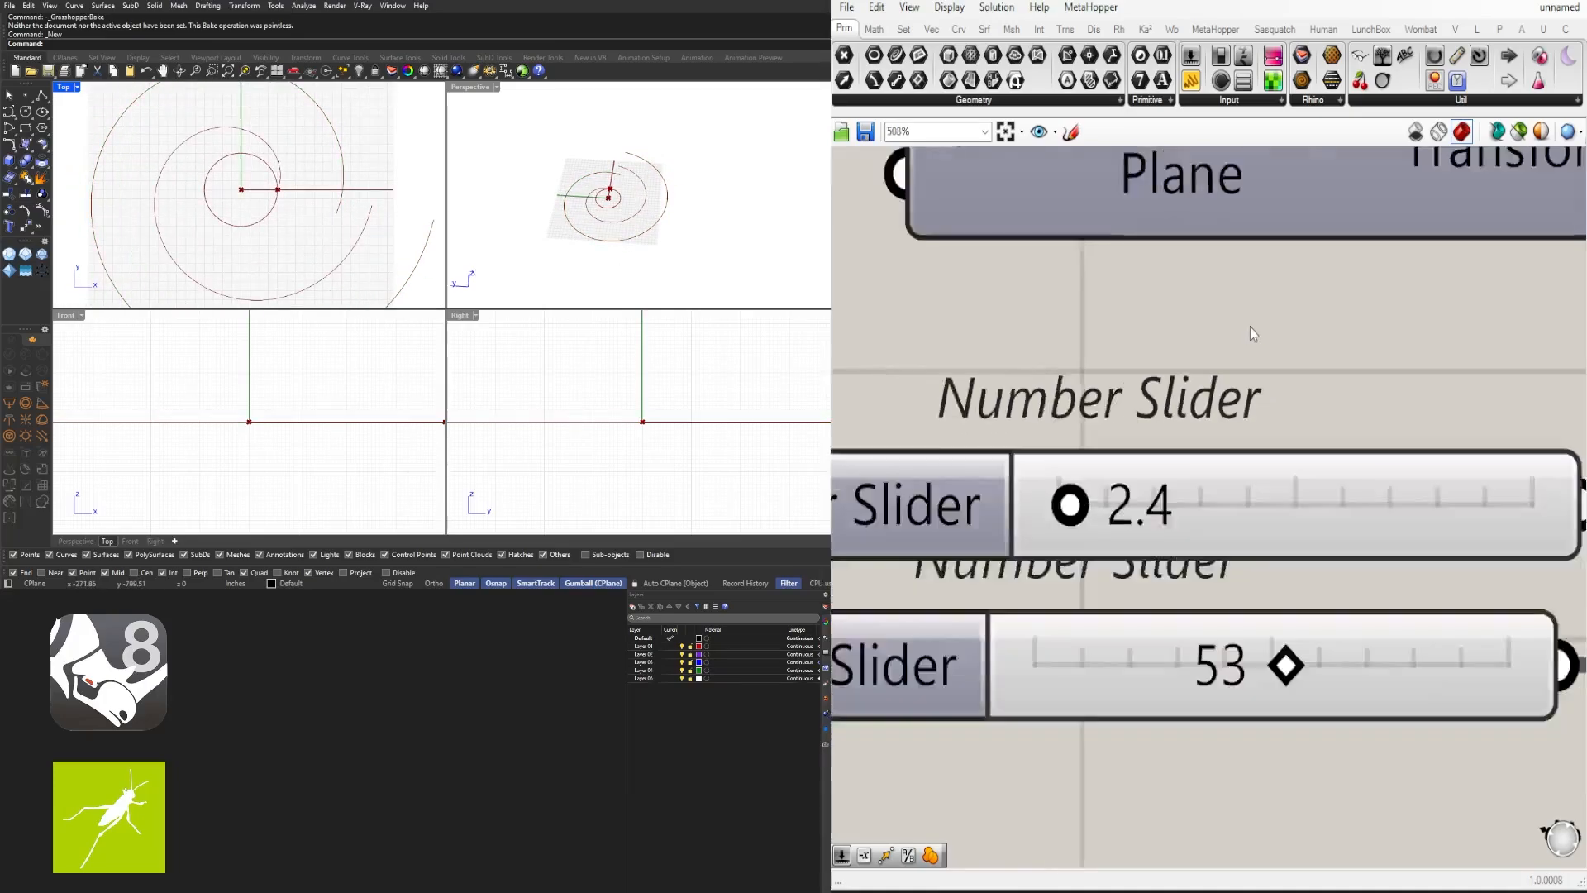
pyautogui.doubleClick(1195, 431)
pyautogui.write('1')
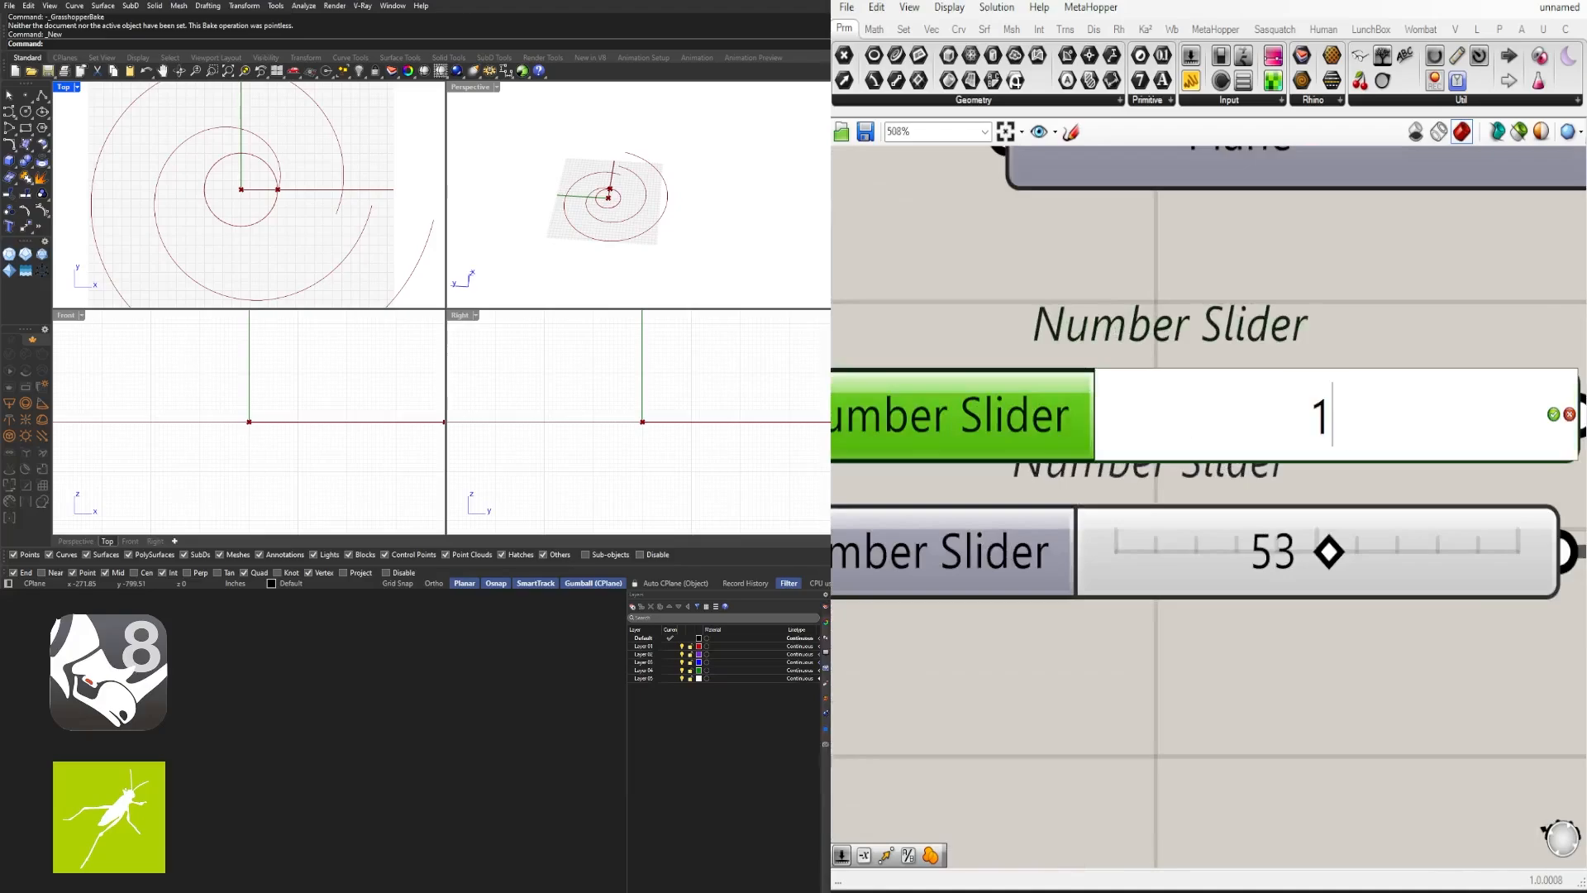
pyautogui.hotkey('ctrl', 'a')
pyautogui.write('2.5')
pyautogui.press('Return')
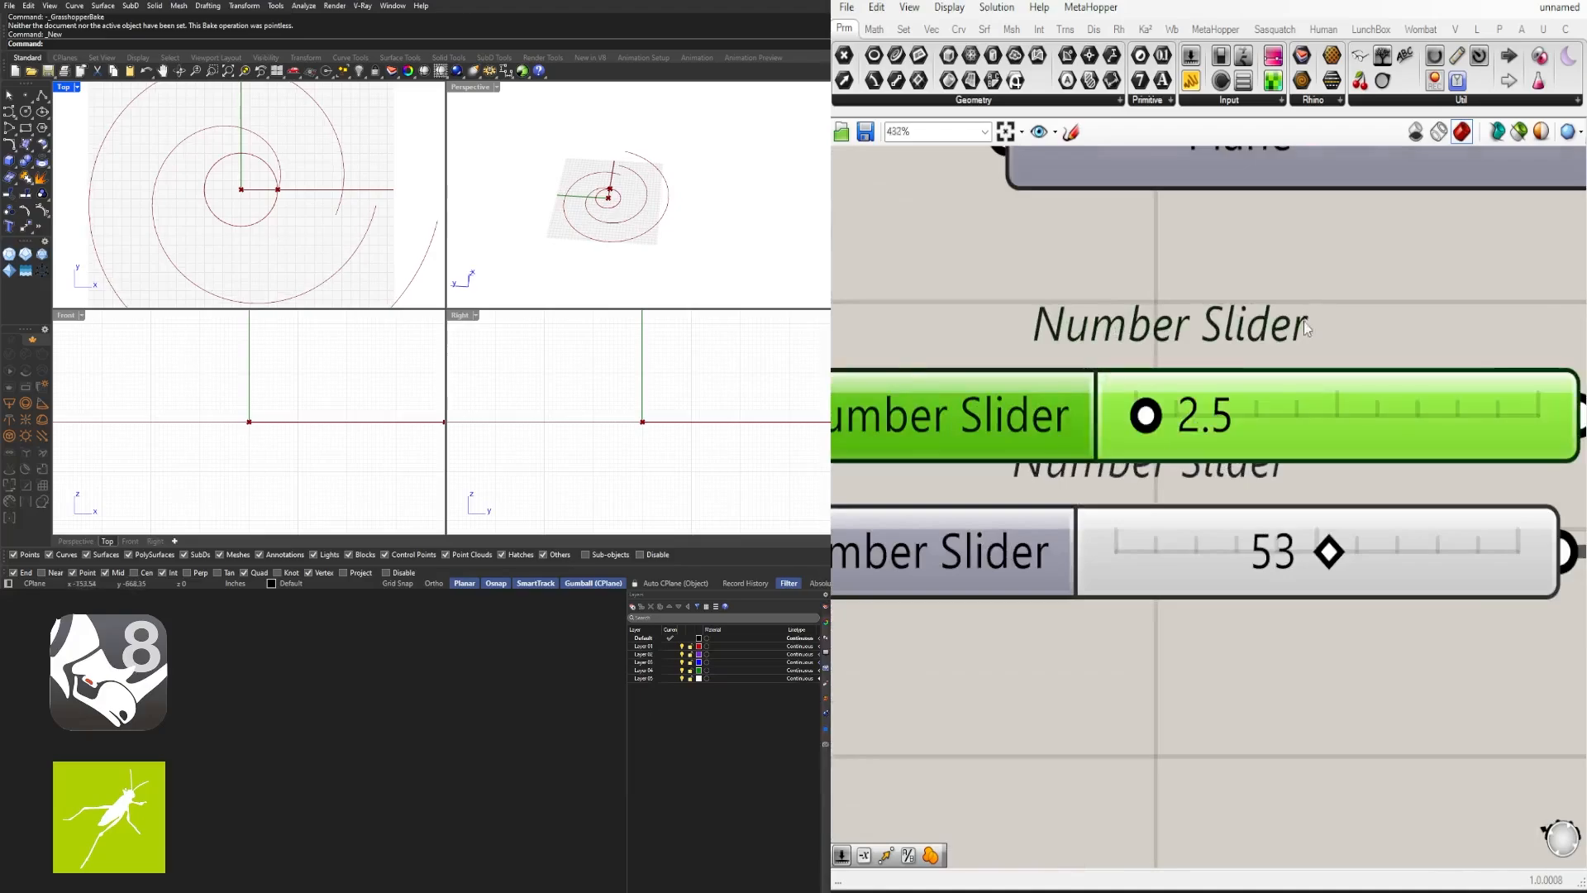
# Step: Wire the count slider of the first Series into the second Series' Count input, replacing its separate slider connection
pyautogui.scroll(-10, 1173, 429)
pyautogui.click(1346, 435)
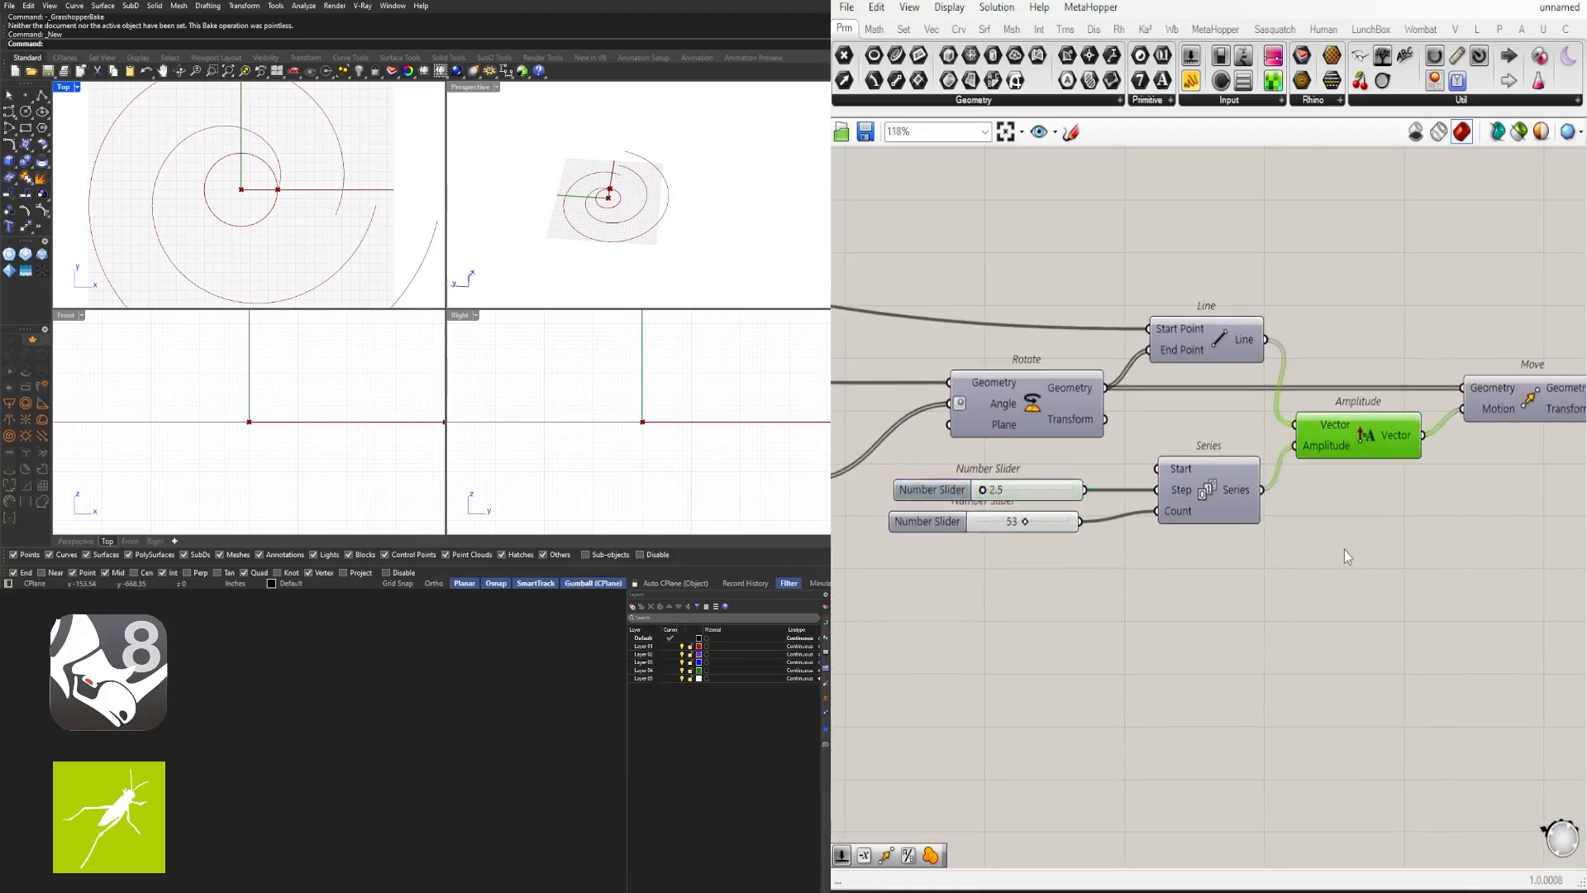
pyautogui.moveTo(1303, 549); pyautogui.dragTo(968, 447)
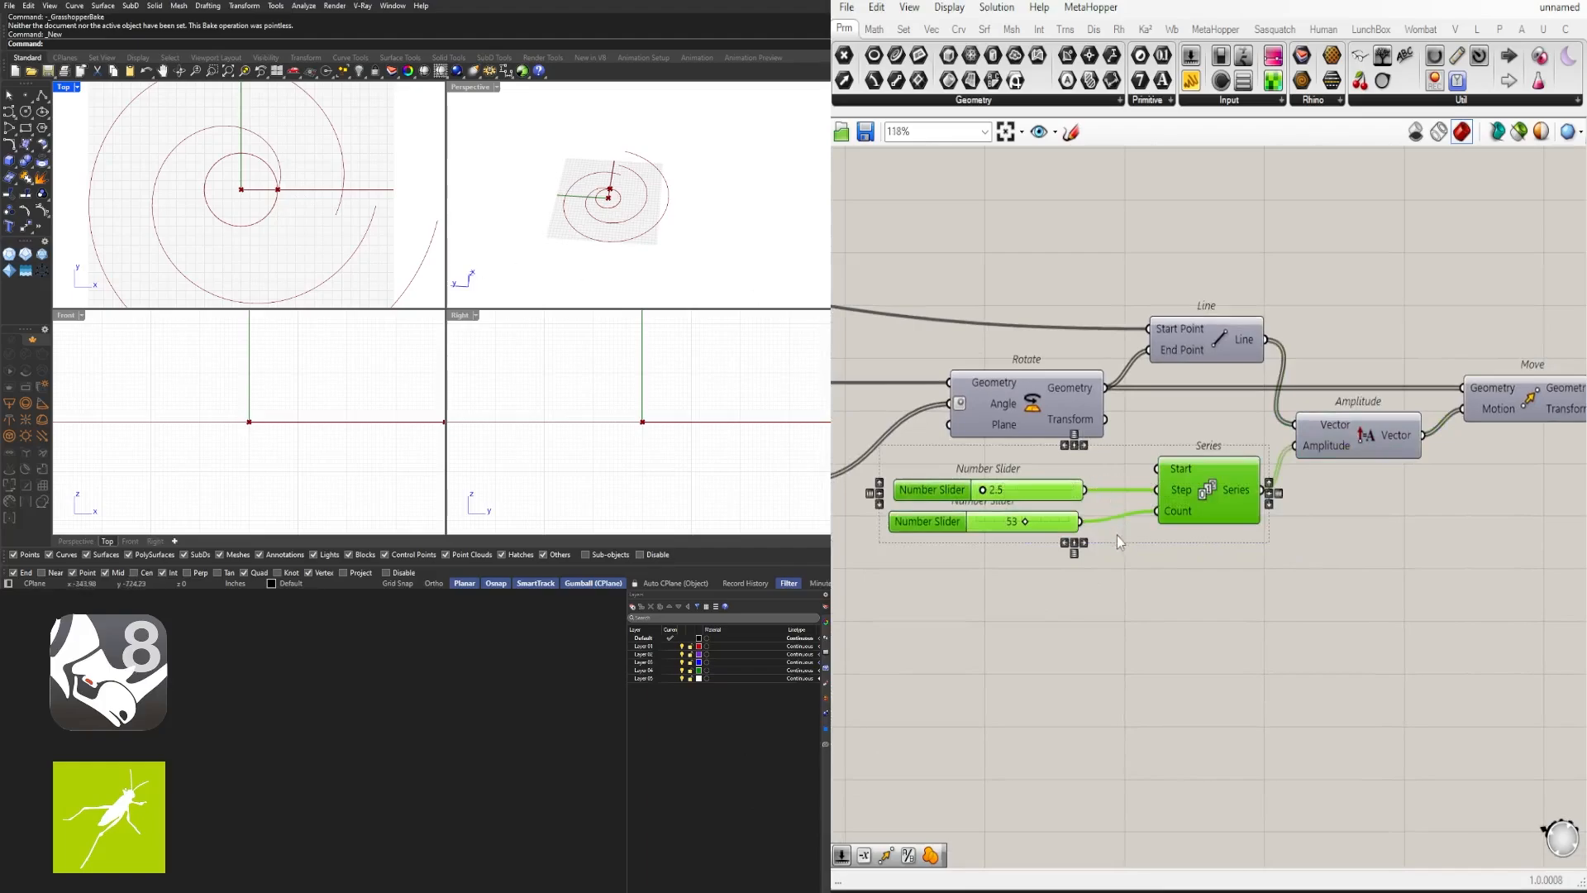
pyautogui.click(1118, 541)
pyautogui.scroll(4, 1021, 527)
pyautogui.click(1083, 527)
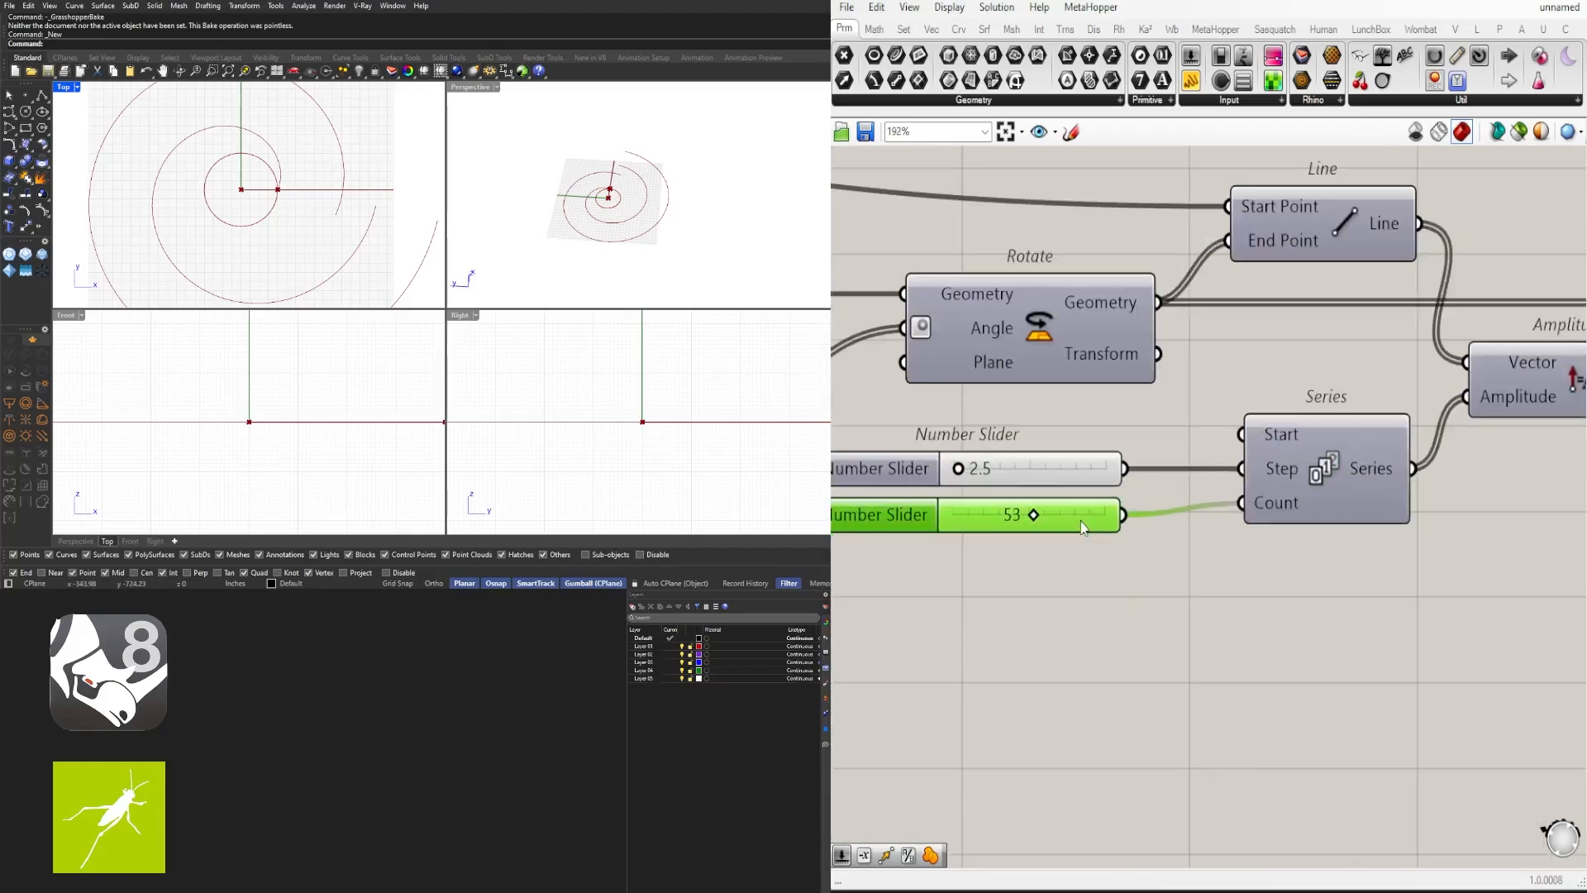
pyautogui.scroll(-4, 1083, 531)
pyautogui.moveTo(1011, 592); pyautogui.dragTo(1579, 592, button='right')
pyautogui.moveTo(837, 592); pyautogui.dragTo(1124, 588, button='right')
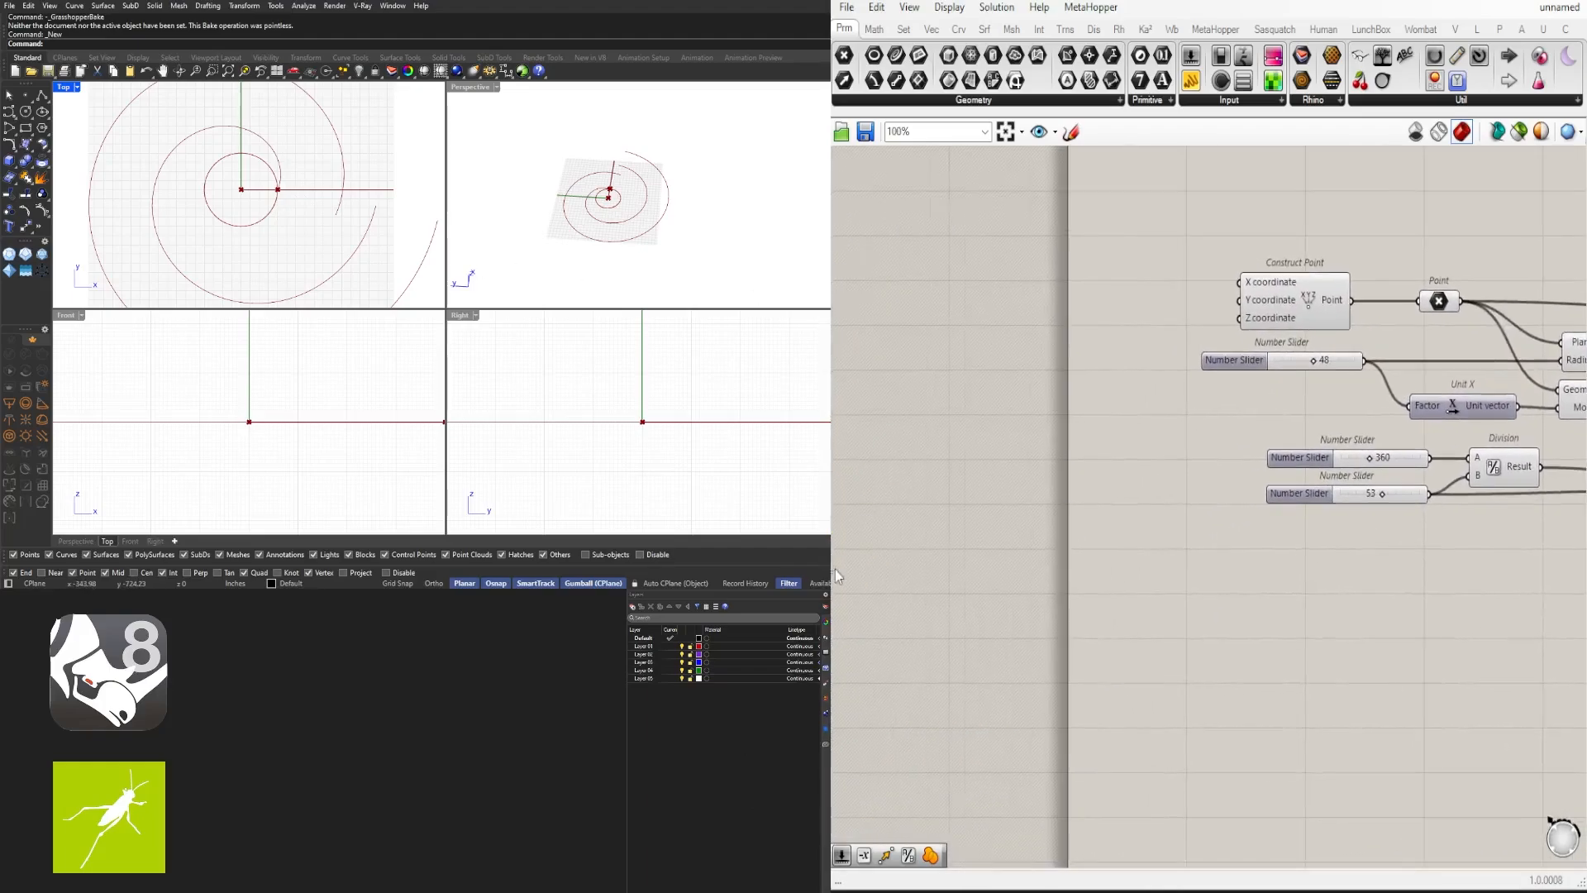
pyautogui.scroll(-2, 1291, 521)
pyautogui.moveTo(1431, 549); pyautogui.dragTo(975, 552, button='right')
pyautogui.click(1051, 502)
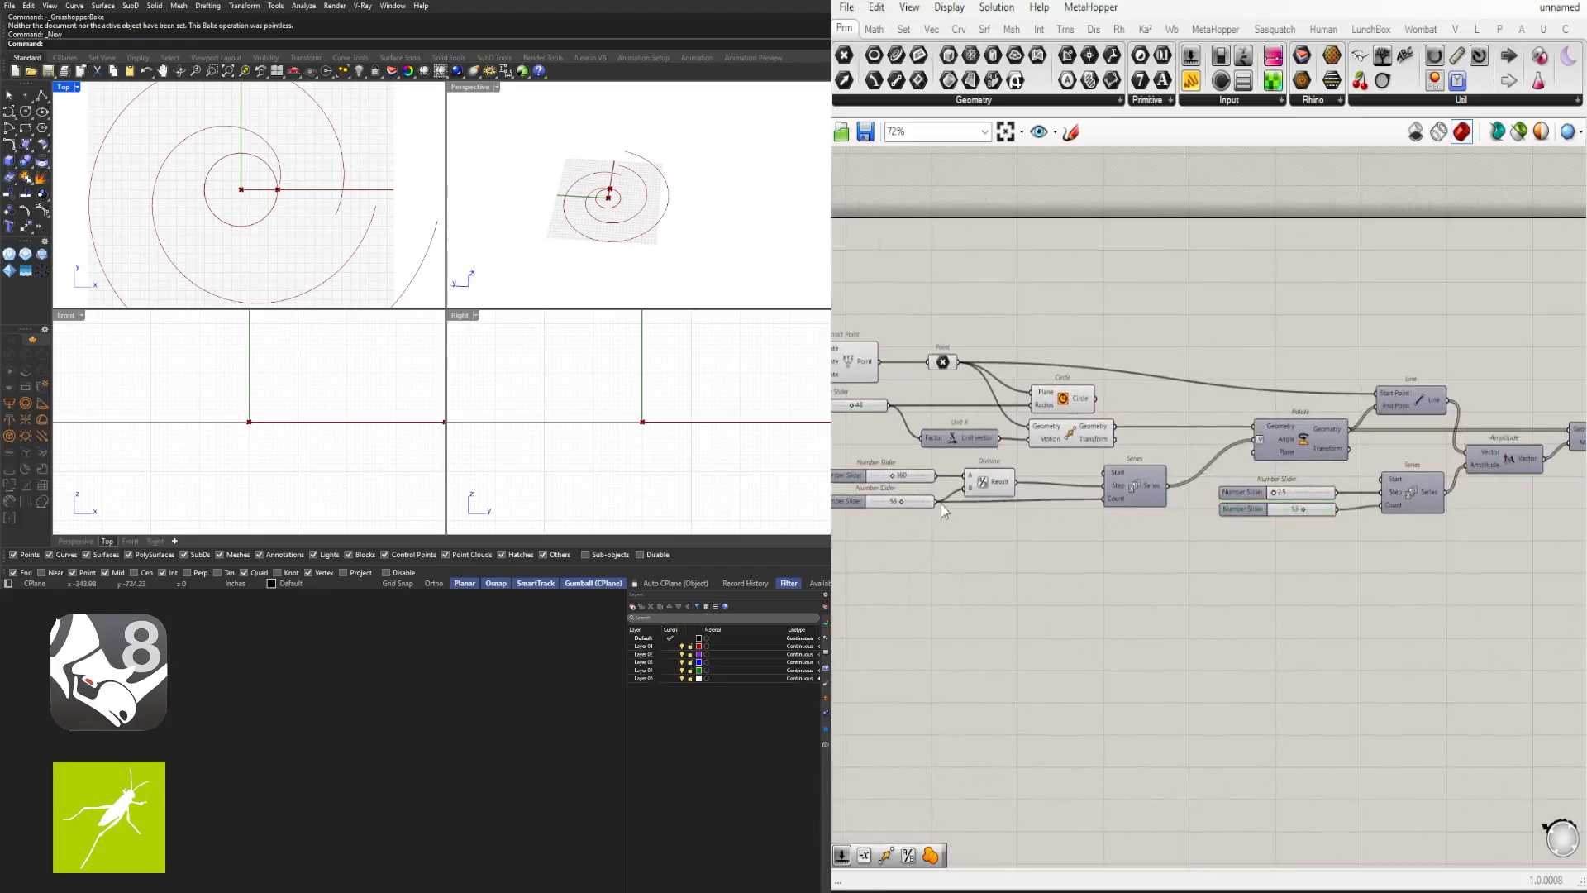
pyautogui.moveTo(937, 502); pyautogui.dragTo(1379, 512)
# Step: Delete the second Series' redundant count slider and place the shared count slider slightly lower below the 360 slider
pyautogui.click(1223, 506)
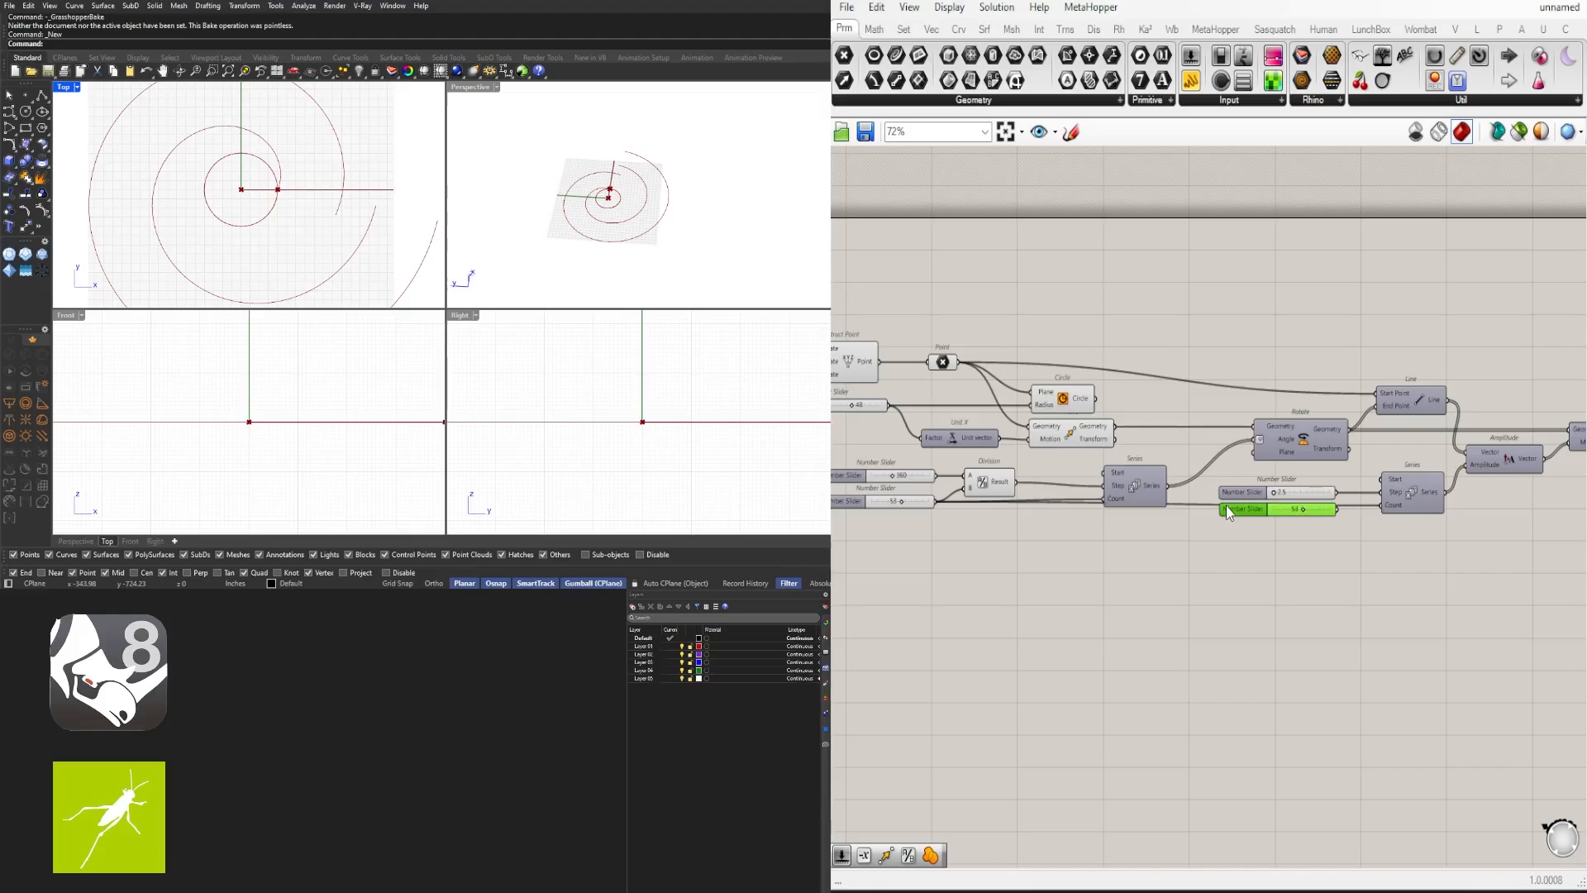
pyautogui.press('Delete')
pyautogui.moveTo(911, 528); pyautogui.dragTo(1109, 518, button='right')
pyautogui.click(1033, 509)
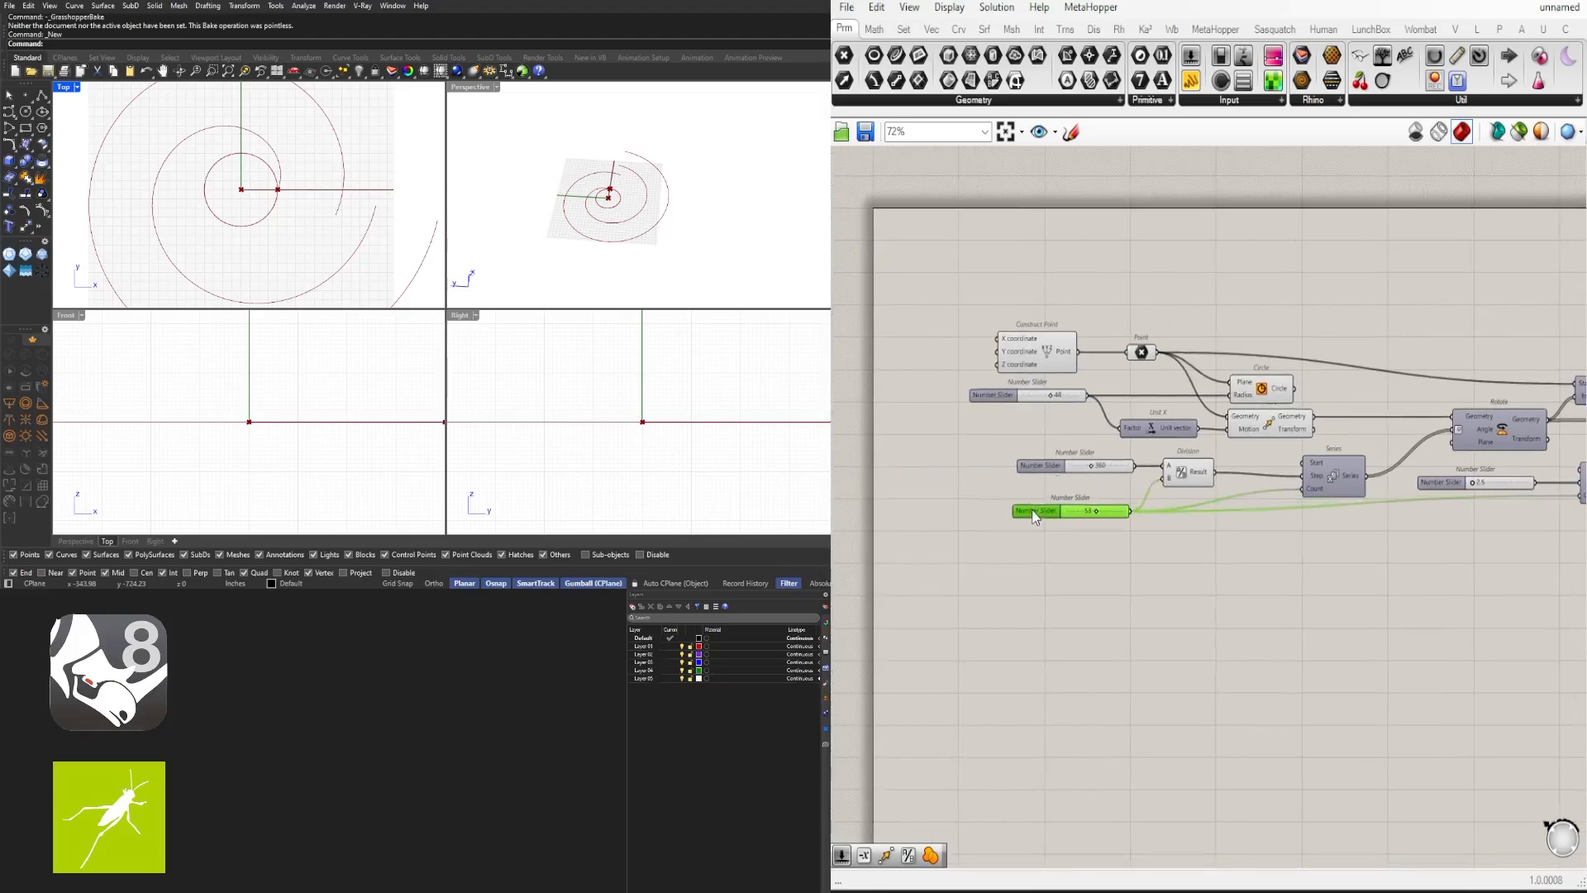
pyautogui.moveTo(1198, 539); pyautogui.dragTo(1002, 512, button='right')
pyautogui.click(1407, 471)
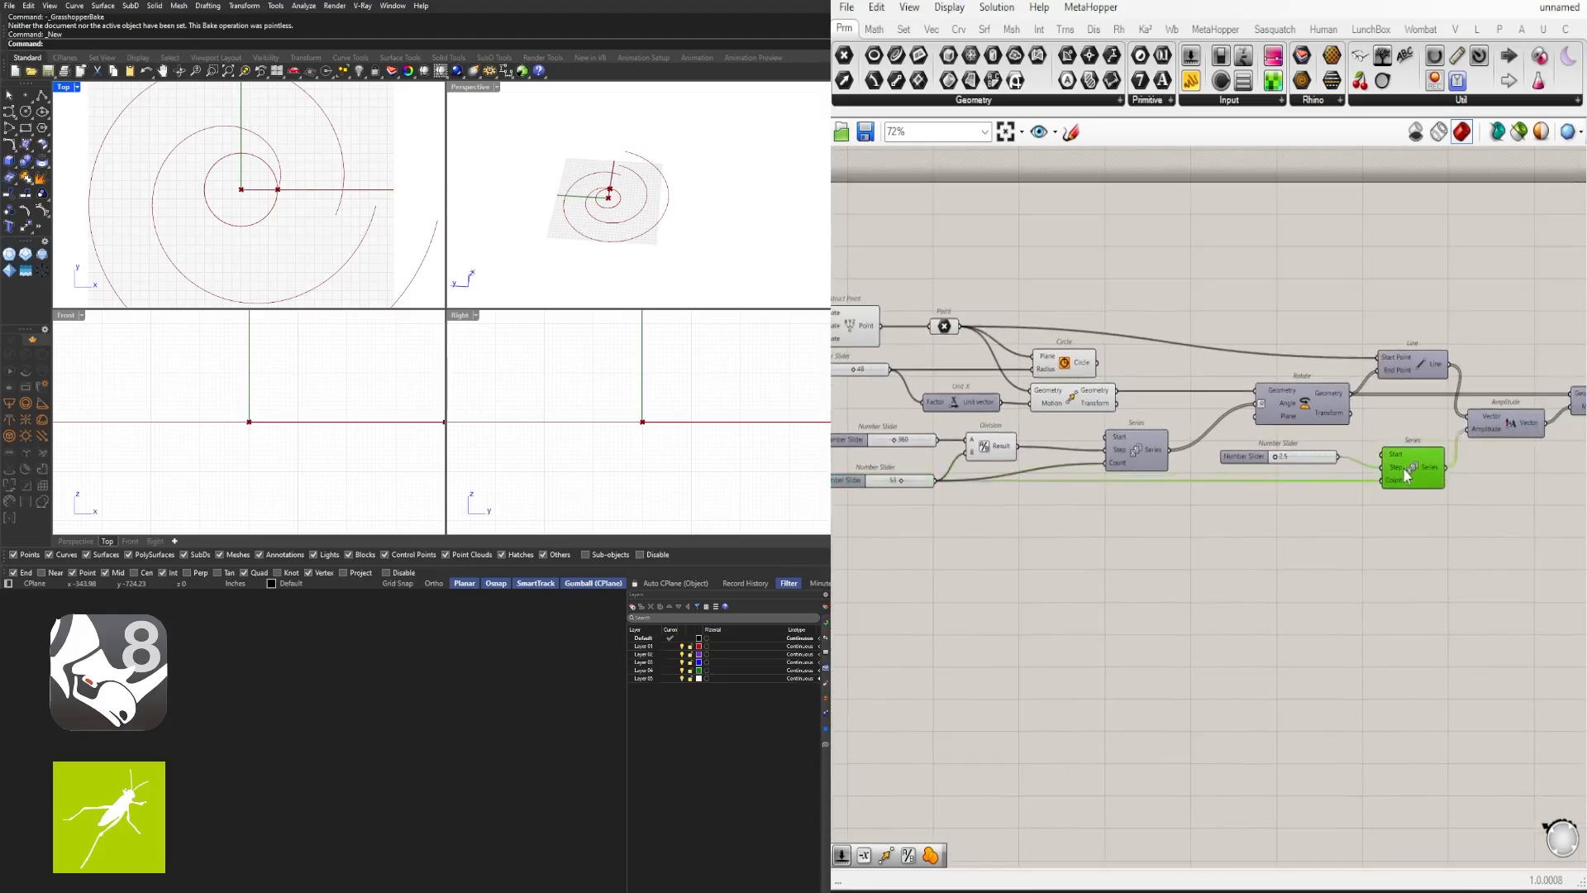
# Step: Set the shared count slider to 50 and check the second Series component it drives
pyautogui.scroll(8, 901, 467)
pyautogui.moveTo(944, 467)
pyautogui.mouseDown()
pyautogui.moveTo(909, 468)
pyautogui.moveTo(948, 473)
pyautogui.mouseUp()
pyautogui.doubleClick(957, 478)
pyautogui.write('50')
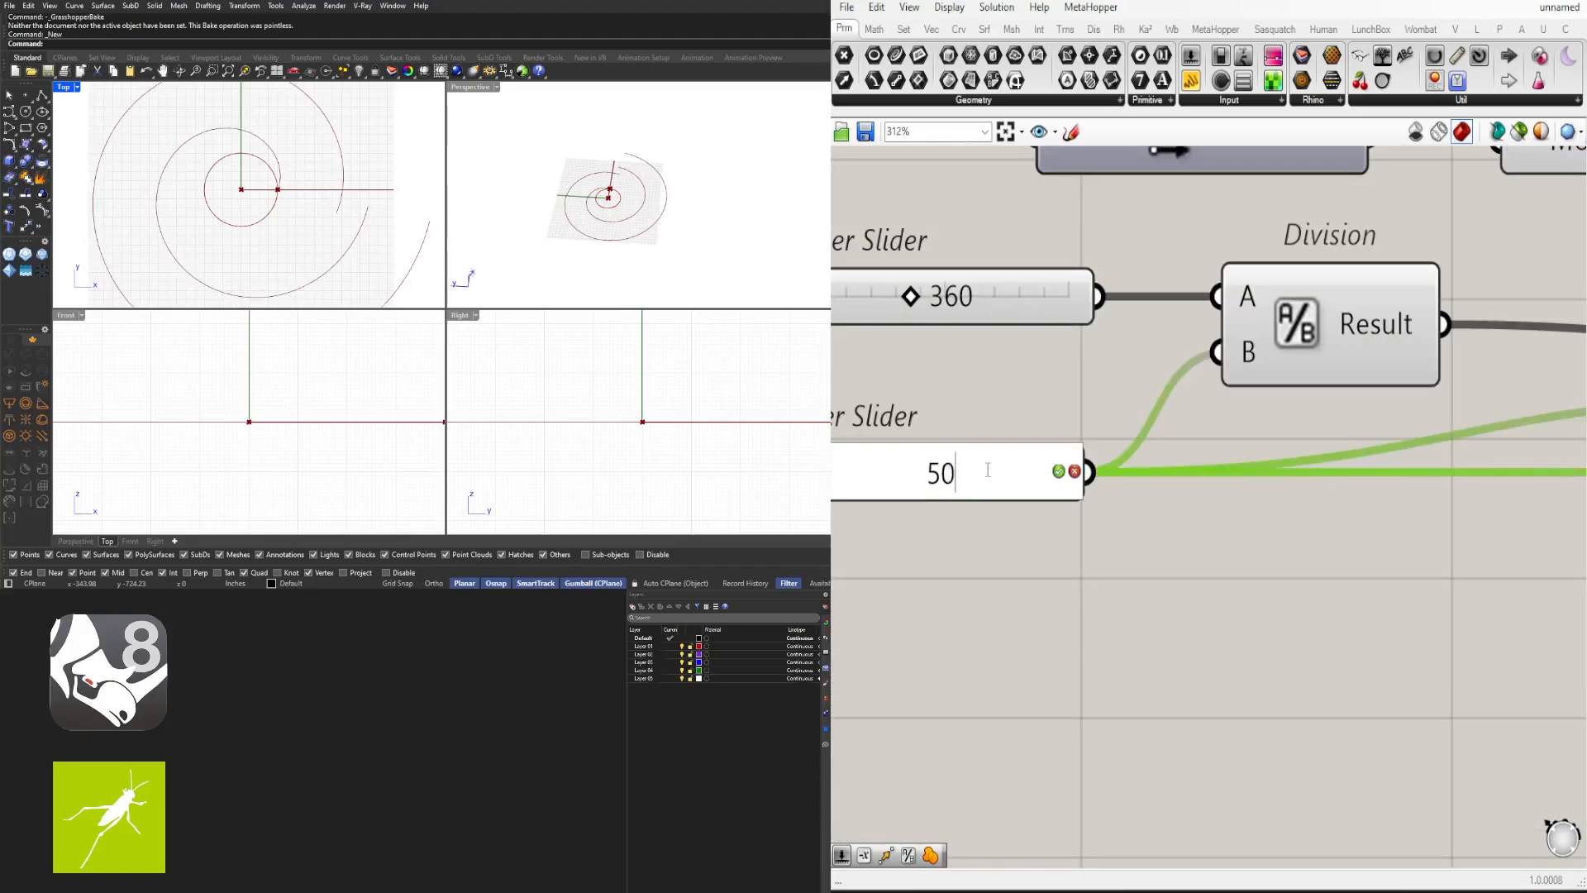
pyautogui.press('Return')
pyautogui.scroll(-4, 1124, 468)
pyautogui.moveTo(1213, 554); pyautogui.dragTo(895, 564, button='right')
pyautogui.scroll(-1, 1420, 499)
pyautogui.moveTo(1530, 499); pyautogui.dragTo(1222, 506, button='right')
pyautogui.click(1222, 476)
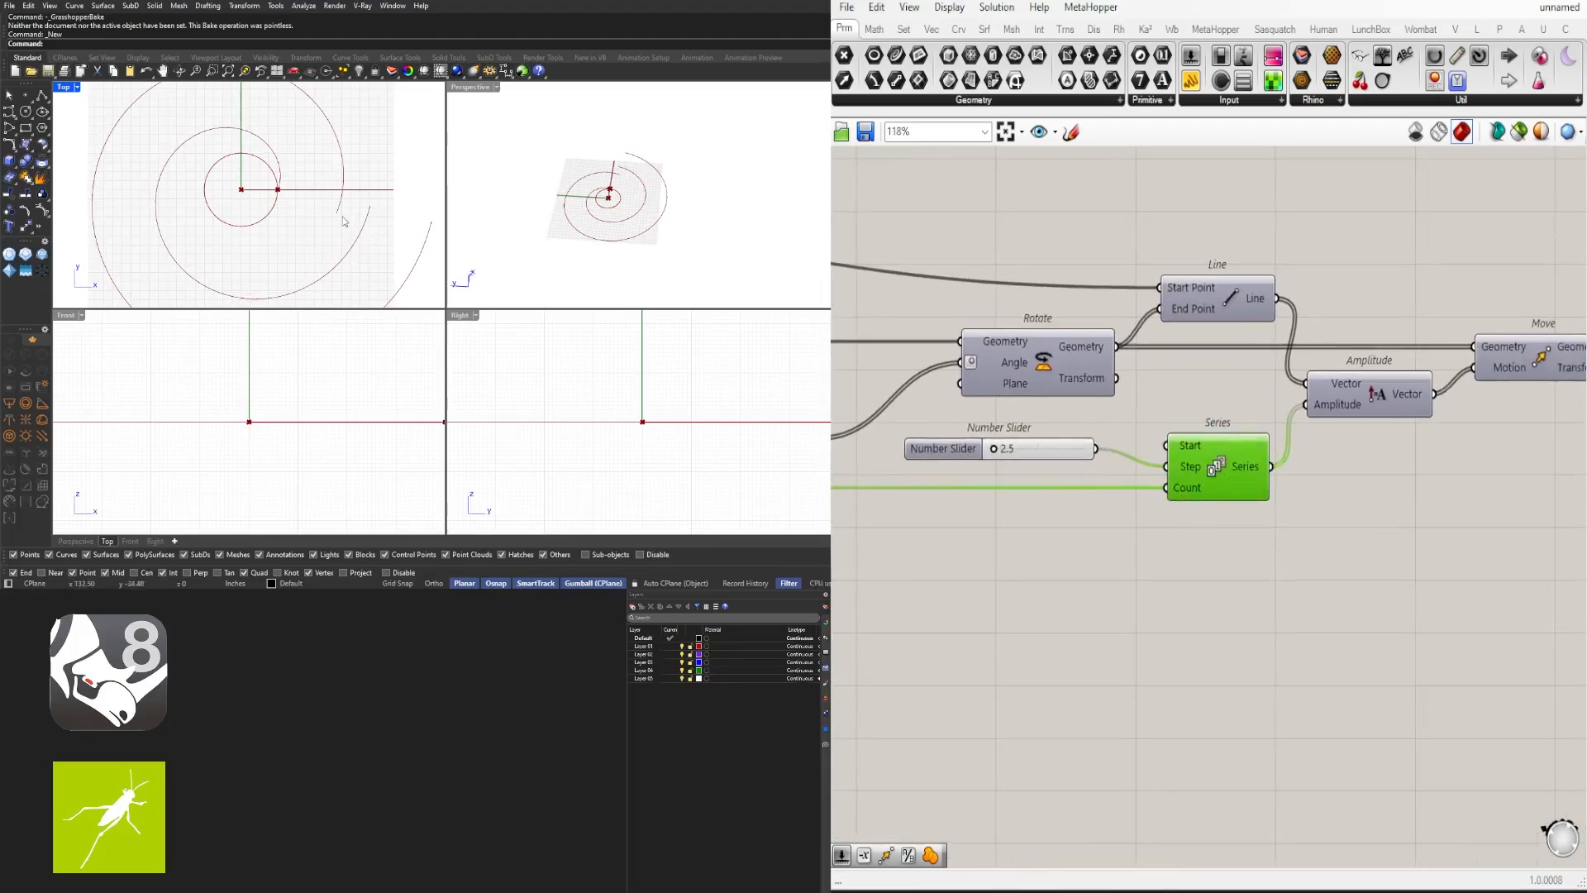
# Step: Move the Offset Curve component and its distance slider up, clear of the area beside the Interpolate component
pyautogui.scroll(-4, 1190, 496)
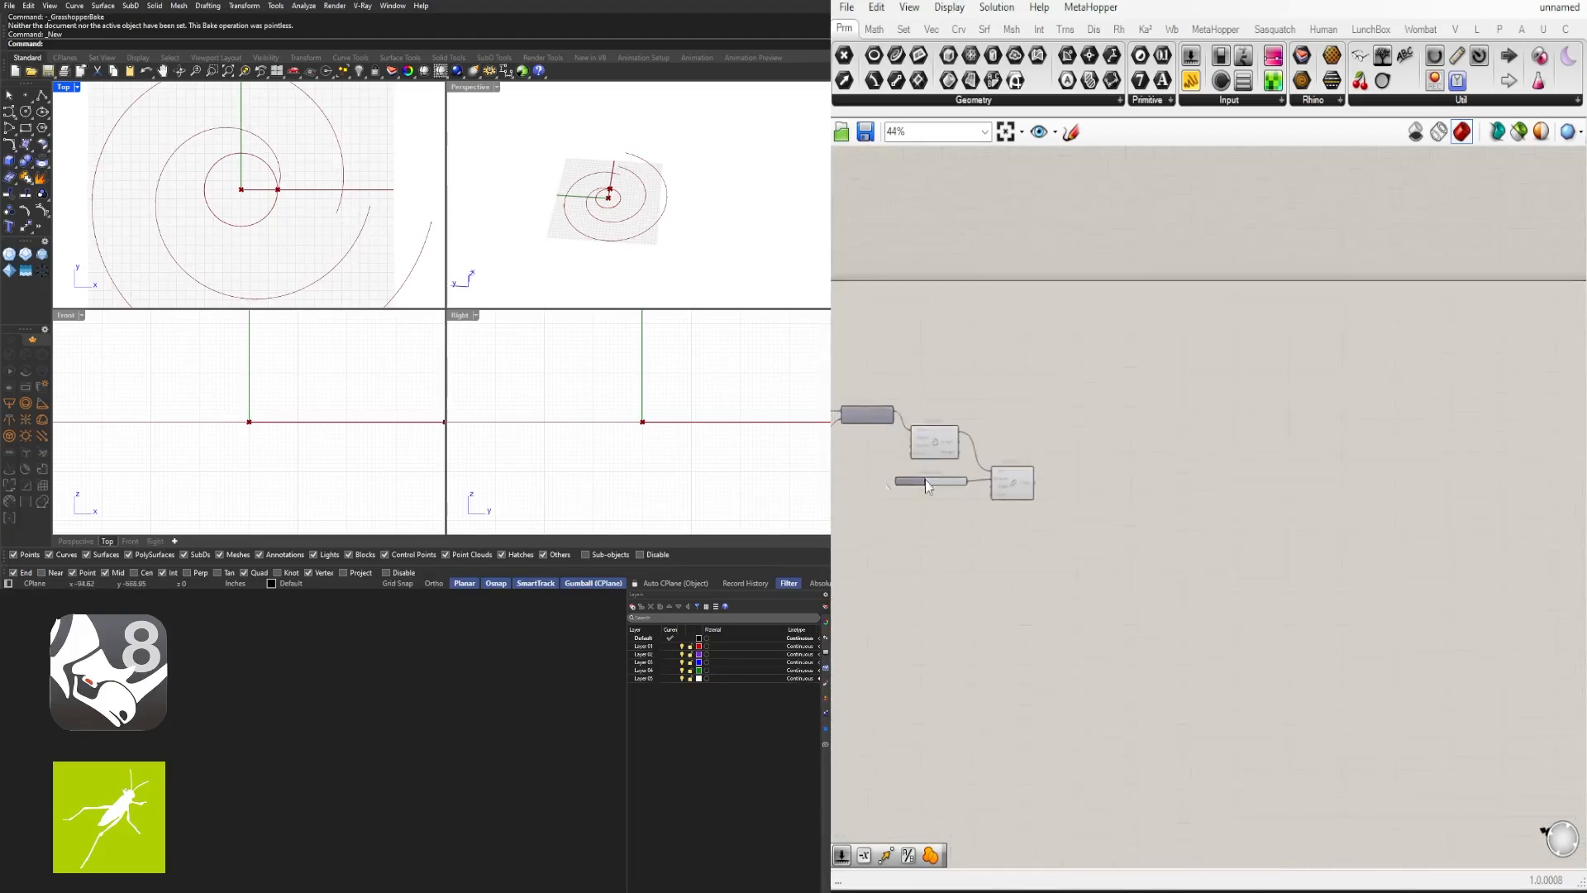
pyautogui.scroll(2, 1075, 496)
pyautogui.moveTo(1193, 531); pyautogui.dragTo(1197, 534)
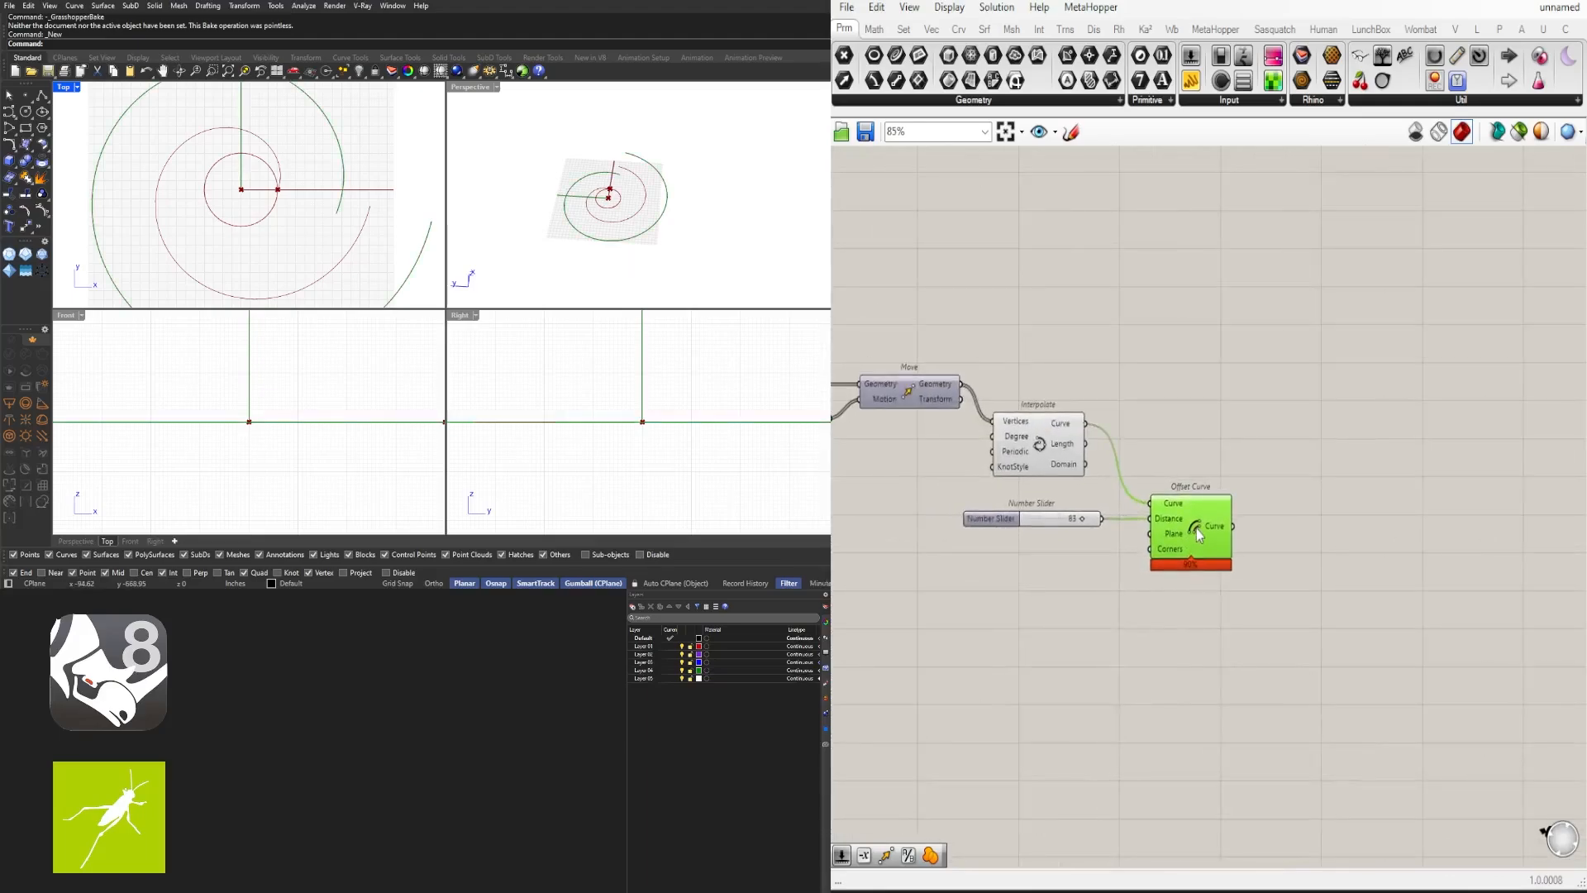
pyautogui.moveTo(1333, 630); pyautogui.dragTo(947, 510)
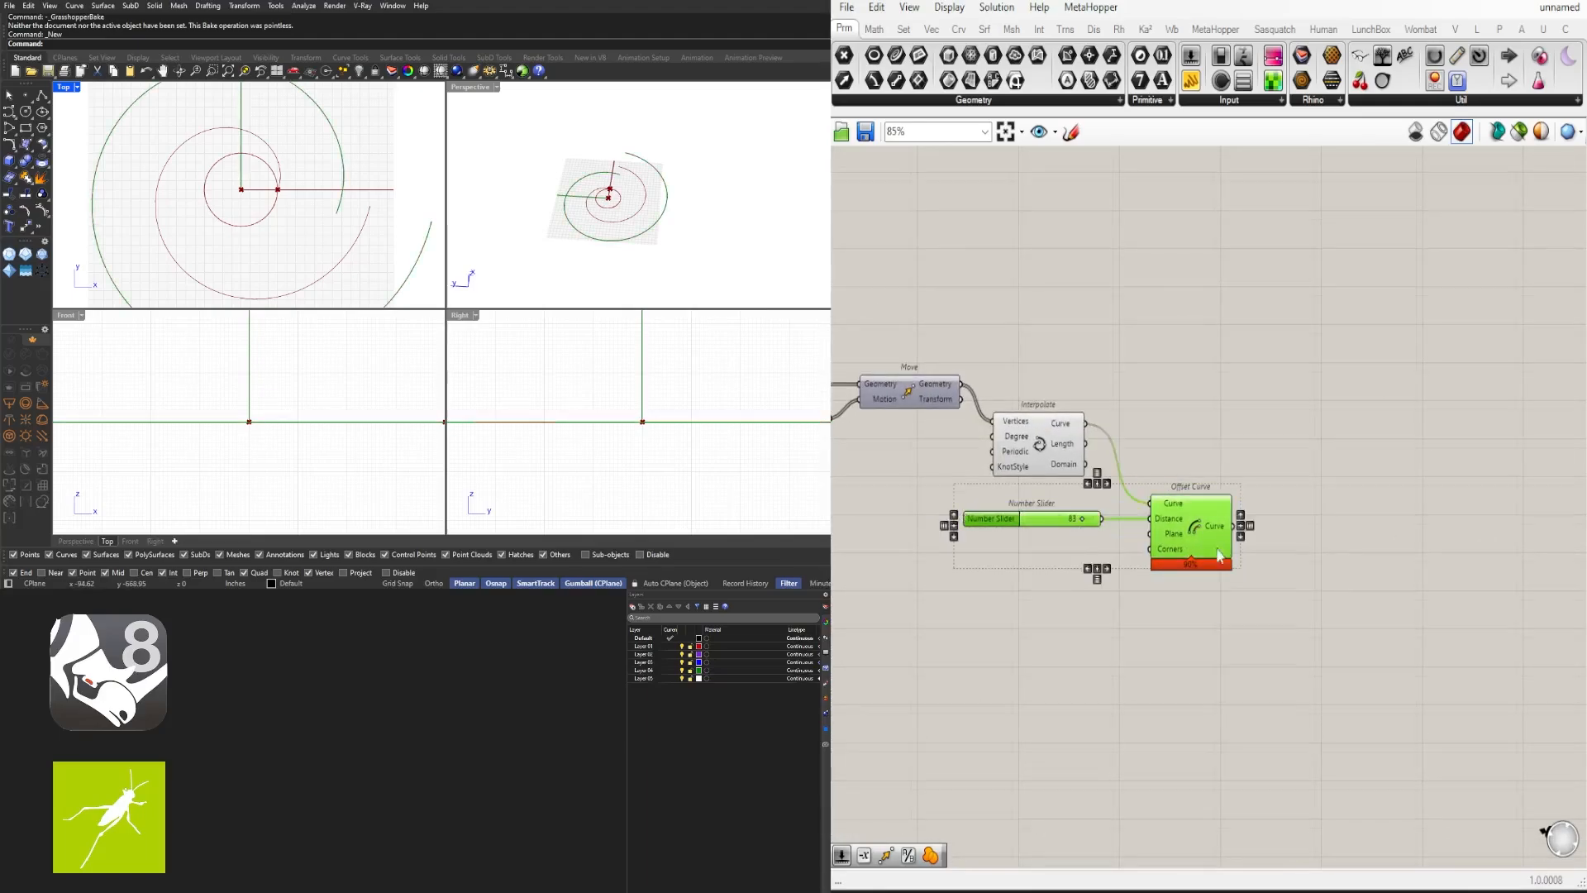
pyautogui.moveTo(1212, 534); pyautogui.dragTo(1199, 458)
pyautogui.click(1032, 543)
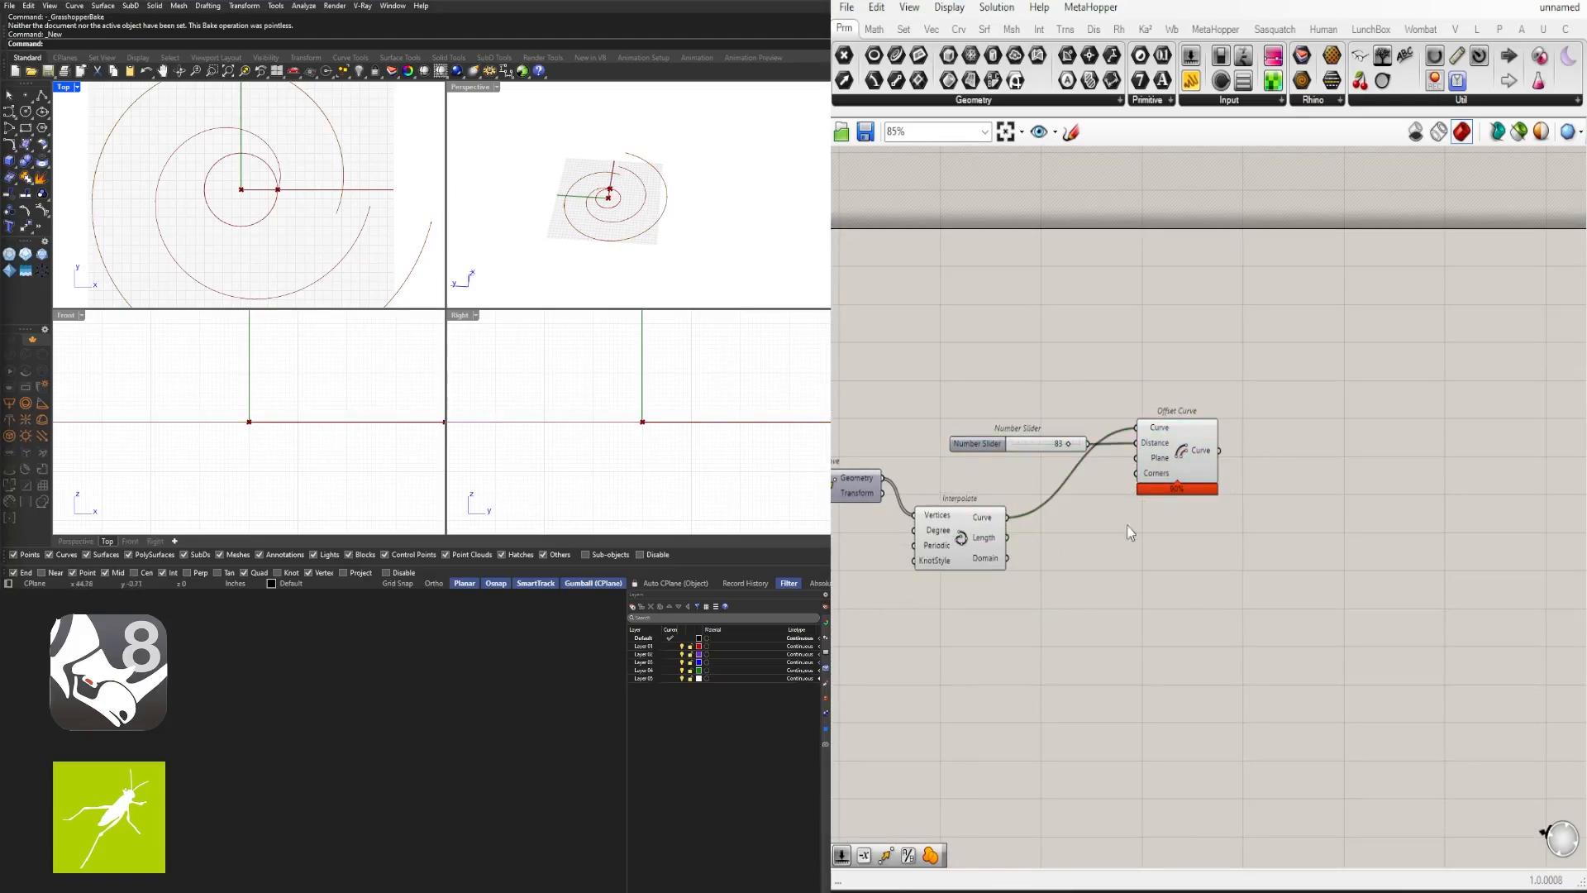
pyautogui.moveTo(1320, 466); pyautogui.dragTo(1091, 383)
pyautogui.moveTo(1182, 487); pyautogui.dragTo(1197, 438)
pyautogui.click(1063, 527)
# Step: Select the Interpolate component to highlight the spiral and maximize the Perspective viewport
pyautogui.click(971, 523)
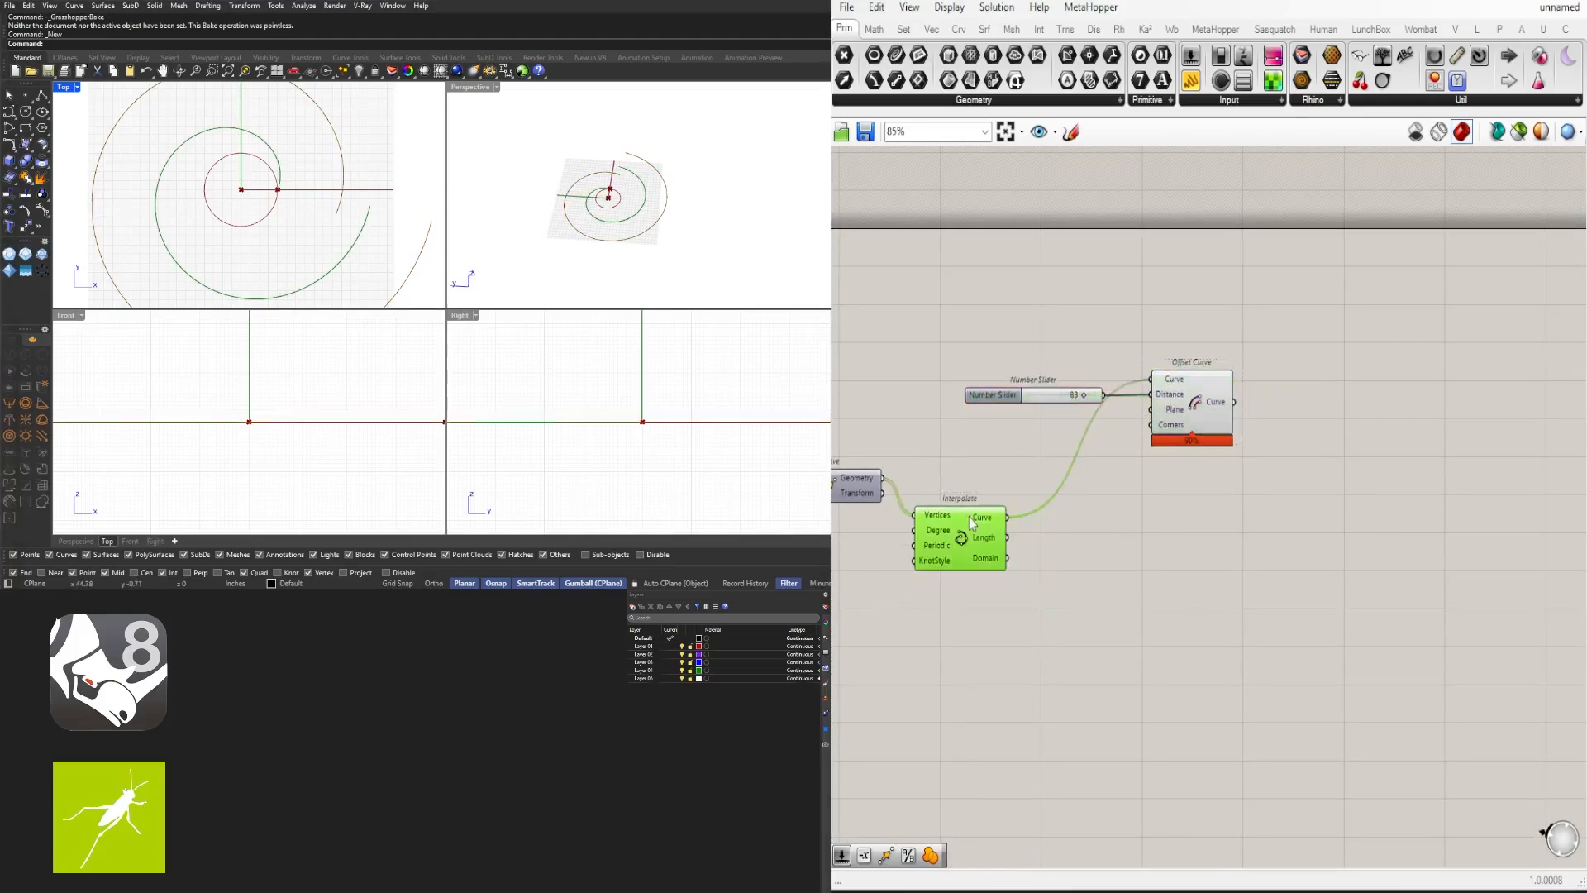
pyautogui.doubleClick(470, 87)
pyautogui.scroll(3, 402, 350)
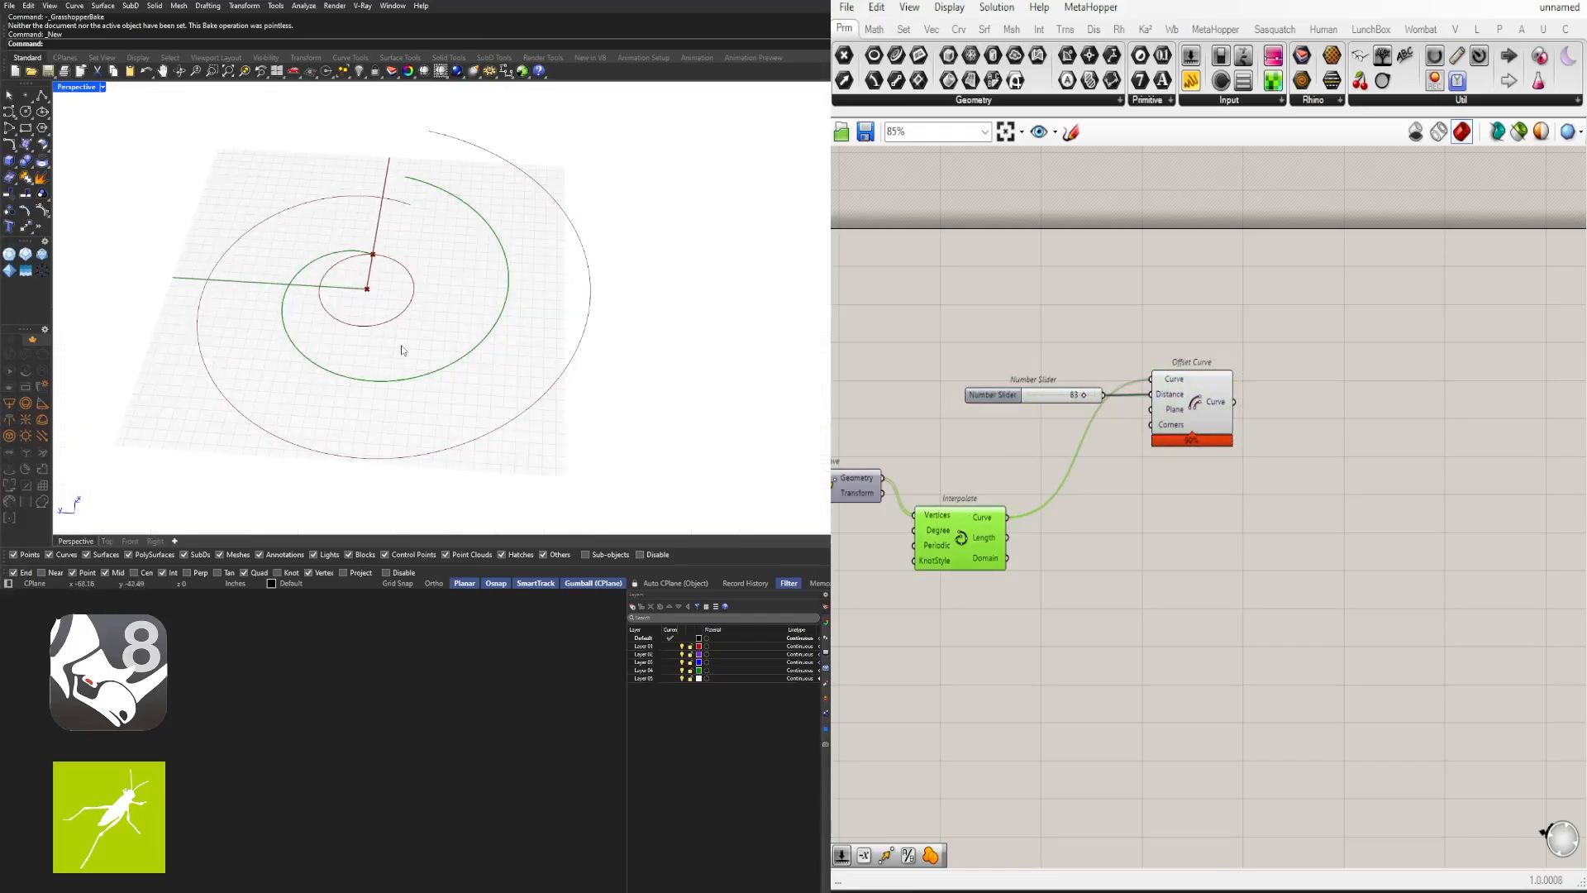
# Step: Add a Horizontal Frames component below Interpolate and feed the interpolated curve into its Curve input
pyautogui.doubleClick(1053, 552)
pyautogui.write('HORI')
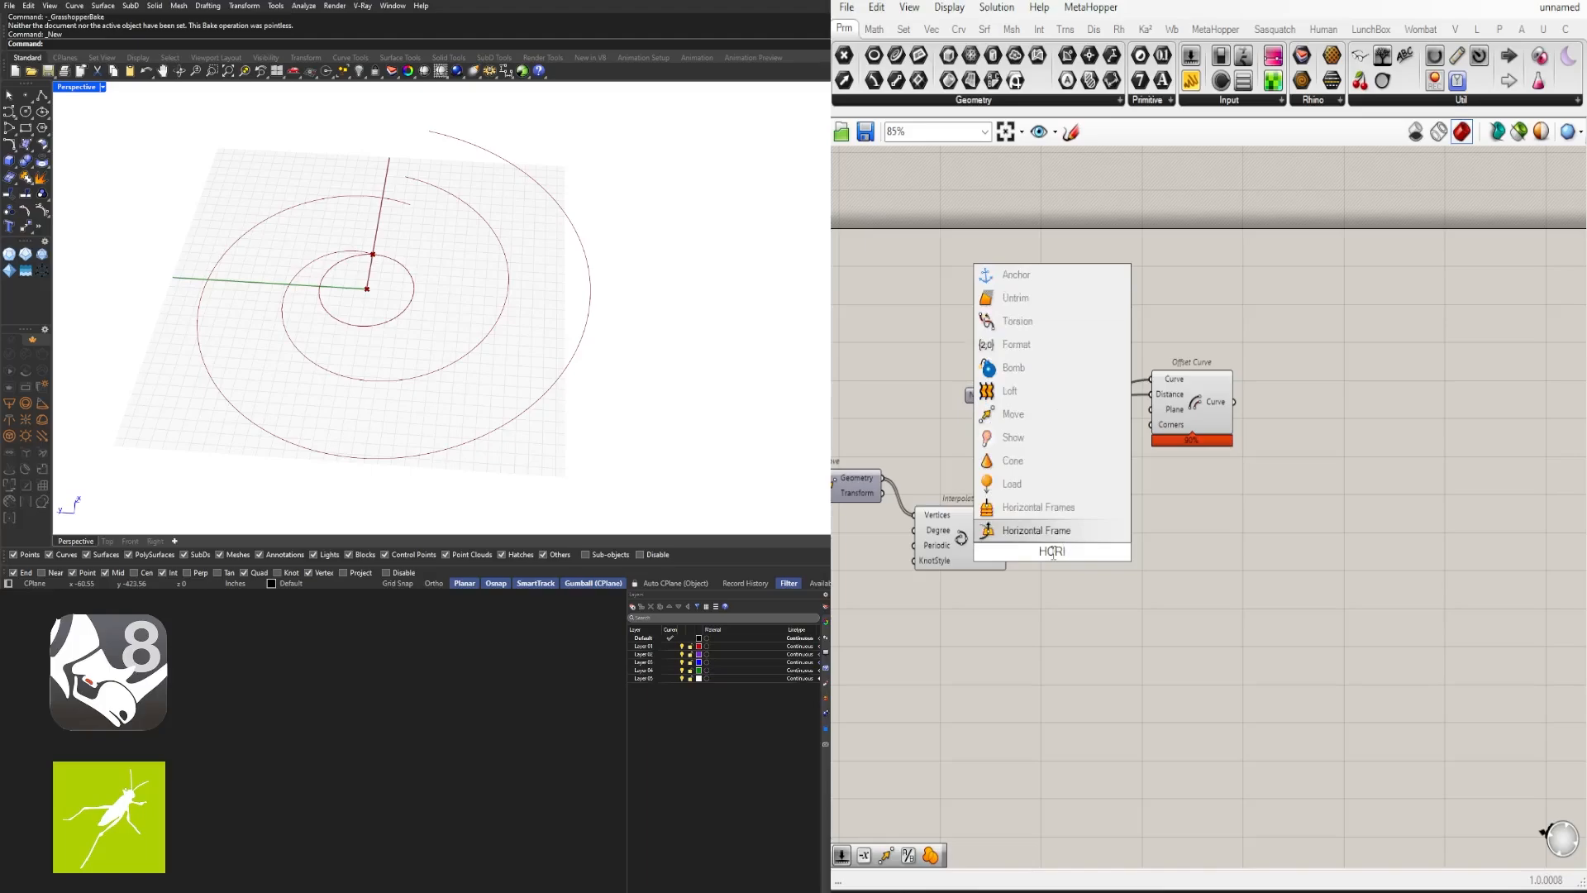
pyautogui.click(1051, 508)
pyautogui.moveTo(1020, 539); pyautogui.dragTo(1068, 533)
pyautogui.moveTo(1108, 555); pyautogui.dragTo(1109, 610)
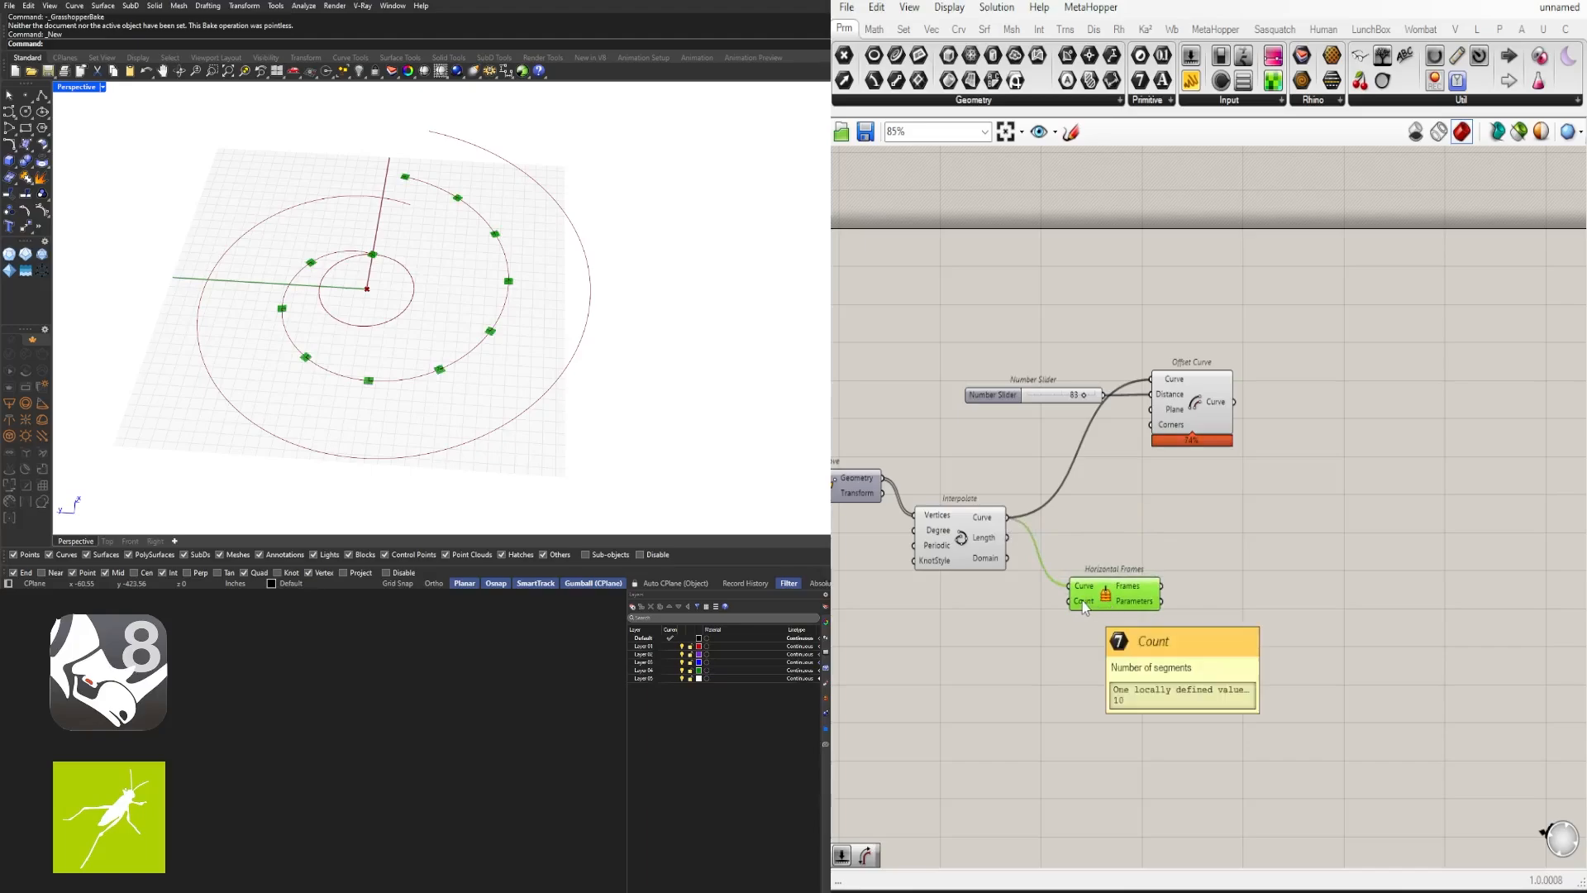
# Step: Create a number slider set to 20 and wire it into the Horizontal Frames Count input
pyautogui.doubleClick(938, 609)
pyautogui.write('20')
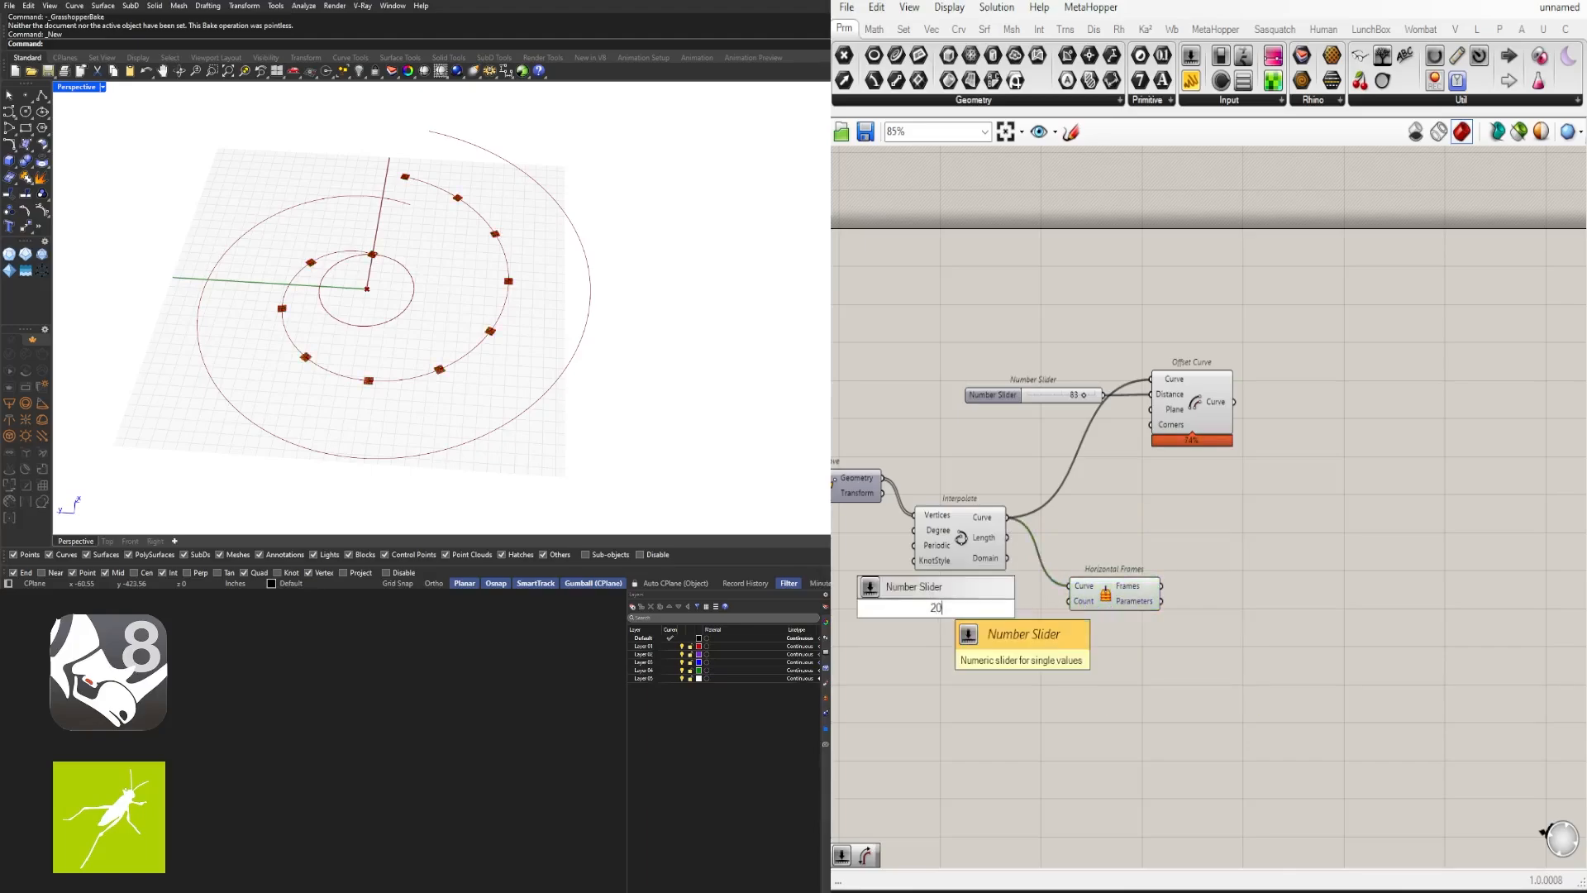
pyautogui.press('Return')
pyautogui.scroll(4, 1019, 594)
pyautogui.moveTo(995, 621); pyautogui.dragTo(1114, 610)
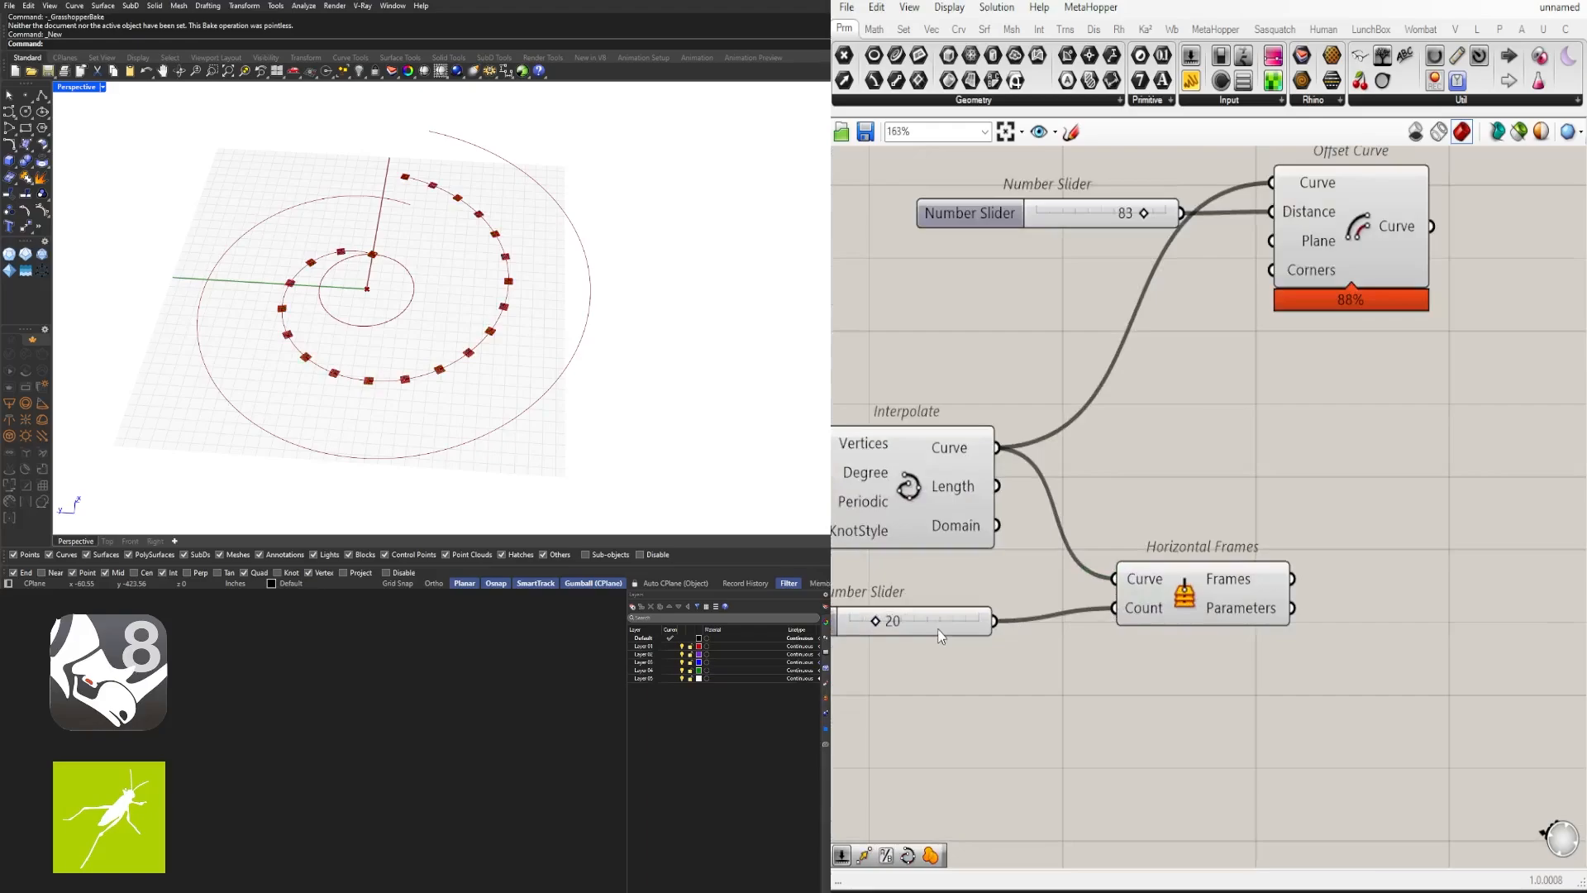
# Step: Align the count slider with Horizontal Frames and move both farther from Interpolate to free space between them
pyautogui.moveTo(937, 635); pyautogui.dragTo(1009, 622)
pyautogui.moveTo(1314, 661); pyautogui.dragTo(1048, 572)
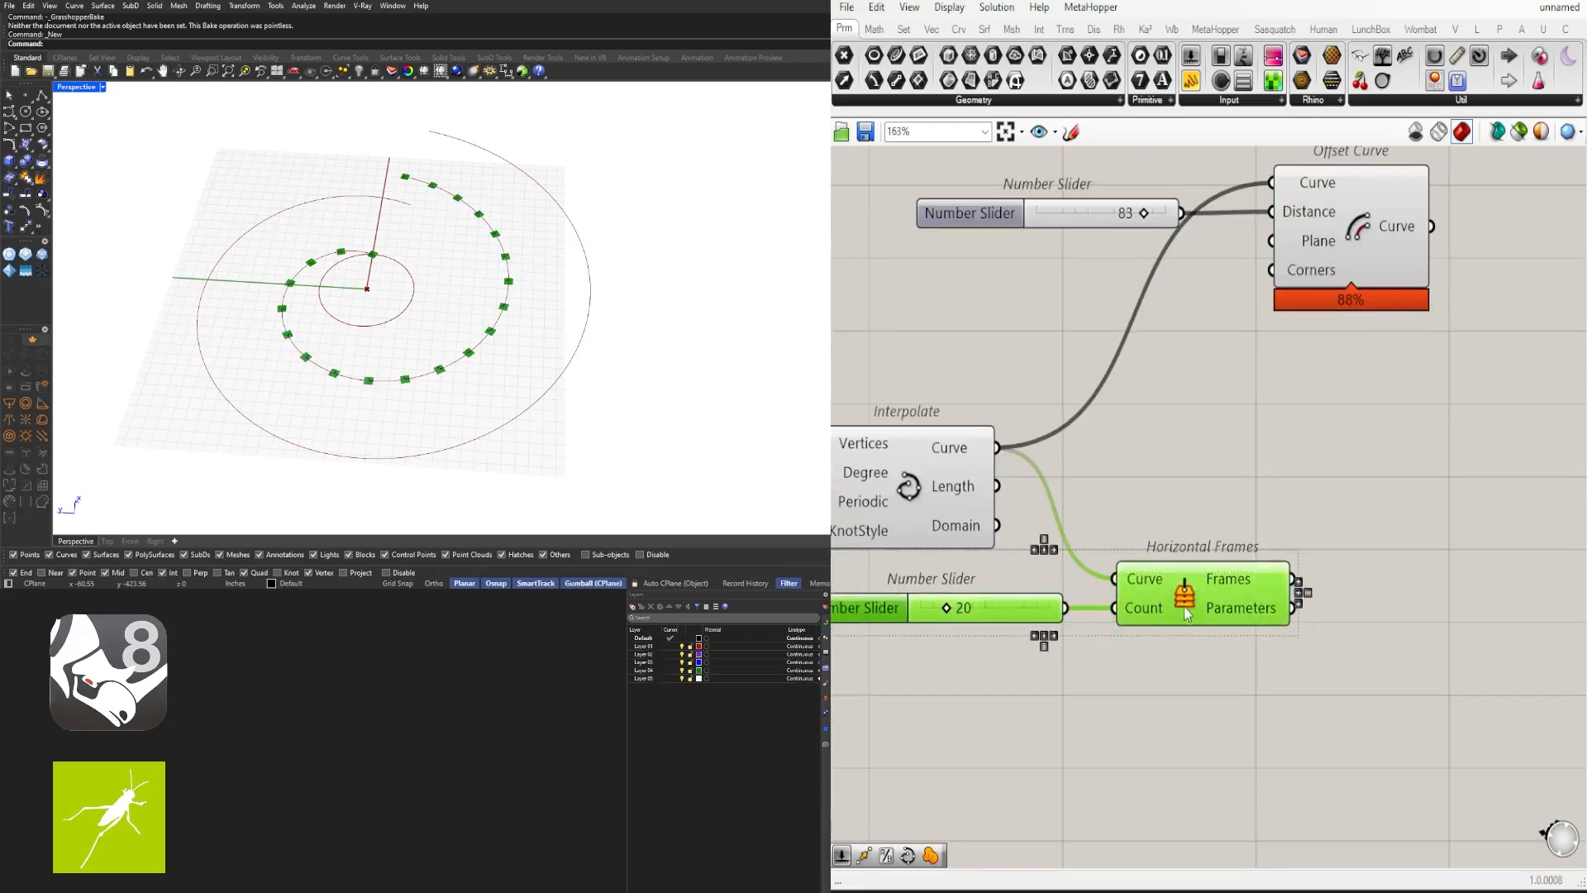
pyautogui.moveTo(1188, 614); pyautogui.dragTo(1453, 638)
pyautogui.click(1414, 547)
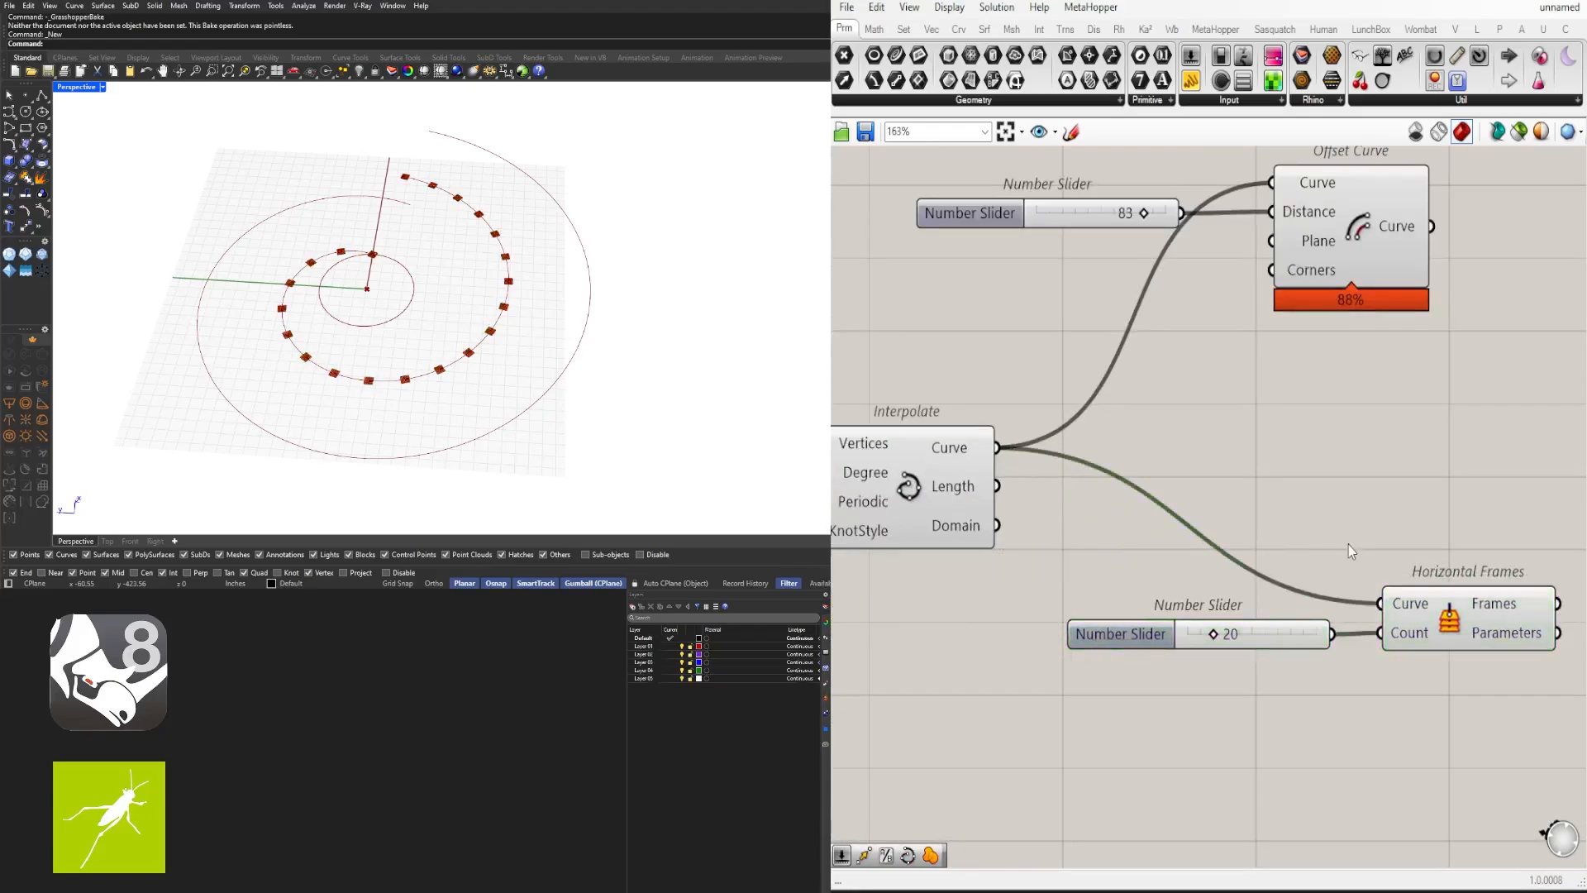
pyautogui.scroll(-1, 1350, 552)
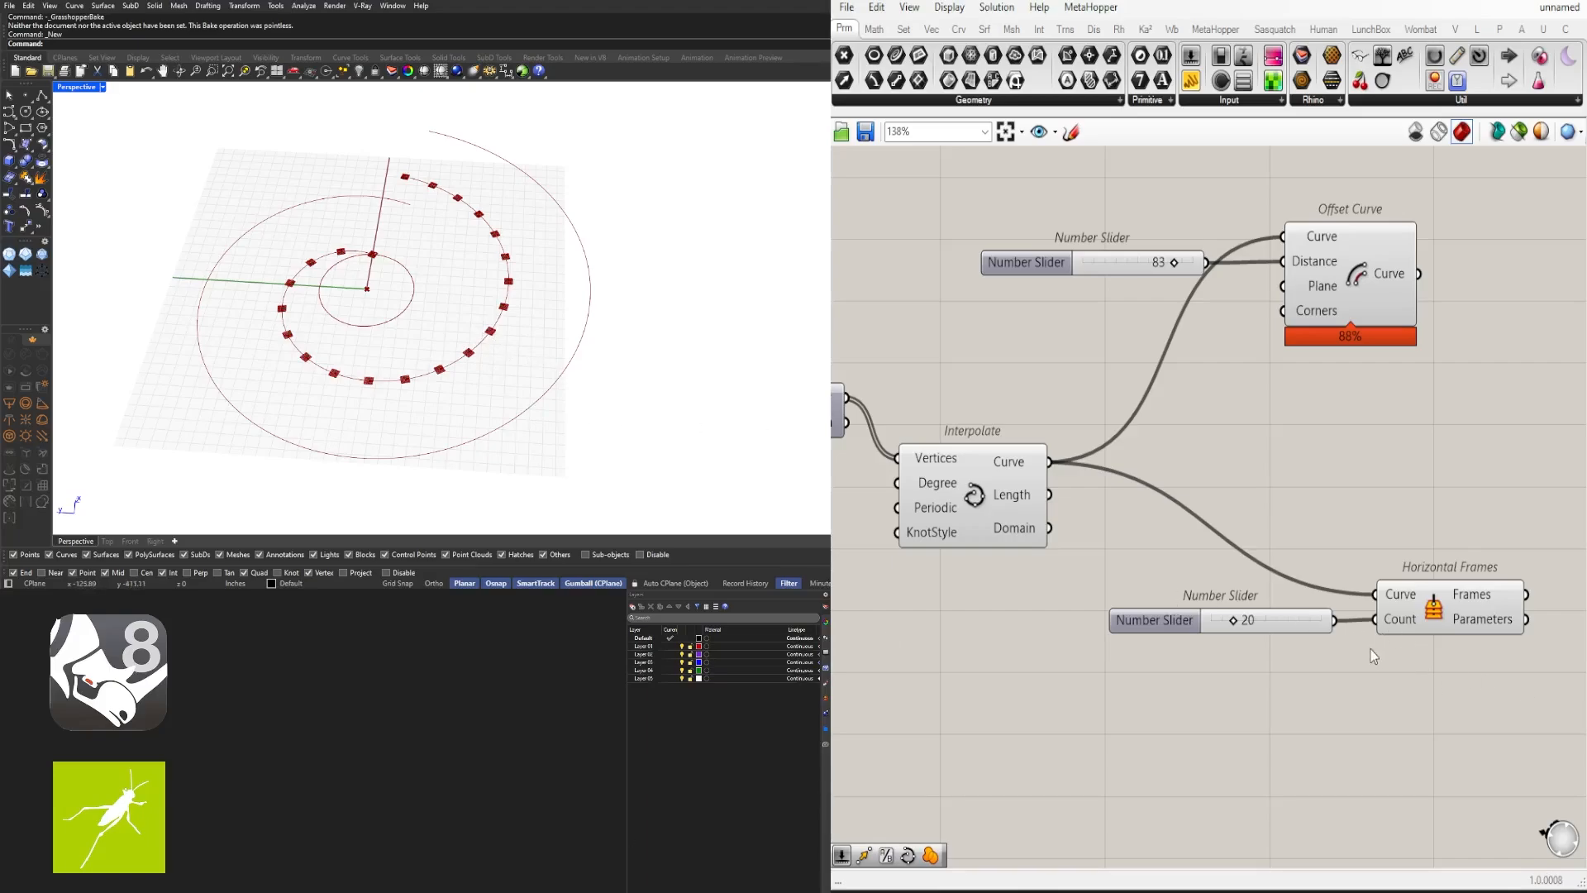
pyautogui.moveTo(1374, 657); pyautogui.dragTo(1261, 603, button='right')
pyautogui.moveTo(1261, 603); pyautogui.dragTo(1014, 504)
pyautogui.moveTo(1013, 504); pyautogui.dragTo(1070, 439, button='right')
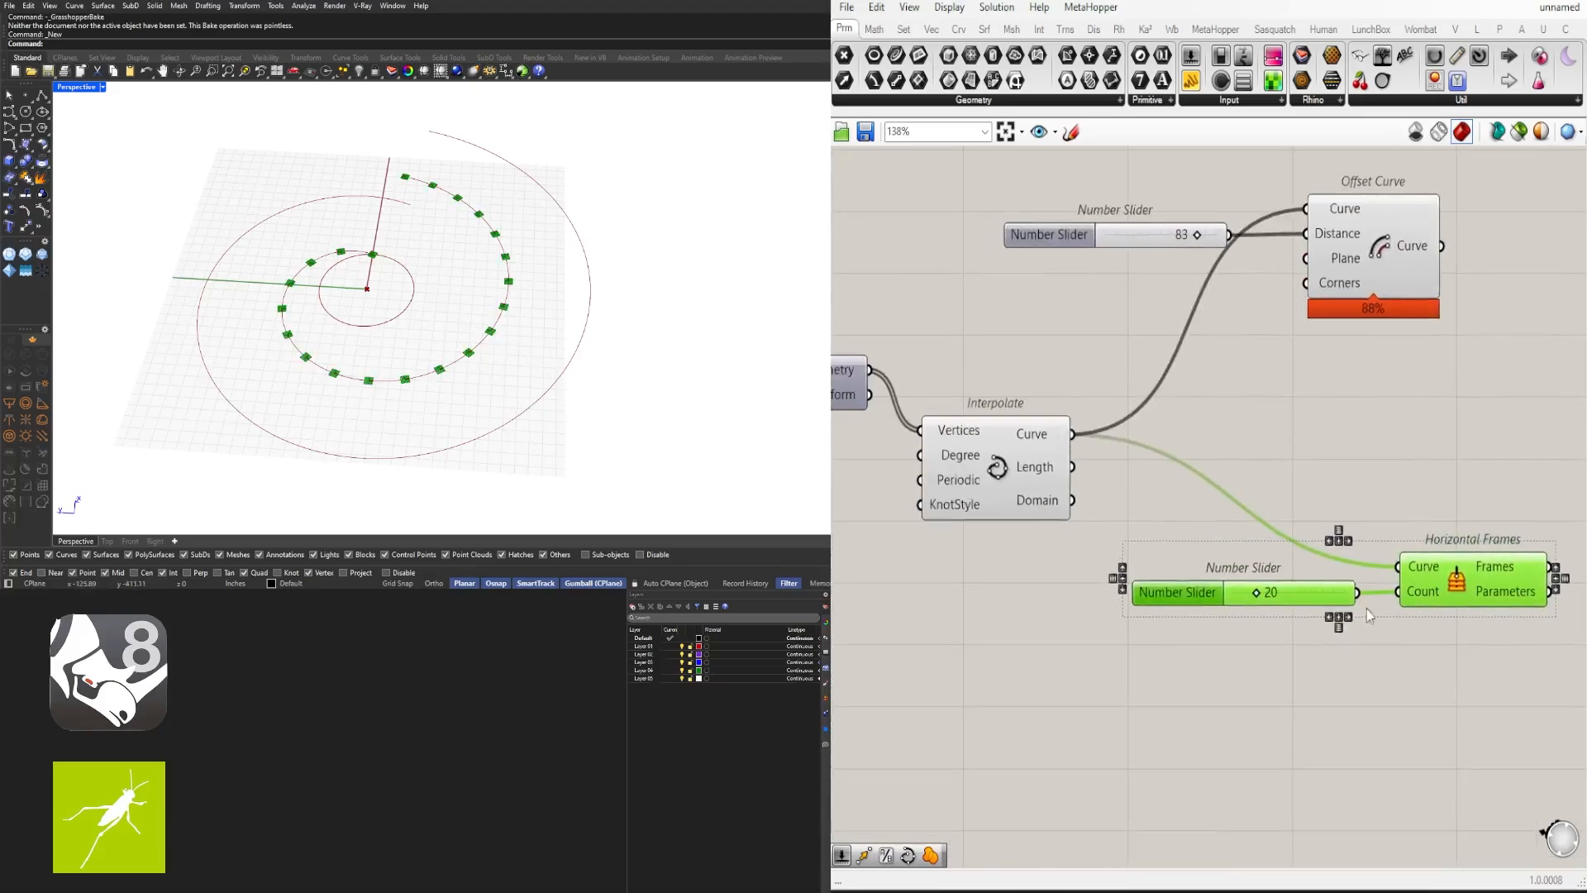
pyautogui.moveTo(1366, 612); pyautogui.dragTo(1274, 556, button='right')
pyautogui.click(1442, 620)
pyautogui.moveTo(1496, 579); pyautogui.dragTo(1029, 496)
pyautogui.moveTo(1198, 538); pyautogui.dragTo(1385, 520)
pyautogui.click(1220, 602)
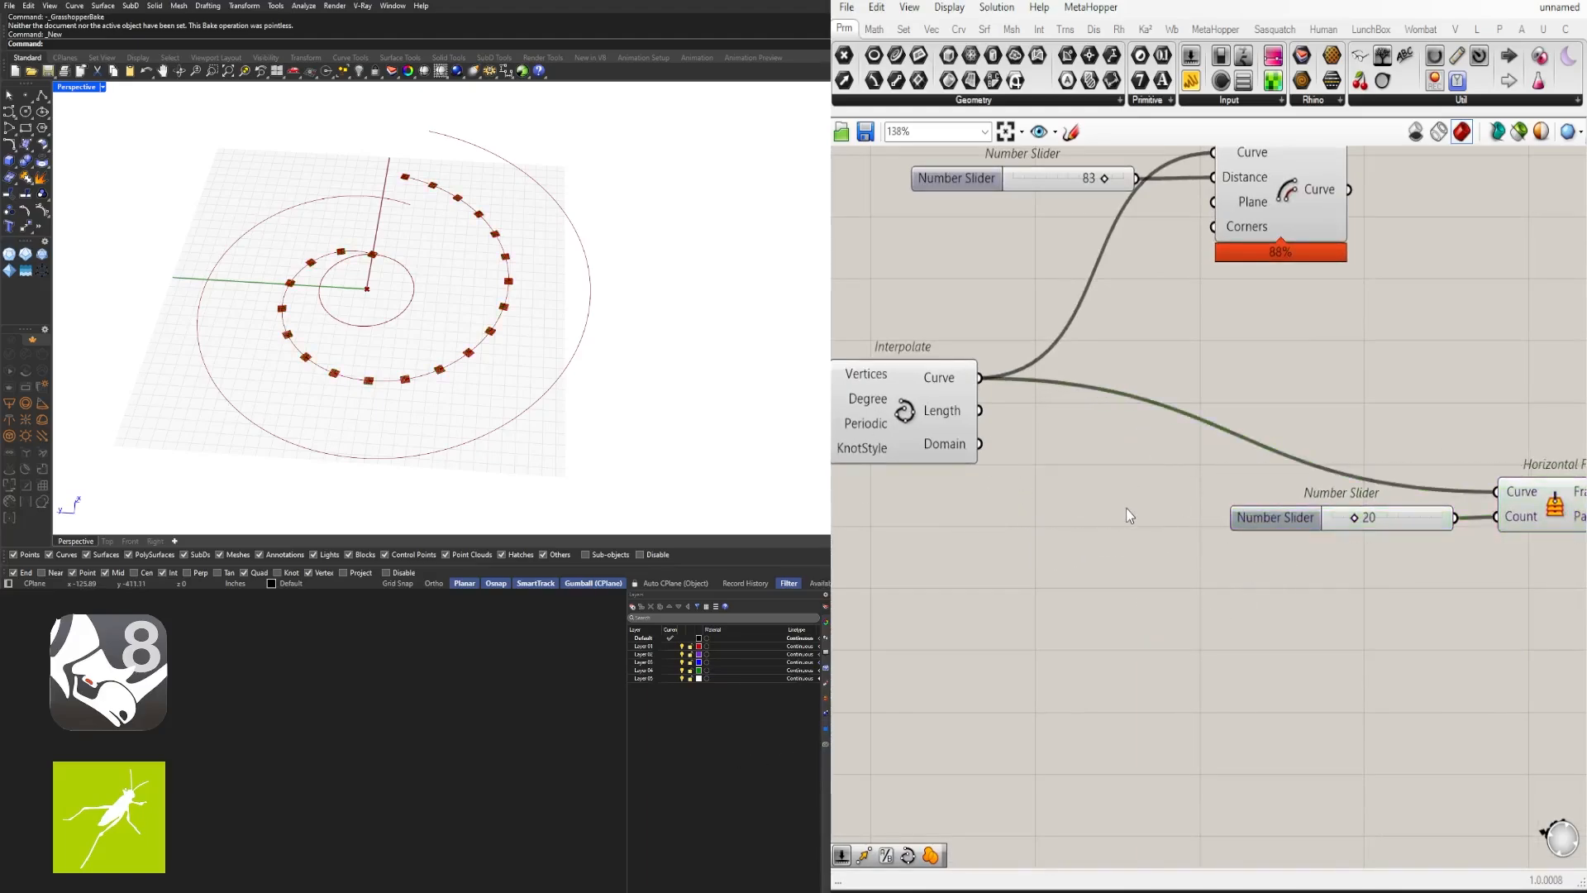
# Step: Add a curve Length component below Interpolate and wire the interpolated curve into it
pyautogui.doubleClick(1085, 505)
pyautogui.write('LENG')
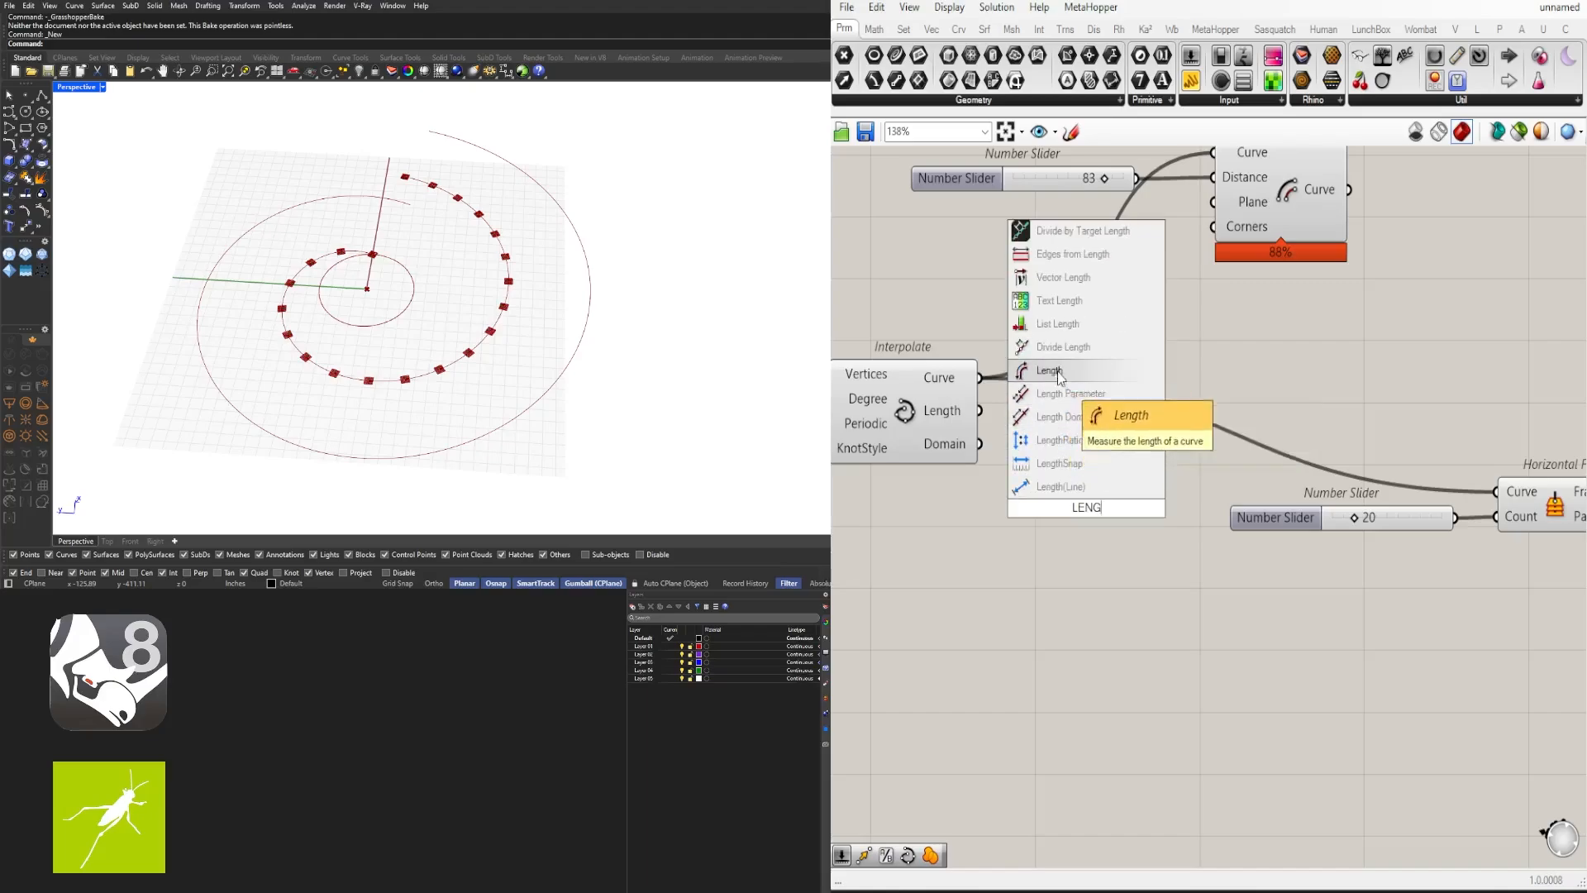
pyautogui.click(1047, 372)
pyautogui.moveTo(980, 378); pyautogui.dragTo(1108, 471)
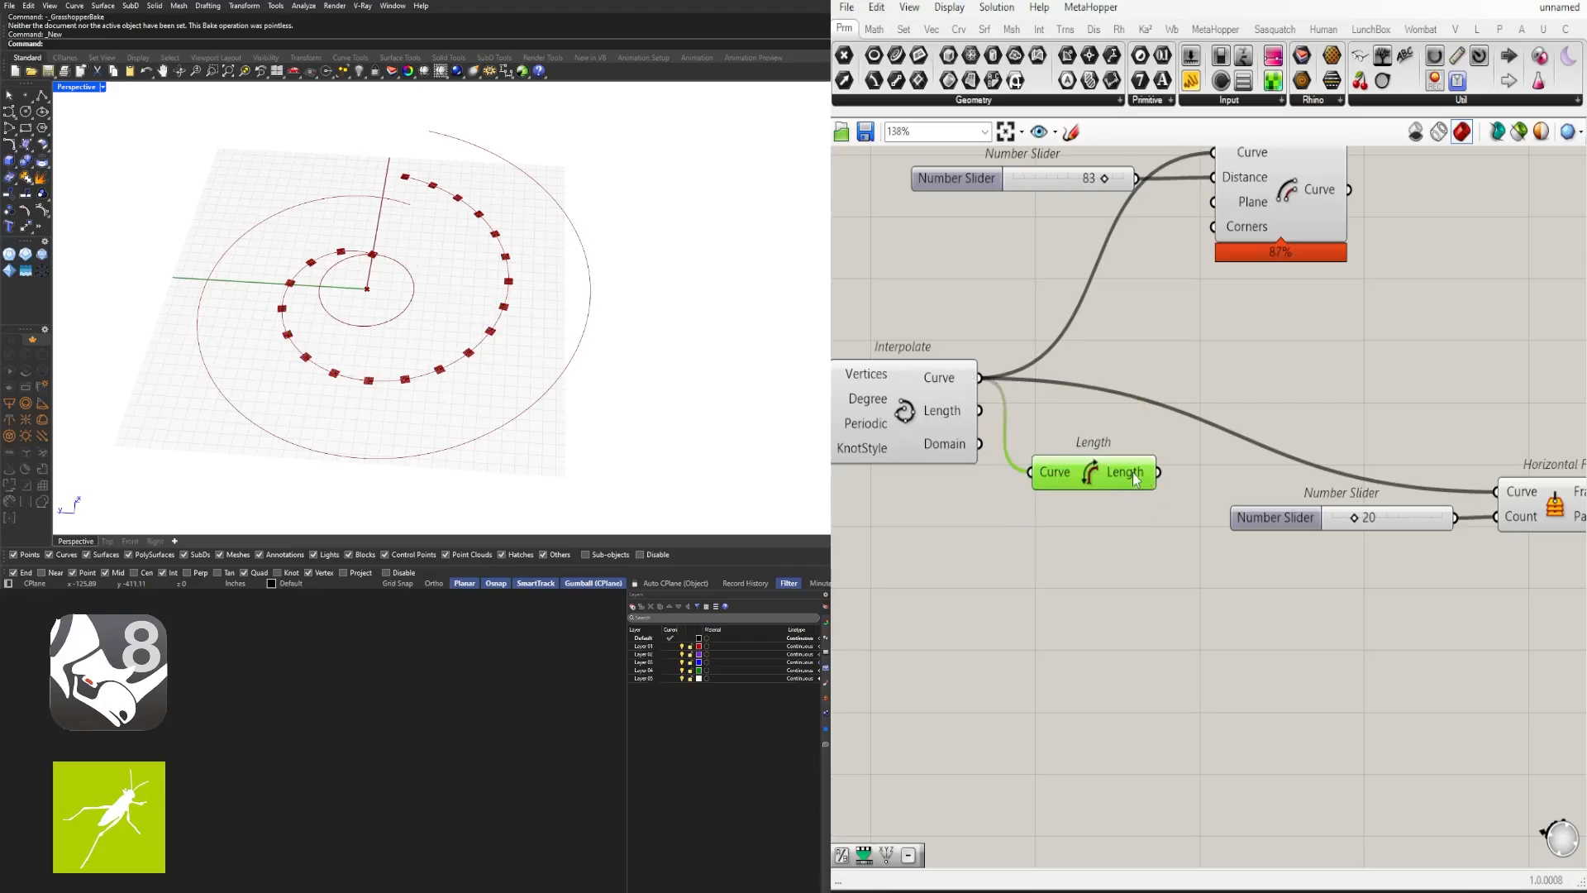
pyautogui.moveTo(1134, 478)
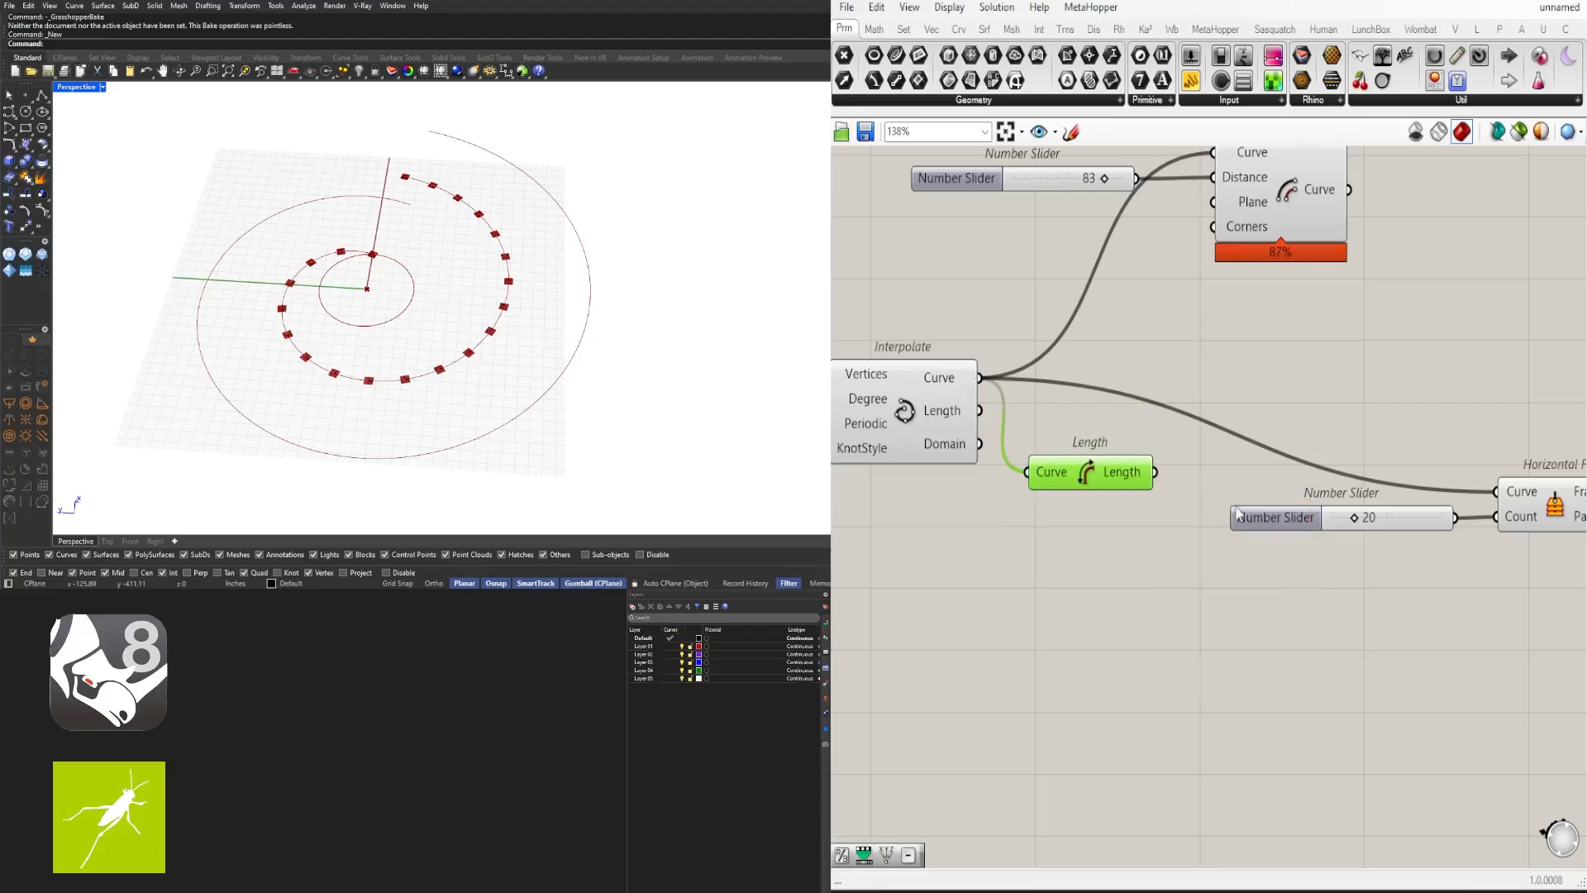
# Step: Move the 20 slider down and add a Division component with the Length output wired into its A input
pyautogui.click(1262, 526)
pyautogui.moveTo(1253, 523); pyautogui.dragTo(1283, 607)
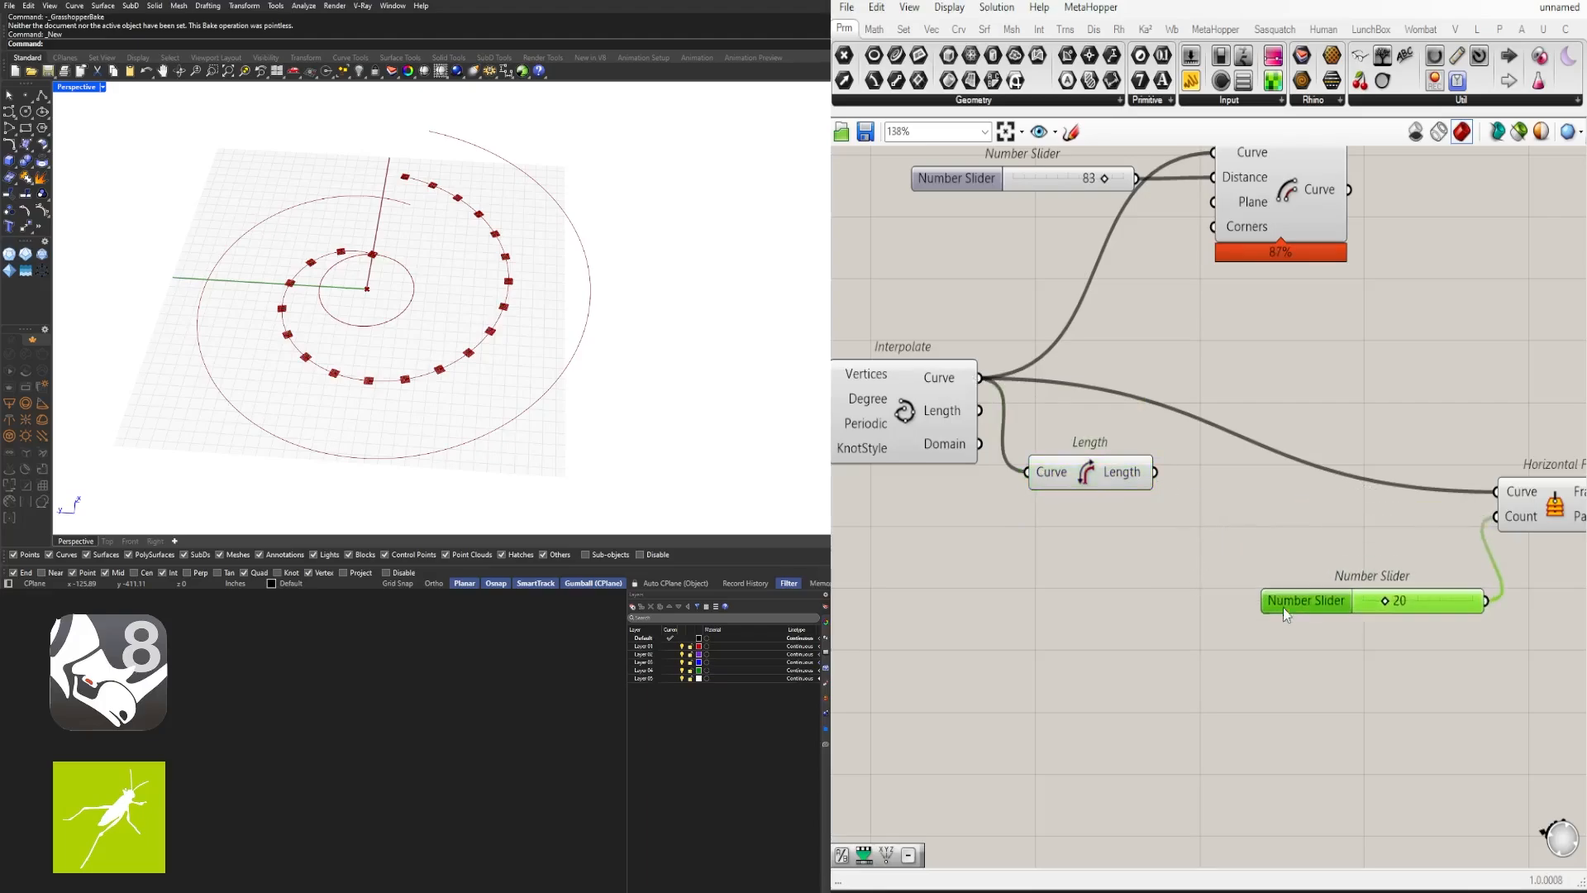
pyautogui.doubleClick(1213, 526)
pyautogui.write('/')
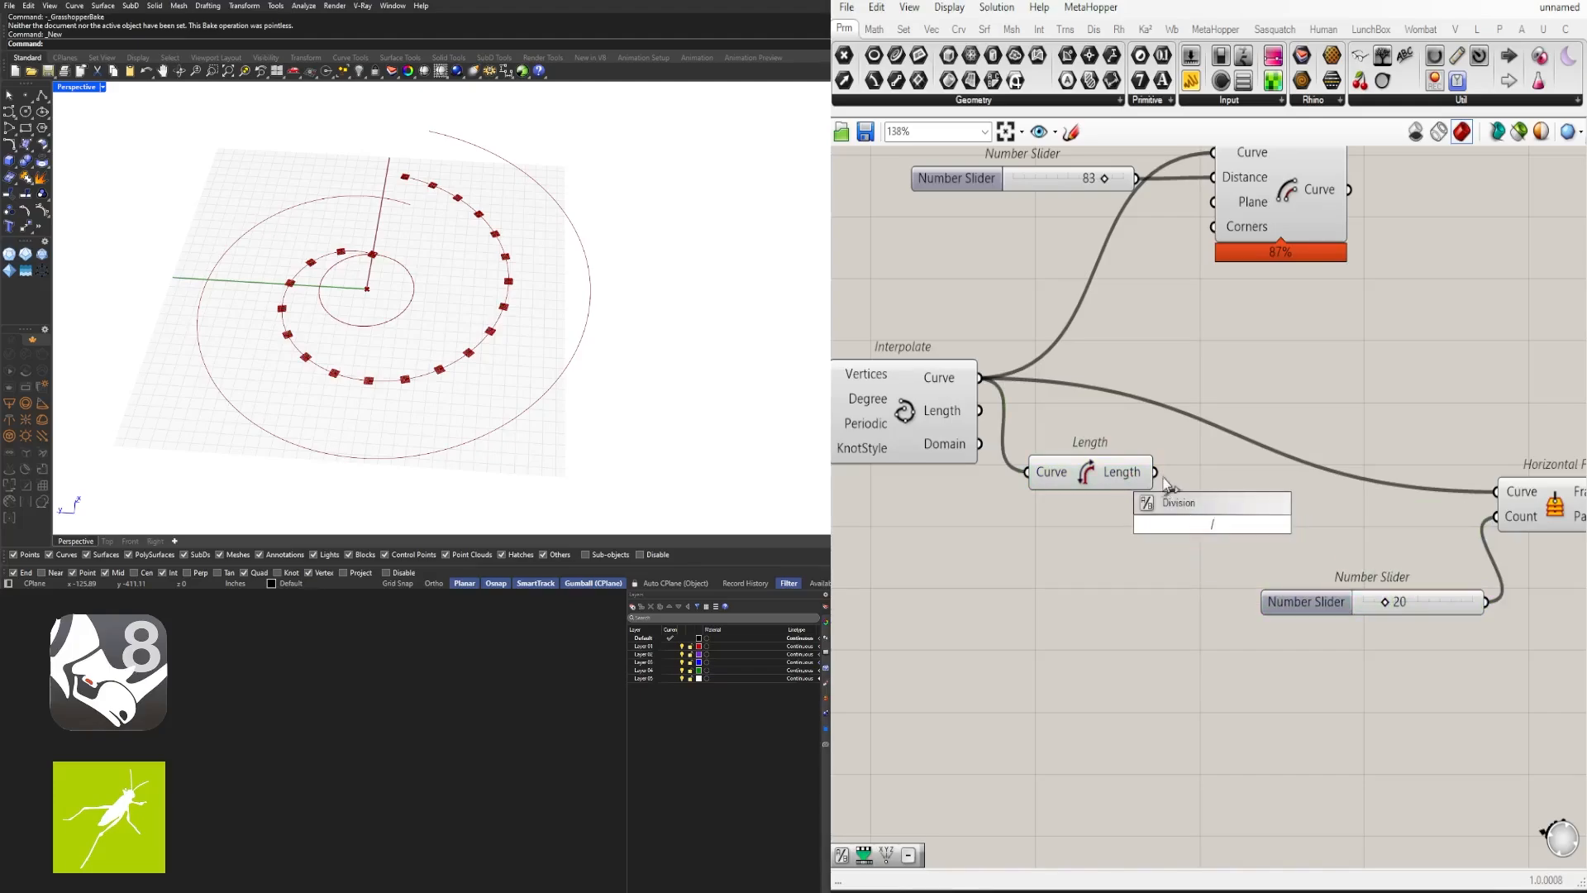
pyautogui.press('Return')
pyautogui.moveTo(1156, 472); pyautogui.dragTo(1214, 500)
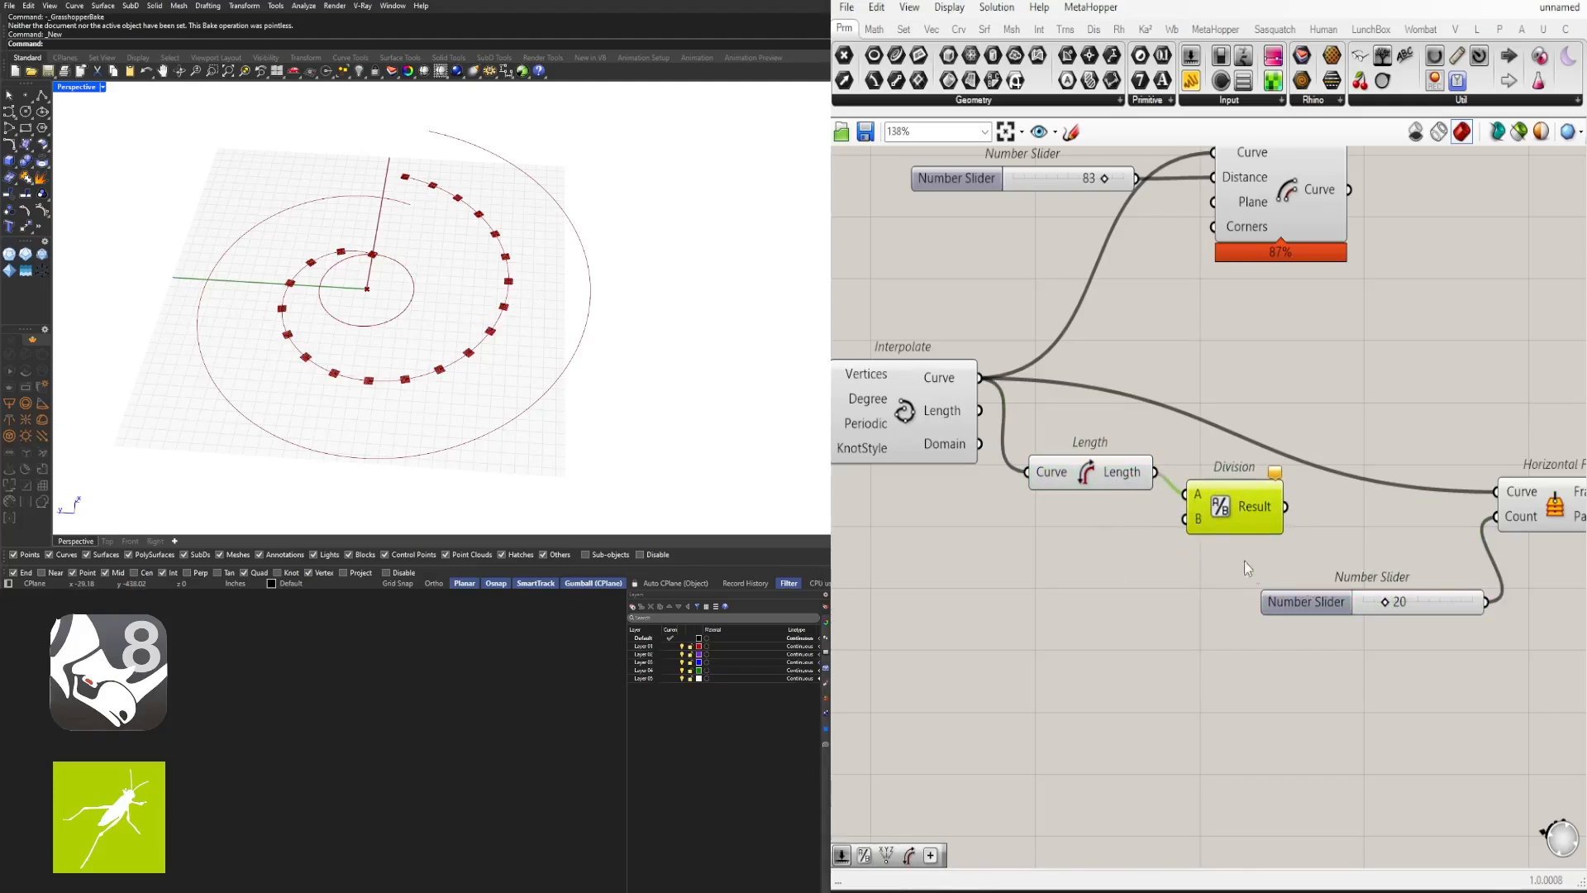
# Step: Create a number slider set to 12 and wire it into the Division component's B input
pyautogui.doubleClick(1037, 530)
pyautogui.write('12')
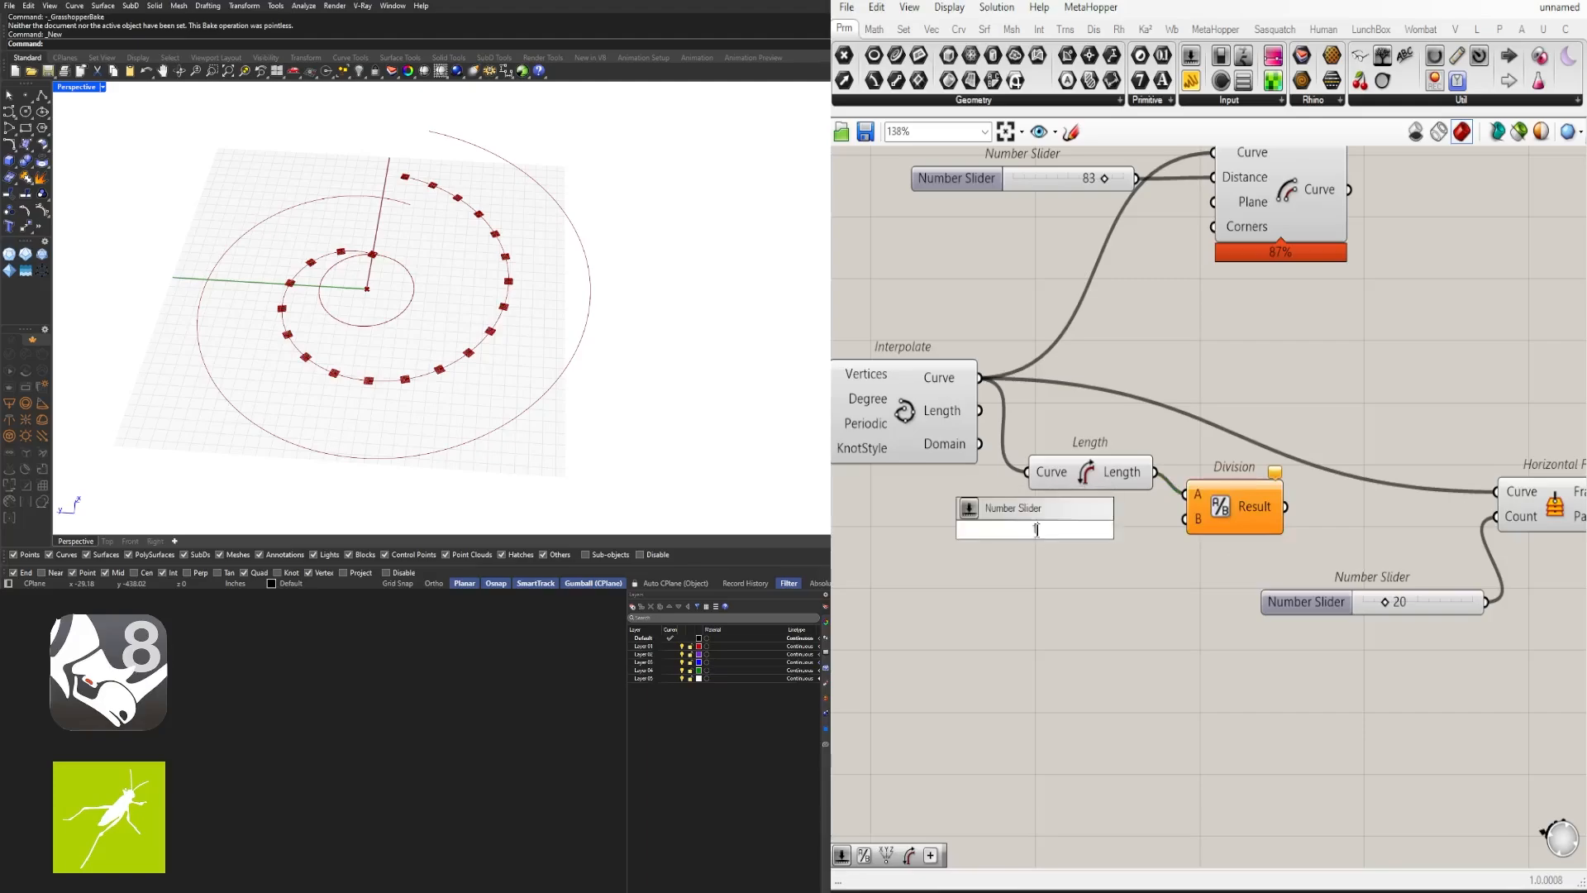
pyautogui.press('Return')
pyautogui.scroll(3, 1124, 525)
pyautogui.moveTo(1175, 533); pyautogui.dragTo(1219, 518)
pyautogui.click(1303, 528)
pyautogui.scroll(-3, 1263, 522)
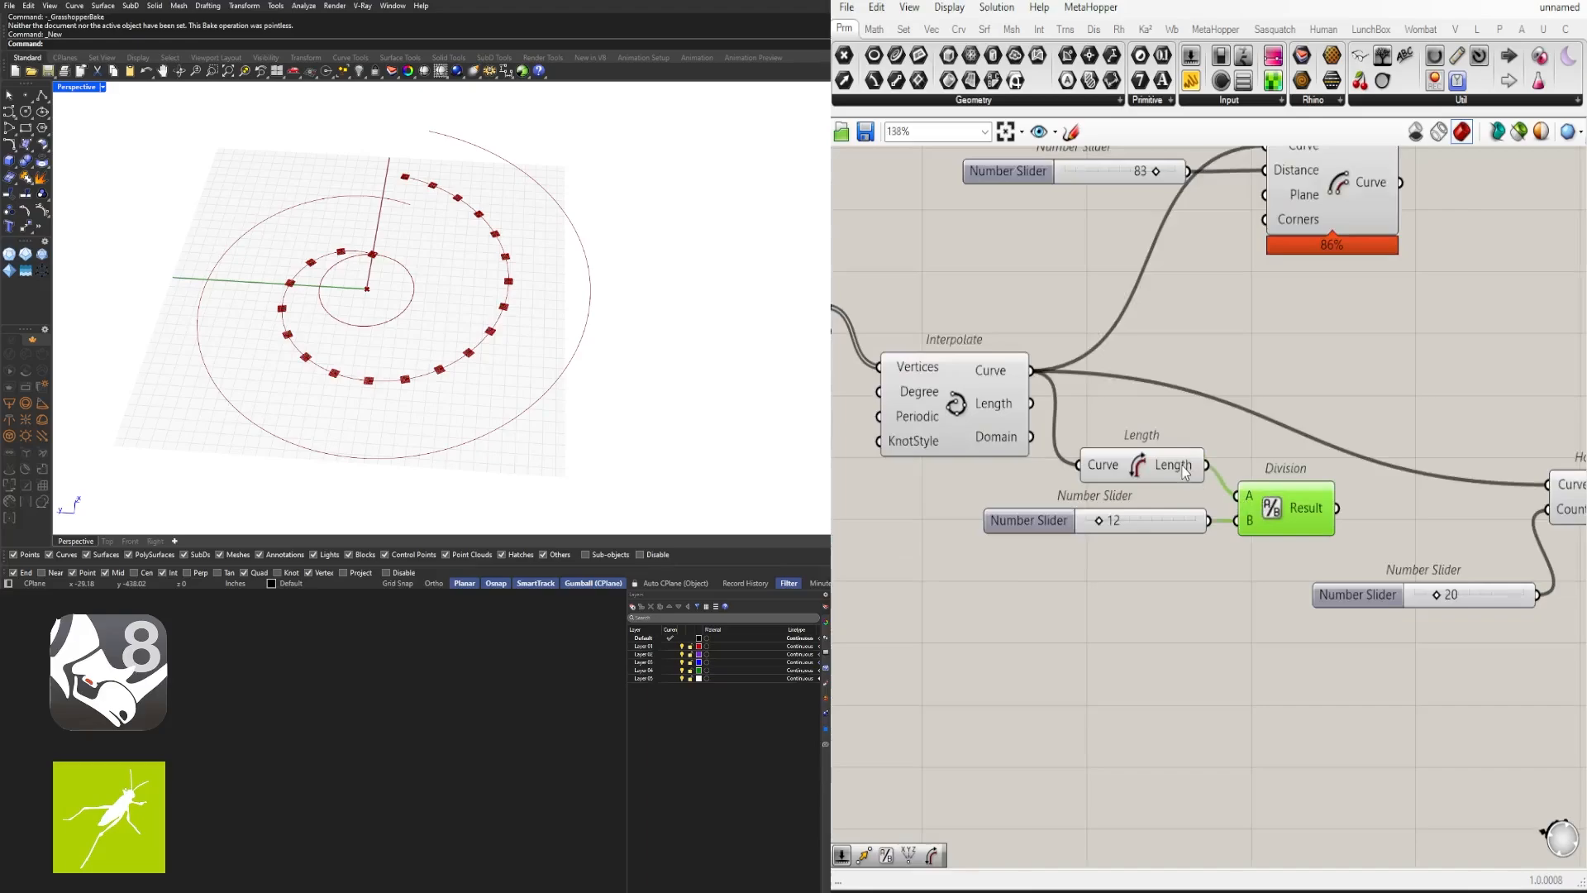
# Step: Wire the Division result into the Horizontal Frames Count input in place of the 20 slider and check the frames up close
pyautogui.moveTo(1329, 531); pyautogui.dragTo(1125, 526, button='right')
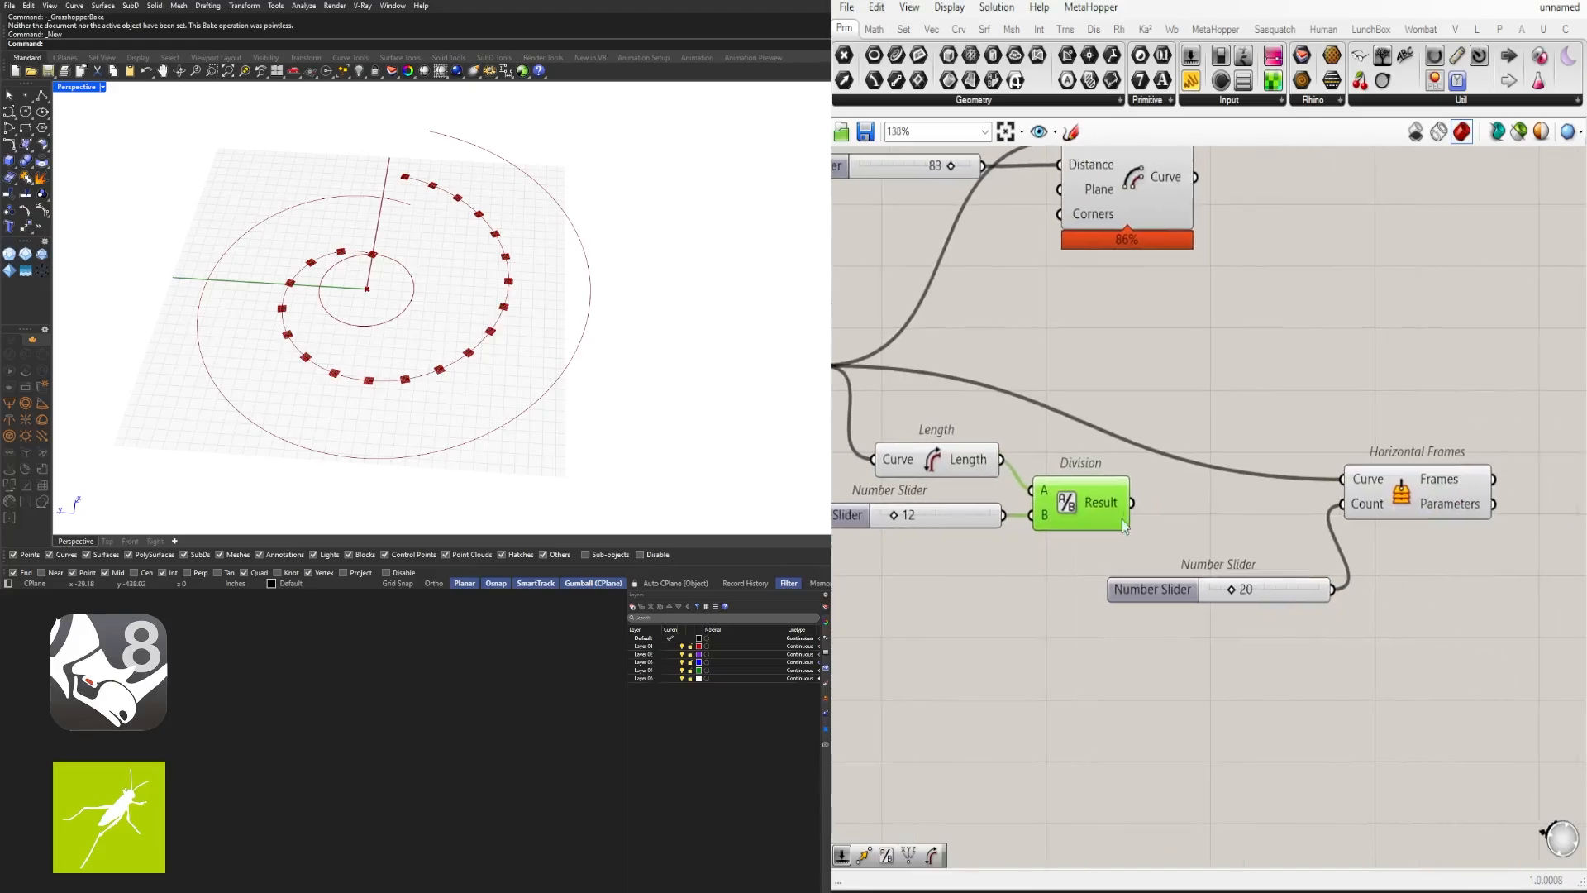
pyautogui.moveTo(1113, 508)
pyautogui.moveTo(1130, 502); pyautogui.dragTo(1336, 508)
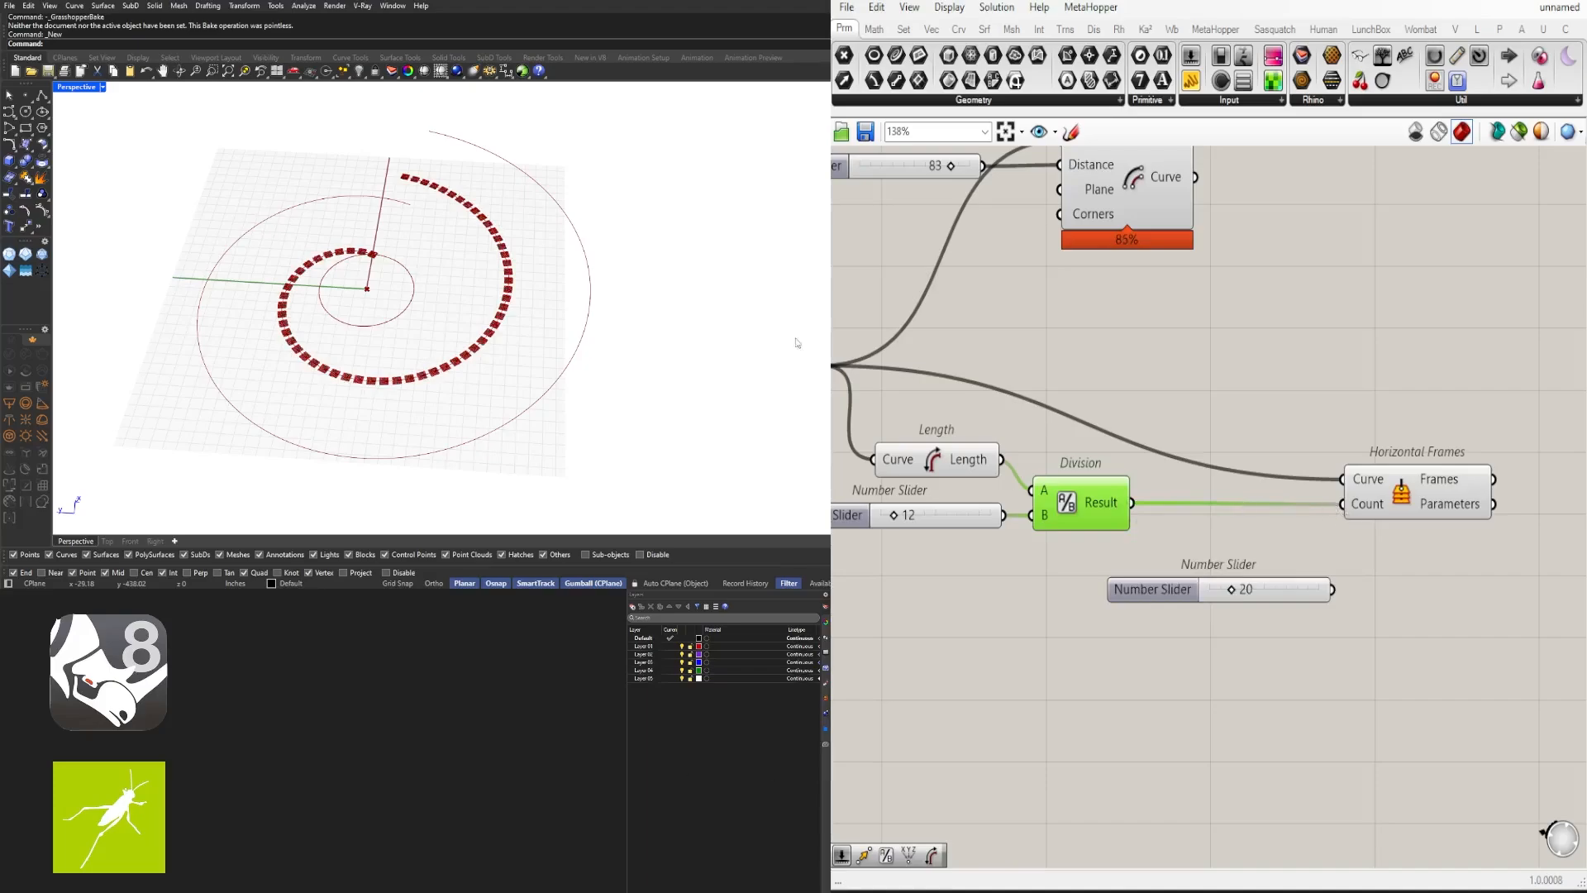
pyautogui.scroll(8, 430, 248)
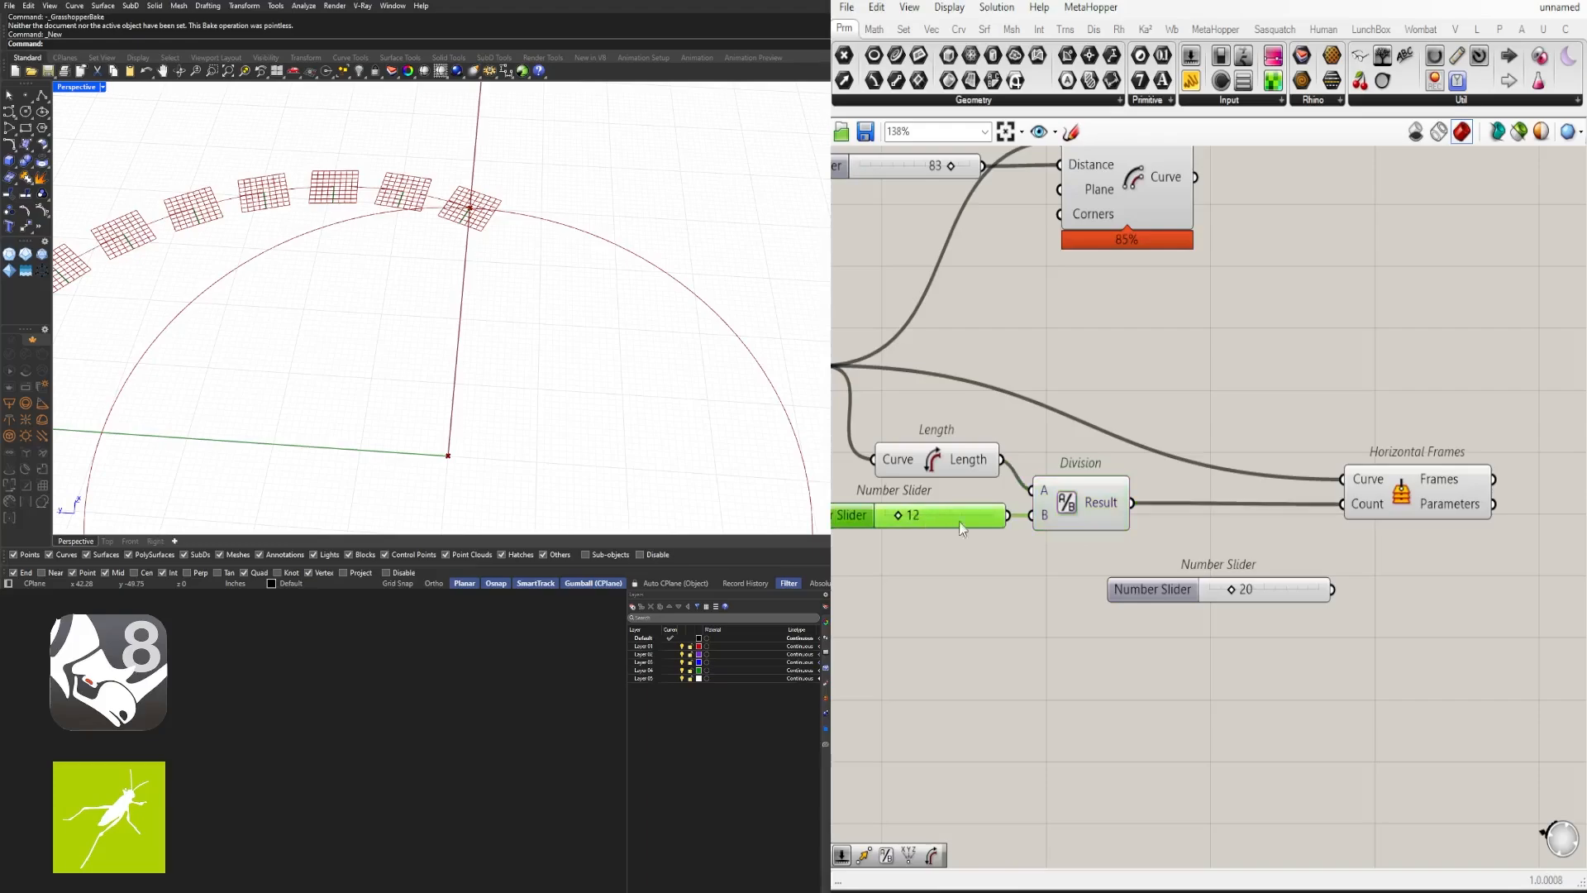
# Step: Check the Division result value and place the Division and Horizontal Frames components closer together
pyautogui.moveTo(1111, 504)
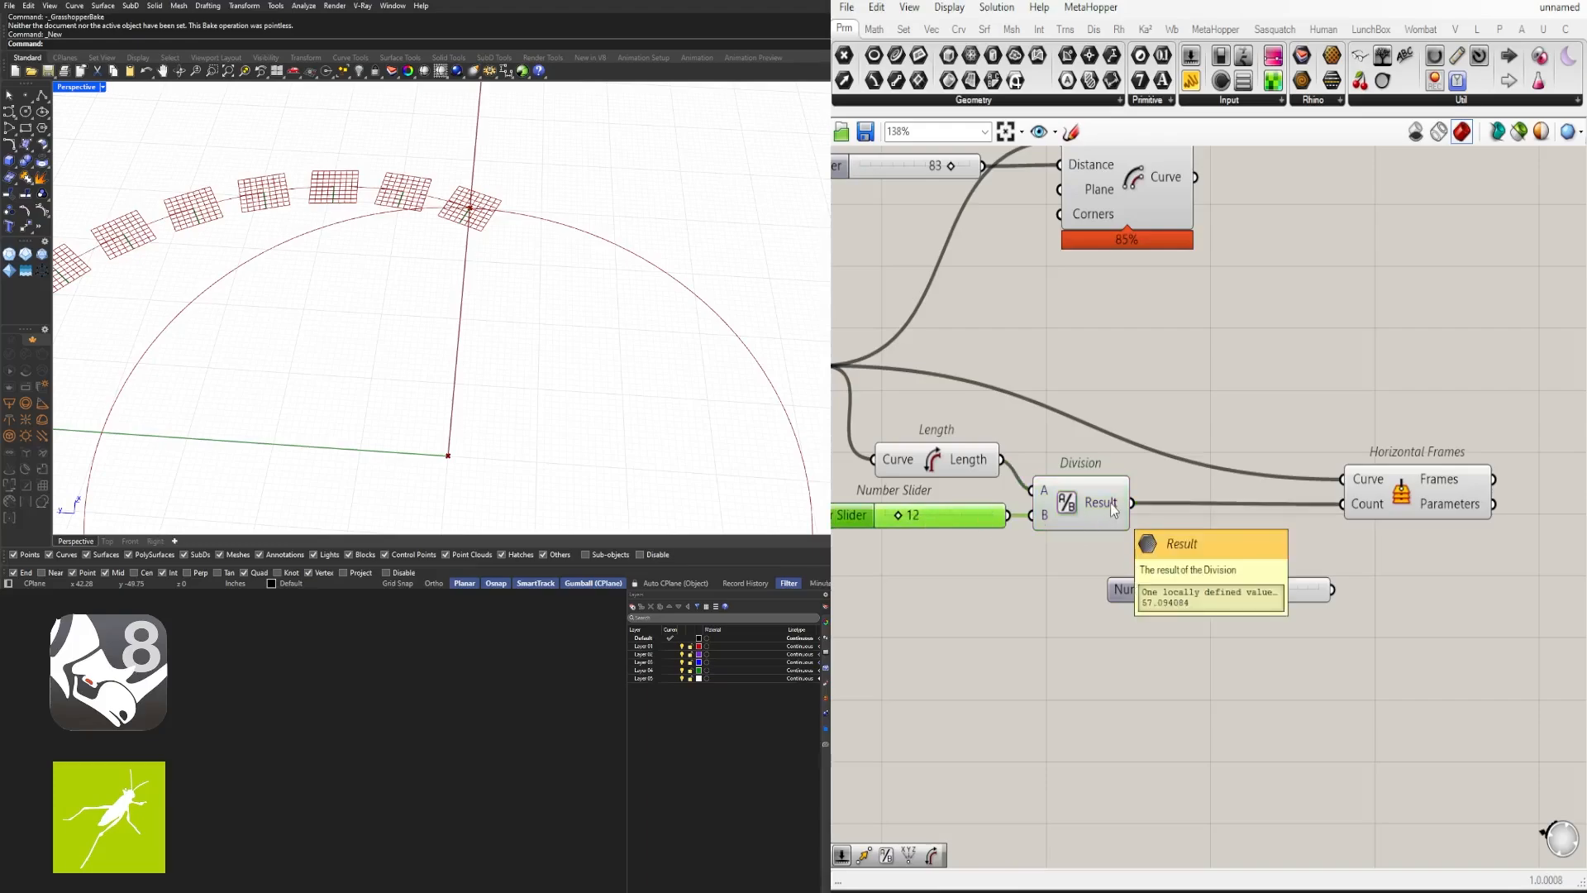
pyautogui.moveTo(1113, 509); pyautogui.dragTo(1124, 508)
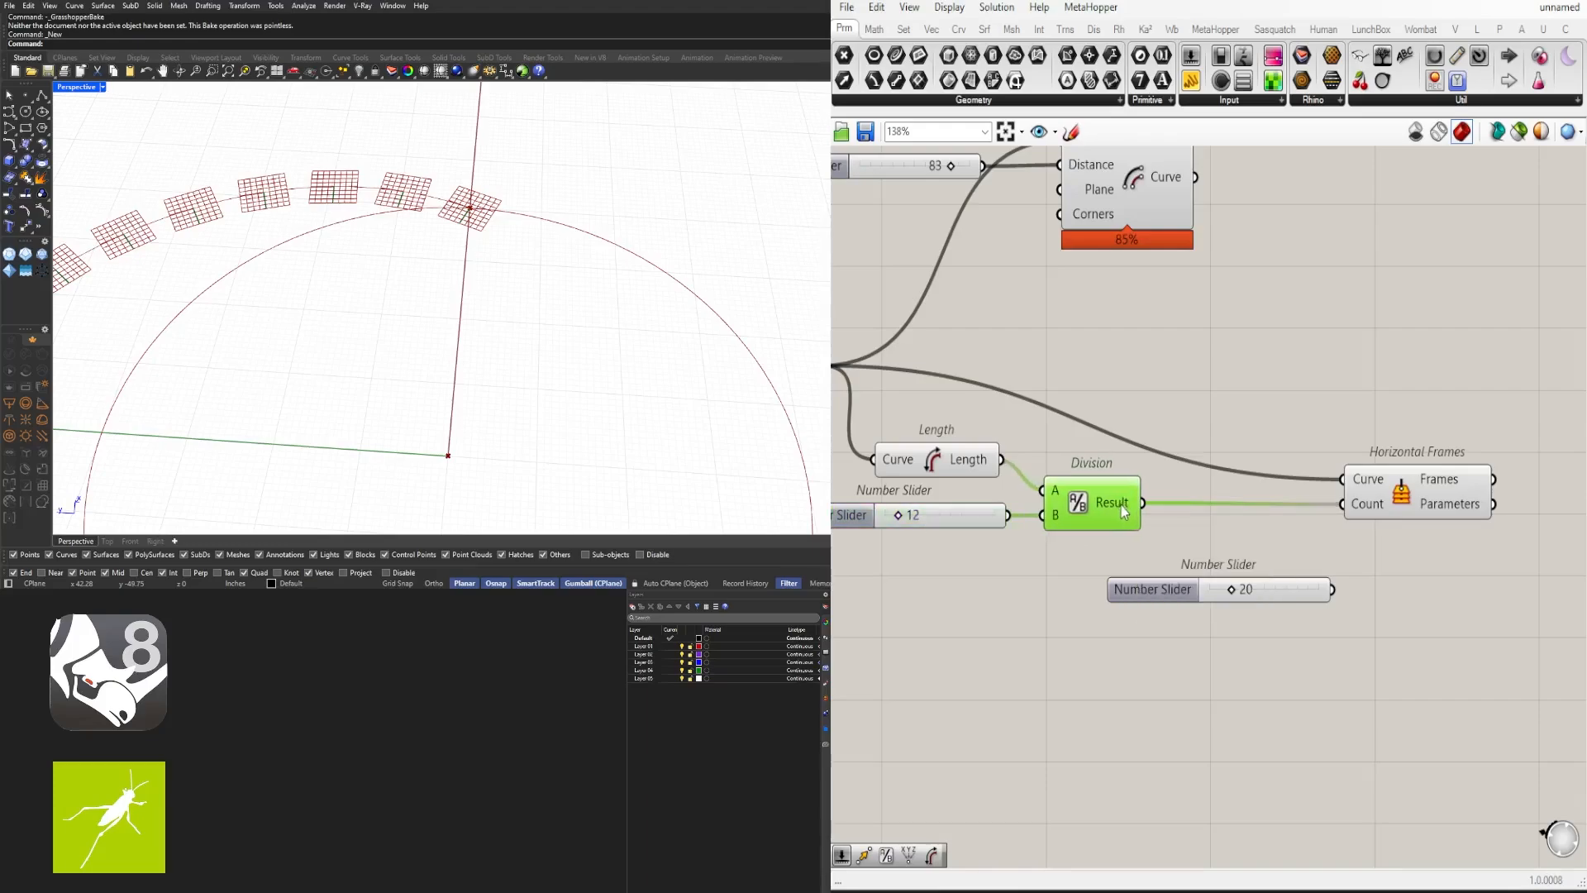
pyautogui.moveTo(1367, 514); pyautogui.dragTo(1277, 449)
pyautogui.scroll(-4, 1354, 390)
pyautogui.click(1318, 556)
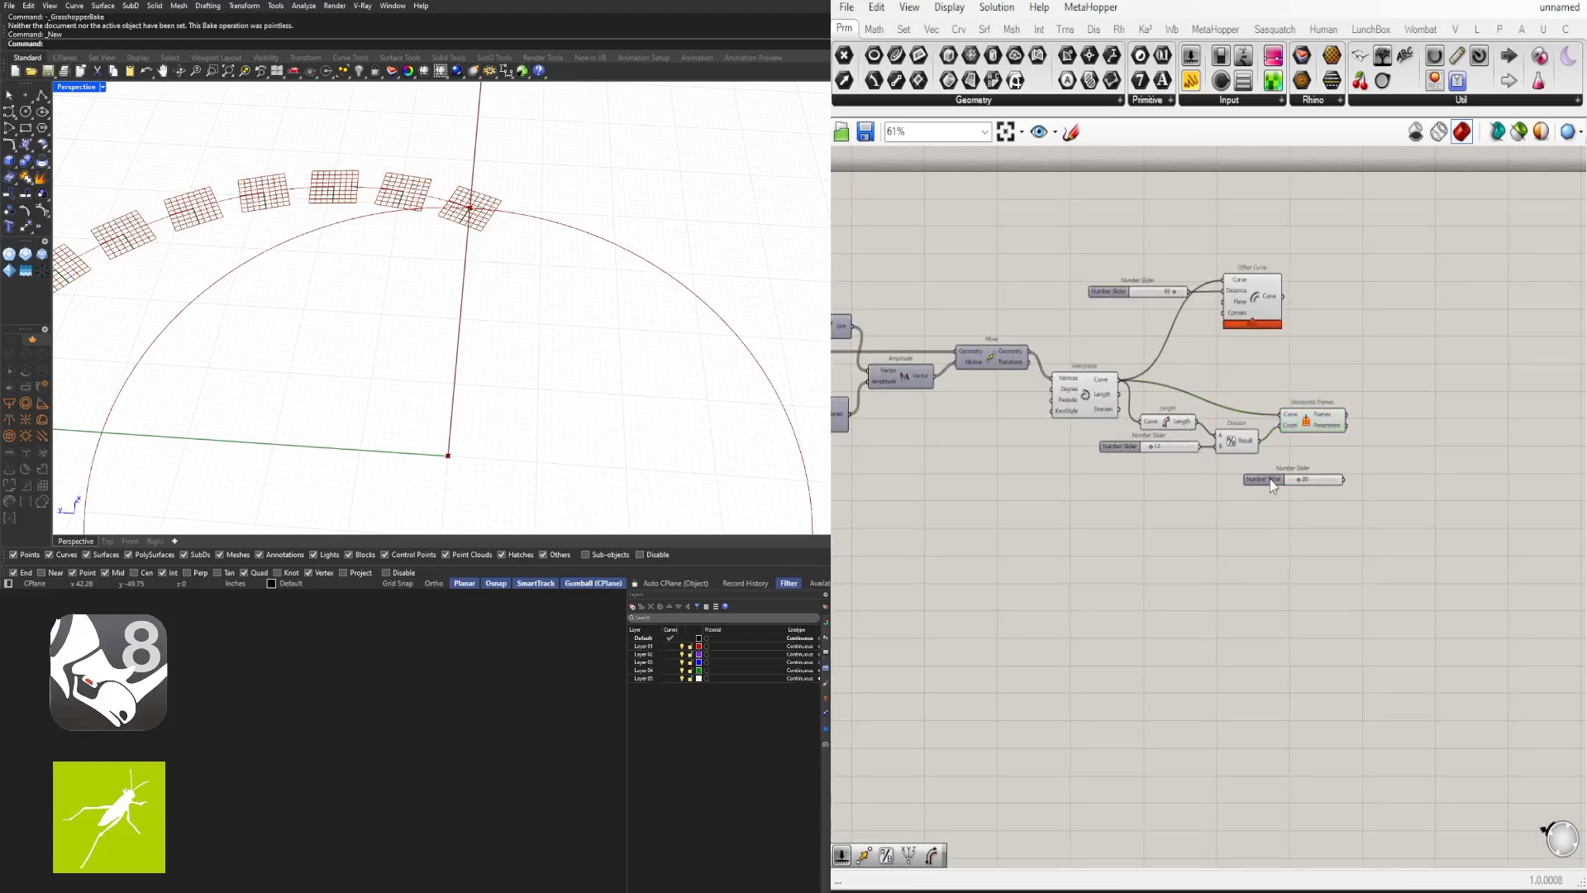
# Step: Delete the disconnected 20 slider and select Horizontal Frames to highlight its frames along the spiral
pyautogui.click(1272, 483)
pyautogui.press('Delete')
pyautogui.click(1304, 424)
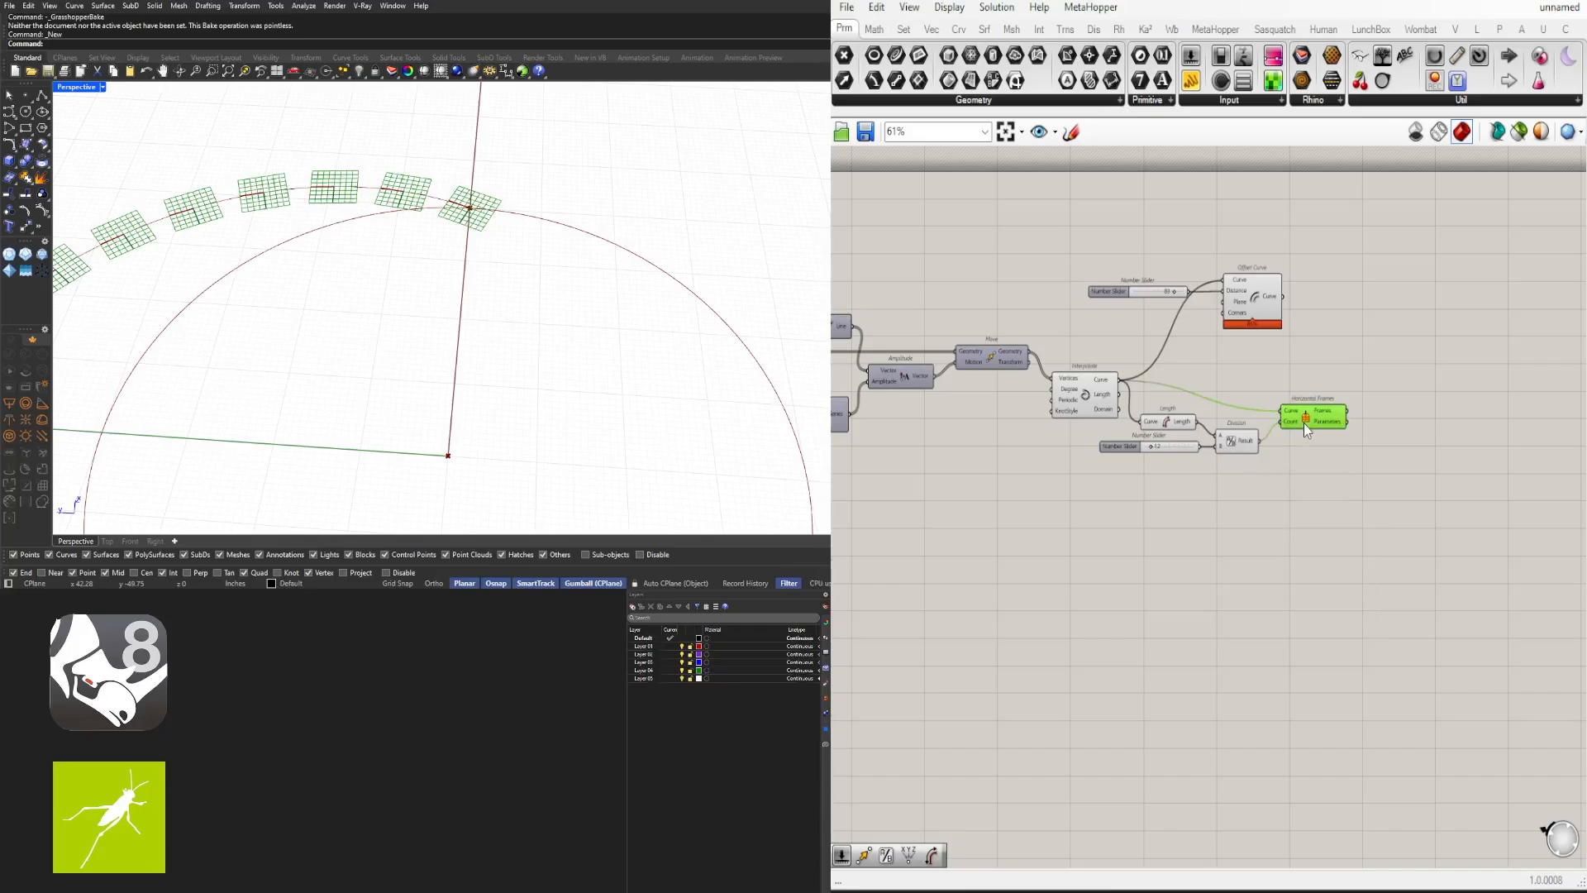
pyautogui.click(1257, 474)
# Step: Examine the orientation and spacing of the horizontal frames at the spiral's inner start in the Perspective view
pyautogui.moveTo(363, 282)
pyautogui.mouseDown(button='right')
pyautogui.moveTo(283, 311)
pyautogui.moveTo(439, 302)
pyautogui.moveTo(370, 283)
pyautogui.mouseUp(button='right')
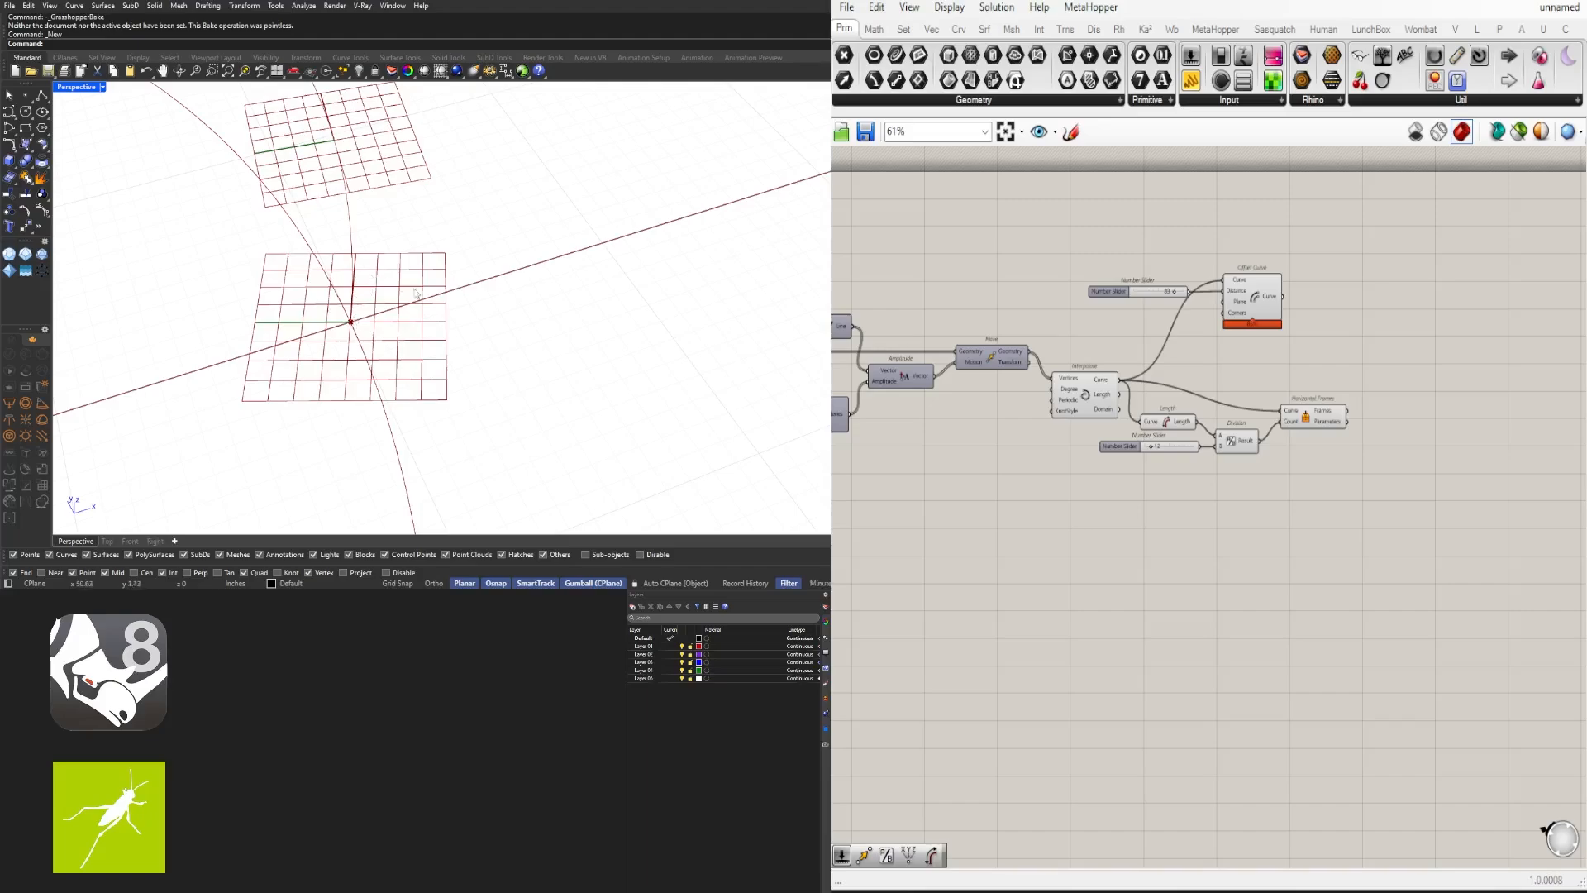
pyautogui.scroll(-10, 416, 294)
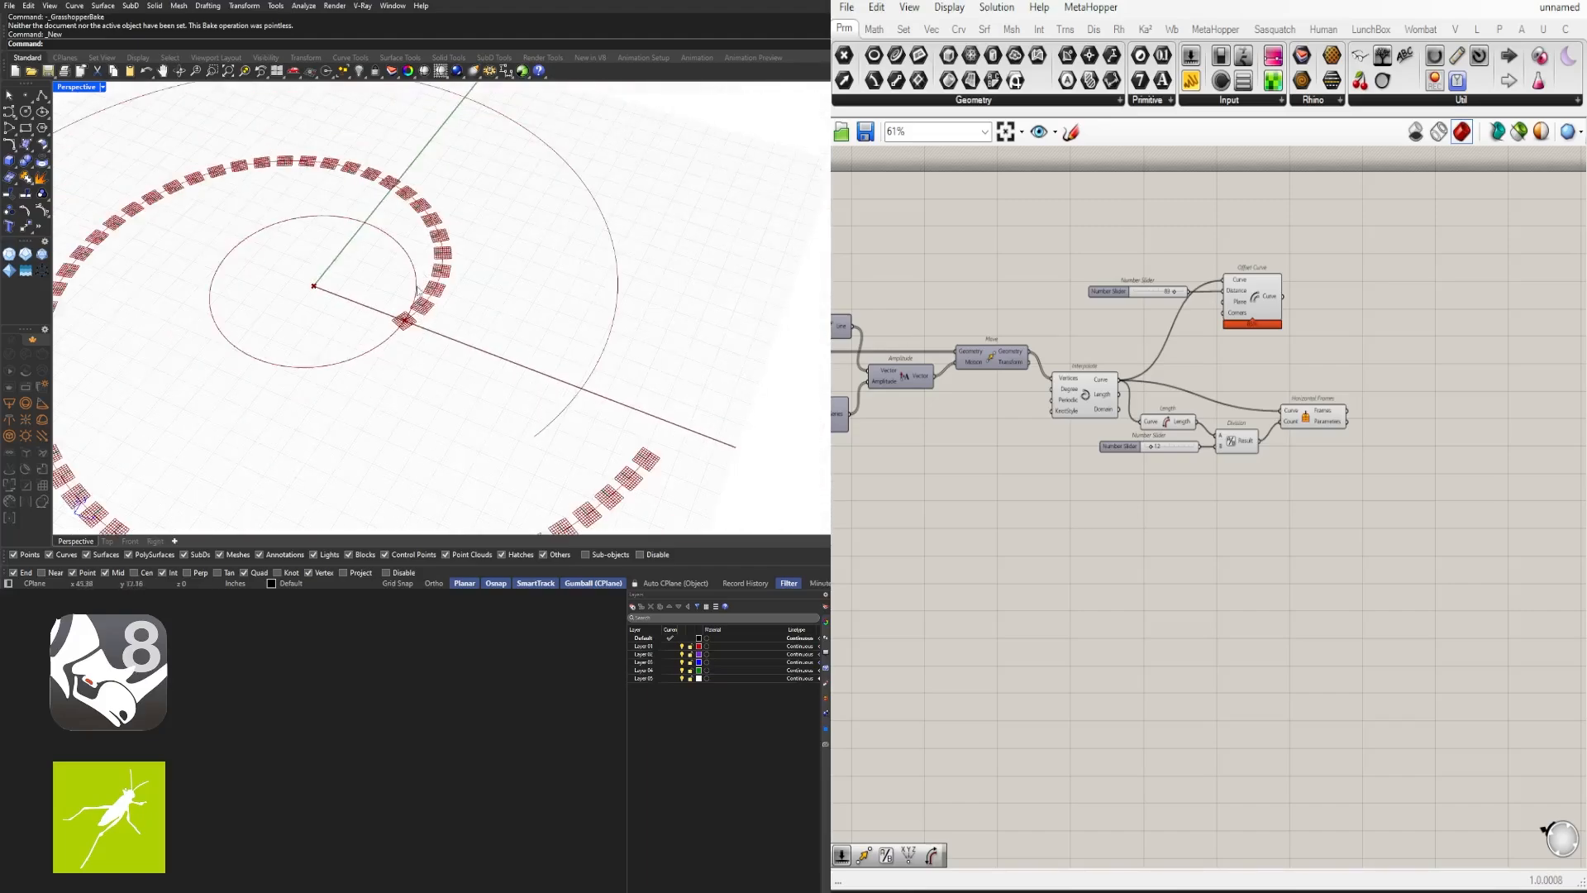
pyautogui.scroll(5, 421, 296)
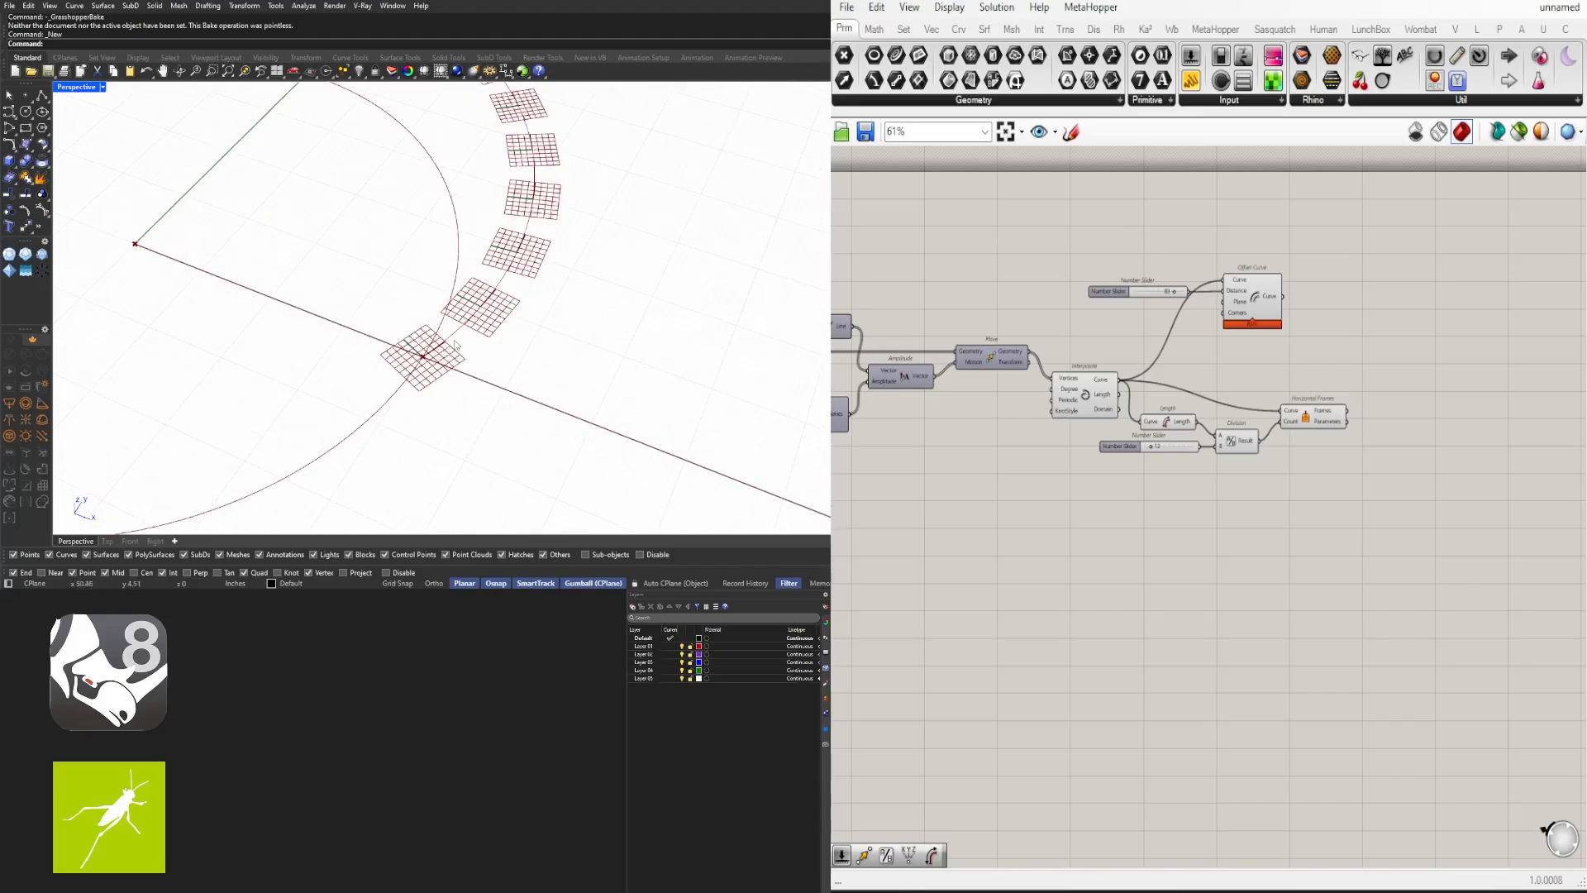
pyautogui.moveTo(422, 356); pyautogui.dragTo(431, 354, button='right')
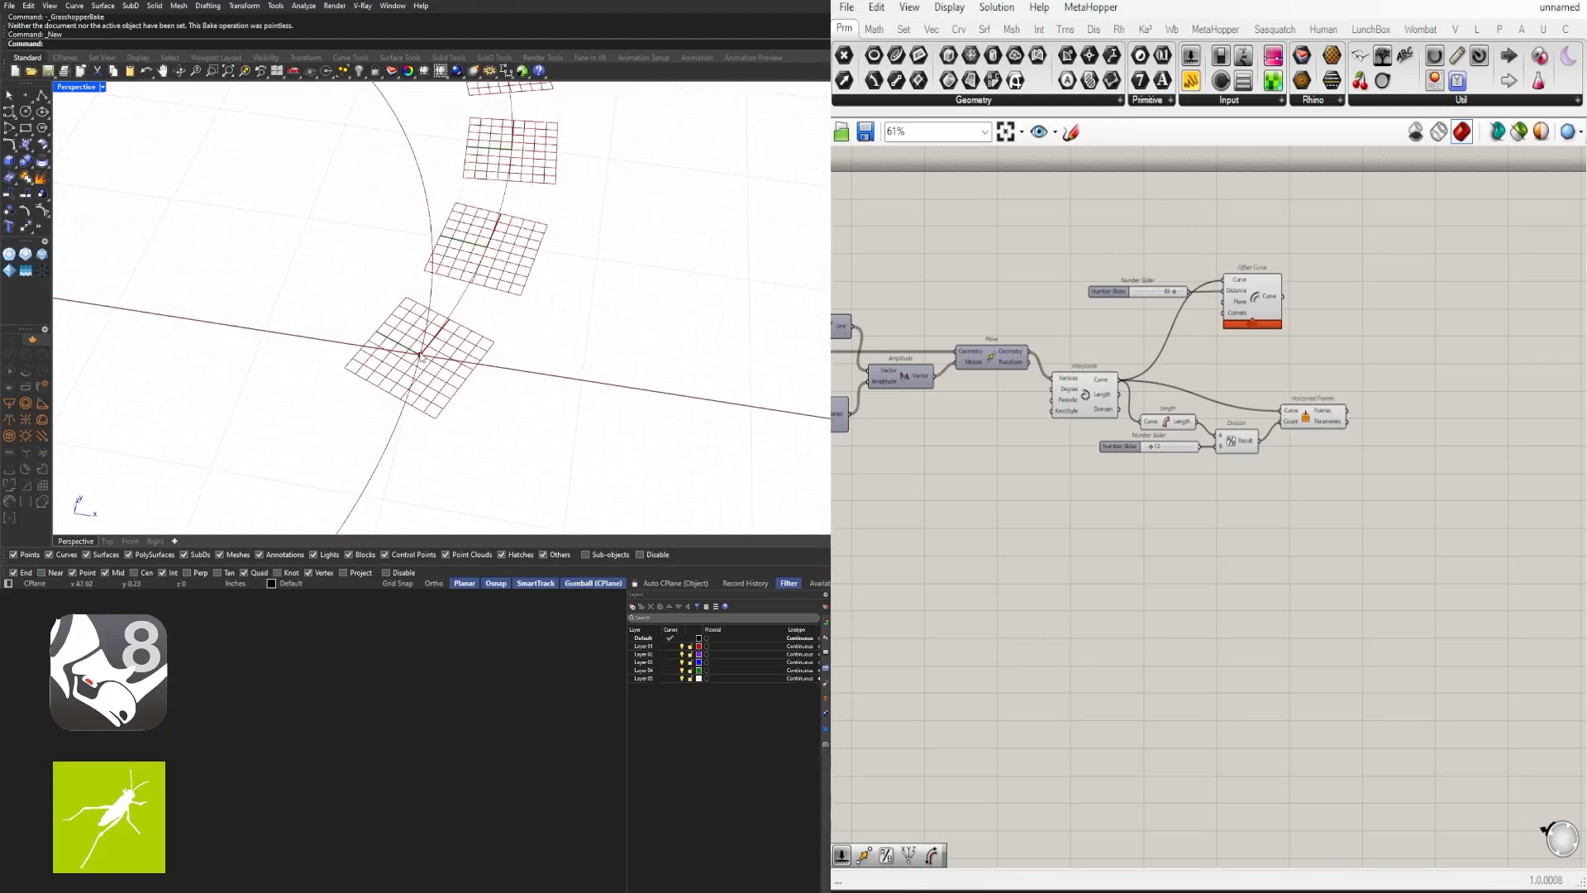
pyautogui.scroll(-5, 420, 357)
pyautogui.scroll(6, 379, 418)
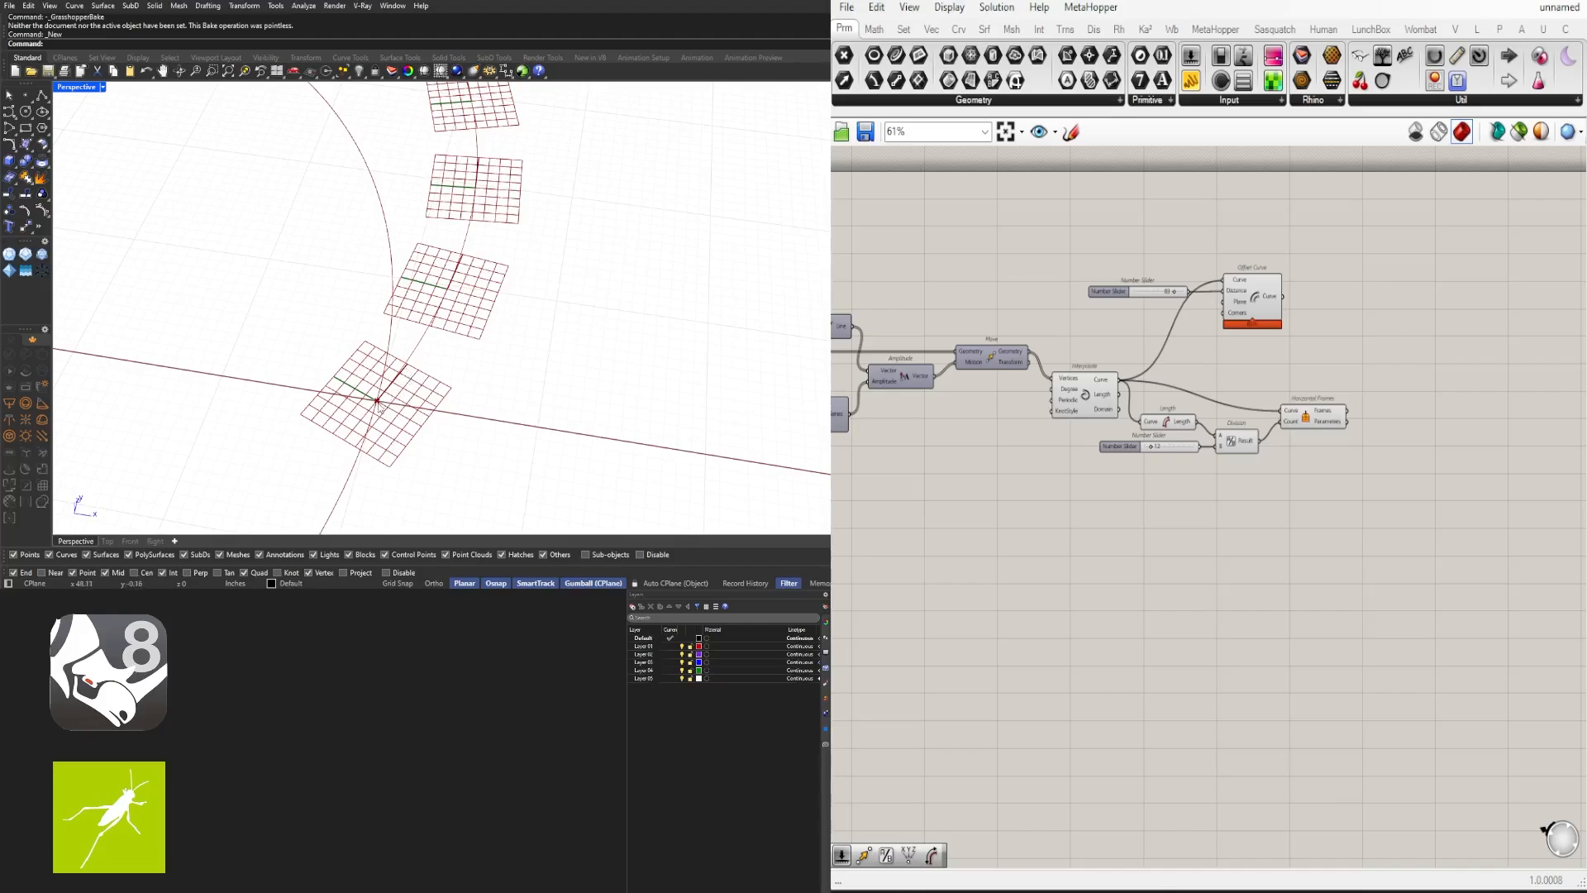
# Step: Inspect the horizontal frames along the whole spiral and at its inner start in the Perspective view
pyautogui.moveTo(382, 404); pyautogui.dragTo(674, 161, button='right')
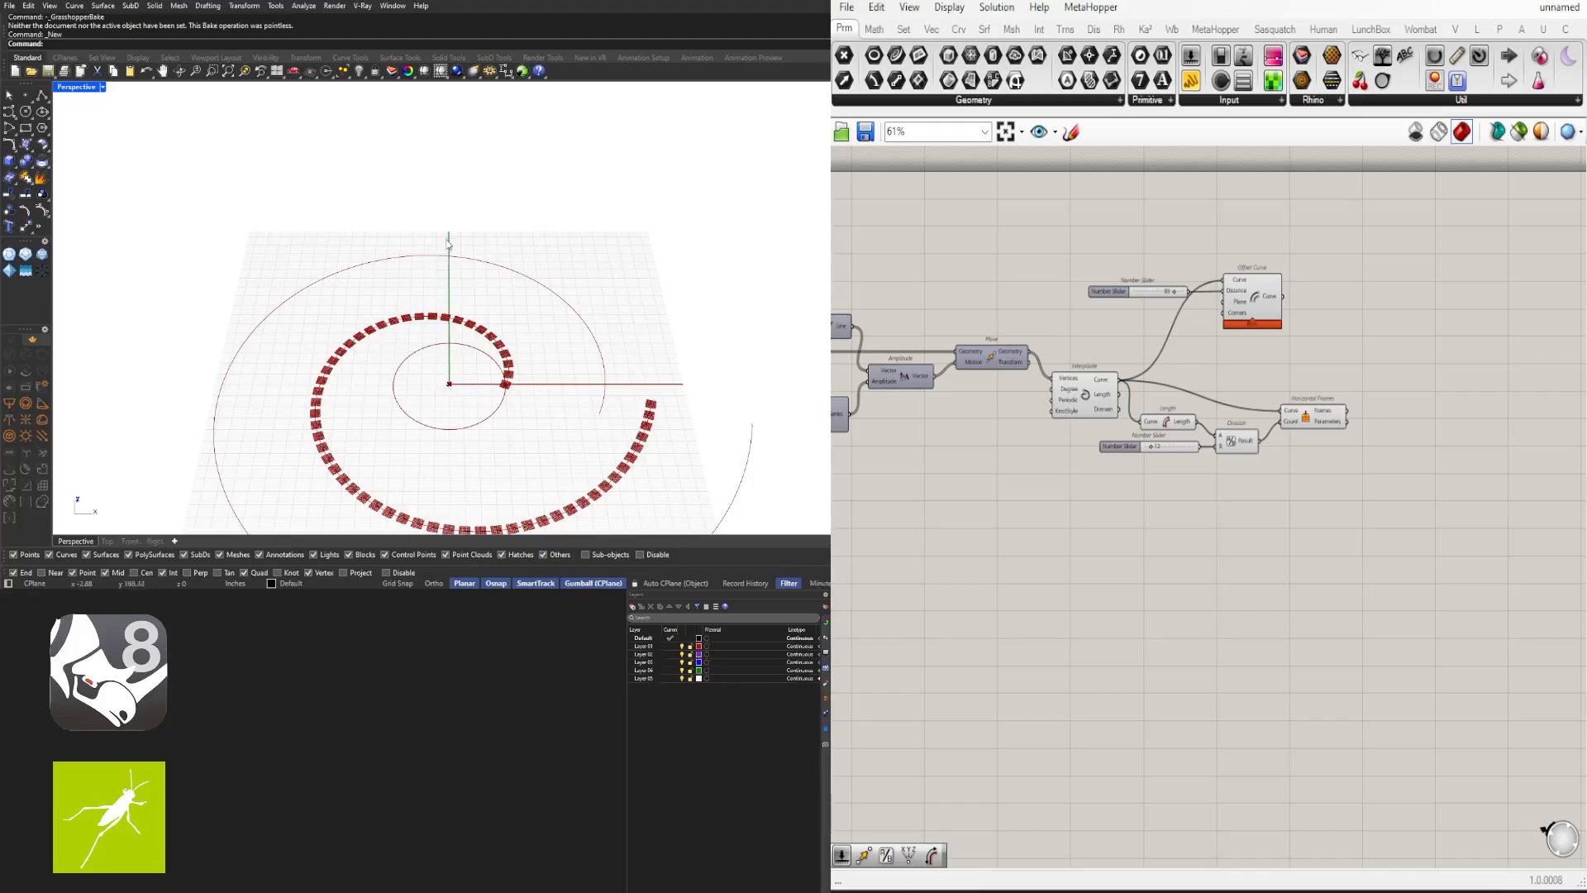
pyautogui.scroll(5, 491, 400)
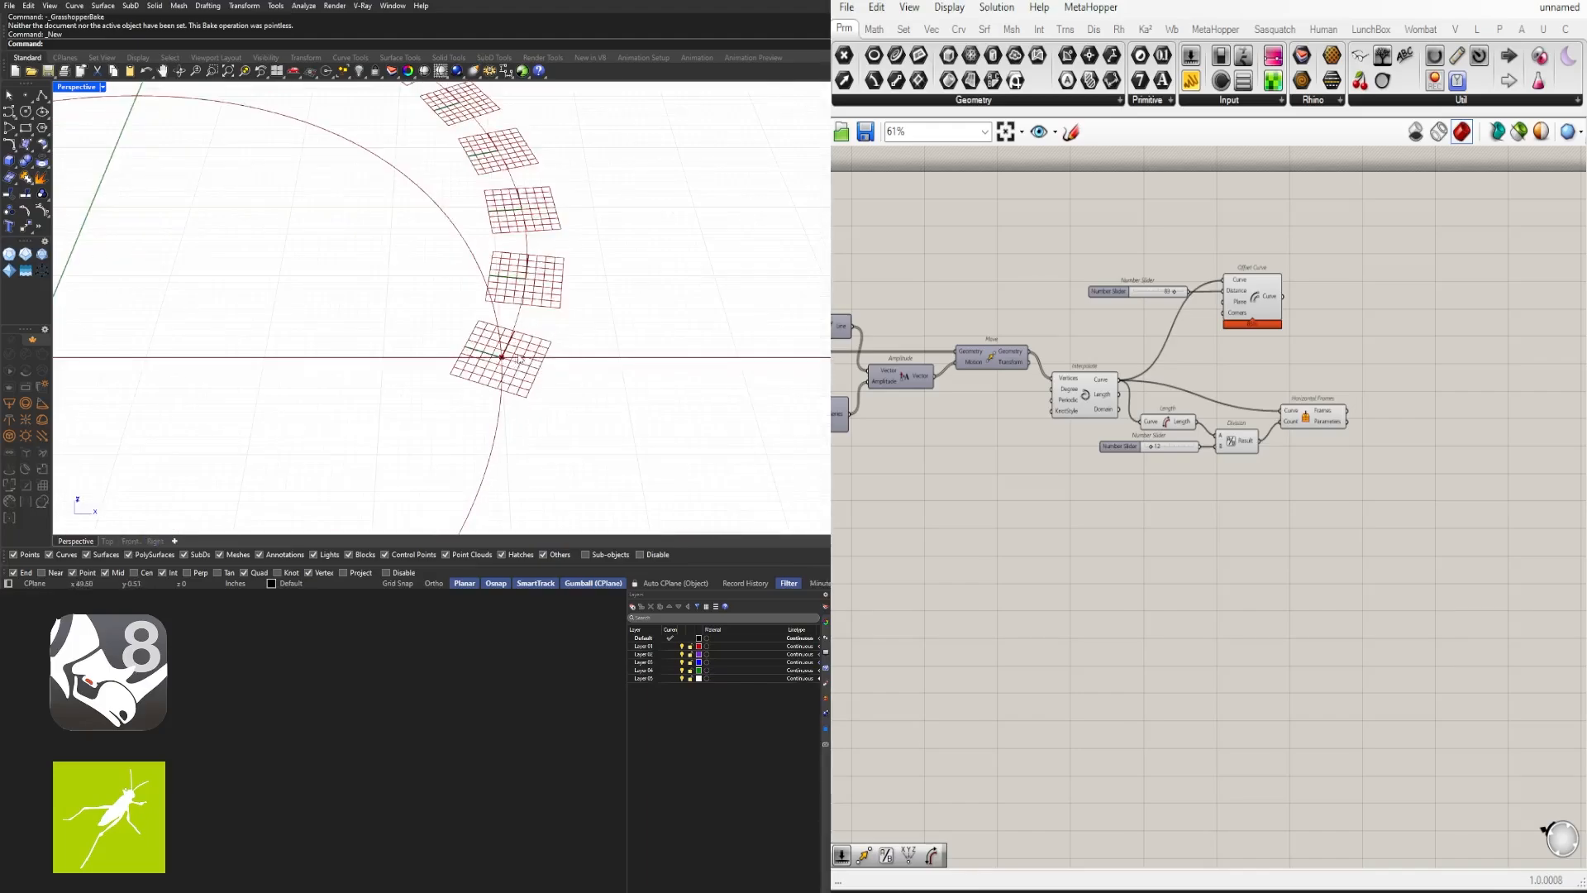
pyautogui.scroll(4, 1216, 390)
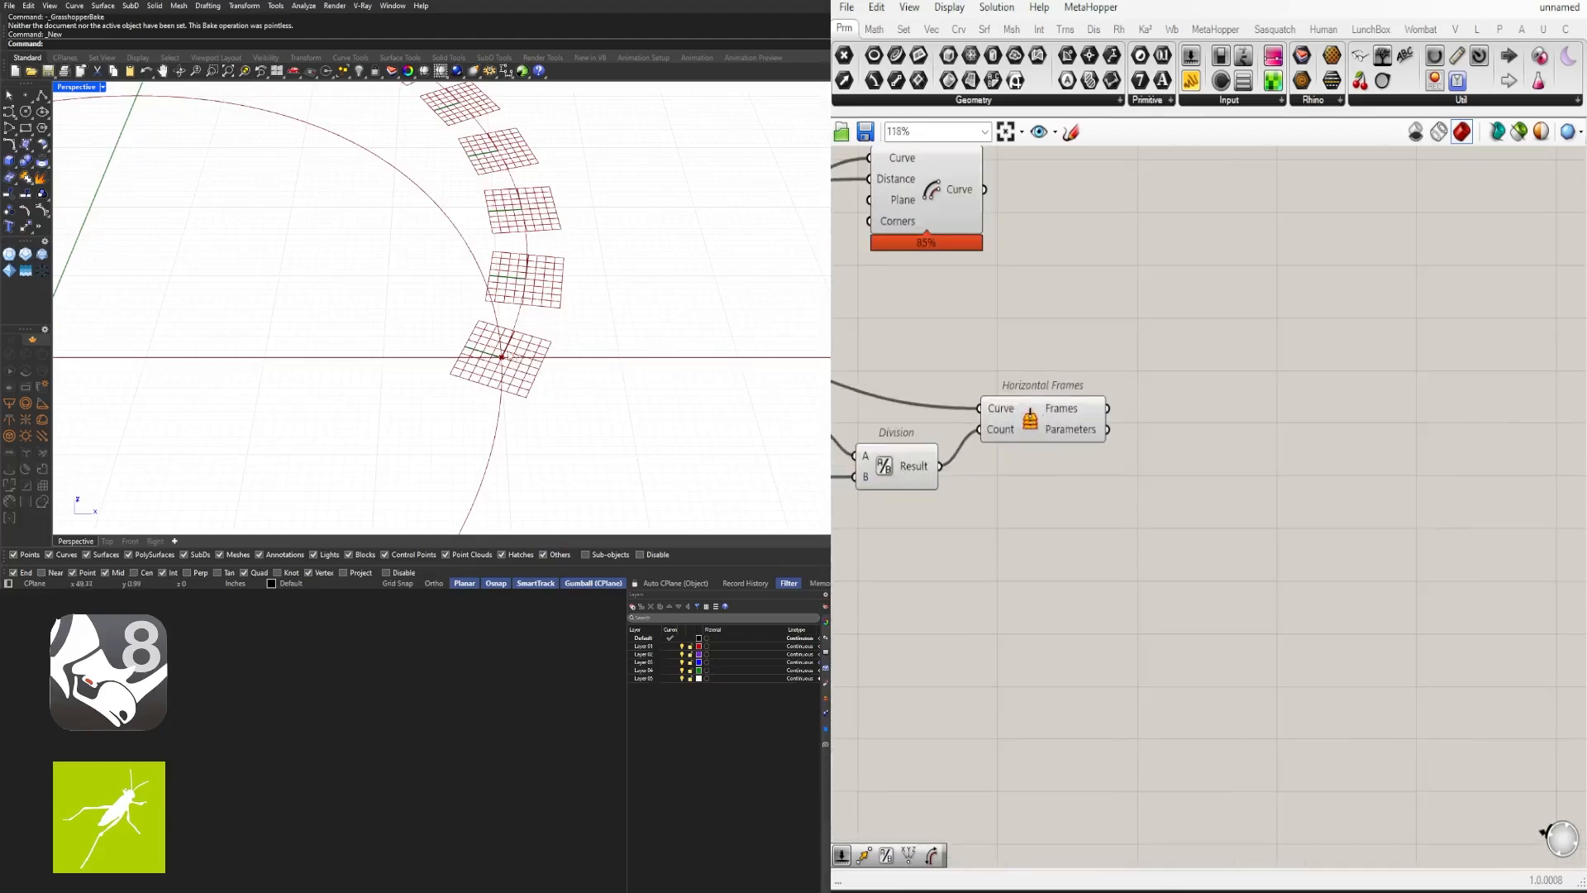
pyautogui.scroll(-8, 510, 355)
pyautogui.scroll(3, 515, 343)
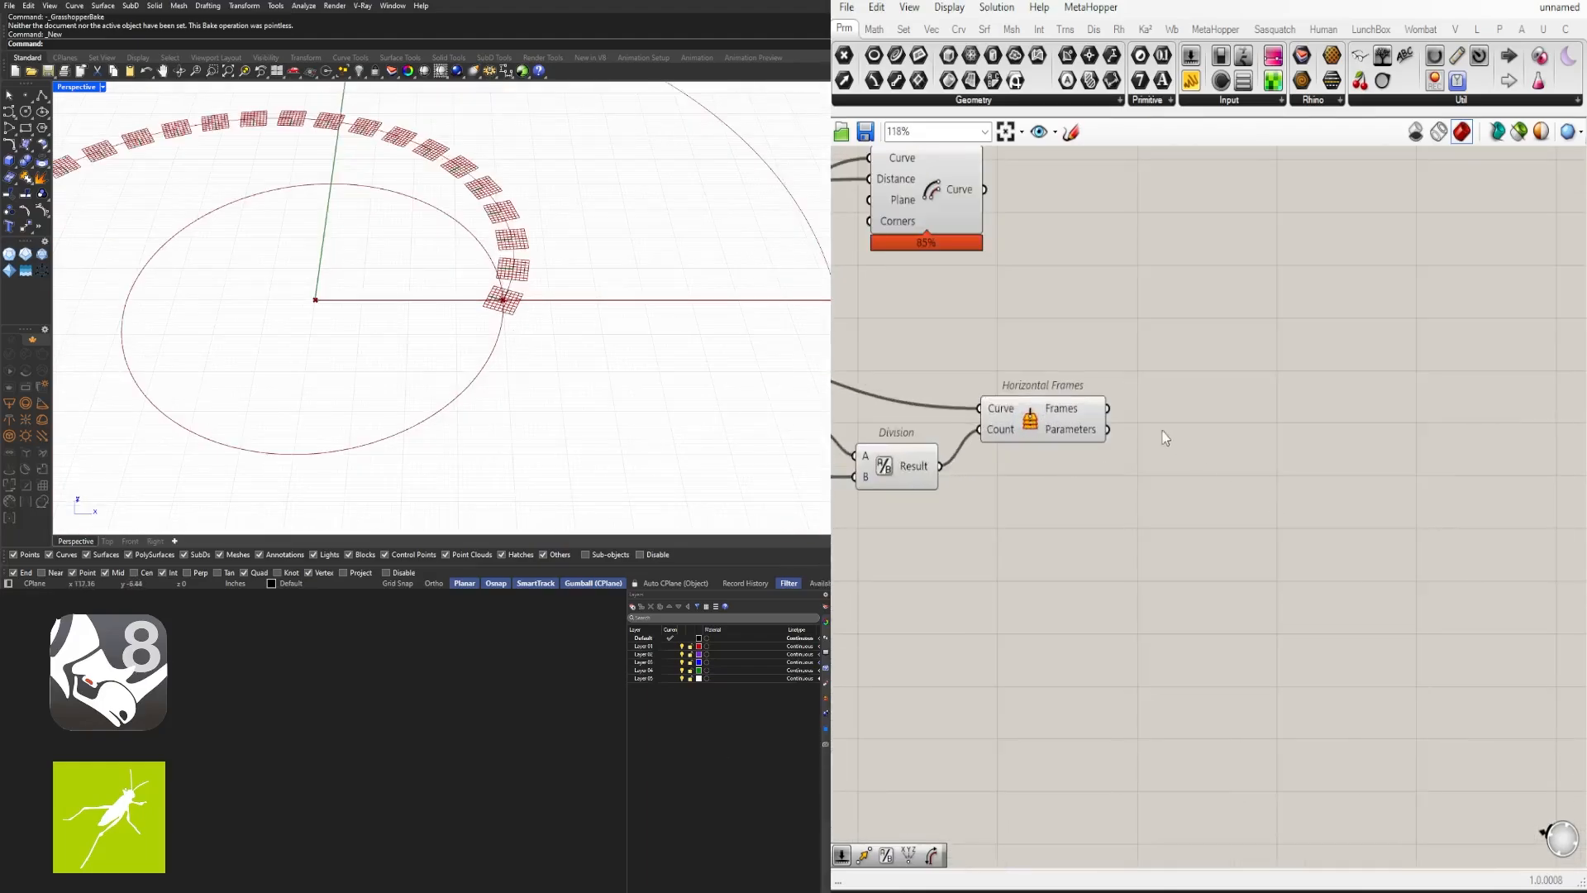
# Step: Add an Amplitude component beyond Horizontal Frames, leaving room for another component between them
pyautogui.scroll(2, 1157, 437)
pyautogui.moveTo(984, 406); pyautogui.dragTo(1025, 562, button='right')
pyautogui.scroll(1, 1025, 562)
pyautogui.click(1026, 563)
pyautogui.moveTo(1243, 589); pyautogui.dragTo(1146, 563, button='right')
pyautogui.click(1204, 569)
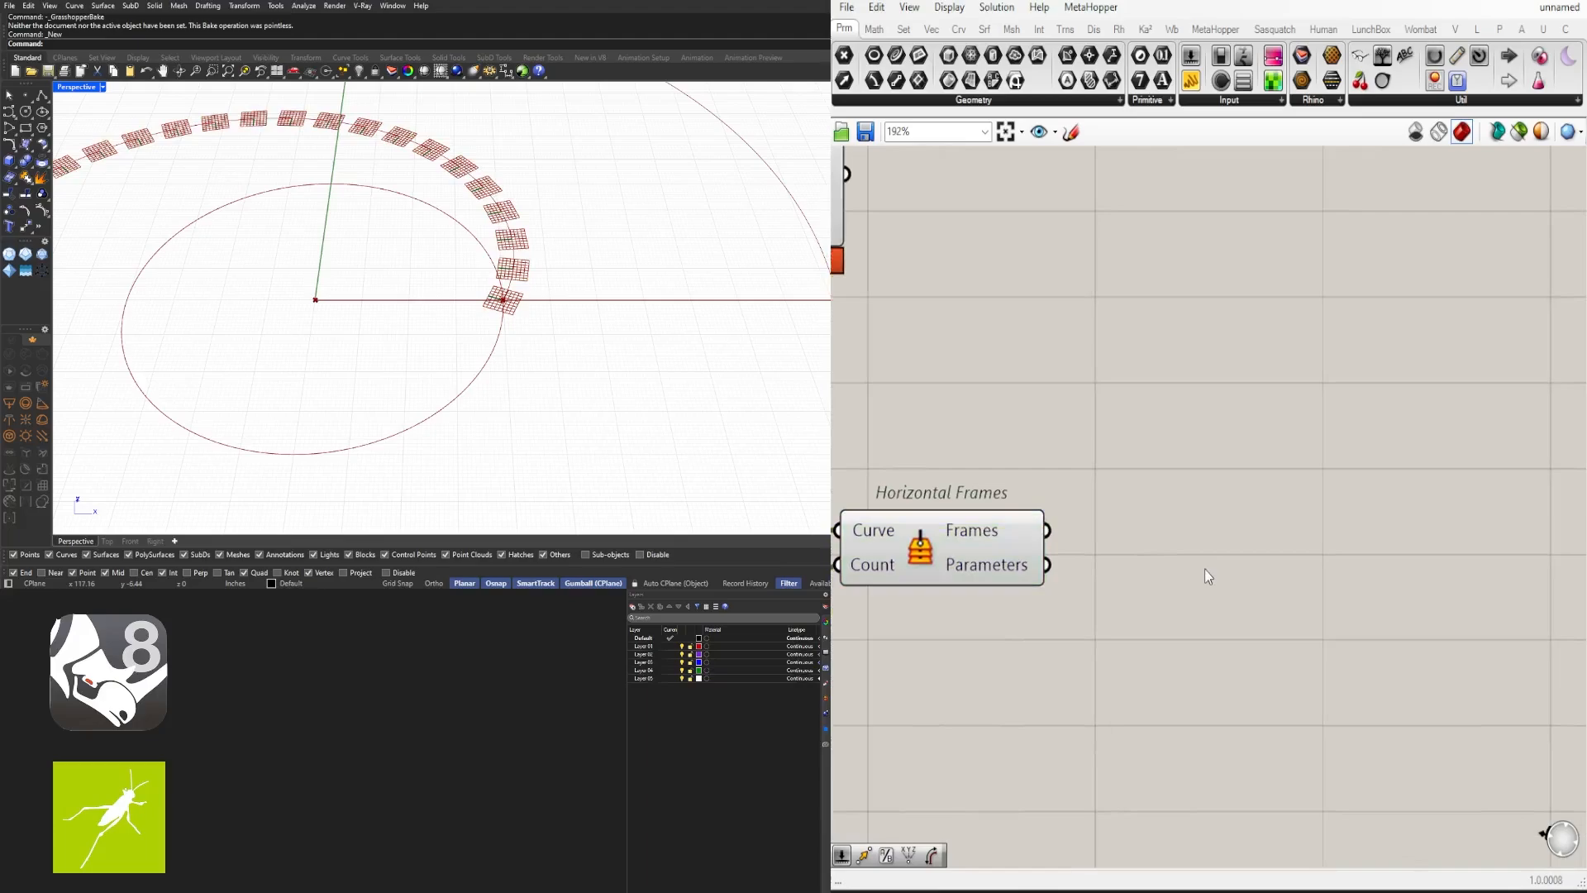
pyautogui.doubleClick(1164, 560)
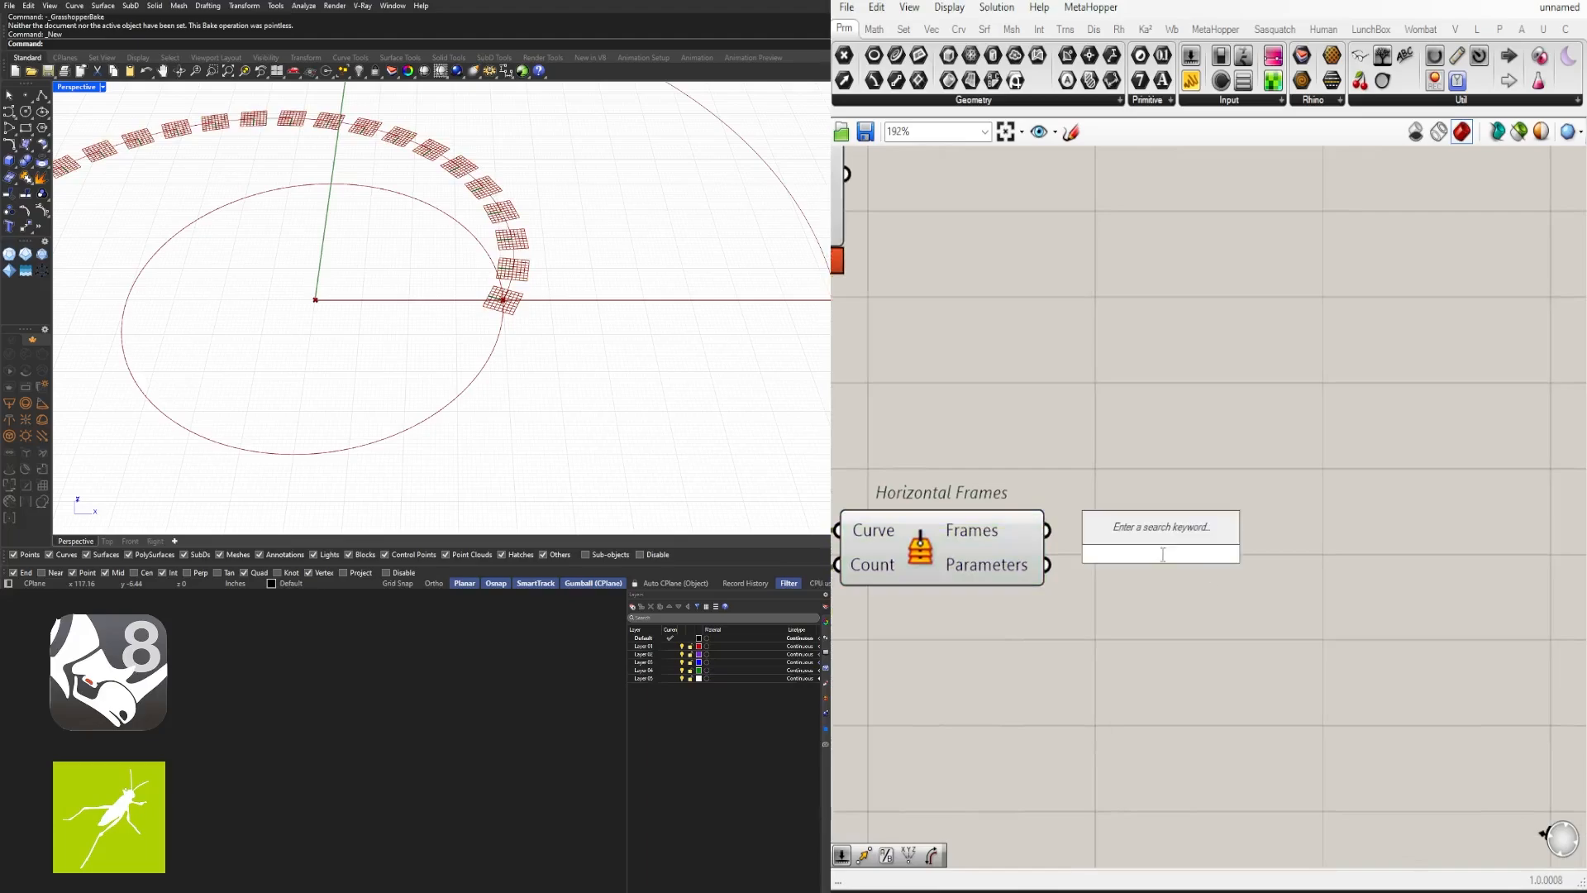
pyautogui.write('AMPL')
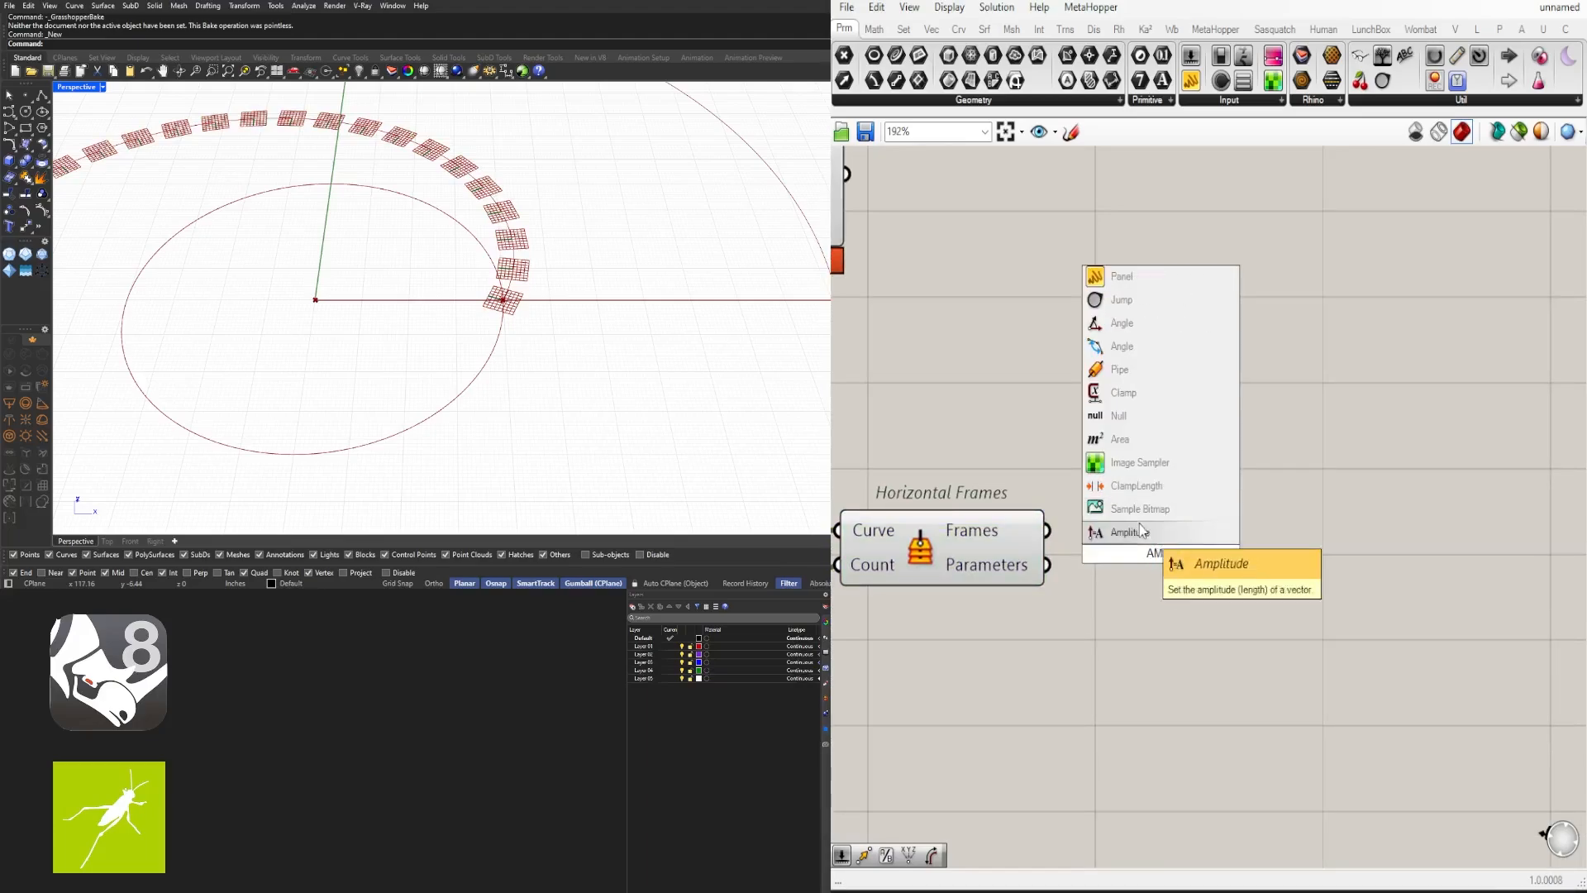
pyautogui.click(1141, 532)
pyautogui.scroll(-2, 1141, 531)
pyautogui.moveTo(1141, 533); pyautogui.dragTo(1352, 534)
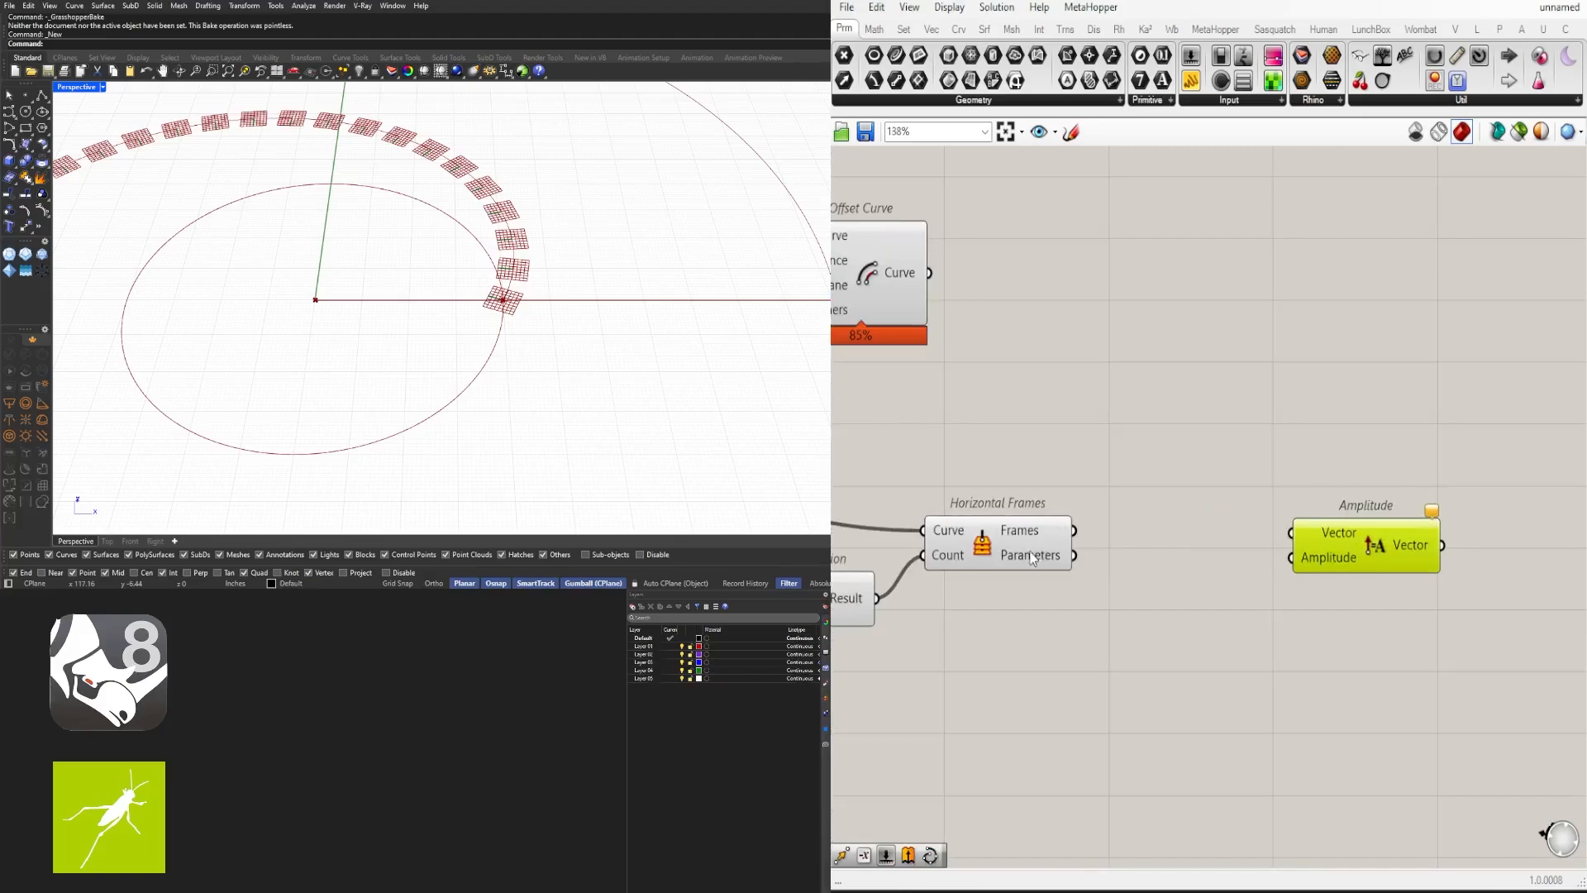
# Step: Add a Deconstruct Plane component between Horizontal Frames and Amplitude and wire the Frames output into its Plane input
pyautogui.doubleClick(1185, 533)
pyautogui.write('DEC')
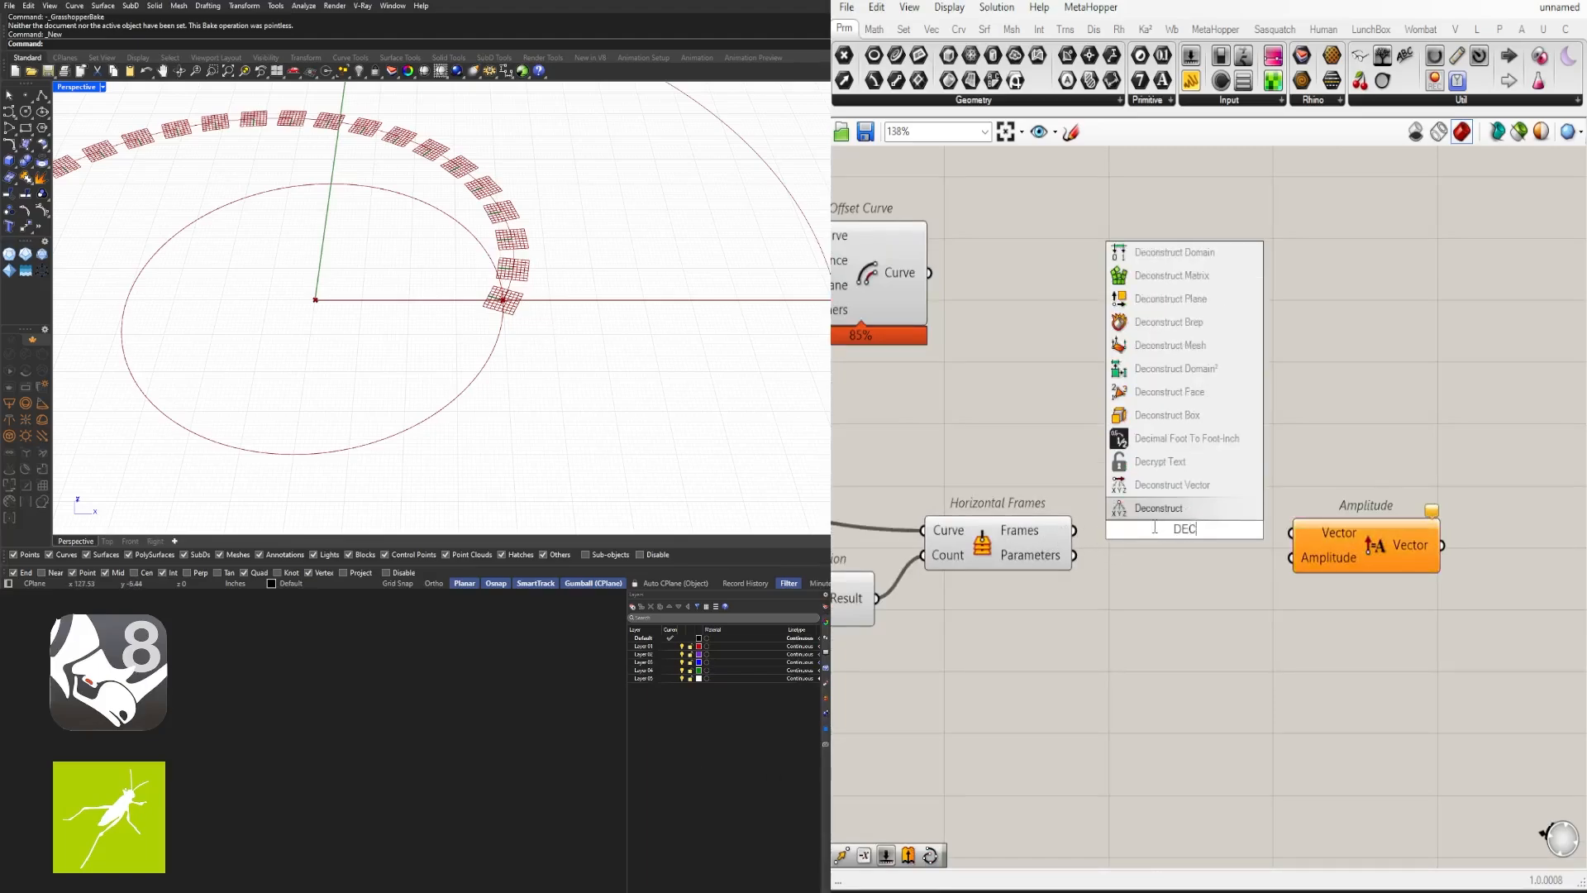
pyautogui.click(1158, 300)
pyautogui.moveTo(1074, 530); pyautogui.dragTo(1172, 532)
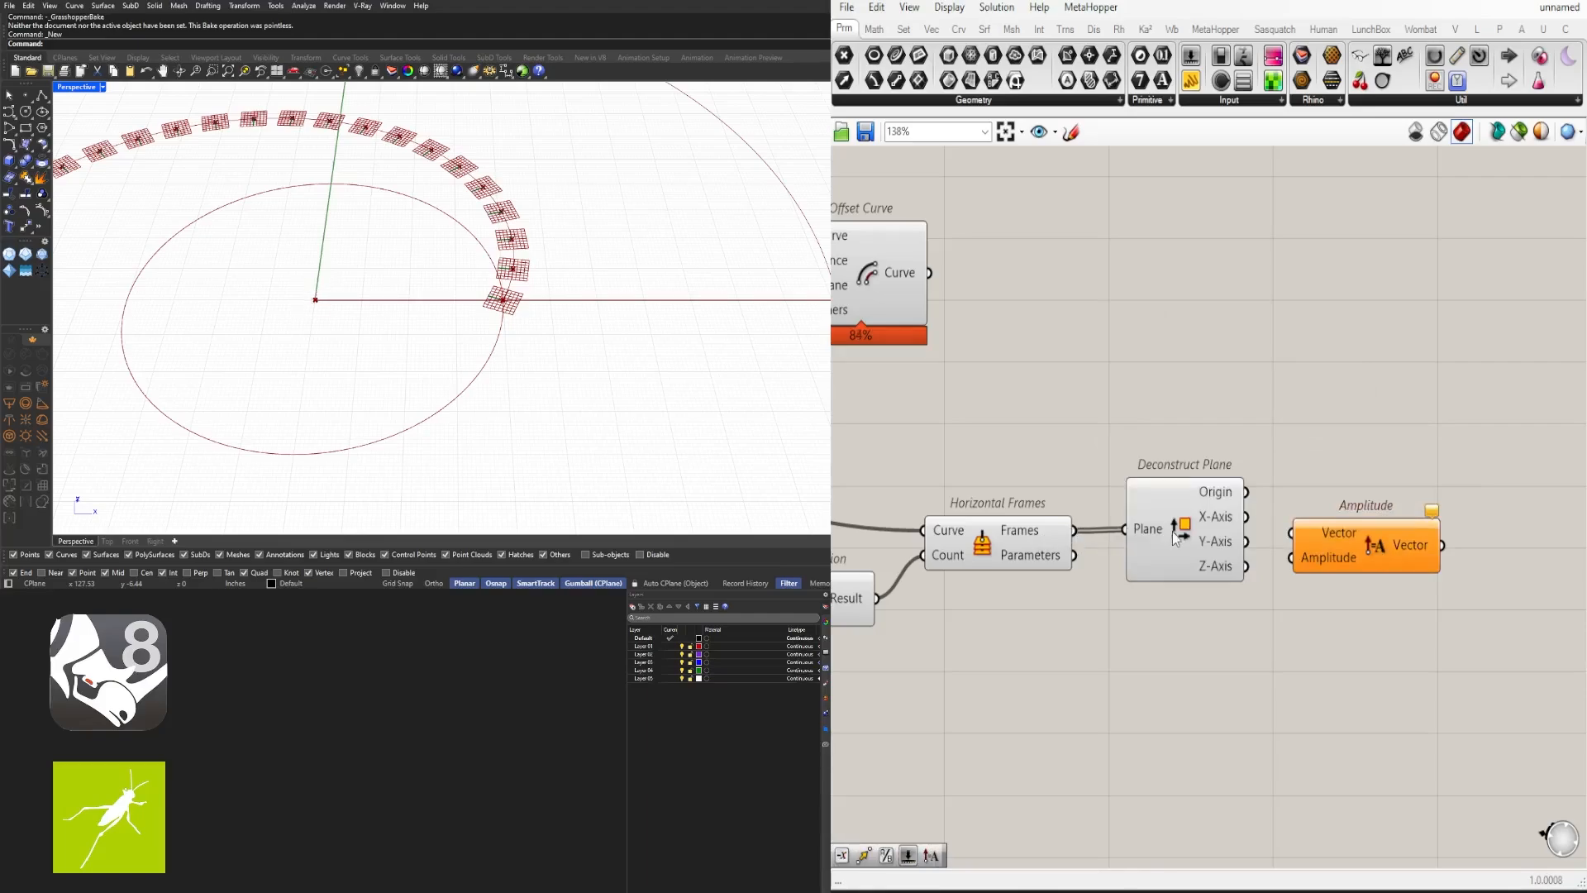
pyautogui.click(1172, 532)
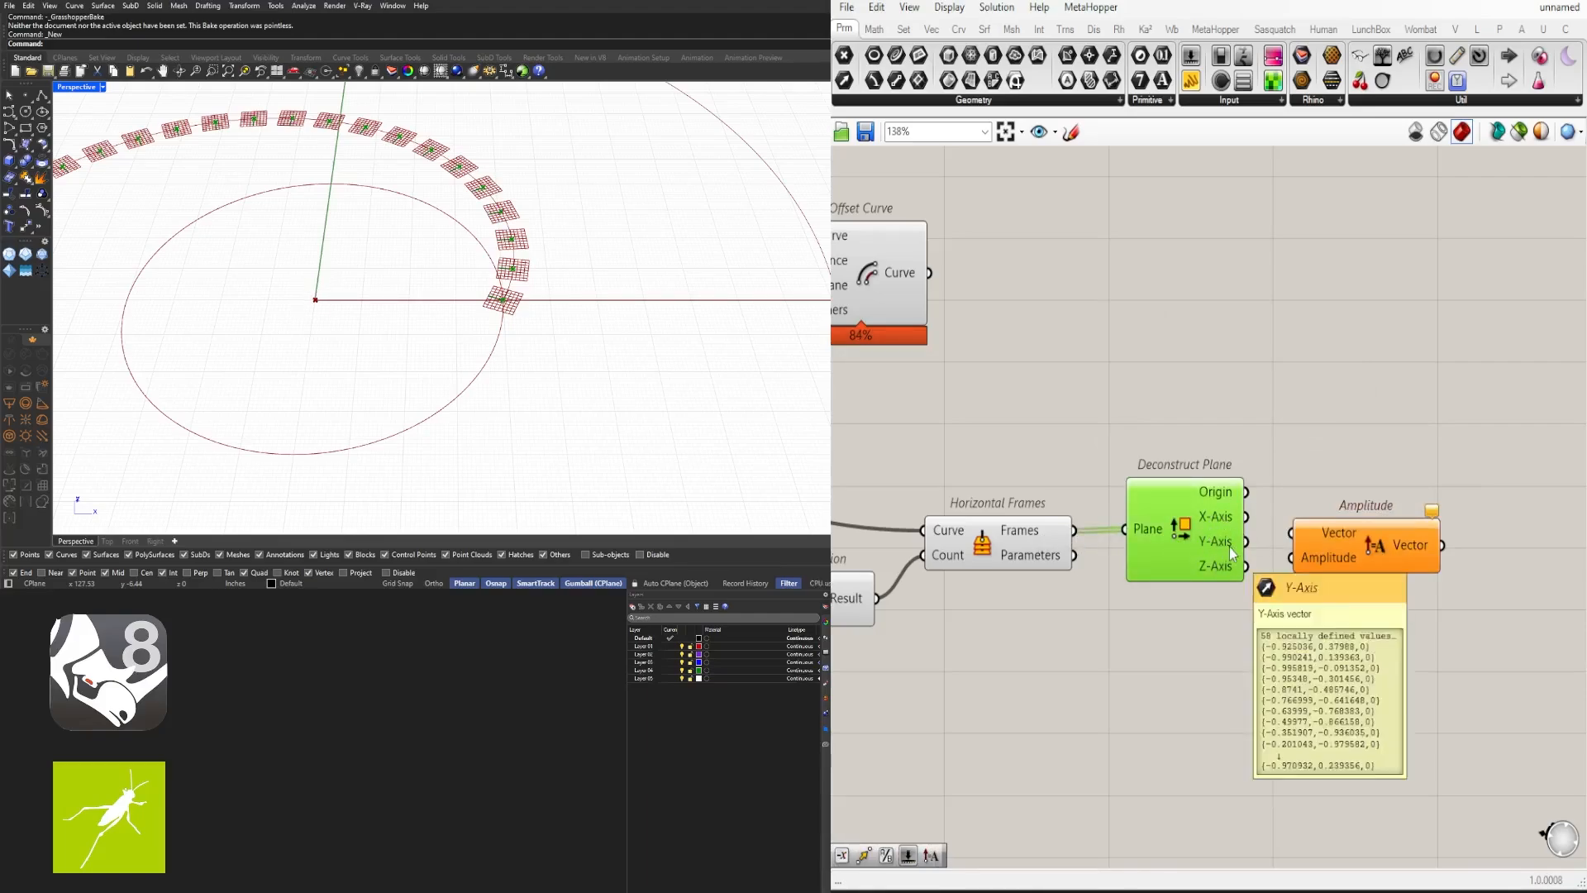
# Step: Wire the Deconstruct Plane Y-Axis output into the Amplitude Vector input and place Amplitude slightly lower and farther out
pyautogui.moveTo(1246, 541); pyautogui.dragTo(1382, 589)
pyautogui.doubleClick(1148, 622)
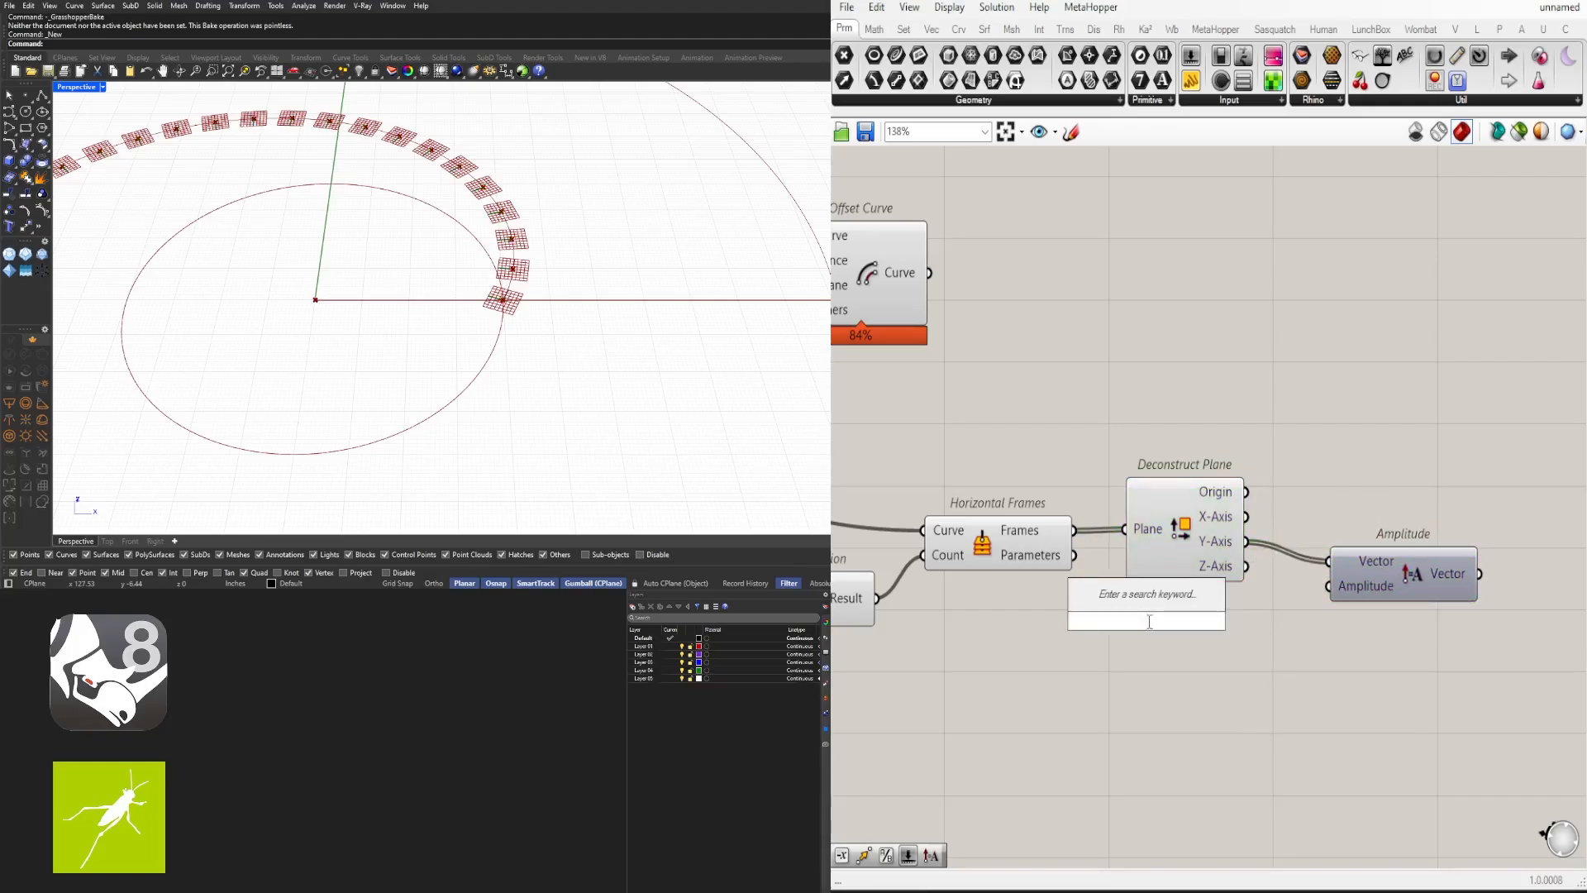
pyautogui.click(1165, 741)
# Step: Set the number slider feeding the Offset Curve Distance to 48
pyautogui.scroll(-3, 1166, 736)
pyautogui.moveTo(1058, 714); pyautogui.dragTo(1252, 638, button='right')
pyautogui.scroll(2, 1165, 400)
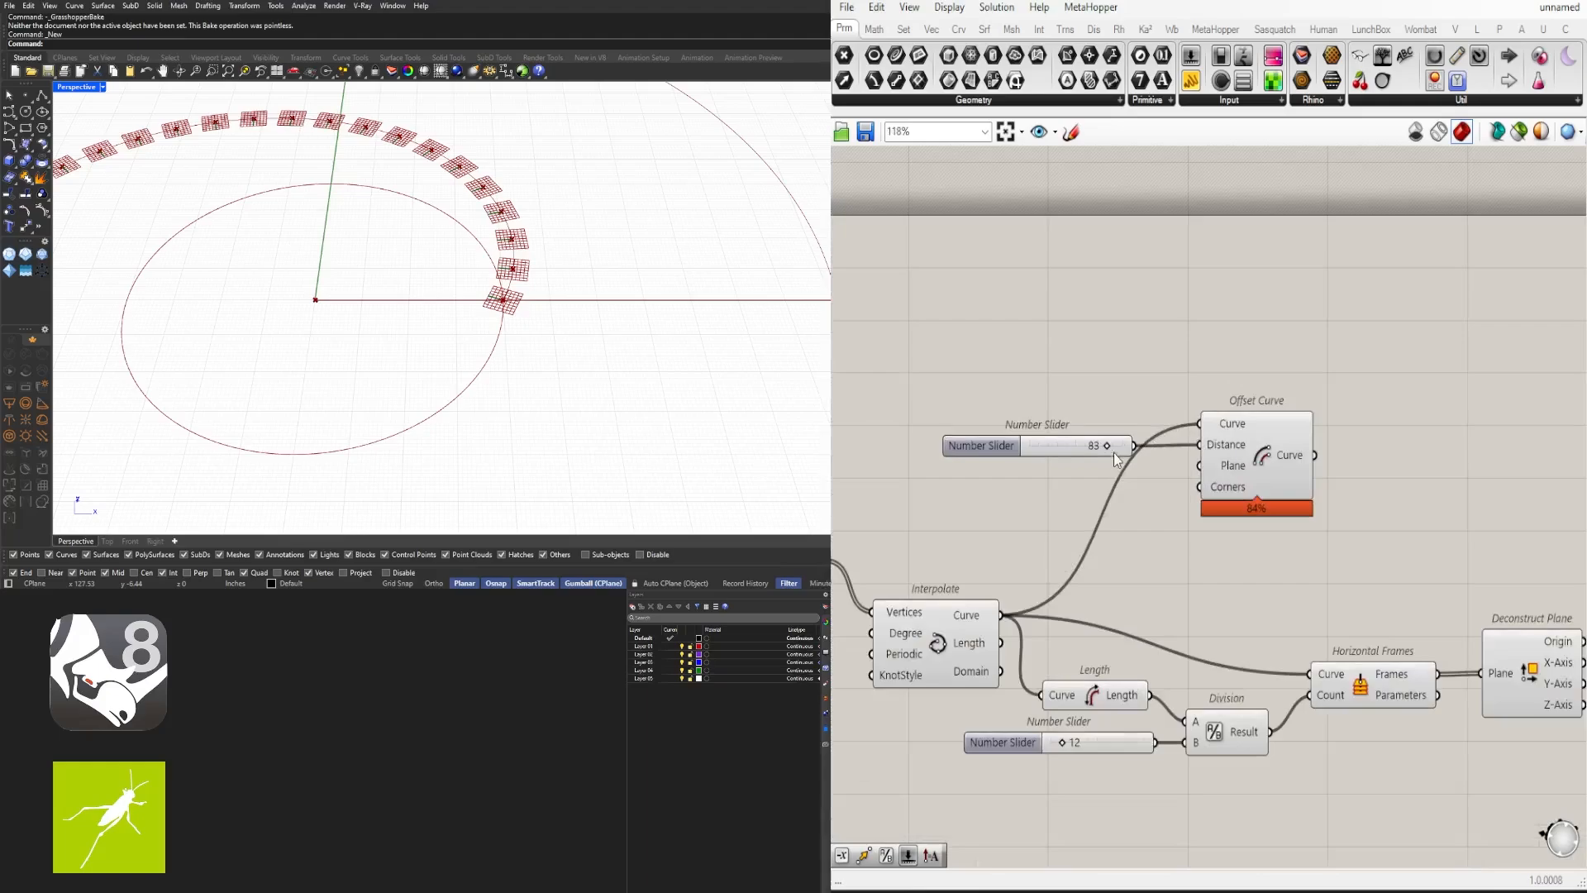
pyautogui.scroll(3, 1055, 444)
pyautogui.doubleClick(1084, 449)
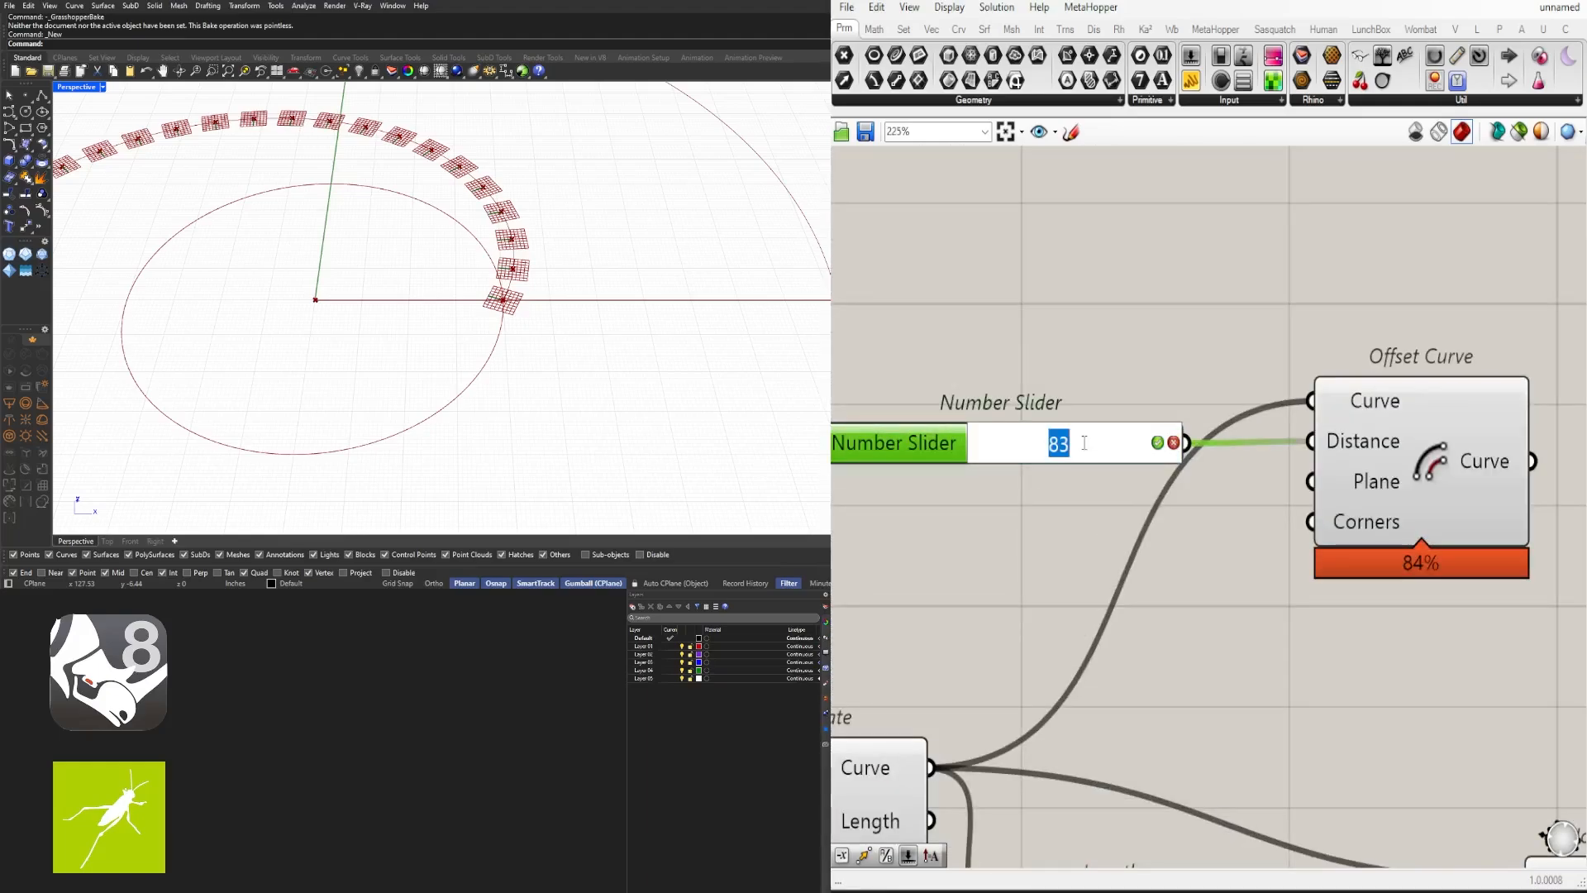
pyautogui.write('48')
pyautogui.press('Return')
pyautogui.scroll(-4, 1260, 486)
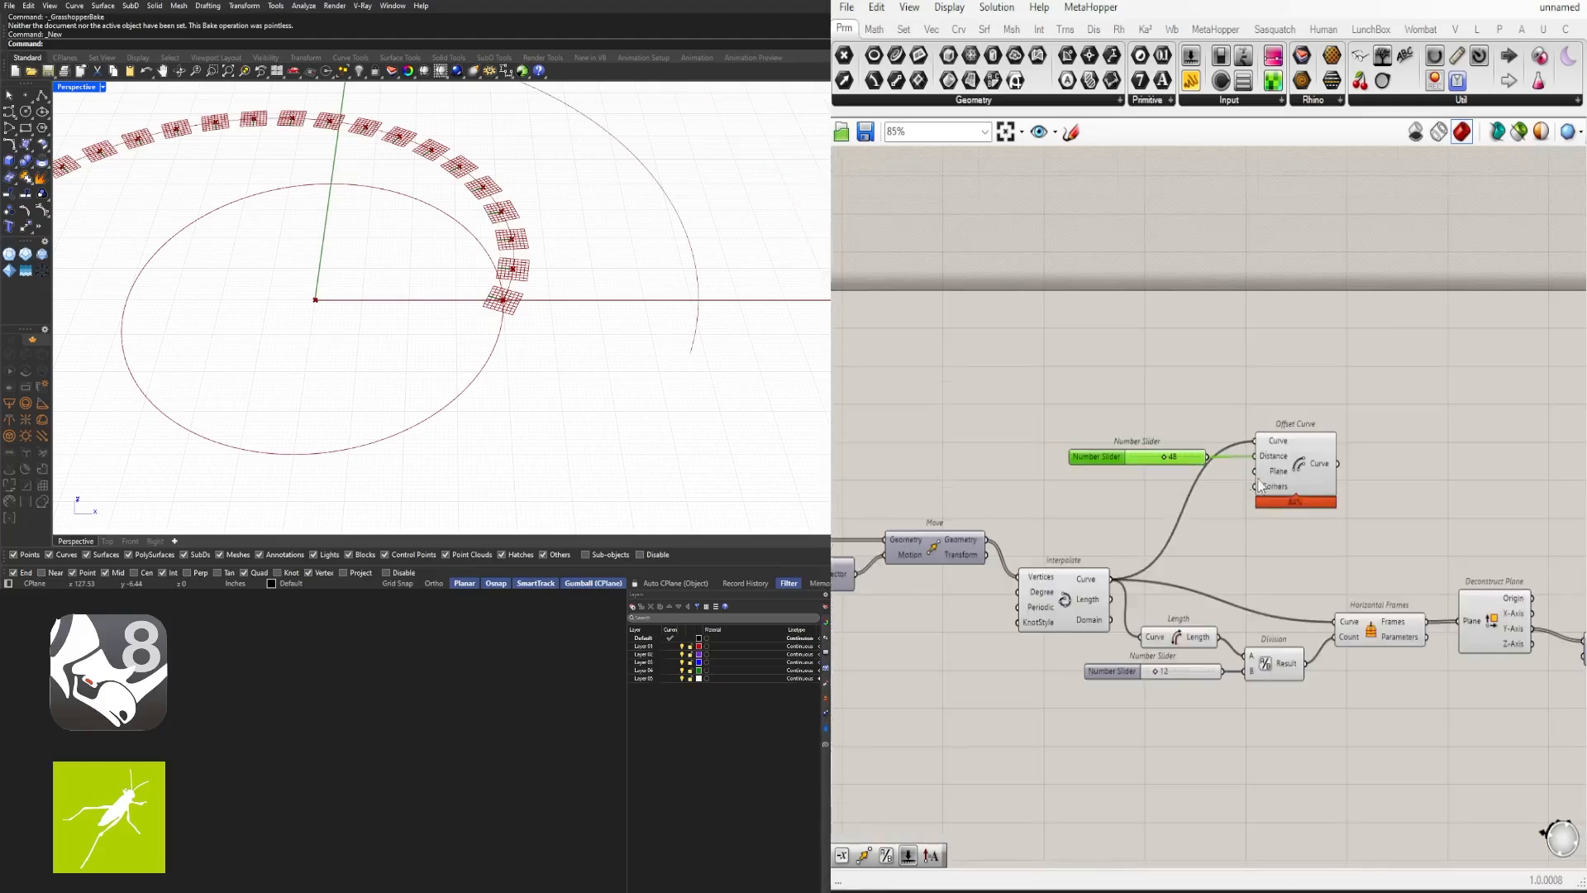
# Step: Move the Offset Curve component and its 48 slider below Horizontal Frames and Deconstruct Plane
pyautogui.moveTo(1445, 534); pyautogui.dragTo(1367, 465, button='right')
pyautogui.moveTo(1367, 465); pyautogui.dragTo(1047, 320)
pyautogui.moveTo(1237, 406); pyautogui.dragTo(1432, 675)
pyautogui.moveTo(1226, 662); pyautogui.dragTo(1182, 650, button='right')
pyautogui.moveTo(1182, 649); pyautogui.dragTo(1196, 625)
pyautogui.scroll(3, 1266, 621)
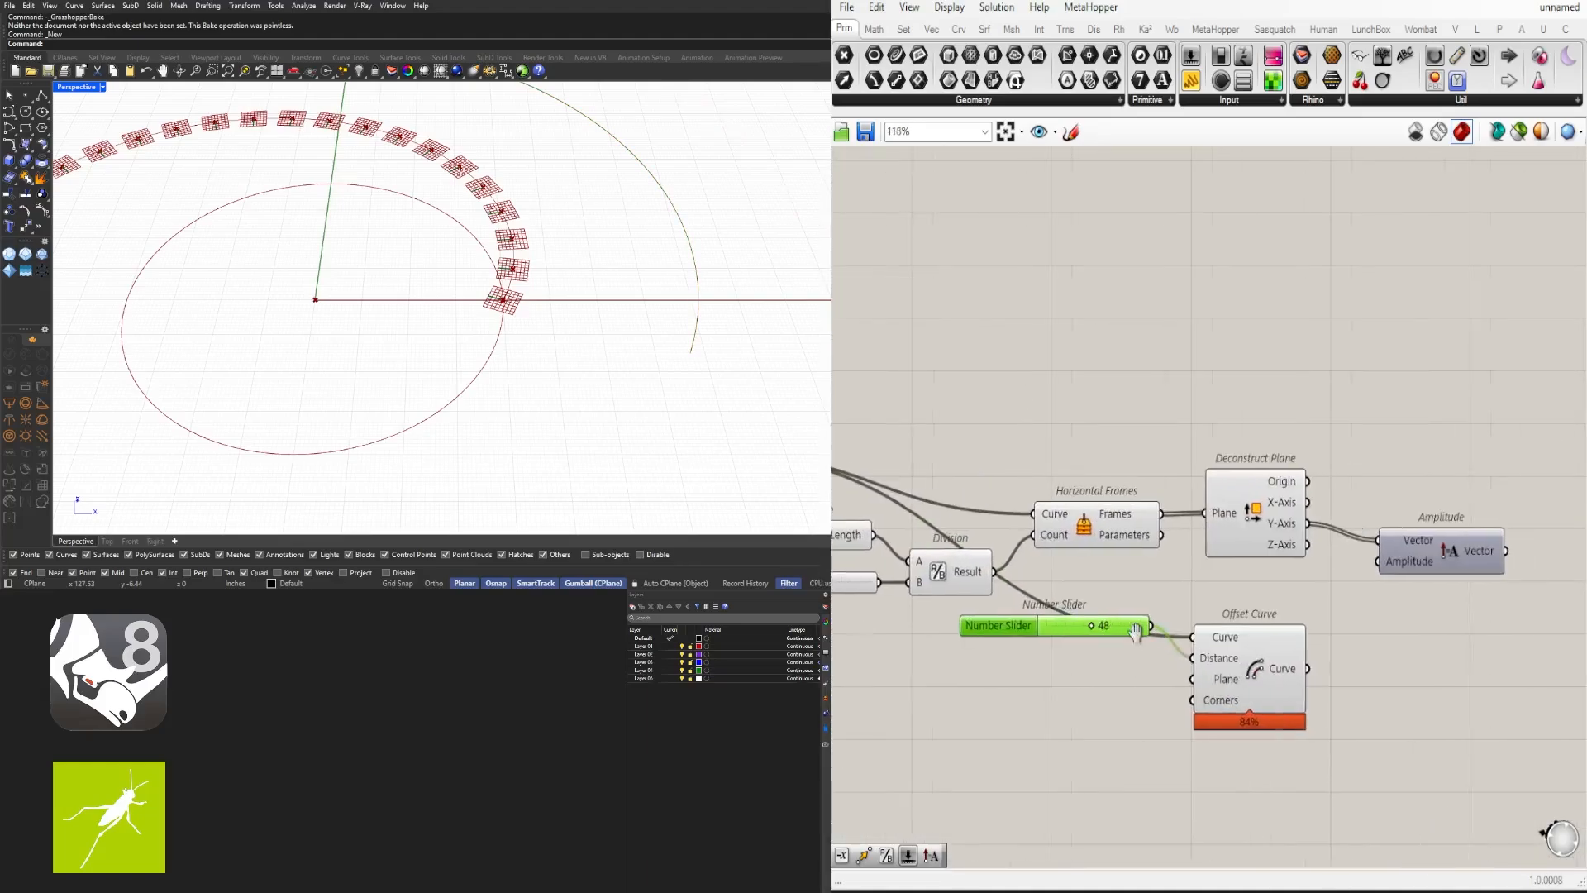
pyautogui.moveTo(1263, 684); pyautogui.dragTo(1292, 687)
pyautogui.scroll(3, 1174, 606)
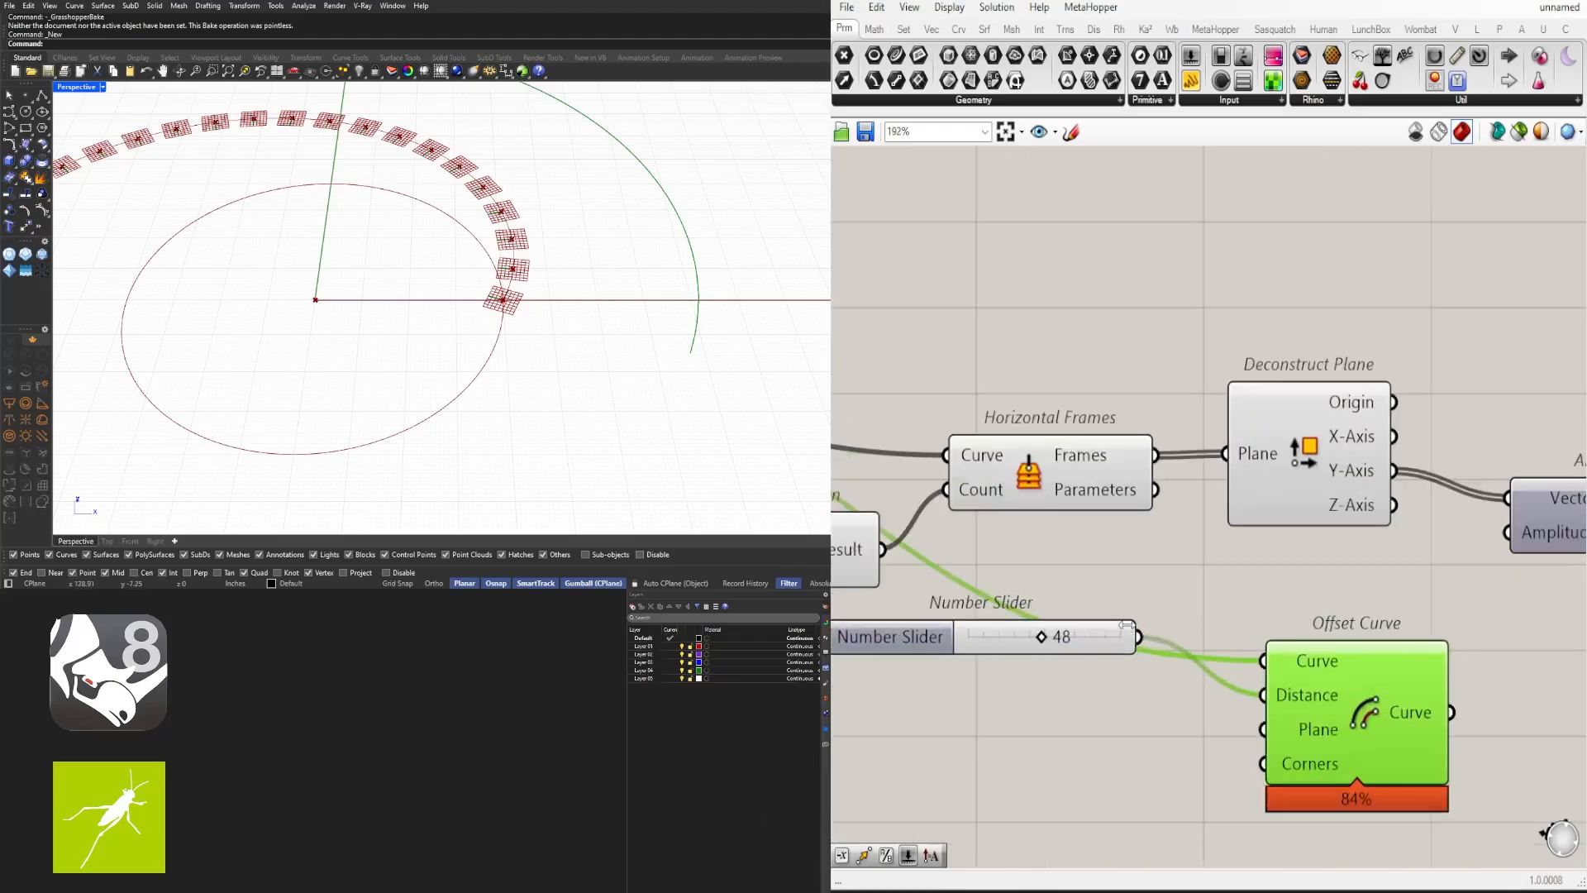
# Step: Wire the 48 slider into the Amplitude input of the Amplitude component and place that component closer to Deconstruct Plane
pyautogui.moveTo(1153, 625); pyautogui.dragTo(1379, 563)
pyautogui.moveTo(1459, 586); pyautogui.dragTo(1142, 594, button='right')
pyautogui.scroll(-2, 1142, 593)
pyautogui.moveTo(1244, 564); pyautogui.dragTo(1209, 584)
pyautogui.moveTo(1149, 494); pyautogui.dragTo(1138, 455, button='right')
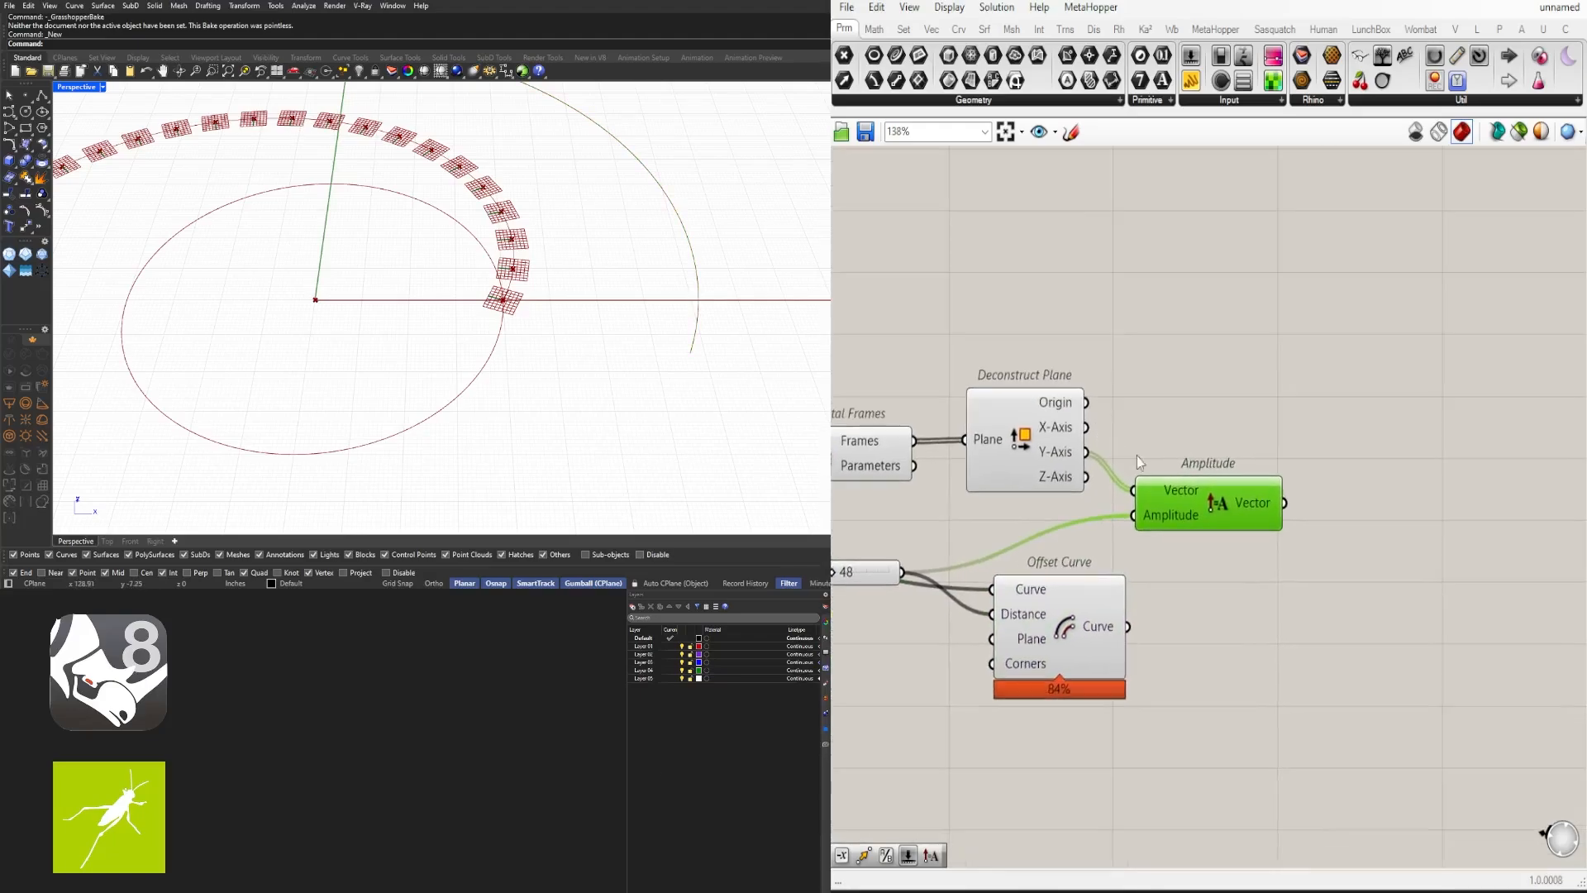
# Step: Add a Move component beyond the Amplitude component
pyautogui.doubleClick(1394, 441)
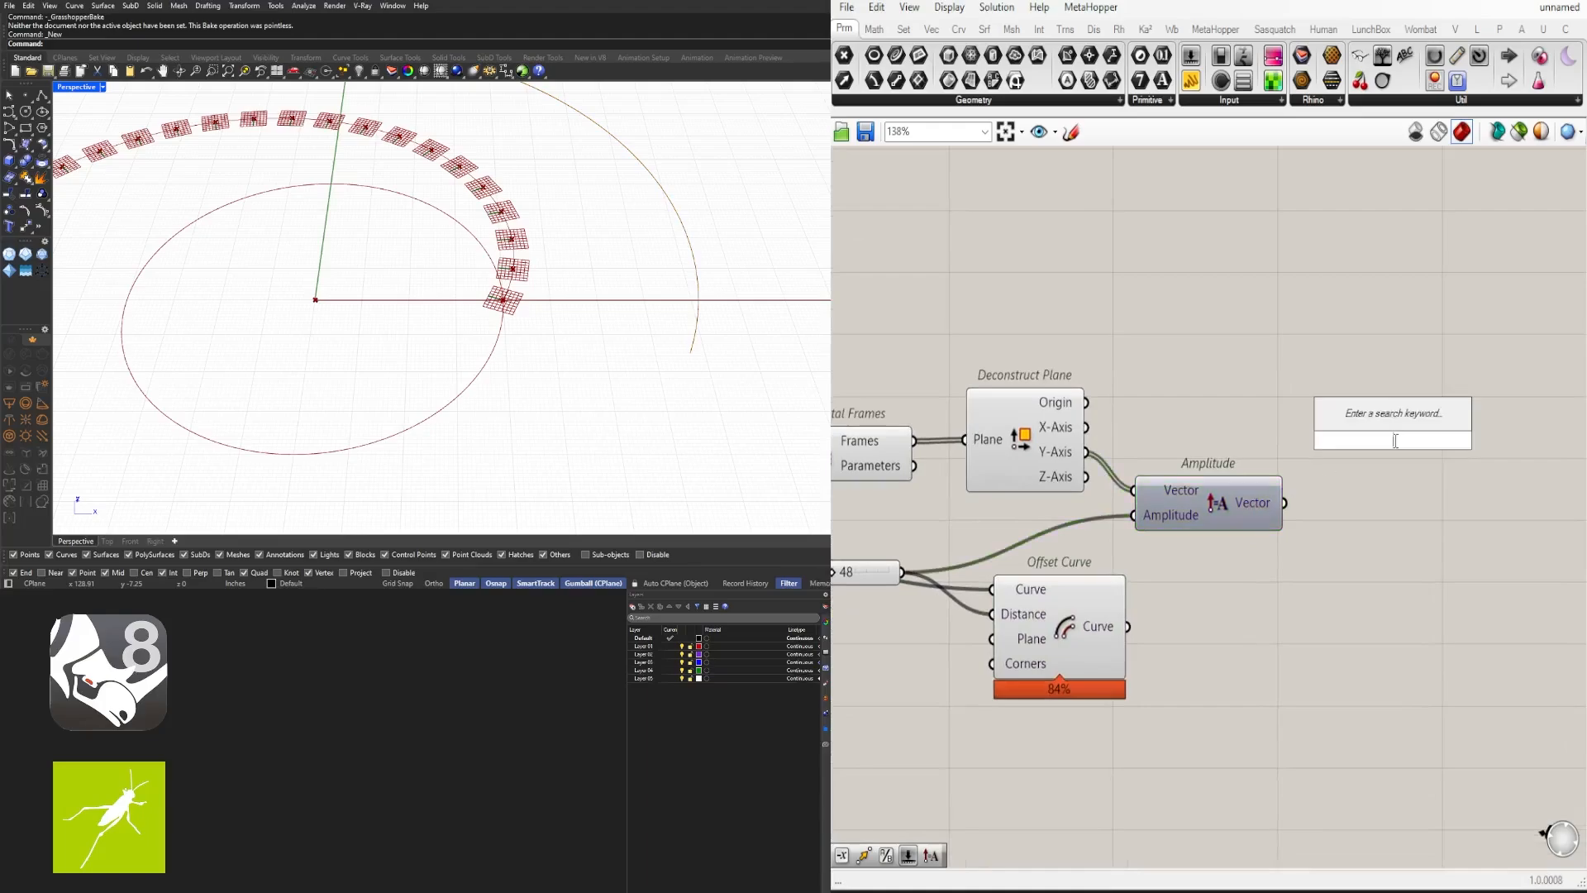
pyautogui.write('MOVE')
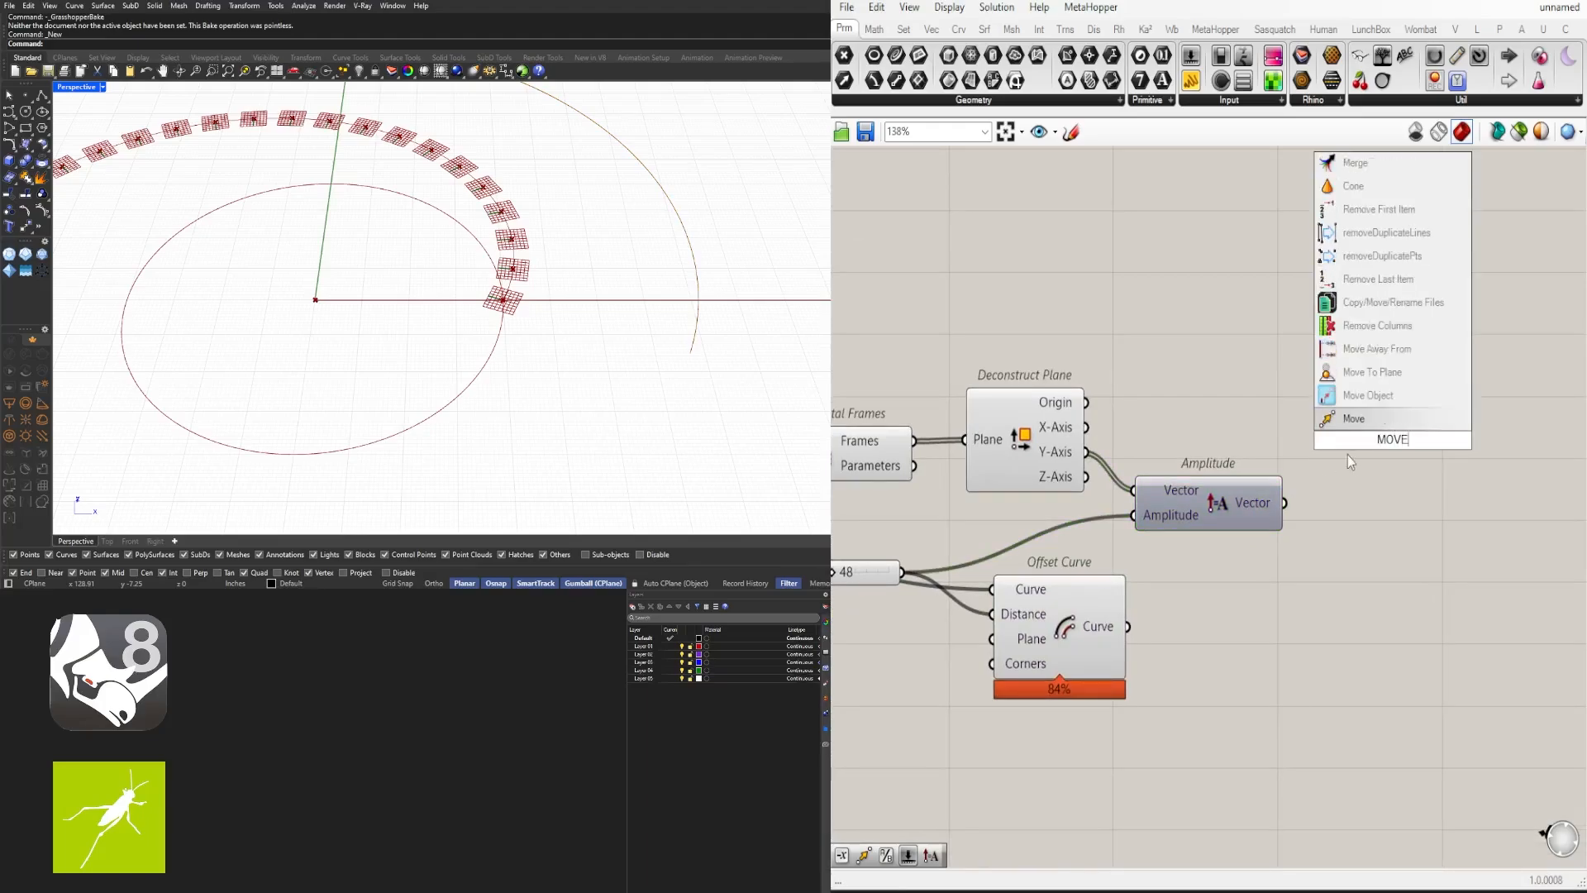
pyautogui.click(1369, 413)
# Step: Review the component chain and highlight the frame origins that Deconstruct Plane outputs along the spiral
pyautogui.scroll(-2, 1037, 418)
pyautogui.moveTo(1038, 418); pyautogui.dragTo(1166, 424, button='right')
pyautogui.click(947, 413)
pyautogui.moveTo(1317, 434); pyautogui.dragTo(1095, 435, button='right')
pyautogui.moveTo(1233, 446)
pyautogui.mouseDown(button='right')
pyautogui.moveTo(1108, 447)
pyautogui.moveTo(1209, 453)
pyautogui.mouseUp(button='right')
pyautogui.scroll(2, 1074, 420)
pyautogui.click(1107, 447)
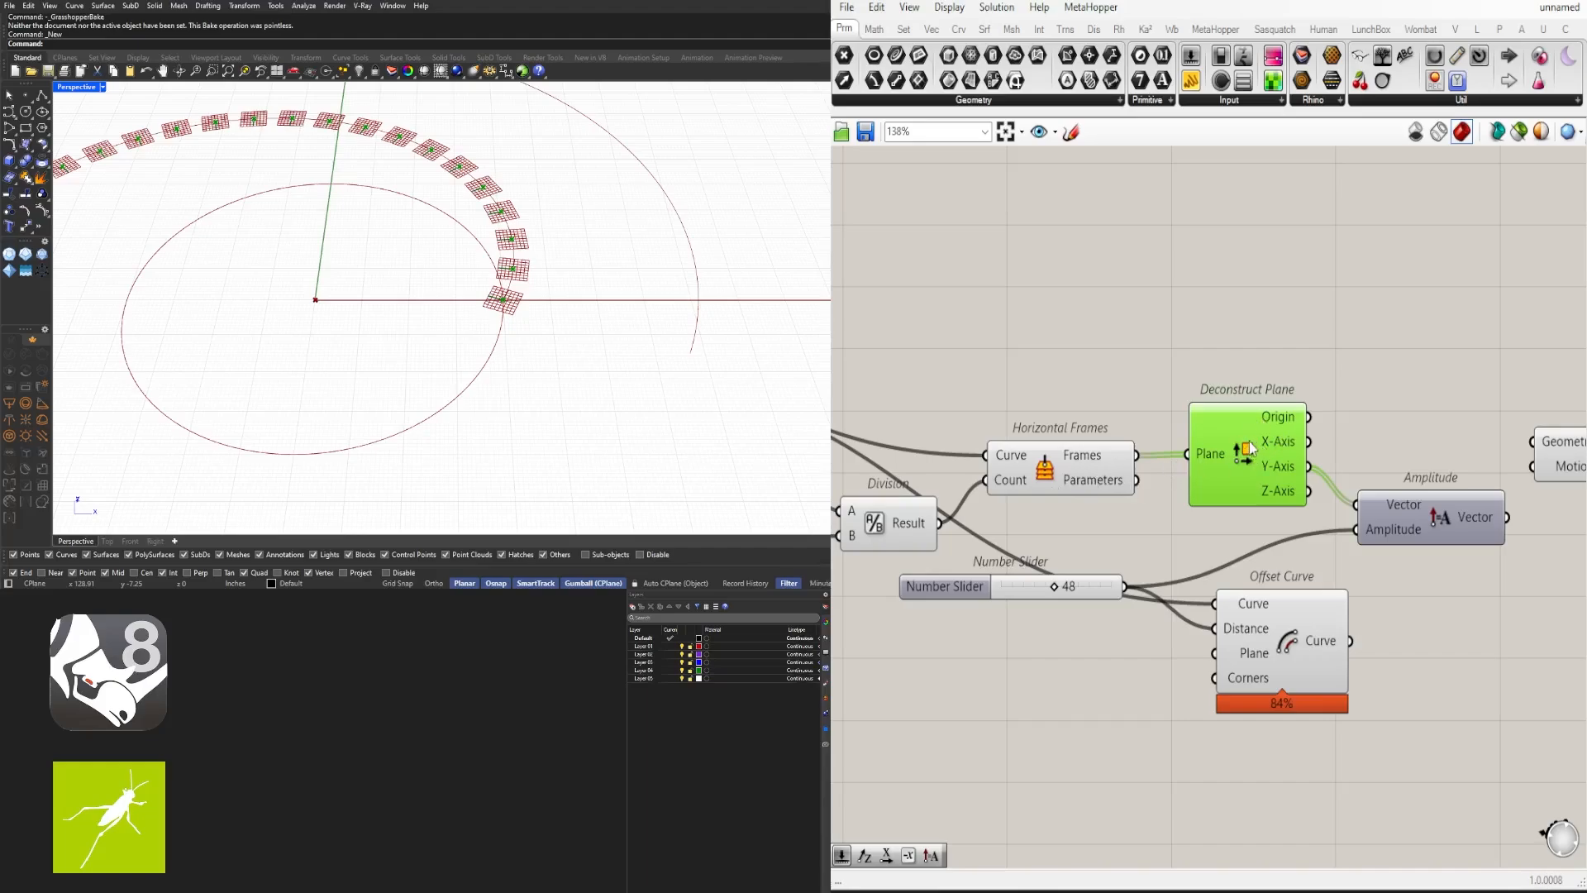
pyautogui.click(1116, 479)
pyautogui.moveTo(1319, 434); pyautogui.dragTo(1098, 434, button='right')
pyautogui.click(1040, 423)
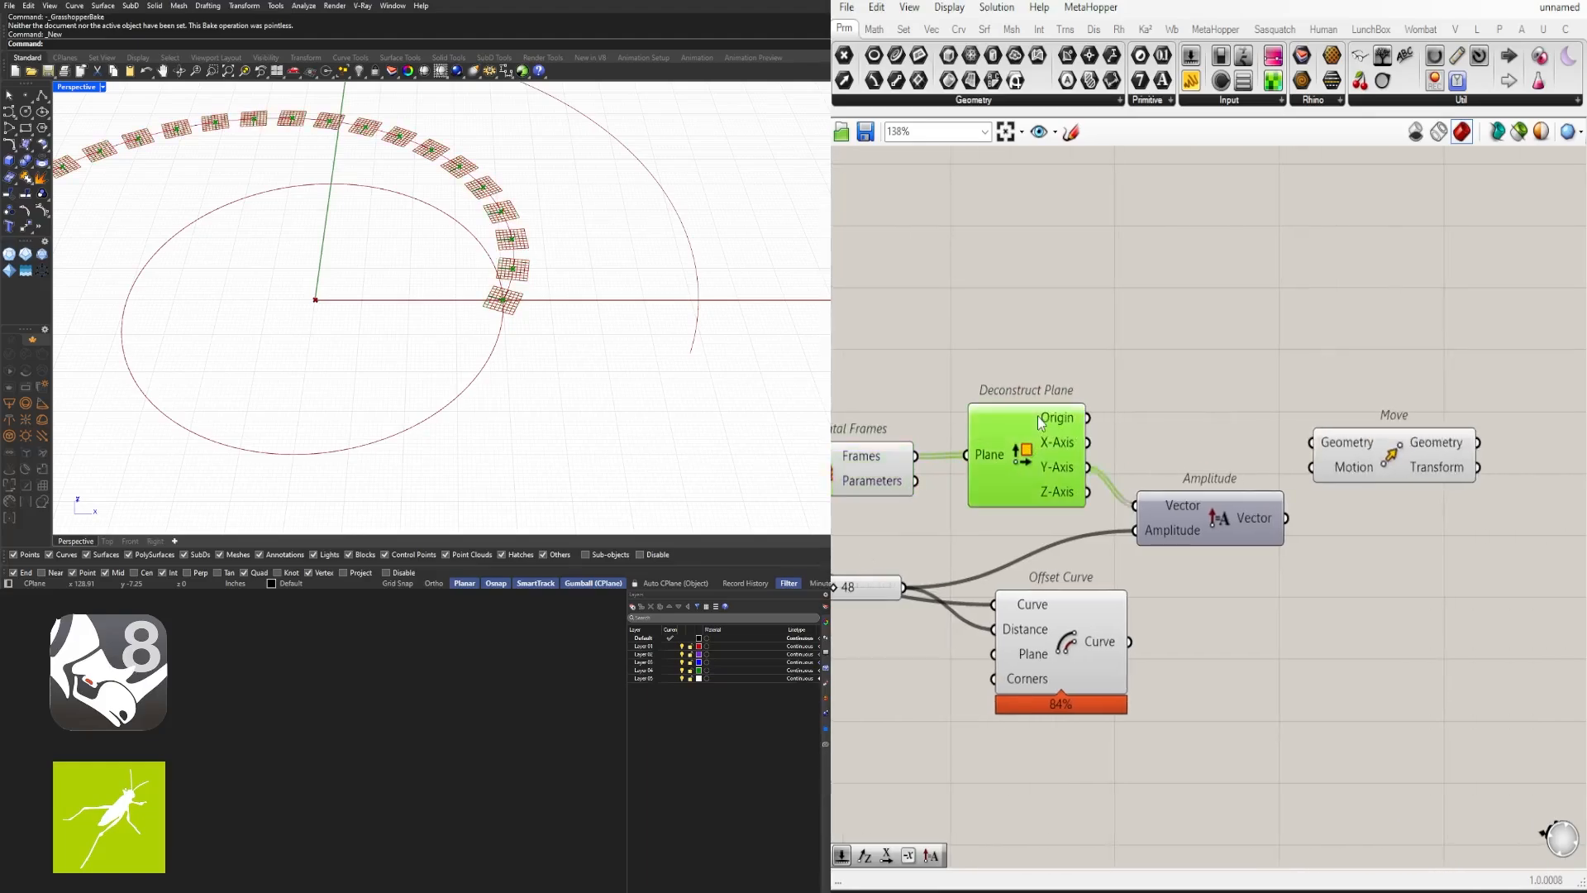
# Step: Add a Point parameter above Amplitude and feed it from the Deconstruct Plane Origin output
pyautogui.doubleClick(1149, 404)
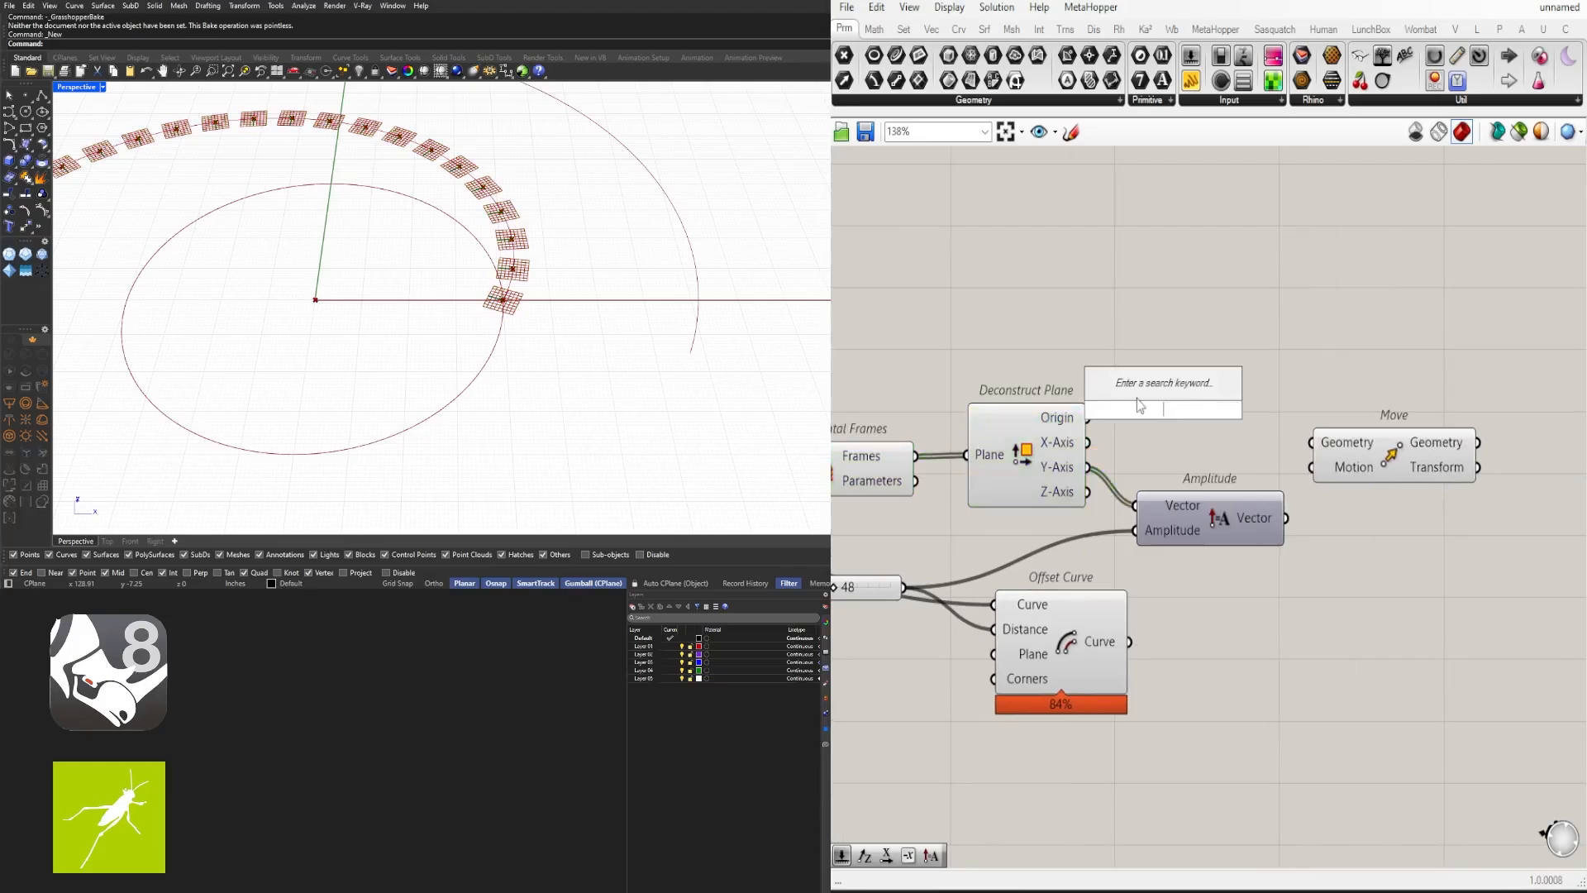
pyautogui.write('POINT')
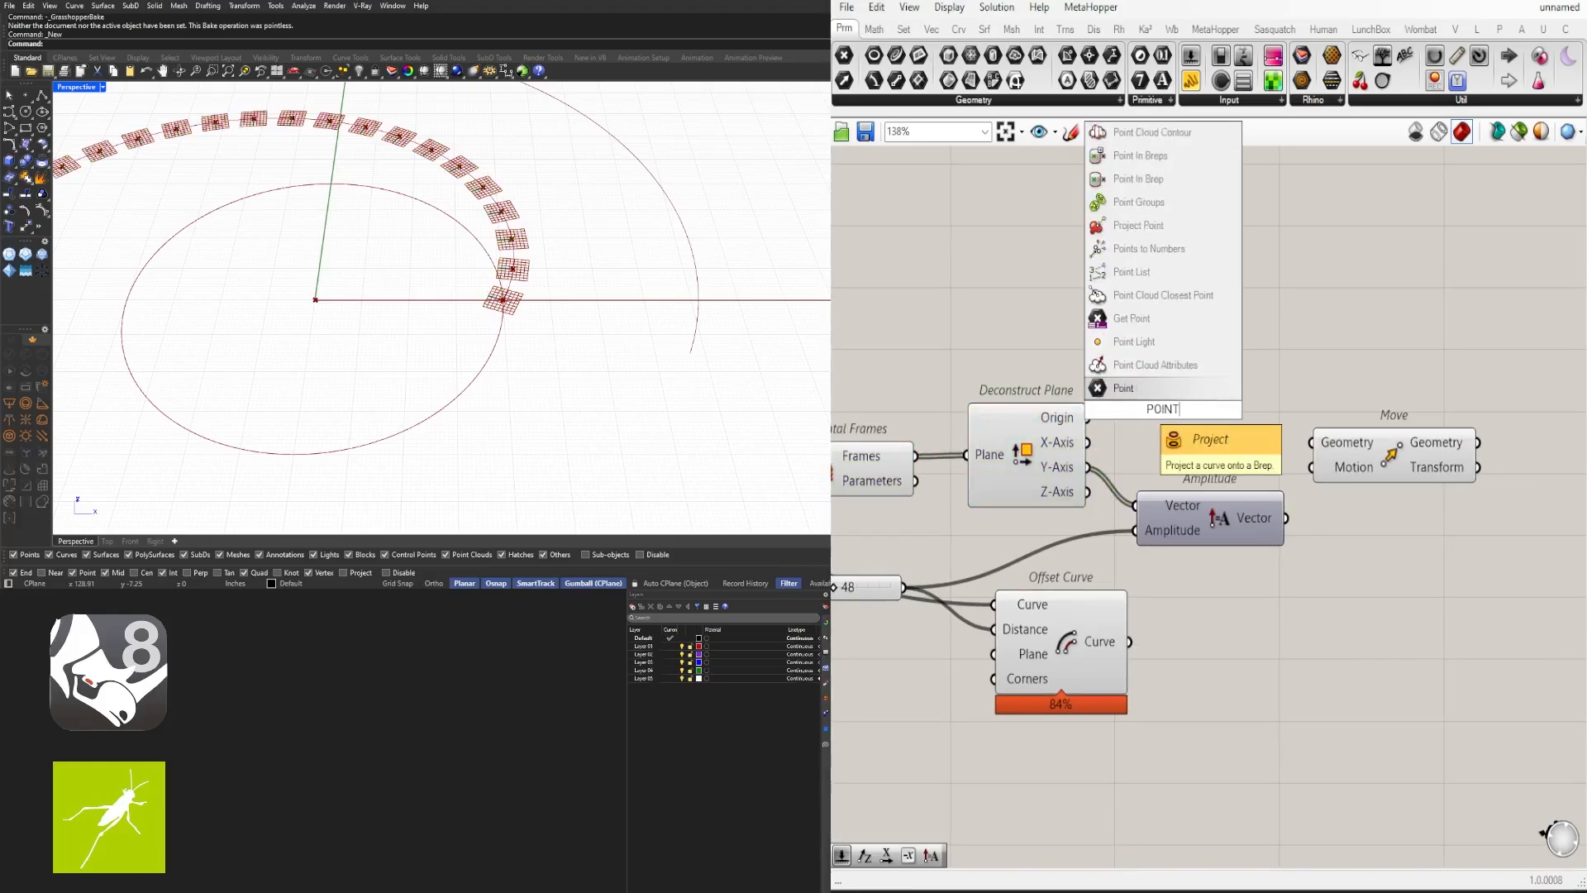
pyautogui.click(1116, 395)
pyautogui.moveTo(1088, 418); pyautogui.dragTo(1342, 323)
# Step: Wire Point into the Move Geometry input and the Amplitude Vector output into Motion, and check the moved points against the spiral
pyautogui.moveTo(1379, 461); pyautogui.dragTo(1519, 449)
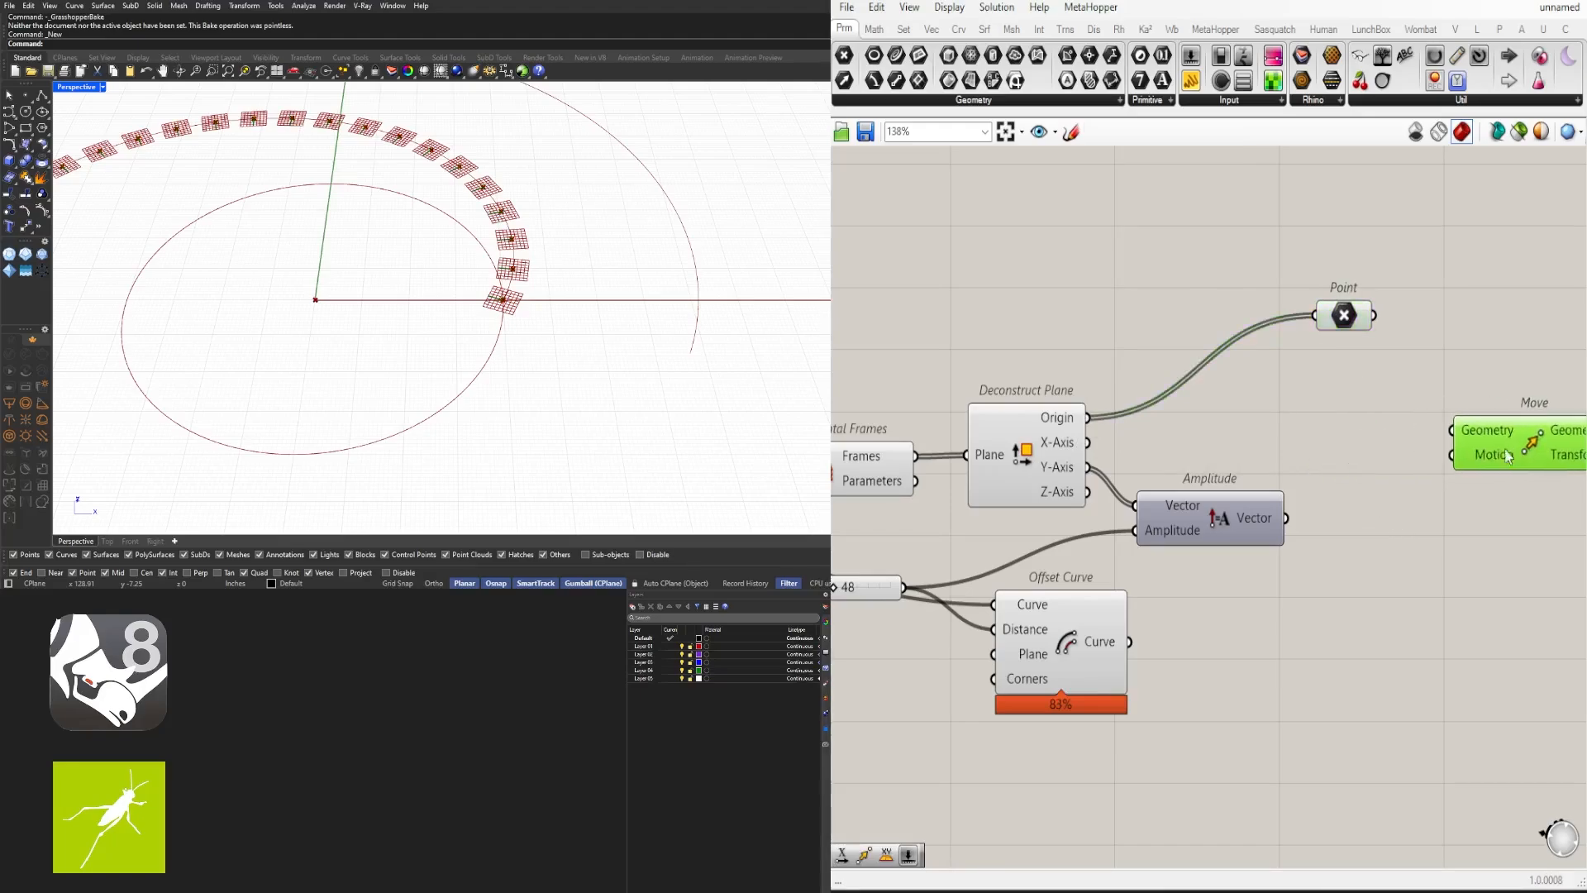
pyautogui.moveTo(1343, 315); pyautogui.dragTo(1465, 476)
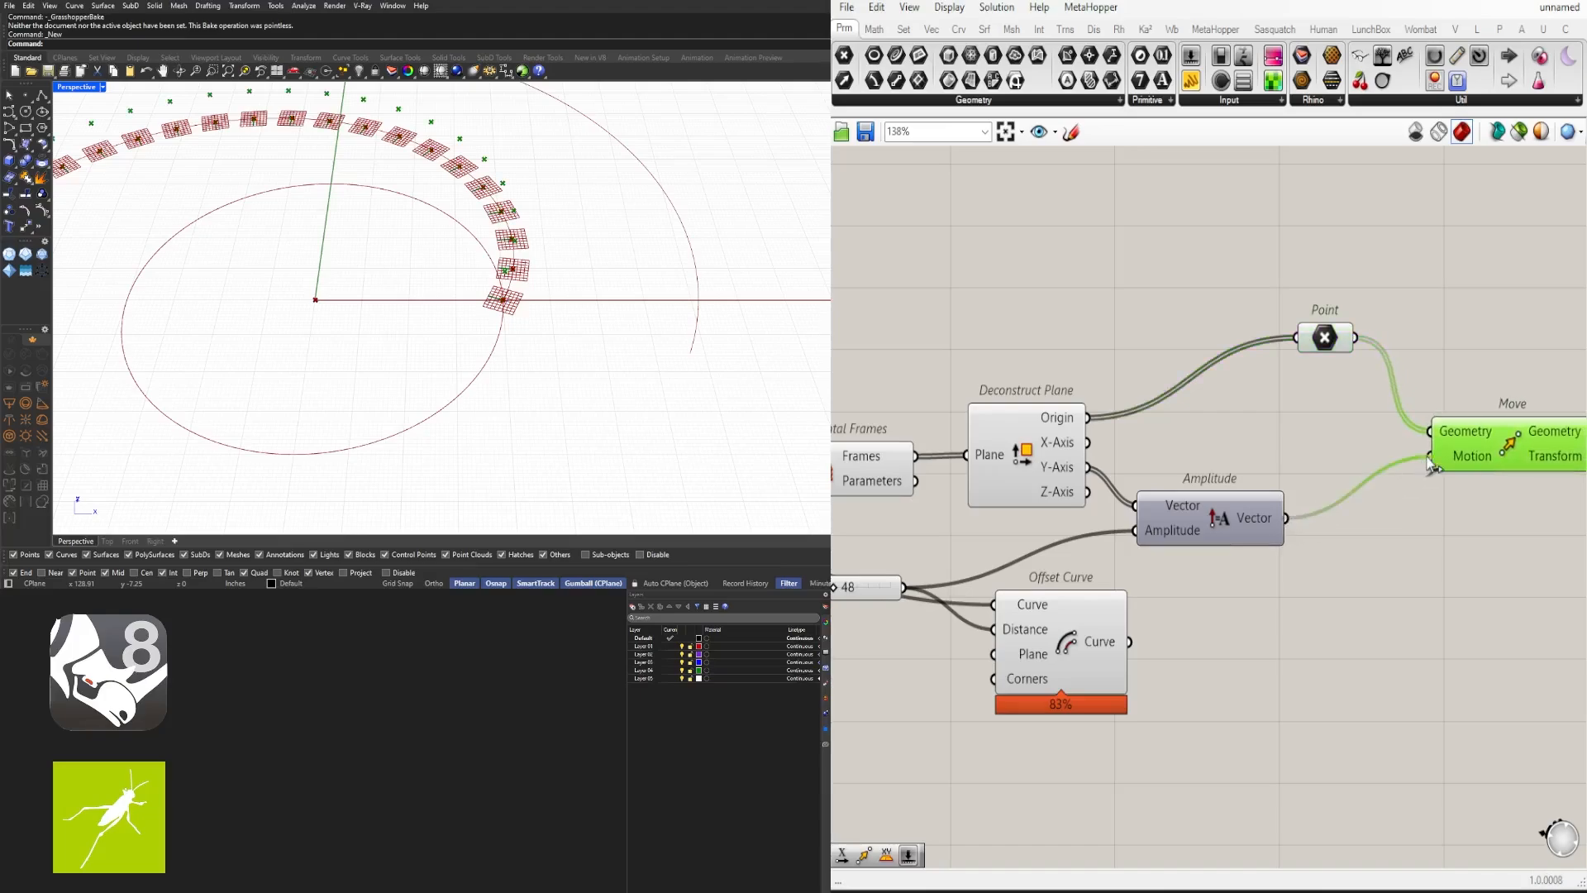
pyautogui.moveTo(1285, 517); pyautogui.dragTo(1430, 537)
pyautogui.scroll(5, 528, 310)
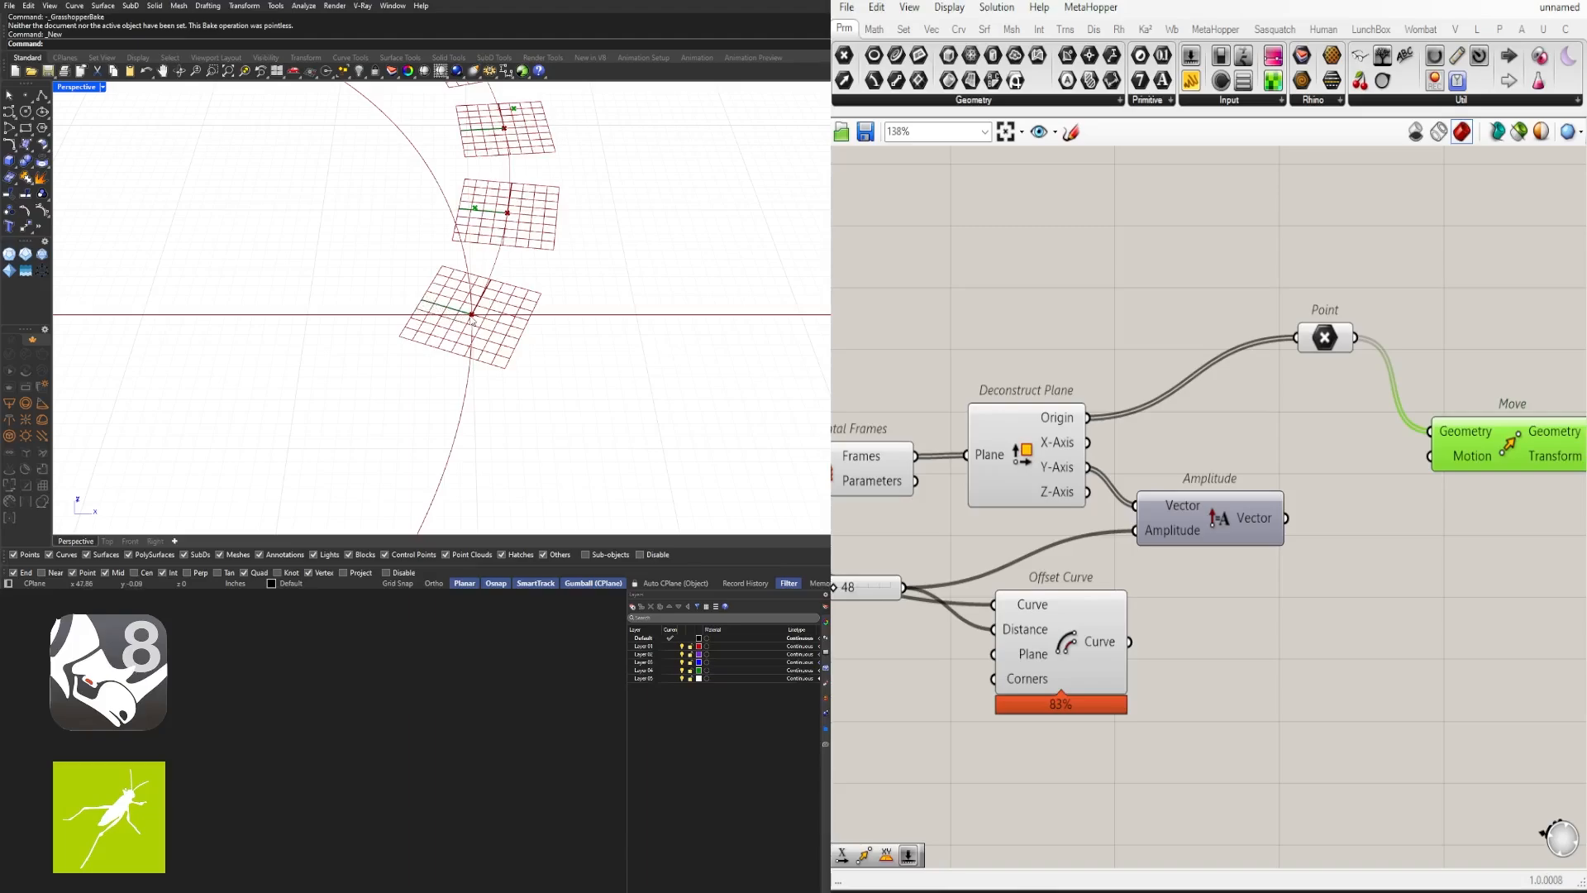
pyautogui.moveTo(1286, 517); pyautogui.dragTo(1467, 490)
pyautogui.scroll(-5, 348, 284)
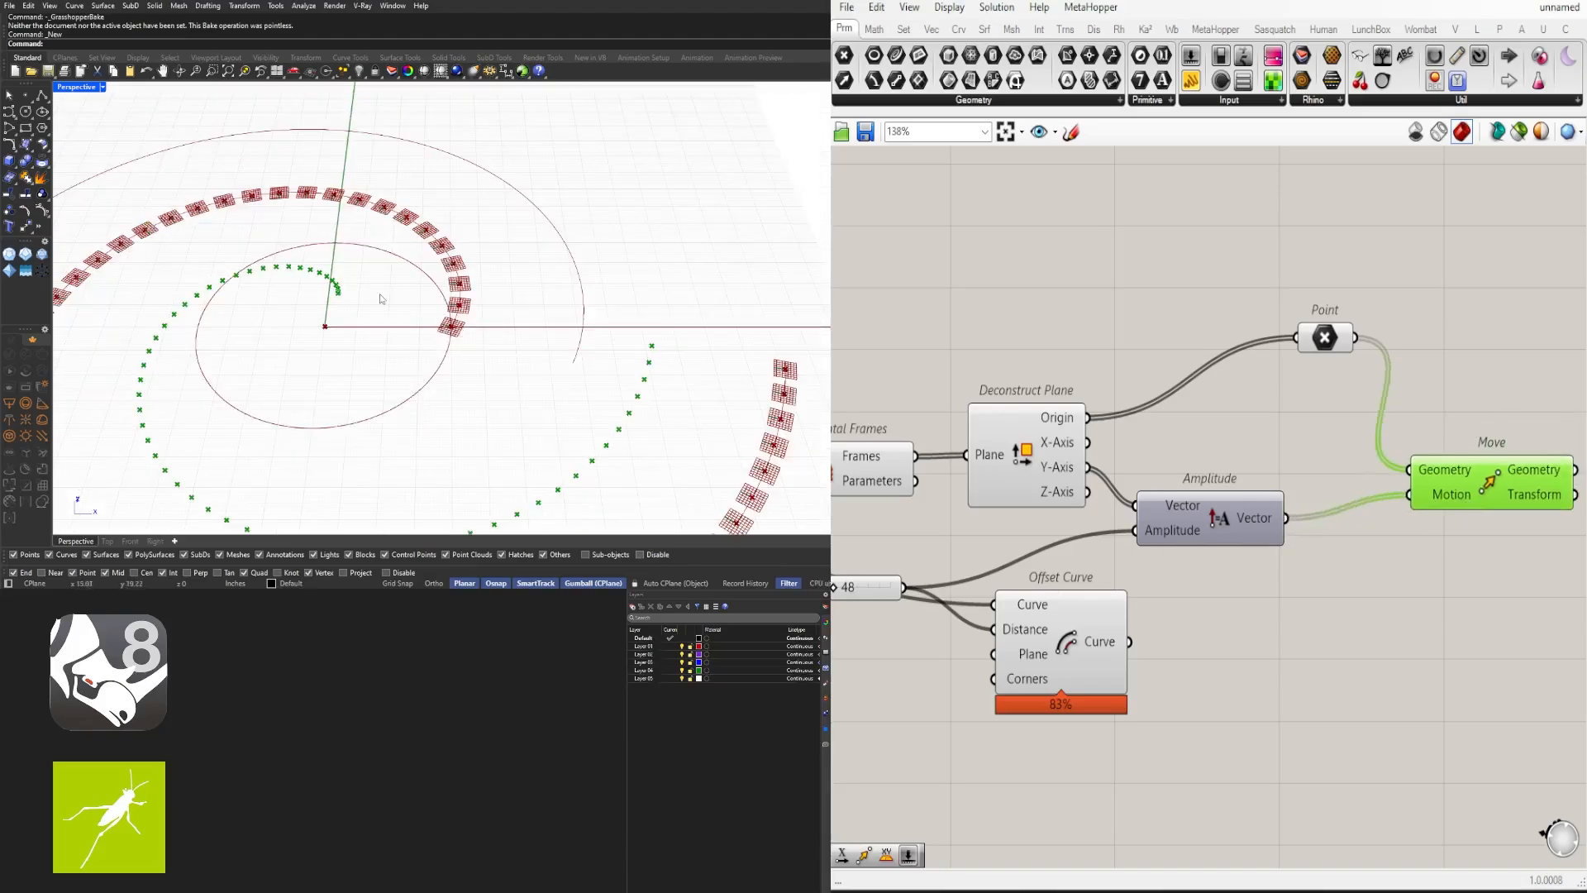
# Step: Insert a Negative component between the Amplitude Vector output and the Move Motion input to reverse the movement direction
pyautogui.moveTo(1414, 492); pyautogui.dragTo(1240, 485, button='right')
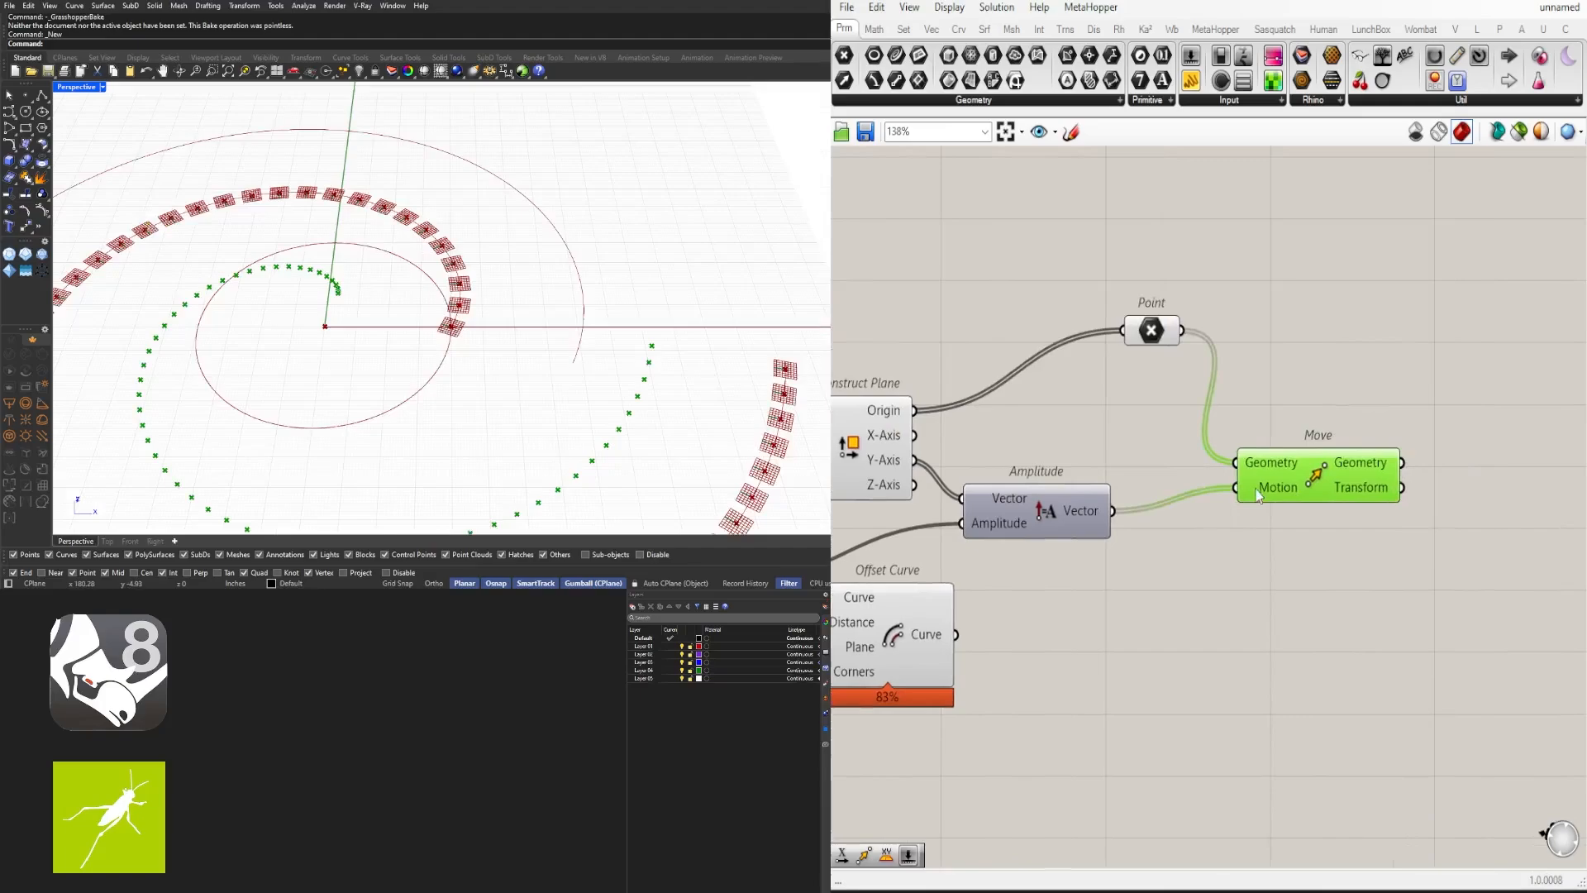
pyautogui.doubleClick(1210, 540)
pyautogui.write('negative')
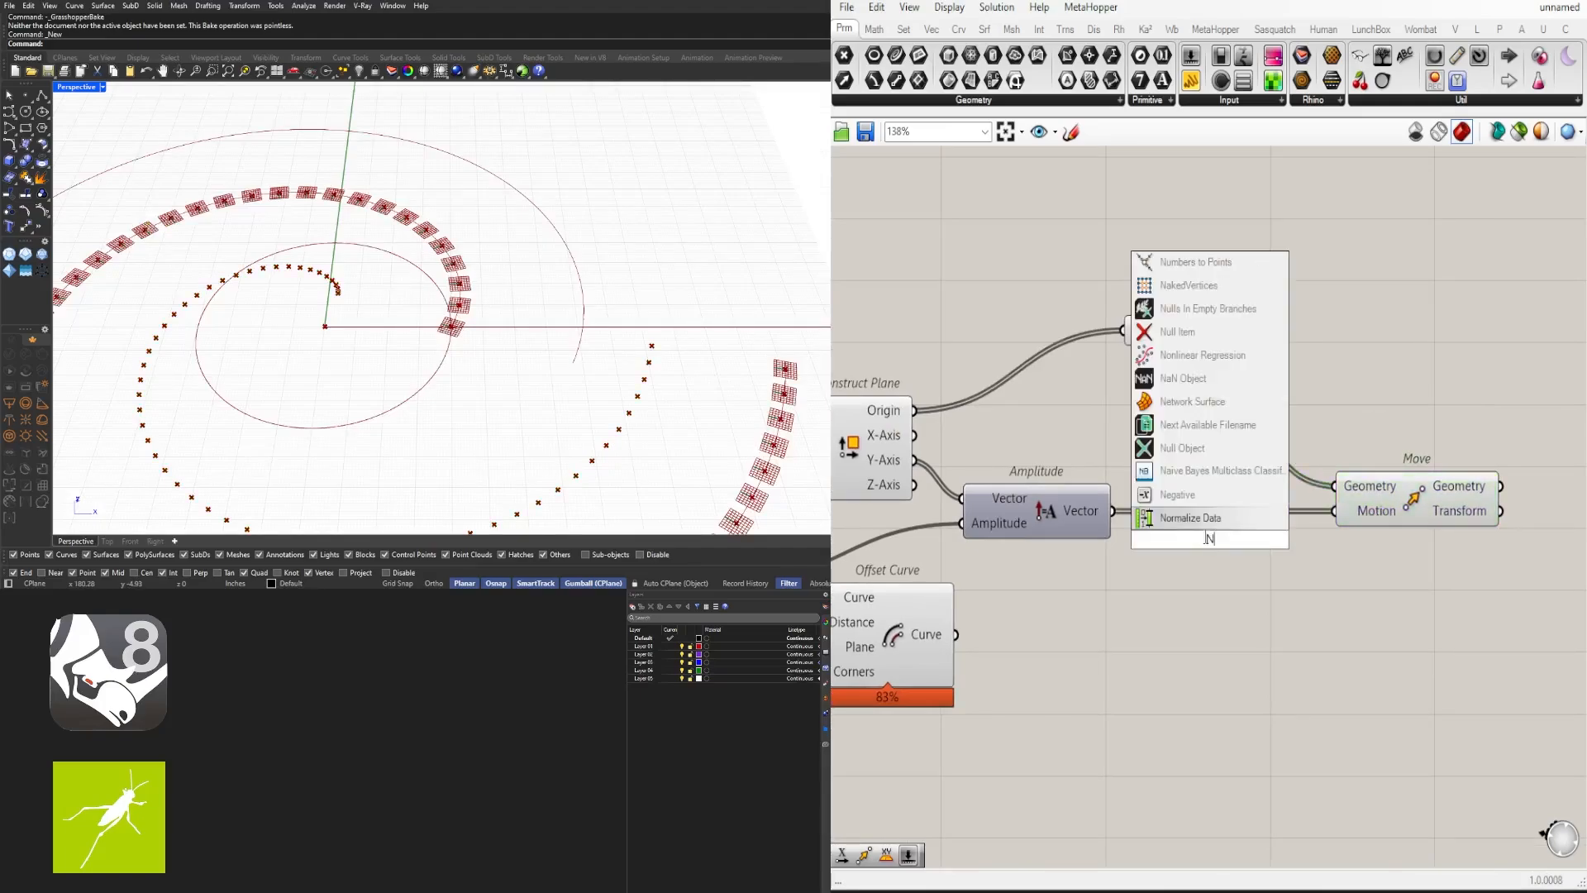
pyautogui.press('Return')
pyautogui.moveTo(1113, 511); pyautogui.dragTo(1152, 539)
pyautogui.moveTo(1271, 539); pyautogui.dragTo(1335, 511)
pyautogui.moveTo(1205, 548); pyautogui.dragTo(1194, 515)
pyautogui.moveTo(1372, 511); pyautogui.dragTo(1352, 511)
# Step: Align Point with the Deconstruct Plane Origin output, and line up Amplitude, Negative and Move for straighter wires
pyautogui.moveTo(1170, 332); pyautogui.dragTo(1035, 413)
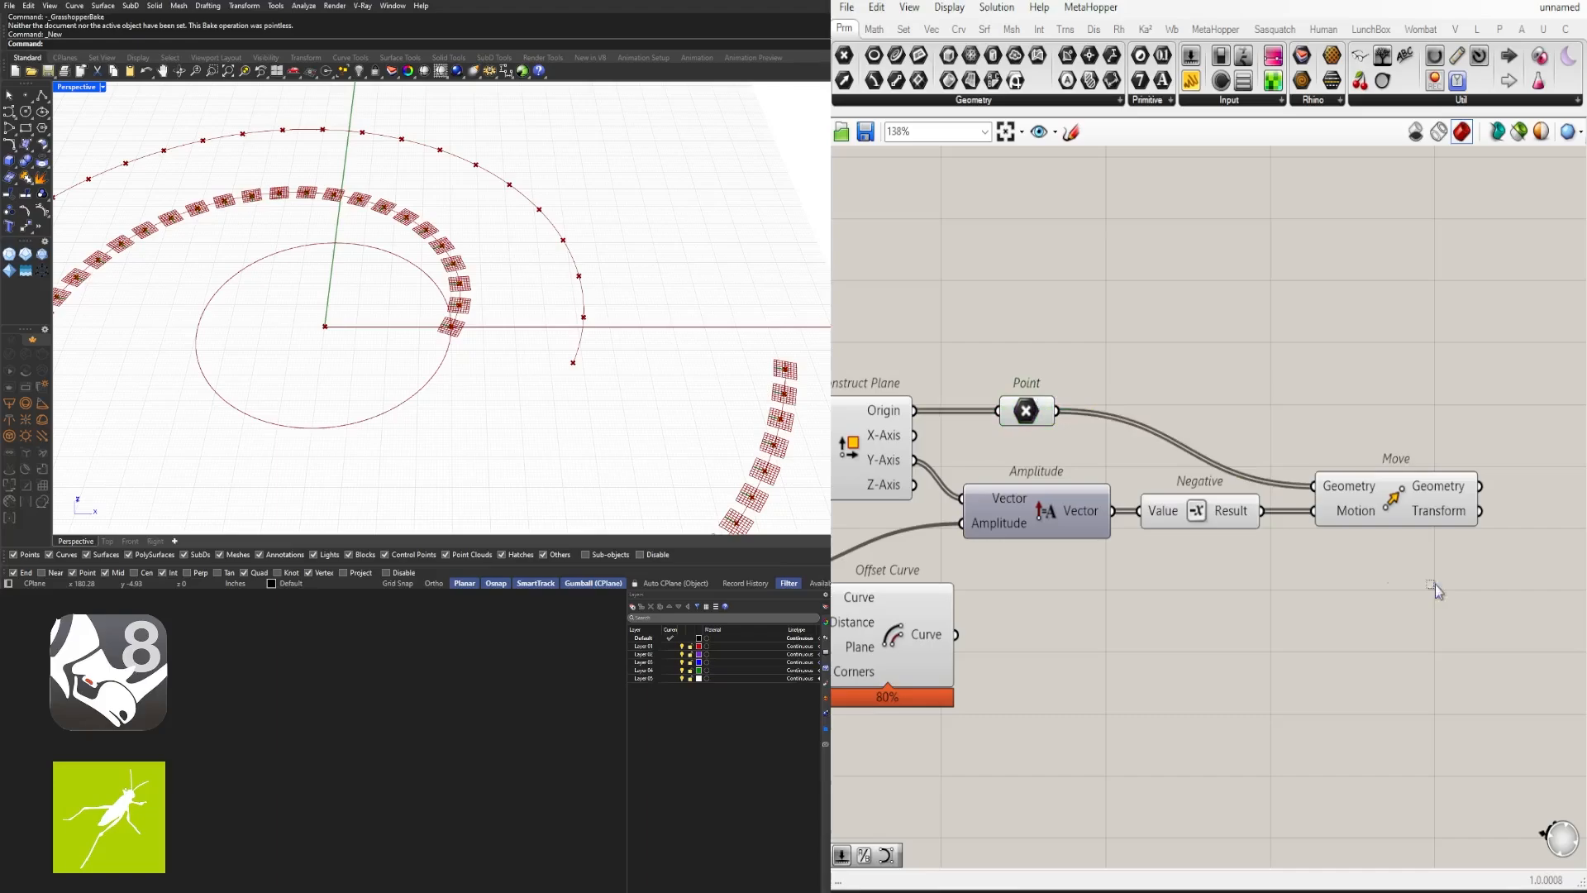
pyautogui.moveTo(1436, 584); pyautogui.dragTo(1039, 486)
pyautogui.click(1290, 538)
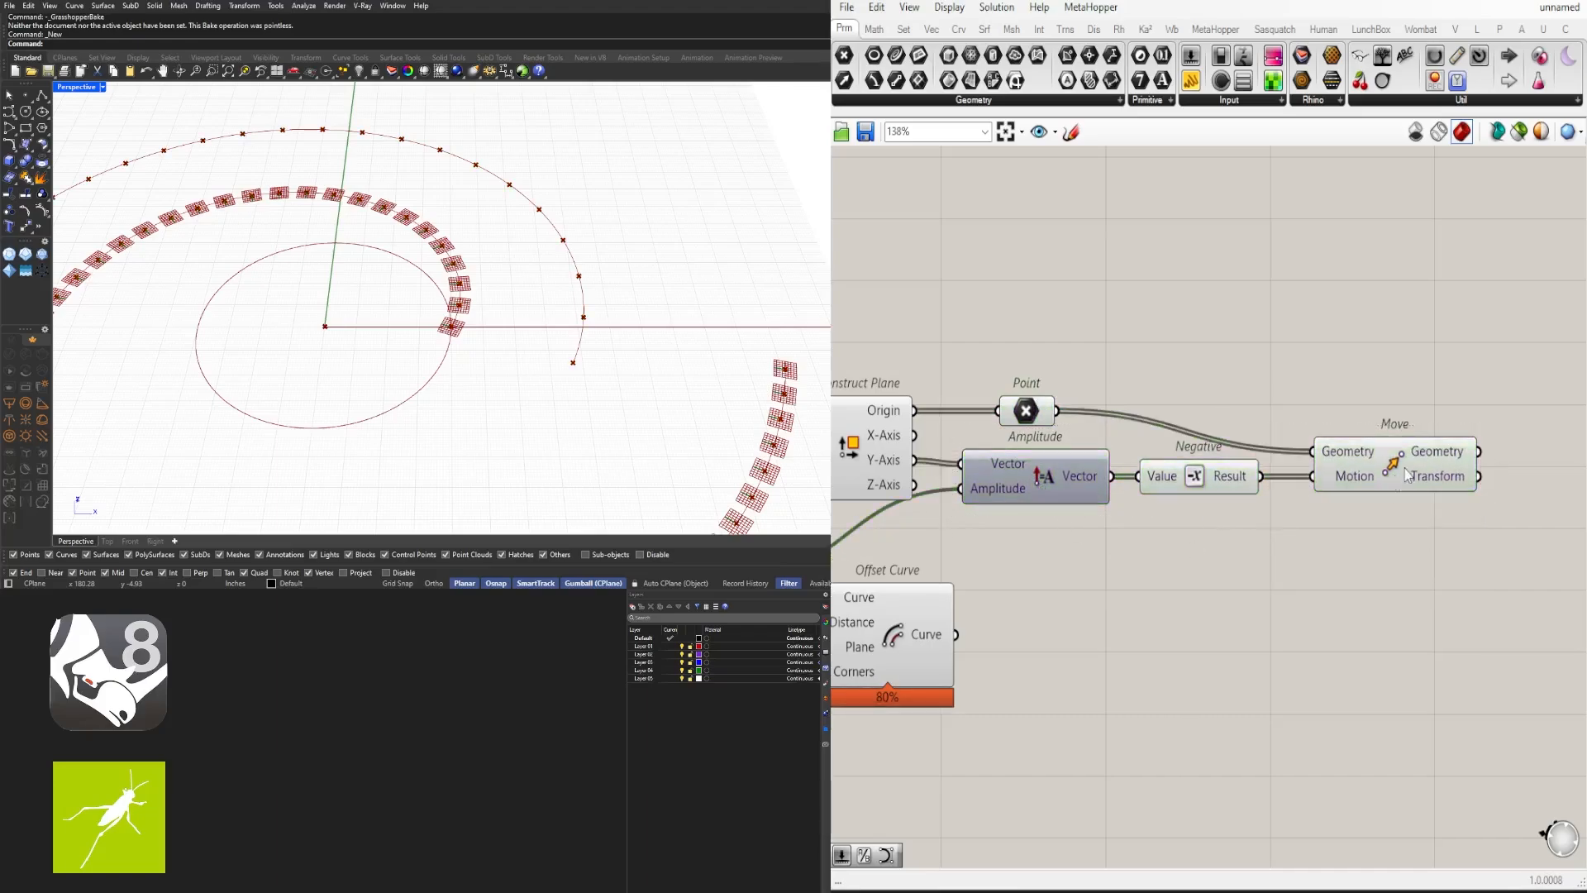
pyautogui.moveTo(1404, 467); pyautogui.dragTo(1398, 426)
pyautogui.click(1450, 508)
pyautogui.scroll(-2, 1299, 562)
pyautogui.scroll(3, 1090, 373)
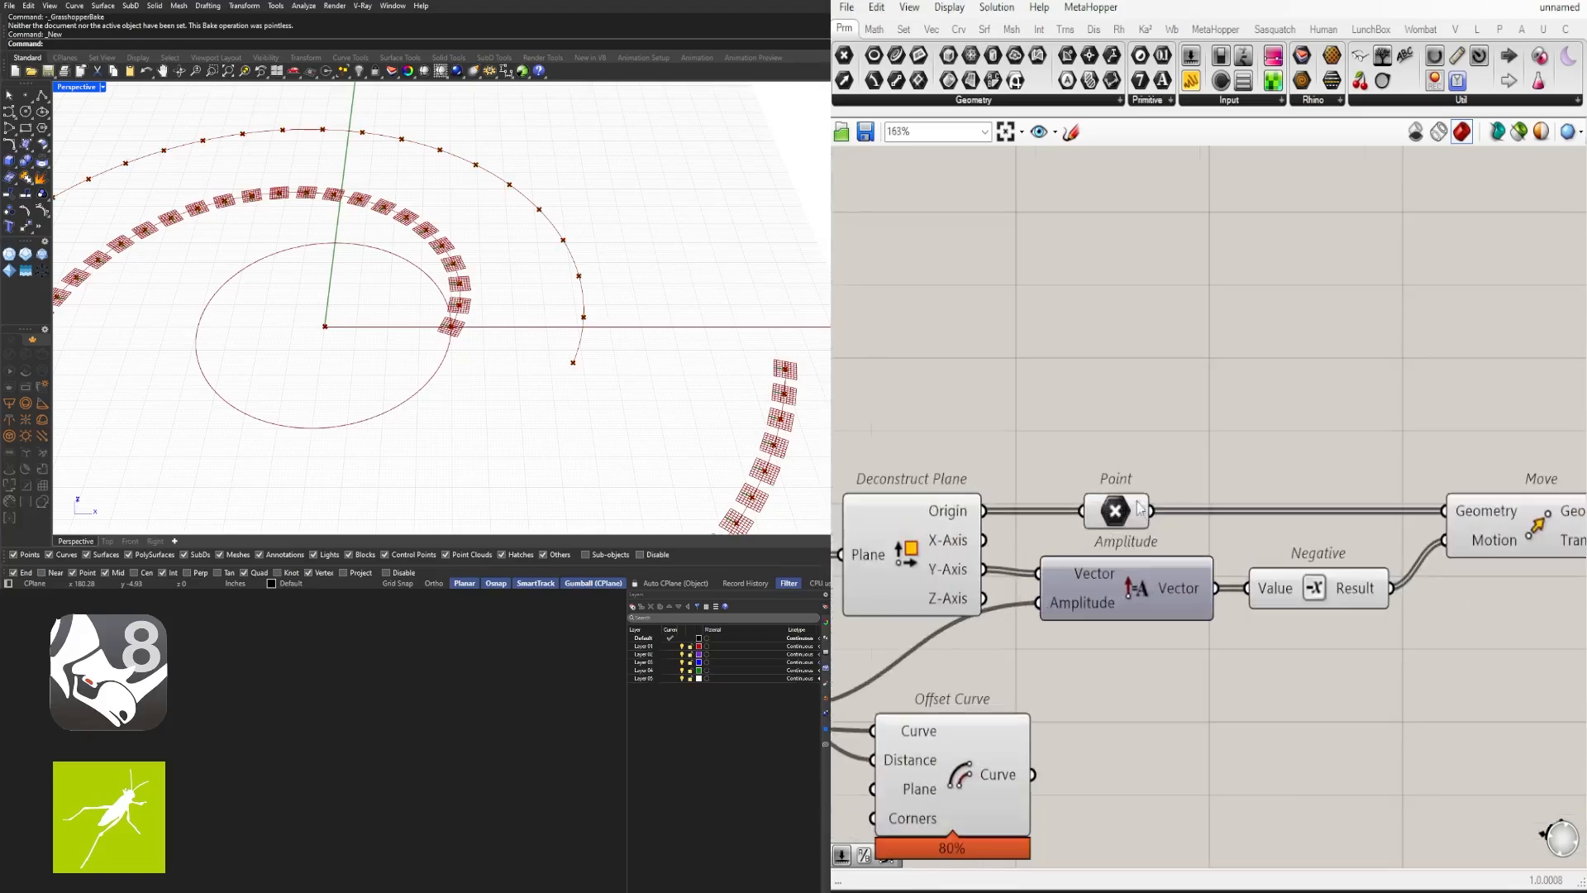
# Step: Turn off the preview of Horizontal Frames and Deconstruct Plane and view both rows of points from an angle
pyautogui.moveTo(1090, 374); pyautogui.dragTo(1432, 274, button='right')
pyautogui.scroll(-3, 1252, 541)
pyautogui.moveTo(1248, 549); pyautogui.dragTo(1121, 419)
pyautogui.middleClick(1162, 386)
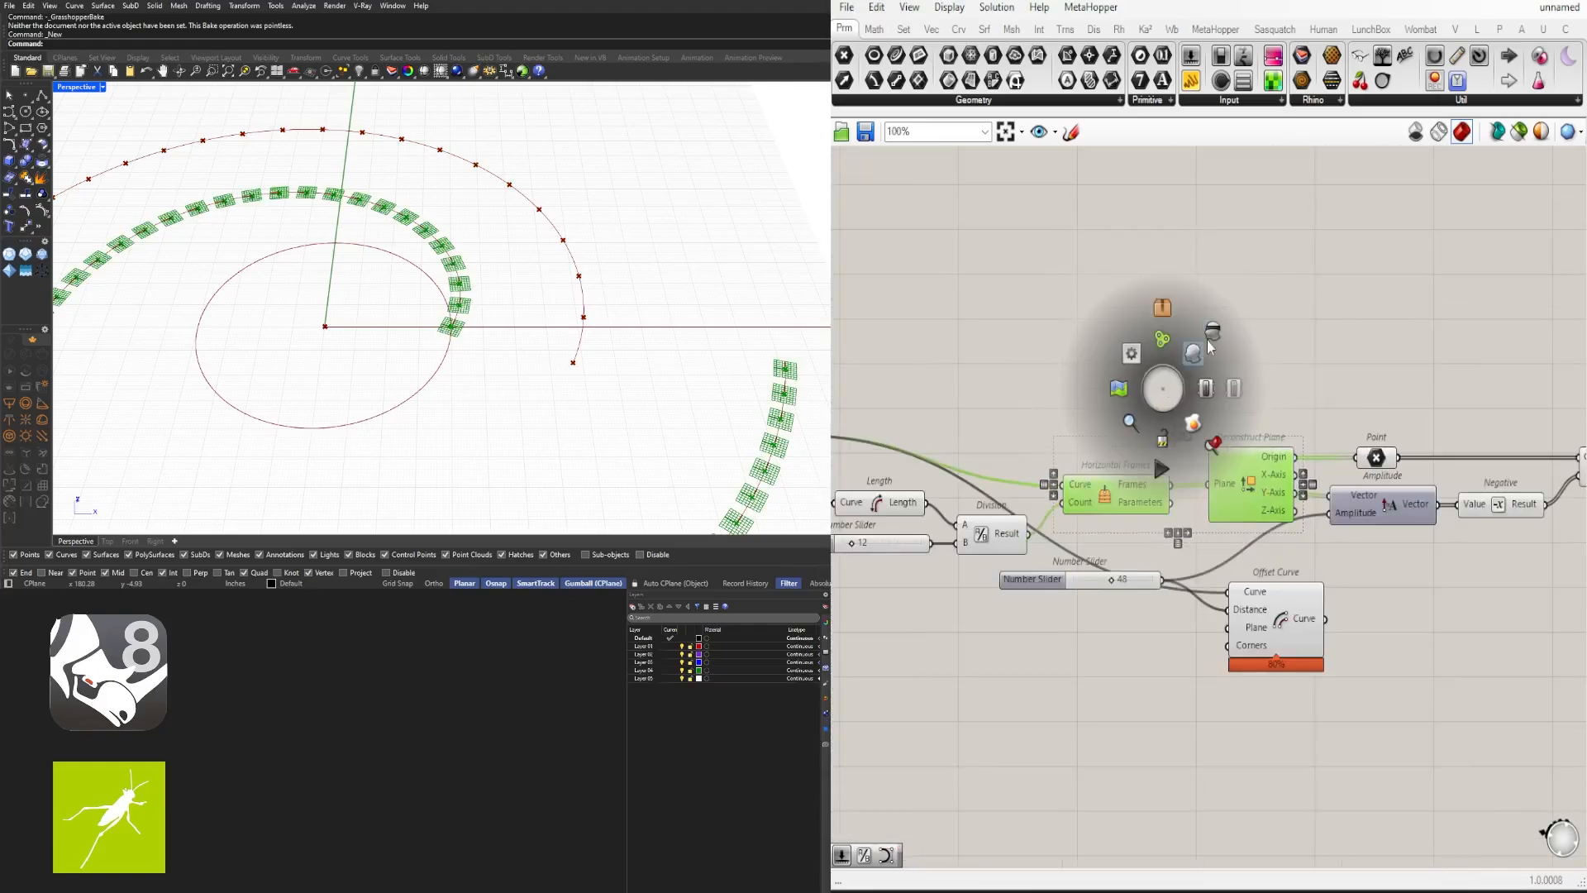
pyautogui.click(1215, 328)
pyautogui.scroll(-6, 496, 320)
pyautogui.moveTo(629, 339); pyautogui.dragTo(526, 350, button='right')
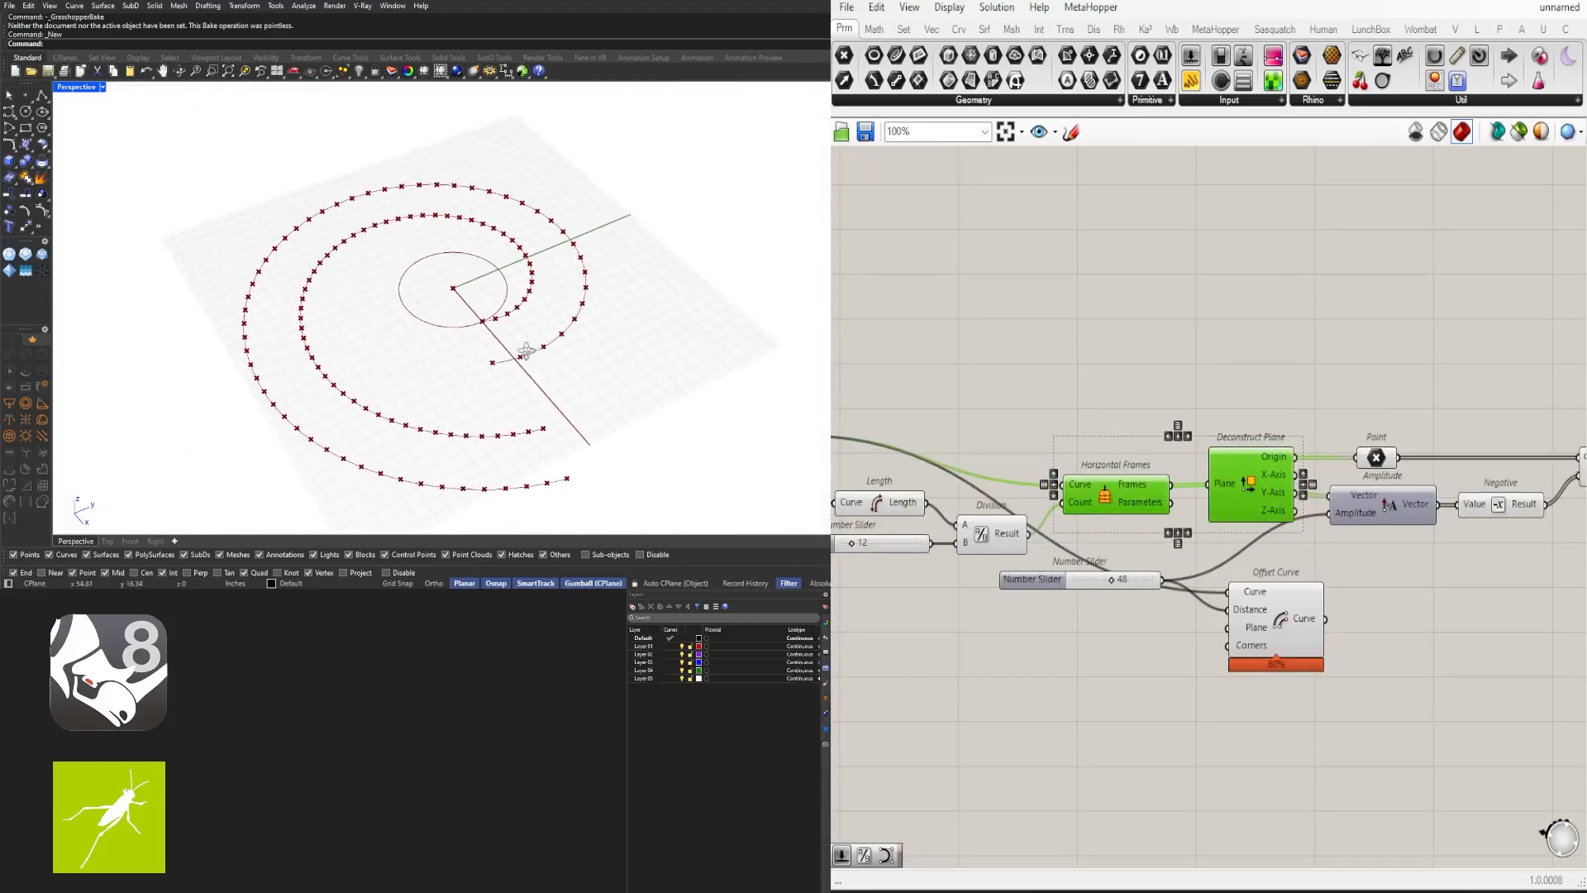
# Step: Try 16 and 11 on the slider that divides the spiral's length, and compare the point spacing along both curves
pyautogui.scroll(5, 1131, 616)
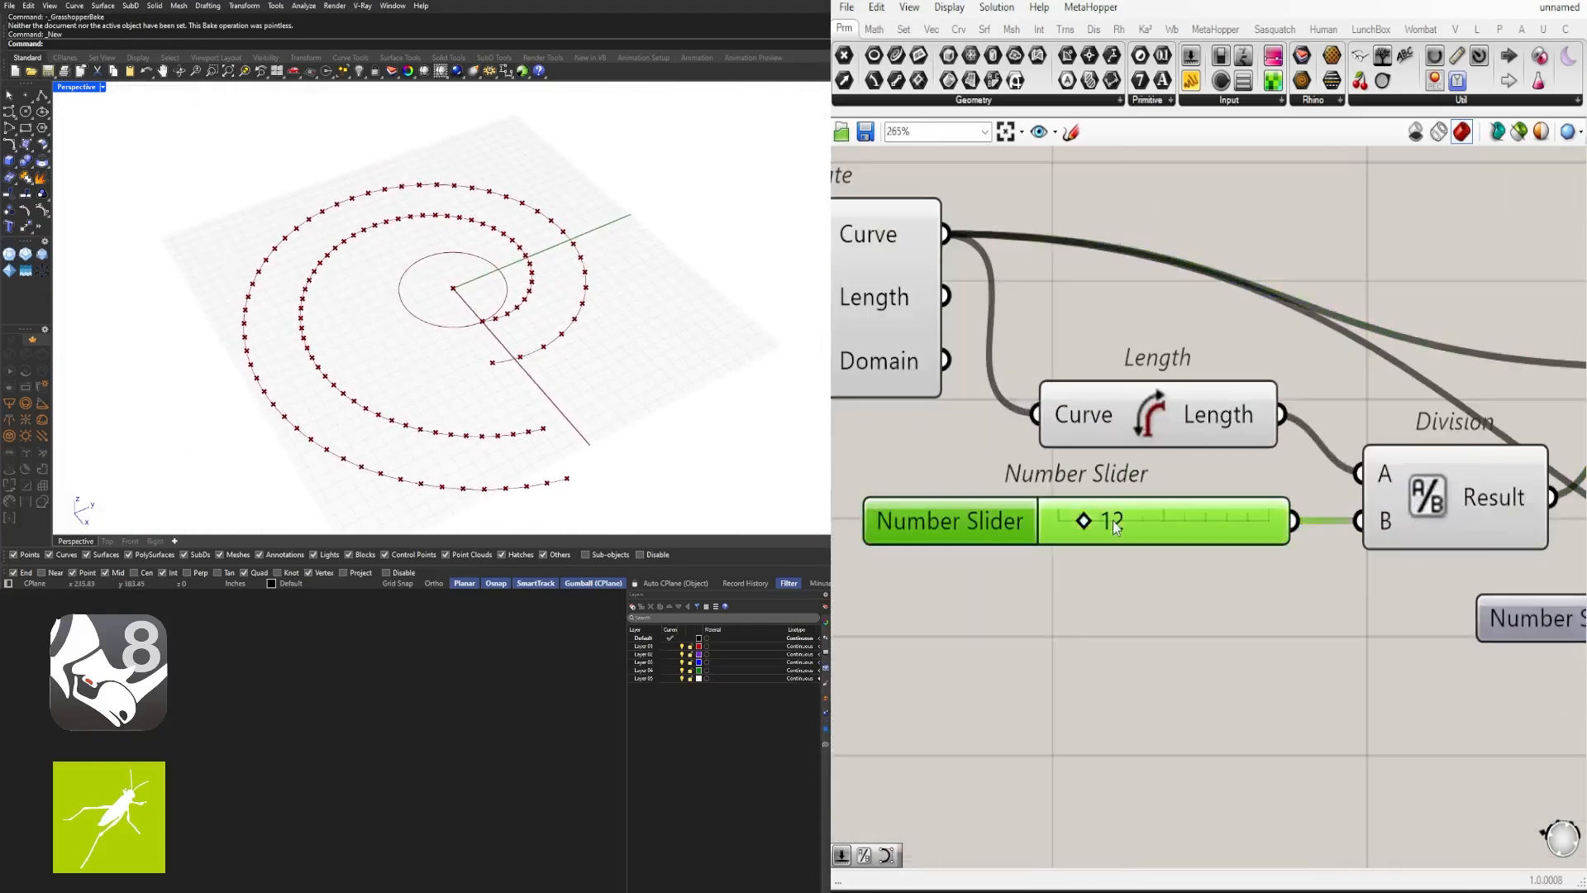
pyautogui.doubleClick(1114, 521)
pyautogui.write('16')
pyautogui.press('Return')
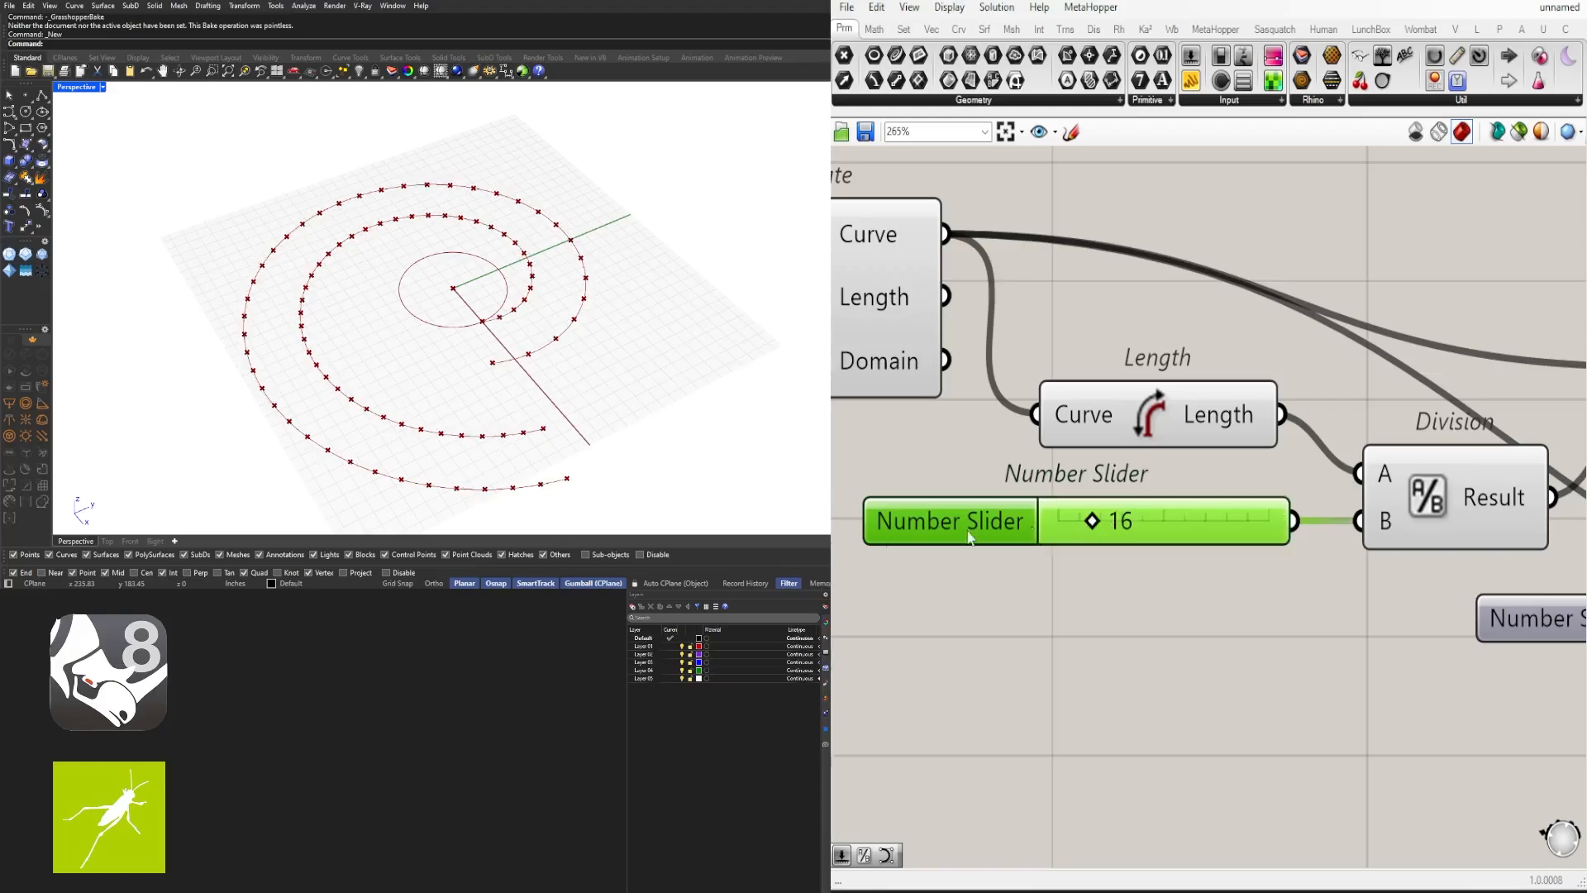
pyautogui.scroll(3, 526, 322)
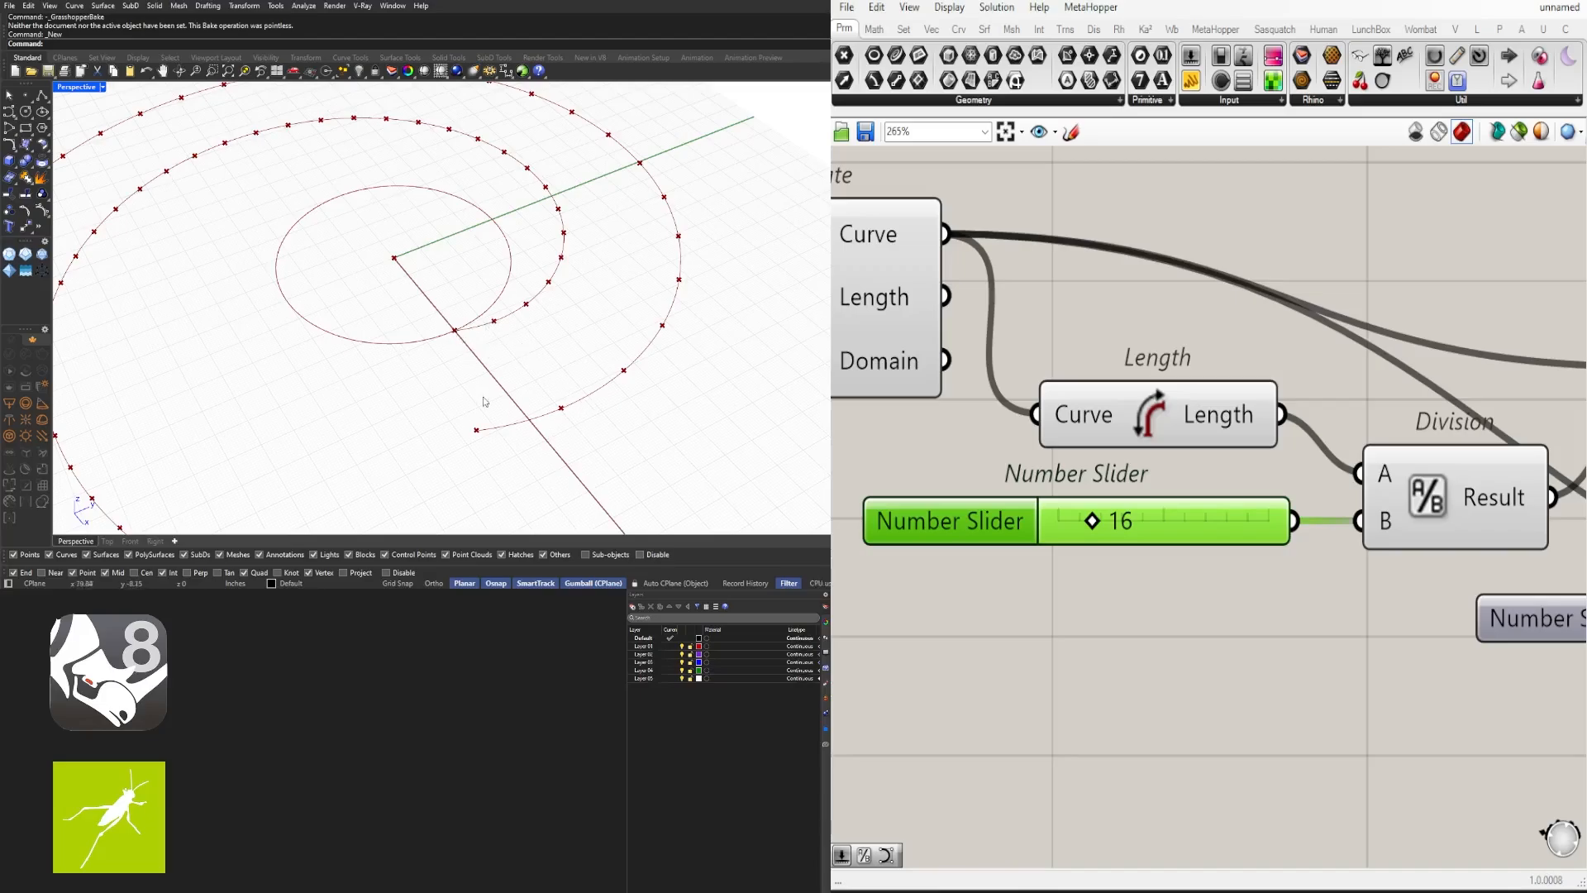
pyautogui.doubleClick(1119, 530)
pyautogui.write('11')
pyautogui.press('Return')
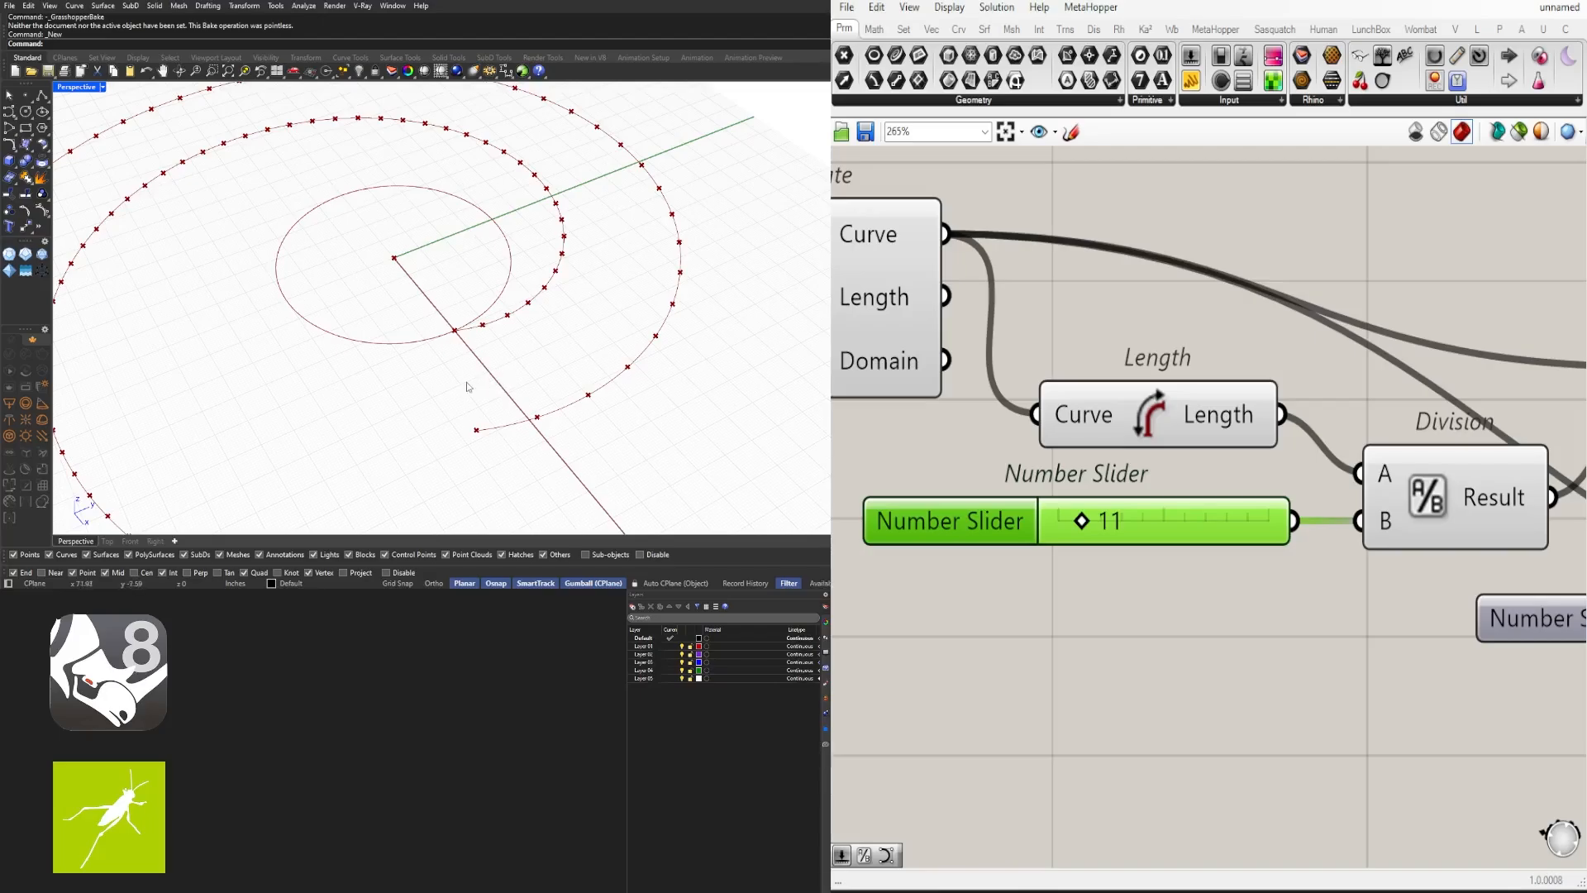
# Step: Set the slider that divides the spiral's length to 12 and check the resulting points on both curves
pyautogui.doubleClick(1122, 529)
pyautogui.write('12')
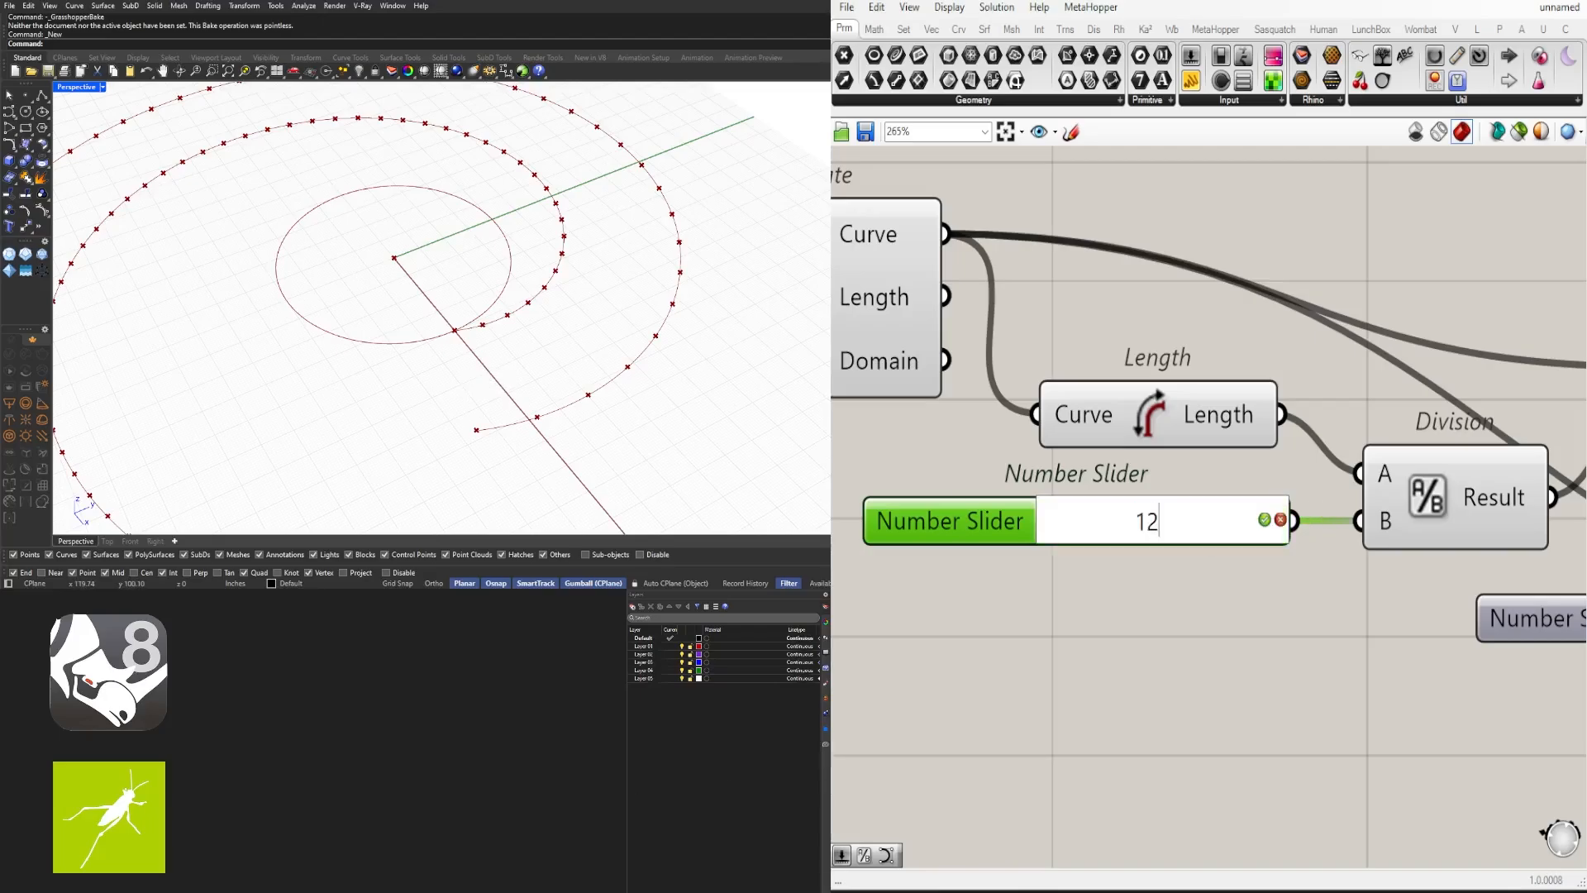
pyautogui.press('Return')
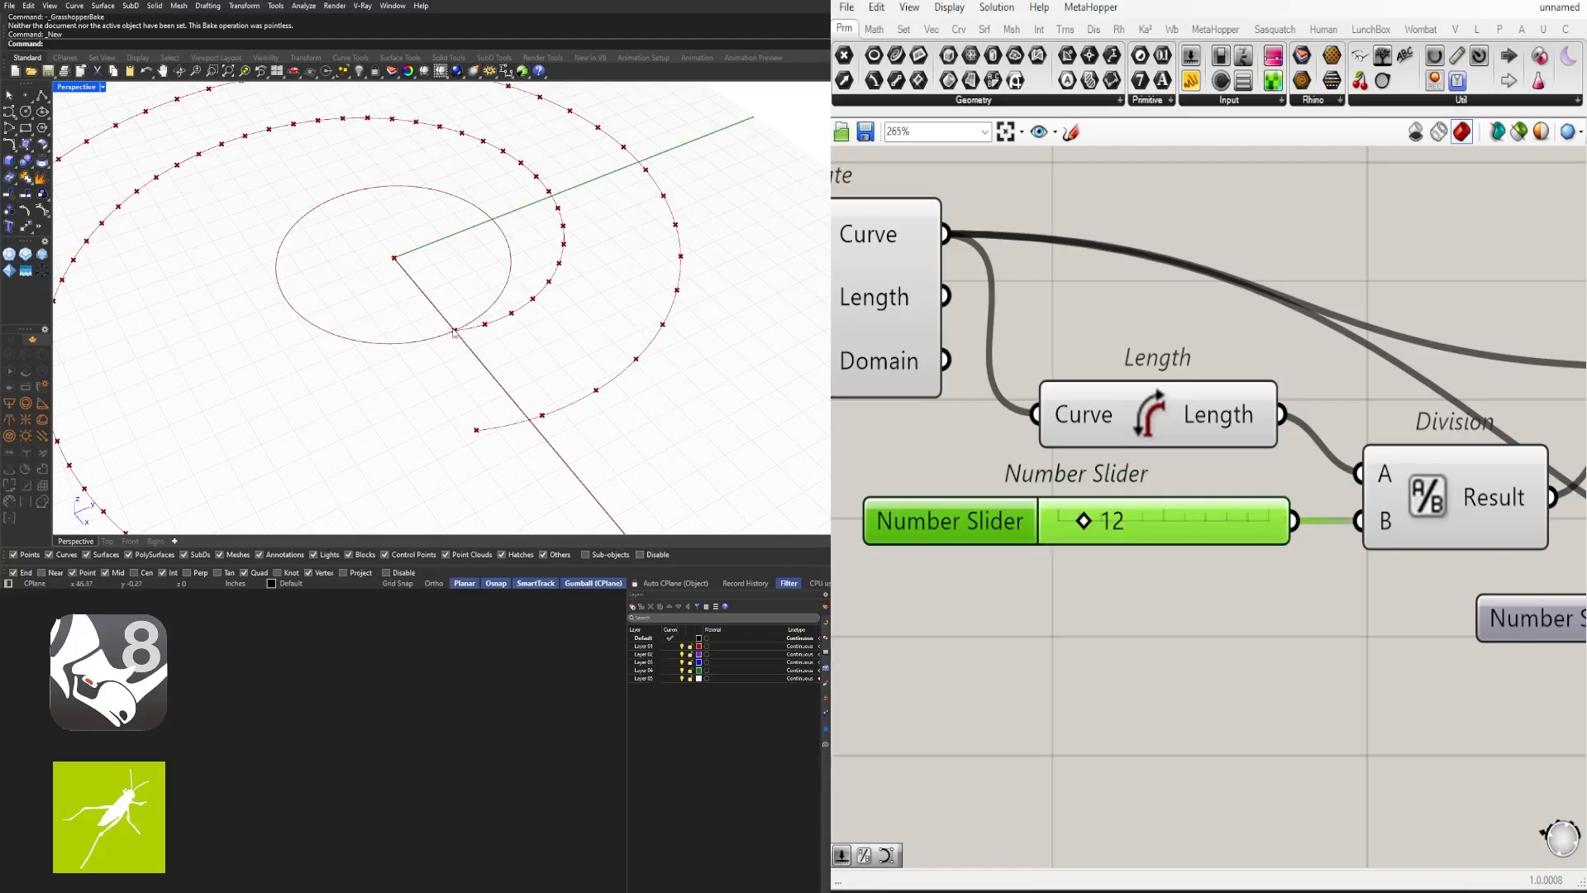
pyautogui.scroll(-3, 454, 332)
pyautogui.moveTo(454, 332); pyautogui.dragTo(546, 337, button='right')
pyautogui.scroll(-5, 835, 464)
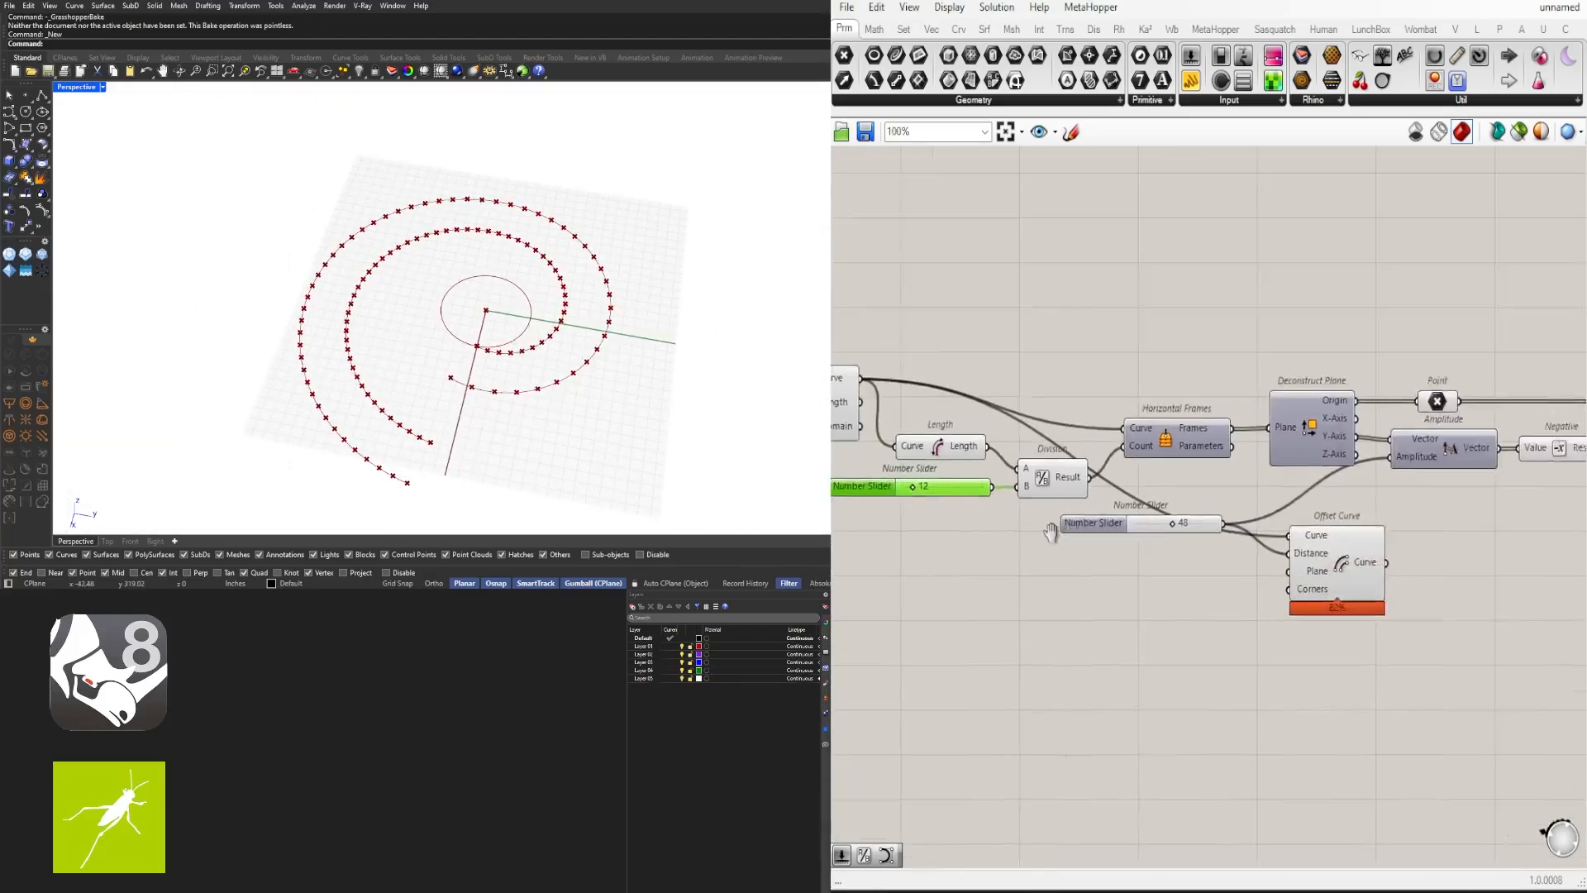
# Step: Add a new Point component near Move for collecting one of the two rows of points
pyautogui.moveTo(1050, 532); pyautogui.dragTo(629, 561, button='right')
pyautogui.click(1247, 445)
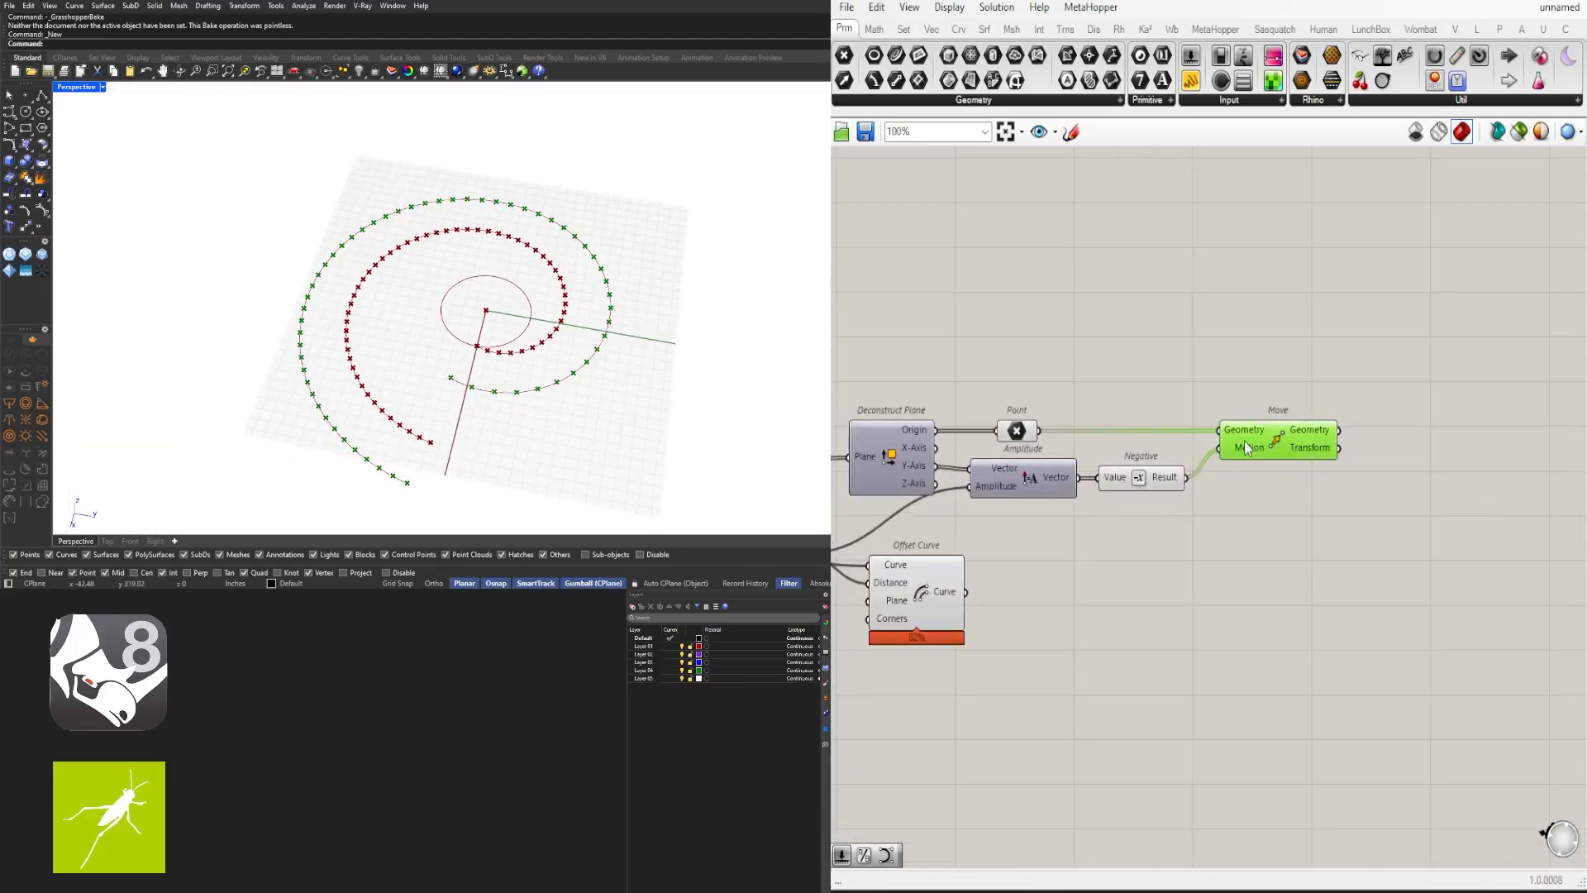
pyautogui.click(1011, 434)
pyautogui.moveTo(1015, 436); pyautogui.dragTo(1064, 420)
pyautogui.doubleClick(1250, 349)
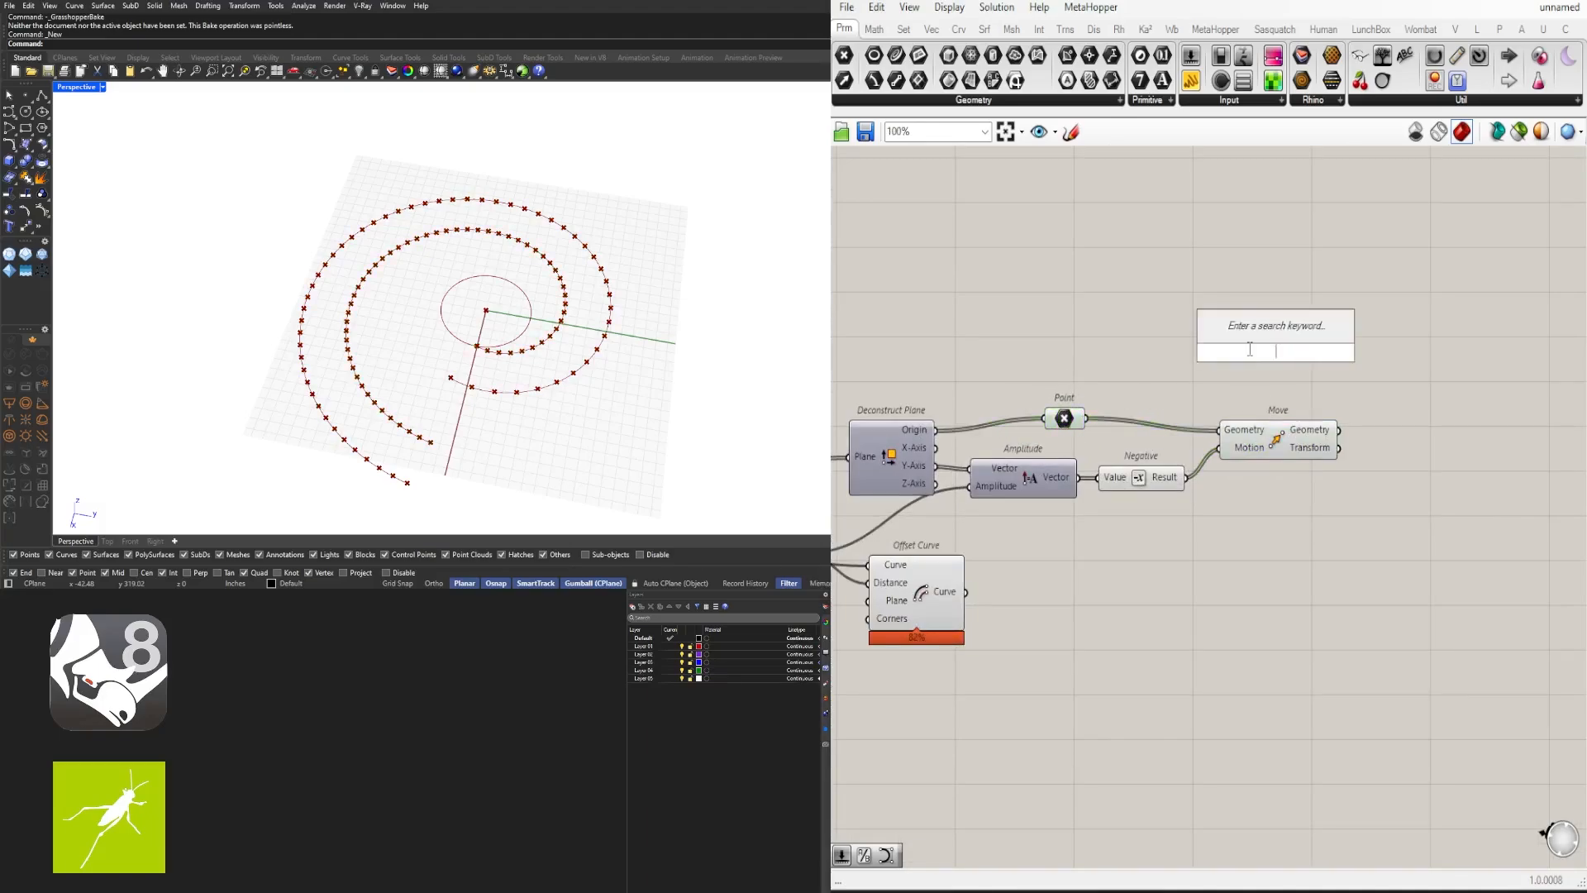
pyautogui.write('POINT')
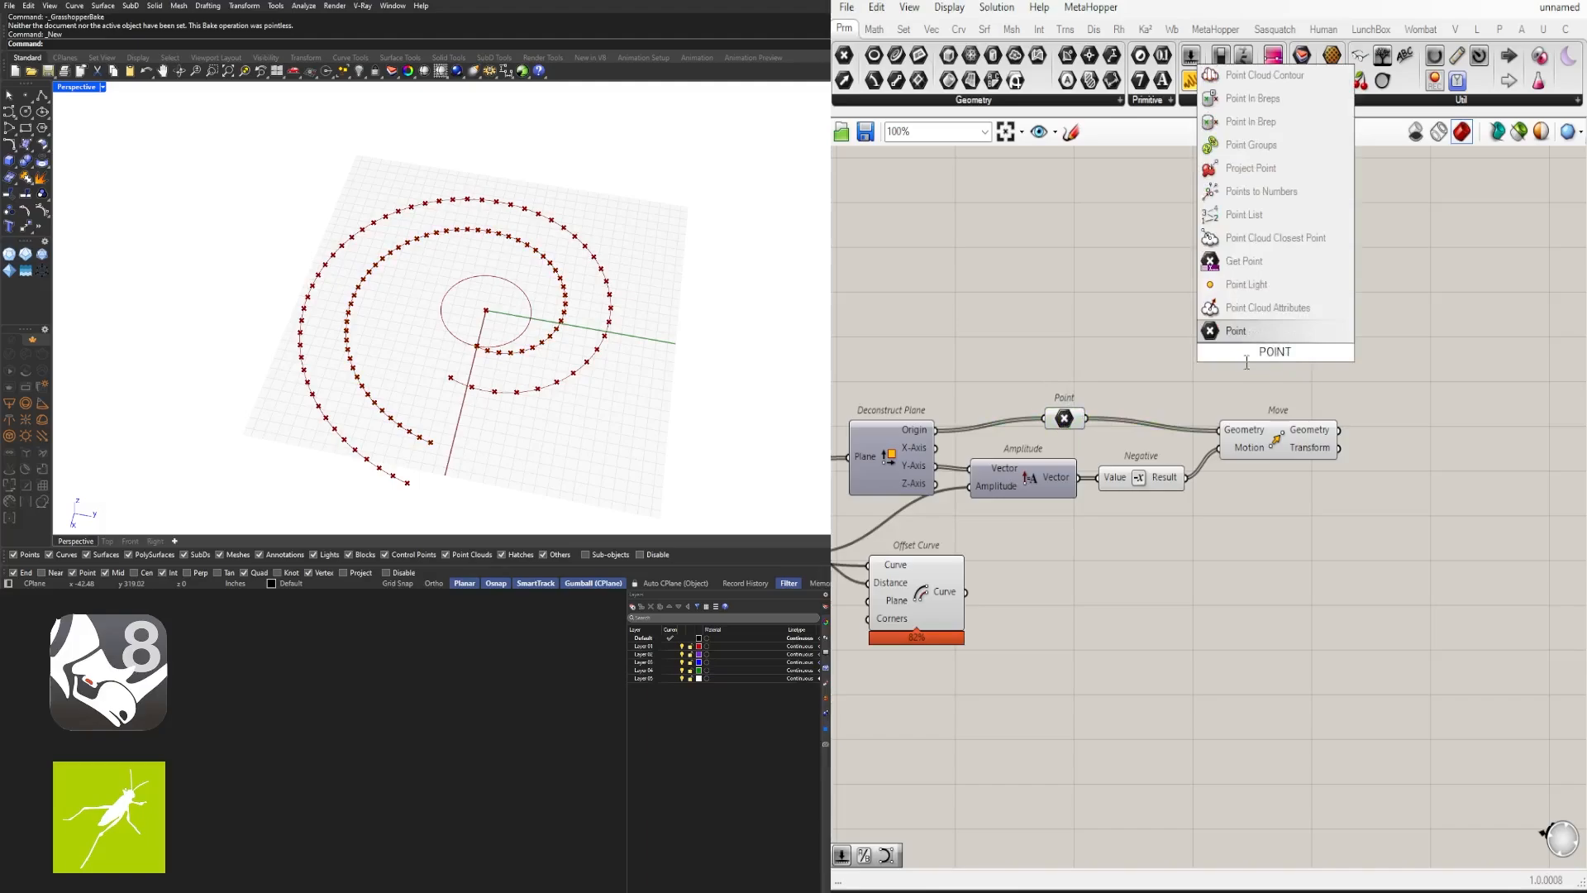
pyautogui.click(1238, 330)
# Step: Place two stacked Point components after Move, one fed by the original Point and one by the Move Geometry output
pyautogui.click(1050, 423)
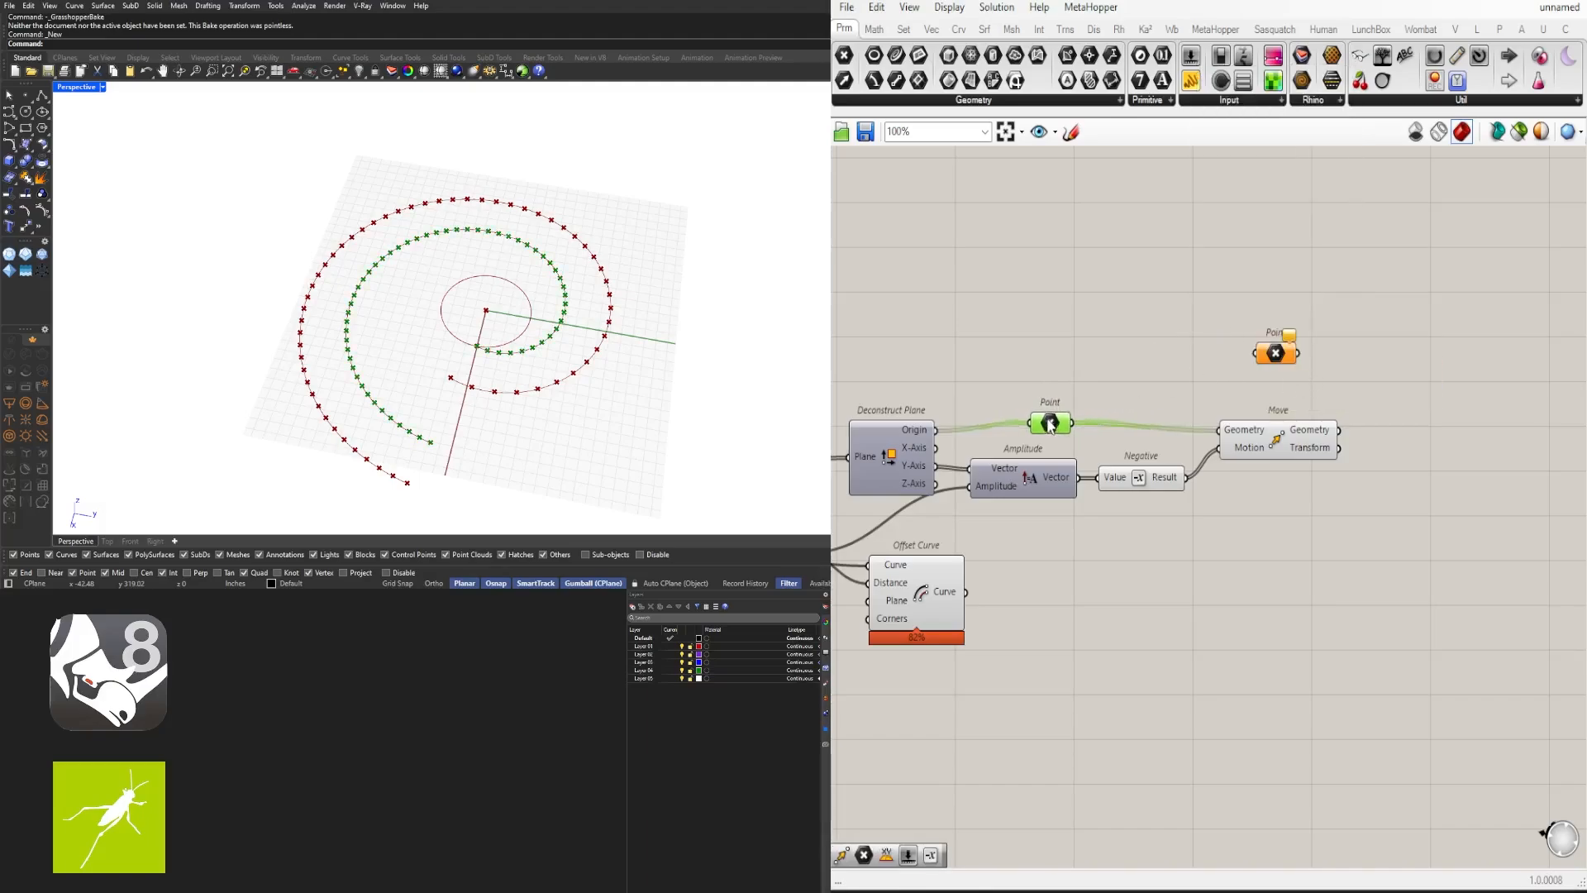
pyautogui.moveTo(1050, 423); pyautogui.dragTo(1386, 388)
pyautogui.hotkey('ctrl', 'c')
pyautogui.hotkey('ctrl', 'v')
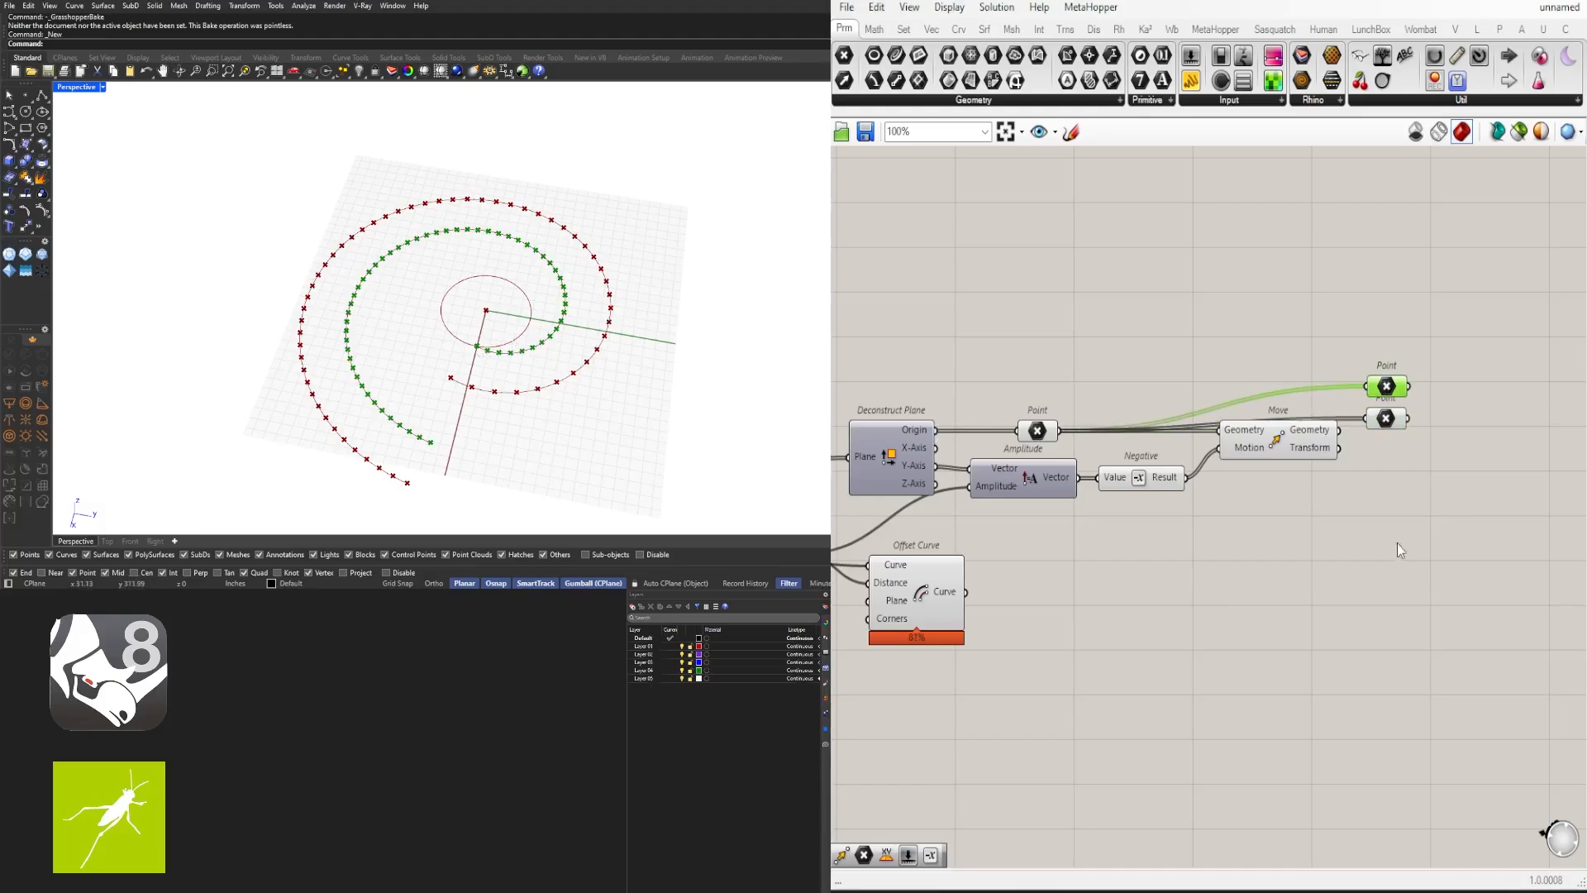
pyautogui.scroll(3, 1397, 471)
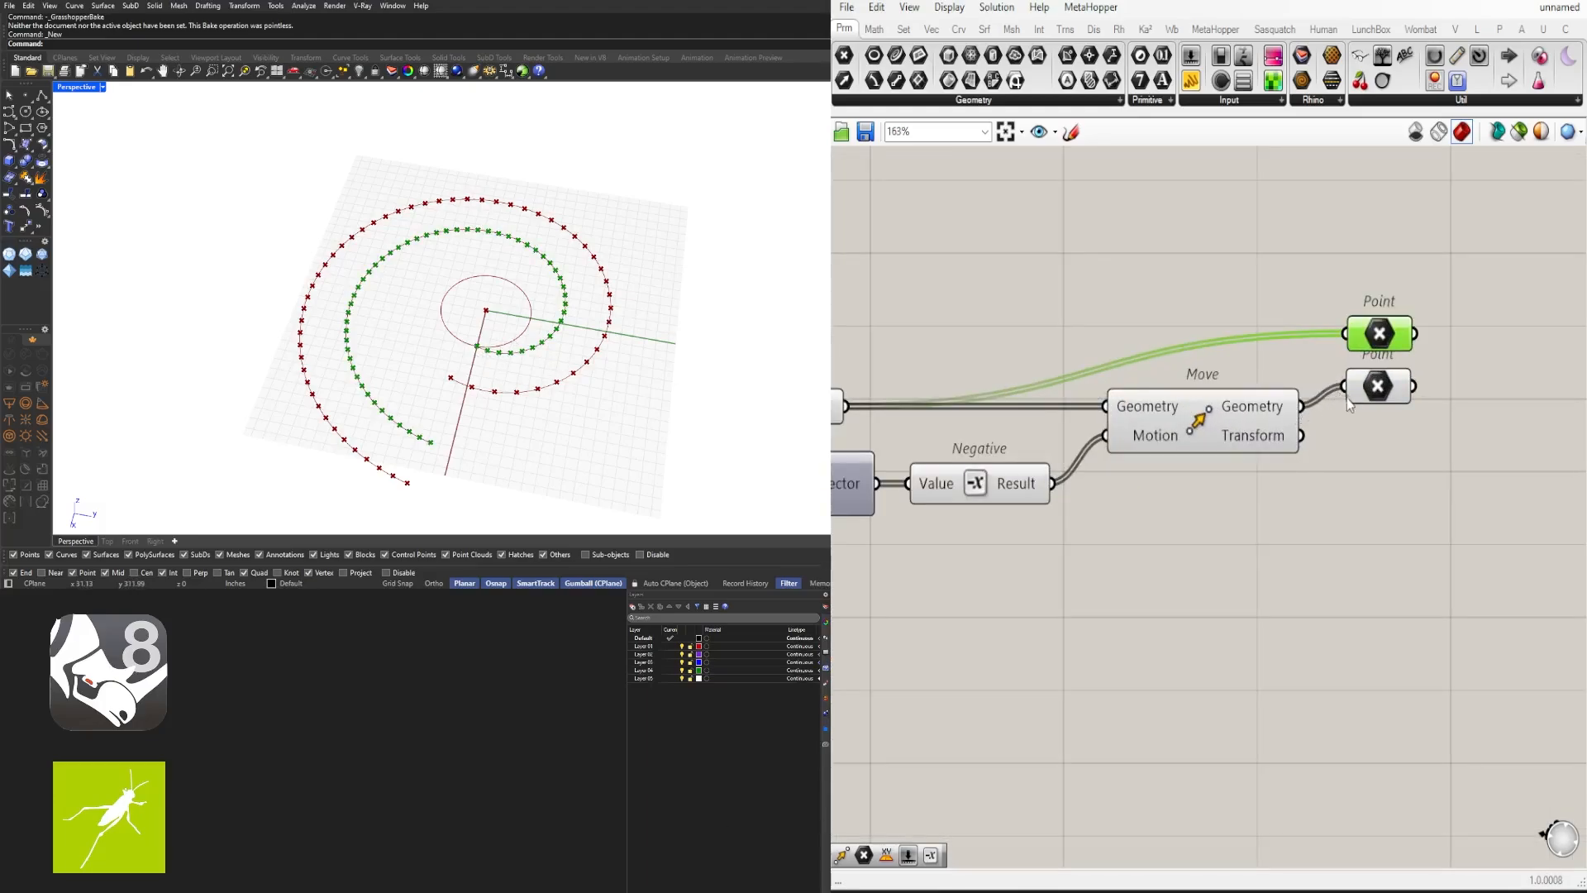
pyautogui.moveTo(1370, 393); pyautogui.dragTo(1369, 413)
pyautogui.moveTo(1382, 337); pyautogui.dragTo(1382, 351)
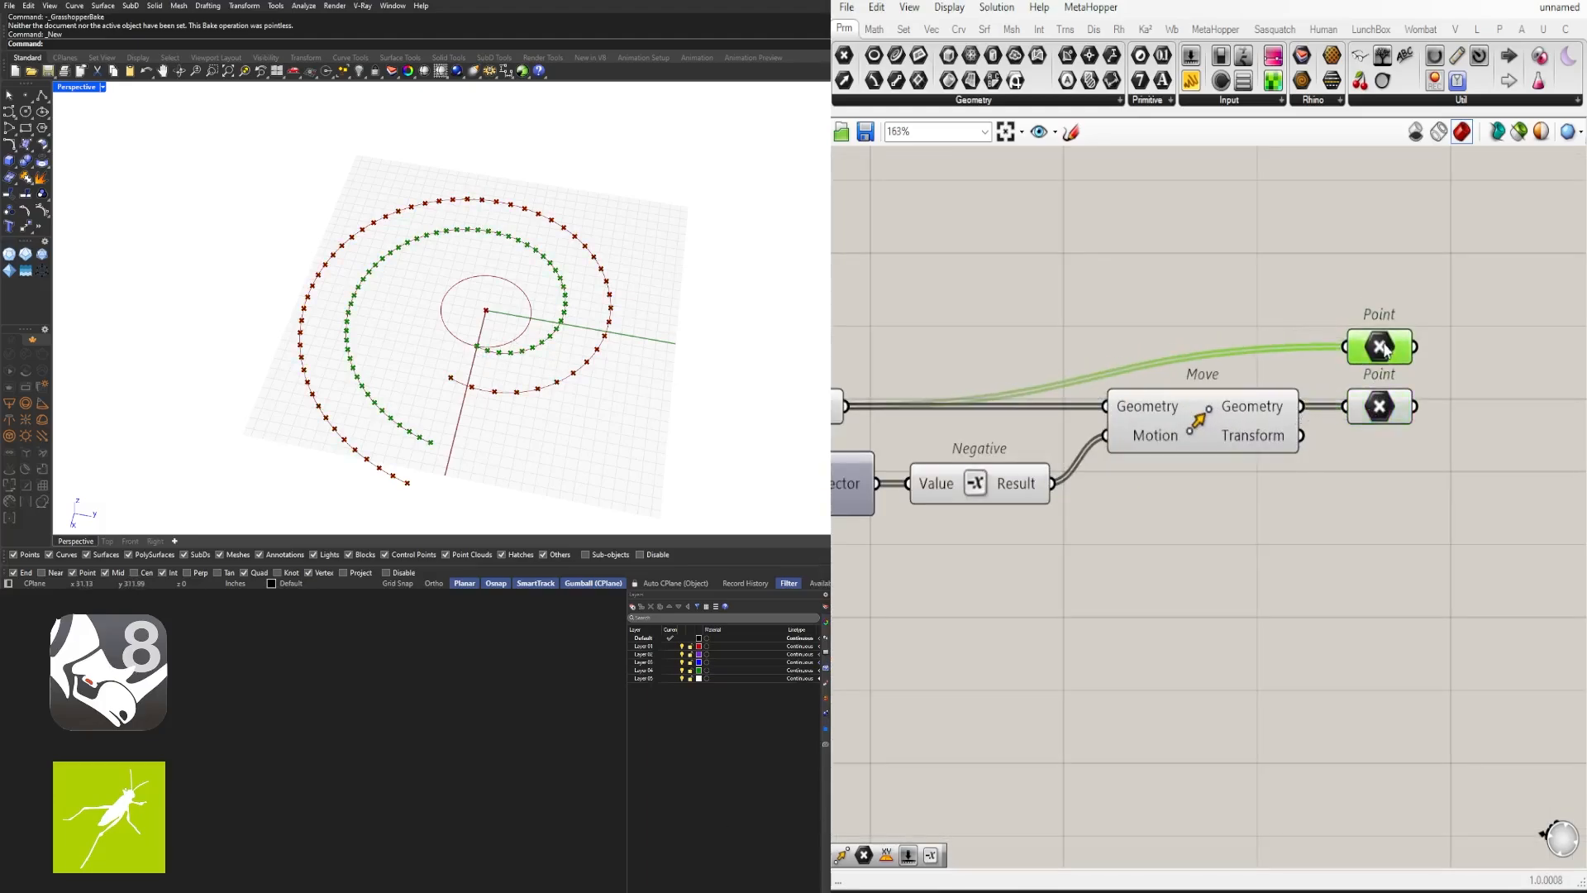
# Step: Turn off the preview of the original Point, Amplitude, Negative and Move components
pyautogui.scroll(-3, 1149, 547)
pyautogui.moveTo(1149, 548); pyautogui.dragTo(1413, 493, button='right')
pyautogui.moveTo(1448, 480); pyautogui.dragTo(1191, 360)
pyautogui.middleClick(1329, 312)
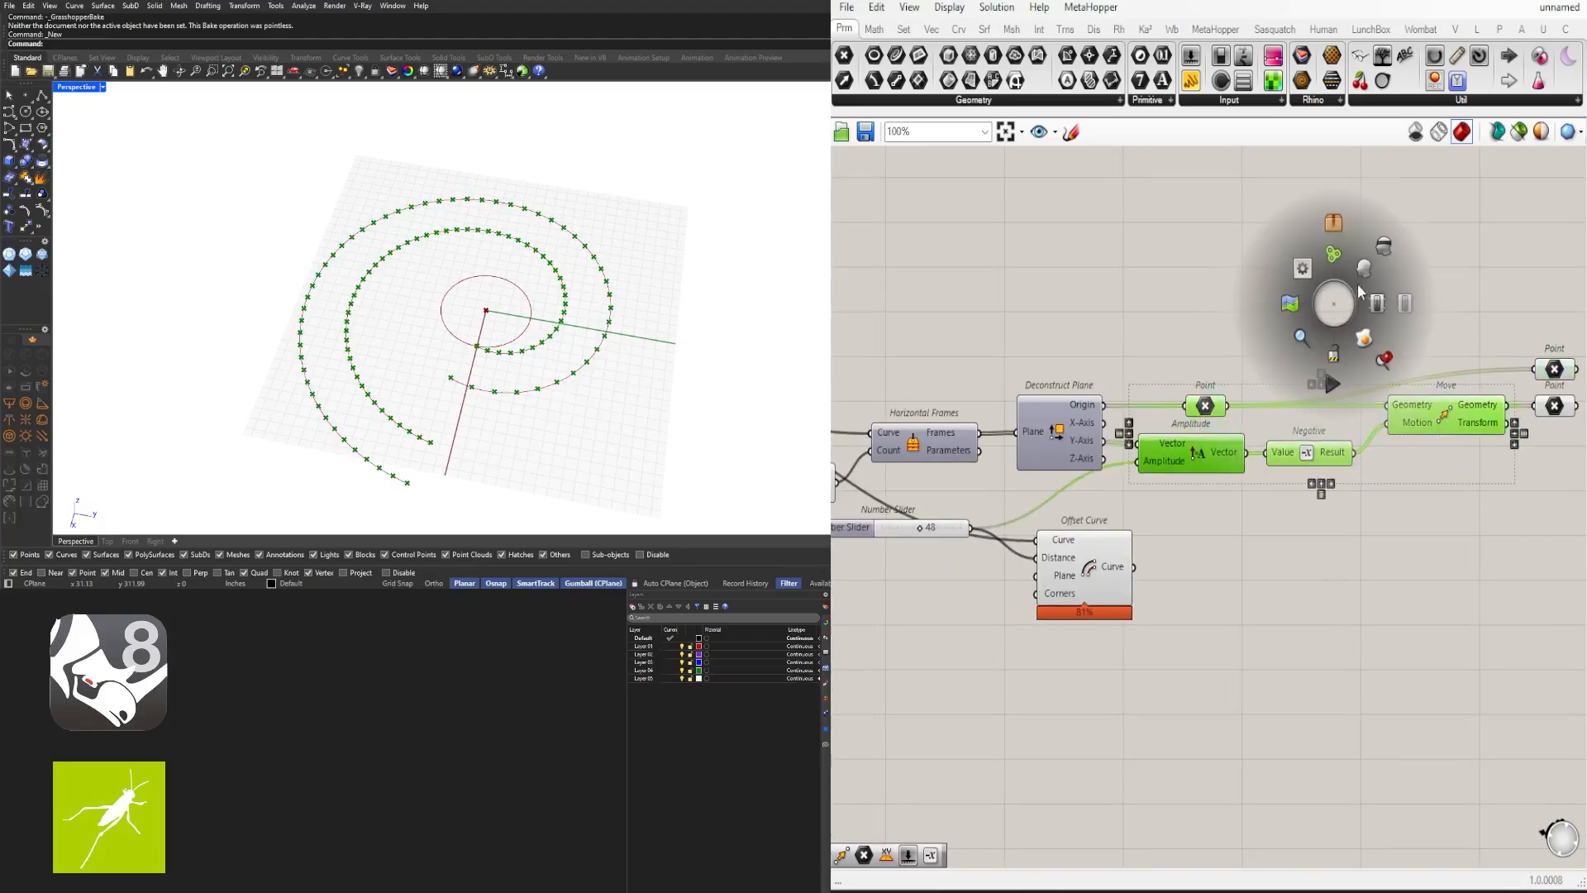
pyautogui.click(1387, 244)
pyautogui.moveTo(1524, 275); pyautogui.dragTo(1286, 269, button='right')
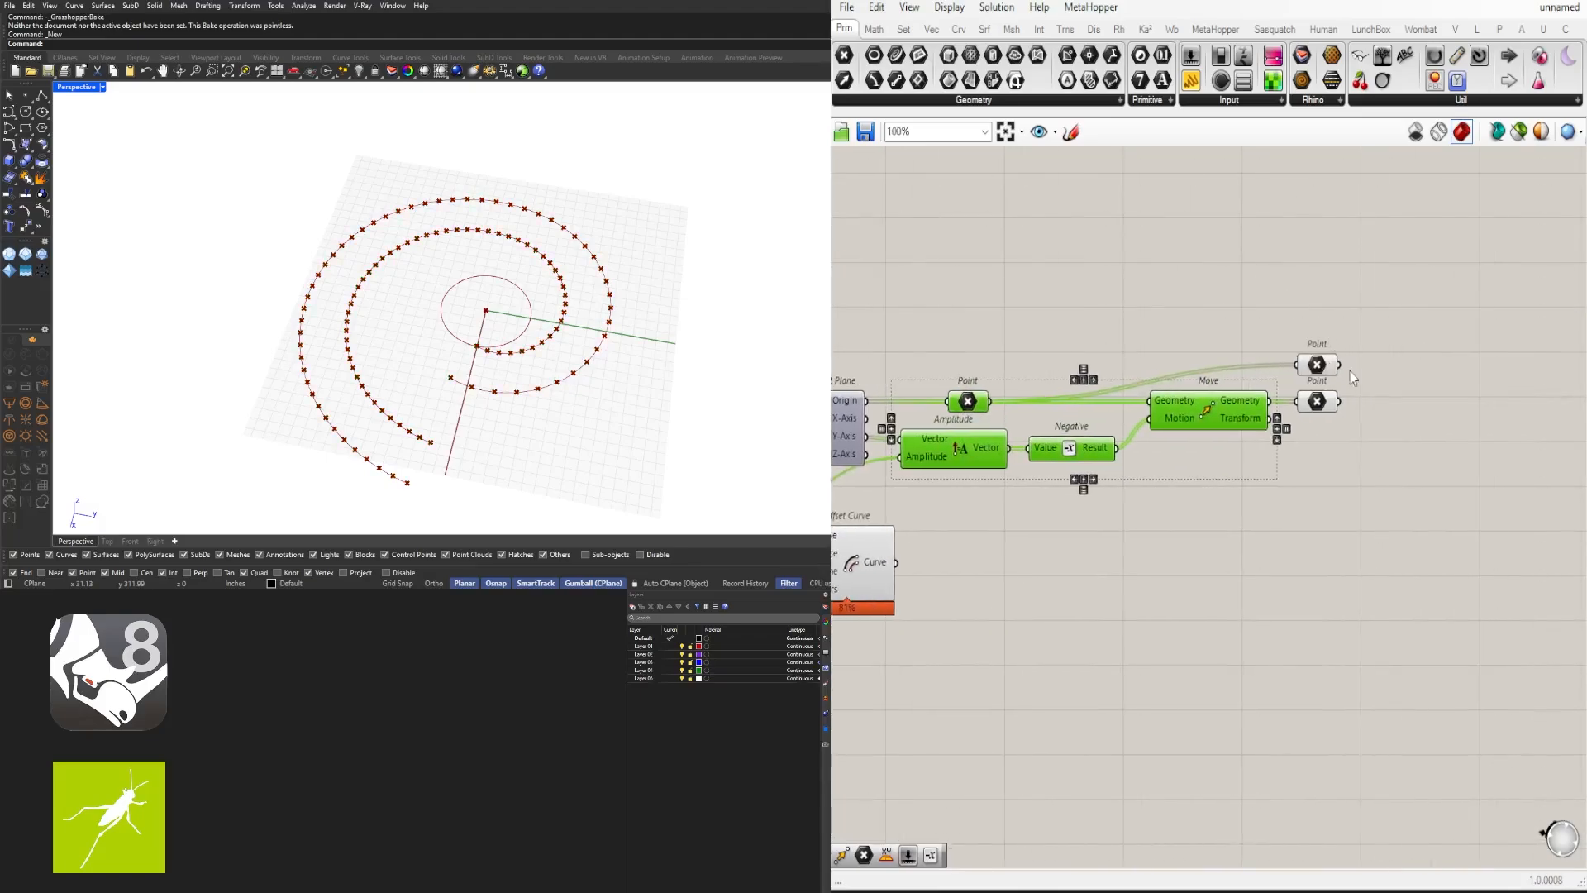
pyautogui.click(1239, 494)
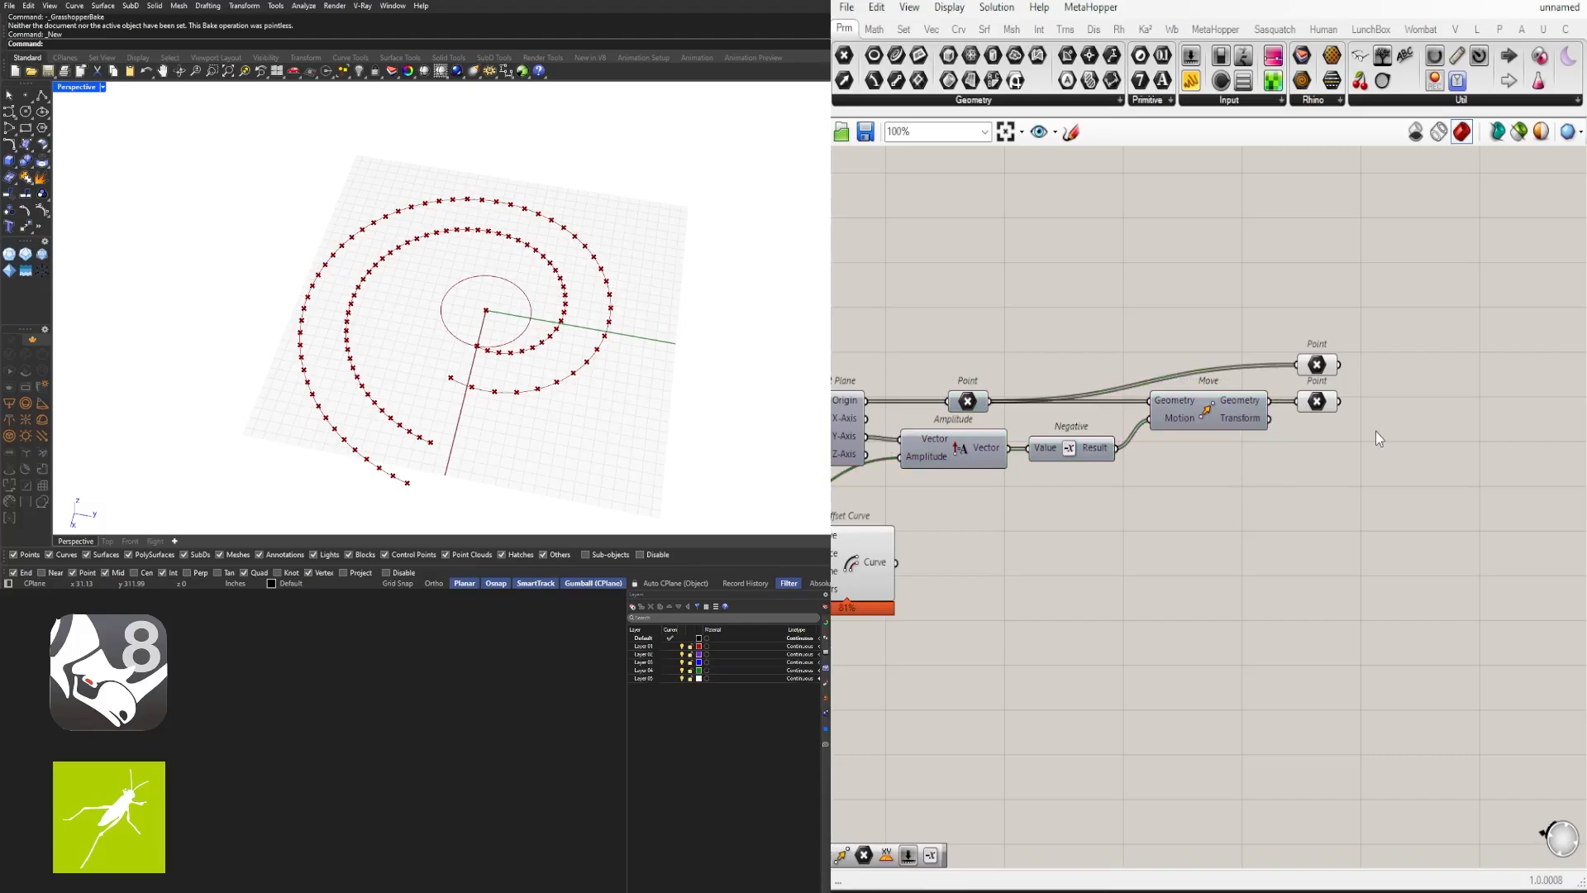
# Step: Add a Line component, wiring the spiral's Point into Start Point and the moved Point into End Point
pyautogui.scroll(3, 1319, 329)
pyautogui.click(1321, 400)
pyautogui.click(1453, 551)
pyautogui.moveTo(1464, 567); pyautogui.dragTo(1462, 417)
pyautogui.moveTo(1462, 418); pyautogui.dragTo(1312, 440, button='right')
pyautogui.click(1151, 424)
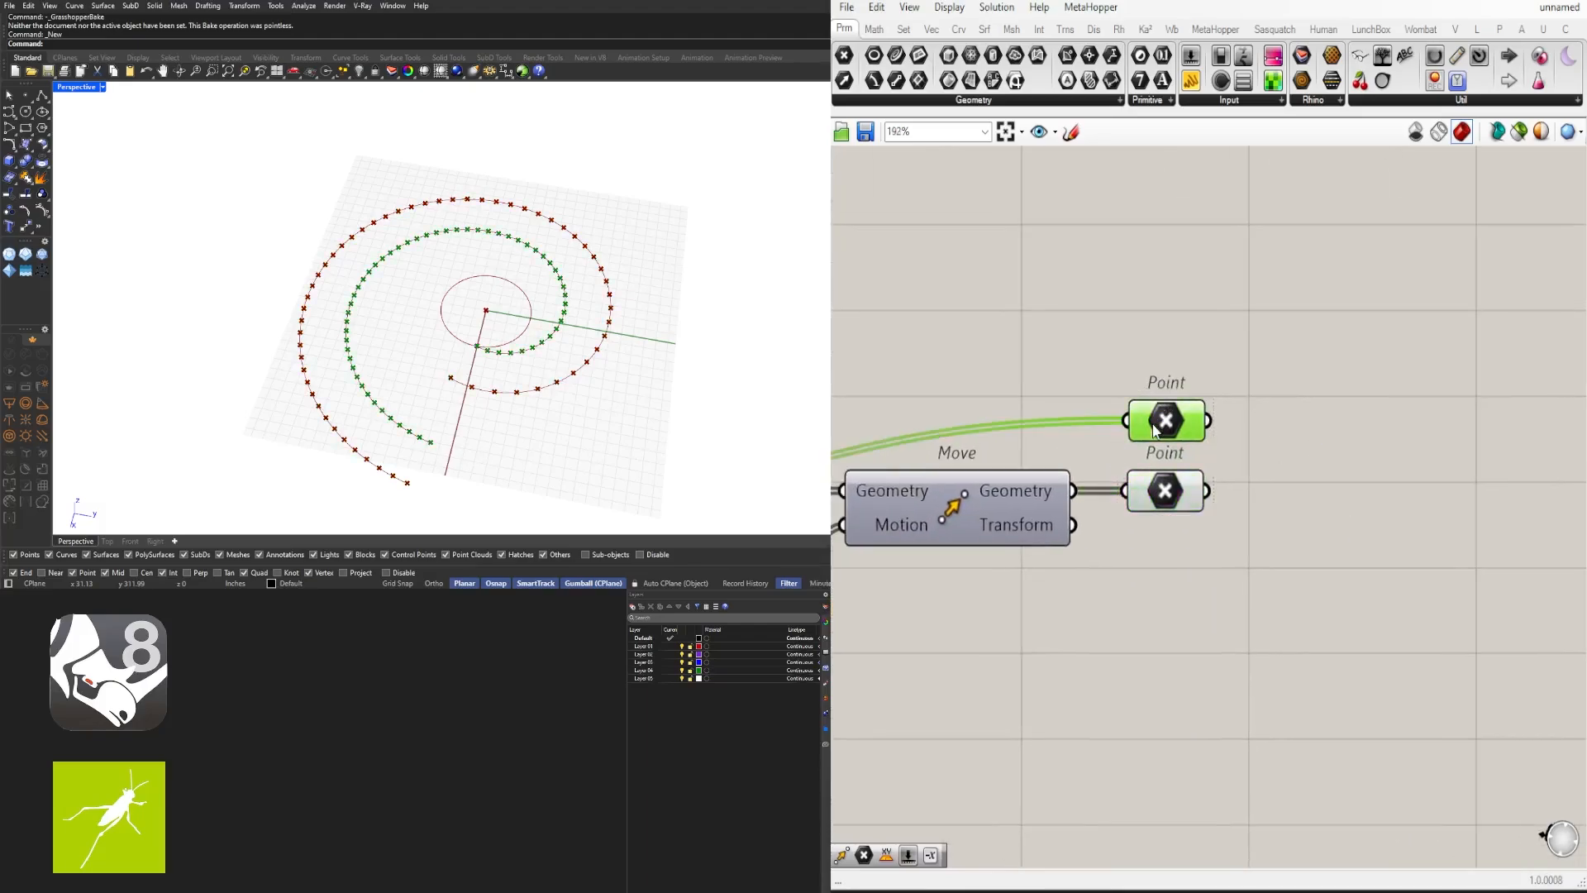
pyautogui.keyDown('shift'); pyautogui.click(1180, 492); pyautogui.keyUp('shift')
pyautogui.doubleClick(1322, 471)
pyautogui.write('line')
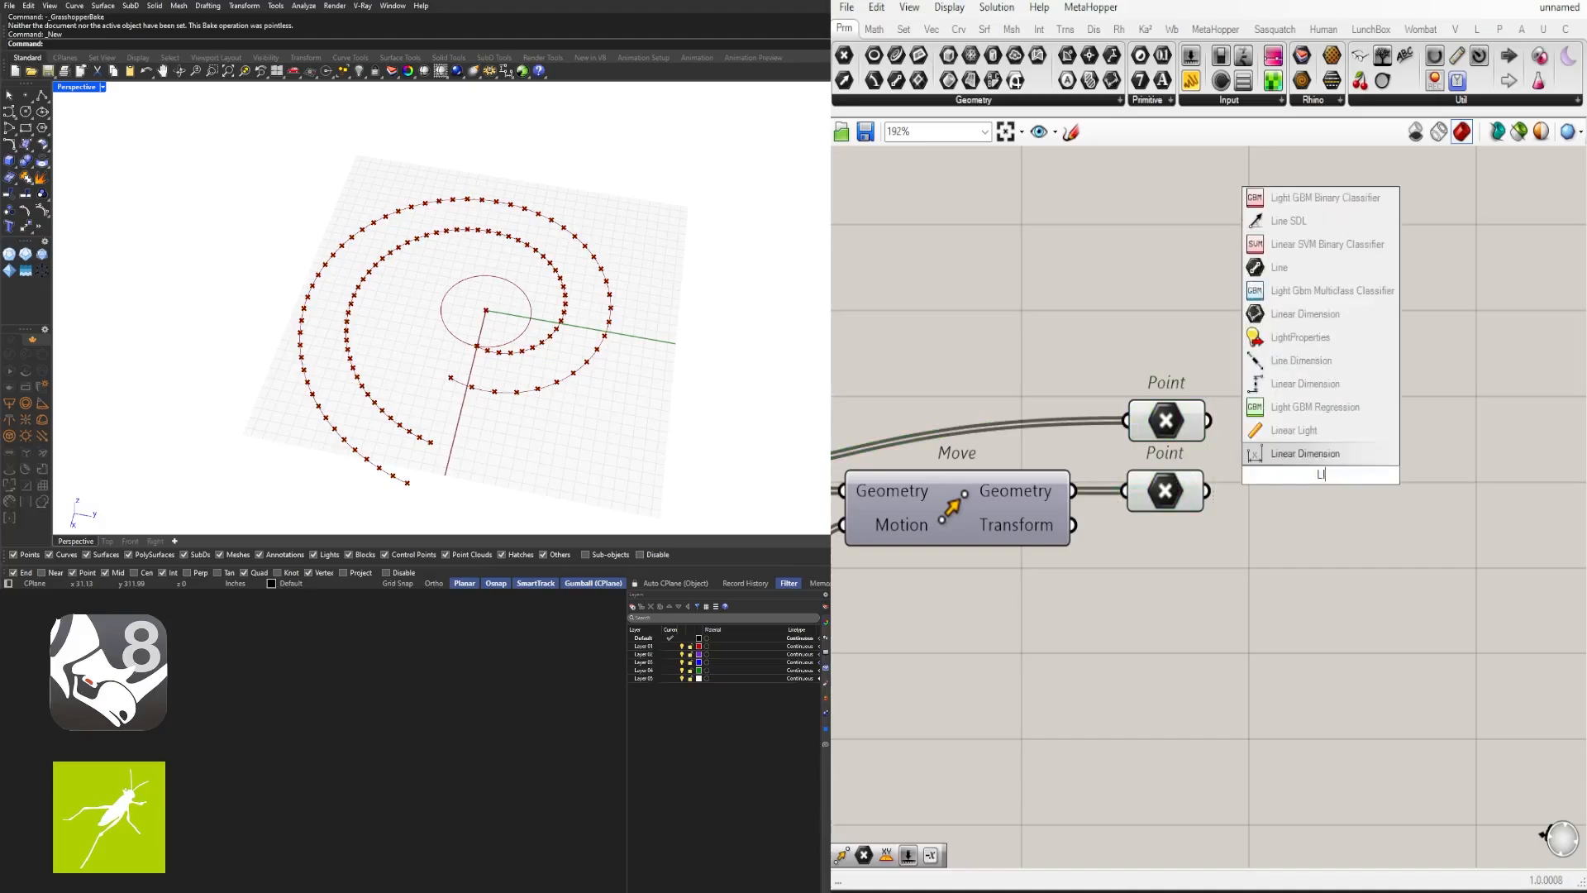
pyautogui.click(1271, 427)
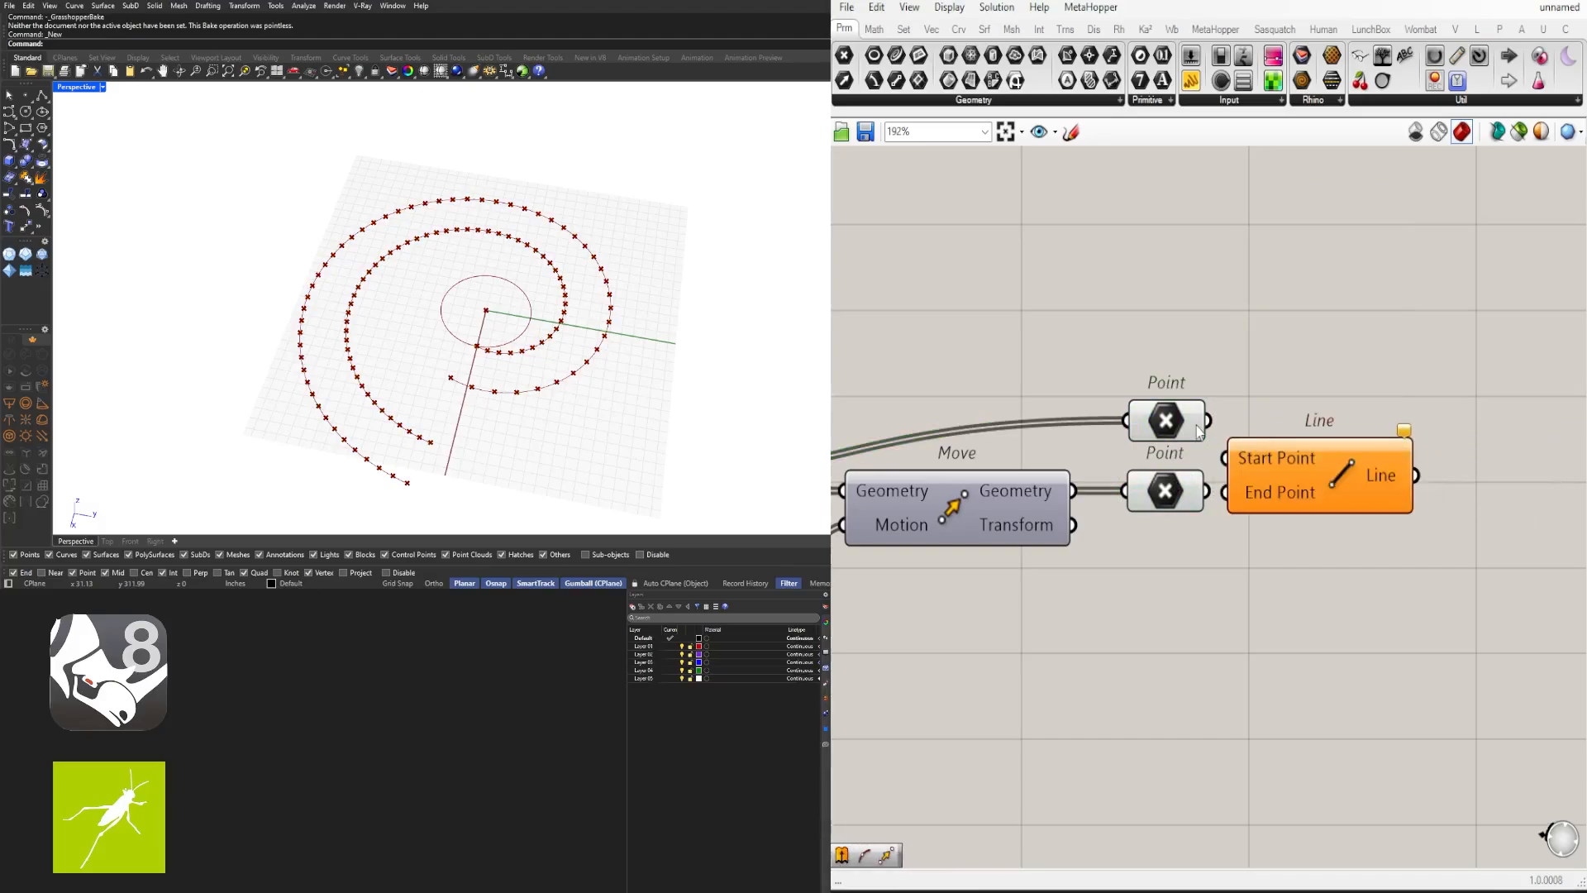
pyautogui.moveTo(1208, 421); pyautogui.dragTo(1302, 456)
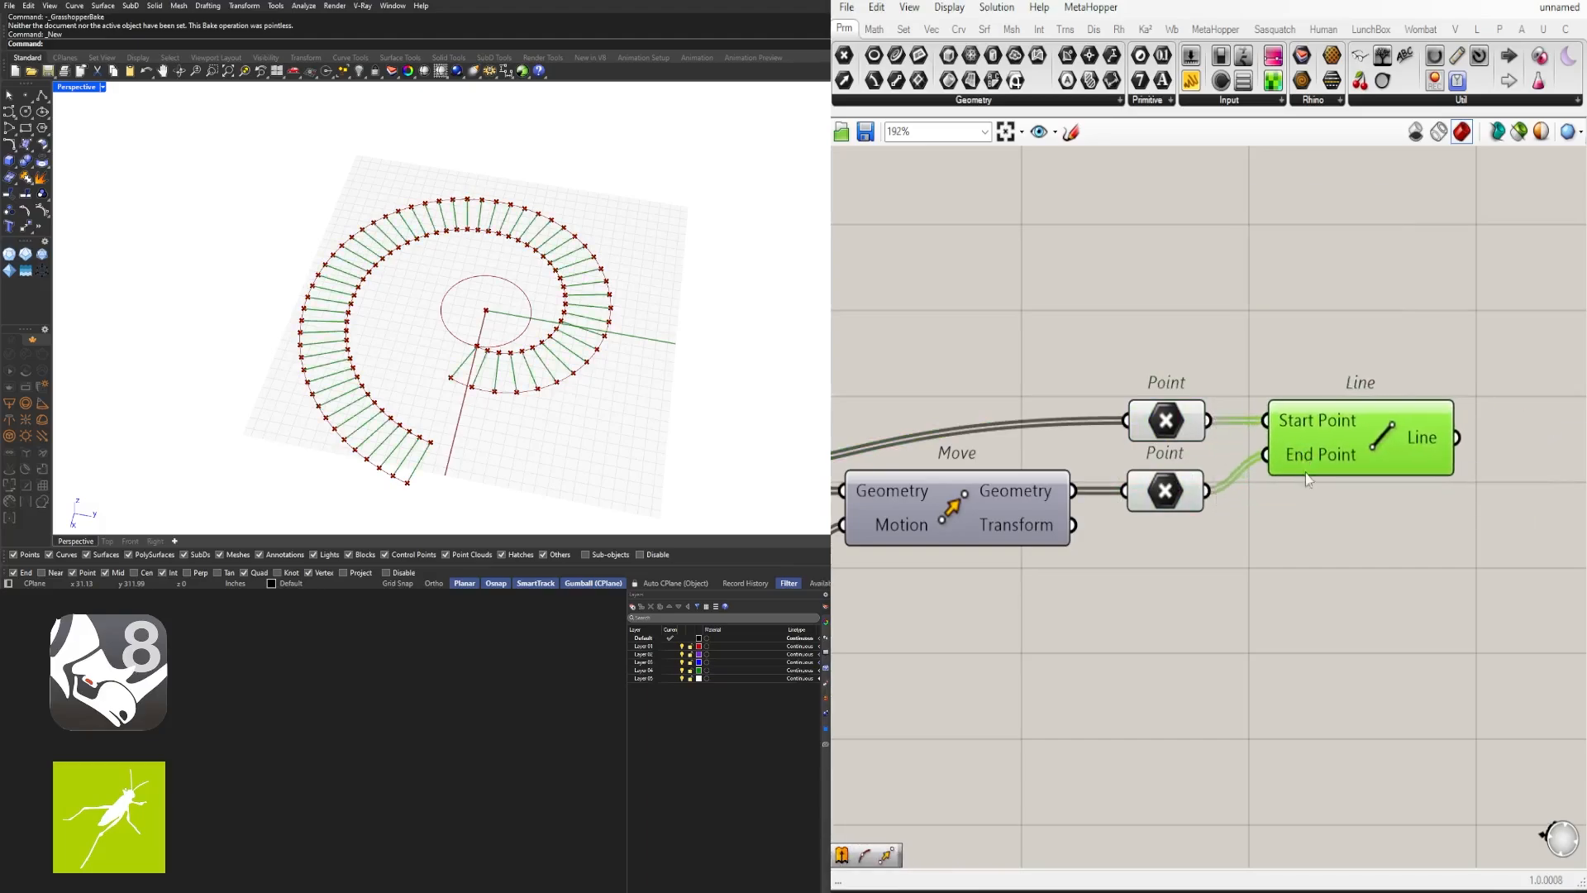
pyautogui.click(1306, 521)
pyautogui.moveTo(494, 426); pyautogui.dragTo(436, 387, button='right')
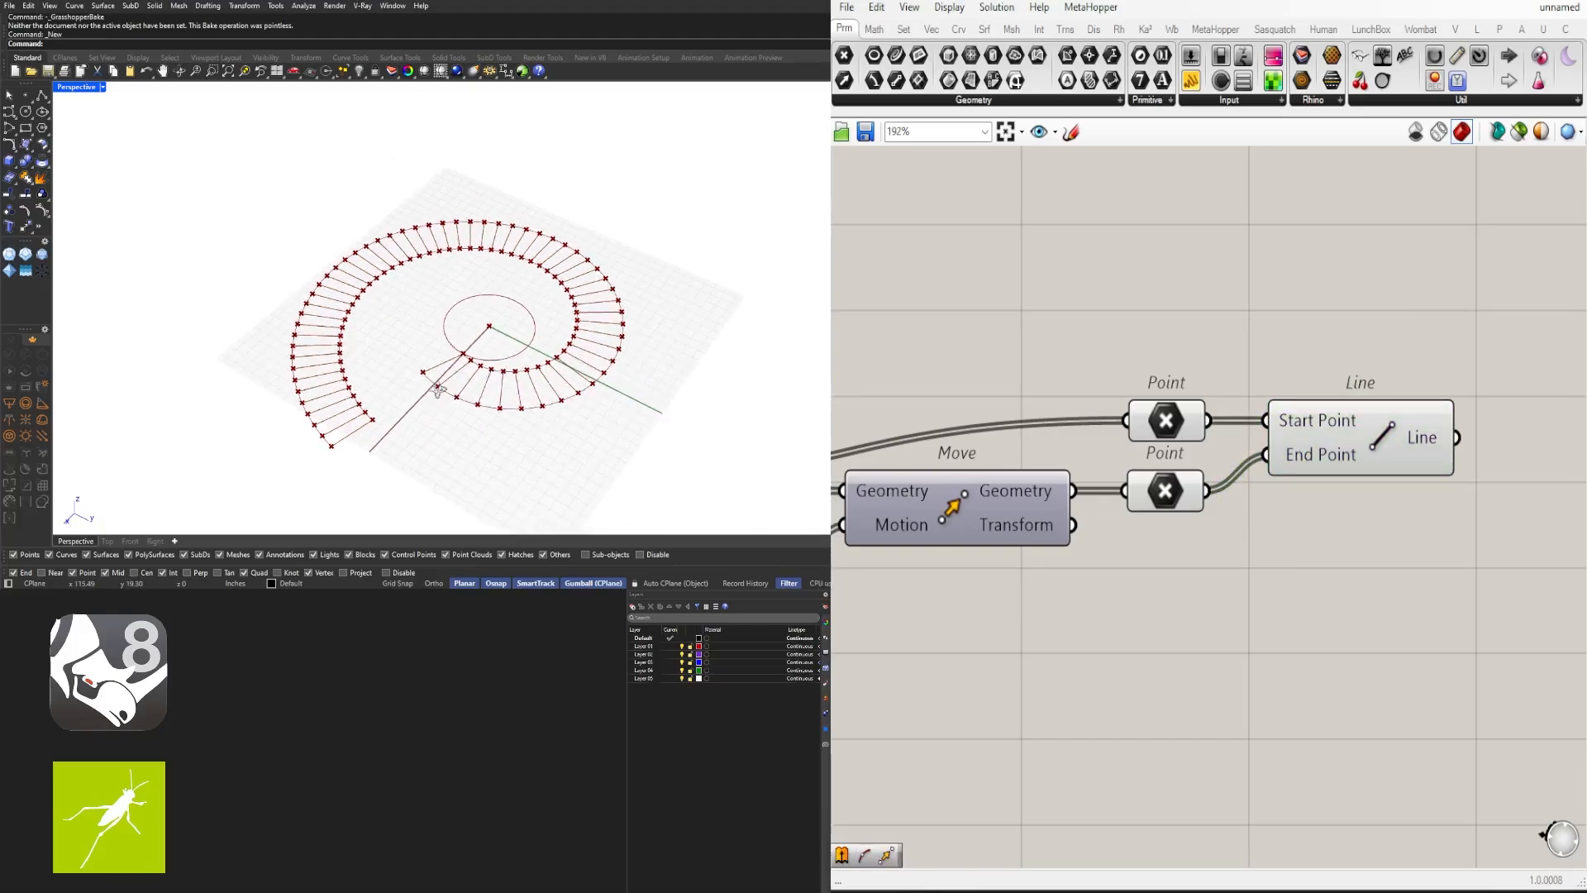
# Step: Check the canvas display options for drawing component icons and full names
pyautogui.scroll(-8, 1293, 571)
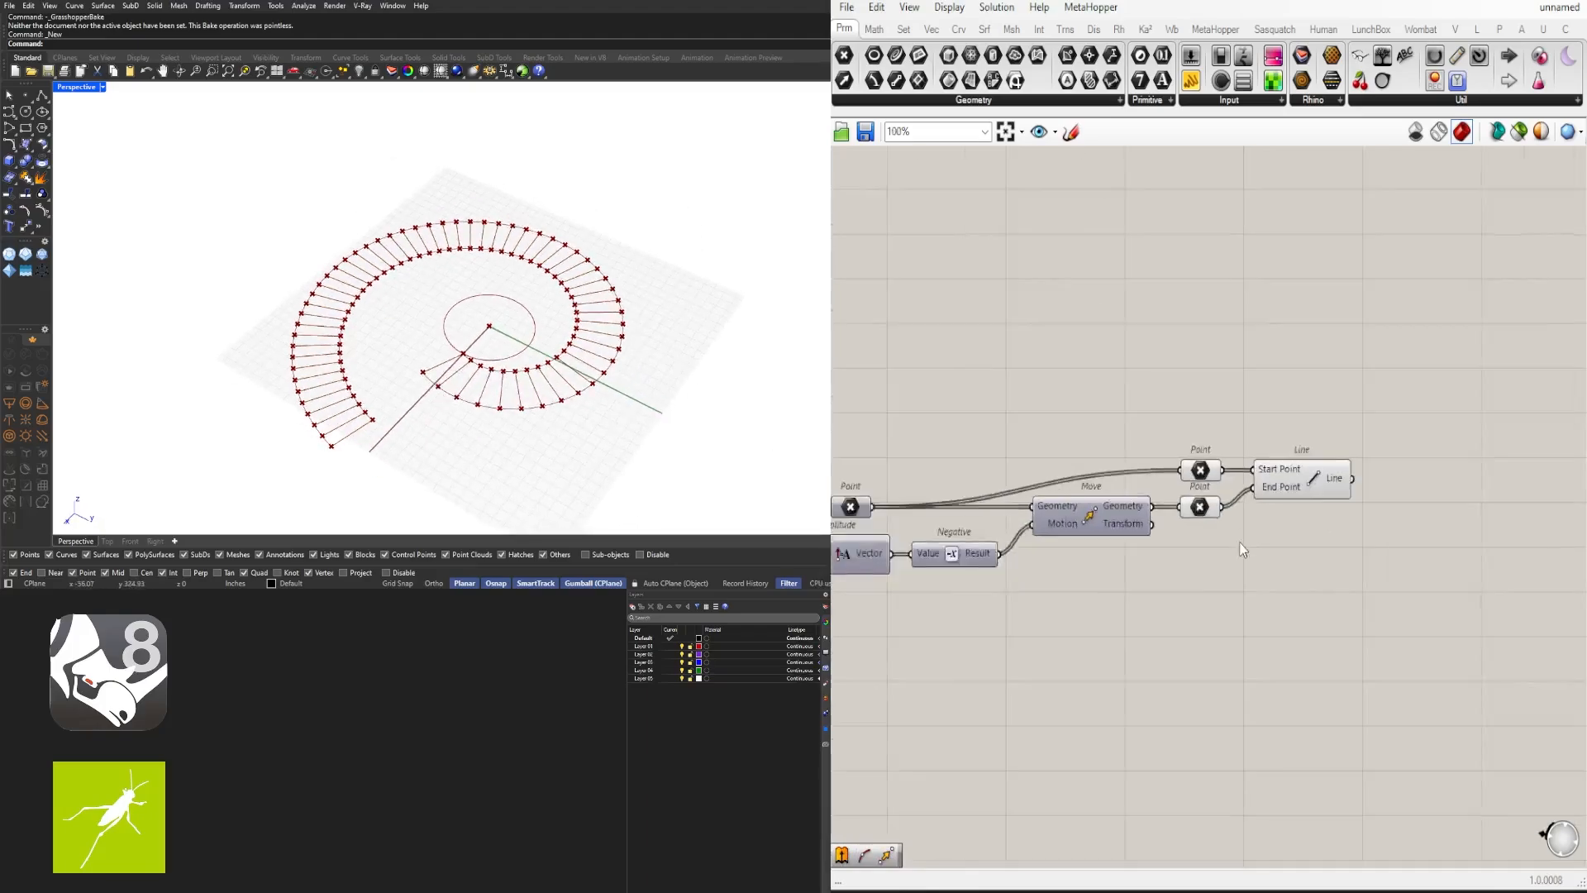
pyautogui.moveTo(1375, 538); pyautogui.dragTo(1436, 516, button='right')
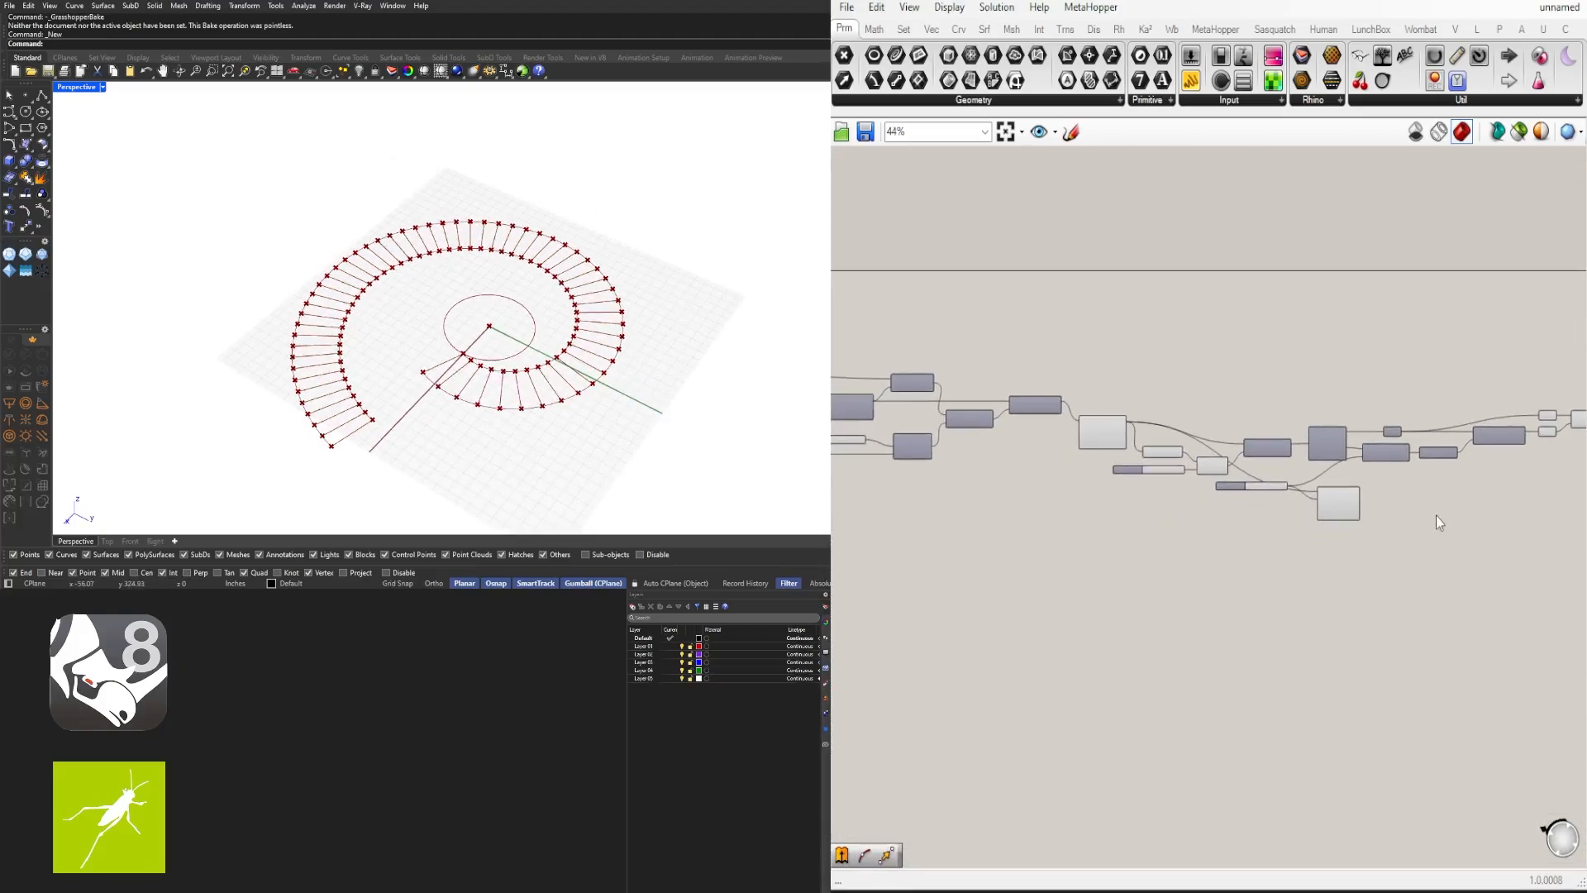
pyautogui.click(950, 8)
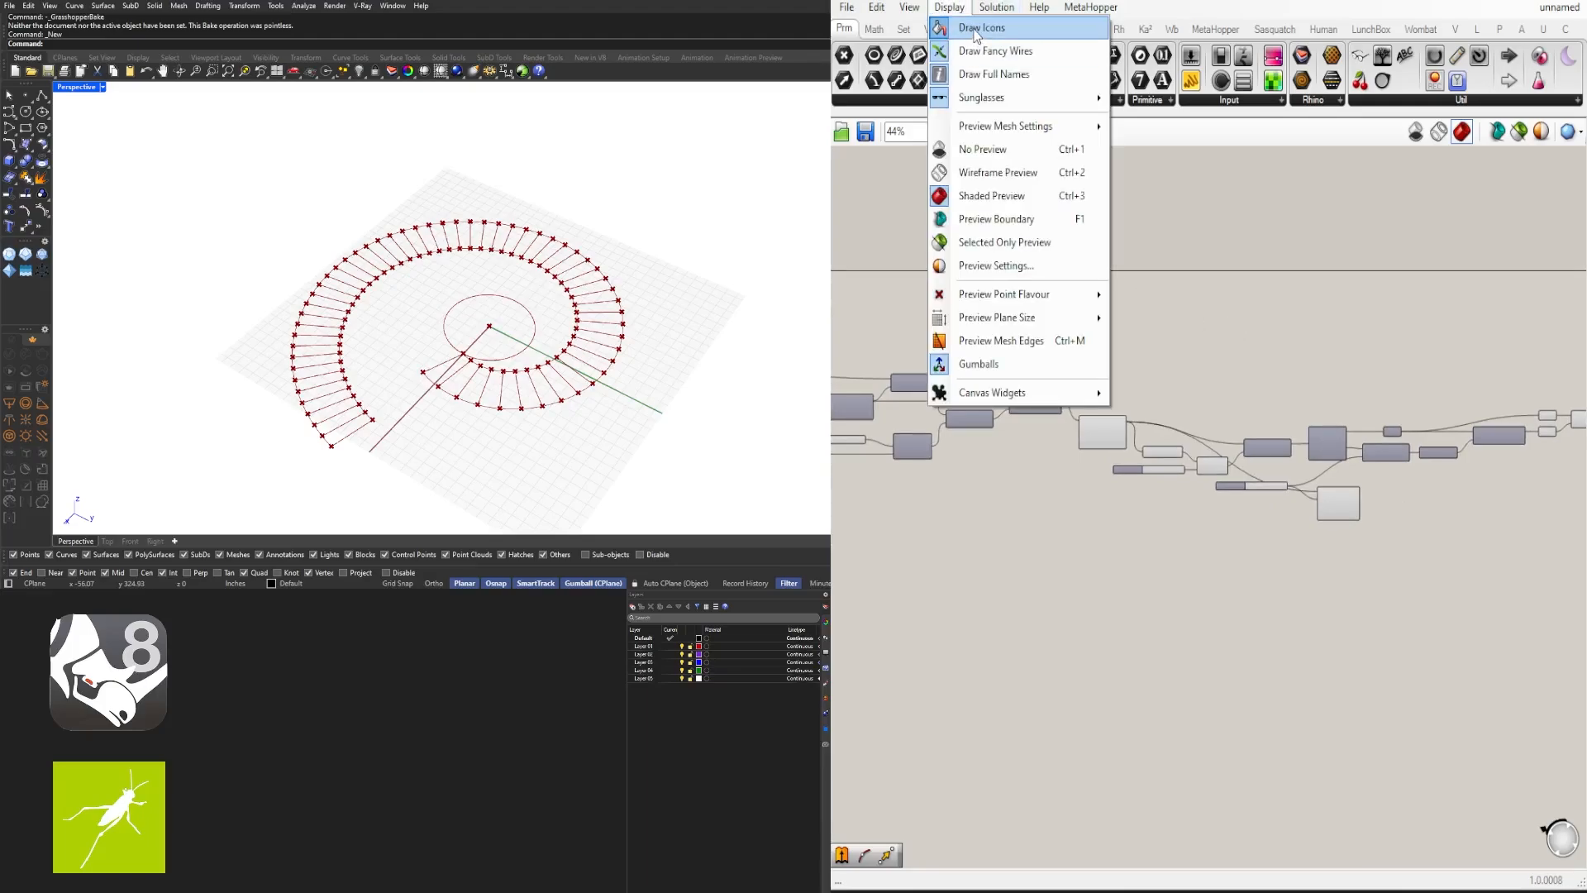
pyautogui.click(1005, 75)
pyautogui.scroll(4, 1223, 441)
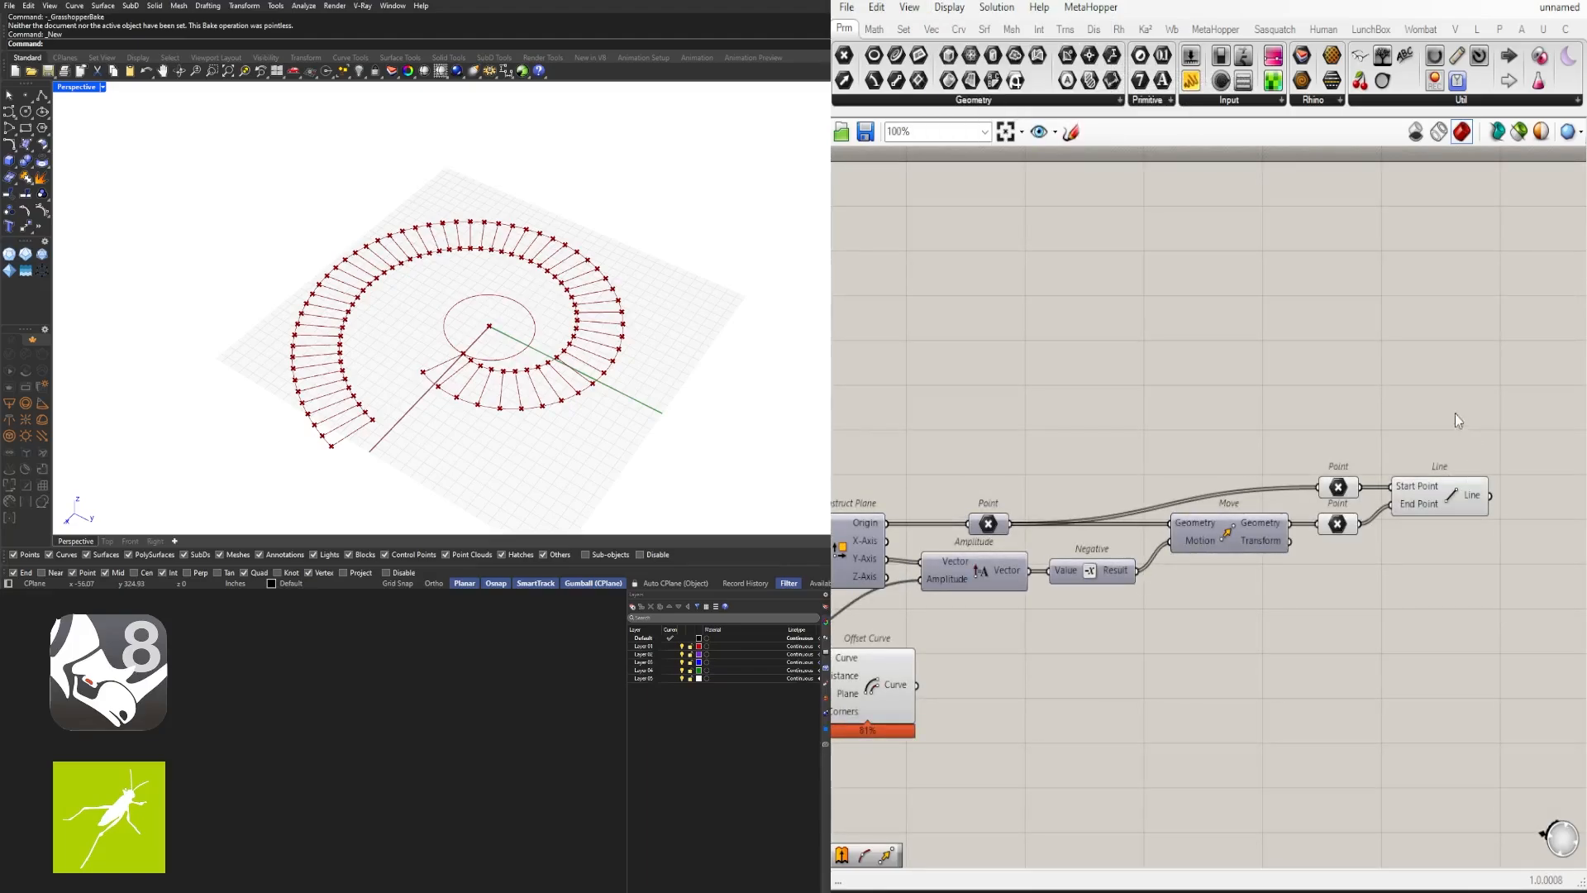
pyautogui.moveTo(1451, 505); pyautogui.dragTo(1238, 495, button='right')
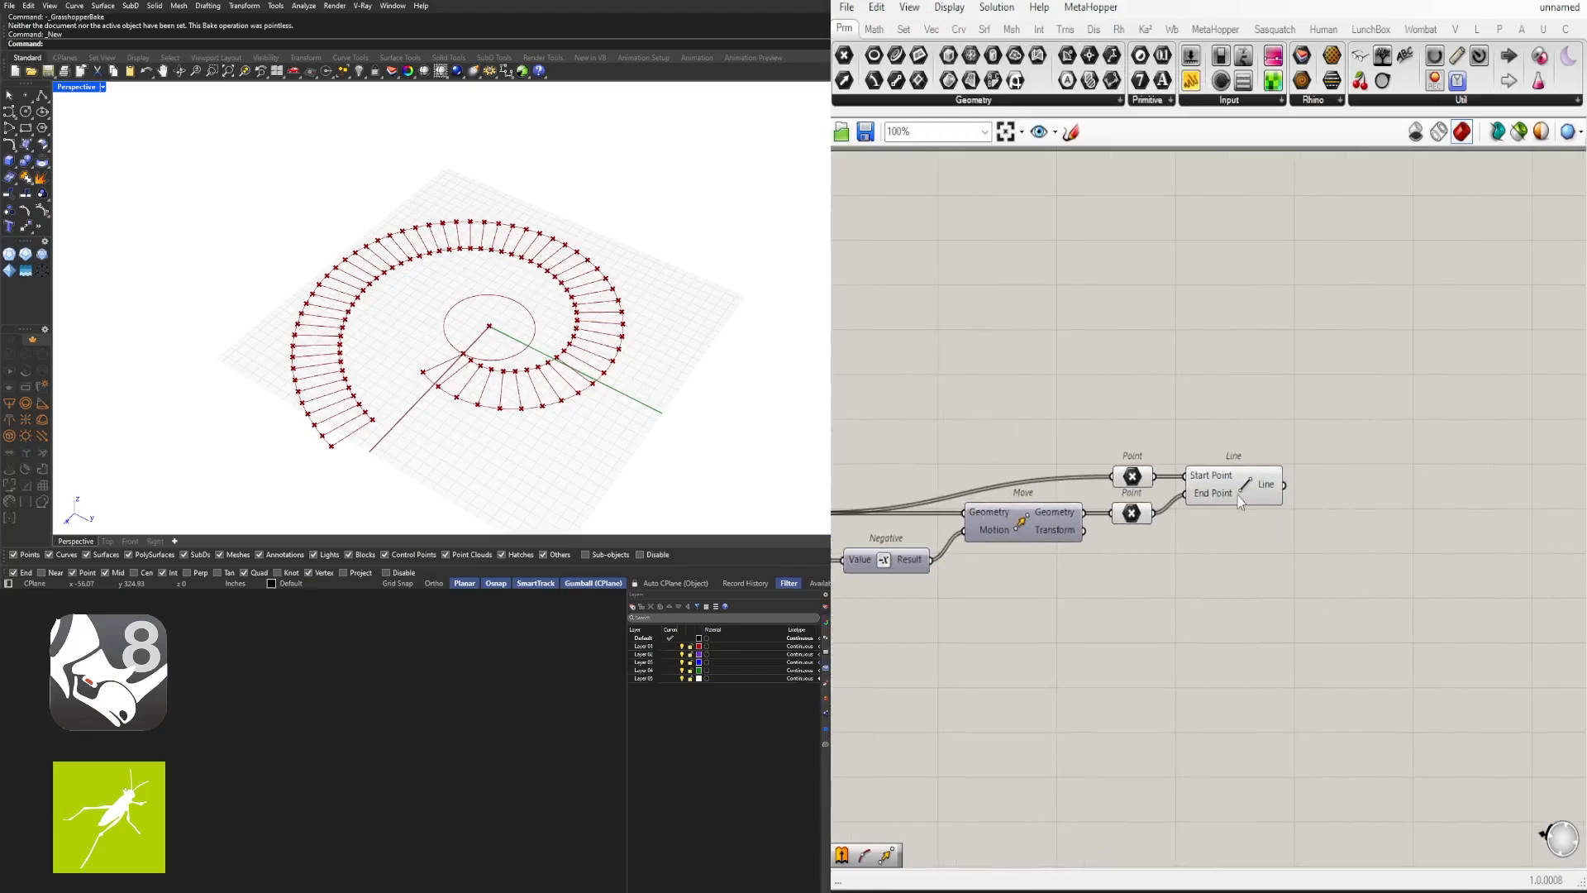
pyautogui.click(1230, 492)
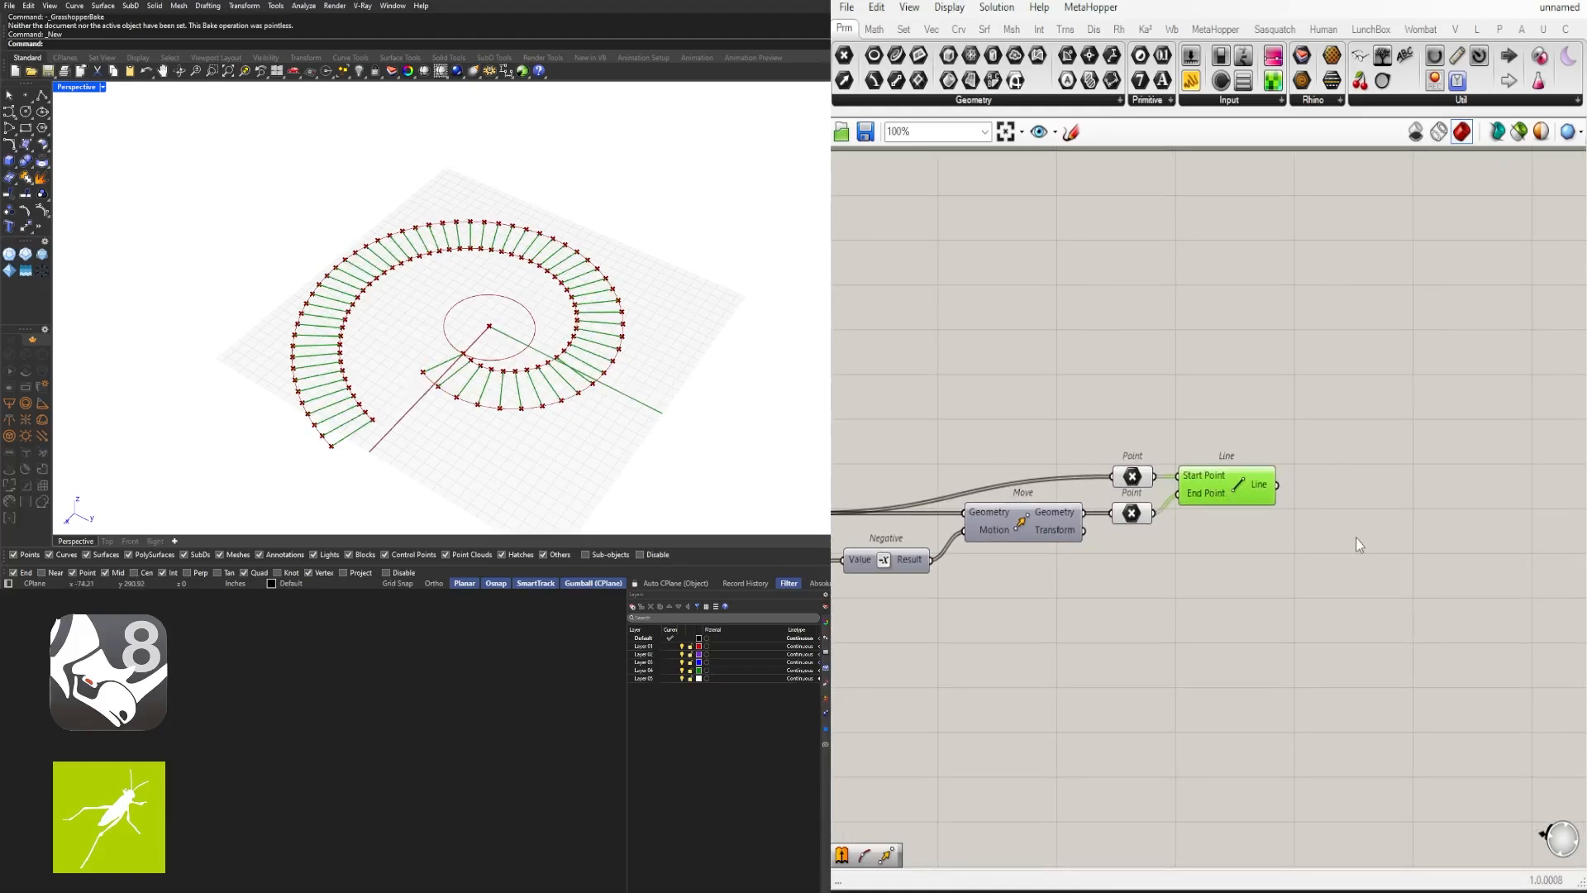
pyautogui.moveTo(1234, 496); pyautogui.dragTo(1242, 496)
pyautogui.click(1271, 544)
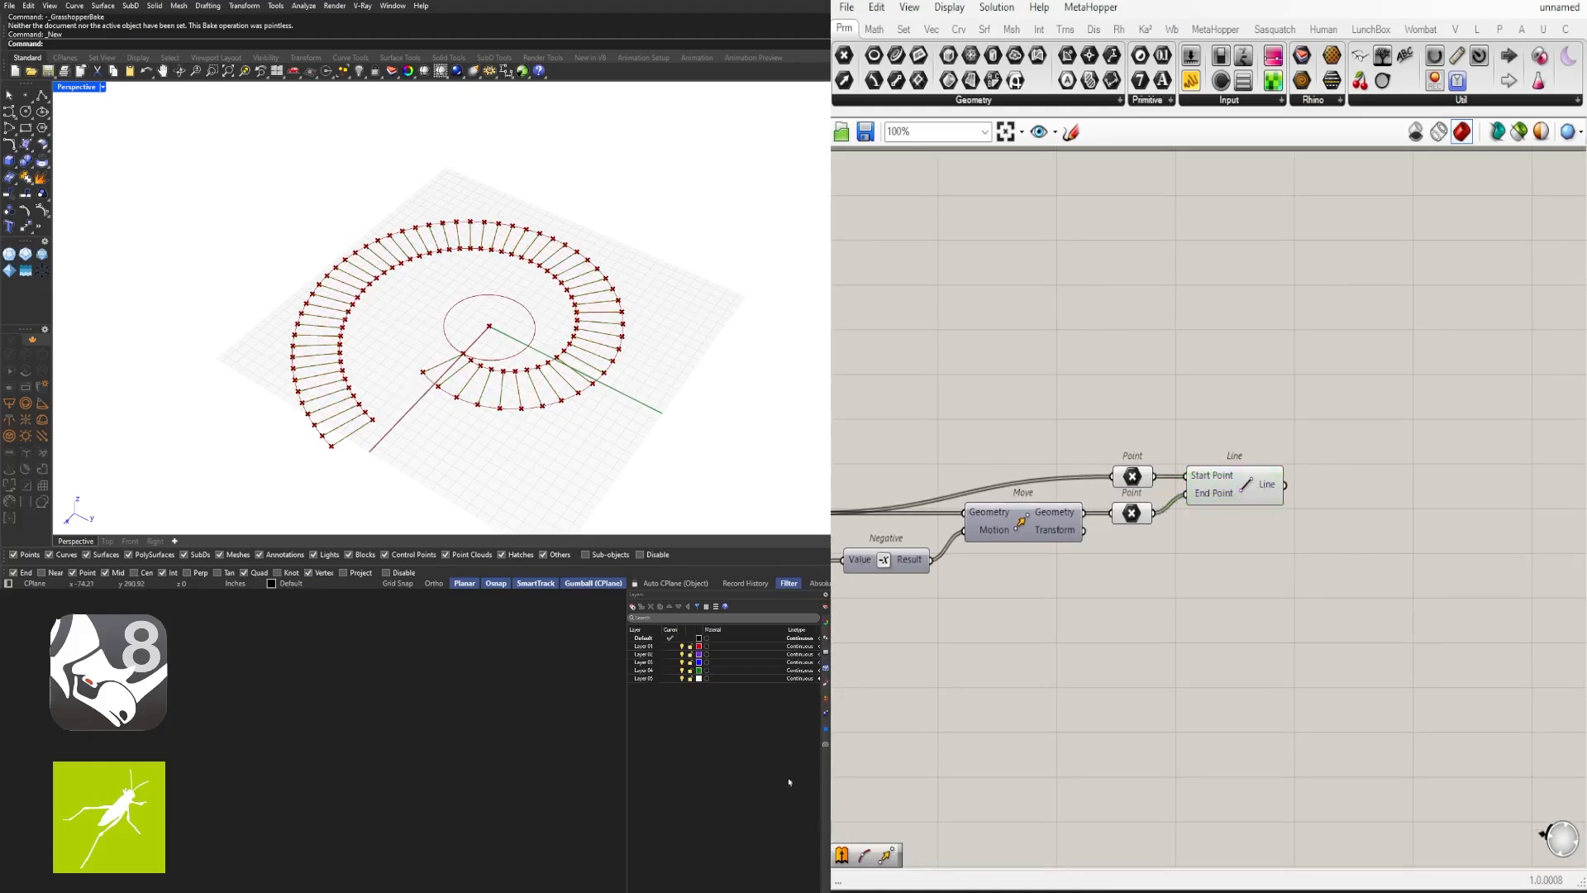
pyautogui.click(1201, 563)
# Step: Turn off the preview of the two Points feeding Line, and space Line farther away from them
pyautogui.moveTo(1133, 565); pyautogui.dragTo(1233, 557, button='right')
pyautogui.moveTo(1233, 557); pyautogui.dragTo(1166, 407)
pyautogui.middleClick(1166, 405)
pyautogui.click(1207, 342)
pyautogui.click(1293, 344)
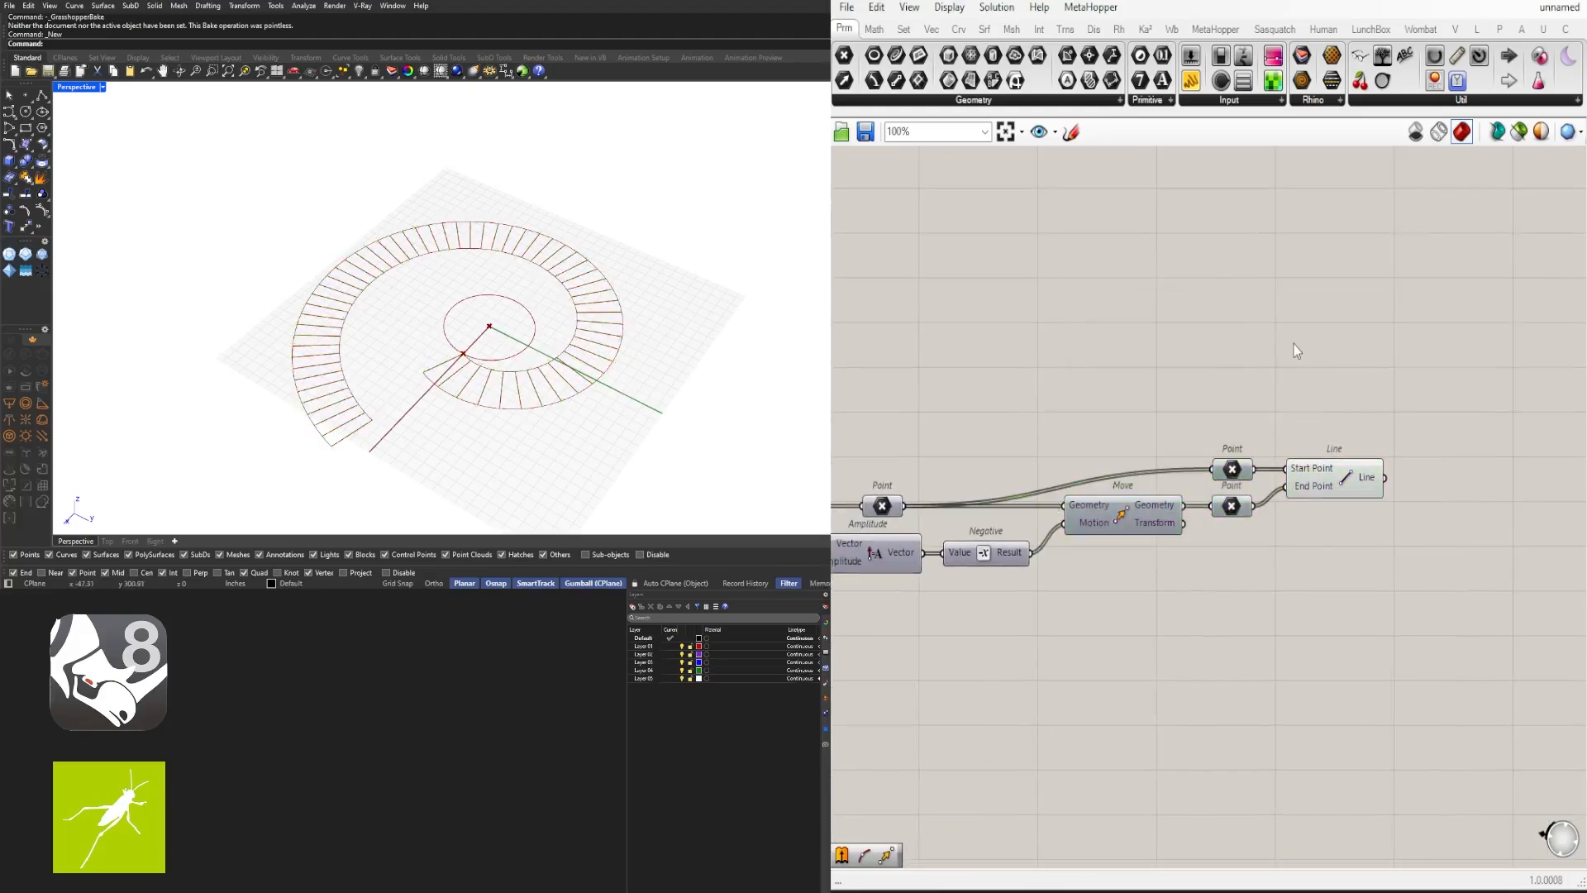
pyautogui.moveTo(1341, 469); pyautogui.dragTo(1376, 470)
pyautogui.scroll(3, 1376, 469)
pyautogui.moveTo(512, 355); pyautogui.dragTo(425, 366, button='right')
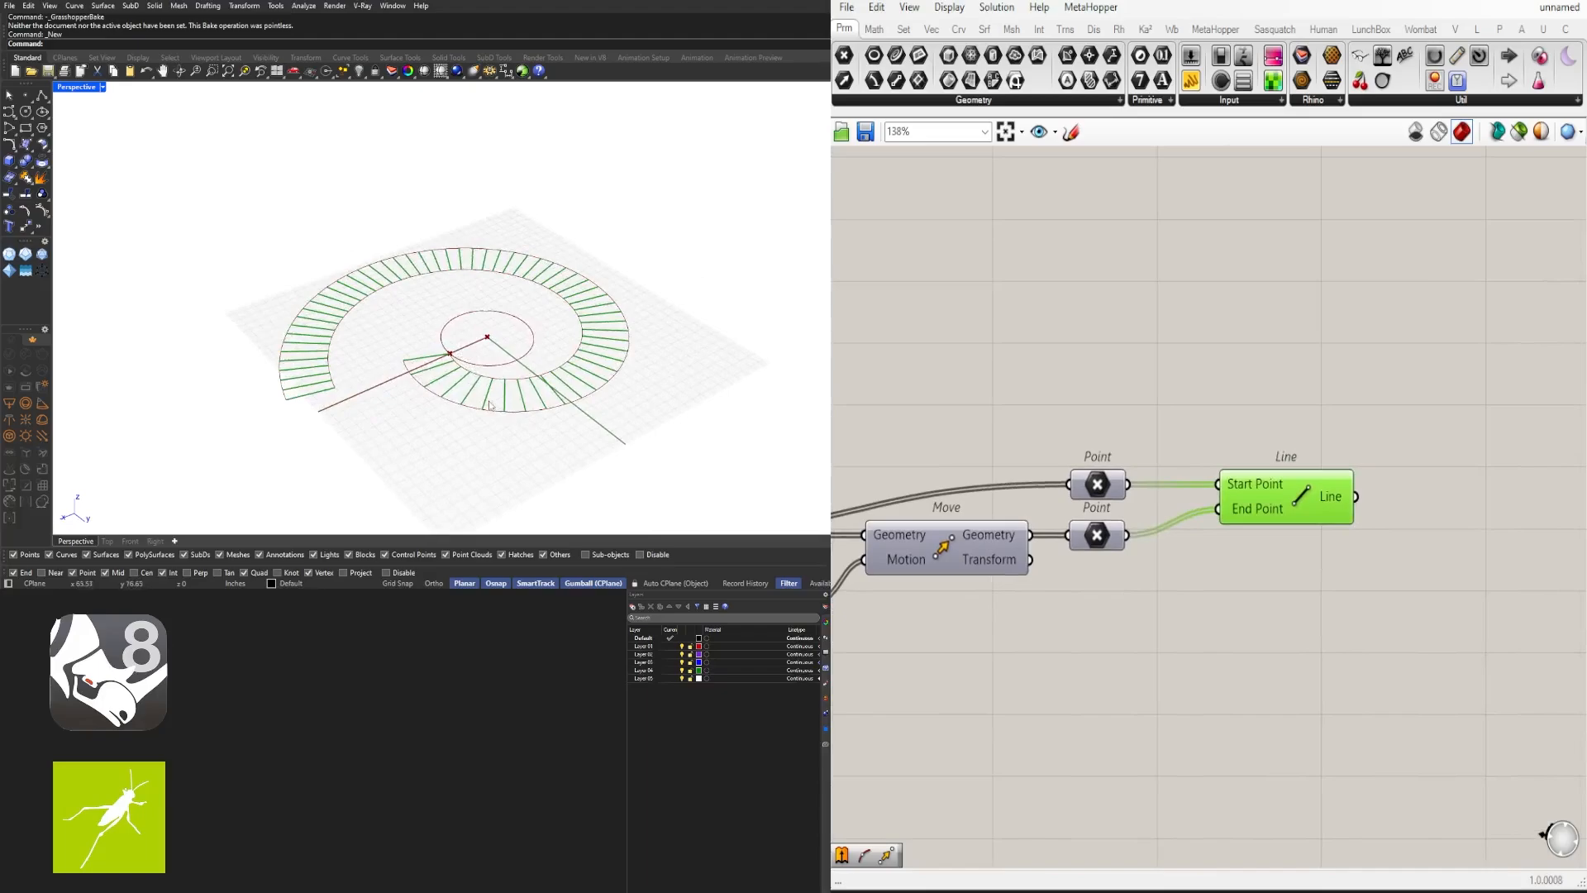
# Step: Add a Loft component with the Line output wired into Curves, and align it with Line
pyautogui.moveTo(1260, 452); pyautogui.dragTo(1081, 451, button='right')
pyautogui.doubleClick(1307, 524)
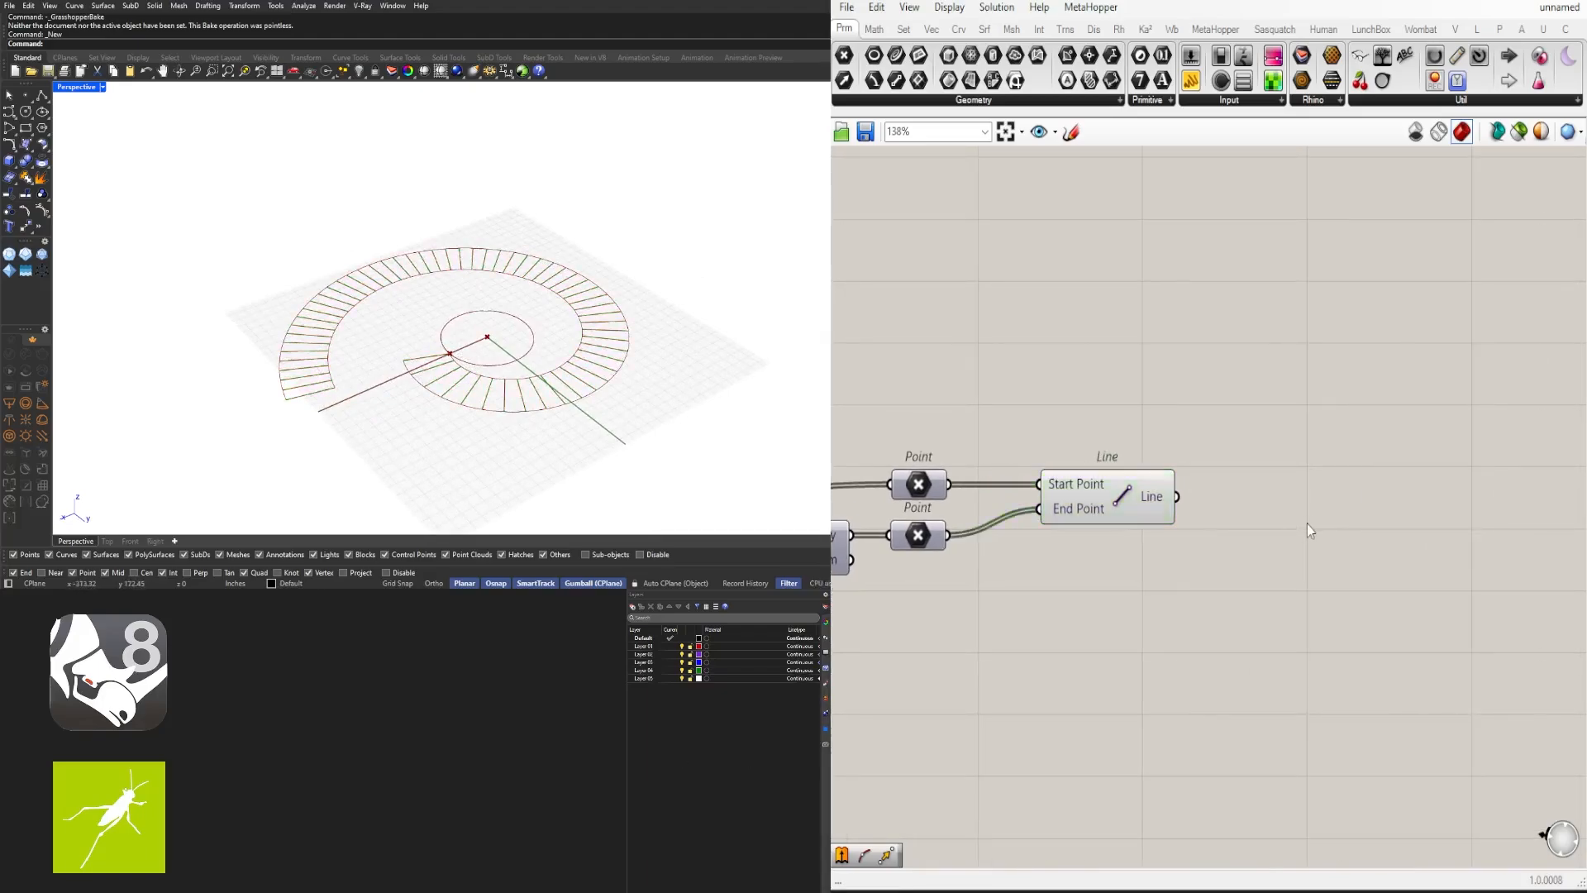
pyautogui.write('loft')
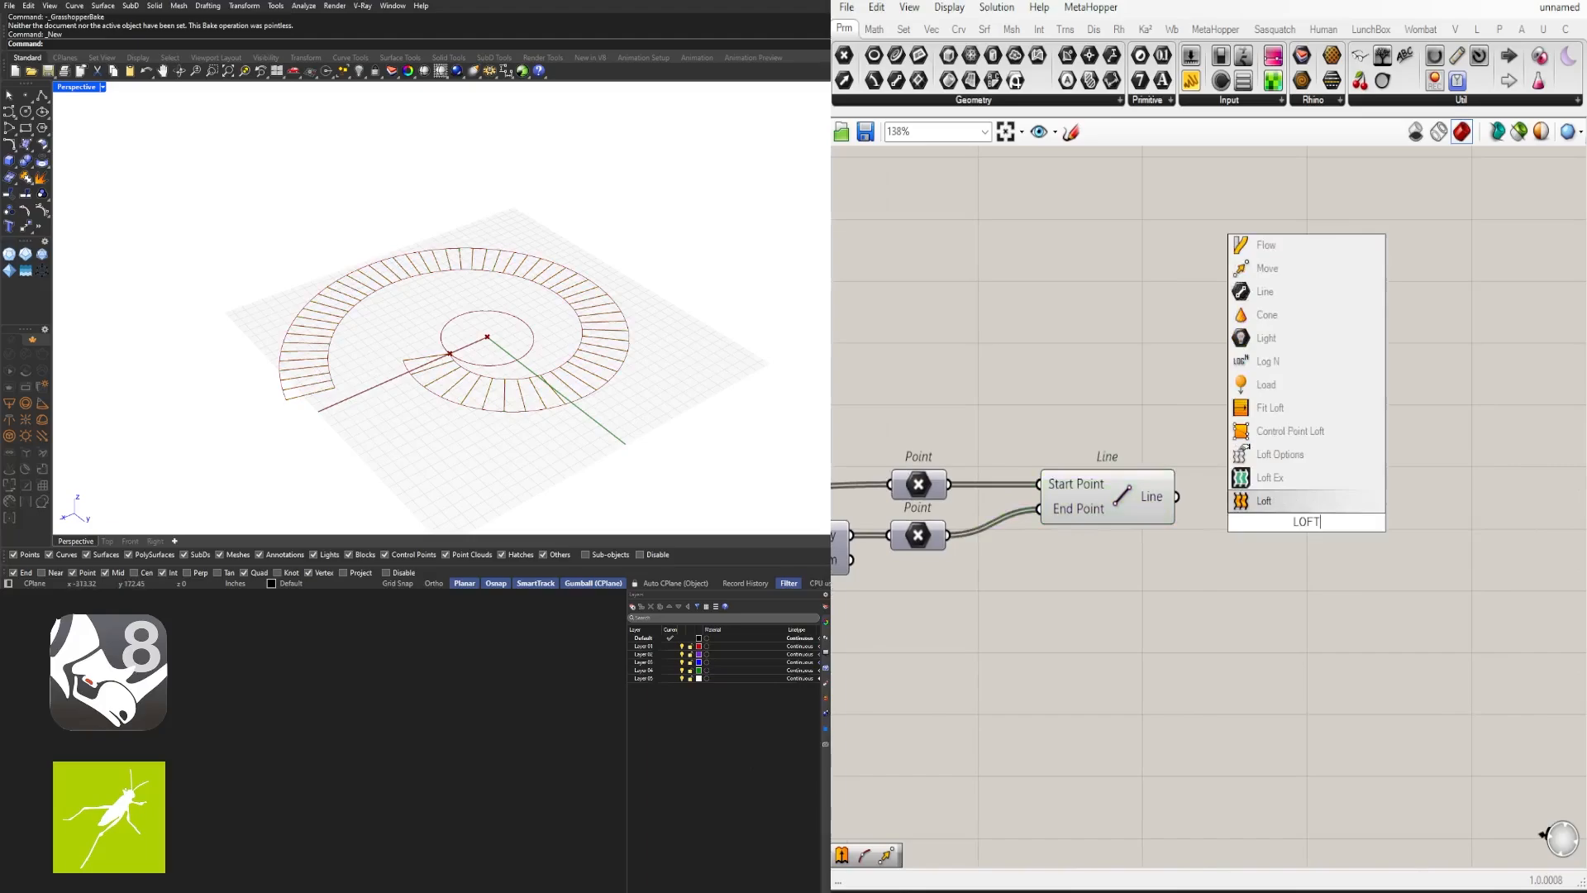
pyautogui.click(1262, 502)
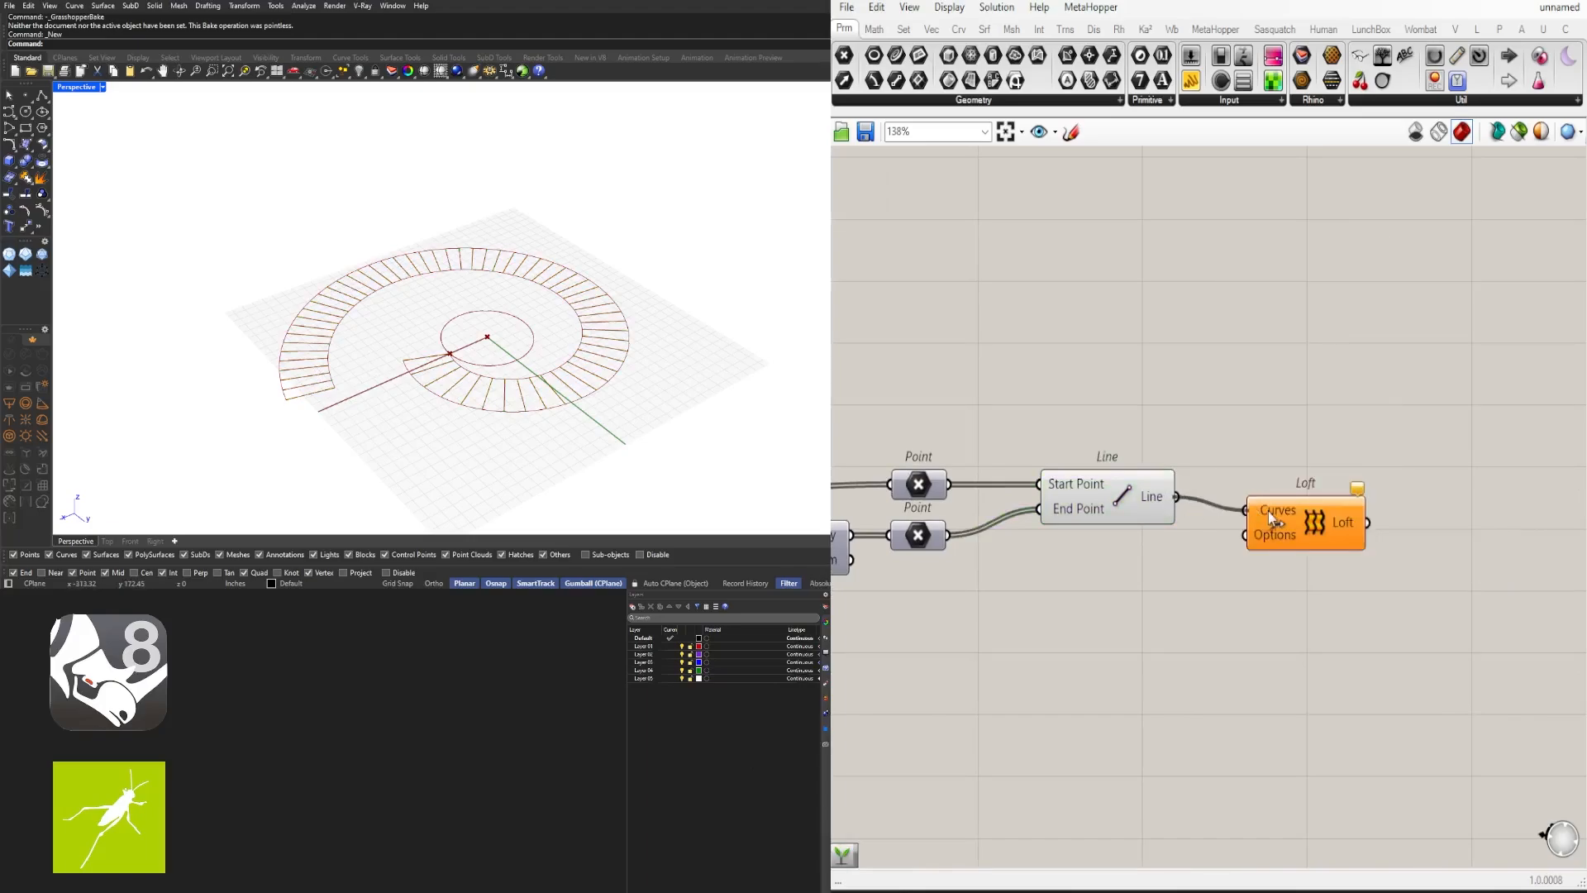
pyautogui.moveTo(1268, 511); pyautogui.dragTo(1265, 510)
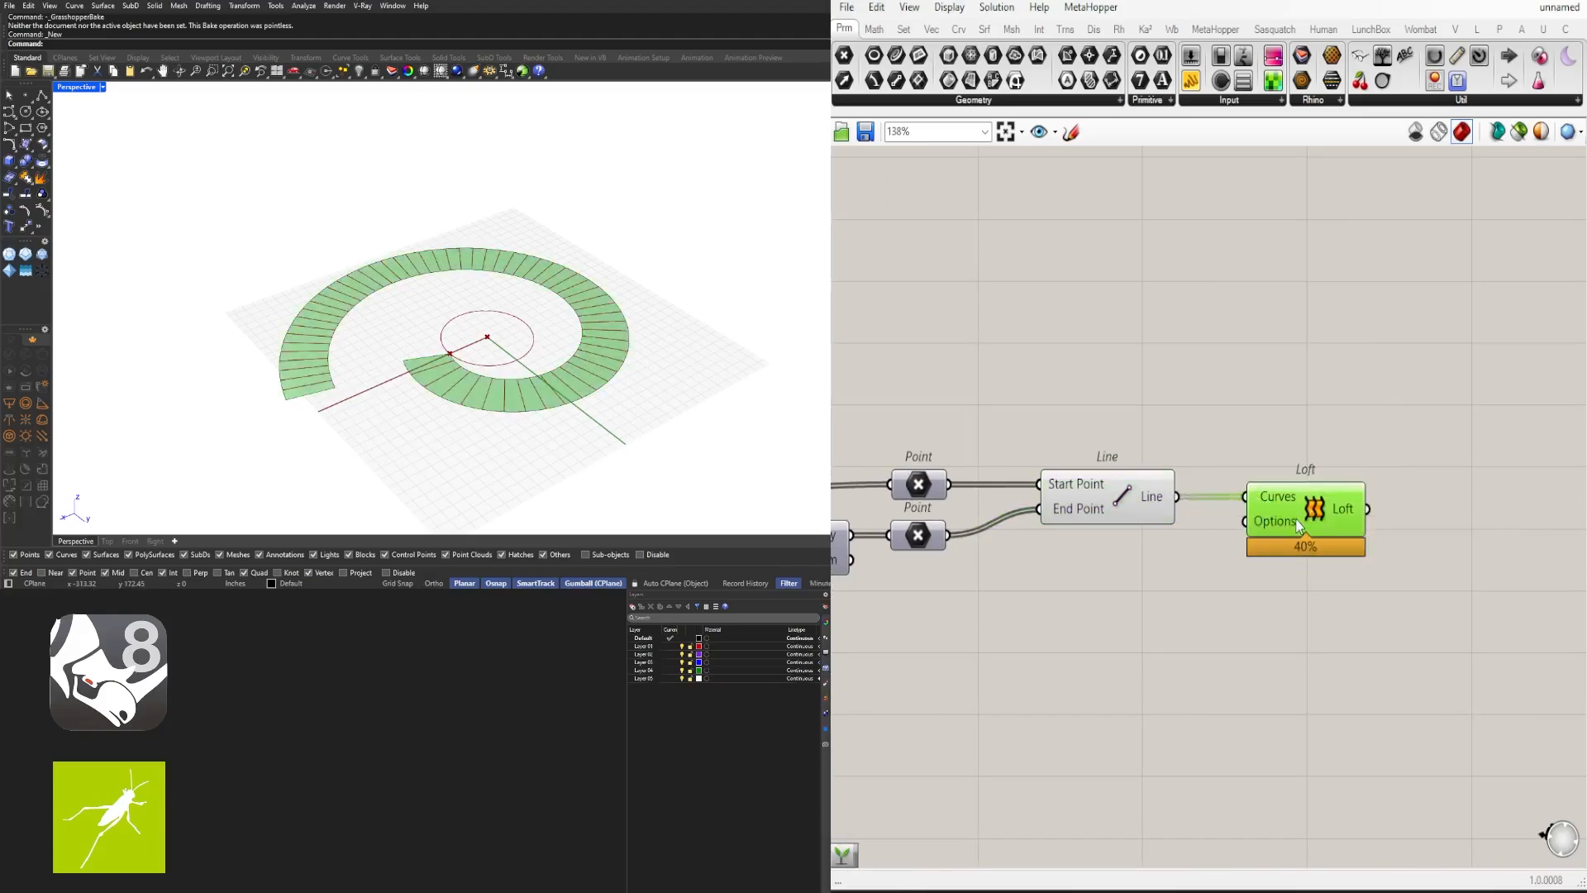
# Step: Set the Loft component's options to the Straight loft type and commit the change
pyautogui.scroll(3, 1294, 520)
pyautogui.rightClick(1285, 529)
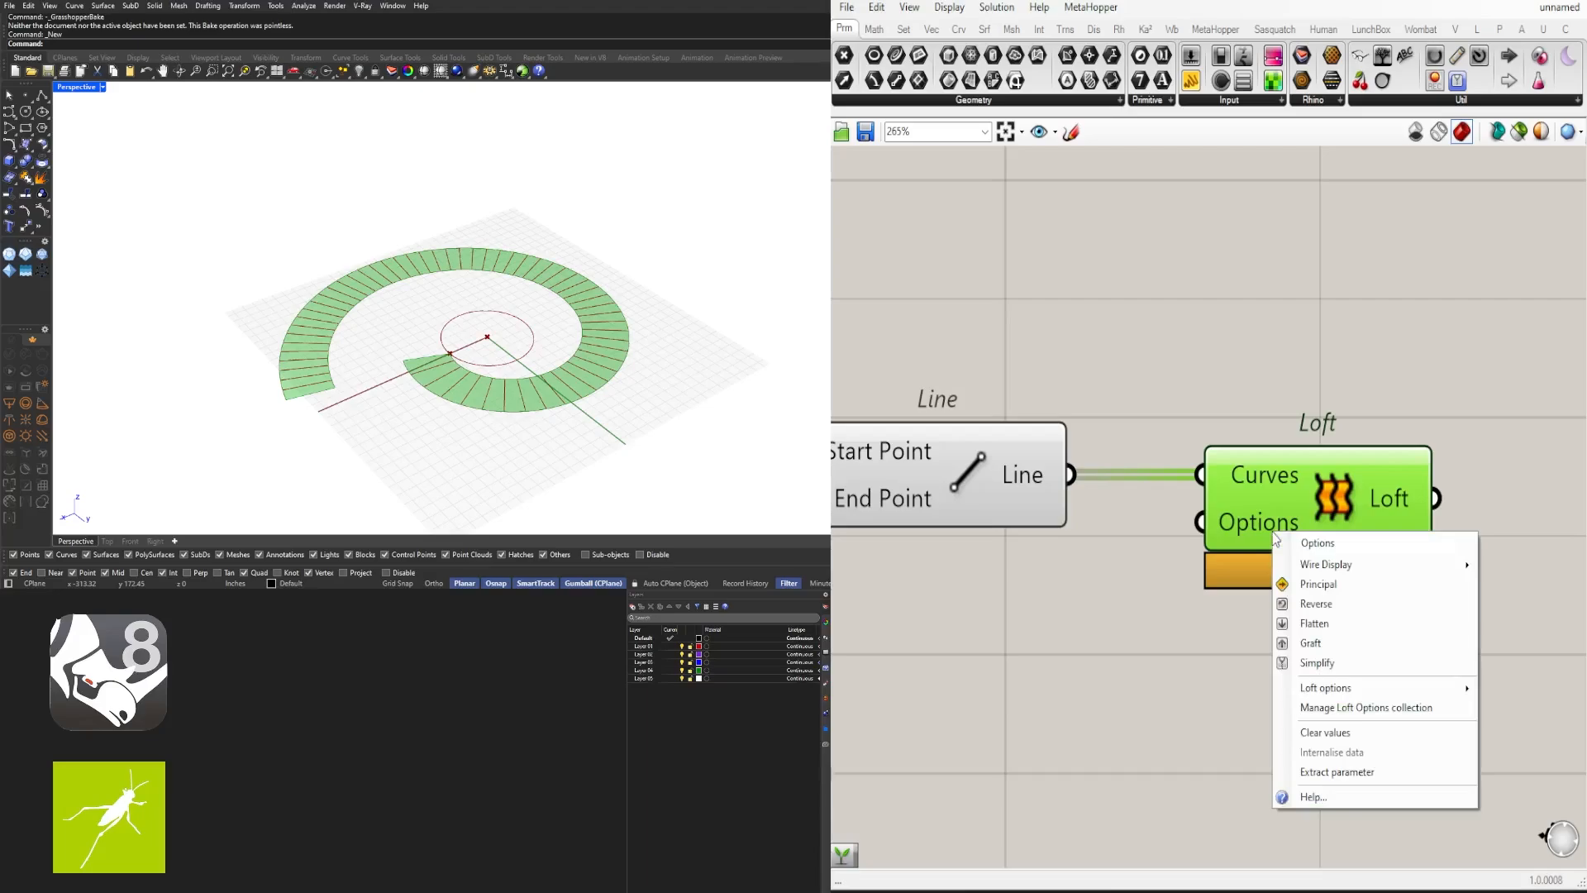
pyautogui.moveTo(1328, 689)
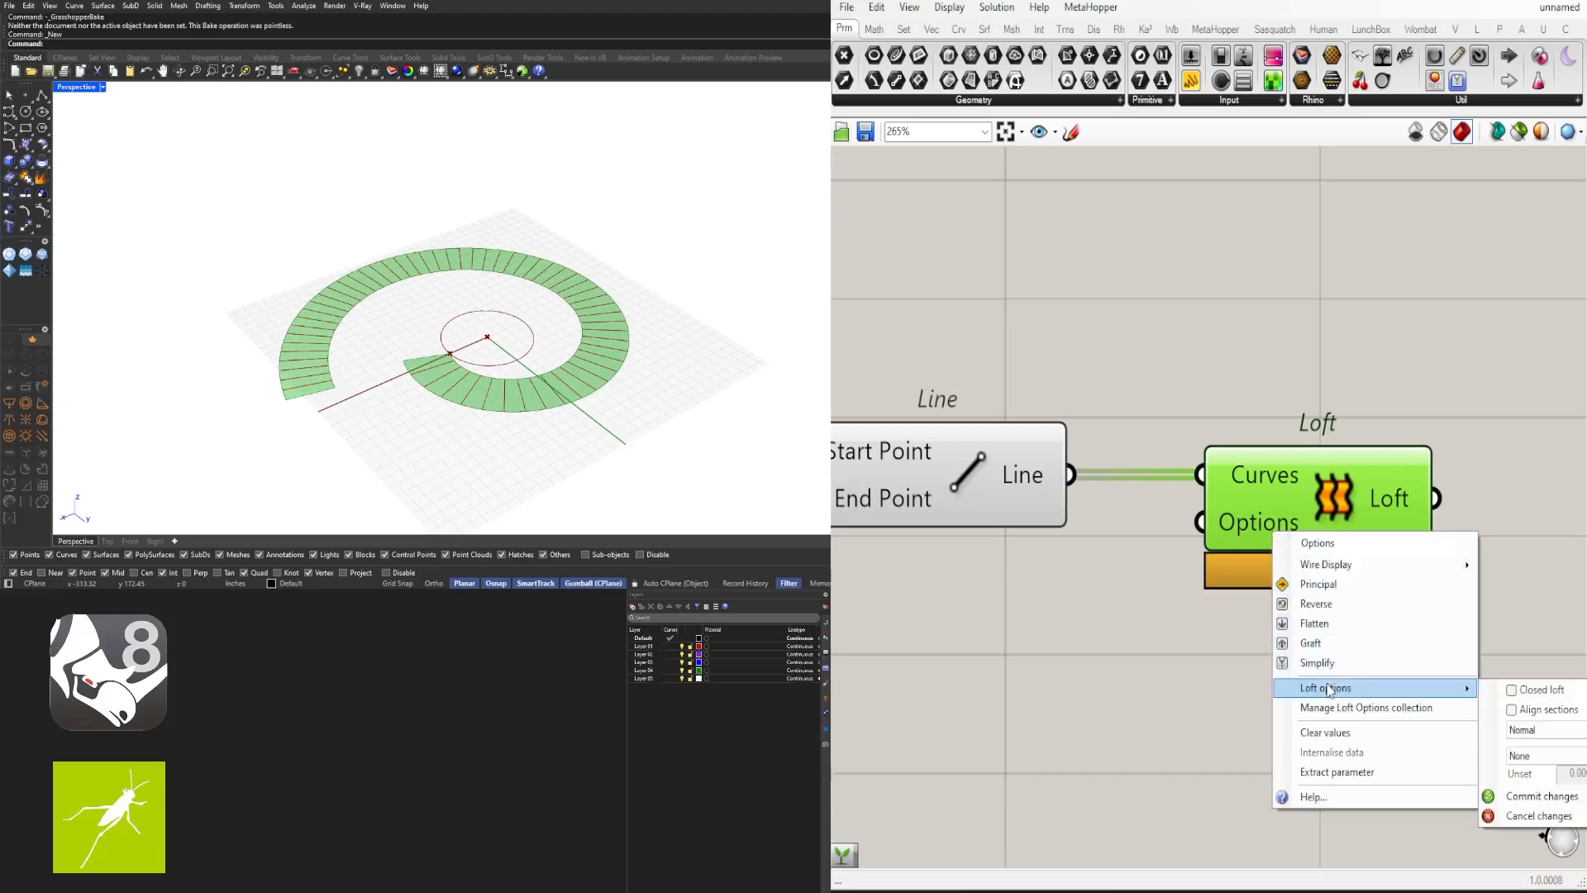
pyautogui.click(1525, 732)
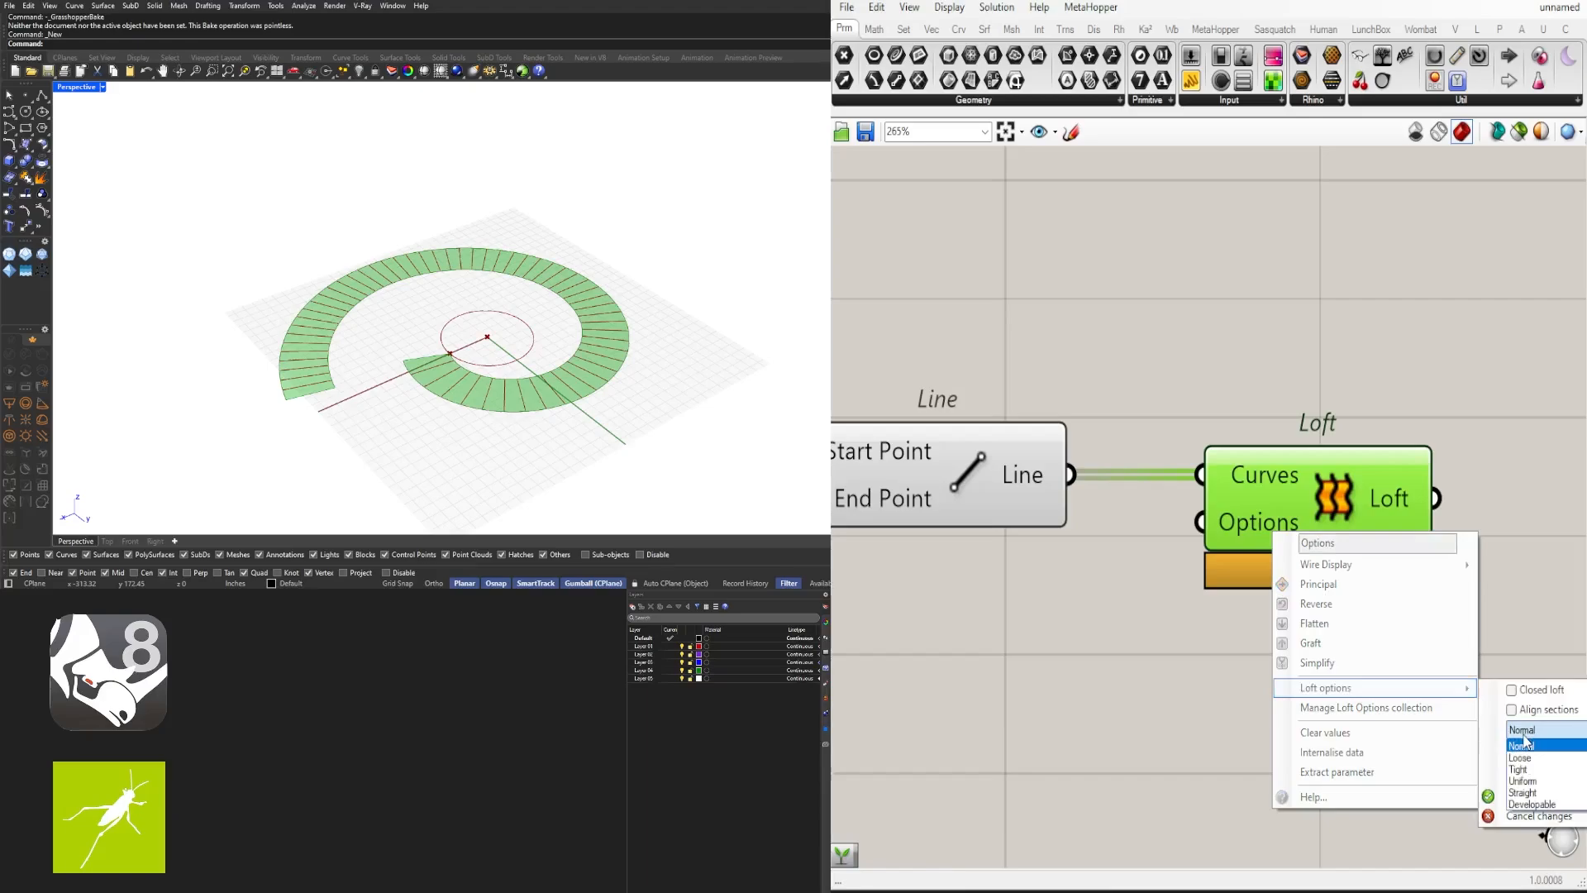
pyautogui.click(1534, 794)
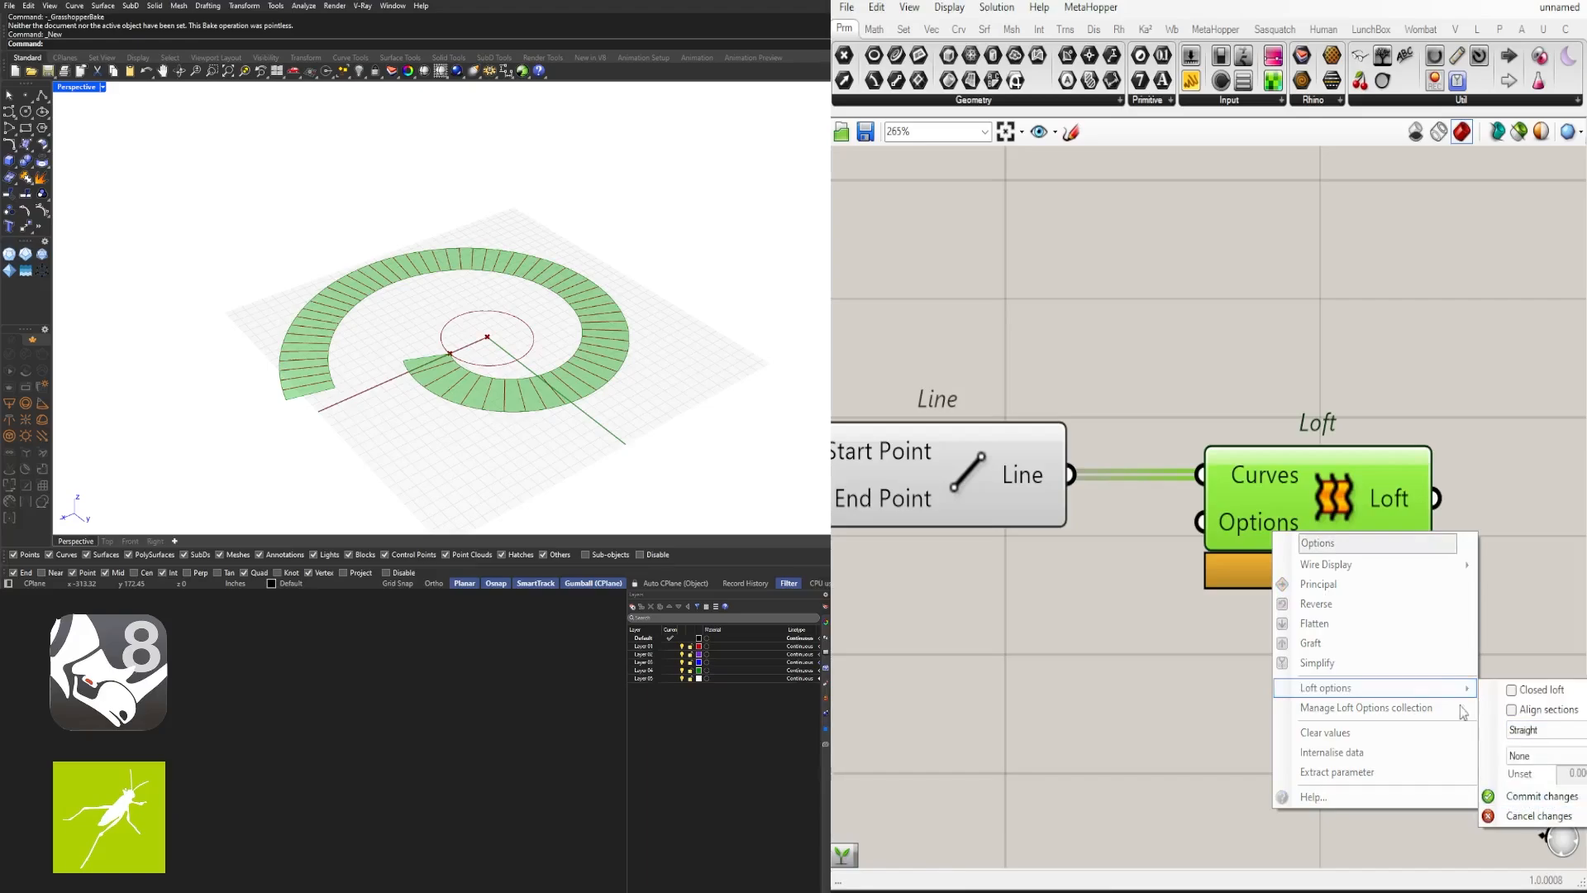
pyautogui.click(1545, 800)
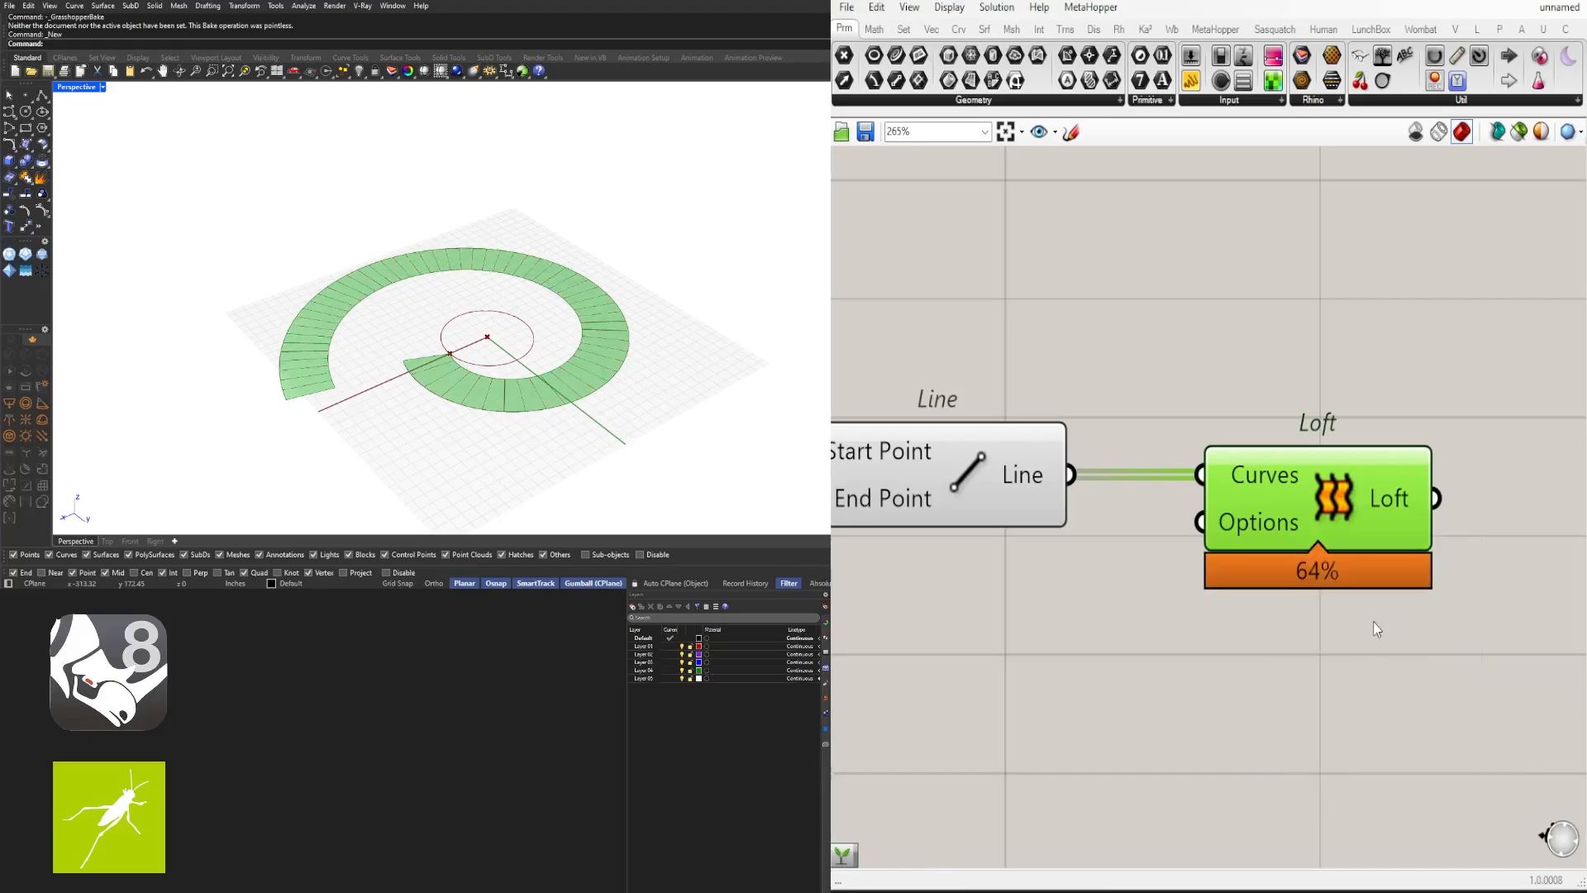
# Step: Move Loft slightly farther from Line, and select it to inspect the lofted strip up close in the Rhino viewport
pyautogui.click(1373, 622)
pyautogui.moveTo(1361, 542); pyautogui.dragTo(1384, 541)
pyautogui.click(1208, 616)
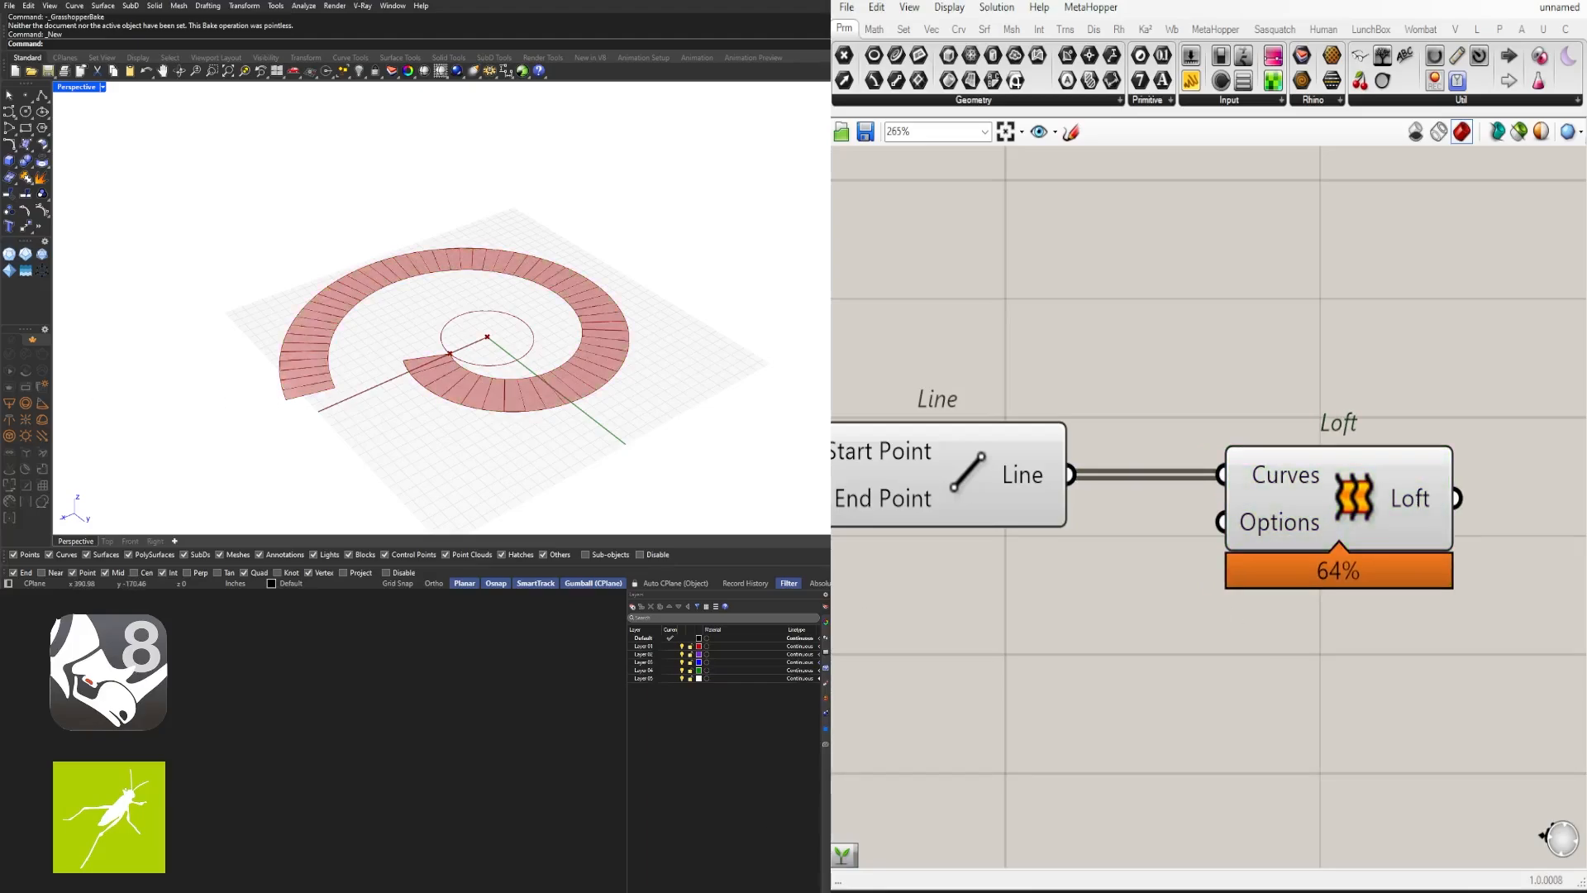
pyautogui.click(1364, 484)
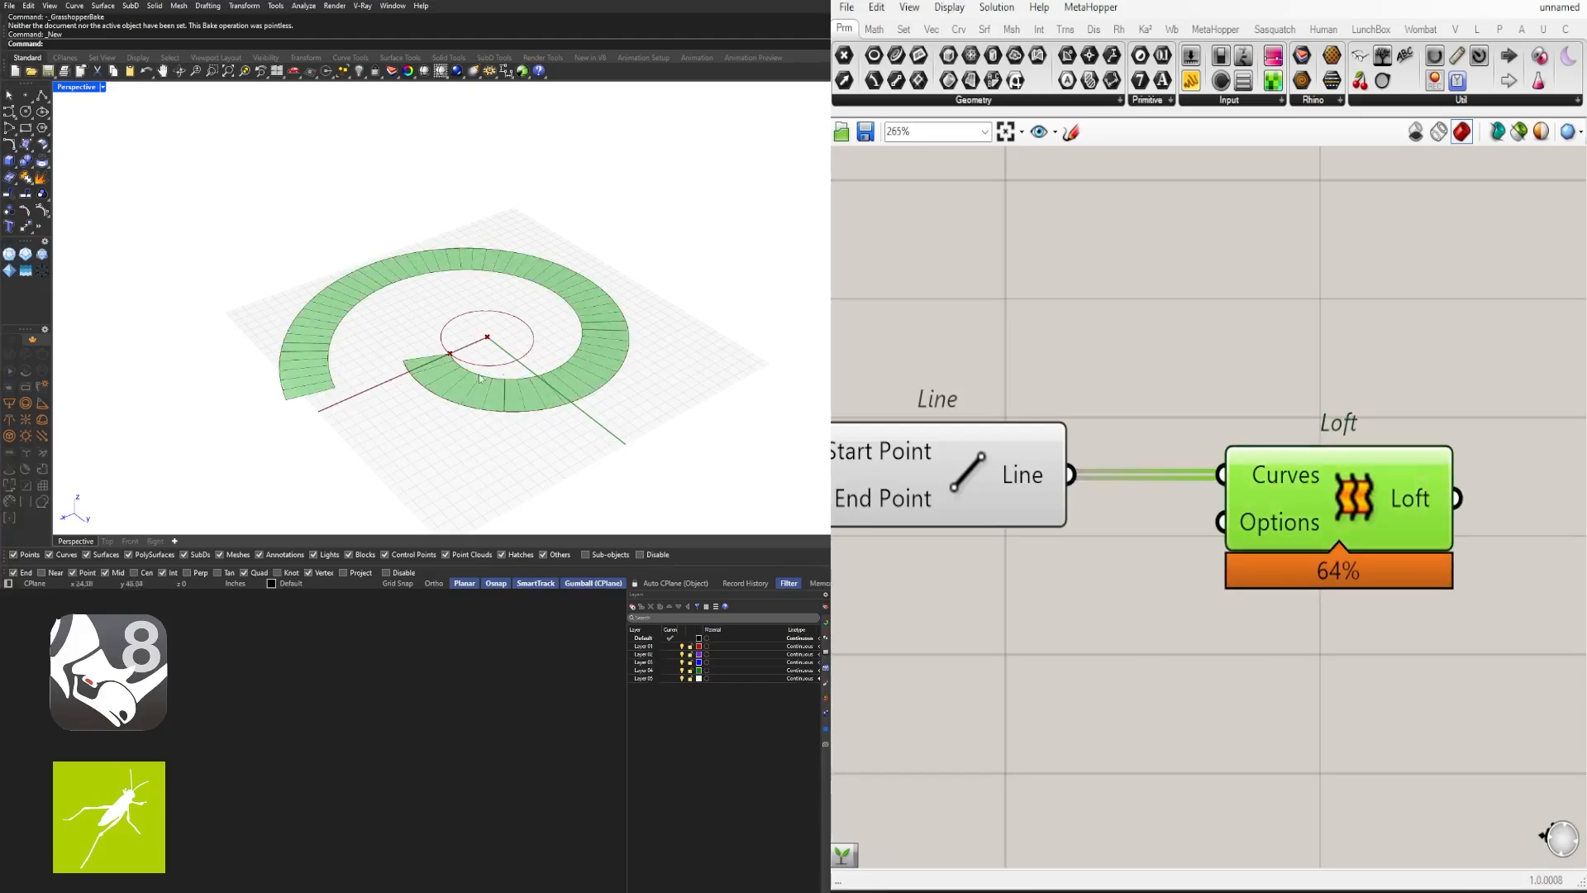
pyautogui.scroll(5, 420, 383)
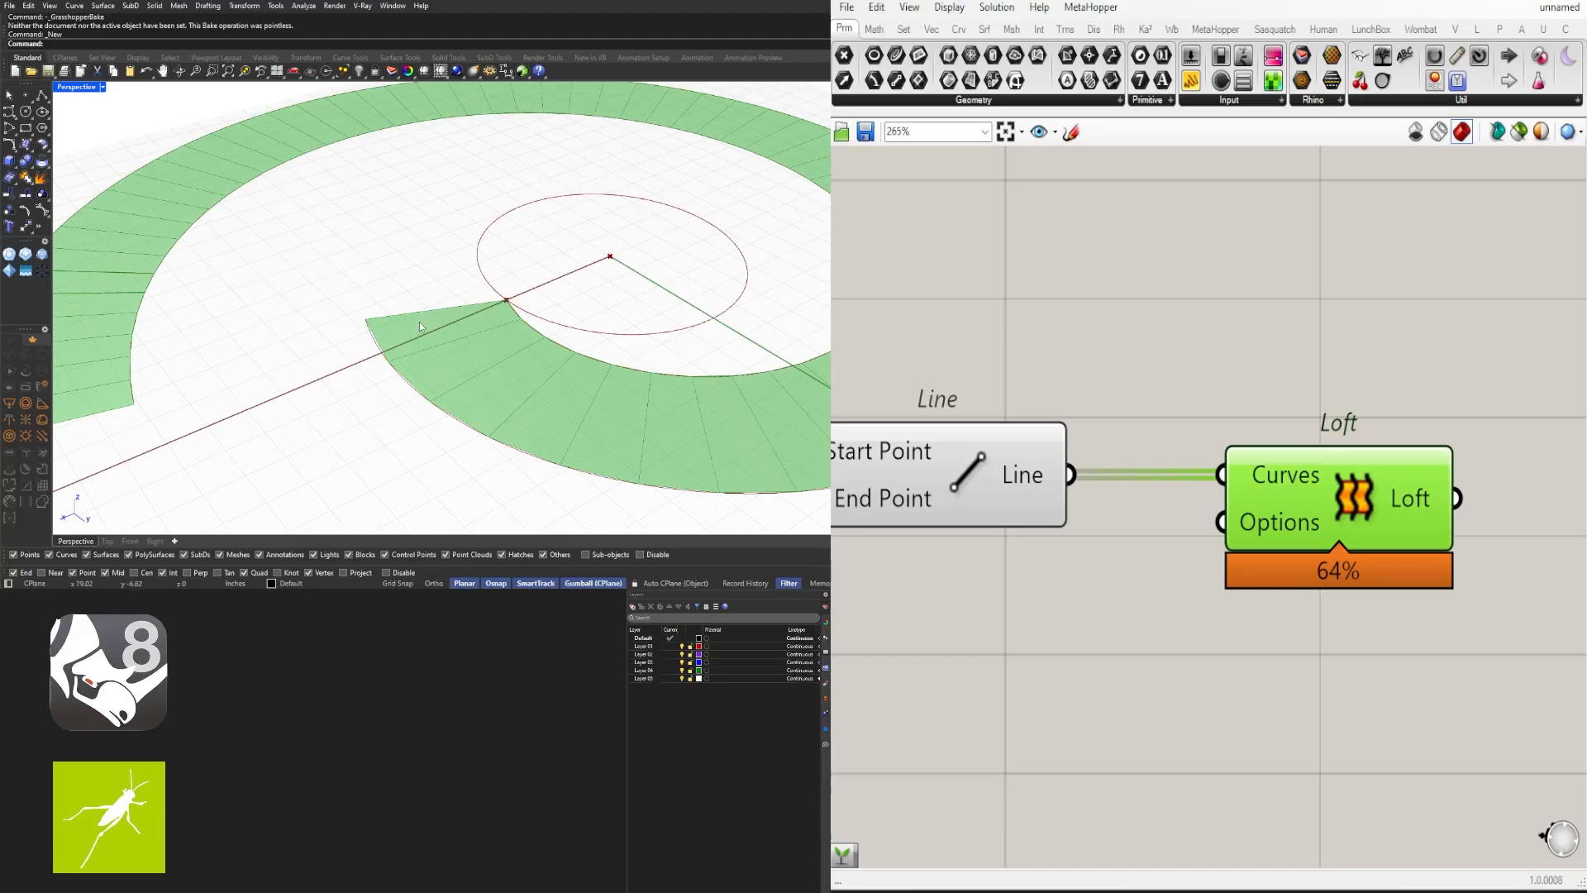
pyautogui.scroll(-5, 562, 410)
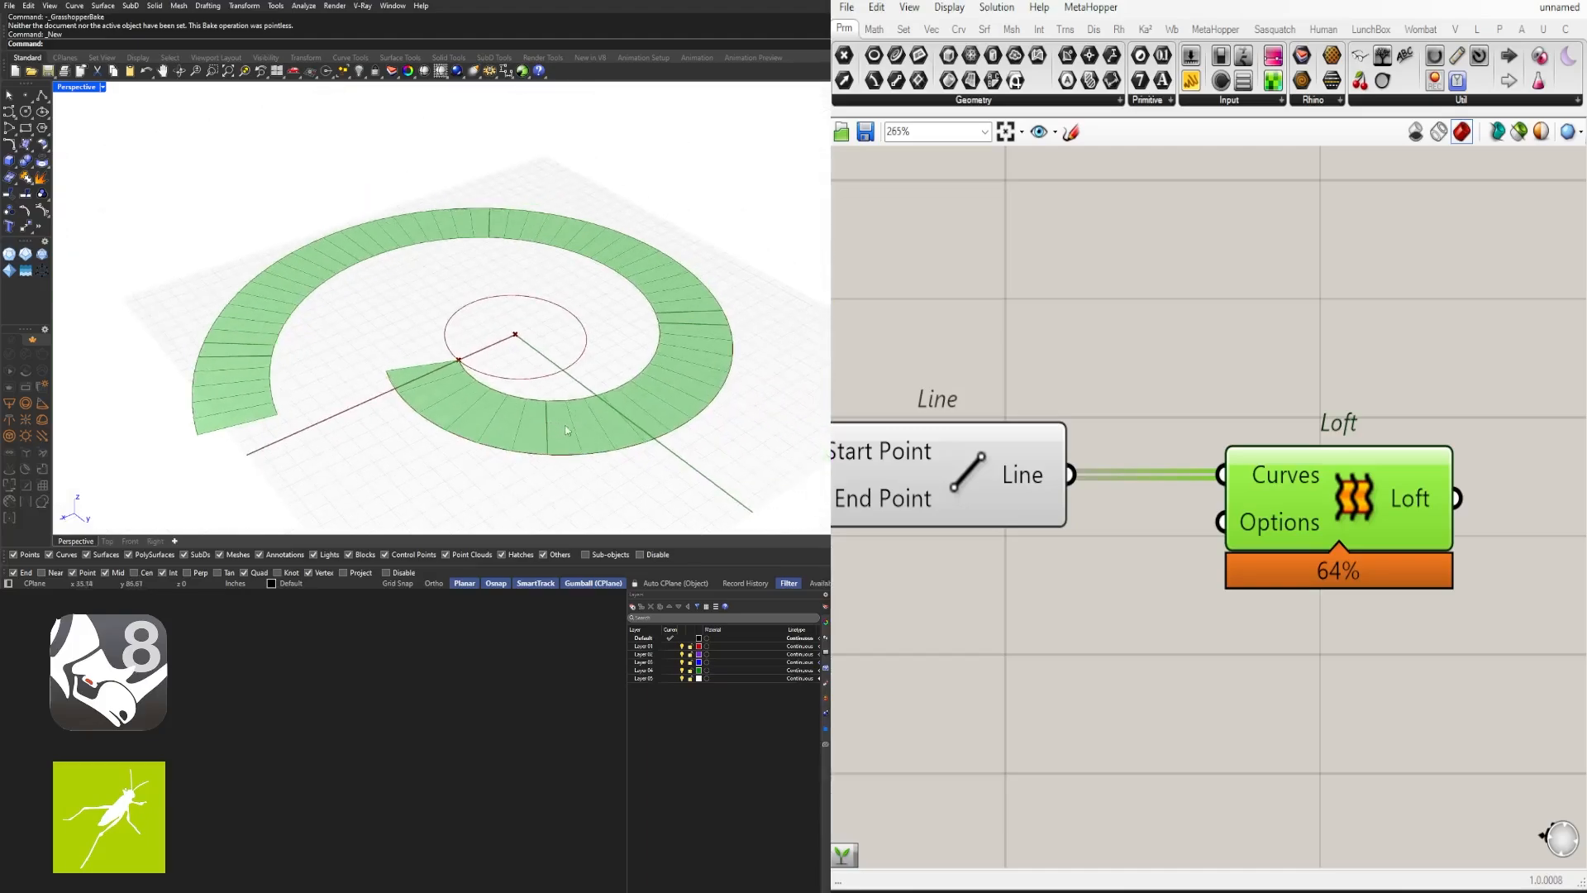
# Step: Turn off the preview of the Line component feeding Loft
pyautogui.click(1151, 667)
pyautogui.scroll(-3, 1152, 667)
pyautogui.click(1265, 571)
pyautogui.moveTo(1126, 585); pyautogui.dragTo(1405, 531, button='right')
pyautogui.scroll(-1, 1397, 537)
pyautogui.click(1332, 605)
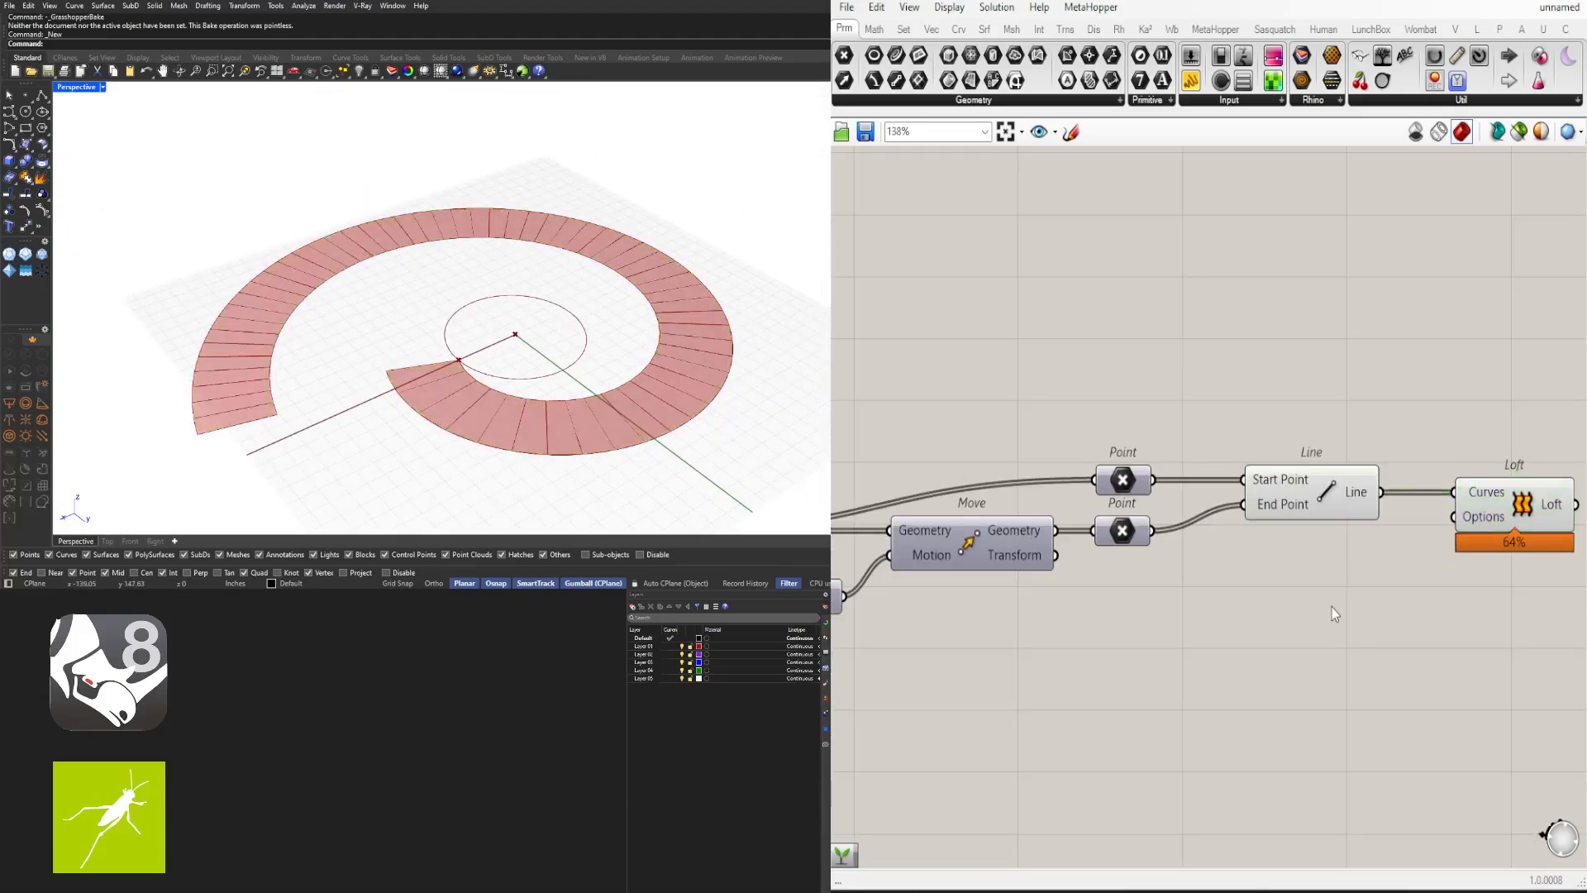
pyautogui.moveTo(1332, 606); pyautogui.dragTo(1105, 562, button='right')
pyautogui.moveTo(1169, 549); pyautogui.dragTo(1003, 407)
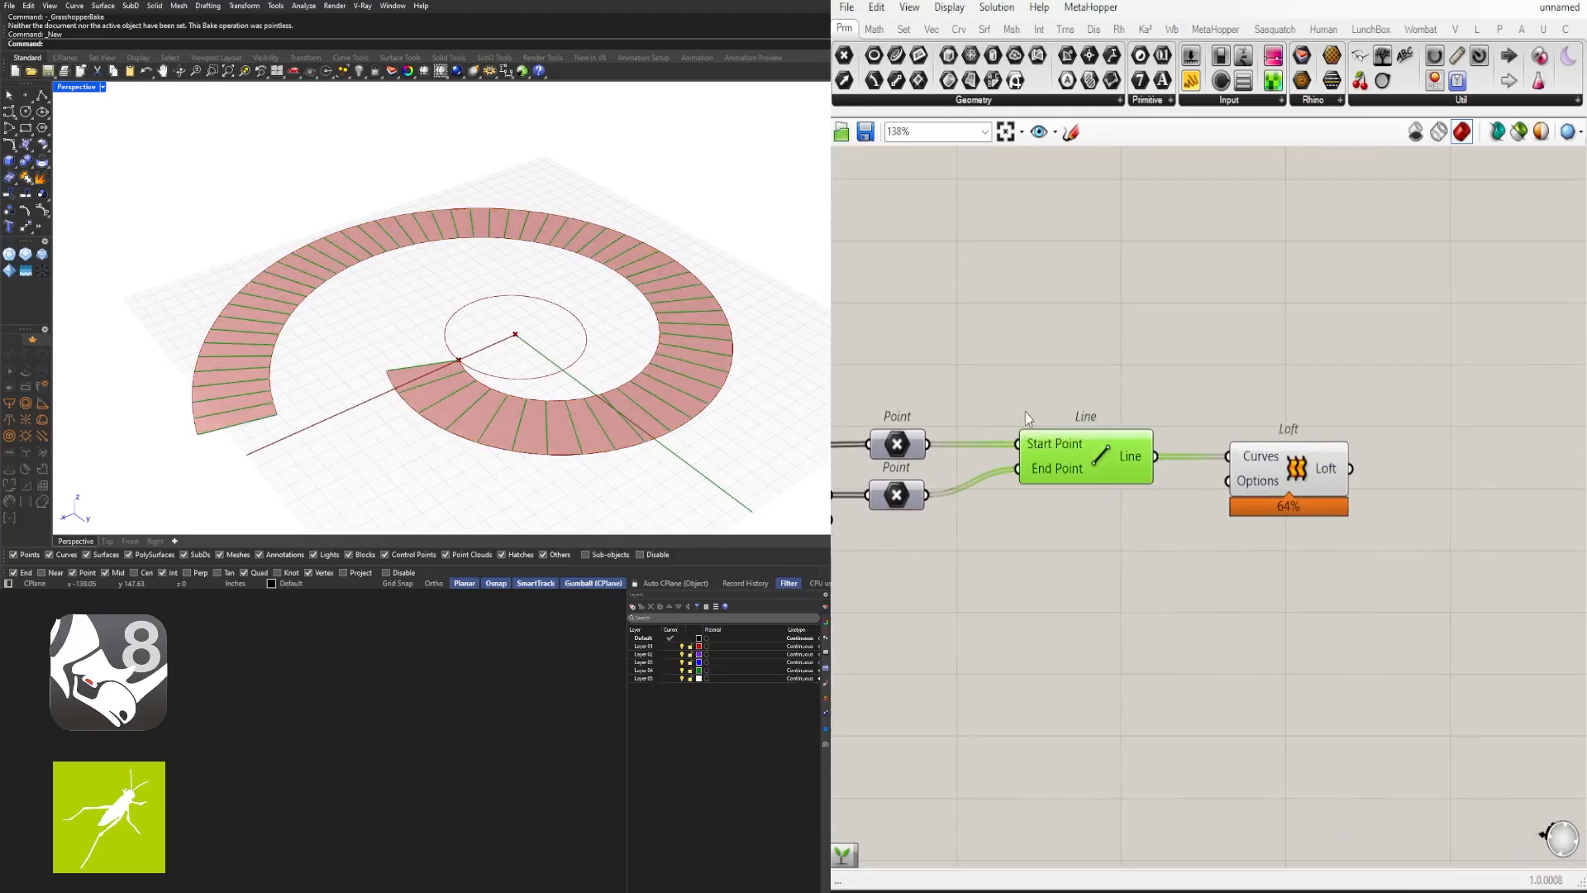
pyautogui.middleClick(1103, 447)
pyautogui.click(1133, 404)
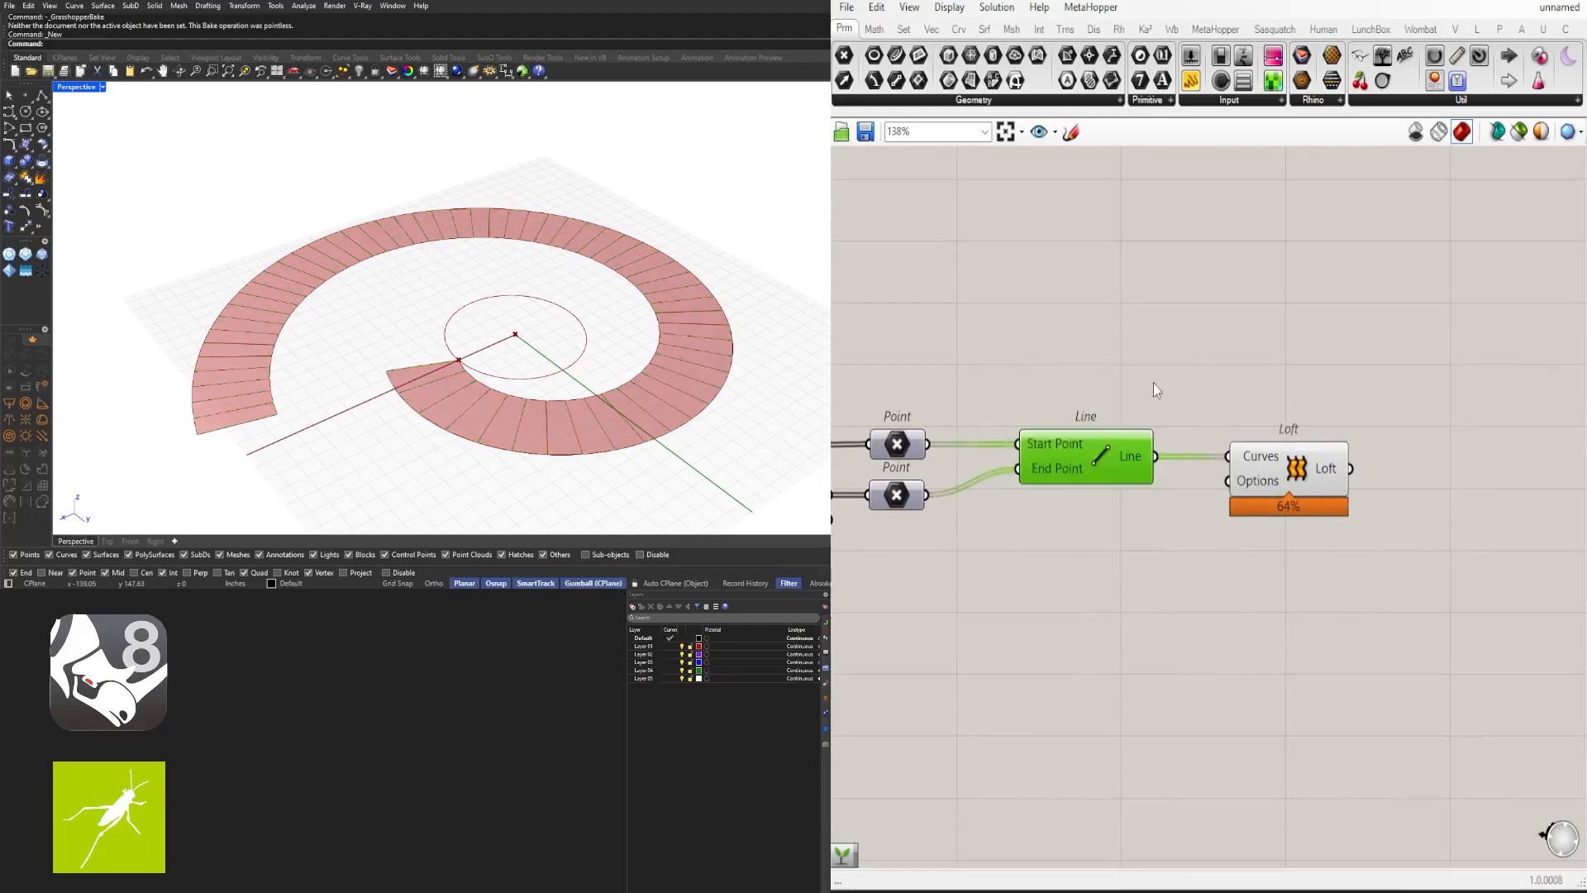
# Step: Examine the lofted strip and trace the definition from its first components forward to the Move feeding Interpolate
pyautogui.click(1280, 482)
pyautogui.click(1362, 543)
pyautogui.click(1290, 488)
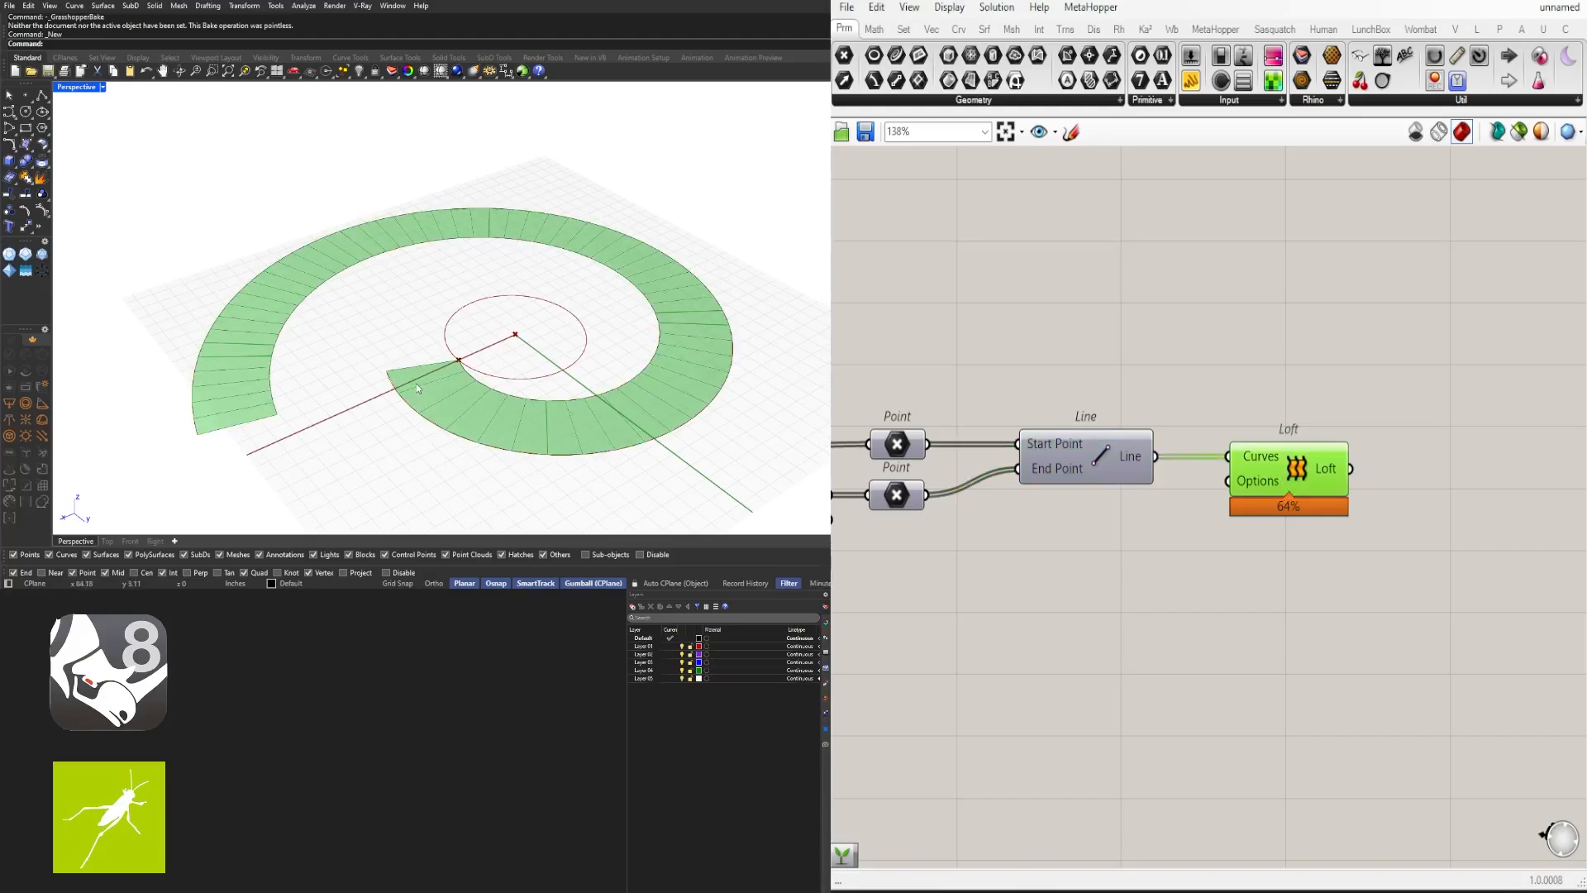
pyautogui.moveTo(357, 387); pyautogui.dragTo(518, 396, button='right')
pyautogui.moveTo(1263, 517); pyautogui.dragTo(1047, 505, button='right')
pyautogui.moveTo(1010, 603); pyautogui.dragTo(1380, 493, button='right')
pyautogui.scroll(-4, 1343, 493)
pyautogui.moveTo(835, 510); pyautogui.dragTo(1149, 509, button='right')
pyautogui.moveTo(1010, 499); pyautogui.dragTo(1128, 525, button='right')
pyautogui.click(1091, 437)
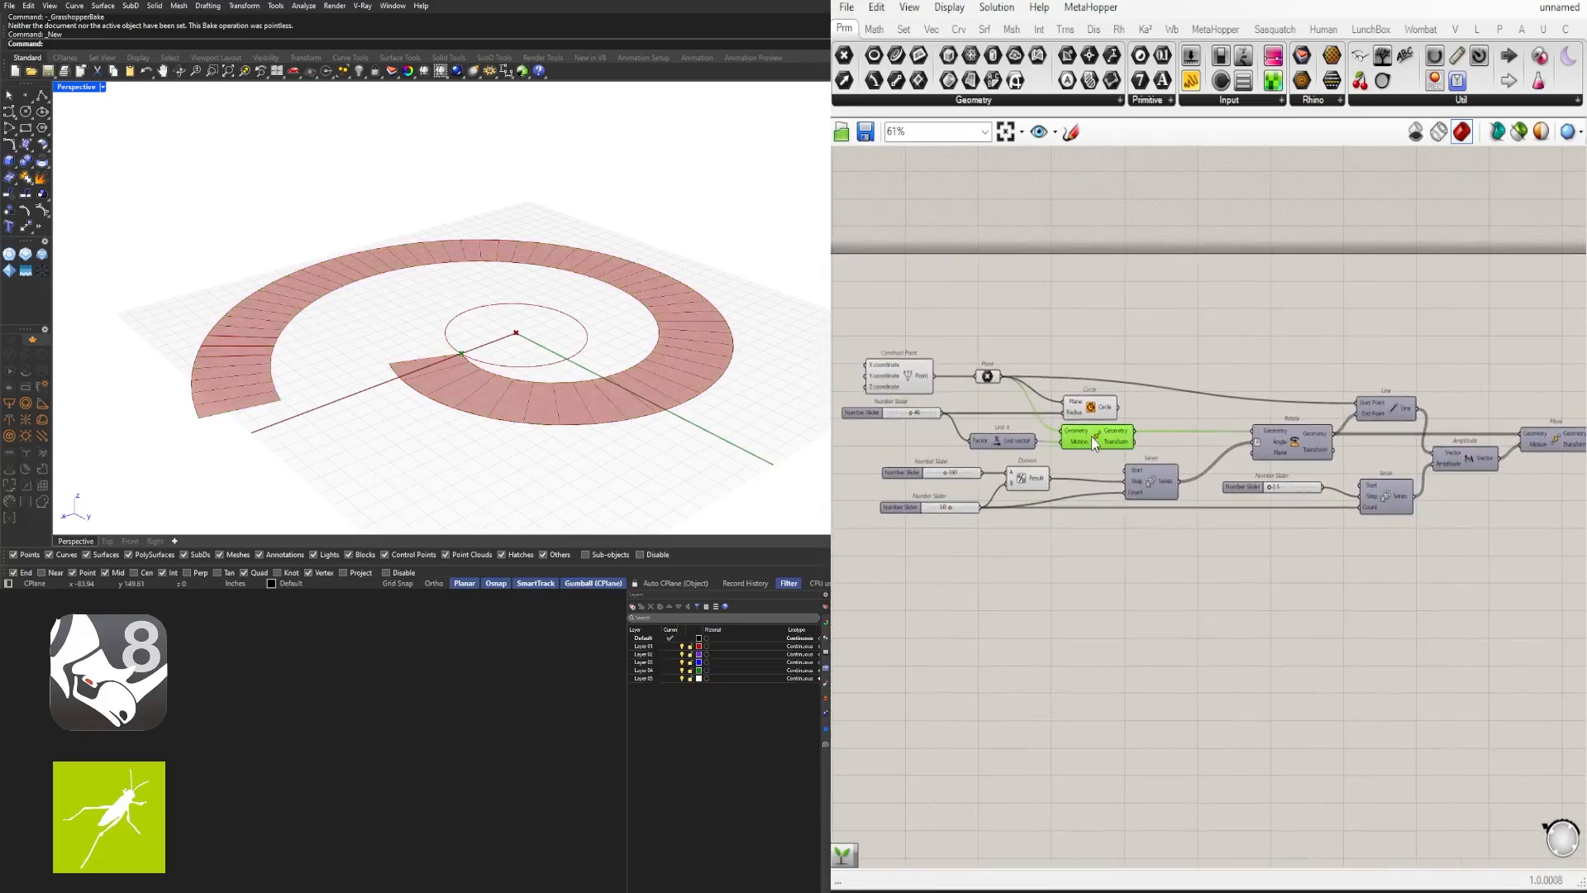
pyautogui.moveTo(1278, 453); pyautogui.dragTo(1204, 445, button='right')
pyautogui.moveTo(1365, 494); pyautogui.dragTo(1164, 496, button='right')
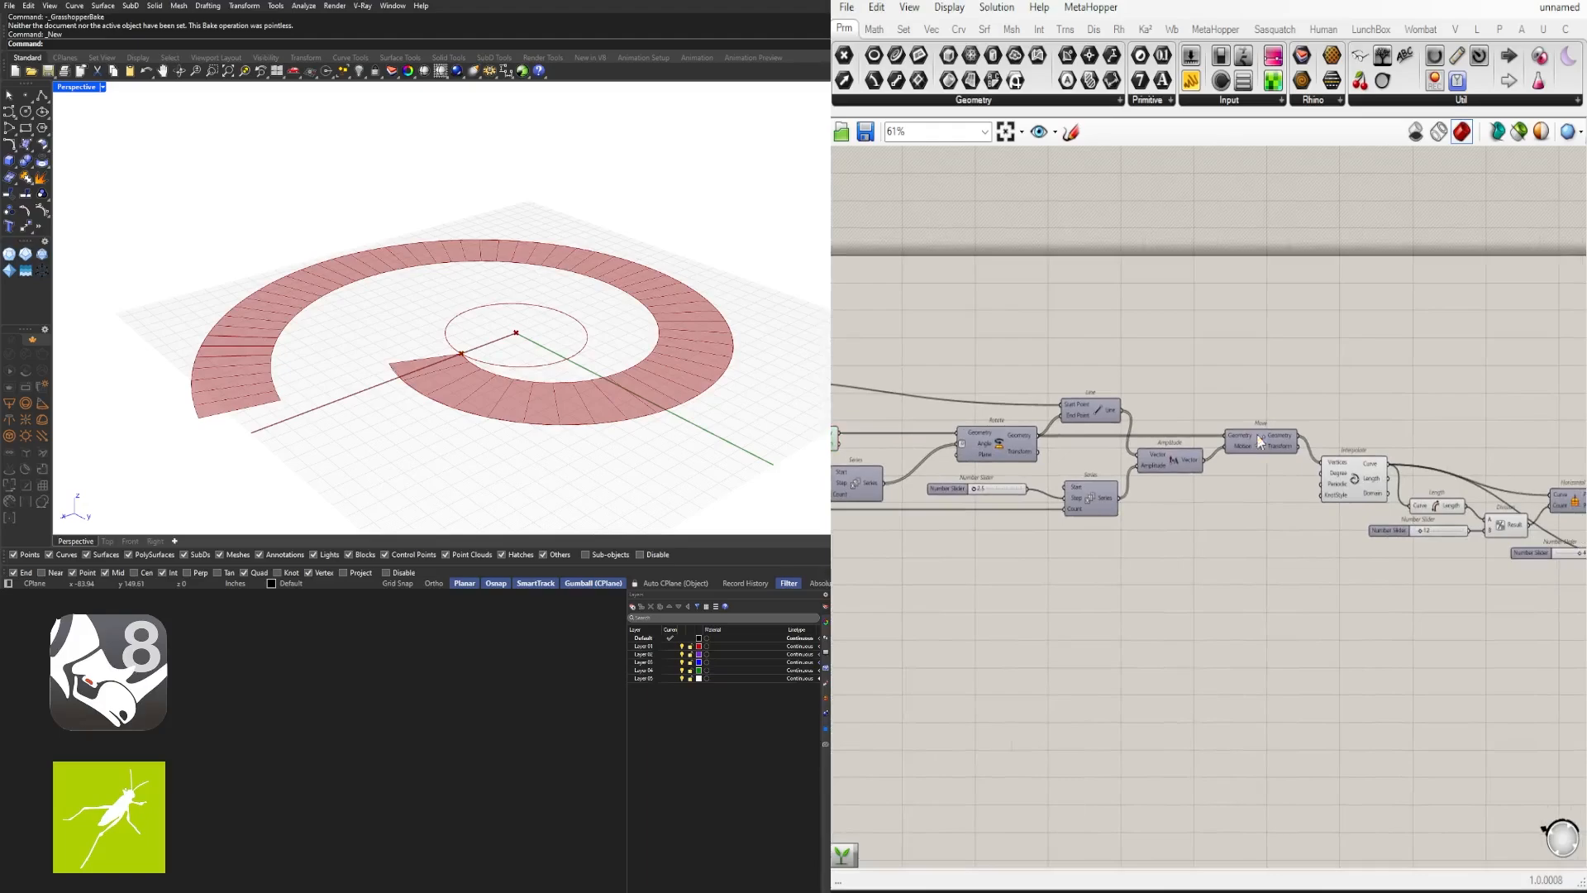
# Step: Briefly preview the points of the Move component feeding Interpolate, hide them again, and return to Loft
pyautogui.click(1262, 434)
pyautogui.middleClick(1262, 434)
pyautogui.click(1287, 400)
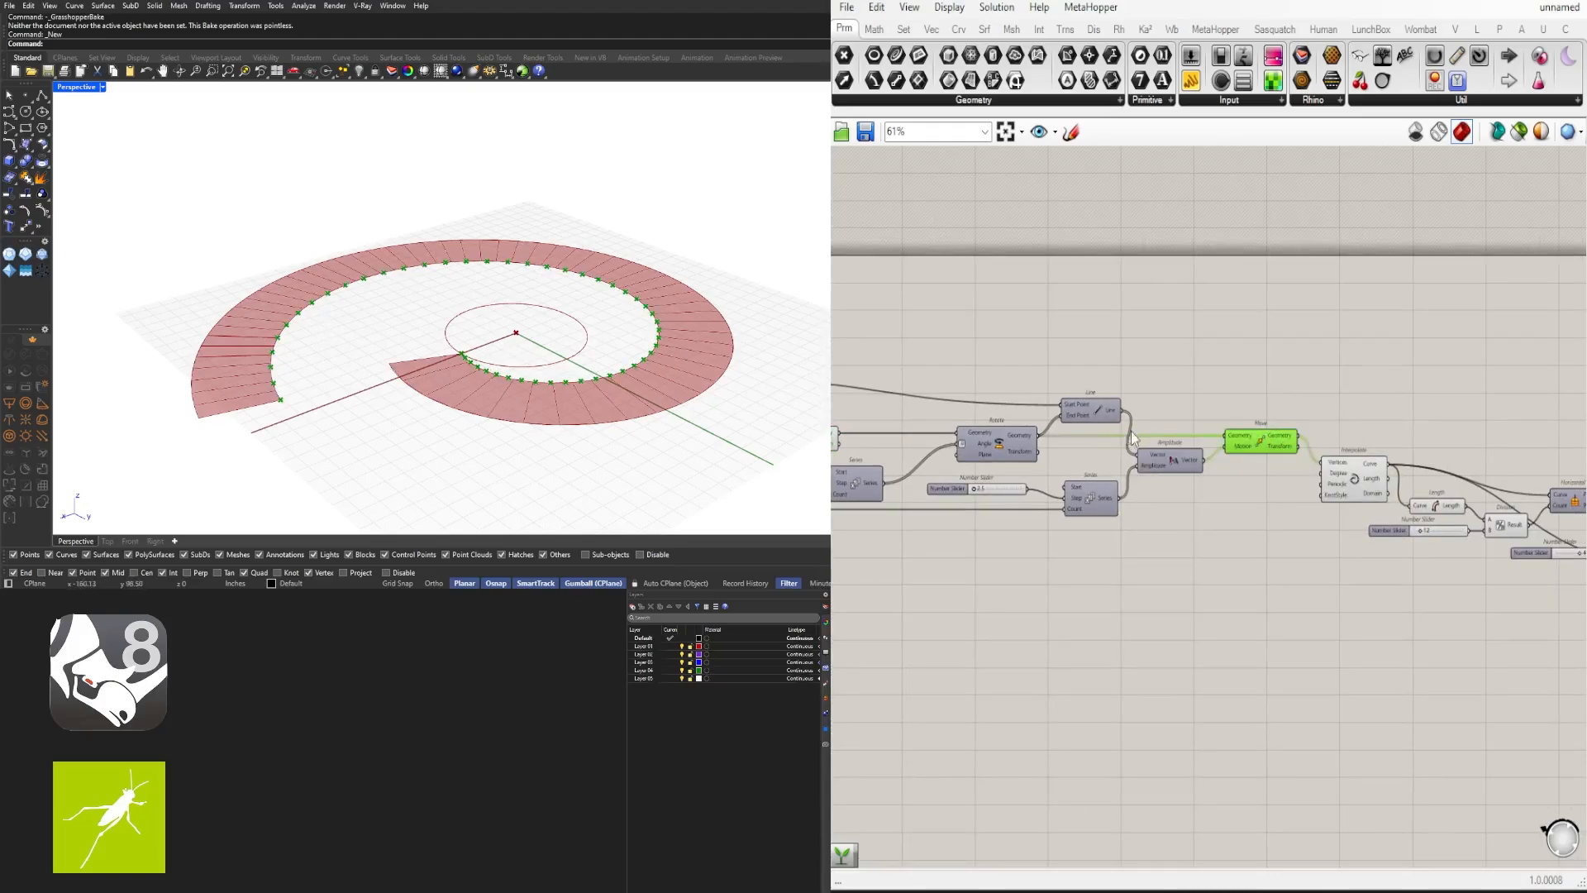
pyautogui.middleClick(1288, 439)
pyautogui.click(1316, 397)
pyautogui.moveTo(1464, 430); pyautogui.dragTo(955, 429, button='right')
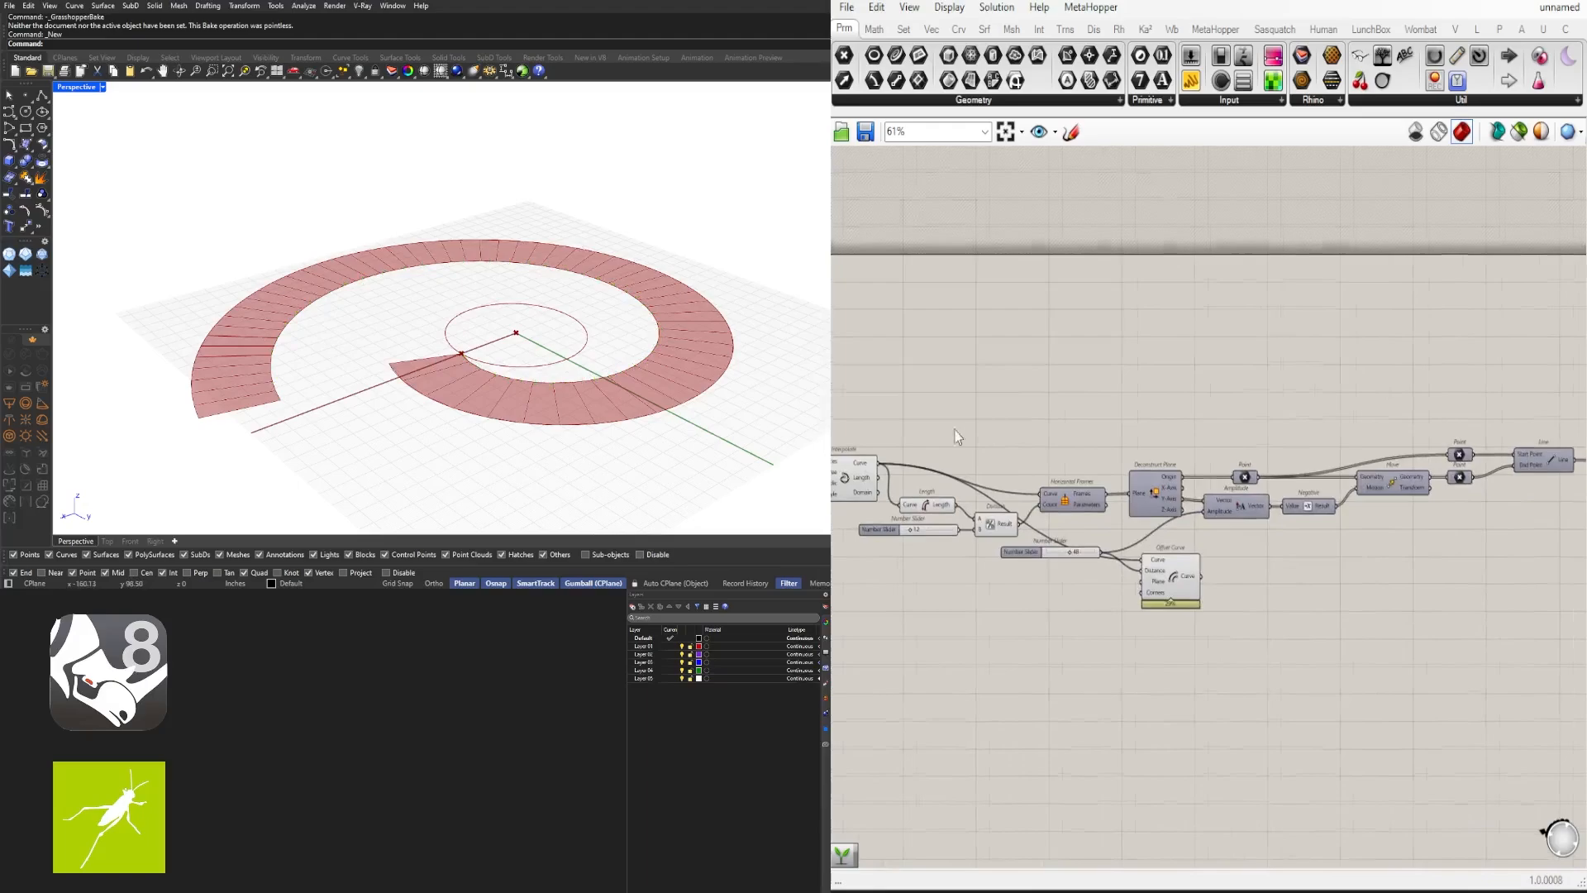
pyautogui.moveTo(1454, 558); pyautogui.dragTo(1005, 541, button='right')
pyautogui.click(1175, 449)
pyautogui.scroll(4, 1215, 464)
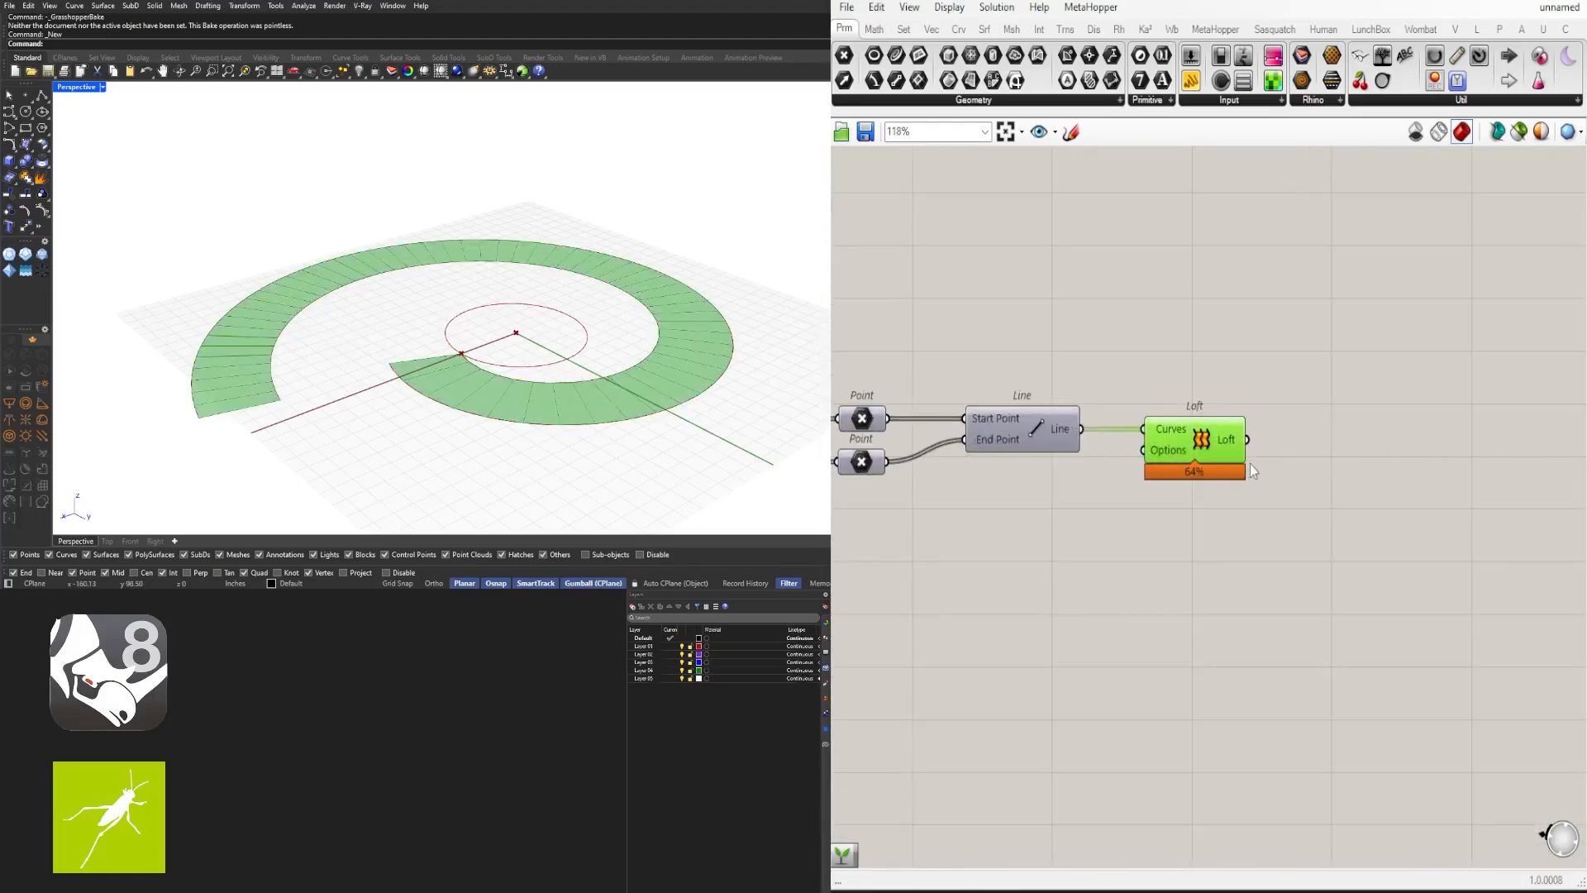
pyautogui.doubleClick(1232, 480)
pyautogui.write('EXPL')
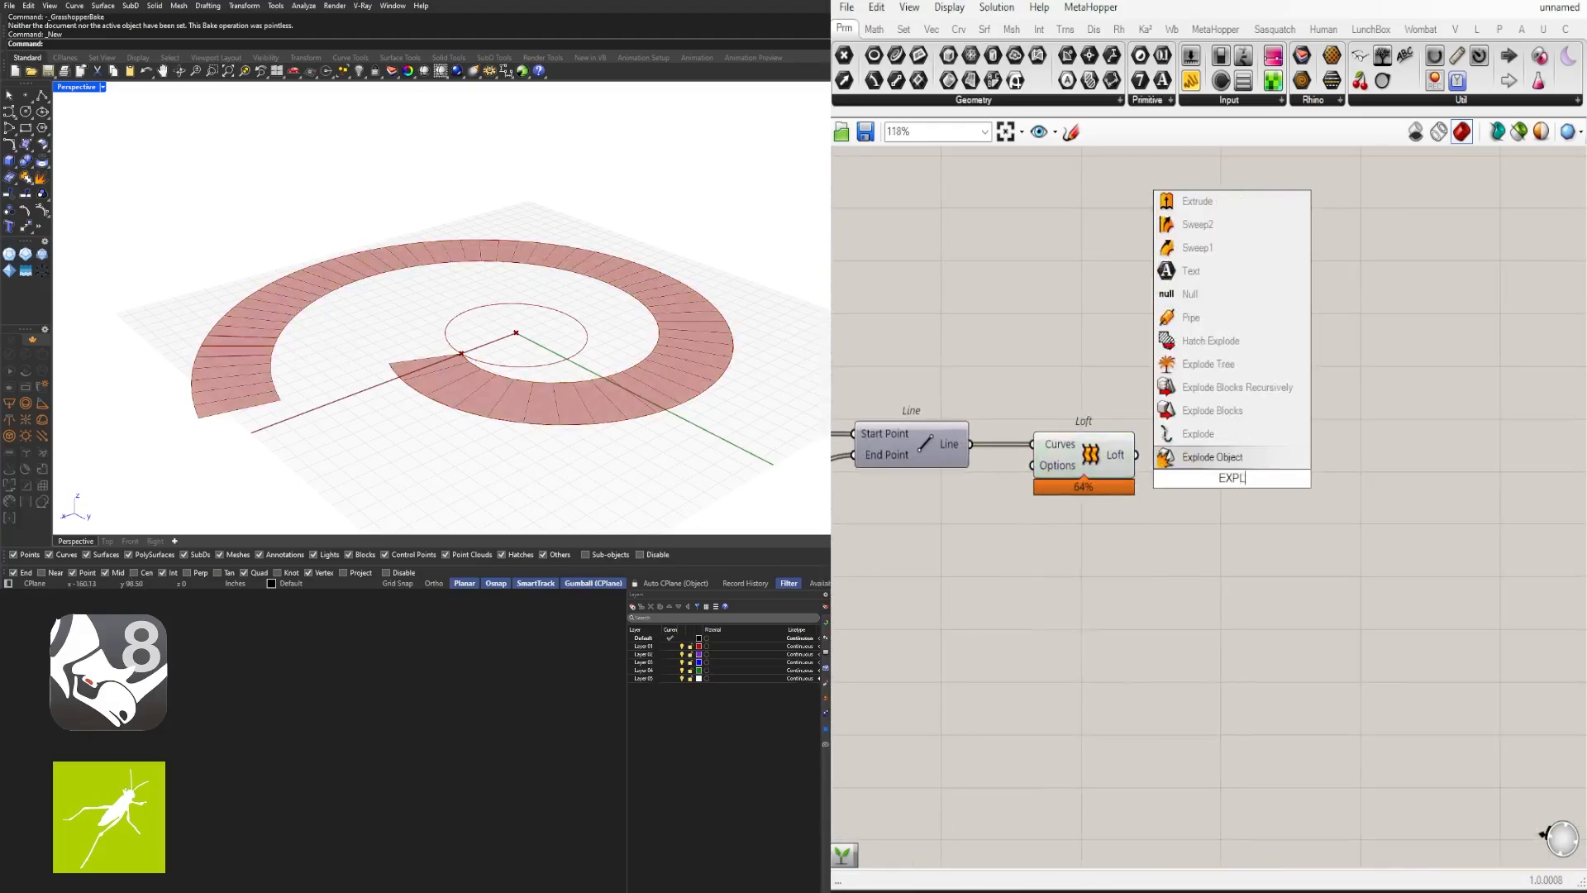
pyautogui.press('BackSpace')
pyautogui.press('BackSpace')
pyautogui.press('BackSpace')
pyautogui.press('BackSpace')
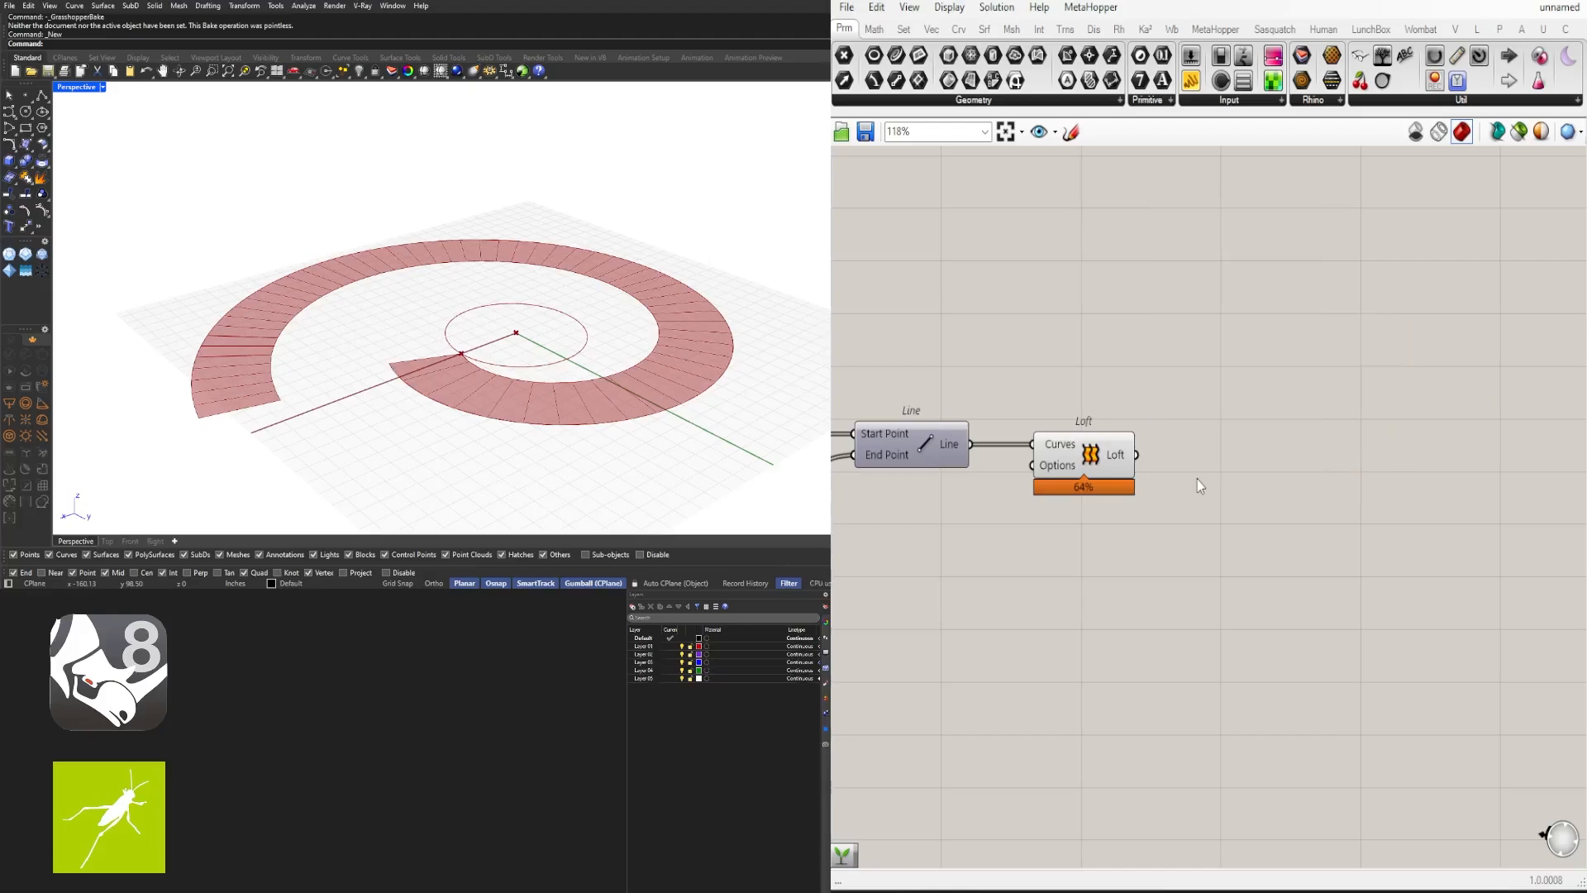
# Step: Add a Deconstruct Brep component with Loft's output wired into Brep, and turn off Loft's preview
pyautogui.write('DEC')
pyautogui.click(1180, 269)
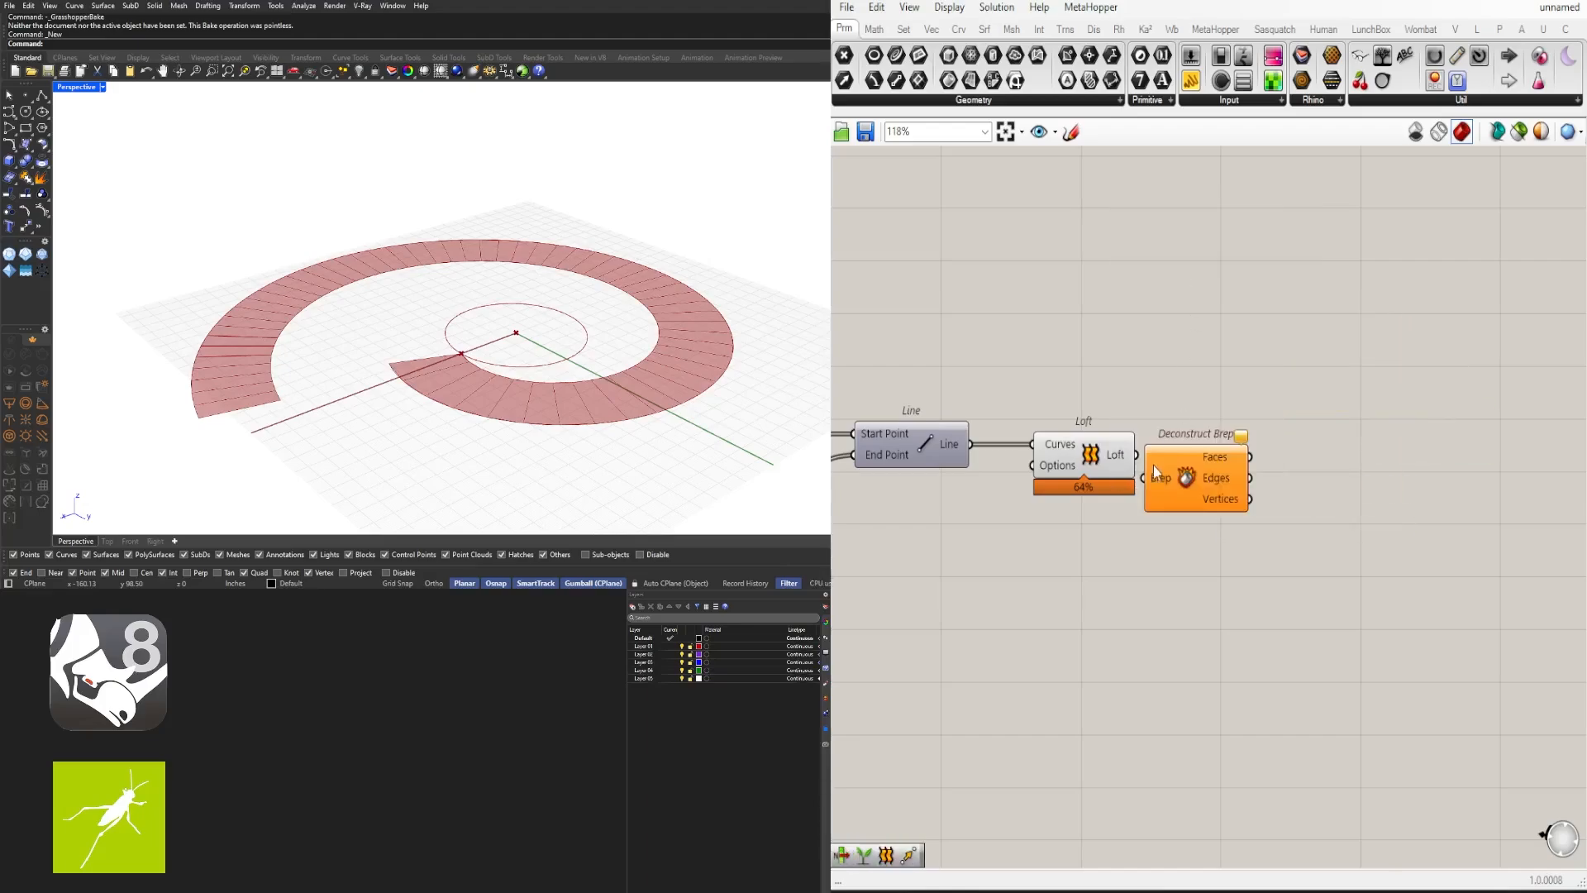
pyautogui.moveTo(1137, 454); pyautogui.dragTo(1188, 457)
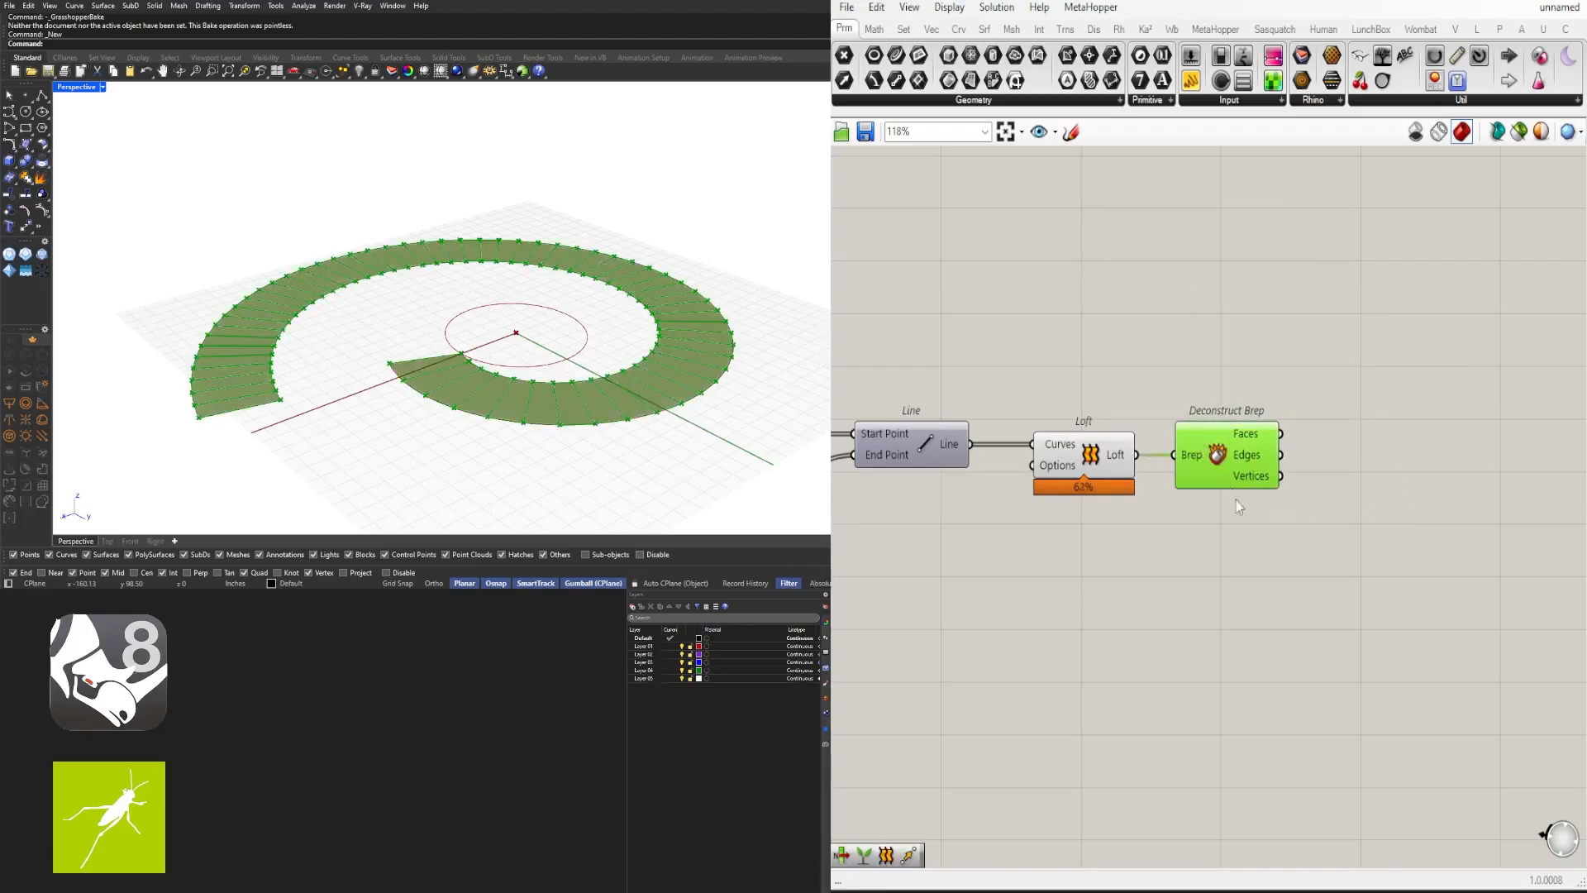
pyautogui.click(1098, 519)
pyautogui.middleClick(1111, 374)
pyautogui.moveTo(1228, 357); pyautogui.dragTo(1129, 354, button='right')
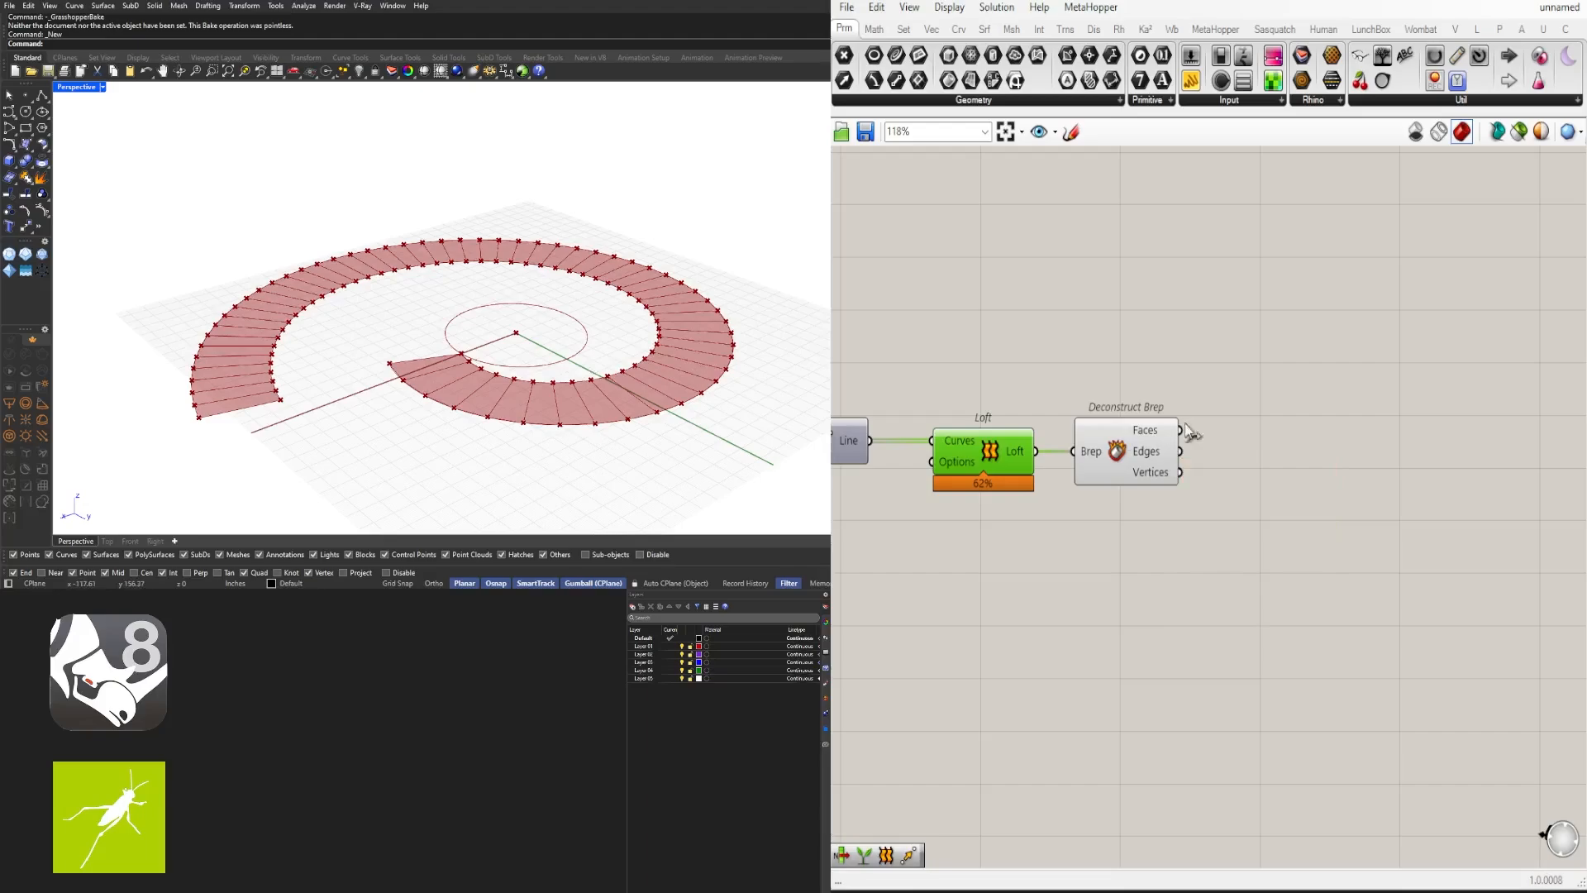
# Step: Add a Panel fed by the Faces output of Deconstruct Brep and place it farther away, above the component
pyautogui.doubleClick(1339, 377)
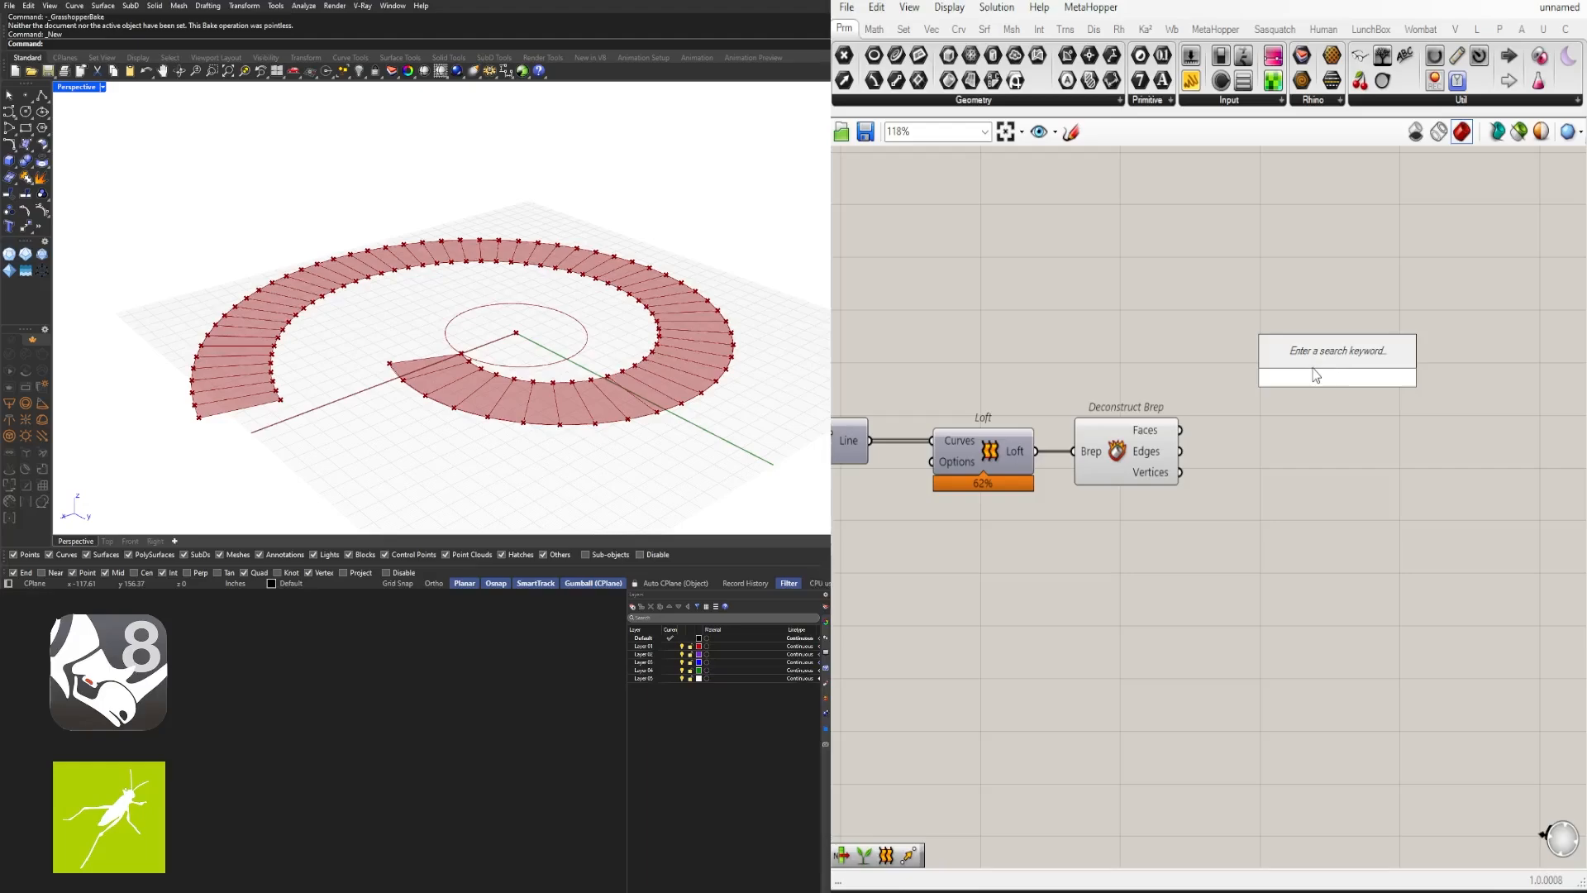
pyautogui.write('PANEL')
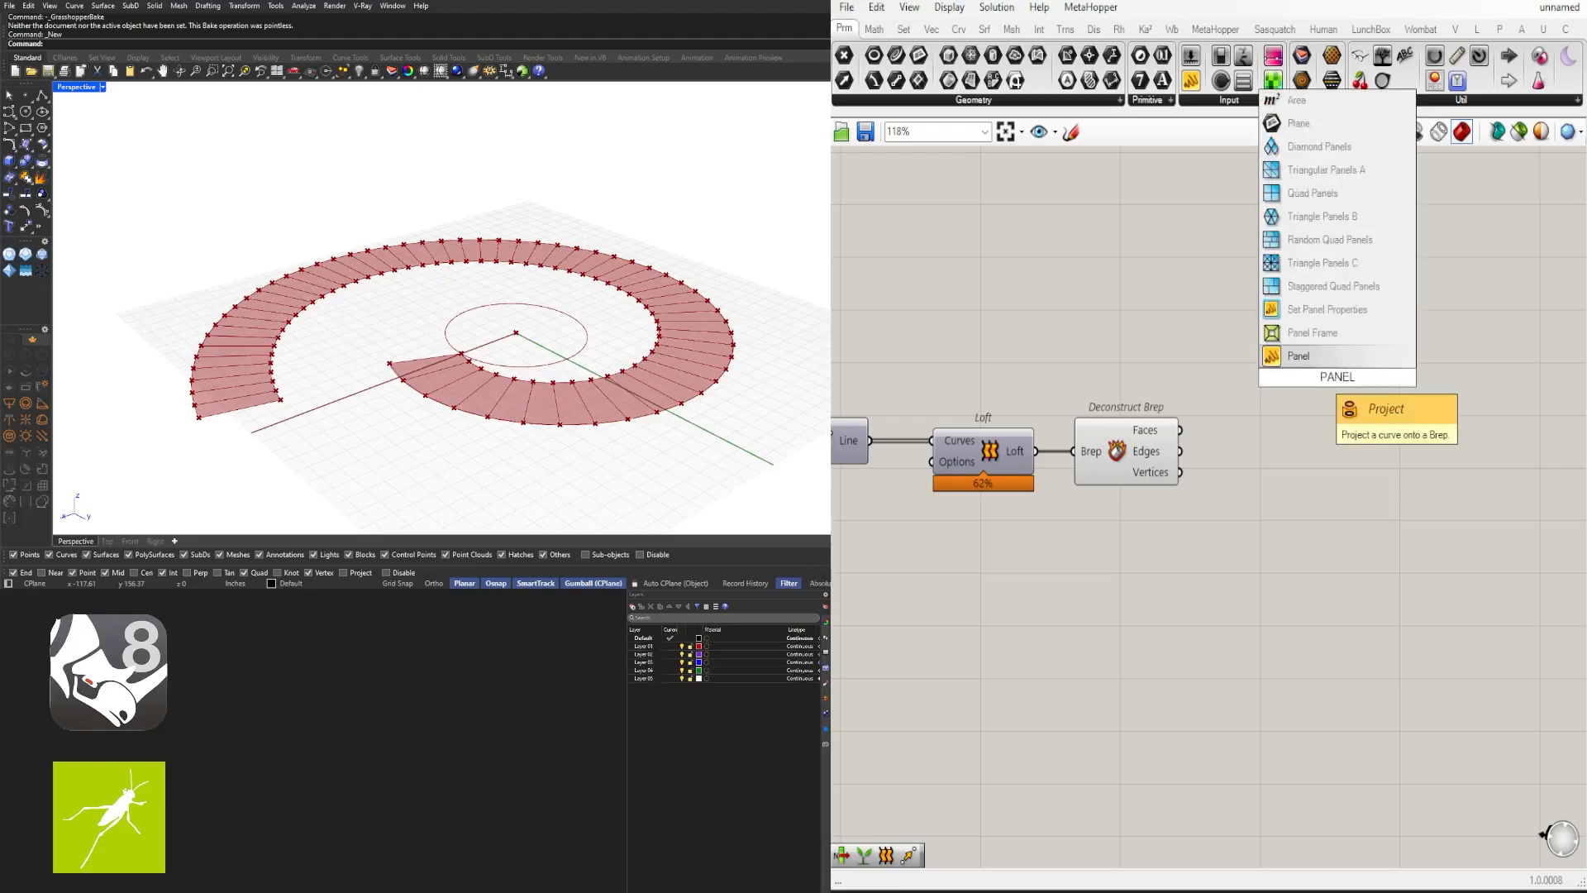
pyautogui.press('Return')
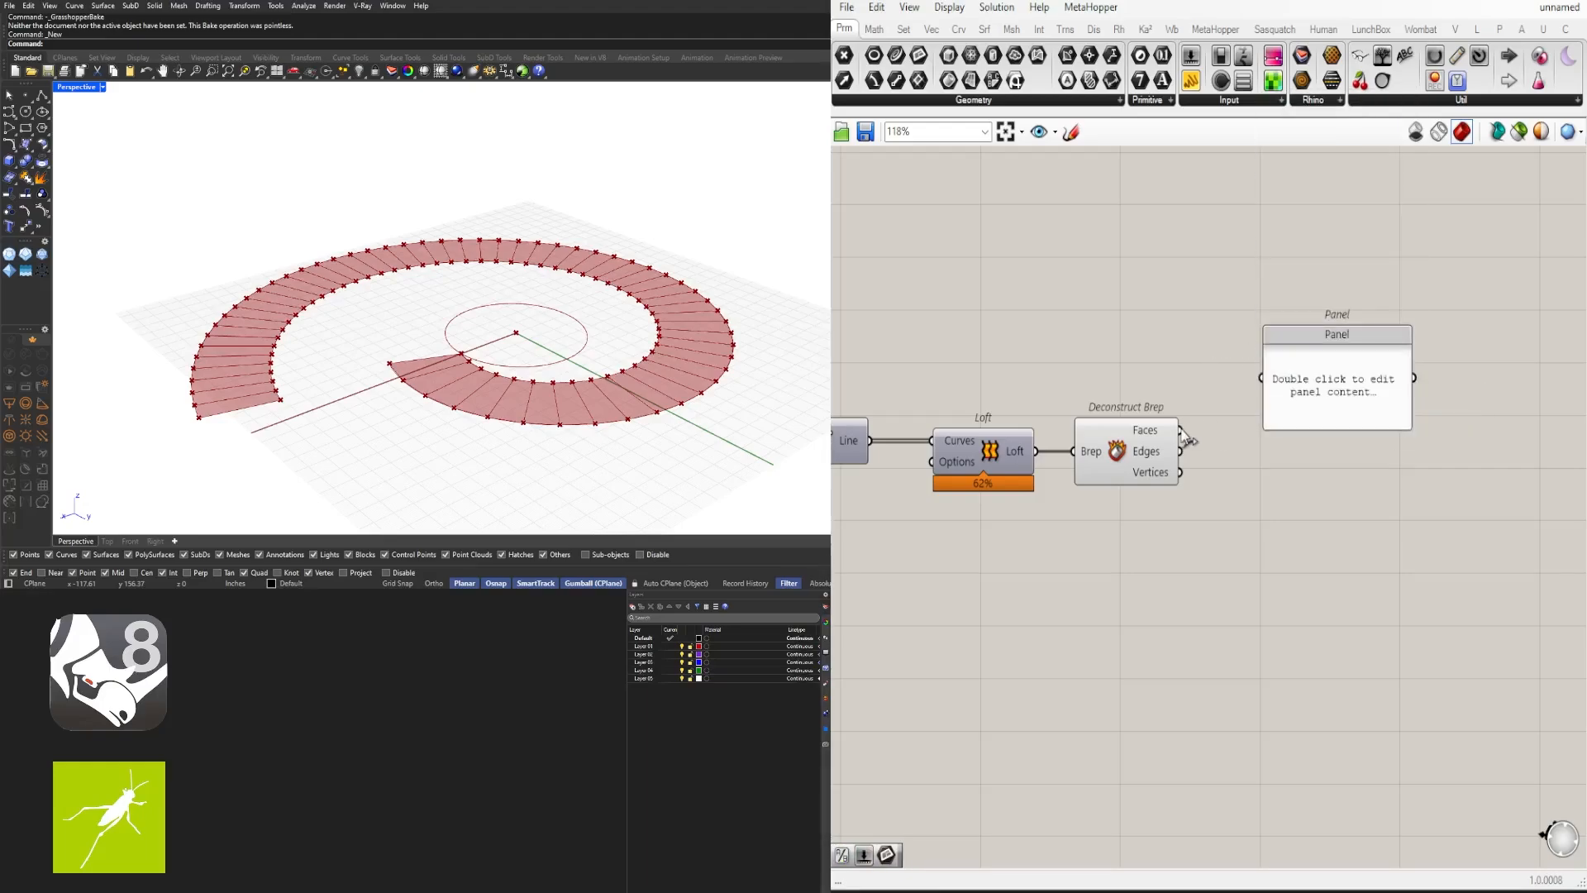
pyautogui.moveTo(1182, 430); pyautogui.dragTo(1444, 333)
pyautogui.click(1312, 391)
# Step: Add a List Length component between Deconstruct Brep and the Panel, wiring Faces into its List input
pyautogui.doubleClick(1244, 345)
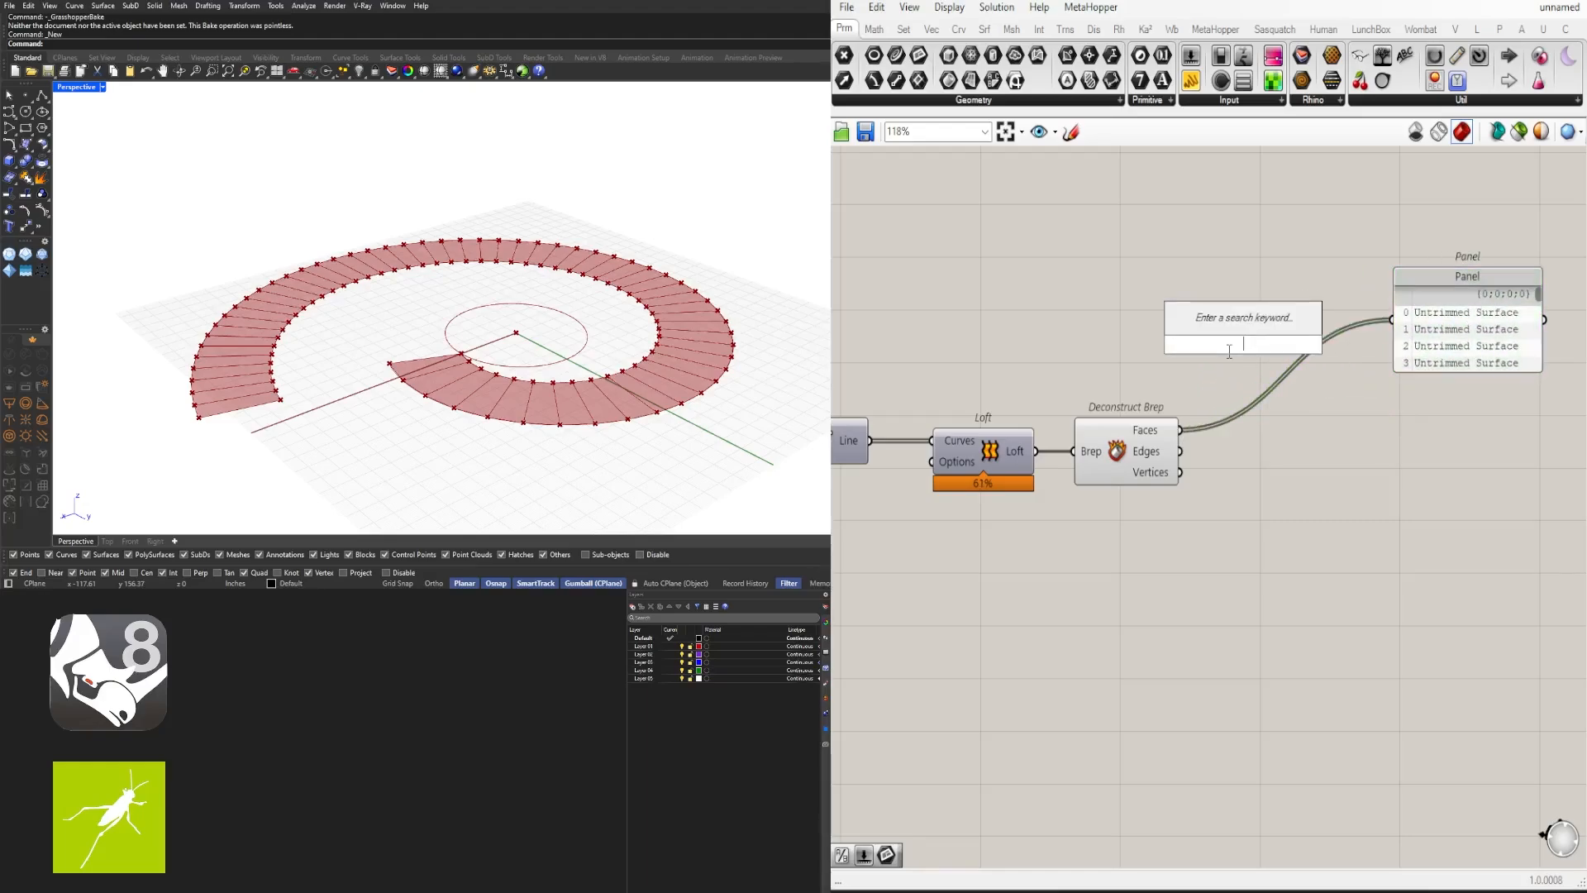
pyautogui.write('LIS')
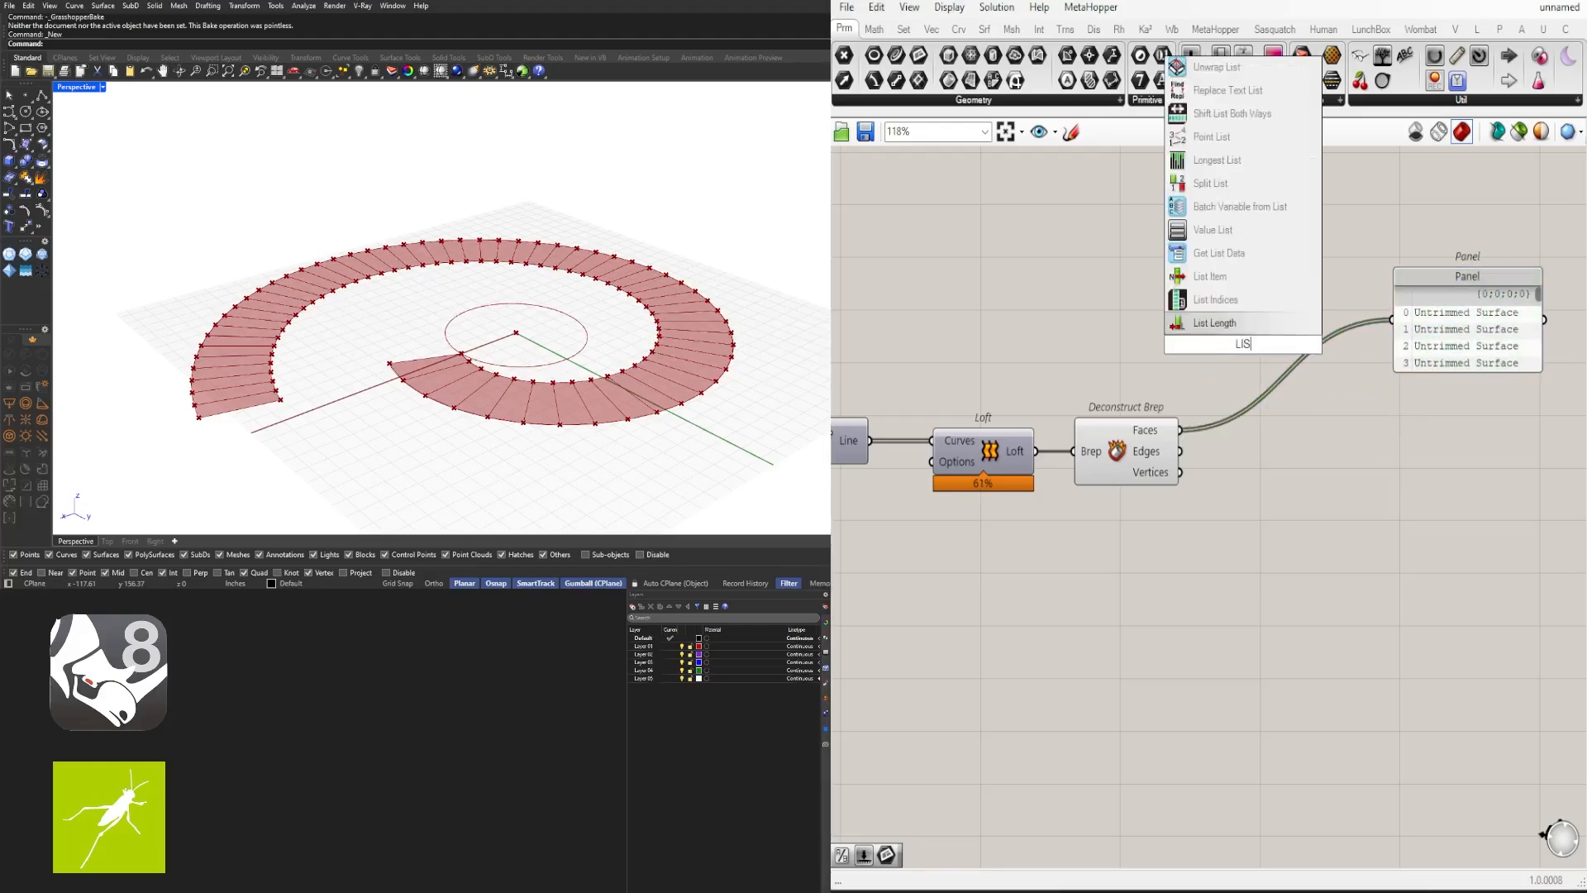
pyautogui.write('TLEN')
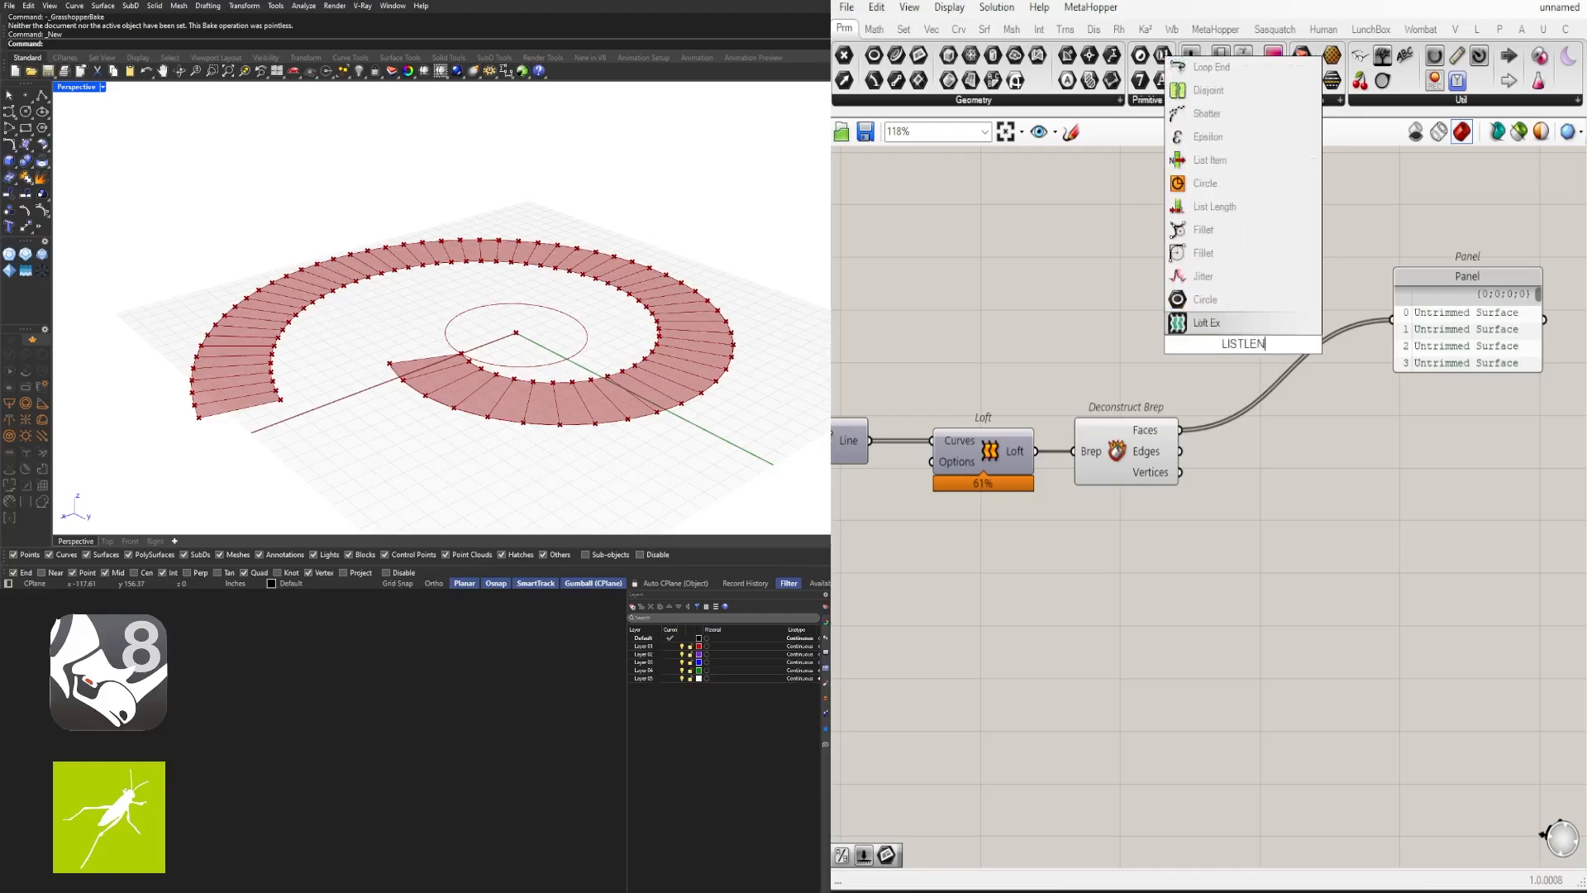
pyautogui.write('G')
pyautogui.press('Return')
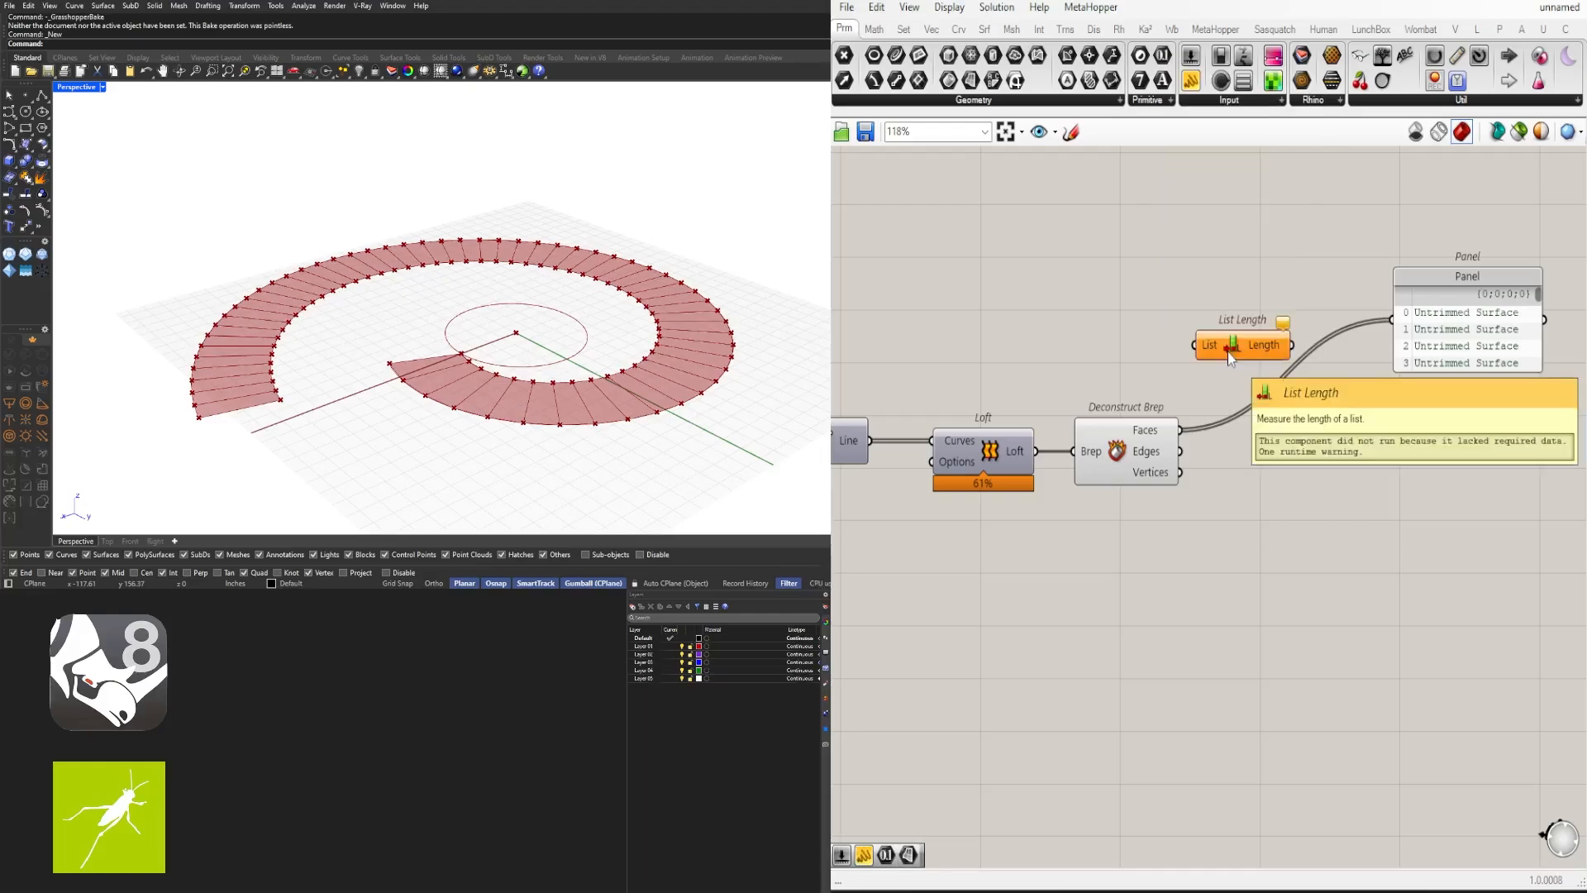
pyautogui.moveTo(1182, 431); pyautogui.dragTo(1225, 346)
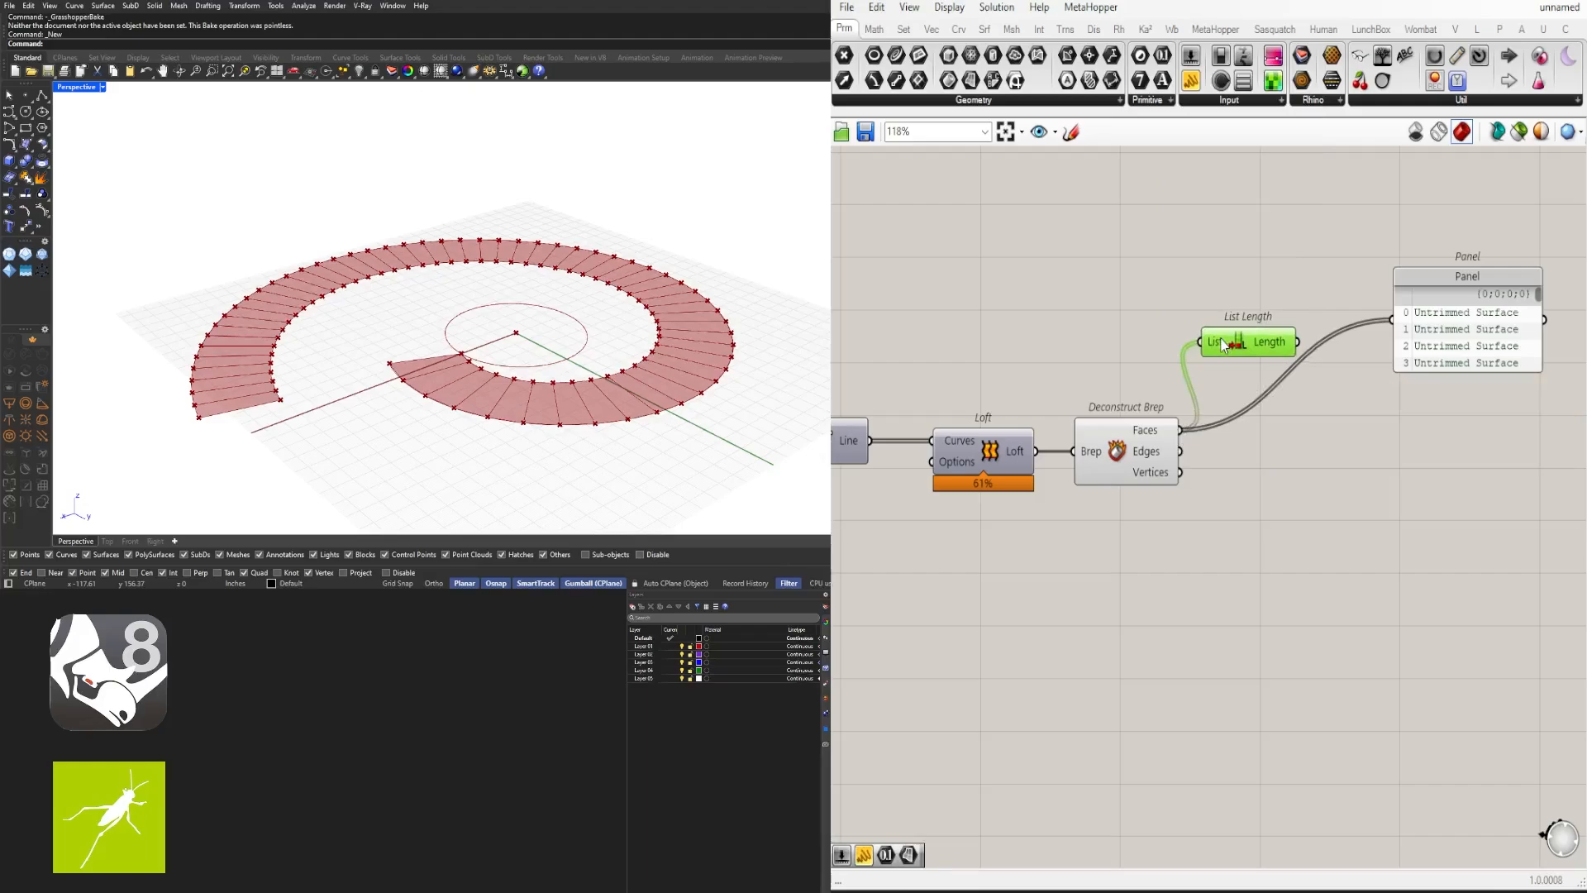
pyautogui.rightClick(1219, 338)
pyautogui.click(1211, 279)
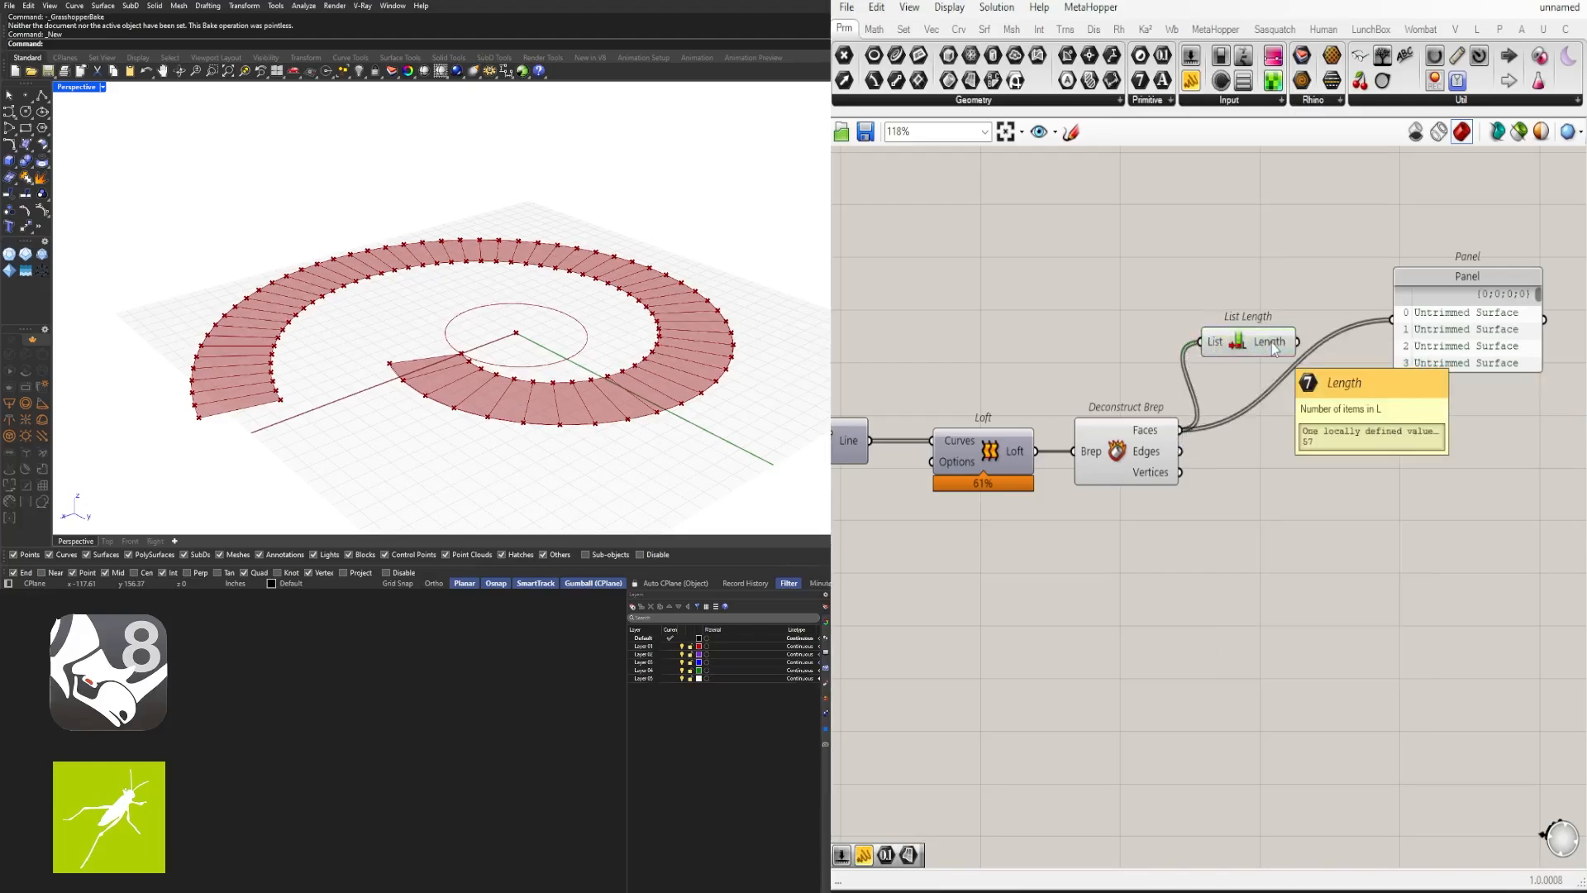
# Step: Wire List Length's output into the Panel in place of Faces, and shrink the Panel beside List Length
pyautogui.moveTo(1296, 341); pyautogui.dragTo(1393, 319)
pyautogui.moveTo(1436, 330); pyautogui.dragTo(1373, 350)
pyautogui.moveTo(1390, 332)
pyautogui.mouseDown()
pyautogui.moveTo(1377, 352)
pyautogui.moveTo(1428, 355)
pyautogui.moveTo(1383, 354)
pyautogui.mouseUp()
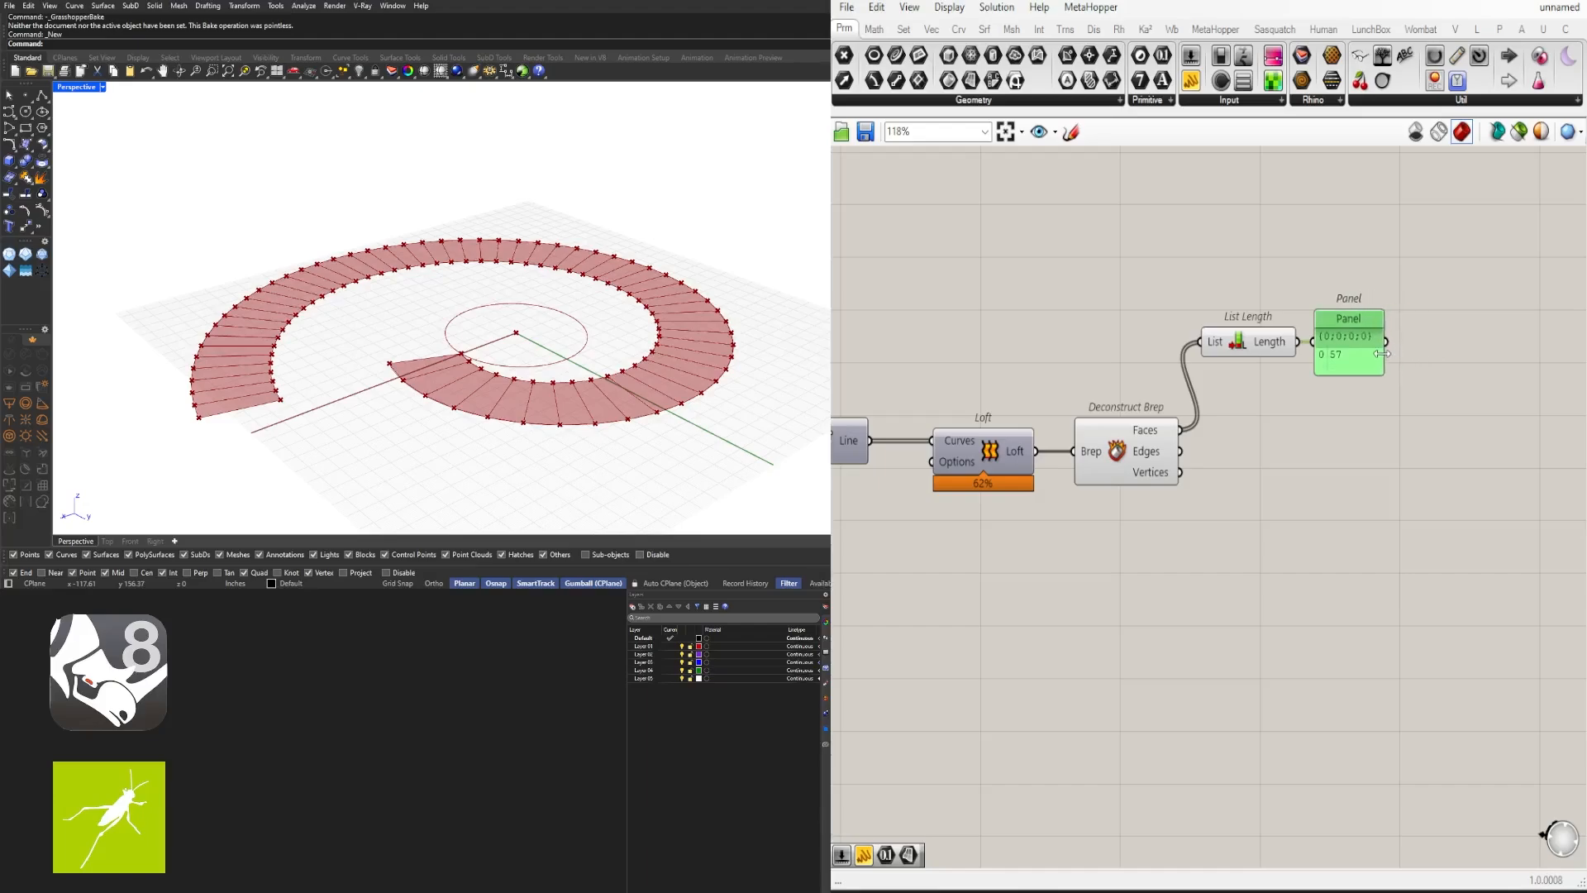
pyautogui.click(1263, 334)
pyautogui.click(1352, 315)
# Step: Put the Panel in its own group and label the group NUMBER OF TREADS
pyautogui.click(1353, 320)
pyautogui.rightClick(1339, 312)
pyautogui.click(1321, 305)
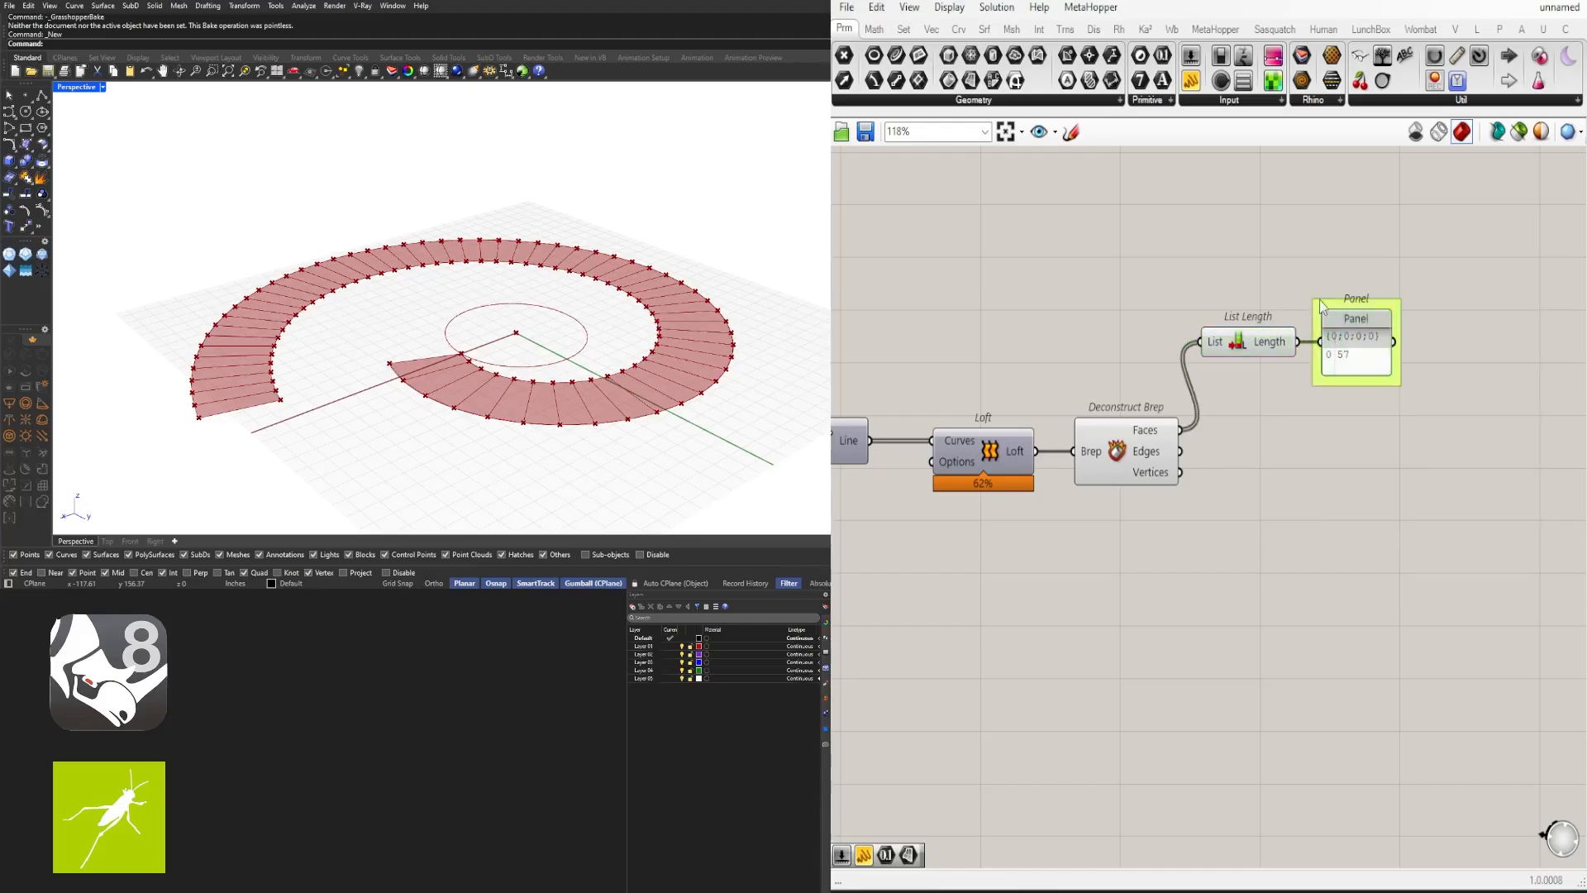
pyautogui.rightClick(1328, 306)
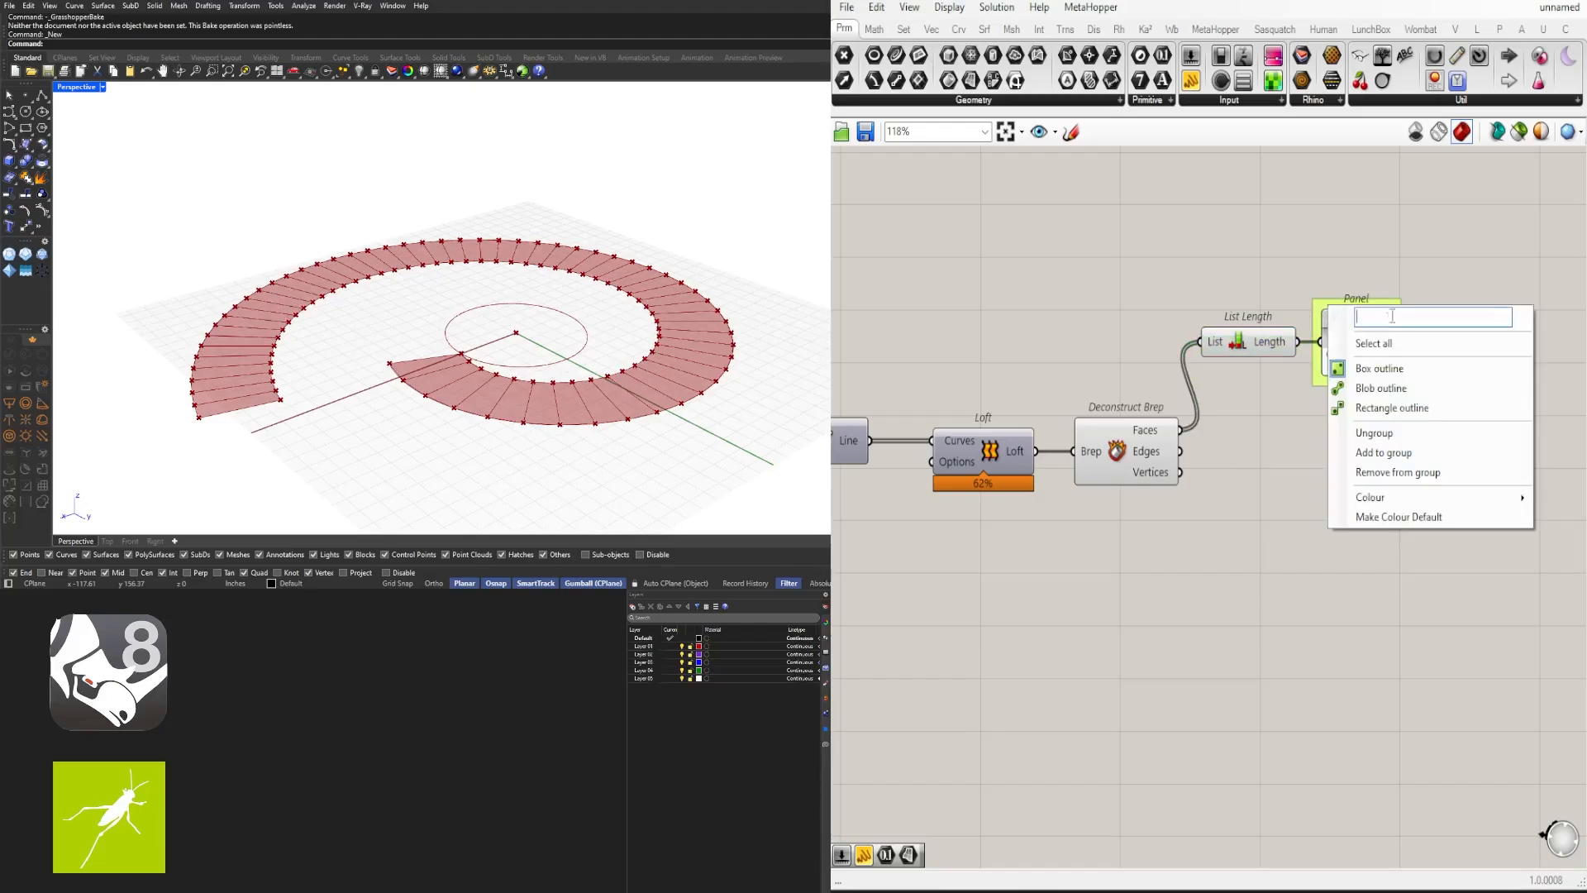
pyautogui.write('NUMBER OF')
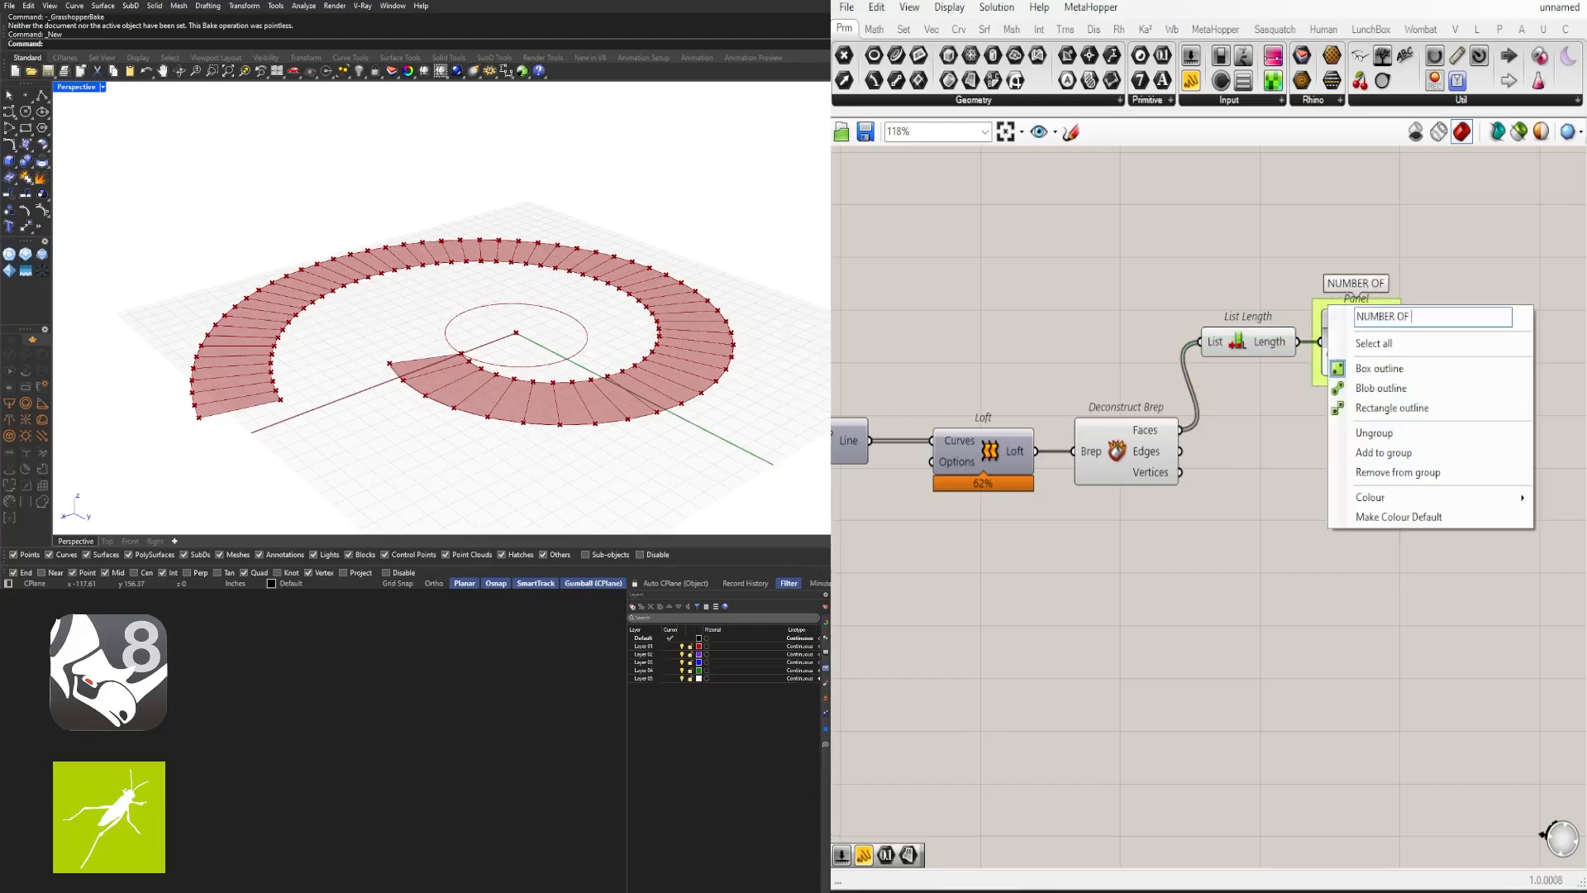
pyautogui.write(' TREADS')
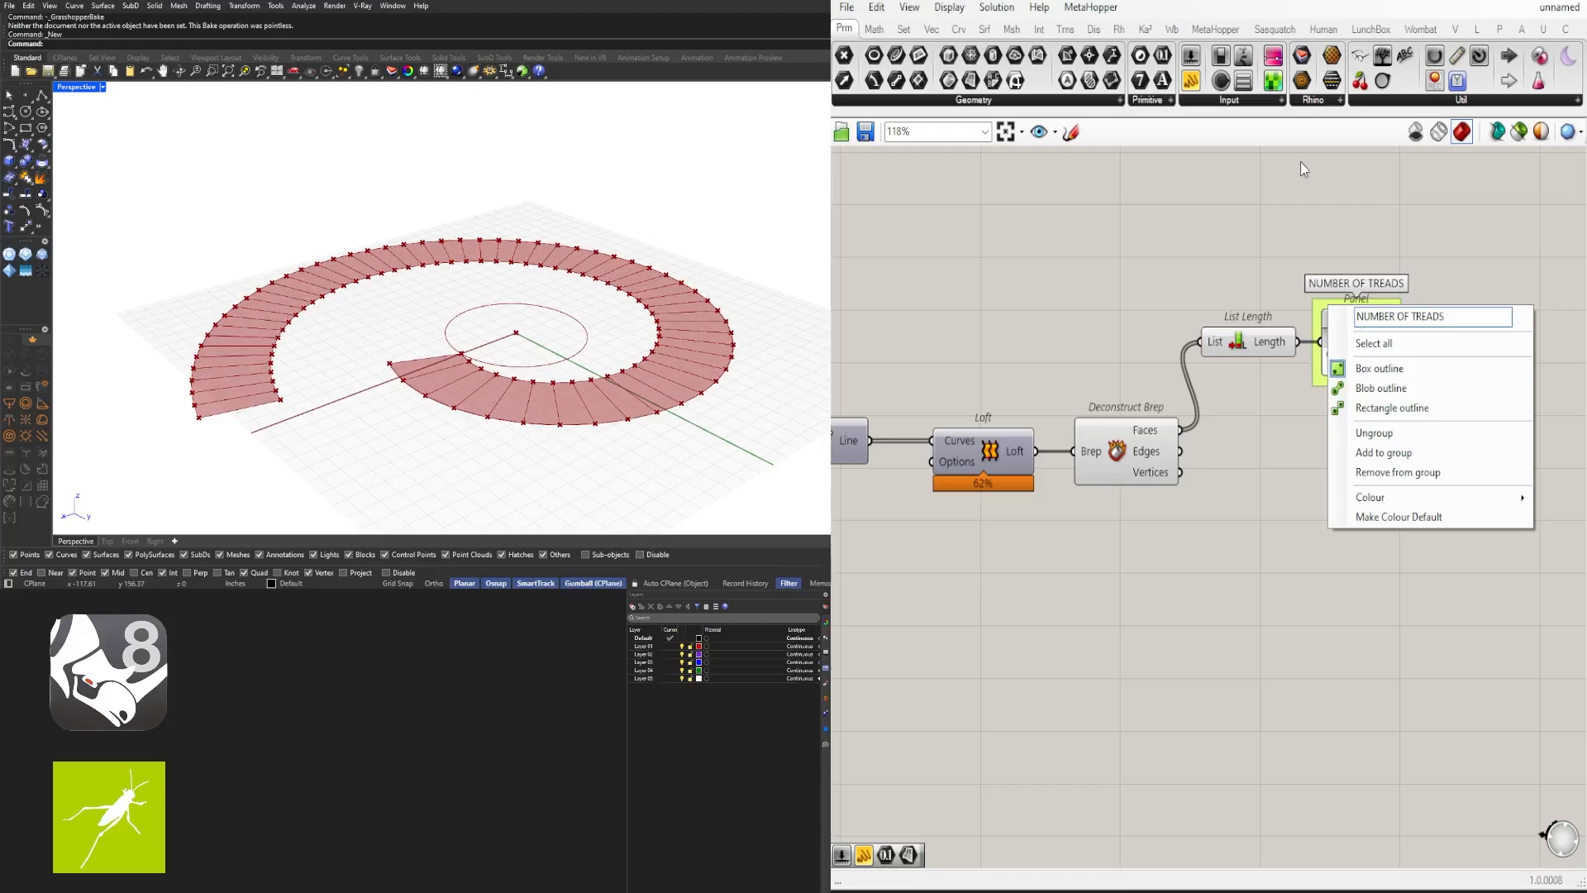
pyautogui.press('Return')
# Step: Move List Length and the labelled Panel slightly farther from Deconstruct Brep
pyautogui.click(1248, 347)
pyautogui.moveTo(1410, 389); pyautogui.dragTo(1264, 348)
pyautogui.click(1126, 446)
pyautogui.click(1238, 614)
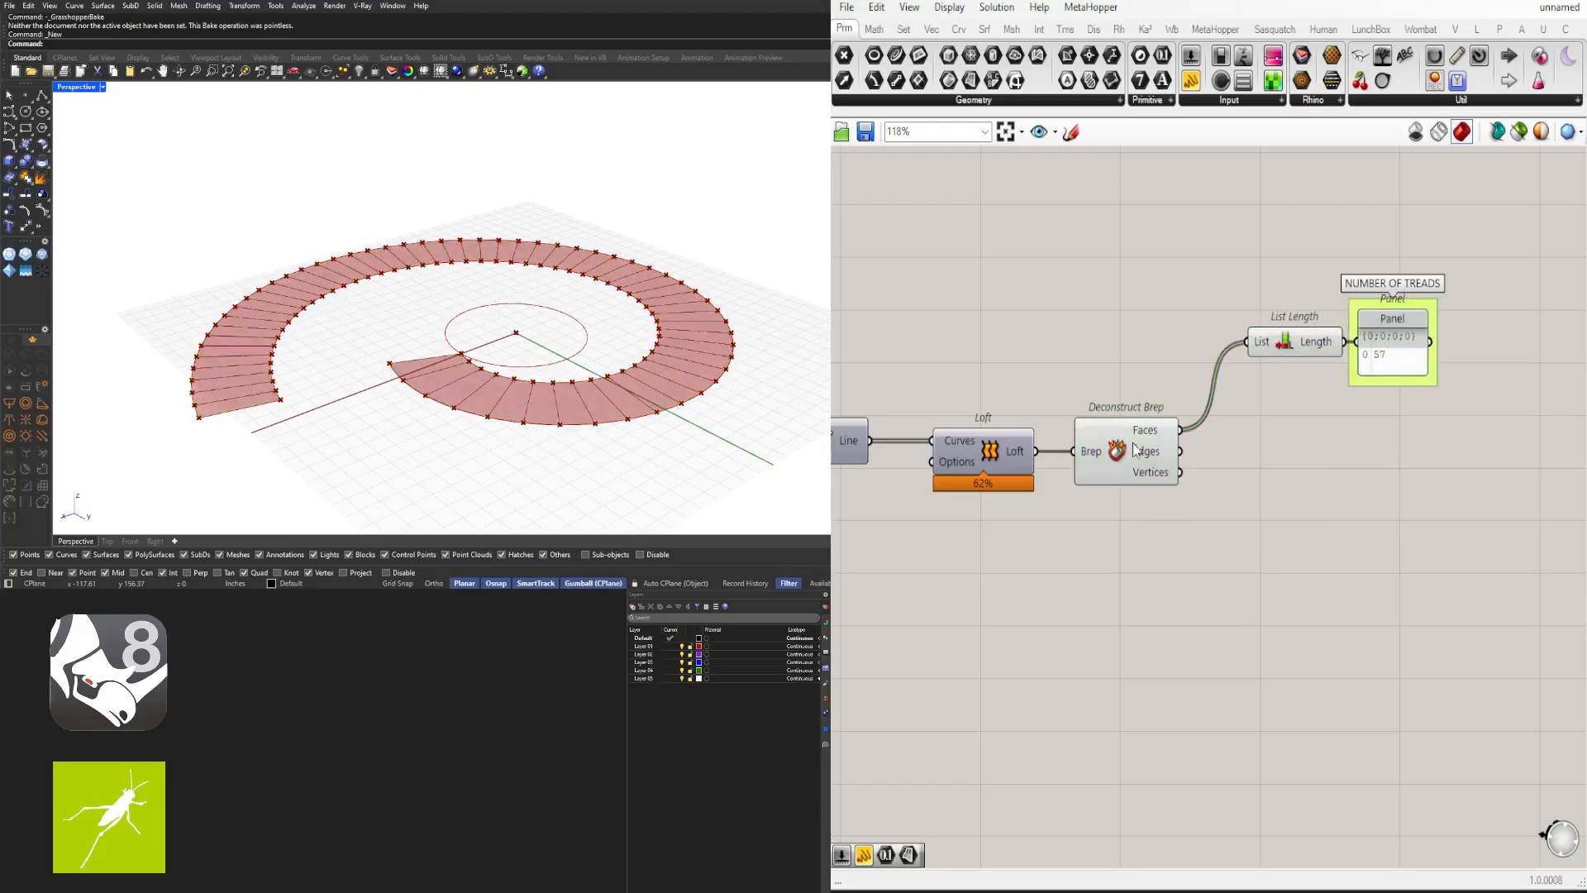
pyautogui.click(1159, 439)
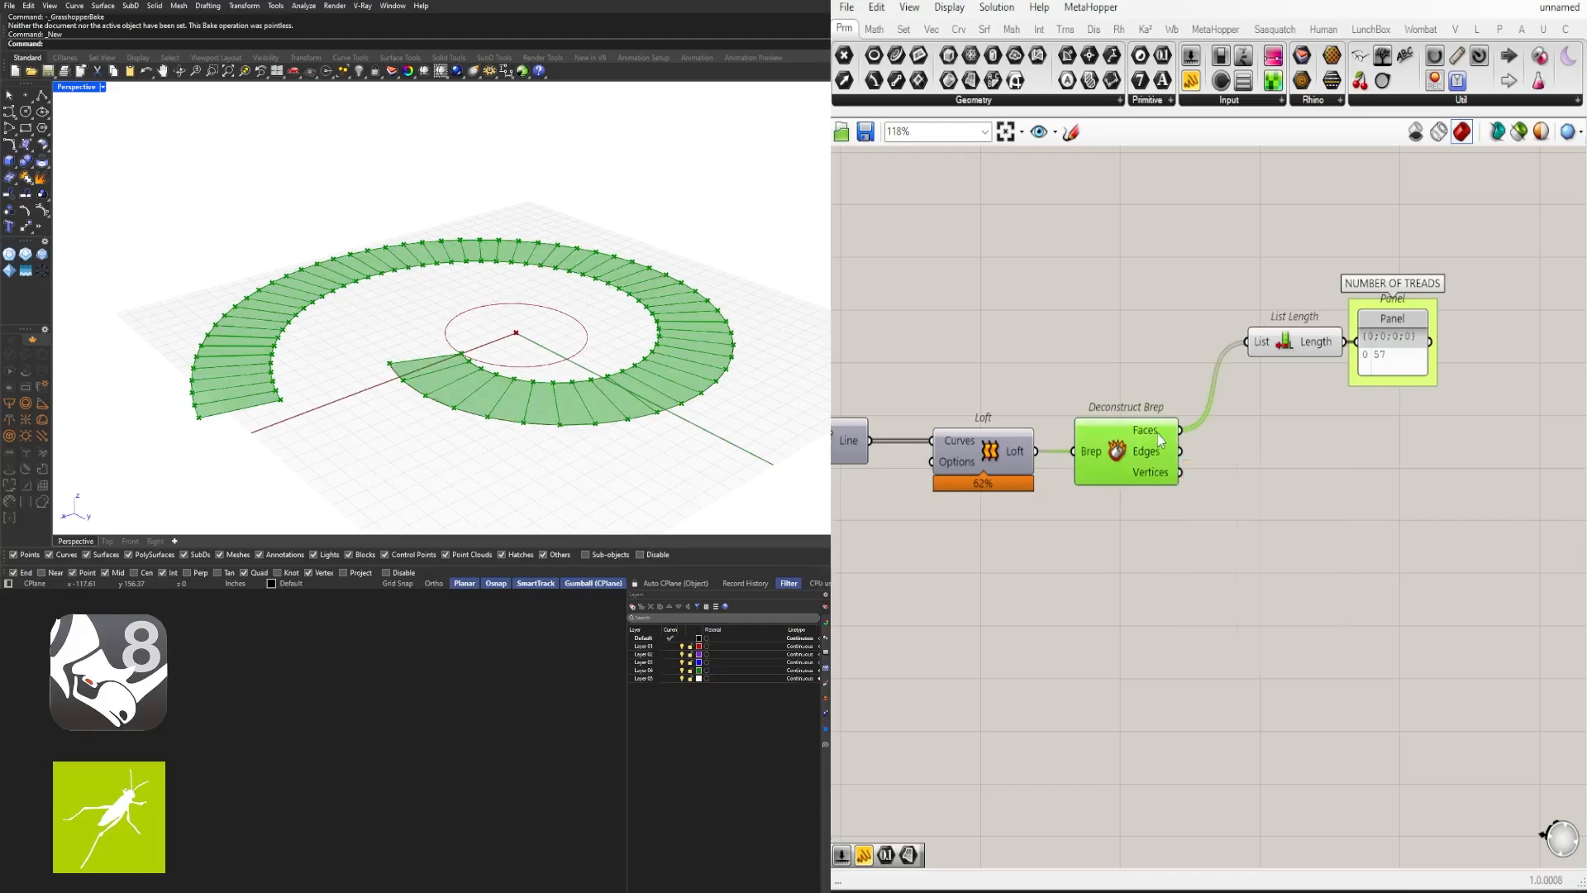
# Step: Add a Move component and wire Deconstruct Brep's Faces output into its Geometry input
pyautogui.moveTo(1435, 508); pyautogui.dragTo(1302, 473, button='right')
pyautogui.doubleClick(1302, 473)
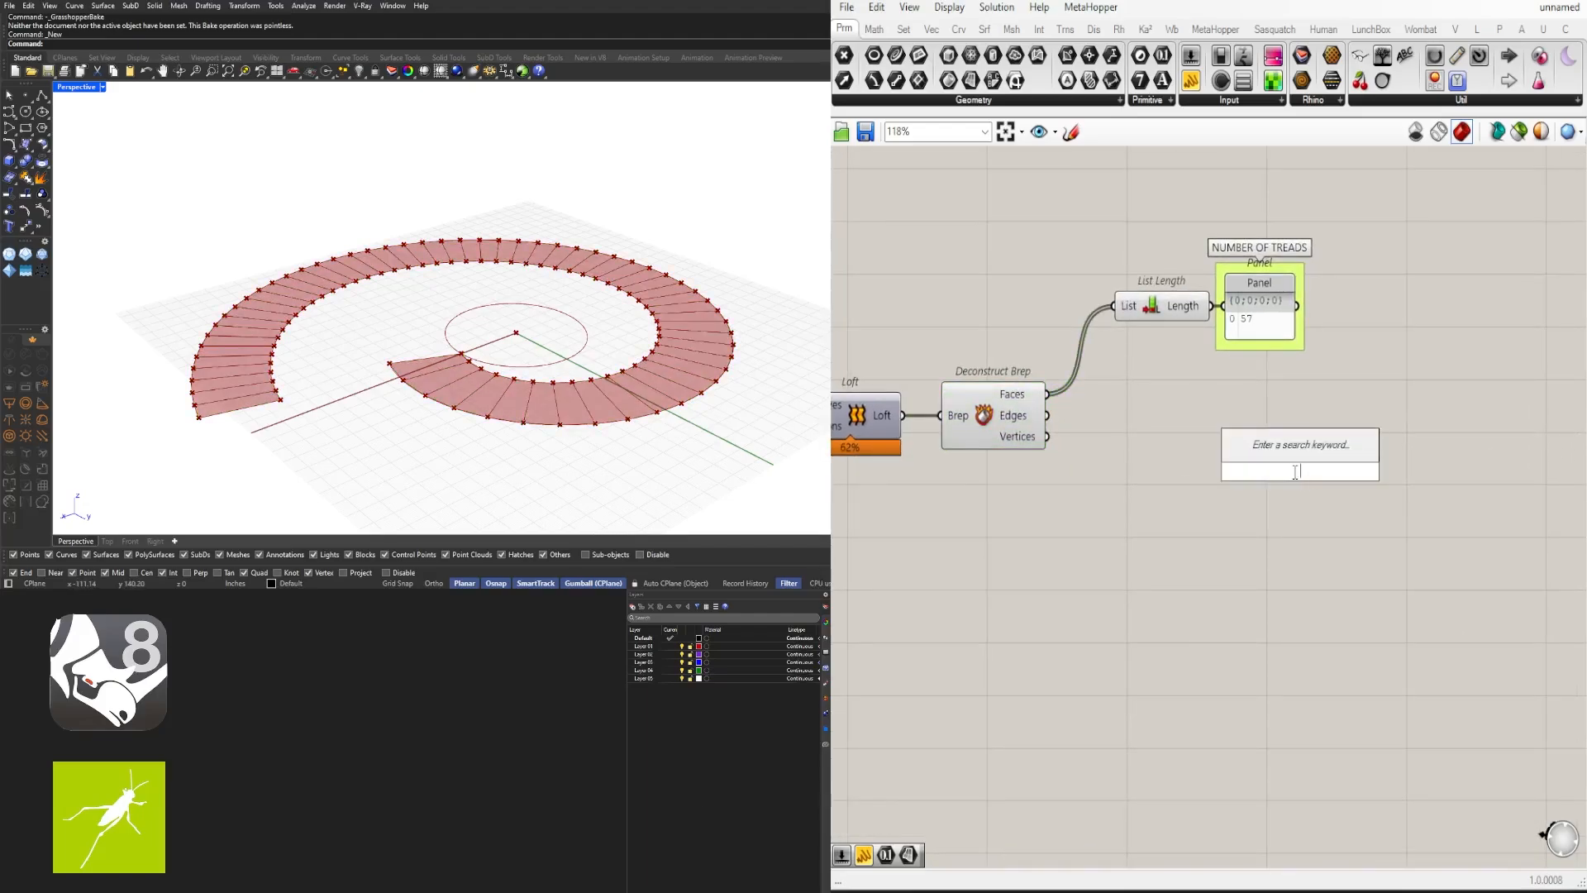
pyautogui.write('MOVE')
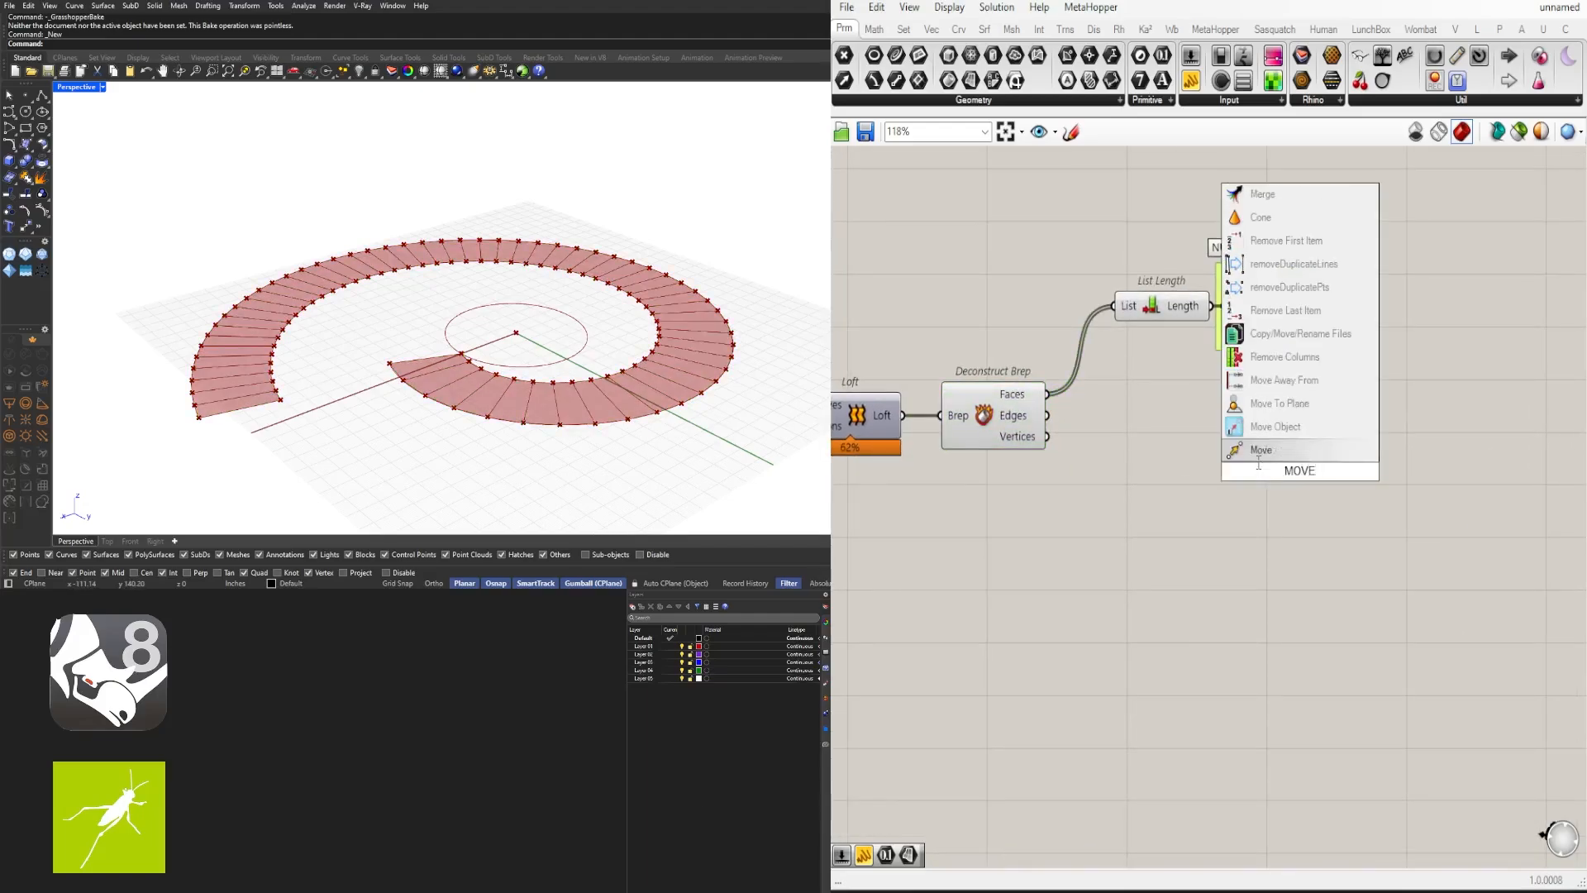
pyautogui.press('Return')
pyautogui.moveTo(1047, 395); pyautogui.dragTo(1456, 414)
# Step: Add a Unit Z component and wire its Unit vector output into Move's Motion input
pyautogui.doubleClick(1250, 472)
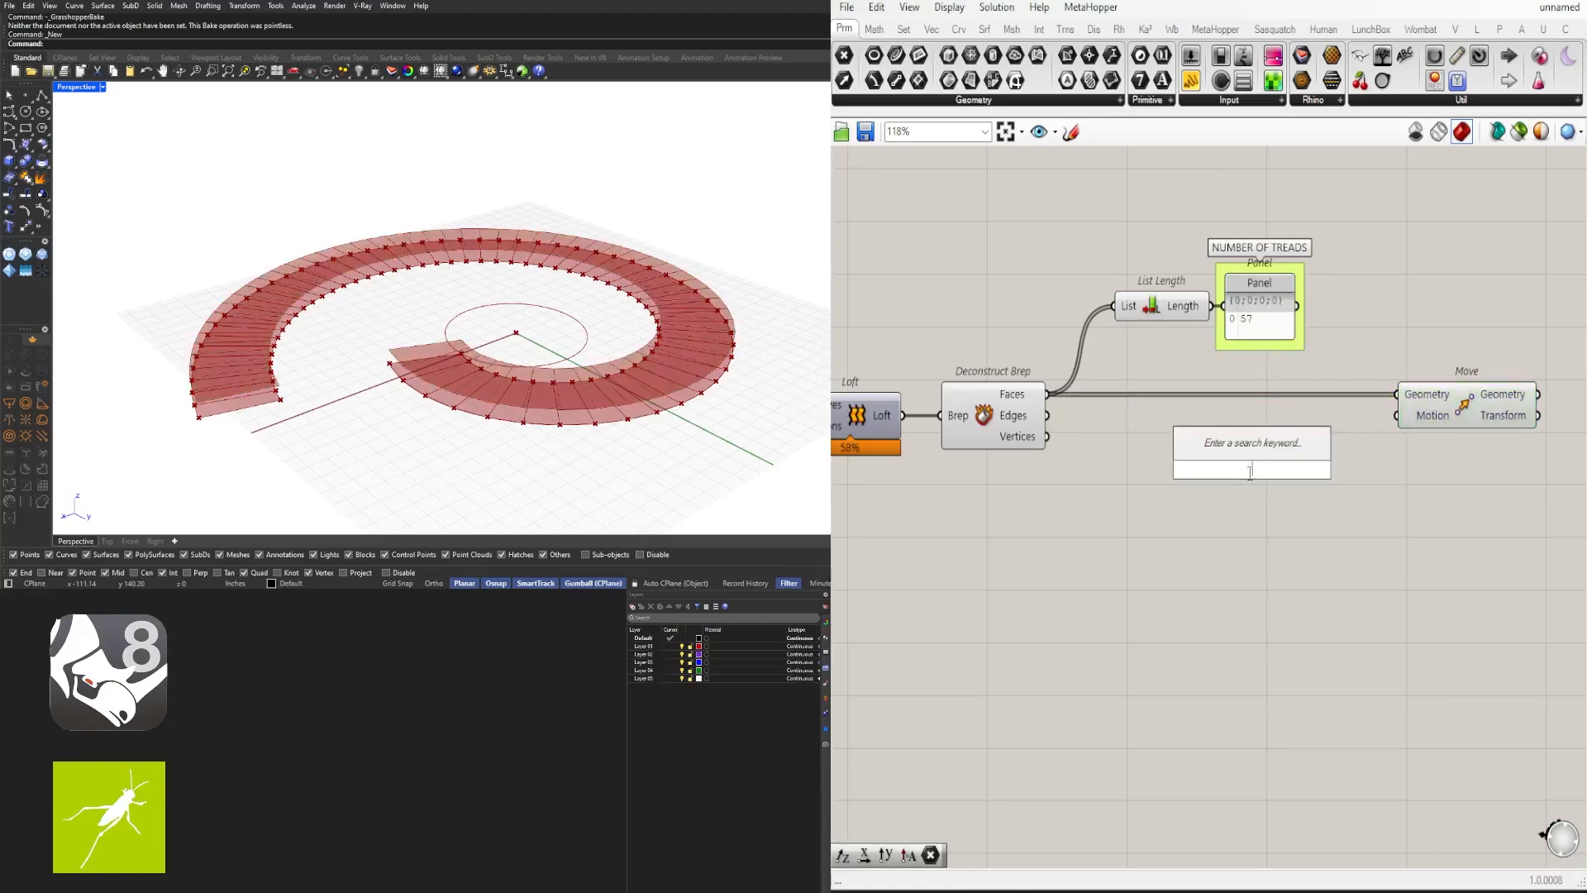
pyautogui.write('unit z')
pyautogui.press('Return')
pyautogui.moveTo(1322, 461); pyautogui.dragTo(1475, 412)
pyautogui.click(1361, 365)
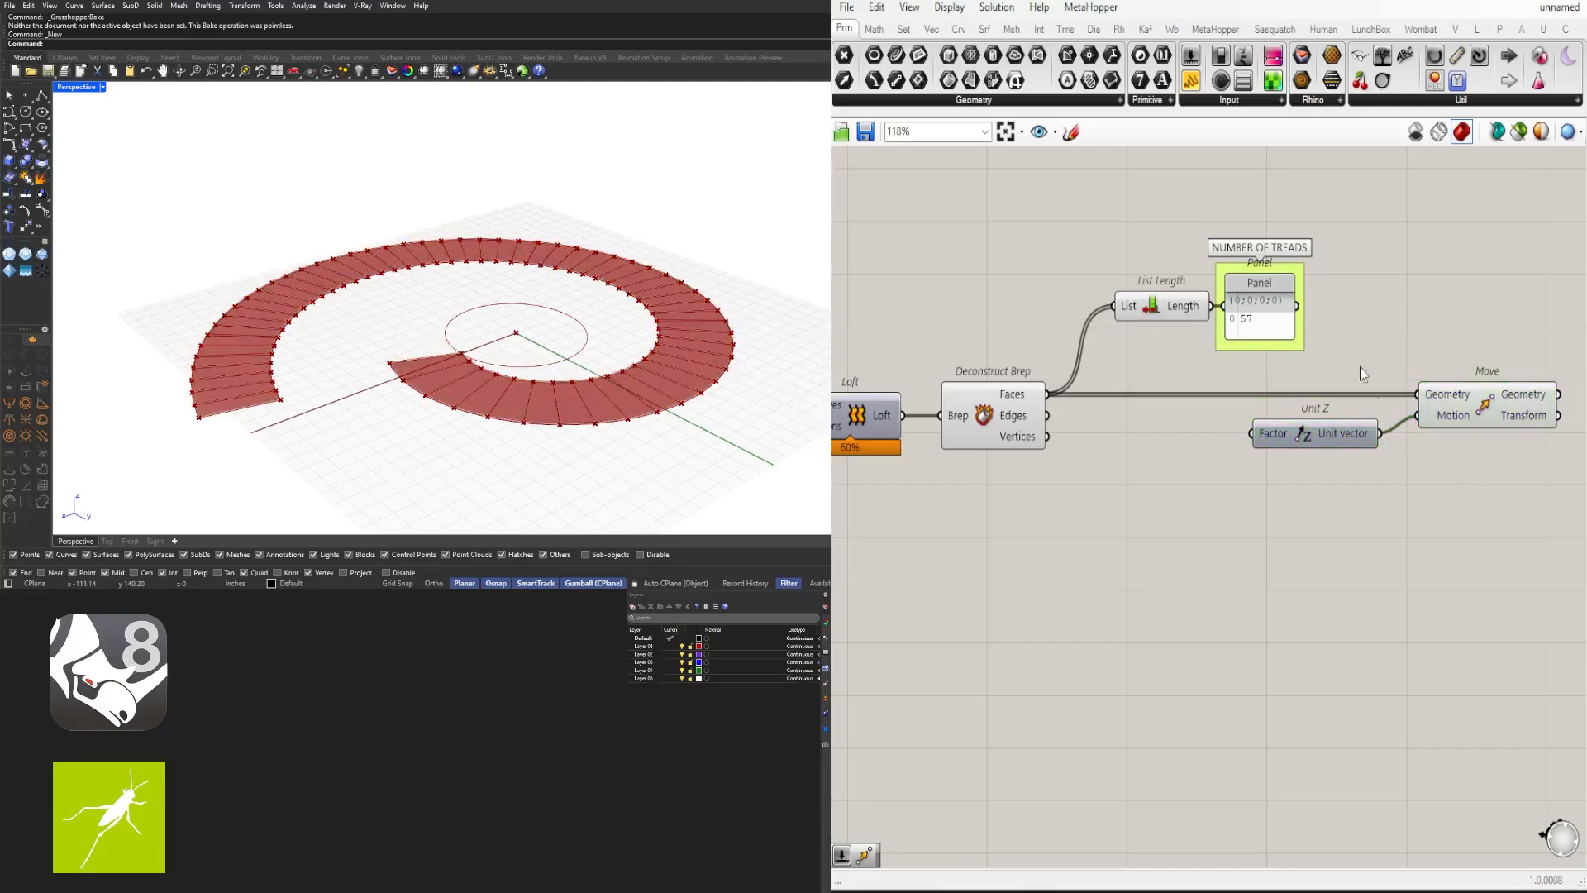
# Step: Lower List Length and its Panel slightly, and shift Unit Z and Move farther from Deconstruct Brep to free up space
pyautogui.moveTo(1340, 366); pyautogui.dragTo(1075, 241)
pyautogui.moveTo(1161, 306); pyautogui.dragTo(1161, 329)
pyautogui.click(951, 513)
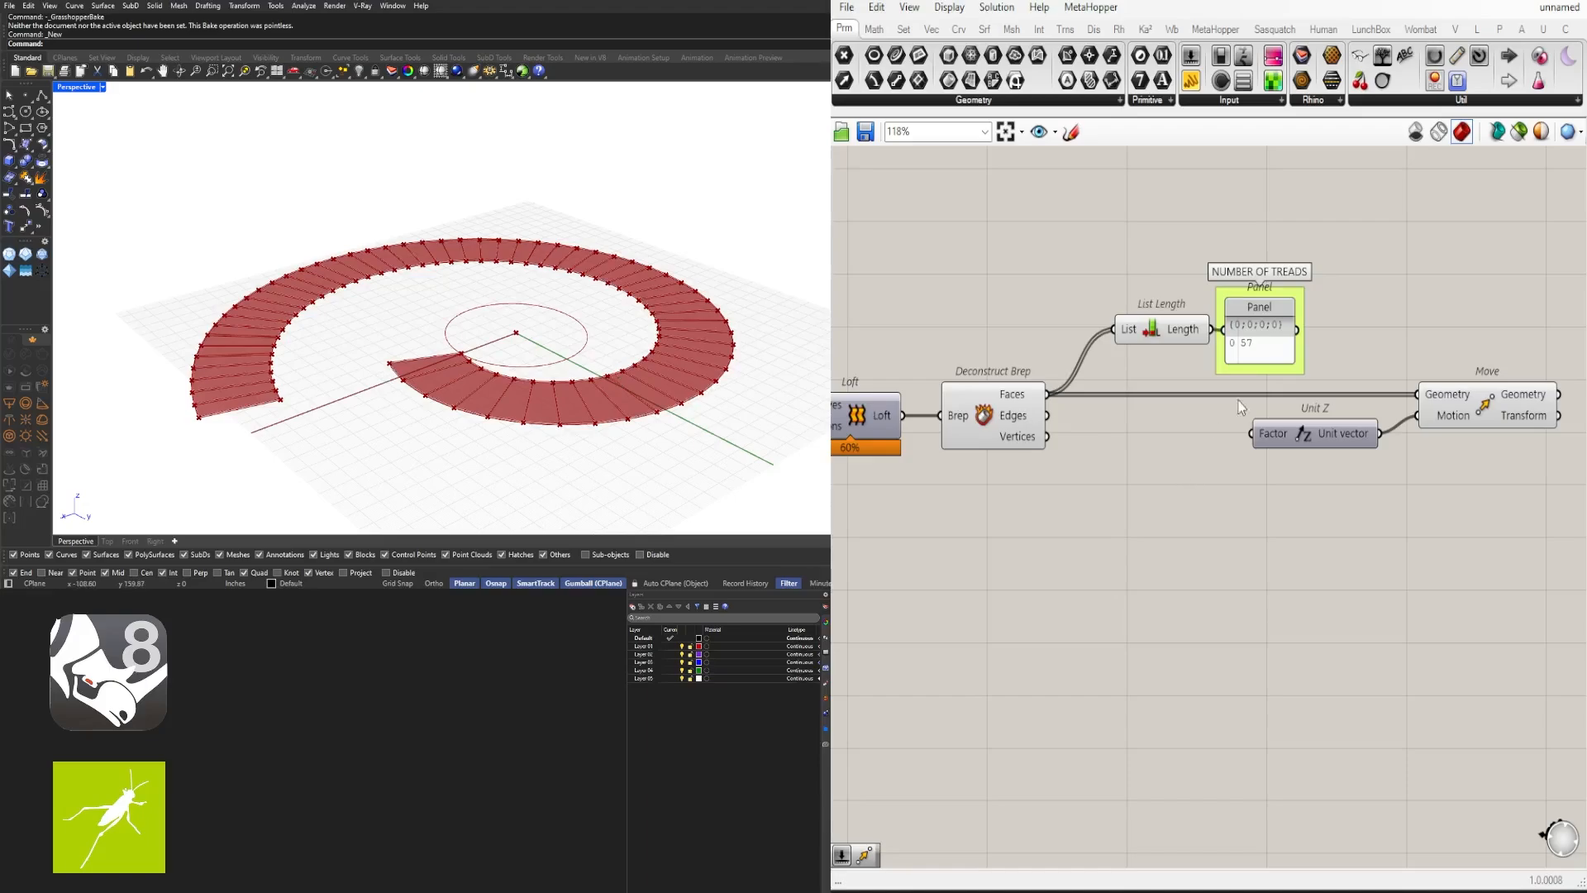
pyautogui.moveTo(1438, 417); pyautogui.dragTo(1219, 432, button='right')
pyautogui.moveTo(1414, 544); pyautogui.dragTo(1021, 389)
pyautogui.moveTo(1317, 439); pyautogui.dragTo(1537, 439)
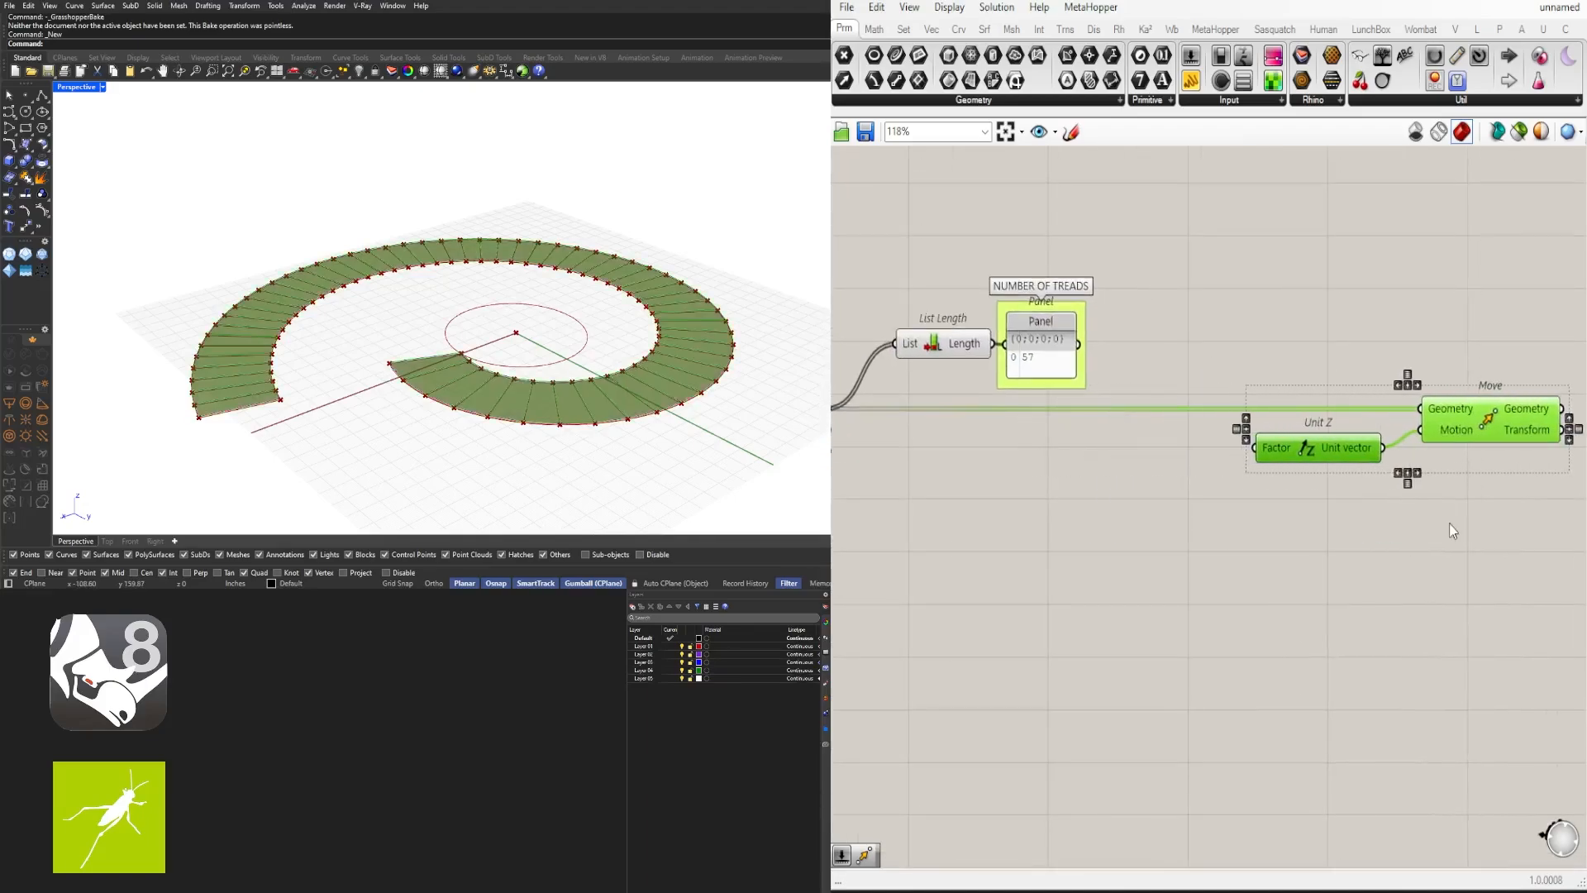
pyautogui.click(1450, 524)
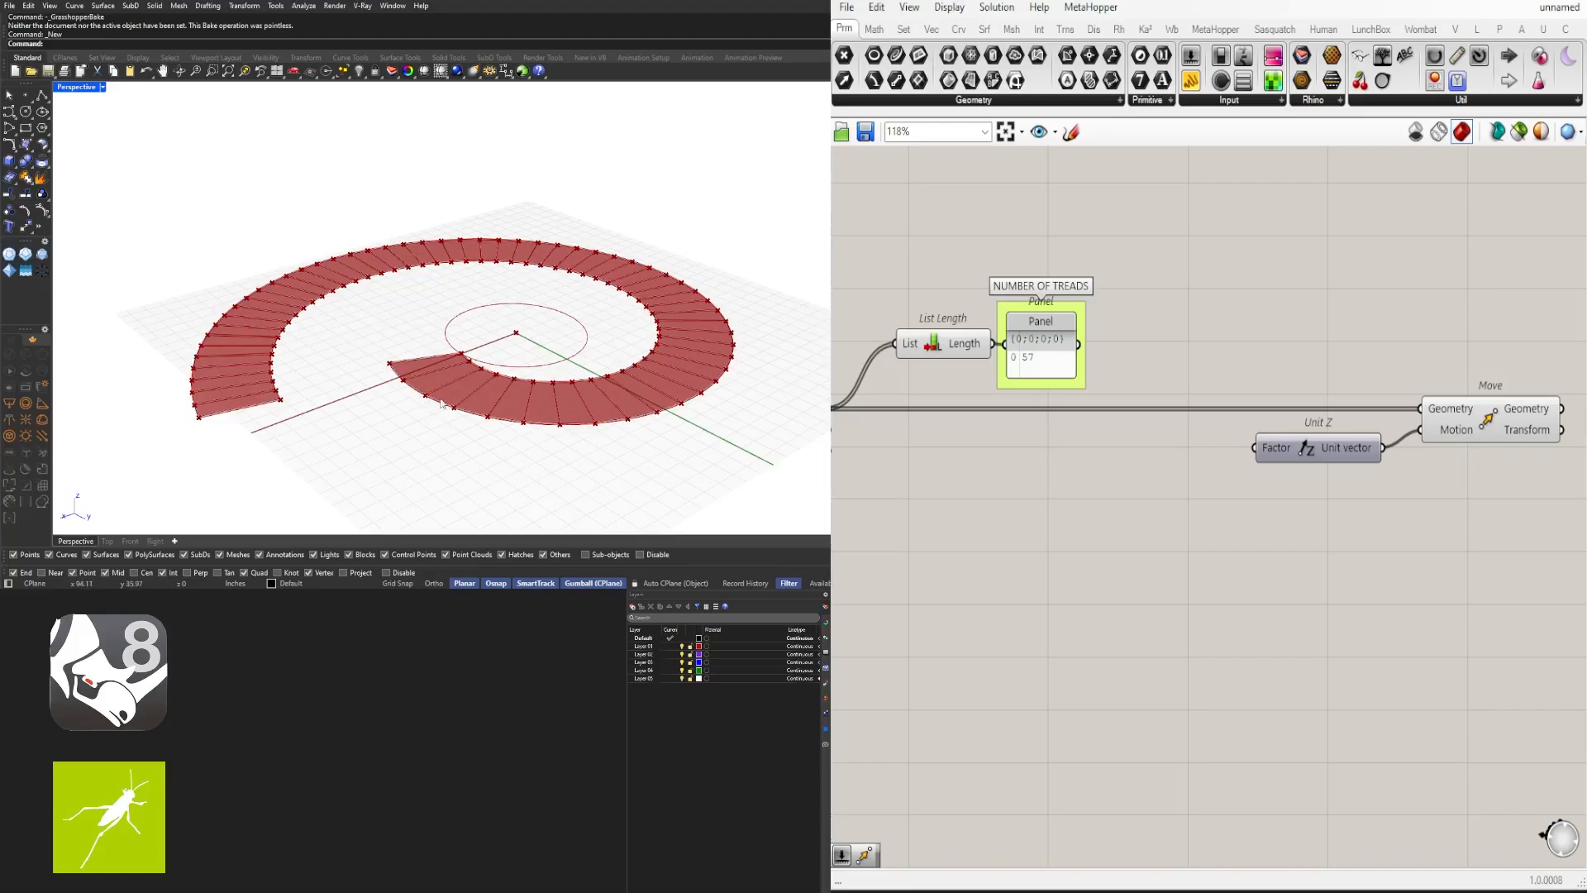
# Step: Add a Series component in front of Unit Z and space it apart from List Length and the treads Panel
pyautogui.doubleClick(1156, 471)
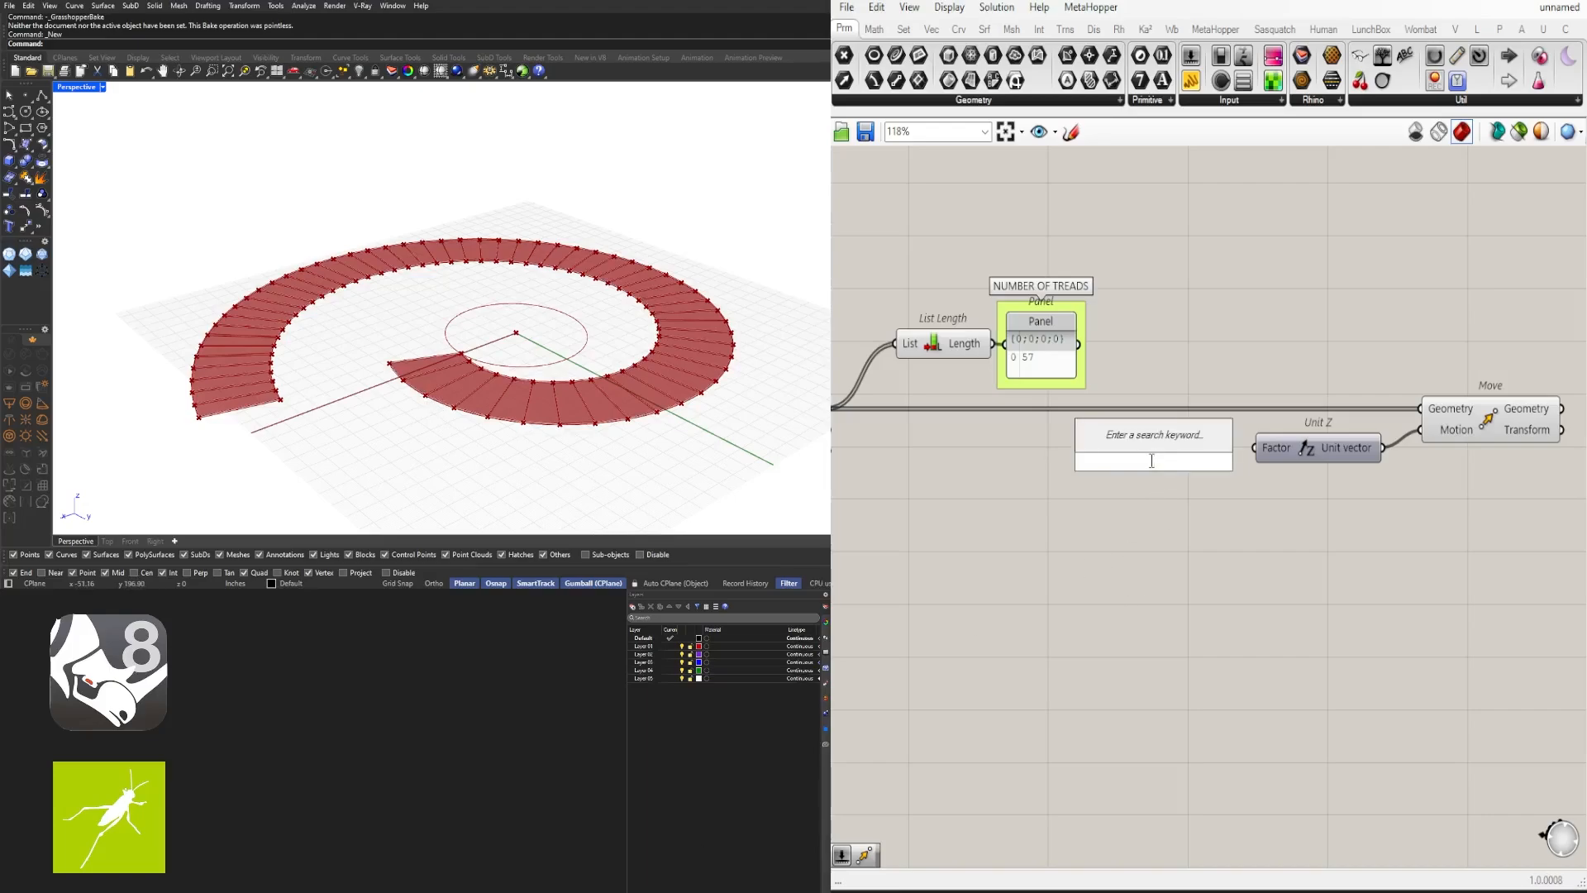
pyautogui.write('SER')
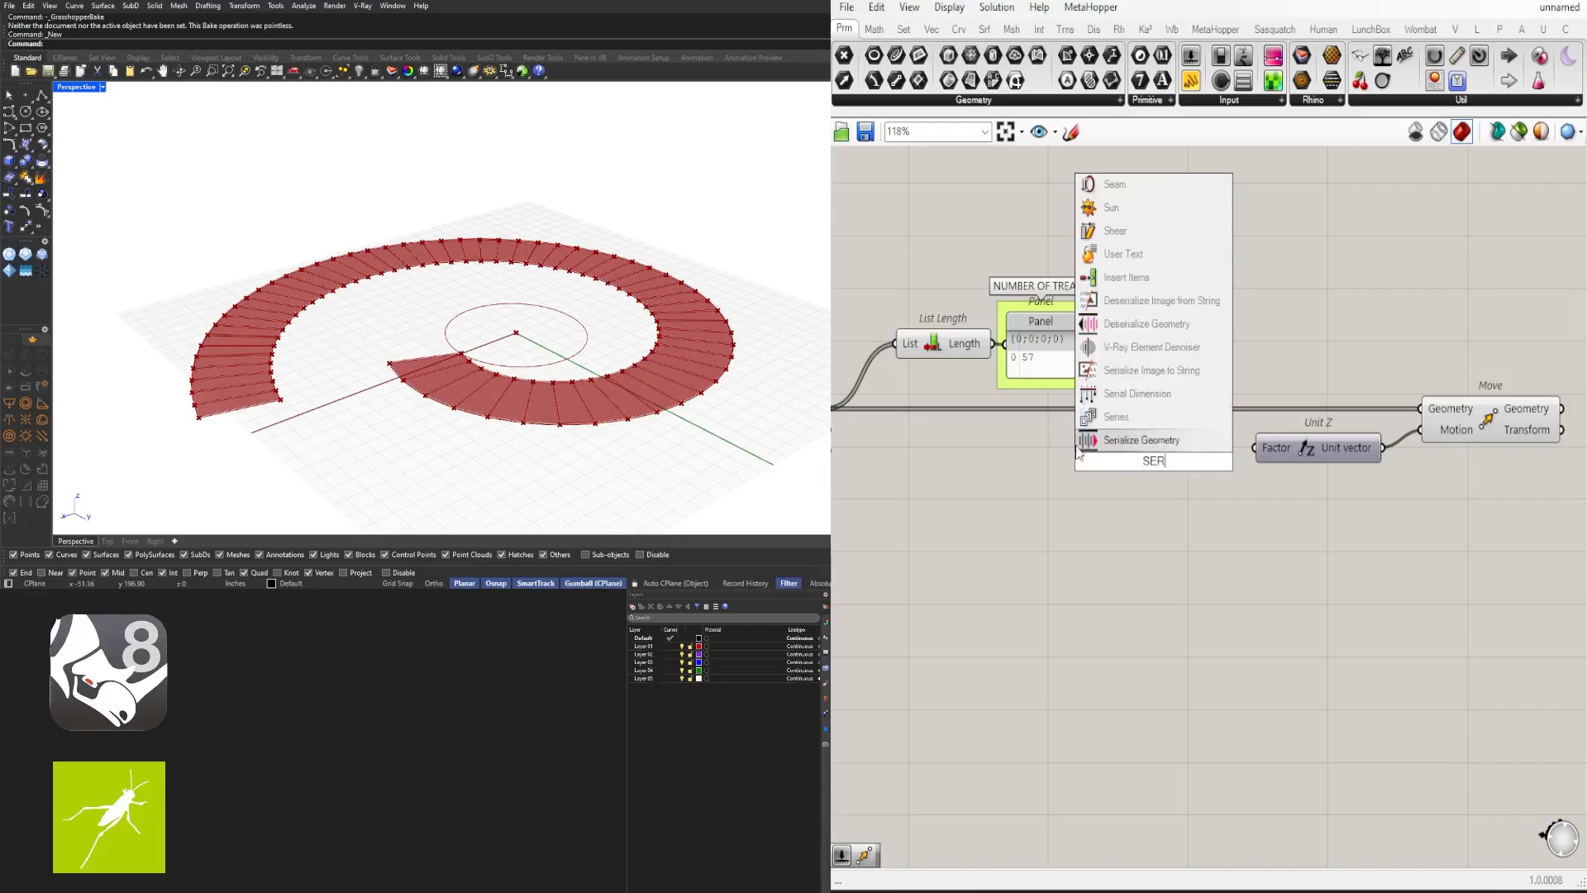
pyautogui.click(1158, 416)
pyautogui.moveTo(1232, 364); pyautogui.dragTo(942, 355)
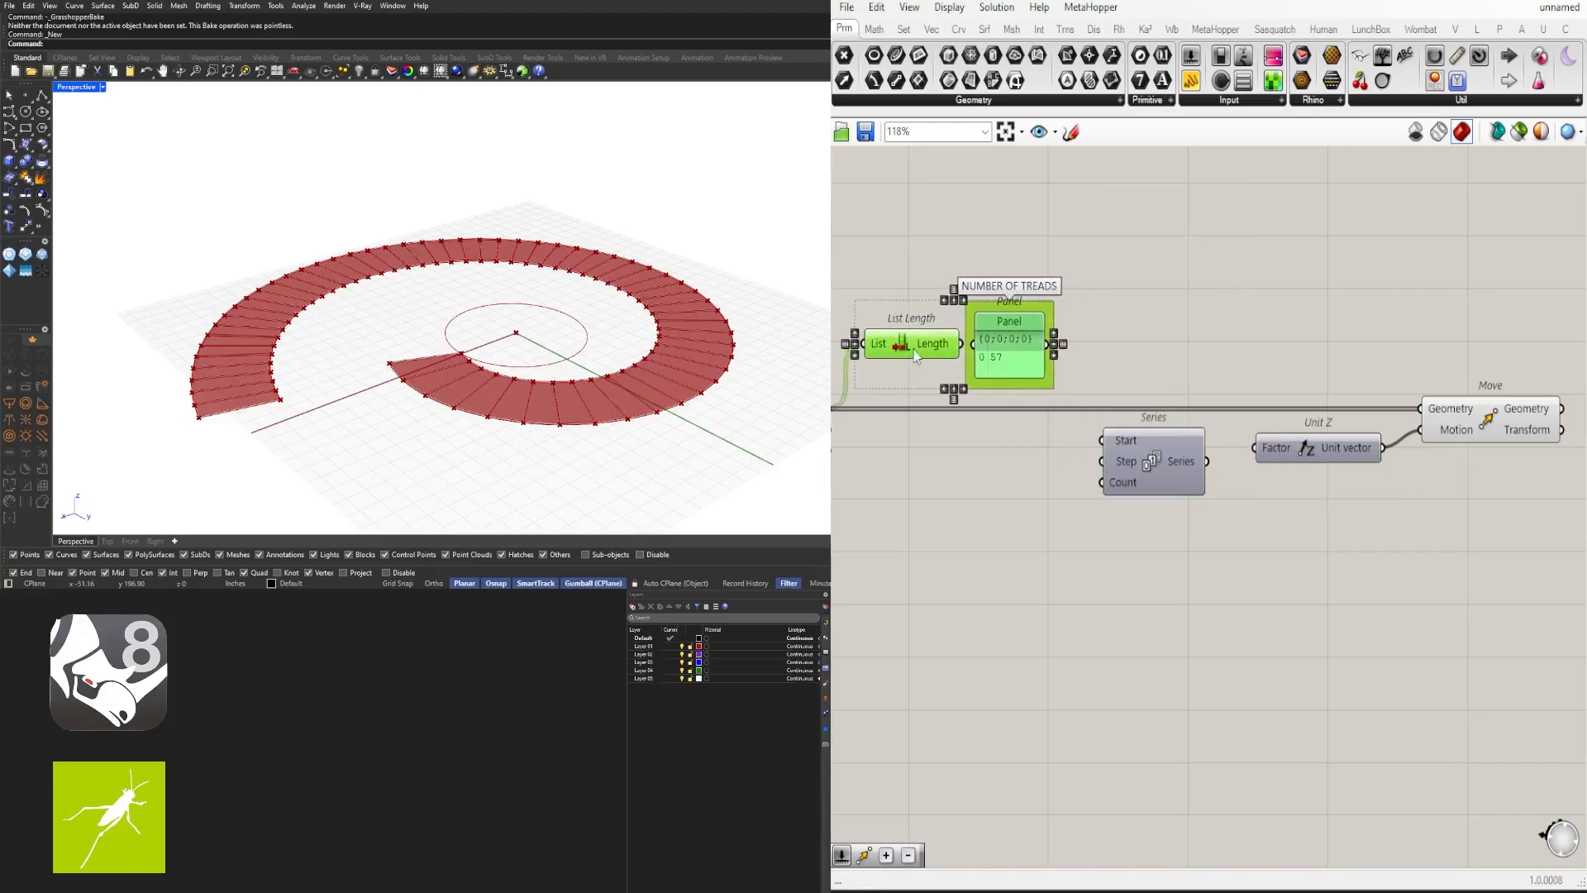
pyautogui.scroll(-3, 1246, 395)
pyautogui.moveTo(1406, 523); pyautogui.dragTo(1132, 448)
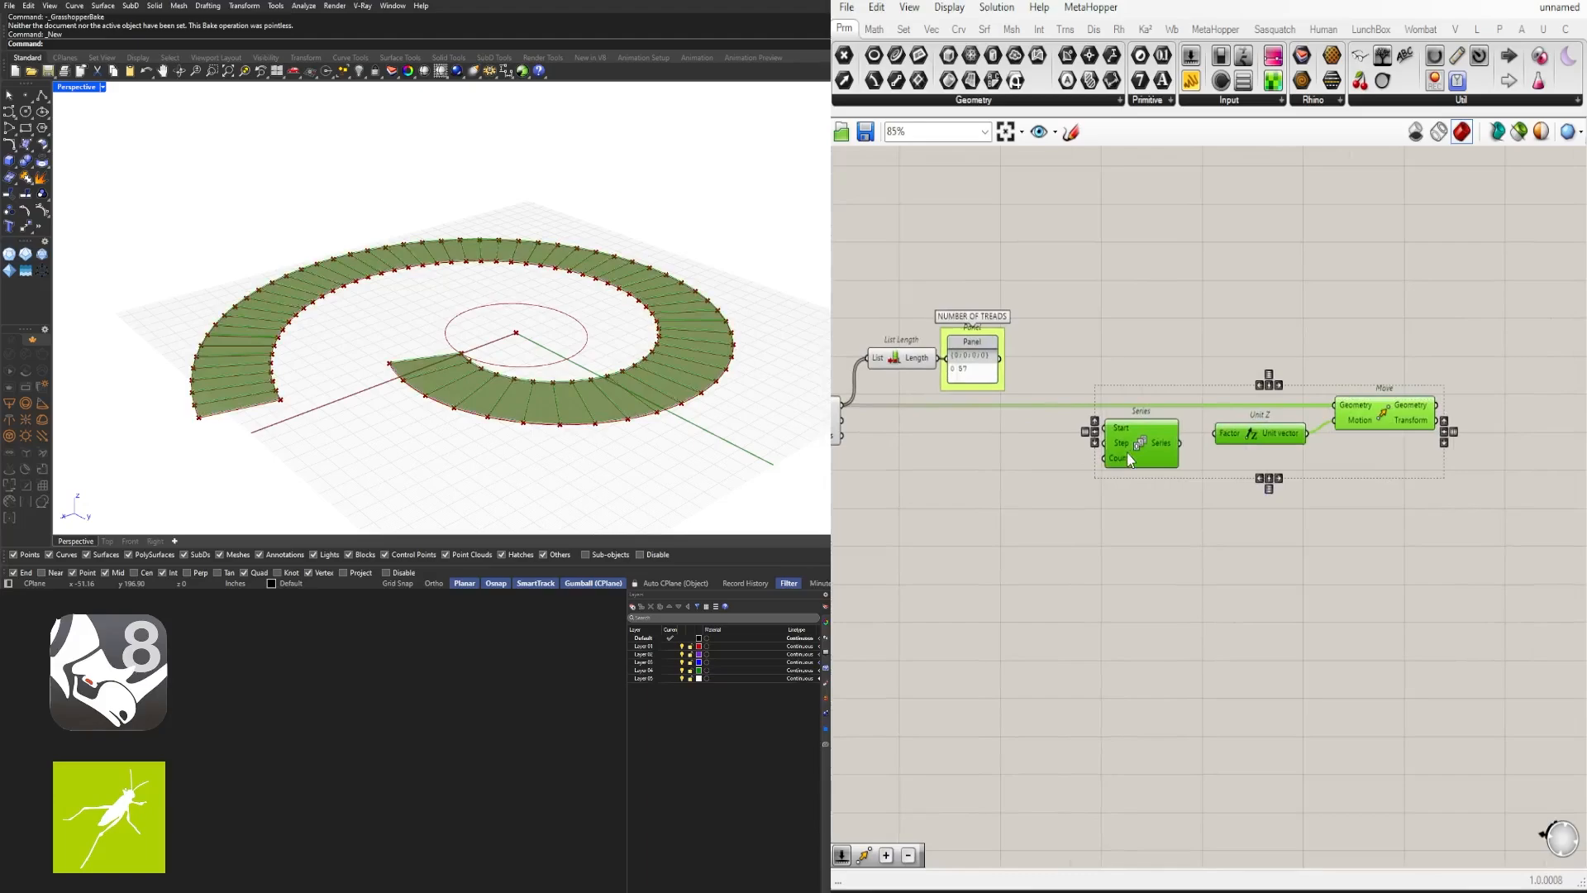
pyautogui.click(1042, 380)
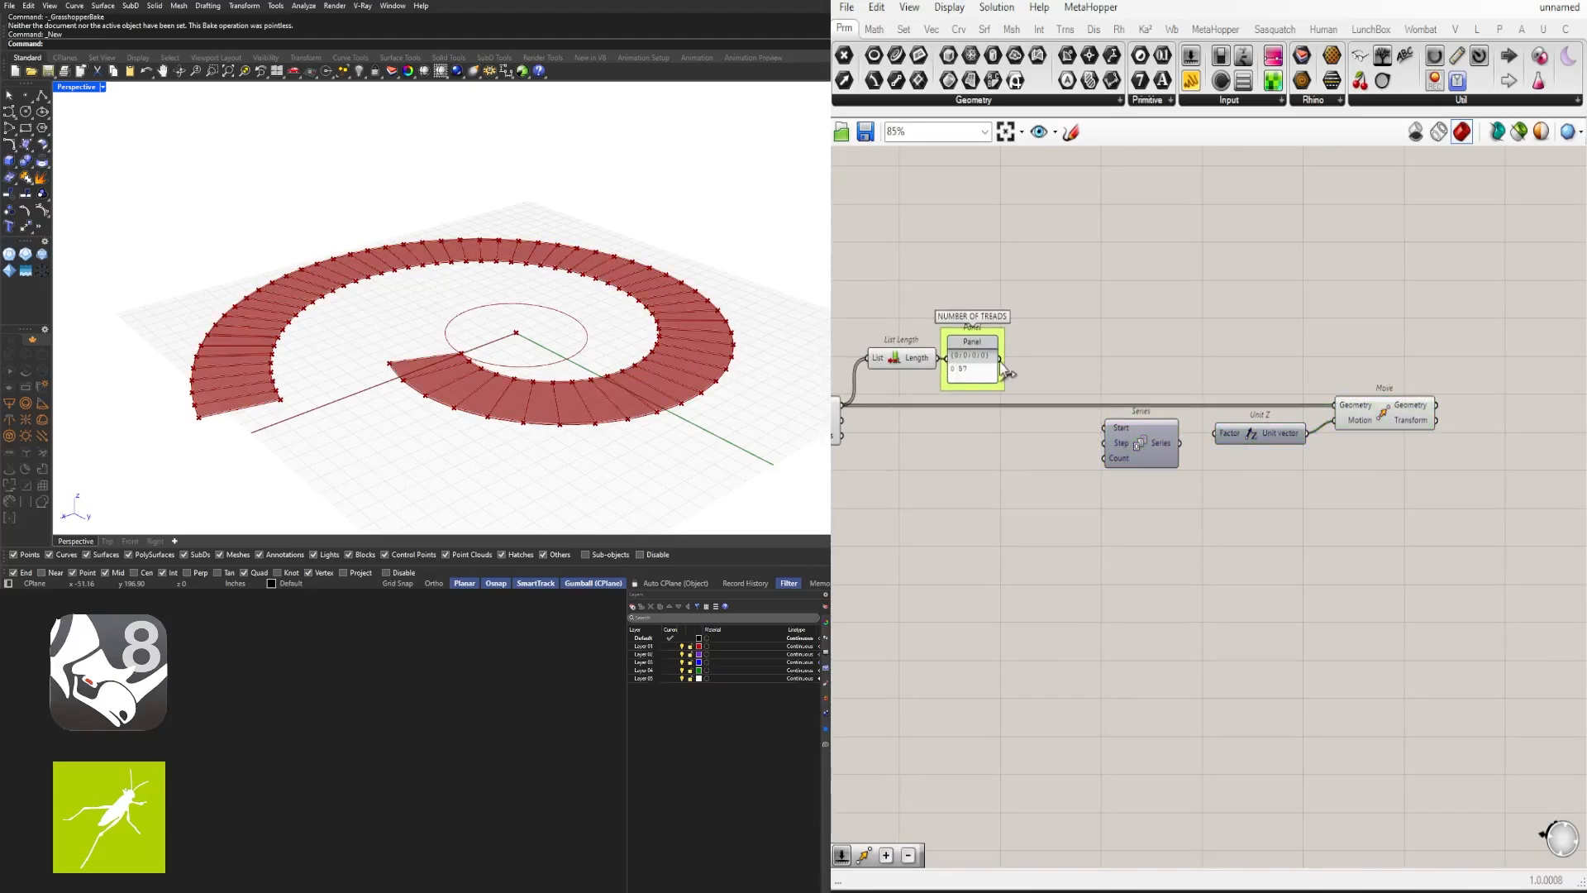
# Step: Wire the NUMBER OF TREADS Panel into Series' Count input and place List Length and the Panel below the Faces wire
pyautogui.moveTo(1134, 453)
pyautogui.mouseDown()
pyautogui.moveTo(1161, 366)
pyautogui.moveTo(1137, 455)
pyautogui.mouseUp()
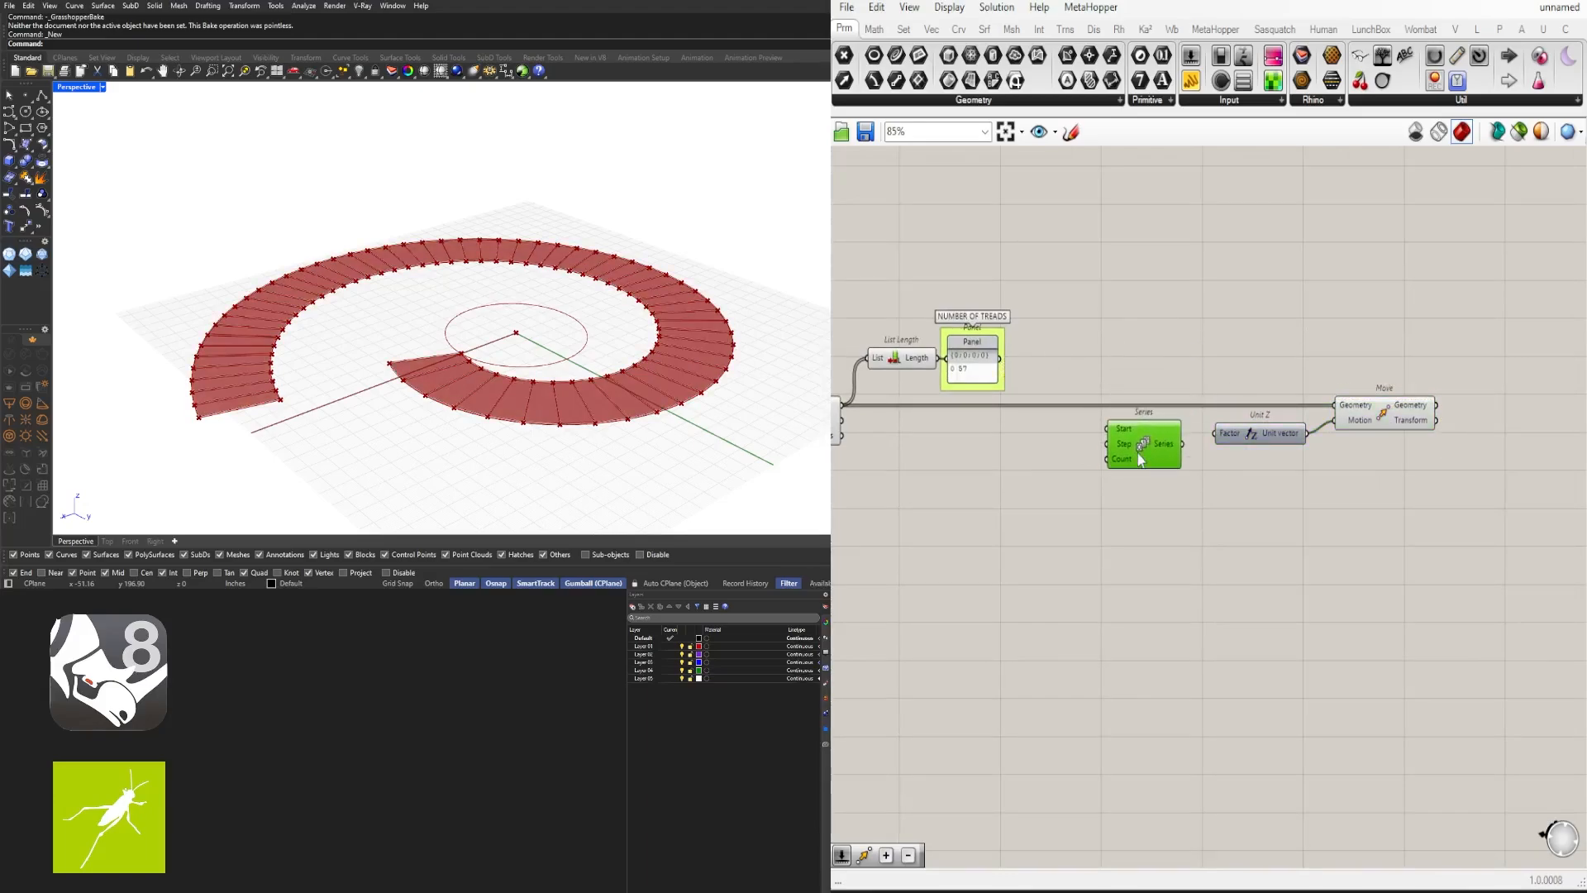
pyautogui.moveTo(1066, 372); pyautogui.dragTo(1166, 463)
pyautogui.click(1033, 517)
pyautogui.scroll(2, 978, 463)
pyautogui.click(977, 454)
pyautogui.click(1042, 494)
pyautogui.moveTo(1088, 499); pyautogui.dragTo(1222, 472, button='right')
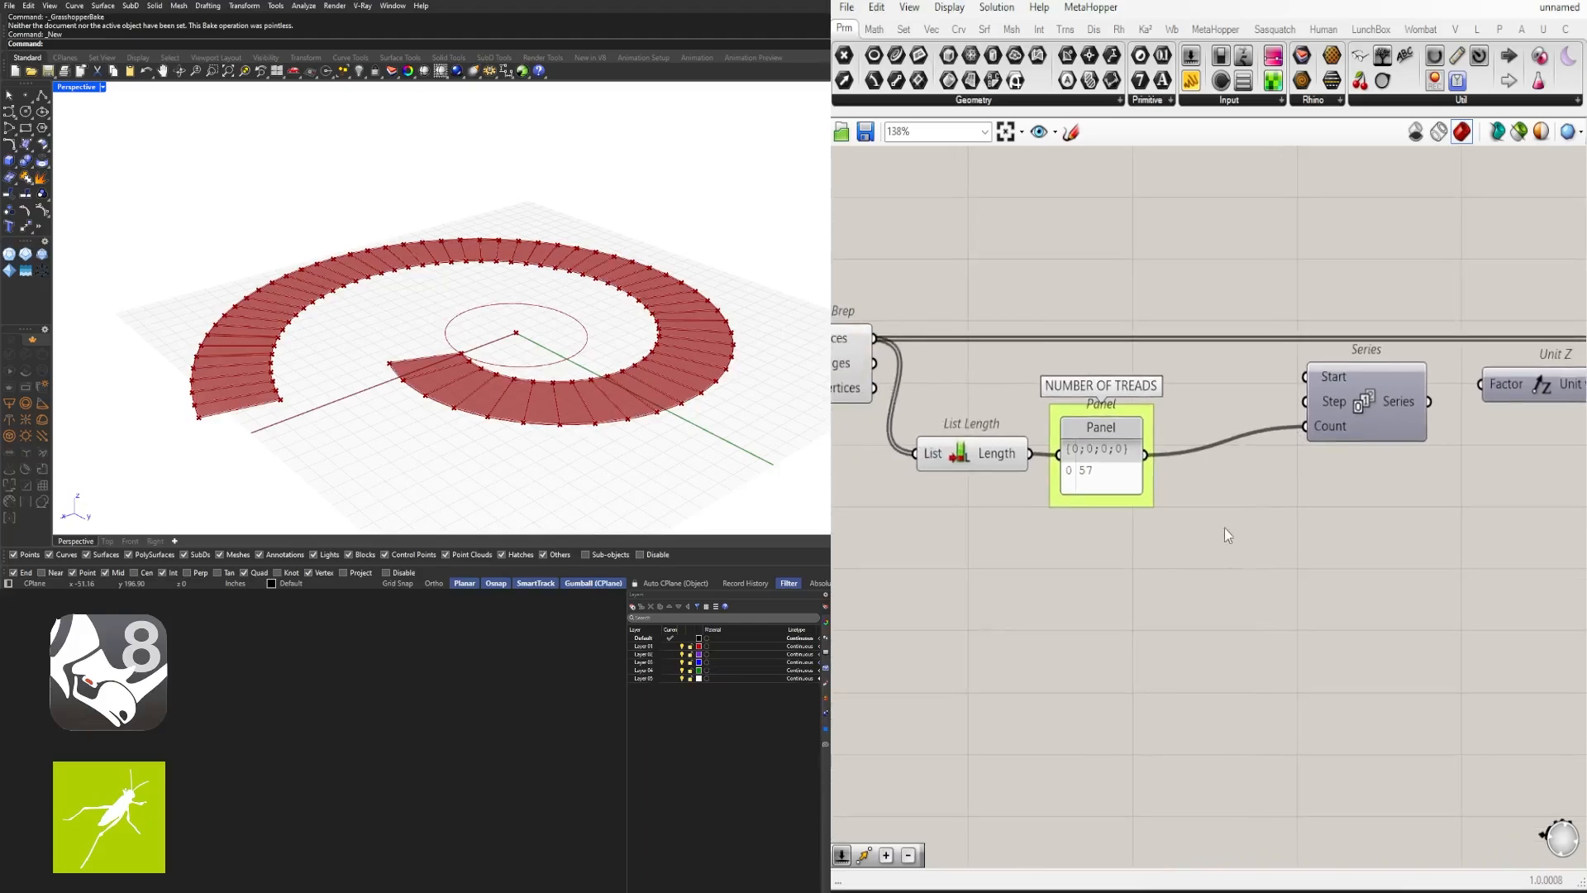
# Step: Lower List Length and the Panel, and add a Number Slider with value 6 wired into Series' Step input
pyautogui.moveTo(1232, 587); pyautogui.dragTo(906, 354)
pyautogui.moveTo(1102, 463); pyautogui.dragTo(1101, 535)
pyautogui.click(1091, 395)
pyautogui.doubleClick(1091, 395)
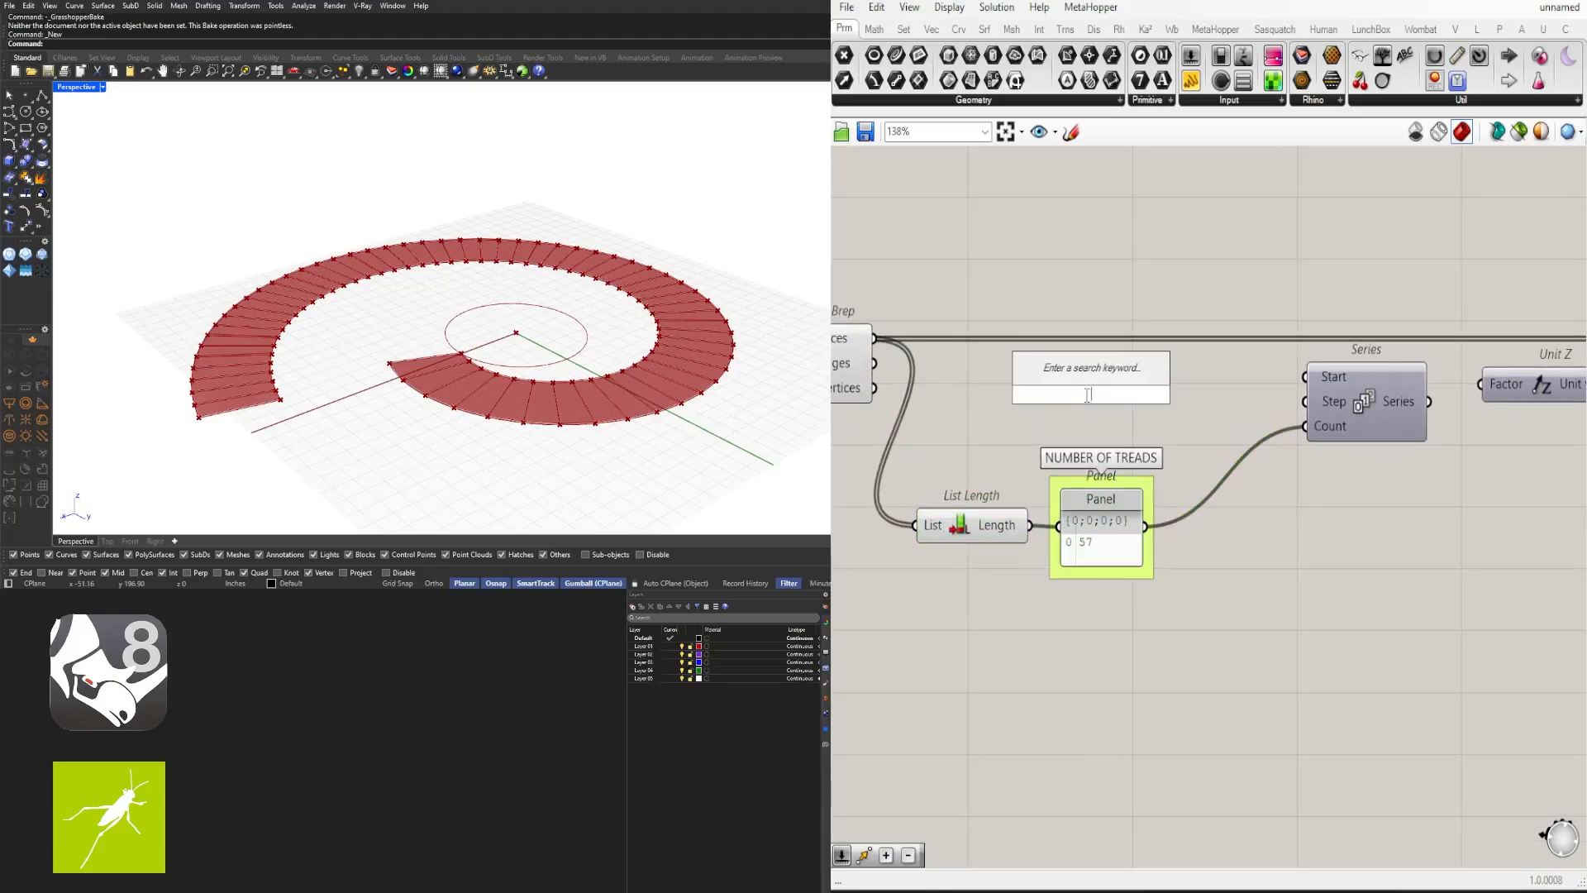
pyautogui.write('6')
pyautogui.press('Return')
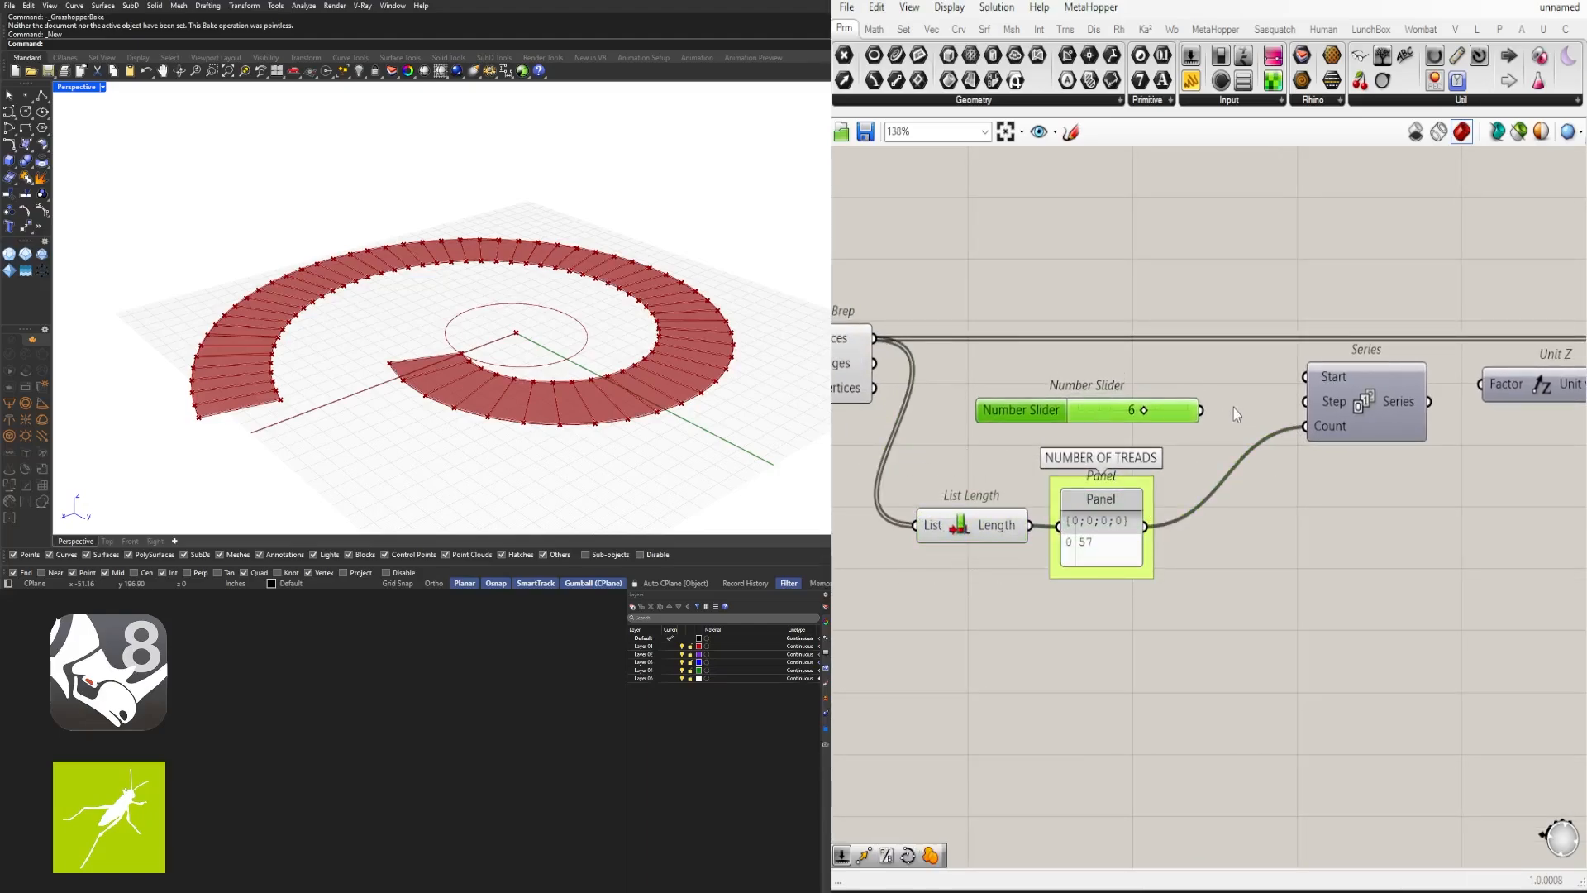
pyautogui.moveTo(1202, 410); pyautogui.dragTo(1307, 401)
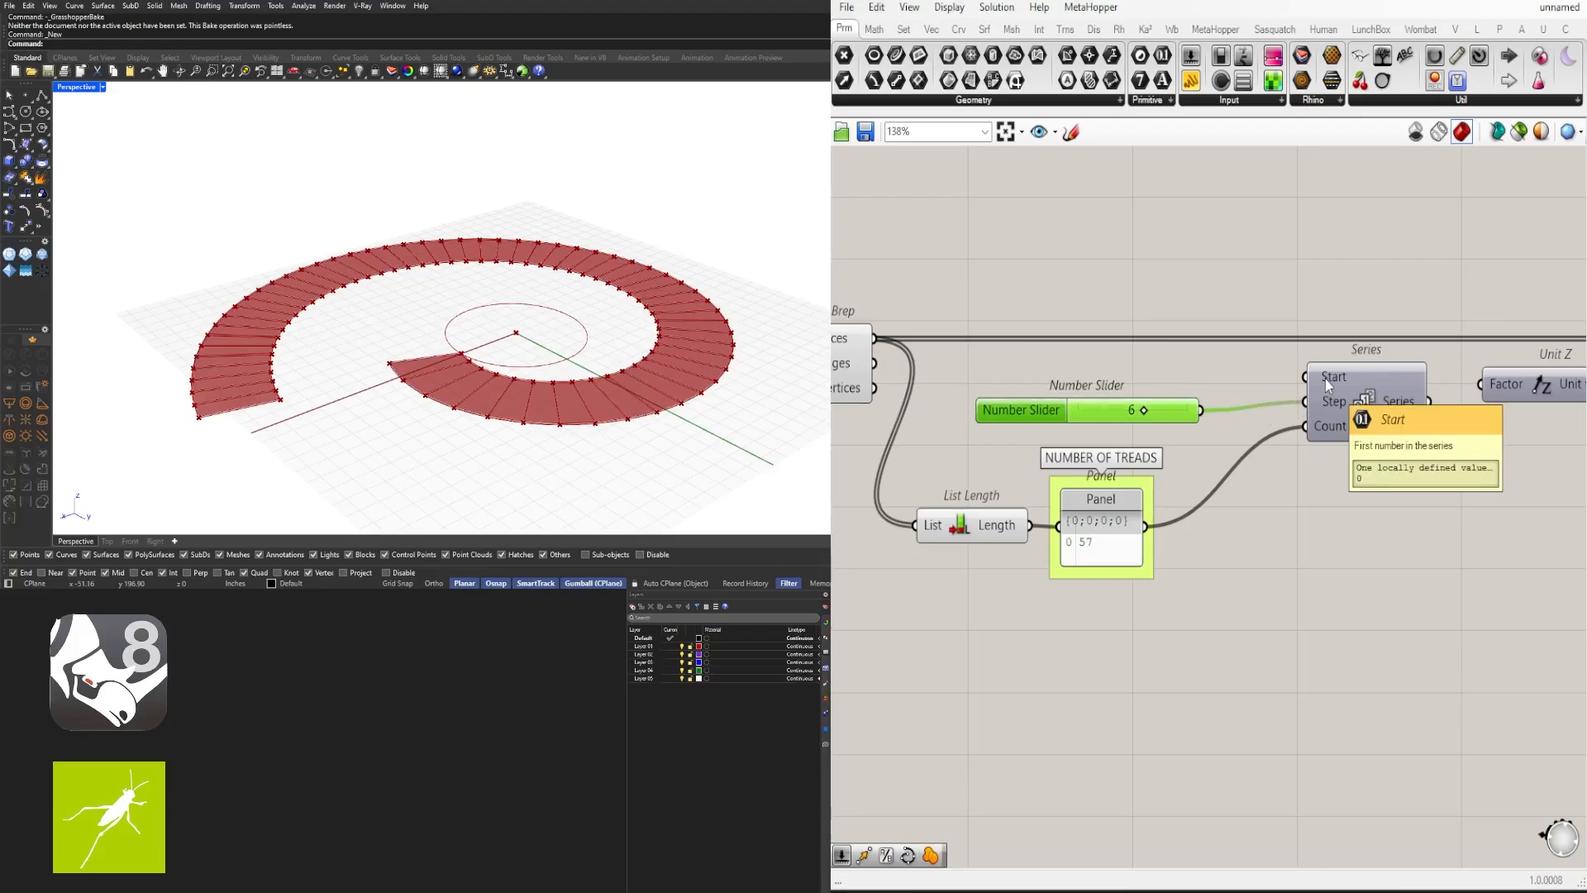
pyautogui.moveTo(1166, 412); pyautogui.dragTo(1160, 404)
# Step: Wire Series' output into Unit Z's Factor input and tidy the spacing up to Move
pyautogui.moveTo(1289, 411); pyautogui.dragTo(1086, 423, button='right')
pyautogui.moveTo(1225, 414); pyautogui.dragTo(1278, 397)
pyautogui.moveTo(1450, 439); pyautogui.dragTo(1318, 410, button='right')
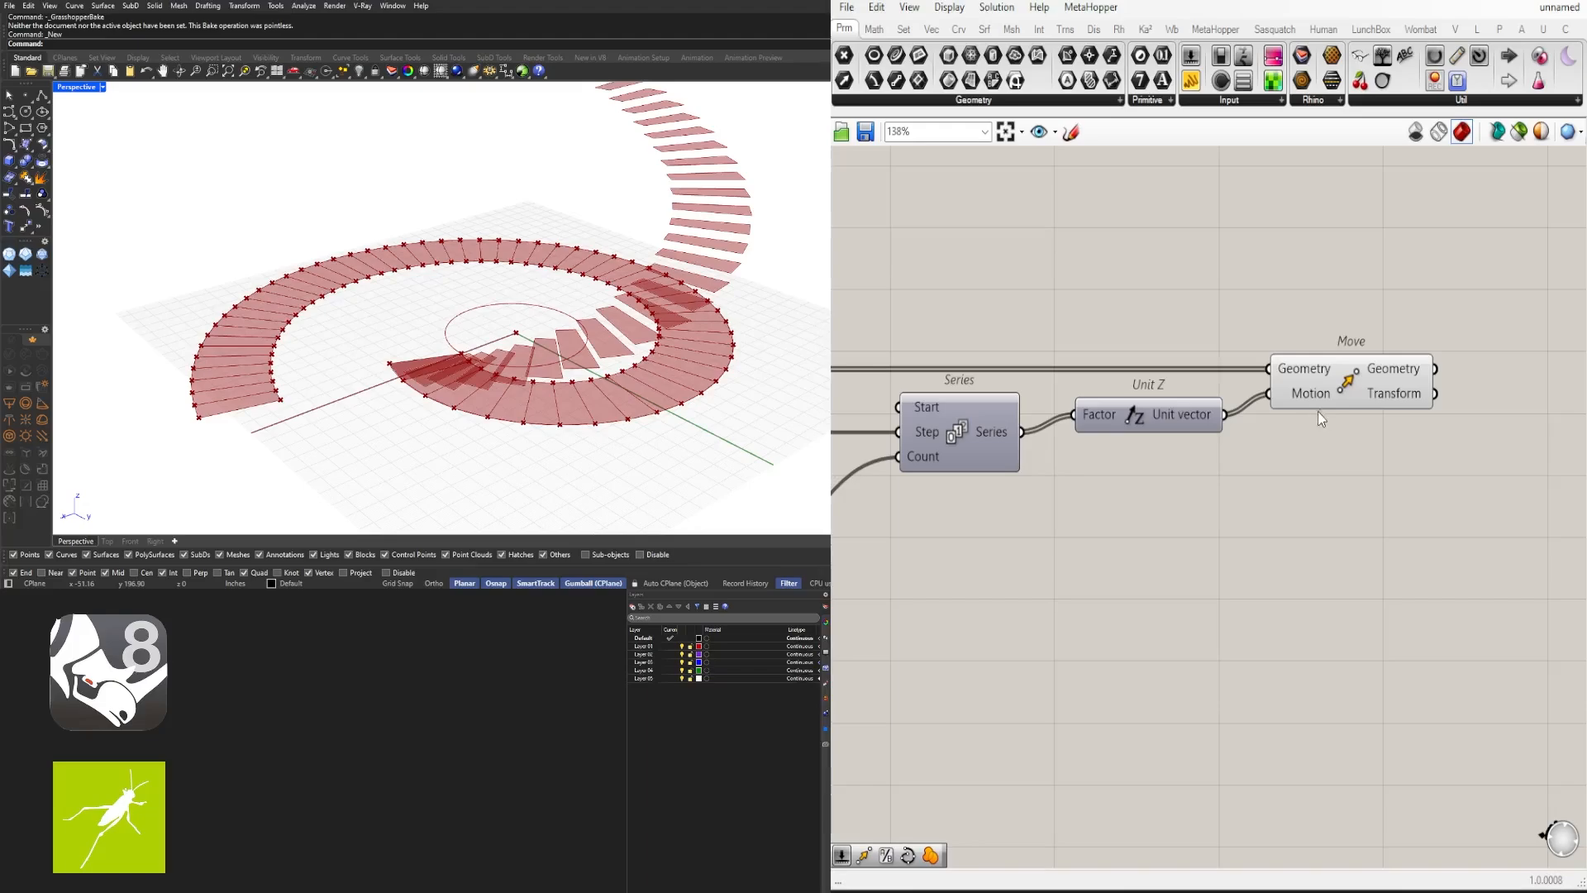
pyautogui.click(1317, 411)
pyautogui.click(1372, 449)
# Step: Turn off the preview of the components from Deconstruct Brep through Unit Z, keeping Move's preview on
pyautogui.scroll(-4, 1144, 571)
pyautogui.moveTo(1142, 563); pyautogui.dragTo(1253, 531, button='right')
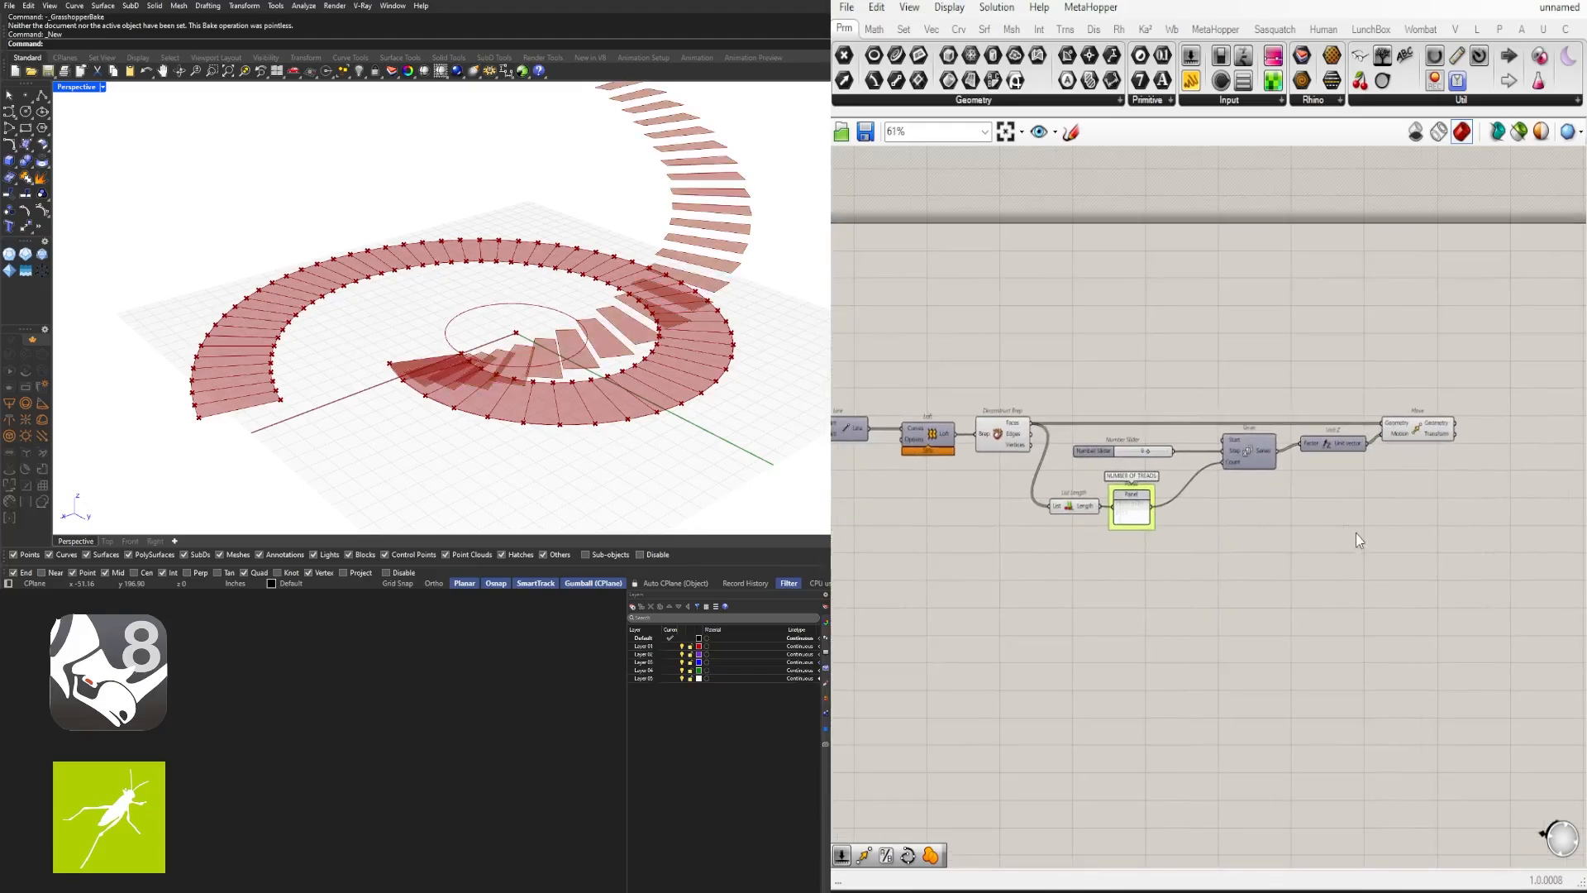
pyautogui.moveTo(1357, 534); pyautogui.dragTo(996, 398)
pyautogui.middleClick(1022, 389)
pyautogui.click(1069, 333)
pyautogui.moveTo(496, 308); pyautogui.dragTo(413, 210, button='right')
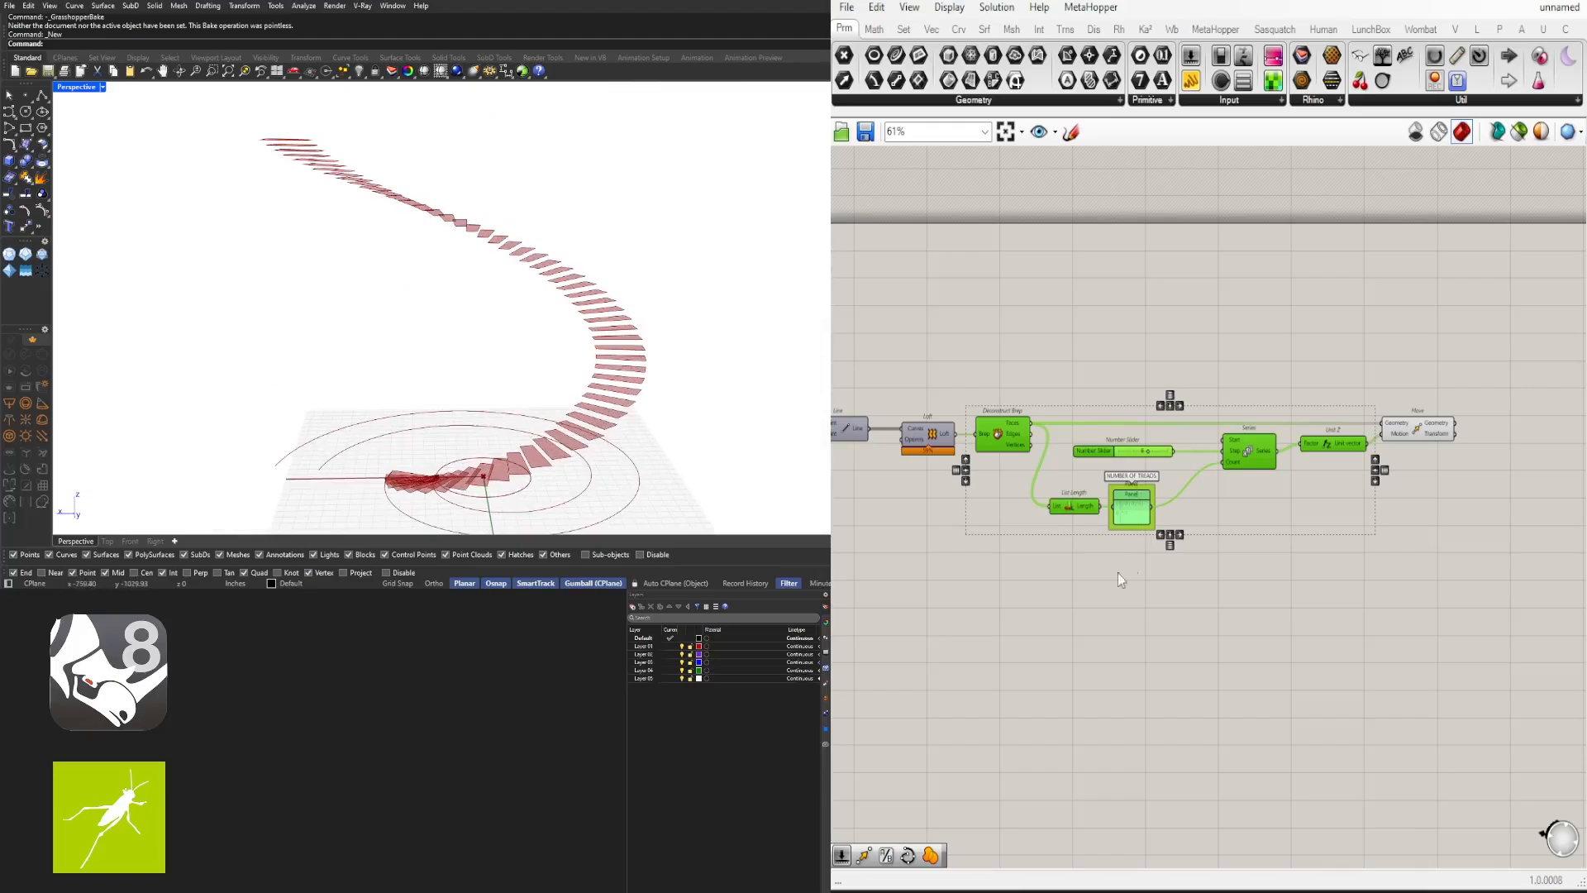
# Step: Try the Series step slider at 5 and return it to 6
pyautogui.scroll(8, 1116, 546)
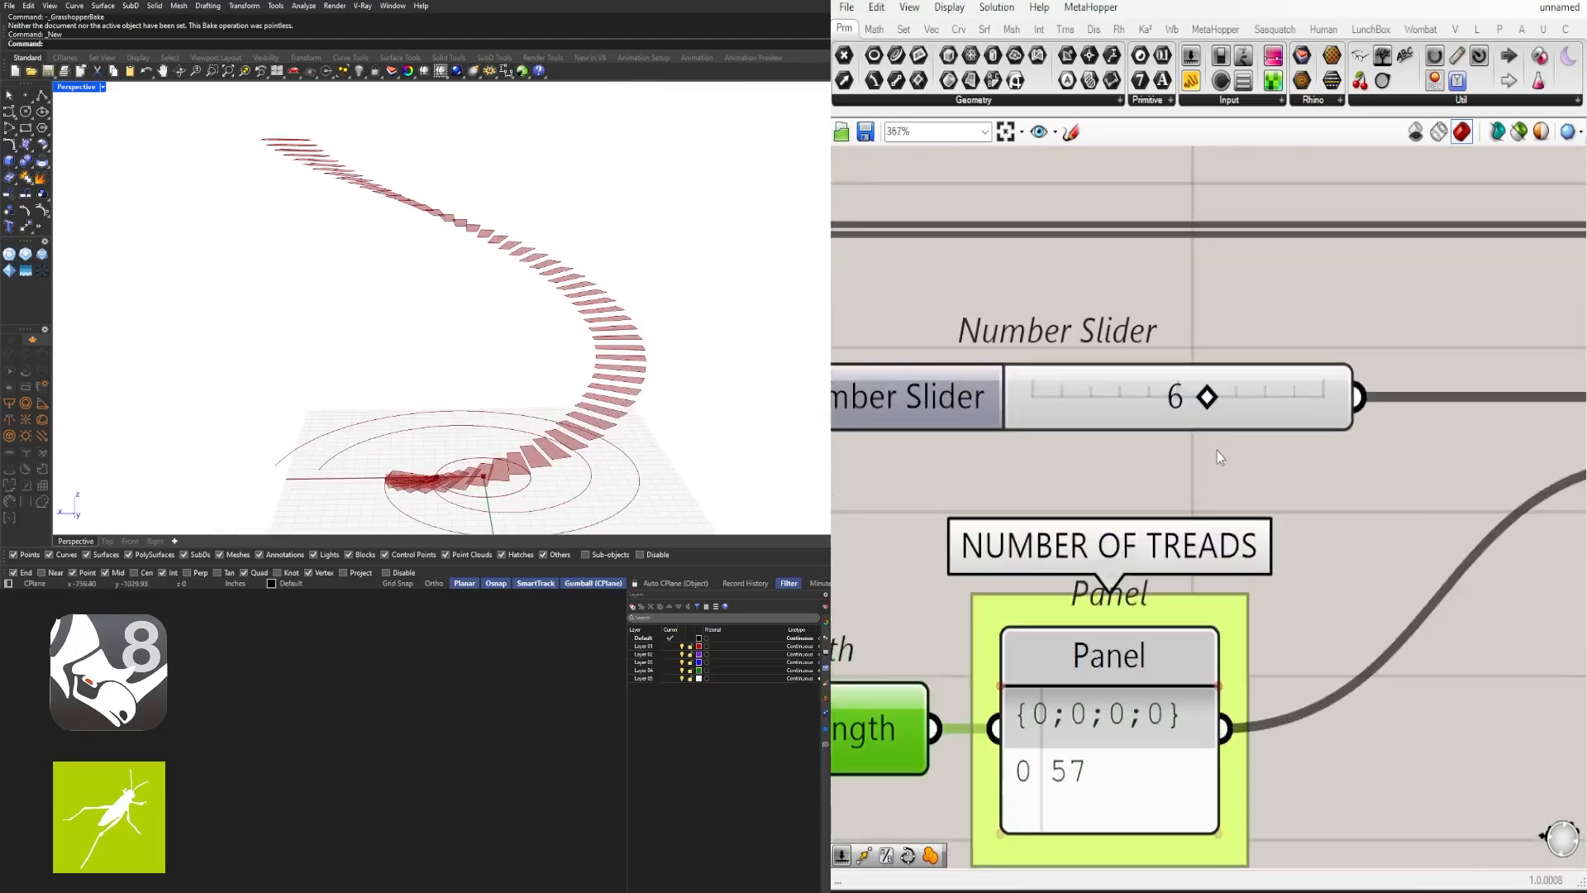
pyautogui.moveTo(1207, 401); pyautogui.dragTo(1170, 402)
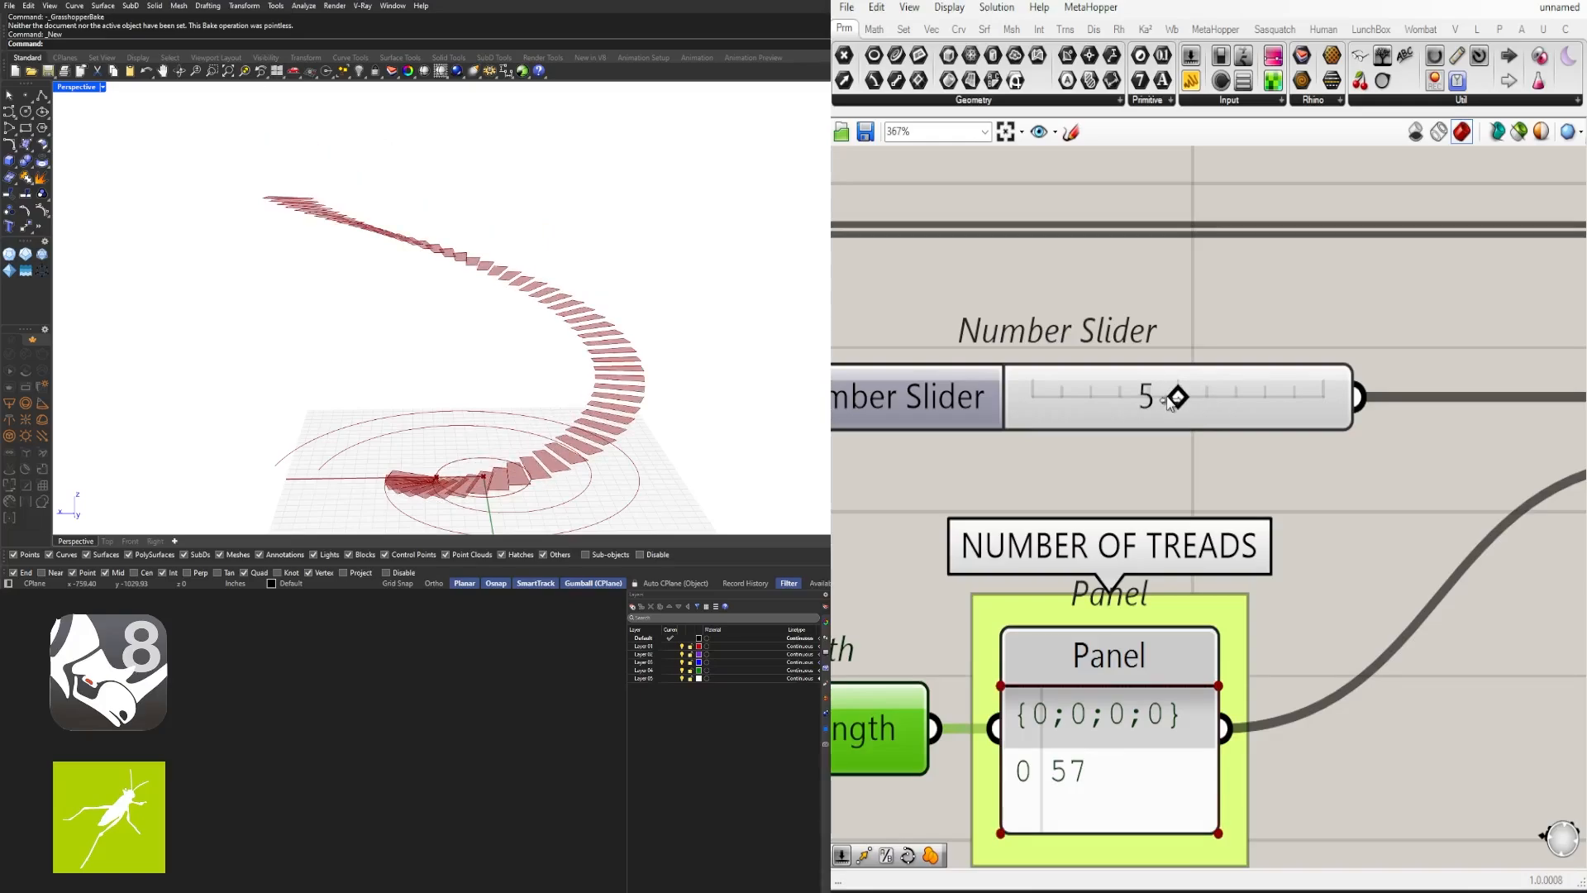
pyautogui.moveTo(1184, 405); pyautogui.dragTo(1199, 404)
pyautogui.scroll(-3, 1207, 401)
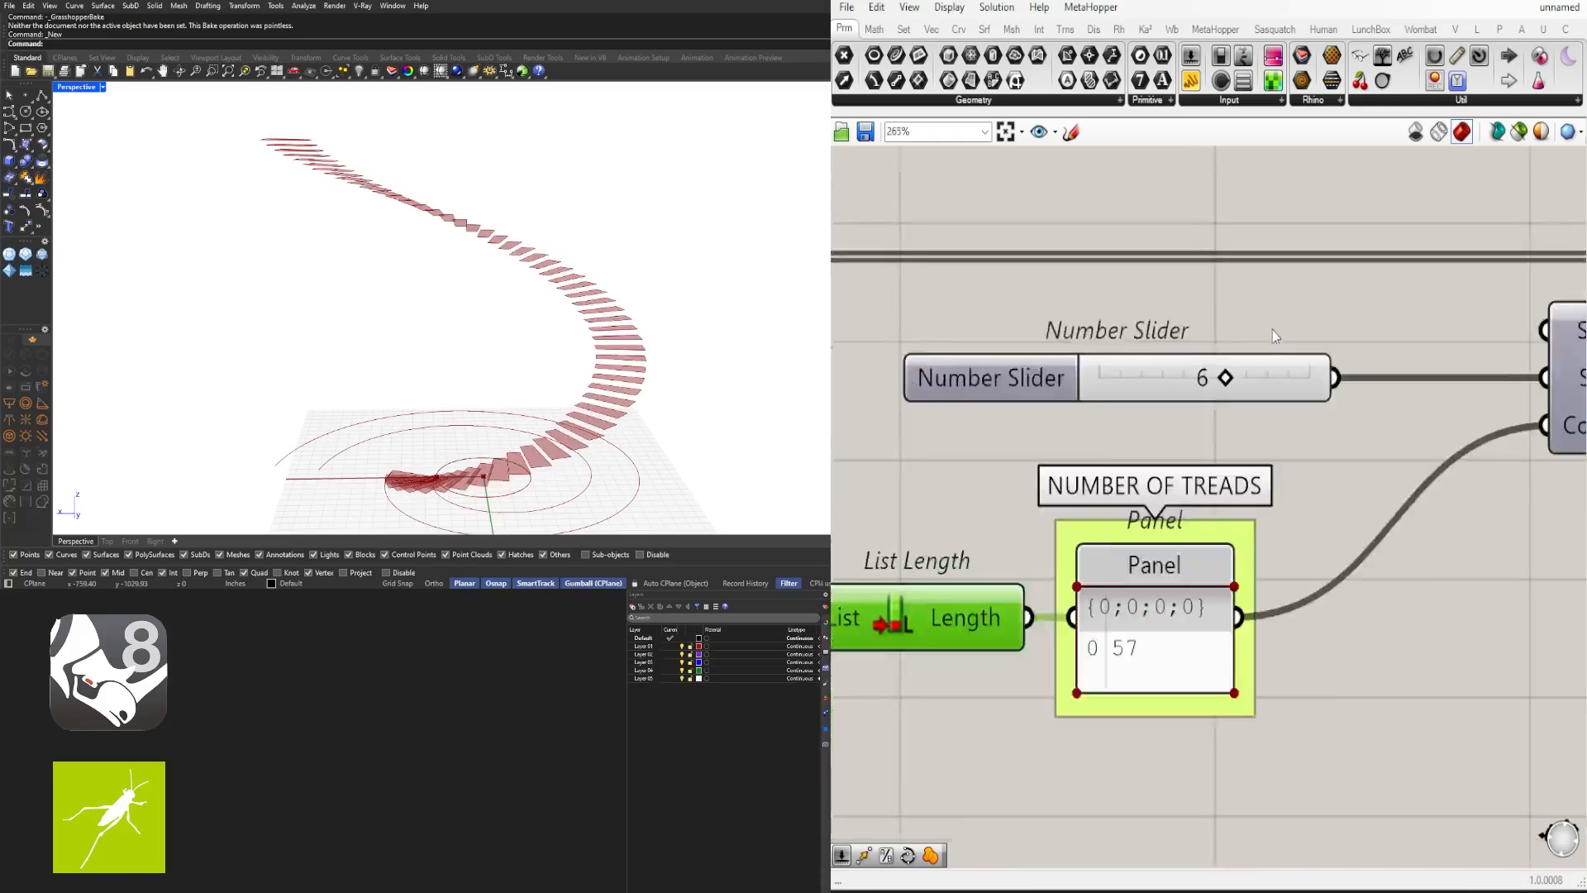
pyautogui.scroll(3, 1088, 469)
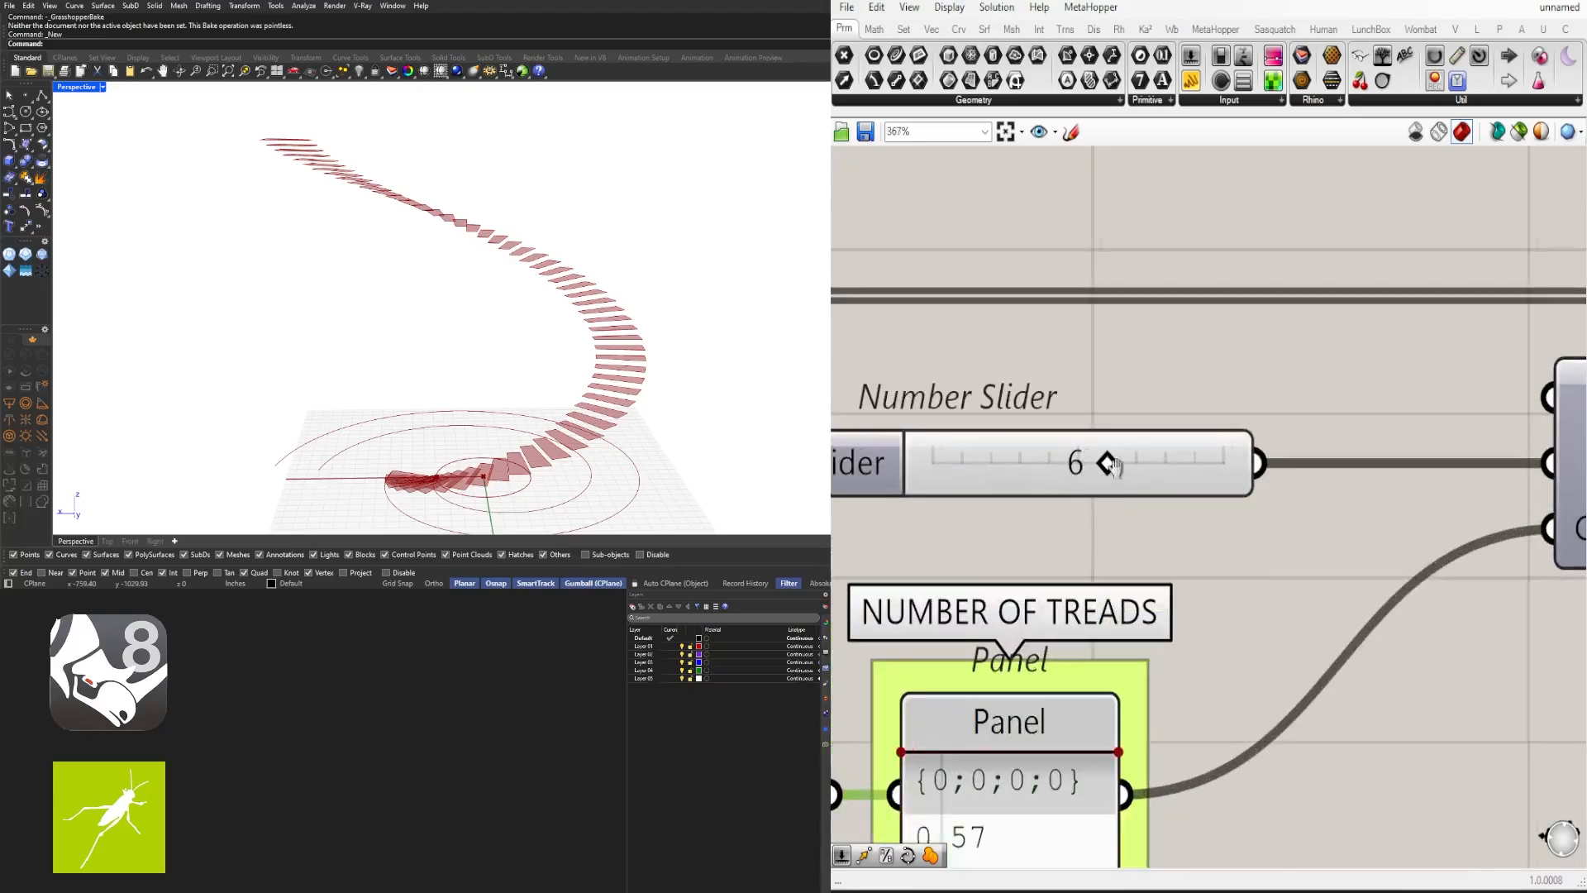
# Step: Change the Series step slider's rounding to R so it accepts decimal values
pyautogui.moveTo(1114, 465); pyautogui.dragTo(1242, 478, button='right')
pyautogui.doubleClick(943, 475)
pyautogui.click(929, 425)
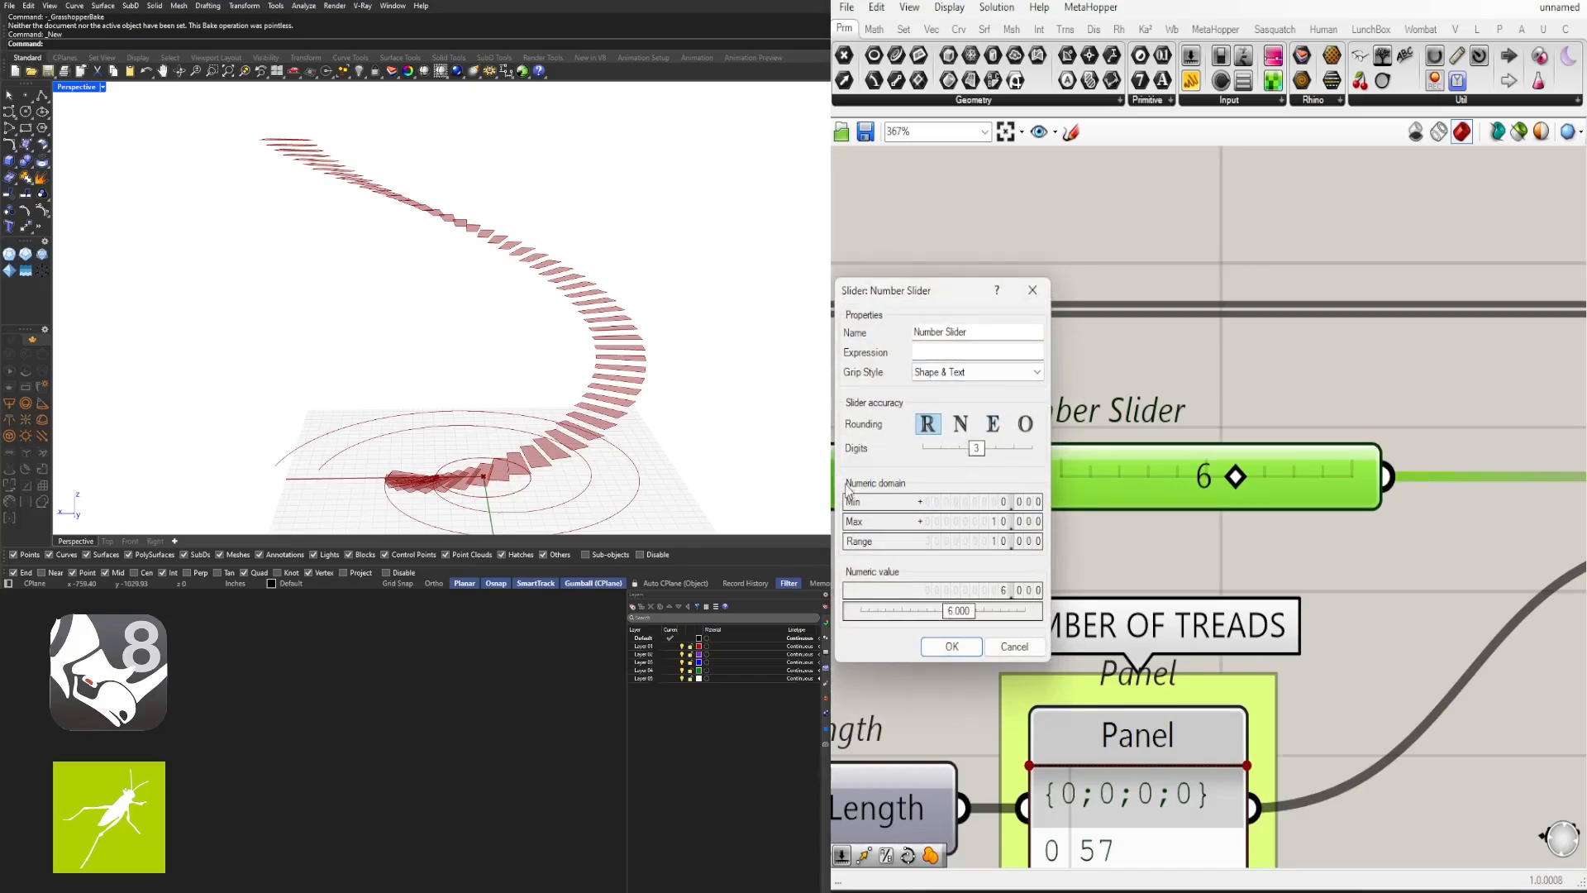
pyautogui.click(954, 646)
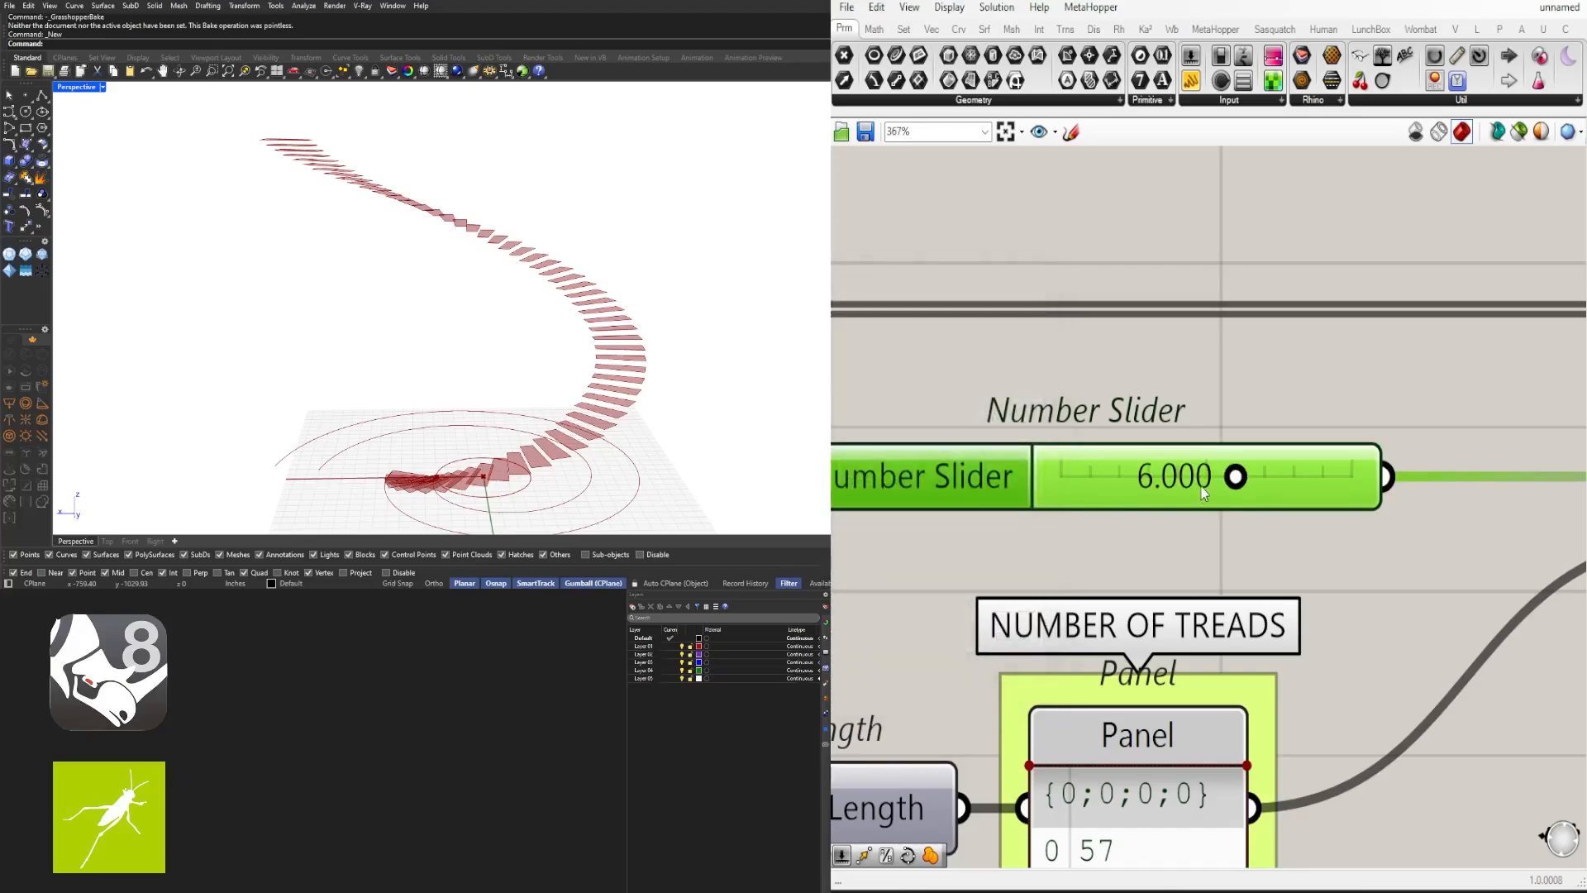
# Step: Try a decimal value of 6.545 on the Series step slider and reset it to 6
pyautogui.moveTo(1237, 480)
pyautogui.mouseDown()
pyautogui.moveTo(1197, 477)
pyautogui.moveTo(1253, 477)
pyautogui.mouseUp()
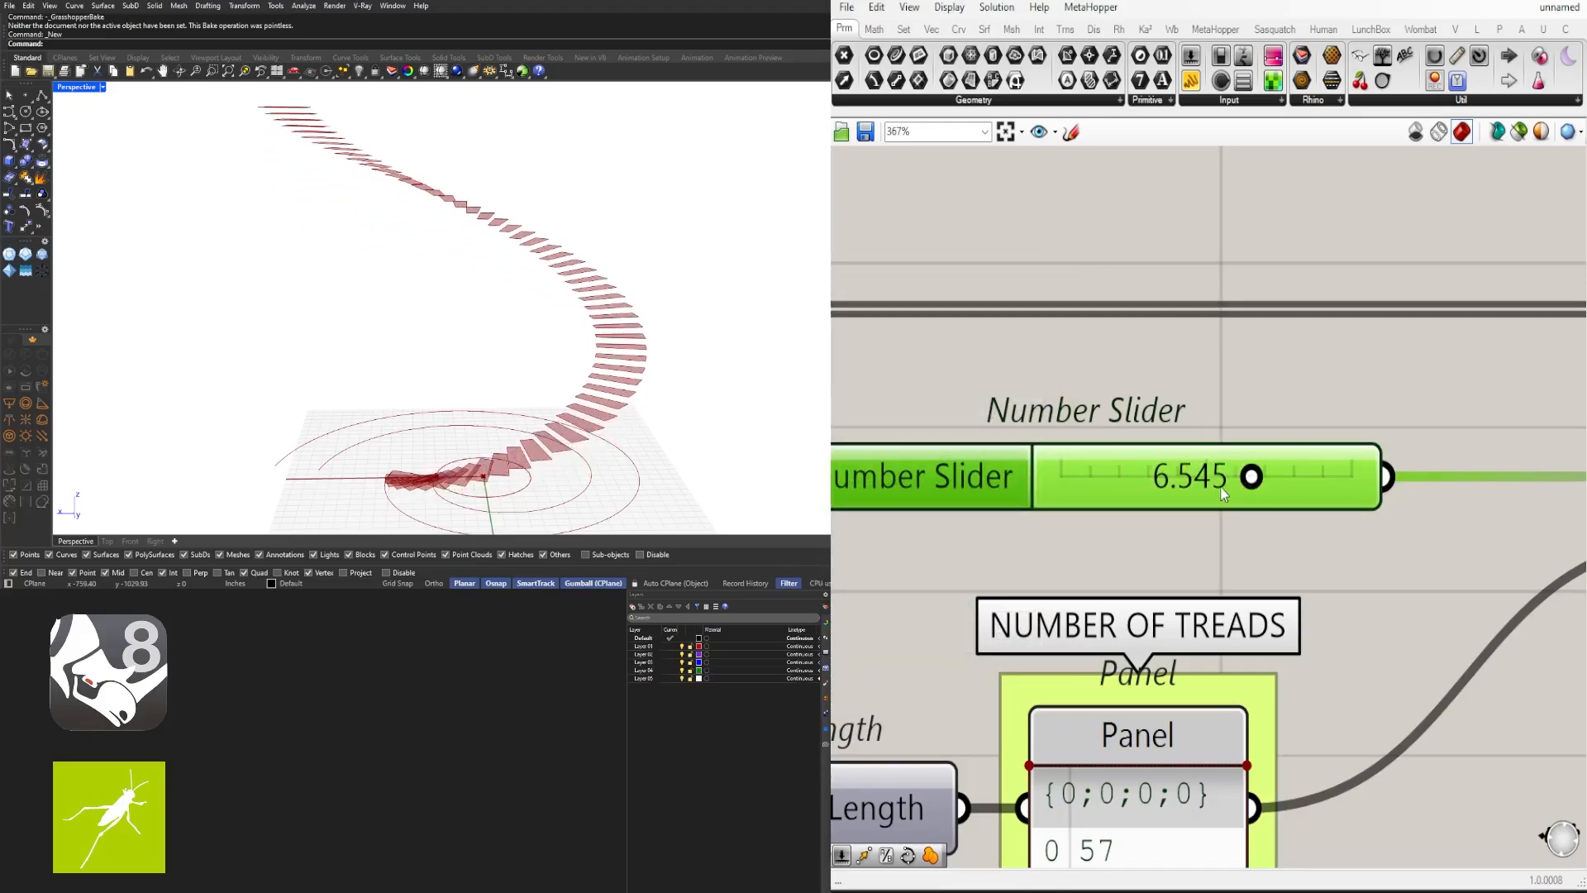
pyautogui.doubleClick(1220, 486)
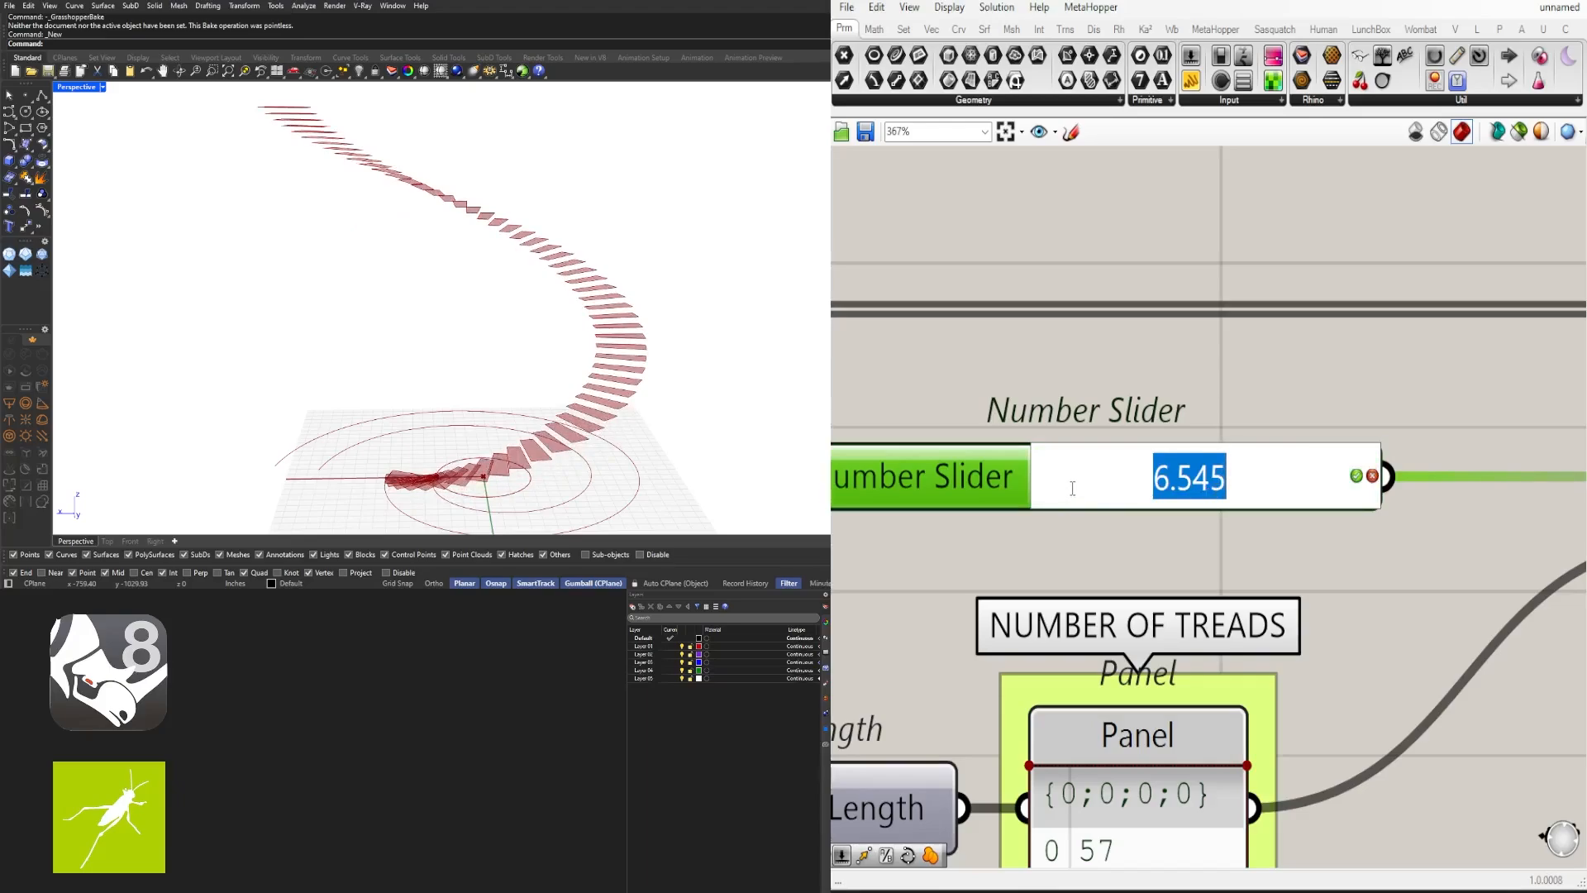
pyautogui.write('6')
pyautogui.press('Return')
pyautogui.scroll(-5, 1313, 522)
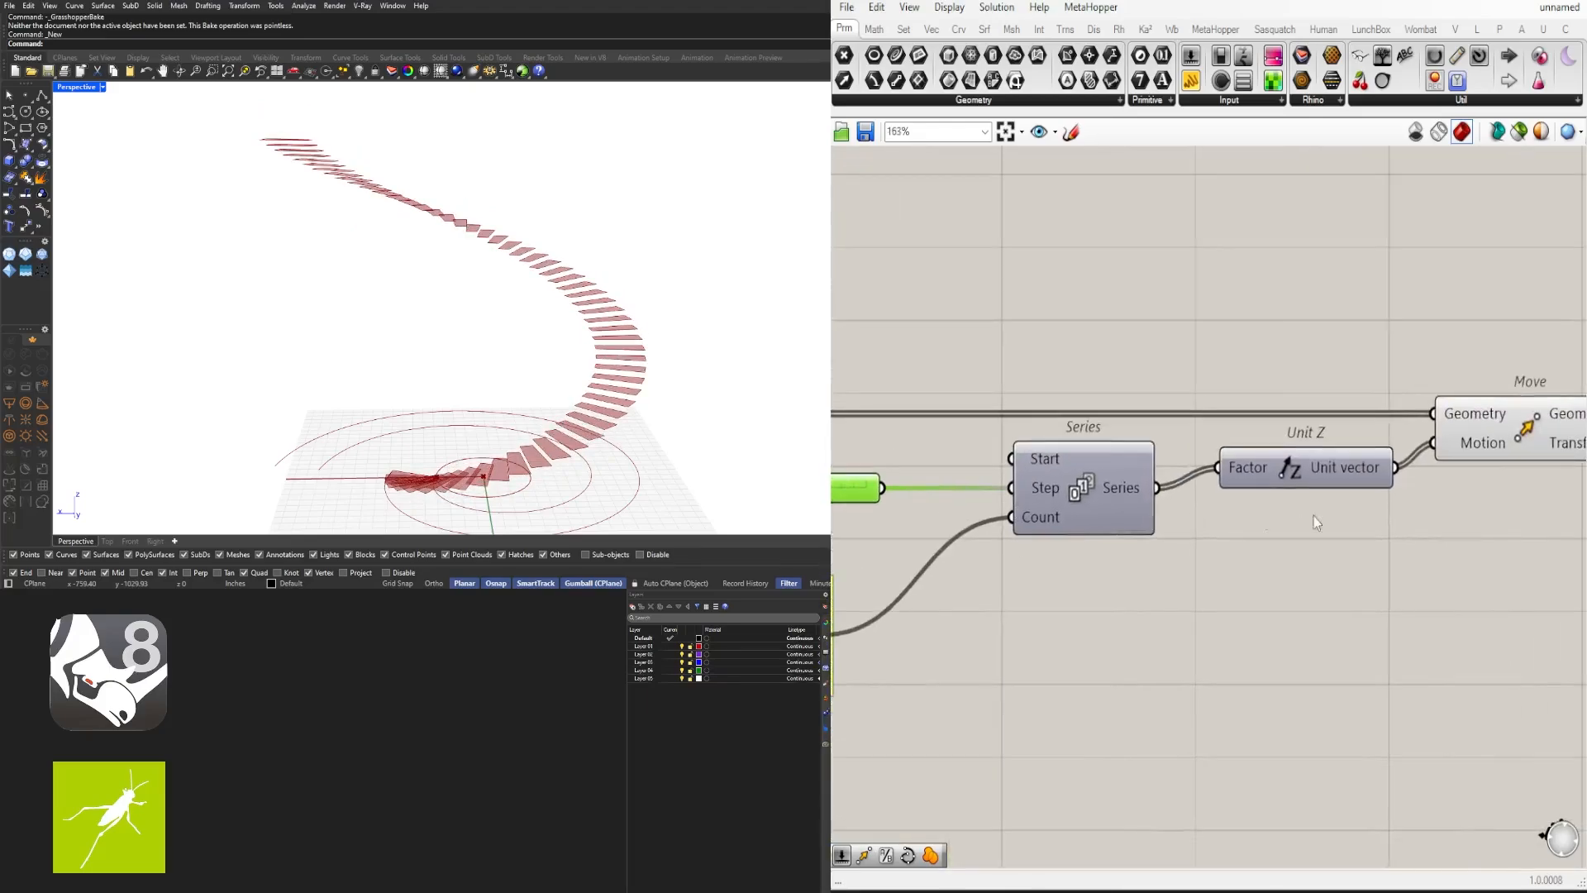
# Step: Tidy the Unit Z and Move components into position beside the Series component
pyautogui.moveTo(1300, 461); pyautogui.dragTo(1269, 481)
pyautogui.moveTo(1512, 423); pyautogui.dragTo(1502, 423)
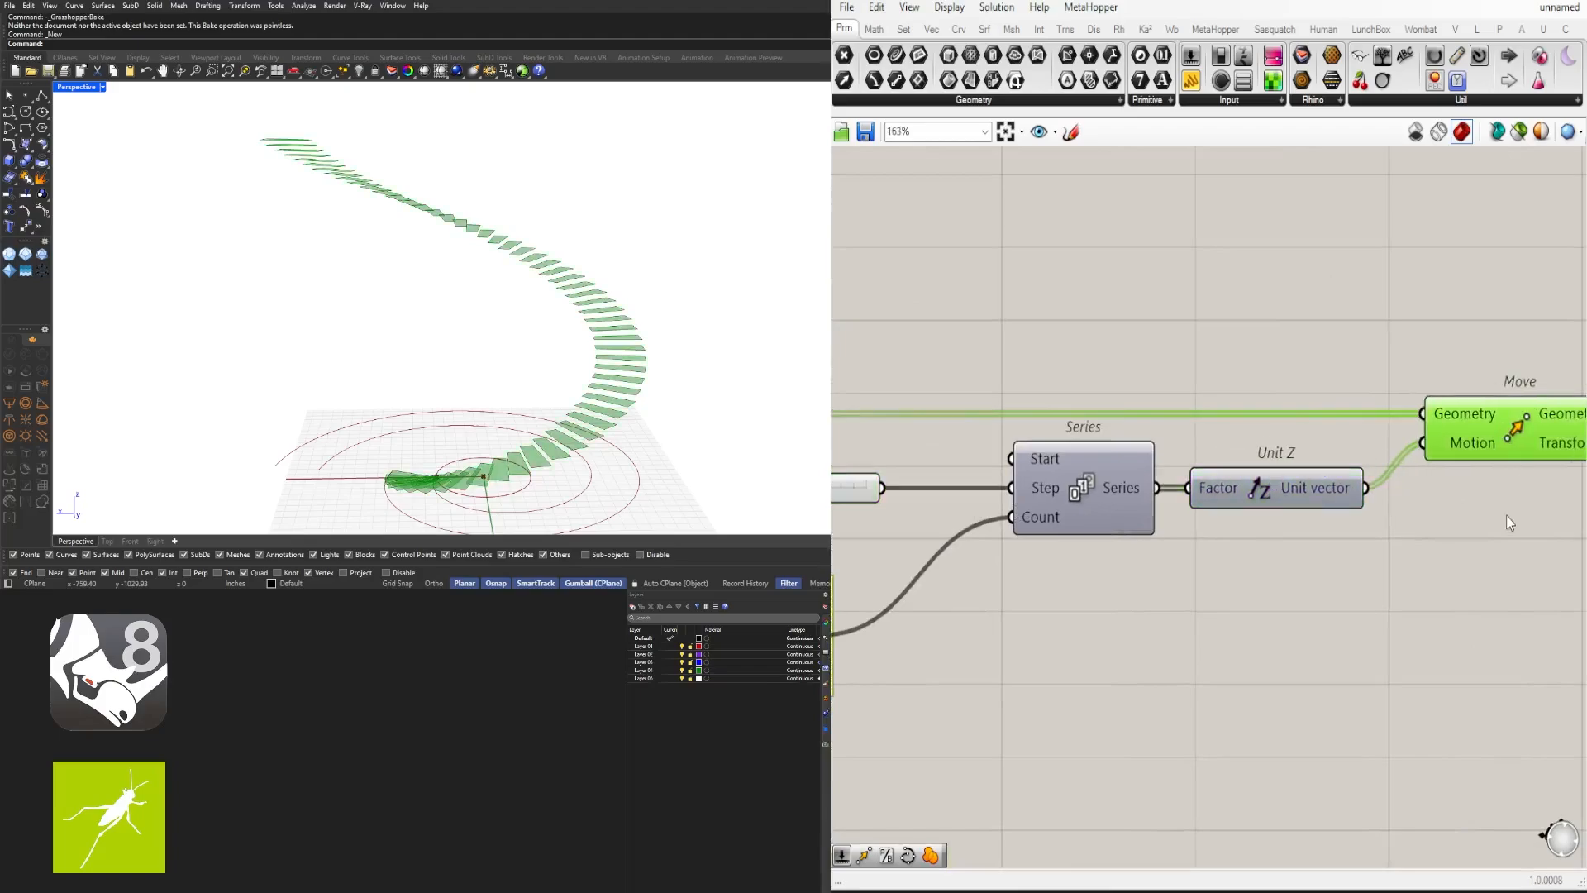
pyautogui.click(1506, 516)
pyautogui.moveTo(583, 372)
pyautogui.mouseDown(button='right')
pyautogui.moveTo(457, 340)
pyautogui.moveTo(578, 364)
pyautogui.moveTo(552, 363)
pyautogui.mouseUp(button='right')
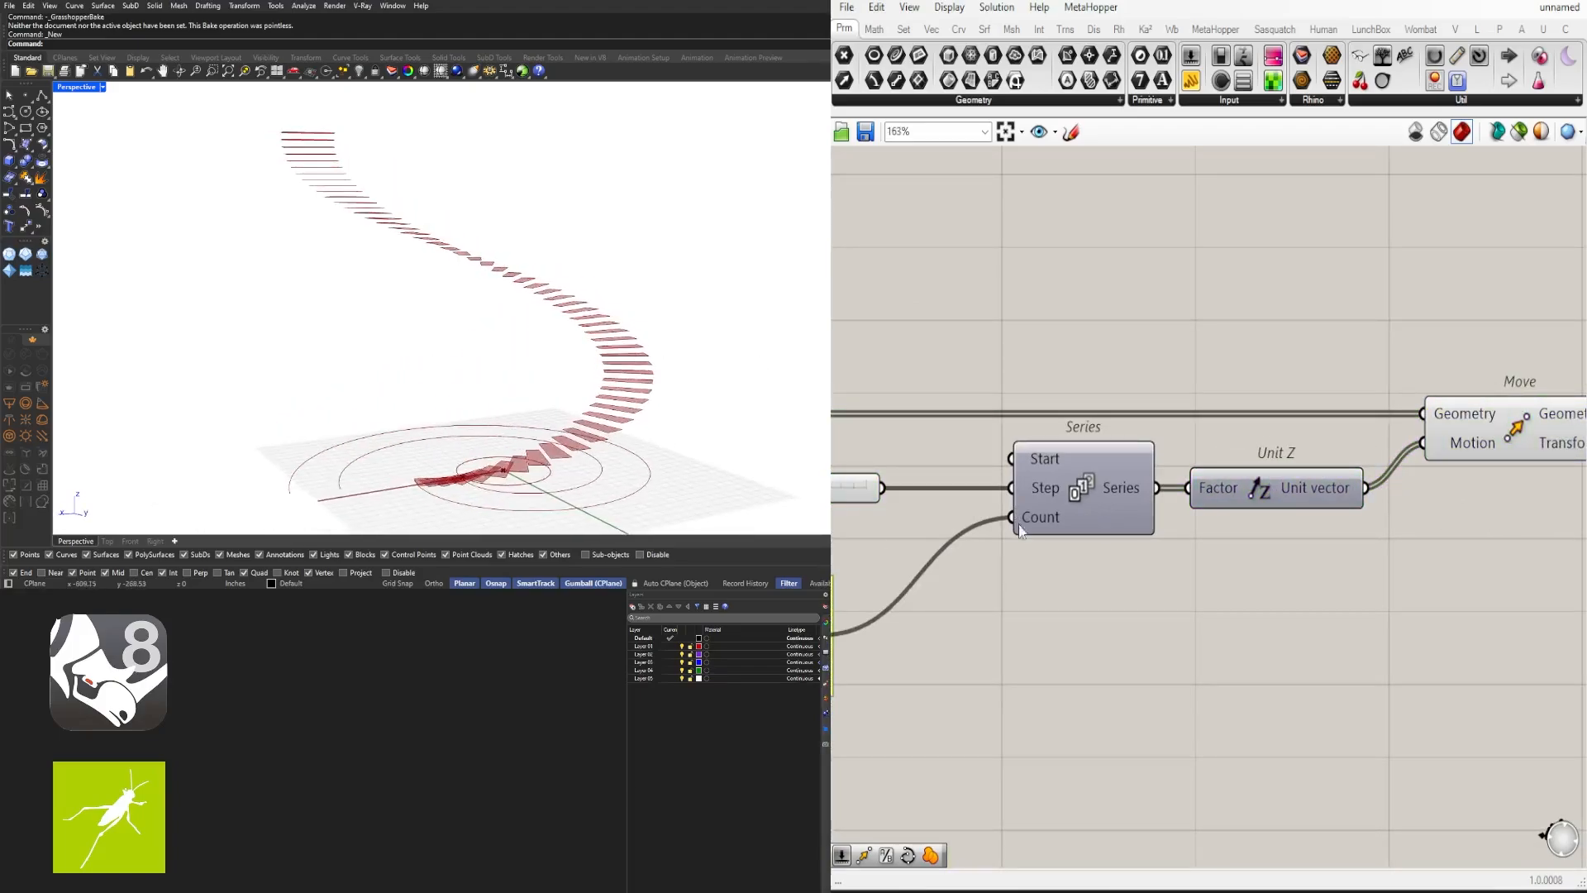
# Step: Review the components from Deconstruct Brep to Move together with the raised treads in the perspective view
pyautogui.scroll(-5, 1310, 484)
pyautogui.moveTo(980, 500); pyautogui.dragTo(1155, 486, button='right')
pyautogui.scroll(-3, 1150, 491)
pyautogui.scroll(2, 1148, 493)
pyautogui.moveTo(1344, 554); pyautogui.dragTo(1259, 496)
pyautogui.scroll(3, 1228, 503)
pyautogui.click(1314, 597)
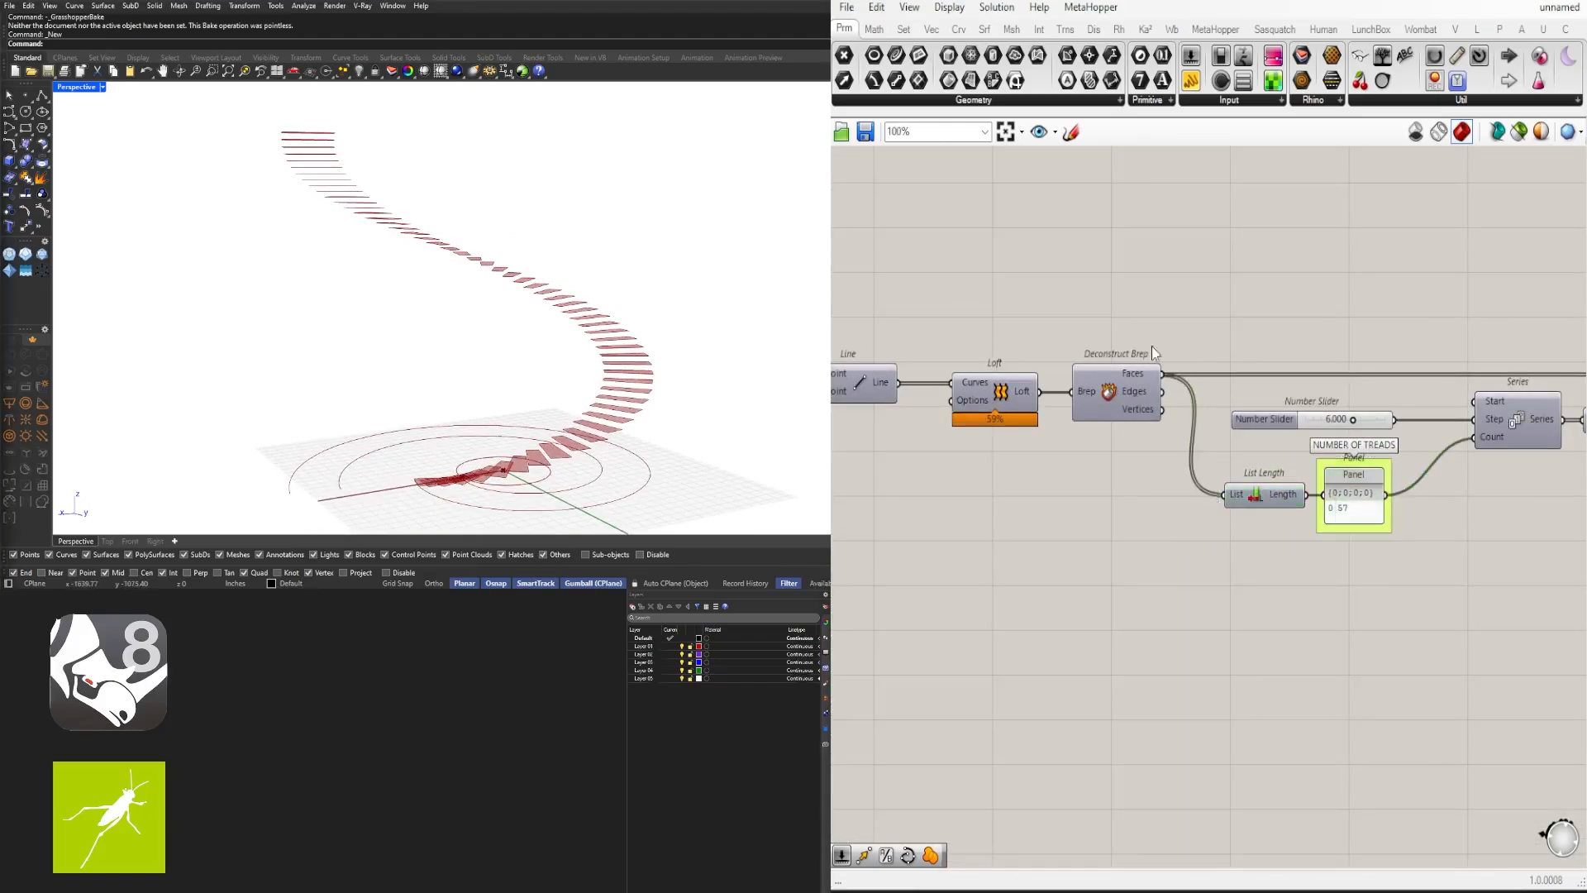
pyautogui.moveTo(1239, 568); pyautogui.dragTo(877, 566, button='right')
pyautogui.click(1389, 387)
pyautogui.moveTo(579, 322); pyautogui.dragTo(486, 369, button='right')
pyautogui.moveTo(924, 483); pyautogui.dragTo(992, 482, button='right')
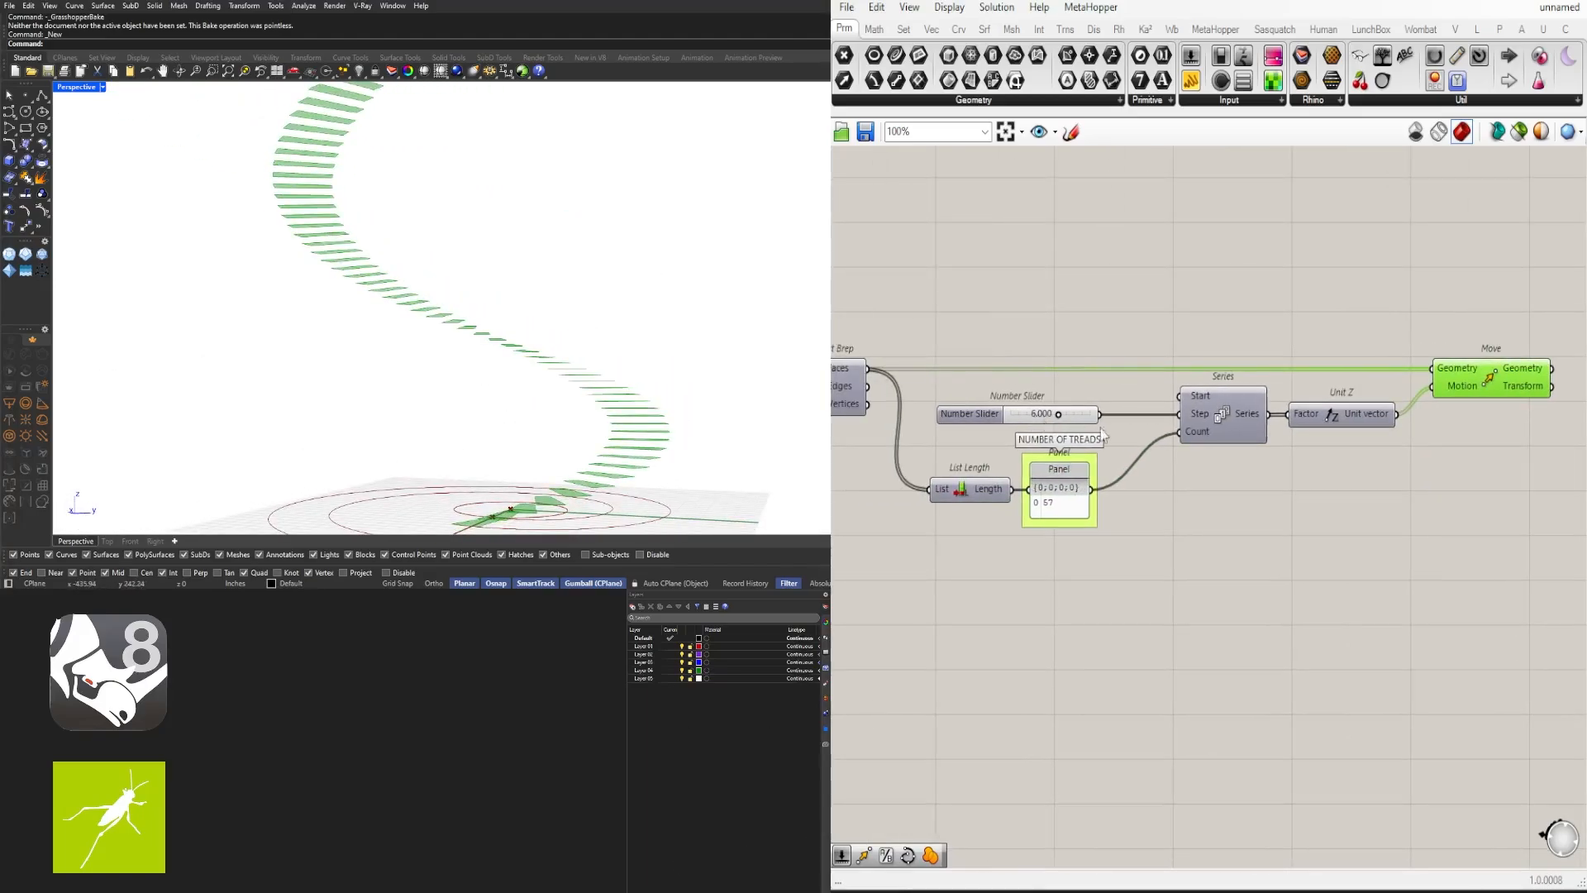
# Step: Add an Extrude component after Move and connect Move's Geometry output to its Base input
pyautogui.moveTo(1536, 404); pyautogui.dragTo(1230, 428, button='right')
pyautogui.doubleClick(1311, 502)
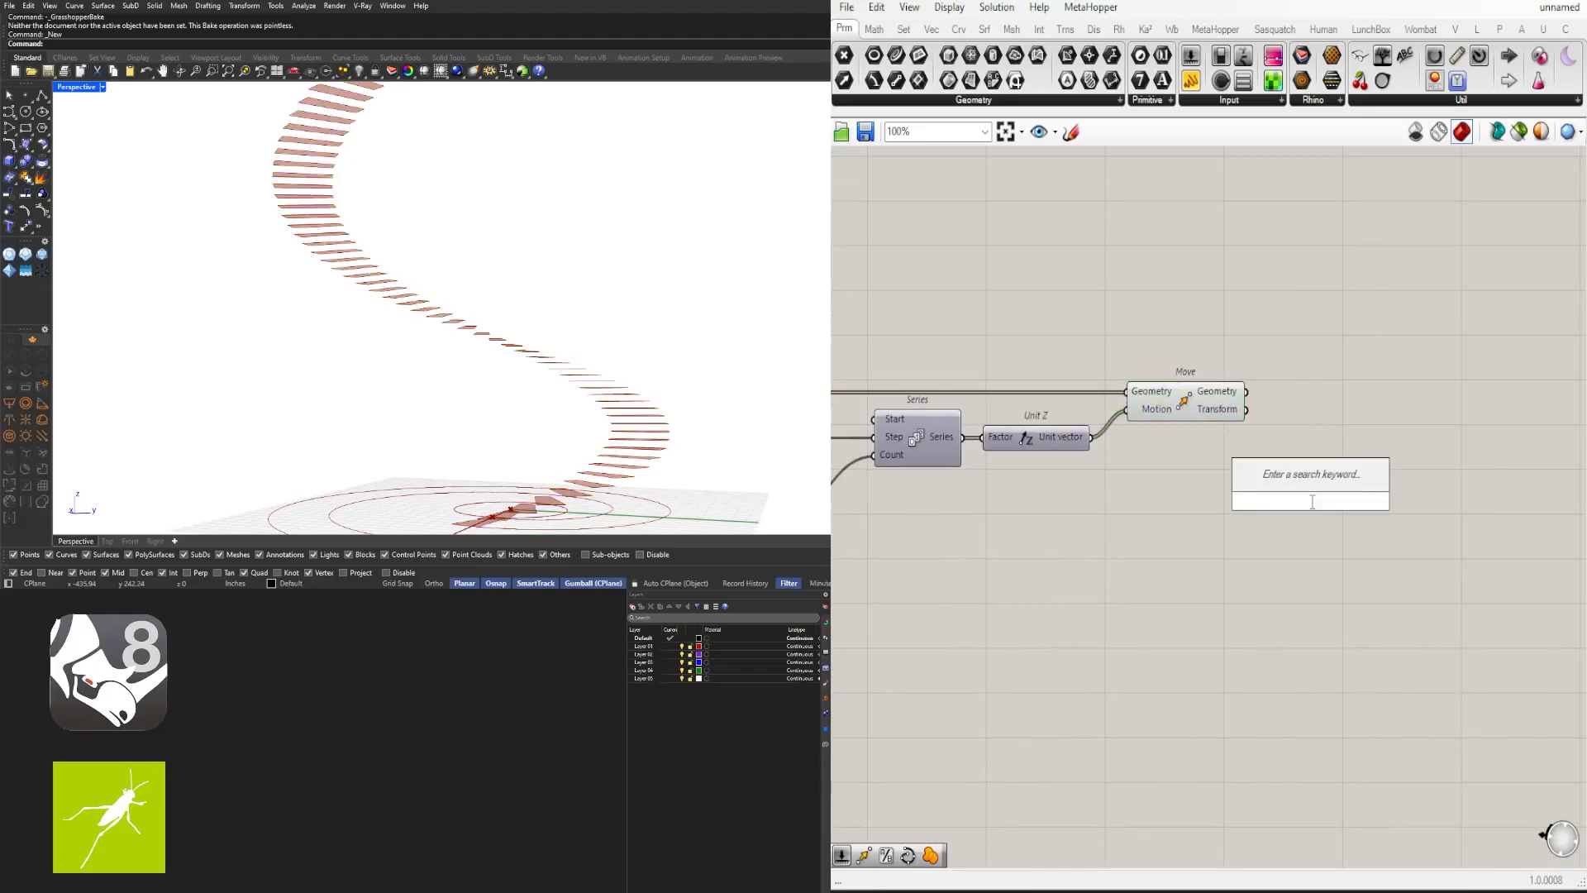
pyautogui.write('extru')
pyautogui.click(1288, 458)
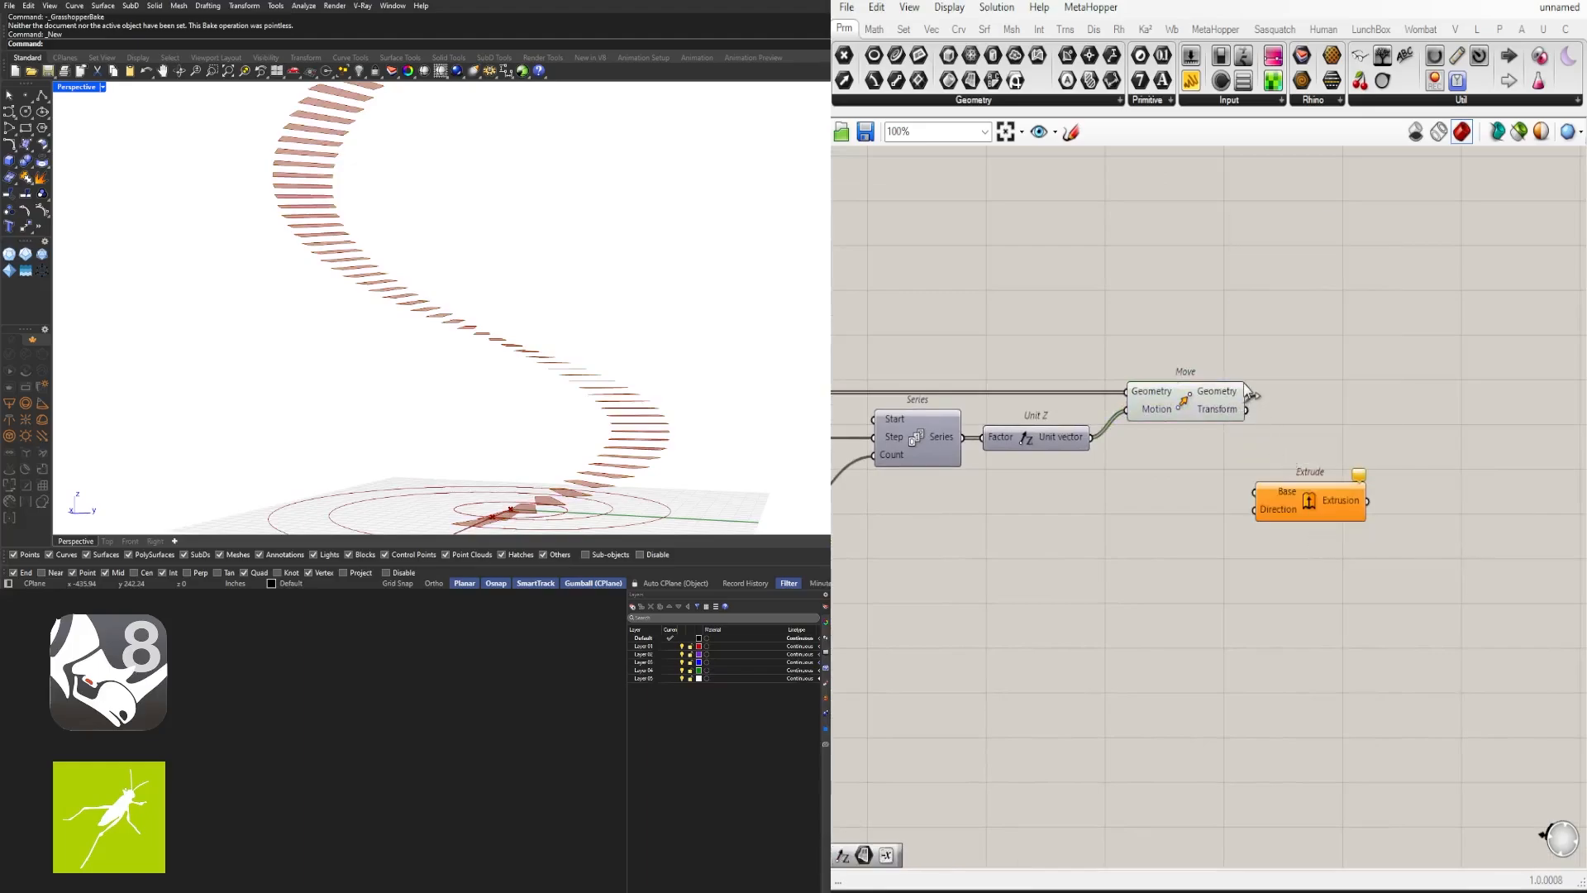
pyautogui.moveTo(1246, 391); pyautogui.dragTo(1258, 494)
pyautogui.moveTo(1230, 491); pyautogui.dragTo(1261, 479, button='right')
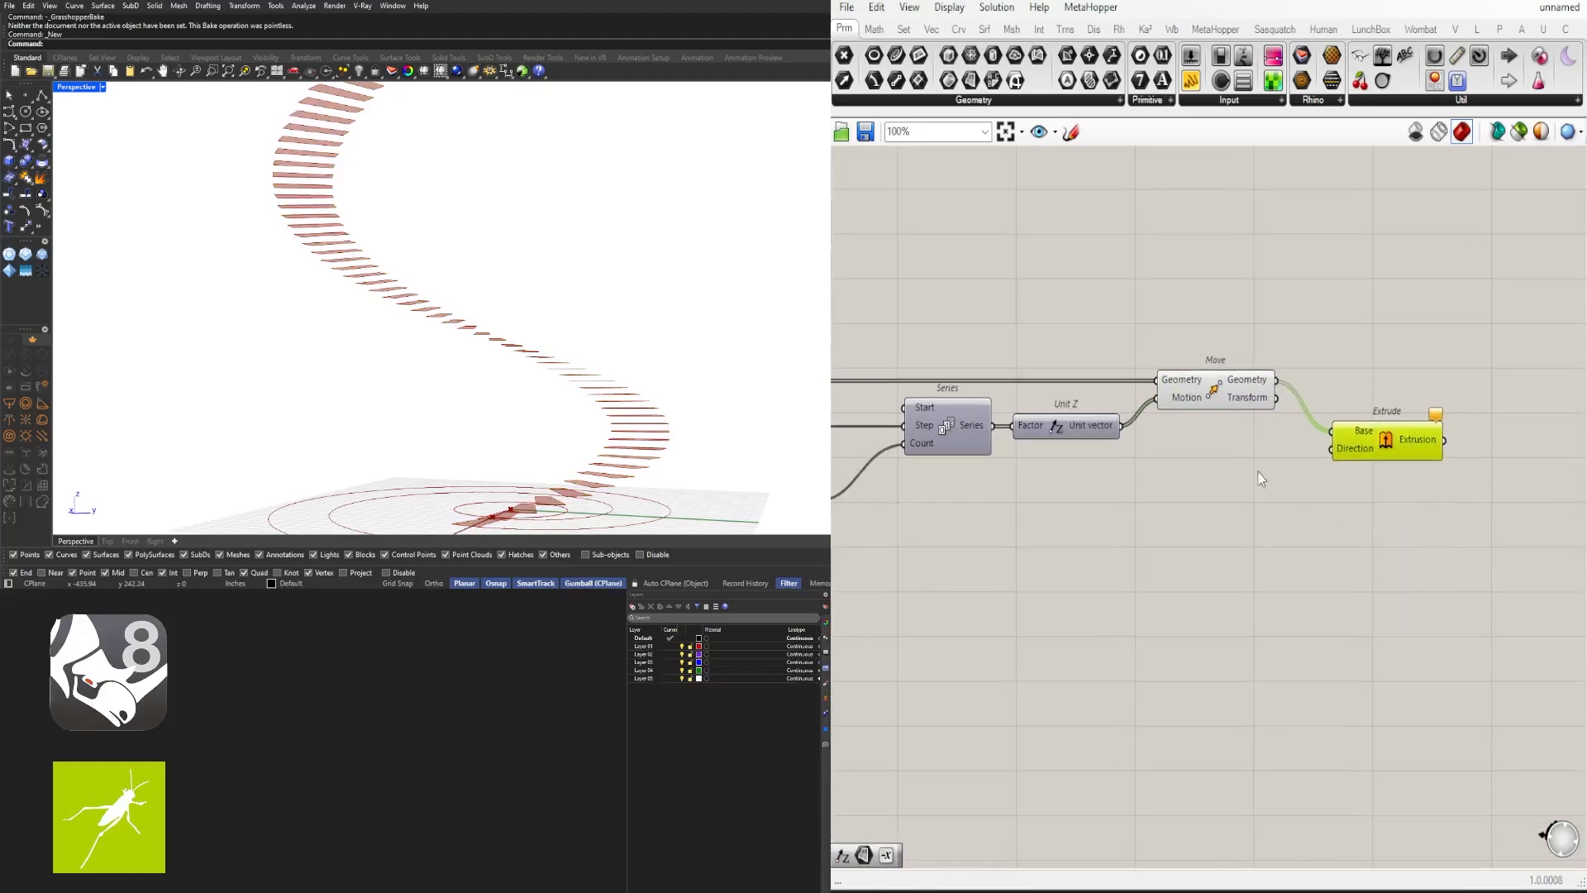
pyautogui.moveTo(1128, 442); pyautogui.dragTo(1128, 497, button='right')
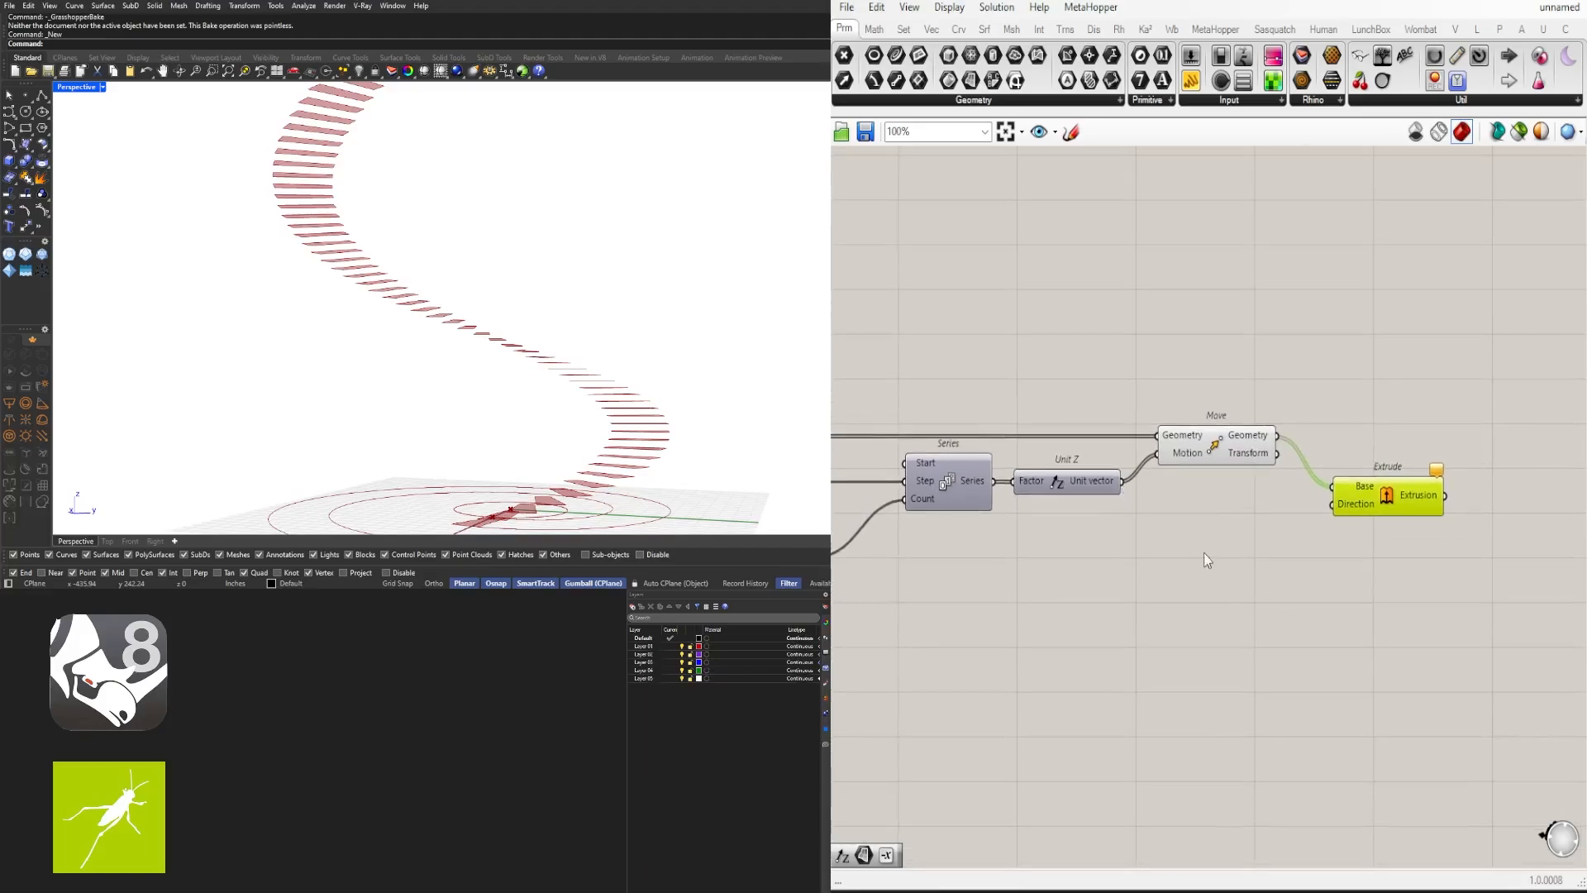
# Step: Add a second Unit Z component below Move for the extrusion direction
pyautogui.moveTo(1203, 560); pyautogui.dragTo(1255, 542, button='right')
pyautogui.doubleClick(1255, 542)
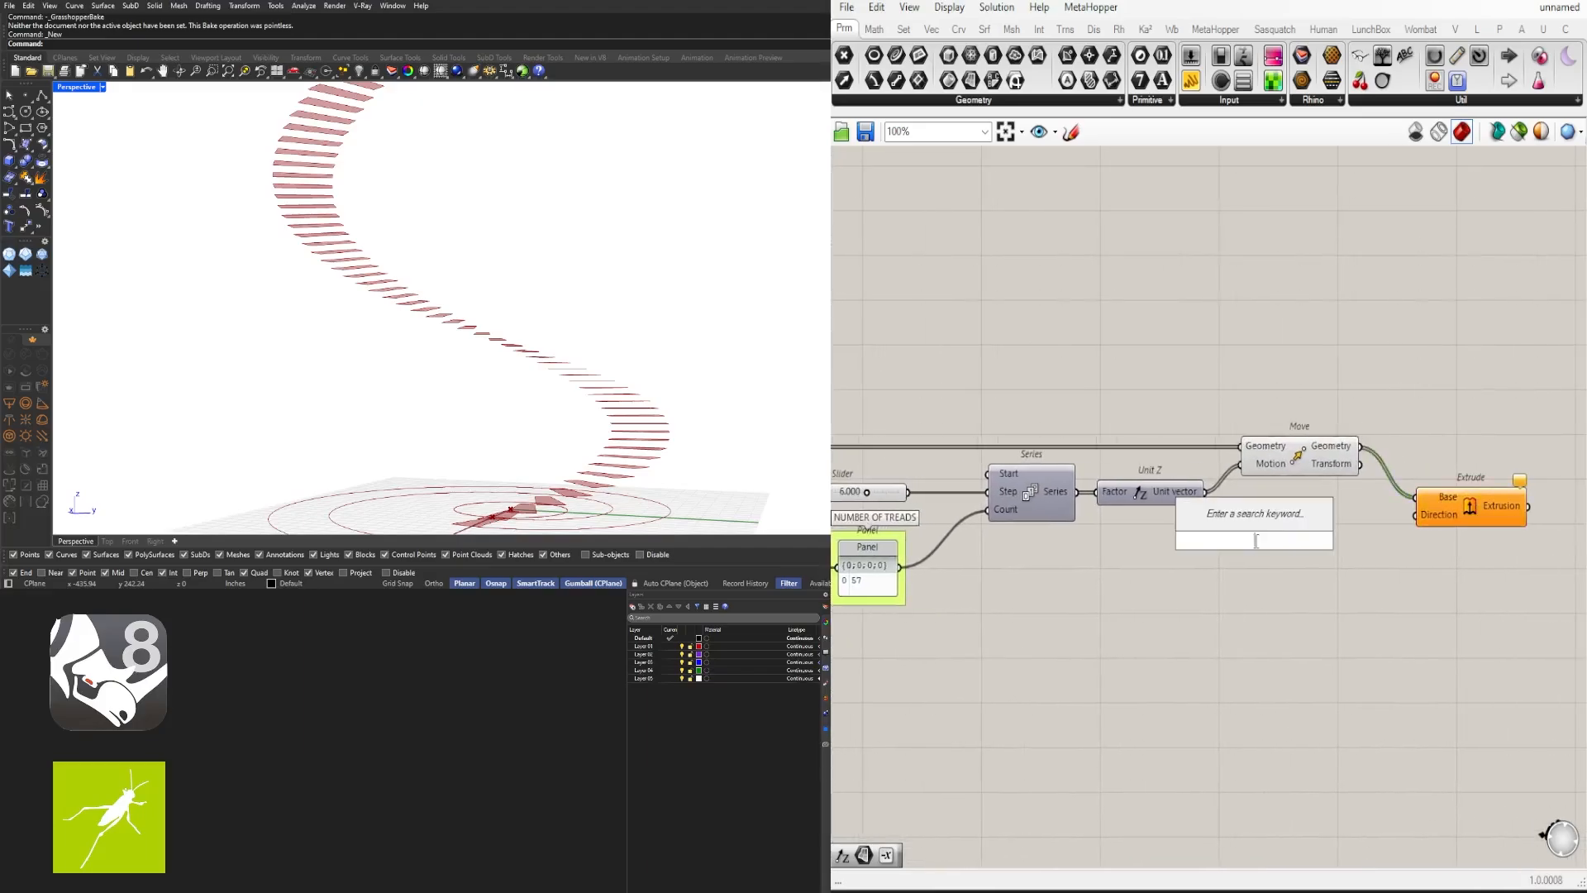
pyautogui.write('z')
pyautogui.click(1255, 525)
pyautogui.moveTo(1271, 541); pyautogui.dragTo(1311, 529)
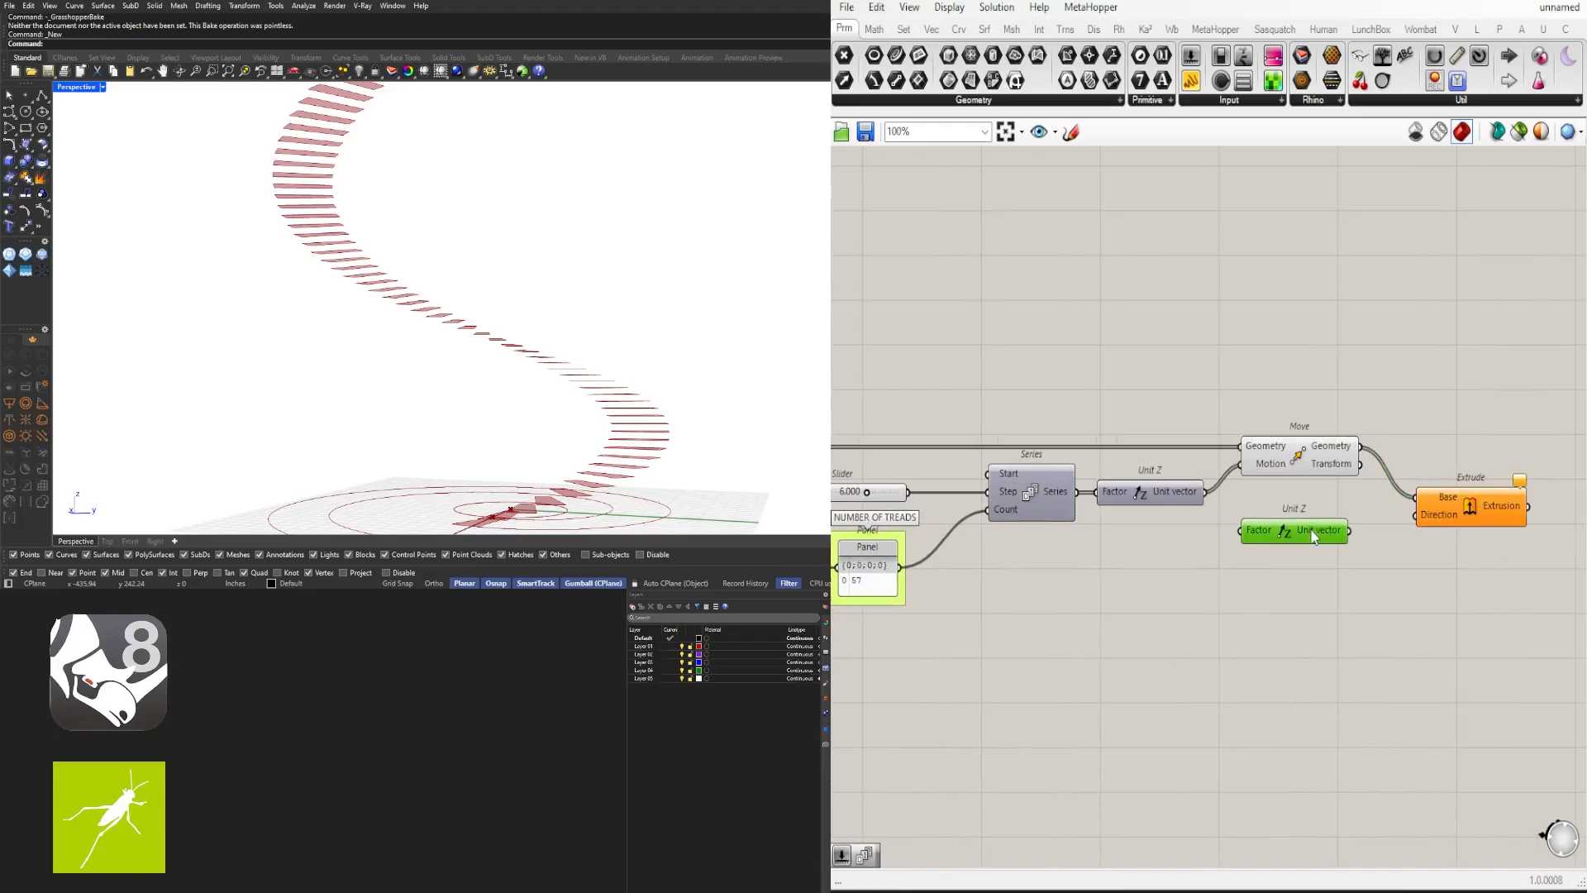
pyautogui.click(1457, 509)
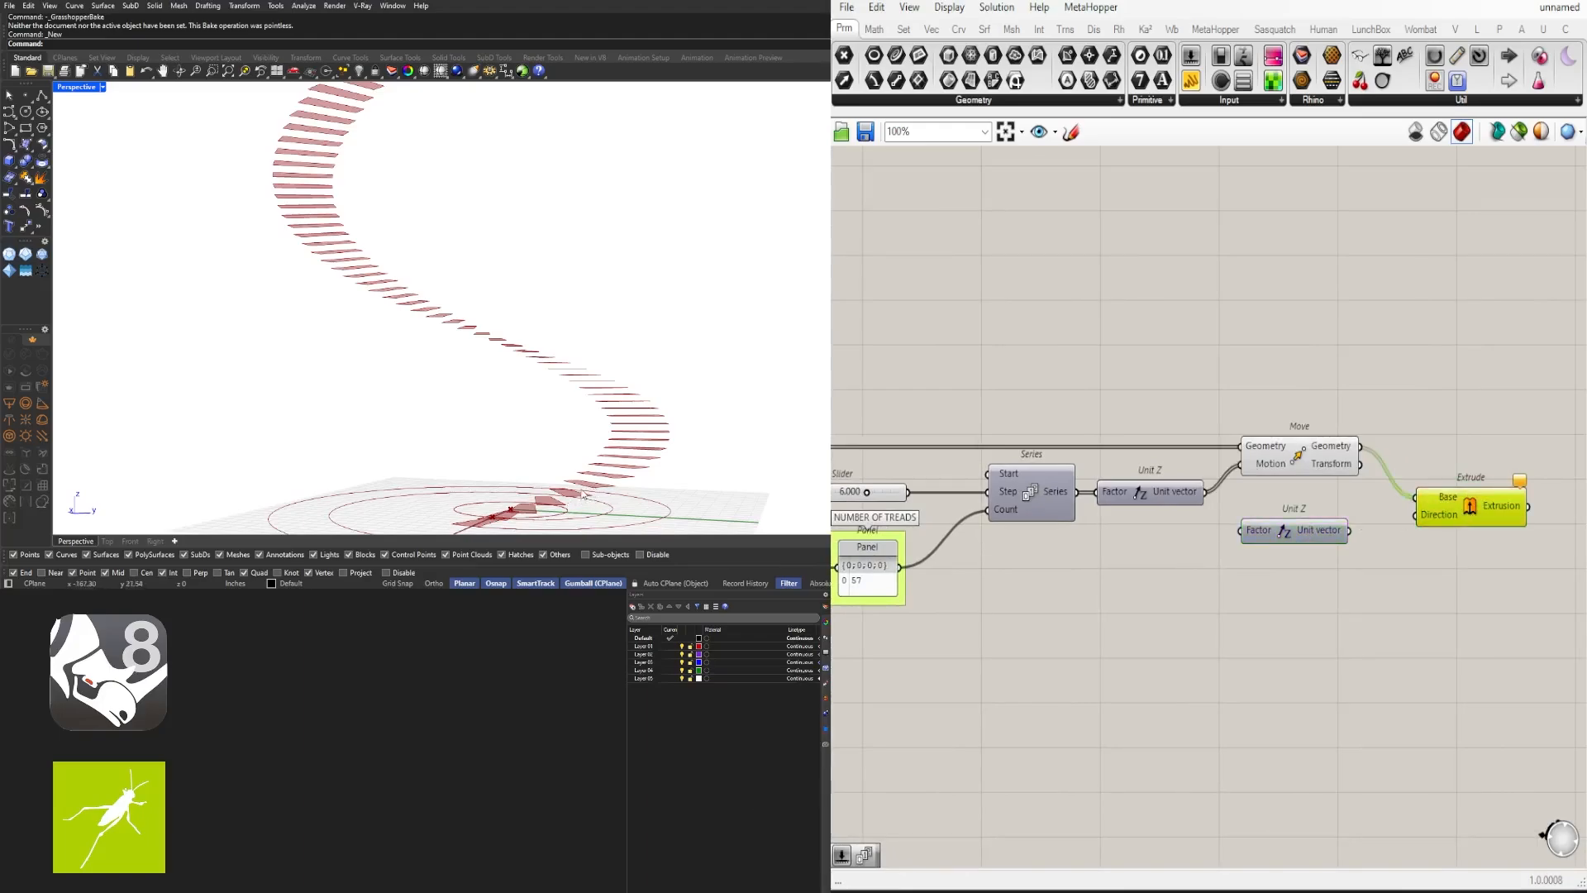
# Step: Connect the Series step slider to the second Unit Z's Factor and its Unit vector to Extrude's Direction
pyautogui.moveTo(978, 551); pyautogui.dragTo(1068, 529, button='right')
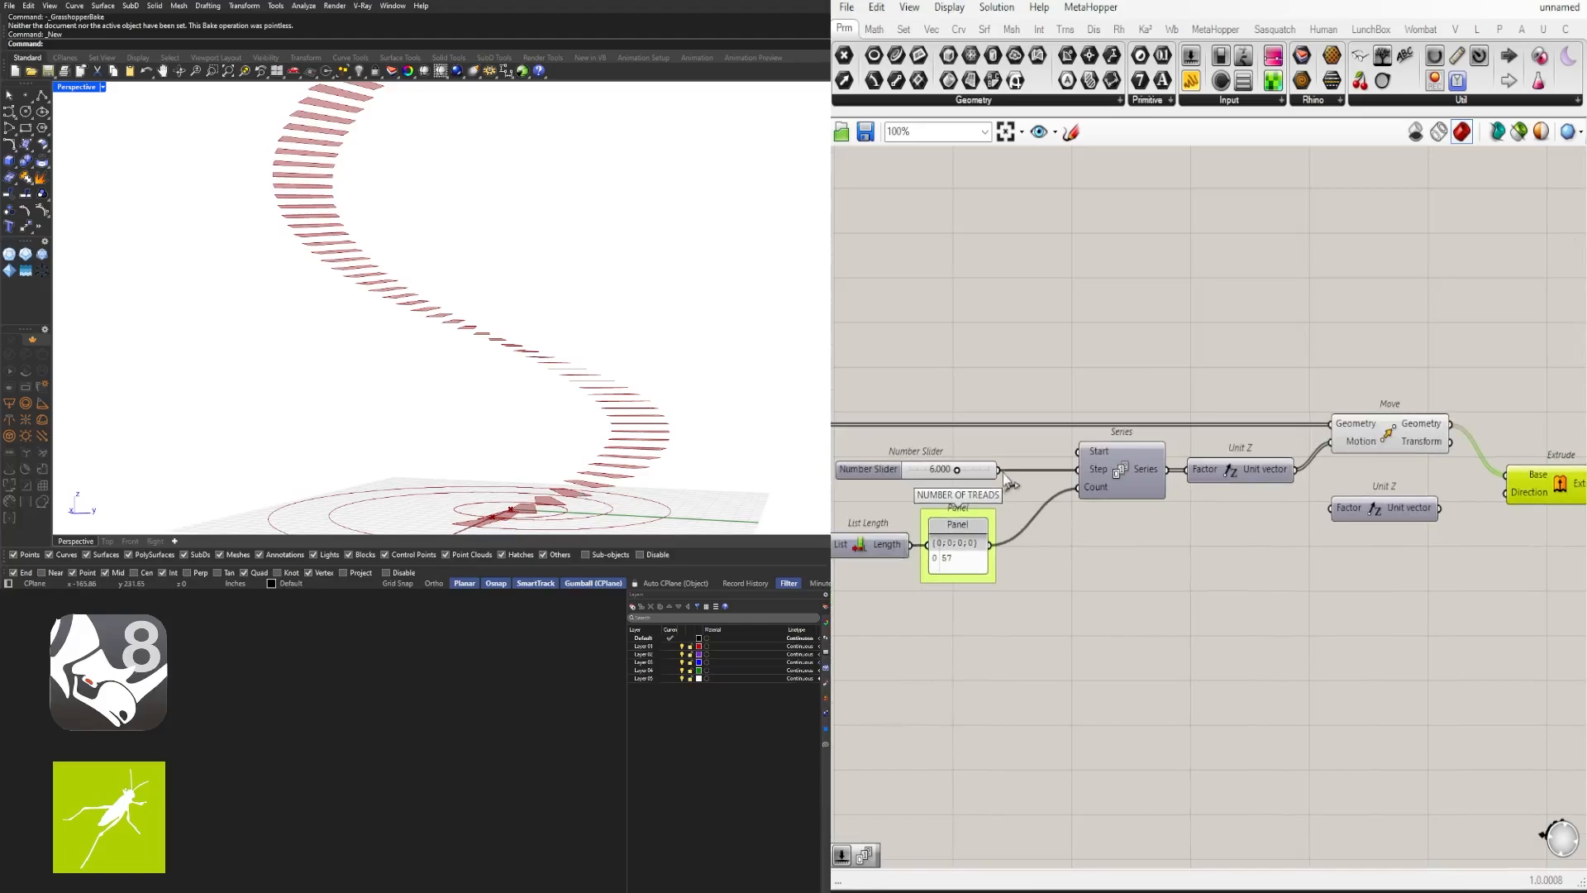
pyautogui.moveTo(1000, 471); pyautogui.dragTo(1383, 501)
pyautogui.click(1389, 514)
pyautogui.scroll(2, 1224, 543)
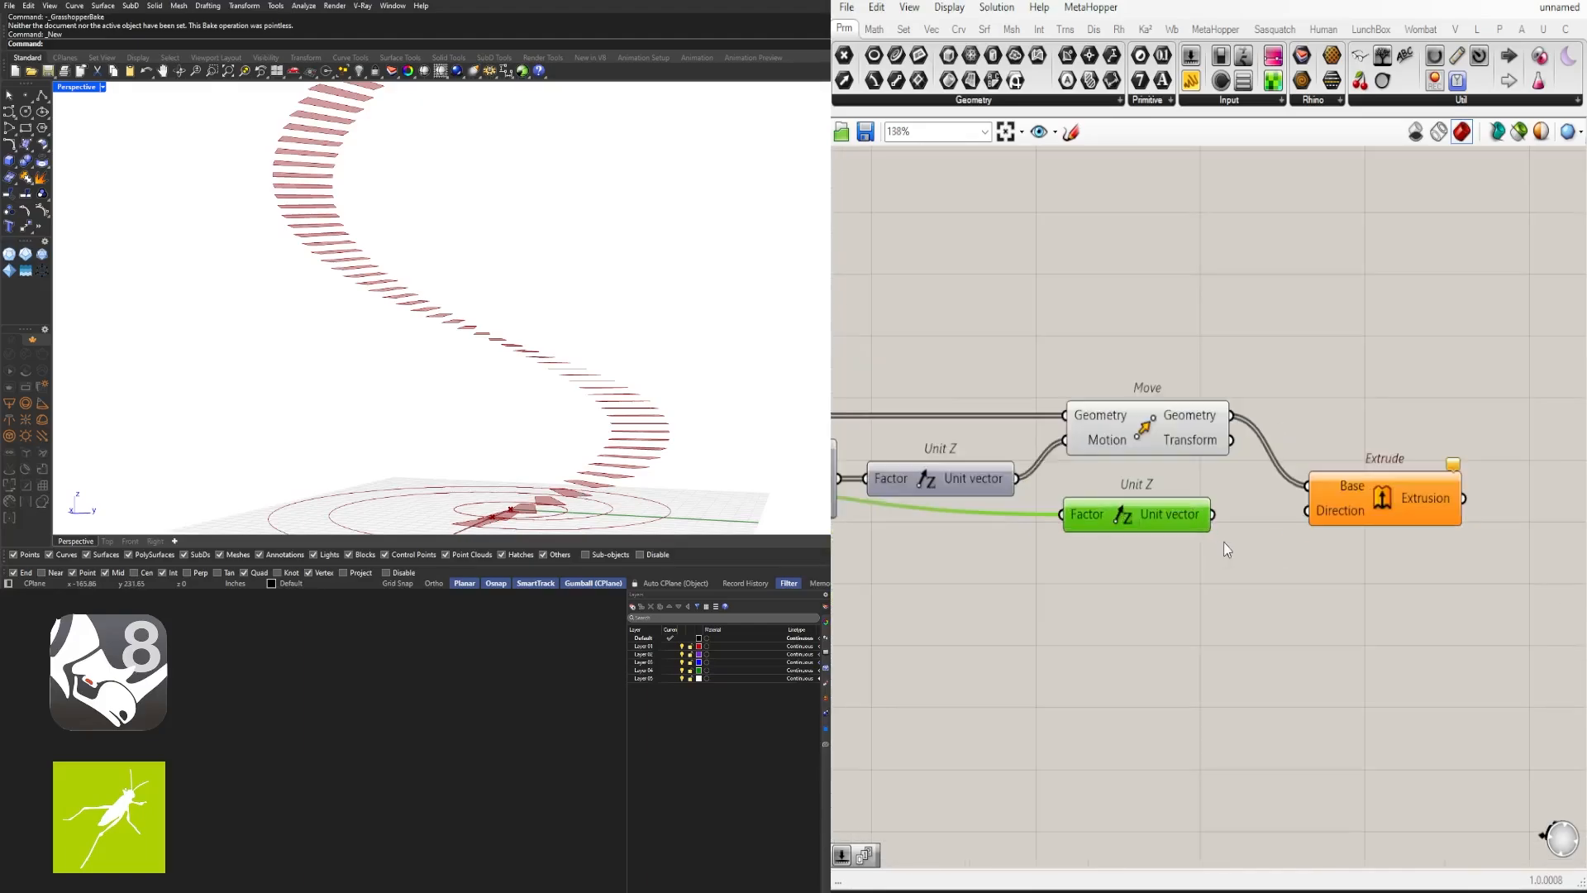
pyautogui.moveTo(1213, 514); pyautogui.dragTo(1308, 510)
pyautogui.moveTo(1378, 515); pyautogui.dragTo(1370, 519)
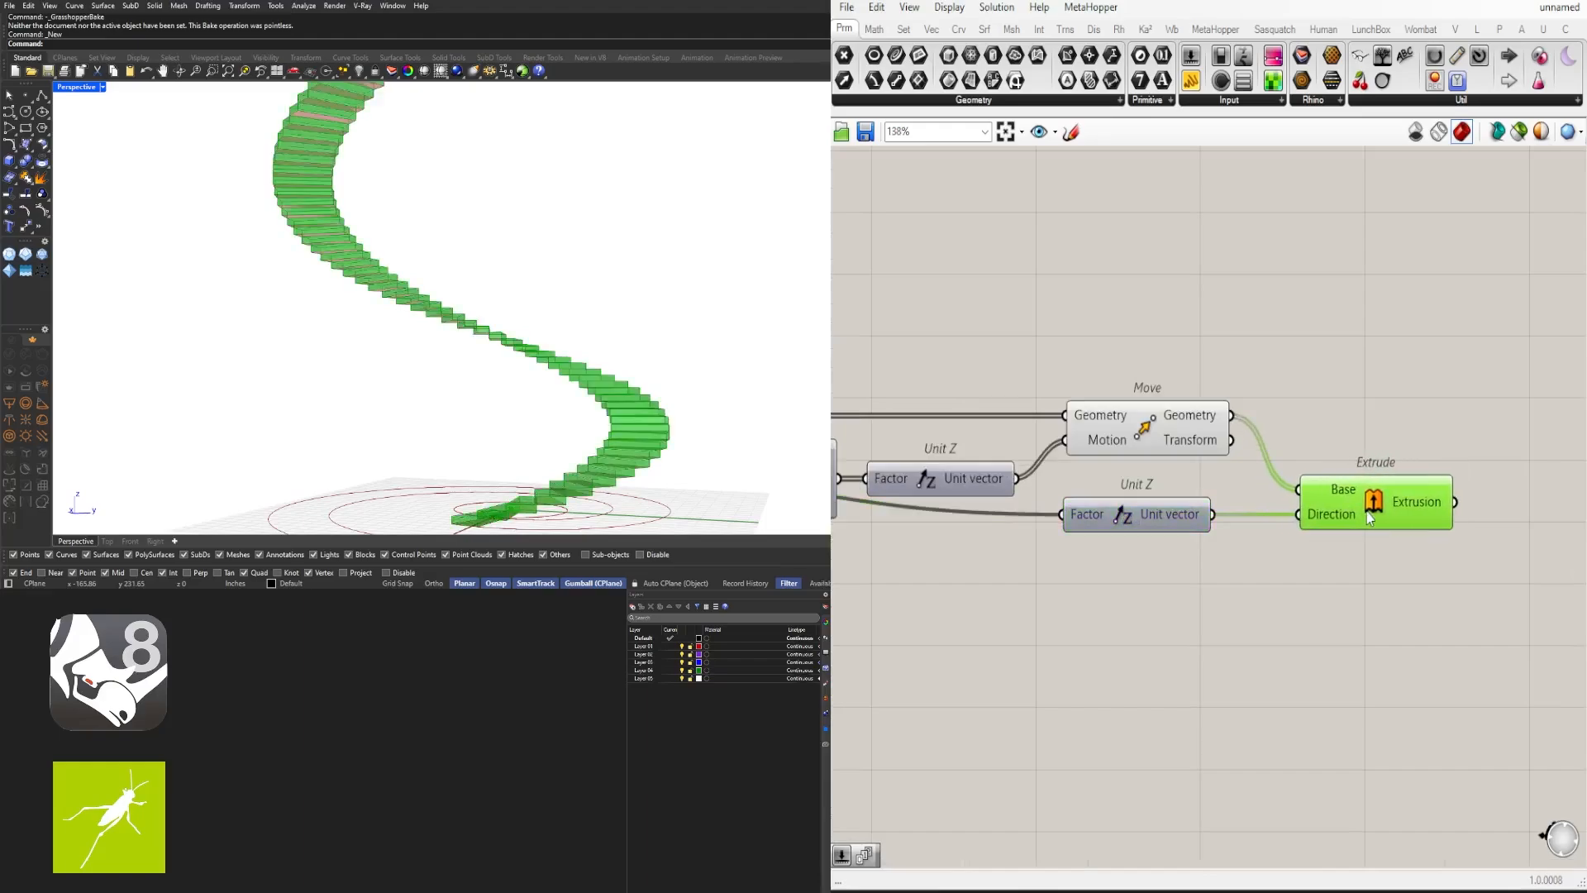
# Step: Turn off Move's preview so that only the extruded treads are displayed
pyautogui.click(1190, 570)
pyautogui.scroll(-3, 1207, 579)
pyautogui.moveTo(1239, 599); pyautogui.dragTo(1345, 605, button='right')
pyautogui.moveTo(1316, 615); pyautogui.dragTo(1169, 418)
pyautogui.middleClick(1225, 411)
pyautogui.moveTo(1265, 380); pyautogui.dragTo(1189, 552, button='right')
pyautogui.click(1189, 552)
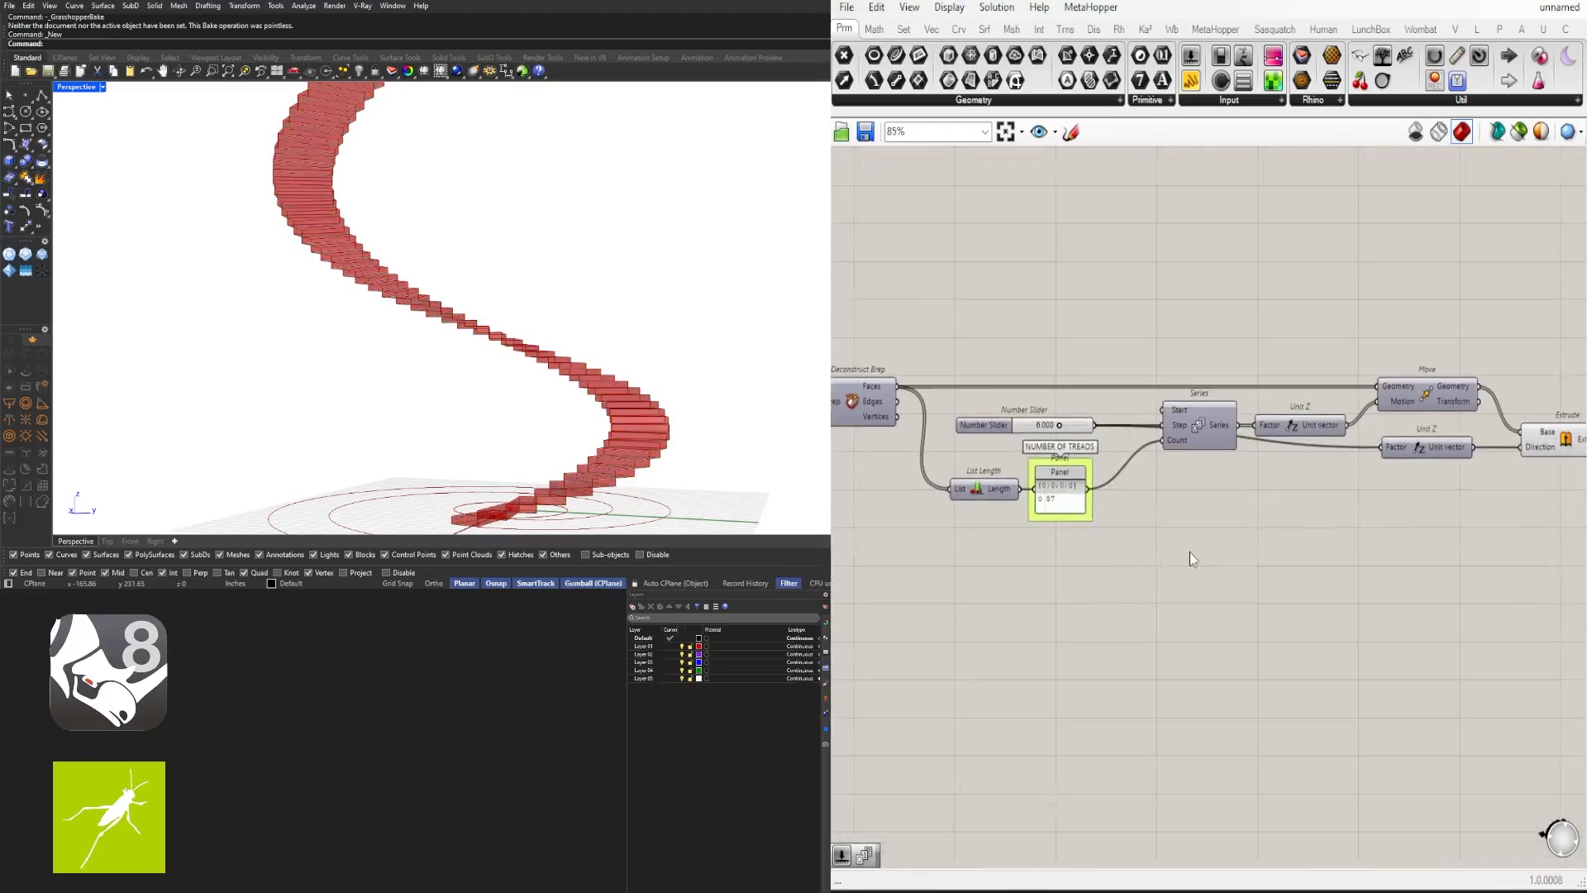
# Step: Shift List Length and the tread-count panel lower and move the step slider down into the gap above them
pyautogui.moveTo(921, 478); pyautogui.dragTo(1103, 583)
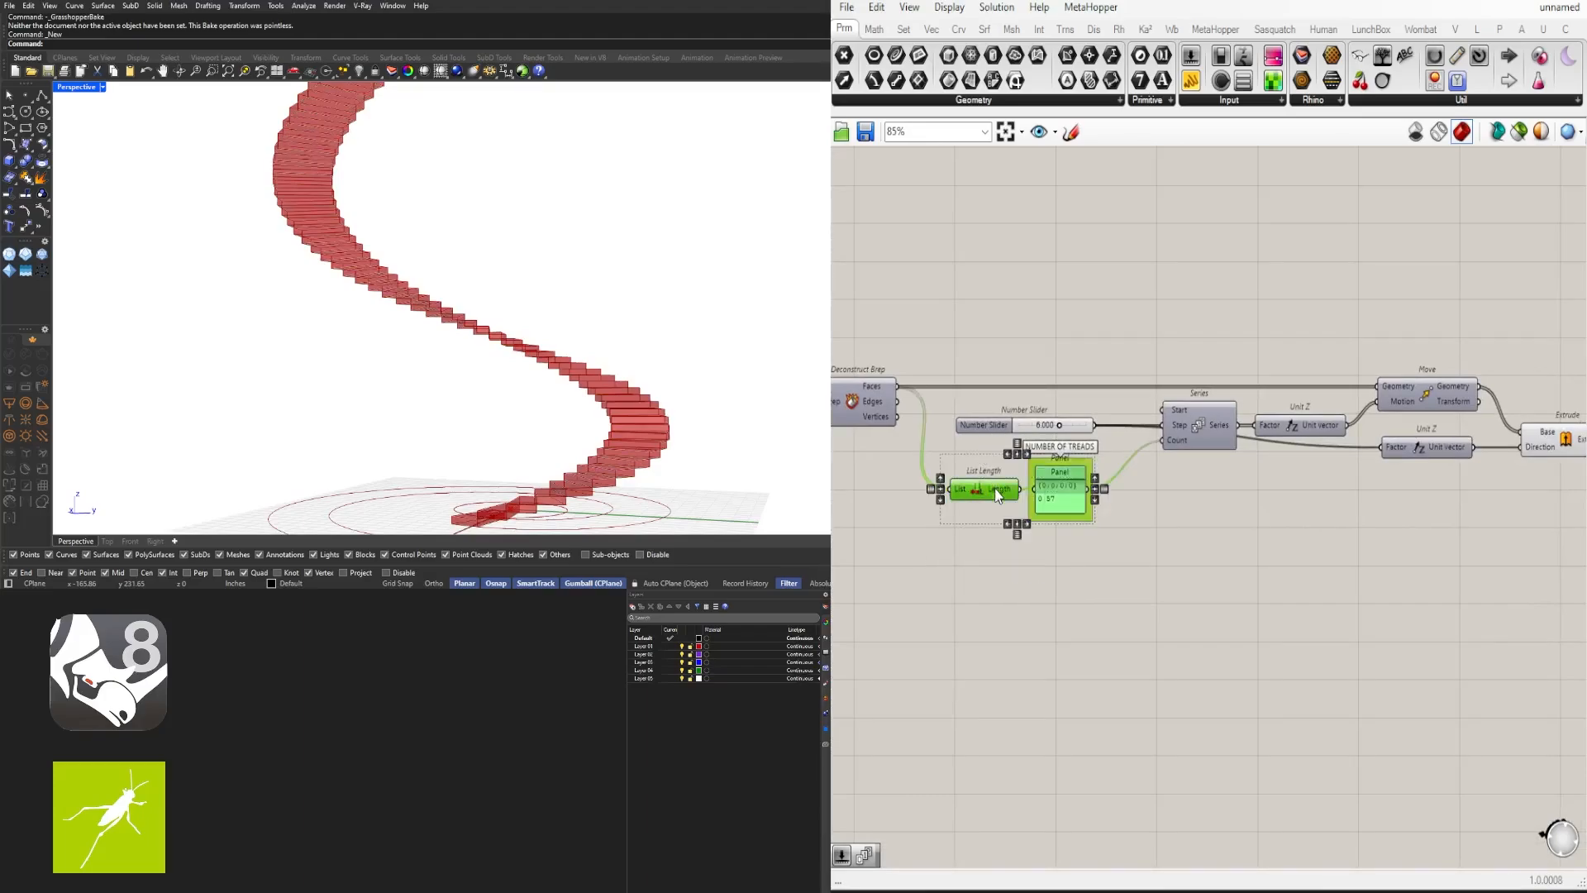
pyautogui.moveTo(995, 488); pyautogui.dragTo(995, 523)
pyautogui.click(992, 441)
pyautogui.moveTo(991, 438); pyautogui.dragTo(994, 449)
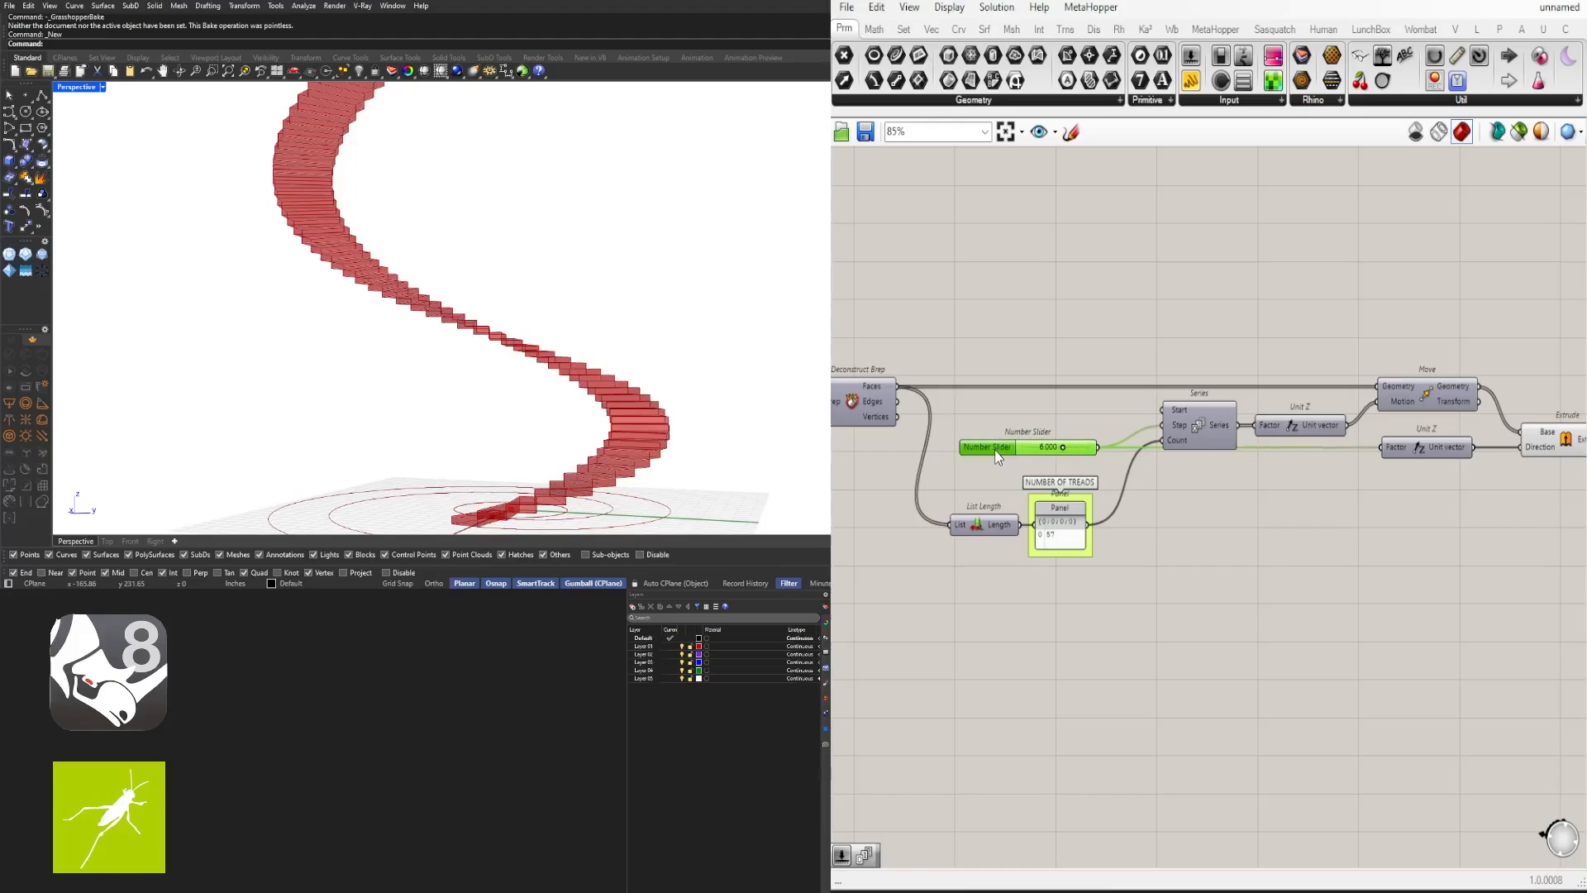
pyautogui.click(1352, 496)
# Step: Lower the second Unit Z and Extrude together to line up with the step slider
pyautogui.moveTo(1504, 462); pyautogui.dragTo(1394, 463, button='right')
pyautogui.moveTo(1508, 478); pyautogui.dragTo(913, 449)
pyautogui.scroll(1, 1188, 461)
pyautogui.moveTo(1322, 453); pyautogui.dragTo(1326, 468)
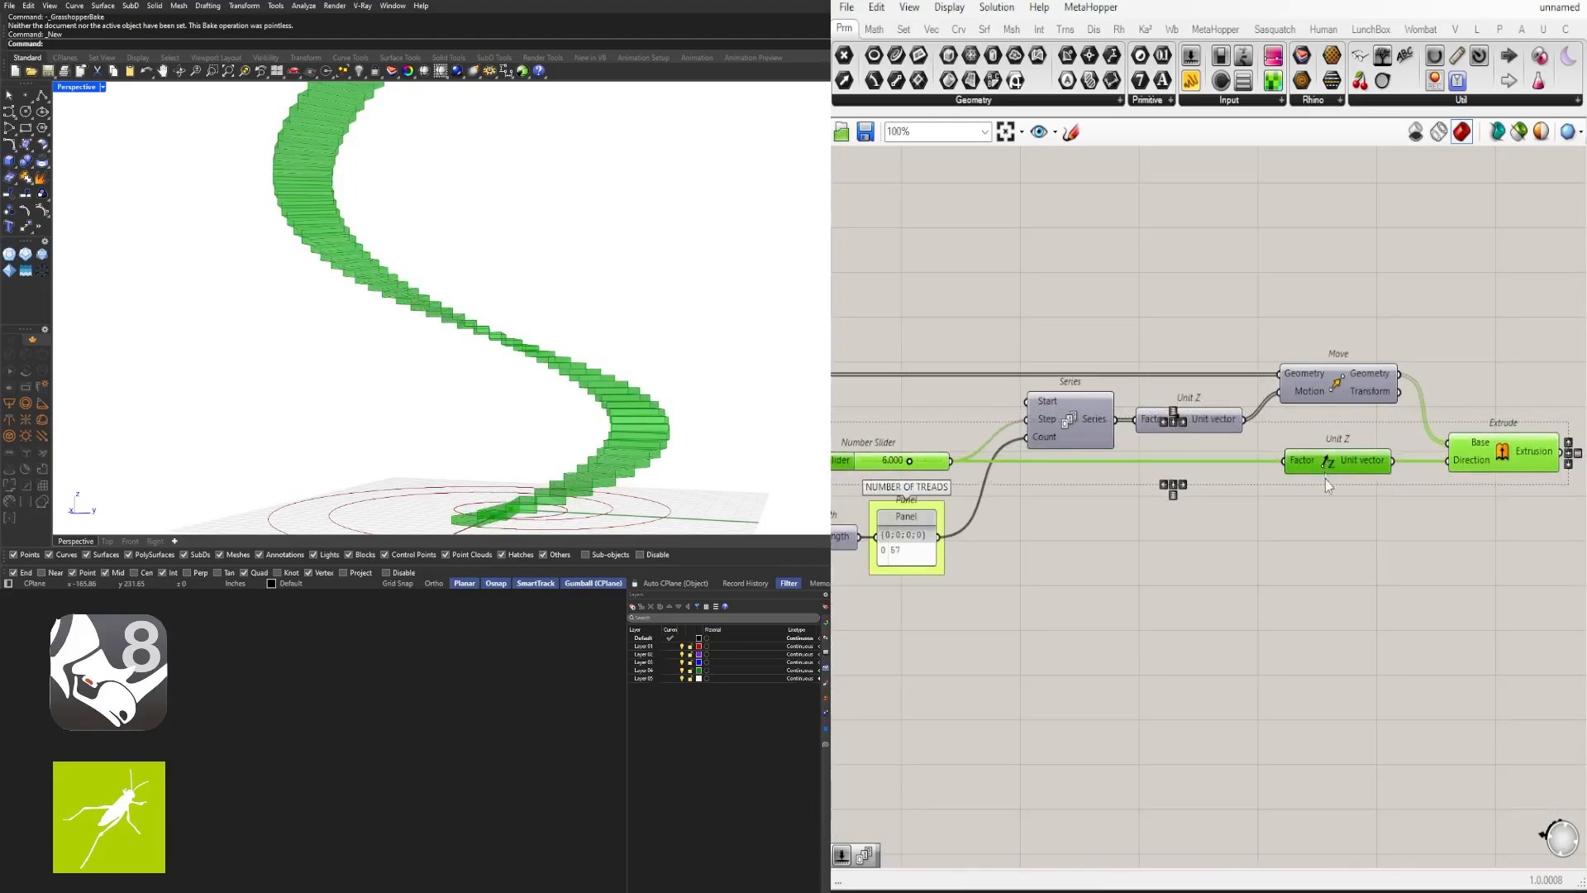
pyautogui.click(1326, 479)
# Step: Inspect the extruded staircase from the side and from above, and switch Rhino to the four-viewport layout
pyautogui.scroll(-2, 515, 414)
pyautogui.moveTo(515, 415); pyautogui.dragTo(489, 449, button='right')
pyautogui.scroll(3, 546, 421)
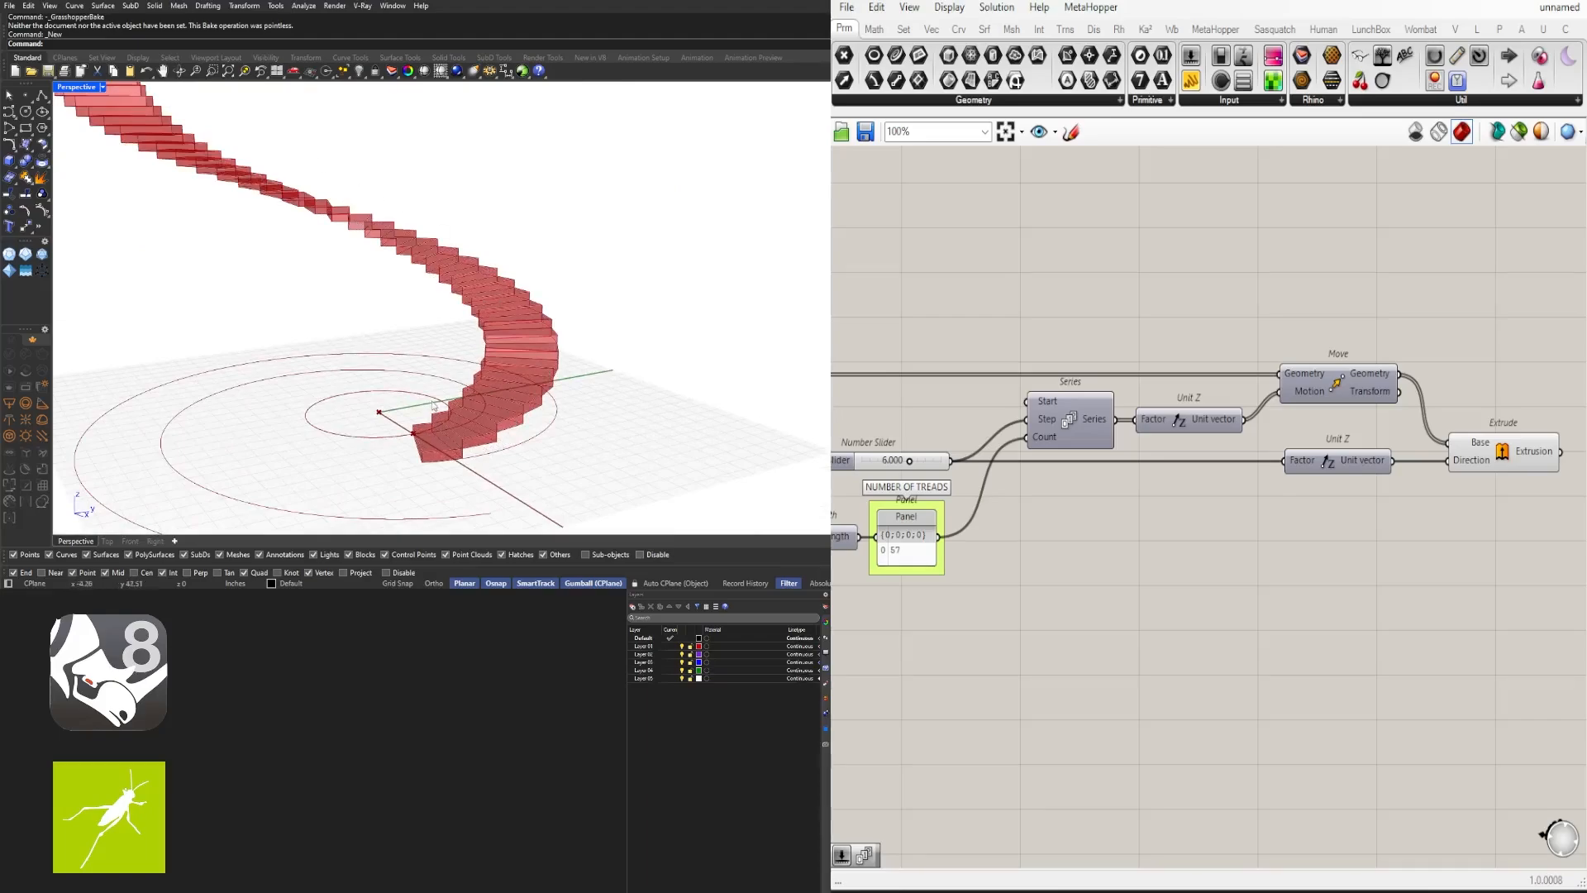
pyautogui.moveTo(434, 406); pyautogui.dragTo(552, 436, button='right')
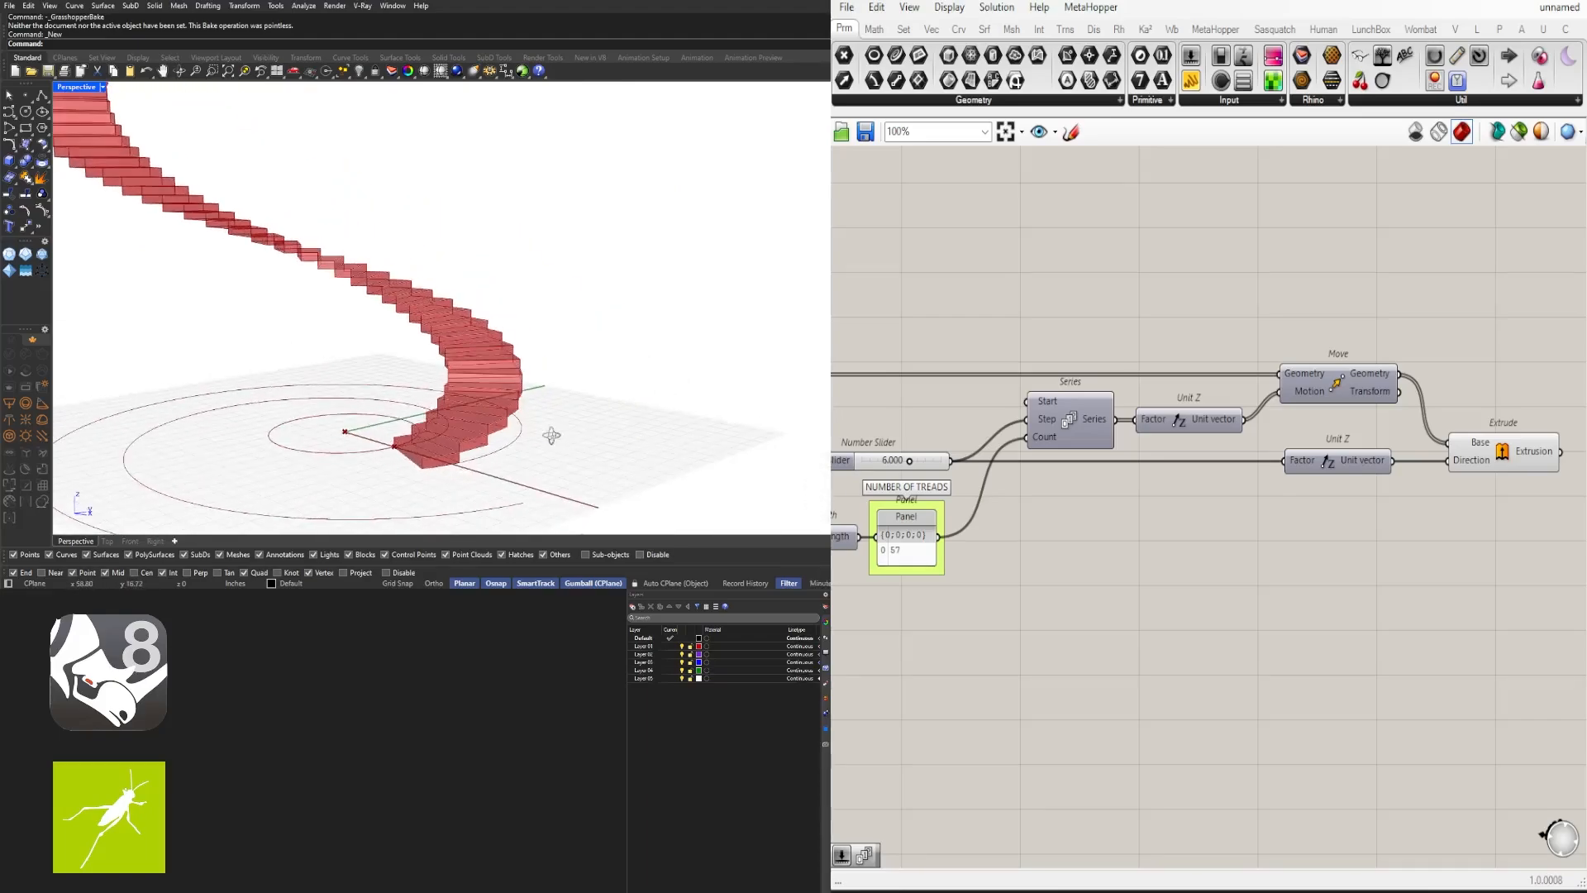
pyautogui.moveTo(267, 308); pyautogui.dragTo(427, 372, button='right')
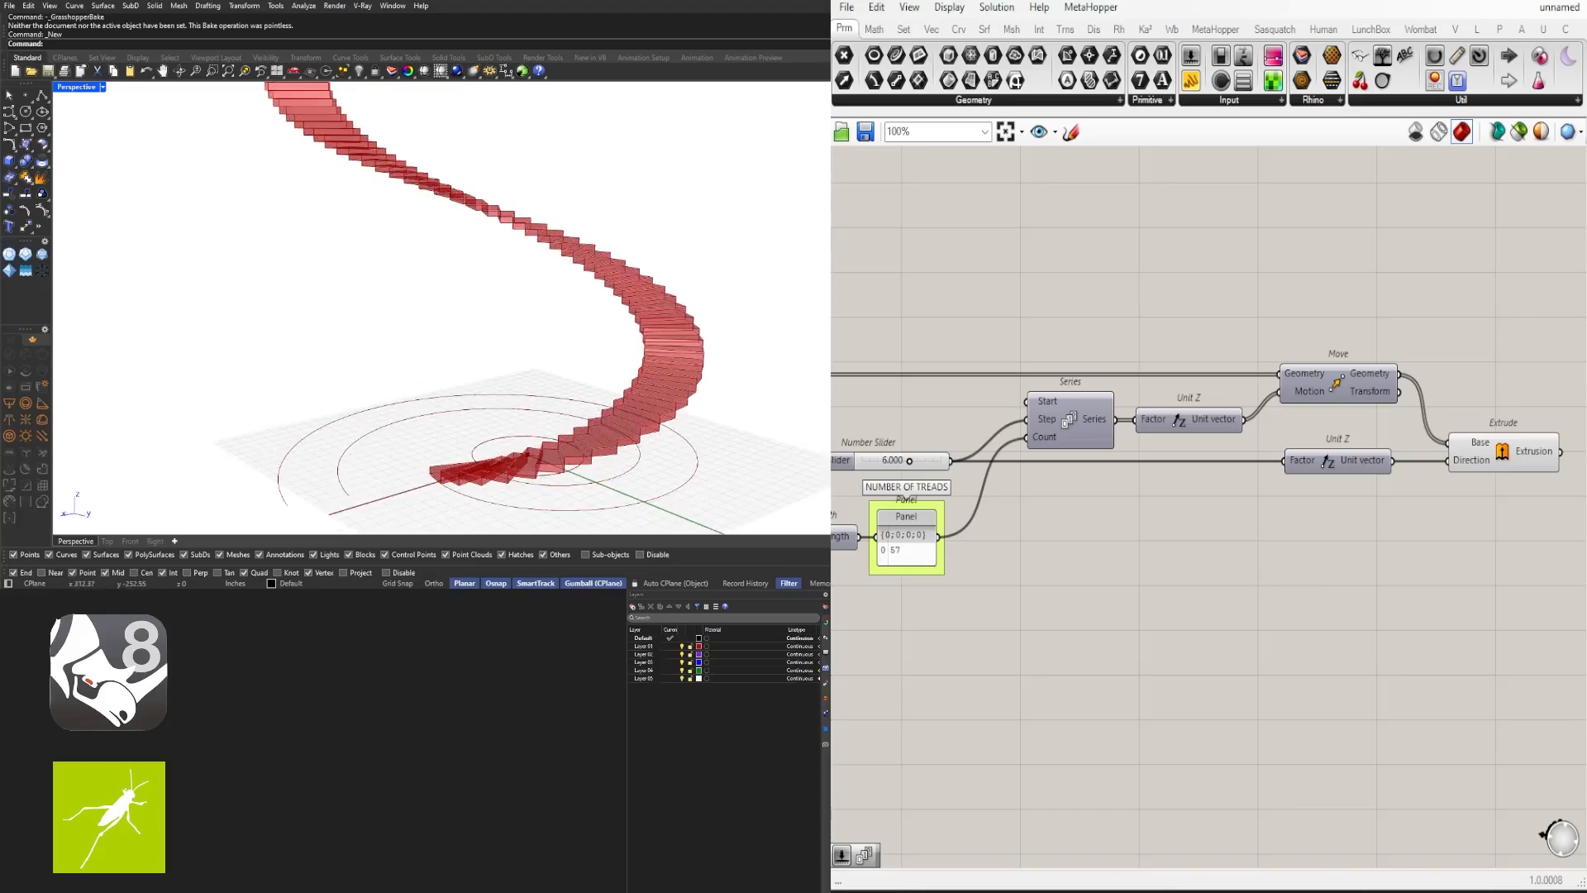
pyautogui.scroll(-1, 1038, 609)
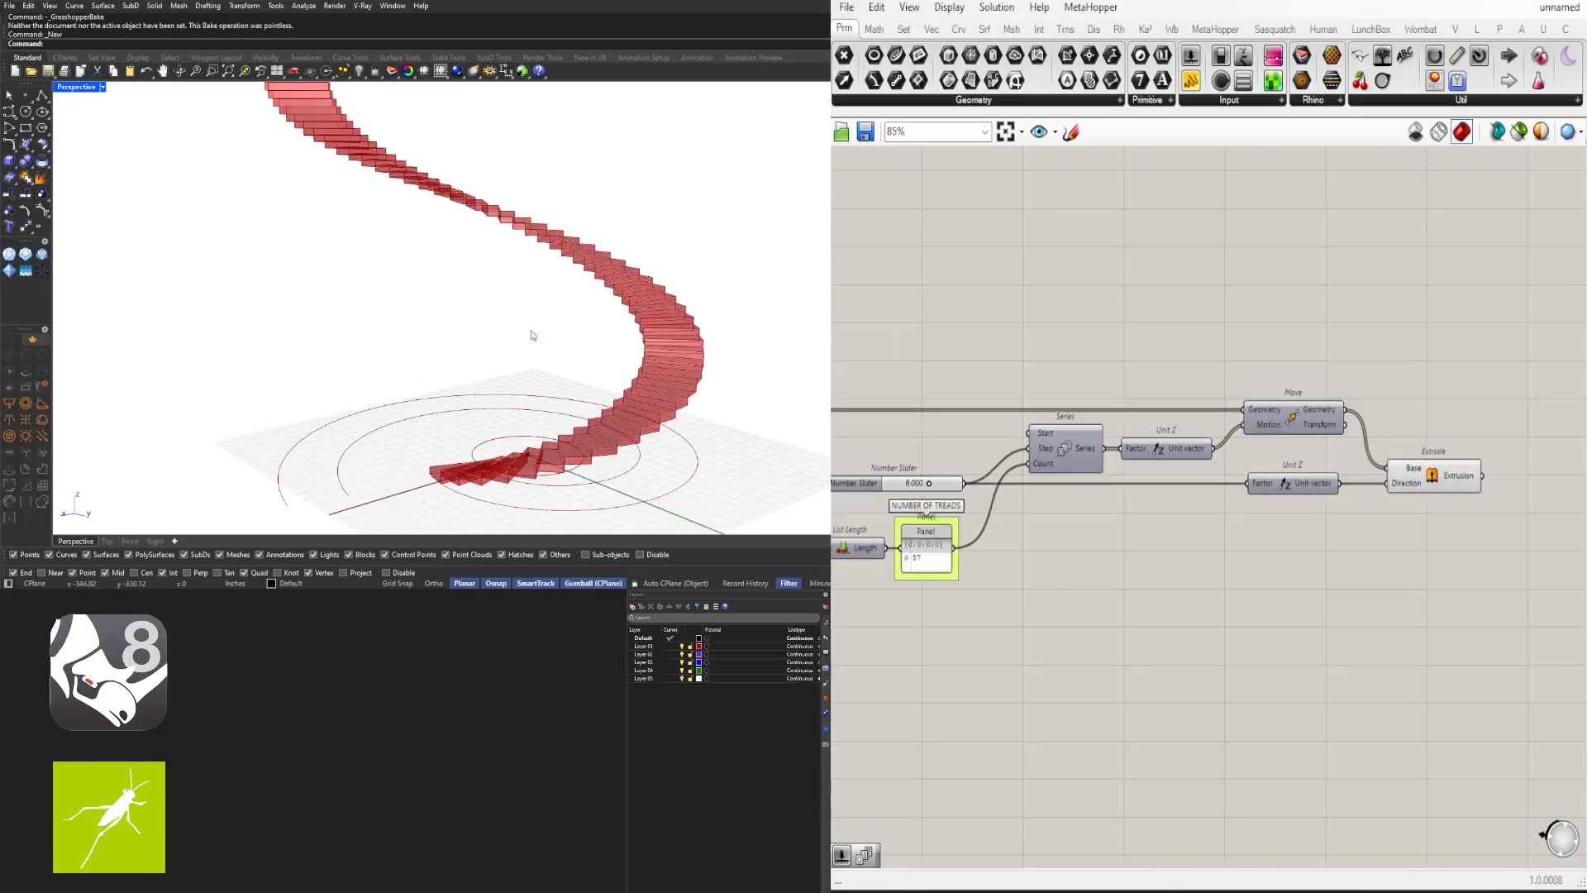
pyautogui.moveTo(531, 330); pyautogui.dragTo(397, 368, button='right')
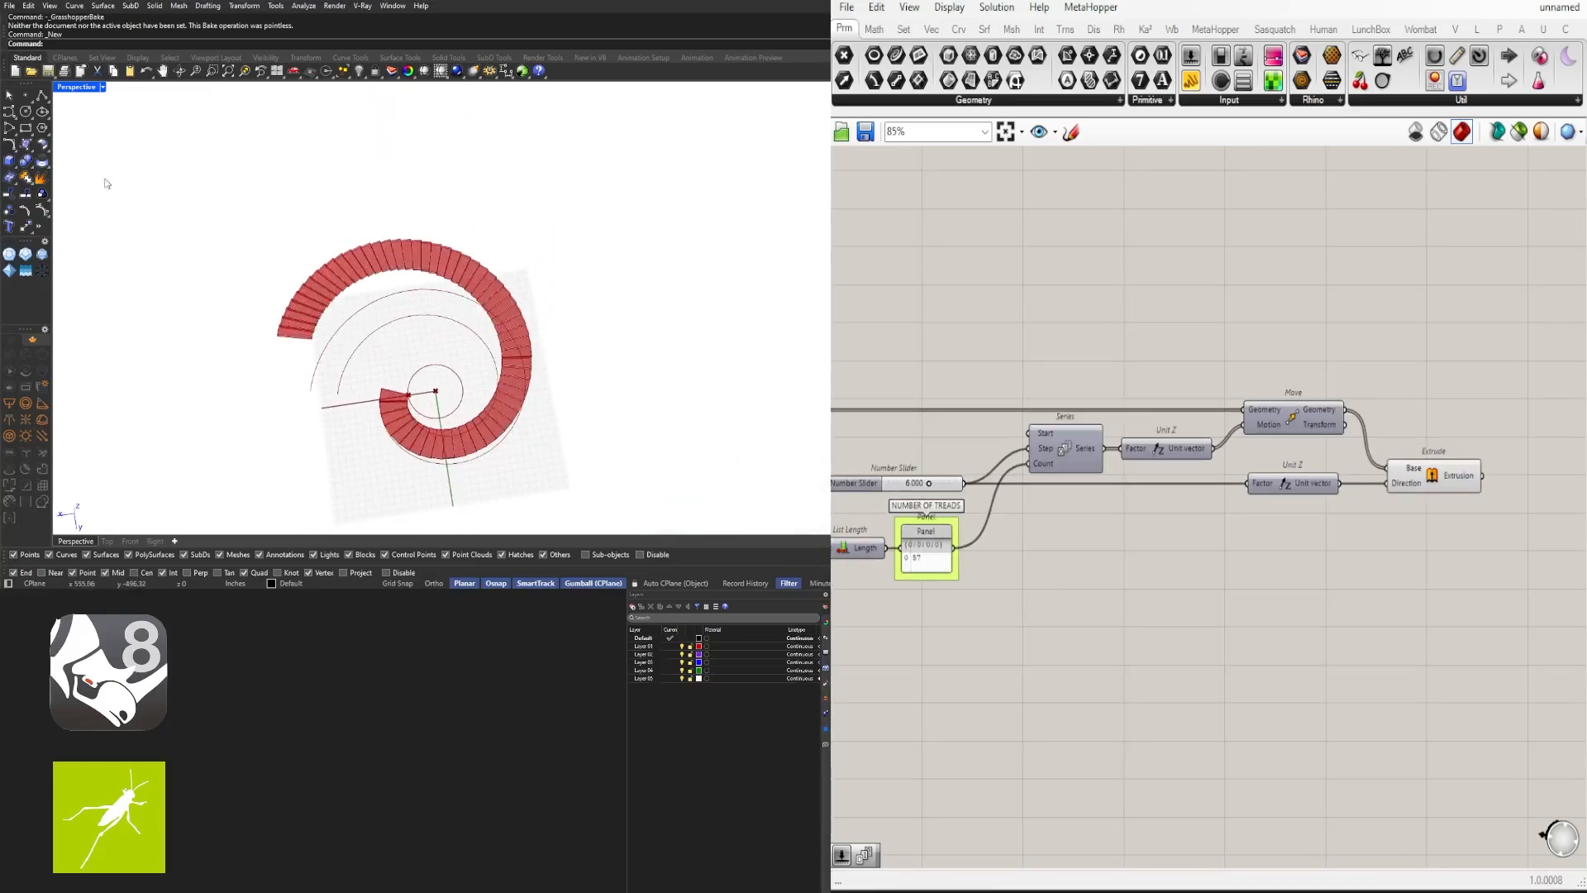
pyautogui.doubleClick(63, 88)
# Step: Try 2.0 on the step slider of the Series that feeds Amplitude
pyautogui.scroll(-4, 1083, 485)
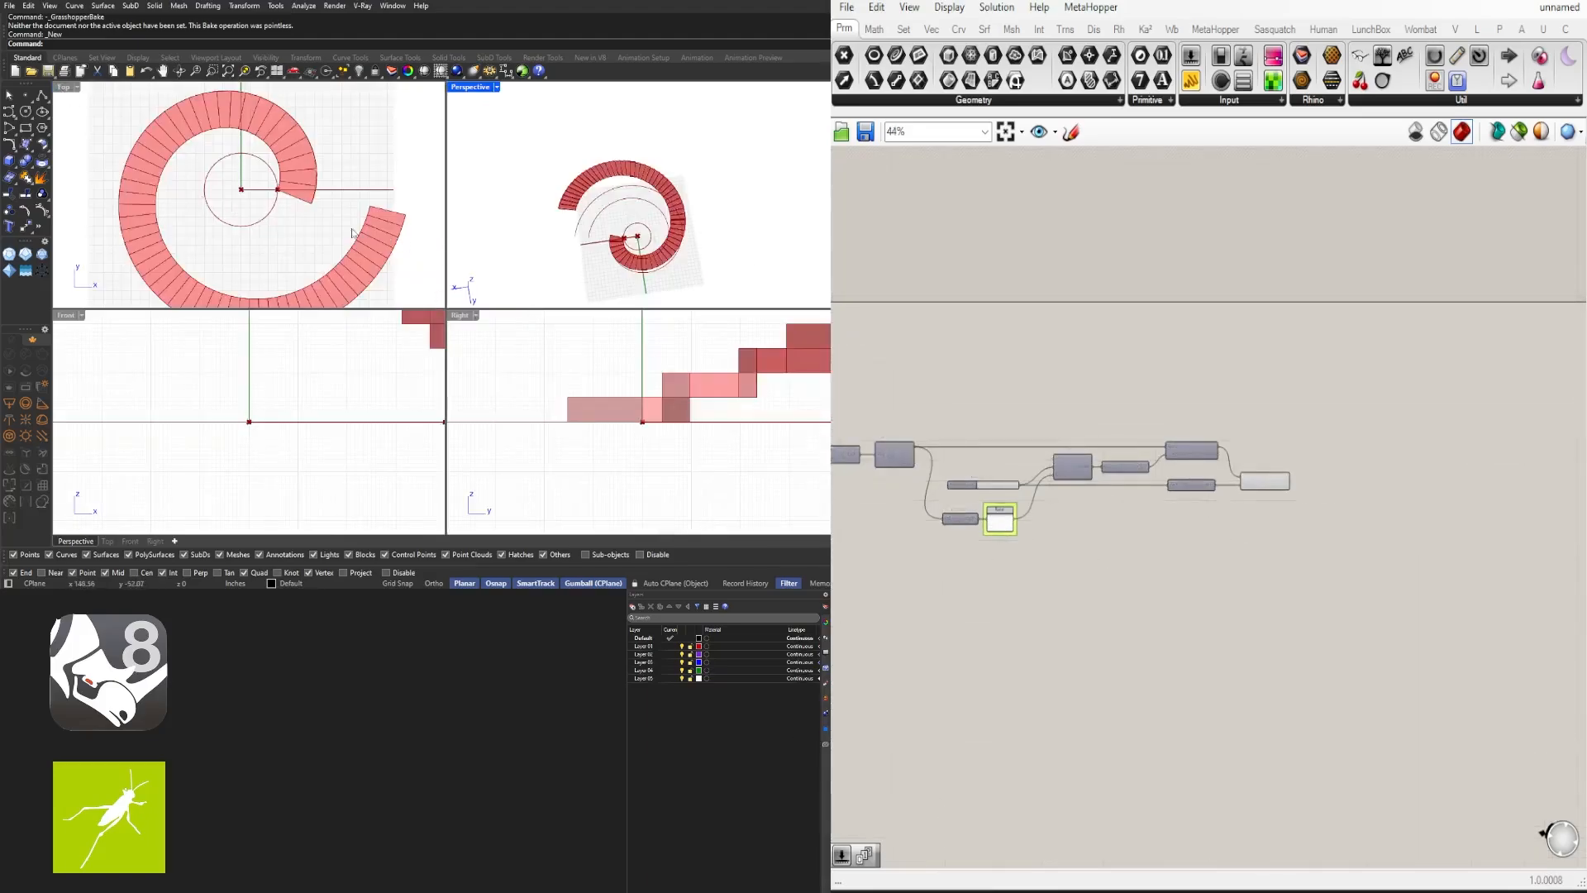
pyautogui.scroll(4, 1169, 529)
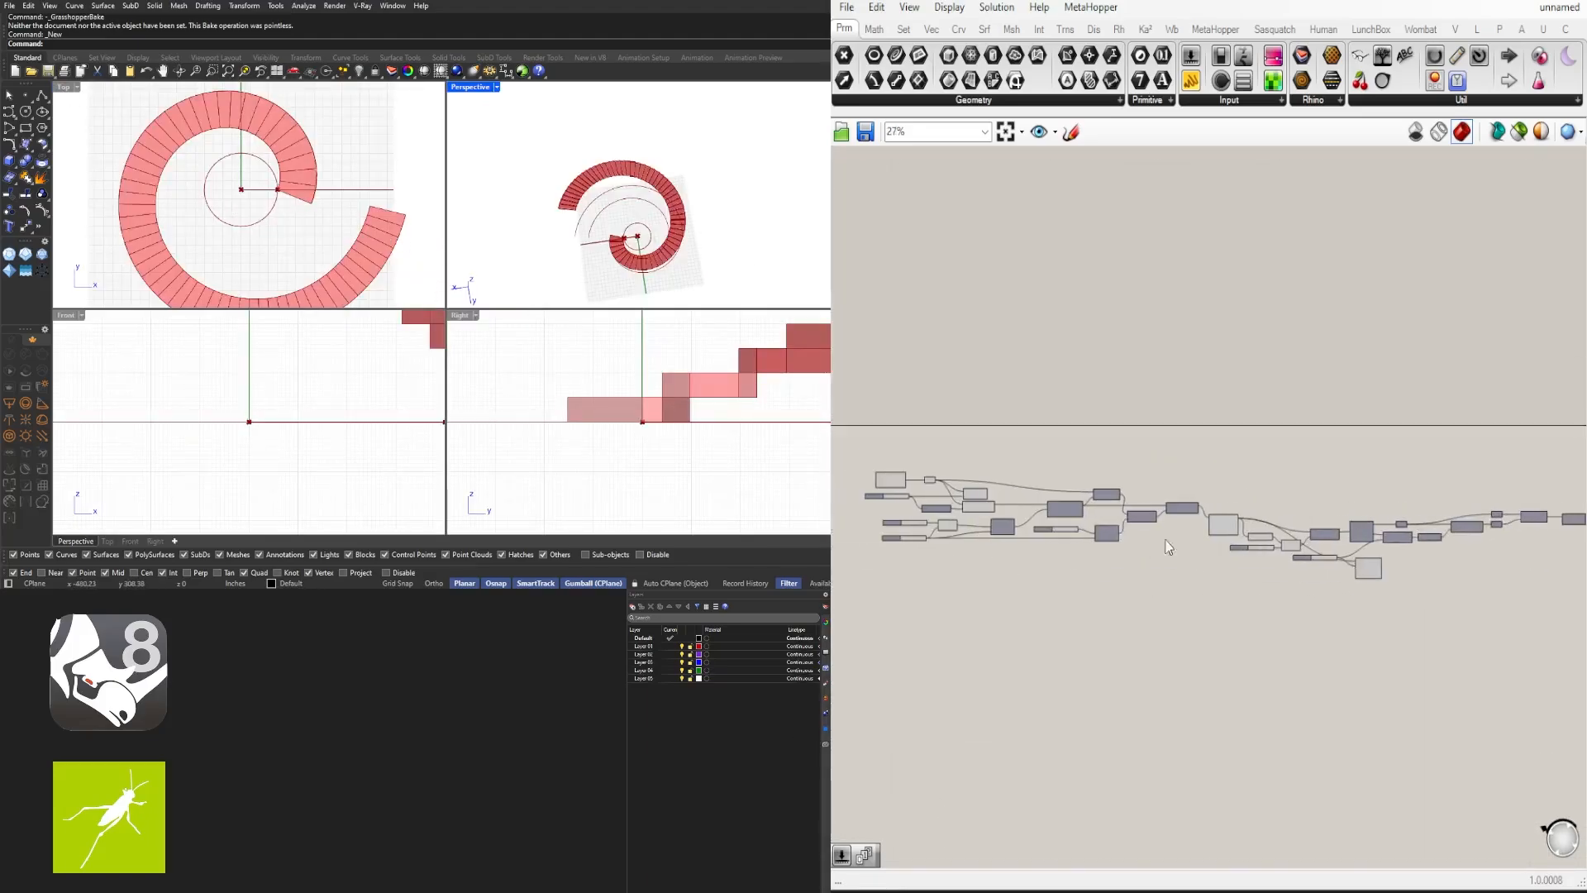
pyautogui.moveTo(1185, 486); pyautogui.dragTo(1184, 481, button='right')
pyautogui.moveTo(1360, 545); pyautogui.dragTo(1307, 524, button='right')
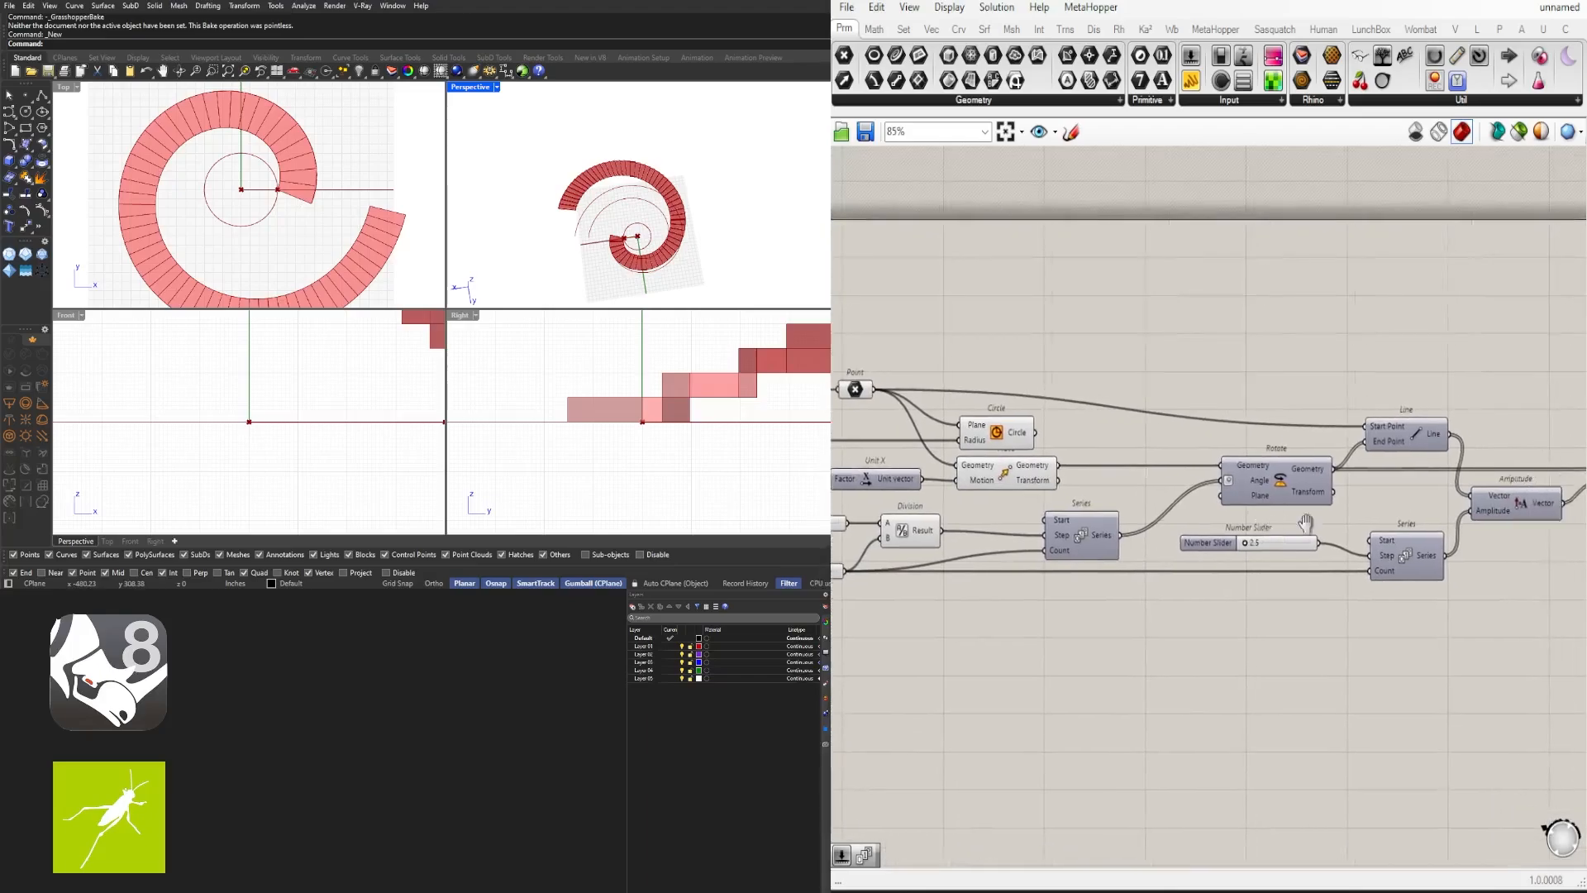
pyautogui.moveTo(970, 532); pyautogui.dragTo(1314, 537, button='right')
pyautogui.moveTo(1418, 515); pyautogui.dragTo(924, 482, button='right')
pyautogui.moveTo(1104, 511); pyautogui.dragTo(1014, 511, button='right')
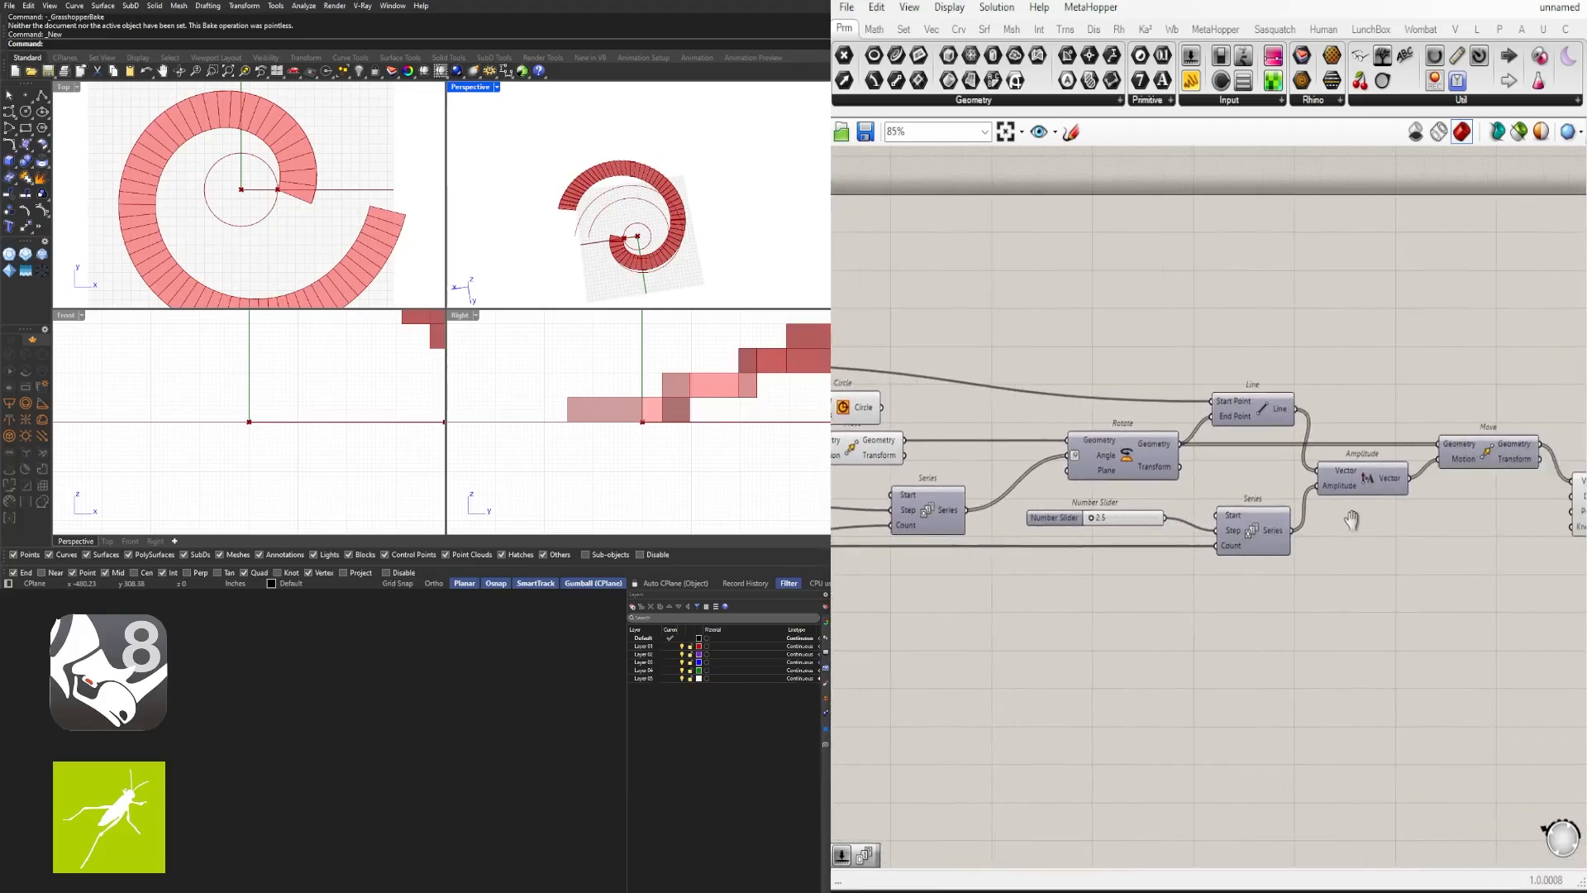
pyautogui.scroll(8, 1014, 511)
pyautogui.doubleClick(1014, 511)
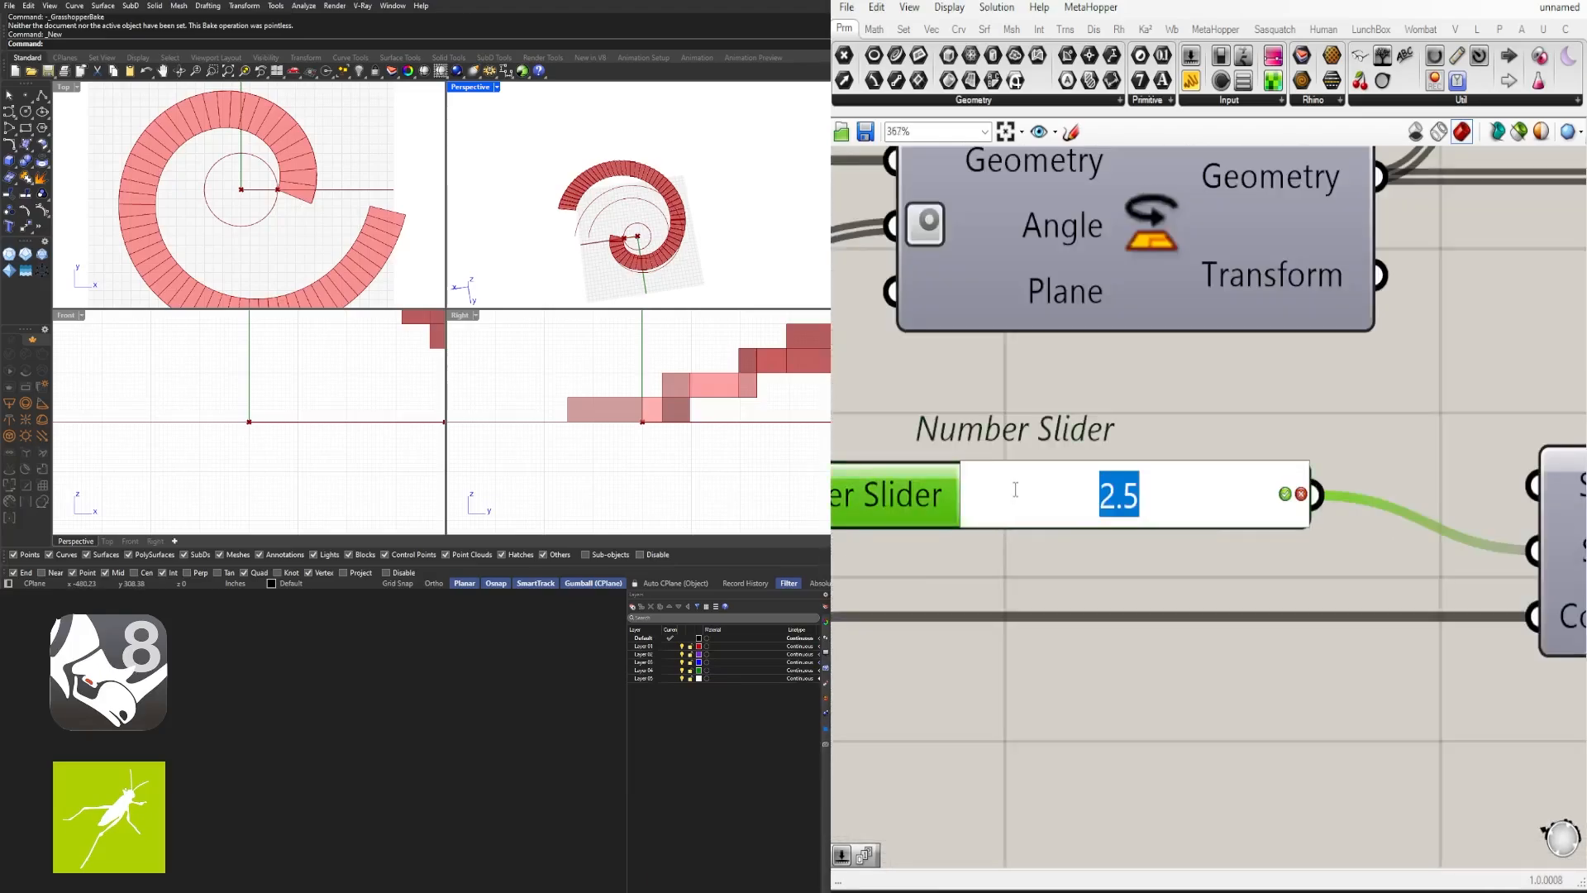
pyautogui.write('2')
pyautogui.press('Return')
pyautogui.scroll(7, 1035, 505)
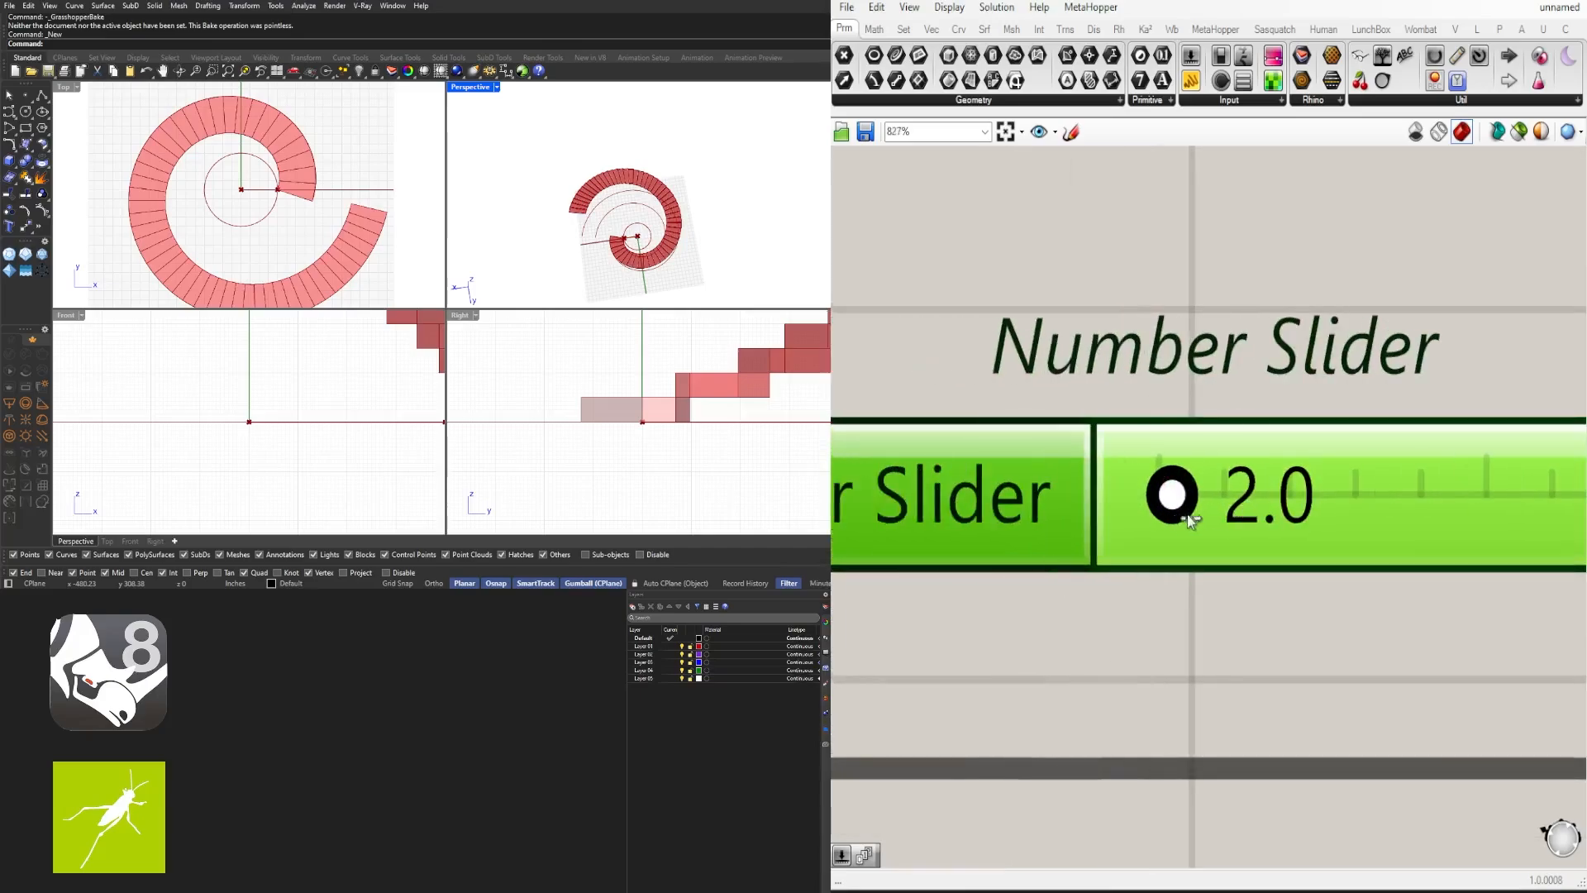
# Step: Set the step slider of the Amplitude series to 1.5 and view the tightened spiral in perspective
pyautogui.doubleClick(1279, 505)
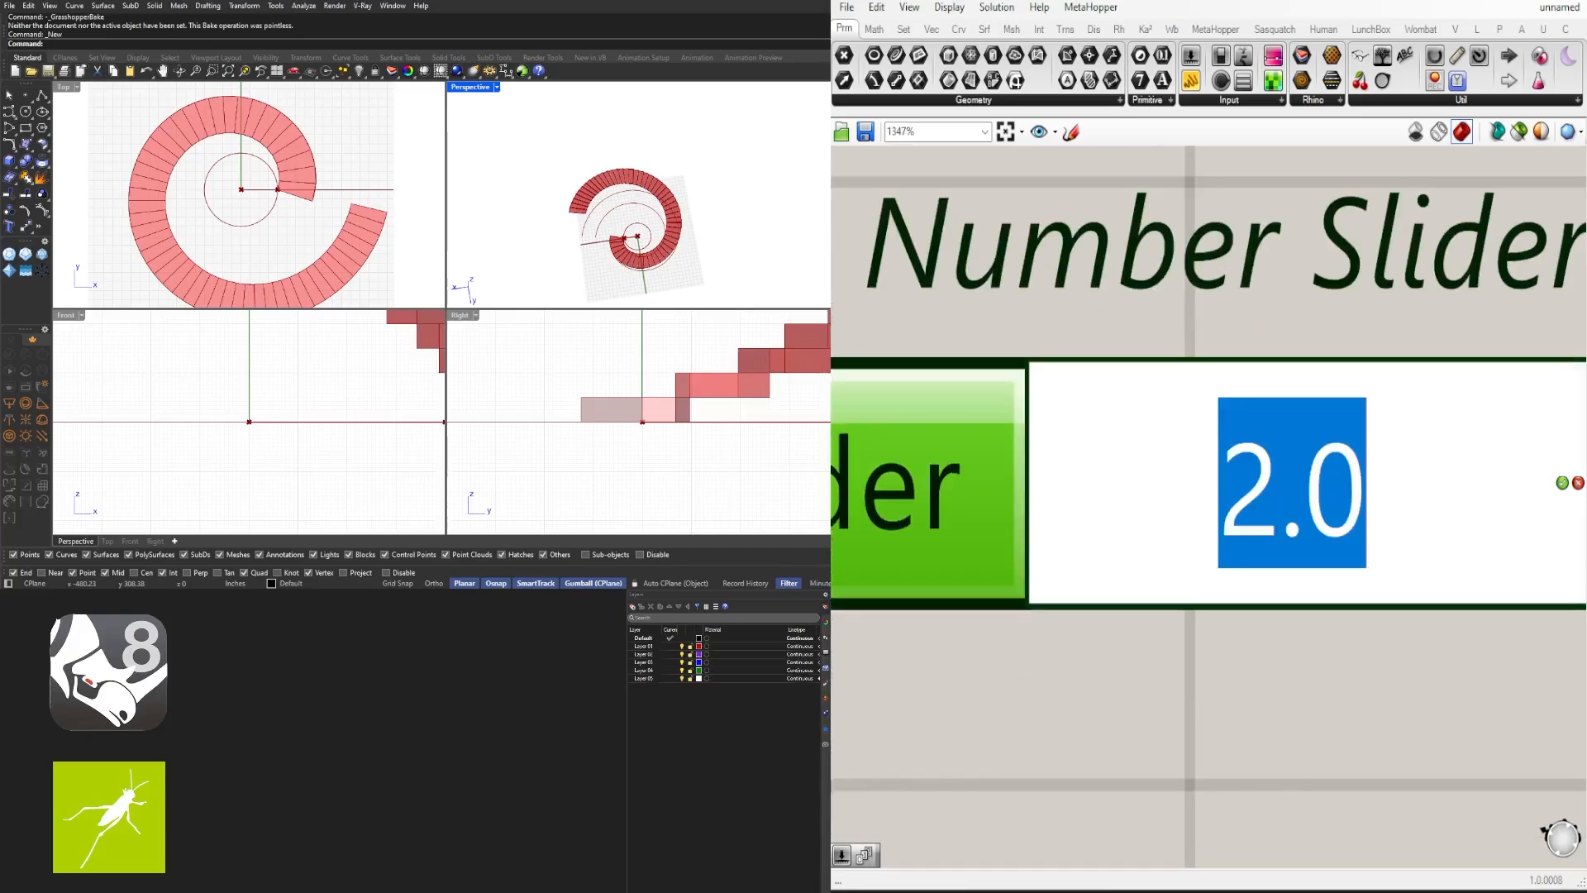
pyautogui.write('1.5')
pyautogui.press('Return')
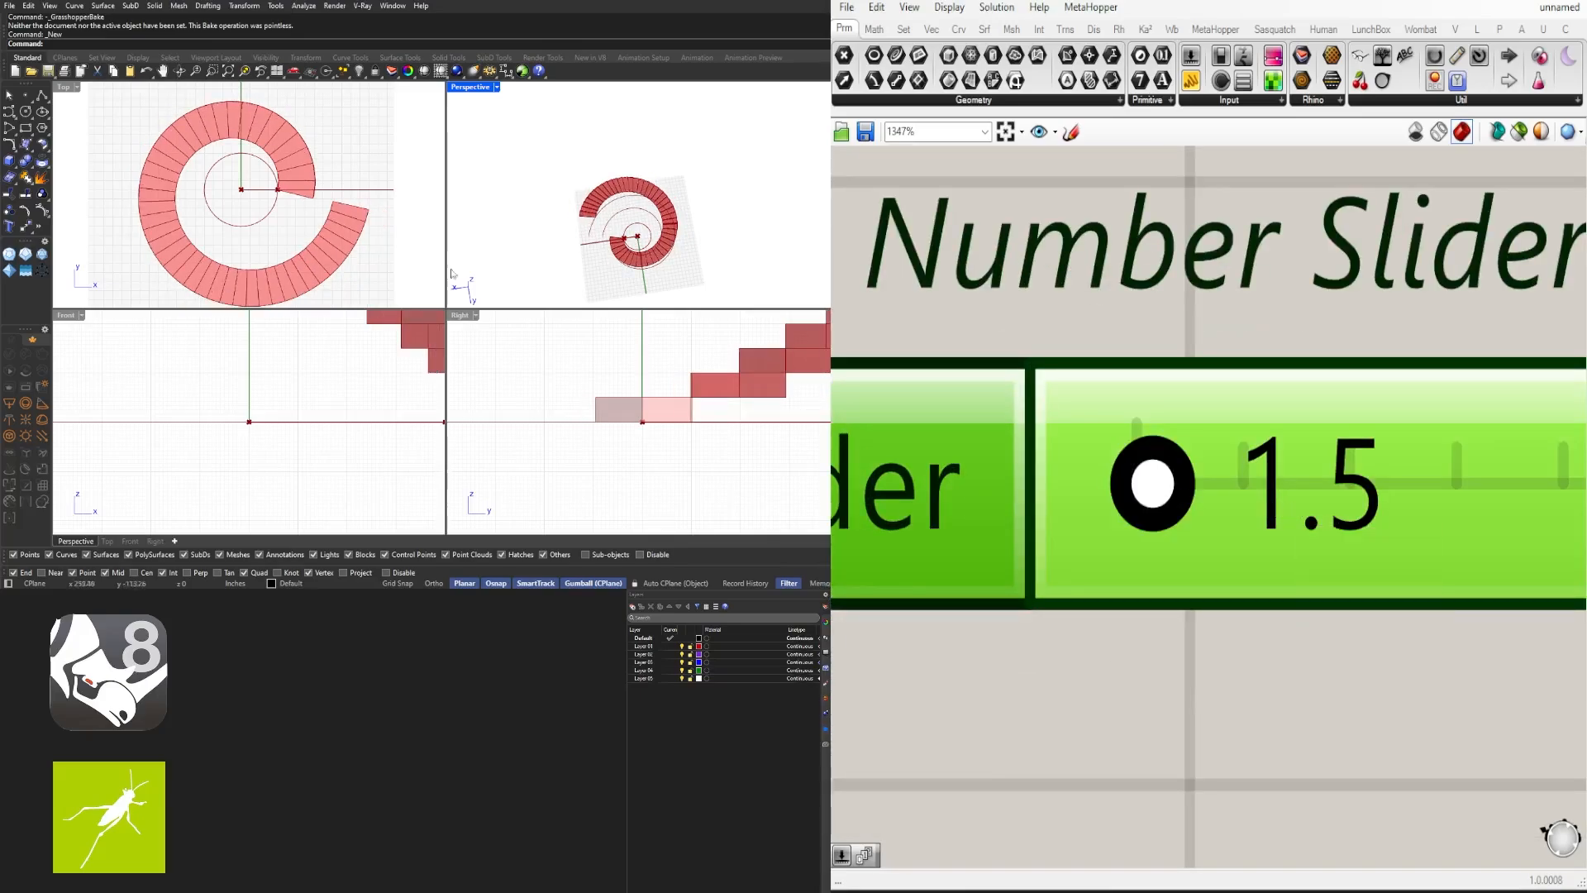
pyautogui.moveTo(452, 274); pyautogui.dragTo(719, 116, button='right')
# Step: Set the slider that divides the interpolated curve's length to 16 for deeper treads
pyautogui.scroll(-11, 1167, 280)
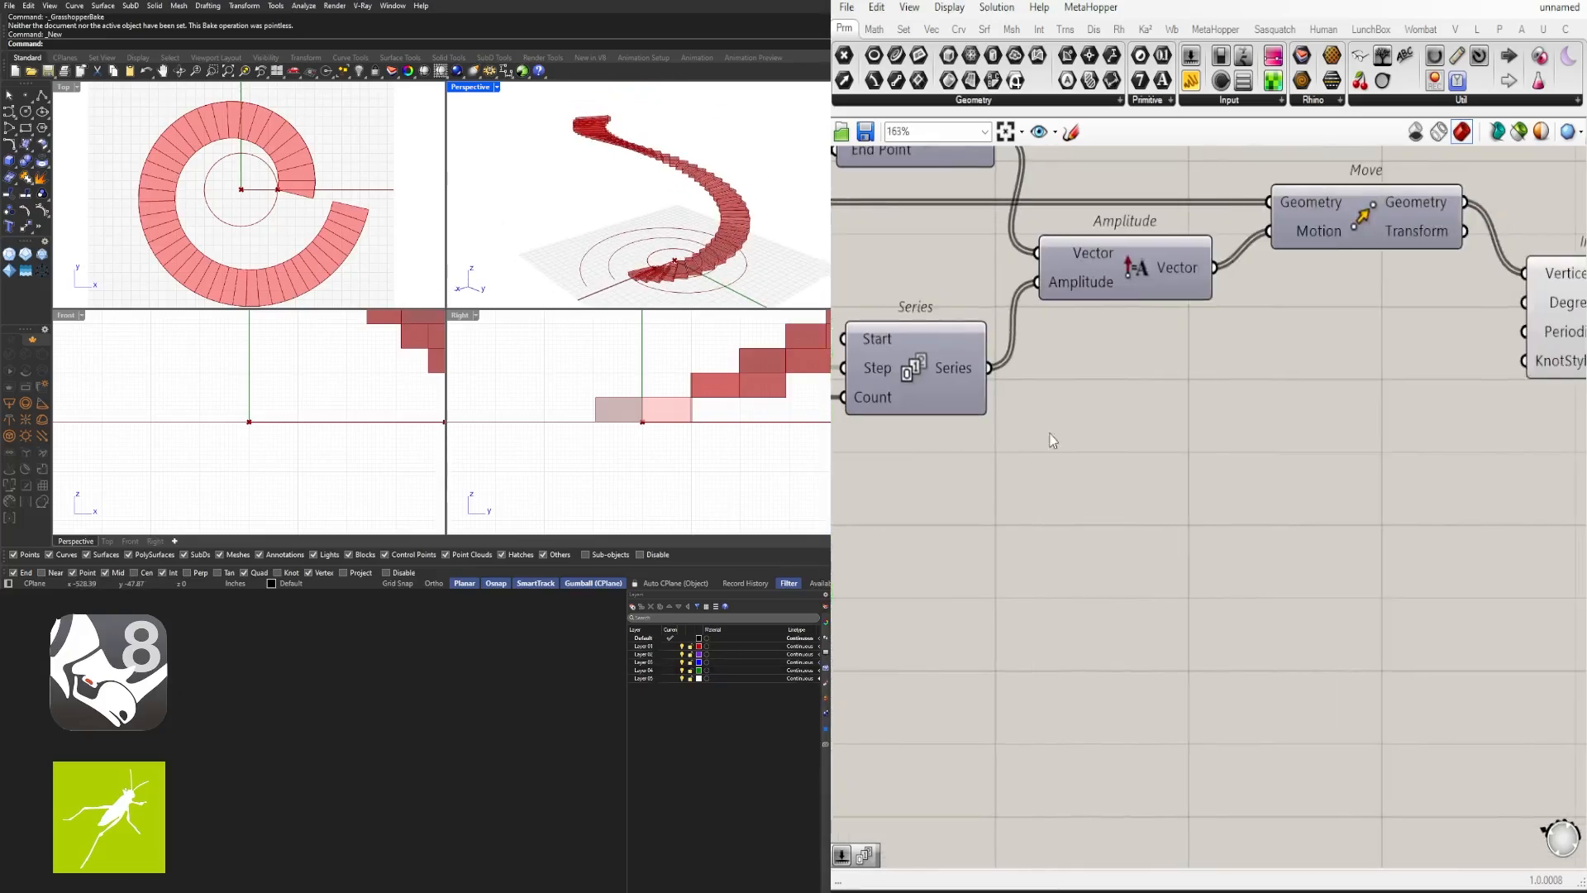
pyautogui.scroll(-5, 1119, 504)
pyautogui.scroll(4, 1132, 451)
pyautogui.doubleClick(1135, 448)
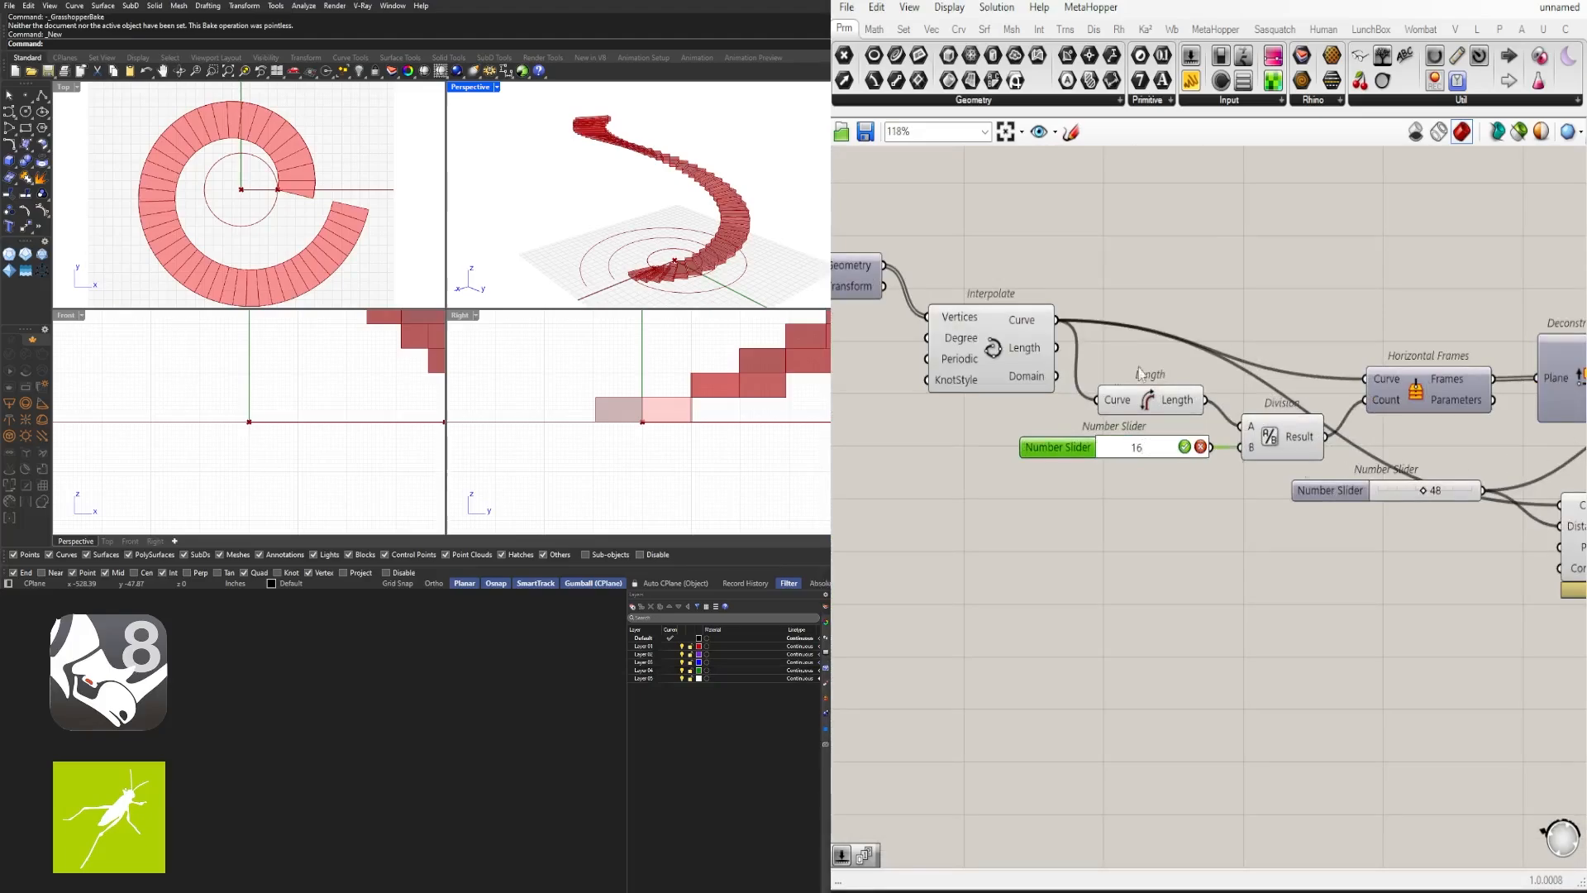
pyautogui.press('Return')
pyautogui.moveTo(769, 248); pyautogui.dragTo(806, 238, button='right')
# Step: Check the number of treads in the panel after List Length
pyautogui.scroll(-5, 1174, 429)
pyautogui.moveTo(1529, 480); pyautogui.dragTo(1367, 496, button='right')
pyautogui.scroll(4, 1339, 429)
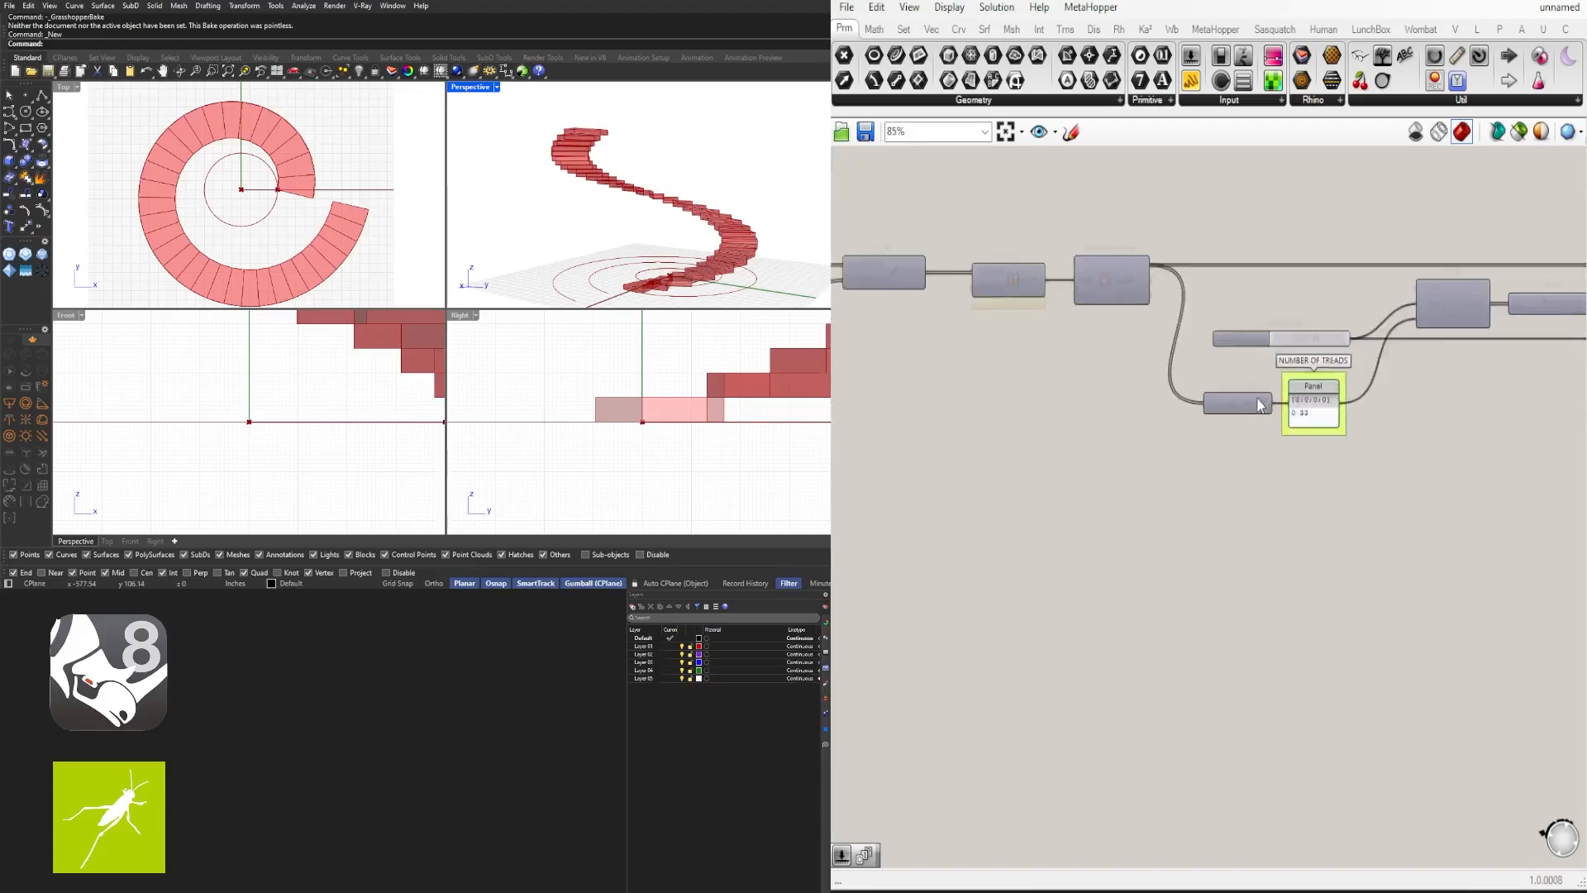
pyautogui.moveTo(1400, 460); pyautogui.dragTo(1252, 409)
pyautogui.scroll(-3, 1318, 473)
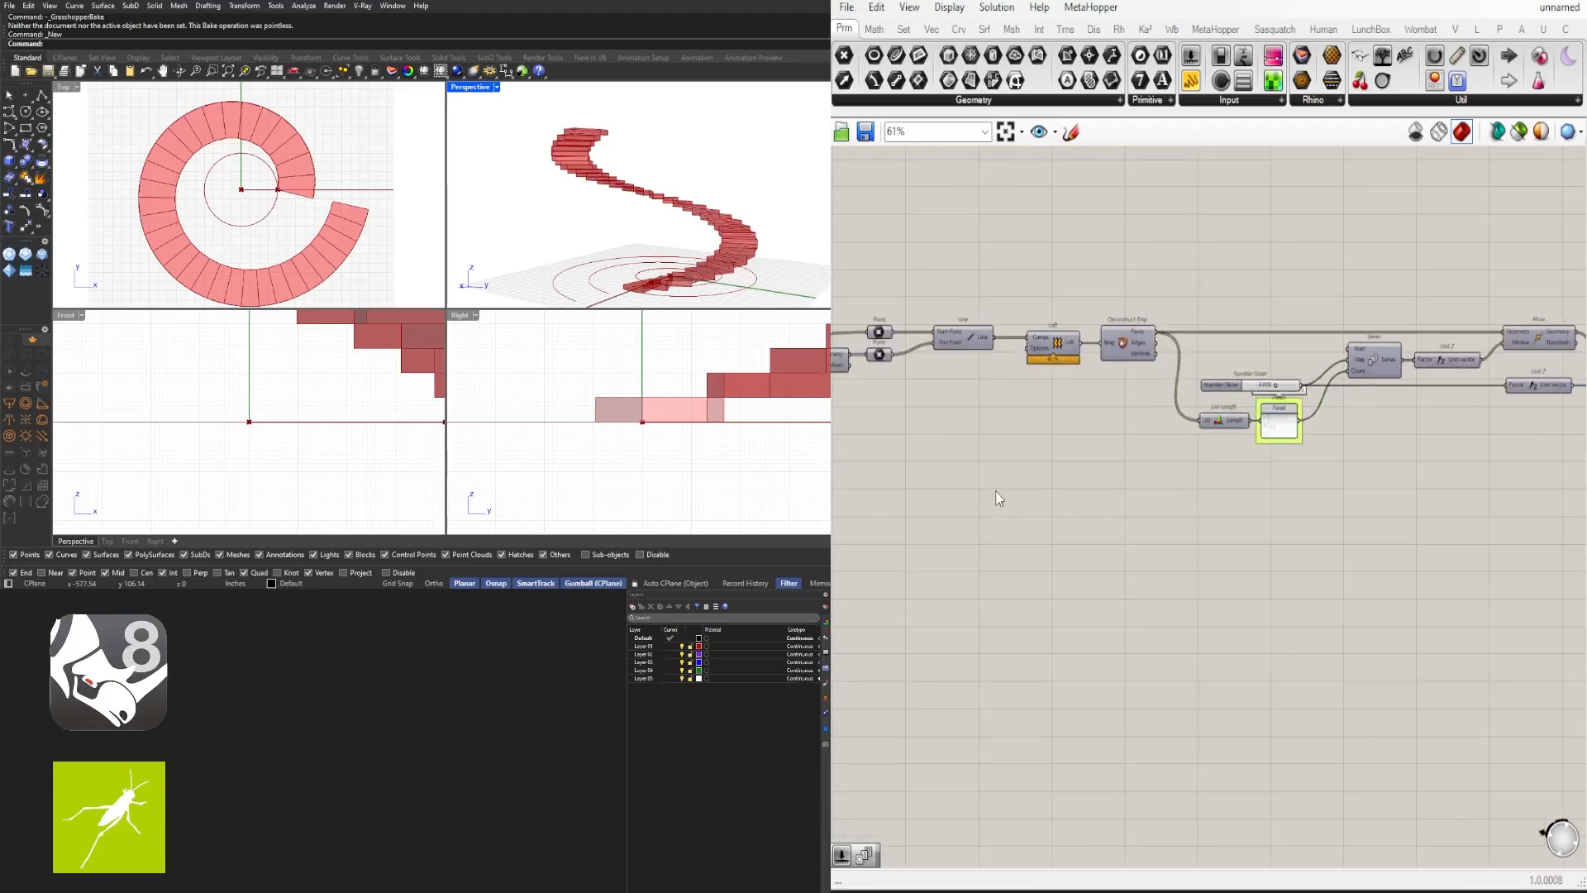
# Step: Examine the staircase's treads in an enlarged perspective view from several angles and from above
pyautogui.moveTo(996, 496); pyautogui.dragTo(1342, 507, button='right')
pyautogui.scroll(6, 339, 186)
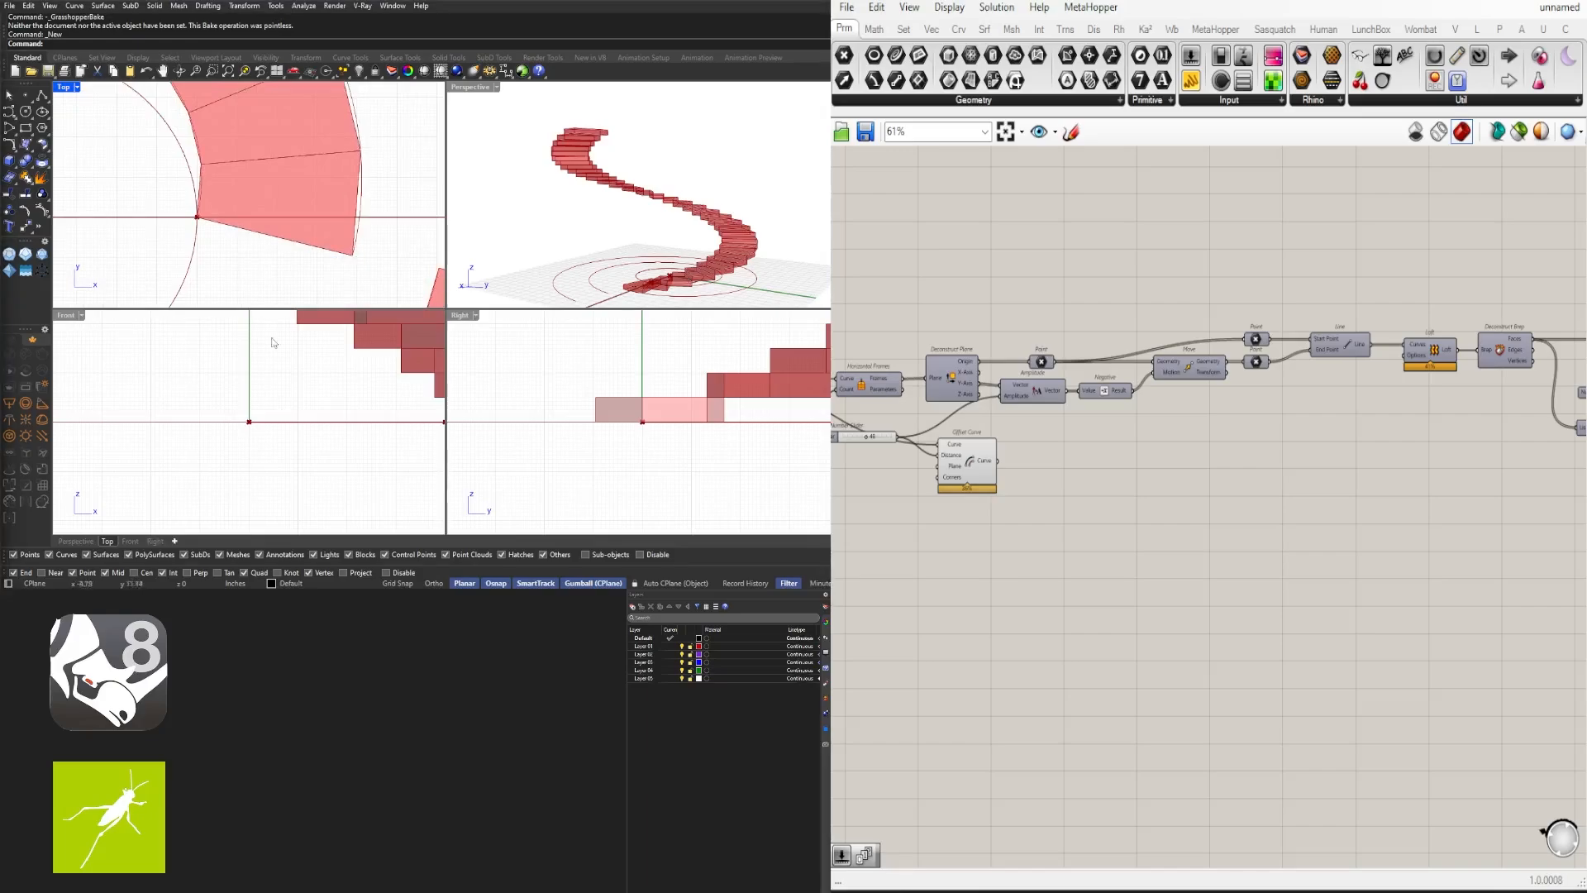
pyautogui.doubleClick(470, 87)
pyautogui.scroll(3, 328, 324)
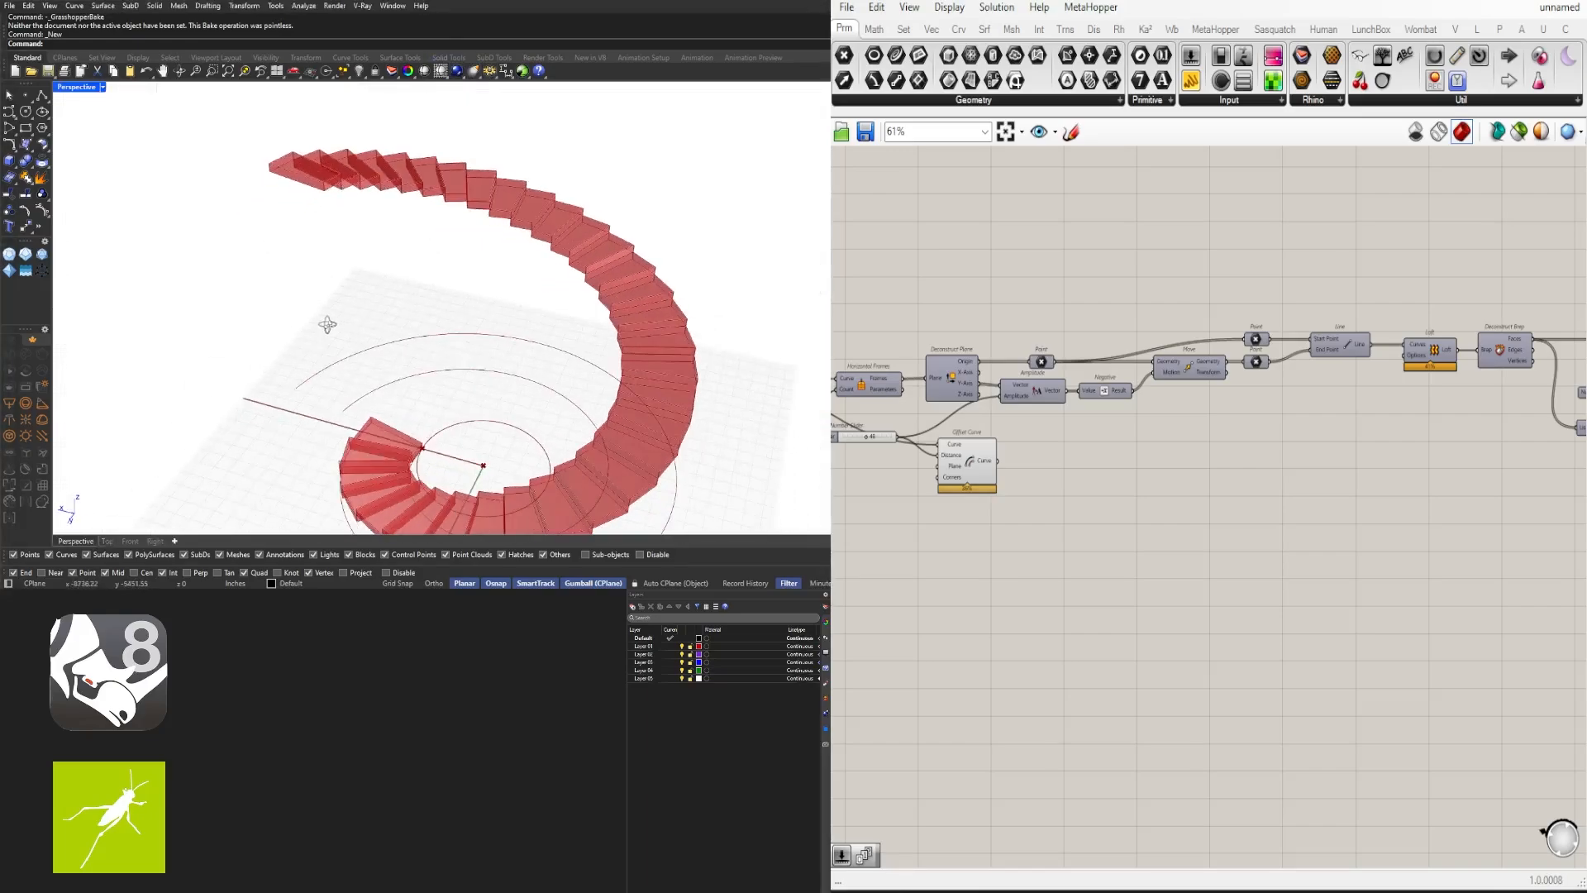
pyautogui.moveTo(327, 324); pyautogui.dragTo(508, 354, button='right')
pyautogui.moveTo(603, 411); pyautogui.dragTo(514, 429, button='right')
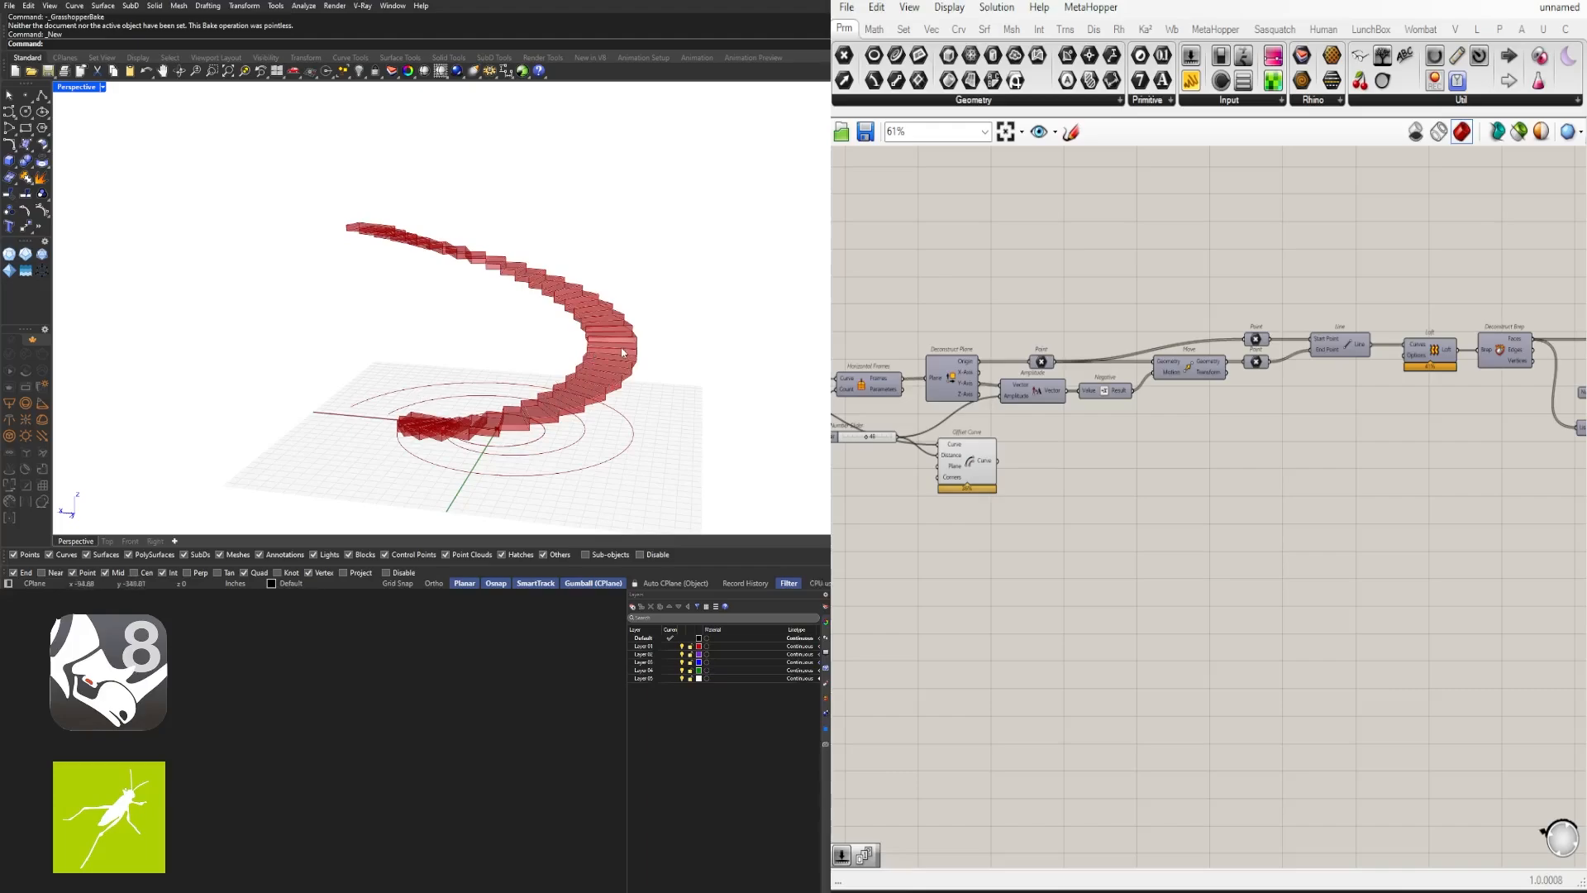
pyautogui.moveTo(483, 358); pyautogui.dragTo(569, 361, button='right')
pyautogui.scroll(3, 534, 354)
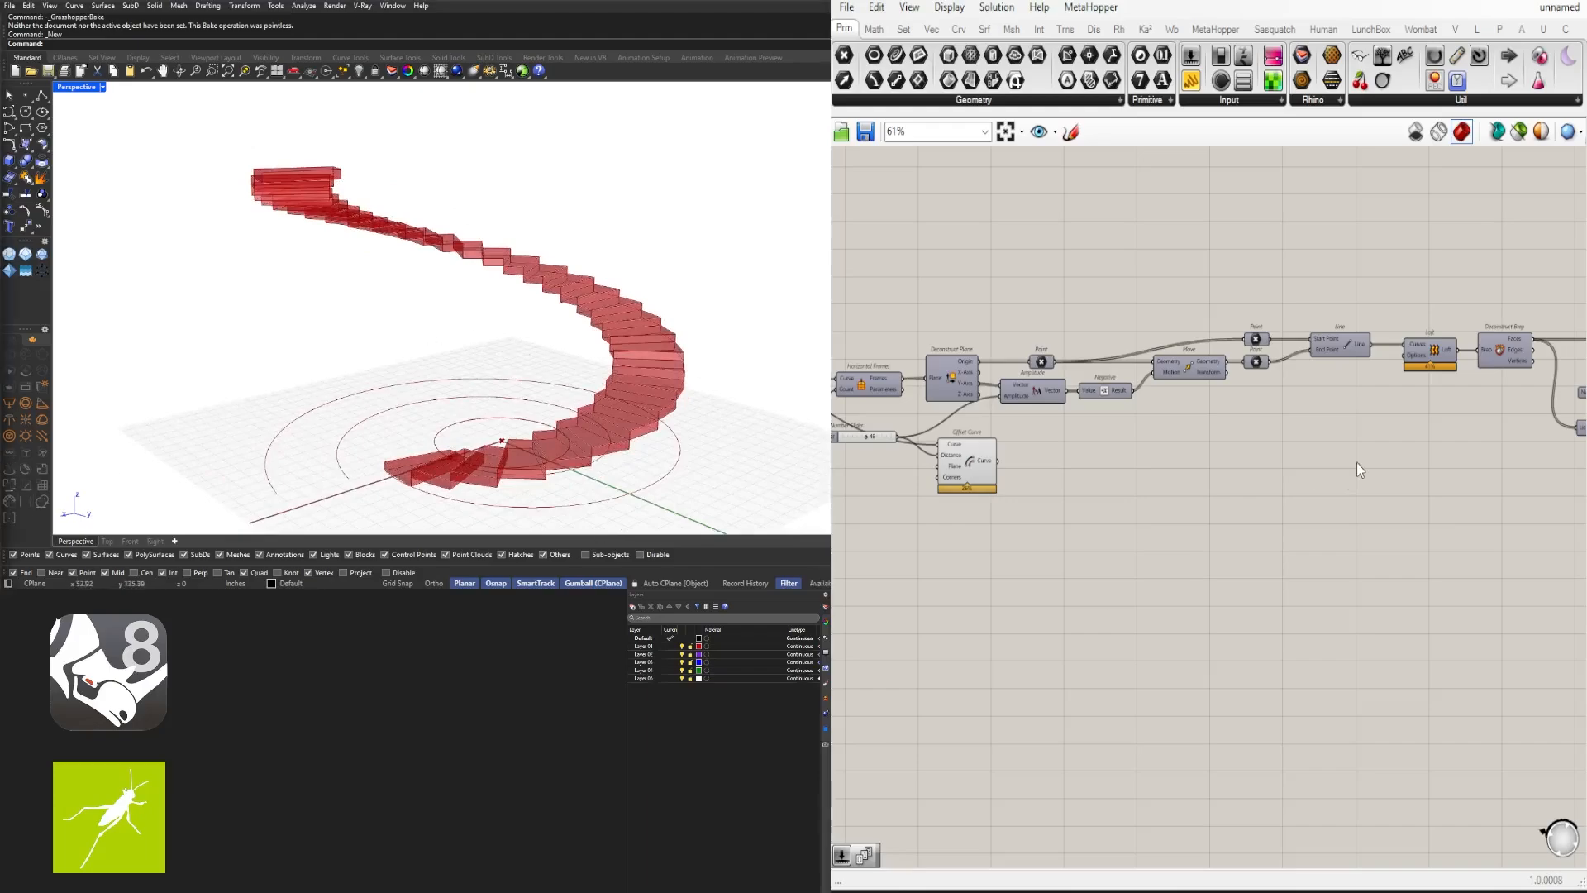
pyautogui.scroll(-2, 1357, 463)
pyautogui.scroll(4, 1018, 498)
pyautogui.moveTo(1018, 498); pyautogui.dragTo(1136, 521, button='right')
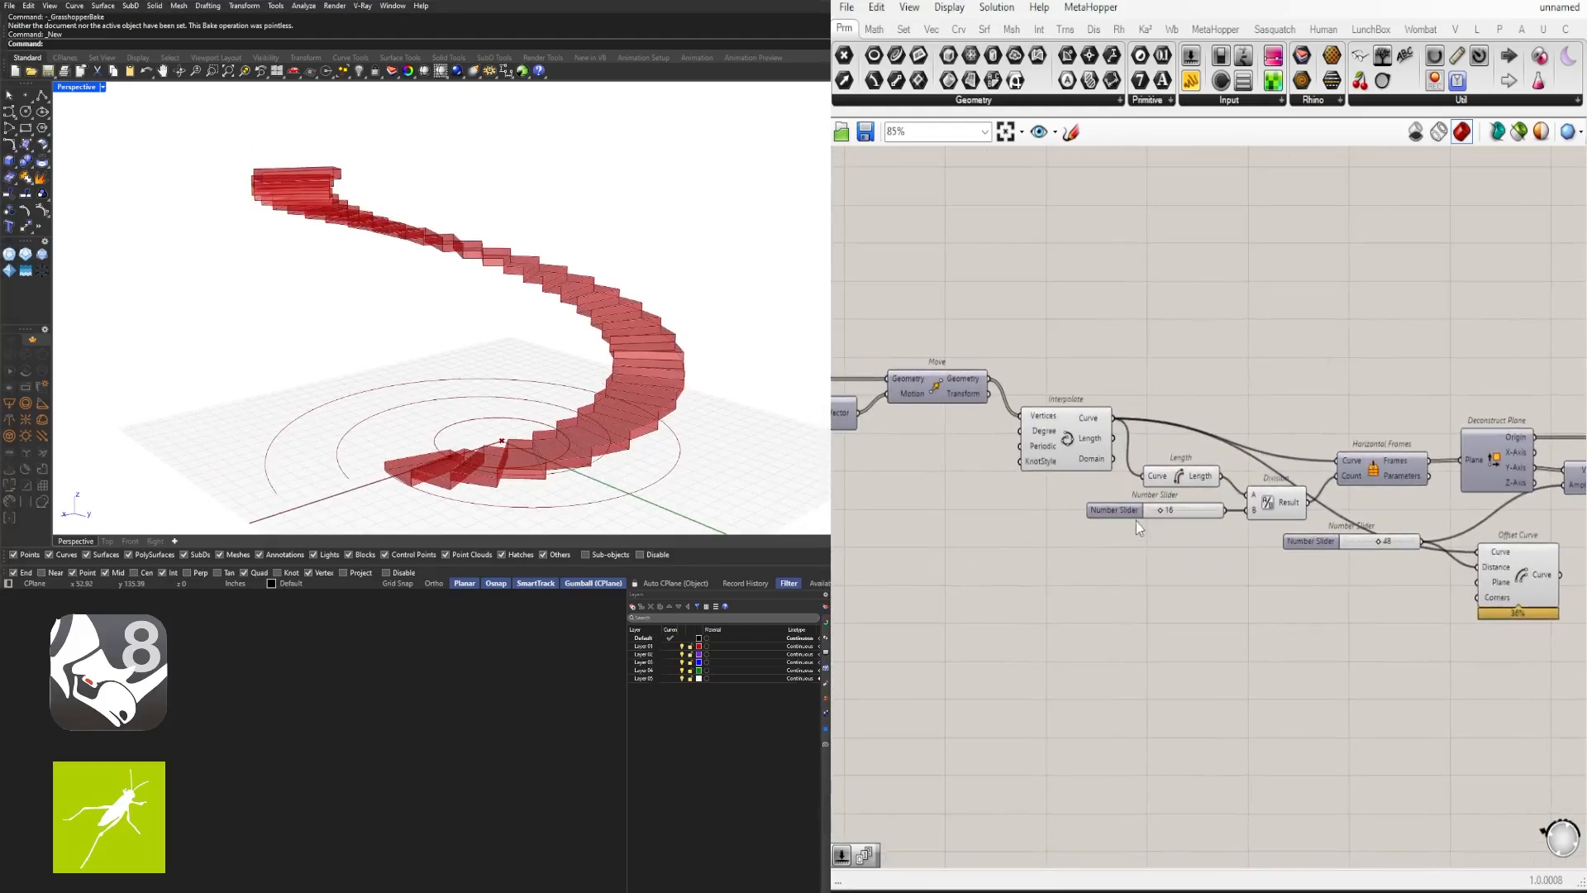
pyautogui.moveTo(500, 307); pyautogui.dragTo(515, 395, button='right')
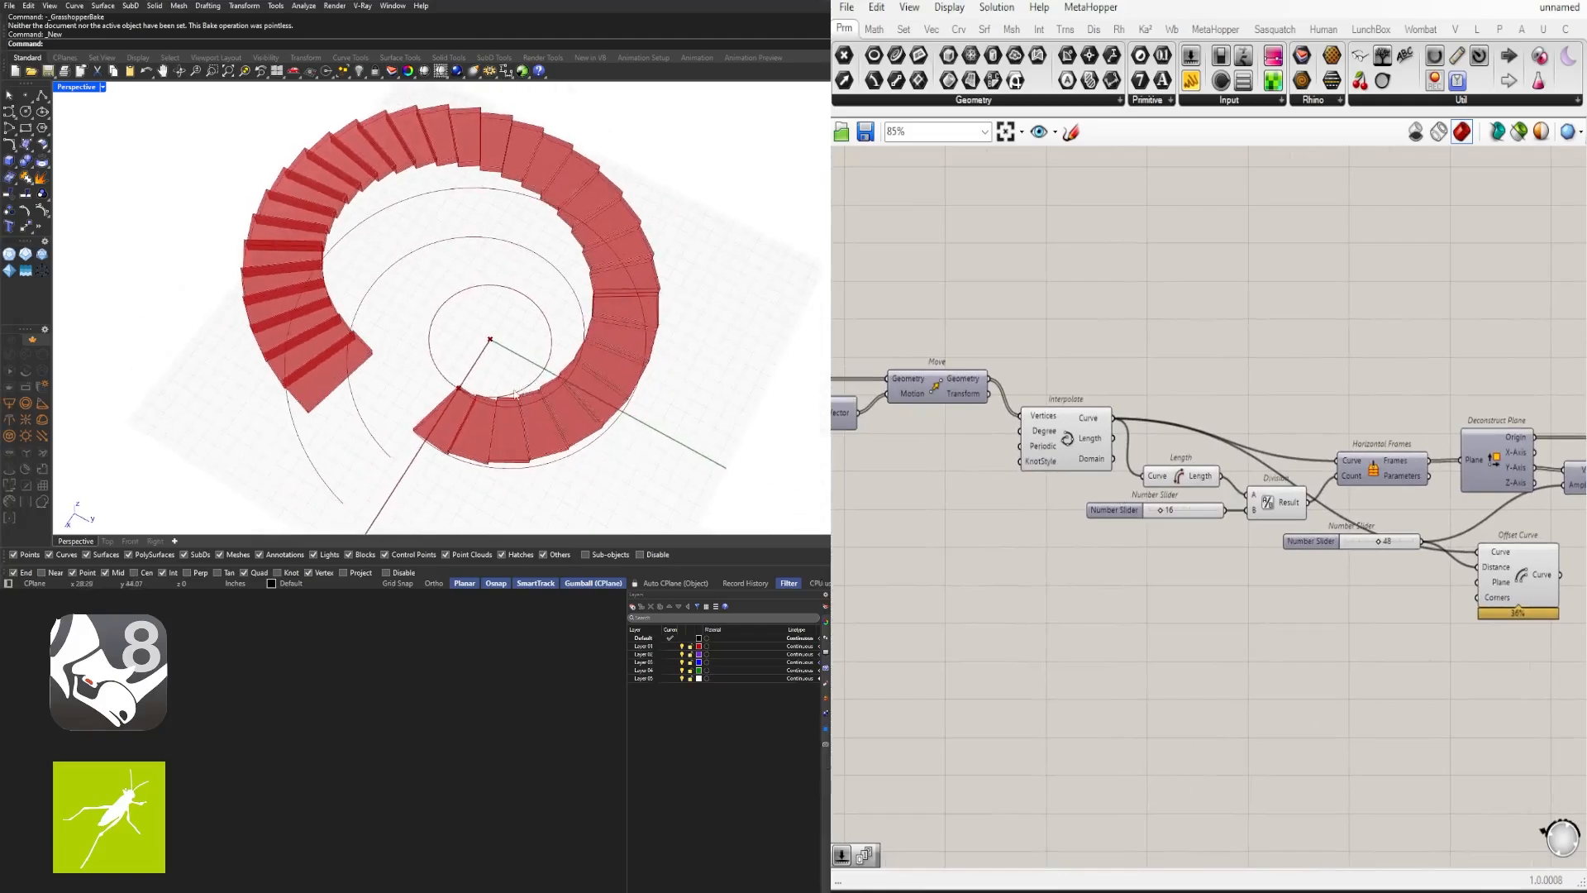
# Step: Return to the four-viewport layout and inspect the whole spiral in the top view
pyautogui.doubleClick(79, 87)
pyautogui.scroll(-5, 292, 142)
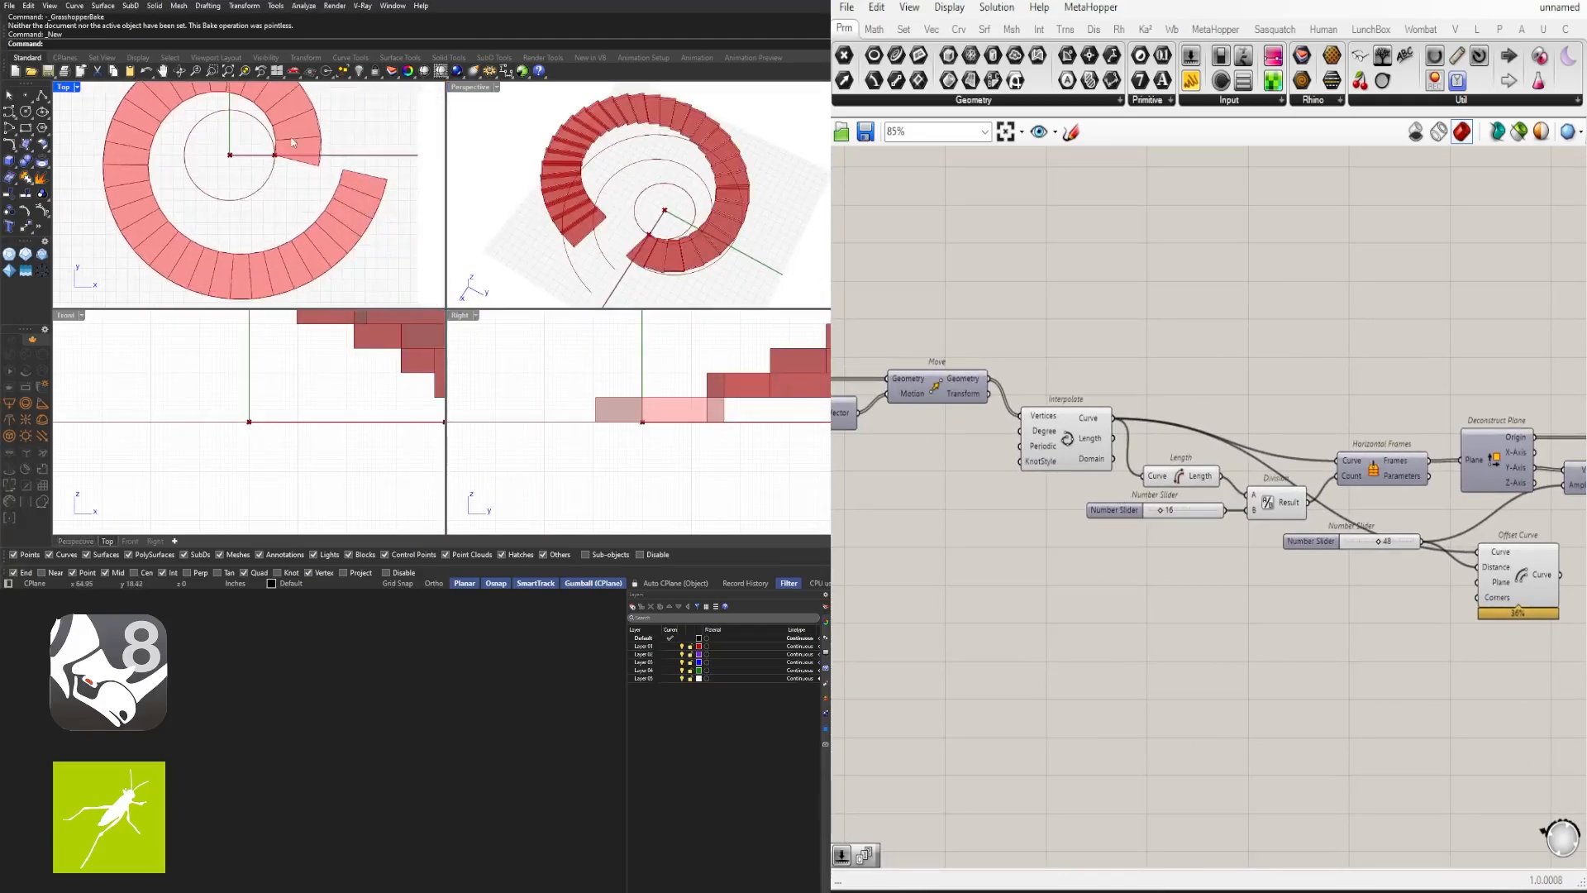
pyautogui.scroll(-3, 293, 143)
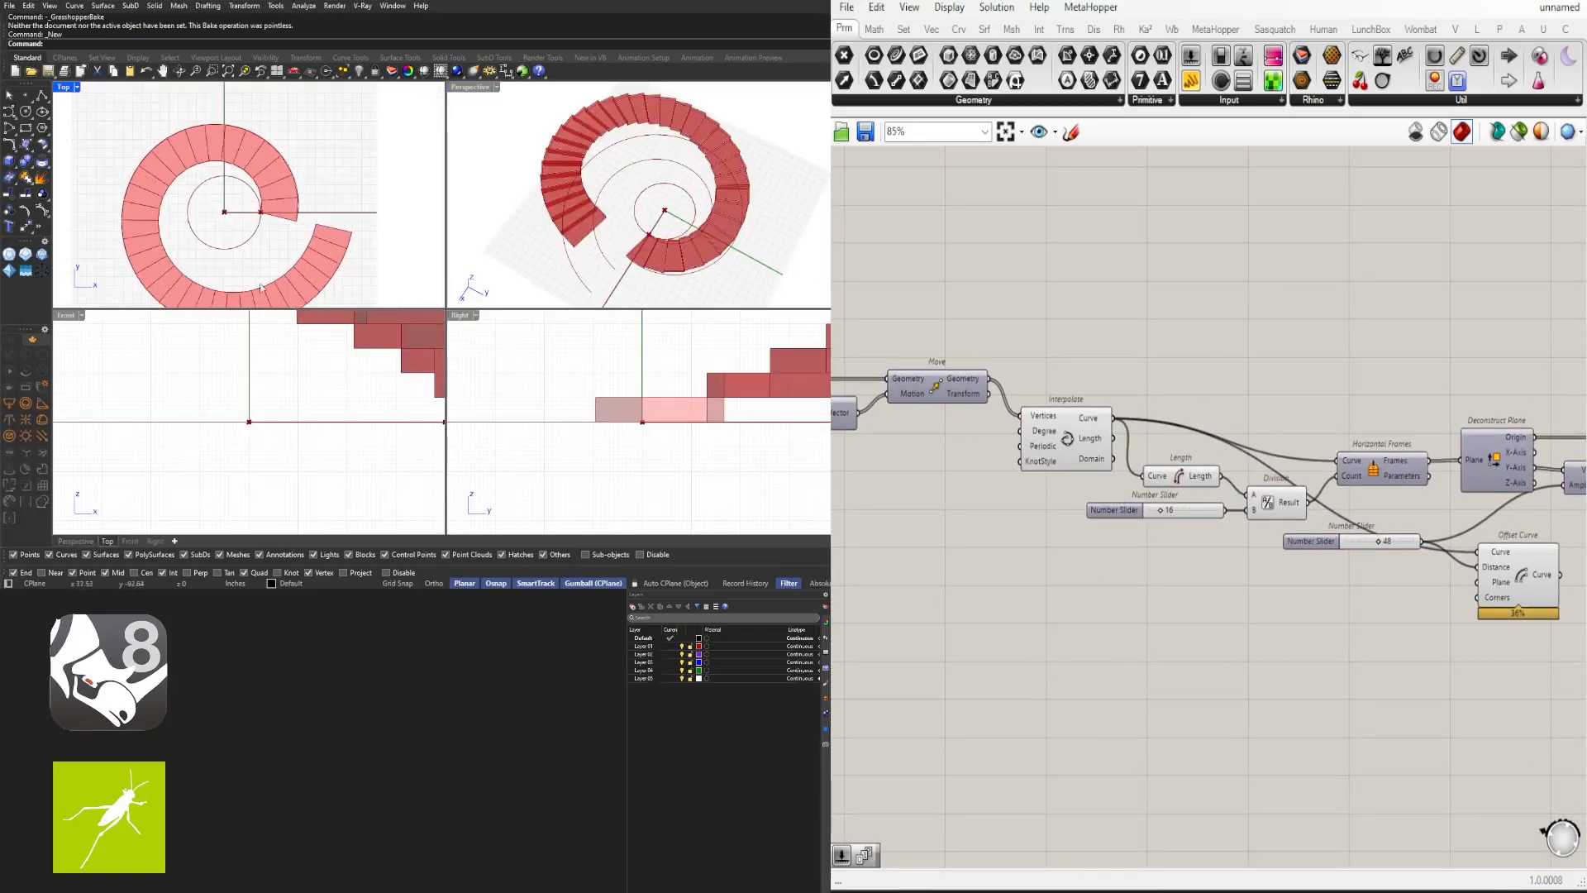
# Step: Spread out the Division component and its 360 and 50 sliders to make room for another component between them
pyautogui.moveTo(940, 453); pyautogui.dragTo(1299, 416, button='right')
pyautogui.scroll(-4, 1299, 416)
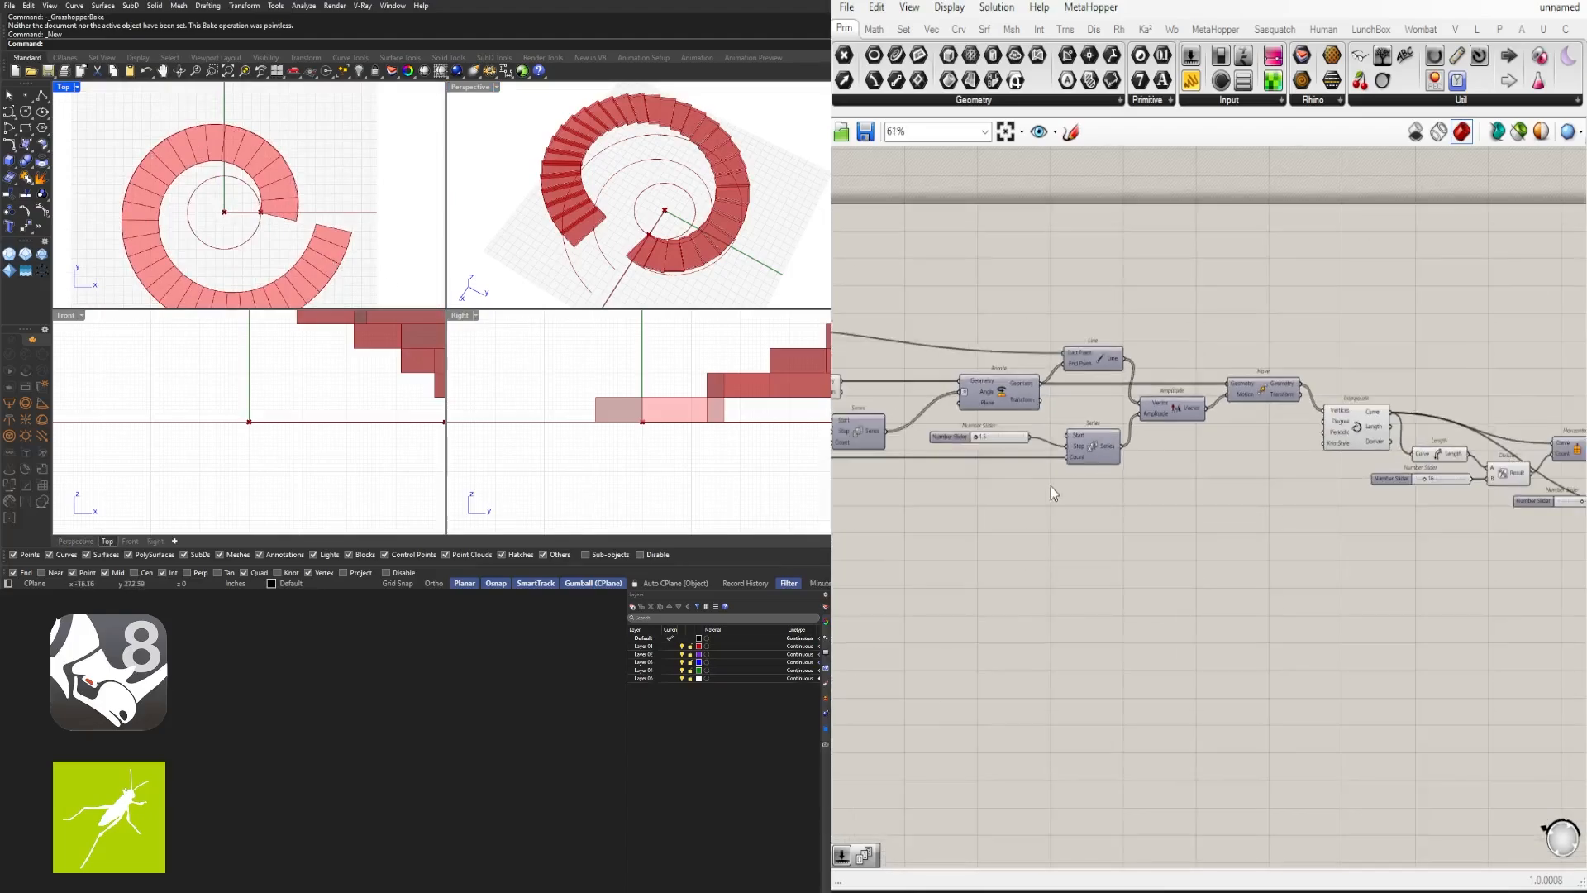
pyautogui.moveTo(1054, 496); pyautogui.dragTo(1459, 550, button='right')
pyautogui.scroll(3, 1172, 478)
pyautogui.moveTo(1031, 494); pyautogui.dragTo(1123, 480, button='right')
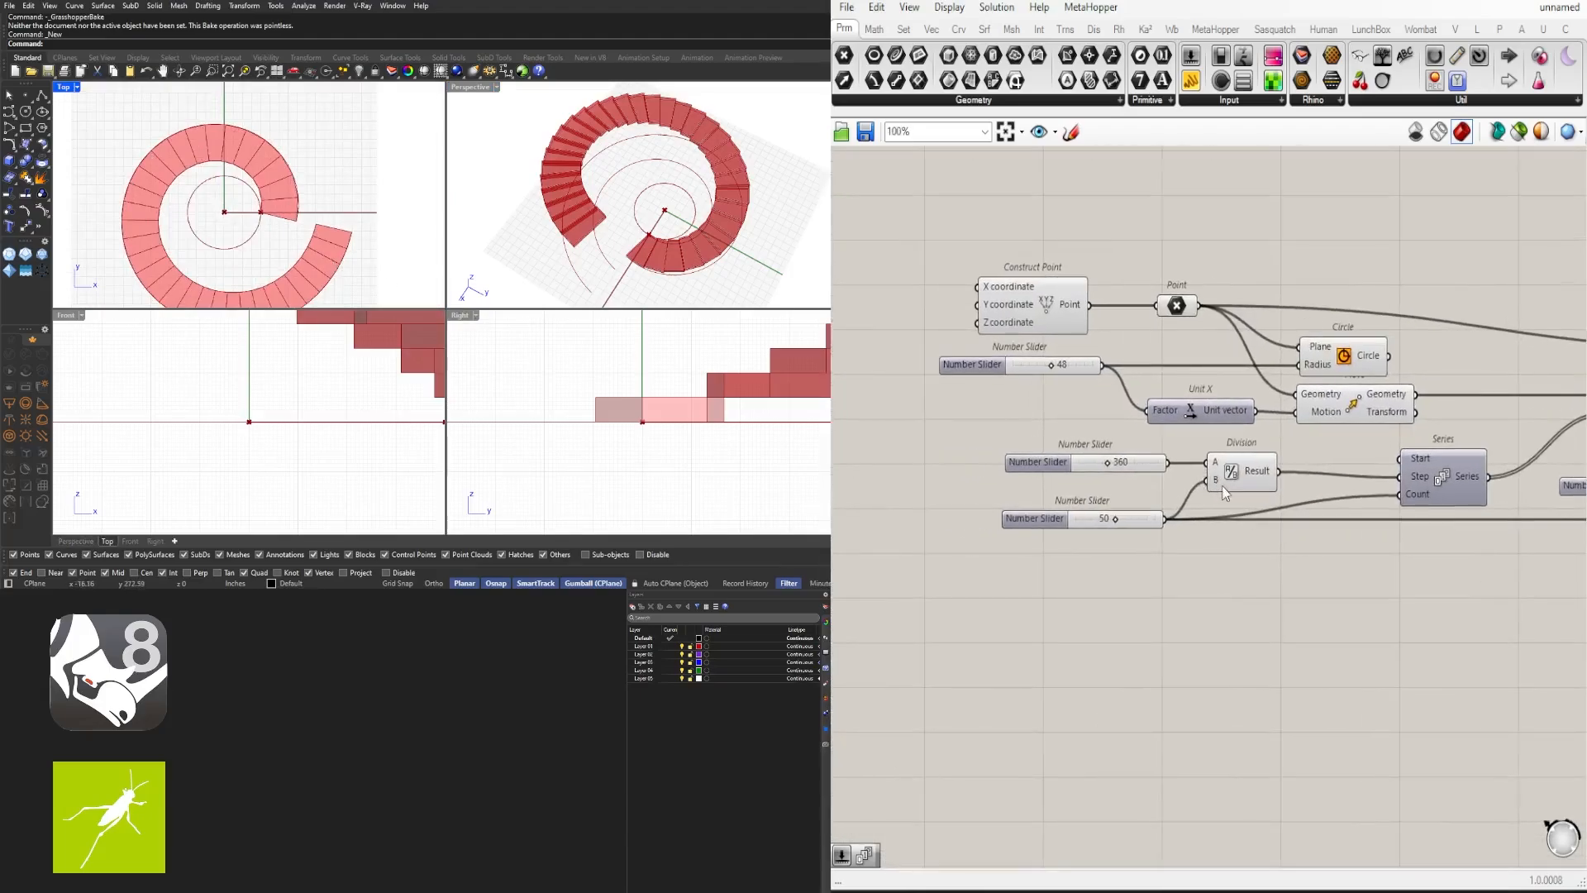
pyautogui.moveTo(1234, 476); pyautogui.dragTo(1322, 475)
pyautogui.scroll(3, 1147, 474)
pyautogui.moveTo(1147, 473); pyautogui.dragTo(1111, 464)
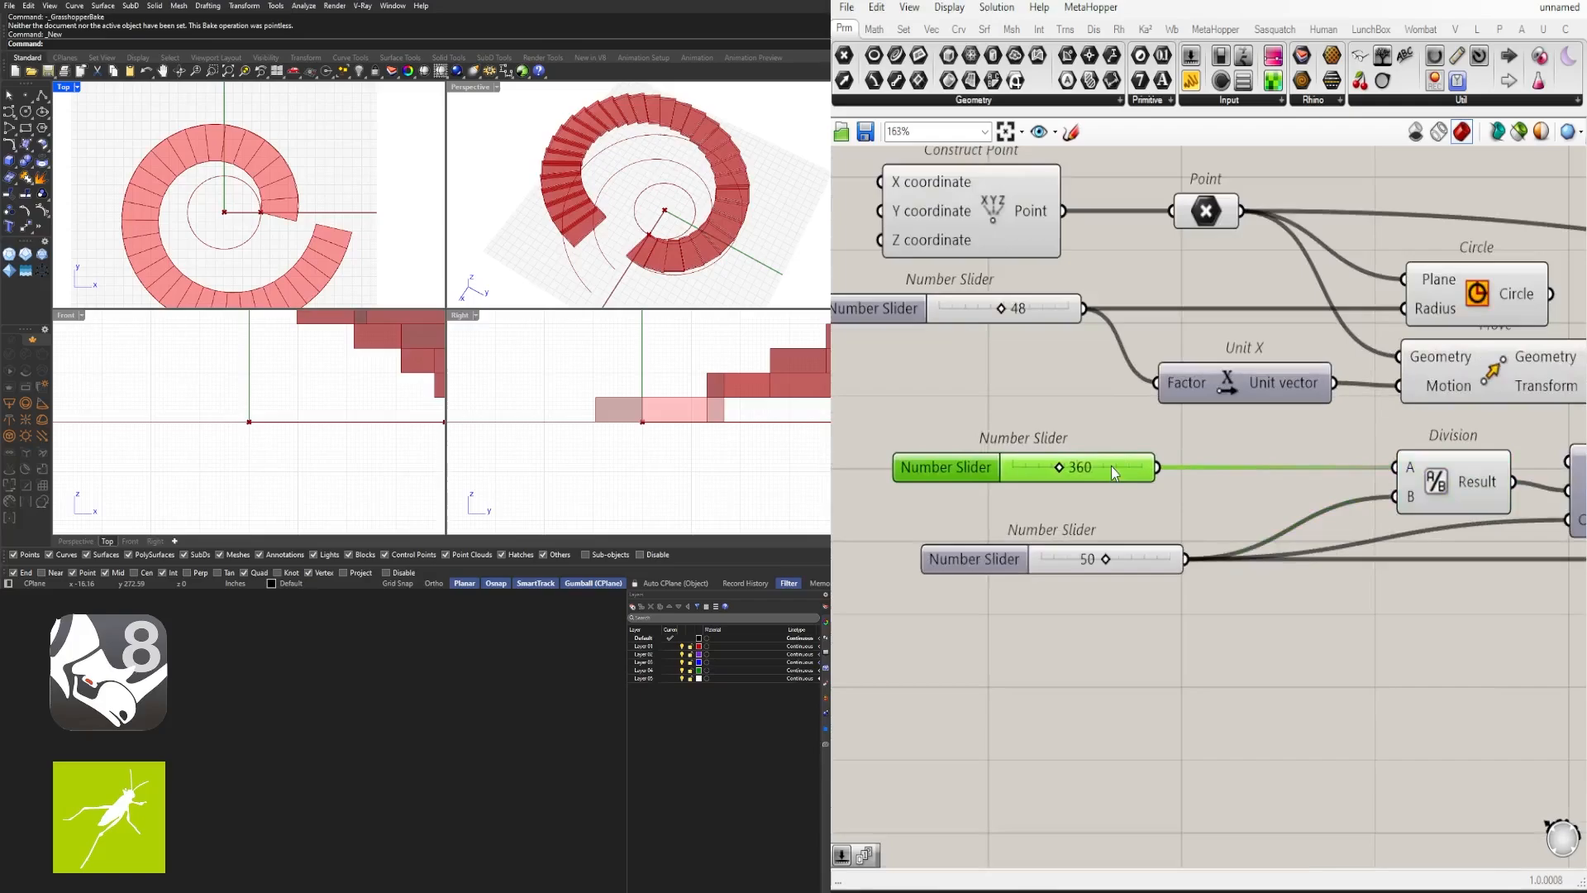
pyautogui.scroll(-2, 1100, 521)
pyautogui.moveTo(1014, 548); pyautogui.dragTo(986, 613)
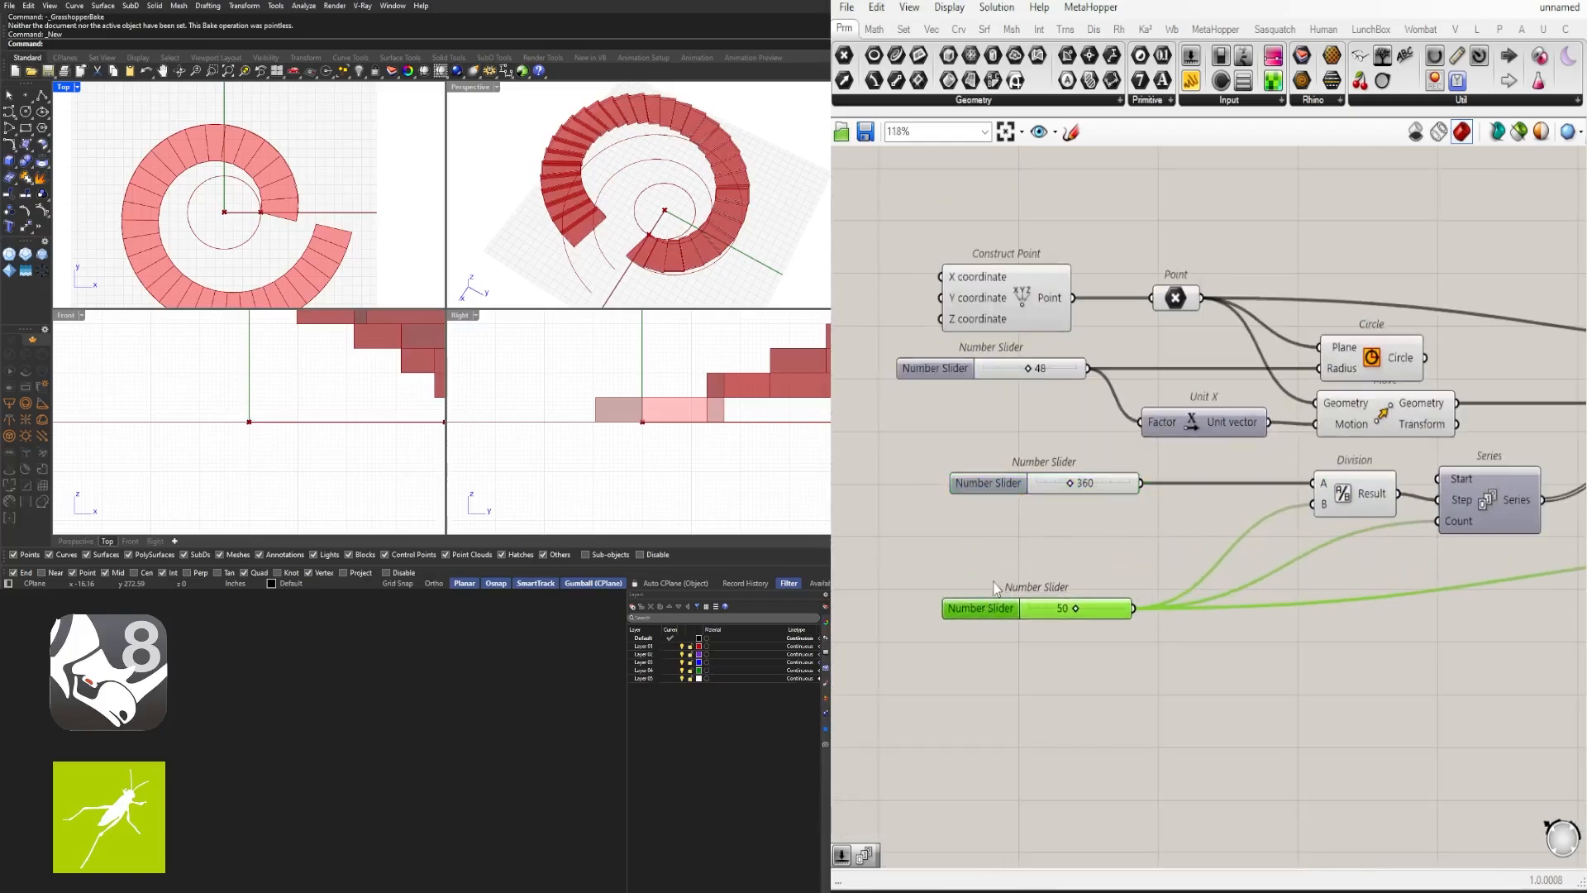
pyautogui.click(992, 550)
pyautogui.moveTo(967, 492); pyautogui.dragTo(924, 490)
pyautogui.click(1143, 525)
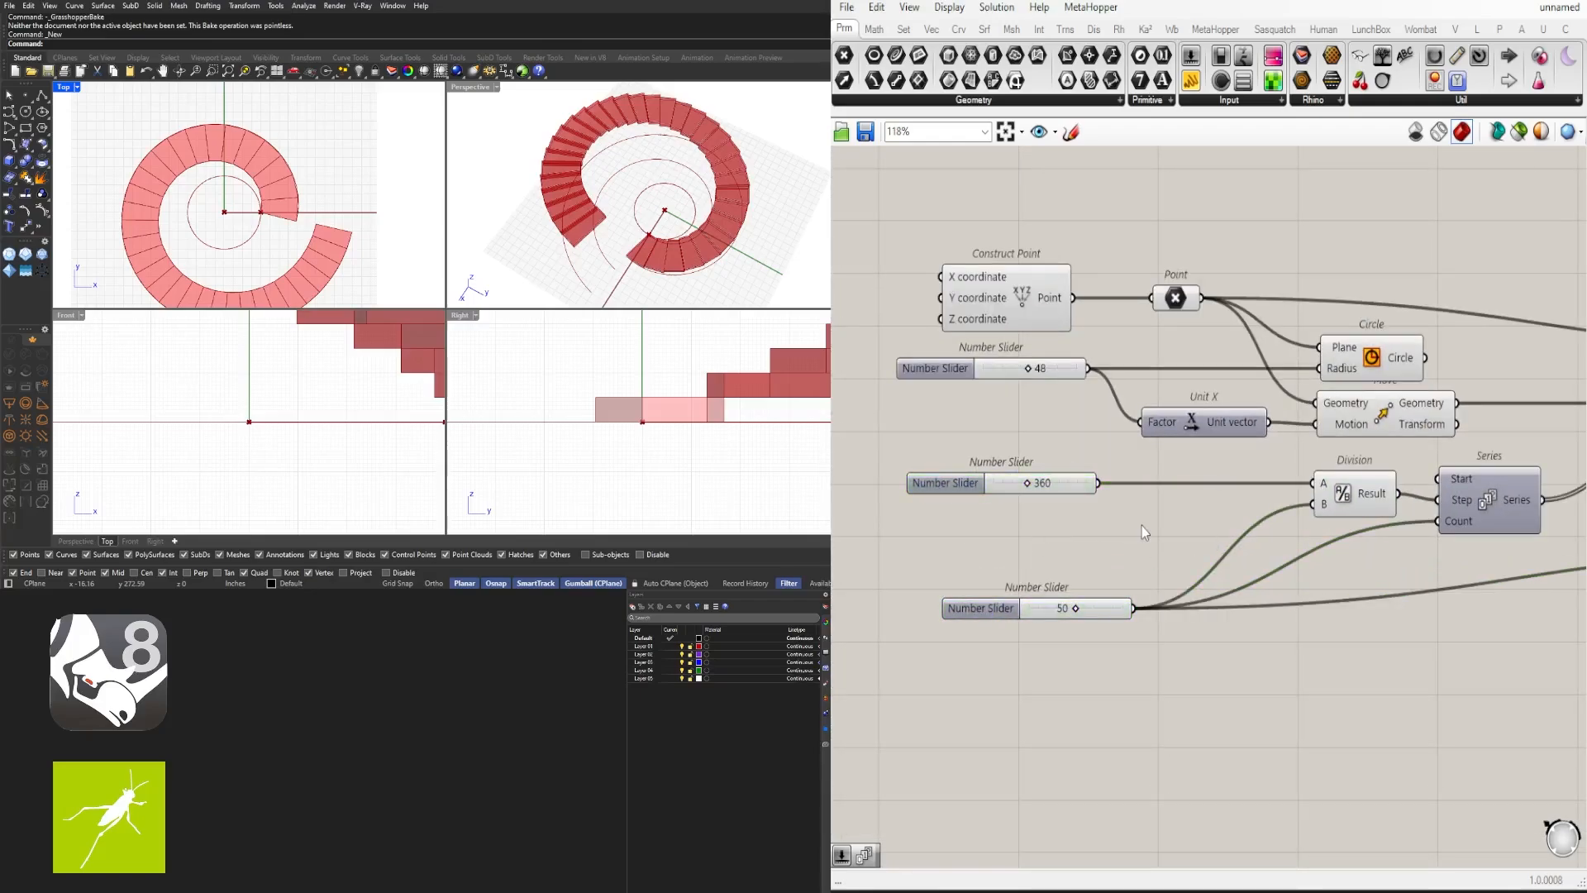
# Step: Add a Multiplication component near the 360 slider and connect that slider to its A input
pyautogui.doubleClick(1143, 526)
pyautogui.write('*')
pyautogui.press('Return')
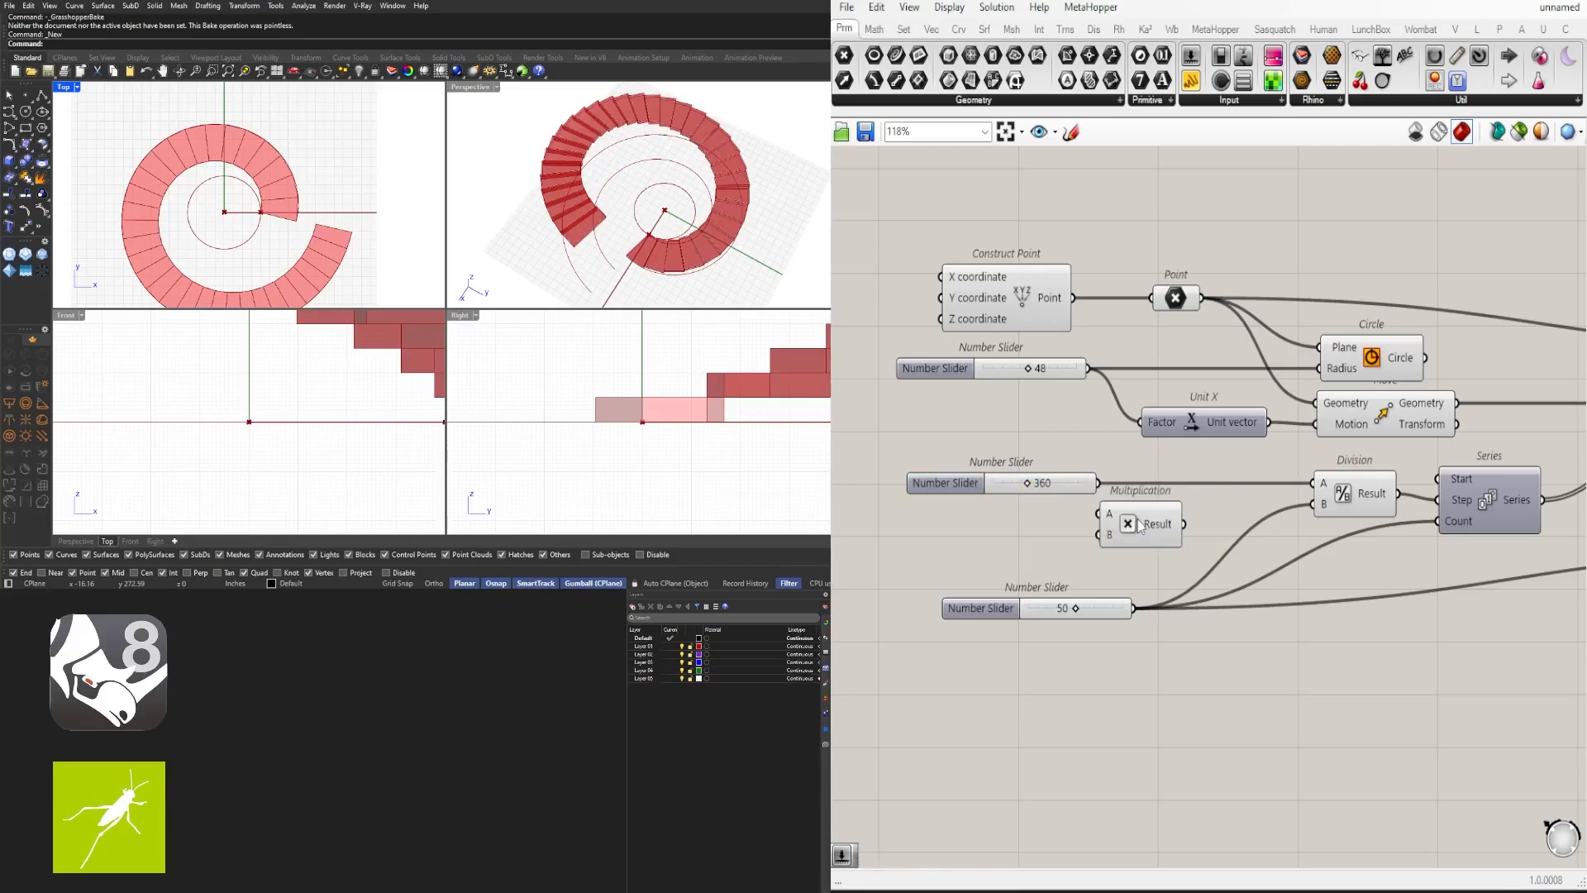
pyautogui.scroll(2, 1140, 520)
pyautogui.moveTo(1157, 524); pyautogui.dragTo(1188, 518)
pyautogui.moveTo(1091, 472); pyautogui.dragTo(1121, 506)
pyautogui.moveTo(1037, 545); pyautogui.dragTo(1187, 518, button='right')
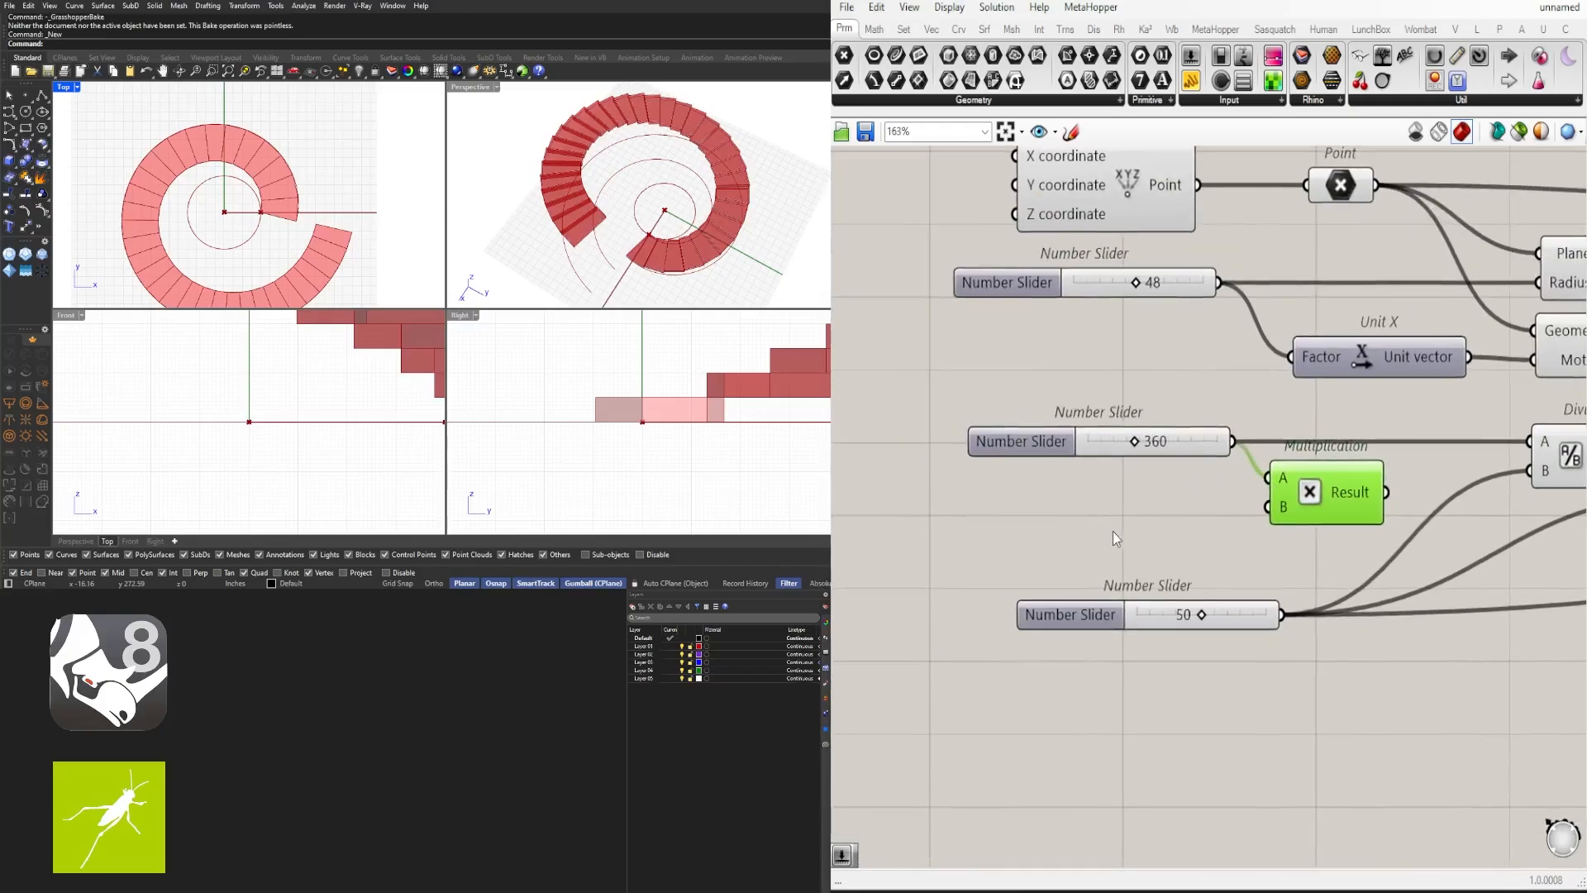
# Step: Add a number slider between the 360 and 50 sliders using an expression that begins with 0<1
pyautogui.doubleClick(1113, 531)
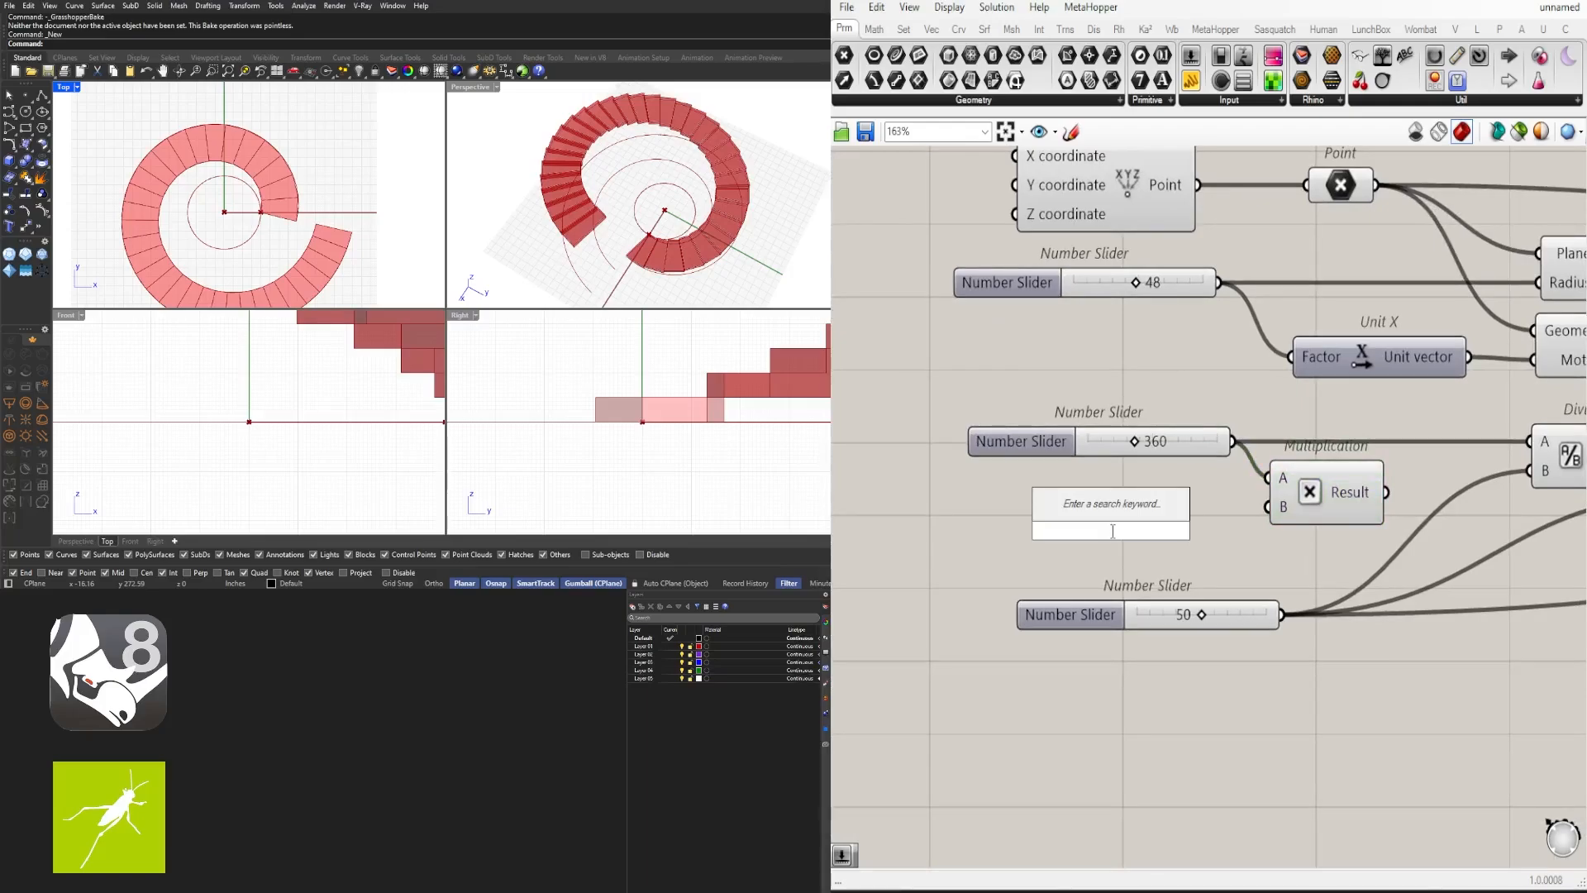
pyautogui.write('0<1.')
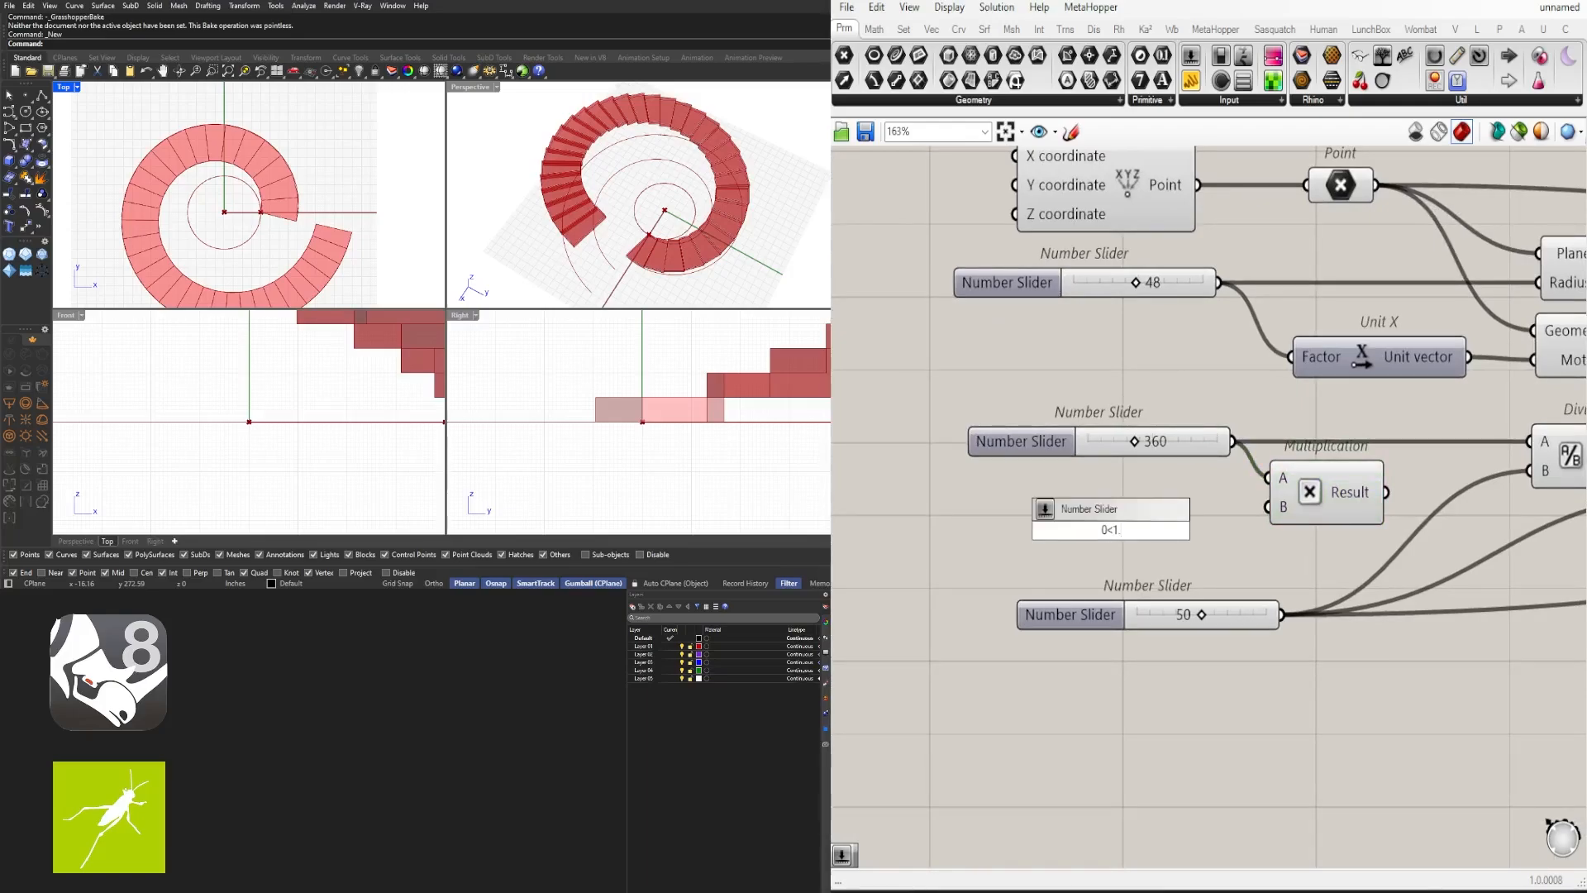
# Step: Add a number slider set to 1.000 with a 0 to 5 range below the 360 slider and connect it to Multiplication's B input
pyautogui.write('000<')
pyautogui.write('3')
pyautogui.press('Return')
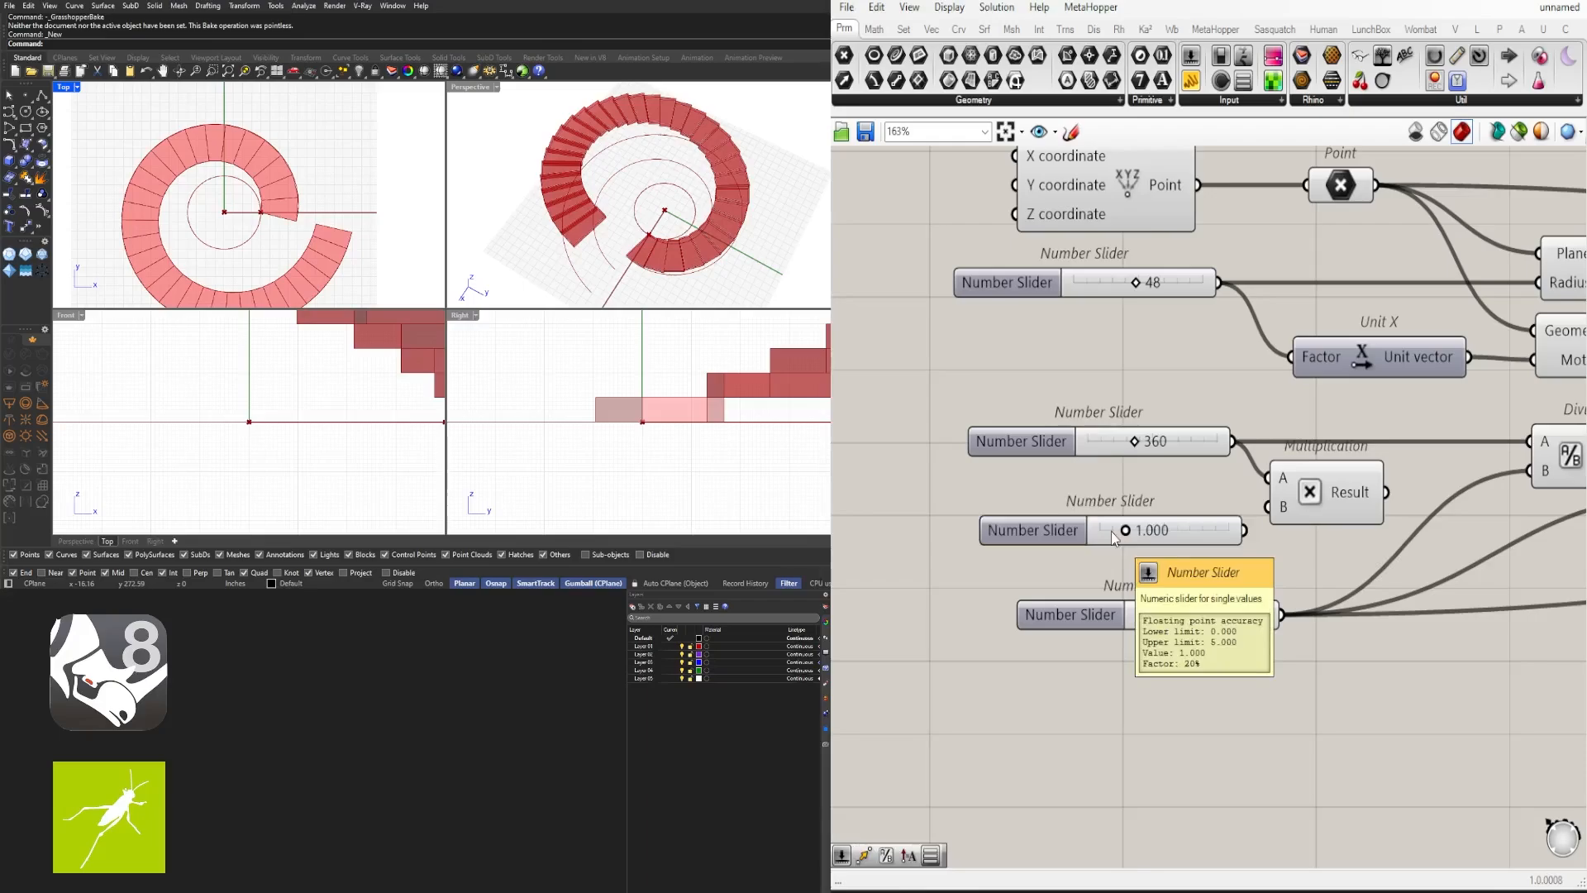
pyautogui.moveTo(1072, 534); pyautogui.dragTo(1063, 514)
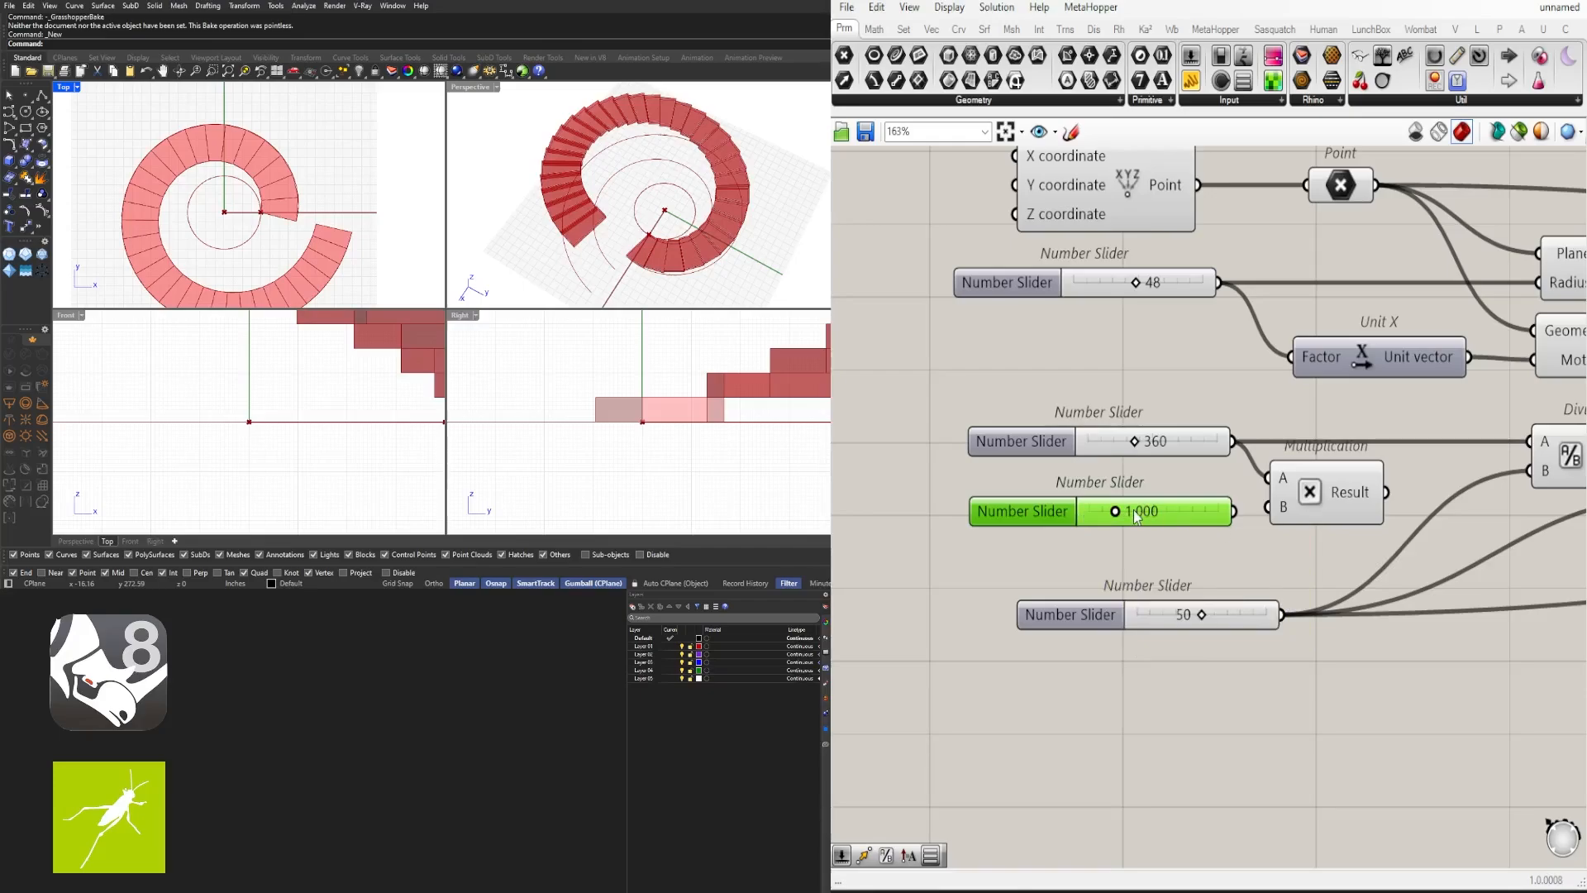
pyautogui.moveTo(1234, 511)
pyautogui.mouseDown()
pyautogui.moveTo(1269, 519)
pyautogui.moveTo(1235, 507)
pyautogui.mouseUp()
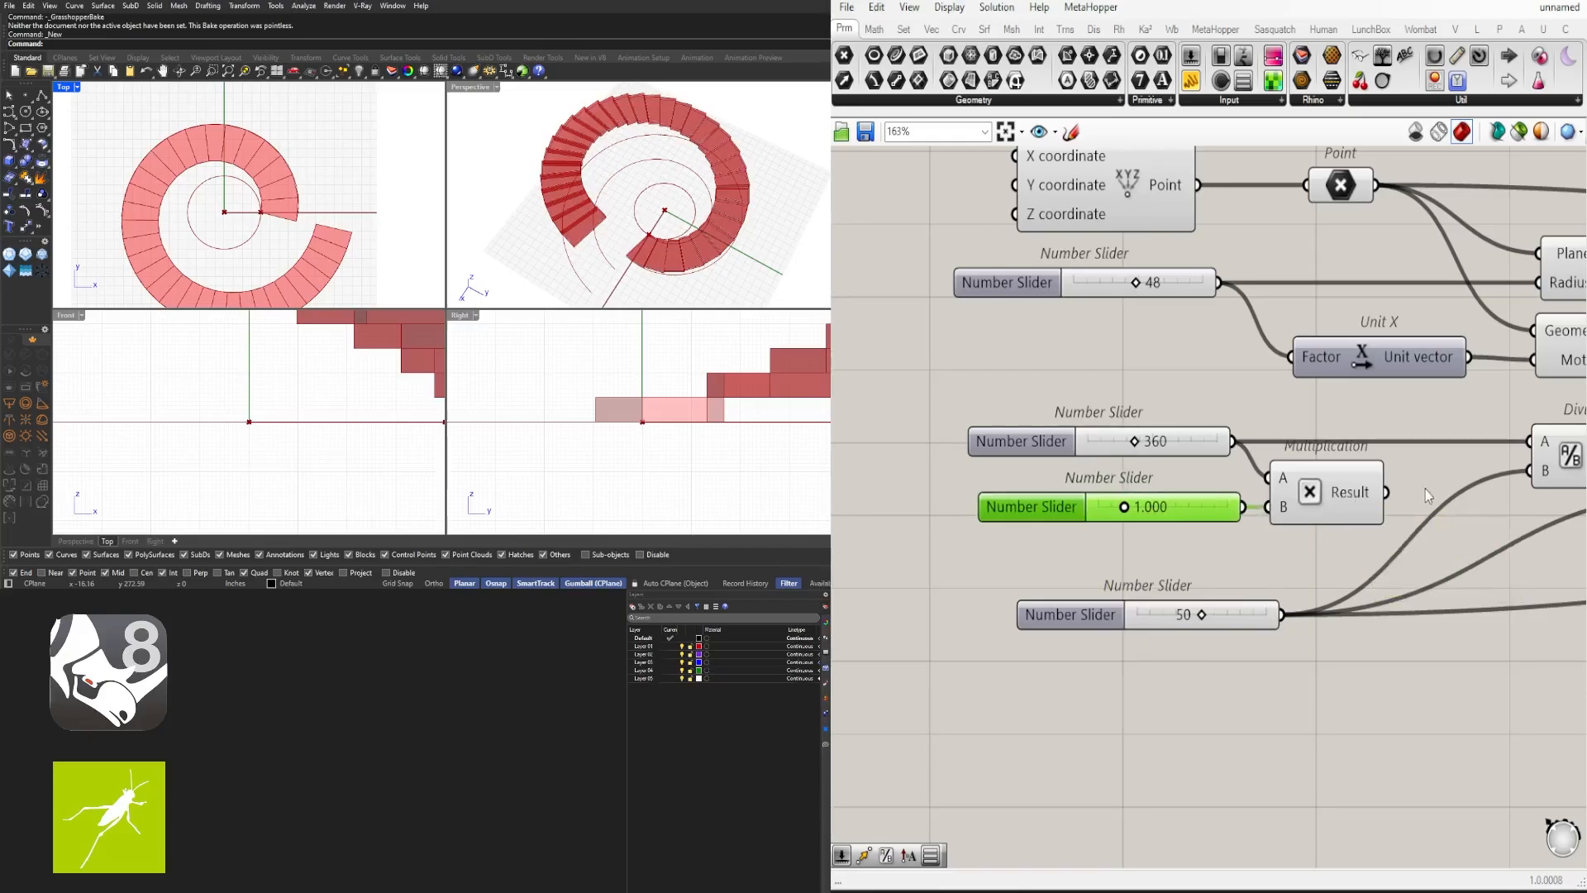
# Step: Connect the Multiplication result to Division's A input in place of the 360 slider and line up the two components
pyautogui.moveTo(1347, 494); pyautogui.dragTo(1217, 481, button='right')
pyautogui.moveTo(1259, 478); pyautogui.dragTo(1399, 427)
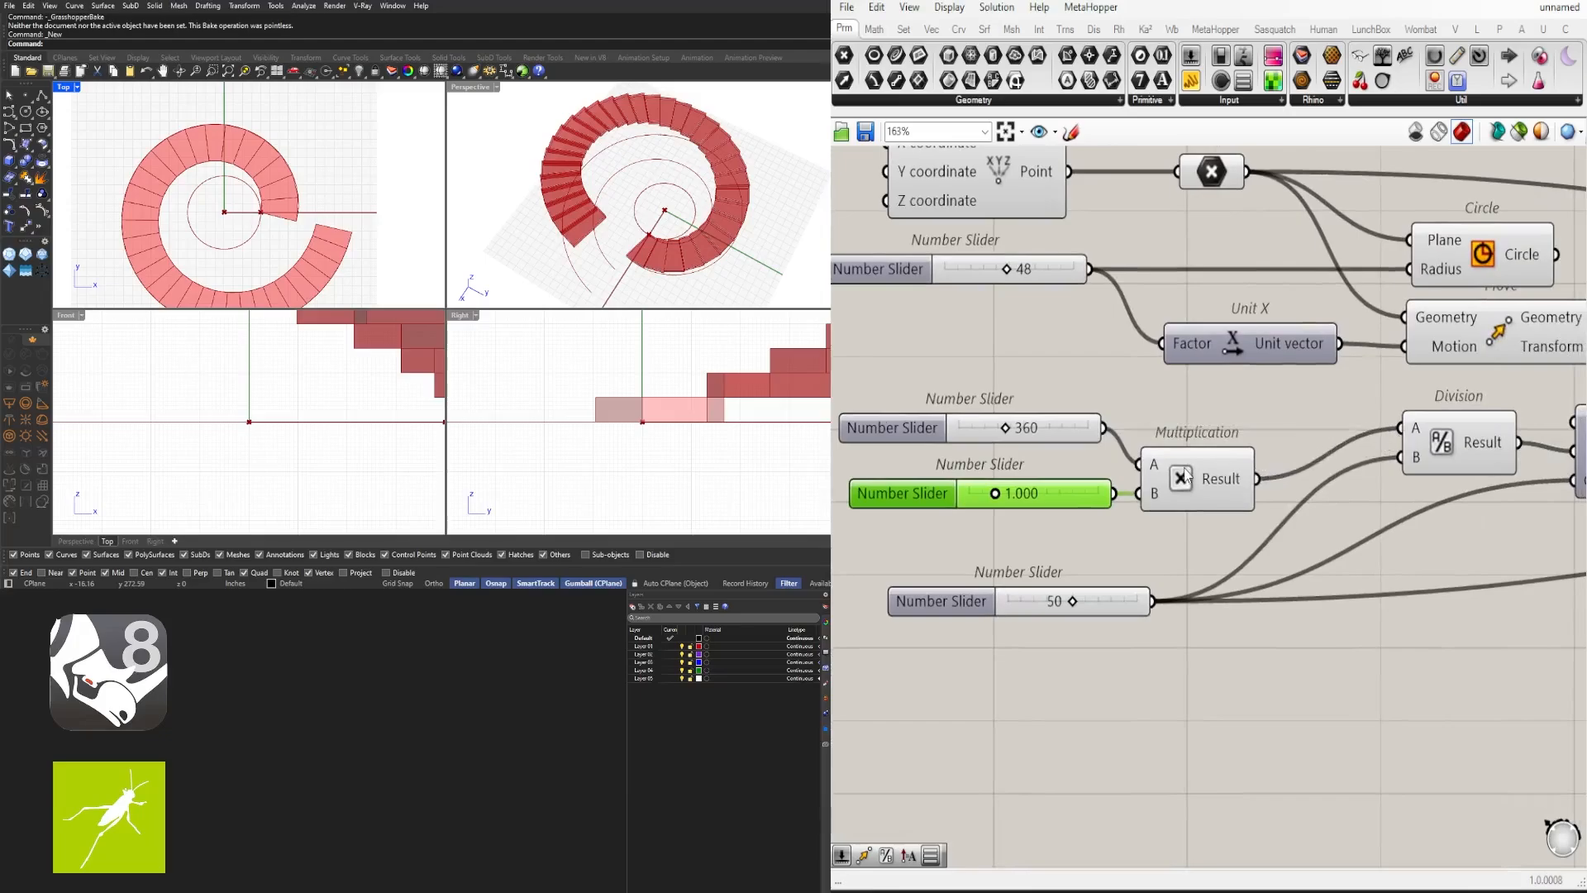
pyautogui.moveTo(1188, 479); pyautogui.dragTo(1235, 443)
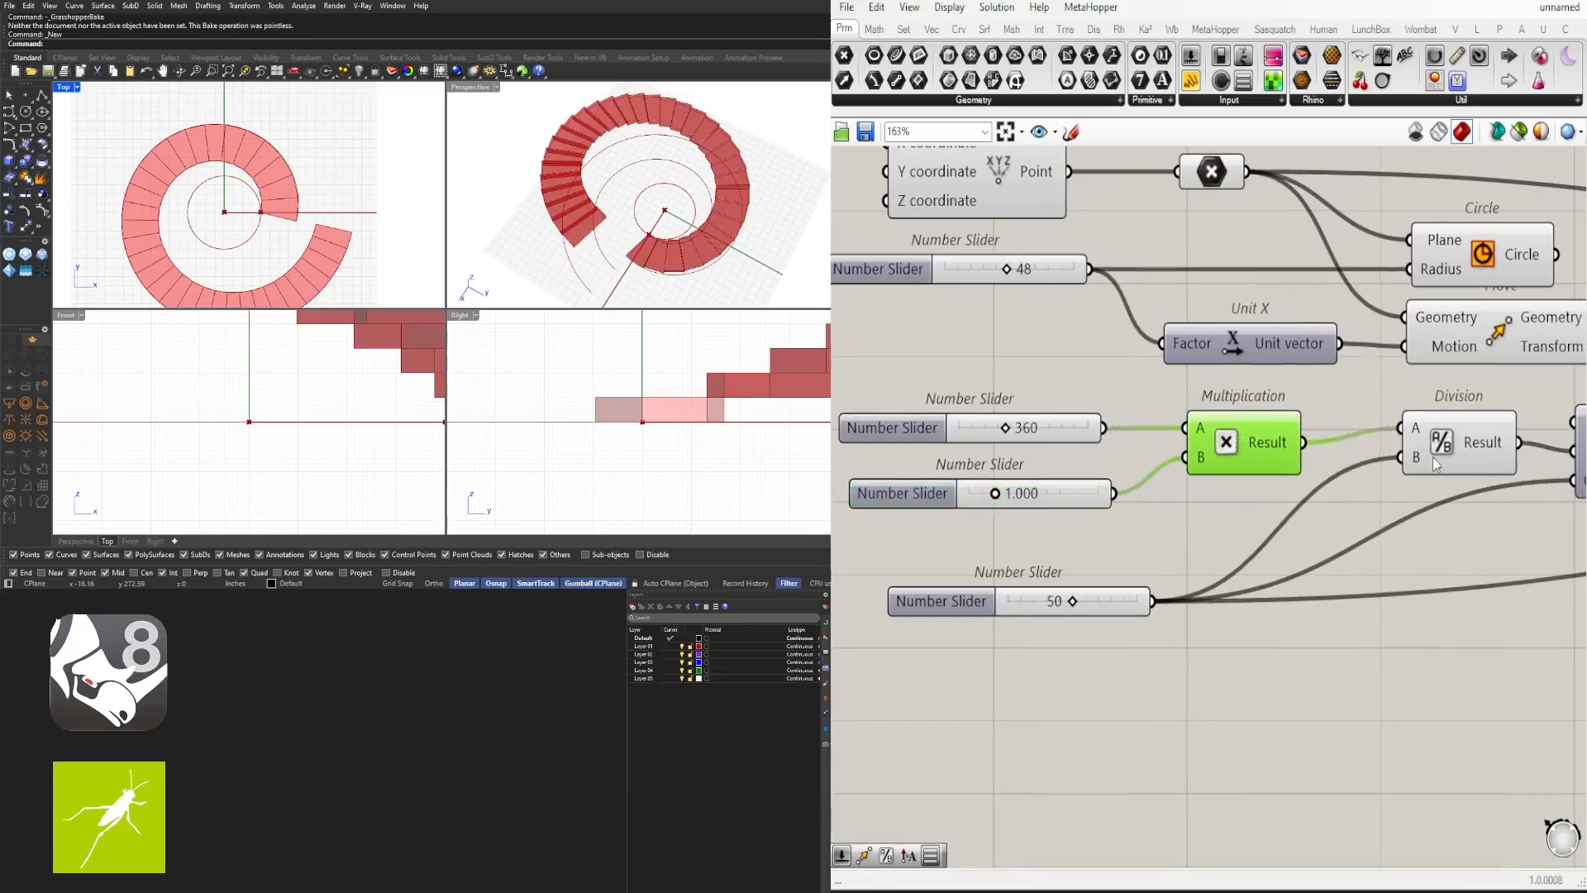
pyautogui.moveTo(1432, 457); pyautogui.dragTo(1309, 448, button='right')
pyautogui.moveTo(1322, 438); pyautogui.dragTo(1302, 452)
pyautogui.click(1237, 551)
# Step: Try the new multiplier slider at 1.502 and view the resulting stair in an enlarged Perspective view
pyautogui.scroll(5, 870, 488)
pyautogui.moveTo(870, 488); pyautogui.dragTo(1130, 509, button='right')
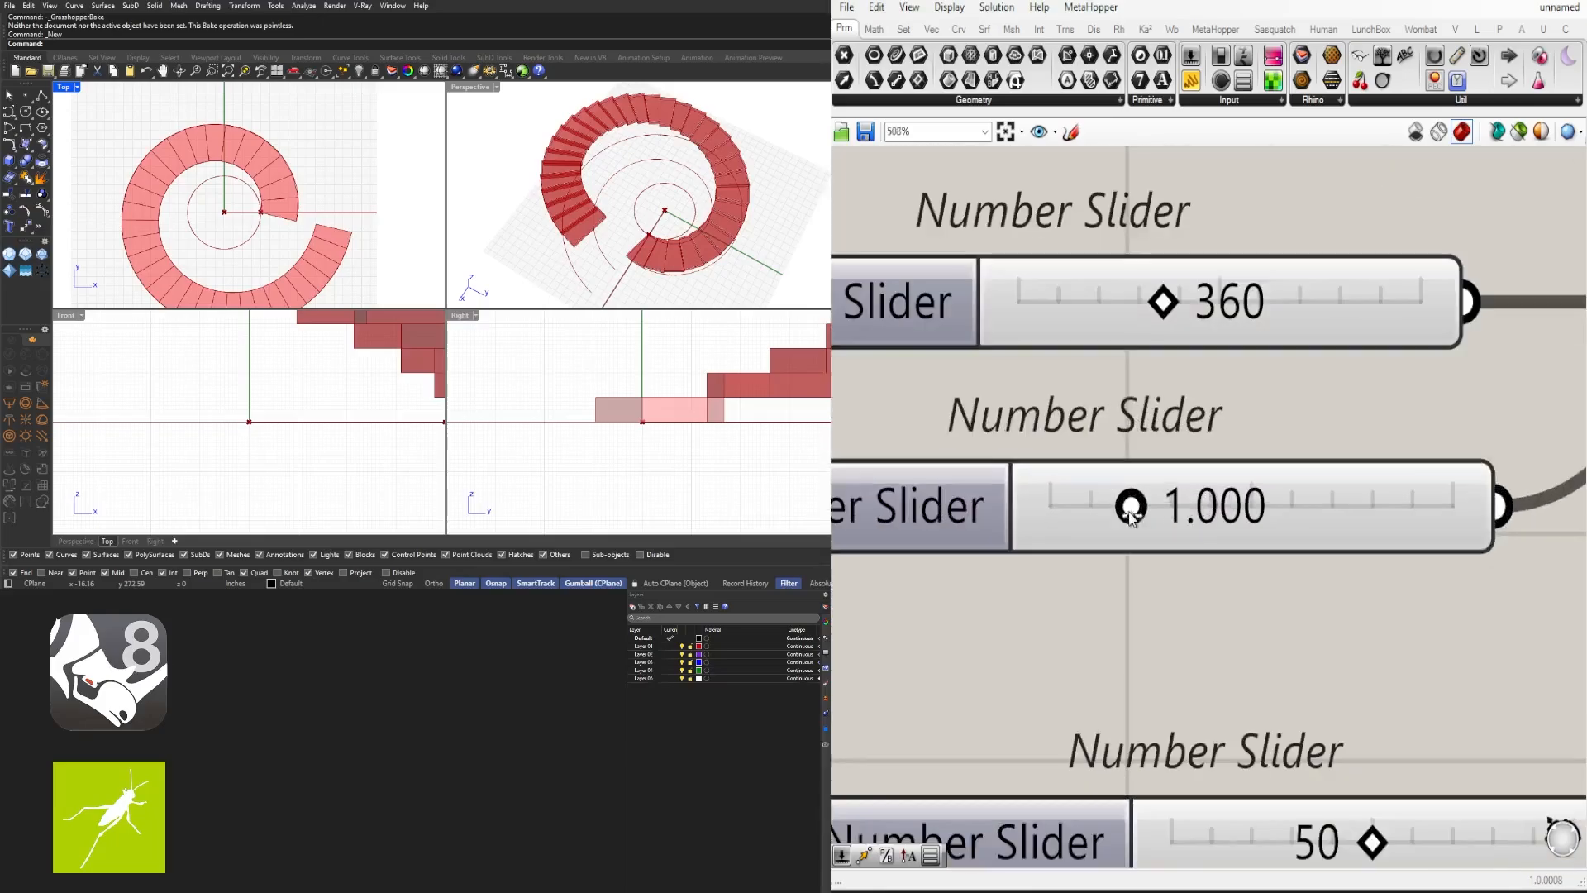
pyautogui.scroll(2, 1129, 509)
pyautogui.moveTo(1130, 519); pyautogui.dragTo(1198, 501)
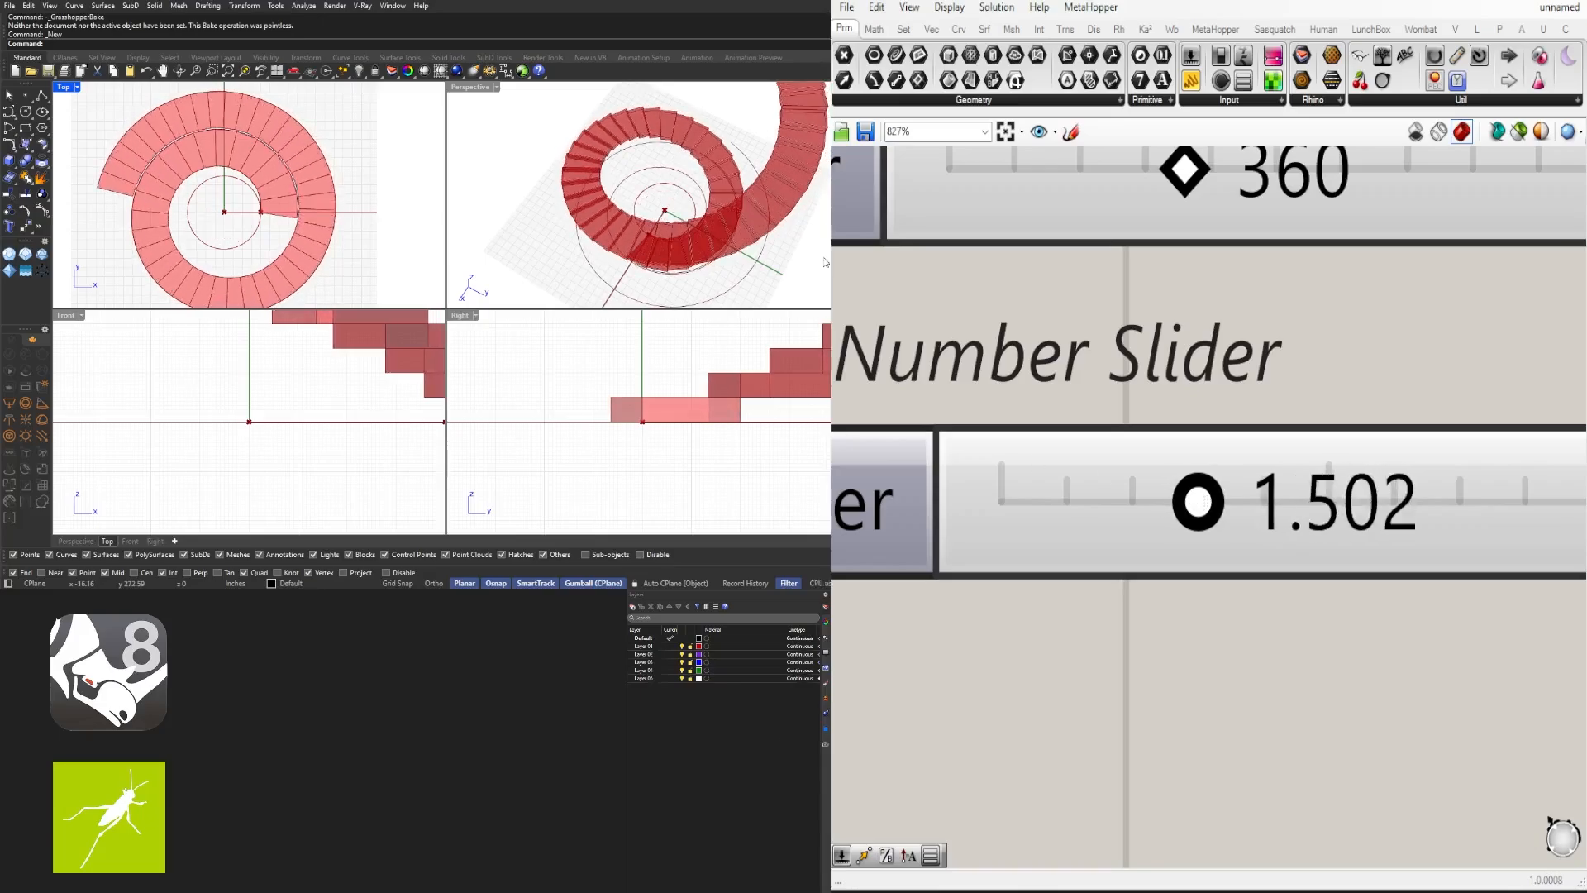
pyautogui.doubleClick(471, 88)
pyautogui.moveTo(496, 322); pyautogui.dragTo(534, 281, button='right')
pyautogui.scroll(-6, 493, 220)
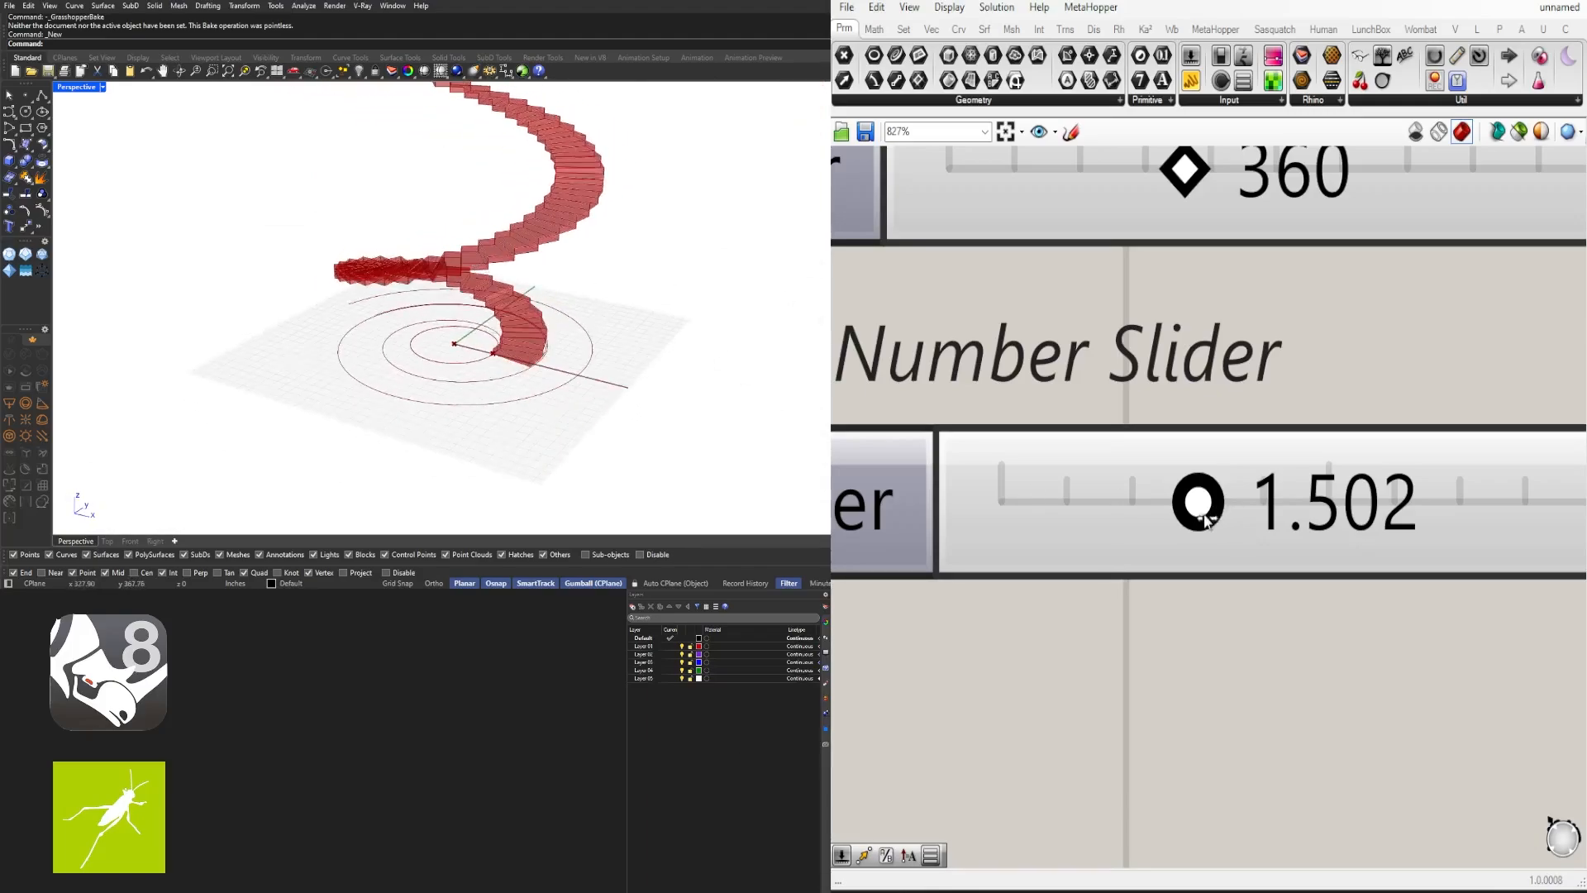
# Step: Try the multiplier slider at 3.521 and 0.589 while viewing the spiral from the side
pyautogui.moveTo(1198, 504); pyautogui.dragTo(1466, 447)
pyautogui.moveTo(645, 264); pyautogui.dragTo(524, 251, button='right')
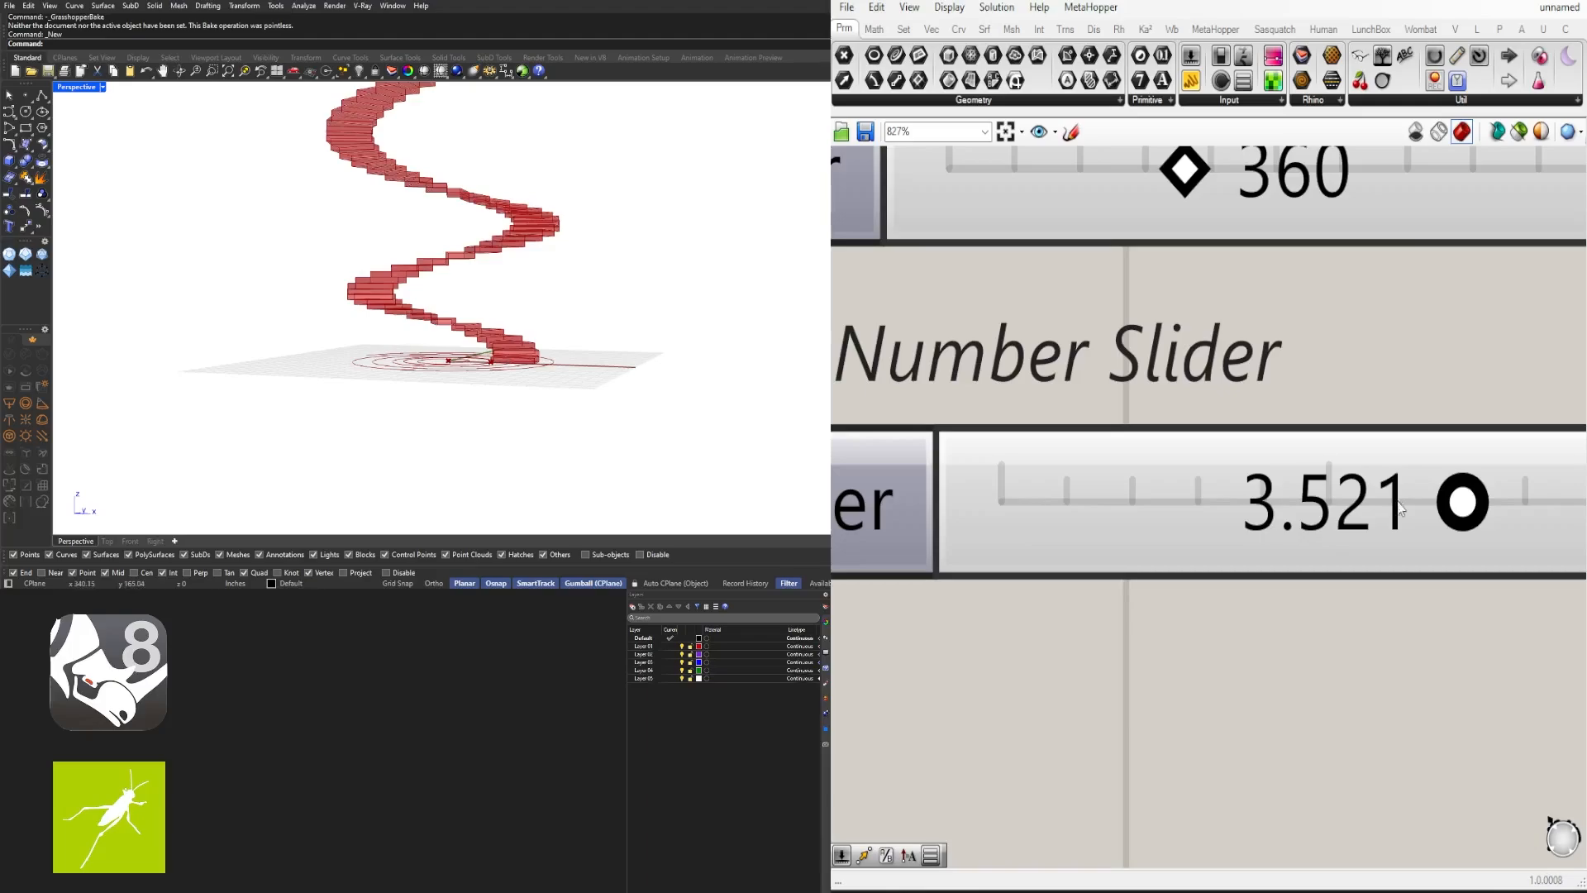
pyautogui.moveTo(1463, 502); pyautogui.dragTo(1078, 503)
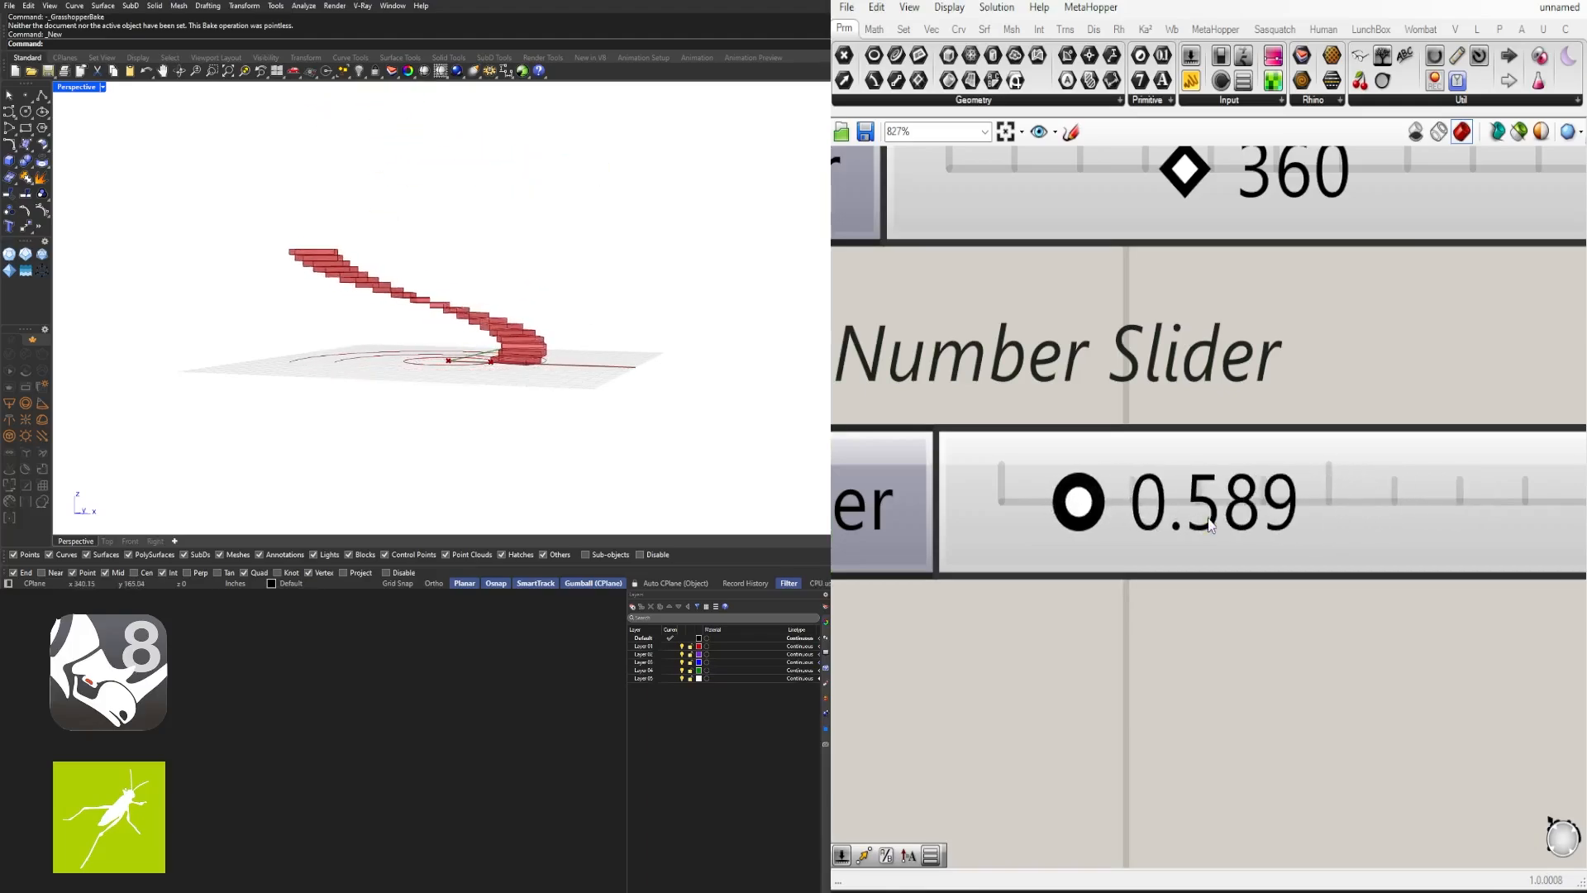
# Step: Set the multiplier slider to exactly 1 and view the spiral from above in Perspective
pyautogui.doubleClick(1209, 525)
pyautogui.write('1')
pyautogui.press('Return')
pyautogui.moveTo(446, 273); pyautogui.dragTo(384, 328, button='right')
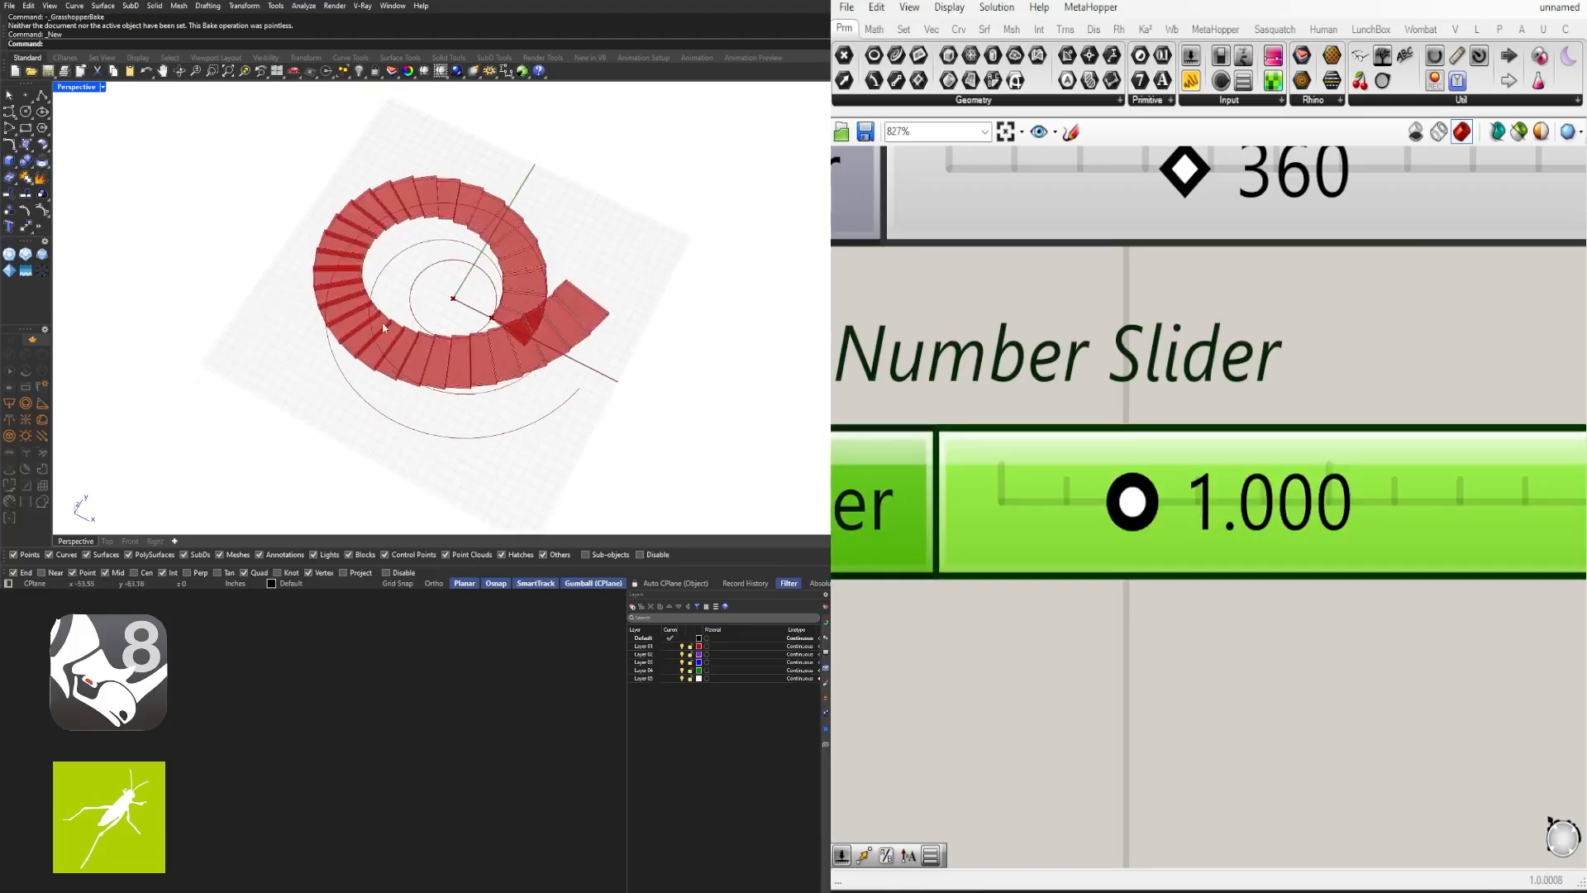
# Step: Examine the gap between the spiral's first and last treads in the enlarged Top view, and restore the four-view layout
pyautogui.doubleClick(72, 89)
pyautogui.doubleClick(64, 87)
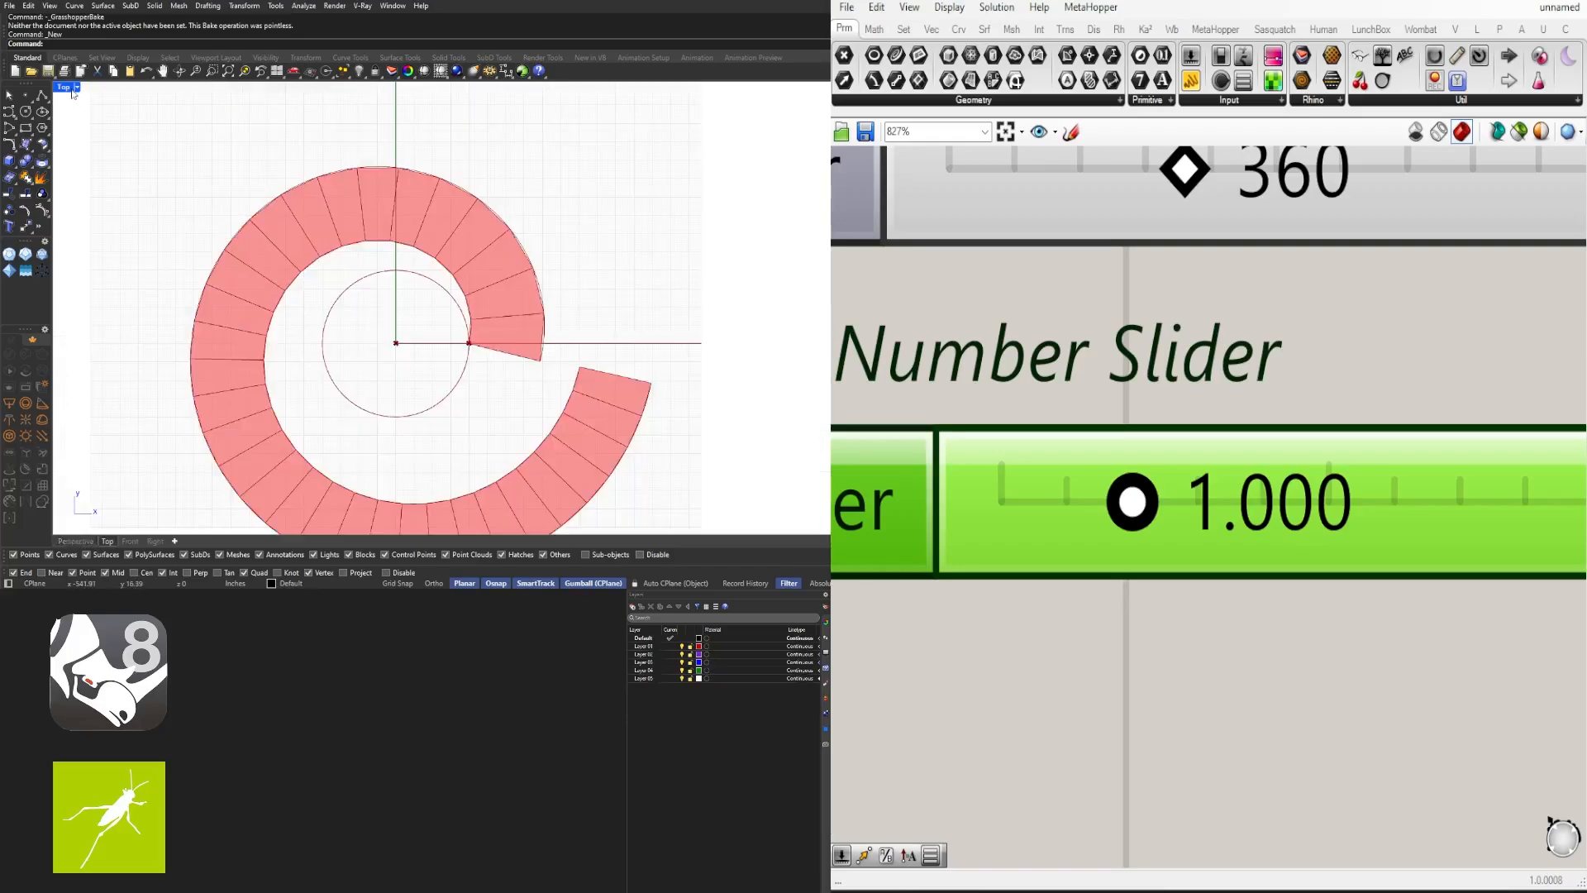
pyautogui.scroll(6, 458, 271)
pyautogui.scroll(-6, 459, 274)
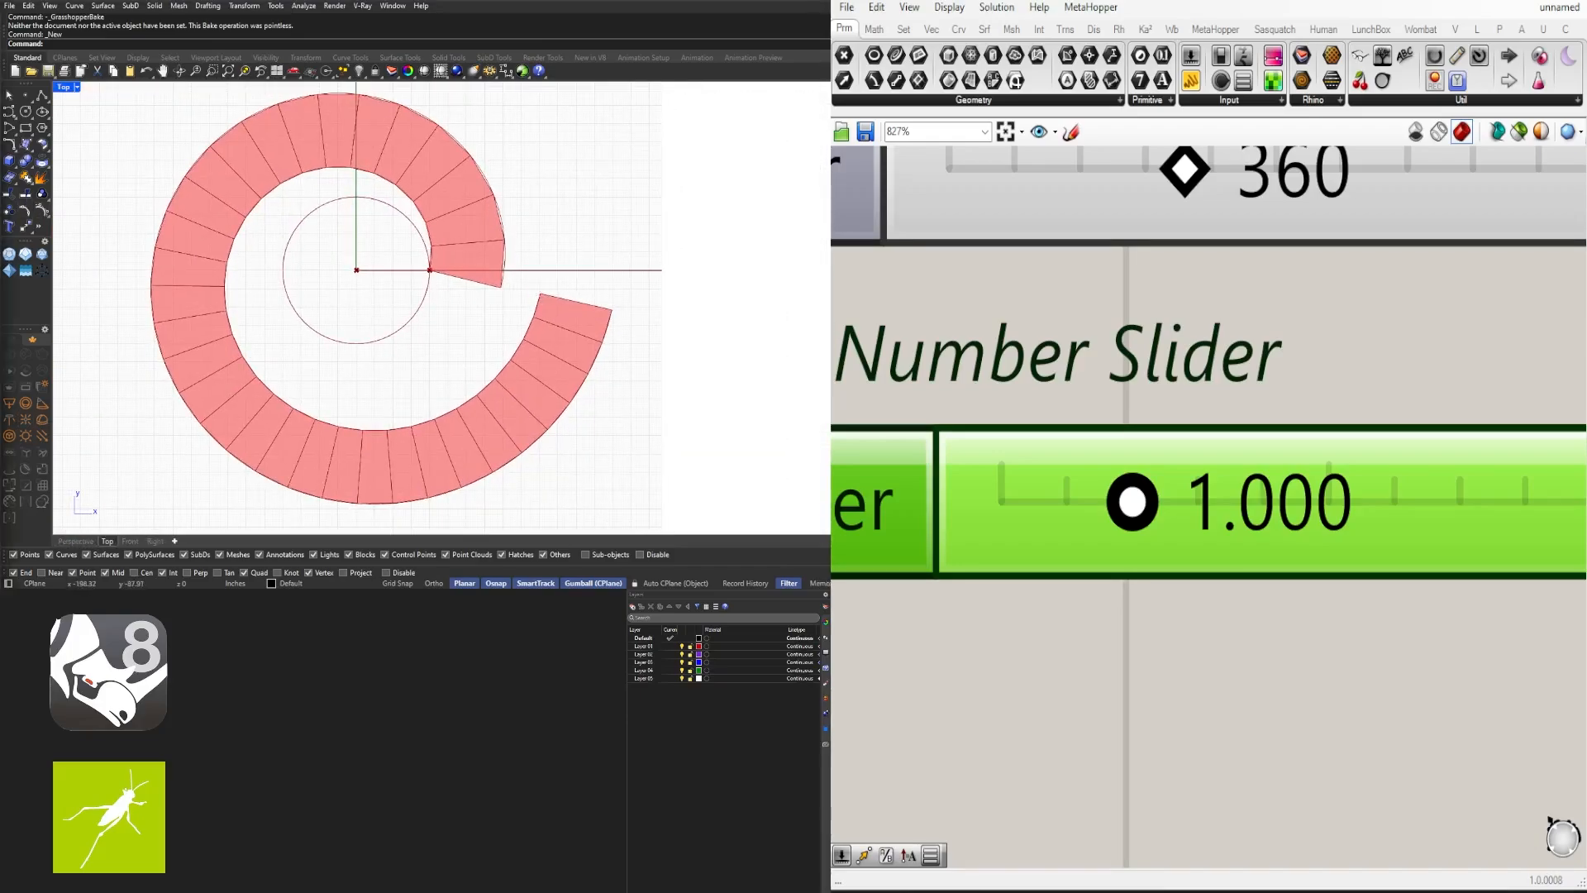
pyautogui.scroll(-4, 1393, 591)
pyautogui.rightClick(1301, 609)
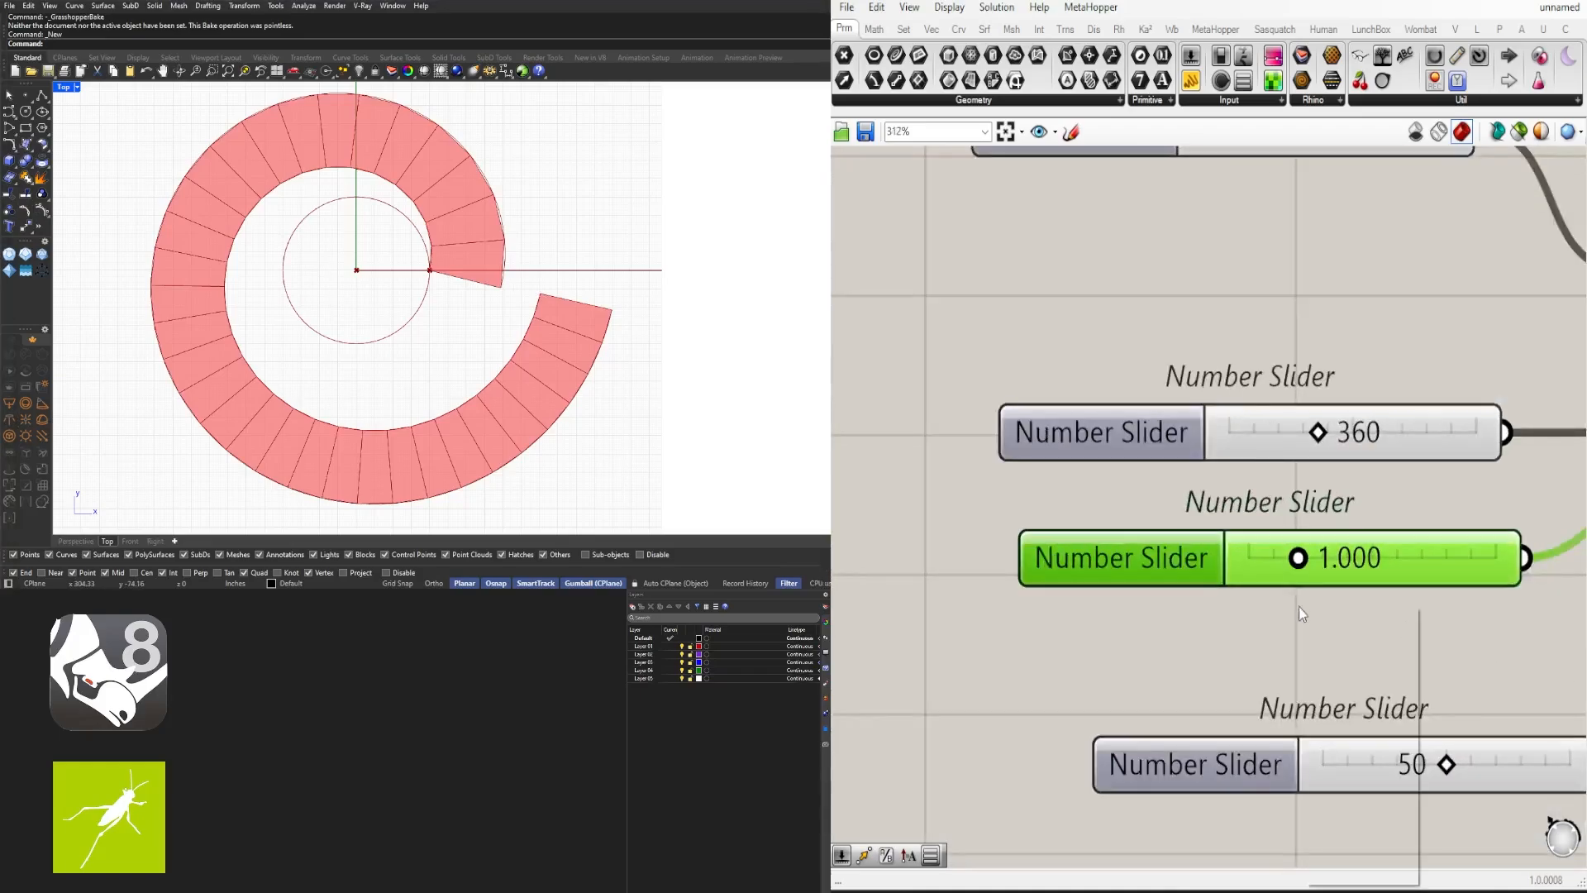
pyautogui.click(1204, 637)
pyautogui.doubleClick(63, 89)
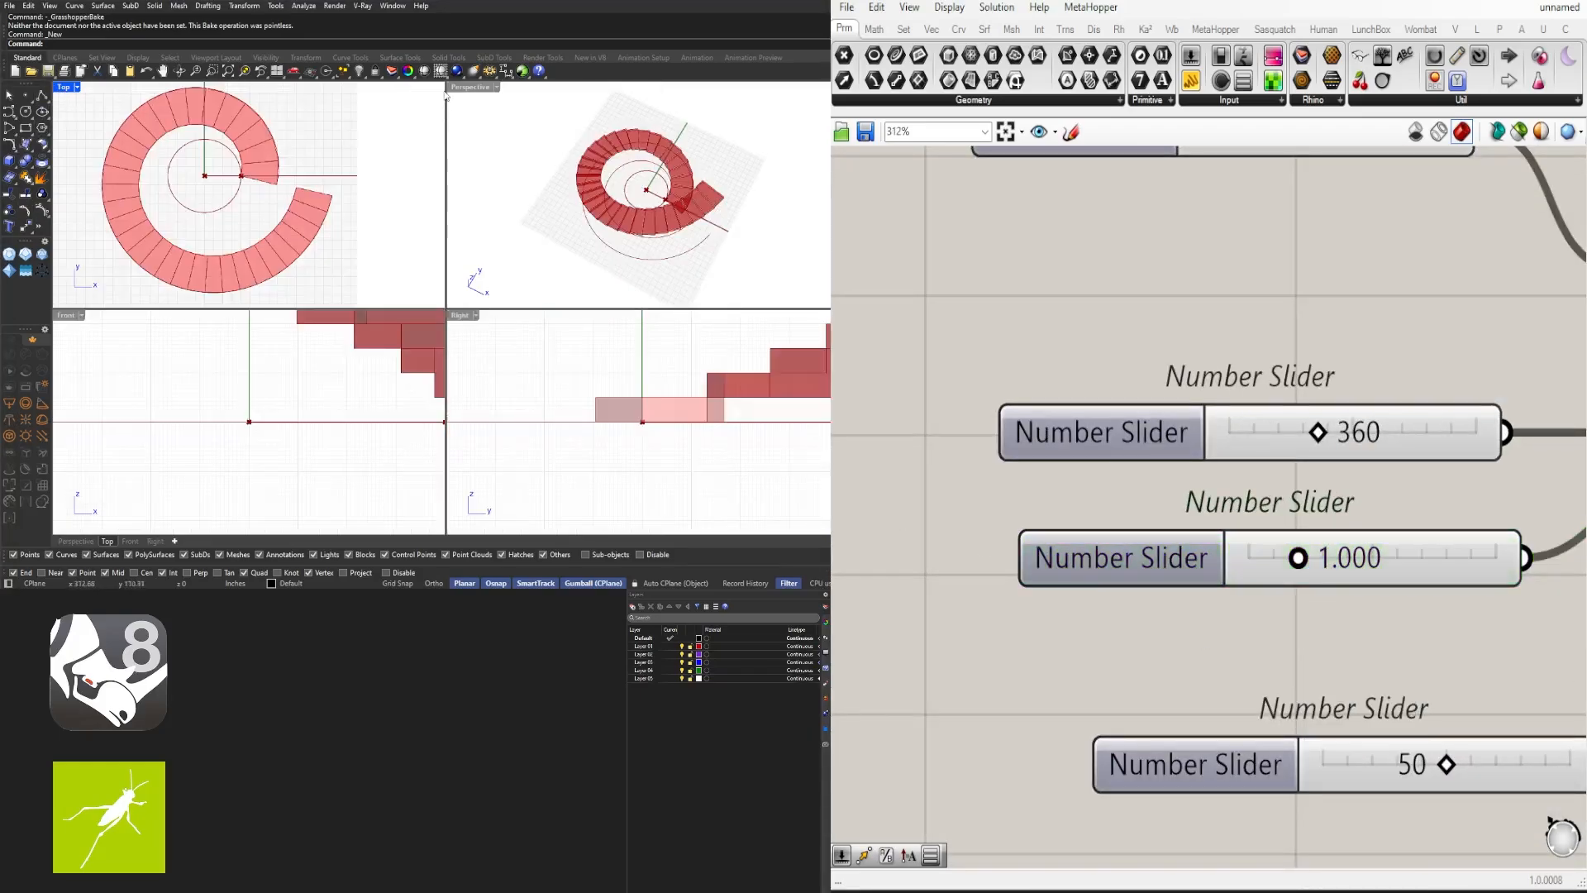
# Step: Examine where the spiral's end passes over its start in Perspective, and follow the rotation components through to the angle series
pyautogui.doubleClick(447, 90)
pyautogui.moveTo(578, 273)
pyautogui.mouseDown(button='right')
pyautogui.moveTo(629, 348)
pyautogui.moveTo(599, 281)
pyautogui.mouseUp(button='right')
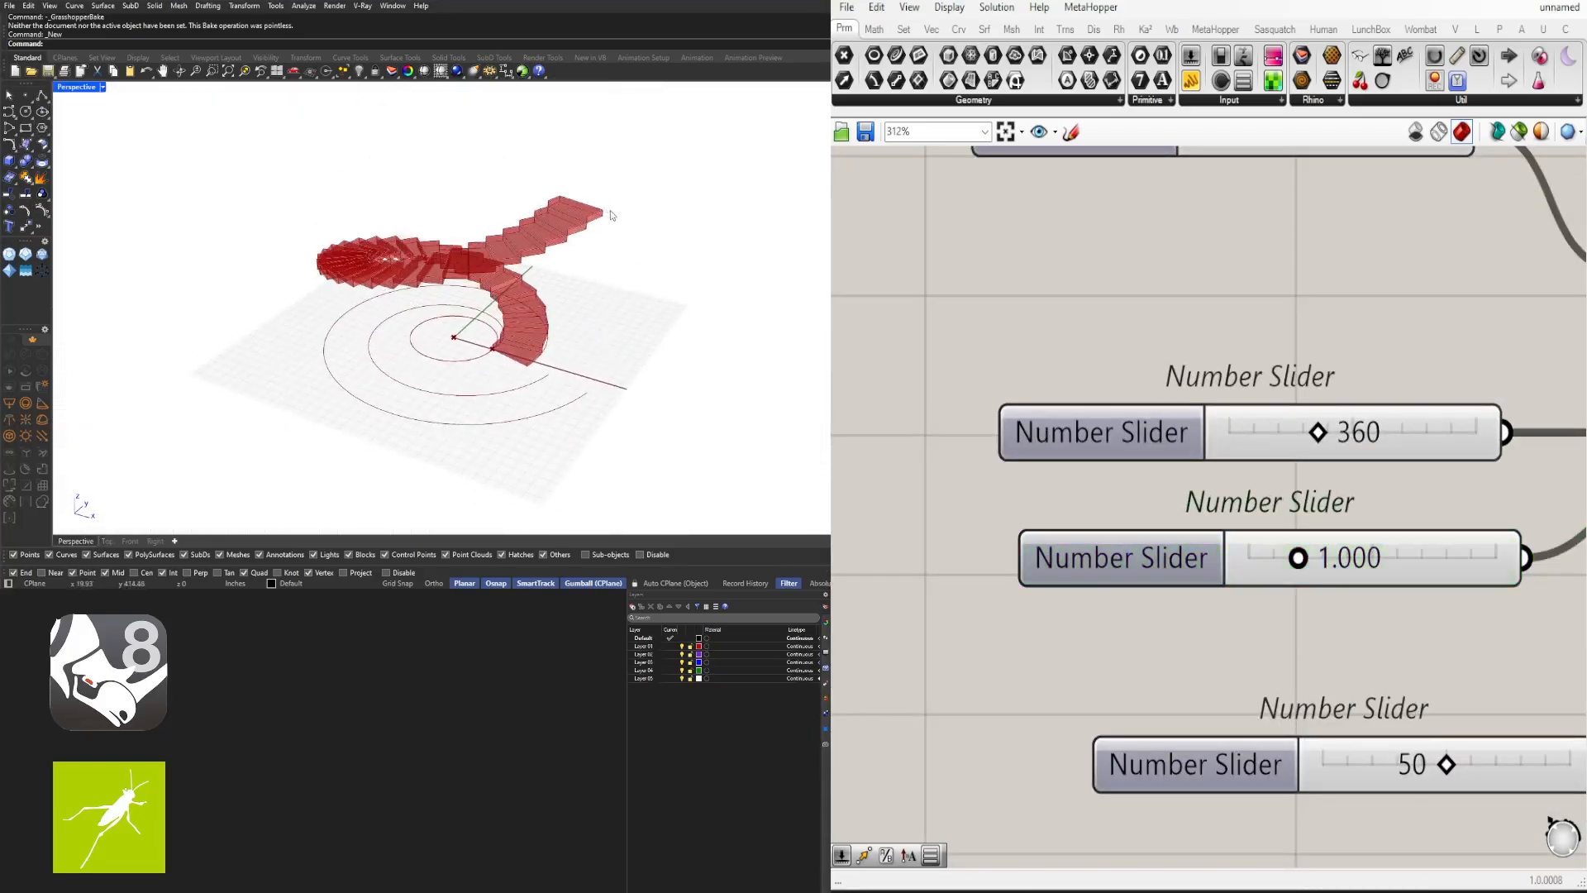
pyautogui.moveTo(611, 215); pyautogui.dragTo(616, 272, button='right')
pyautogui.moveTo(1364, 572); pyautogui.dragTo(1039, 562, button='right')
pyautogui.moveTo(531, 188); pyautogui.dragTo(545, 292, button='right')
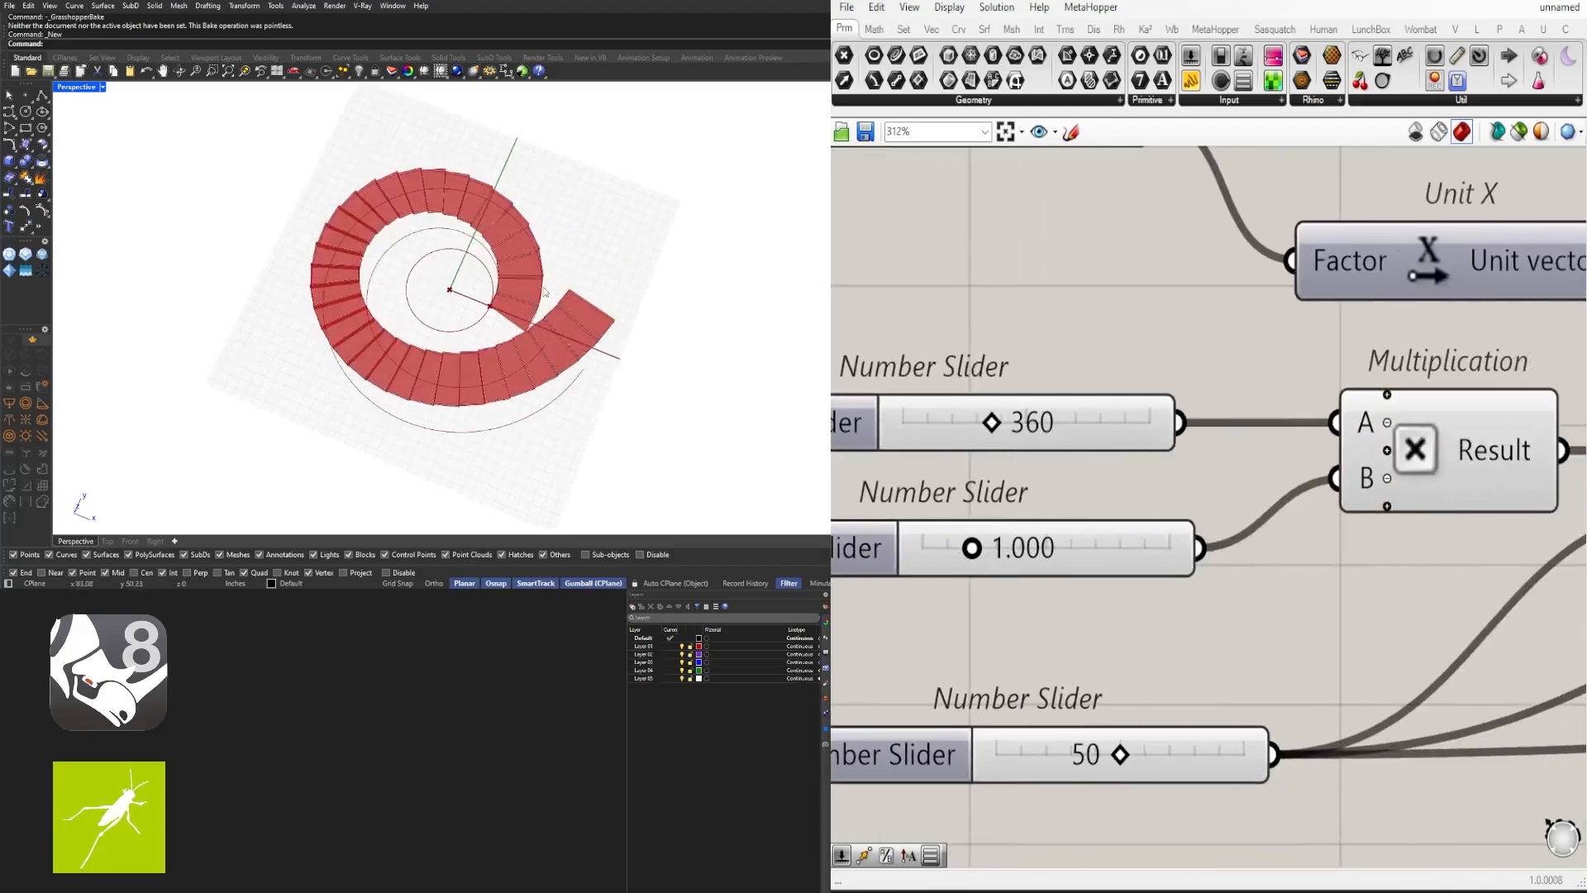
pyautogui.moveTo(598, 360); pyautogui.dragTo(554, 324, button='right')
pyautogui.scroll(-3, 1257, 543)
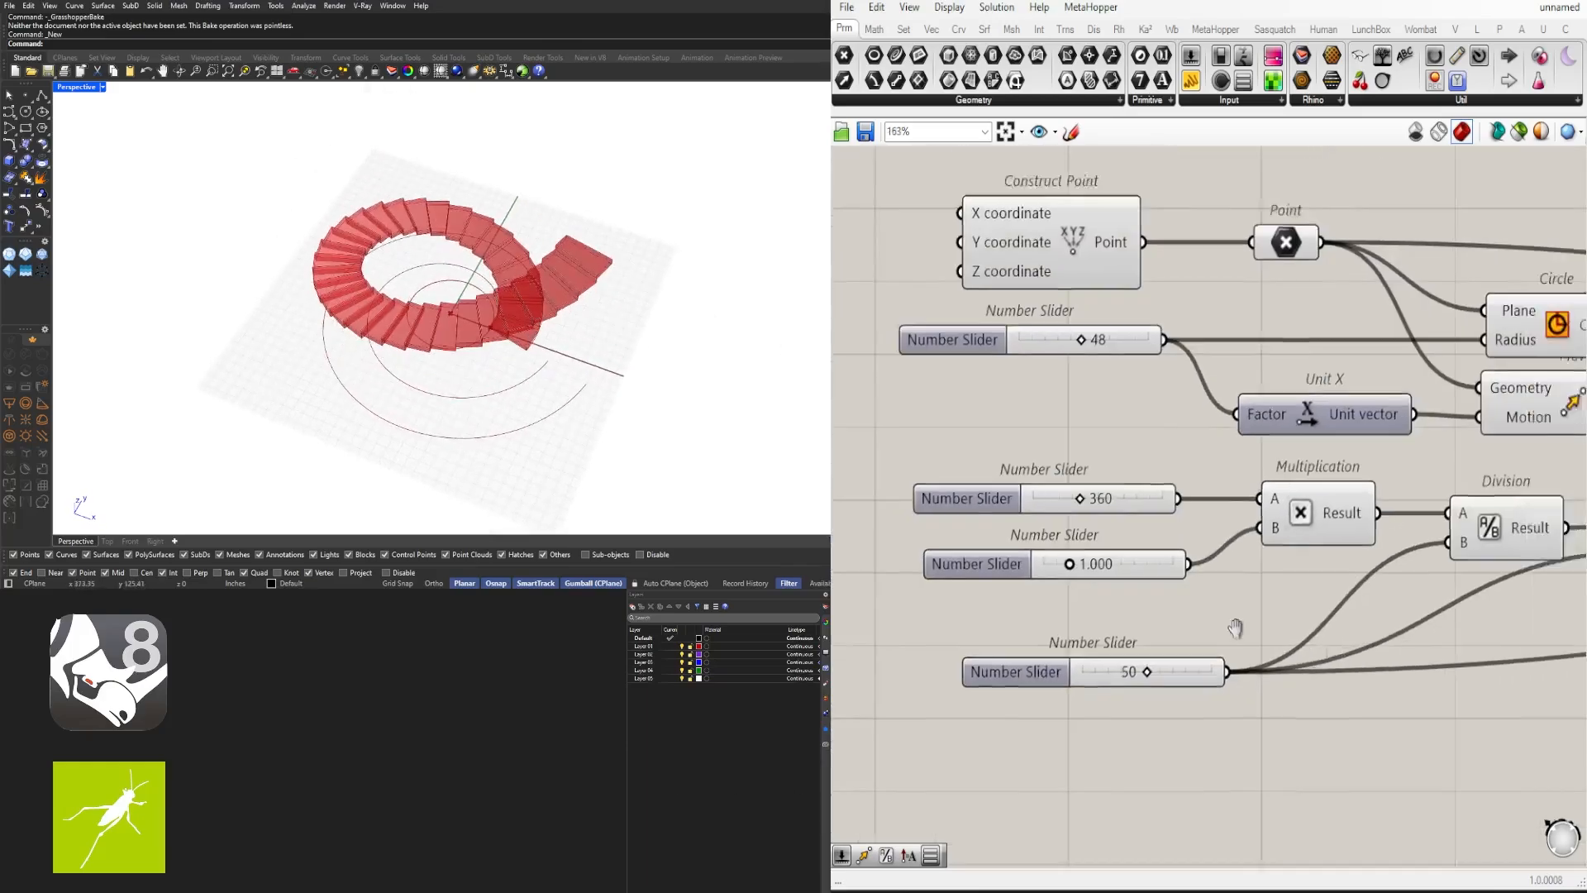
pyautogui.moveTo(1258, 543); pyautogui.dragTo(819, 515, button='right')
pyautogui.moveTo(672, 363); pyautogui.dragTo(649, 412, button='right')
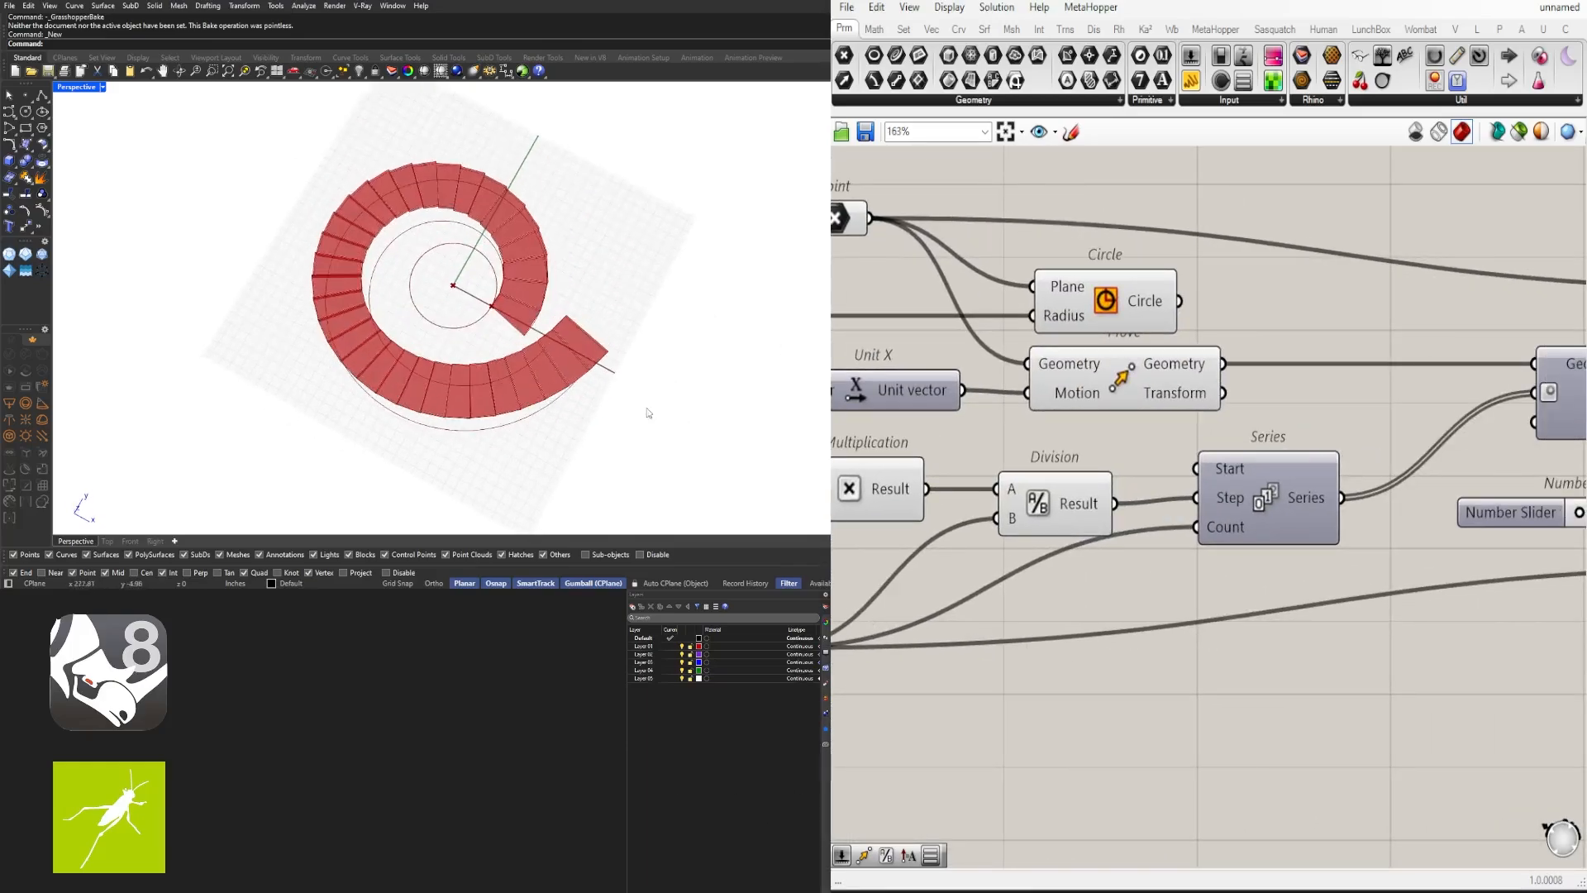
# Step: Compare the spiral's start and end in the Top view with a close Perspective view of the first treads
pyautogui.doubleClick(81, 88)
pyautogui.doubleClick(80, 88)
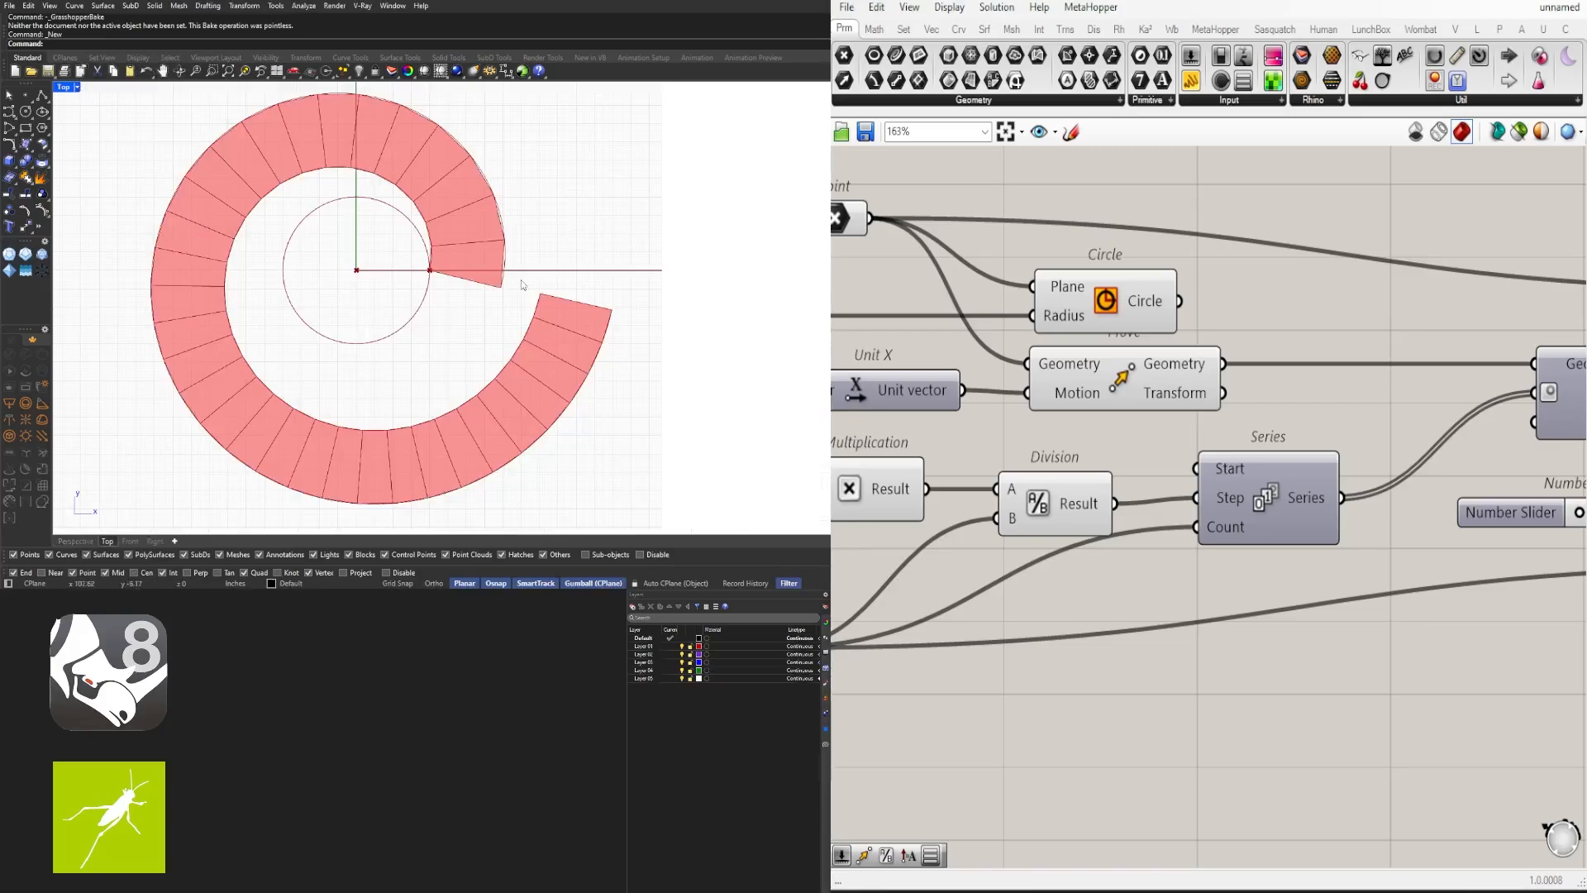
pyautogui.doubleClick(66, 87)
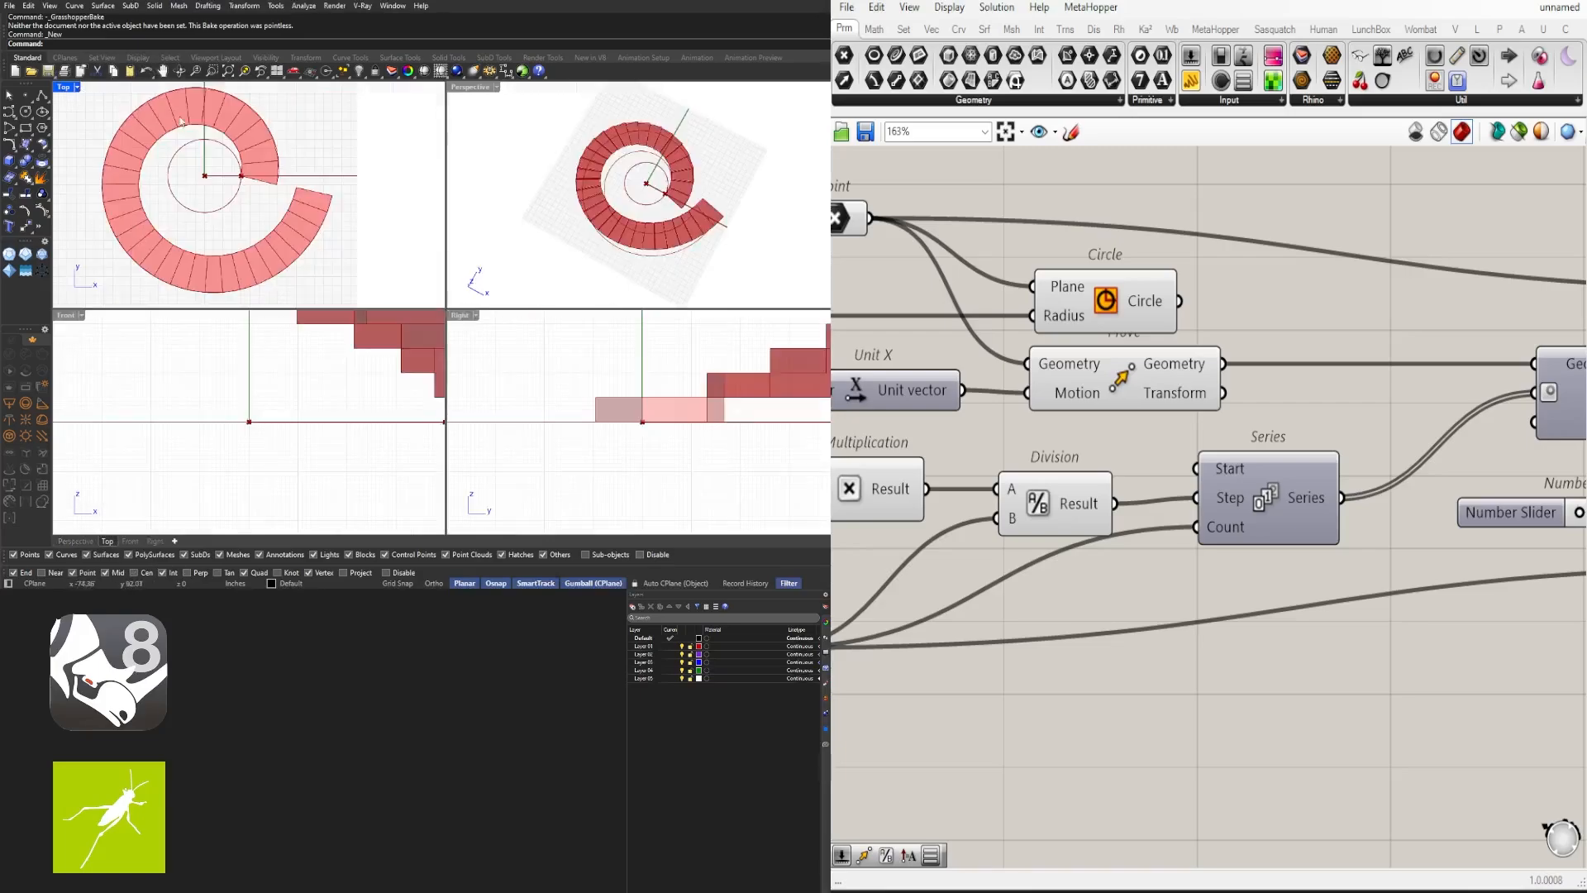
pyautogui.doubleClick(491, 89)
pyautogui.moveTo(491, 248); pyautogui.dragTo(580, 400, button='right')
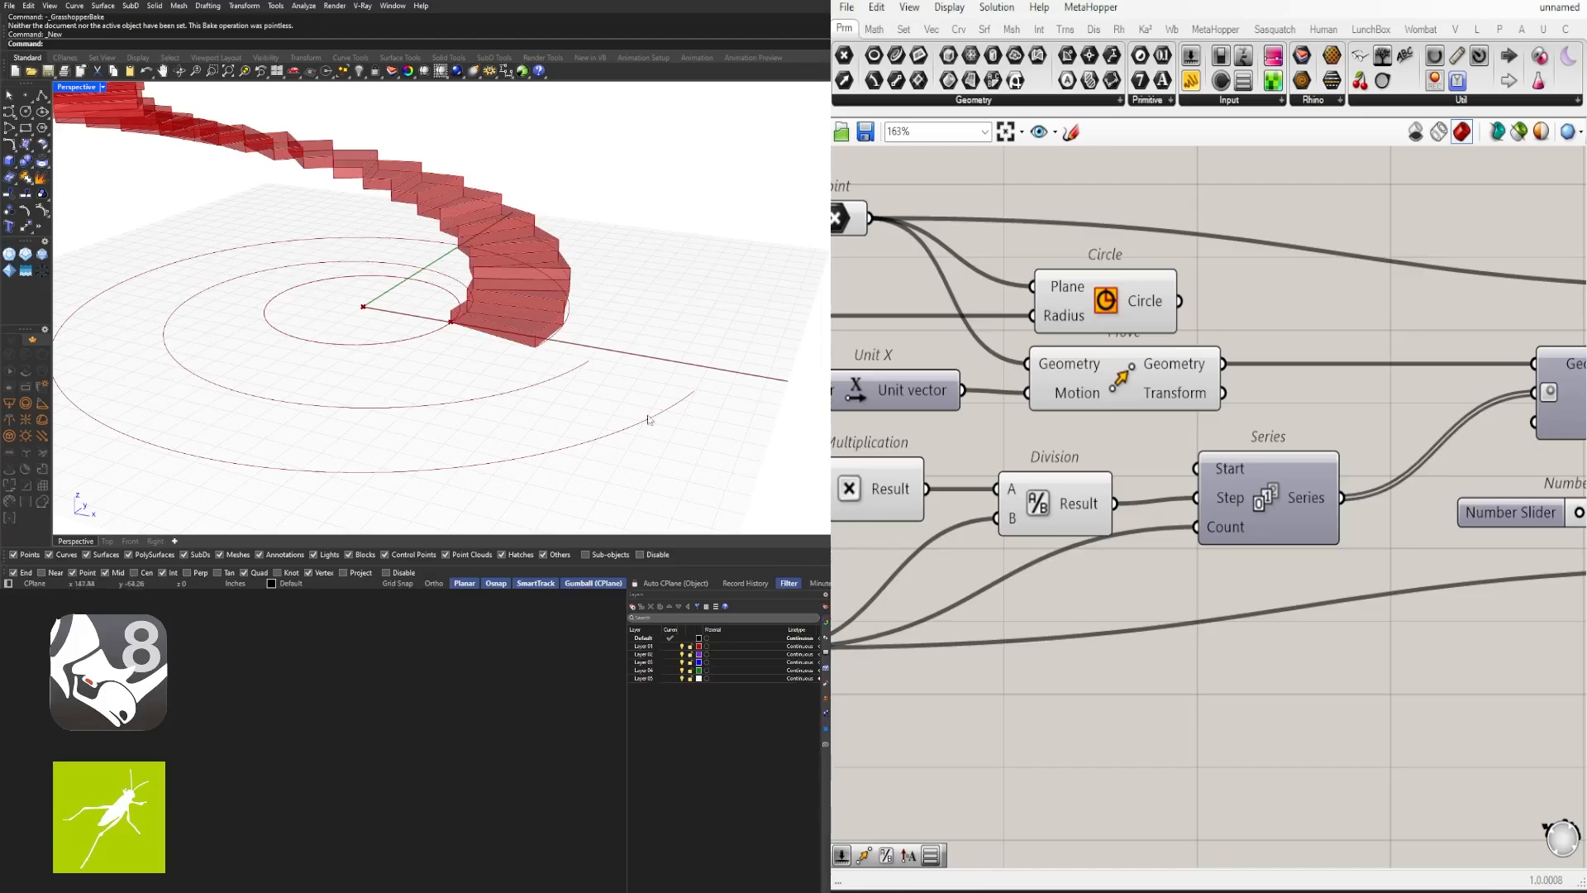
# Step: Try the multiplier slider at 1.068 to extend the spiral's rotation slightly
pyautogui.scroll(-3, 1141, 599)
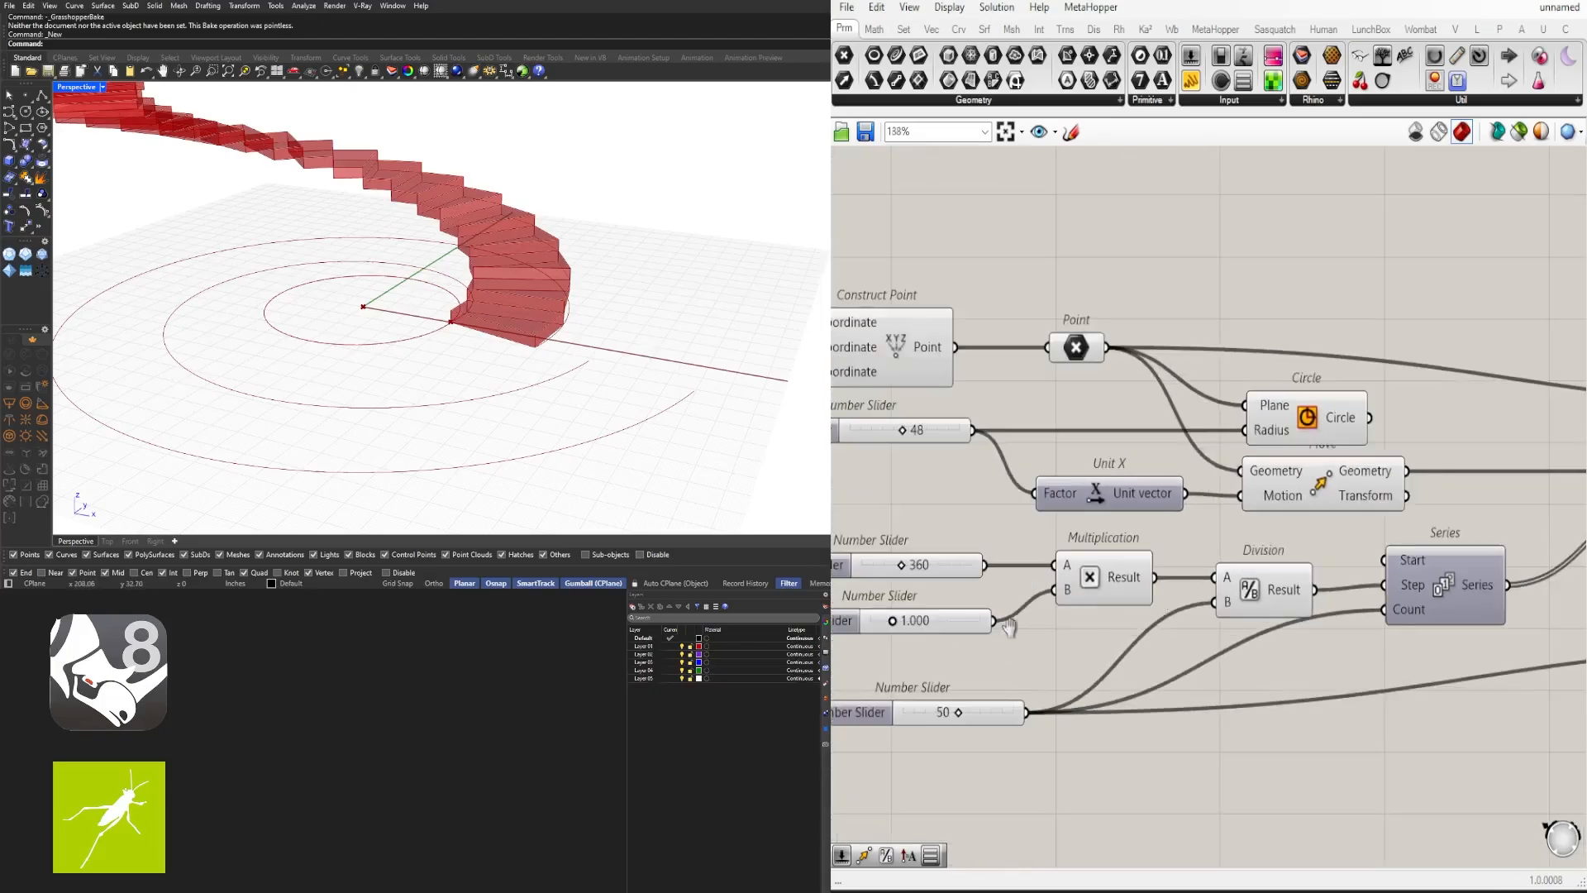
pyautogui.scroll(6, 1116, 597)
pyautogui.moveTo(1116, 597)
pyautogui.mouseDown()
pyautogui.moveTo(1136, 596)
pyautogui.moveTo(1119, 592)
pyautogui.mouseUp()
pyautogui.scroll(-5, 1158, 571)
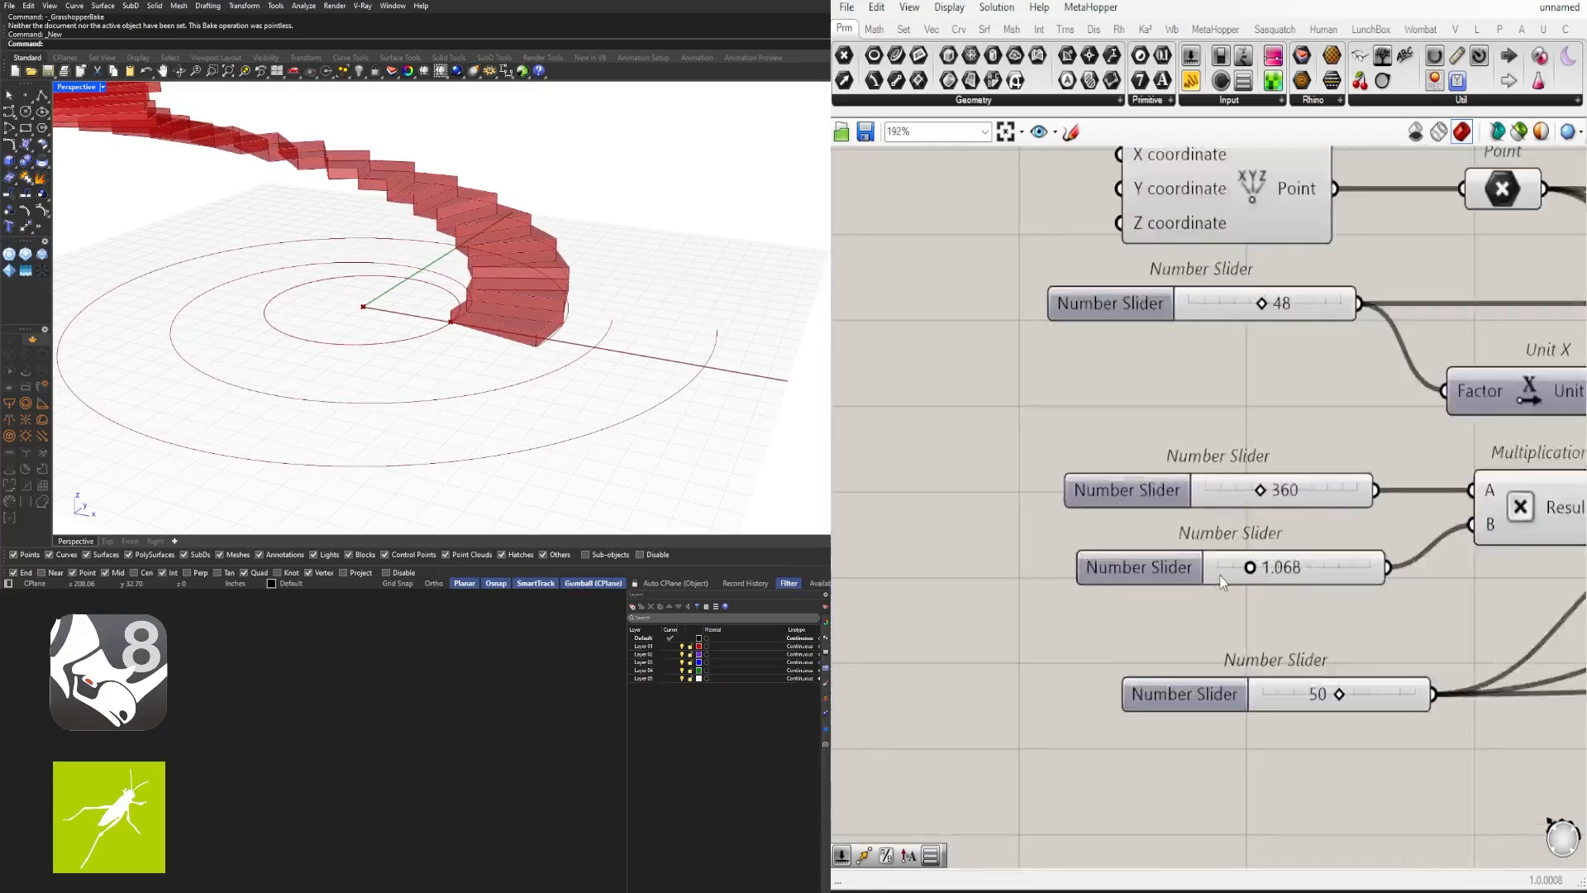
# Step: Set the multiplier slider back to 1
pyautogui.scroll(3, 1257, 571)
pyautogui.doubleClick(1299, 576)
pyautogui.write('1')
pyautogui.press('Return')
pyautogui.scroll(-2, 470, 408)
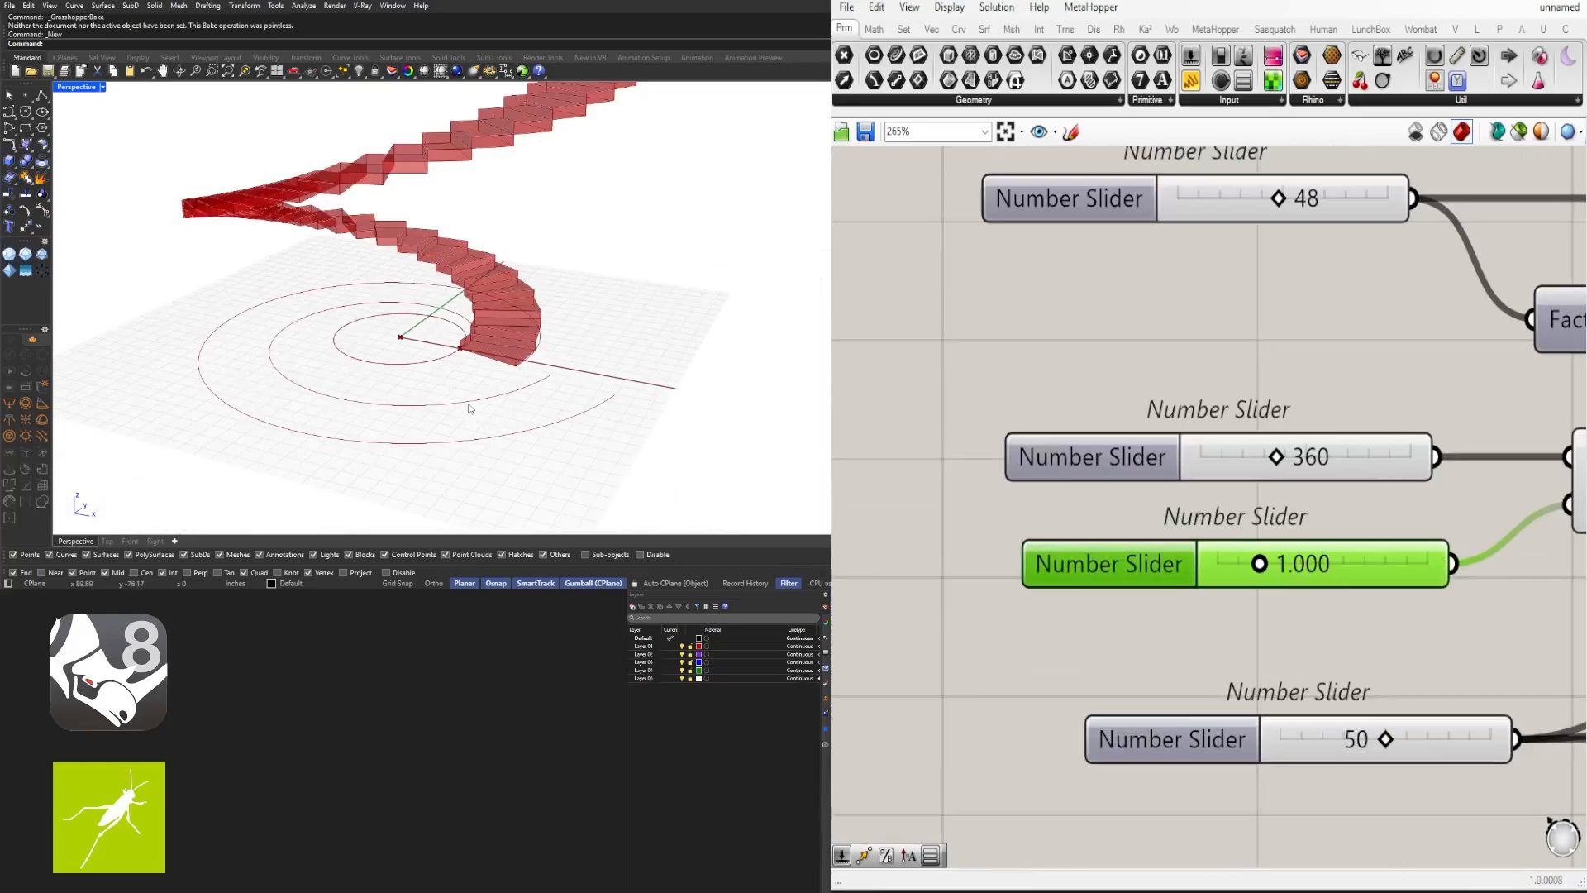
# Step: View the stair from another angle and follow the definition to the NUMBER OF TREADS panel to read the tread count
pyautogui.moveTo(499, 257); pyautogui.dragTo(430, 364, button='right')
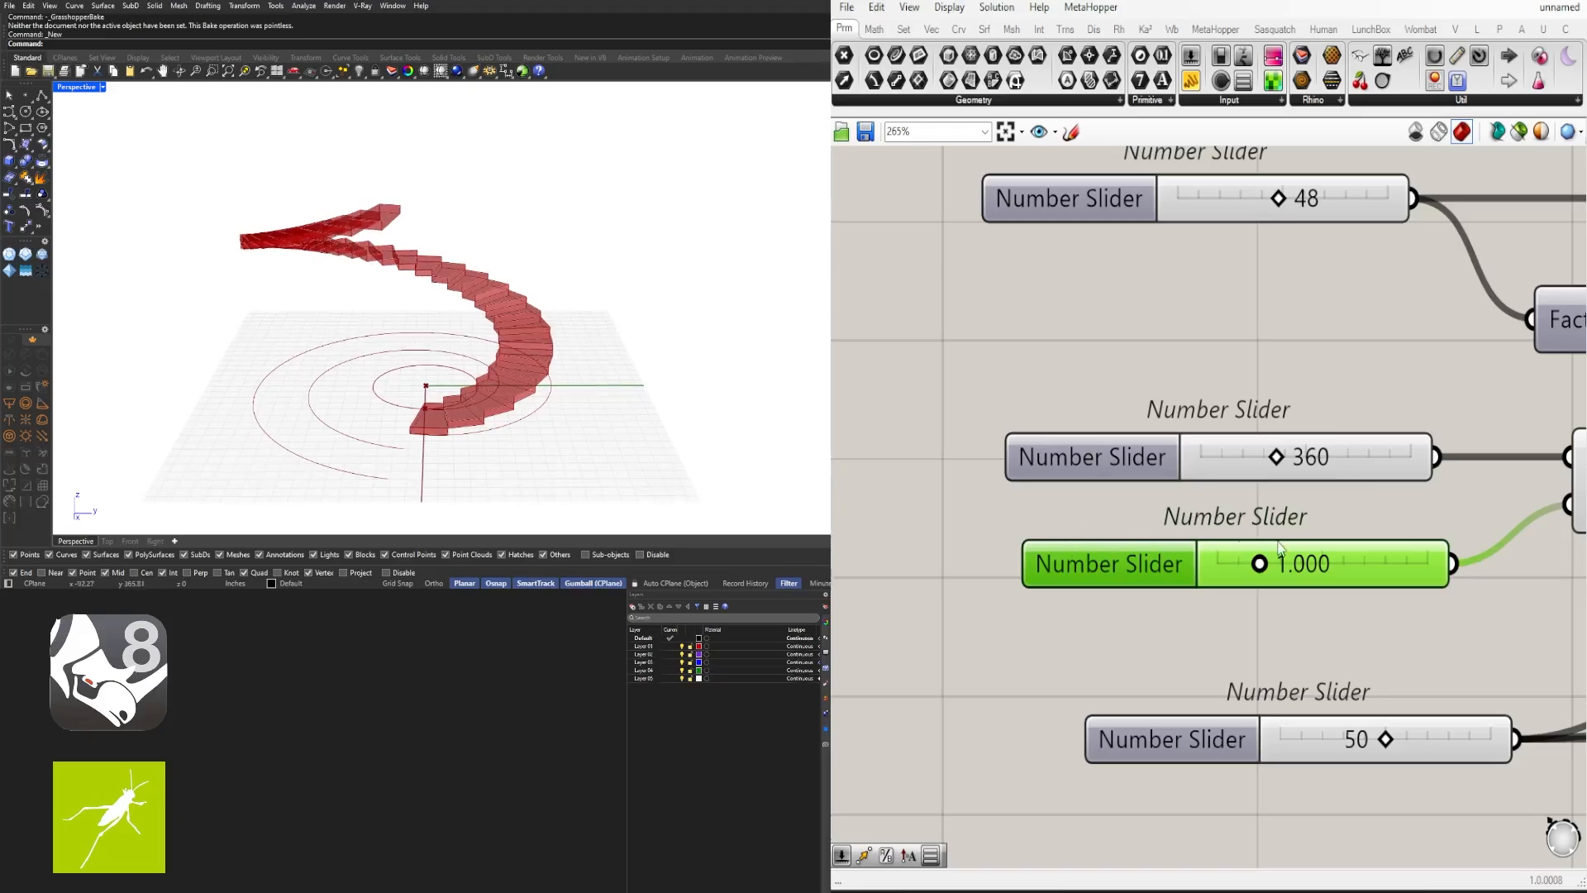
pyautogui.scroll(-4, 1336, 563)
pyautogui.moveTo(1336, 562); pyautogui.dragTo(990, 548, button='right')
pyautogui.moveTo(1502, 463); pyautogui.dragTo(1001, 472, button='right')
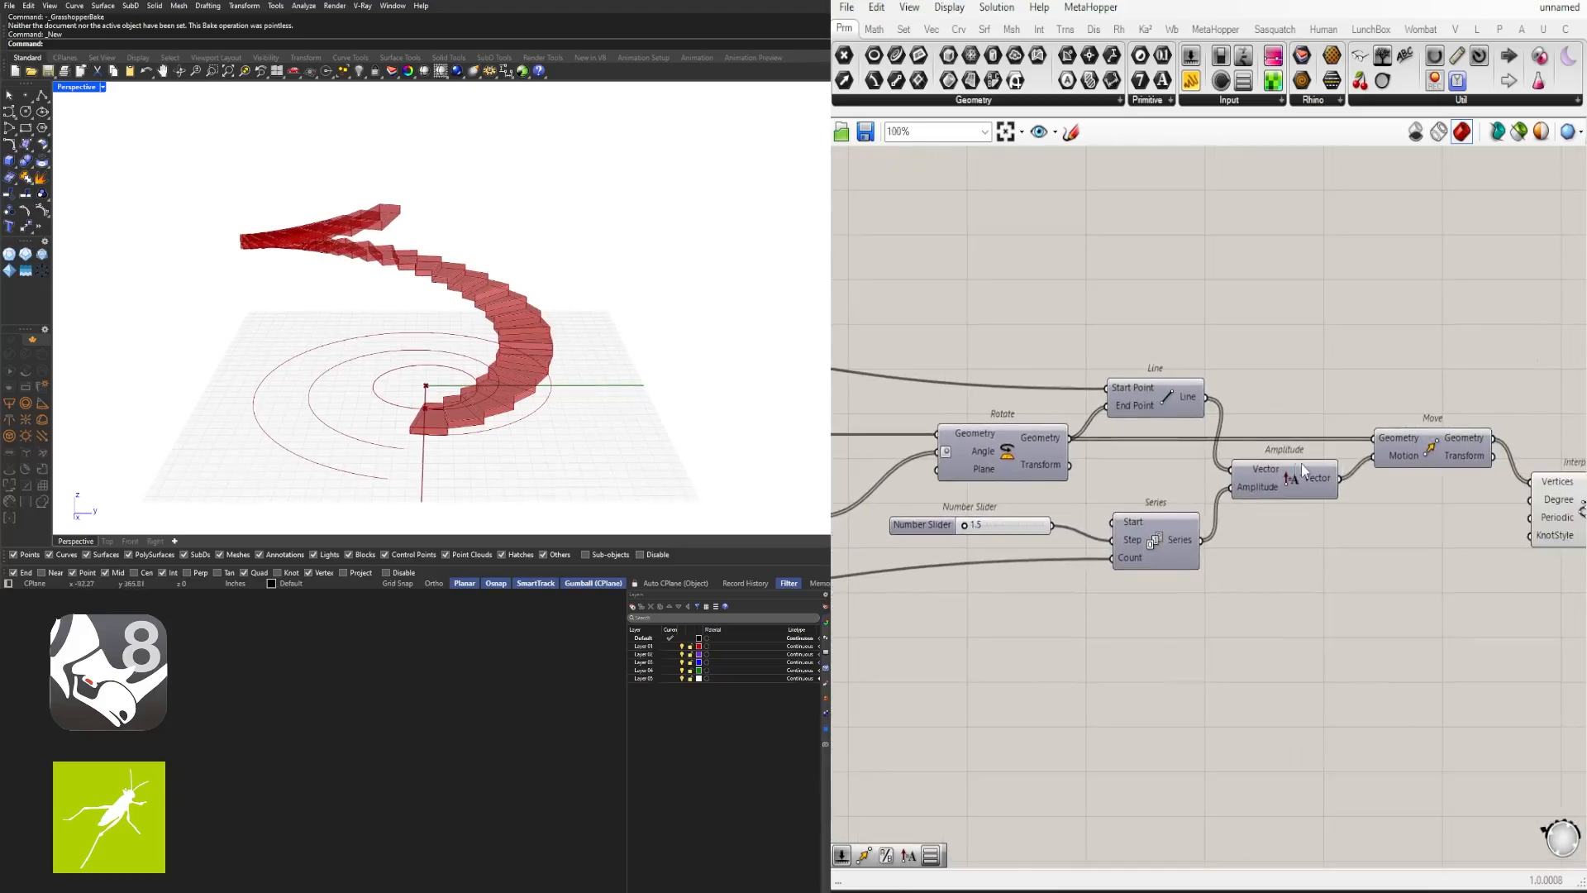
pyautogui.scroll(-2, 1001, 472)
pyautogui.moveTo(1346, 495); pyautogui.dragTo(935, 446, button='right')
pyautogui.moveTo(1420, 479); pyautogui.dragTo(1049, 487, button='right')
pyautogui.moveTo(1472, 519); pyautogui.dragTo(1282, 519, button='right')
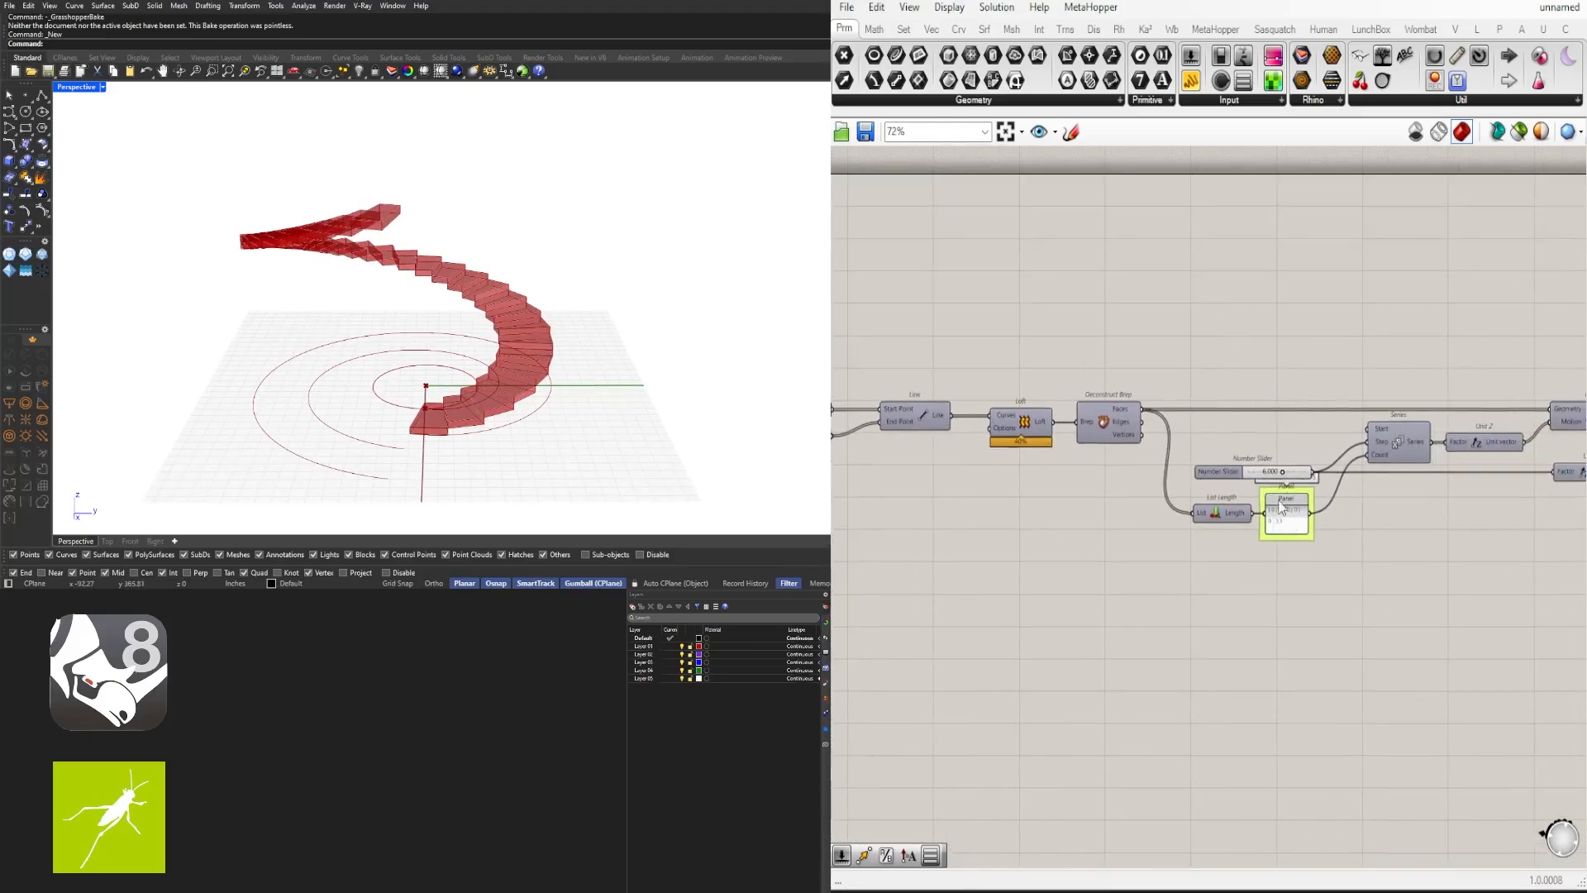
pyautogui.scroll(4, 1287, 529)
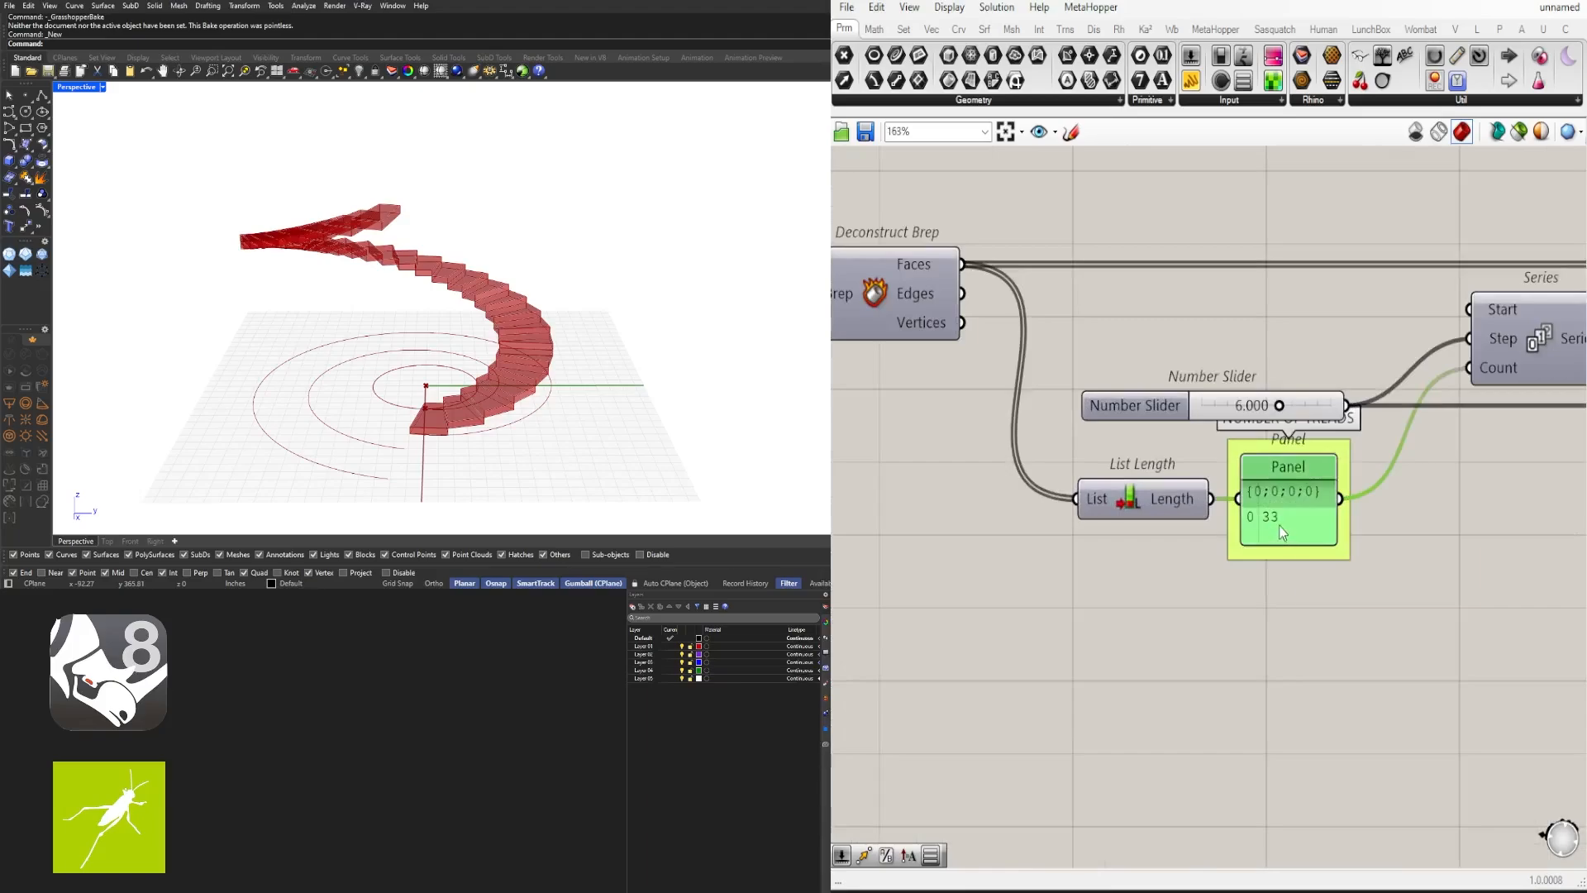
# Step: Move List Length and the NUMBER OF TREADS panel lower so they clear the 6.000 tread-height slider, and reposition that slider
pyautogui.moveTo(1158, 417); pyautogui.dragTo(1164, 408)
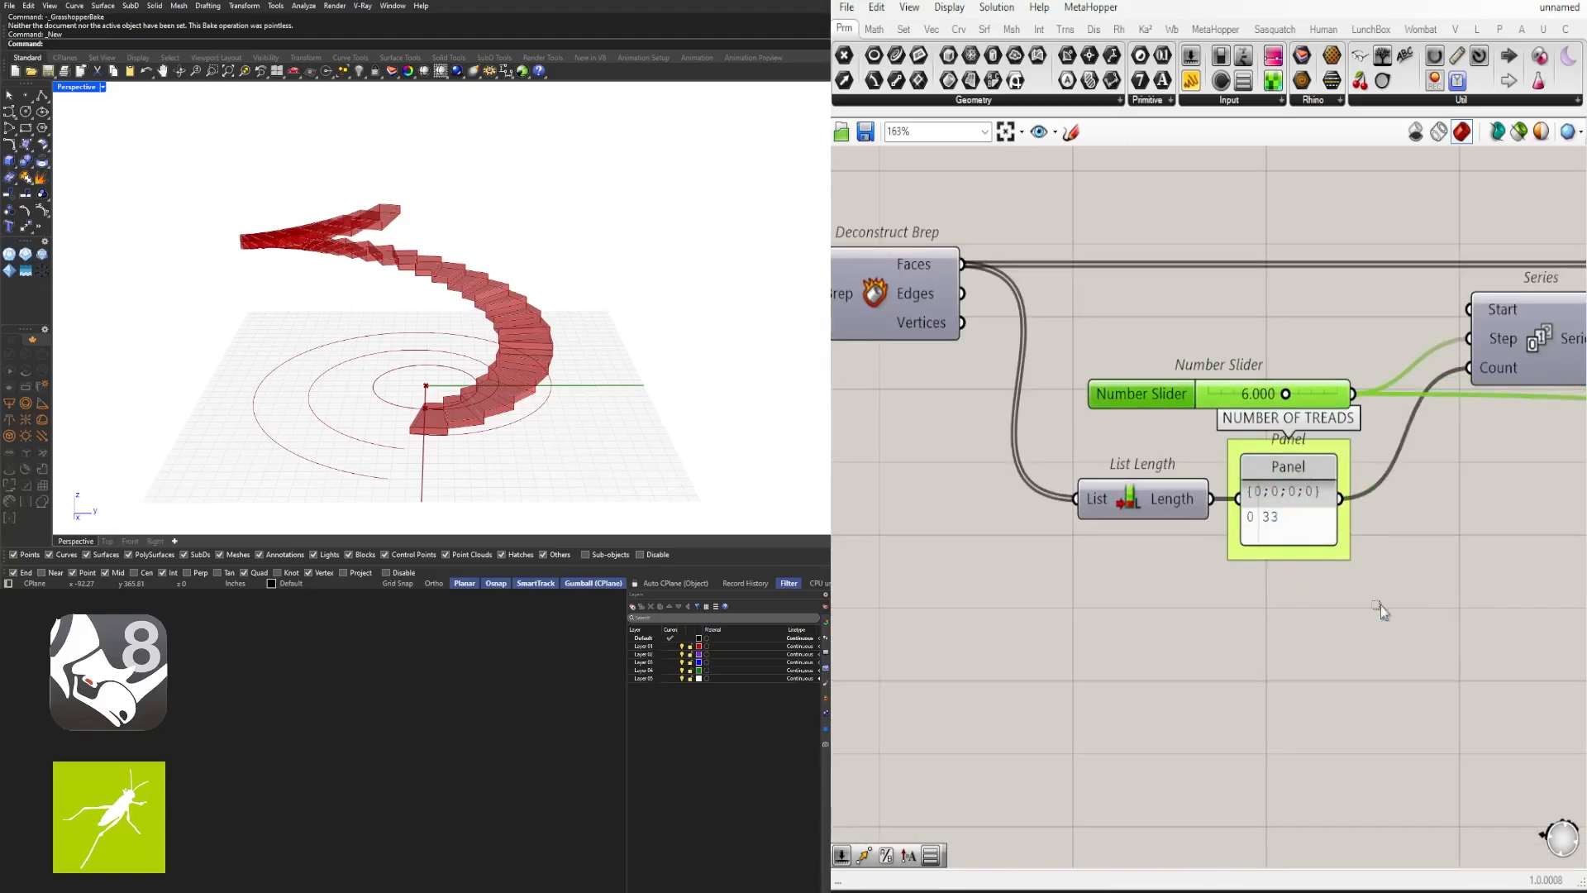
pyautogui.moveTo(1378, 609); pyautogui.dragTo(1093, 486)
pyautogui.moveTo(1290, 513); pyautogui.dragTo(1287, 548)
pyautogui.click(1223, 687)
pyautogui.moveTo(1133, 397); pyautogui.dragTo(1135, 409)
pyautogui.click(1268, 572)
# Step: Examine the NUMBER OF TREADS panel, the stair from the side, and the components from Series through Extrude
pyautogui.scroll(3, 1269, 574)
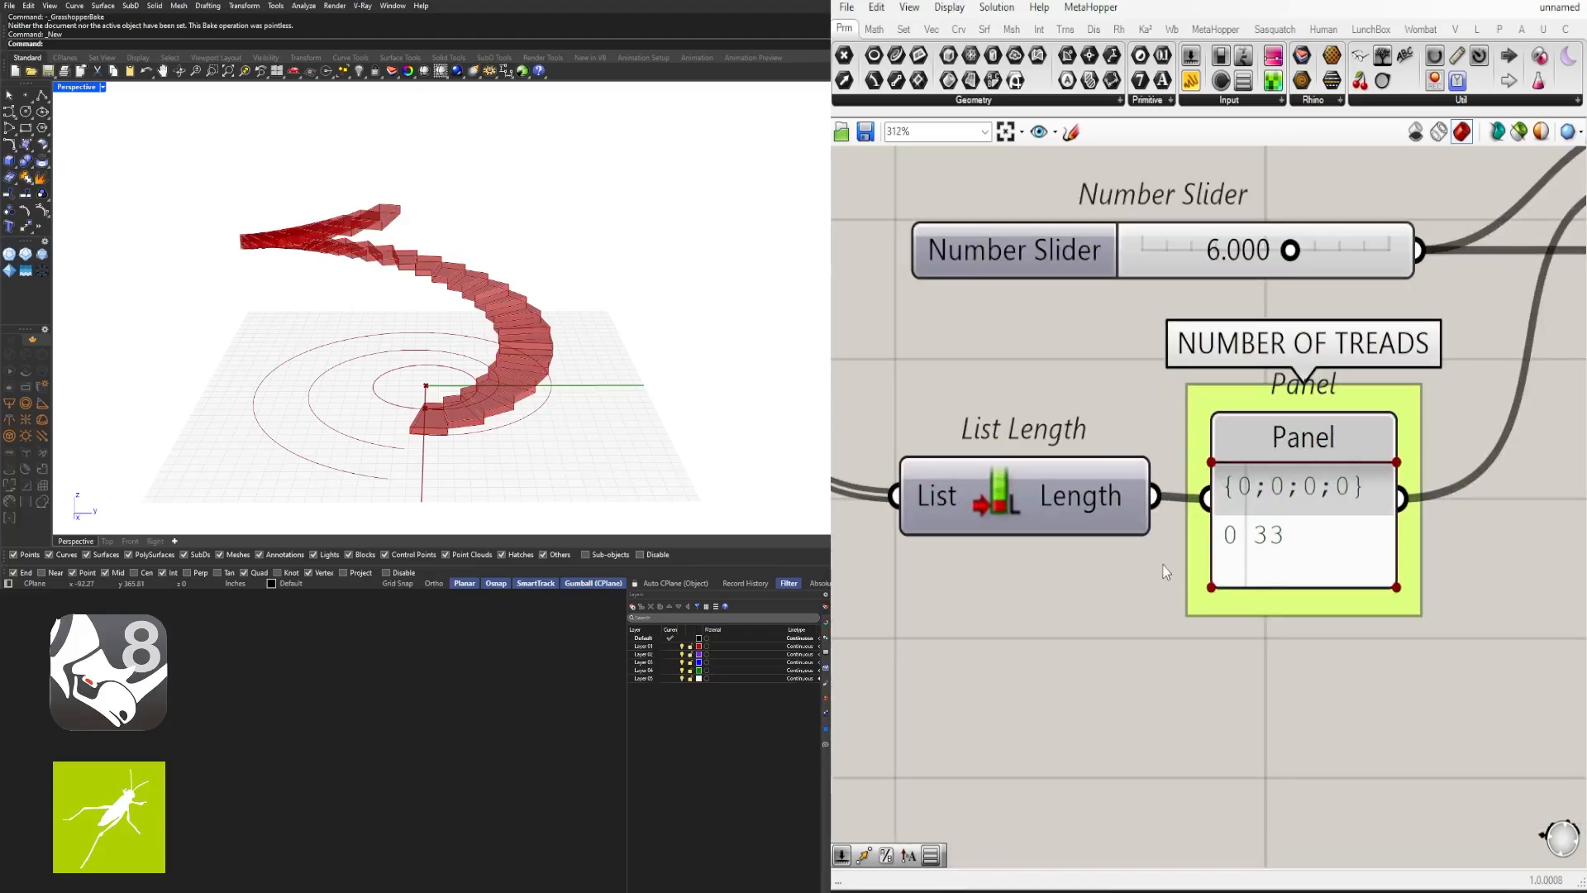
pyautogui.moveTo(624, 294)
pyautogui.mouseDown(button='right')
pyautogui.moveTo(666, 357)
pyautogui.moveTo(504, 369)
pyautogui.moveTo(524, 326)
pyautogui.moveTo(623, 330)
pyautogui.moveTo(603, 318)
pyautogui.mouseUp(button='right')
pyautogui.scroll(-5, 1262, 488)
pyautogui.moveTo(1333, 559); pyautogui.dragTo(1018, 563, button='right')
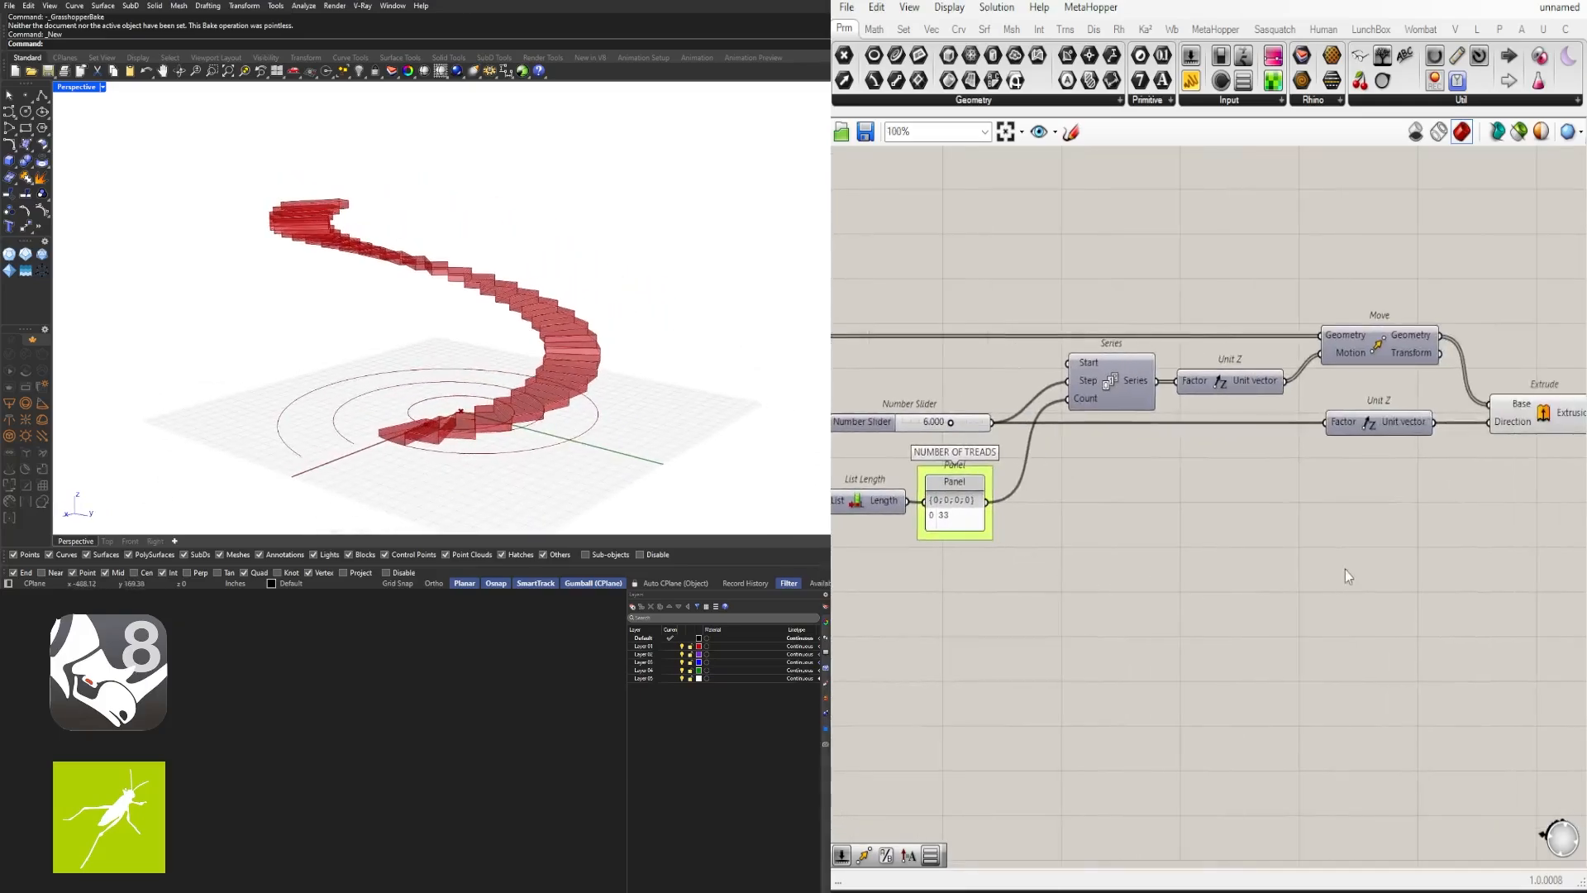
pyautogui.moveTo(1384, 478)
pyautogui.mouseDown(button='right')
pyautogui.moveTo(1193, 444)
pyautogui.moveTo(1366, 499)
pyautogui.mouseUp(button='right')
pyautogui.moveTo(1174, 449); pyautogui.dragTo(1322, 444, button='right')
pyautogui.moveTo(1495, 450); pyautogui.dragTo(1265, 460, button='right')
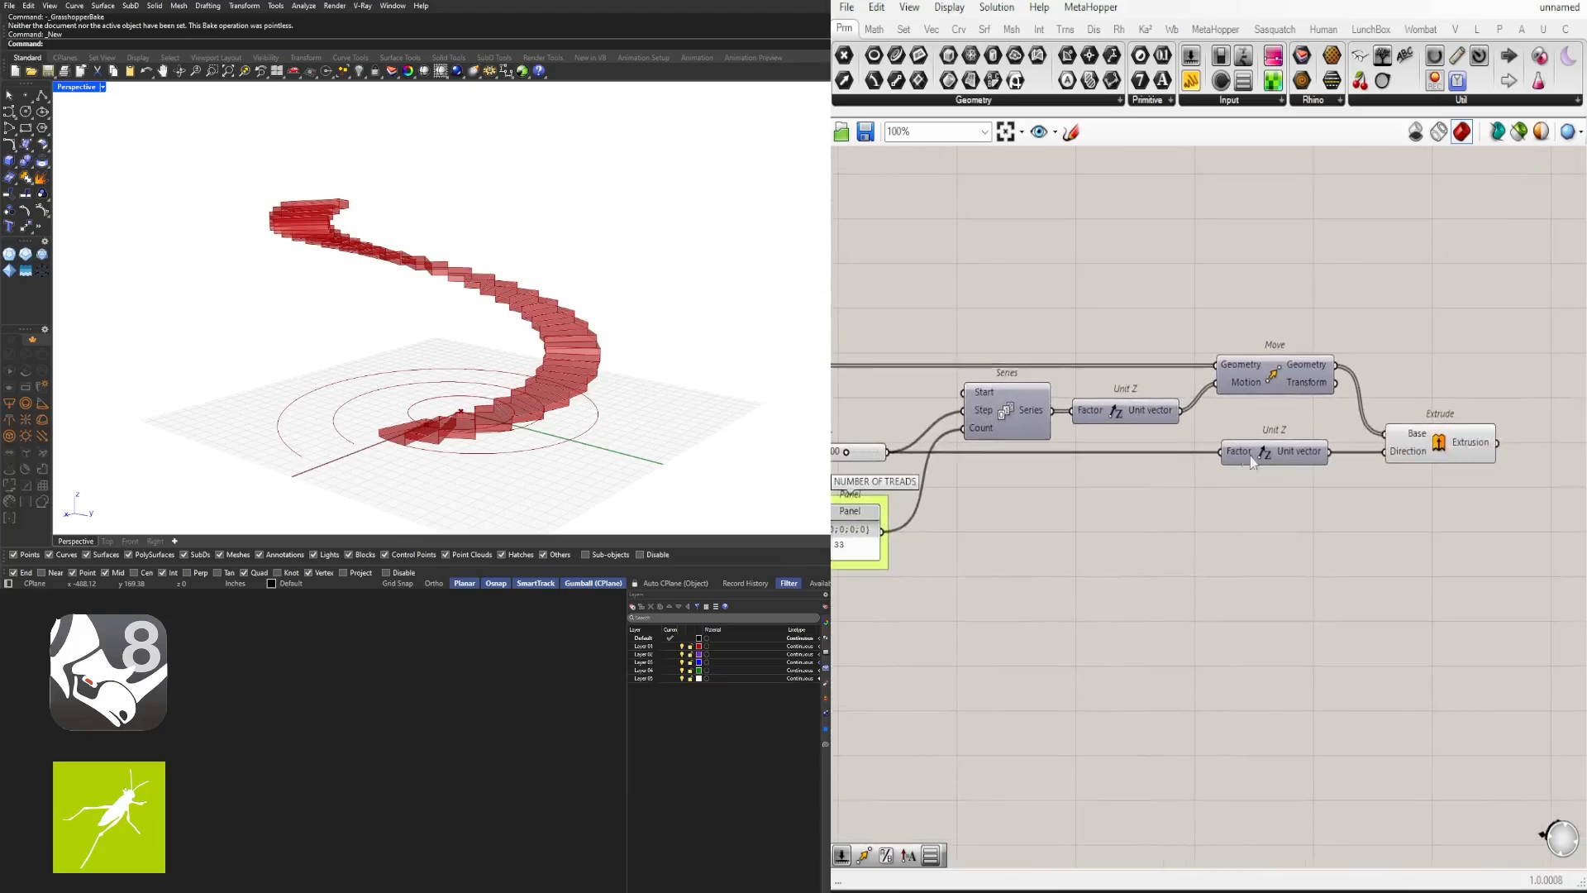
# Step: Shift Move, the lower Unit Z and Extrude to the right, and move the upper Unit Z to open space after Series
pyautogui.scroll(-2, 1270, 460)
pyautogui.moveTo(1439, 519); pyautogui.dragTo(1286, 391)
pyautogui.moveTo(1295, 395); pyautogui.dragTo(1336, 394)
pyautogui.click(1257, 358)
pyautogui.scroll(3, 1182, 409)
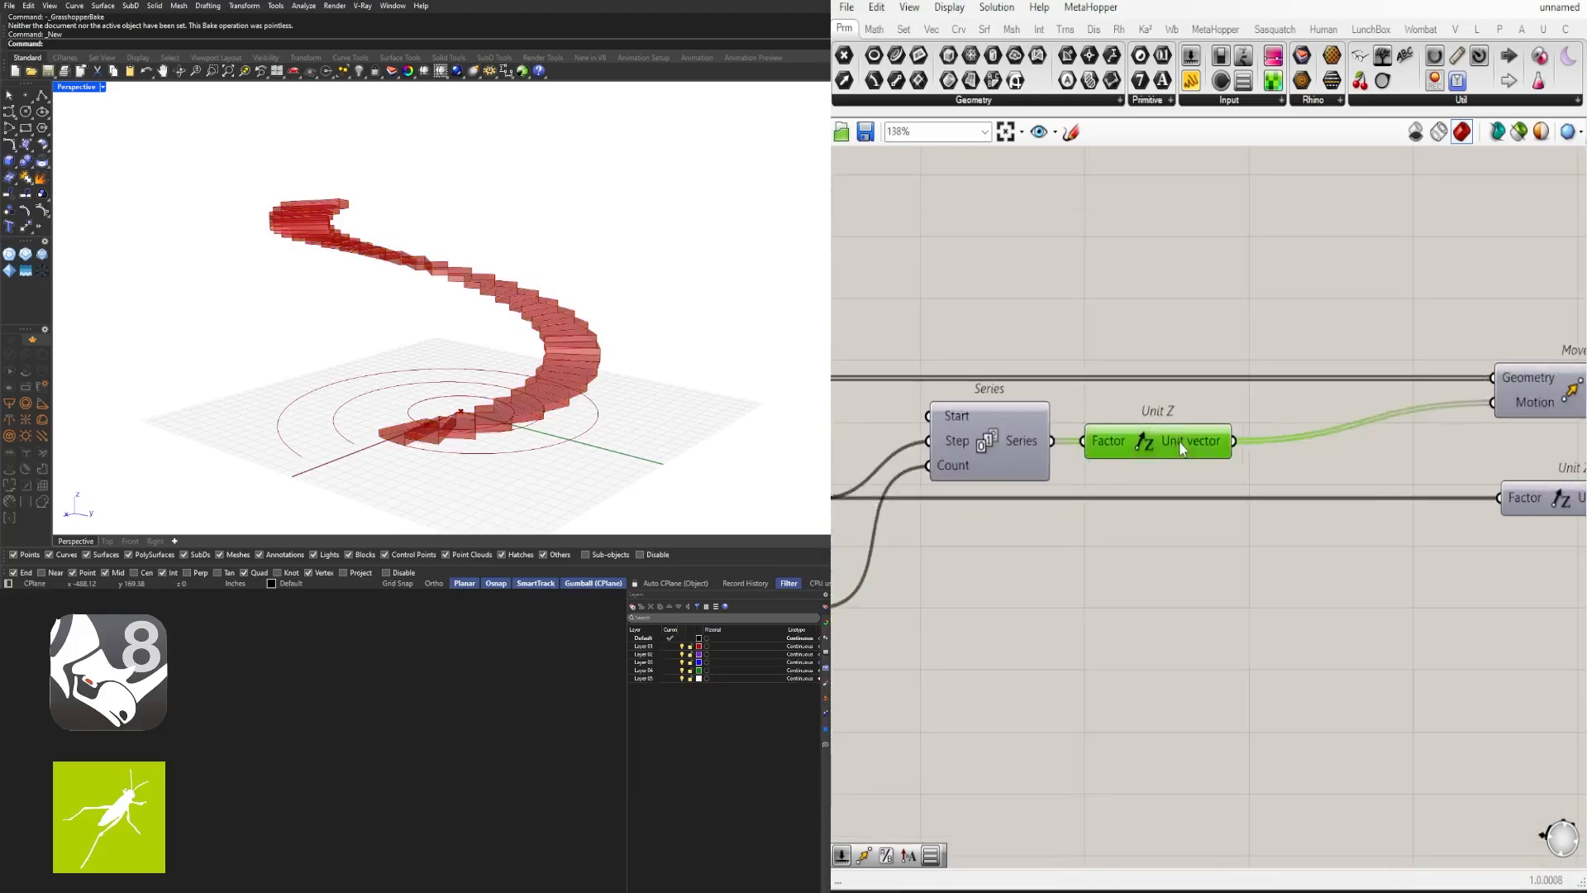
pyautogui.moveTo(1159, 440); pyautogui.dragTo(1316, 439)
pyautogui.moveTo(1028, 448)
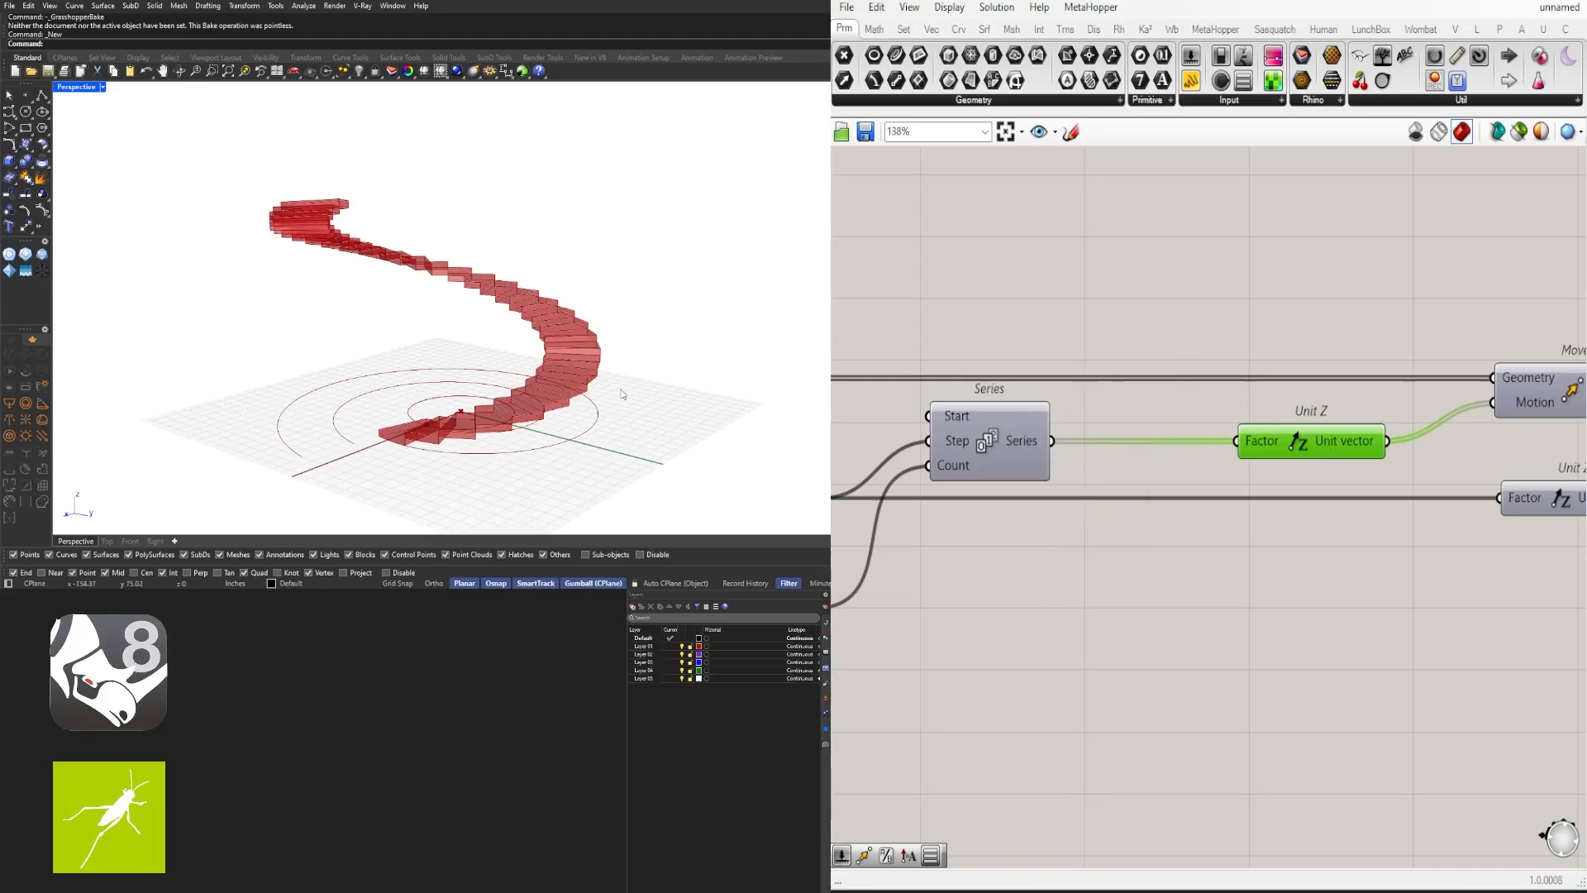
# Step: Move the upper Unit Z farther right to widen the gap after Series
pyautogui.moveTo(579, 389); pyautogui.dragTo(403, 390, button='right')
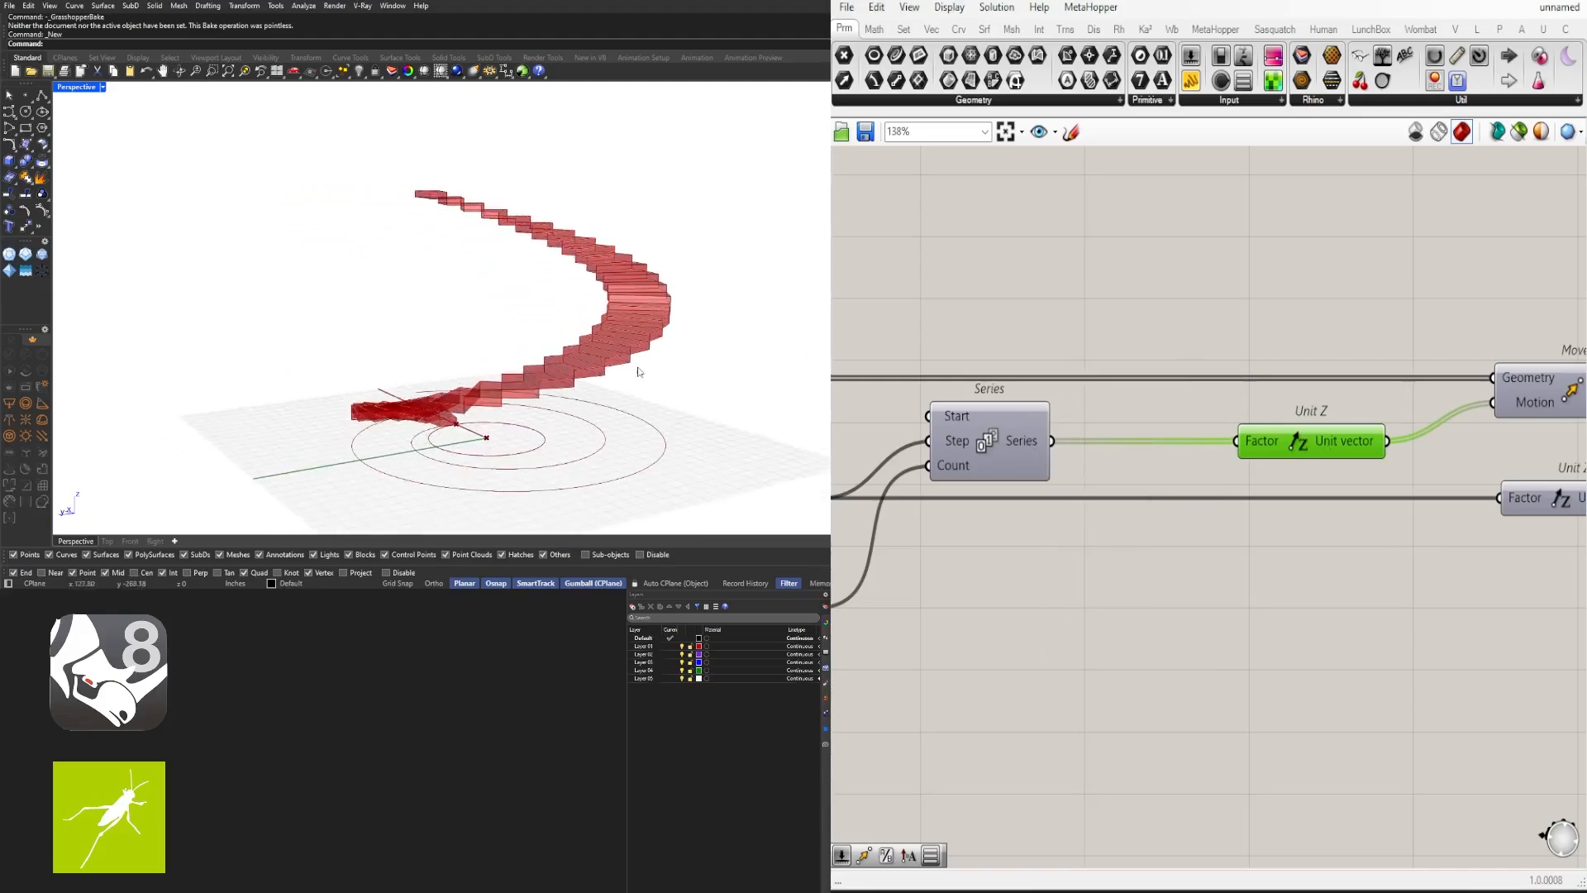
pyautogui.moveTo(594, 362); pyautogui.dragTo(508, 367, button='right')
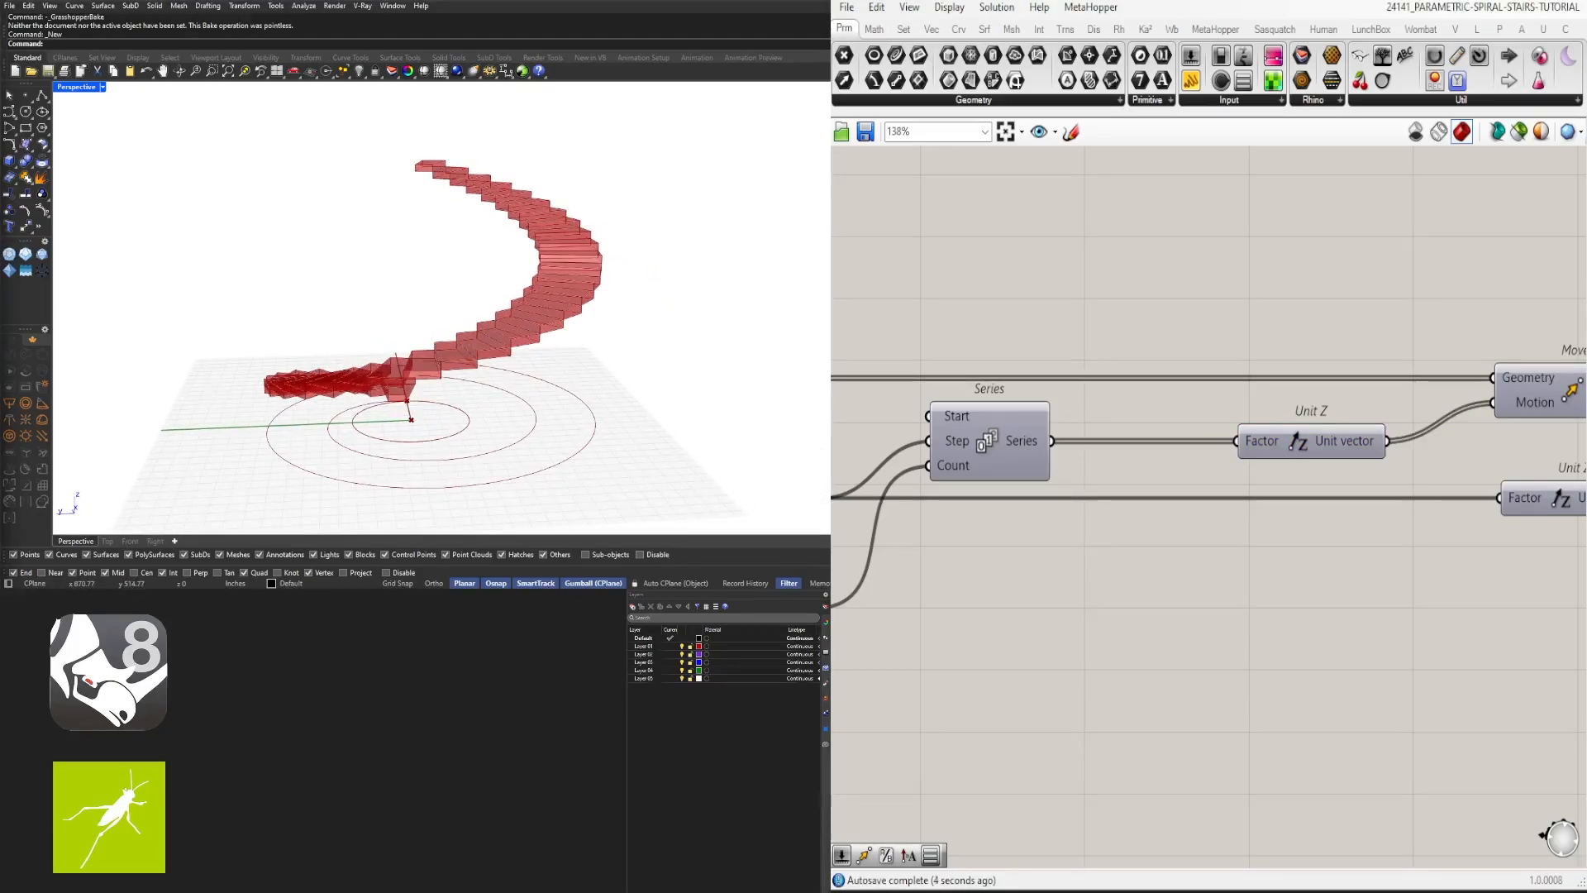
pyautogui.scroll(-2, 1169, 582)
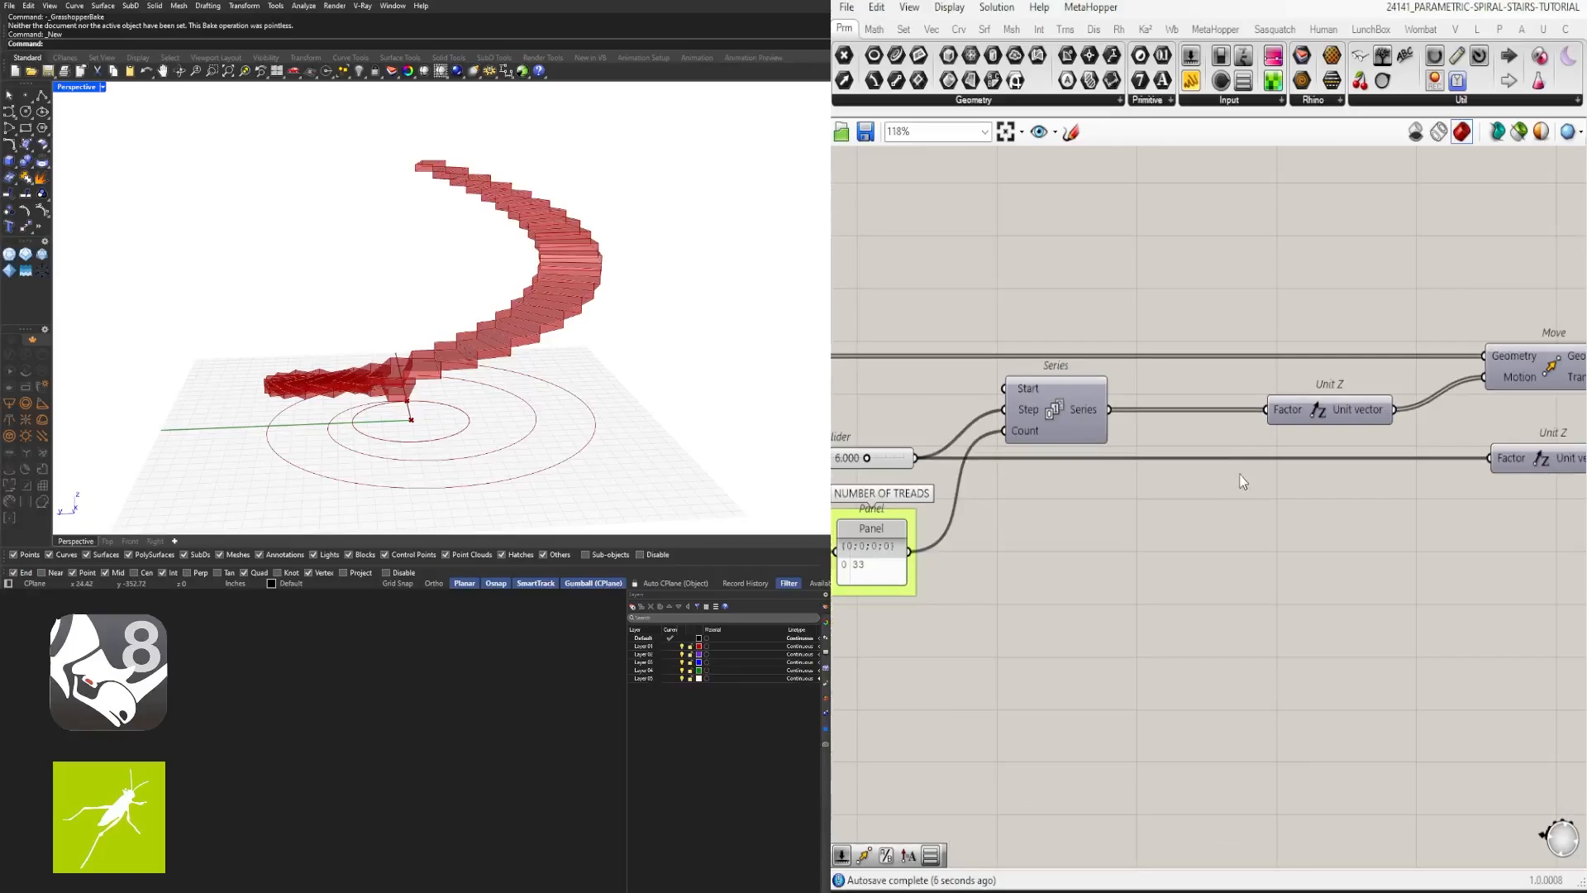
pyautogui.moveTo(1329, 417); pyautogui.dragTo(1393, 412)
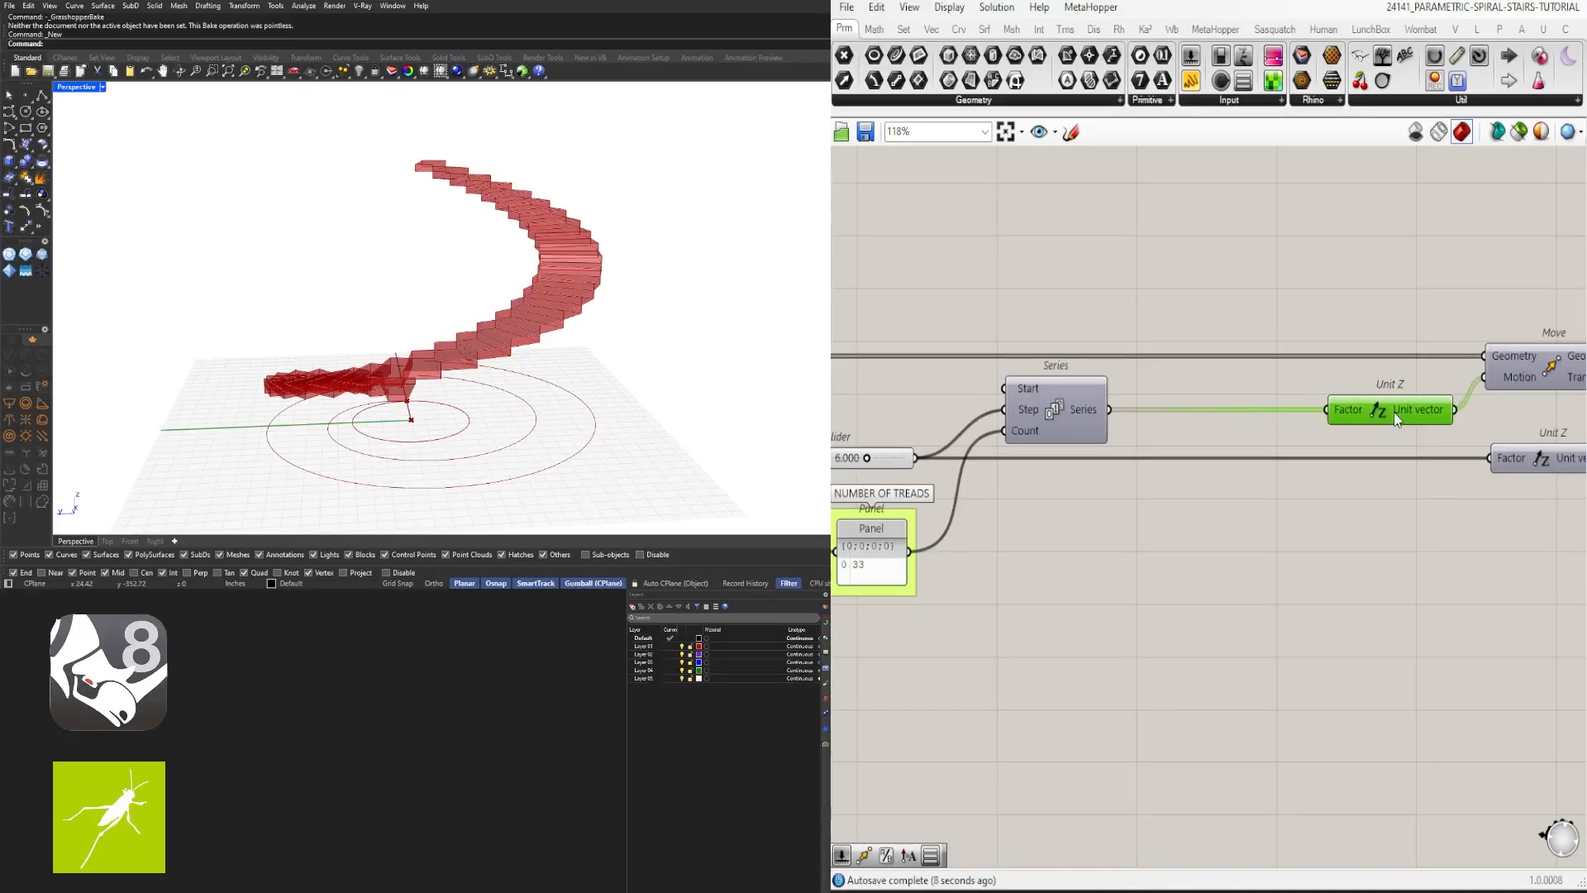
# Step: Add a panel to the Series output, enlarge it to read the tread height values, and shrink it again
pyautogui.doubleClick(1199, 579)
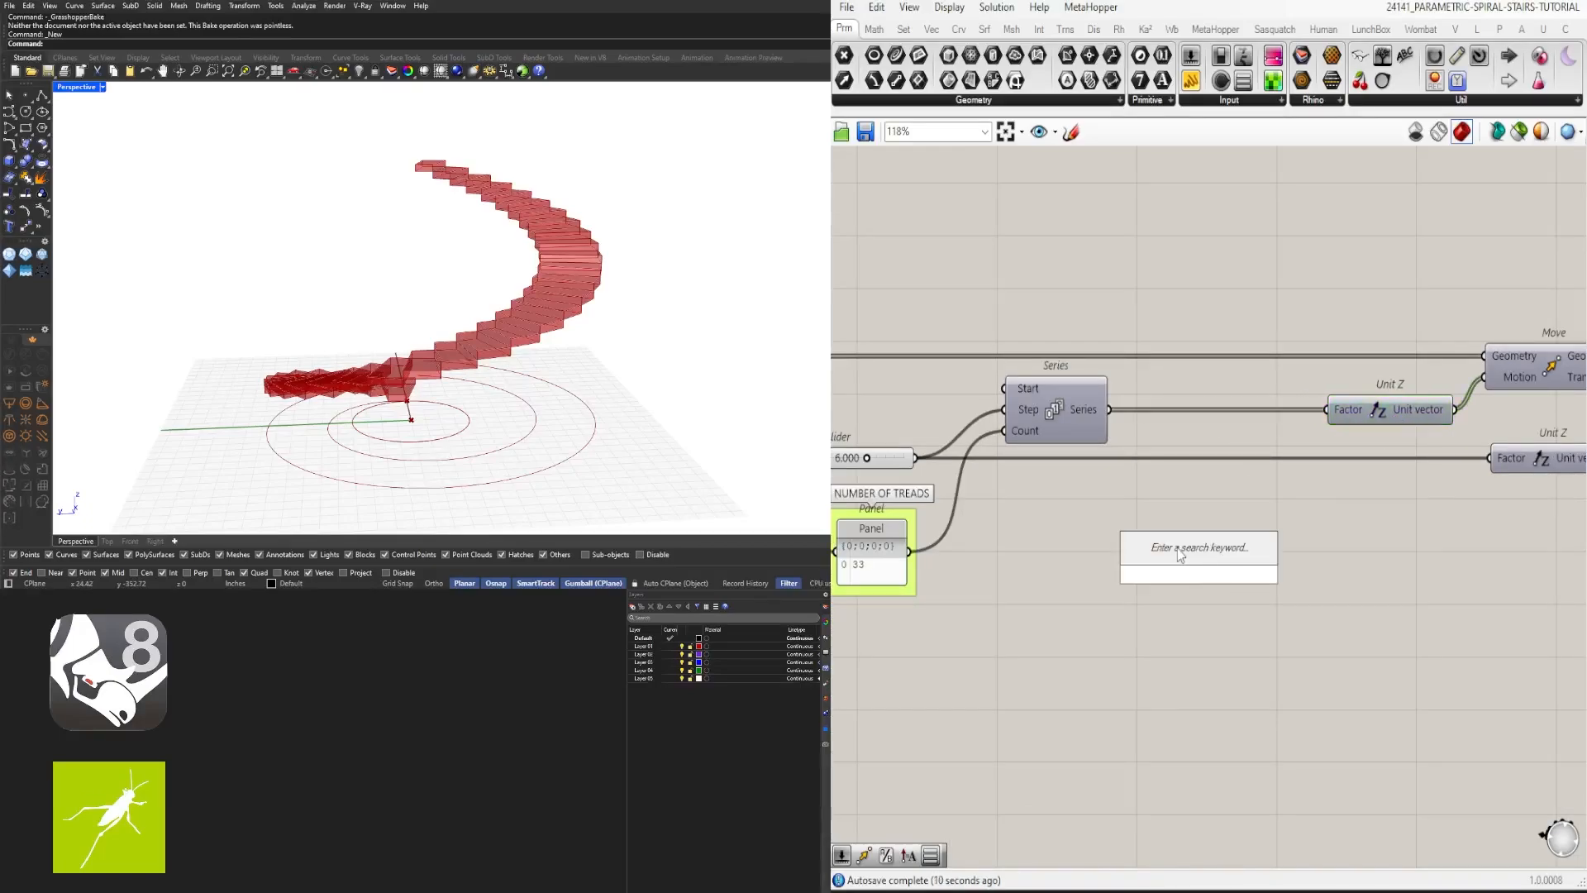
pyautogui.write('"')
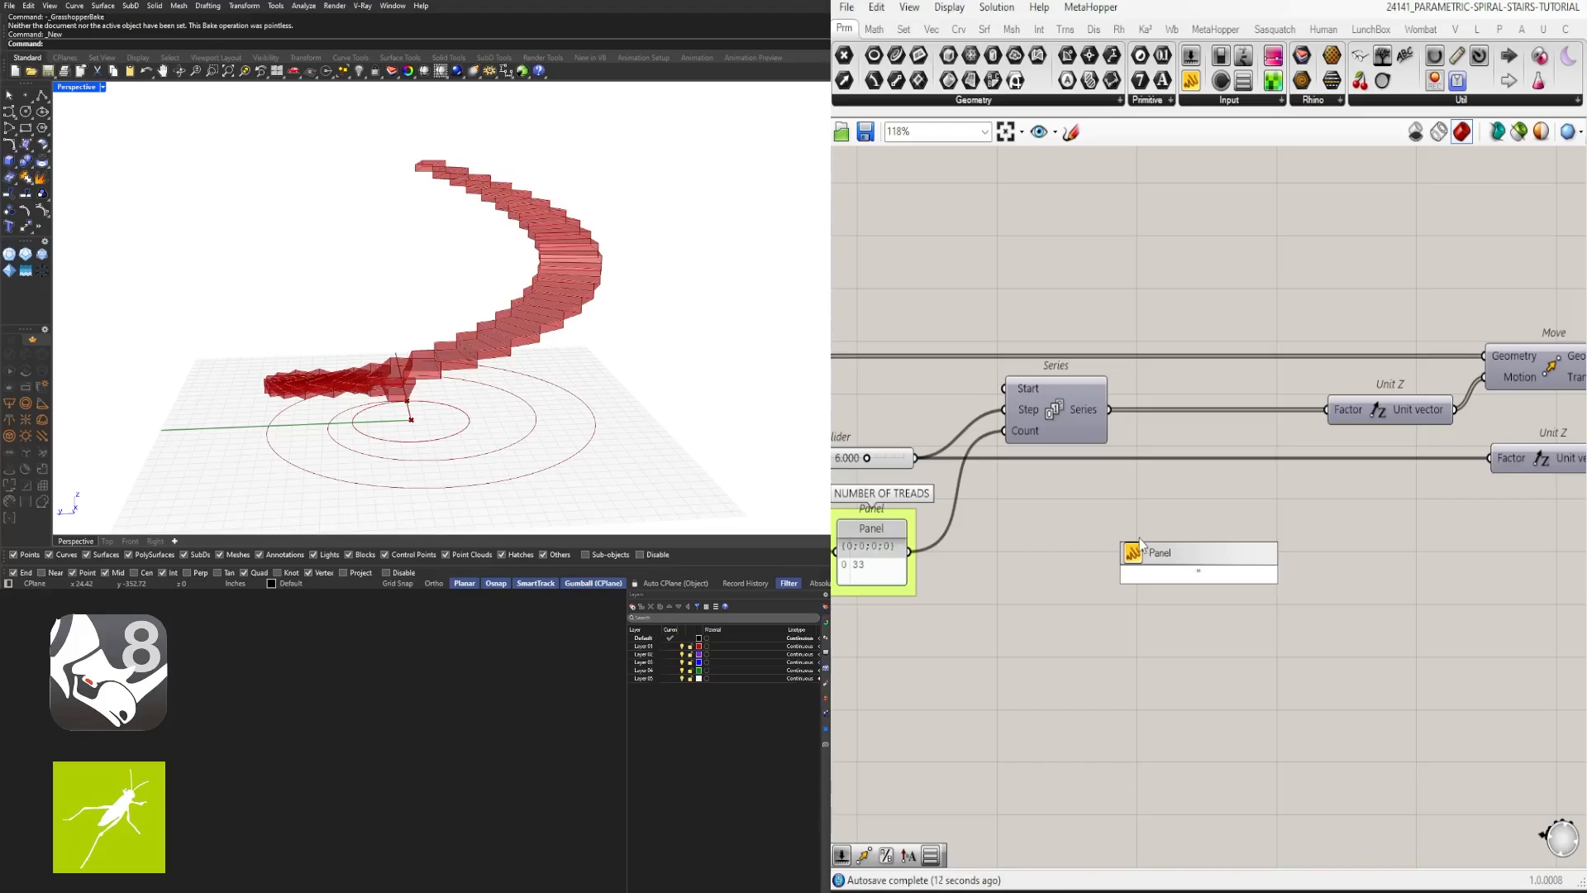
pyautogui.click(1133, 551)
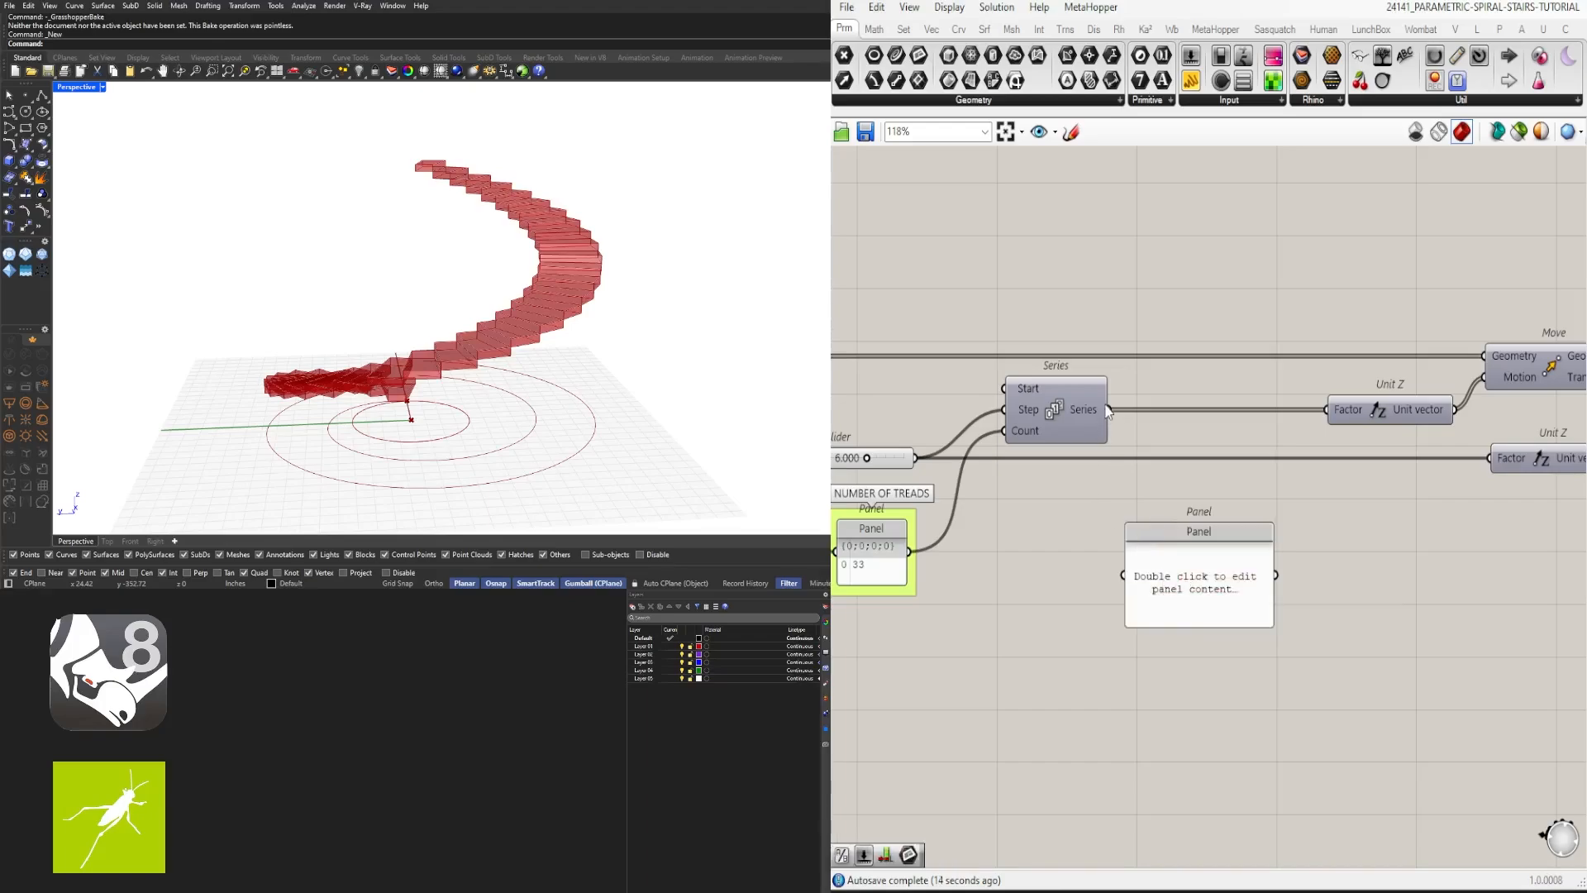
pyautogui.moveTo(1108, 409); pyautogui.dragTo(1123, 574)
pyautogui.moveTo(1183, 622); pyautogui.dragTo(1207, 860)
pyautogui.moveTo(1207, 753); pyautogui.dragTo(1213, 743)
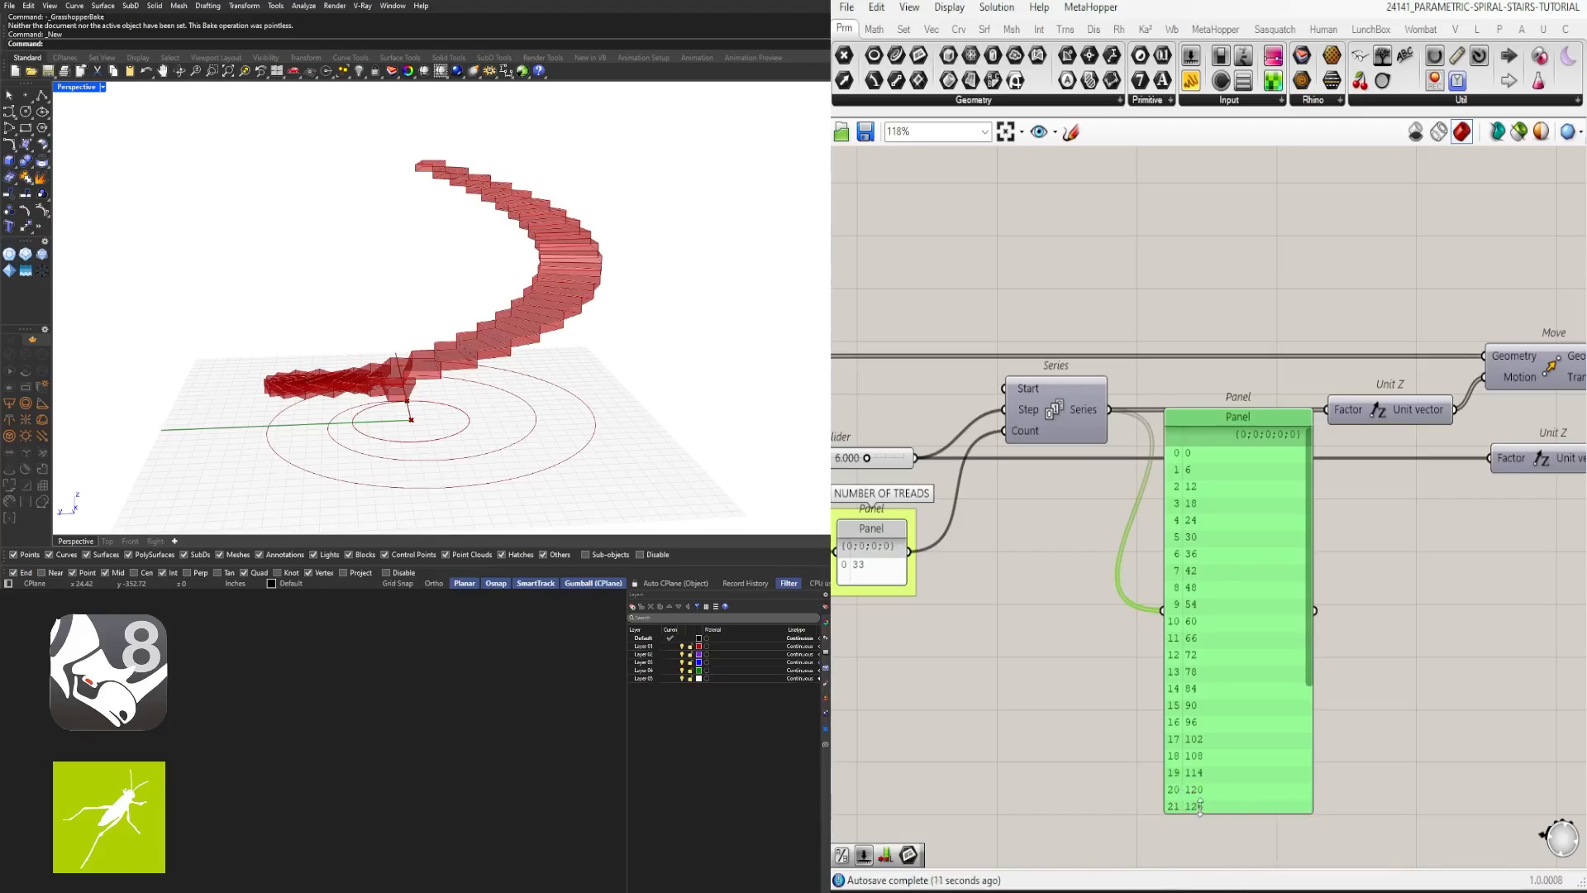
pyautogui.moveTo(1194, 812); pyautogui.dragTo(1093, 690)
# Step: Add a List Item component with the Series output as its List input, and delete the panel attached to Series
pyautogui.click(1277, 610)
pyautogui.doubleClick(1278, 605)
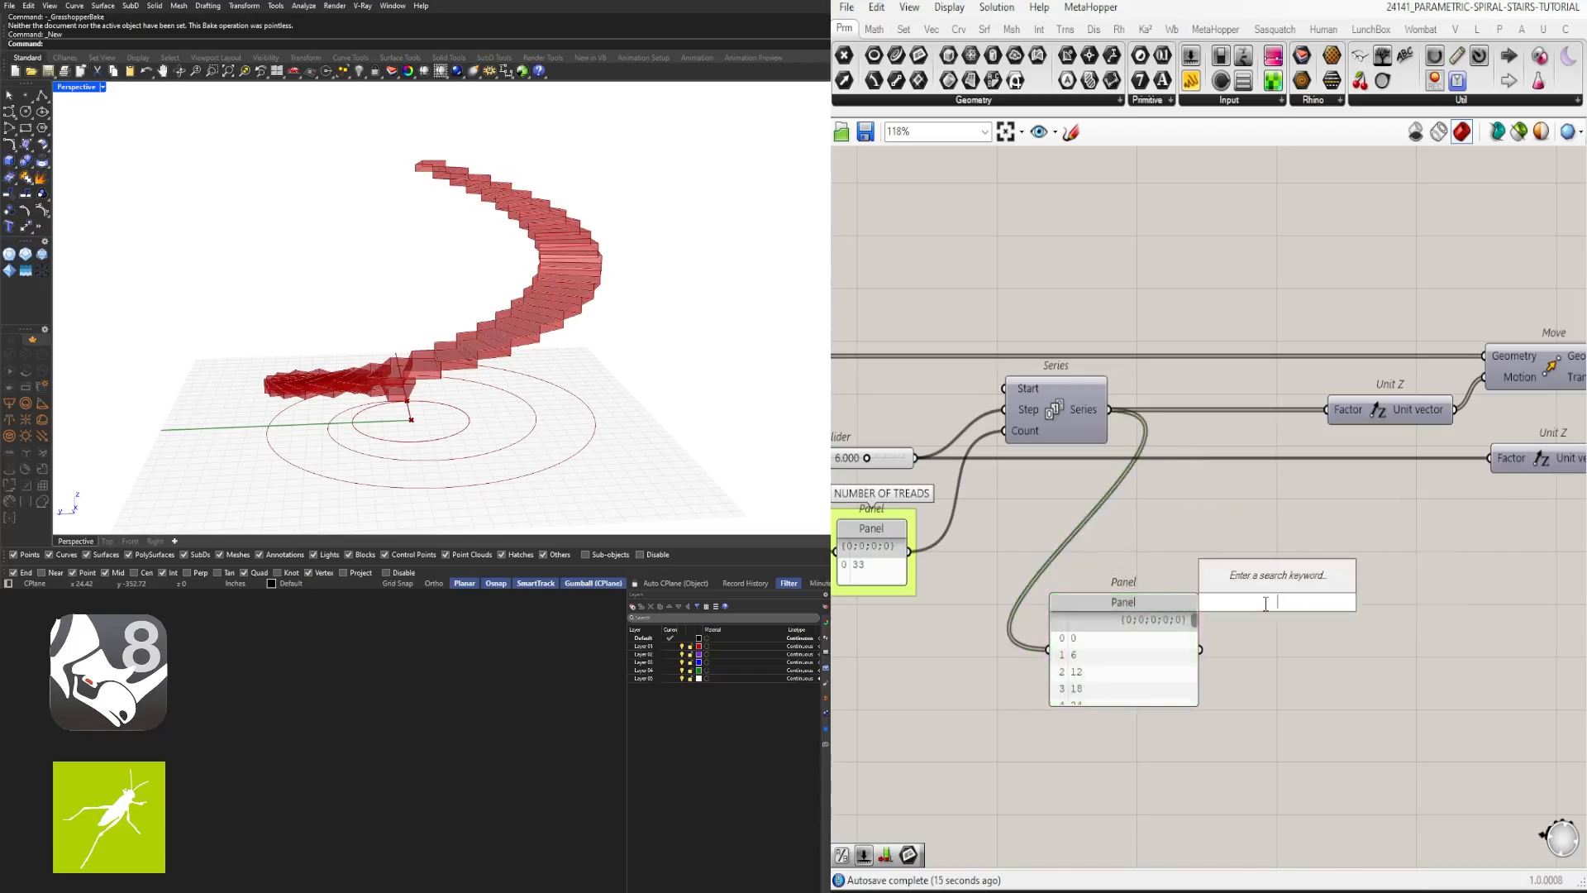
pyautogui.write('LIST')
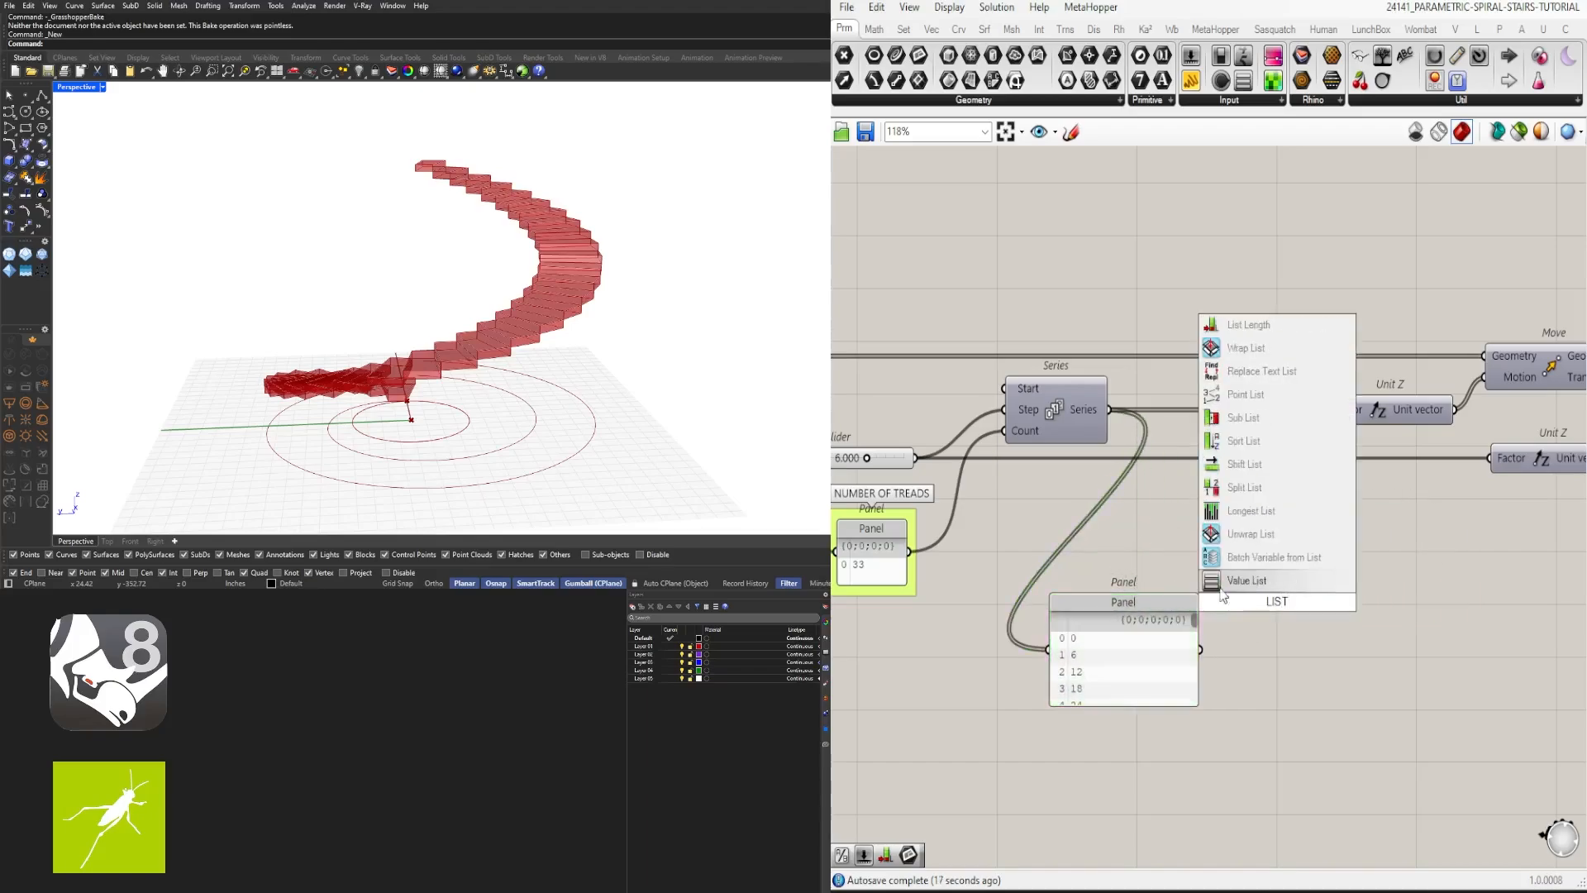
pyautogui.write('ITEM')
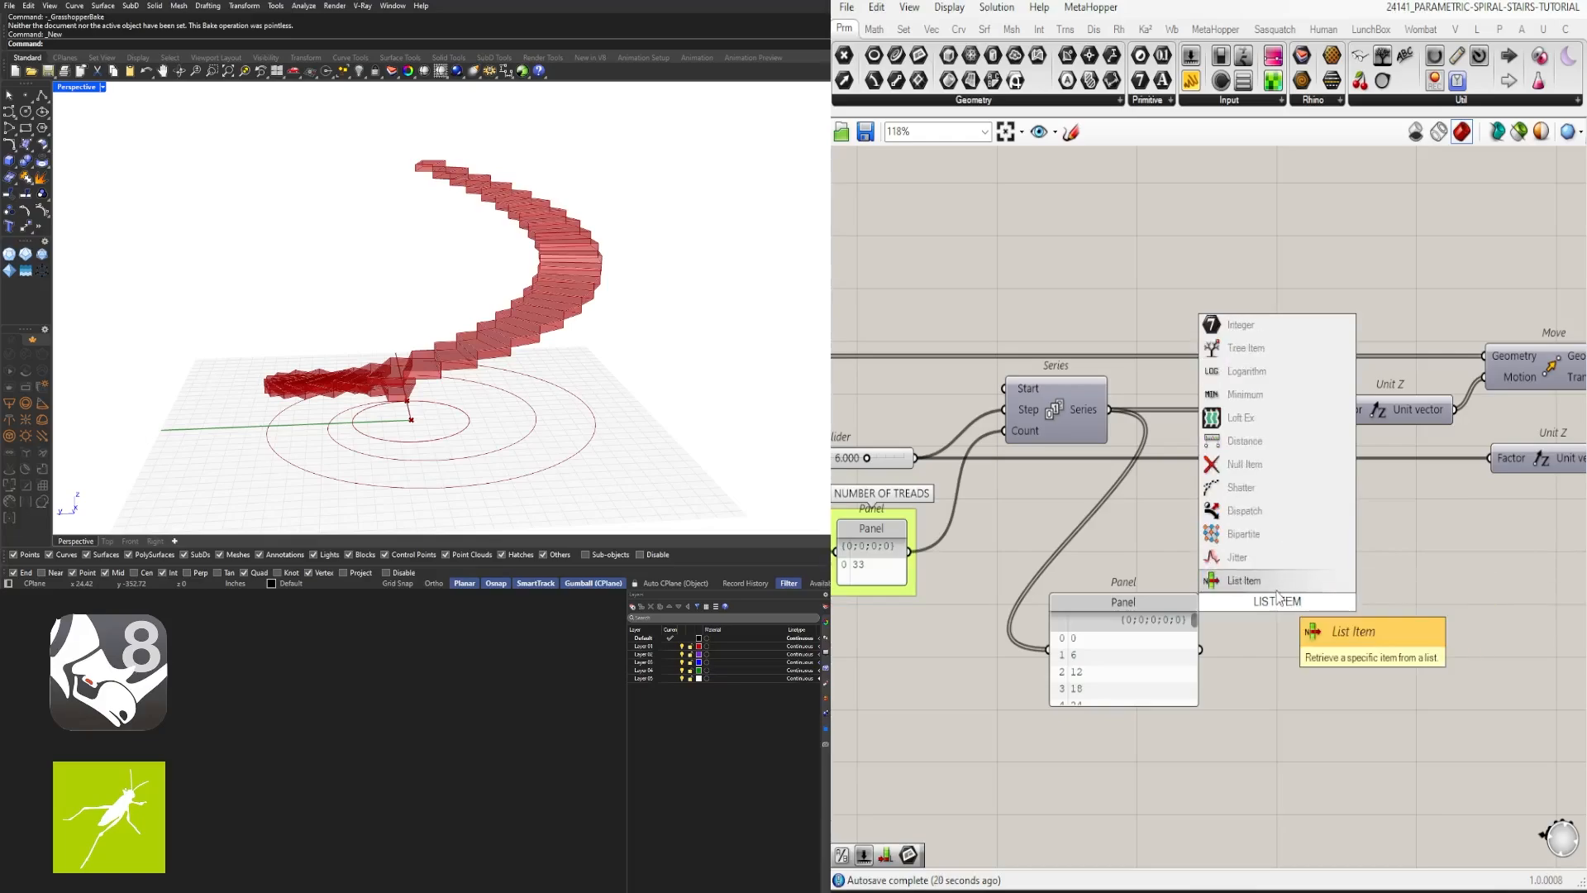
pyautogui.press('Return')
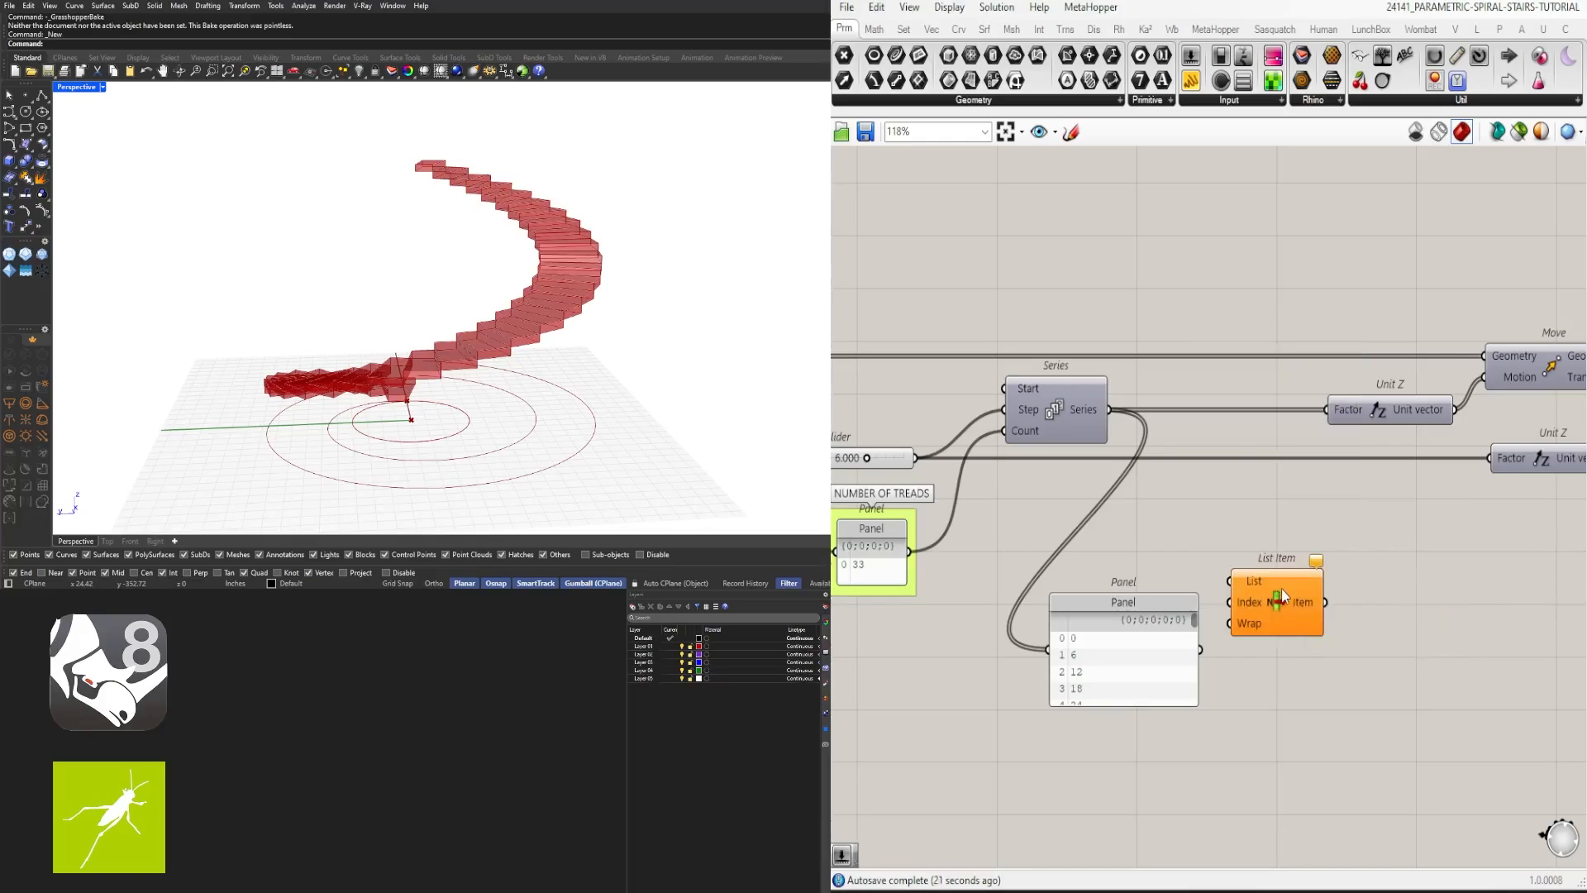
pyautogui.moveTo(1283, 594); pyautogui.dragTo(1311, 536)
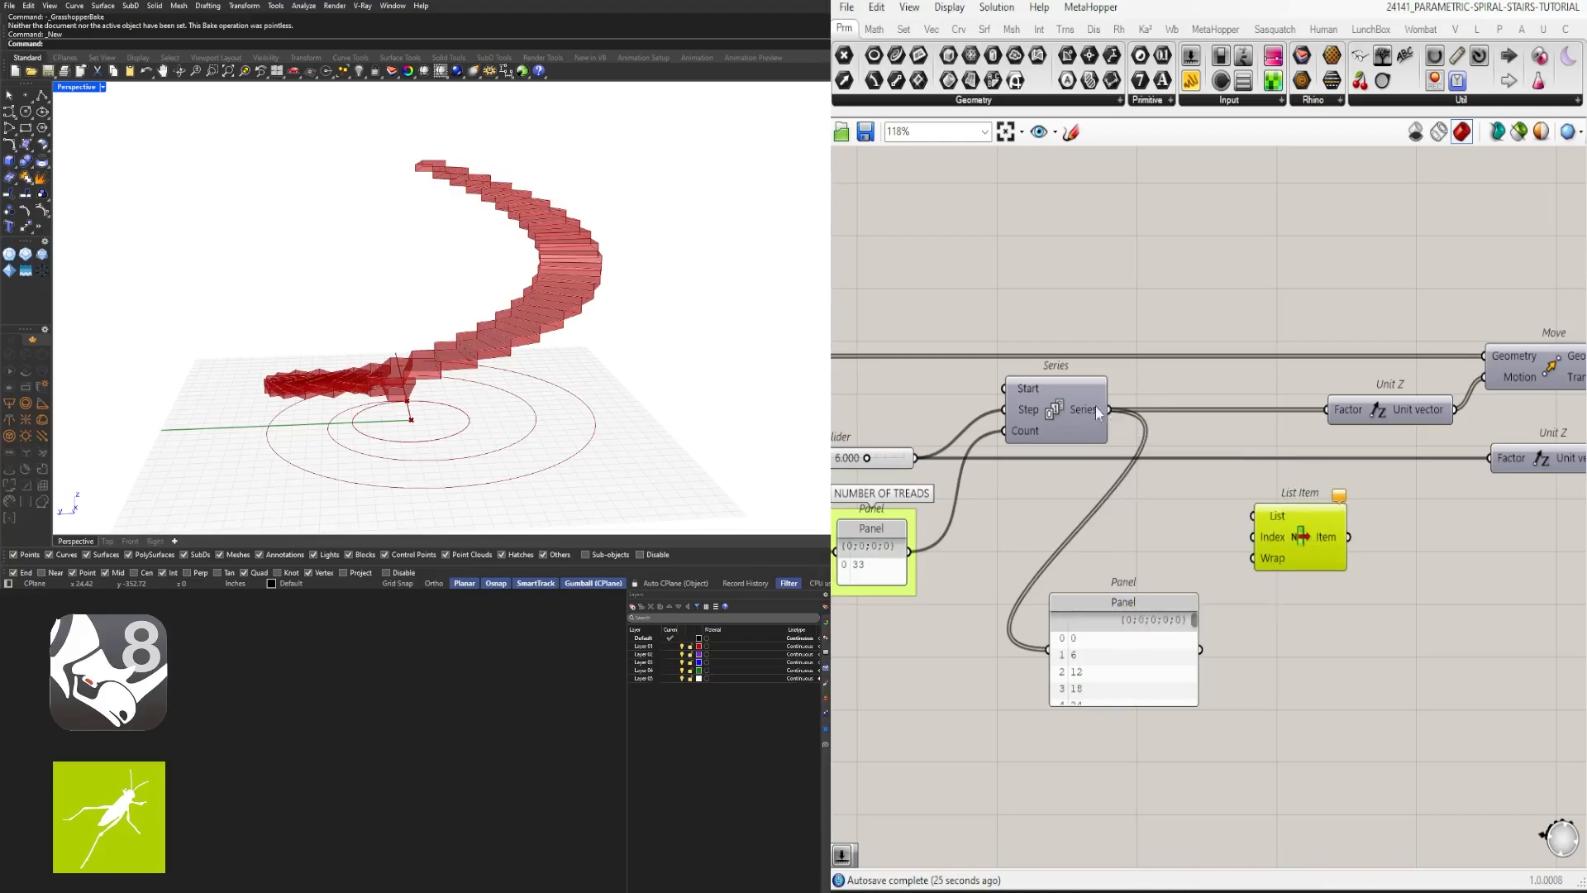
pyautogui.moveTo(1100, 411); pyautogui.dragTo(1261, 523)
pyautogui.moveTo(1286, 537); pyautogui.dragTo(1274, 518)
pyautogui.moveTo(1155, 644); pyautogui.dragTo(1140, 654)
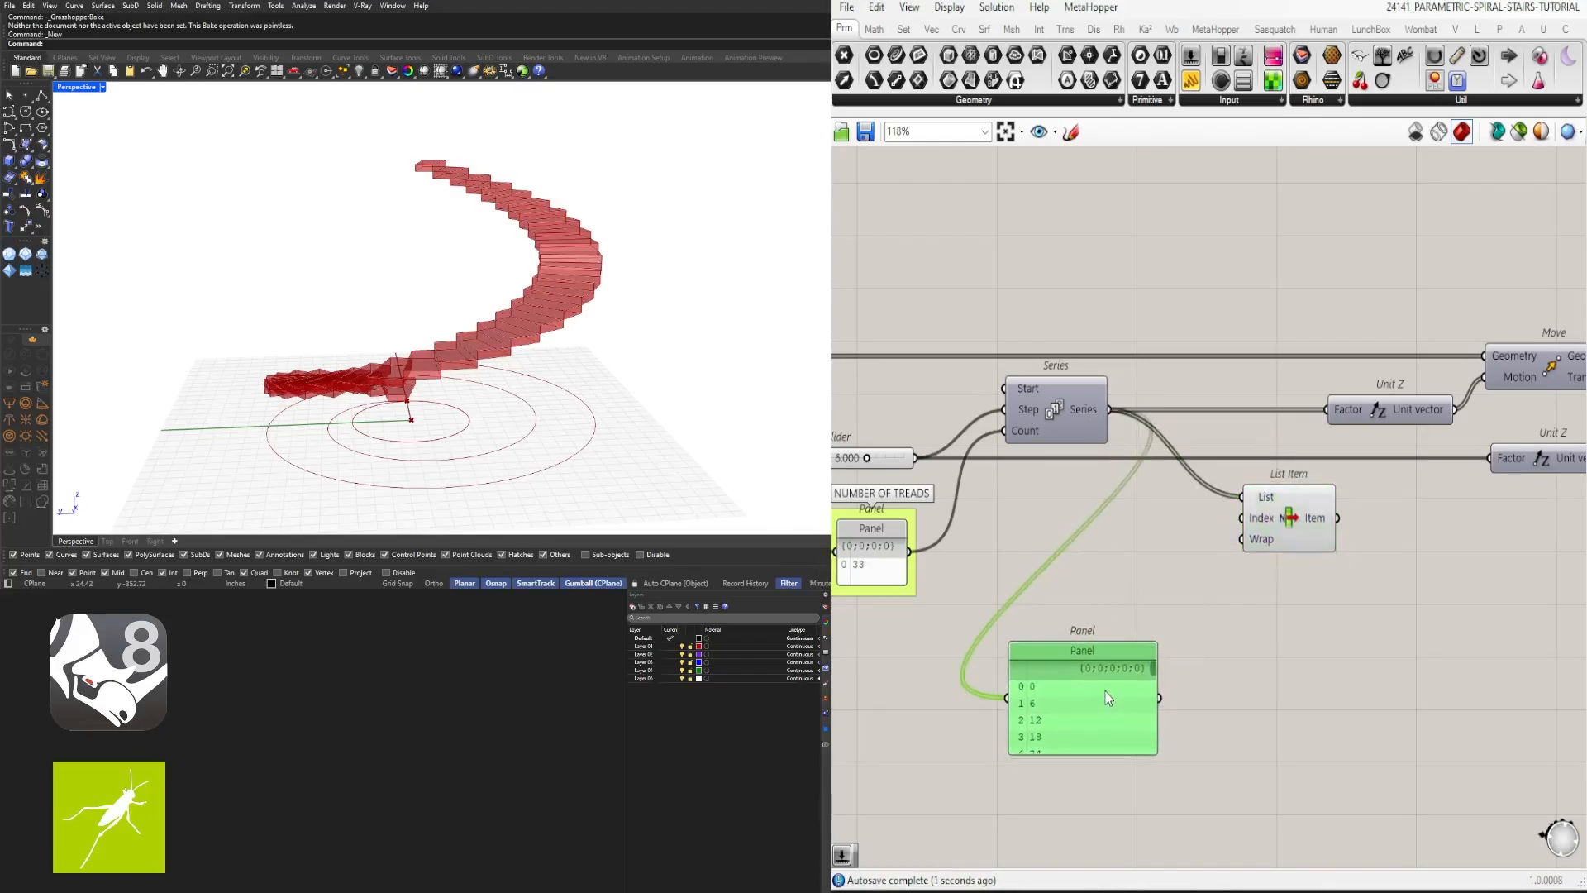
pyautogui.press('Delete')
# Step: Add a number slider with value 20 and connect it to the Index input of List Item
pyautogui.moveTo(1274, 533); pyautogui.dragTo(1223, 539)
pyautogui.doubleClick(1069, 554)
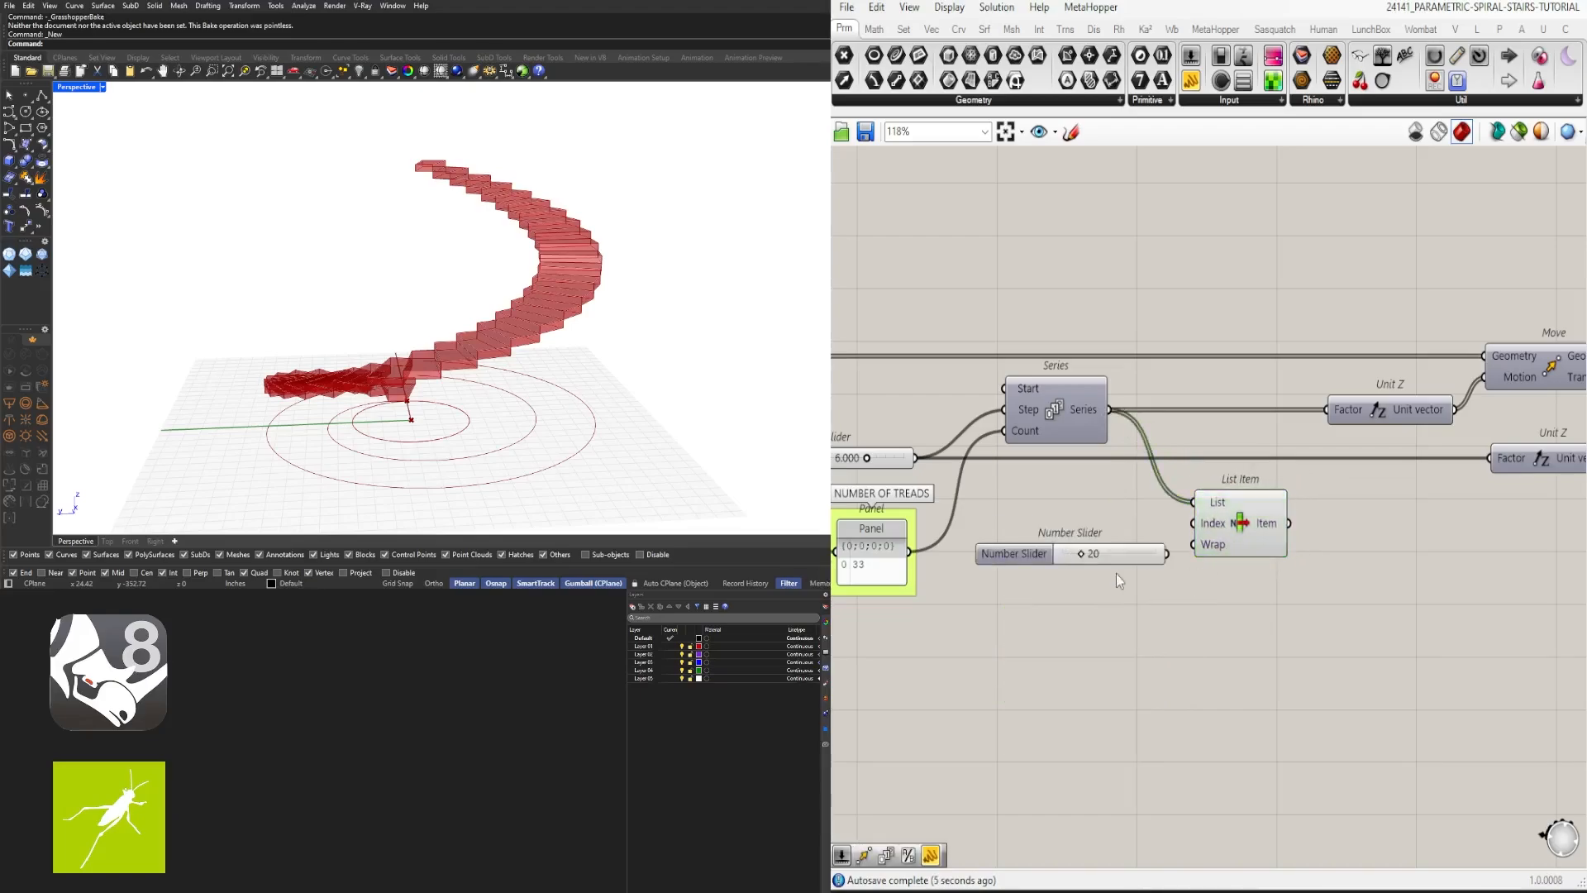
pyautogui.scroll(1, 1129, 566)
pyautogui.moveTo(1143, 551); pyautogui.dragTo(1300, 537)
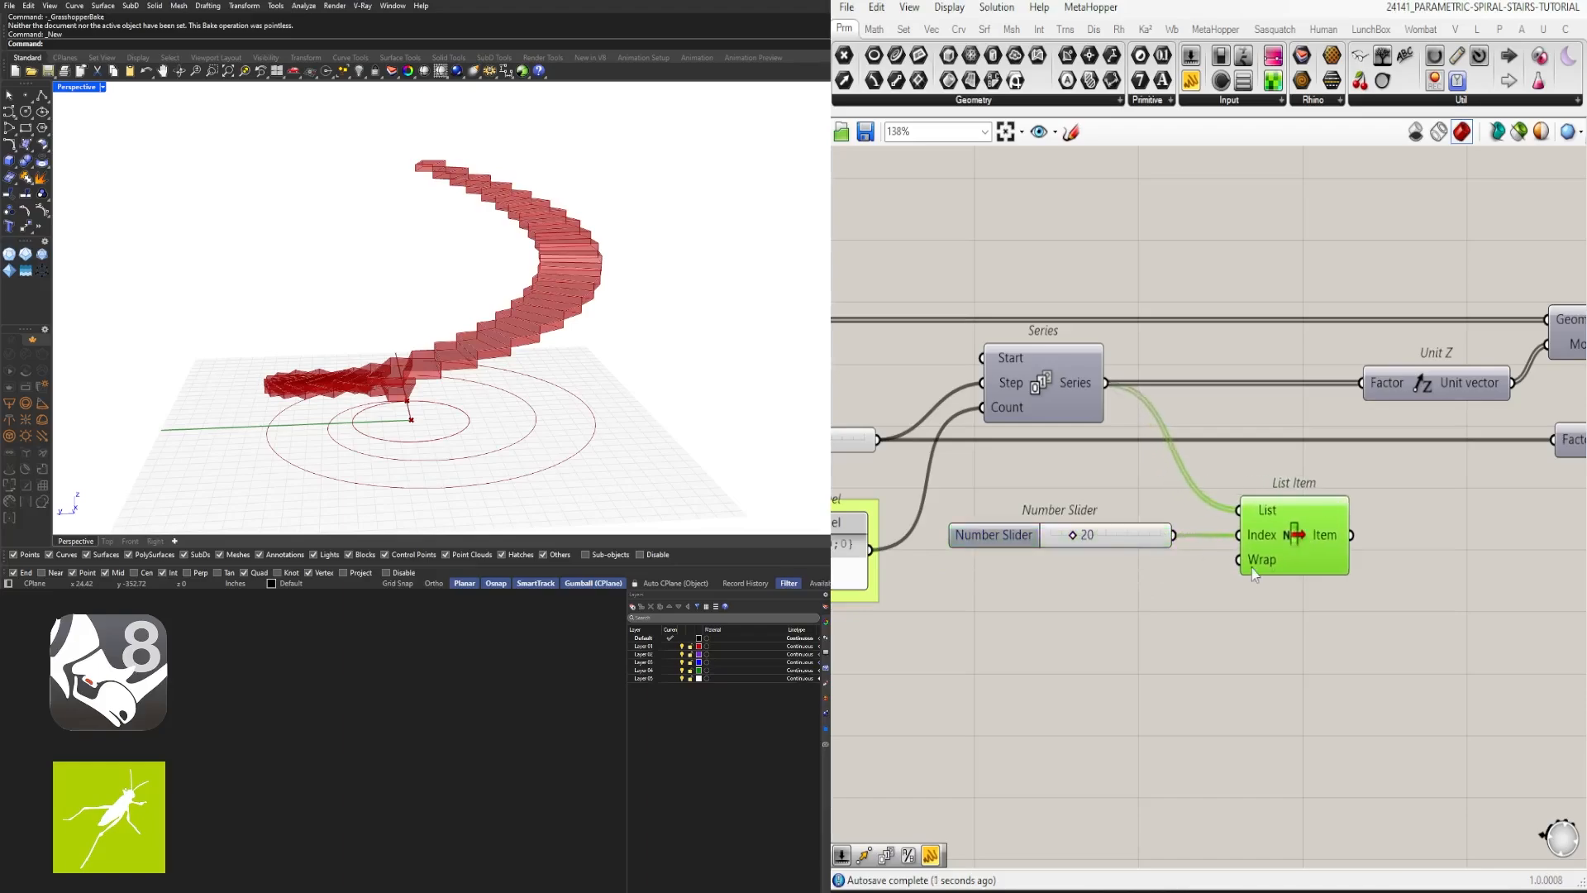
pyautogui.moveTo(1142, 575); pyautogui.dragTo(1065, 548, button='right')
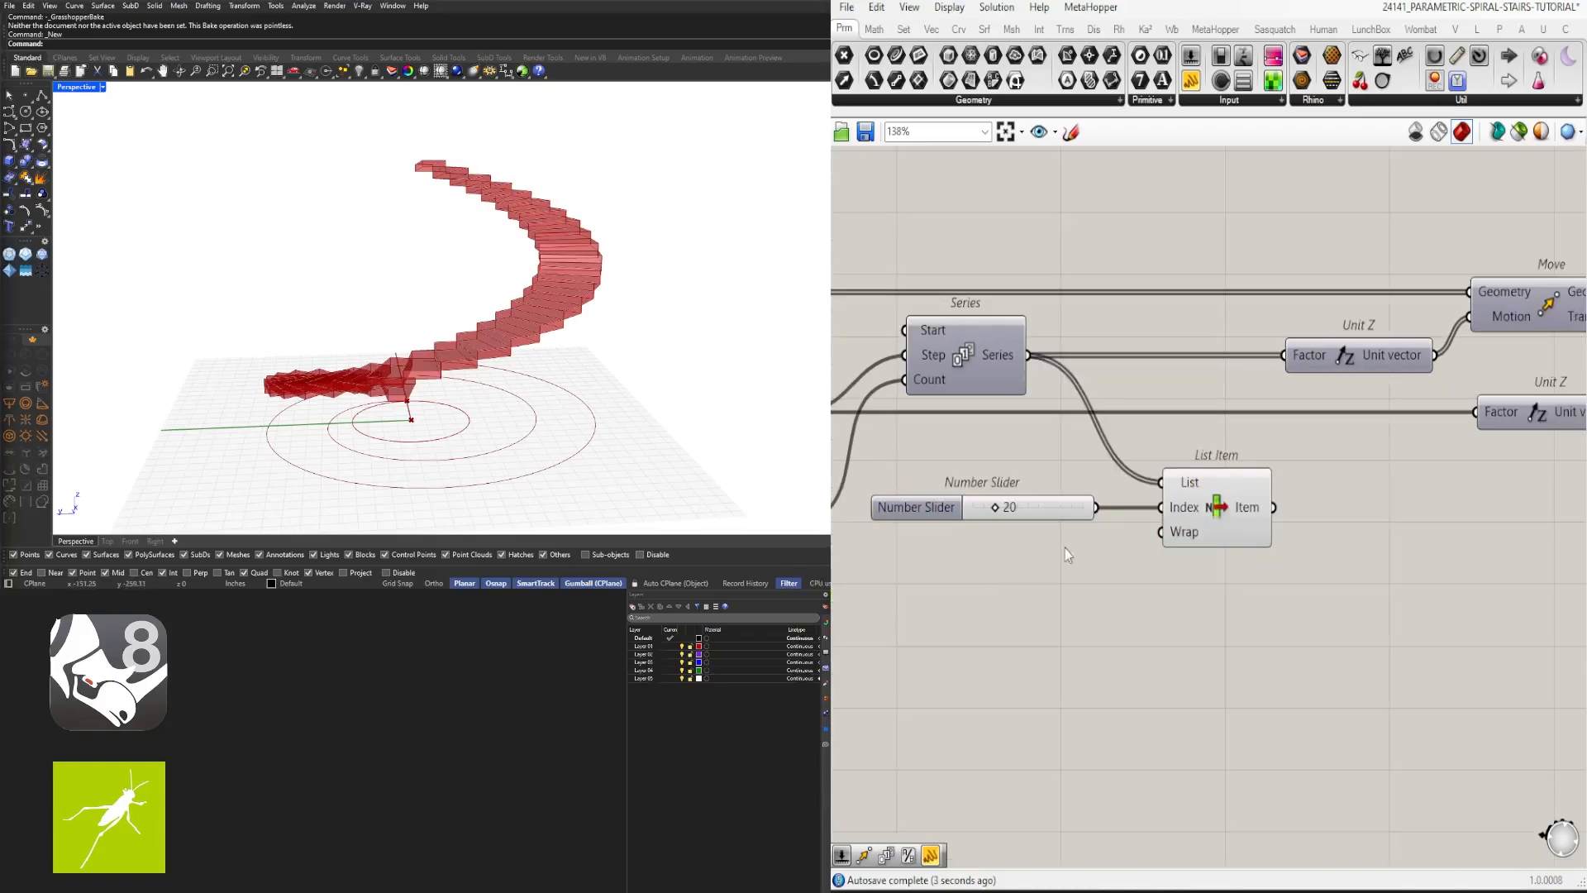
# Step: Add an Insert Items component beside List Item, below the upper Unit Z
pyautogui.moveTo(1413, 597); pyautogui.dragTo(1288, 507, button='right')
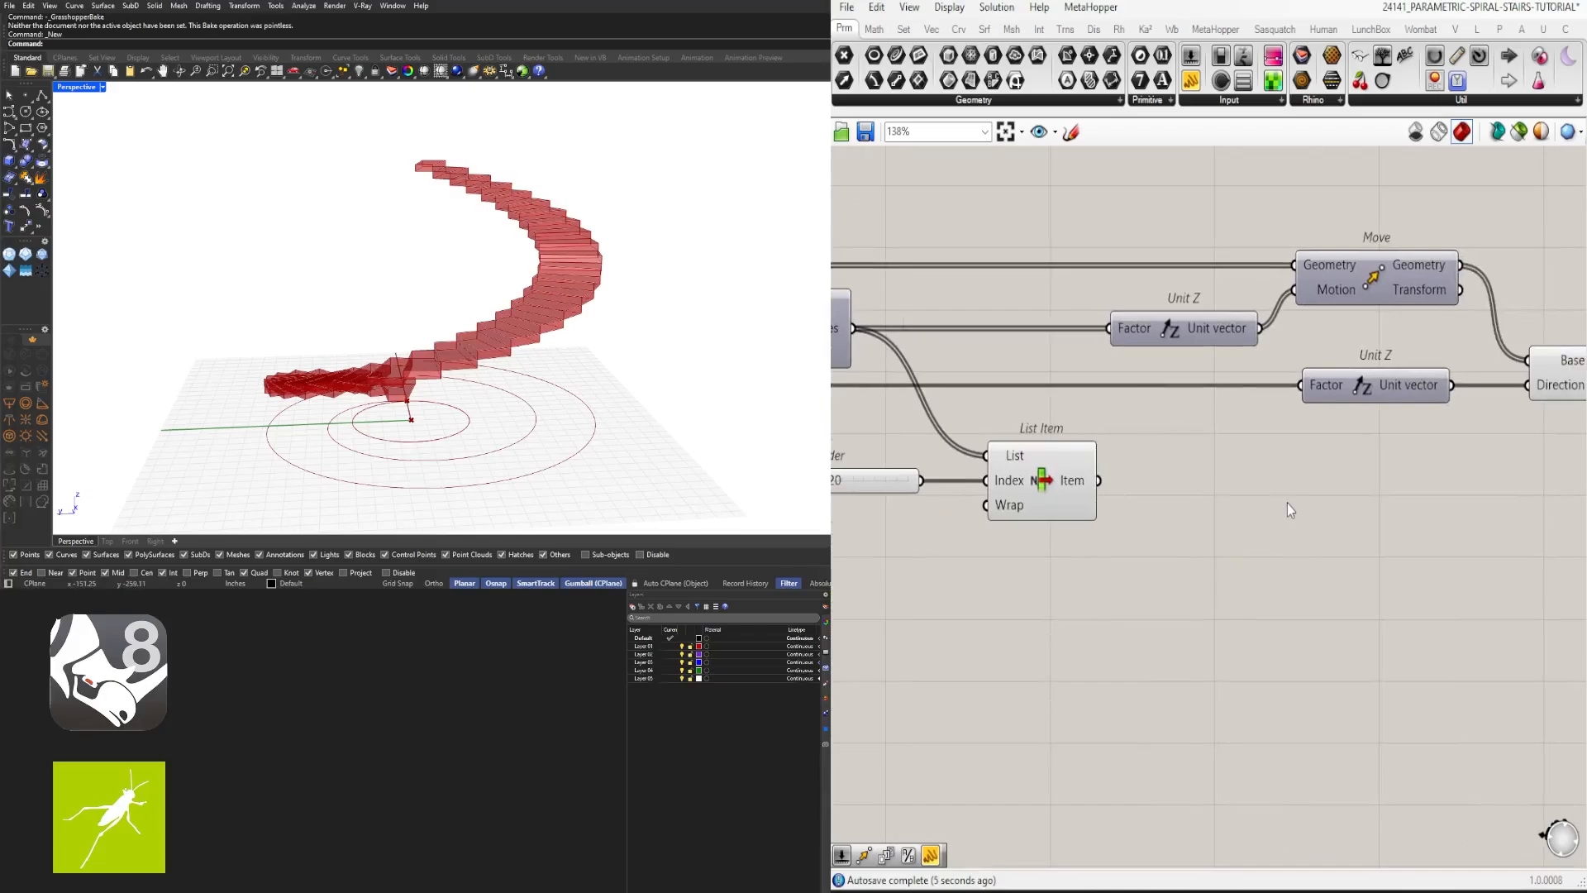
pyautogui.doubleClick(1289, 508)
pyautogui.write('INSERT')
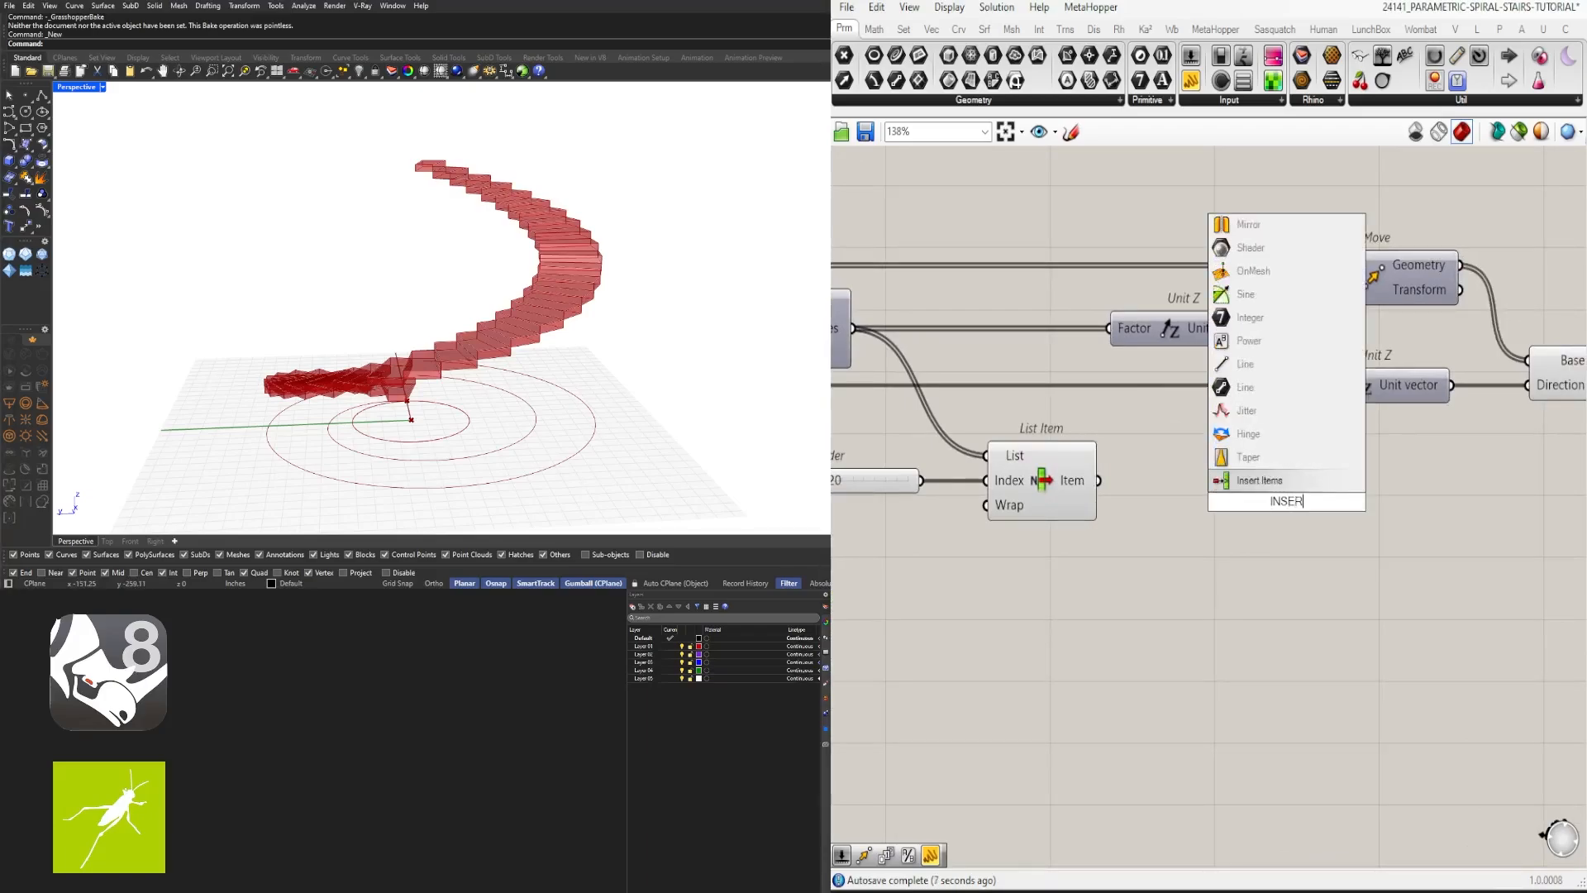
pyautogui.click(1248, 481)
pyautogui.scroll(-2, 1245, 488)
pyautogui.moveTo(1245, 487); pyautogui.dragTo(1213, 476)
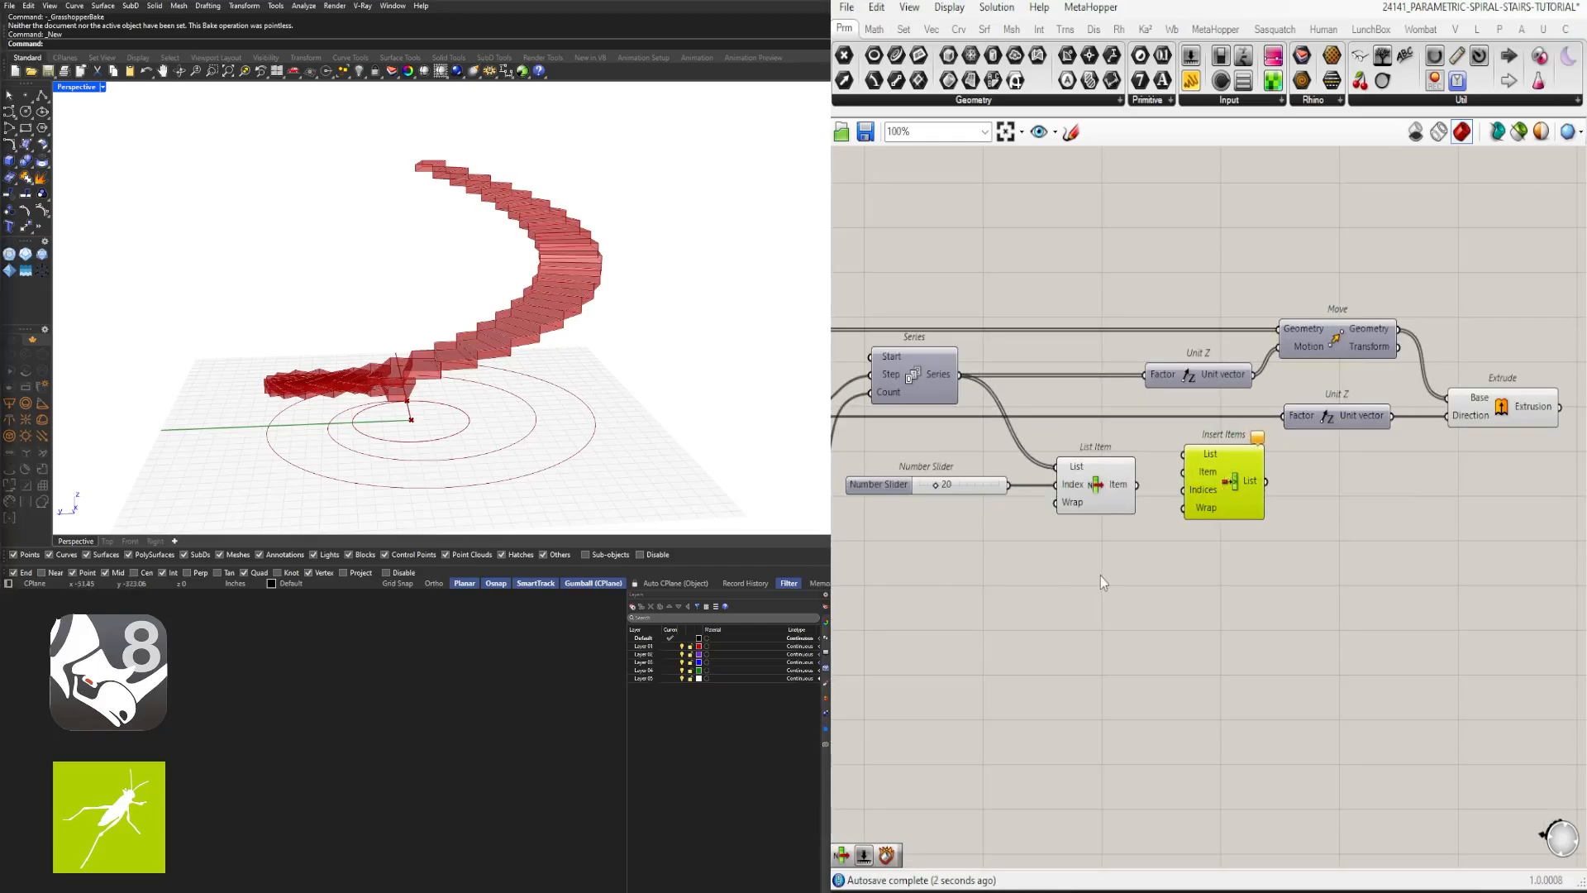
# Step: Shift Insert Items, both Unit Z components, Move and Extrude to the right, and reposition Insert Items in the gap
pyautogui.scroll(-1, 1240, 551)
pyautogui.moveTo(1442, 546); pyautogui.dragTo(1158, 314)
pyautogui.moveTo(1153, 422); pyautogui.dragTo(1291, 422)
pyautogui.click(1191, 539)
pyautogui.scroll(1, 1073, 479)
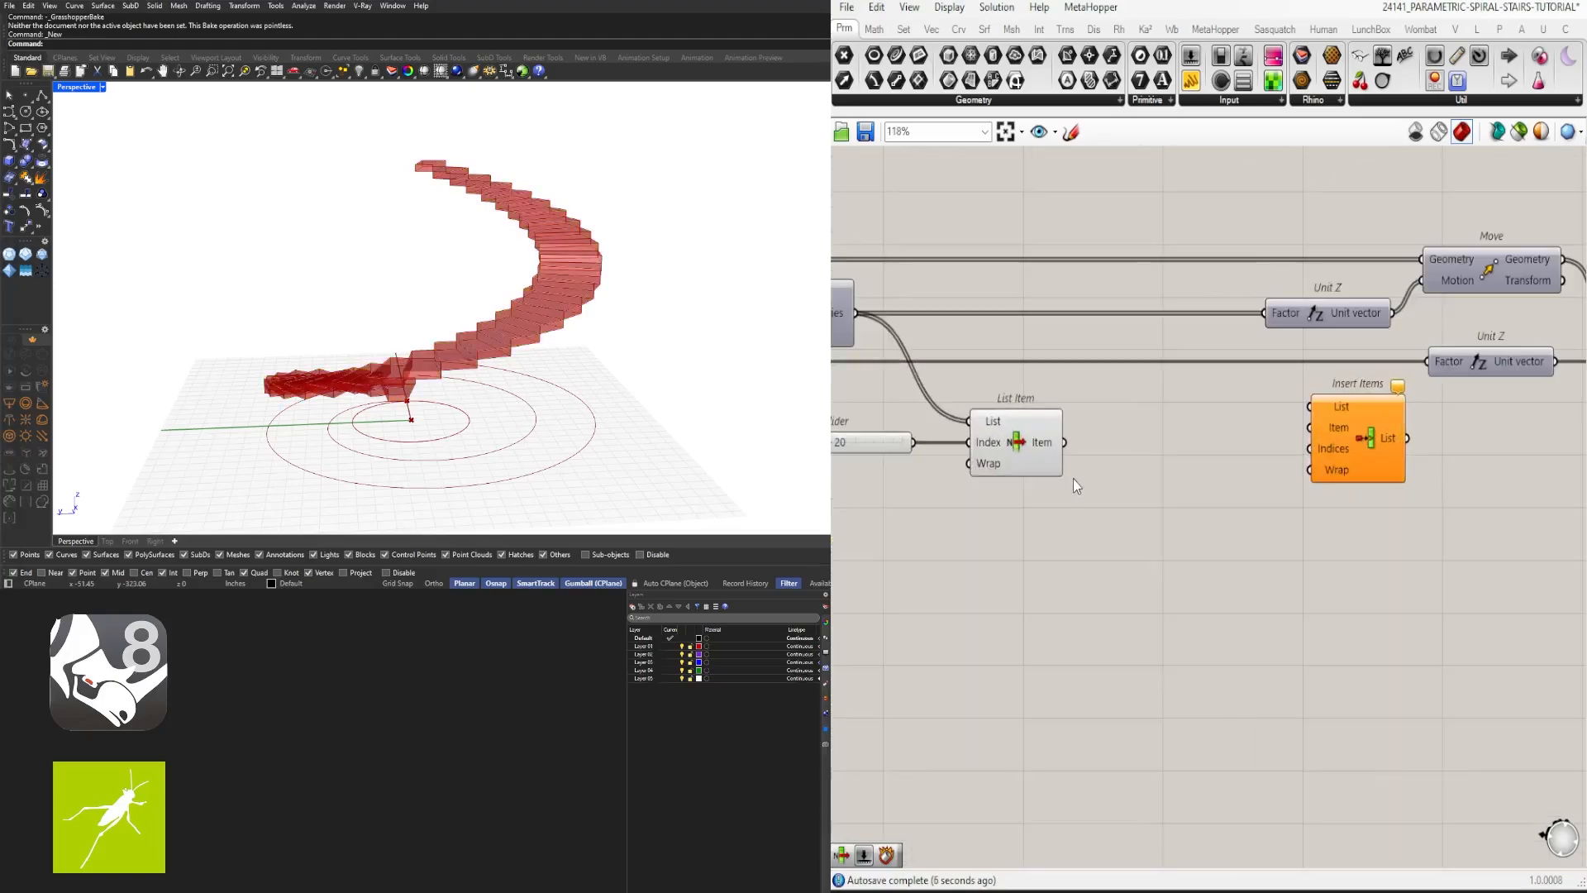
pyautogui.moveTo(1436, 440); pyautogui.dragTo(1373, 454)
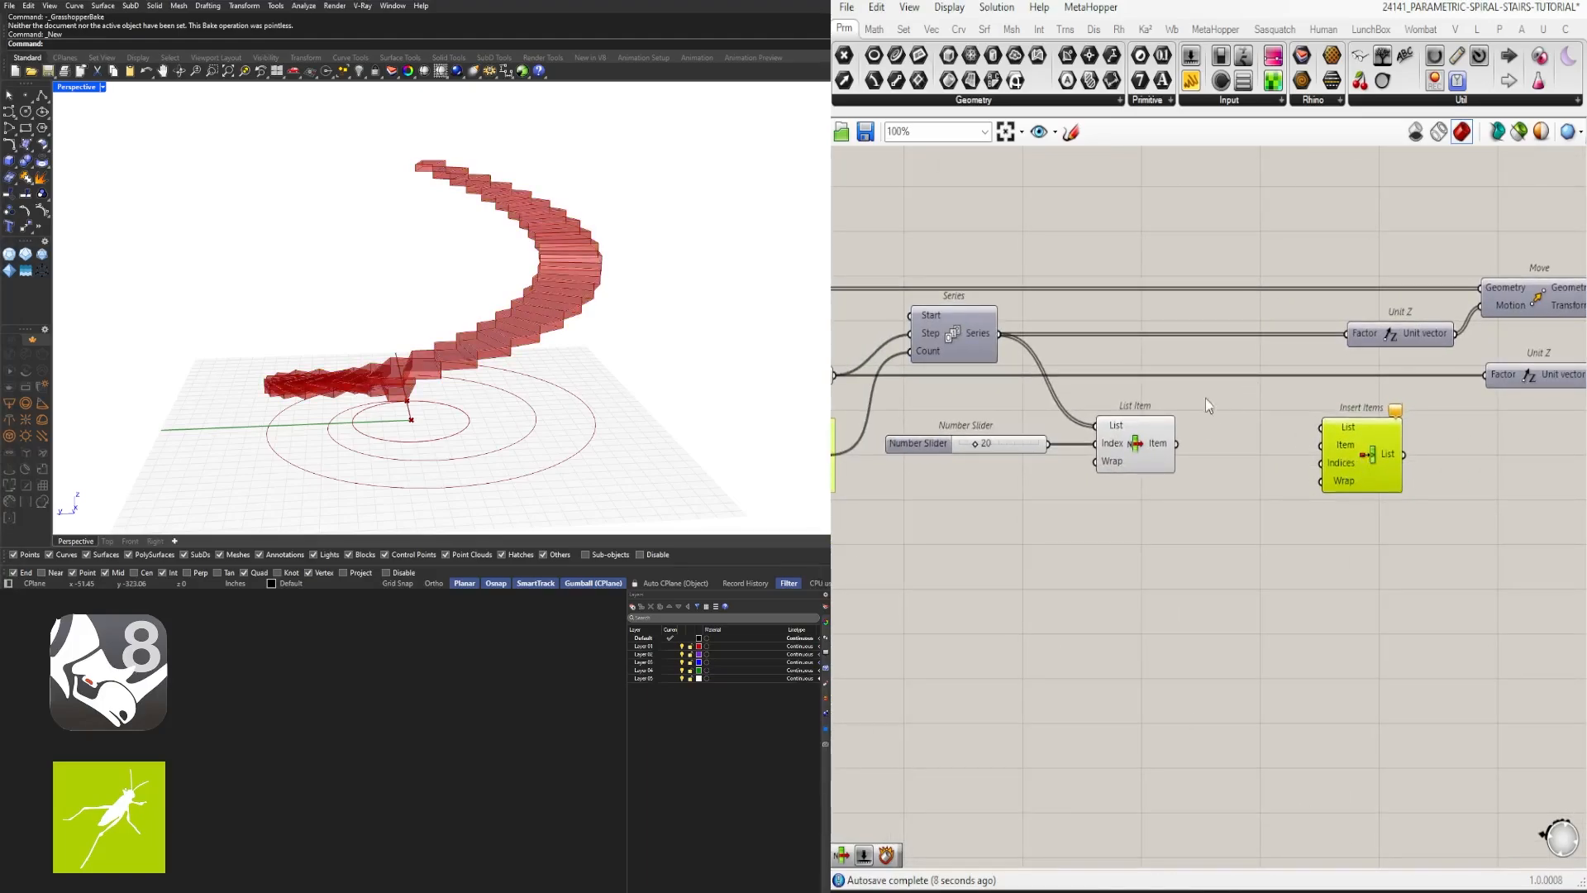
# Step: Insert a relay on the Series to List Item wire and connect it to the List input of Insert Items
pyautogui.moveTo(1063, 356); pyautogui.dragTo(1185, 371, button='right')
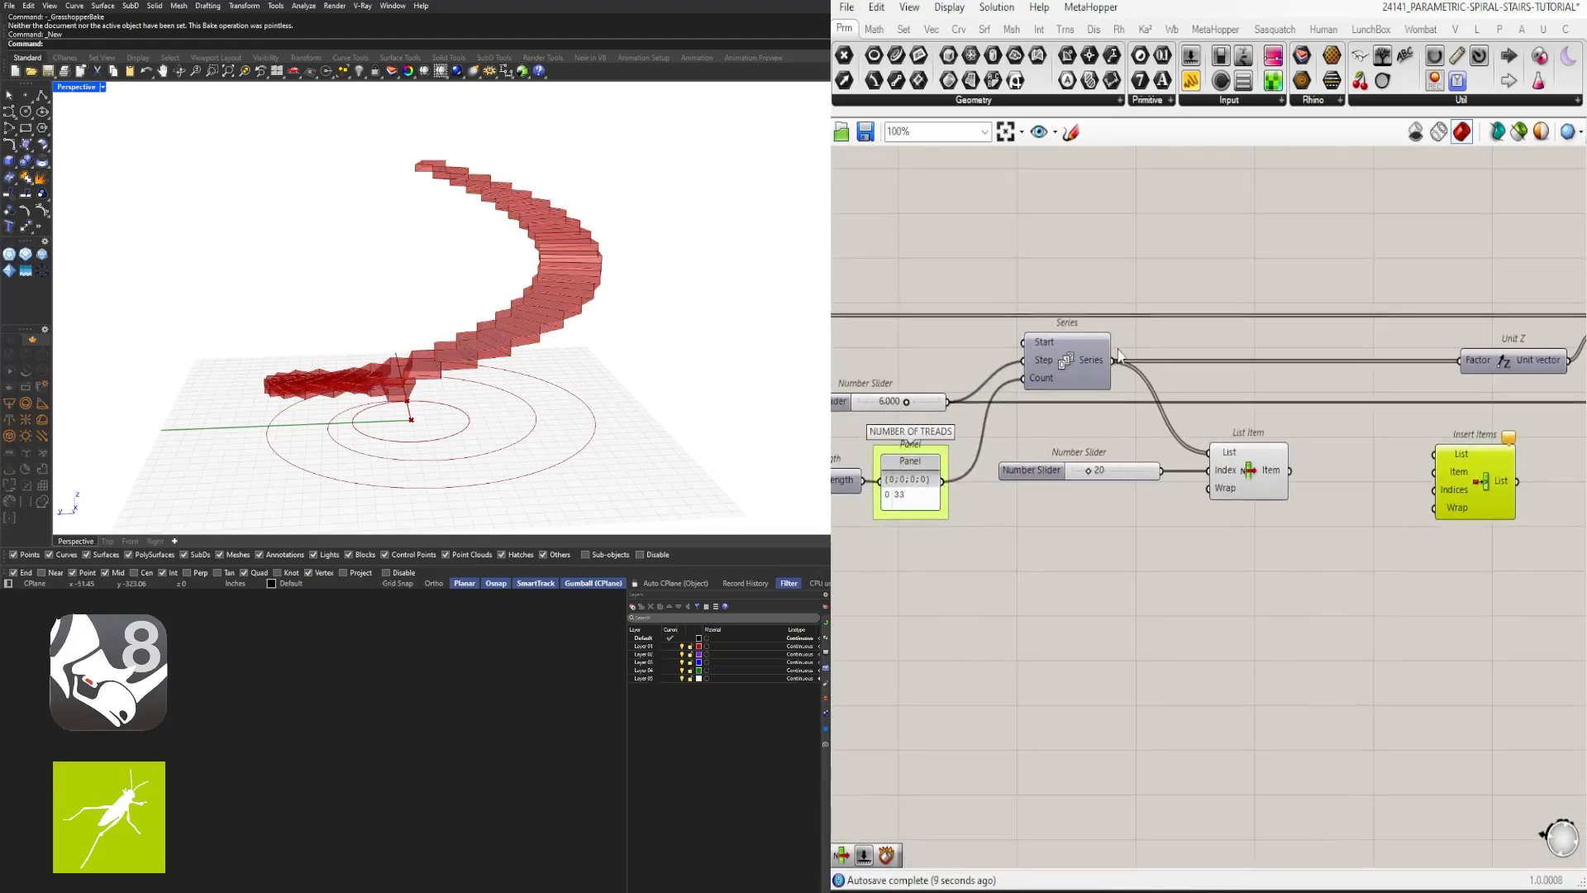
pyautogui.doubleClick(1169, 430)
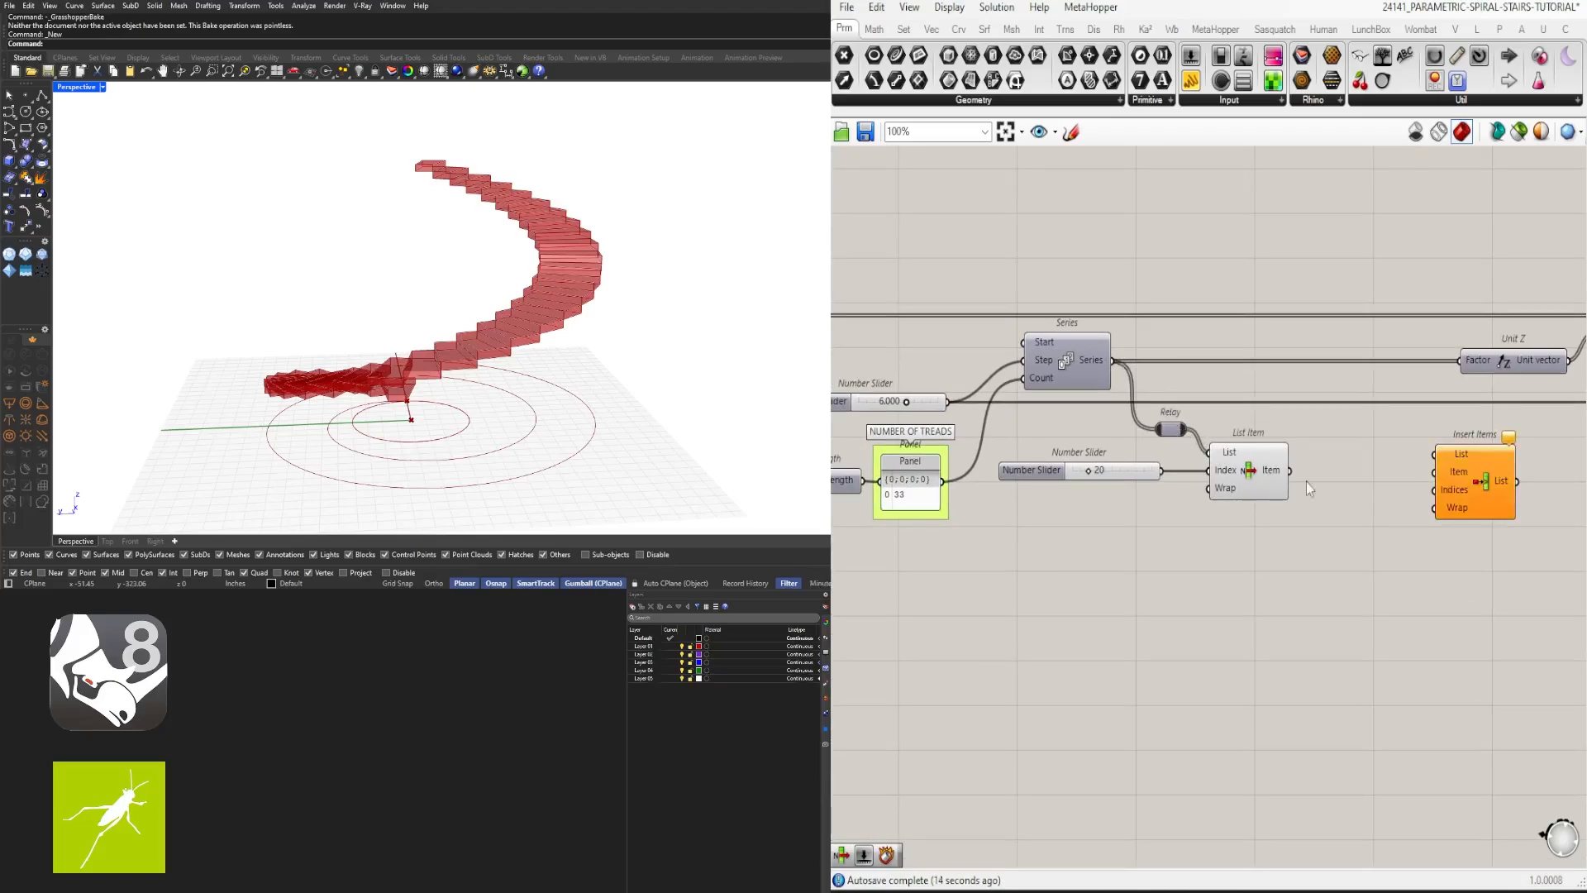
pyautogui.moveTo(1327, 568); pyautogui.dragTo(1067, 446)
pyautogui.moveTo(1248, 457); pyautogui.dragTo(1285, 491)
pyautogui.click(1276, 448)
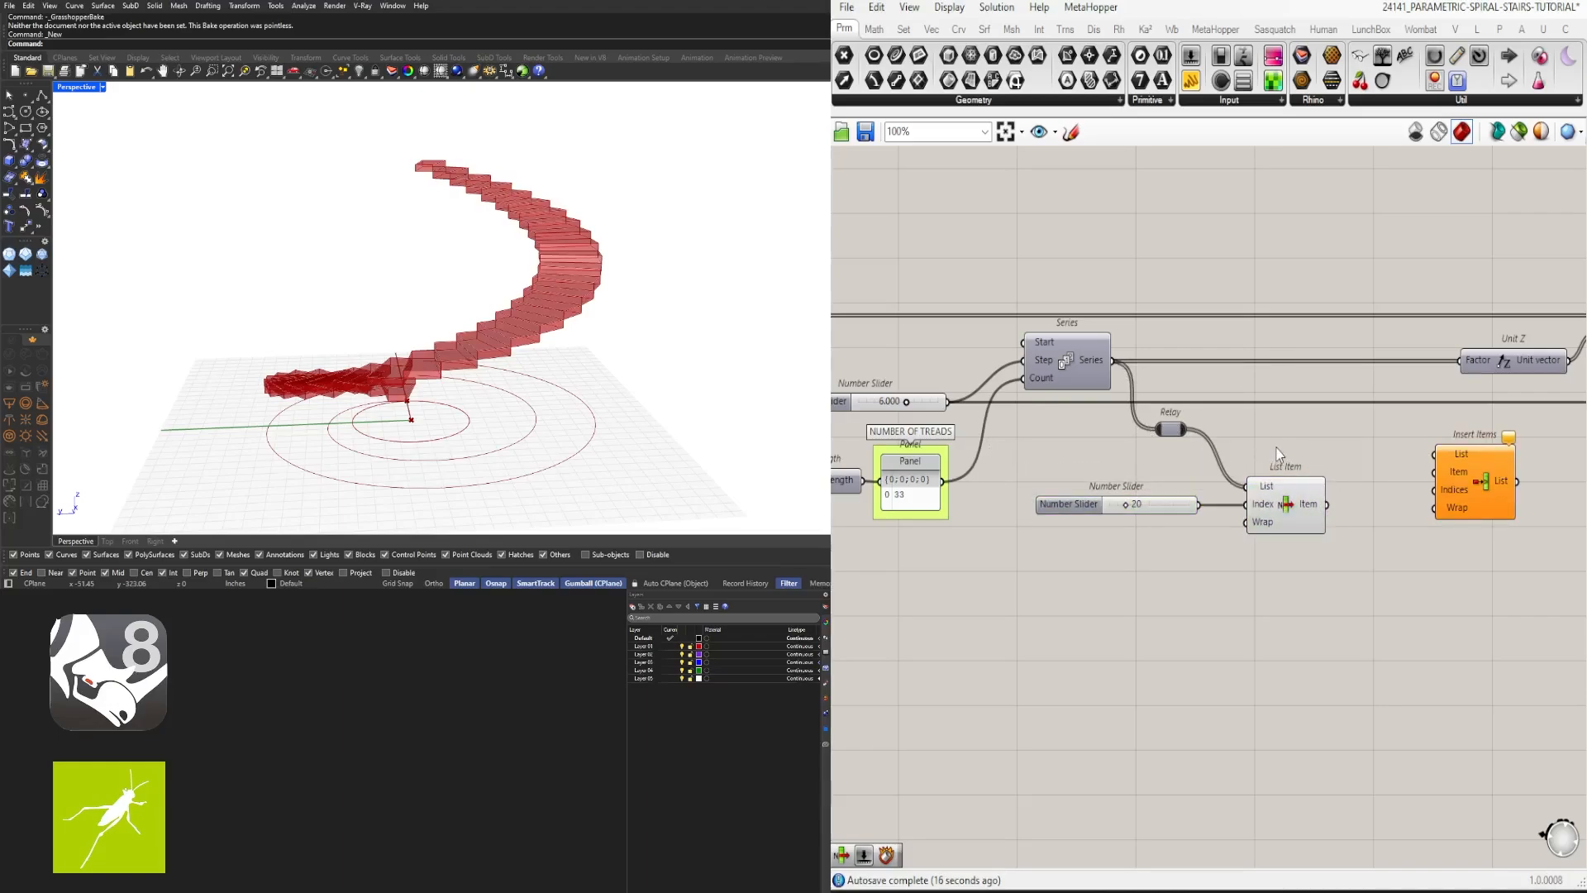
pyautogui.moveTo(1187, 429); pyautogui.dragTo(1453, 458)
pyautogui.click(857, 577)
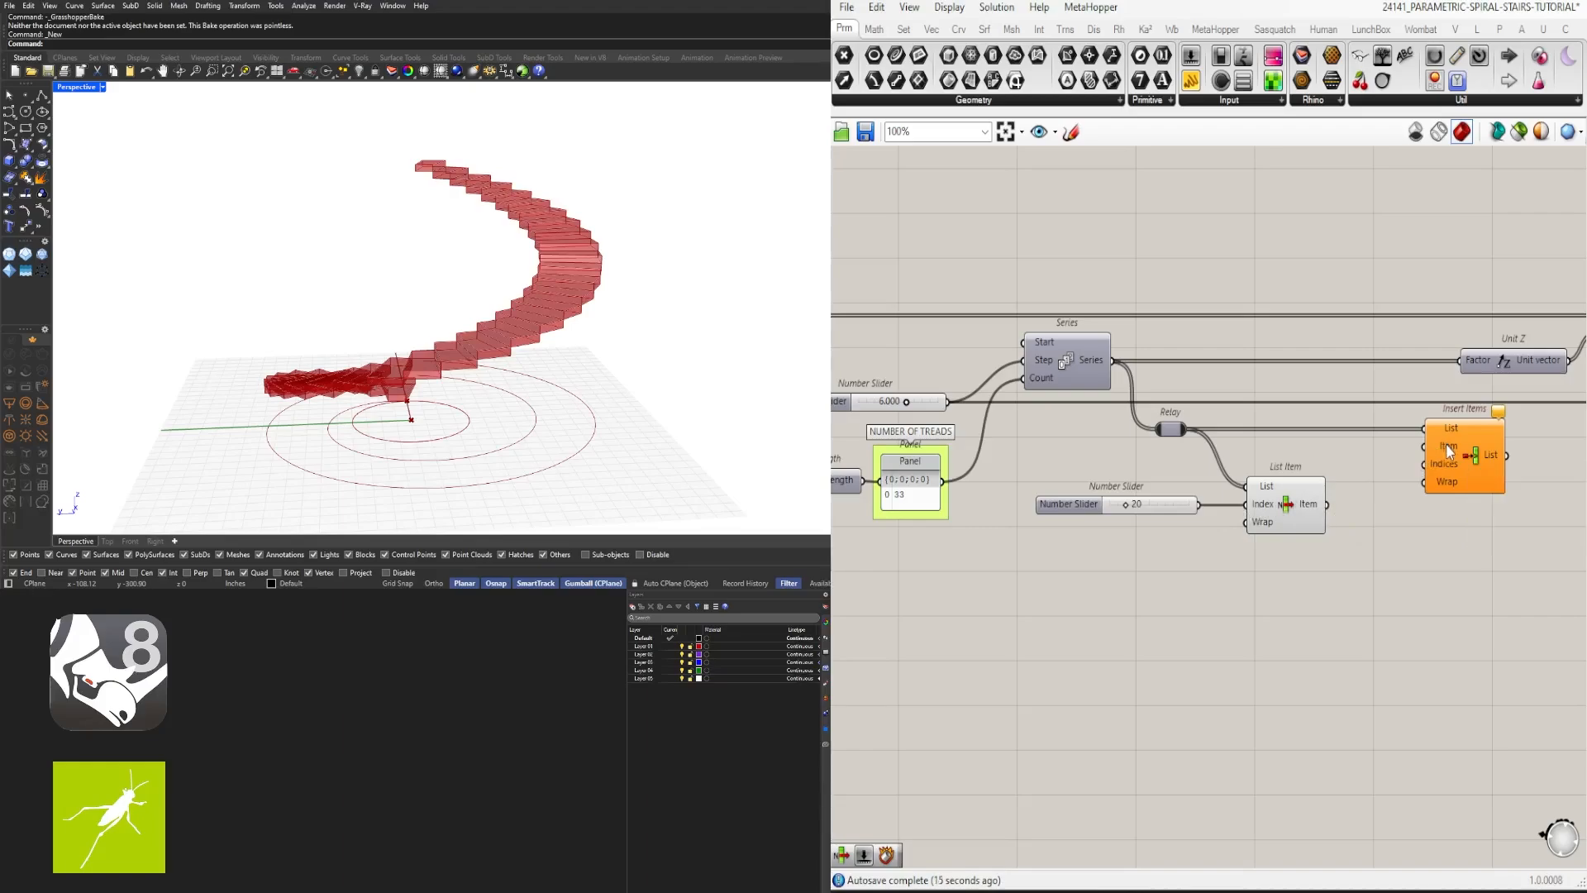
# Step: Connect the List Item output to the Item input of Insert Items and move the components closer together
pyautogui.moveTo(1301, 498); pyautogui.dragTo(1284, 465)
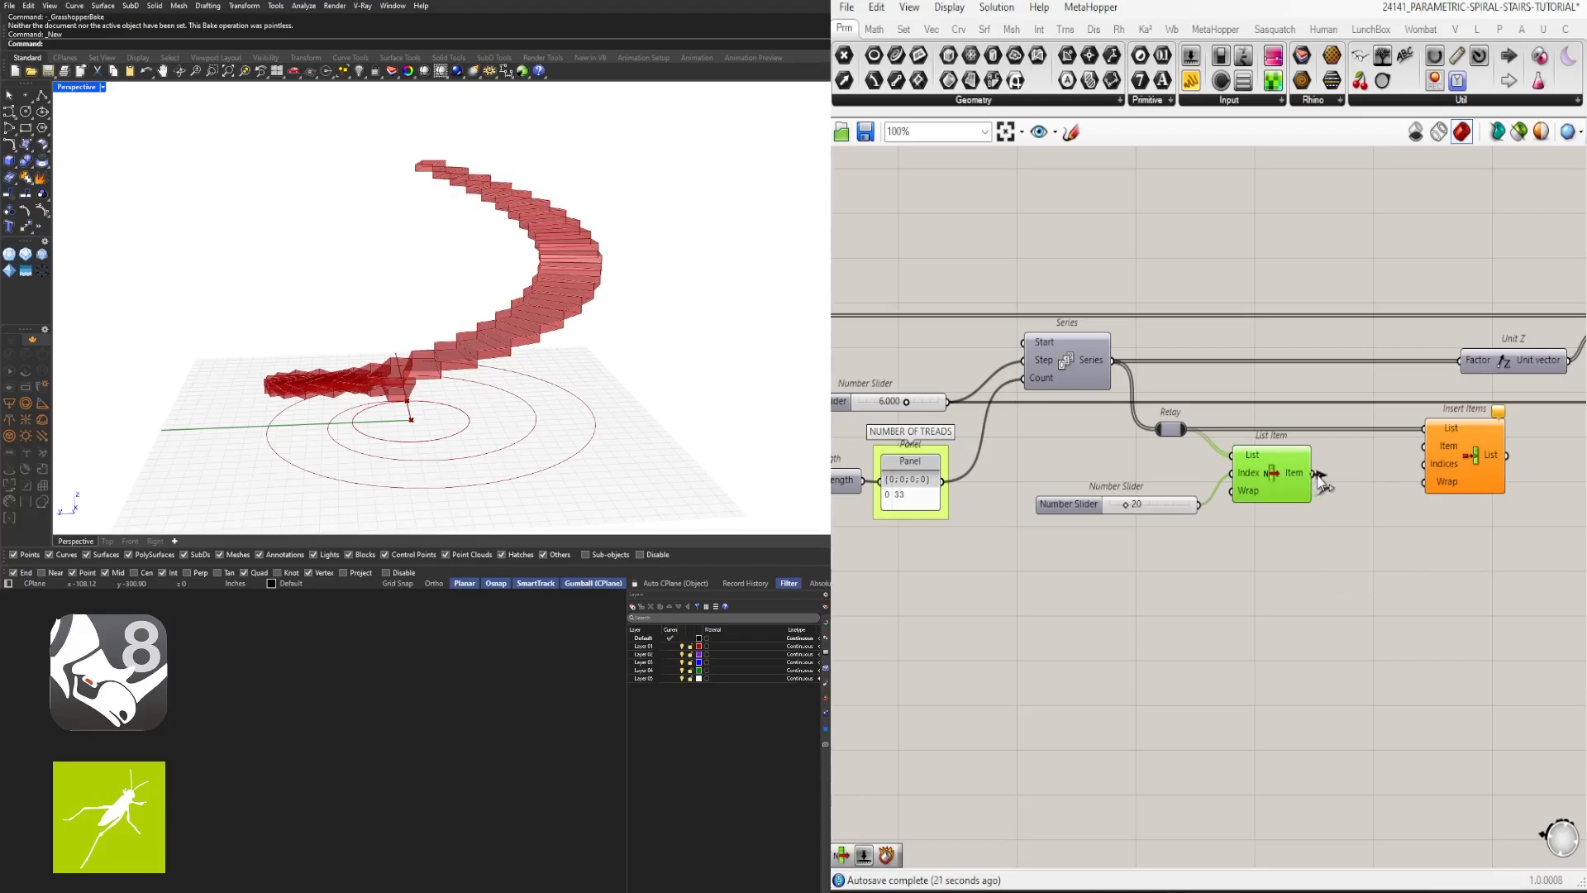
pyautogui.moveTo(1301, 475)
pyautogui.moveTo(1317, 489); pyautogui.dragTo(1420, 455)
pyautogui.moveTo(1169, 502); pyautogui.dragTo(1166, 520)
pyautogui.click(1445, 478)
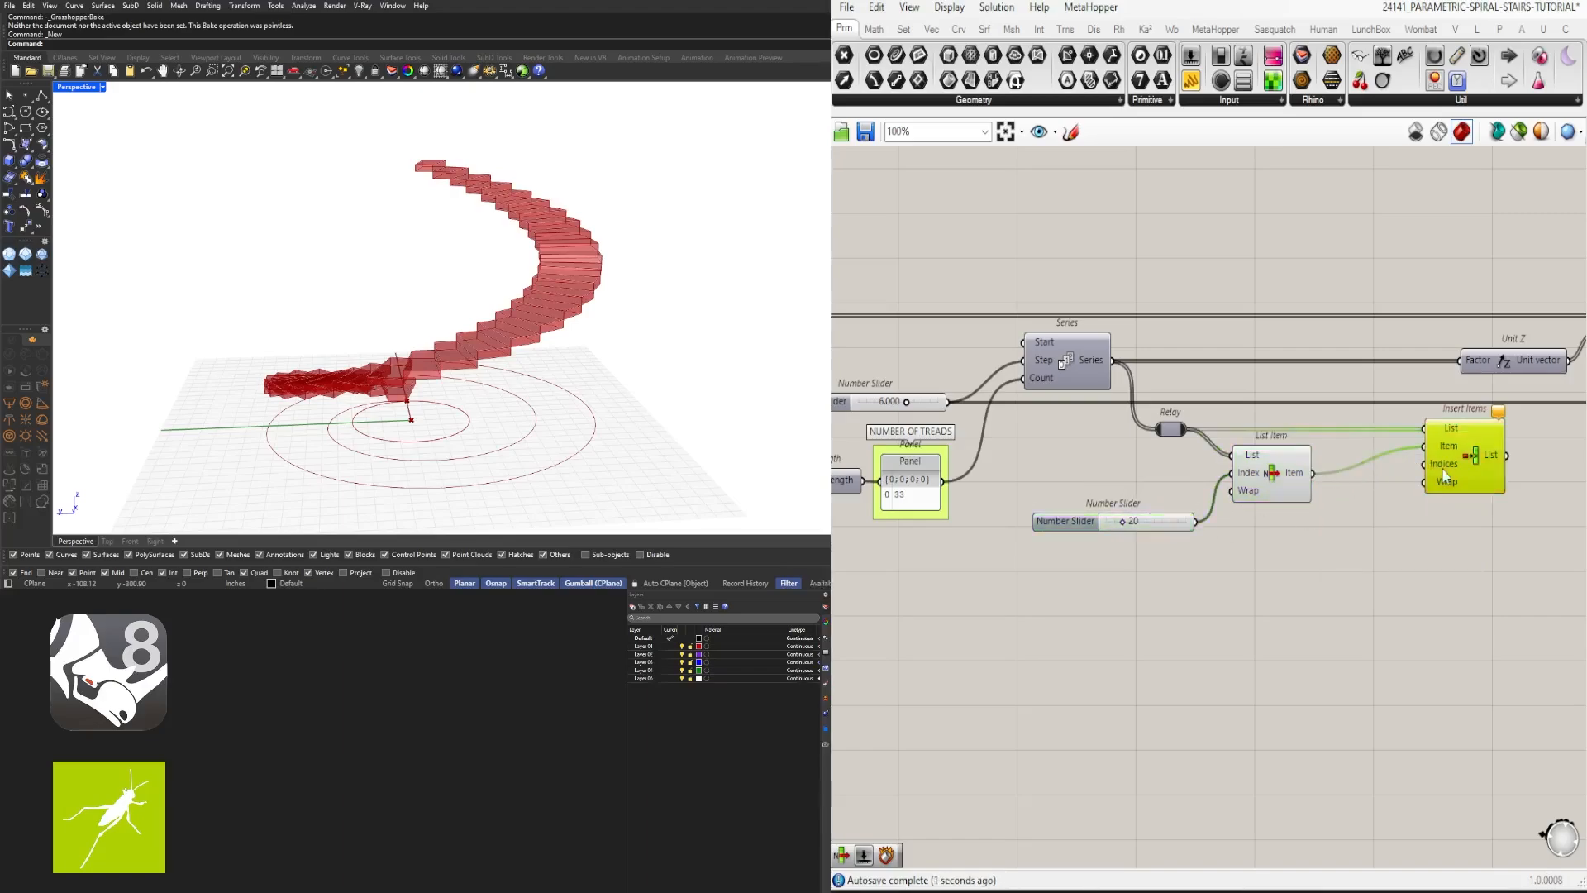
pyautogui.moveTo(1445, 478); pyautogui.dragTo(1406, 494)
pyautogui.moveTo(1272, 480); pyautogui.dragTo(1277, 480)
pyautogui.moveTo(1431, 464); pyautogui.dragTo(1433, 446)
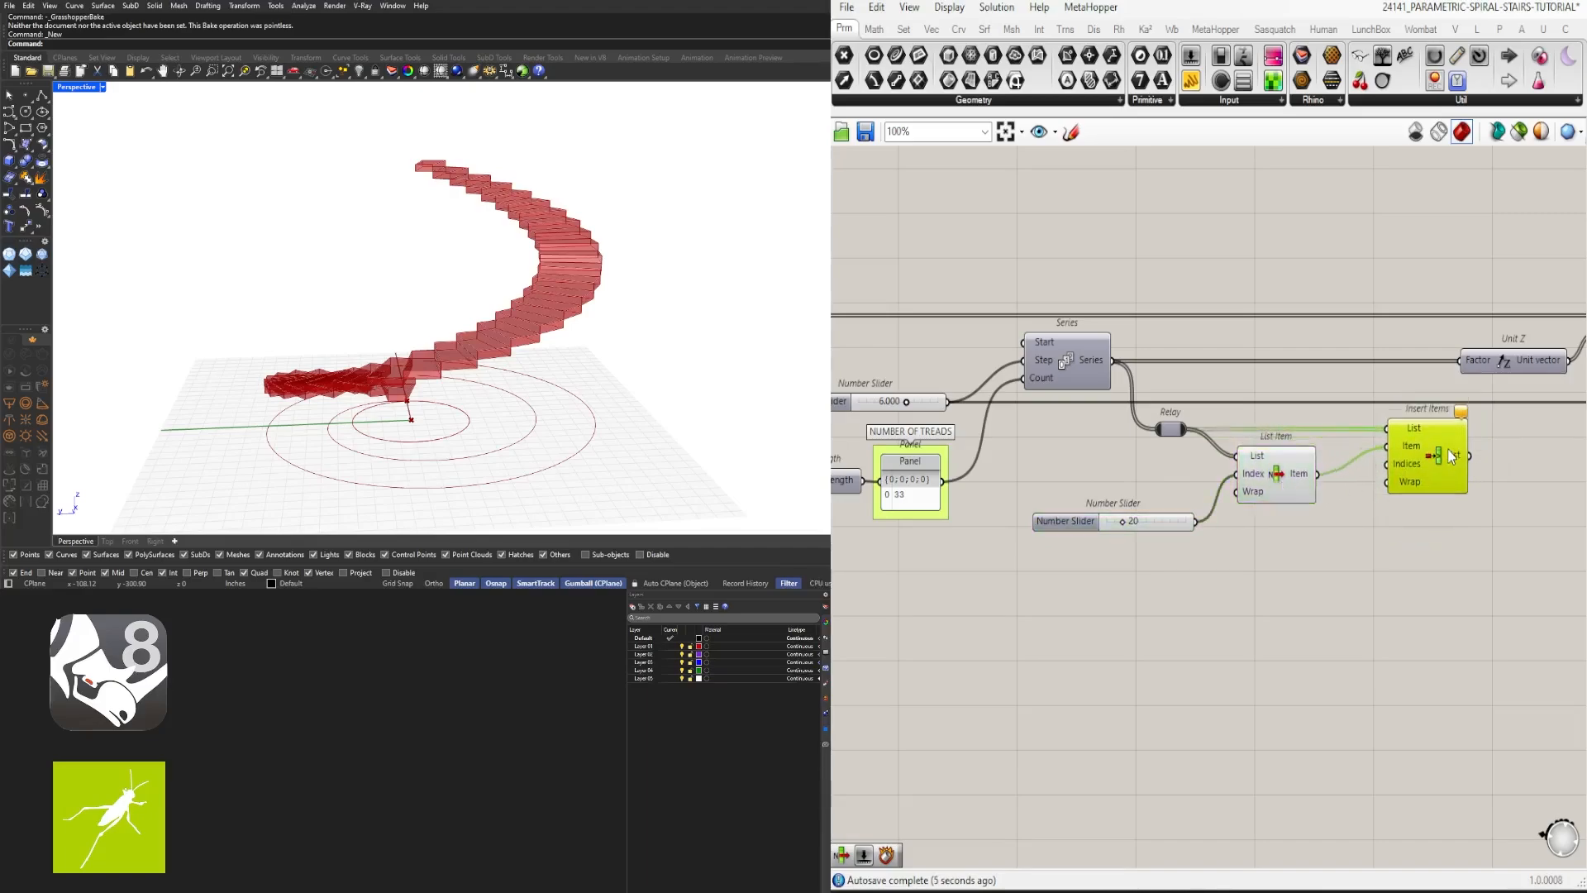
pyautogui.click(1396, 516)
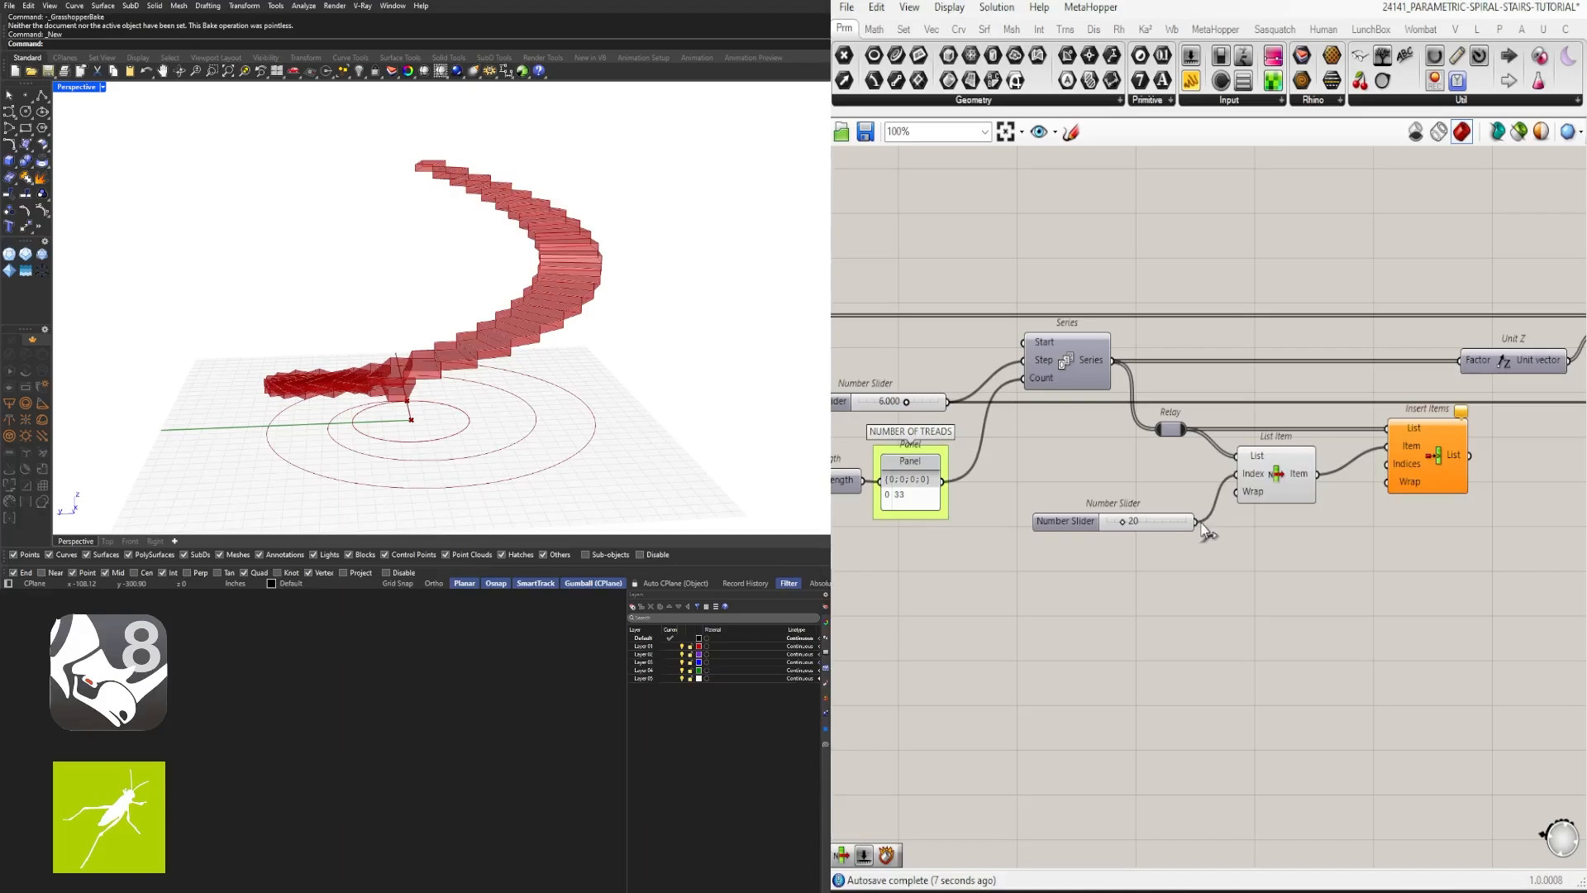
# Step: Connect the index slider to the Indices input of Insert Items and realign Insert Items with the relay
pyautogui.moveTo(1198, 522); pyautogui.dragTo(1393, 506)
pyautogui.click(1430, 471)
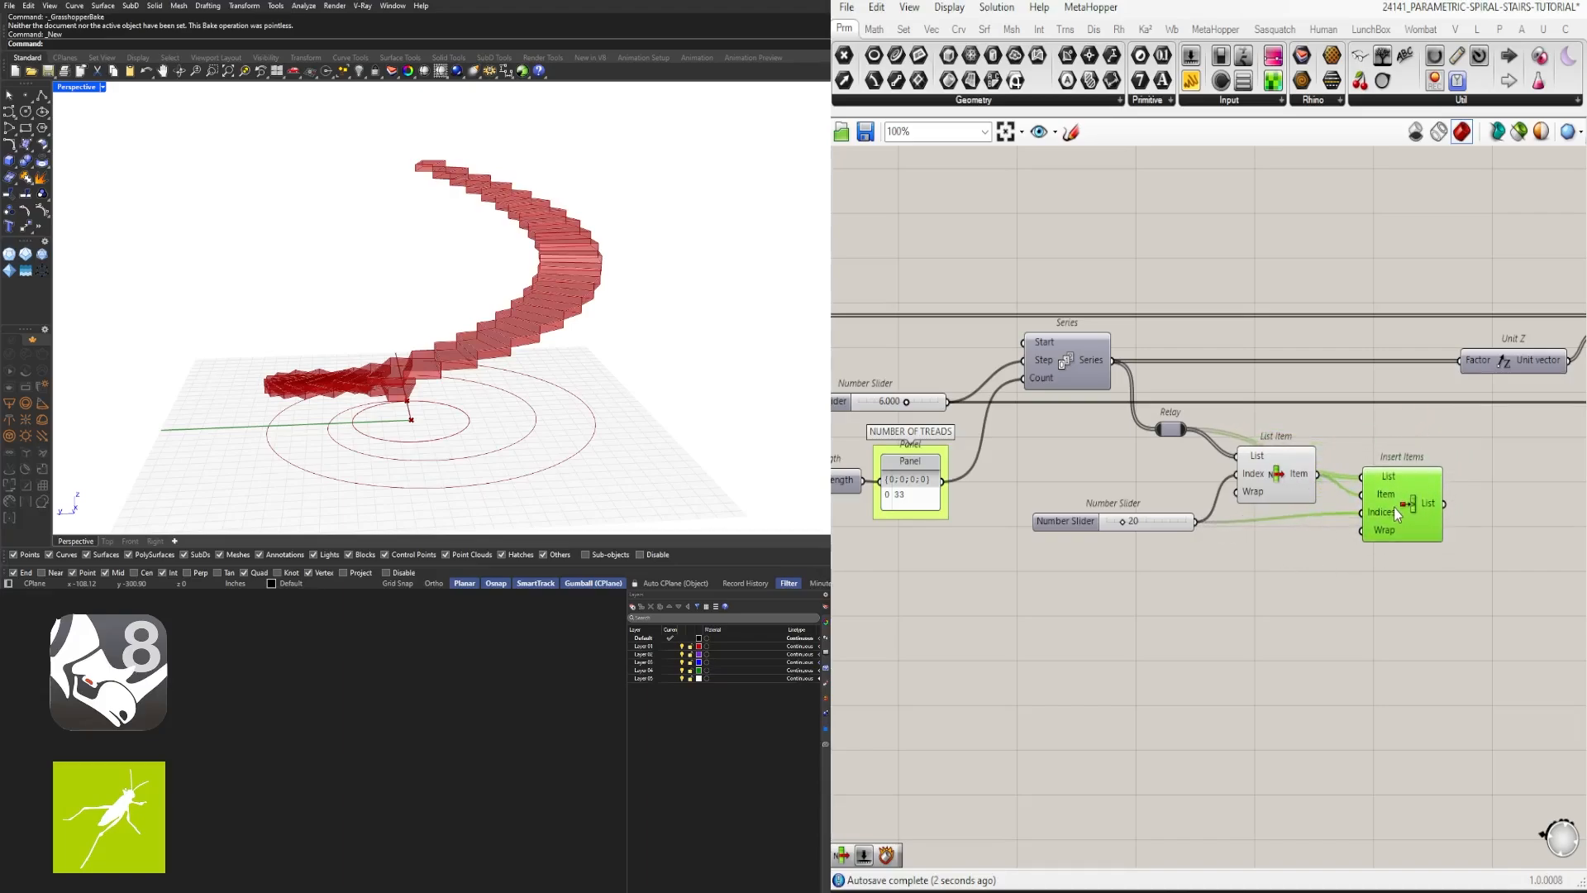
pyautogui.moveTo(1283, 487)
pyautogui.mouseDown()
pyautogui.moveTo(1300, 518)
pyautogui.moveTo(1283, 512)
pyautogui.mouseUp()
pyautogui.moveTo(1405, 520); pyautogui.dragTo(1388, 472)
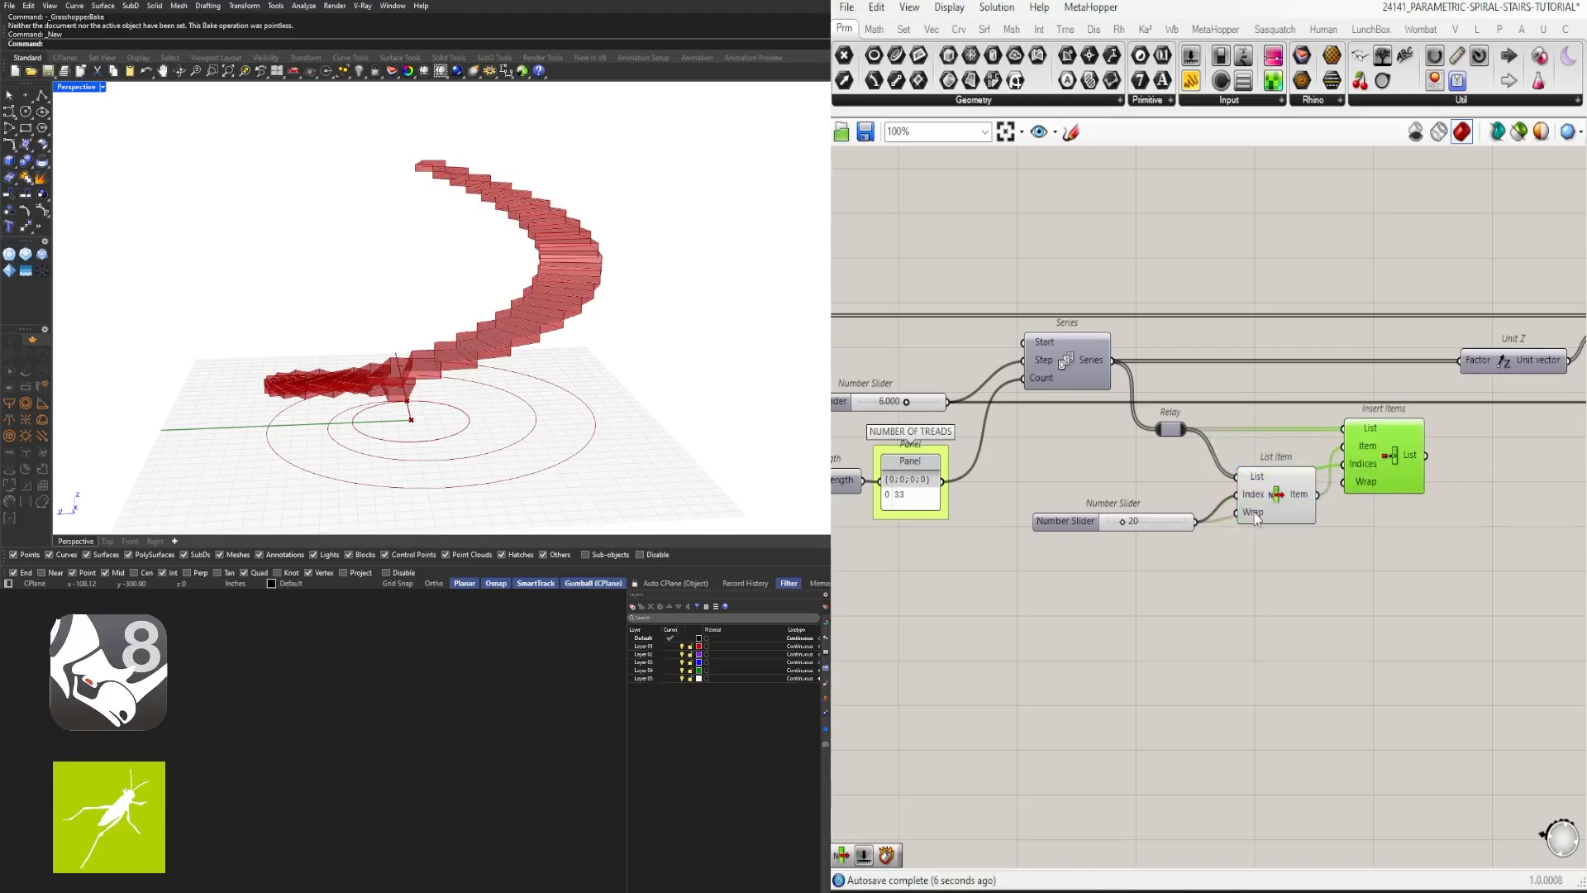
# Step: Arrange the index slider above List Item and space List Item and Insert Items so their wires read clearly
pyautogui.moveTo(1090, 529); pyautogui.dragTo(1086, 470)
pyautogui.moveTo(1296, 501); pyautogui.dragTo(1297, 510)
pyautogui.click(1370, 526)
pyautogui.moveTo(1370, 460); pyautogui.dragTo(1423, 459)
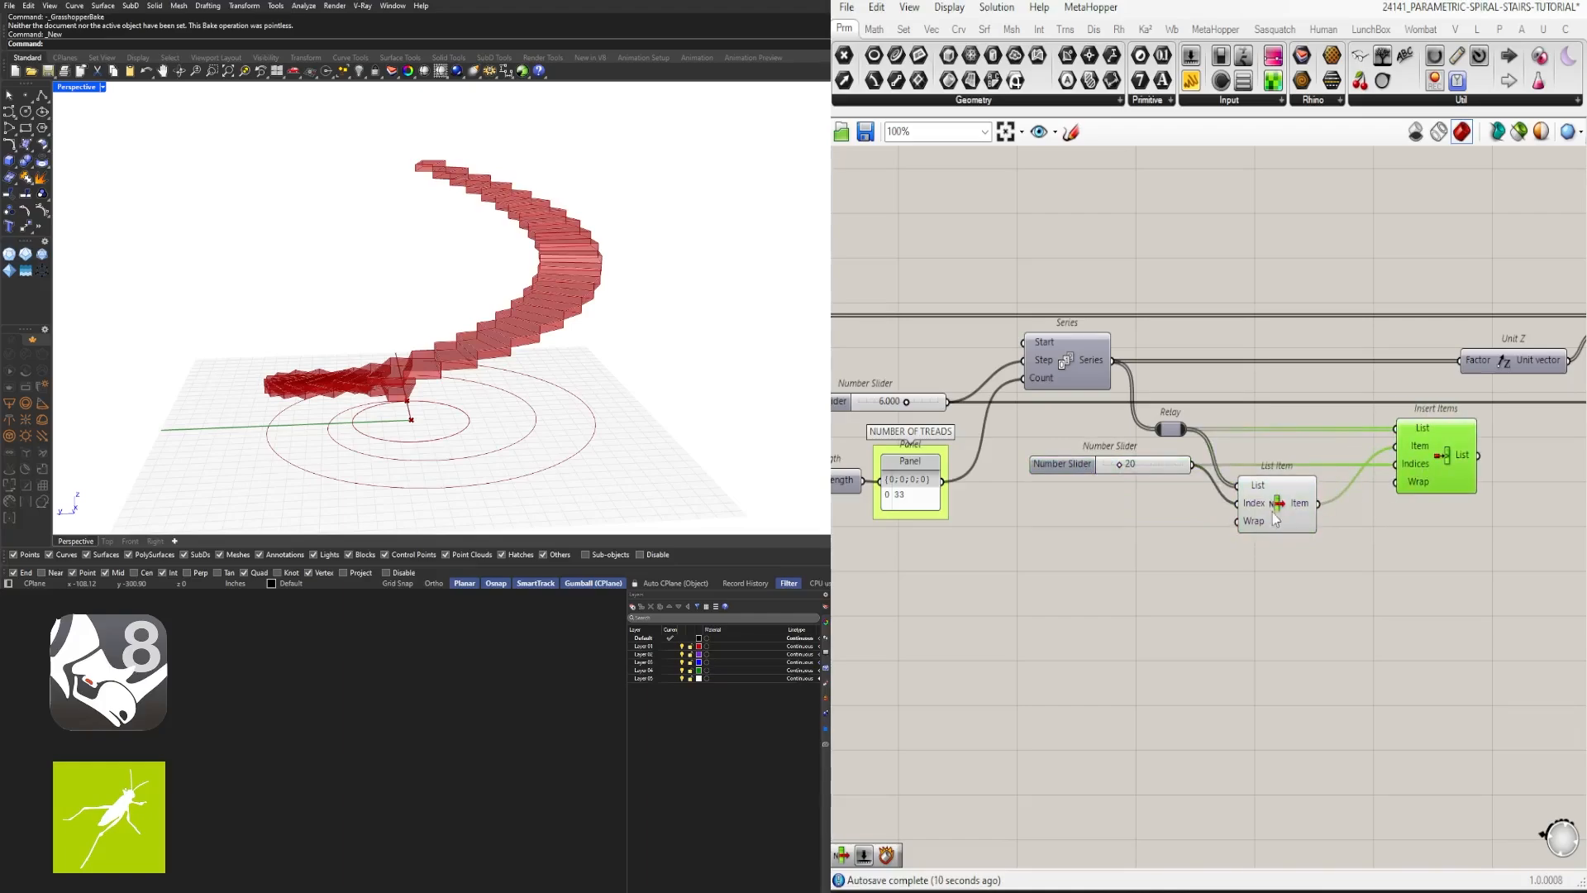
pyautogui.moveTo(1270, 510); pyautogui.dragTo(1296, 510)
pyautogui.click(1273, 556)
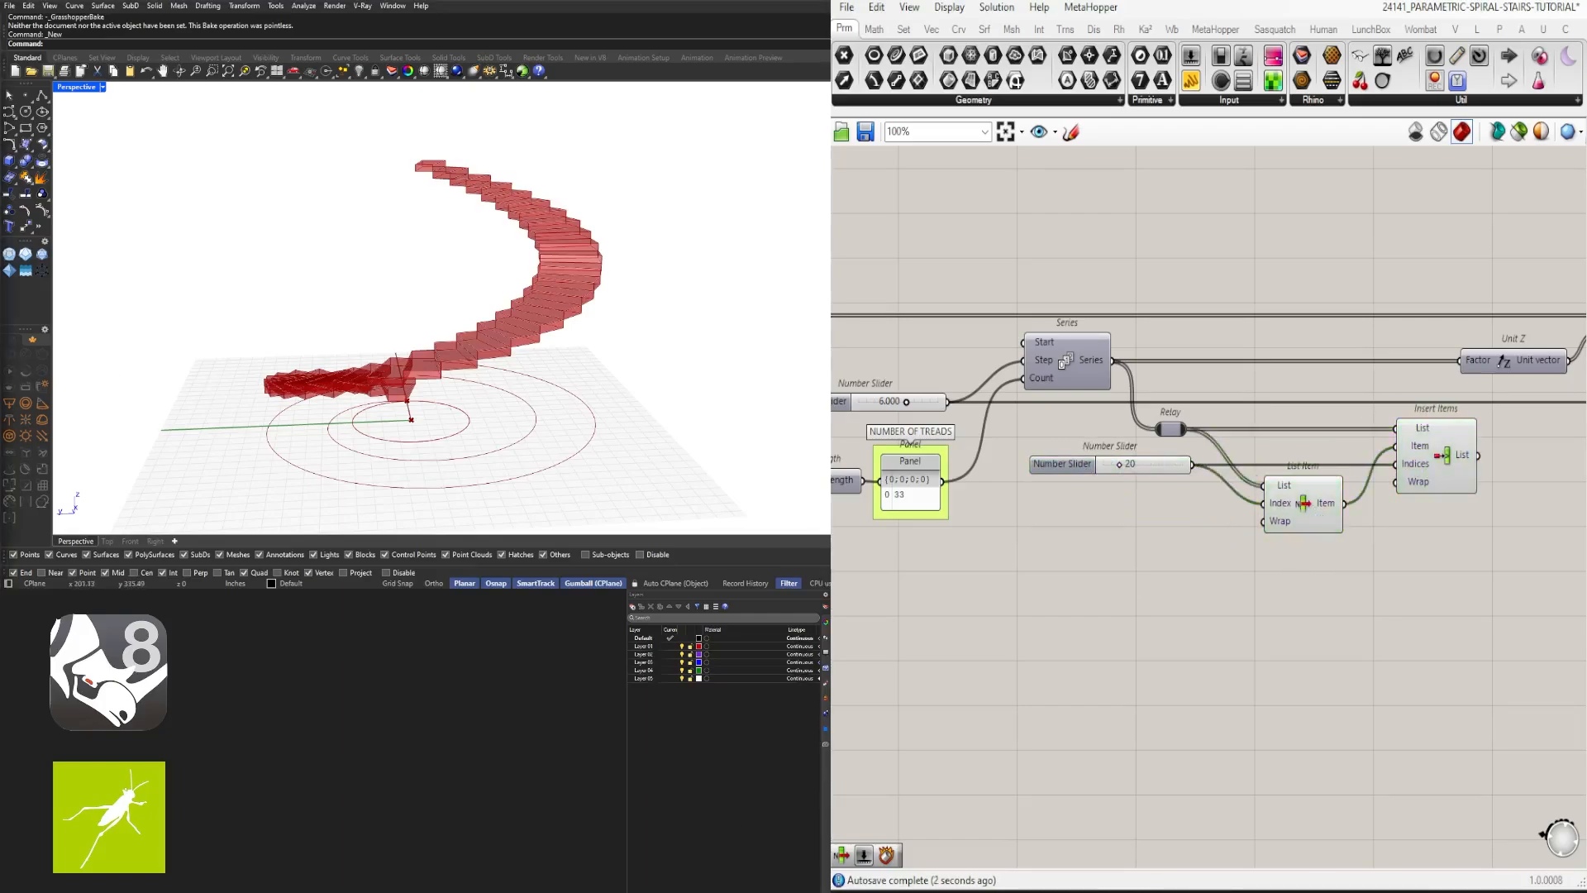
pyautogui.moveTo(1396, 583); pyautogui.dragTo(1291, 549, button='right')
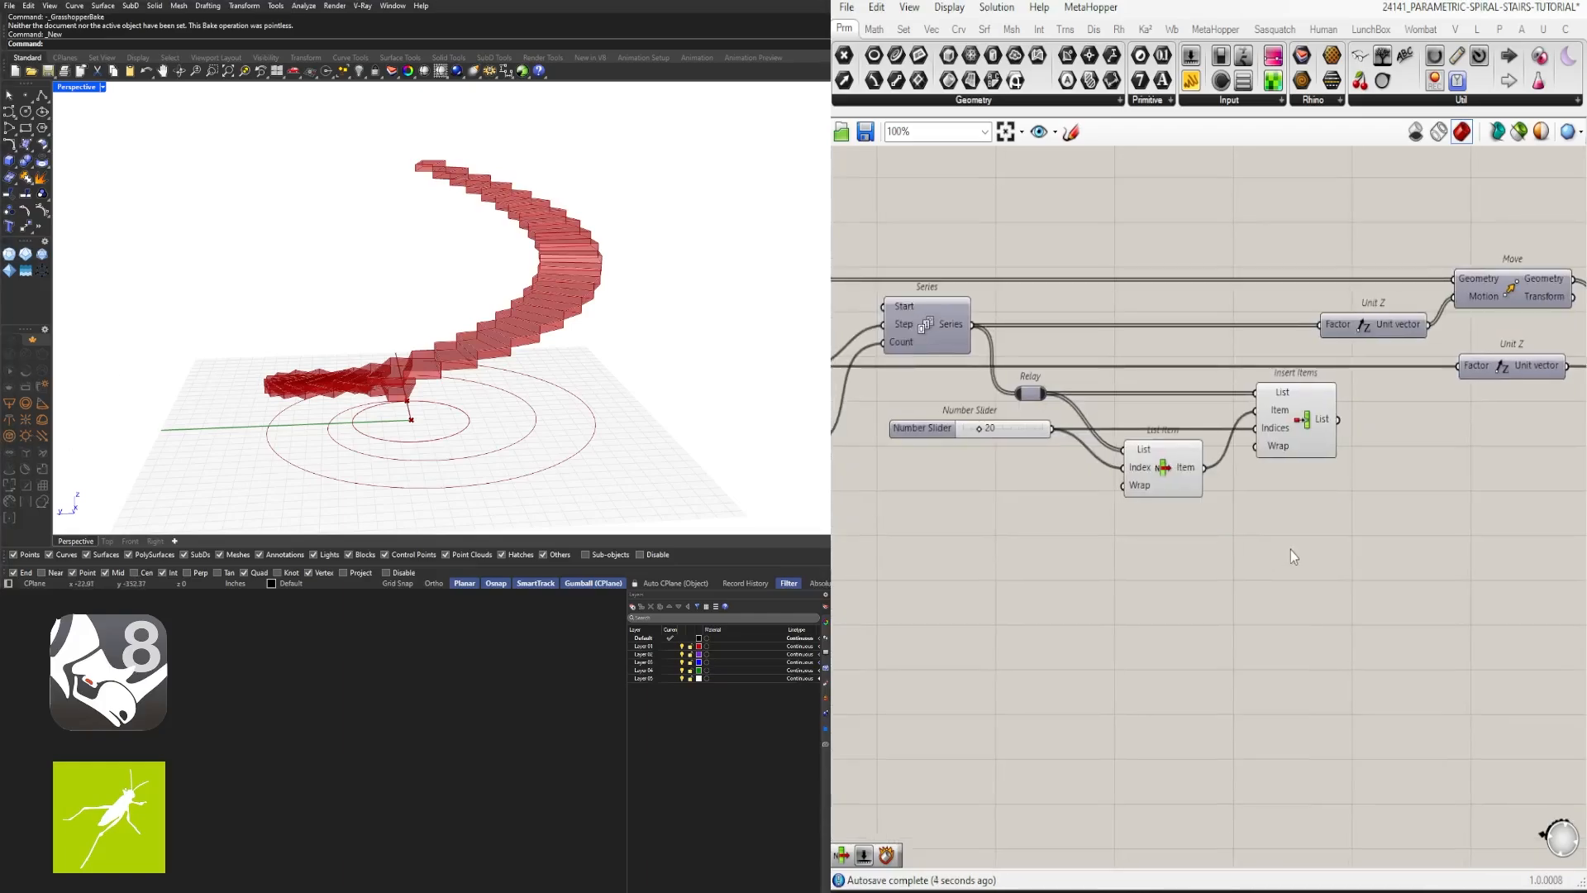
# Step: Add a panel below List Item, connect the relay to it and enlarge it to read the heights around index 20
pyautogui.doubleClick(1288, 549)
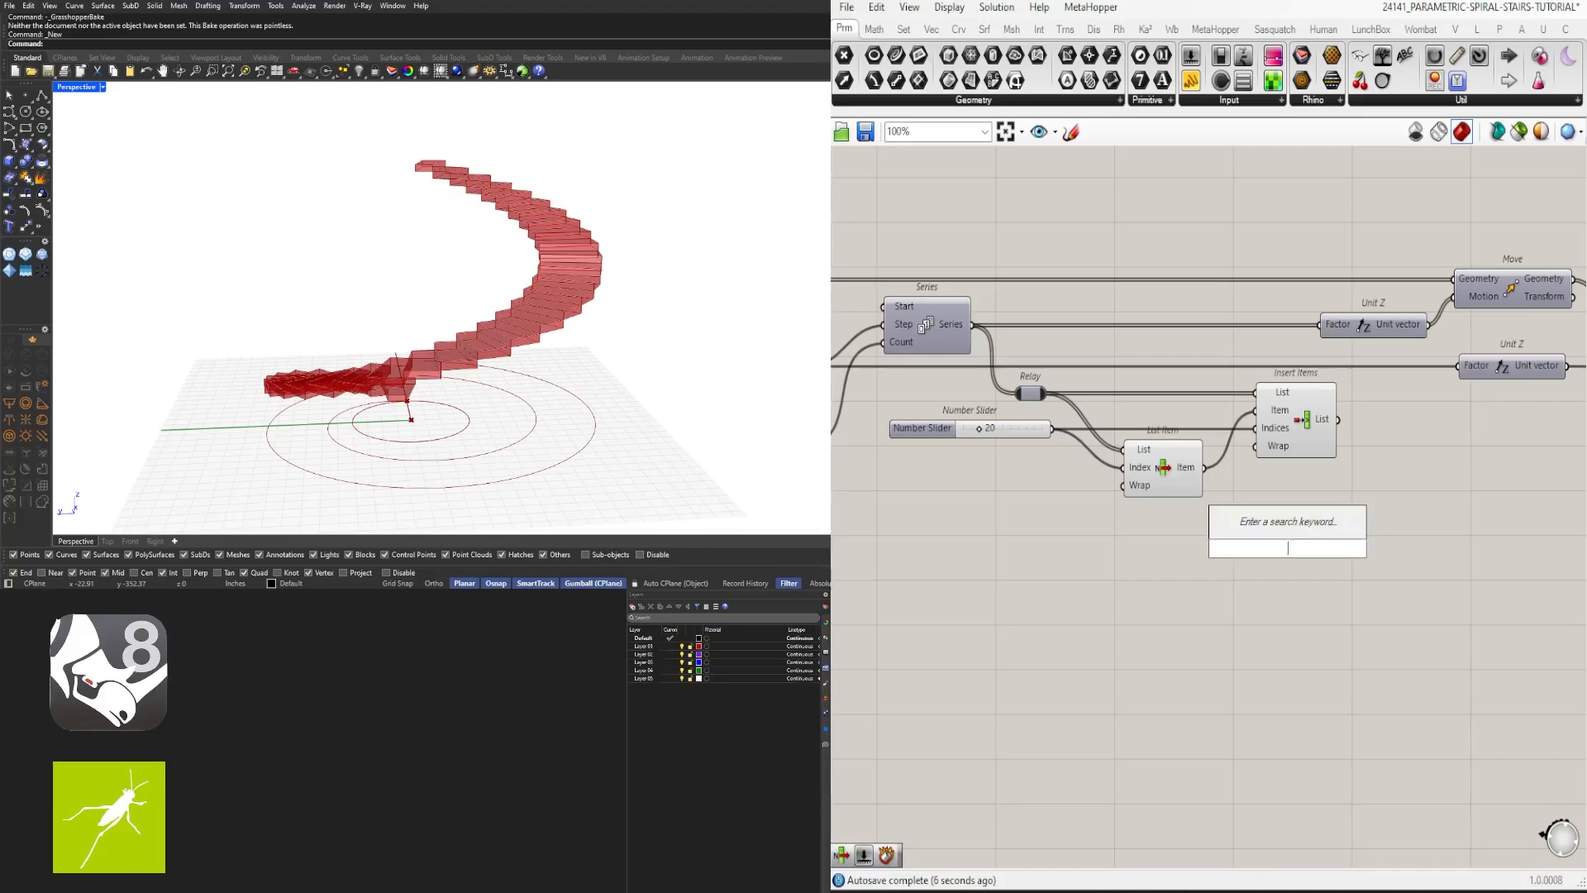
pyautogui.write('//')
pyautogui.press('Return')
pyautogui.moveTo(1284, 554); pyautogui.dragTo(1182, 564)
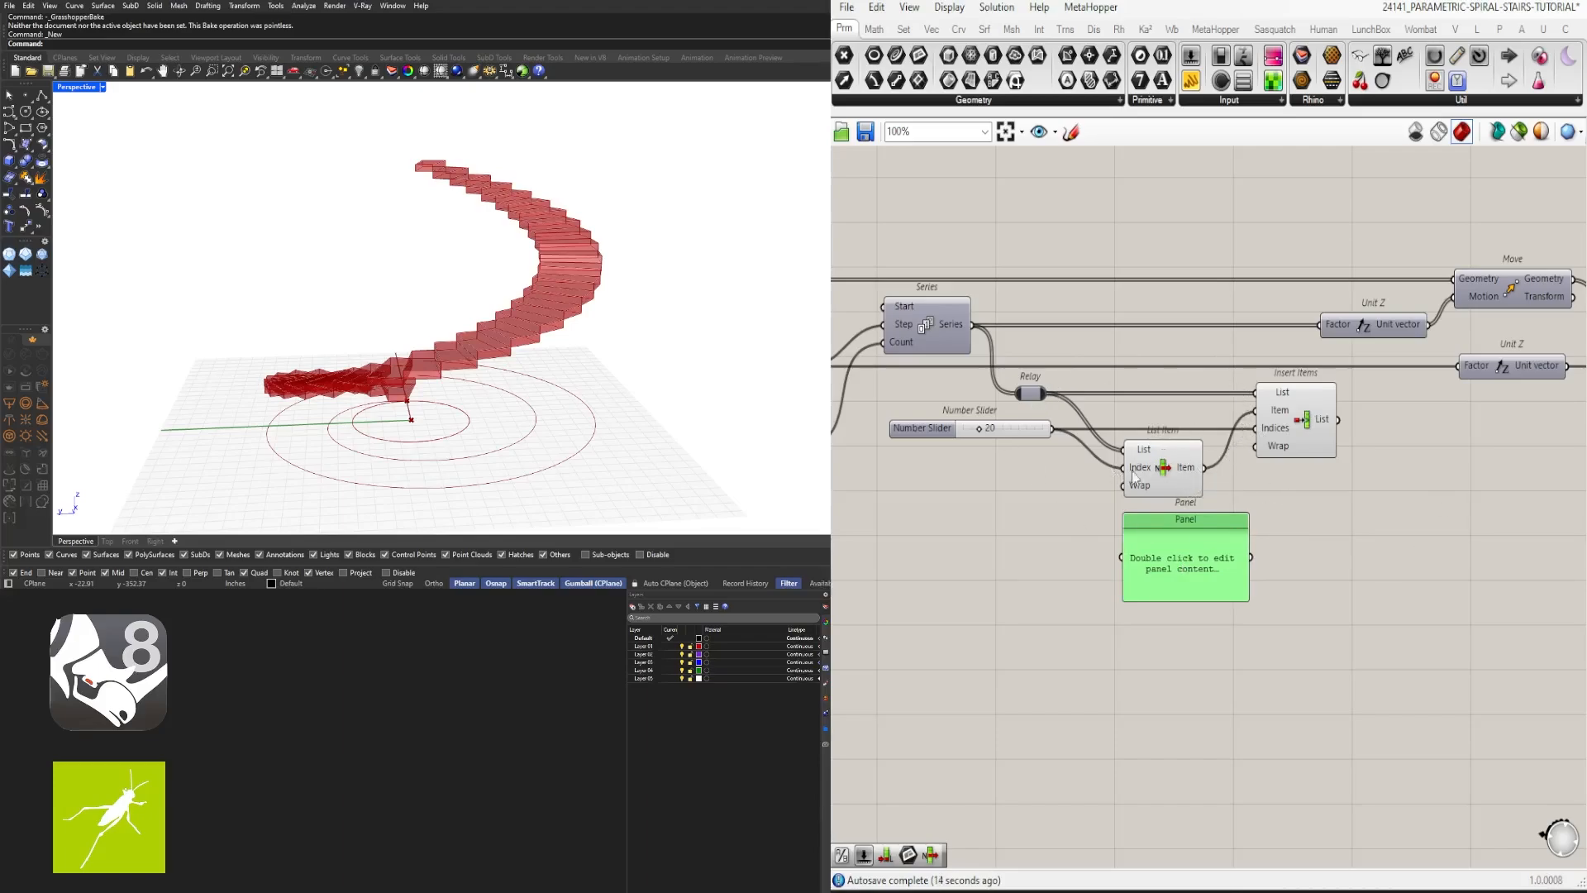
pyautogui.moveTo(1046, 395); pyautogui.dragTo(1122, 557)
pyautogui.moveTo(1164, 641)
pyautogui.mouseDown()
pyautogui.moveTo(1164, 839)
pyautogui.moveTo(1164, 624)
pyautogui.mouseUp()
pyautogui.moveTo(1248, 546); pyautogui.dragTo(1258, 593)
pyautogui.click(1258, 594)
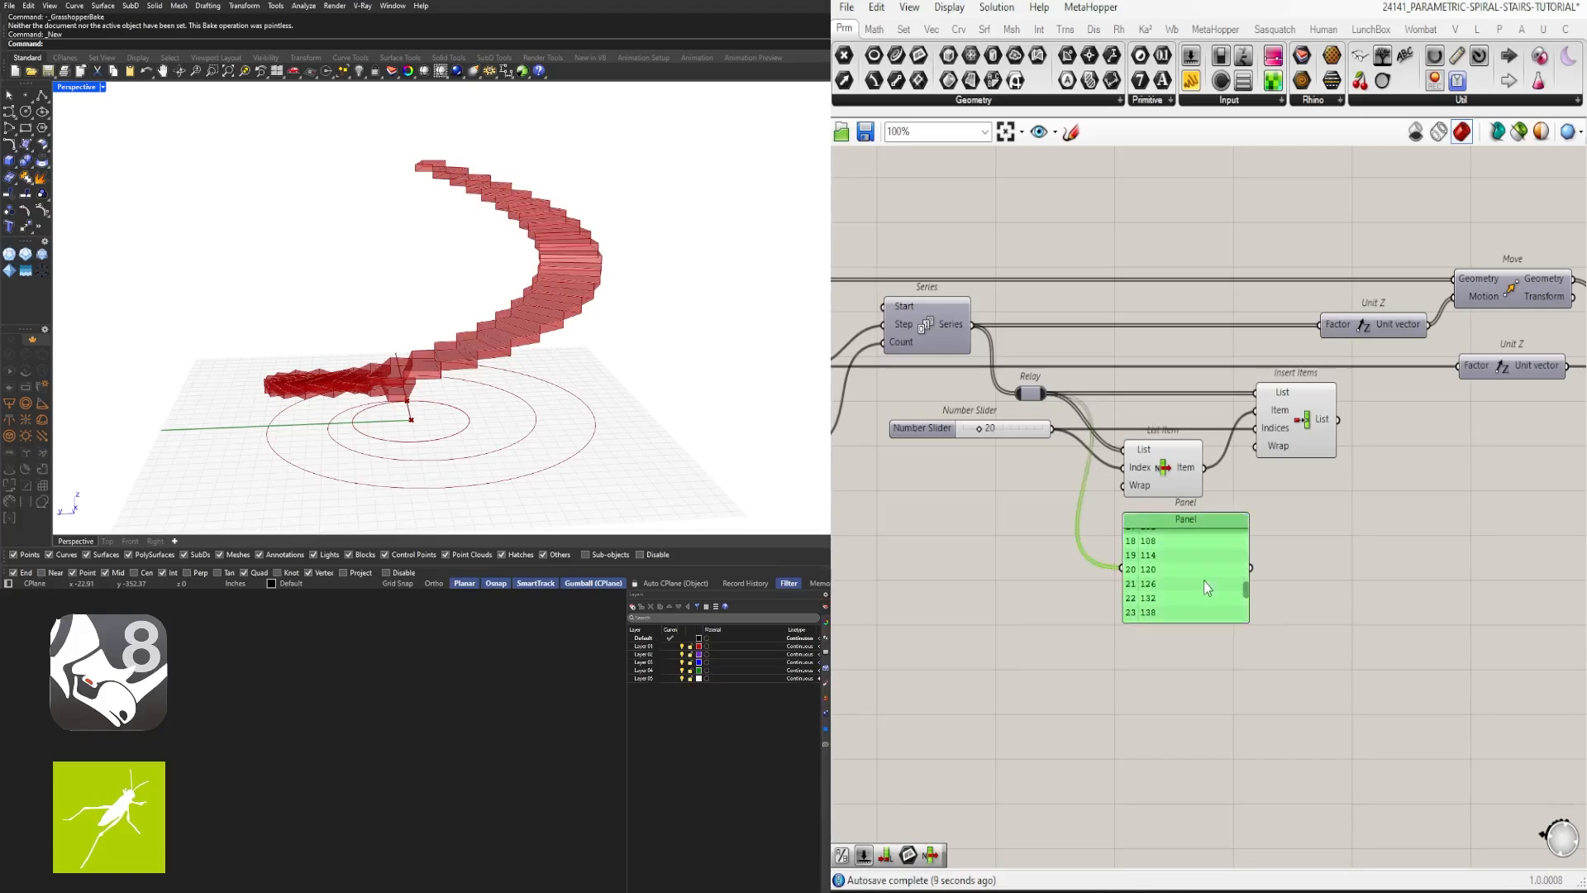
# Step: Duplicate the panel, connect the Insert Items output to the copy and compare the ends of both lists
pyautogui.moveTo(1204, 581); pyautogui.dragTo(1467, 594)
pyautogui.moveTo(1337, 419); pyautogui.dragTo(1368, 584)
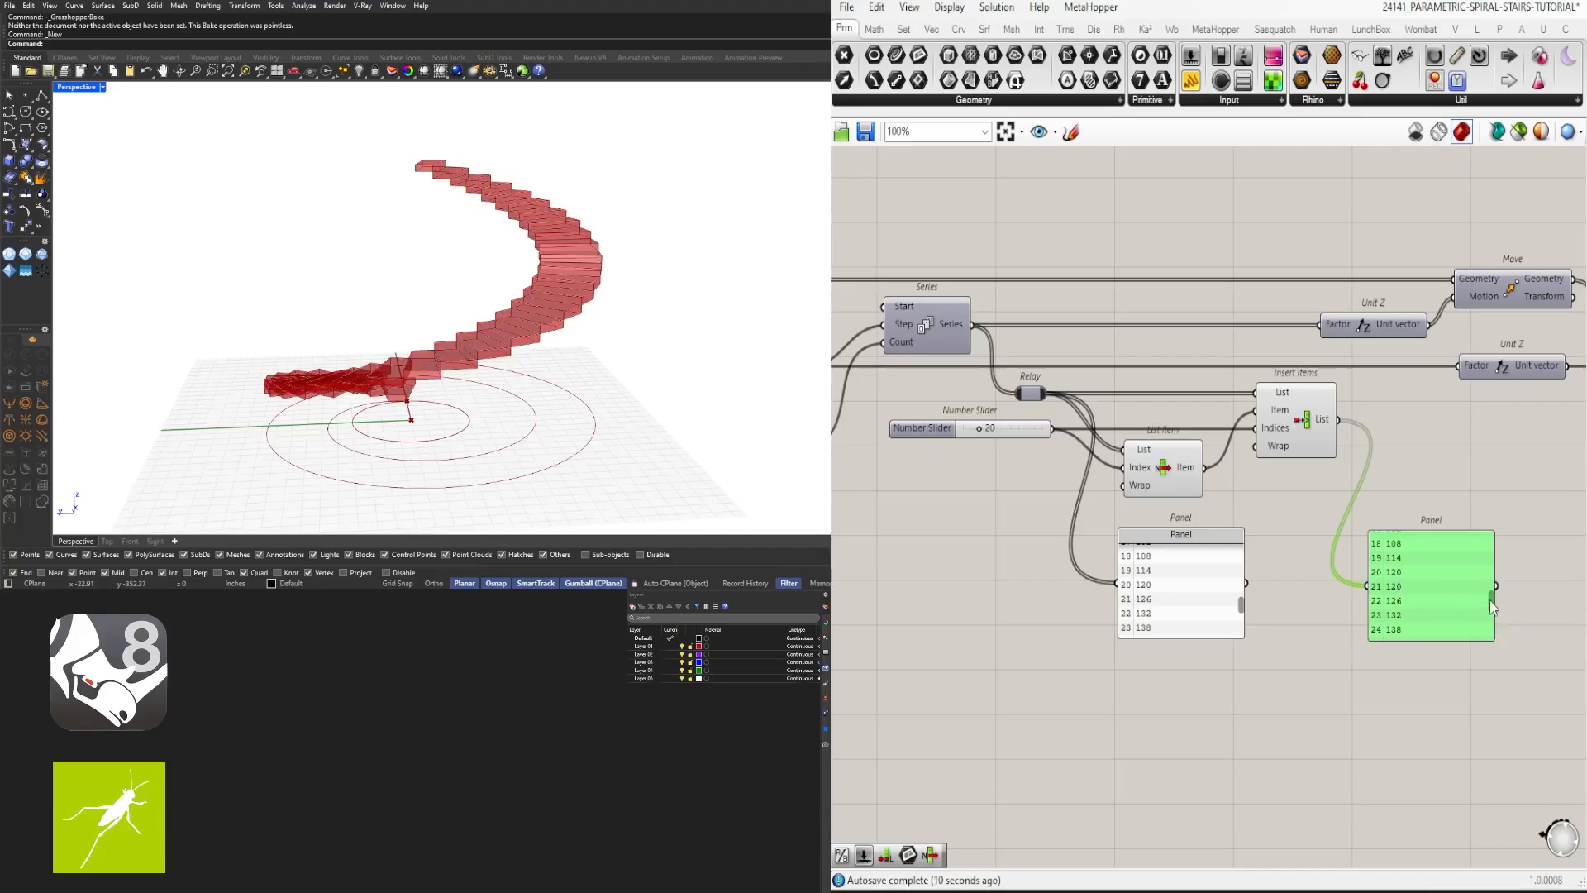
pyautogui.moveTo(1490, 600); pyautogui.dragTo(1489, 629)
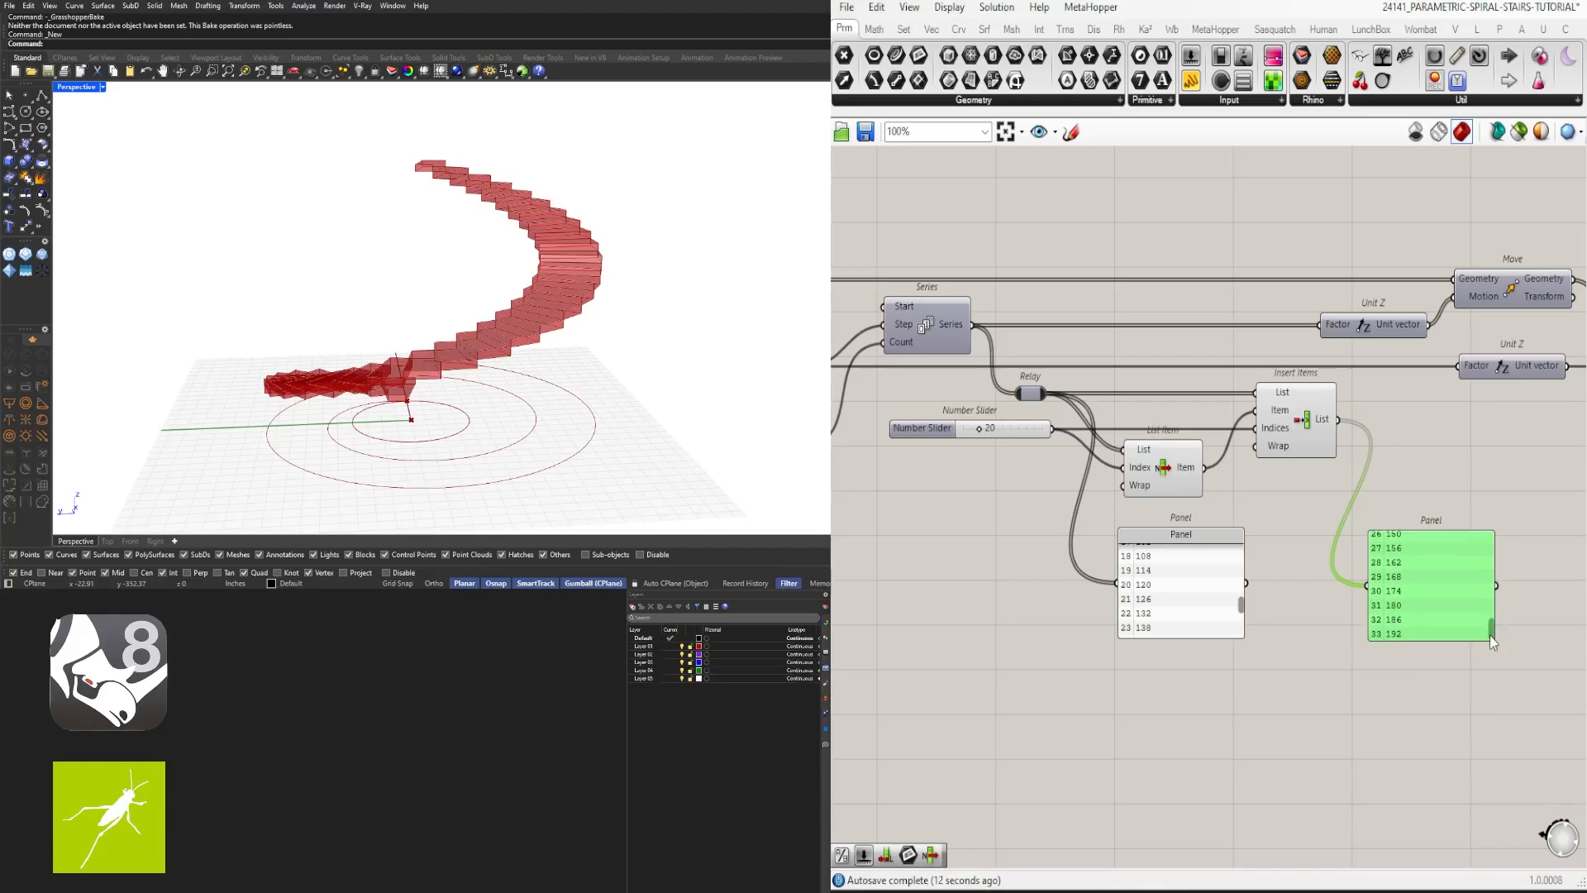
pyautogui.moveTo(1242, 606); pyautogui.dragTo(1241, 634)
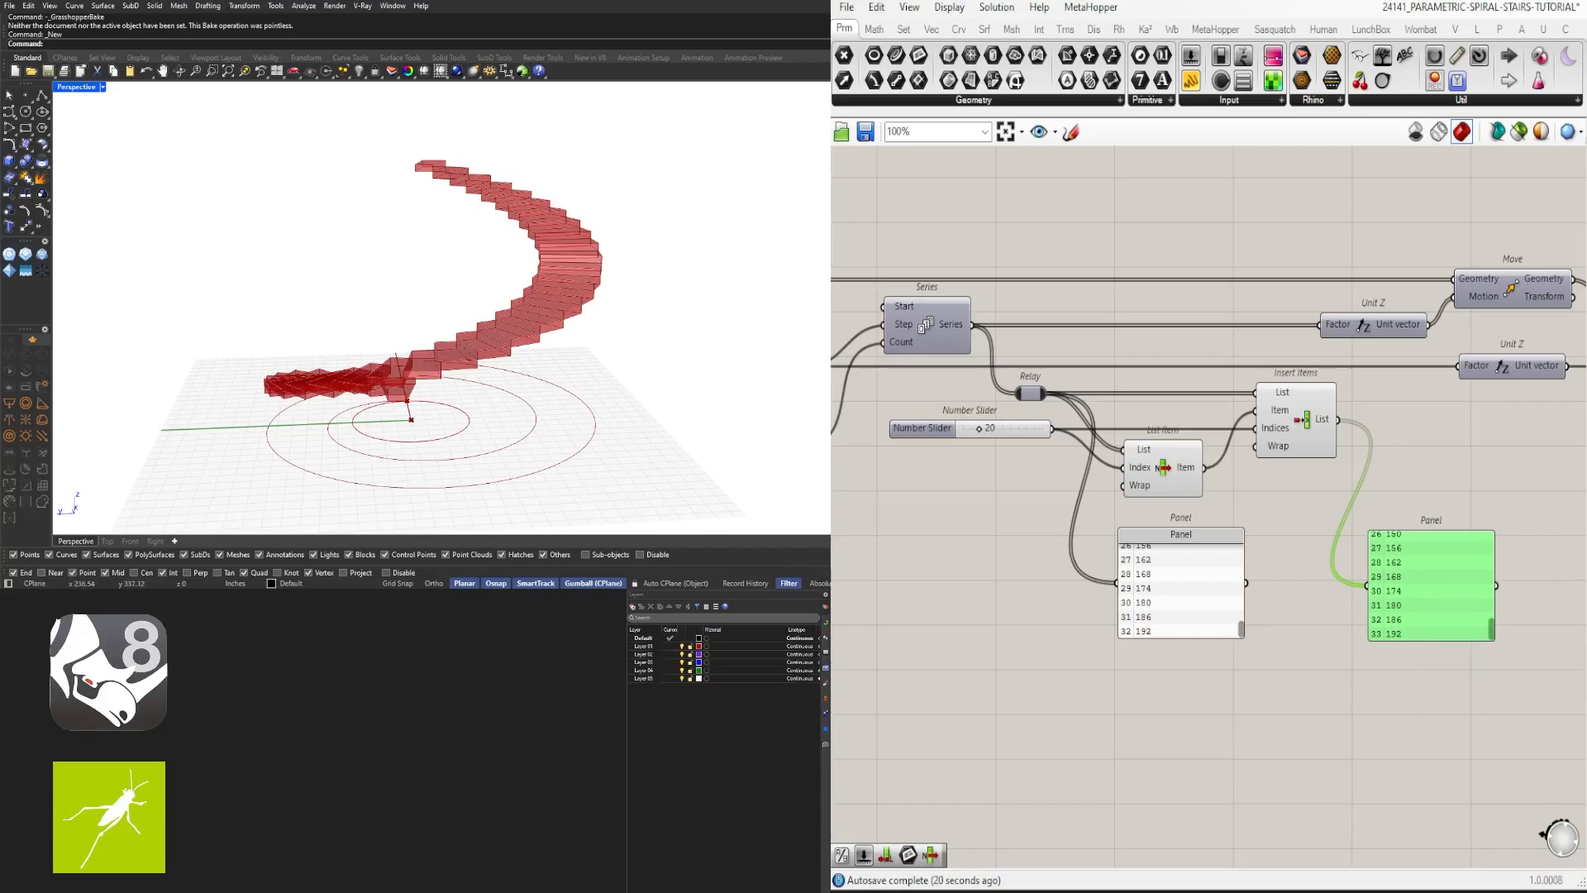
# Step: Move the Insert Items output panel farther along the canvas to make room for another component
pyautogui.click(1456, 488)
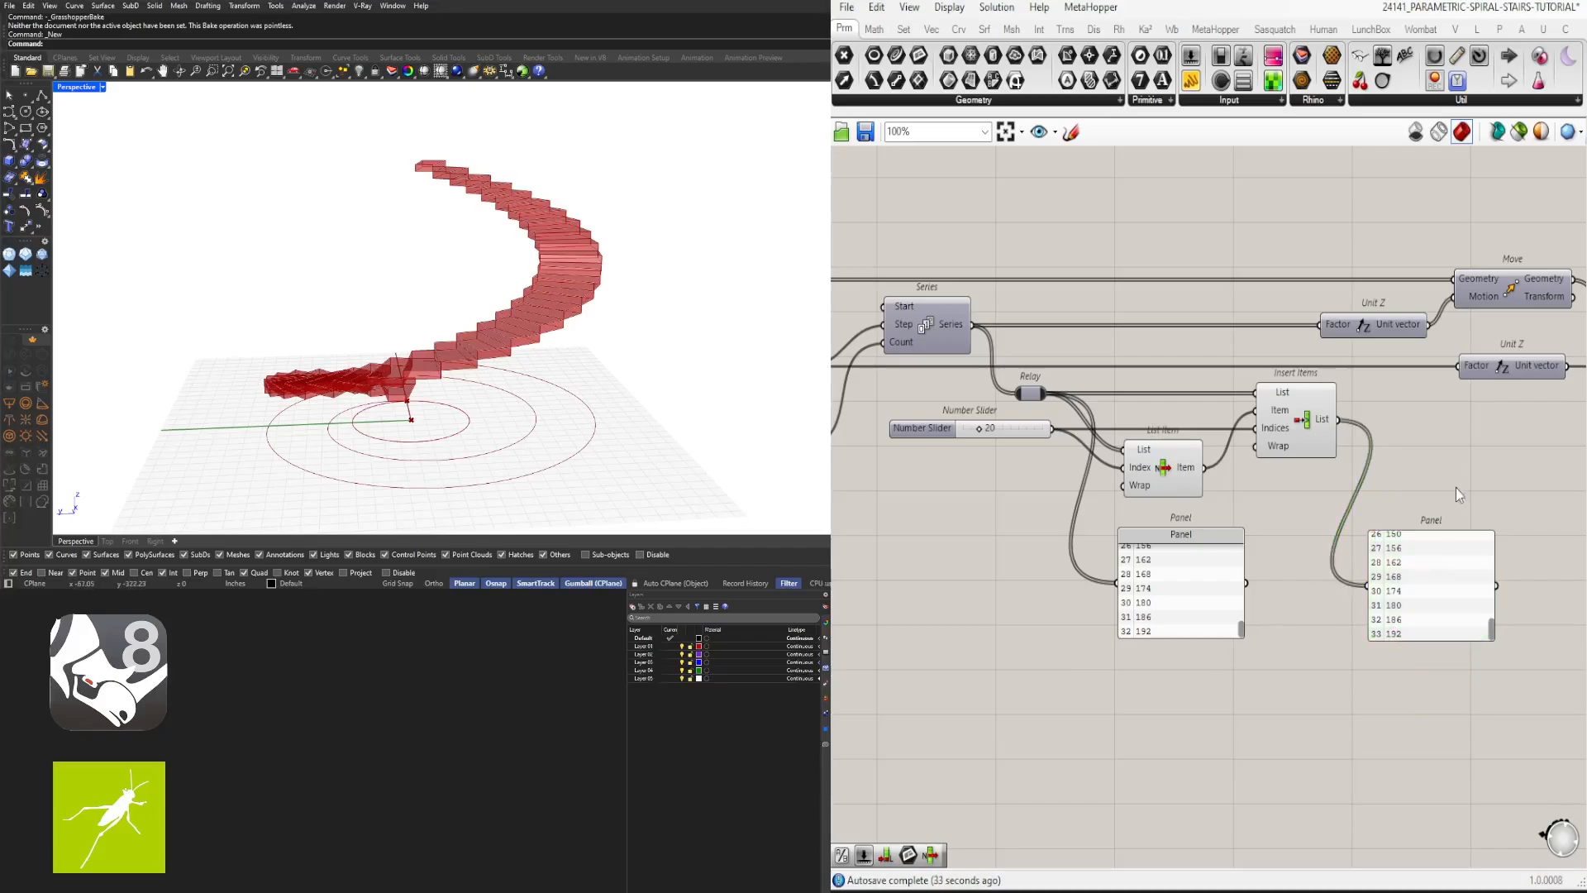
pyautogui.moveTo(1456, 488); pyautogui.dragTo(1238, 494, button='right')
pyautogui.moveTo(1212, 617); pyautogui.dragTo(1346, 645)
pyautogui.moveTo(1351, 586); pyautogui.dragTo(1465, 581, button='right')
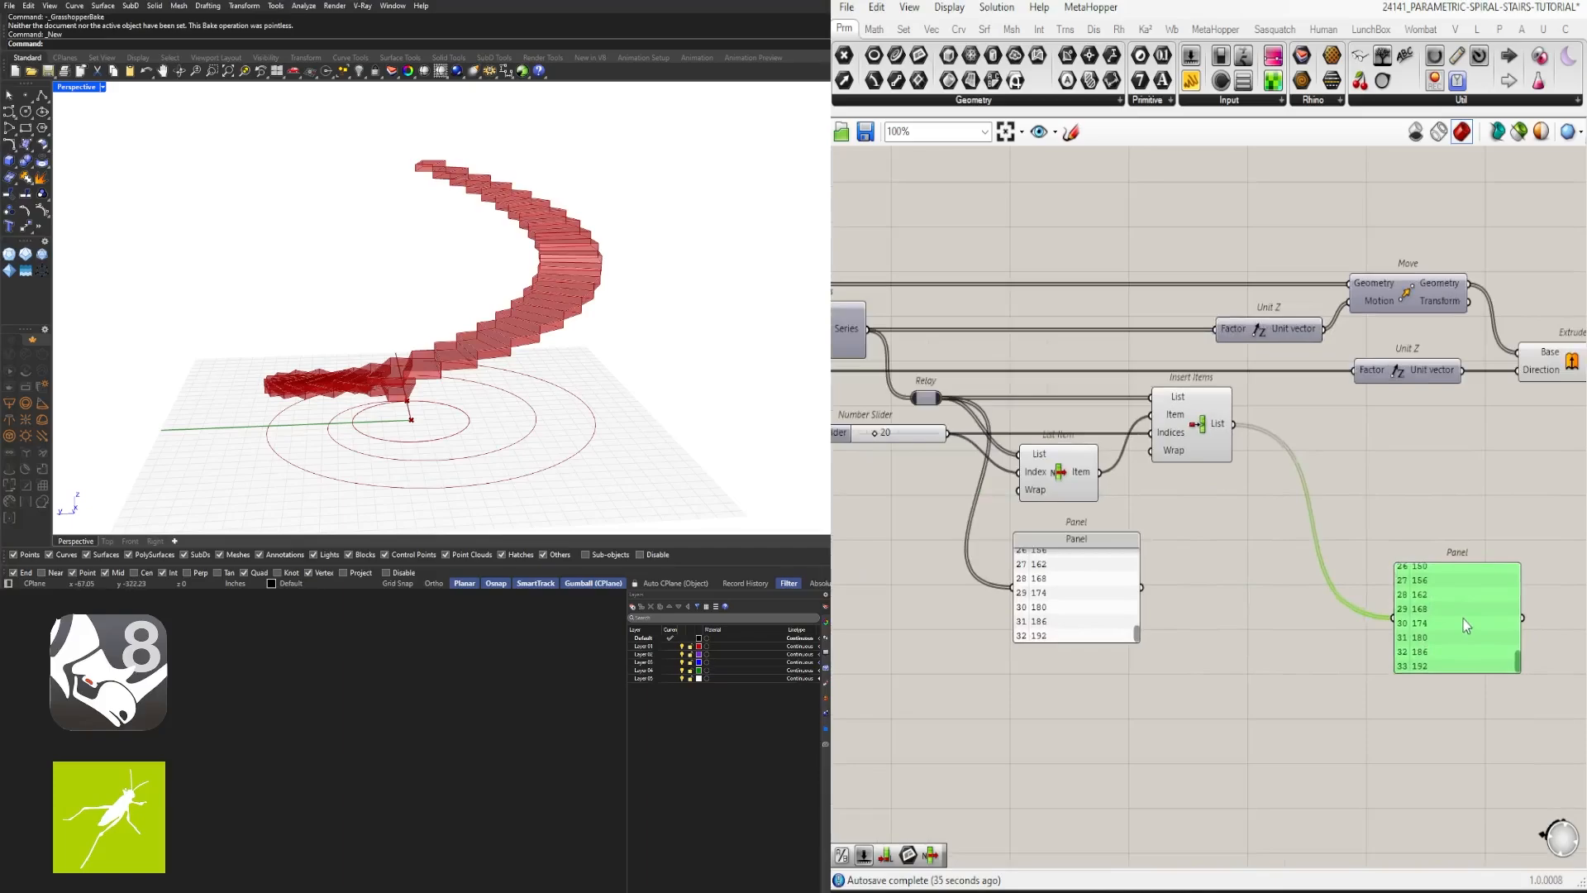
pyautogui.moveTo(1468, 585); pyautogui.dragTo(1406, 572)
# Step: Add a Cull Index component and connect the Insert Items output to its List input
pyautogui.click(1366, 526)
pyautogui.doubleClick(1390, 474)
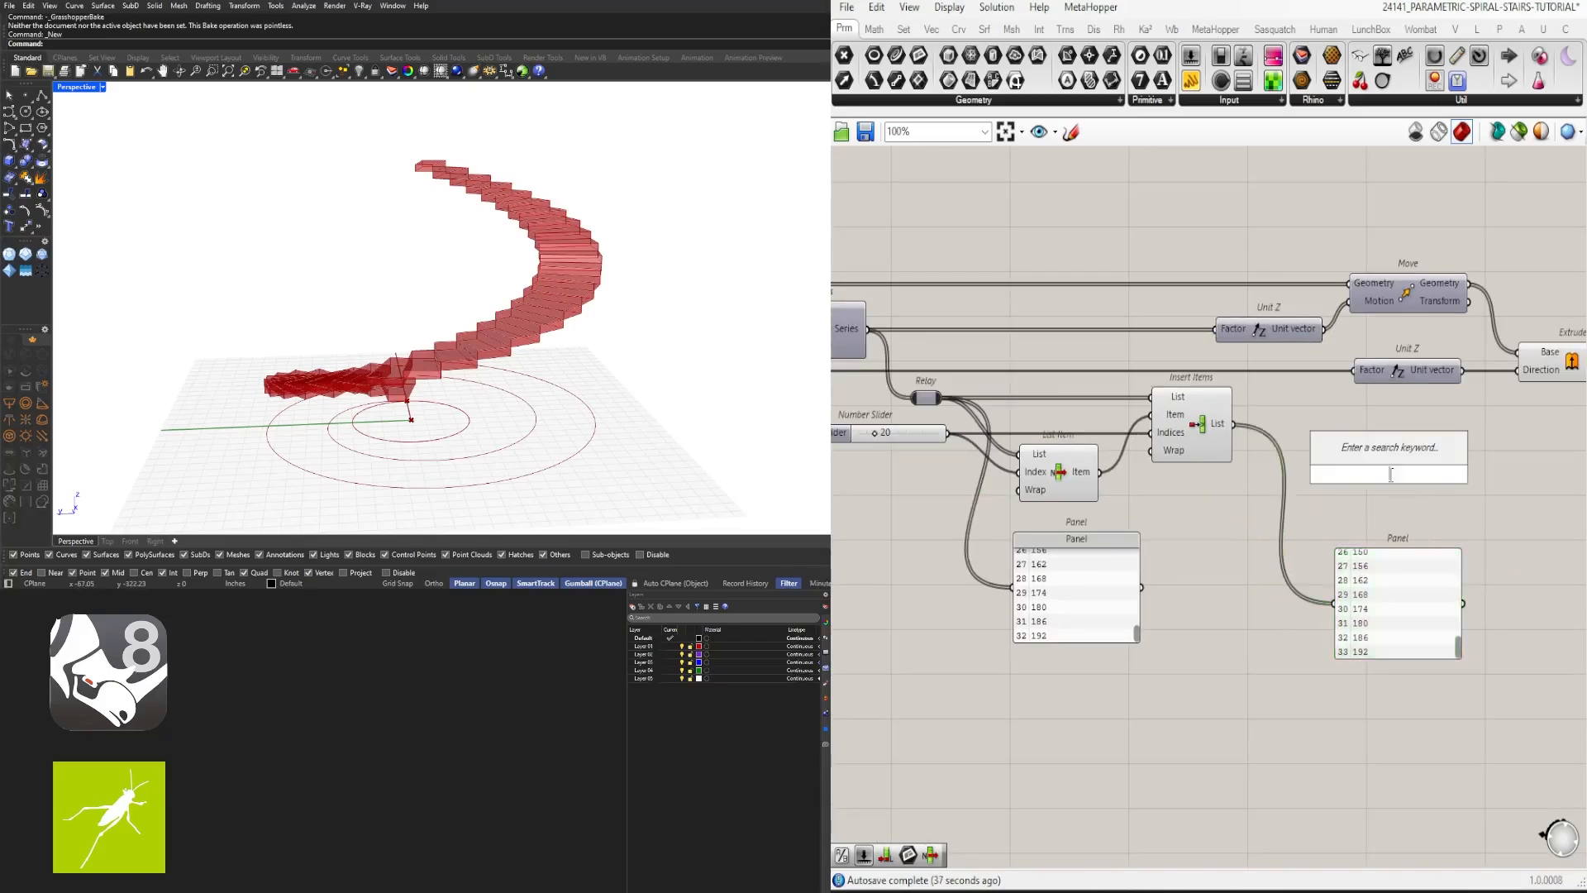
pyautogui.write('CULL')
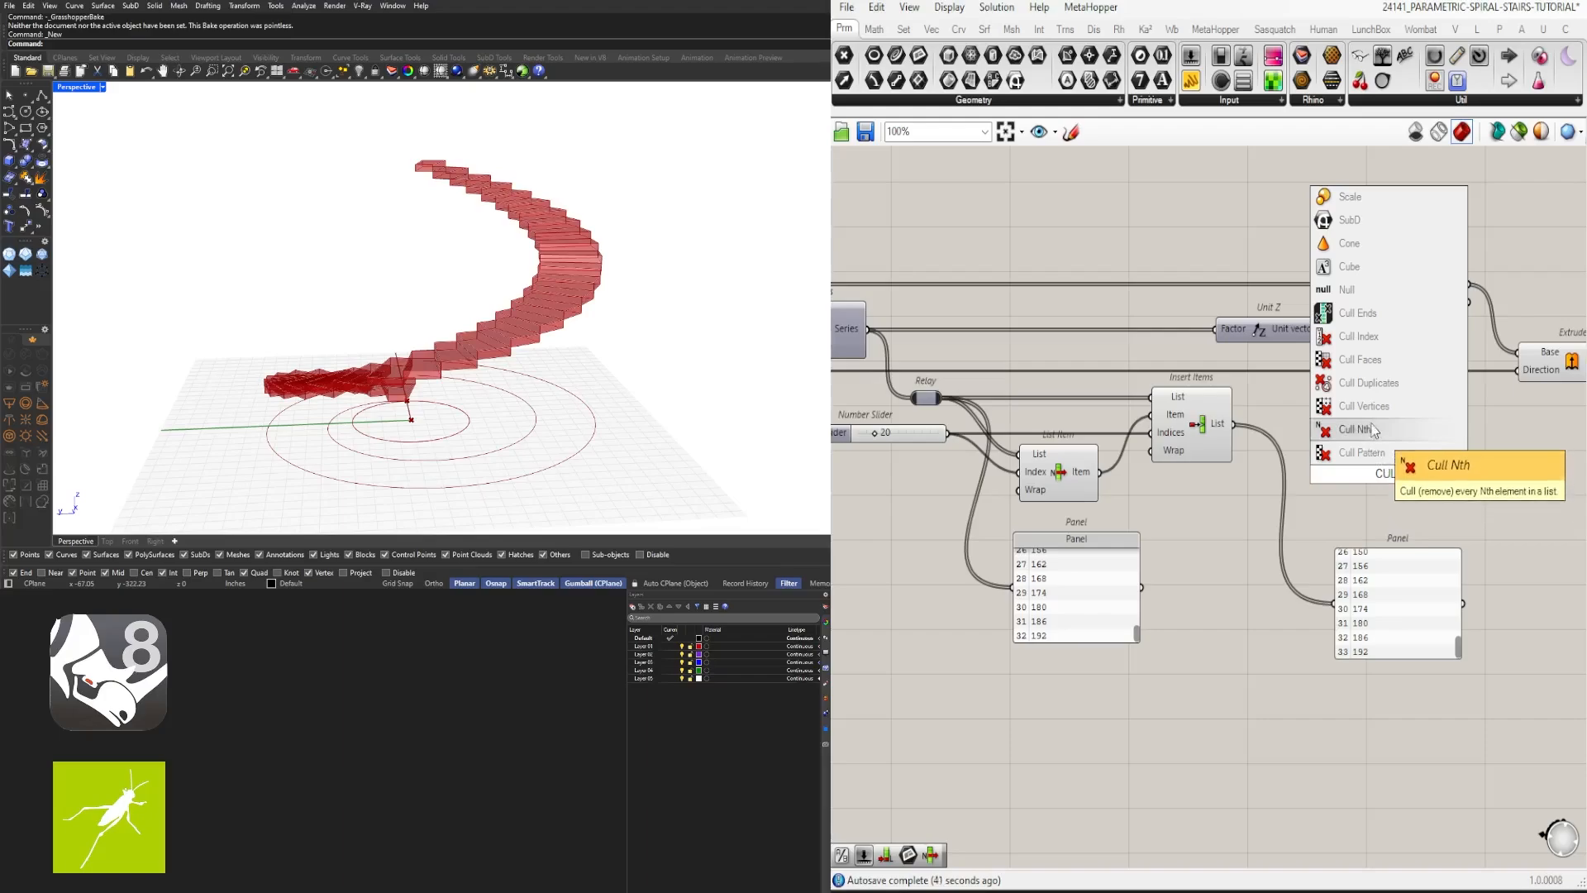
pyautogui.click(1372, 345)
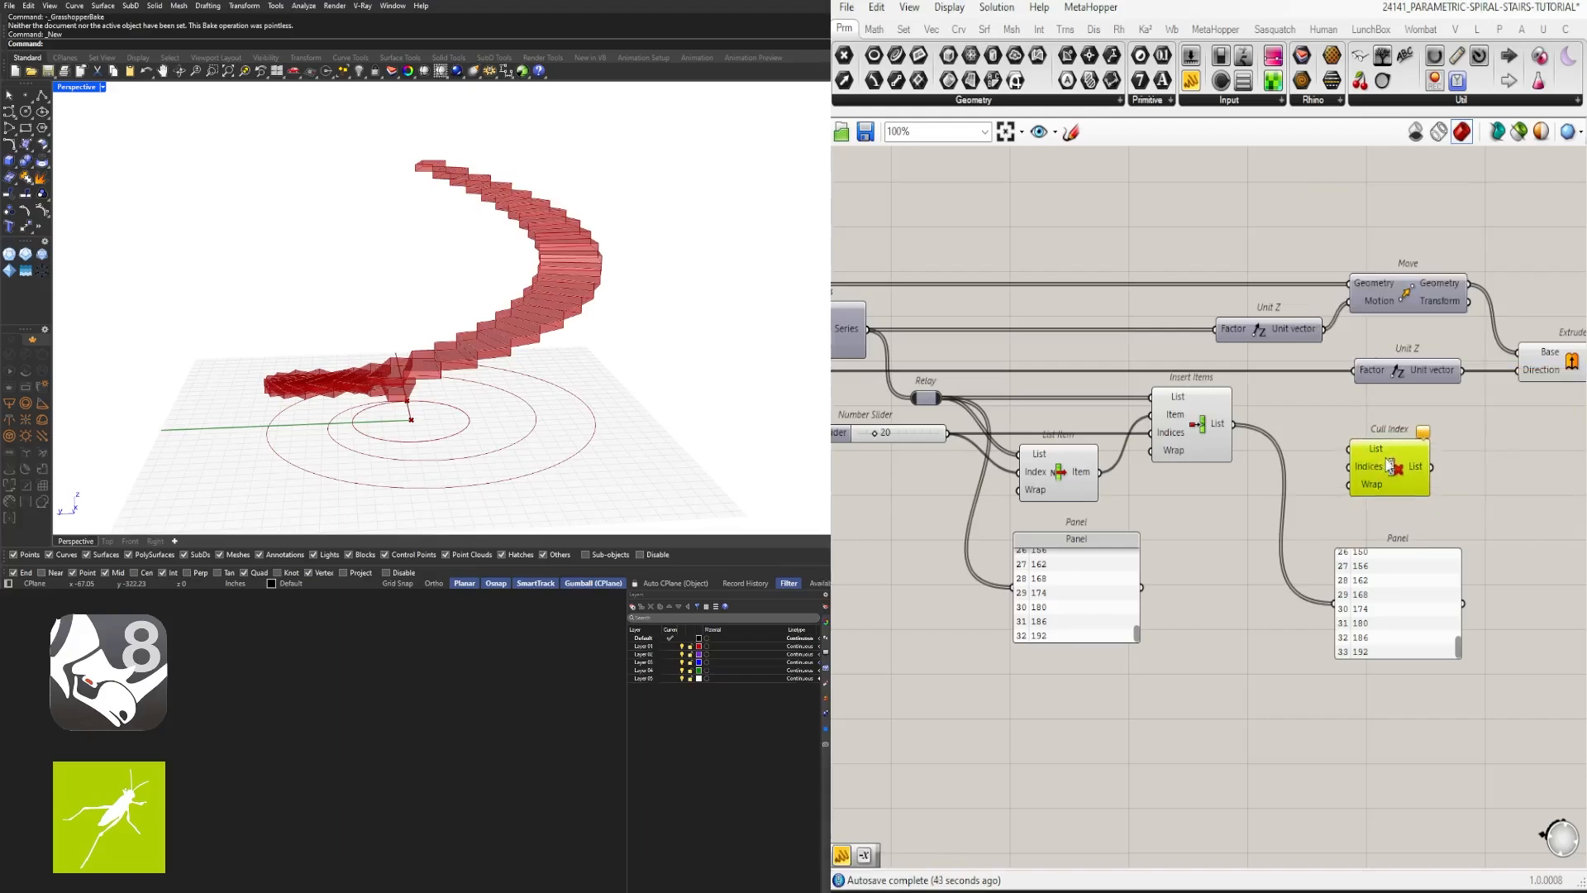
pyautogui.moveTo(1234, 424); pyautogui.dragTo(1386, 436)
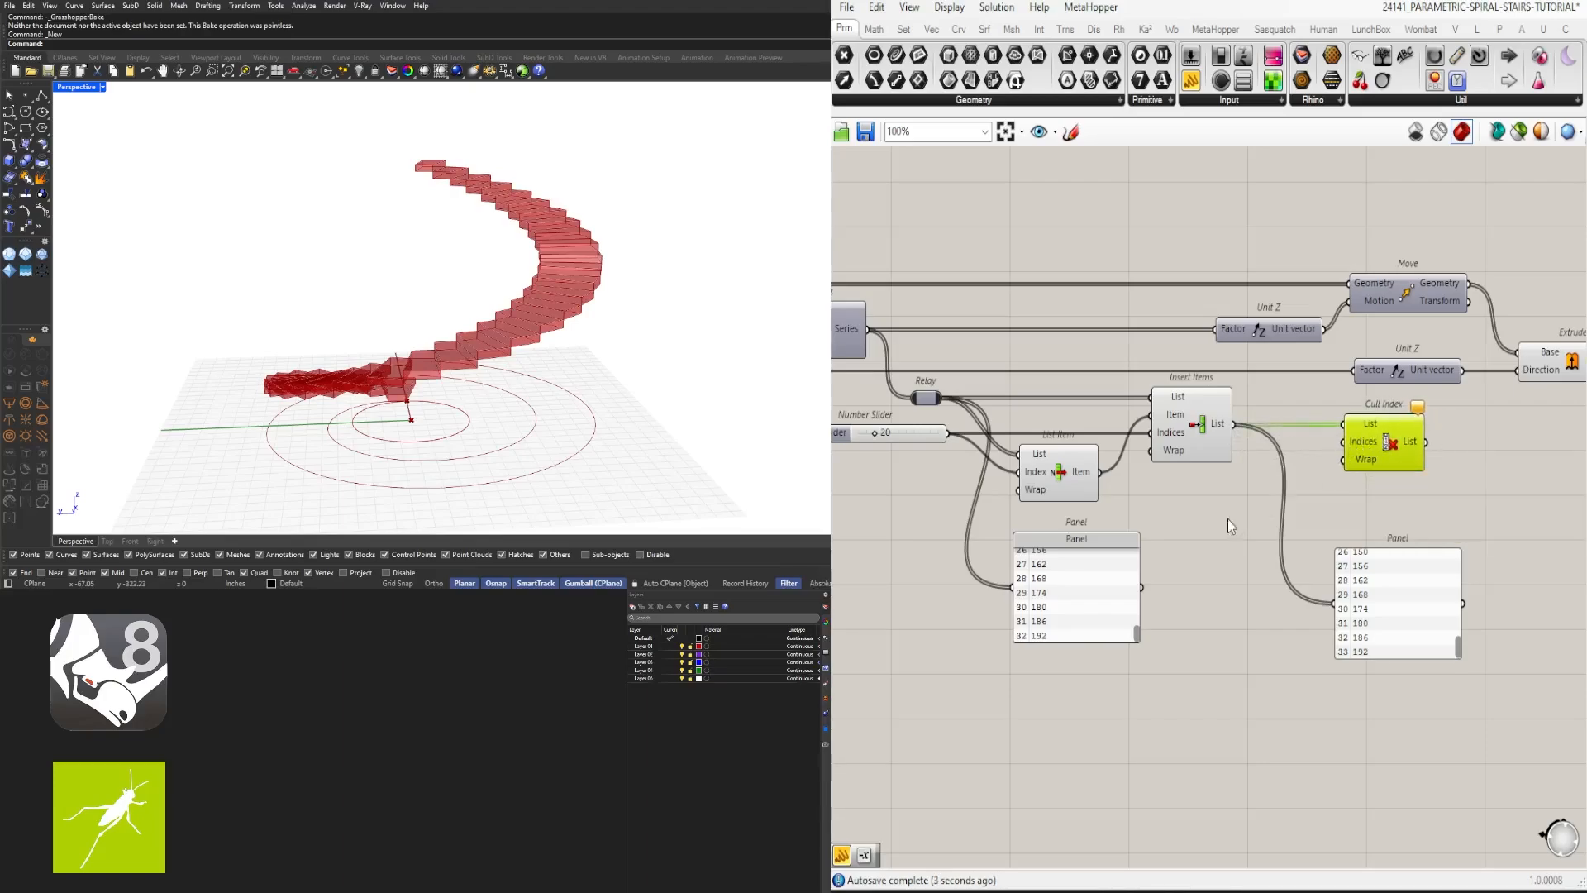
# Step: Create a panel containing -1 and connect it to the Indices input of Cull Index
pyautogui.doubleClick(1199, 522)
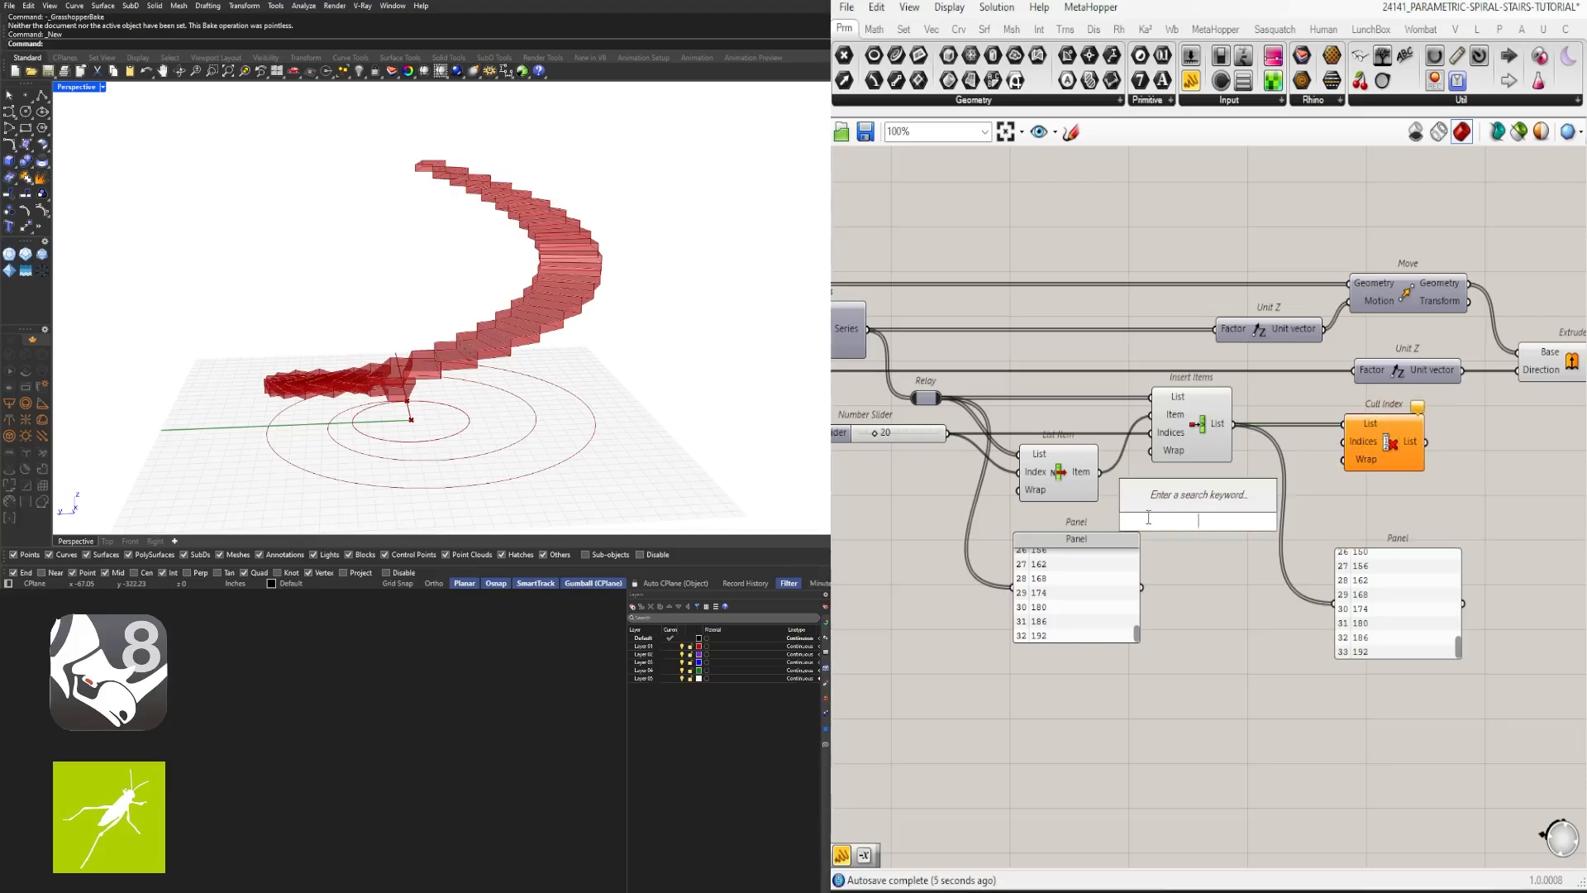
pyautogui.write('"-1')
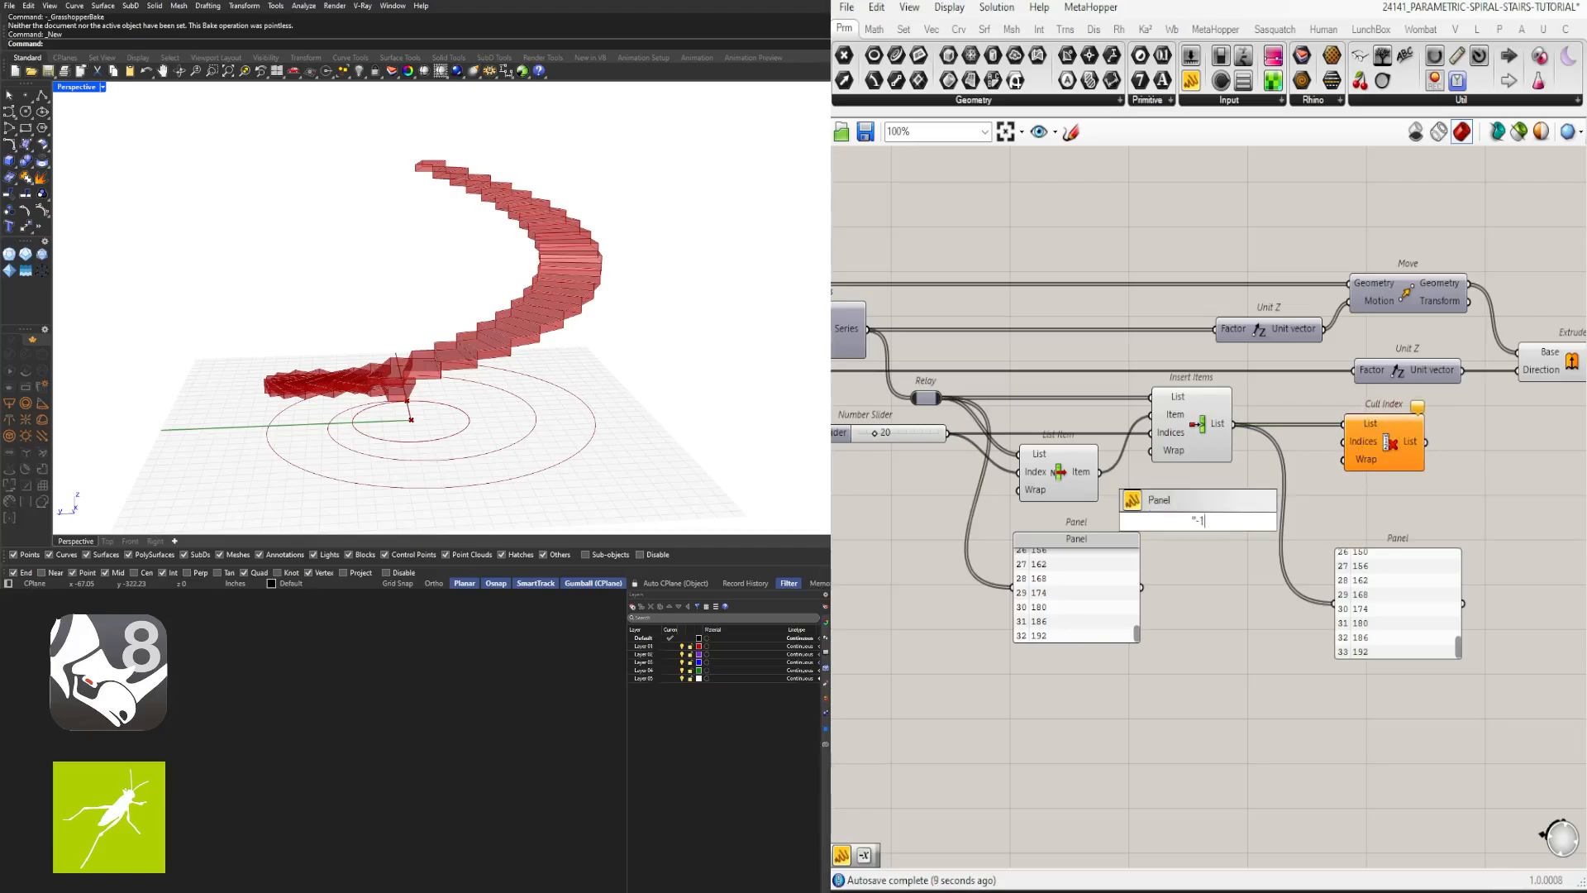
pyautogui.press('Return')
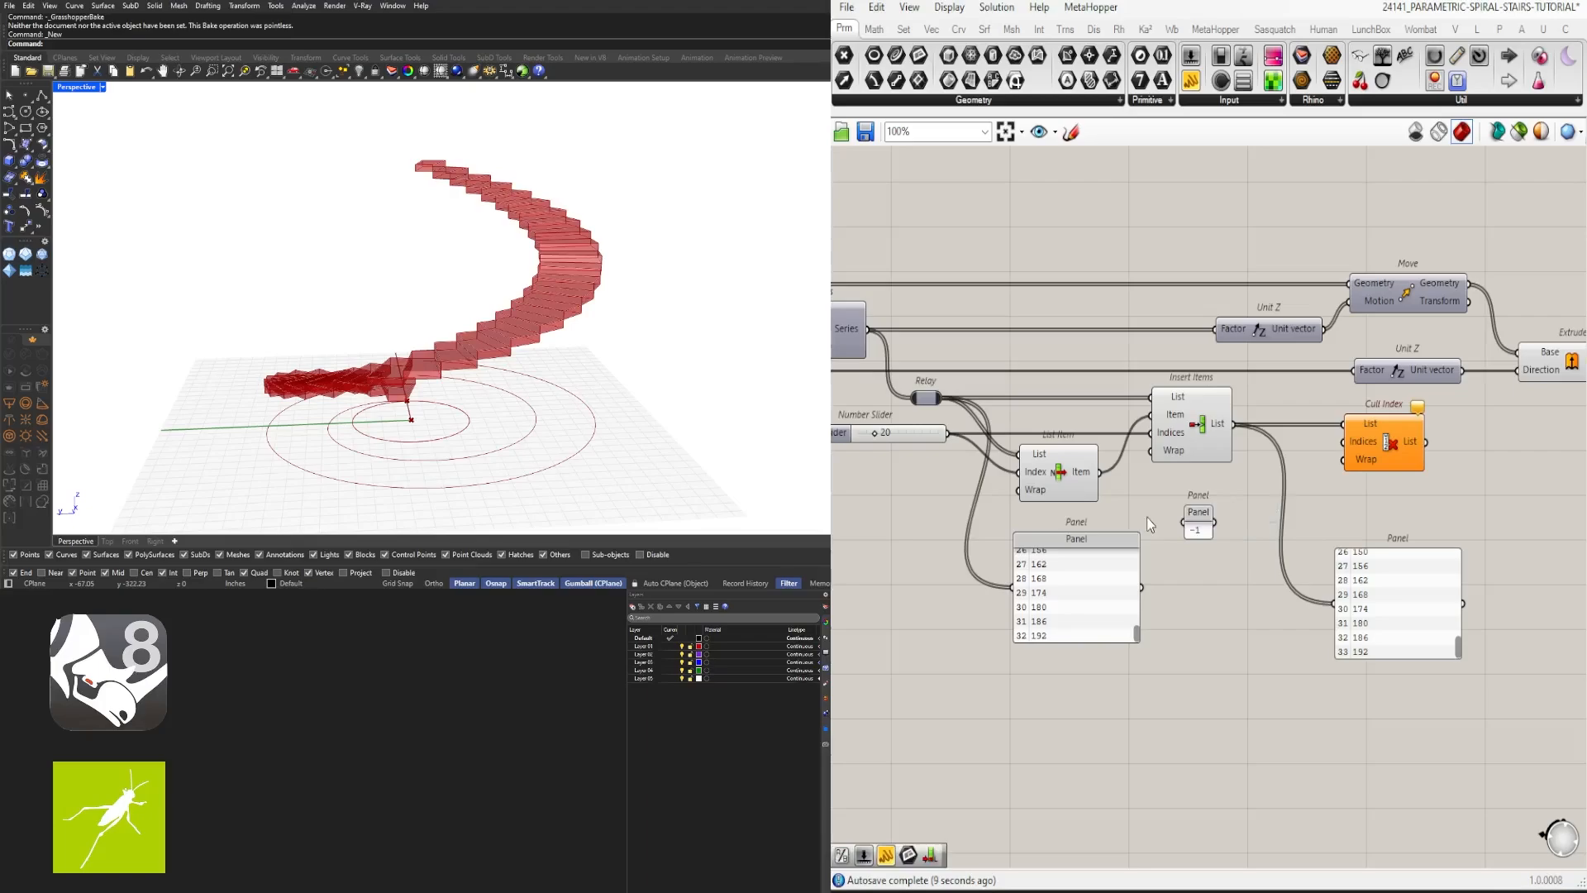
pyautogui.scroll(1, 1181, 511)
pyautogui.moveTo(1206, 523); pyautogui.dragTo(1379, 444)
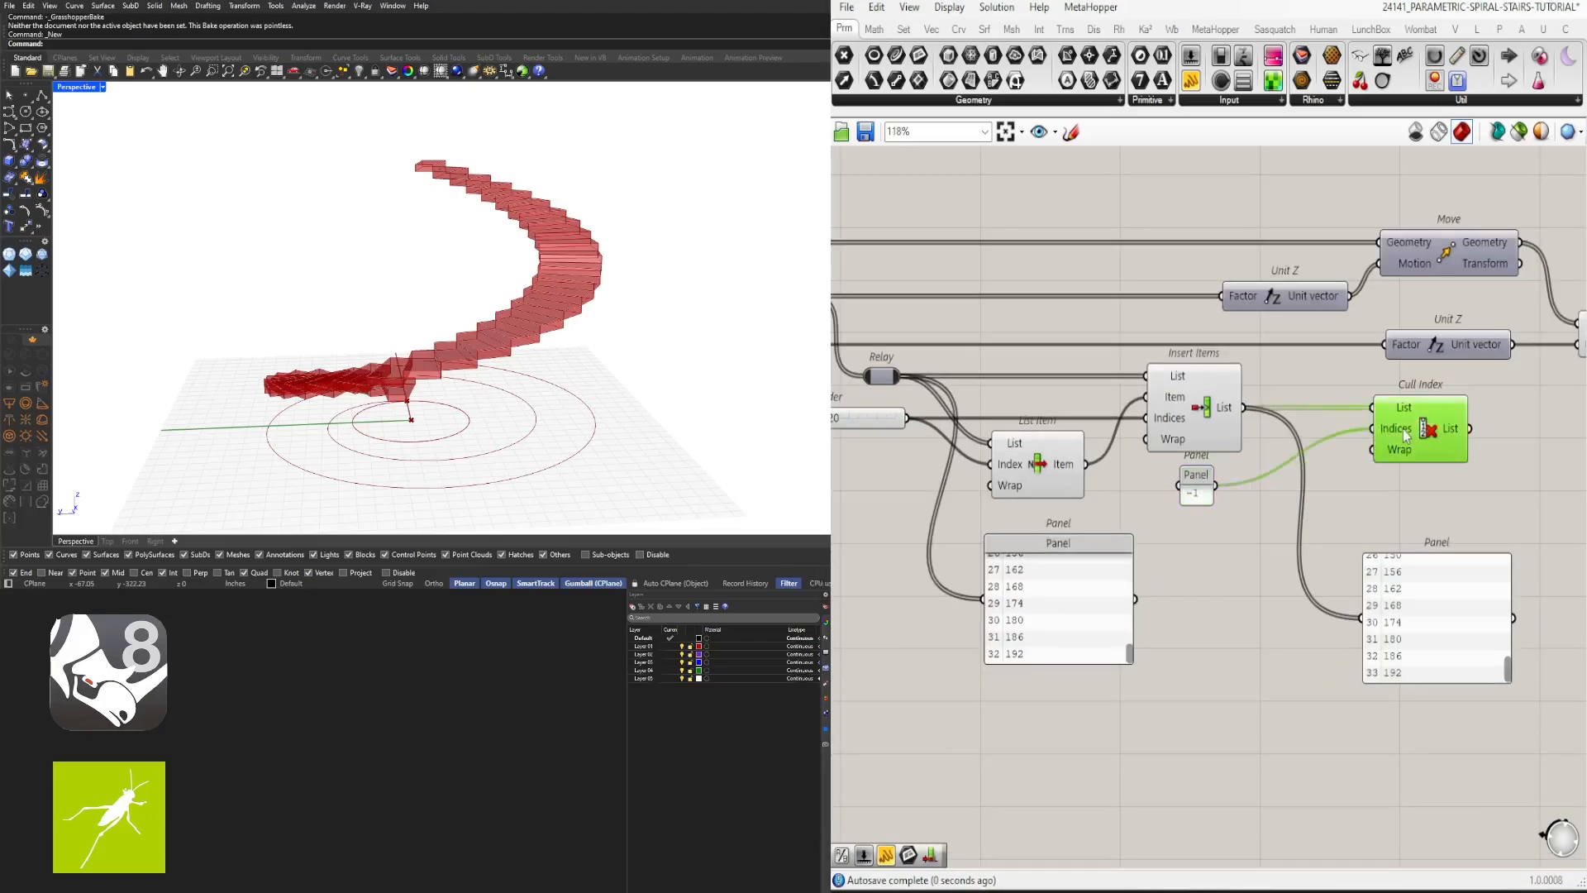
# Step: Duplicate the Insert Items output panel, connect the Cull Index output to the copy and check its entries around index 20 and at the end
pyautogui.moveTo(1379, 450); pyautogui.dragTo(1332, 437, button='right')
pyautogui.click(1417, 600)
pyautogui.moveTo(1417, 600); pyautogui.dragTo(1396, 582)
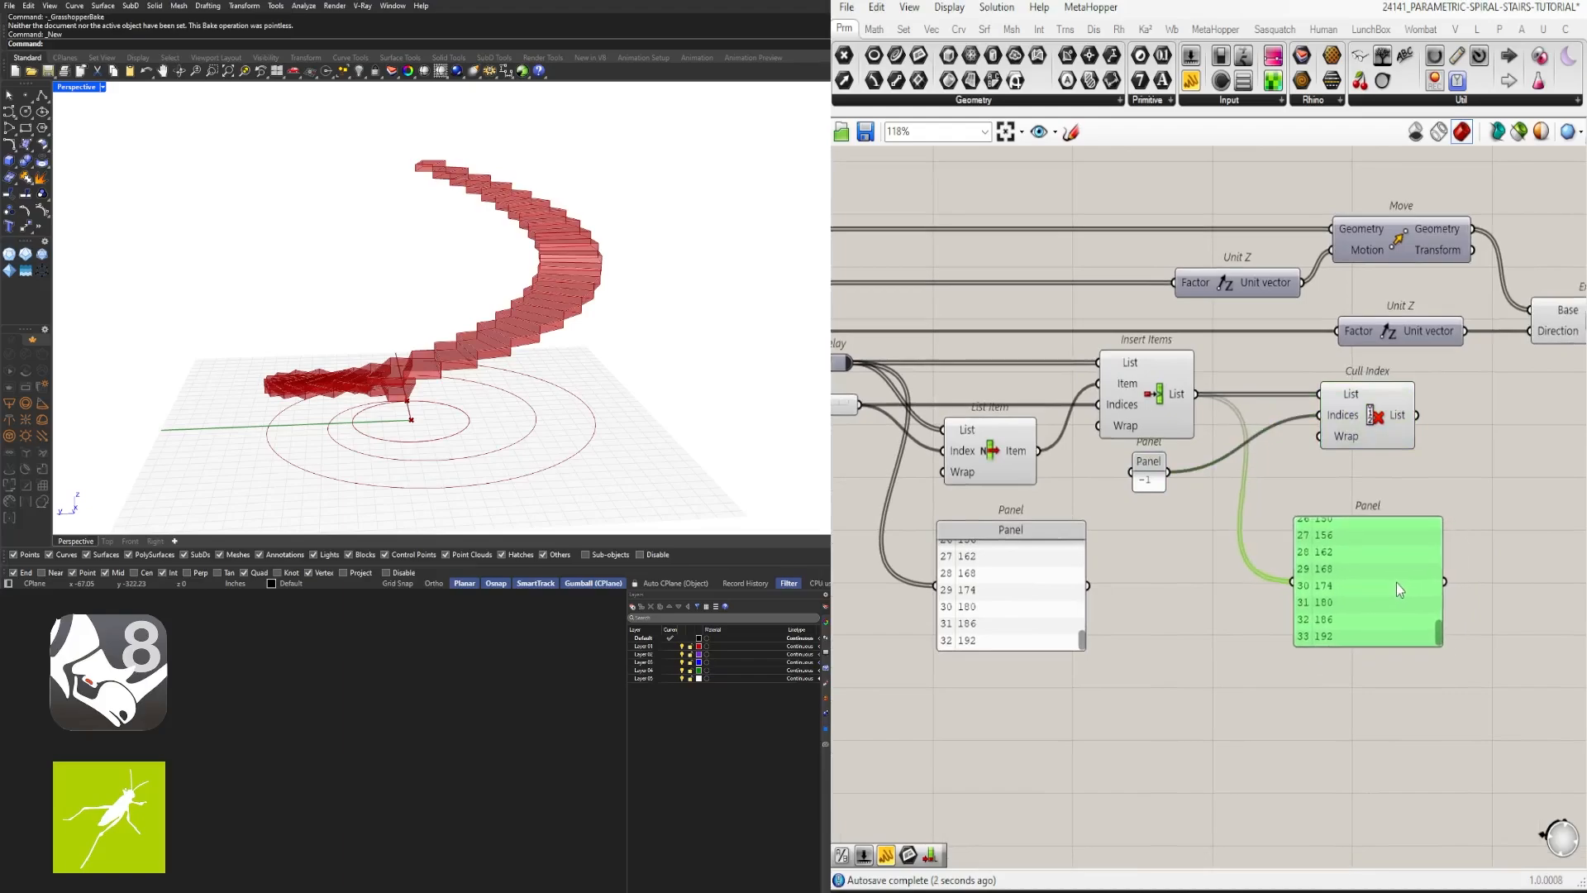
pyautogui.moveTo(1473, 621); pyautogui.dragTo(1338, 631, button='right')
pyautogui.keyDown('alt'); pyautogui.moveTo(1244, 612); pyautogui.dragTo(1500, 606); pyautogui.keyUp('alt')
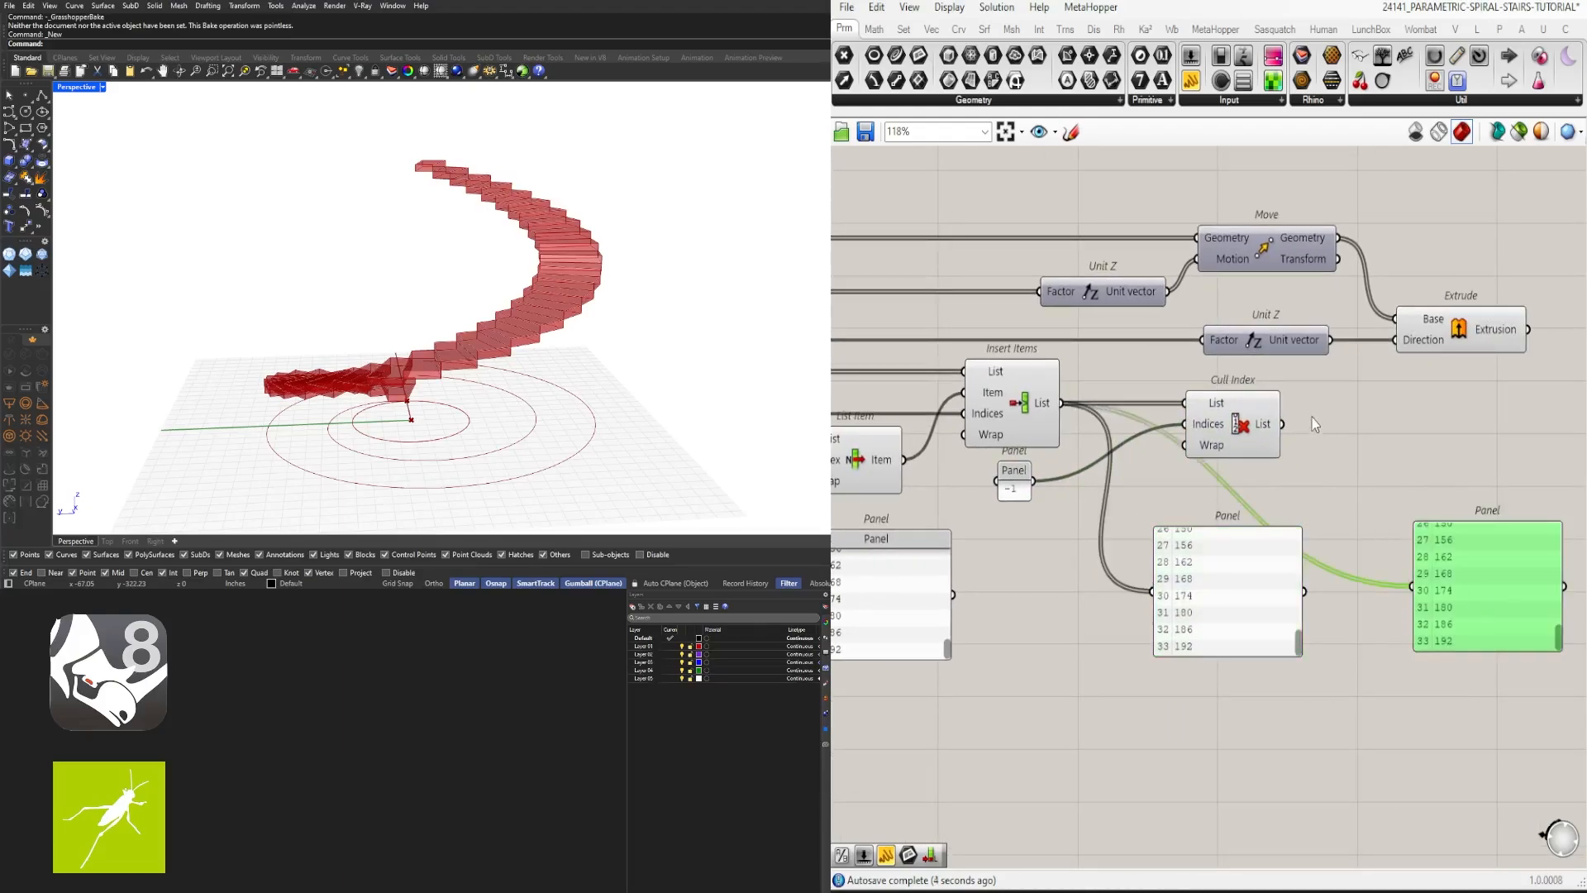
pyautogui.moveTo(1282, 424); pyautogui.dragTo(1460, 513)
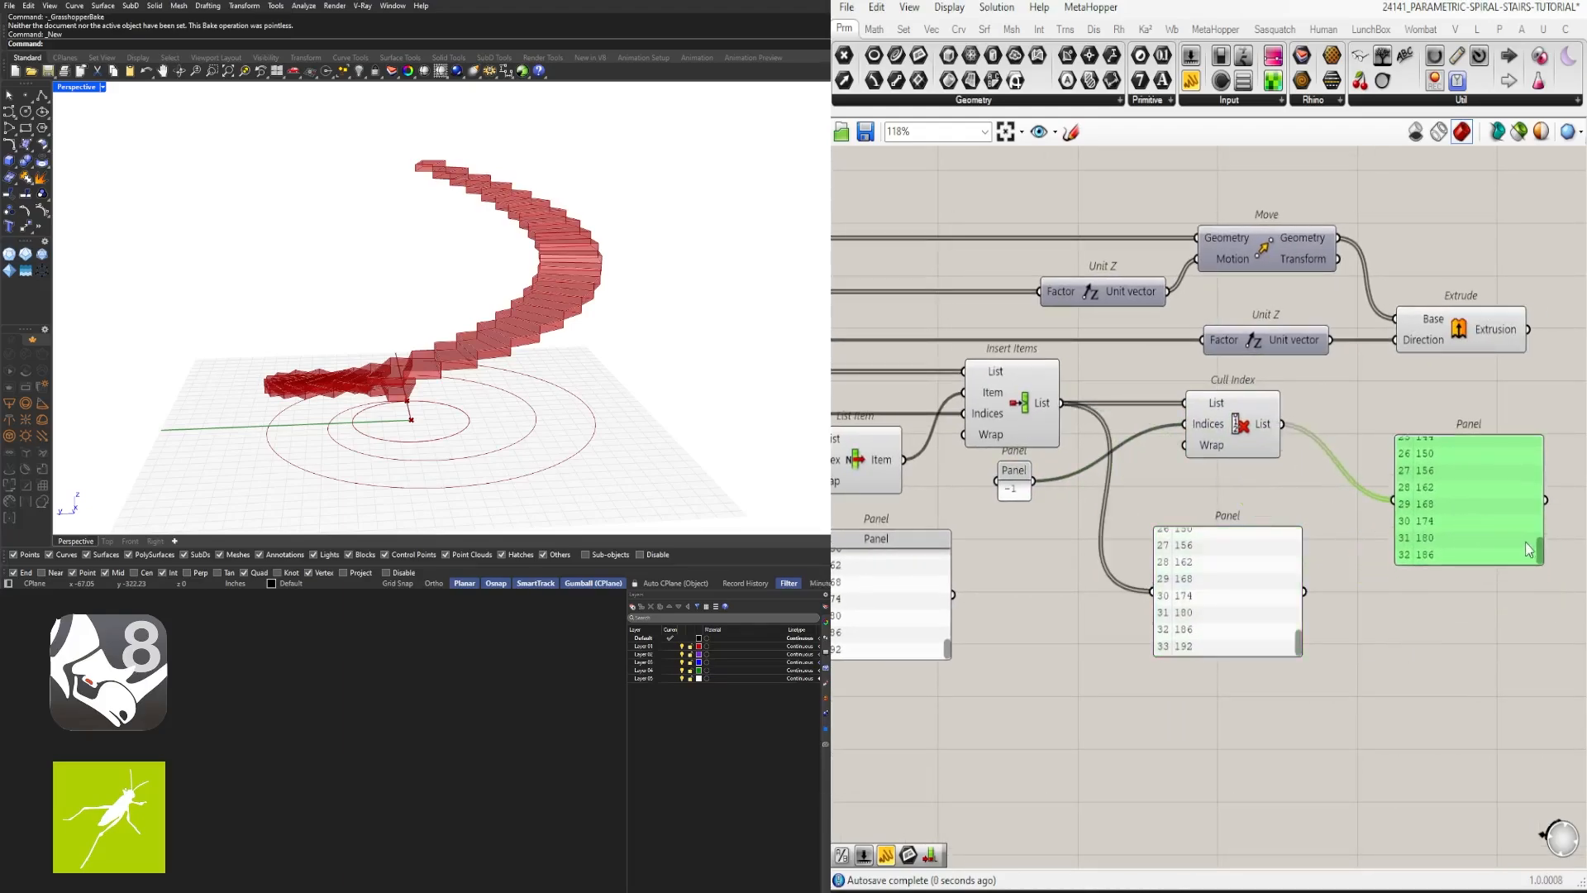
pyautogui.moveTo(1542, 563); pyautogui.dragTo(1525, 528)
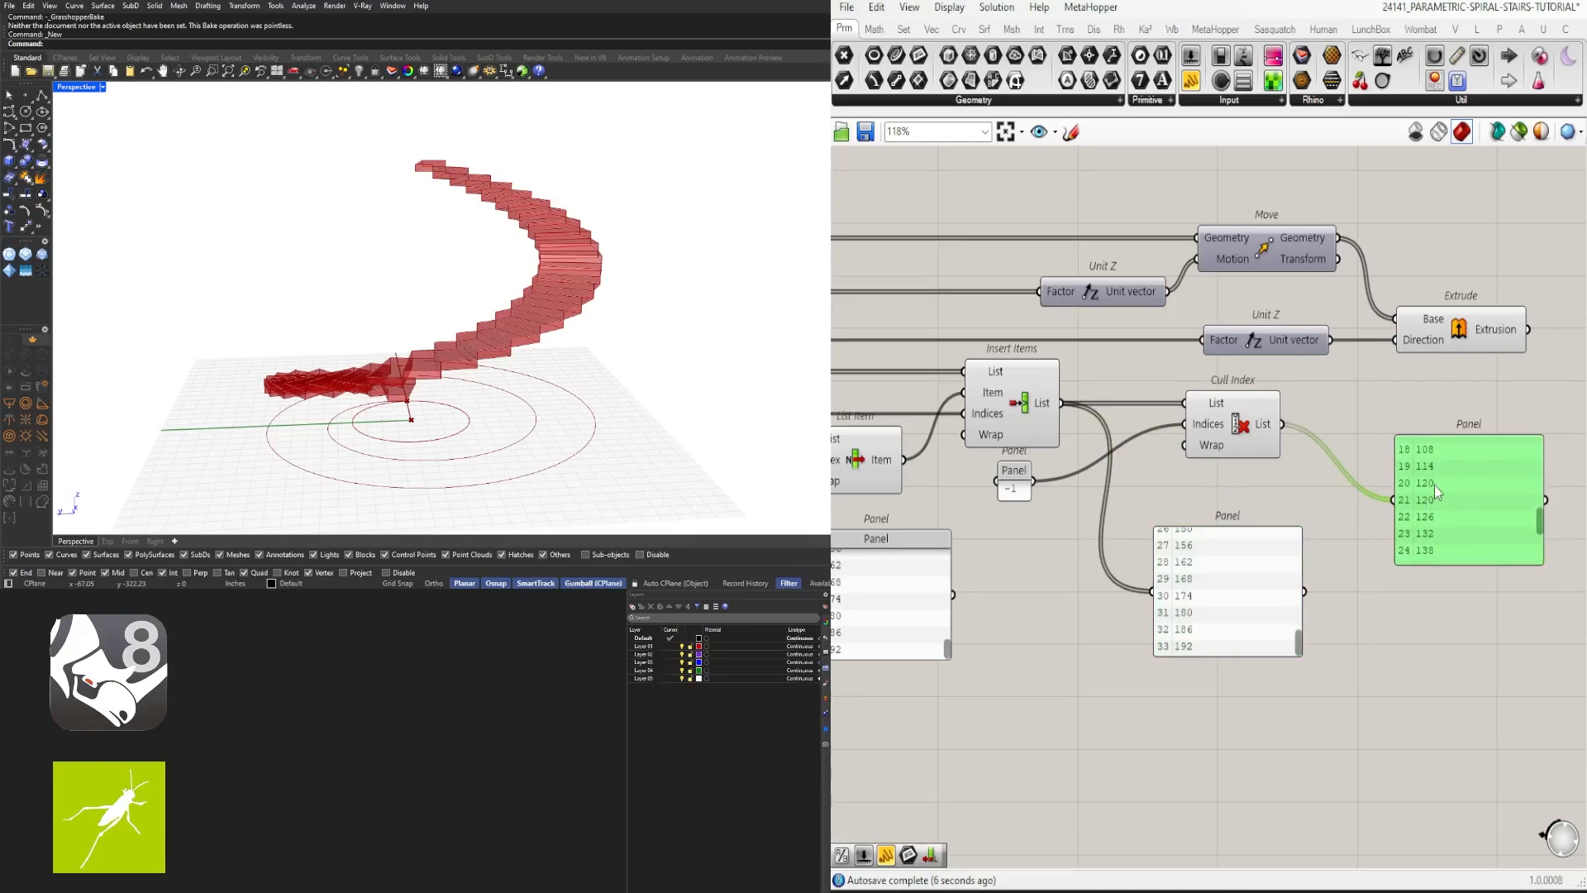
pyautogui.moveTo(1542, 528); pyautogui.dragTo(1542, 559)
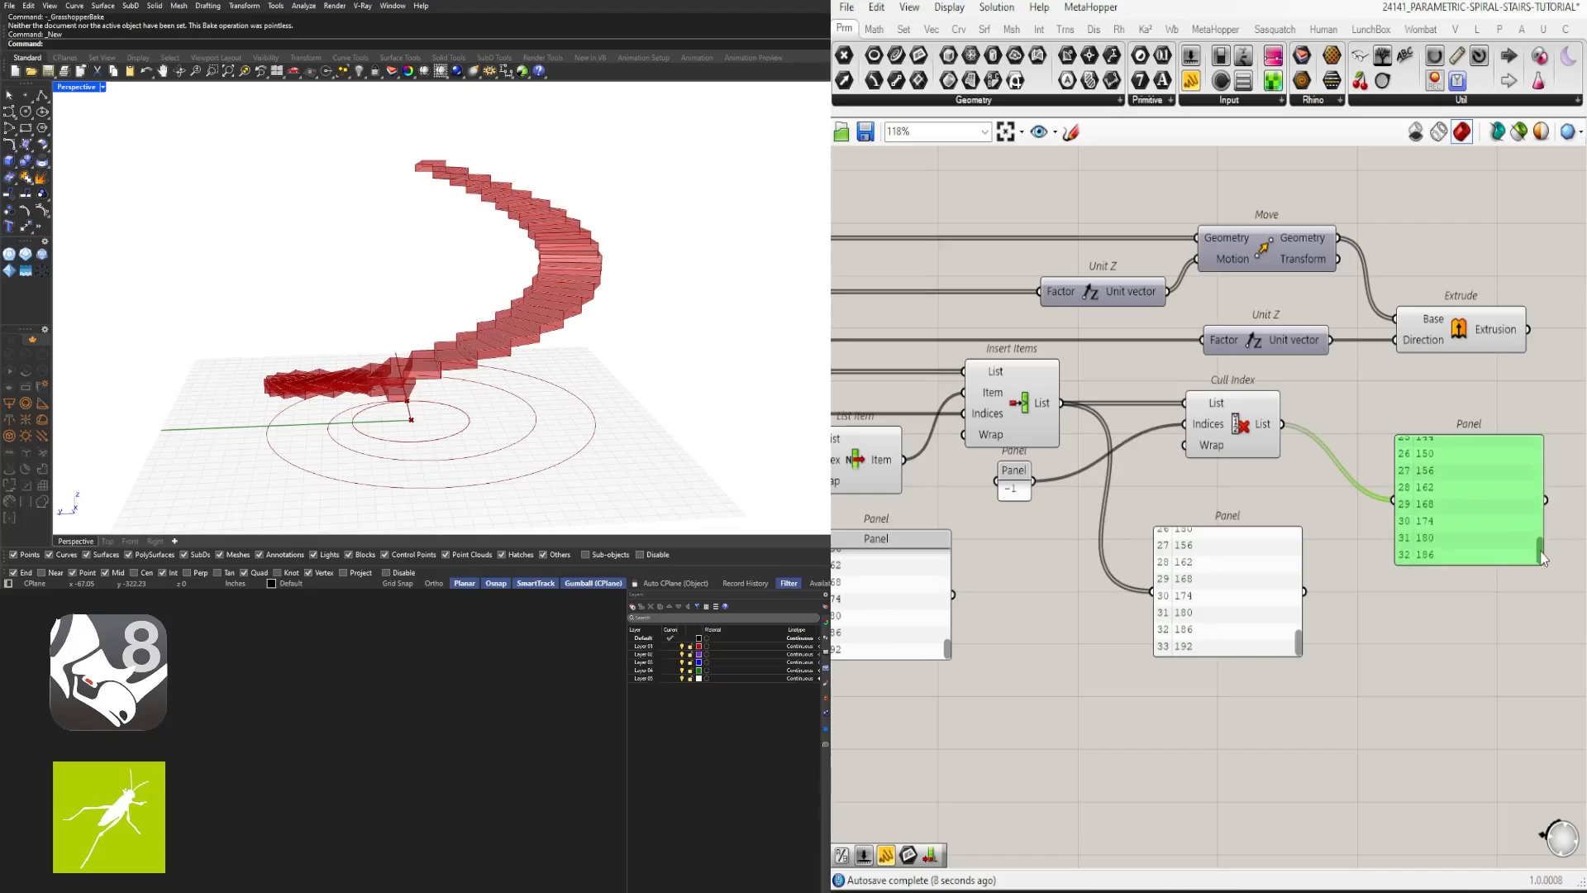
pyautogui.moveTo(1425, 557); pyautogui.dragTo(1436, 642)
# Step: Compare the number-of-treads panel with the entries in the original, inserted and culled height lists
pyautogui.moveTo(1056, 682); pyautogui.dragTo(1268, 666, button='right')
pyautogui.click(1136, 606)
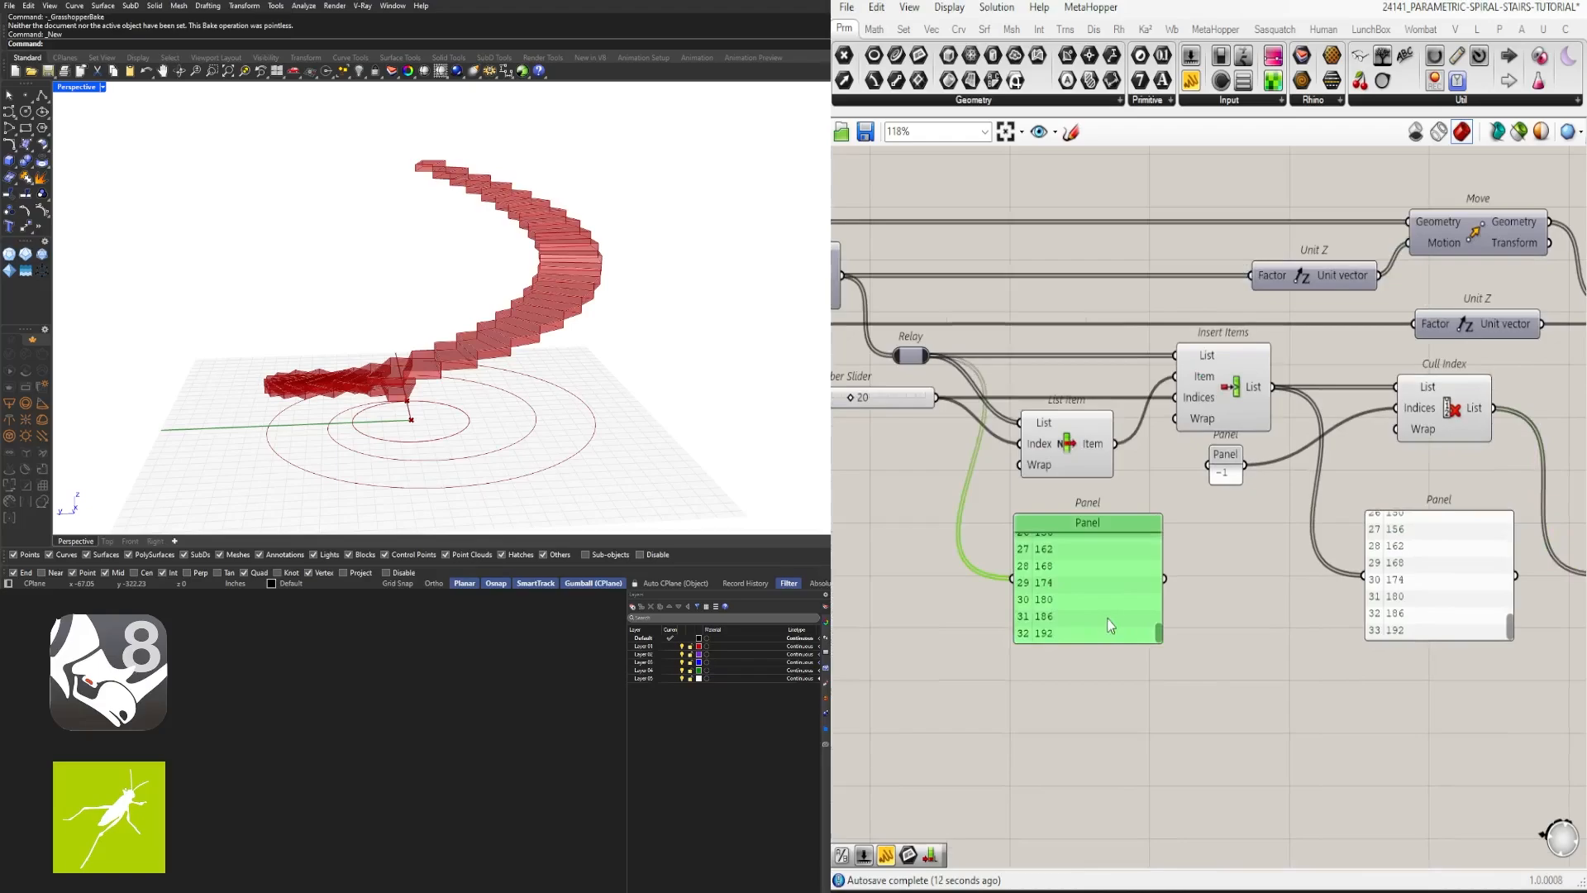
pyautogui.moveTo(1078, 597); pyautogui.dragTo(1306, 509, button='right')
pyautogui.scroll(-2, 1306, 509)
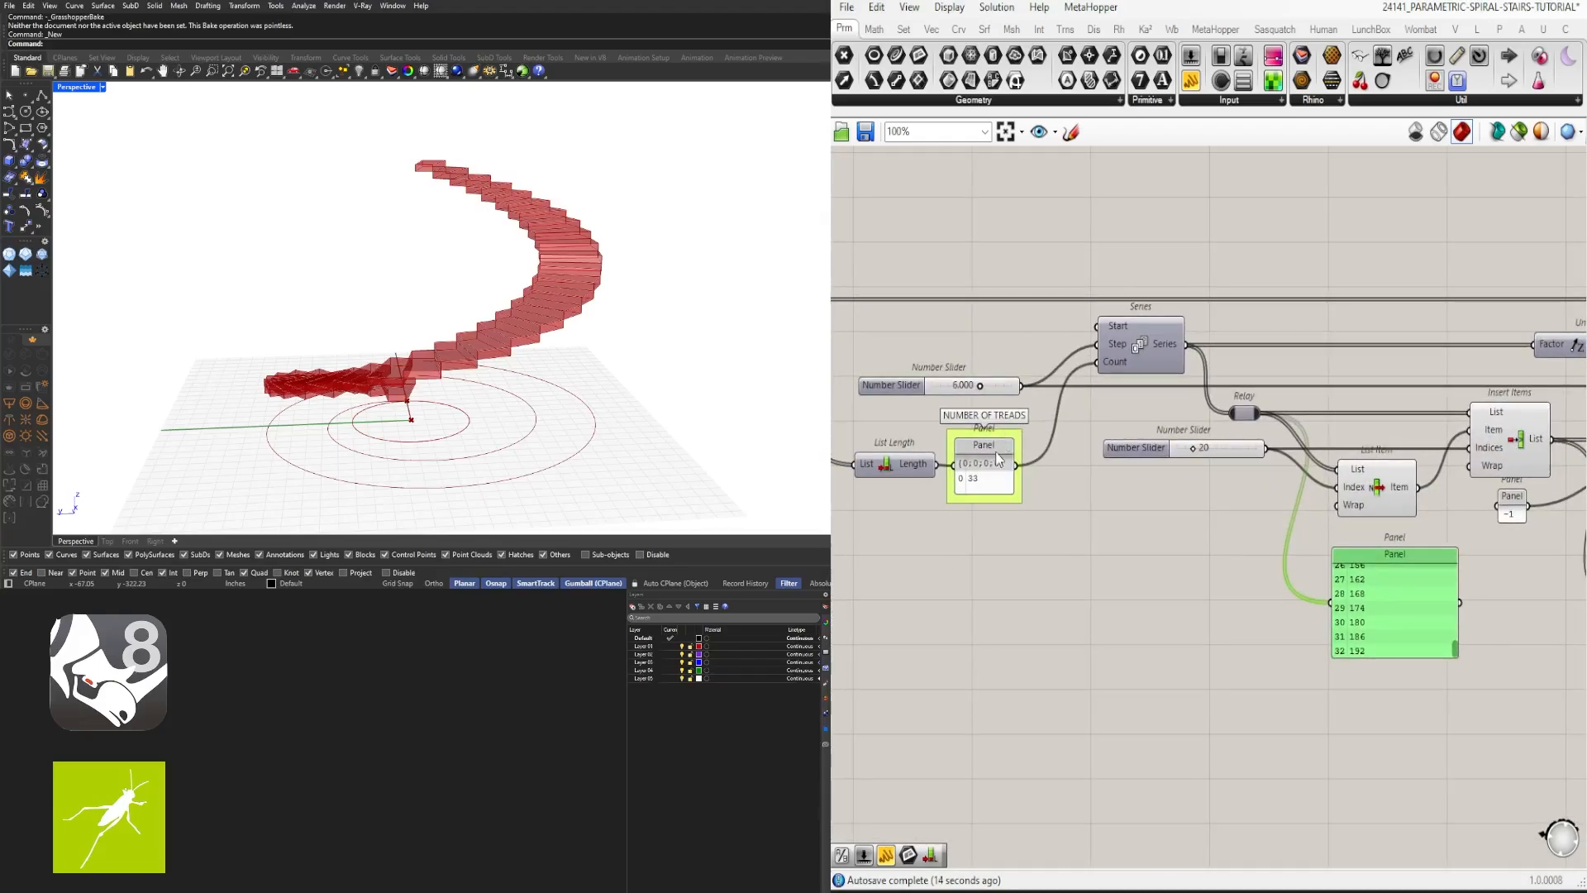
pyautogui.click(978, 477)
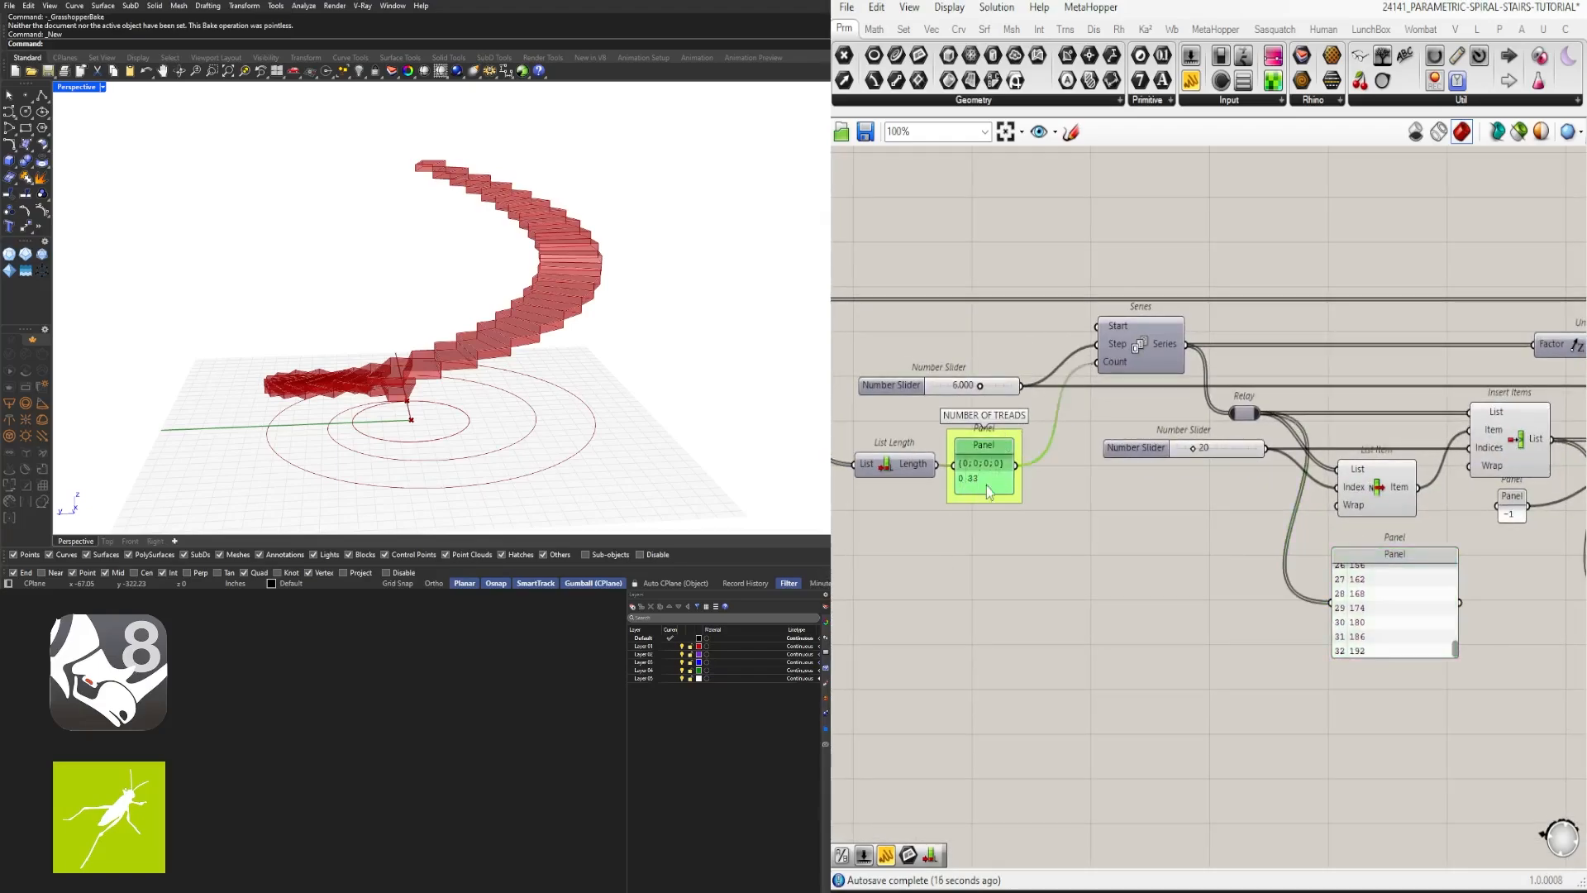
pyautogui.moveTo(1456, 650); pyautogui.dragTo(1458, 573)
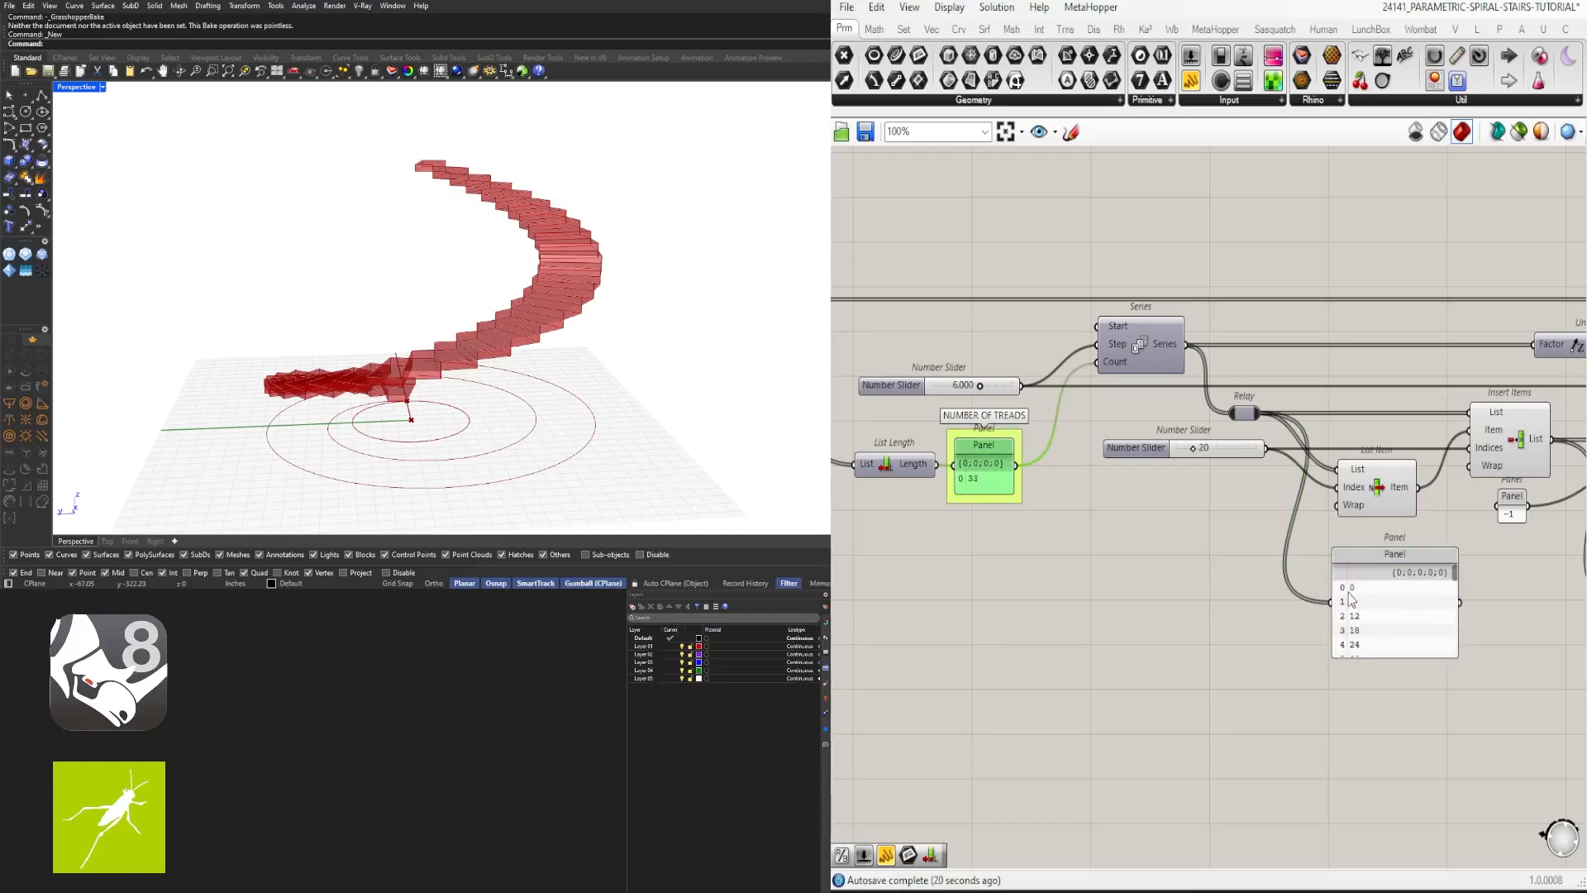
pyautogui.moveTo(1456, 579); pyautogui.dragTo(1457, 655)
pyautogui.moveTo(1531, 681); pyautogui.dragTo(1217, 709, button='right')
pyautogui.moveTo(1480, 620); pyautogui.dragTo(1189, 603, button='right')
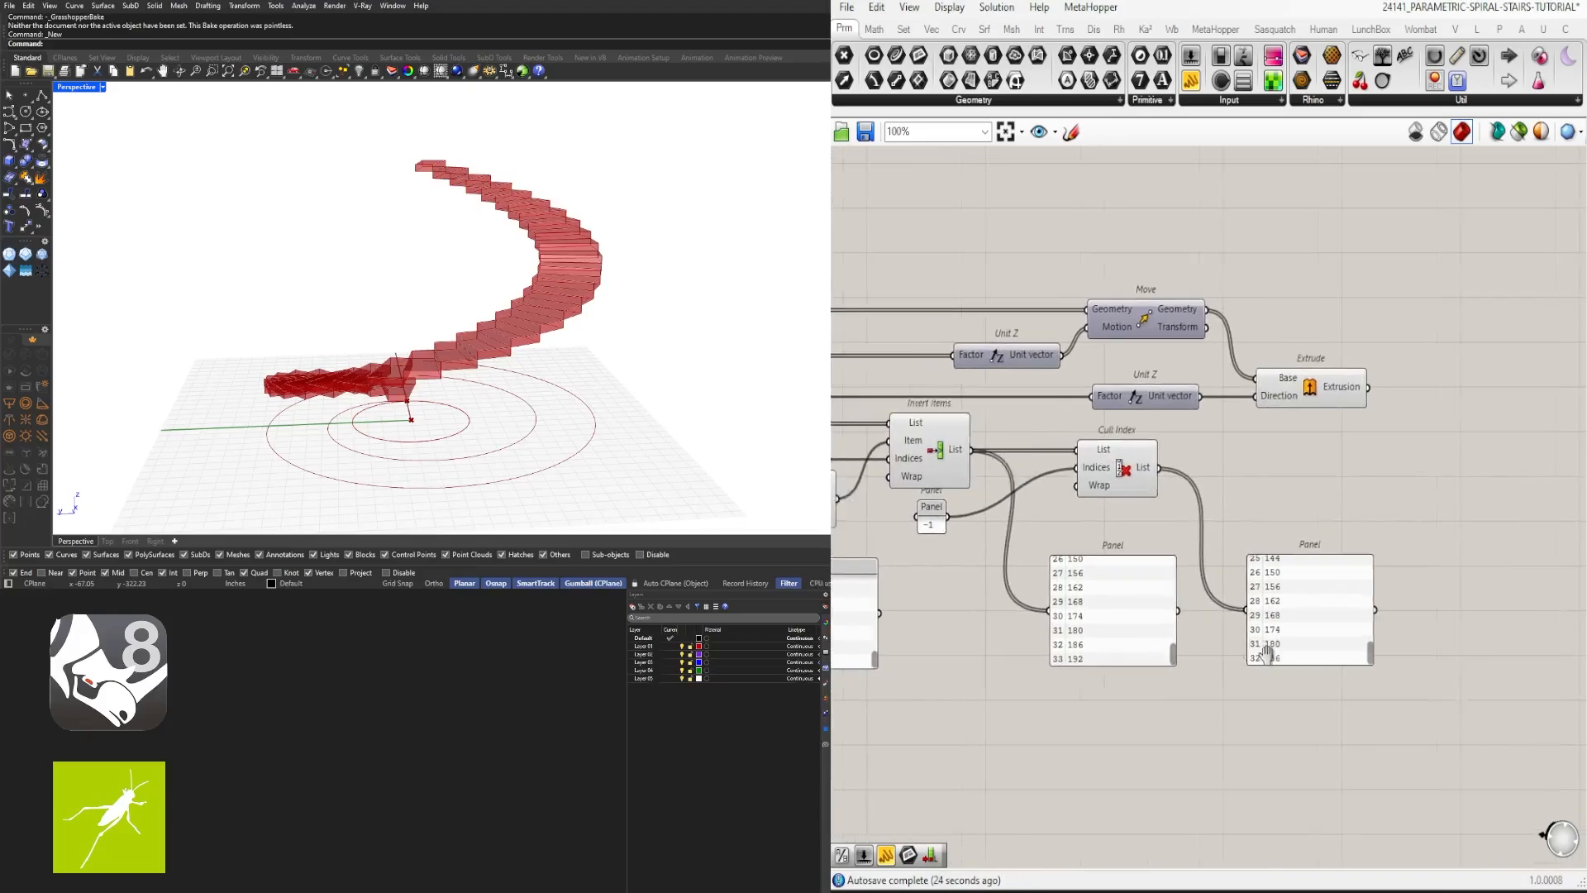
# Step: Select the Unit Z, Move and Extrude components together and shift them farther along, clear of the new list components
pyautogui.scroll(-3, 1268, 633)
pyautogui.moveTo(1510, 473); pyautogui.dragTo(1153, 369)
pyautogui.moveTo(1263, 397); pyautogui.dragTo(1533, 396)
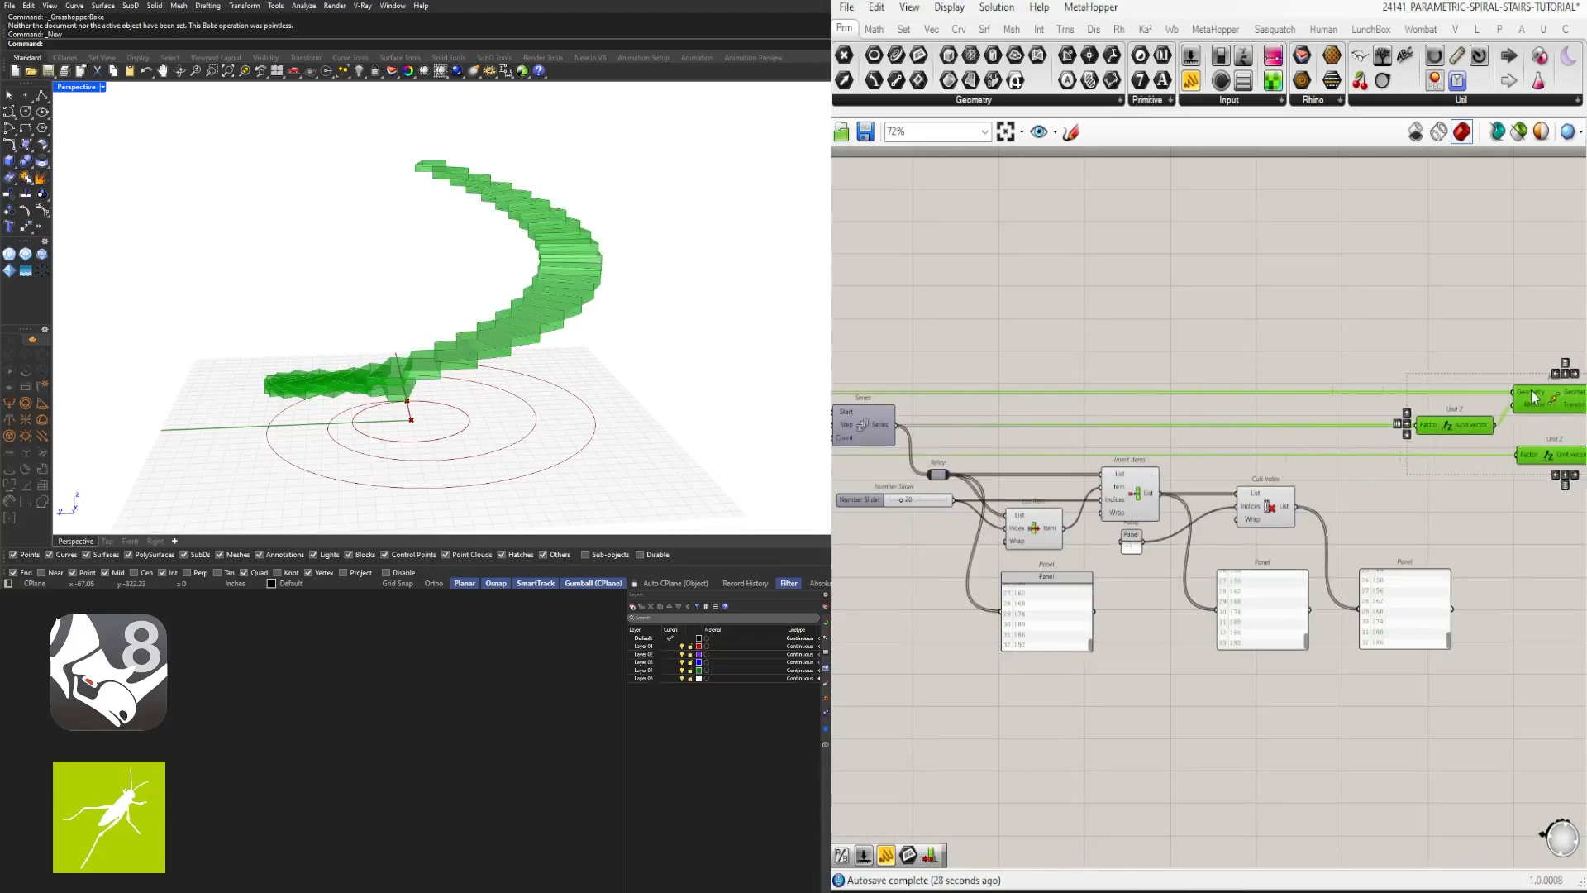
pyautogui.click(1455, 547)
# Step: Replace the Factor input of the Unit Z feeding Move with the Cull Index output and view the resulting stair
pyautogui.scroll(1, 1477, 577)
pyautogui.moveTo(1271, 506); pyautogui.dragTo(1147, 506, button='right')
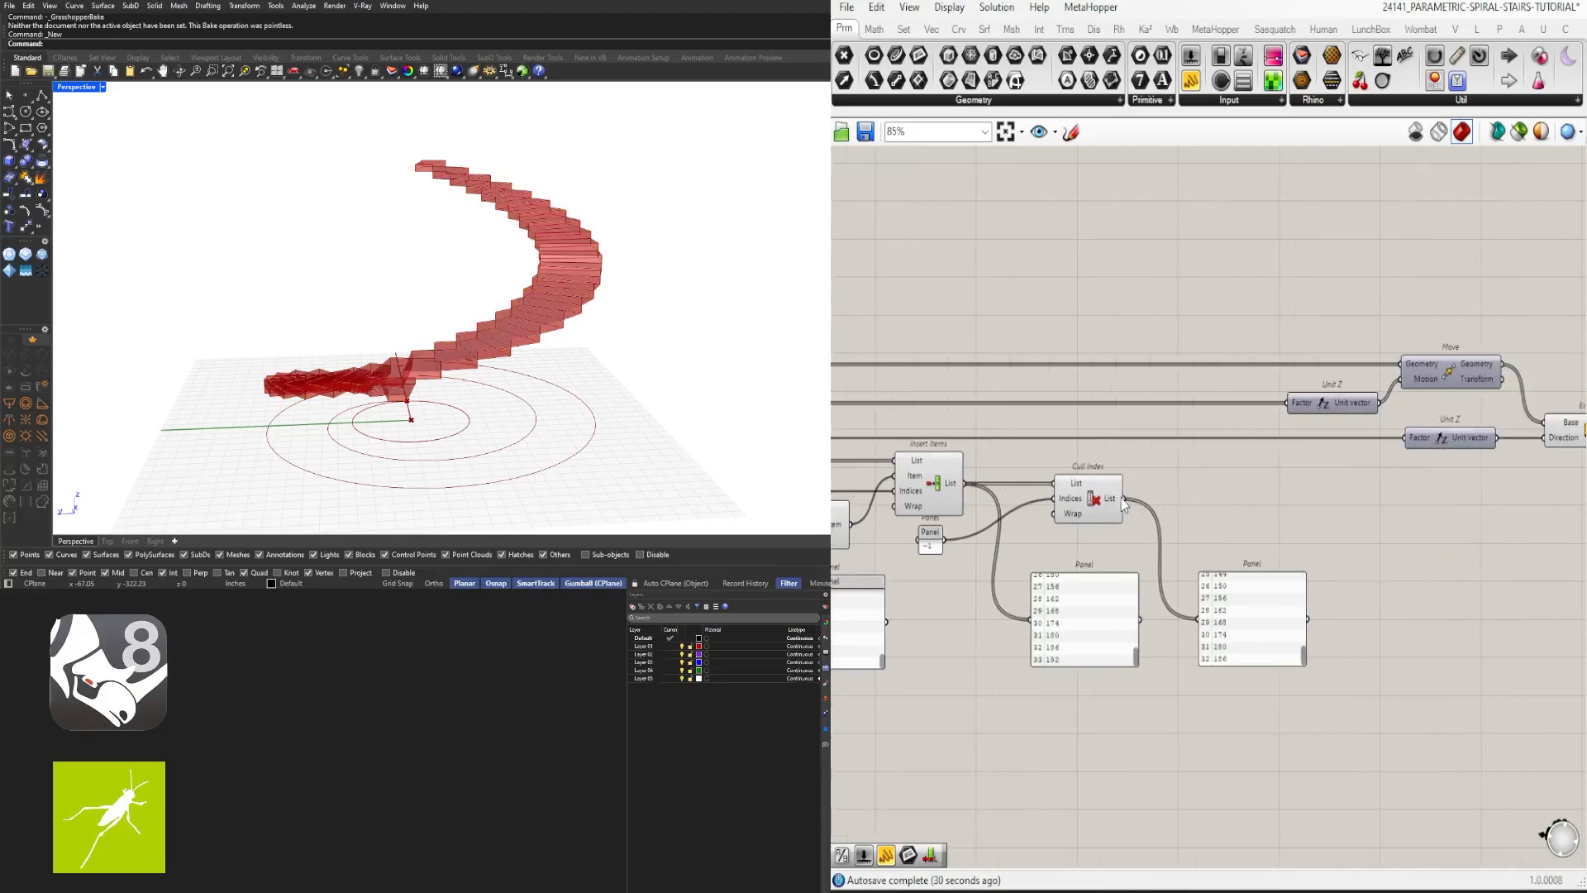
pyautogui.moveTo(1123, 498); pyautogui.dragTo(1305, 404)
pyautogui.scroll(-1, 1164, 475)
pyautogui.scroll(2, 1166, 467)
pyautogui.moveTo(670, 337); pyautogui.dragTo(506, 308, button='right')
# Step: Try the index slider at 24 and inspect how the flat landing shifts along the stair
pyautogui.moveTo(1247, 577); pyautogui.dragTo(1579, 542, button='right')
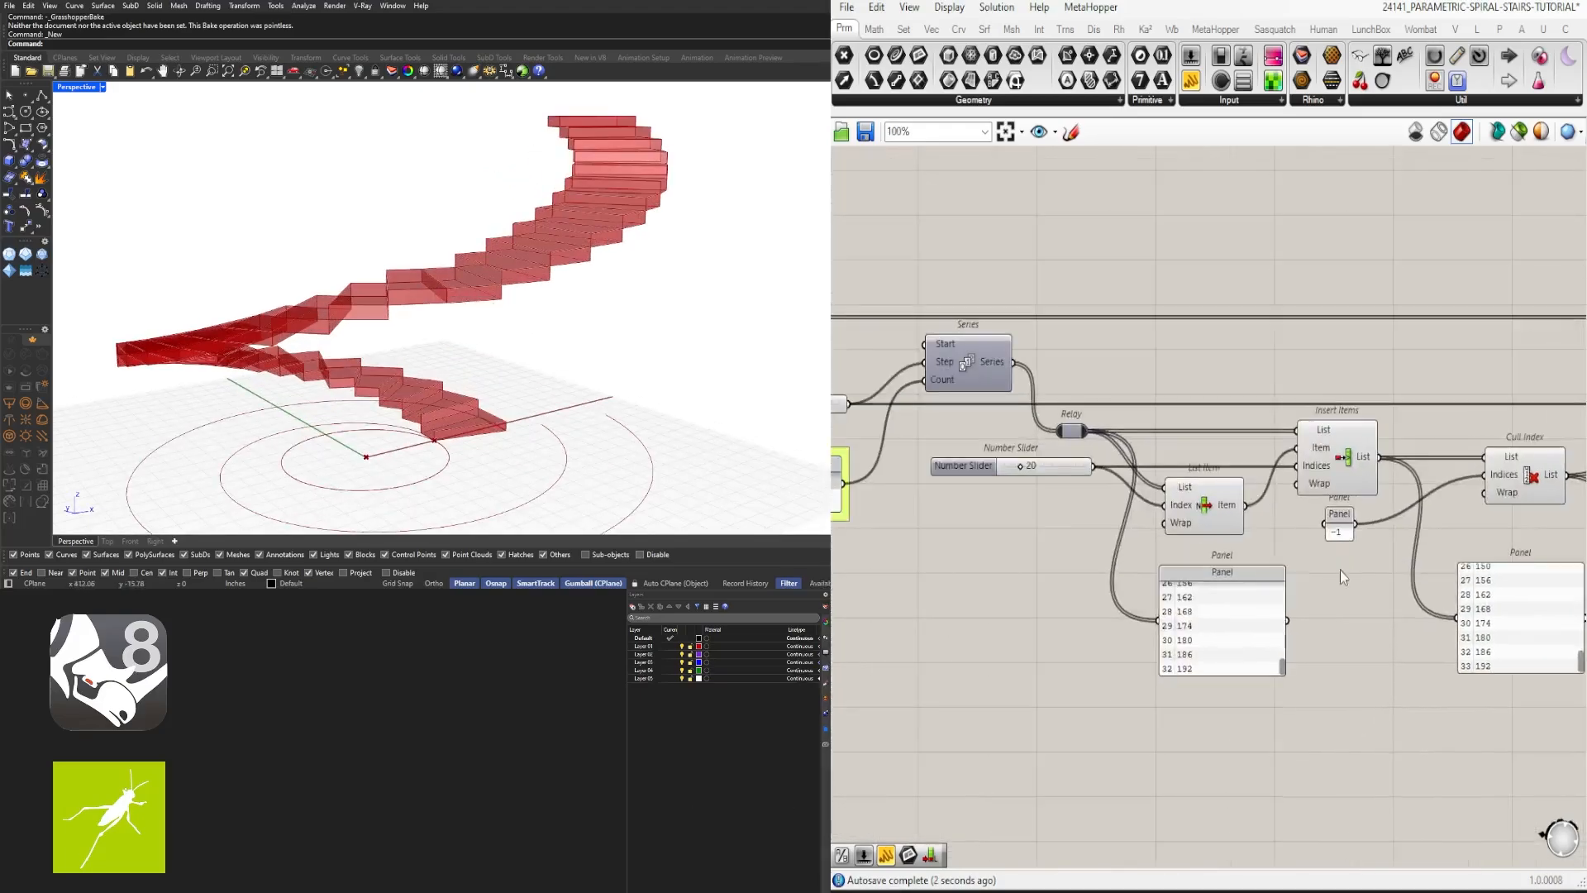
pyautogui.scroll(5, 1005, 481)
pyautogui.moveTo(1061, 453); pyautogui.dragTo(1071, 460)
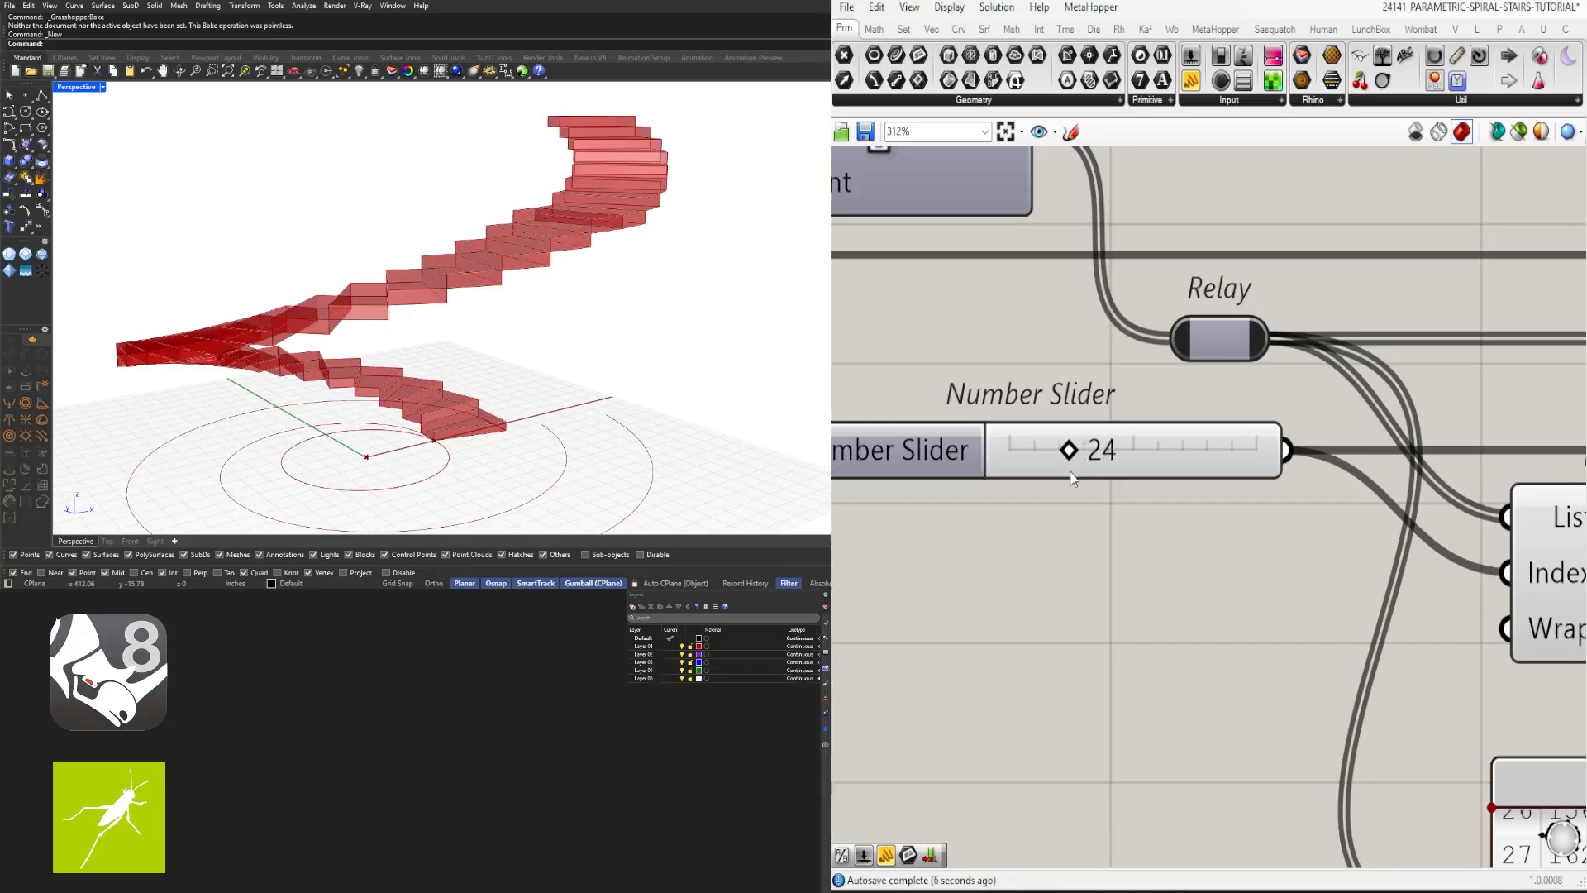
pyautogui.moveTo(587, 324); pyautogui.dragTo(529, 339, button='right')
pyautogui.scroll(-6, 1050, 428)
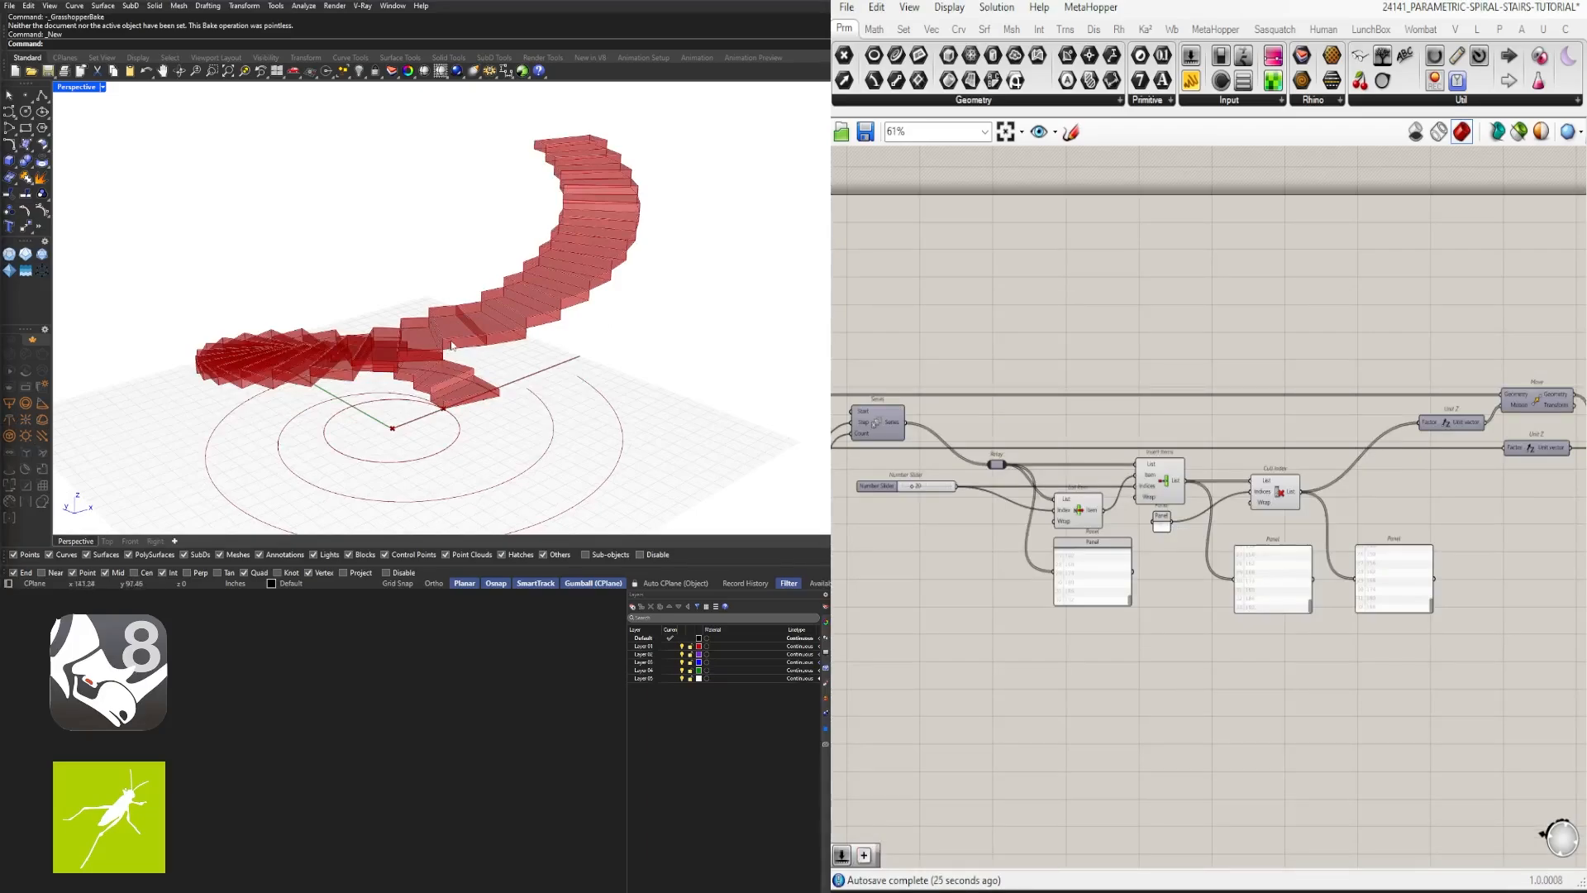
pyautogui.moveTo(452, 346); pyautogui.dragTo(502, 315, button='right')
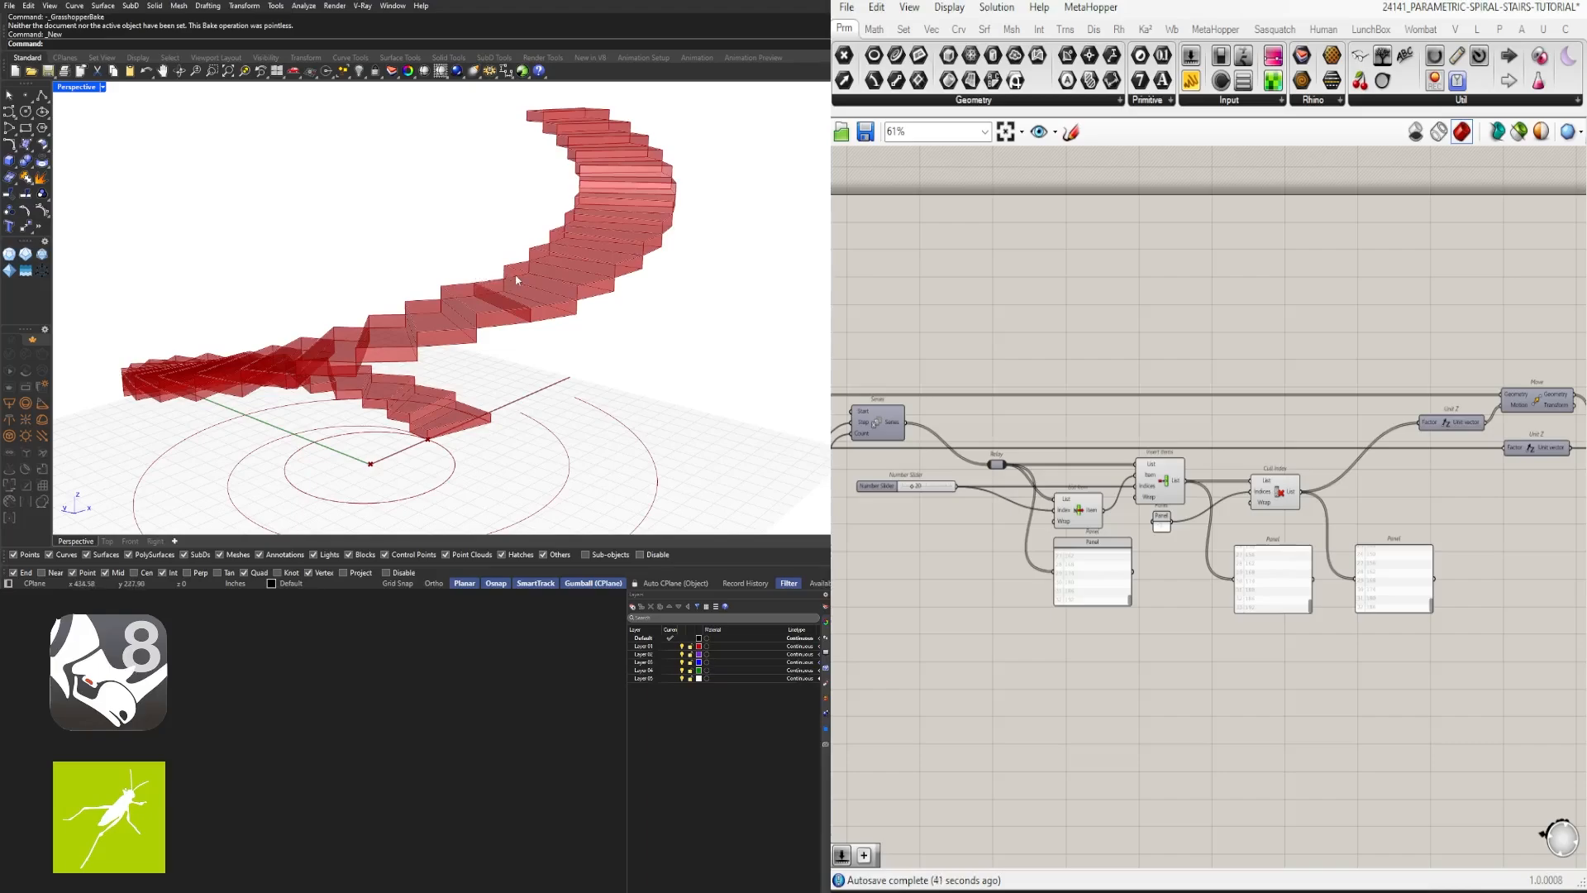
# Step: Examine how the index slider feeds the Index input of List Item
pyautogui.moveTo(1047, 548); pyautogui.dragTo(1221, 587, button='right')
pyautogui.scroll(3, 1152, 548)
pyautogui.click(980, 515)
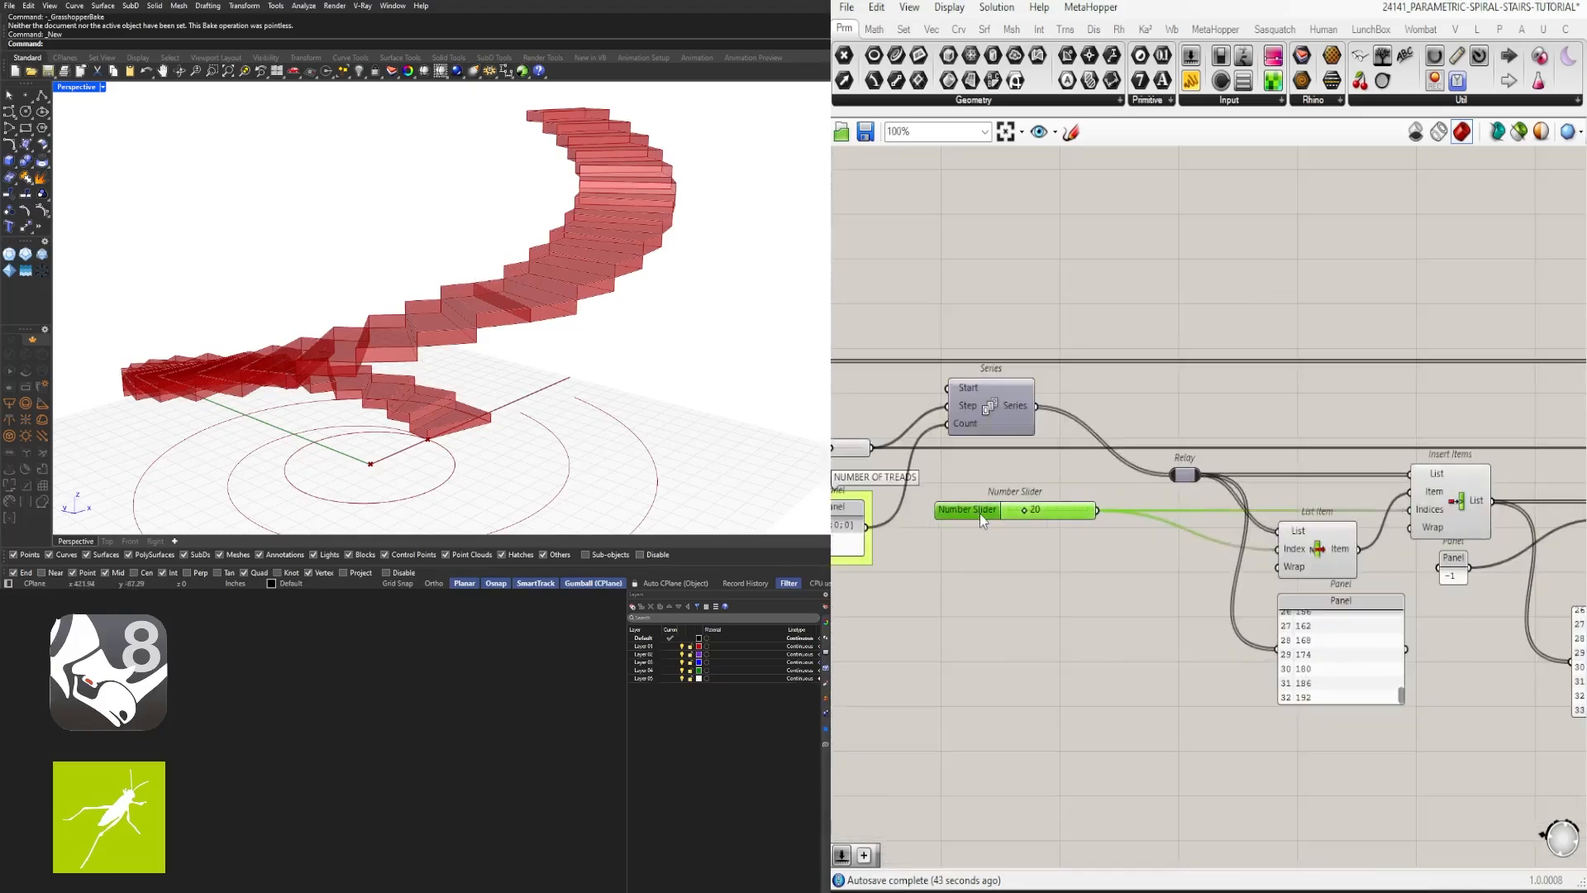
pyautogui.click(1152, 557)
pyautogui.scroll(2, 1151, 557)
pyautogui.doubleClick(1144, 558)
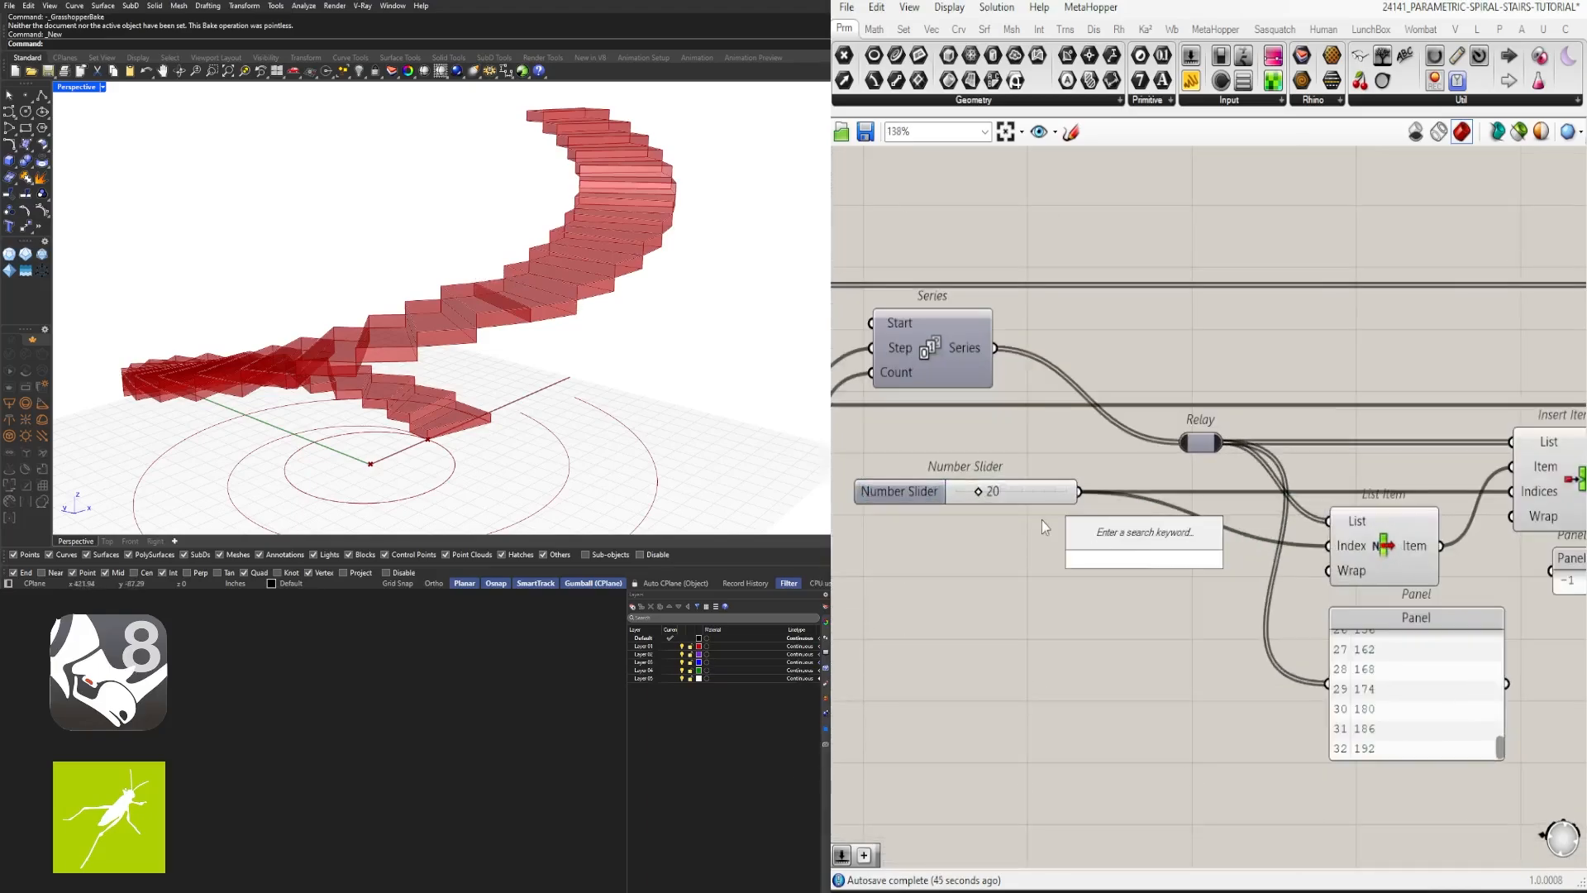
pyautogui.click(1052, 494)
pyautogui.moveTo(1344, 550)
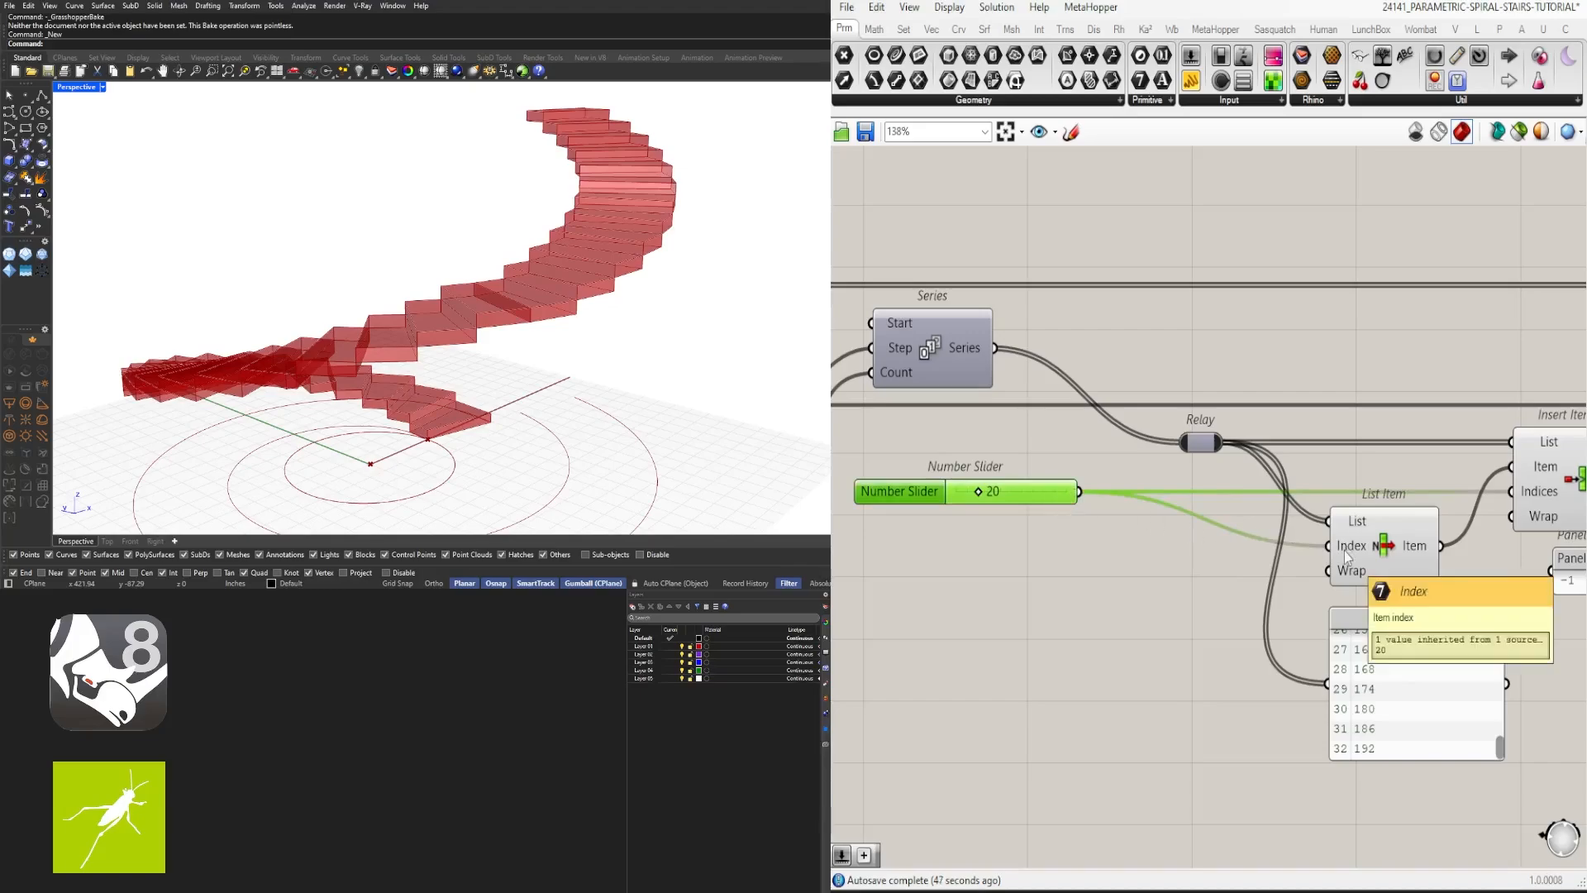
# Step: Move the series values panel lower, duplicate List Item below the original and add its output to the Item input of Insert Items
pyautogui.scroll(-1, 1373, 571)
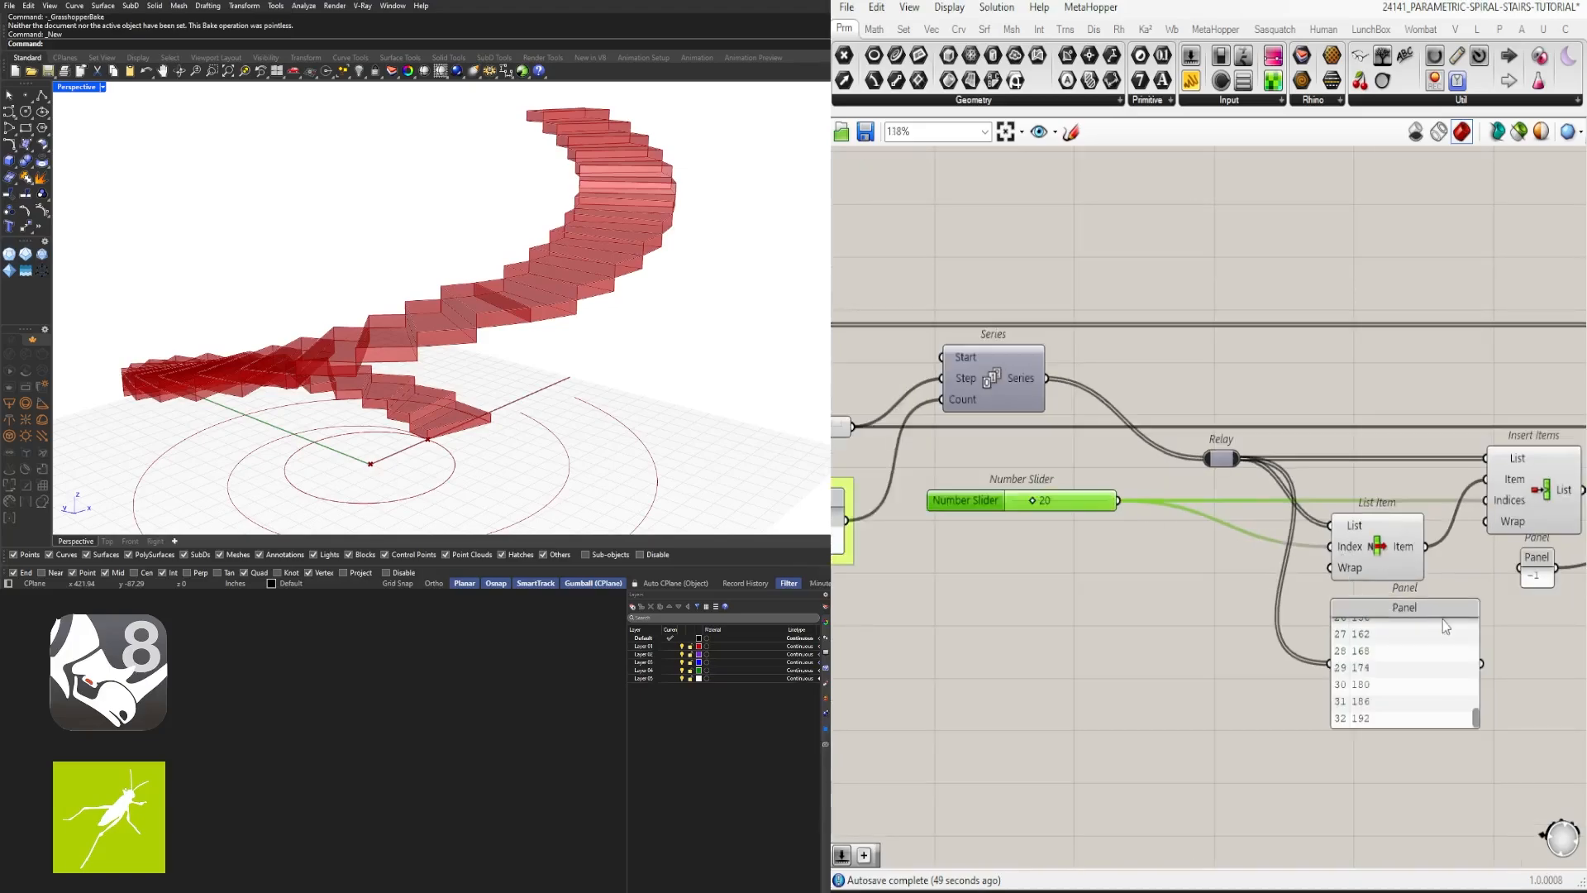
pyautogui.moveTo(1391, 619); pyautogui.dragTo(1379, 723)
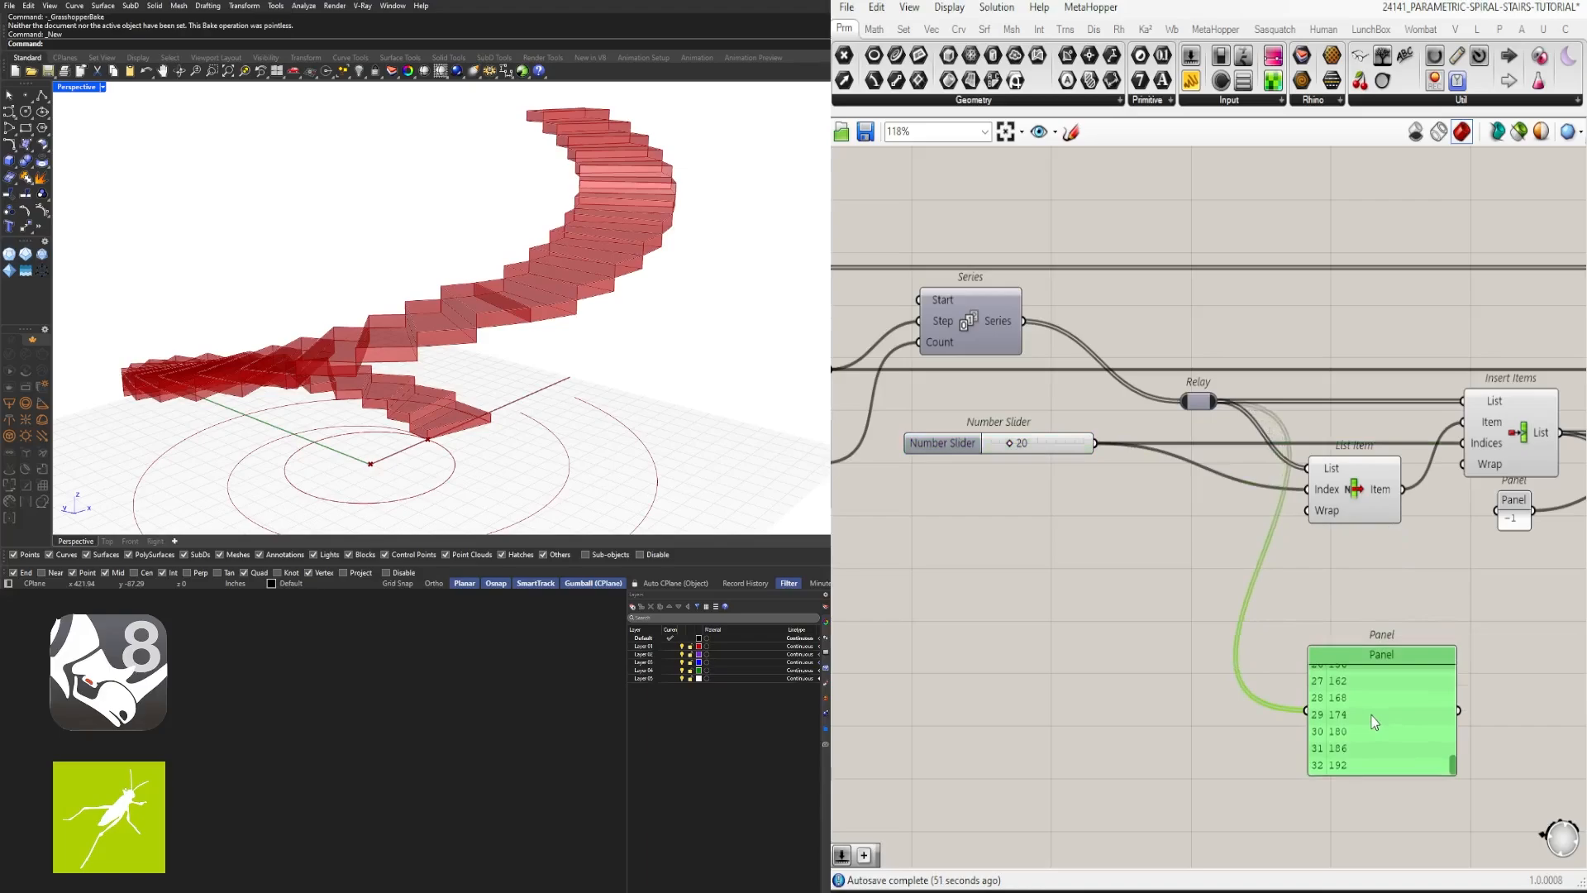
pyautogui.moveTo(1342, 508); pyautogui.dragTo(1390, 574)
pyautogui.moveTo(1403, 567); pyautogui.dragTo(1465, 428)
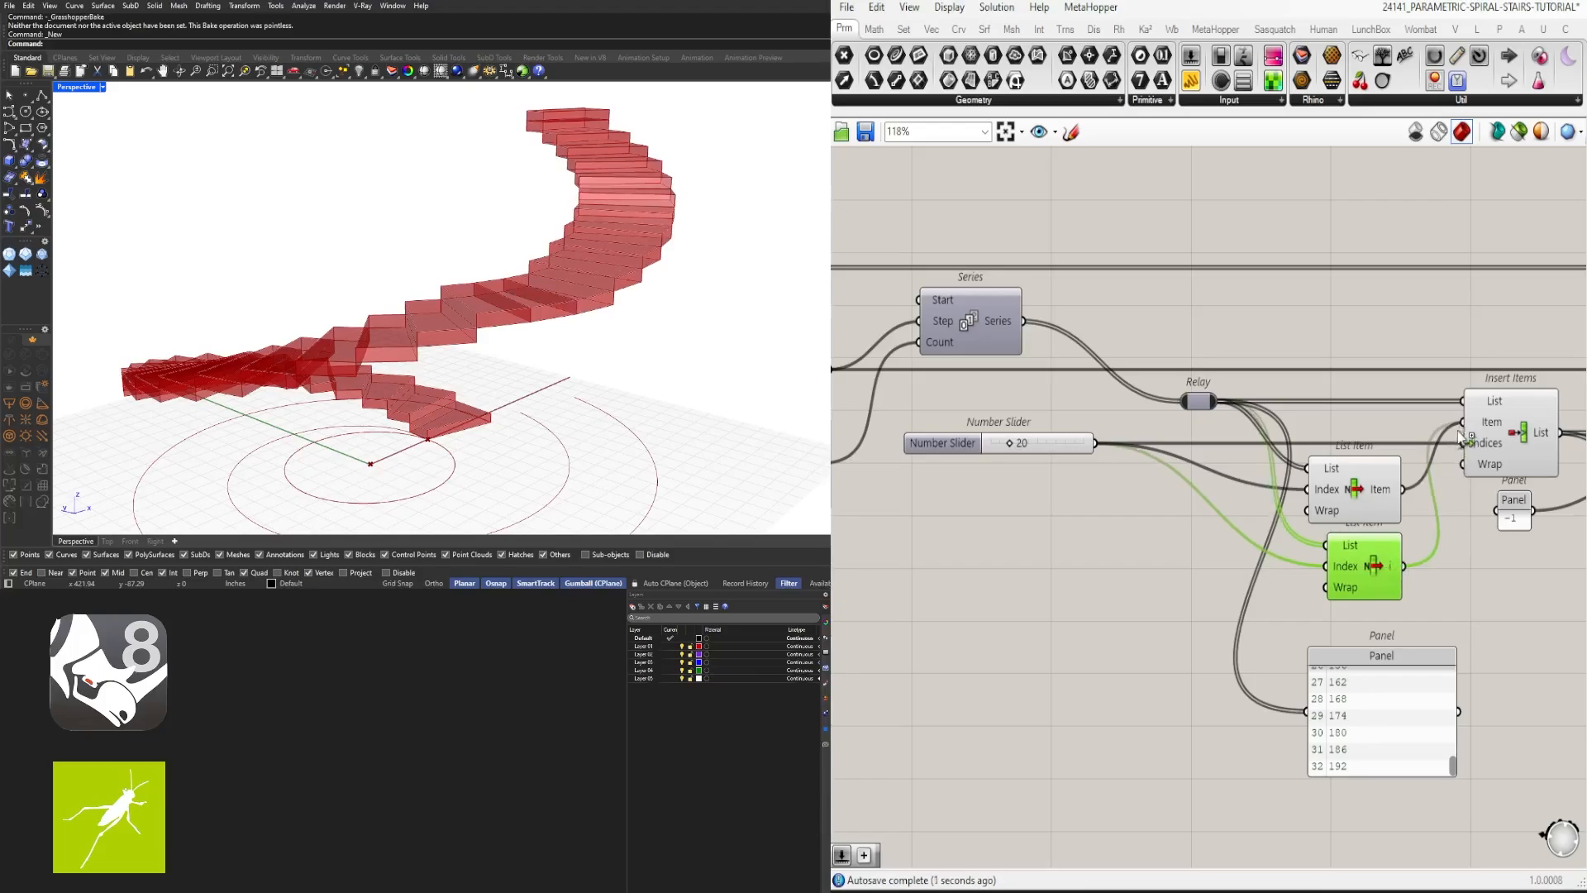
pyautogui.click(1354, 517)
pyautogui.moveTo(1354, 542); pyautogui.dragTo(1357, 545)
# Step: Try adding -2 as a second line in the panel feeding the Cull Index Indices input and view the stair
pyautogui.moveTo(1505, 570); pyautogui.dragTo(1312, 560, button='right')
pyautogui.click(1316, 536)
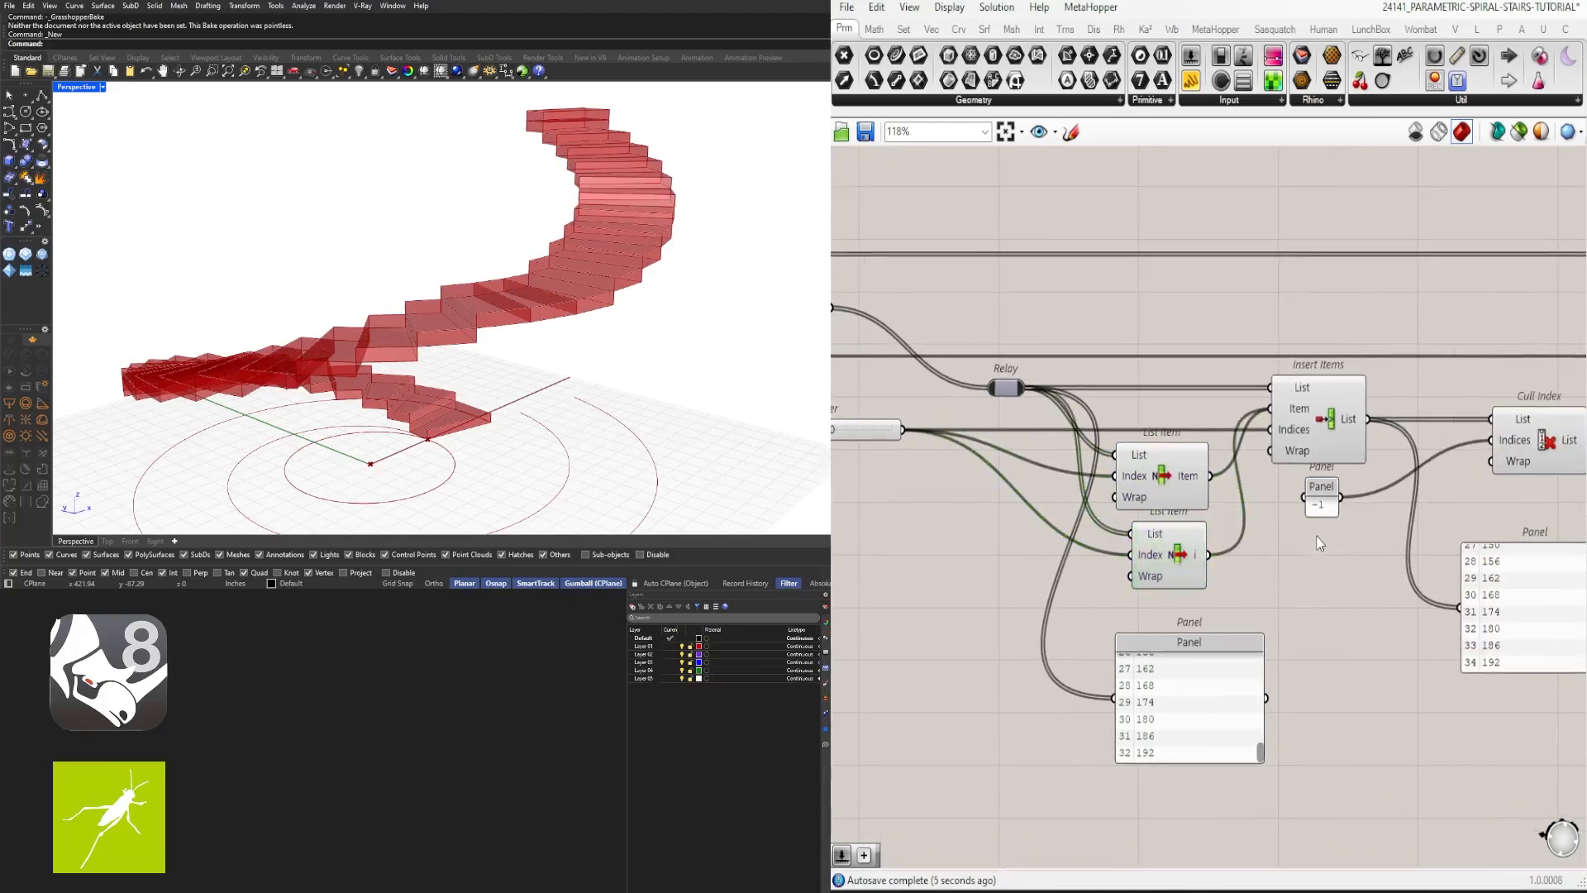
pyautogui.scroll(3, 1316, 536)
pyautogui.doubleClick(1323, 500)
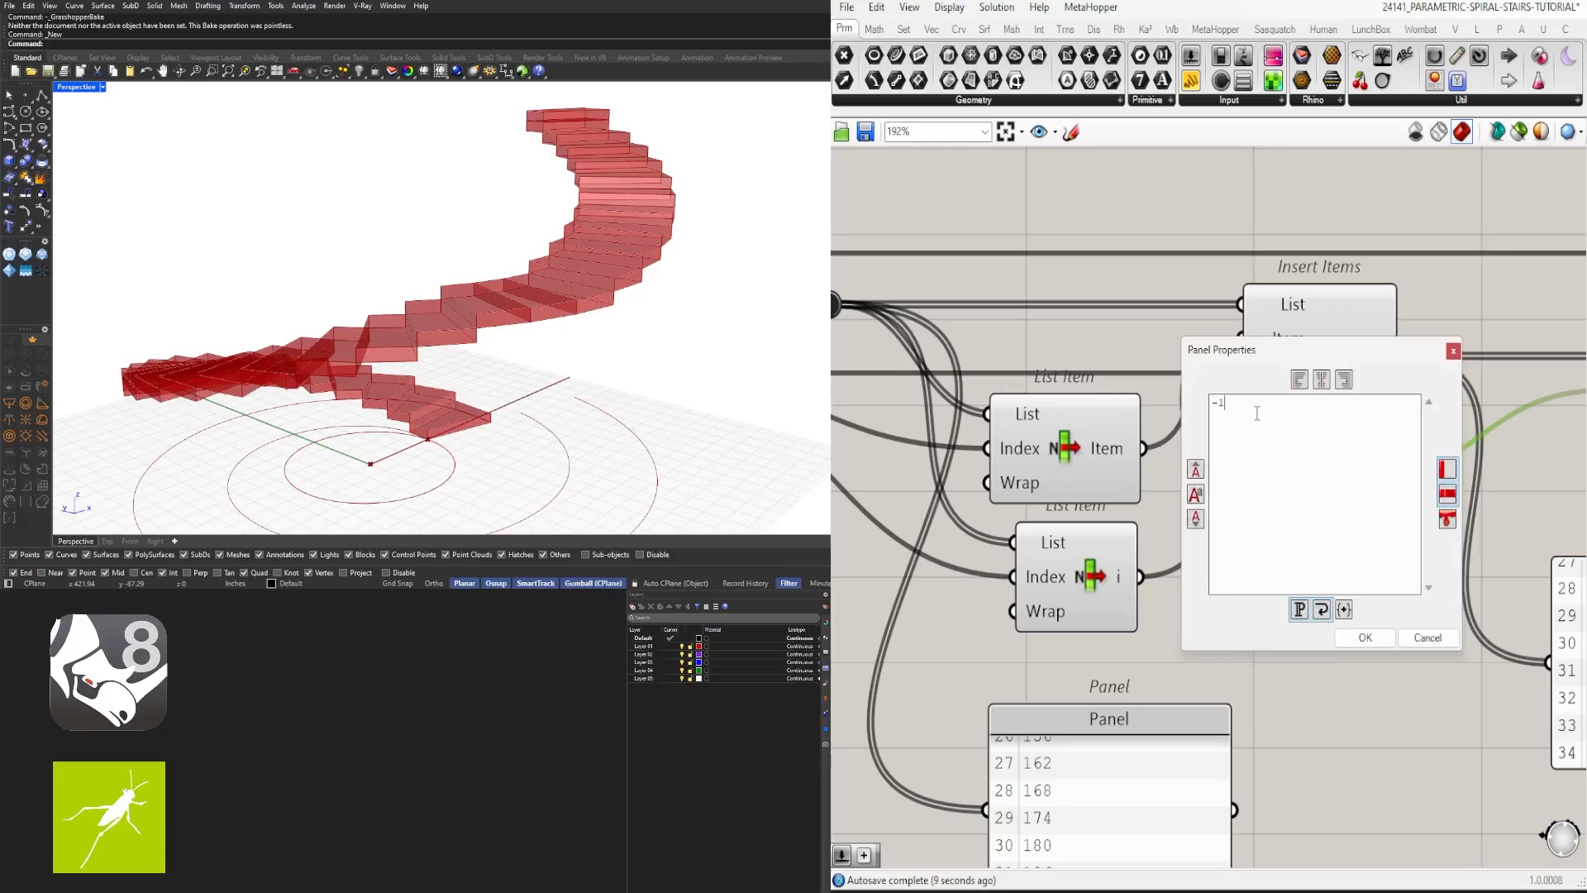
pyautogui.press('Return')
pyautogui.click(1365, 638)
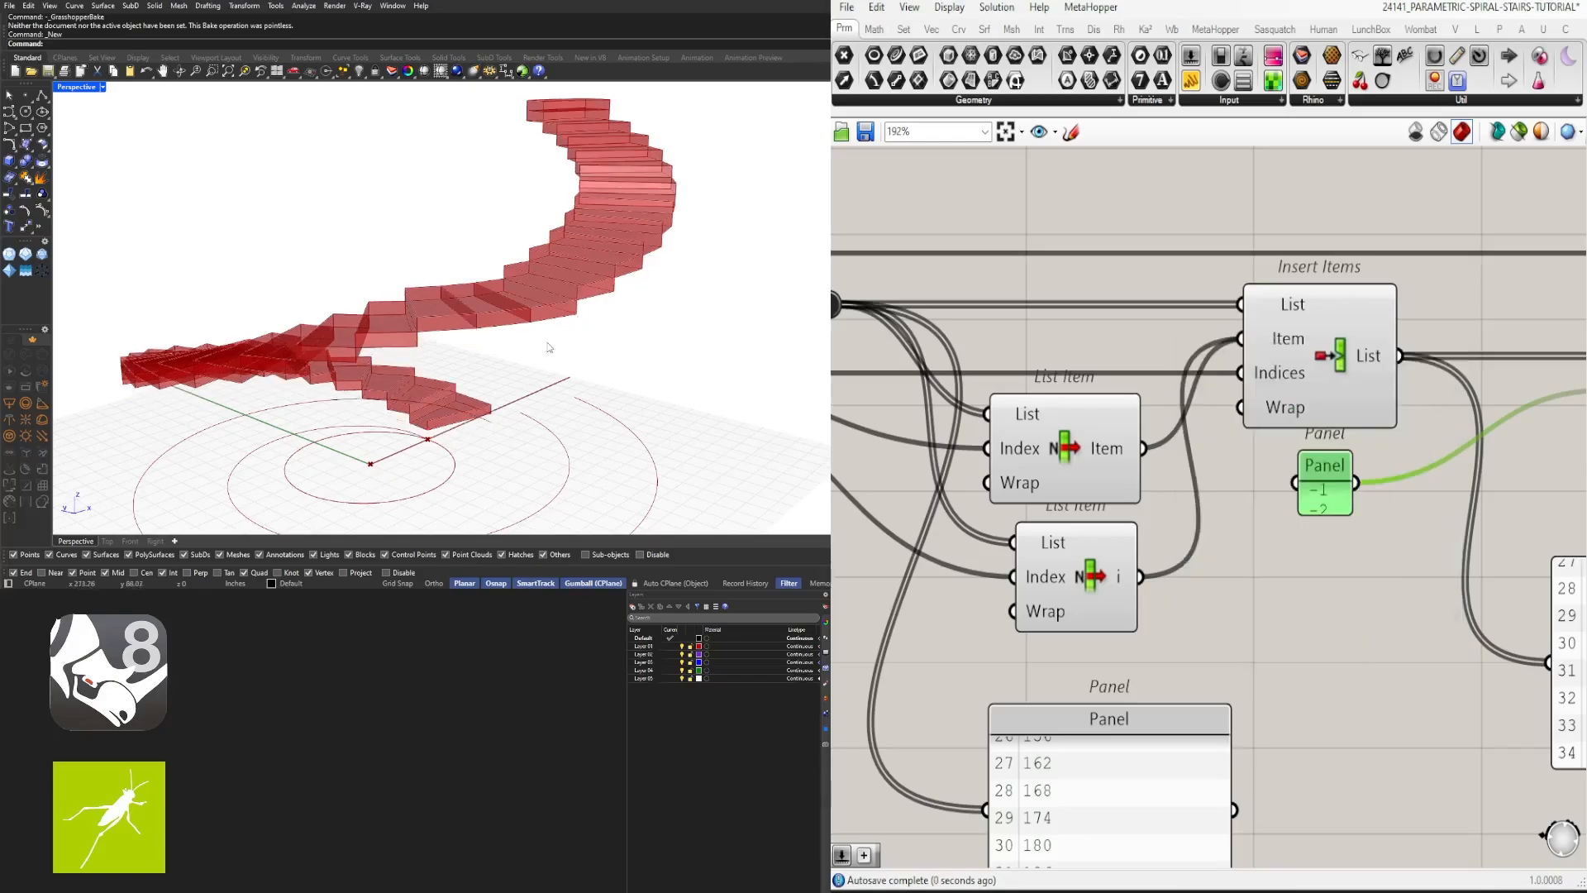
pyautogui.moveTo(548, 347); pyautogui.dragTo(537, 360, button='right')
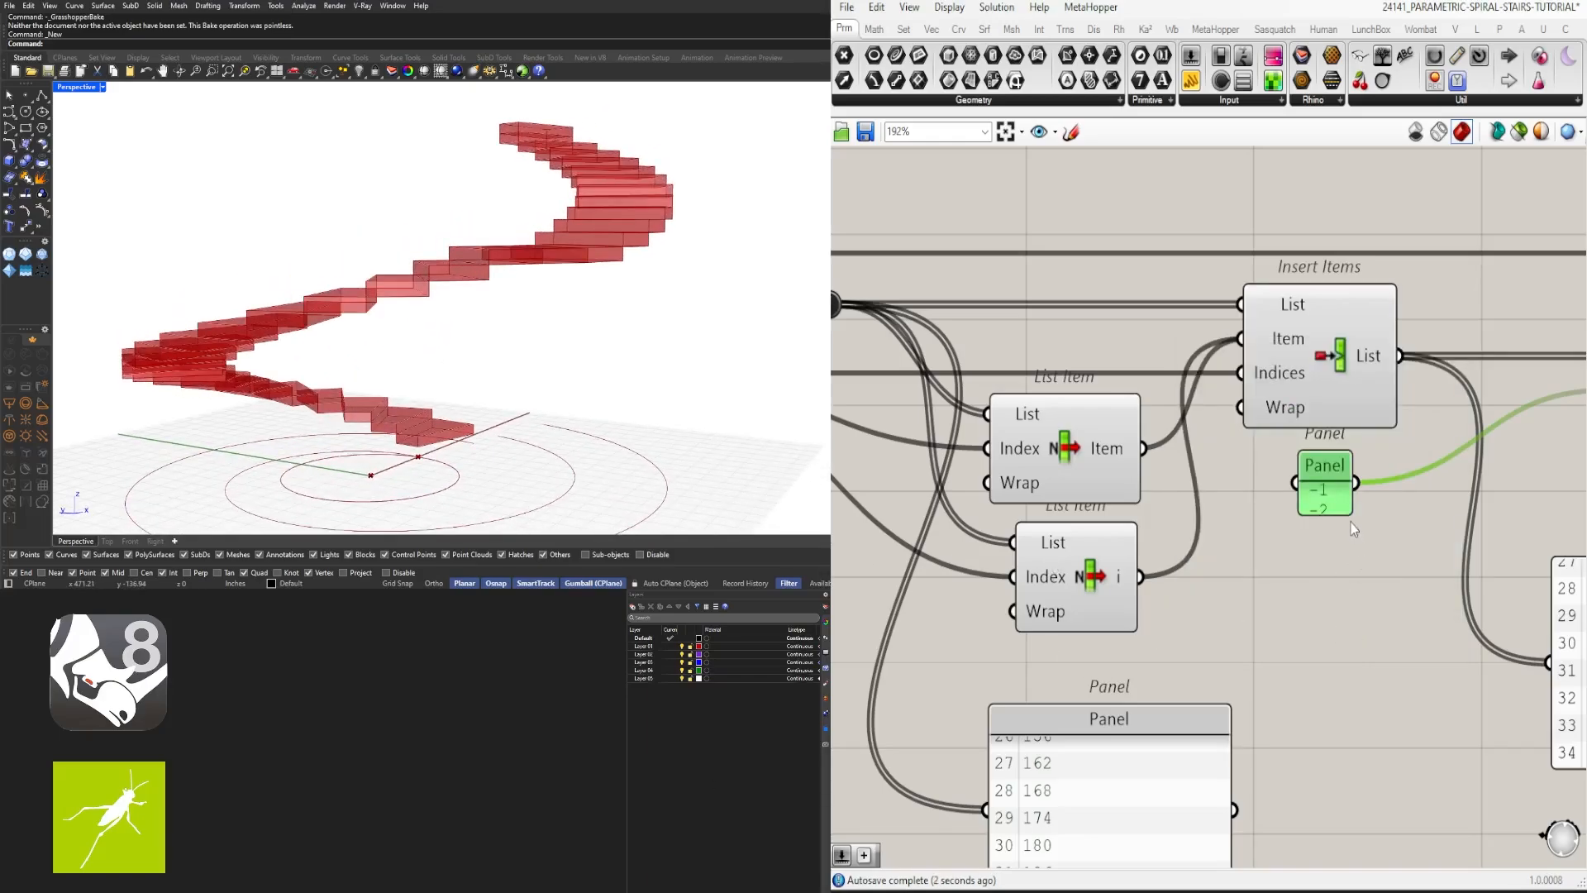
# Step: Reduce the Cull Index indices panel to the single value -1
pyautogui.doubleClick(1329, 496)
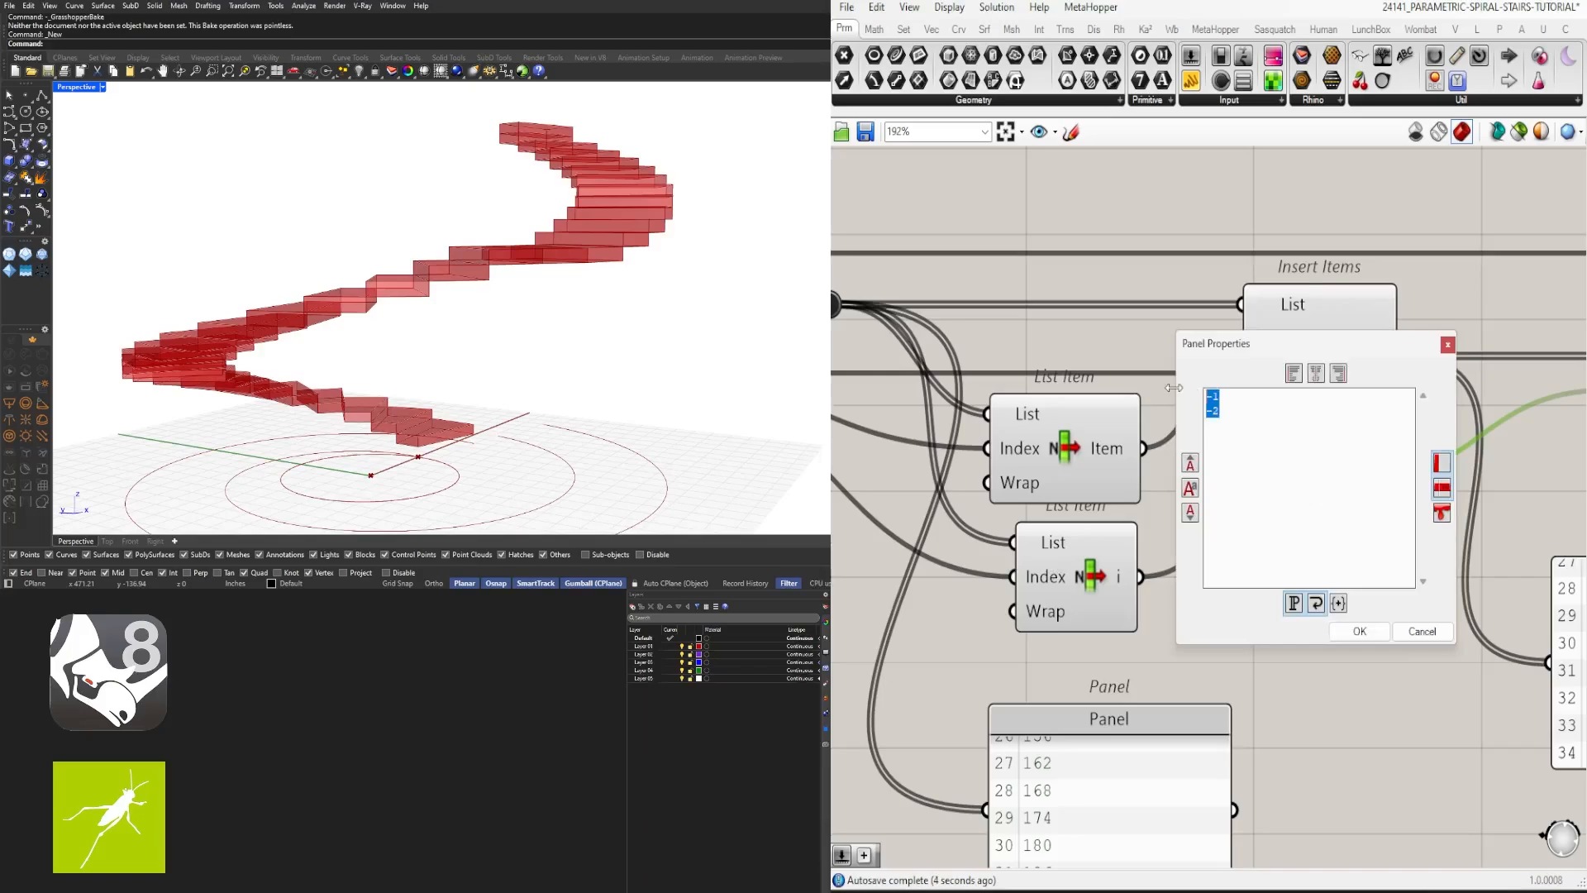
pyautogui.write('-1')
pyautogui.click(1360, 631)
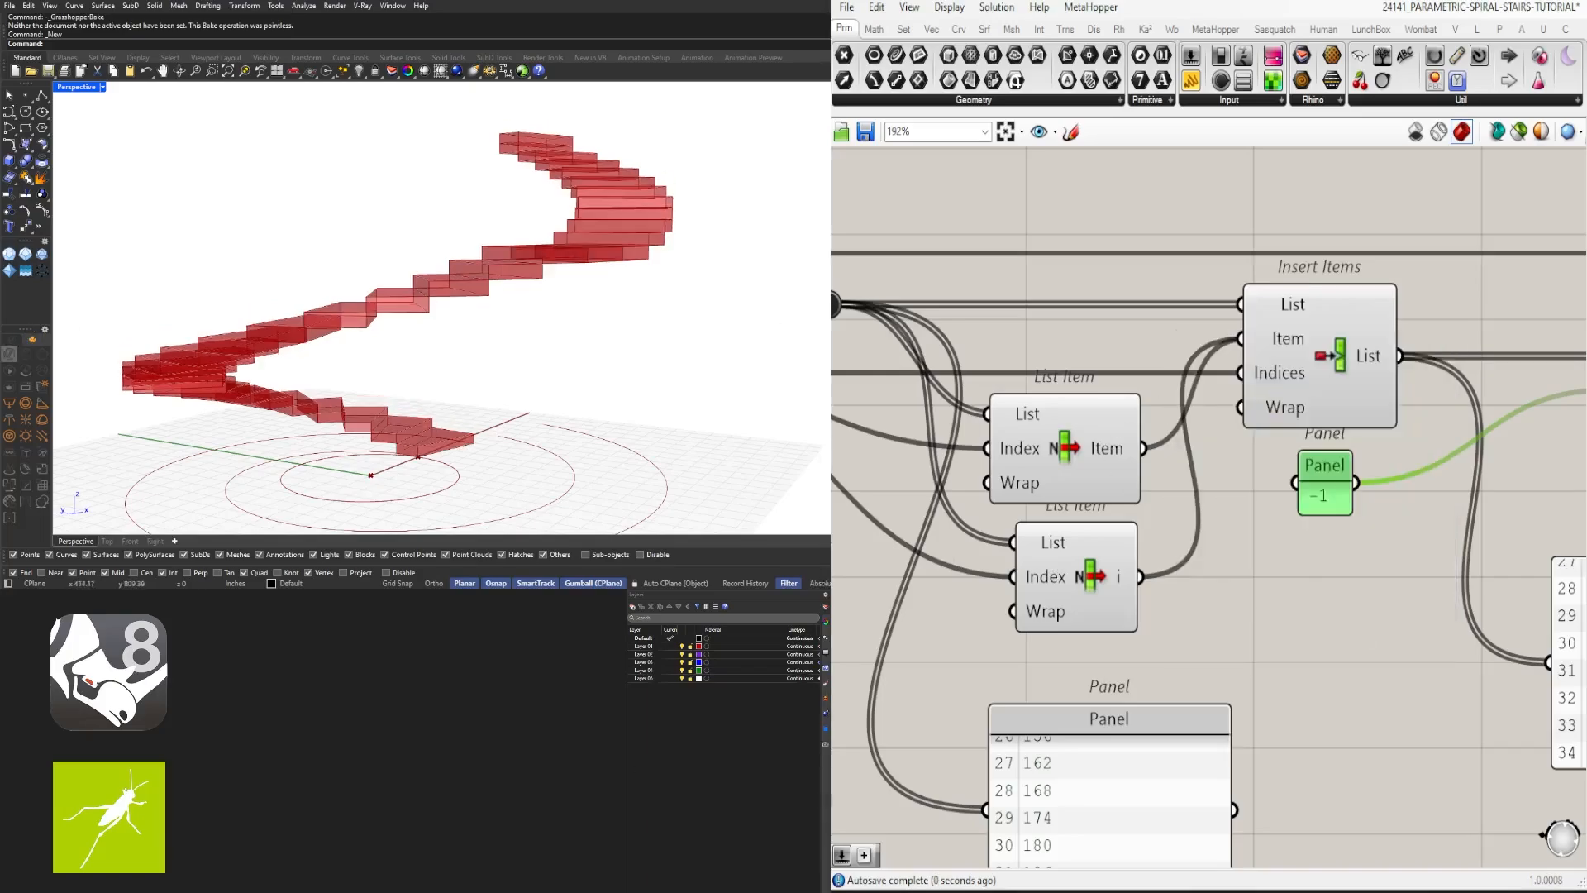
# Step: Move Cull Index closer to Insert Items and shift the two list output panels lower to clear space
pyautogui.scroll(-2, 1443, 585)
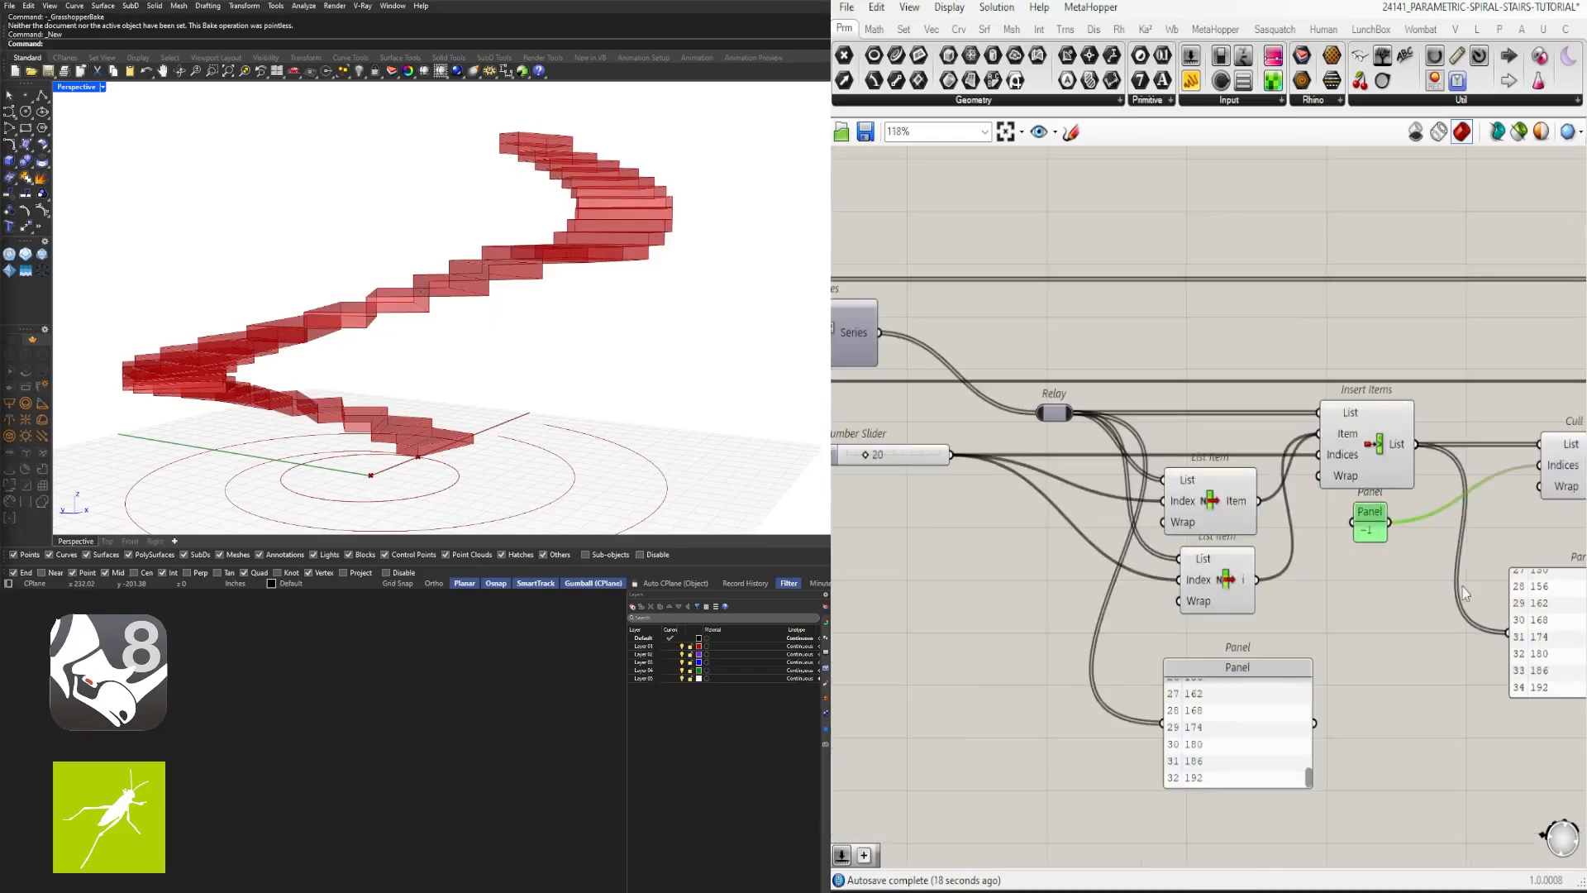
pyautogui.moveTo(1482, 582); pyautogui.dragTo(1119, 576, button='right')
pyautogui.moveTo(1224, 460); pyautogui.dragTo(1165, 461)
pyautogui.click(1426, 524)
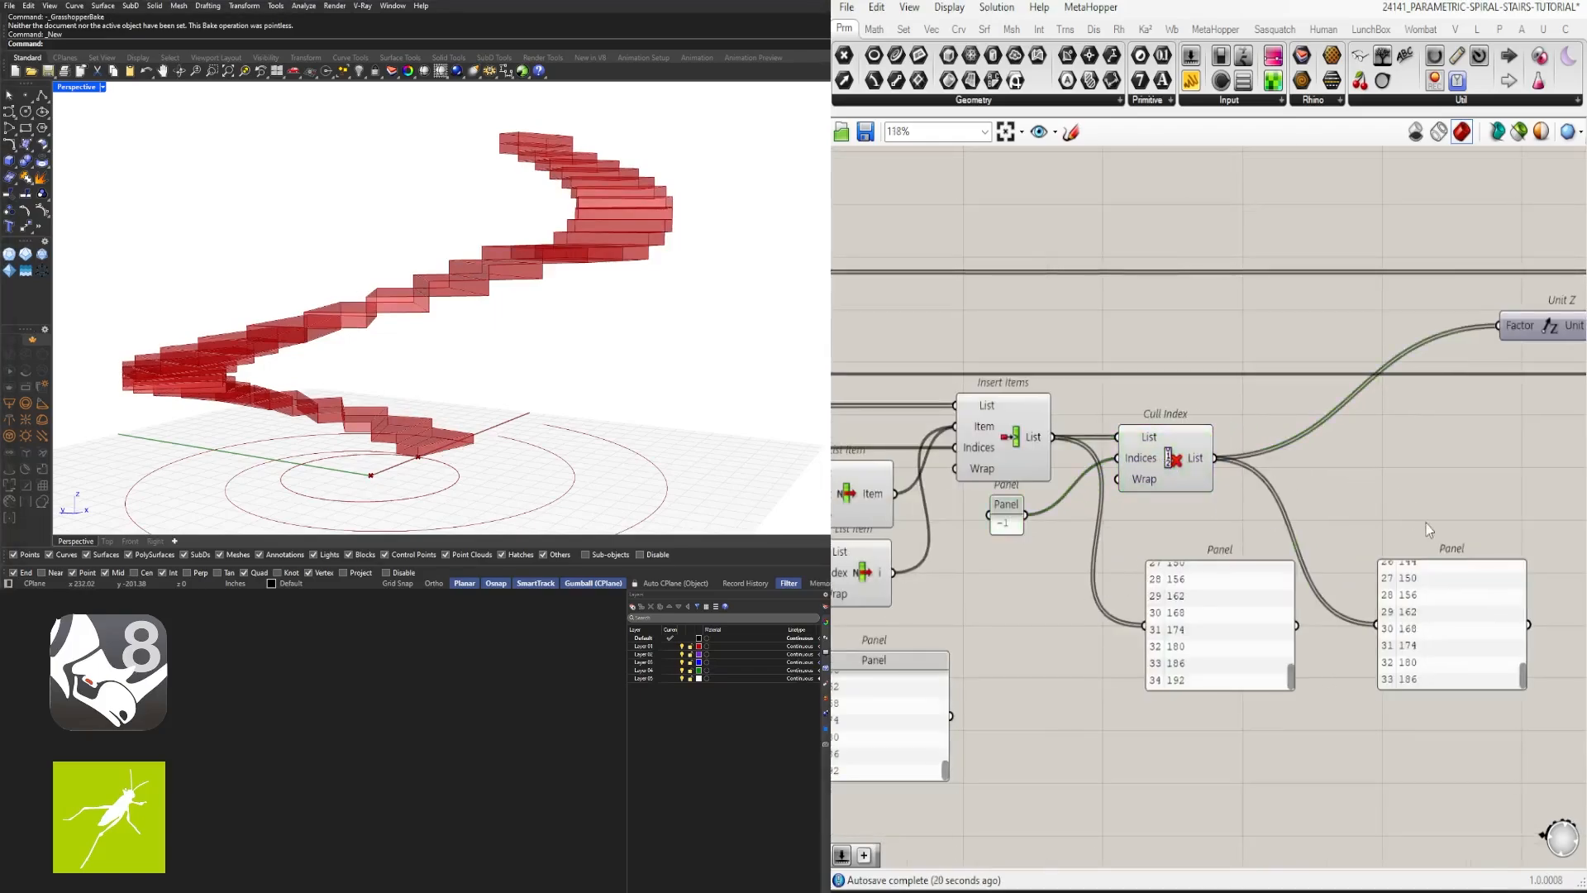
pyautogui.moveTo(1426, 523); pyautogui.dragTo(1299, 438, button='right')
pyautogui.scroll(-2, 1188, 563)
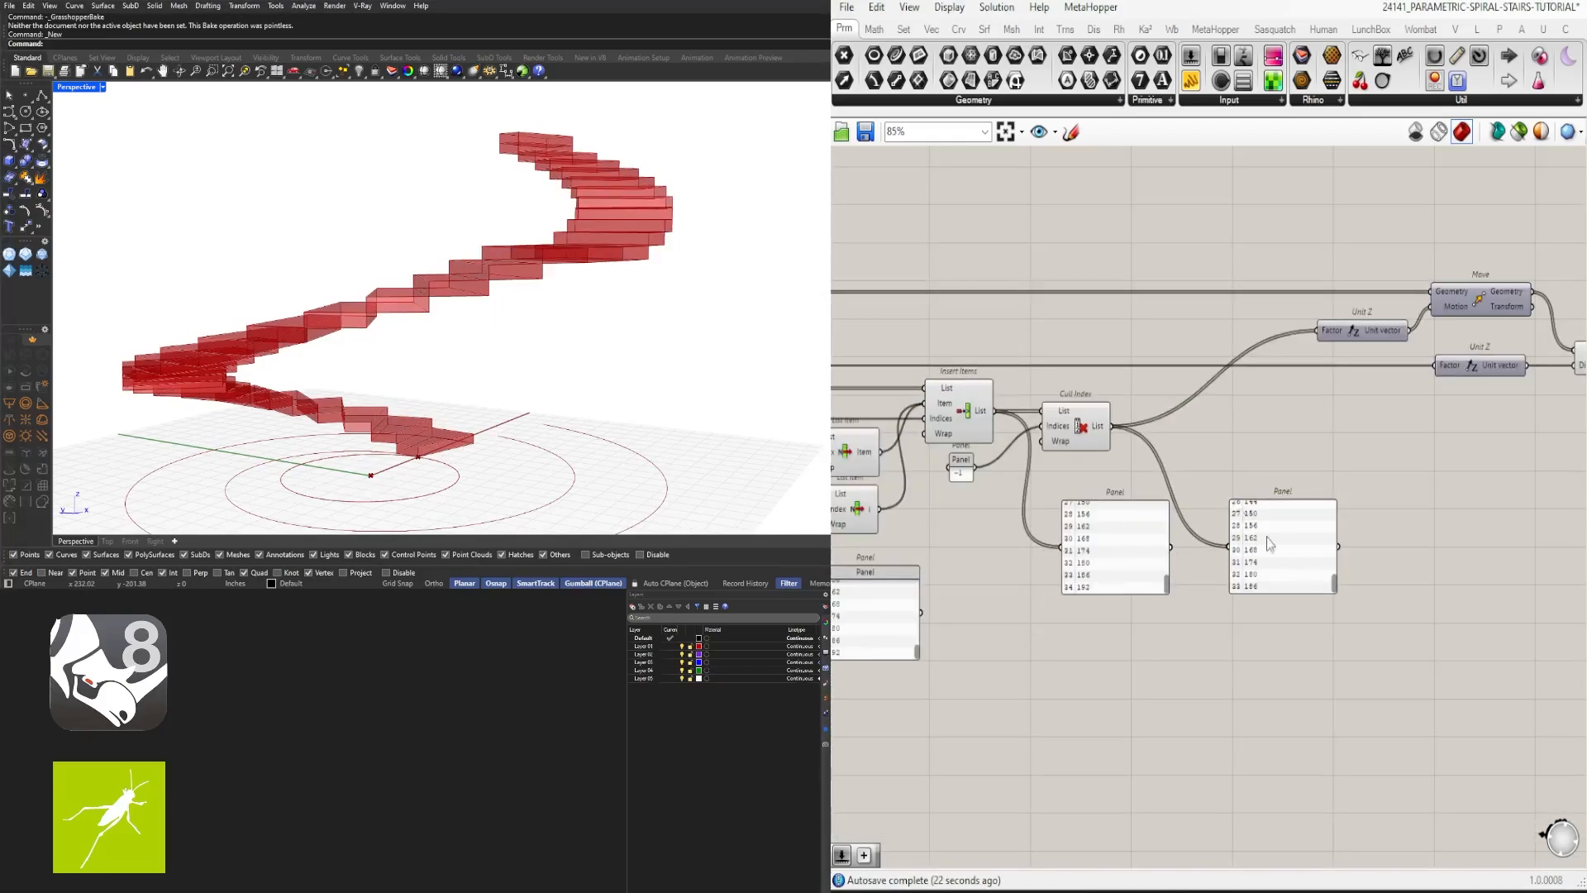
pyautogui.moveTo(1270, 543); pyautogui.dragTo(1283, 620)
pyautogui.moveTo(1103, 567); pyautogui.dragTo(1088, 648)
# Step: Duplicate Cull Index with its -1 panel, chaining the copy between the first Cull Index and the Unit Z Factor input
pyautogui.moveTo(1104, 507); pyautogui.dragTo(957, 453)
pyautogui.keyDown('shift'); pyautogui.click(1068, 430); pyautogui.keyUp('shift')
pyautogui.keyDown('alt'); pyautogui.moveTo(1071, 432); pyautogui.dragTo(1244, 450); pyautogui.keyUp('alt')
pyautogui.moveTo(1113, 426); pyautogui.dragTo(1320, 333)
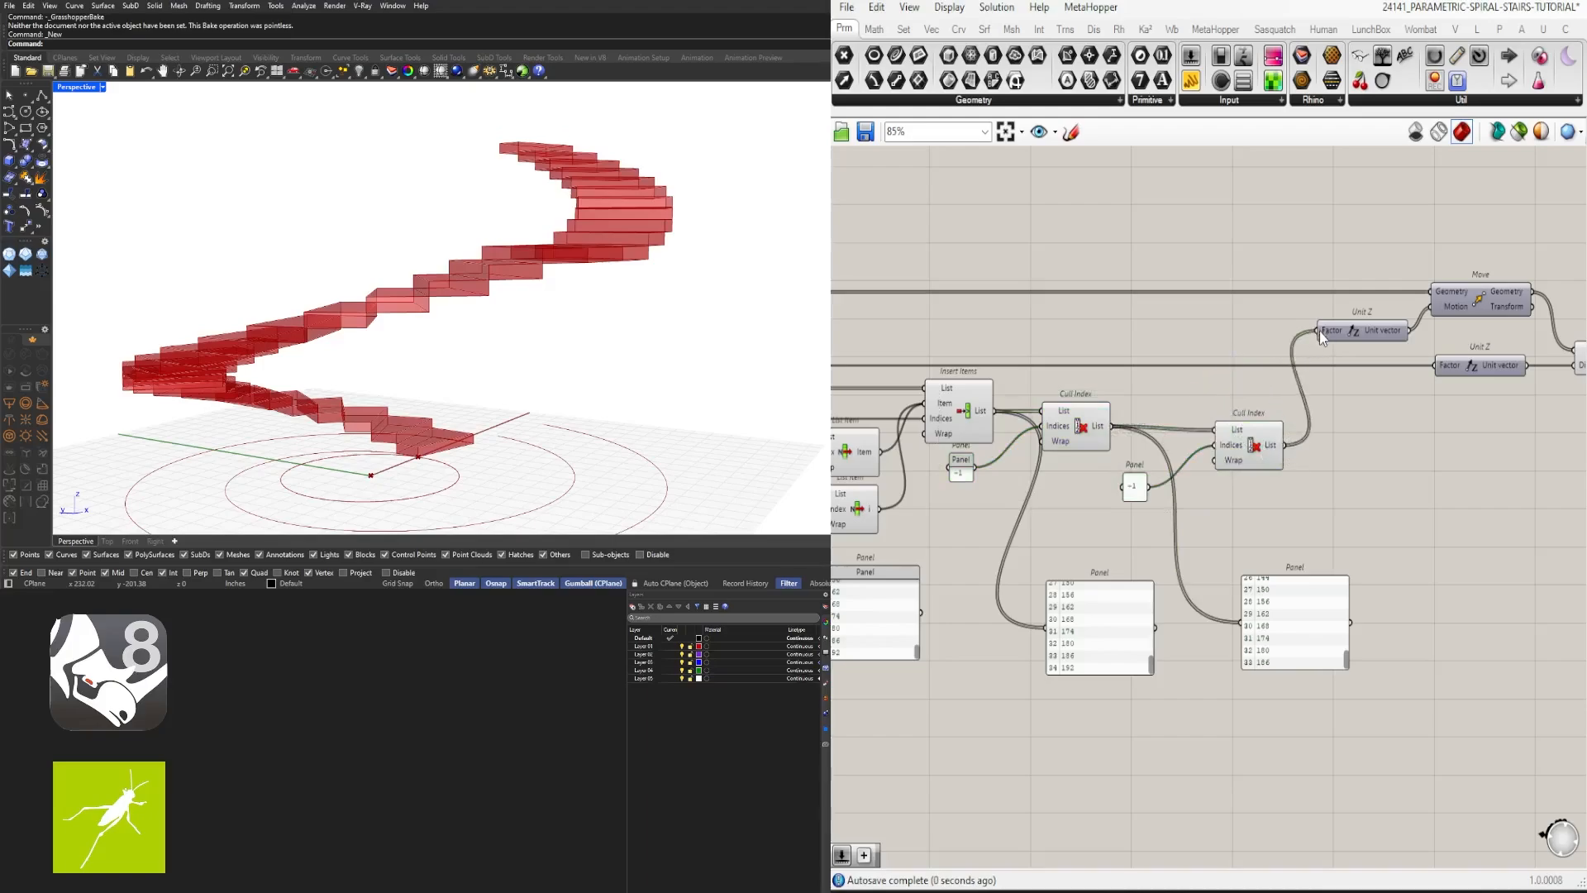
# Step: Move the second Cull Index and its -1 panel closer to the first Cull Index
pyautogui.moveTo(1374, 685); pyautogui.dragTo(1045, 577)
pyautogui.moveTo(1143, 592); pyautogui.dragTo(1201, 593, button='right')
pyautogui.moveTo(1368, 504); pyautogui.dragTo(1192, 435)
pyautogui.scroll(2, 1266, 440)
pyautogui.moveTo(1310, 456); pyautogui.dragTo(1233, 453)
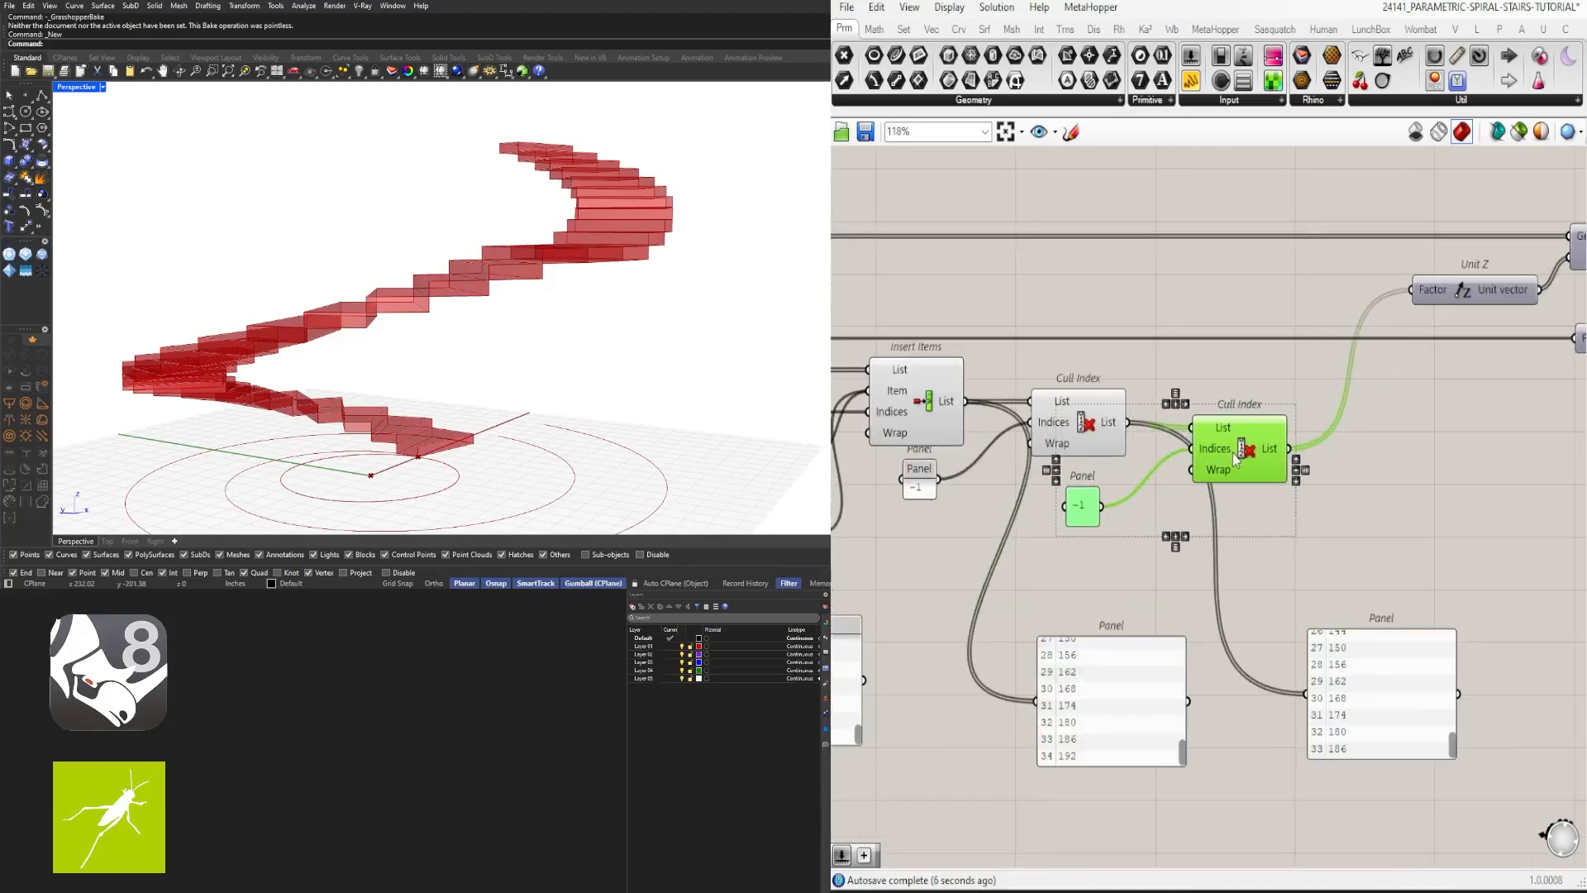
pyautogui.click(1247, 374)
# Step: Align the first -1 panel with the second one and shift the second Cull Index farther along to space out the chain
pyautogui.scroll(2, 1173, 503)
pyautogui.scroll(2, 1173, 503)
pyautogui.click(1169, 546)
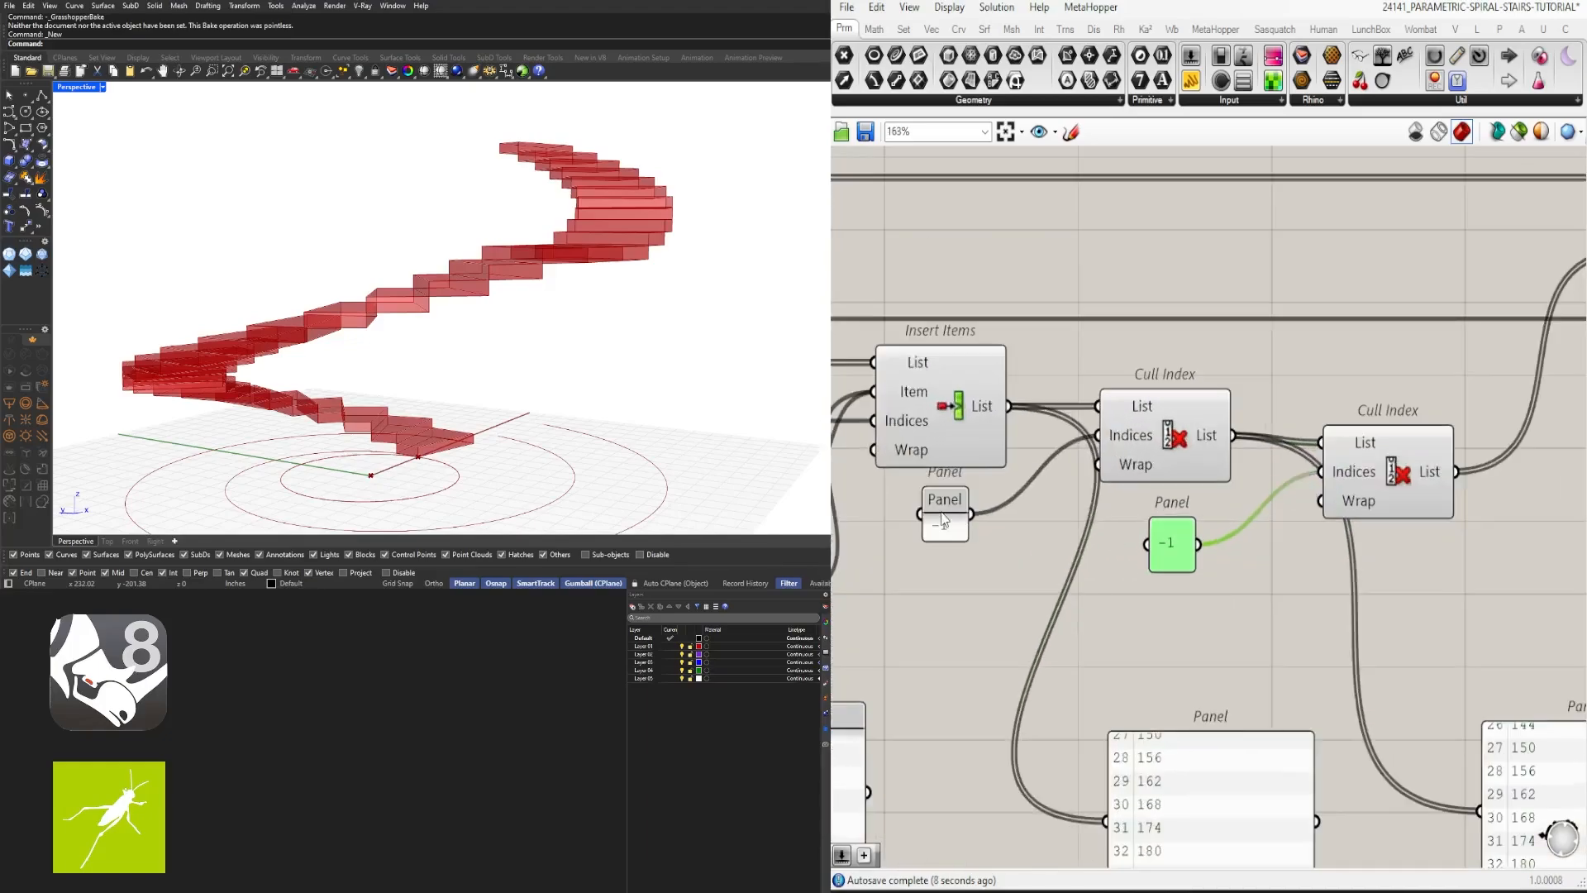
pyautogui.moveTo(947, 545); pyautogui.dragTo(986, 563)
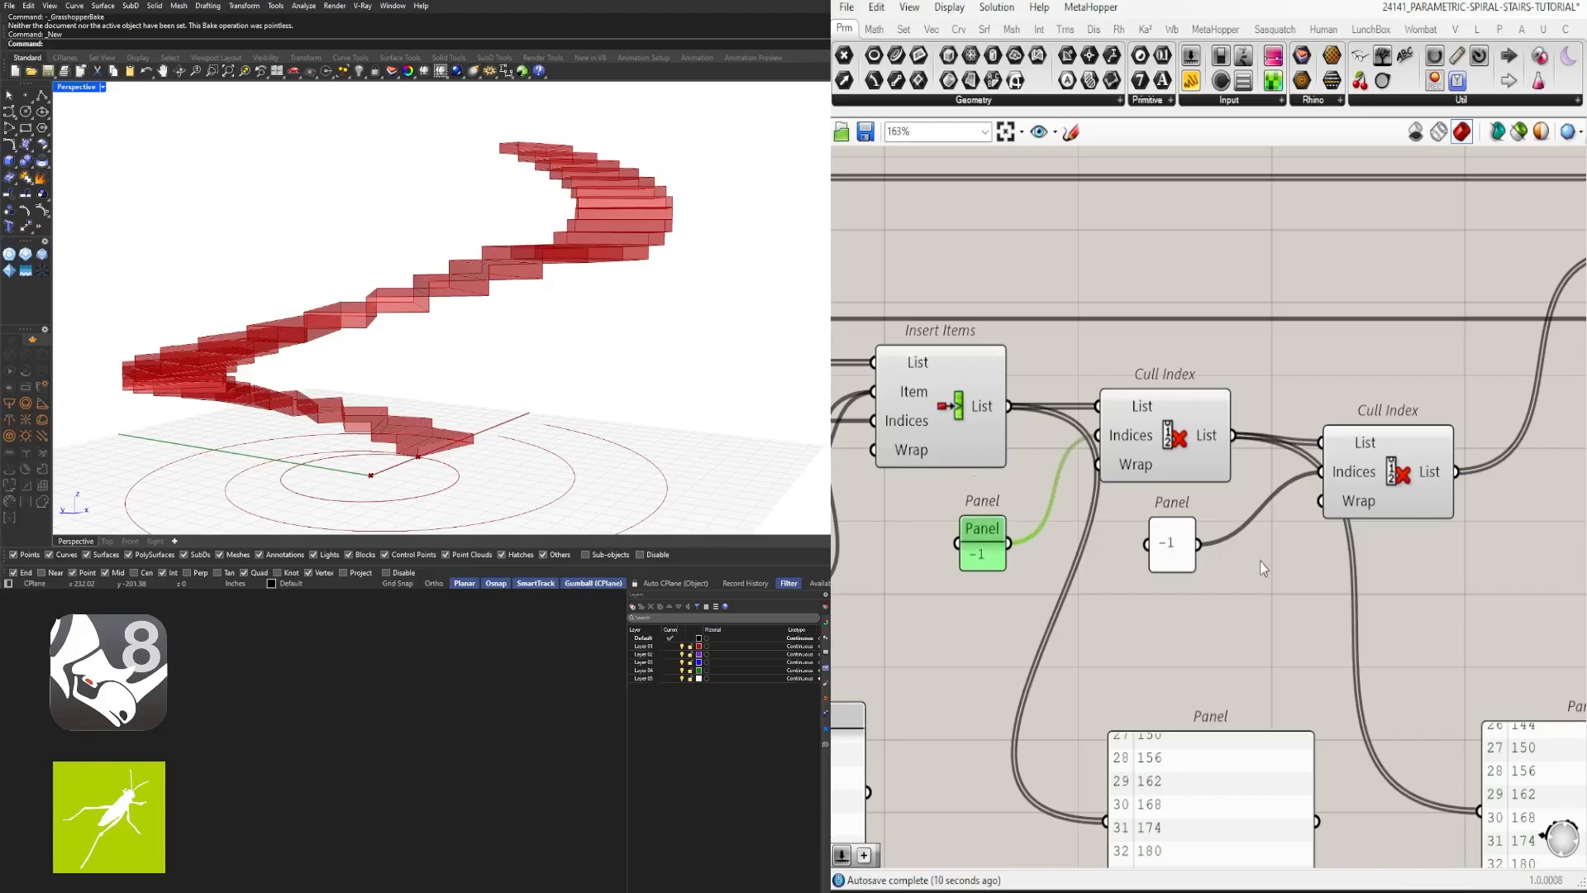
pyautogui.click(1260, 561)
pyautogui.scroll(-2, 1294, 563)
pyautogui.scroll(2, 1315, 566)
pyautogui.click(1389, 473)
pyautogui.moveTo(1389, 473); pyautogui.dragTo(1436, 474)
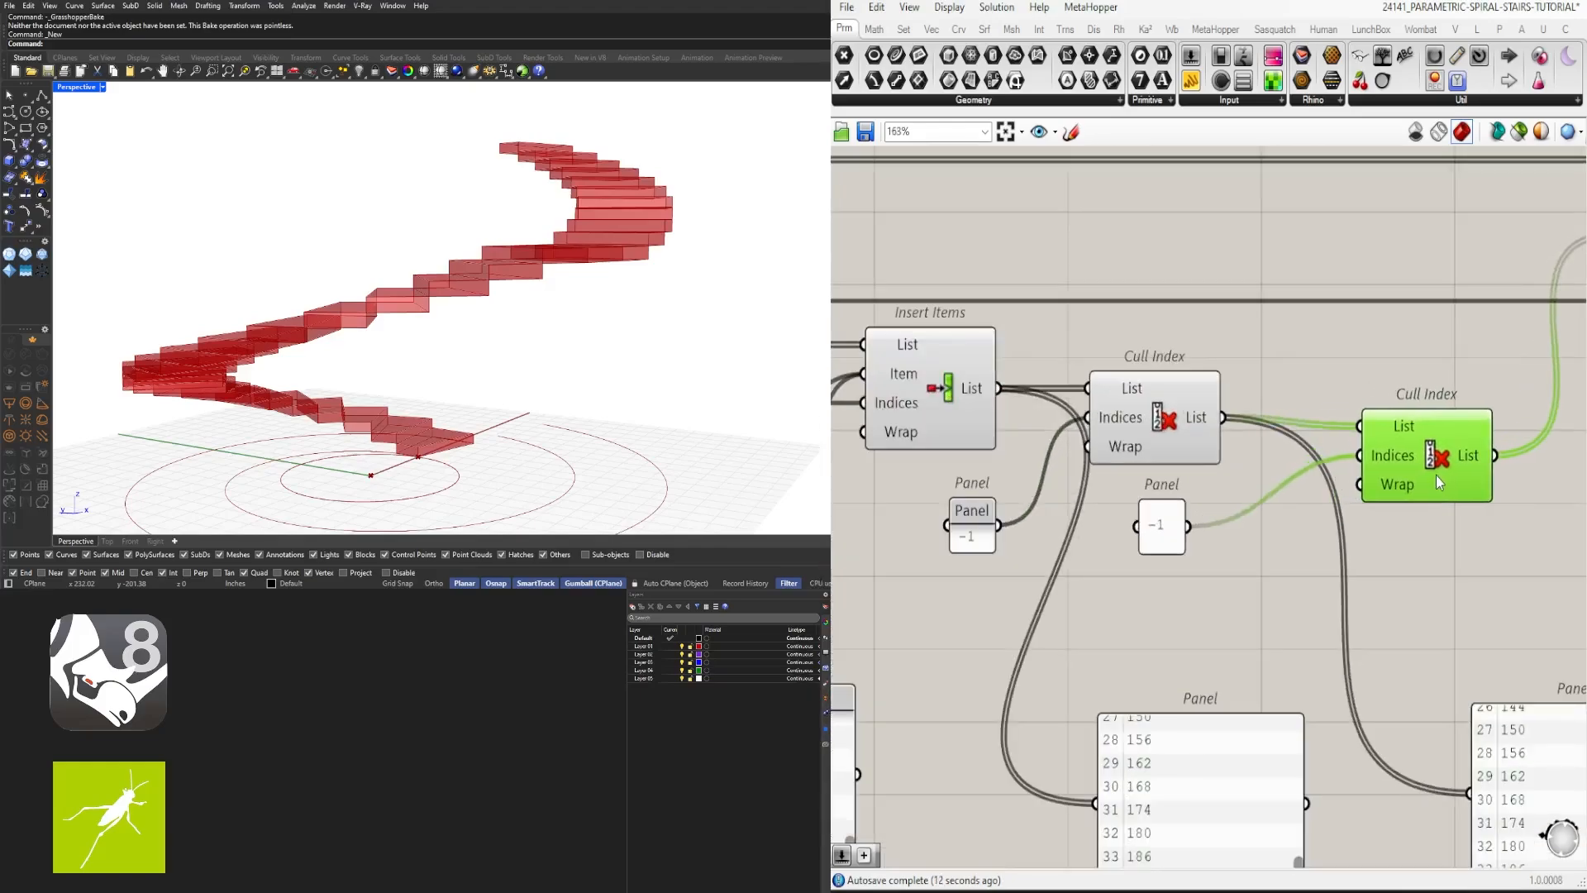
pyautogui.click(1428, 387)
# Step: Try the landing index slider at 21, inspect the stair, and return the slider to 20
pyautogui.moveTo(801, 280); pyautogui.dragTo(727, 310, button='right')
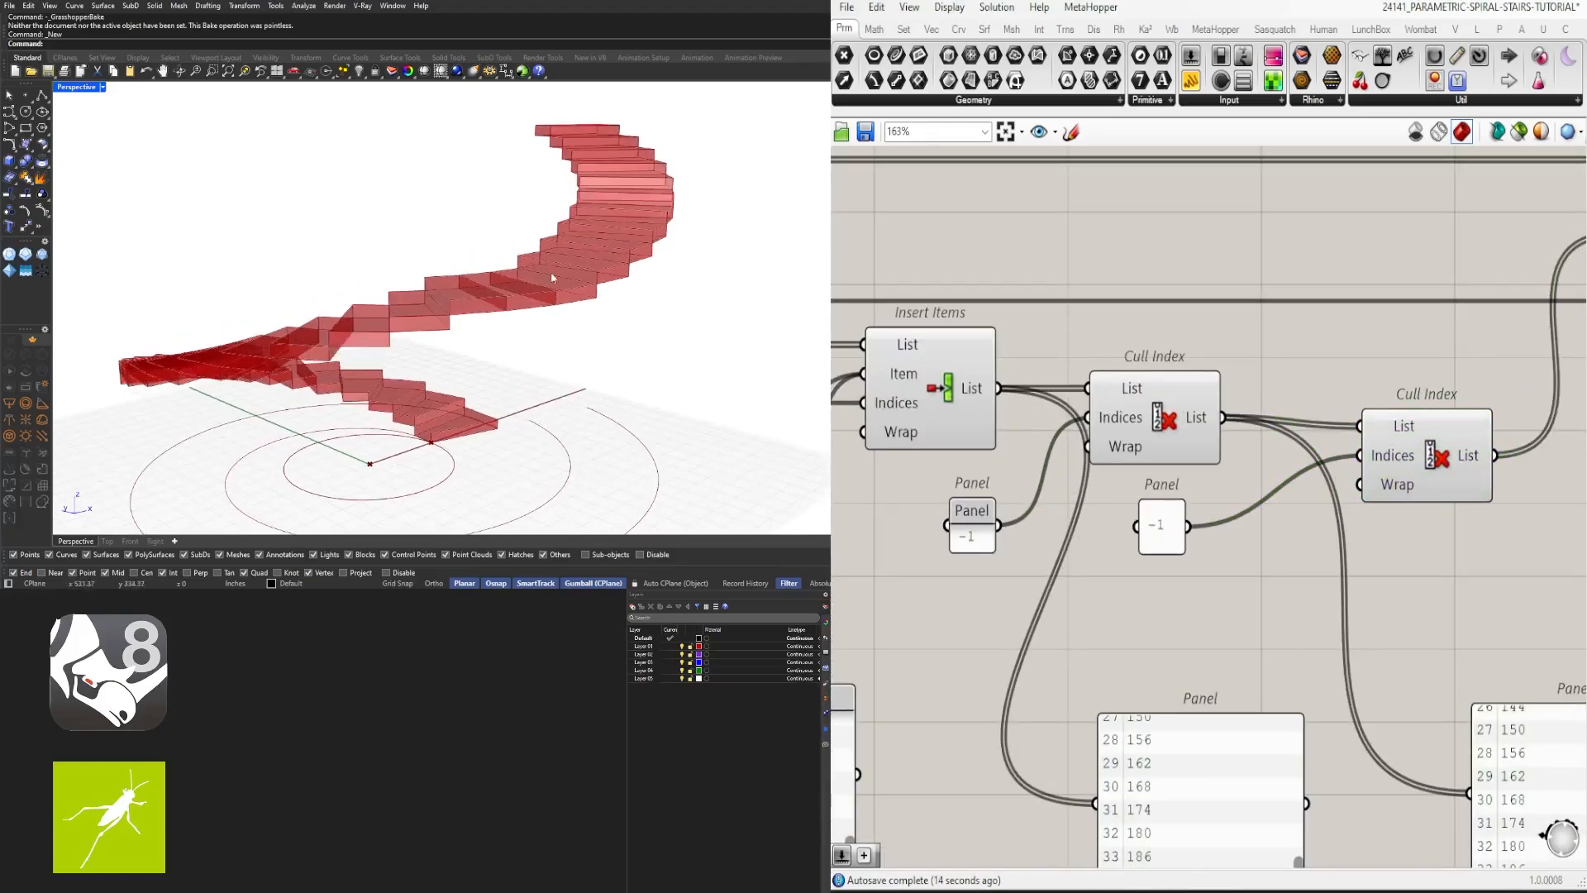
pyautogui.scroll(-2, 1161, 384)
pyautogui.moveTo(1161, 384); pyautogui.dragTo(1483, 393, button='right')
pyautogui.moveTo(935, 478); pyautogui.dragTo(1142, 469, button='right')
pyautogui.scroll(4, 987, 381)
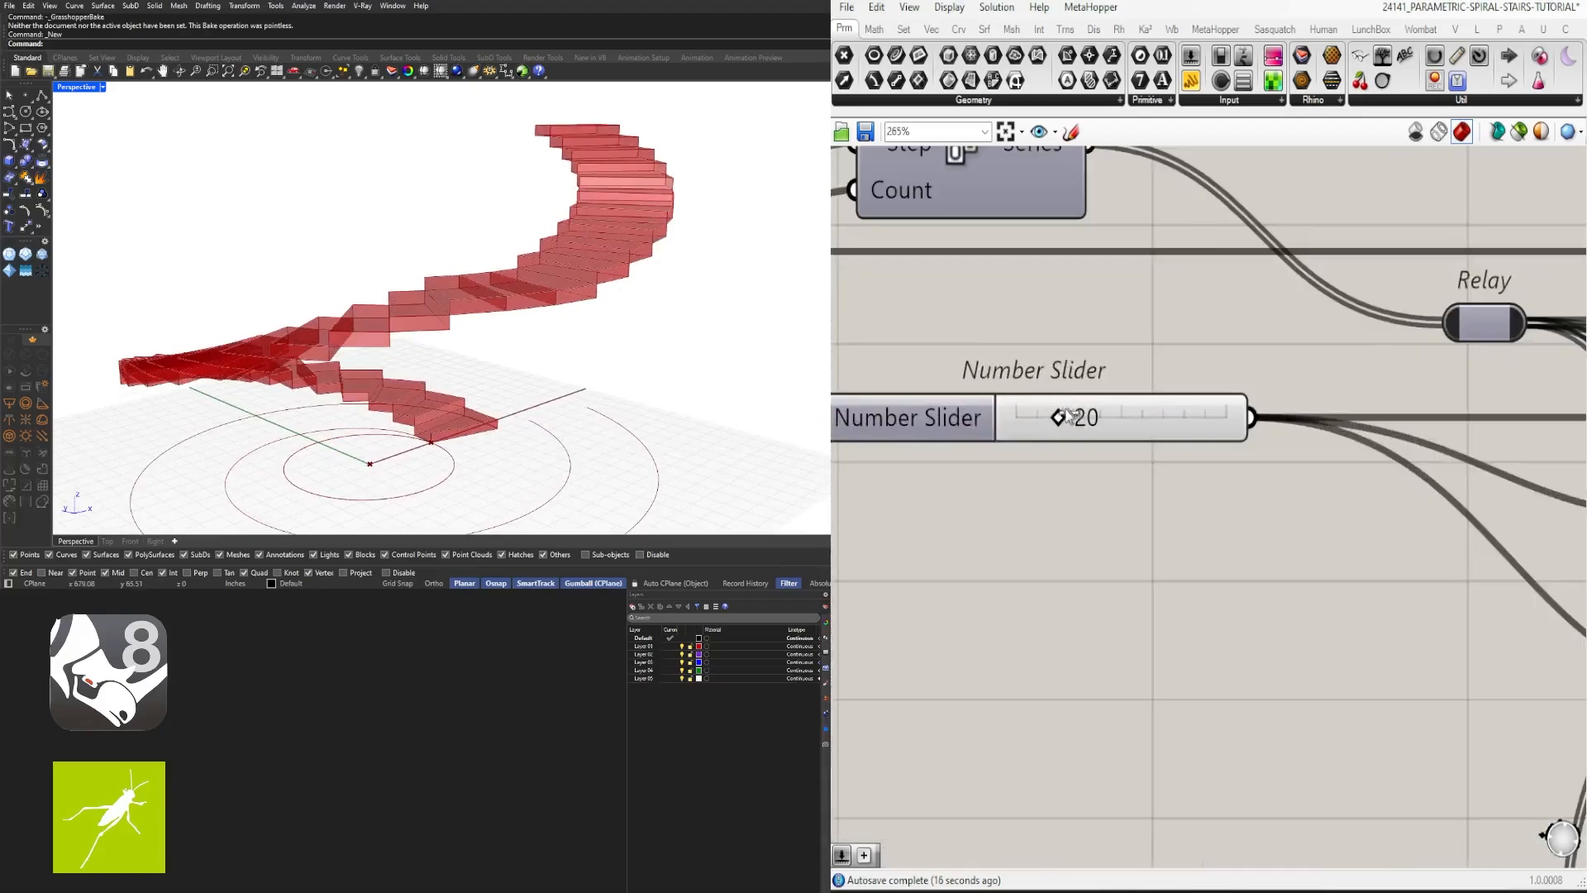
pyautogui.moveTo(1061, 417); pyautogui.dragTo(1061, 418)
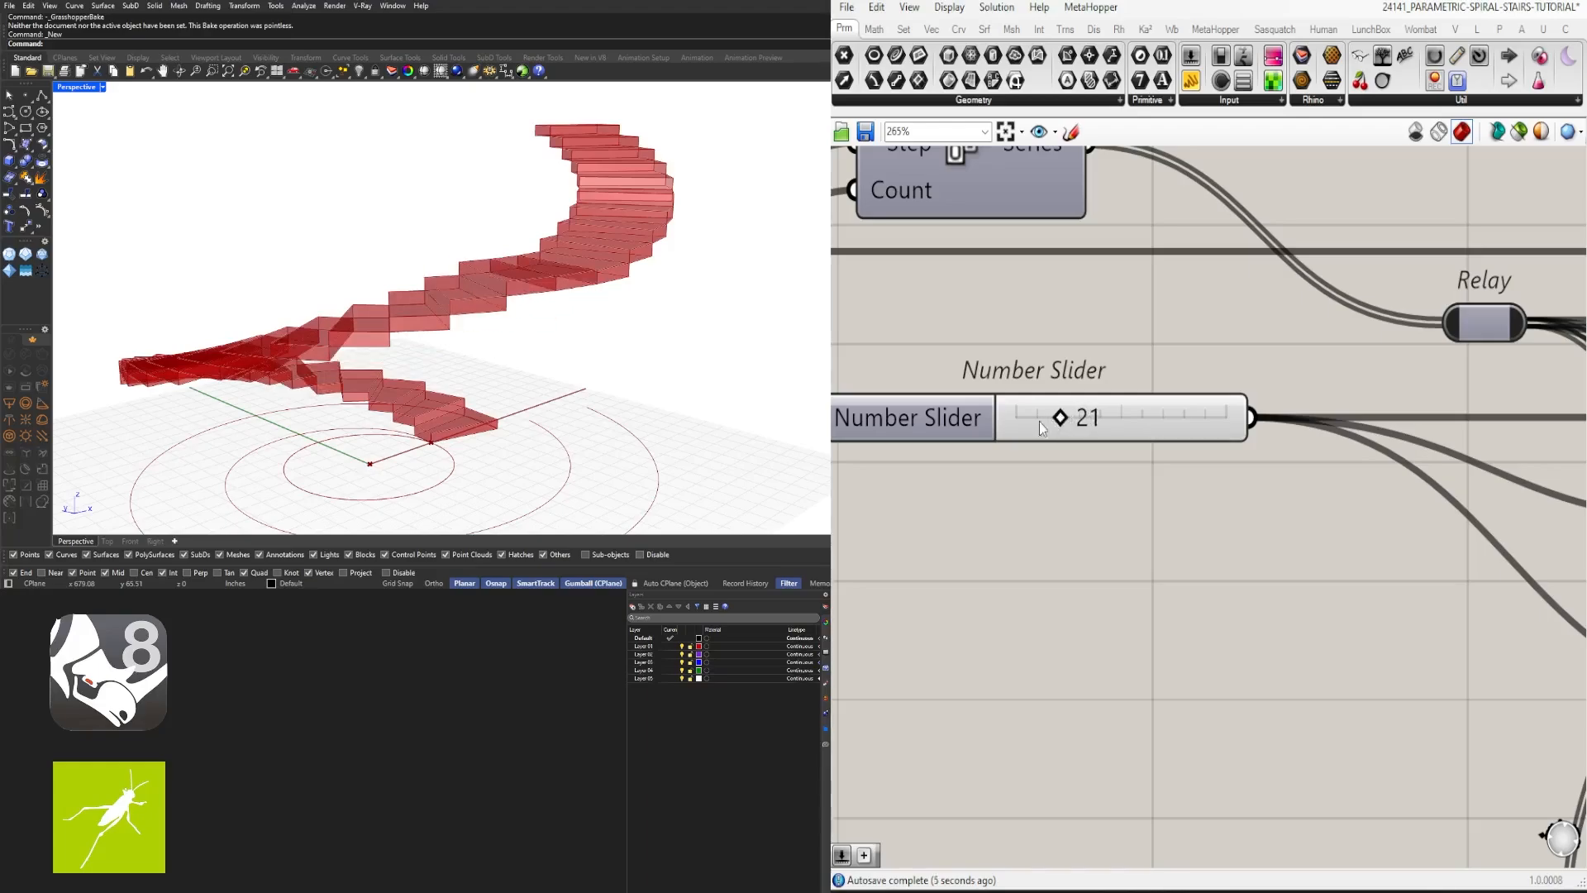
pyautogui.moveTo(534, 281); pyautogui.dragTo(386, 309, button='right')
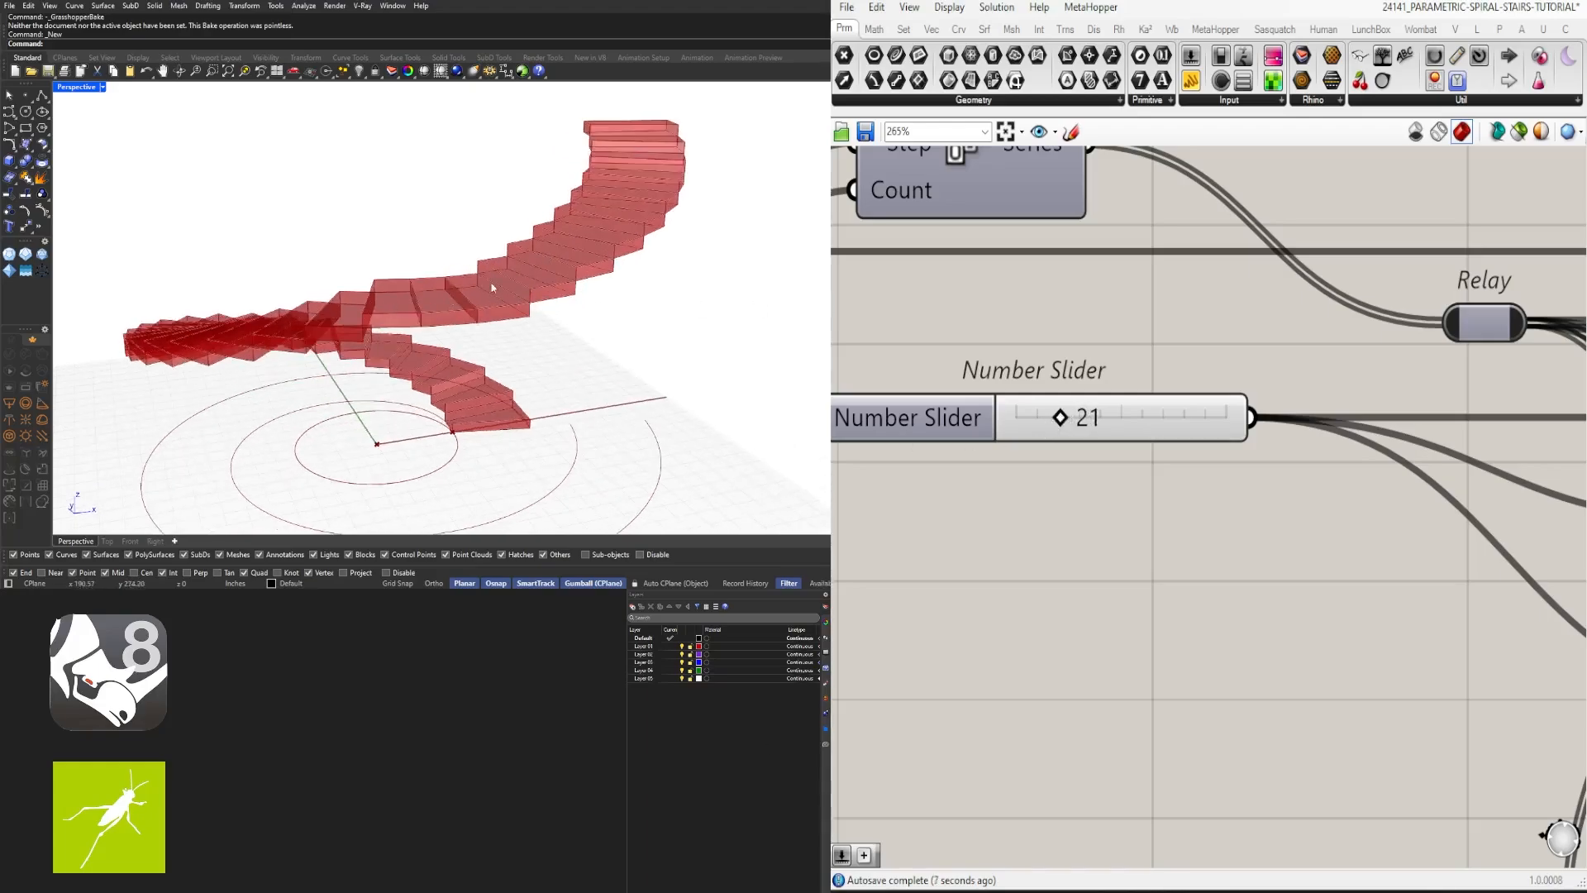
pyautogui.scroll(-3, 433, 305)
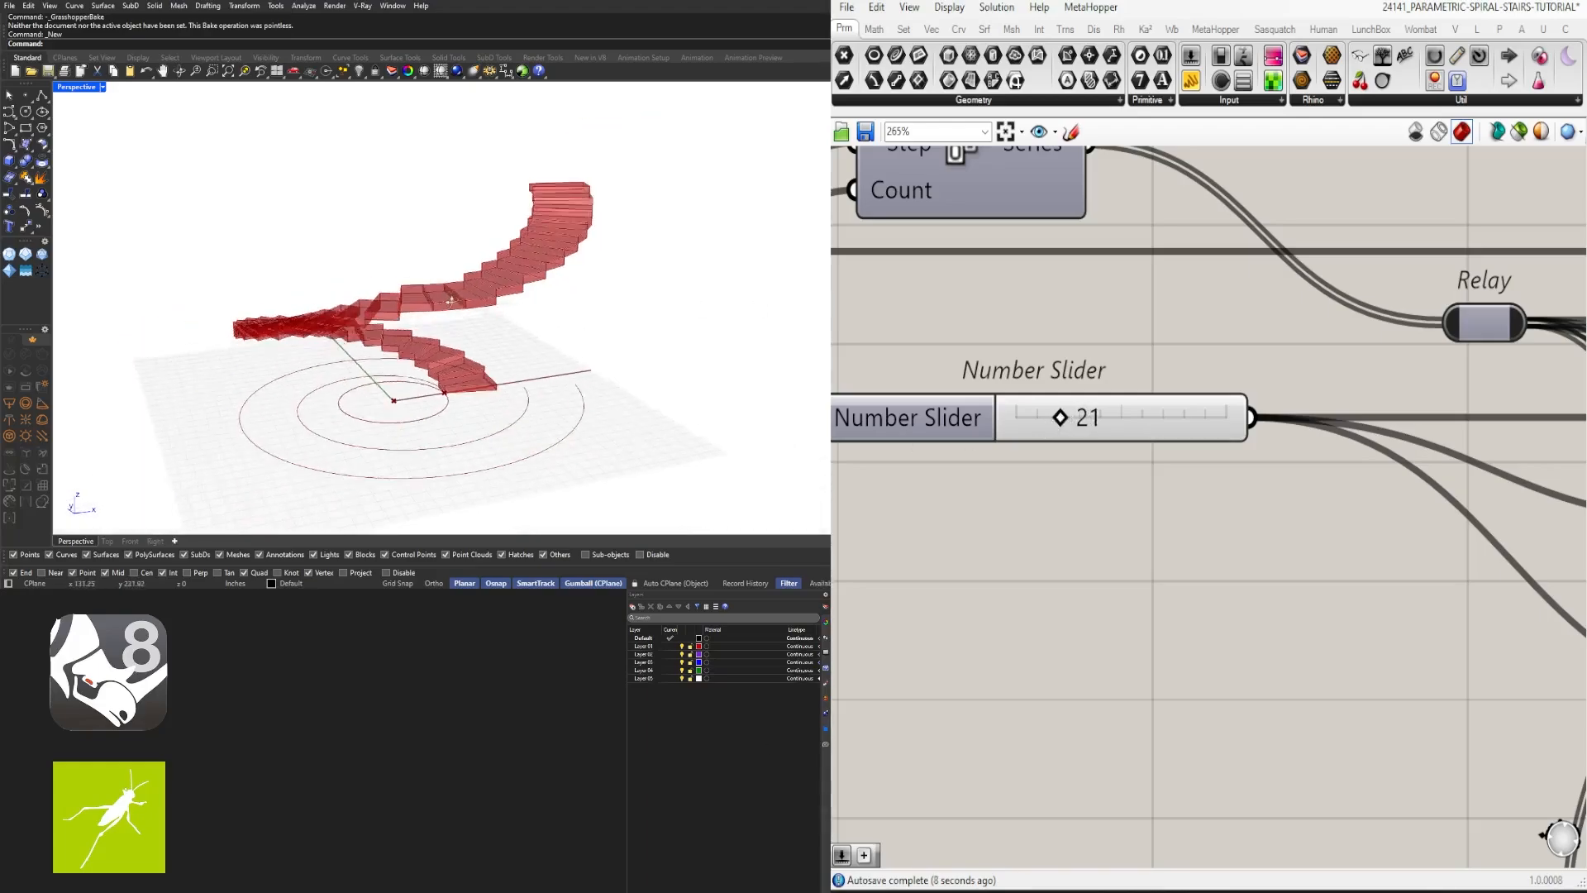
pyautogui.doubleClick(1087, 421)
pyautogui.write('20')
pyautogui.press('Return')
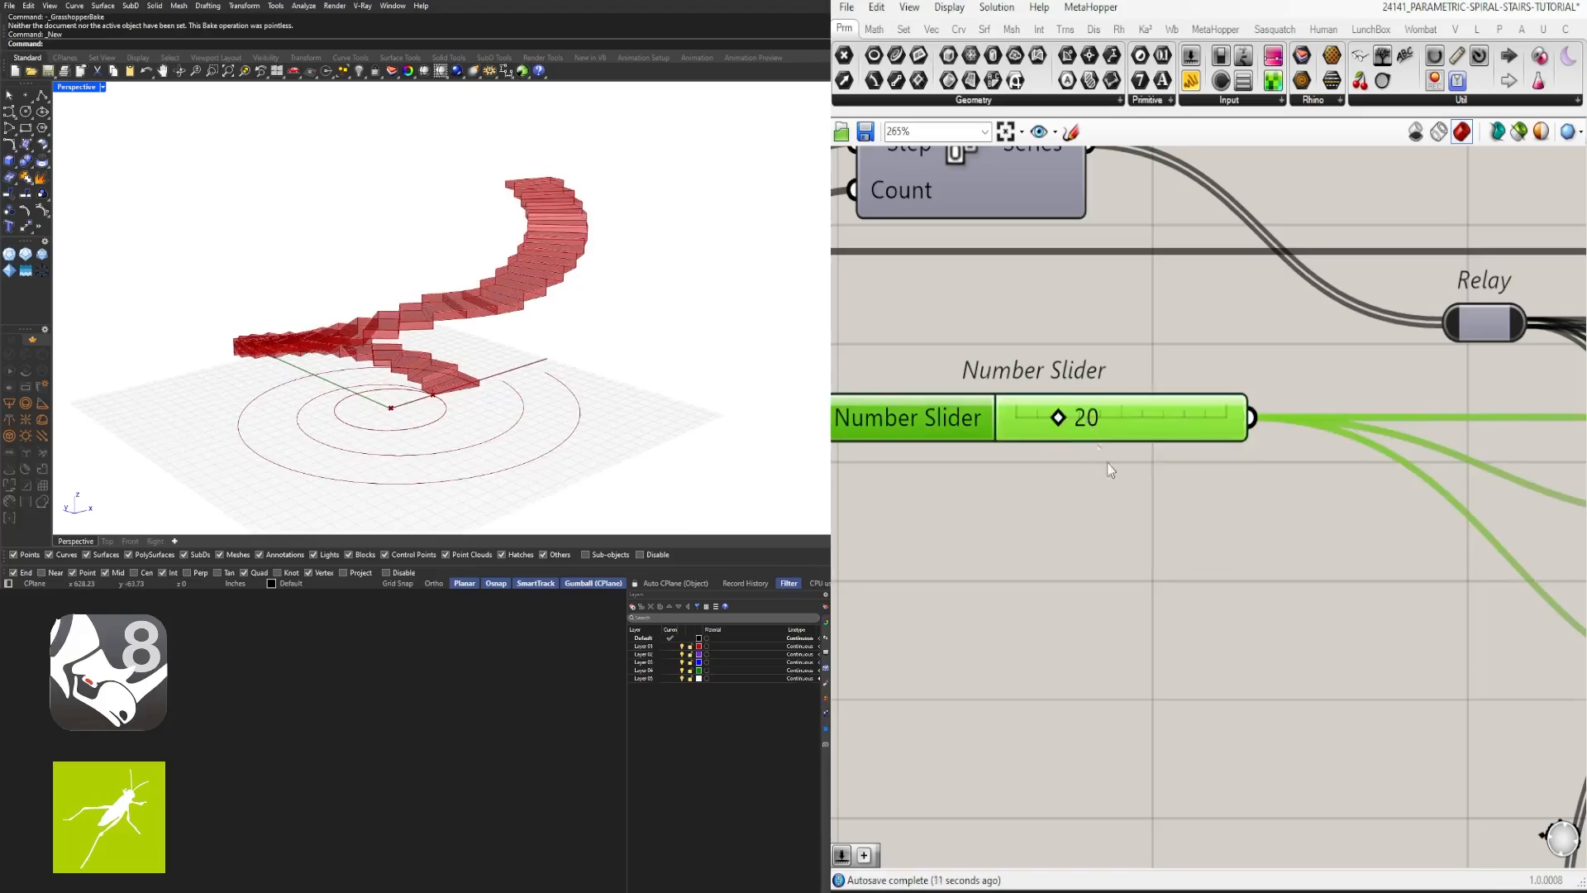
# Step: Examine the duplicated List Item and how the number-of-treads panel from List Length relates to Series and the index slider
pyautogui.scroll(-4, 1108, 463)
pyautogui.click(1242, 573)
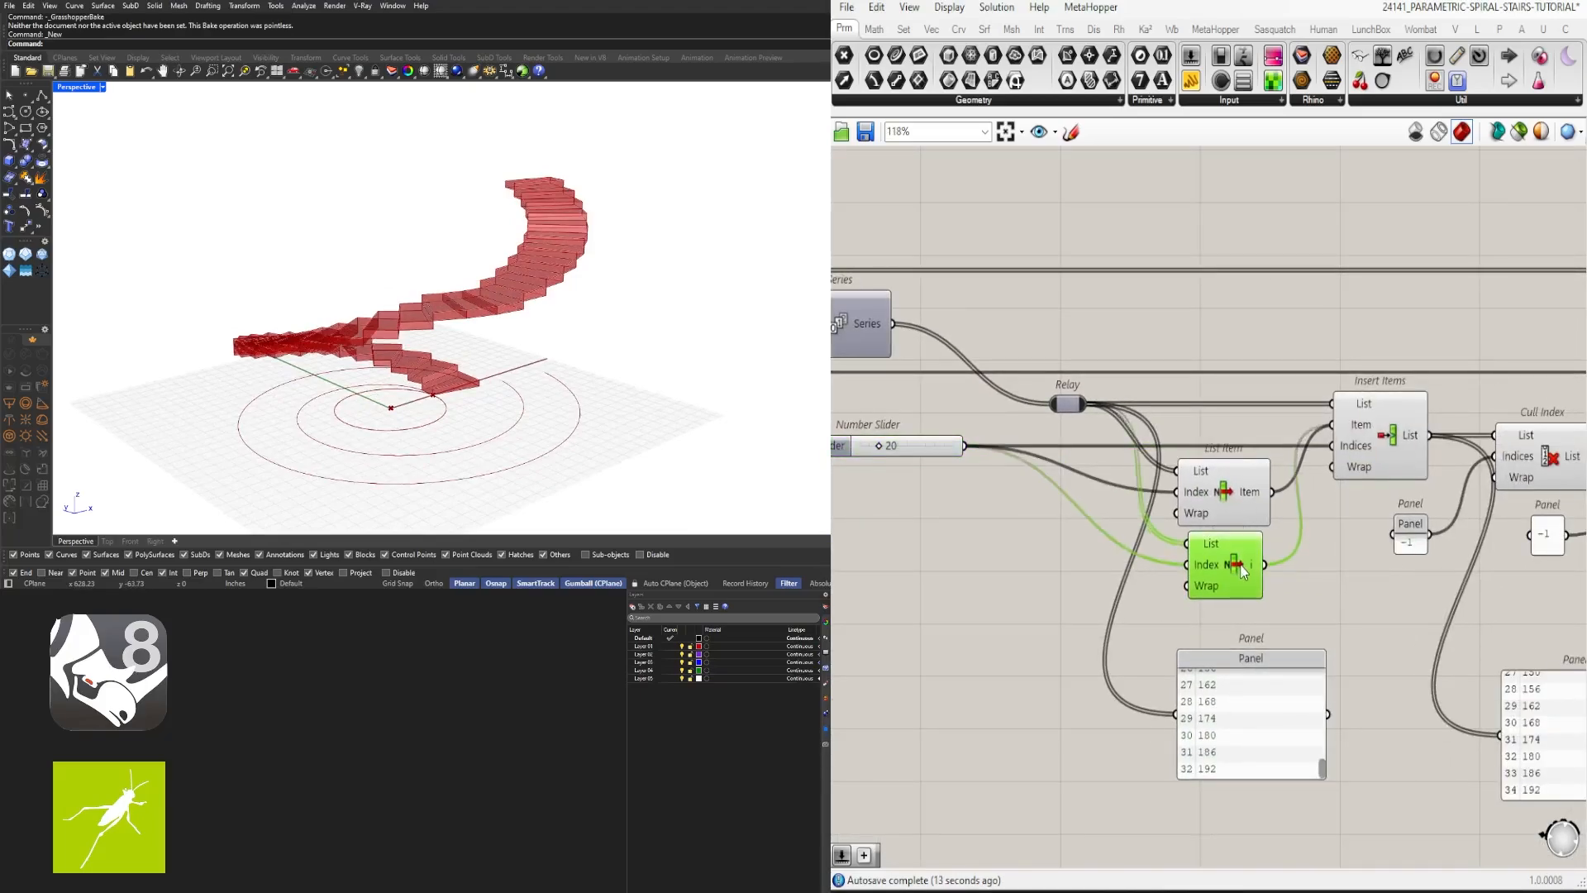
pyautogui.click(1014, 543)
pyautogui.scroll(-2, 1014, 544)
pyautogui.scroll(-2, 1014, 543)
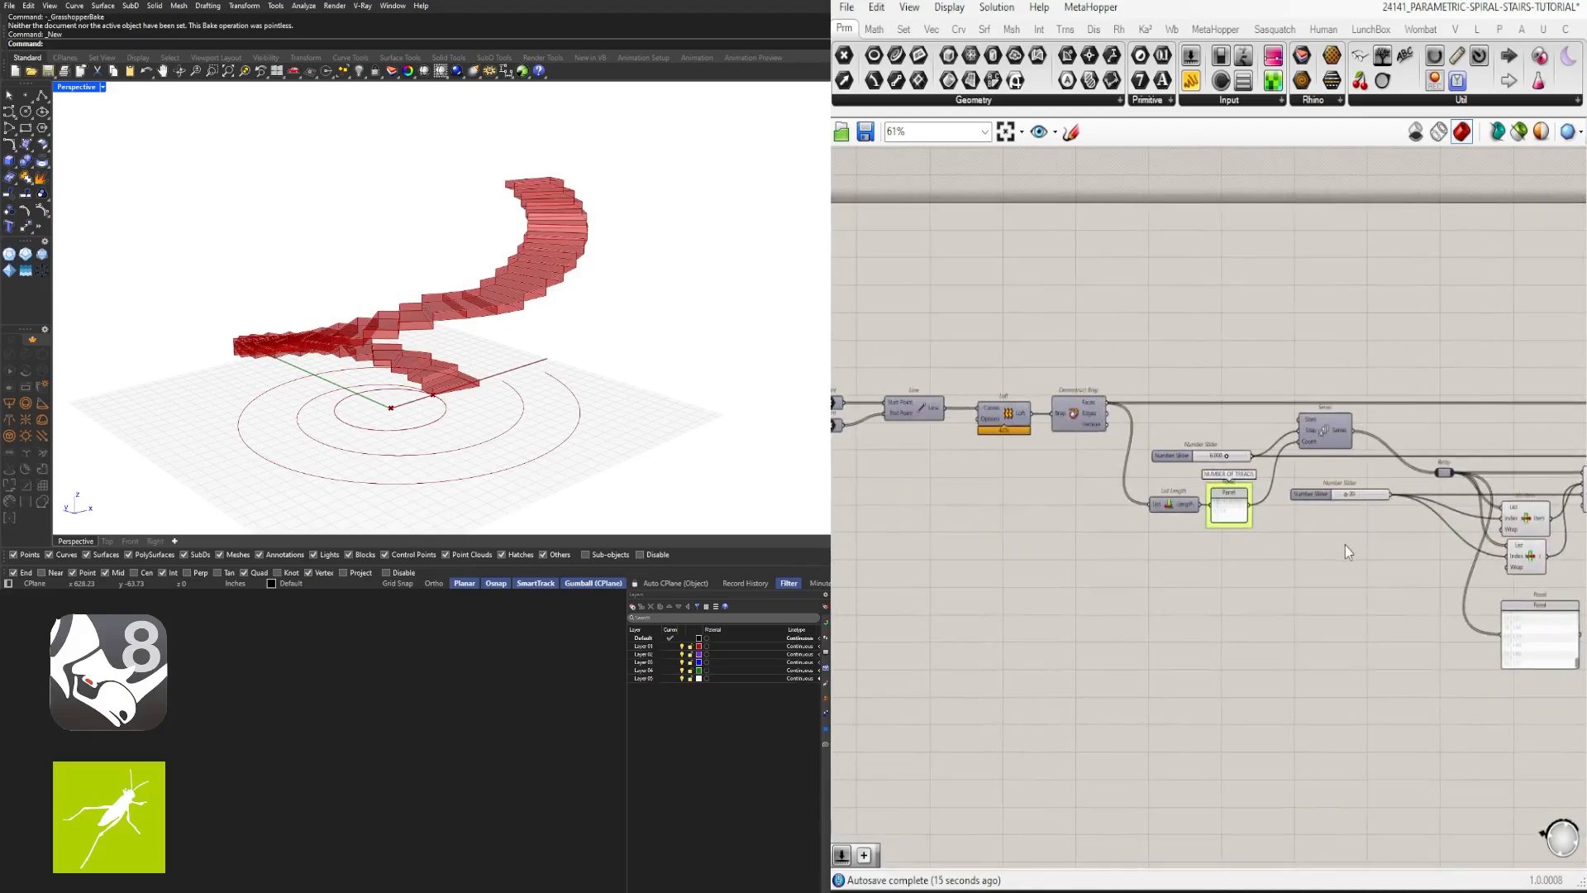
pyautogui.scroll(4, 1345, 544)
pyautogui.click(1244, 517)
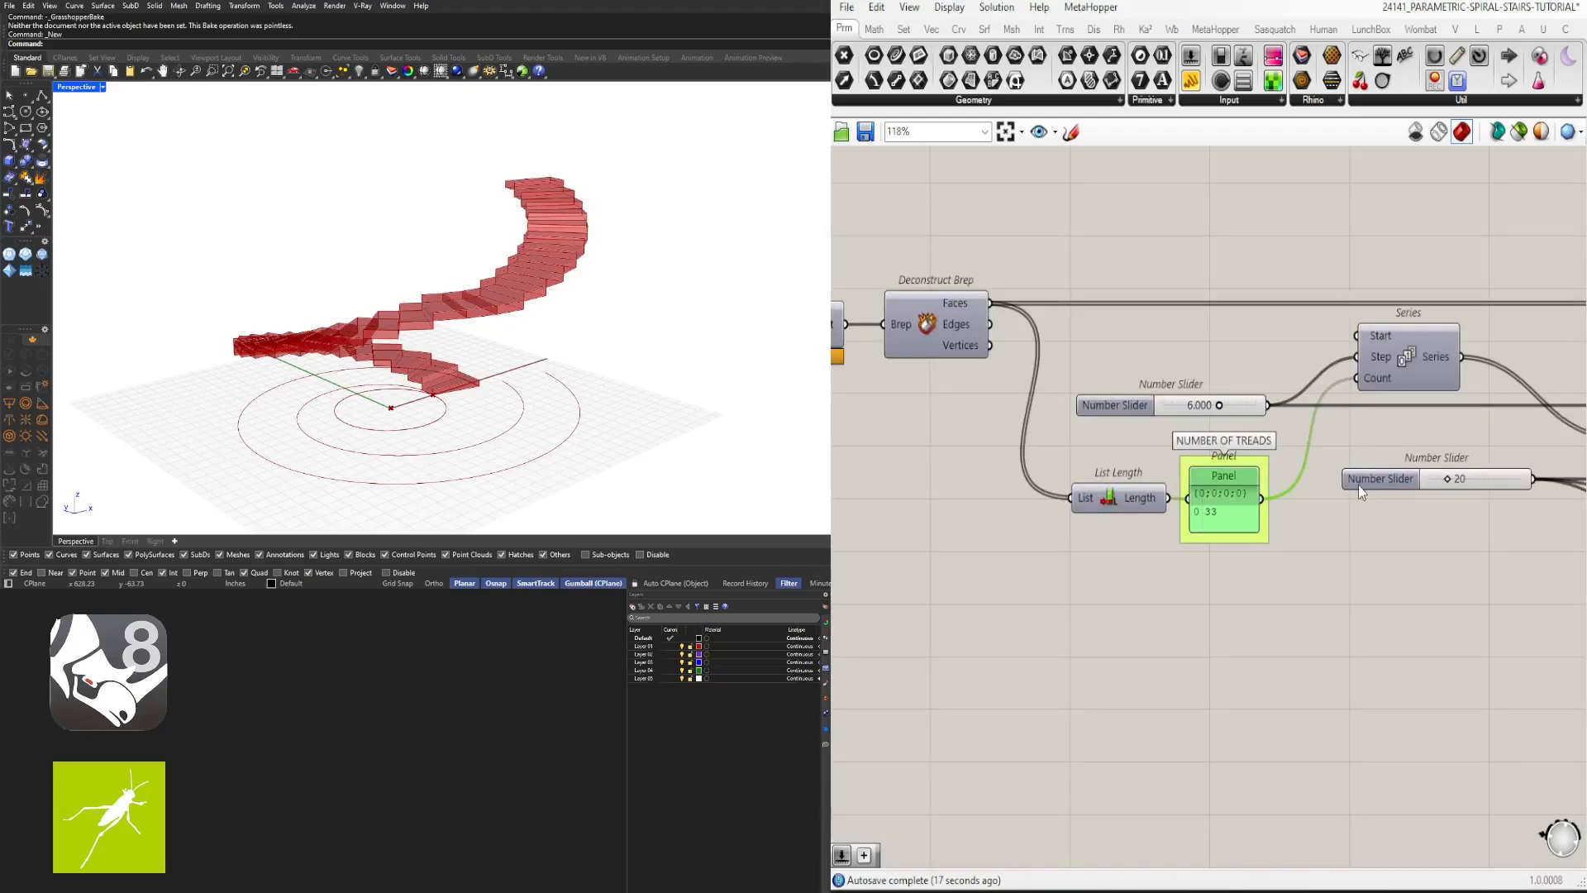
pyautogui.moveTo(1358, 484); pyautogui.dragTo(1093, 380)
pyautogui.moveTo(1116, 502); pyautogui.dragTo(1114, 484)
pyautogui.moveTo(1114, 484); pyautogui.dragTo(957, 429, button='right')
# Step: Insert a Relay after the index slider and drive it with a Division component that divides the number of treads by 2
pyautogui.click(1364, 426)
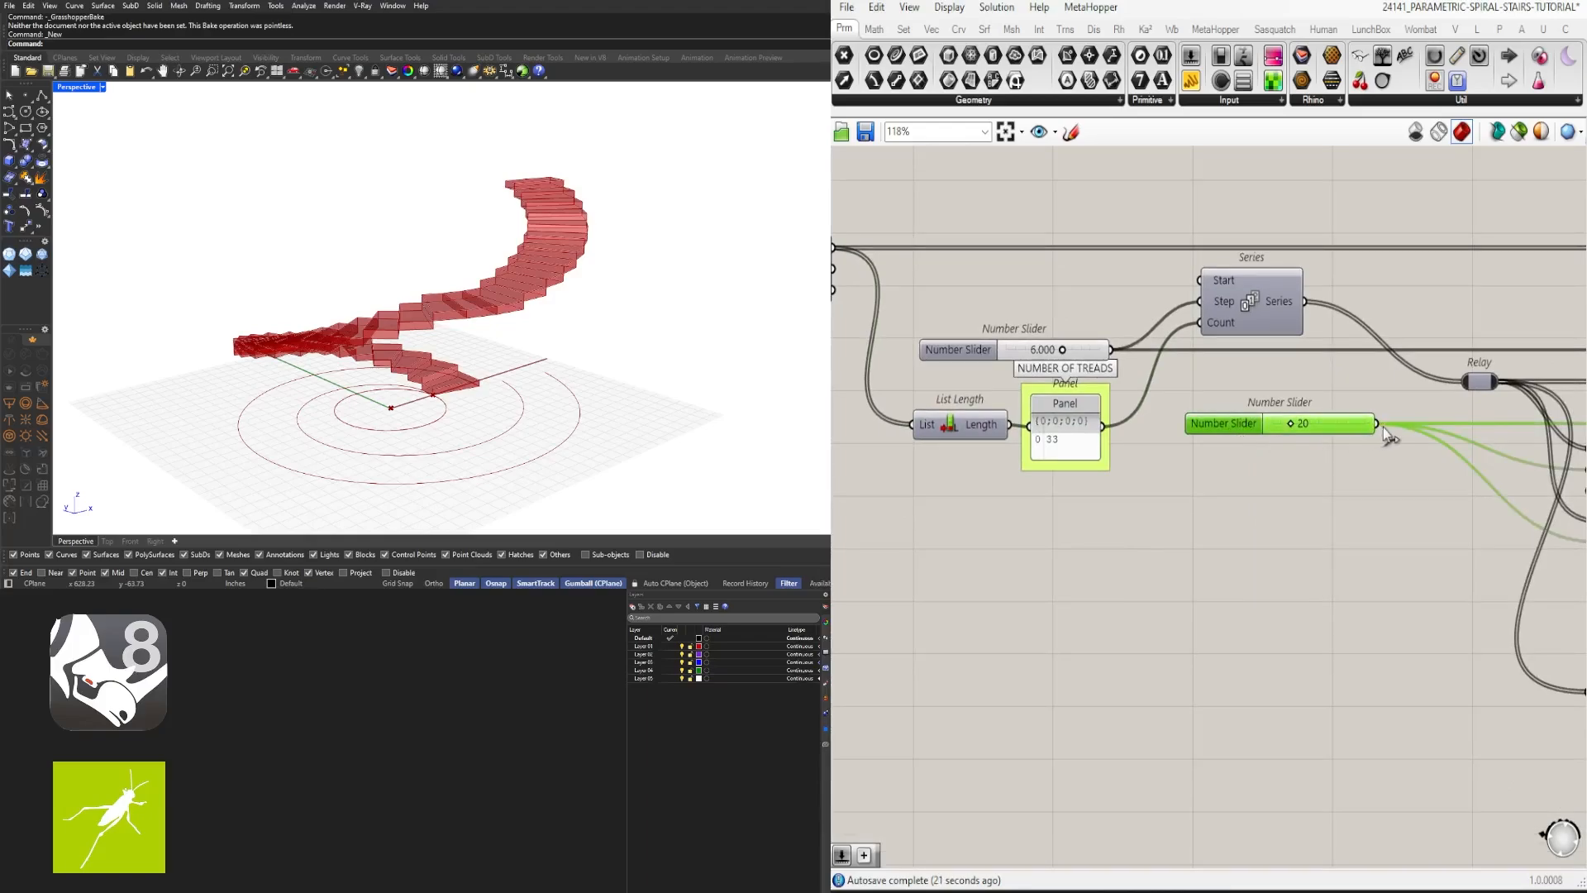
pyautogui.doubleClick(1420, 425)
pyautogui.doubleClick(1149, 492)
pyautogui.write('/2')
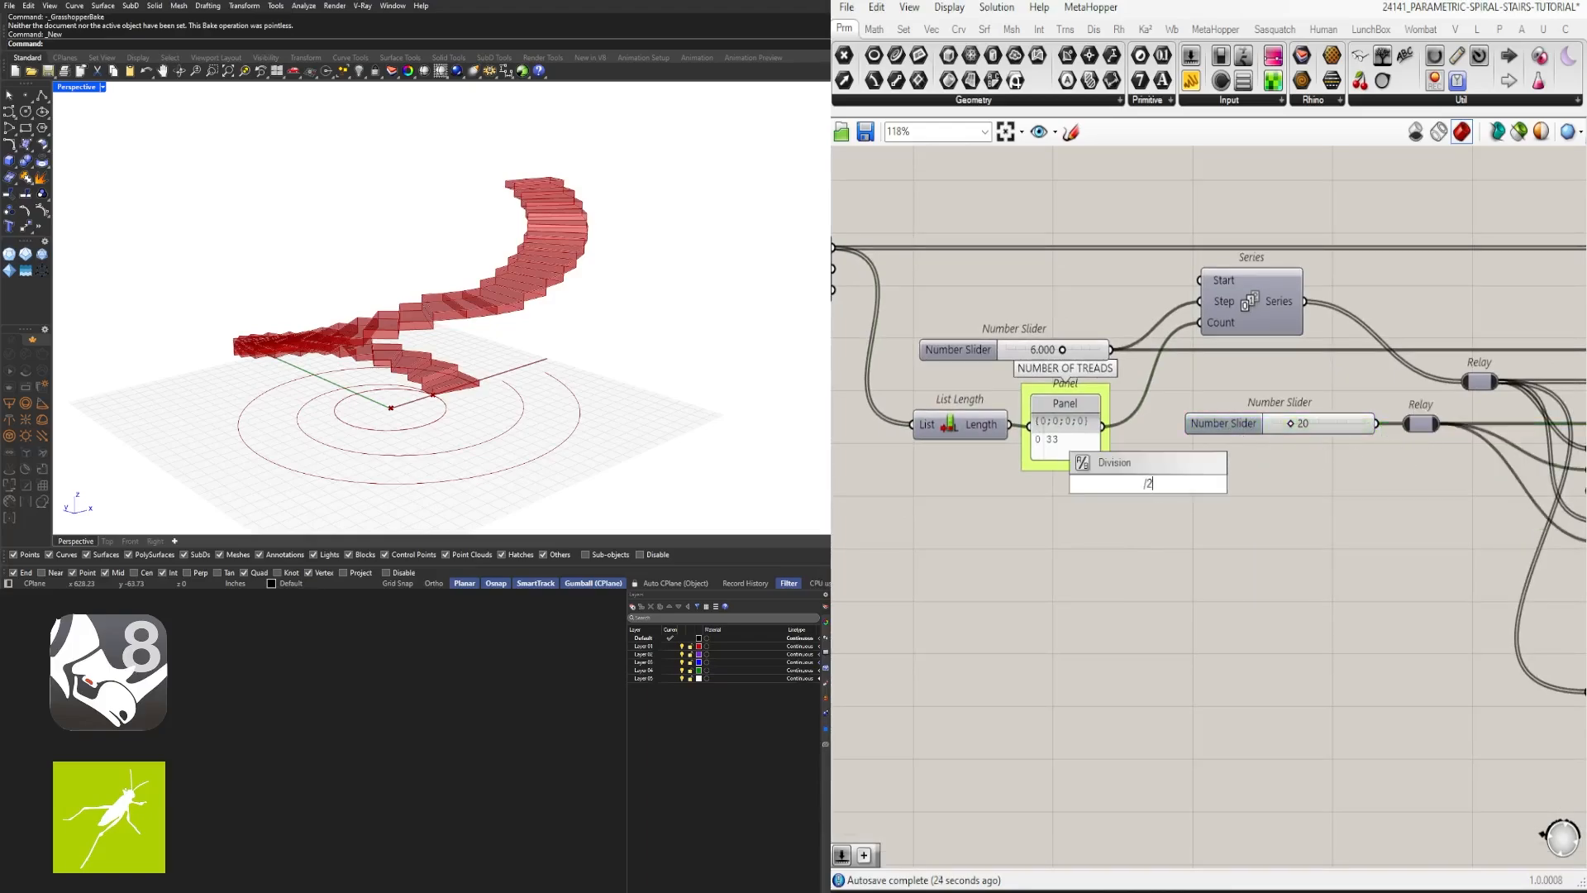
pyautogui.press('Return')
pyautogui.moveTo(1102, 425); pyautogui.dragTo(1408, 425)
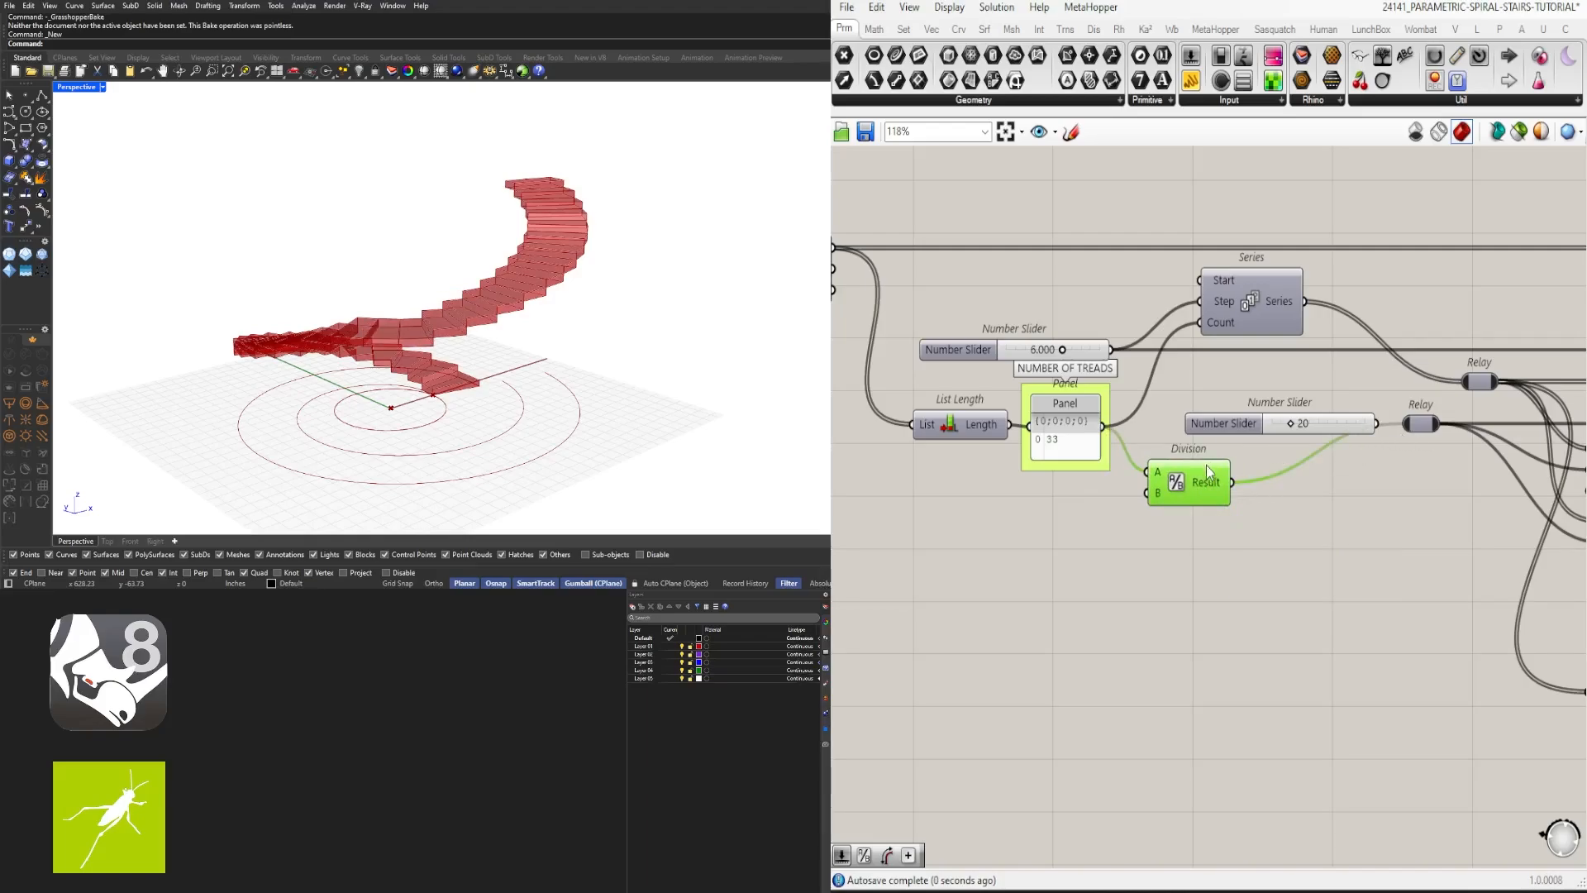
# Step: Delete the index slider, put the Division component in its place and view the landing at mid-stair
pyautogui.moveTo(1206, 494); pyautogui.dragTo(1326, 428)
pyautogui.moveTo(1214, 430); pyautogui.dragTo(1192, 486)
pyautogui.press('Delete')
pyautogui.moveTo(1332, 427); pyautogui.dragTo(1318, 429)
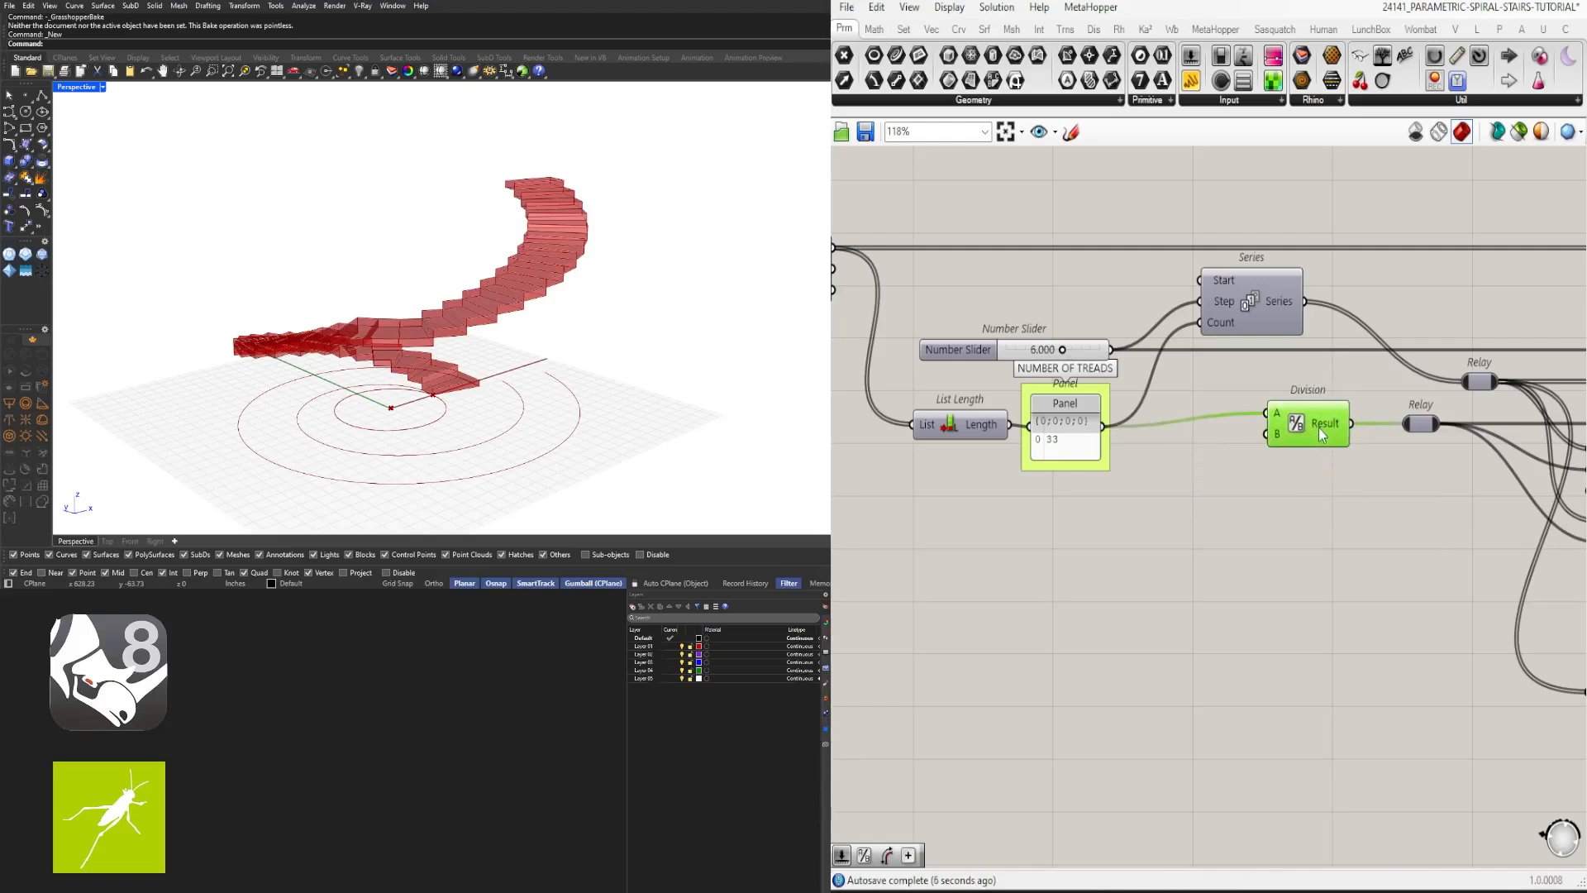
pyautogui.click(990, 522)
pyautogui.moveTo(506, 353); pyautogui.dragTo(319, 371, button='right')
pyautogui.scroll(-1, 1311, 478)
pyautogui.moveTo(1311, 478); pyautogui.dragTo(1283, 440, button='right')
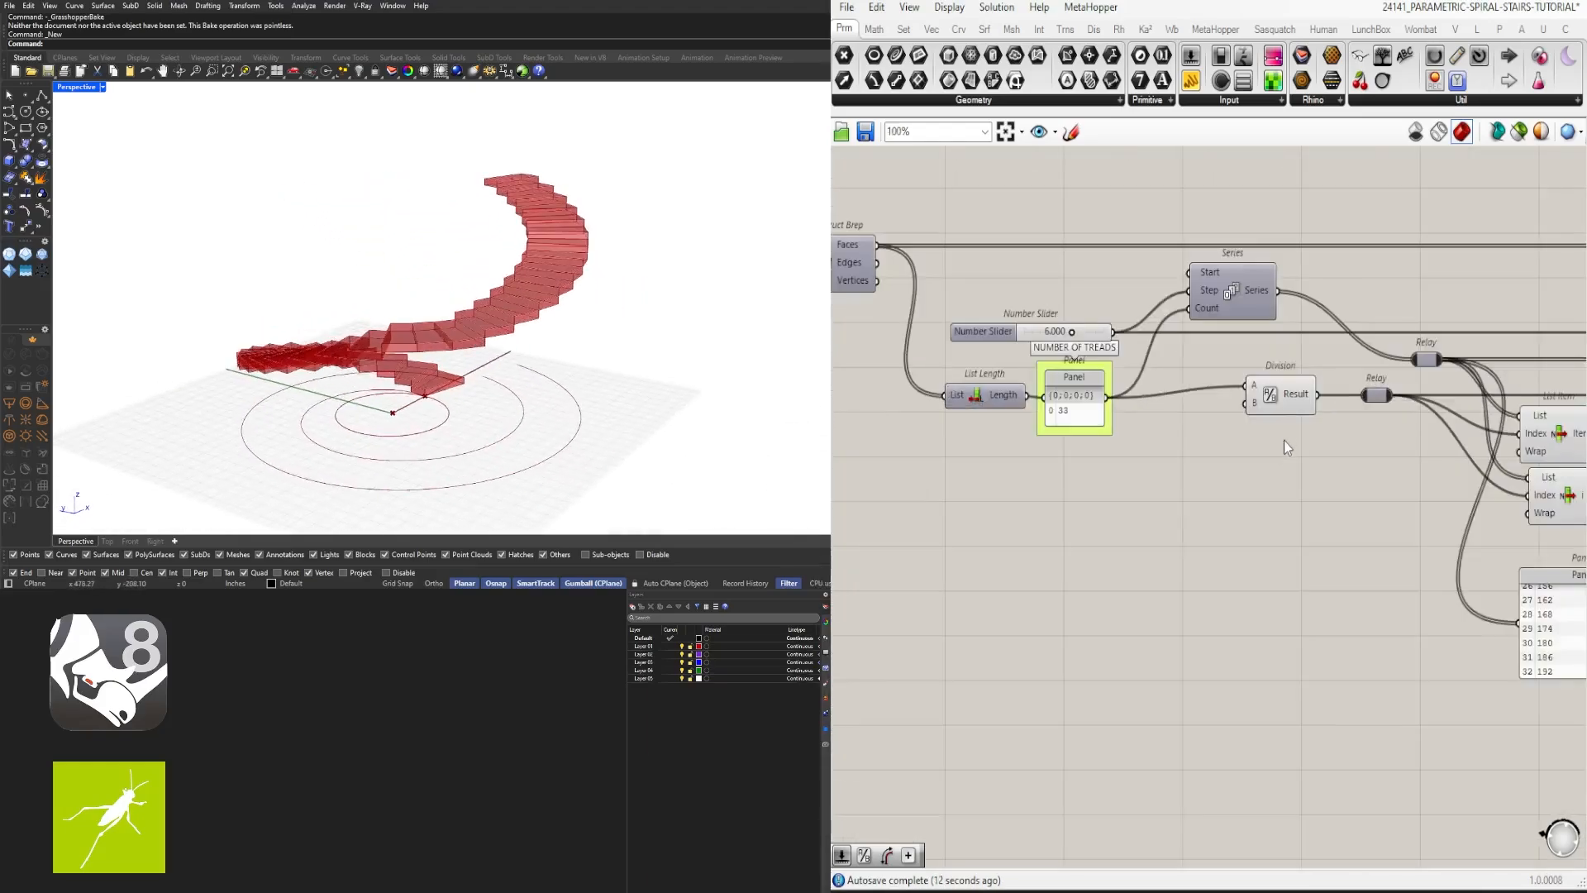
# Step: Examine how List Length and the number-of-treads panel feed both the Series count and the Division component
pyautogui.scroll(4, 1133, 405)
pyautogui.moveTo(1223, 643); pyautogui.dragTo(955, 423)
pyautogui.moveTo(1308, 482); pyautogui.dragTo(1083, 517, button='right')
pyautogui.keyDown('shift'); pyautogui.click(1263, 398); pyautogui.keyUp('shift')
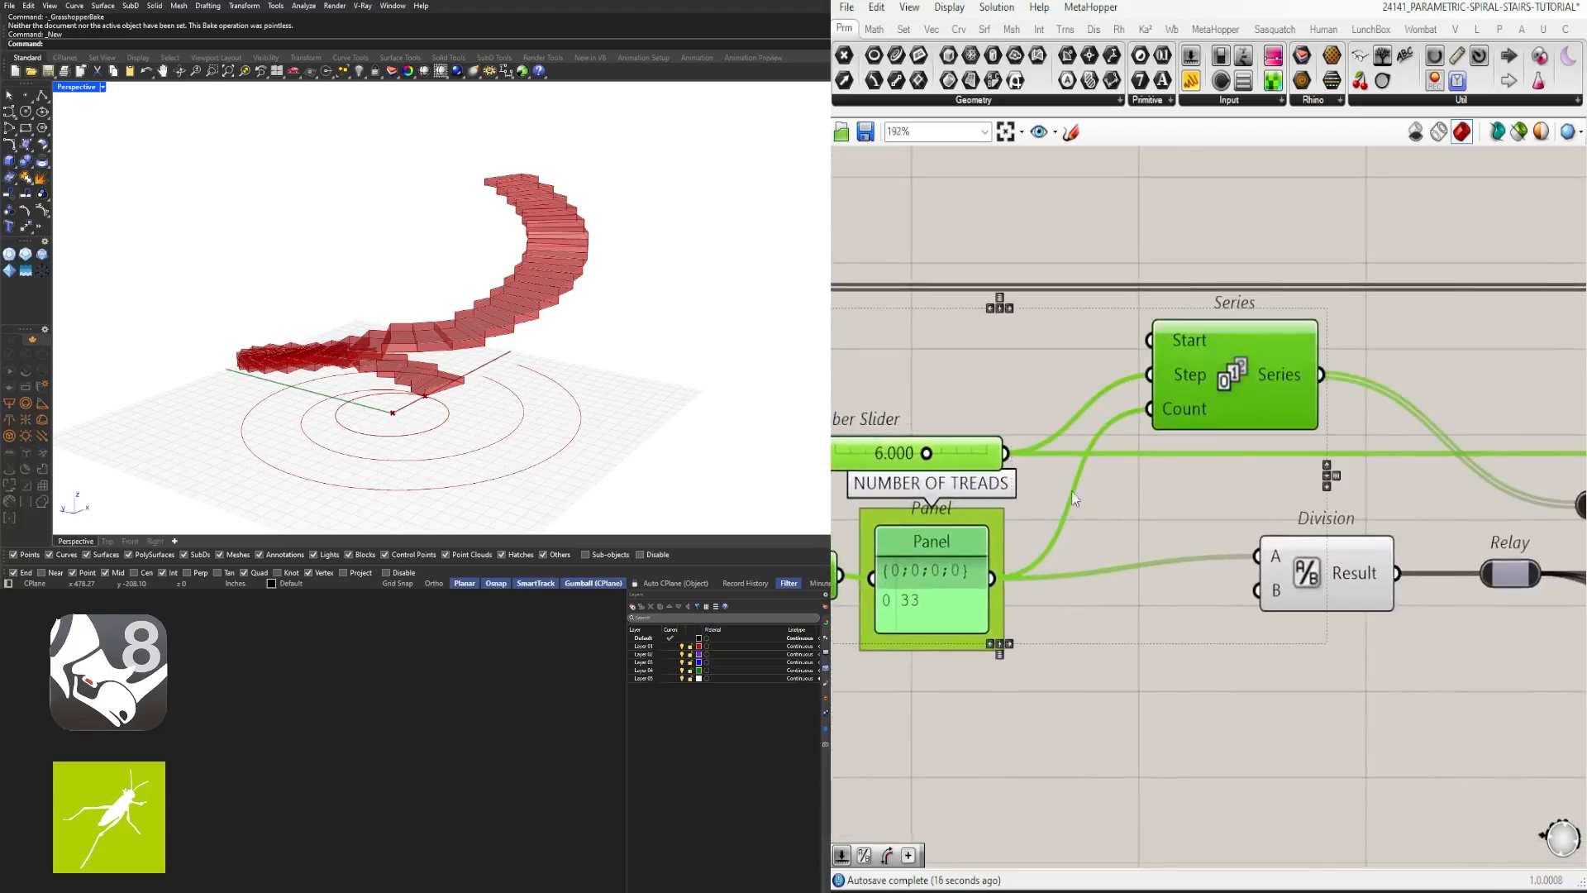
pyautogui.moveTo(915, 590); pyautogui.dragTo(1300, 553, button='right')
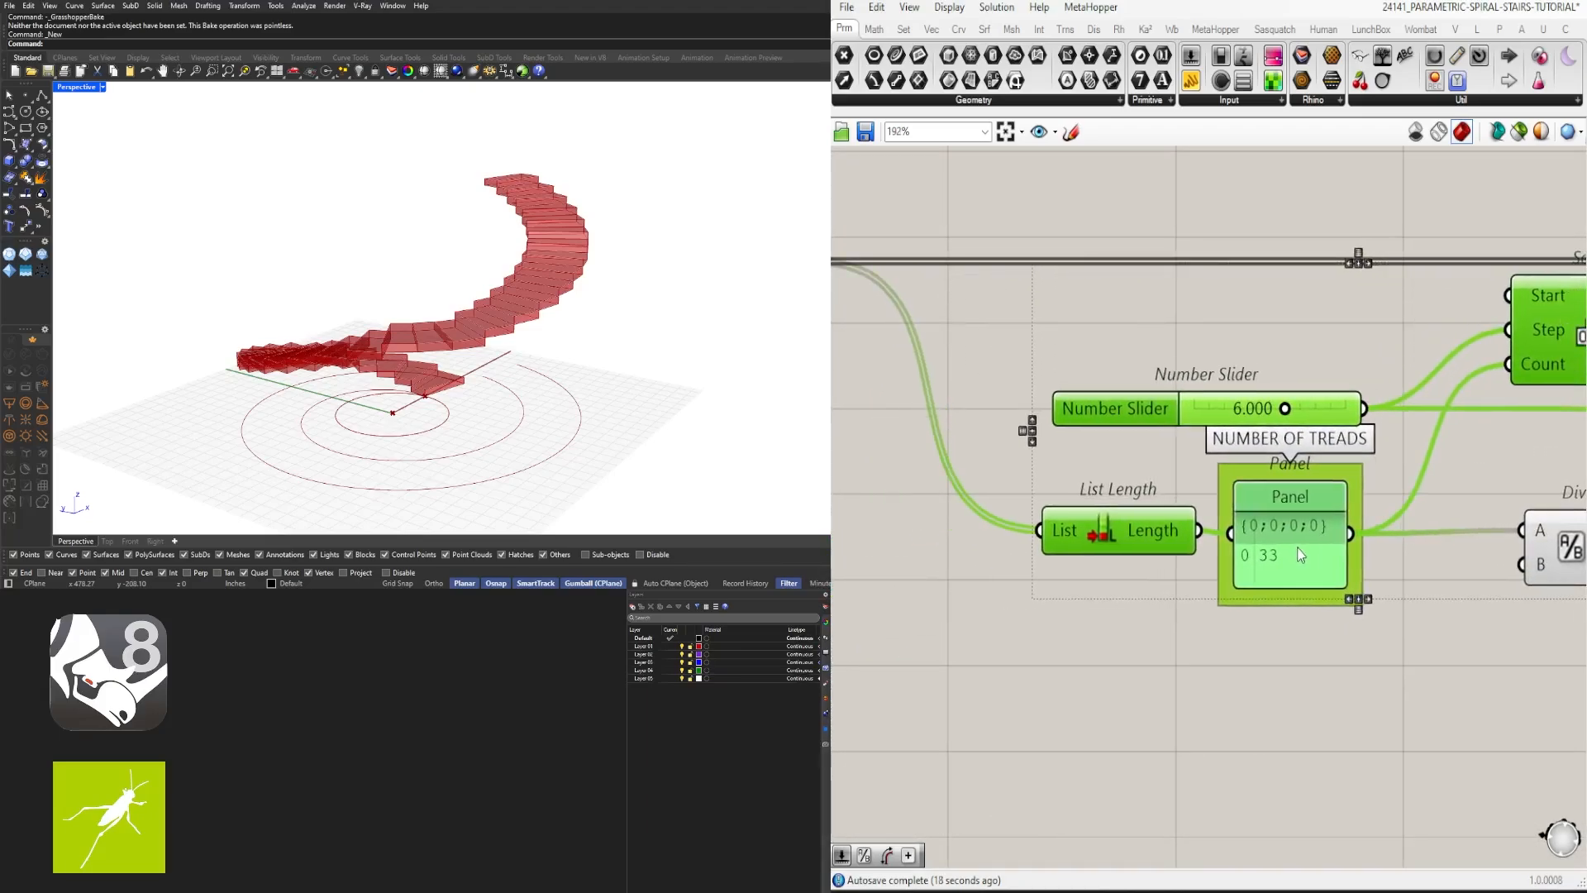
pyautogui.click(1422, 661)
pyautogui.scroll(-3, 1422, 661)
pyautogui.moveTo(1422, 662); pyautogui.dragTo(1029, 649, button='right')
pyautogui.click(1157, 451)
pyautogui.moveTo(1059, 529); pyautogui.dragTo(1229, 441, button='right')
pyautogui.scroll(-2, 1204, 532)
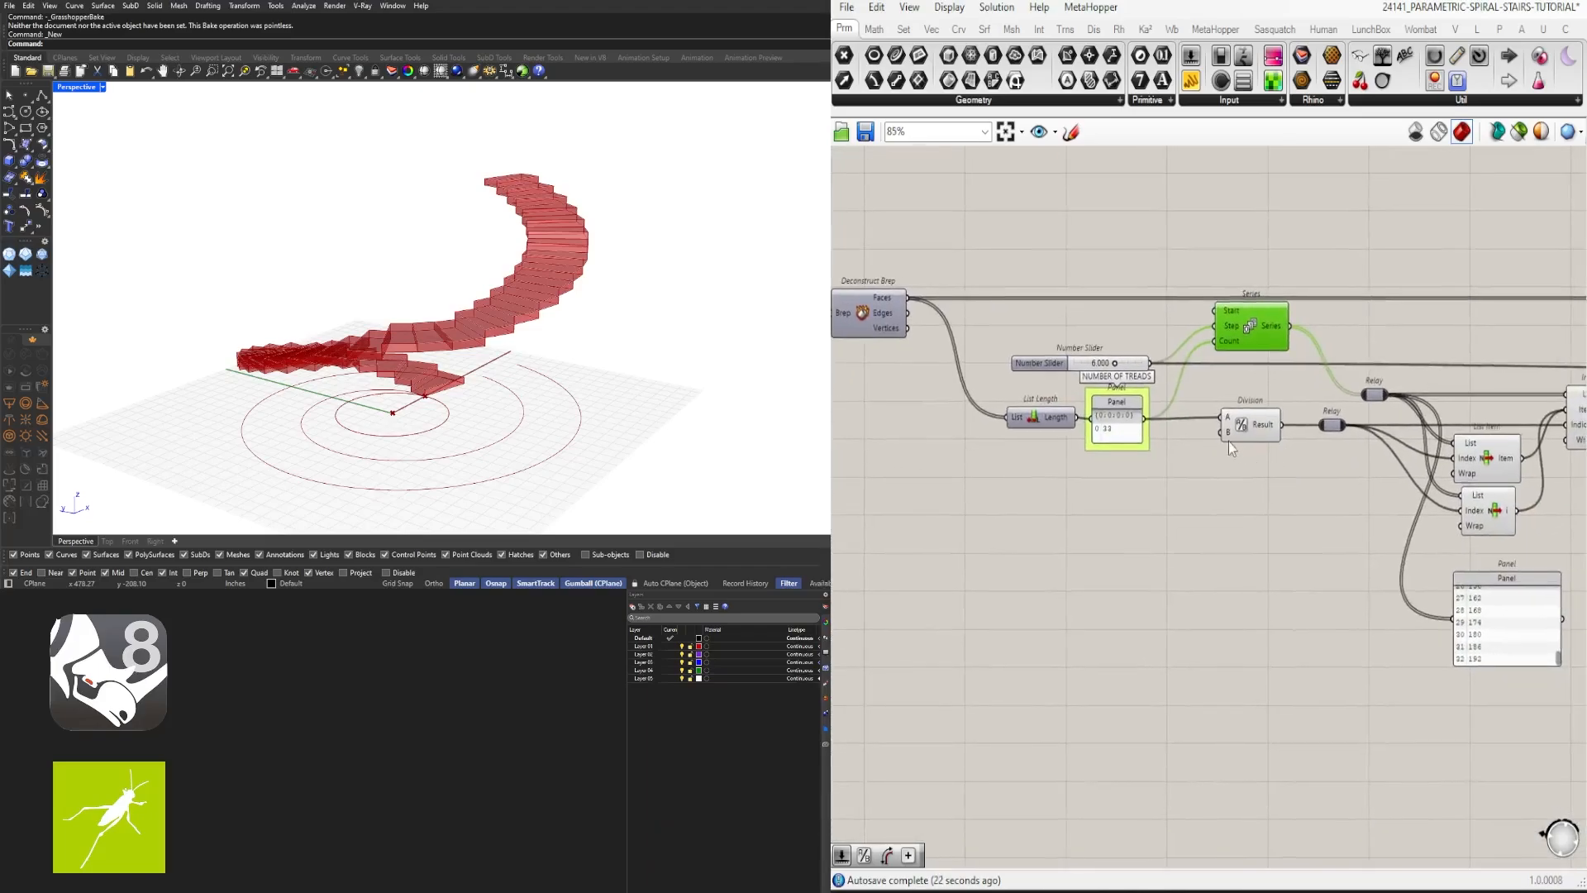
# Step: Rearrange the List Length, number-of-treads panel, Series and Division components so Series sits directly above Division
pyautogui.click(1245, 438)
pyautogui.moveTo(1201, 506); pyautogui.dragTo(951, 392)
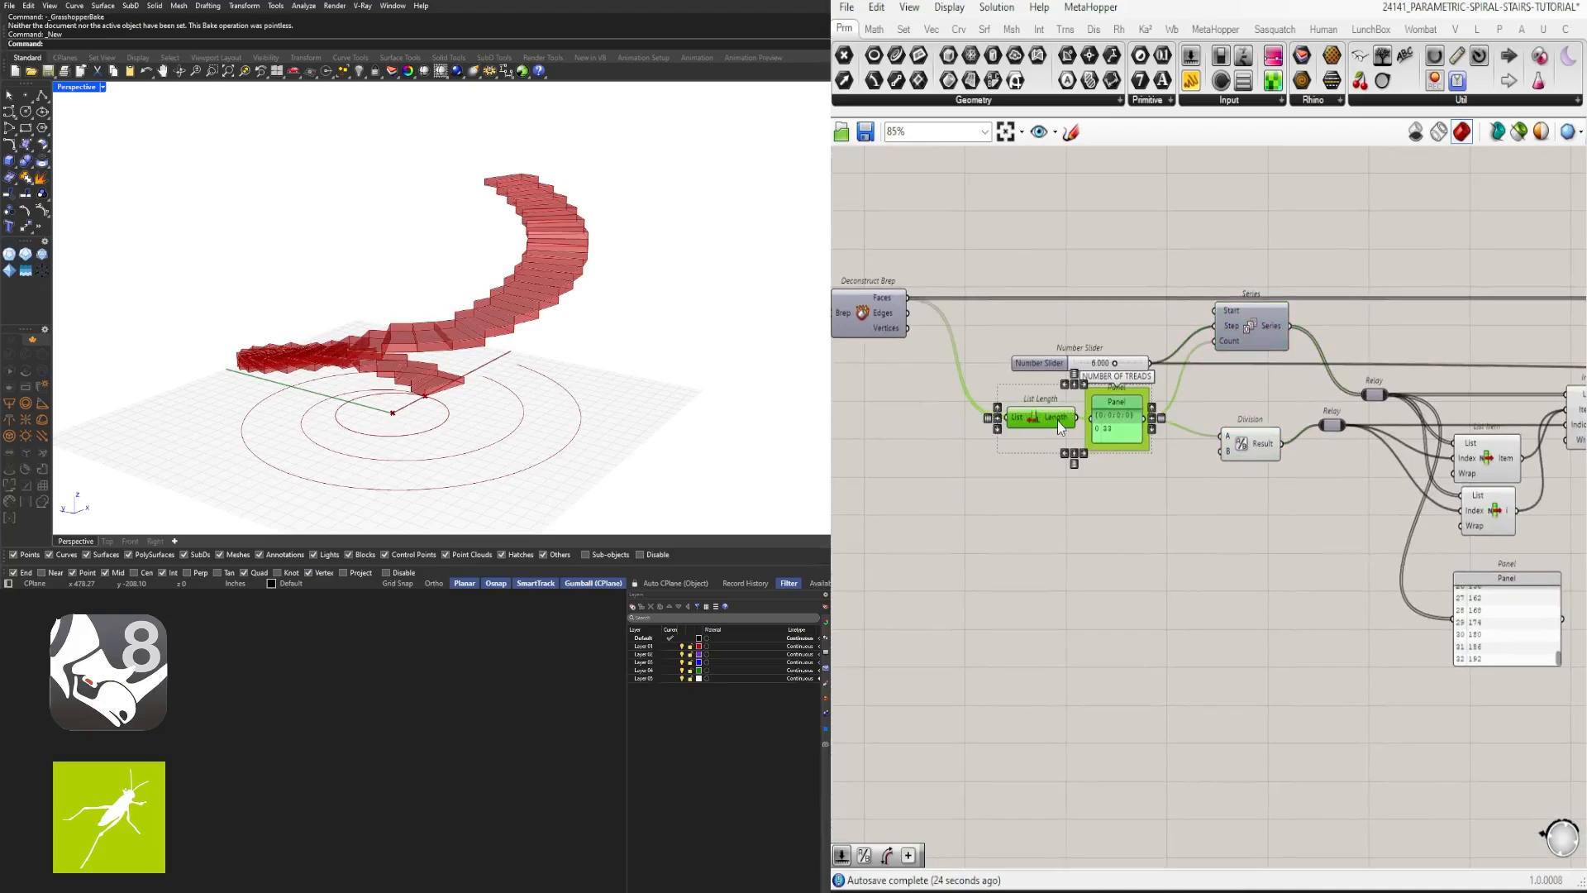
pyautogui.moveTo(1116, 426); pyautogui.dragTo(1081, 425)
pyautogui.click(1173, 514)
pyautogui.moveTo(1243, 339); pyautogui.dragTo(1249, 448)
pyautogui.click(1276, 472)
# Step: Place the Relay after Division beneath the upper Relay and align Series with the Division component
pyautogui.scroll(2, 1269, 455)
pyautogui.moveTo(1315, 498); pyautogui.dragTo(1201, 418)
pyautogui.click(1399, 495)
pyautogui.moveTo(1354, 422); pyautogui.dragTo(1391, 429)
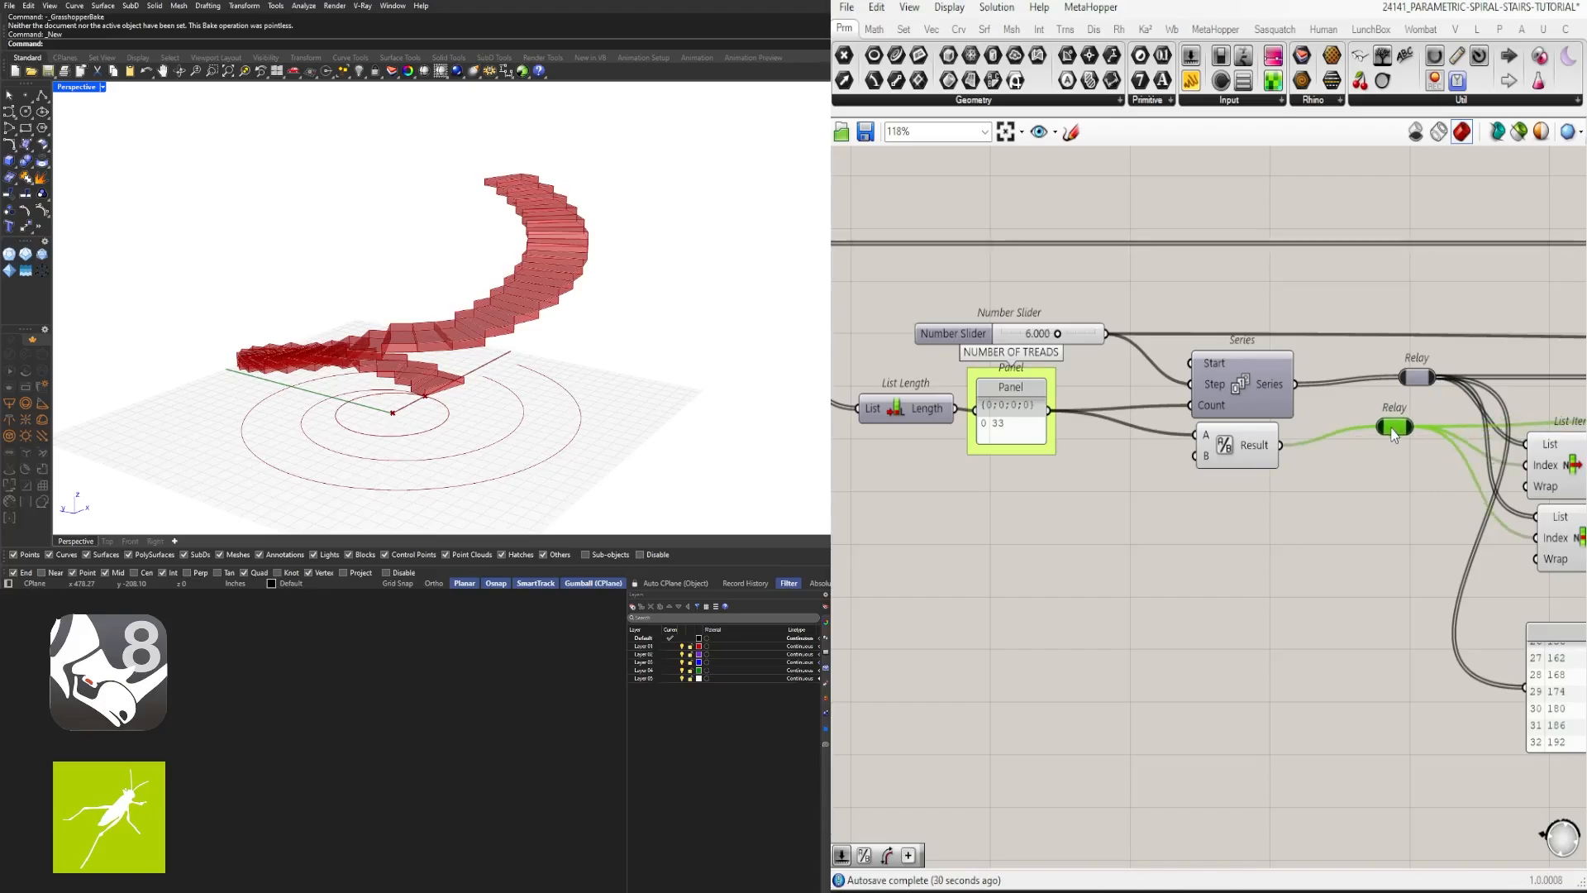
pyautogui.click(1227, 392)
pyautogui.scroll(-4, 1212, 473)
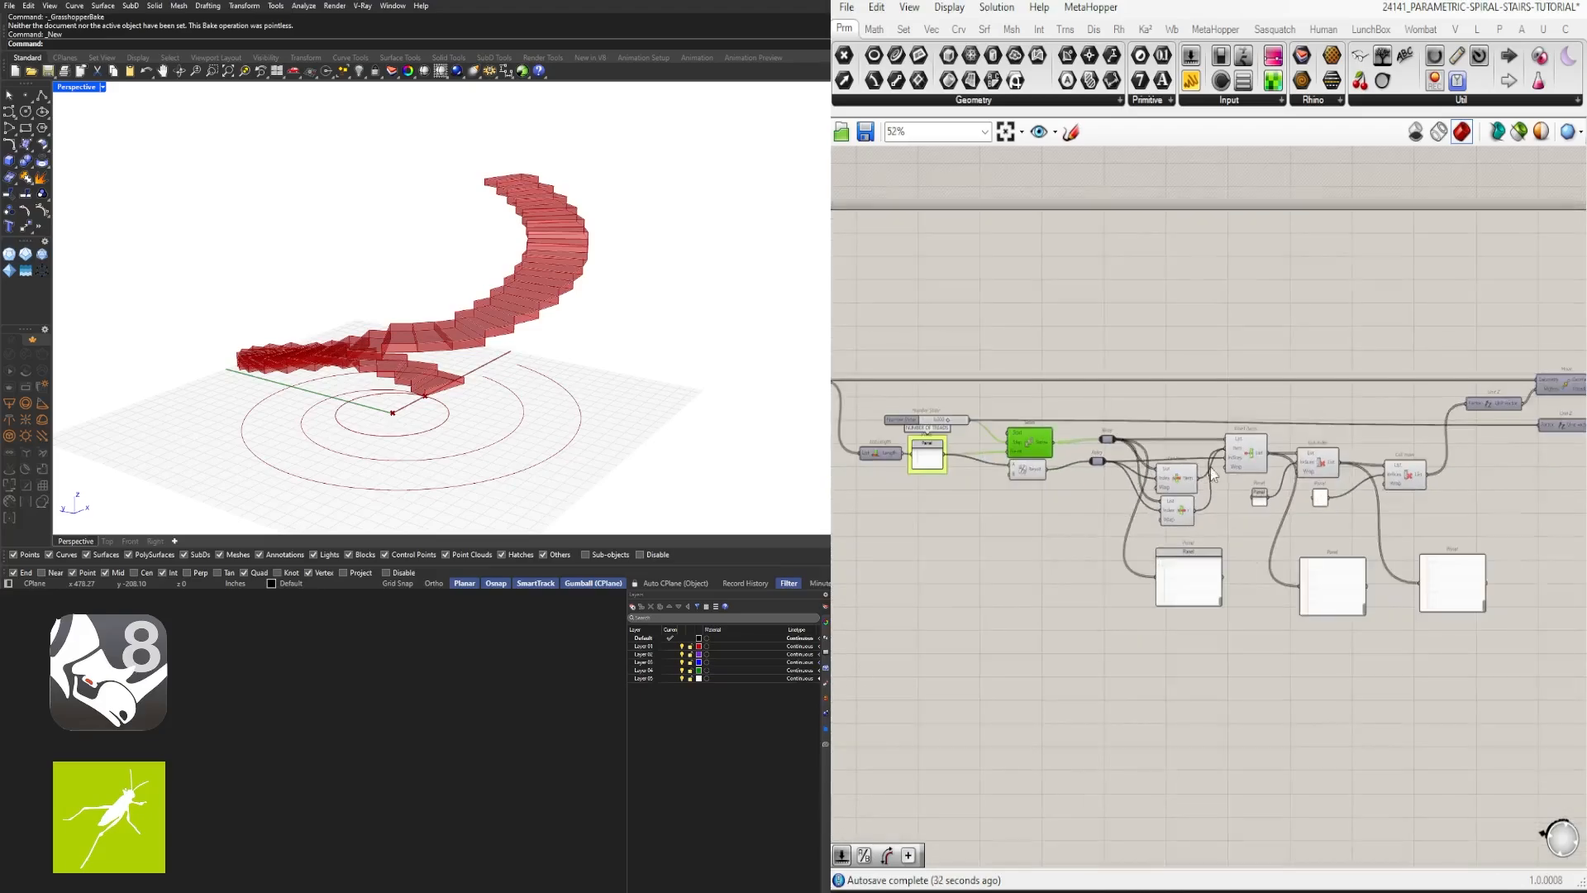
# Step: Move the list panels reading Insert Items and the first Cull Index up closer to the Cull Index components
pyautogui.scroll(2, 1281, 517)
pyautogui.scroll(4, 1359, 660)
pyautogui.moveTo(1488, 772); pyautogui.dragTo(880, 590)
pyautogui.click(1053, 671)
pyautogui.scroll(-3, 1052, 671)
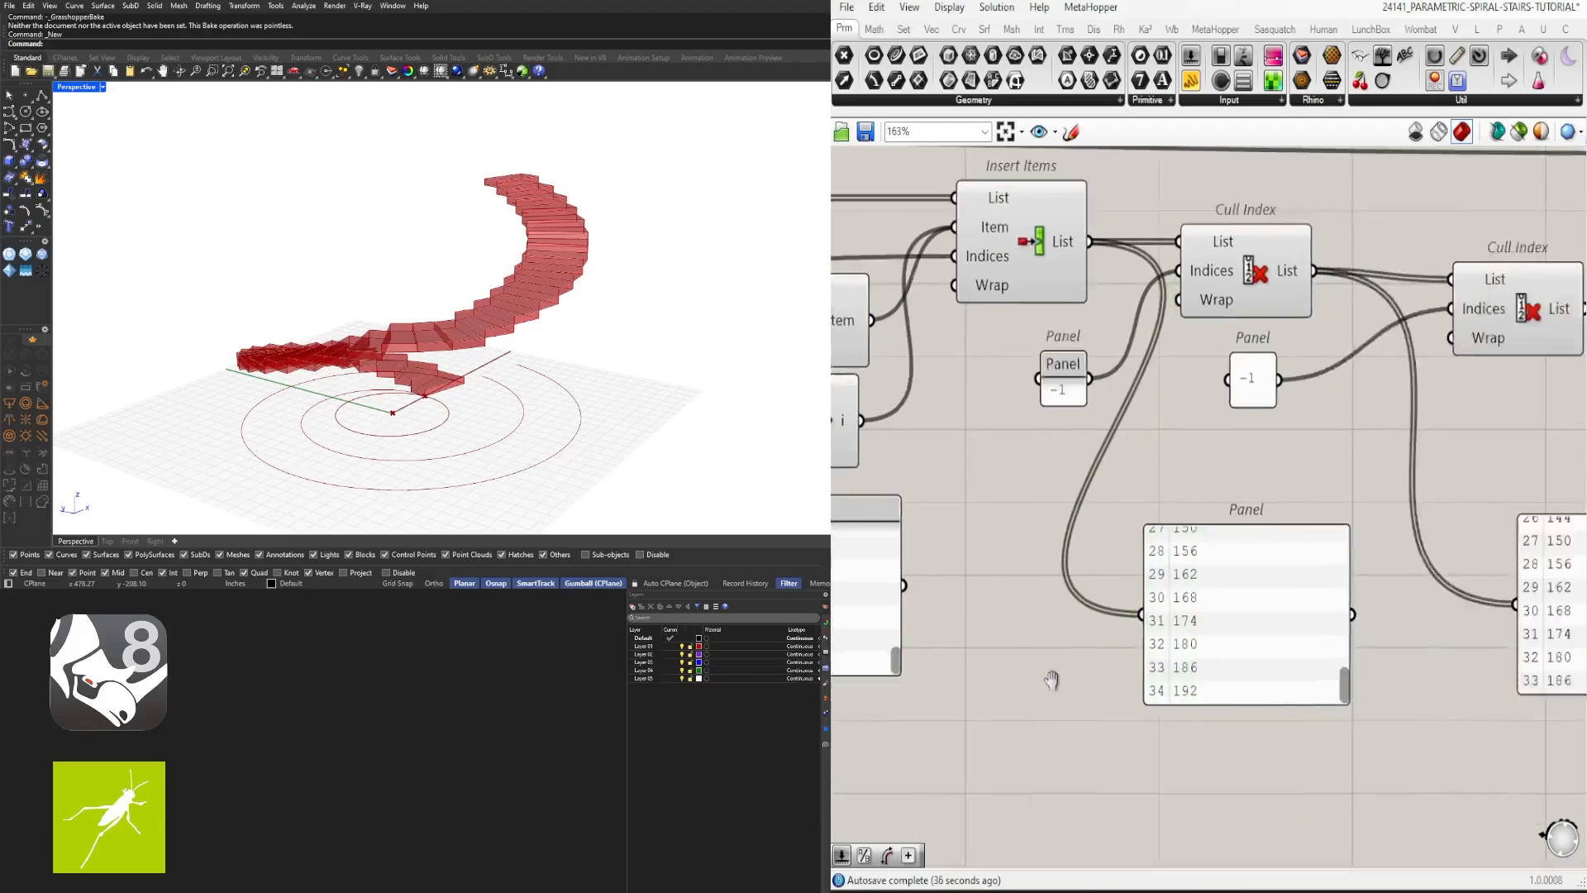
pyautogui.moveTo(1463, 692); pyautogui.dragTo(1131, 582)
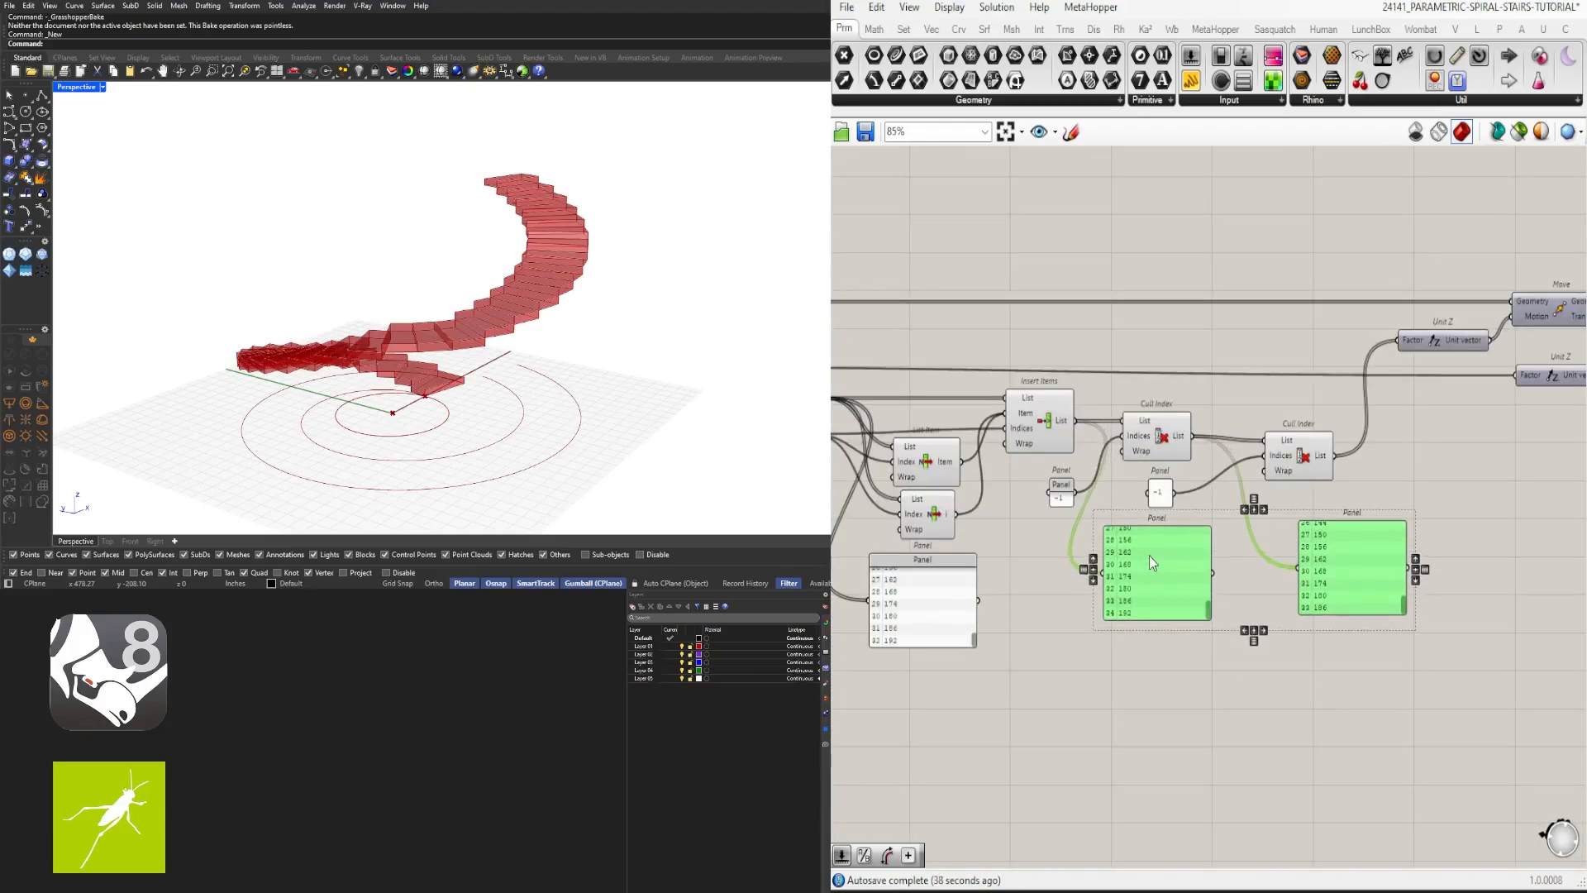
pyautogui.click(1149, 556)
# Step: Reposition the two Cull Index components so they are spaced out after Insert Items
pyautogui.scroll(2, 1237, 462)
pyautogui.click(1302, 455)
pyautogui.moveTo(1342, 447); pyautogui.dragTo(1383, 448)
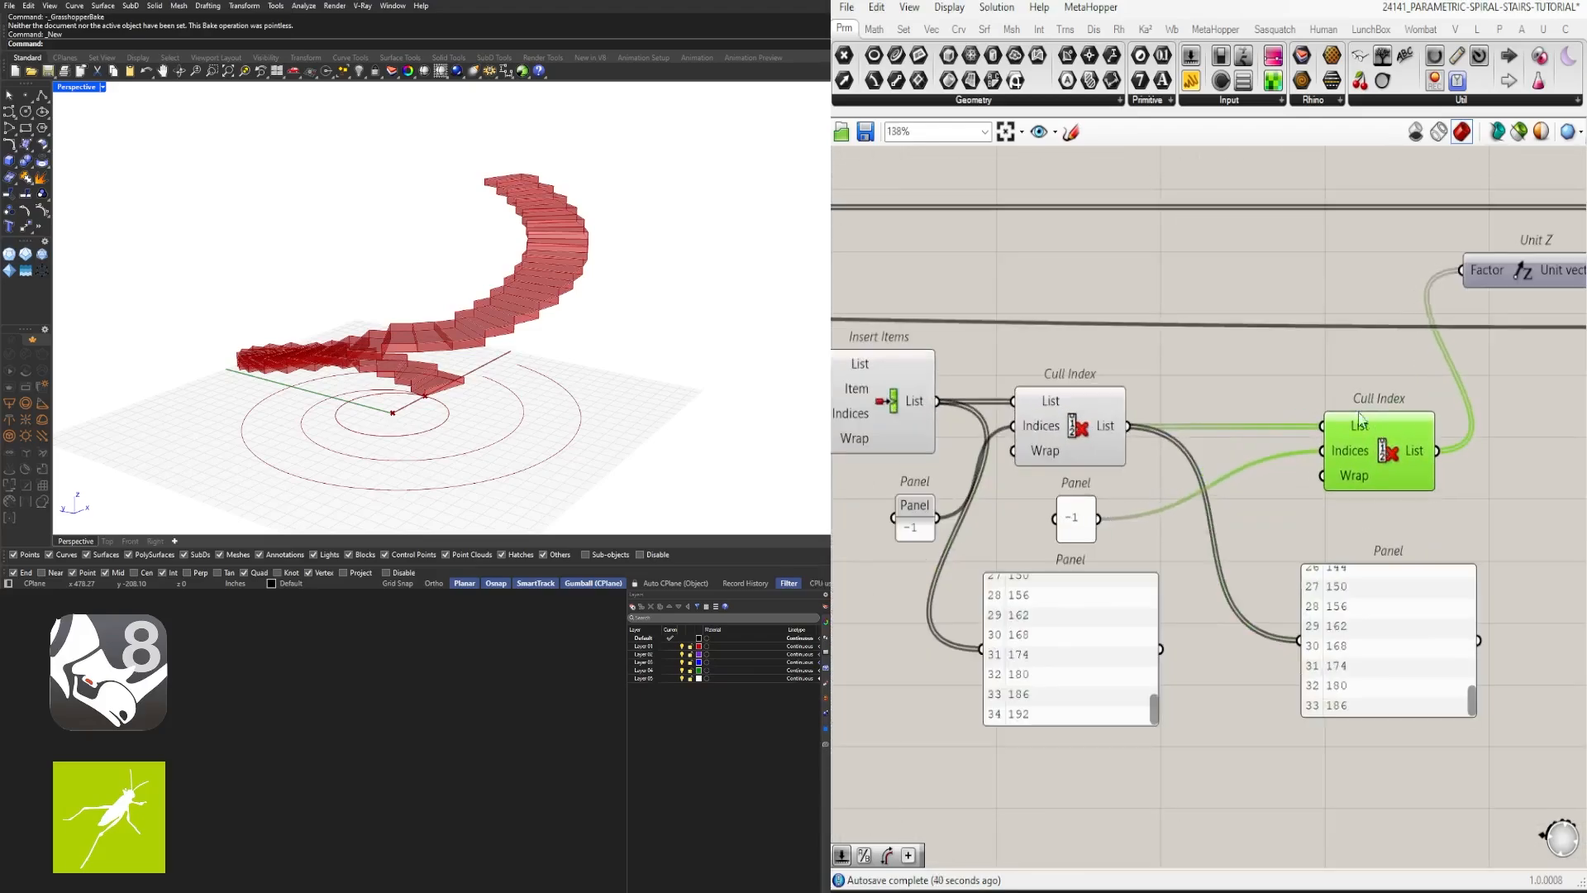
pyautogui.click(1075, 425)
pyautogui.moveTo(920, 476); pyautogui.dragTo(1201, 503, button='right')
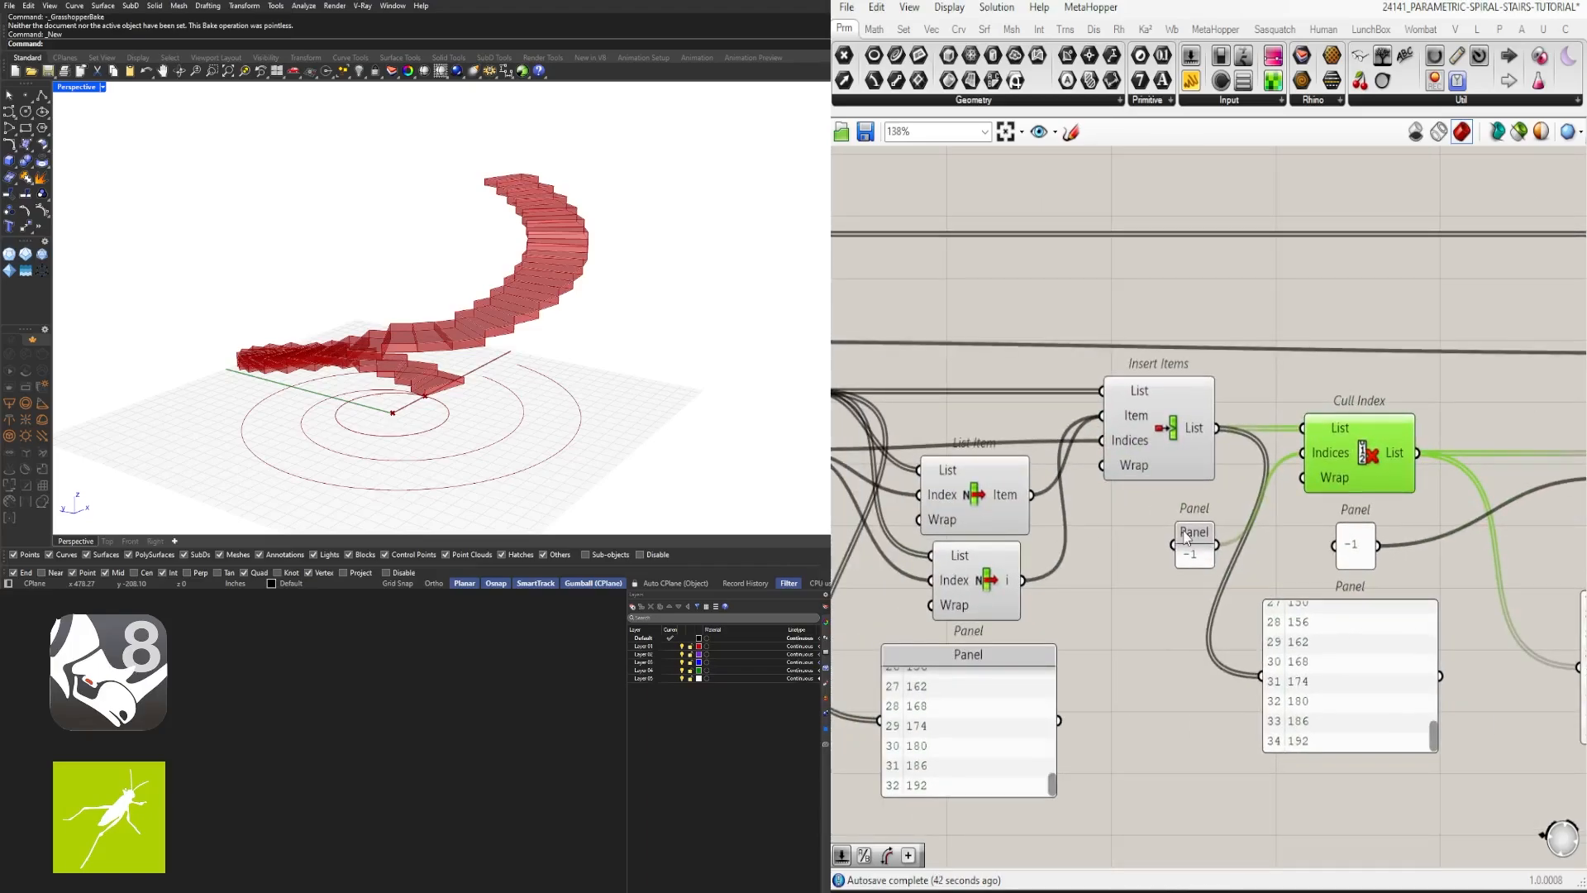
# Step: Place the two -1 panels directly beneath Insert Items and the first Cull Index
pyautogui.moveTo(1186, 539); pyautogui.dragTo(1146, 509)
pyautogui.scroll(3, 1308, 461)
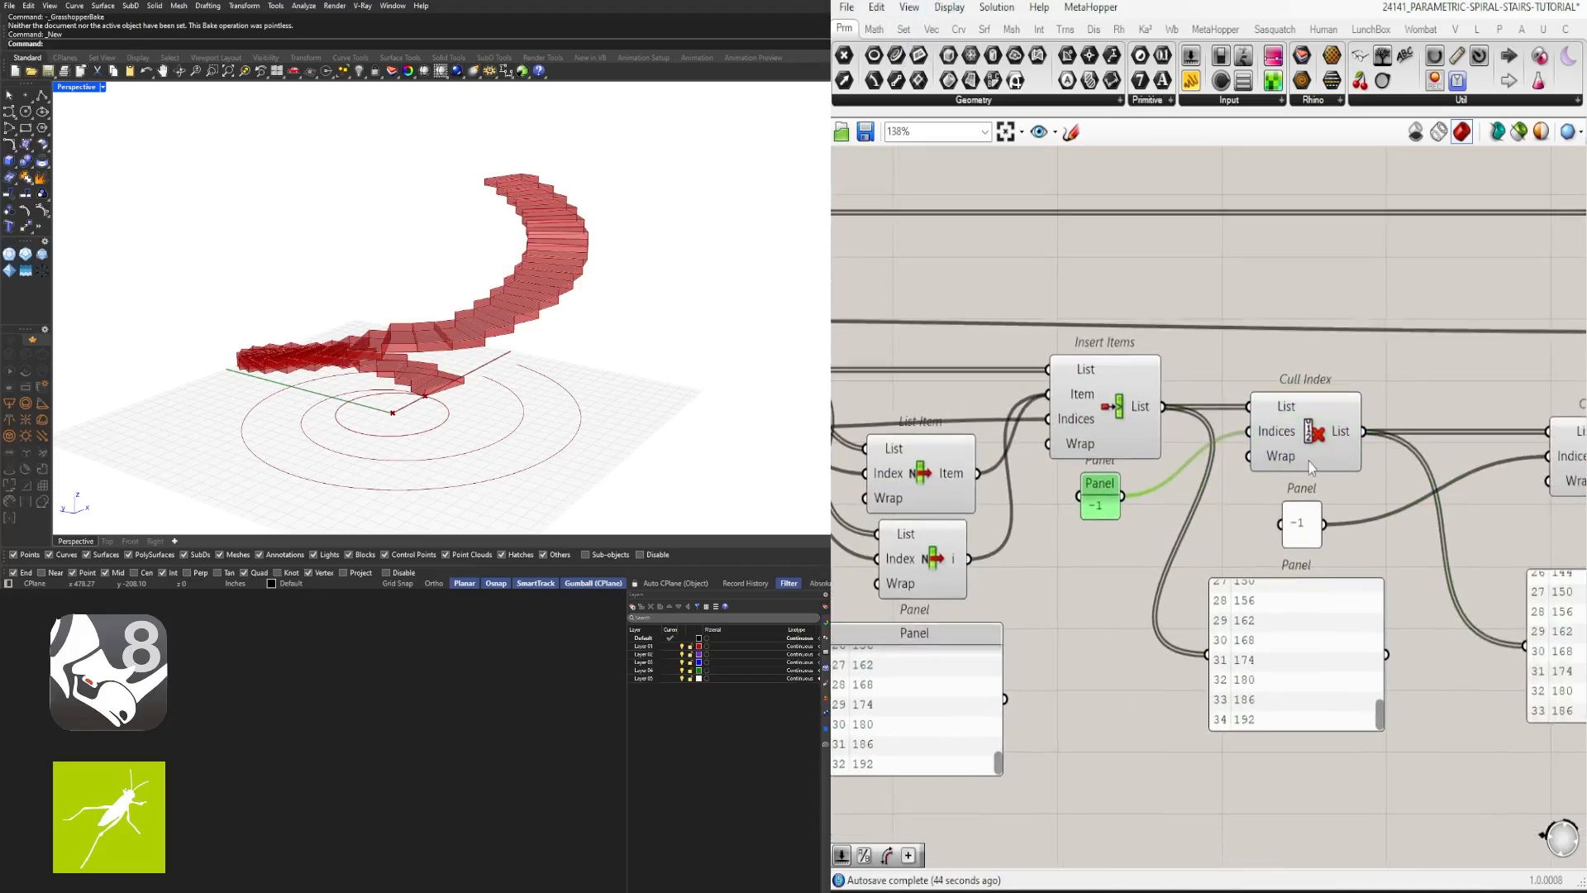
pyautogui.click(1319, 547)
pyautogui.scroll(-1, 1323, 529)
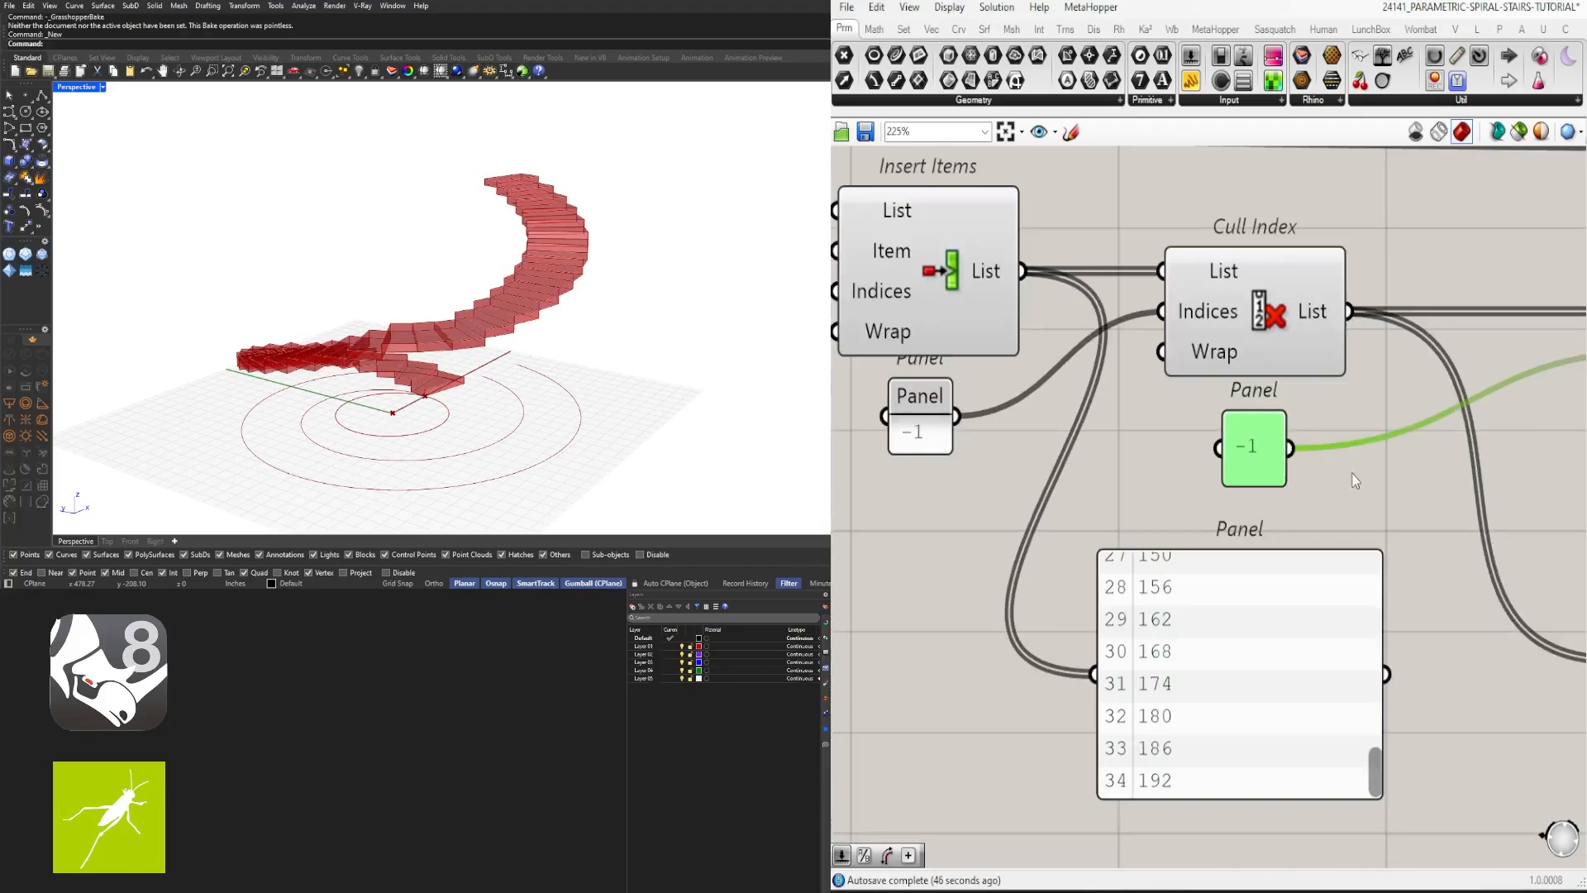
# Step: Tuck the two list-output panels directly beneath the first and second Cull Index components
pyautogui.click(1267, 567)
pyautogui.click(1412, 768)
pyautogui.moveTo(1412, 768); pyautogui.dragTo(1081, 767, button='right')
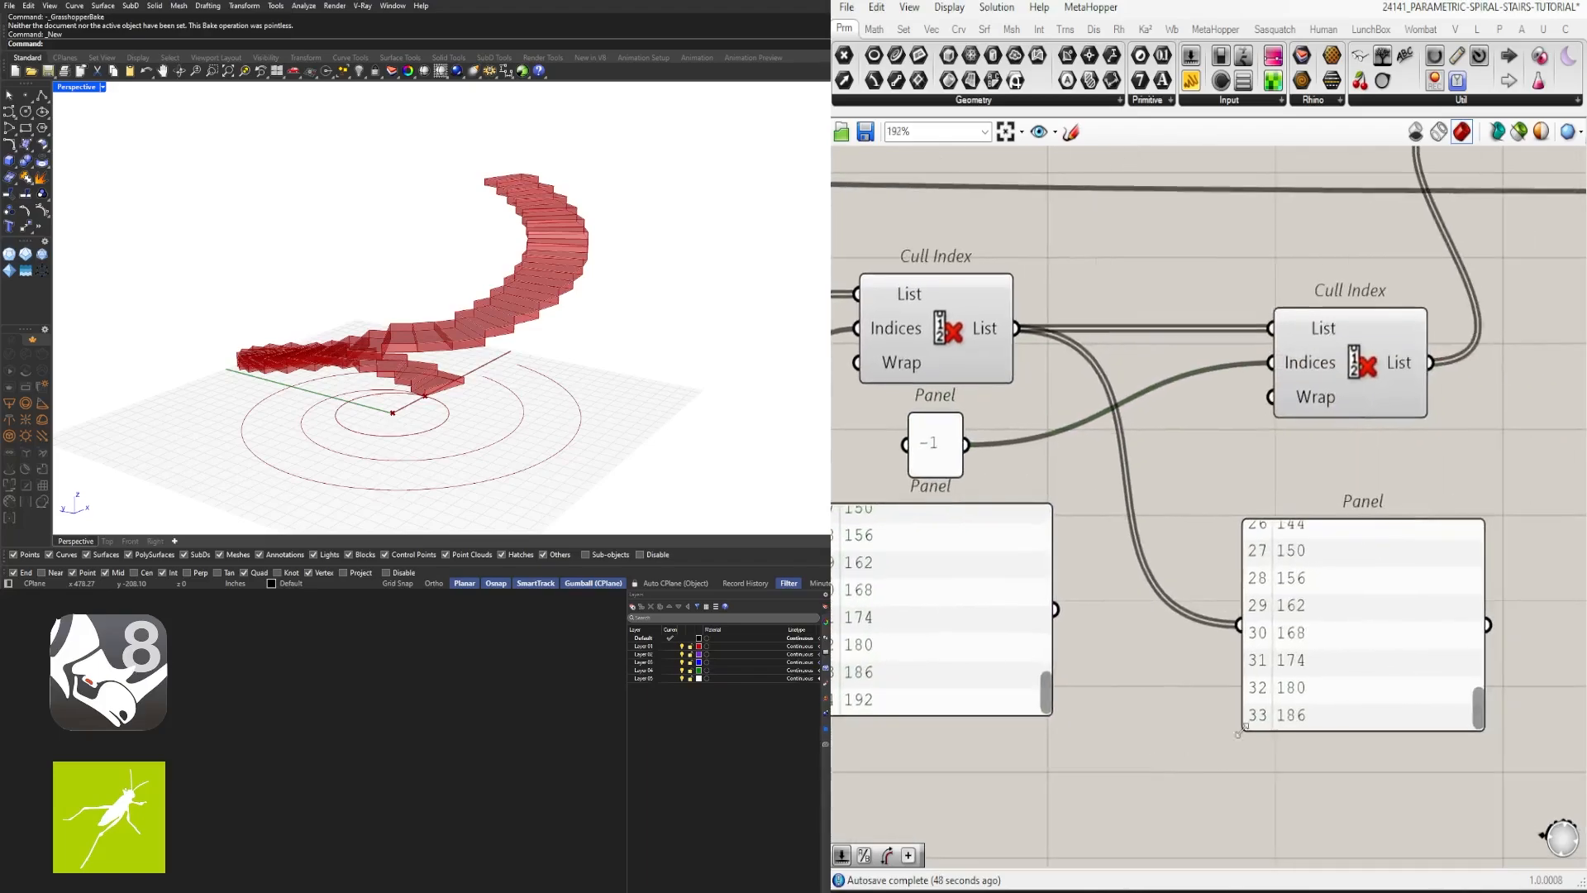
pyautogui.moveTo(1356, 620); pyautogui.dragTo(1374, 584)
pyautogui.scroll(-3, 1337, 671)
pyautogui.moveTo(1107, 678); pyautogui.dragTo(1386, 664, button='right')
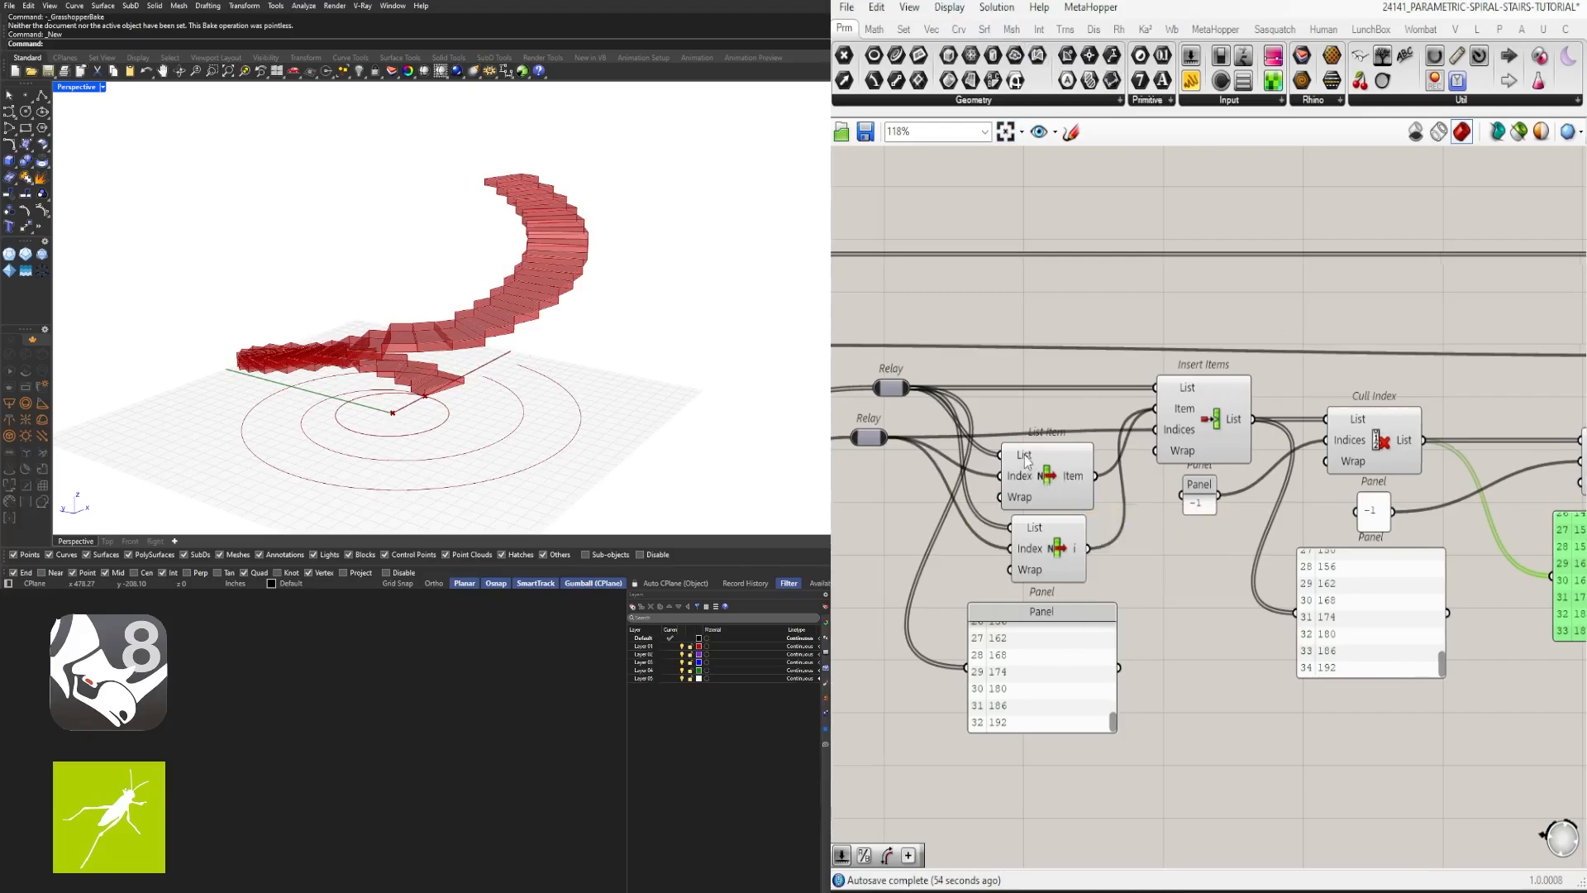
pyautogui.scroll(-3, 1412, 494)
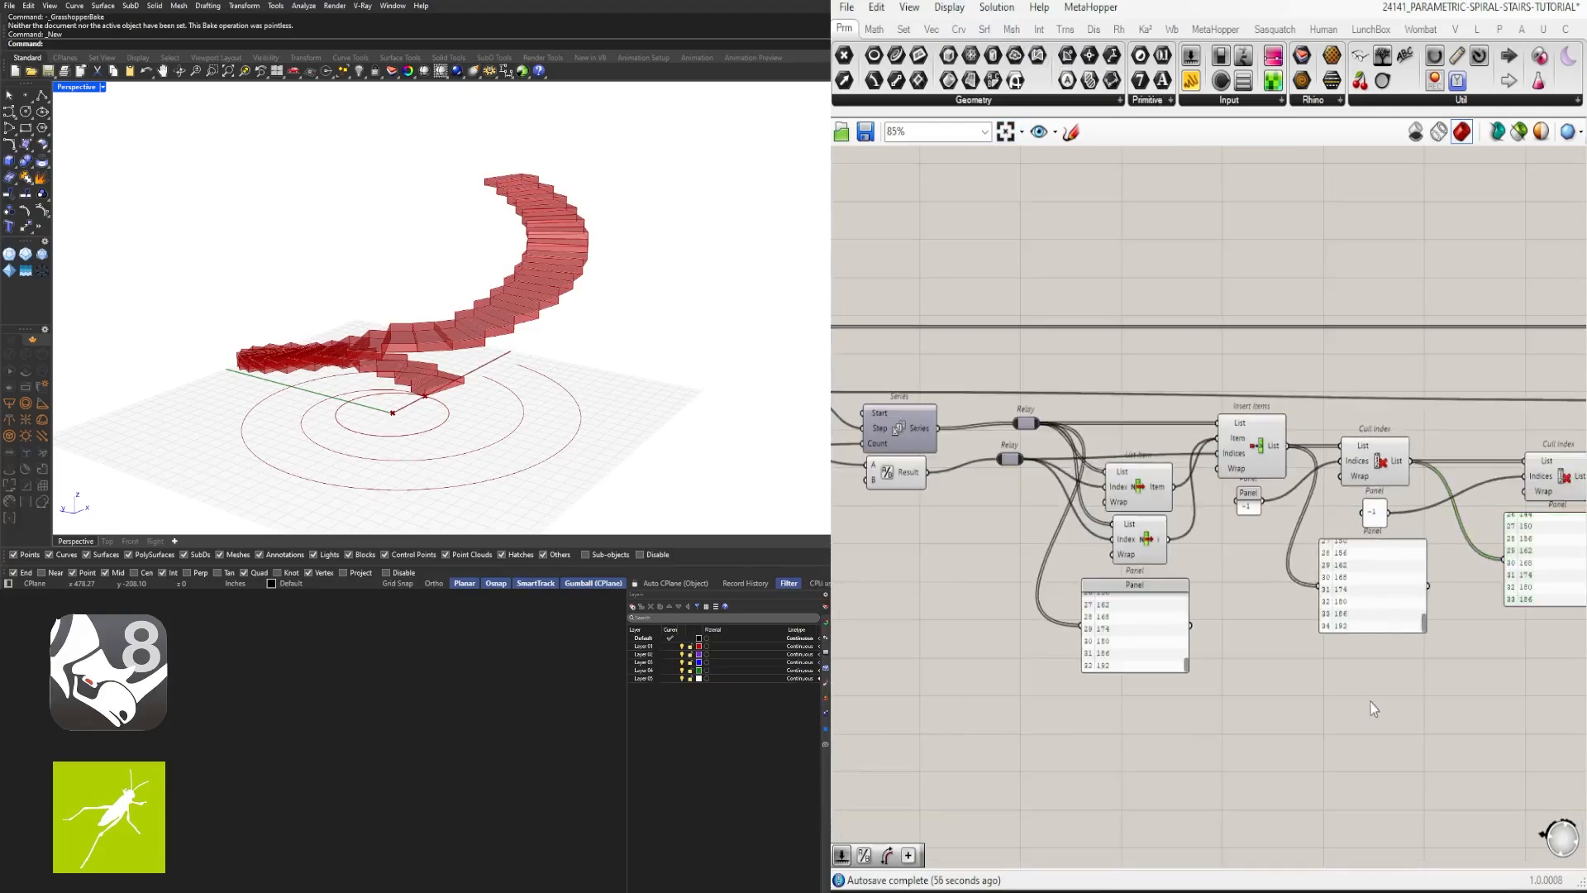
pyautogui.click(1431, 592)
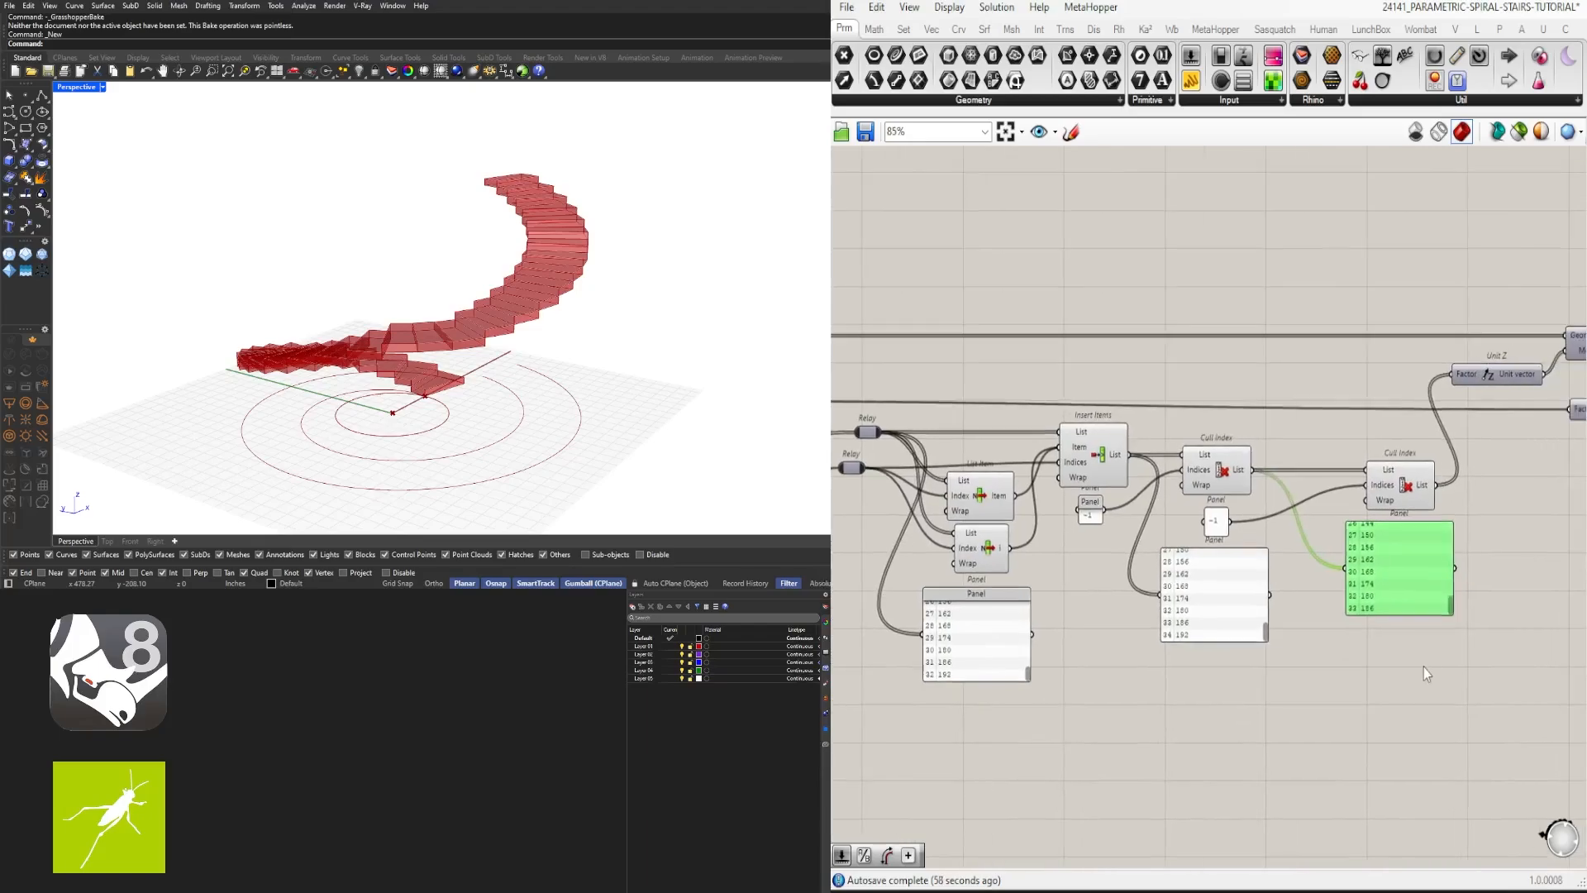
pyautogui.scroll(2, 1424, 667)
pyautogui.scroll(-2, 1263, 630)
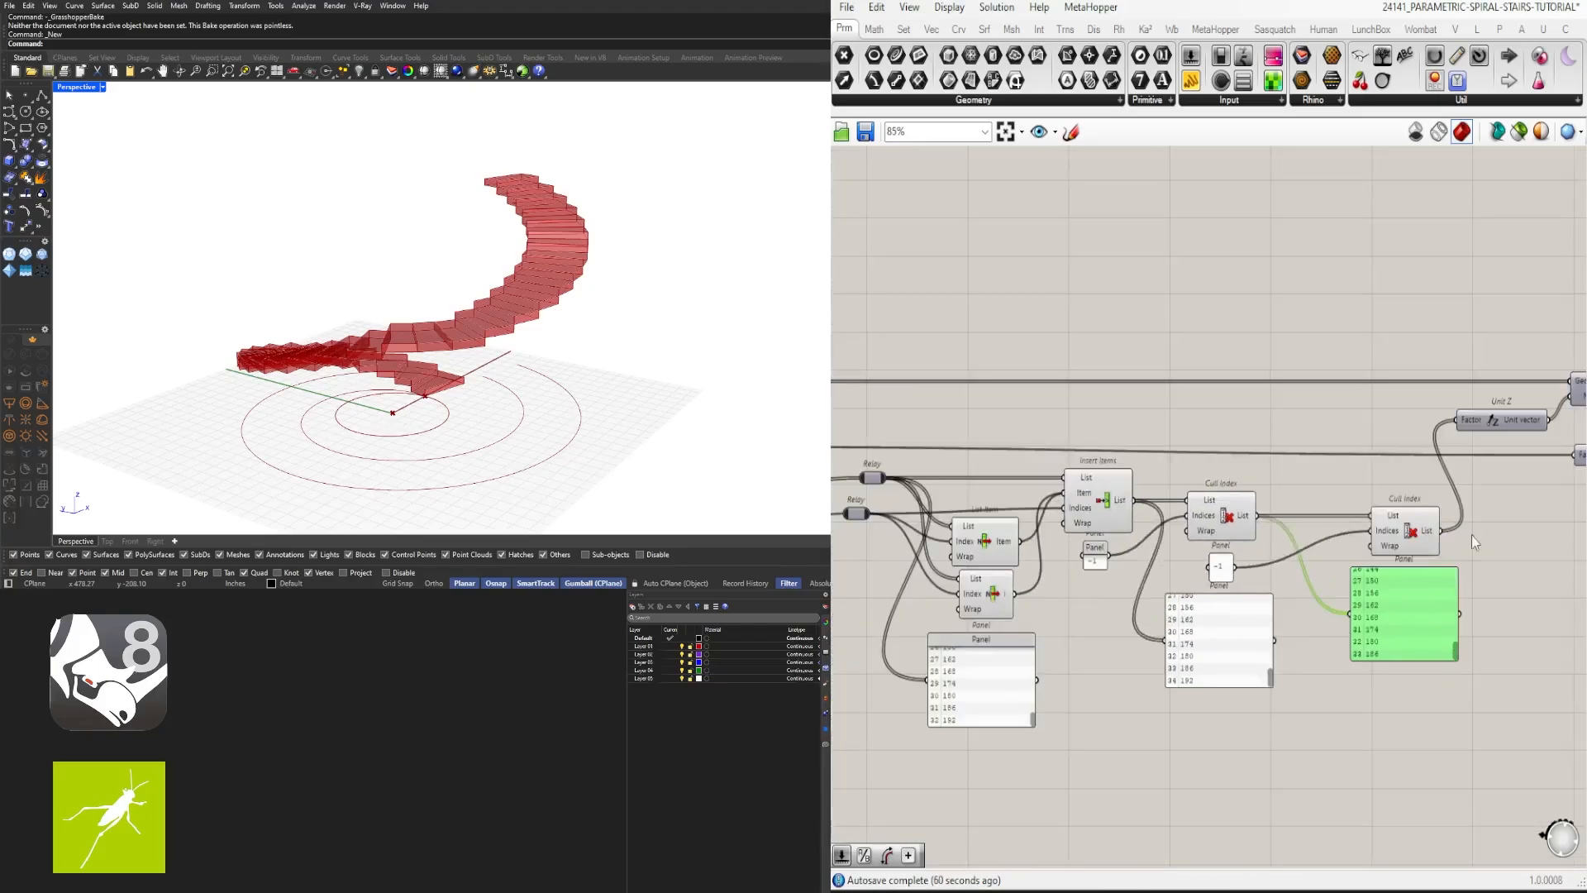
# Step: Shift the Unit Z, Move and Extrude components together away from the last Cull Index and set Extrude slightly apart
pyautogui.moveTo(1407, 549); pyautogui.dragTo(1116, 622, button='right')
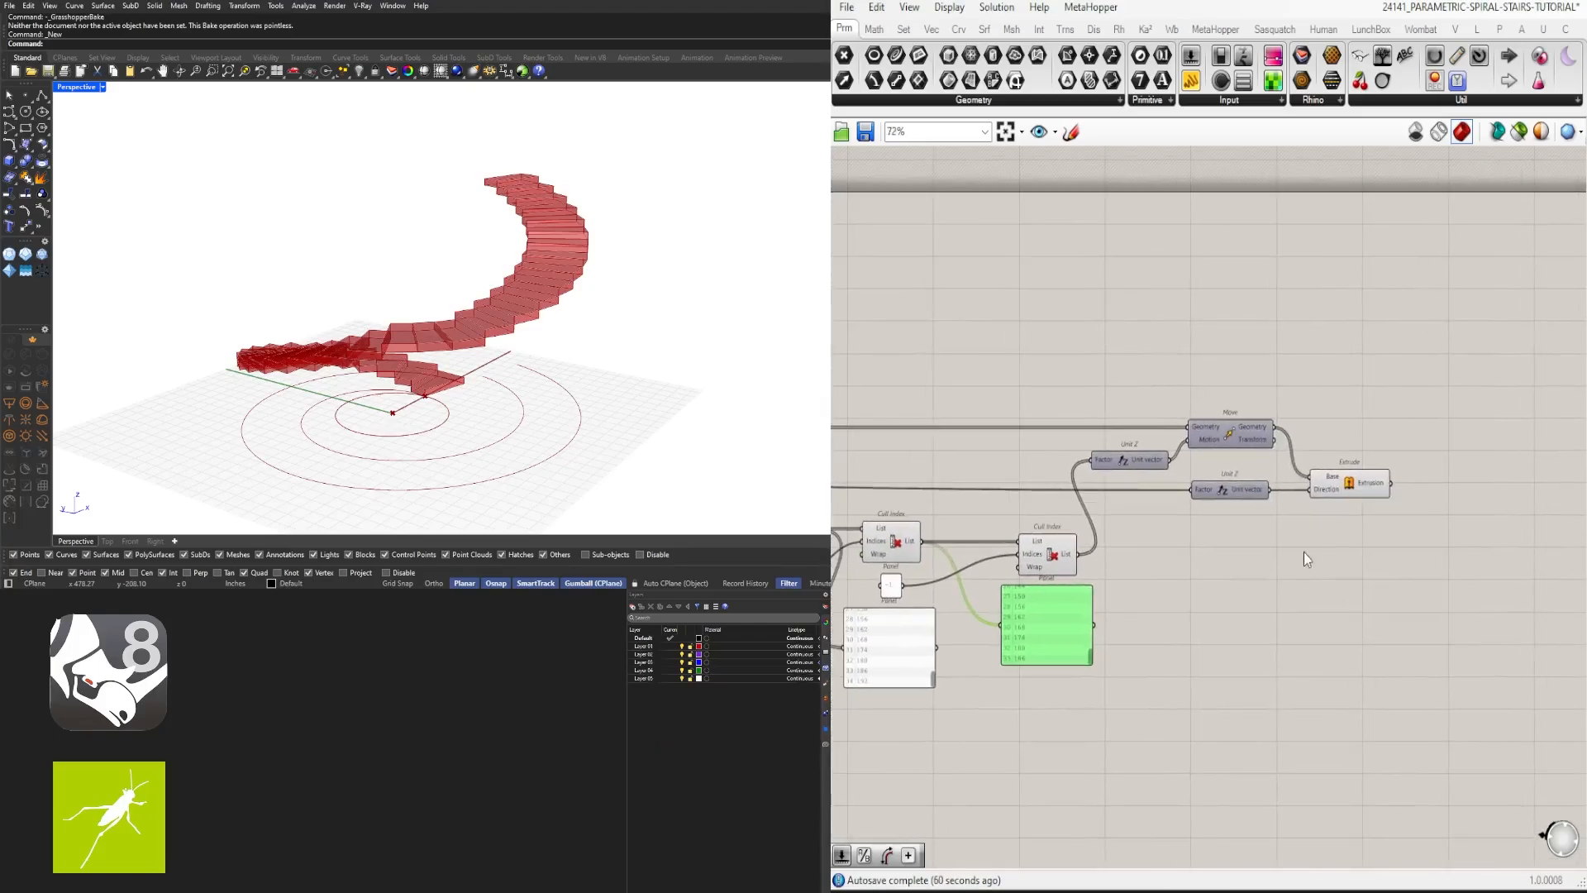
pyautogui.moveTo(1427, 521); pyautogui.dragTo(1178, 400)
pyautogui.moveTo(1226, 453); pyautogui.dragTo(1311, 451)
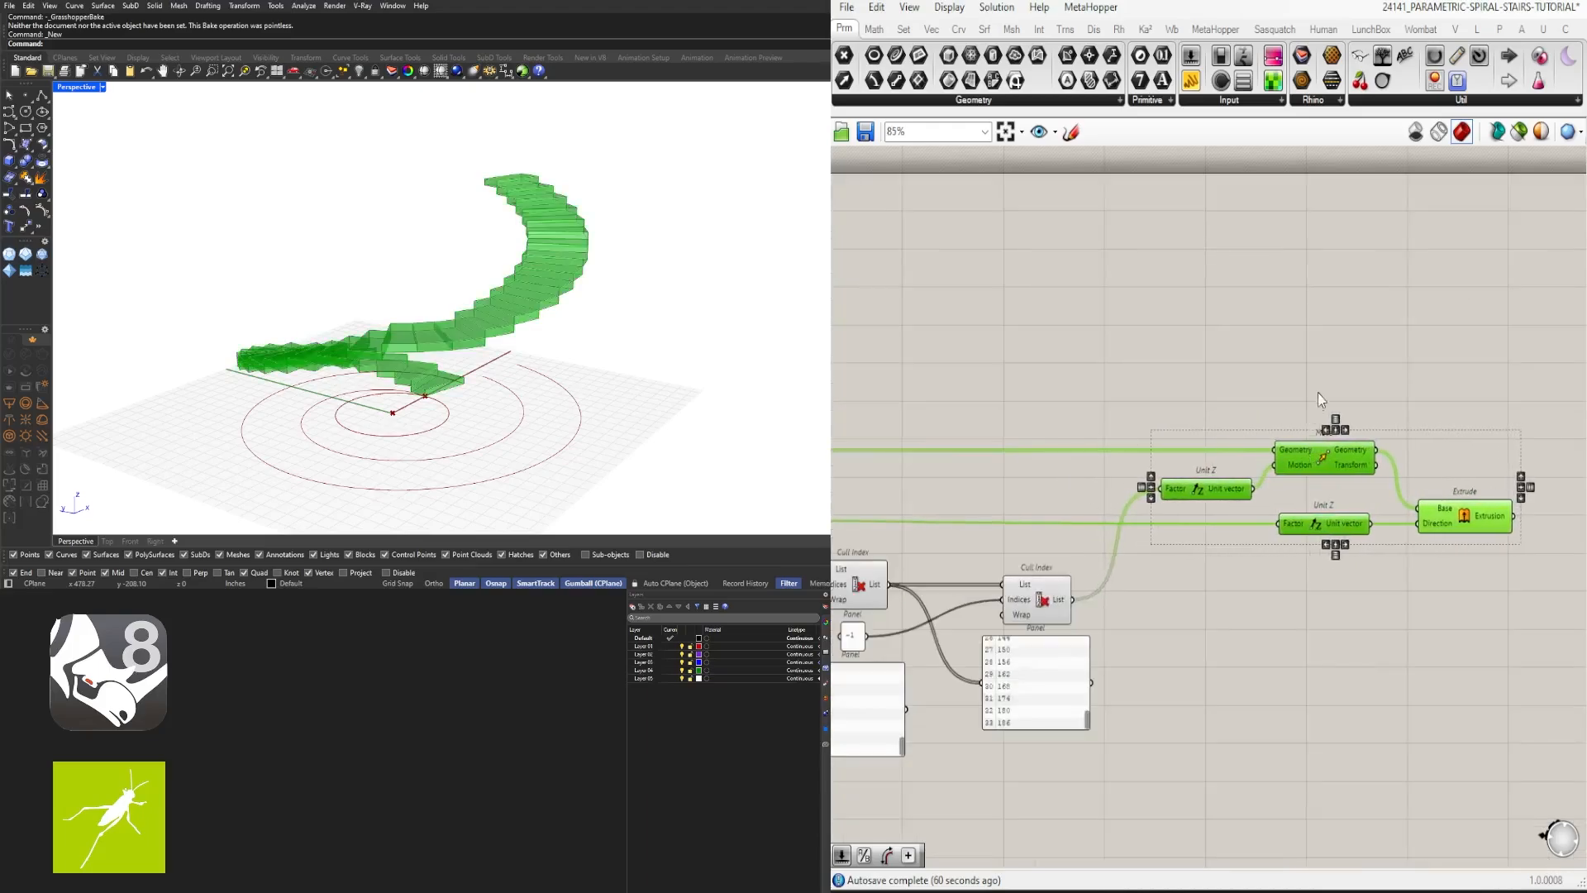
pyautogui.click(1318, 392)
pyautogui.moveTo(529, 389); pyautogui.dragTo(155, 353, button='right')
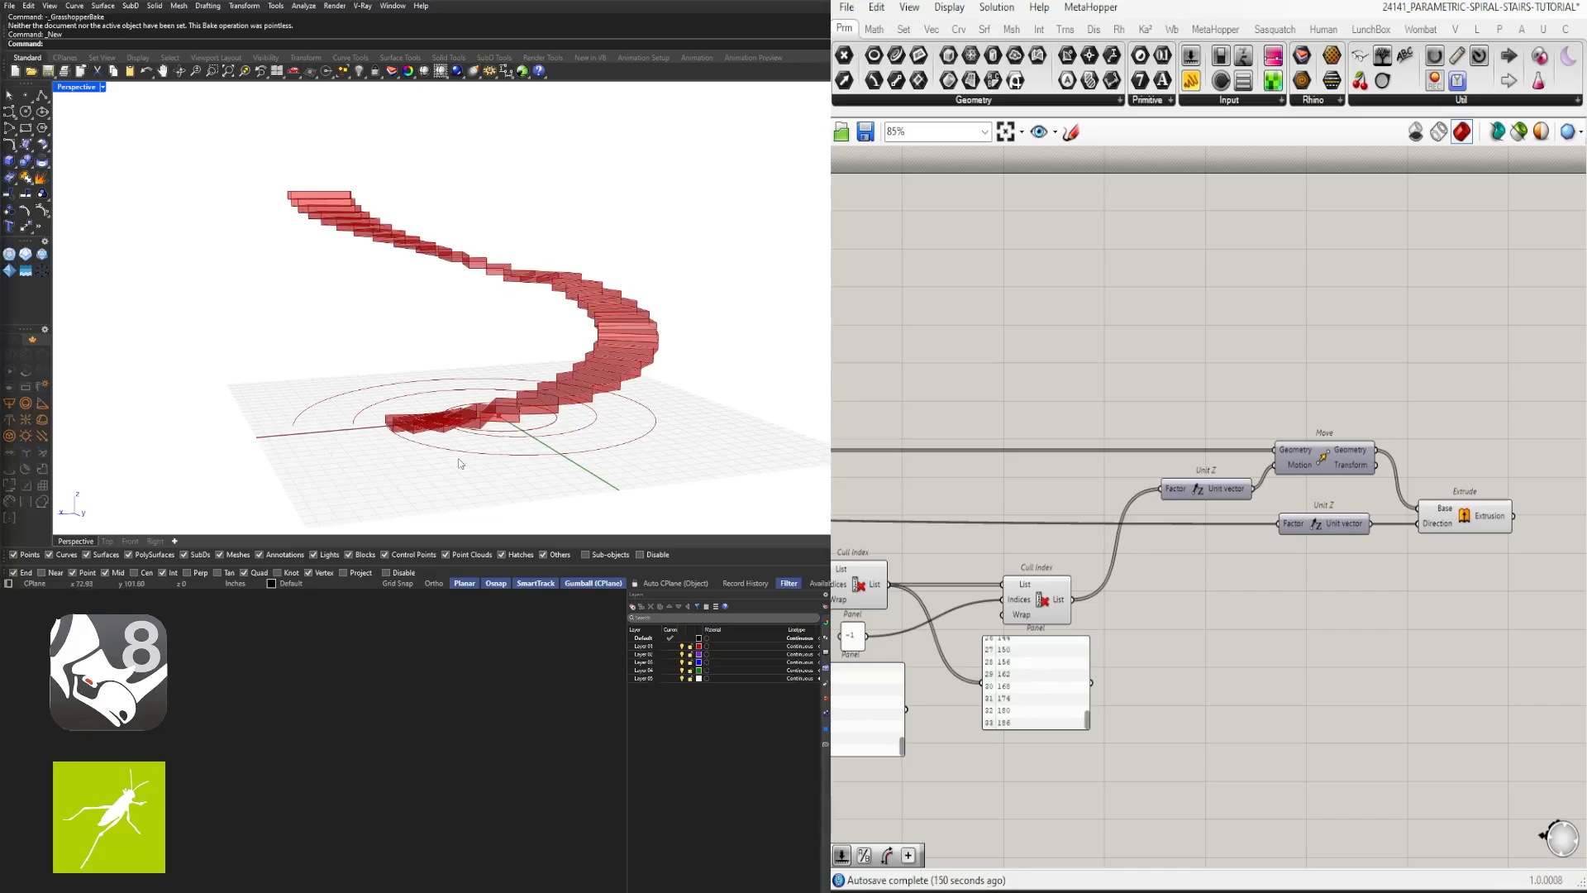
pyautogui.scroll(-1, 1158, 577)
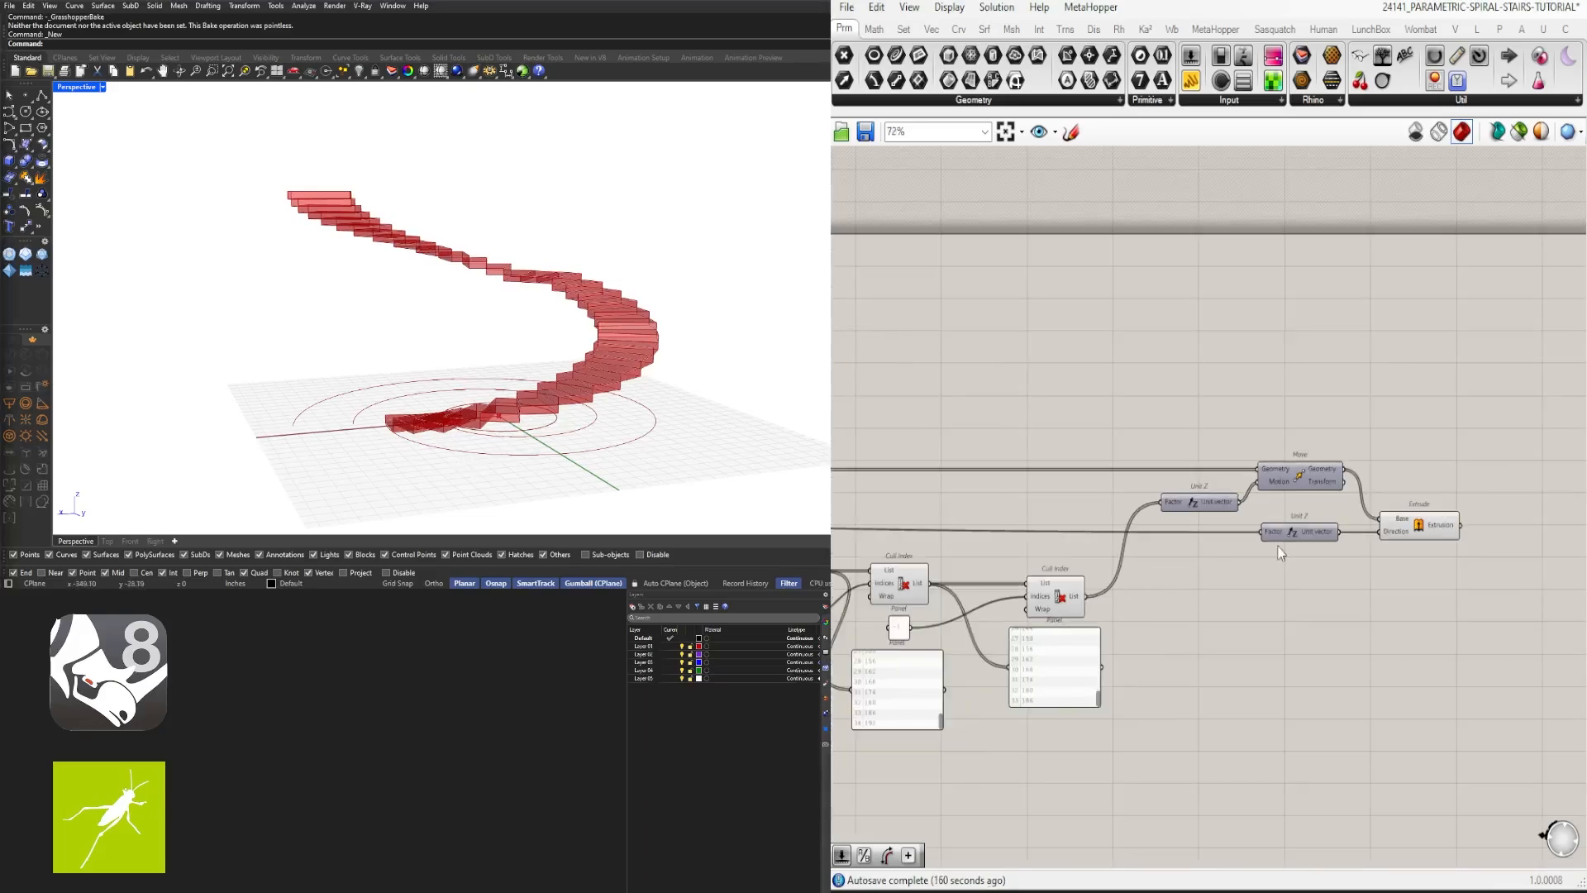
pyautogui.click(1427, 531)
# Step: Turn on the preview of the Move component that raises the treads and view the result on the staircase
pyautogui.click(1301, 471)
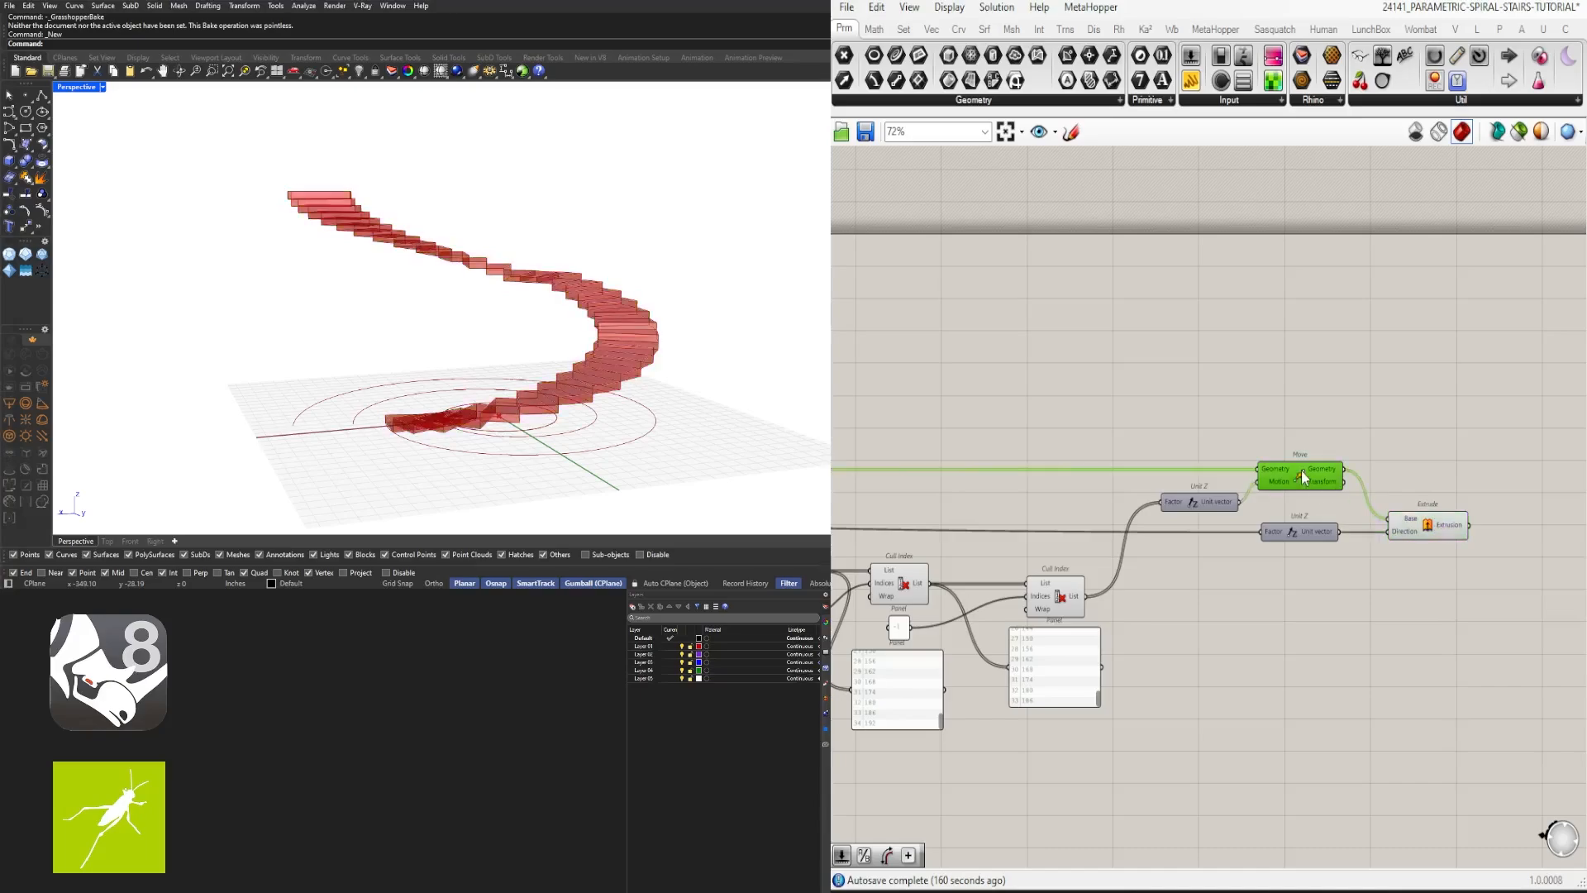
pyautogui.middleClick(1300, 472)
pyautogui.click(1324, 440)
pyautogui.moveTo(687, 311); pyautogui.dragTo(392, 341, button='right')
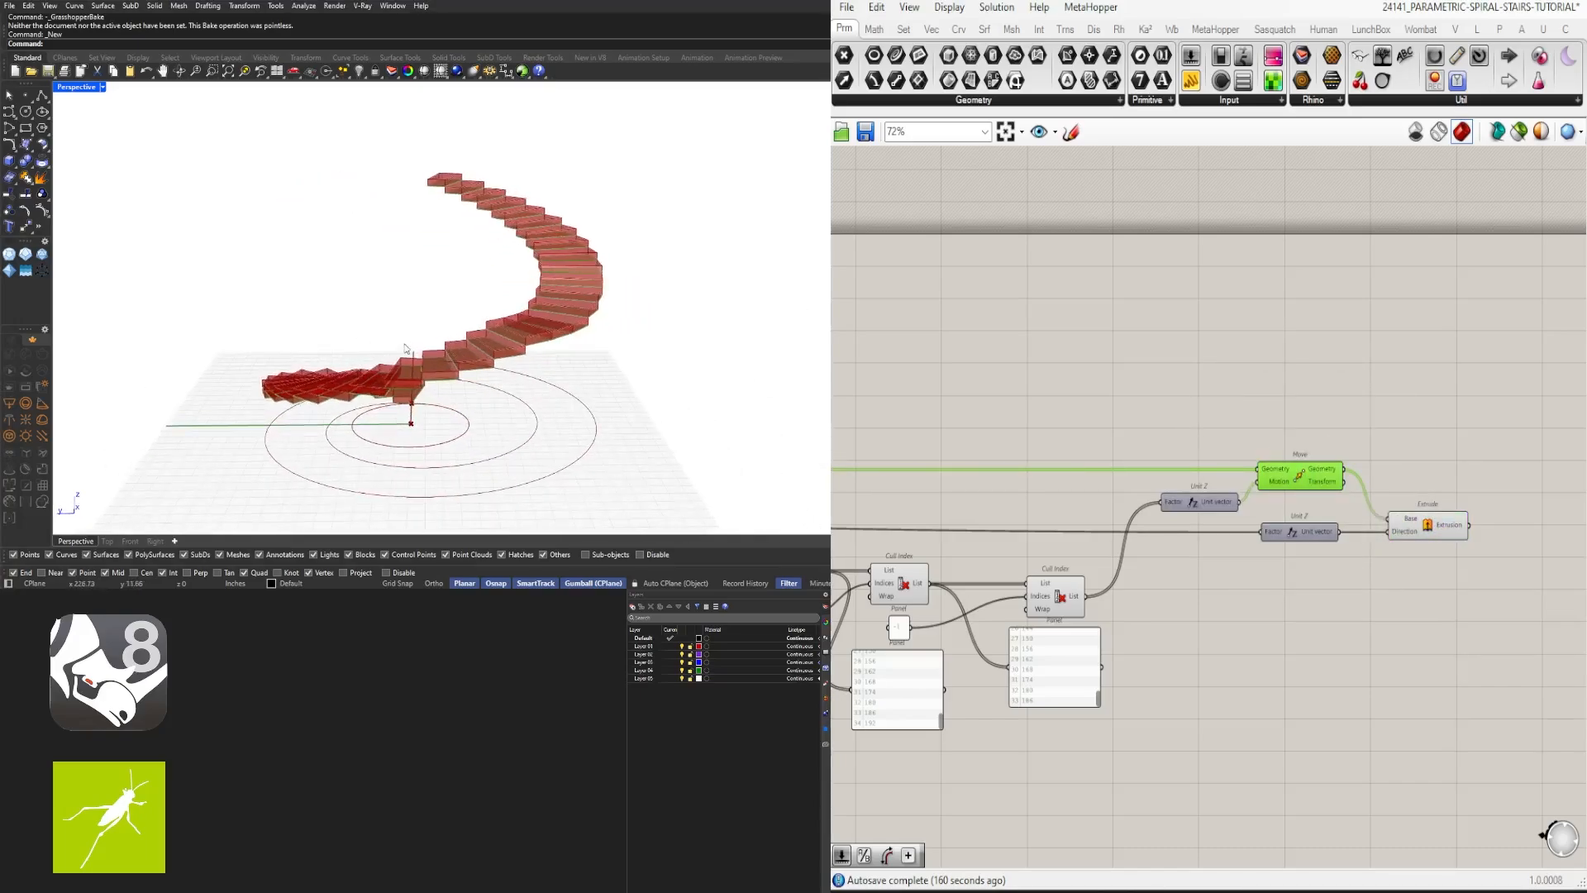
# Step: Turn on the preview of the two Point components feeding the Line component and view their points from above
pyautogui.moveTo(1334, 520); pyautogui.dragTo(1571, 549, button='right')
pyautogui.moveTo(1095, 498); pyautogui.dragTo(1571, 517, button='right')
pyautogui.moveTo(889, 522); pyautogui.dragTo(1392, 531, button='right')
pyautogui.moveTo(1138, 540); pyautogui.dragTo(1286, 553, button='right')
pyautogui.moveTo(1283, 558); pyautogui.dragTo(1258, 469)
pyautogui.middleClick(1290, 466)
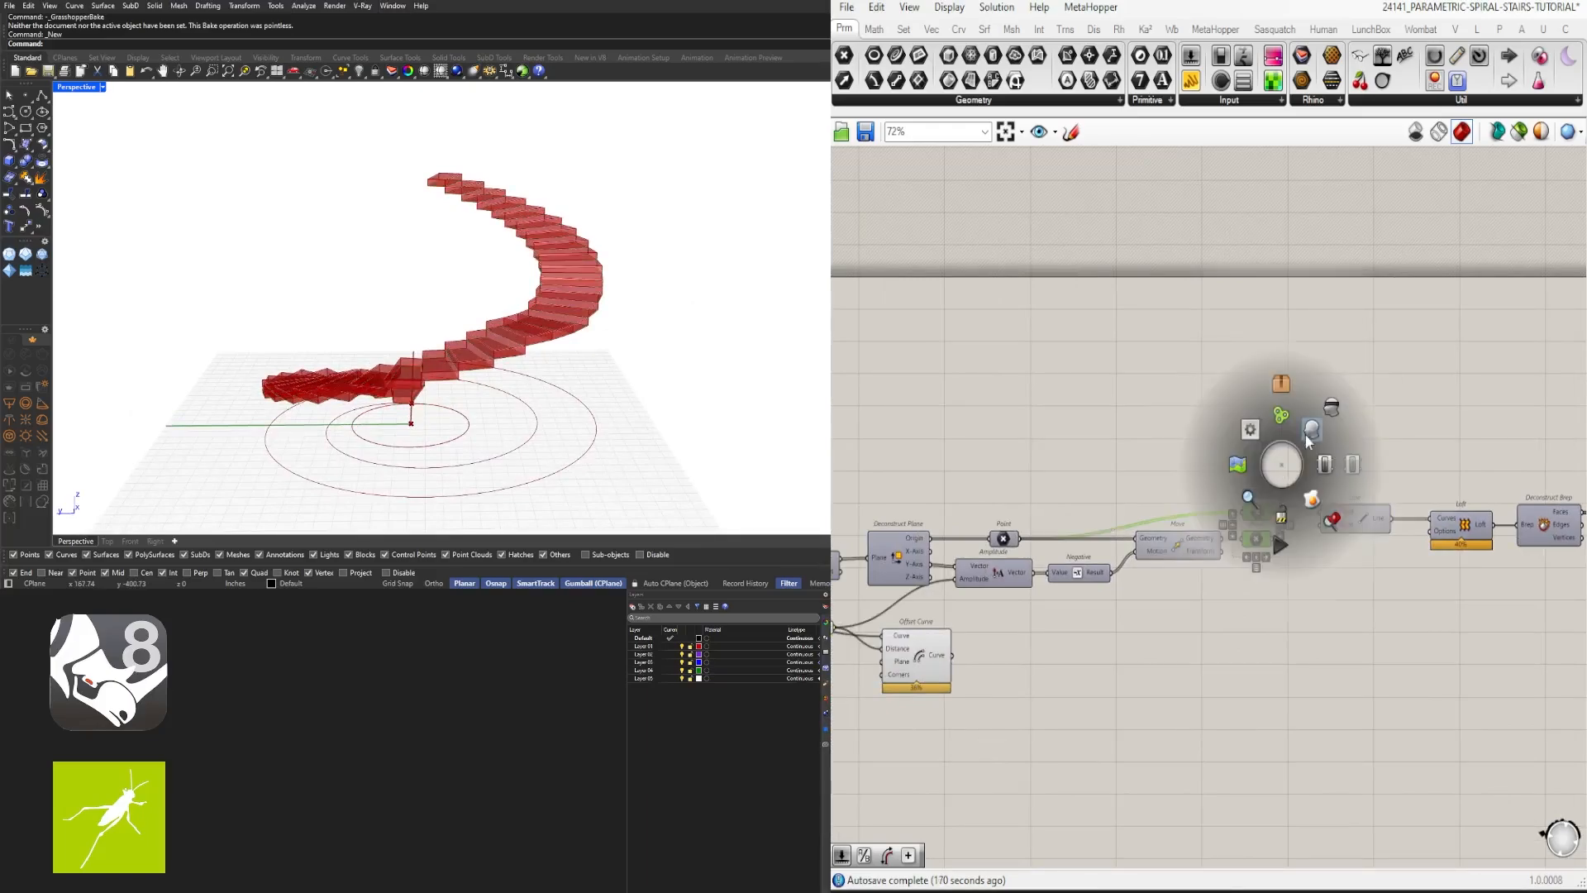
pyautogui.click(1314, 441)
pyautogui.moveTo(526, 385); pyautogui.dragTo(508, 431, button='right')
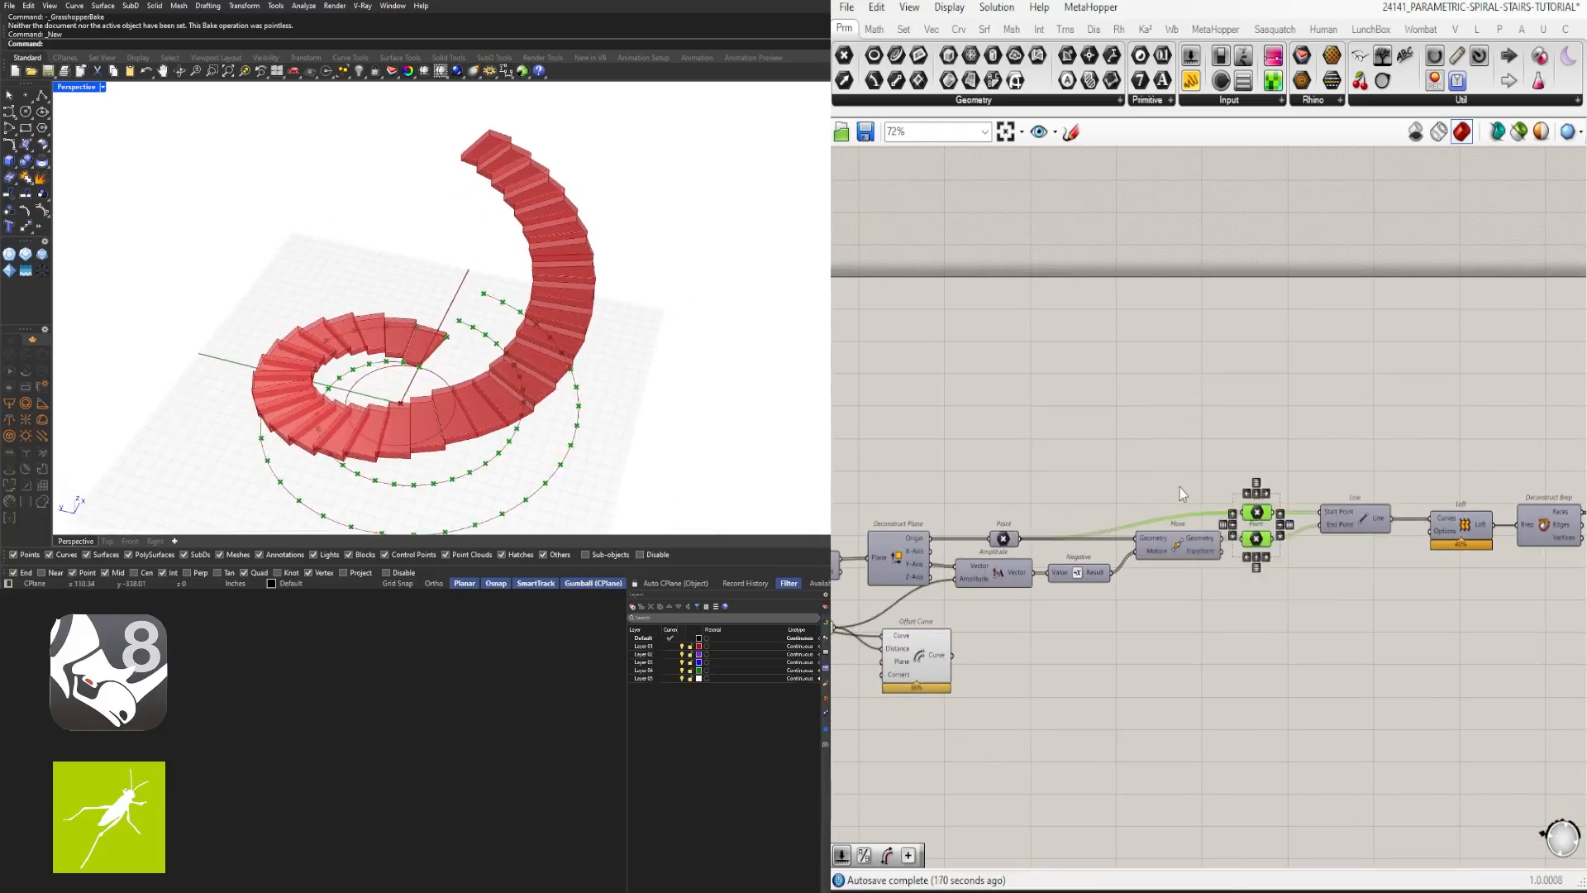
# Step: Duplicate the treads' Move component and place the copy above the original
pyautogui.scroll(-3, 1184, 496)
pyautogui.moveTo(1349, 513); pyautogui.dragTo(889, 531, button='right')
pyautogui.moveTo(1392, 526); pyautogui.dragTo(1039, 521, button='right')
pyautogui.scroll(4, 1133, 521)
pyautogui.scroll(1, 1135, 527)
pyautogui.click(1287, 526)
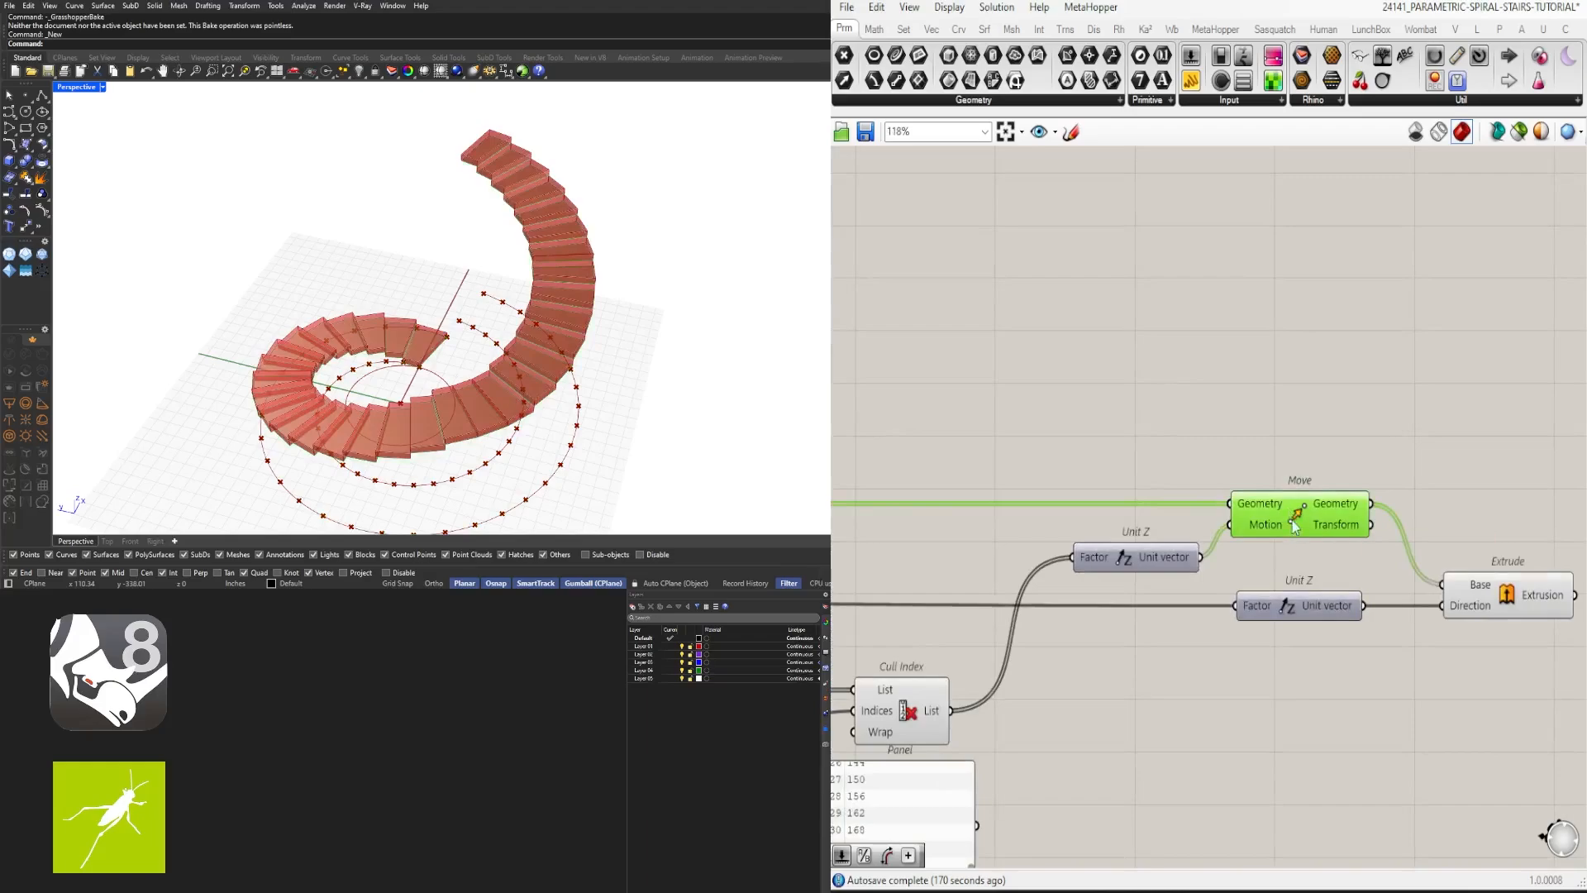
pyautogui.keyDown('alt'); pyautogui.moveTo(1291, 521); pyautogui.dragTo(1296, 382); pyautogui.keyUp('alt')
# Step: Identify which points the first Point component holds, and shift Line, Loft and Deconstruct Brep slightly away from the Point components
pyautogui.scroll(-5, 1273, 396)
pyautogui.moveTo(1054, 443); pyautogui.dragTo(1530, 481, button='right')
pyautogui.moveTo(934, 478); pyautogui.dragTo(1240, 505, button='right')
pyautogui.scroll(4, 1240, 505)
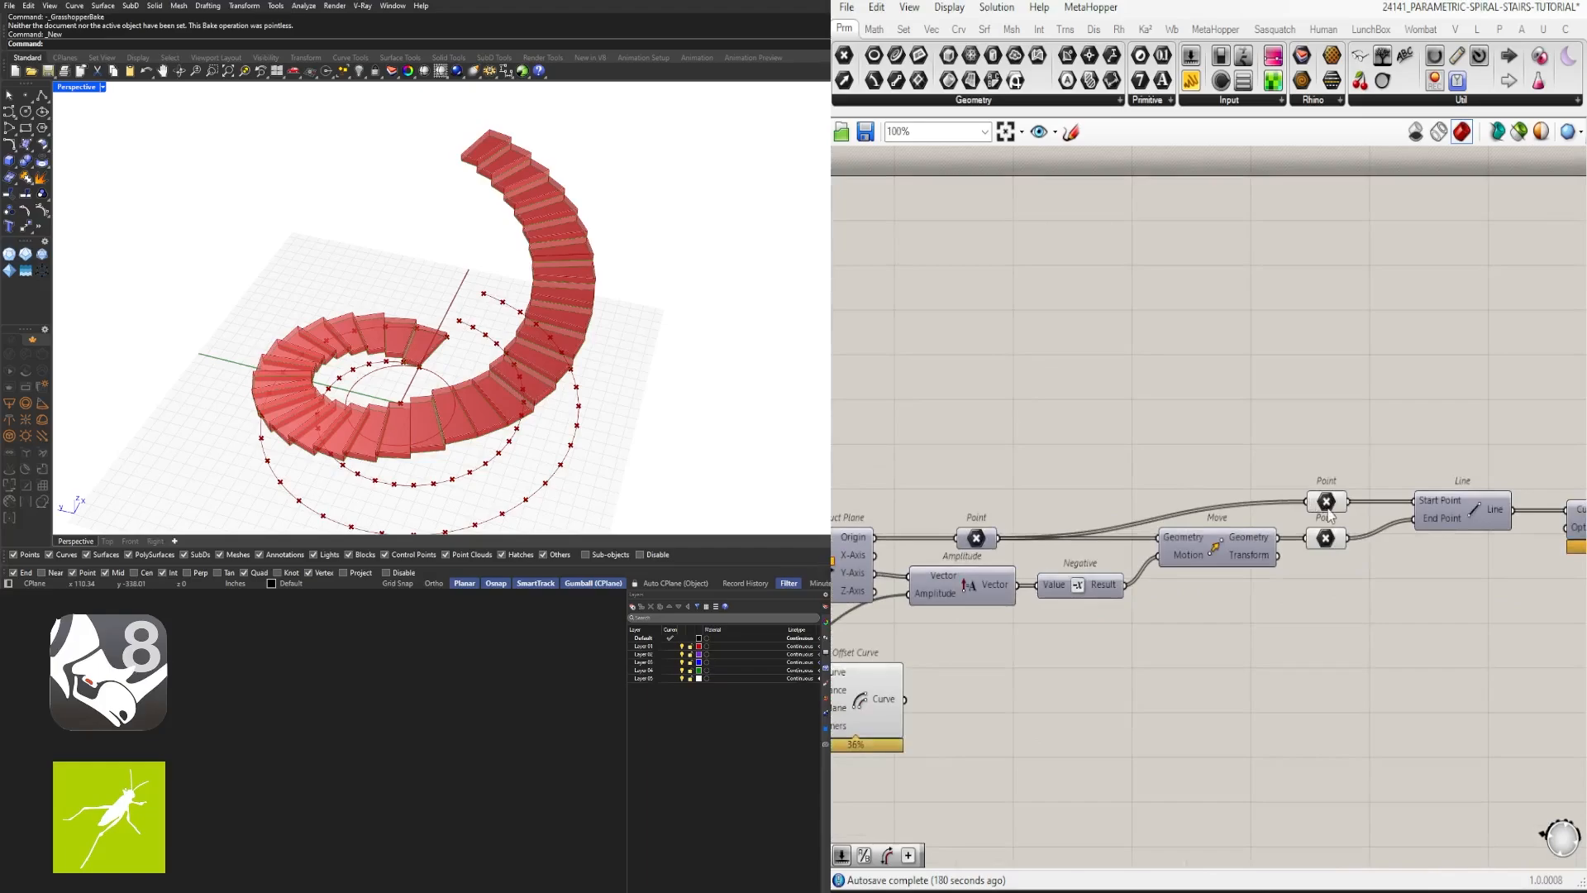
pyautogui.click(1326, 507)
pyautogui.moveTo(1360, 527); pyautogui.dragTo(972, 525, button='right')
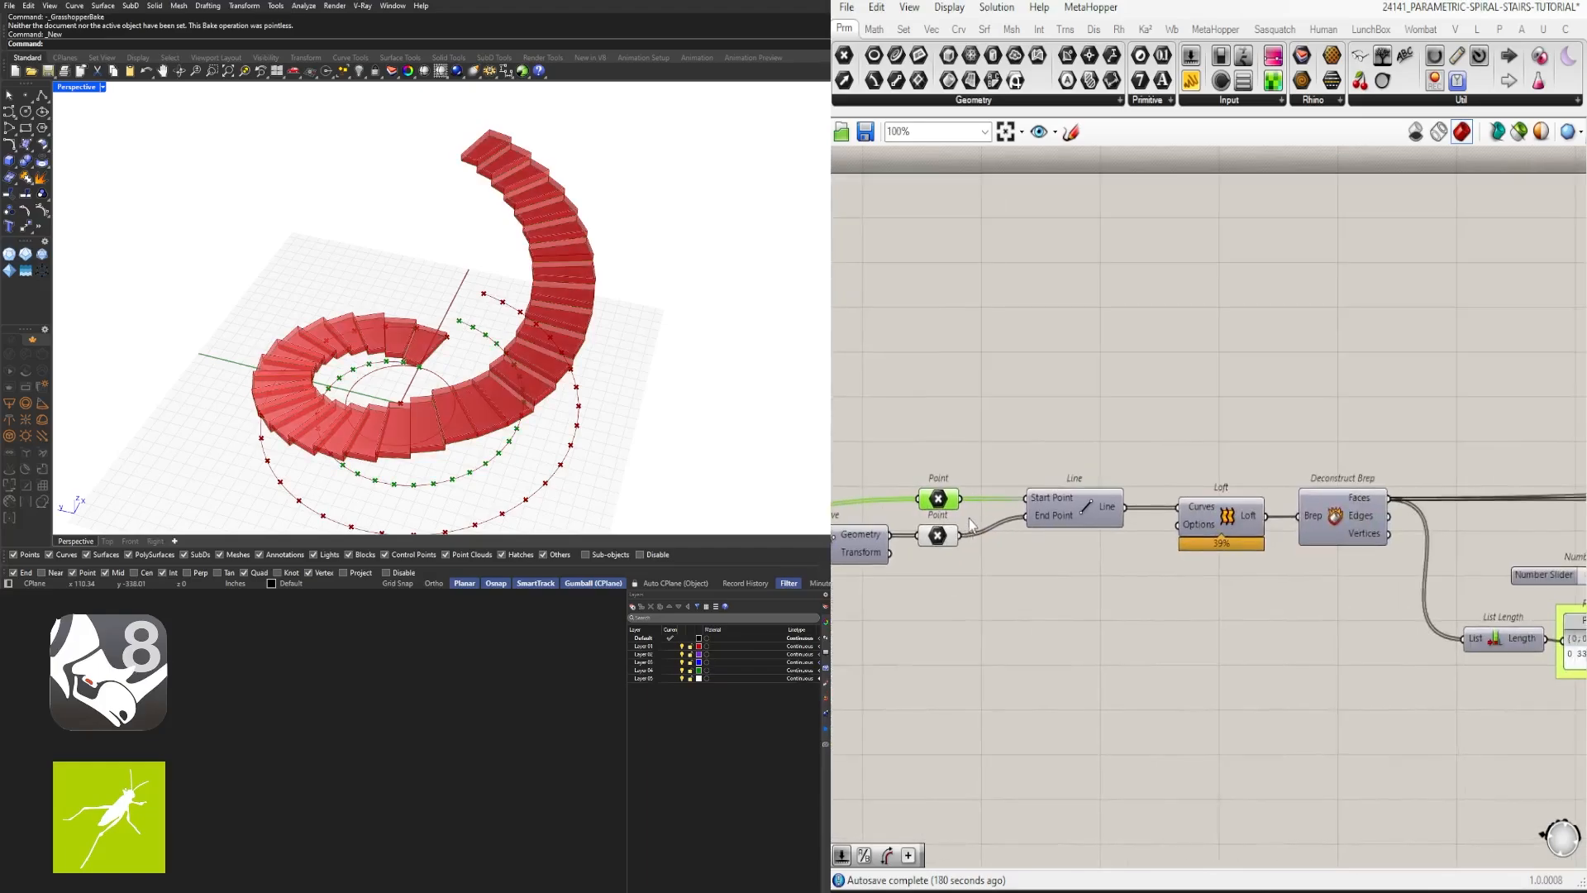
pyautogui.scroll(-2, 1097, 544)
pyautogui.moveTo(1260, 552); pyautogui.dragTo(1027, 499)
# Step: Wire the first Point component into the duplicated Move's Geometry input and place that Move just above the original
pyautogui.click(939, 483)
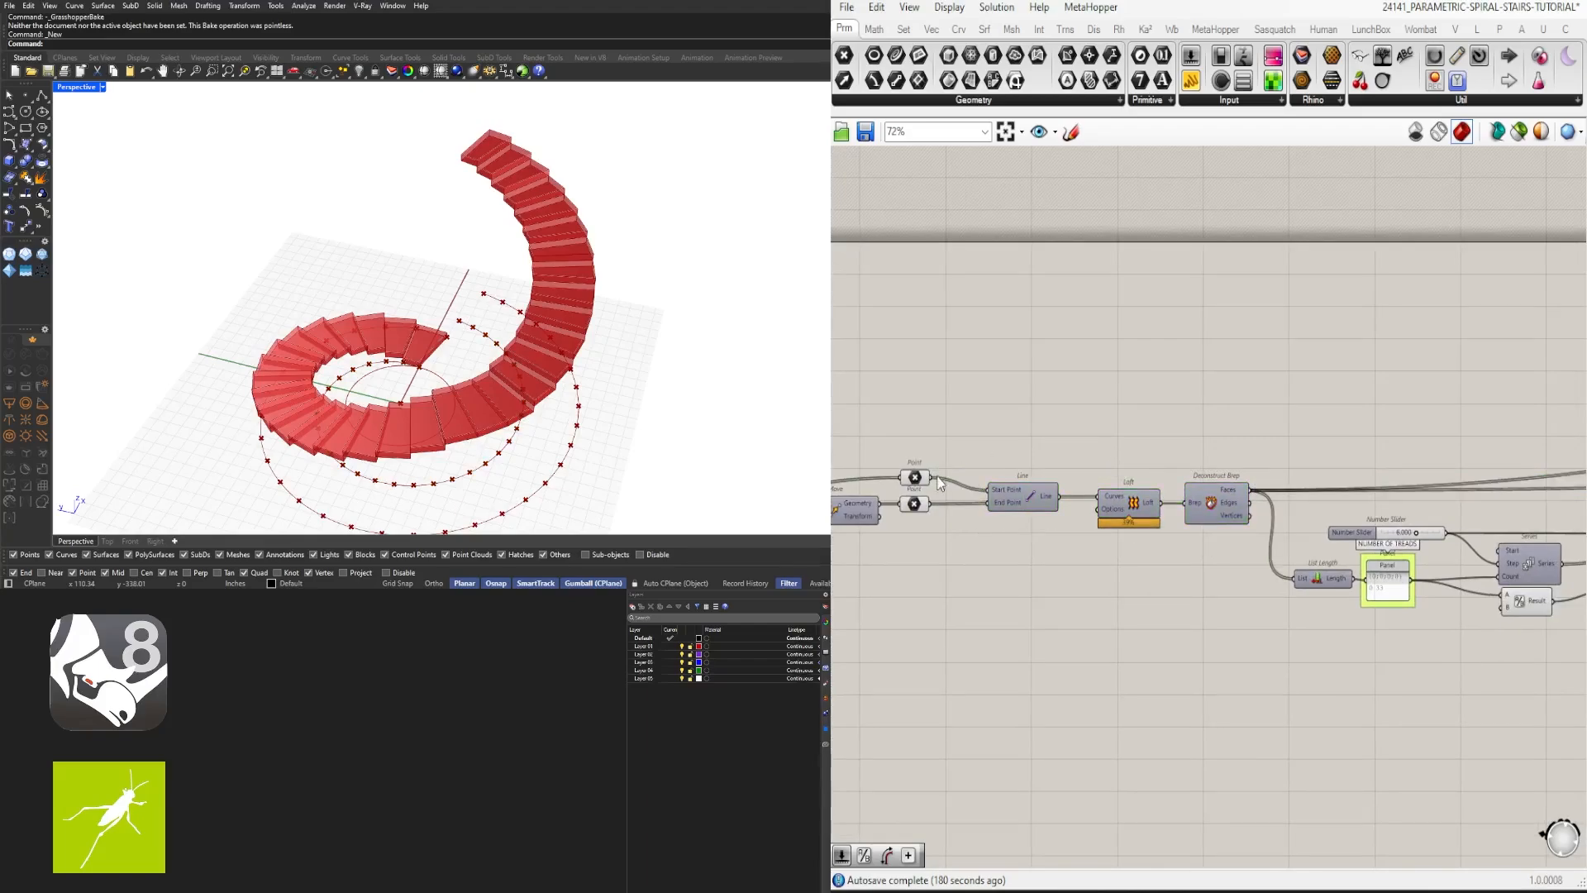
pyautogui.scroll(-3, 1339, 446)
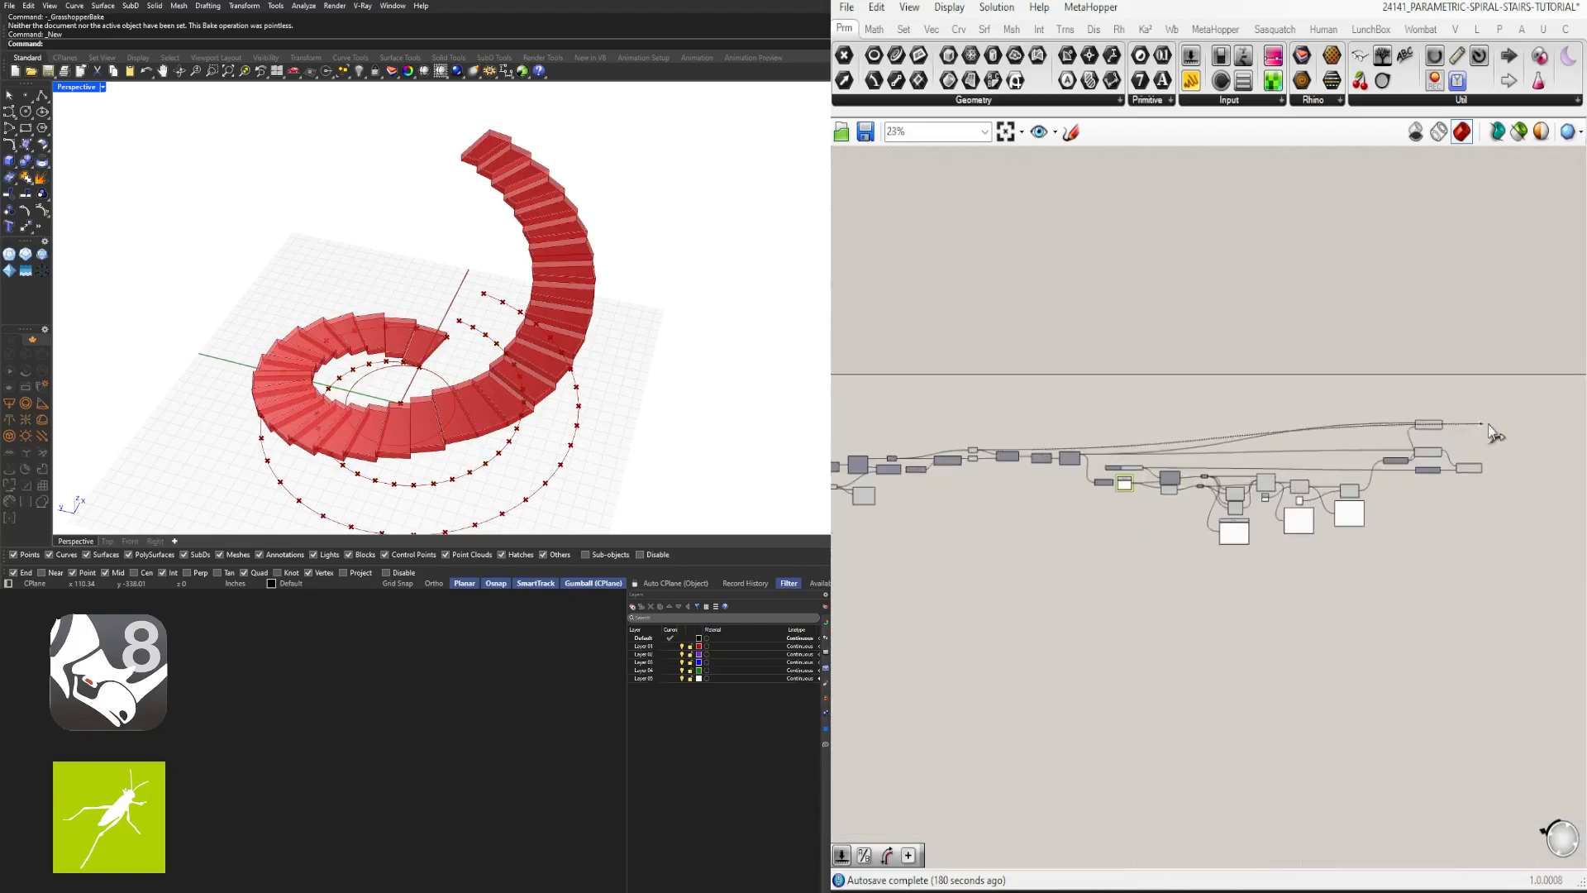
pyautogui.scroll(2, 1434, 448)
pyautogui.scroll(3, 1438, 406)
pyautogui.click(1439, 409)
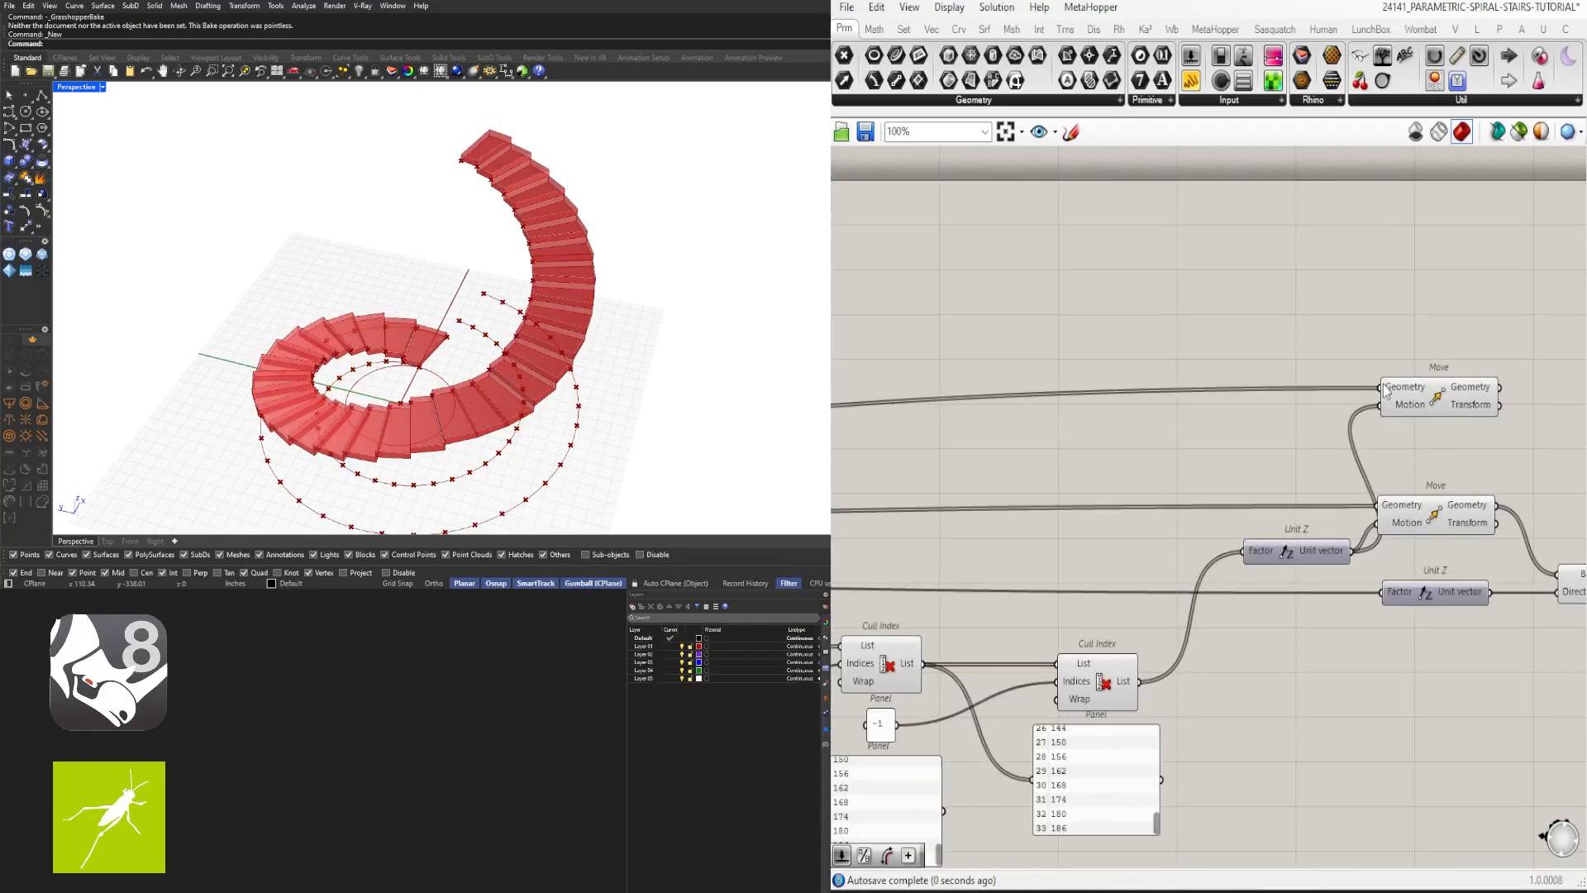
pyautogui.moveTo(1437, 410); pyautogui.dragTo(1429, 463)
# Step: Examine from several angles how the moved points sit along one edge of the stair treads
pyautogui.moveTo(447, 290); pyautogui.dragTo(394, 225, button='right')
pyautogui.scroll(5, 446, 227)
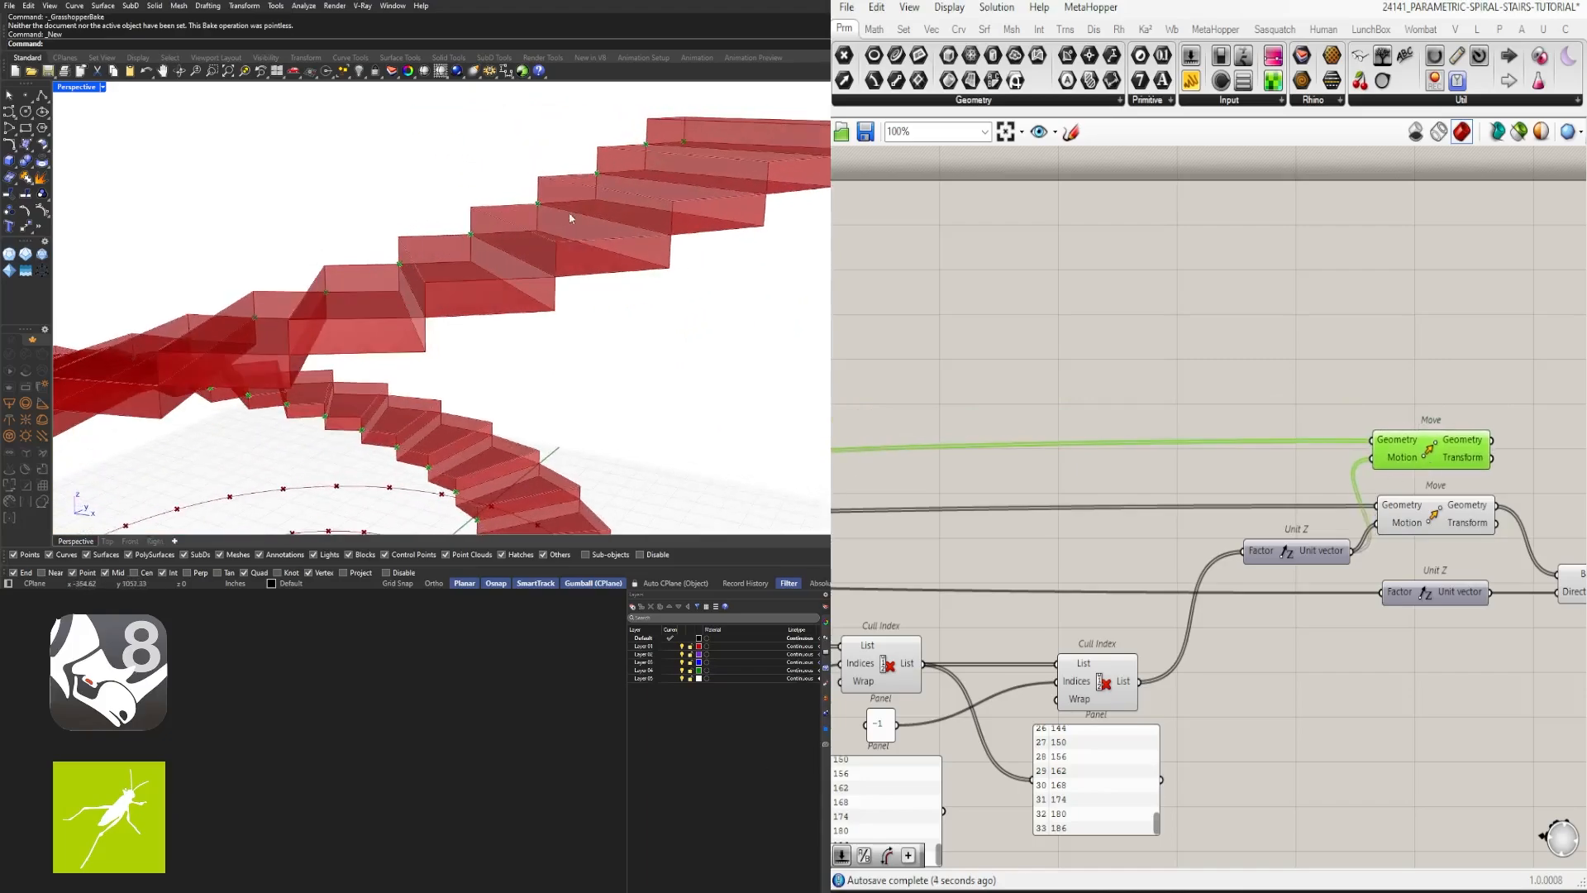
pyautogui.scroll(-5, 570, 217)
pyautogui.scroll(2, 644, 181)
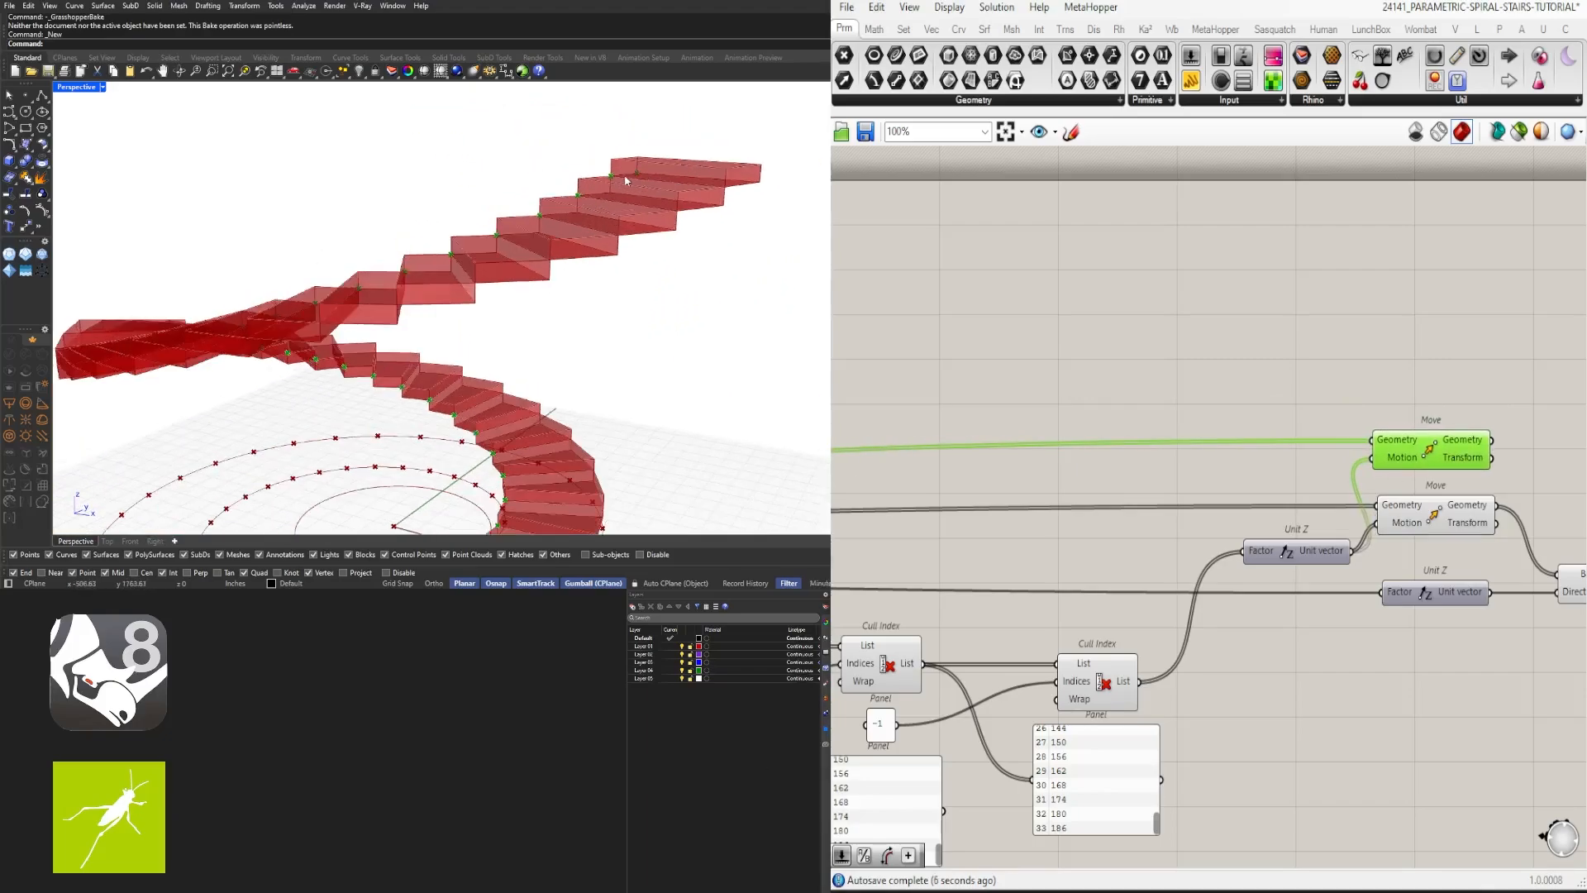
pyautogui.moveTo(628, 178); pyautogui.dragTo(678, 185, button='right')
pyautogui.scroll(-3, 678, 185)
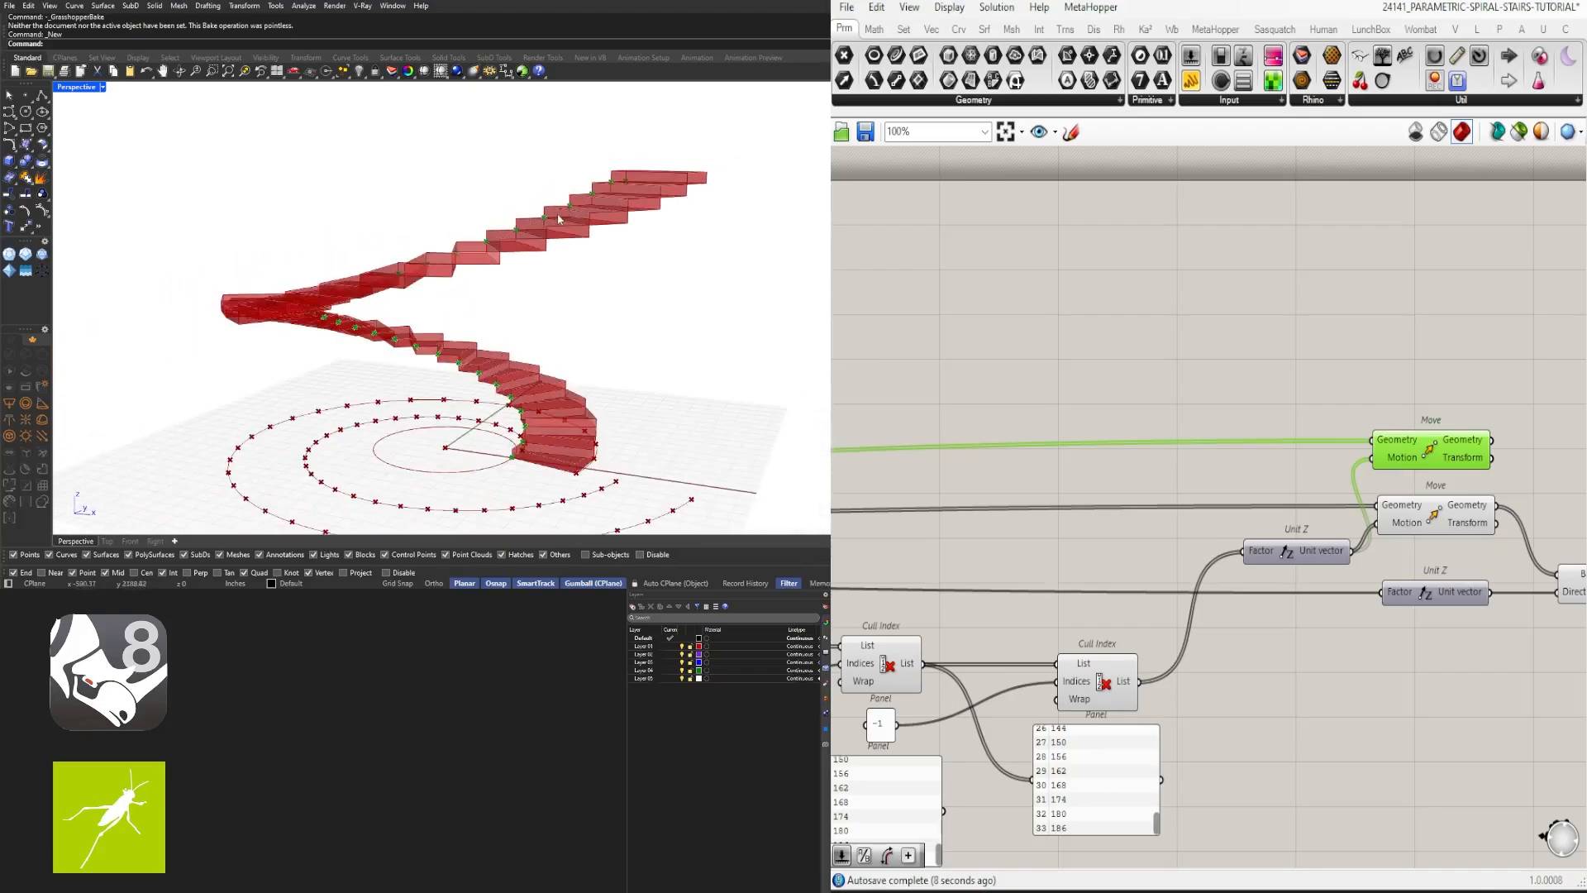
pyautogui.scroll(3, 772, 220)
pyautogui.moveTo(772, 220); pyautogui.dragTo(703, 297, button='right')
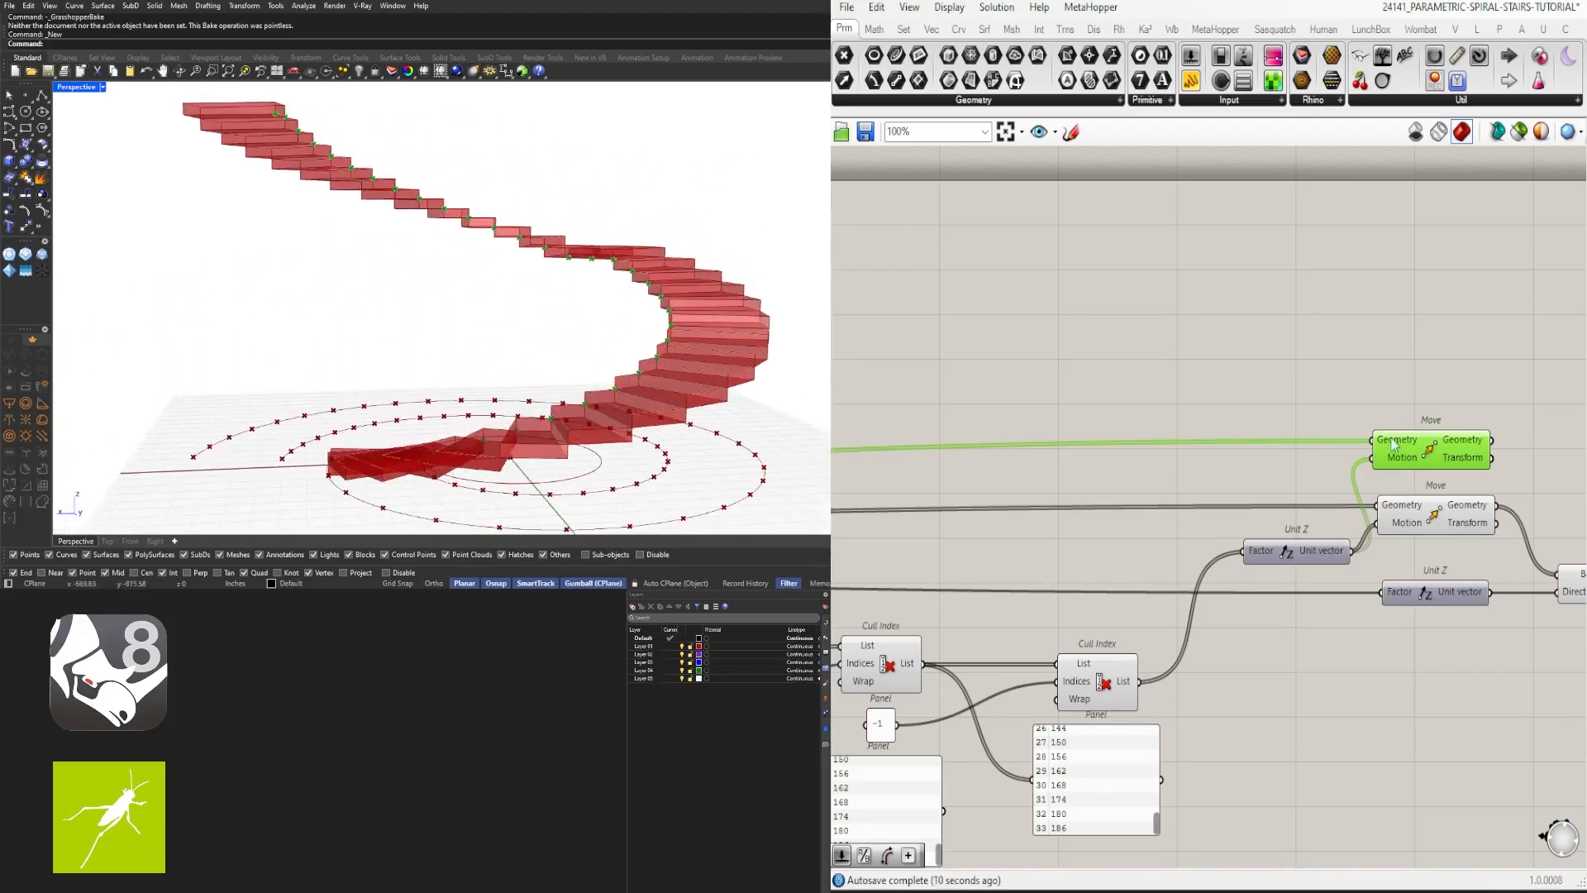
# Step: Duplicate the Move that raises the first row of points and wire the second Point component into the copy's Geometry input
pyautogui.moveTo(1443, 456); pyautogui.dragTo(1350, 501, button='right')
pyautogui.moveTo(1350, 502); pyautogui.dragTo(1395, 405)
pyautogui.scroll(-4, 1396, 405)
pyautogui.moveTo(974, 451); pyautogui.dragTo(1158, 529, button='right')
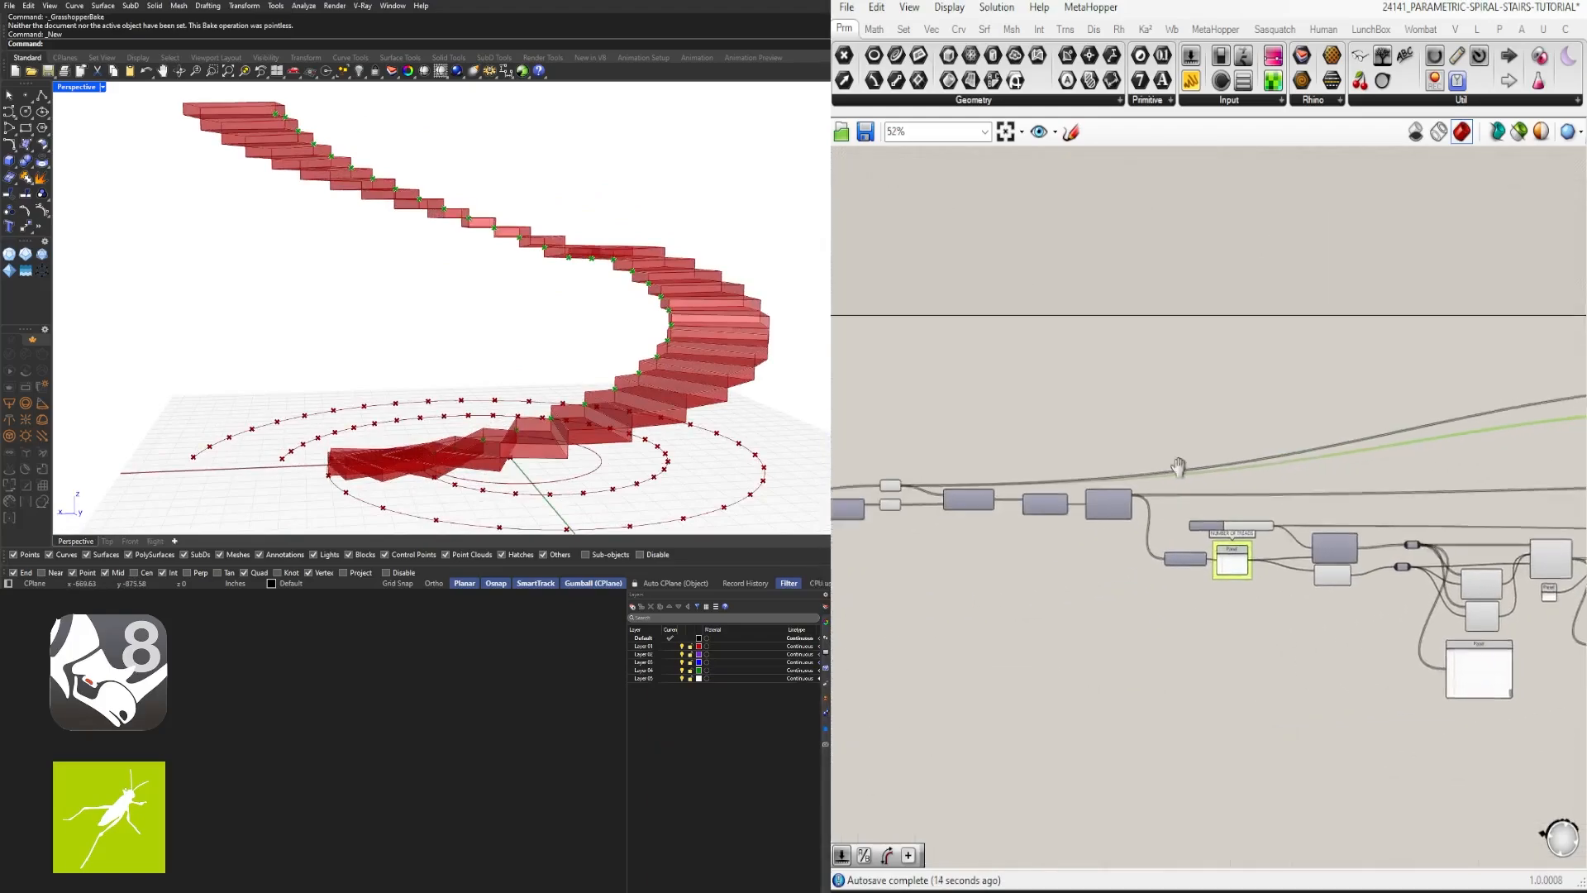
pyautogui.scroll(4, 1204, 518)
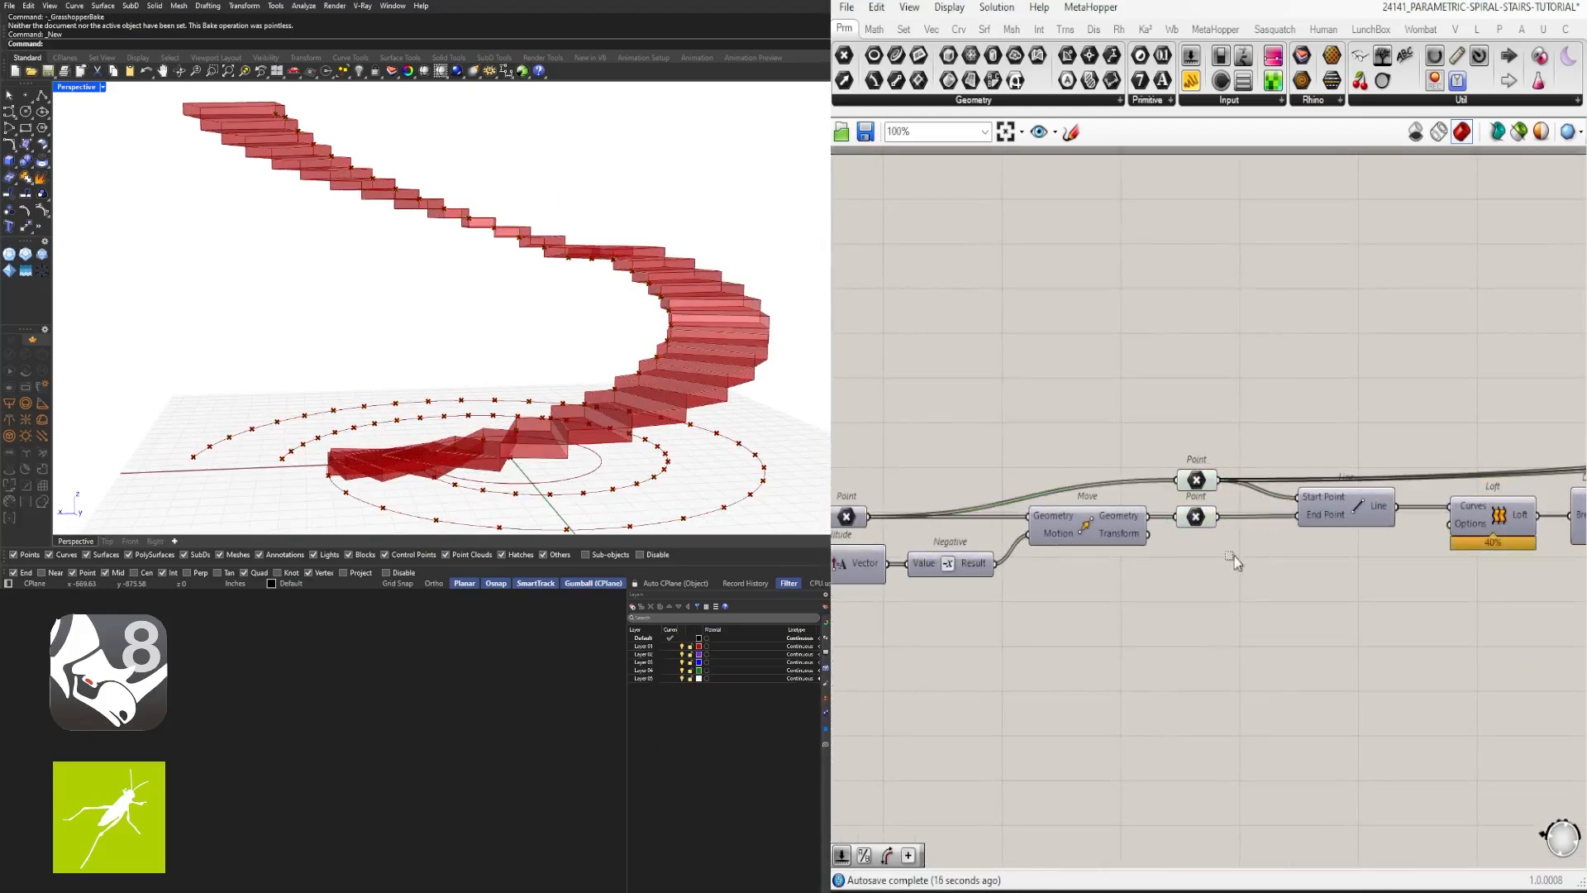
pyautogui.scroll(-5, 1224, 518)
pyautogui.scroll(5, 1257, 449)
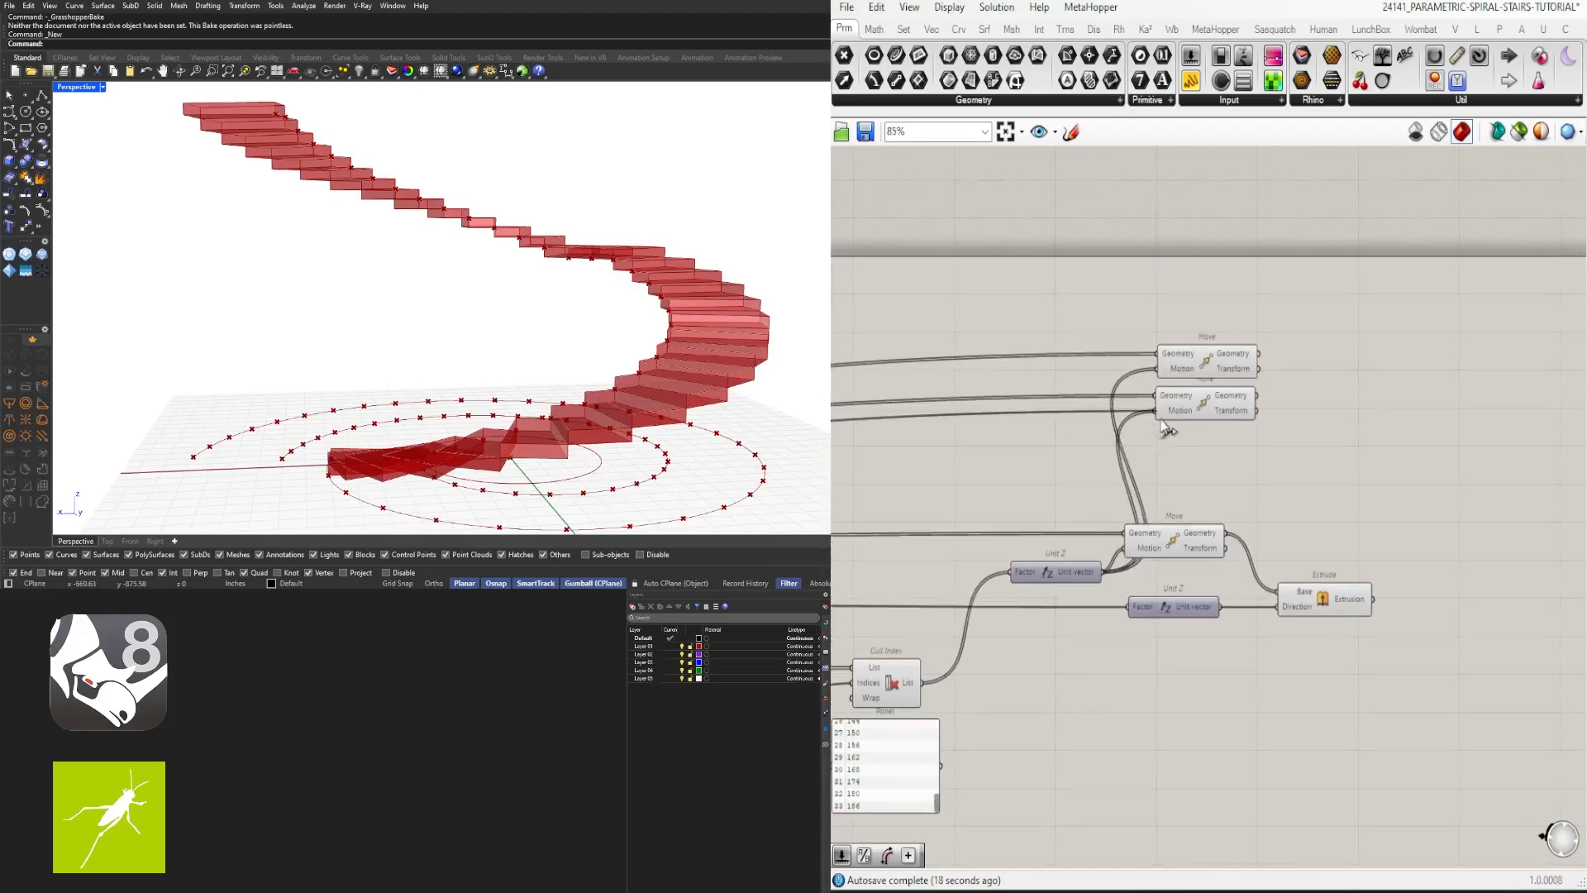
# Step: Shift the two edge-point Move components together, clear of the treads' Move below them
pyautogui.moveTo(1269, 489); pyautogui.dragTo(1146, 323)
pyautogui.moveTo(686, 281); pyautogui.dragTo(451, 304, button='right')
pyautogui.moveTo(1308, 418); pyautogui.dragTo(1161, 337)
pyautogui.moveTo(1210, 376); pyautogui.dragTo(1279, 382)
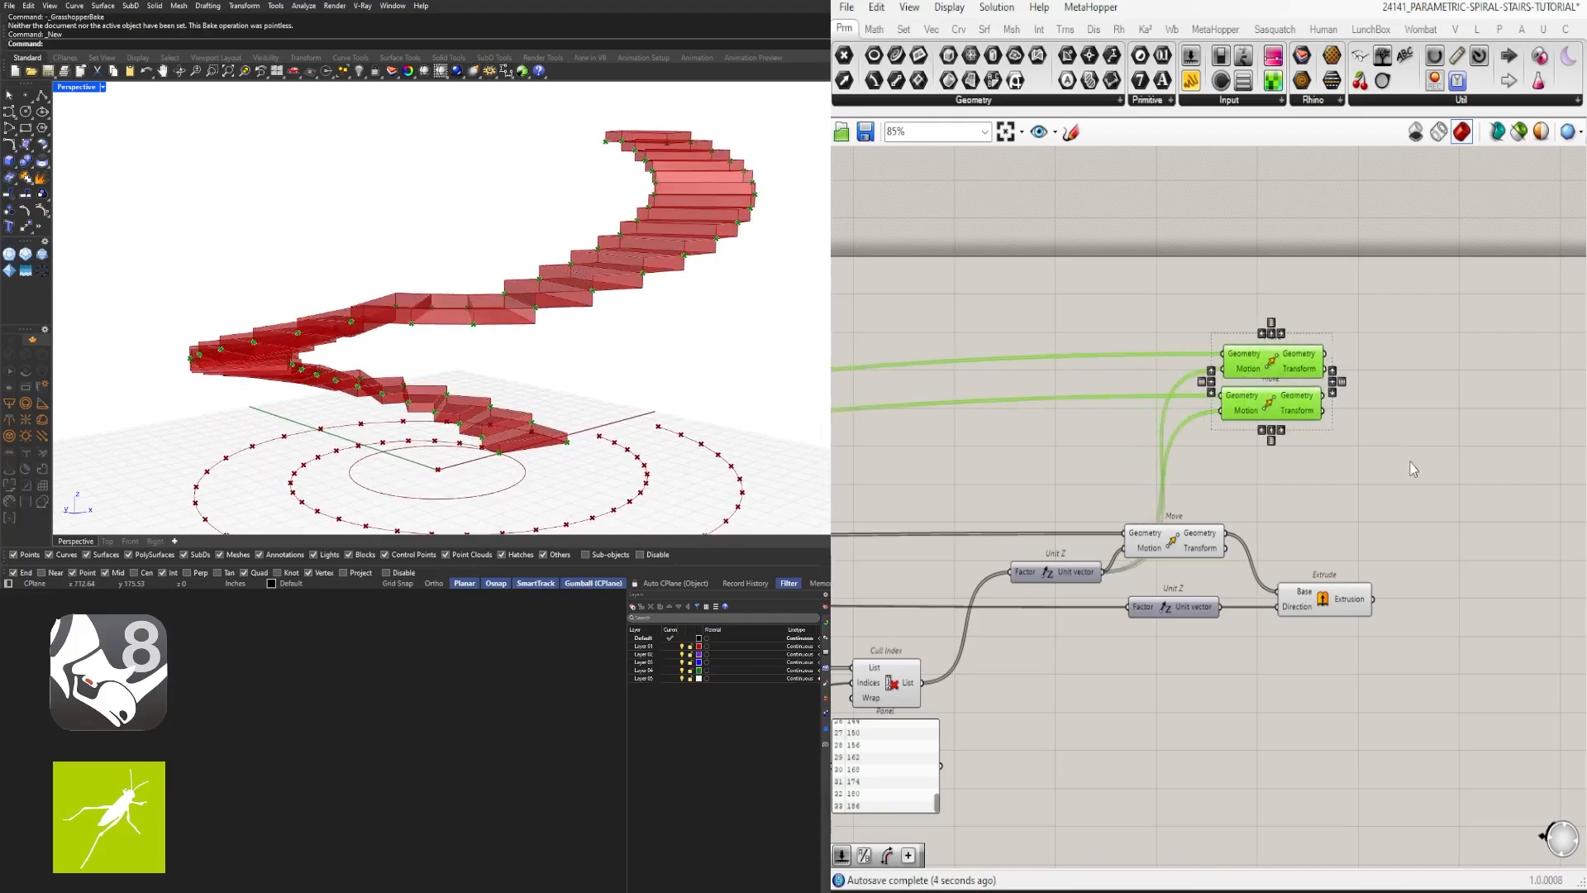
pyautogui.moveTo(1470, 533); pyautogui.dragTo(1079, 702)
pyautogui.moveTo(1166, 554); pyautogui.dragTo(1255, 550)
pyautogui.hotkey('ctrl', 'z')
pyautogui.click(1441, 465)
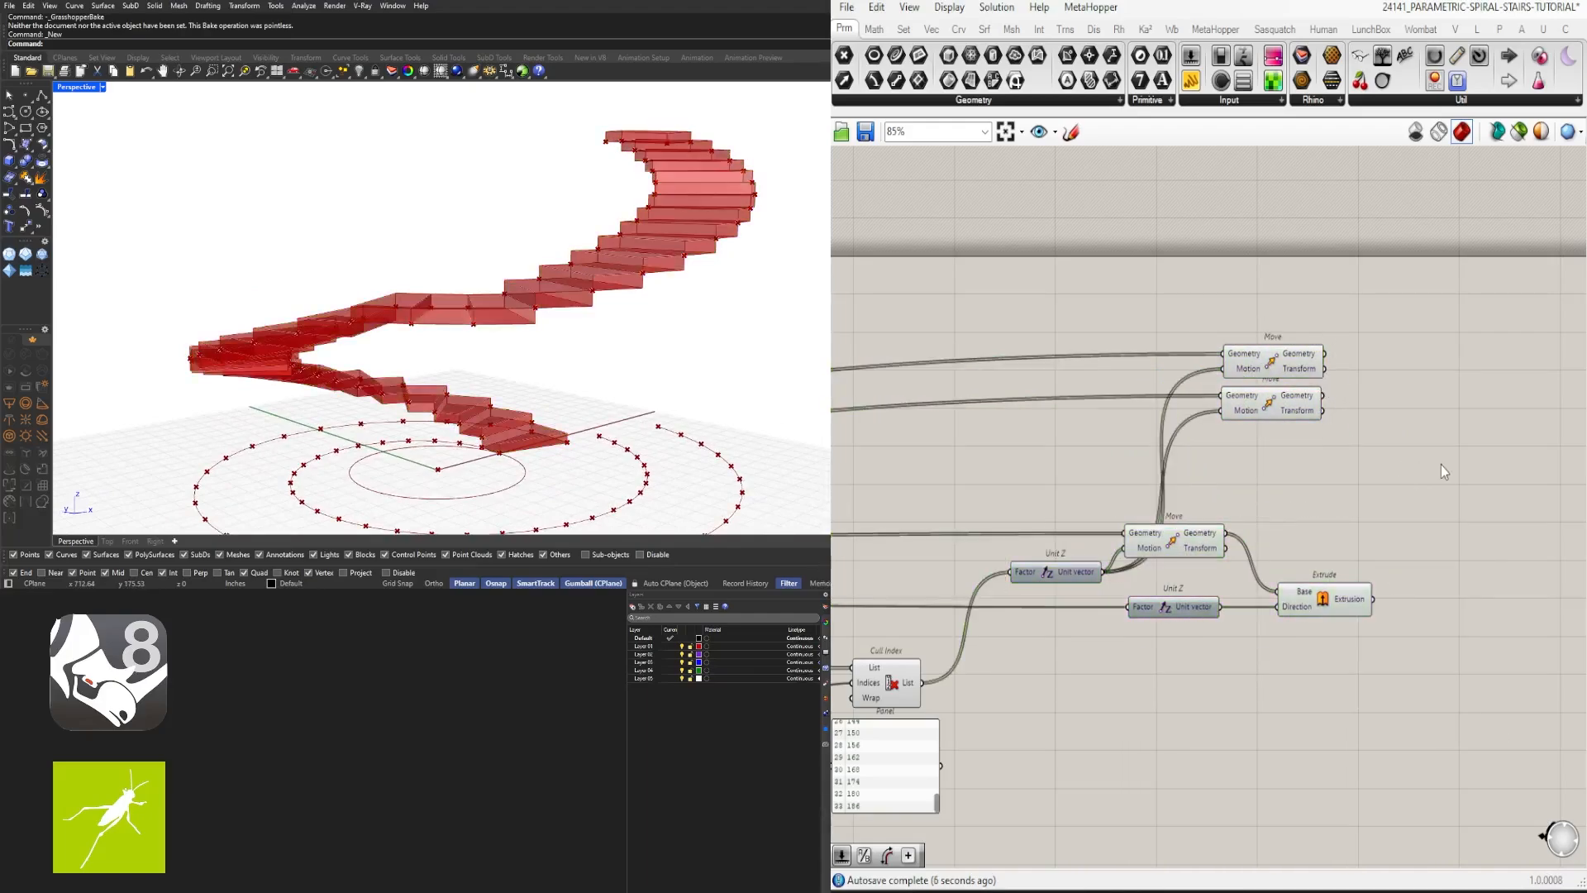
# Step: Add a Nurbs Curve component and feed its Vertices input from the upper Move's Geometry output
pyautogui.scroll(1, 1422, 426)
pyautogui.doubleClick(1427, 420)
pyautogui.write('NURBS')
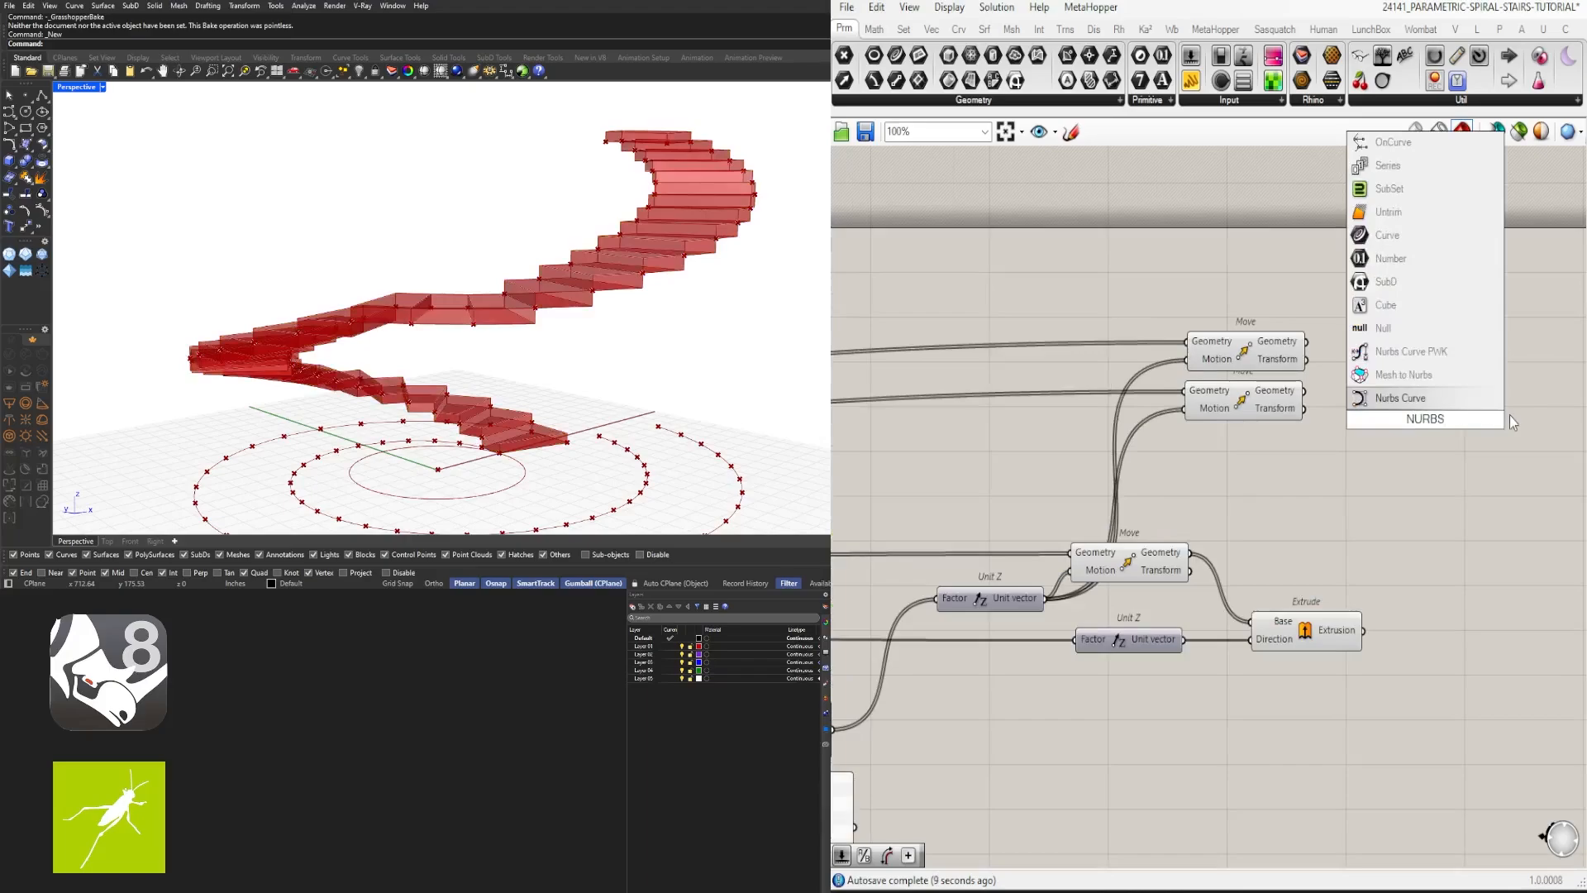
pyautogui.click(1440, 396)
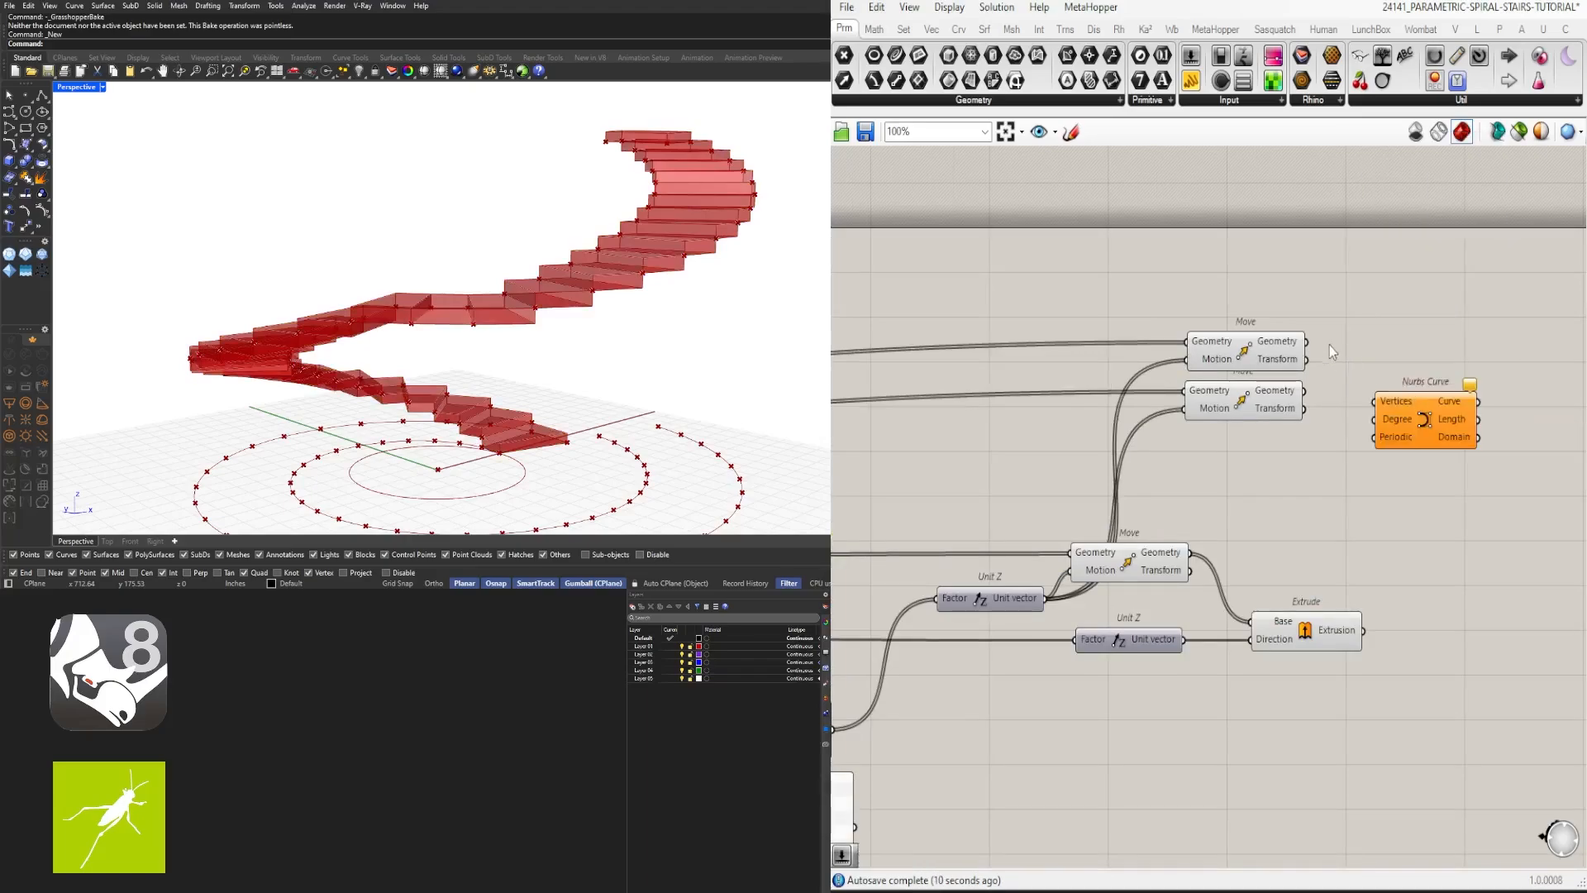
pyautogui.moveTo(1382, 394); pyautogui.dragTo(1478, 334)
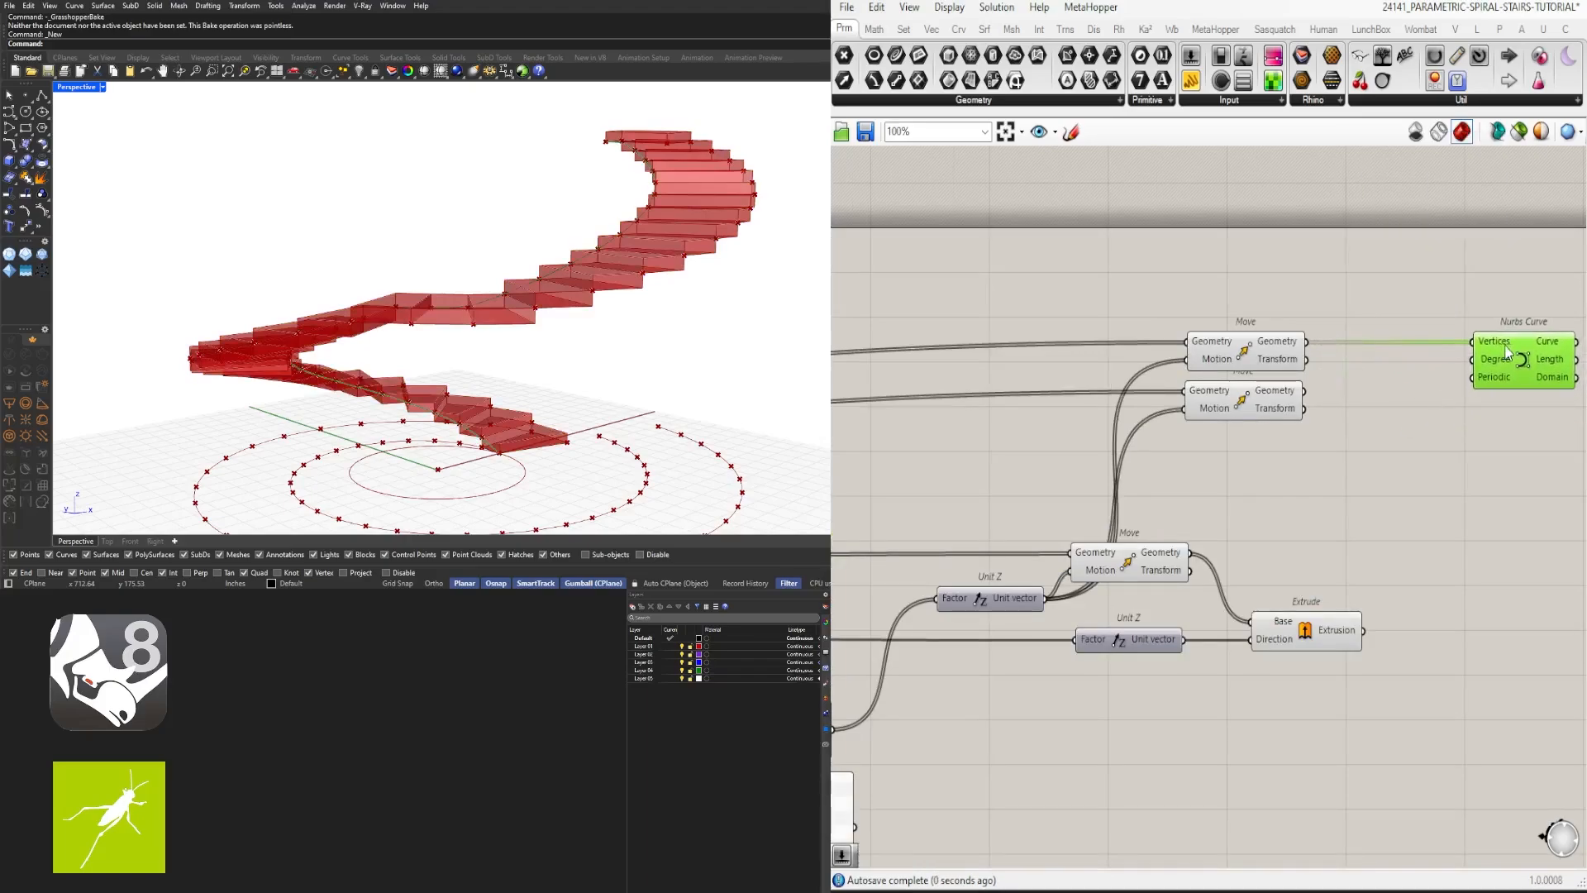
# Step: Duplicate the Nurbs Curve for the second edge-point Move, align both beside their Moves, and view the resulting edge curves
pyautogui.keyDown('alt'); pyautogui.moveTo(1507, 416); pyautogui.dragTo(1477, 411); pyautogui.keyUp('alt')
pyautogui.moveTo(1554, 508); pyautogui.dragTo(1425, 365)
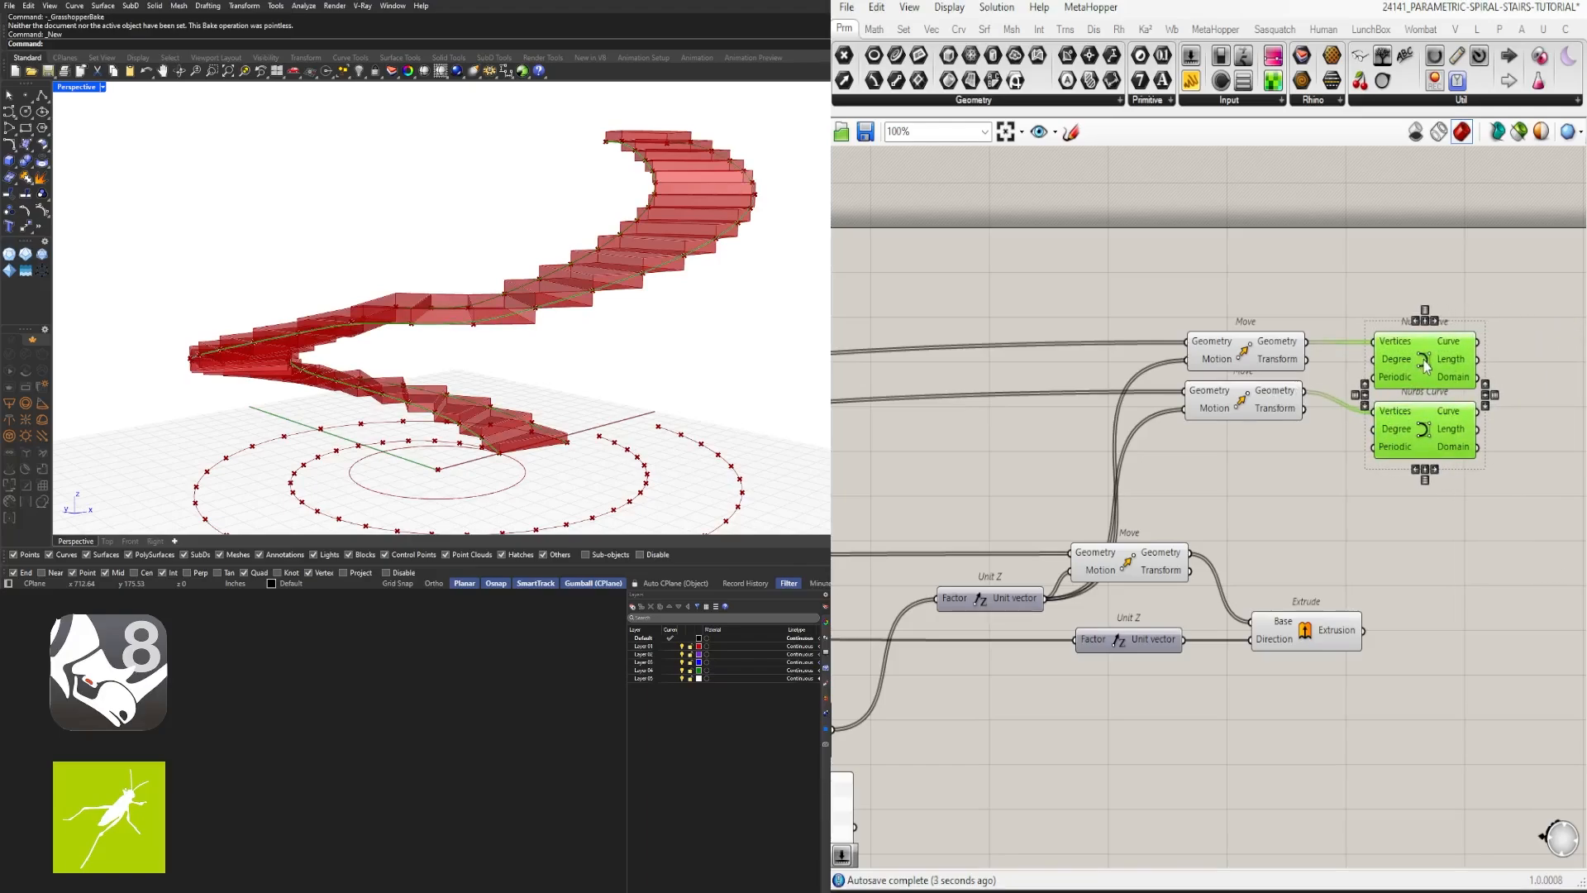
pyautogui.moveTo(695, 257); pyautogui.dragTo(372, 273, button='right')
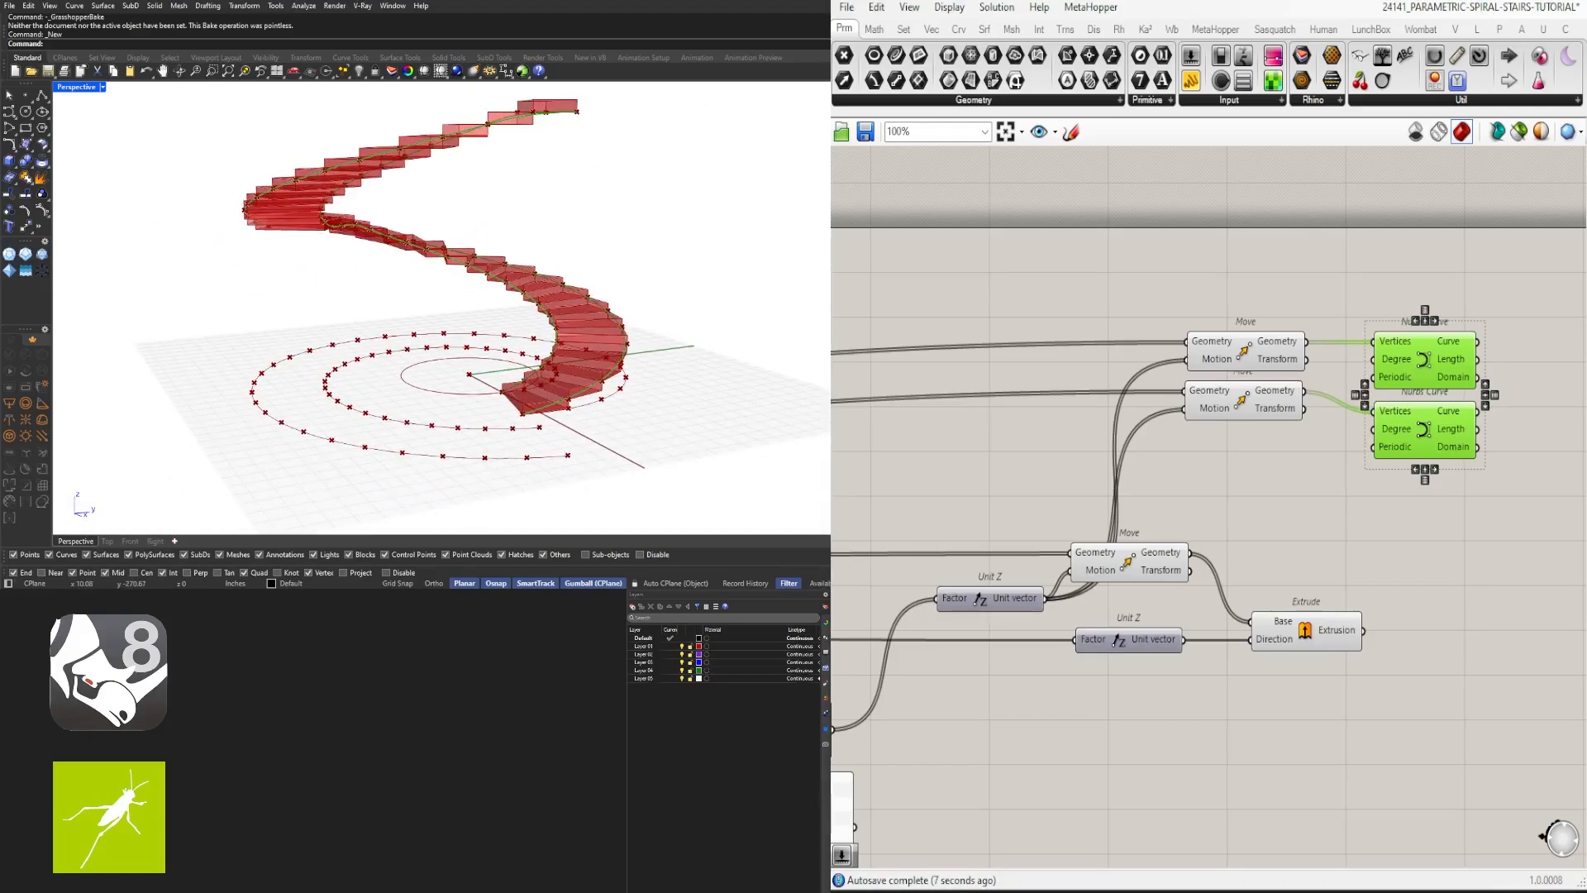
pyautogui.moveTo(618, 374); pyautogui.dragTo(506, 394, button='right')
pyautogui.click(1389, 577)
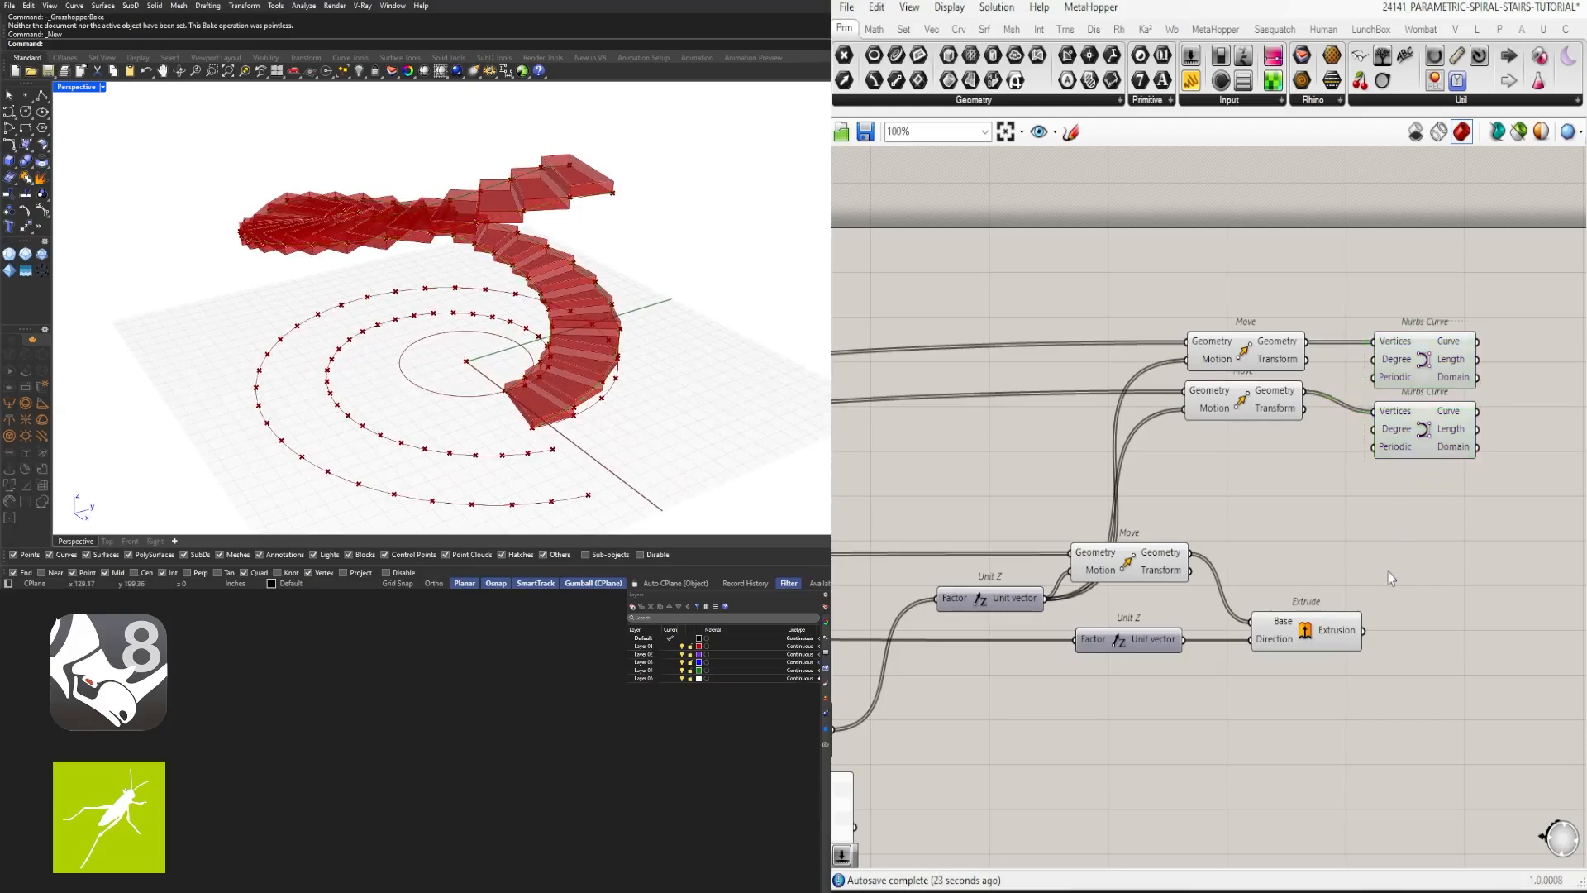
# Step: Check which stair edge each Nurbs Curve follows, and space the two Move and Nurbs Curve pairs apart vertically
pyautogui.moveTo(1389, 576); pyautogui.dragTo(1162, 617, button='right')
pyautogui.click(1199, 387)
pyautogui.click(1180, 469)
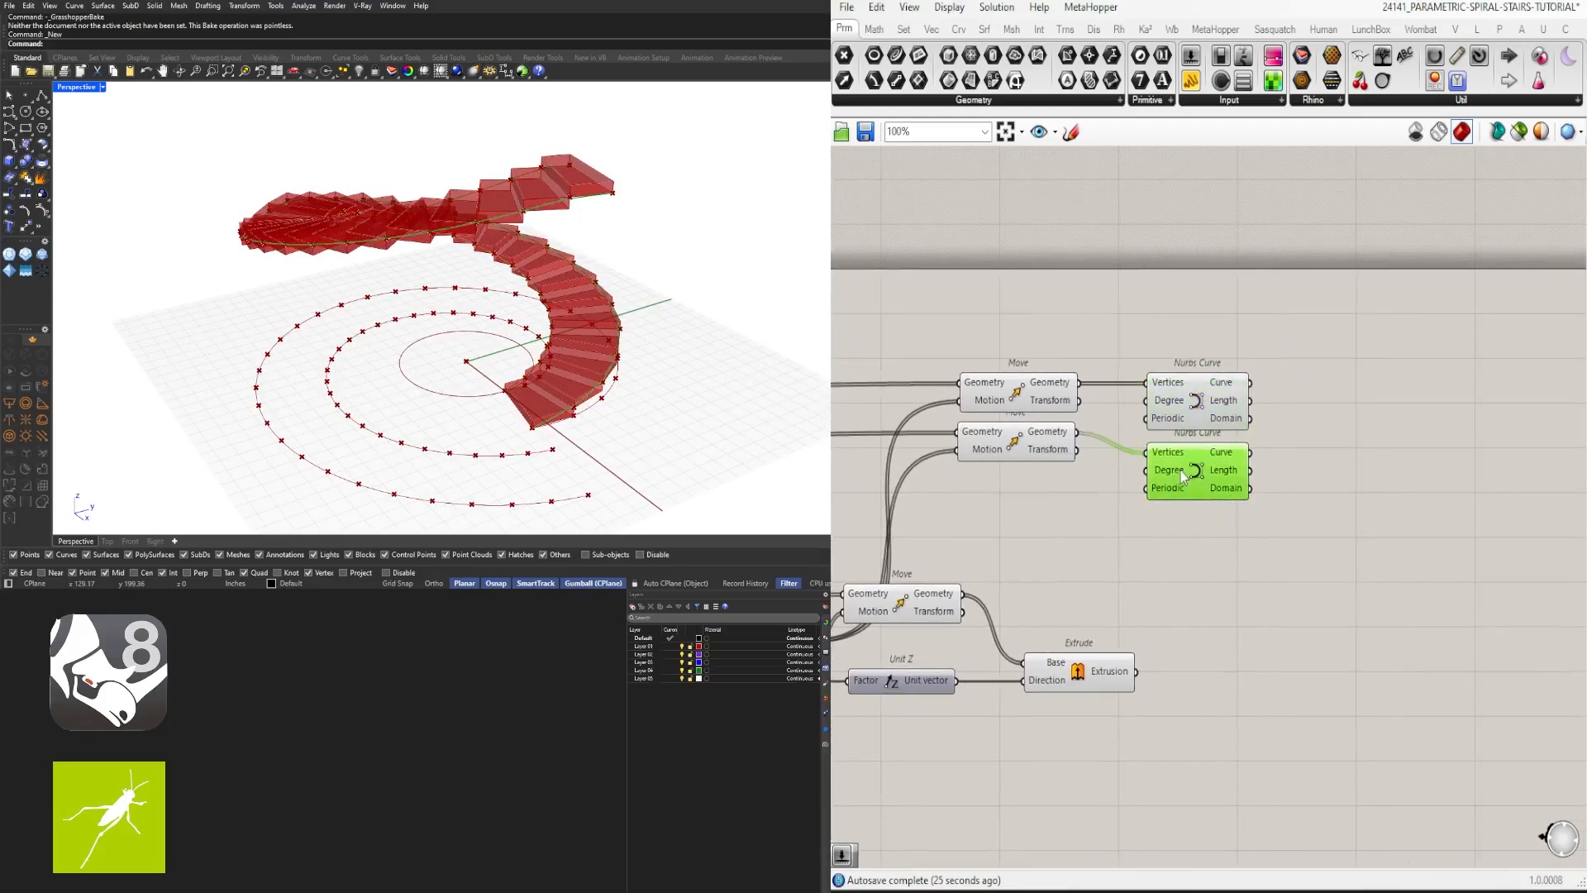
pyautogui.click(1280, 526)
pyautogui.scroll(1, 1188, 381)
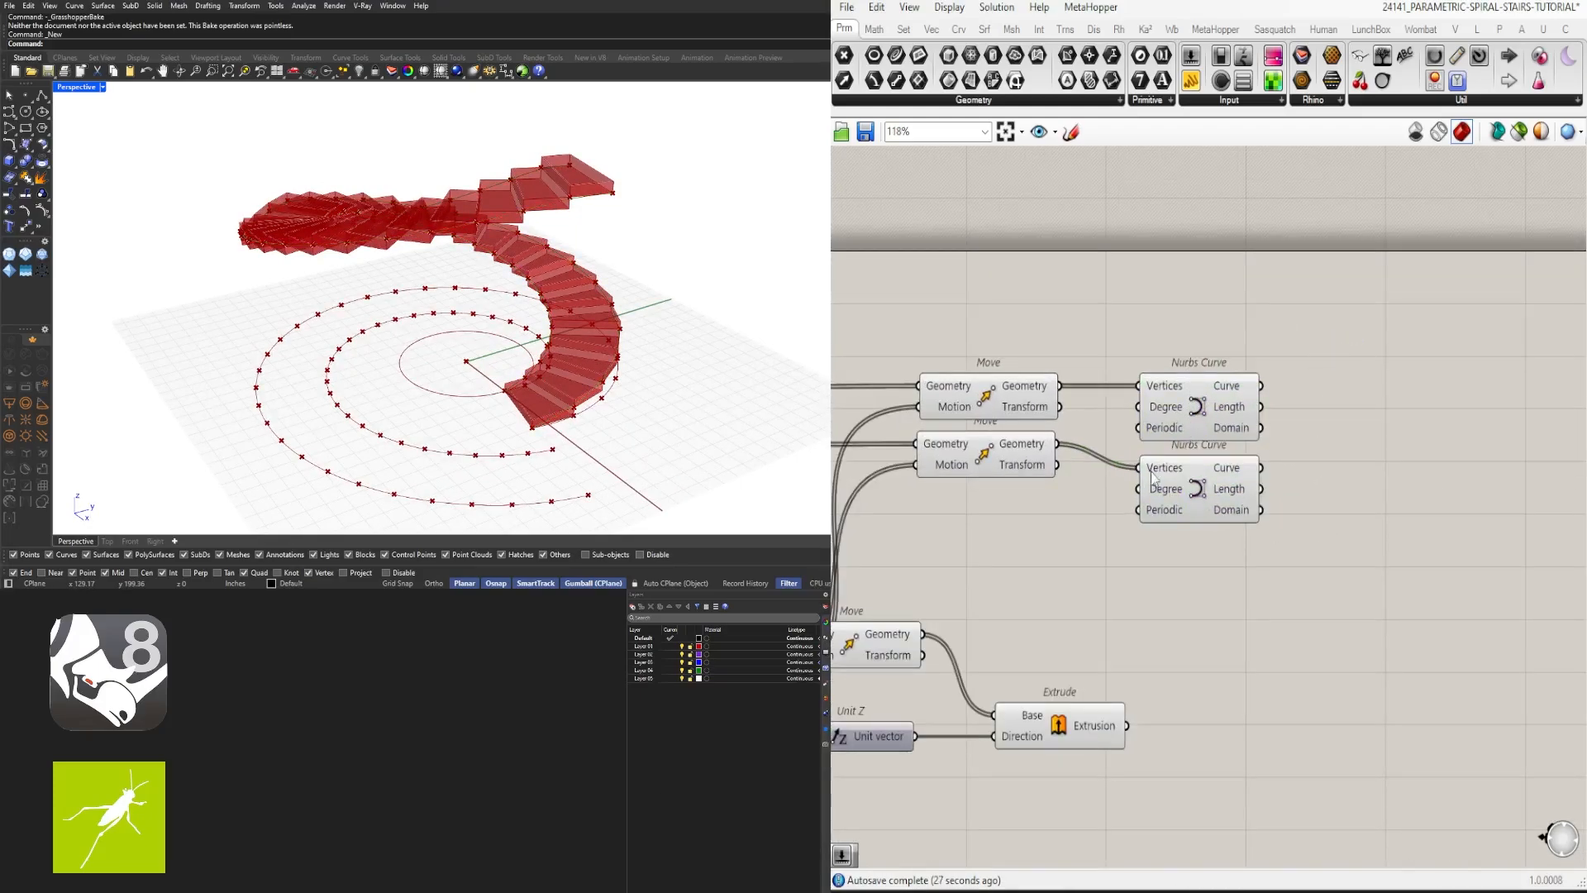
pyautogui.moveTo(973, 444); pyautogui.dragTo(971, 469)
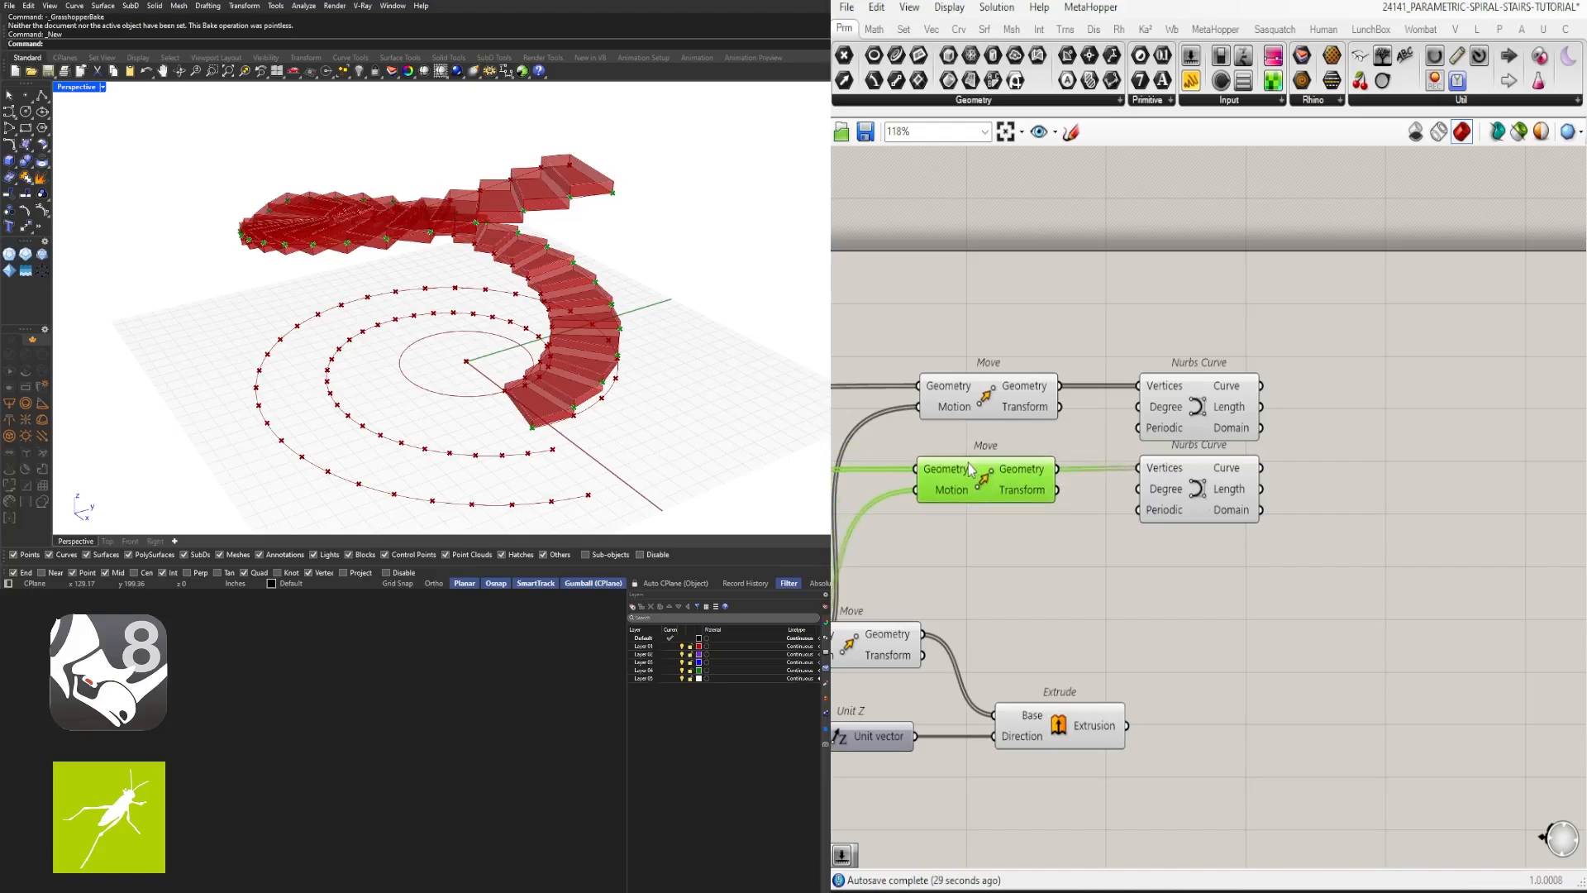
pyautogui.moveTo(1222, 277); pyautogui.dragTo(913, 388)
pyautogui.moveTo(983, 399); pyautogui.dragTo(982, 339)
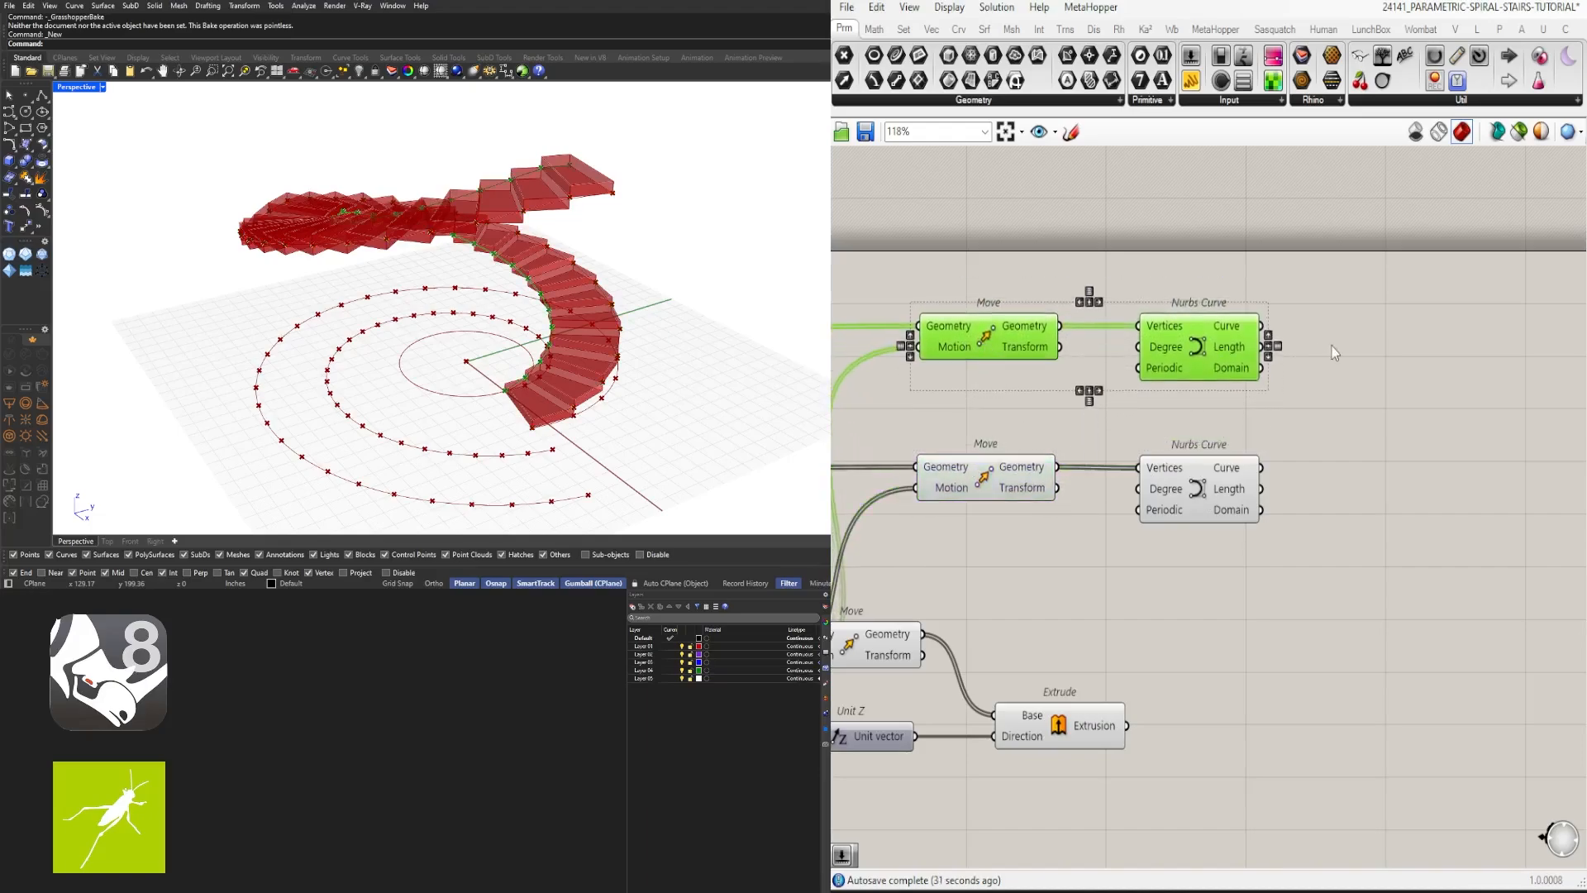
pyautogui.click(1332, 345)
pyautogui.moveTo(1332, 345); pyautogui.dragTo(1202, 338, button='right')
pyautogui.moveTo(1104, 339); pyautogui.dragTo(1110, 339)
pyautogui.click(1291, 377)
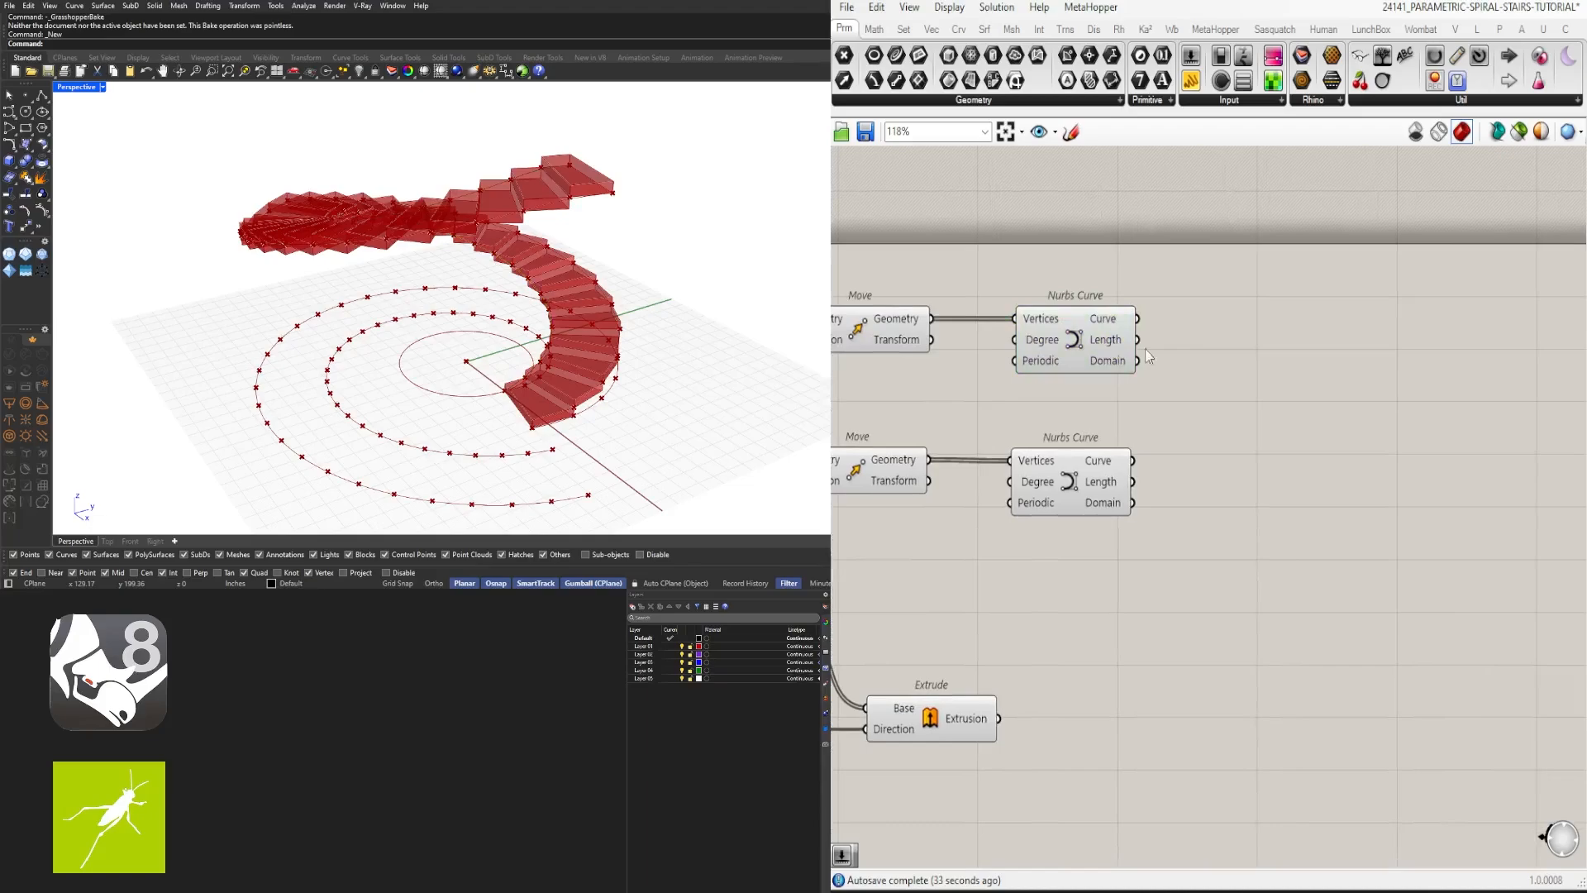
# Step: Turn off the preview of the two Point components that feed the Line component
pyautogui.click(1035, 354)
pyautogui.moveTo(1154, 520); pyautogui.dragTo(1197, 514, button='right')
pyautogui.scroll(-3, 1197, 513)
pyautogui.moveTo(888, 523); pyautogui.dragTo(1323, 446, button='right')
pyautogui.moveTo(876, 446); pyautogui.dragTo(1219, 448, button='right')
pyautogui.scroll(-2, 1223, 454)
pyautogui.scroll(3, 976, 474)
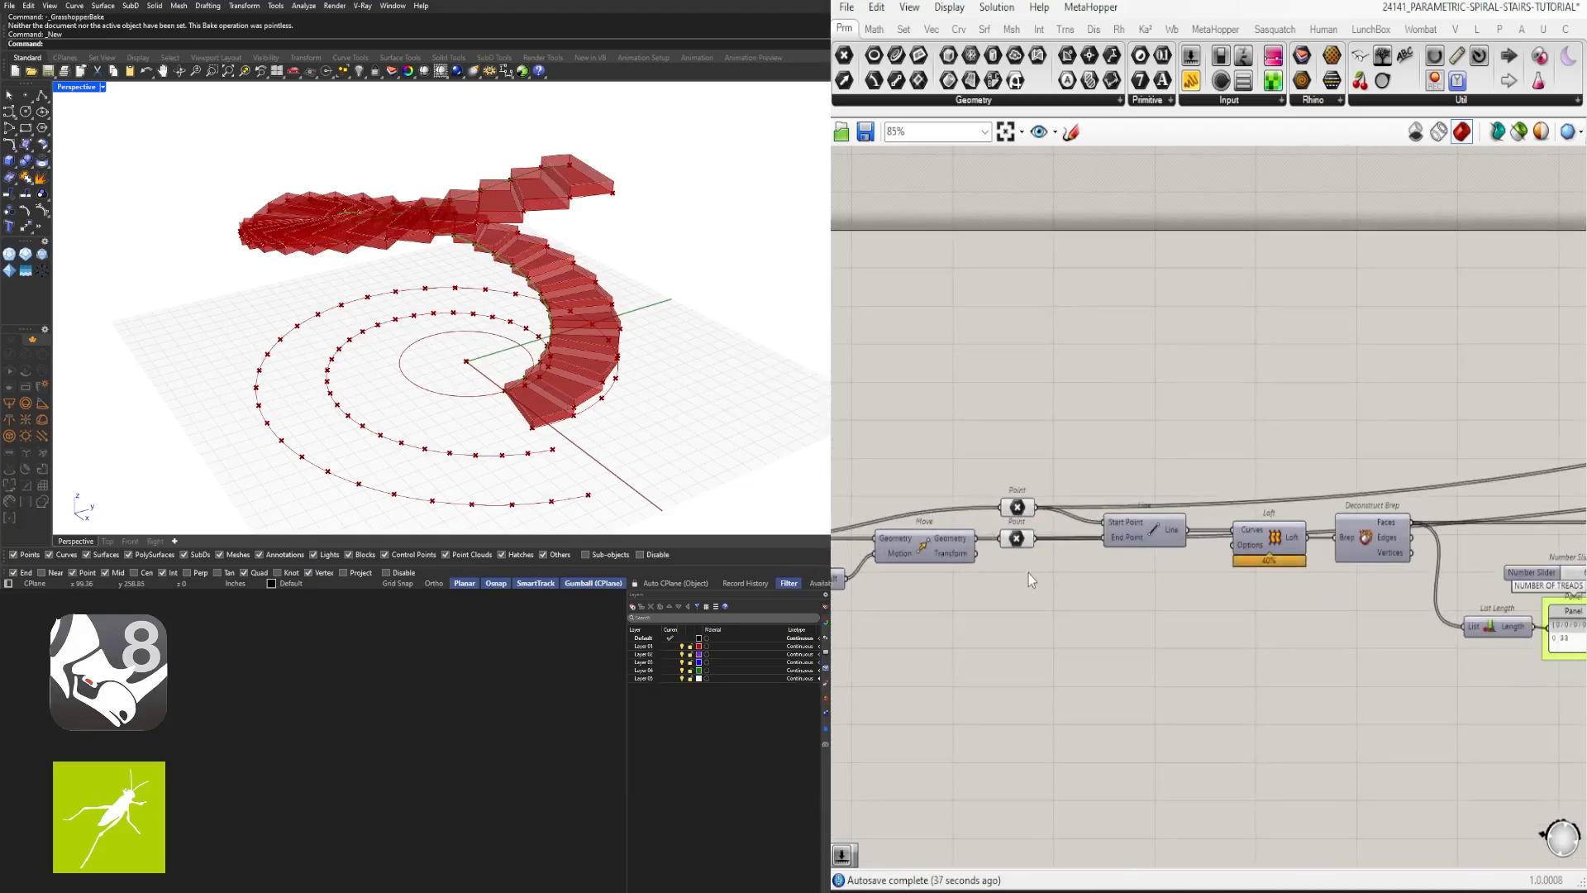
pyautogui.moveTo(1029, 573); pyautogui.dragTo(1007, 488)
pyautogui.middleClick(1035, 441)
pyautogui.click(1084, 392)
pyautogui.moveTo(612, 335); pyautogui.dragTo(418, 246, button='right')
# Step: Add an Offset Curve component beyond the upper Nurbs Curve, leaving a gap between them
pyautogui.scroll(-4, 1215, 346)
pyautogui.moveTo(1529, 402); pyautogui.dragTo(942, 436, button='right')
pyautogui.scroll(4, 1385, 374)
pyautogui.moveTo(1386, 373); pyautogui.dragTo(1122, 448, button='right')
pyautogui.click(1251, 404)
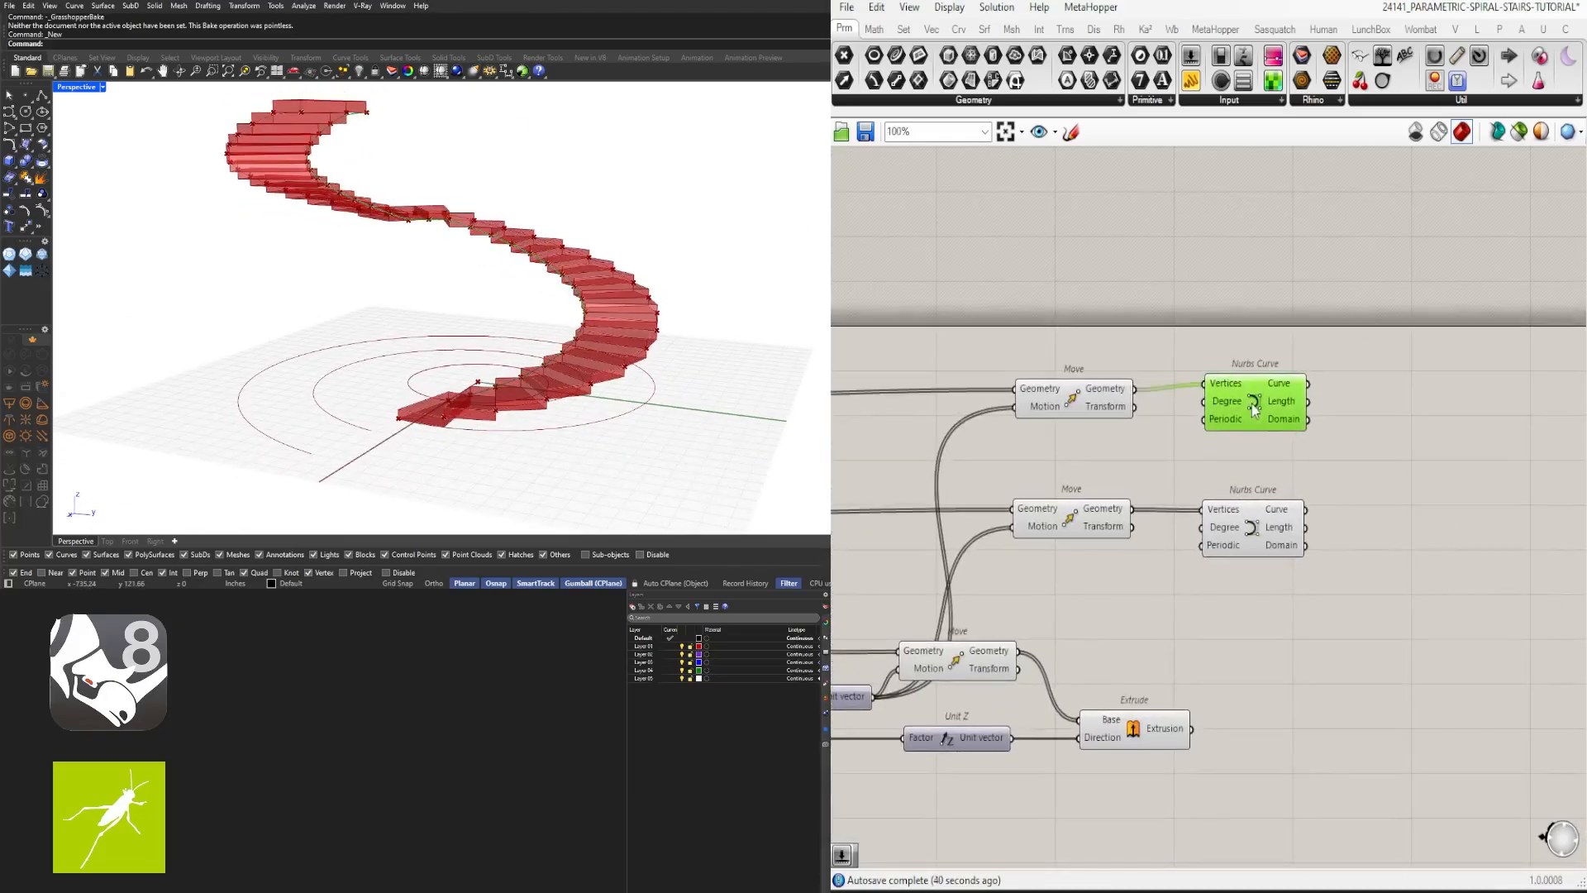
pyautogui.scroll(3, 1303, 424)
pyautogui.doubleClick(1323, 424)
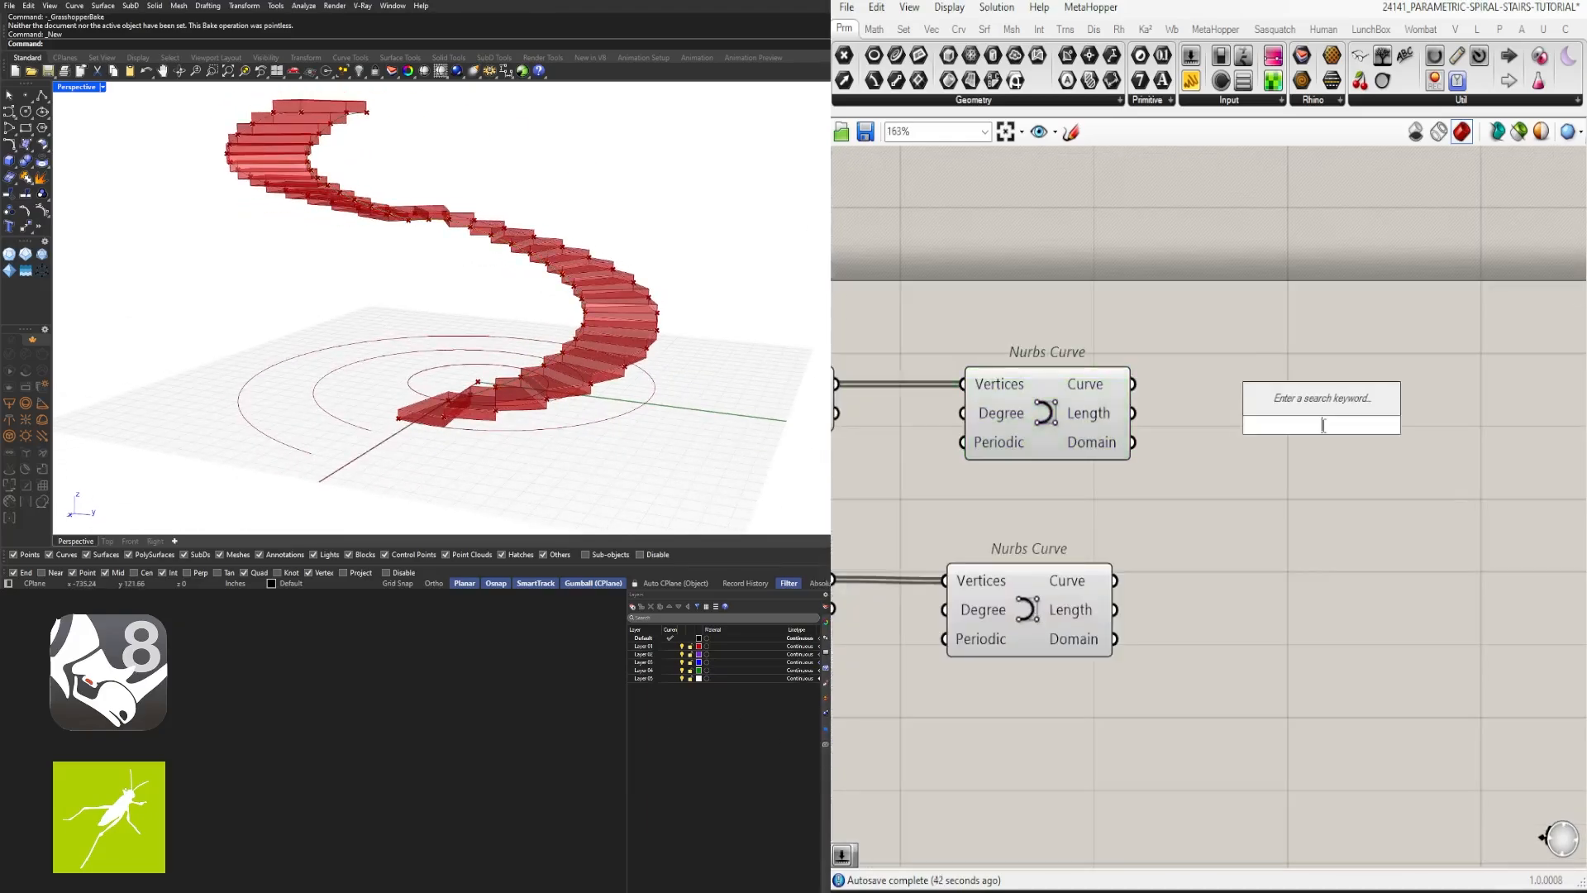
pyautogui.write('OFF')
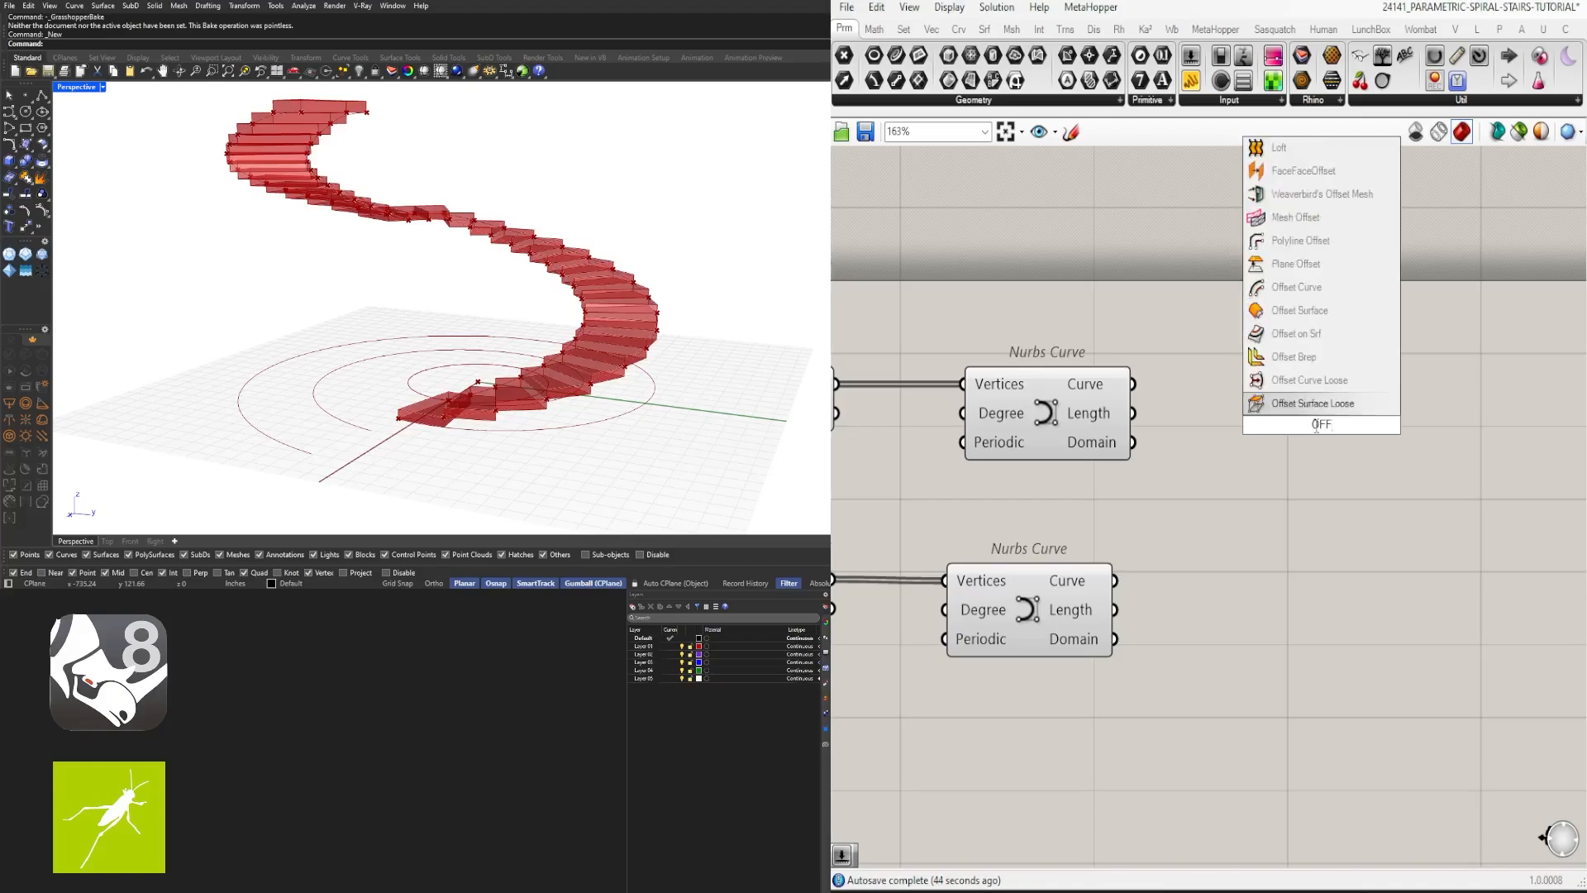
pyautogui.click(1295, 287)
pyautogui.moveTo(1373, 405); pyautogui.dragTo(1109, 436, button='right')
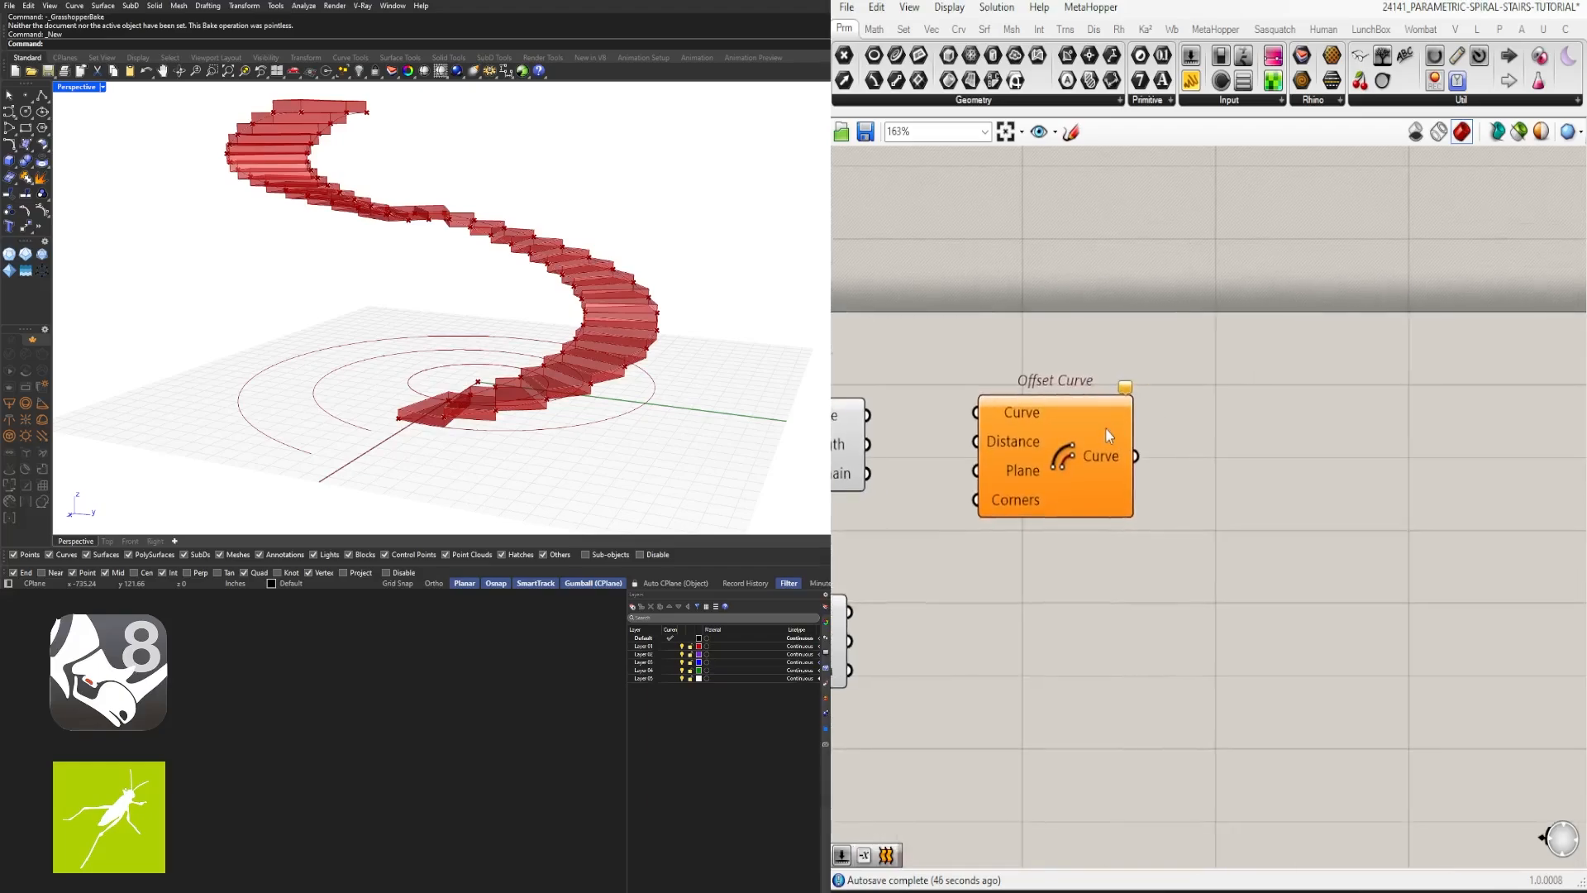
pyautogui.moveTo(1109, 436); pyautogui.dragTo(1440, 430)
# Step: Add an XY Plane component and wire its output into Offset Curve's Plane input
pyautogui.doubleClick(1049, 471)
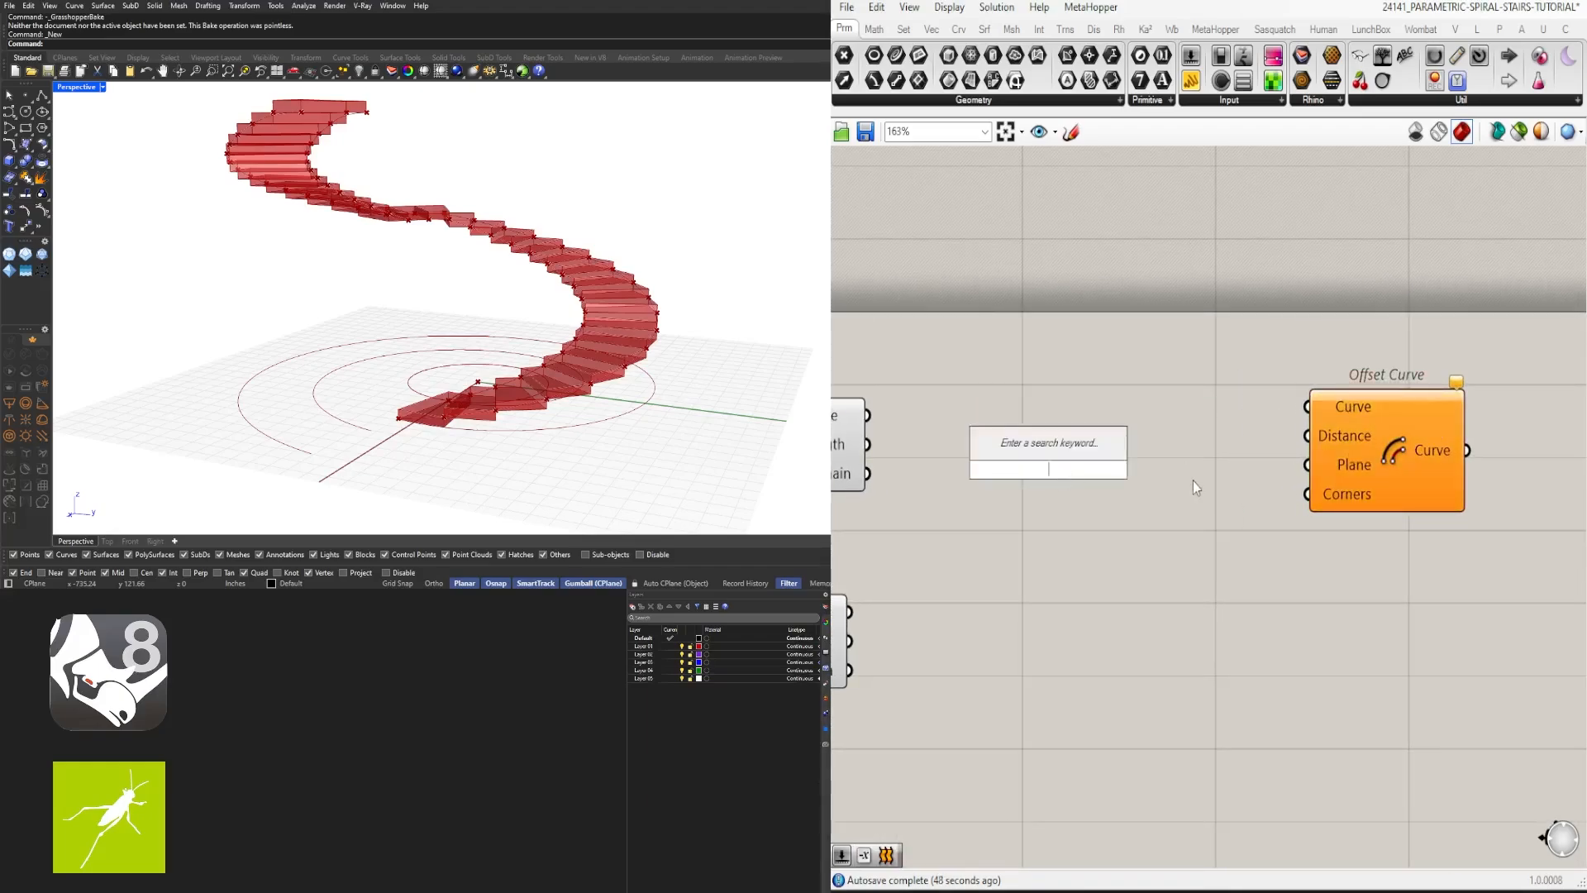
pyautogui.write('XY')
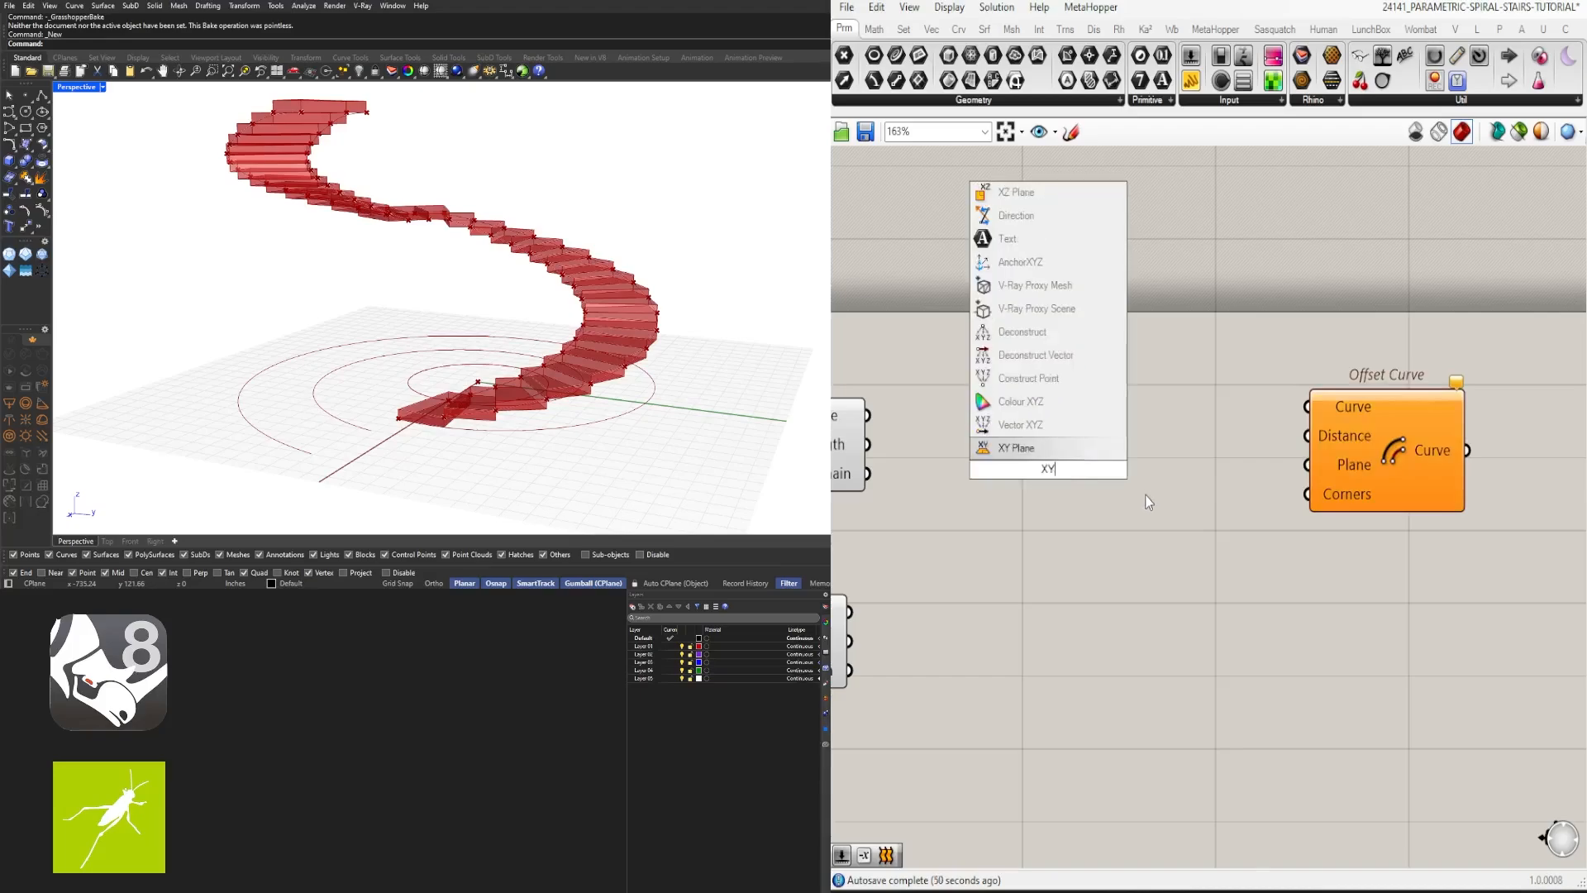
pyautogui.press('Return')
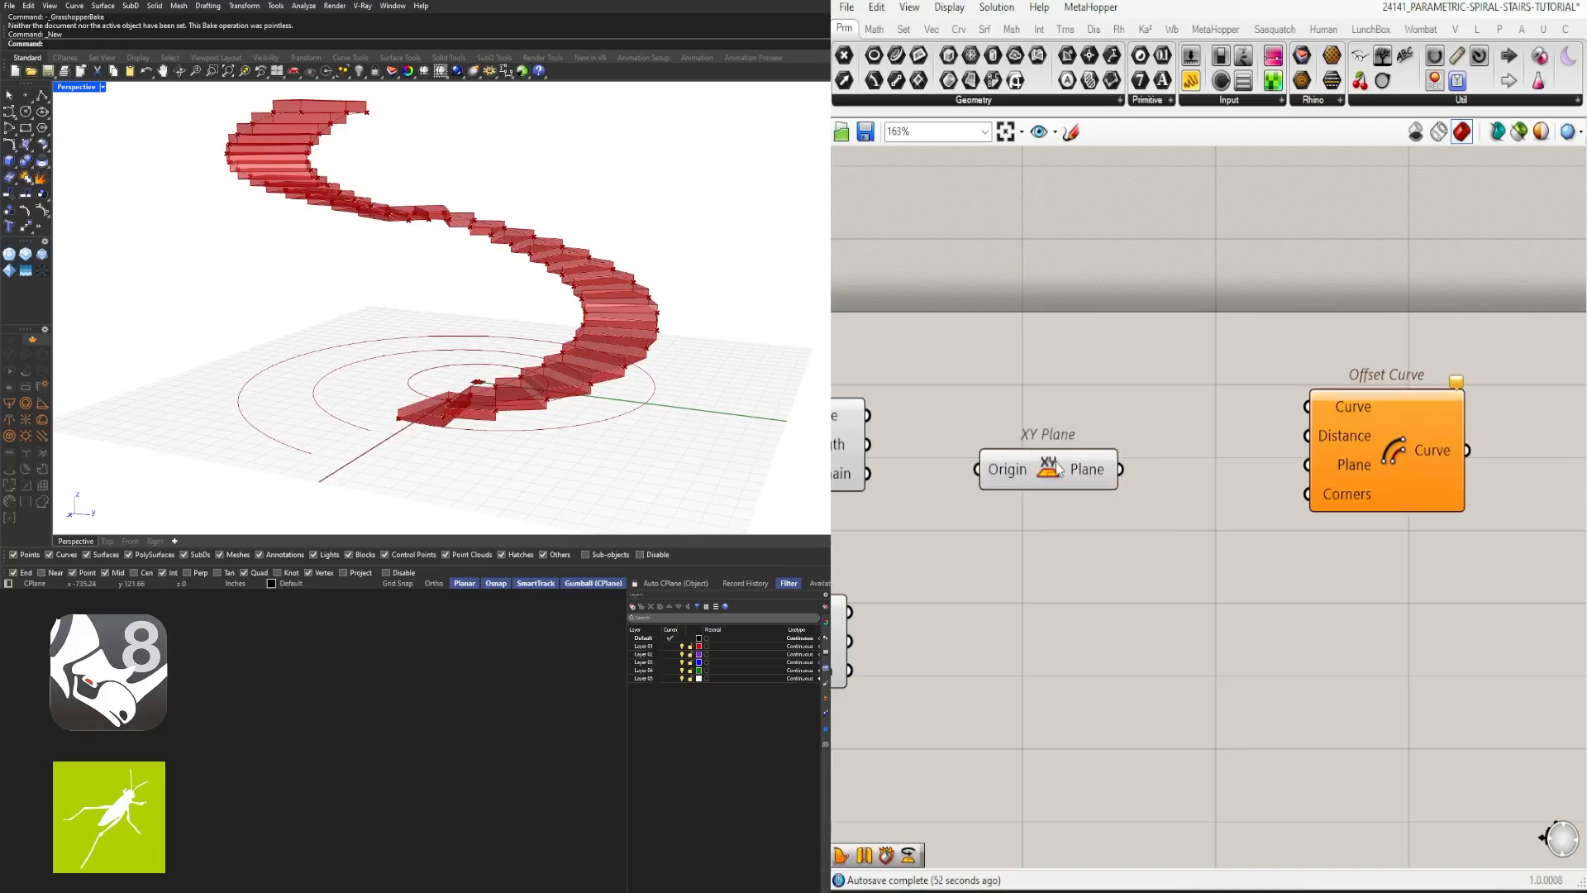
pyautogui.moveTo(1058, 467); pyautogui.dragTo(1197, 480)
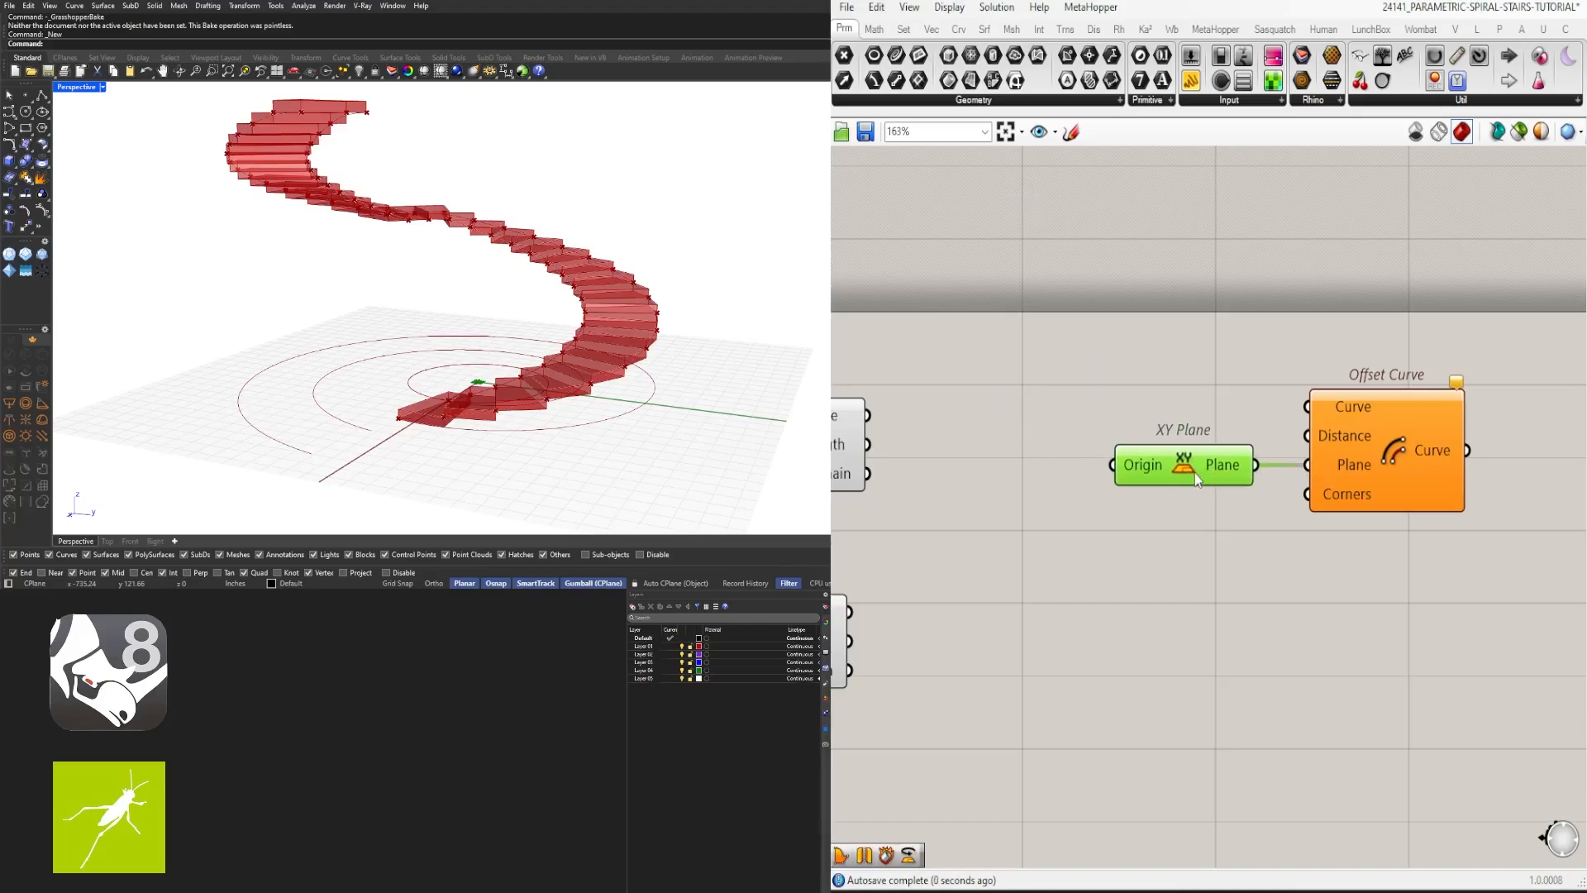
# Step: Switch Rhino to the four-viewport layout and wire the upper Nurbs Curve's Curve output into Offset Curve's Curve input
pyautogui.doubleClick(76, 87)
pyautogui.scroll(4, 225, 152)
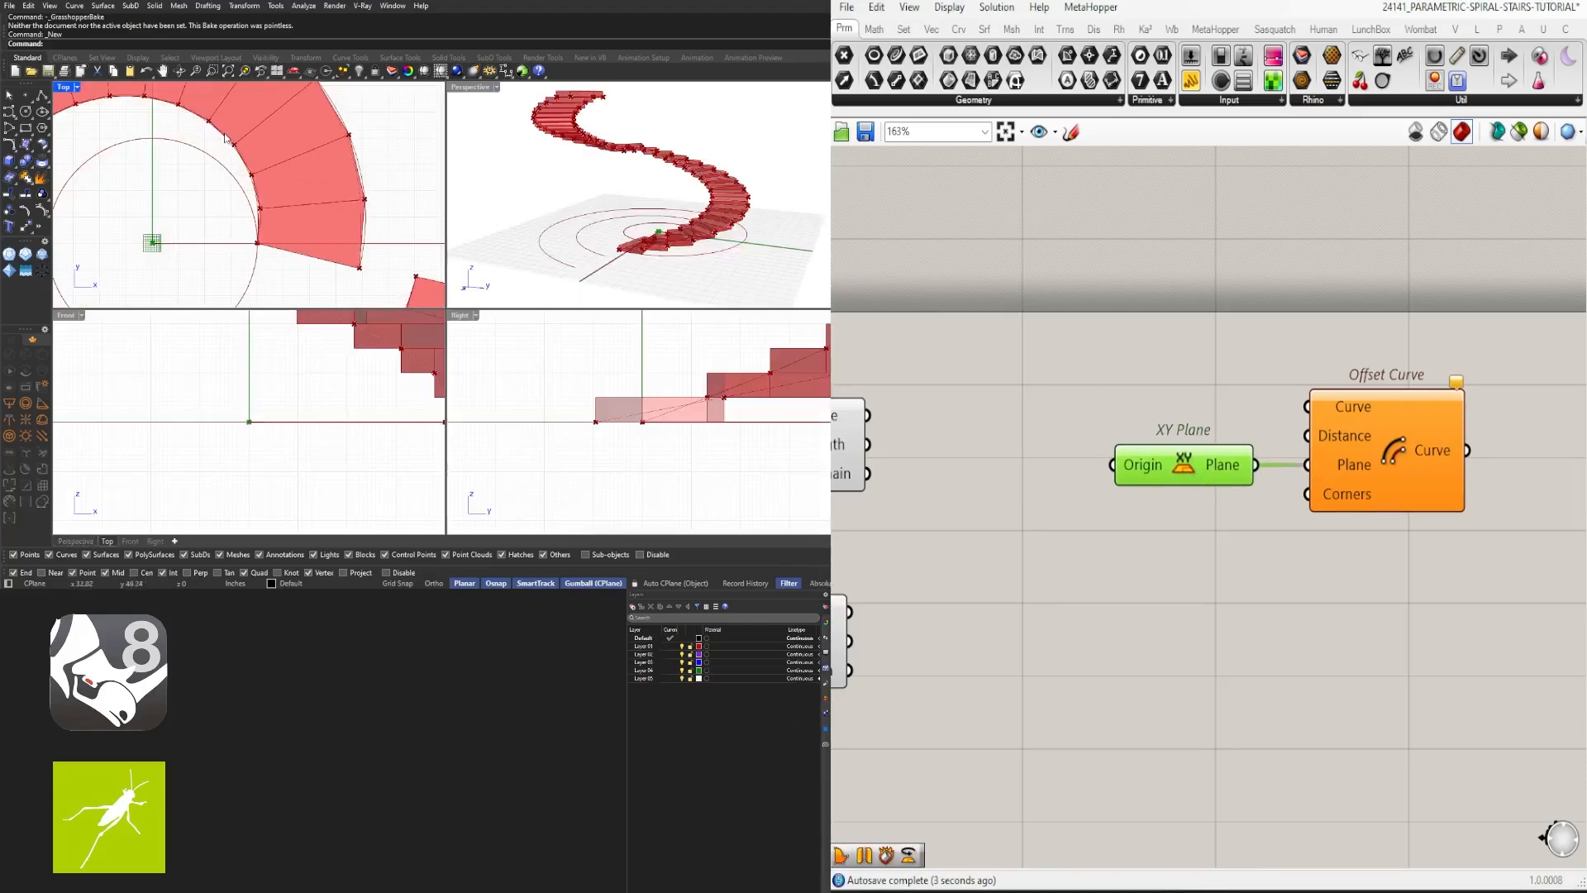
pyautogui.scroll(-4, 225, 138)
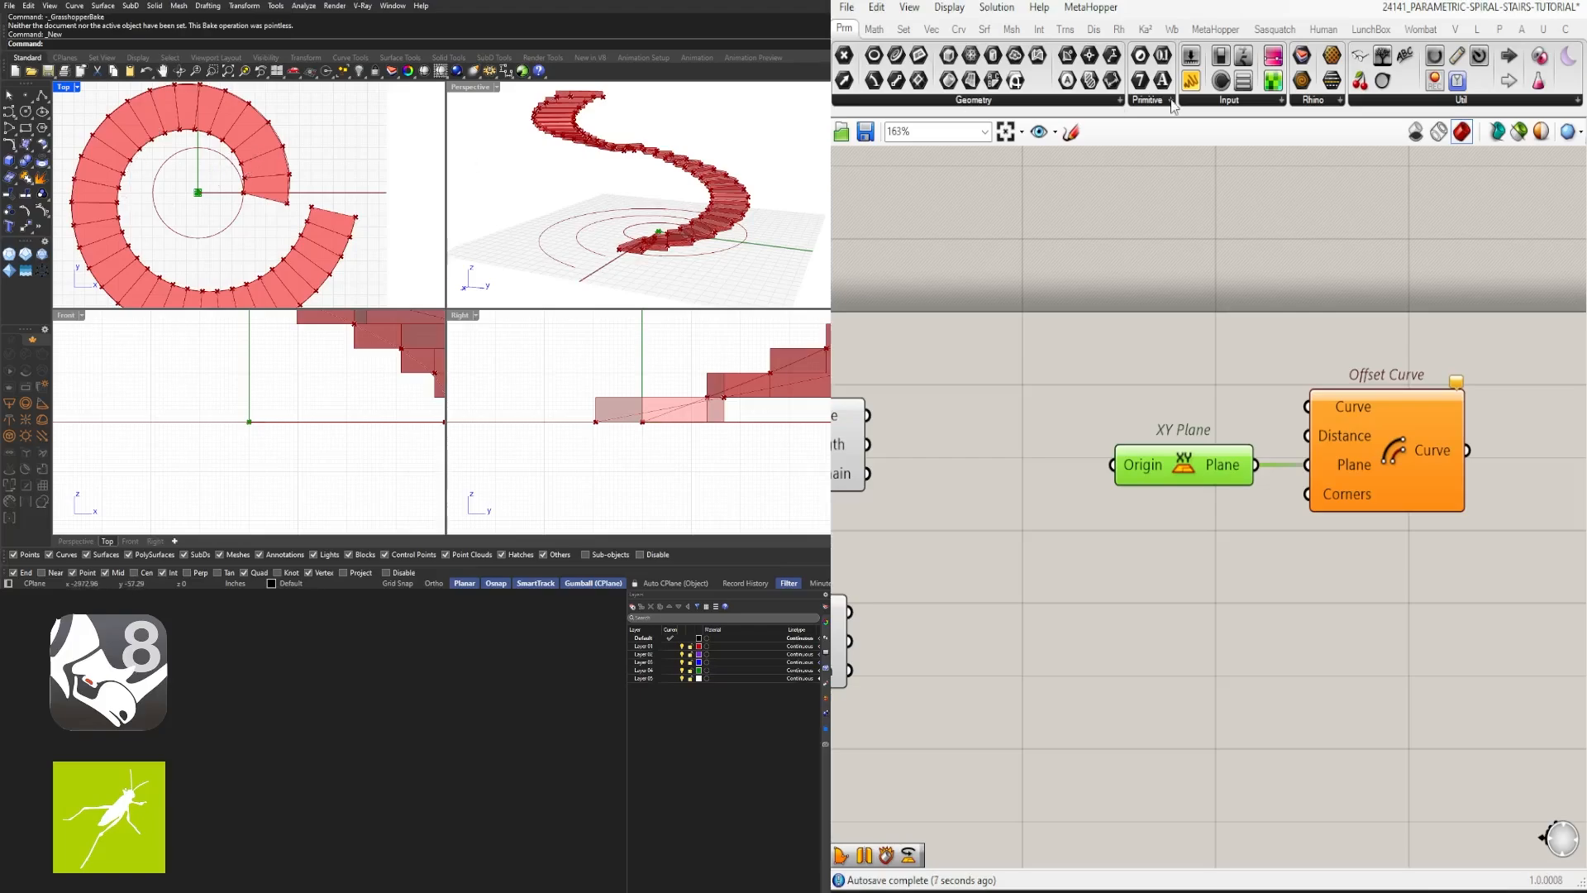
pyautogui.moveTo(1262, 380); pyautogui.dragTo(1454, 376, button='right')
pyautogui.click(973, 420)
pyautogui.moveTo(1038, 426); pyautogui.dragTo(985, 422, button='right')
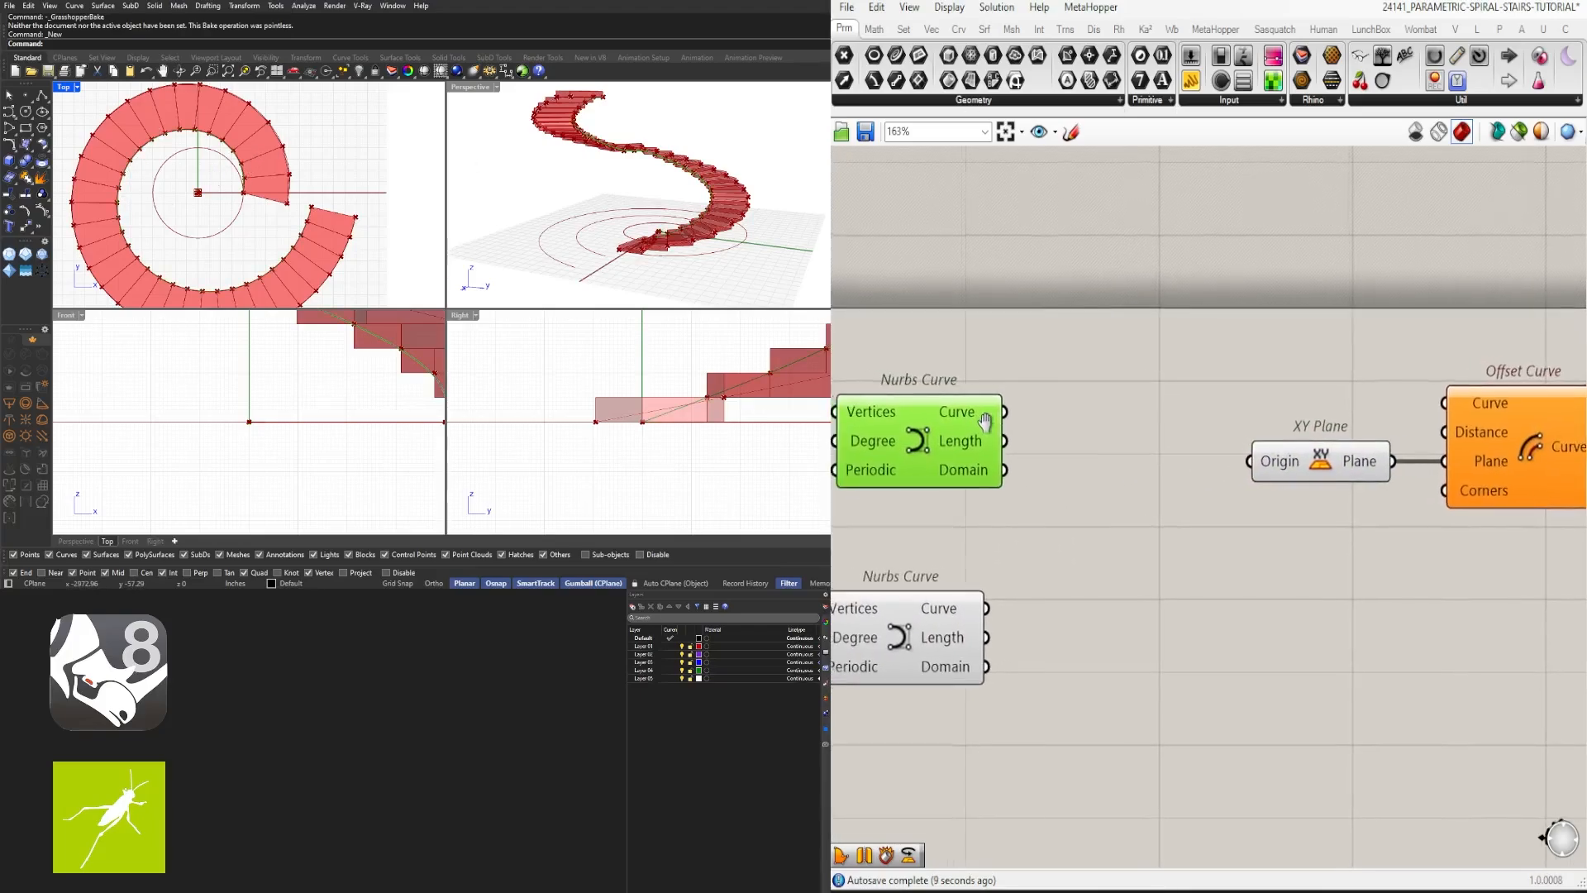
pyautogui.moveTo(1004, 411); pyautogui.dragTo(1445, 403)
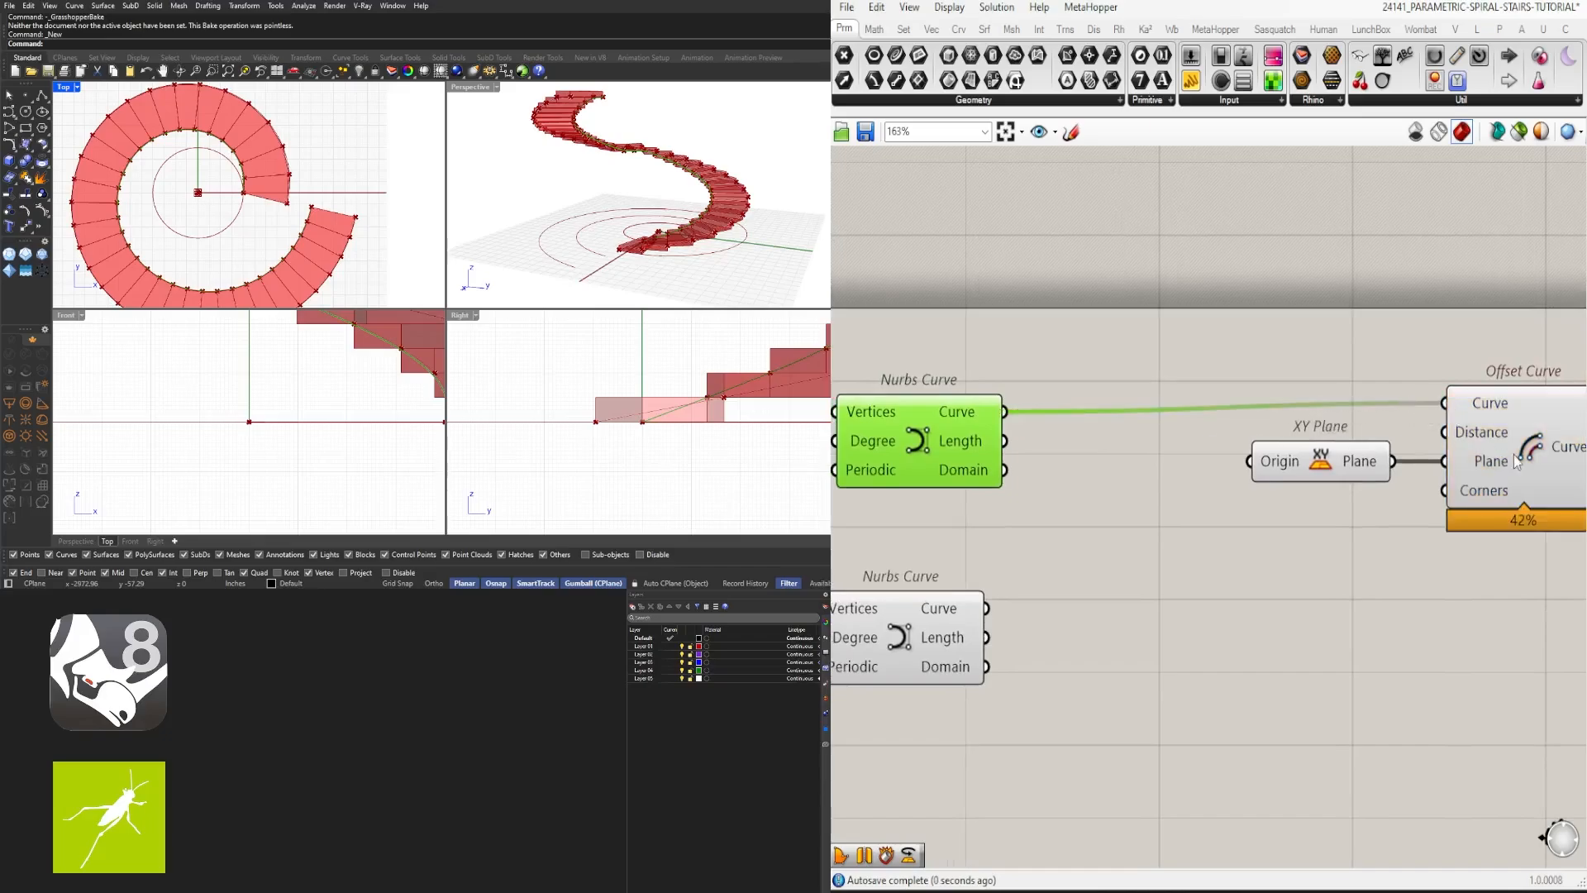
# Step: Examine the offset curve against the edge of the end treads in the Top view
pyautogui.moveTo(1533, 448); pyautogui.dragTo(1387, 458, button='right')
pyautogui.scroll(2, 1328, 449)
pyautogui.scroll(5, 342, 240)
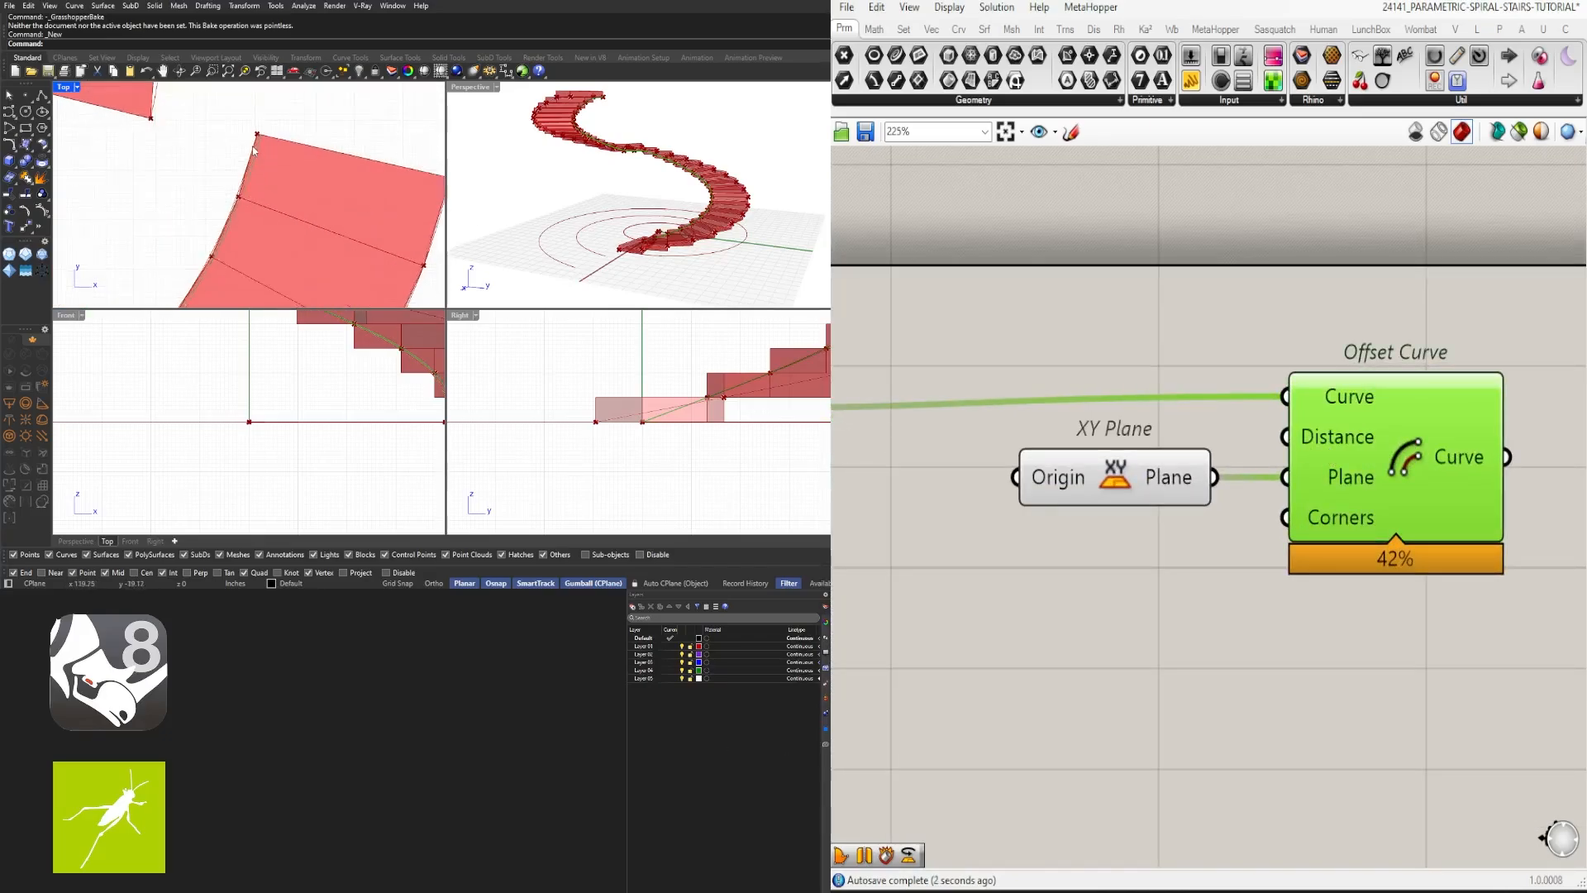
pyautogui.scroll(-2, 1457, 446)
pyautogui.scroll(-2, 1225, 468)
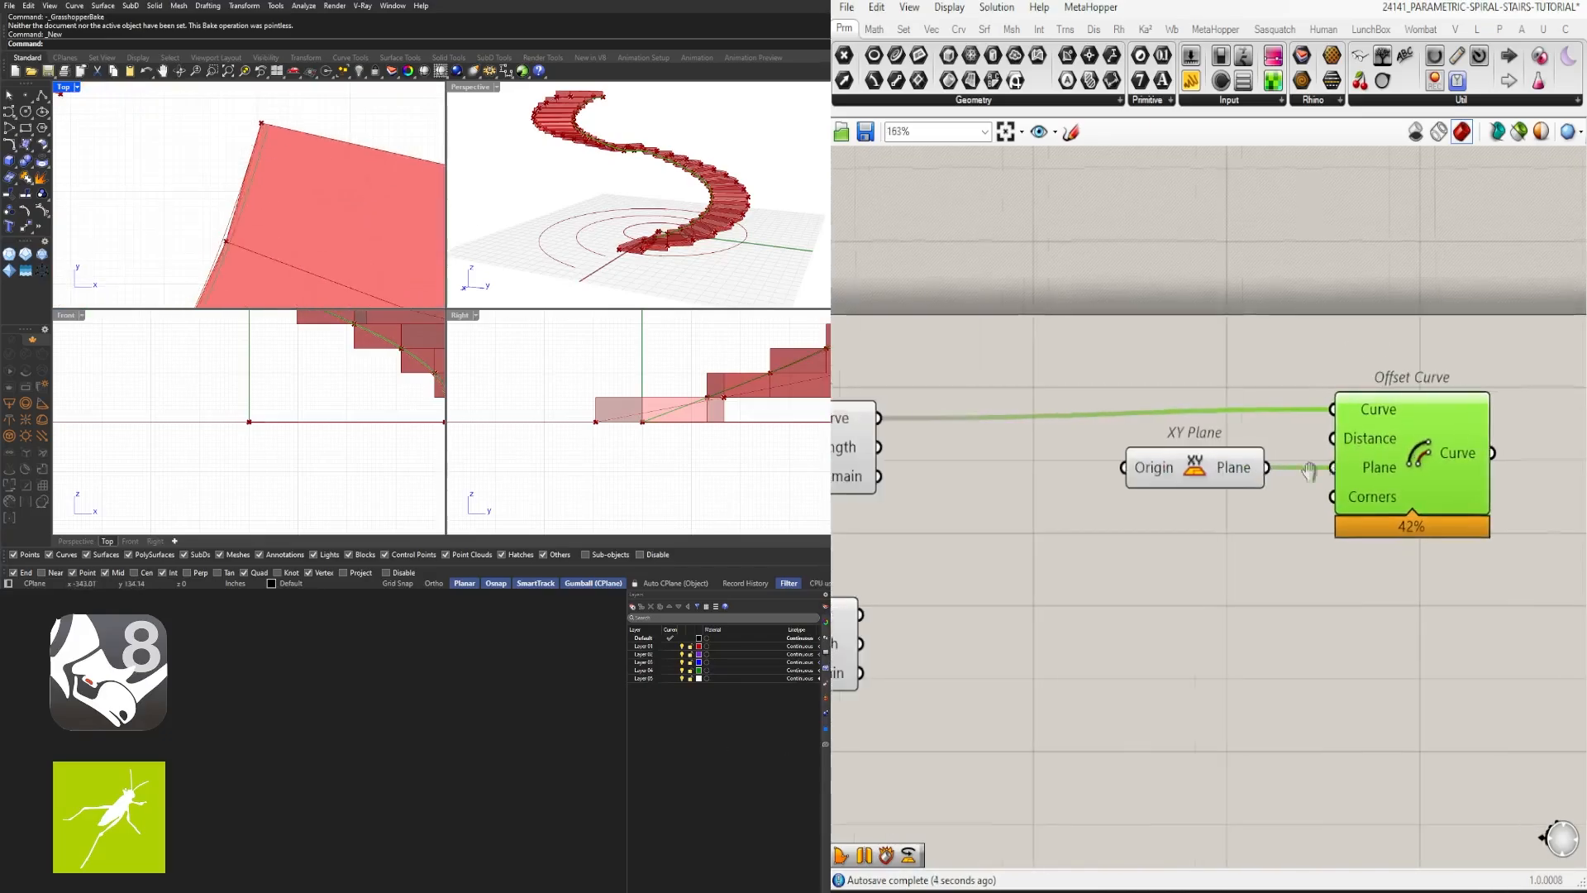
# Step: Shift XY Plane and Offset Curve together farther from the Nurbs Curve components to make room between them
pyautogui.moveTo(1451, 500); pyautogui.dragTo(1017, 388)
pyautogui.moveTo(1272, 427); pyautogui.dragTo(1463, 424)
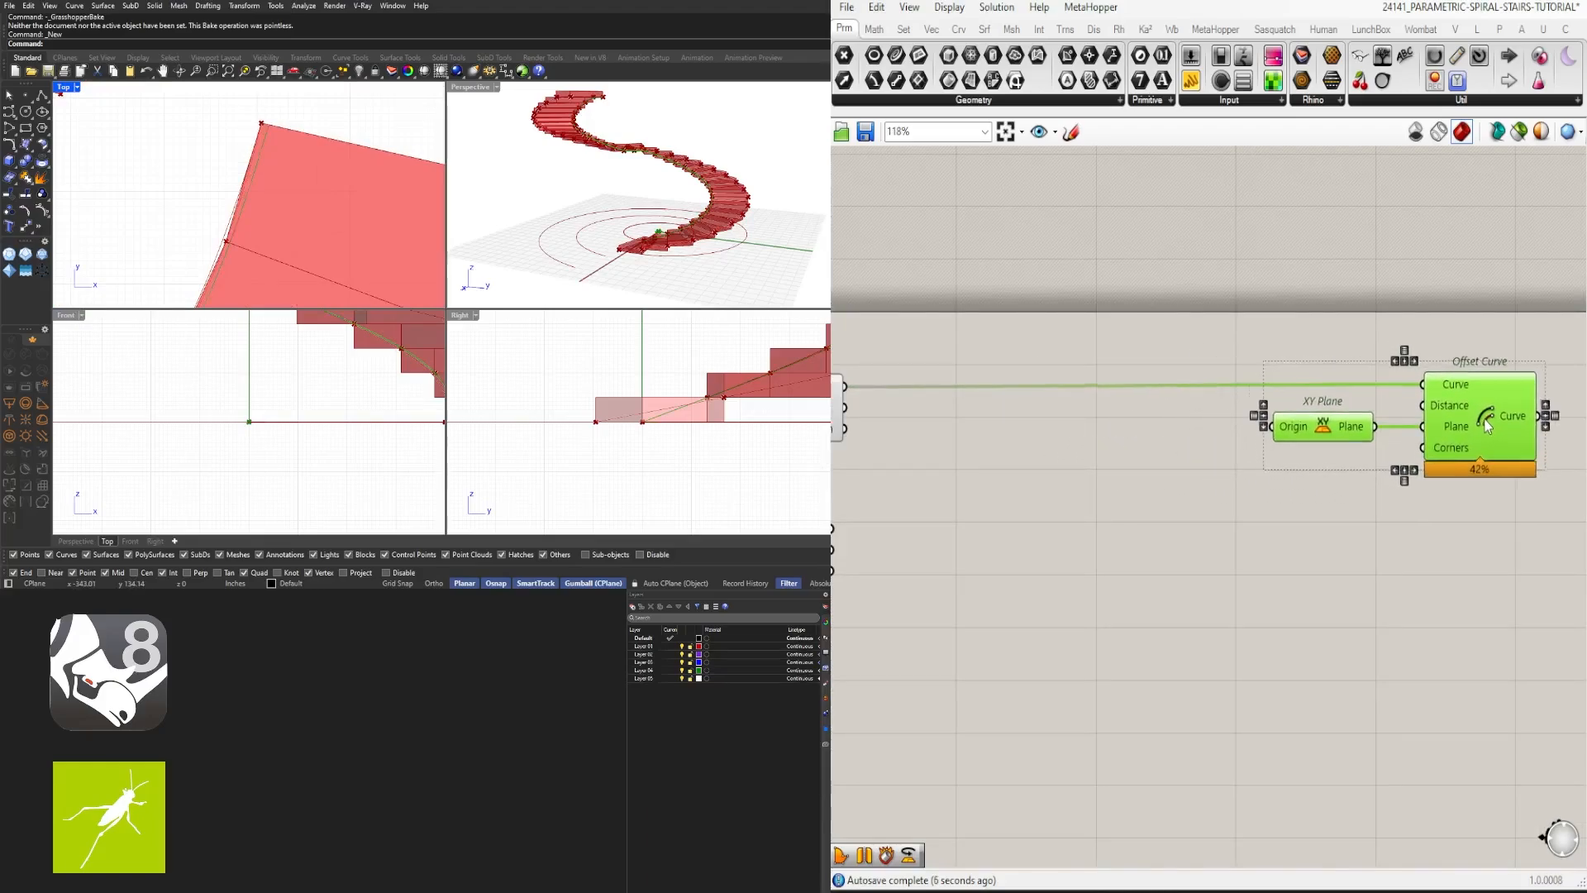
pyautogui.click(1441, 499)
pyautogui.moveTo(1440, 500); pyautogui.dragTo(1237, 481, button='right')
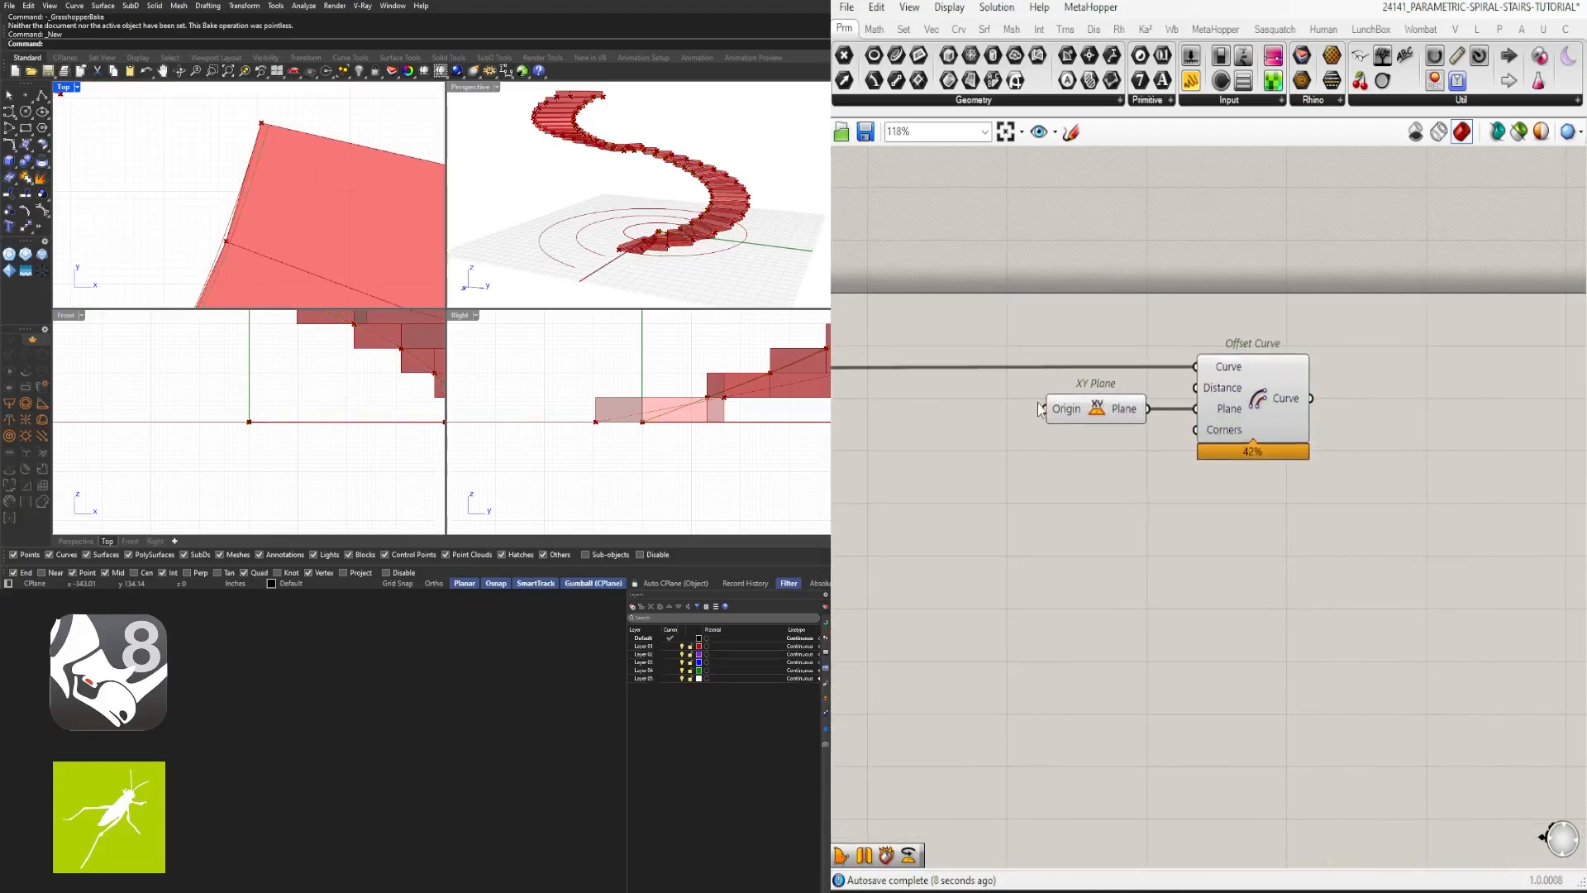
# Step: Add a number slider set to 12.0 and wire it into Offset Curve's Distance input
pyautogui.moveTo(1040, 408); pyautogui.dragTo(1397, 405, button='right')
pyautogui.click(906, 383)
pyautogui.moveTo(1249, 400); pyautogui.dragTo(1075, 390, button='right')
pyautogui.click(1074, 390)
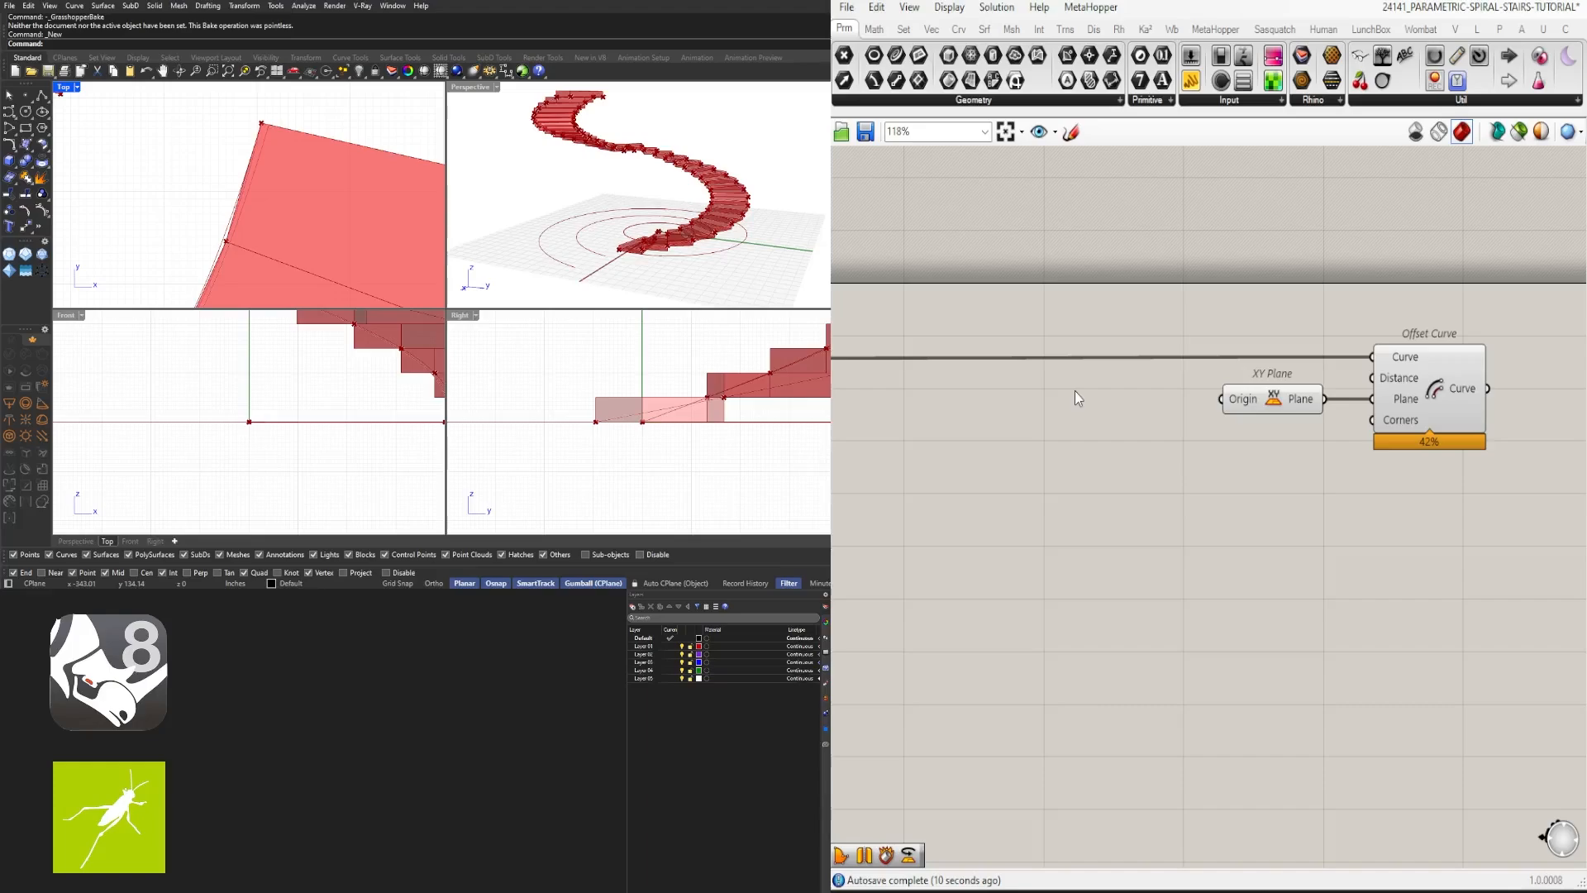
pyautogui.doubleClick(1074, 390)
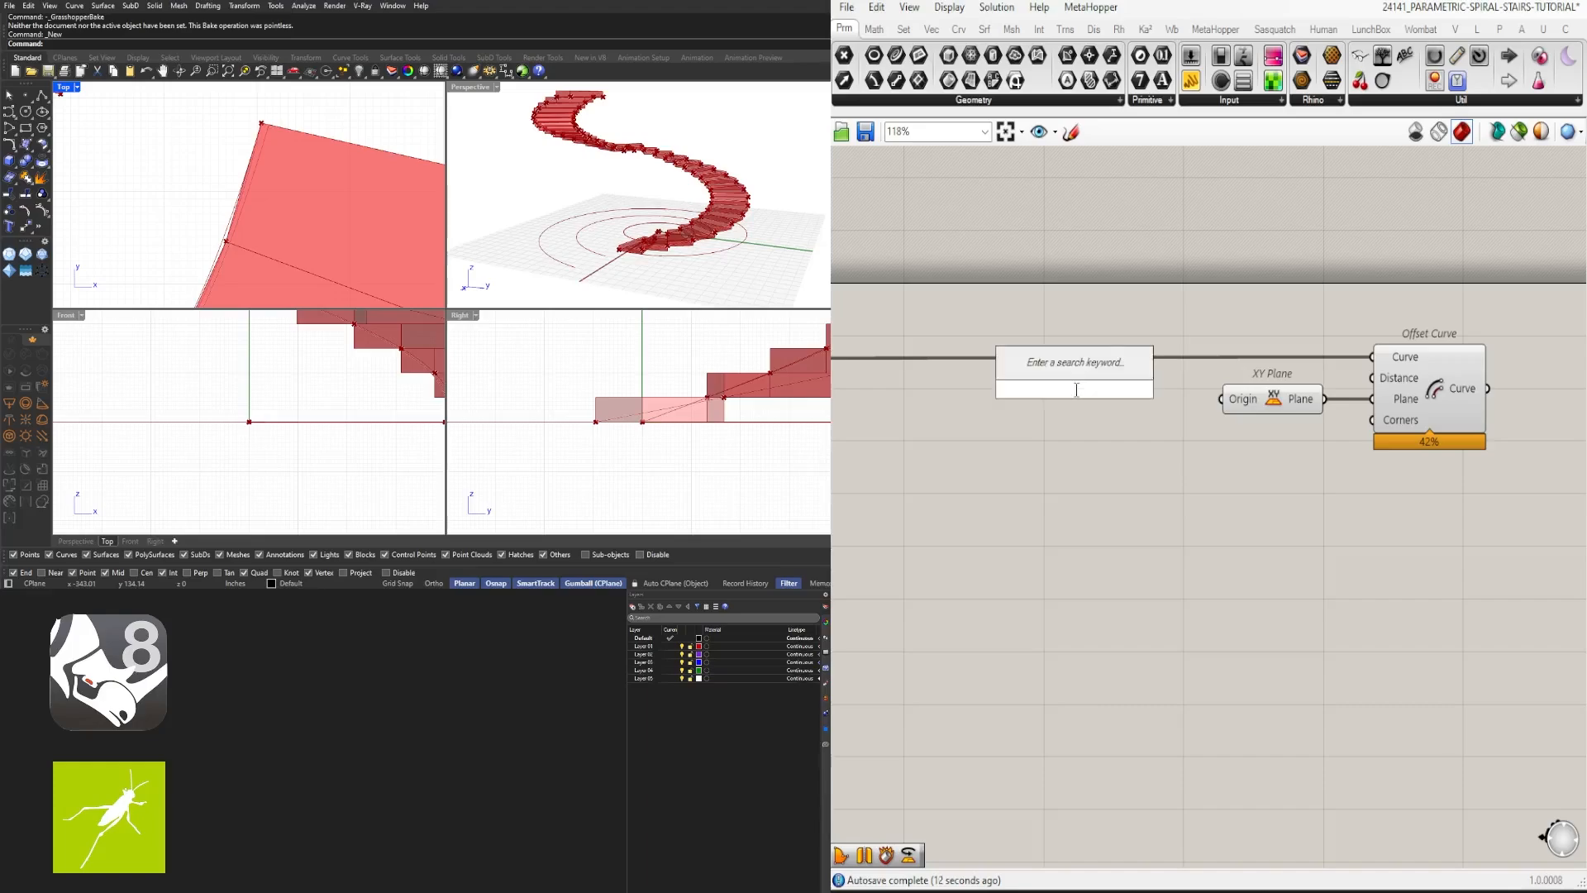
pyautogui.write('12')
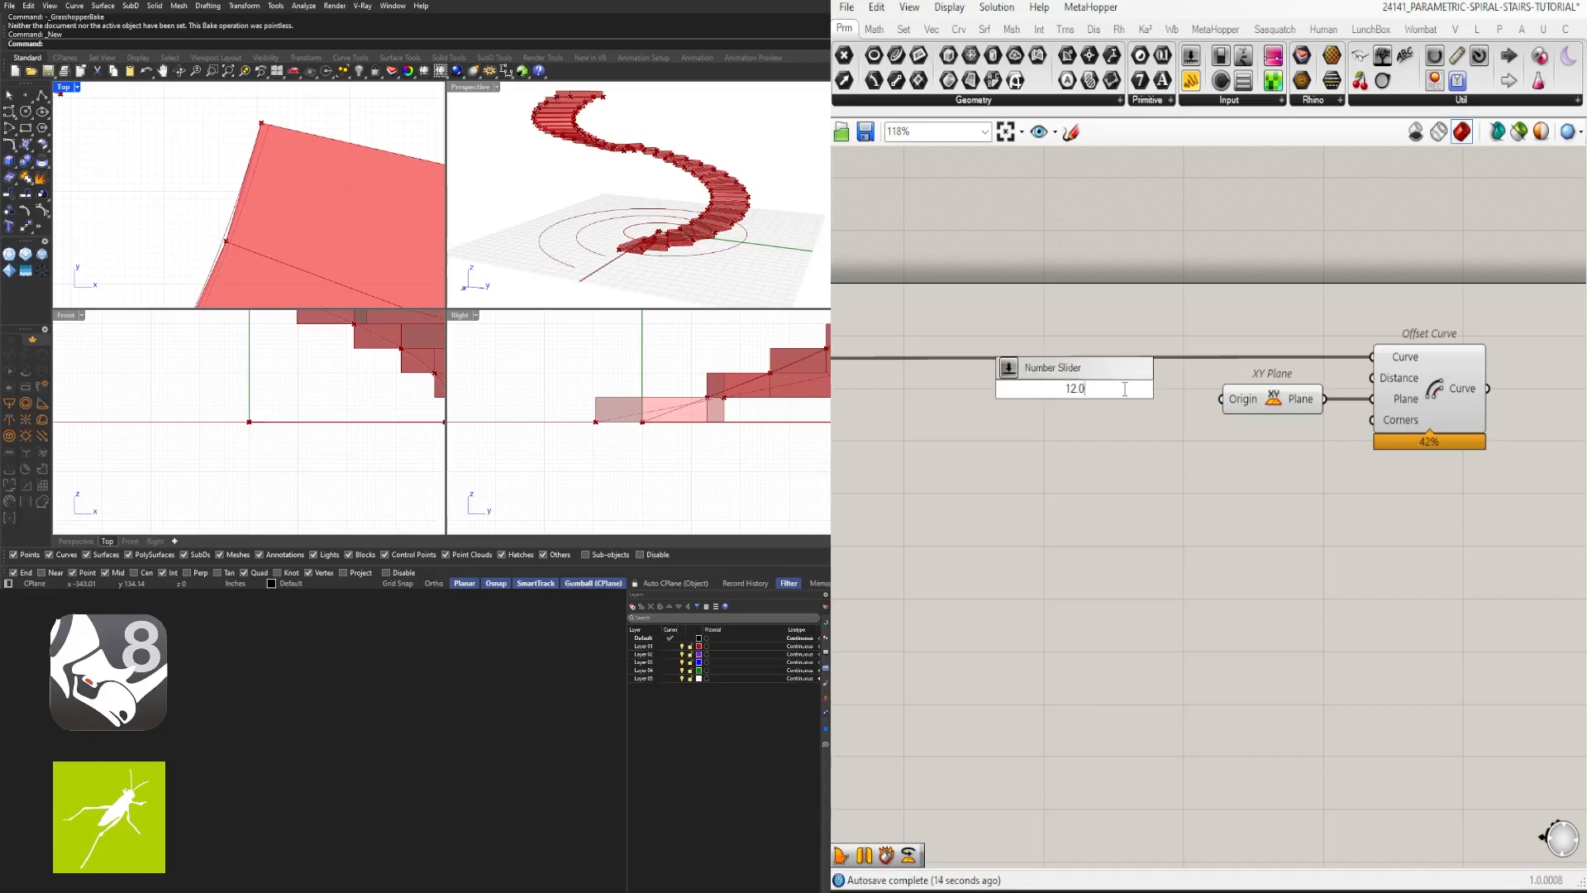
pyautogui.moveTo(1125, 389); pyautogui.dragTo(1008, 377)
pyautogui.press('Return')
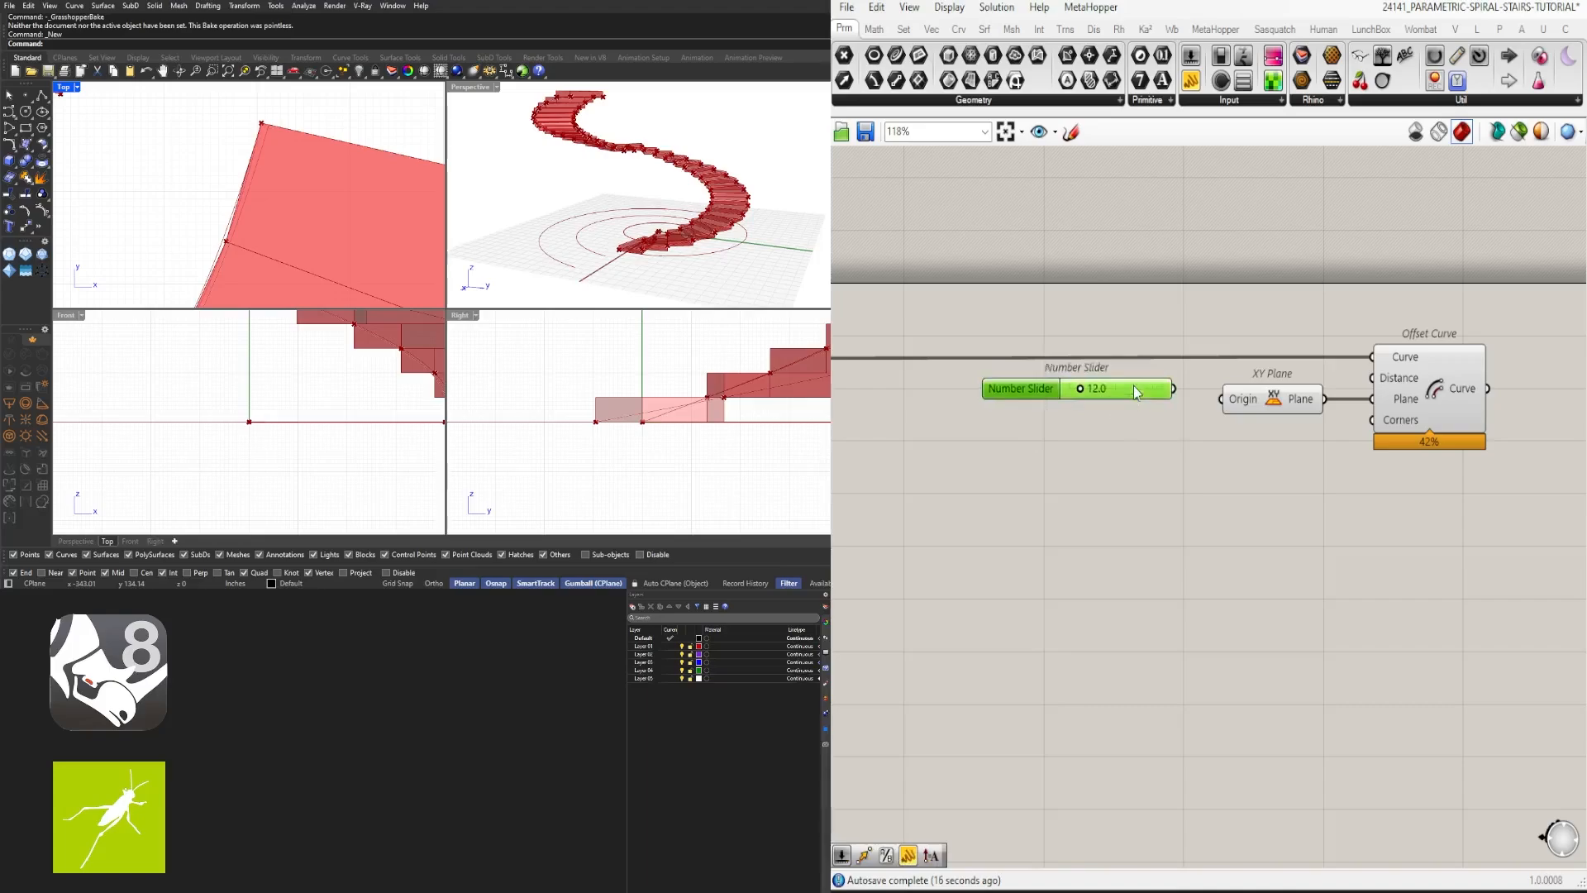
pyautogui.moveTo(1136, 392); pyautogui.dragTo(1150, 345)
pyautogui.click(1440, 387)
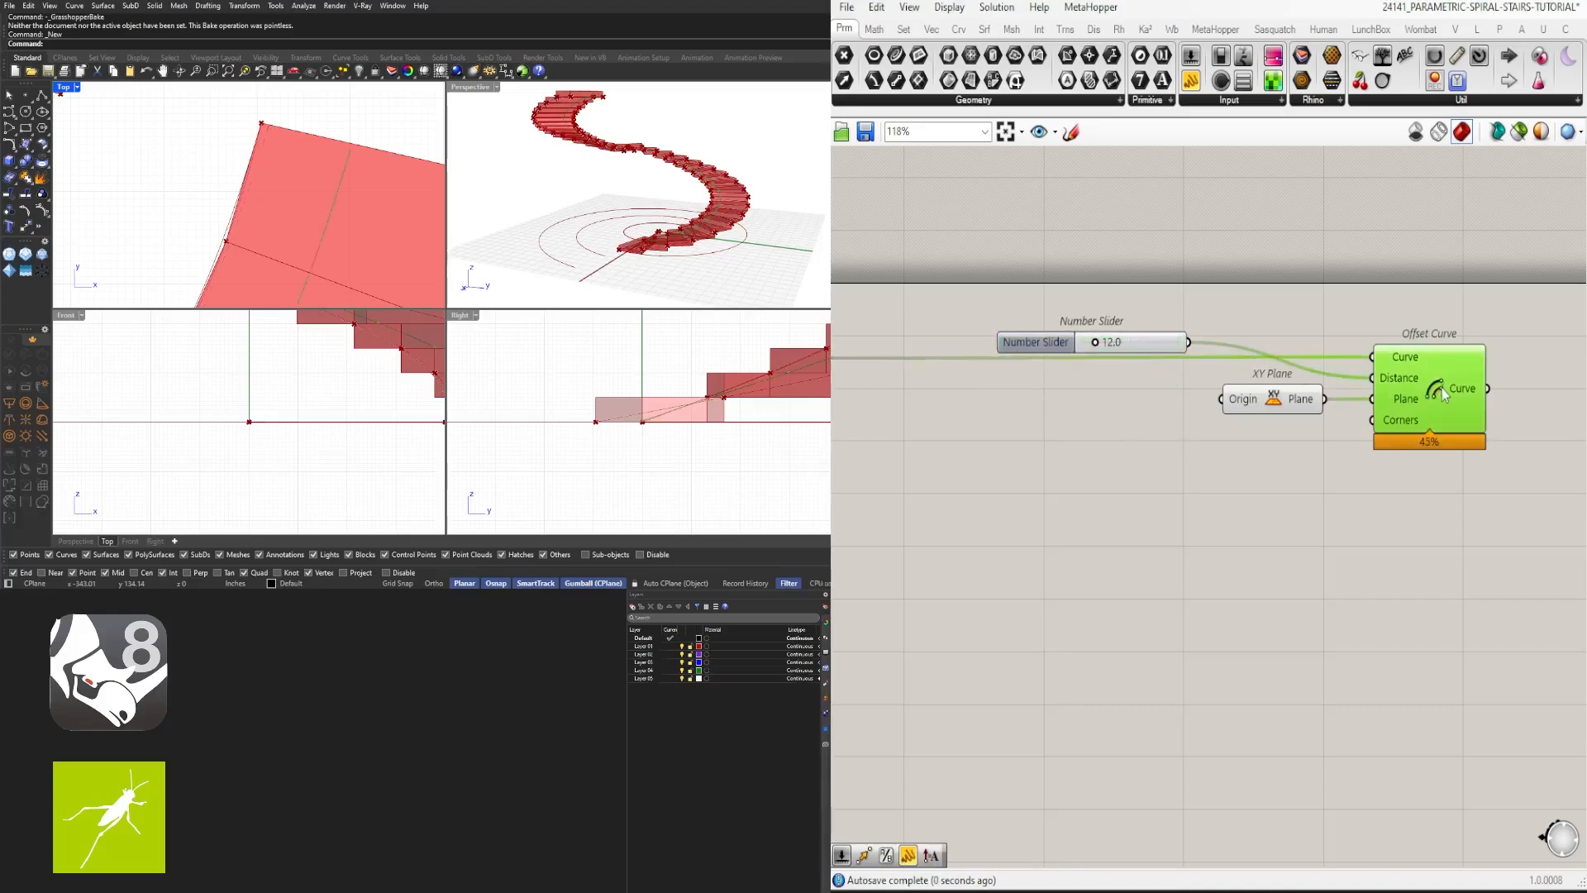
pyautogui.scroll(-10, 263, 227)
pyautogui.moveTo(263, 226); pyautogui.dragTo(311, 153, button='right')
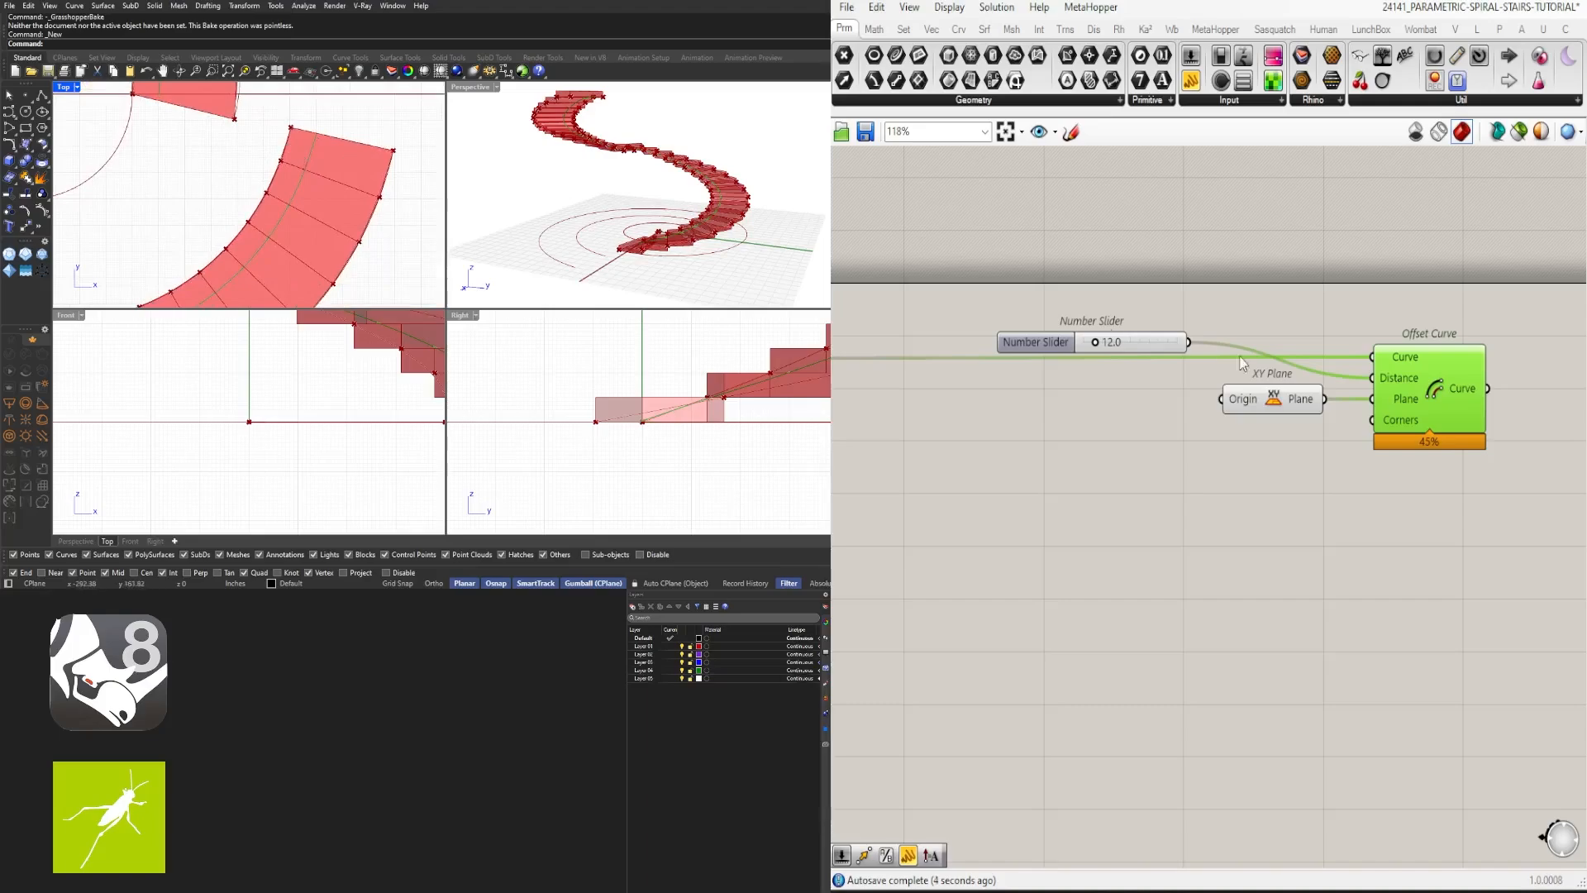
# Step: Insert a Division component between the 12.0 slider and Offset Curve, with the slider feeding A and Result feeding Distance
pyautogui.moveTo(1108, 342); pyautogui.dragTo(1040, 318)
pyautogui.doubleClick(1208, 300)
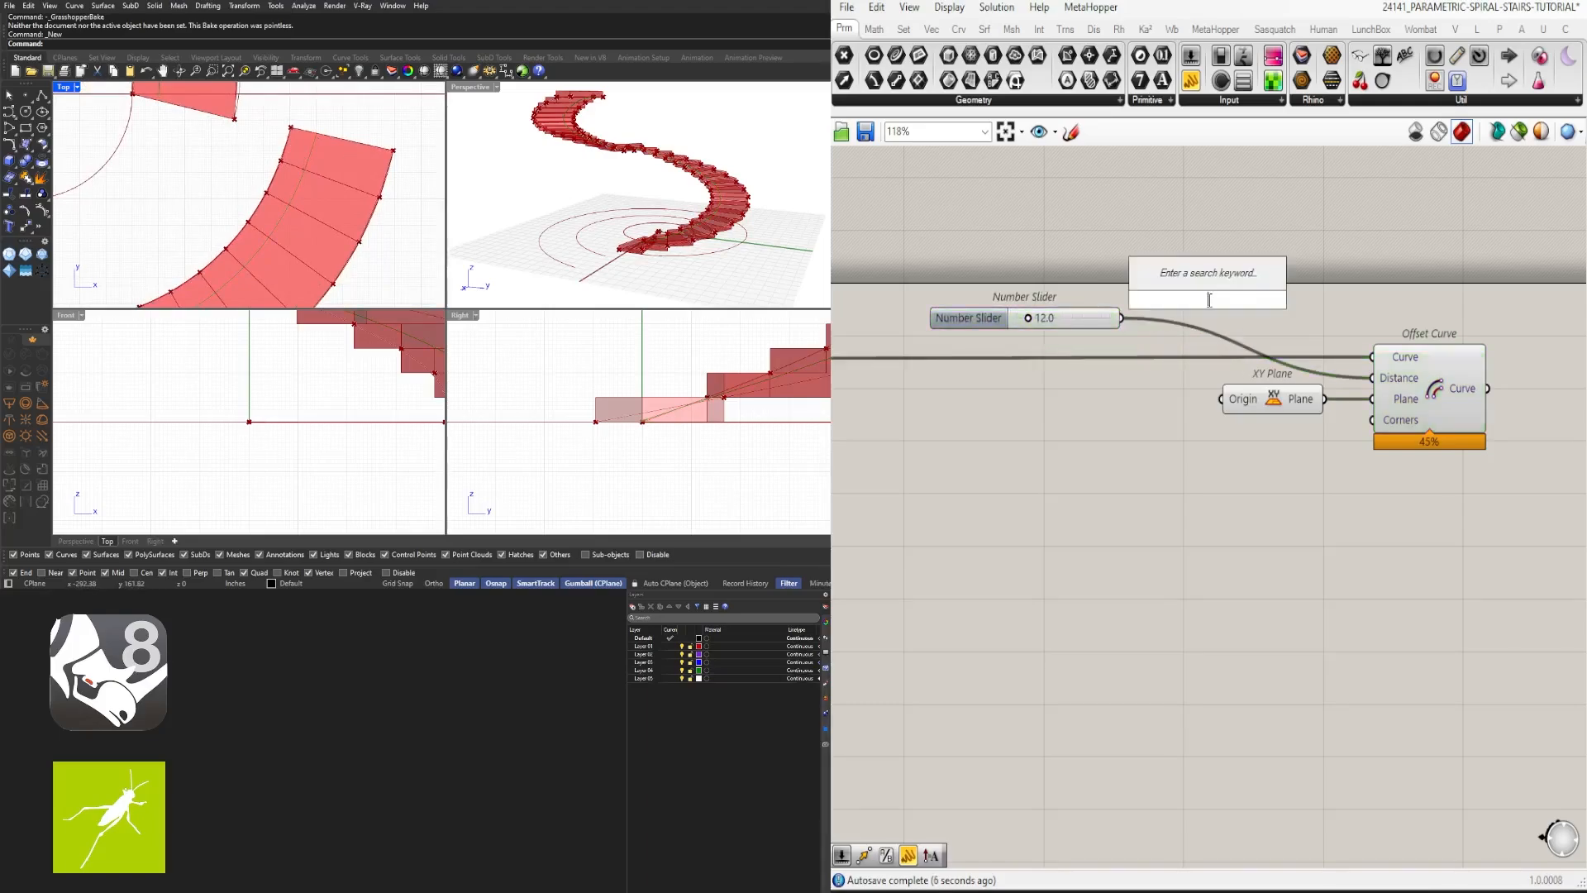
pyautogui.write('/')
pyautogui.press('Return')
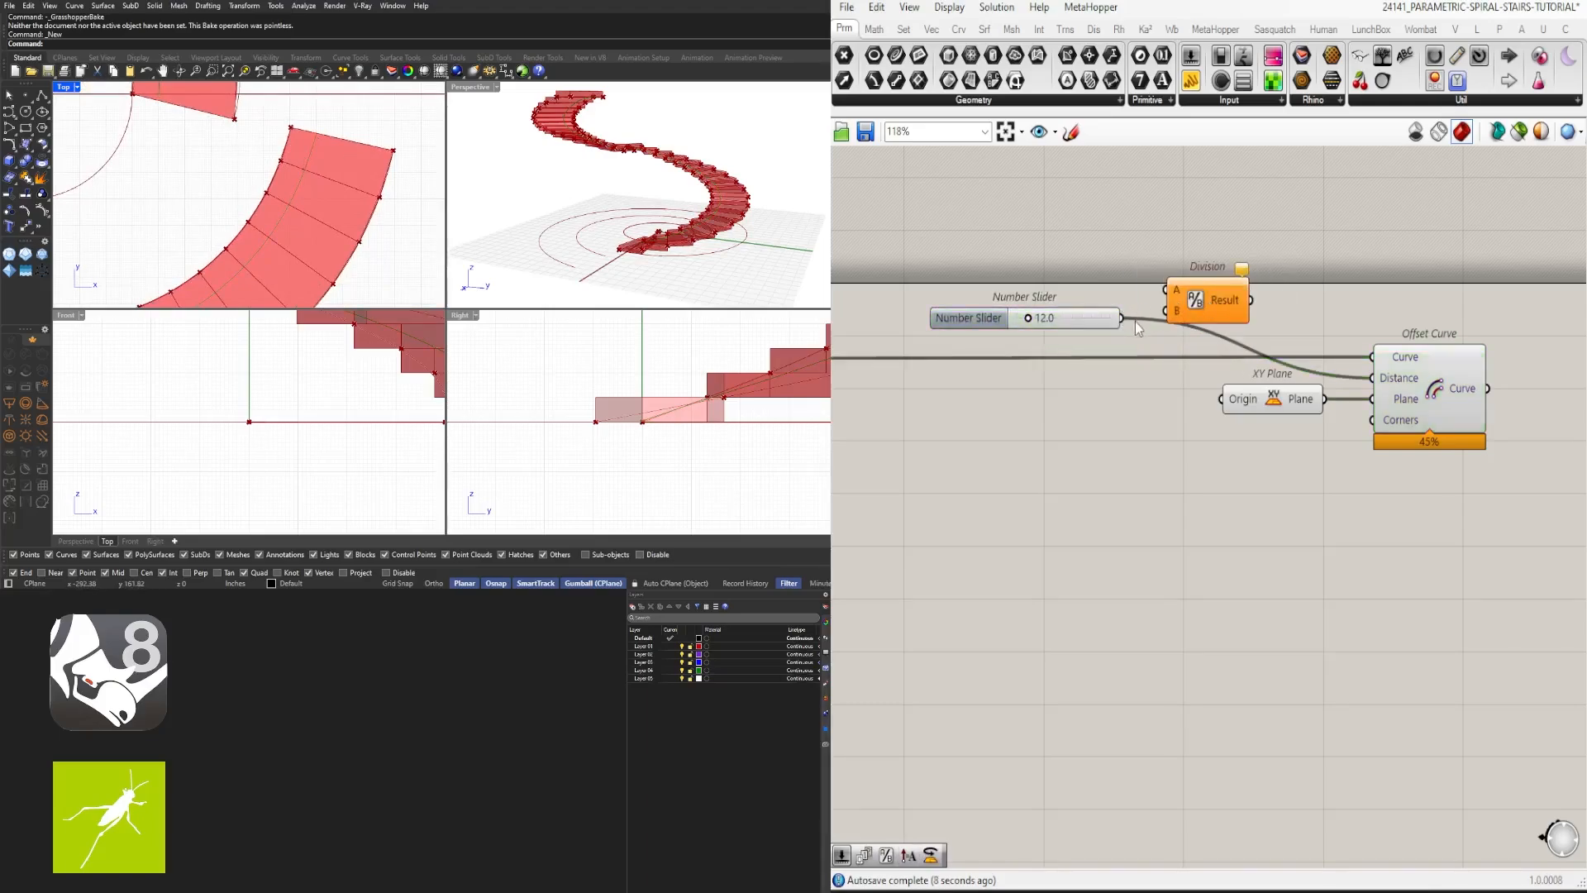
pyautogui.moveTo(1174, 291); pyautogui.dragTo(1164, 319)
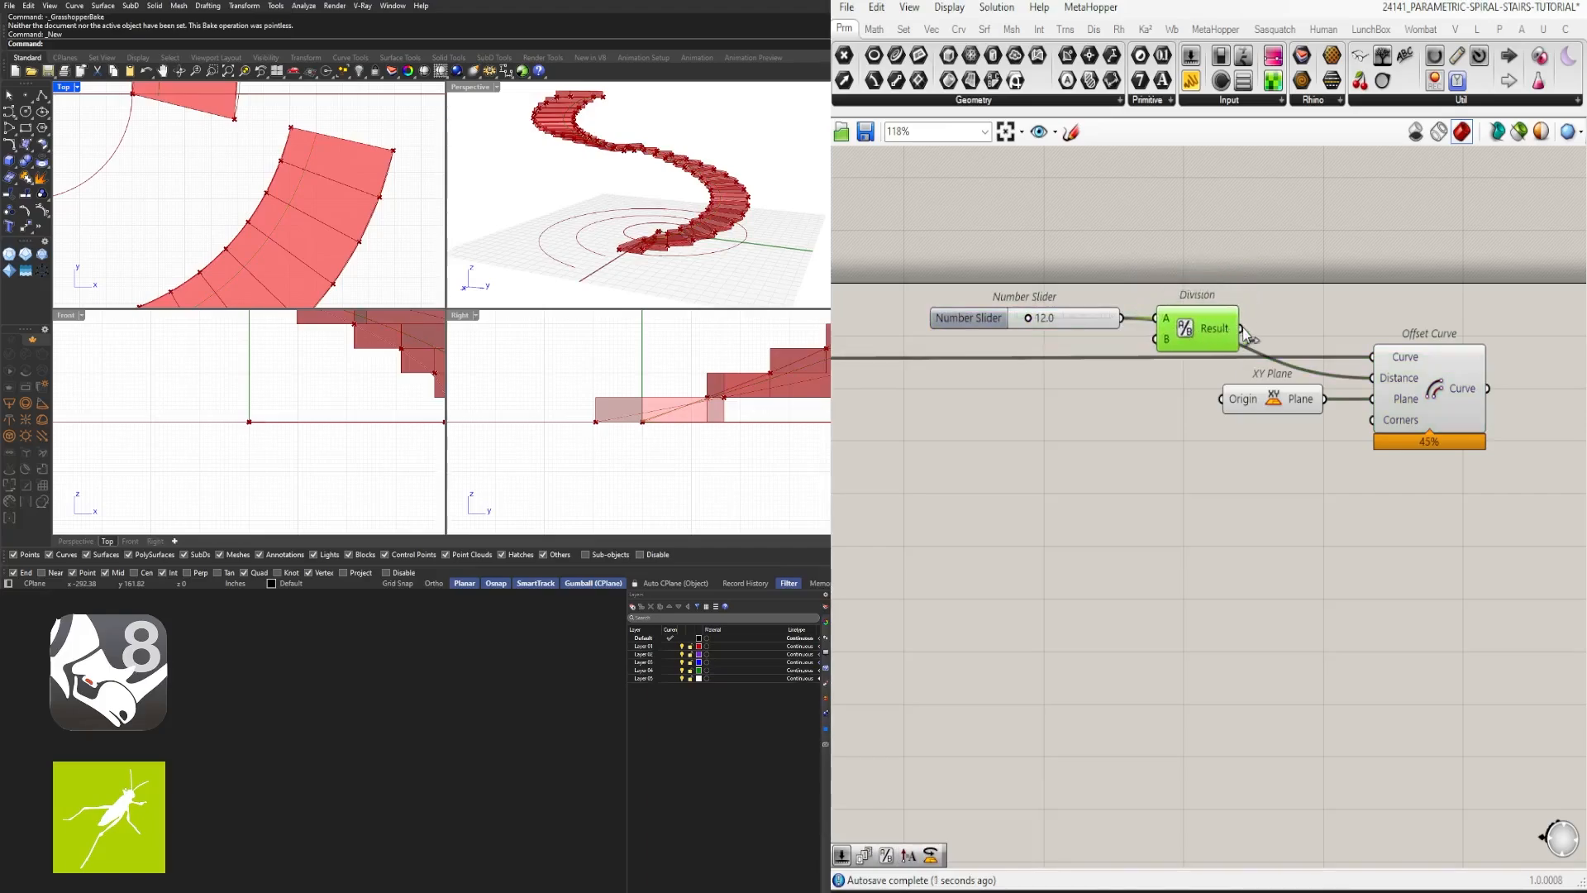
pyautogui.click(1426, 386)
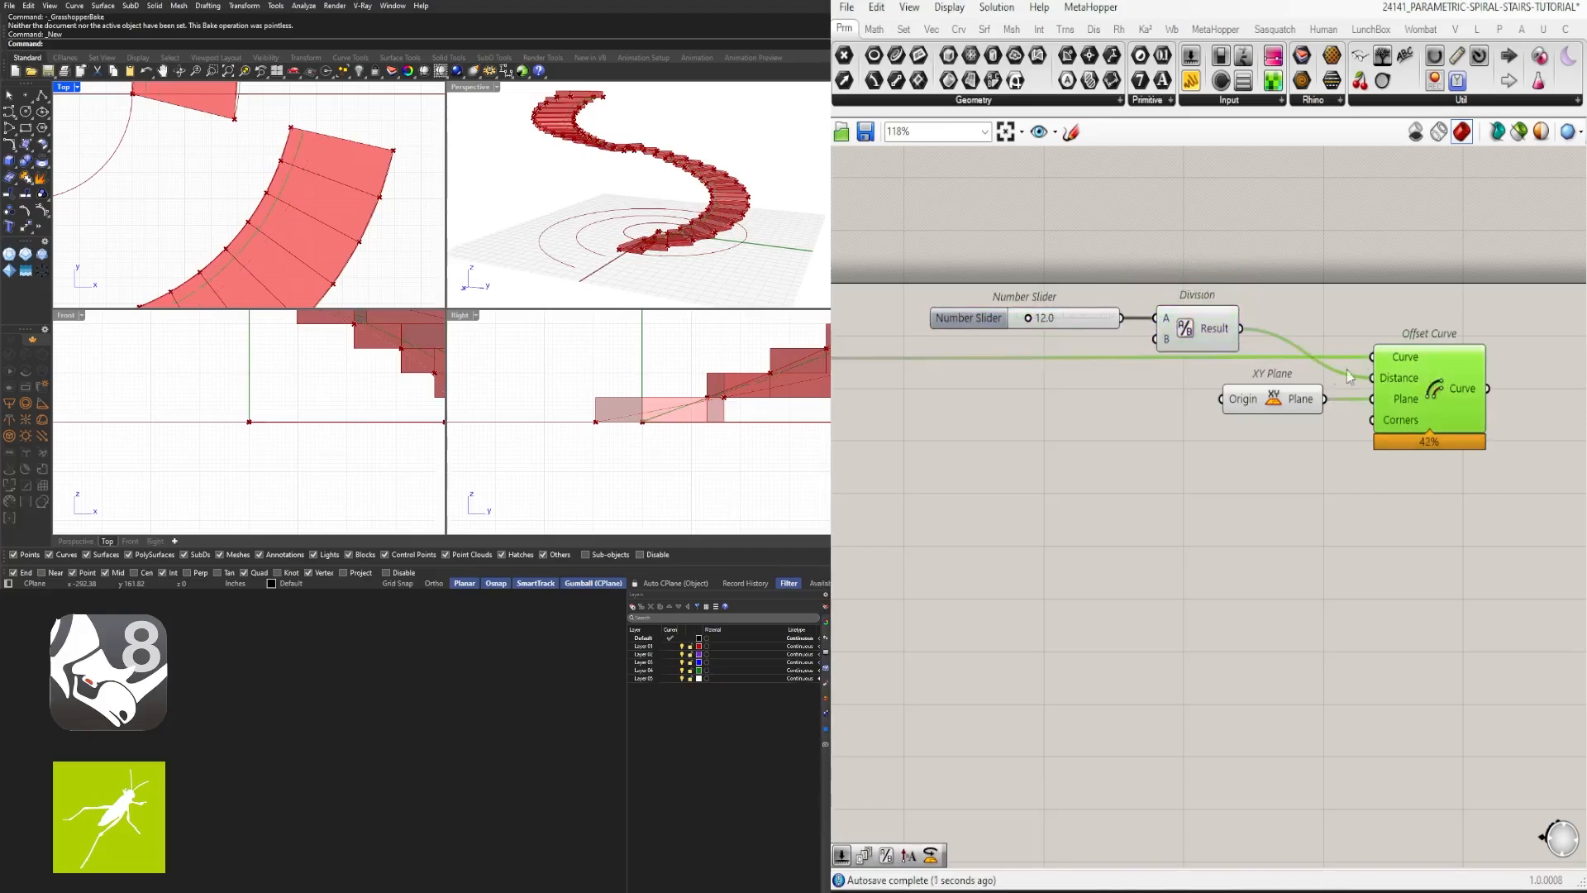
pyautogui.moveTo(1199, 328); pyautogui.dragTo(1188, 326)
pyautogui.click(1461, 470)
pyautogui.click(1423, 414)
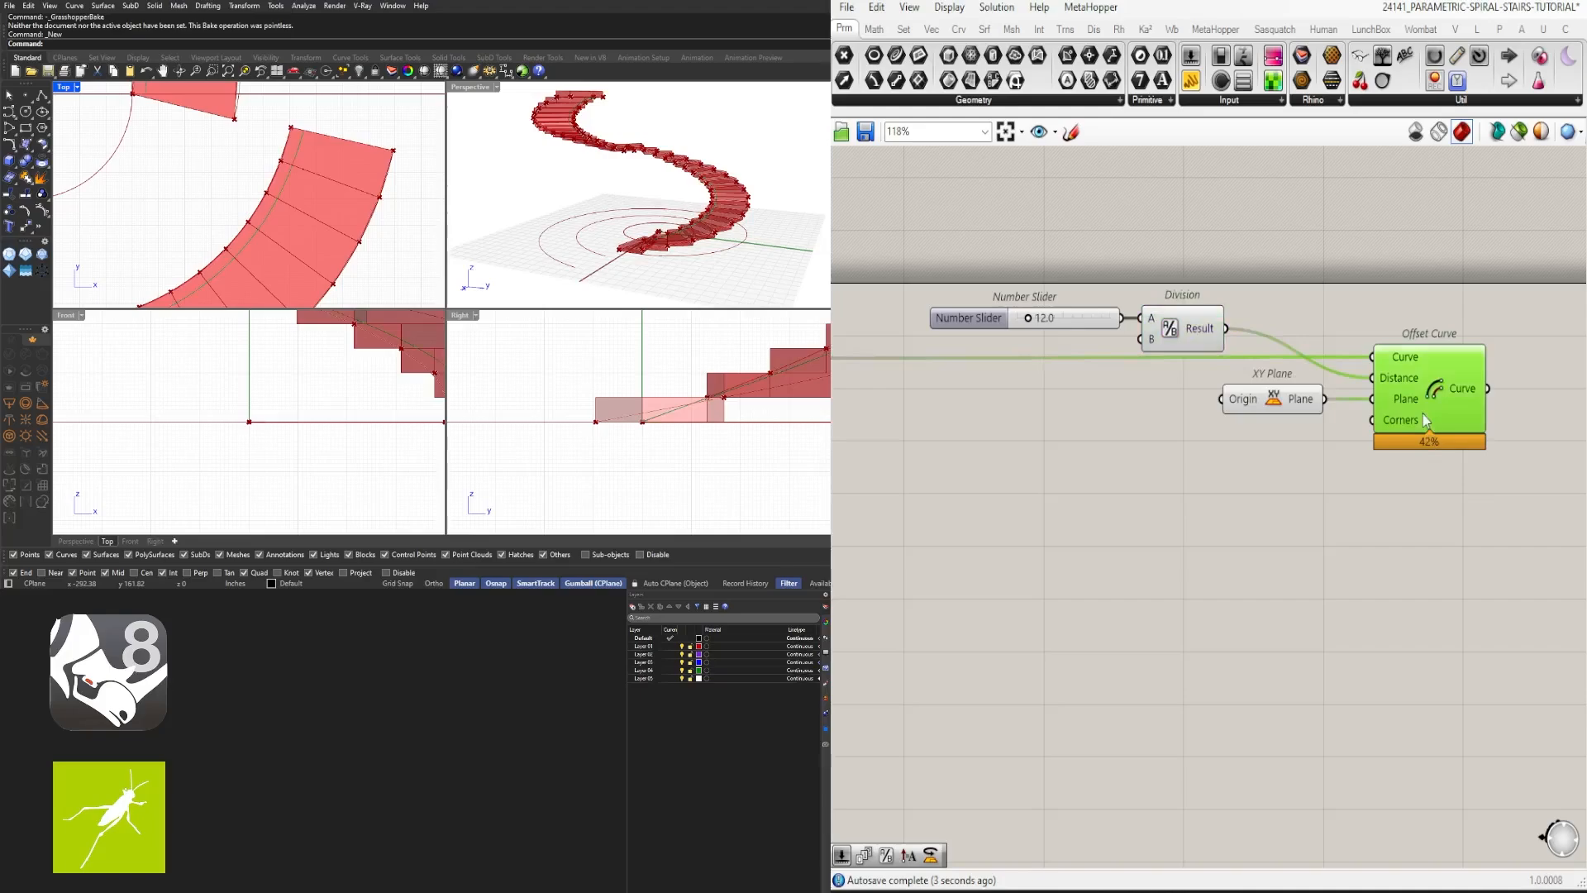
# Step: Duplicate Offset Curve below the original with its wires, and rearrange XY Plane, the 12.0 slider and Division beside the pair
pyautogui.keyDown('alt'); pyautogui.moveTo(1423, 418); pyautogui.dragTo(1428, 526); pyautogui.keyUp('alt')
pyautogui.moveTo(1315, 409); pyautogui.dragTo(1212, 411)
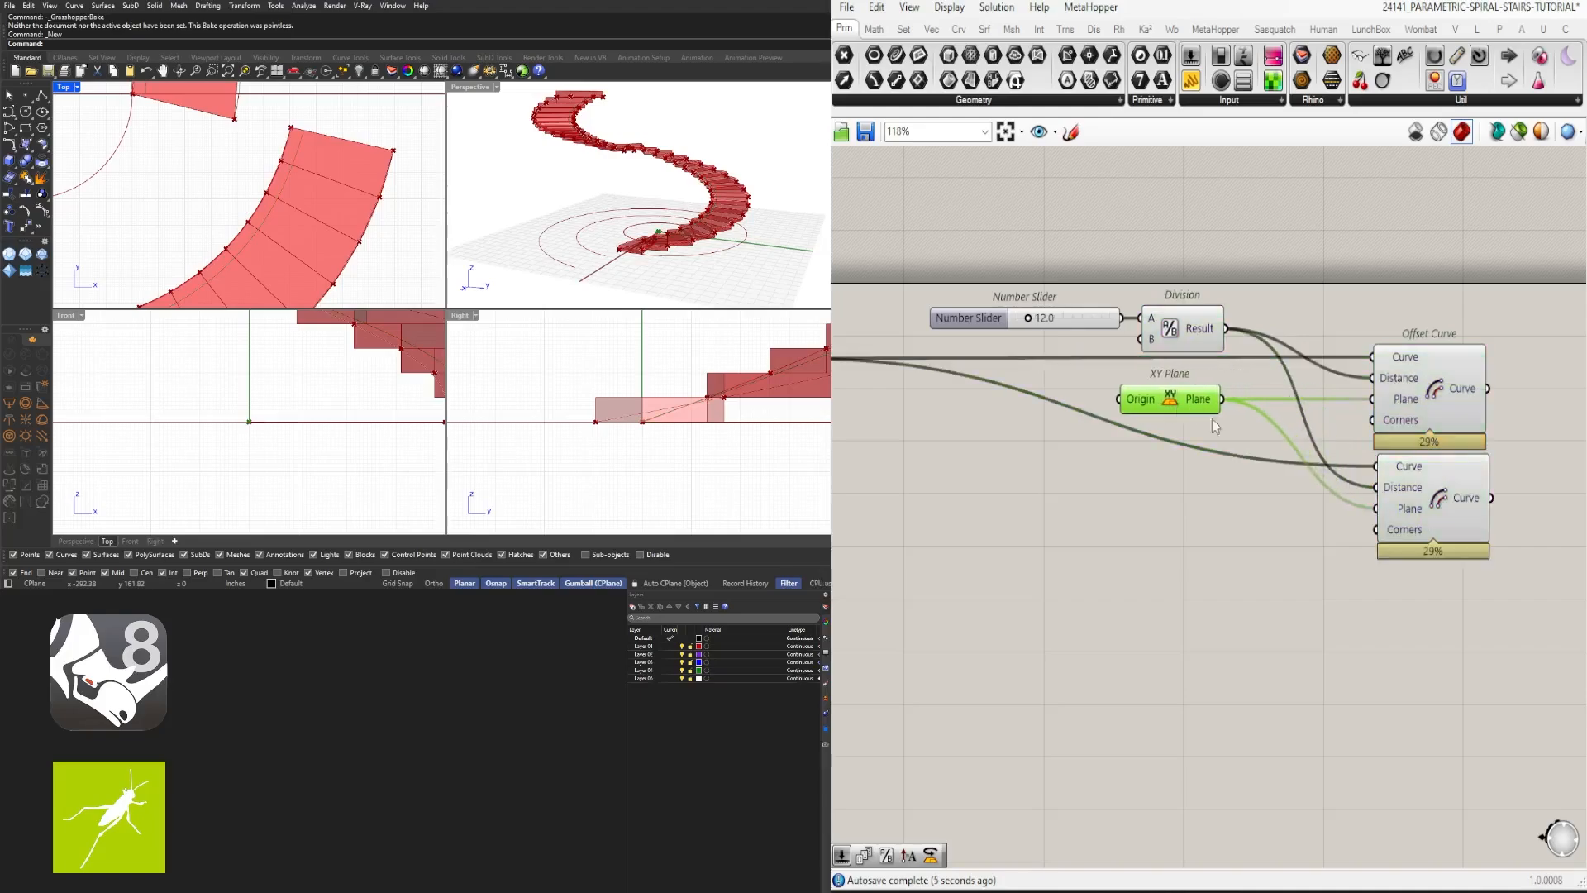
pyautogui.click(1214, 431)
pyautogui.moveTo(1280, 350); pyautogui.dragTo(934, 248)
pyautogui.moveTo(1191, 328); pyautogui.dragTo(1154, 486)
# Step: Add a Negative component between Division's Result and the duplicated Offset Curve's Distance input
pyautogui.doubleClick(1277, 537)
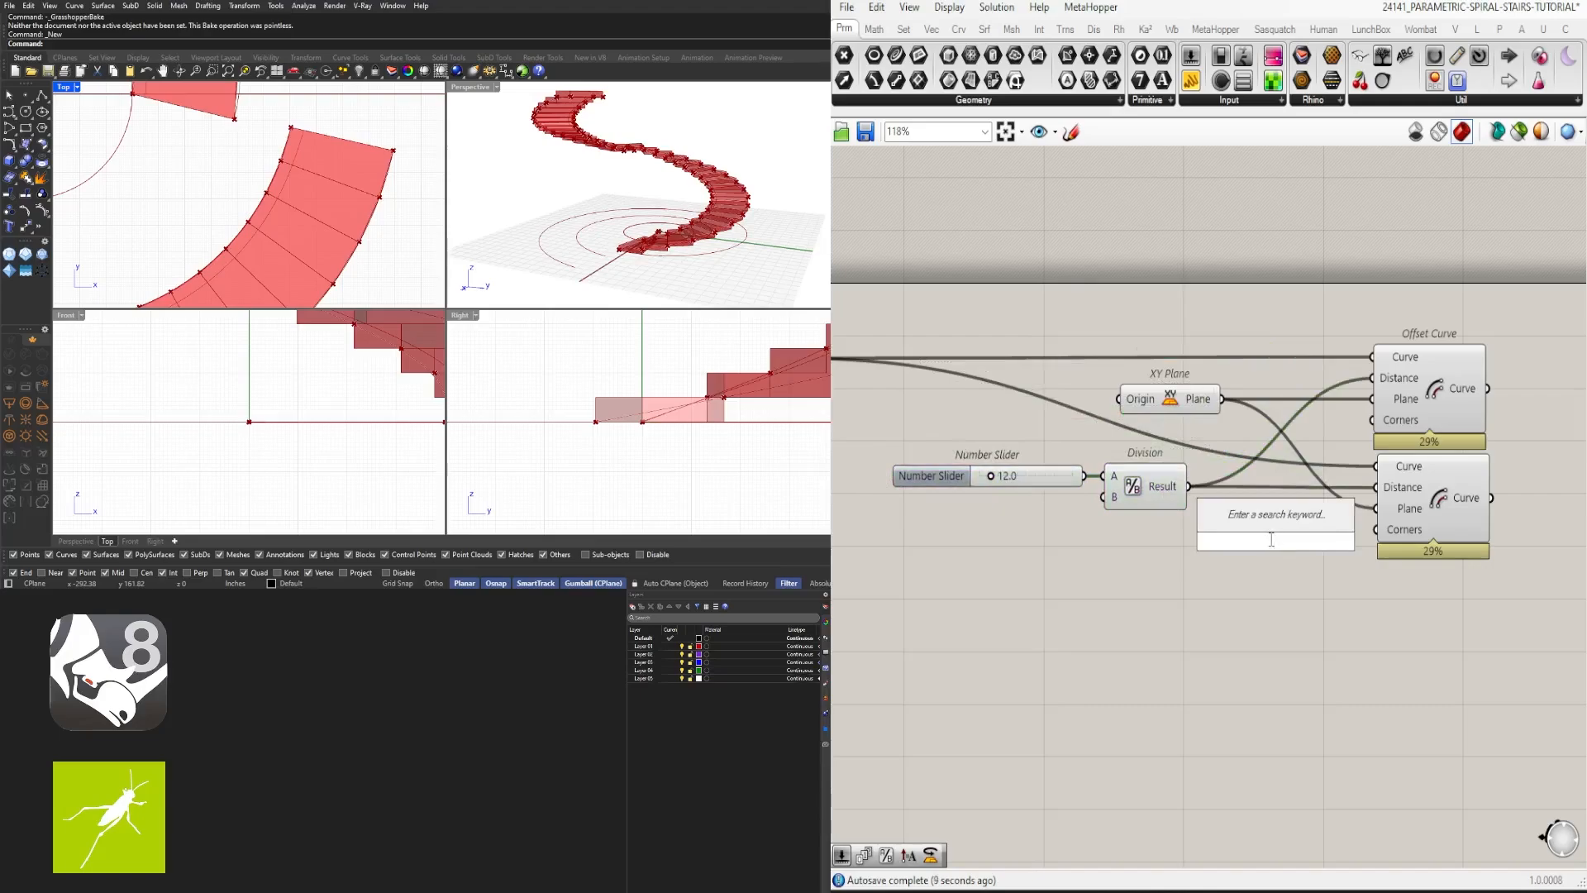
pyautogui.write('neg')
pyautogui.press('Return')
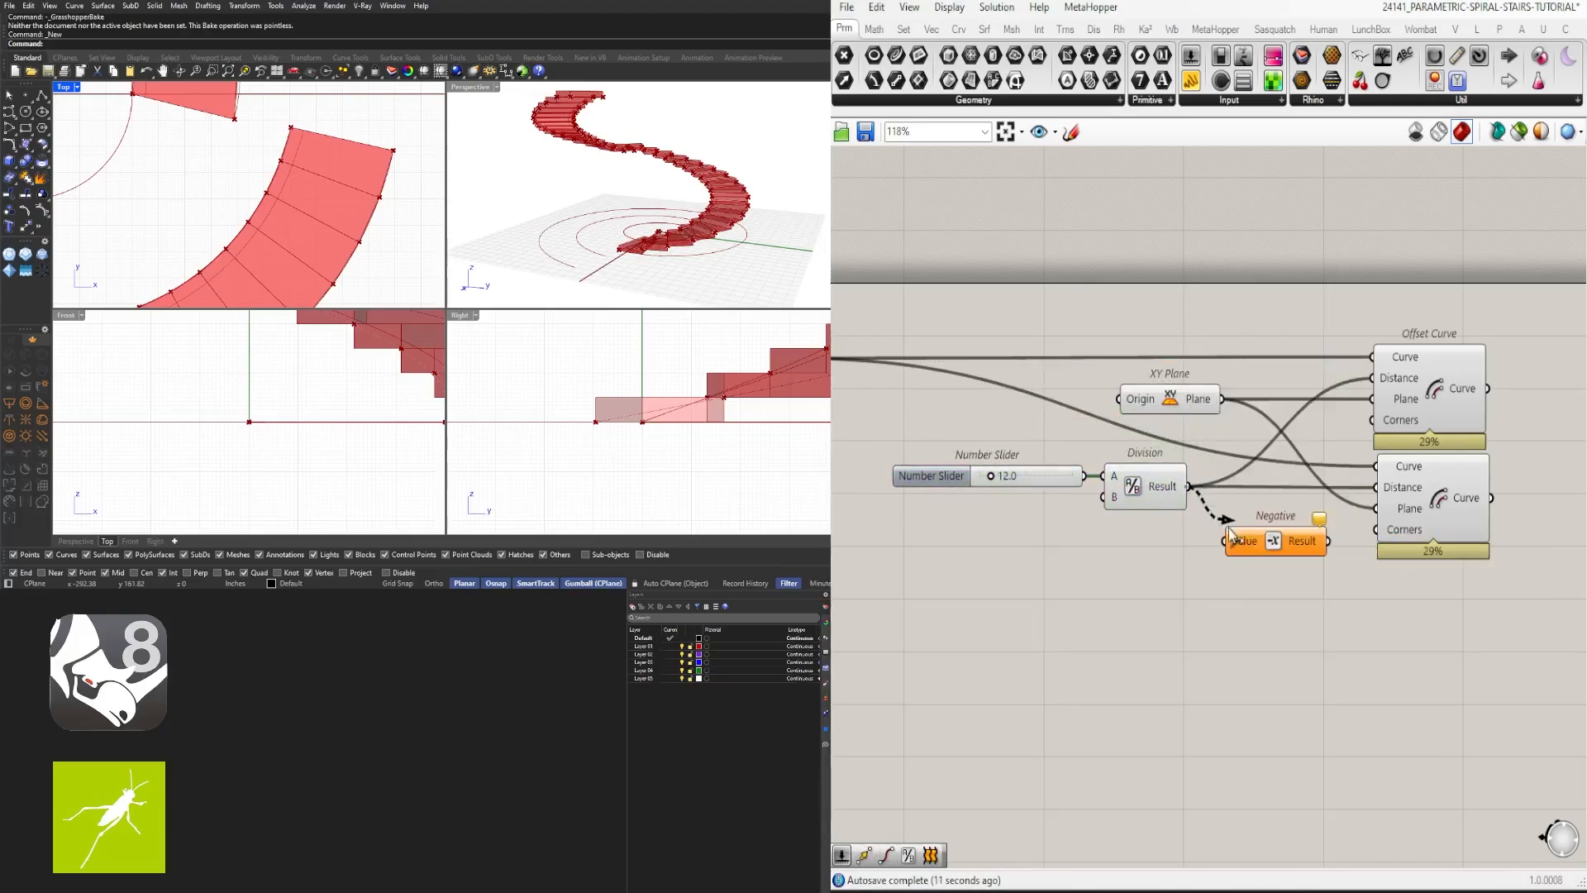
pyautogui.moveTo(1232, 535); pyautogui.dragTo(1227, 541)
pyautogui.moveTo(1253, 541); pyautogui.dragTo(1277, 490)
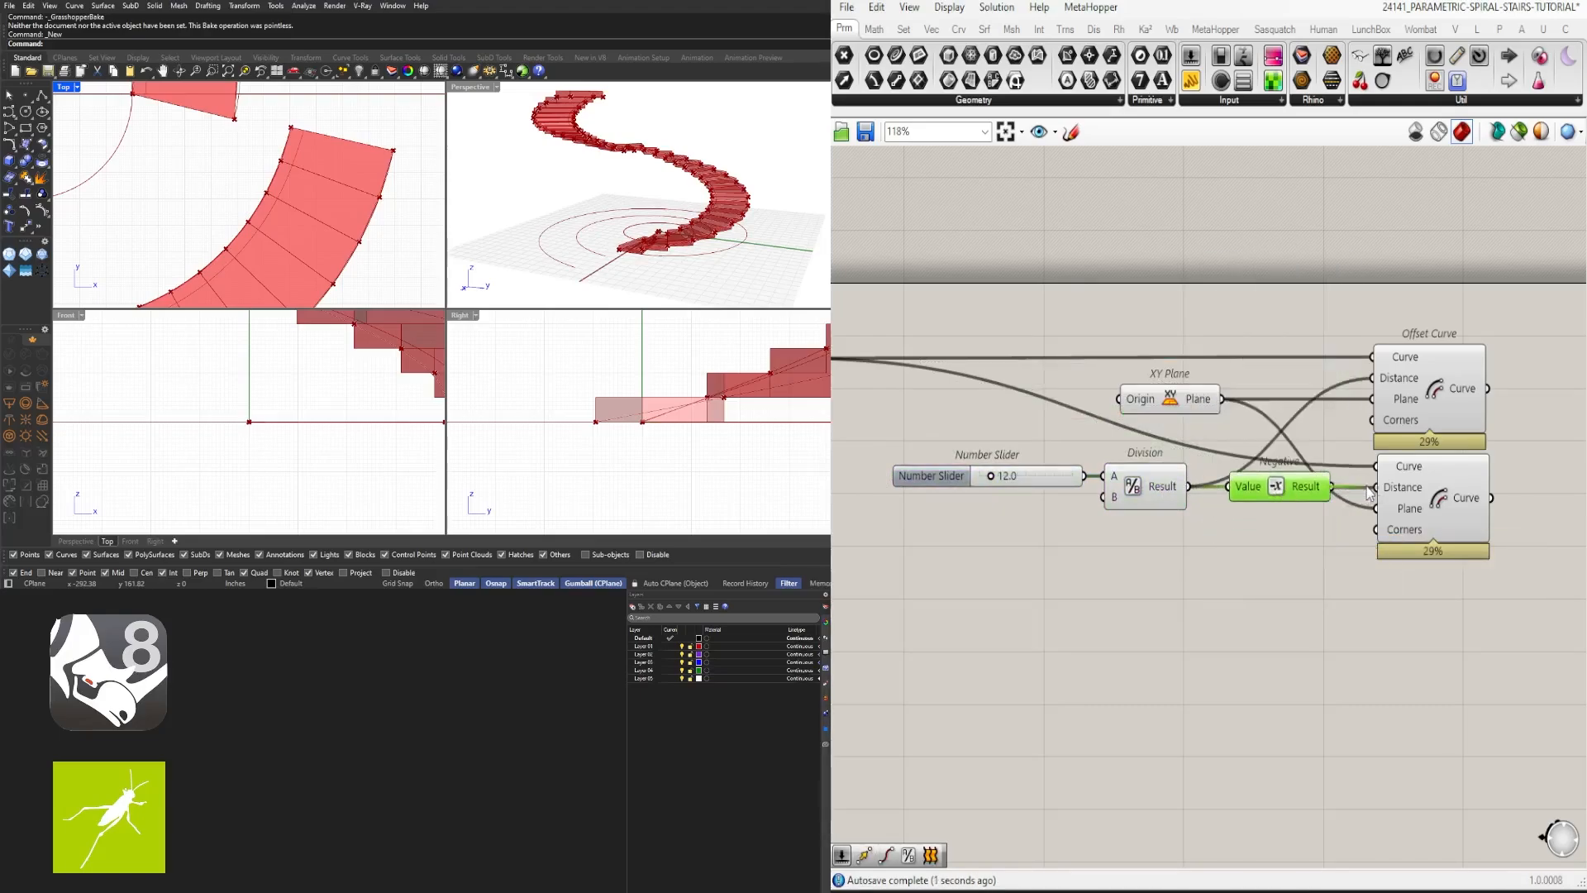
pyautogui.moveTo(1488, 633); pyautogui.dragTo(1323, 331)
pyautogui.click(1300, 294)
pyautogui.moveTo(1317, 587); pyautogui.dragTo(875, 356)
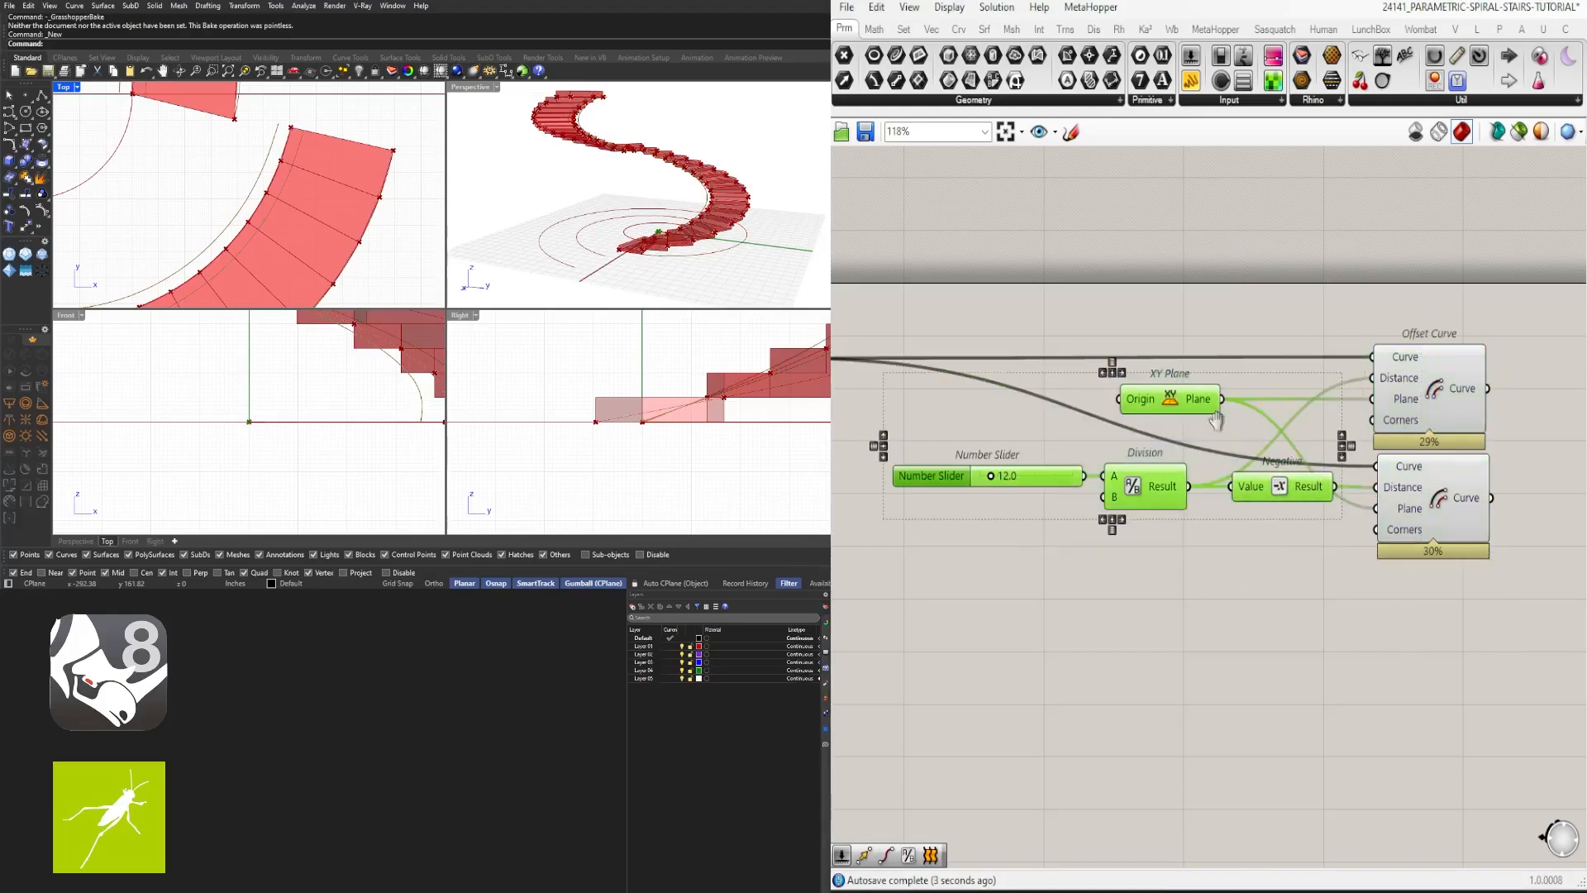
# Step: Insert a relay on the upper Nurbs Curve's output wire and place it close to the two Offset Curve components
pyautogui.scroll(-3, 875, 356)
pyautogui.click(1268, 306)
pyautogui.moveTo(1269, 306); pyautogui.dragTo(1213, 443, button='right')
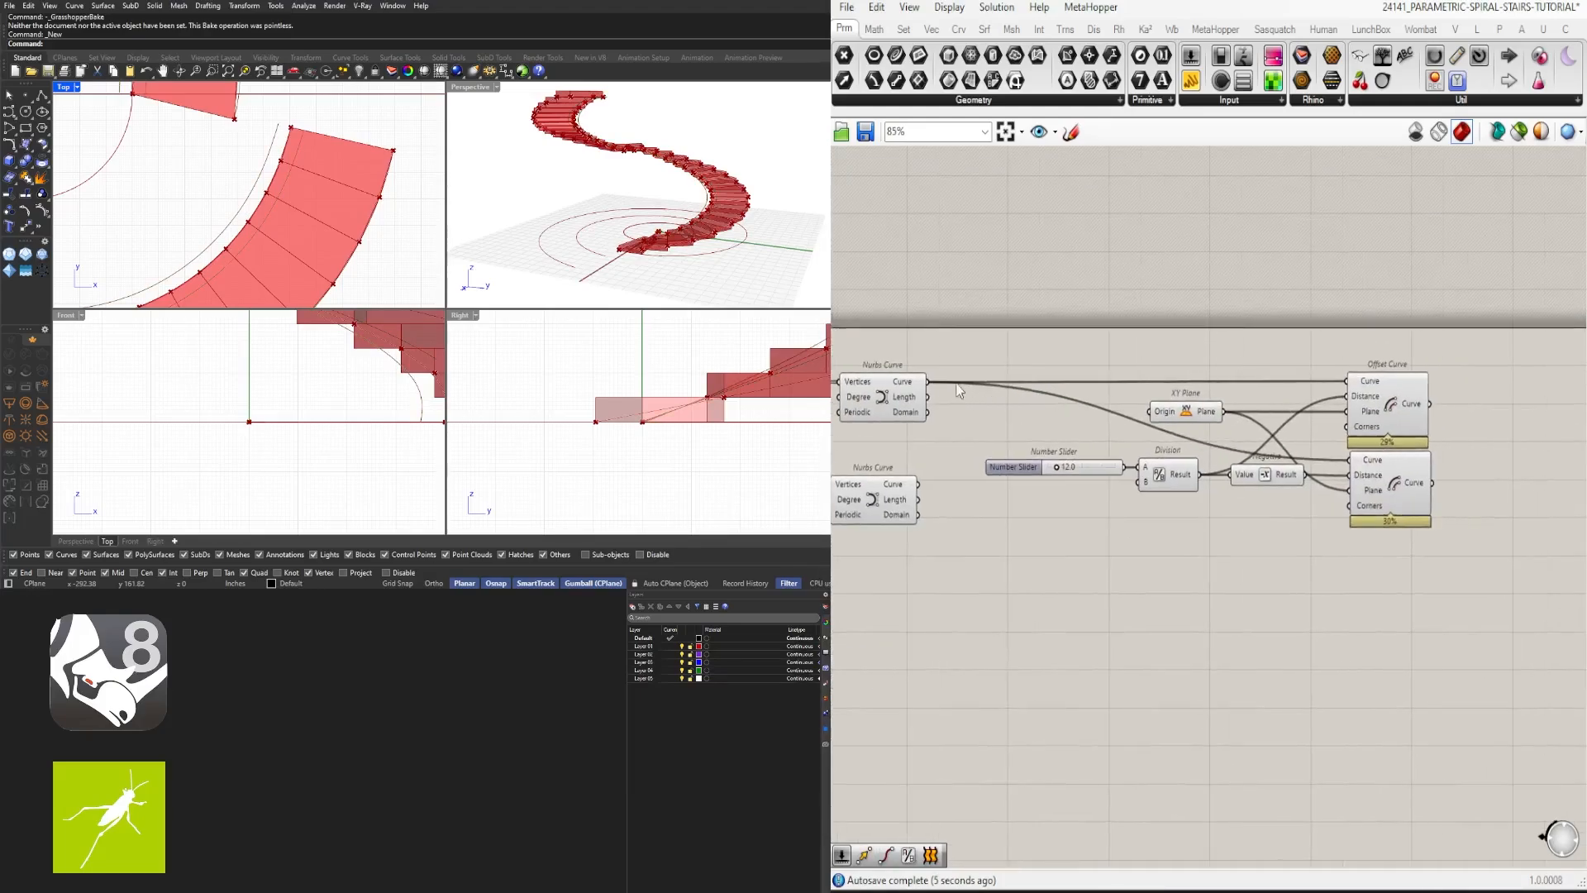
pyautogui.scroll(-5, 248, 153)
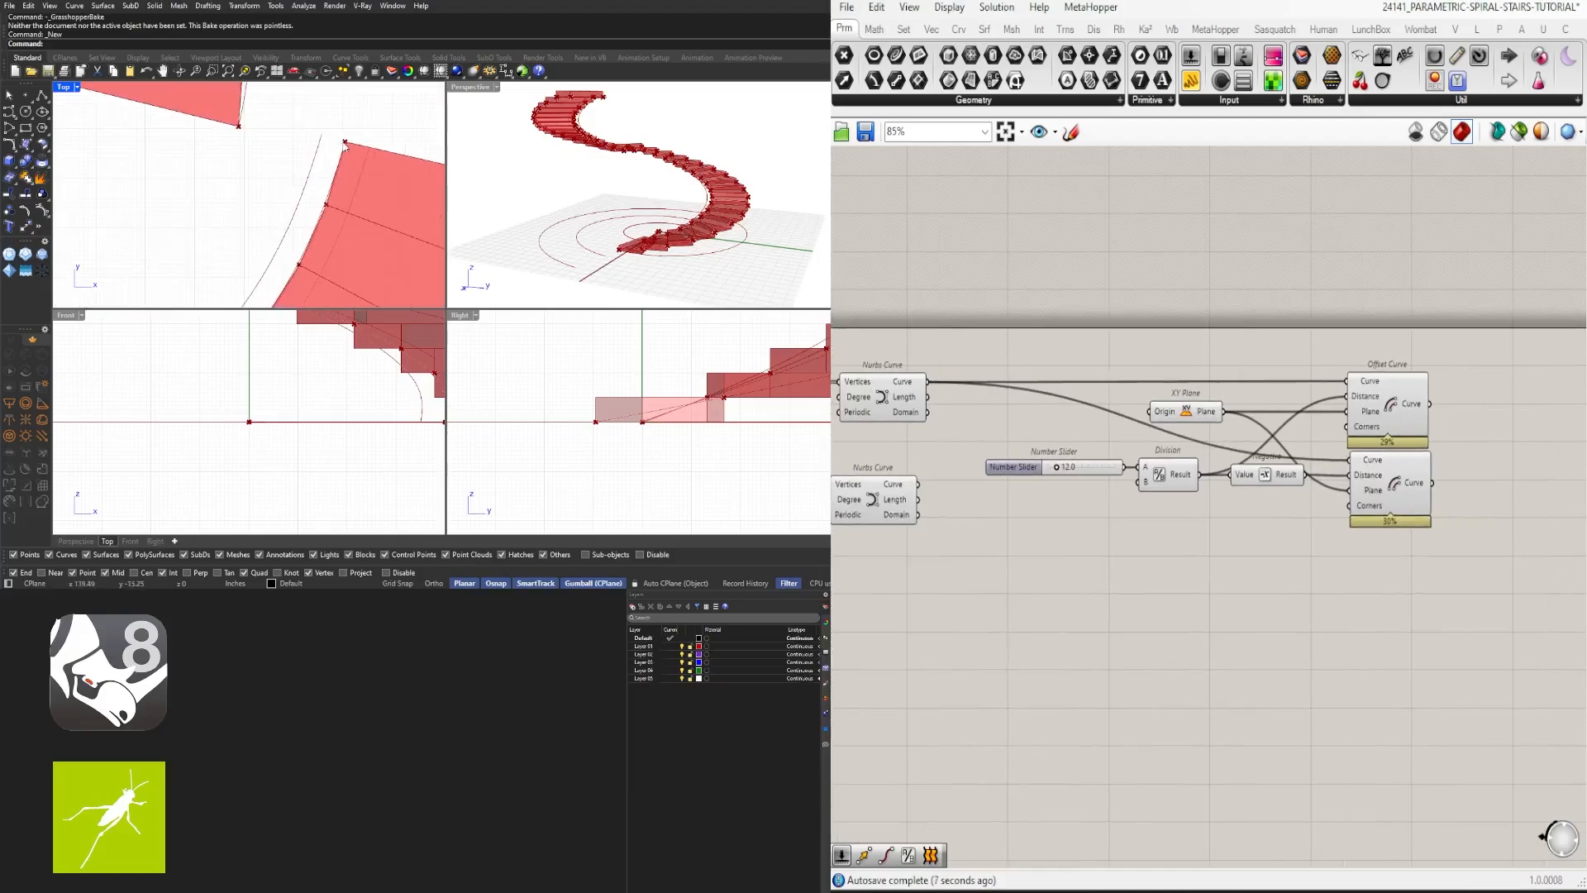
pyautogui.scroll(5, 246, 153)
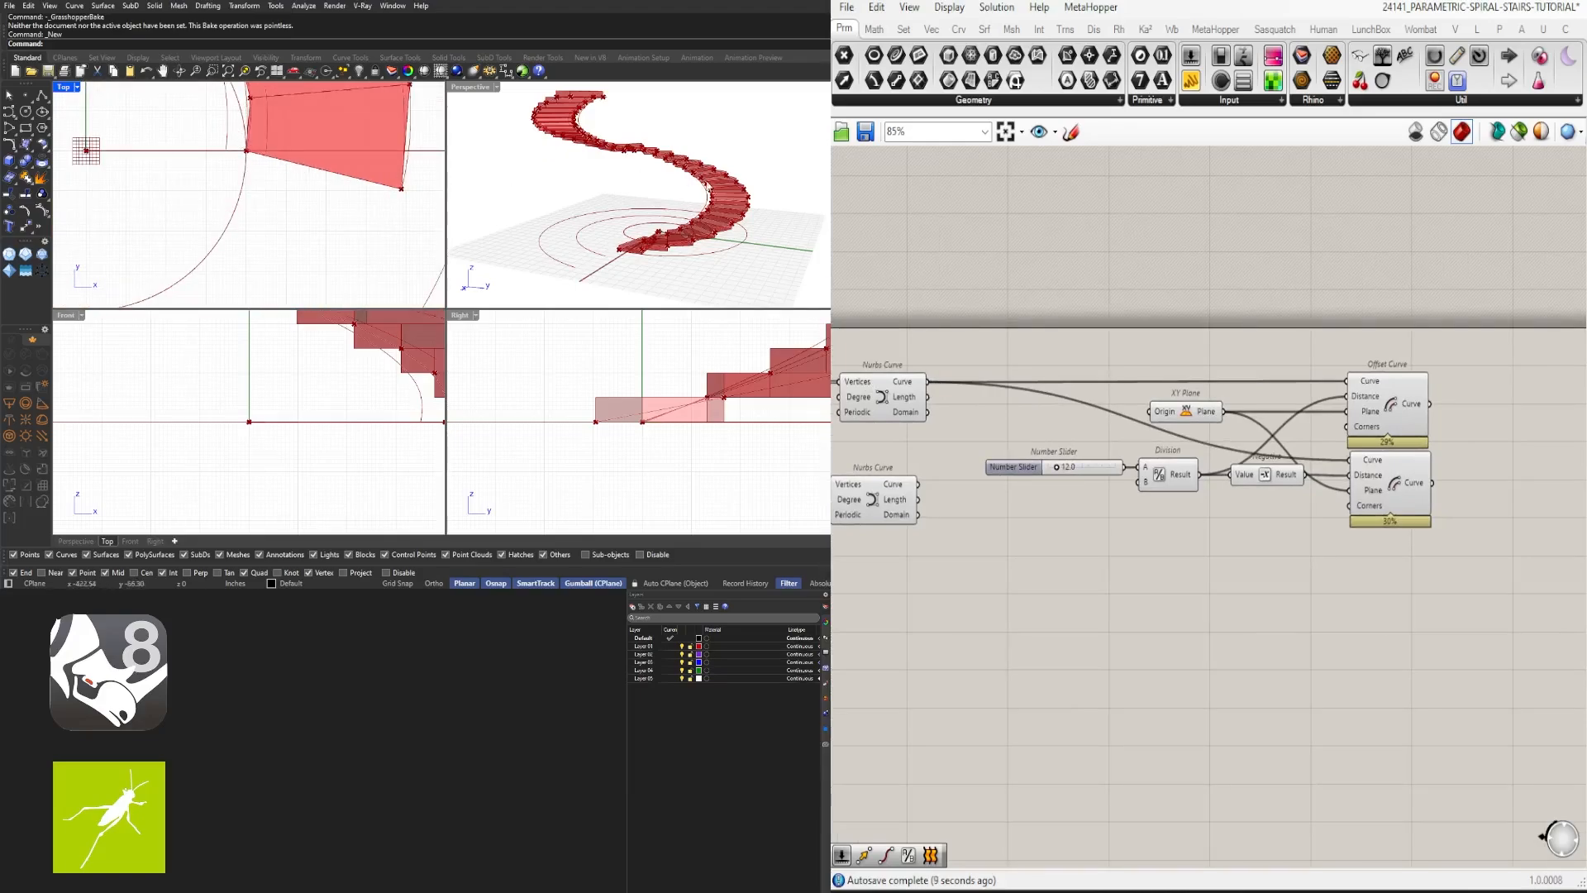
pyautogui.doubleClick(953, 383)
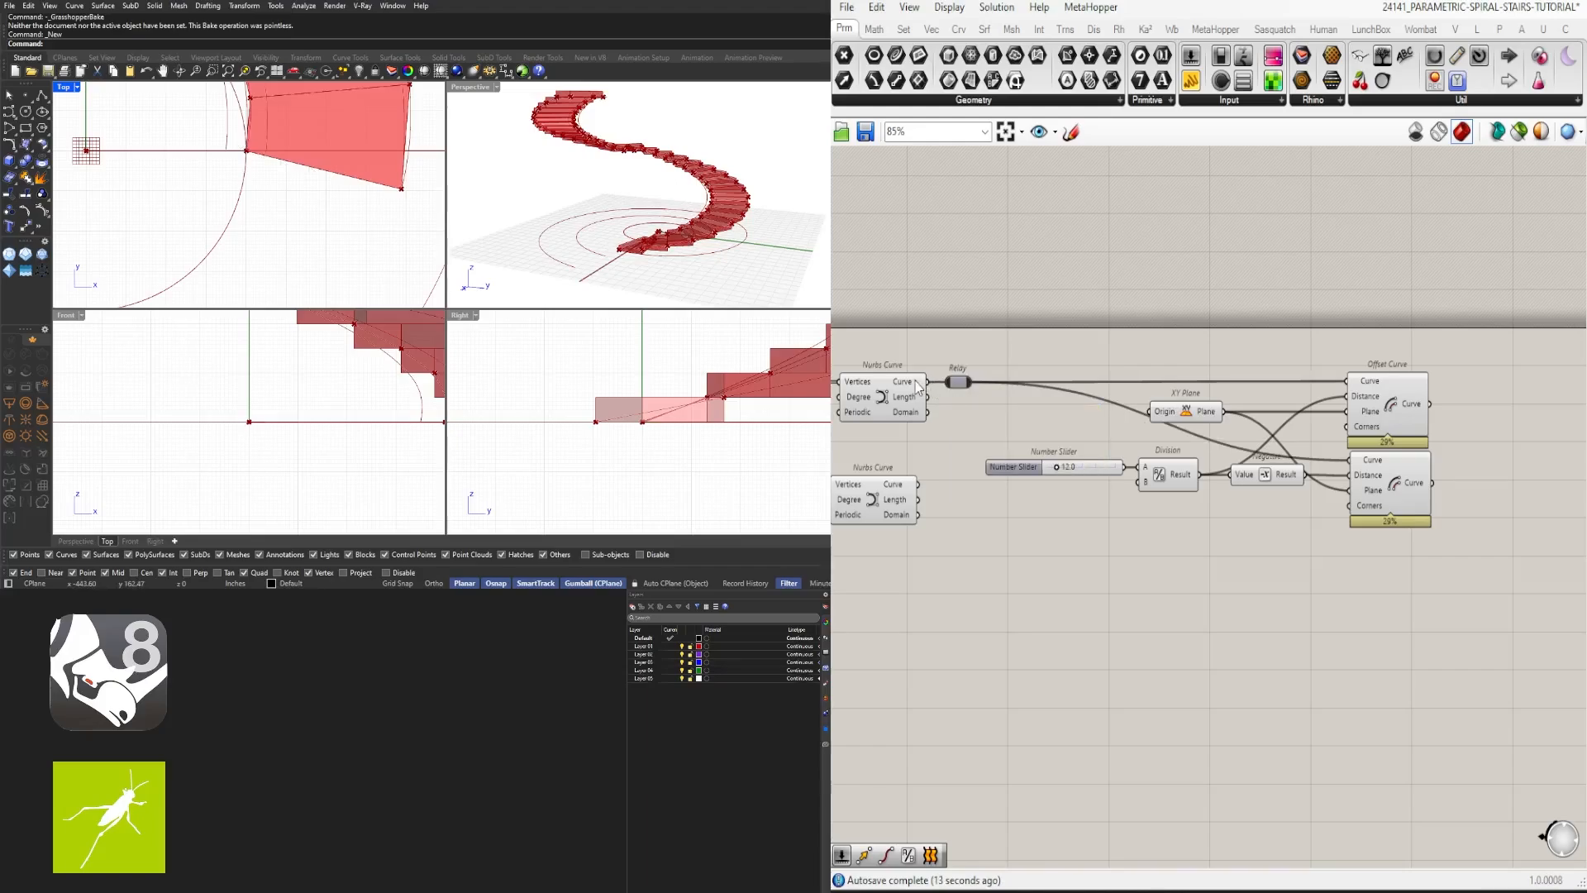
pyautogui.moveTo(959, 383); pyautogui.dragTo(1198, 389)
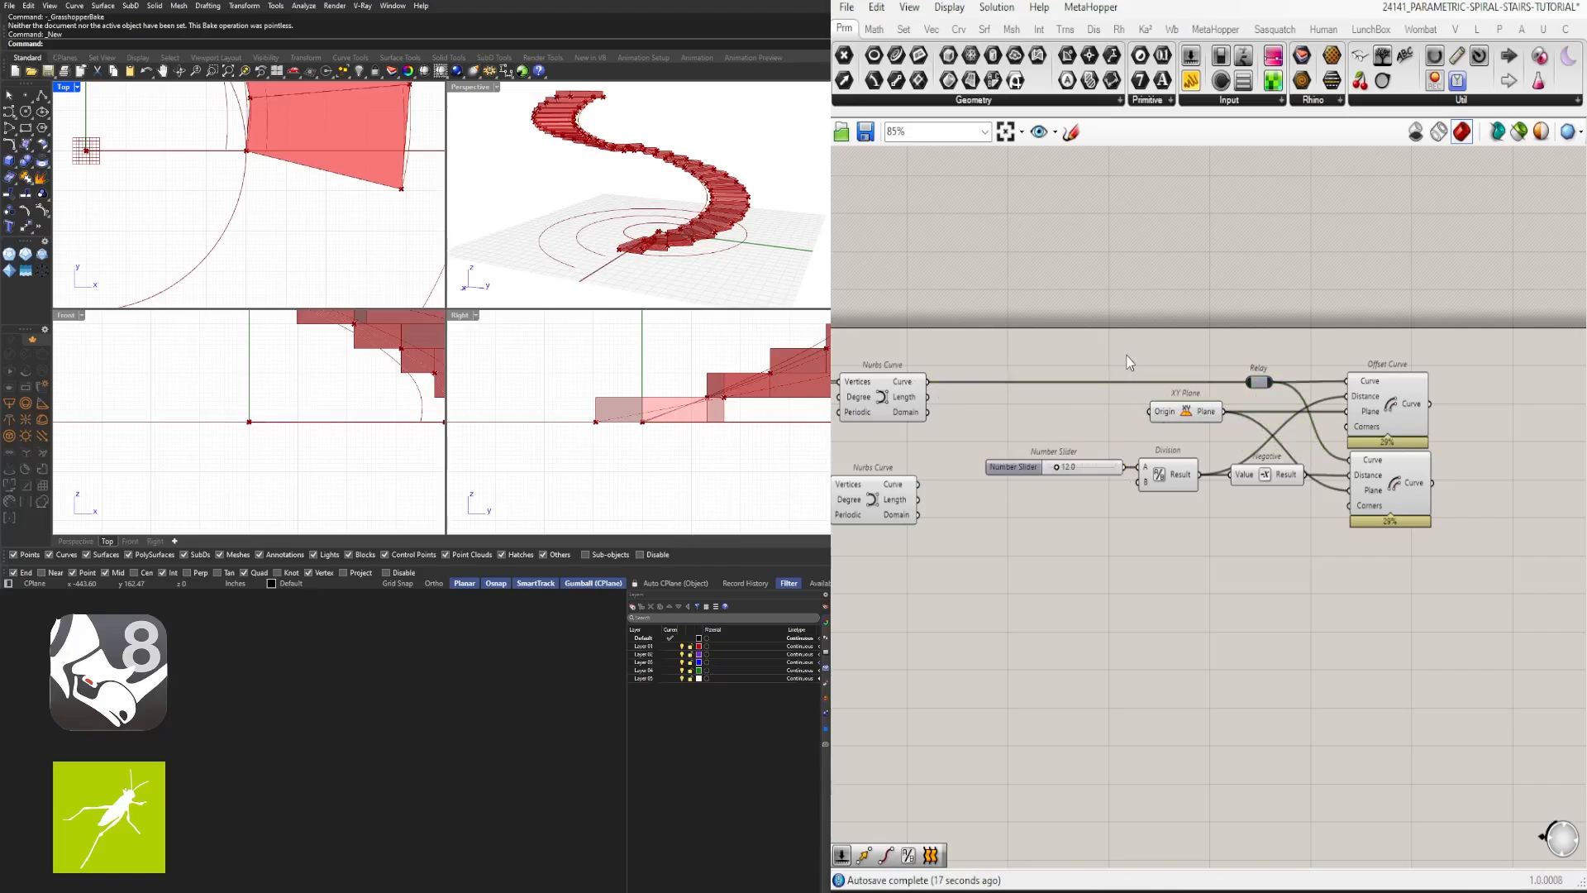
# Step: Add an Extend Curve component above the wire and connect the upper Nurbs Curve's output to its Curve input
pyautogui.doubleClick(1126, 355)
pyautogui.write('EXTEND')
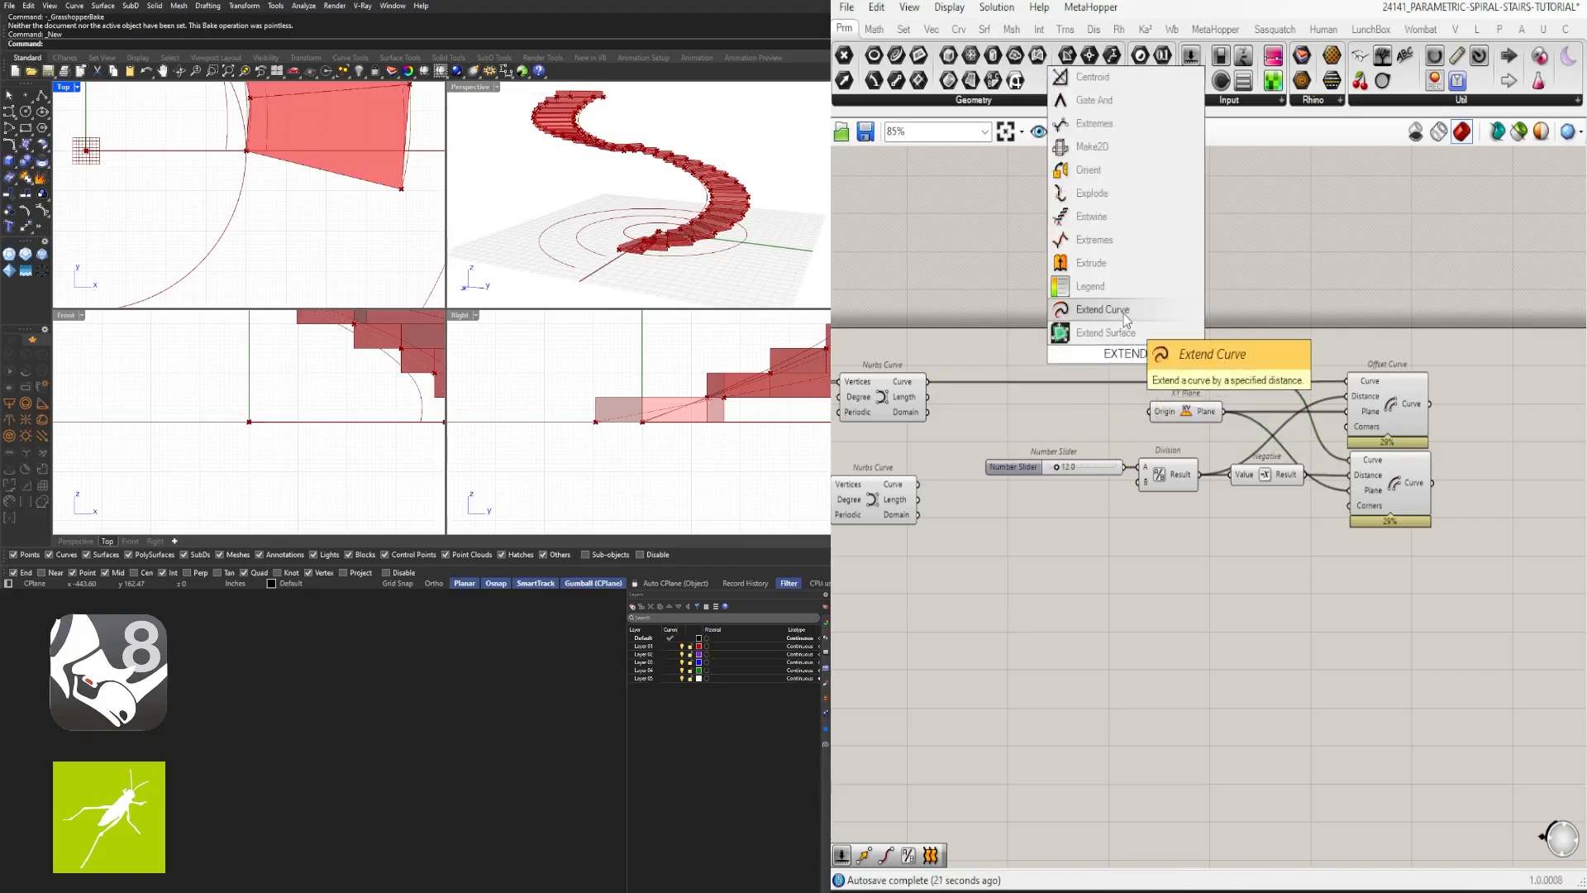
pyautogui.click(1108, 310)
pyautogui.scroll(-10, 1327, 511)
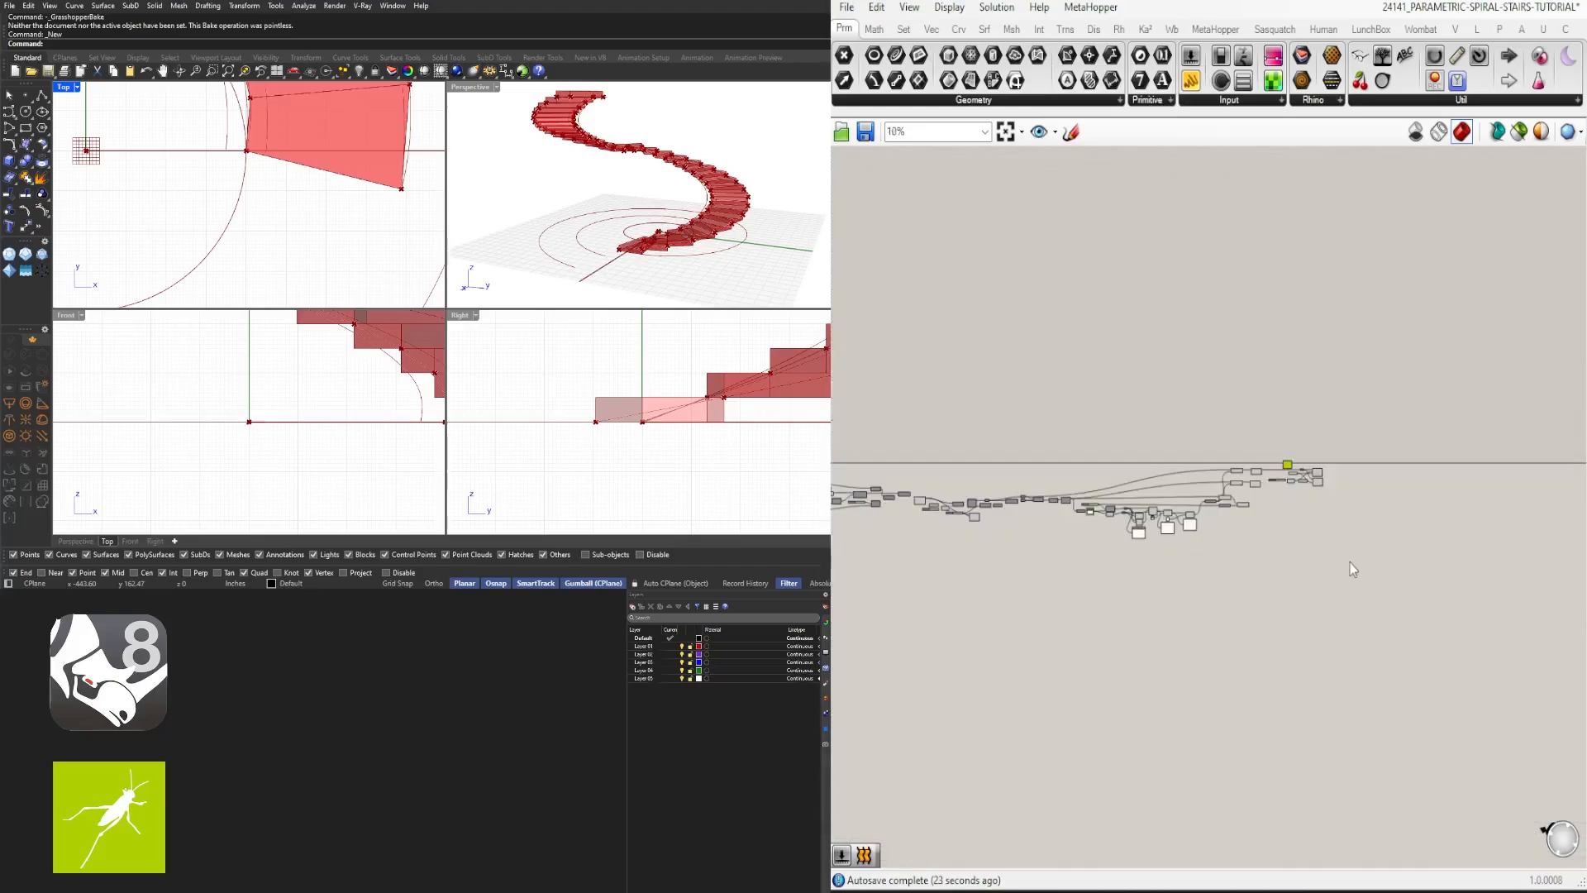
pyautogui.moveTo(1435, 670); pyautogui.dragTo(959, 454)
pyautogui.scroll(10, 1074, 538)
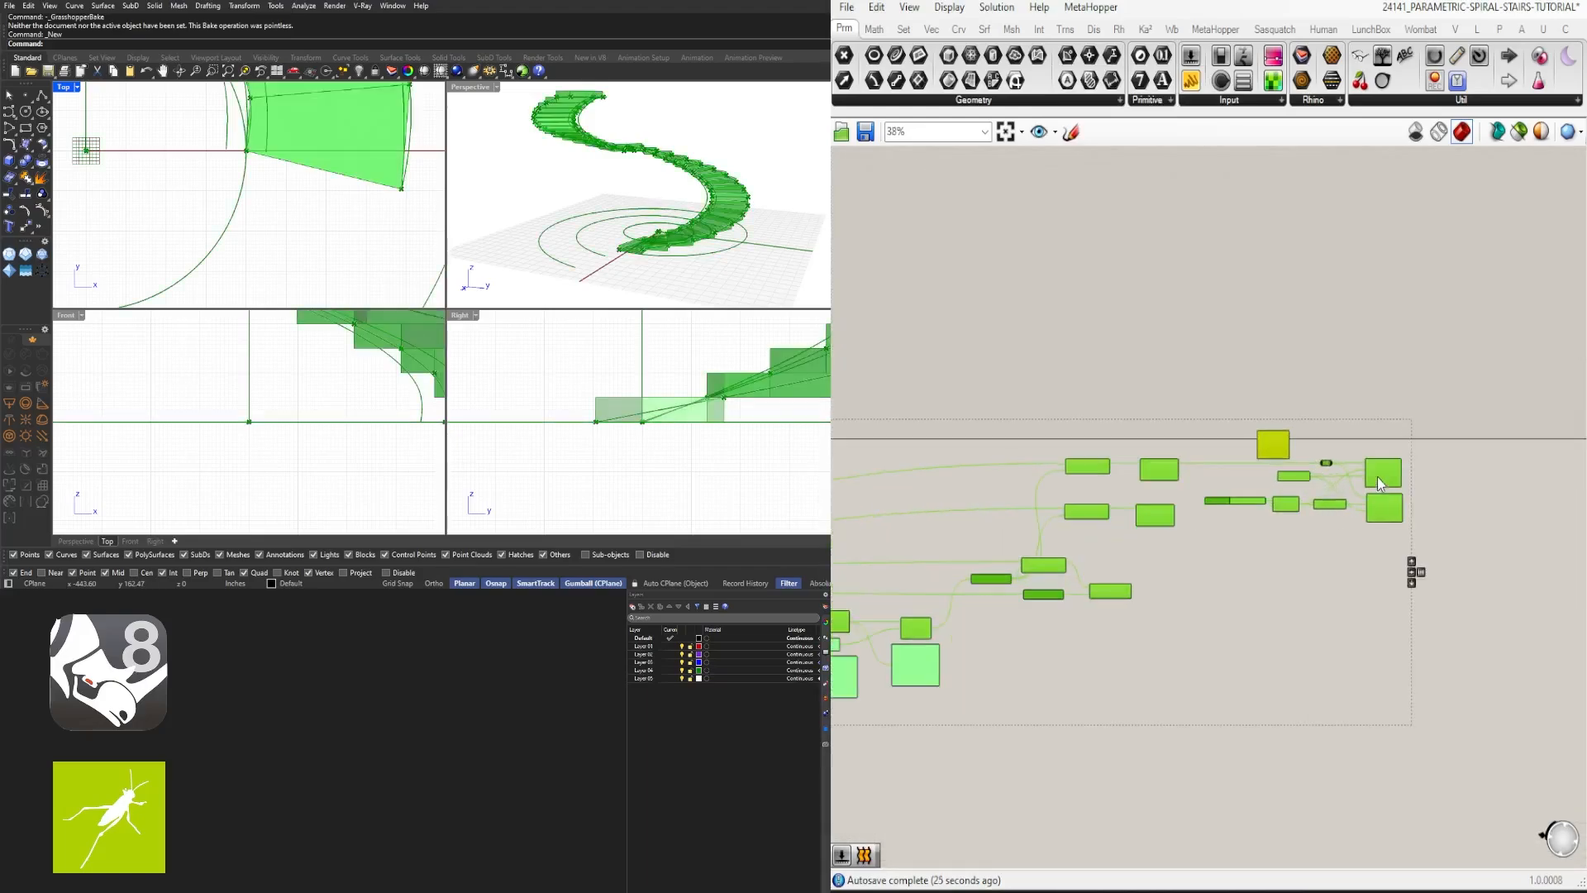
pyautogui.click(1245, 505)
pyautogui.scroll(1, 1245, 504)
pyautogui.moveTo(1317, 458); pyautogui.dragTo(1319, 438)
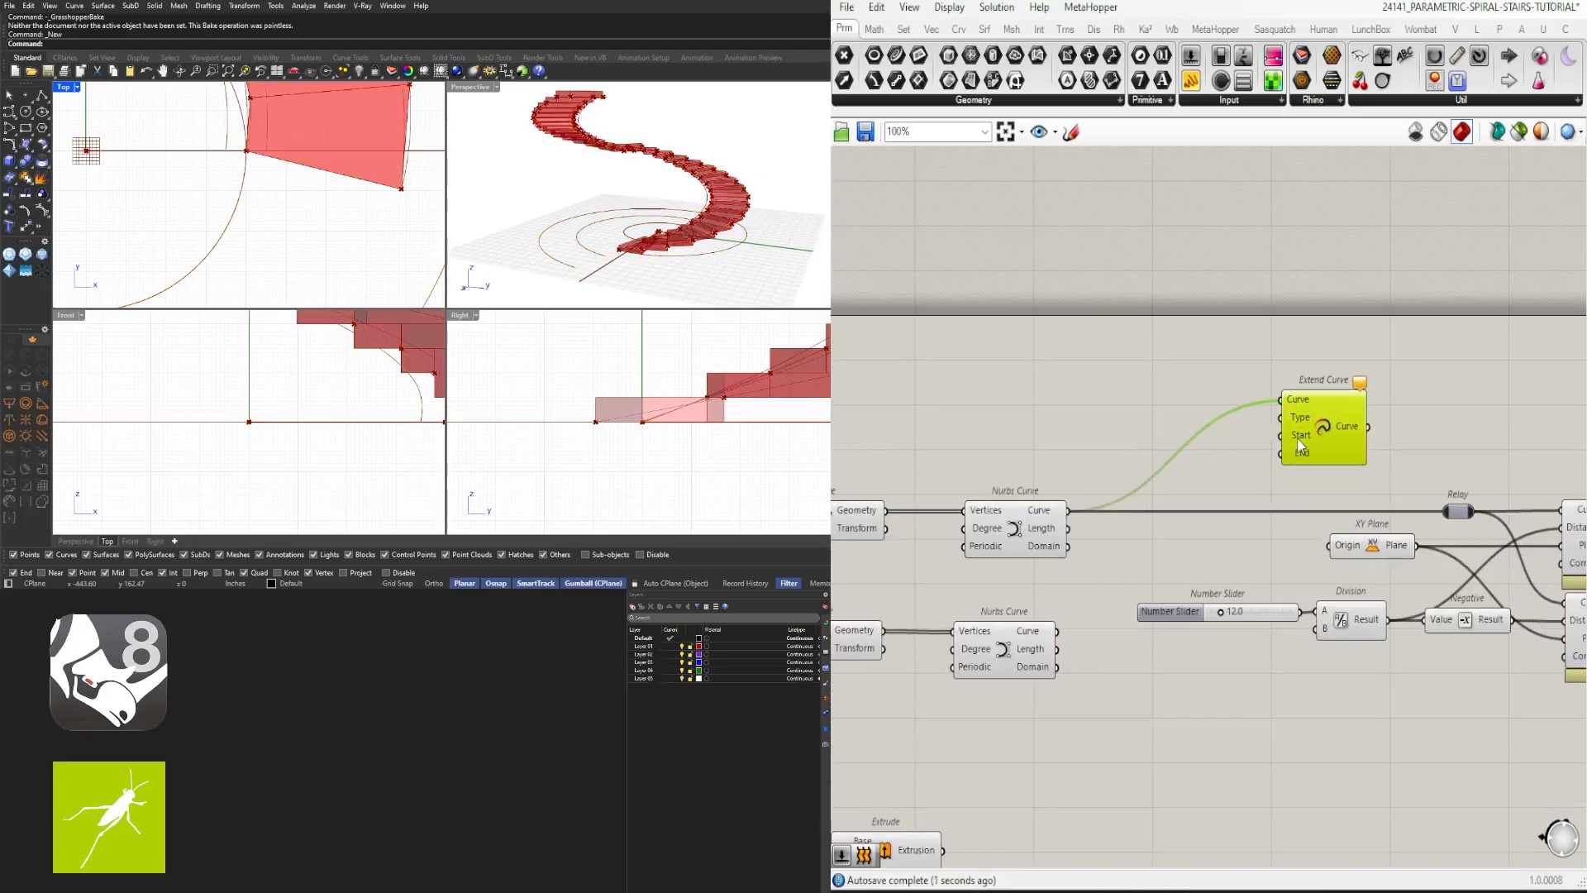
# Step: Add a number slider set to 1.50 and wire it into both the Start and End inputs of Extend Curve
pyautogui.doubleClick(1064, 418)
pyautogui.write('1')
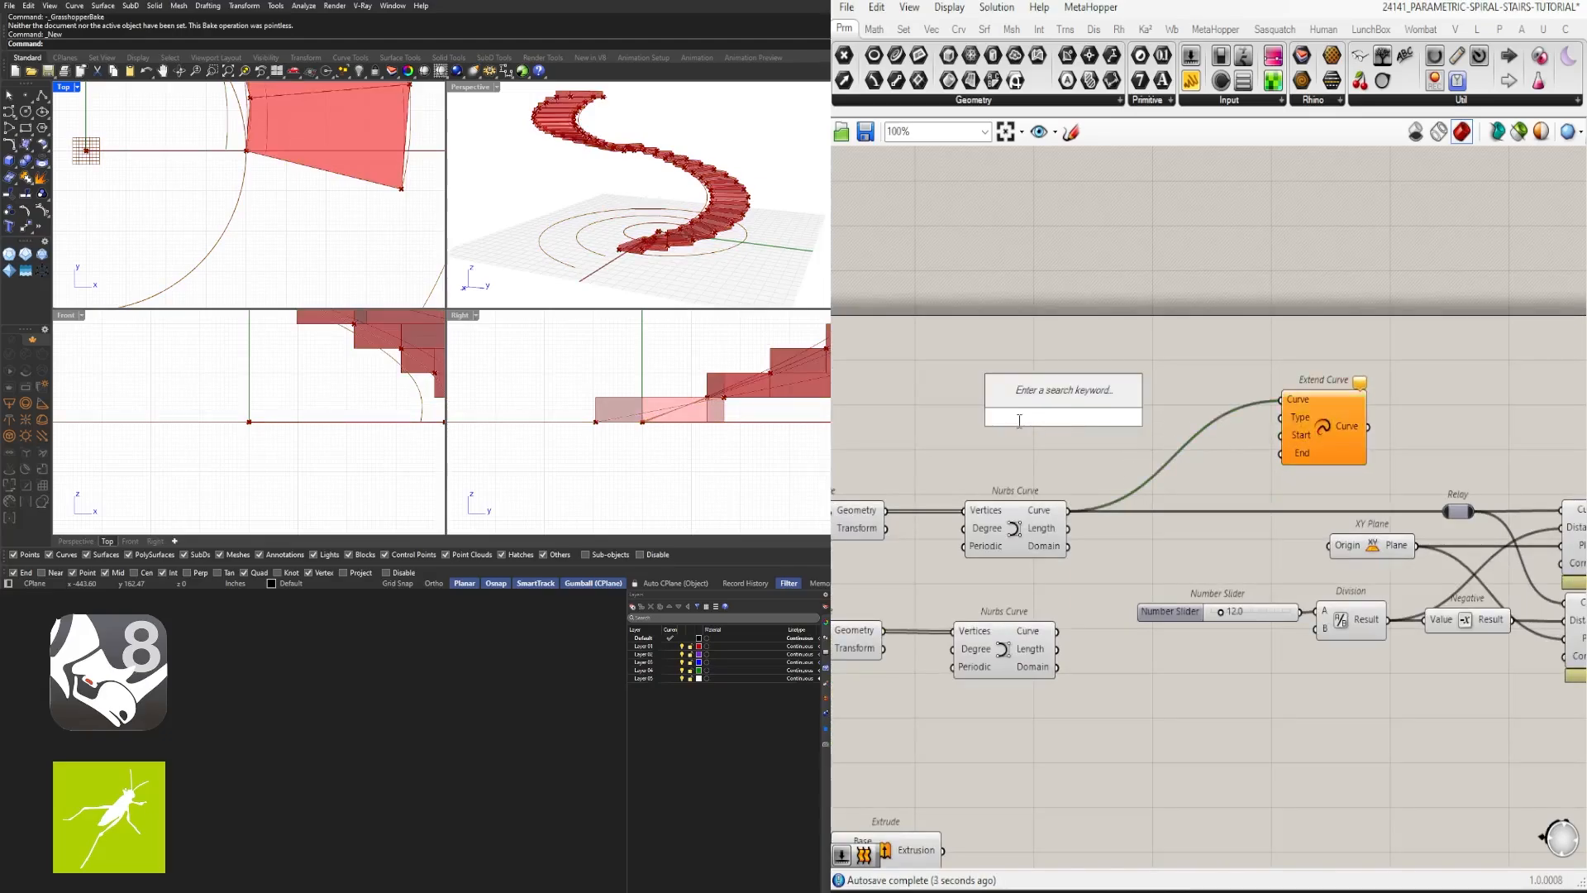
pyautogui.write('.5')
pyautogui.press('Return')
pyautogui.scroll(3, 1166, 401)
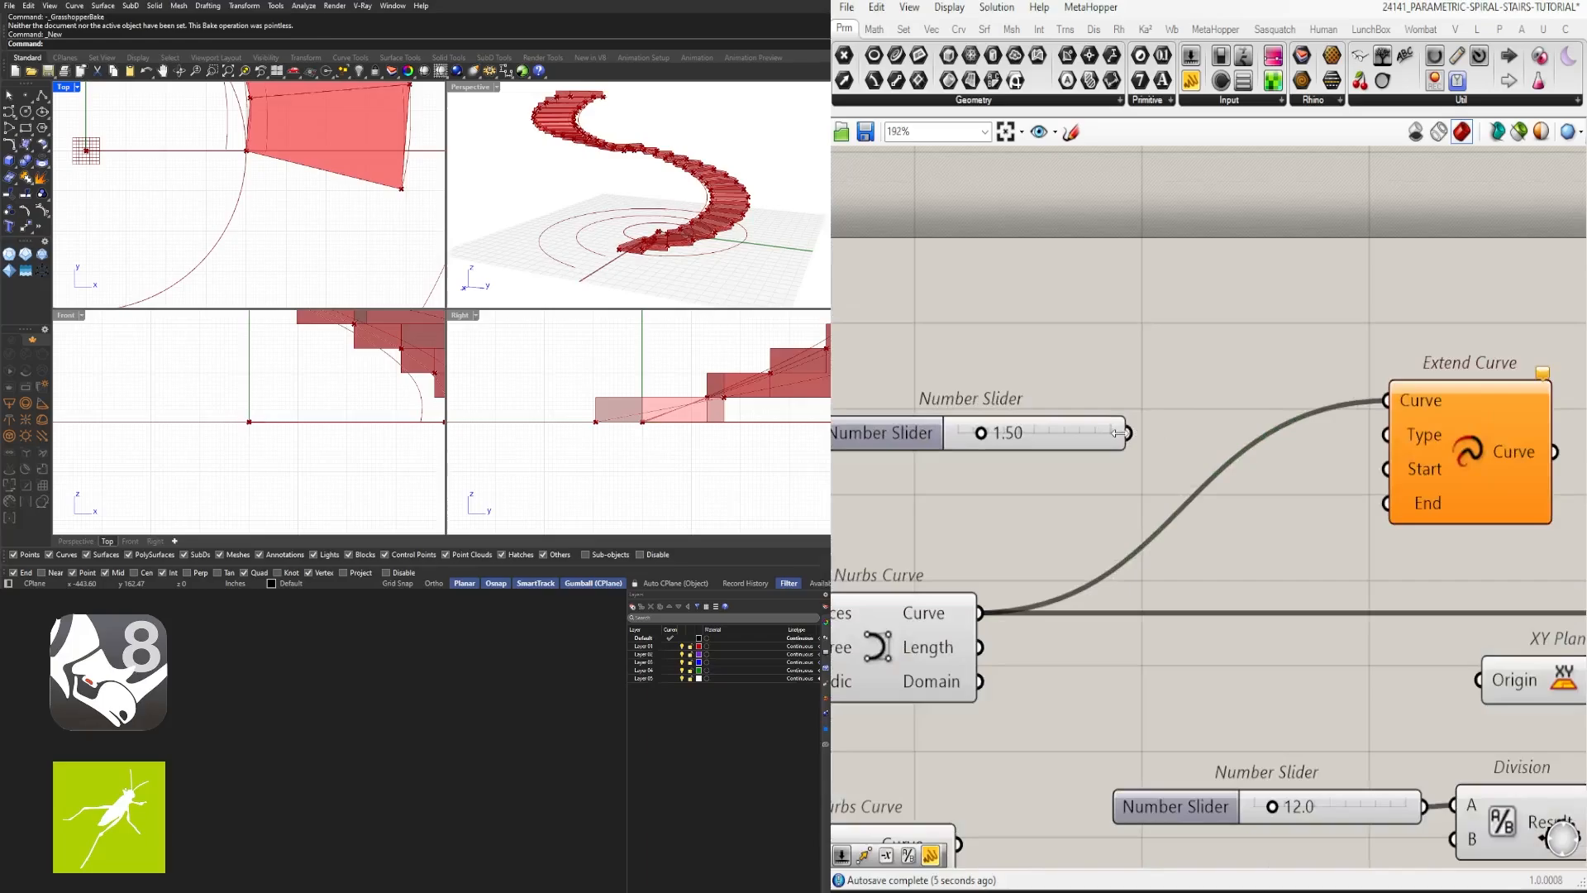
pyautogui.moveTo(1129, 432); pyautogui.dragTo(1387, 468)
pyautogui.moveTo(1238, 504); pyautogui.dragTo(1386, 503)
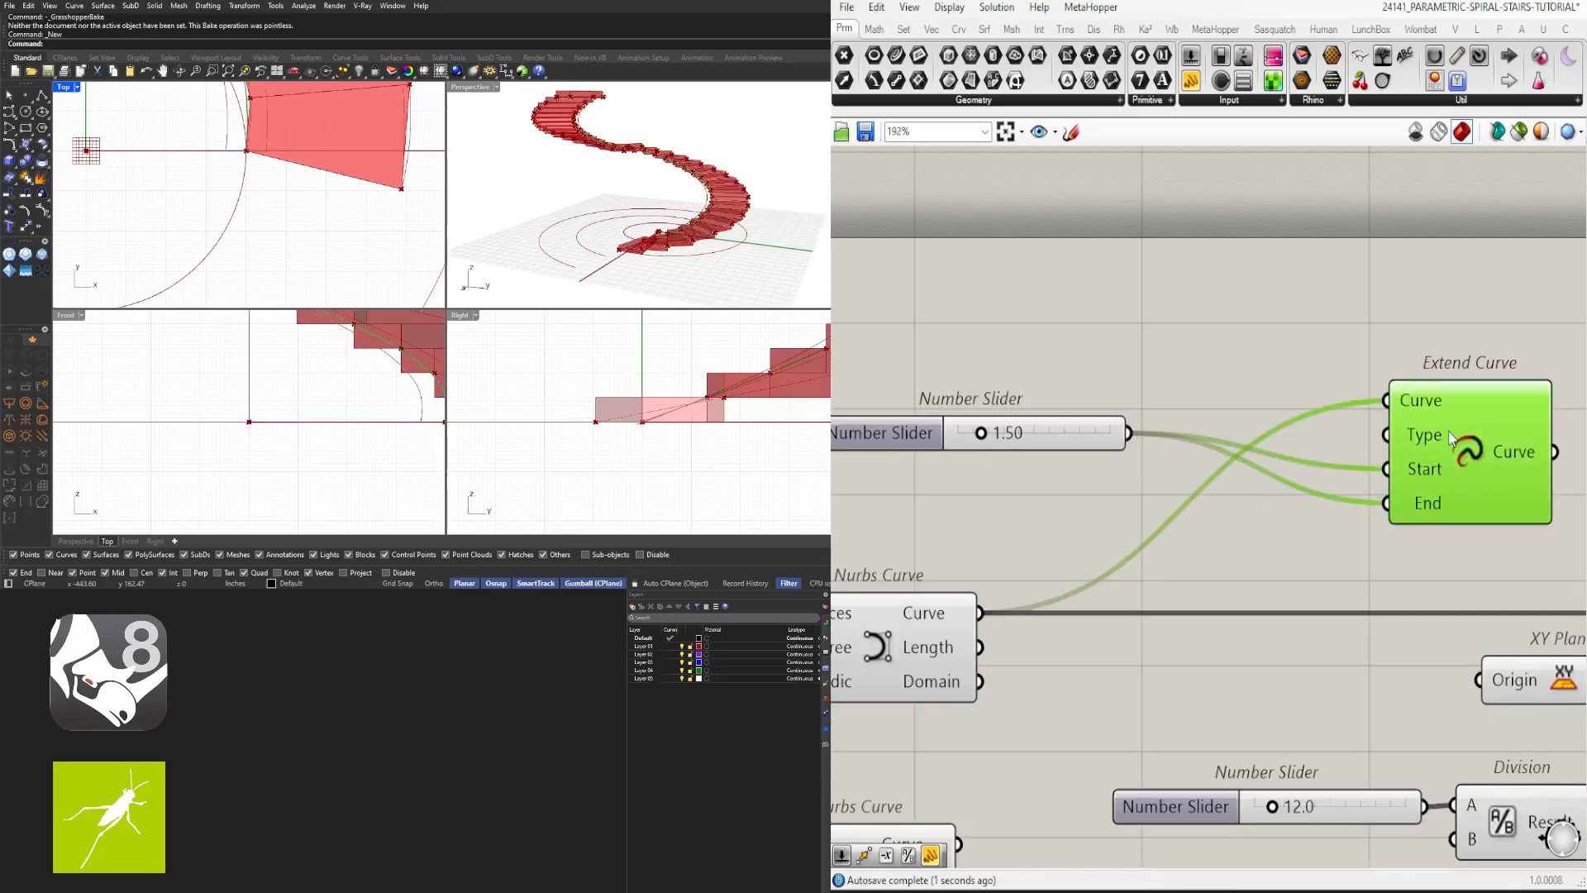
# Step: Examine how far the extended curve's ends reach past the first and last treads in the Top view
pyautogui.scroll(3, 228, 175)
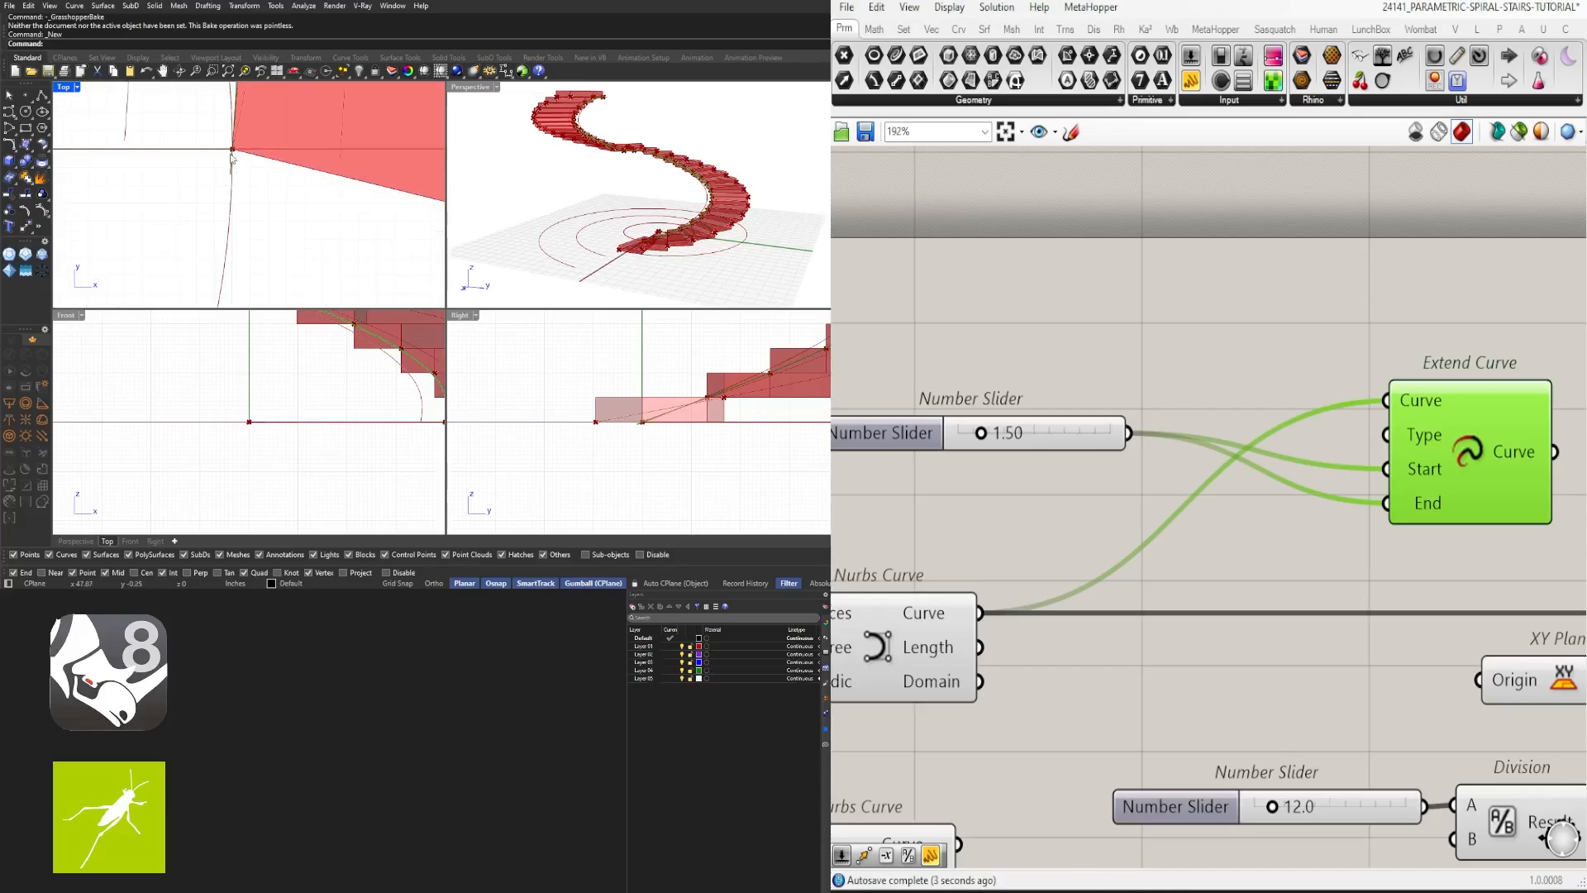
pyautogui.scroll(-3, 222, 180)
pyautogui.scroll(-5, 263, 187)
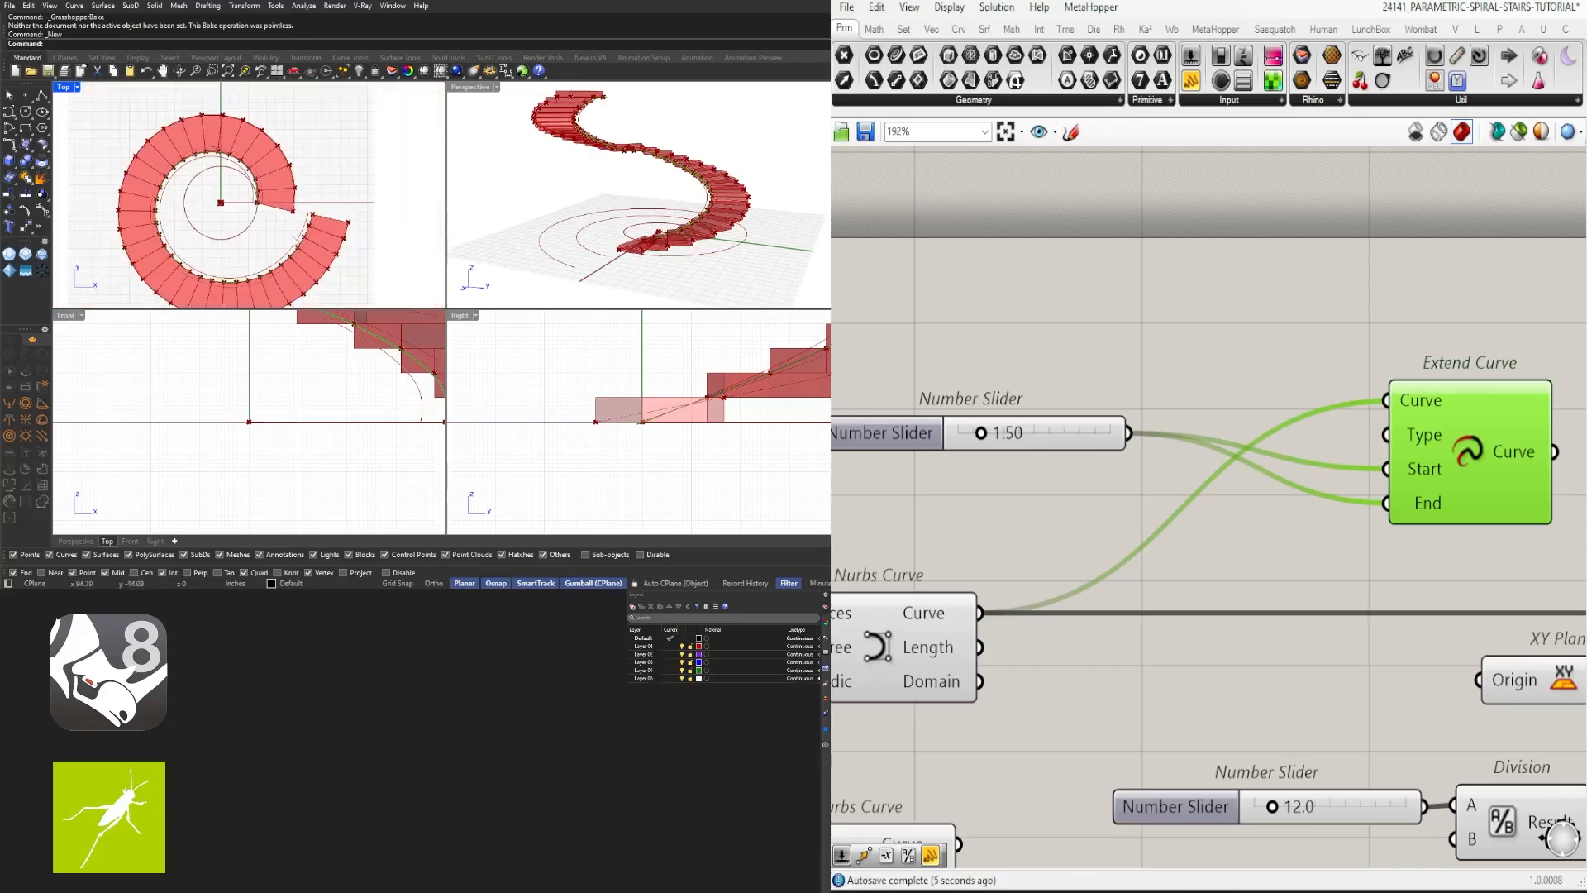
pyautogui.scroll(4, 264, 194)
pyautogui.scroll(-4, 266, 199)
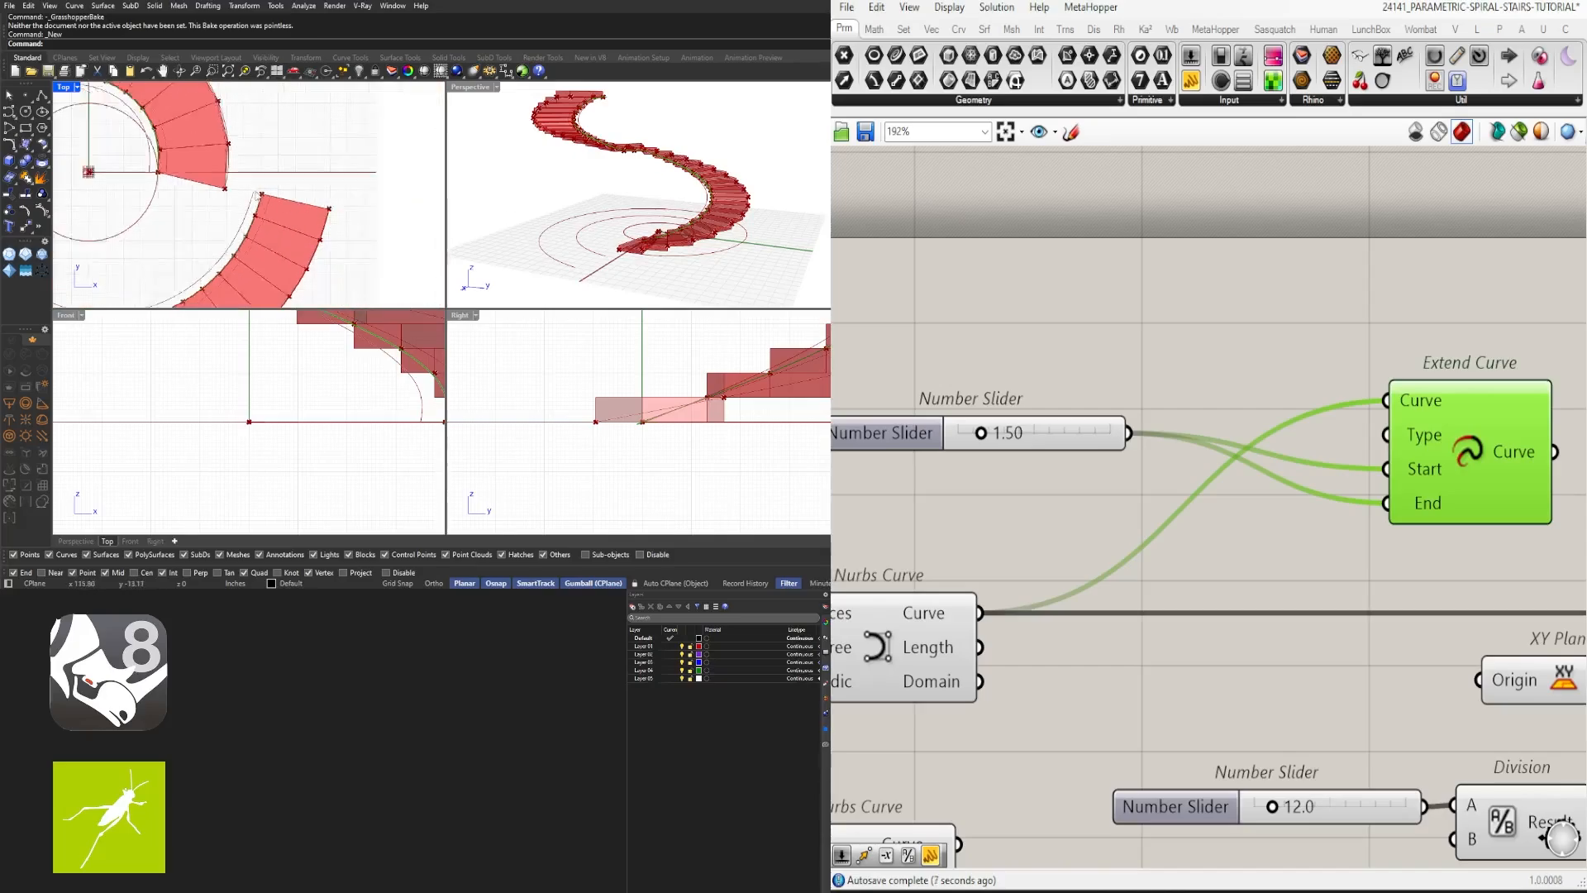
pyautogui.scroll(5, 262, 205)
pyautogui.scroll(3, 278, 209)
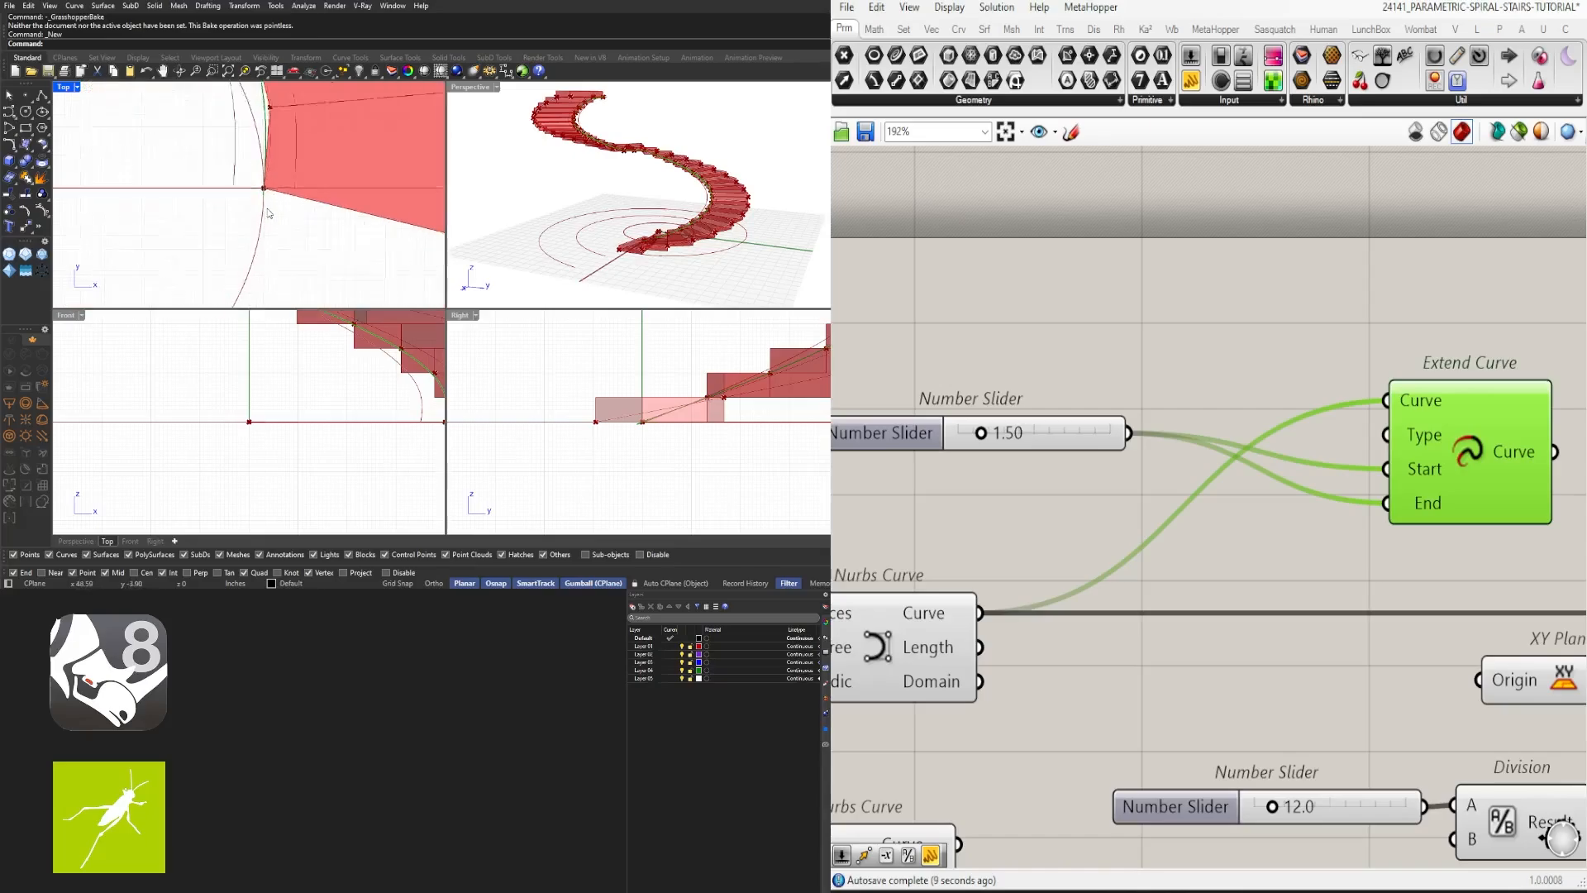
# Step: Set the Extend Curve length slider to 6.00
pyautogui.moveTo(1048, 462); pyautogui.dragTo(1222, 482, button='right')
pyautogui.scroll(4, 1227, 477)
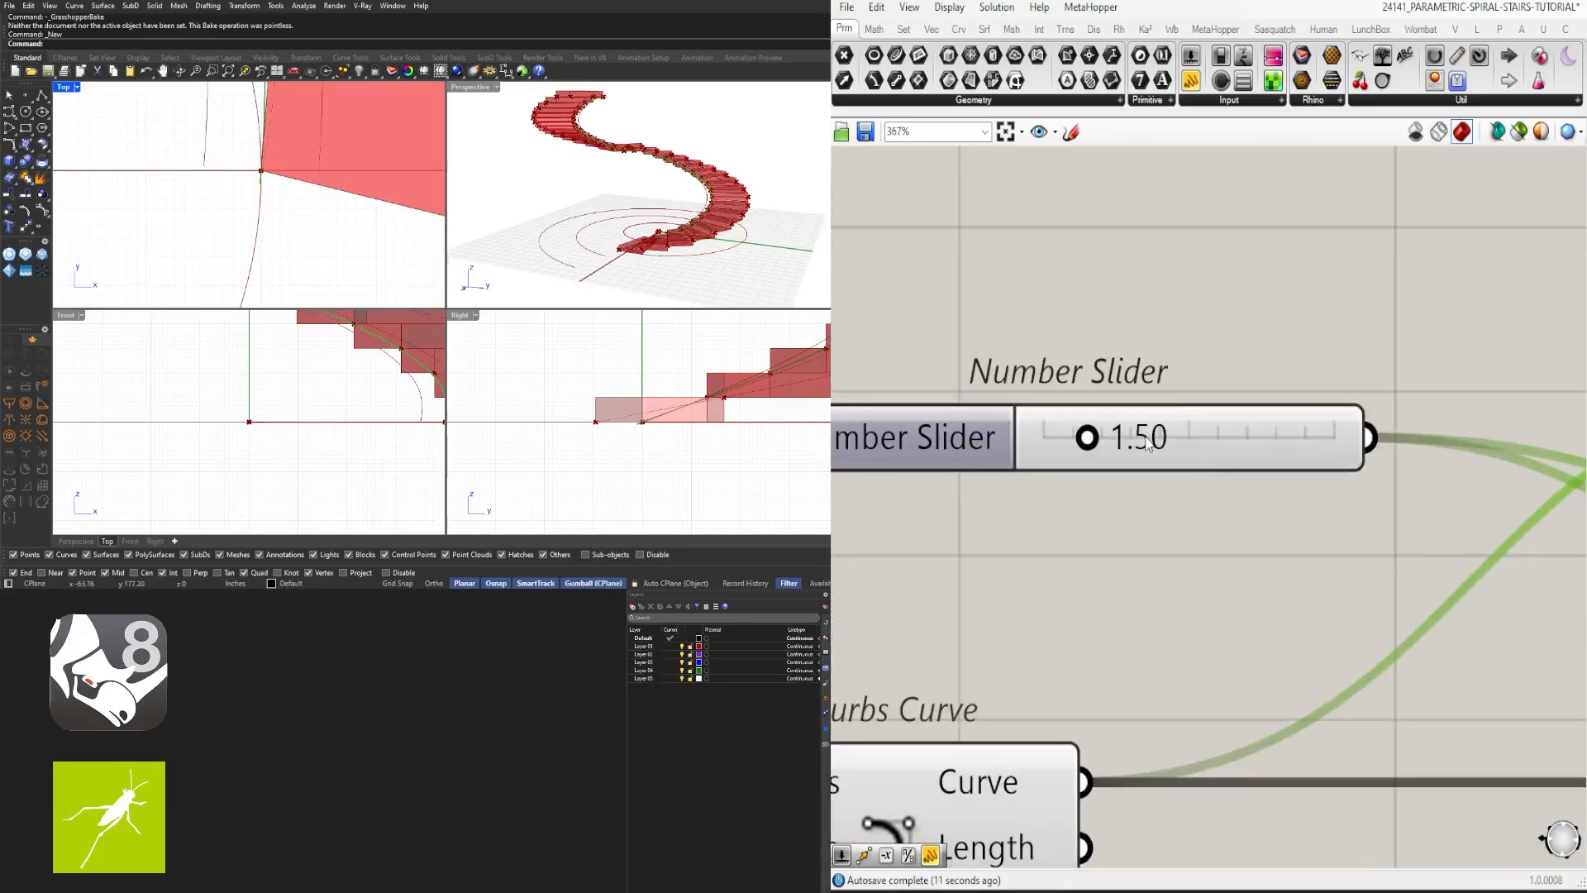
pyautogui.doubleClick(1146, 437)
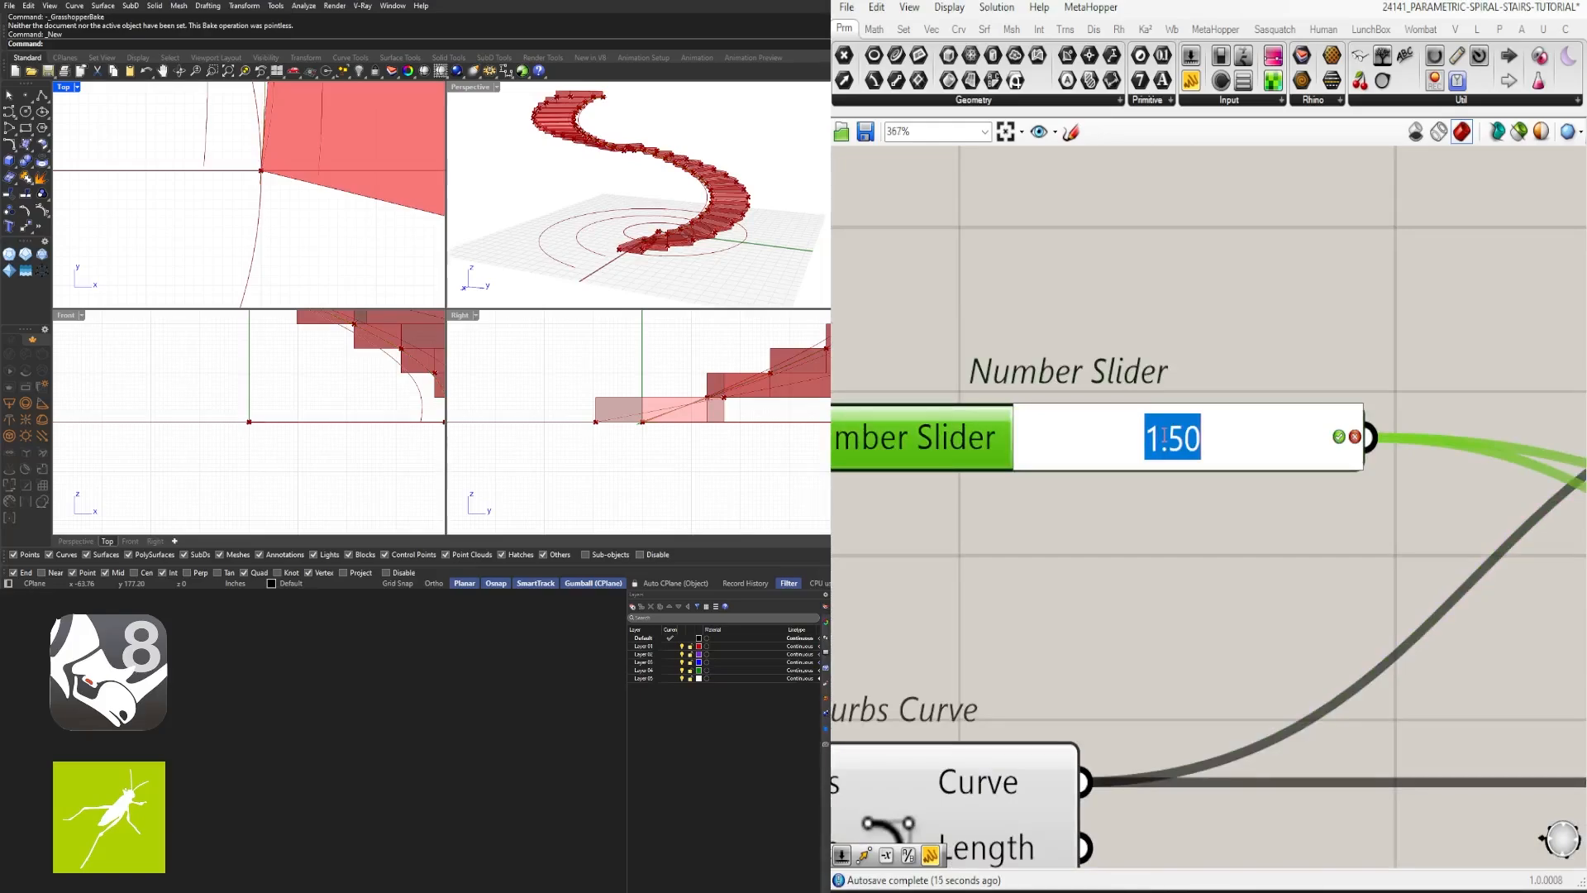
pyautogui.write('6')
pyautogui.press('Return')
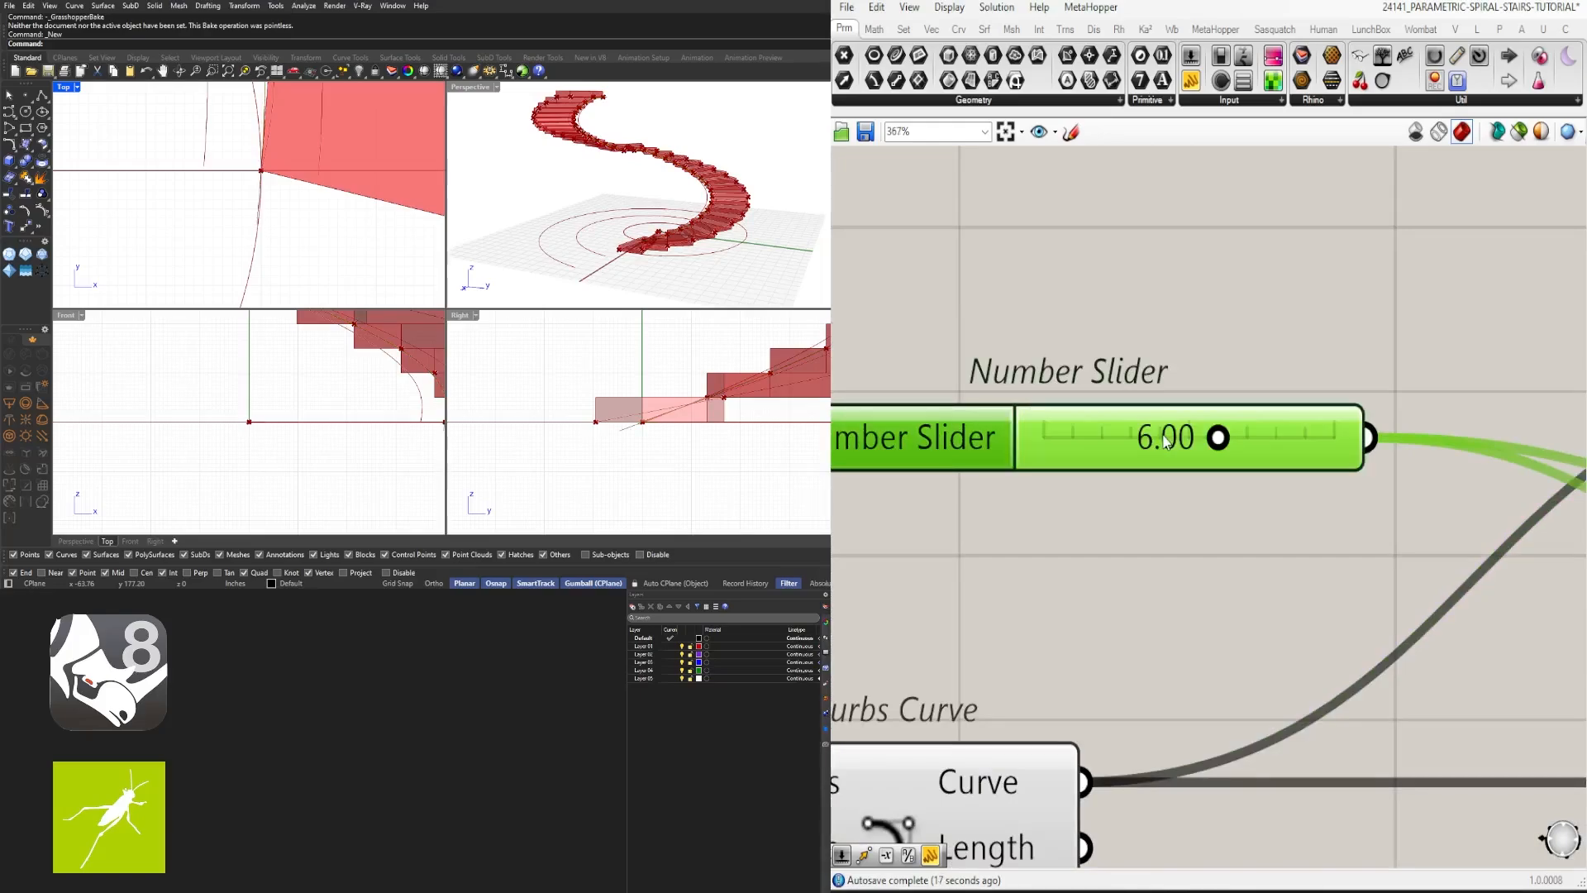
# Step: Reposition the length slider and Extend Curve component, and wire the extended curve into the Relay feeding both Offset Curve components
pyautogui.scroll(-5, 1277, 420)
pyautogui.moveTo(1237, 521); pyautogui.dragTo(1203, 552)
pyautogui.moveTo(979, 490); pyautogui.dragTo(1190, 490, button='right')
pyautogui.moveTo(1190, 488); pyautogui.dragTo(1124, 537)
pyautogui.moveTo(1422, 513); pyautogui.dragTo(1359, 512)
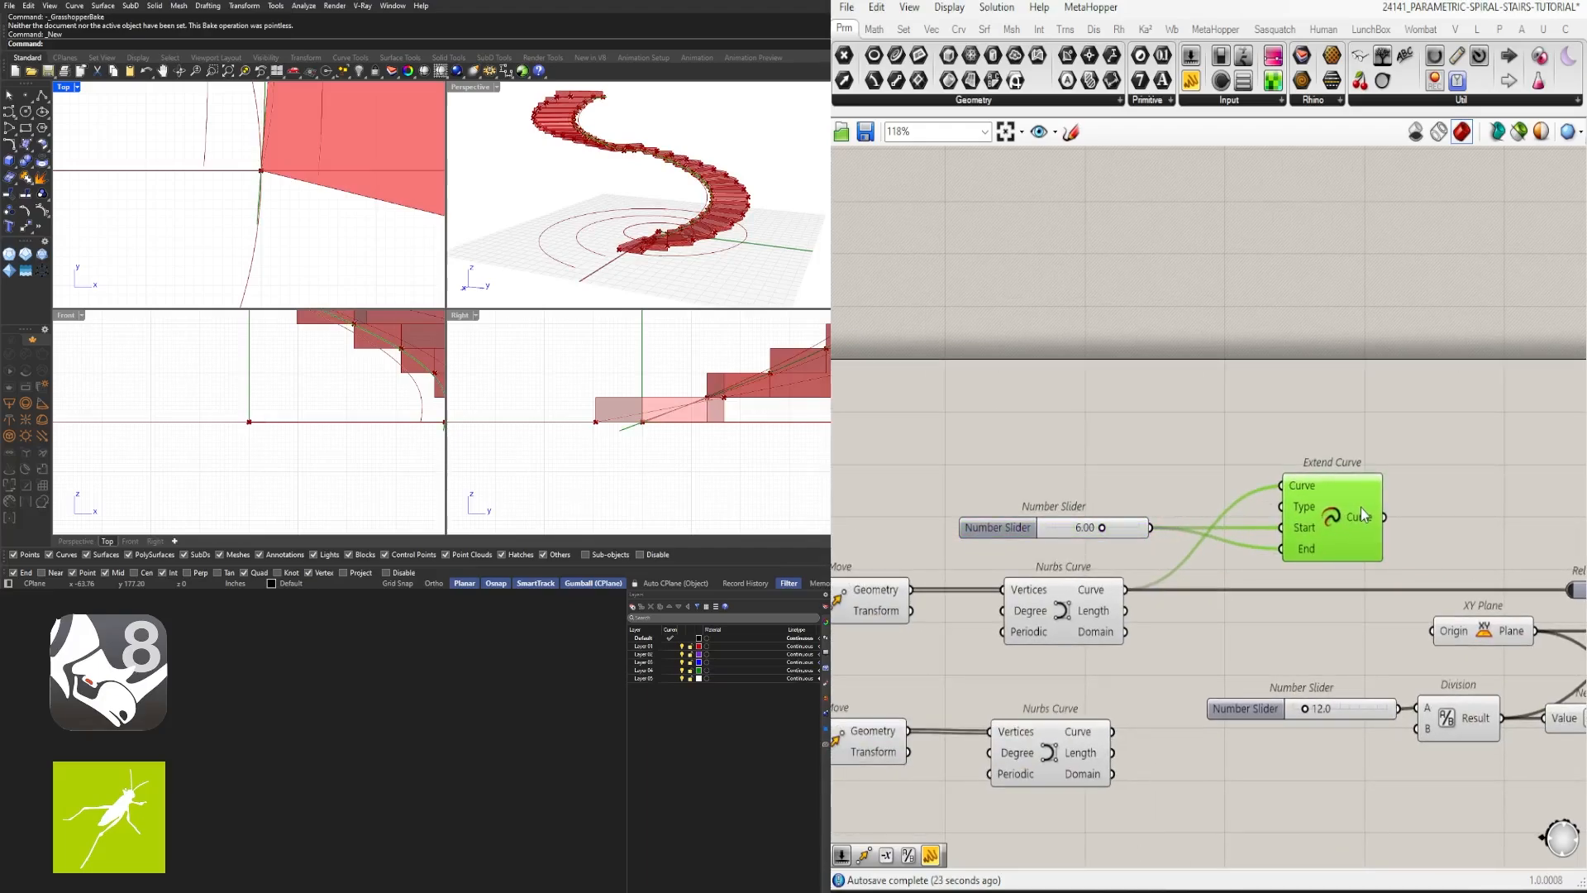
pyautogui.moveTo(1361, 507); pyautogui.dragTo(1152, 439, button='right')
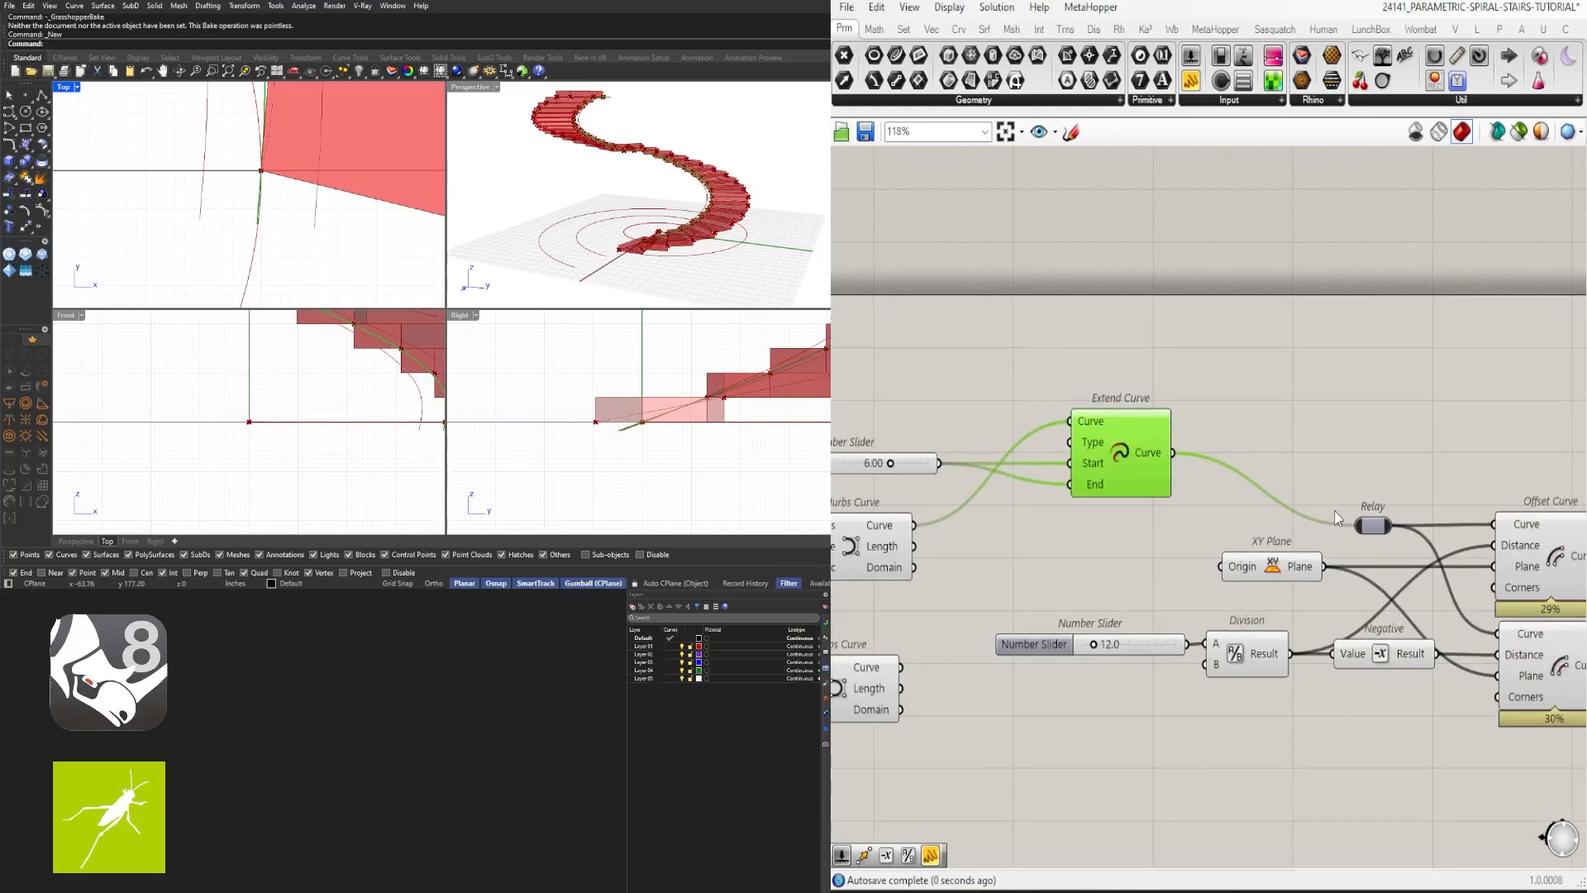
# Step: Examine the extended curve and its two offsets along the stair treads in a maximized Perspective view
pyautogui.doubleClick(471, 87)
pyautogui.moveTo(488, 206); pyautogui.dragTo(482, 274, button='right')
pyautogui.scroll(5, 646, 254)
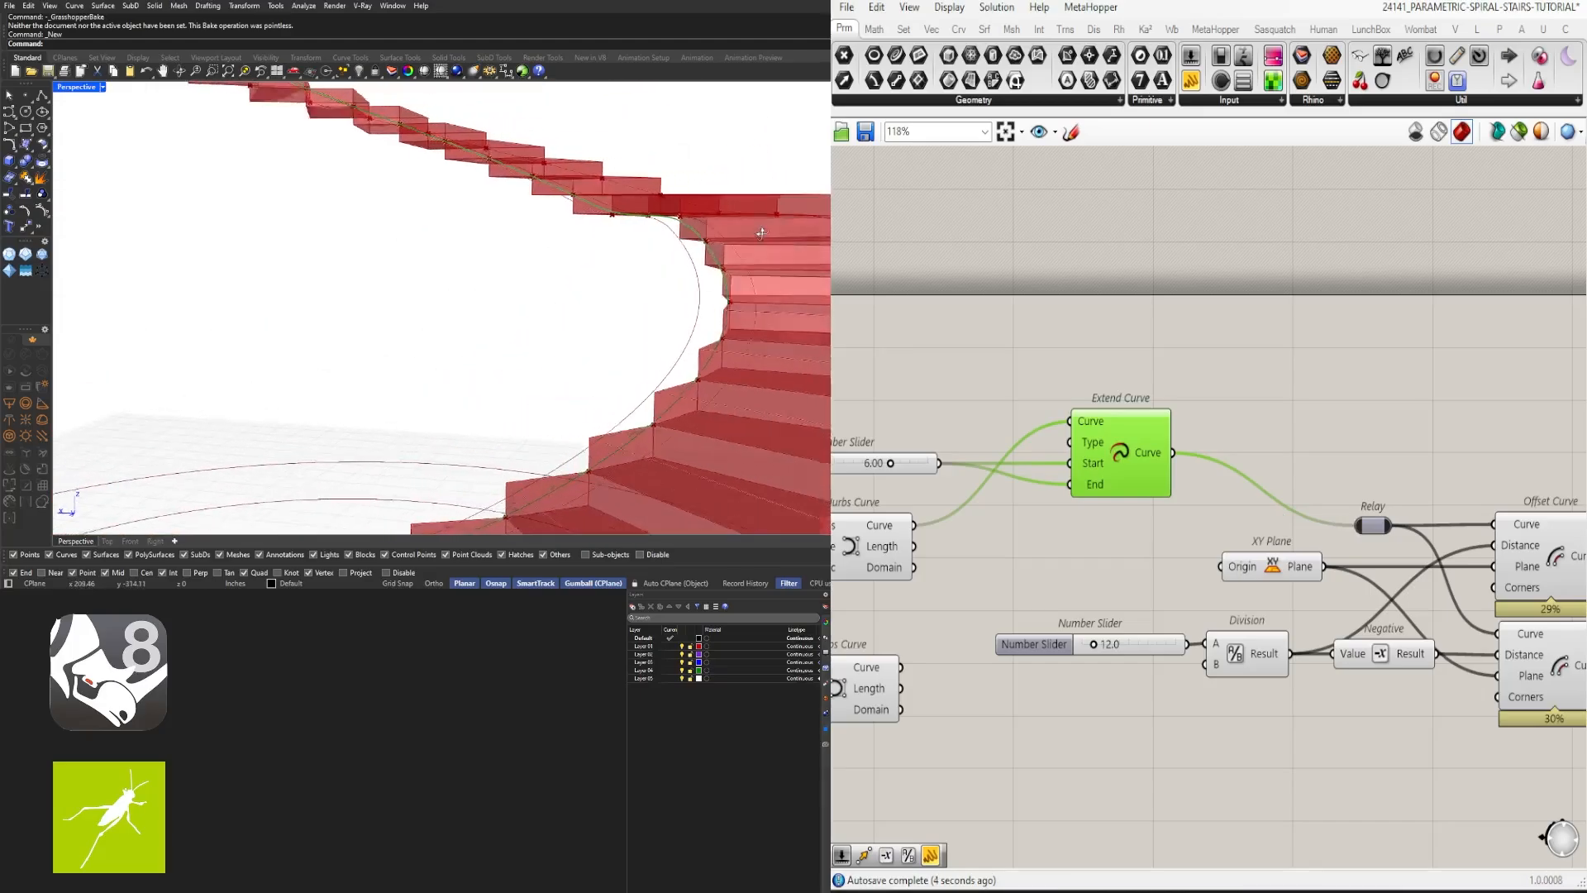
pyautogui.scroll(-5, 646, 254)
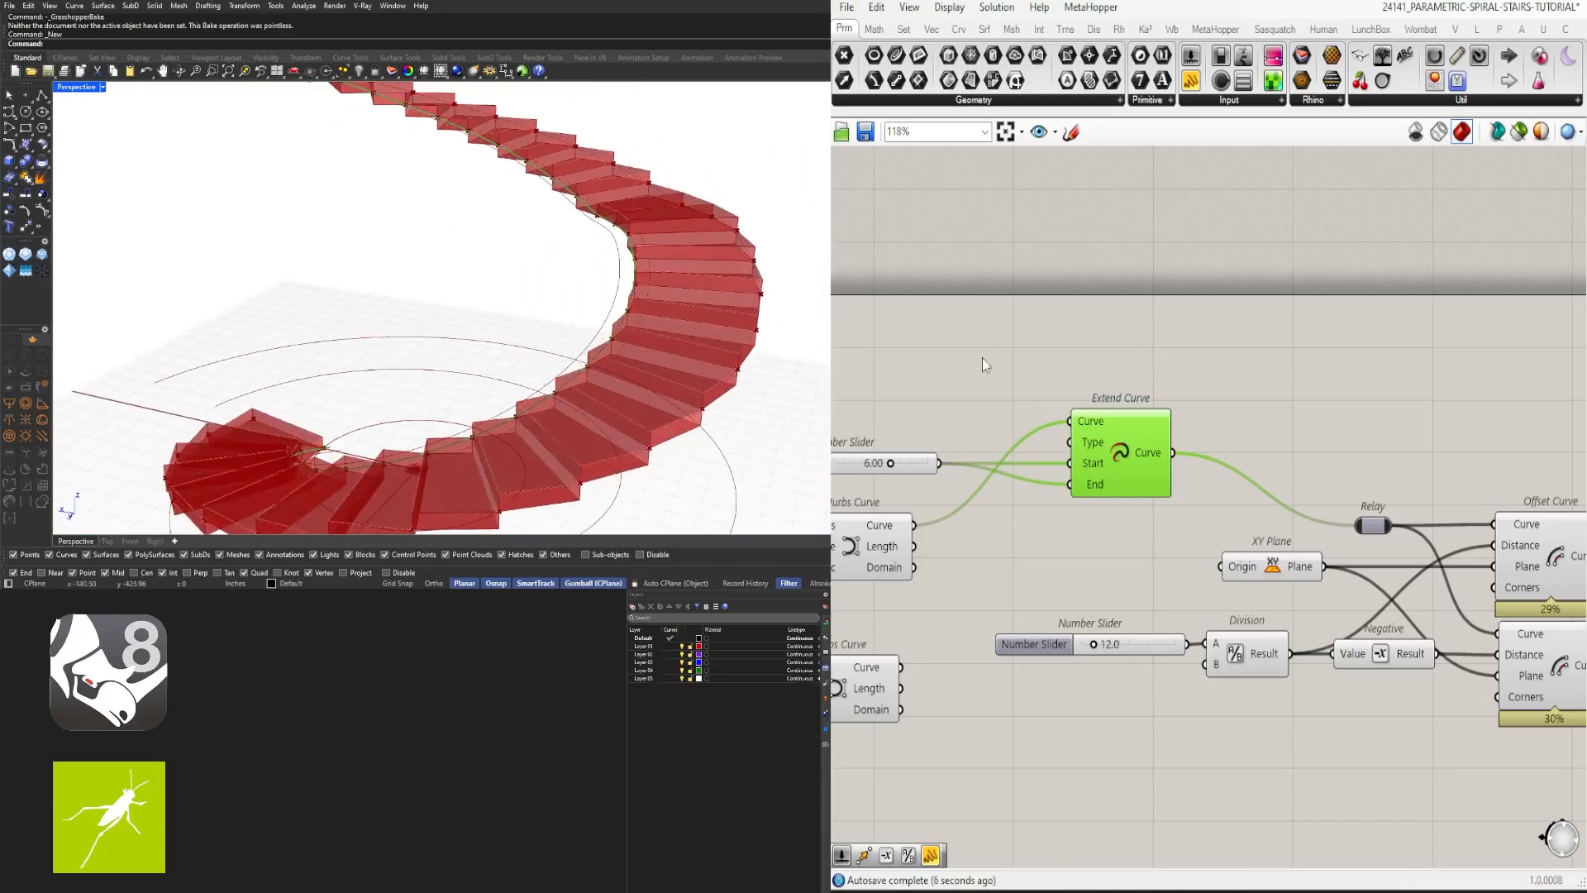
pyautogui.scroll(-4, 984, 360)
pyautogui.scroll(3, 1351, 597)
pyautogui.moveTo(1351, 597); pyautogui.dragTo(1481, 568, button='right')
pyautogui.moveTo(1434, 621); pyautogui.dragTo(998, 391)
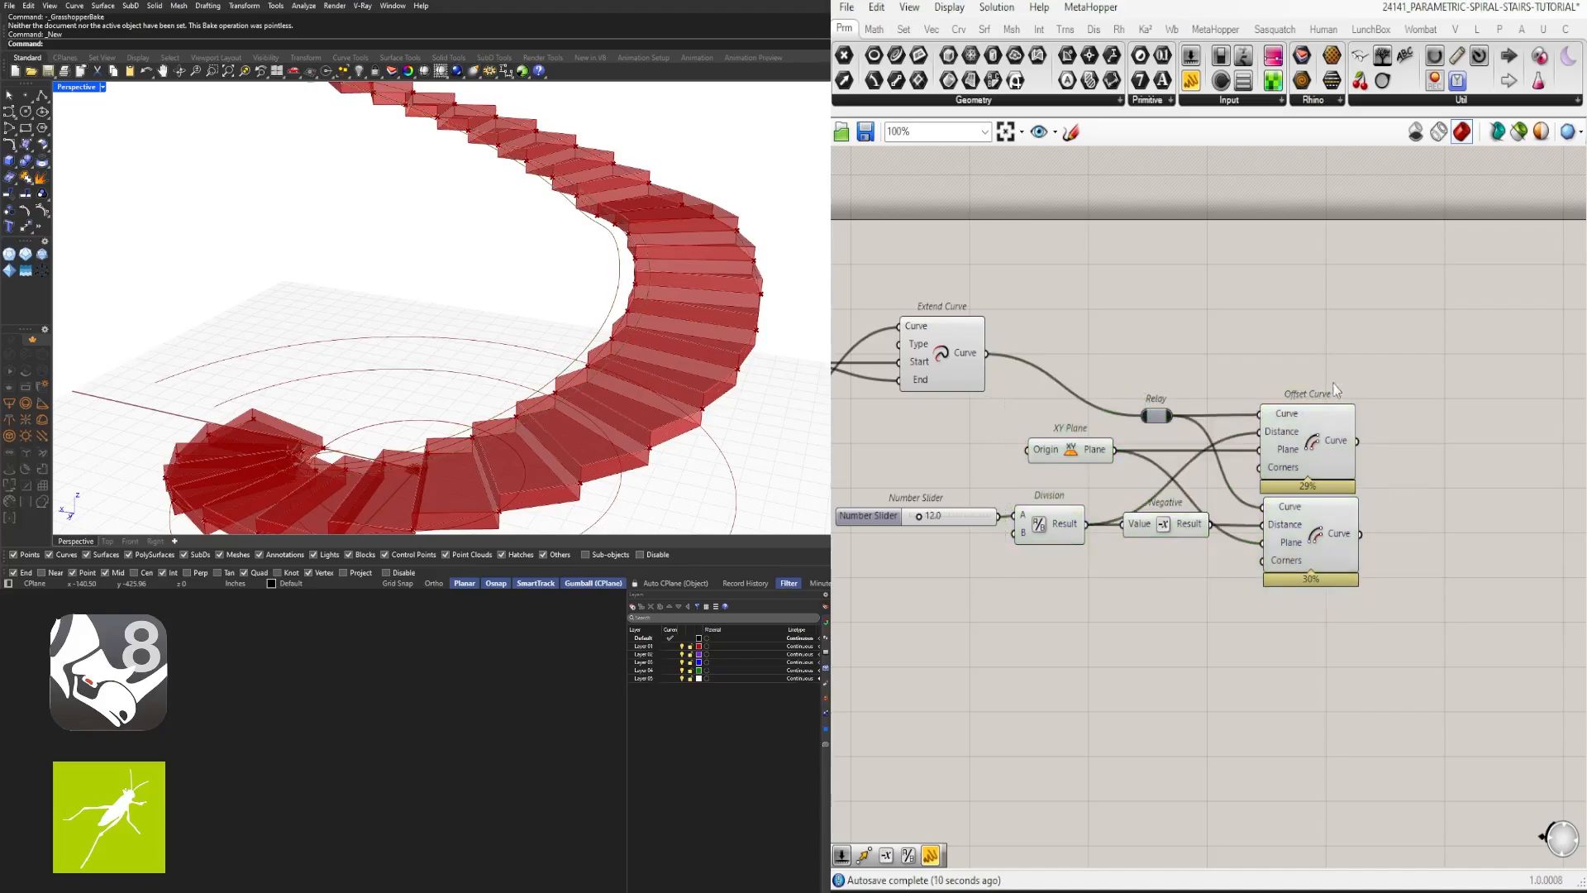
pyautogui.click(1321, 486)
pyautogui.keyDown('shift'); pyautogui.click(1321, 536); pyautogui.keyUp('shift')
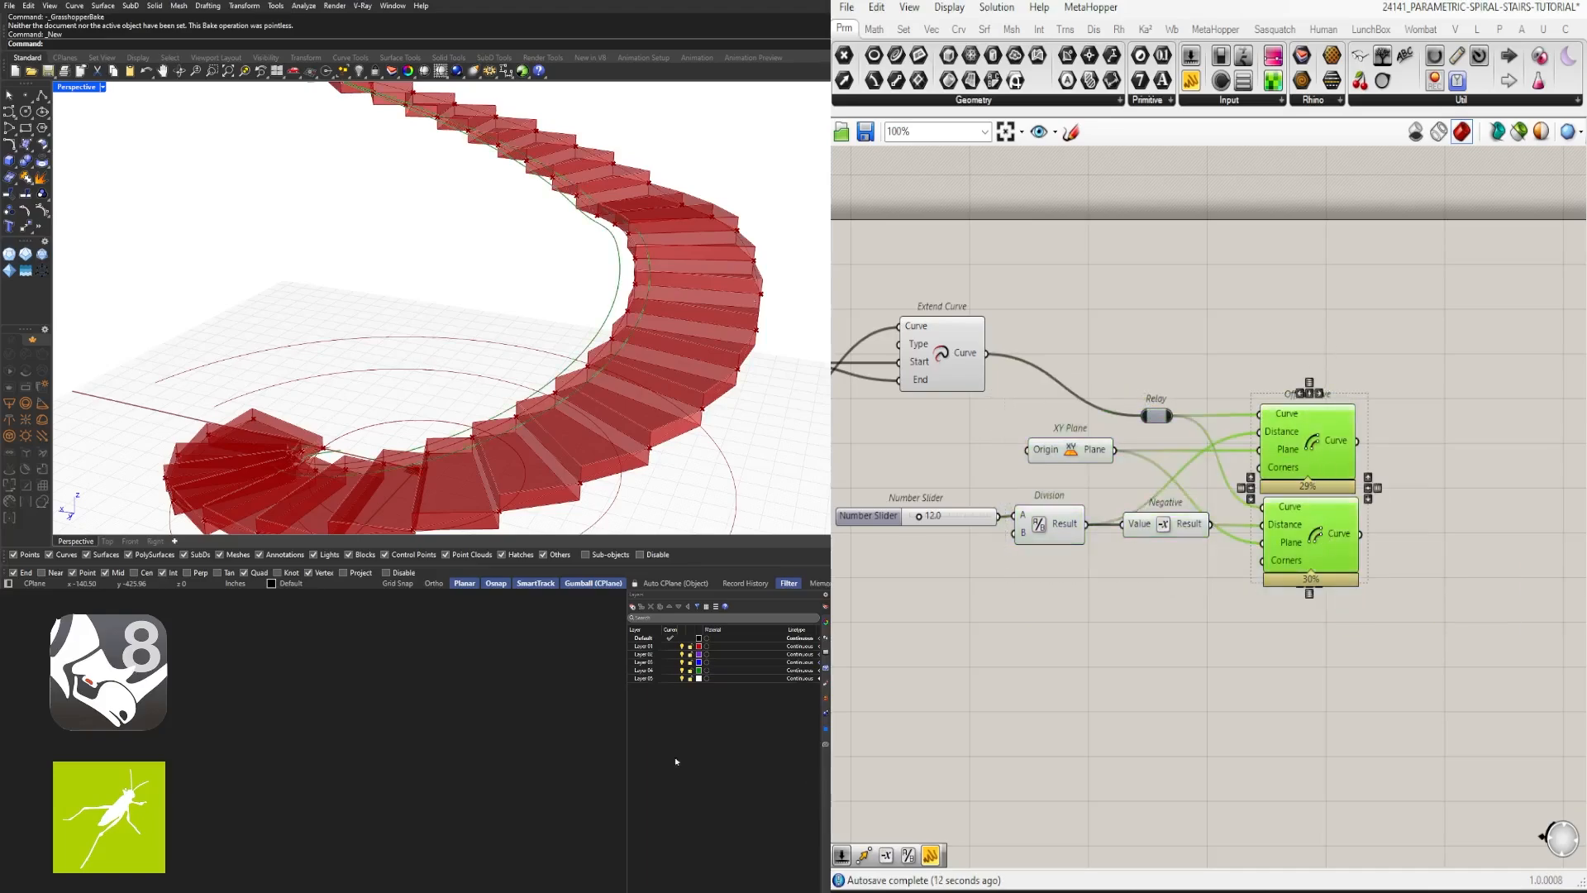
pyautogui.moveTo(496, 261); pyautogui.dragTo(558, 279, button='right')
pyautogui.scroll(2, 915, 297)
pyautogui.click(1015, 440)
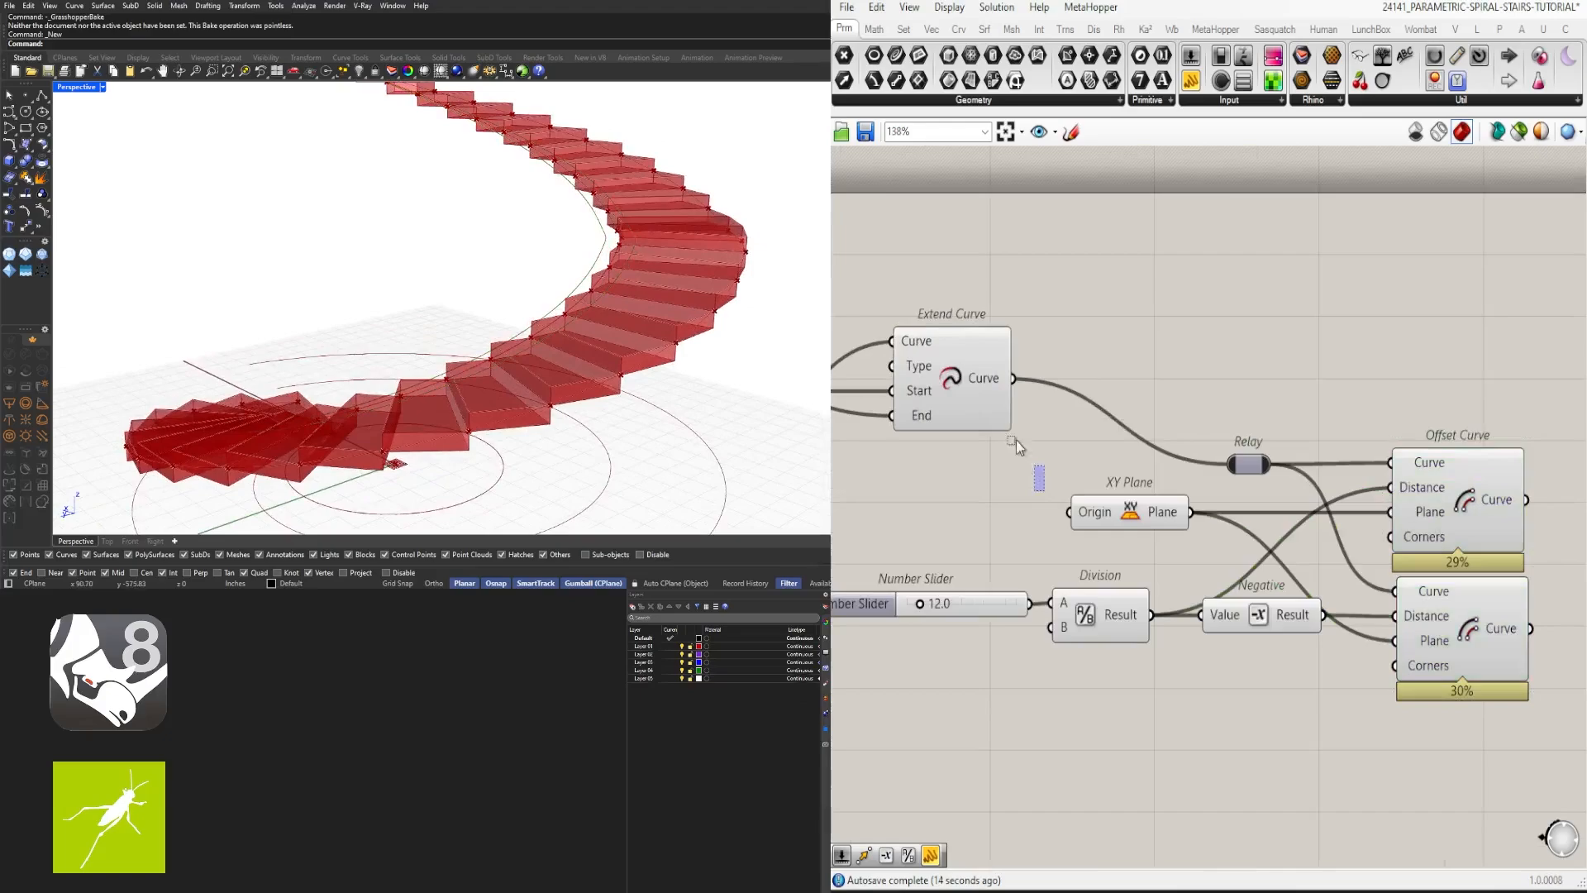
# Step: Turn off the preview of the Extend Curve component
pyautogui.click(977, 350)
pyautogui.middleClick(967, 346)
pyautogui.click(1158, 351)
# Step: Try values around 5 on the Extend Curve length slider, and set it back to 6
pyautogui.moveTo(912, 447); pyautogui.dragTo(1382, 443, button='right')
pyautogui.scroll(4, 1156, 394)
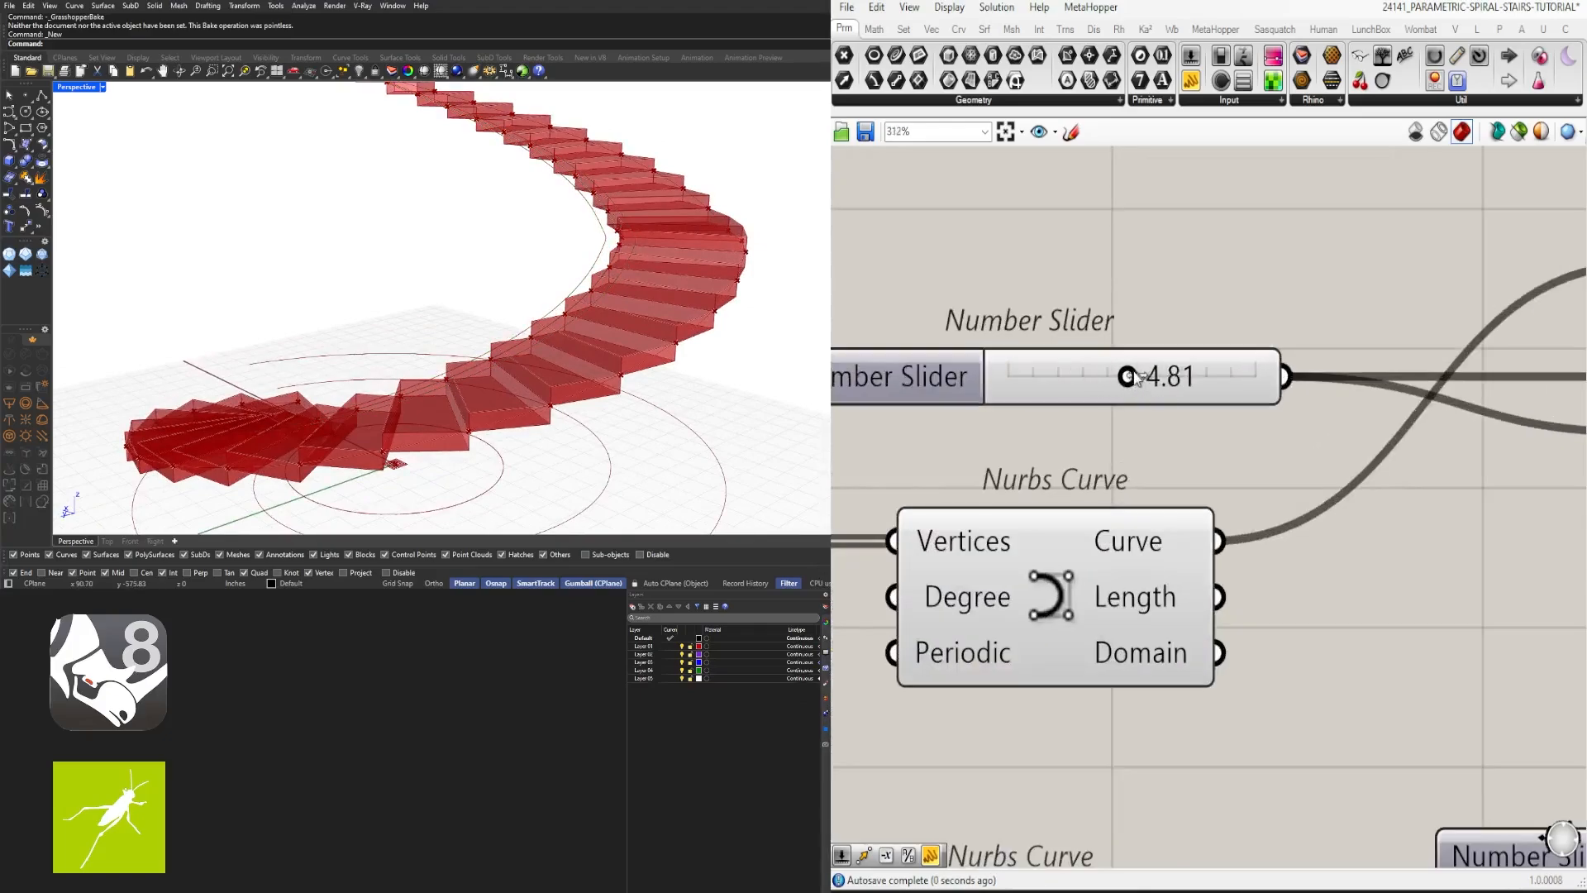
pyautogui.moveTo(1134, 372); pyautogui.dragTo(1139, 372)
pyautogui.scroll(-5, 1296, 318)
pyautogui.moveTo(1361, 367); pyautogui.dragTo(1179, 428, button='right')
pyautogui.scroll(3, 1030, 405)
pyautogui.click(1031, 408)
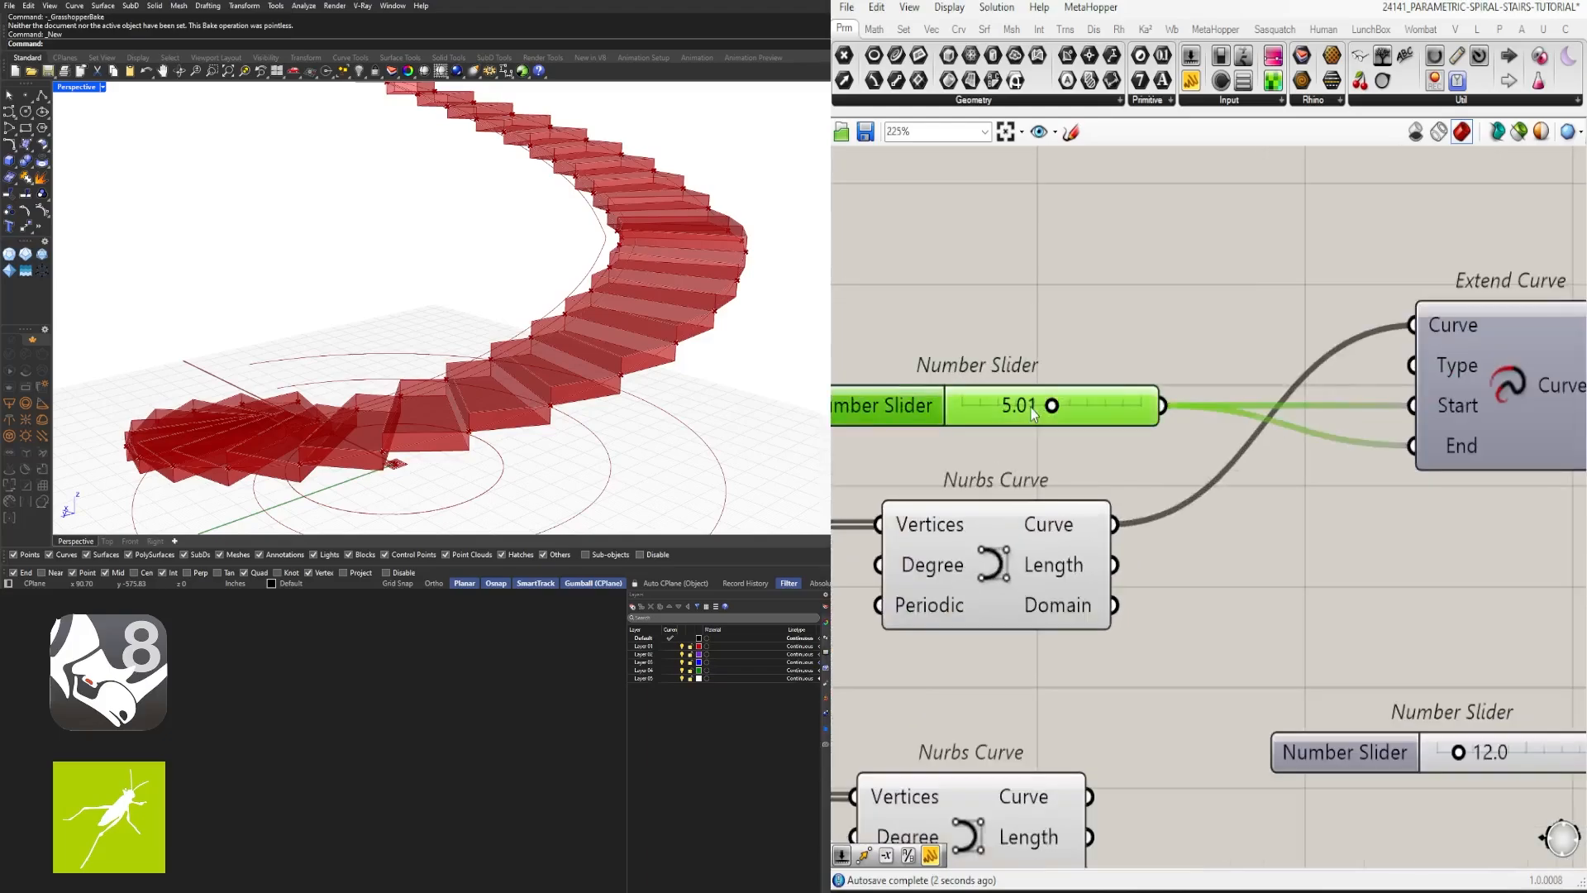
pyautogui.doubleClick(1031, 408)
pyautogui.write('6')
pyautogui.press('Return')
pyautogui.scroll(-5, 1040, 475)
# Step: Set the offset width slider feeding the Division component to 7.9 and check the offset curves beside the treads
pyautogui.moveTo(1208, 573); pyautogui.dragTo(943, 574, button='right')
pyautogui.scroll(2, 1012, 592)
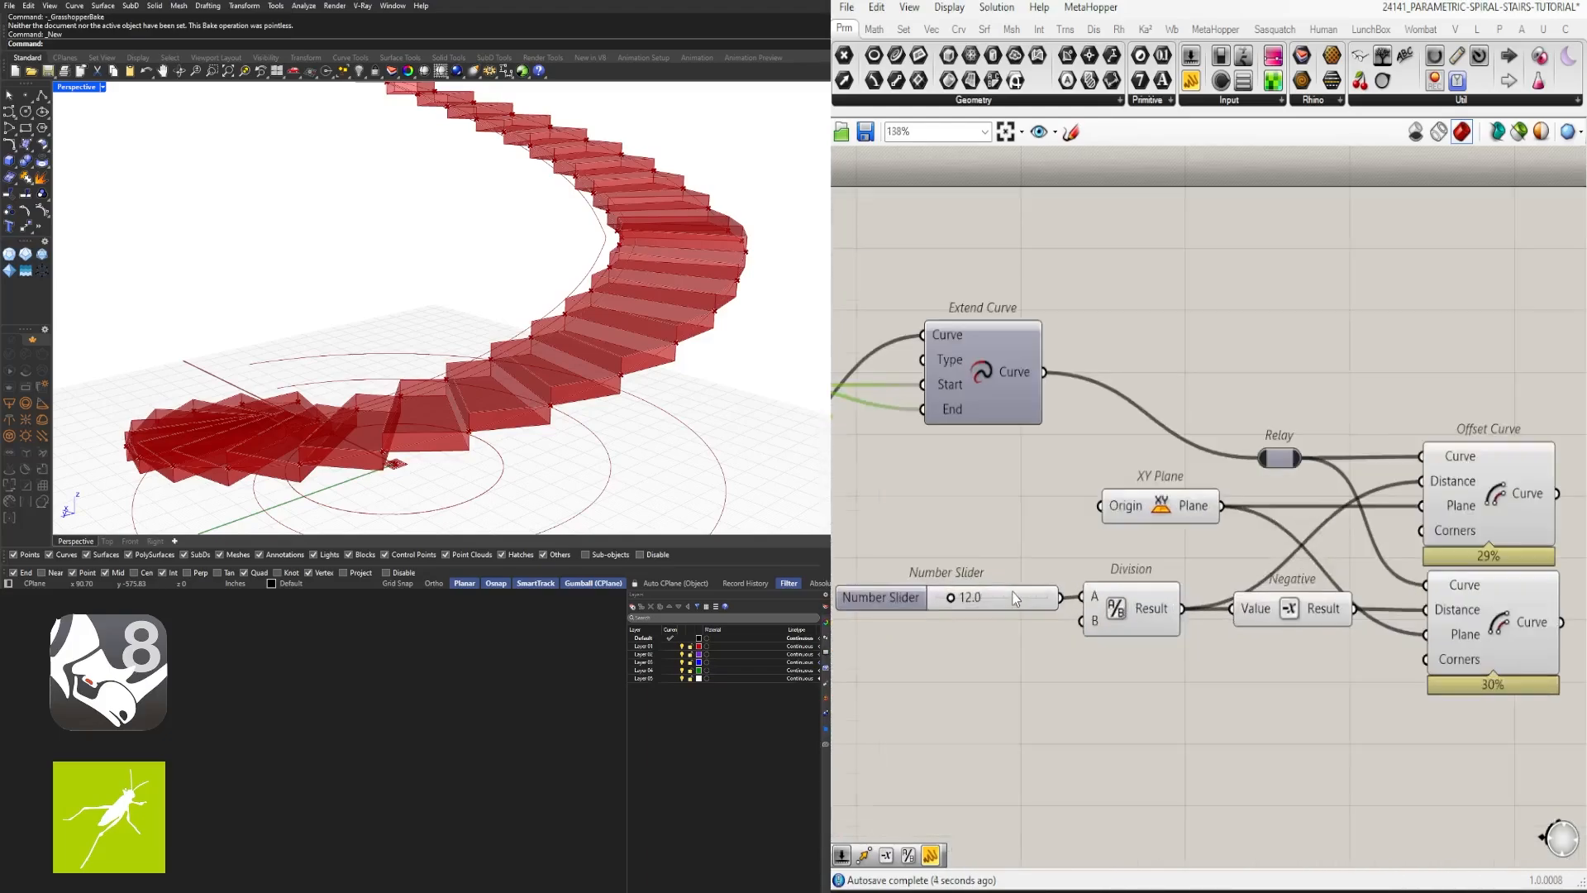
pyautogui.click(1012, 592)
pyautogui.scroll(8, 1012, 592)
pyautogui.moveTo(1124, 568)
pyautogui.mouseDown()
pyautogui.moveTo(1081, 568)
pyautogui.moveTo(1097, 569)
pyautogui.mouseUp()
pyautogui.scroll(5, 653, 277)
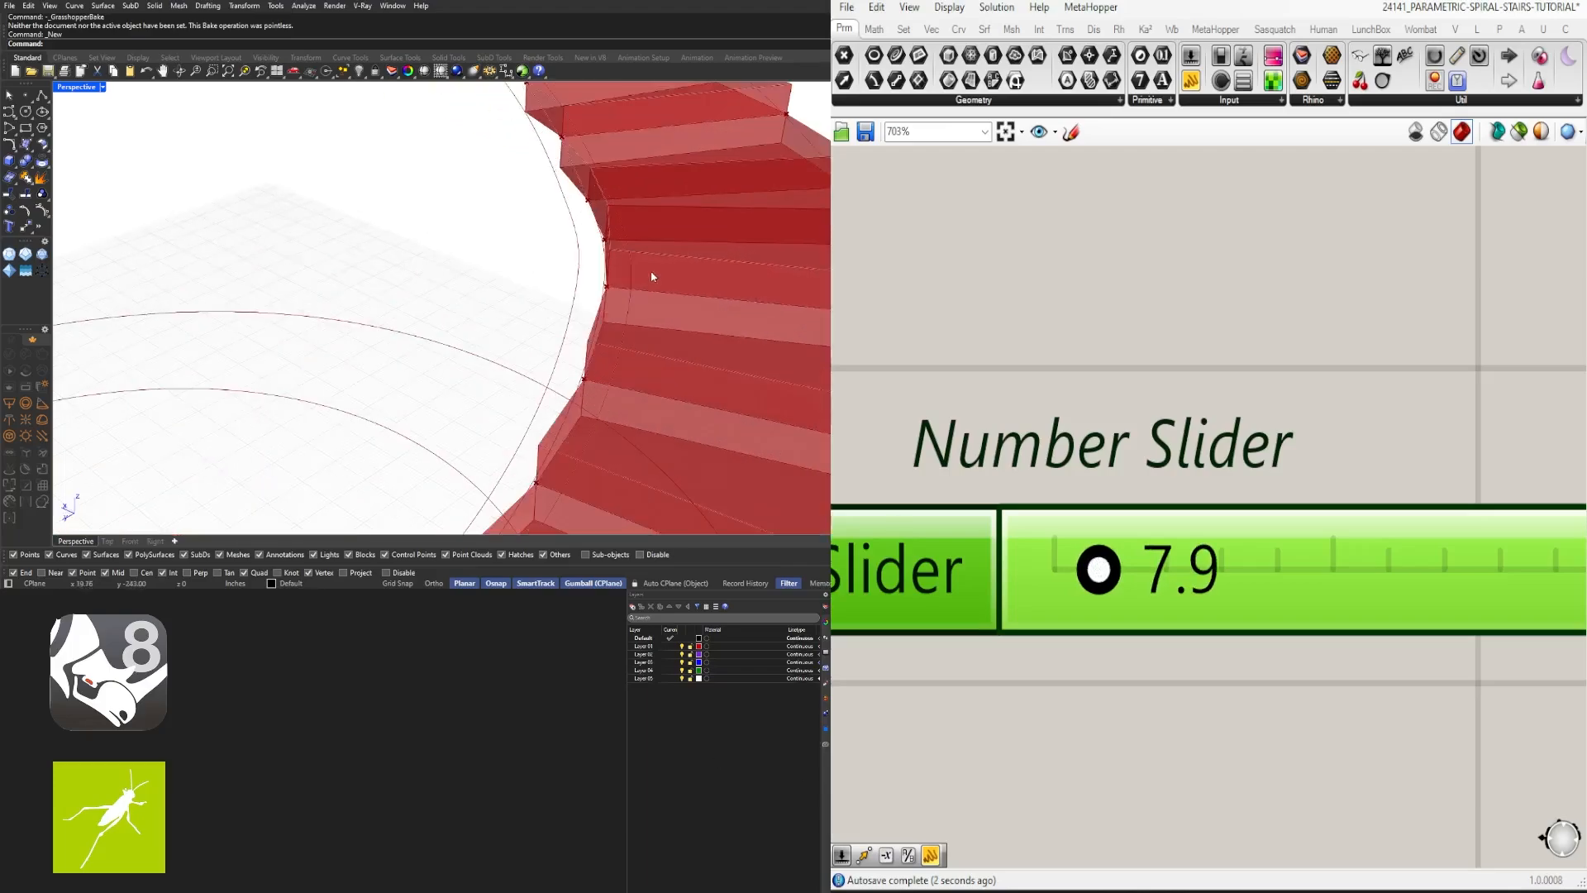
pyautogui.scroll(-5, 651, 277)
pyautogui.moveTo(652, 277); pyautogui.dragTo(571, 259, button='right')
pyautogui.scroll(-7, 1217, 396)
pyautogui.moveTo(1417, 417); pyautogui.dragTo(1213, 446, button='right')
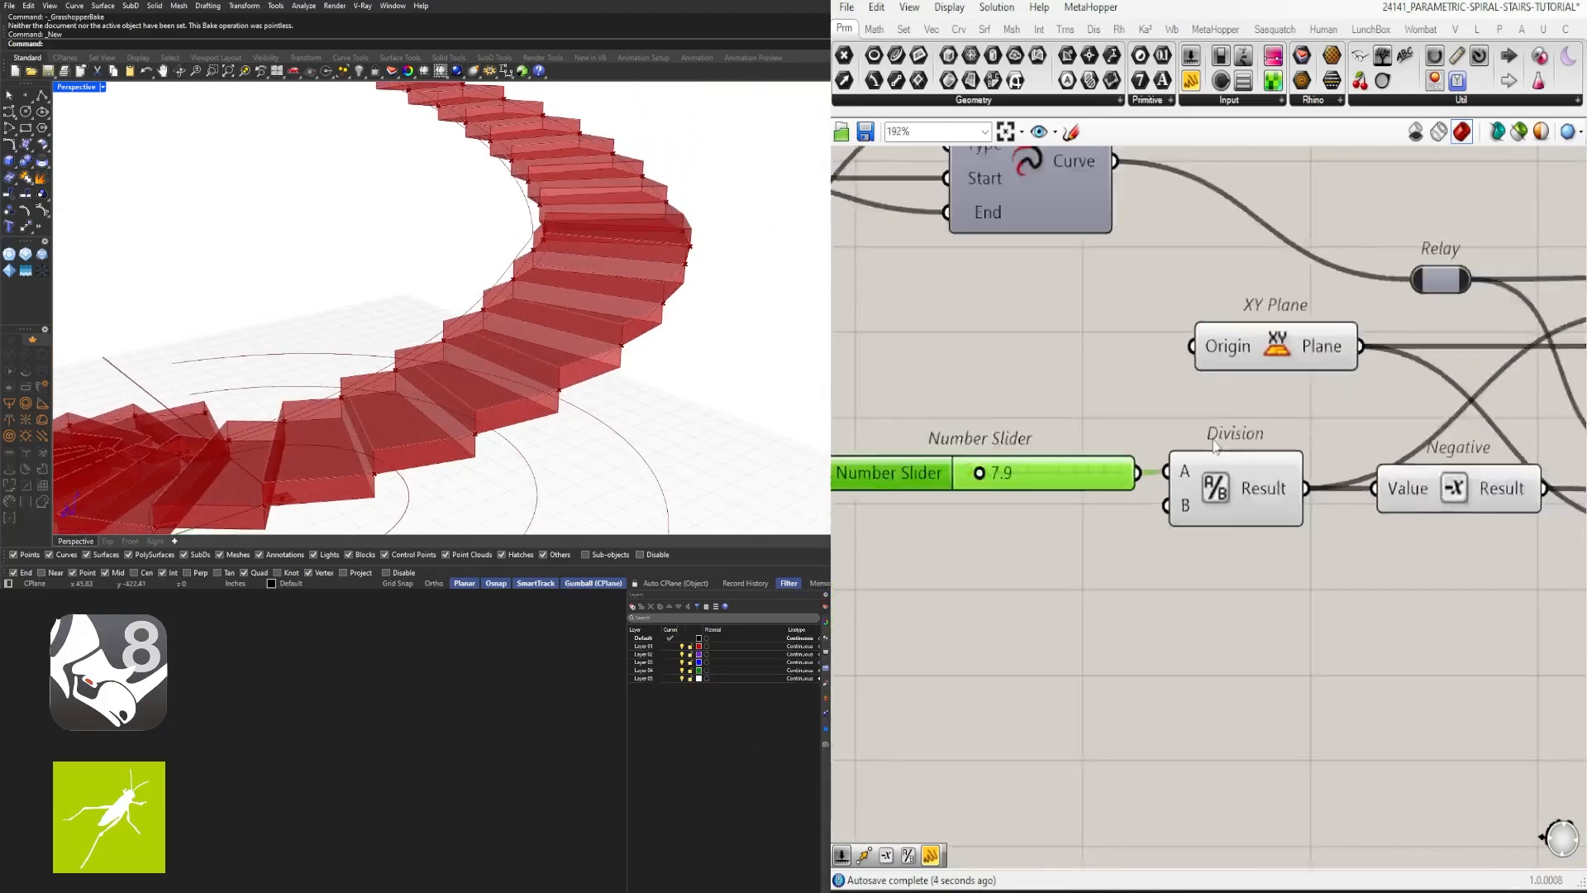
# Step: Add a Move component beside the offsets and connect the lower Offset Curve's output to its Geometry input
pyautogui.scroll(-4, 1214, 446)
pyautogui.moveTo(1495, 444); pyautogui.dragTo(1169, 450, button='right')
pyautogui.moveTo(1304, 575); pyautogui.dragTo(1139, 354)
pyautogui.doubleClick(1328, 450)
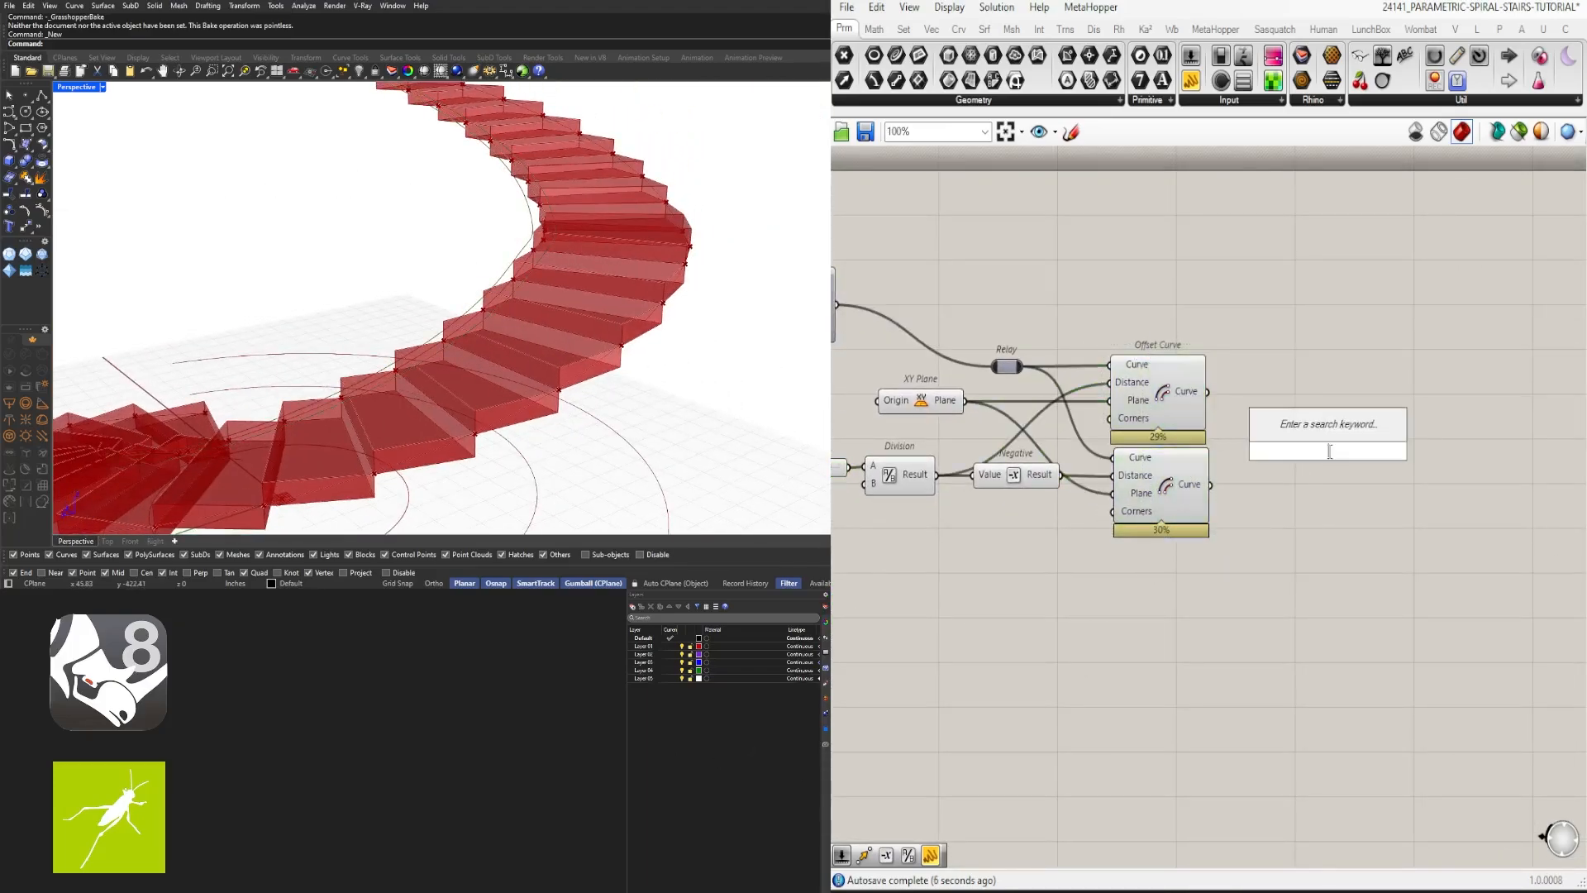
pyautogui.write('MOVE')
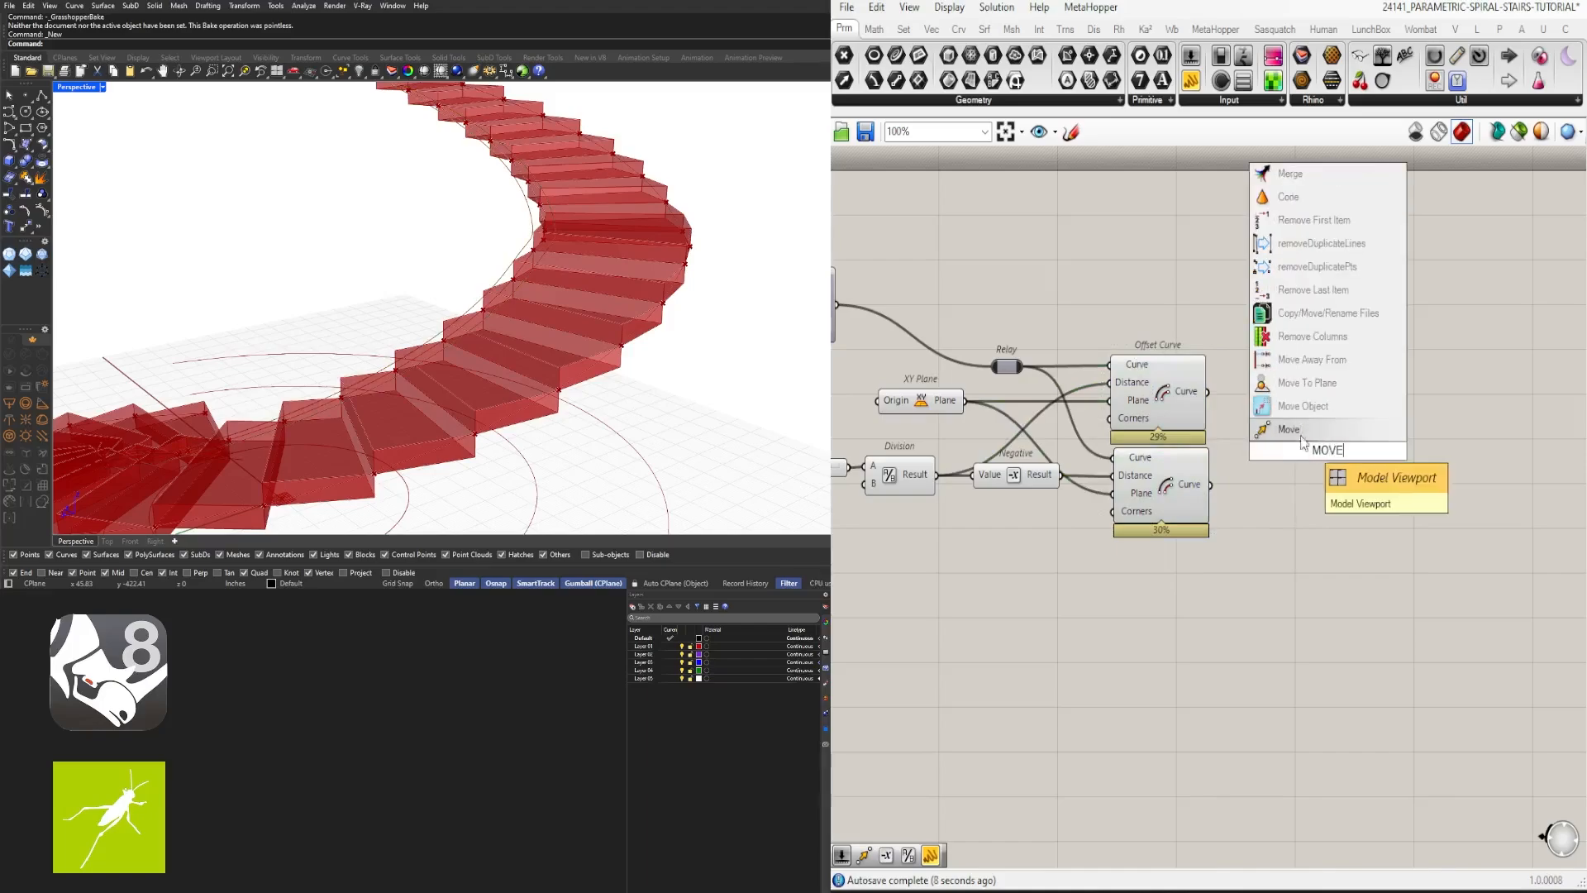
pyautogui.click(1290, 429)
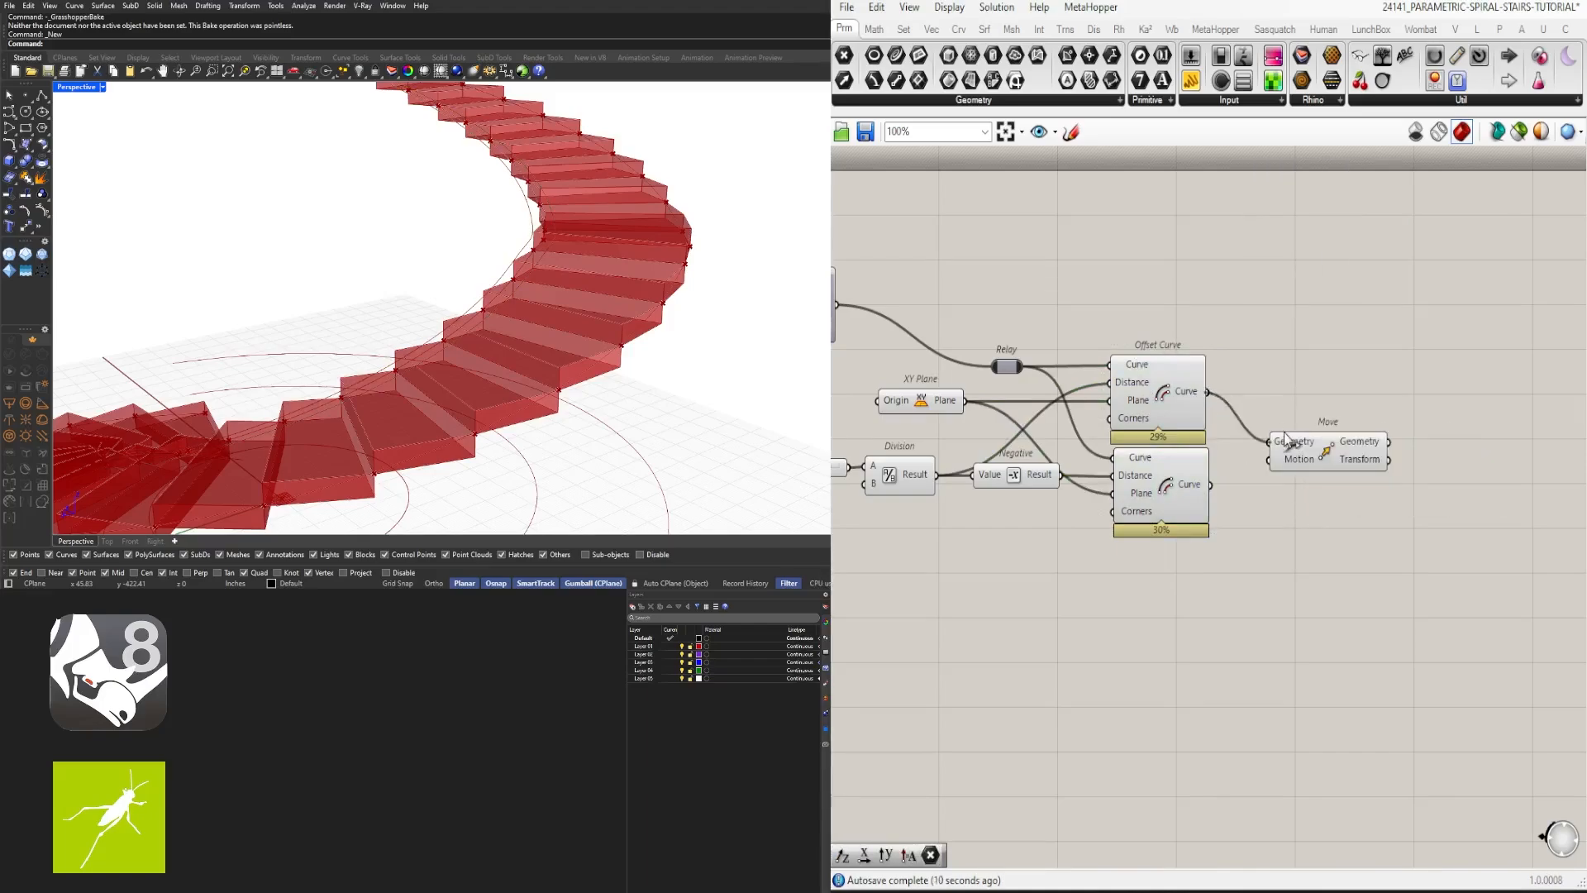
pyautogui.moveTo(1283, 440); pyautogui.dragTo(1372, 393)
pyautogui.moveTo(1417, 408); pyautogui.dragTo(1394, 499)
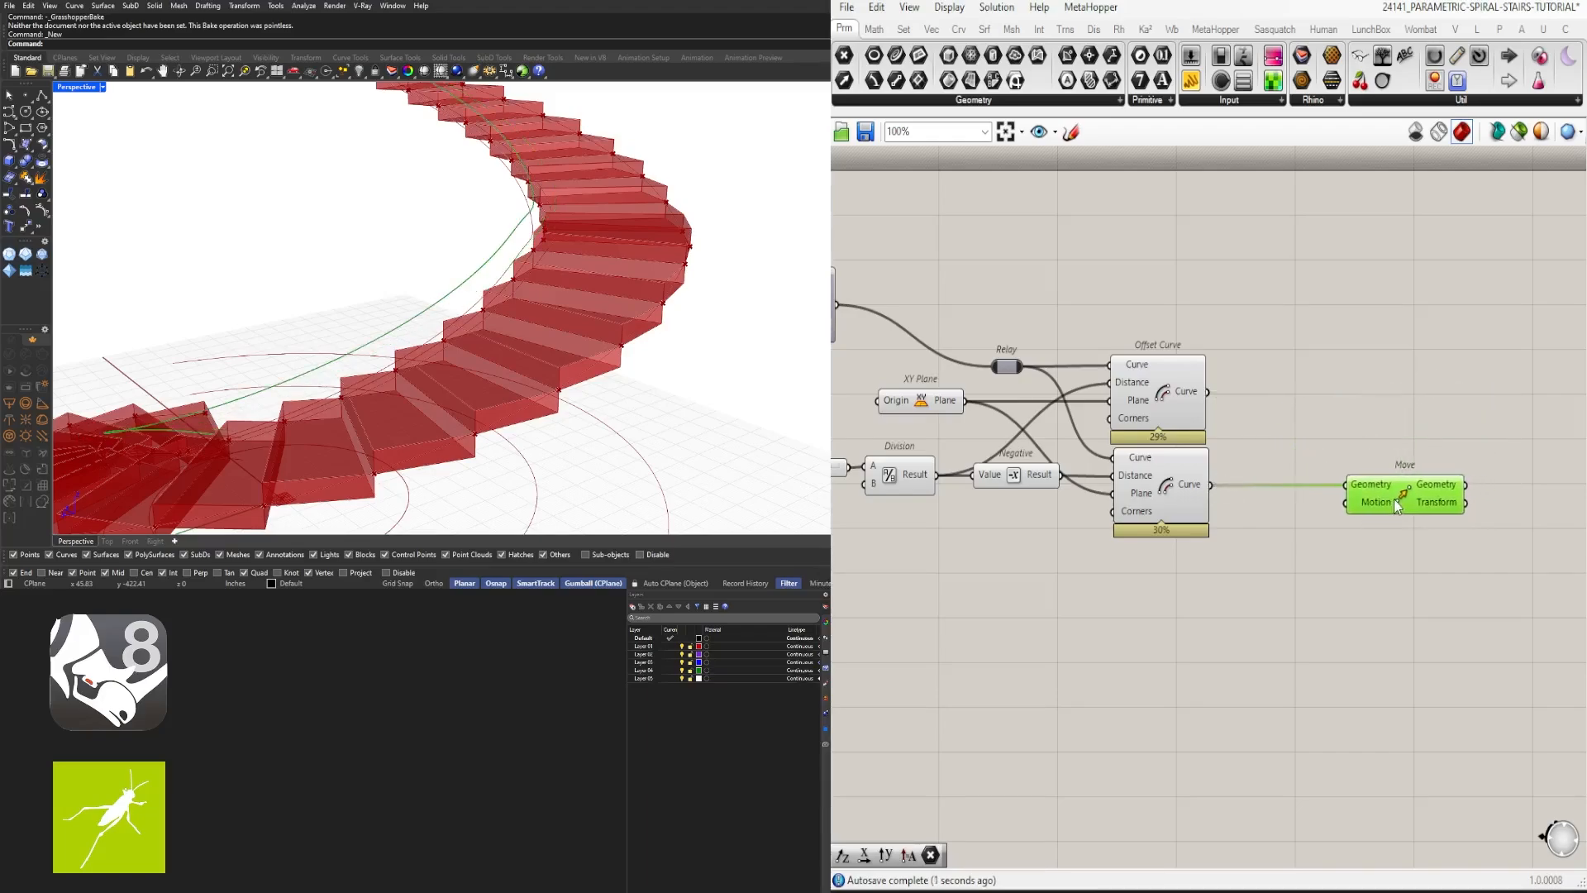
# Step: Add a Unit Z component below the offsets and connect its vector to the Move component's Motion input
pyautogui.doubleClick(1227, 596)
pyautogui.write('z')
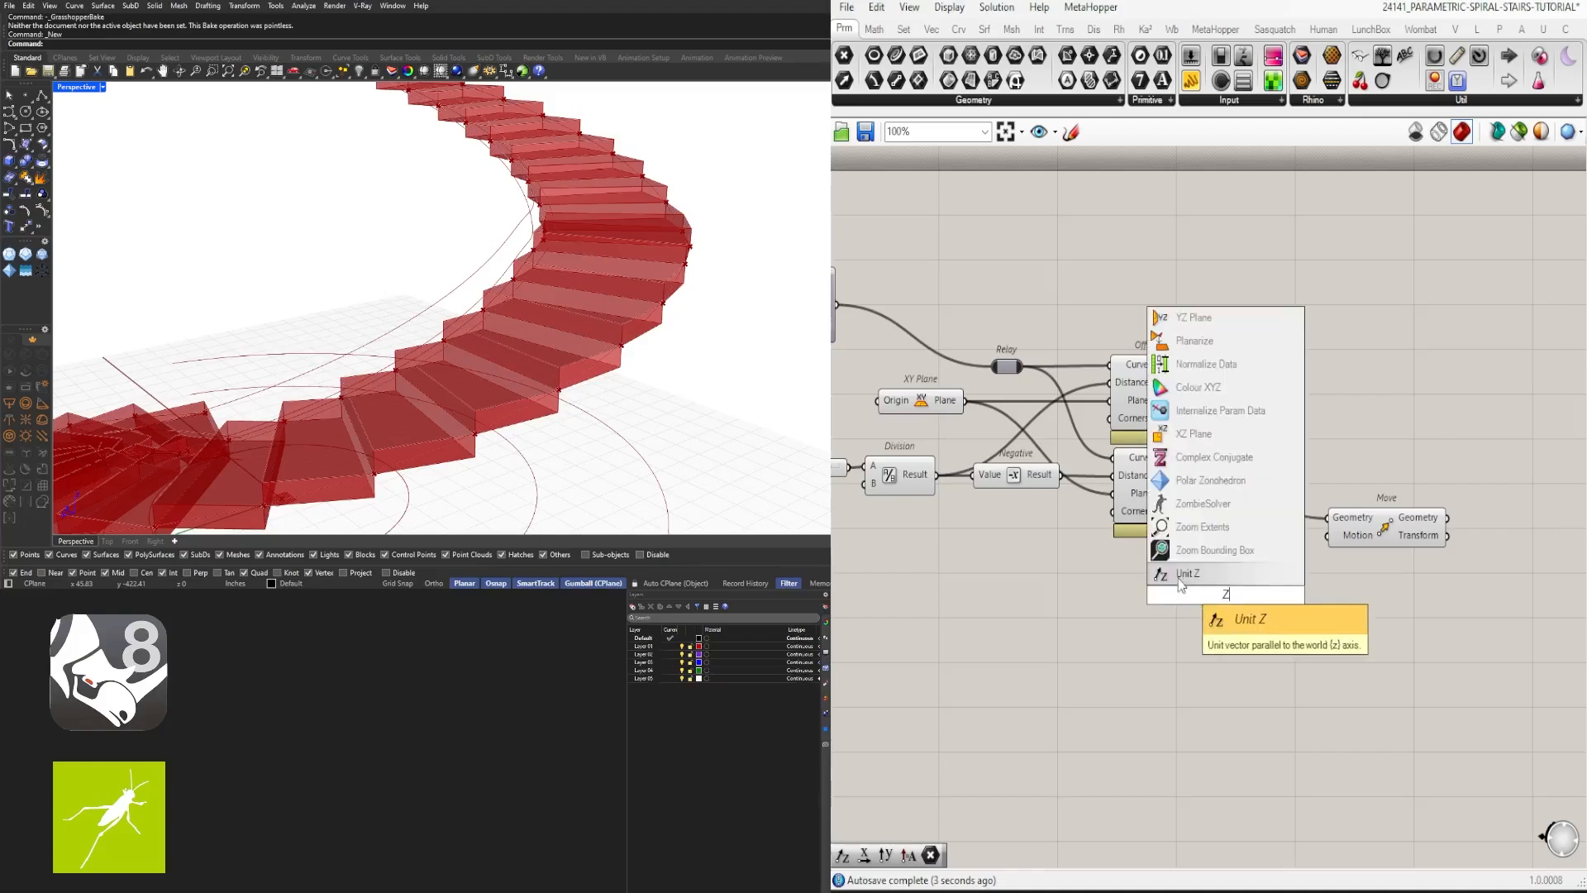
pyautogui.click(1194, 574)
pyautogui.moveTo(1225, 590); pyautogui.dragTo(1159, 573)
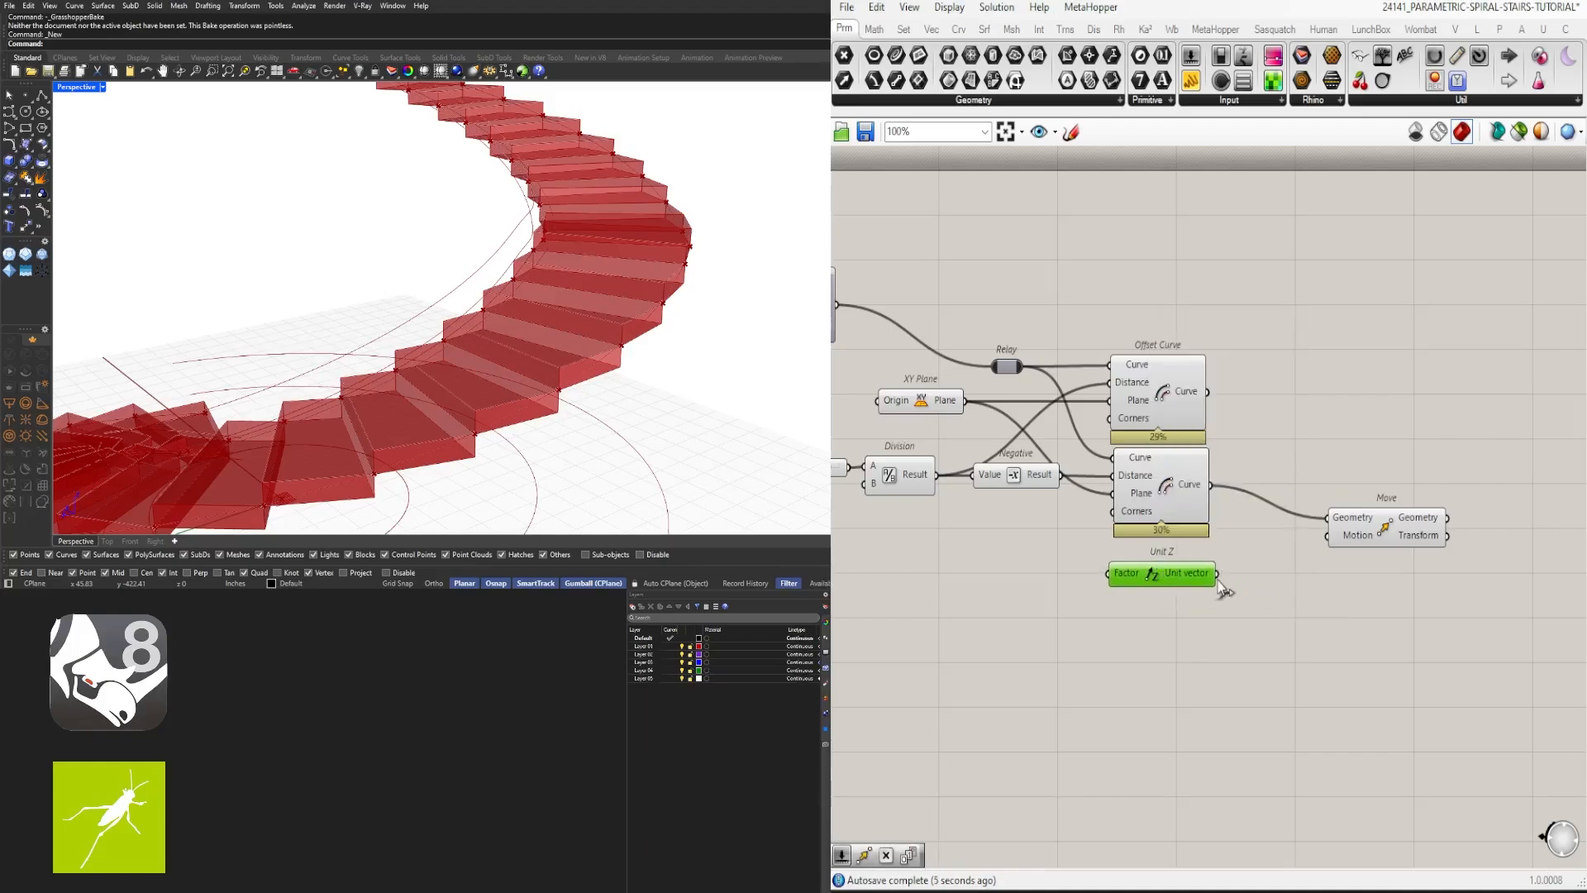
pyautogui.moveTo(1376, 539); pyautogui.dragTo(1181, 632)
pyautogui.click(1174, 606)
# Step: Add a number slider set to 12.00 and wire it into the Factor input of Unit Z
pyautogui.doubleClick(978, 623)
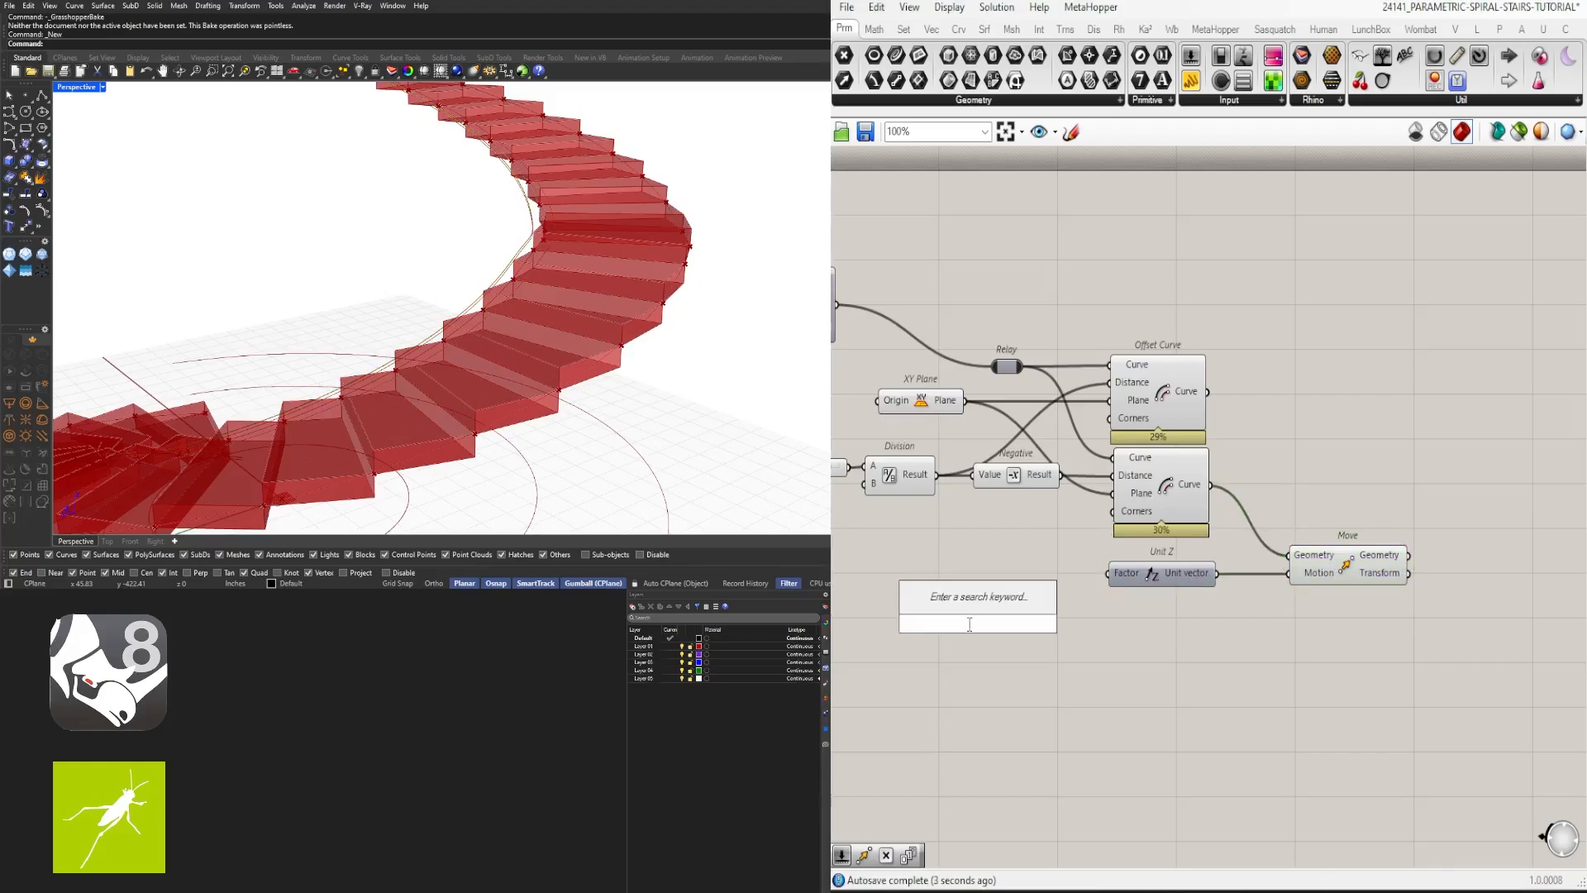
pyautogui.write('12')
pyautogui.press('Return')
pyautogui.scroll(2, 1060, 623)
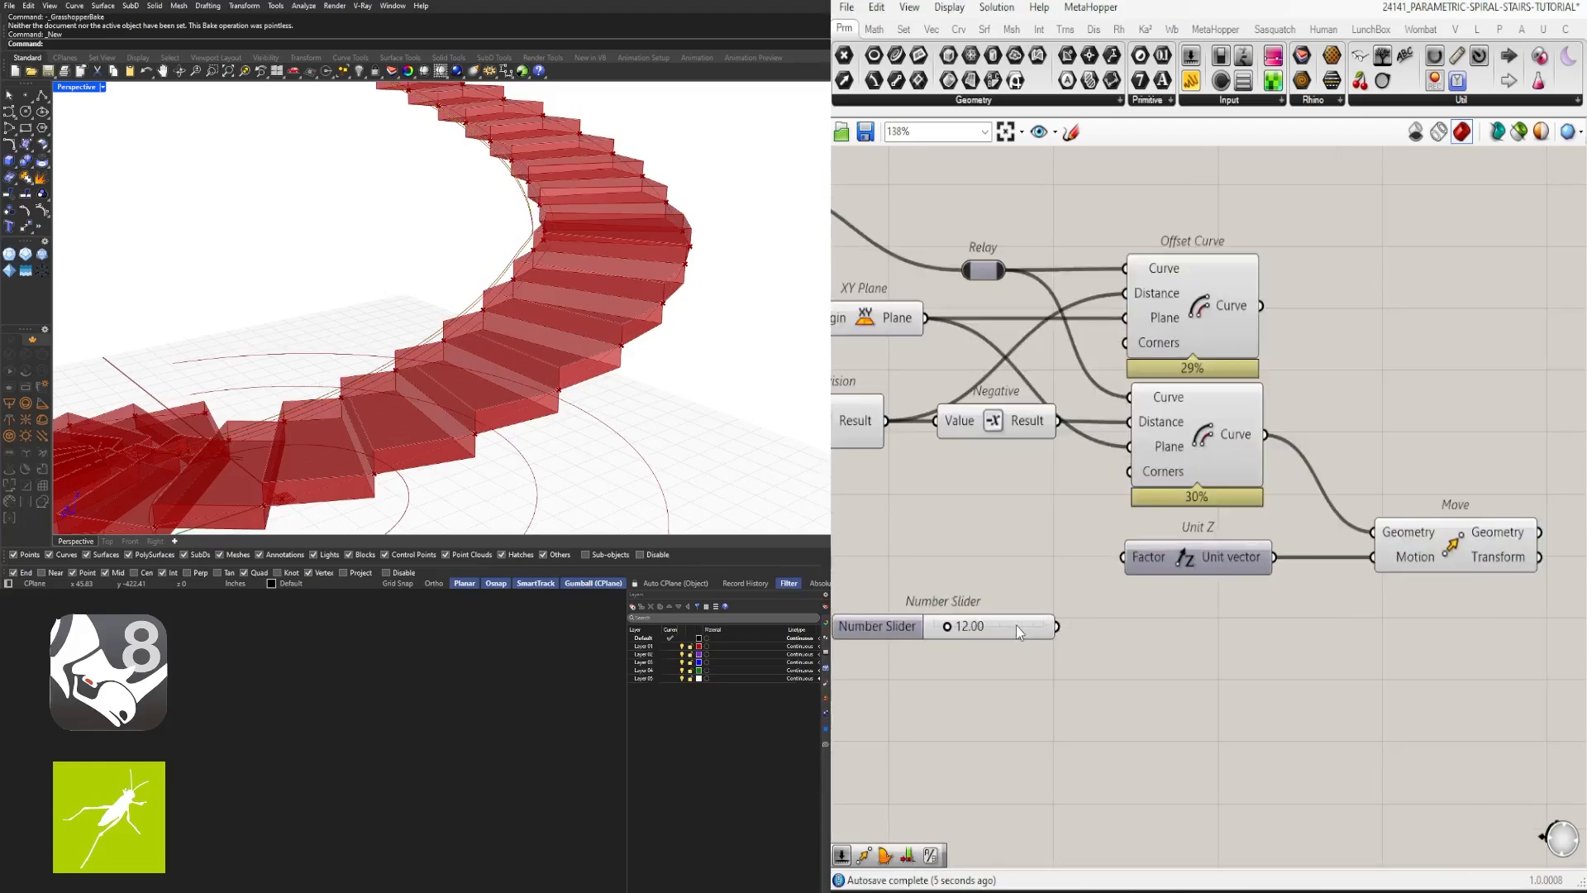
pyautogui.moveTo(1015, 625); pyautogui.dragTo(1063, 565)
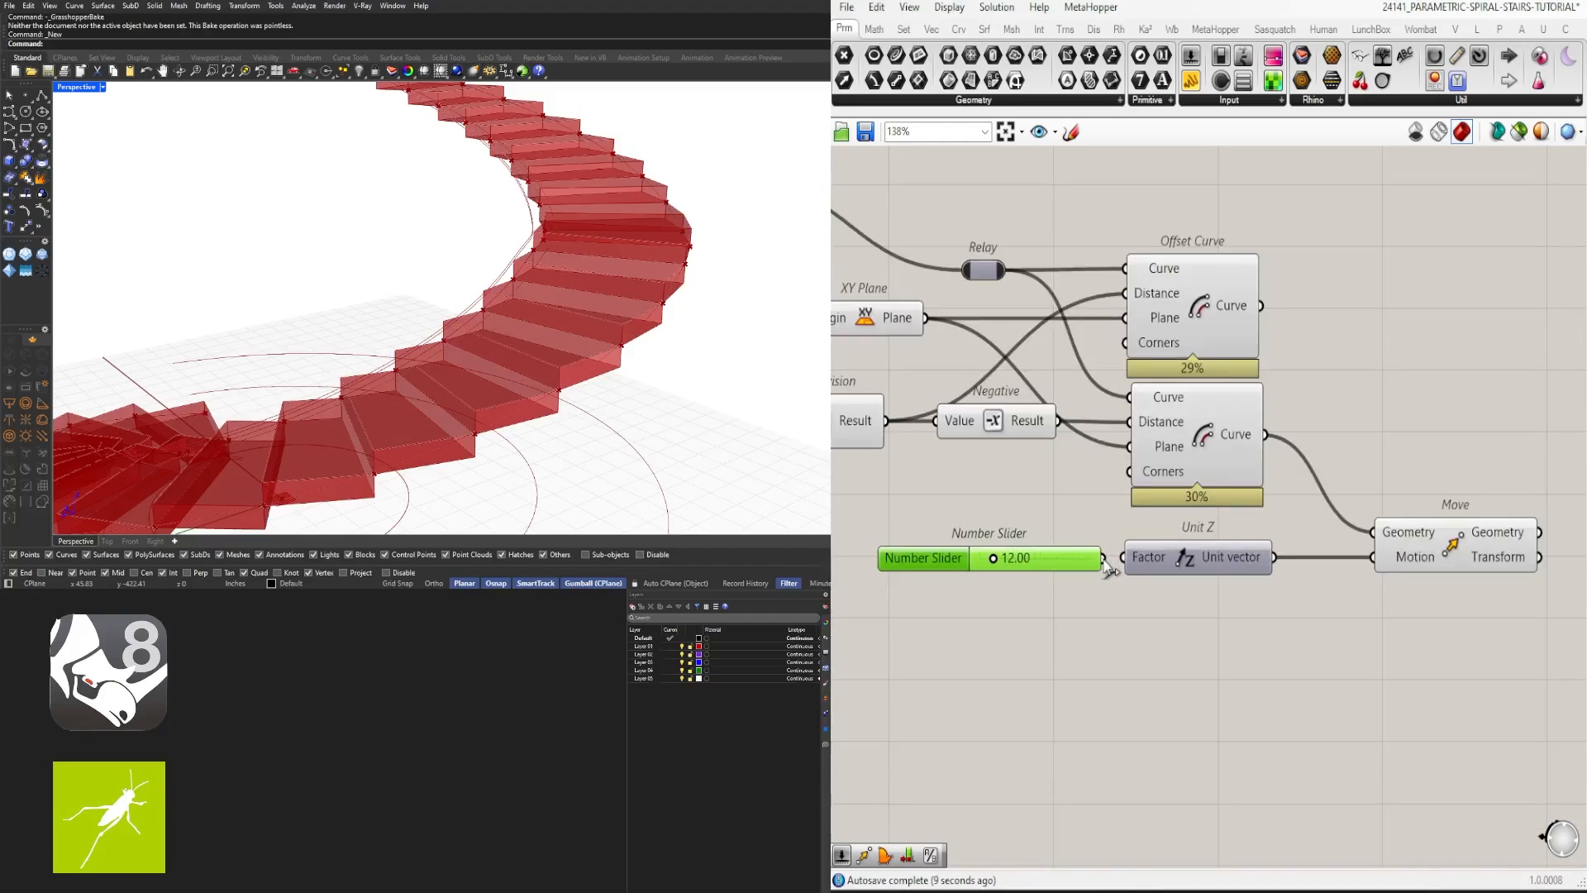
pyautogui.moveTo(1267, 649); pyautogui.dragTo(1030, 544)
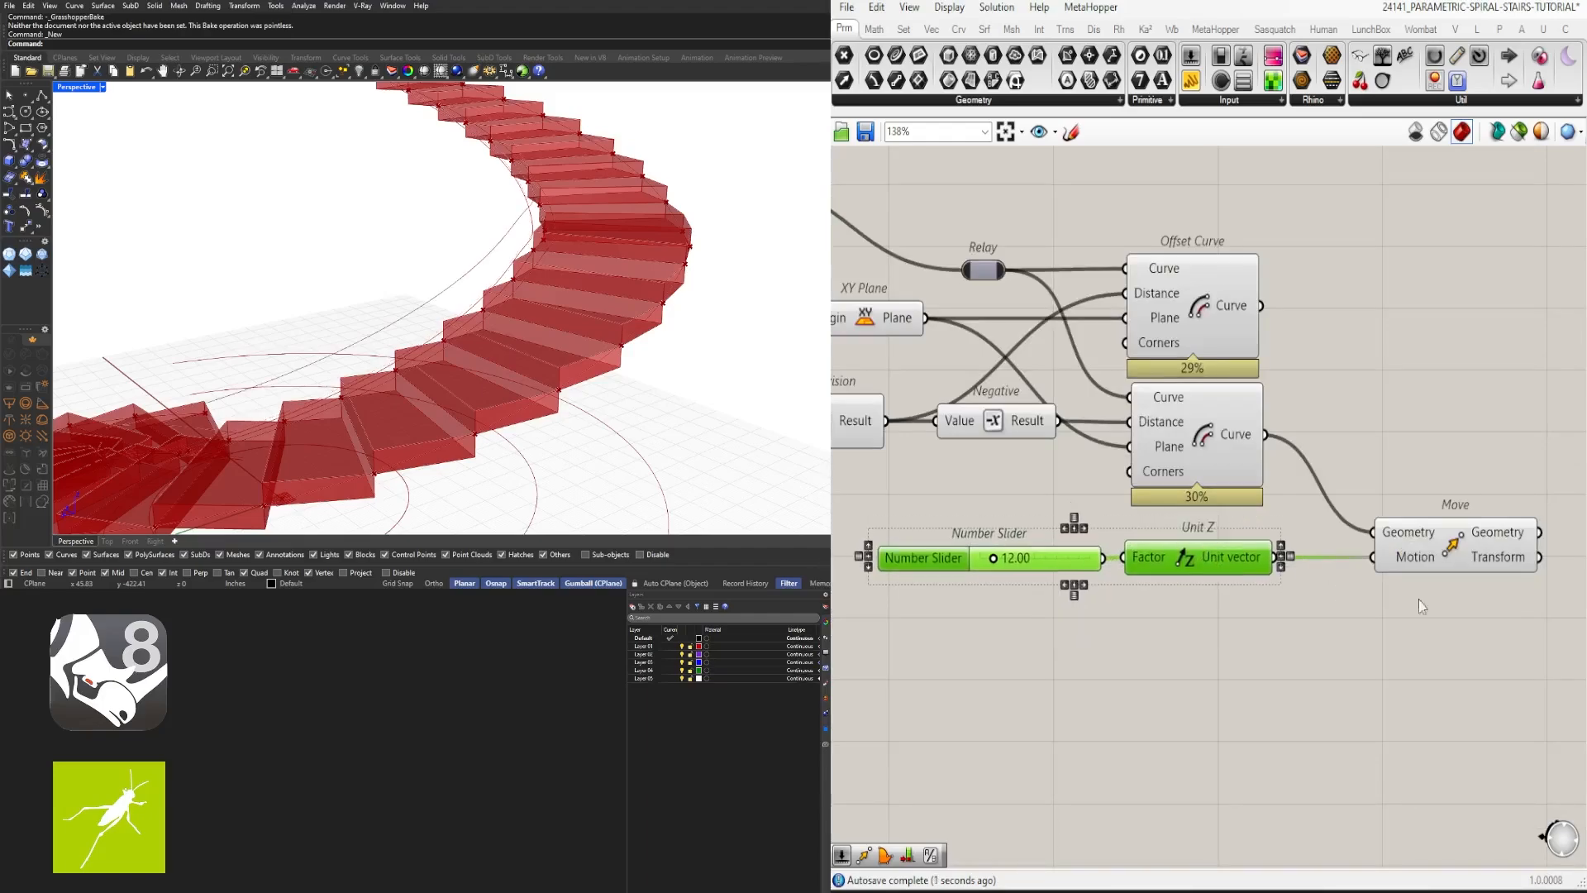
# Step: Shift the new slider, Unit Z and Move components up closer to the offsets, and check the raised curve
pyautogui.moveTo(1455, 625); pyautogui.dragTo(951, 537)
pyautogui.moveTo(1182, 564); pyautogui.dragTo(1182, 548)
pyautogui.click(1253, 587)
pyautogui.click(1458, 537)
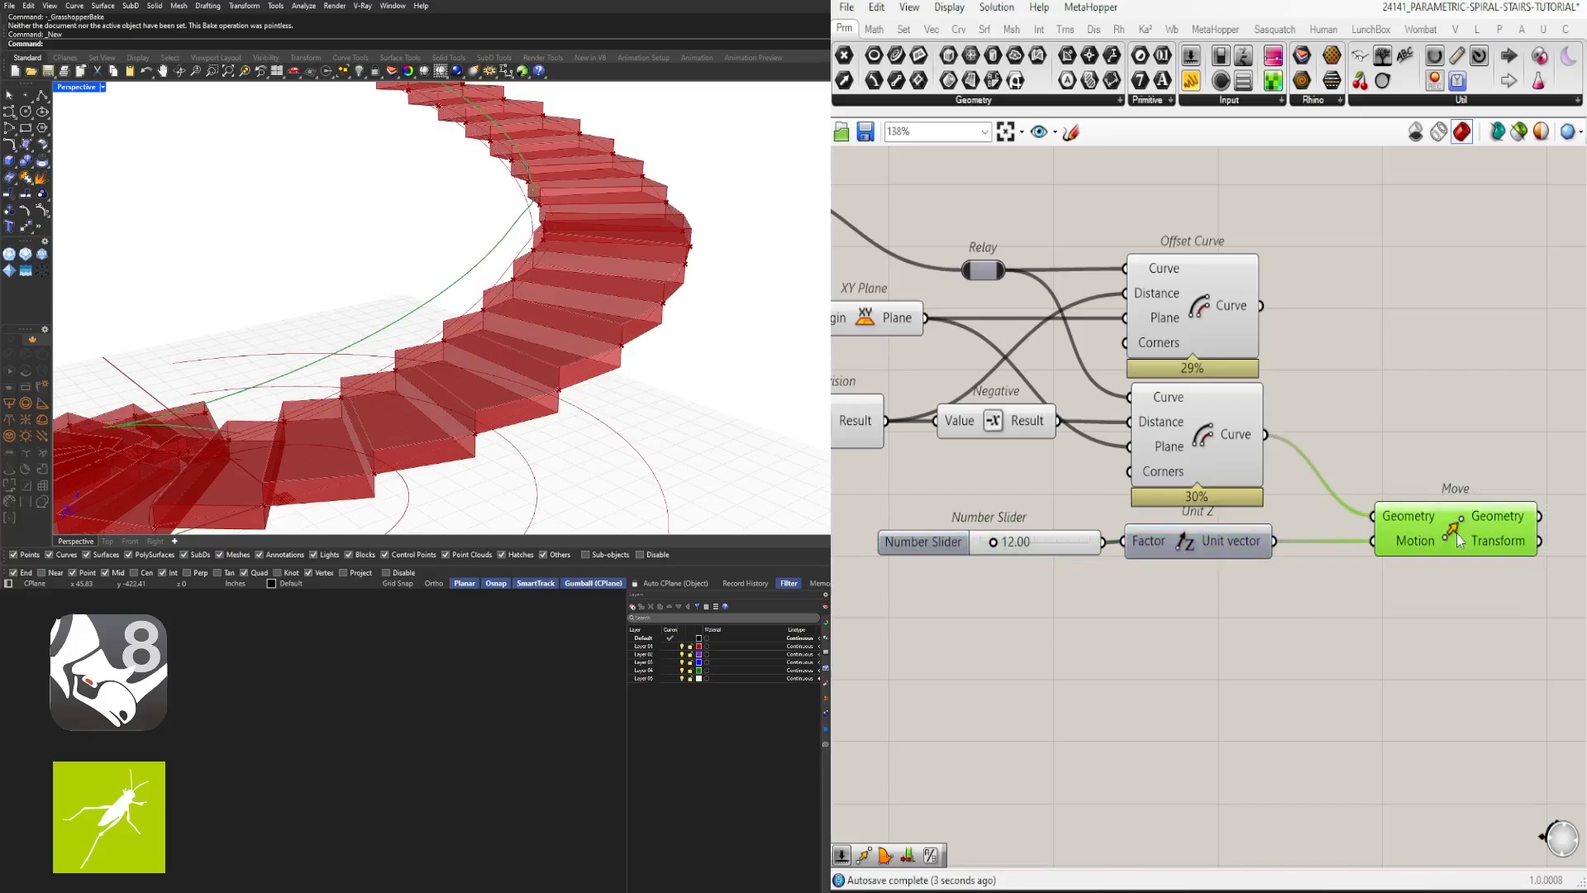
pyautogui.moveTo(447, 347); pyautogui.dragTo(426, 300, button='right')
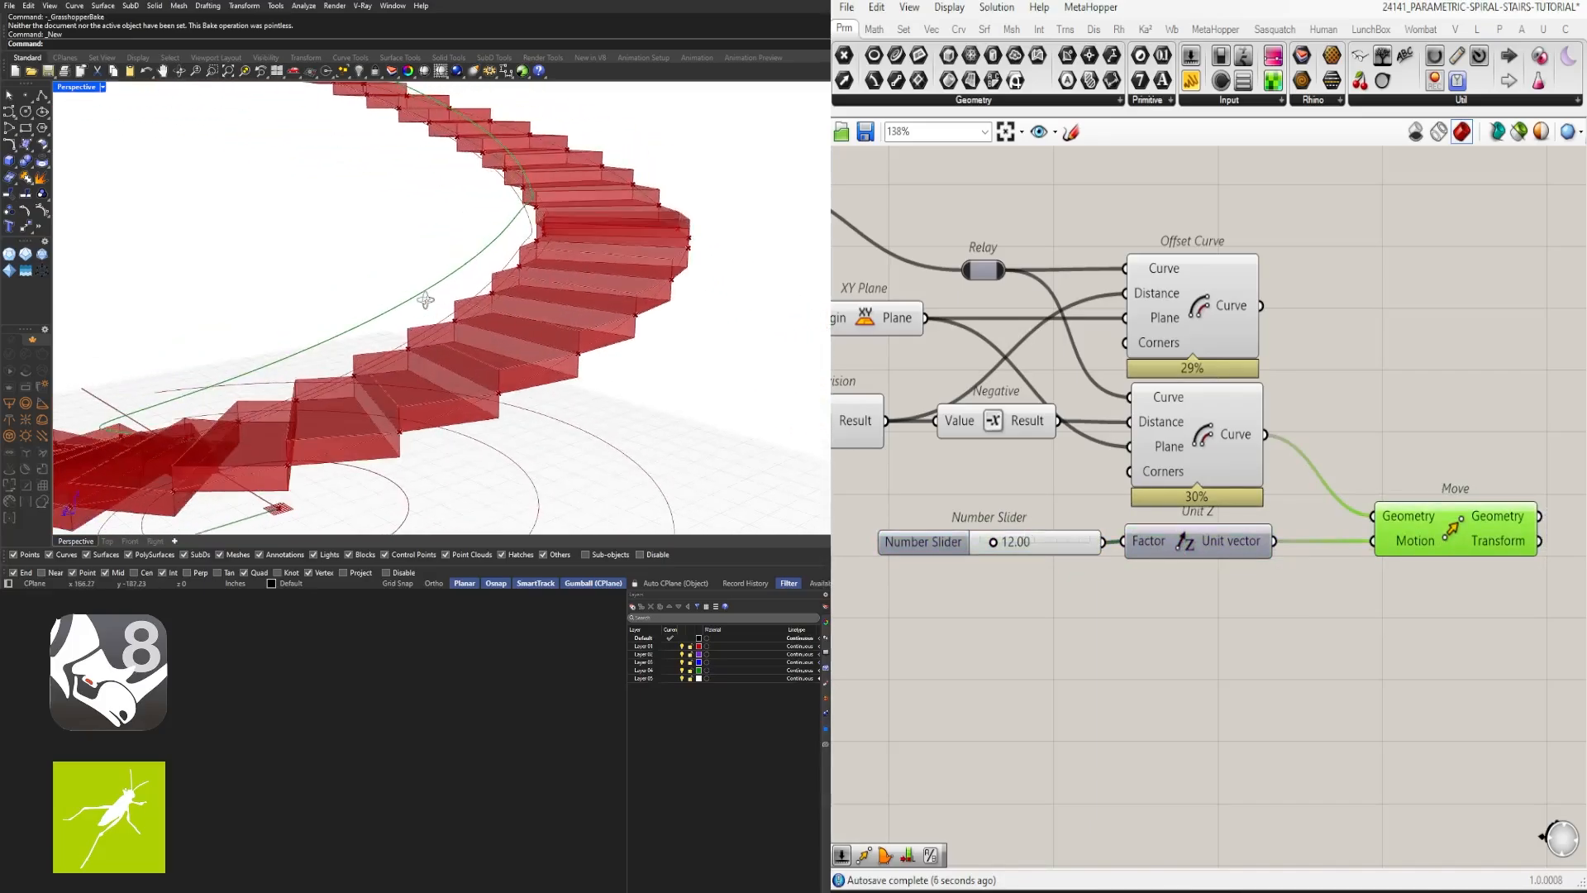
# Step: Duplicate the Move component above the original and connect the upper Offset Curve's output to its Geometry input
pyautogui.scroll(-2, 1225, 670)
pyautogui.moveTo(1245, 608); pyautogui.dragTo(1250, 546)
pyautogui.click(1290, 491)
pyautogui.moveTo(1387, 719); pyautogui.dragTo(1305, 460)
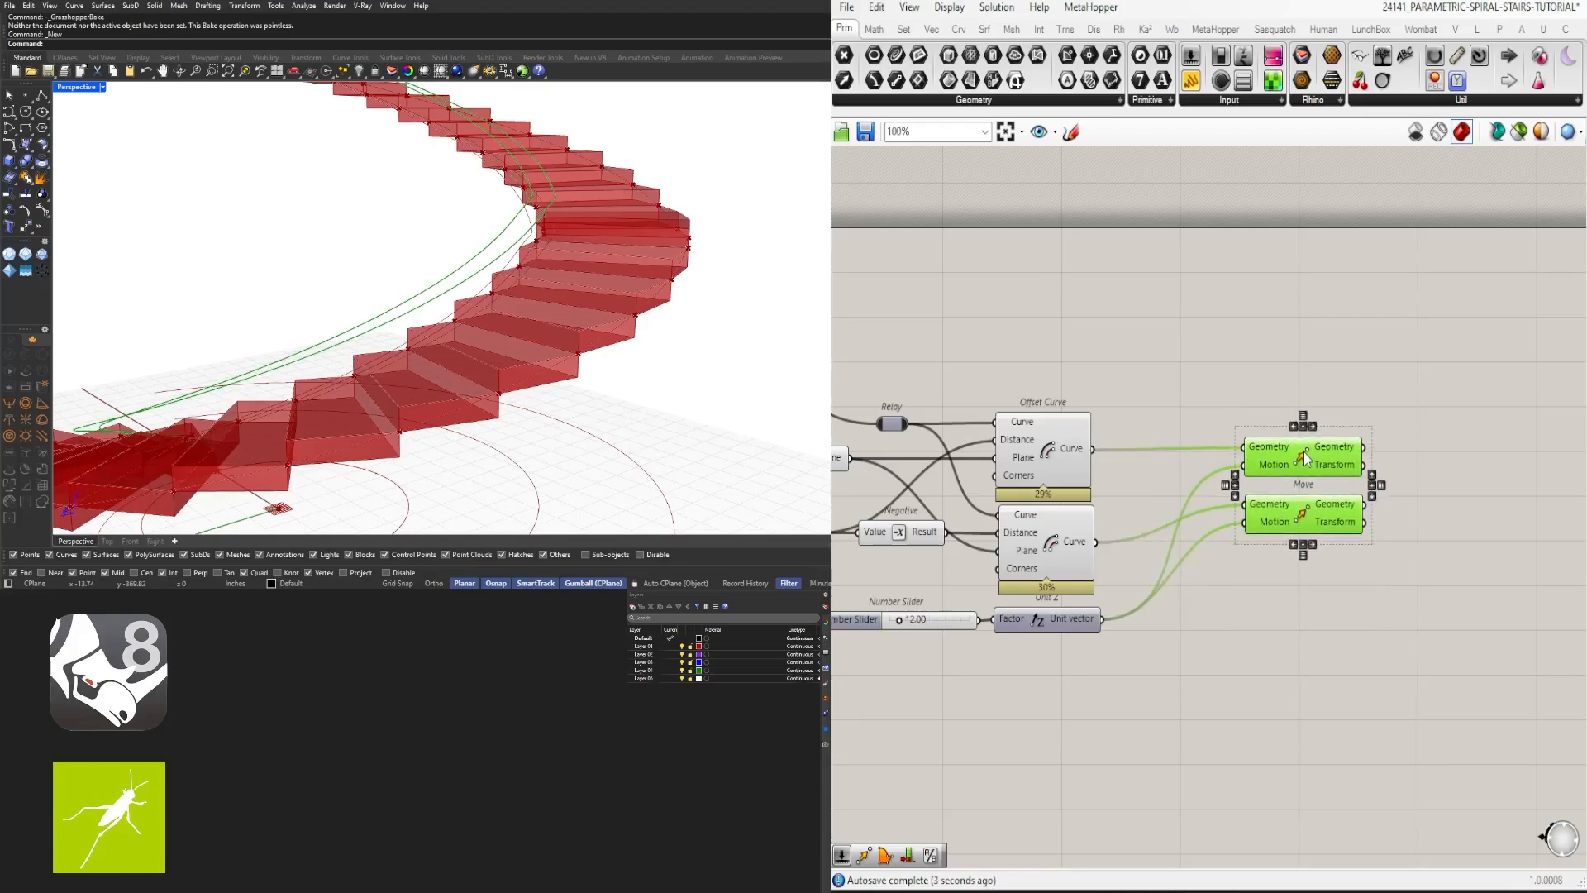
# Step: Examine the position of the upper offset's raised curve relative to the stair treads
pyautogui.click(1265, 394)
pyautogui.moveTo(925, 448); pyautogui.dragTo(1108, 495, button='right')
pyautogui.scroll(-1, 1286, 438)
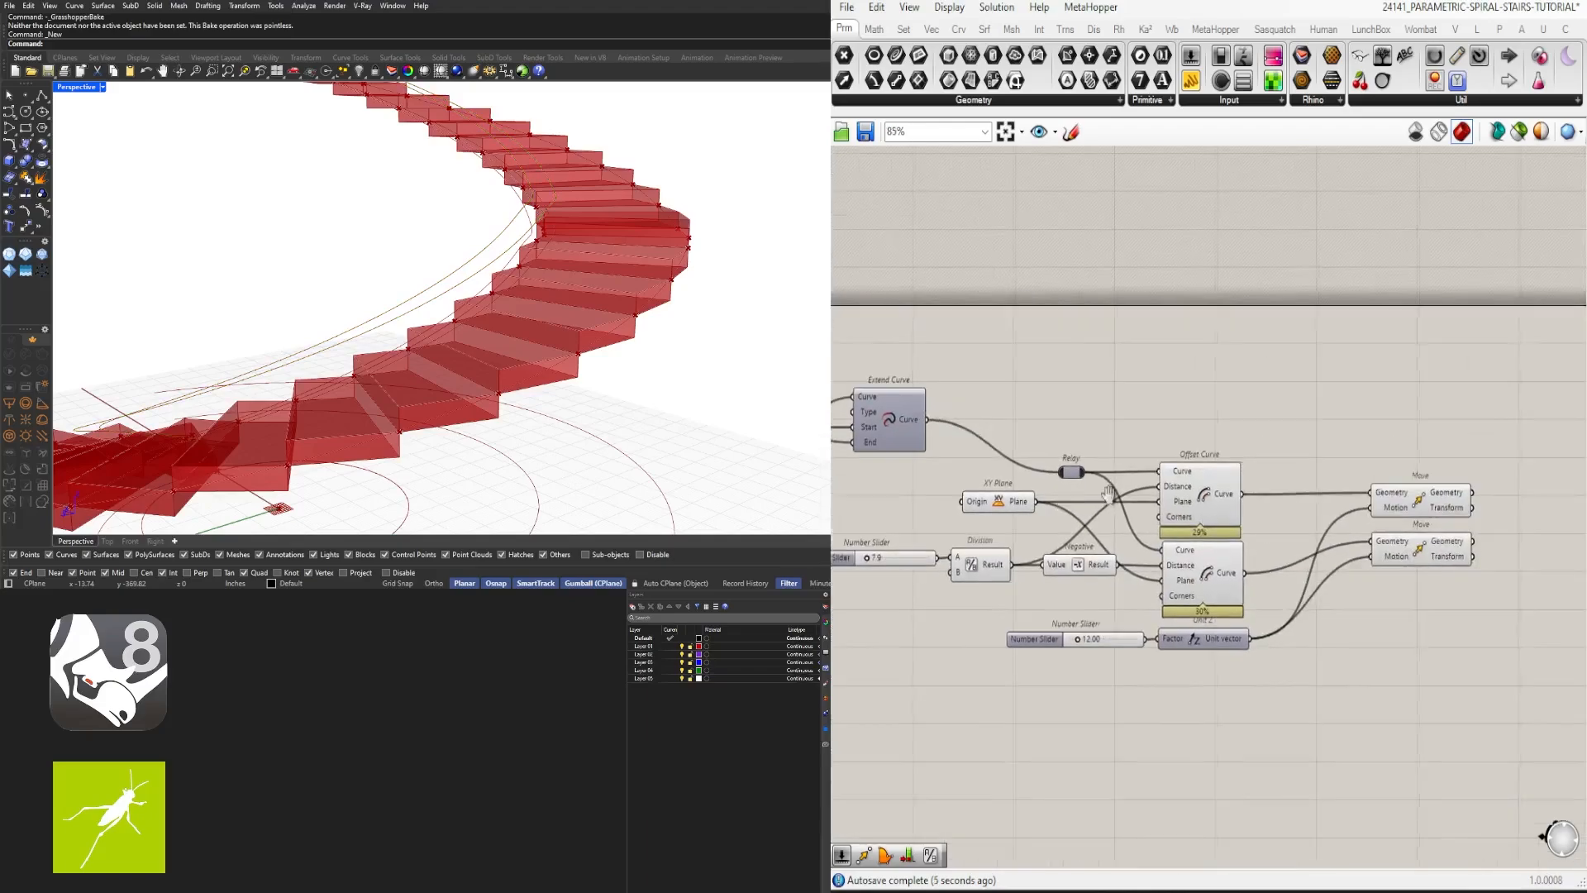
pyautogui.click(1398, 496)
pyautogui.scroll(3, 530, 195)
pyautogui.moveTo(530, 195); pyautogui.dragTo(576, 234, button='right')
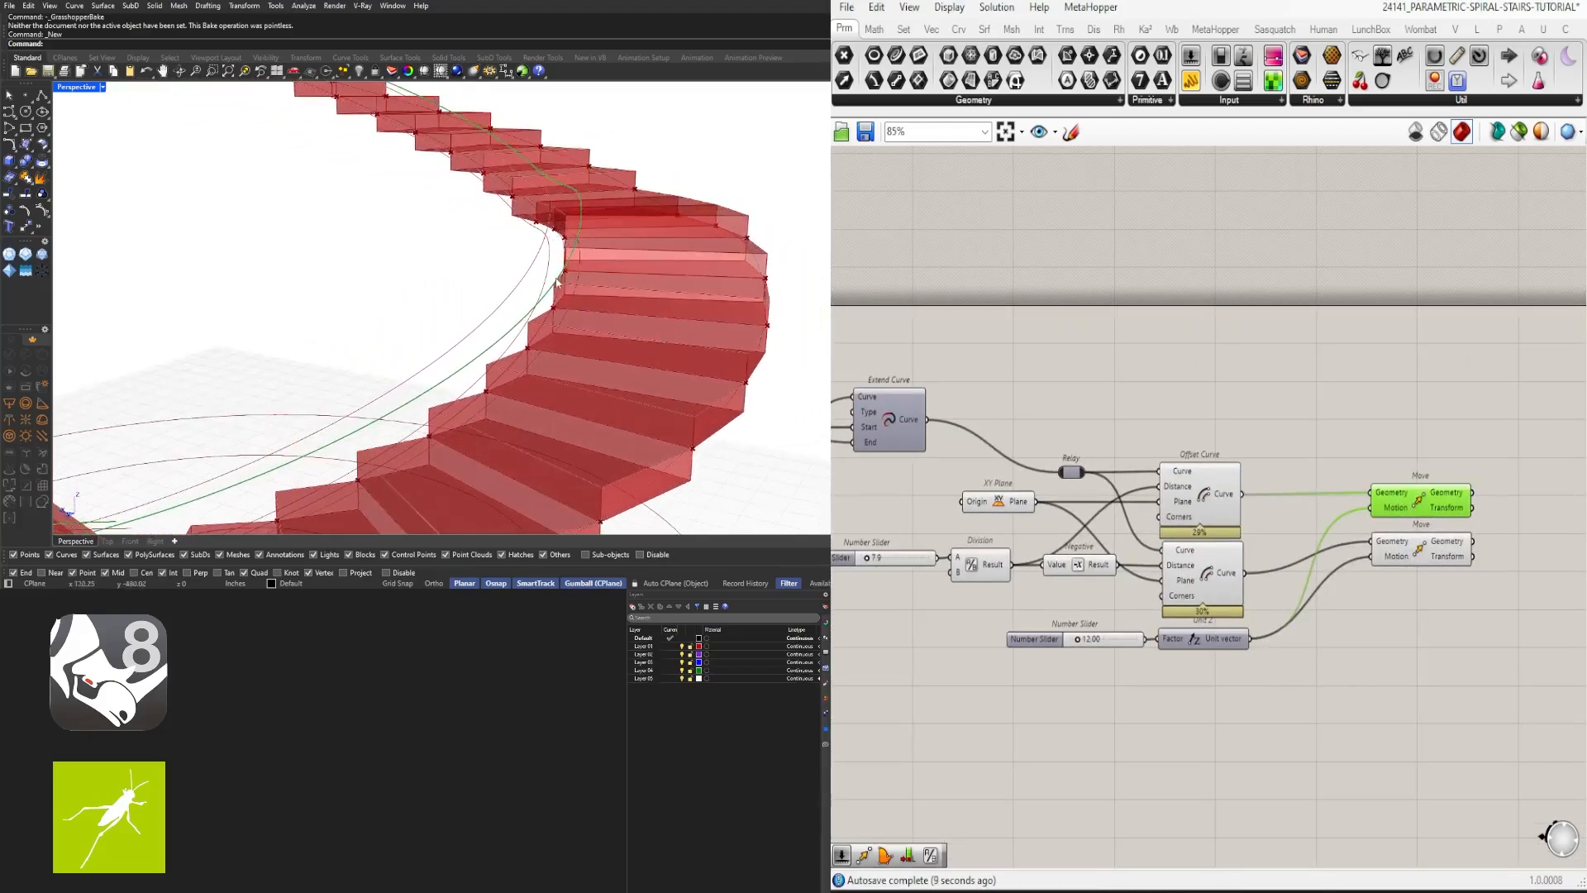
pyautogui.scroll(-8, 562, 236)
pyautogui.scroll(6, 562, 233)
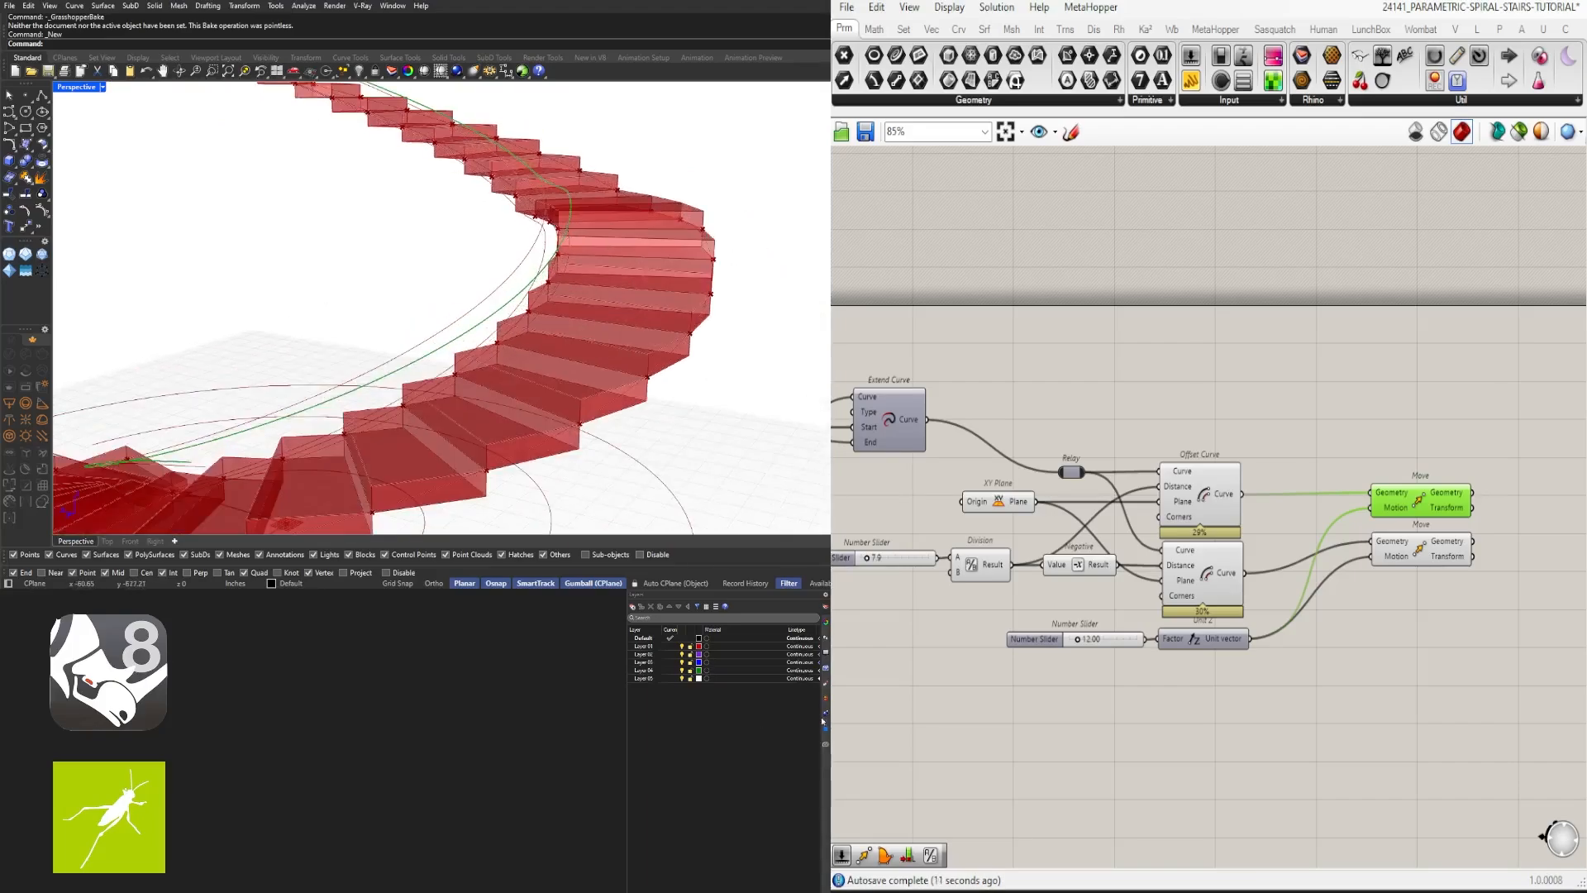
pyautogui.scroll(-2, 1121, 453)
# Step: Duplicate the upper Move component above itself and replace its Geometry input with the Extend Curve output
pyautogui.moveTo(1287, 493); pyautogui.dragTo(1270, 543, button='right')
pyautogui.click(1271, 543)
pyautogui.scroll(2, 1326, 552)
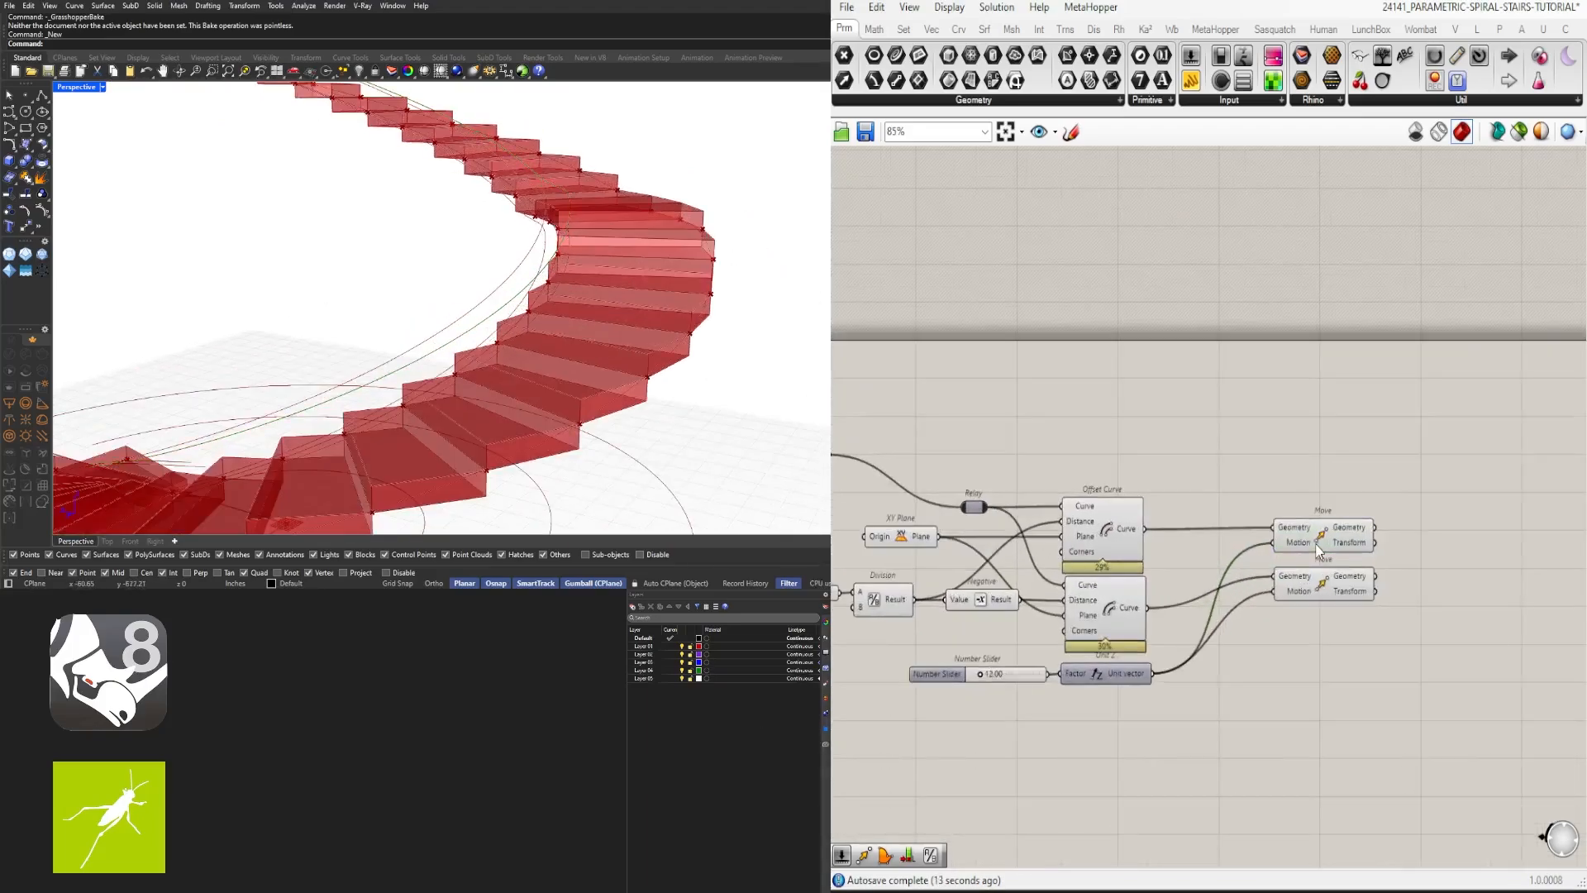
pyautogui.keyDown('alt'); pyautogui.moveTo(1328, 537); pyautogui.dragTo(1333, 462); pyautogui.keyUp('alt')
pyautogui.moveTo(1020, 401); pyautogui.dragTo(1223, 408, button='right')
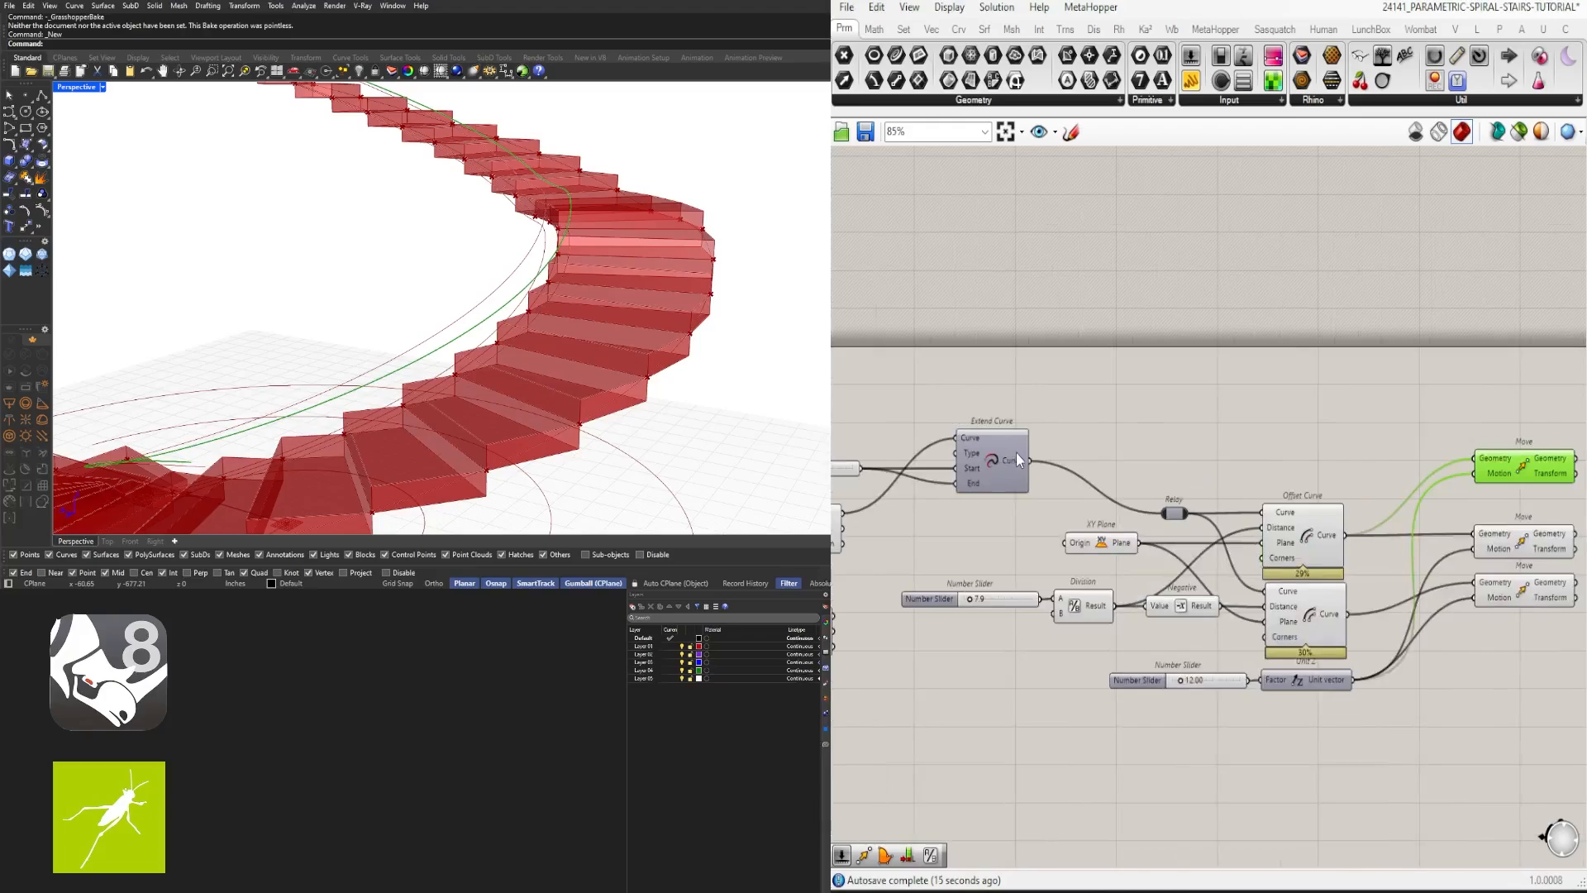
pyautogui.moveTo(1015, 453); pyautogui.dragTo(1261, 459)
pyautogui.hotkey('ctrl', 'z')
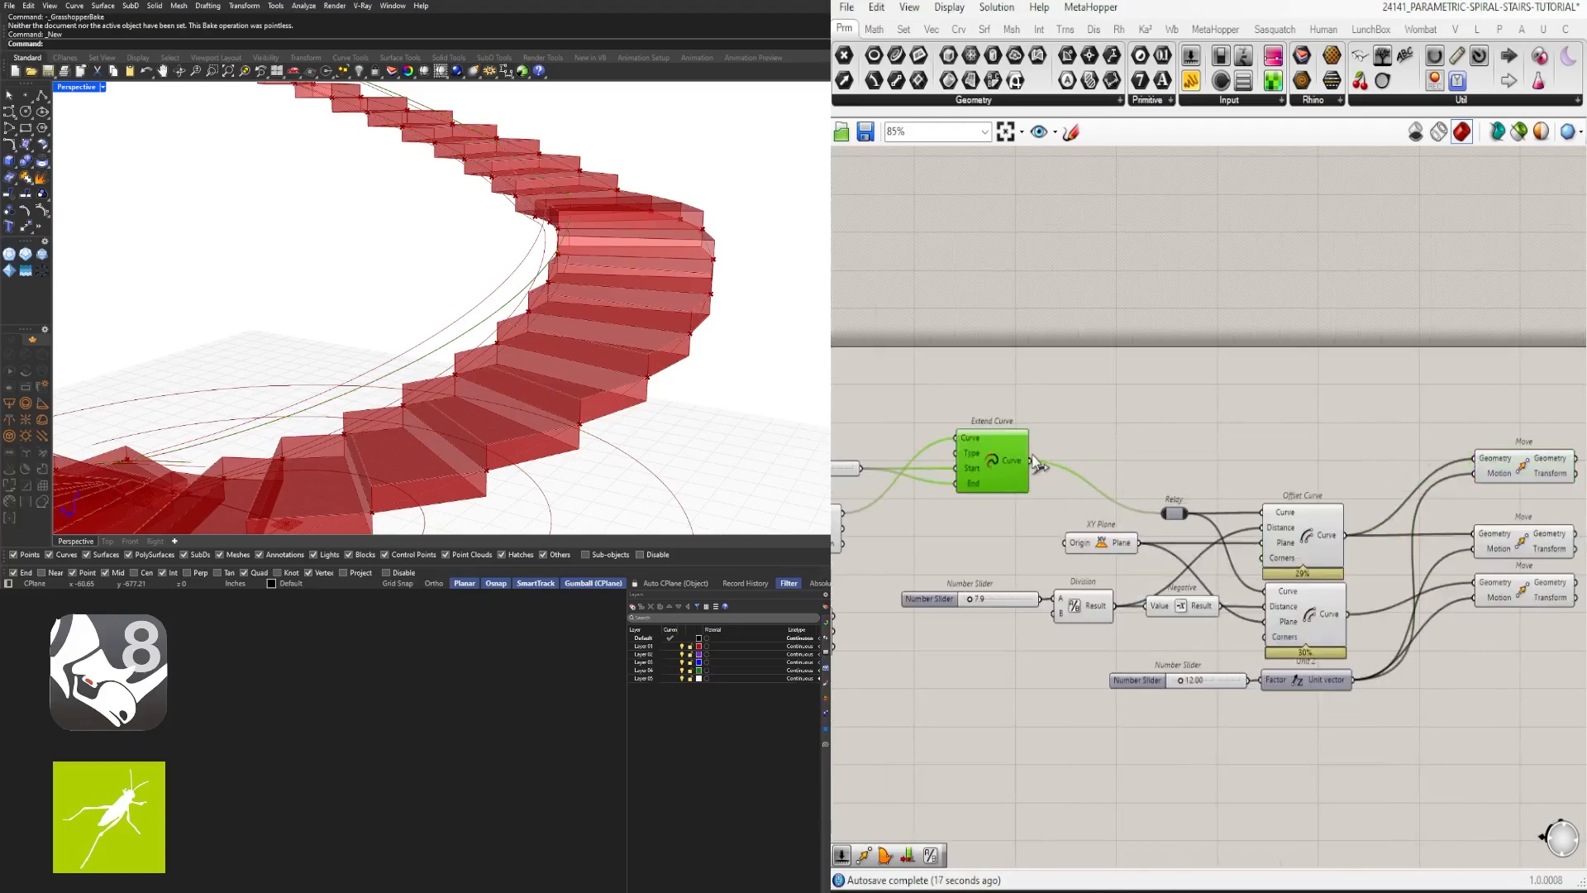
pyautogui.moveTo(1433, 456); pyautogui.dragTo(1475, 458)
pyautogui.moveTo(1475, 463); pyautogui.dragTo(1265, 478, button='right')
pyautogui.click(1302, 481)
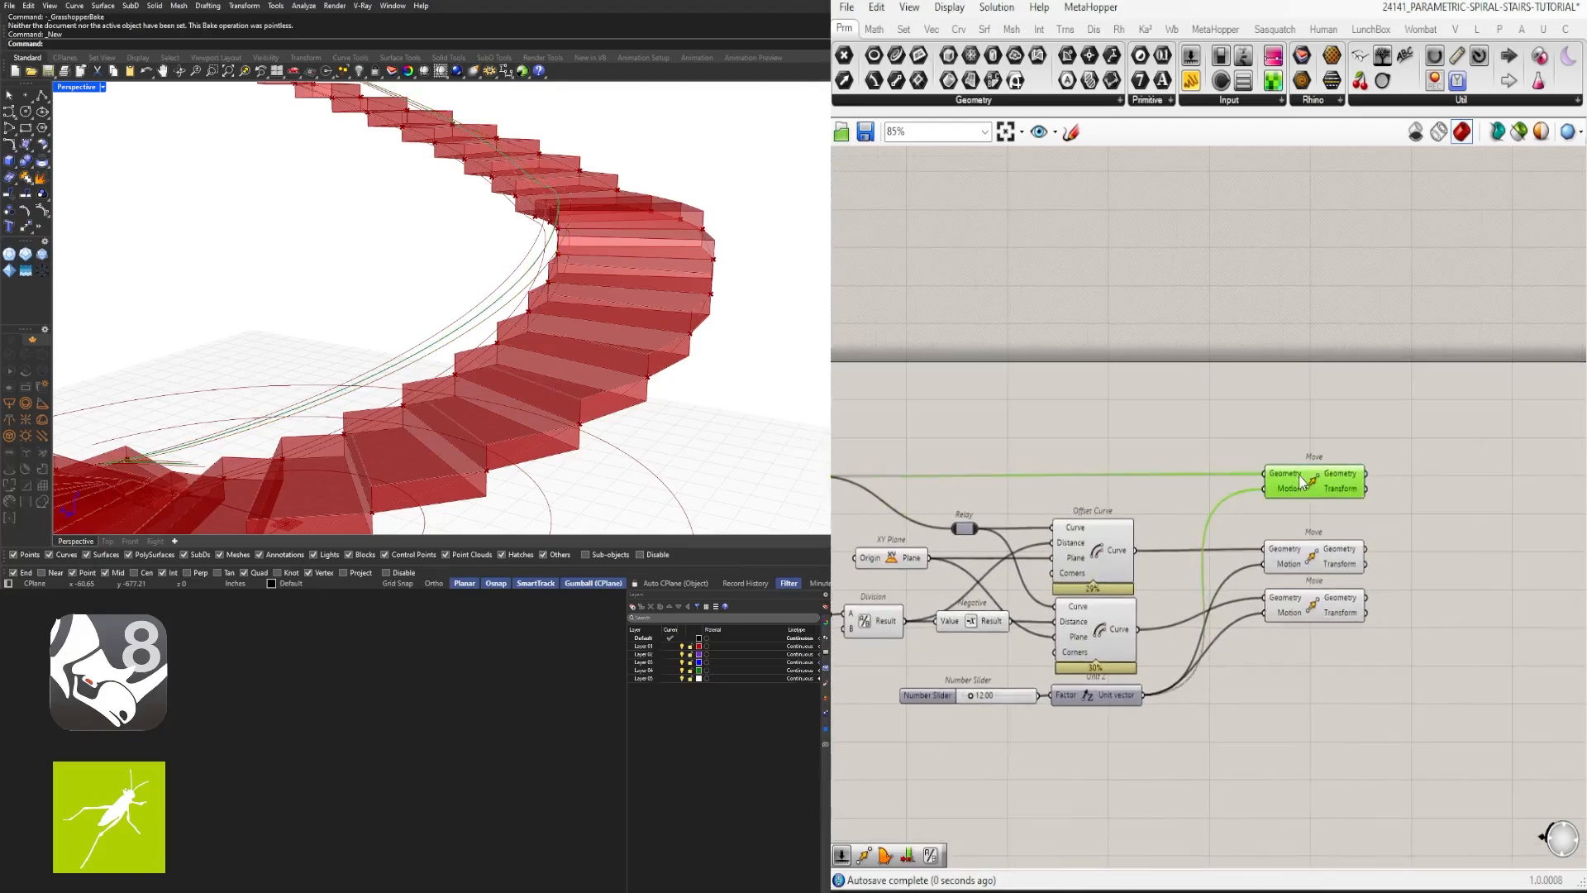
# Step: Nudge the lowest Move component up, and check both raised offset curves against the upper end of the stairs
pyautogui.moveTo(1368, 638); pyautogui.dragTo(1328, 607)
pyautogui.click(1341, 581)
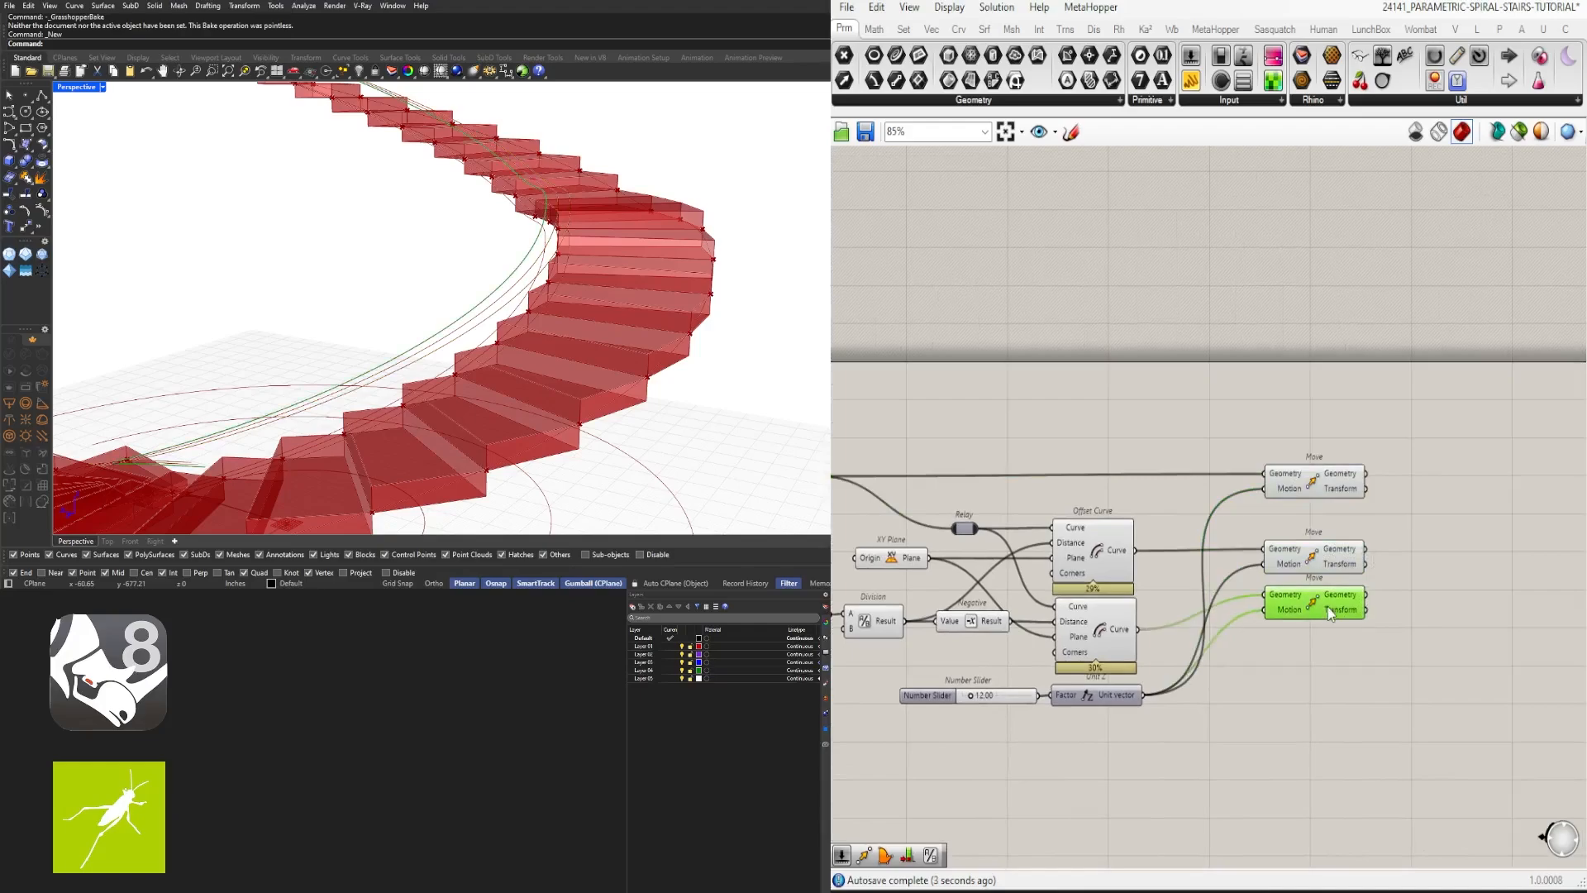
pyautogui.click(1231, 637)
pyautogui.moveTo(1397, 680); pyautogui.dragTo(1260, 542)
pyautogui.scroll(-5, 503, 277)
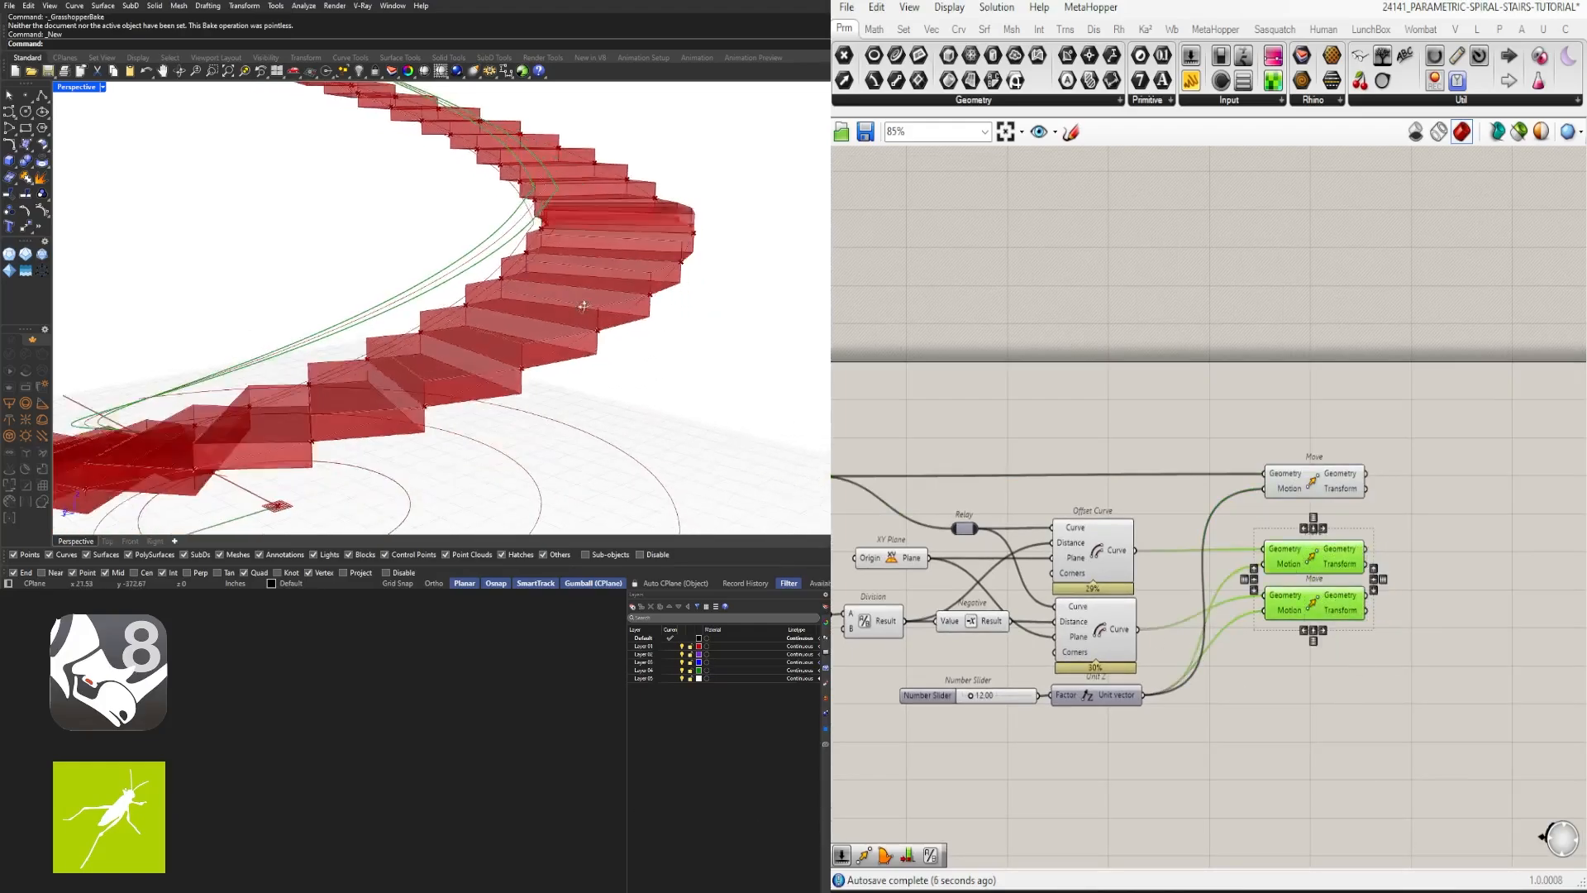
pyautogui.scroll(5, 504, 277)
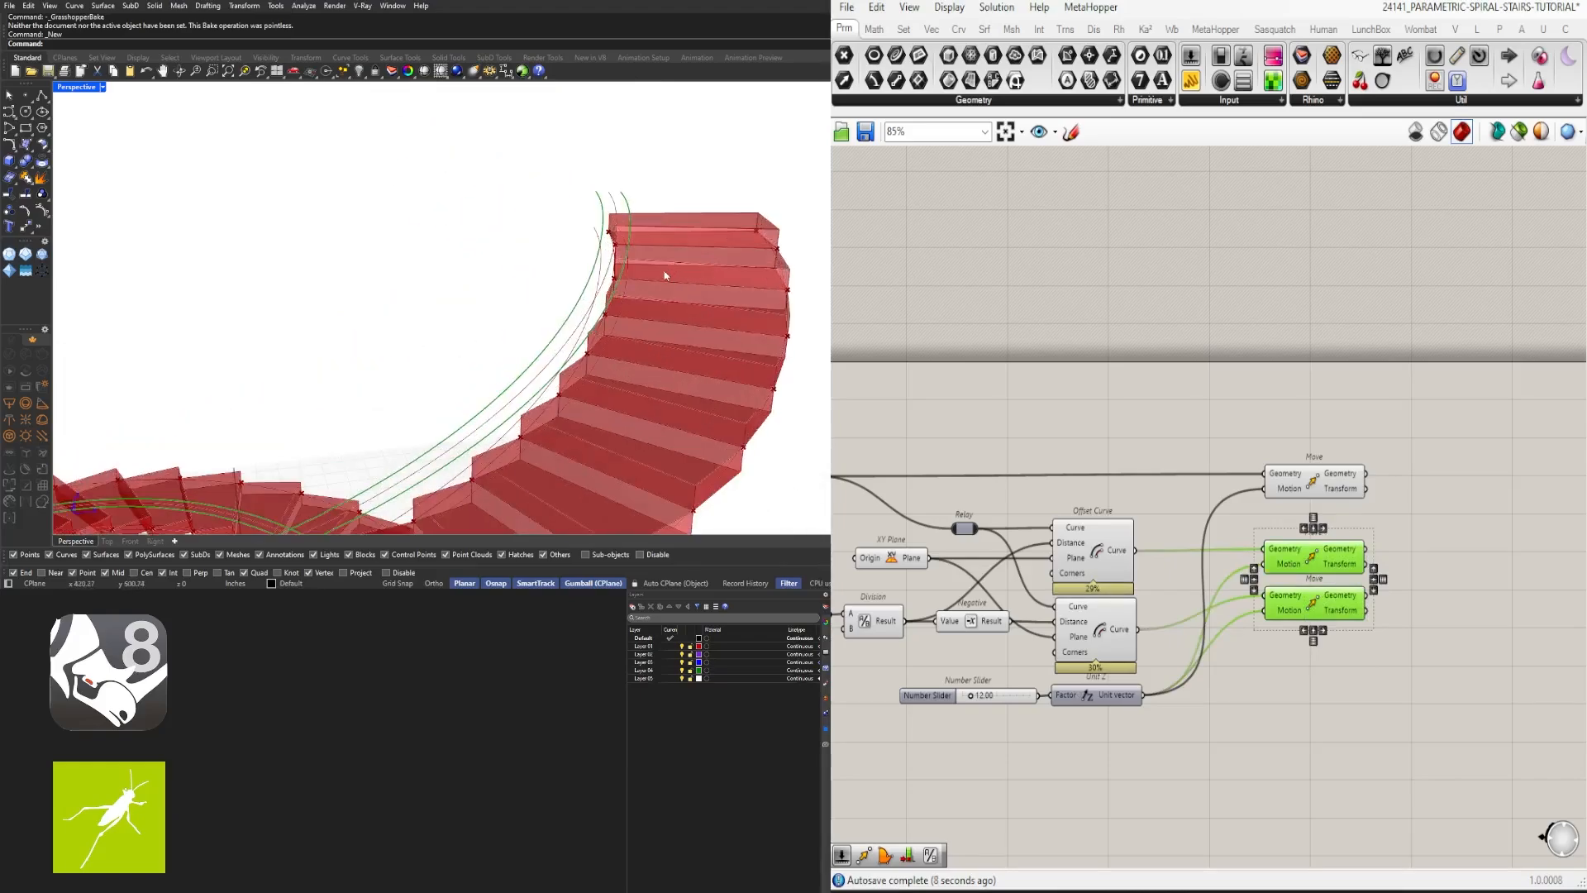
# Step: Add a Loft component, connect the Geometry outputs of the two lower Move components to its Curves input, and align it with them
pyautogui.scroll(3, 1446, 597)
pyautogui.click(1446, 597)
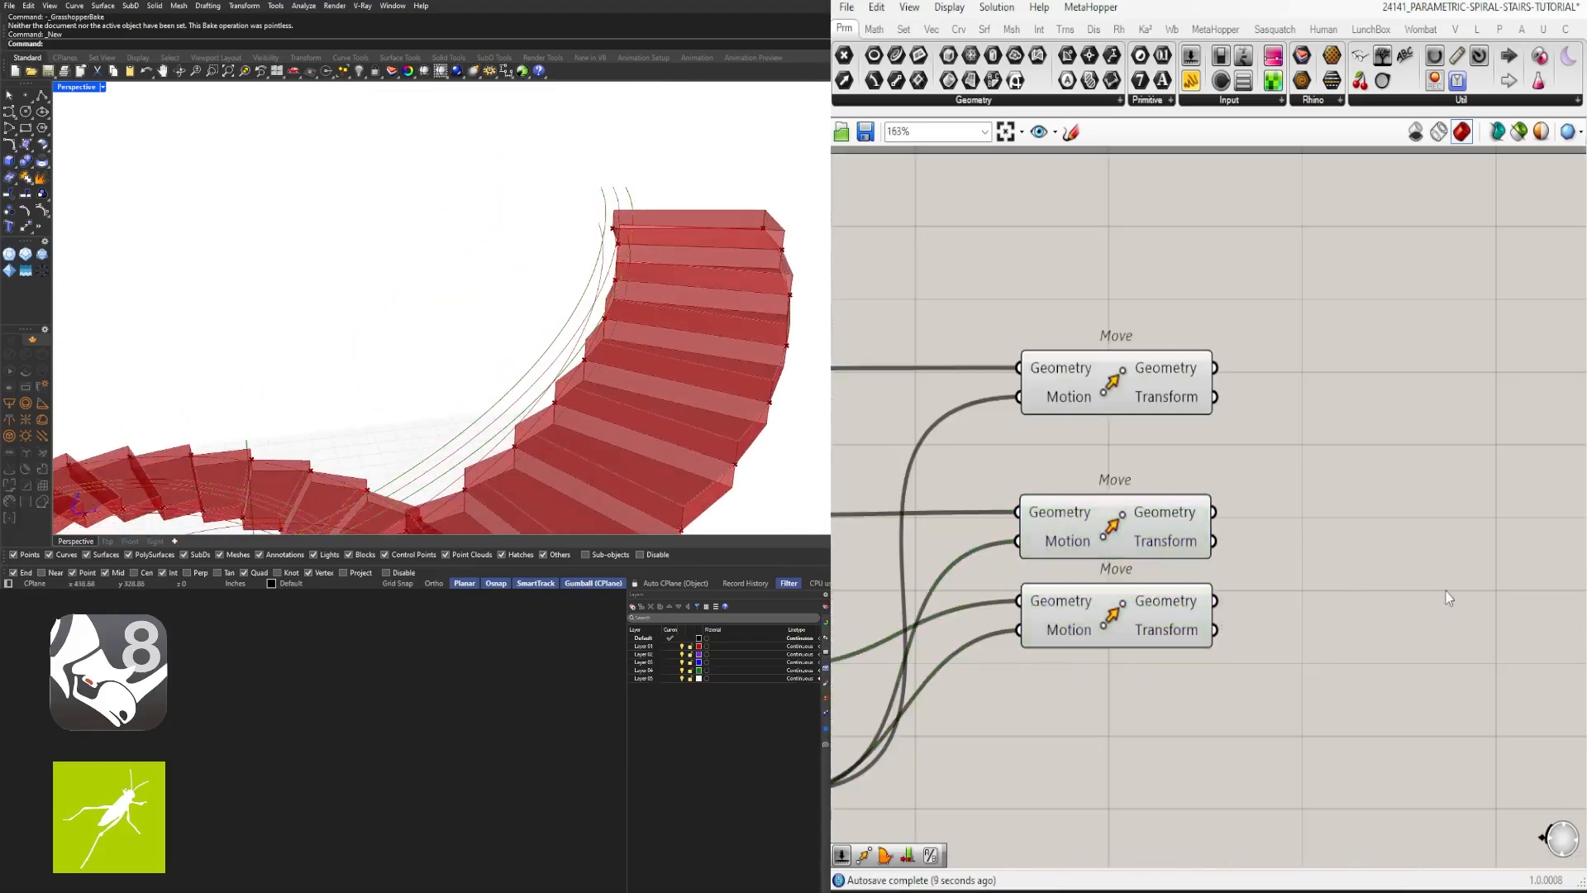
pyautogui.doubleClick(1312, 583)
pyautogui.write('LOFT')
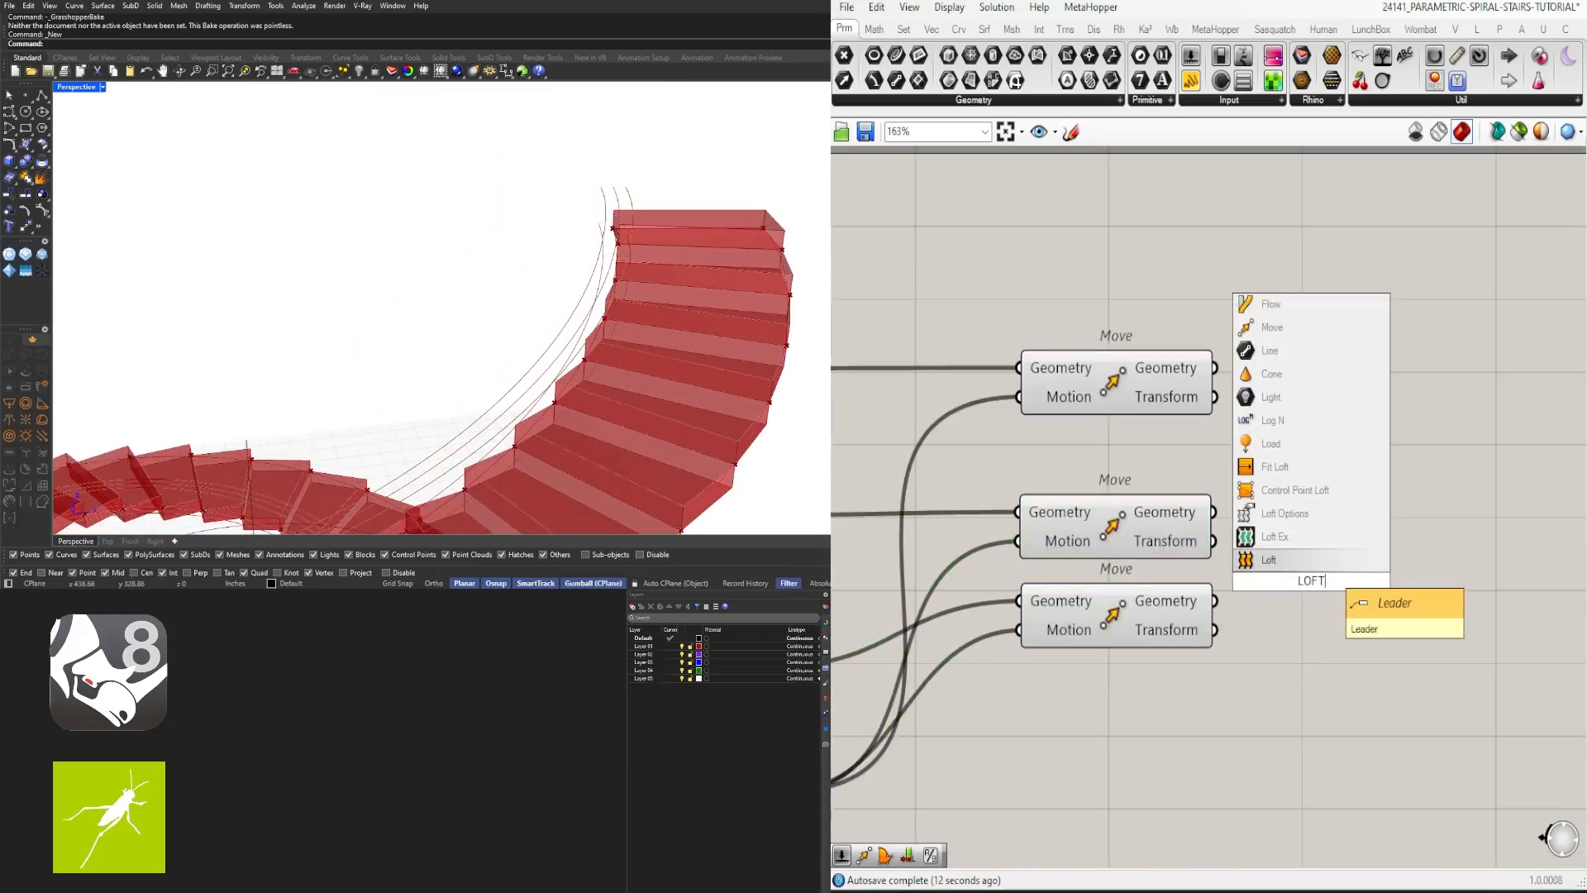
pyautogui.press('Return')
pyautogui.moveTo(1213, 513); pyautogui.dragTo(1241, 567)
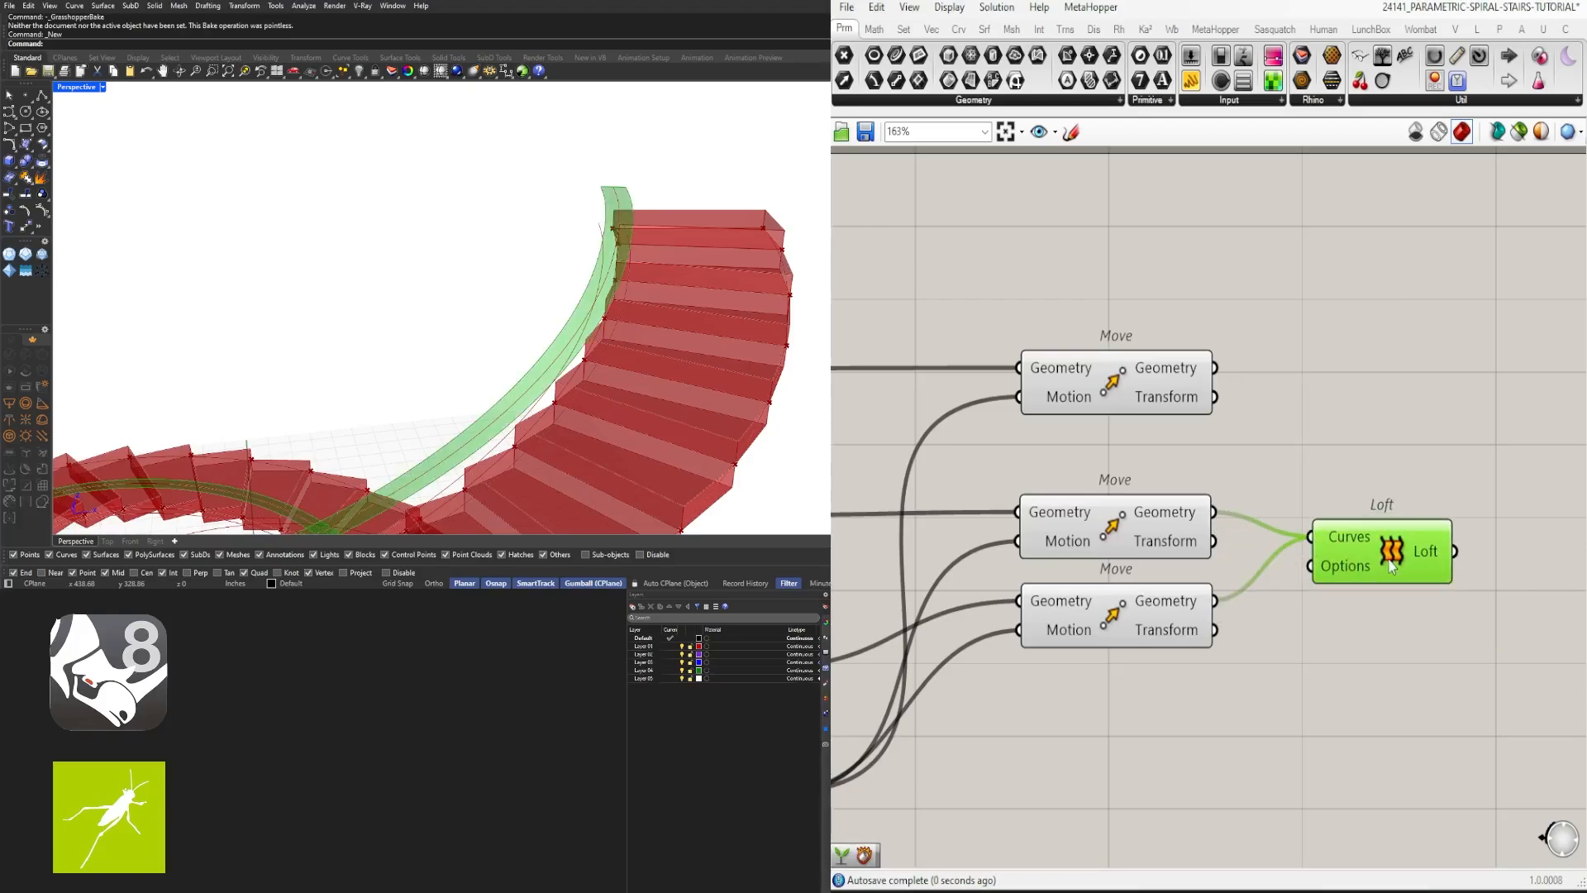
pyautogui.moveTo(1391, 566); pyautogui.dragTo(1405, 542)
pyautogui.moveTo(736, 307); pyautogui.dragTo(403, 348, button='right')
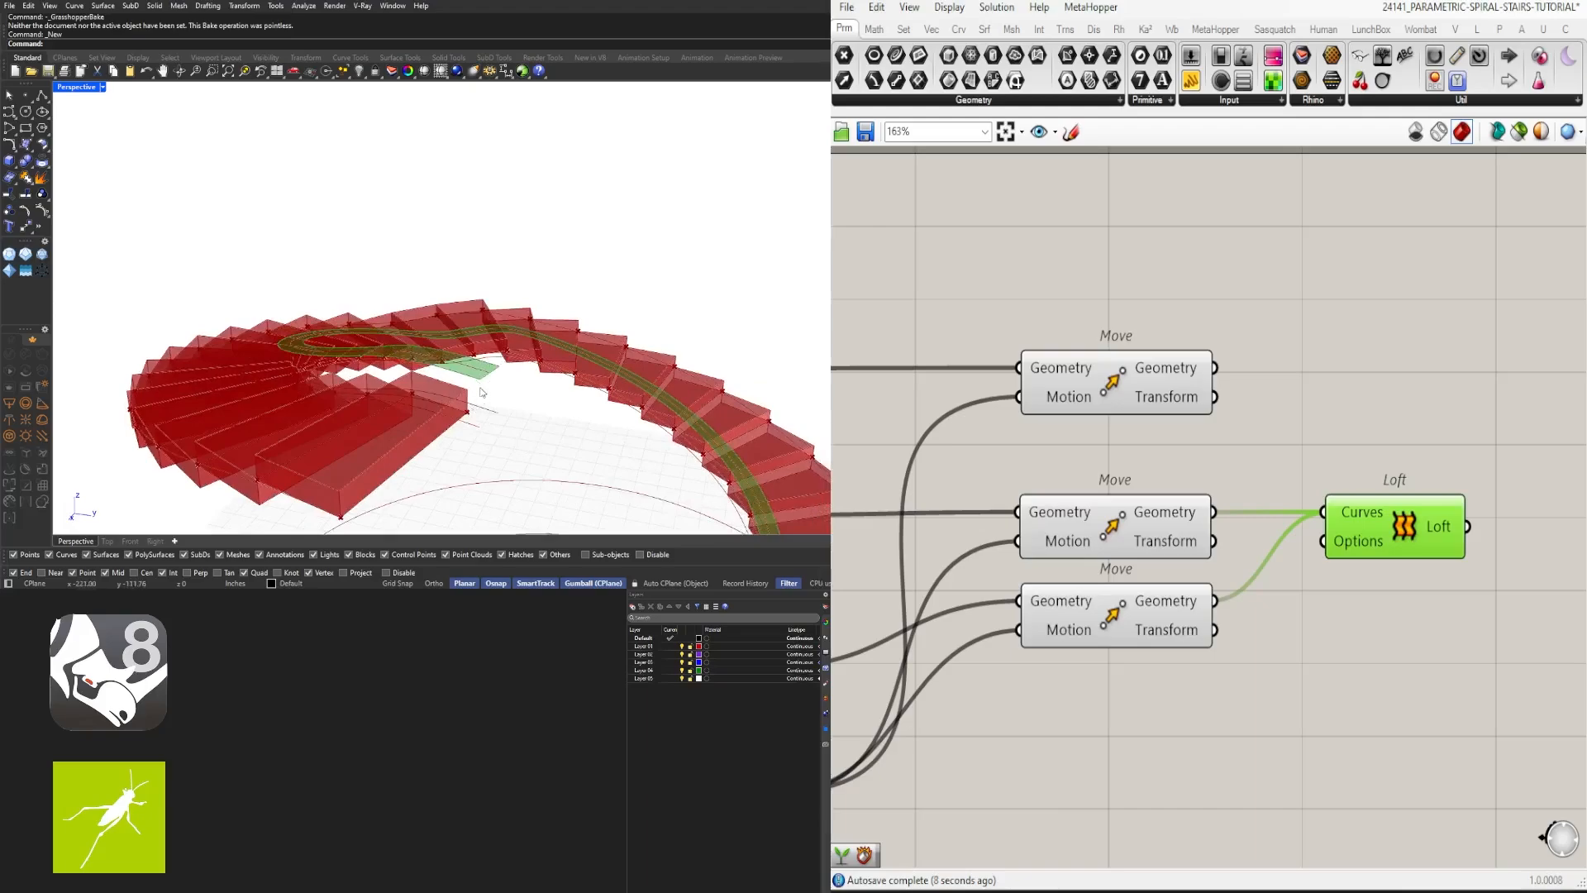
# Step: Add an Extrude component after the Loft and connect the Loft output to its Base input
pyautogui.moveTo(1452, 622); pyautogui.dragTo(1251, 613, button='right')
pyautogui.doubleClick(1308, 676)
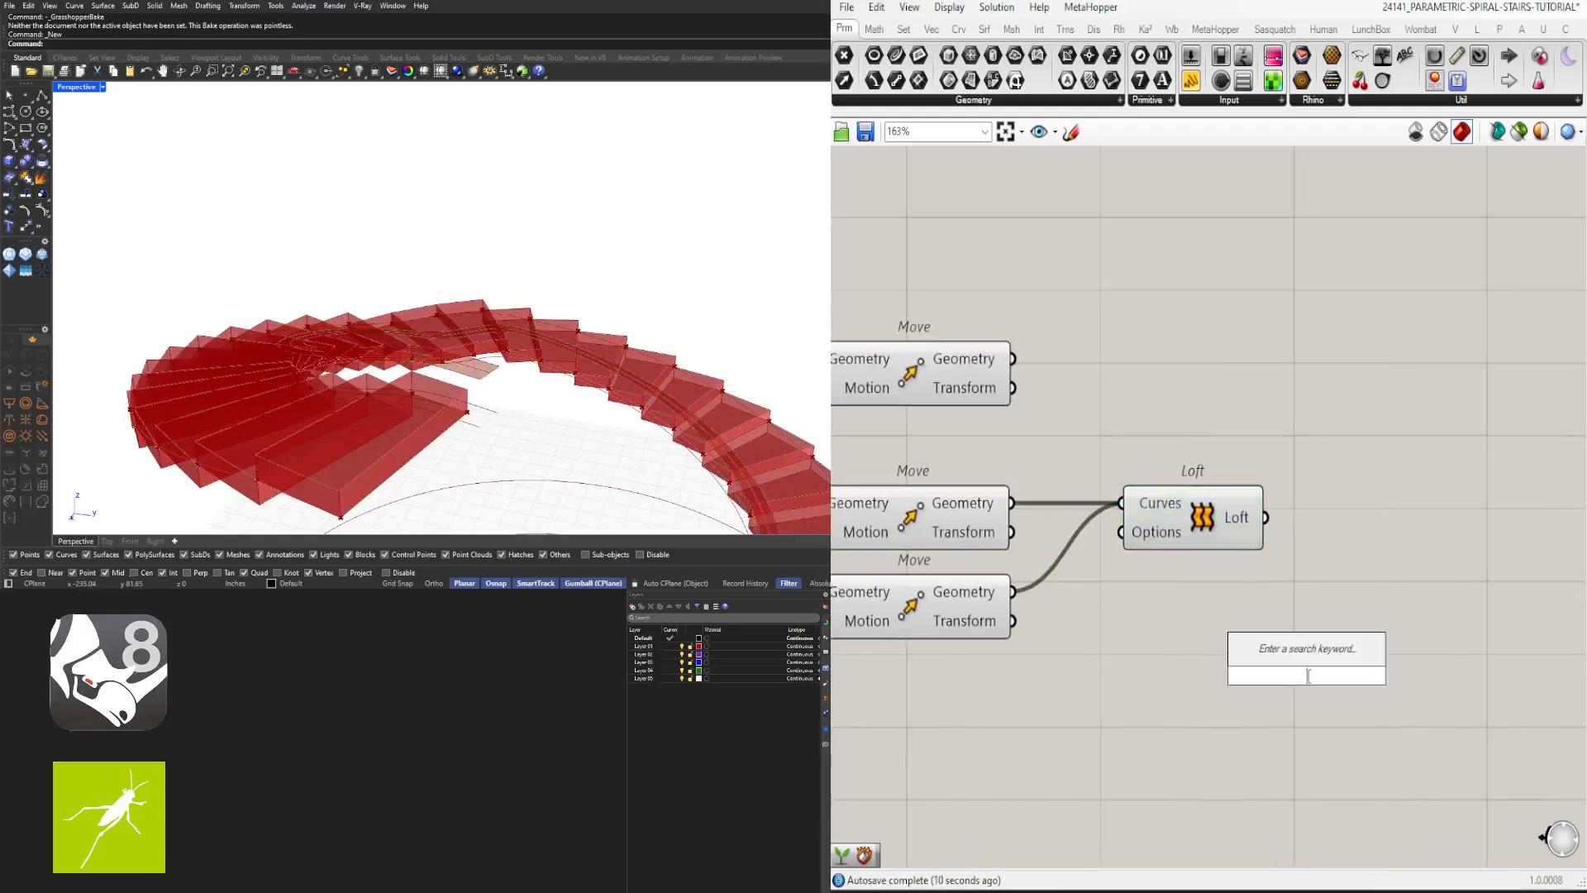
pyautogui.write('extrude')
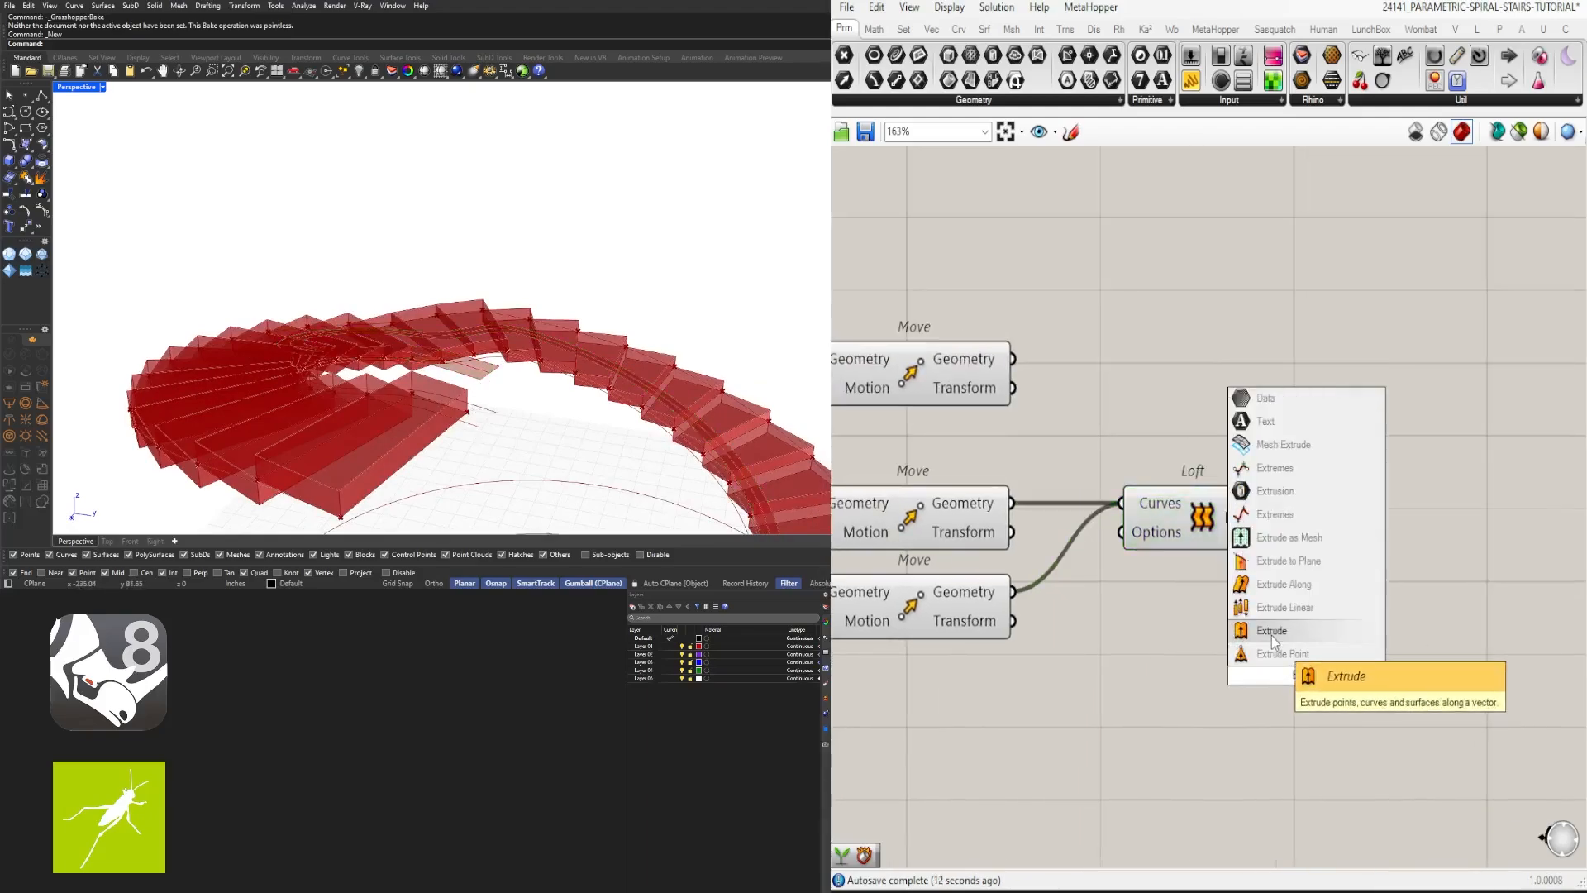
pyautogui.click(1271, 637)
pyautogui.moveTo(1230, 657); pyautogui.dragTo(1468, 545)
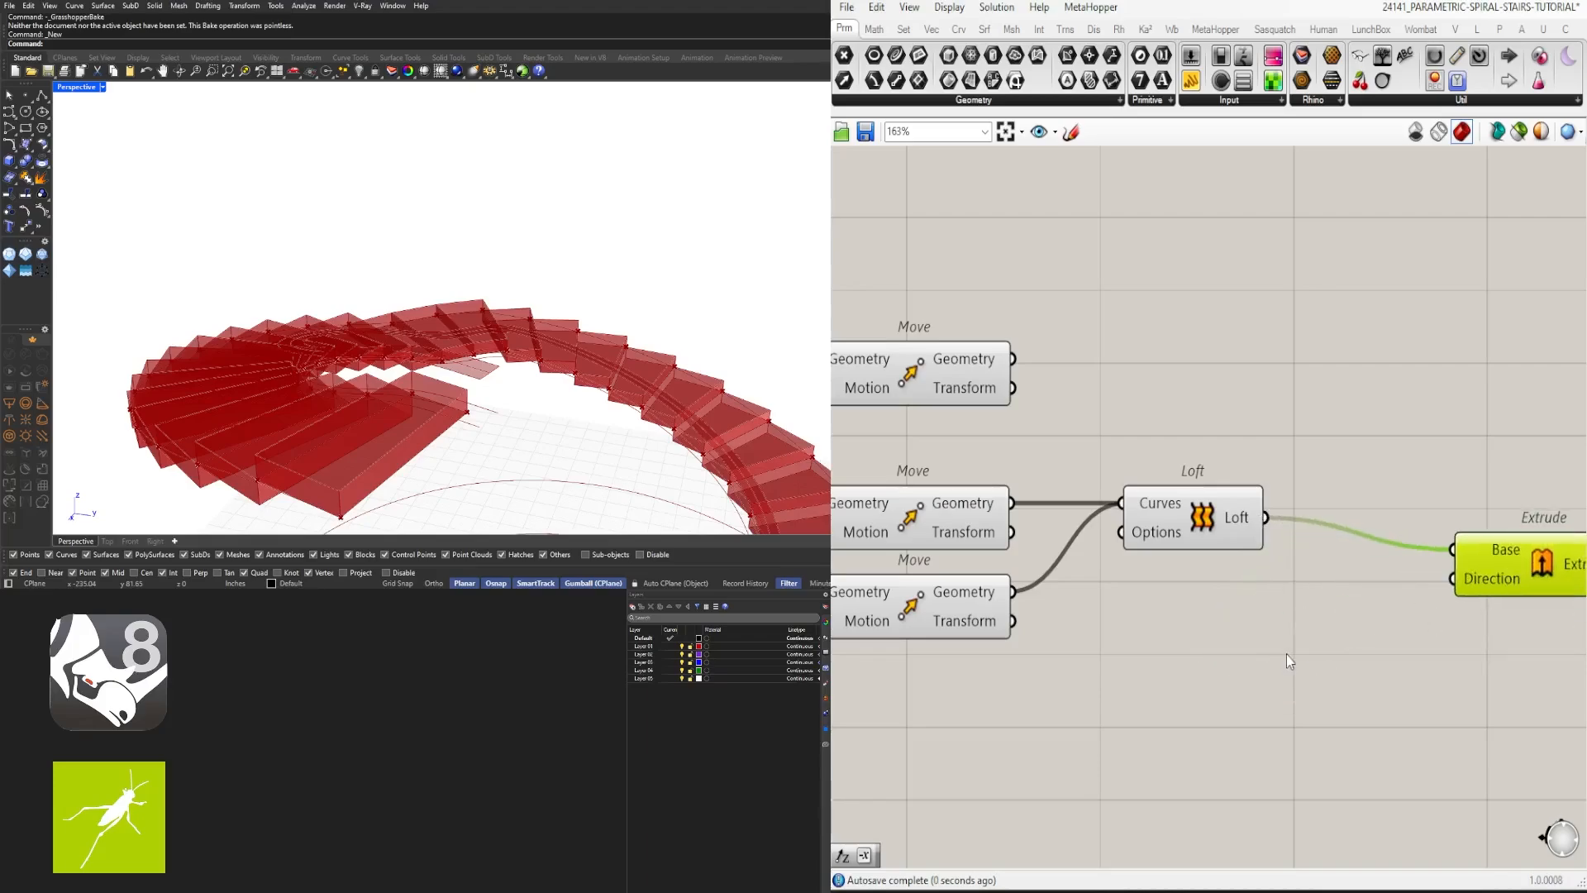
# Step: Add a Unit Z vector component and arrange it above the wire between the Loft and the repositioned Extrude
pyautogui.doubleClick(1287, 653)
pyautogui.write('z')
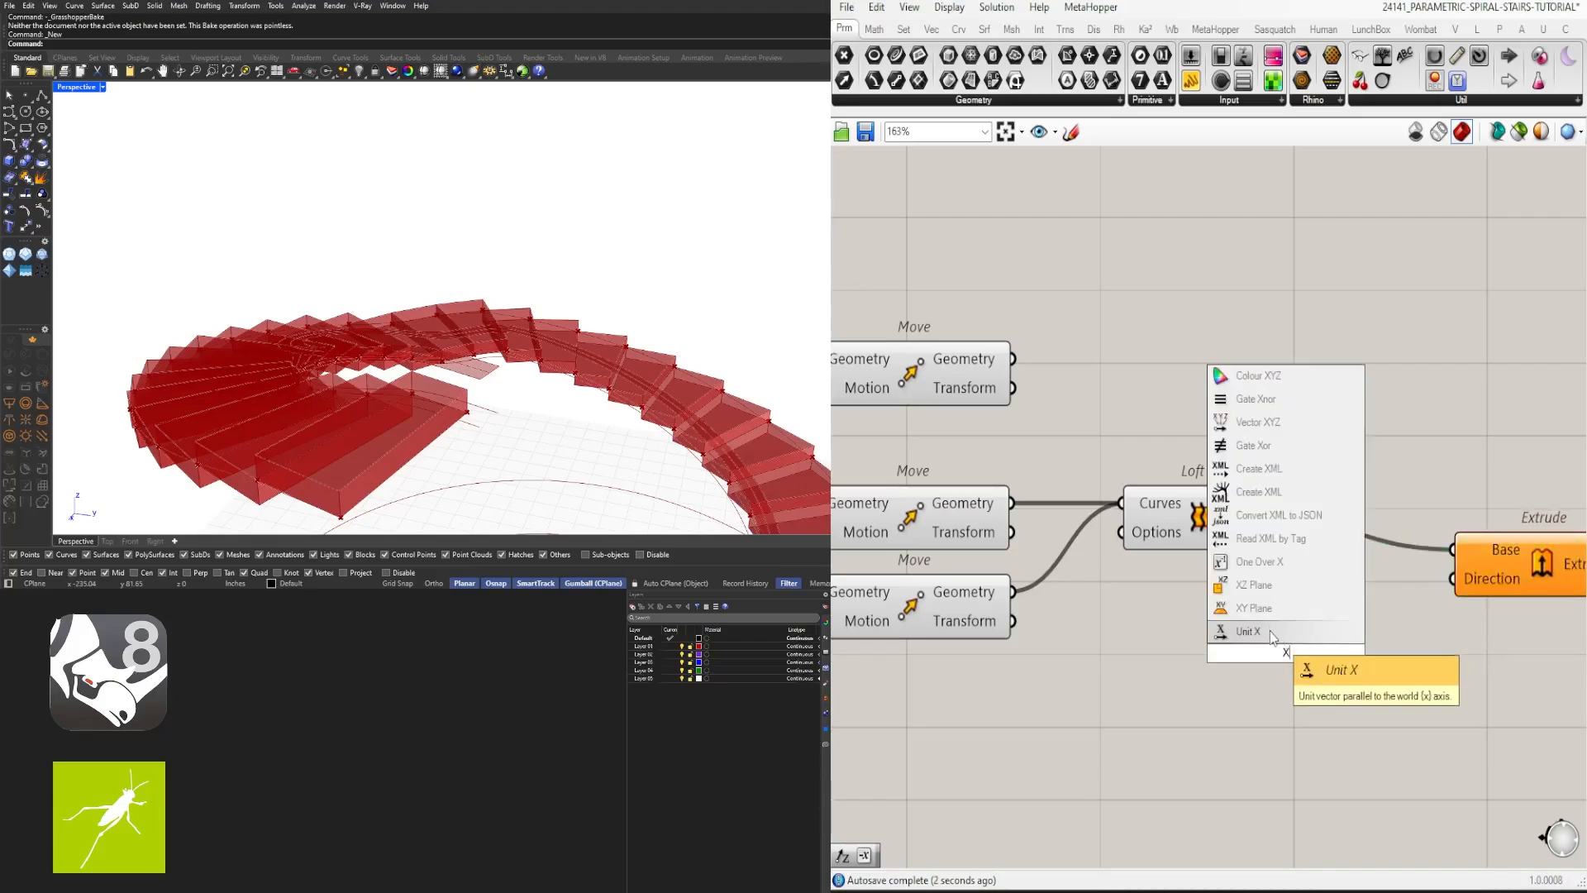
pyautogui.press('Escape')
pyautogui.doubleClick(1285, 626)
pyautogui.write('z')
pyautogui.click(1287, 610)
pyautogui.moveTo(1336, 642); pyautogui.dragTo(1177, 656, button='right')
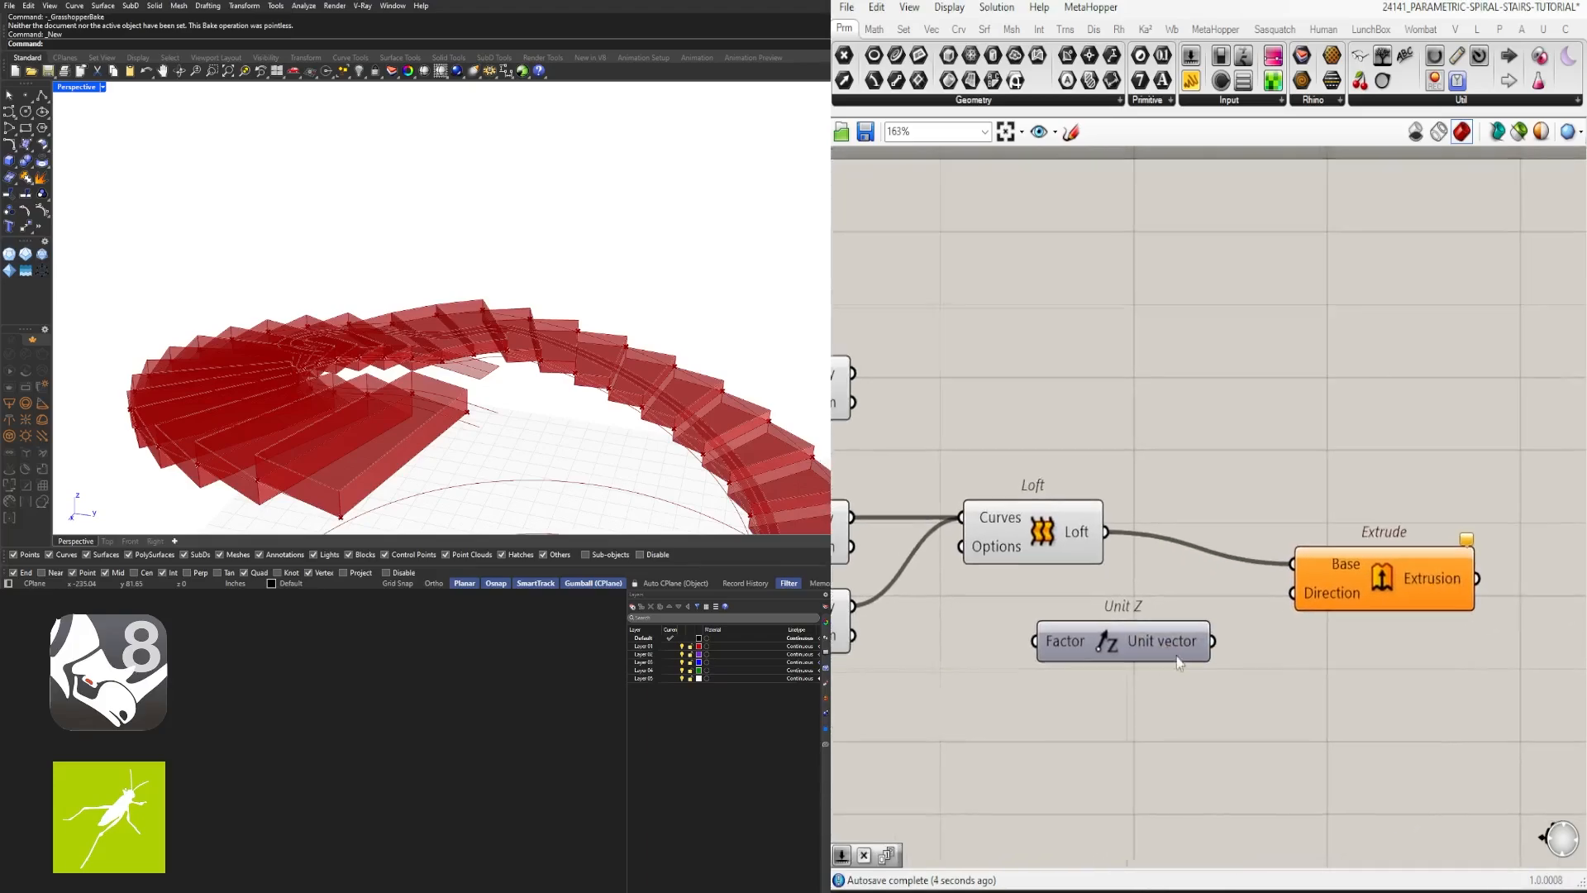
pyautogui.moveTo(1353, 573); pyautogui.dragTo(1462, 544)
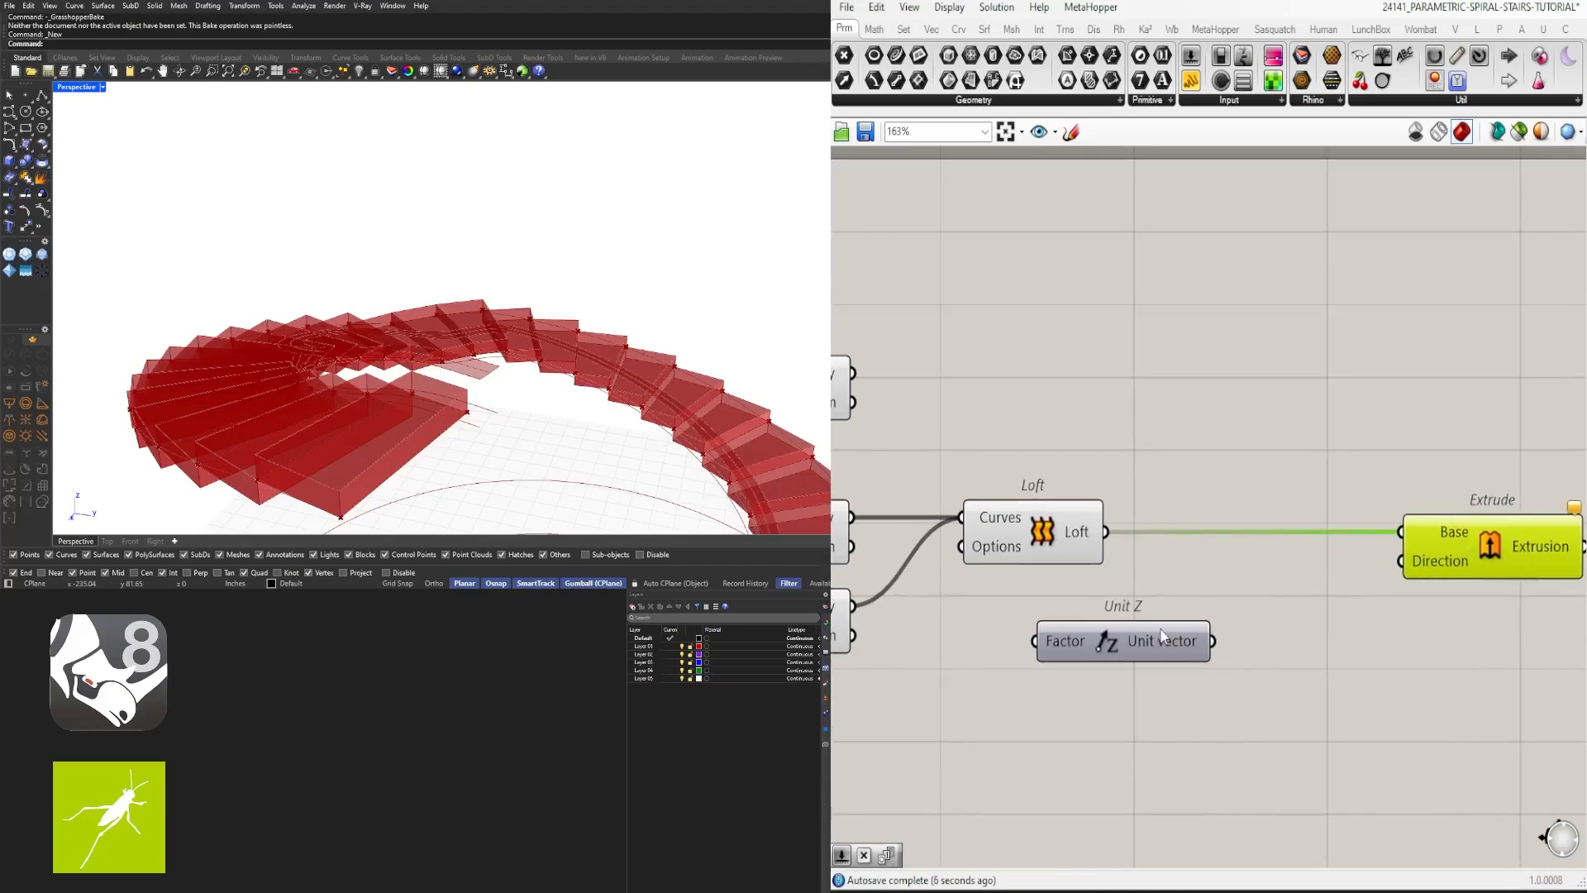
pyautogui.moveTo(1177, 653); pyautogui.dragTo(1337, 488)
pyautogui.moveTo(1382, 485); pyautogui.dragTo(1222, 513, button='right')
pyautogui.moveTo(1344, 642); pyautogui.dragTo(1346, 494)
# Step: Add a Negative component linking Unit Z to the Extrude's Direction input, and place the pair below the Loft wire
pyautogui.doubleClick(1096, 484)
pyautogui.write('neg')
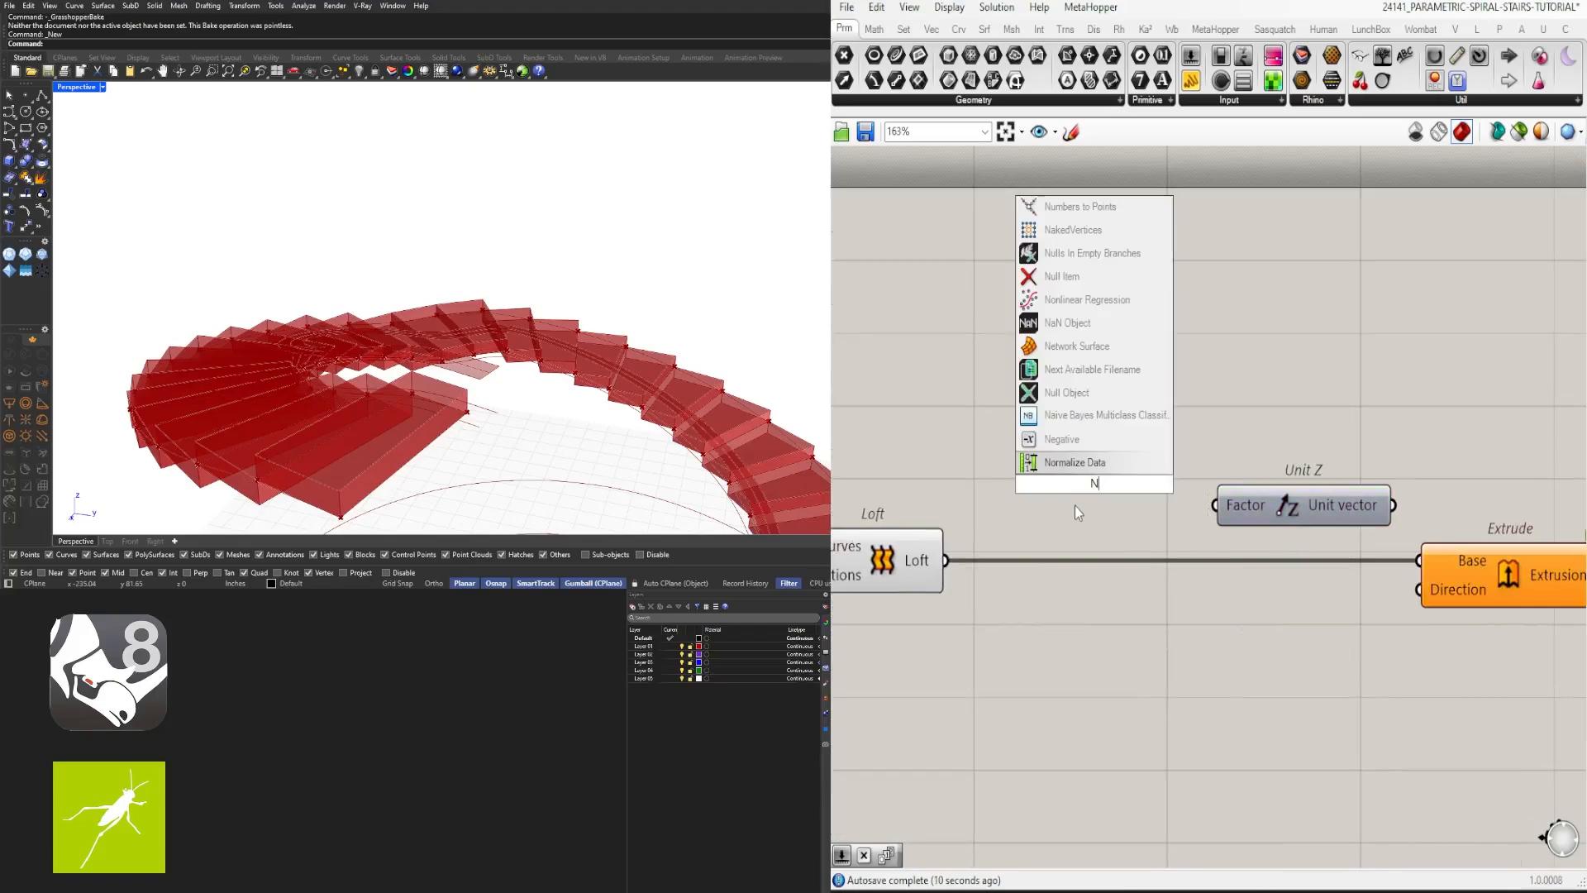
pyautogui.click(1083, 465)
pyautogui.moveTo(1297, 496); pyautogui.dragTo(1255, 504)
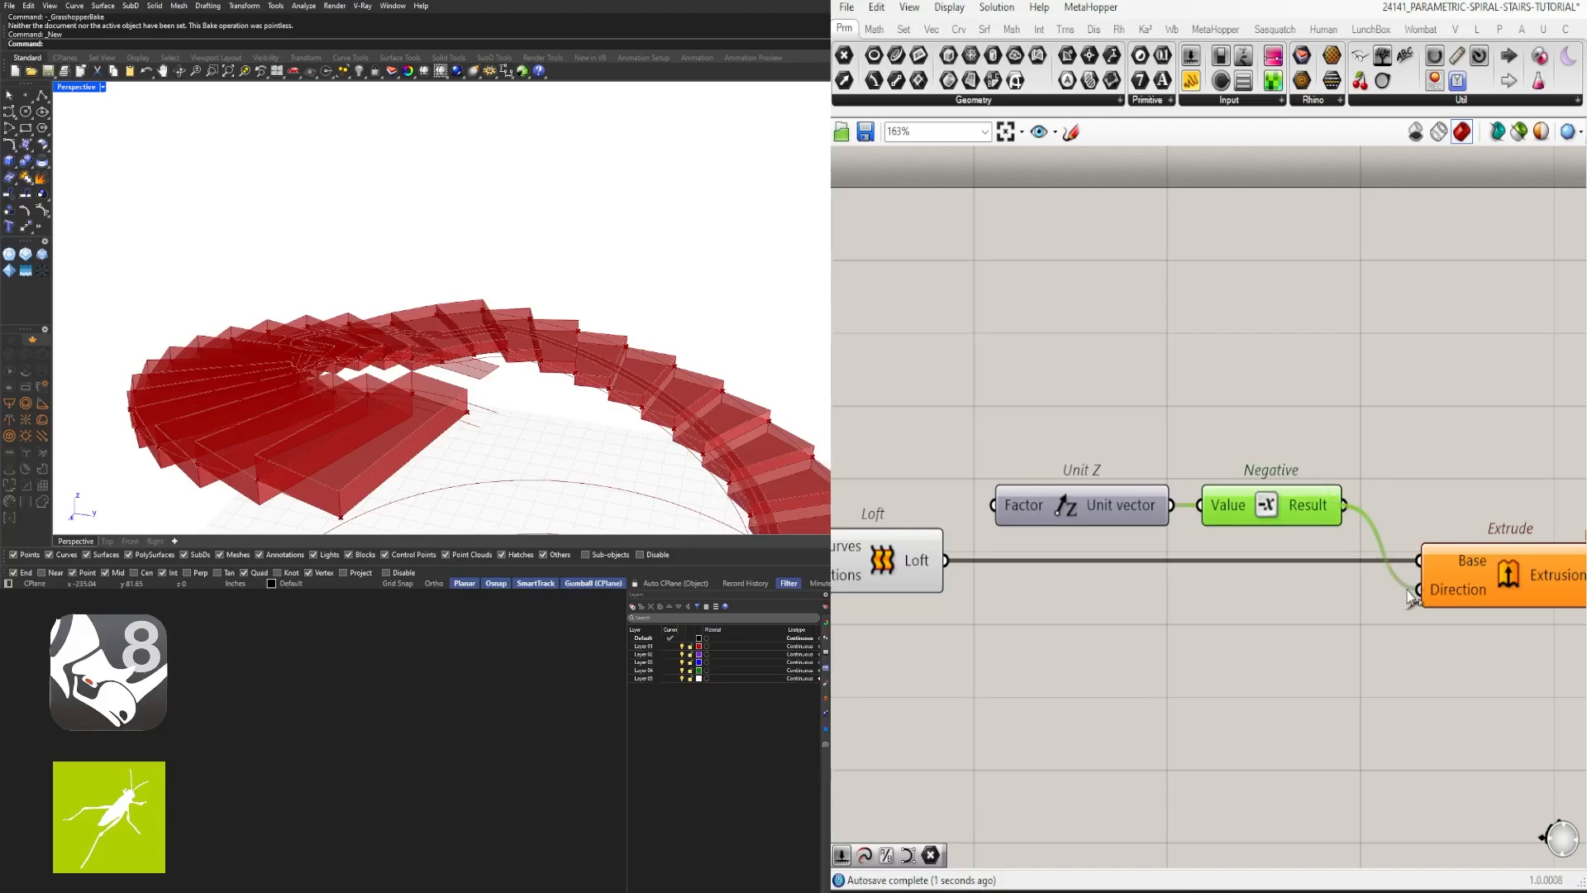
pyautogui.moveTo(1342, 589); pyautogui.dragTo(1053, 638)
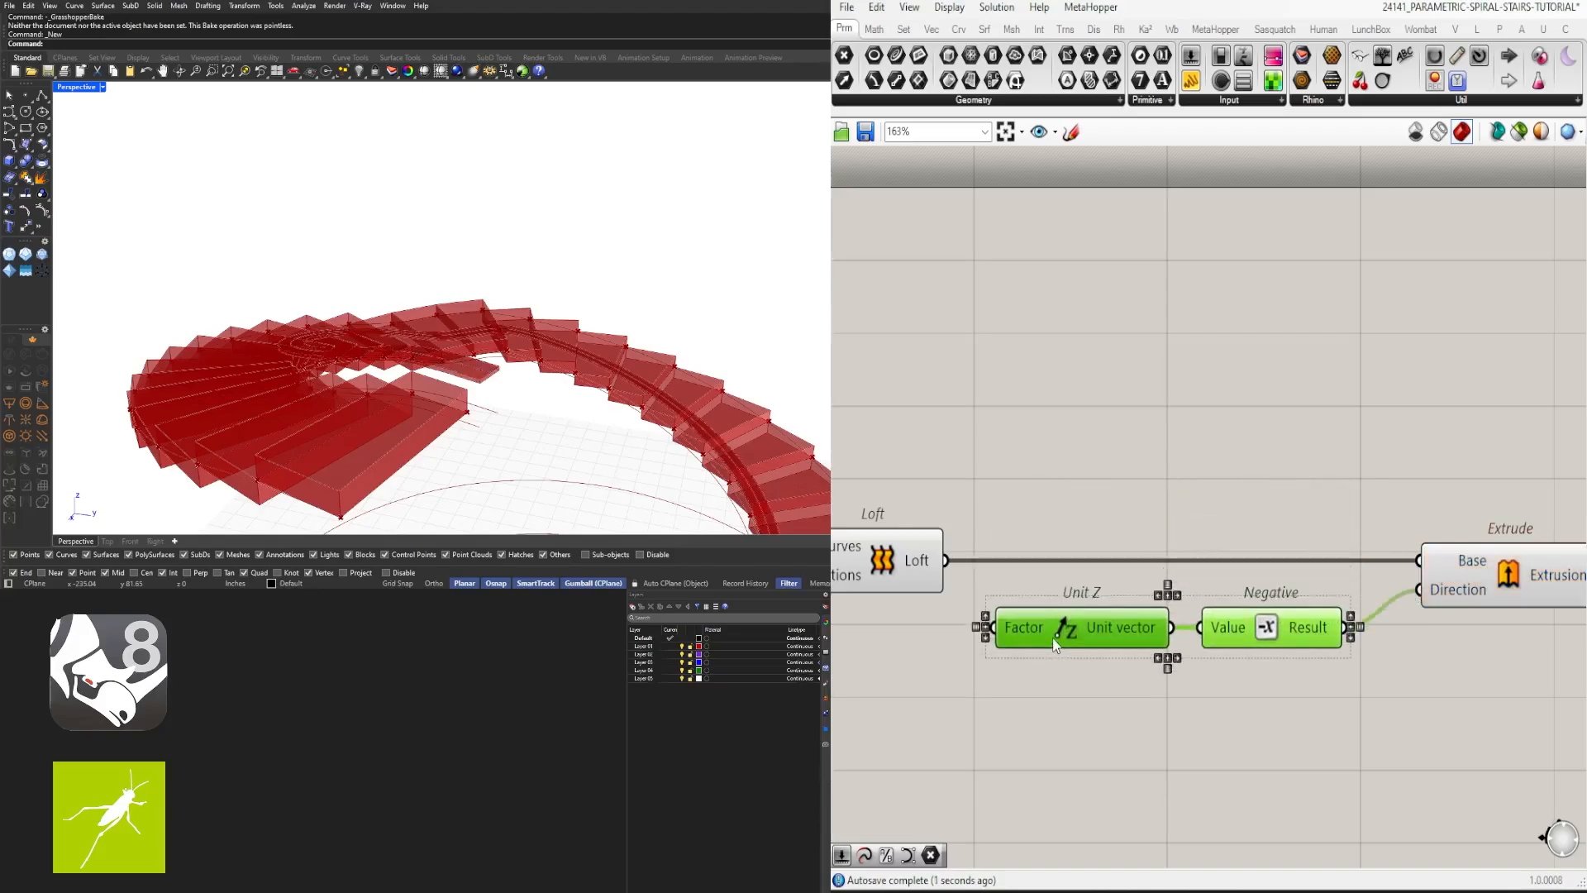
# Step: Duplicate the 12.00 number slider and connect the copy to the new Unit Z component's Factor input
pyautogui.scroll(-3, 1053, 637)
pyautogui.moveTo(952, 677); pyautogui.dragTo(1201, 558, button='right')
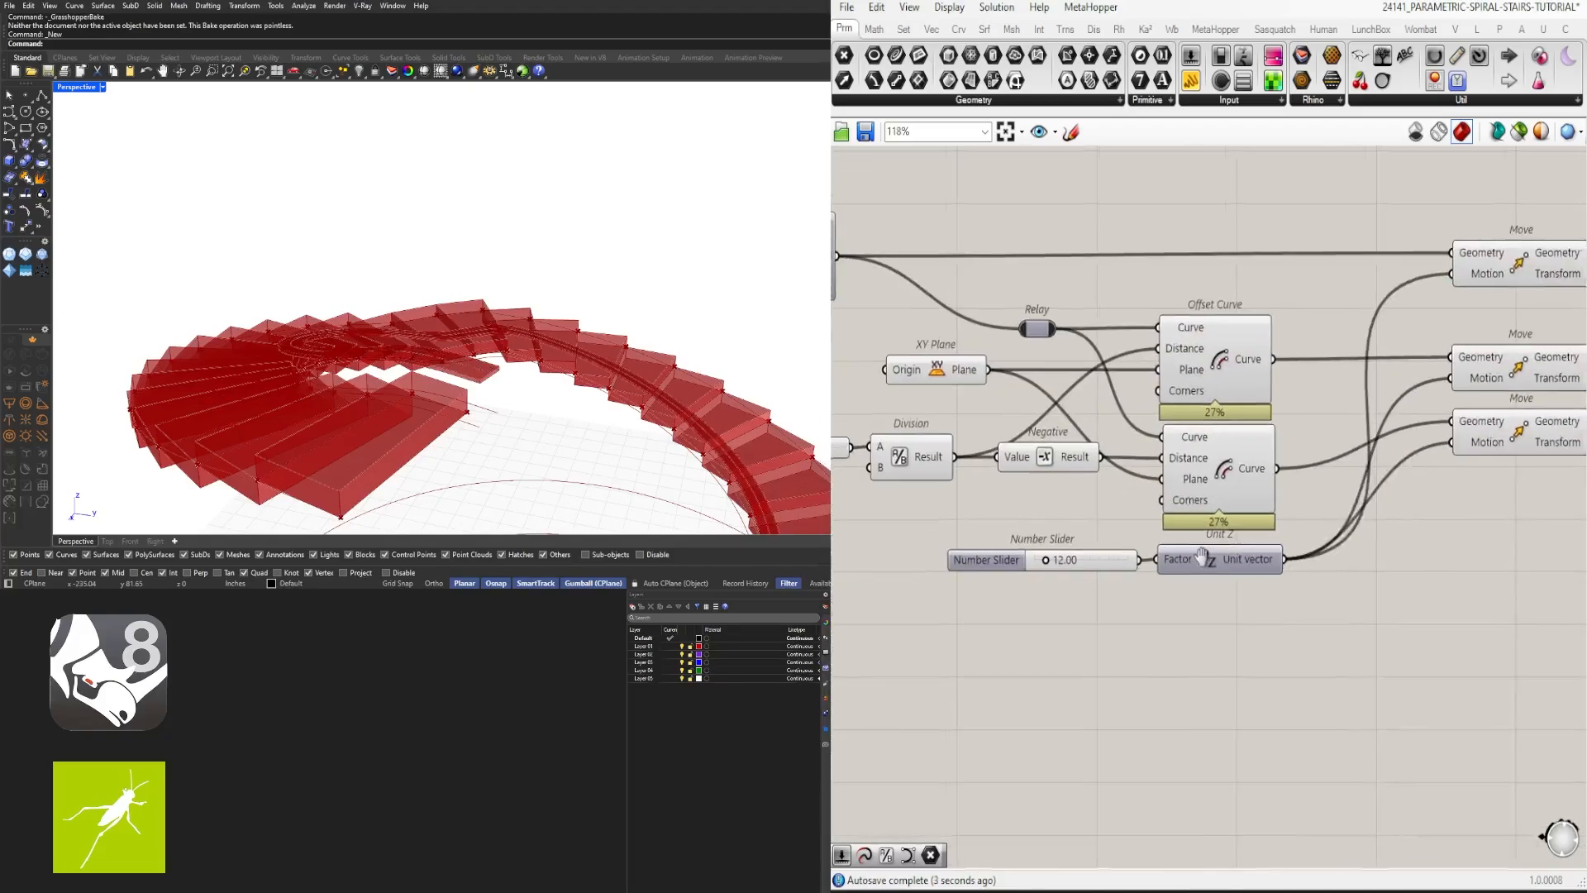
pyautogui.scroll(-3, 1201, 558)
pyautogui.moveTo(1093, 576); pyautogui.dragTo(876, 569, button='right')
pyautogui.moveTo(900, 562); pyautogui.dragTo(1302, 465)
pyautogui.scroll(3, 1450, 499)
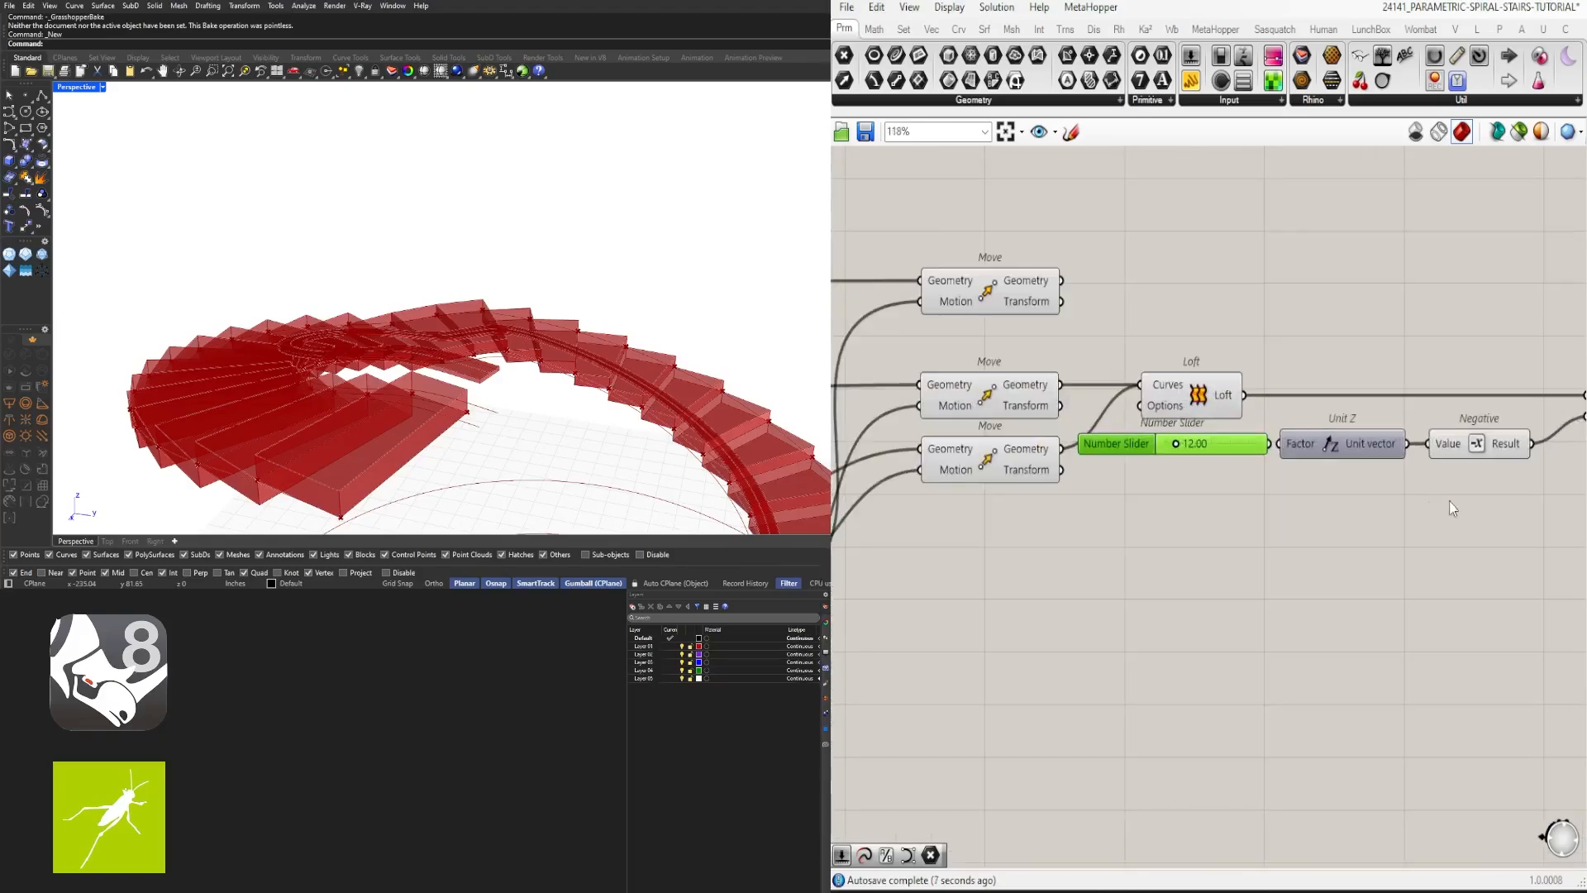
# Step: Move the copied slider, Unit Z, Negative and Extrude components together to sit lower beneath the Move and Loft components
pyautogui.moveTo(1450, 500); pyautogui.dragTo(1283, 488, button='right')
pyautogui.scroll(-2, 1283, 488)
pyautogui.moveTo(1486, 565); pyautogui.dragTo(1137, 369)
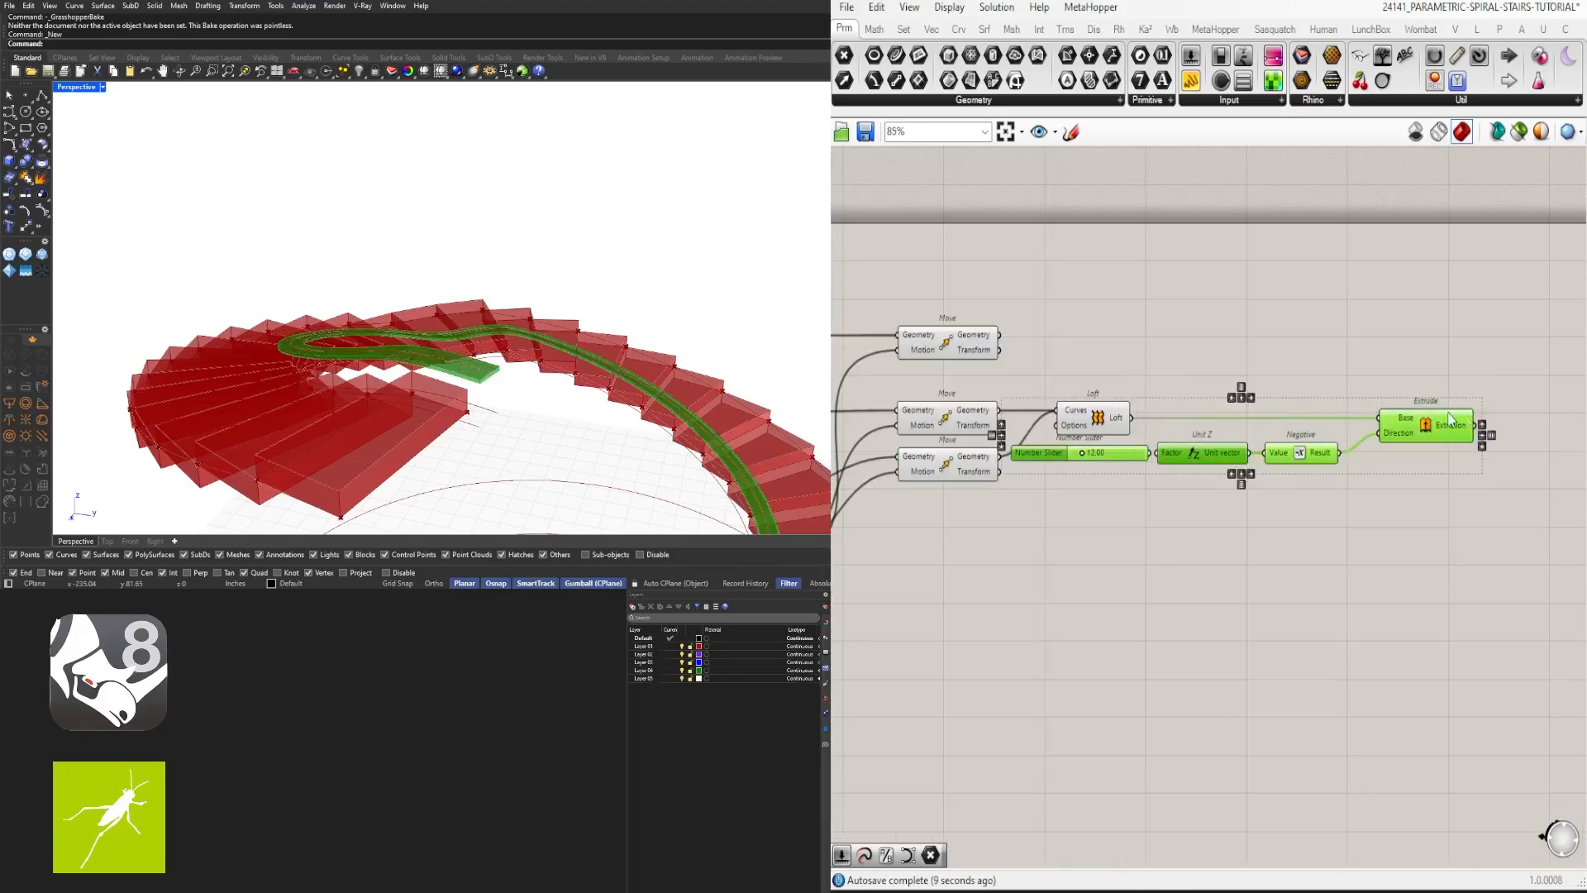
pyautogui.moveTo(1426, 440); pyautogui.dragTo(1280, 491)
pyautogui.click(1279, 487)
pyautogui.scroll(3, 1279, 475)
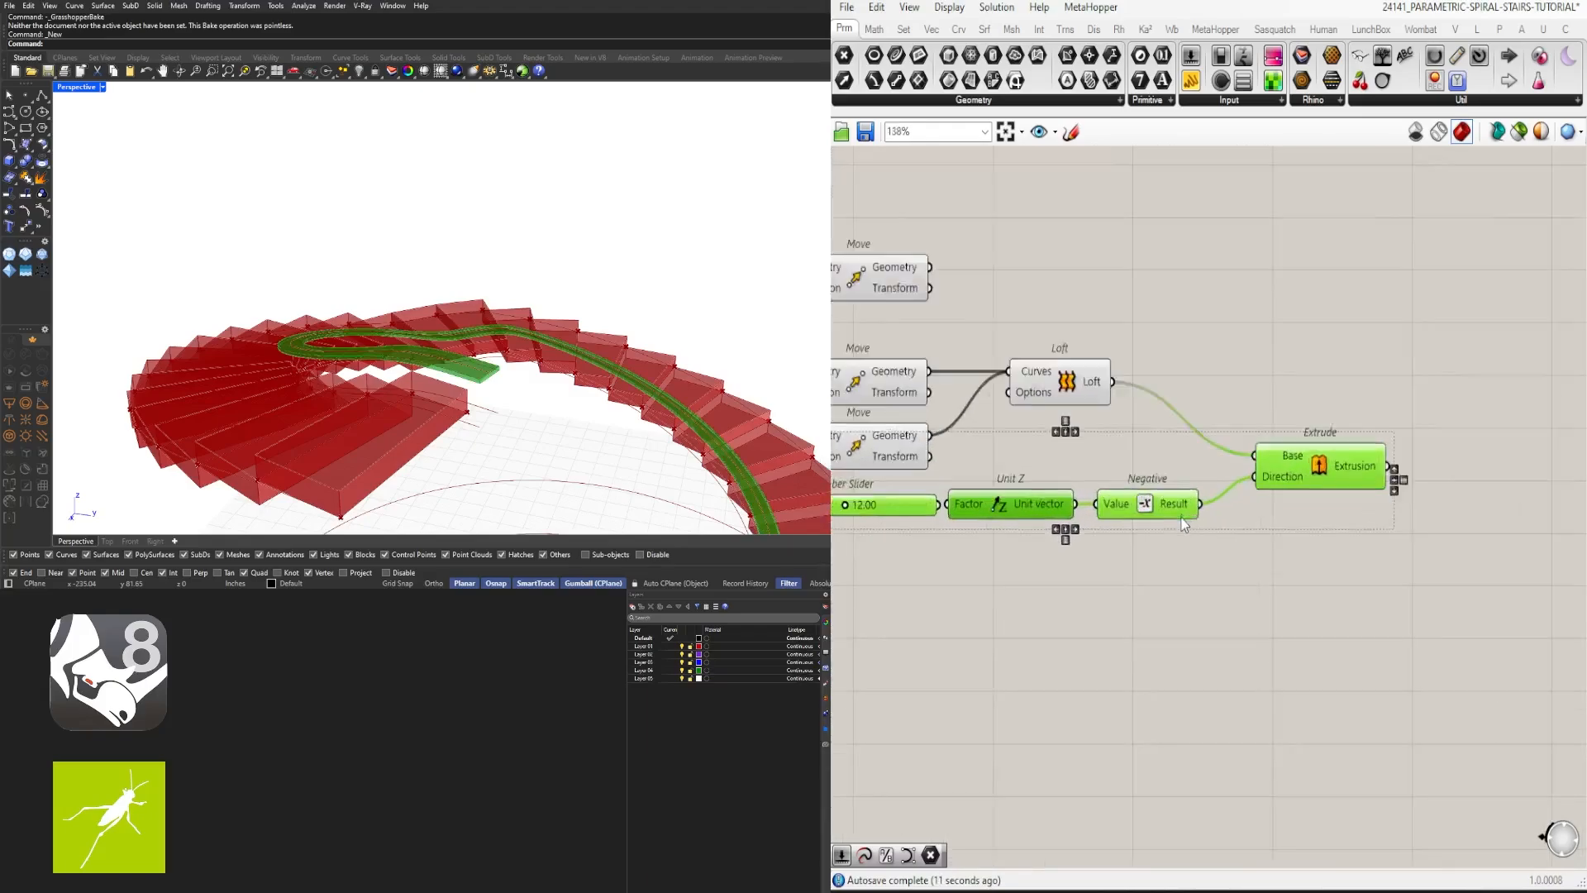
pyautogui.click(1119, 549)
# Step: Set the extrusion distance slider to 22.04 and nudge the Extrude component slightly up, away from the Negative component
pyautogui.scroll(3, 1134, 484)
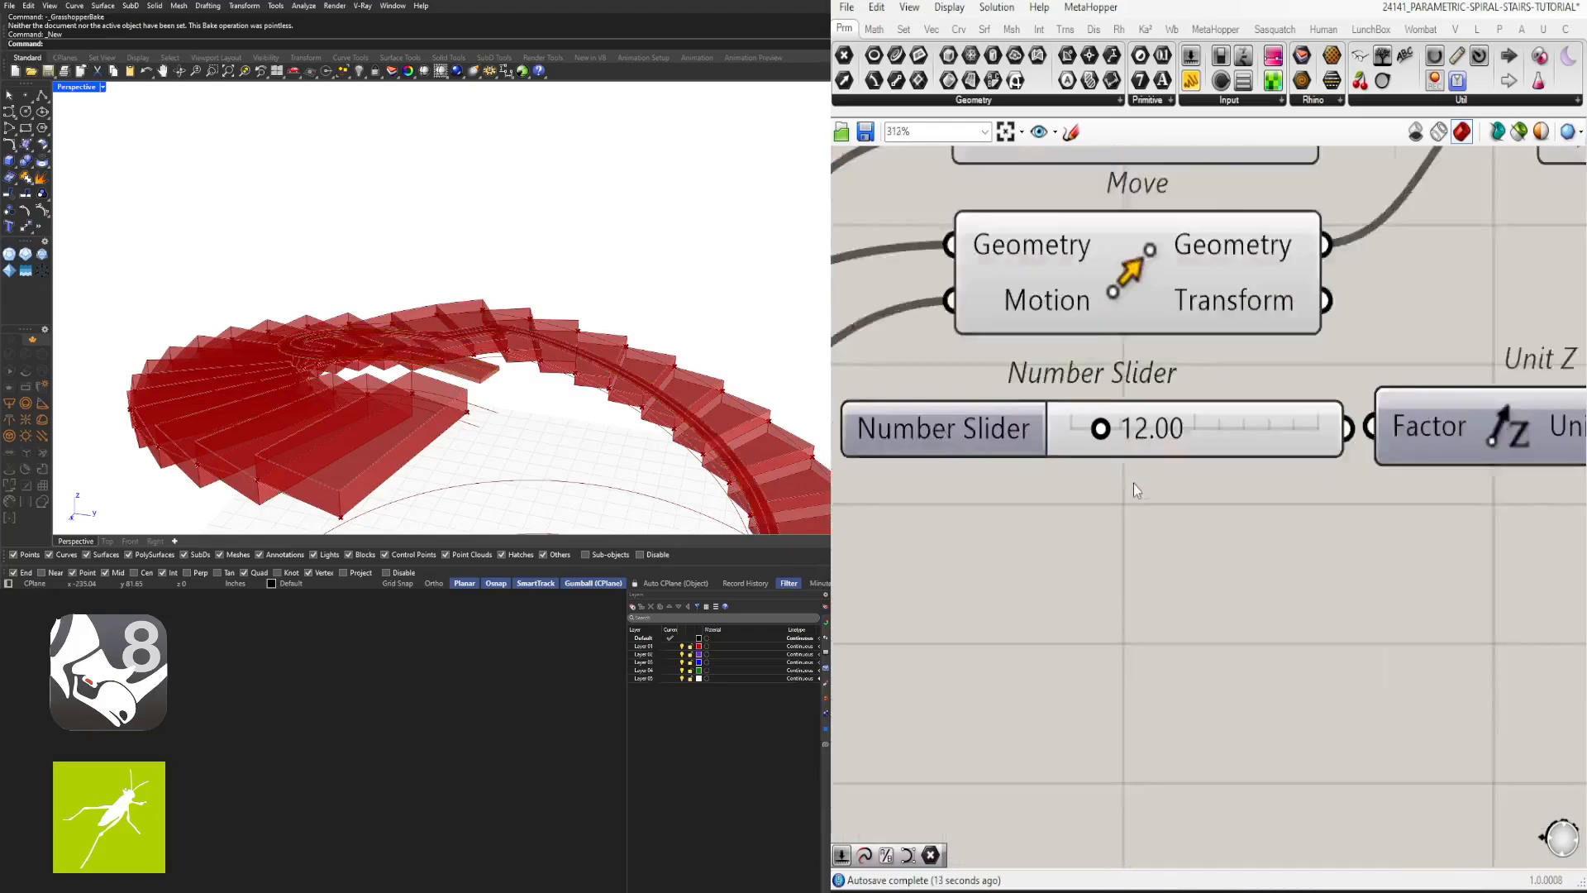
pyautogui.scroll(3, 1095, 395)
pyautogui.moveTo(1070, 411); pyautogui.dragTo(1125, 416)
pyautogui.scroll(-3, 1124, 416)
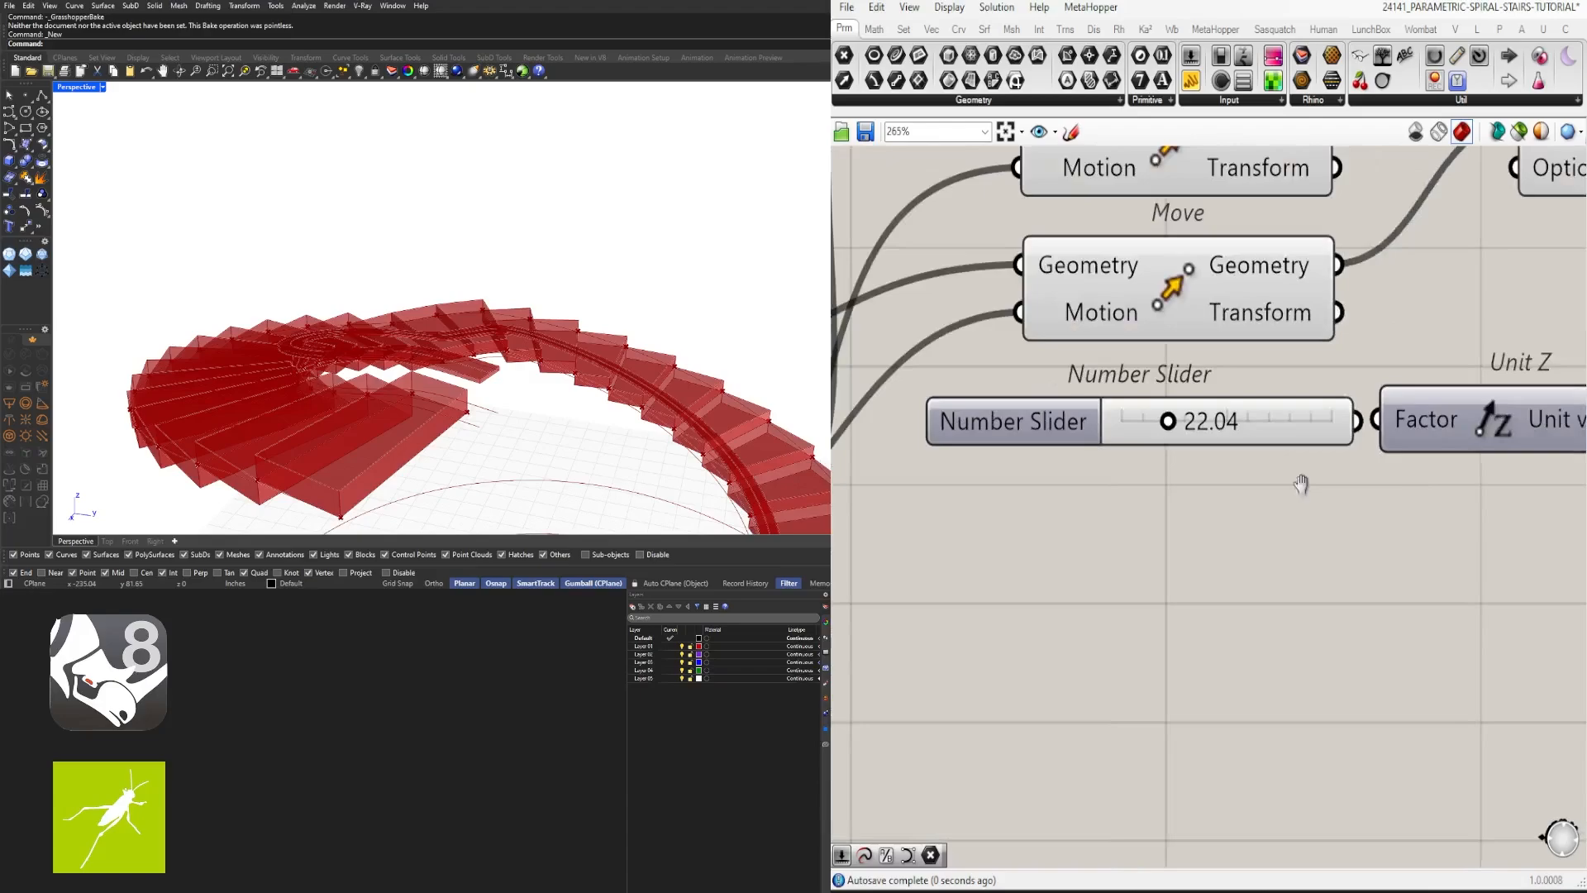
pyautogui.moveTo(1479, 372); pyautogui.dragTo(895, 425, button='right')
pyautogui.scroll(-2, 1476, 368)
pyautogui.moveTo(1476, 369); pyautogui.dragTo(1513, 343)
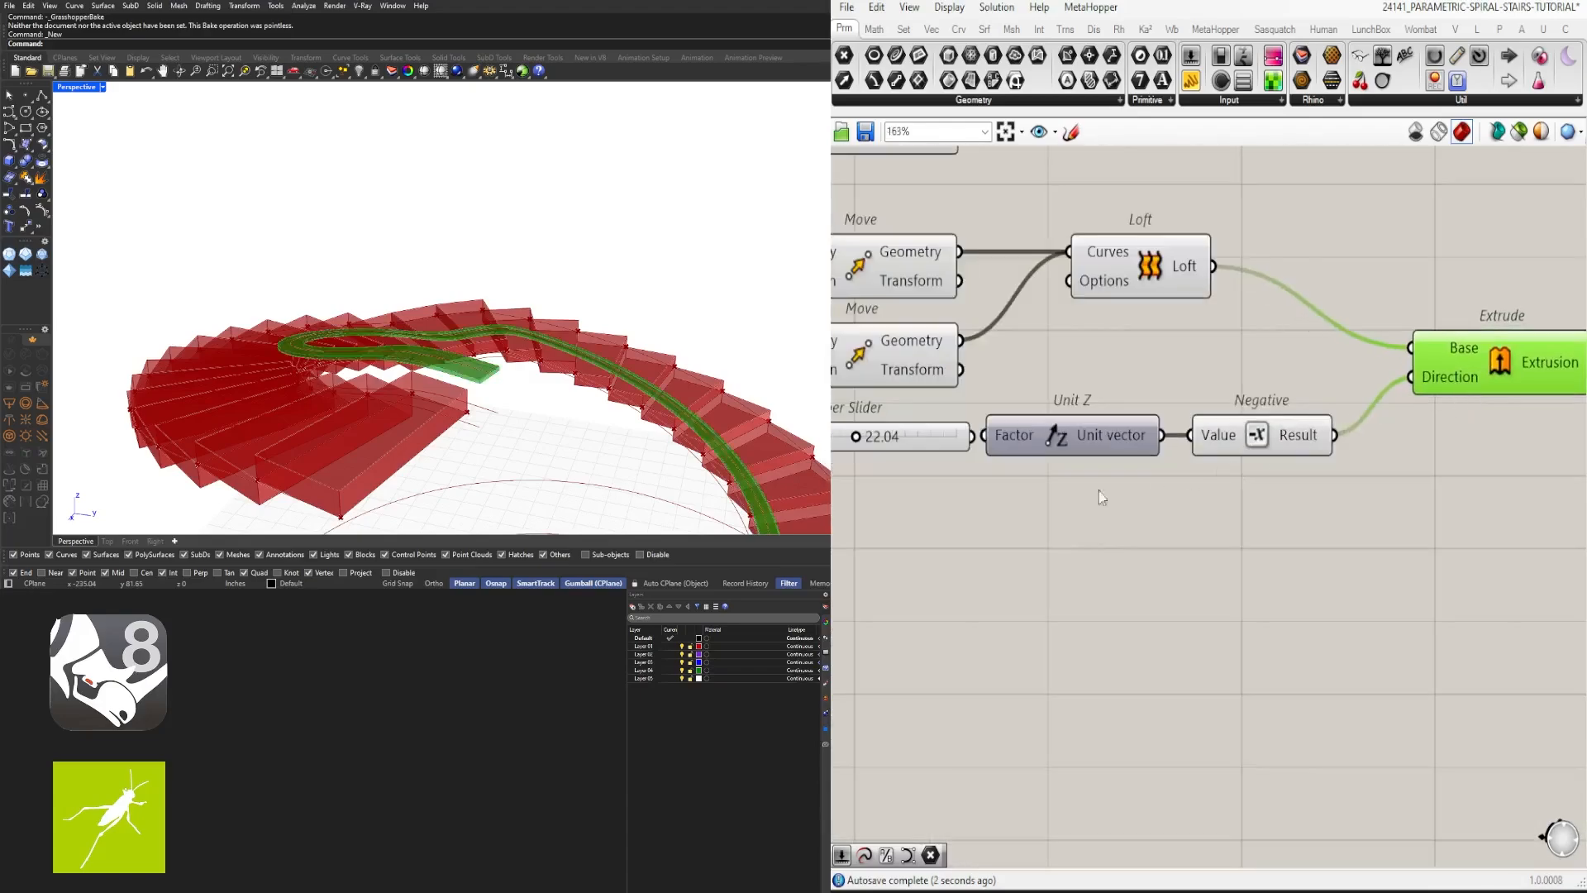
# Step: Set the extrusion distance slider to 14.41 while viewing the stairs from a low side angle
pyautogui.moveTo(633, 414); pyautogui.dragTo(463, 357, button='right')
pyautogui.moveTo(934, 496); pyautogui.dragTo(1141, 496, button='right')
pyautogui.scroll(4, 1174, 413)
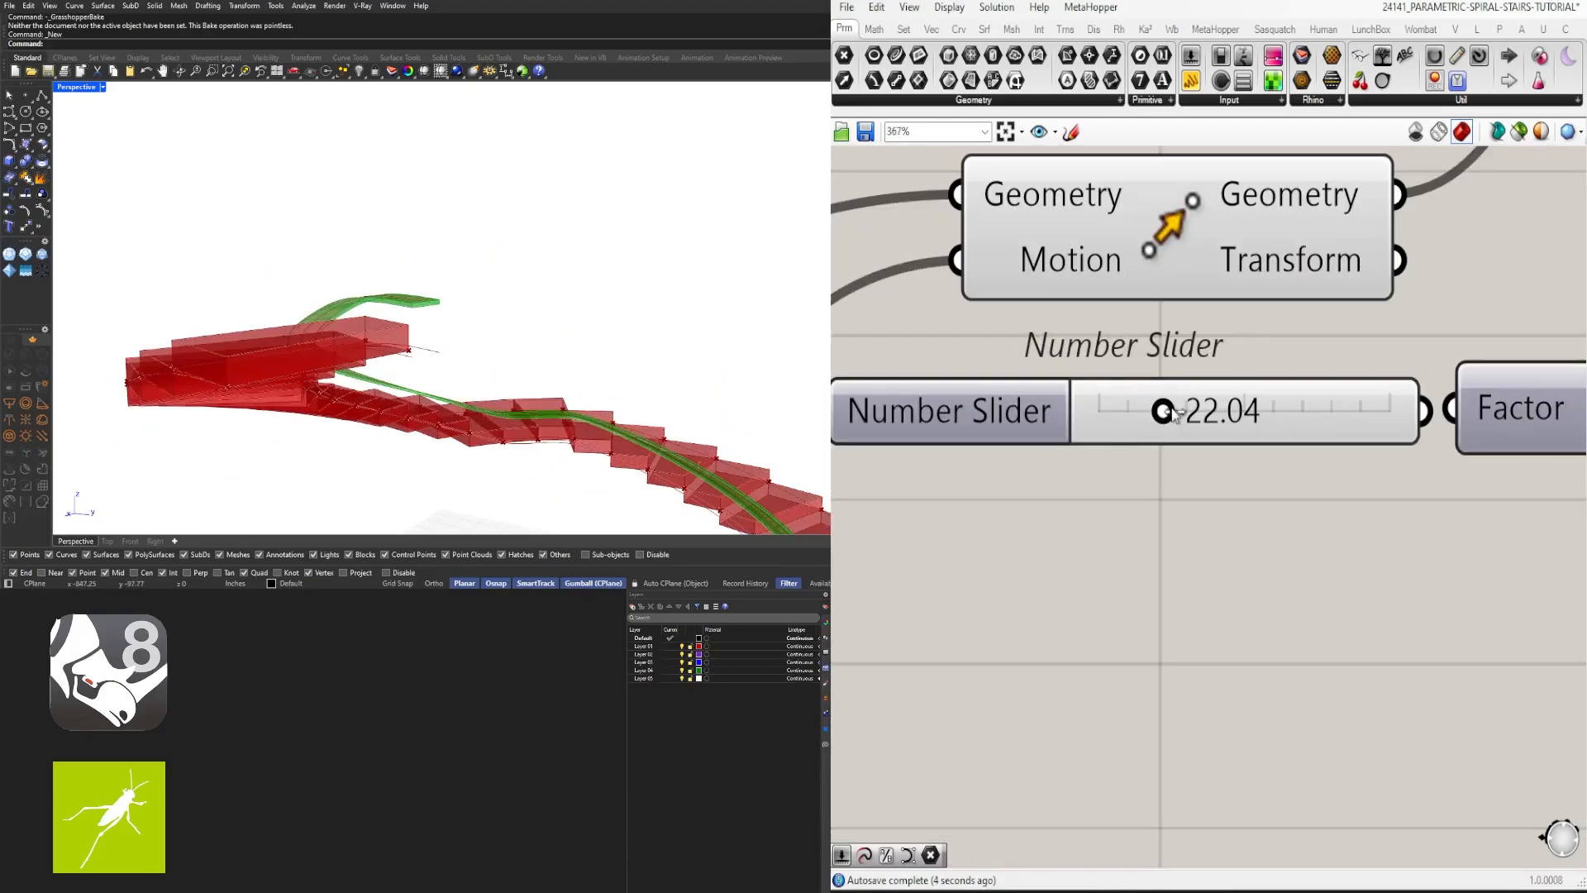
pyautogui.moveTo(1117, 418); pyautogui.dragTo(1141, 411)
pyautogui.scroll(-5, 1140, 411)
# Step: Highlight the Loft and Extrude components to examine their side-structure geometry against the stairs
pyautogui.click(1306, 356)
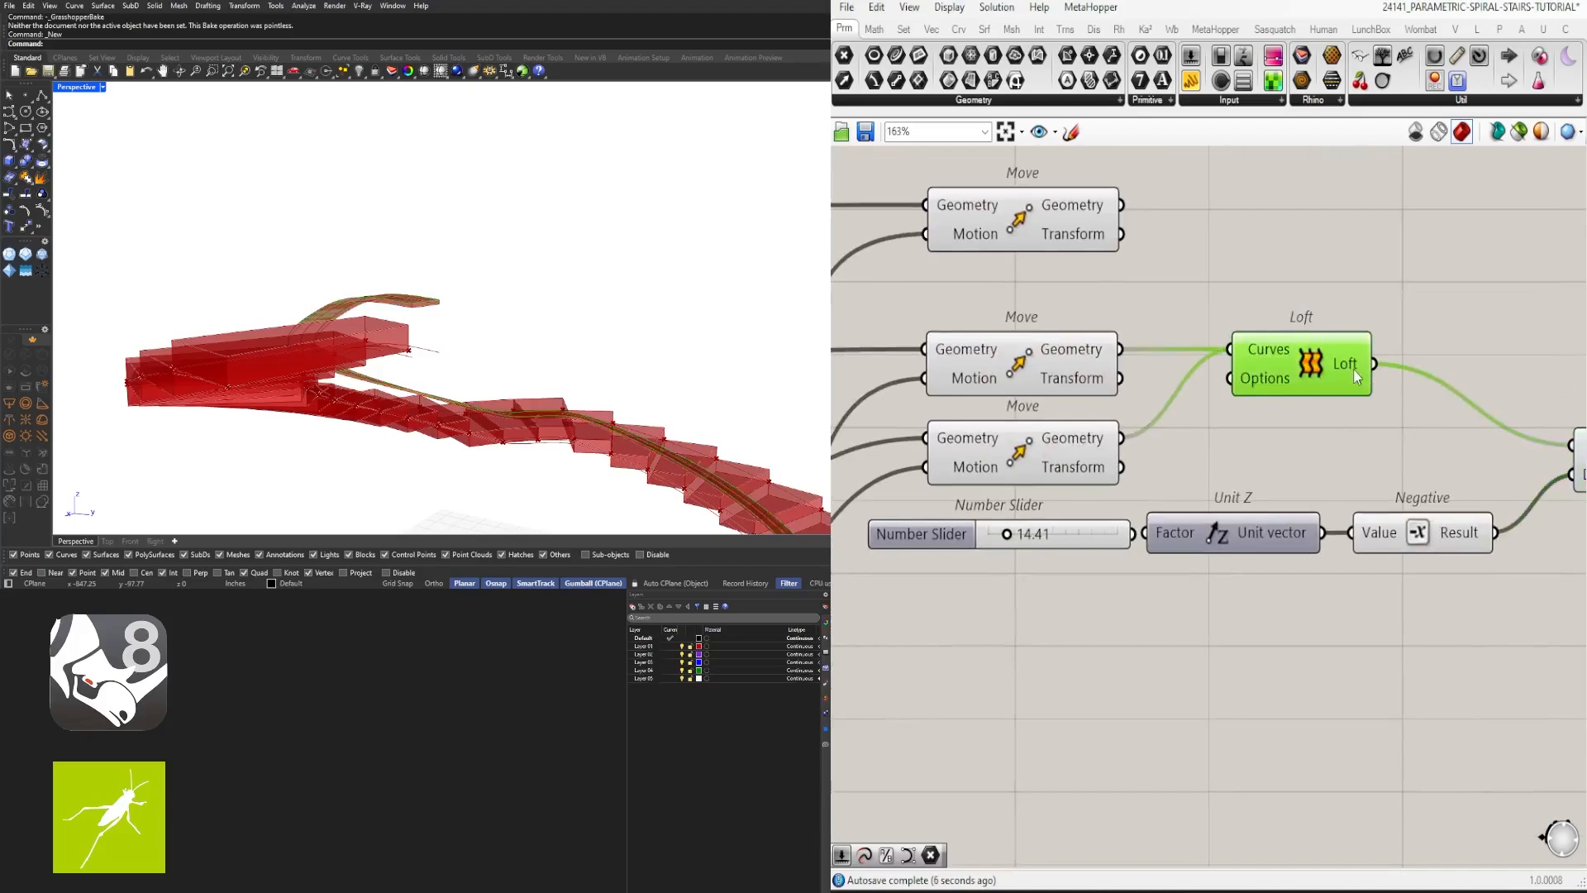
pyautogui.moveTo(1306, 356); pyautogui.dragTo(958, 358, button='right')
pyautogui.scroll(-2, 1222, 429)
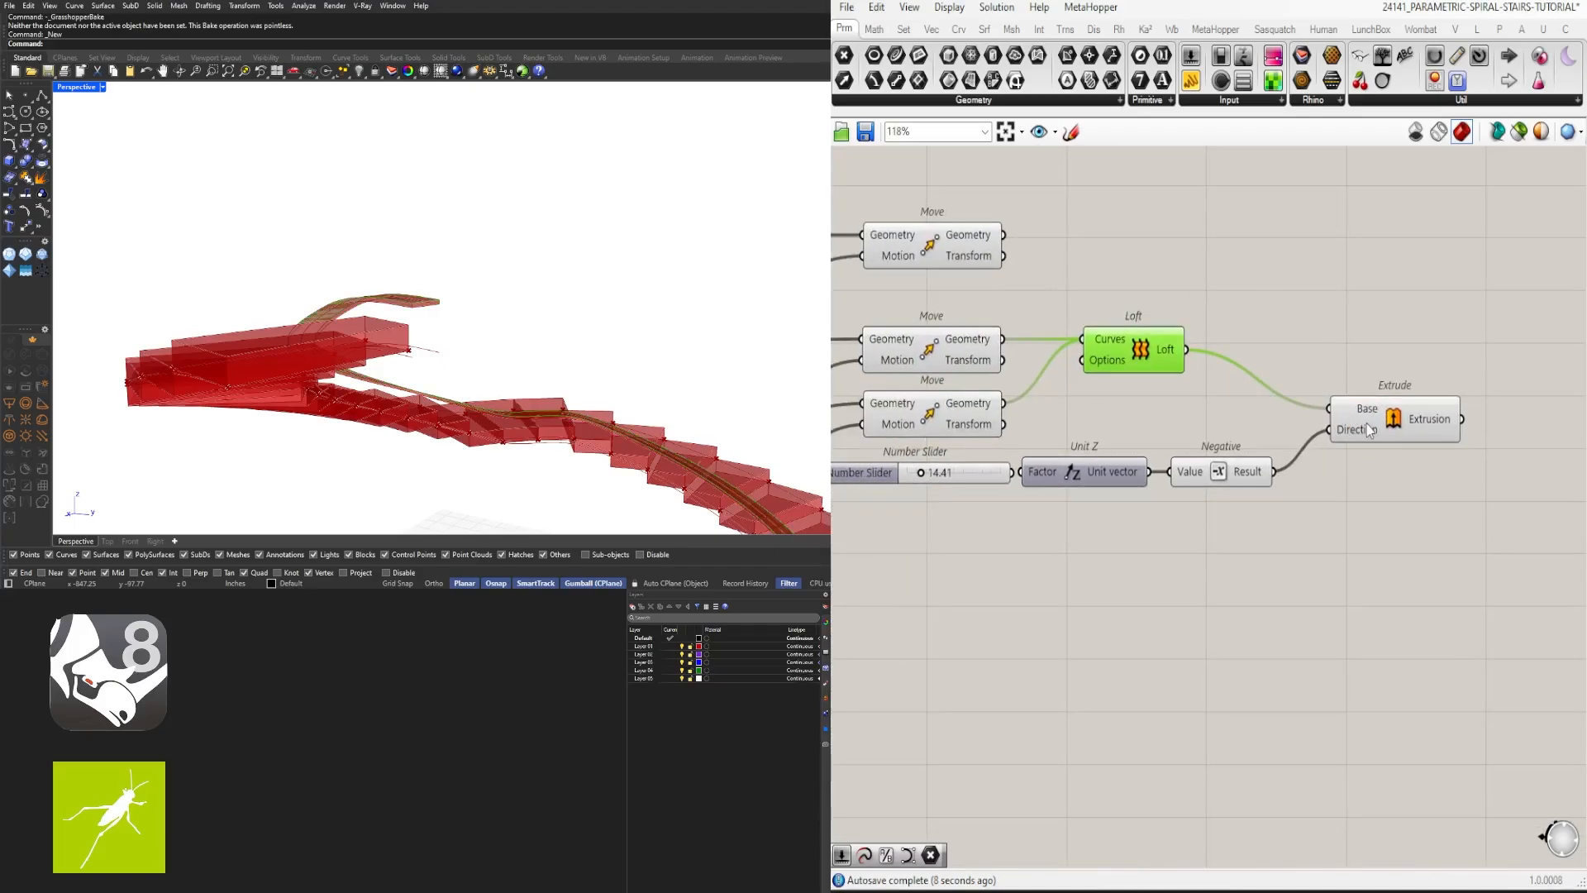
pyautogui.keyDown('shift'); pyautogui.click(1368, 430); pyautogui.keyUp('shift')
pyautogui.moveTo(1320, 518); pyautogui.dragTo(913, 472)
pyautogui.moveTo(1072, 512); pyautogui.dragTo(1147, 505, button='right')
pyautogui.click(1436, 407)
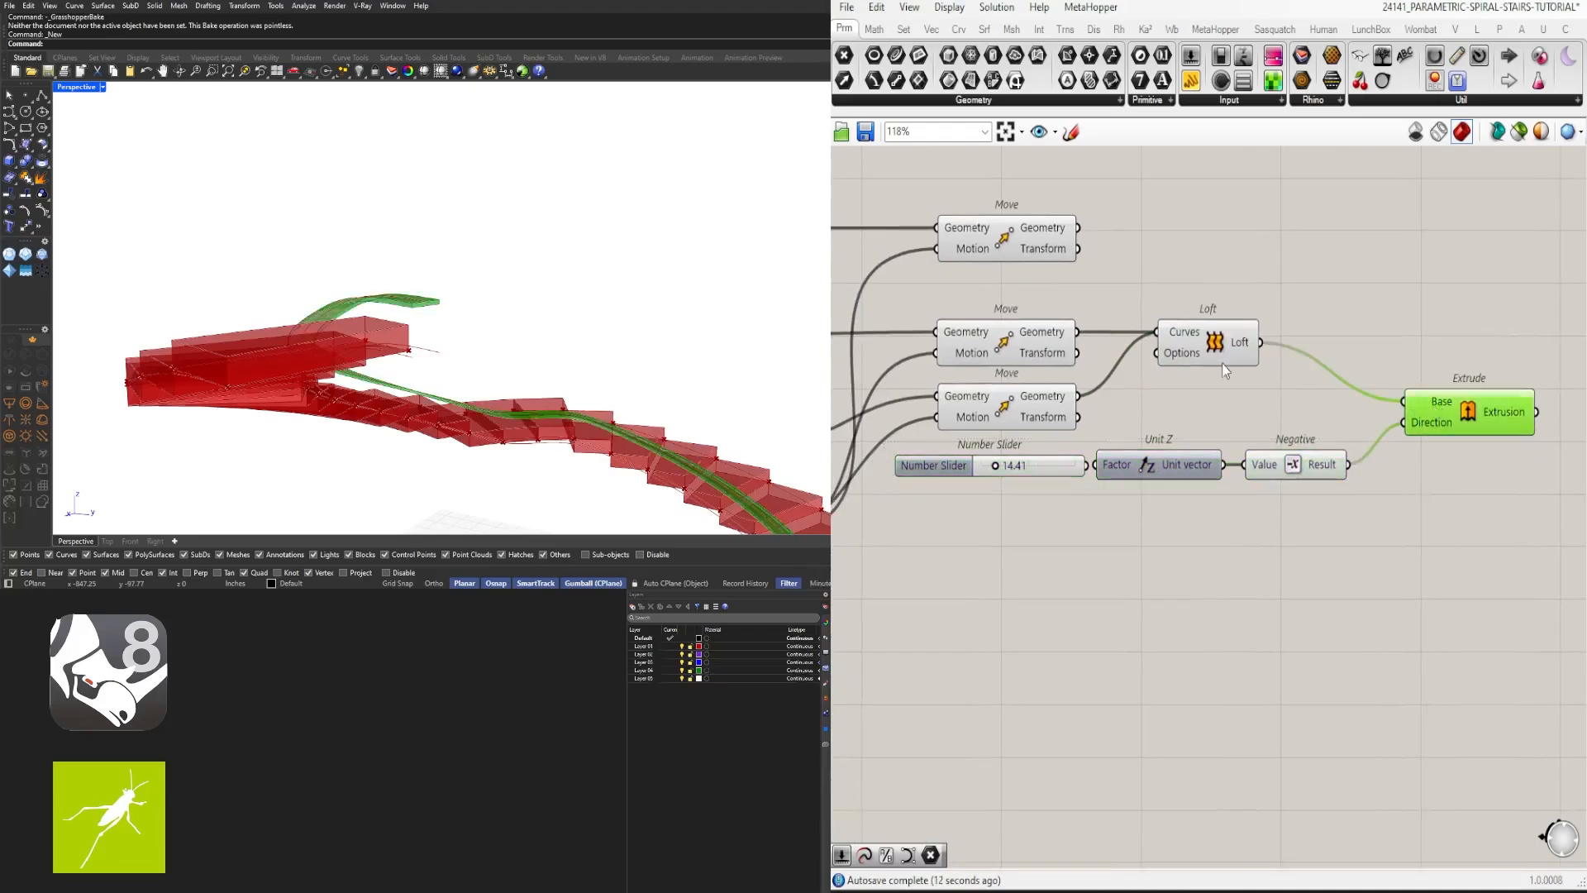
# Step: Set the extrusion distance slider to 0.00 and move the Unit Z component into line with the slider and Negative
pyautogui.scroll(5, 1057, 452)
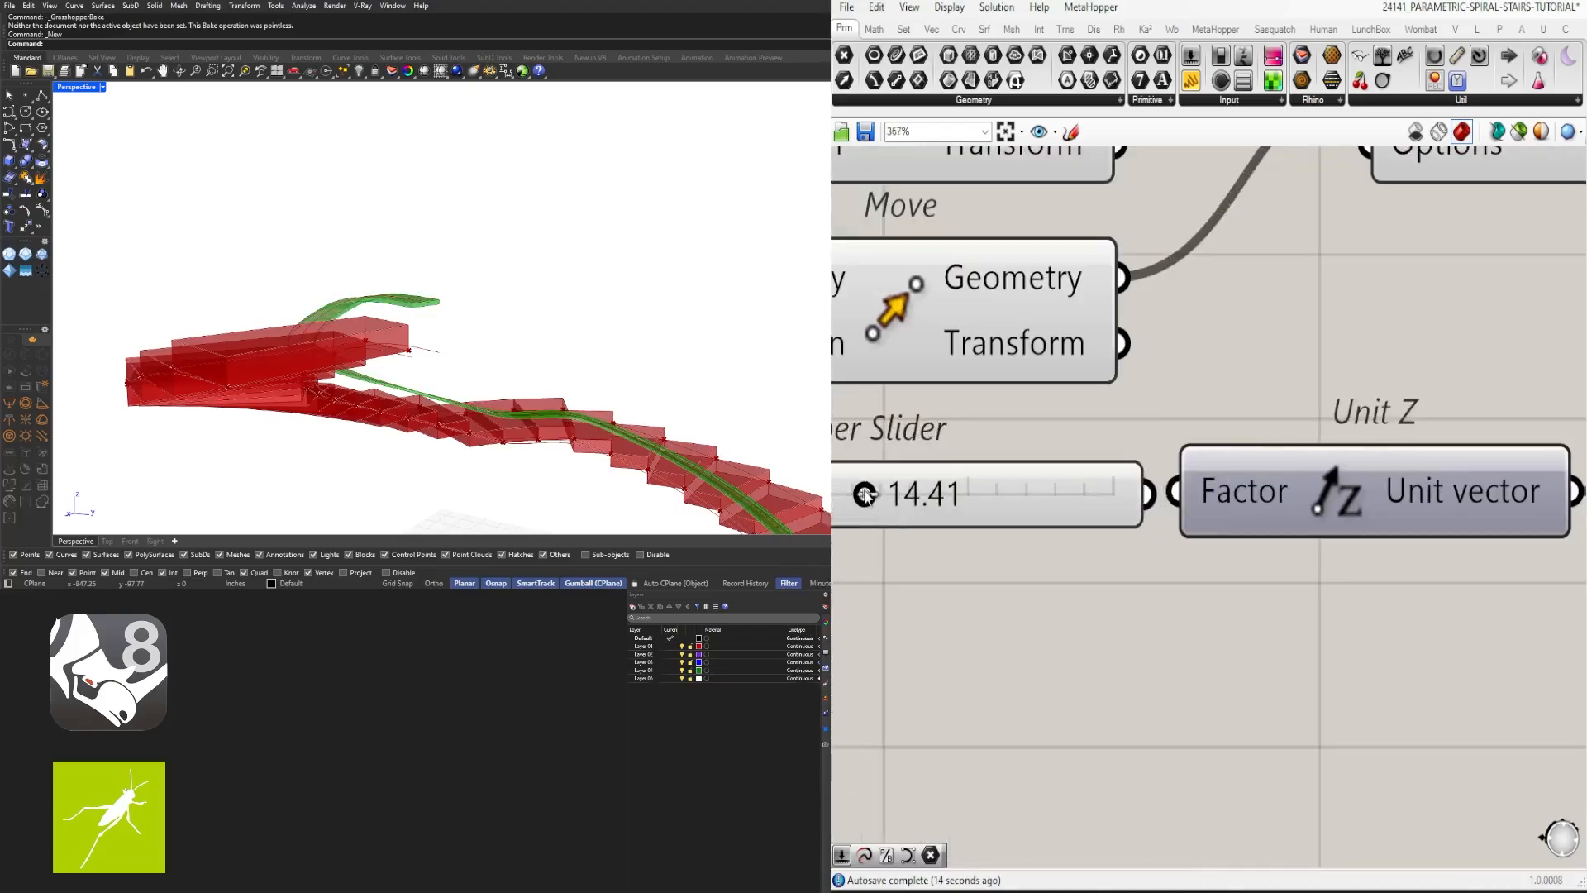
pyautogui.moveTo(865, 494)
pyautogui.mouseDown()
pyautogui.moveTo(1035, 493)
pyautogui.moveTo(835, 488)
pyautogui.mouseUp()
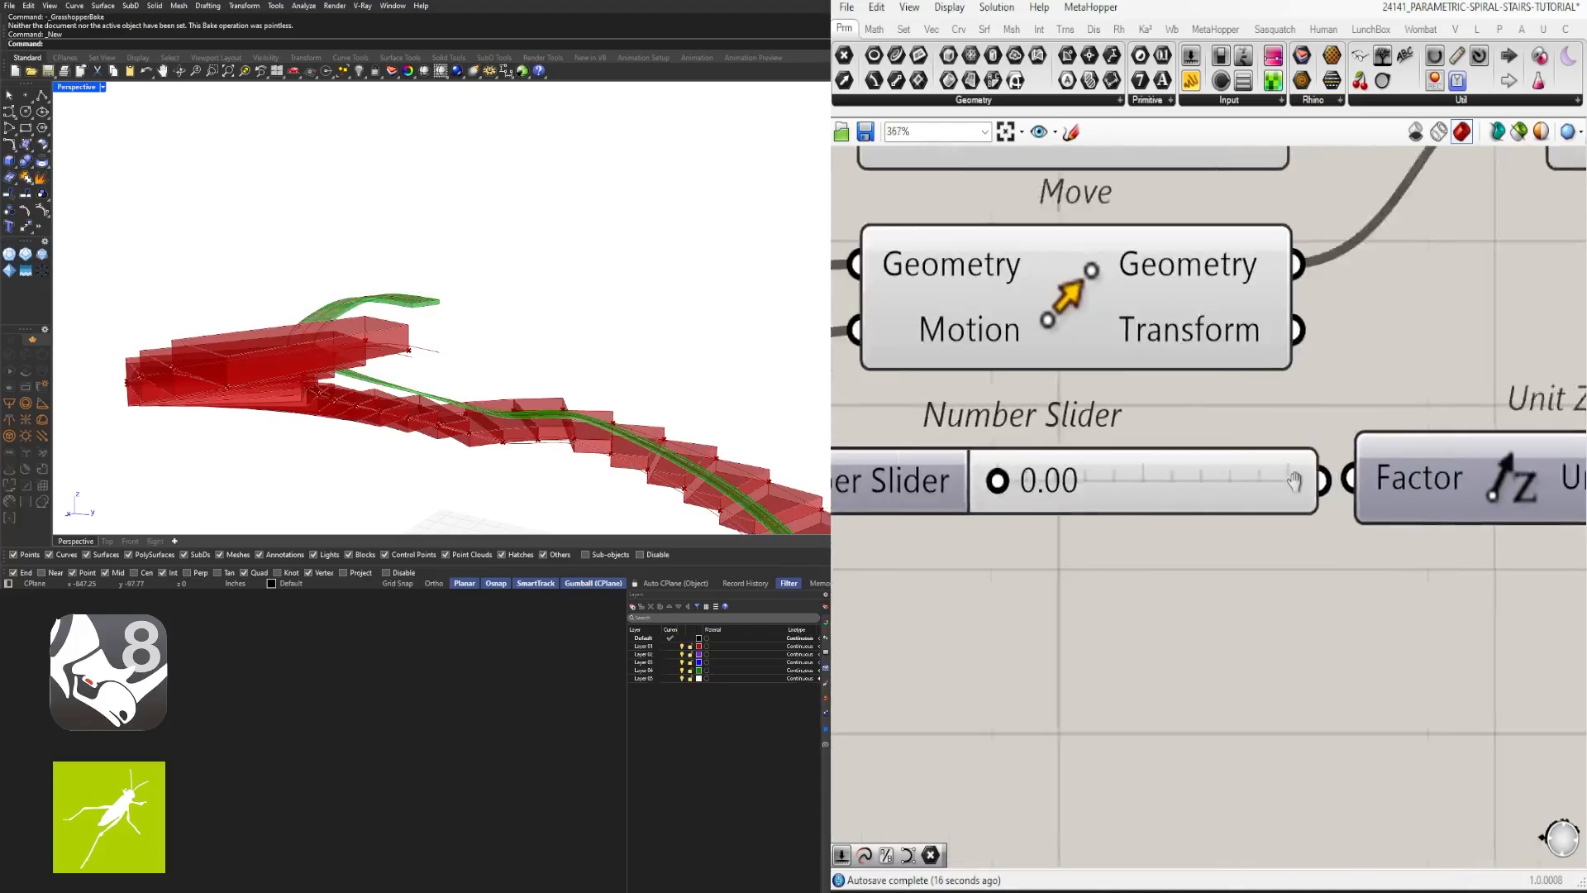
pyautogui.scroll(-5, 1157, 539)
pyautogui.click(1250, 524)
pyautogui.moveTo(1250, 524); pyautogui.dragTo(1226, 507)
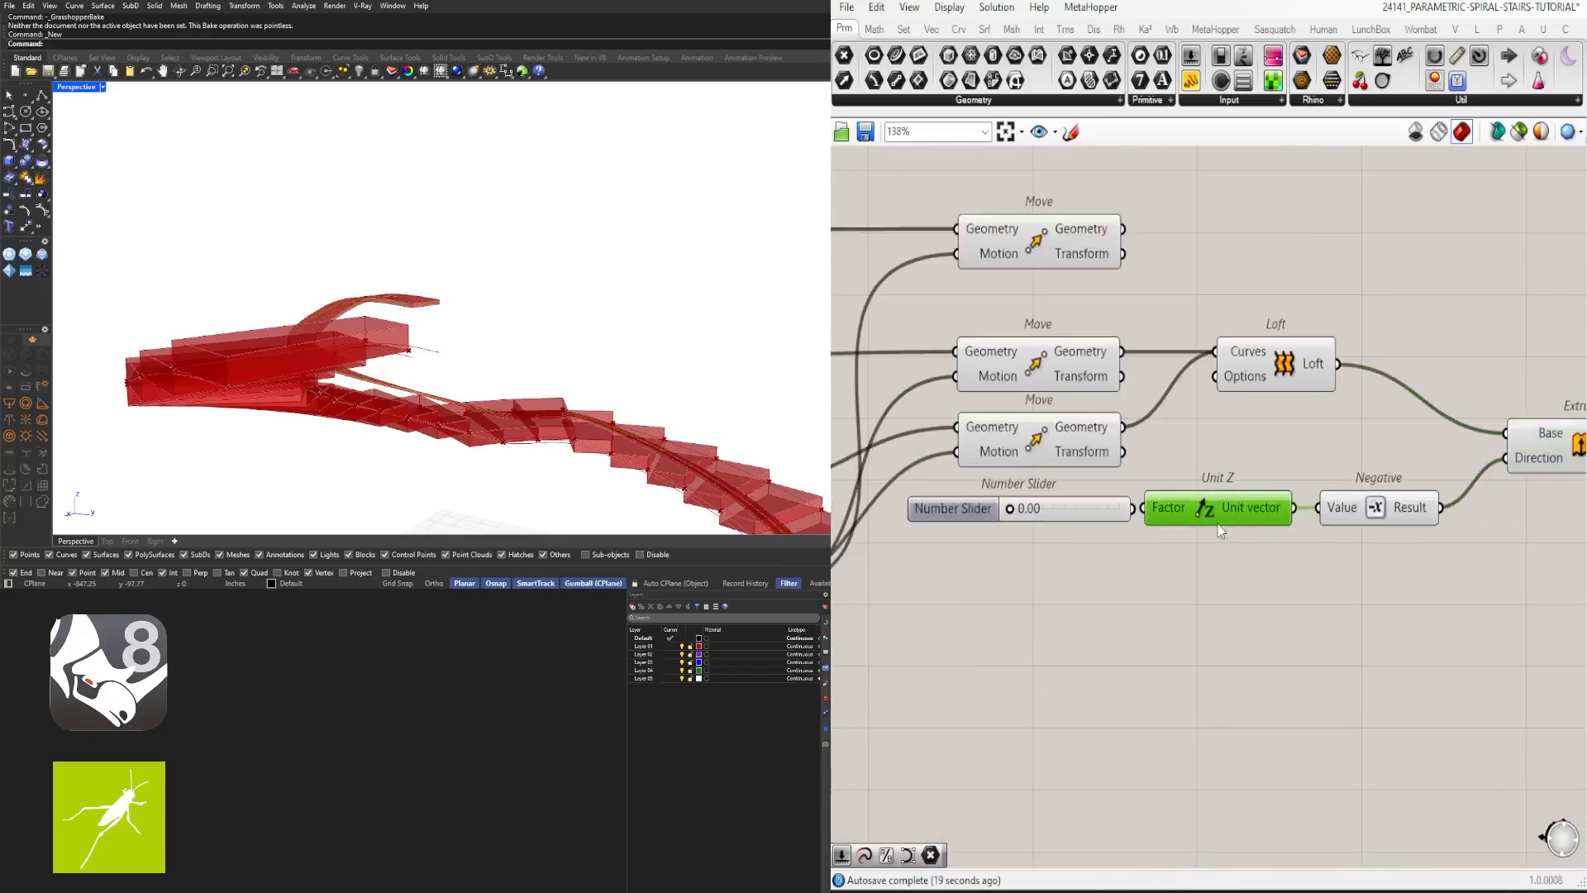
# Step: Set the extrusion distance slider to 25.25 and inspect the side structure's underside close up beneath the treads
pyautogui.scroll(2, 1145, 514)
pyautogui.scroll(3, 947, 531)
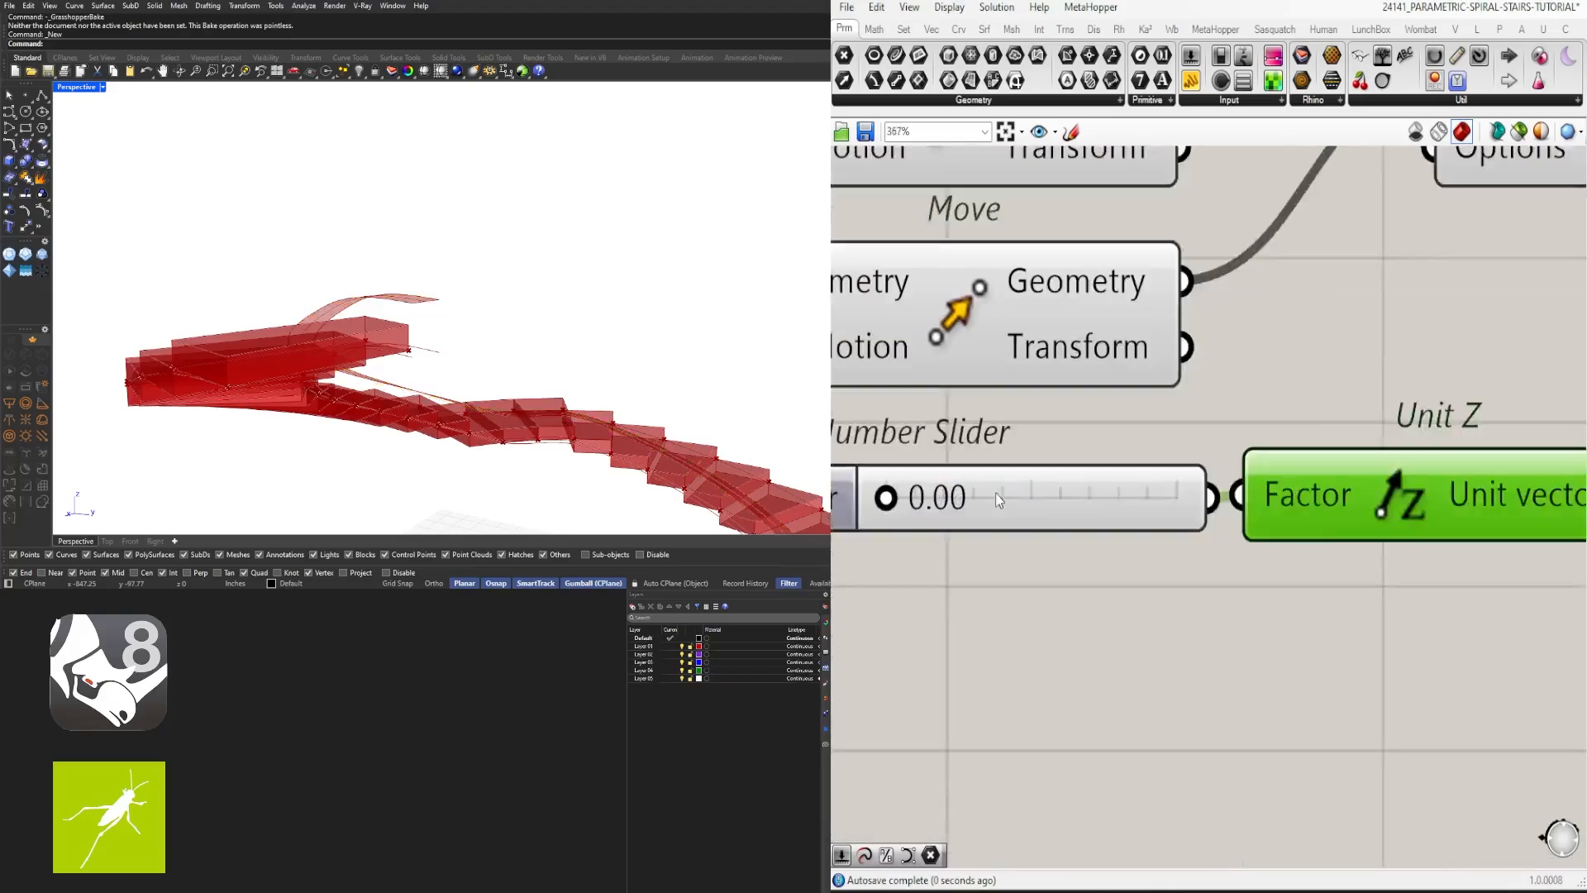
pyautogui.moveTo(863, 498); pyautogui.dragTo(971, 488)
pyautogui.moveTo(560, 376)
pyautogui.mouseDown(button='right')
pyautogui.moveTo(603, 361)
pyautogui.moveTo(548, 375)
pyautogui.mouseUp(button='right')
pyautogui.scroll(5, 369, 354)
pyautogui.moveTo(369, 355); pyautogui.dragTo(439, 336, button='right')
pyautogui.scroll(4, 440, 336)
pyautogui.scroll(3, 481, 339)
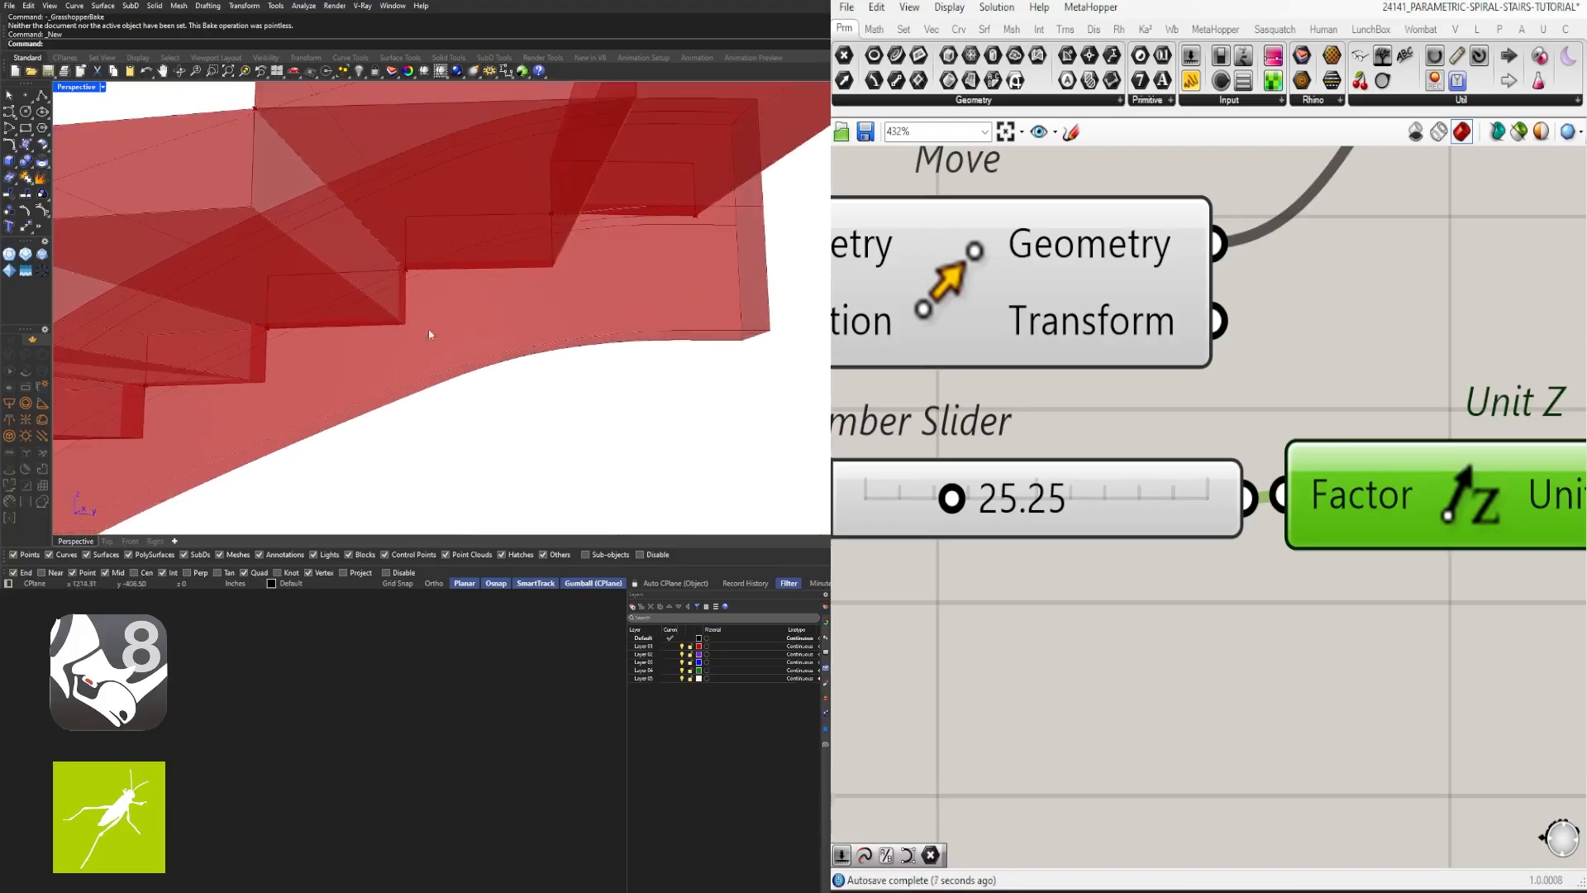
# Step: Set the extrusion distance slider to 19.39 and check the side structure in the Right view of the four-view layout
pyautogui.scroll(2, 932, 493)
pyautogui.moveTo(1119, 525); pyautogui.dragTo(1085, 527)
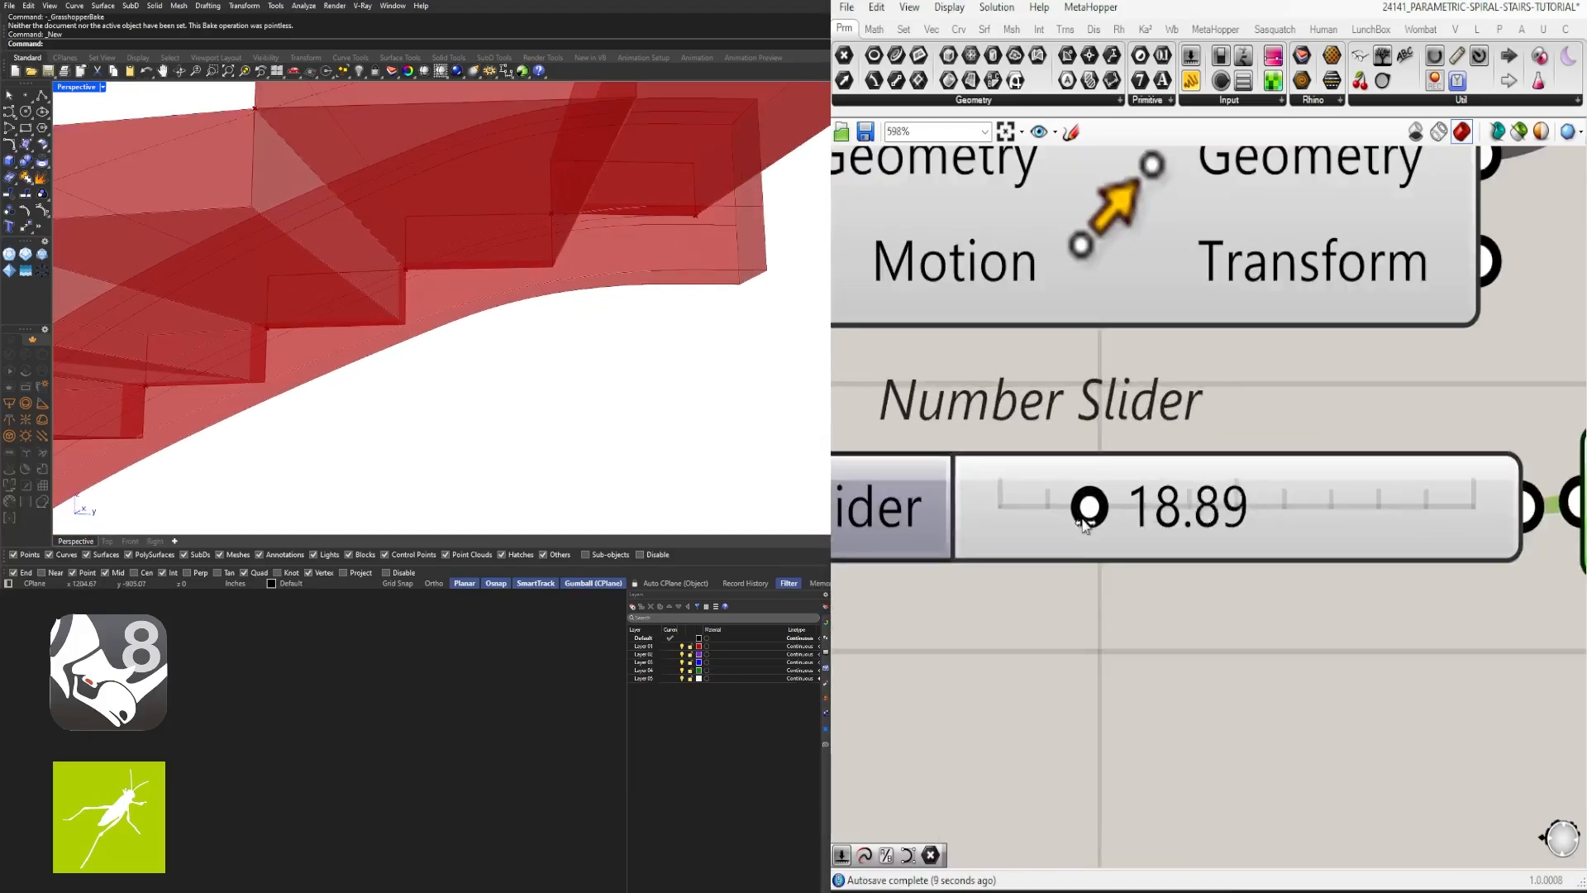
pyautogui.doubleClick(87, 90)
pyautogui.scroll(-5, 720, 378)
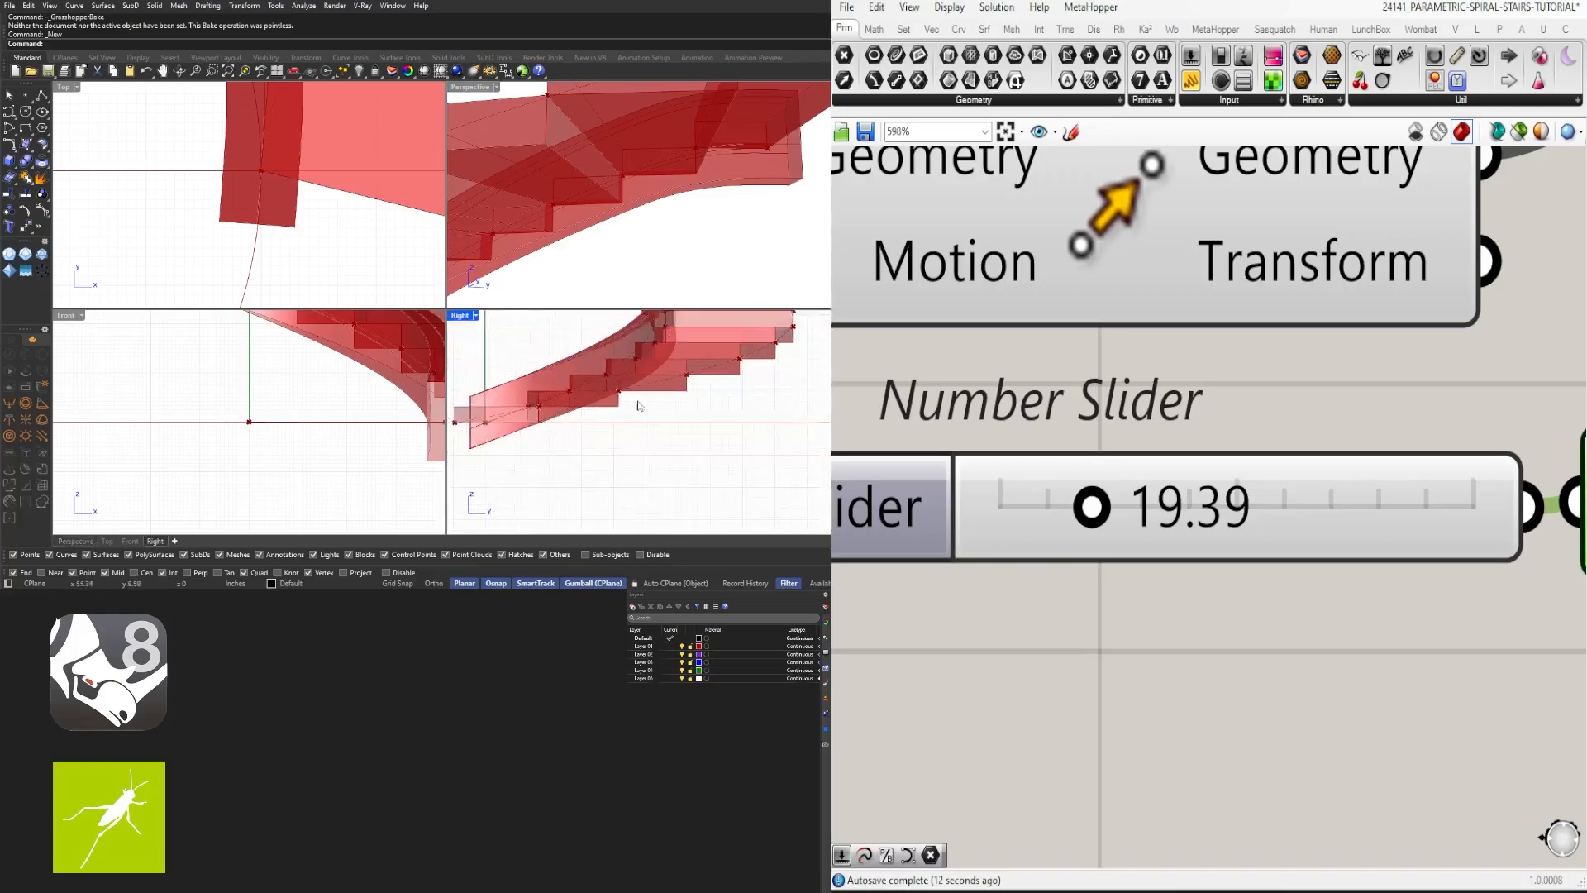
pyautogui.scroll(4, 614, 387)
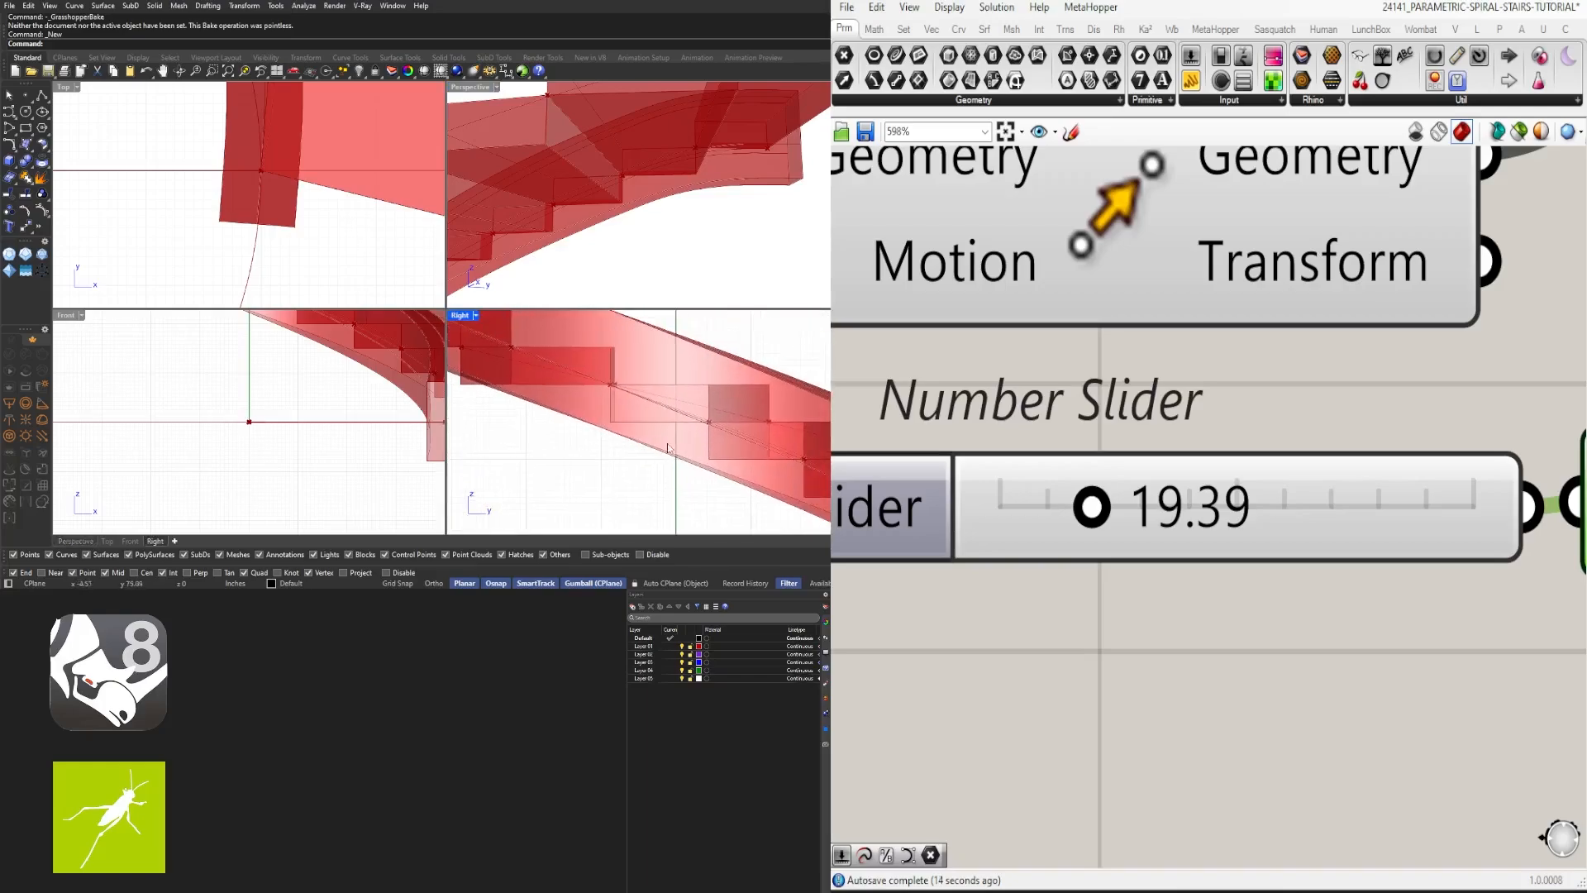
# Step: Try an extrusion distance of 20, and increase it to 24.35 so the side structure extends further below the treads
pyautogui.moveTo(1088, 532); pyautogui.dragTo(1118, 505)
pyautogui.doubleClick(1150, 518)
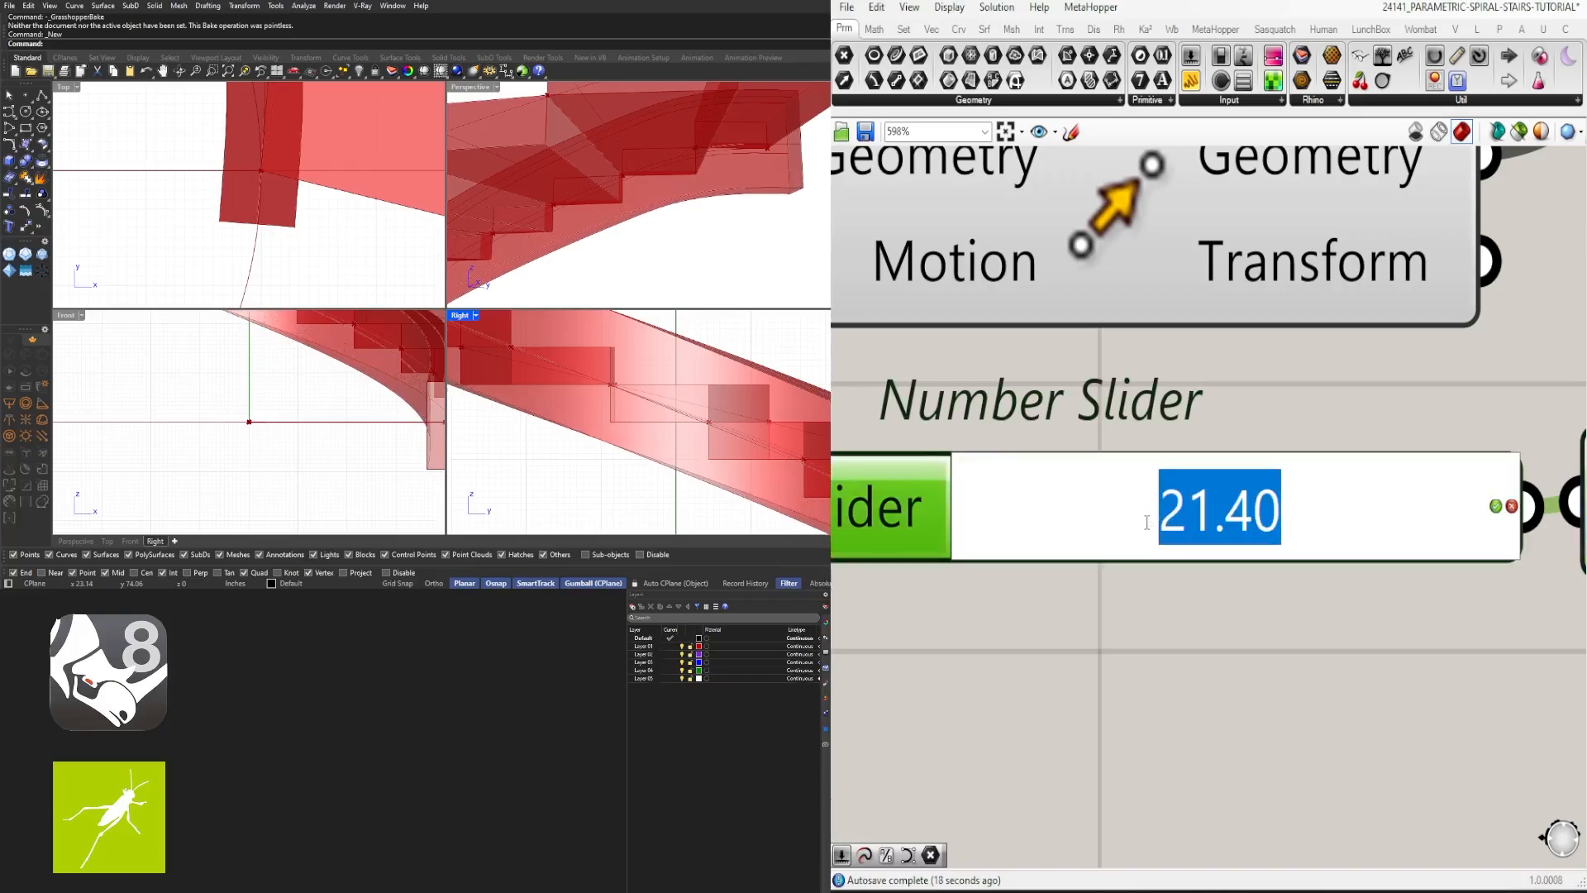
pyautogui.write('20')
pyautogui.press('Return')
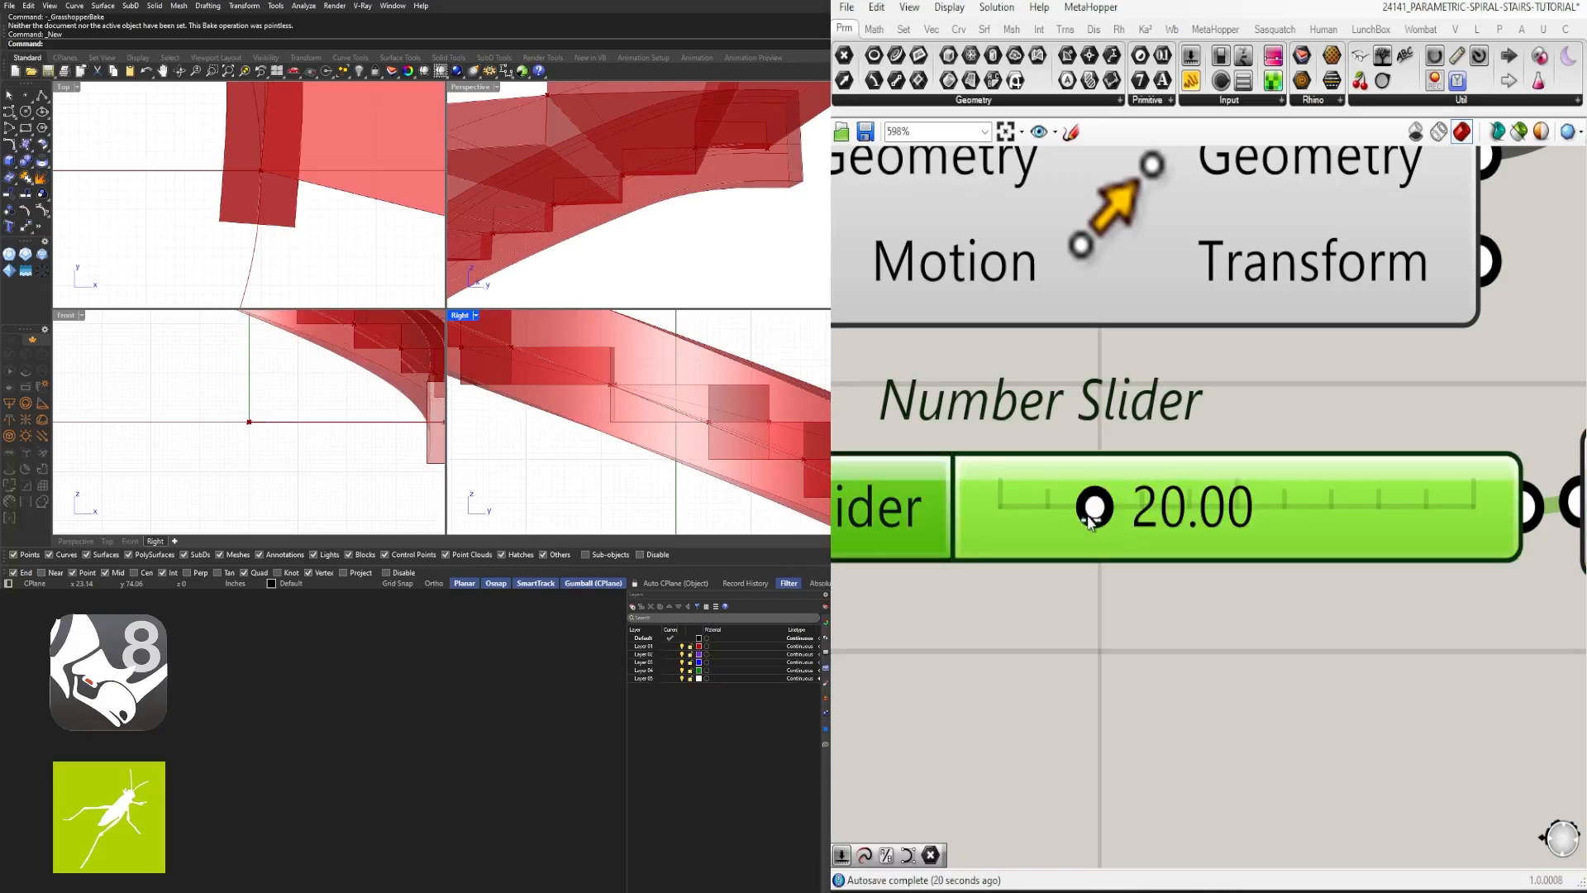
pyautogui.moveTo(1090, 521); pyautogui.dragTo(1112, 518)
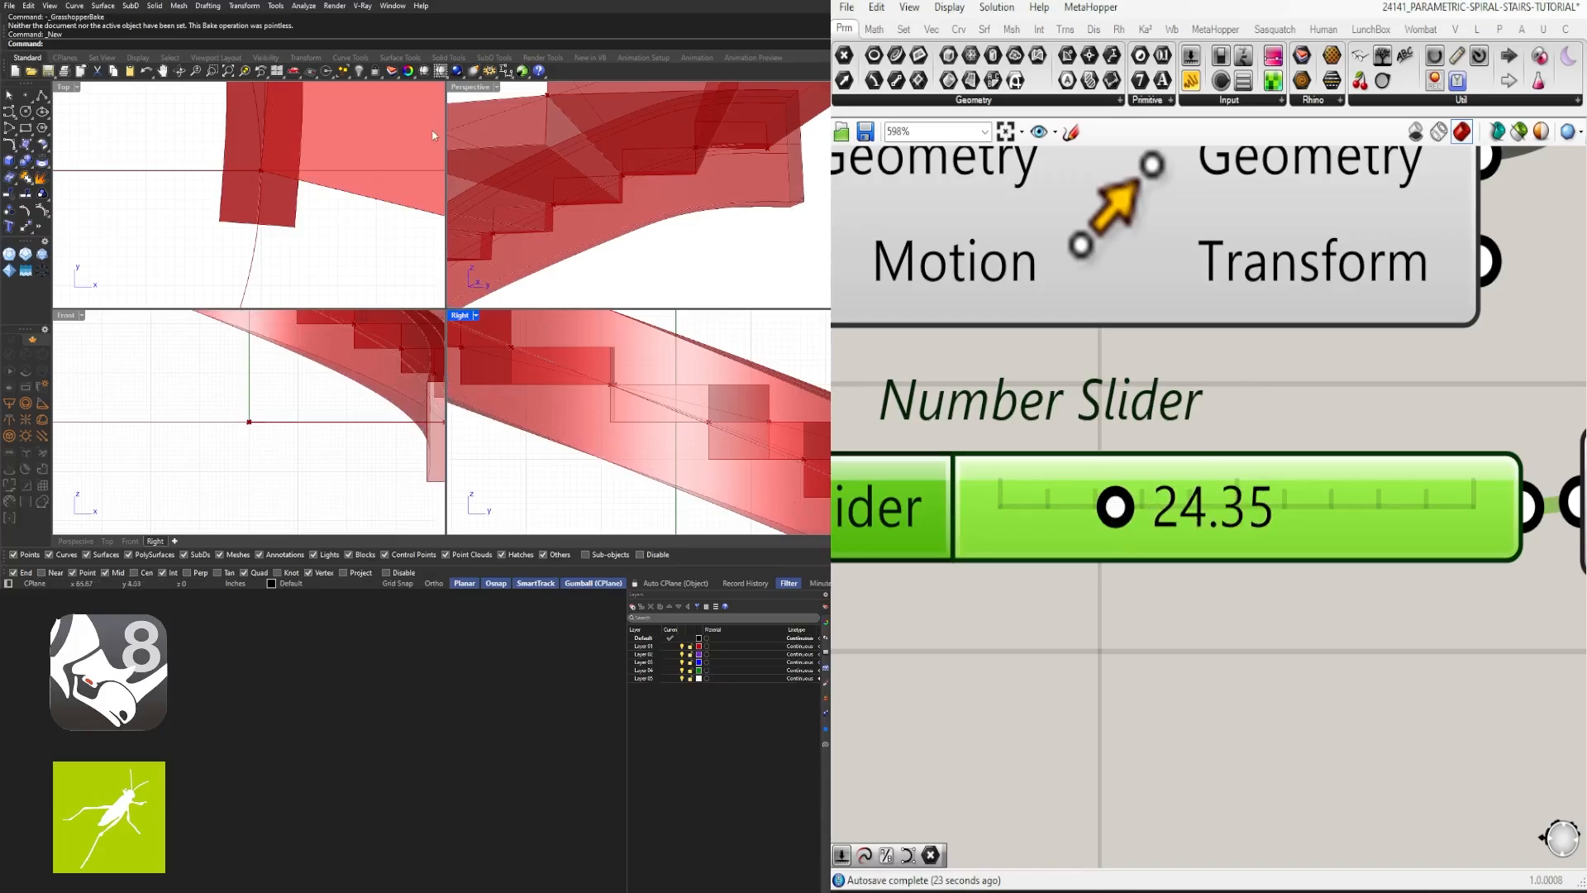
# Step: Maximize the Perspective view and set the offset width slider feeding the Division component to 8
pyautogui.doubleClick(467, 88)
pyautogui.scroll(-6, 425, 270)
pyautogui.moveTo(425, 270); pyautogui.dragTo(462, 265, button='right')
pyautogui.scroll(-6, 1198, 496)
pyautogui.moveTo(1099, 496); pyautogui.dragTo(1136, 516, button='right')
pyautogui.scroll(4, 1136, 517)
pyautogui.scroll(4, 1158, 491)
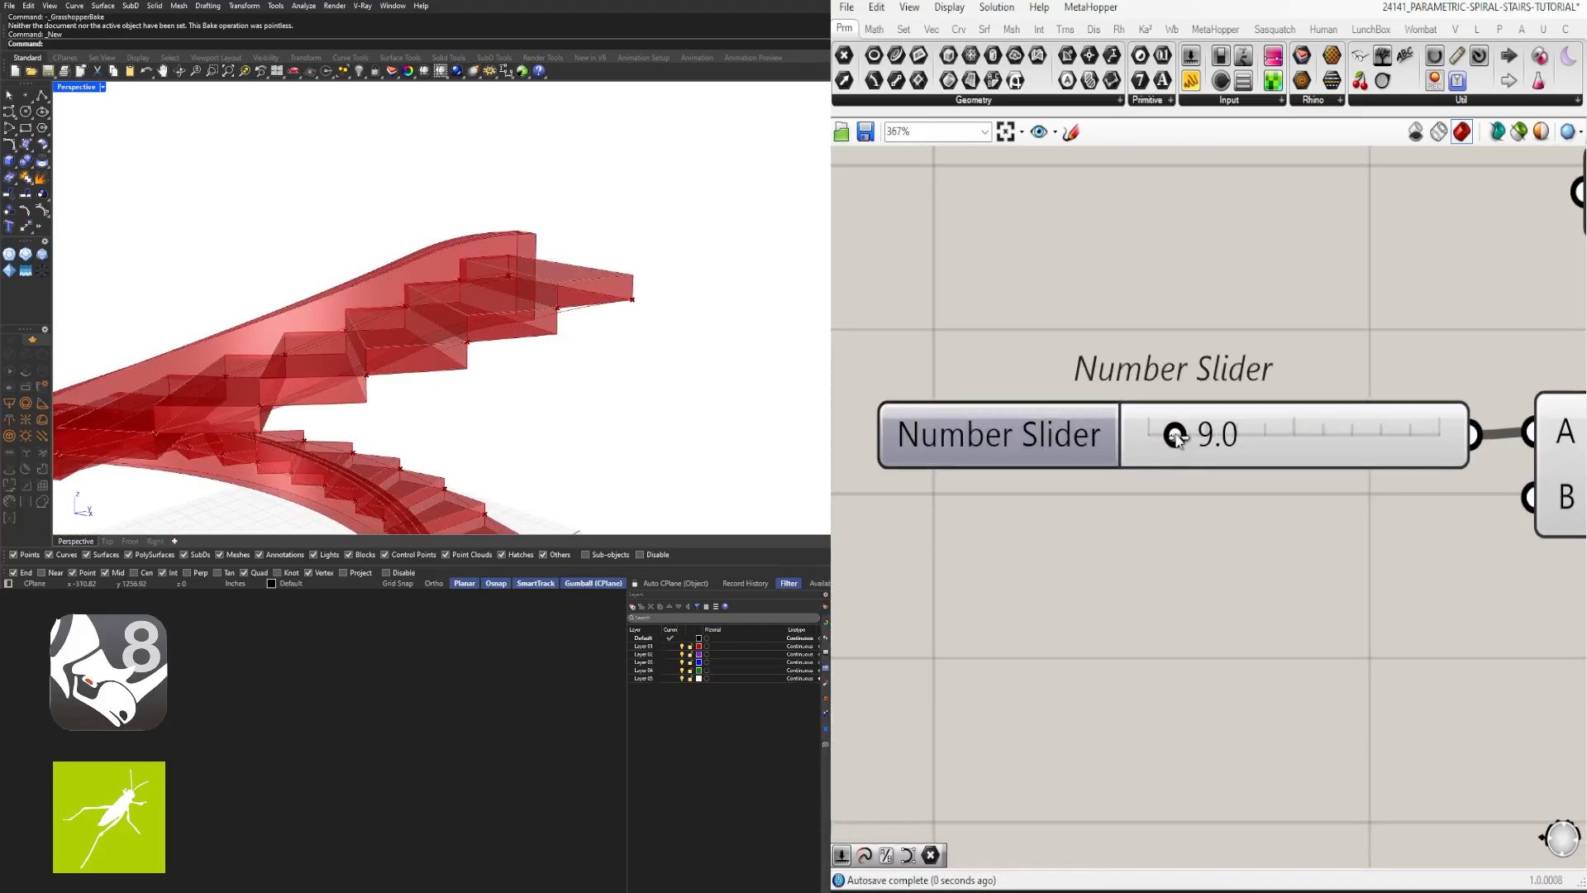
pyautogui.doubleClick(1244, 453)
pyautogui.write('8')
pyautogui.press('Return')
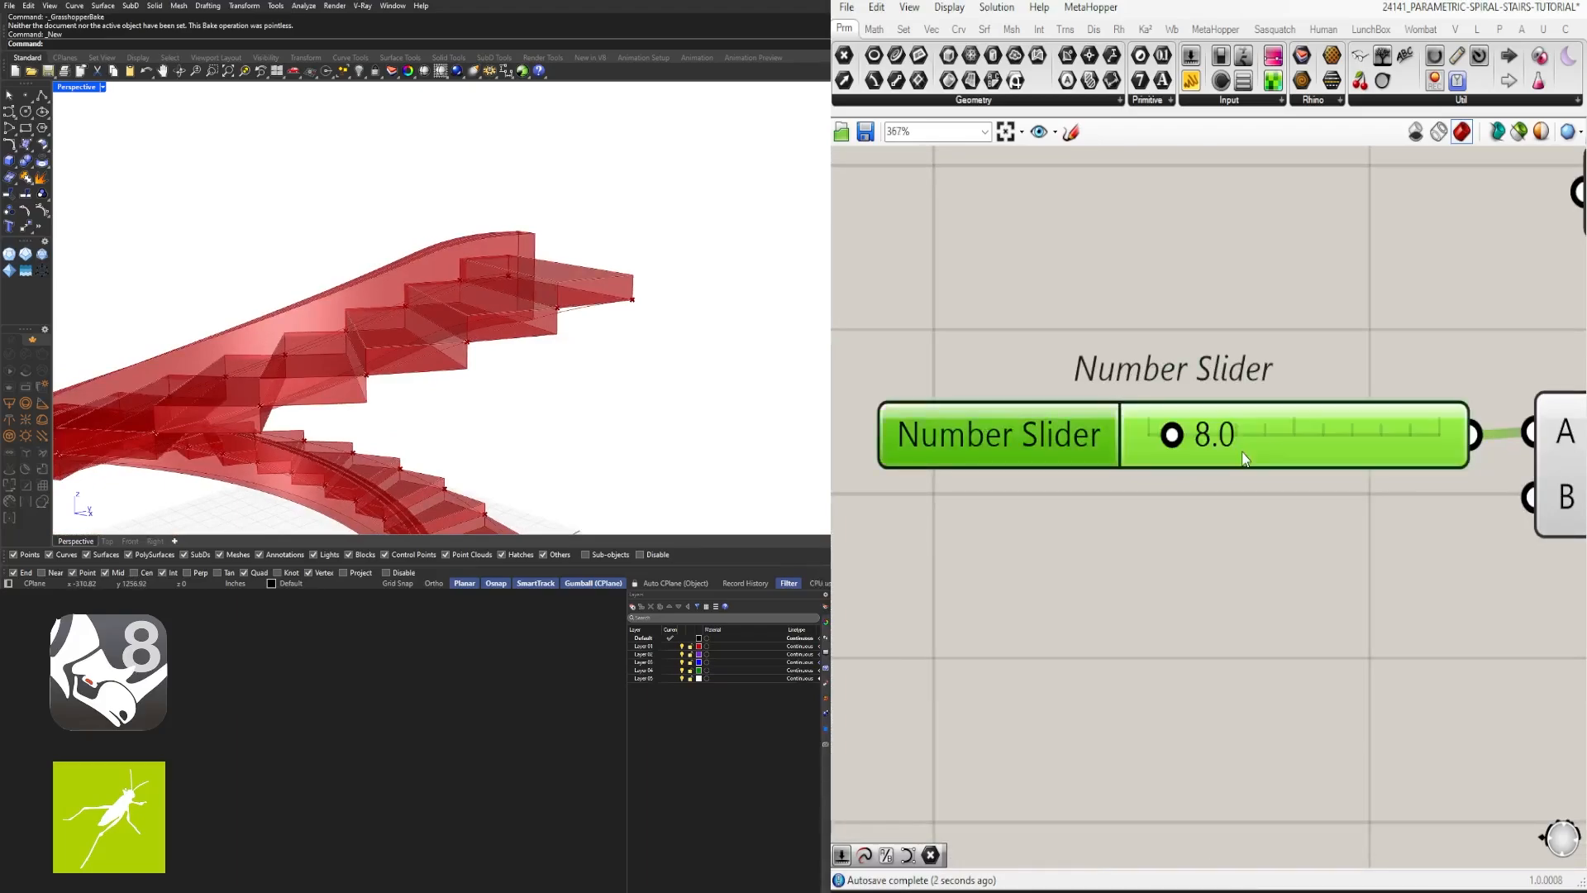
# Step: Lower the height slider feeding the Unit Z of the three Move components to 9.55
pyautogui.scroll(-4, 1243, 453)
pyautogui.moveTo(1240, 447); pyautogui.dragTo(1133, 538, button='right')
pyautogui.moveTo(496, 314); pyautogui.dragTo(513, 264, button='right')
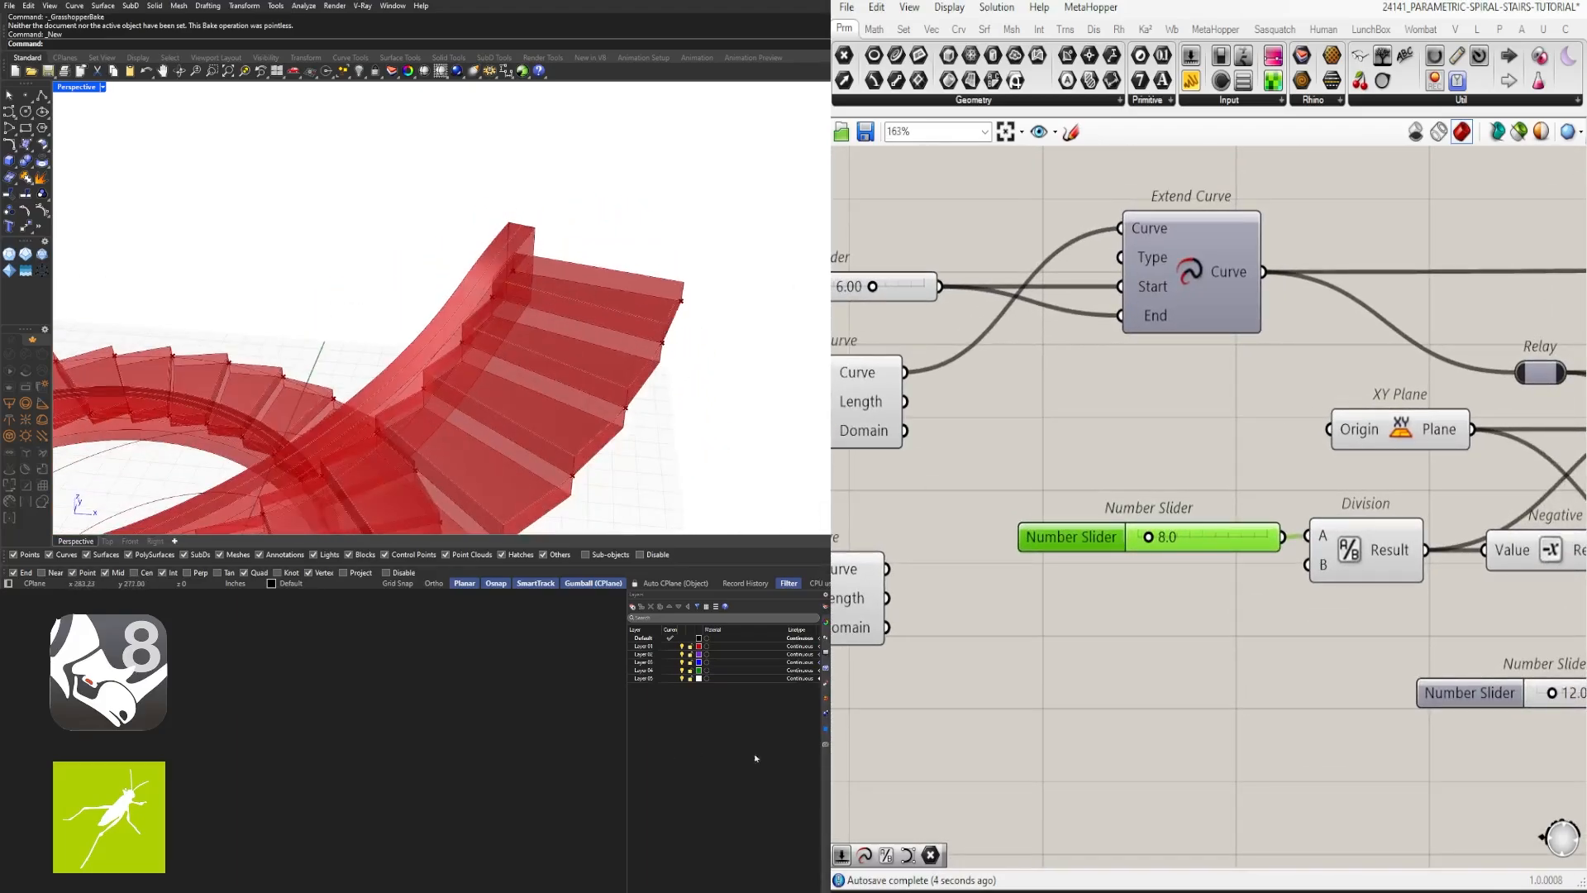
pyautogui.scroll(-3, 1254, 406)
pyautogui.moveTo(1493, 424); pyautogui.dragTo(1212, 432, button='right')
pyautogui.moveTo(1404, 422); pyautogui.dragTo(1219, 409, button='right')
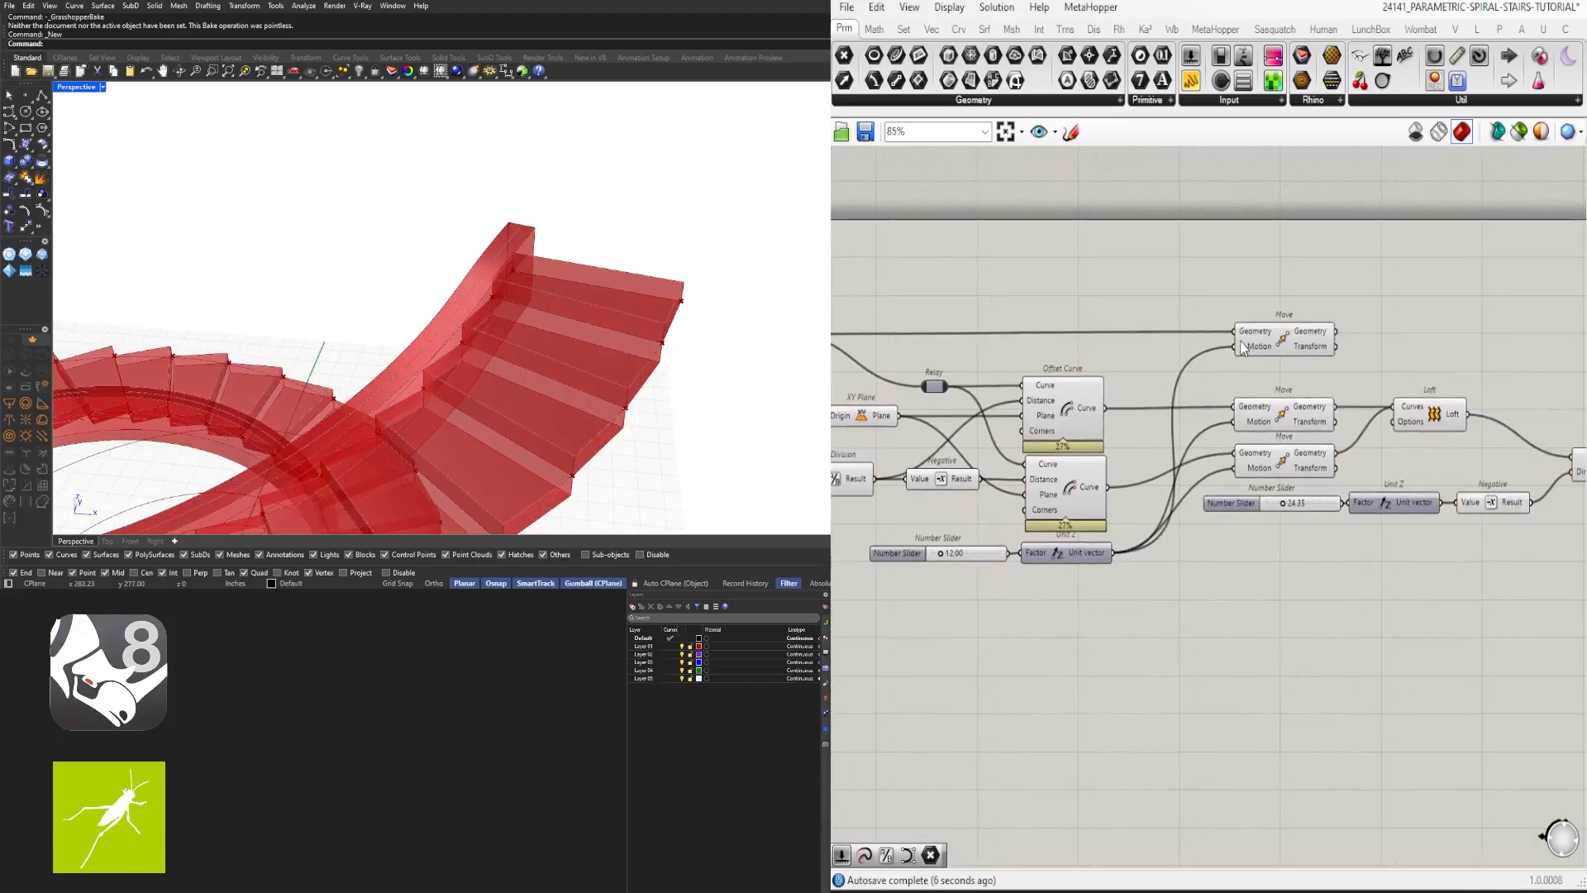
pyautogui.scroll(8, 930, 554)
pyautogui.moveTo(446, 323); pyautogui.dragTo(653, 529, button='right')
pyautogui.moveTo(963, 537); pyautogui.dragTo(1054, 538)
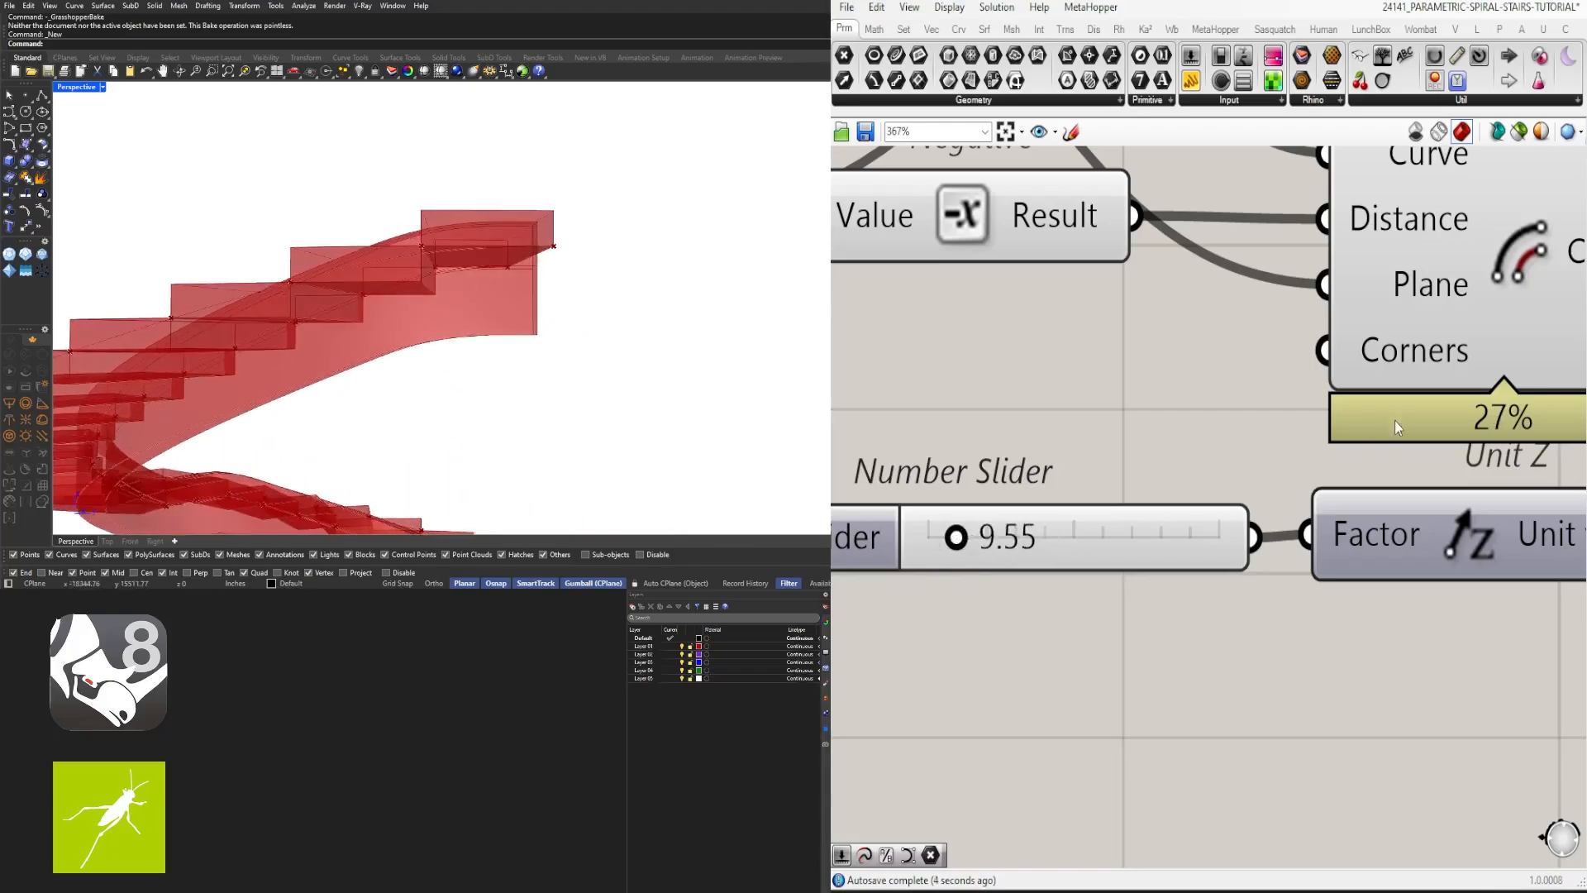
# Step: Set the side structure's downward extrusion distance slider to 19.09
pyautogui.scroll(-5, 926, 441)
pyautogui.scroll(8, 926, 441)
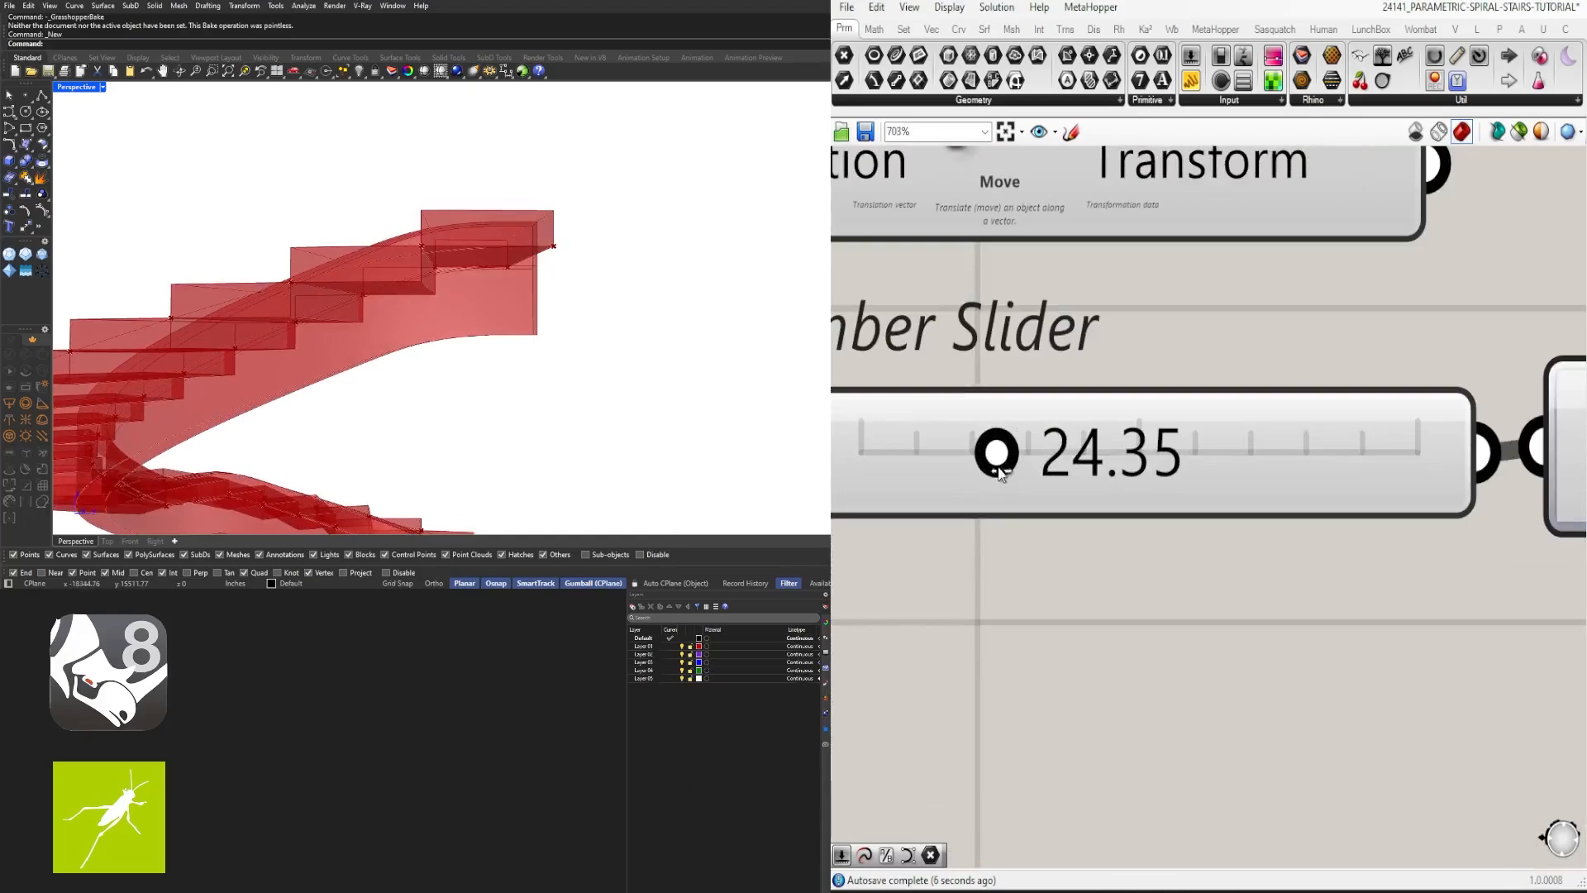
pyautogui.moveTo(988, 453); pyautogui.dragTo(966, 467)
pyautogui.moveTo(372, 376); pyautogui.dragTo(430, 330, button='right')
pyautogui.scroll(-8, 1075, 462)
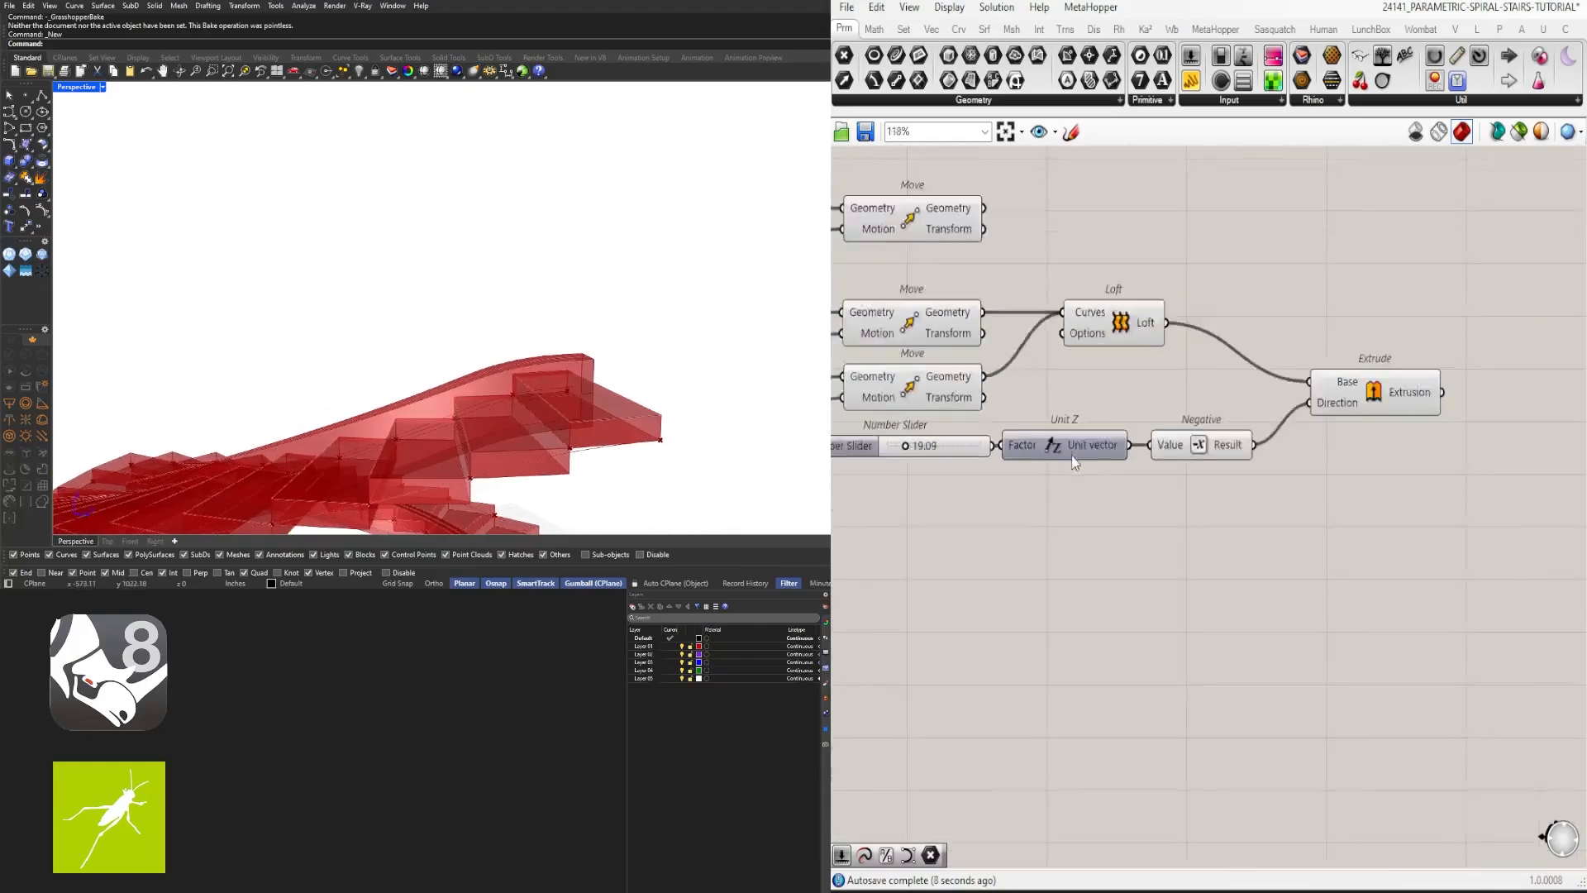
# Step: Highlight the Extrude and uppermost Move components in turn and inspect the raised centre curve's end close up
pyautogui.scroll(-2, 1075, 461)
pyautogui.click(1170, 438)
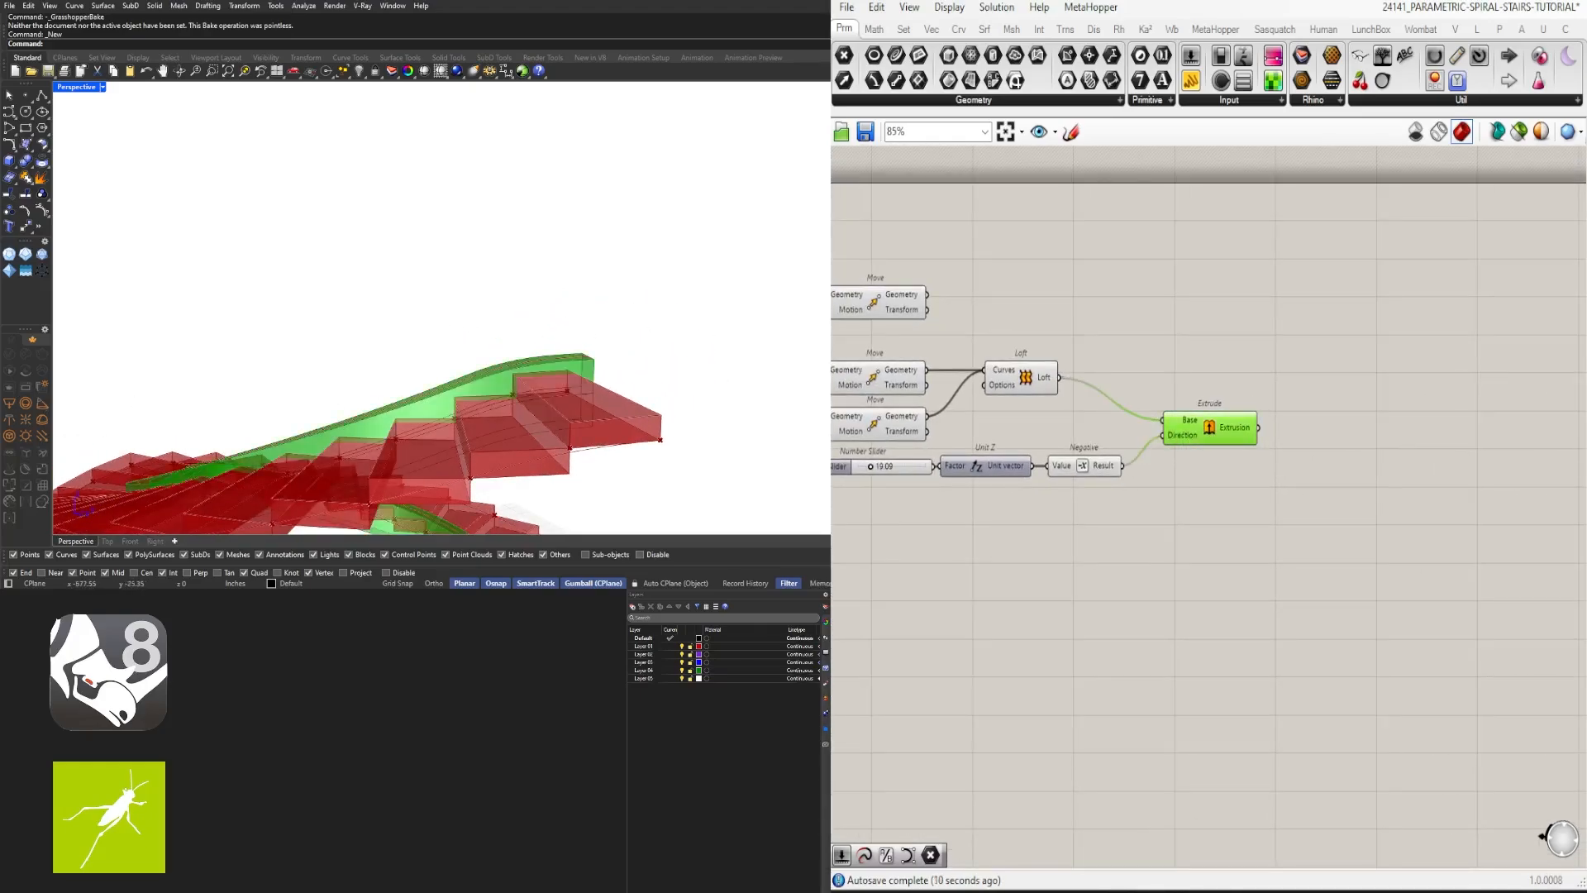
pyautogui.click(1205, 334)
pyautogui.moveTo(1036, 322); pyautogui.dragTo(1350, 312, button='right')
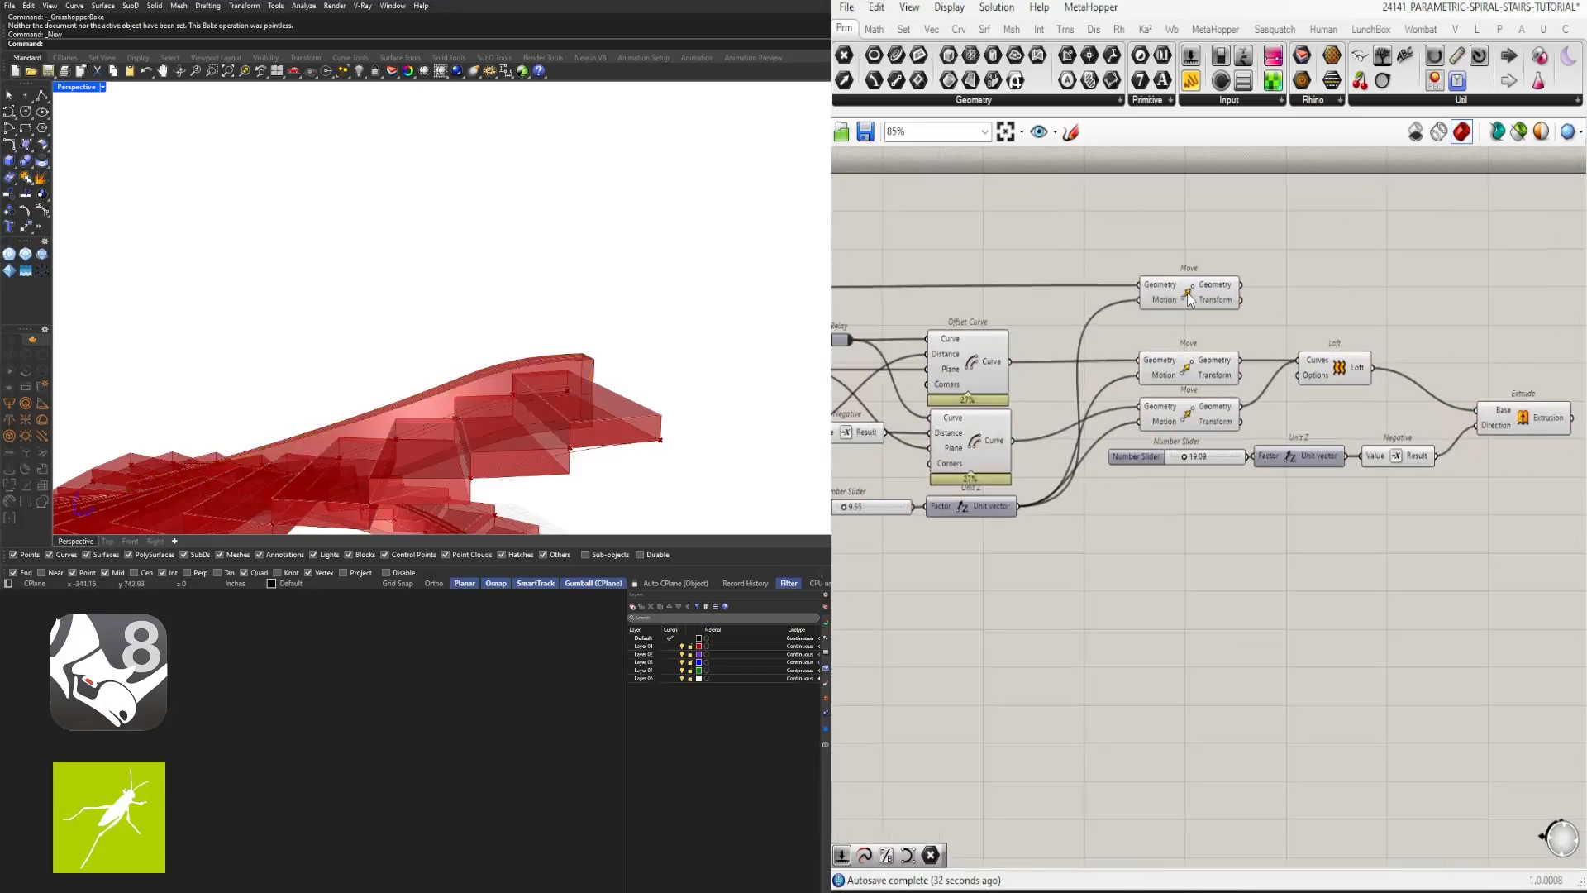
pyautogui.click(1185, 294)
pyautogui.moveTo(496, 331); pyautogui.dragTo(236, 301, button='right')
pyautogui.scroll(5, 421, 431)
pyautogui.scroll(6, 240, 281)
pyautogui.scroll(-3, 273, 333)
pyautogui.scroll(2, 246, 289)
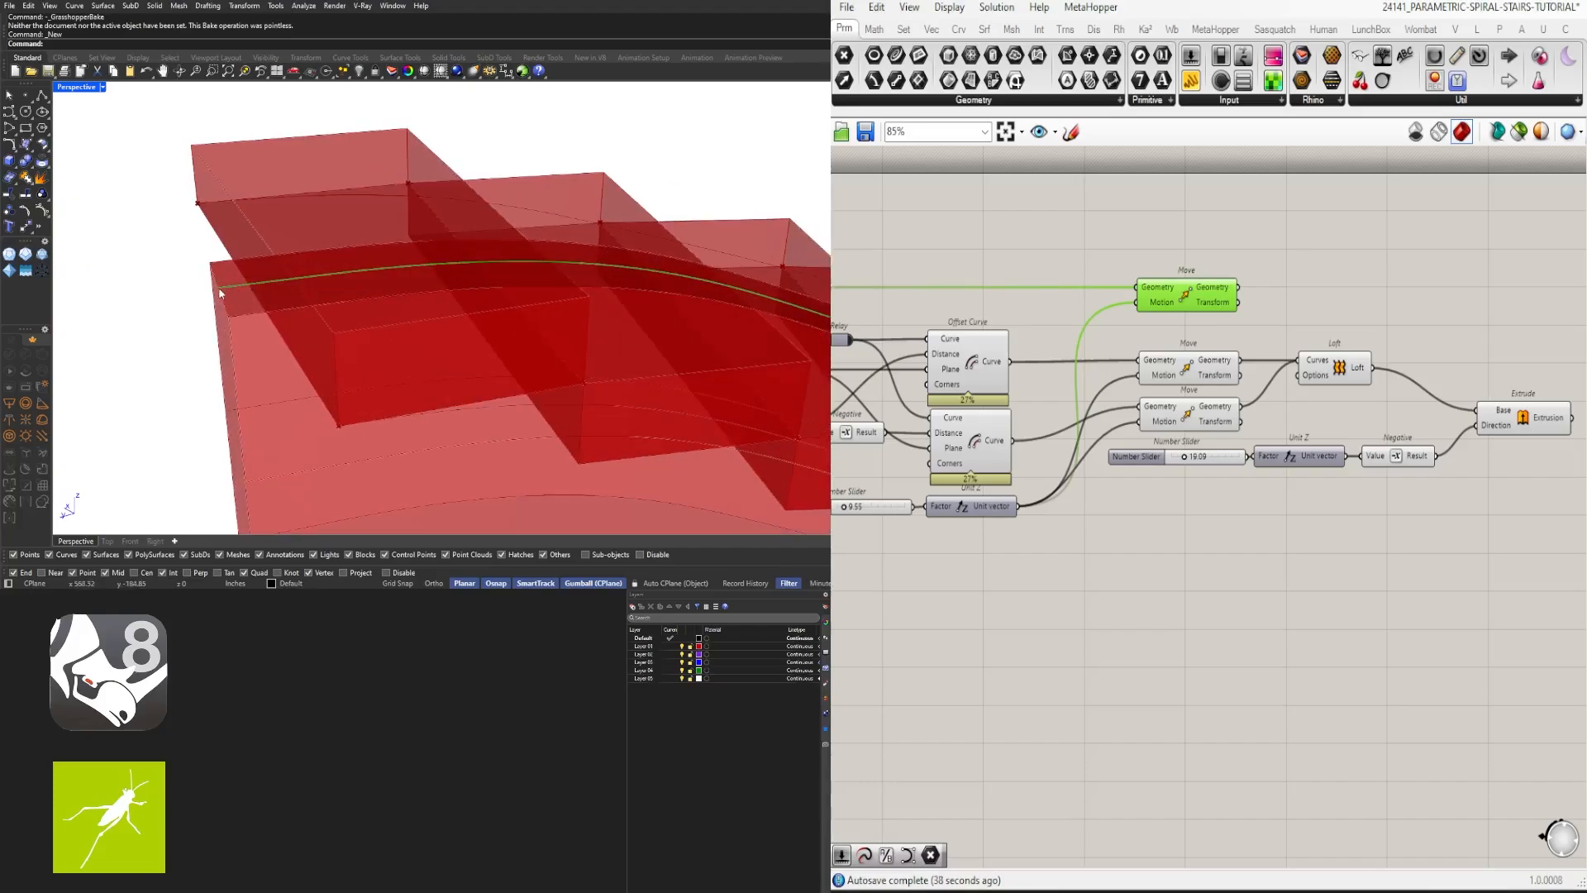
# Step: Duplicate the Extend Curve component with its 6.00 slider and place the copy above the uppermost Move
pyautogui.moveTo(1249, 263); pyautogui.dragTo(1237, 358, button='right')
pyautogui.moveTo(986, 386); pyautogui.dragTo(1286, 400, button='right')
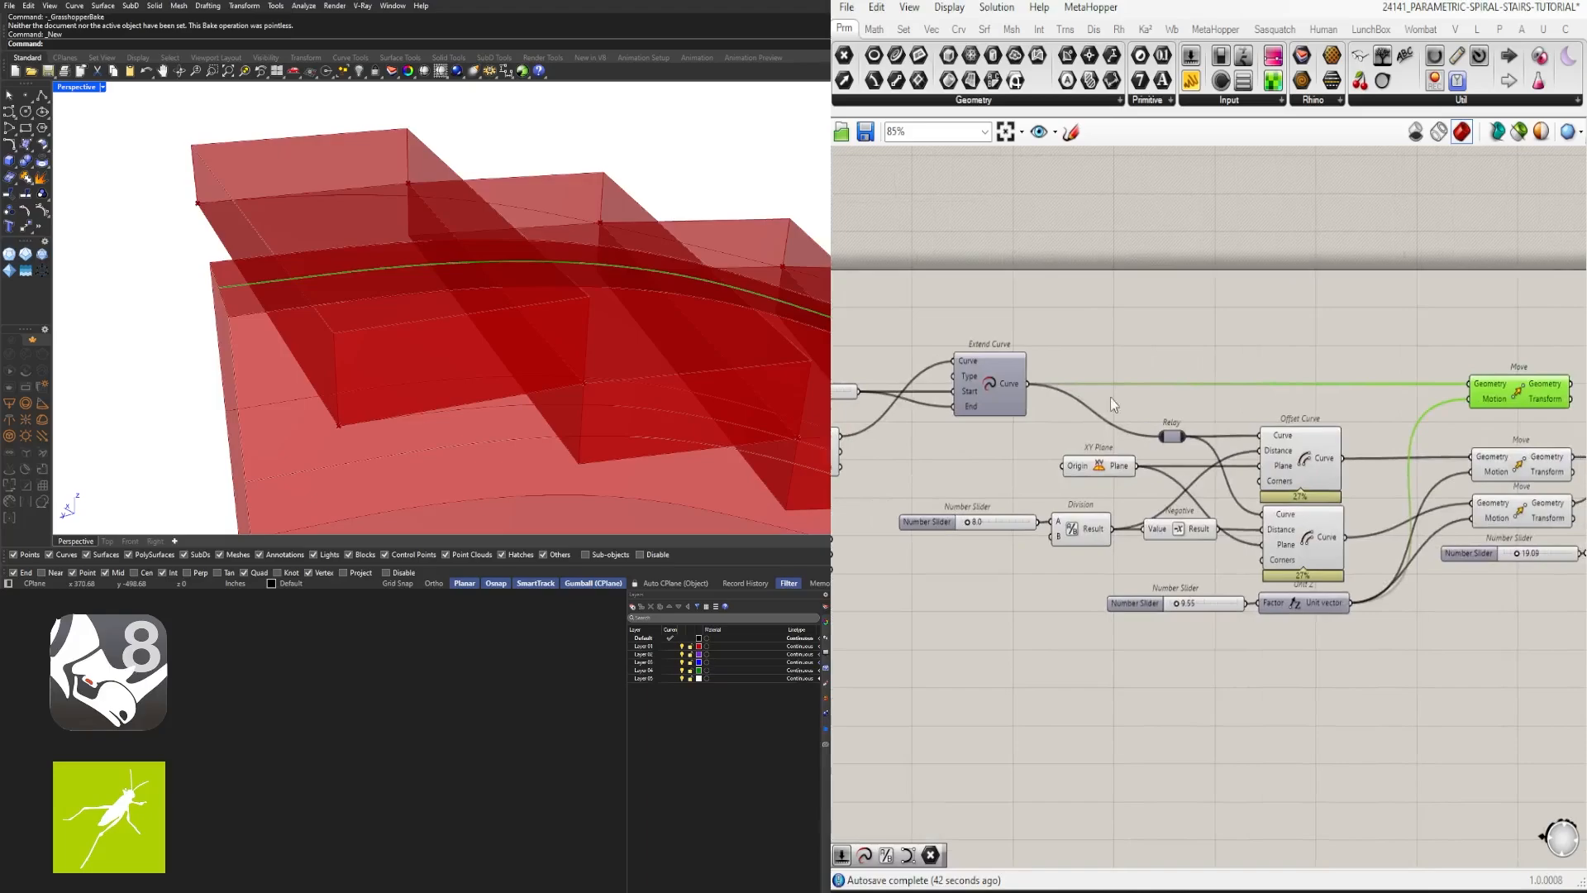
pyautogui.moveTo(1050, 402); pyautogui.dragTo(1301, 405, button='right')
pyautogui.moveTo(1094, 350); pyautogui.dragTo(1092, 351)
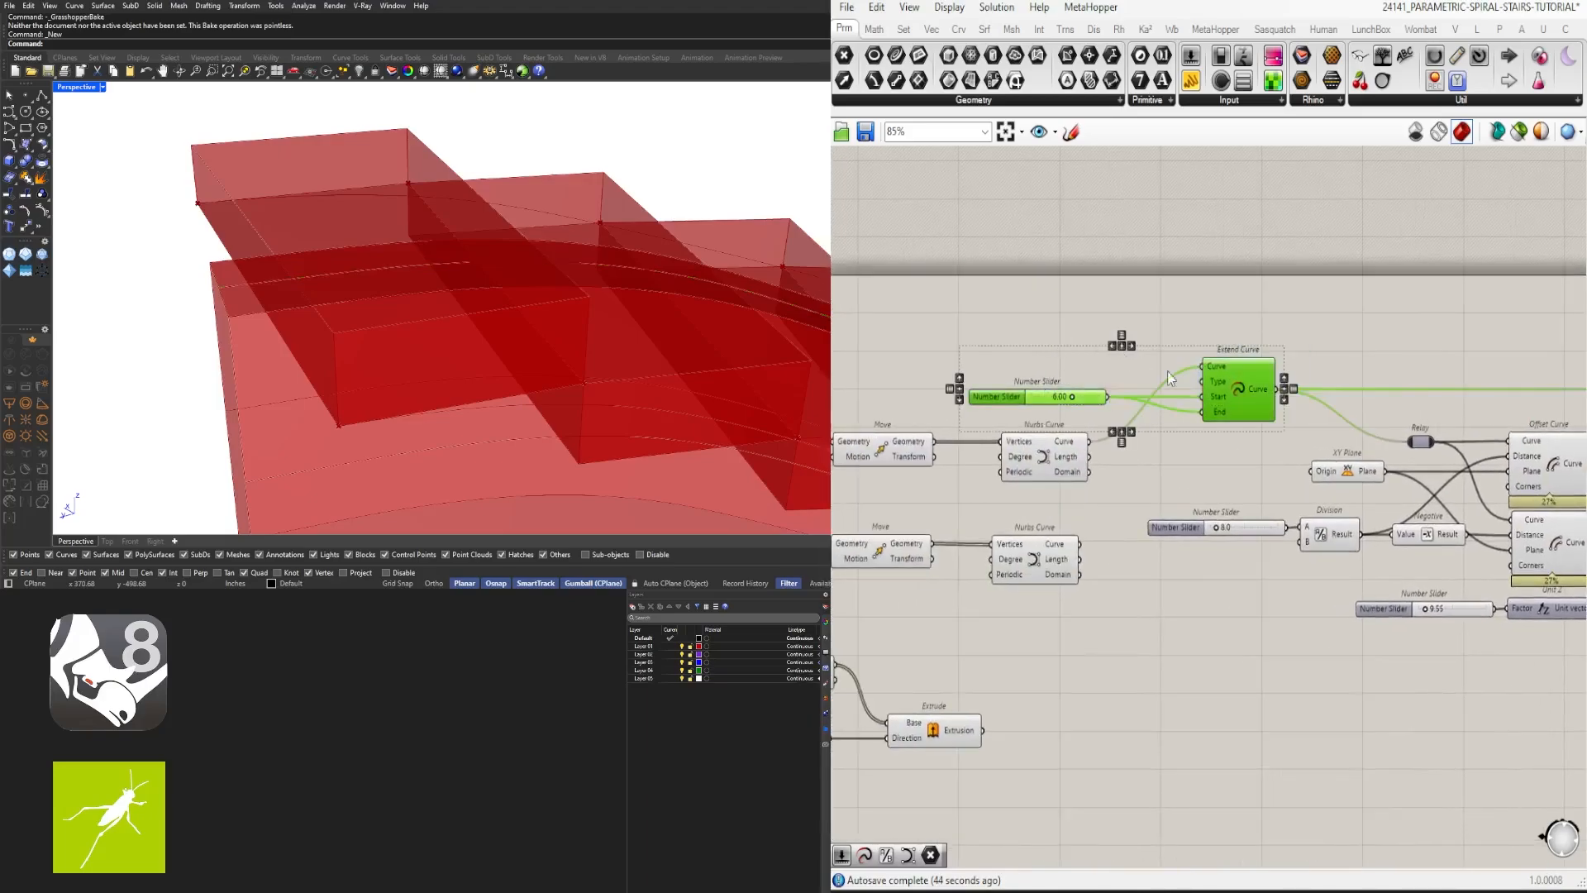
pyautogui.scroll(-3, 982, 405)
pyautogui.moveTo(1114, 405); pyautogui.dragTo(1418, 389)
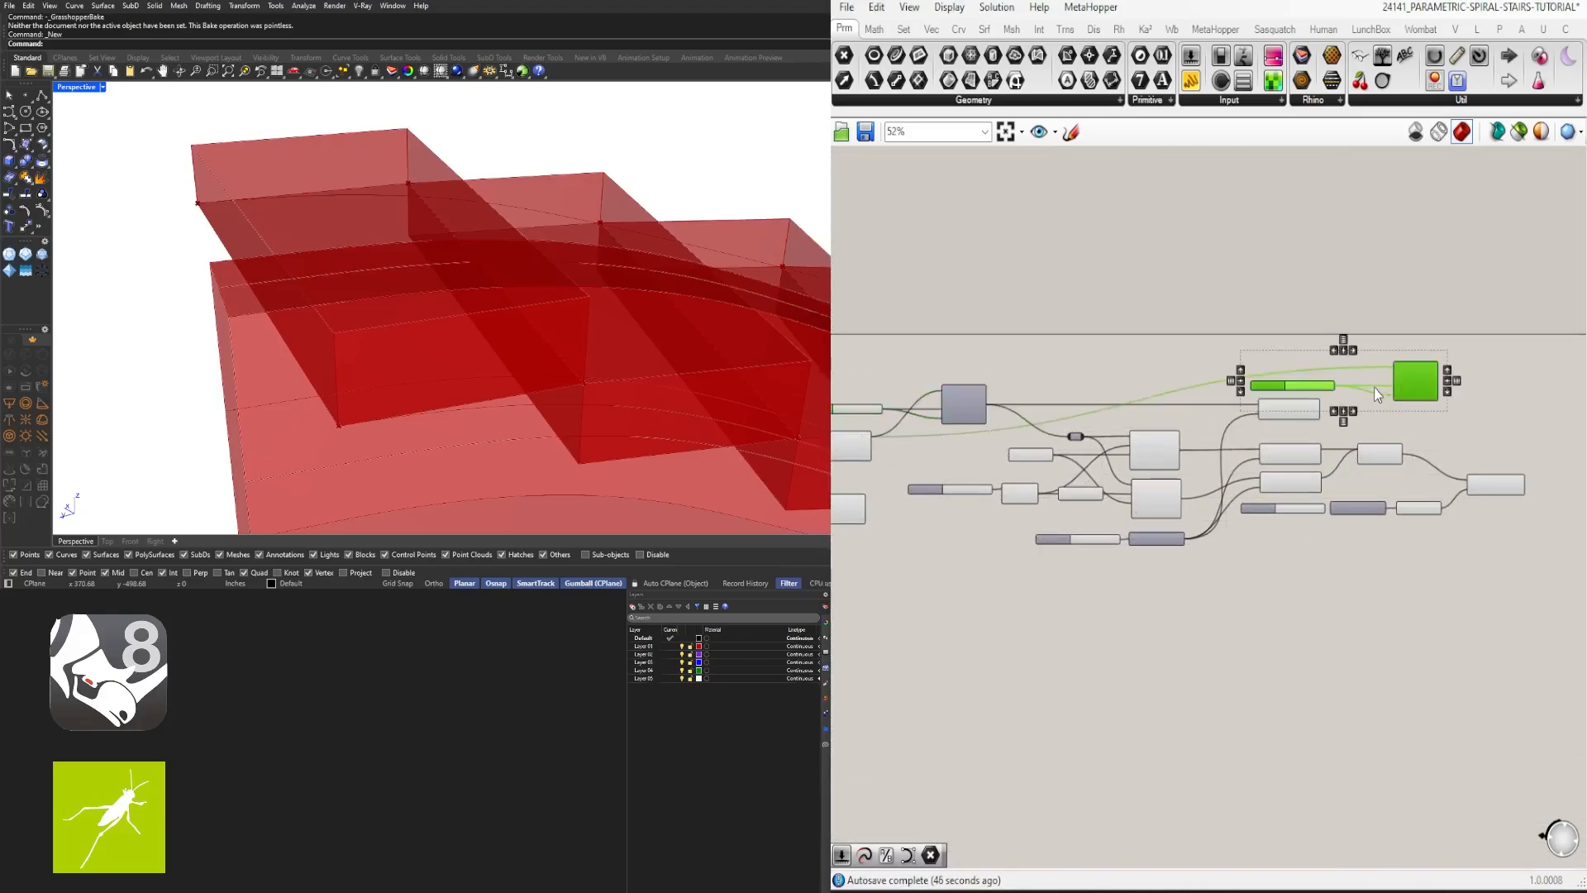
# Step: Connect the uppermost Move's Geometry output to the duplicated Extend Curve's Curve input and shift the component to make room
pyautogui.scroll(6, 1370, 389)
pyautogui.click(1250, 475)
pyautogui.moveTo(1237, 429); pyautogui.dragTo(1250, 417)
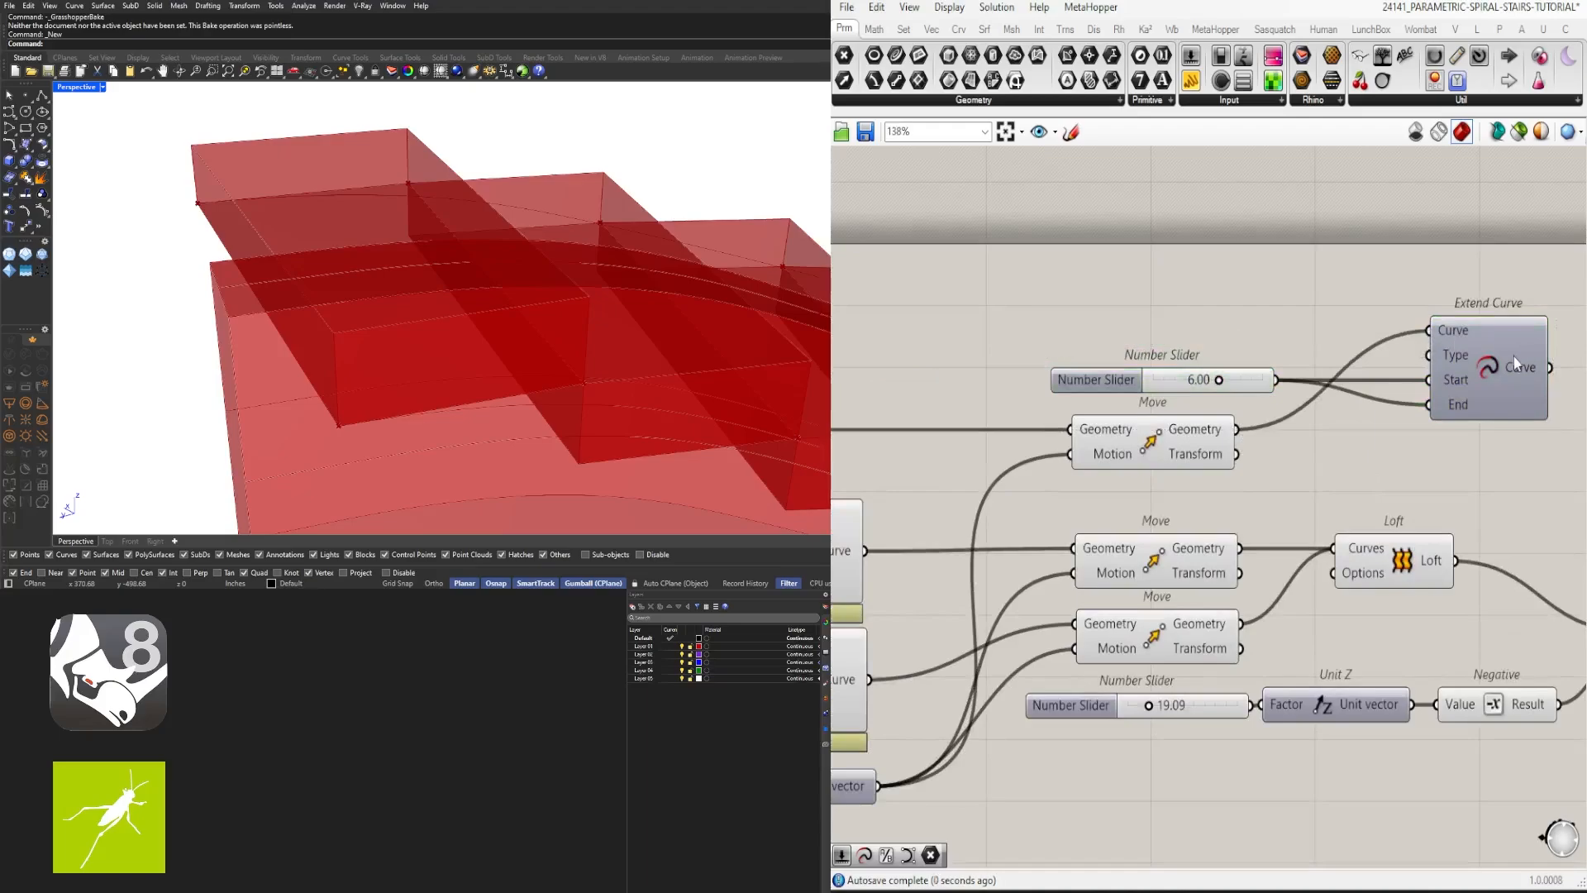
pyautogui.moveTo(1515, 360); pyautogui.dragTo(1520, 359)
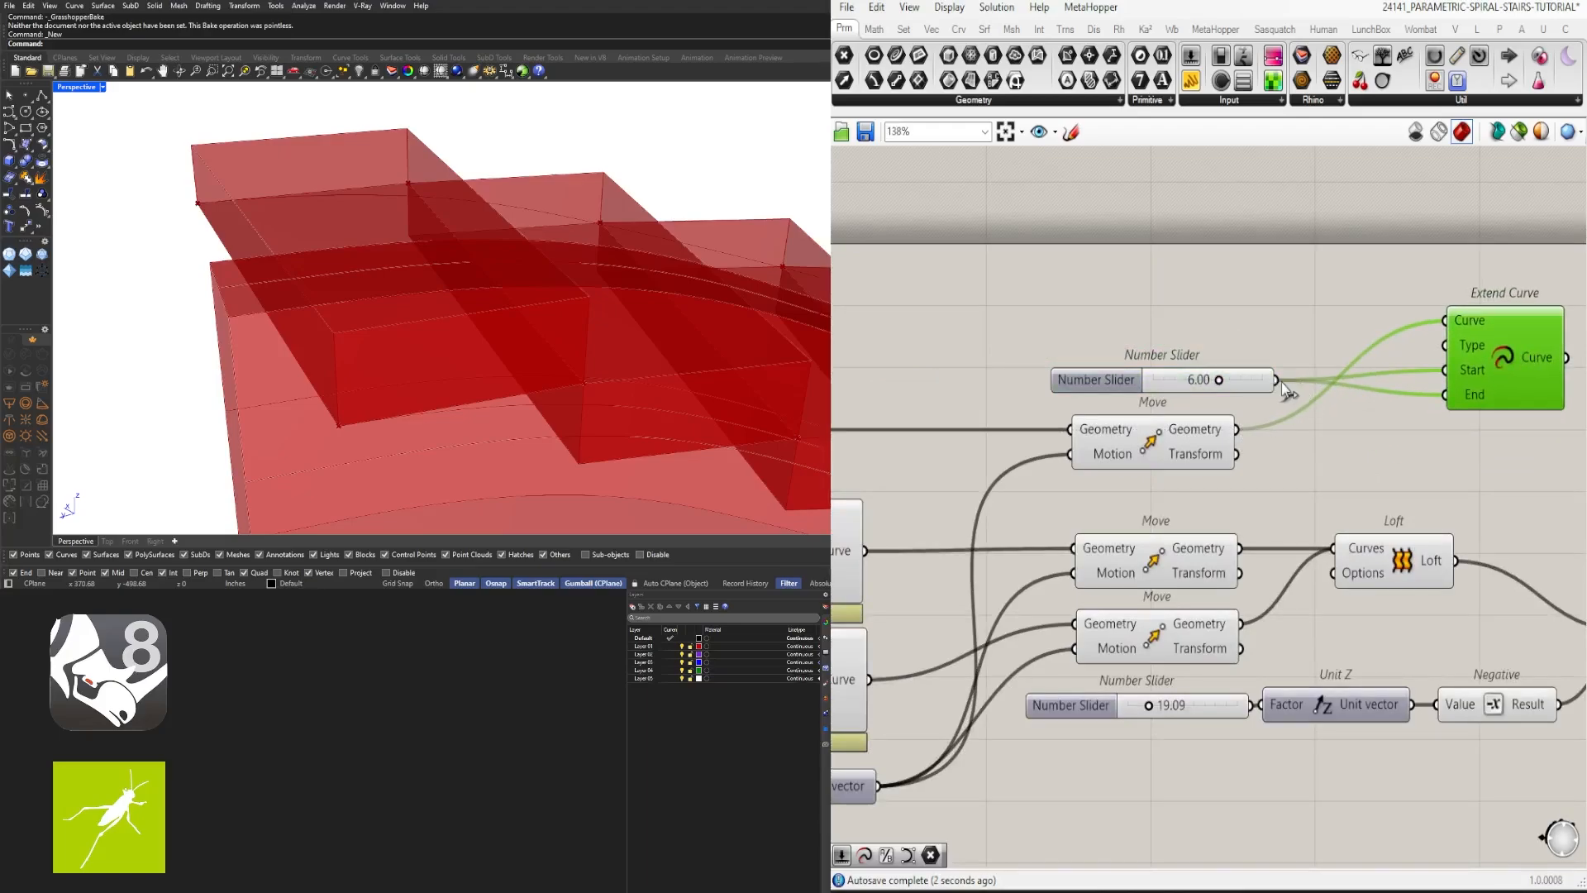
# Step: Add a relay before the duplicated Extend Curve's Start and End inputs, and insert a Negative component between slider and relay
pyautogui.doubleClick(1343, 381)
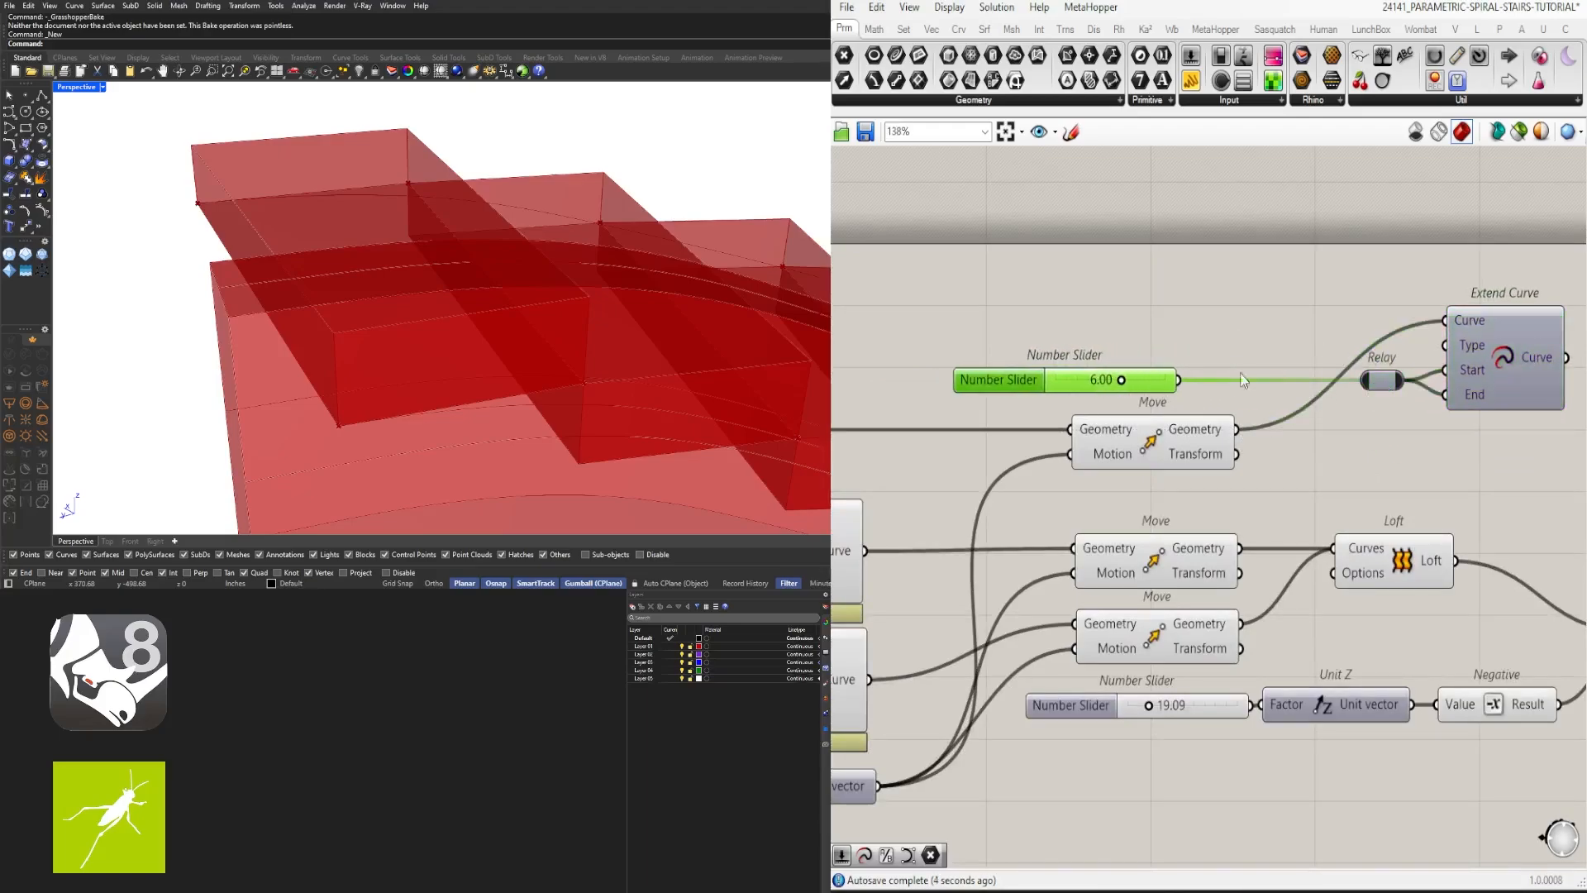
pyautogui.write('negative')
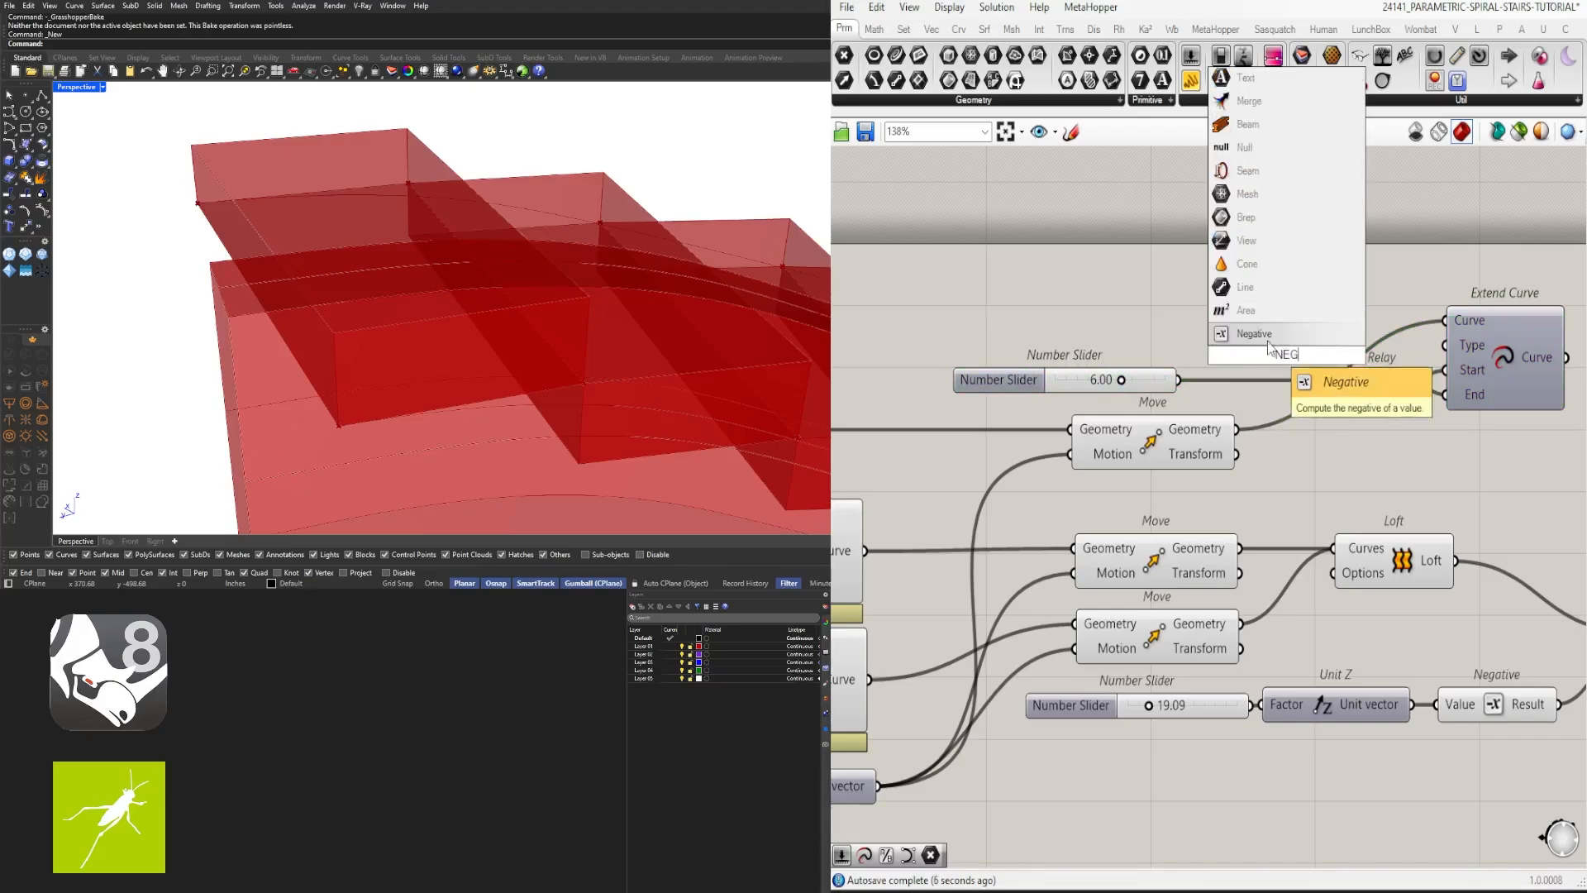
pyautogui.press('Return')
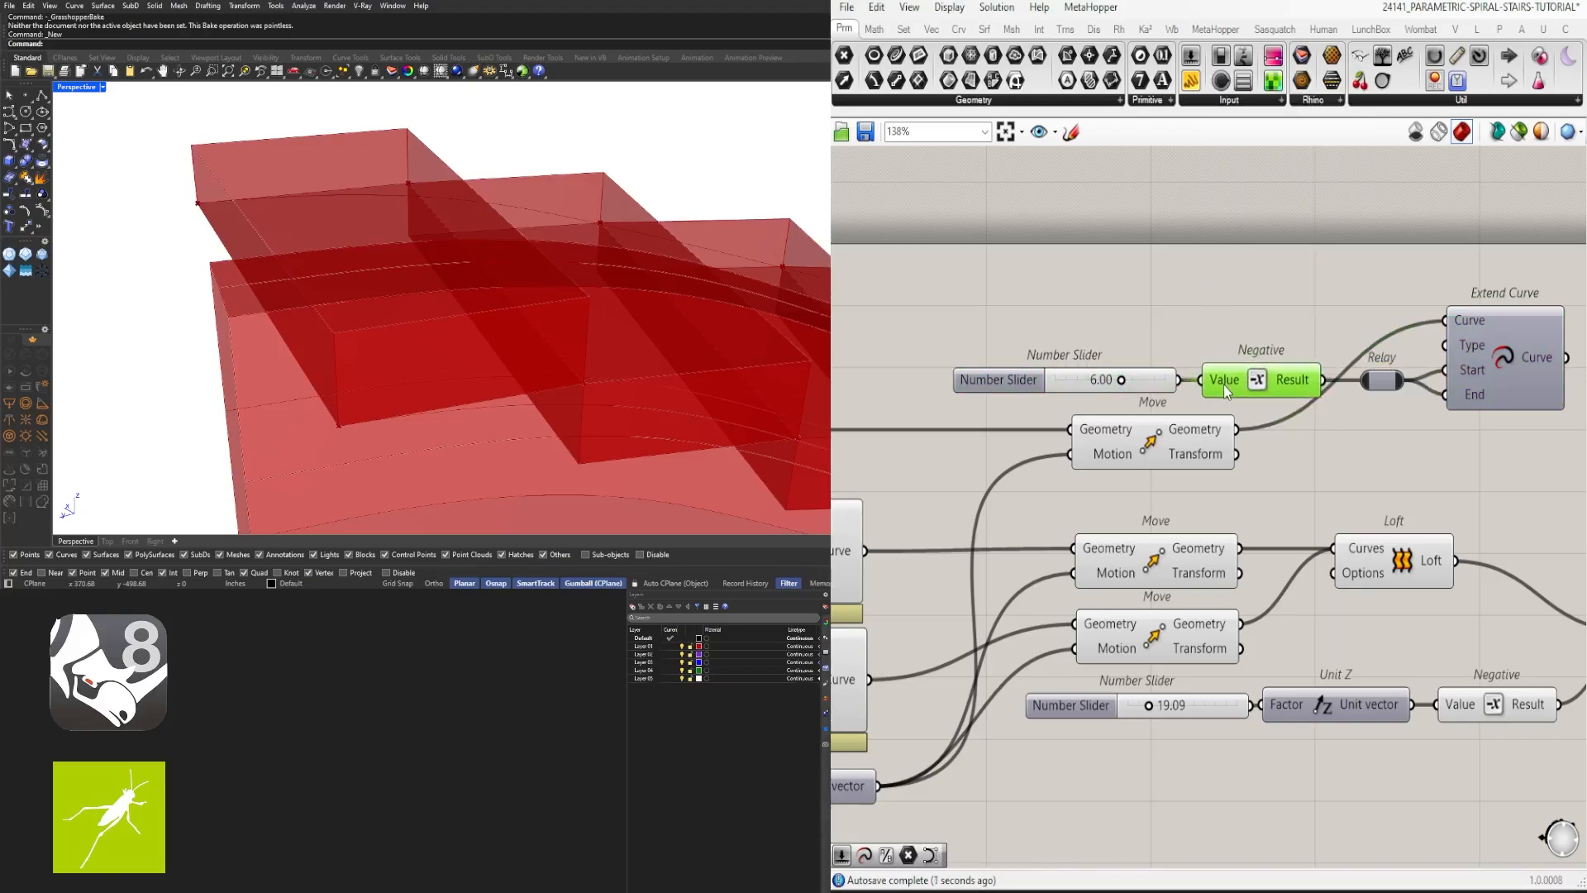
# Step: Turn on the preview of the duplicated Extend Curve component
pyautogui.moveTo(1357, 382); pyautogui.dragTo(1169, 396, button='right')
pyautogui.click(1326, 366)
pyautogui.middleClick(1322, 367)
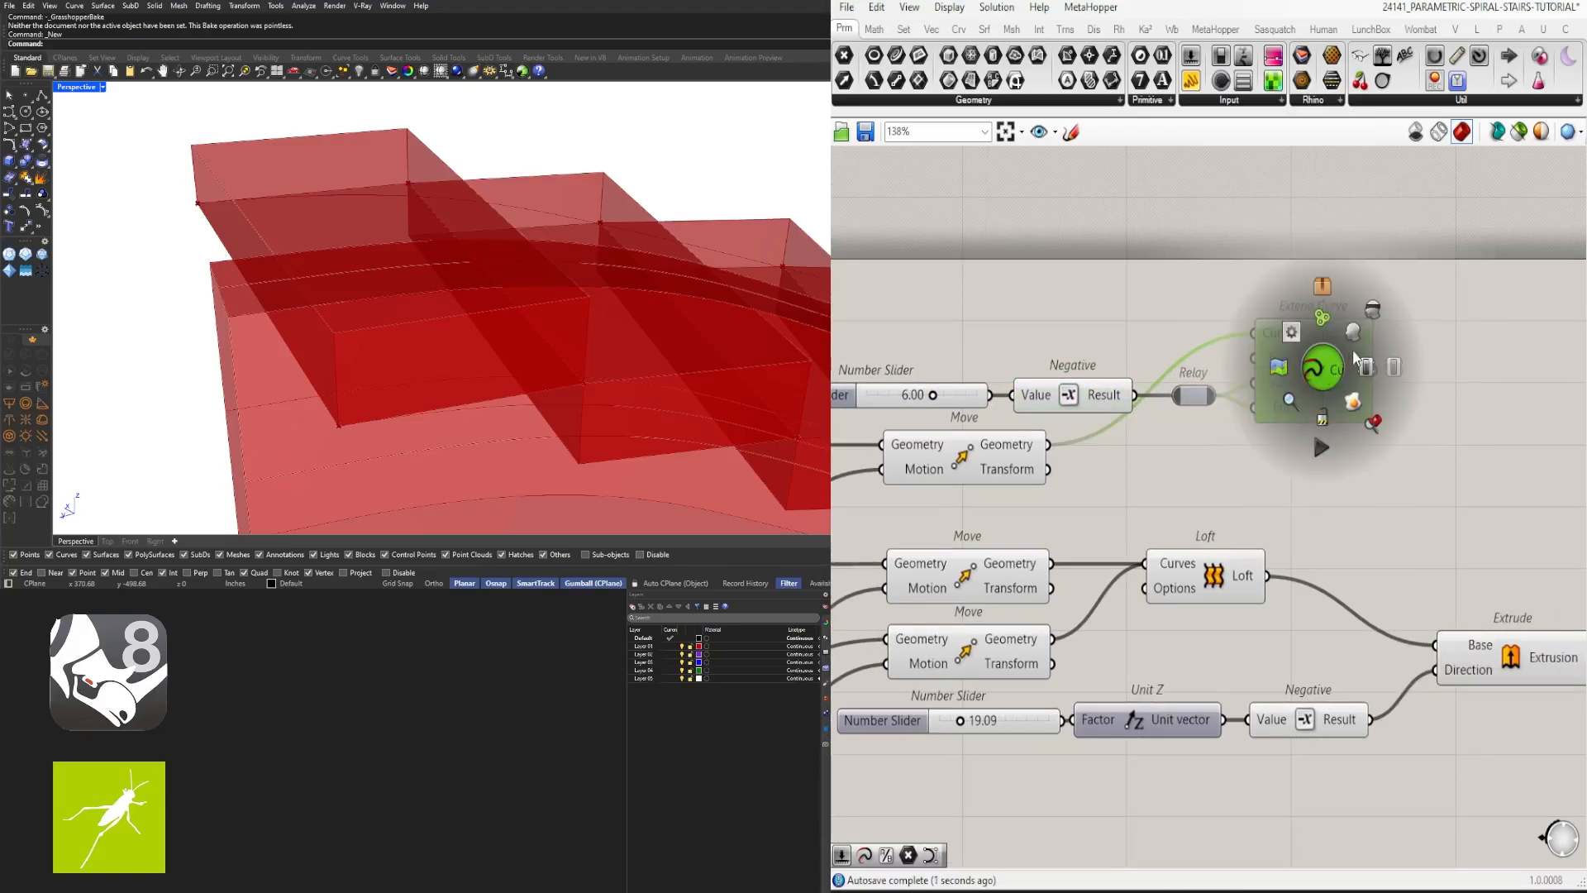
pyautogui.click(1347, 329)
# Step: Try curve shortening values of 7.77, 3.82 and 0.32 and inspect the centre curve's end on the side structure
pyautogui.scroll(5, 1171, 429)
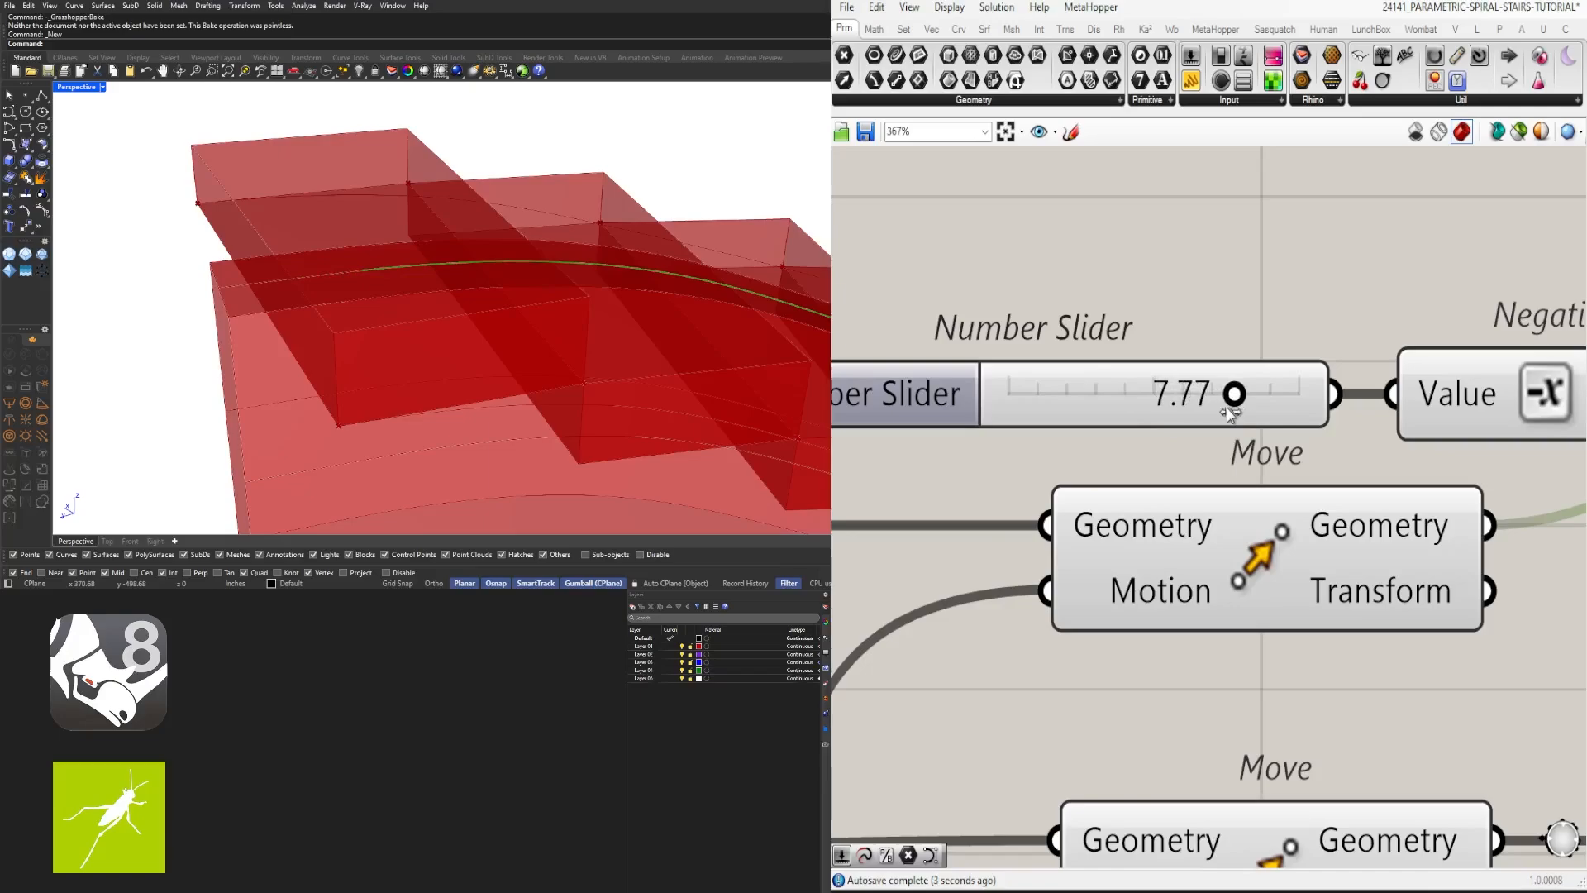
pyautogui.scroll(-6, 496, 302)
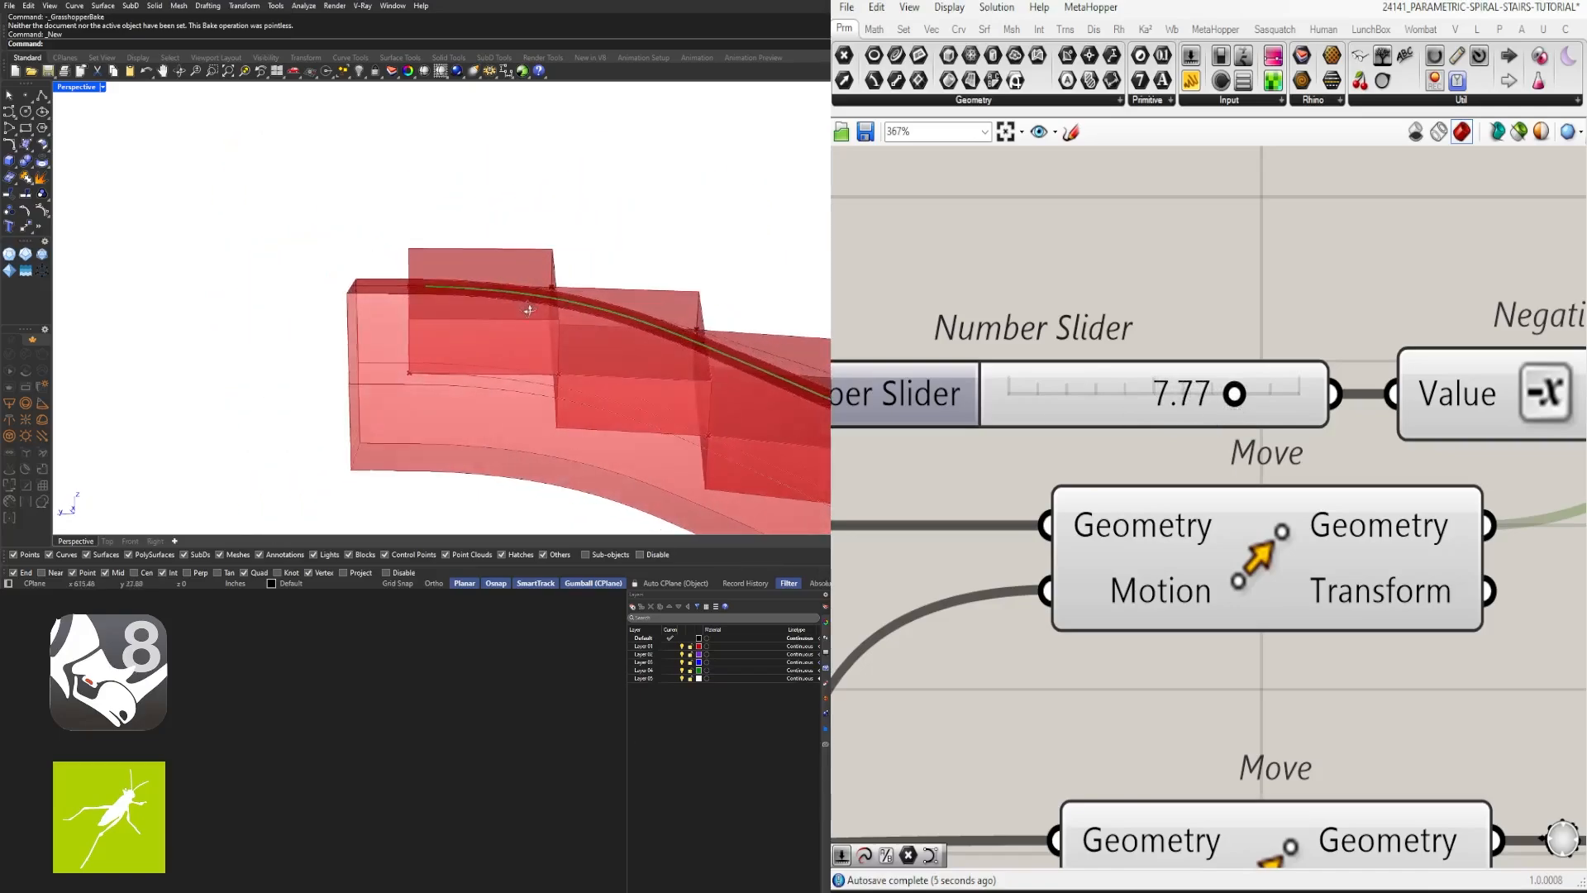
pyautogui.scroll(3, 1160, 417)
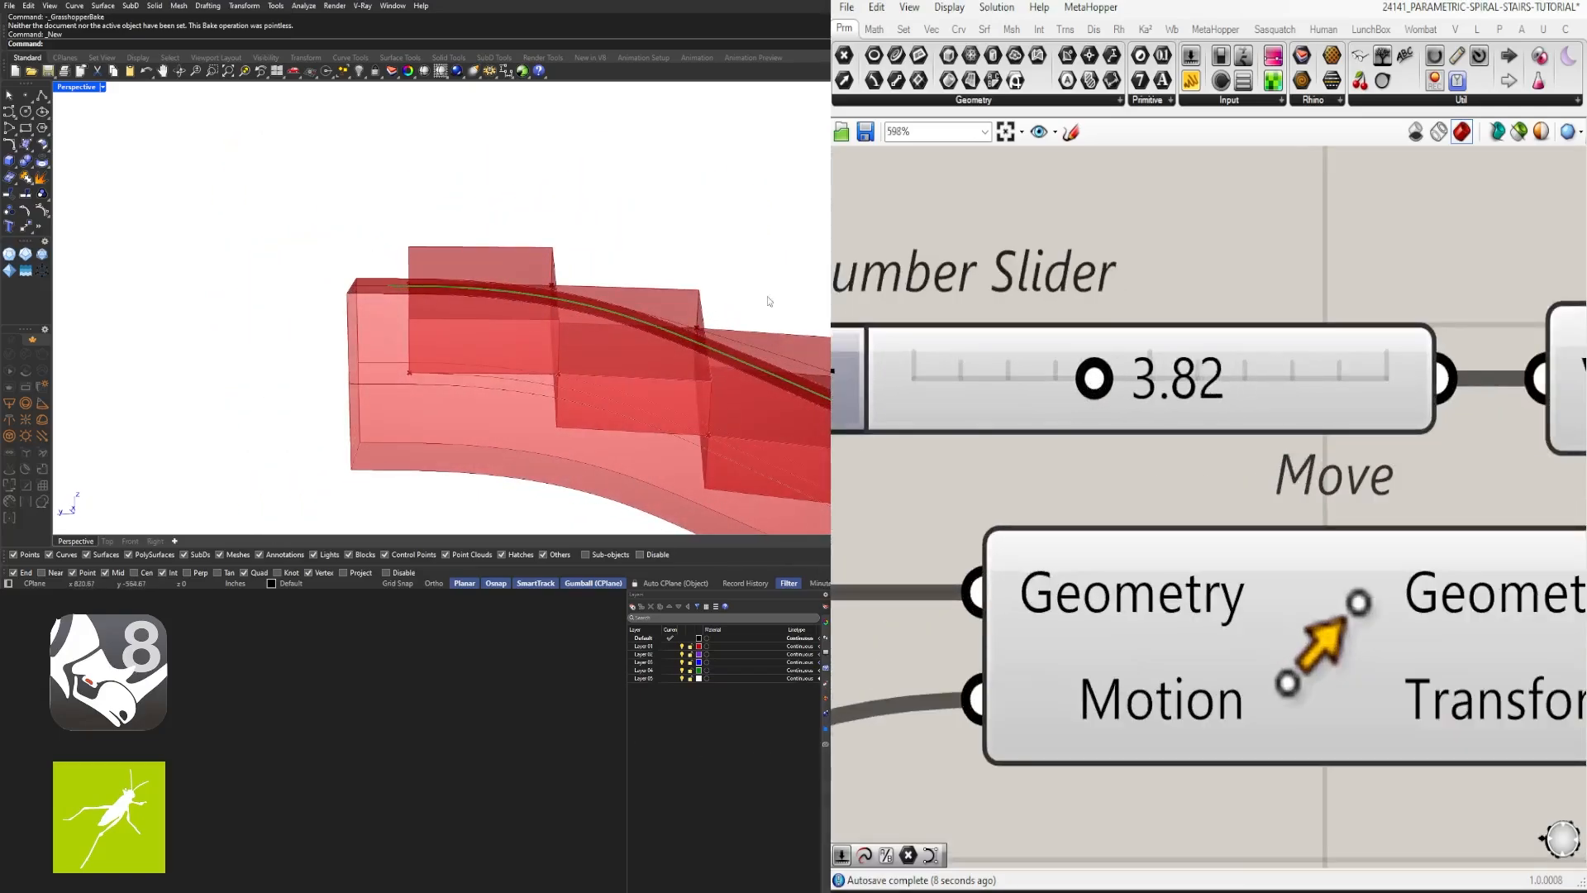
pyautogui.scroll(-3, 374, 328)
pyautogui.scroll(5, 374, 327)
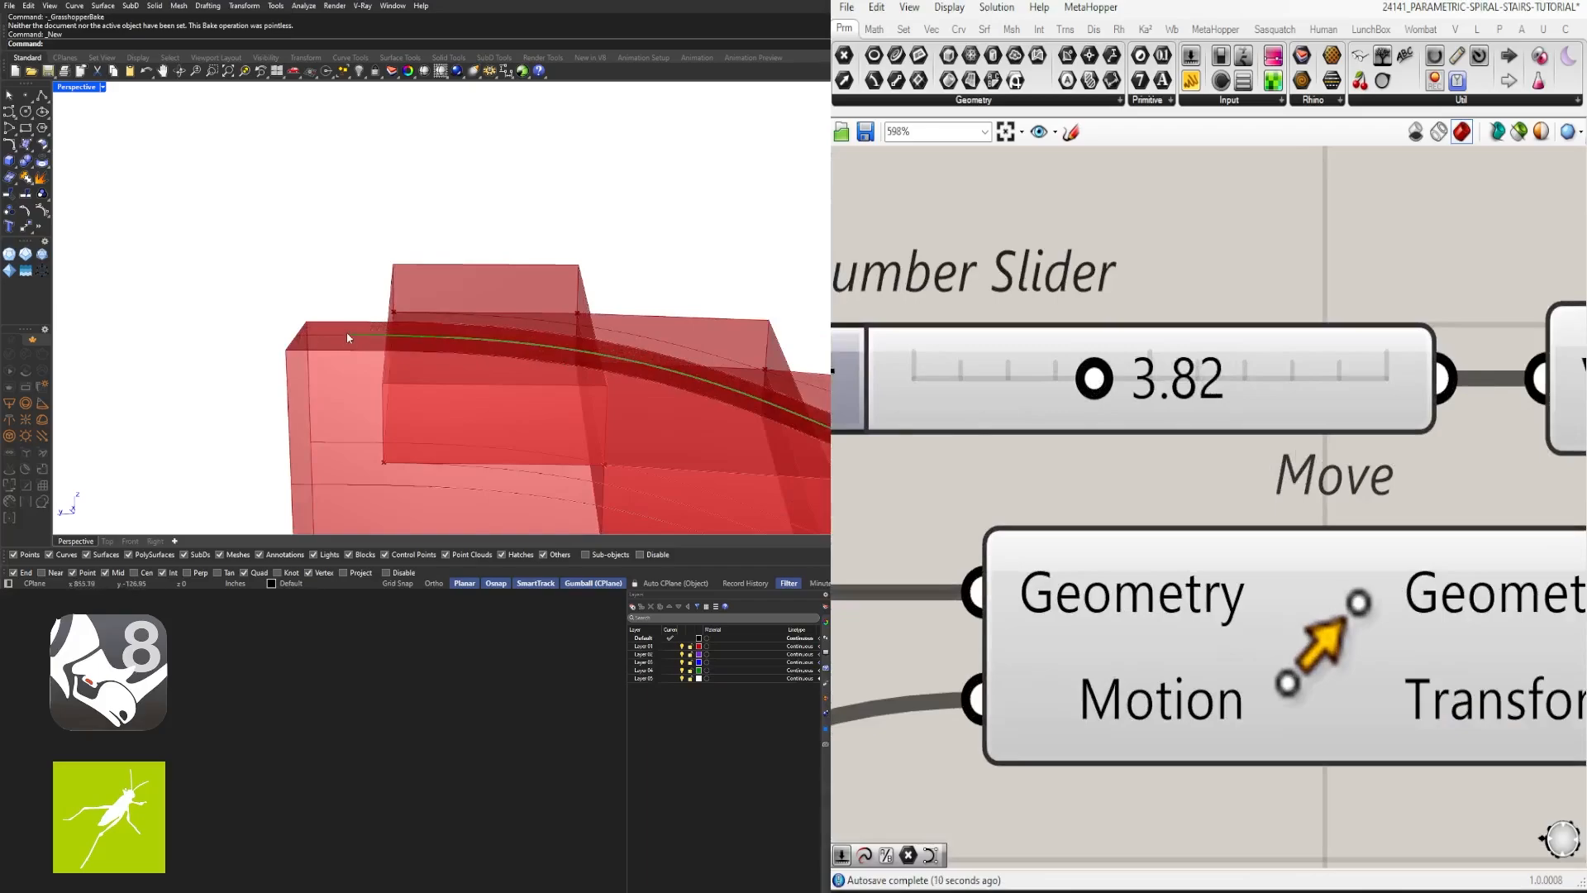
pyautogui.scroll(-5, 372, 339)
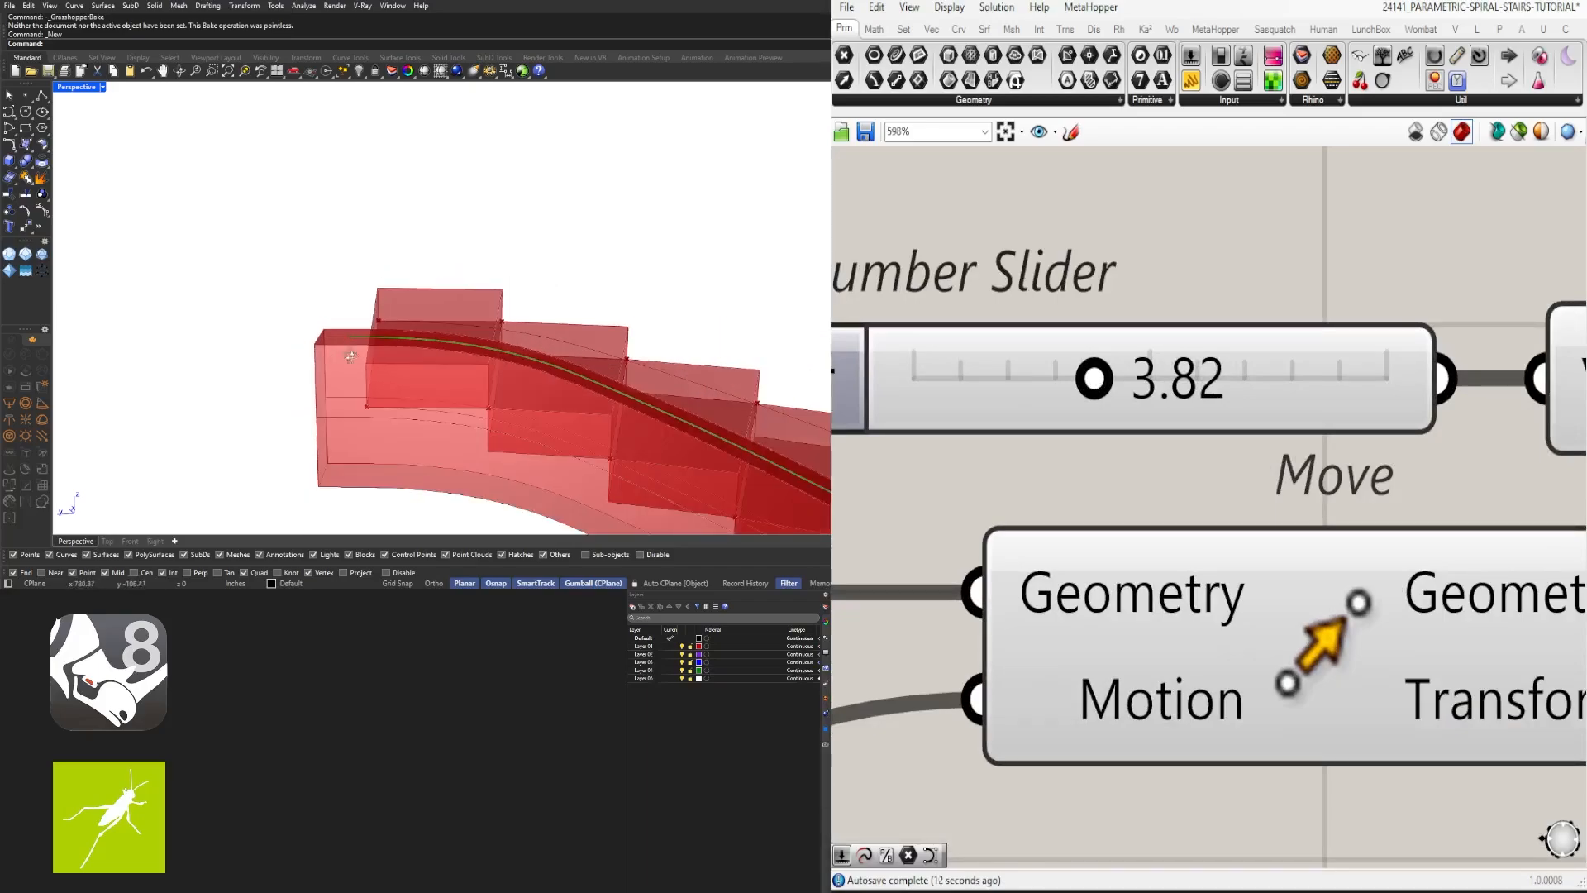
pyautogui.scroll(6, 330, 354)
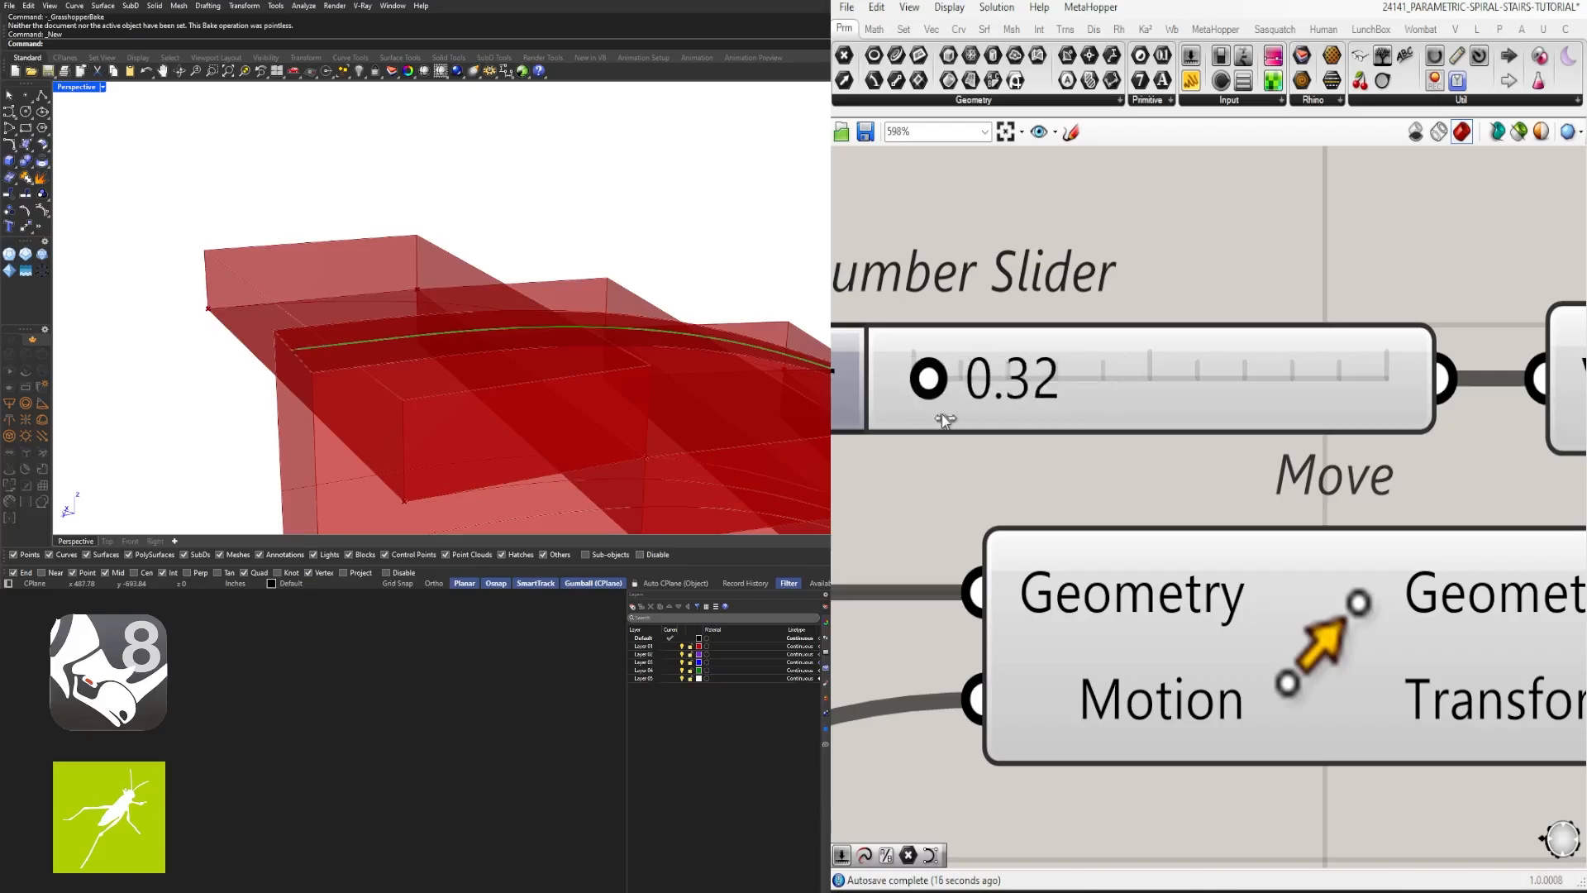
# Step: Set the slider feeding the new Negative component to 2
pyautogui.doubleClick(1030, 406)
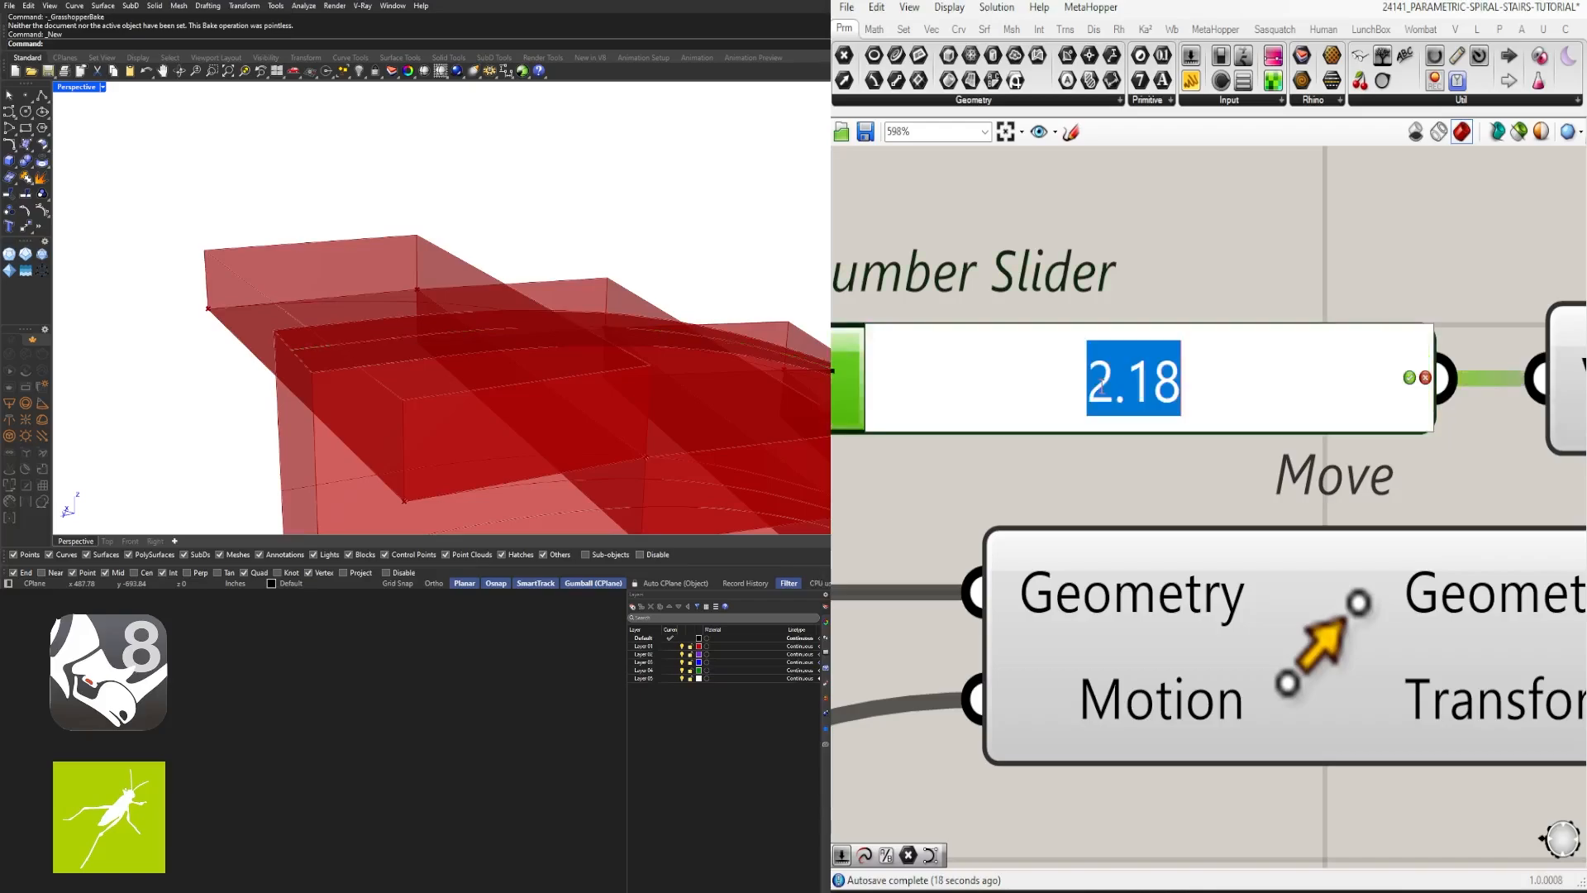
pyautogui.write('2')
pyautogui.press('Return')
# Step: Turn off the preview of the uppermost Move component and inspect the top end of the stairs
pyautogui.scroll(-6, 1073, 388)
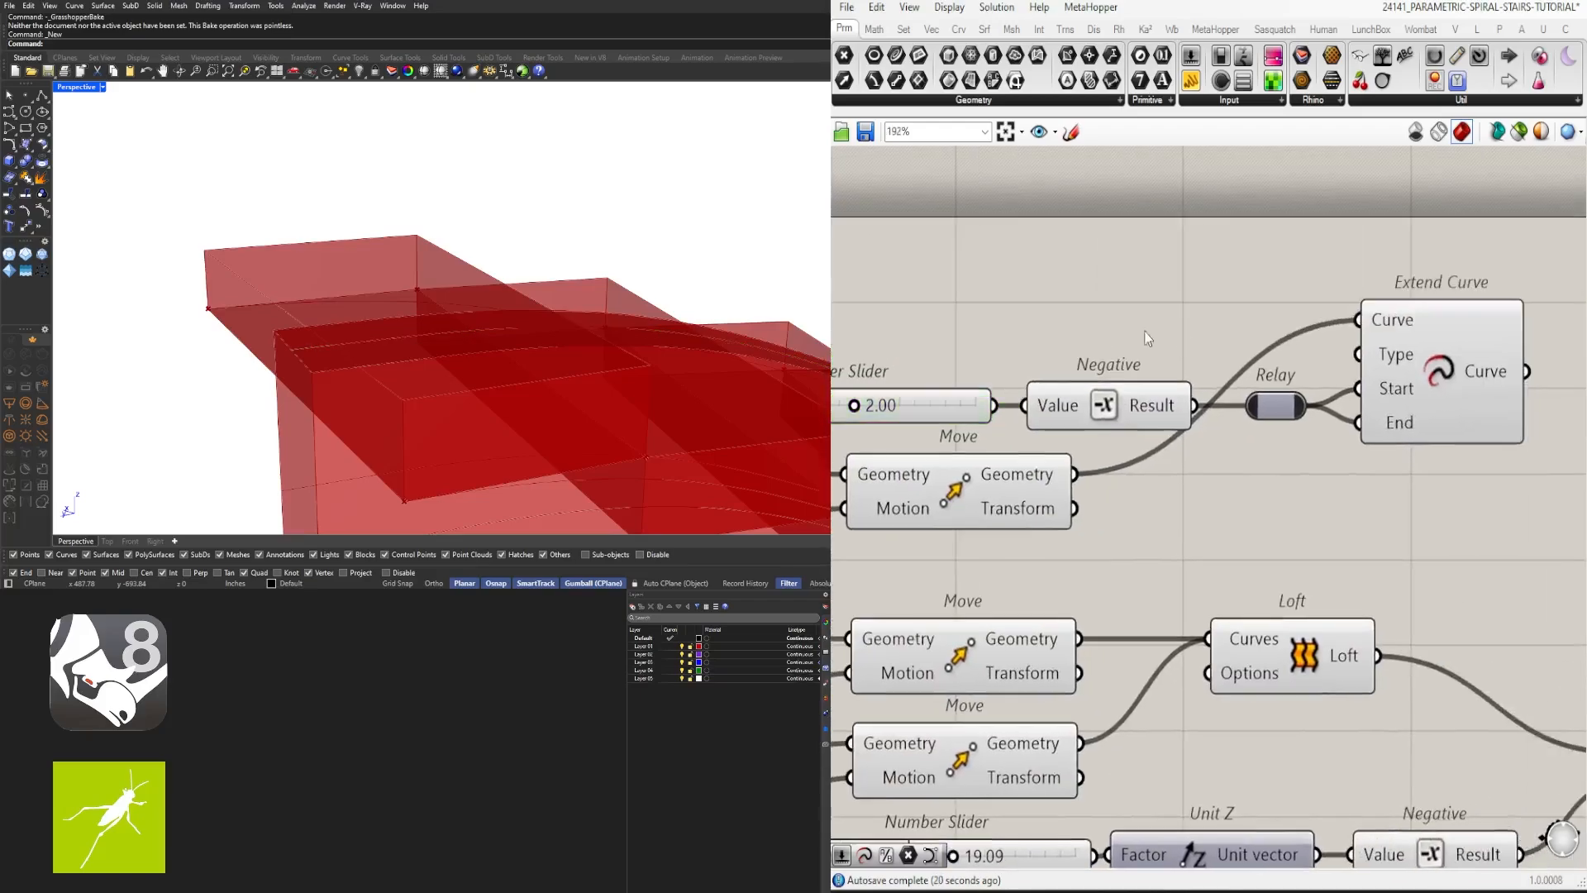
pyautogui.click(1043, 483)
pyautogui.middleClick(1037, 475)
pyautogui.click(1081, 414)
pyautogui.moveTo(628, 331); pyautogui.dragTo(413, 321, button='right')
pyautogui.scroll(-10, 502, 307)
pyautogui.scroll(4, 413, 321)
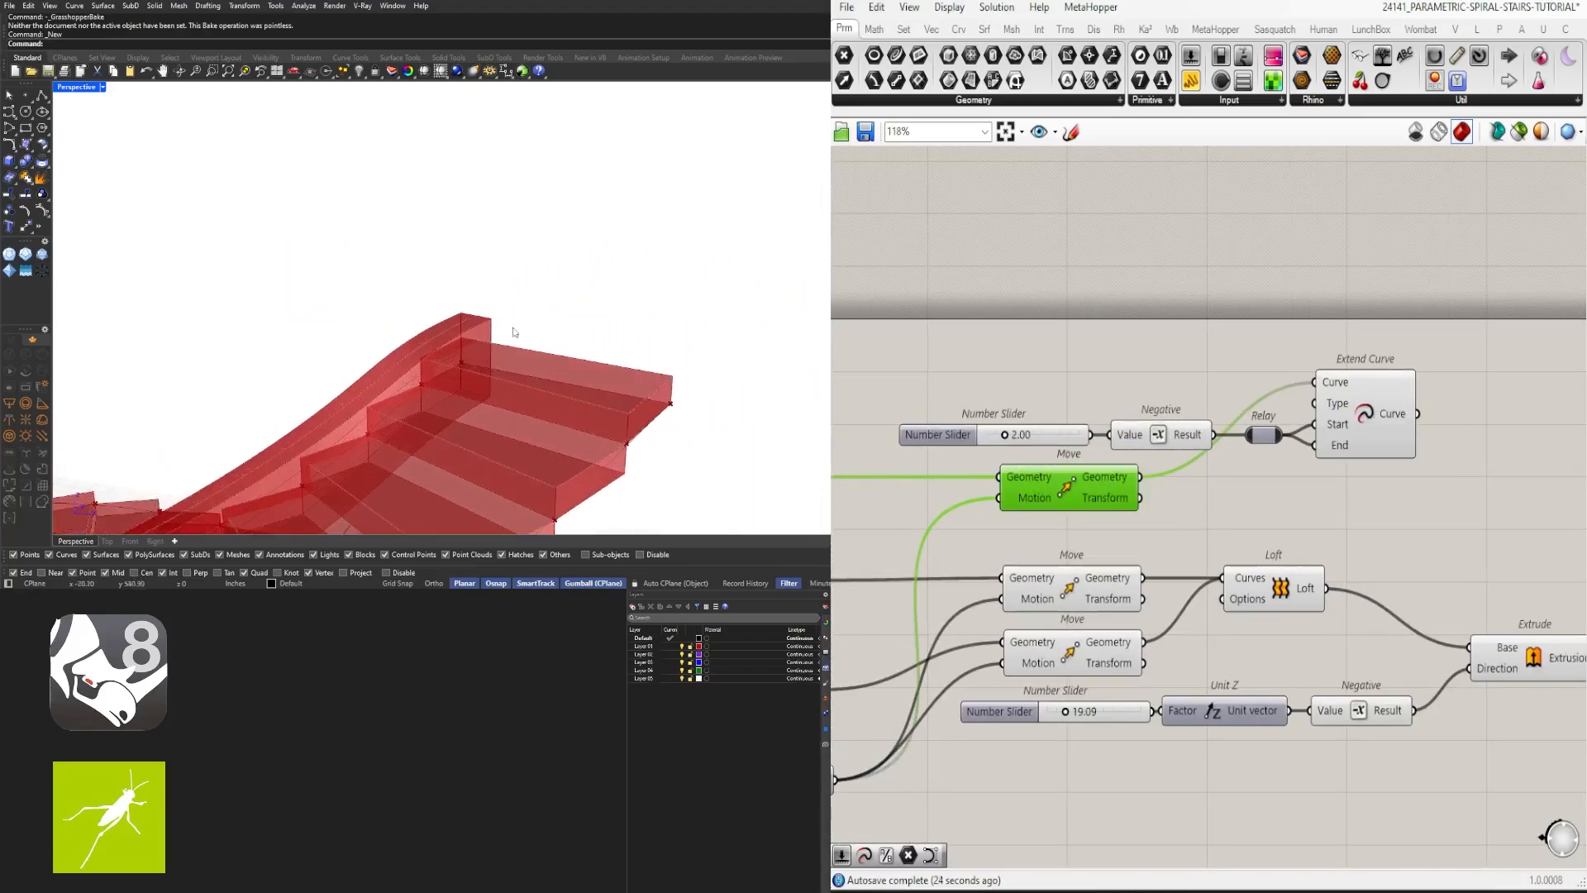
pyautogui.click(1356, 438)
pyautogui.moveTo(1514, 438); pyautogui.dragTo(1311, 468, button='right')
pyautogui.doubleClick(1311, 468)
pyautogui.click(1296, 356)
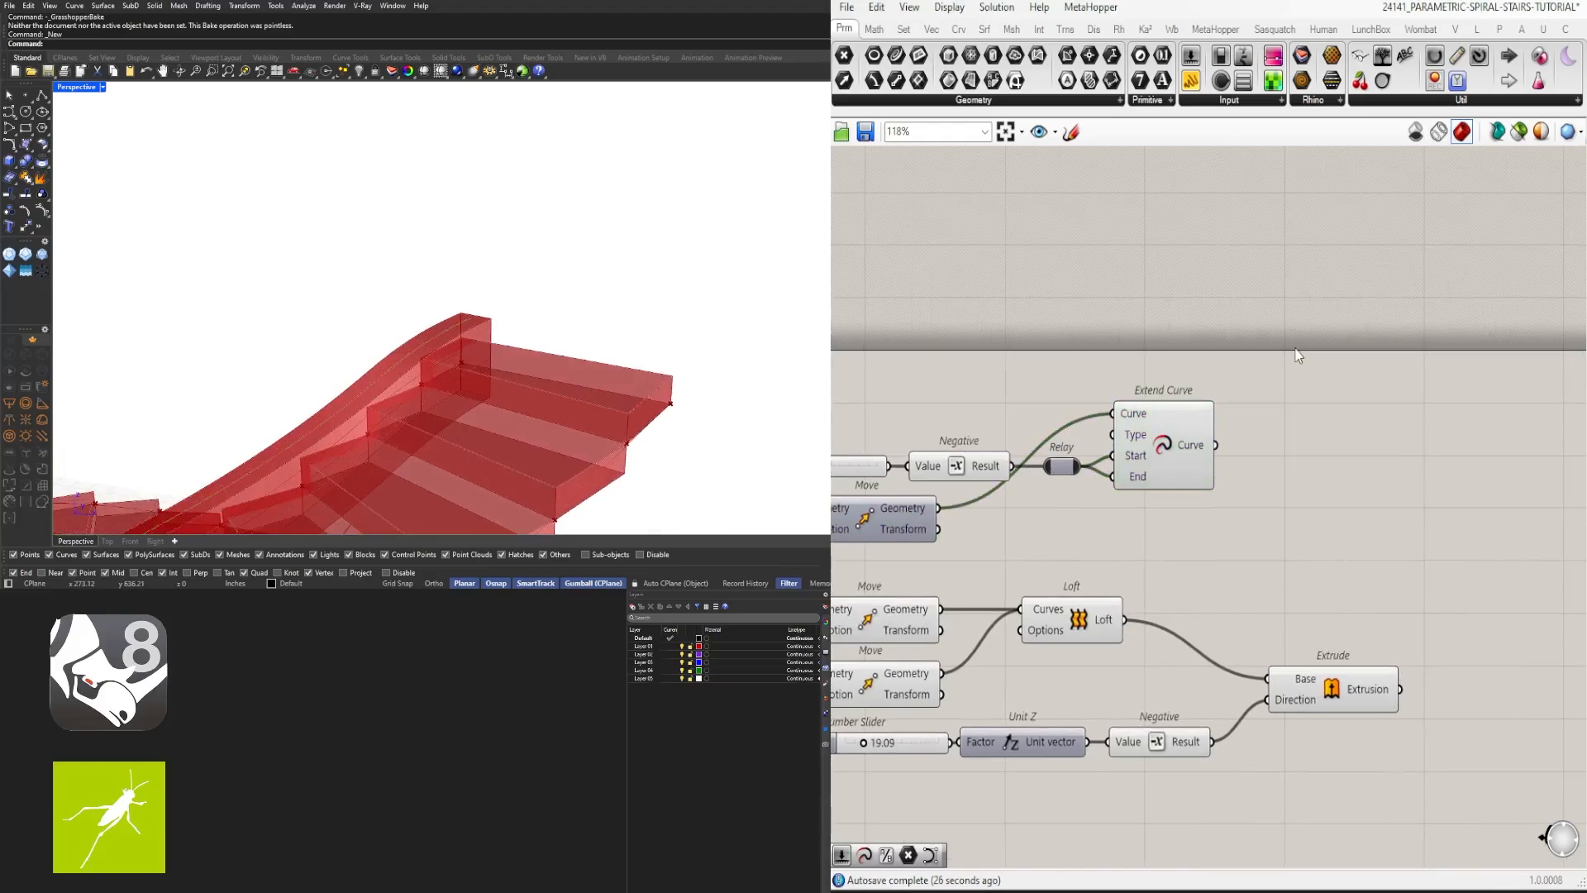
pyautogui.scroll(-6, 1308, 431)
pyautogui.scroll(-5, 1320, 488)
pyautogui.moveTo(1498, 648); pyautogui.dragTo(964, 445)
pyautogui.scroll(2, 1431, 501)
pyautogui.click(1348, 460)
pyautogui.scroll(8, 1348, 460)
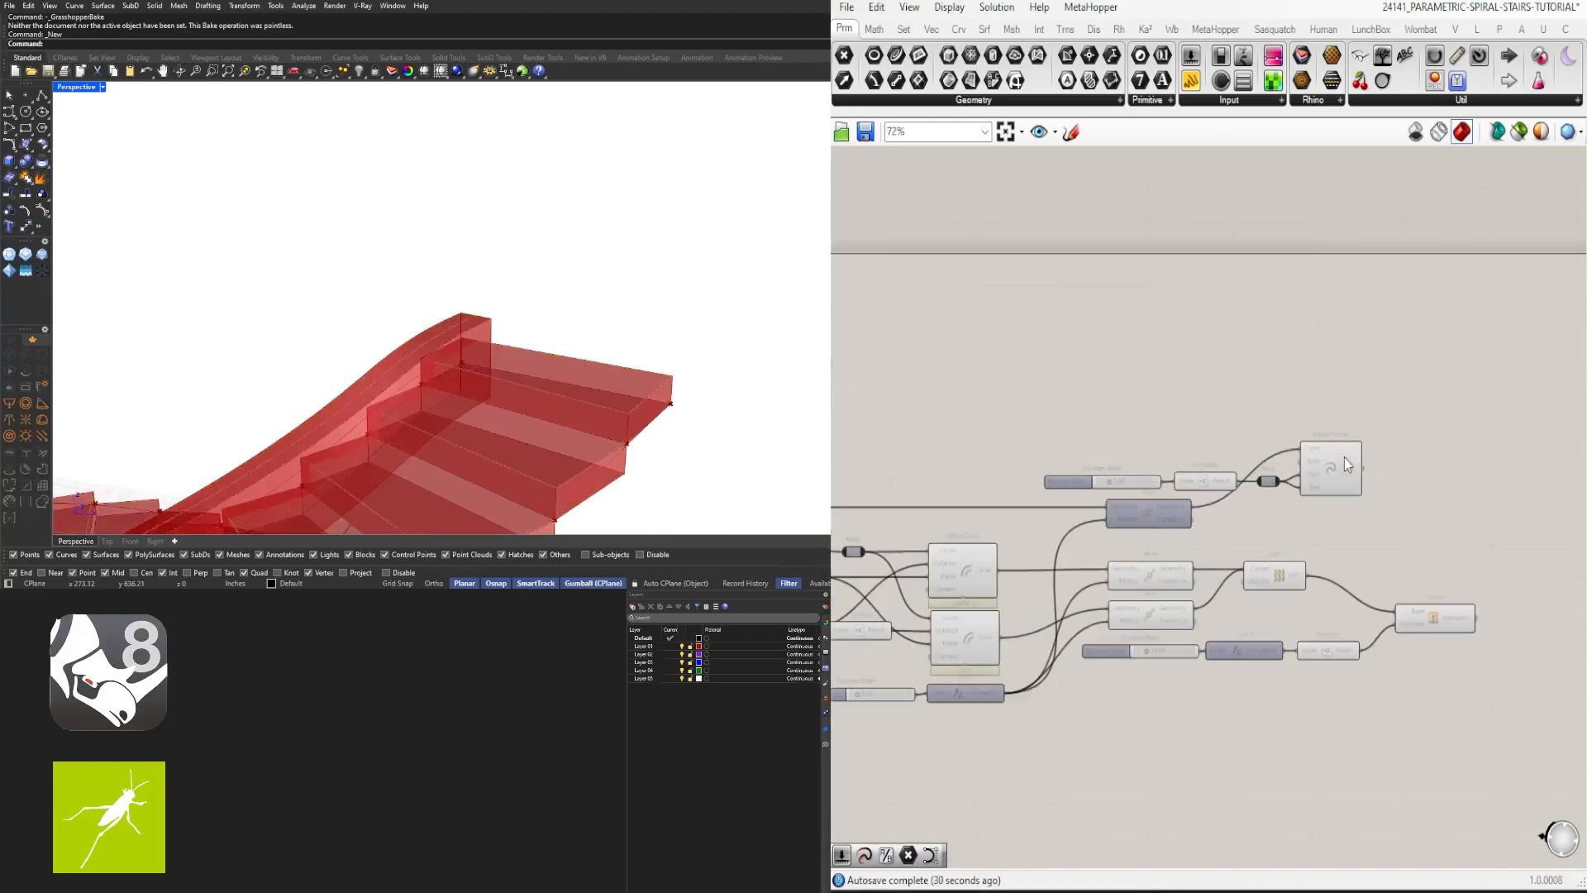
# Step: Duplicate the 19.09 slider, Unit Z and Extrude components and place the copies above the shortened Extend Curve
pyautogui.moveTo(1511, 499); pyautogui.dragTo(1464, 398, button='right')
pyautogui.moveTo(1488, 697); pyautogui.dragTo(1025, 668)
pyautogui.keyDown('shift'); pyautogui.click(1448, 612); pyautogui.keyUp('shift')
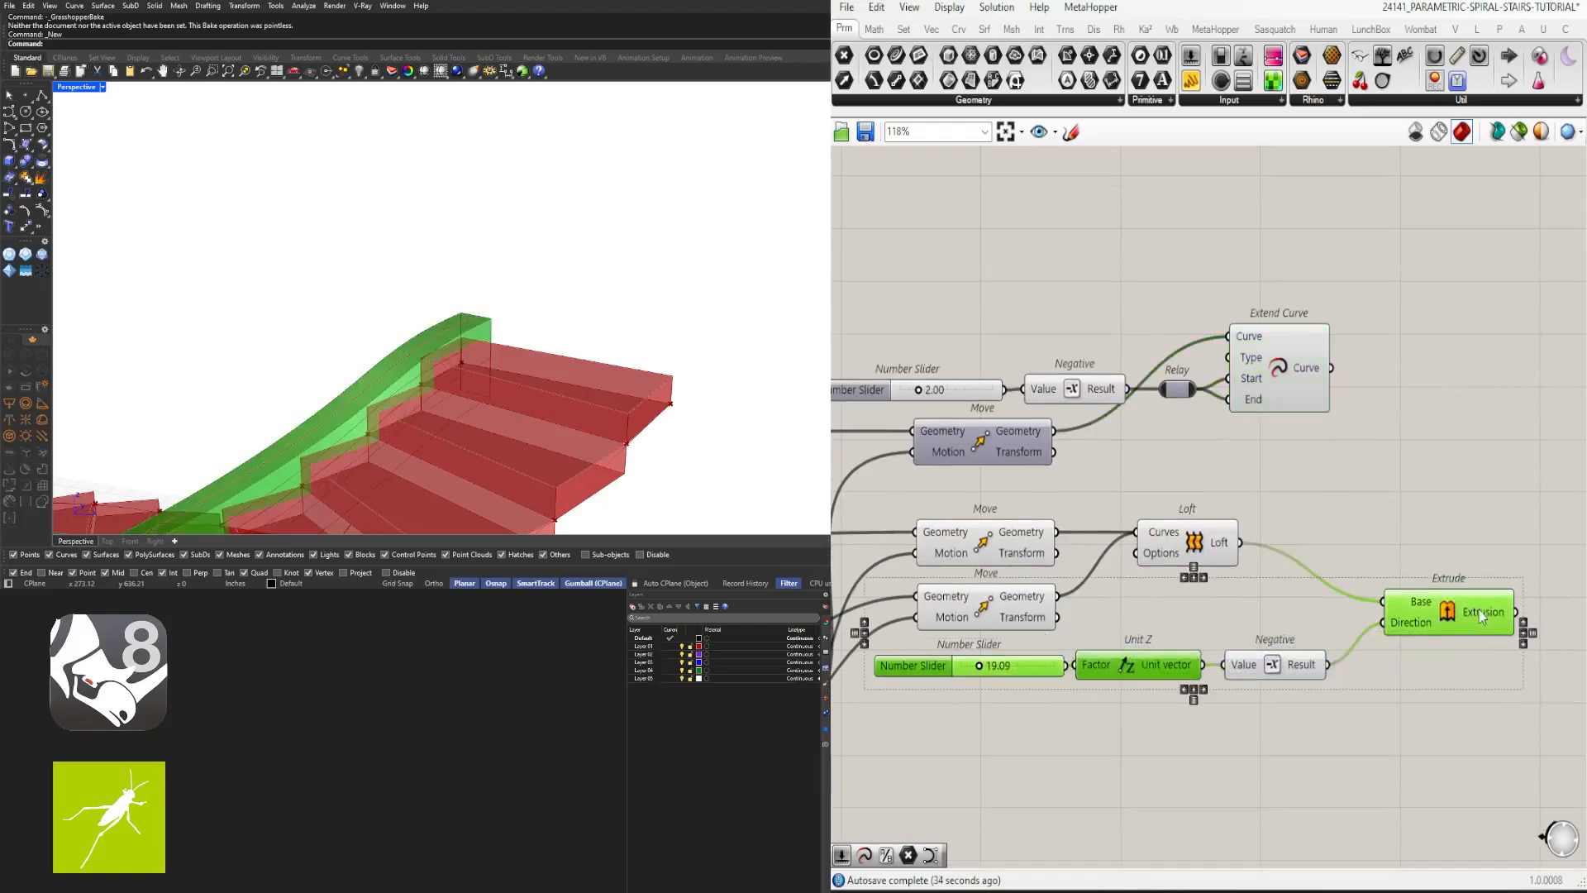
pyautogui.keyDown('alt'); pyautogui.moveTo(1449, 611); pyautogui.dragTo(1545, 257); pyautogui.keyUp('alt')
pyautogui.moveTo(1349, 382); pyautogui.dragTo(1302, 536, button='right')
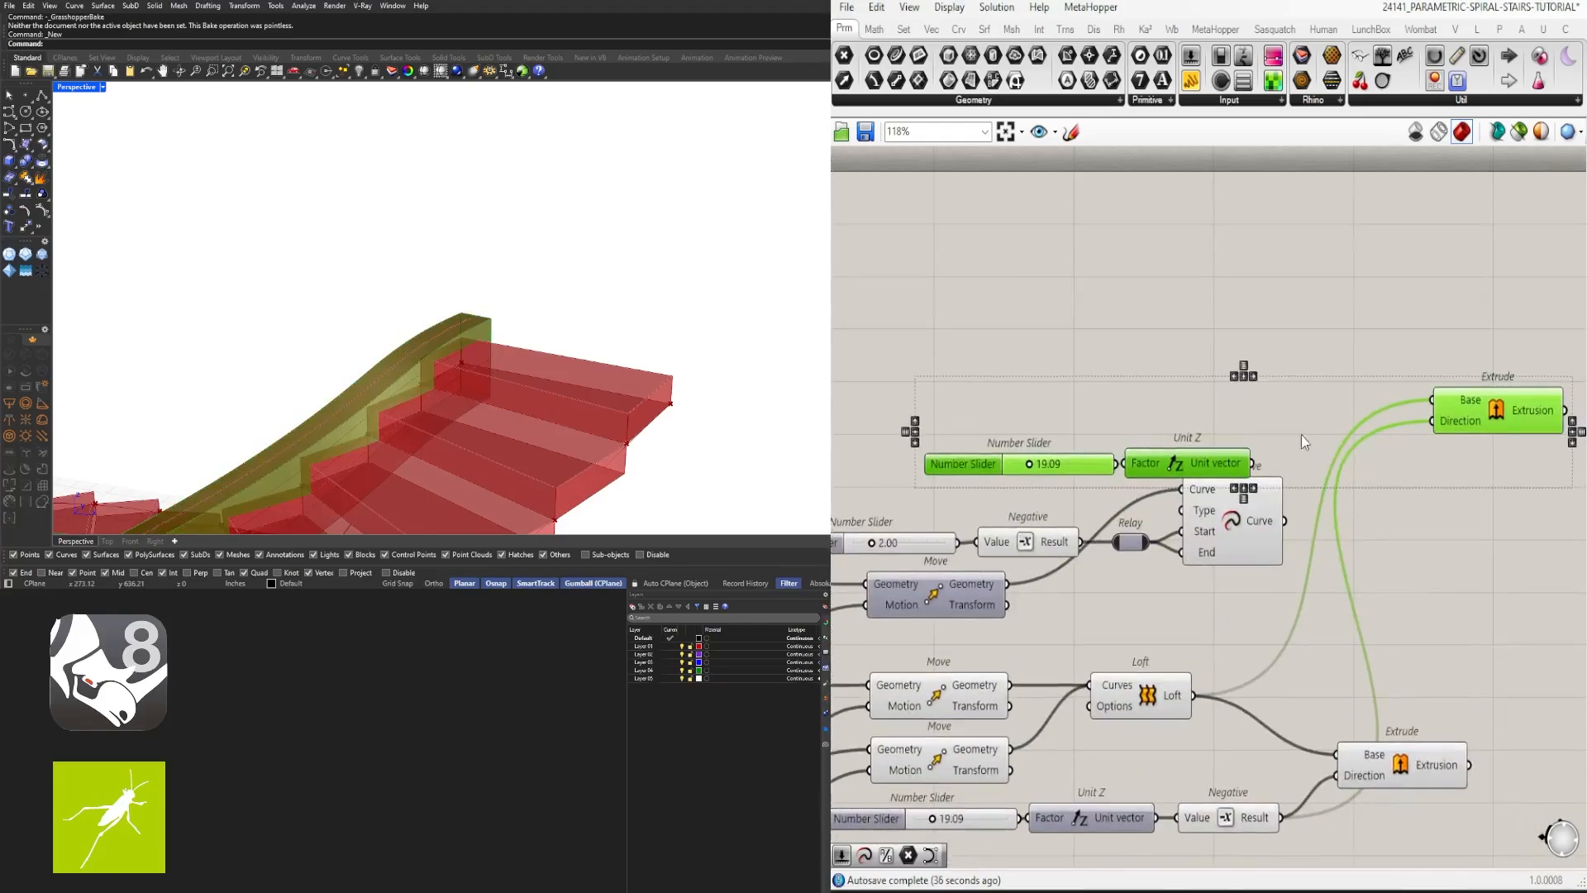
# Step: Wire the copied Unit Z into the copied Extrude's Direction and the shortened Extend Curve into its Base
pyautogui.moveTo(1261, 464)
pyautogui.mouseDown()
pyautogui.moveTo(1432, 420)
pyautogui.moveTo(1209, 532)
pyautogui.moveTo(1194, 576)
pyautogui.moveTo(1228, 550)
pyautogui.moveTo(1259, 446)
pyautogui.mouseUp()
pyautogui.click(1486, 536)
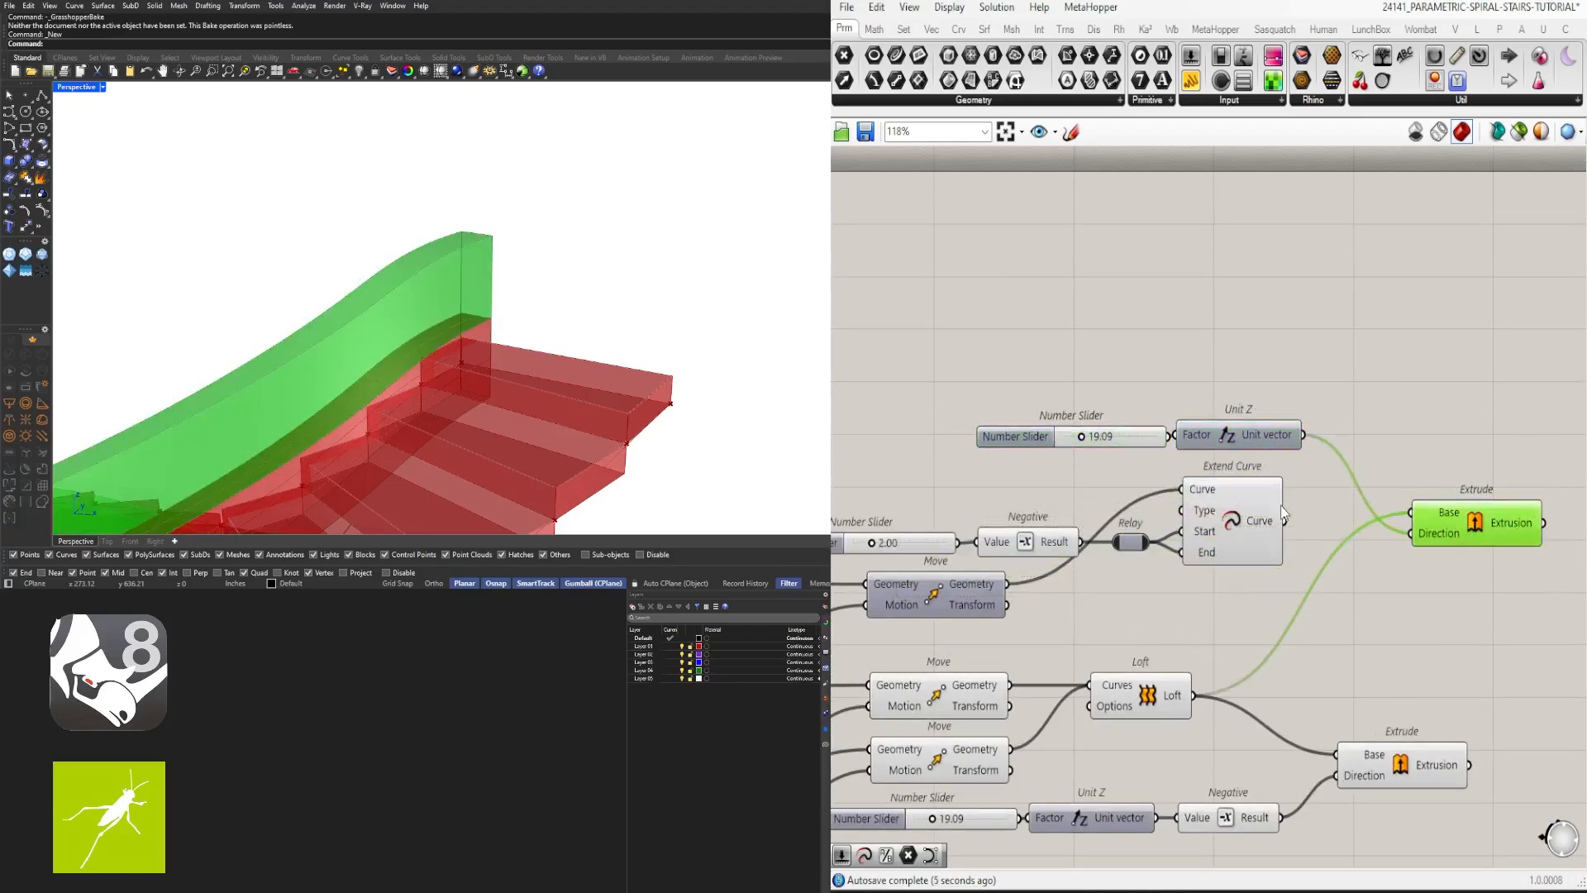
pyautogui.moveTo(1393, 524); pyautogui.dragTo(1411, 513)
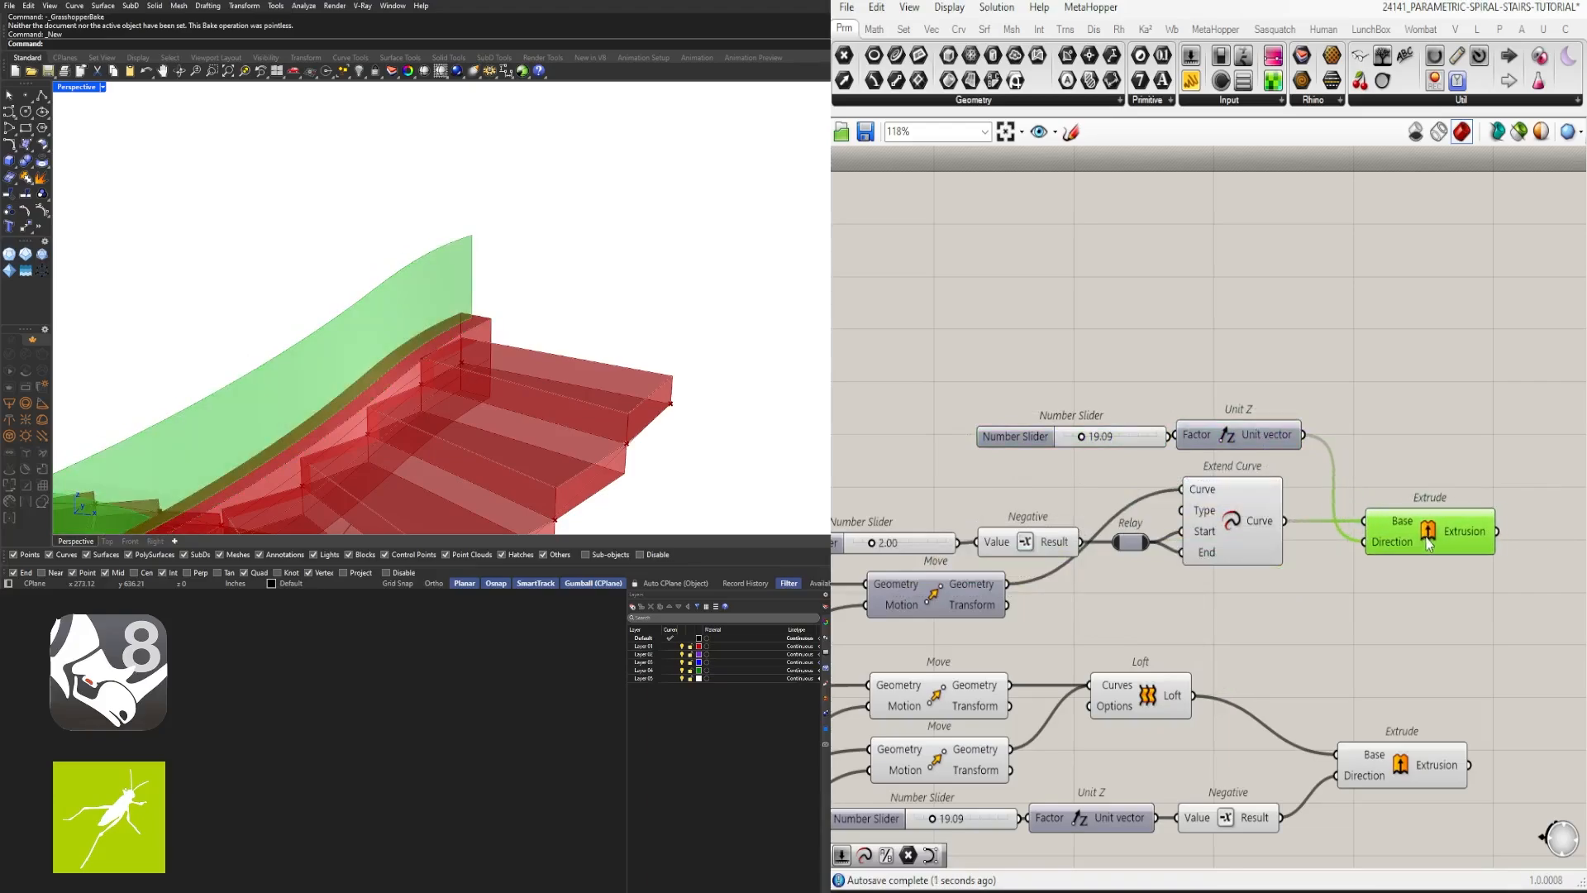
# Step: Align the copied slider and Unit Z in a row just above the shortened Extend Curve component
pyautogui.click(1149, 471)
pyautogui.scroll(3, 1146, 449)
pyautogui.moveTo(1463, 376); pyautogui.dragTo(951, 434)
pyautogui.moveTo(1317, 438)
pyautogui.mouseDown()
pyautogui.moveTo(1317, 461)
pyautogui.moveTo(1332, 453)
pyautogui.mouseUp()
pyautogui.moveTo(1303, 327); pyautogui.dragTo(1307, 330)
pyautogui.moveTo(1135, 451); pyautogui.dragTo(1125, 444)
pyautogui.click(972, 413)
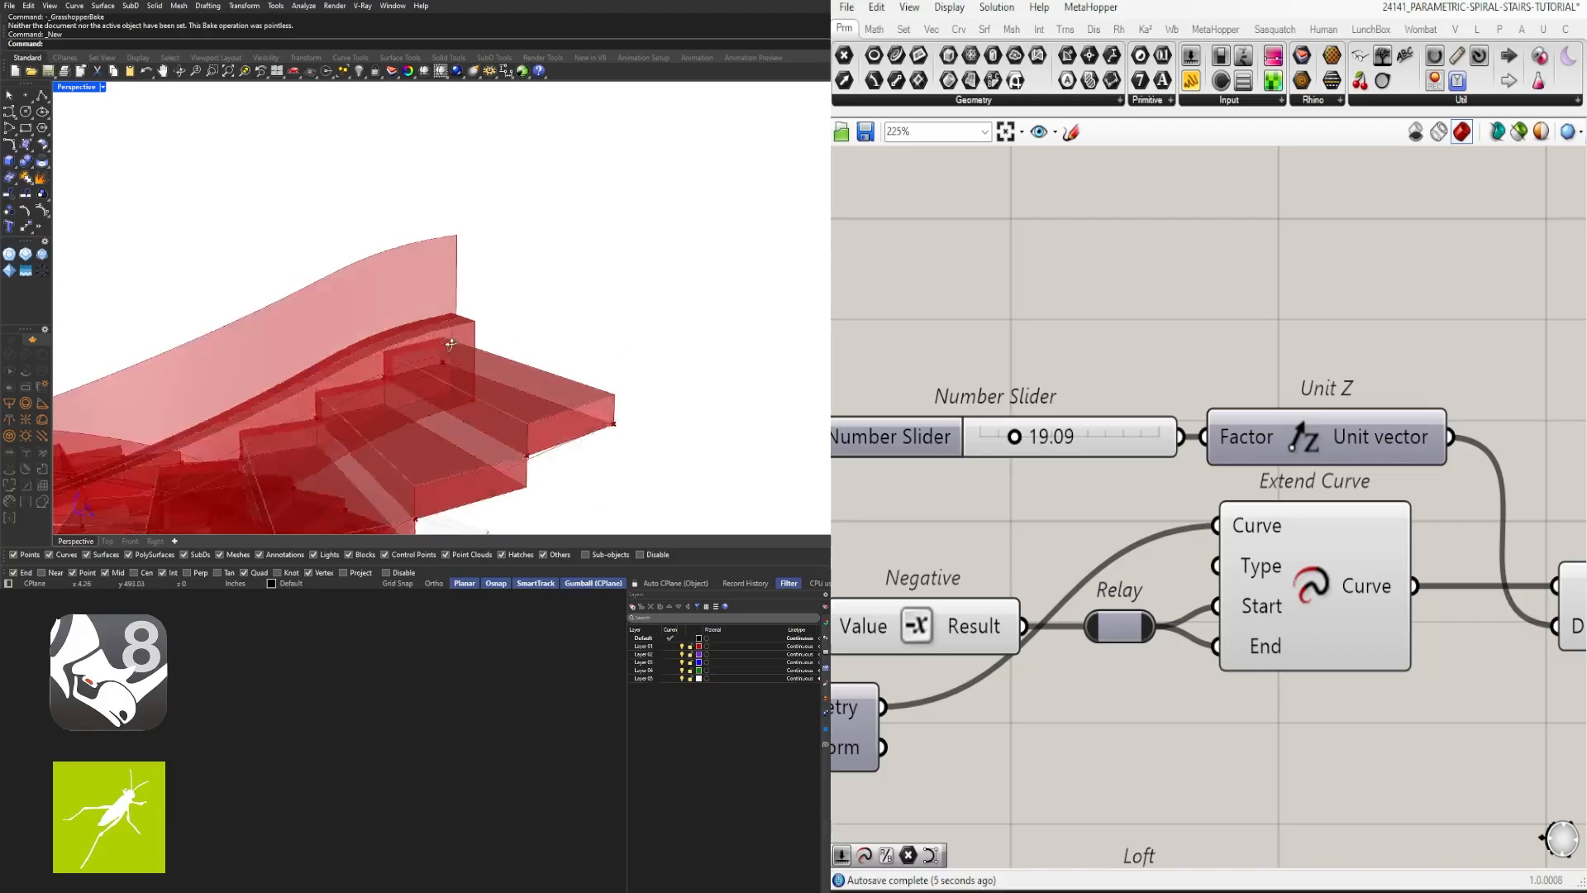
# Step: Set the number slider feeding the railing's Unit Z to 36 and inspect the raised railing along the stairs
pyautogui.scroll(3, 975, 422)
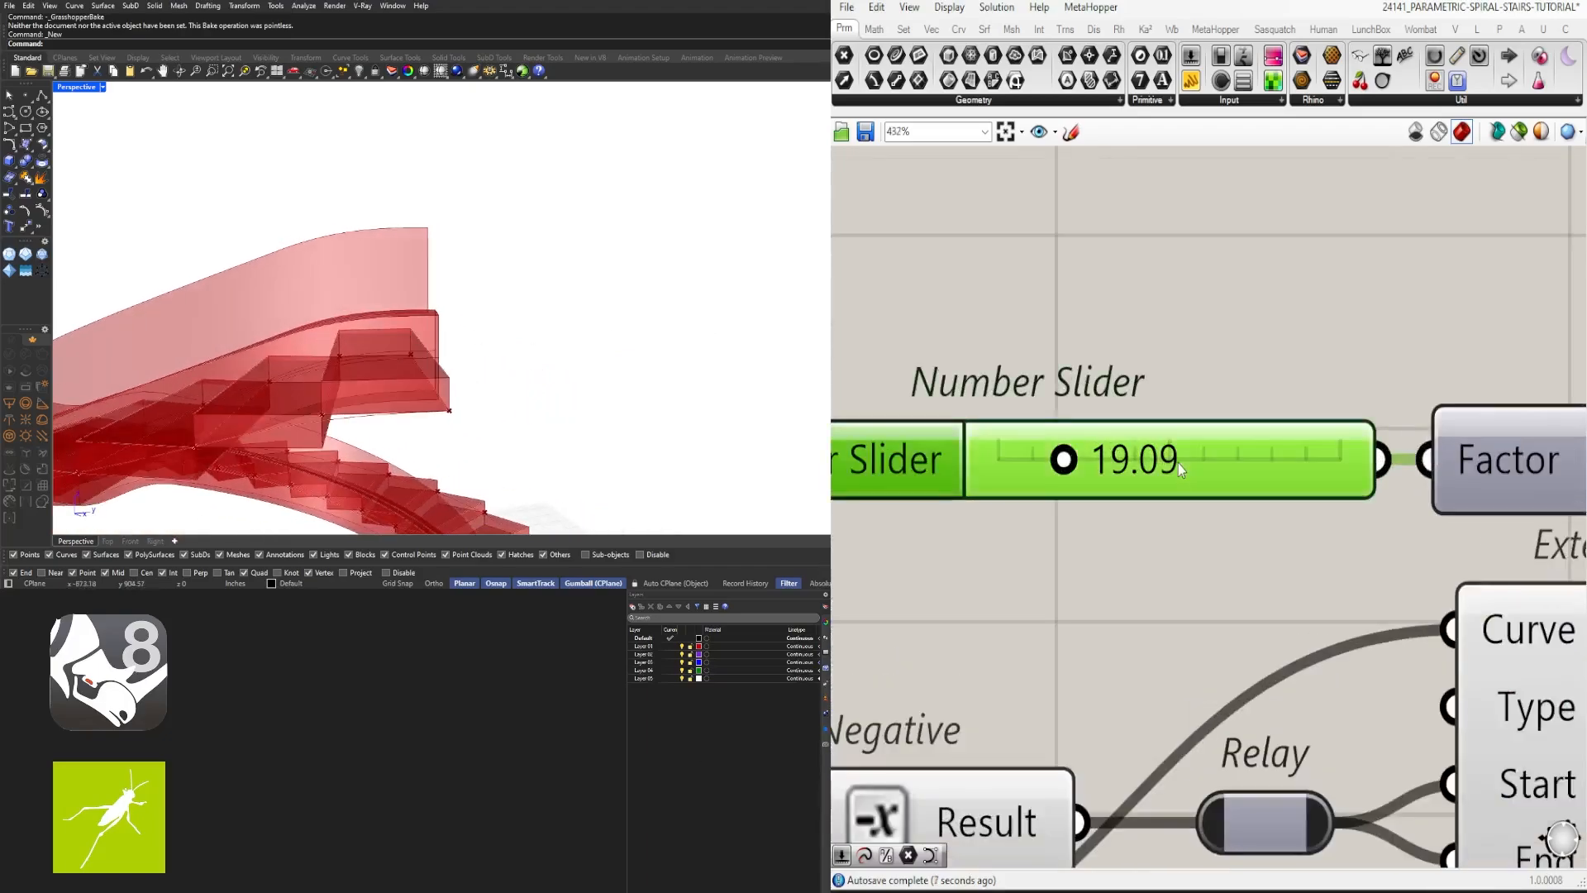
pyautogui.doubleClick(1176, 462)
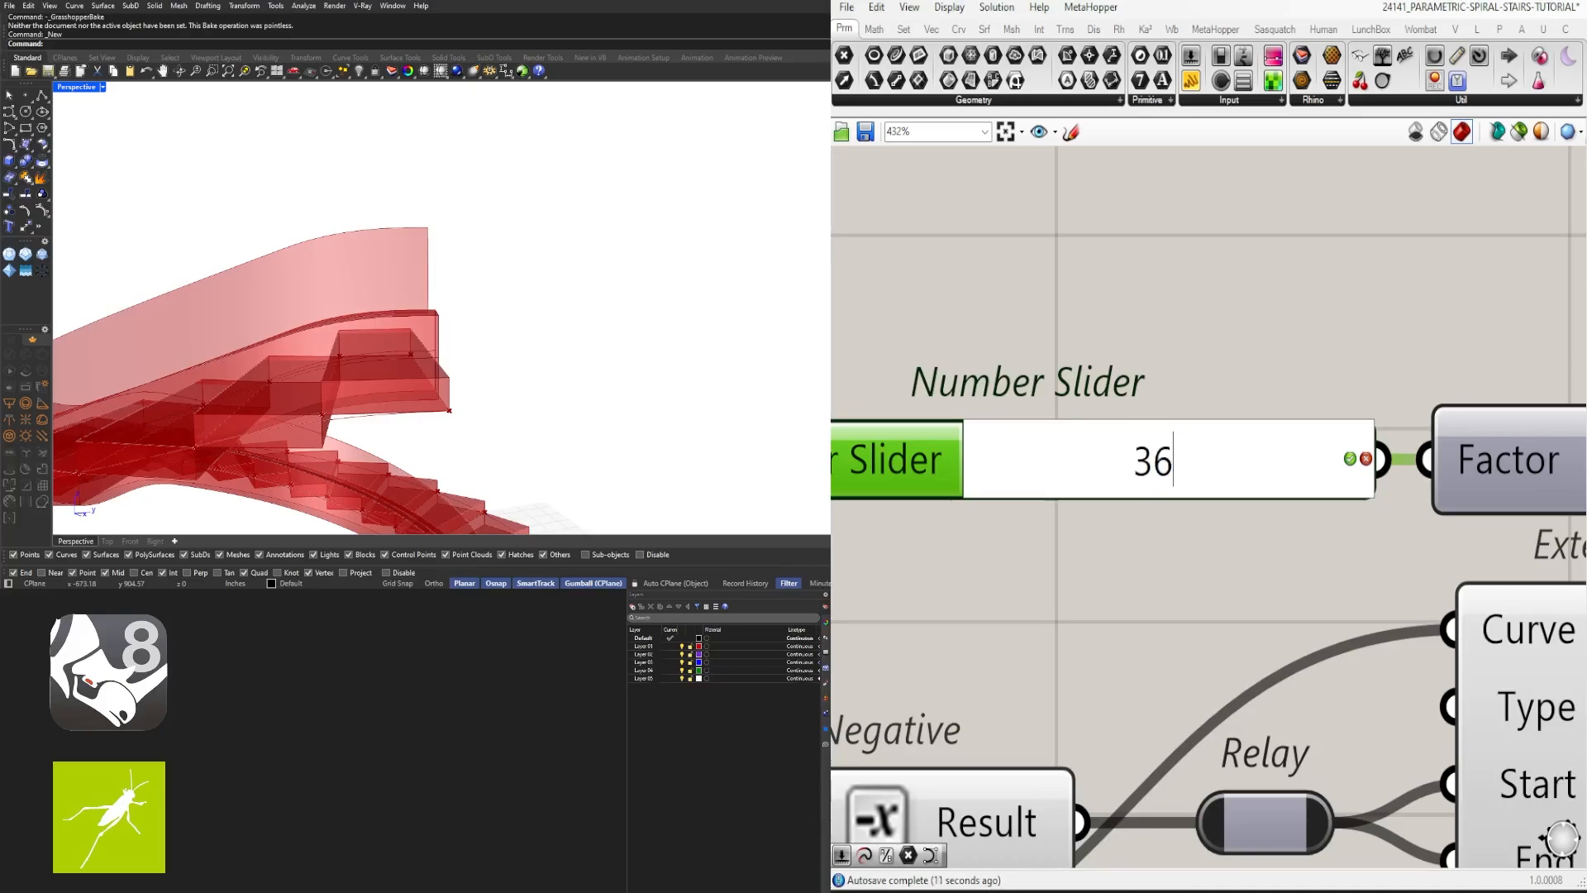
pyautogui.press('Return')
pyautogui.moveTo(453, 212); pyautogui.dragTo(219, 372, button='right')
pyautogui.scroll(-5, 1182, 326)
pyautogui.moveTo(1554, 293); pyautogui.dragTo(1353, 322, button='right')
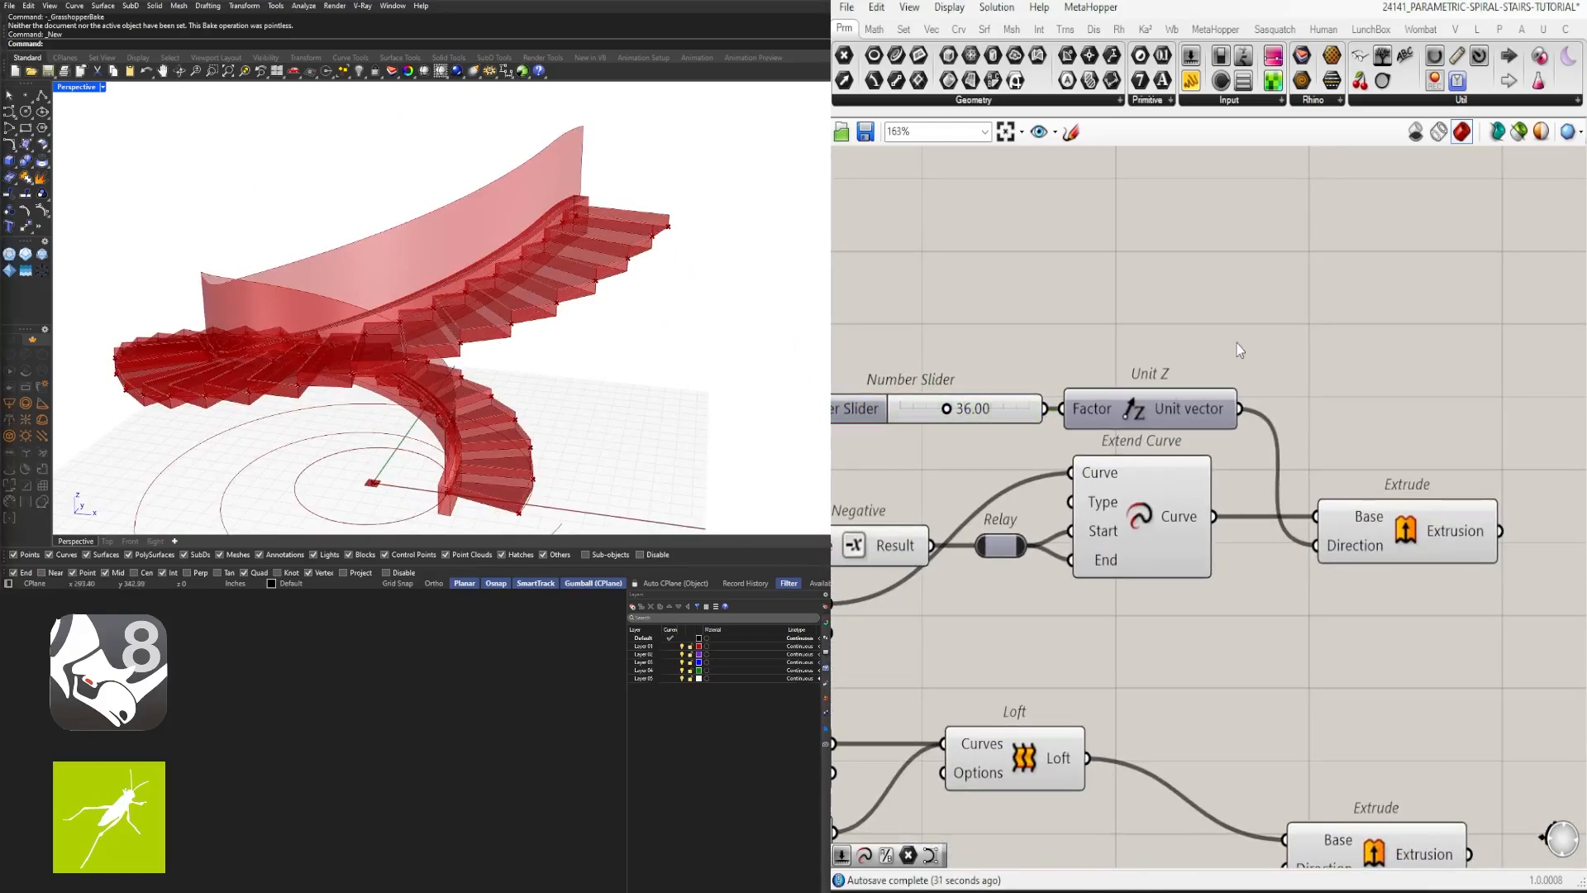
pyautogui.moveTo(450, 325); pyautogui.dragTo(470, 198, button='right')
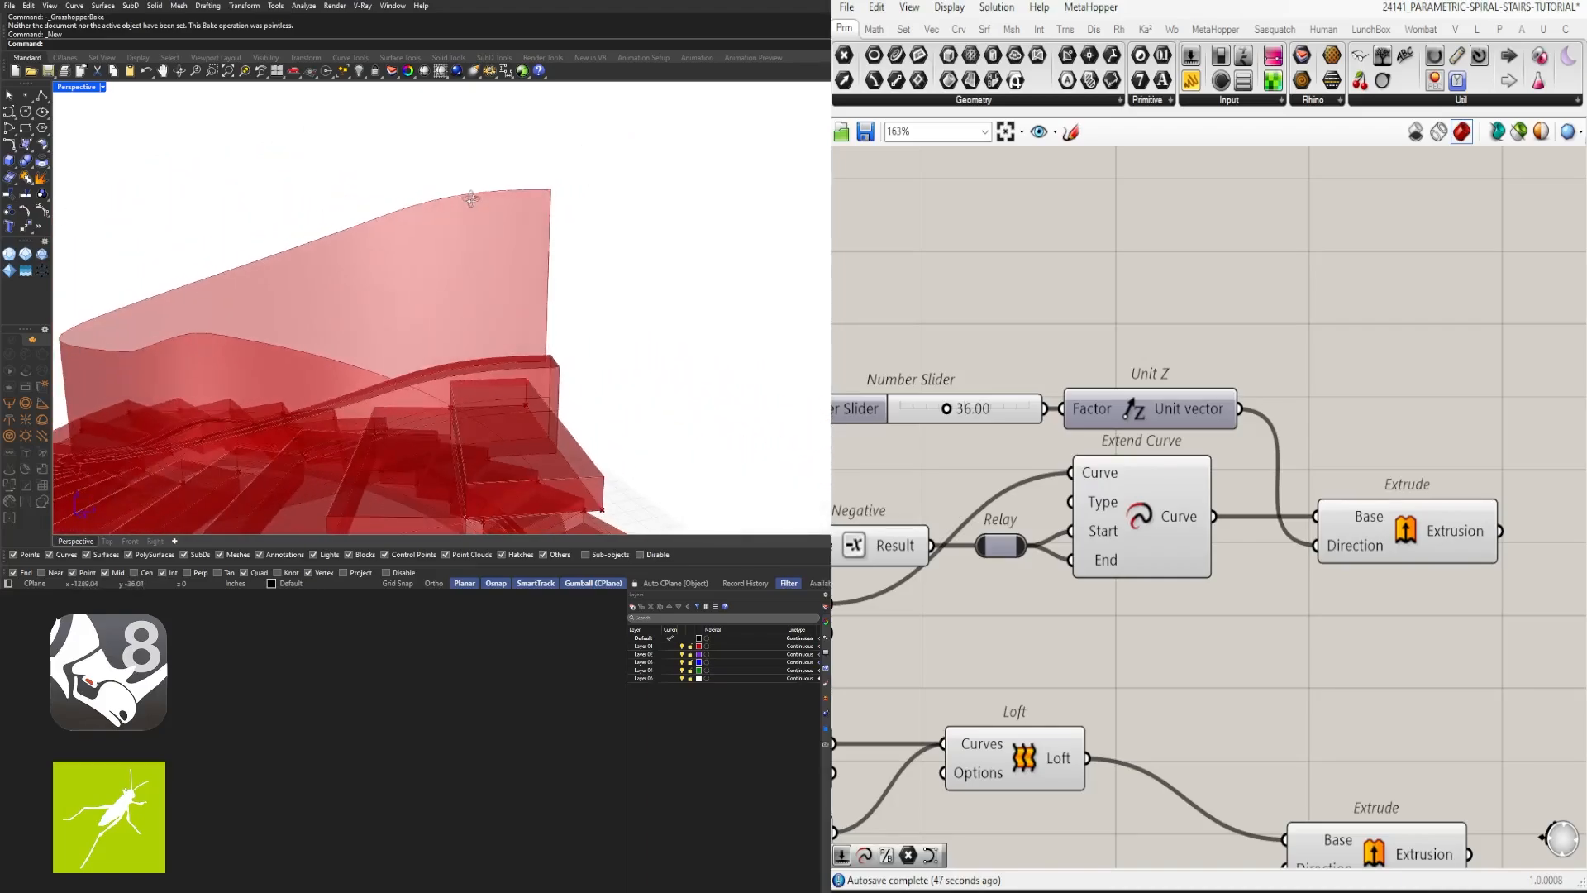
# Step: Move the railing's Extrude component a little farther away from the shortened Extend Curve component
pyautogui.moveTo(1217, 430); pyautogui.dragTo(974, 409, button='right')
pyautogui.moveTo(1211, 514); pyautogui.dragTo(1265, 514)
pyautogui.moveTo(1265, 513); pyautogui.dragTo(1115, 480, button='right')
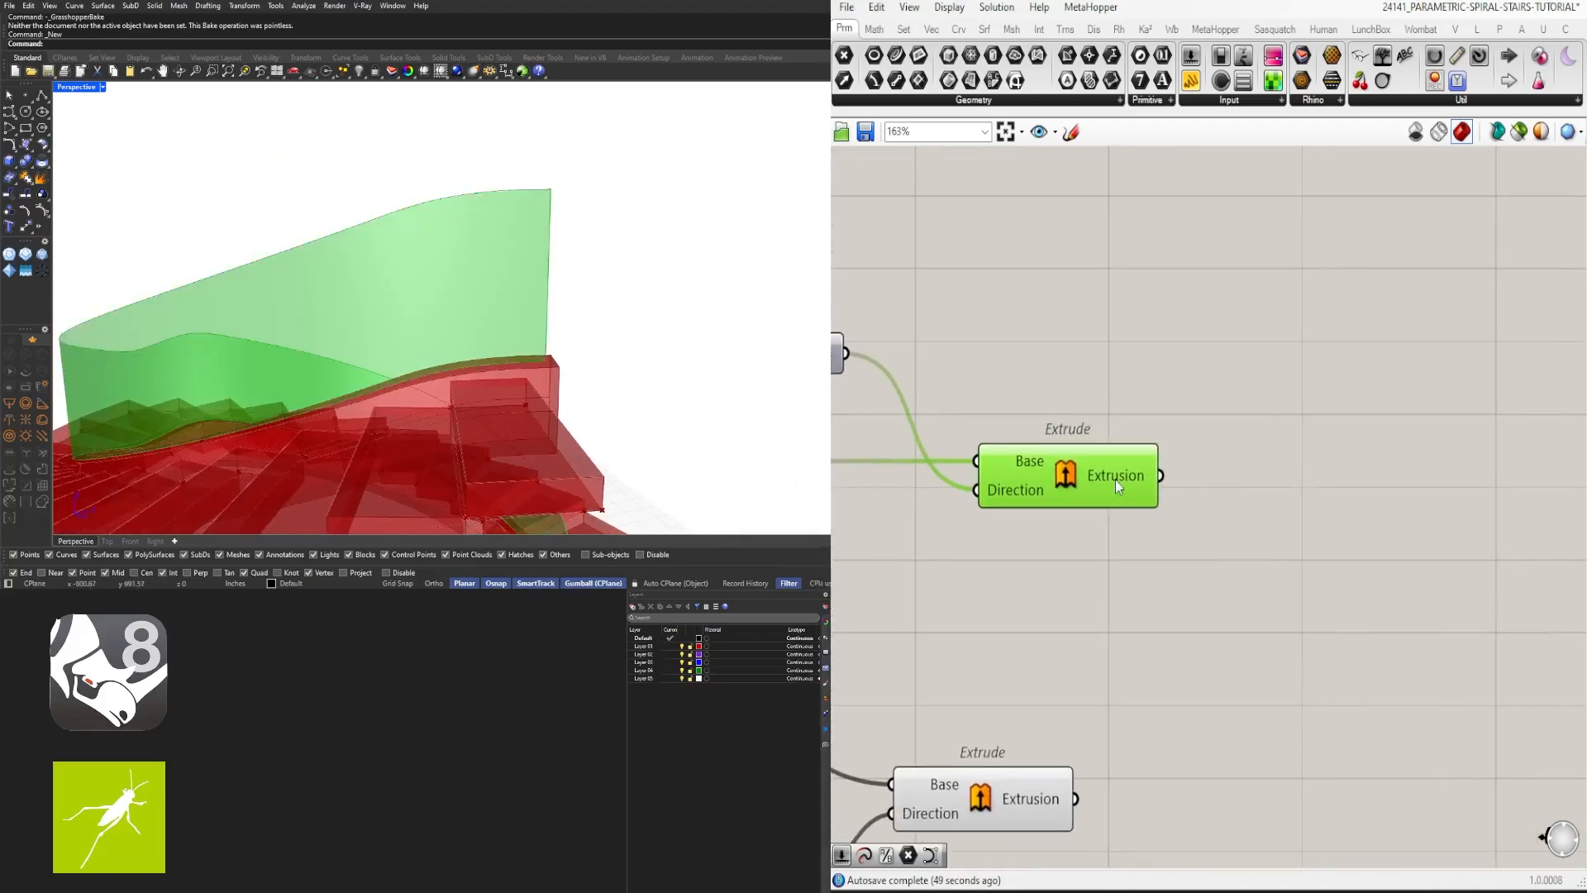
pyautogui.doubleClick(1255, 496)
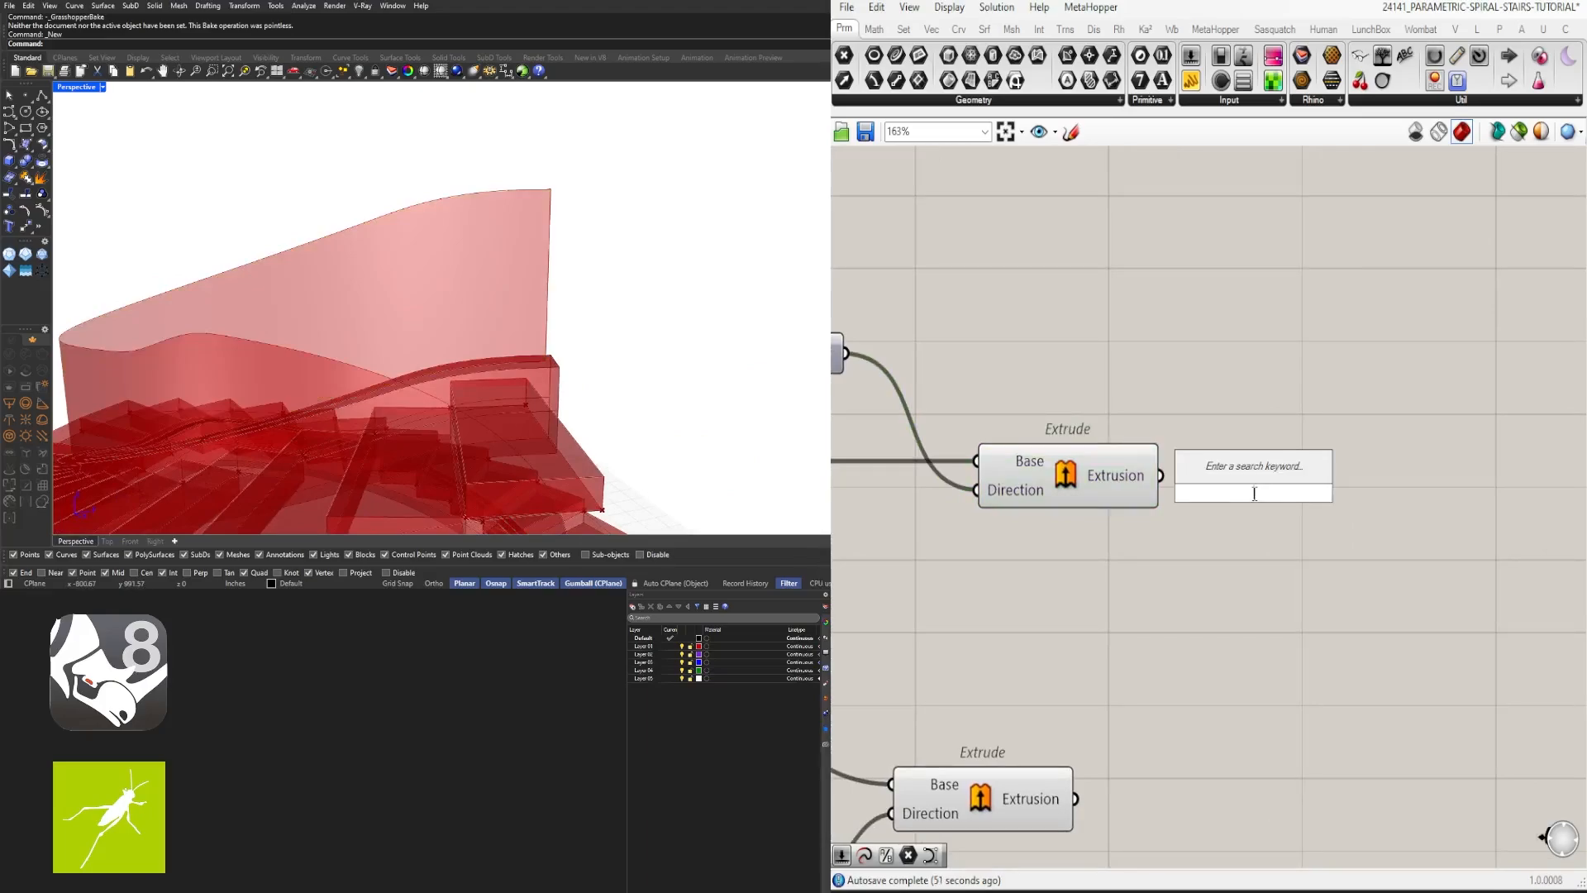
pyautogui.write('ISOTR')
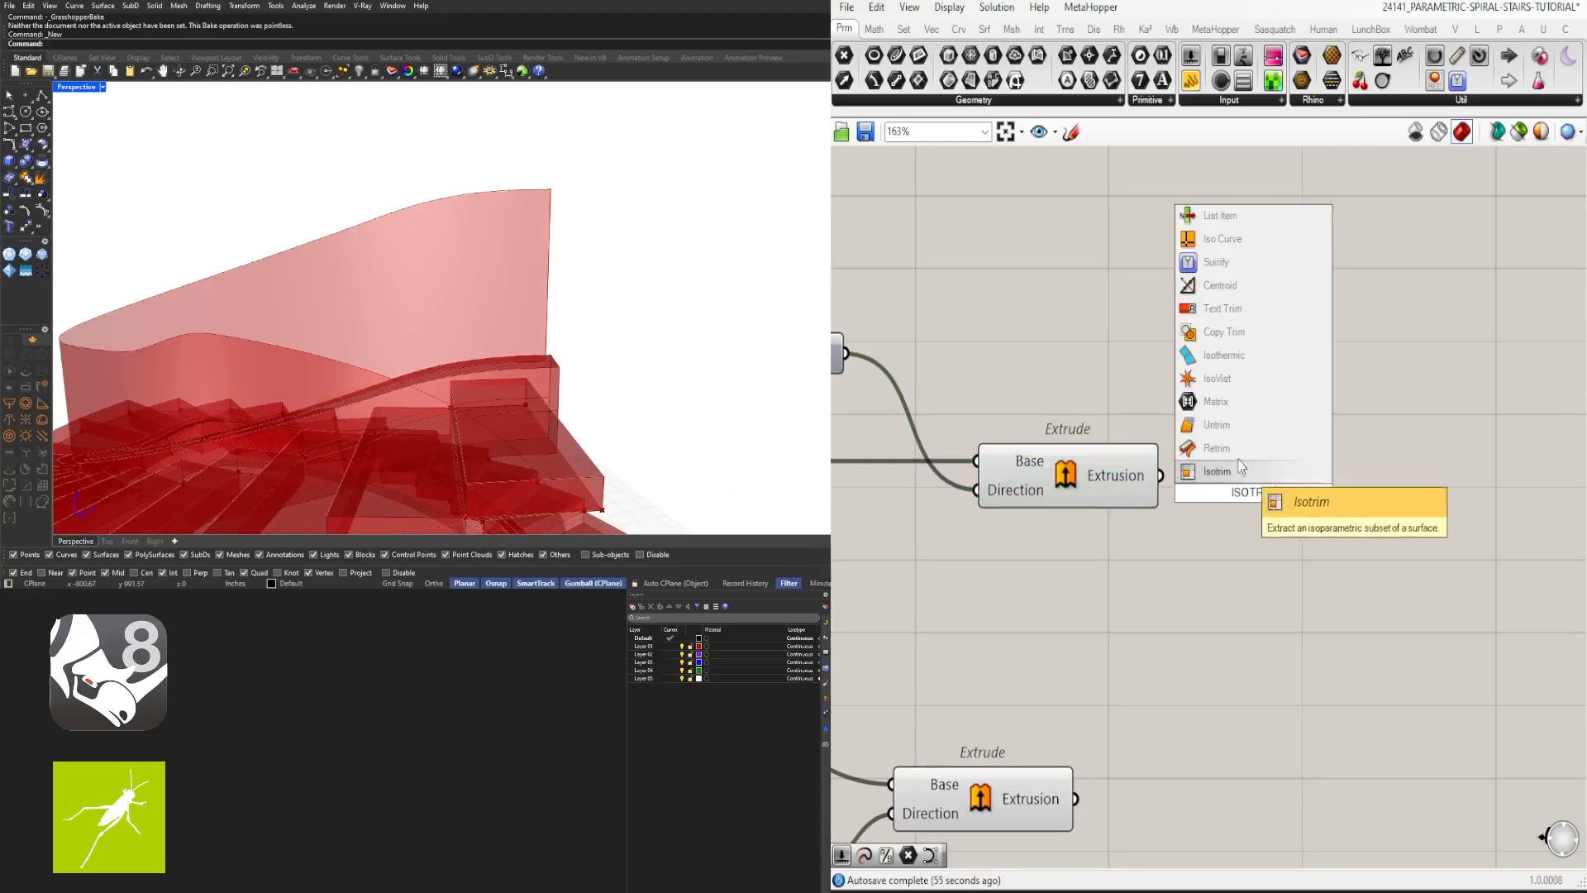
pyautogui.click(1240, 469)
pyautogui.press('Delete')
# Step: Add an Isotrim component and place it to the right of the railing's Extrude, leaving a gap between them
pyautogui.doubleClick(1237, 486)
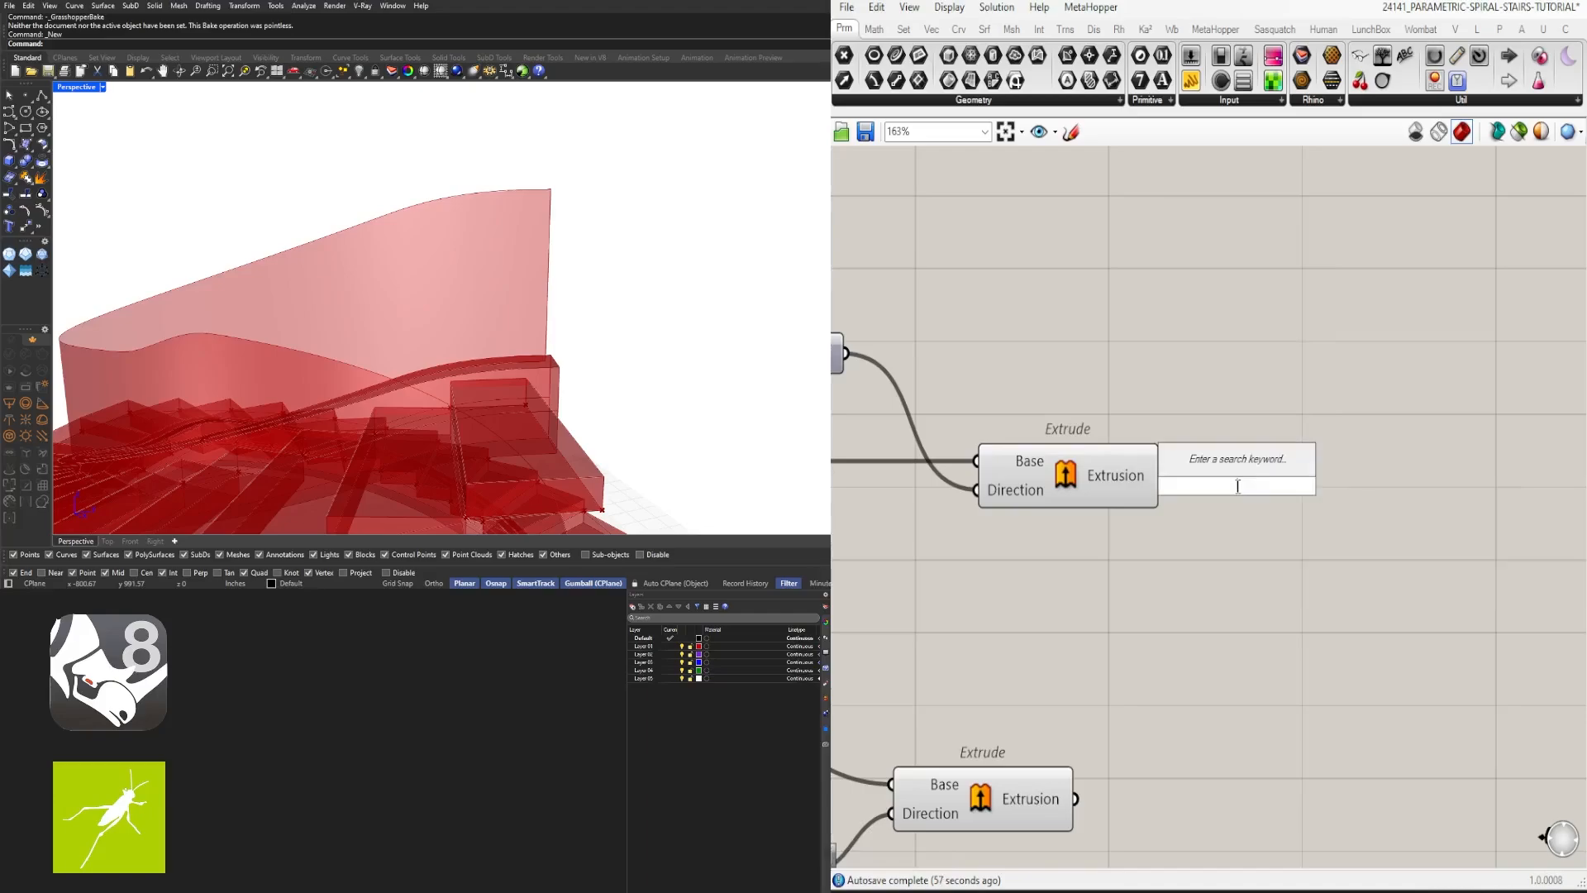
pyautogui.write('ISOTRIM')
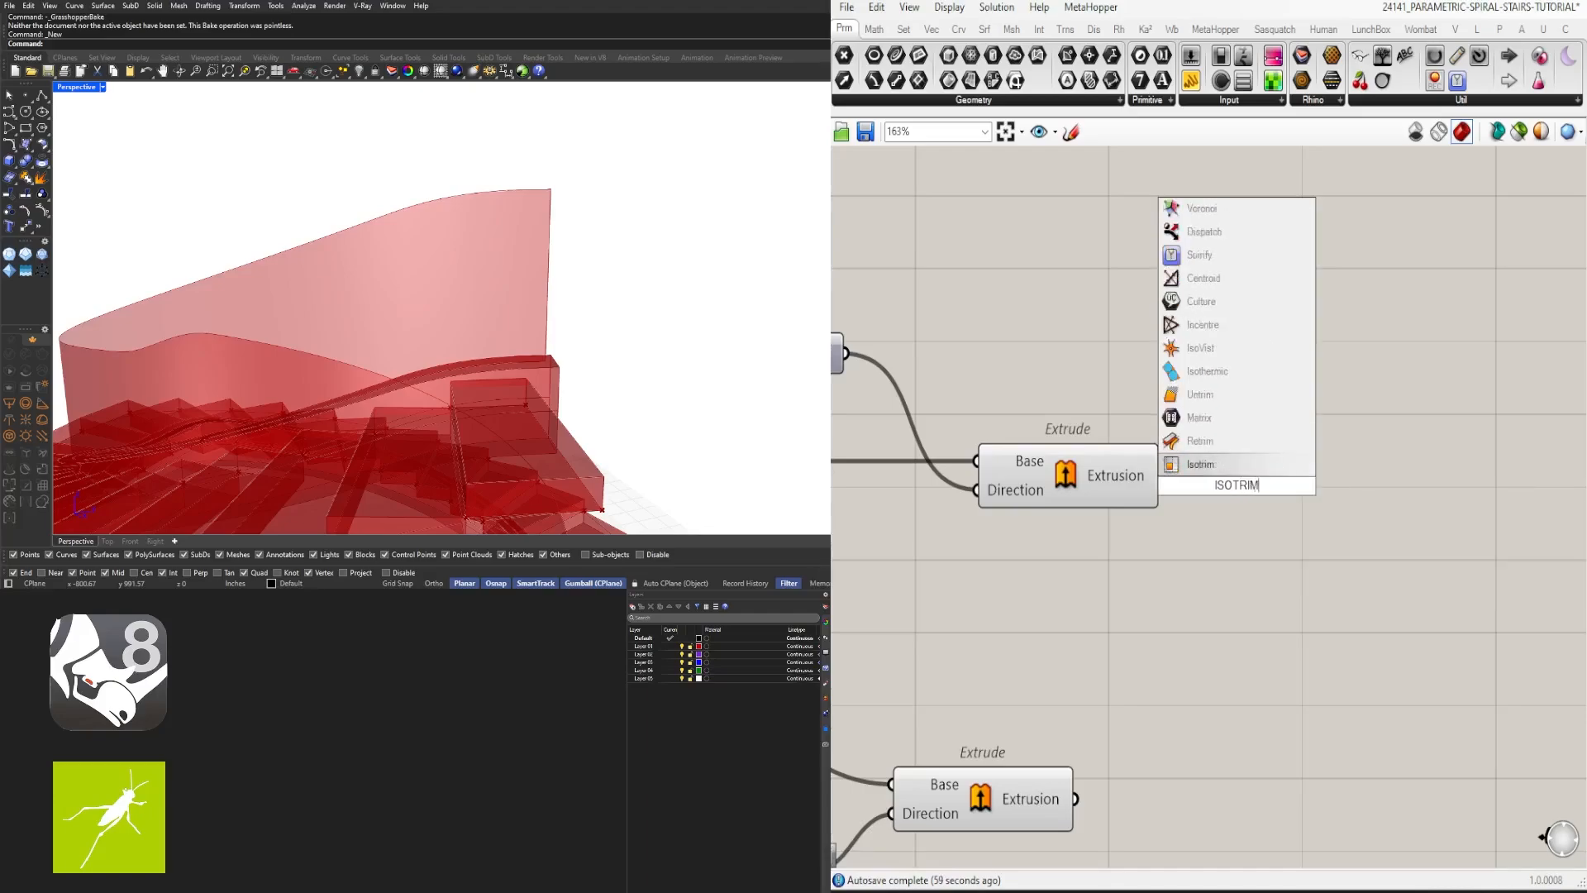
pyautogui.press('Return')
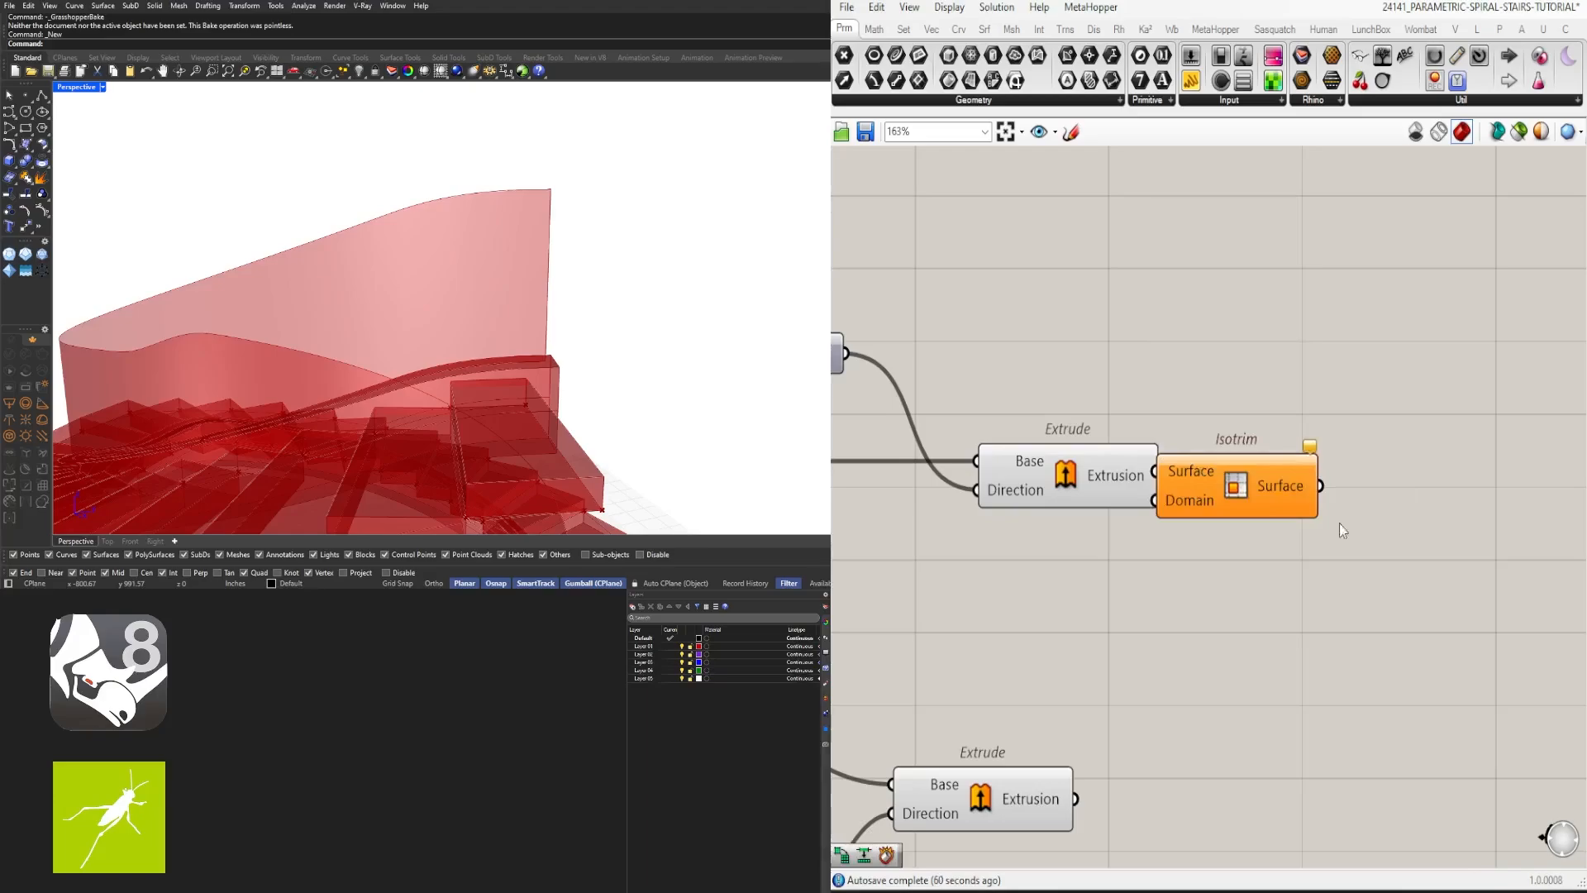
pyautogui.moveTo(1339, 523); pyautogui.dragTo(1190, 522, button='right')
pyautogui.moveTo(1141, 463); pyautogui.dragTo(1356, 463)
# Step: Add a Divide Domain² component between the railing's Extrude and Isotrim, and wire the Extrusion output into its Domain
pyautogui.doubleClick(1024, 539)
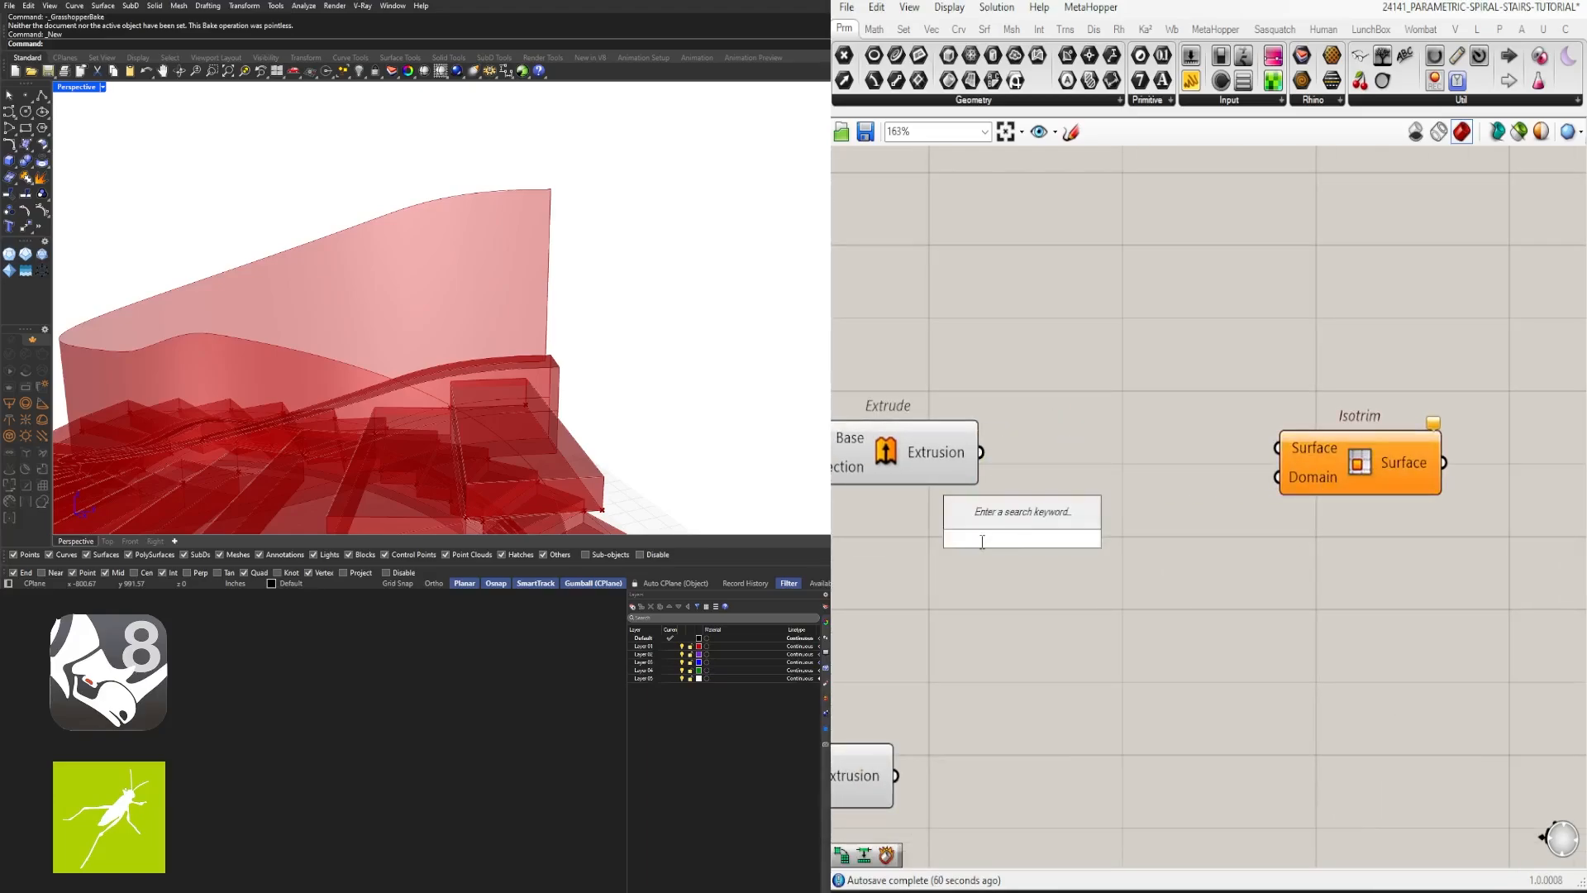
pyautogui.write('DIVIDE')
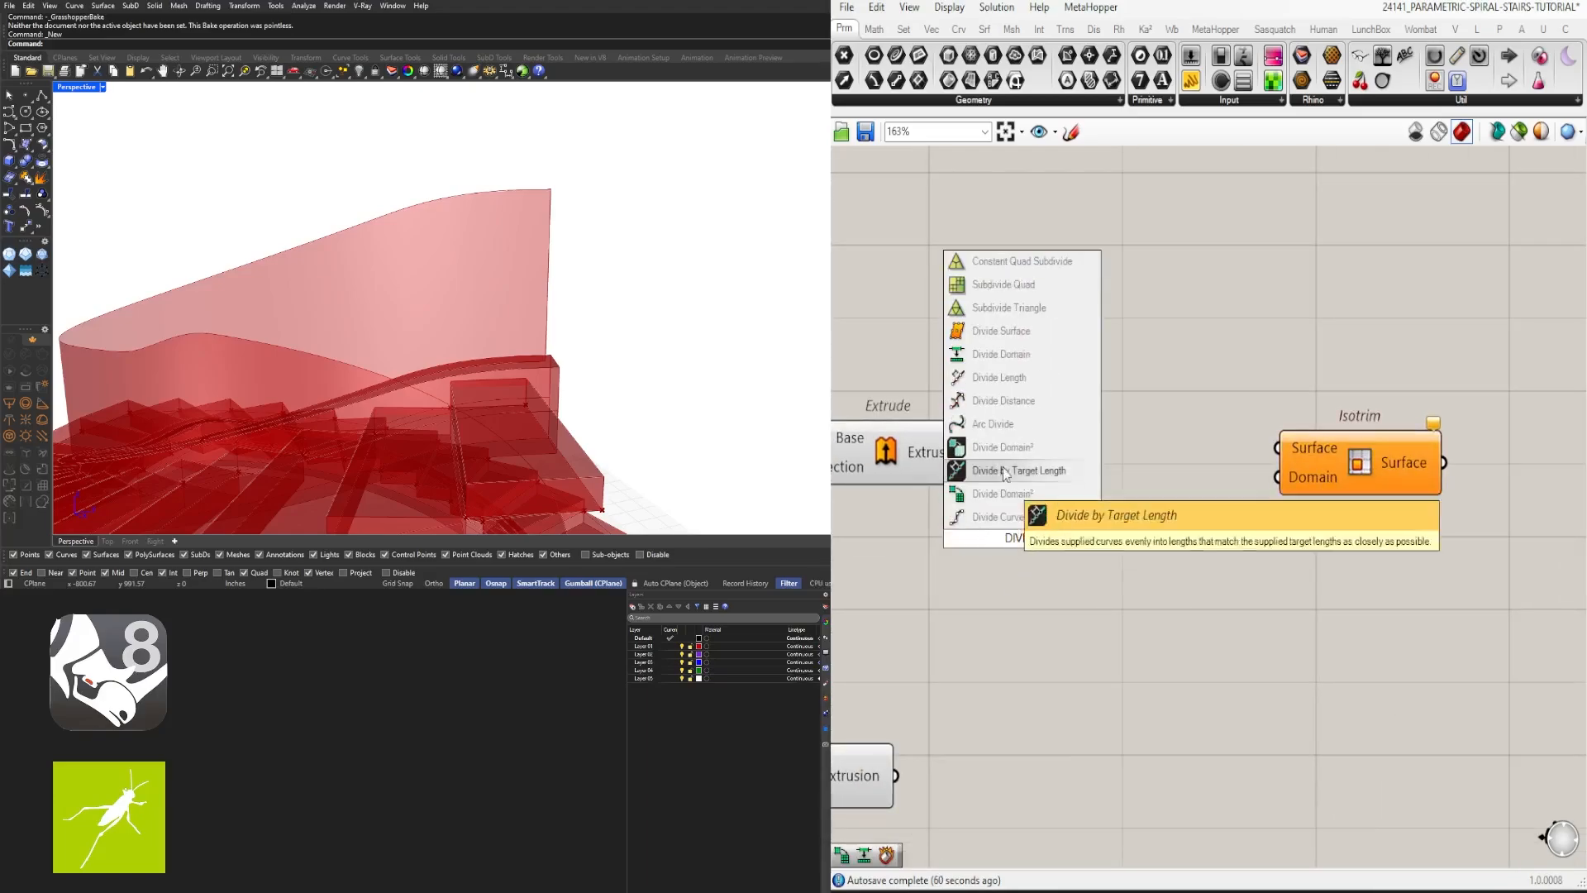
pyautogui.click(1059, 493)
pyautogui.moveTo(1058, 493); pyautogui.dragTo(1207, 486)
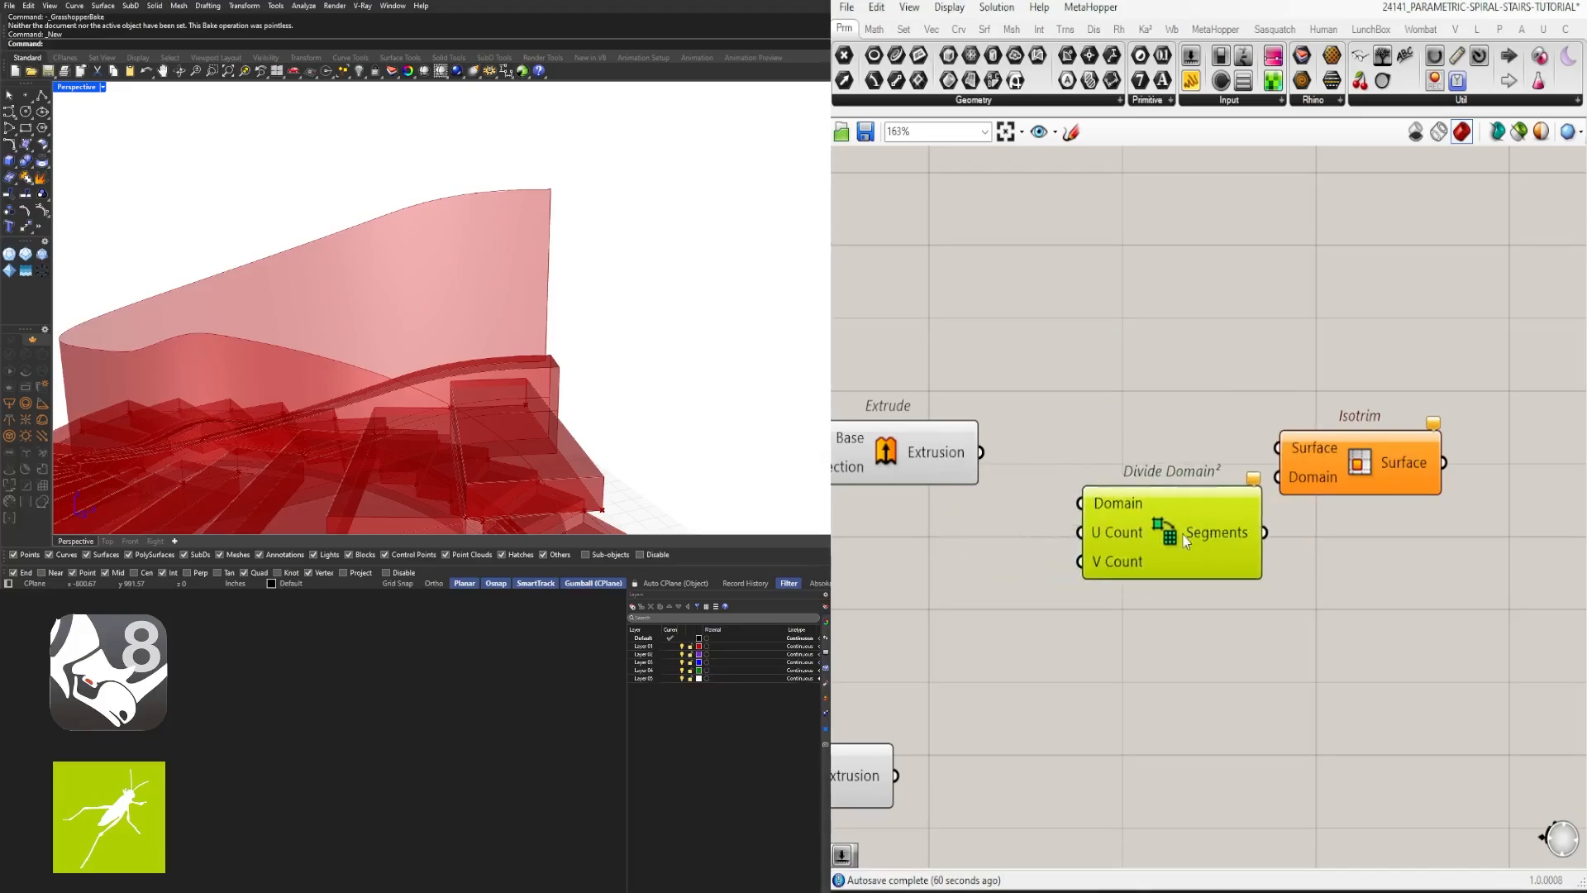
pyautogui.moveTo(1060, 499); pyautogui.dragTo(1078, 501)
pyautogui.moveTo(1207, 538); pyautogui.dragTo(1182, 528)
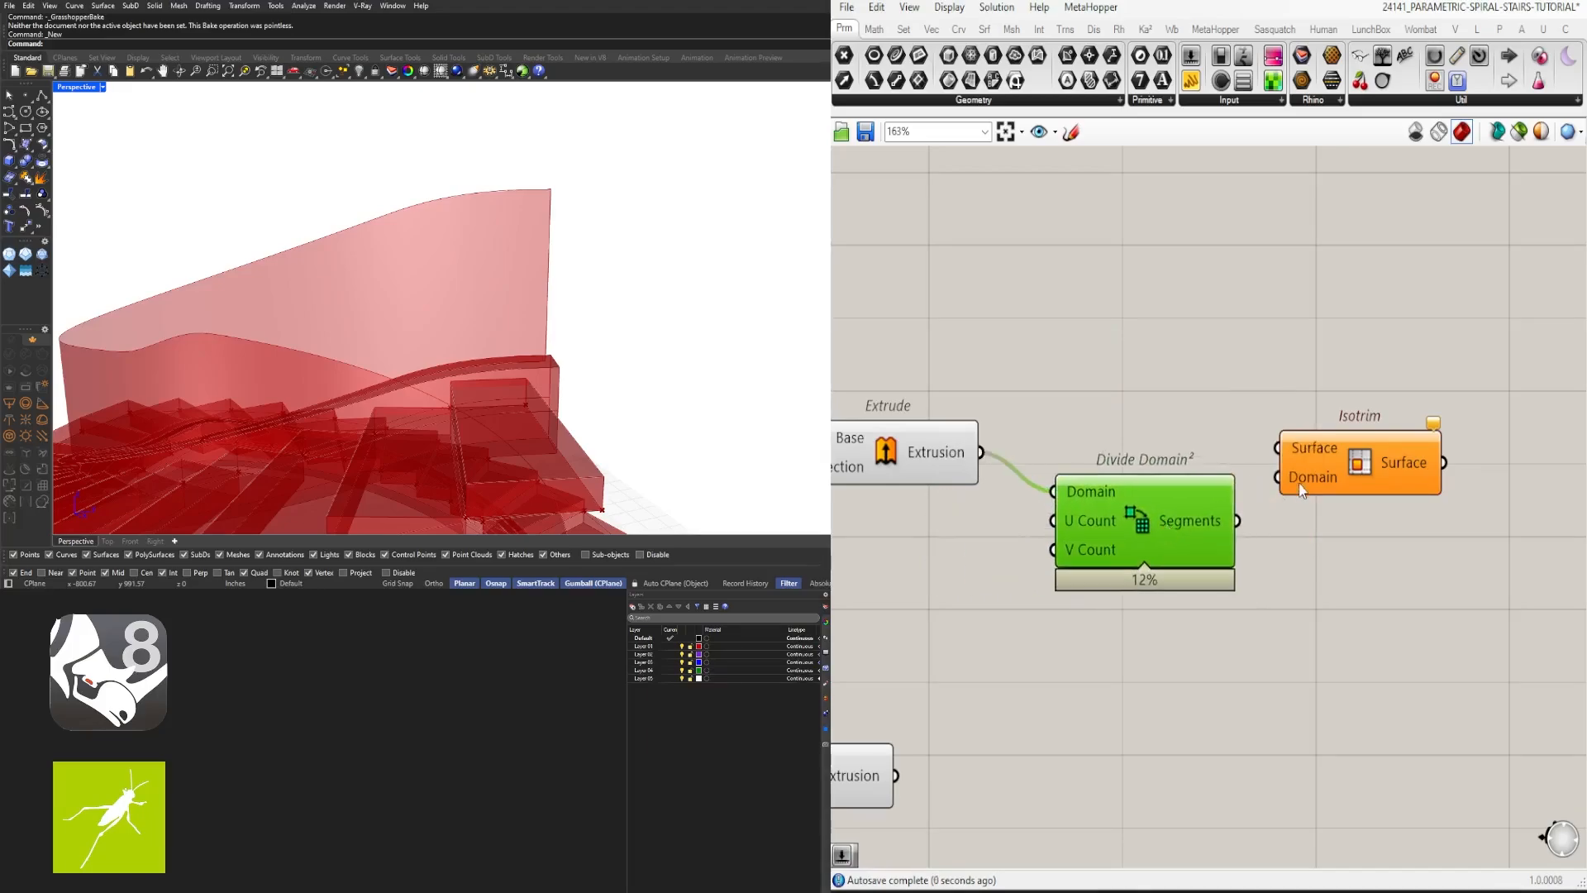
# Step: Wire the railing's Extrusion into Isotrim's Surface and the Divide Domain² Segments into its Domain, then inspect the subdivided railing
pyautogui.moveTo(1261, 465); pyautogui.dragTo(1441, 467)
pyautogui.moveTo(579, 355); pyautogui.dragTo(510, 366, button='right')
pyautogui.scroll(5, 505, 355)
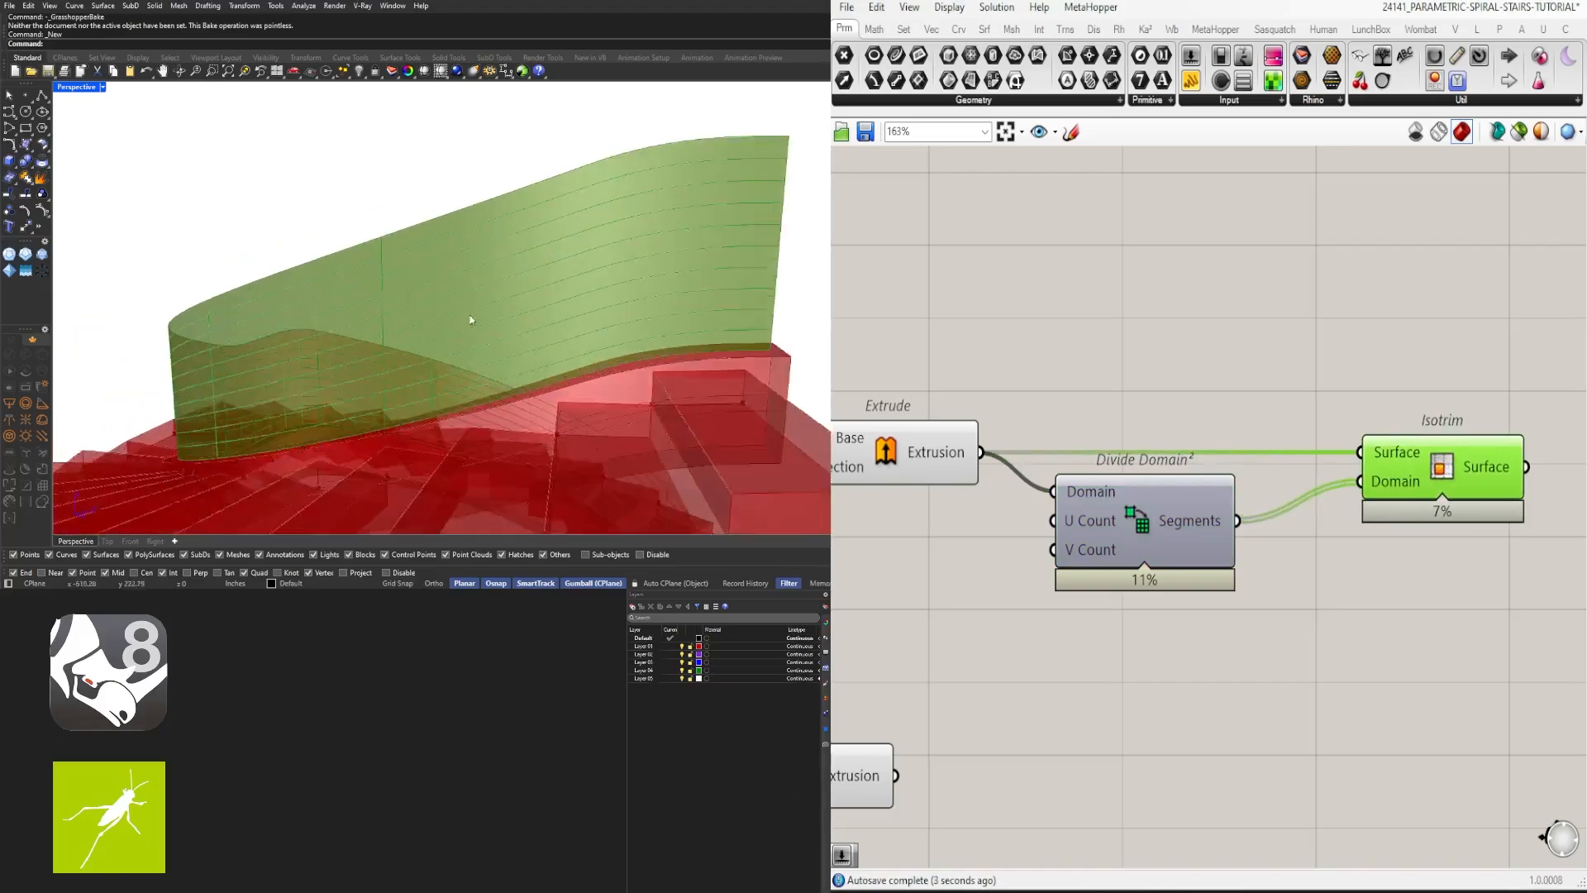
pyautogui.scroll(-5, 477, 296)
pyautogui.moveTo(477, 297); pyautogui.dragTo(785, 754, button='right')
# Step: Turn off the preview of the railing's Extrude component and view the subdivided railing along the whole staircase
pyautogui.moveTo(942, 522); pyautogui.dragTo(1133, 510, button='right')
pyautogui.click(1074, 434)
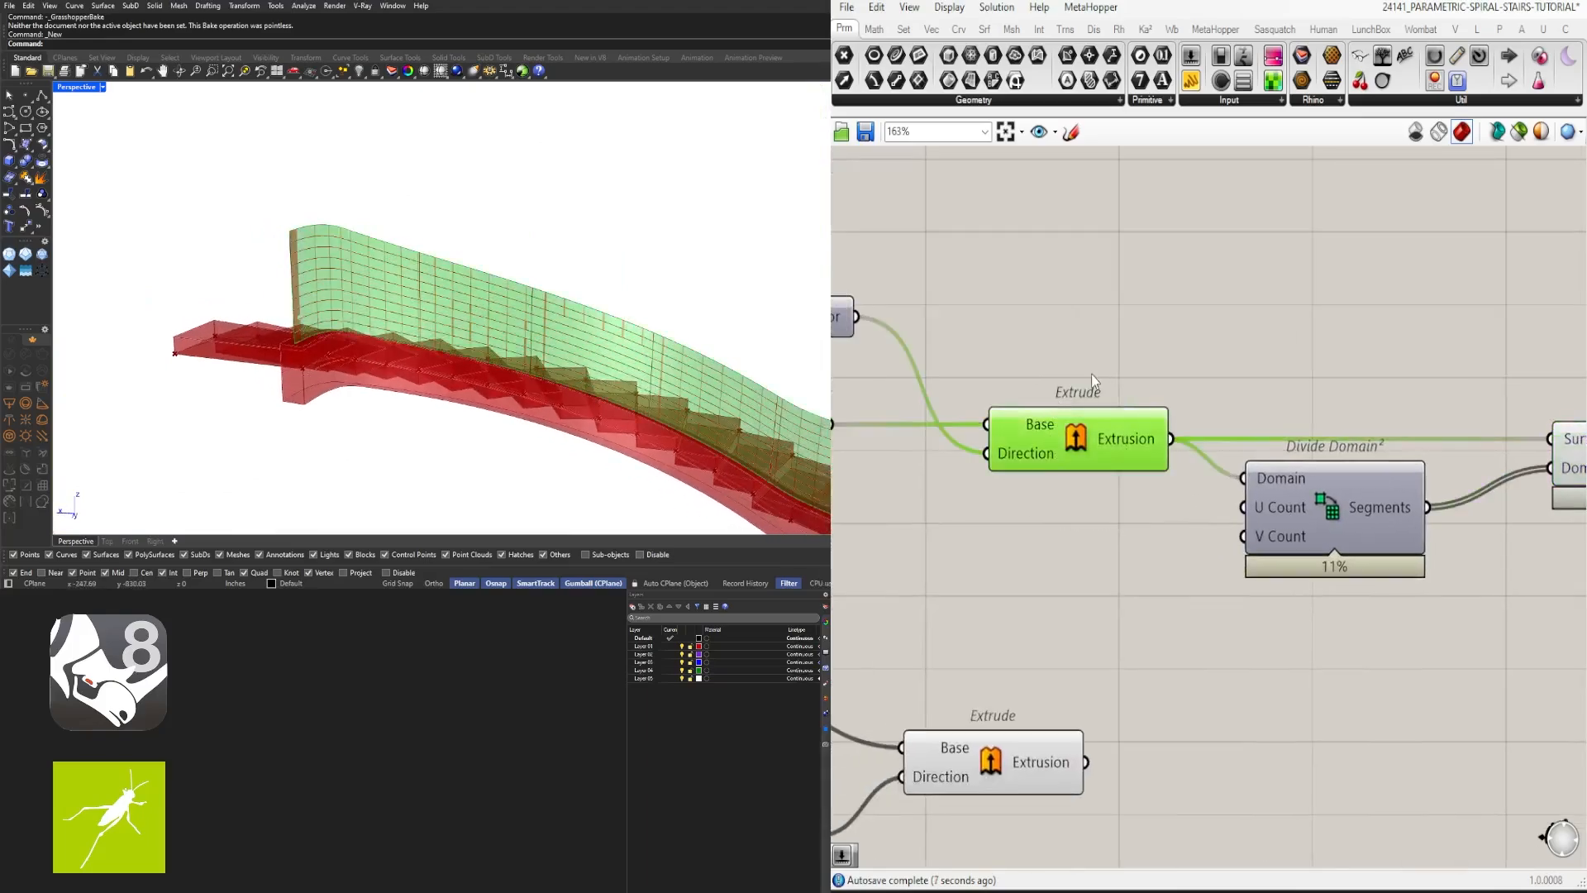
pyautogui.middleClick(1105, 364)
pyautogui.moveTo(382, 343); pyautogui.dragTo(676, 800, button='right')
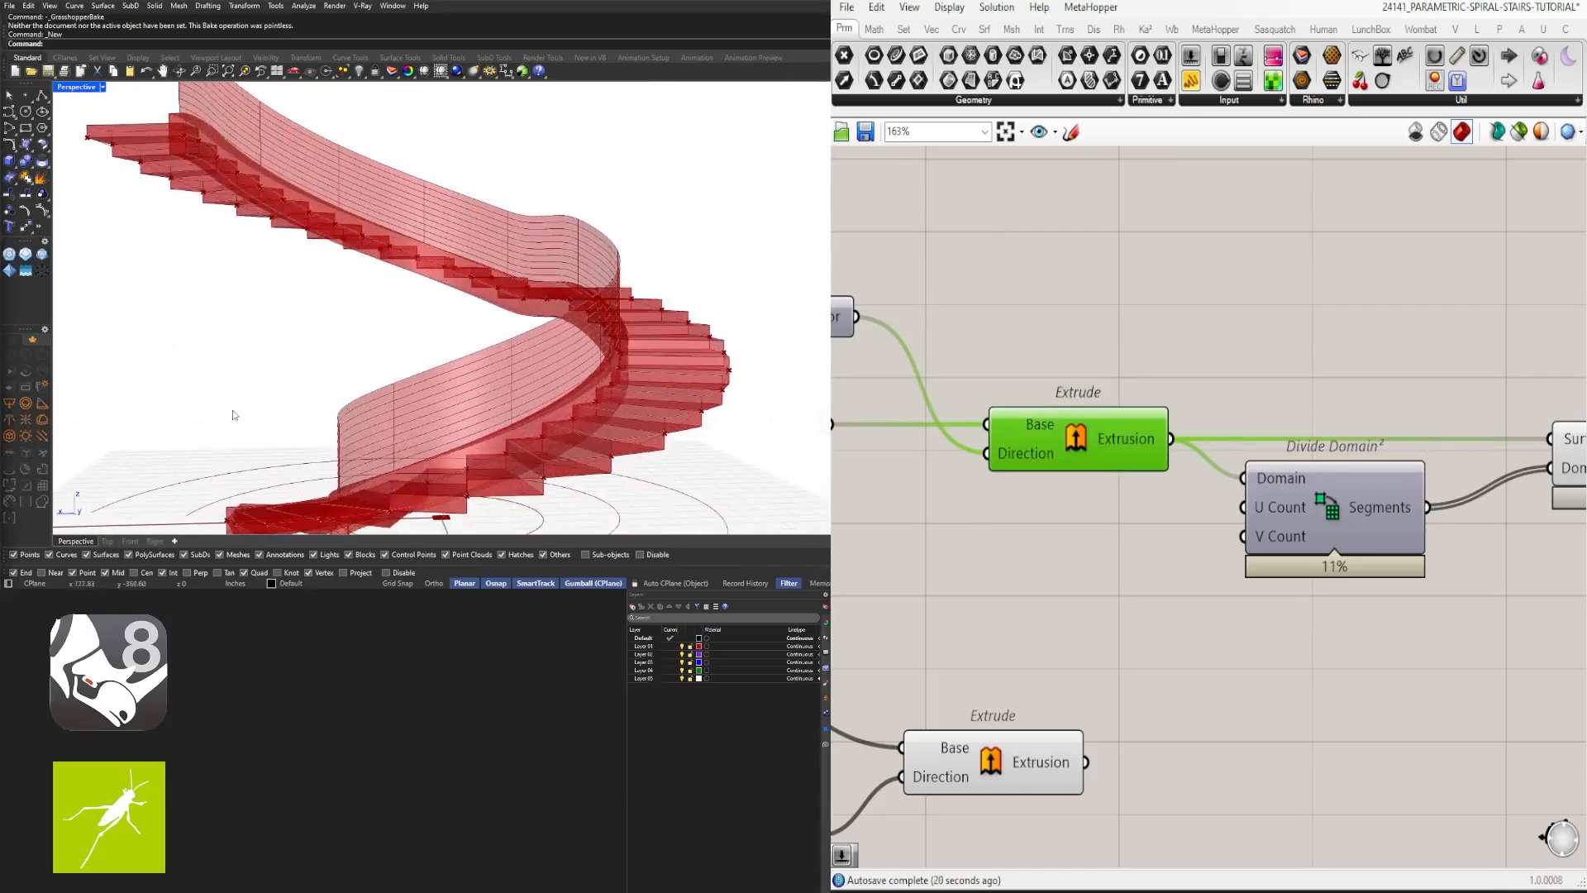
# Step: Move the Isotrim component closer to the Divide Domain² component
pyautogui.scroll(-3, 917, 414)
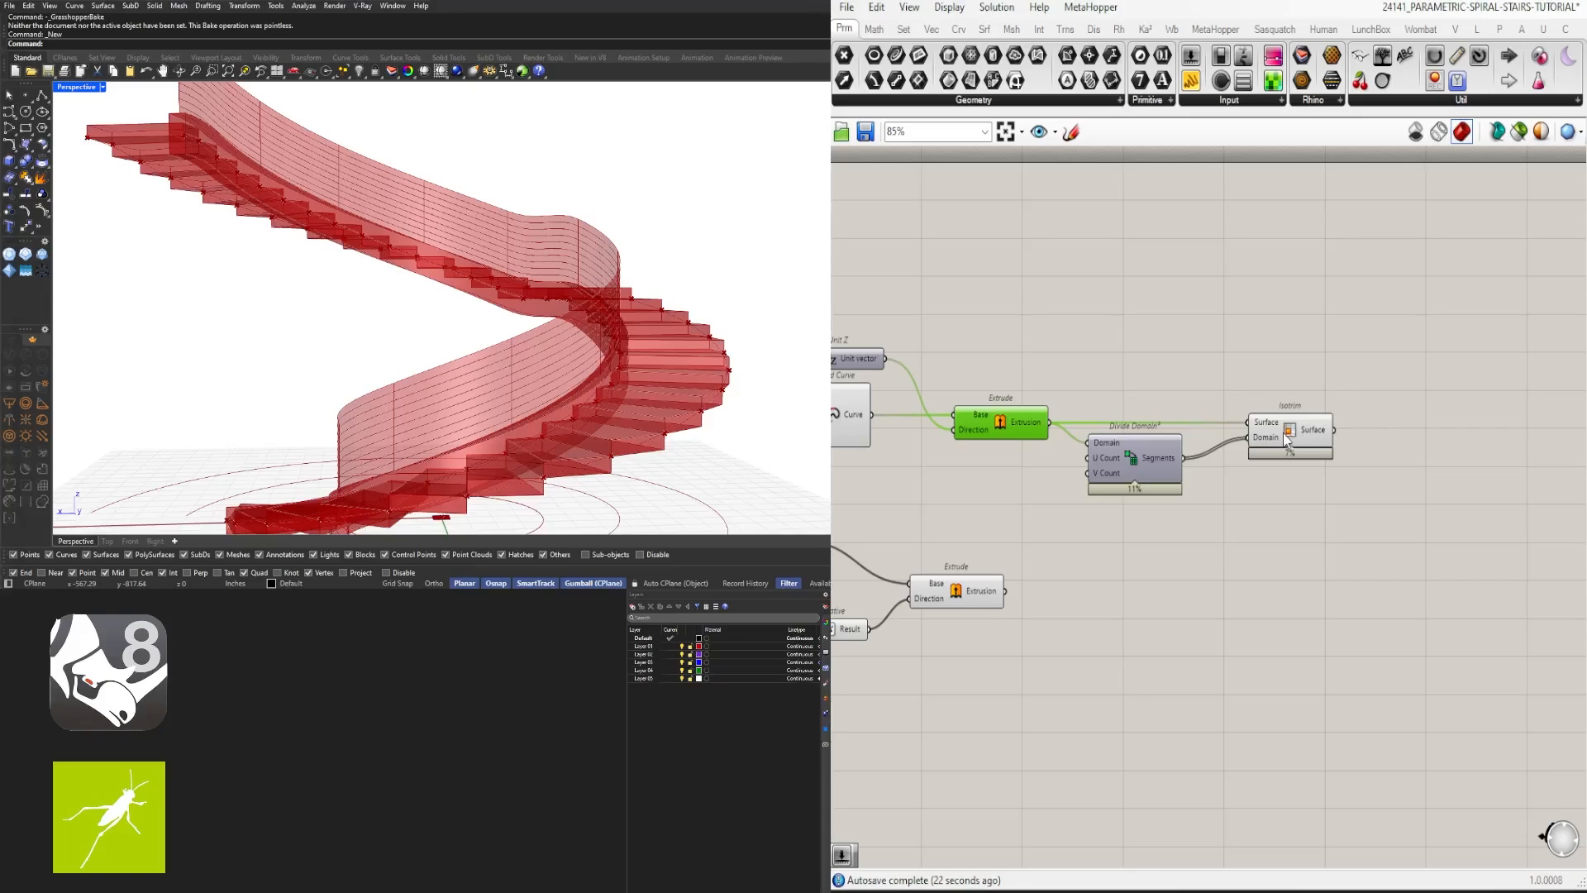
pyautogui.click(1304, 436)
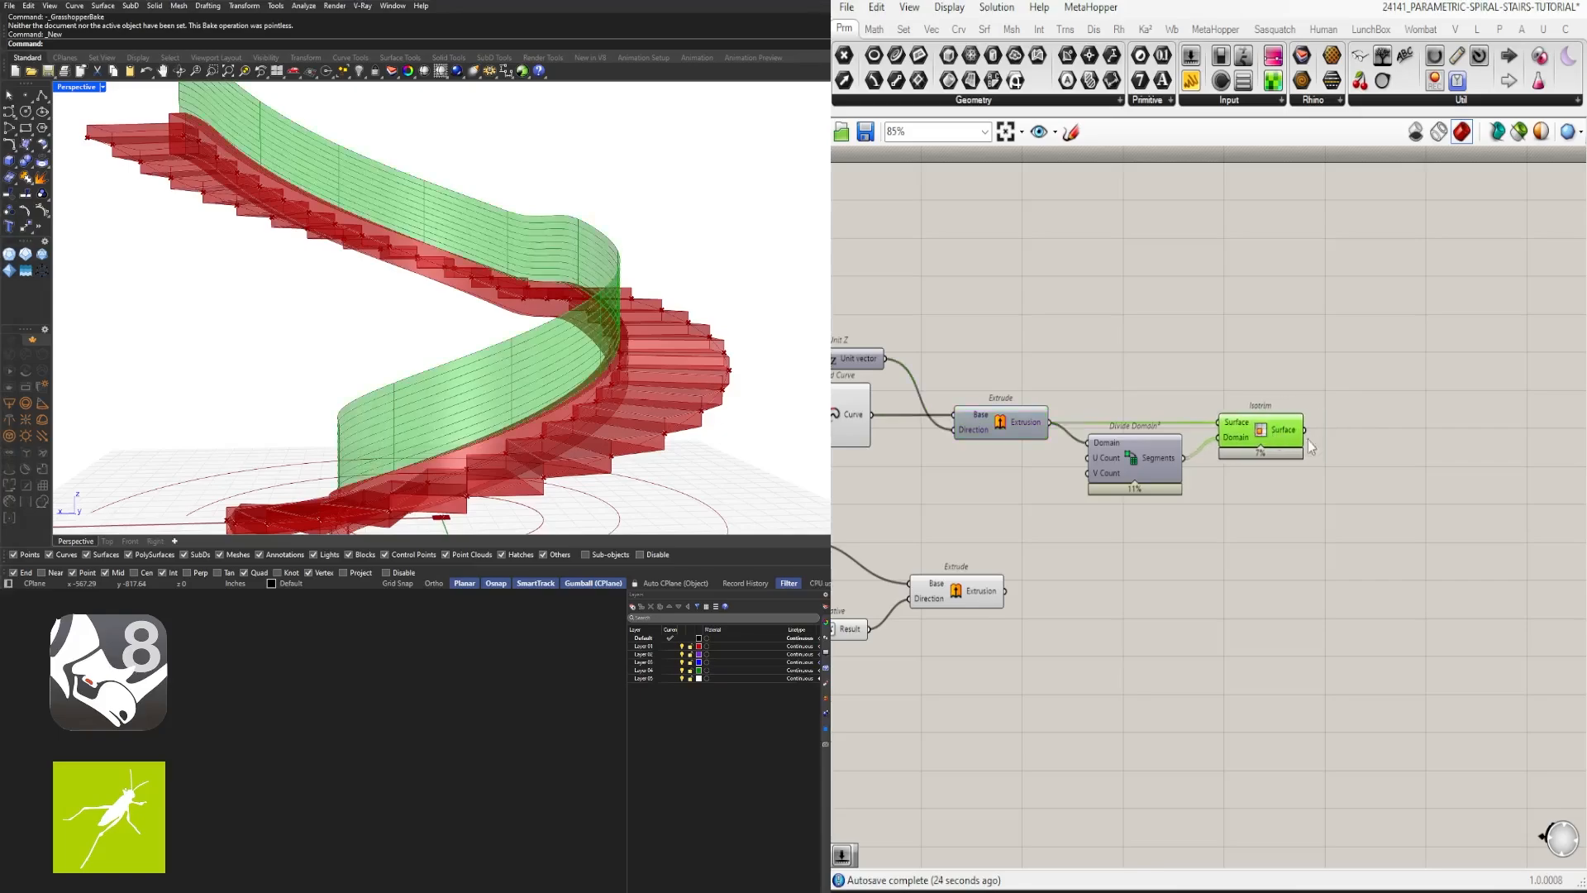
pyautogui.scroll(3, 1273, 444)
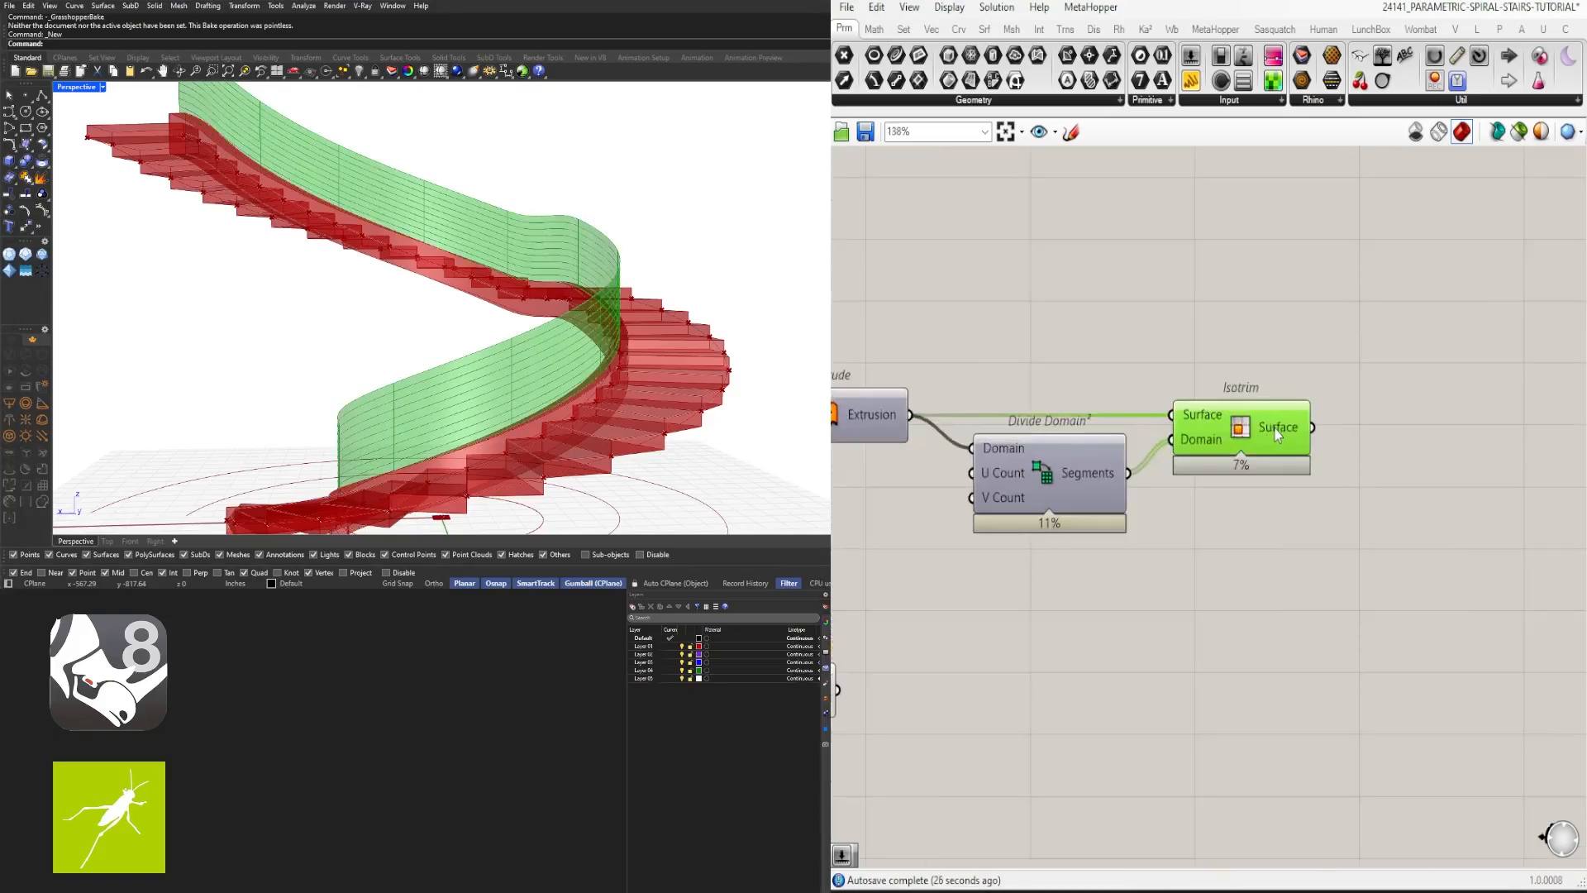
# Step: Add two number sliders at 5 and wire them to the U Count and V Count inputs of Divide Domain²
pyautogui.moveTo(1276, 430)
pyautogui.moveTo(1050, 533); pyautogui.dragTo(1287, 520, button='right')
pyautogui.doubleClick(1006, 543)
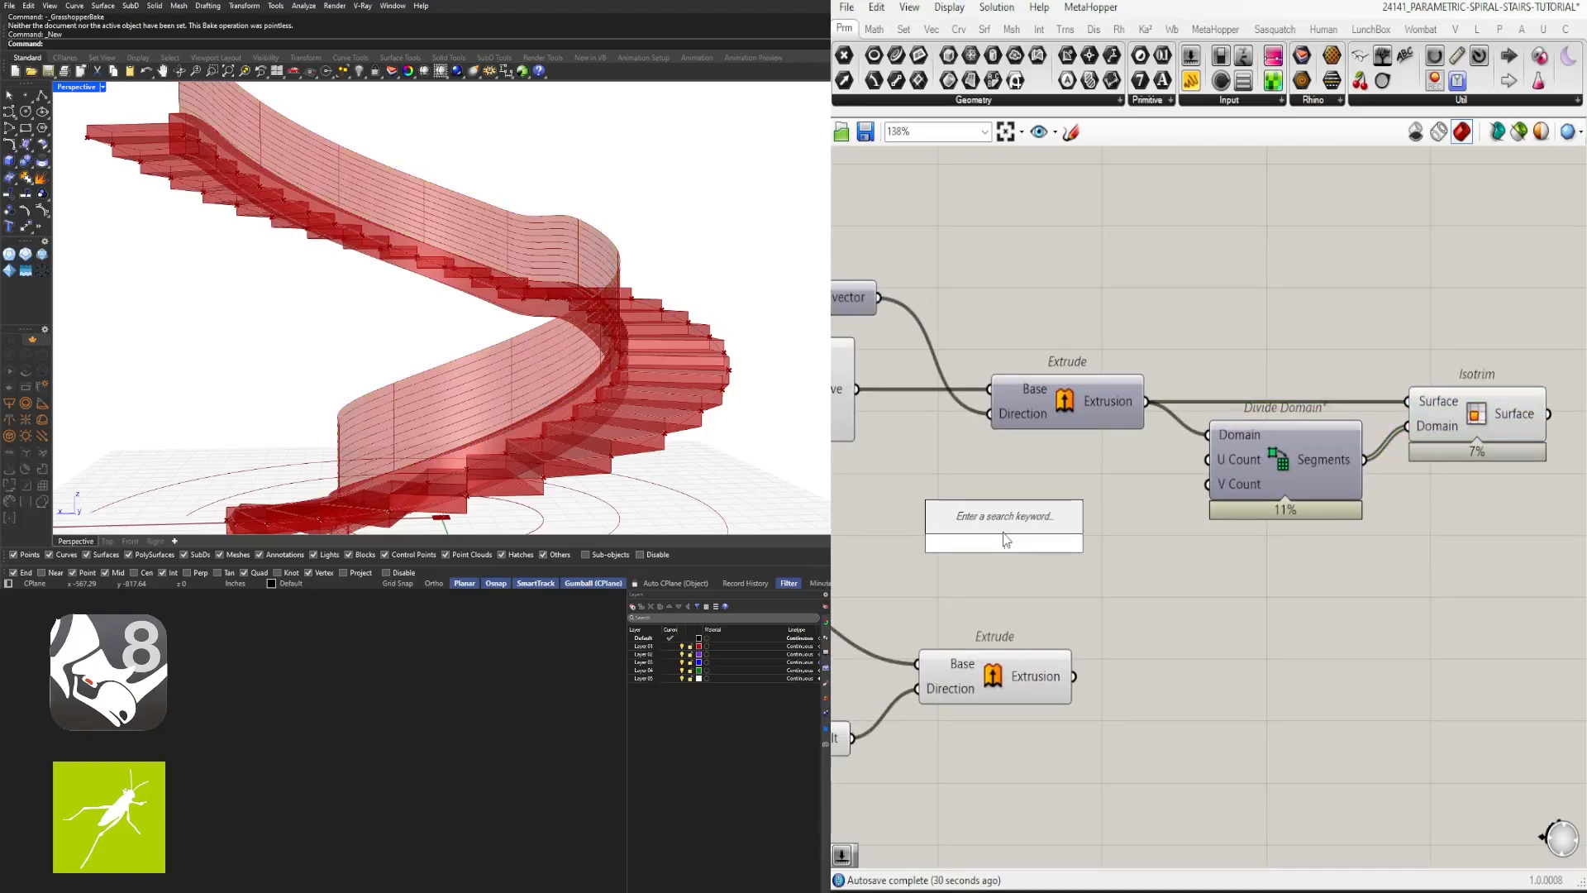
pyautogui.write('number slider')
pyautogui.press('Return')
pyautogui.scroll(2, 1091, 538)
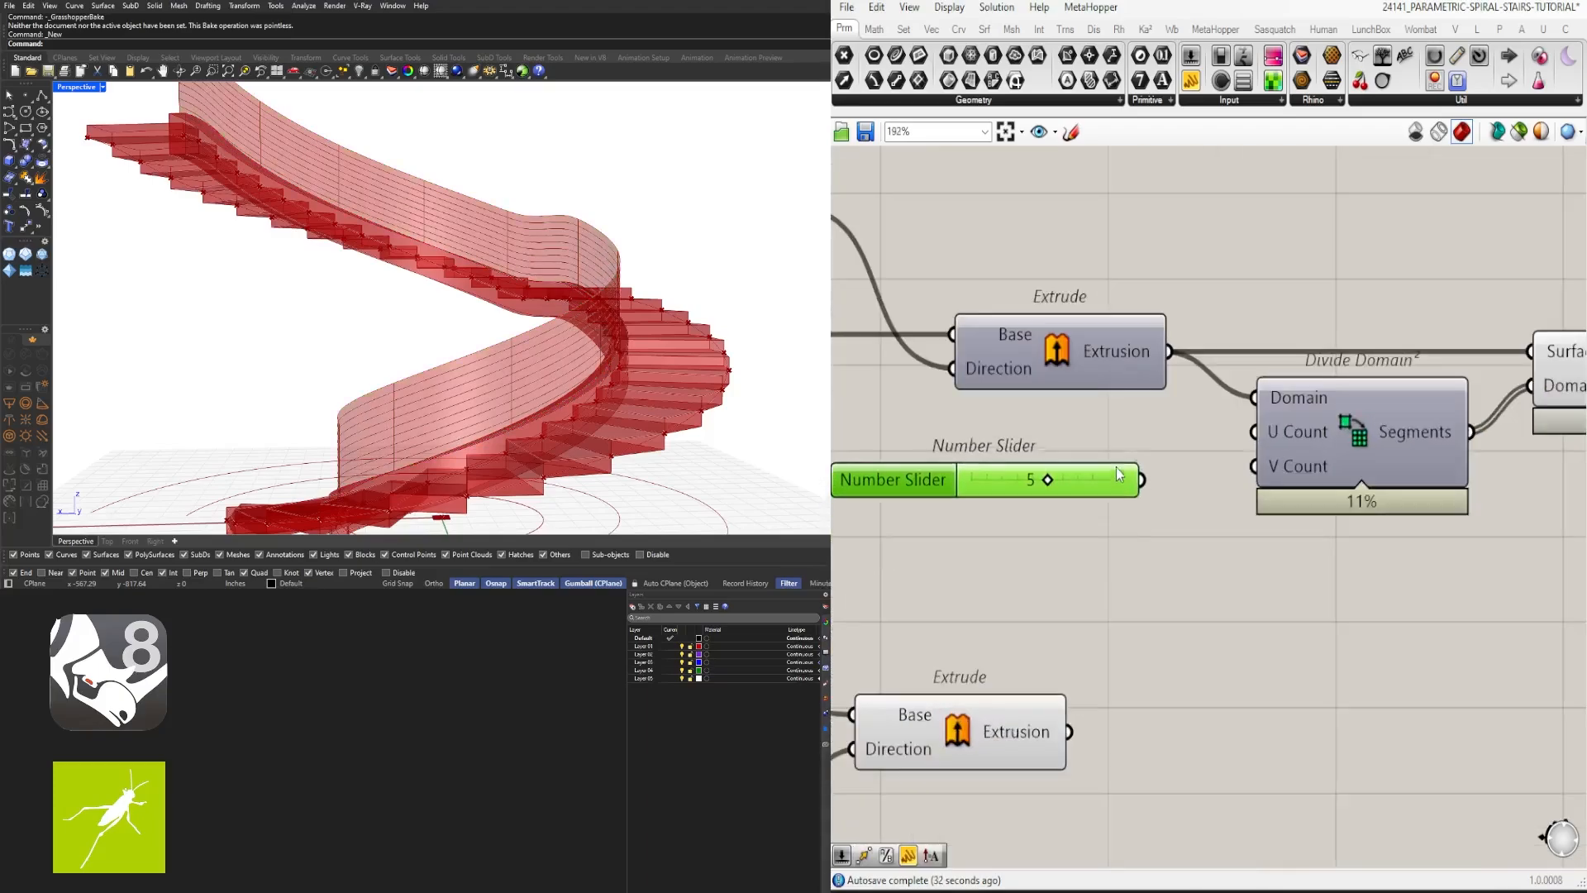
pyautogui.moveTo(1117, 474); pyautogui.dragTo(1148, 504)
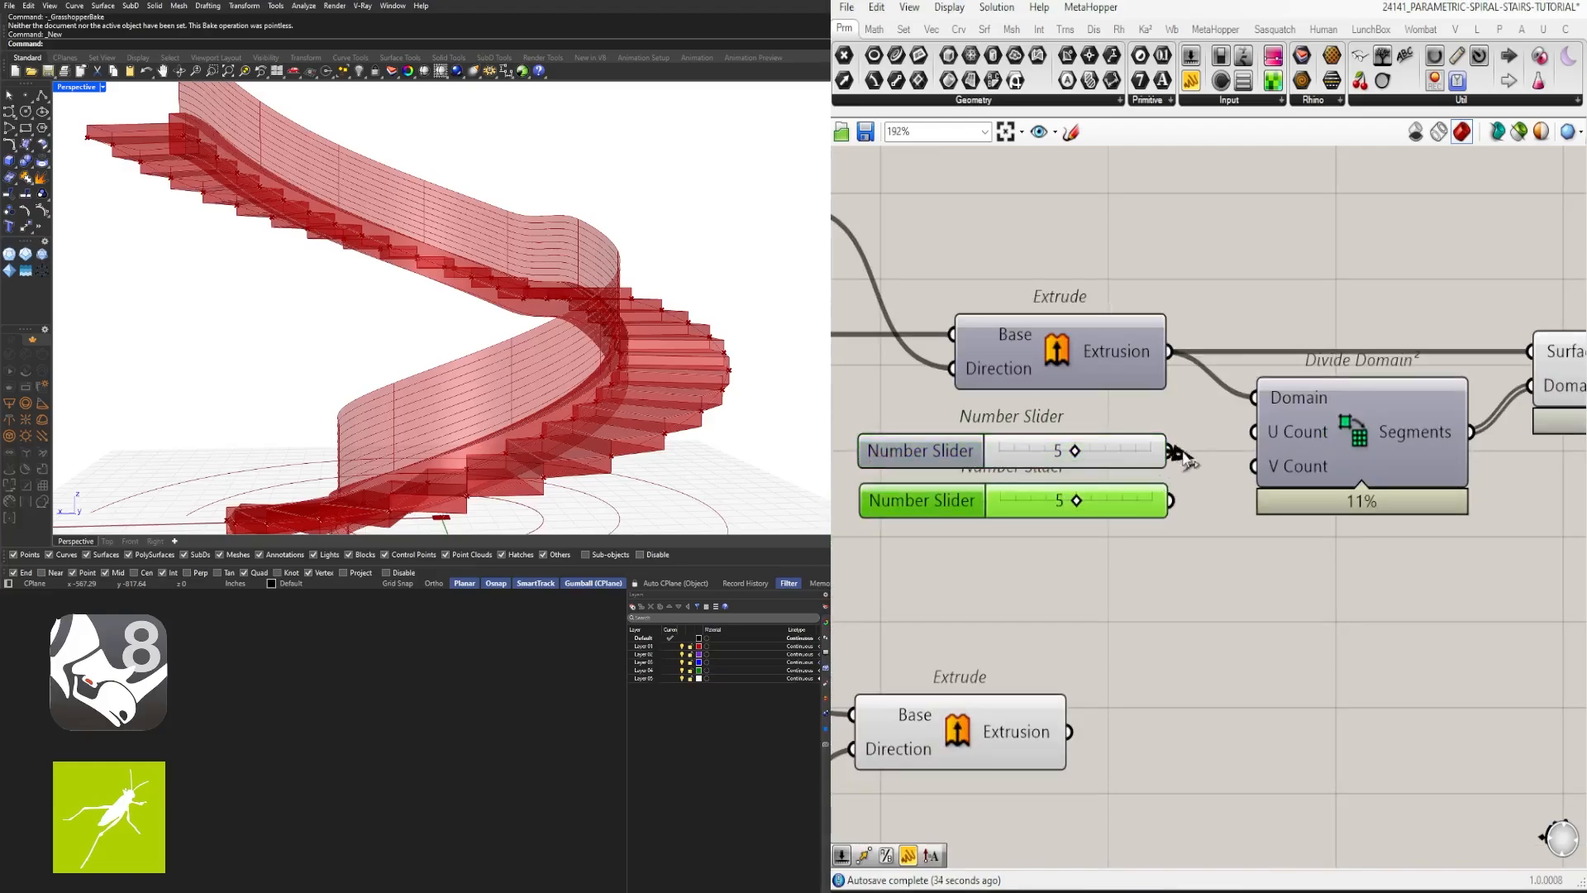
pyautogui.moveTo(1173, 451); pyautogui.dragTo(1254, 431)
pyautogui.scroll(3, 1029, 450)
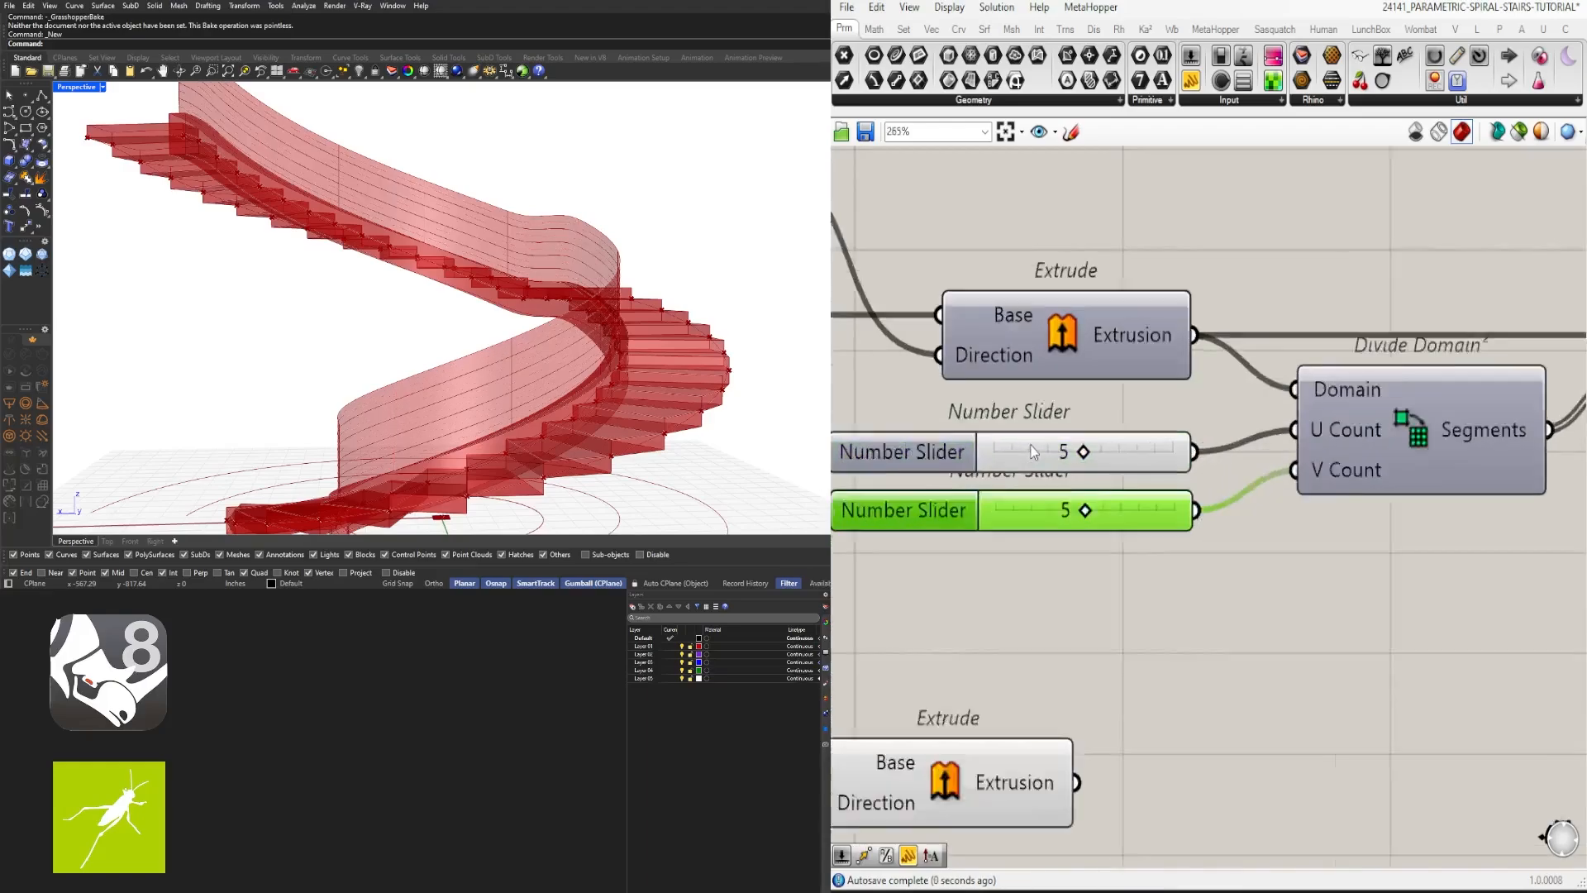
# Step: Raise the V Count slider to 10, leaving the U Count slider at 5
pyautogui.click(1074, 451)
pyautogui.moveTo(1106, 447)
pyautogui.mouseDown()
pyautogui.moveTo(1071, 448)
pyautogui.moveTo(1099, 449)
pyautogui.mouseUp()
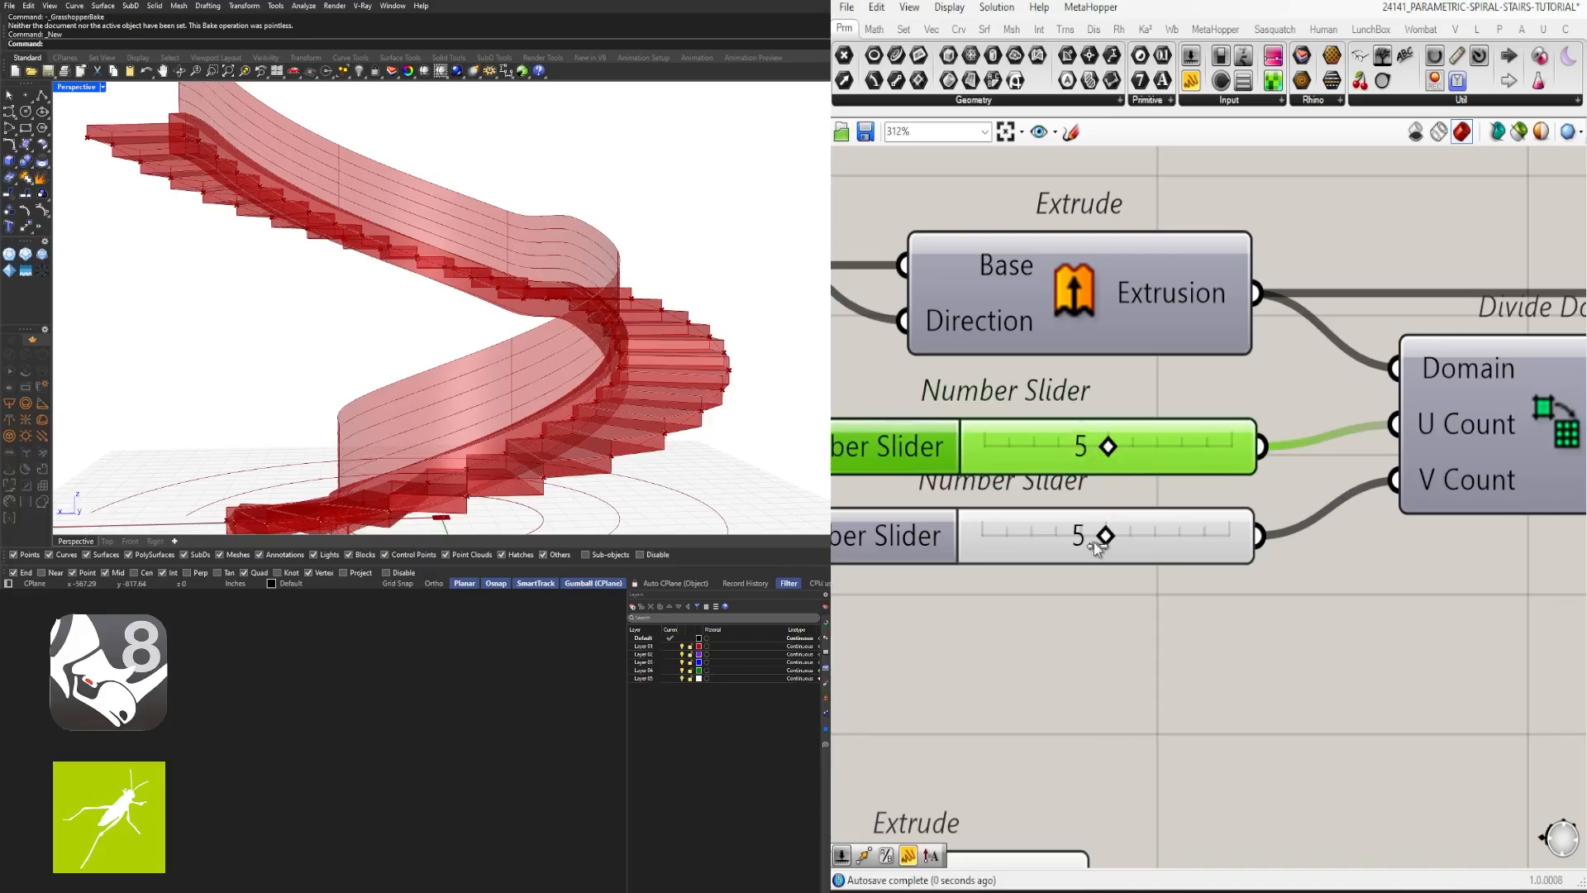
pyautogui.moveTo(1131, 534); pyautogui.dragTo(1319, 505)
pyautogui.moveTo(463, 372); pyautogui.dragTo(501, 436, button='right')
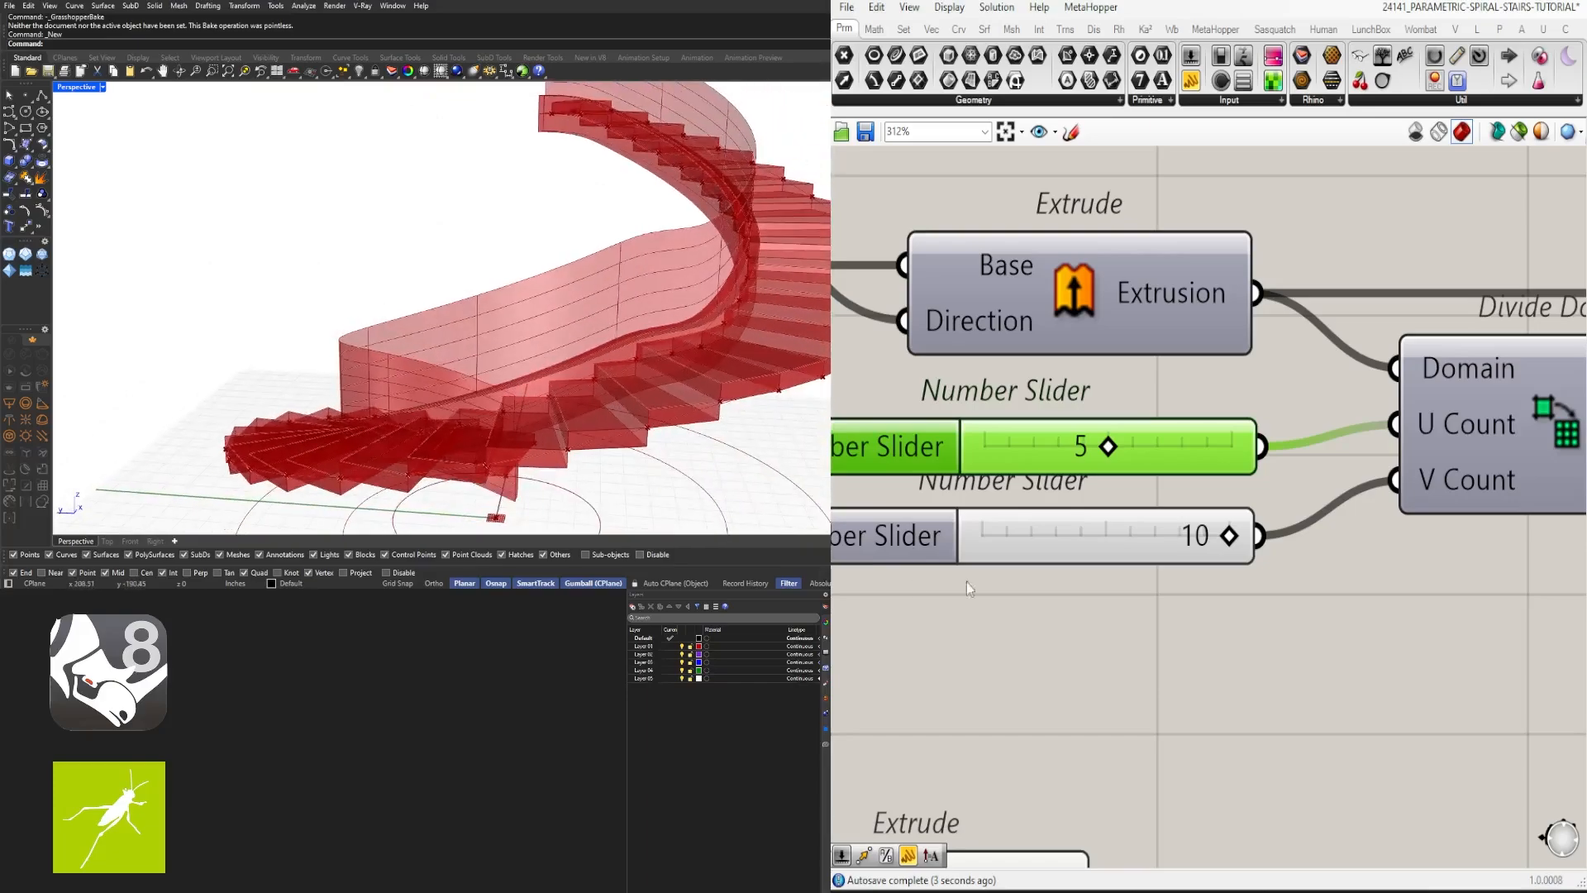
# Step: Extend the V Count slider's maximum to 20
pyautogui.moveTo(966, 582); pyautogui.dragTo(1053, 541, button='right')
pyautogui.doubleClick(928, 495)
pyautogui.doubleClick(1083, 563)
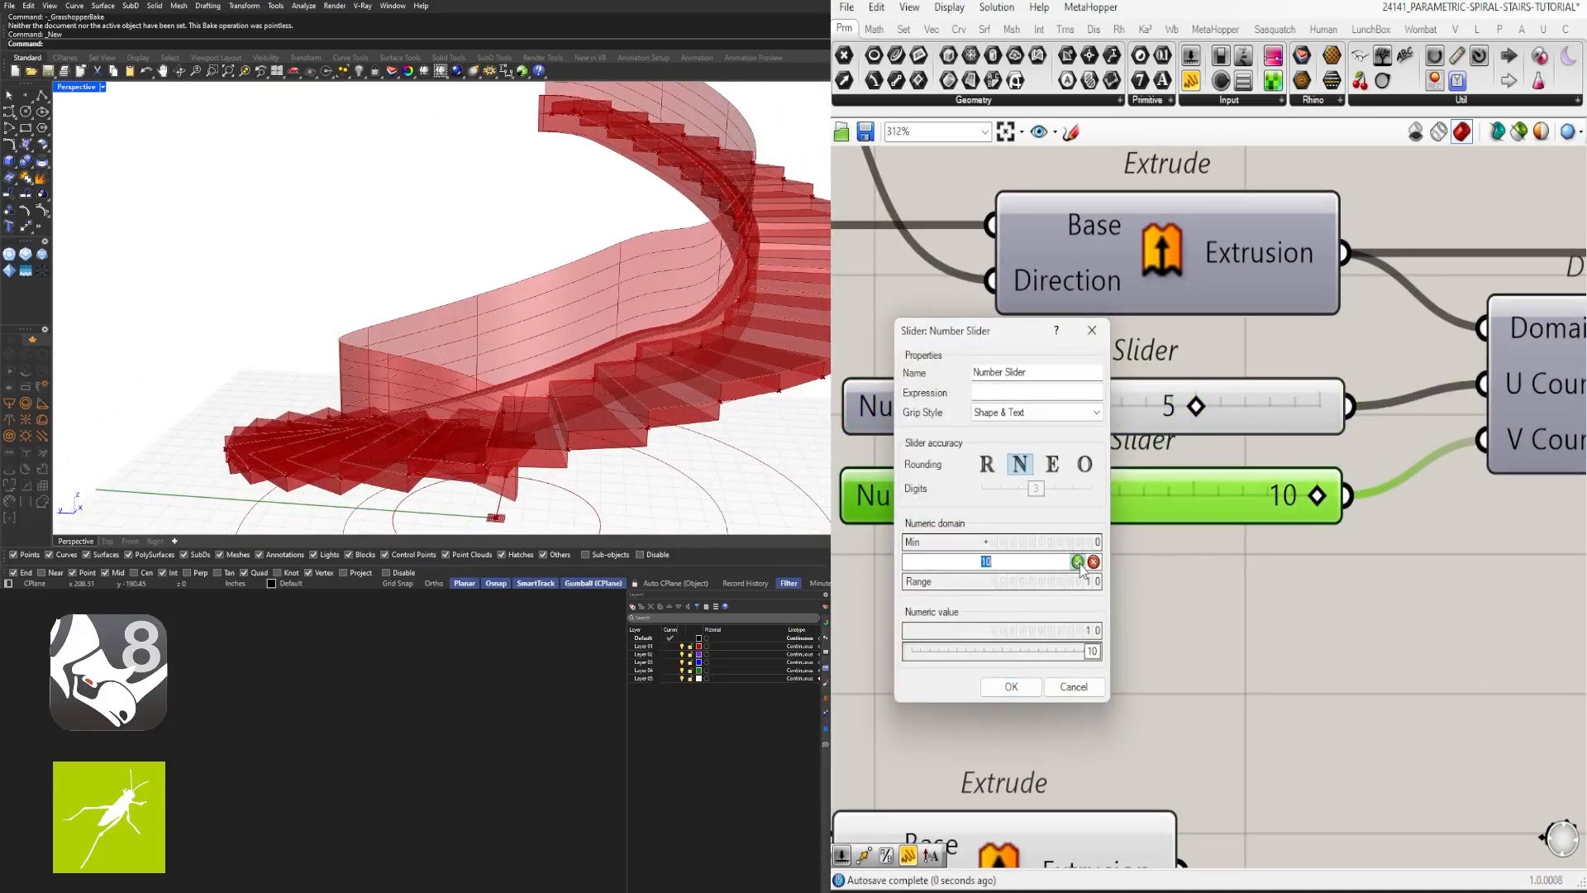
pyautogui.write('20')
pyautogui.click(1020, 693)
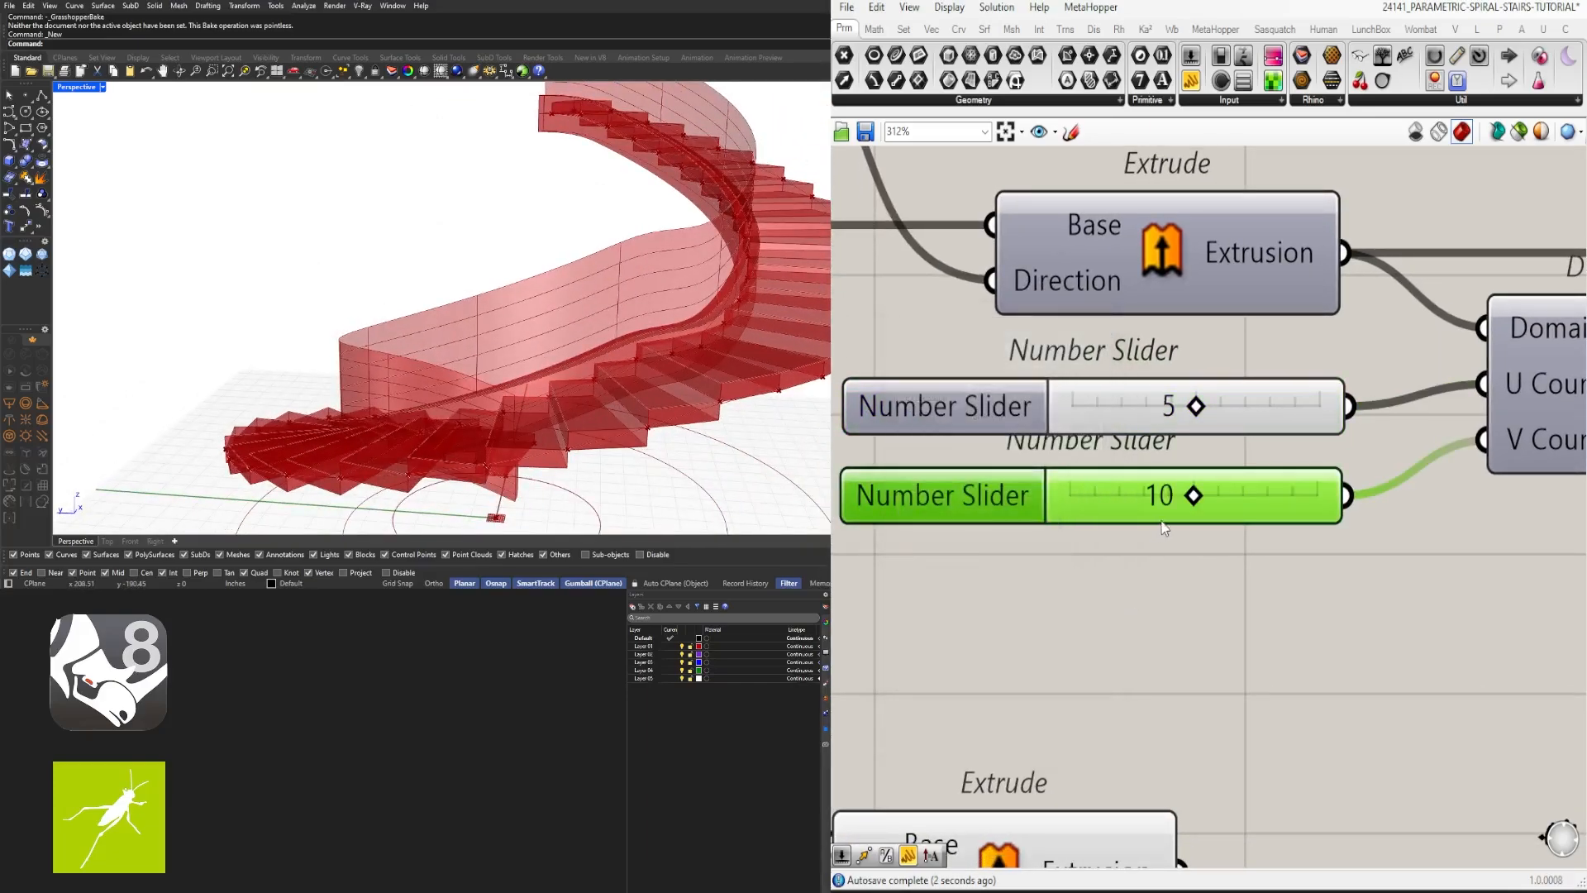
# Step: Try V Count values of 20 and 15 for the railing surface division
pyautogui.moveTo(1196, 496); pyautogui.dragTo(1364, 496)
pyautogui.moveTo(579, 331); pyautogui.dragTo(438, 334, button='right')
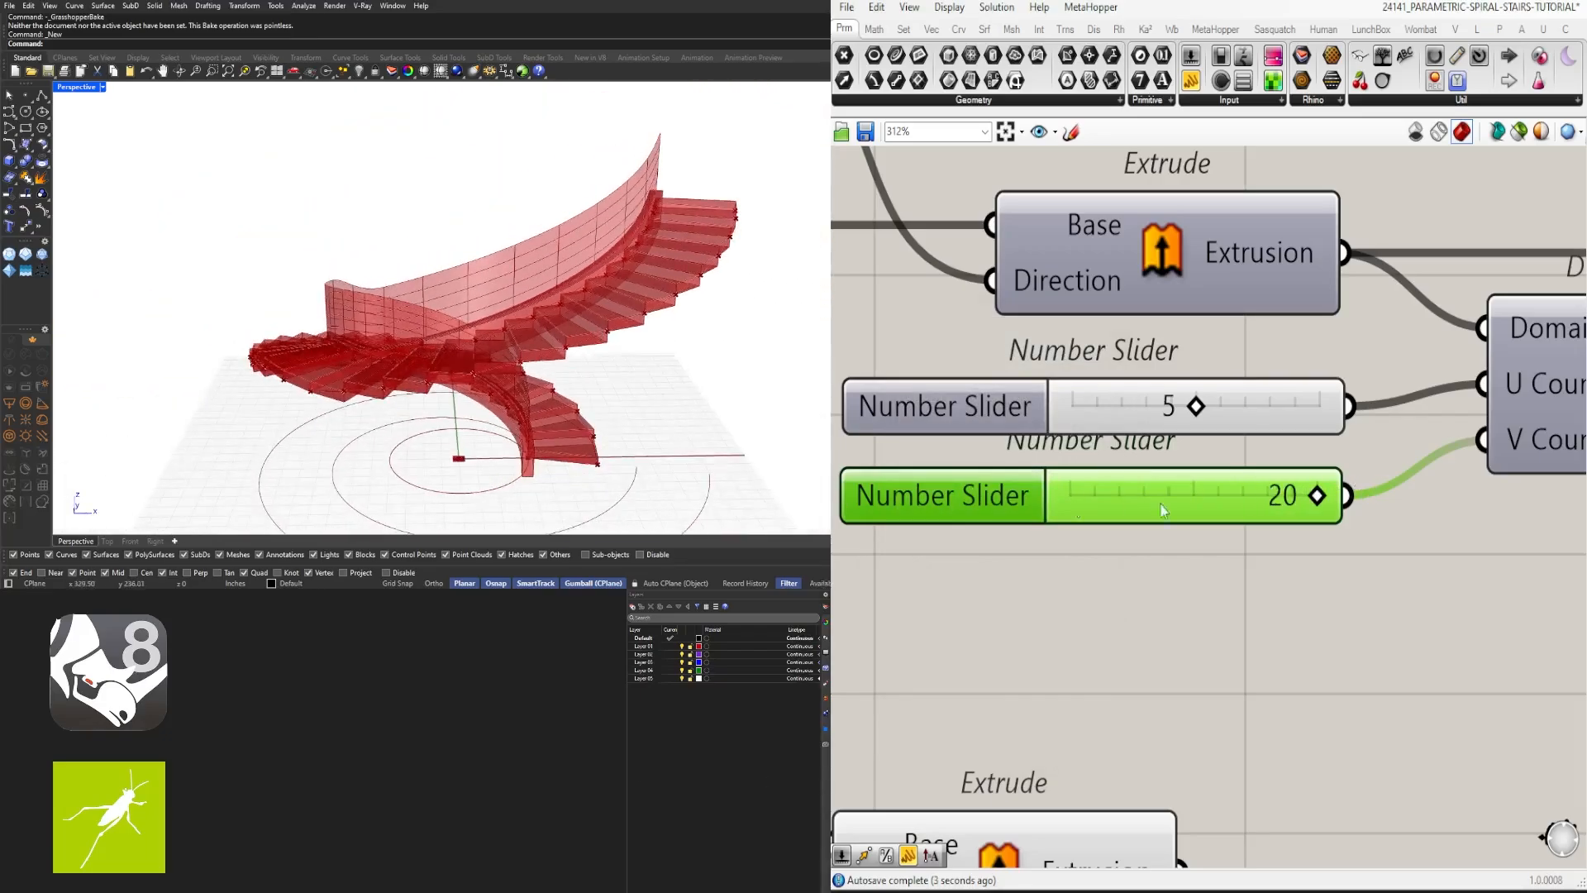
pyautogui.doubleClick(1271, 502)
pyautogui.write('1')
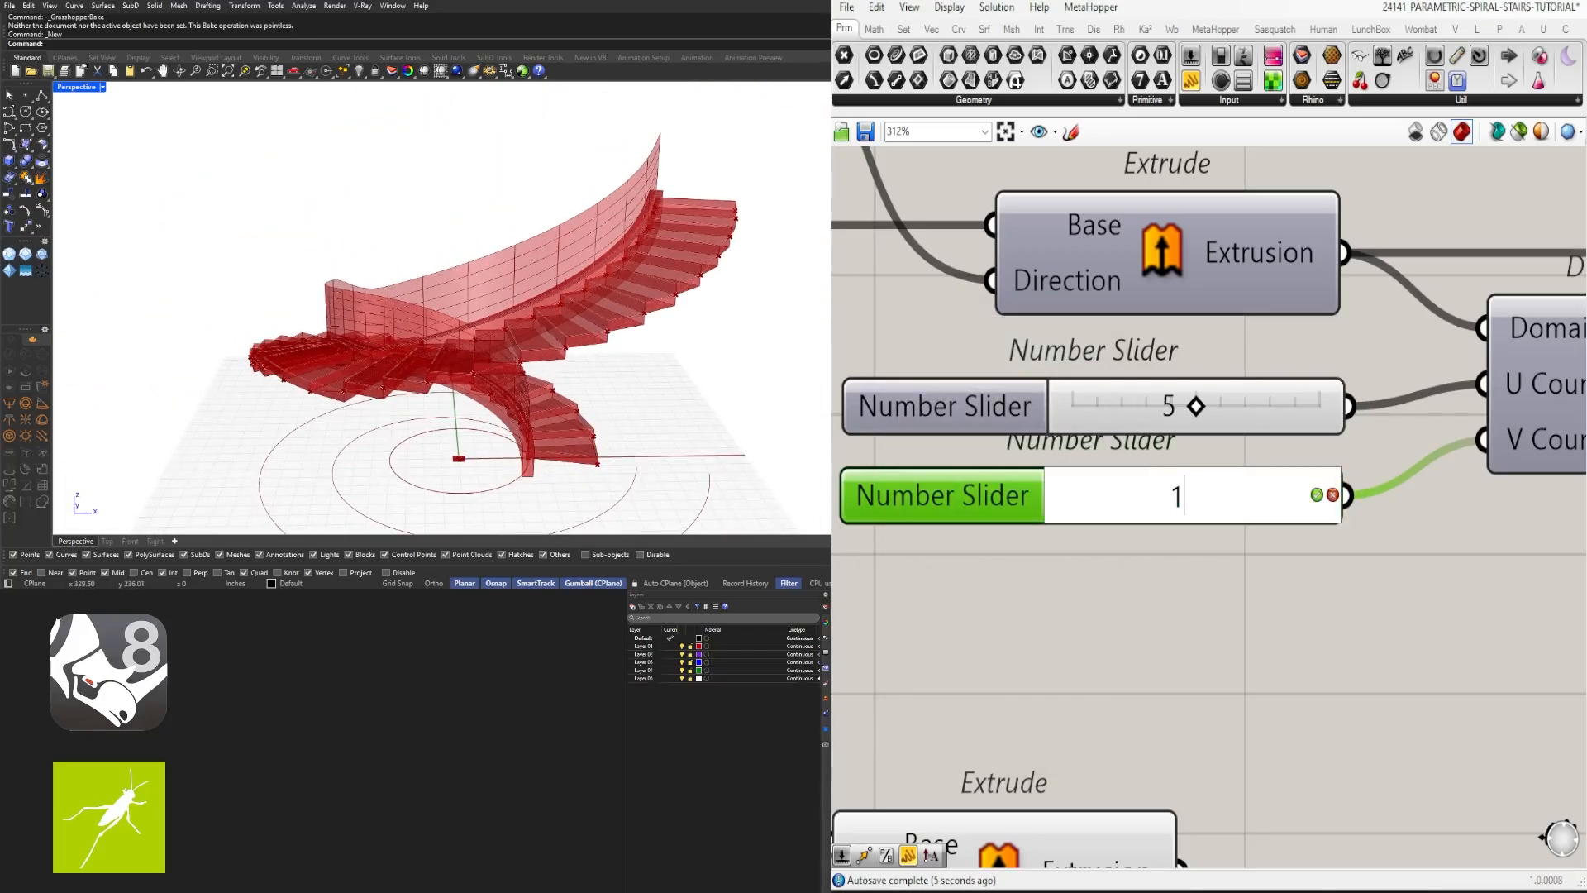
pyautogui.write('5')
pyautogui.press('Return')
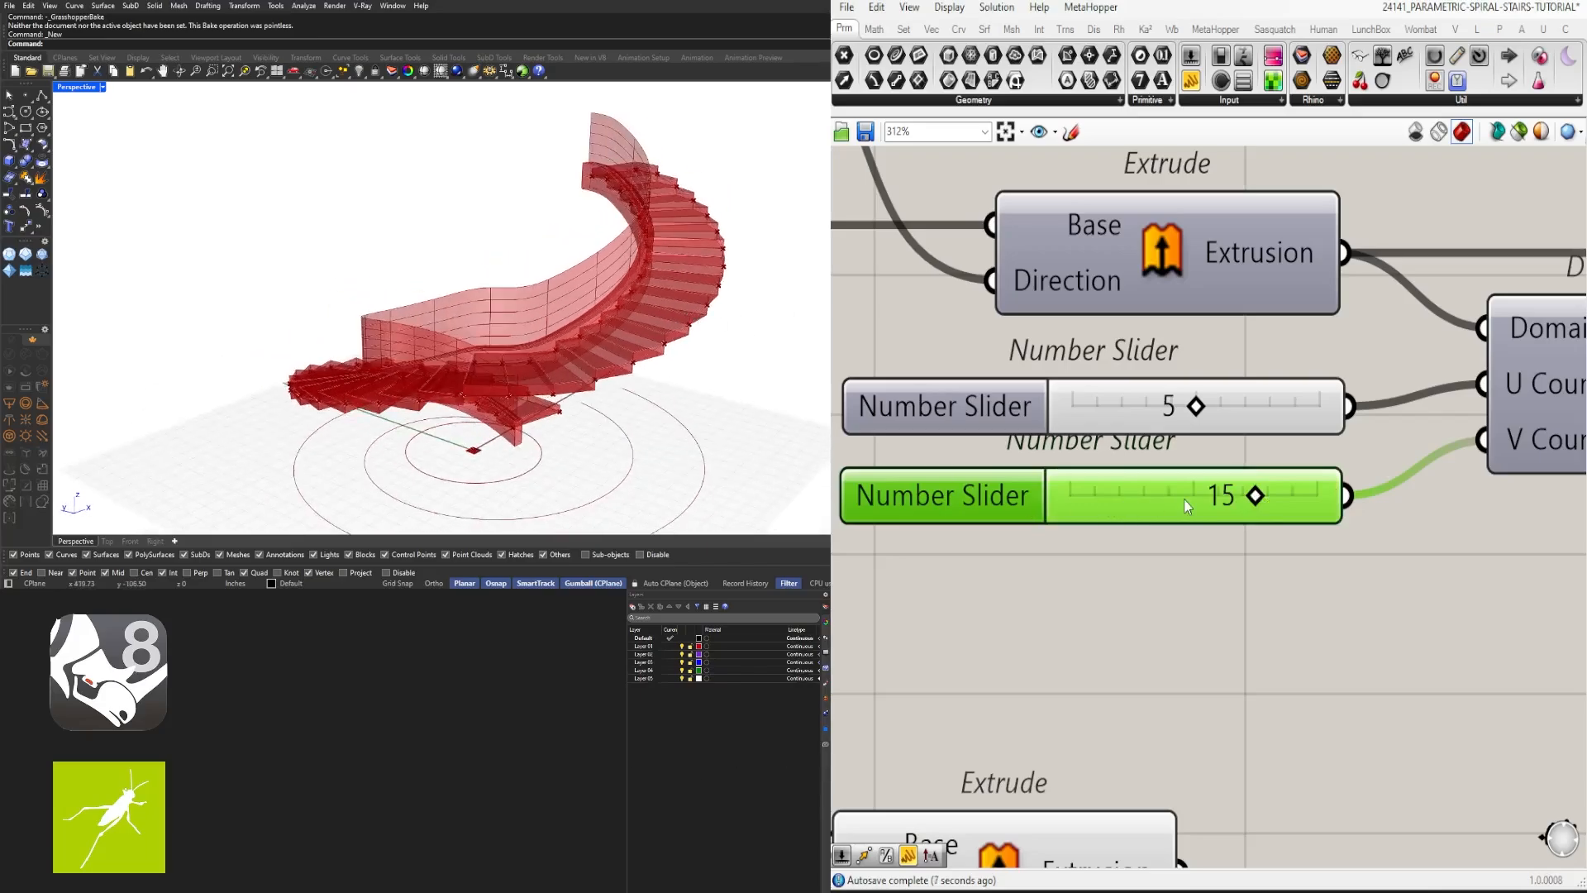
# Step: Set the V Count slider to 10
pyautogui.doubleClick(1183, 499)
pyautogui.write('10')
pyautogui.press('Return')
pyautogui.moveTo(463, 331); pyautogui.dragTo(536, 337, button='right')
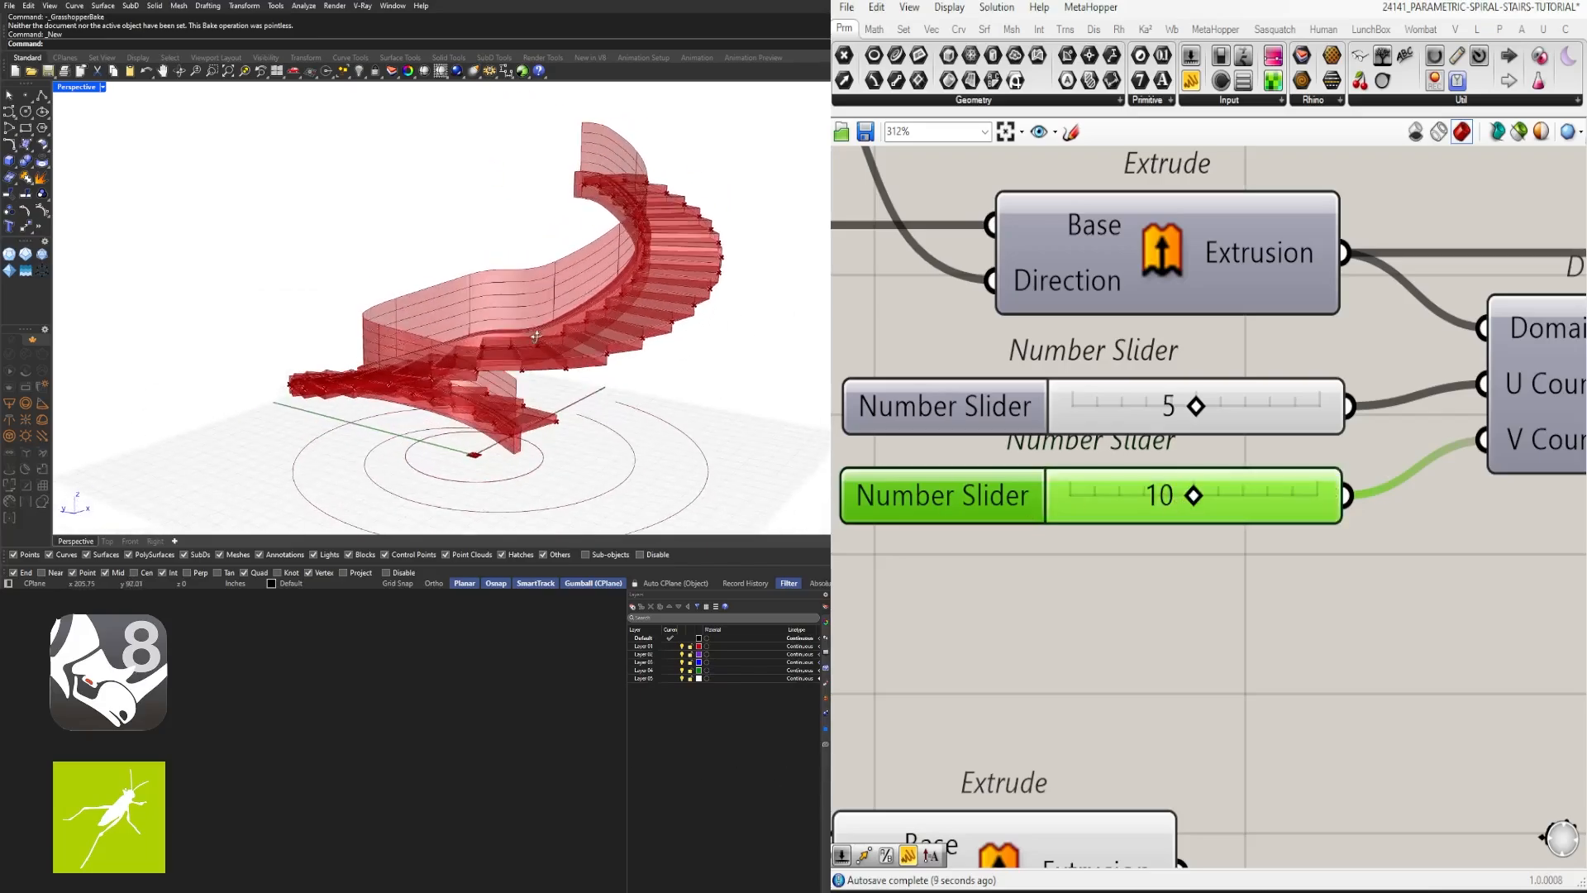
# Step: Add a Brep Join component, wire the Isotrim surfaces into it and flatten its Breps input
pyautogui.scroll(-5, 1306, 432)
pyautogui.click(1360, 407)
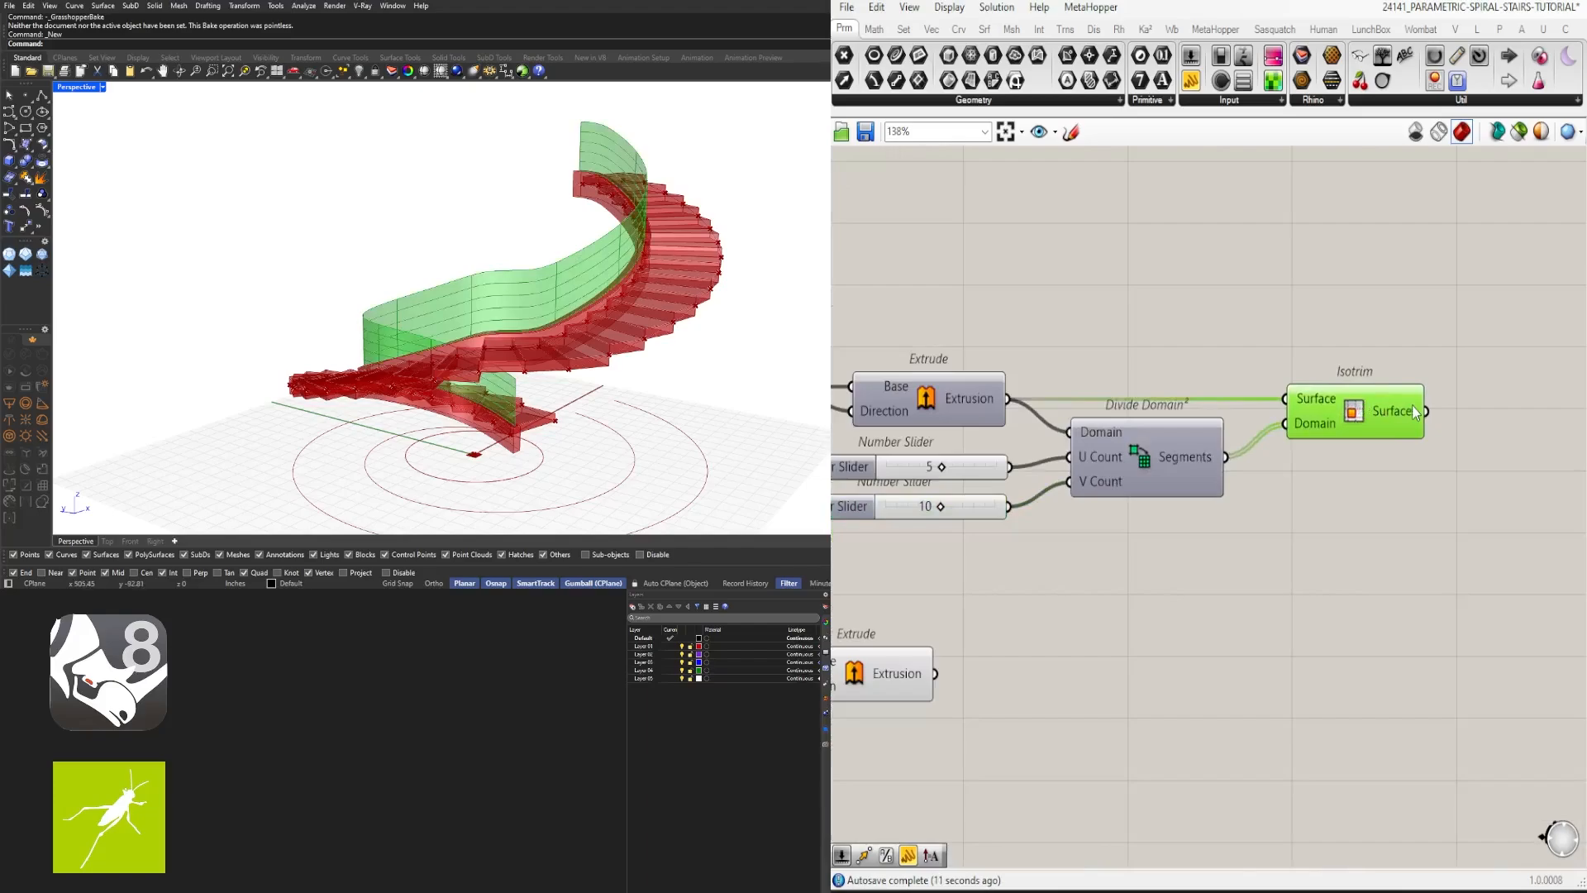
pyautogui.scroll(3, 1412, 405)
pyautogui.moveTo(1208, 433)
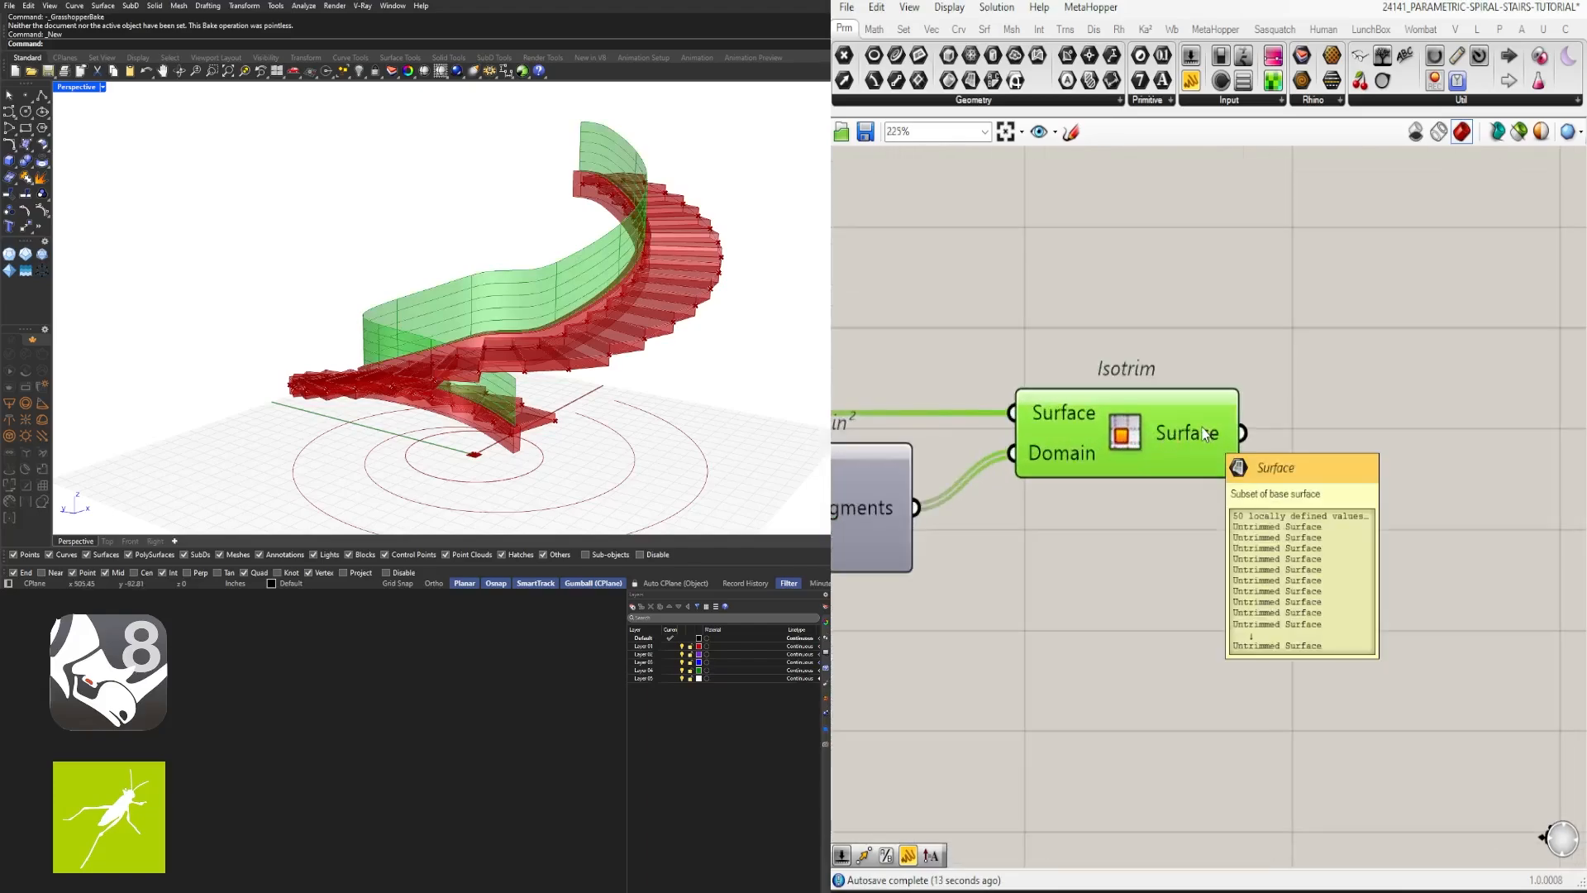
pyautogui.scroll(-1, 1272, 479)
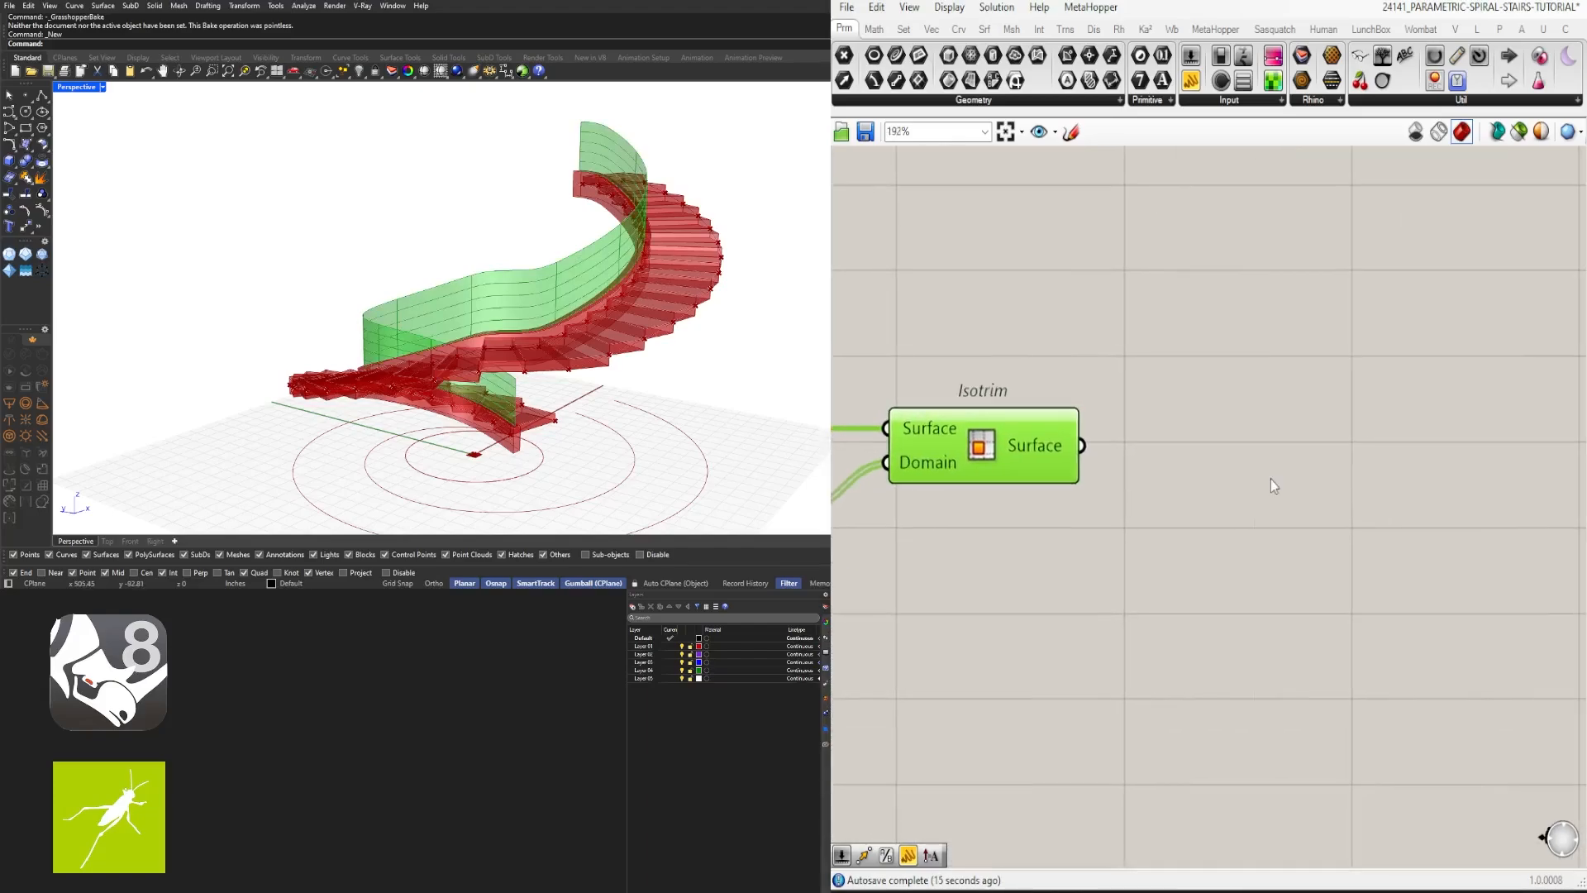
pyautogui.doubleClick(1263, 463)
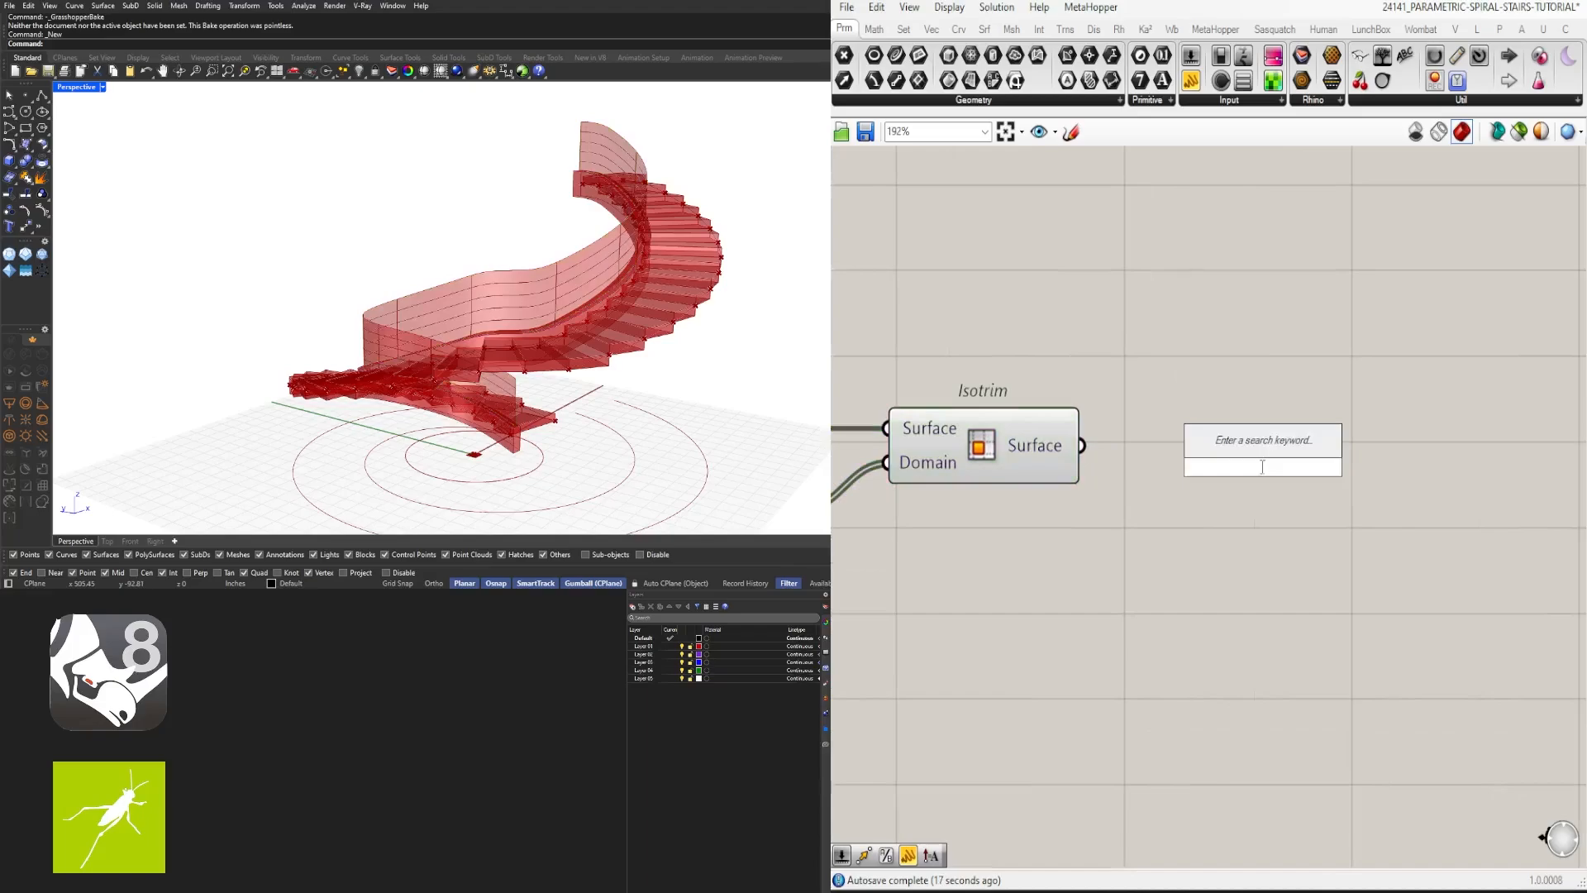
pyautogui.write('JOIN')
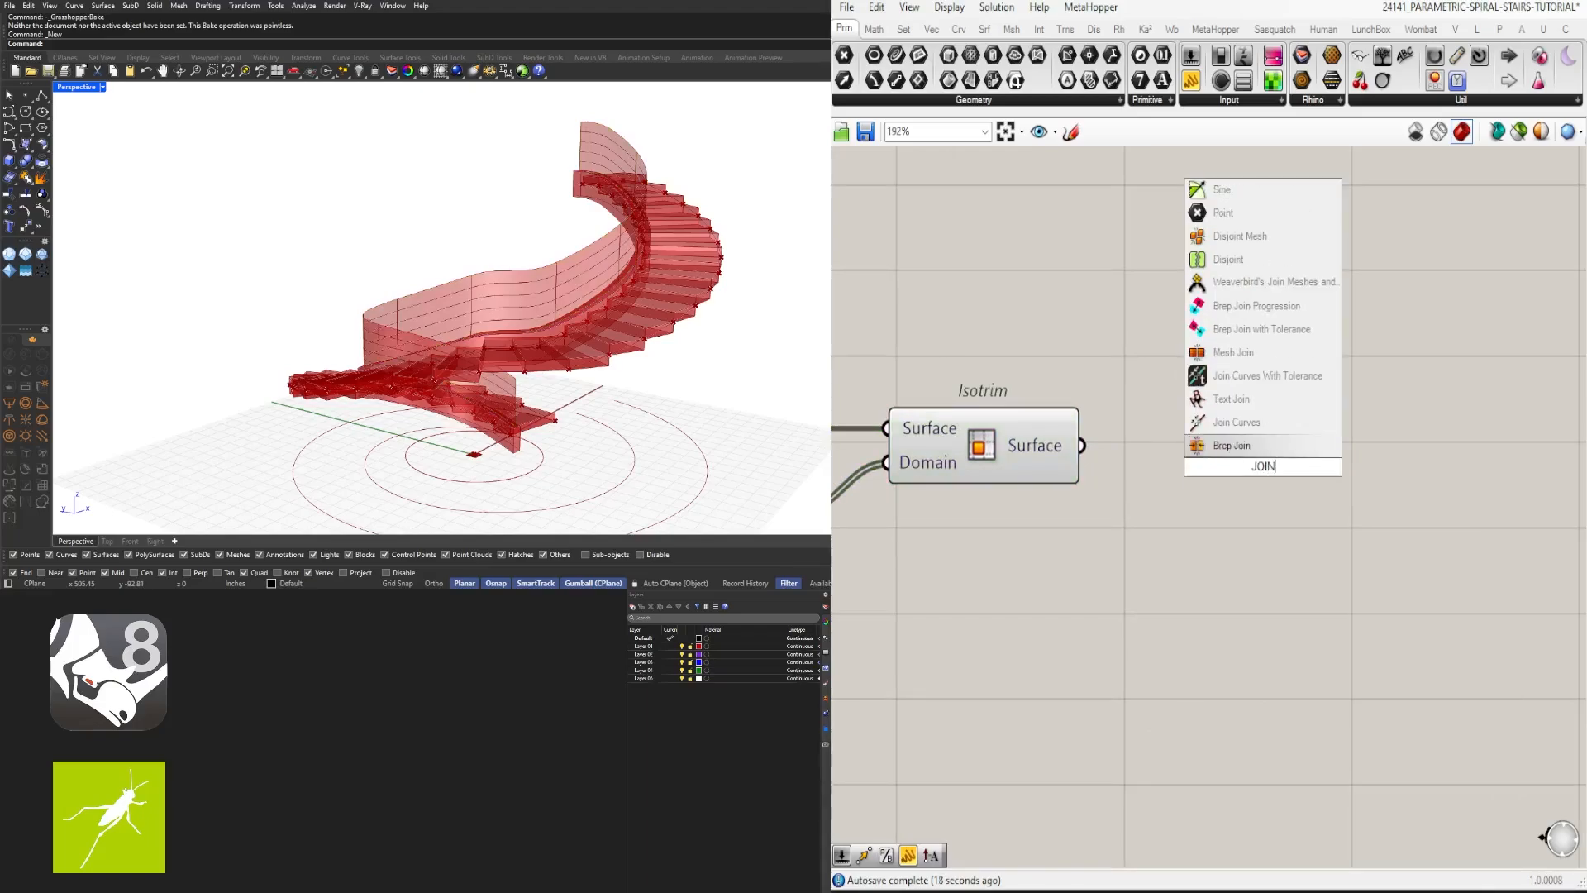
pyautogui.click(1203, 445)
pyautogui.moveTo(1157, 458); pyautogui.dragTo(1177, 466)
pyautogui.moveTo(1212, 469); pyautogui.dragTo(1213, 448)
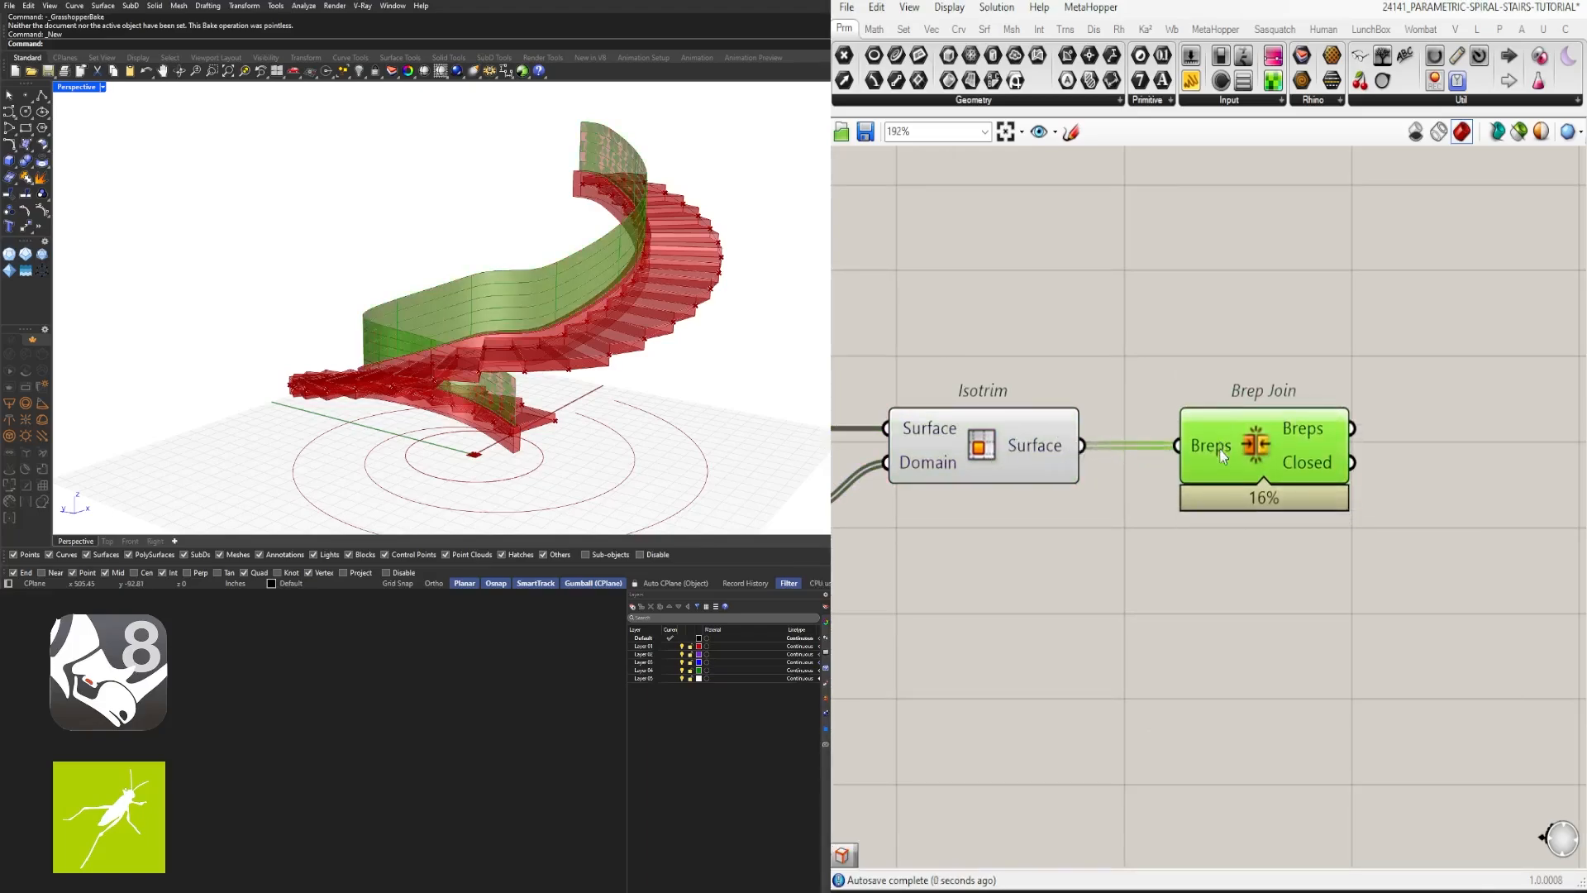
pyautogui.rightClick(1213, 448)
pyautogui.click(1280, 587)
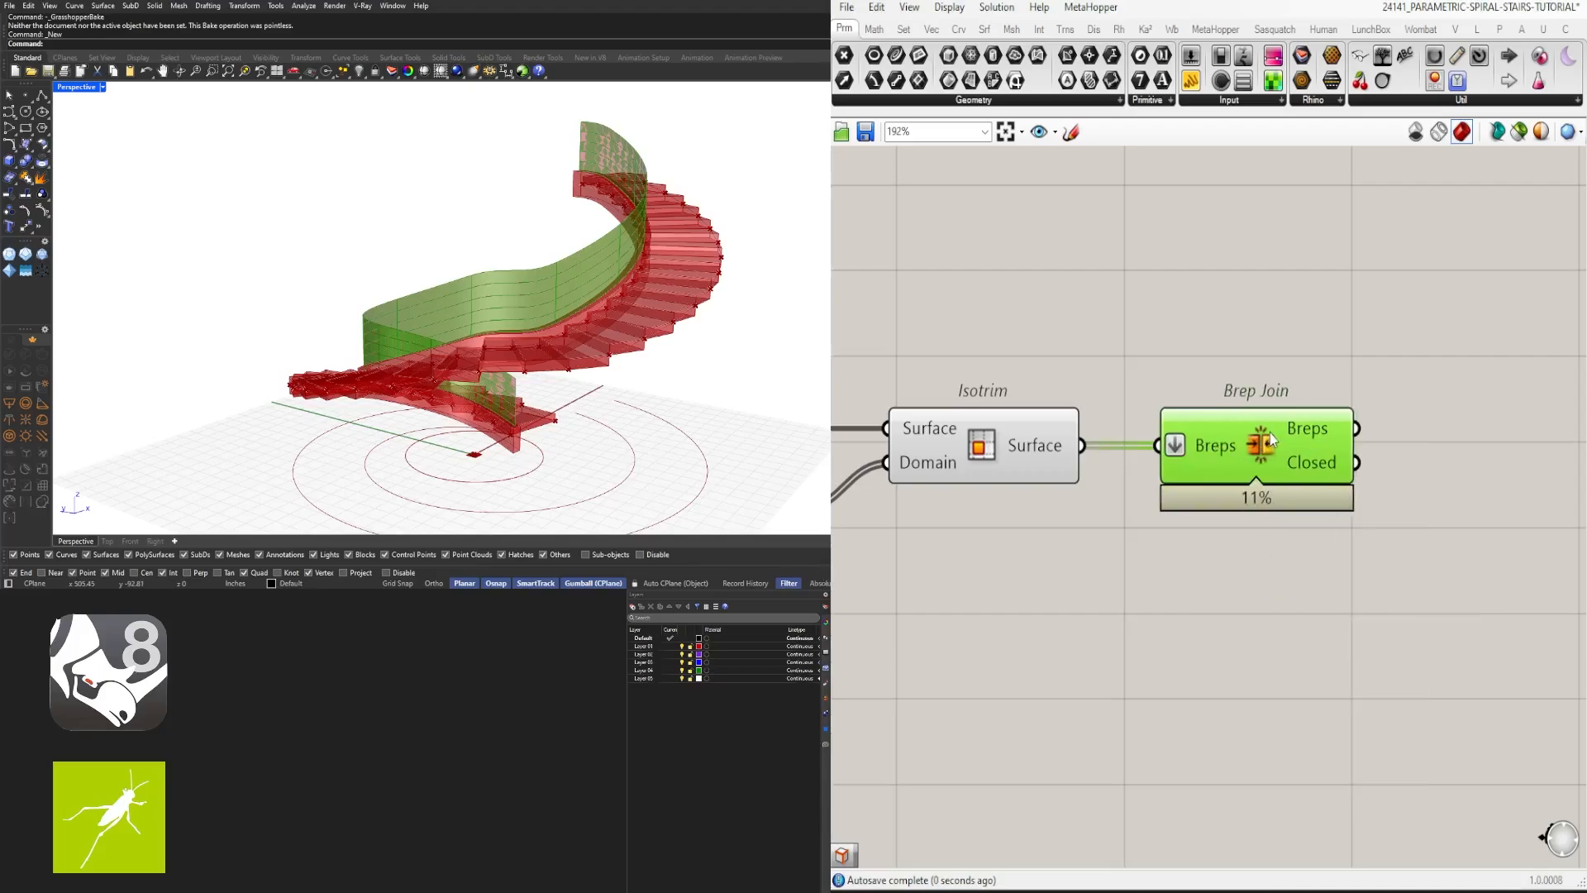
# Step: Turn off the preview of the Isotrim component and nudge Brep Join into place
pyautogui.scroll(-4, 1213, 448)
pyautogui.moveTo(1356, 558); pyautogui.dragTo(1015, 408)
pyautogui.middleClick(1036, 382)
pyautogui.click(1088, 324)
pyautogui.moveTo(1422, 429); pyautogui.dragTo(1106, 424, button='right')
pyautogui.moveTo(1149, 454); pyautogui.dragTo(1157, 453)
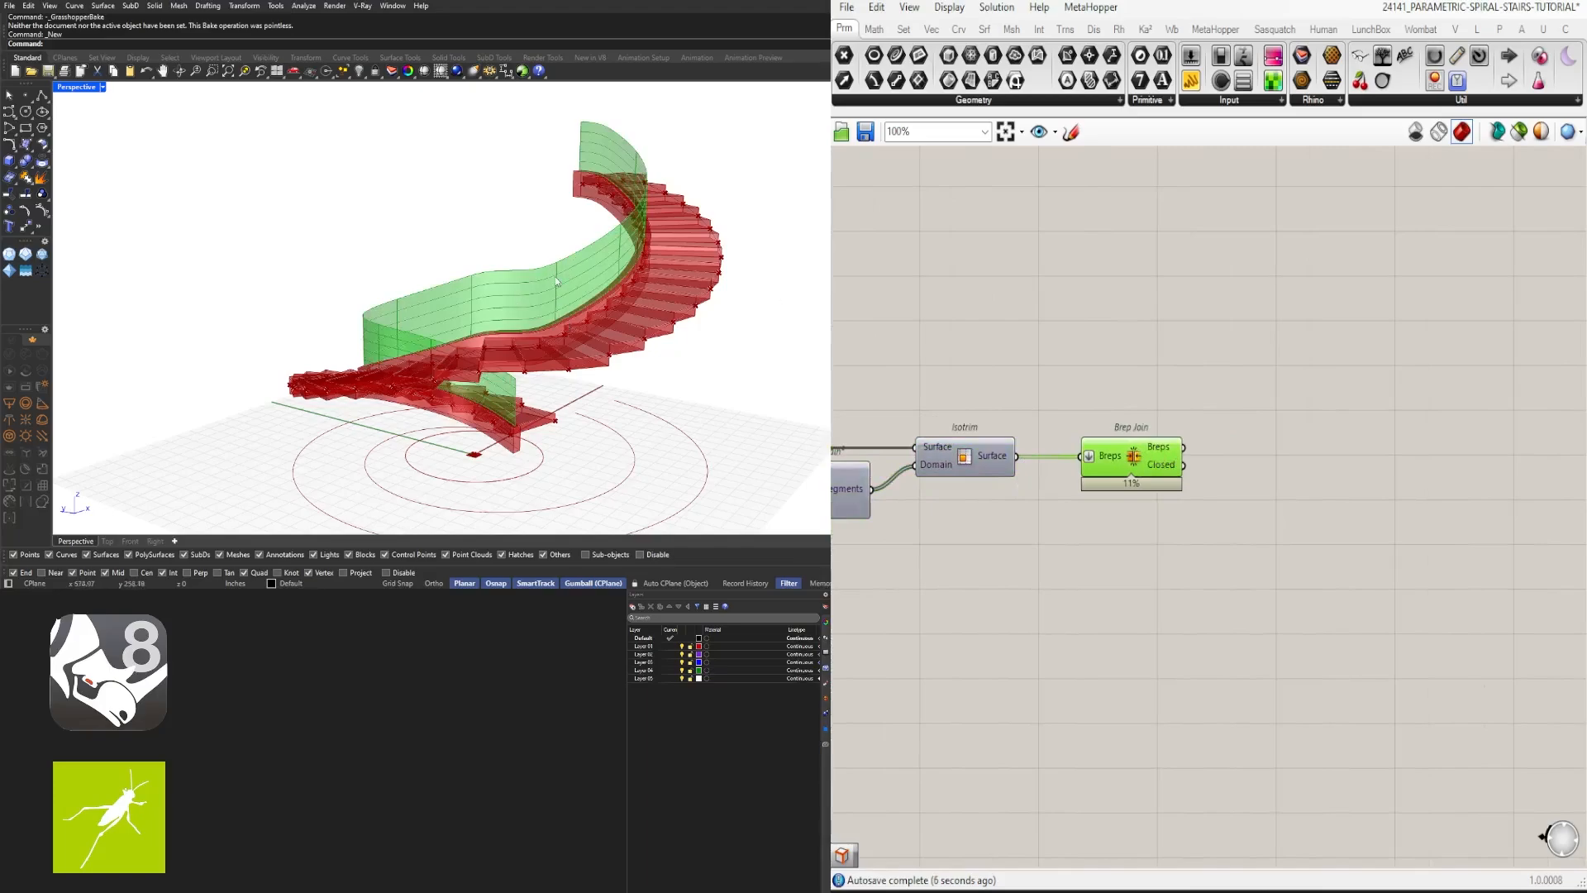
pyautogui.scroll(3, 1207, 469)
pyautogui.click(1267, 464)
pyautogui.doubleClick(1268, 465)
pyautogui.write('DEC')
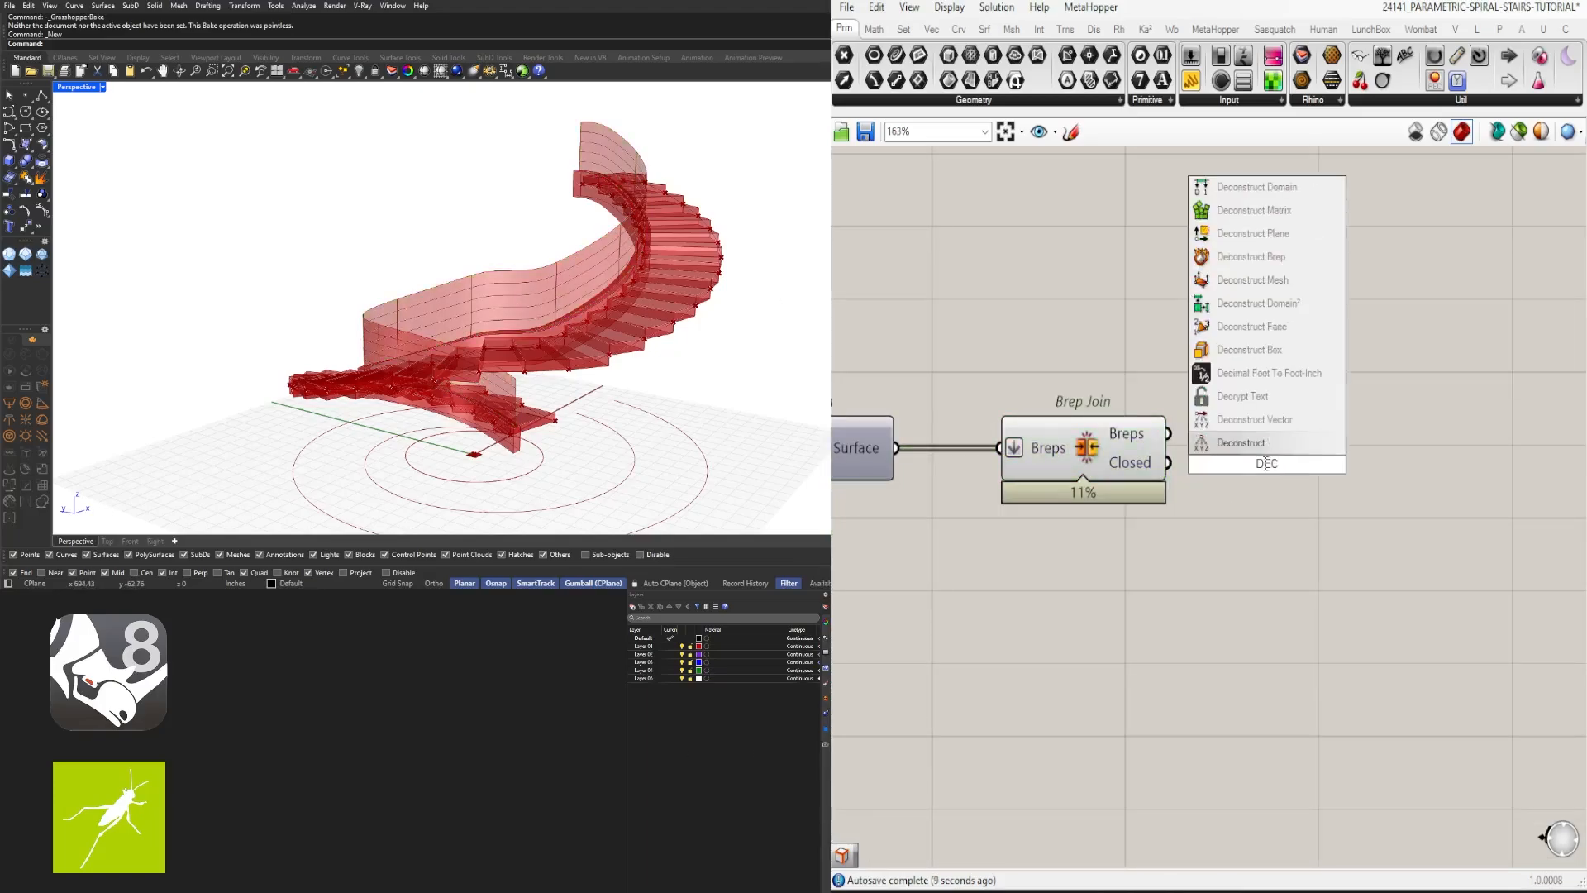
pyautogui.press('Escape')
# Step: Add a Brep Edges component, feed it the joined Breps and place it just after Brep Join
pyautogui.doubleClick(1292, 420)
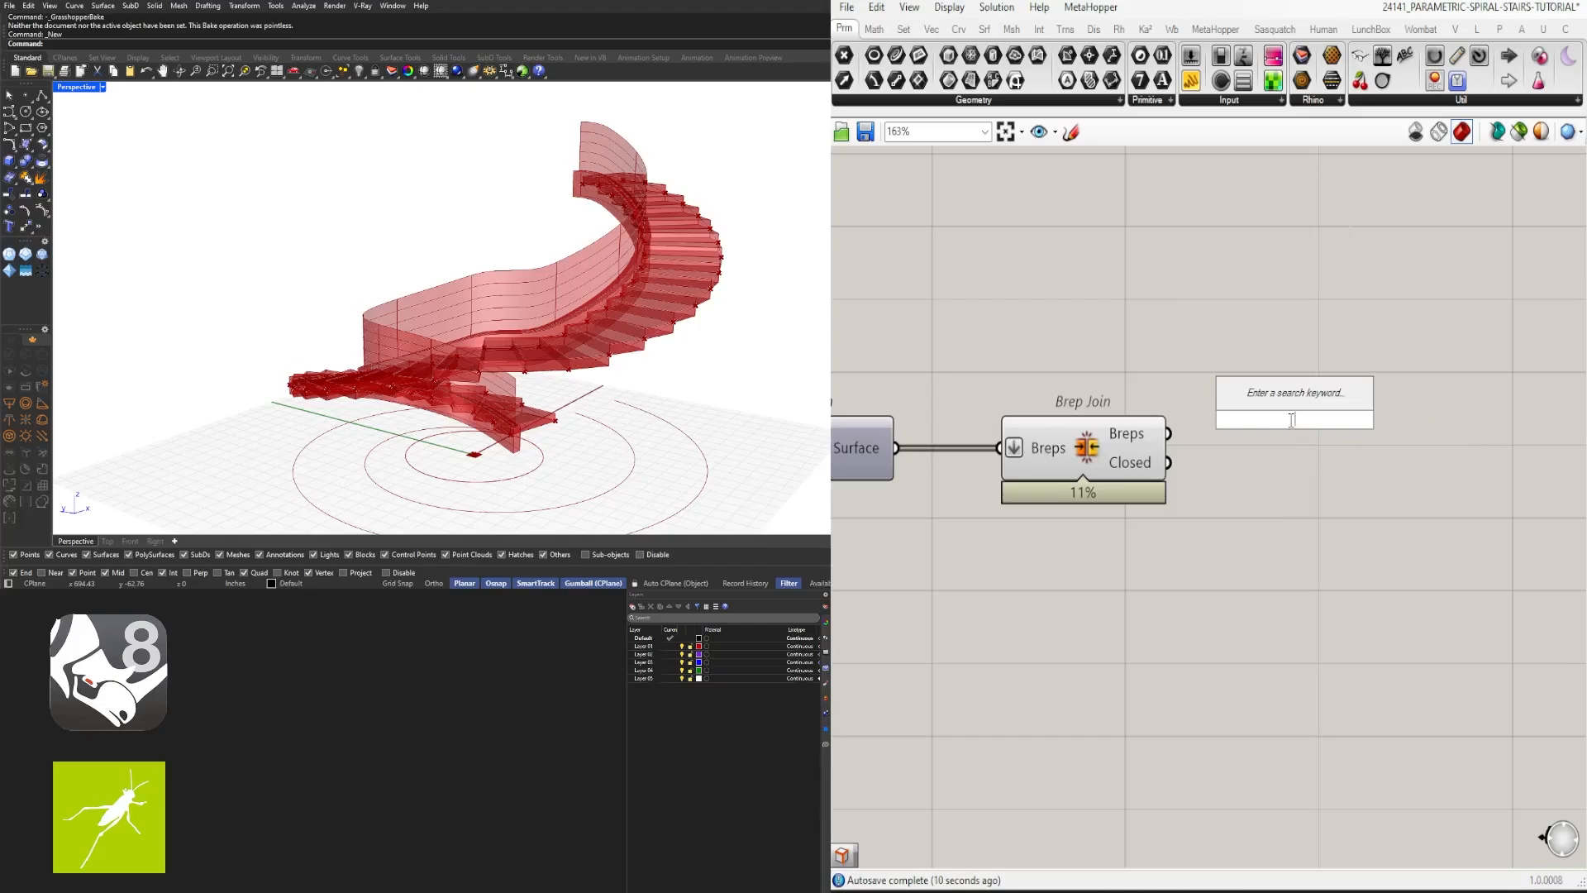
pyautogui.write('BREPE')
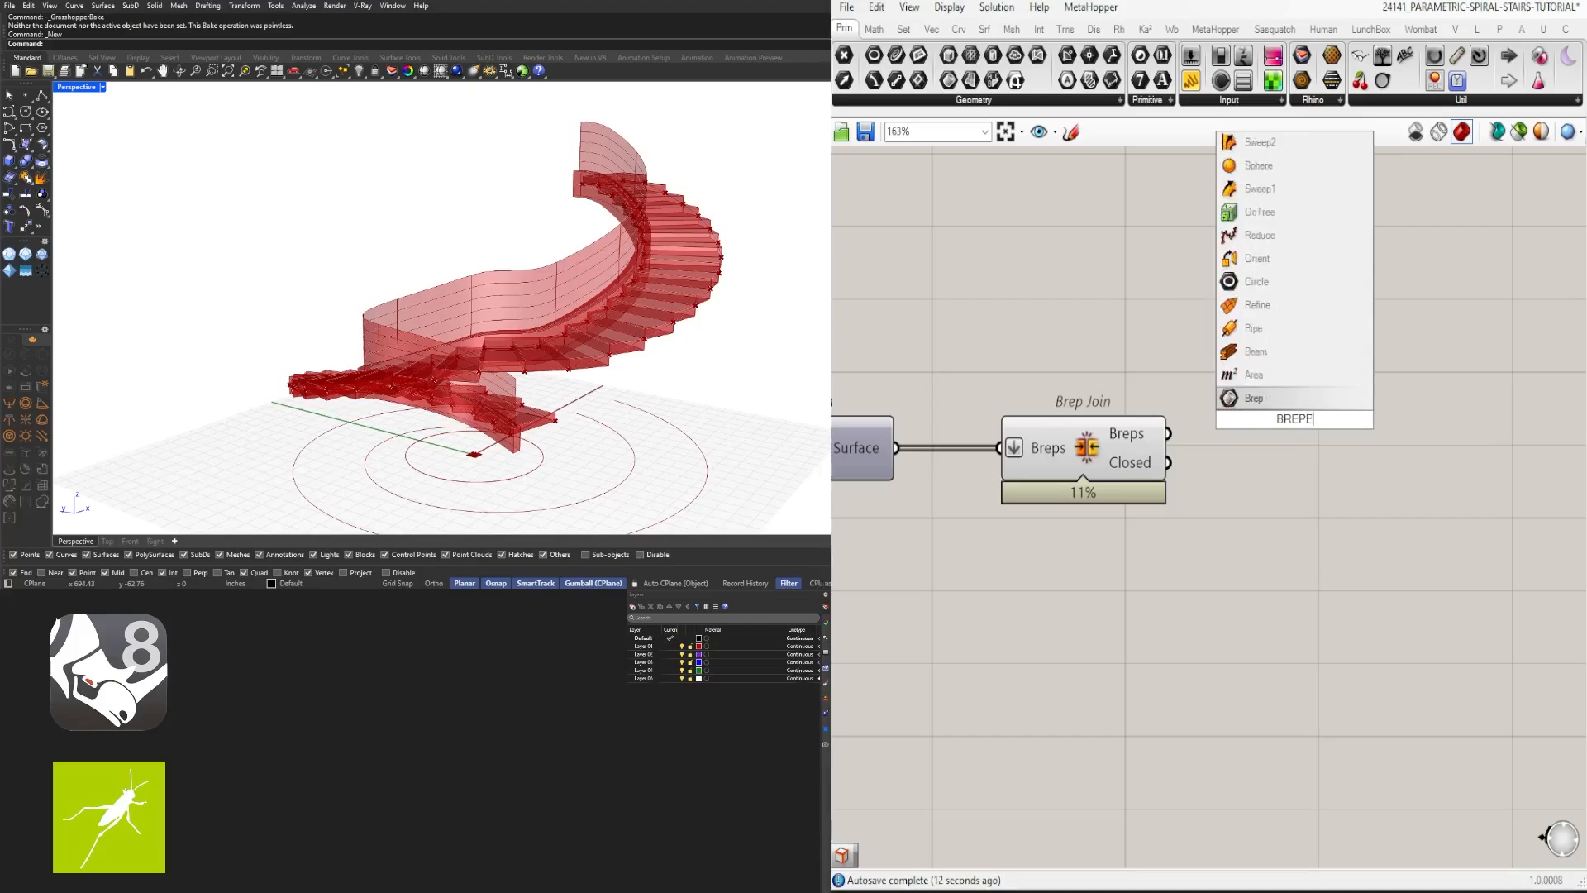
pyautogui.write('DGES')
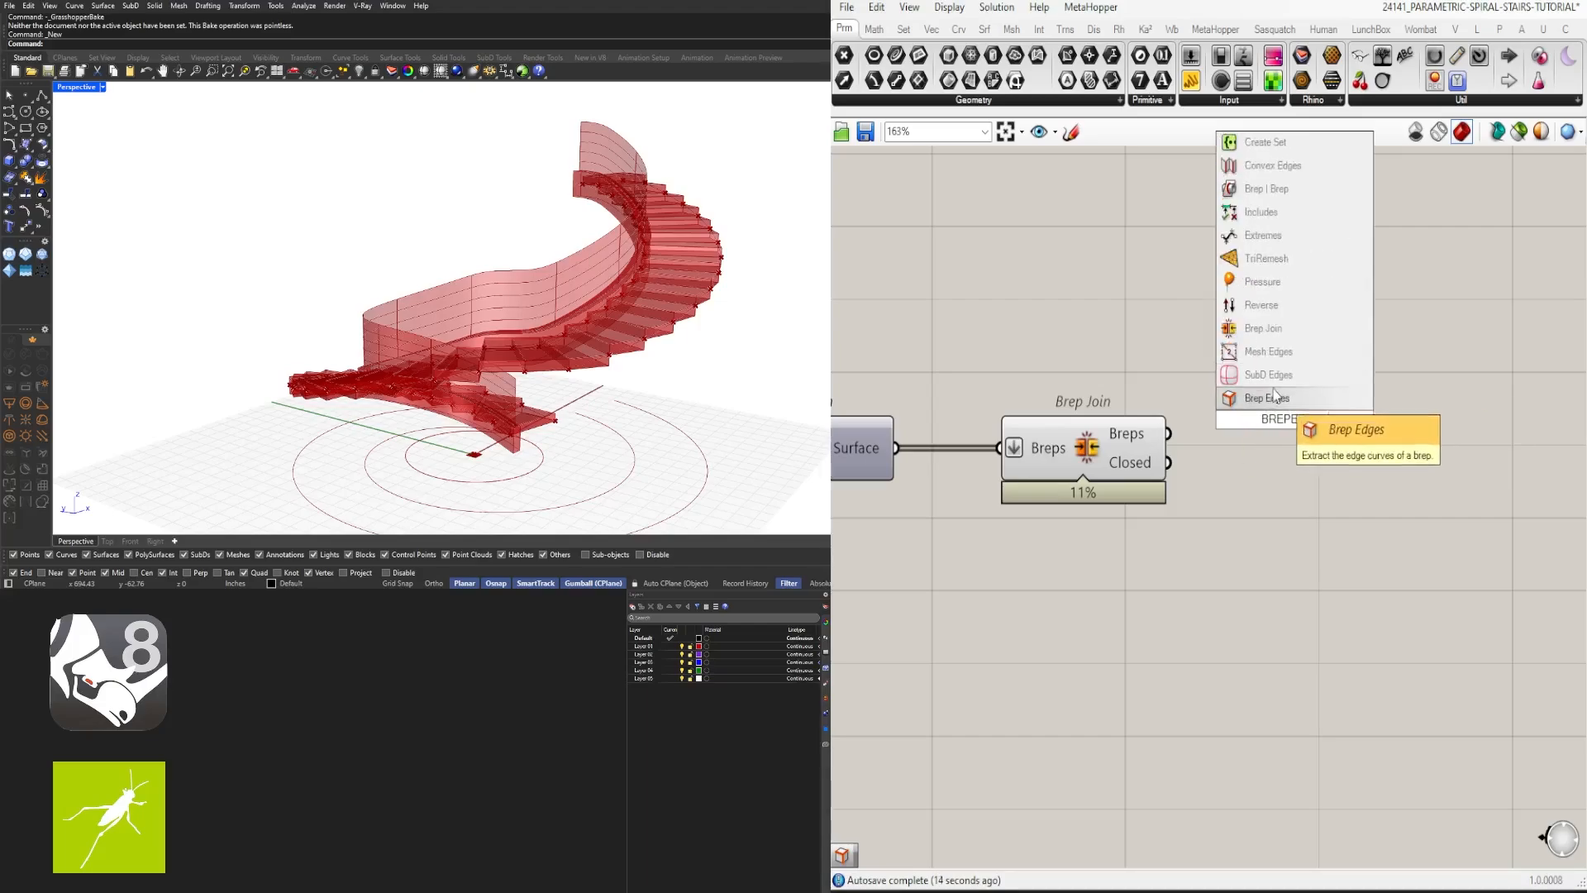
pyautogui.click(1274, 396)
pyautogui.moveTo(1201, 425); pyautogui.dragTo(1202, 422)
pyautogui.moveTo(1274, 444); pyautogui.dragTo(1338, 459)
pyautogui.moveTo(1399, 468); pyautogui.dragTo(1257, 490, button='right')
pyautogui.moveTo(662, 242); pyautogui.dragTo(651, 221, button='right')
pyautogui.scroll(5, 618, 175)
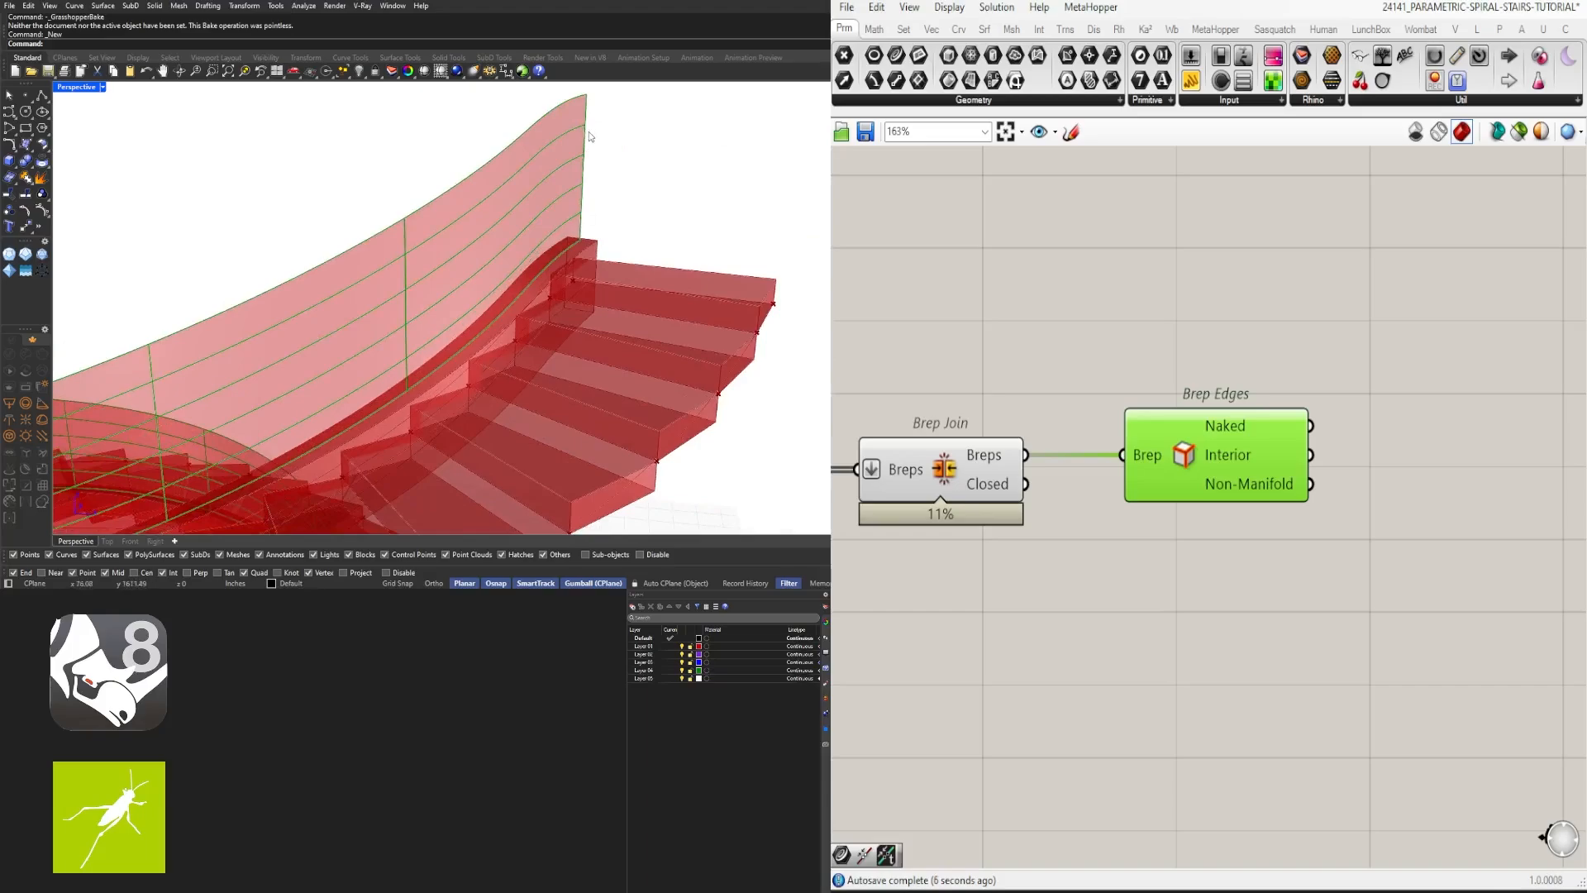
pyautogui.moveTo(1121, 378); pyautogui.dragTo(962, 356, button='right')
pyautogui.click(1188, 360)
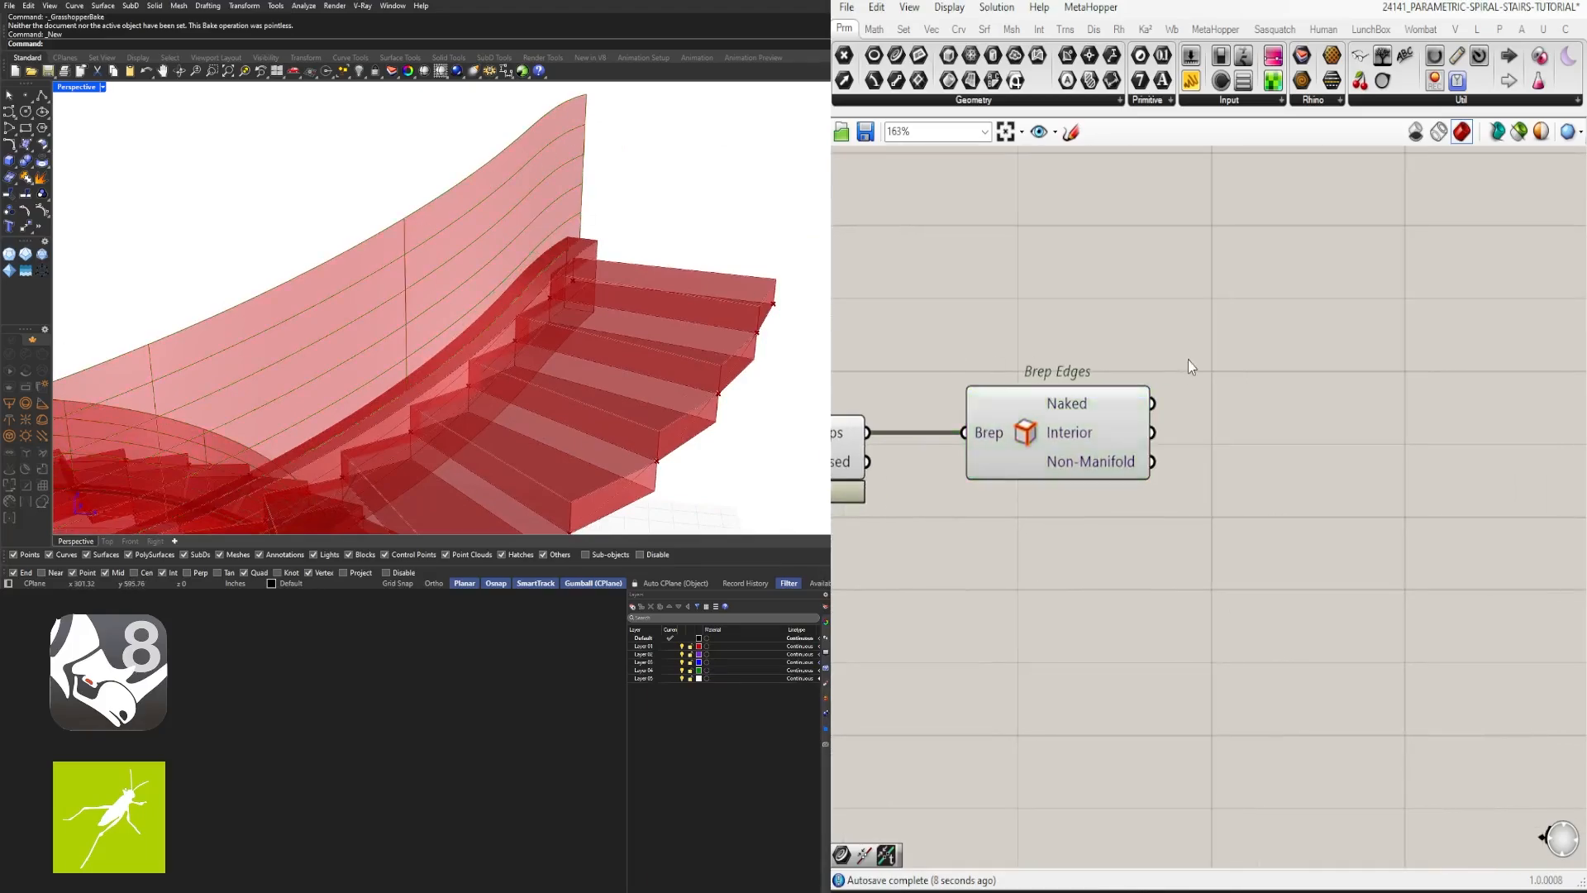
pyautogui.moveTo(1086, 420); pyautogui.dragTo(1015, 420)
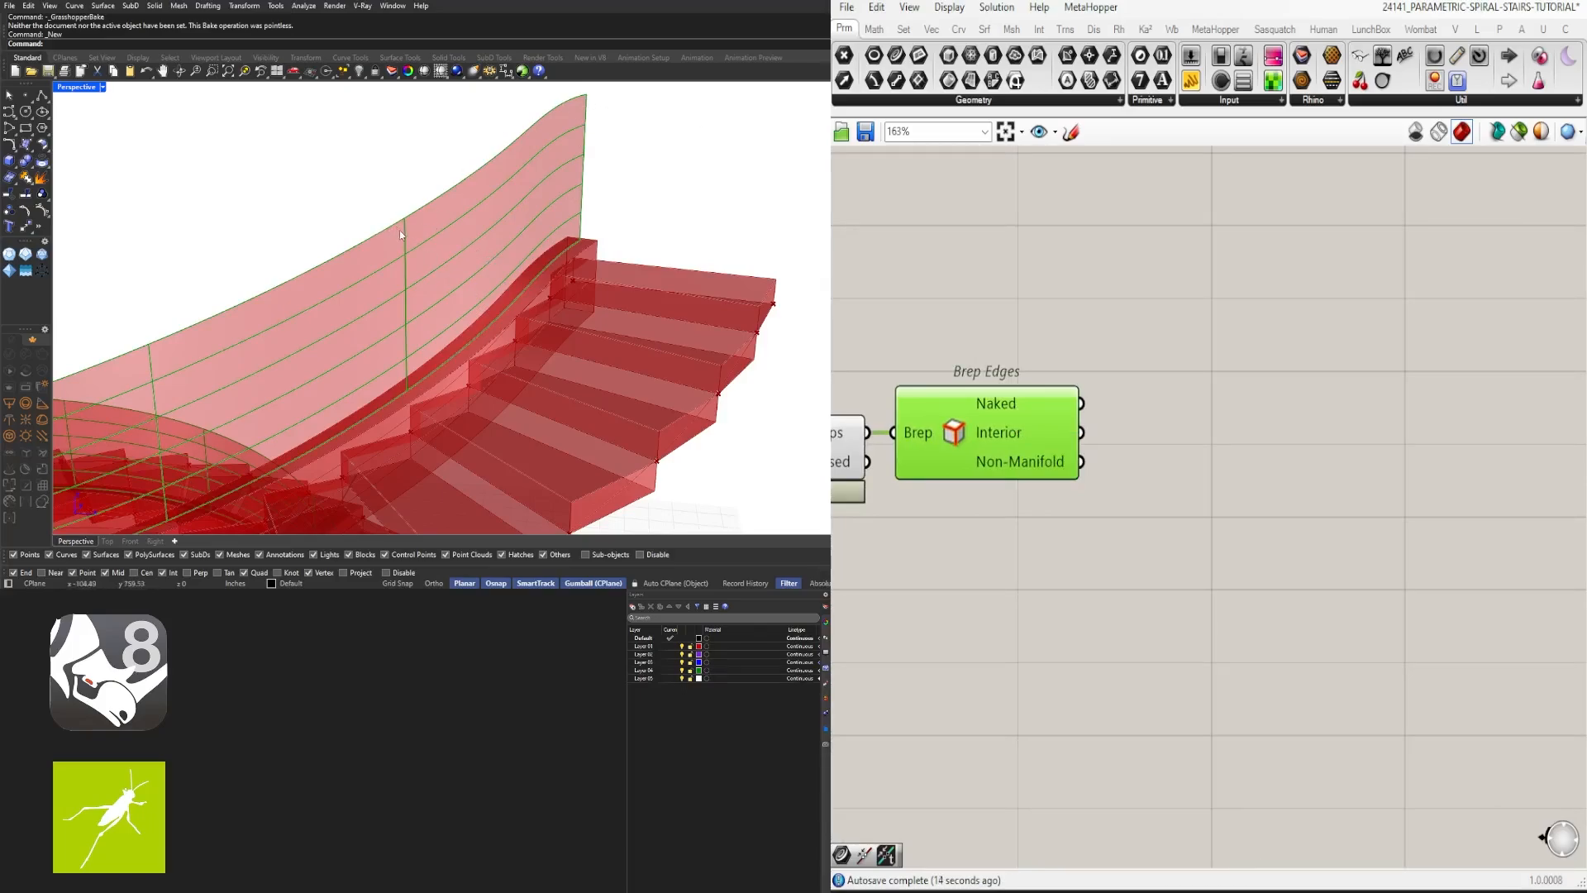
# Step: Add a Pipe component and wire a new 1.5 number slider to its Radius input
pyautogui.doubleClick(1222, 403)
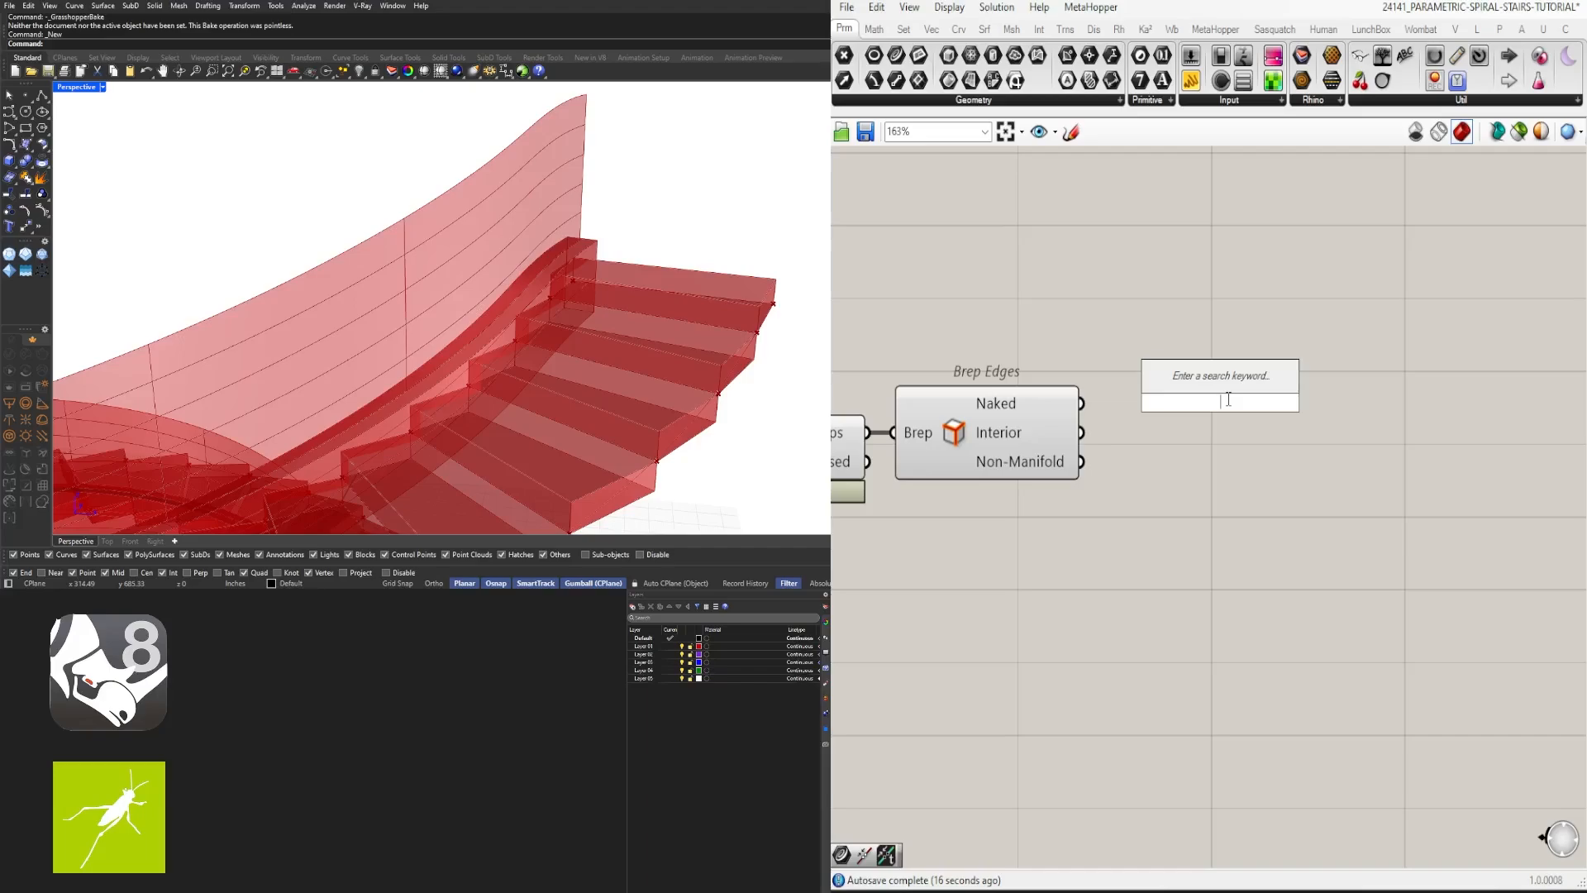
pyautogui.write('PIPE')
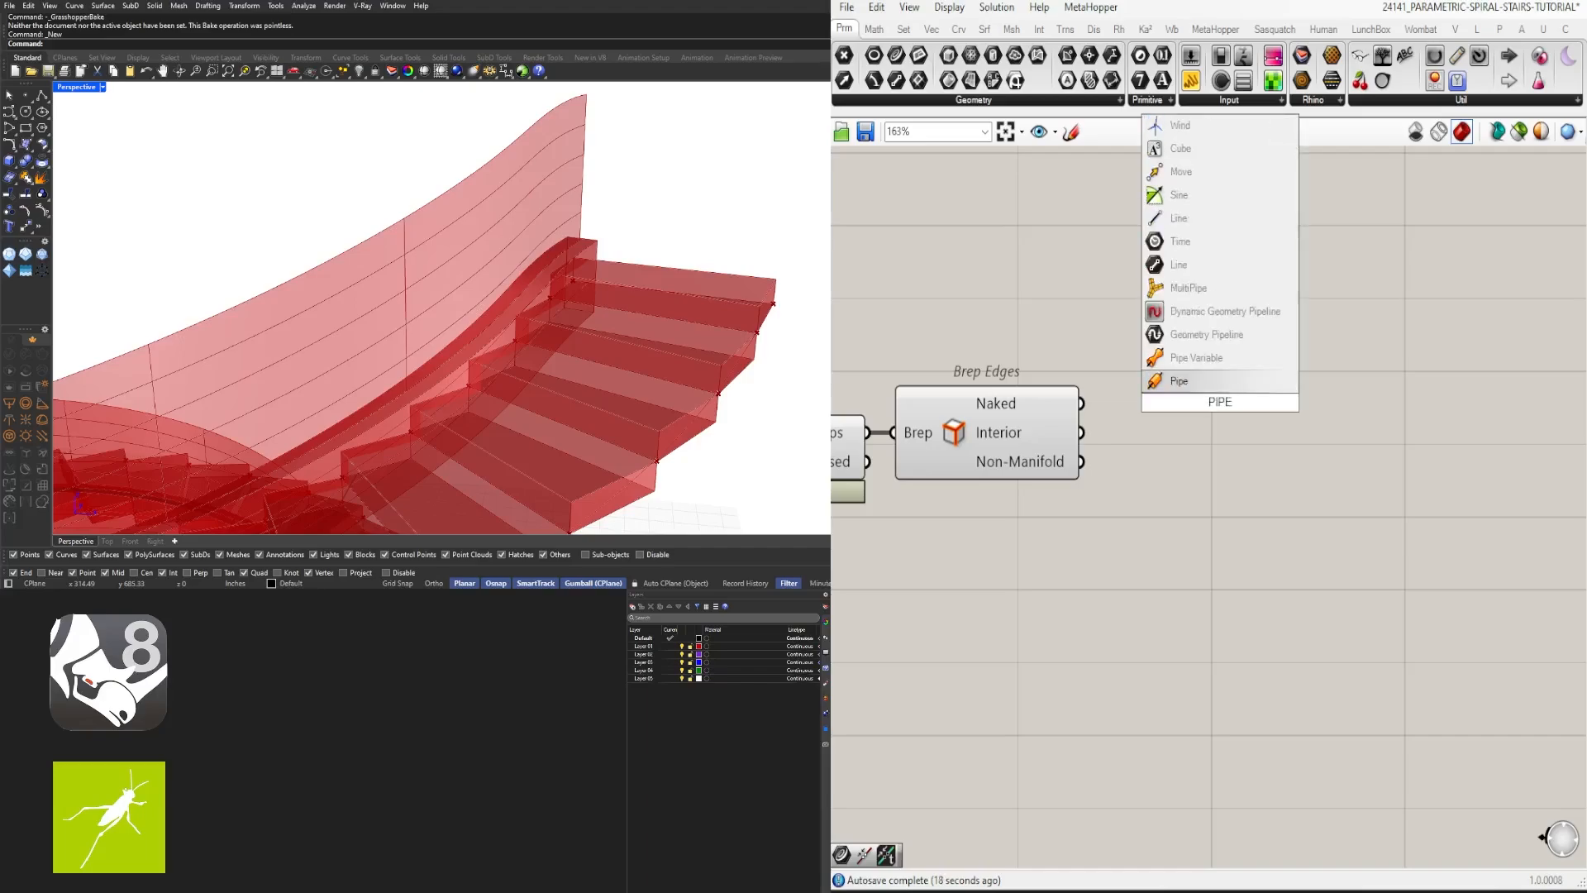
pyautogui.click(1179, 383)
pyautogui.moveTo(1203, 394); pyautogui.dragTo(1389, 302)
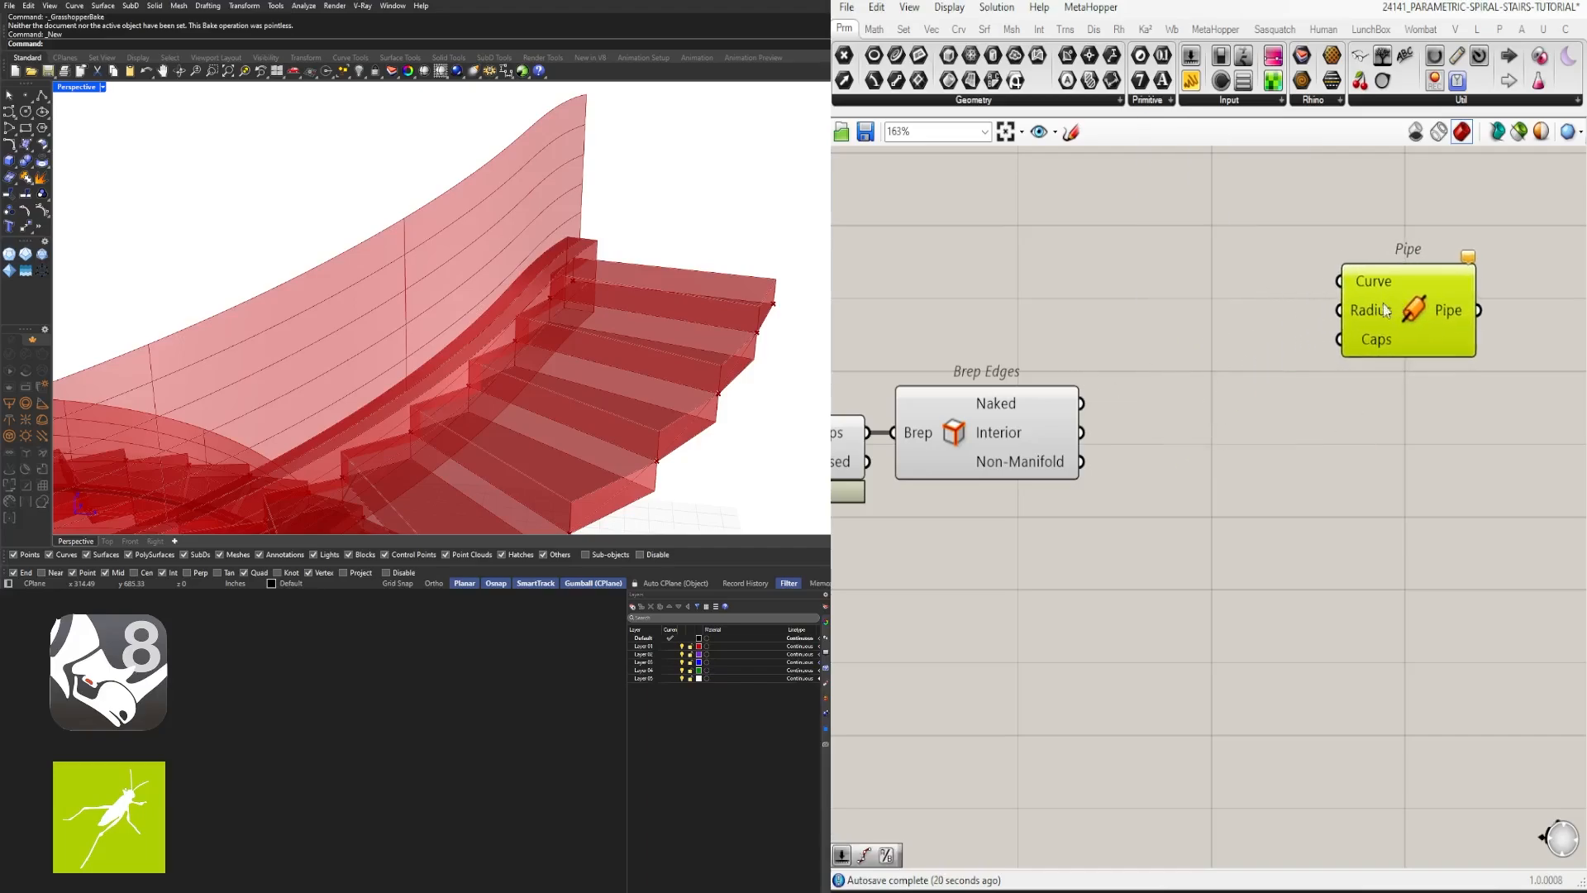
pyautogui.moveTo(1204, 334); pyautogui.dragTo(1131, 364, button='right')
pyautogui.doubleClick(1102, 360)
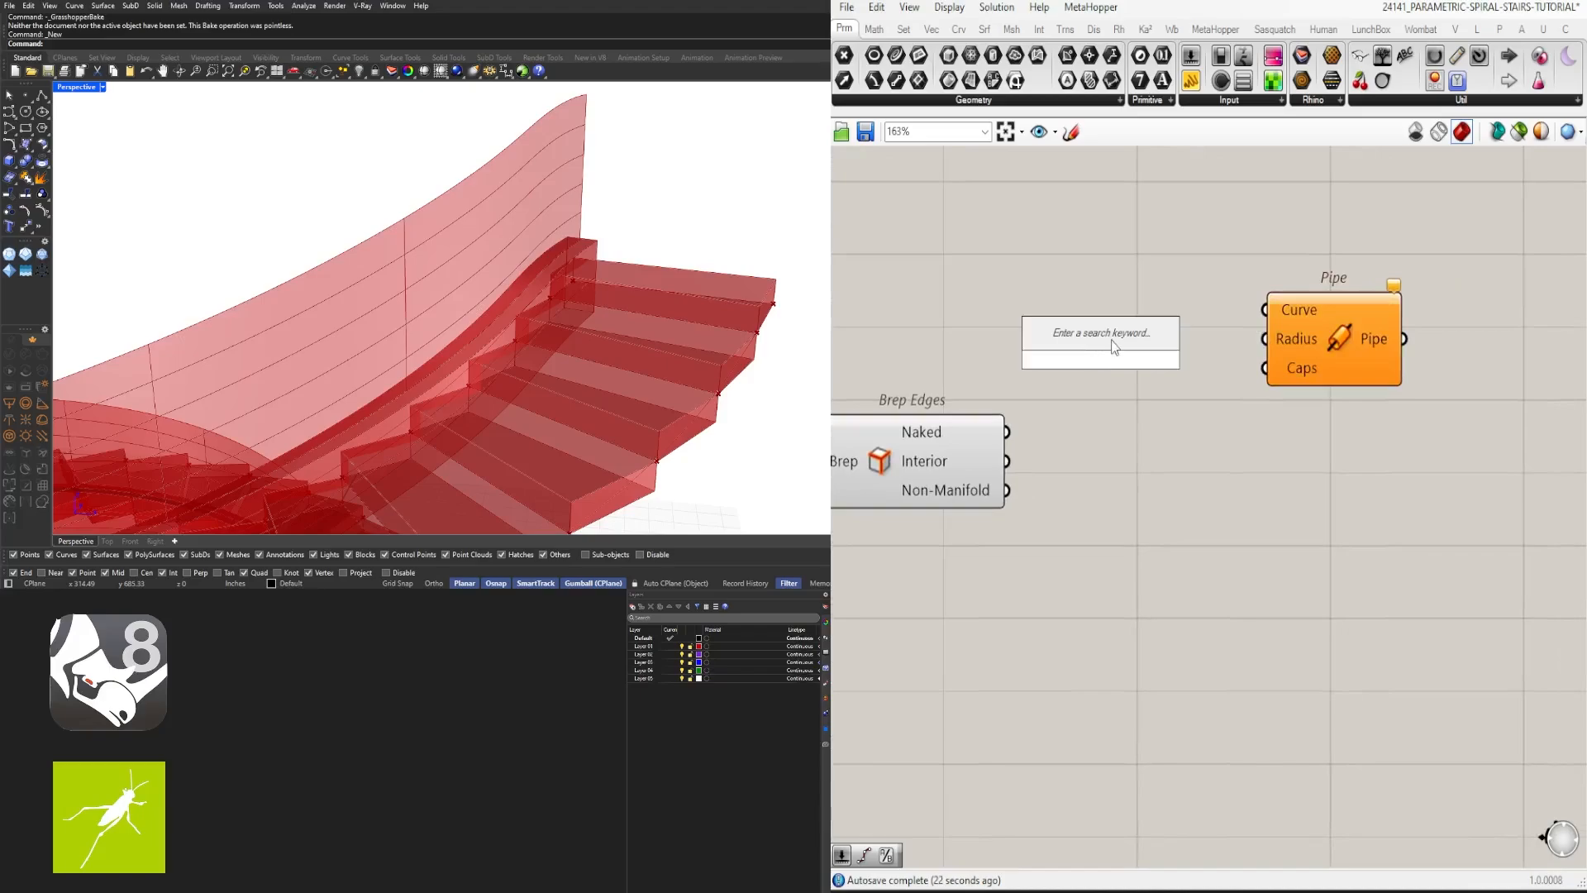
pyautogui.write('1.5')
pyautogui.click(1111, 341)
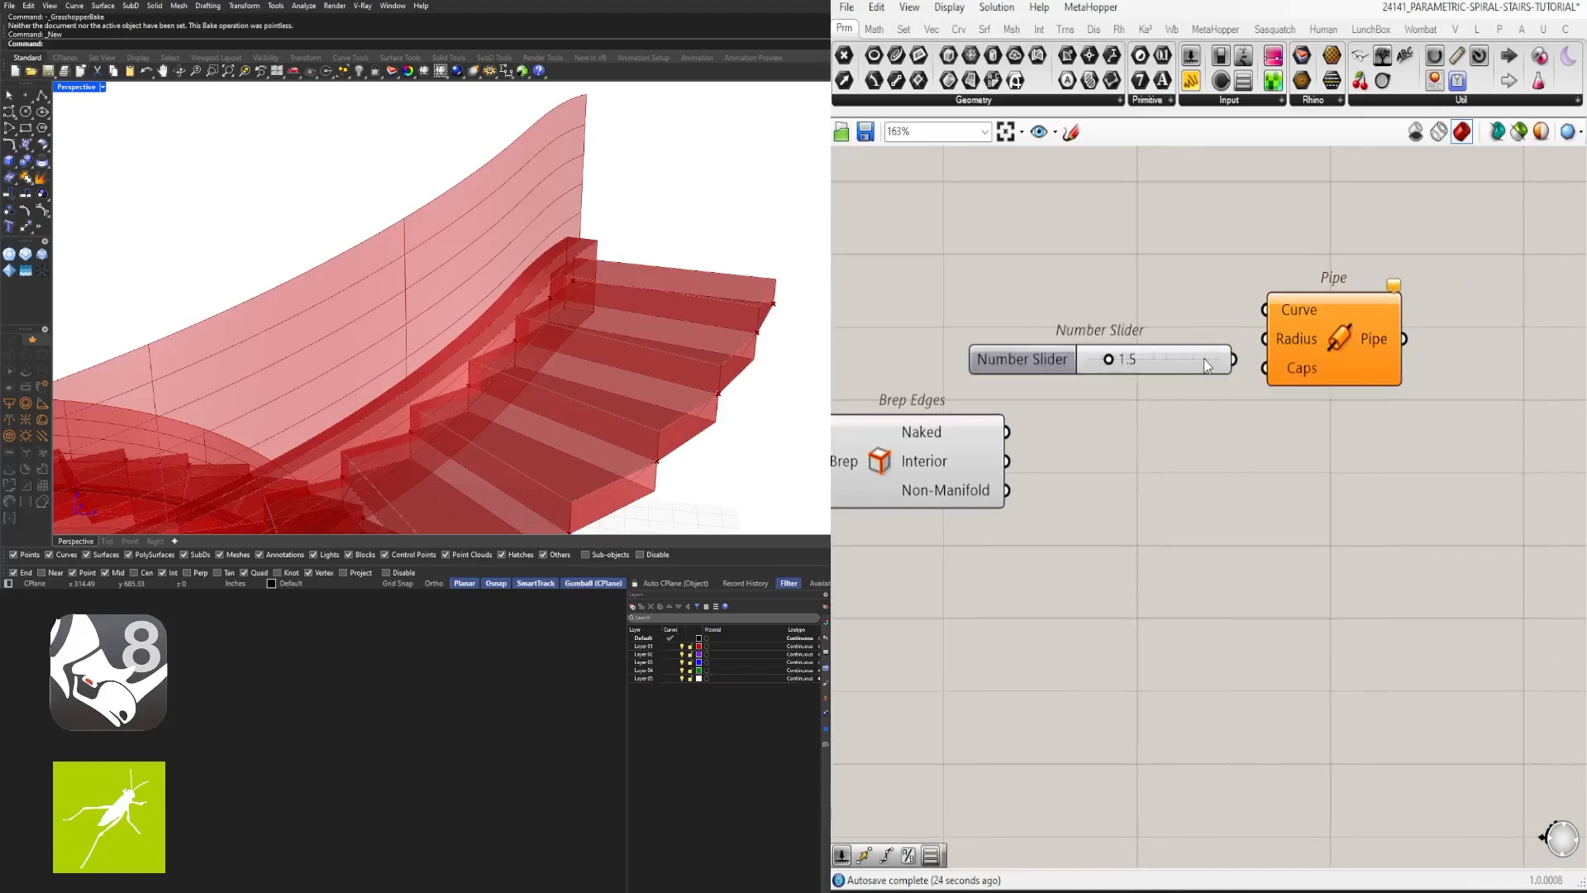
pyautogui.moveTo(1203, 359); pyautogui.dragTo(1331, 349)
# Step: Set the Pipe component's Caps option to Round
pyautogui.click(1308, 394)
pyautogui.rightClick(1315, 372)
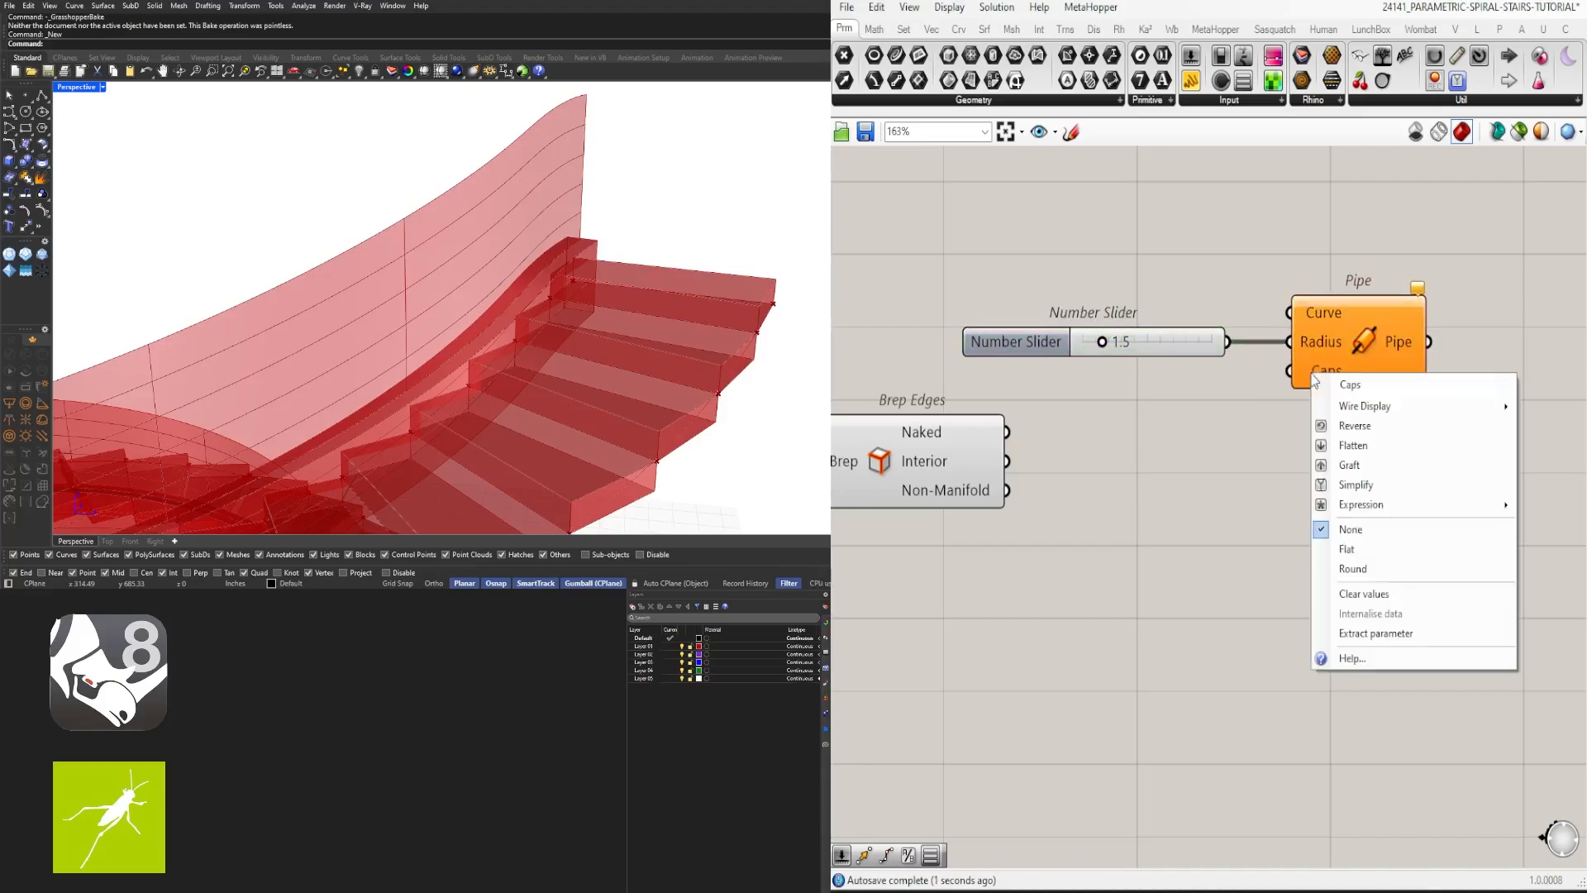
pyautogui.click(1371, 570)
# Step: Wire the Naked output of Brep Edges to the Pipe component's Curve input
pyautogui.click(956, 419)
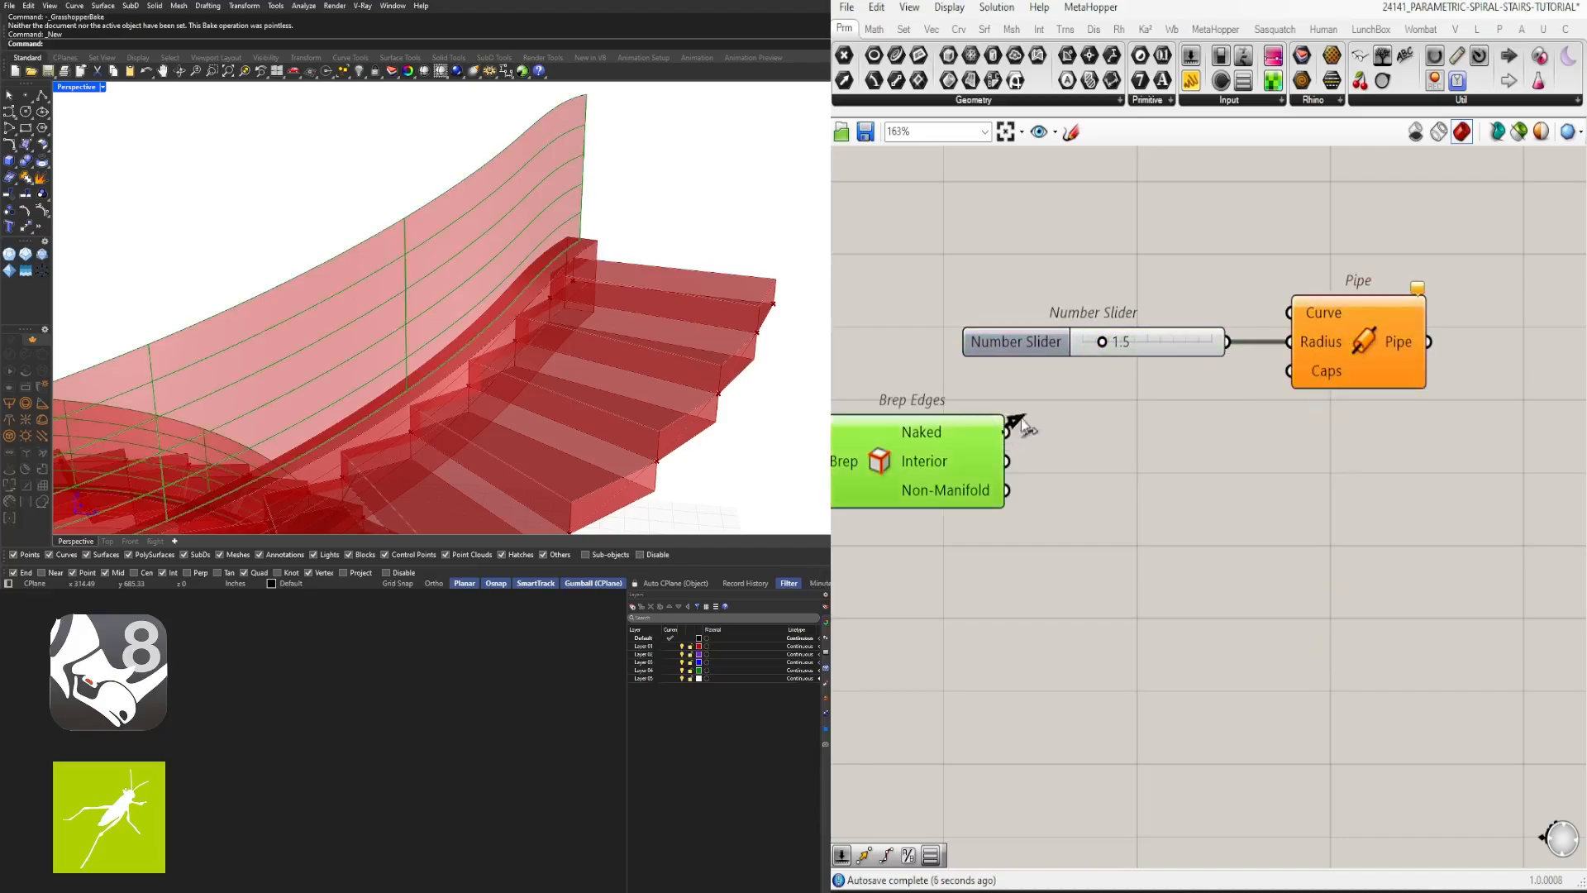
pyautogui.click(1348, 346)
pyautogui.click(1433, 567)
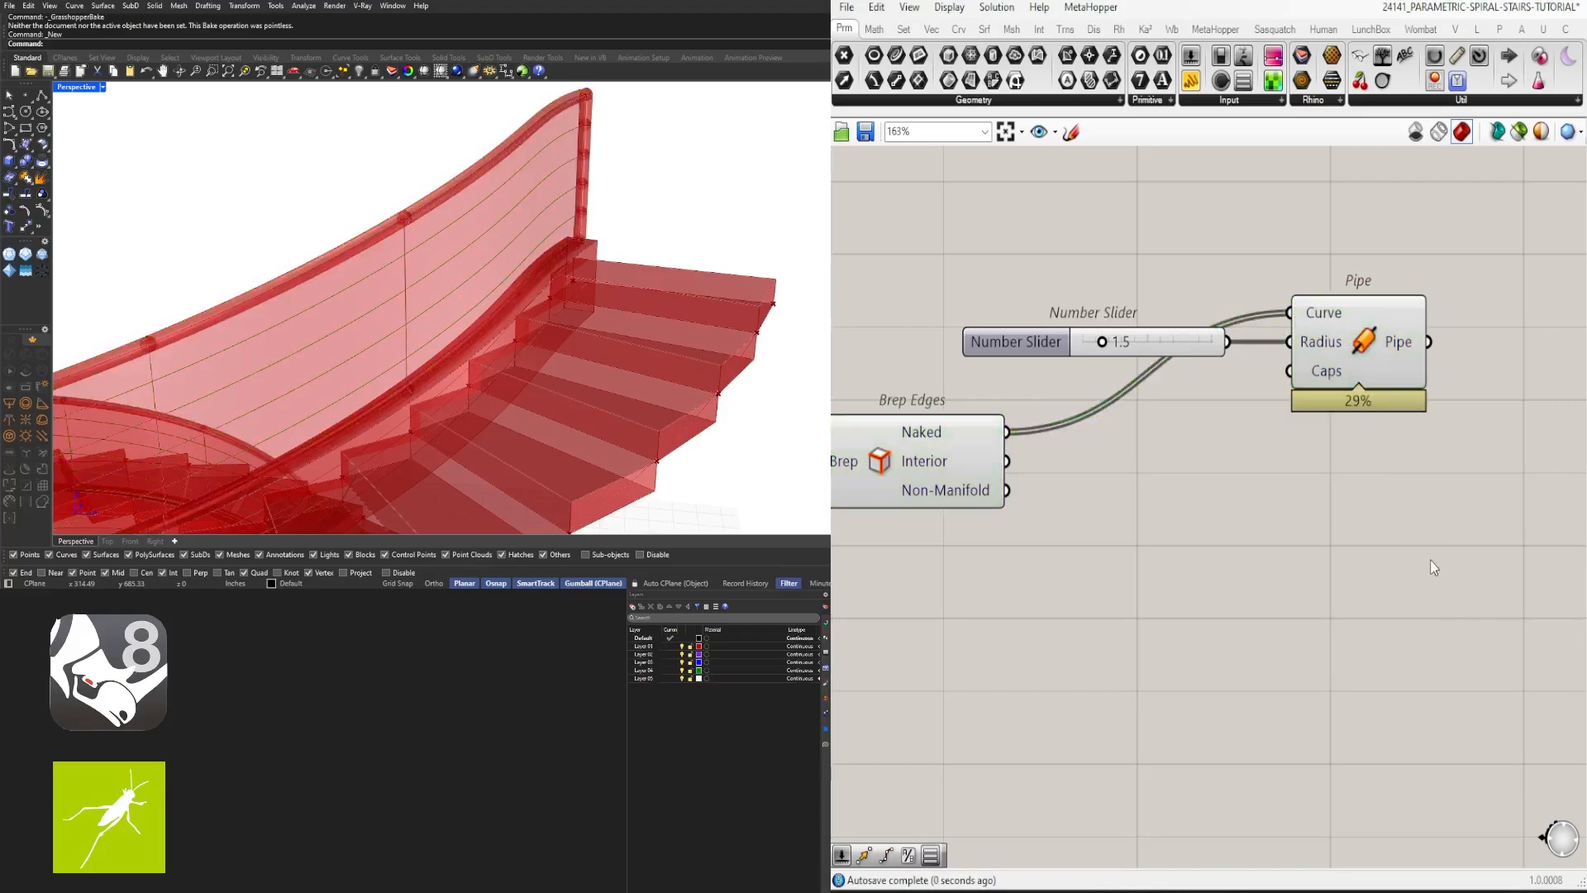
# Step: Shift the Pipe and its radius slider aside and insert a Join Curves component between the Naked output and the Pipe's Curve input
pyautogui.moveTo(537, 273); pyautogui.dragTo(519, 238, button='right')
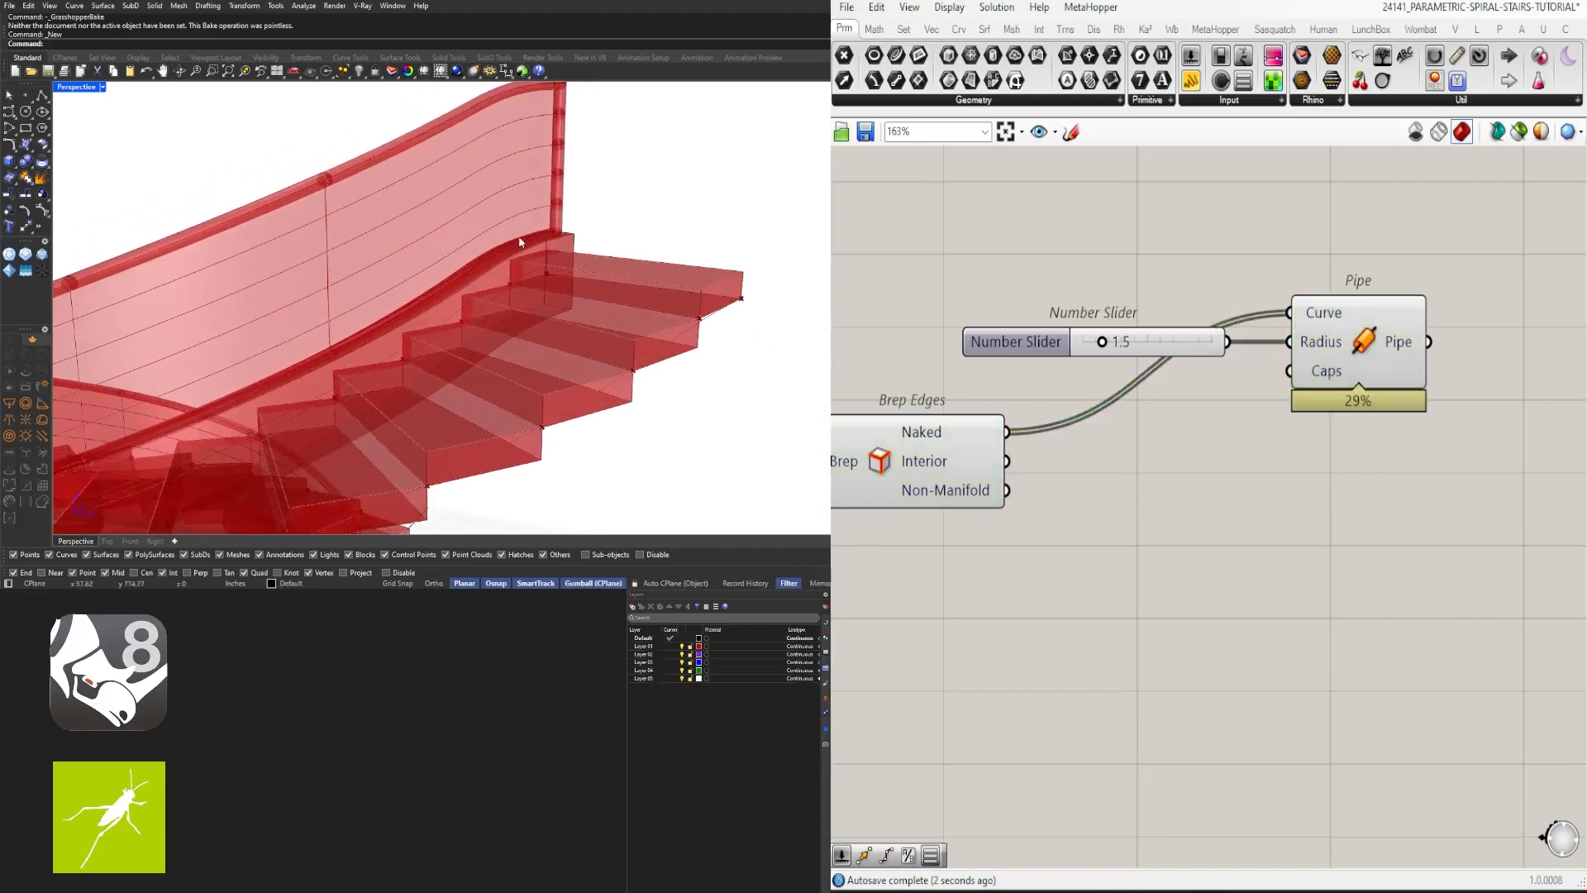
pyautogui.scroll(-2, 518, 231)
pyautogui.scroll(2, 592, 138)
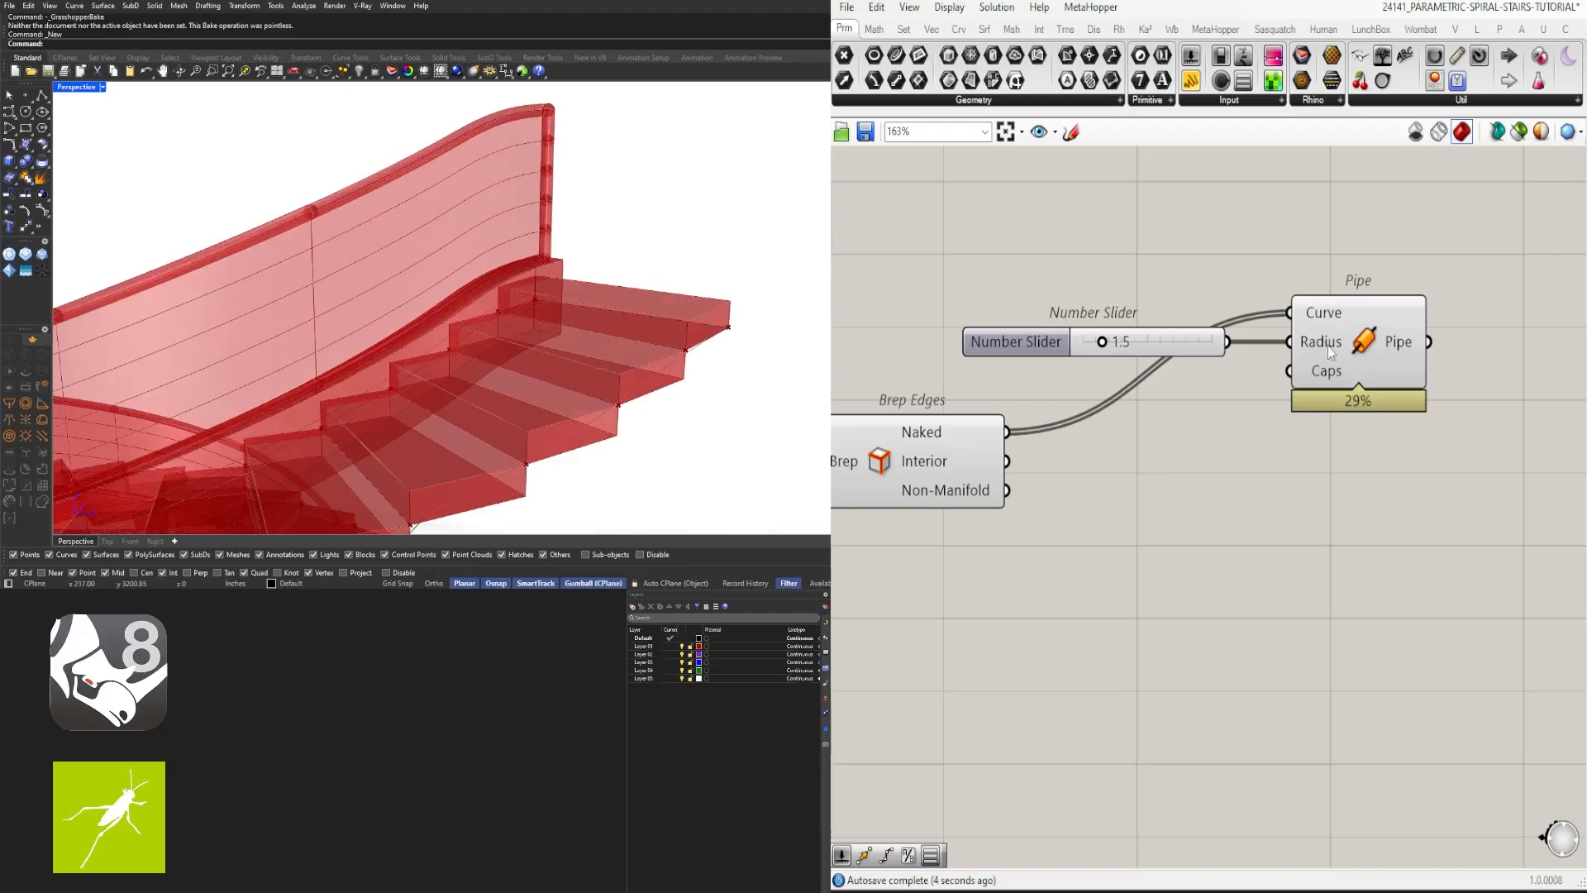
pyautogui.moveTo(1546, 415); pyautogui.dragTo(1122, 245)
pyautogui.moveTo(1353, 308); pyautogui.dragTo(1443, 308)
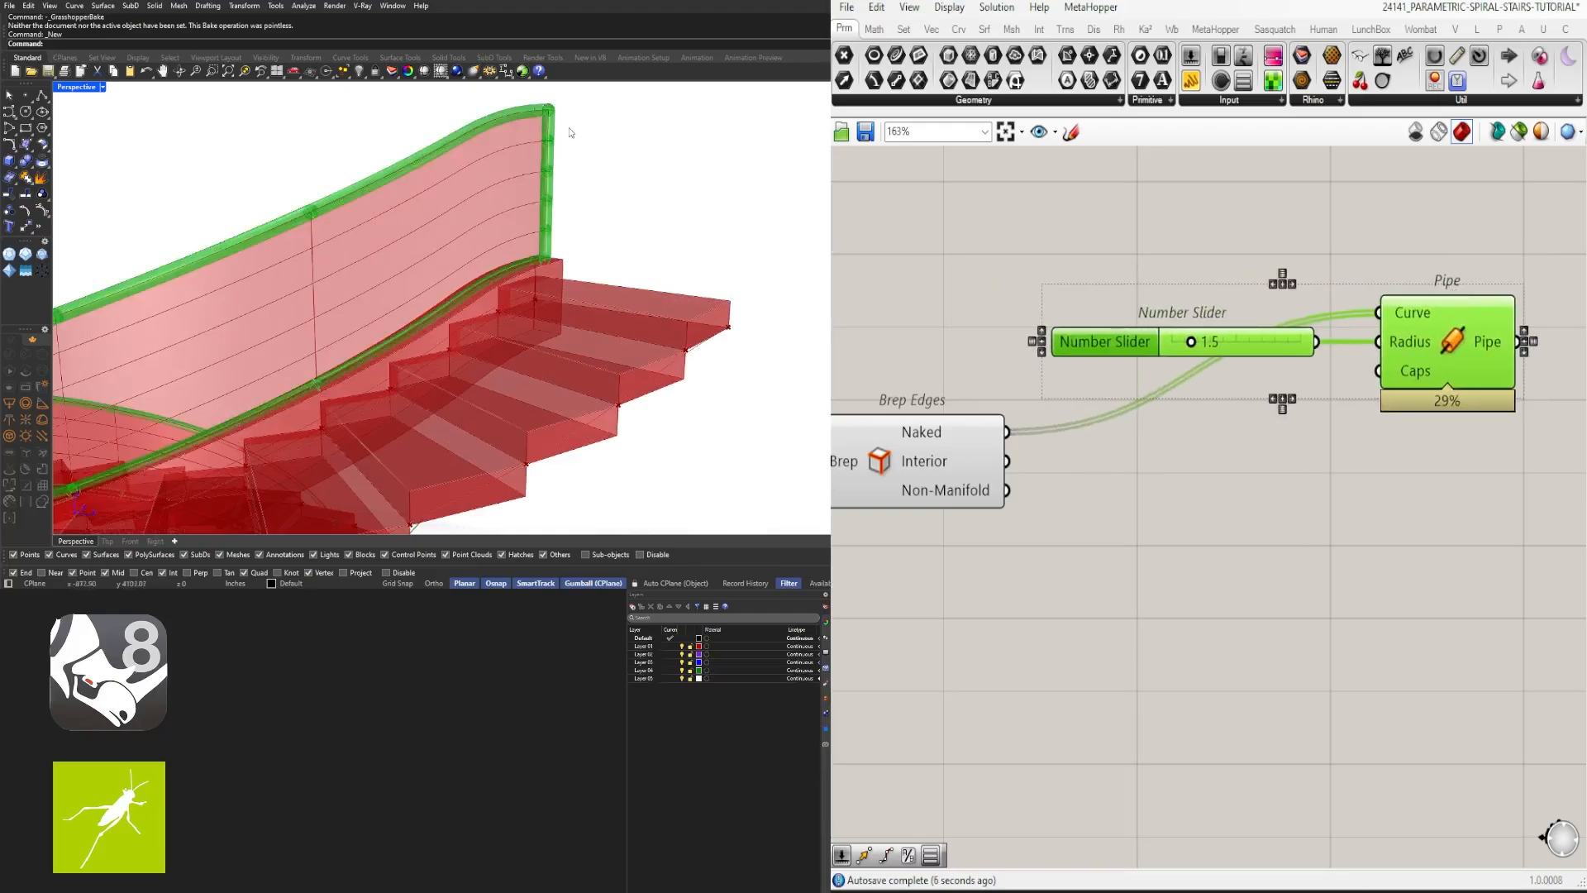
pyautogui.doubleClick(1160, 484)
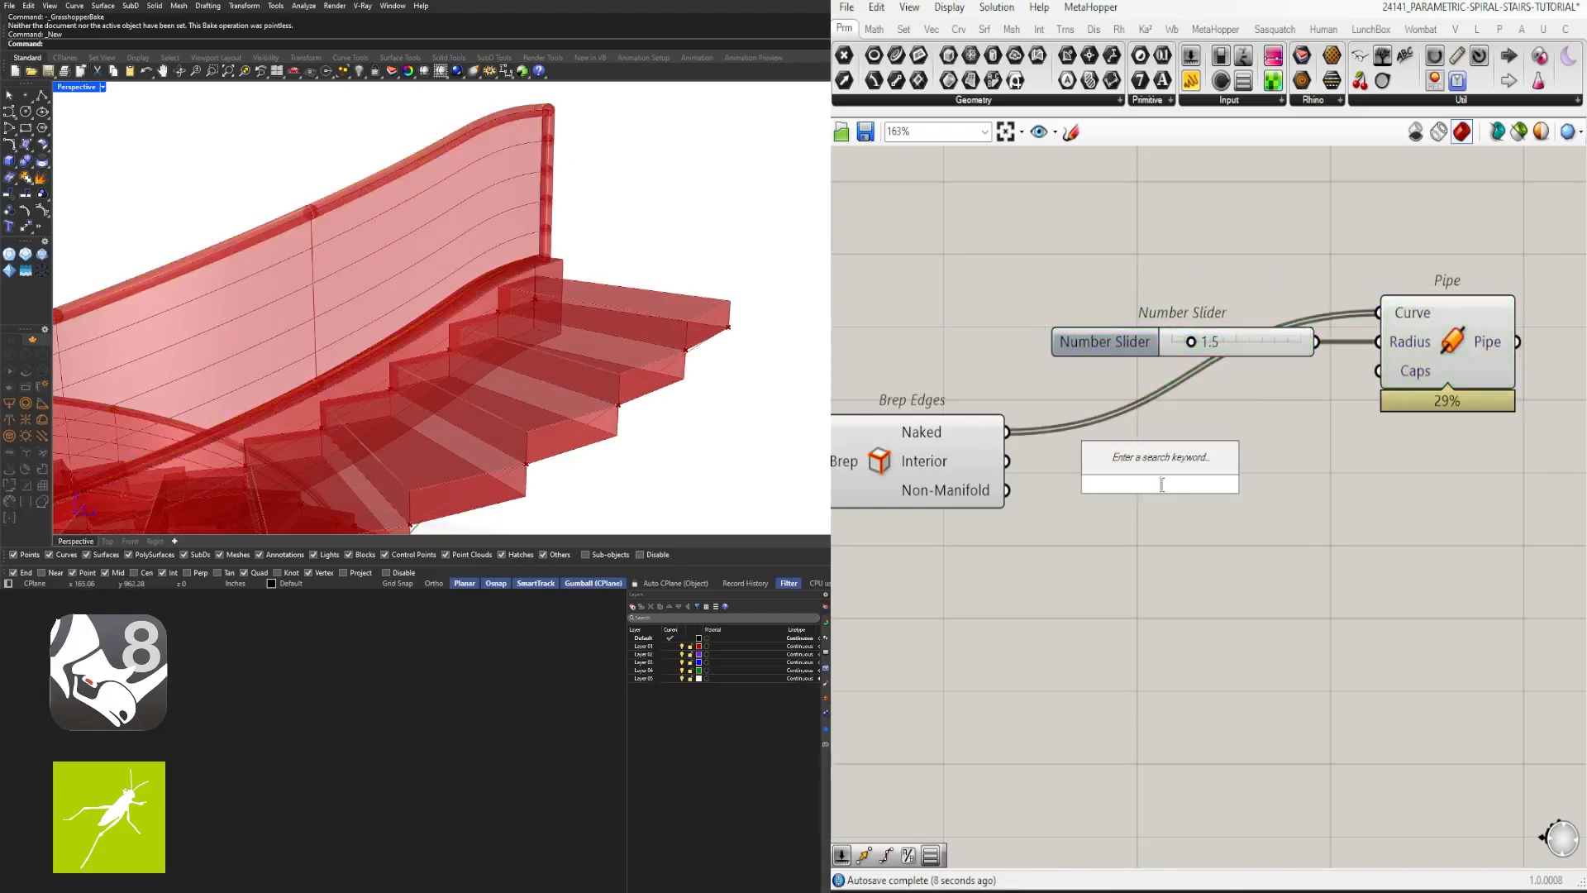
pyautogui.write('JOIN')
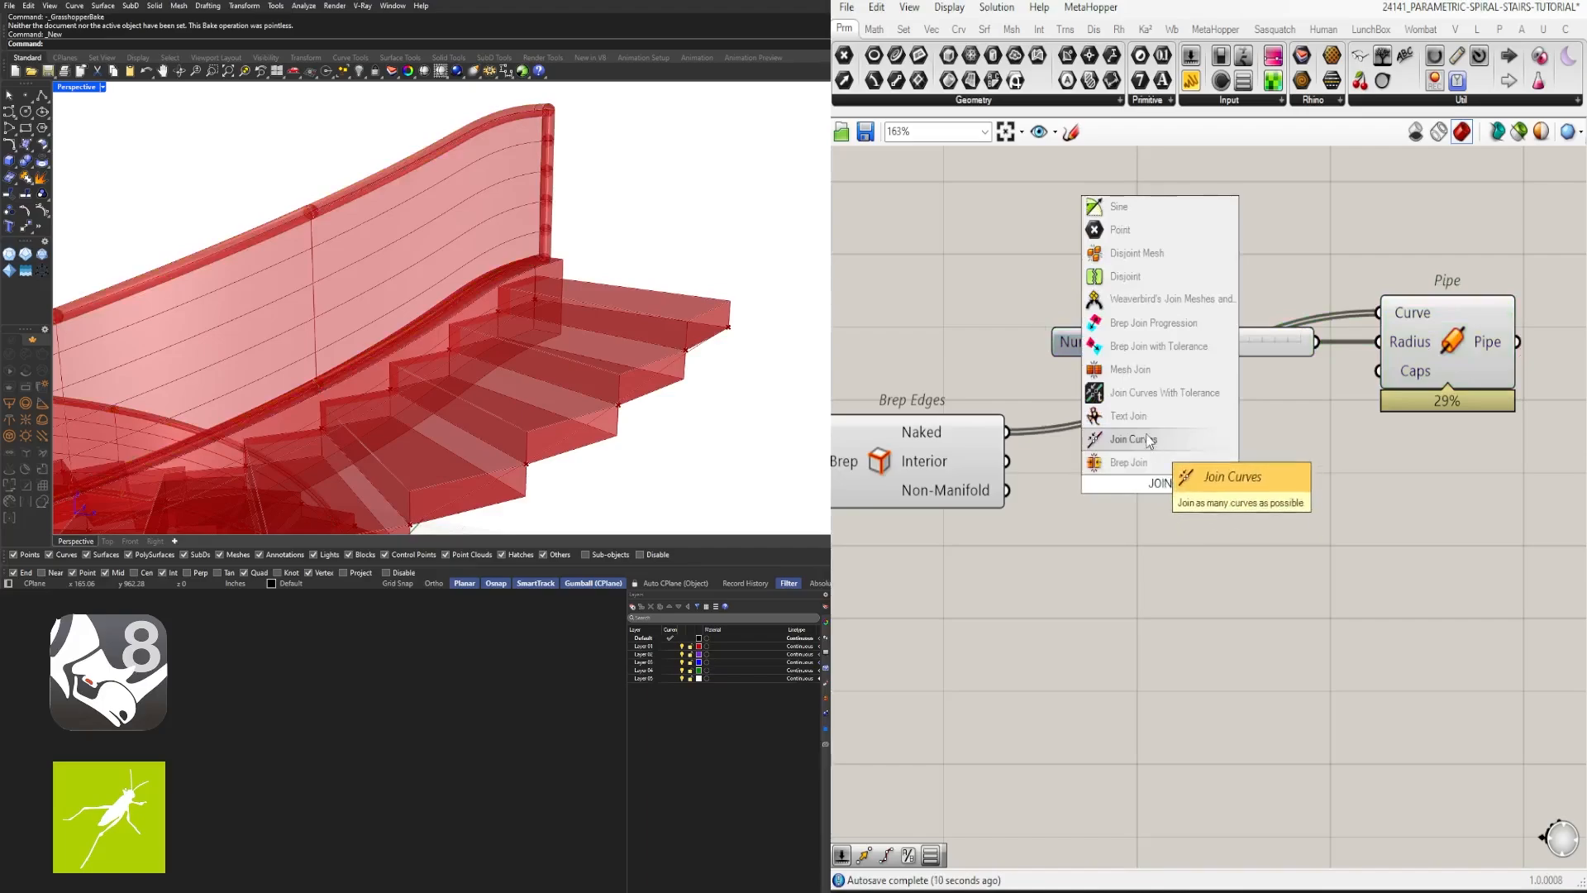
pyautogui.click(1099, 441)
pyautogui.moveTo(1007, 432); pyautogui.dragTo(1165, 446)
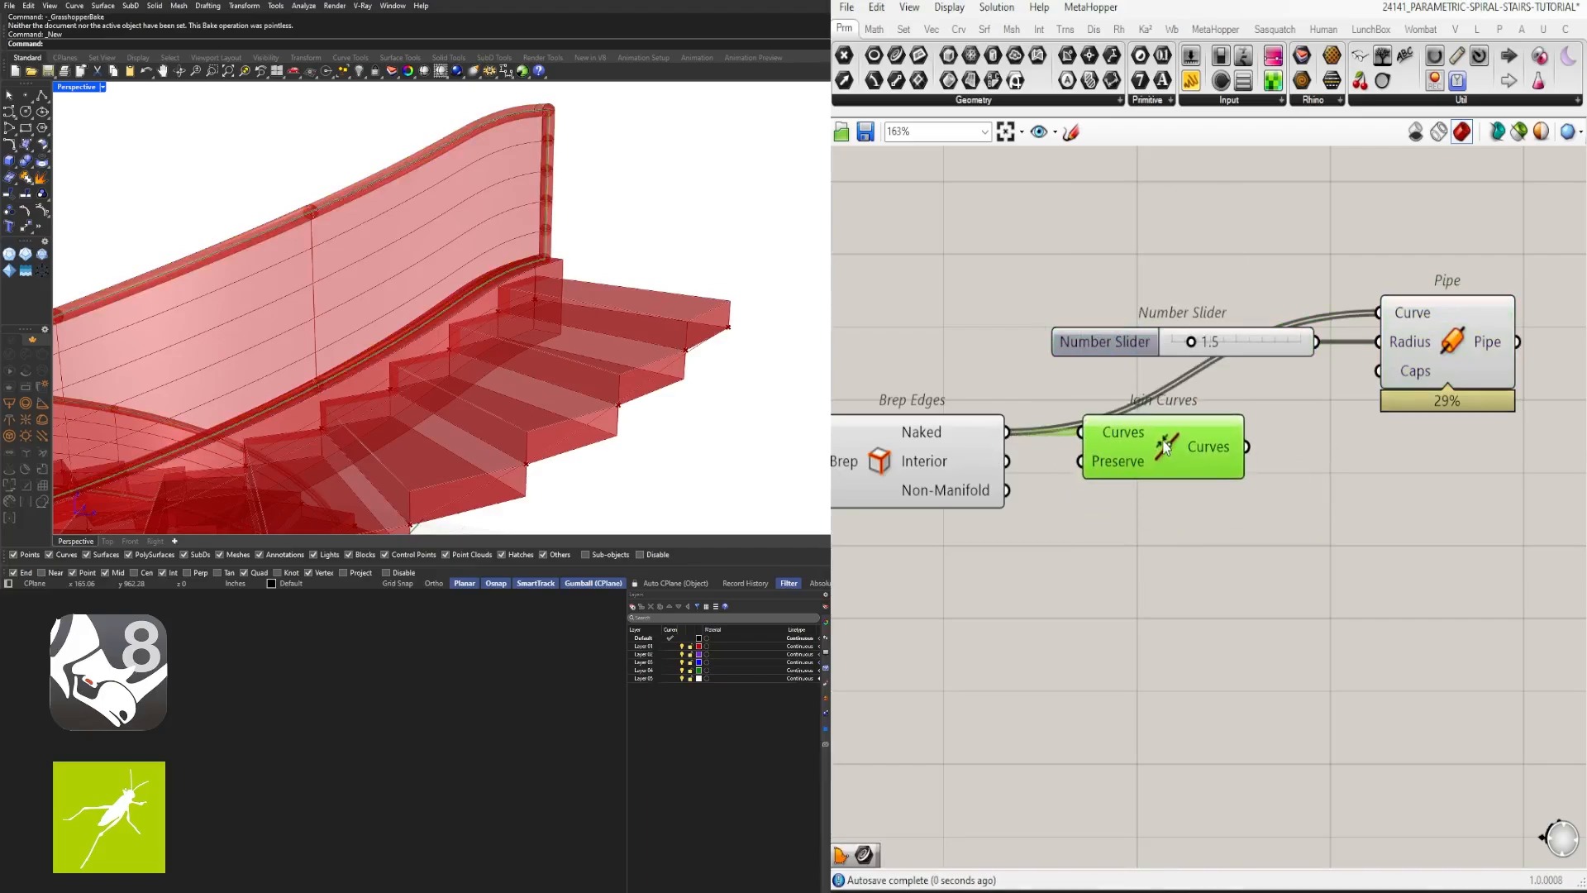
pyautogui.moveTo(1364, 329); pyautogui.dragTo(1378, 312)
pyautogui.click(1439, 339)
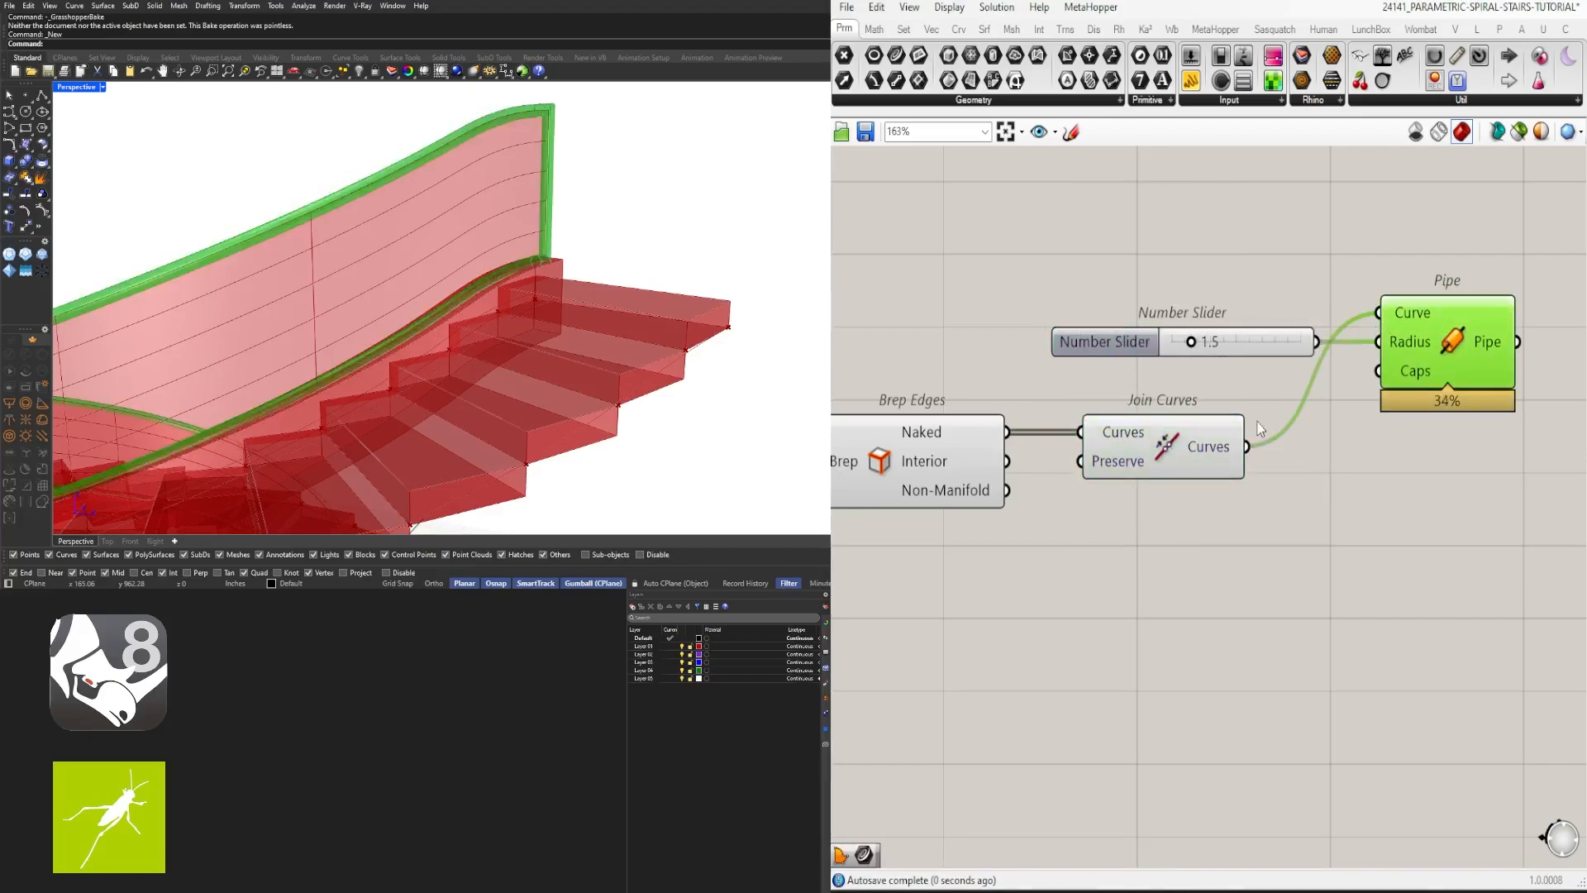
# Step: Rearrange the Join Curves, radius slider and Pipe components so Join Curves sits above the slider, ahead of the Pipe
pyautogui.moveTo(1156, 476); pyautogui.dragTo(1166, 475)
pyautogui.click(1385, 446)
pyautogui.moveTo(1442, 363); pyautogui.dragTo(1429, 363)
pyautogui.moveTo(463, 281); pyautogui.dragTo(509, 254, button='right')
pyautogui.click(1401, 502)
pyautogui.scroll(-2, 997, 520)
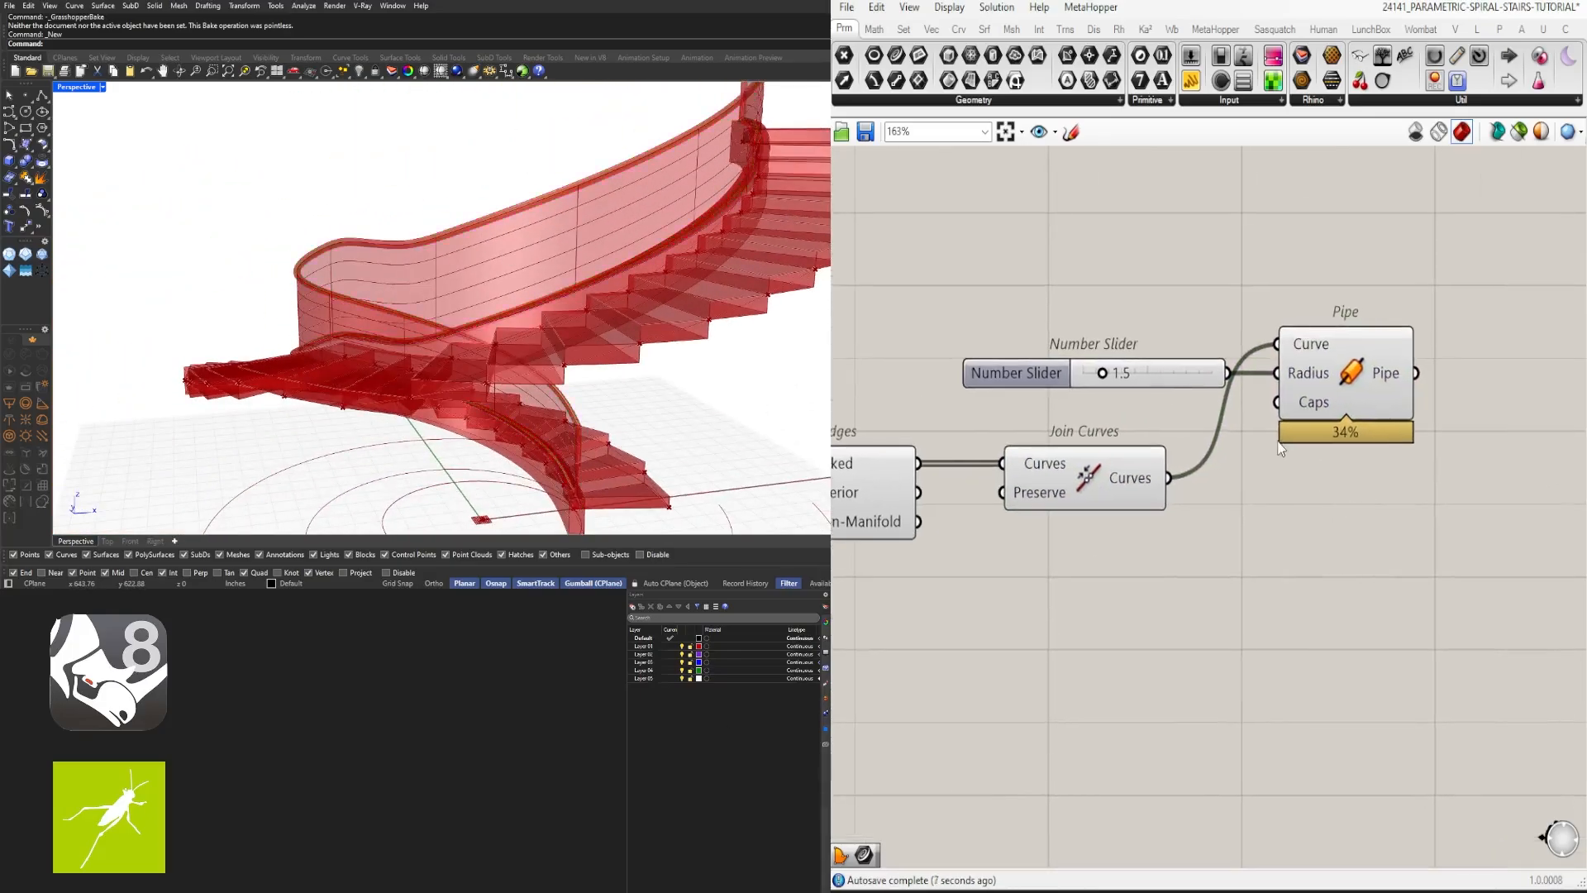
pyautogui.moveTo(1128, 487); pyautogui.dragTo(1085, 420)
pyautogui.moveTo(1312, 404); pyautogui.dragTo(1362, 404)
pyautogui.click(1366, 488)
# Step: Duplicate the Pipe and its radius slider below the originals and set the copied slider to 0.5
pyautogui.moveTo(1494, 485); pyautogui.dragTo(1267, 434)
pyautogui.scroll(3, 1268, 435)
pyautogui.moveTo(1425, 509); pyautogui.dragTo(1212, 340)
pyautogui.scroll(-2, 1212, 341)
pyautogui.keyDown('alt'); pyautogui.moveTo(1331, 364); pyautogui.dragTo(1297, 501); pyautogui.keyUp('alt')
pyautogui.doubleClick(1144, 538)
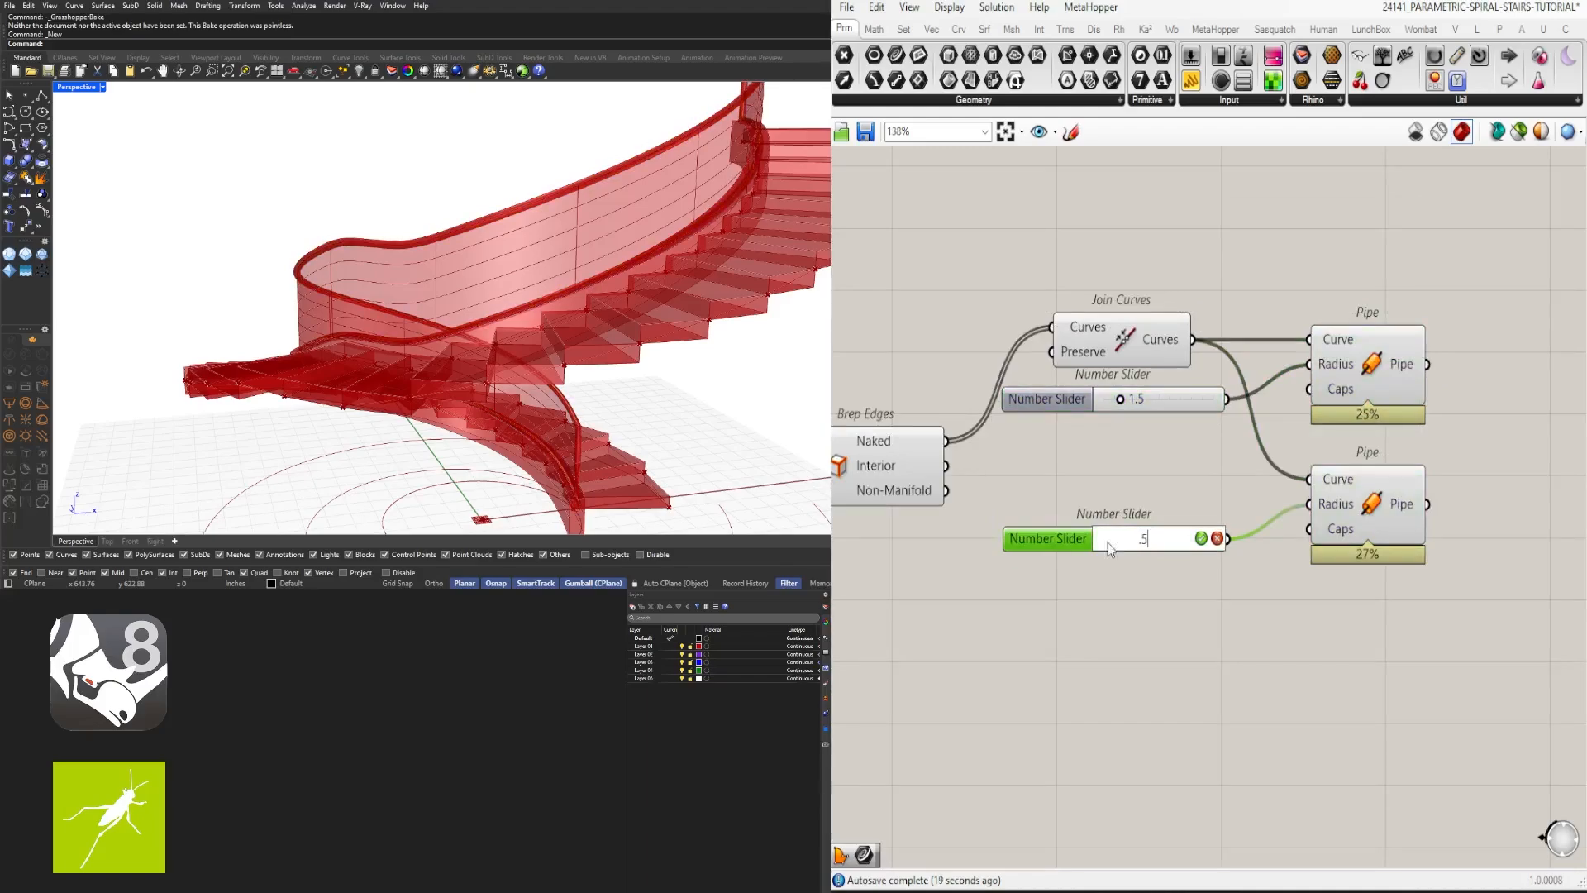
pyautogui.press('Return')
# Step: Feed the Interior output of Brep Edges into the second Pipe's Curve input and tidy the placement of the Pipe and both radius sliders
pyautogui.moveTo(947, 467); pyautogui.dragTo(1313, 480)
pyautogui.click(1326, 530)
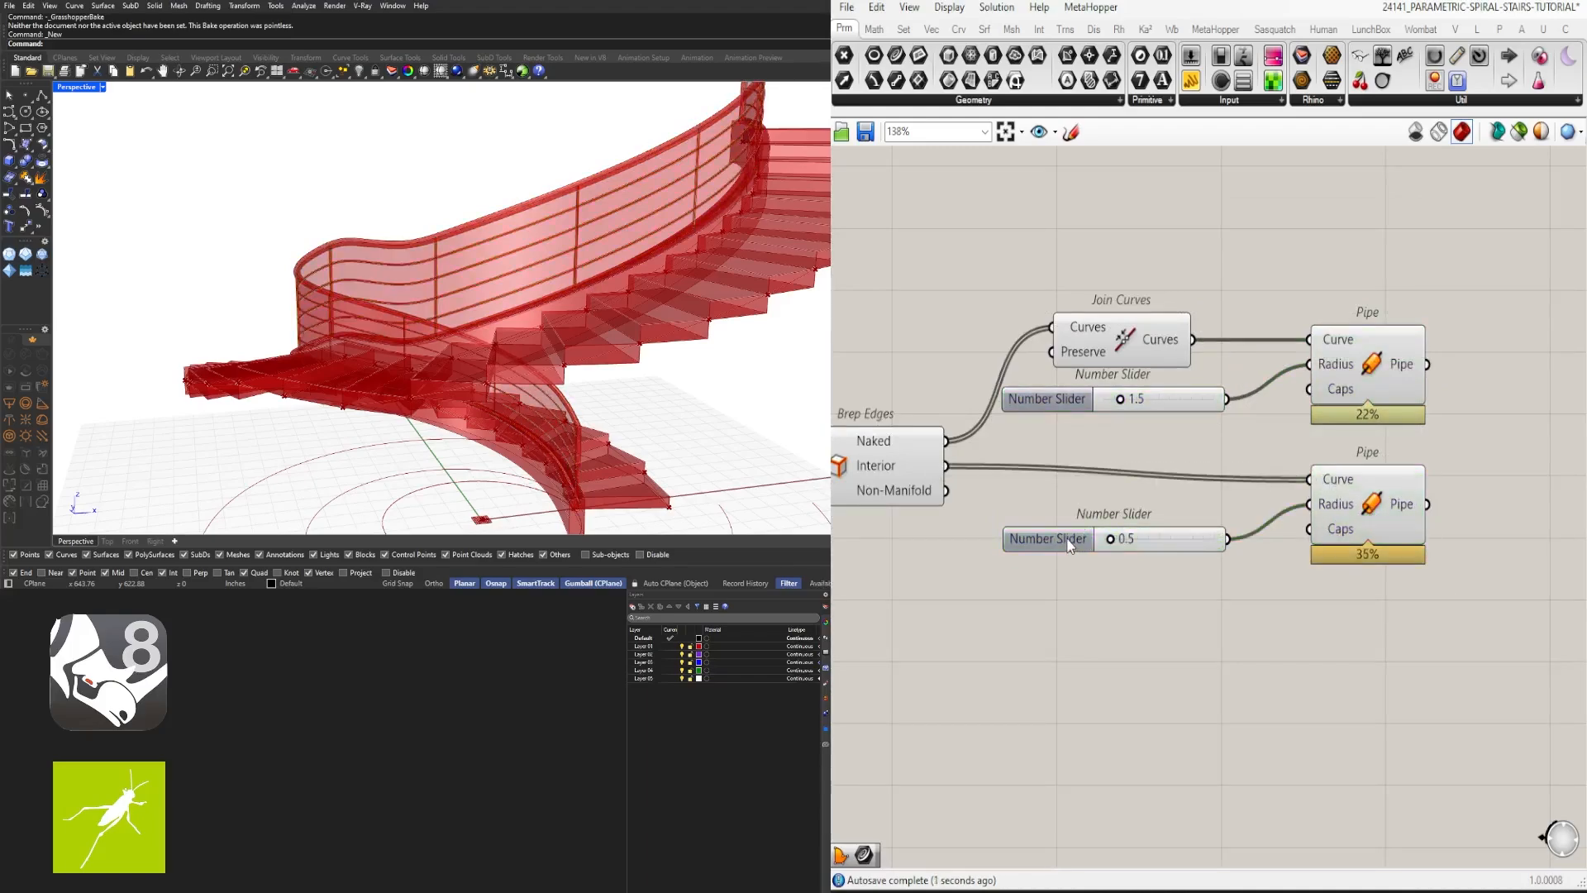
pyautogui.moveTo(1068, 541); pyautogui.dragTo(1118, 508)
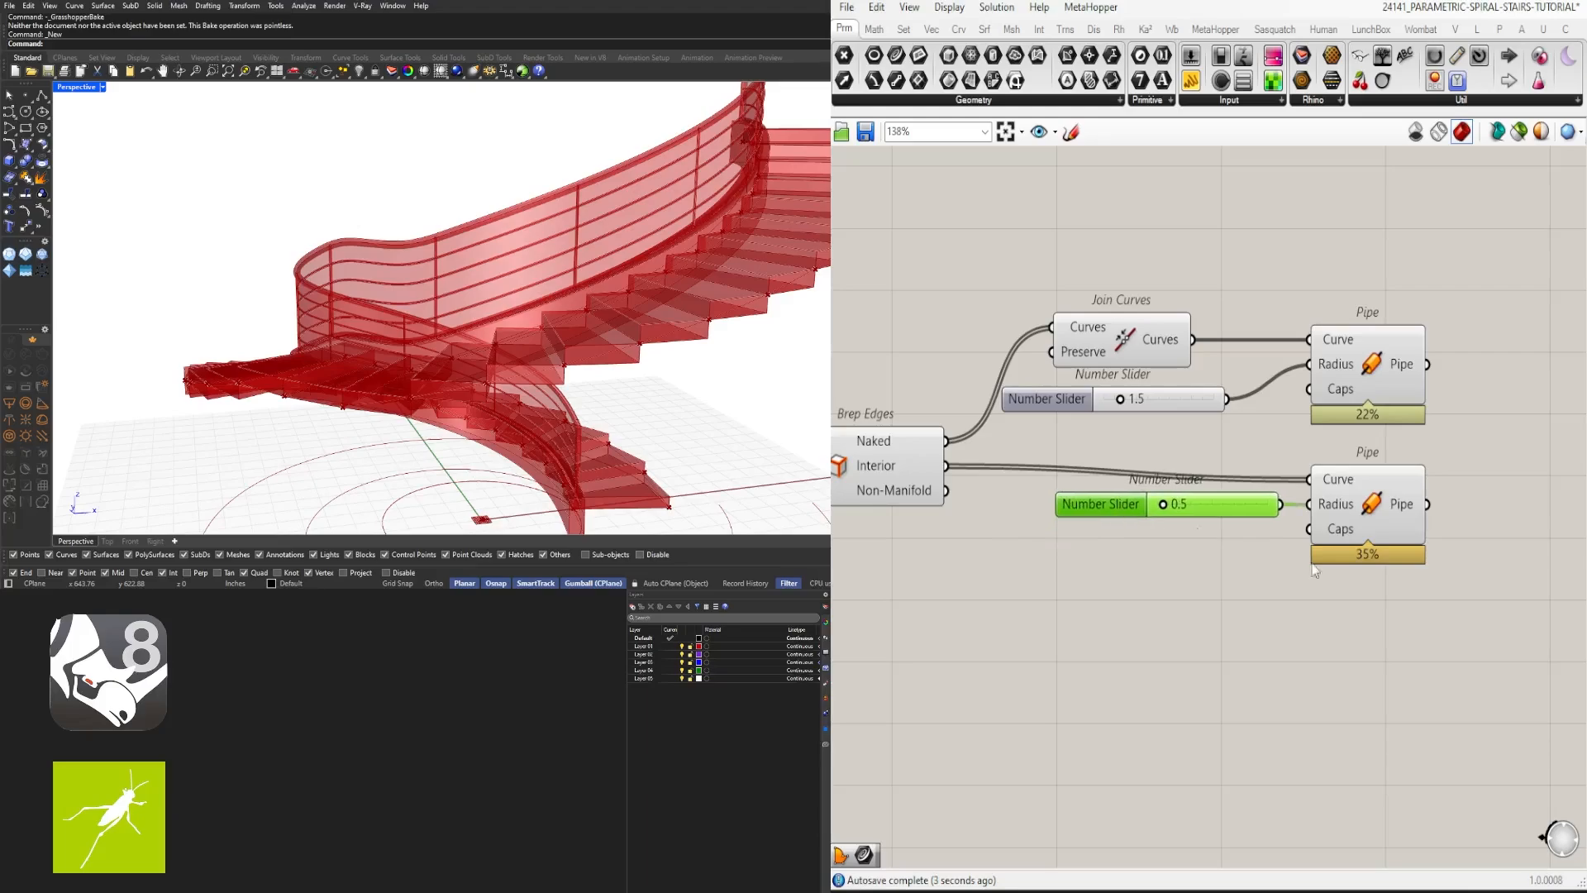
pyautogui.moveTo(1369, 506); pyautogui.dragTo(1372, 487)
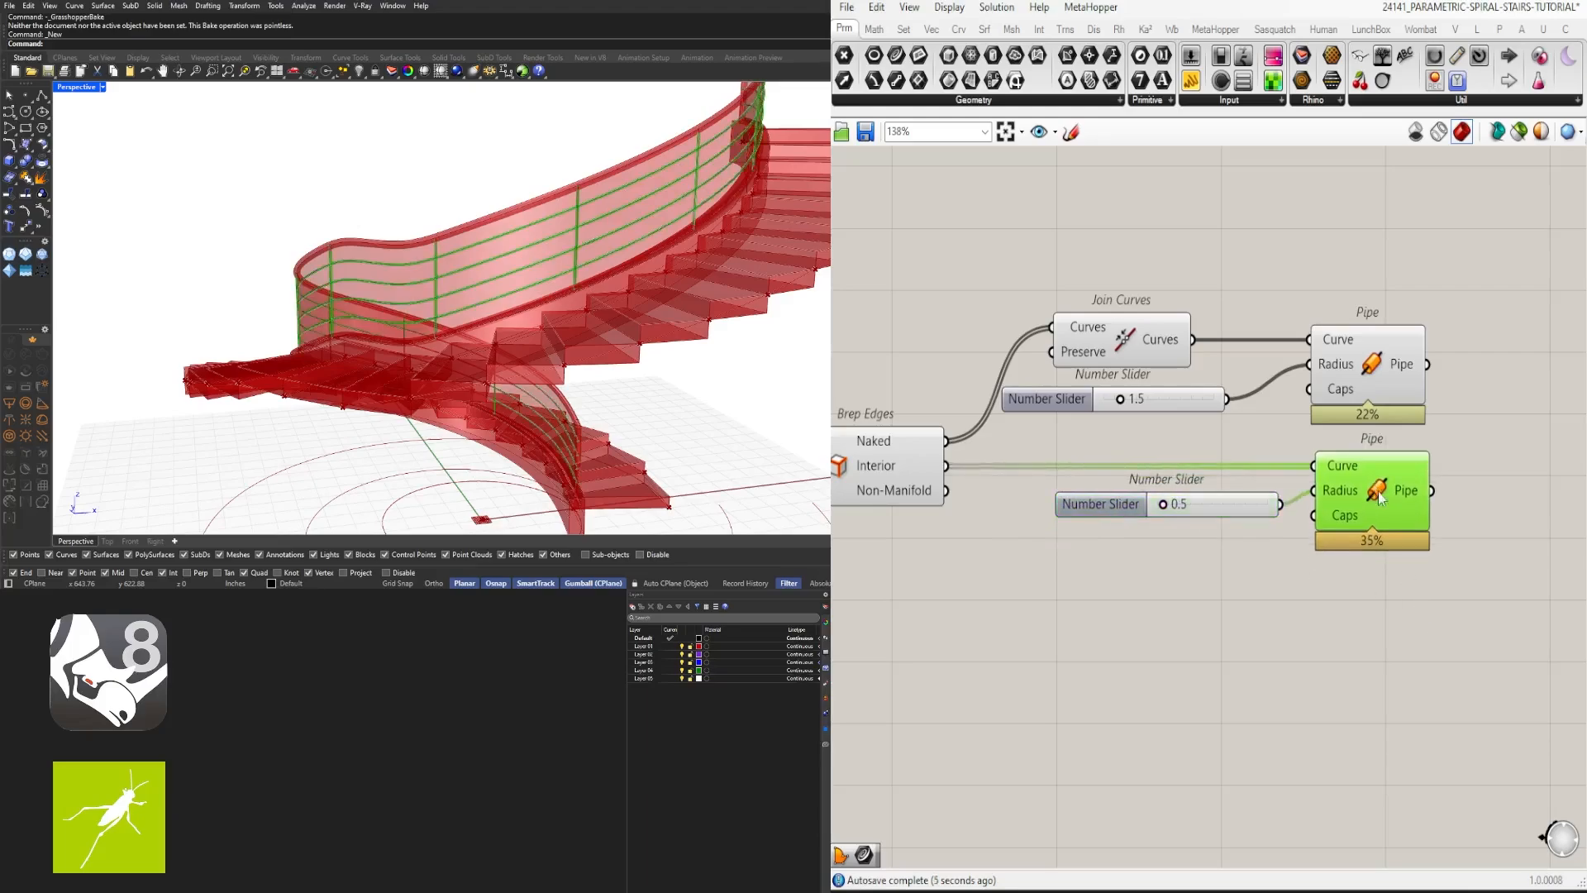
pyautogui.click(1467, 611)
pyautogui.moveTo(1110, 515); pyautogui.dragTo(1071, 508)
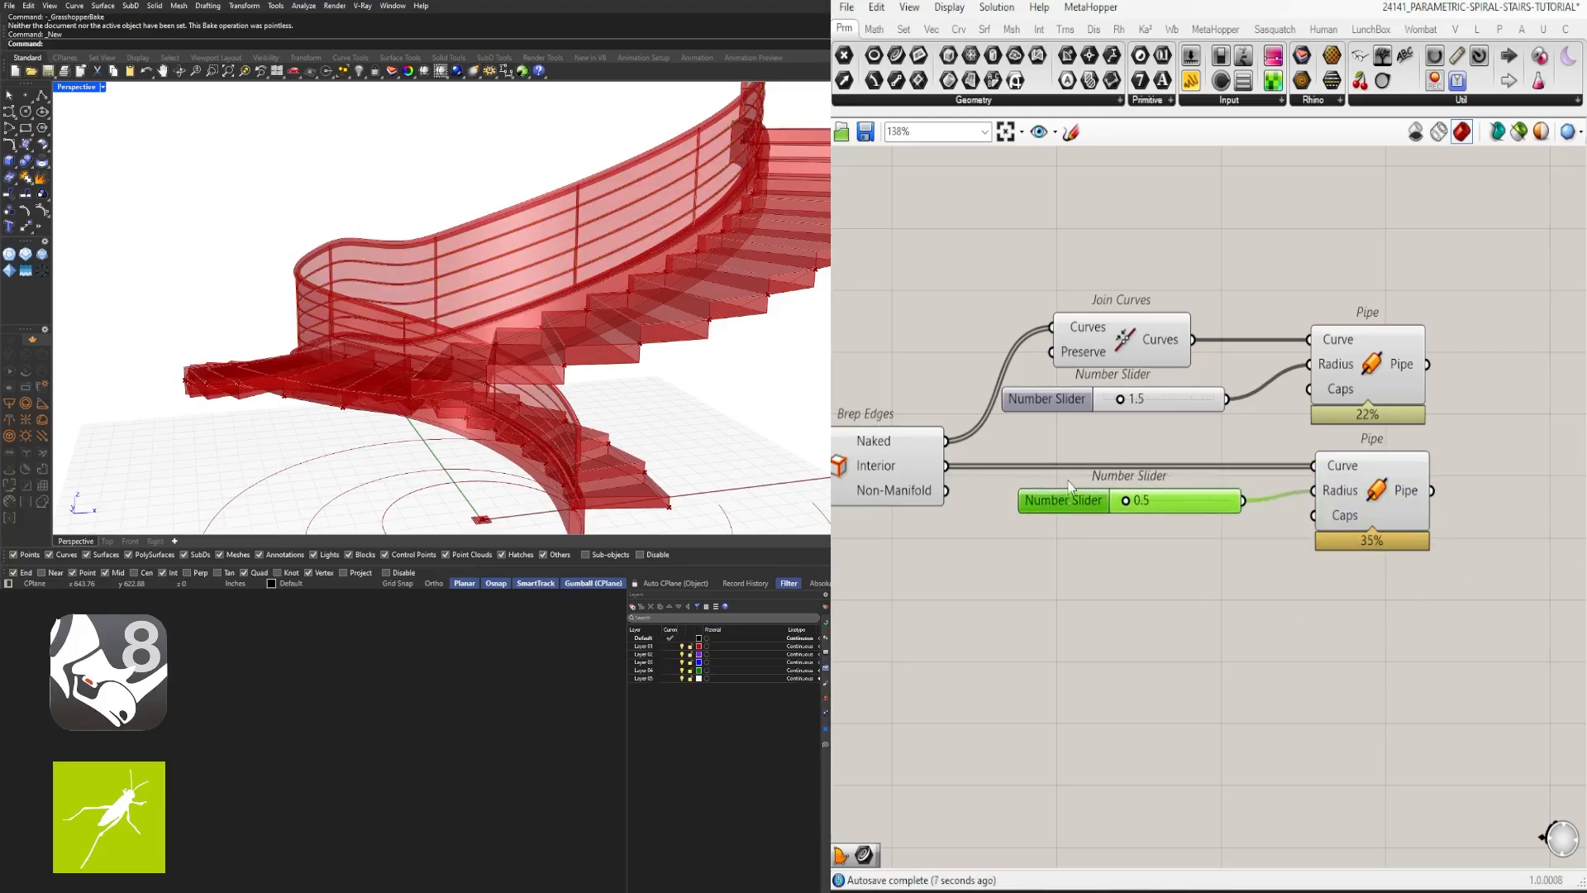
pyautogui.moveTo(1070, 411); pyautogui.dragTo(1088, 410)
pyautogui.click(1224, 272)
# Step: Turn off the preview of the Brep Join, Brep Edges and Join Curves components
pyautogui.scroll(-3, 921, 550)
pyautogui.moveTo(921, 550); pyautogui.dragTo(1219, 460, button='right')
pyautogui.scroll(-2, 1219, 460)
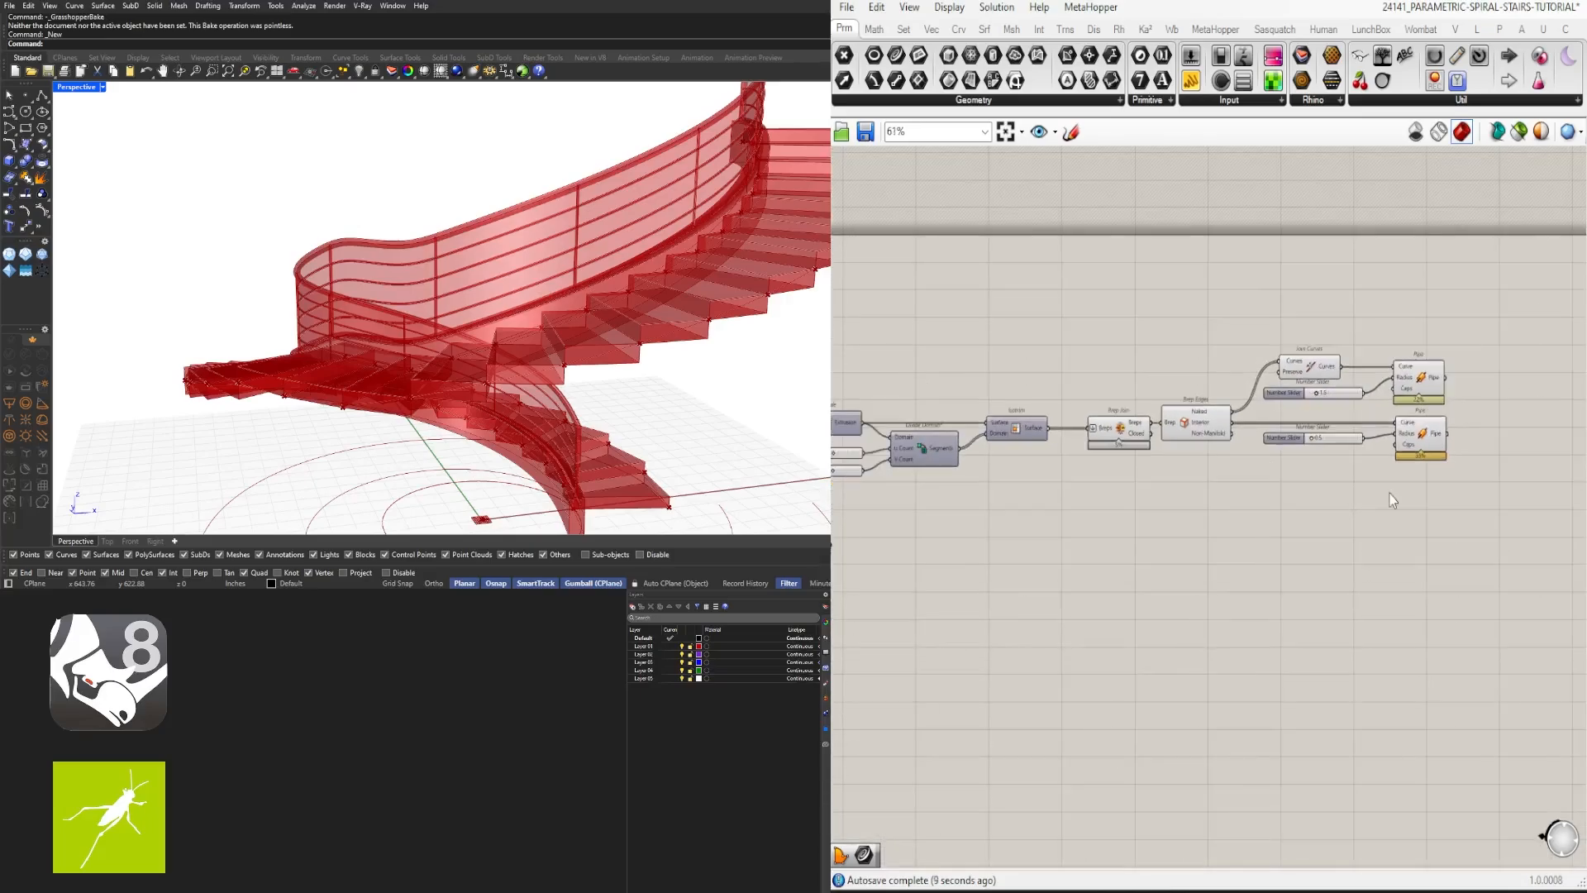
pyautogui.moveTo(1389, 489); pyautogui.dragTo(1116, 299)
pyautogui.middleClick(1129, 283)
pyautogui.click(1172, 228)
# Step: Inspect the piped railing around the whole staircase from several angles and highlight the components that generate it
pyautogui.moveTo(669, 266); pyautogui.dragTo(475, 326, button='right')
pyautogui.scroll(-3, 535, 301)
pyautogui.scroll(-1, 1226, 567)
pyautogui.moveTo(1494, 581); pyautogui.dragTo(1190, 397)
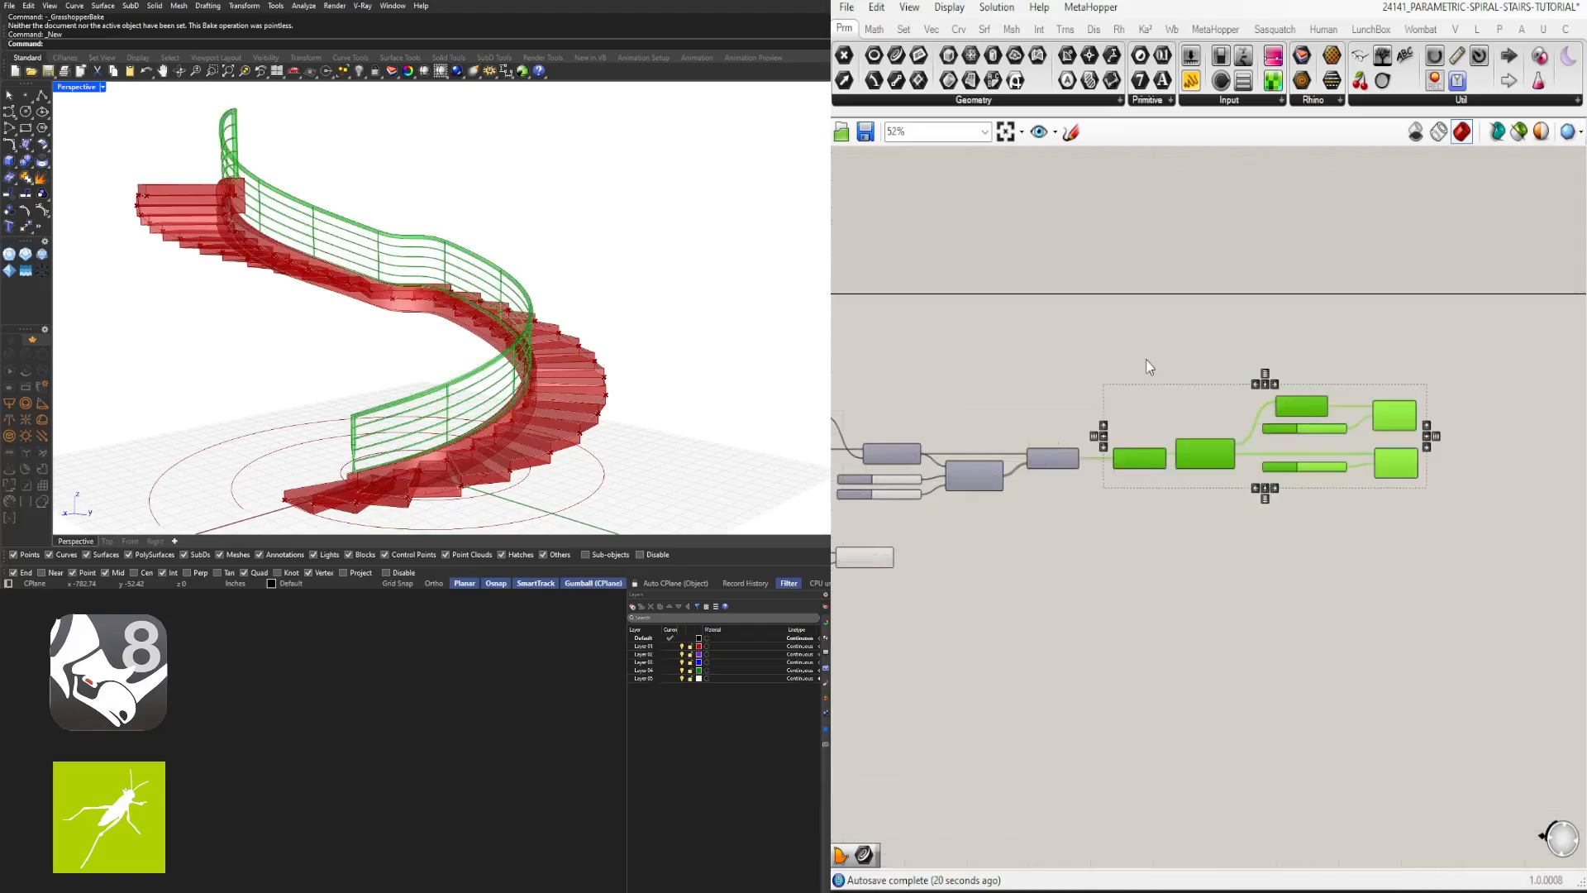
pyautogui.click(1120, 358)
pyautogui.scroll(1, 1119, 358)
pyautogui.moveTo(389, 273); pyautogui.dragTo(329, 281, button='right')
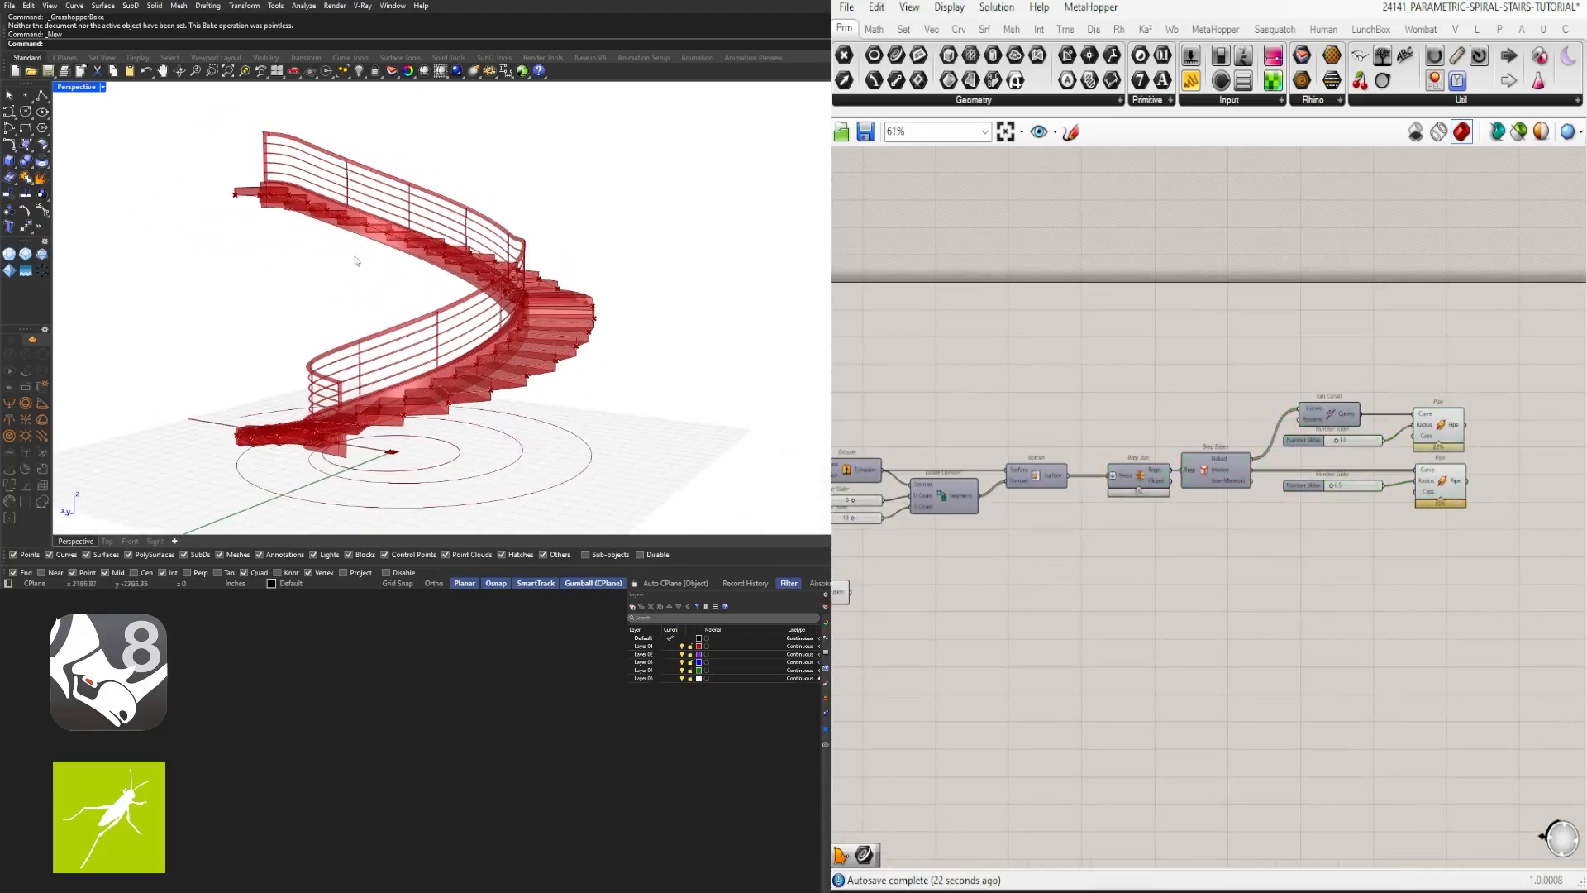
pyautogui.scroll(5, 242, 160)
pyautogui.scroll(-5, 262, 191)
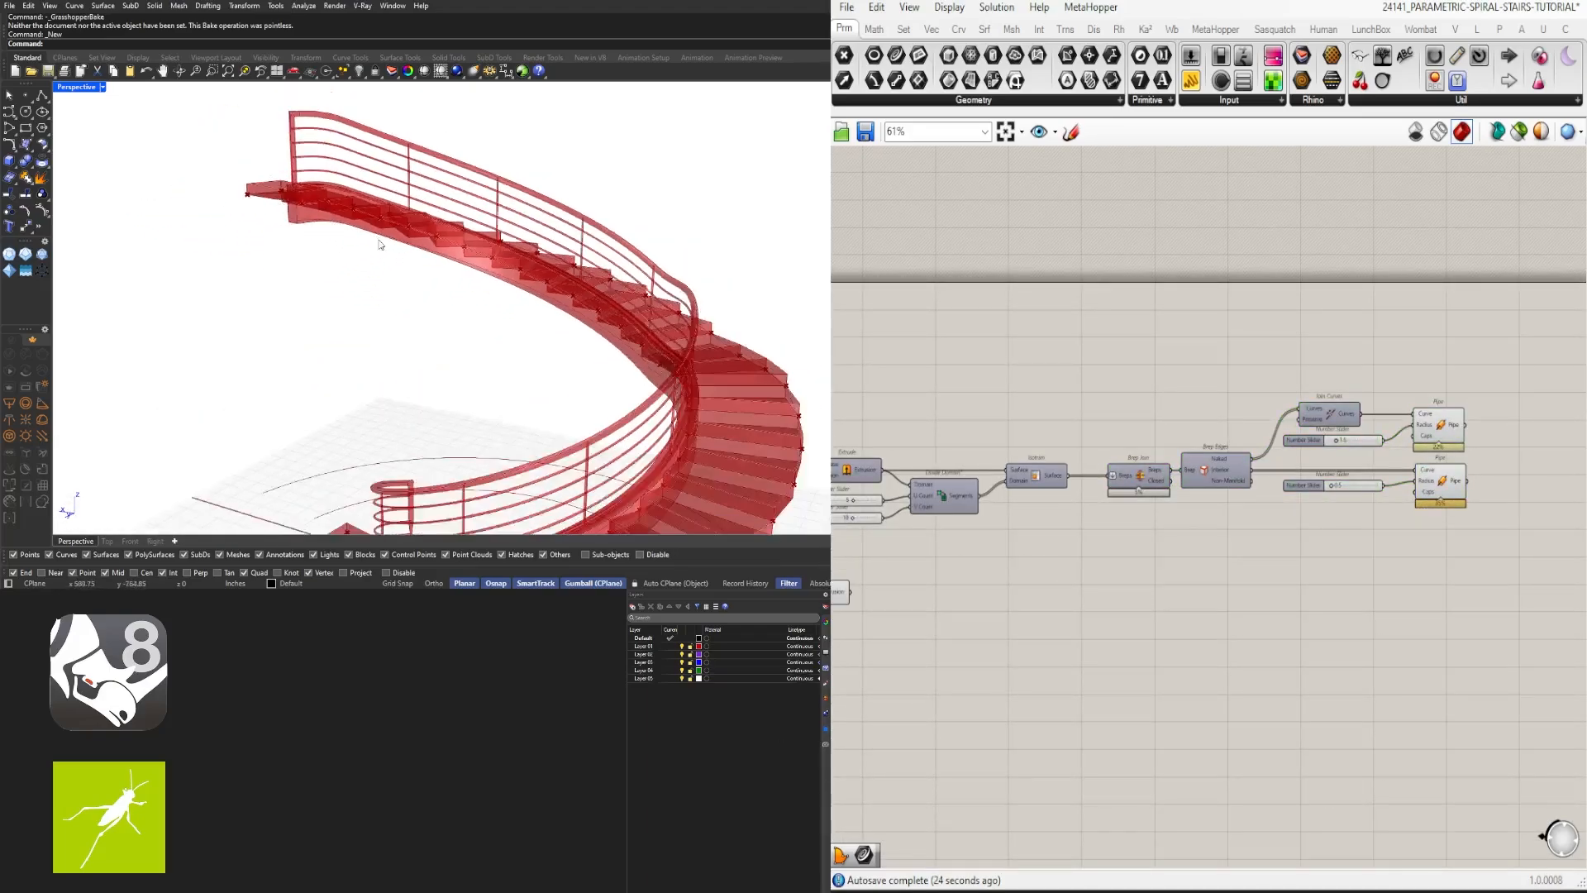
pyautogui.scroll(-3, 1212, 503)
pyautogui.scroll(-1, 1433, 457)
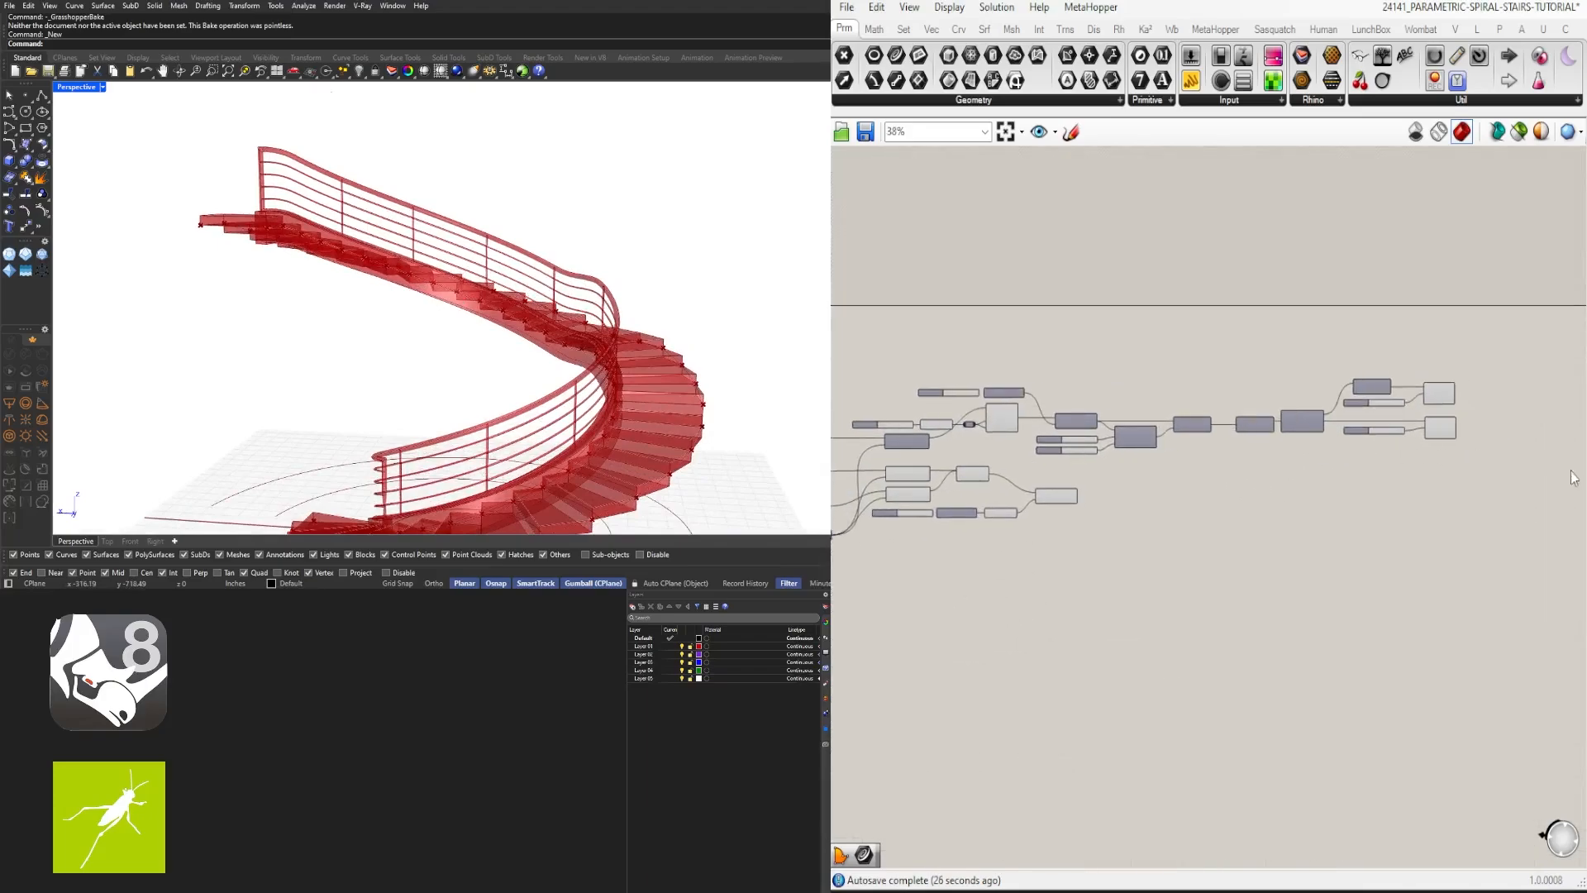
pyautogui.moveTo(1545, 465); pyautogui.dragTo(1247, 347)
pyautogui.scroll(6, 1278, 442)
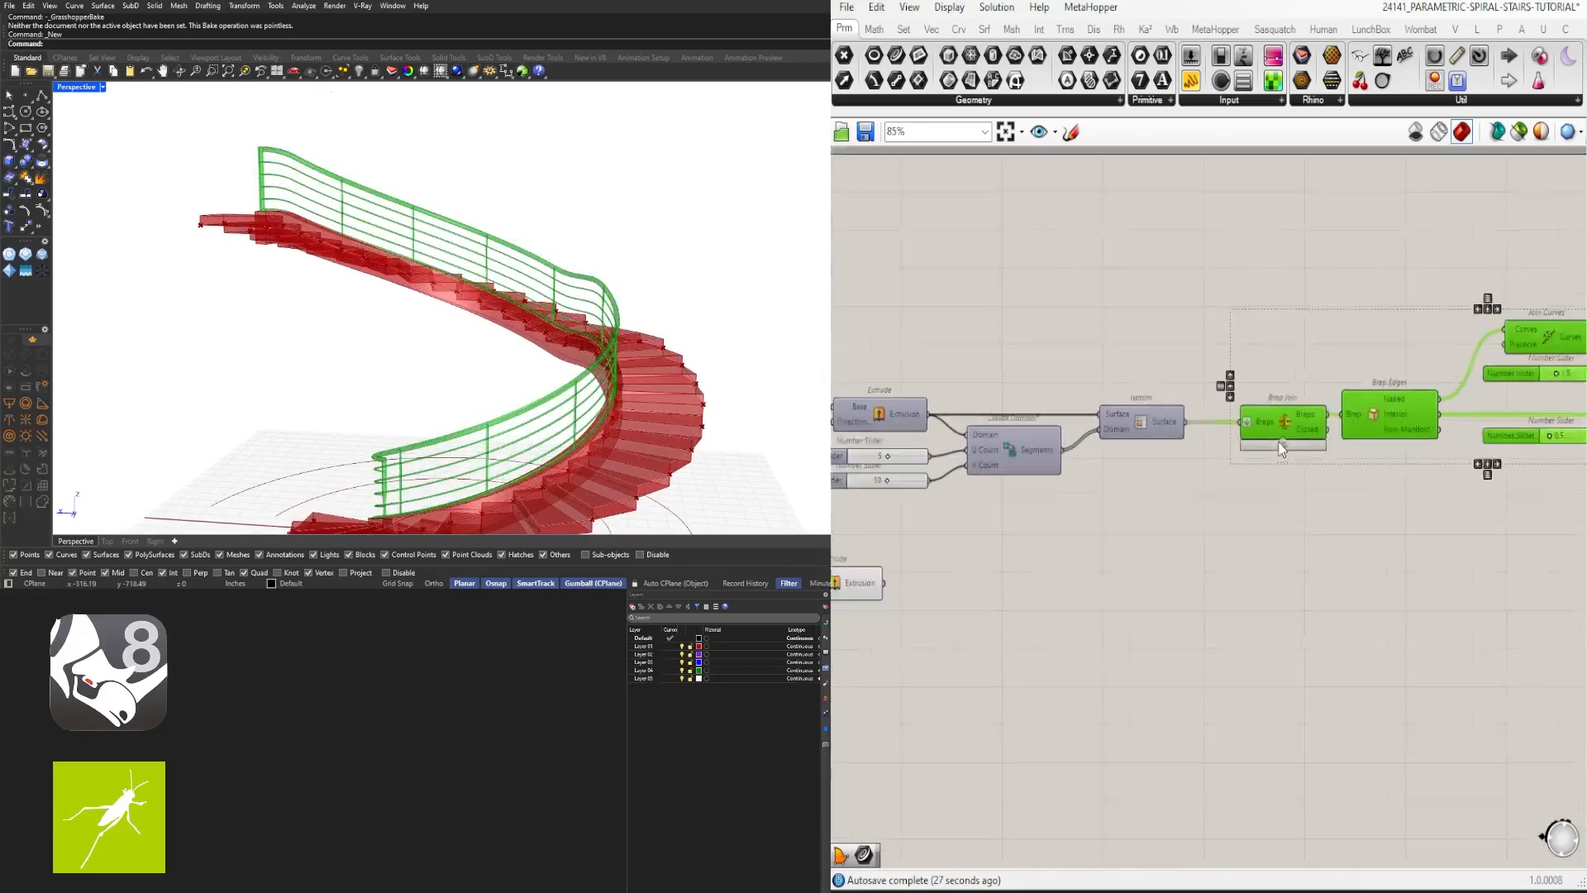
pyautogui.click(1273, 351)
pyautogui.scroll(-3, 1374, 410)
pyautogui.moveTo(1374, 410); pyautogui.dragTo(1217, 453, button='right')
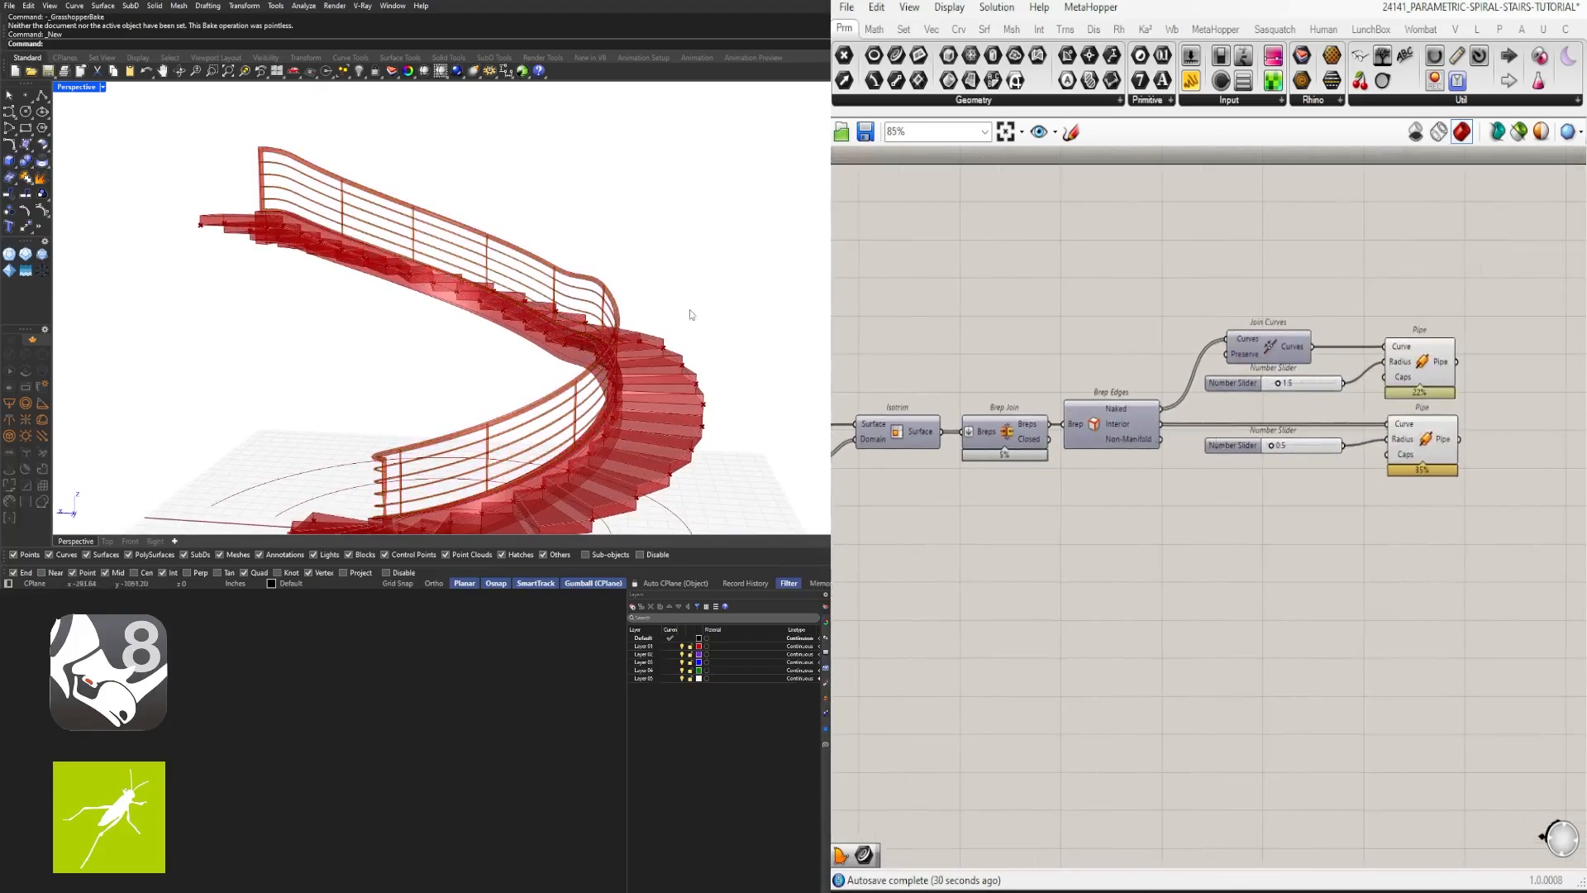
pyautogui.moveTo(691, 314); pyautogui.dragTo(650, 799, button='right')
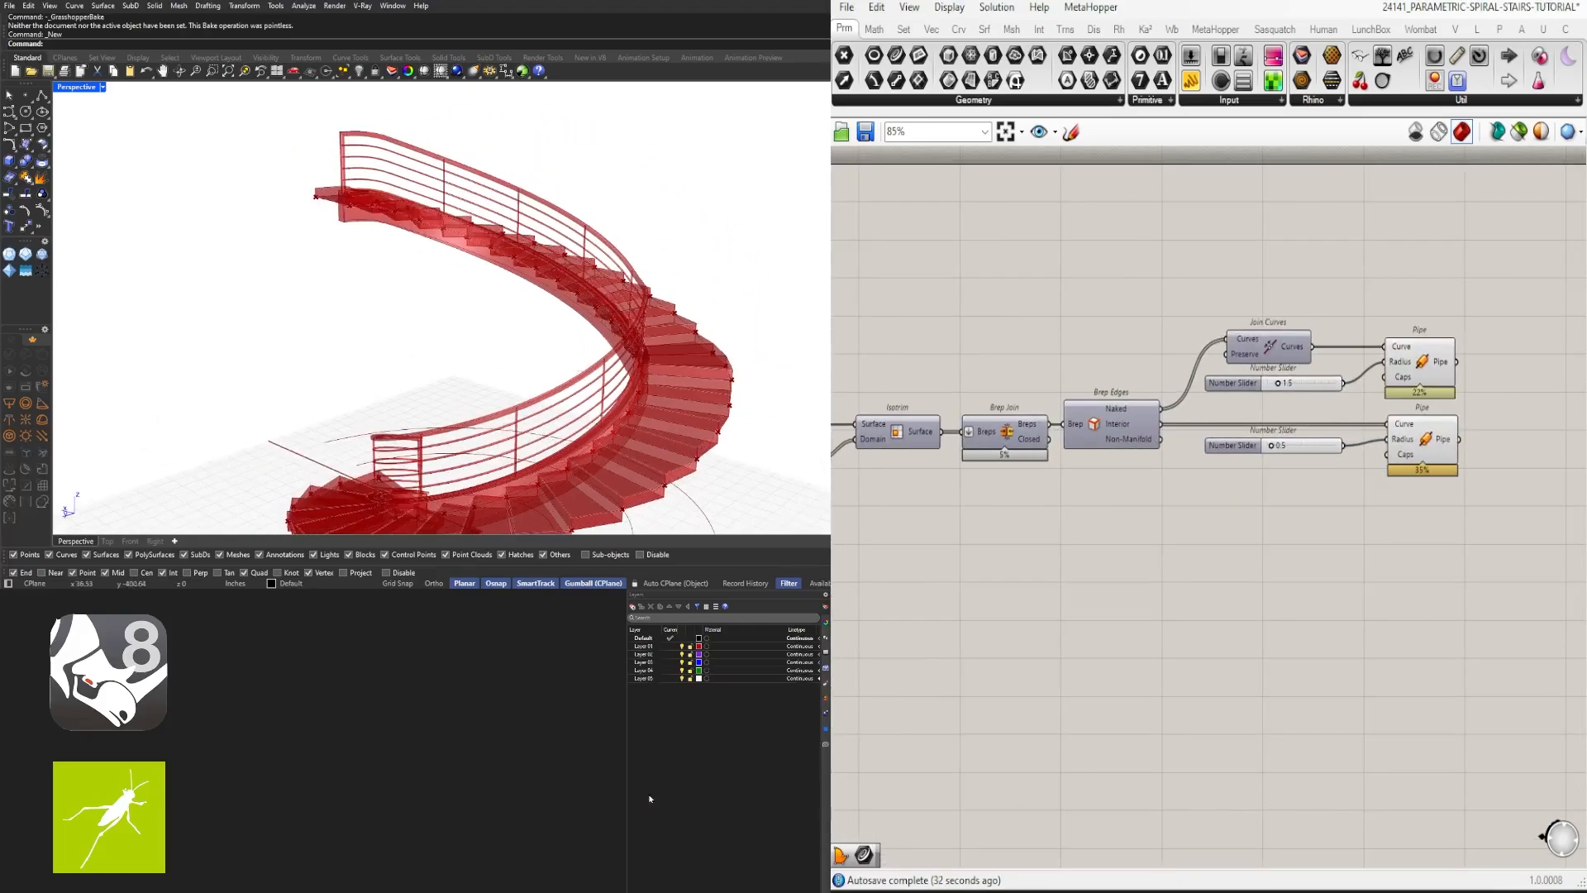
# Step: Try 9 on the Divide Domain² V Count slider and set it back to 10
pyautogui.moveTo(1240, 620); pyautogui.dragTo(1159, 496, button='right')
pyautogui.scroll(6, 1160, 496)
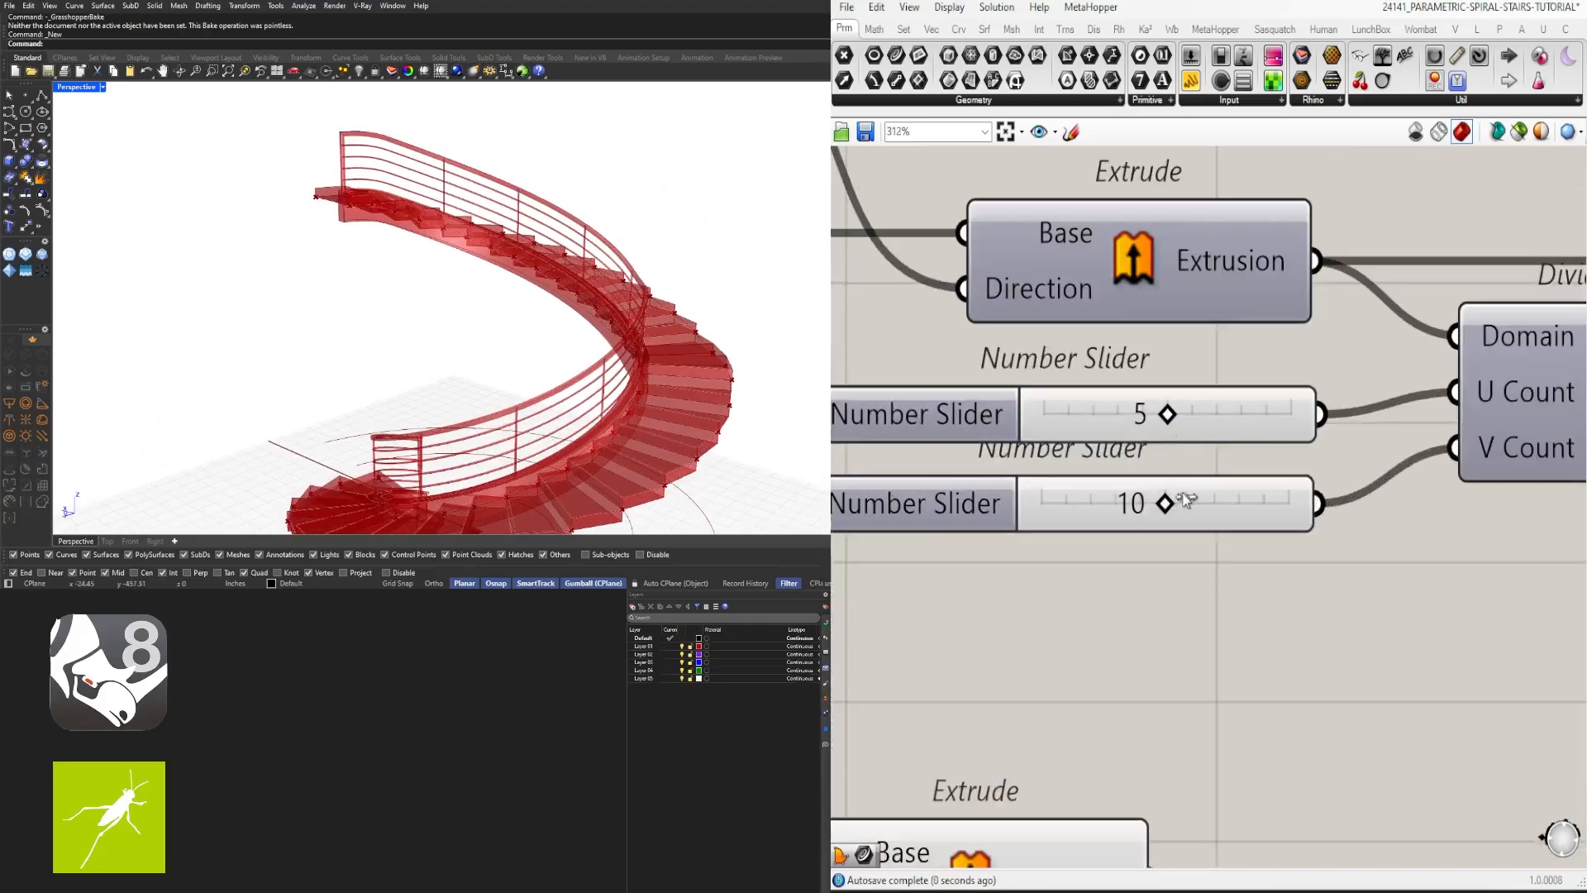
pyautogui.moveTo(1186, 499)
pyautogui.mouseDown()
pyautogui.moveTo(1310, 479)
pyautogui.moveTo(1154, 498)
pyautogui.mouseUp()
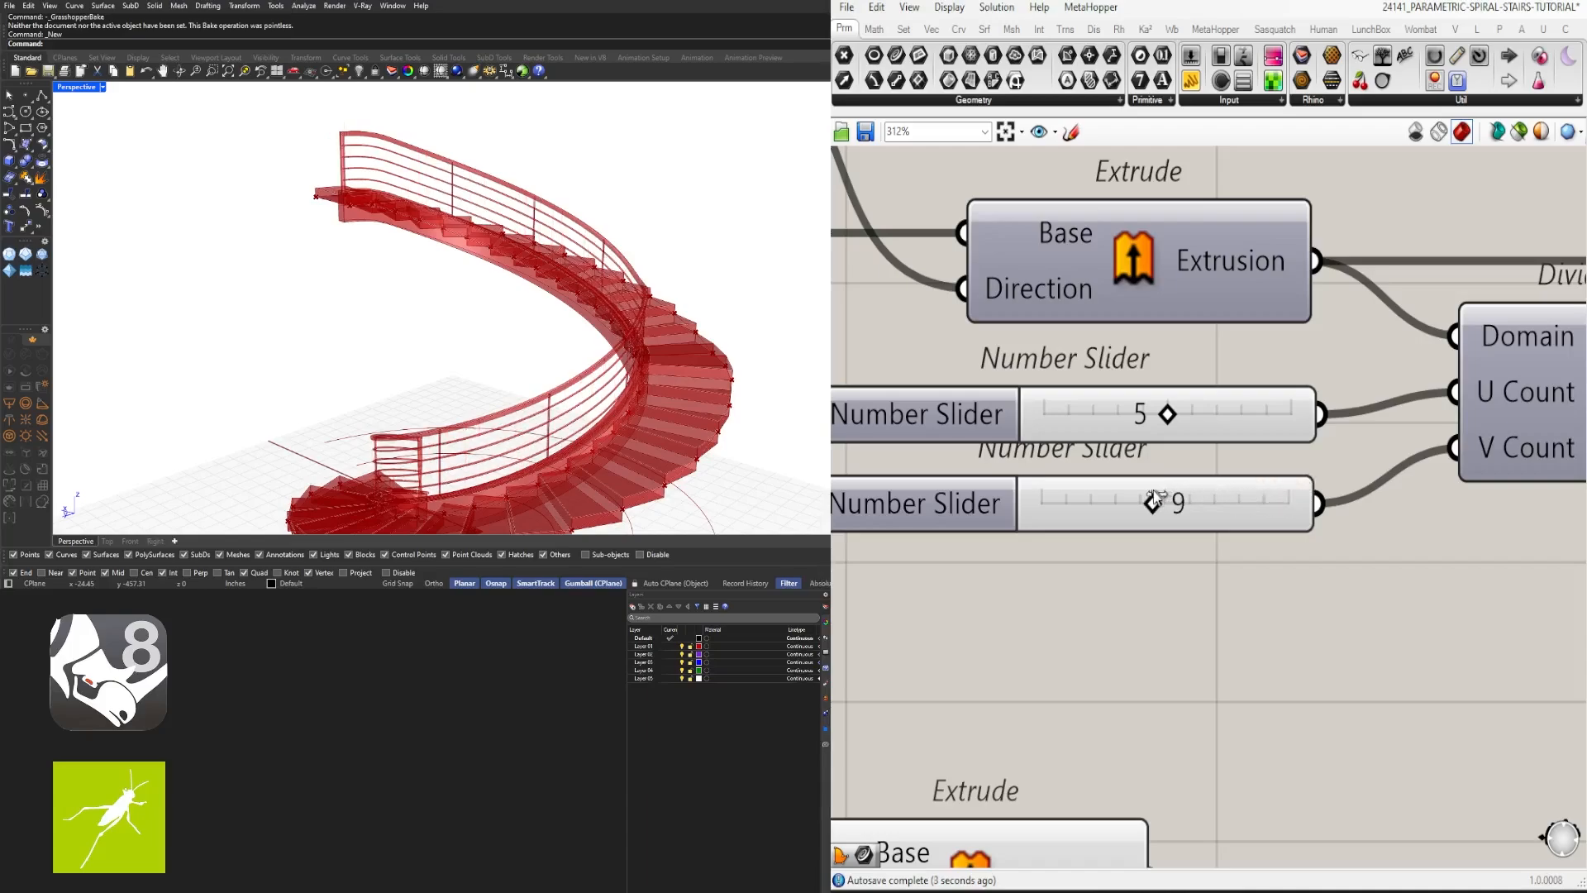
pyautogui.doubleClick(1174, 496)
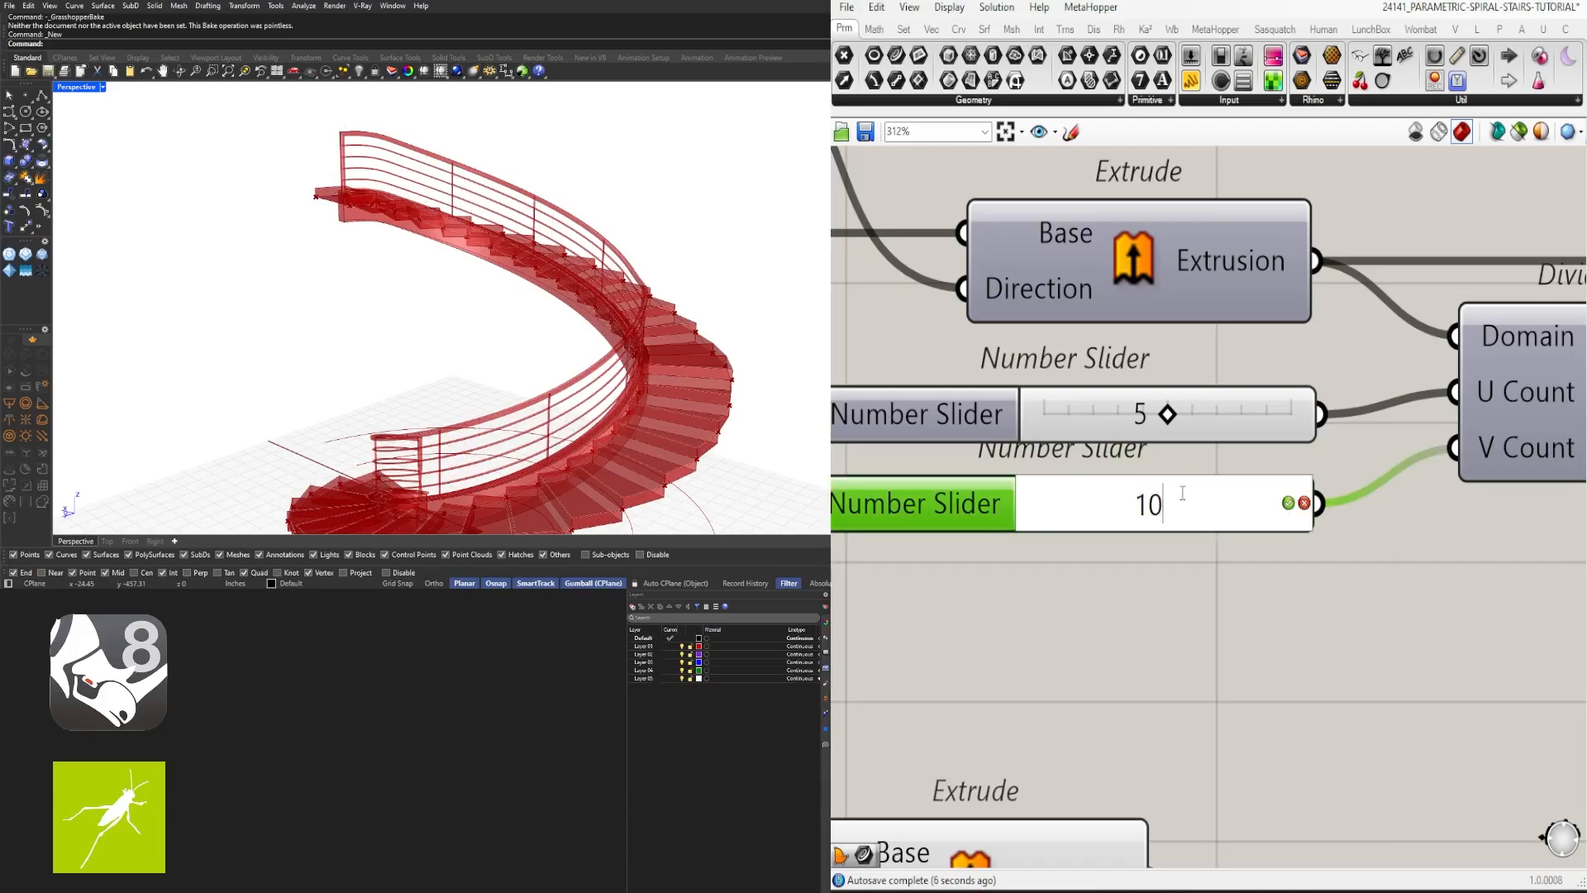
pyautogui.write('10')
pyautogui.press('Return')
# Step: Try 4 on the Divide Domain² U Count slider and settle on 3
pyautogui.doubleClick(1150, 416)
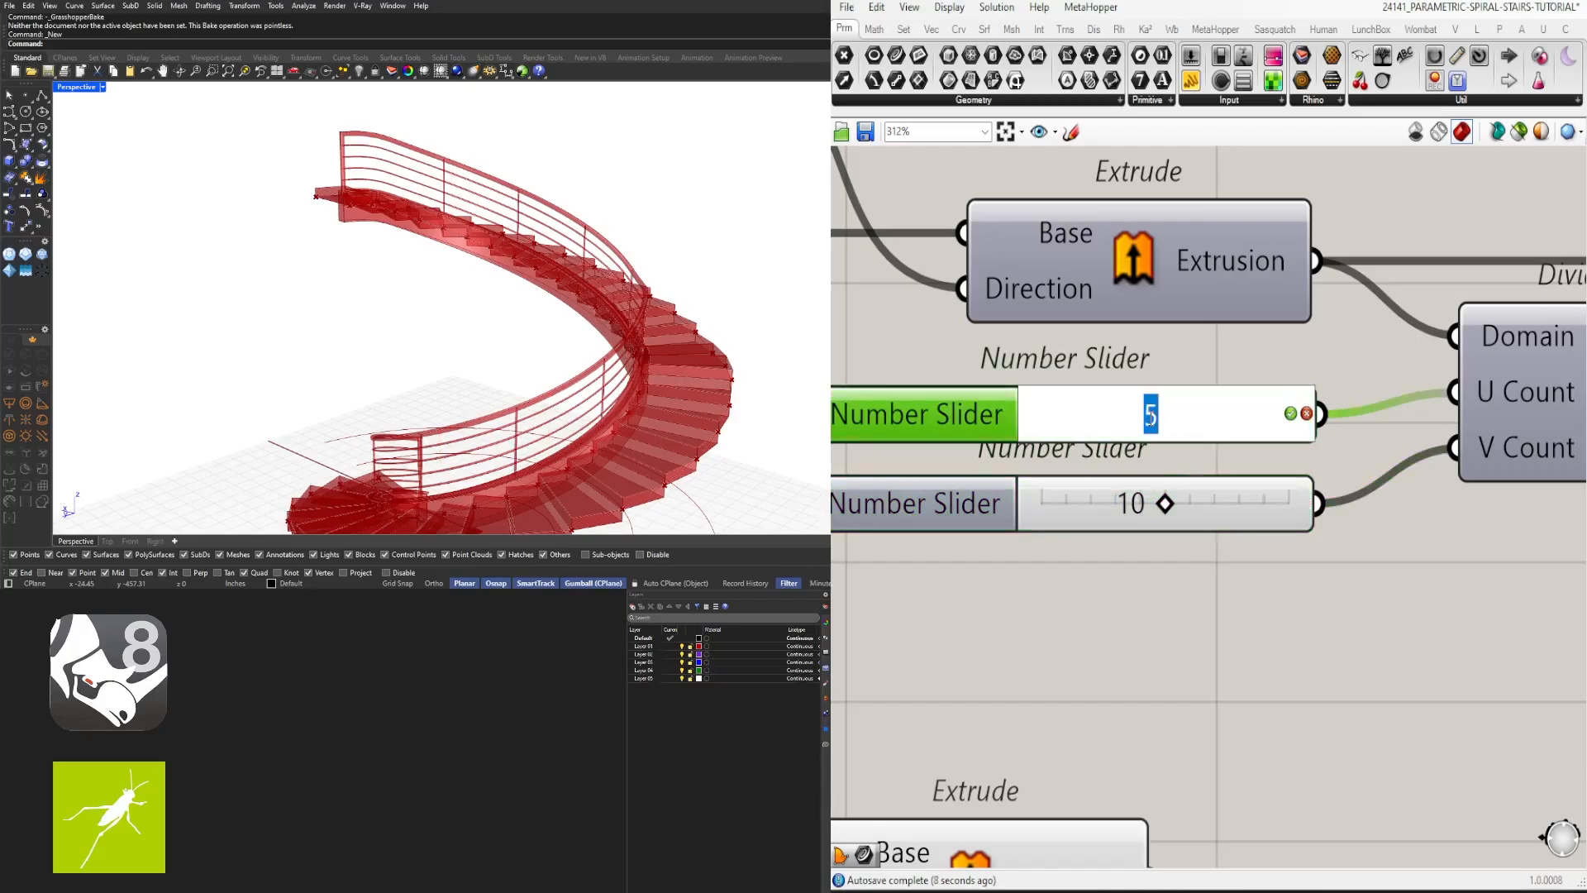
pyautogui.write('4')
pyautogui.press('Return')
pyautogui.doubleClick(1152, 416)
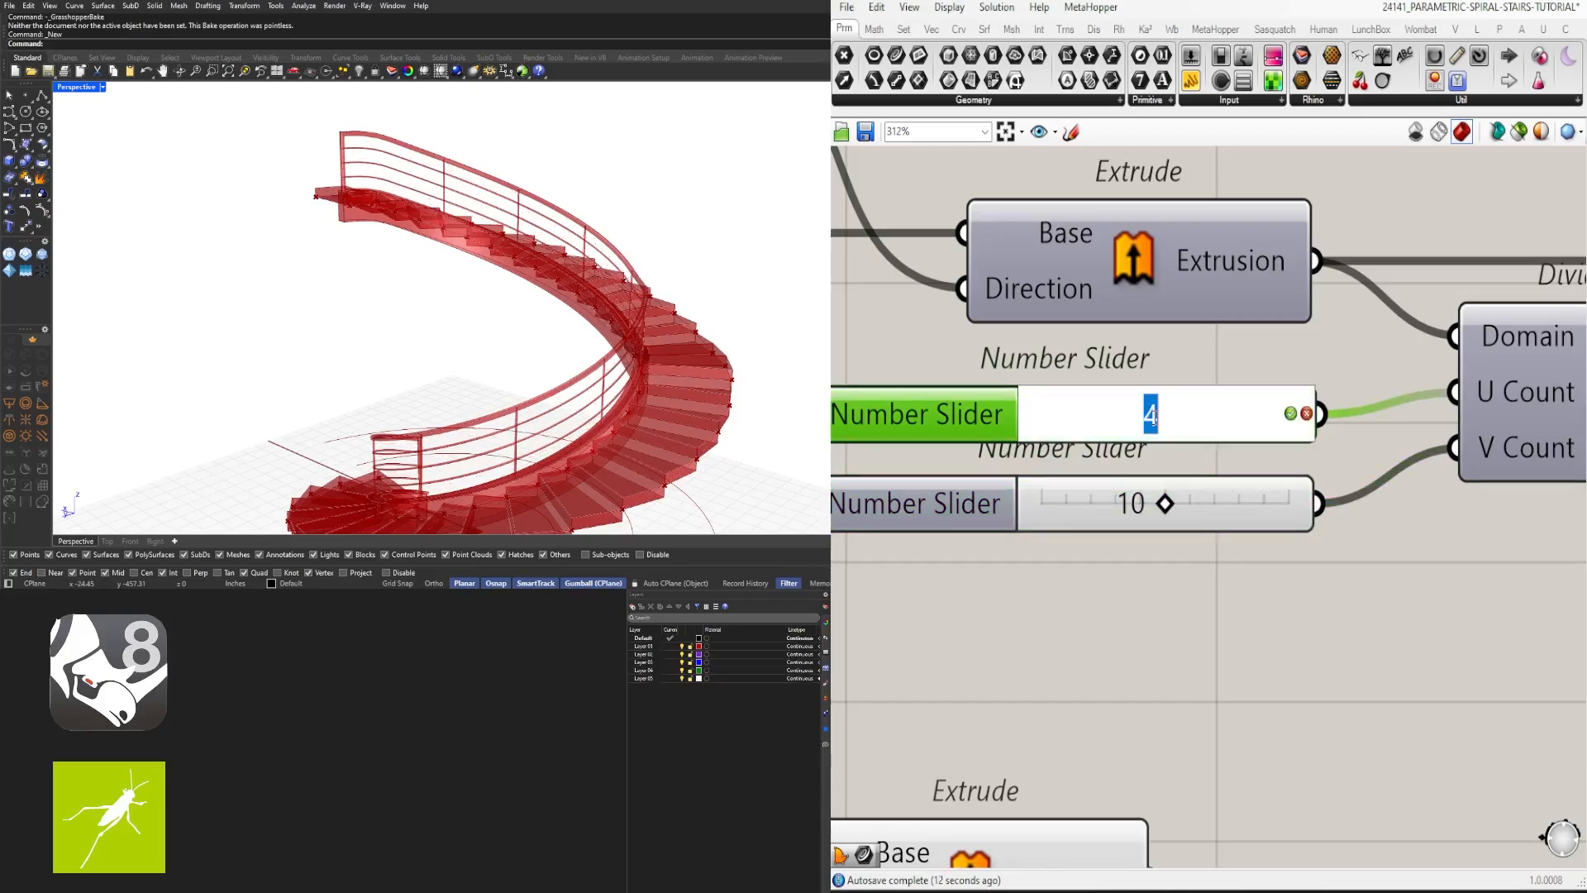
pyautogui.write('3')
pyautogui.press('Return')
# Step: Show the preview of the railing's Extrude surface, view it along the staircase and hide it again
pyautogui.moveTo(314, 413); pyautogui.dragTo(769, 290, button='right')
pyautogui.scroll(-4, 1247, 368)
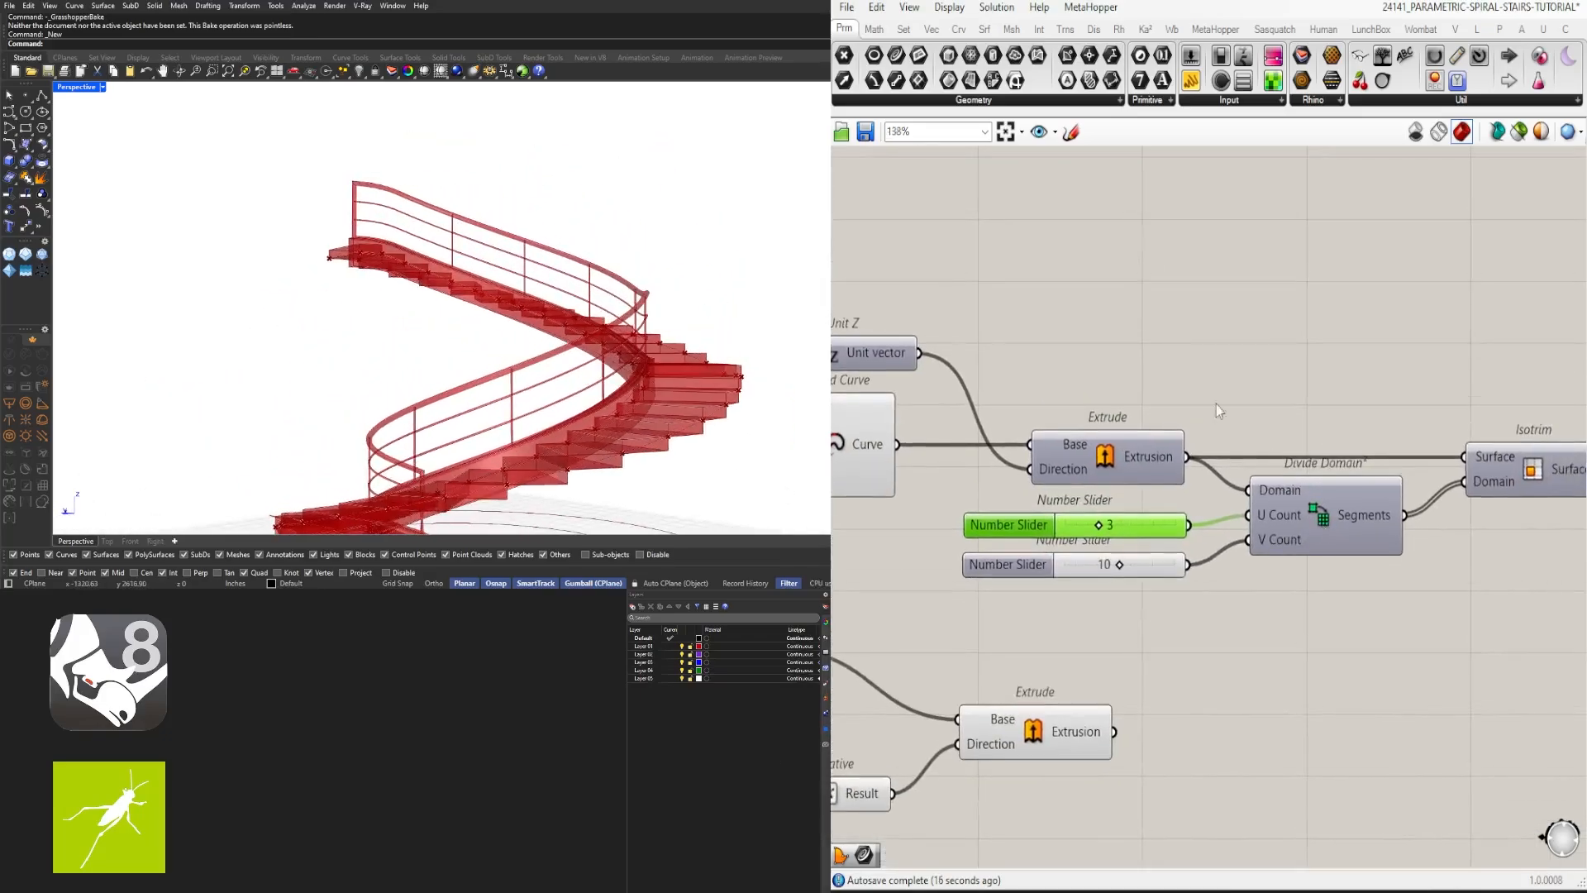
pyautogui.click(1102, 461)
pyautogui.middleClick(1102, 460)
pyautogui.click(1105, 430)
pyautogui.moveTo(529, 356); pyautogui.dragTo(565, 337, button='right')
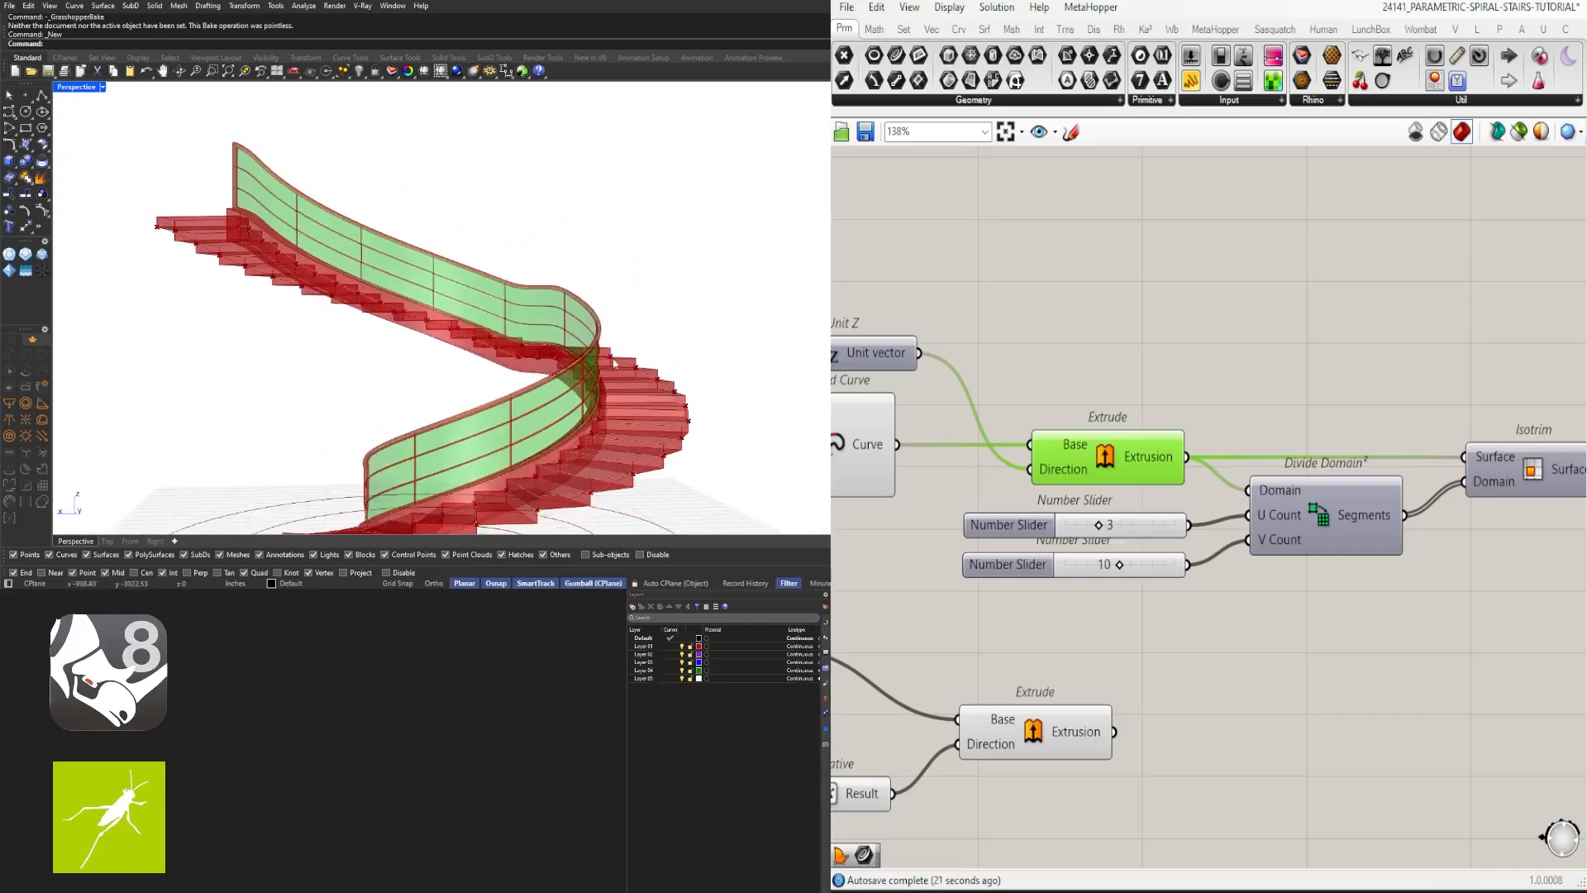
pyautogui.middleClick(1109, 460)
pyautogui.click(1107, 429)
pyautogui.click(1154, 392)
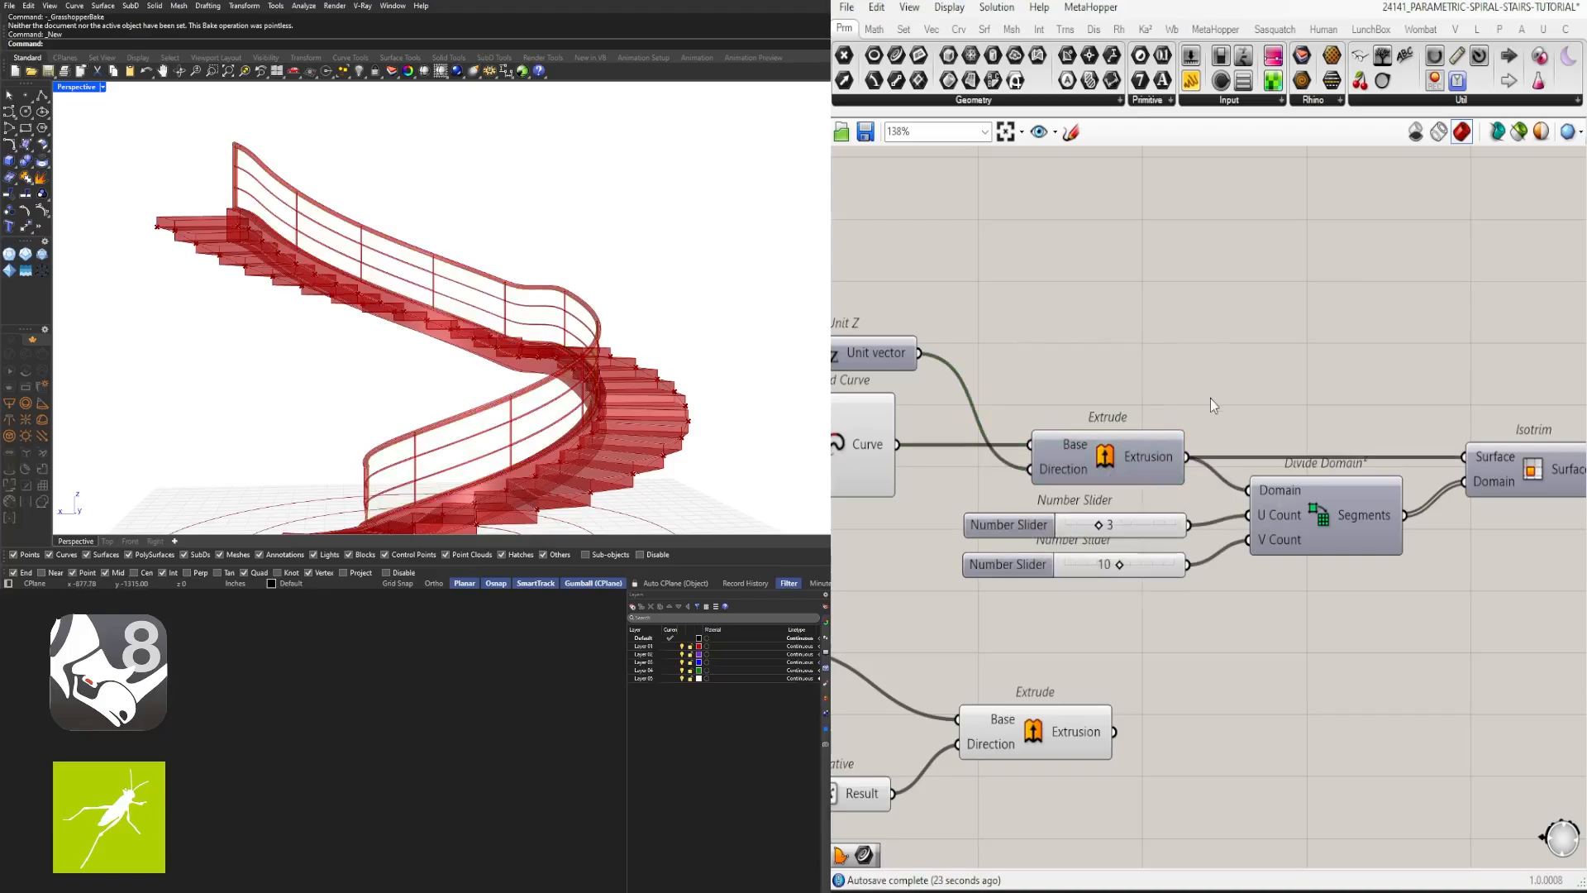
# Step: Trace the railing definition back to its source and highlight the Nurbs Curve that feeds Extend Curve
pyautogui.scroll(-4, 1211, 399)
pyautogui.moveTo(1332, 453); pyautogui.dragTo(1154, 502, button='right')
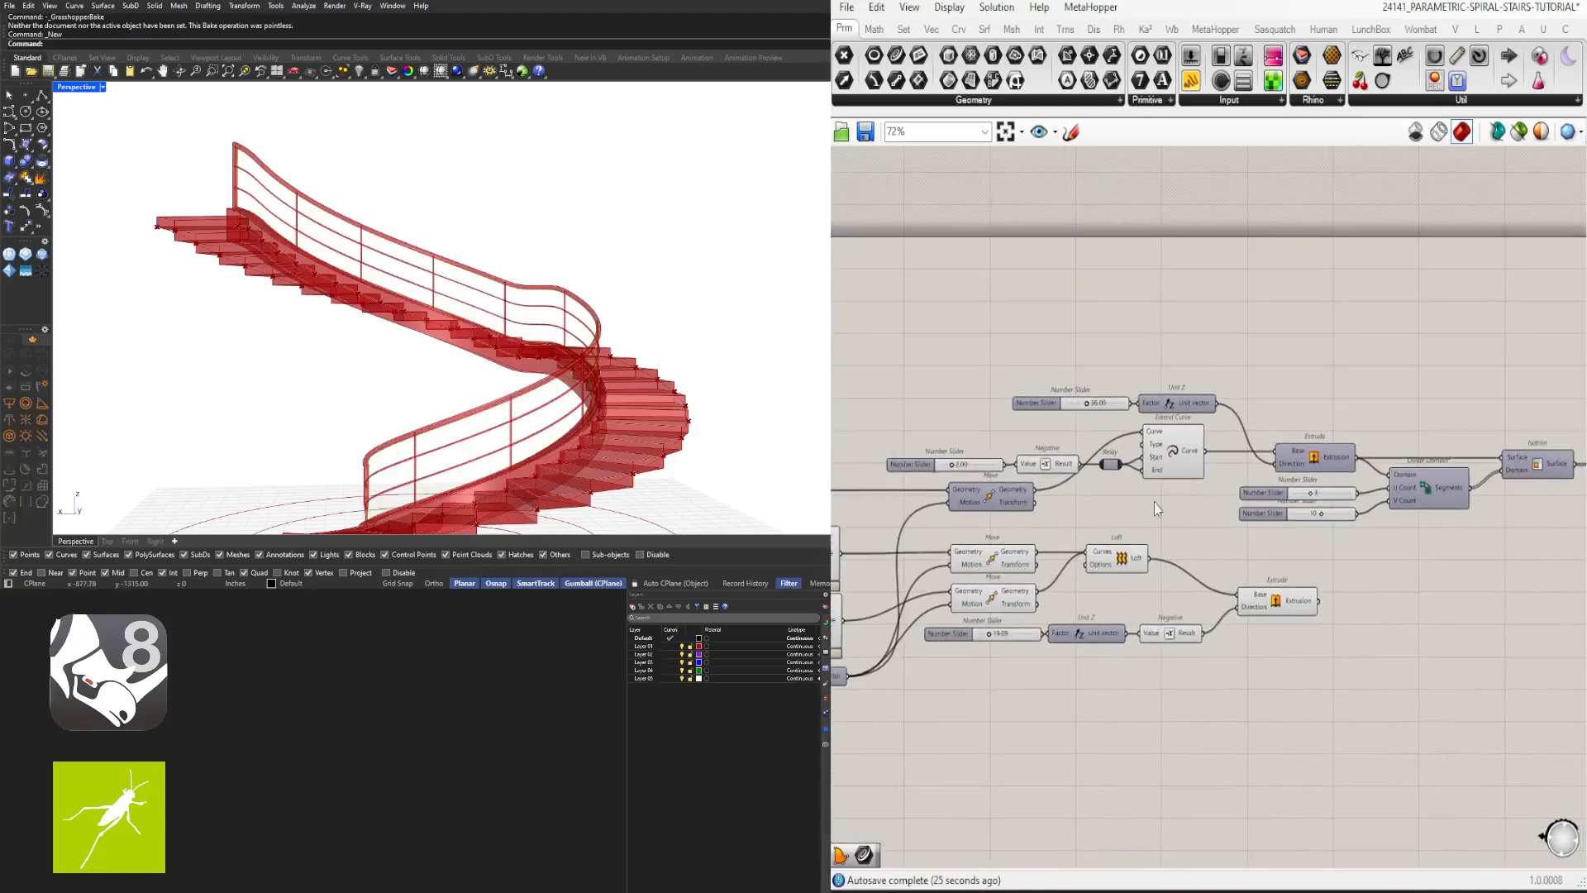
pyautogui.scroll(-1, 979, 521)
pyautogui.scroll(3, 976, 514)
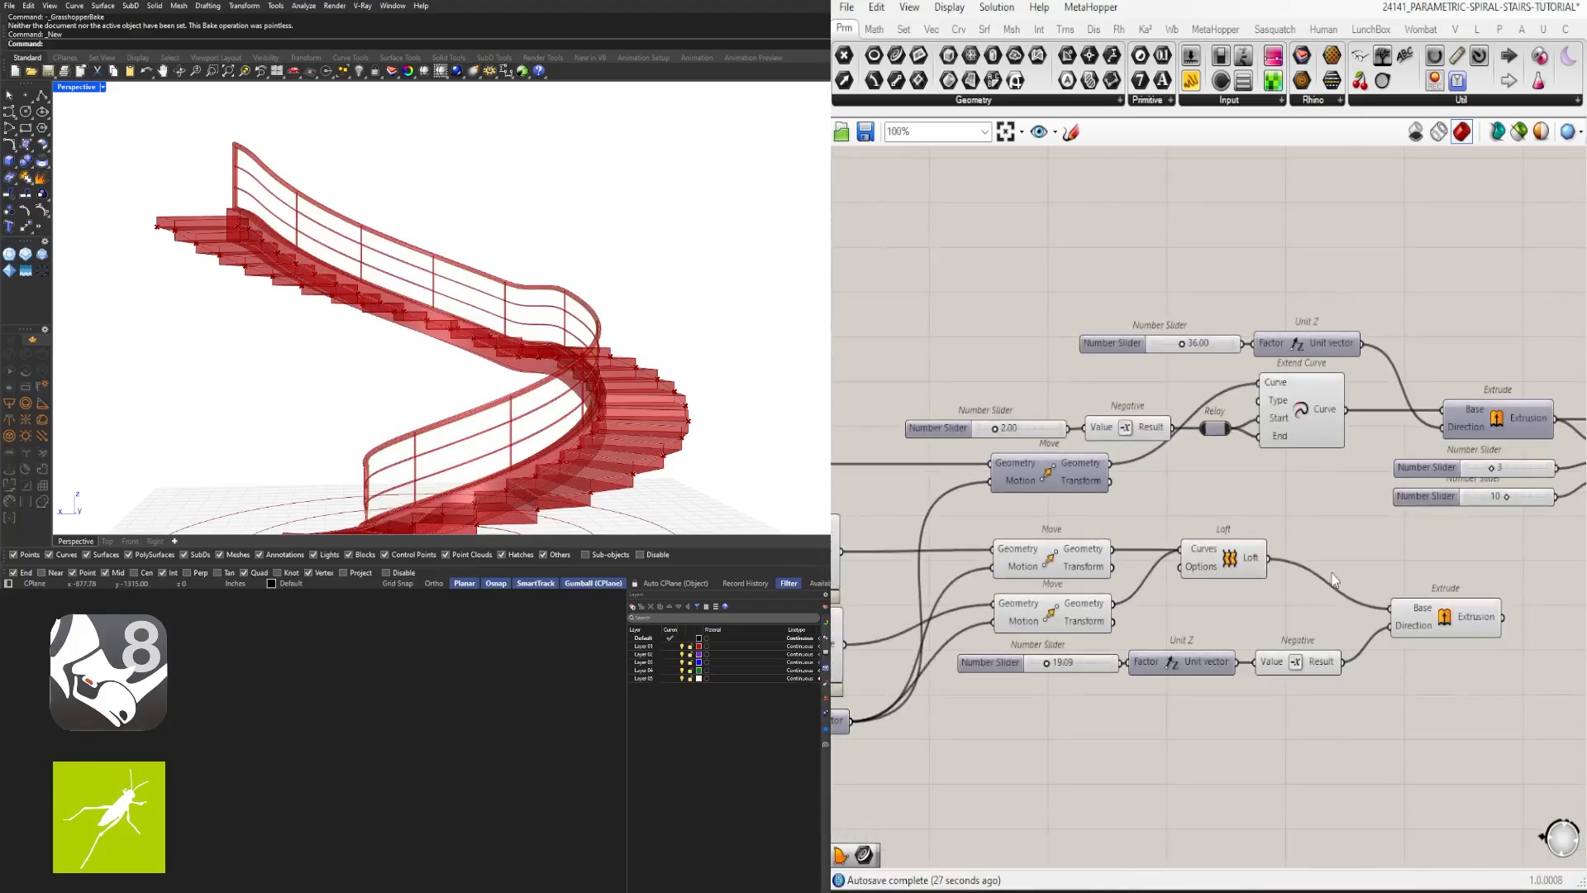
pyautogui.moveTo(1003, 480); pyautogui.dragTo(1428, 446, button='right')
pyautogui.moveTo(1178, 506); pyautogui.dragTo(1488, 496, button='right')
pyautogui.scroll(-1, 981, 483)
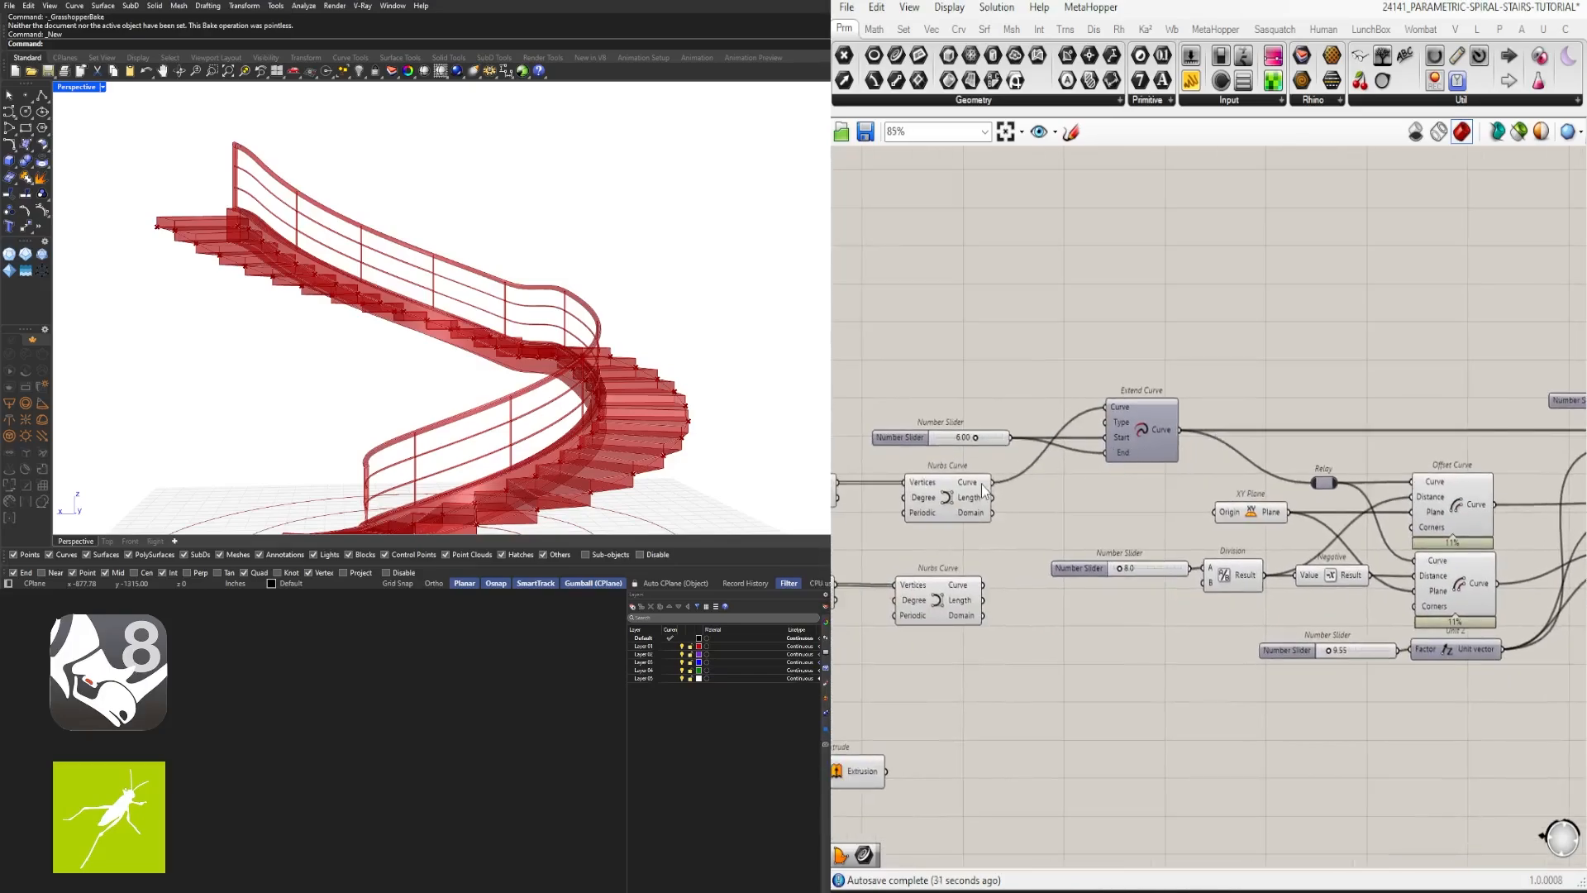
pyautogui.click(940, 506)
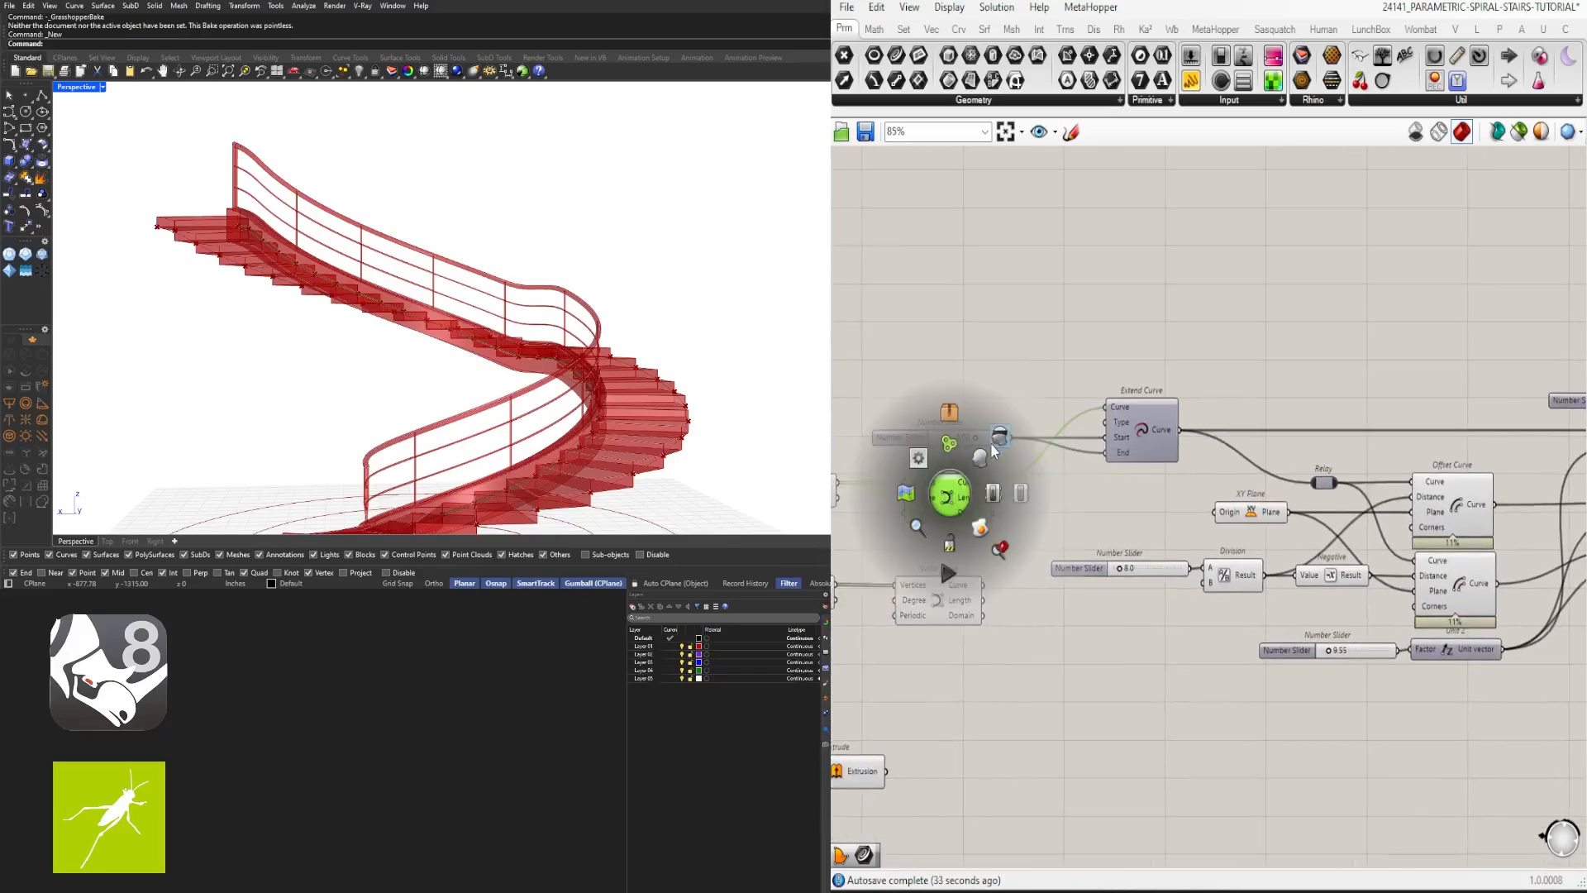
# Step: Review the Extend Curve and Offset Curve components, highlight the second, unconnected Nurbs Curve and view the staircase's other side
pyautogui.scroll(-4, 1199, 397)
pyautogui.moveTo(1231, 477); pyautogui.dragTo(971, 462, button='right')
pyautogui.scroll(5, 976, 467)
pyautogui.moveTo(1140, 376); pyautogui.dragTo(1294, 388, button='right')
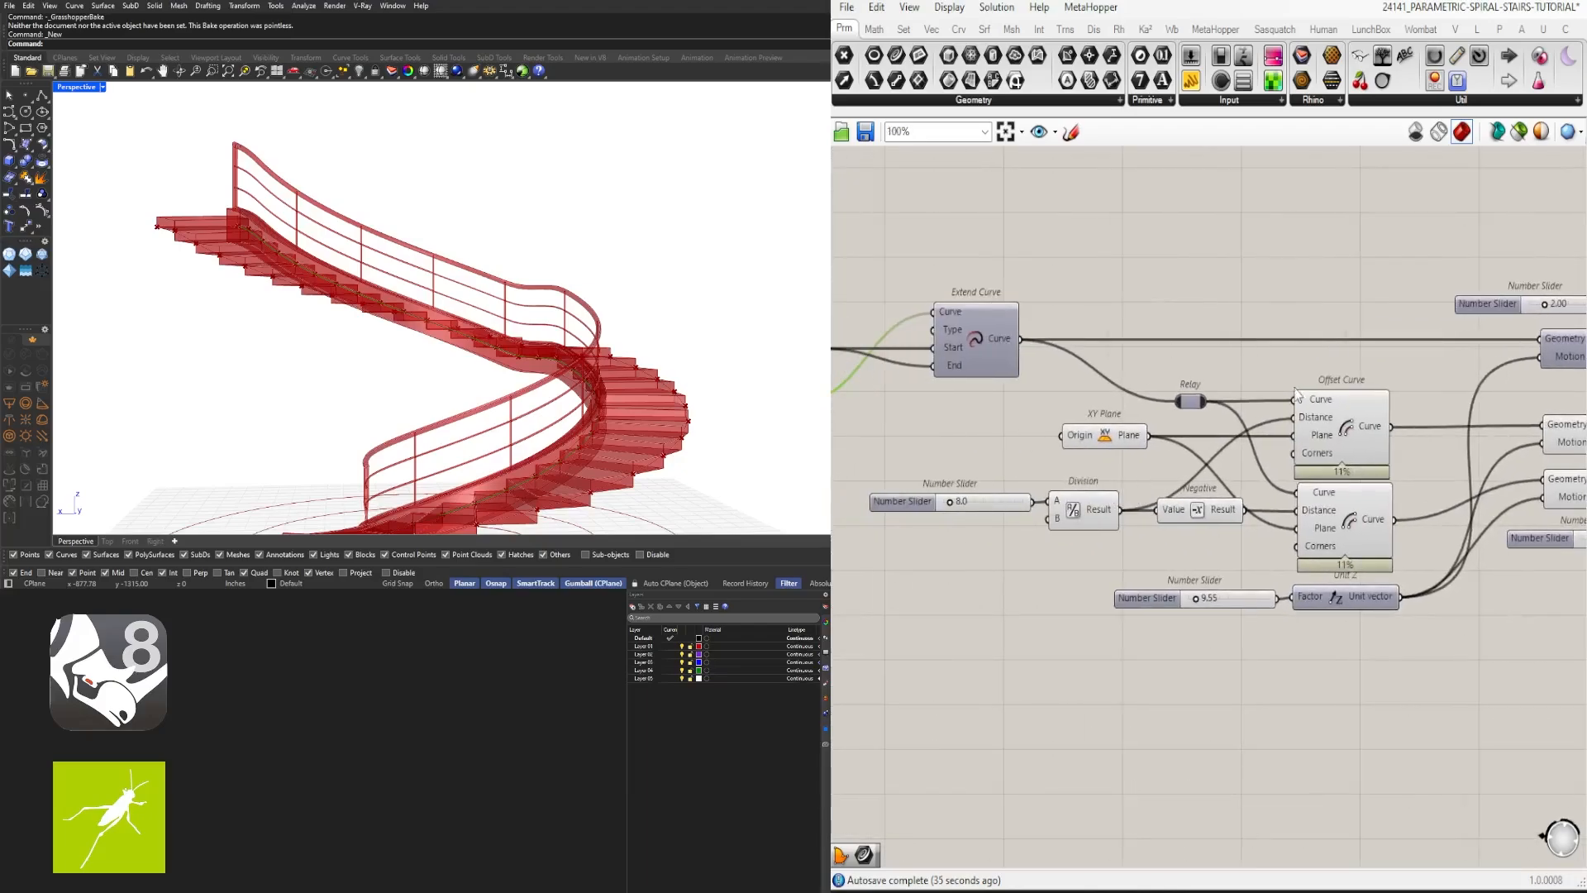
pyautogui.scroll(-3, 989, 513)
pyautogui.moveTo(990, 514); pyautogui.dragTo(1348, 521, button='right')
pyautogui.scroll(3, 1213, 531)
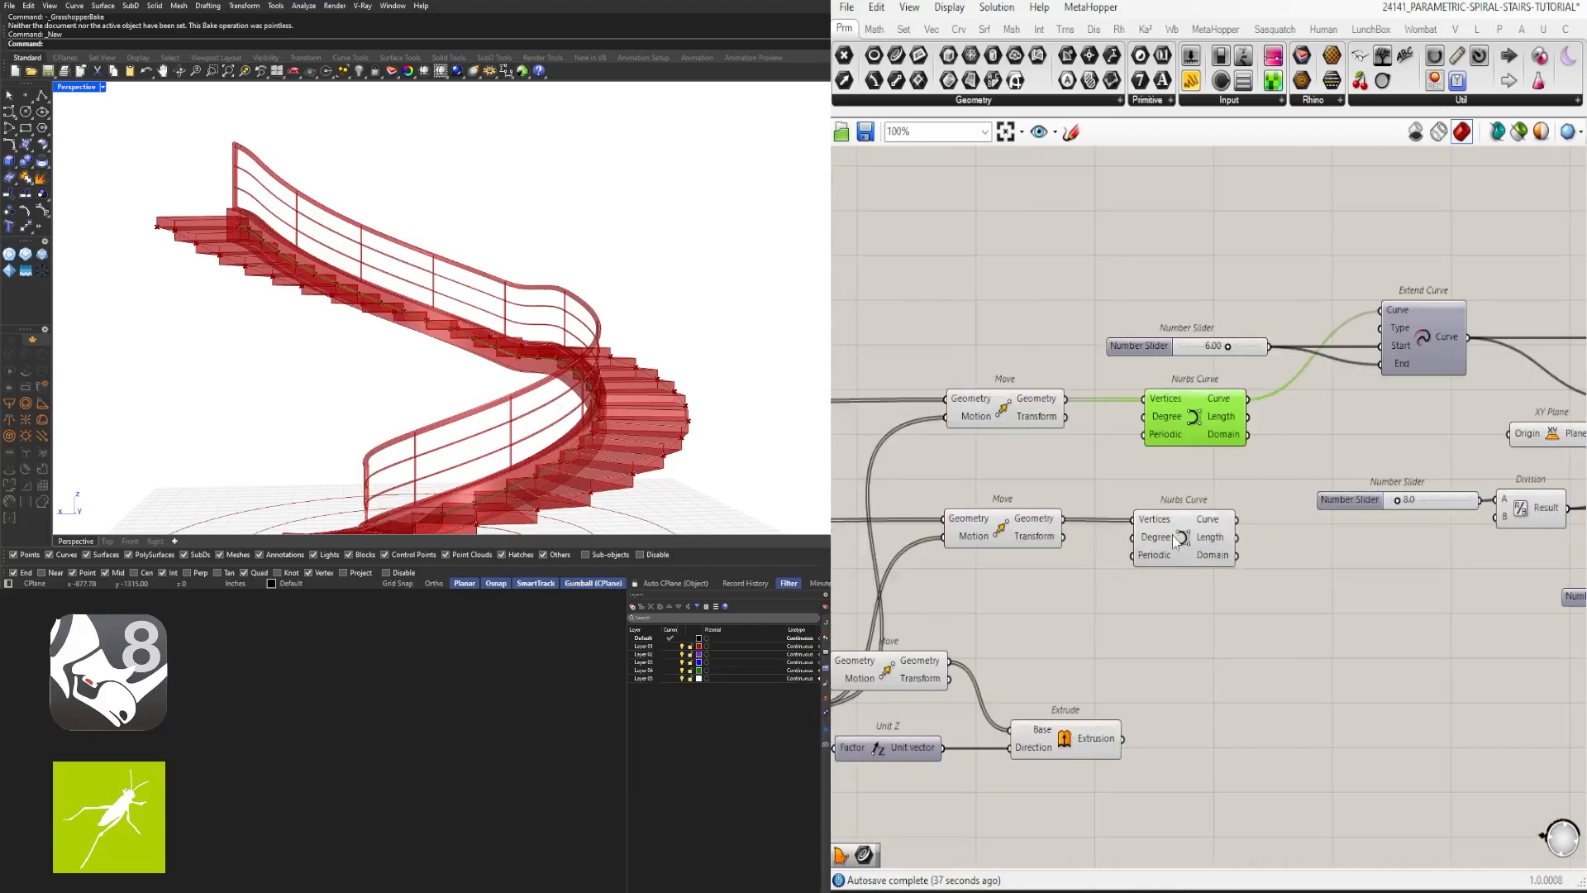
pyautogui.click(1176, 535)
pyautogui.moveTo(479, 335); pyautogui.dragTo(319, 347, button='right')
pyautogui.scroll(-3, 1250, 504)
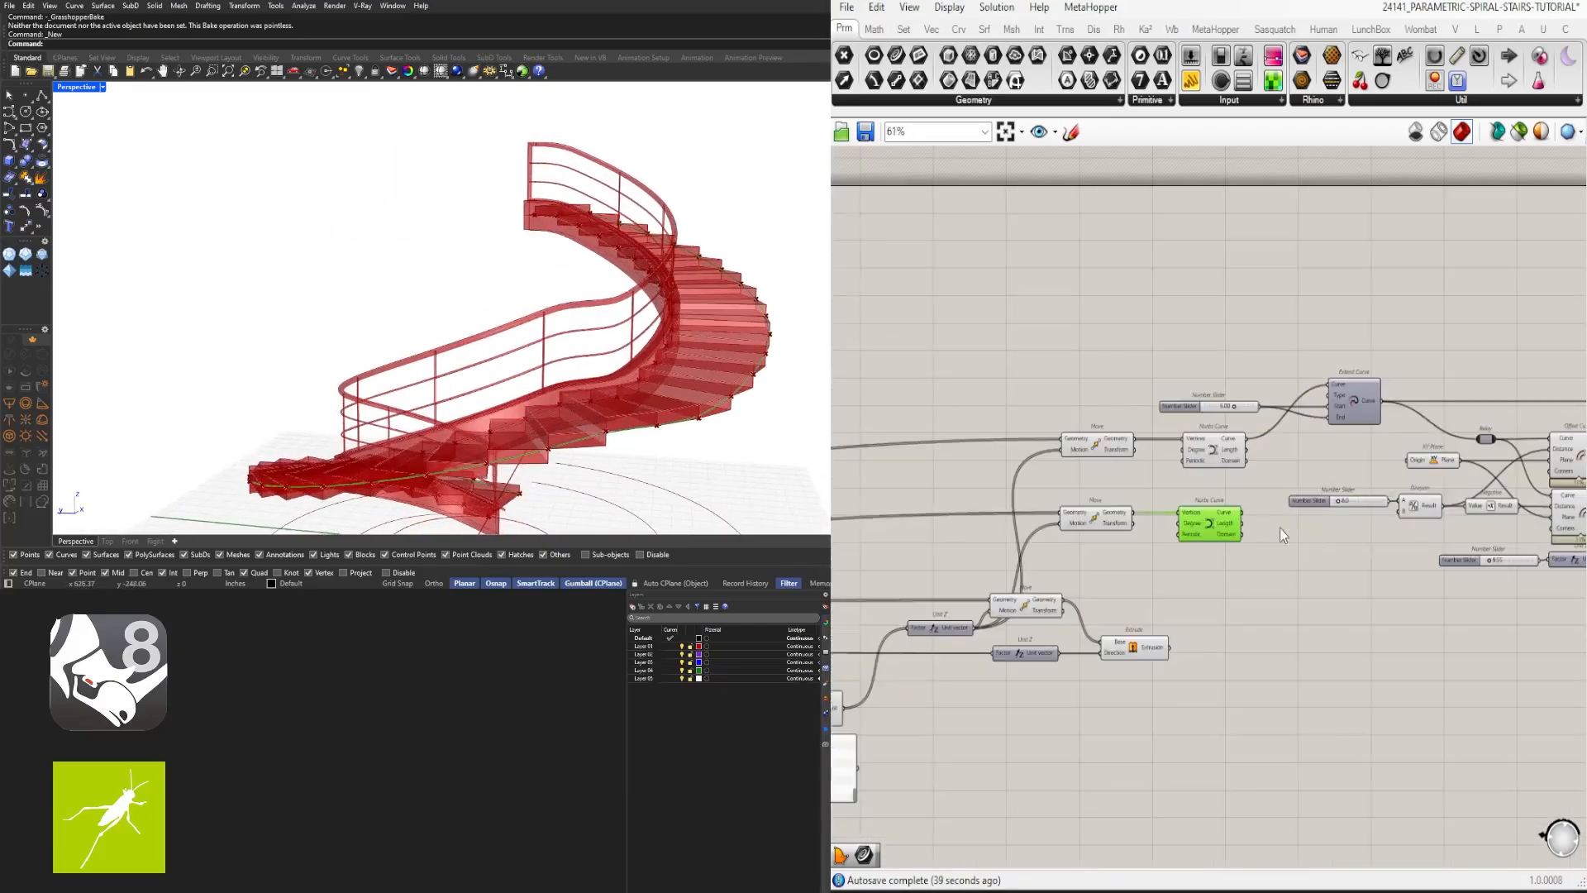
# Step: Select the railing components downstream of the Nurbs Curves and move them farther right to leave space after the curves
pyautogui.moveTo(1379, 536); pyautogui.dragTo(1014, 539, button='right')
pyautogui.scroll(-4, 1016, 546)
pyautogui.moveTo(1490, 538); pyautogui.dragTo(856, 347)
pyautogui.scroll(4, 900, 384)
pyautogui.moveTo(901, 383); pyautogui.dragTo(1151, 412, button='right')
pyautogui.keyDown('shift'); pyautogui.moveTo(1099, 421); pyautogui.dragTo(964, 470); pyautogui.keyUp('shift')
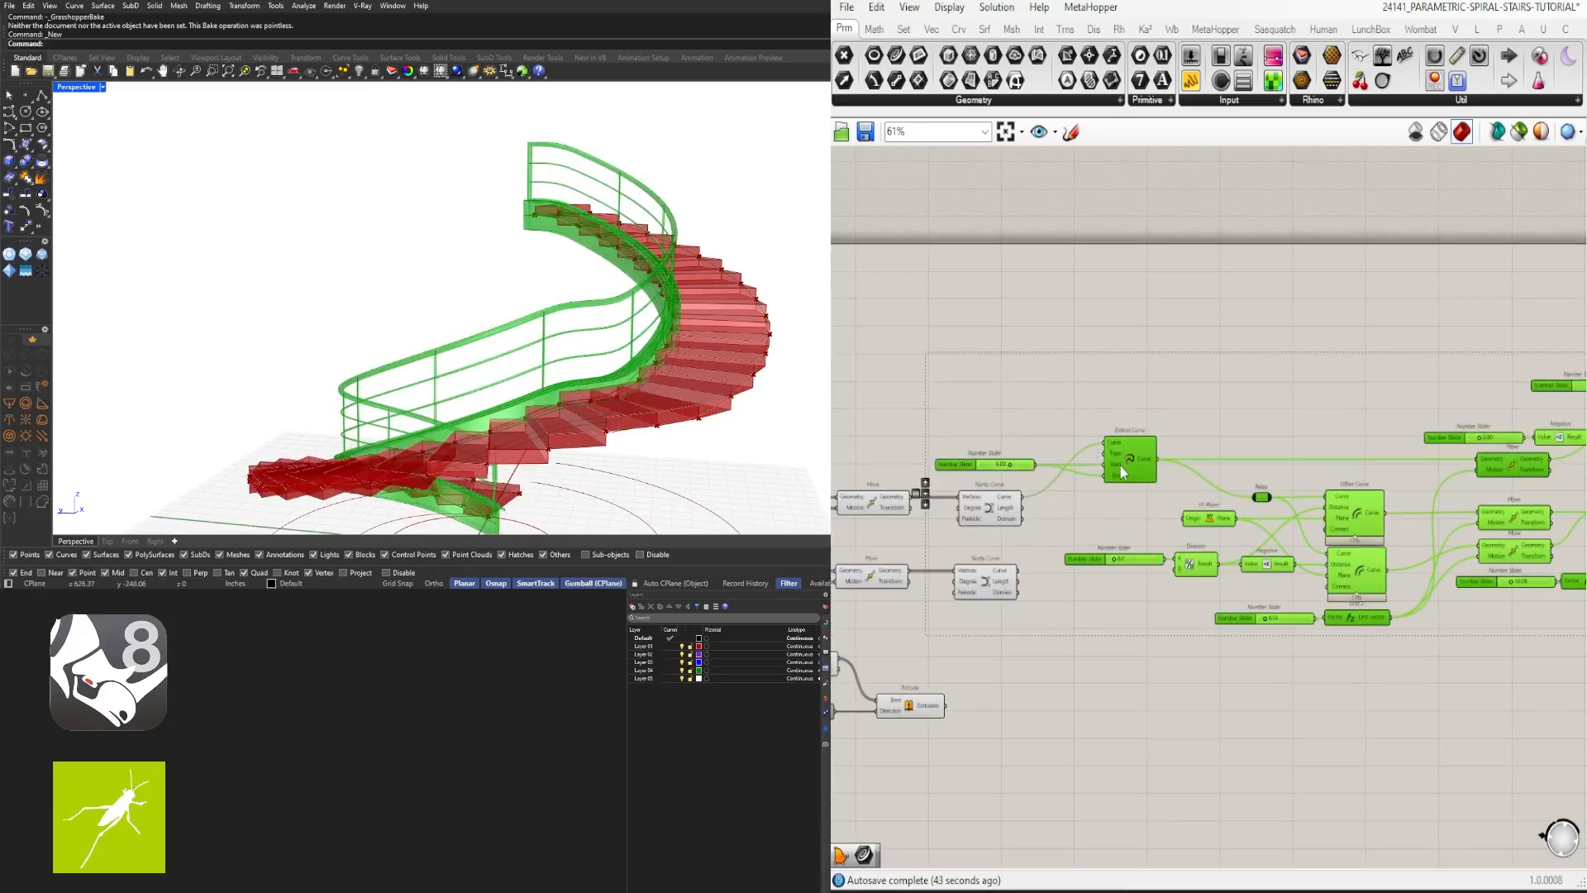
pyautogui.moveTo(1134, 455); pyautogui.dragTo(1308, 457)
pyautogui.click(1269, 392)
pyautogui.moveTo(1281, 484); pyautogui.dragTo(1132, 444, button='right')
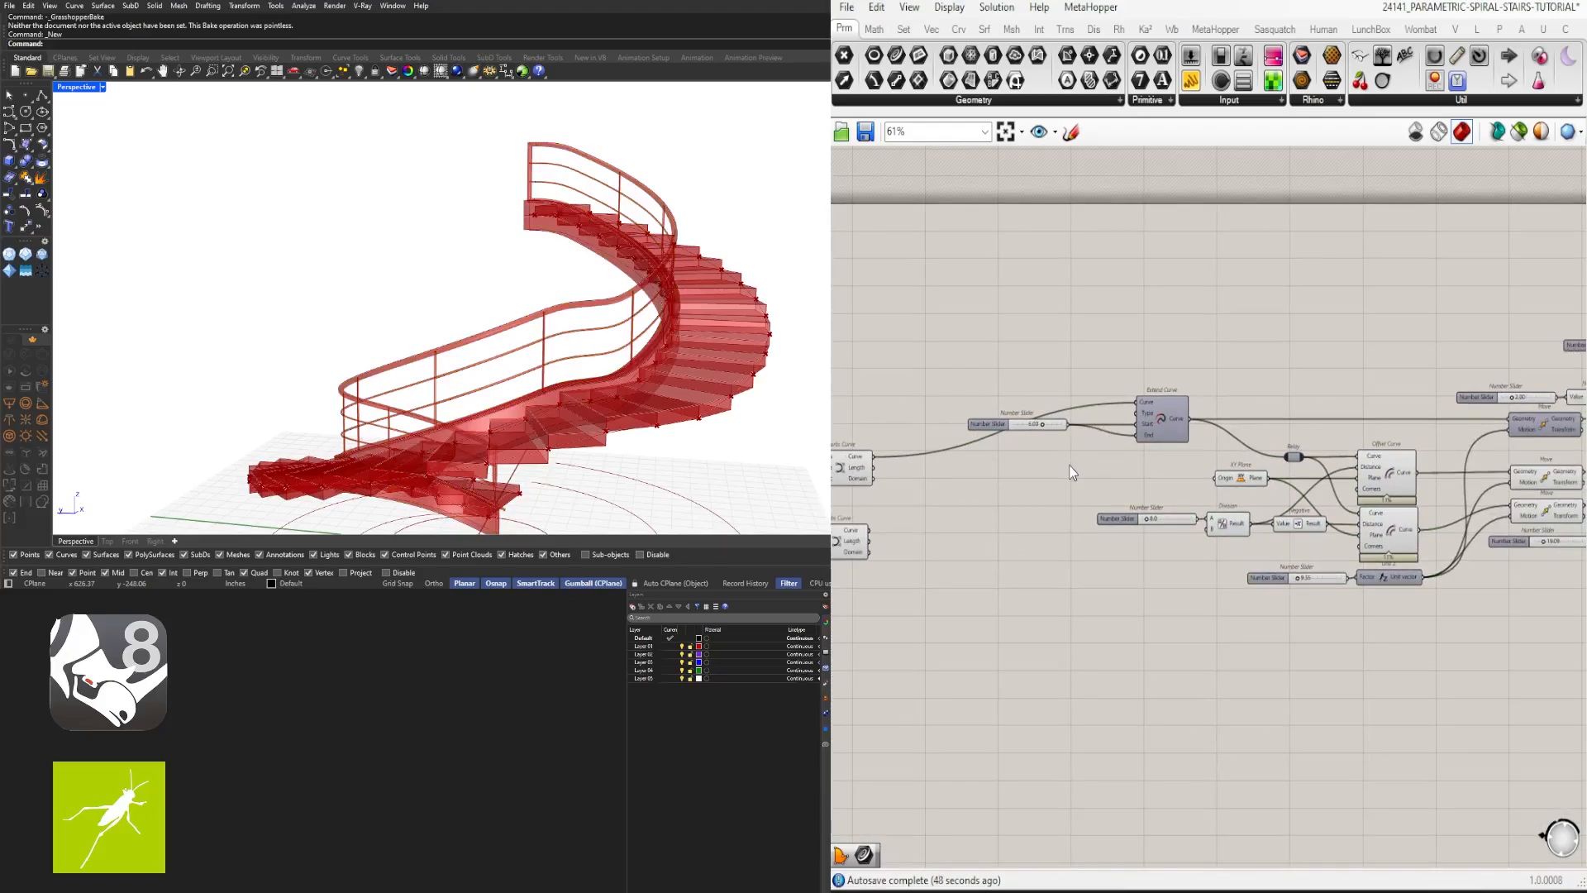
# Step: Select all railing components except the sliders driving Extend Curve, the offset Division and the vertical move's Unit Z
pyautogui.moveTo(1071, 467); pyautogui.dragTo(976, 389)
pyautogui.moveTo(1159, 572); pyautogui.dragTo(1137, 513)
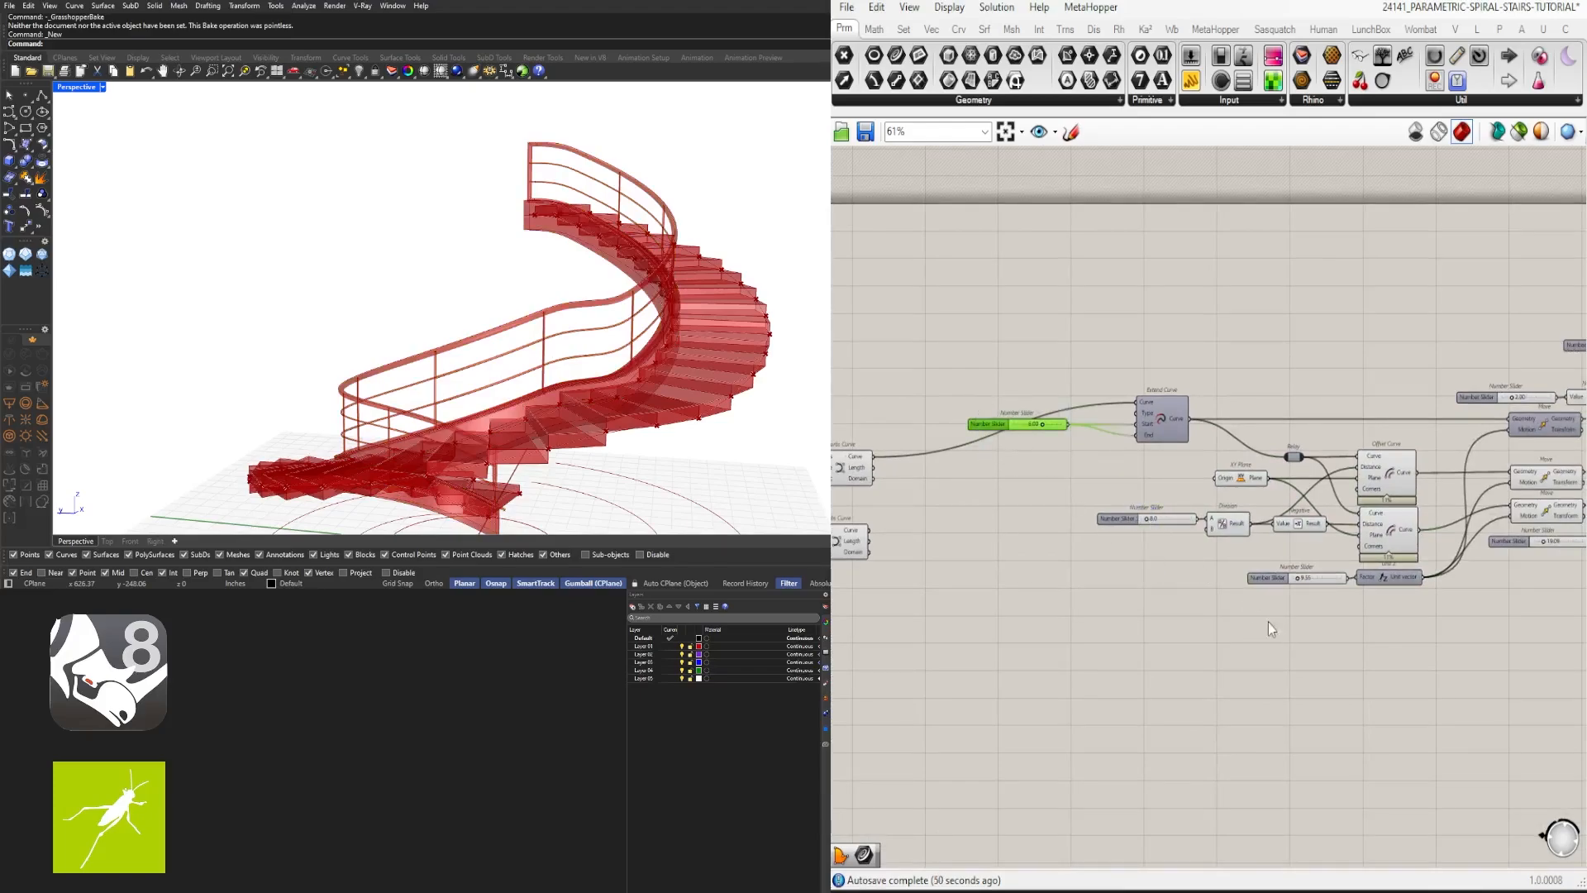
pyautogui.scroll(-6, 1223, 566)
pyautogui.moveTo(1489, 577); pyautogui.dragTo(998, 410)
pyautogui.scroll(6, 1007, 519)
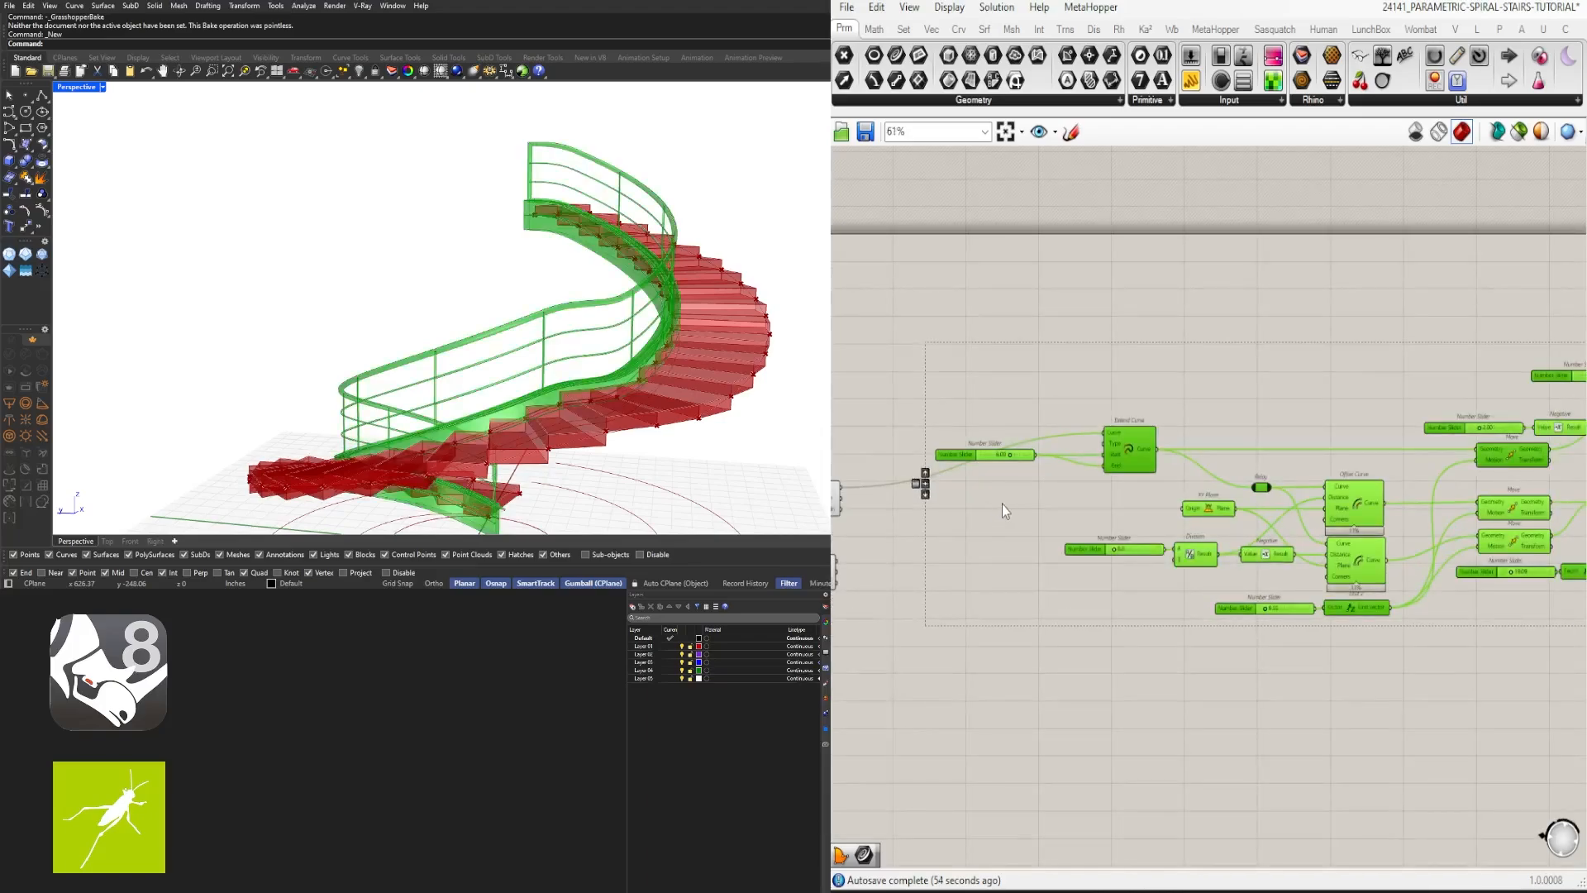
pyautogui.keyDown('ctrl'); pyautogui.click(1000, 456); pyautogui.keyUp('ctrl')
pyautogui.scroll(2, 1121, 533)
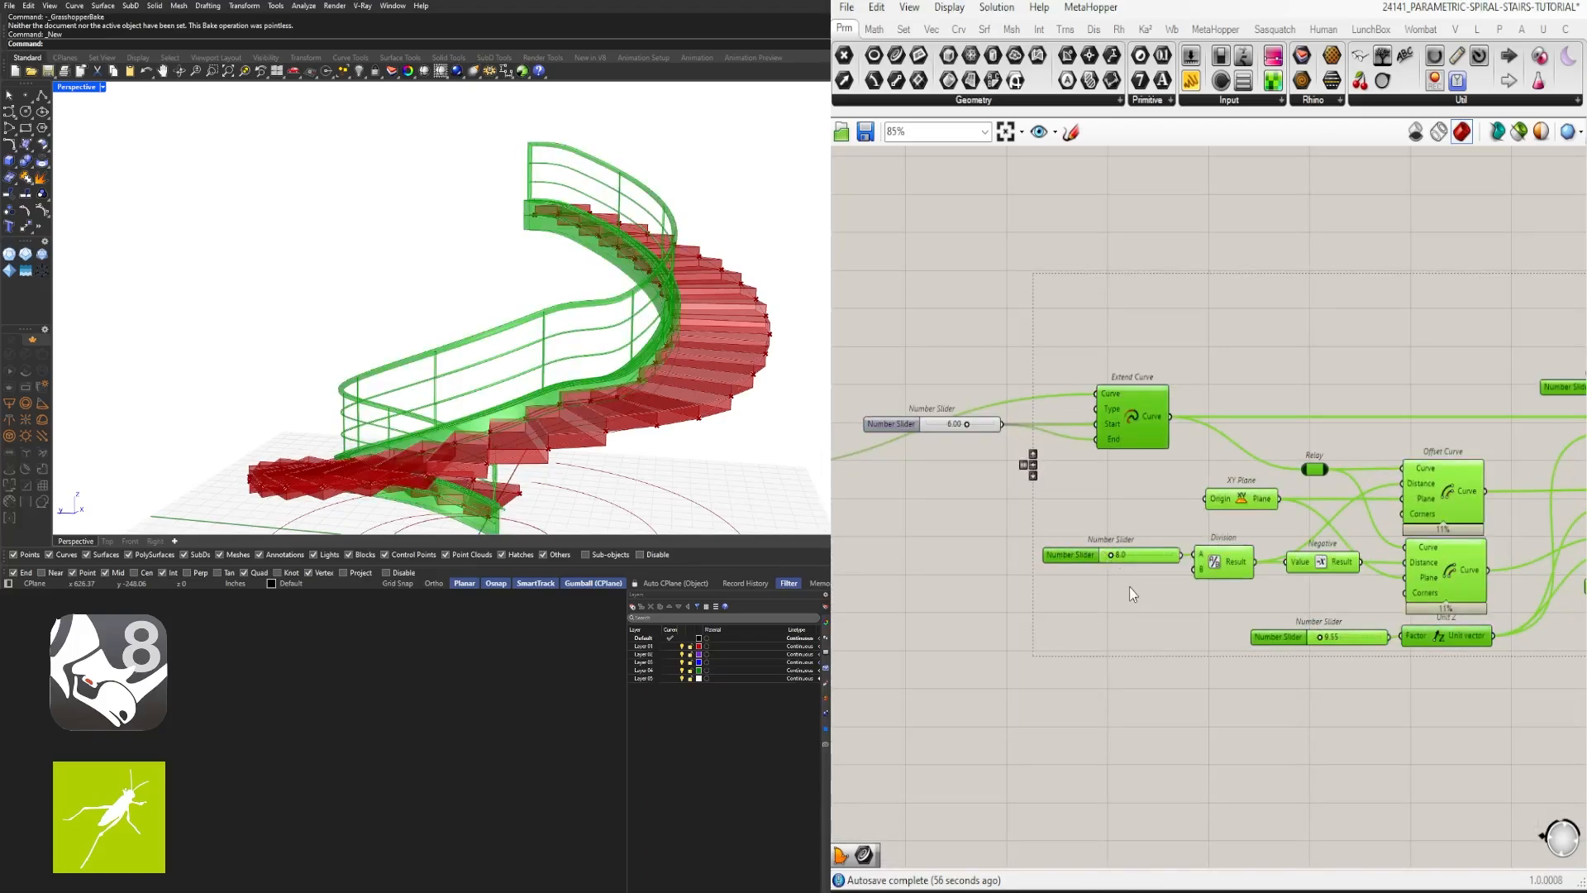
pyautogui.keyDown('ctrl'); pyautogui.click(1103, 549); pyautogui.keyUp('ctrl')
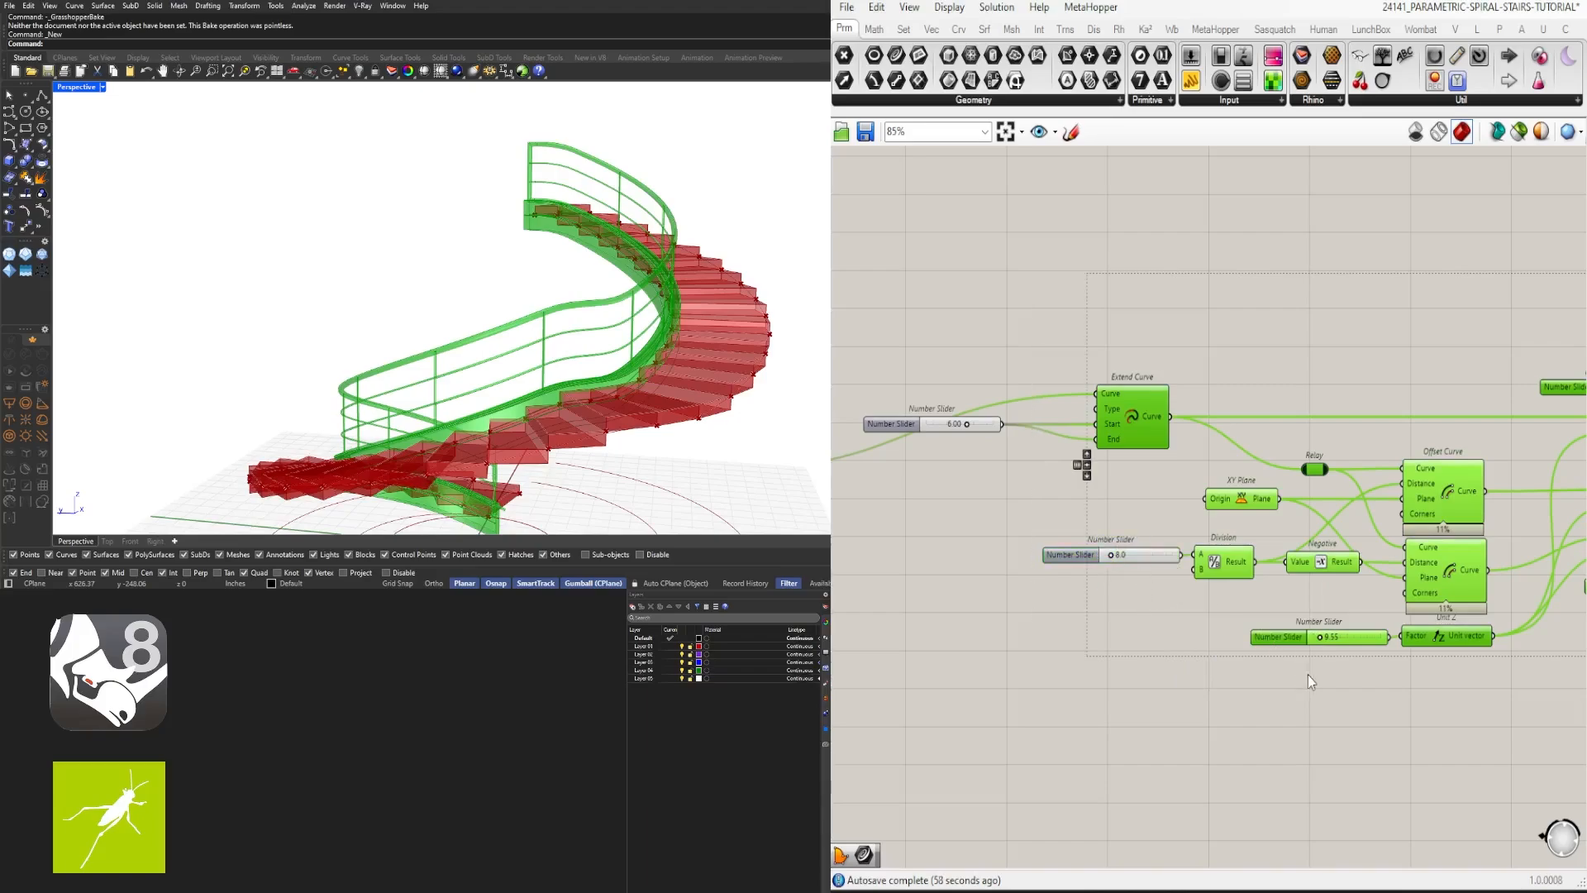
pyautogui.keyDown('ctrl'); pyautogui.click(1294, 635); pyautogui.keyUp('ctrl')
# Step: Exclude the 19.09, 2.00 and 36.00 sliders and the Divide Domain² U and V Count sliders from the selection
pyautogui.moveTo(1469, 582); pyautogui.dragTo(1209, 598, button='right')
pyautogui.keyDown('ctrl'); pyautogui.click(1381, 602); pyautogui.keyUp('ctrl')
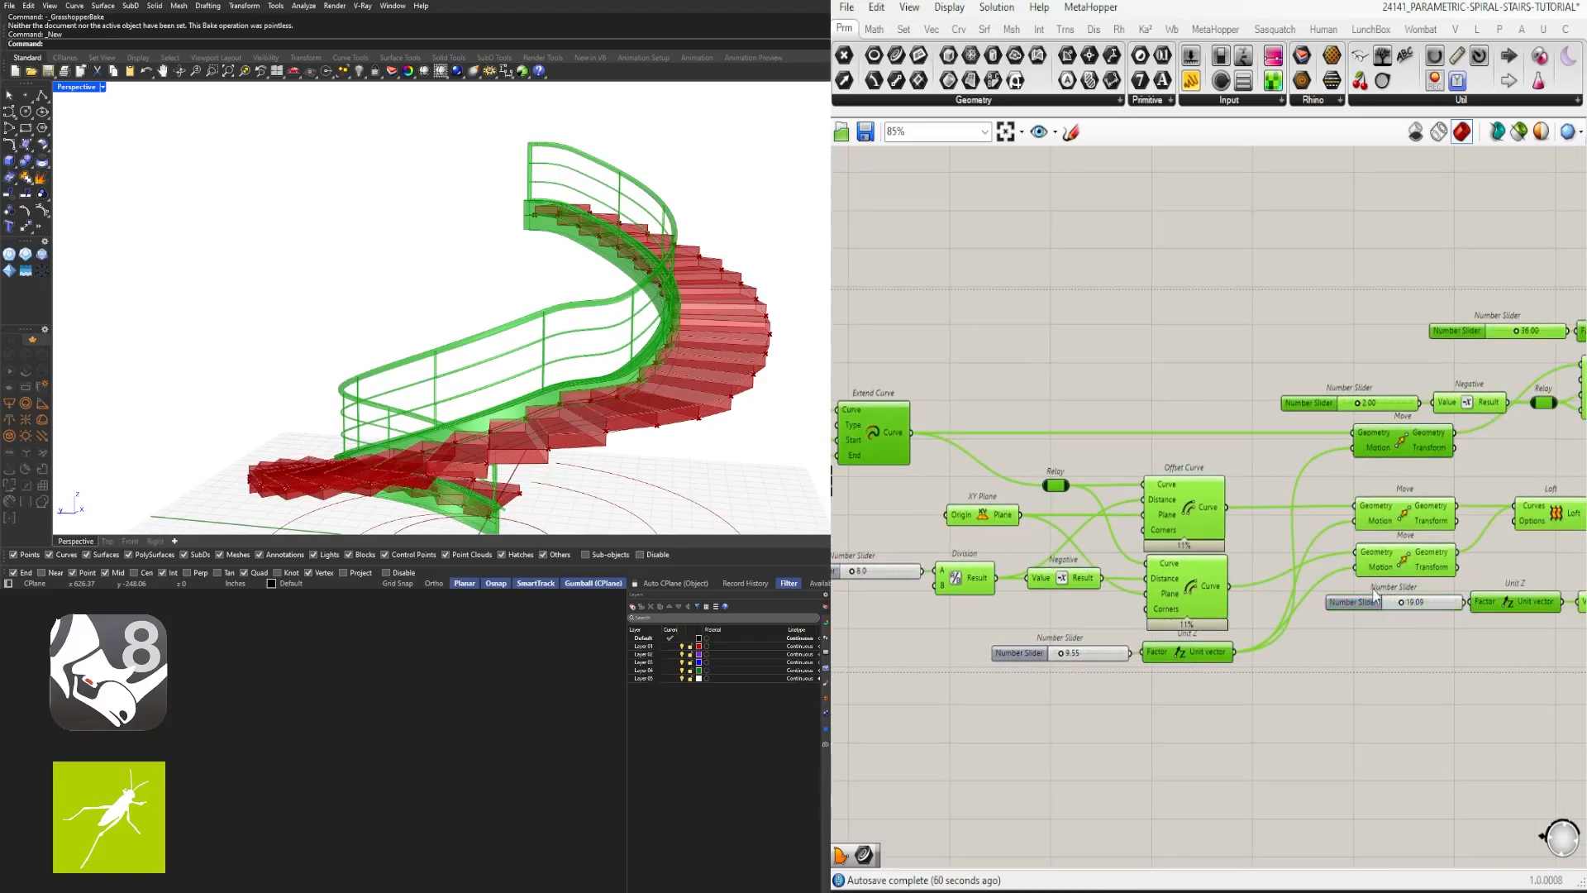
pyautogui.keyDown('ctrl'); pyautogui.click(1296, 403); pyautogui.keyUp('ctrl')
pyautogui.keyDown('ctrl'); pyautogui.moveTo(1455, 363); pyautogui.dragTo(1455, 364); pyautogui.keyUp('ctrl')
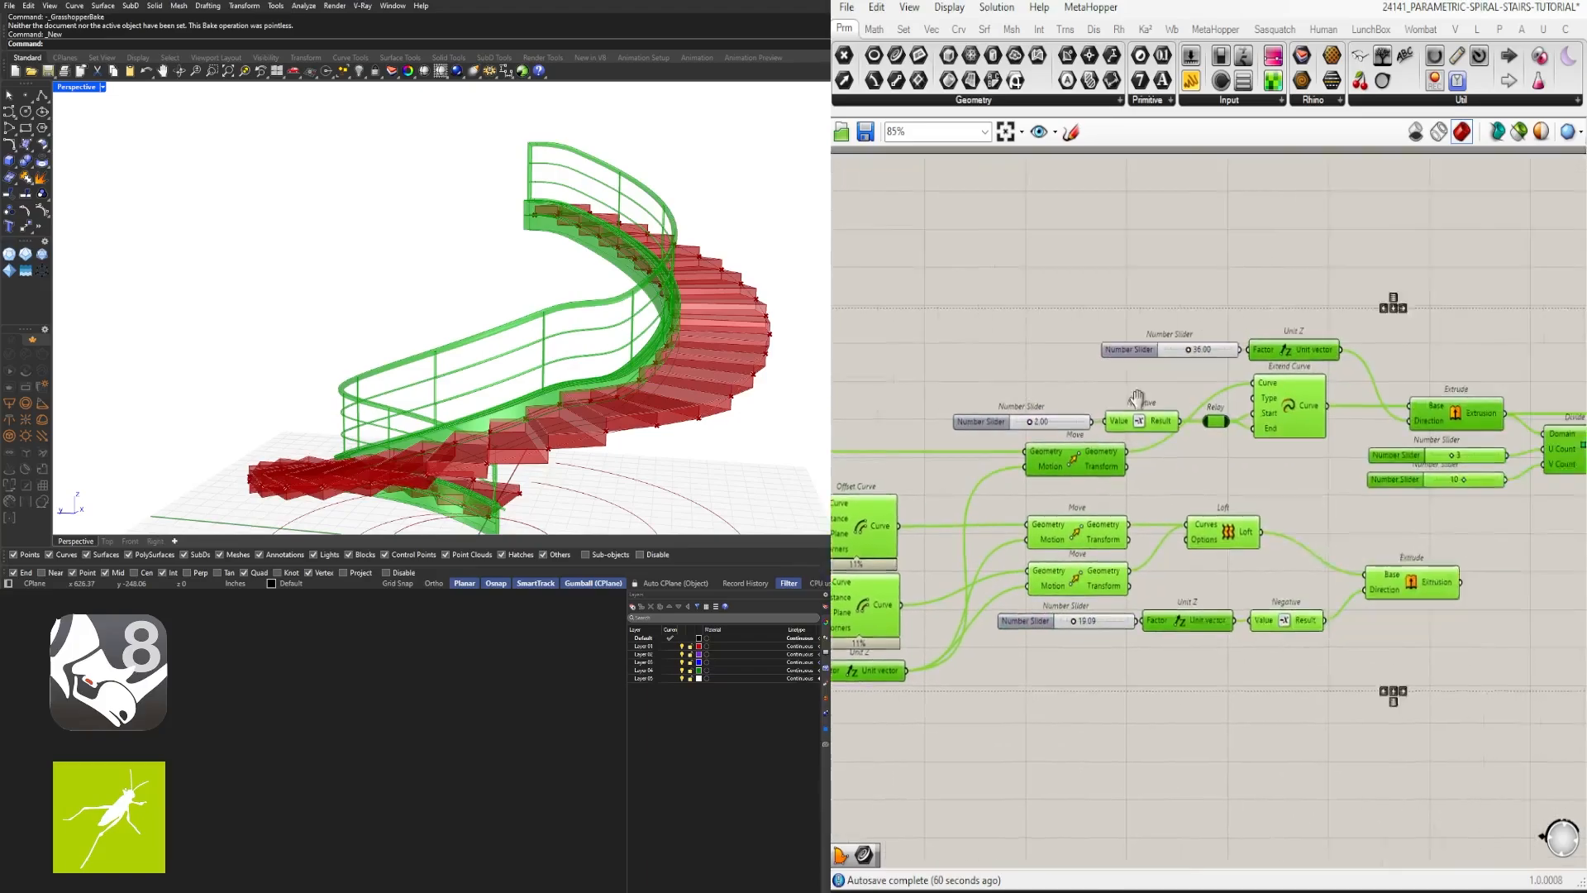
pyautogui.scroll(1, 1405, 430)
pyautogui.keyDown('ctrl'); pyautogui.moveTo(1330, 461); pyautogui.dragTo(1327, 456); pyautogui.keyUp('ctrl')
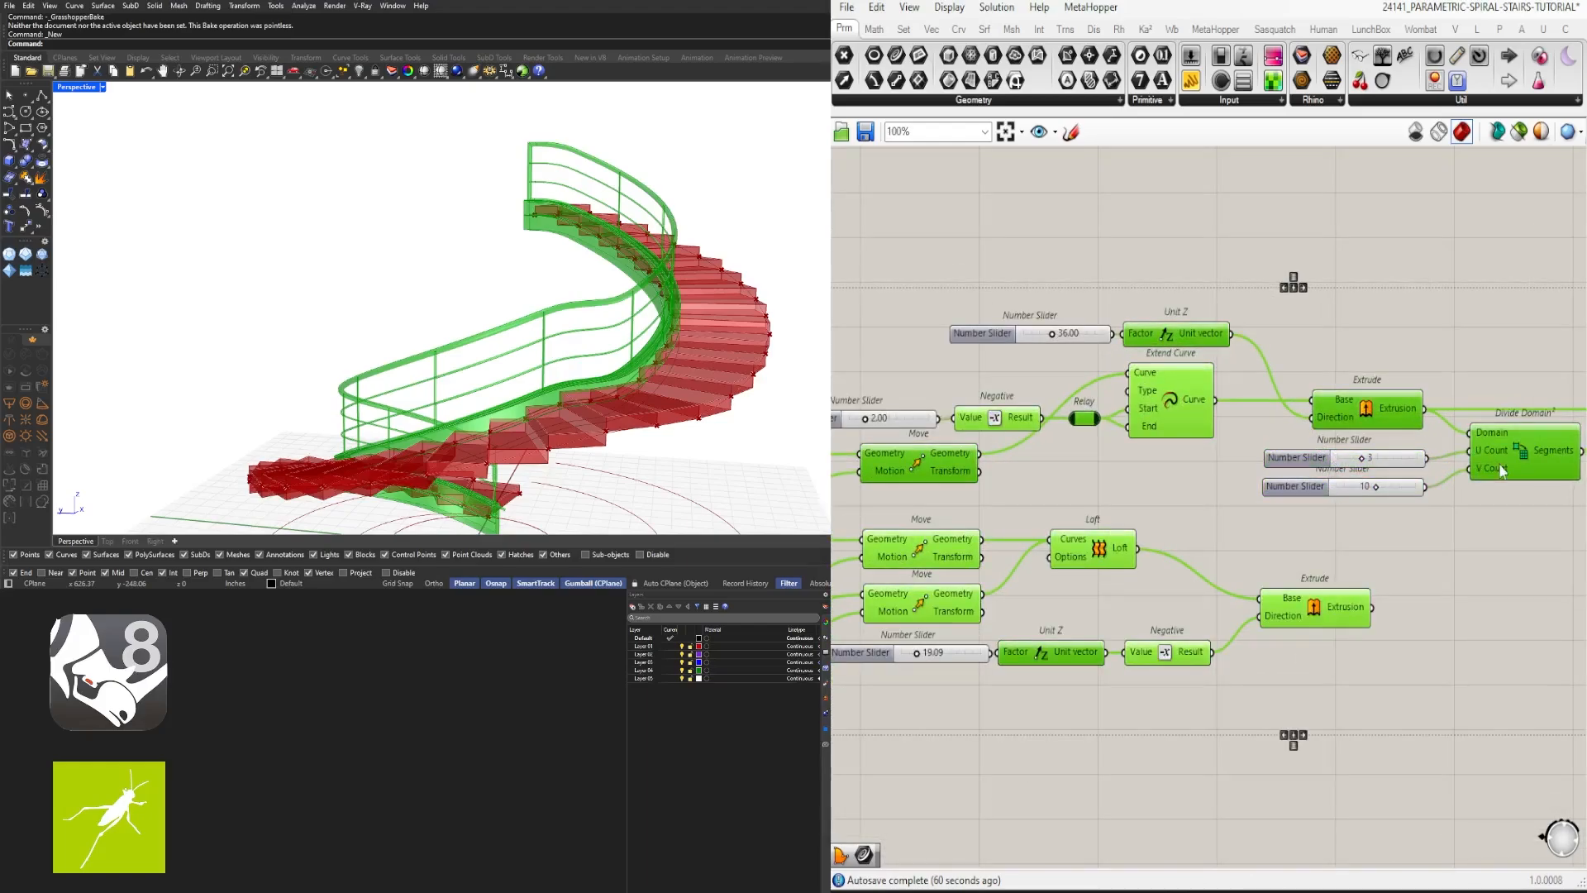
# Step: Exclude the two pipe radius sliders from the selection and duplicate the selected railing components below the originals
pyautogui.scroll(-3, 1233, 469)
pyautogui.moveTo(1234, 469)
pyautogui.mouseDown(button='right')
pyautogui.moveTo(1075, 463)
pyautogui.moveTo(1223, 453)
pyautogui.mouseUp(button='right')
pyautogui.scroll(3, 1223, 453)
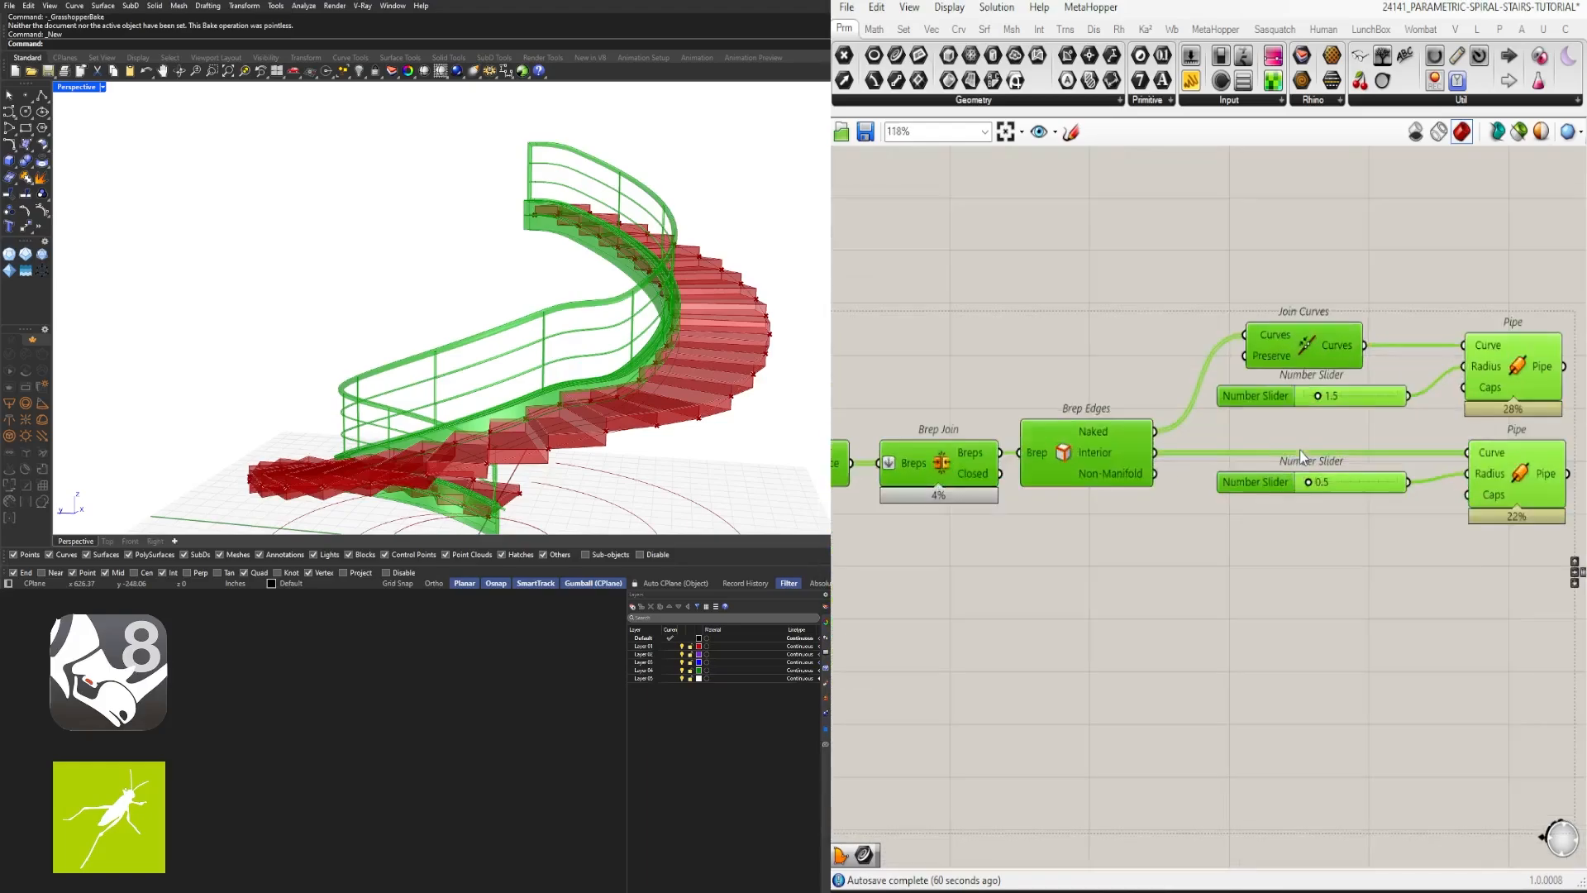
pyautogui.keyDown('ctrl'); pyautogui.moveTo(1316, 537); pyautogui.dragTo(1252, 397); pyautogui.keyUp('ctrl')
pyautogui.scroll(-7, 1252, 397)
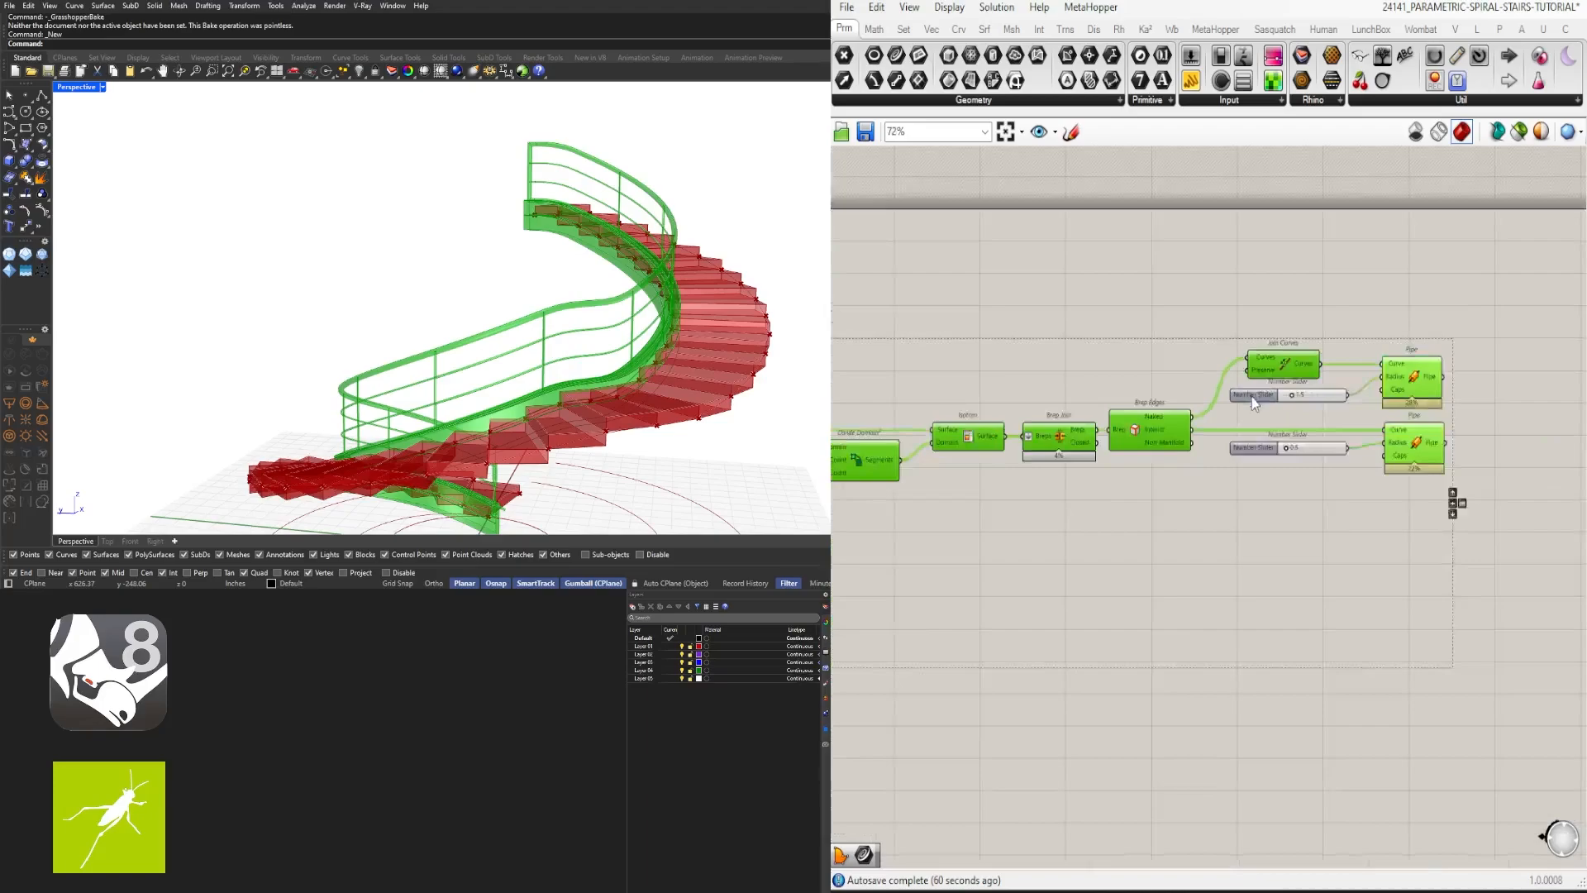
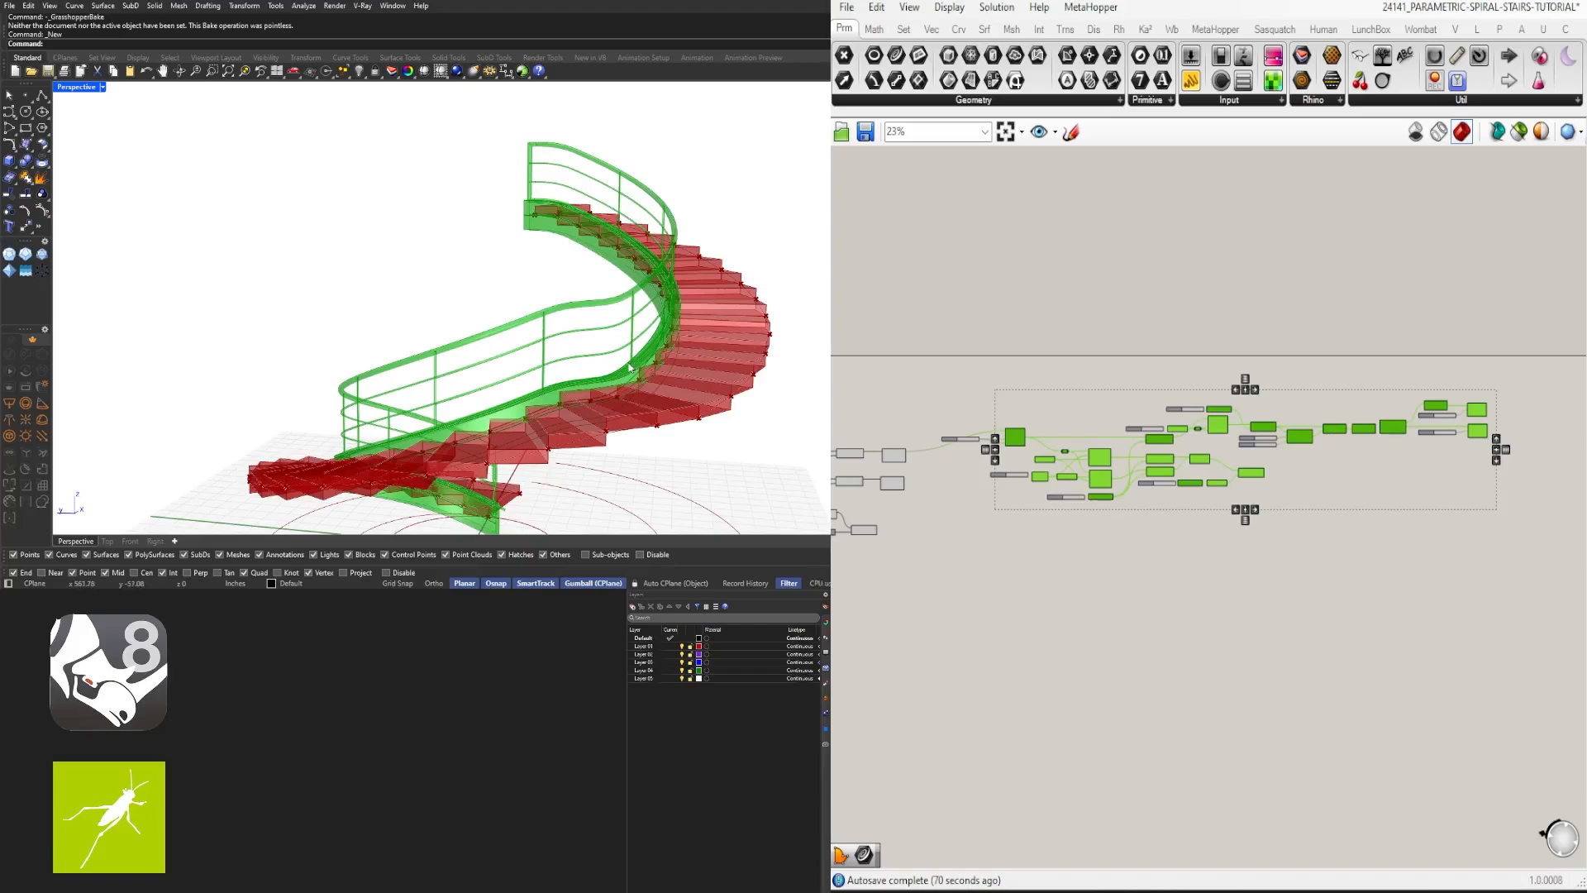
pyautogui.keyDown('alt'); pyautogui.moveTo(1104, 469); pyautogui.dragTo(1104, 554); pyautogui.keyUp('alt')
pyautogui.scroll(8, 995, 552)
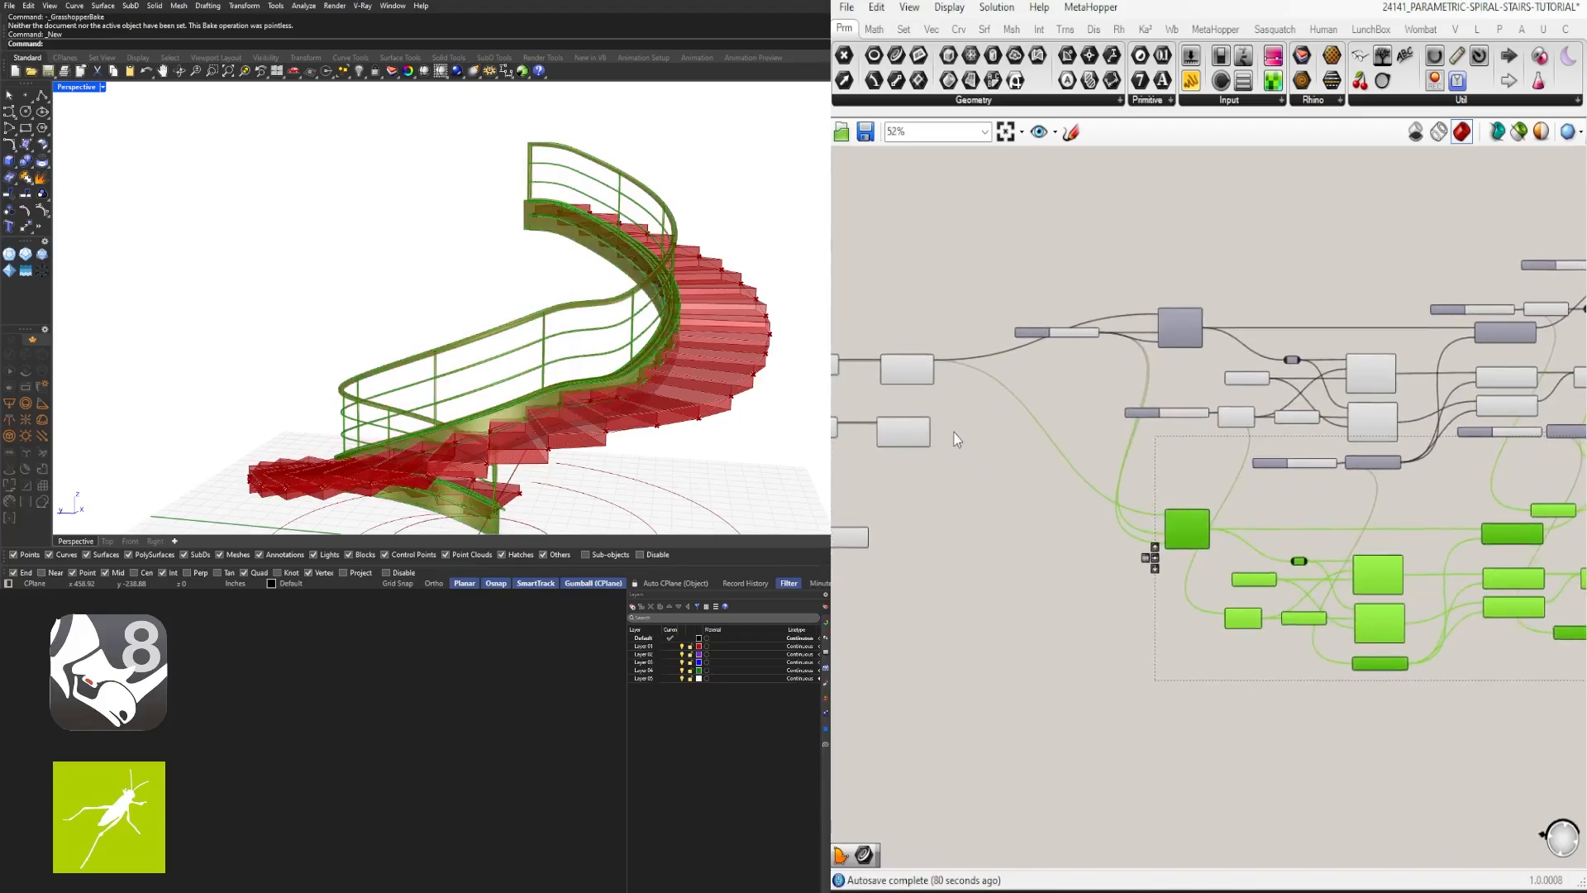
# Step: Connect the second Nurbs Curve to the duplicated Extend Curve's Curve input and inspect the railing on the other side
pyautogui.click(939, 420)
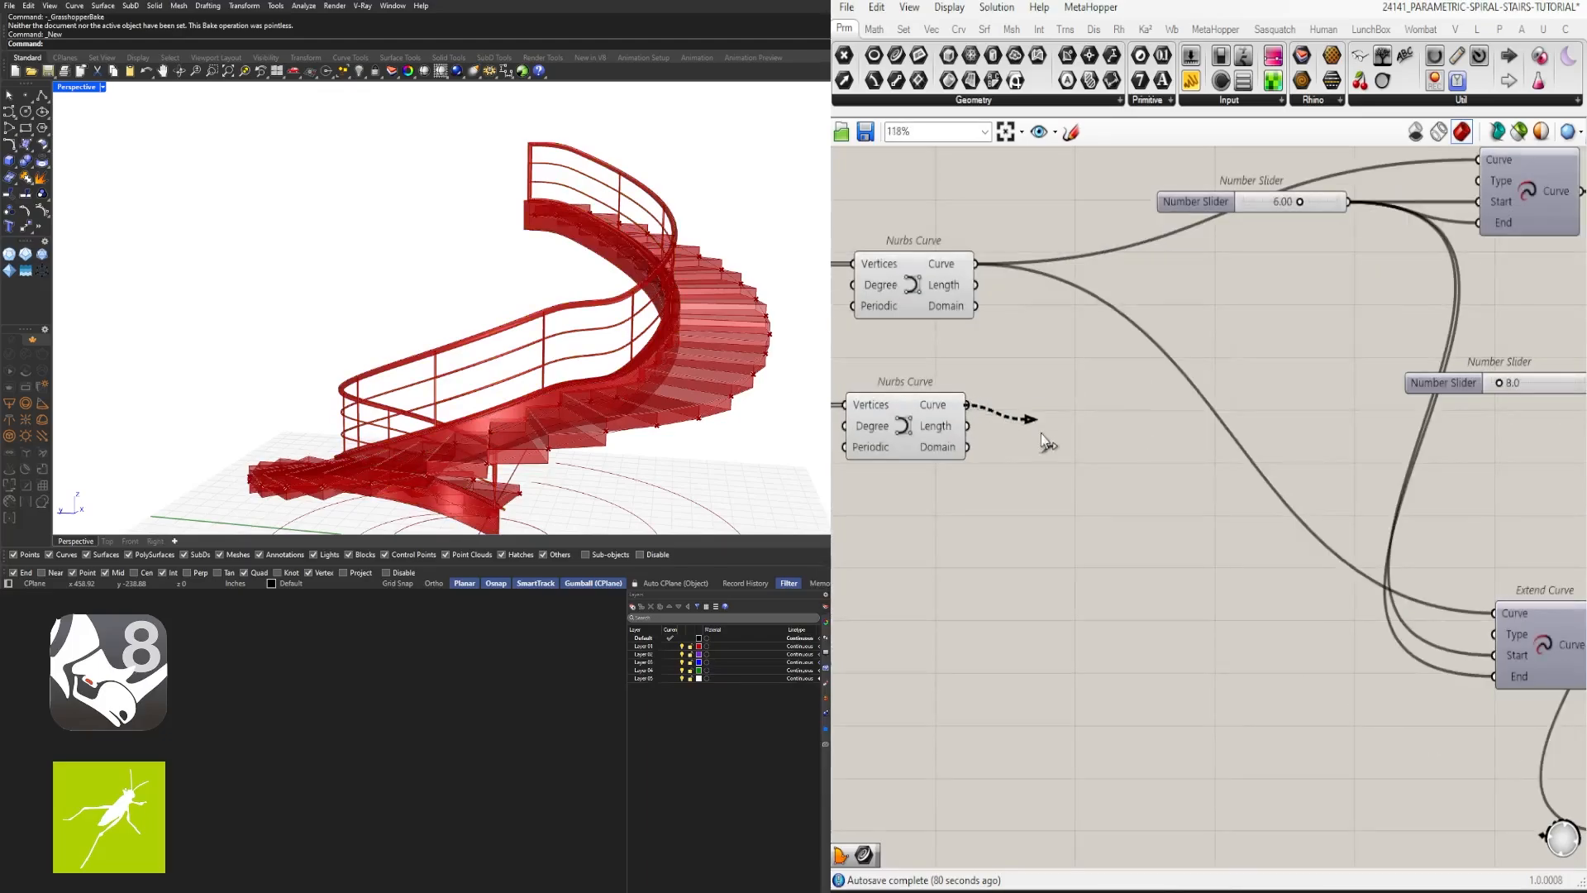
pyautogui.moveTo(1043, 438); pyautogui.dragTo(1505, 615)
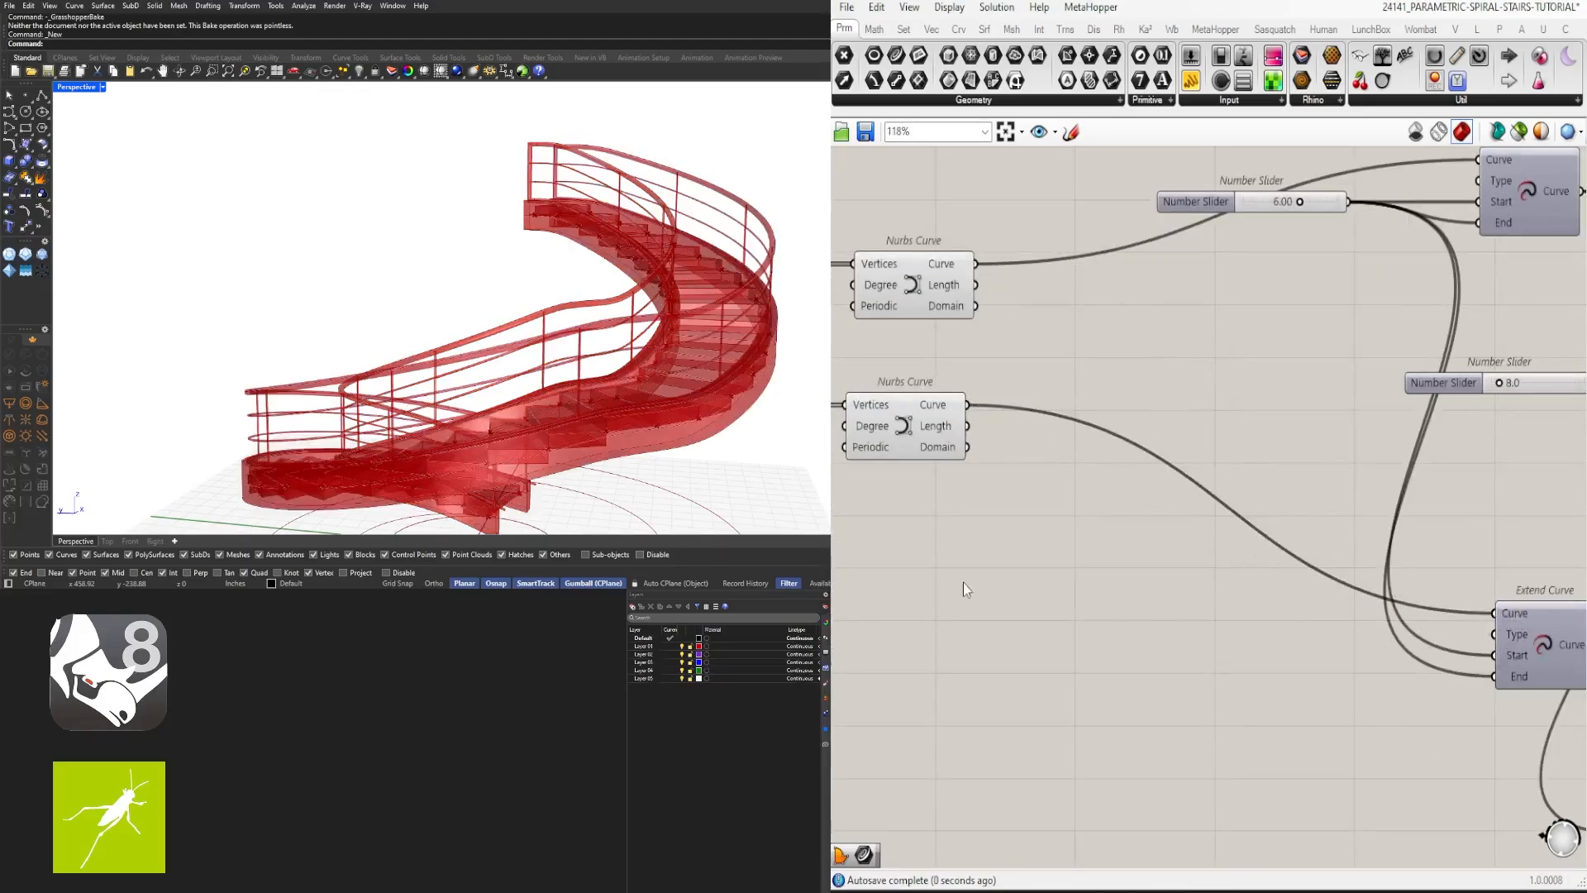
pyautogui.moveTo(513, 298); pyautogui.dragTo(289, 289, button='right')
pyautogui.scroll(-5, 1187, 563)
pyautogui.scroll(-3, 1197, 573)
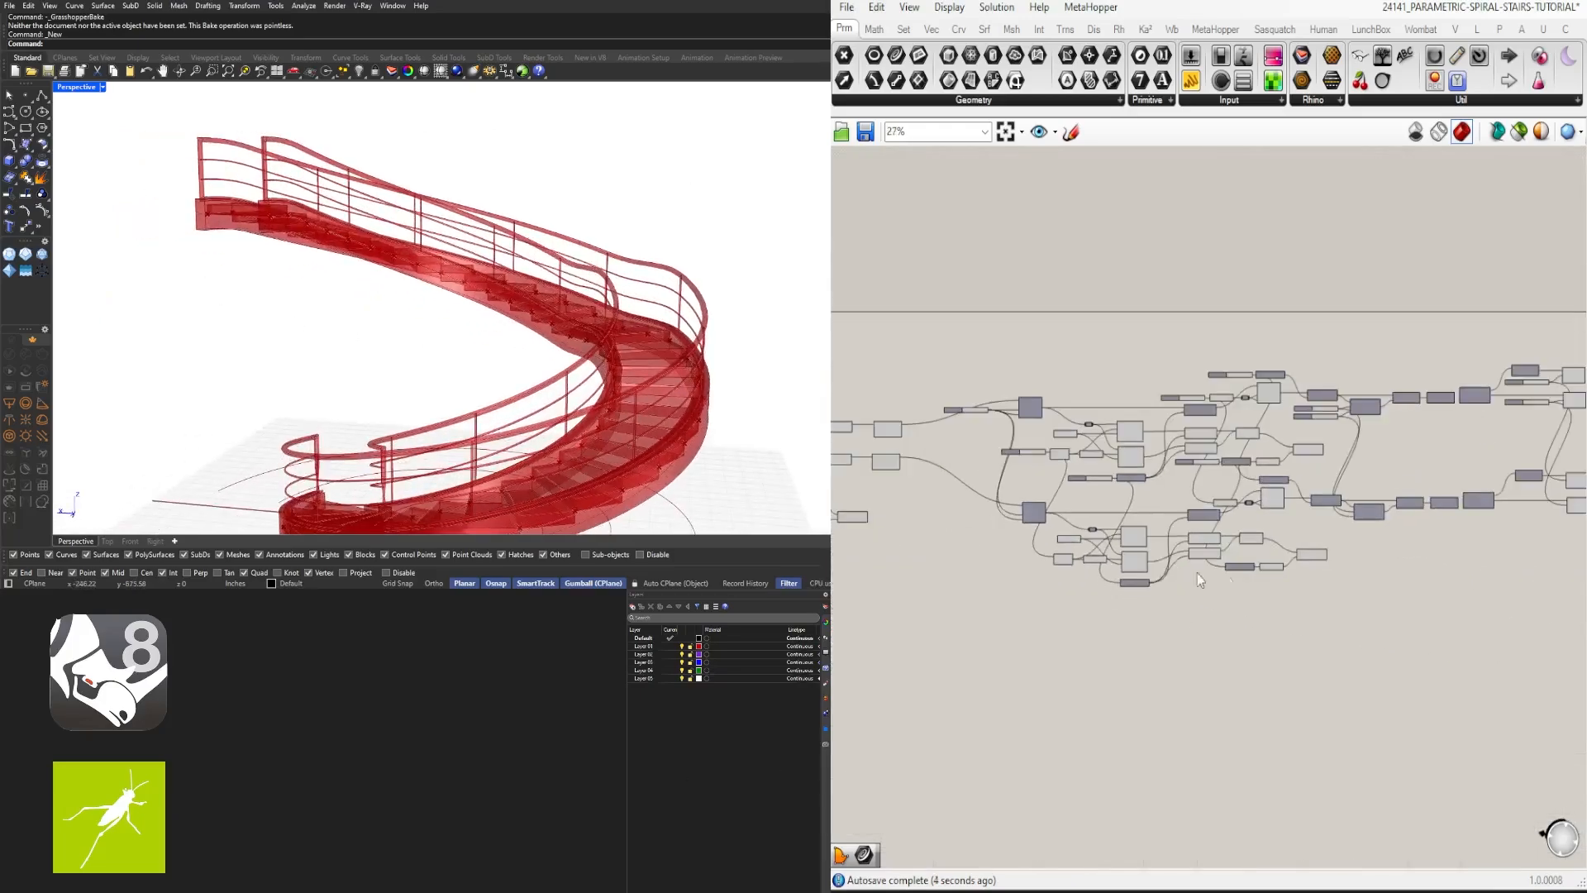
# Step: Select the duplicated railing components and shift them slightly relative to the original group
pyautogui.moveTo(1405, 565); pyautogui.dragTo(832, 478)
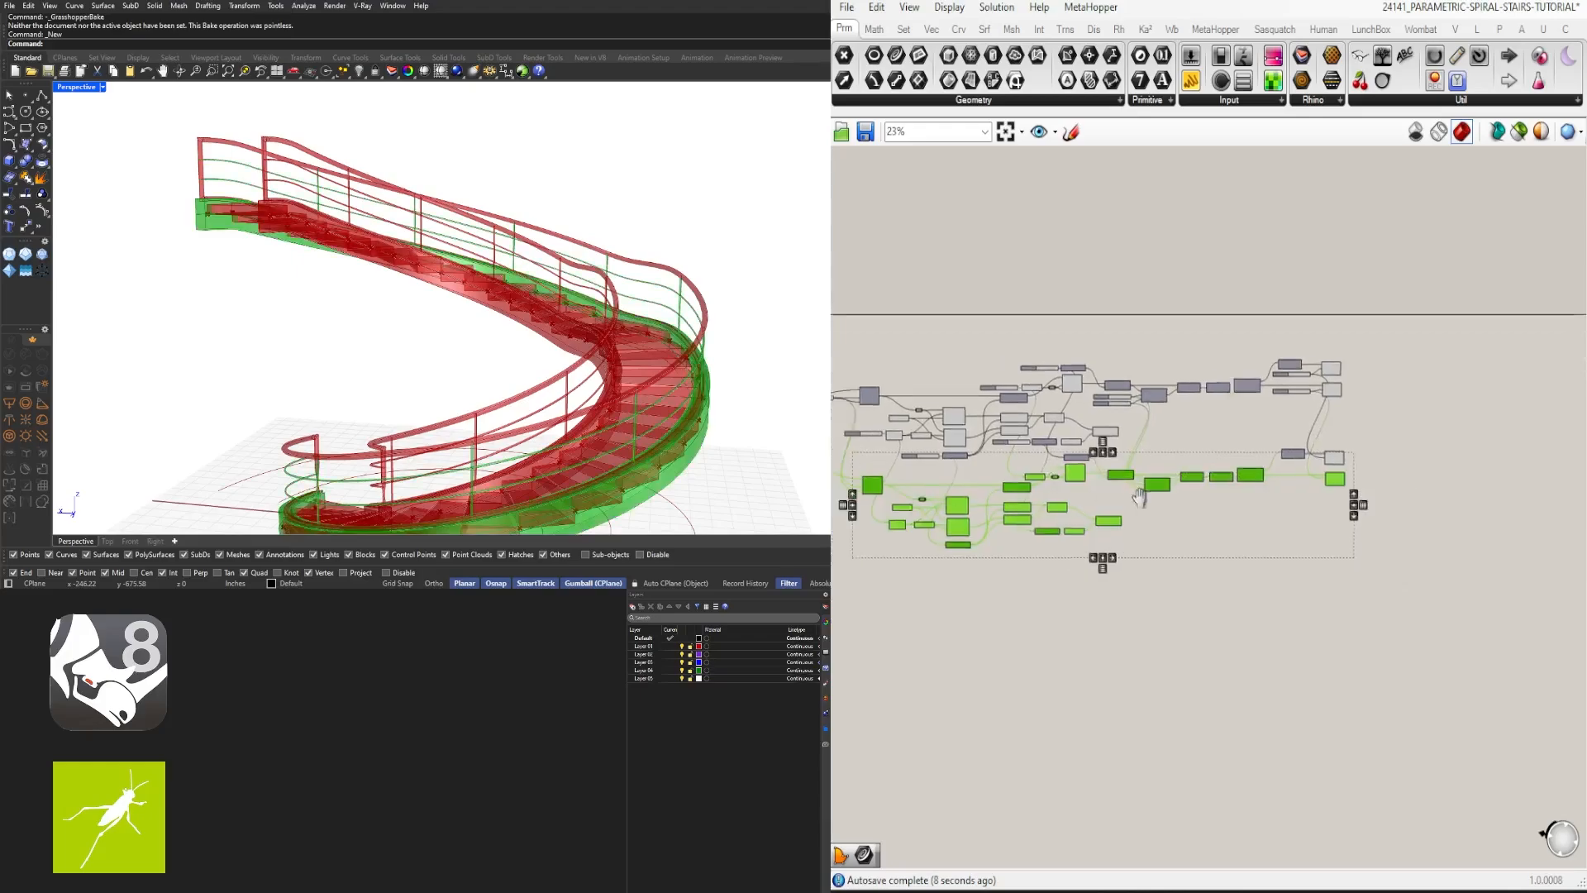
pyautogui.scroll(4, 884, 459)
pyautogui.moveTo(1335, 530); pyautogui.dragTo(1243, 501)
pyautogui.click(1298, 569)
pyautogui.moveTo(1298, 569); pyautogui.dragTo(1586, 494, button='right')
# Step: Set the wire display of the duplicated Extend Curve's Start and End inputs to Hidden
pyautogui.click(984, 246)
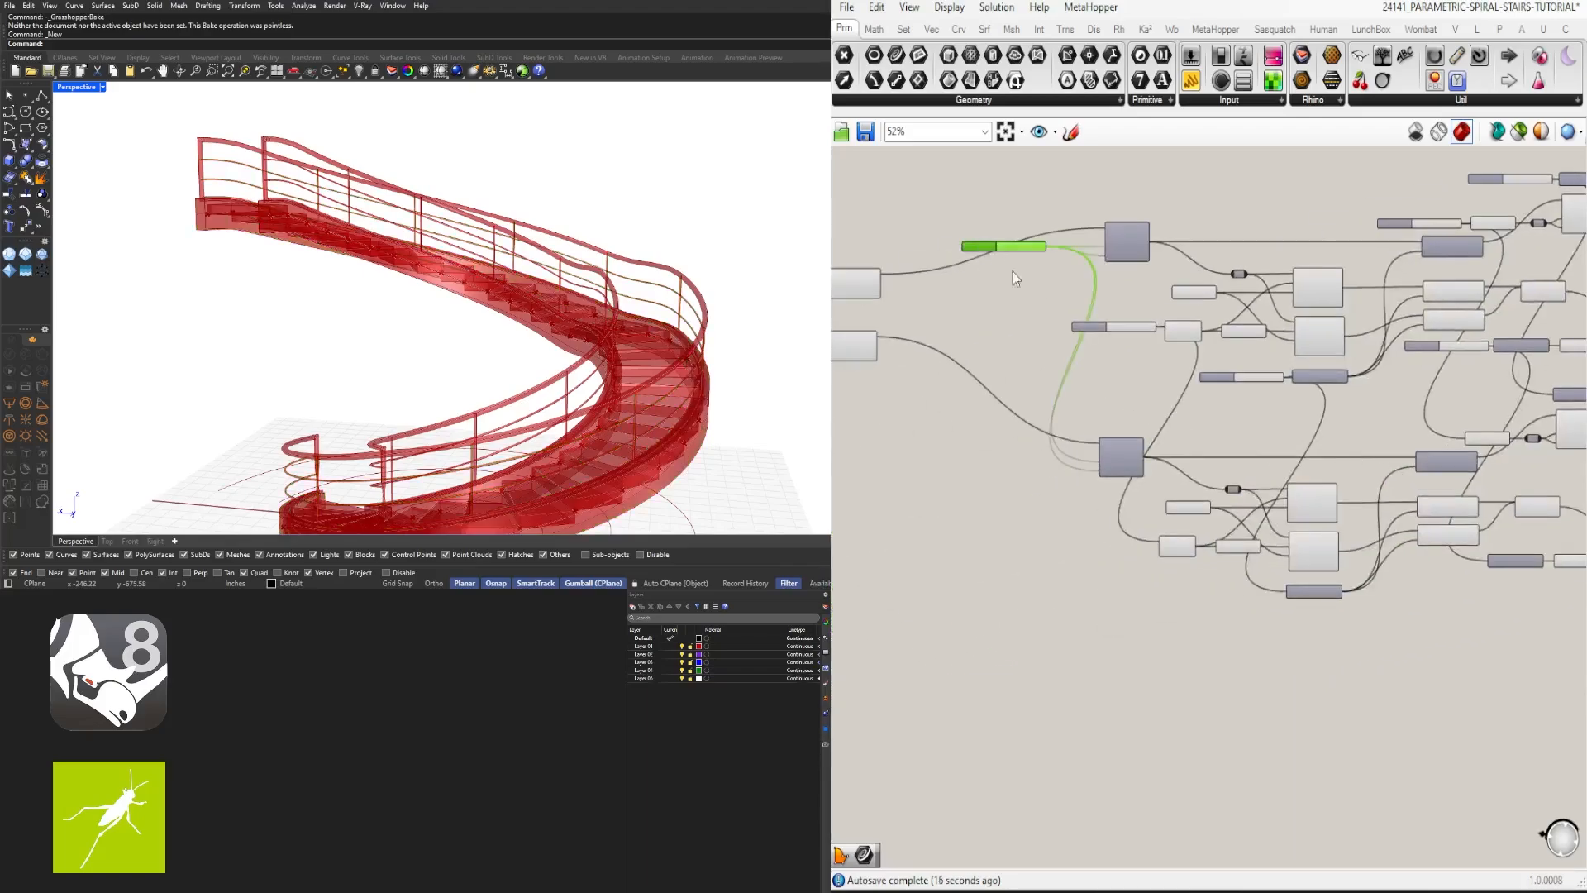
pyautogui.scroll(4, 1112, 474)
pyautogui.rightClick(1109, 454)
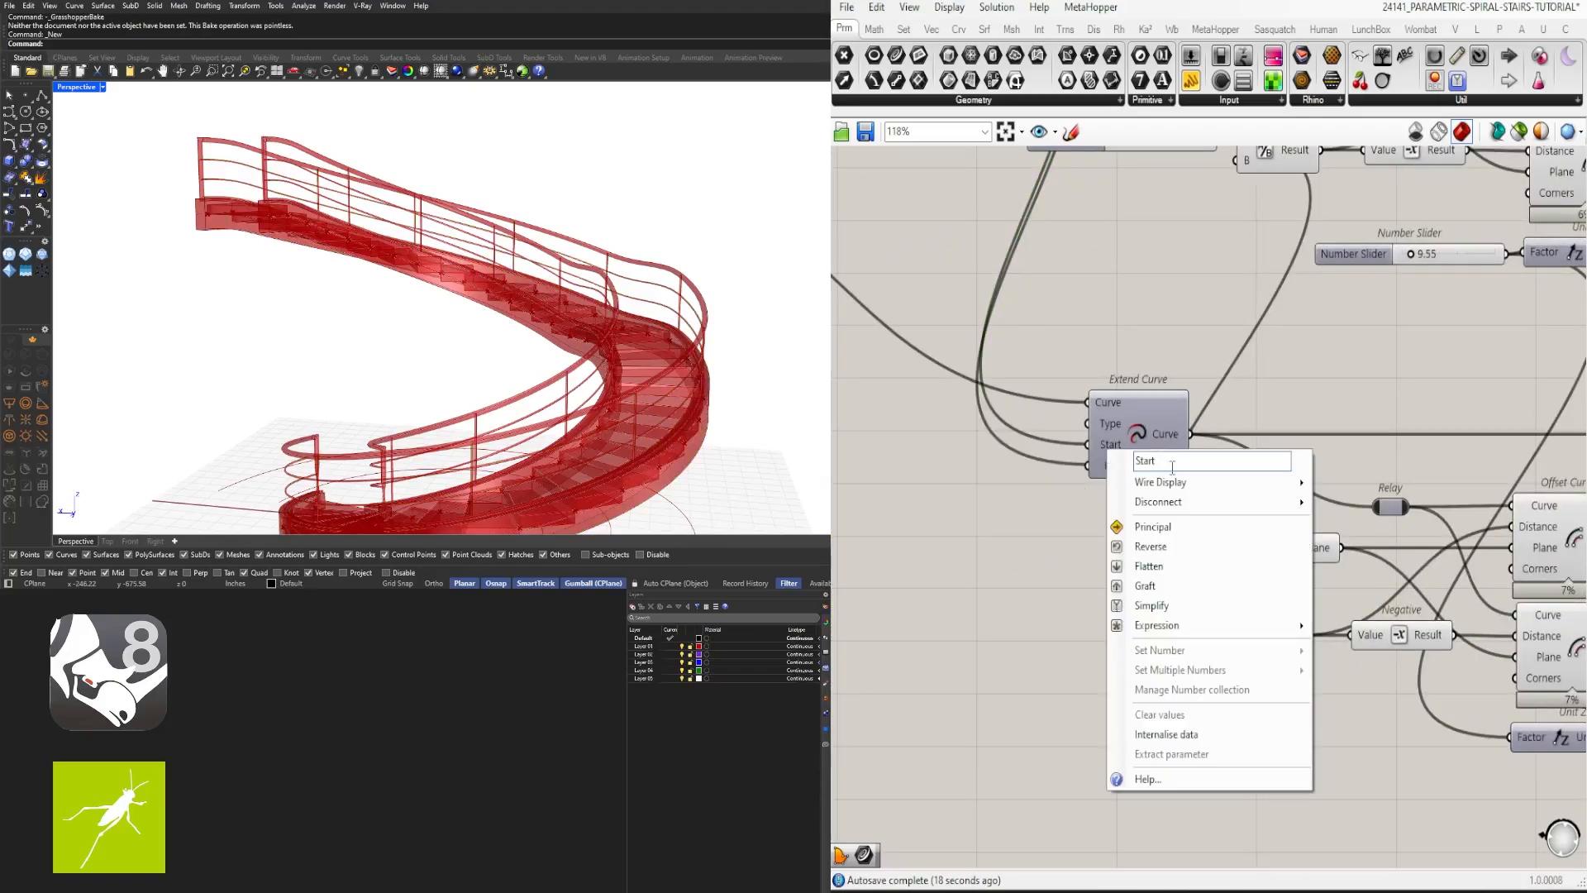
pyautogui.moveTo(1187, 484)
pyautogui.click(1365, 524)
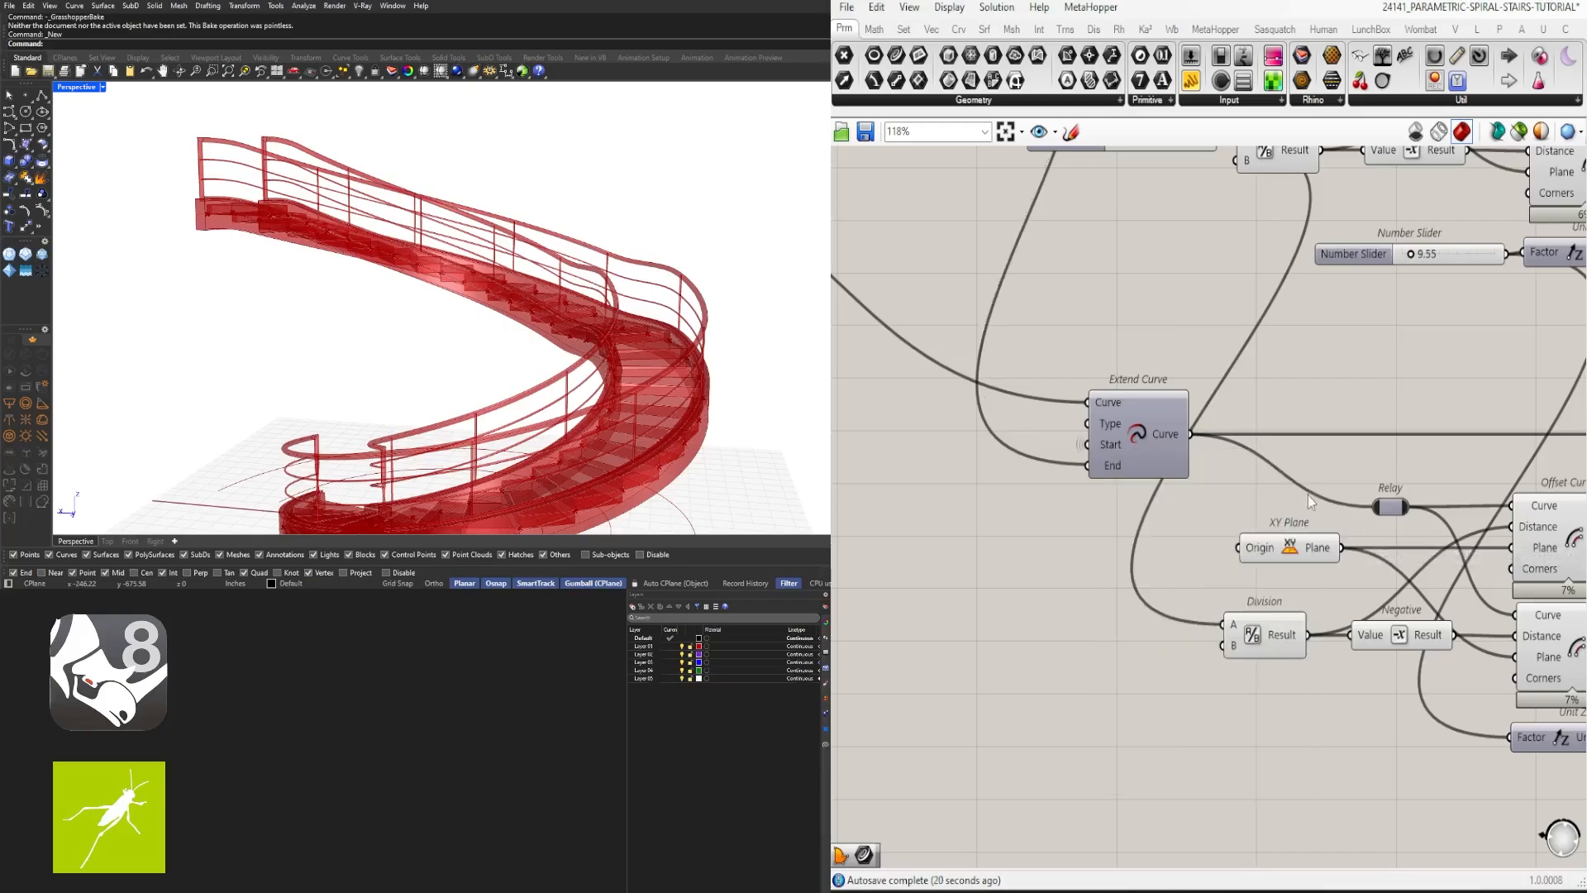
pyautogui.rightClick(1106, 468)
pyautogui.moveTo(1187, 498)
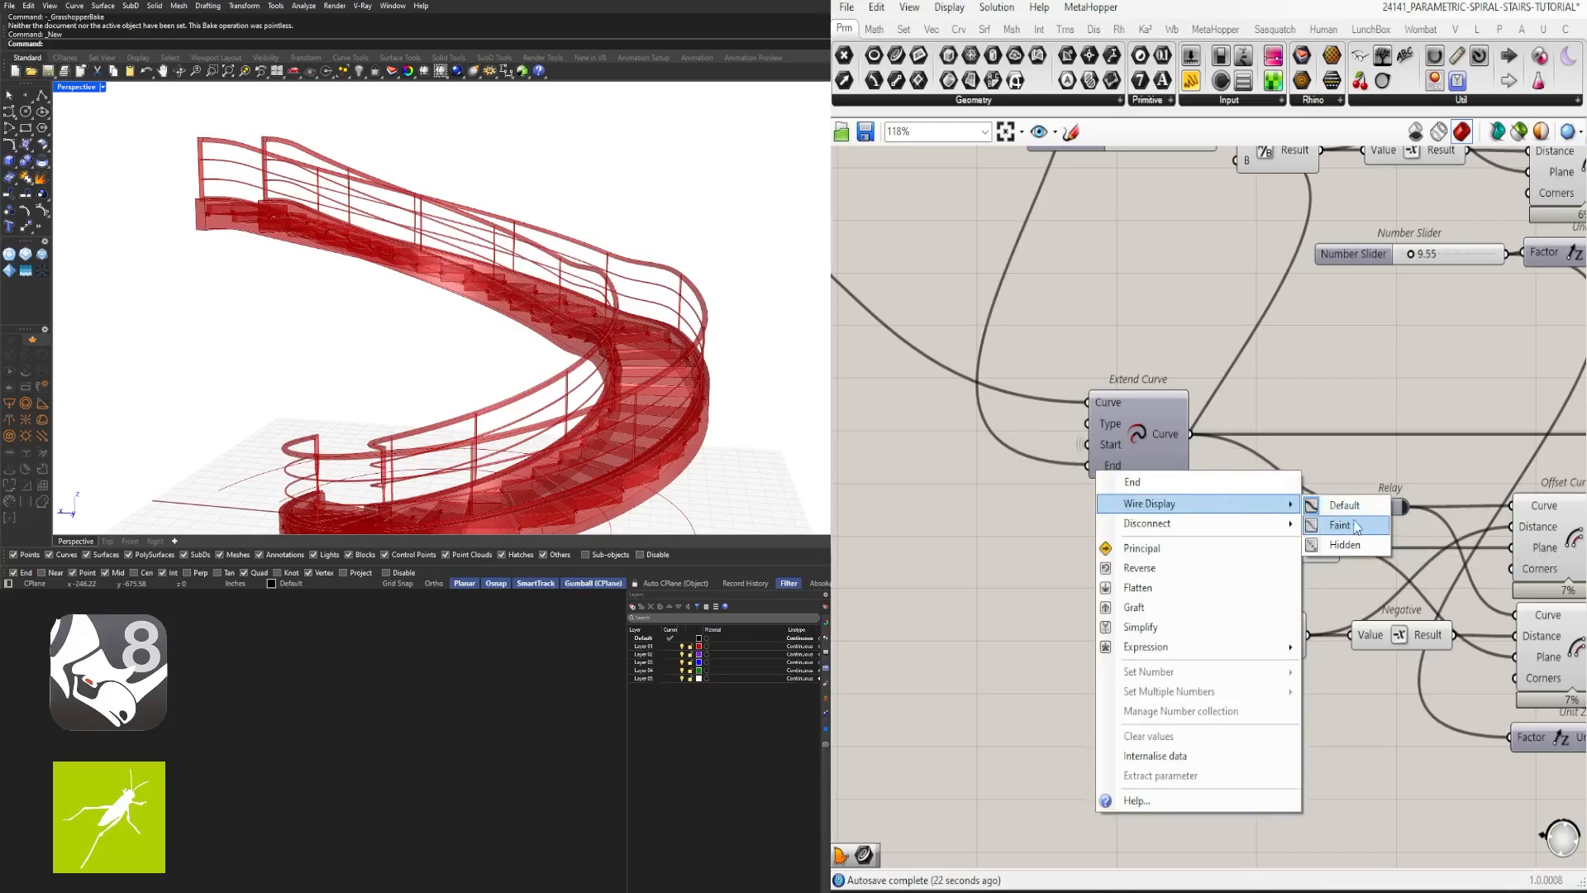
pyautogui.click(1363, 538)
# Step: Hide the wires into the duplicated Division's A input and the Factor input of the Unit Z below the offset curves
pyautogui.moveTo(1350, 543); pyautogui.dragTo(1160, 554, button='right')
pyautogui.rightClick(1039, 643)
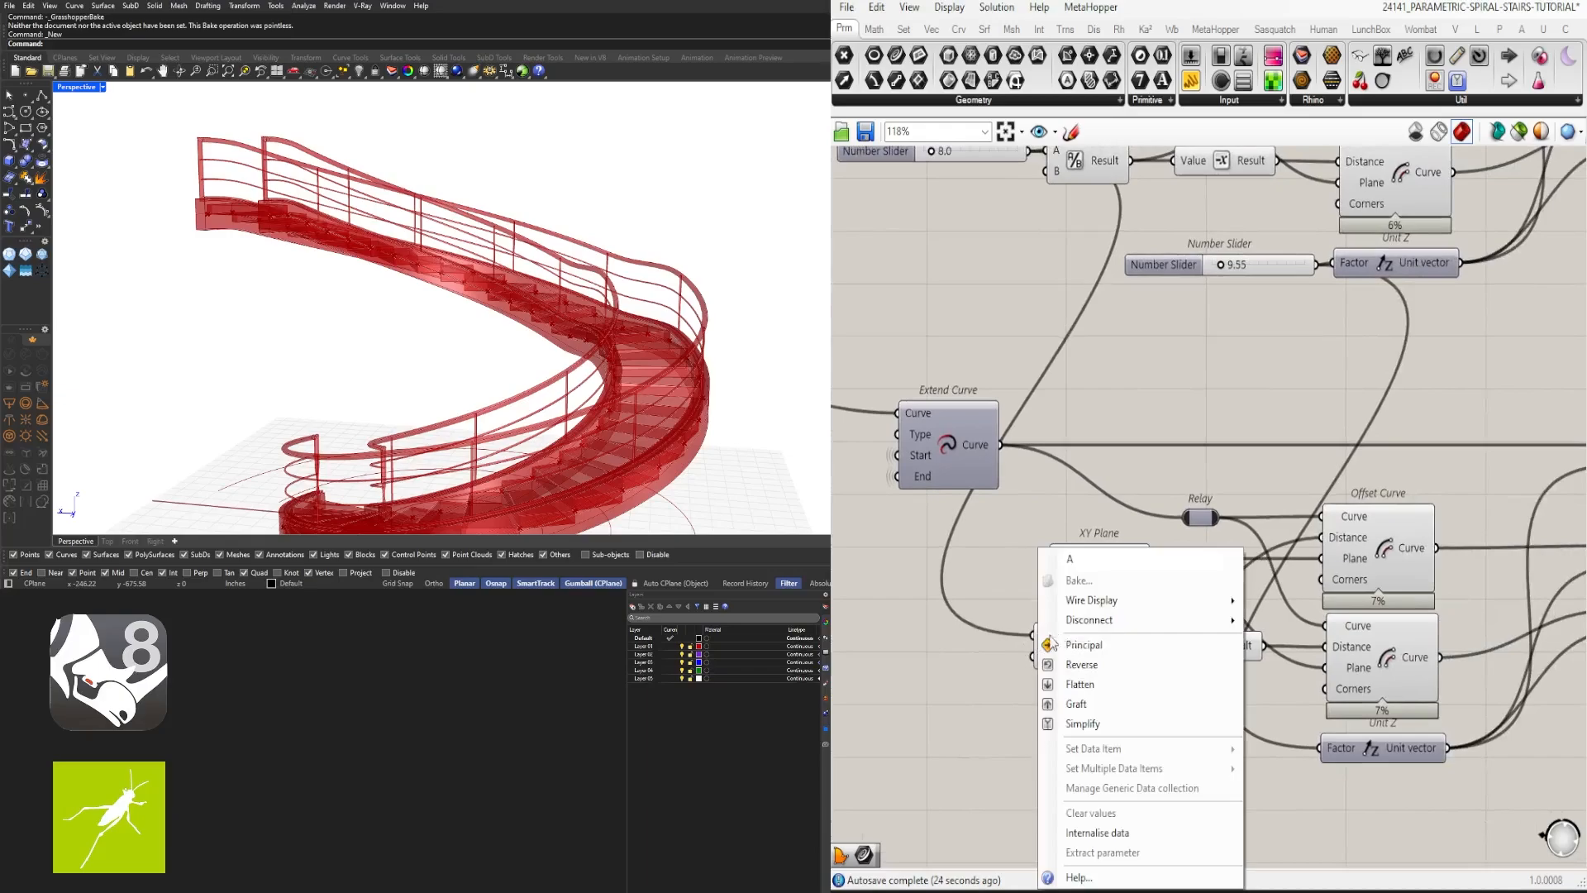
pyautogui.moveTo(1134, 603)
pyautogui.click(1281, 643)
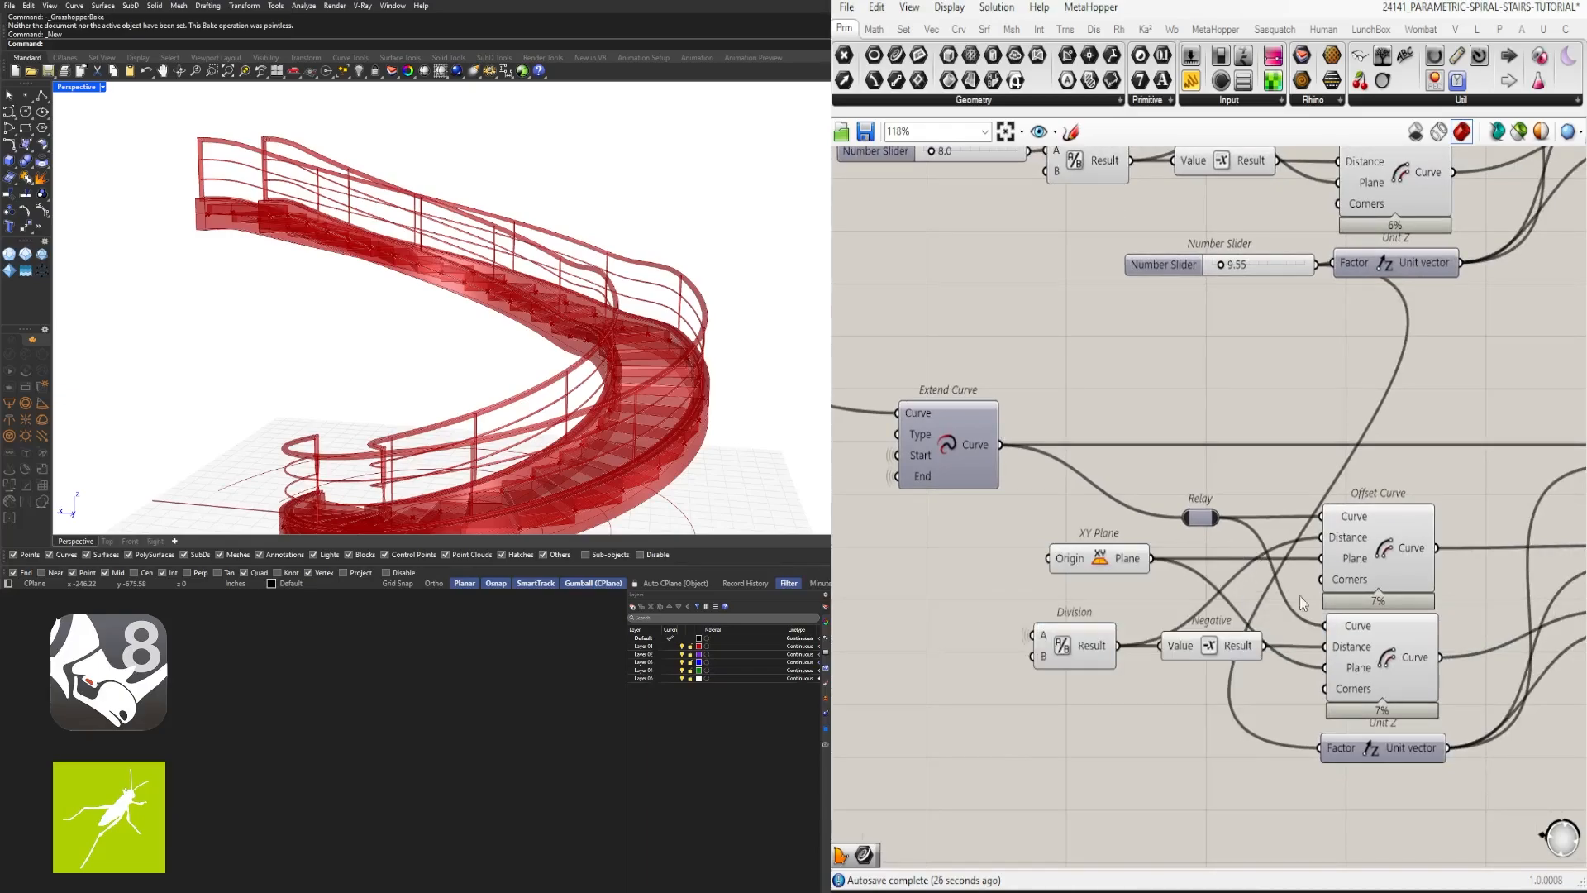
pyautogui.moveTo(1364, 704); pyautogui.dragTo(1216, 703, button='right')
pyautogui.rightClick(1196, 748)
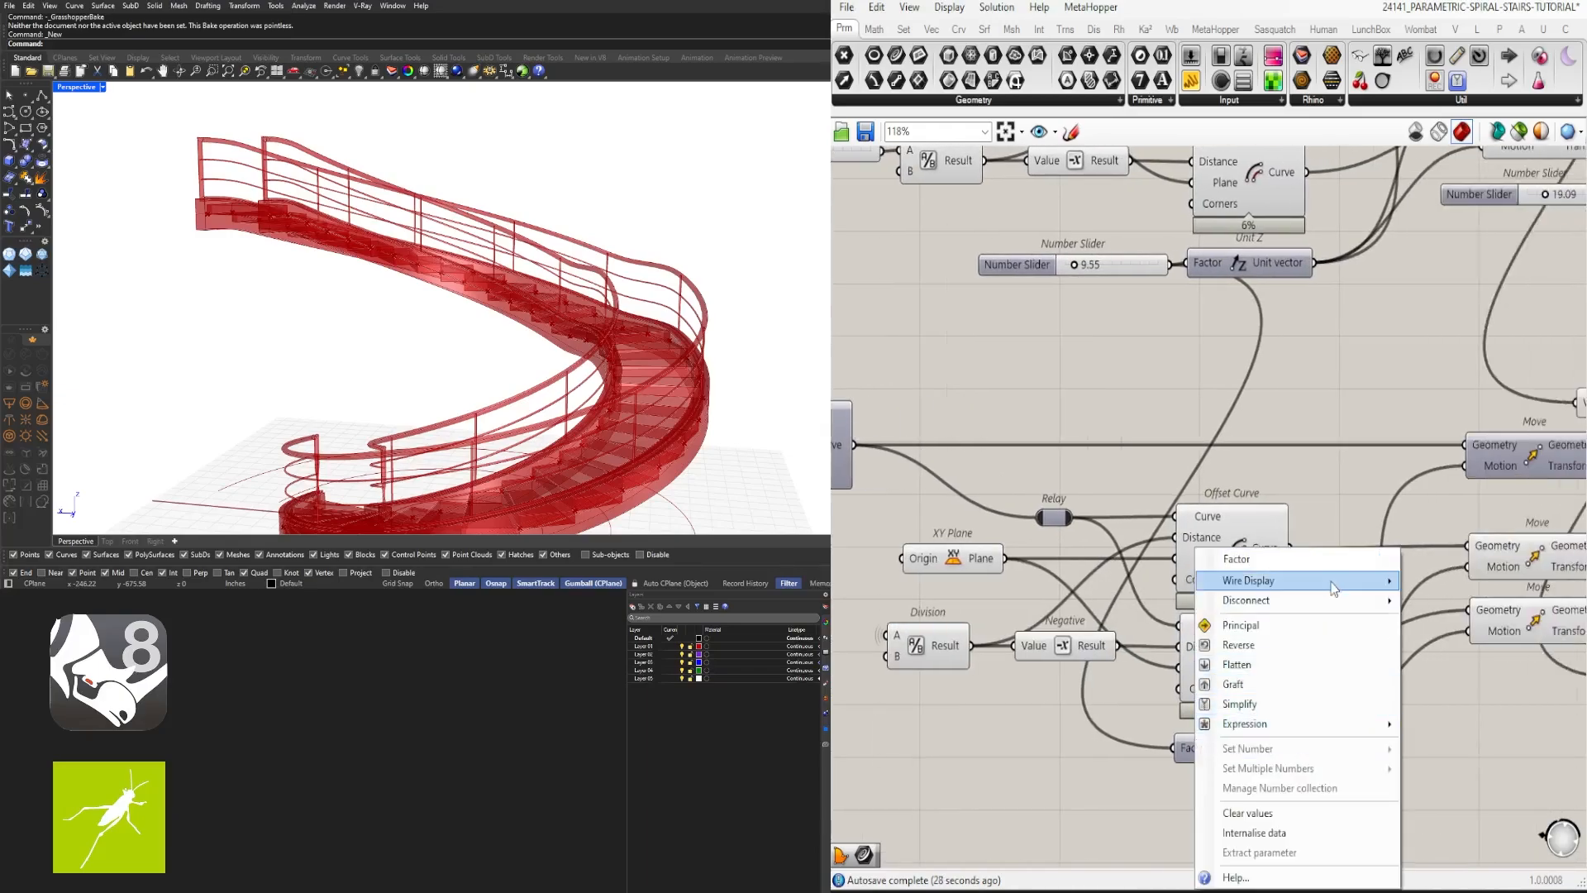
pyautogui.moveTo(1323, 584)
pyautogui.click(1438, 628)
# Step: Hide the wires into the Factor input of the Unit Z below the duplicated Loft and the Value input of the Negative before the Relay
pyautogui.moveTo(1361, 623); pyautogui.dragTo(971, 607, button='right')
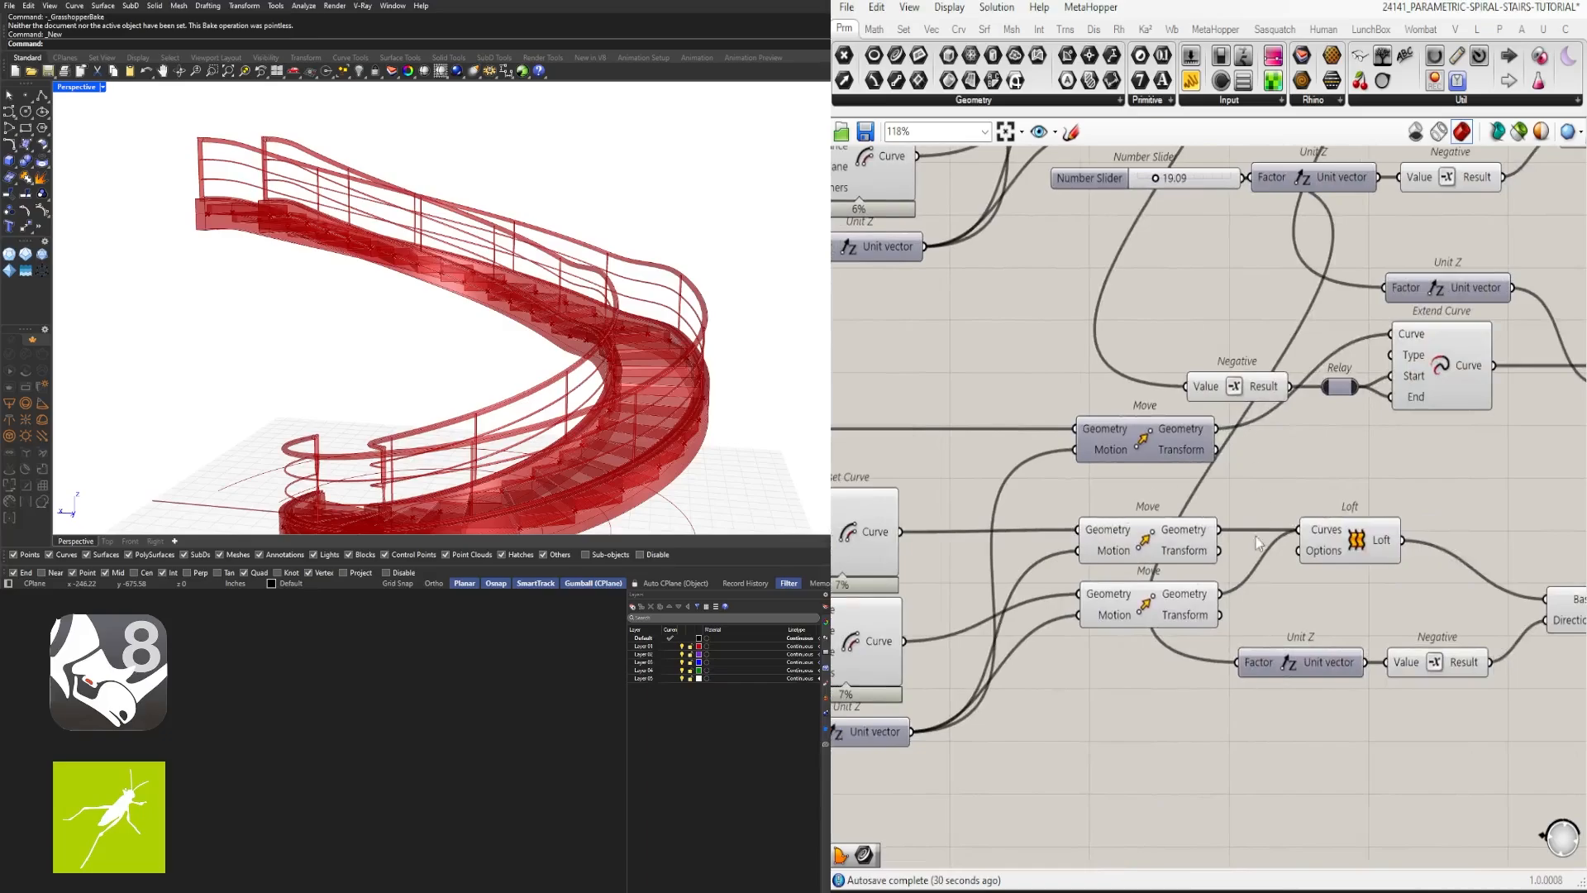
pyautogui.rightClick(1265, 655)
pyautogui.moveTo(1359, 581)
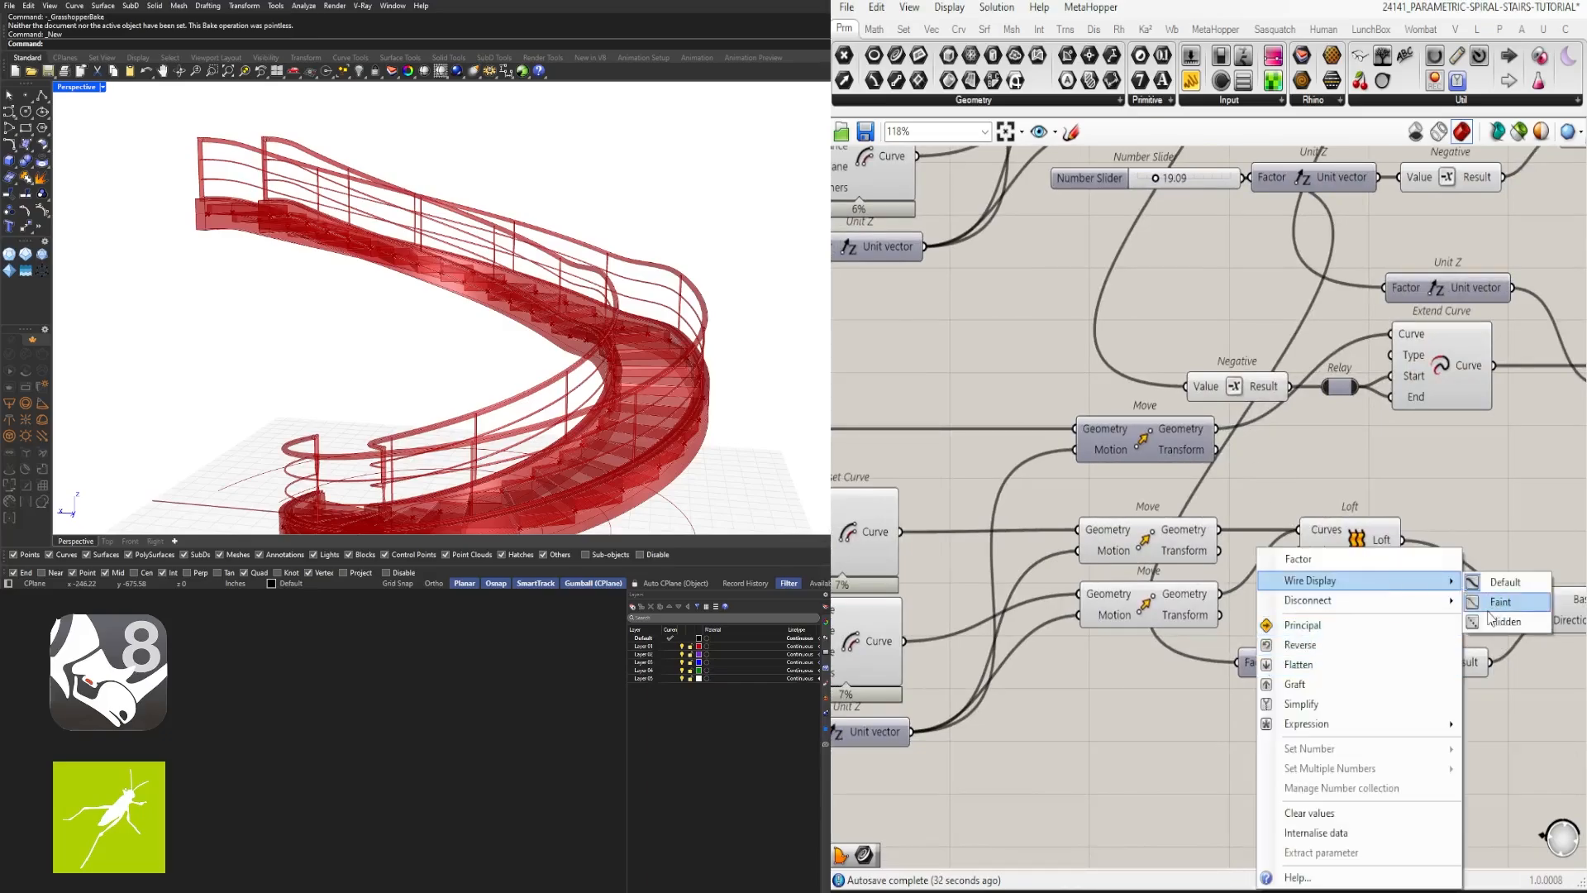
pyautogui.click(1485, 623)
pyautogui.rightClick(1210, 389)
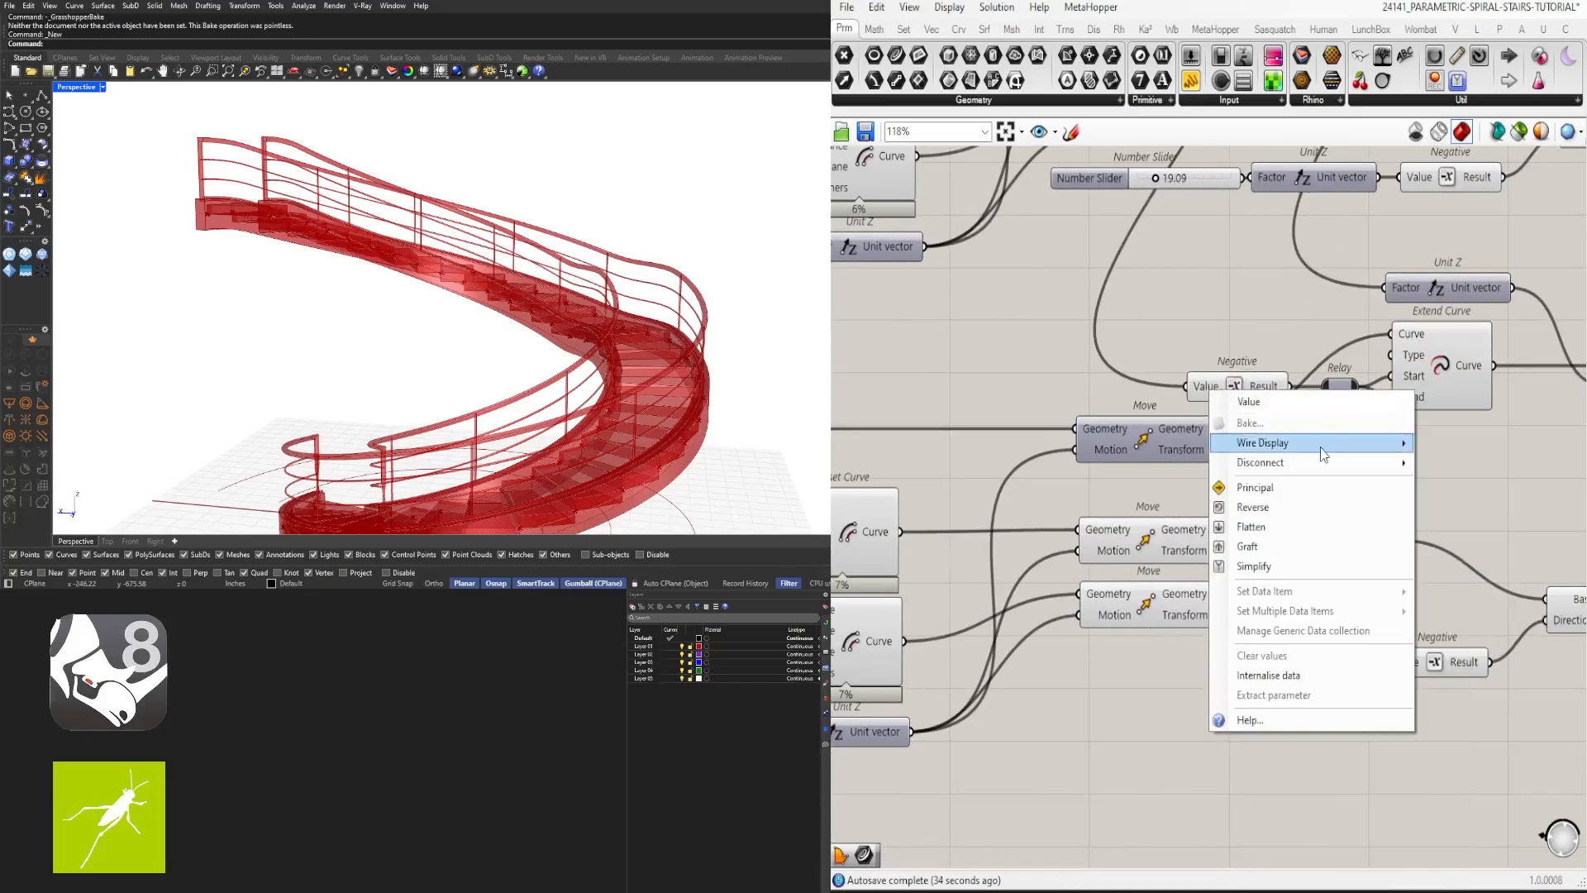
pyautogui.moveTo(1364, 443)
pyautogui.click(1471, 484)
pyautogui.moveTo(1496, 492); pyautogui.dragTo(1255, 583, button='right')
pyautogui.scroll(-2, 1278, 558)
pyautogui.scroll(3, 1079, 498)
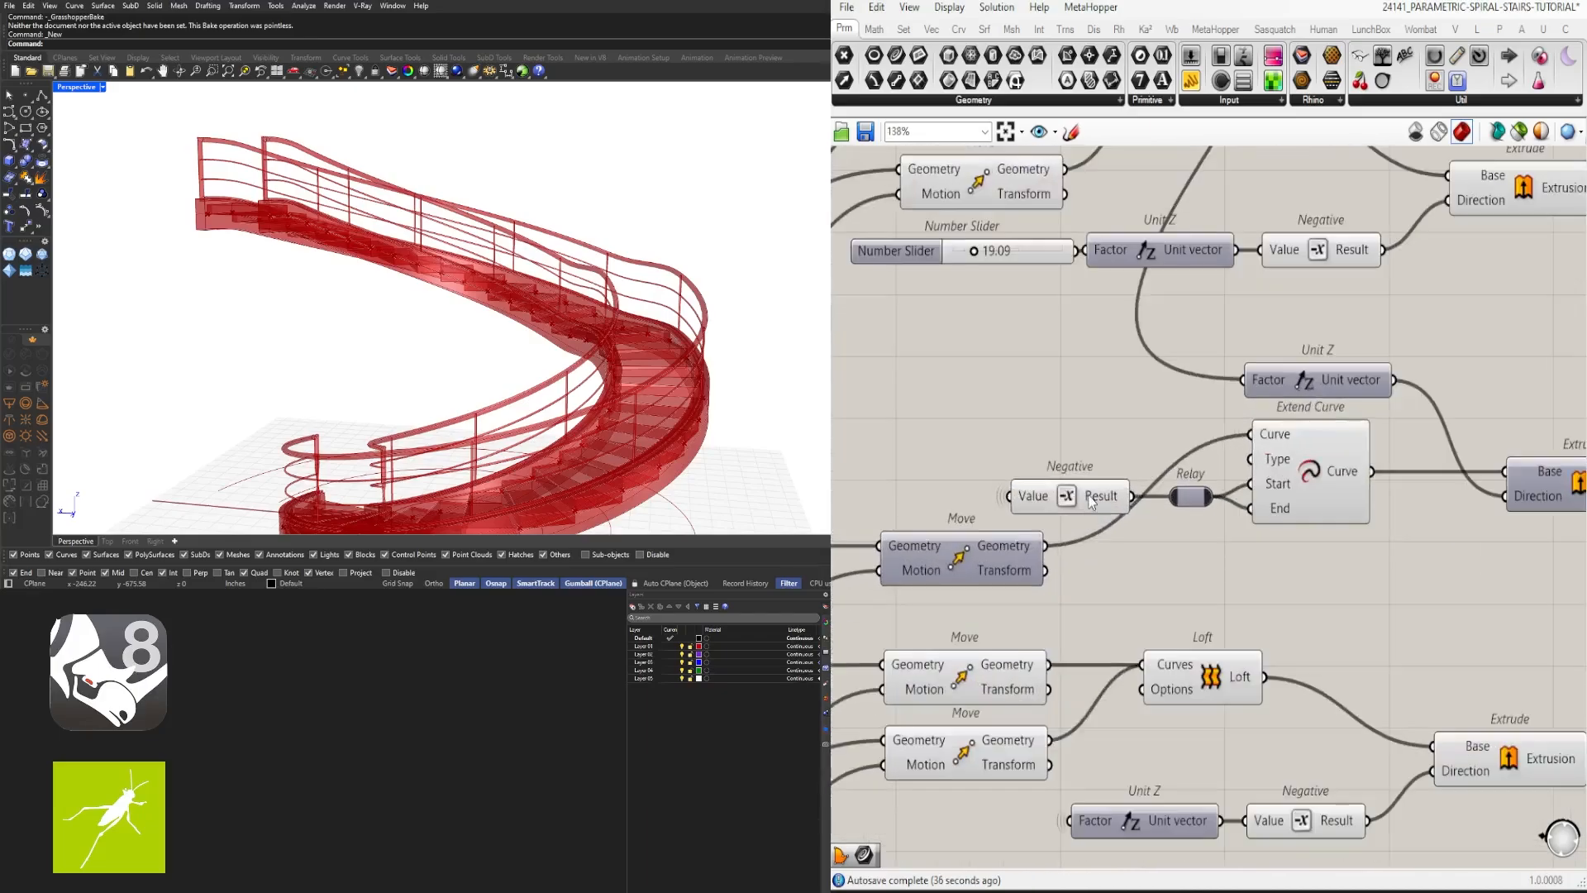
# Step: Hide the wire into the Factor input of the Unit Z above the duplicated Extend Curve
pyautogui.click(1015, 489)
pyautogui.moveTo(1016, 489); pyautogui.dragTo(985, 489)
pyautogui.click(1083, 443)
pyautogui.moveTo(1287, 370); pyautogui.dragTo(1086, 440, button='right')
pyautogui.scroll(2, 1086, 440)
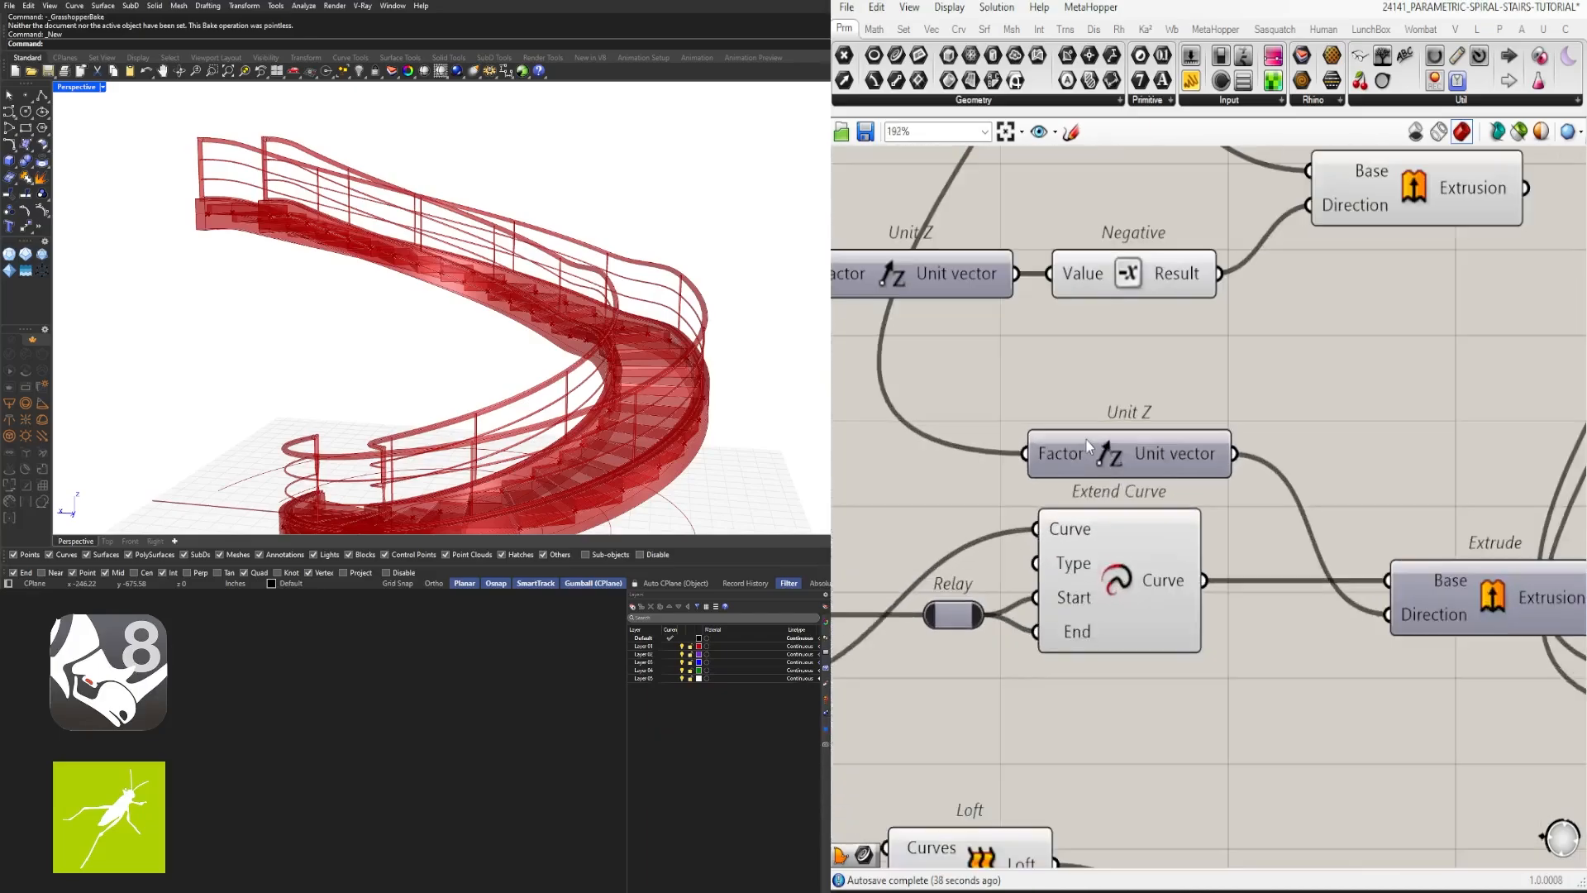
pyautogui.rightClick(1062, 459)
pyautogui.moveTo(1116, 492)
pyautogui.click(1302, 510)
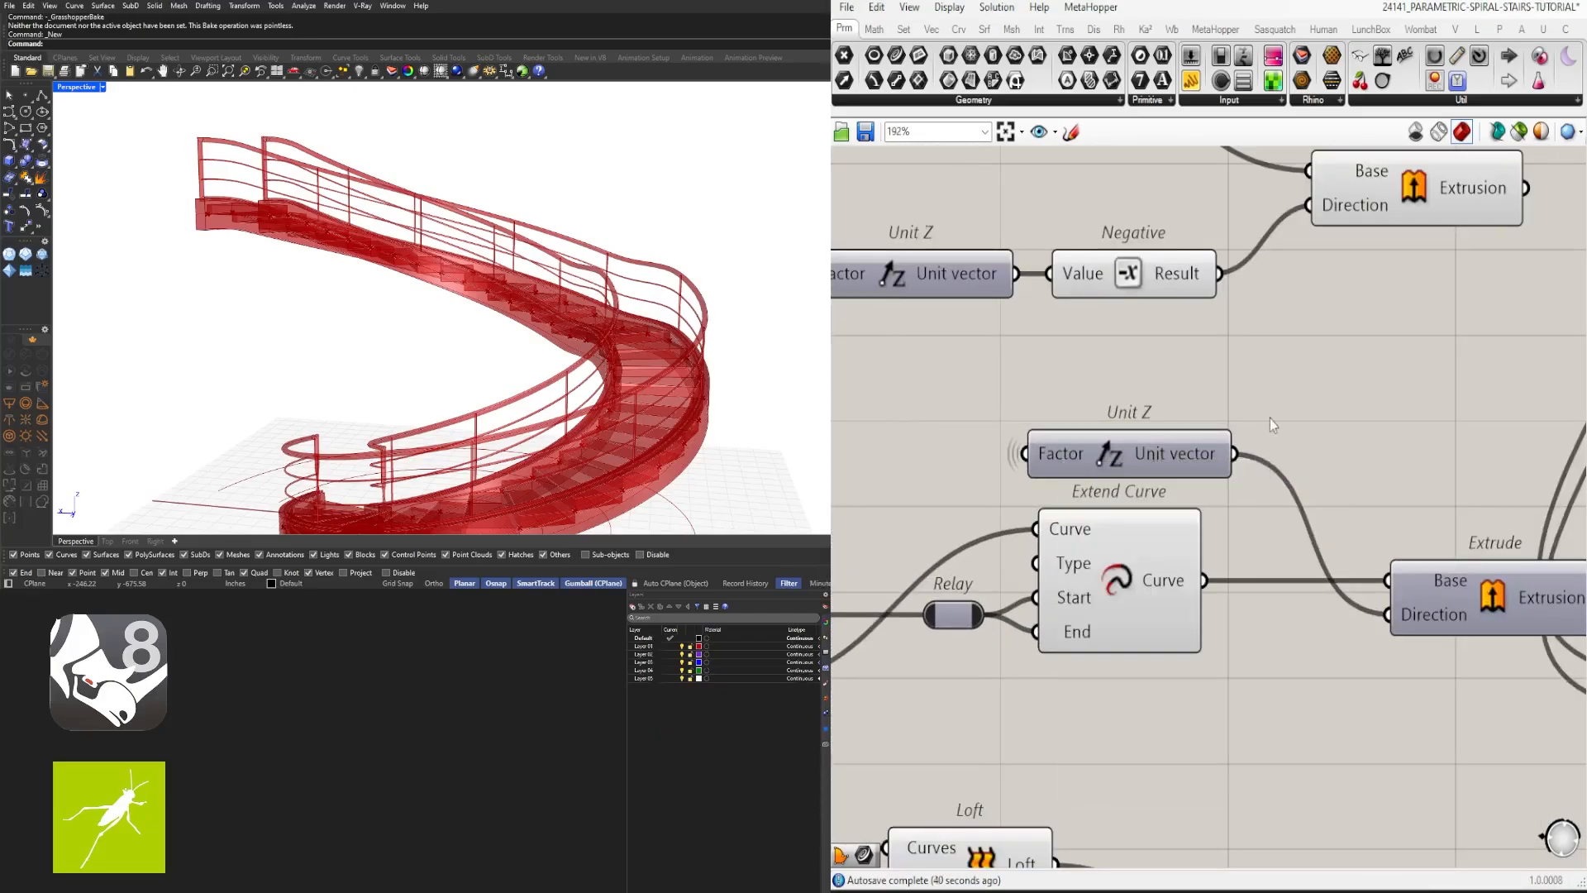
pyautogui.click(1122, 466)
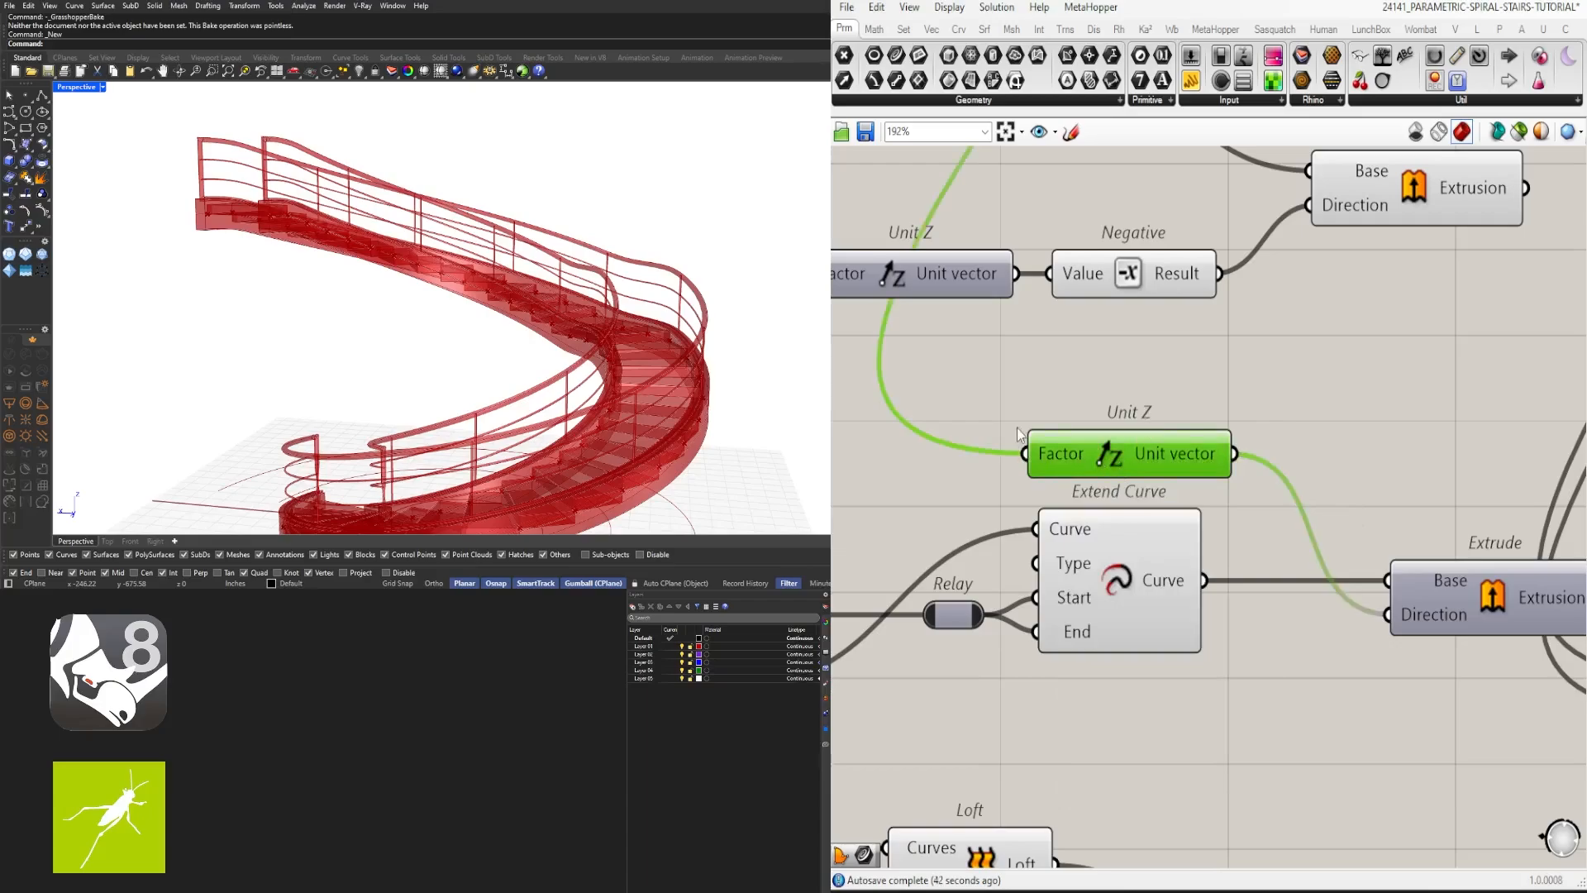
pyautogui.click(1025, 443)
pyautogui.click(1117, 448)
# Step: Set the wire display of the duplicated Divide Domain² component's U Count and V Count inputs to Hidden
pyautogui.scroll(-4, 1117, 448)
pyautogui.moveTo(1061, 262); pyautogui.dragTo(1052, 351, button='right')
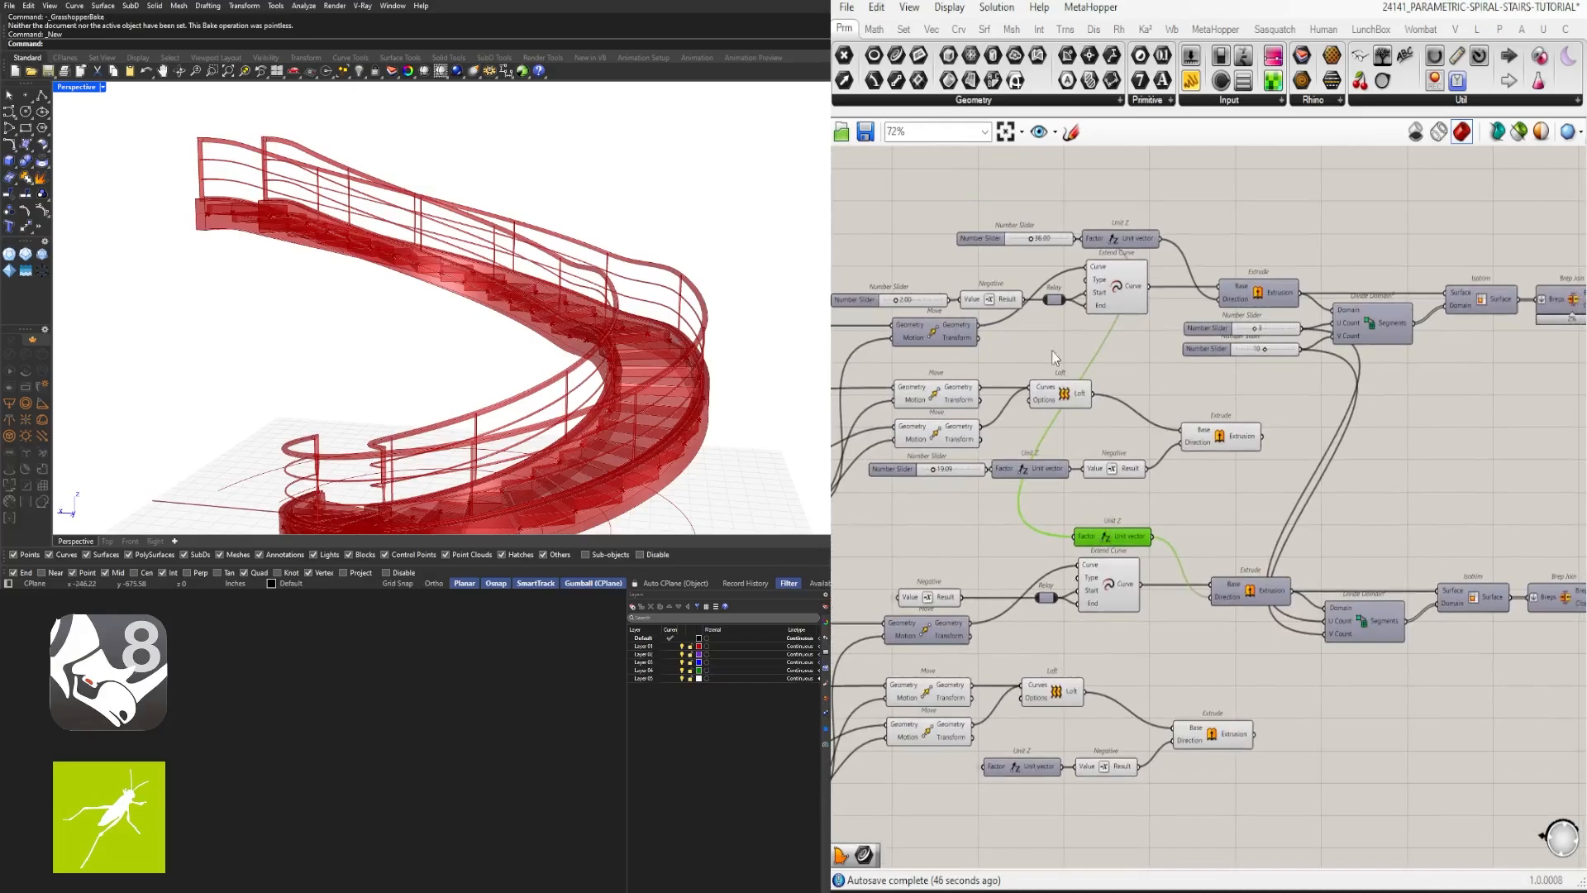
pyautogui.moveTo(1166, 369); pyautogui.dragTo(1110, 287, button='right')
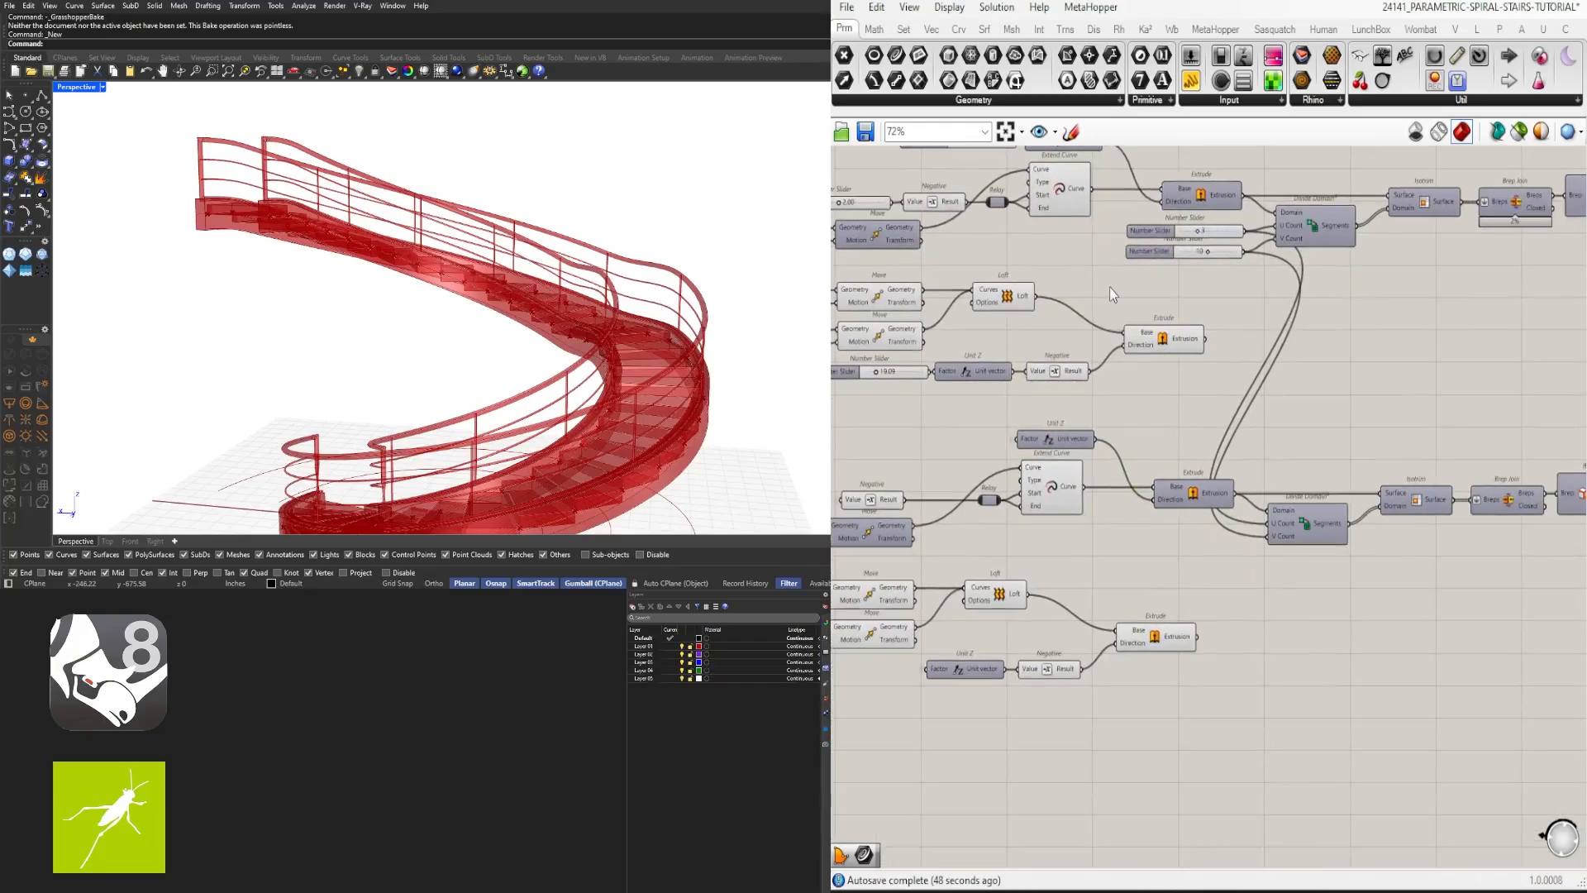
pyautogui.scroll(5, 1194, 436)
pyautogui.rightClick(1149, 552)
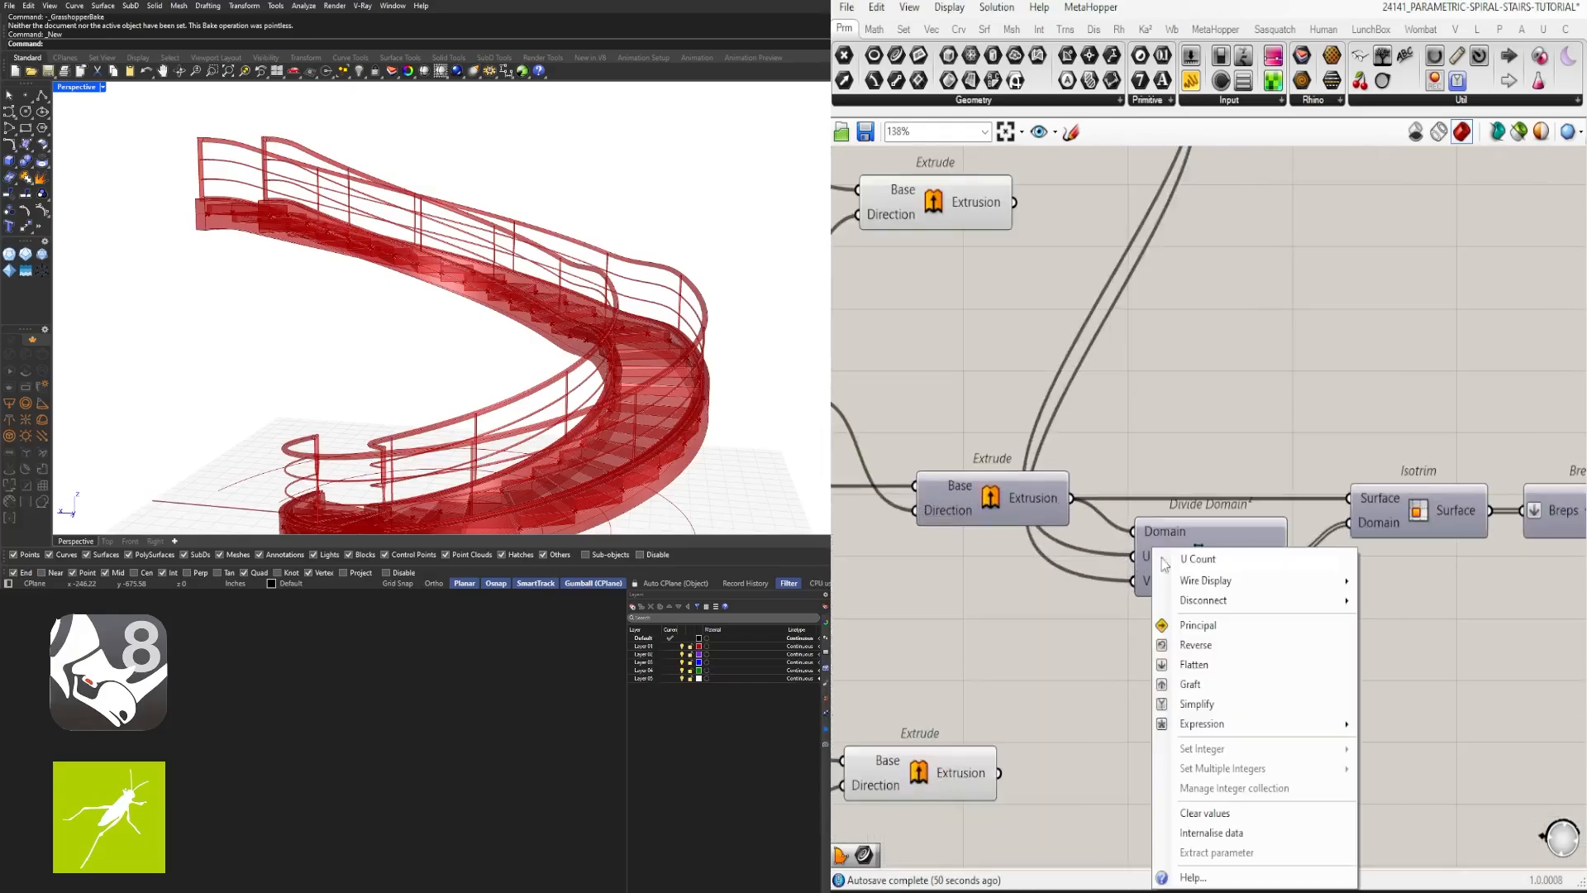
pyautogui.rightClick(1162, 580)
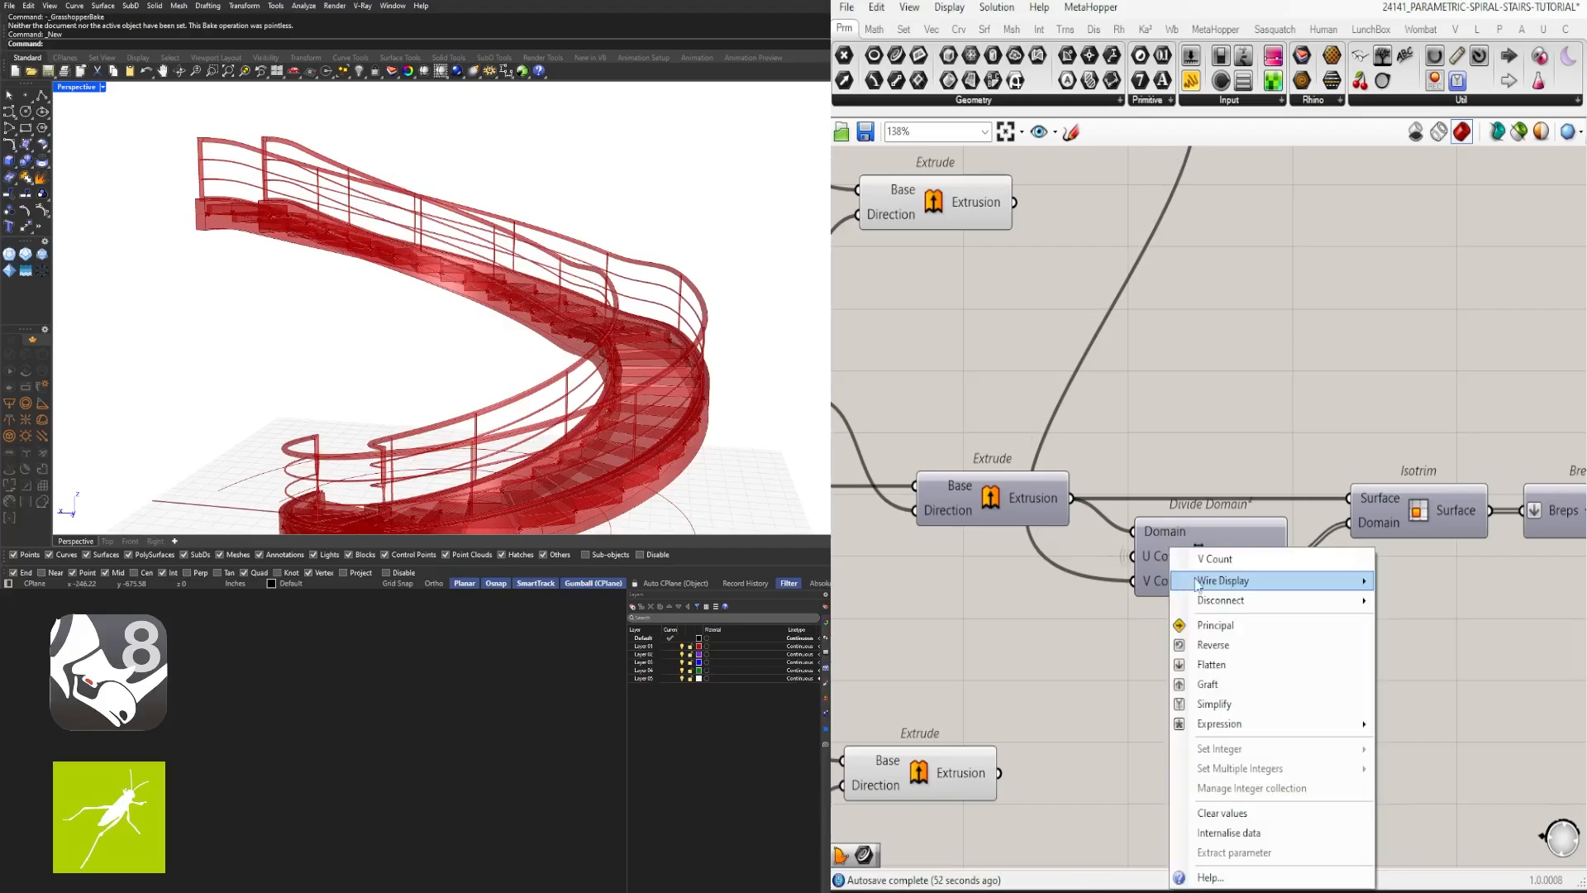
pyautogui.moveTo(1316, 588)
pyautogui.click(1418, 622)
# Step: Hide the wires into the Radius inputs of both duplicated Pipe components
pyautogui.scroll(-6, 1476, 614)
pyautogui.moveTo(1423, 615); pyautogui.dragTo(1133, 634, button='right')
pyautogui.scroll(5, 1424, 577)
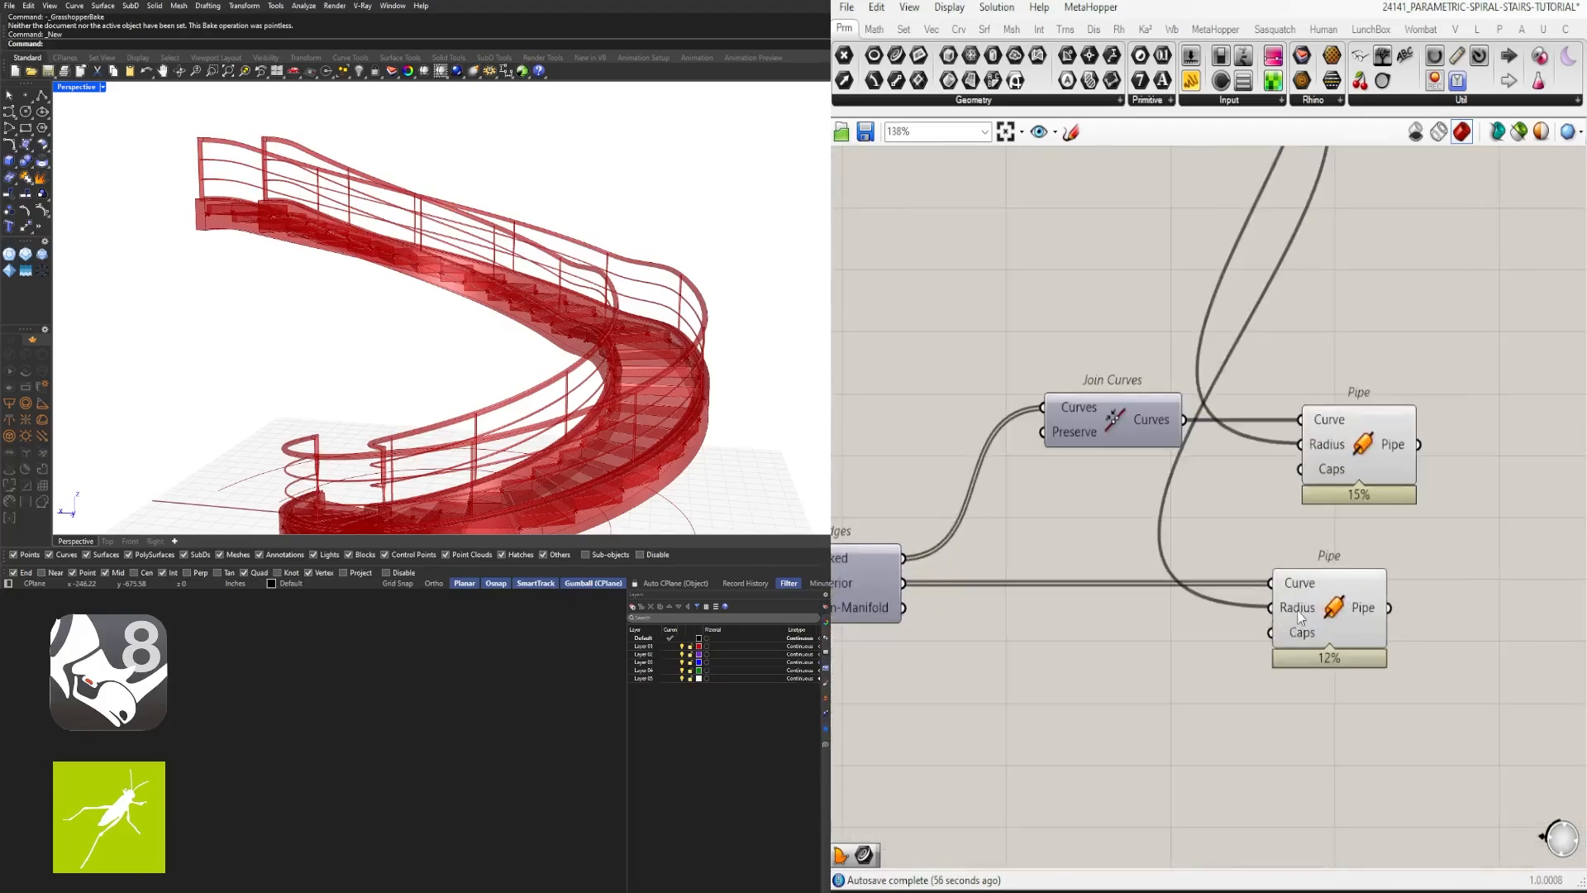
pyautogui.rightClick(1283, 607)
pyautogui.moveTo(1397, 603)
pyautogui.click(1542, 621)
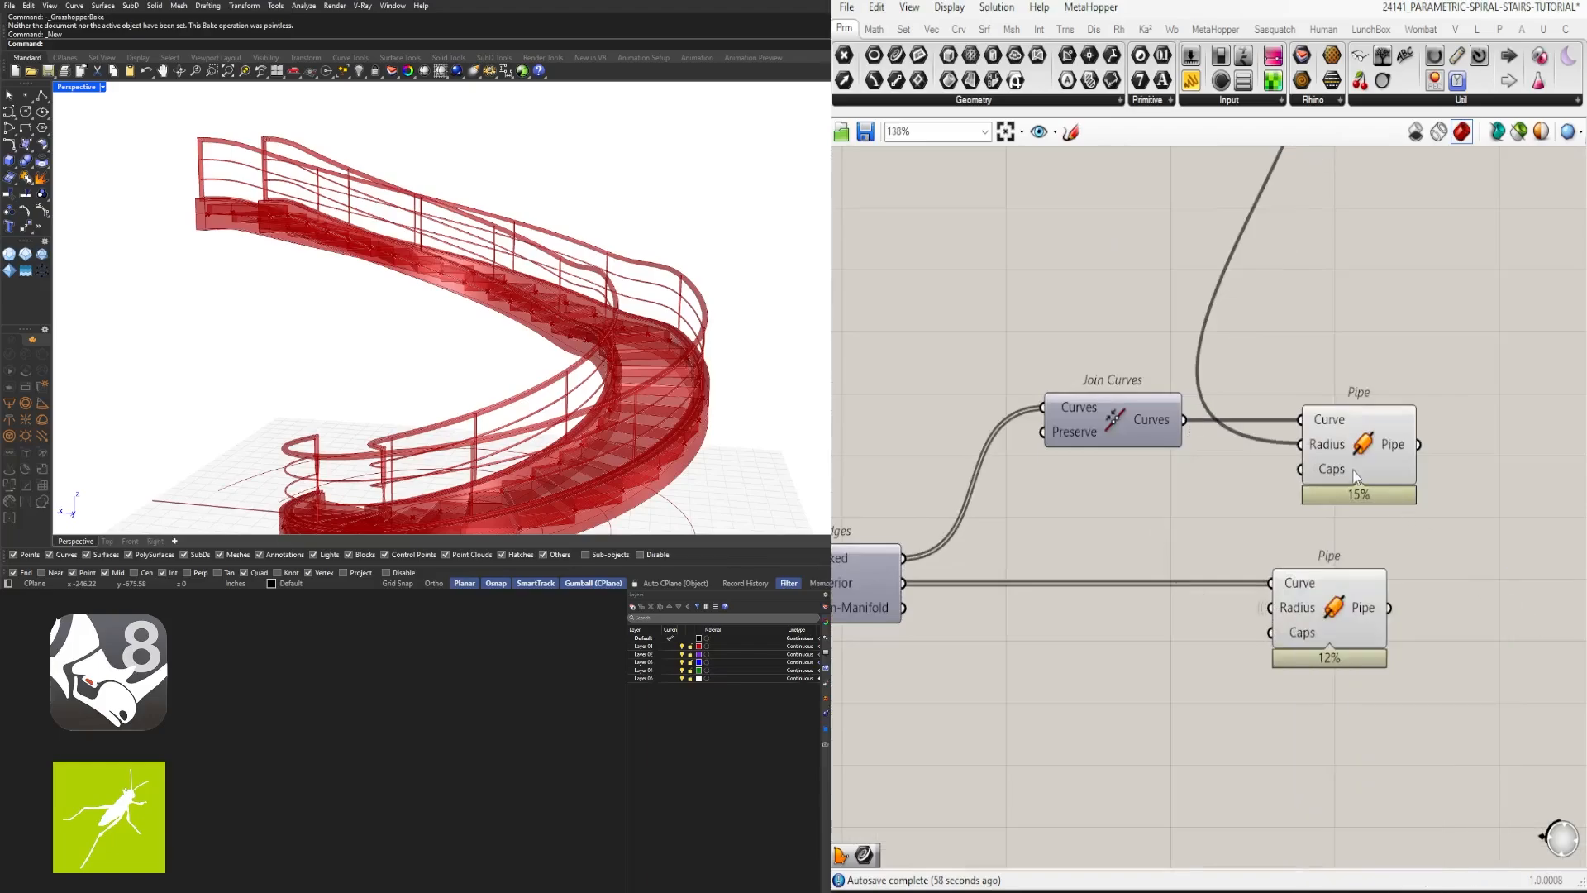
pyautogui.rightClick(1325, 448)
pyautogui.moveTo(1364, 493)
pyautogui.click(1562, 516)
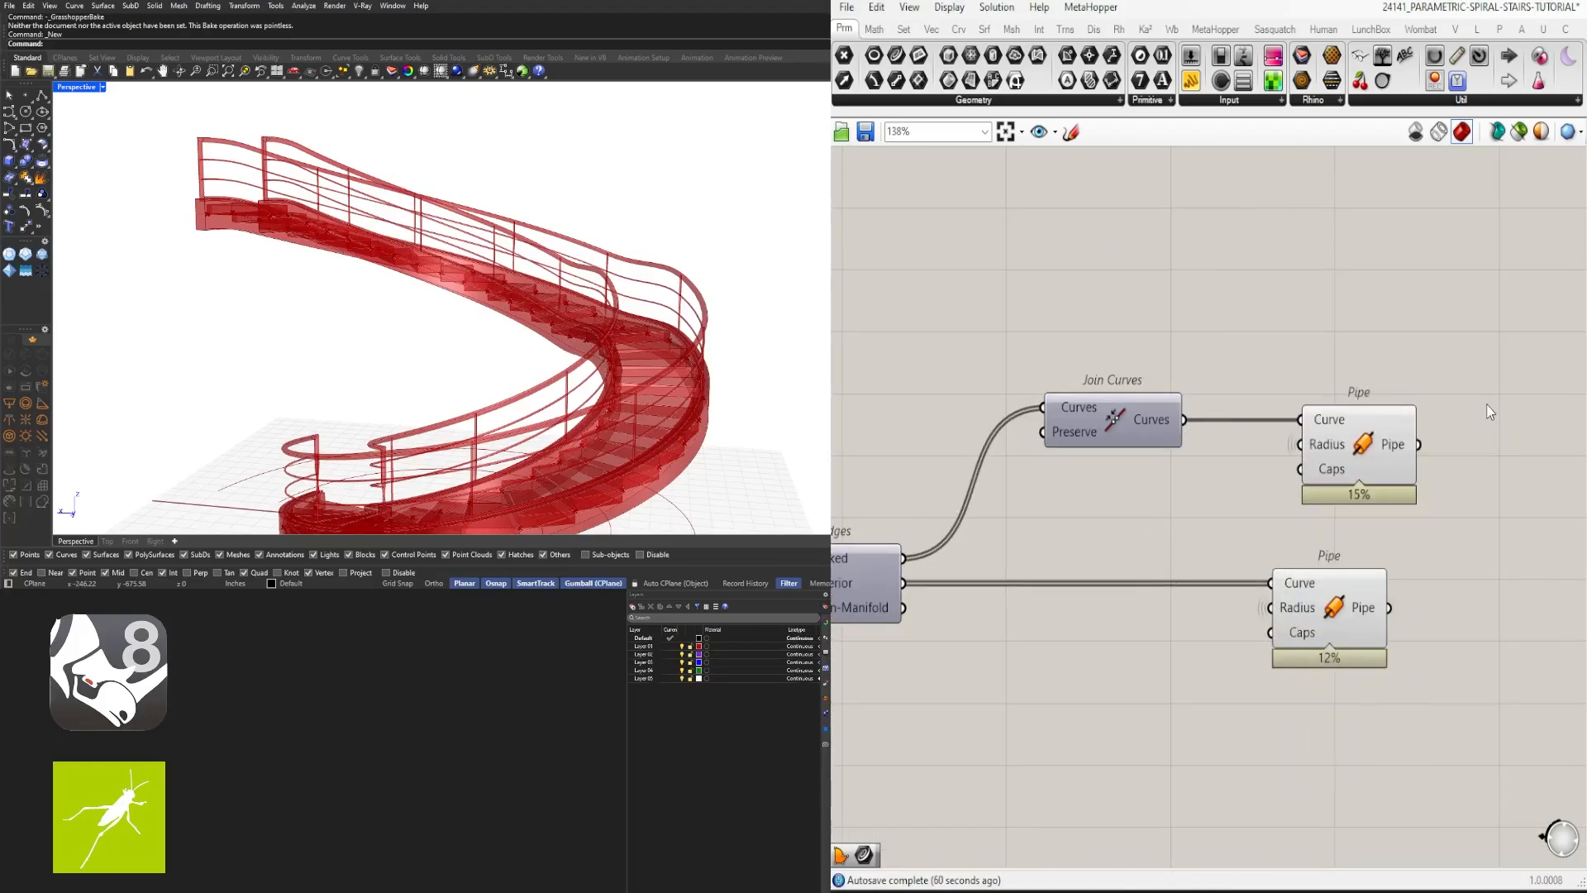
# Step: Line up the lower duplicated Pipe component directly beneath the Pipe fed by Join Curves
pyautogui.moveTo(1375, 585); pyautogui.dragTo(1402, 584)
pyautogui.moveTo(1447, 529); pyautogui.dragTo(1134, 472)
pyautogui.click(1278, 372)
# Step: Compare the original and duplicated railing groups across the canvas for matching layout and leftover long wires
pyautogui.scroll(-5, 1281, 372)
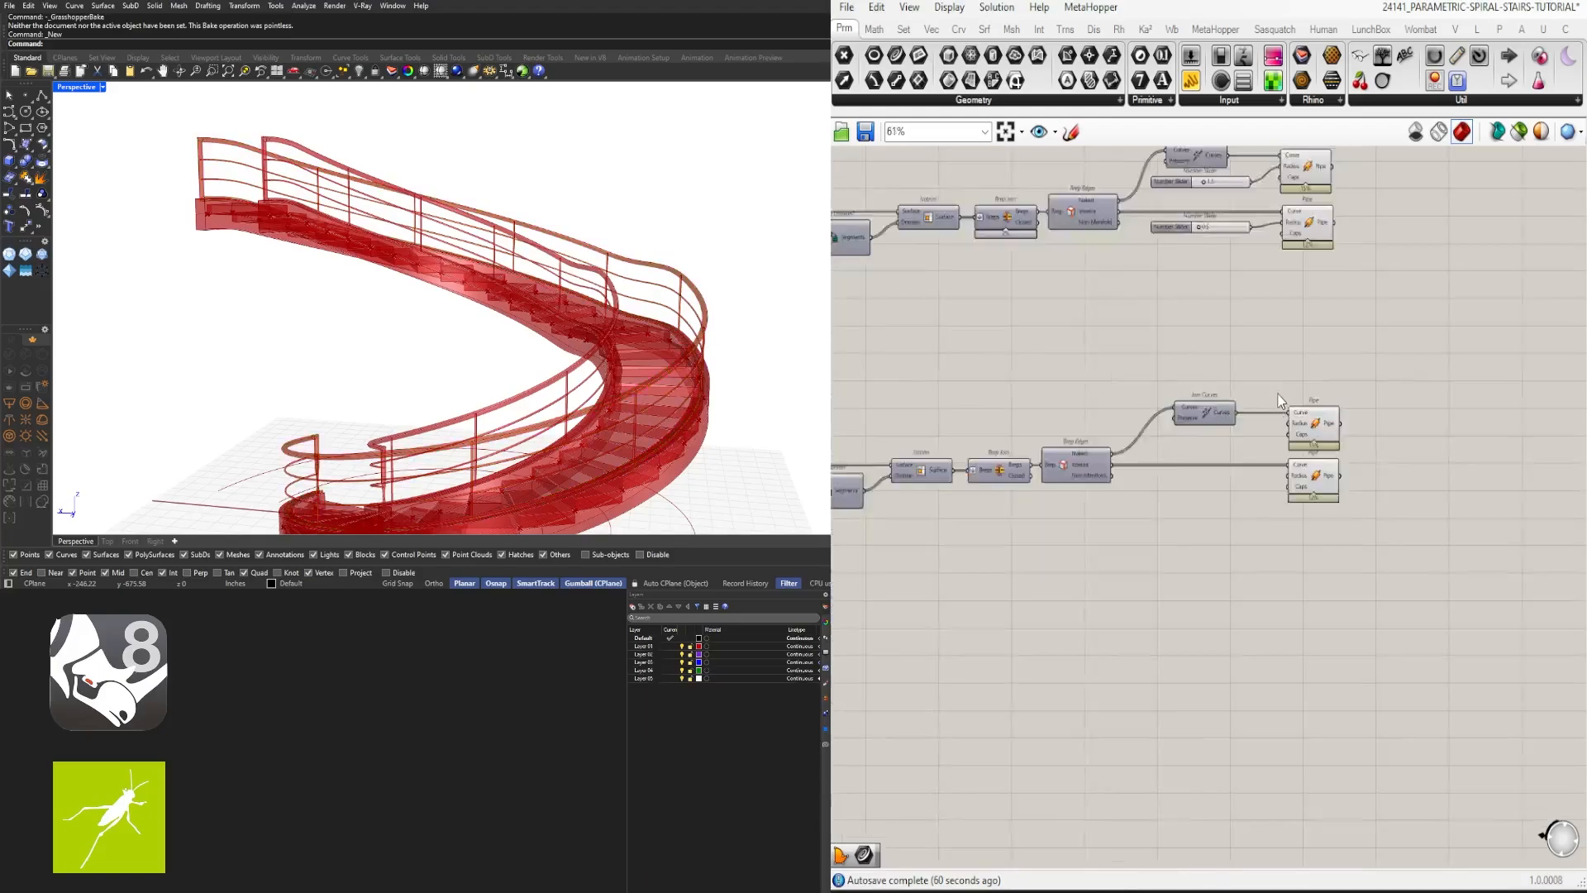
pyautogui.moveTo(1042, 434); pyautogui.dragTo(1358, 389, button='right')
pyautogui.scroll(-4, 1357, 389)
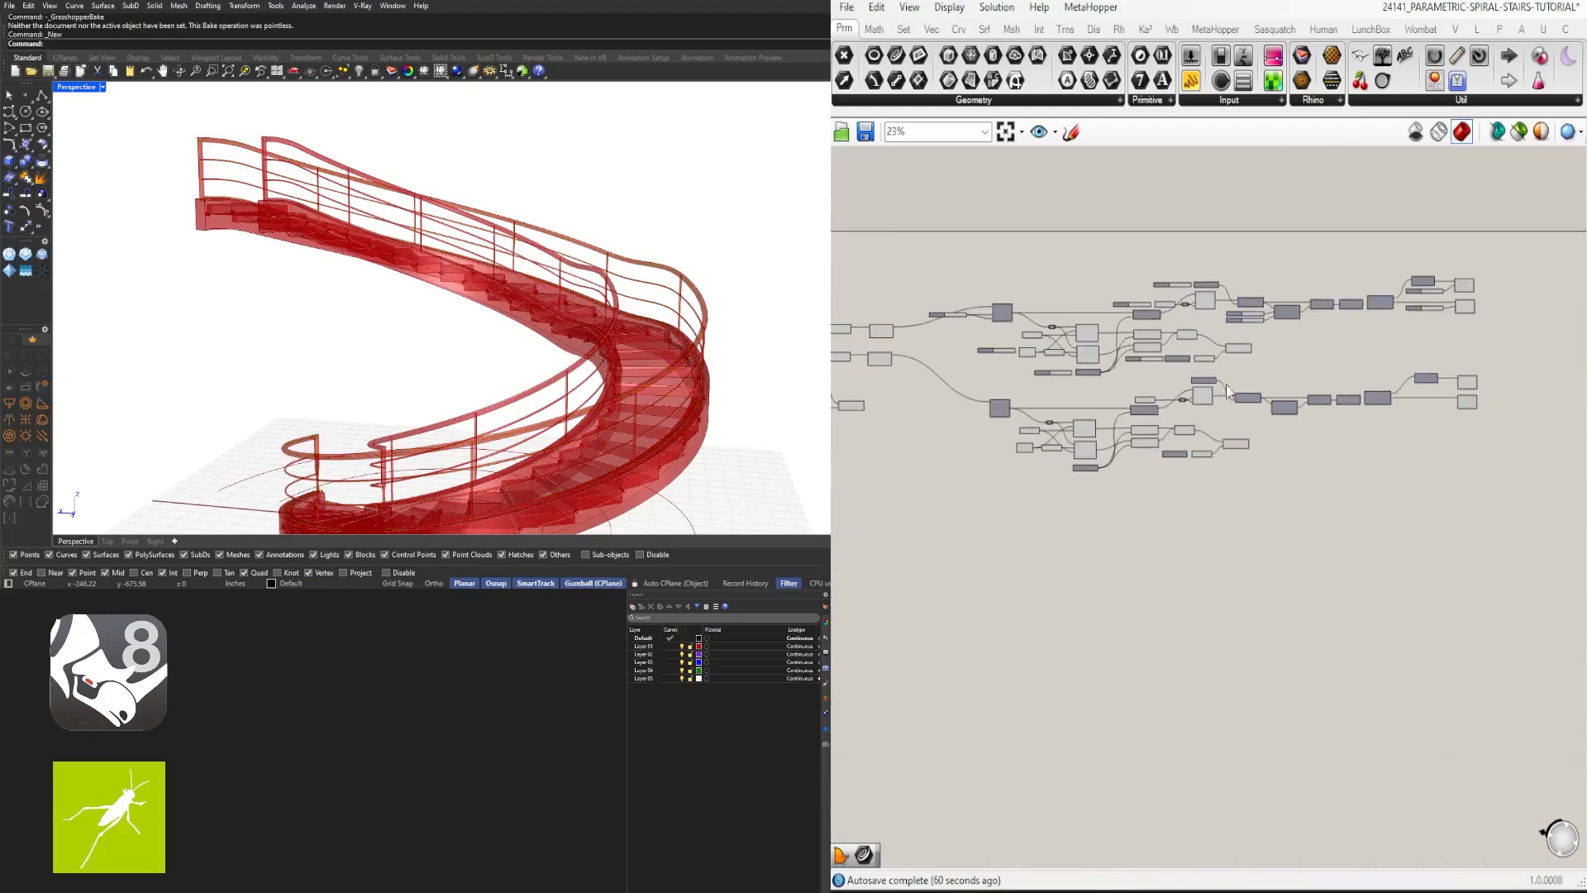
pyautogui.scroll(3, 927, 389)
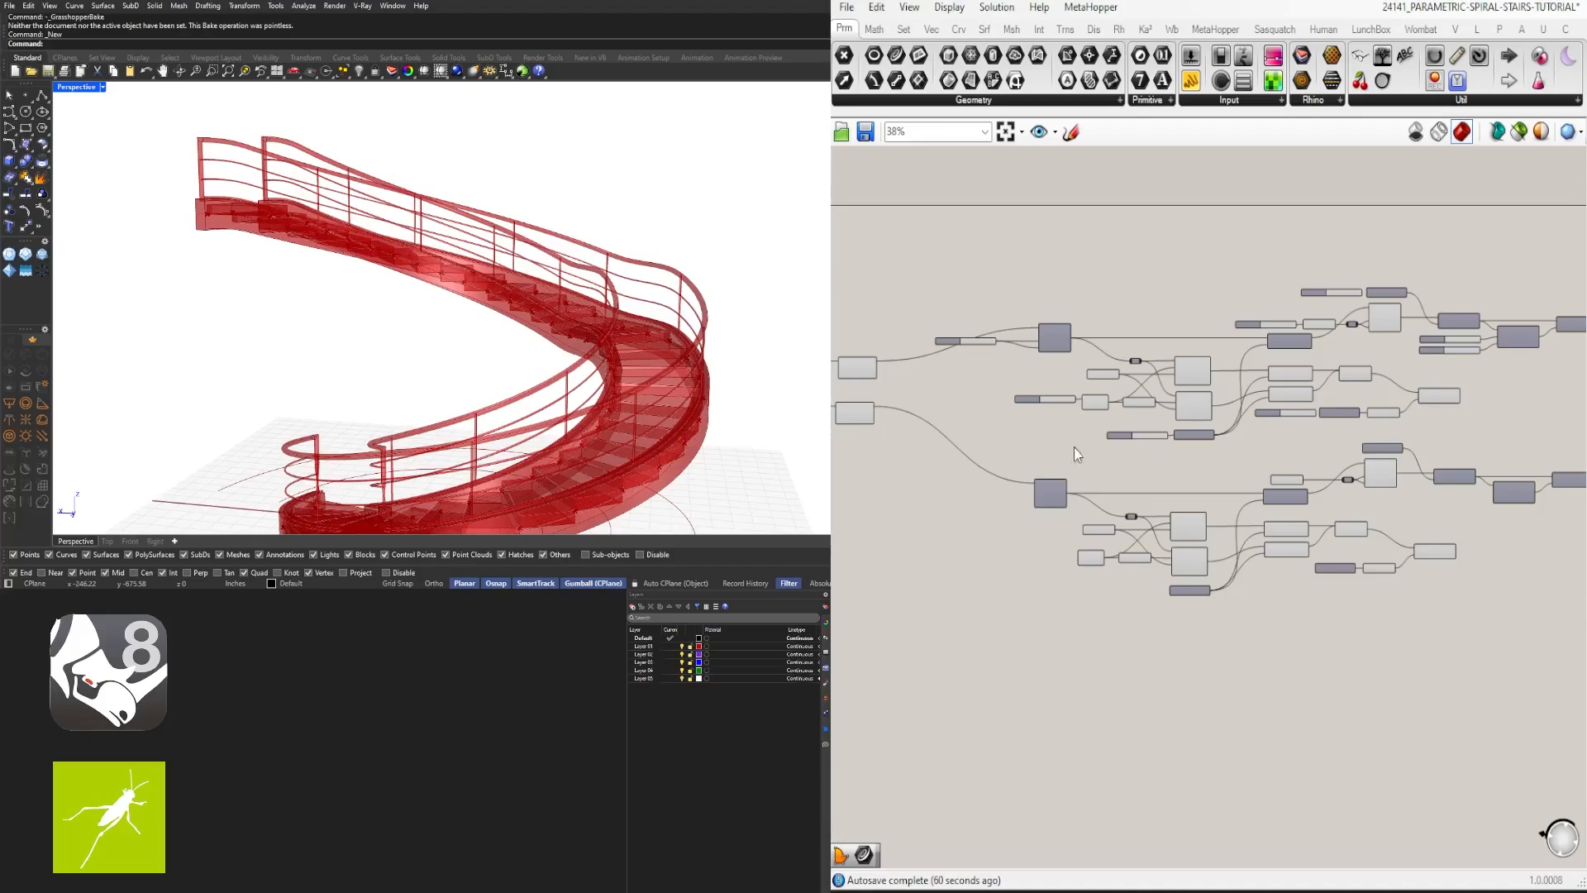
pyautogui.scroll(-1, 1283, 569)
pyautogui.scroll(2, 1210, 454)
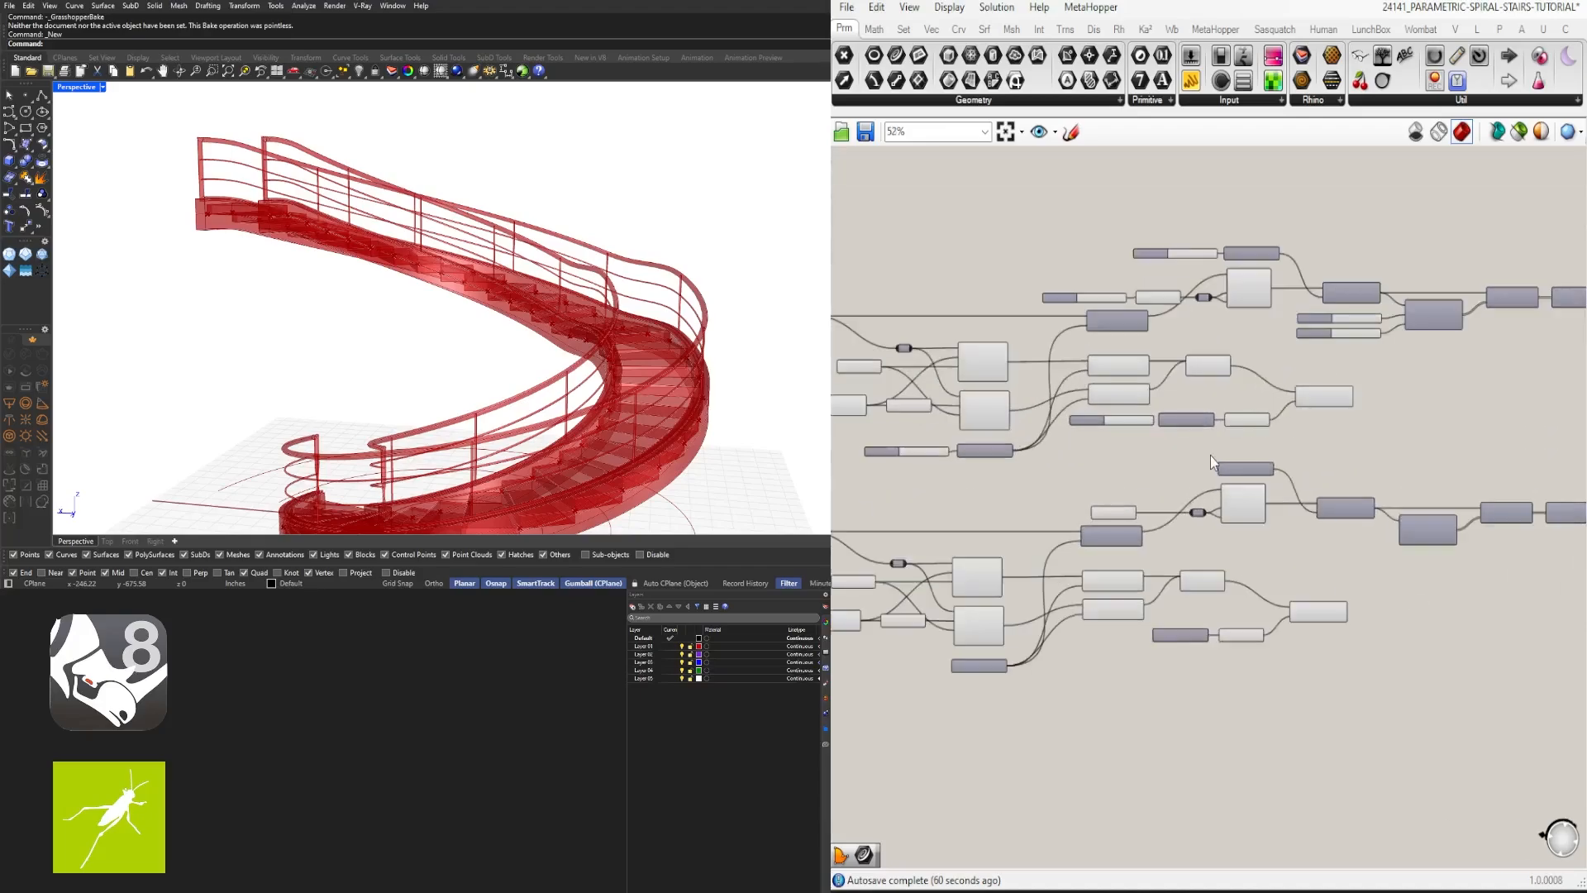
pyautogui.scroll(2, 1227, 504)
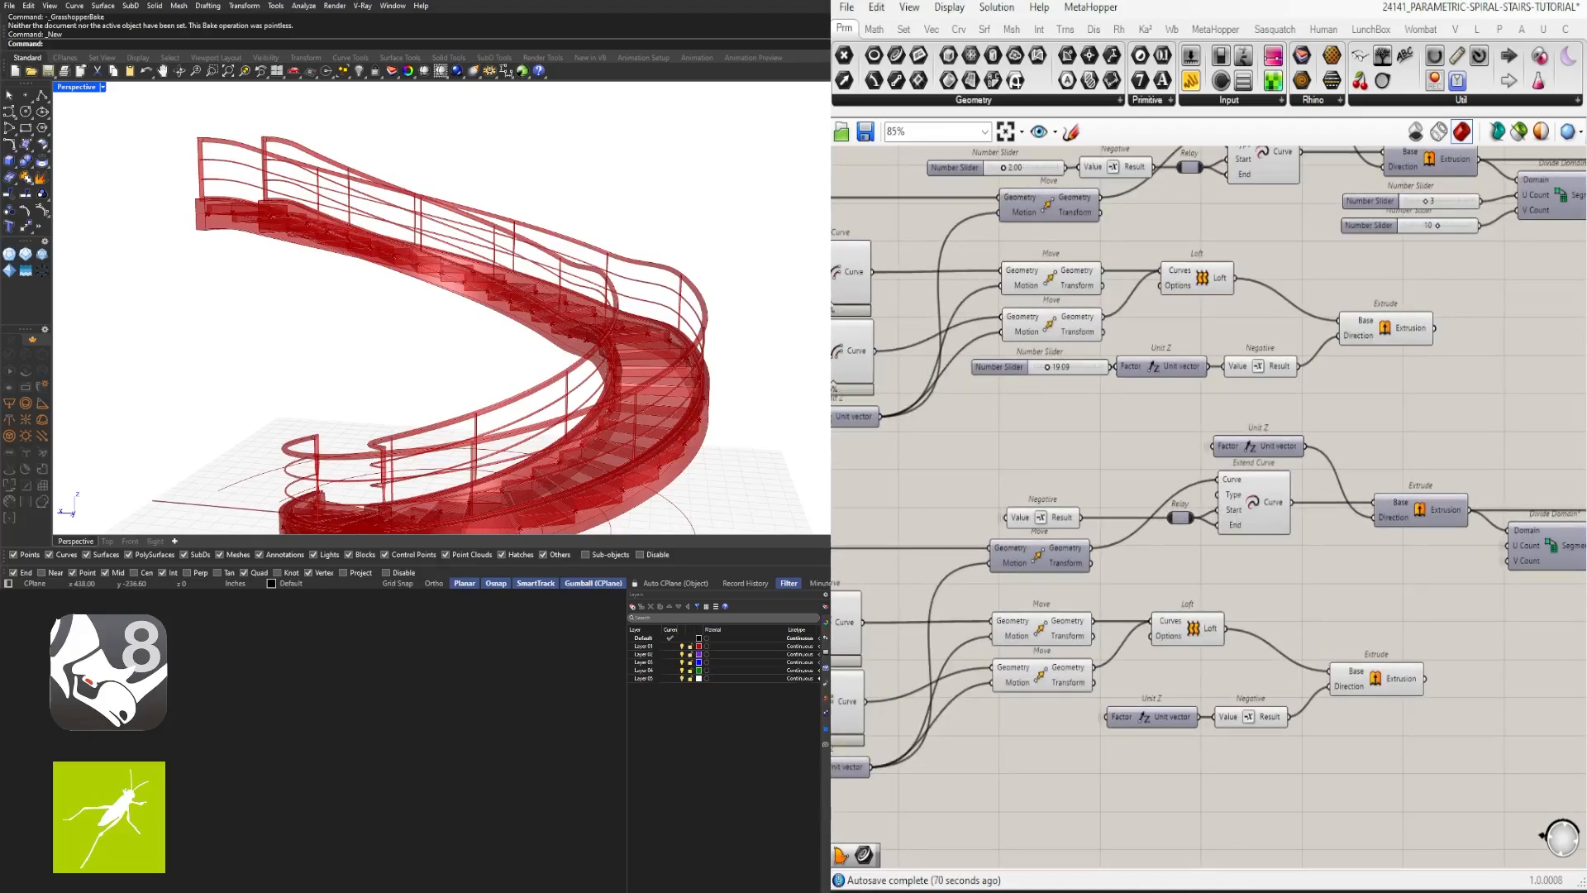
pyautogui.scroll(-8, 1341, 384)
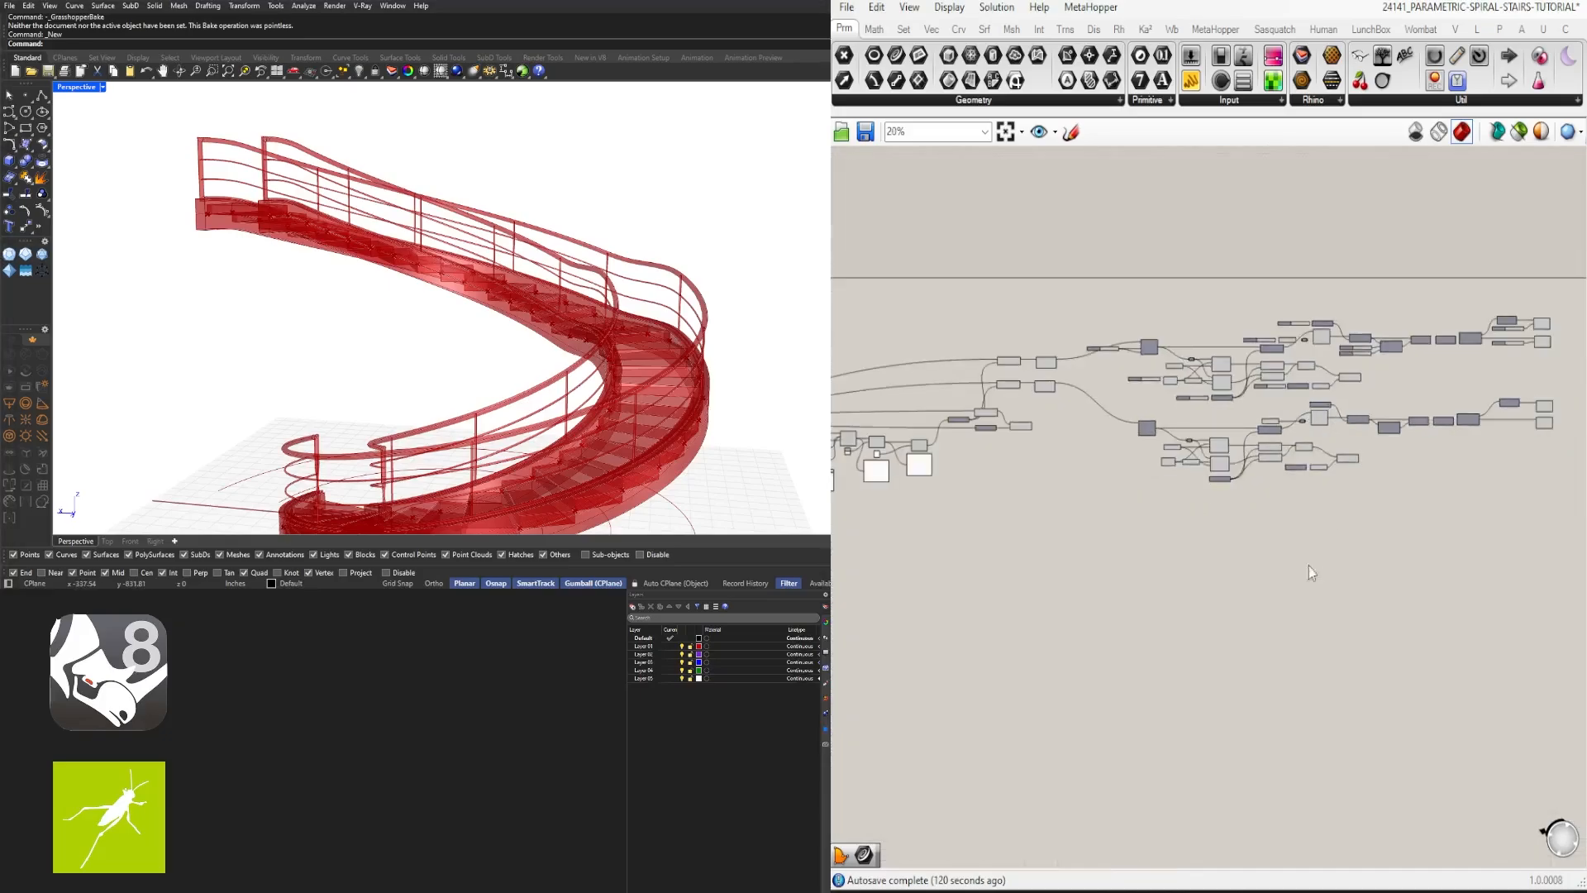
# Step: Inspect the staircase with its two railings from other angles and review the tread list components in the definition
pyautogui.moveTo(1546, 574); pyautogui.dragTo(1139, 455)
pyautogui.moveTo(496, 314); pyautogui.dragTo(248, 348, button='right')
pyautogui.scroll(8, 1240, 521)
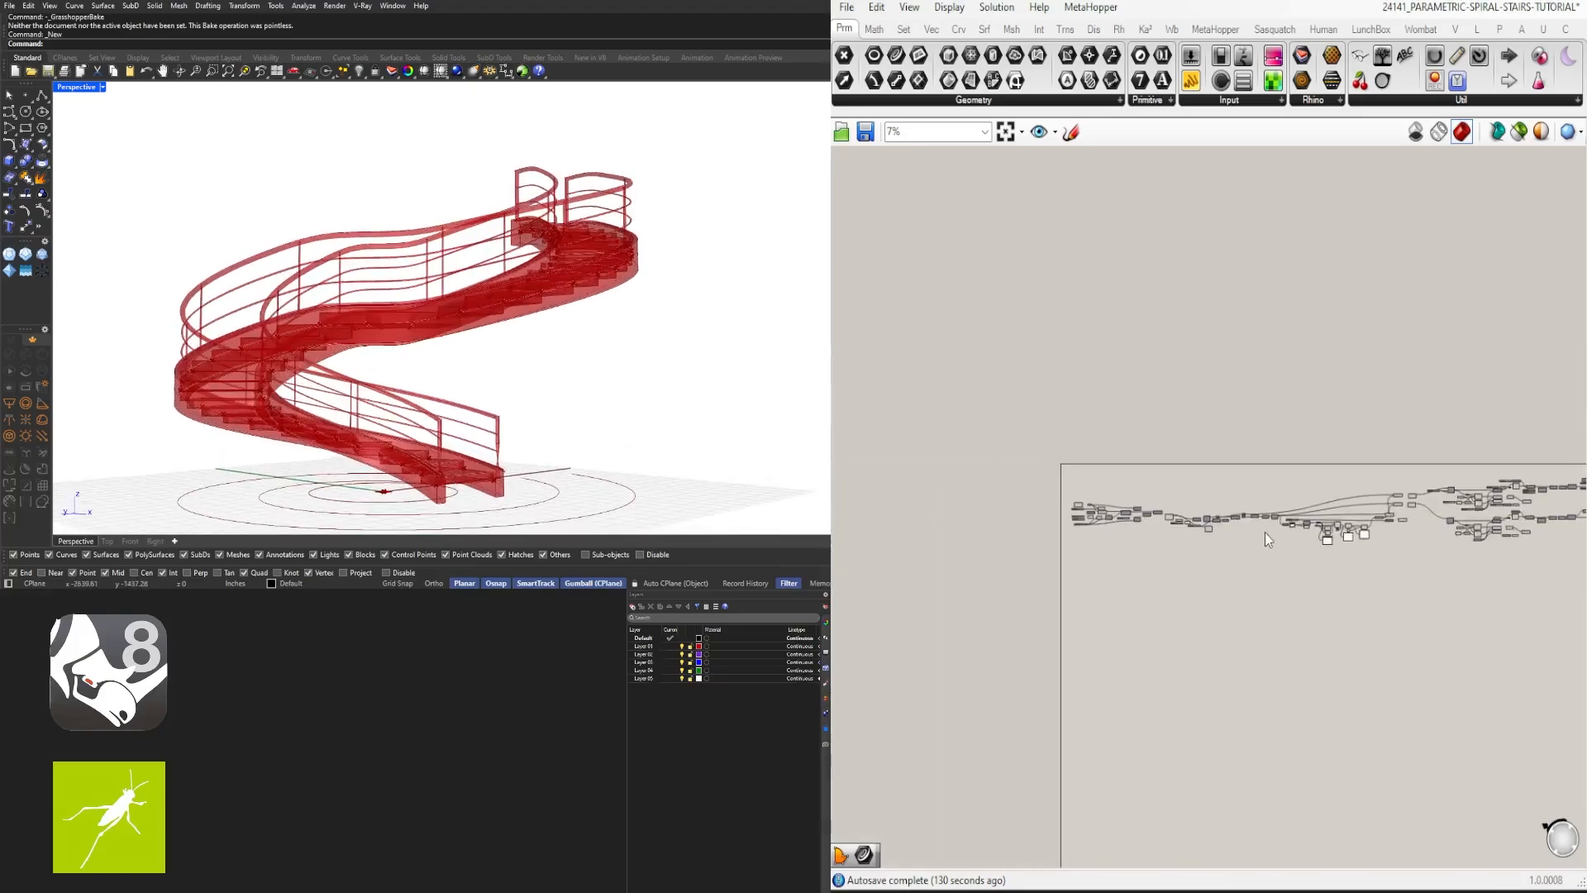
pyautogui.scroll(1, 1208, 501)
pyautogui.moveTo(1455, 478); pyautogui.dragTo(1172, 476, button='right')
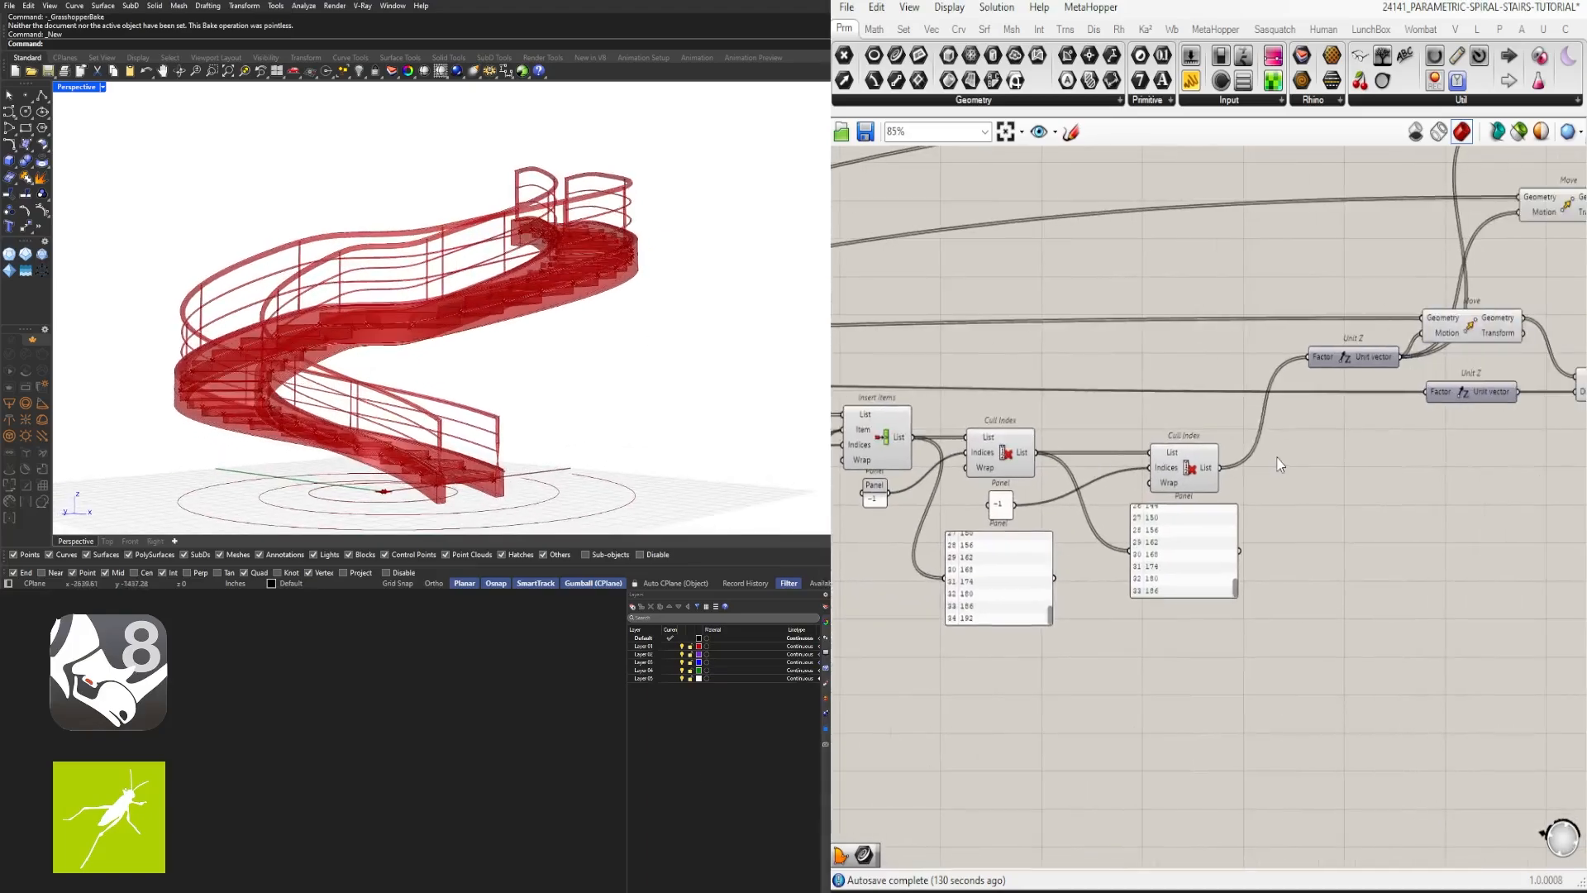
pyautogui.moveTo(967, 499); pyautogui.dragTo(1419, 475, button='right')
pyautogui.moveTo(559, 289); pyautogui.dragTo(622, 402, button='right')
pyautogui.scroll(-5, 905, 461)
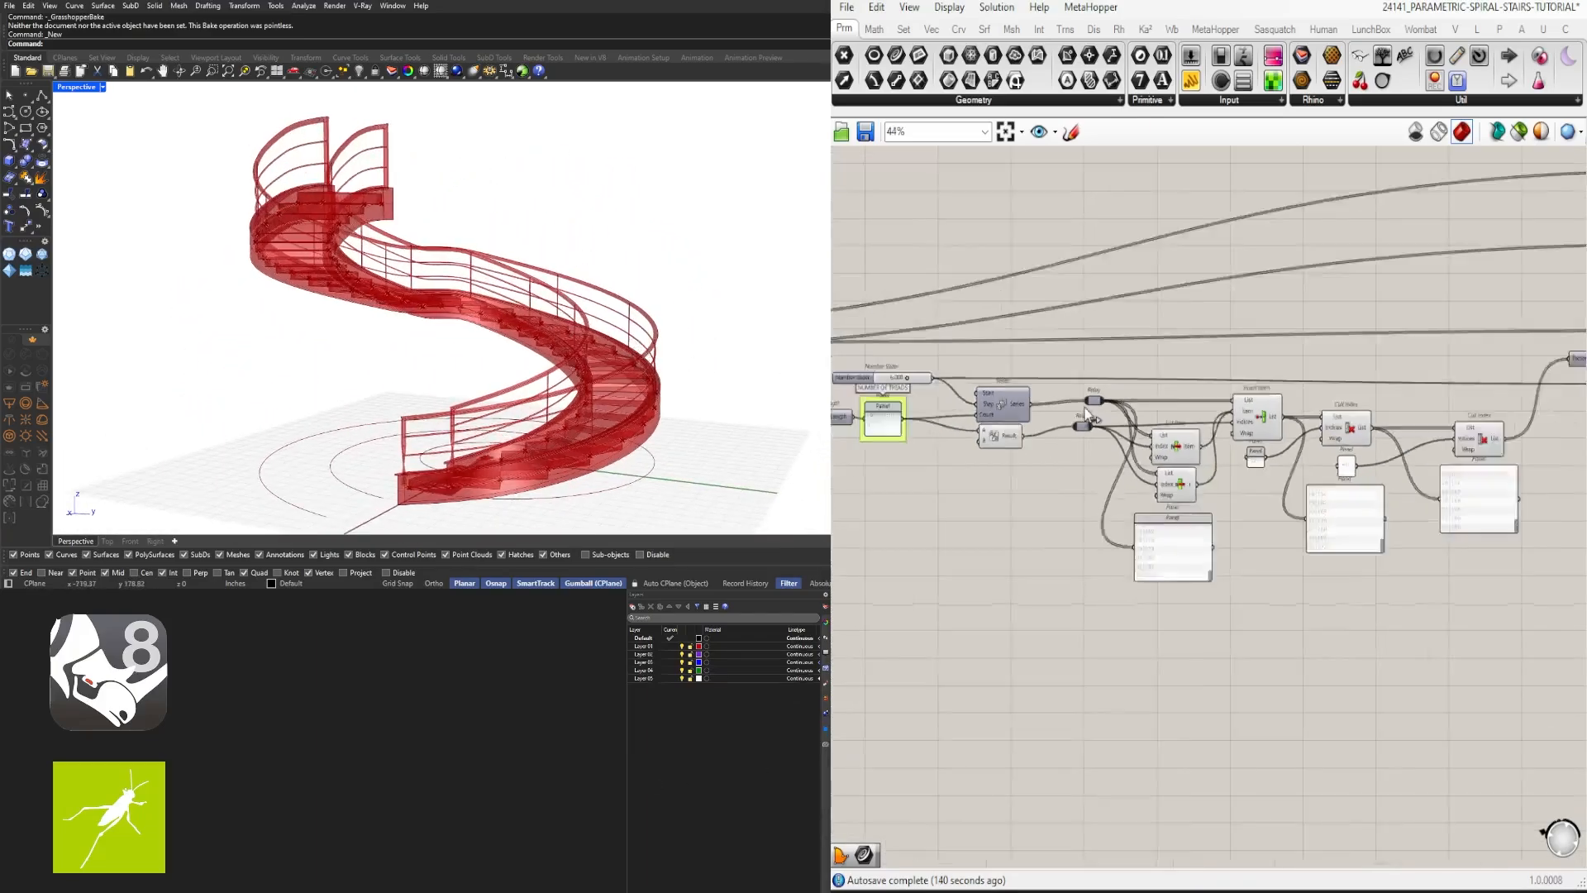
# Step: Move the pair of components feeding the duplicated railing slightly lower, away from the pair above it
pyautogui.moveTo(1500, 329); pyautogui.dragTo(1278, 394, button='right')
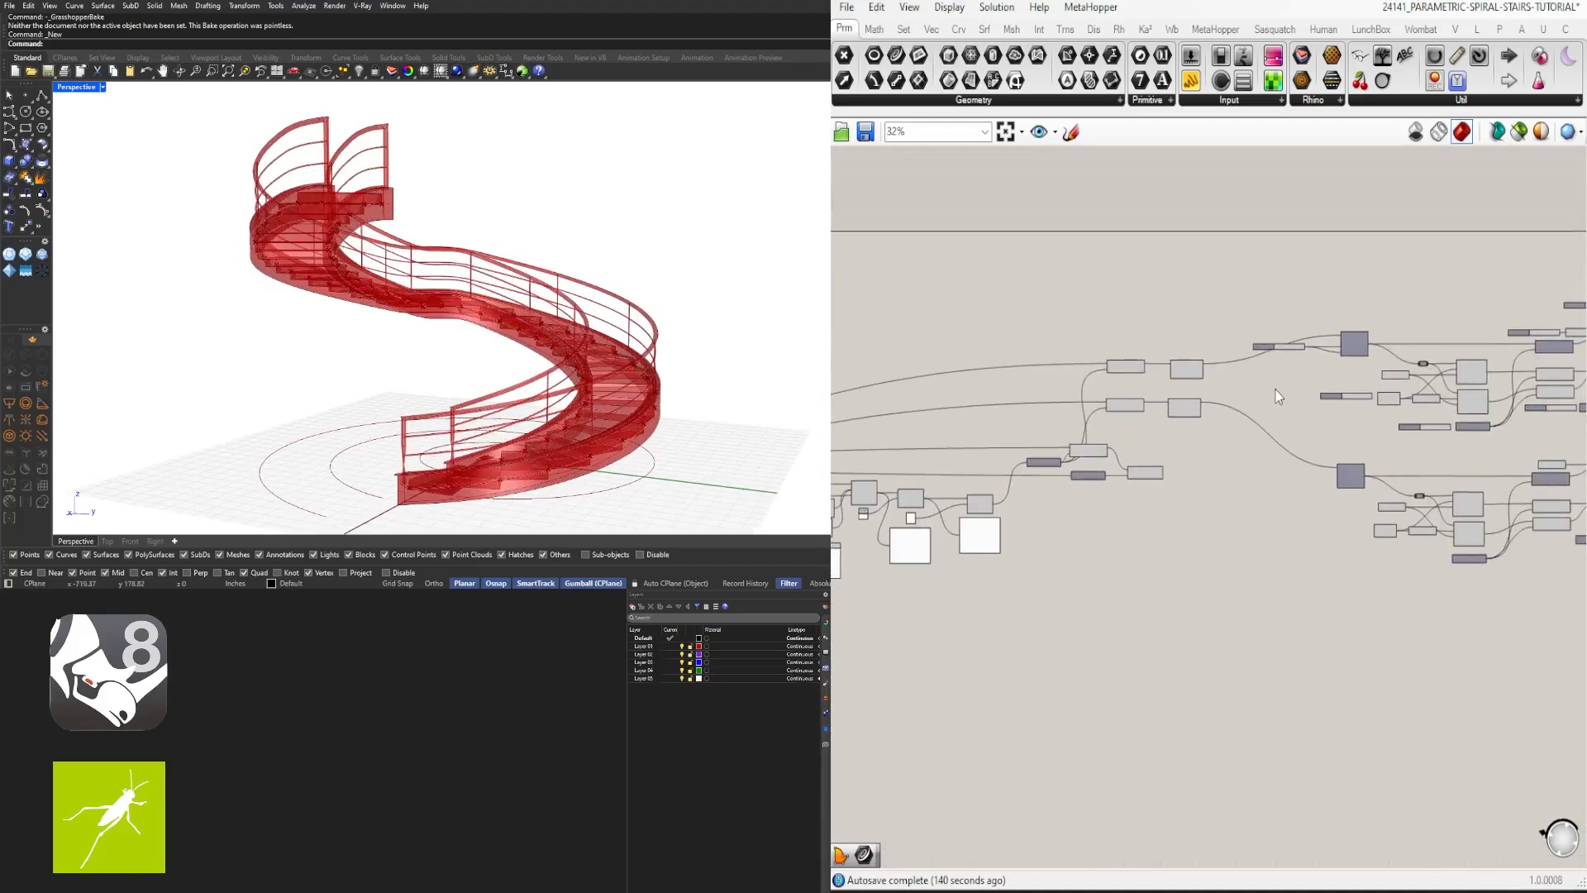
pyautogui.scroll(-3, 1278, 397)
pyautogui.scroll(4, 1208, 413)
pyautogui.moveTo(1277, 412); pyautogui.dragTo(1149, 389)
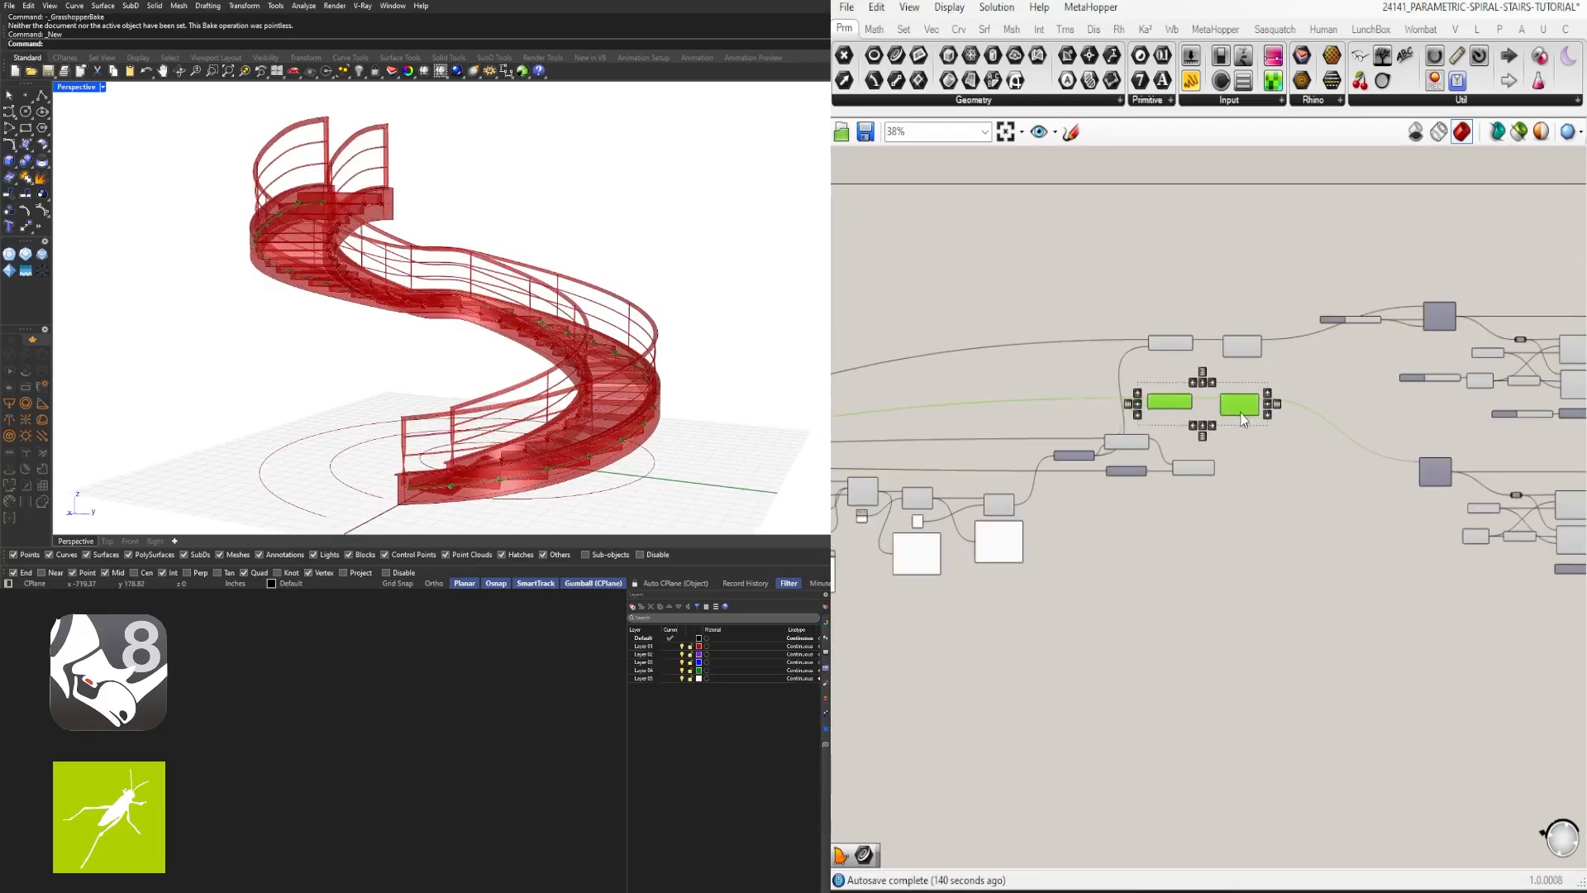
pyautogui.click(1257, 501)
# Step: Move the number slider that feeds the Series Count closer beneath the two sliders of the Multiplication
pyautogui.scroll(-4, 1257, 501)
pyautogui.moveTo(1322, 554); pyautogui.dragTo(1361, 601, button='right')
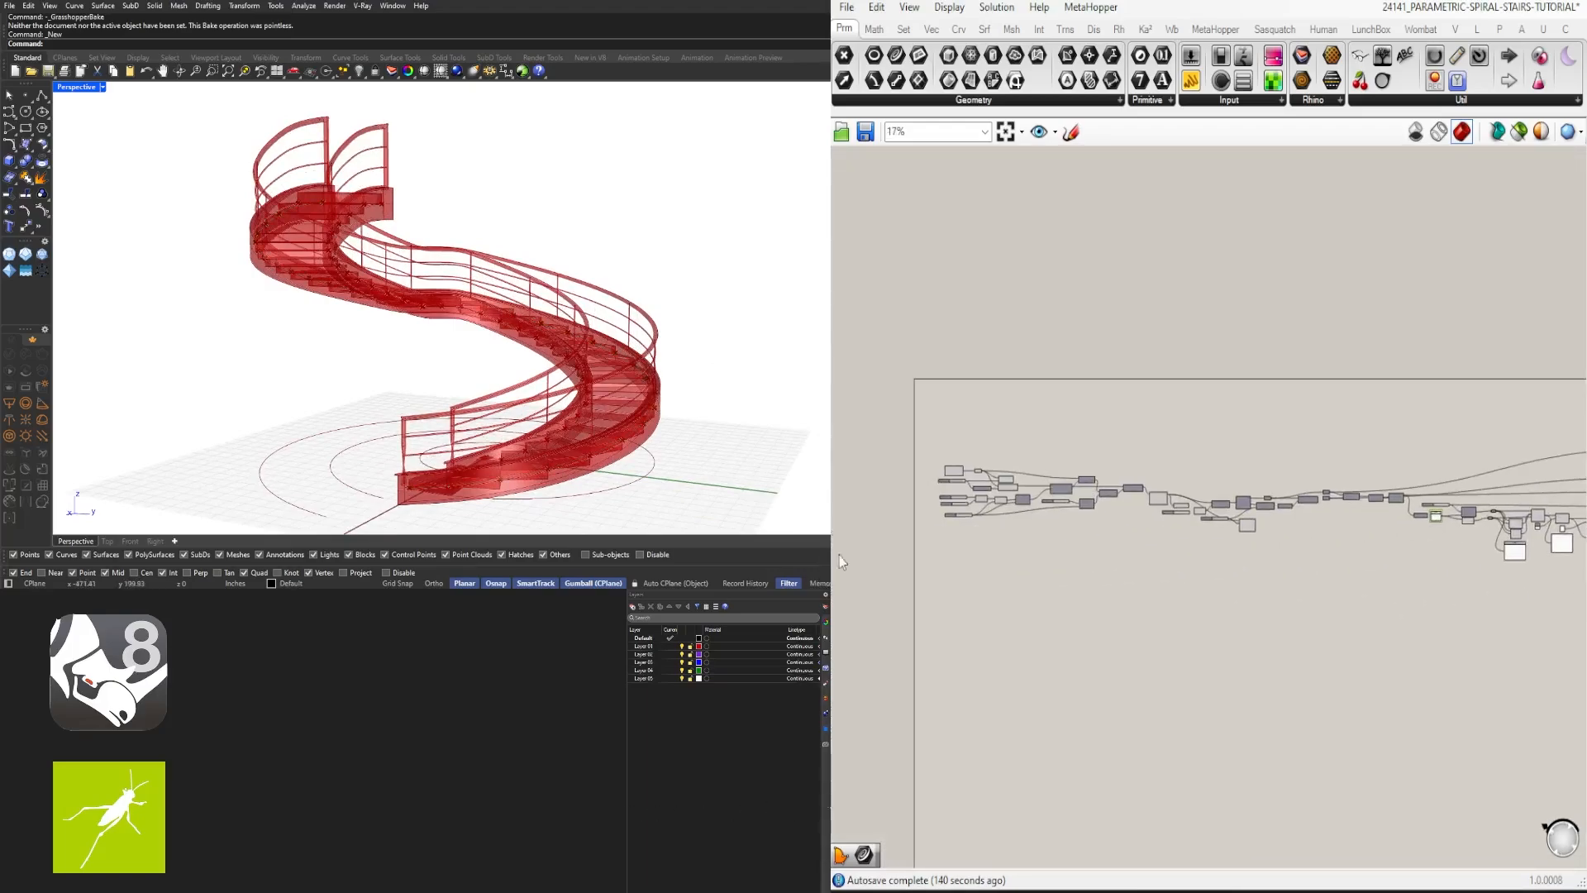
pyautogui.scroll(6, 1209, 488)
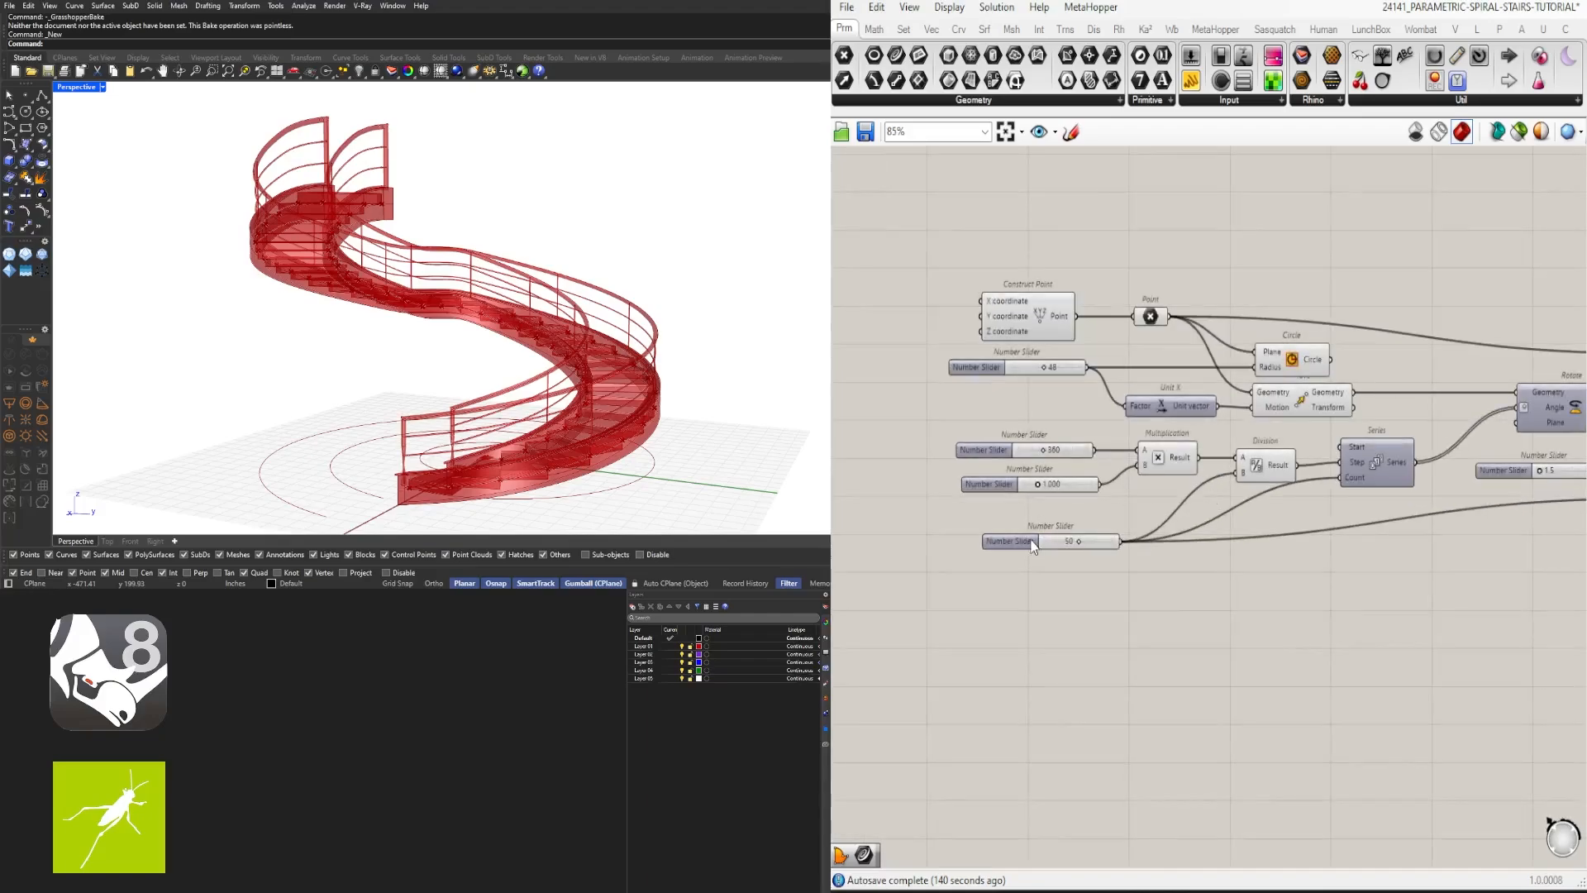
pyautogui.moveTo(1031, 539); pyautogui.dragTo(1015, 518)
# Step: Examine the staircase from above and trace the definition from Interpolate through Horizontal Frames and Deconstruct Plane to the Loft
pyautogui.moveTo(499, 314); pyautogui.dragTo(616, 381, button='right')
pyautogui.scroll(-3, 1427, 514)
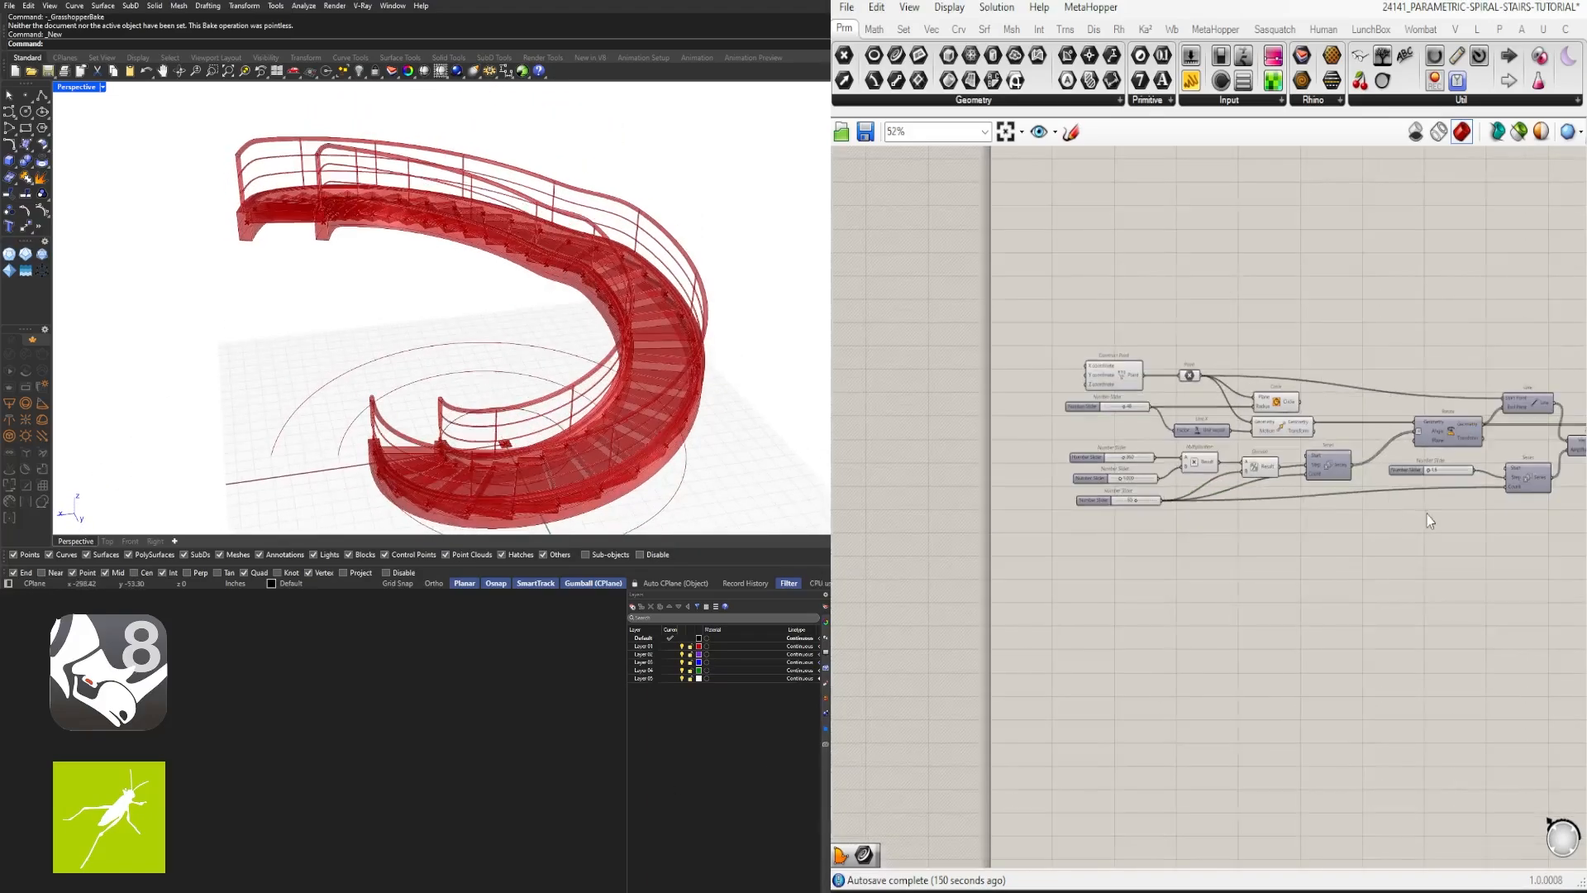
pyautogui.moveTo(1427, 514); pyautogui.dragTo(956, 505, button='right')
pyautogui.scroll(4, 1164, 465)
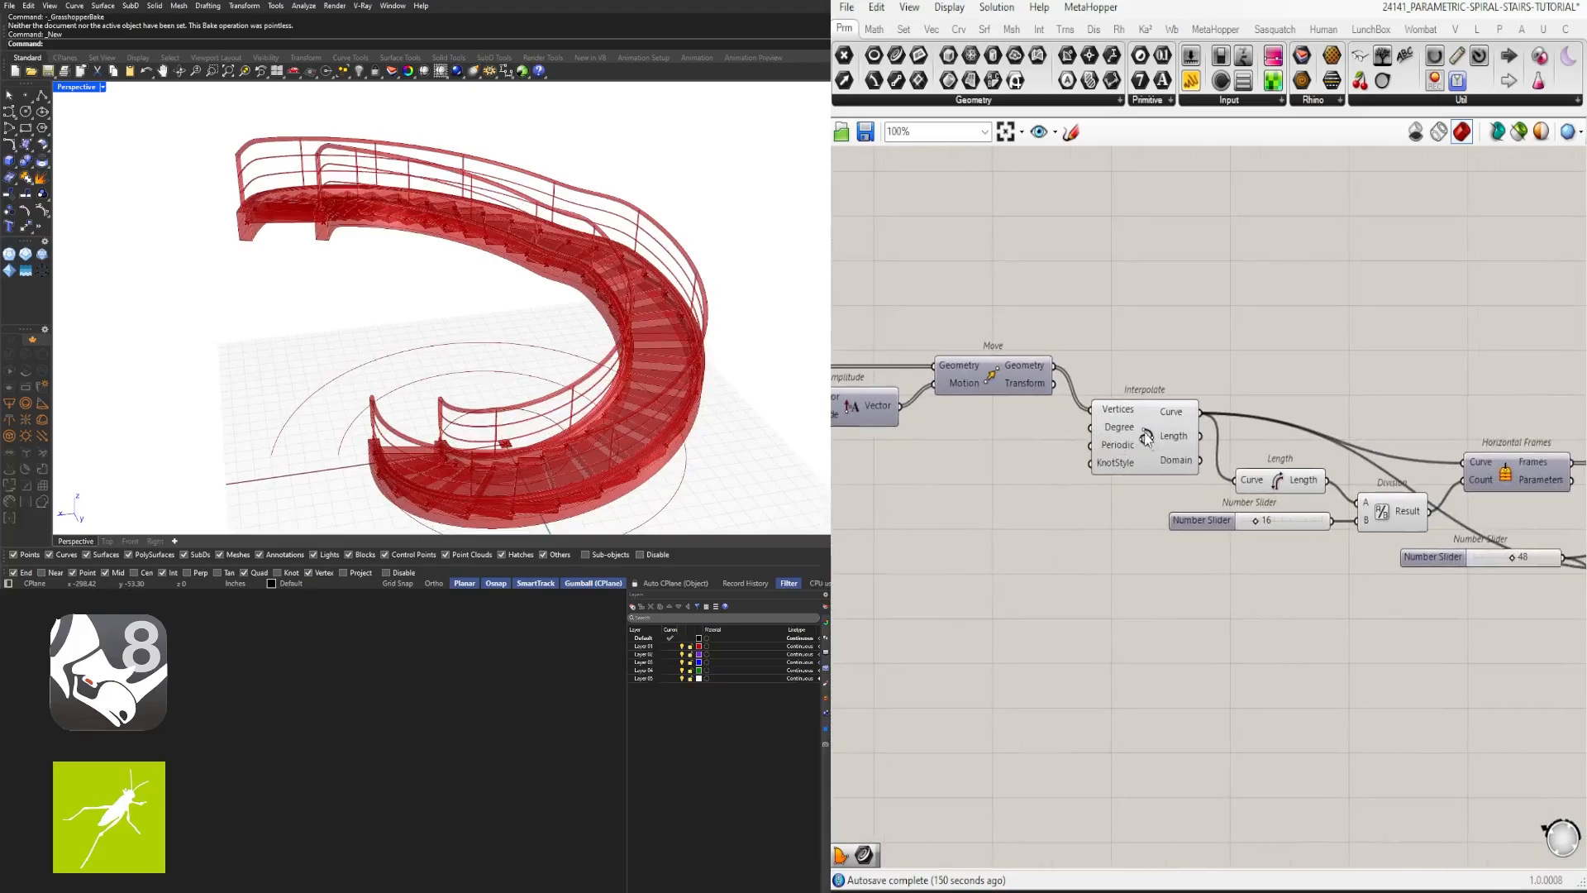
pyautogui.scroll(-1, 1164, 464)
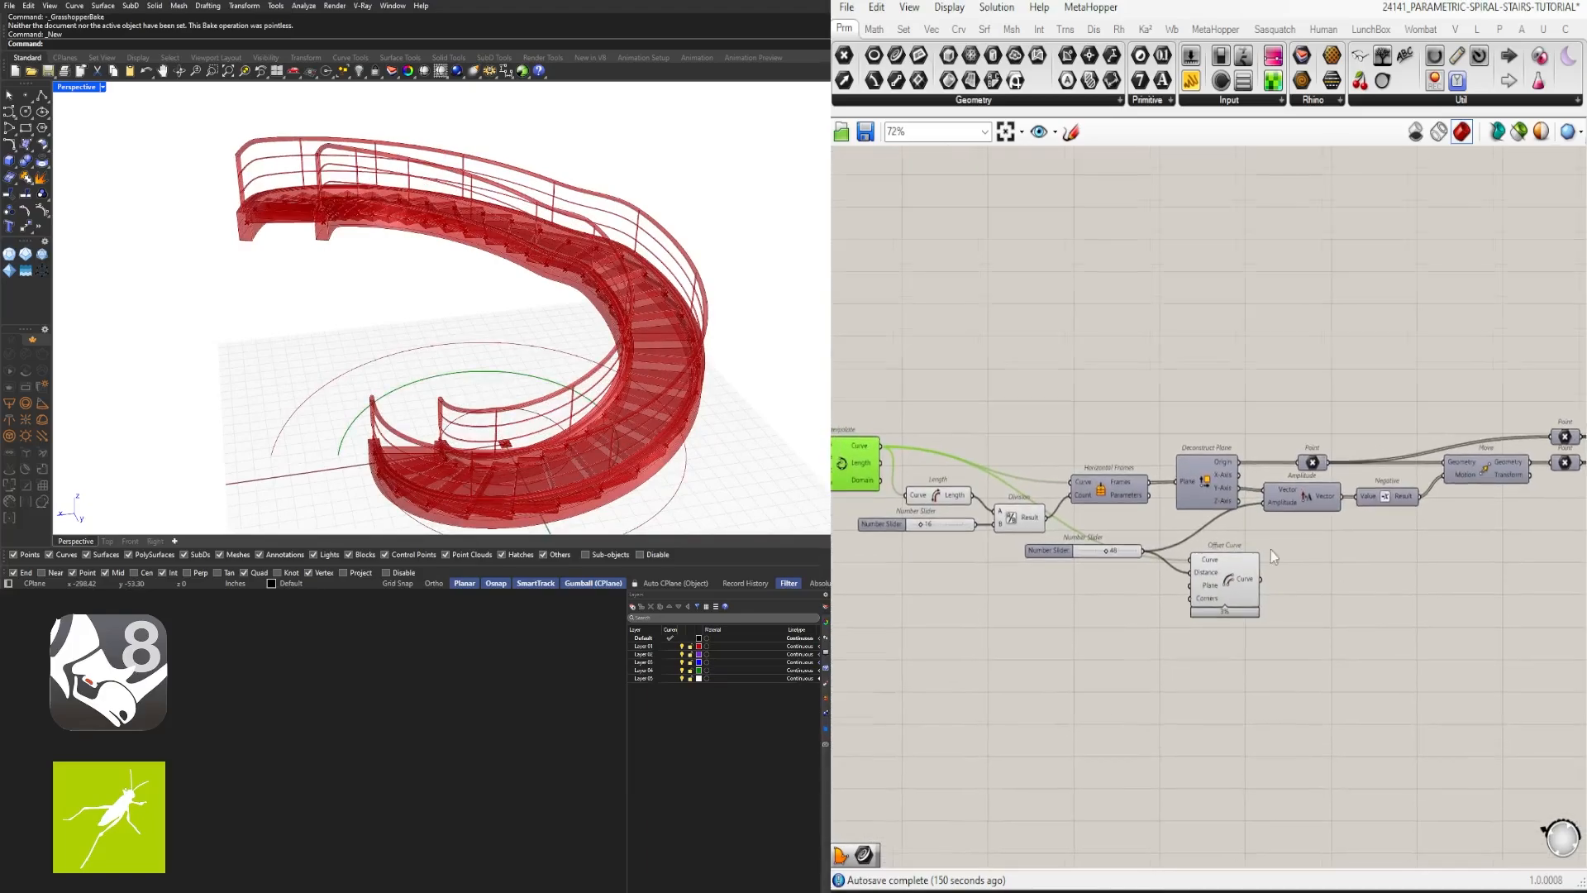
pyautogui.click(1101, 496)
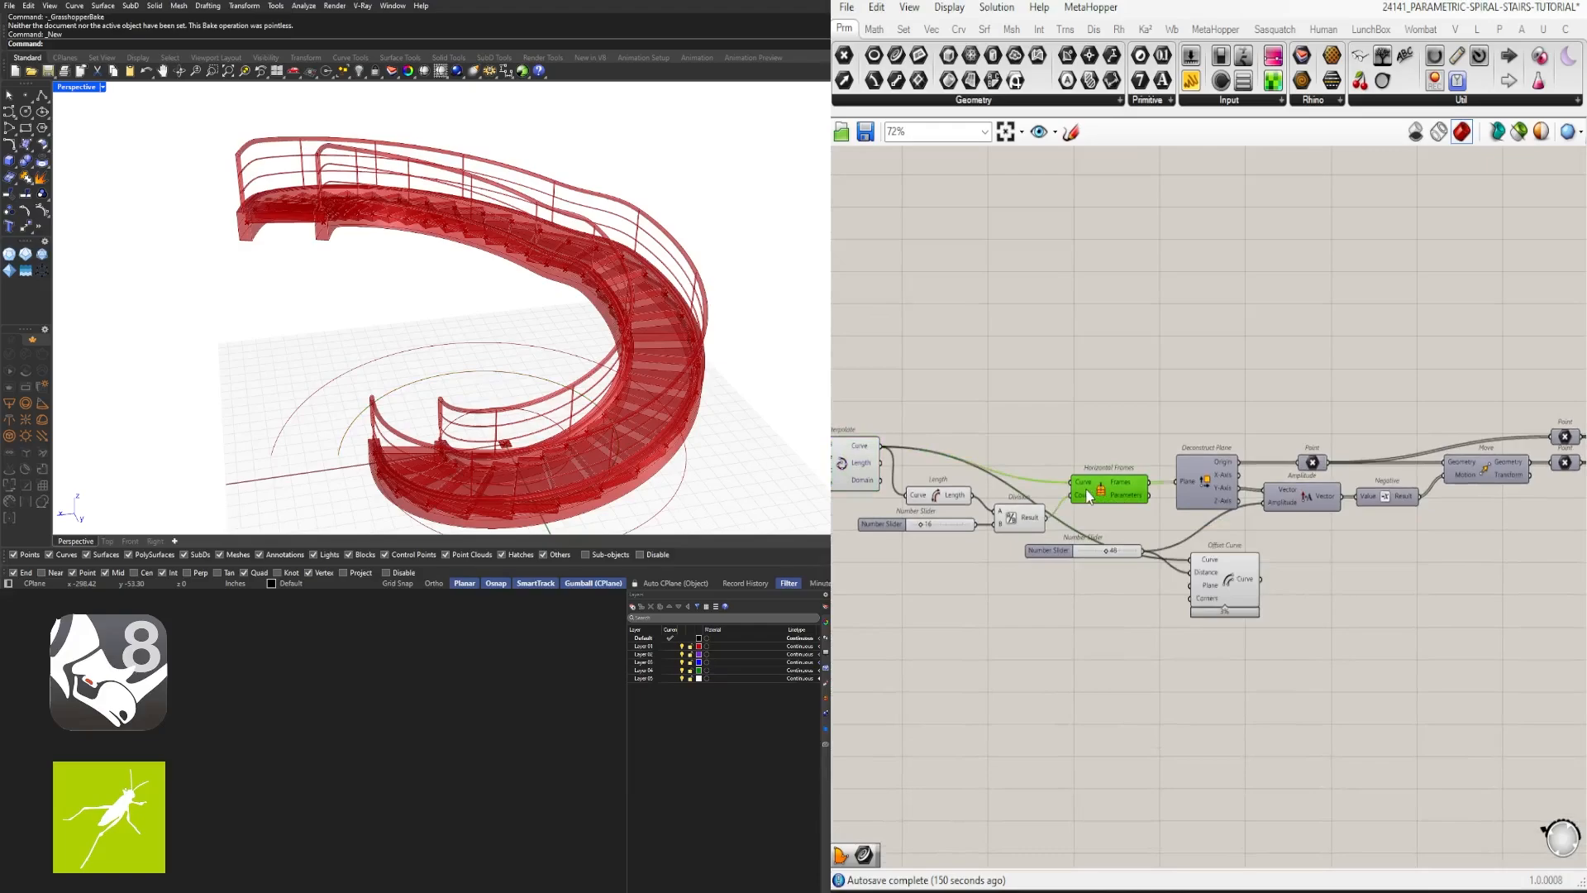
pyautogui.click(1206, 484)
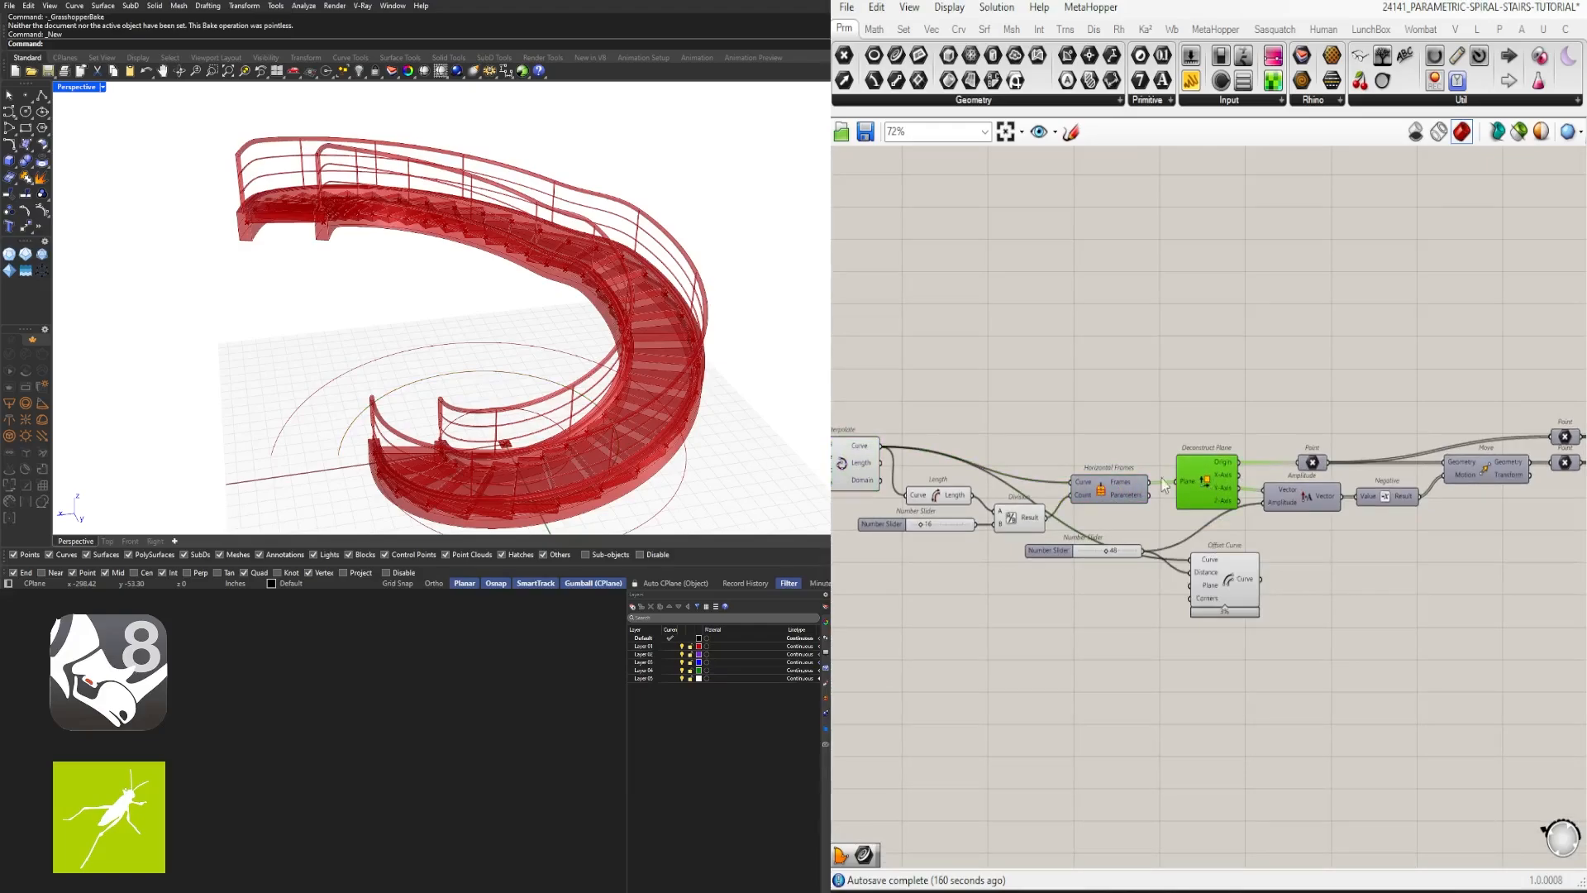
pyautogui.moveTo(1280, 500); pyautogui.dragTo(920, 523, button='right')
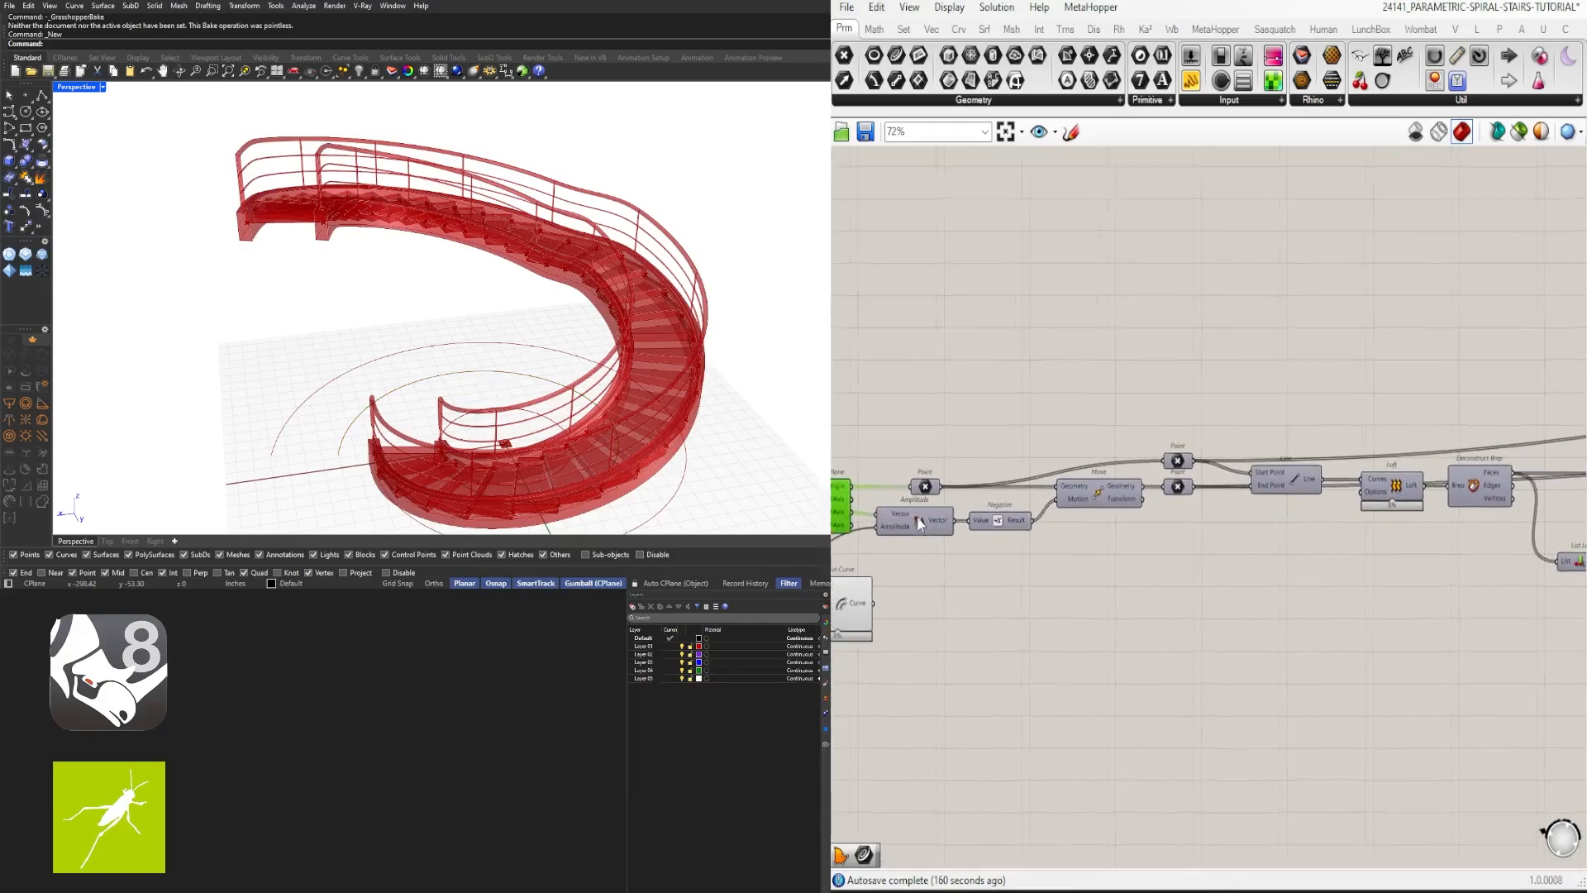
pyautogui.moveTo(1372, 535); pyautogui.dragTo(1156, 547, button='right')
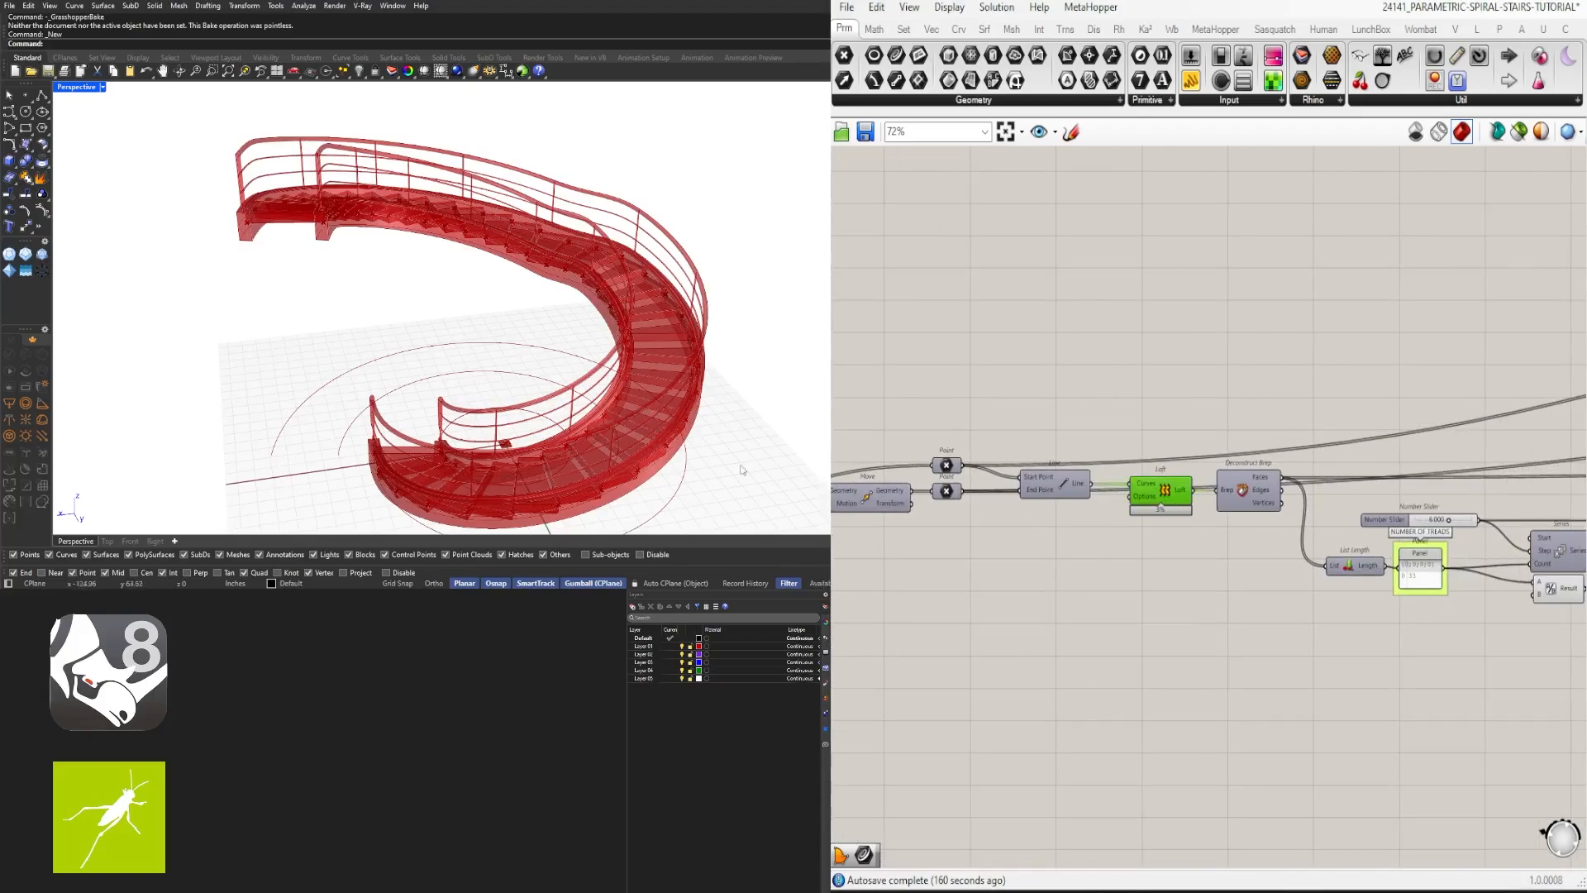
# Step: Examine how the Deconstruct Brep faces feed List Length, the NUMBER OF TREADS panel and the Series
pyautogui.moveTo(1231, 488); pyautogui.dragTo(974, 460, button='right')
pyautogui.click(990, 464)
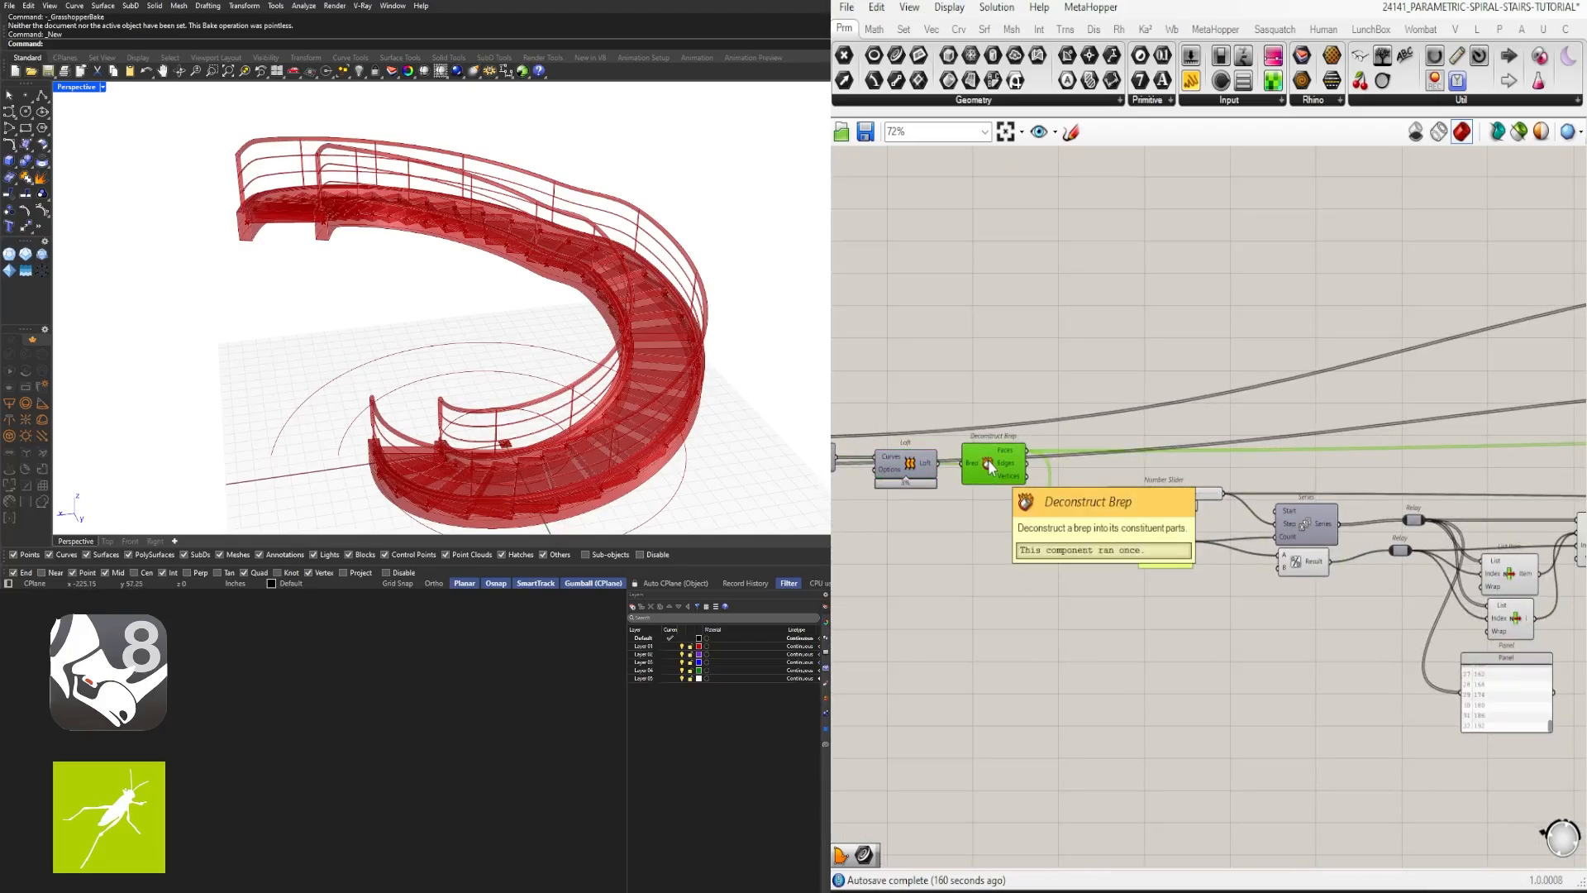
pyautogui.moveTo(1208, 518); pyautogui.dragTo(1159, 475, button='right')
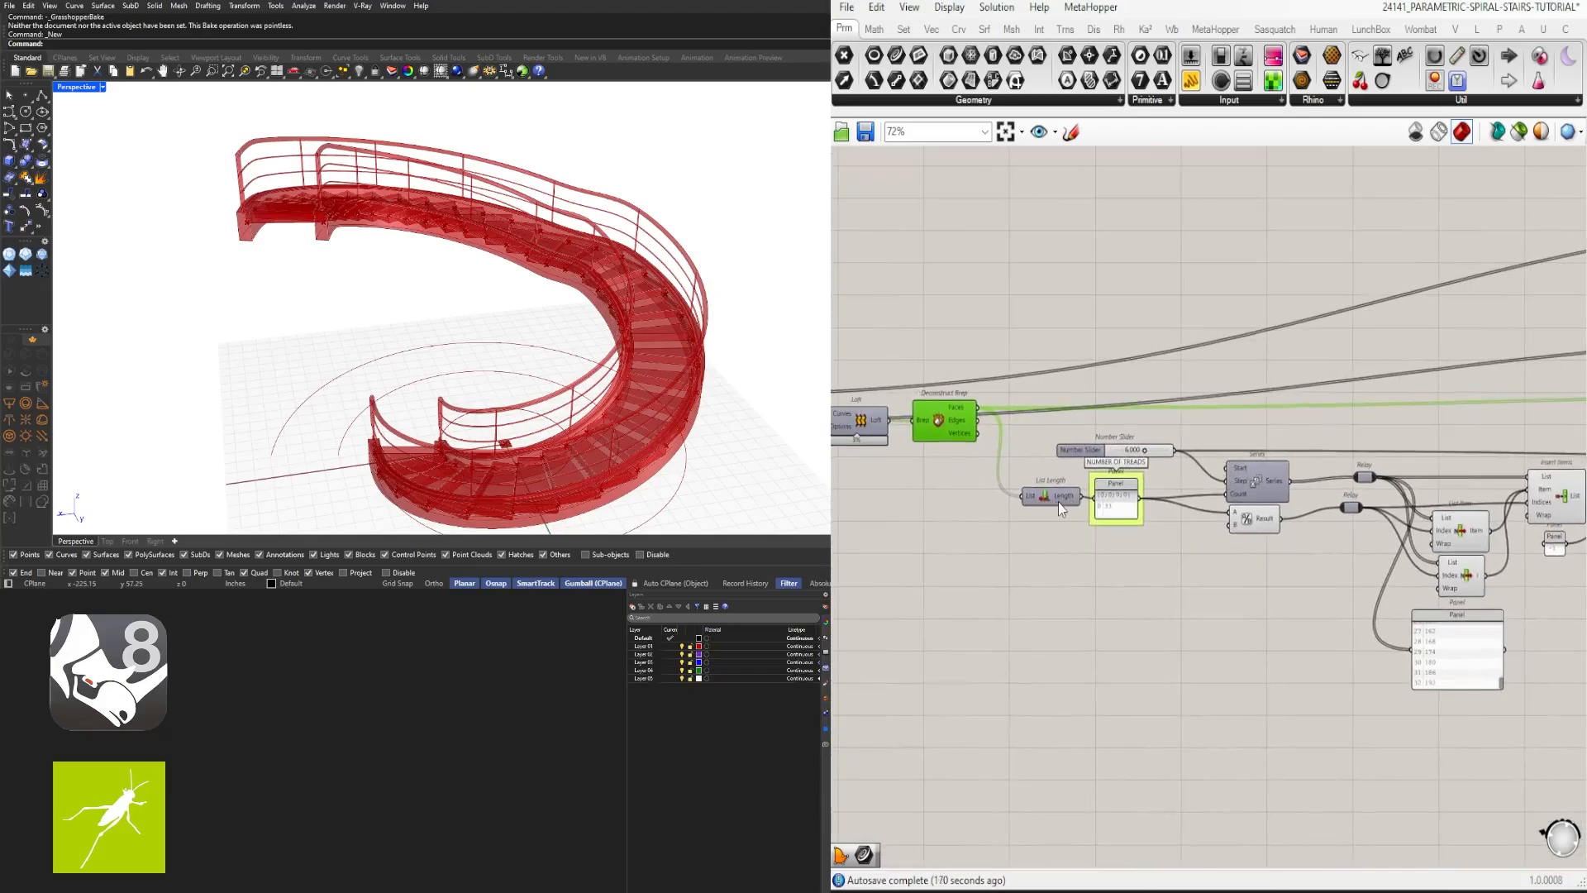
pyautogui.scroll(5, 1060, 503)
pyautogui.click(1157, 508)
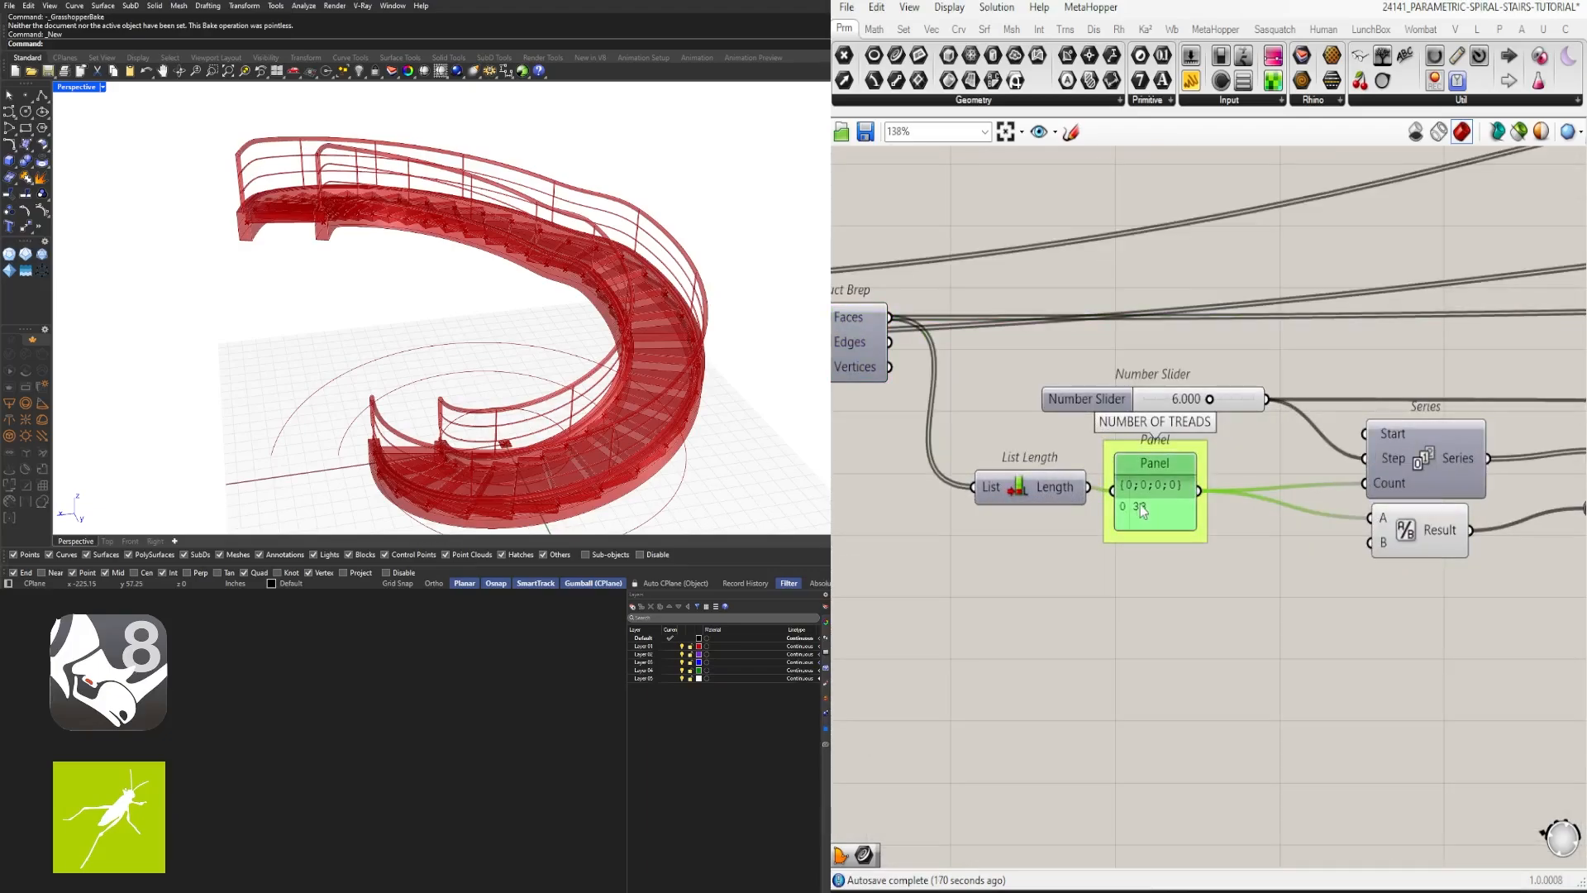
pyautogui.click(1034, 500)
pyautogui.scroll(-3, 1099, 525)
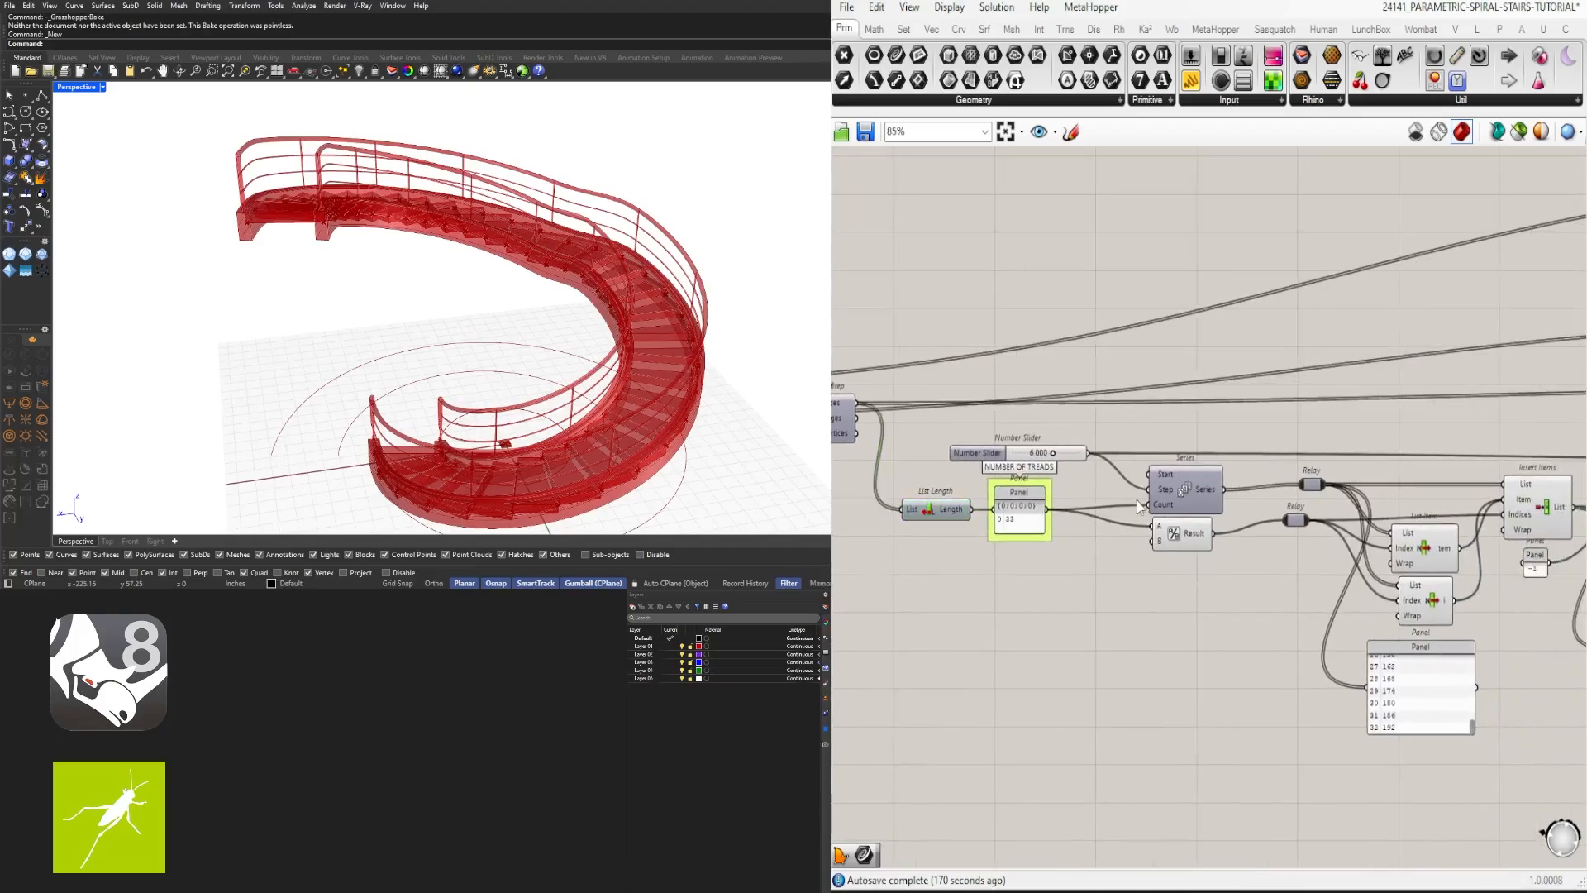
pyautogui.click(1184, 493)
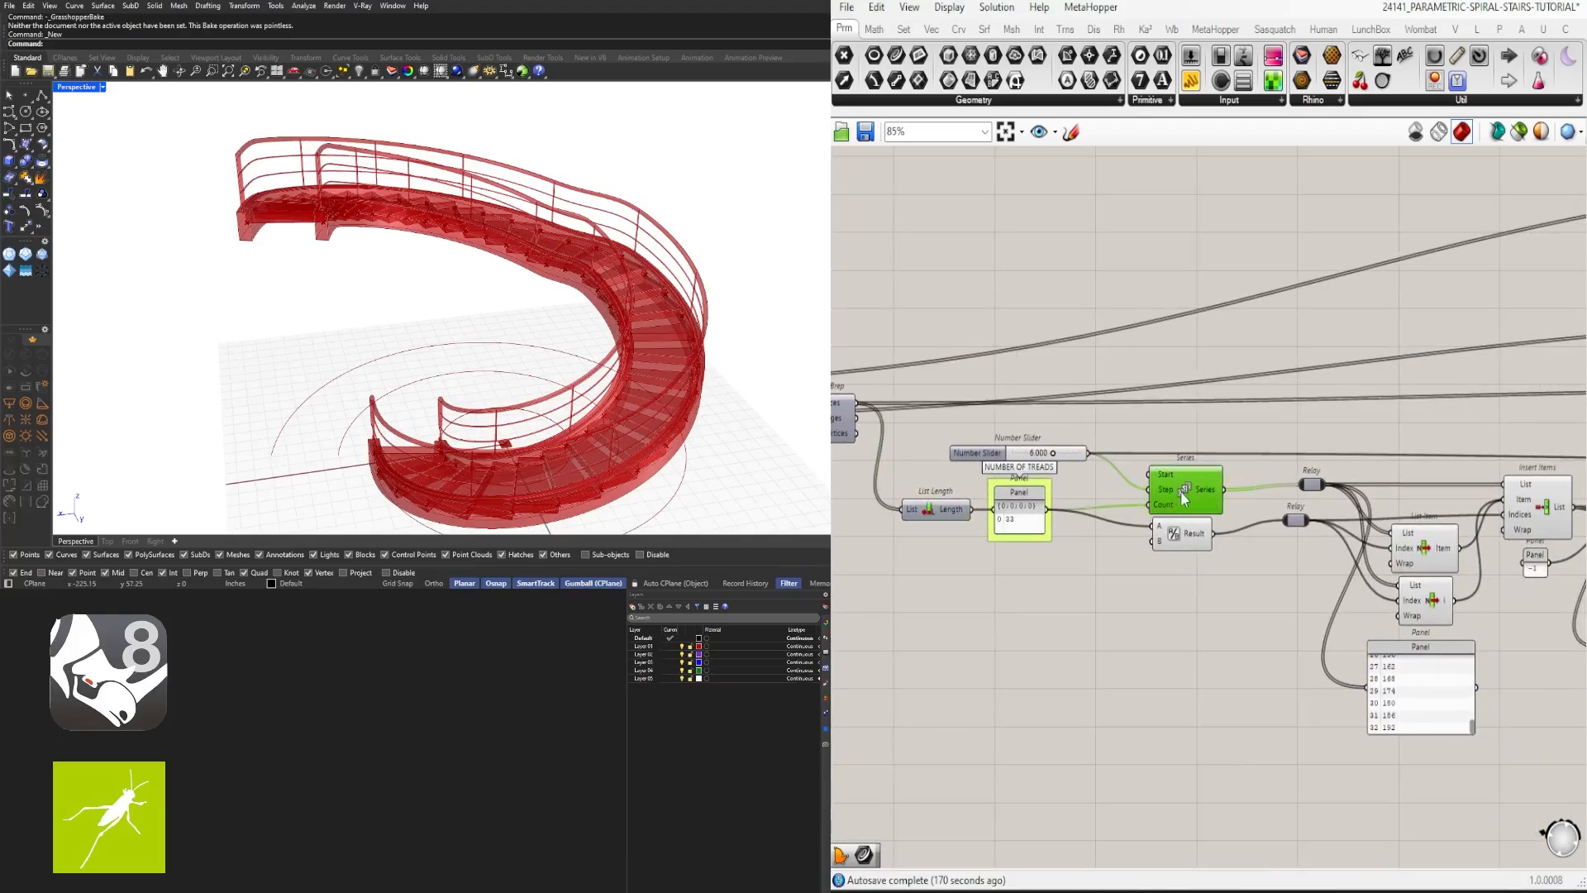
# Step: Examine how the number slider and tread count feed the Series, and how the relays pass its list to the two List Item components
pyautogui.click(1025, 455)
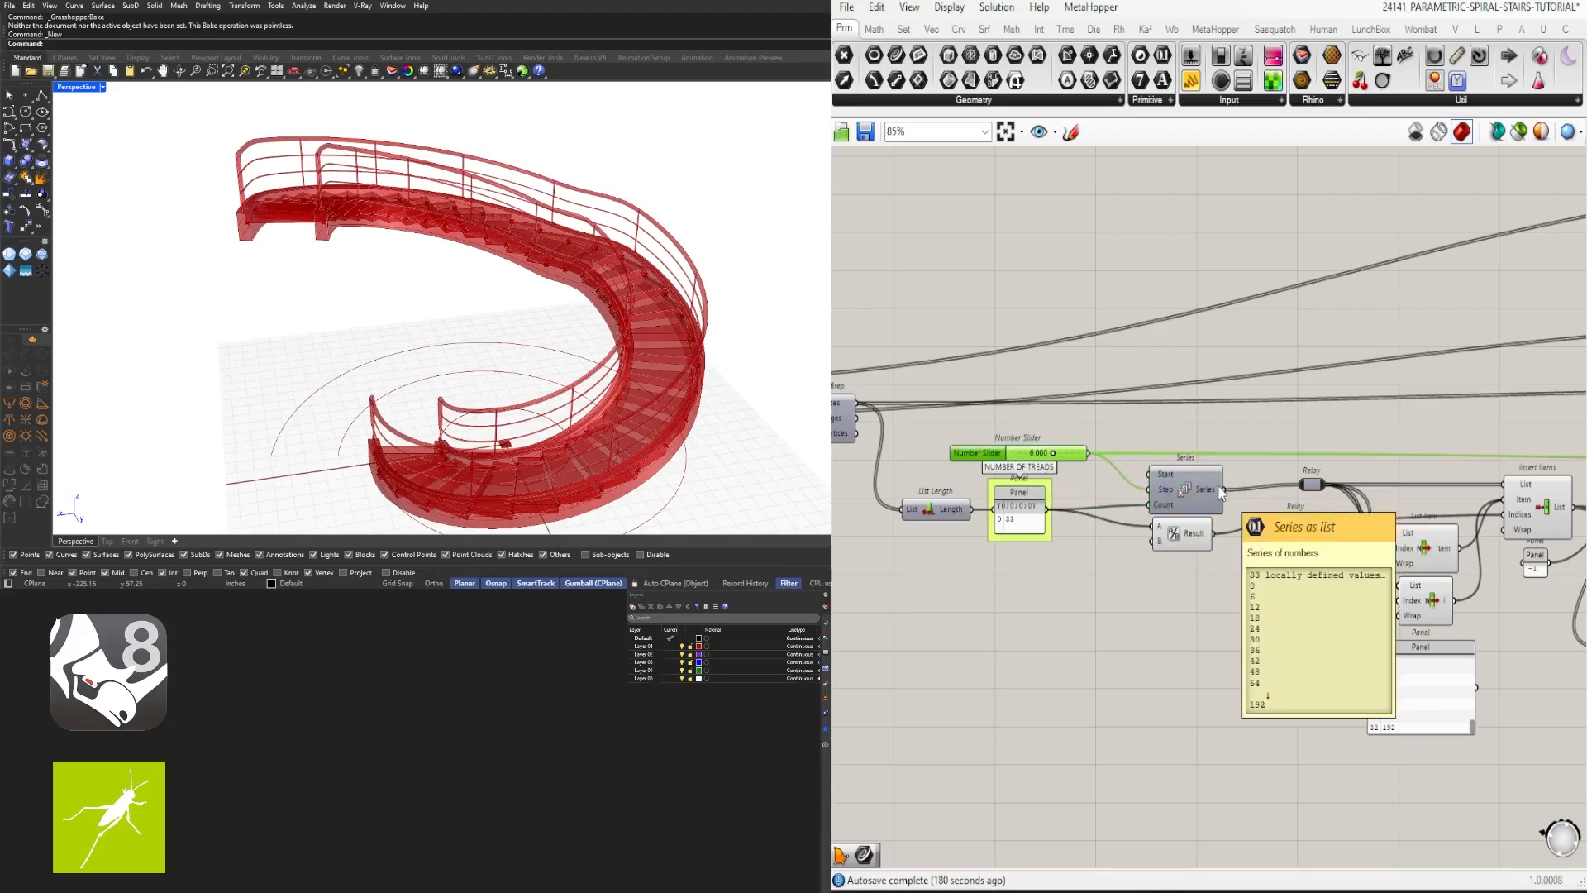
pyautogui.scroll(-4, 1343, 521)
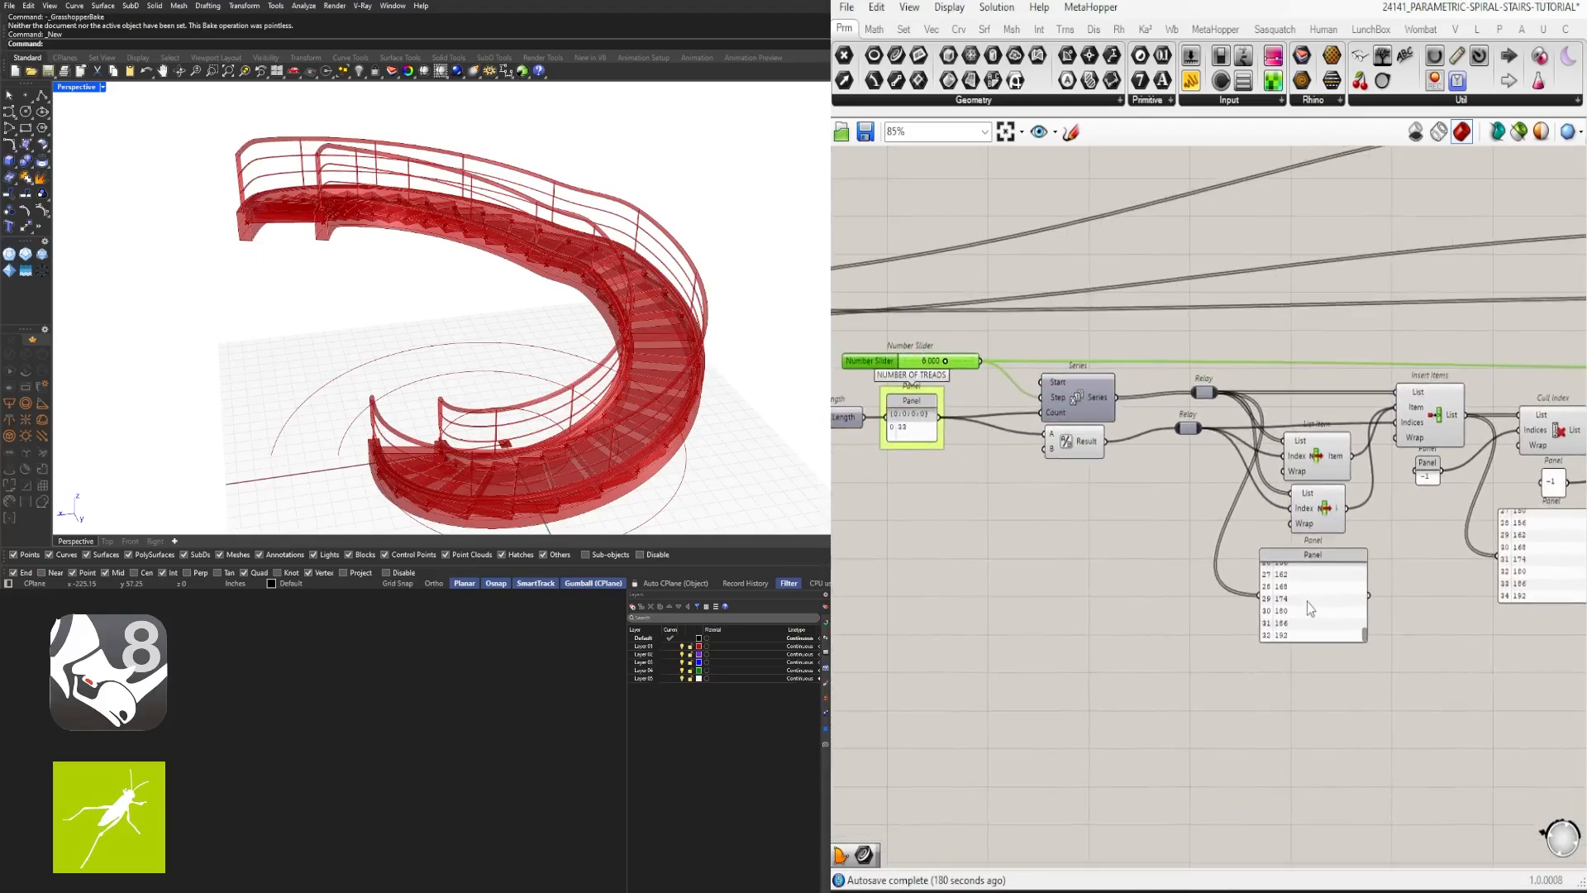
pyautogui.scroll(4, 1017, 467)
pyautogui.click(1015, 468)
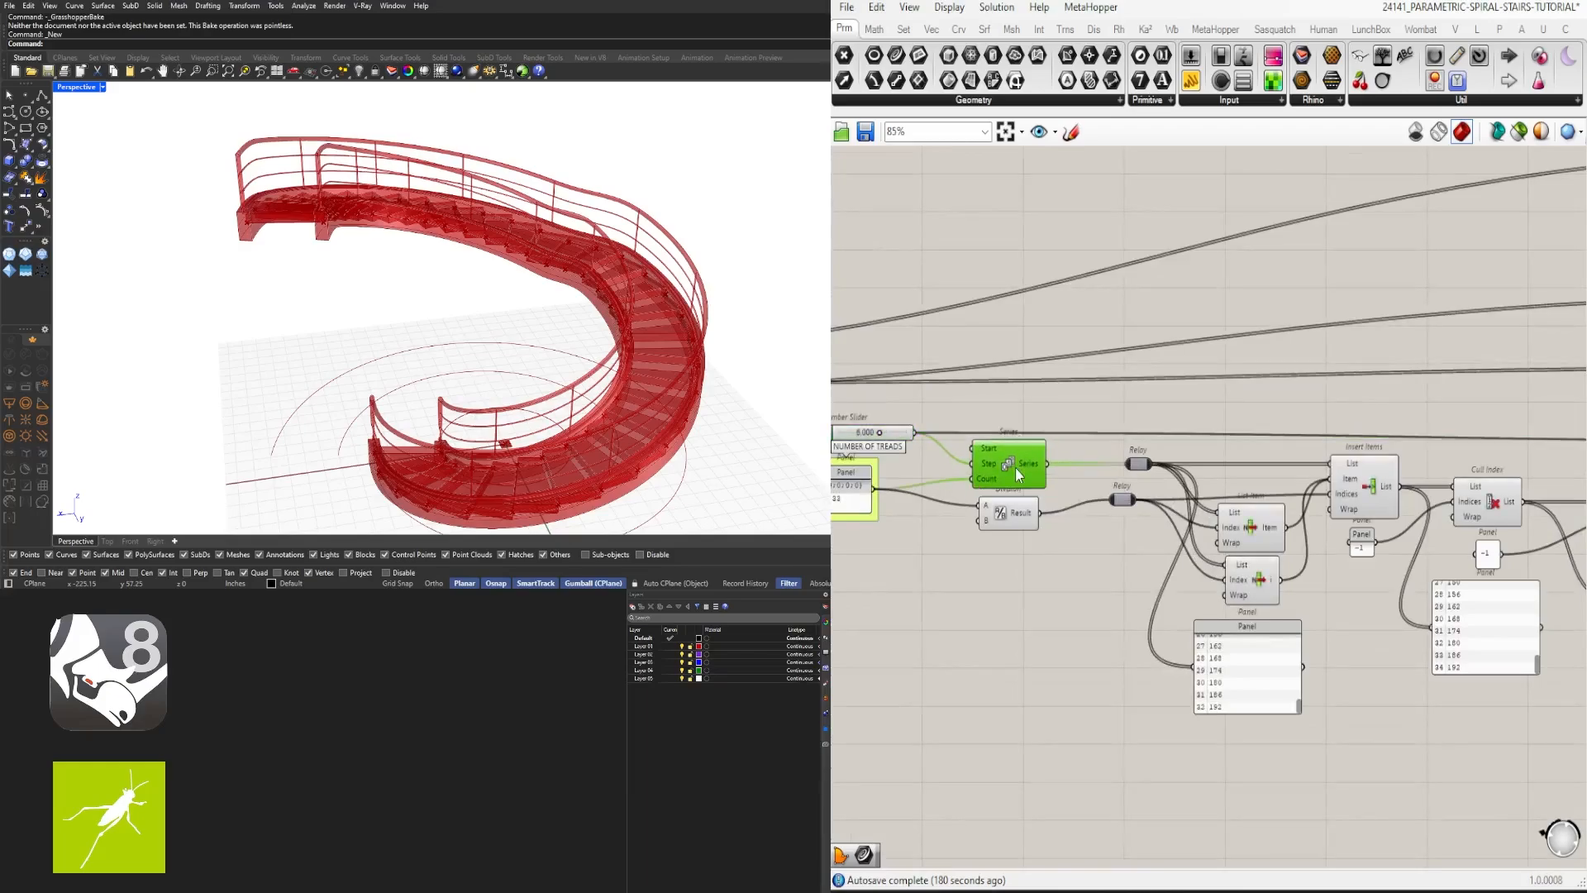
pyautogui.click(1083, 391)
pyautogui.moveTo(1134, 463); pyautogui.dragTo(1122, 463)
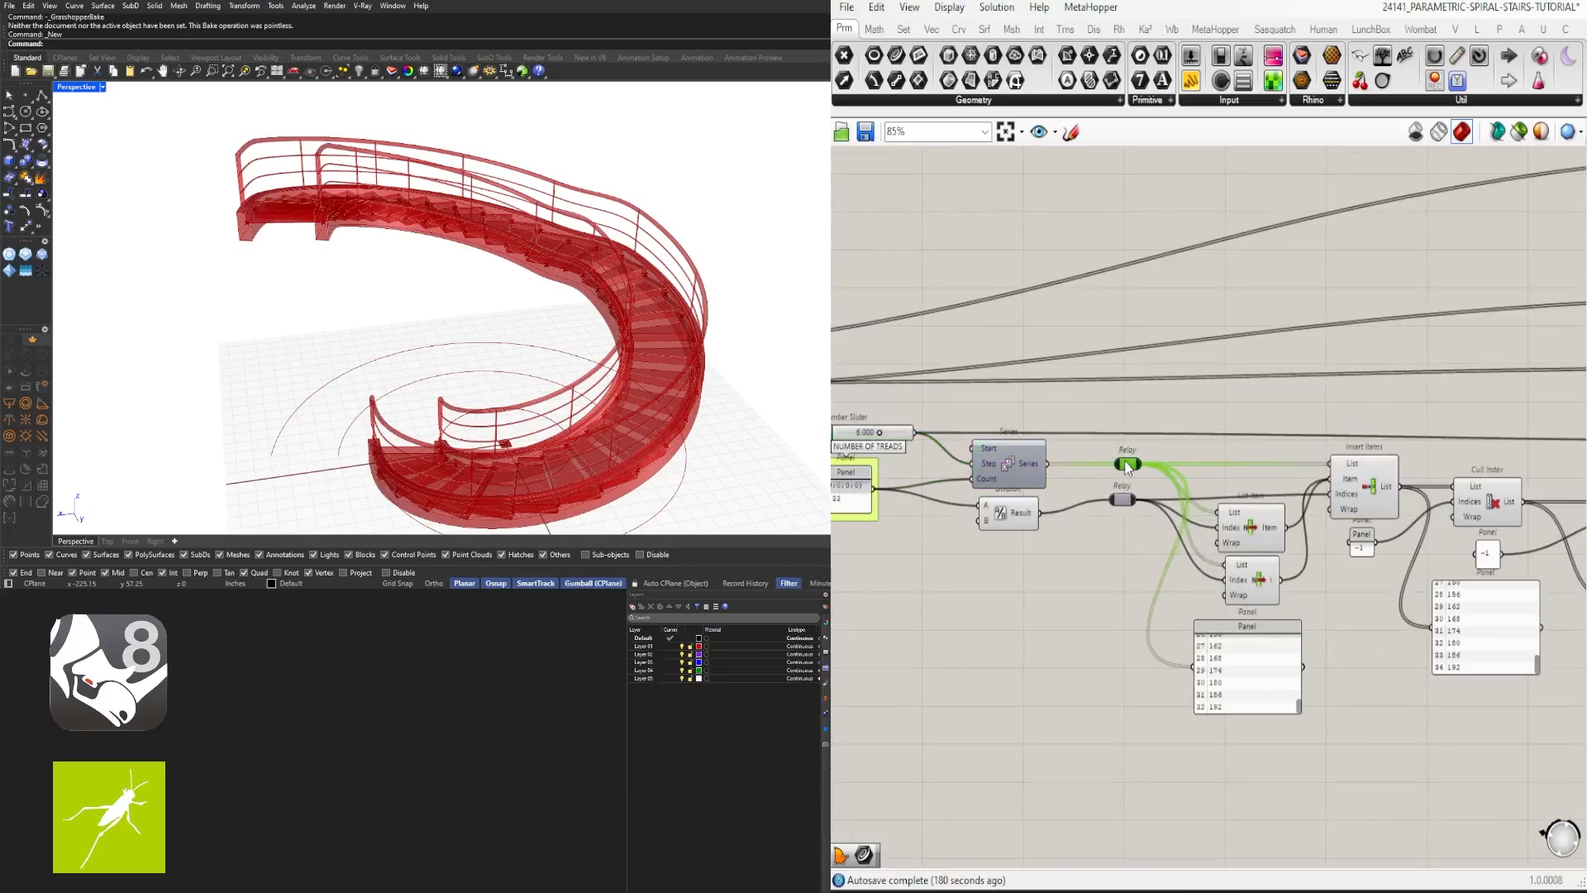
pyautogui.moveTo(1181, 429); pyautogui.dragTo(1153, 508, button='right')
pyautogui.moveTo(1163, 393); pyautogui.dragTo(1184, 359, button='right')
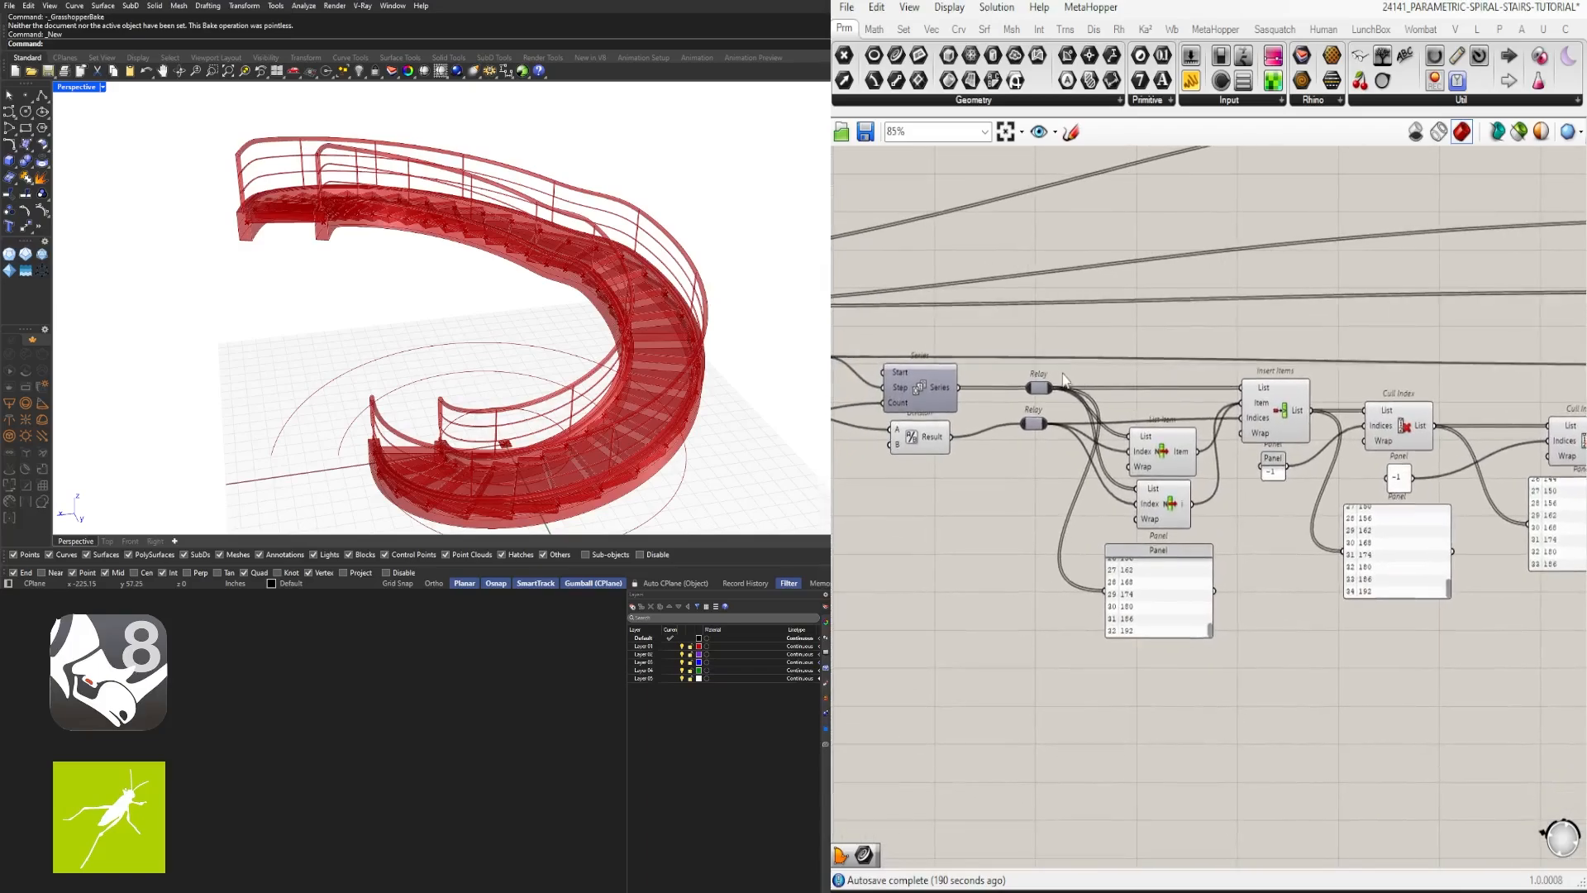
pyautogui.moveTo(1184, 398); pyautogui.dragTo(1162, 513)
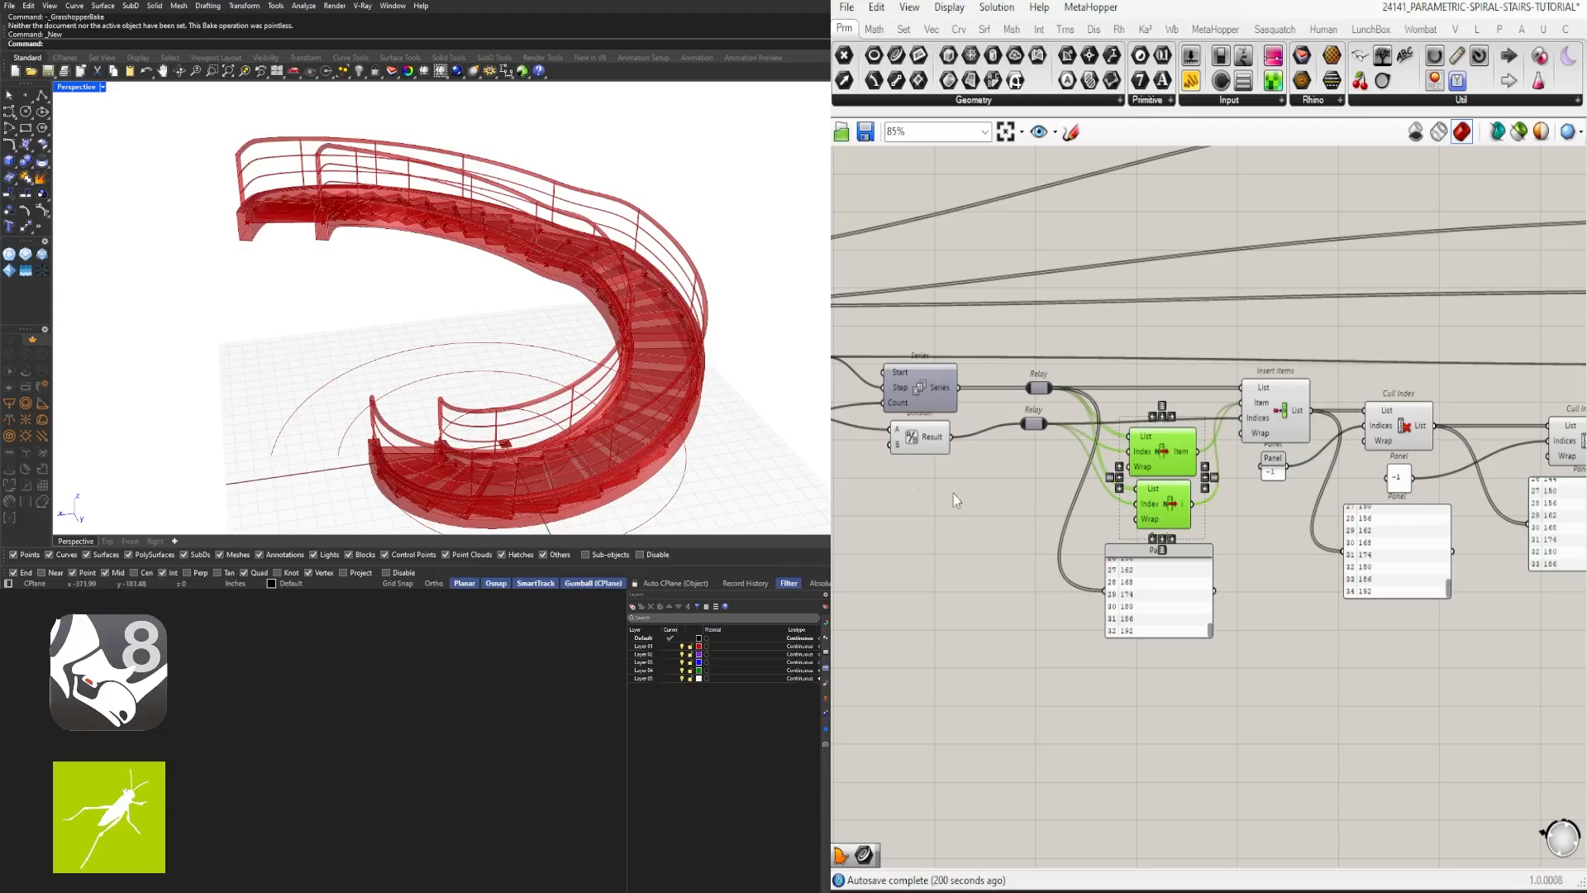
pyautogui.scroll(2, 955, 488)
pyautogui.moveTo(955, 483); pyautogui.dragTo(1195, 460, button='right')
pyautogui.click(1019, 405)
pyautogui.doubleClick(1093, 479)
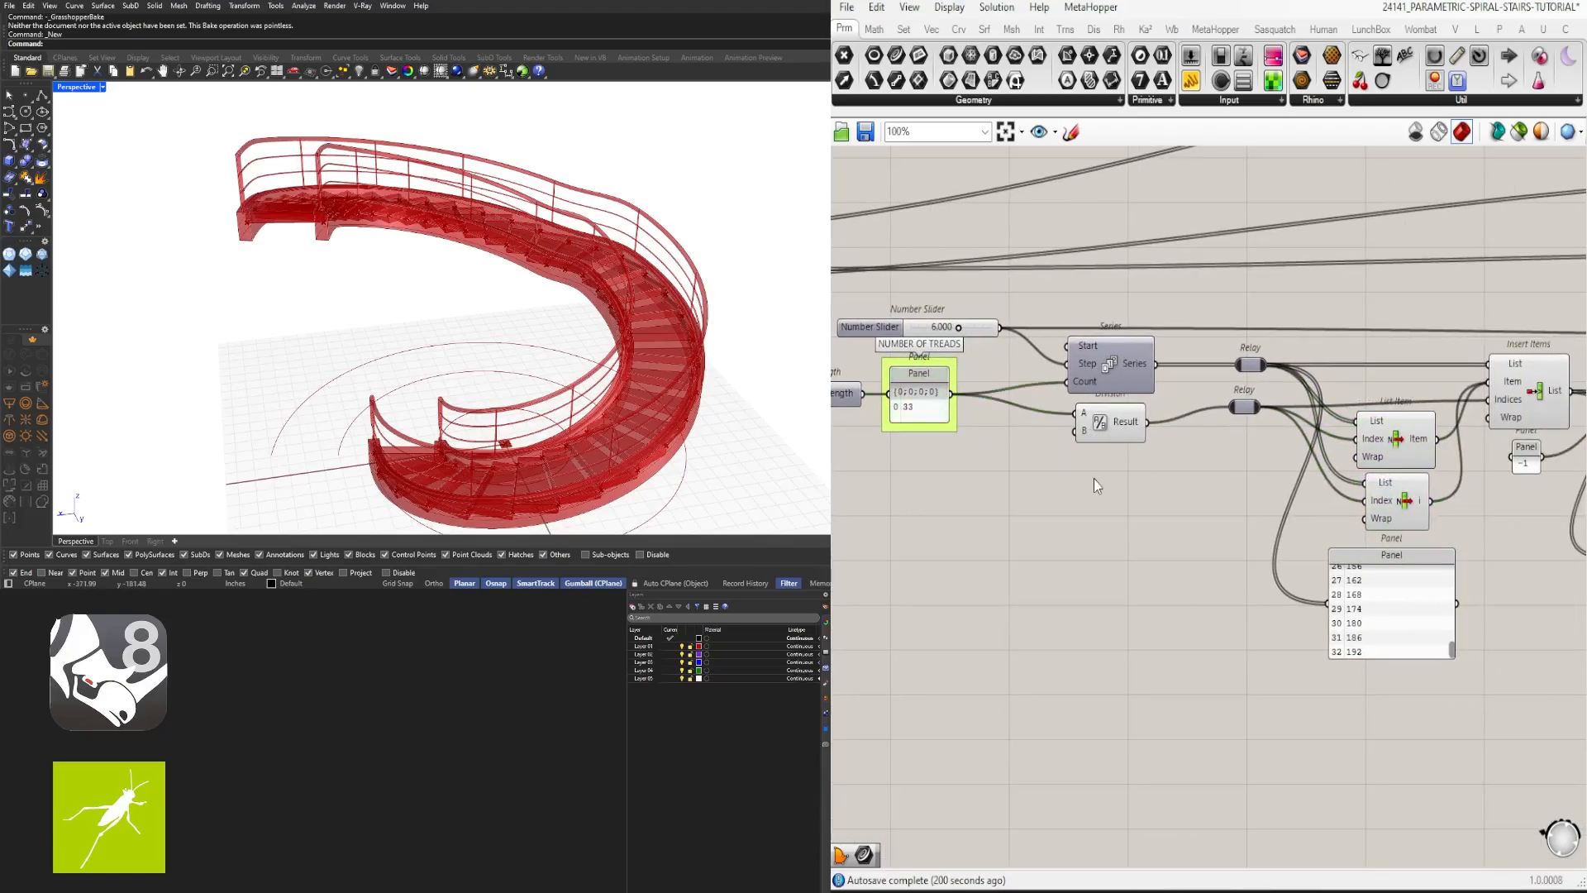
pyautogui.write('2')
pyautogui.press('Return')
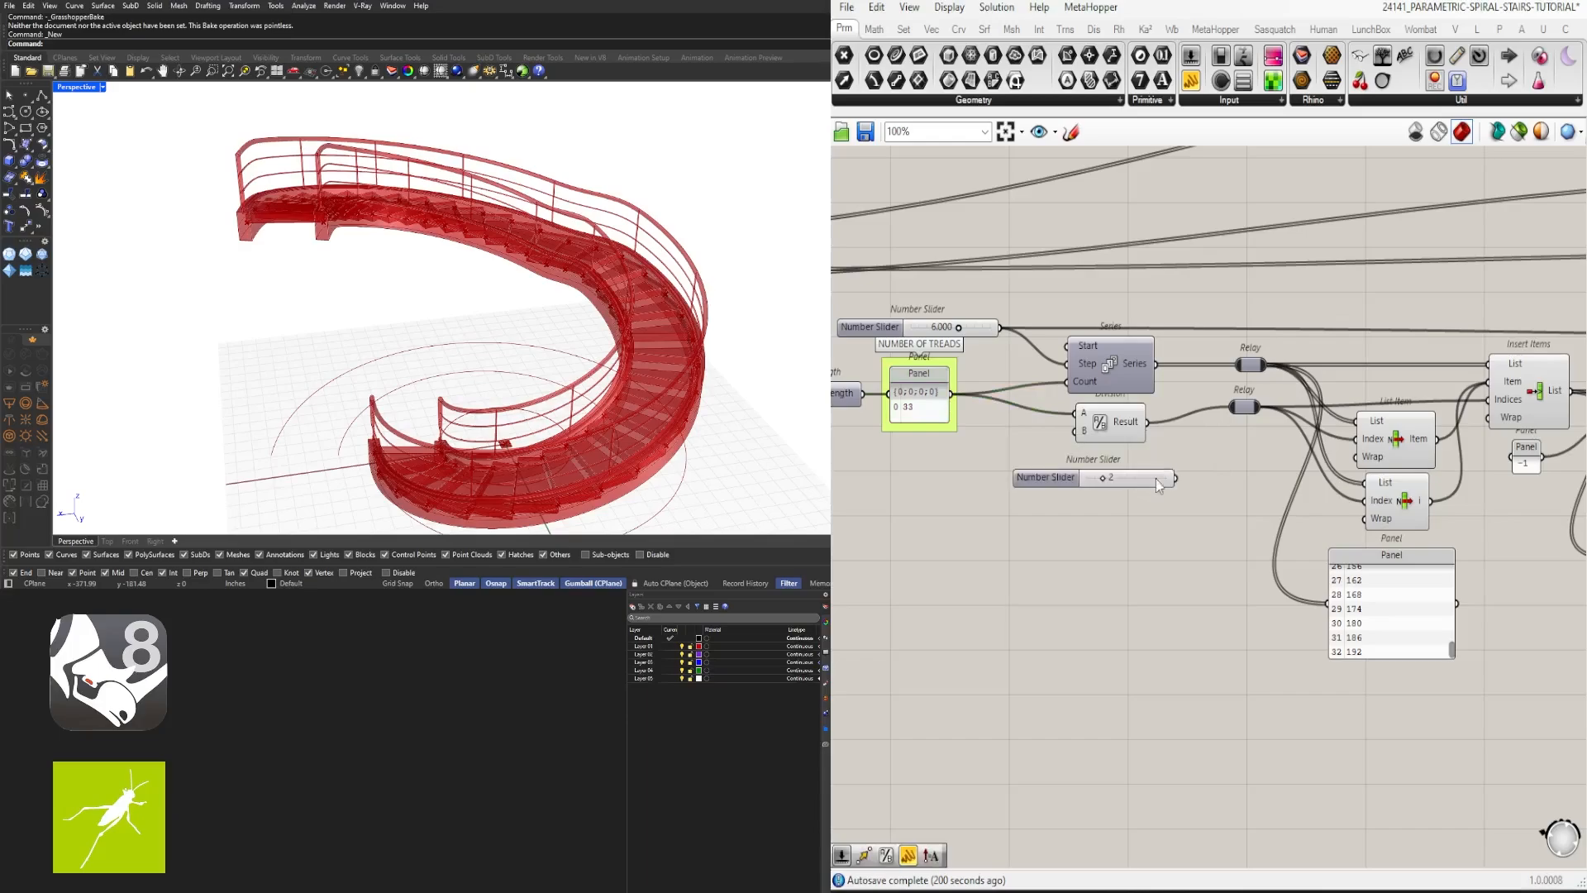
pyautogui.click(1083, 478)
pyautogui.click(1152, 593)
pyautogui.click(1071, 482)
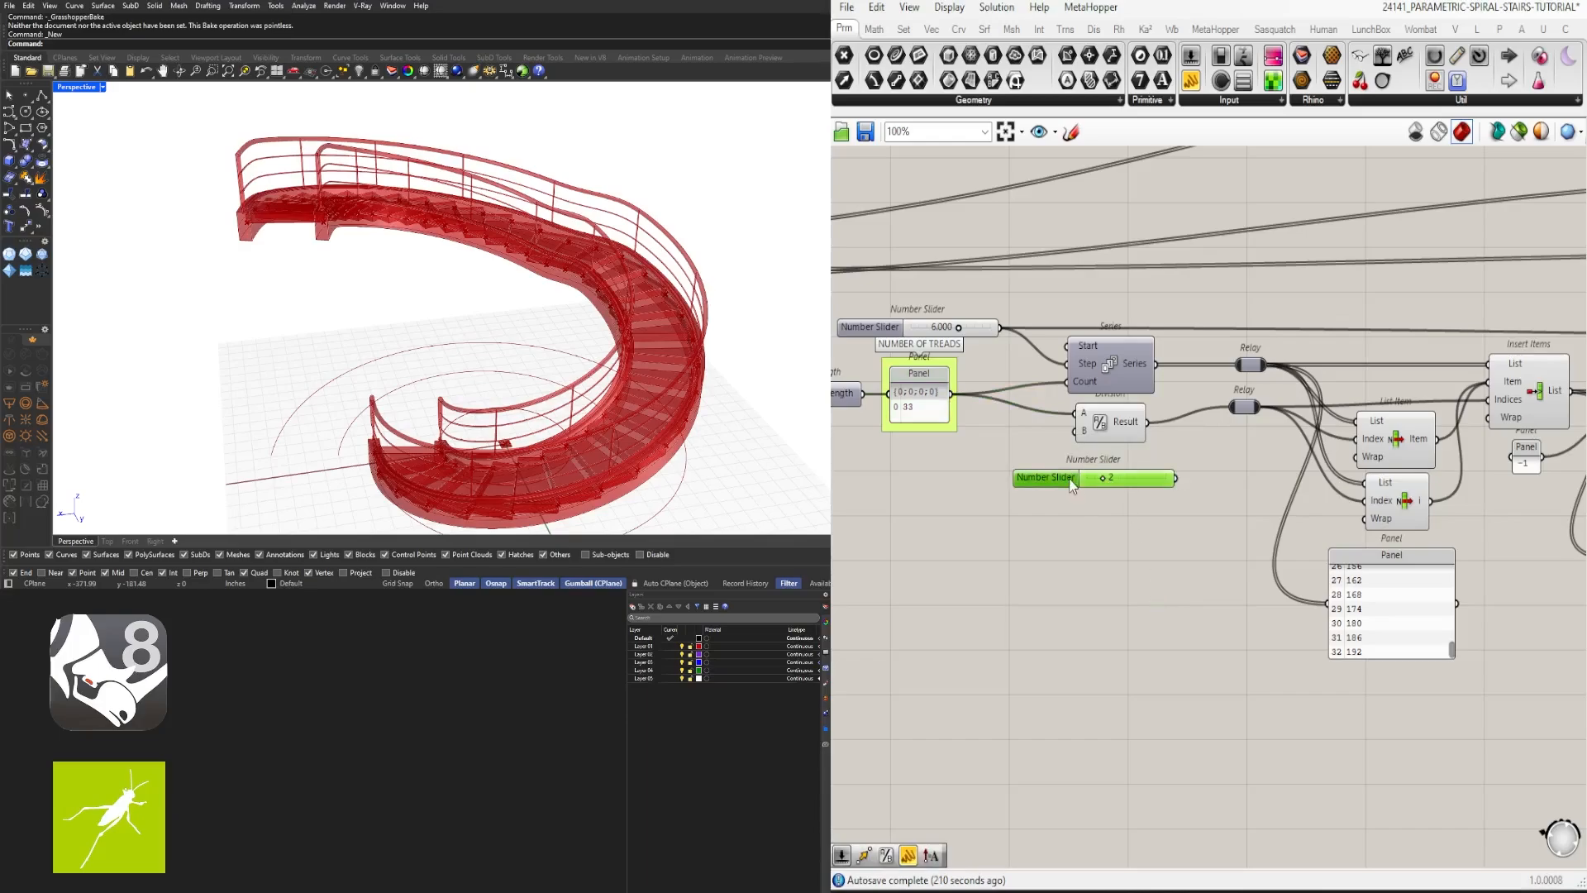
# Step: Place a number slider with a value of 20 beneath the Division and try to wire it into the lower relay
pyautogui.doubleClick(1078, 483)
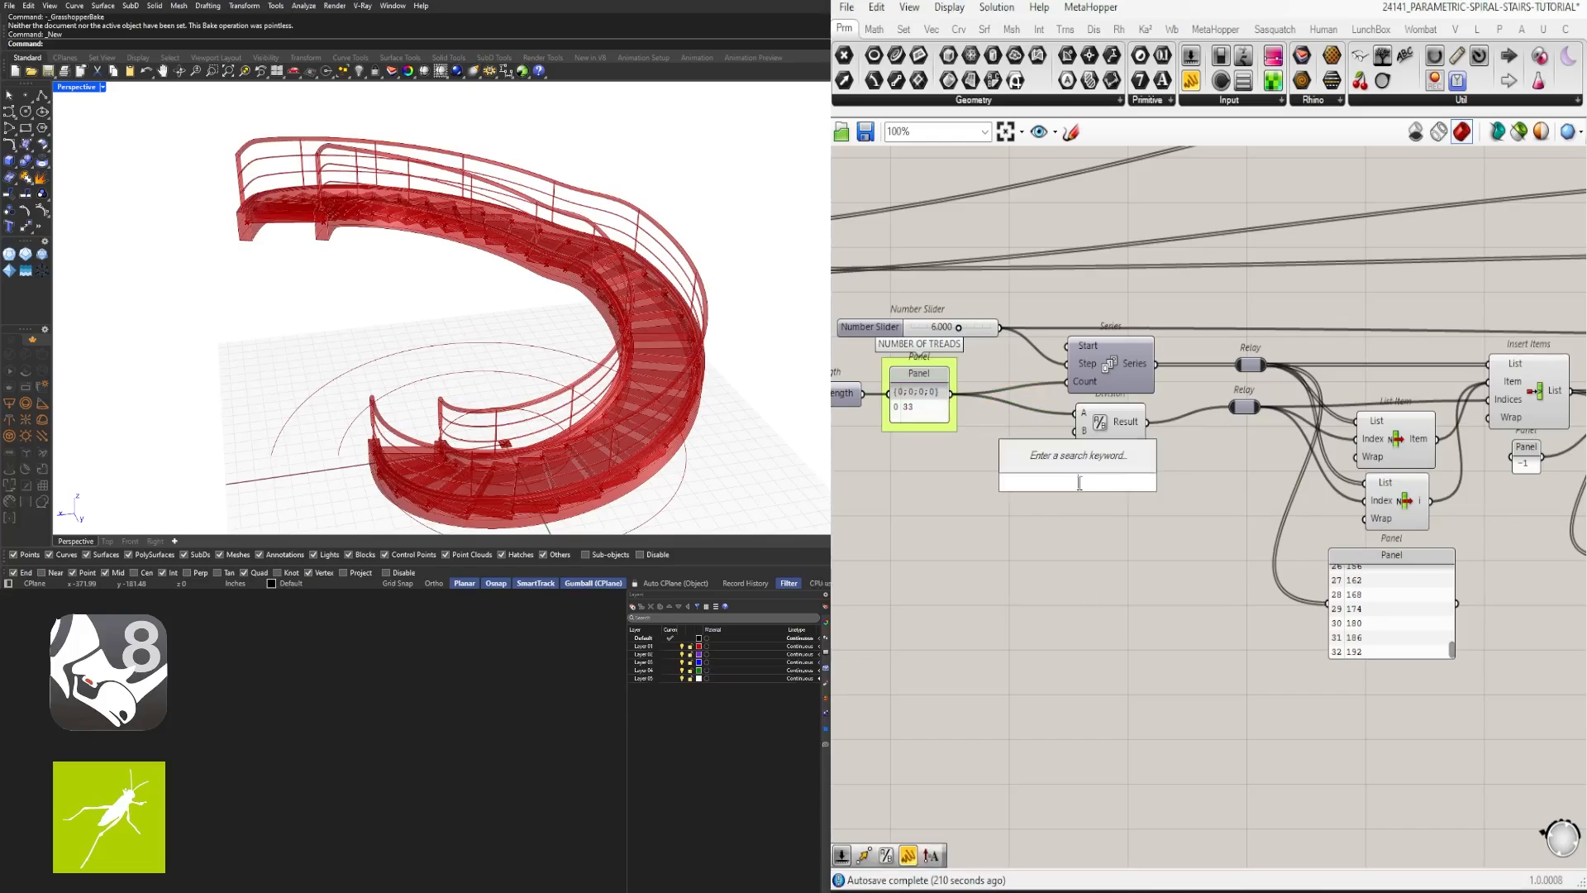
pyautogui.write('0')
pyautogui.press('Return')
pyautogui.moveTo(1160, 482); pyautogui.dragTo(1234, 407)
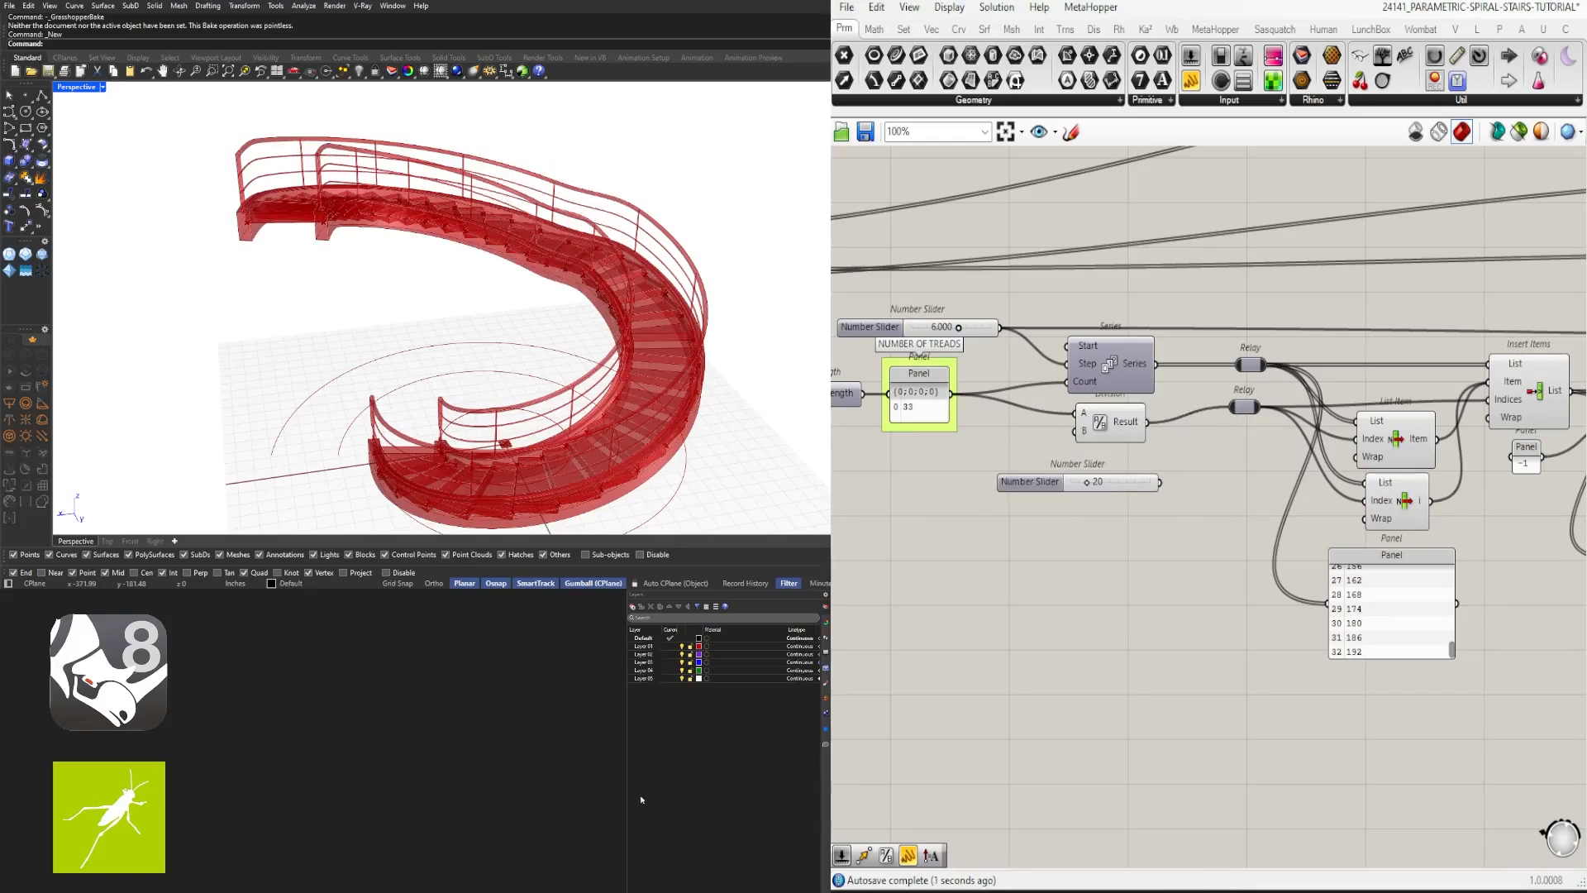
# Step: Trace the landing logic from the relays through Insert Items and both Cull Index components to the Unit Z and the Move components
pyautogui.scroll(-3, 1142, 497)
pyautogui.scroll(-3, 1240, 521)
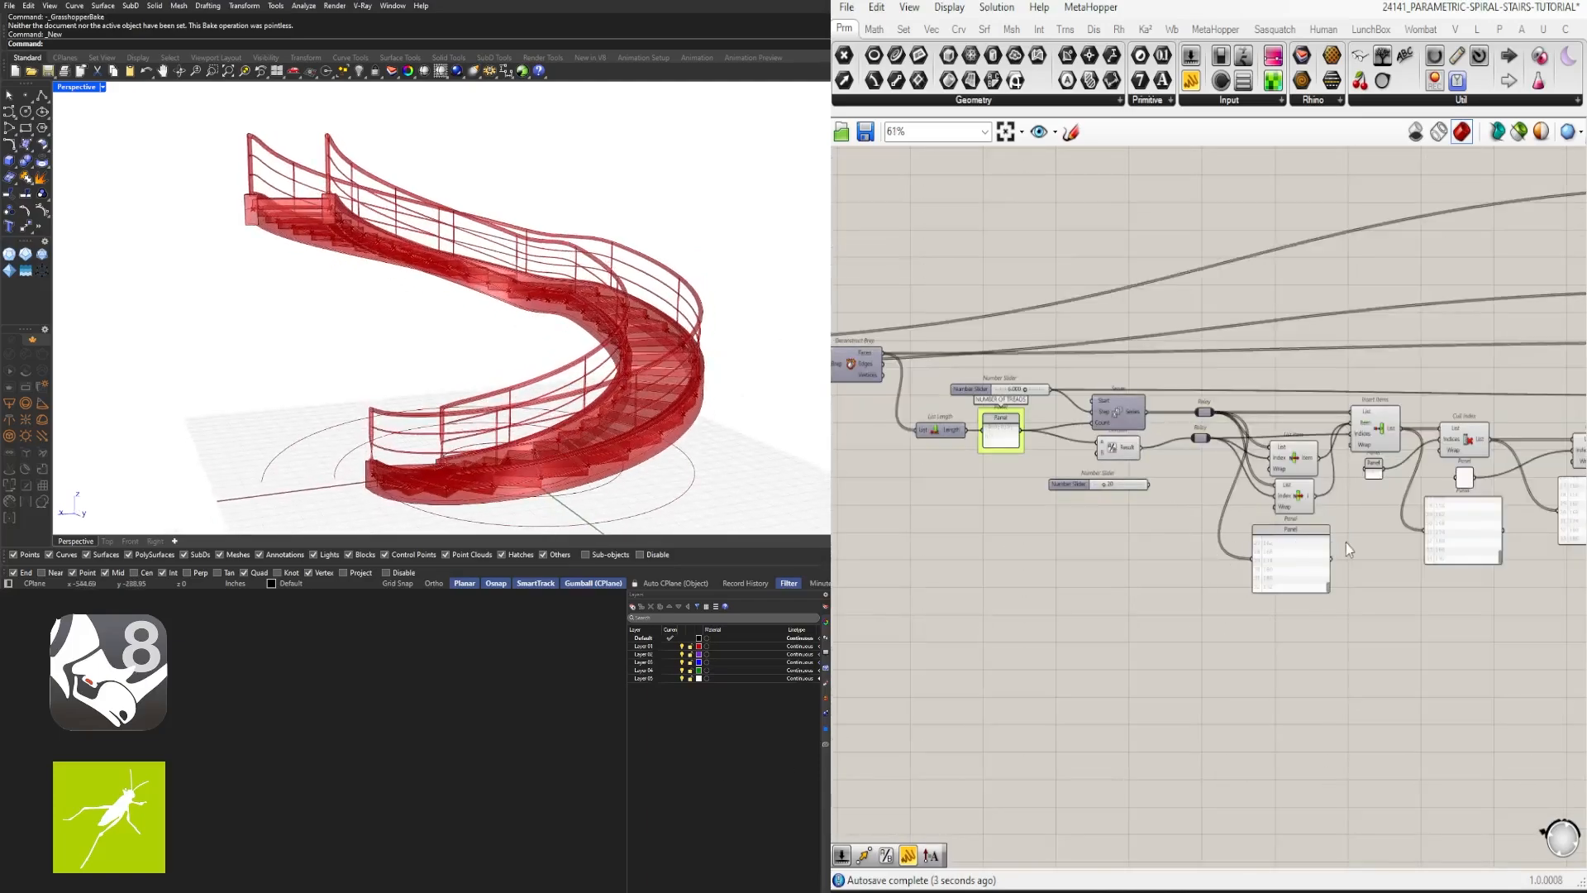
pyautogui.moveTo(1359, 561); pyautogui.dragTo(965, 385)
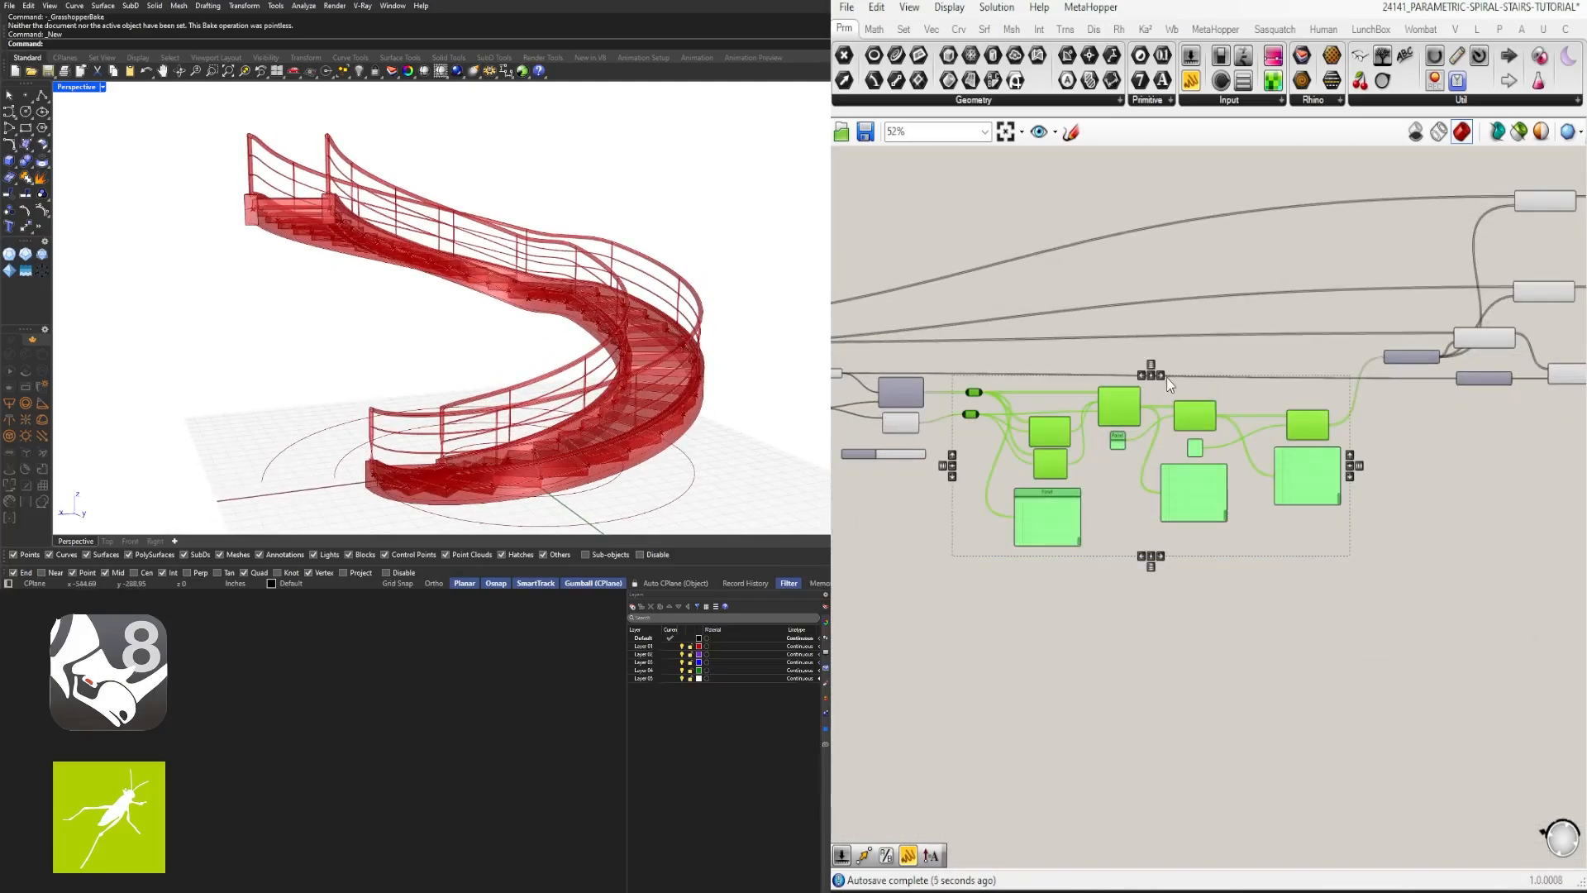
pyautogui.click(1374, 399)
pyautogui.scroll(3, 1374, 399)
pyautogui.moveTo(1375, 398); pyautogui.dragTo(1188, 477, button='right')
pyautogui.click(1376, 375)
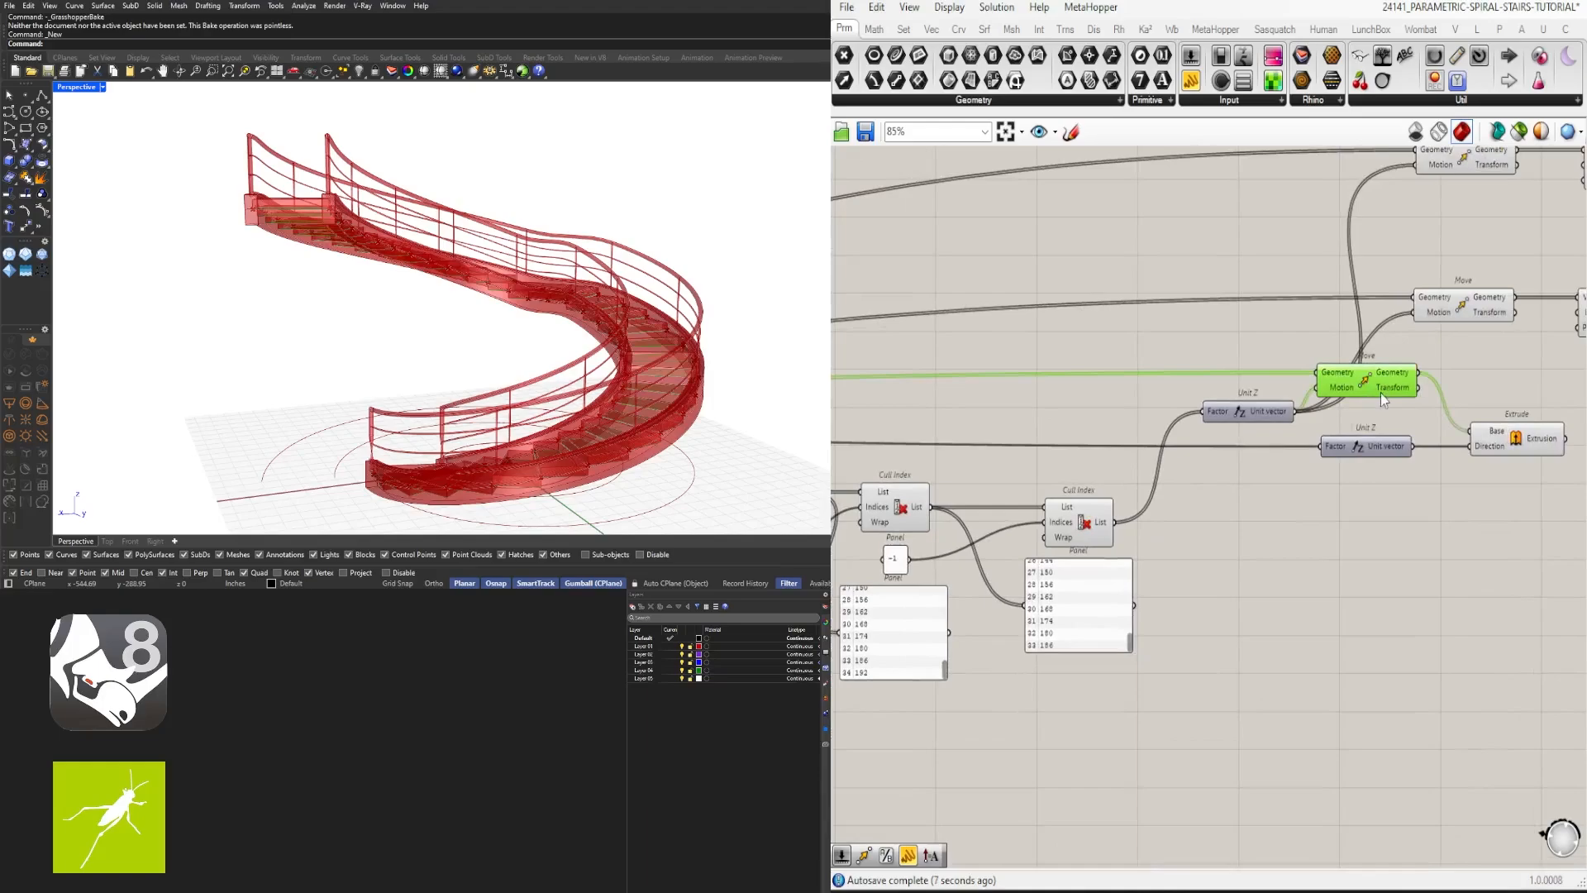
pyautogui.moveTo(1380, 394); pyautogui.dragTo(1174, 384, button='right')
pyautogui.moveTo(1435, 521); pyautogui.dragTo(1265, 395)
pyautogui.click(1346, 592)
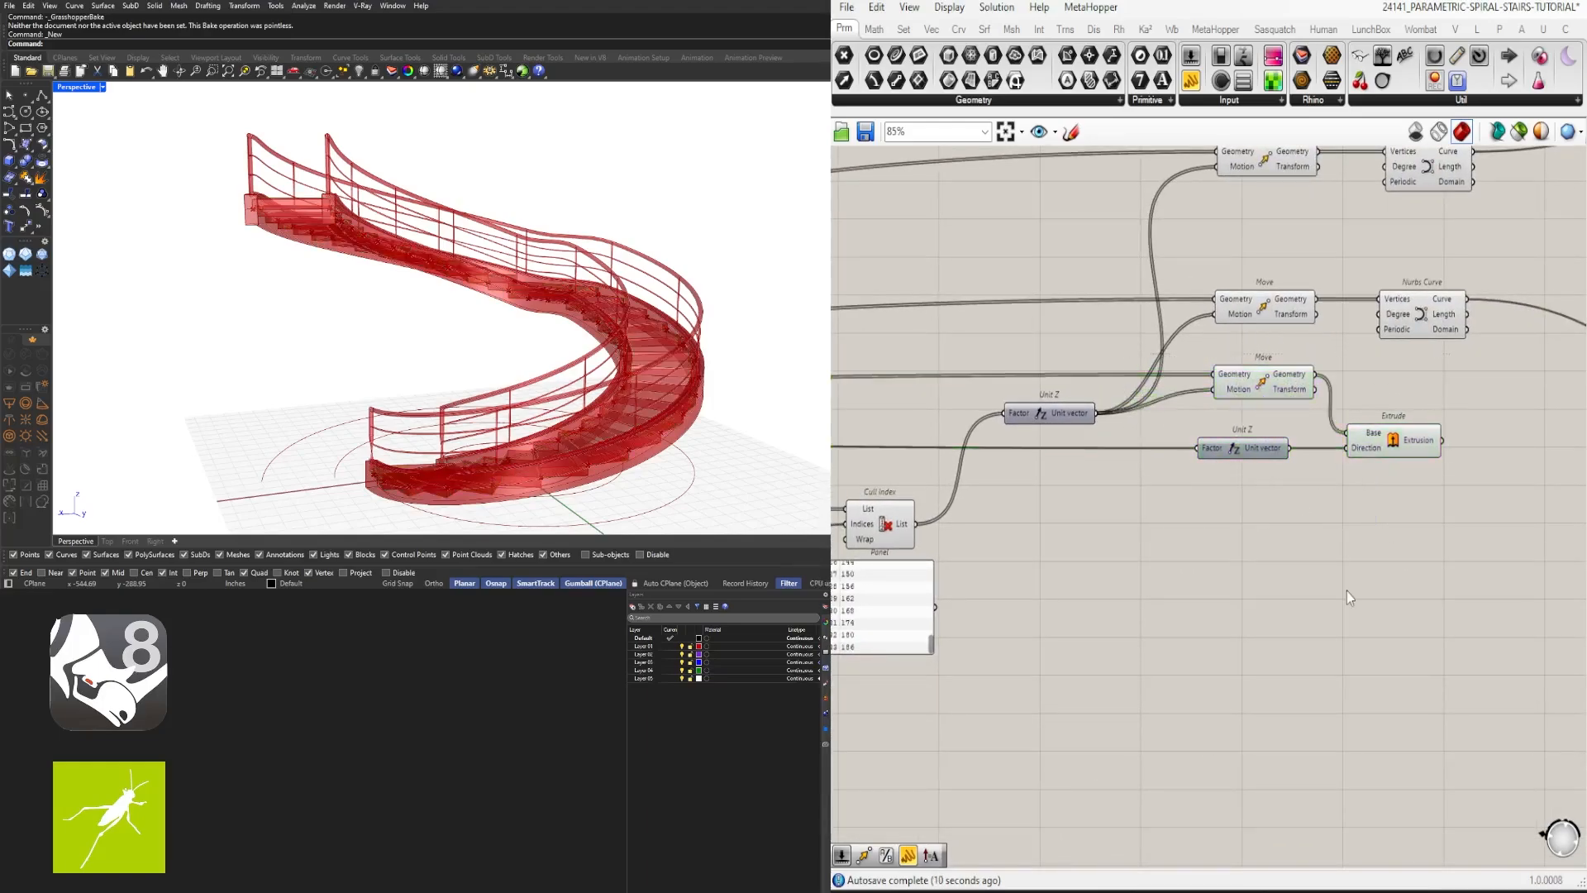
pyautogui.moveTo(1050, 414); pyautogui.dragTo(1053, 412)
pyautogui.click(1059, 489)
pyautogui.moveTo(897, 476); pyautogui.dragTo(1218, 439, button='right')
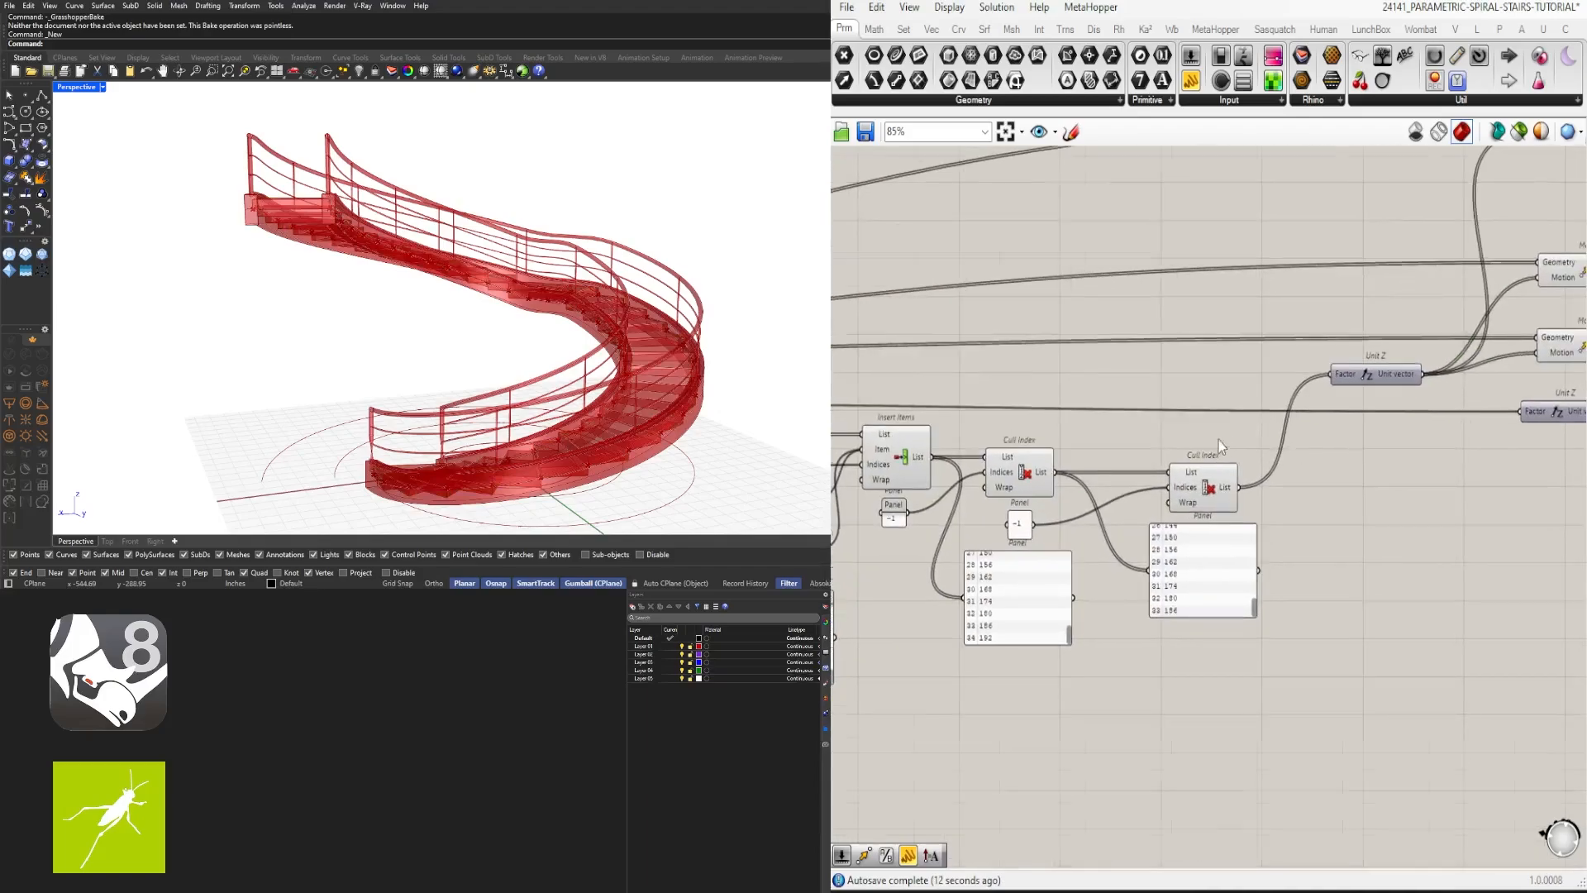
# Step: Try feeding the Unit Z Factor directly from the Series relay, inspect the staircase, and restore the last Cull Index list as input
pyautogui.scroll(-4, 1219, 440)
pyautogui.moveTo(883, 411); pyautogui.dragTo(989, 436, button='right')
pyautogui.scroll(5, 989, 435)
pyautogui.moveTo(1118, 467); pyautogui.dragTo(980, 410, button='right')
pyautogui.scroll(-2, 981, 410)
pyautogui.moveTo(881, 423); pyautogui.dragTo(969, 451, button='right')
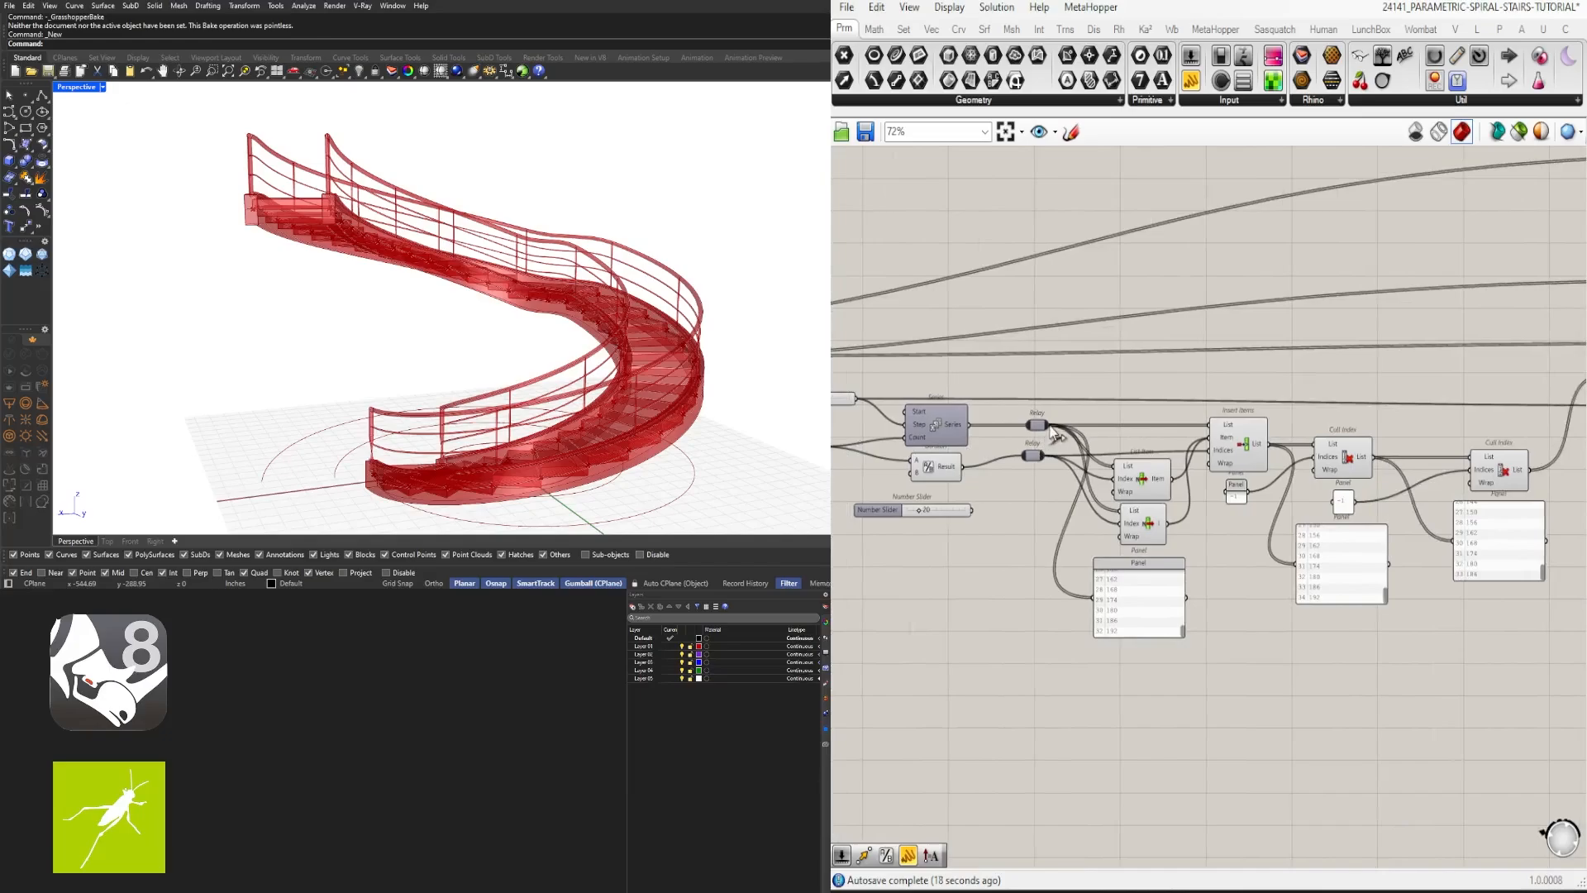
pyautogui.scroll(1, 1051, 428)
pyautogui.scroll(-4, 1052, 428)
pyautogui.scroll(5, 1379, 402)
pyautogui.moveTo(1050, 427); pyautogui.dragTo(1431, 389)
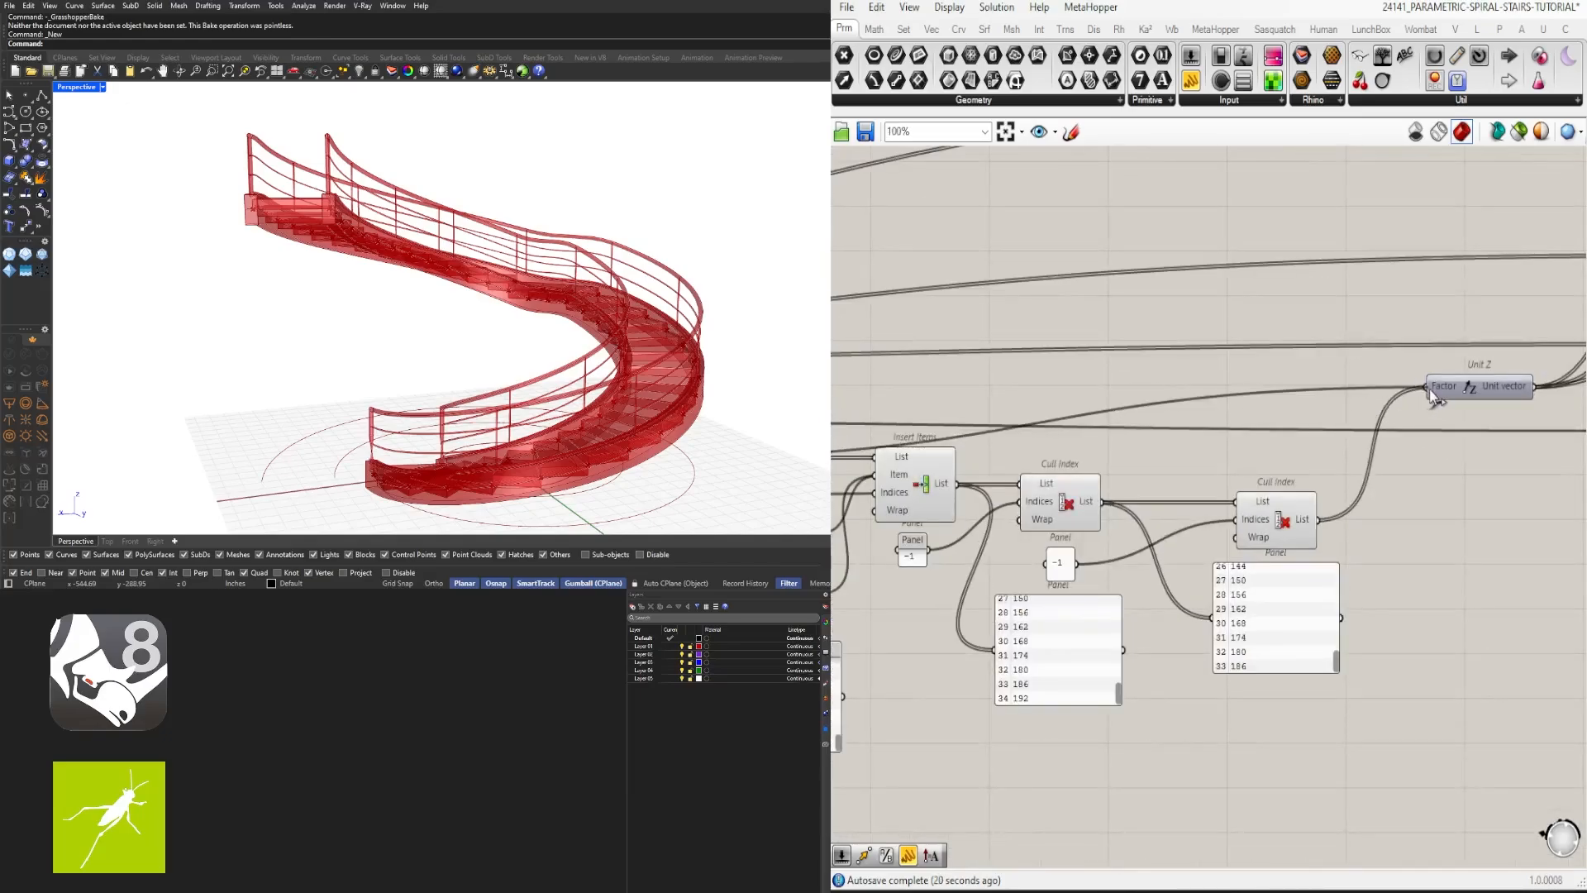
pyautogui.moveTo(457, 288); pyautogui.dragTo(591, 289, button='right')
pyautogui.scroll(-3, 1208, 420)
pyautogui.moveTo(1340, 413); pyautogui.dragTo(1303, 489, button='right')
pyautogui.scroll(2, 1303, 490)
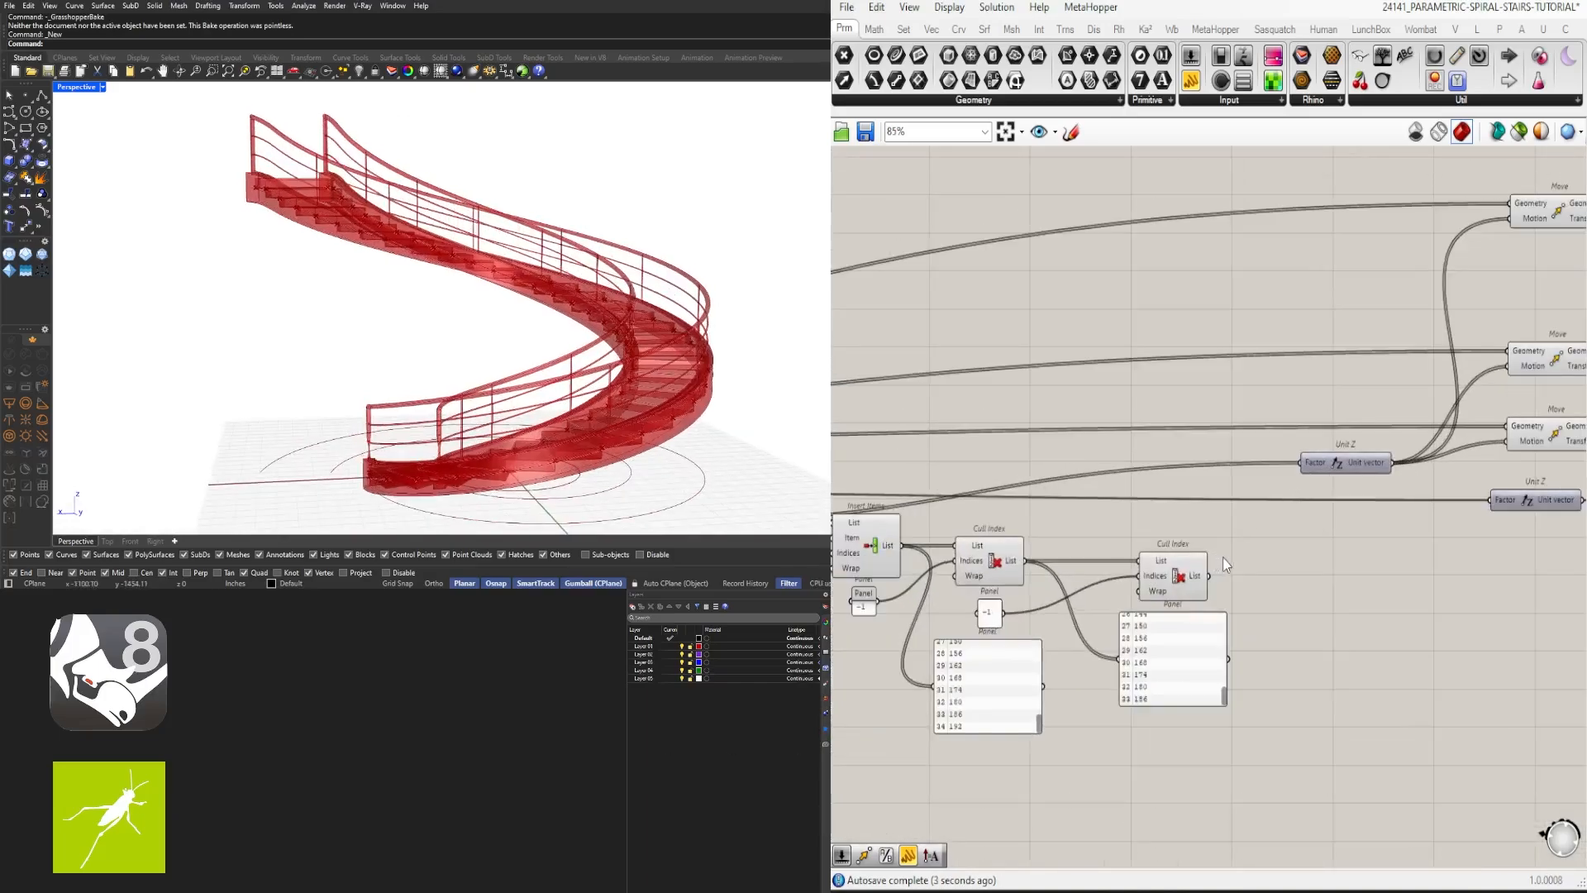
pyautogui.moveTo(1208, 576); pyautogui.dragTo(1300, 463)
pyautogui.scroll(1, 1277, 570)
pyautogui.scroll(-2, 1230, 492)
# Step: Insert an extra relay after the Series and feed it into a new Number parameter placed just before the Unit Z
pyautogui.moveTo(1004, 495); pyautogui.dragTo(1322, 484, button='right')
pyautogui.scroll(-1, 1265, 463)
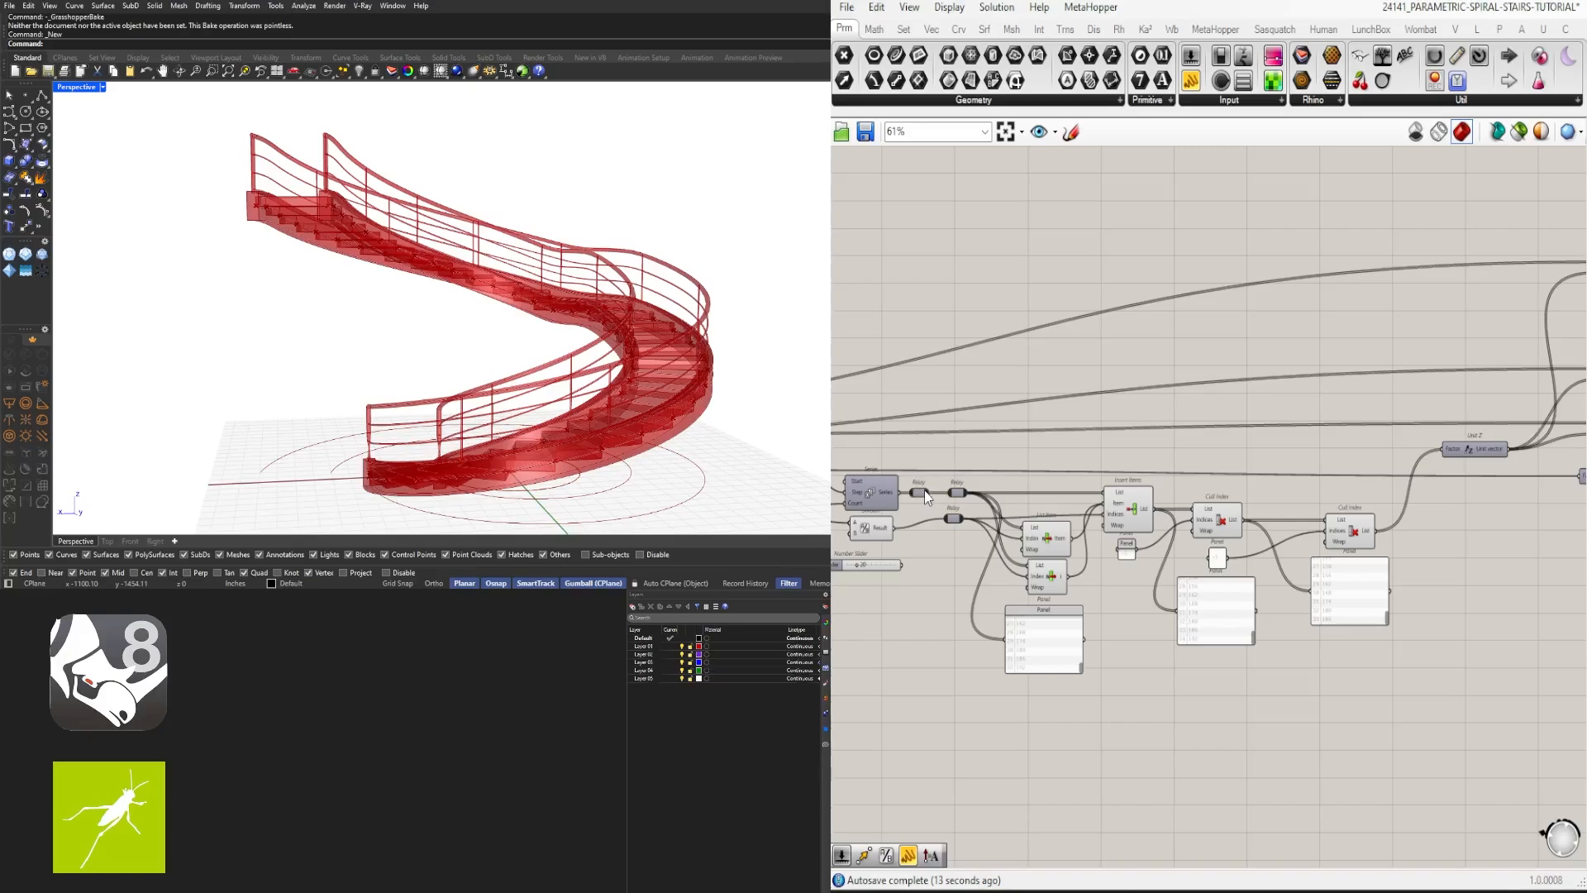
pyautogui.scroll(3, 926, 497)
pyautogui.doubleClick(971, 442)
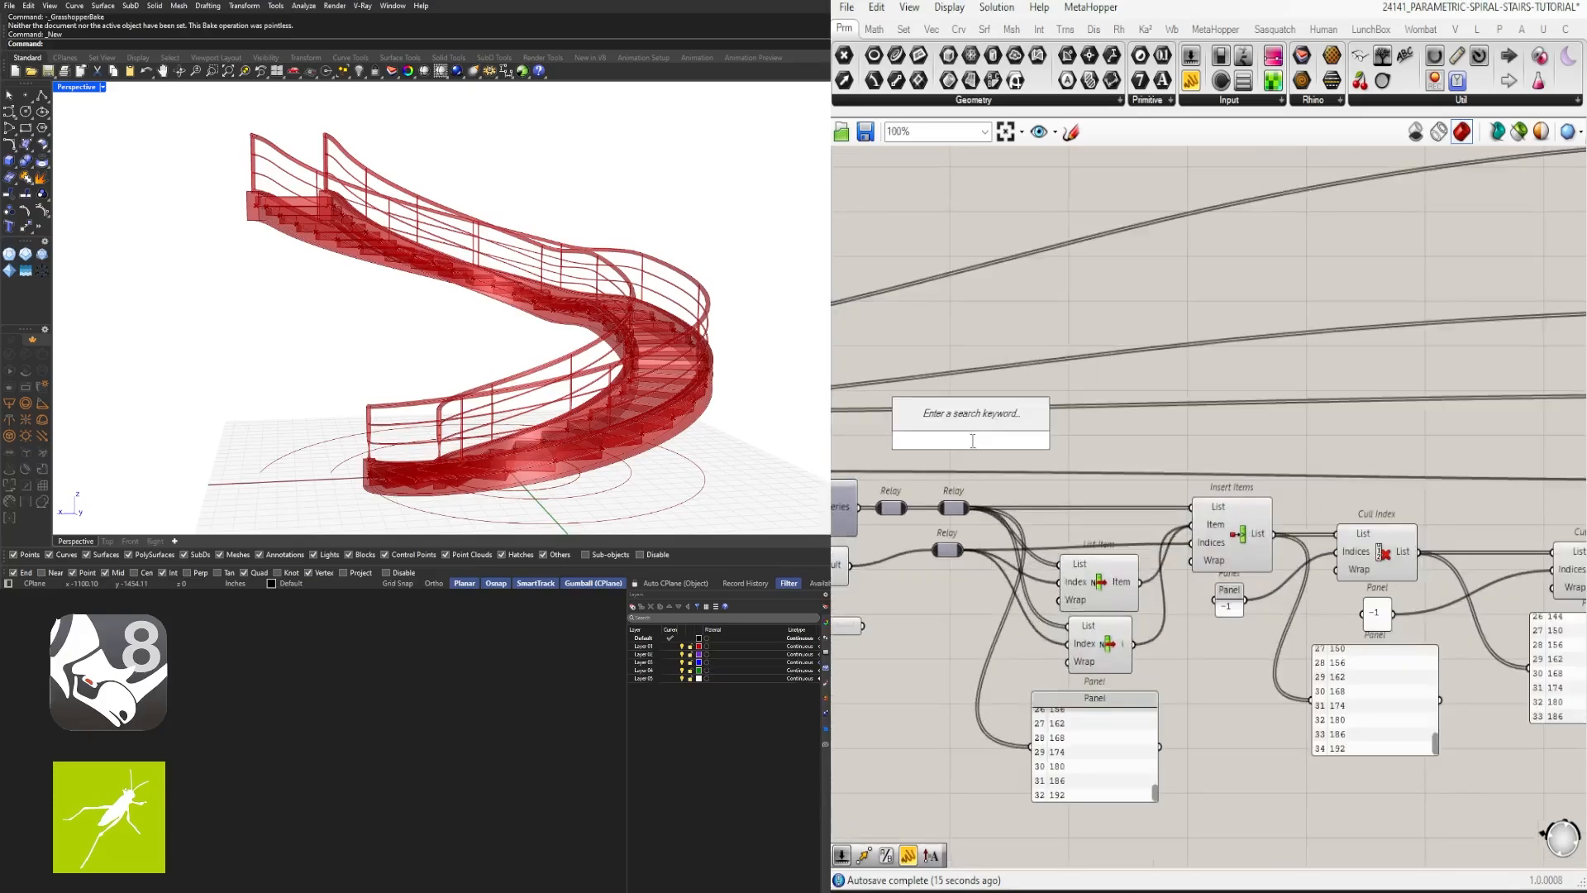
pyautogui.write('number')
pyautogui.click(949, 422)
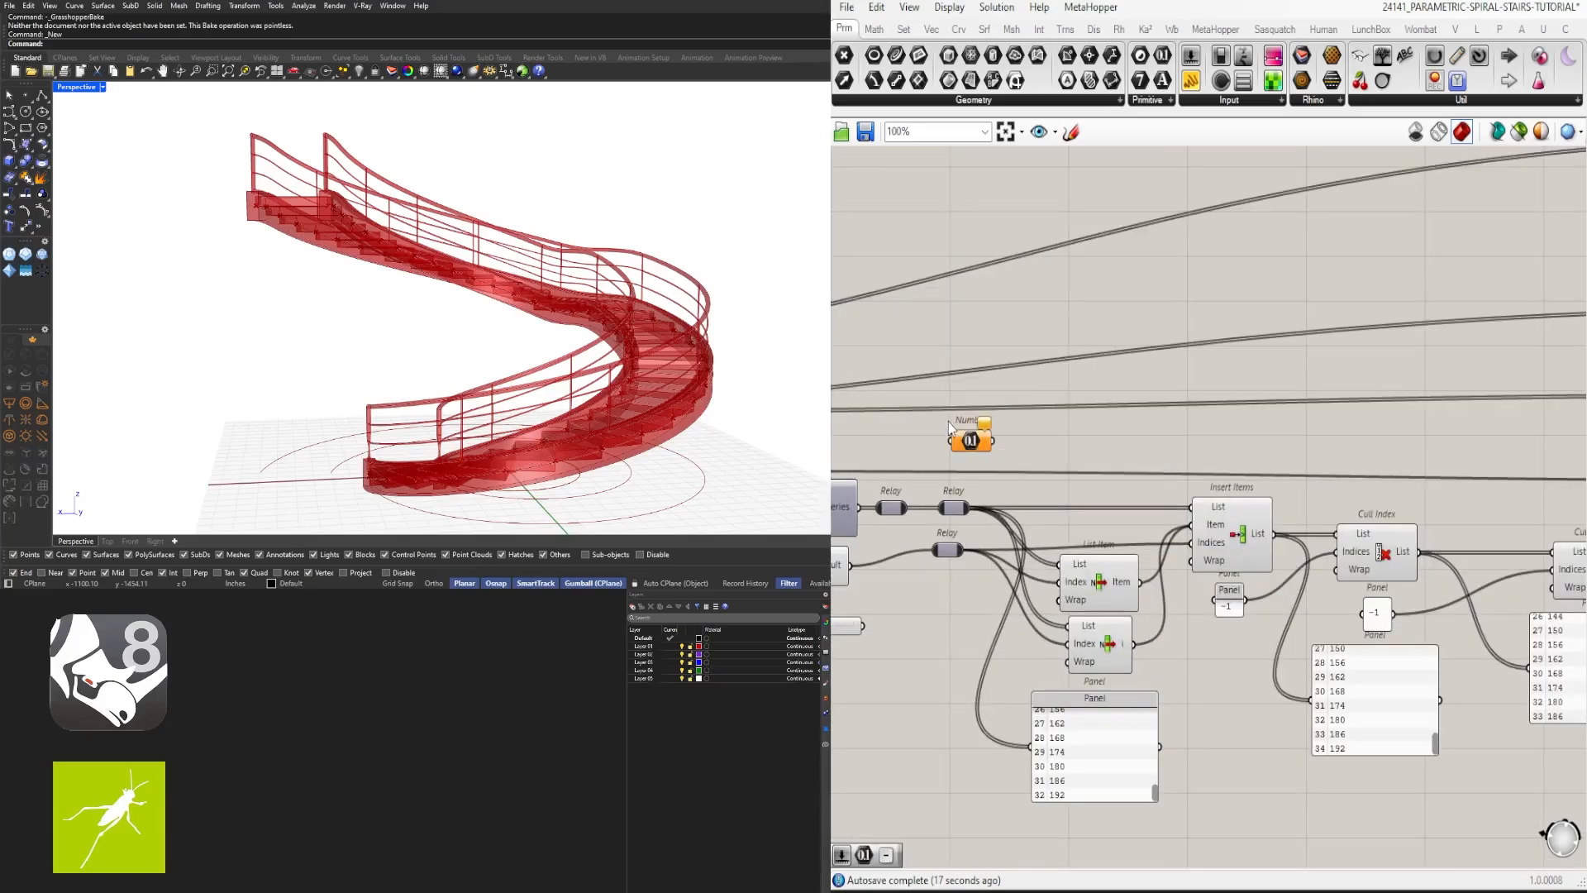
pyautogui.moveTo(900, 500); pyautogui.dragTo(1297, 477)
pyautogui.scroll(-5, 1149, 464)
pyautogui.scroll(5, 1302, 463)
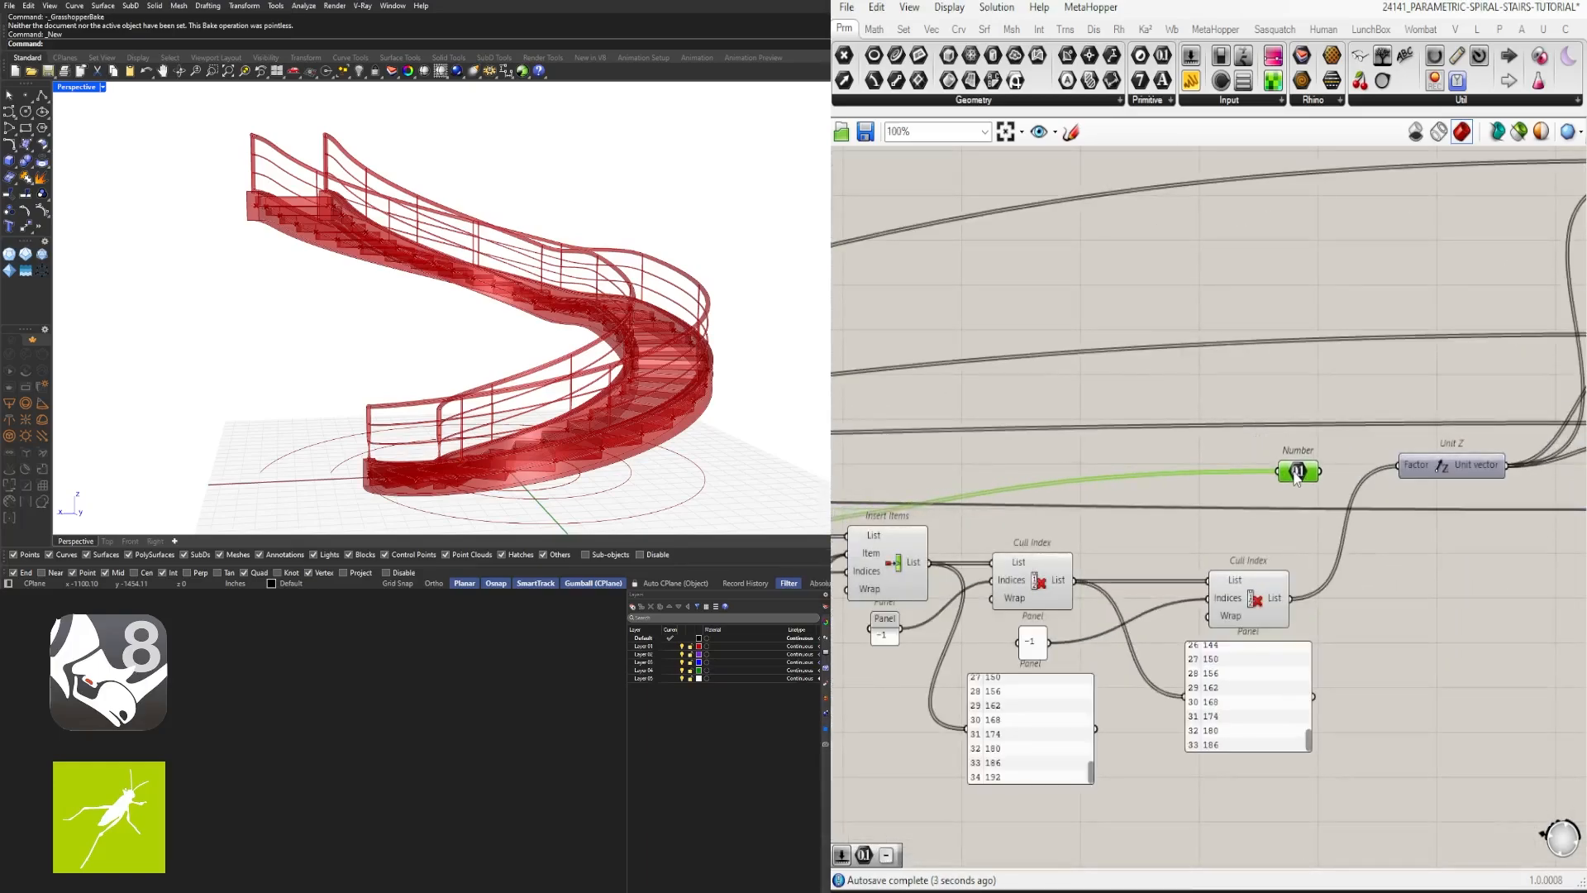
# Step: Set the wire display of the new Number parameter to hidden
pyautogui.moveTo(1285, 472); pyautogui.dragTo(1292, 474, button='right')
pyautogui.rightClick(1290, 472)
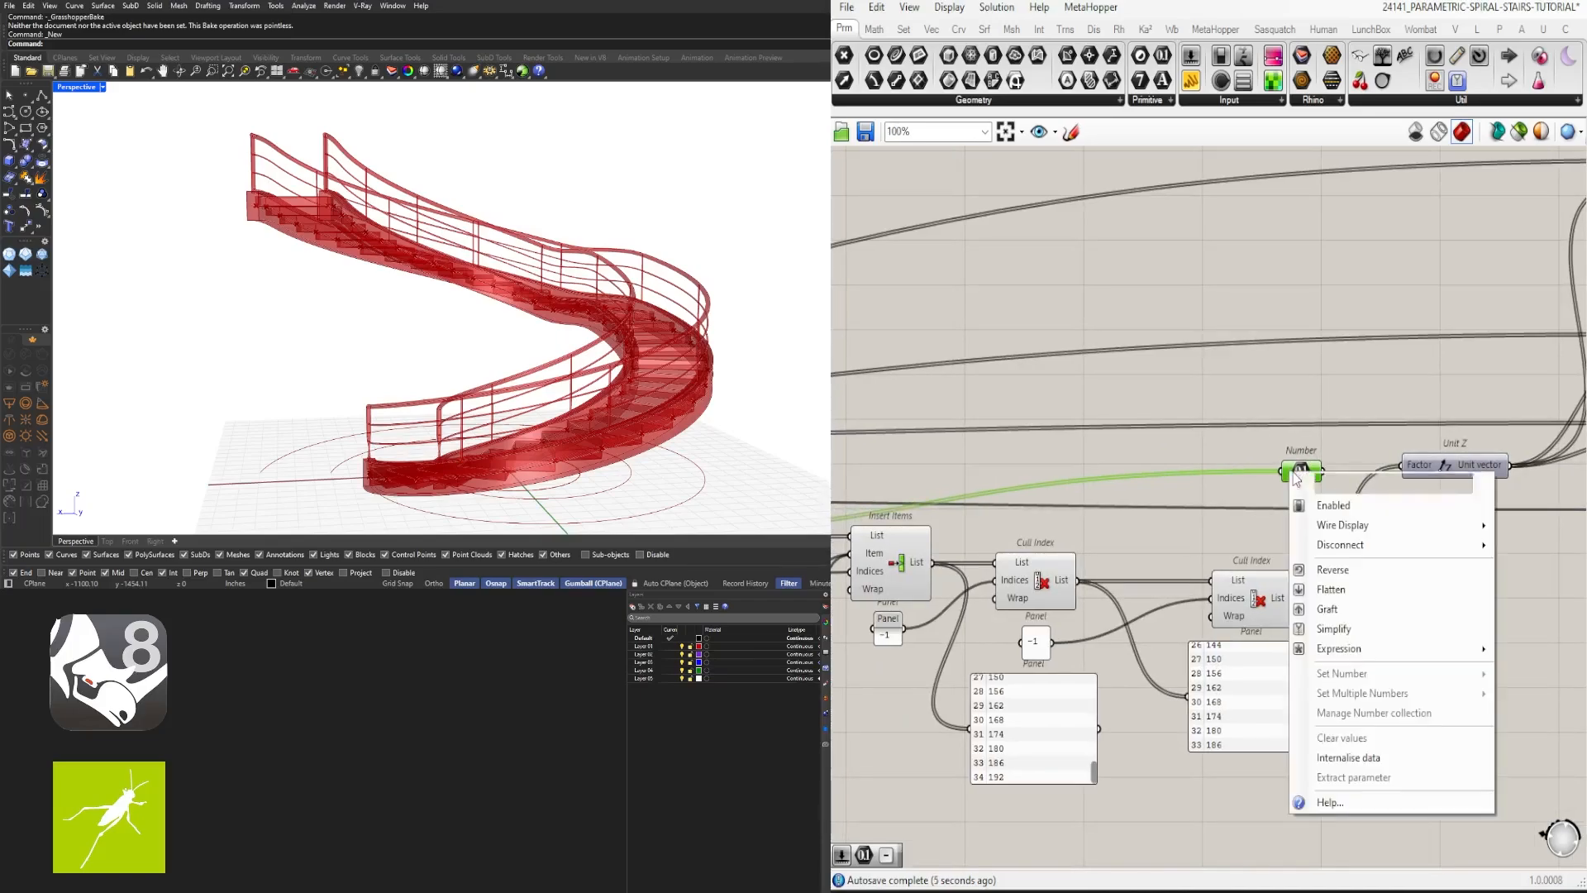
pyautogui.moveTo(1379, 527)
pyautogui.click(1531, 568)
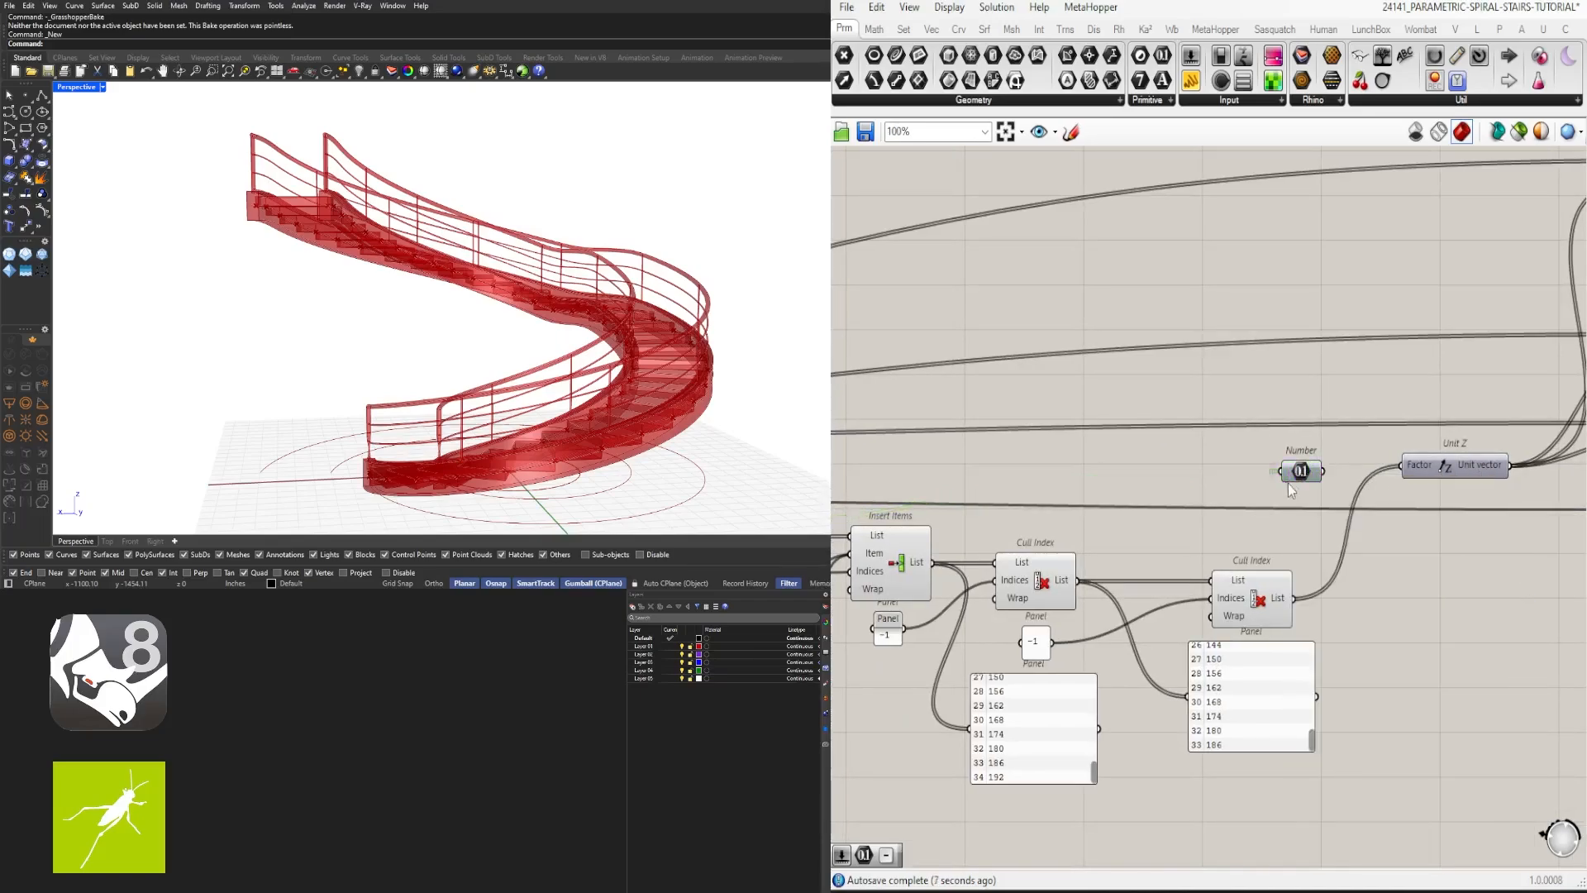
# Step: Group the Number parameter, label the group NO LANDING and position it in front of the Unit Z
pyautogui.moveTo(1317, 470); pyautogui.dragTo(1282, 469)
pyautogui.scroll(4, 1280, 467)
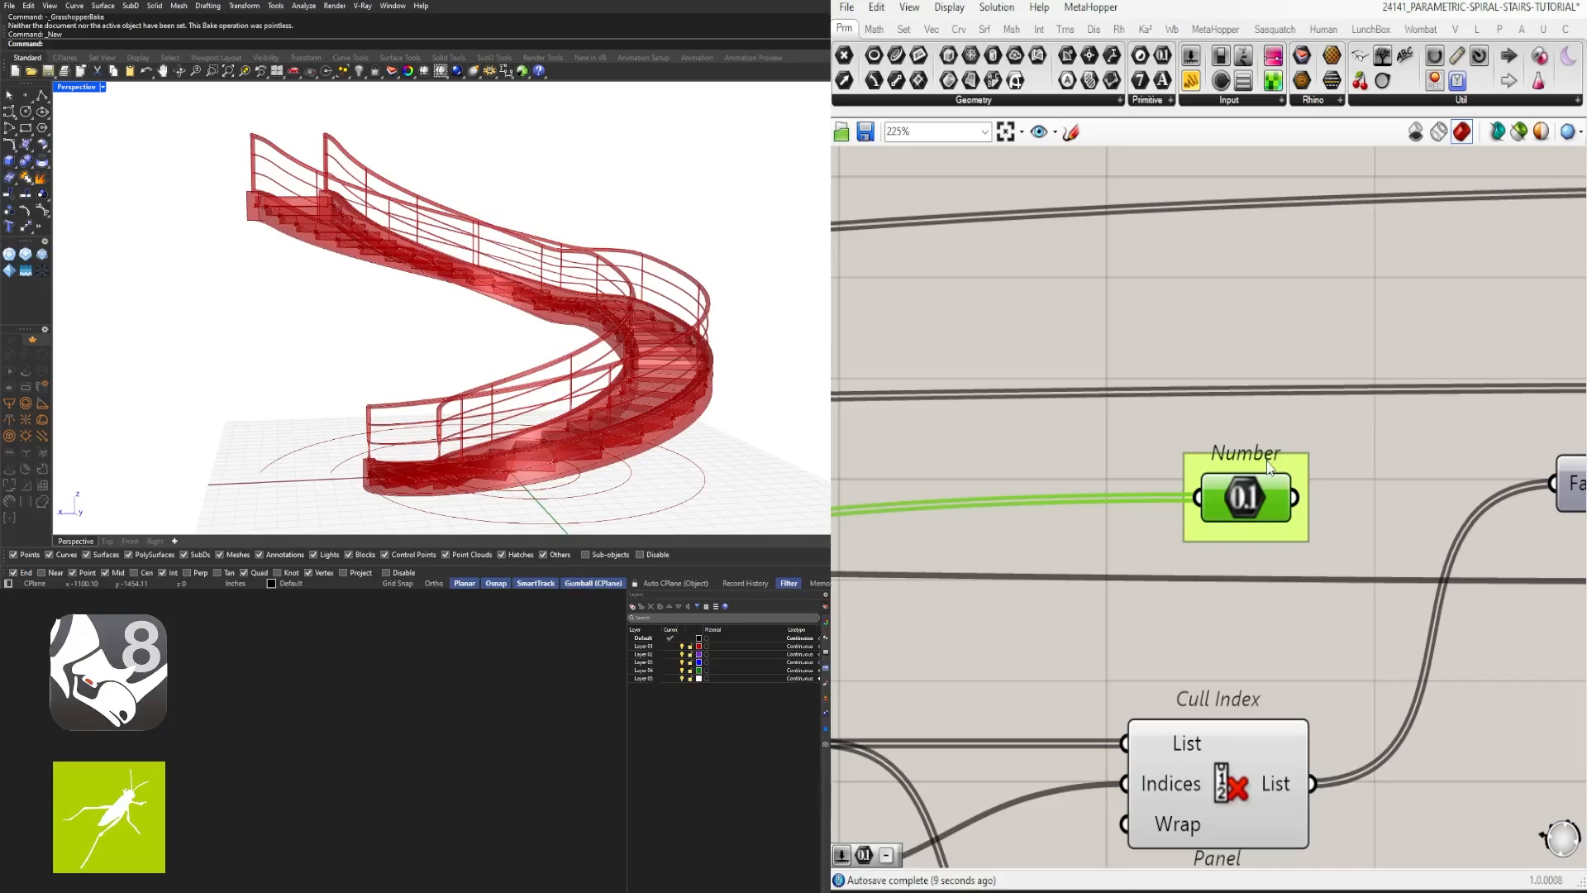
pyautogui.rightClick(1270, 462)
pyautogui.write('N')
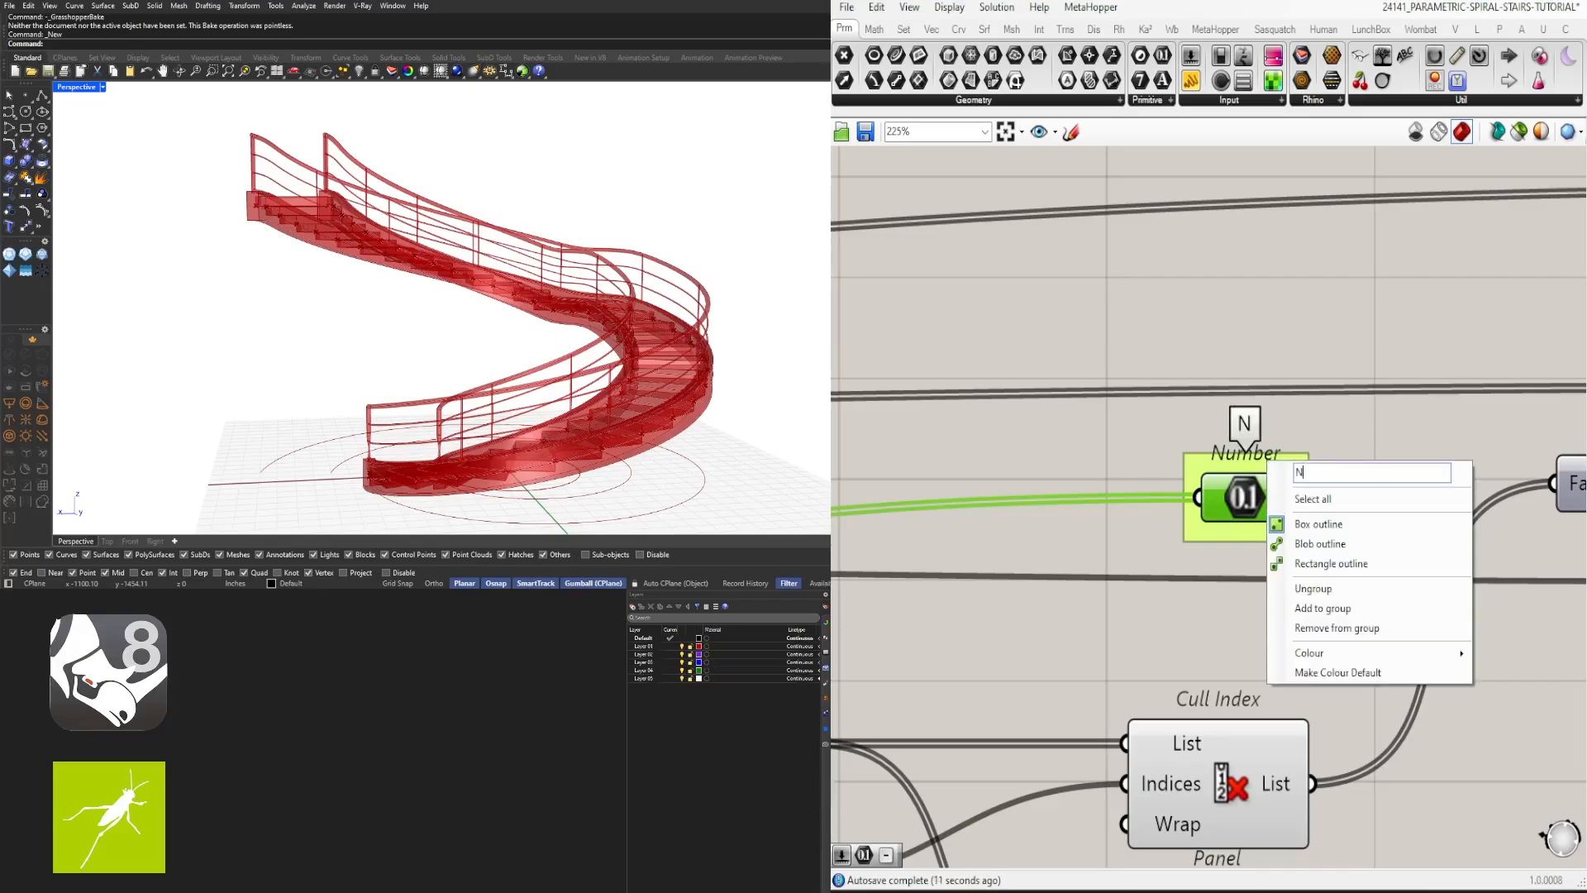
pyautogui.write('O LANDING')
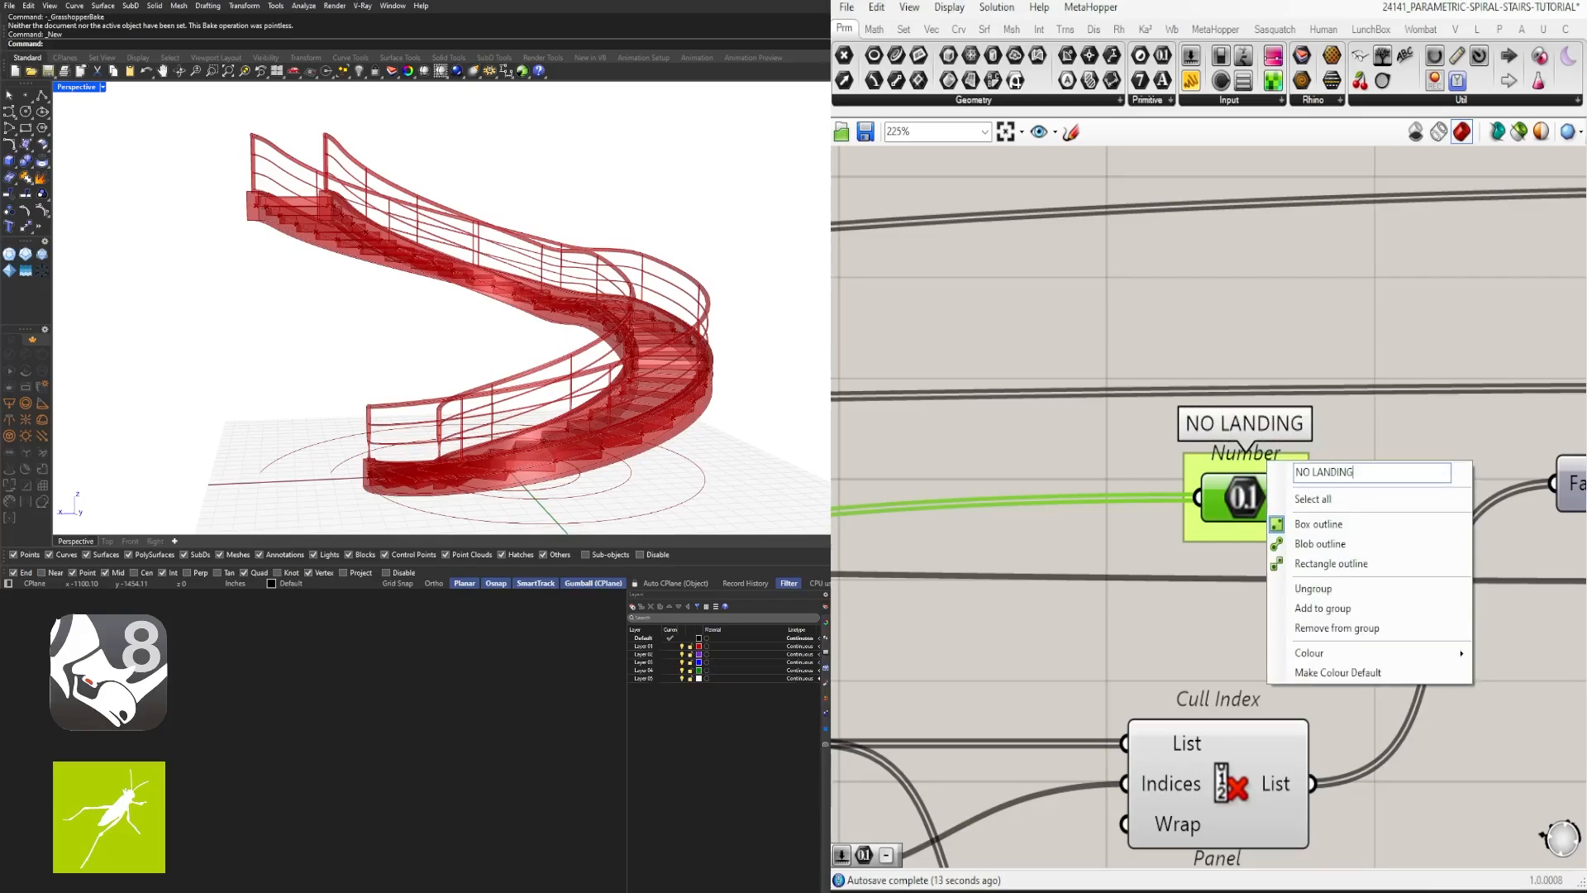
pyautogui.press('Return')
pyautogui.scroll(-4, 1321, 454)
pyautogui.moveTo(1168, 497); pyautogui.dragTo(1225, 497)
pyautogui.moveTo(980, 510); pyautogui.dragTo(1033, 500)
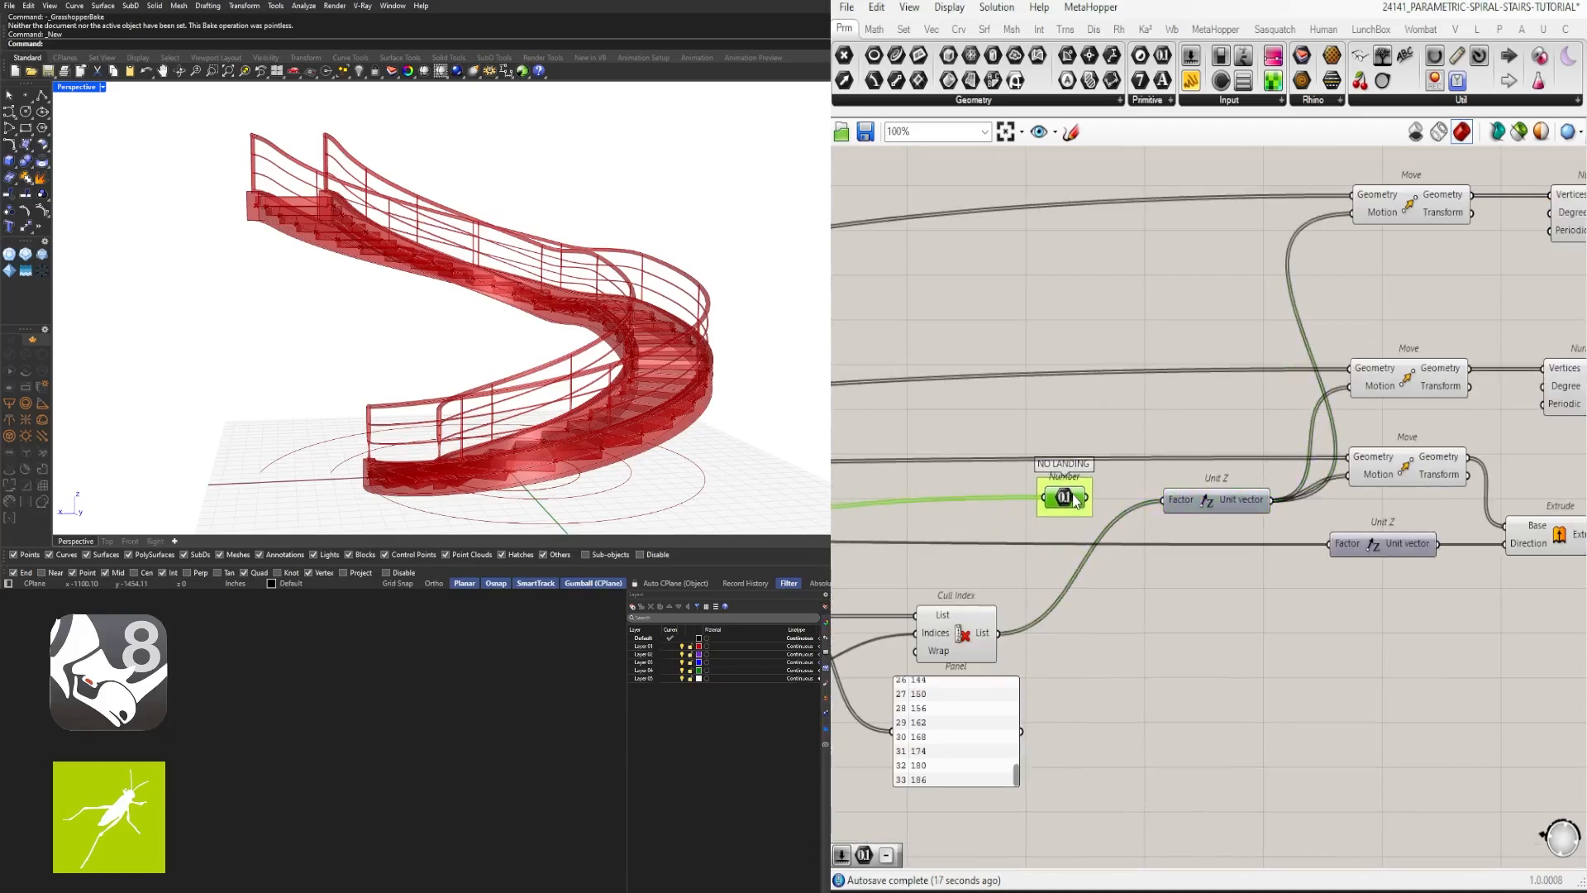
# Step: Duplicate the Number parameter below the NO LANDING one and feed the copy from the last Cull Index list
pyautogui.scroll(3, 1033, 501)
pyautogui.keyDown('alt'); pyautogui.moveTo(1058, 563); pyautogui.dragTo(1058, 567); pyautogui.keyUp('alt')
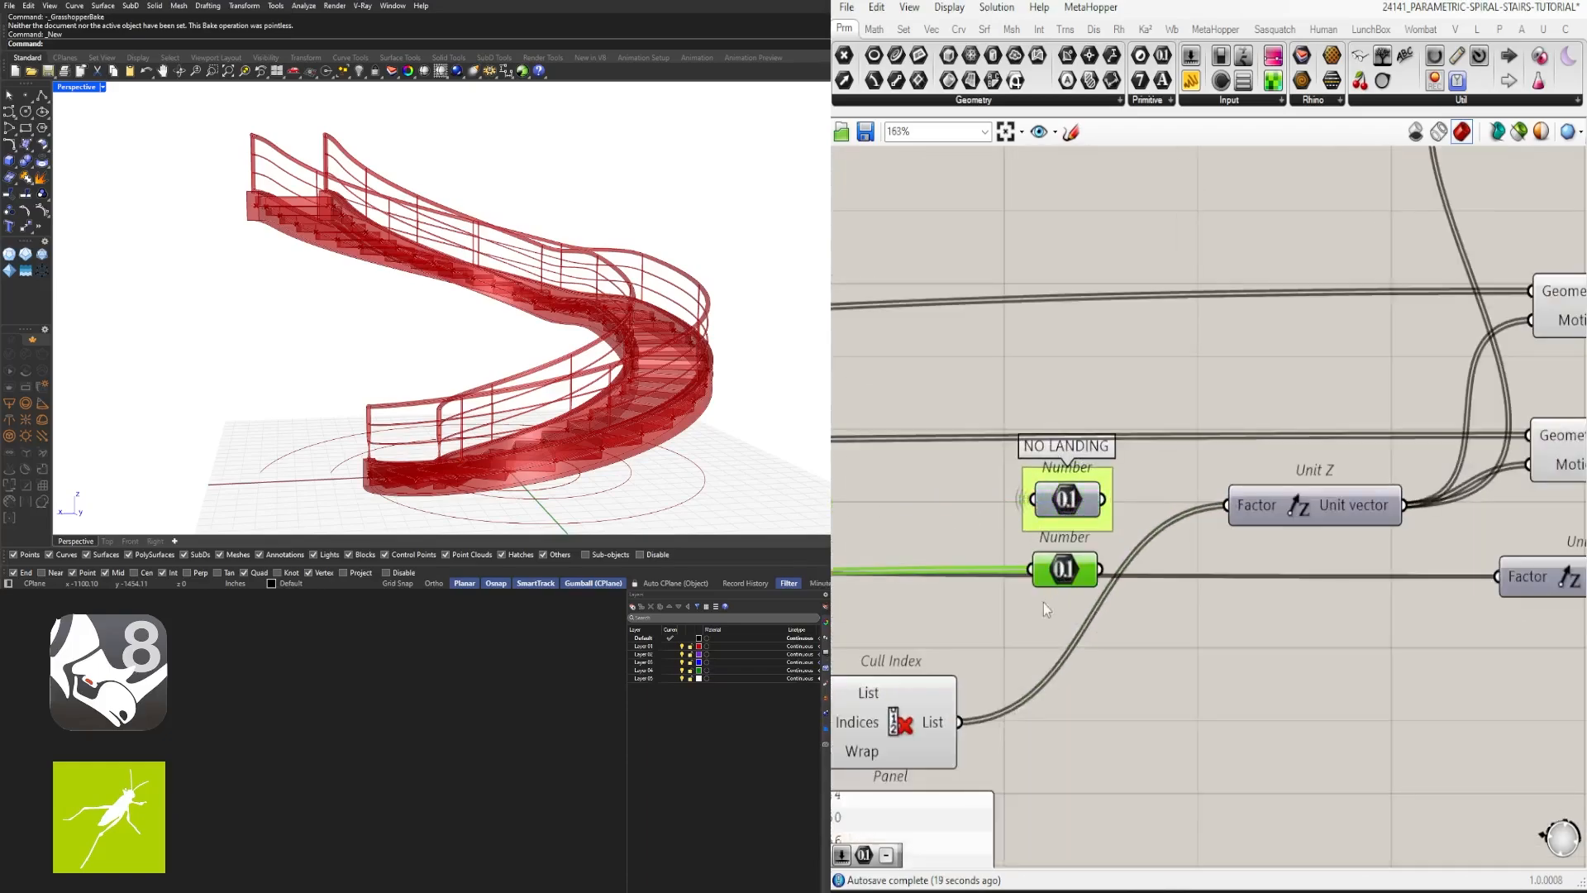
pyautogui.scroll(-4, 1044, 602)
pyautogui.scroll(4, 1018, 637)
pyautogui.moveTo(1007, 621); pyautogui.dragTo(1115, 503)
# Step: Group the duplicated Number parameter and label the group WITH LANDING
pyautogui.click(1106, 493)
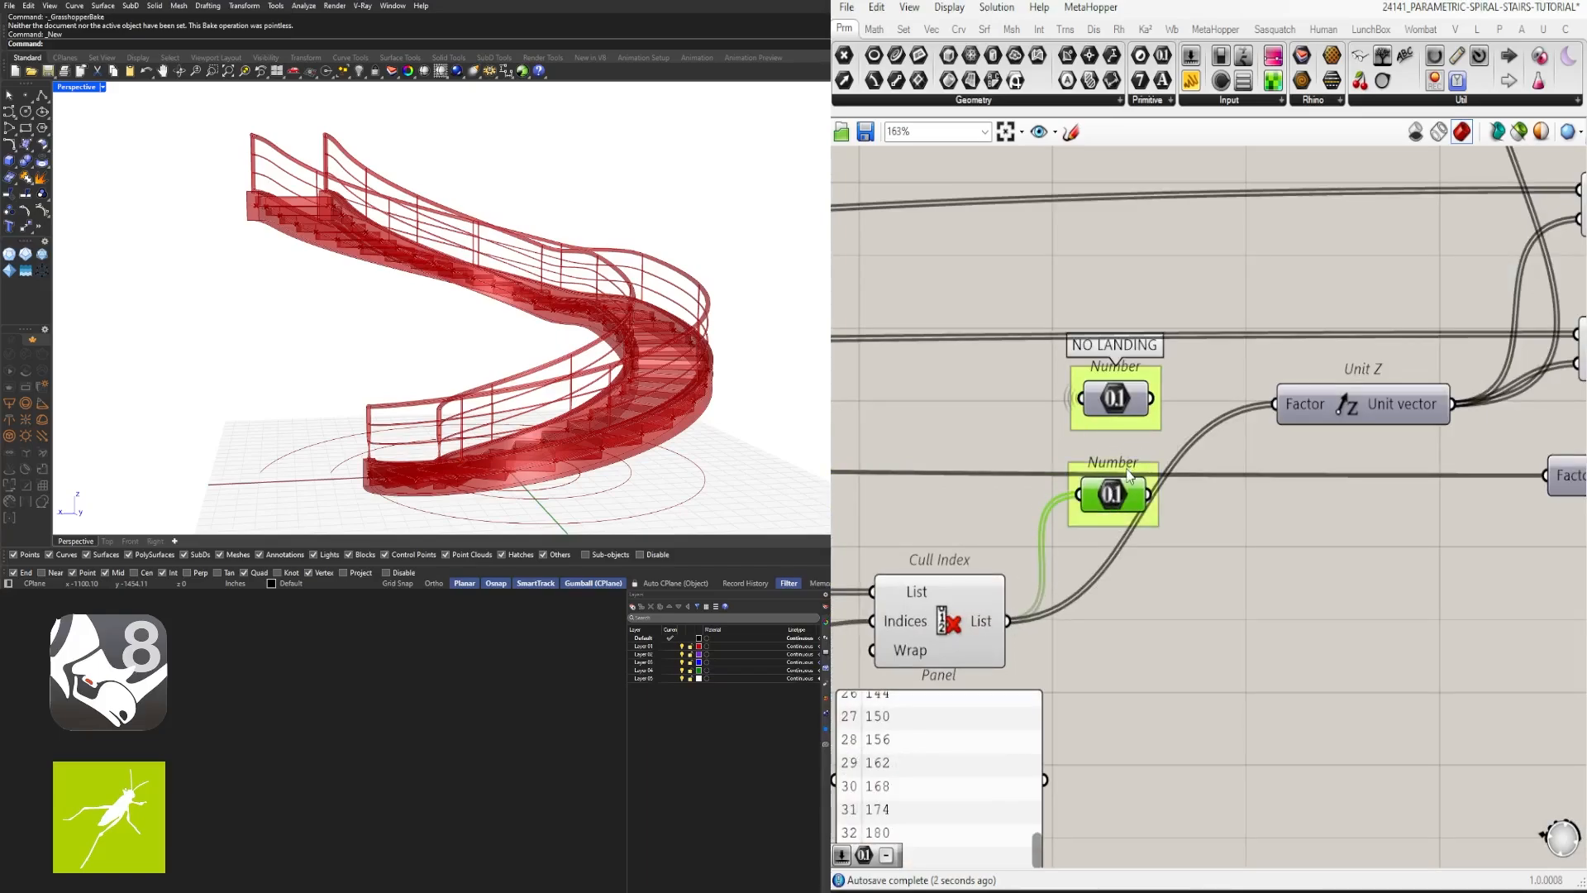
pyautogui.rightClick(1131, 476)
pyautogui.write('WITH LANI')
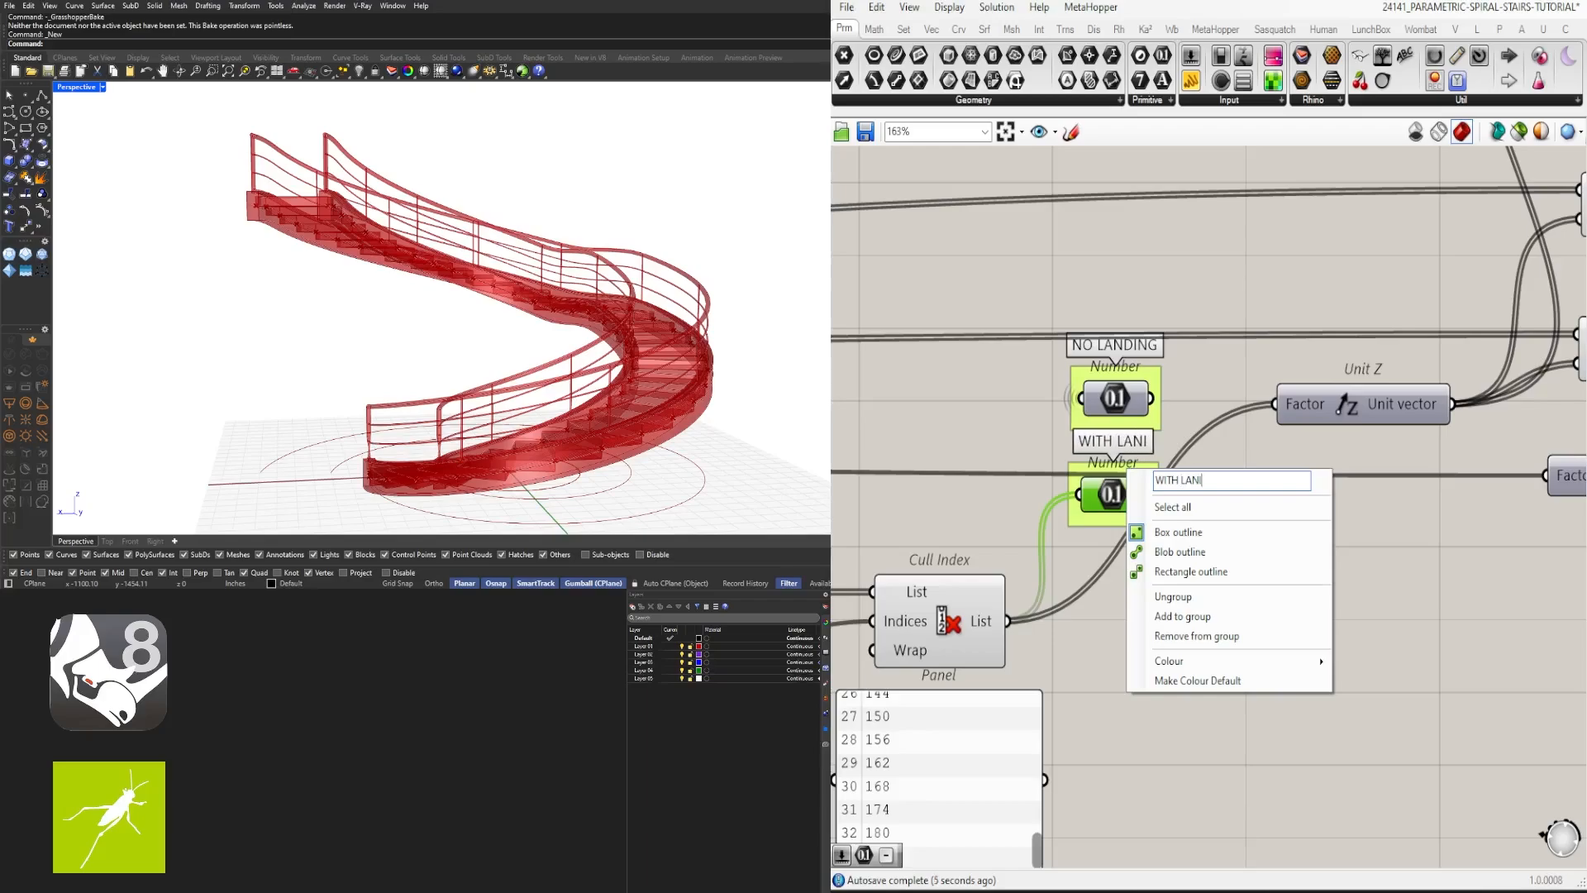
pyautogui.press('BackSpace')
pyautogui.write('DING')
pyautogui.press('Return')
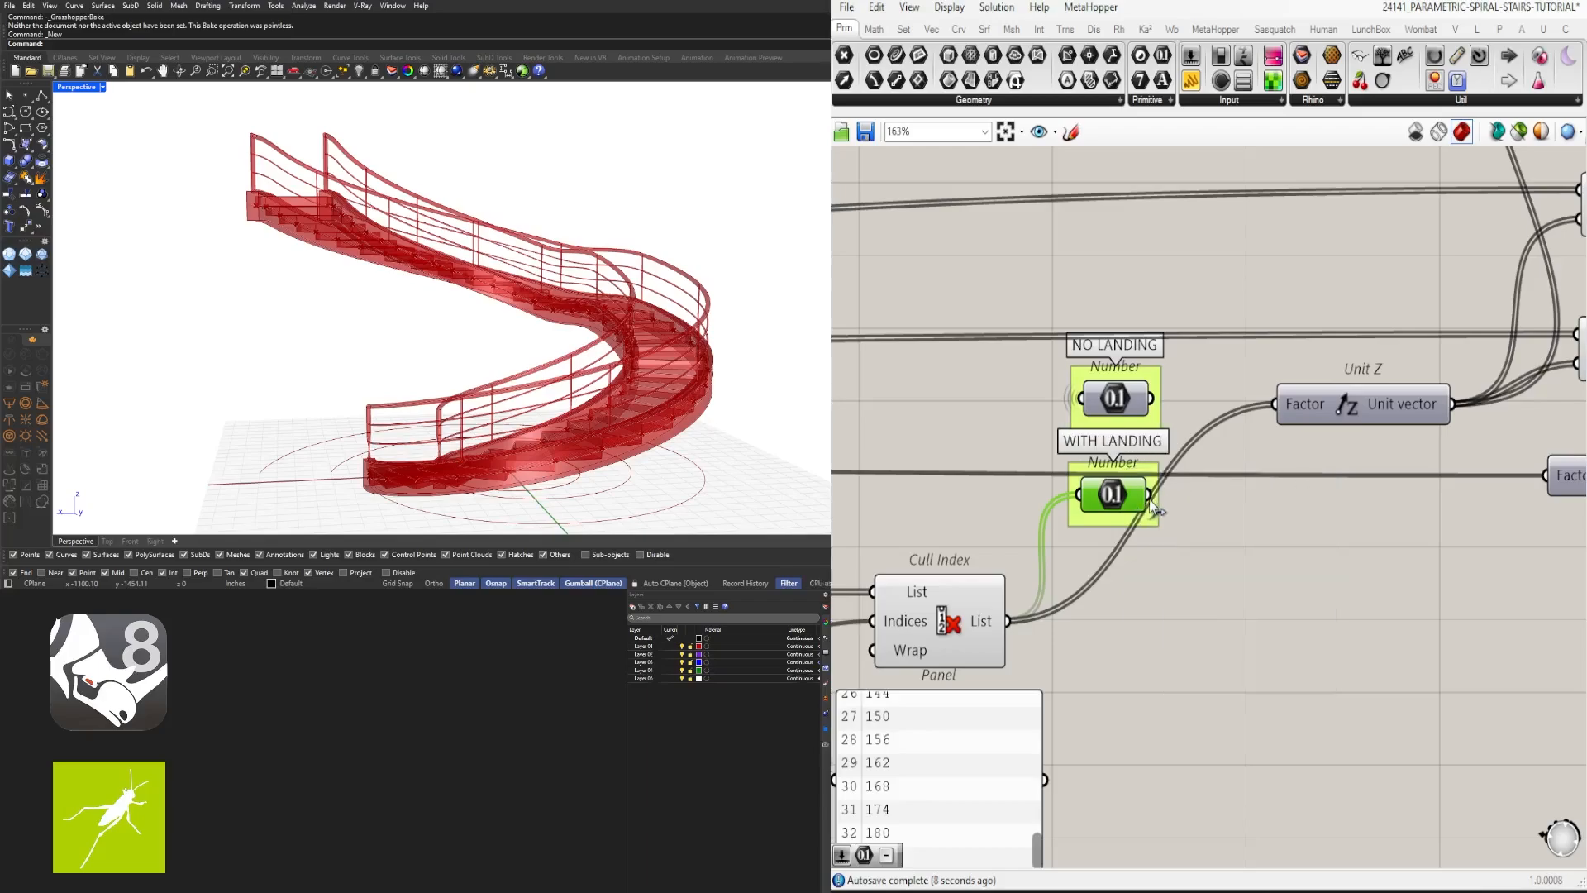
# Step: Lower the WITH LANDING Number and switch the Unit Z Factor between it and the NO LANDING Number
pyautogui.moveTo(1152, 495); pyautogui.dragTo(1275, 404)
pyautogui.moveTo(1118, 518); pyautogui.dragTo(1105, 648)
pyautogui.moveTo(1118, 413); pyautogui.dragTo(1275, 404)
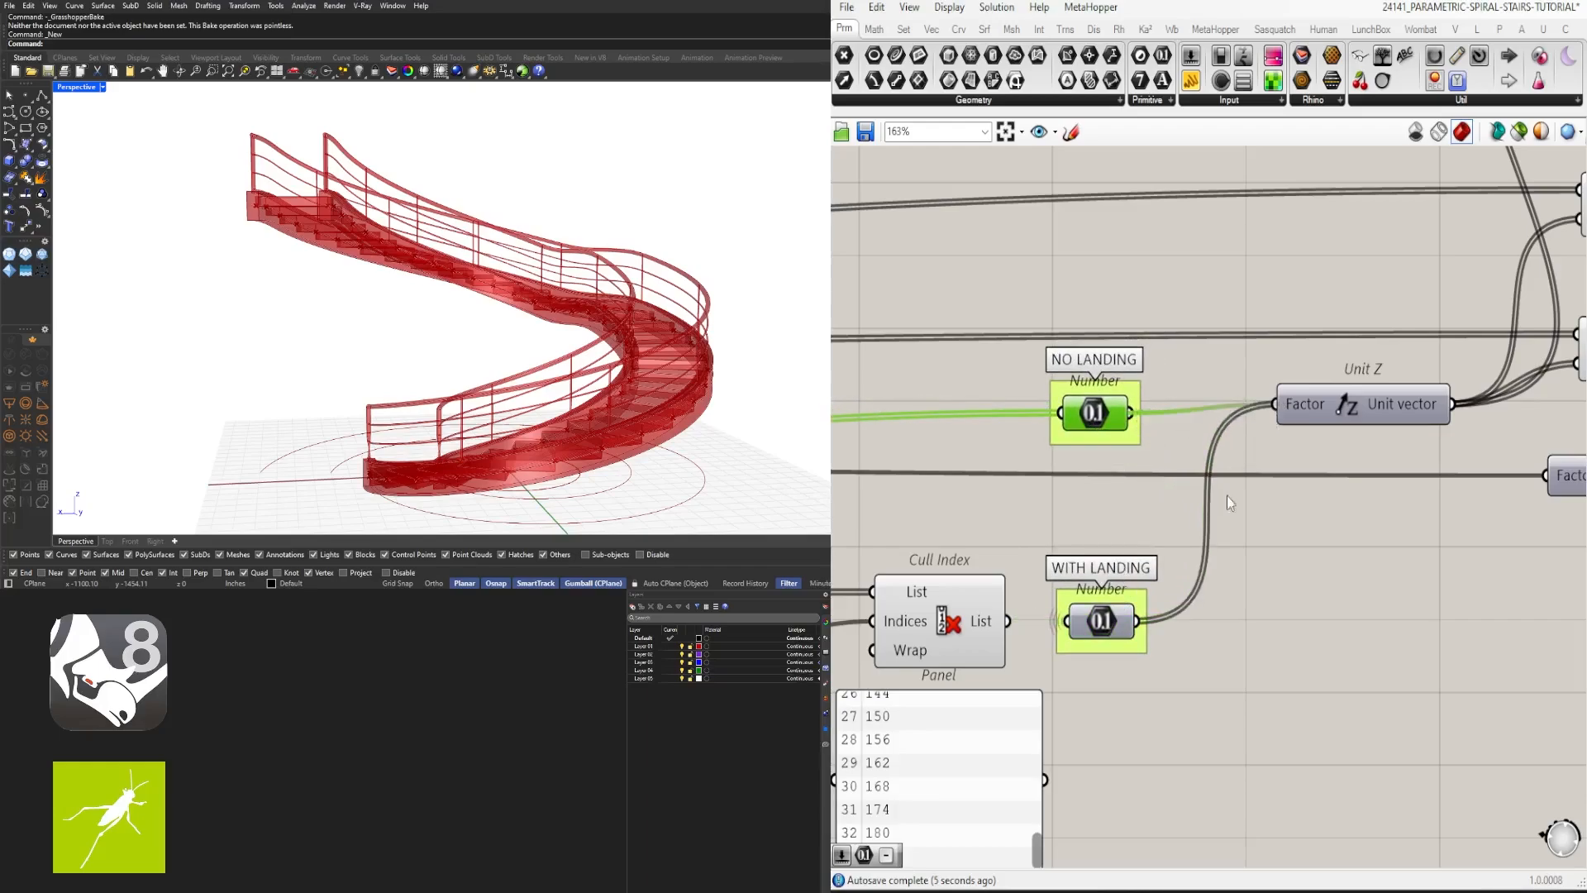
pyautogui.moveTo(1138, 621); pyautogui.dragTo(1275, 404)
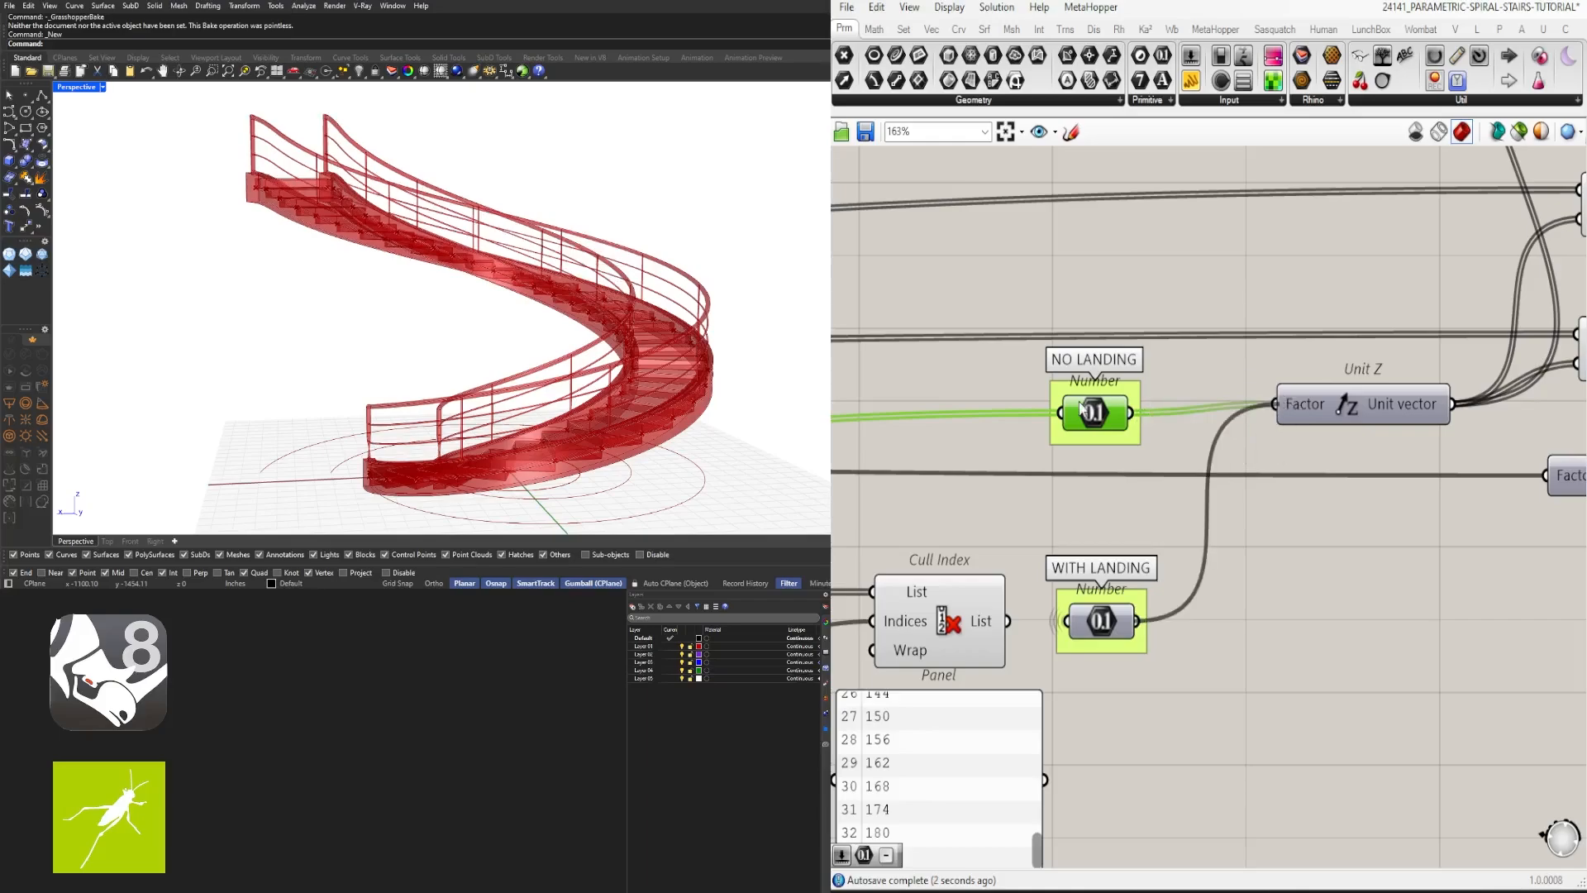
# Step: Nudge the NO LANDING Number upward and line up the two Nurbs Curve components one above the other beside their Moves
pyautogui.moveTo(1097, 417); pyautogui.dragTo(1102, 406)
pyautogui.scroll(-5, 1102, 404)
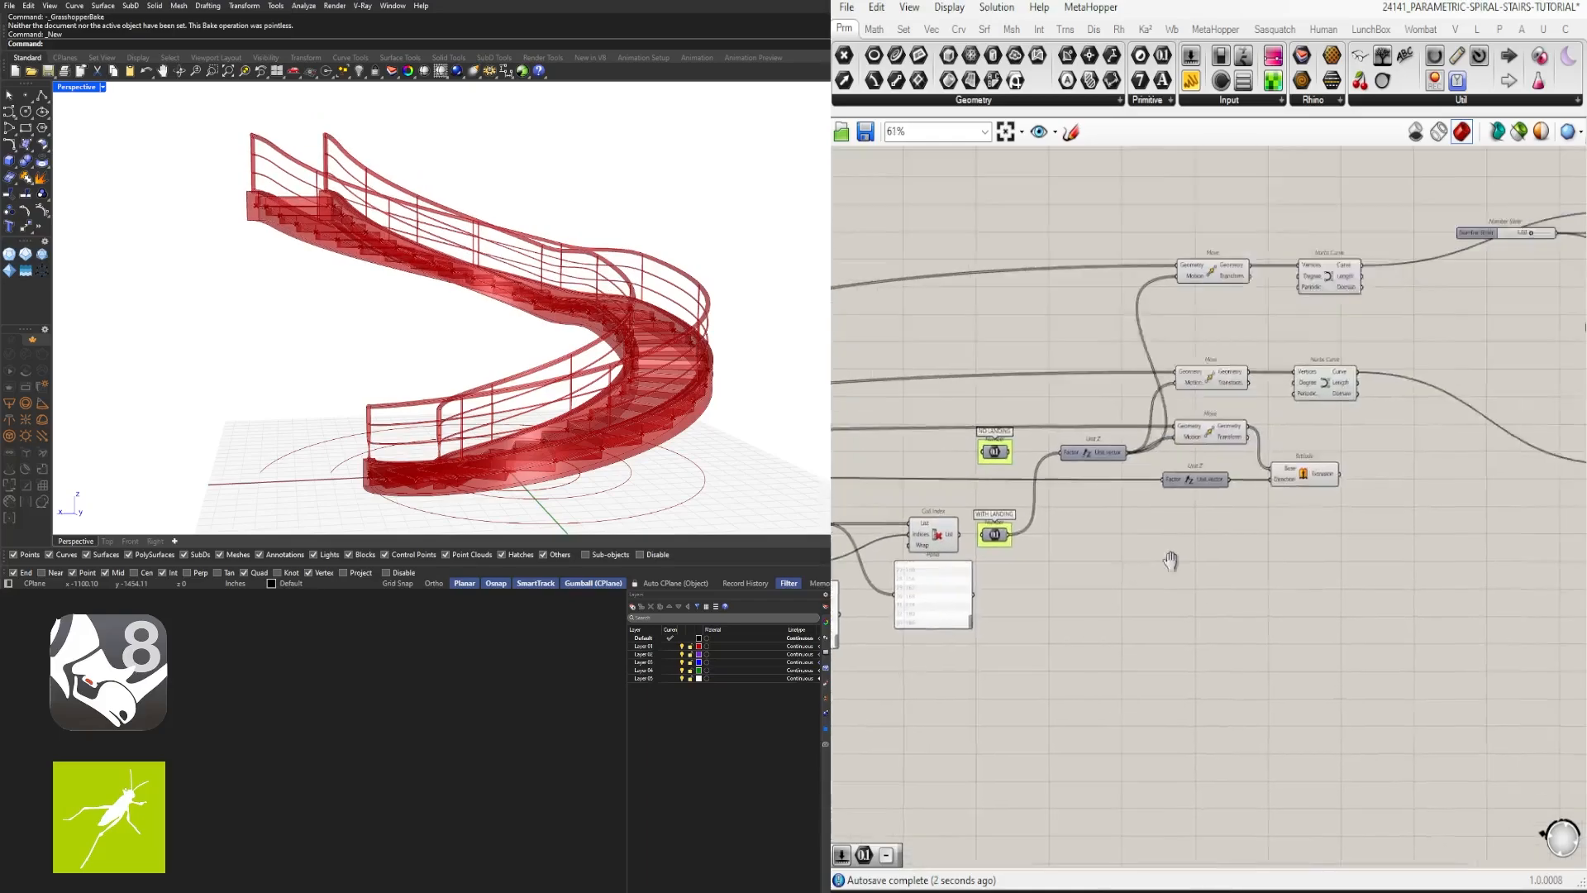
pyautogui.moveTo(1334, 301); pyautogui.dragTo(1159, 380)
pyautogui.scroll(2, 1158, 280)
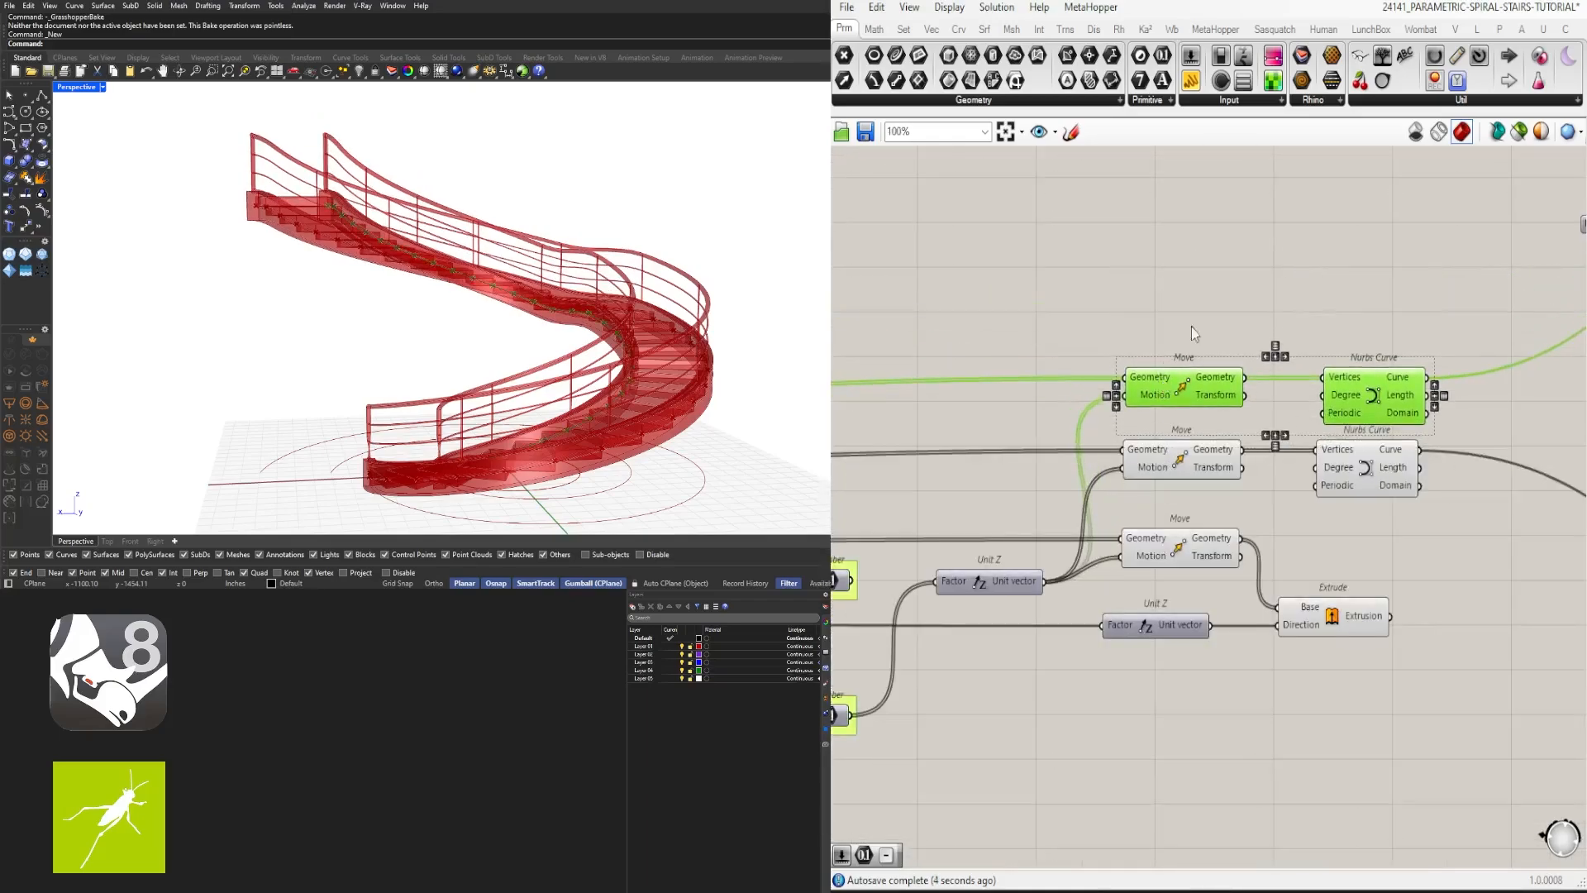
pyautogui.click(1194, 331)
pyautogui.moveTo(1379, 493); pyautogui.dragTo(1394, 495)
pyautogui.moveTo(1529, 529); pyautogui.dragTo(1321, 342)
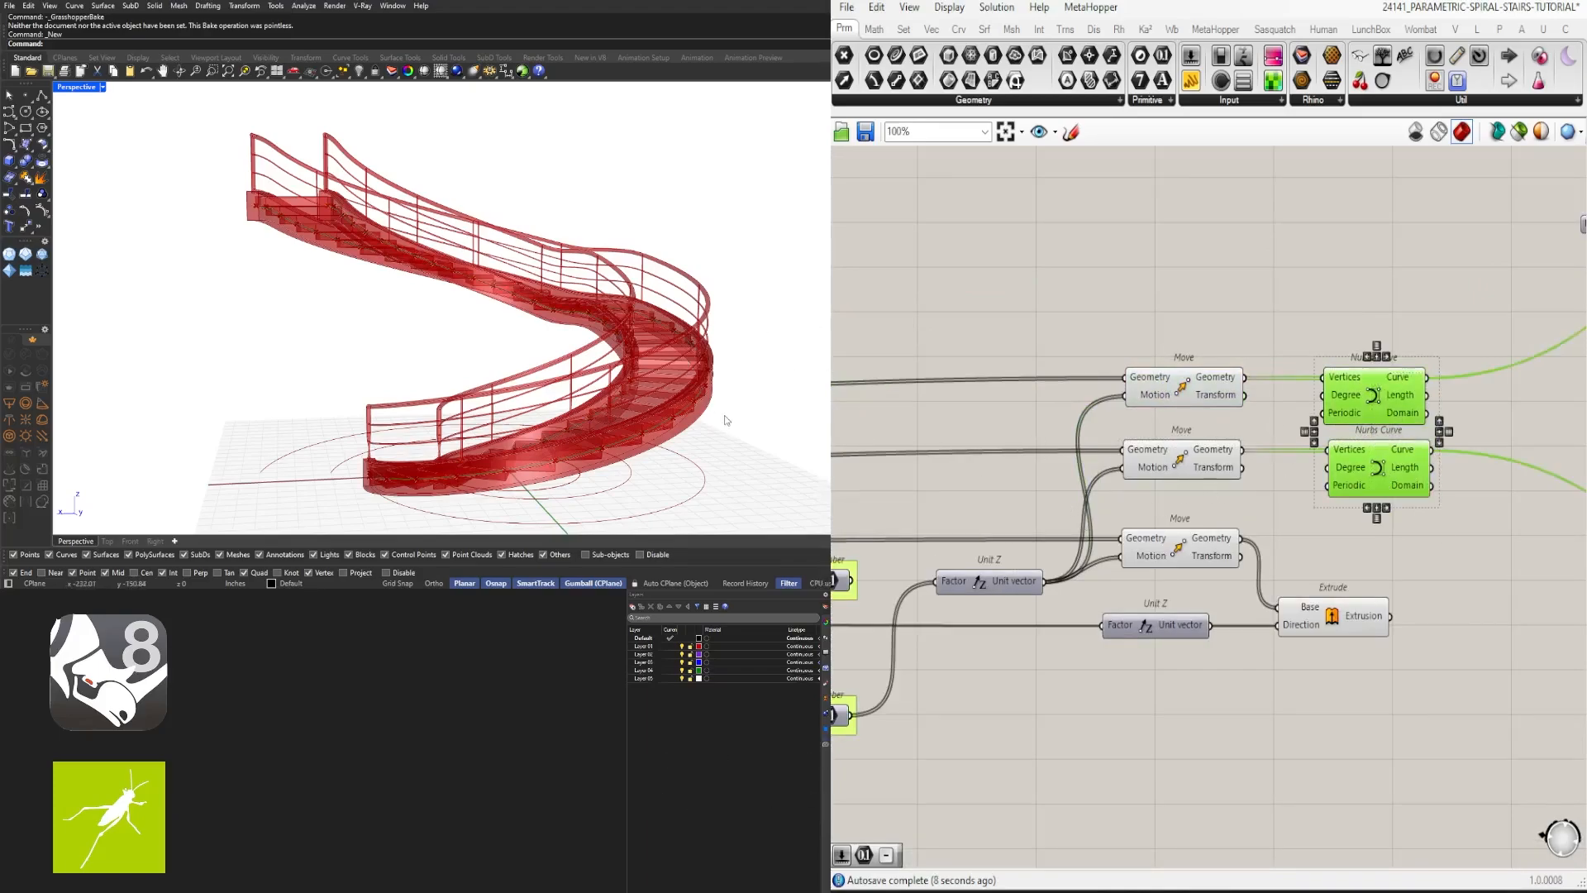
pyautogui.click(1372, 314)
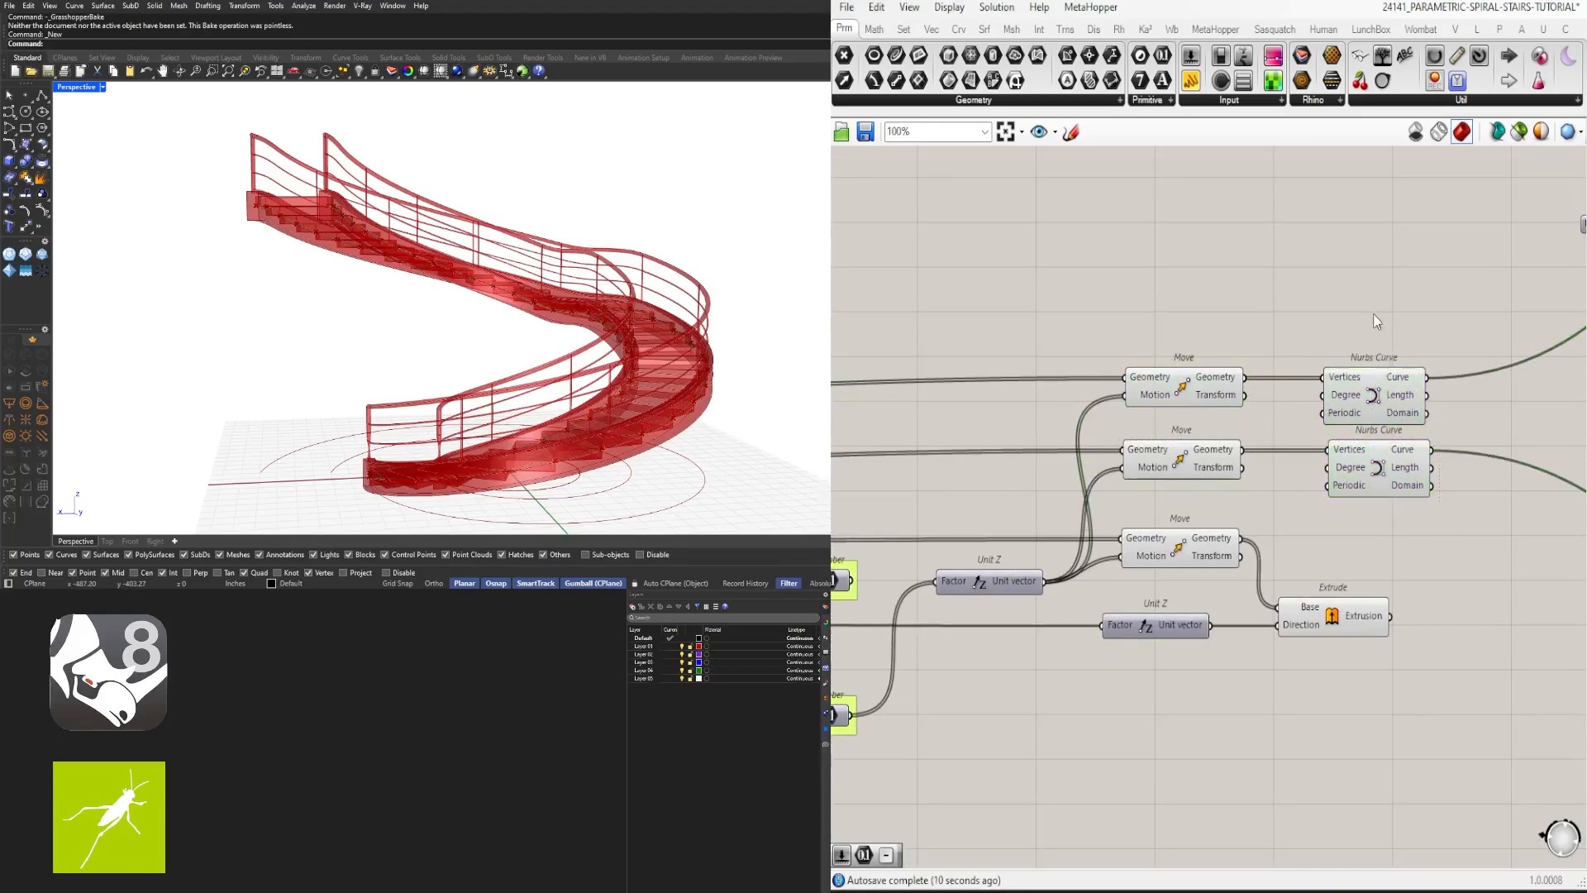
pyautogui.click(1366, 395)
pyautogui.keyDown('shift'); pyautogui.click(1406, 473); pyautogui.keyUp('shift')
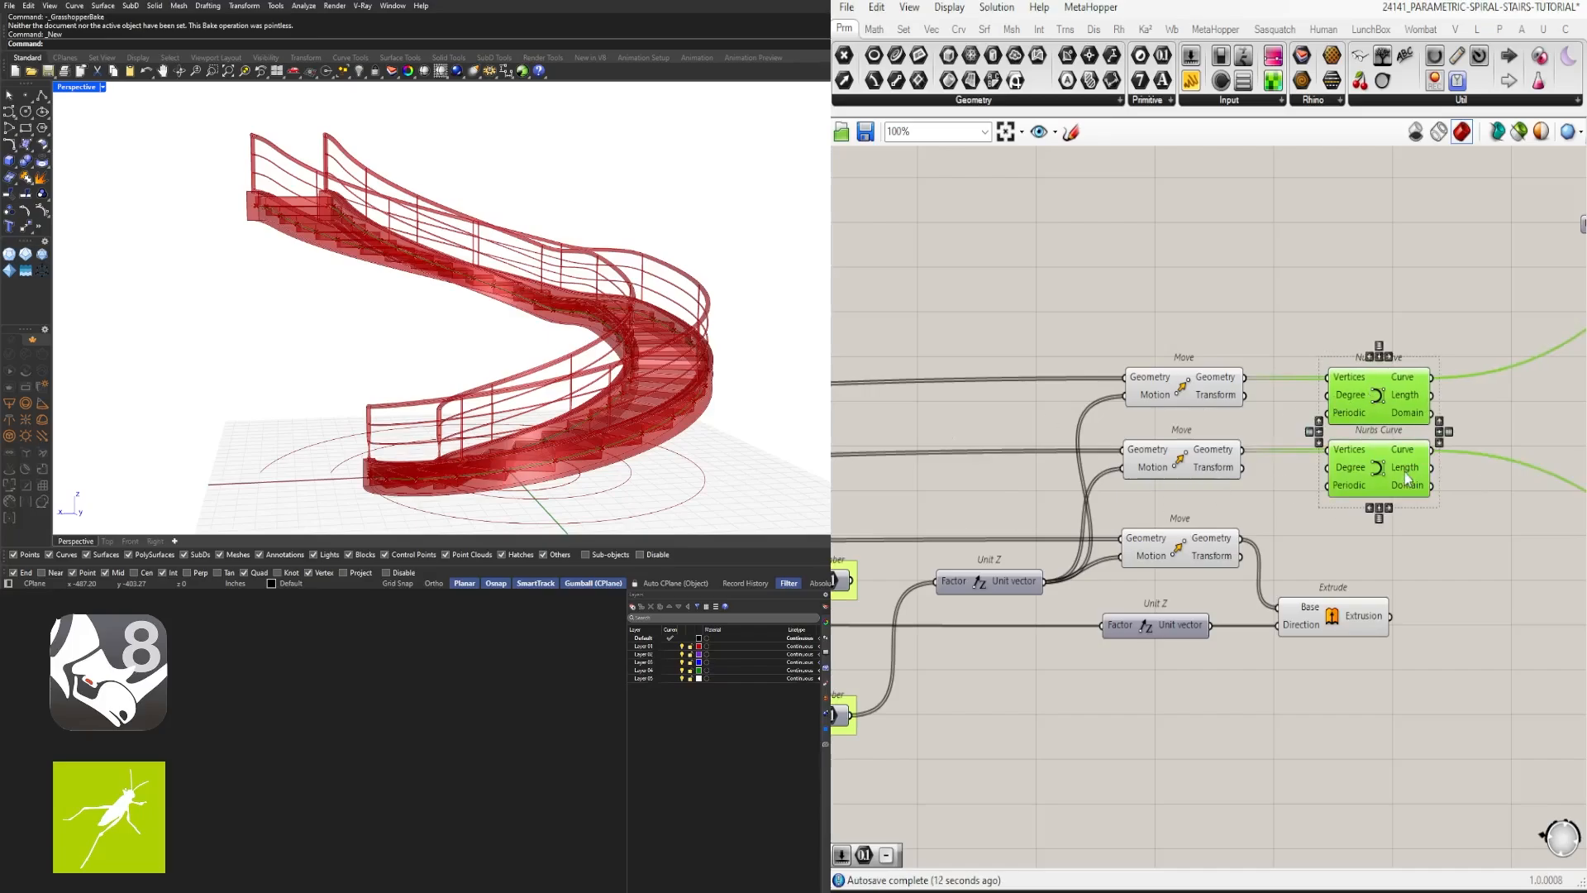
pyautogui.click(1480, 413)
# Step: Examine the staircase from several angles and the two Nurbs Curve components that feed the side branches
pyautogui.moveTo(578, 347); pyautogui.dragTo(468, 280, button='right')
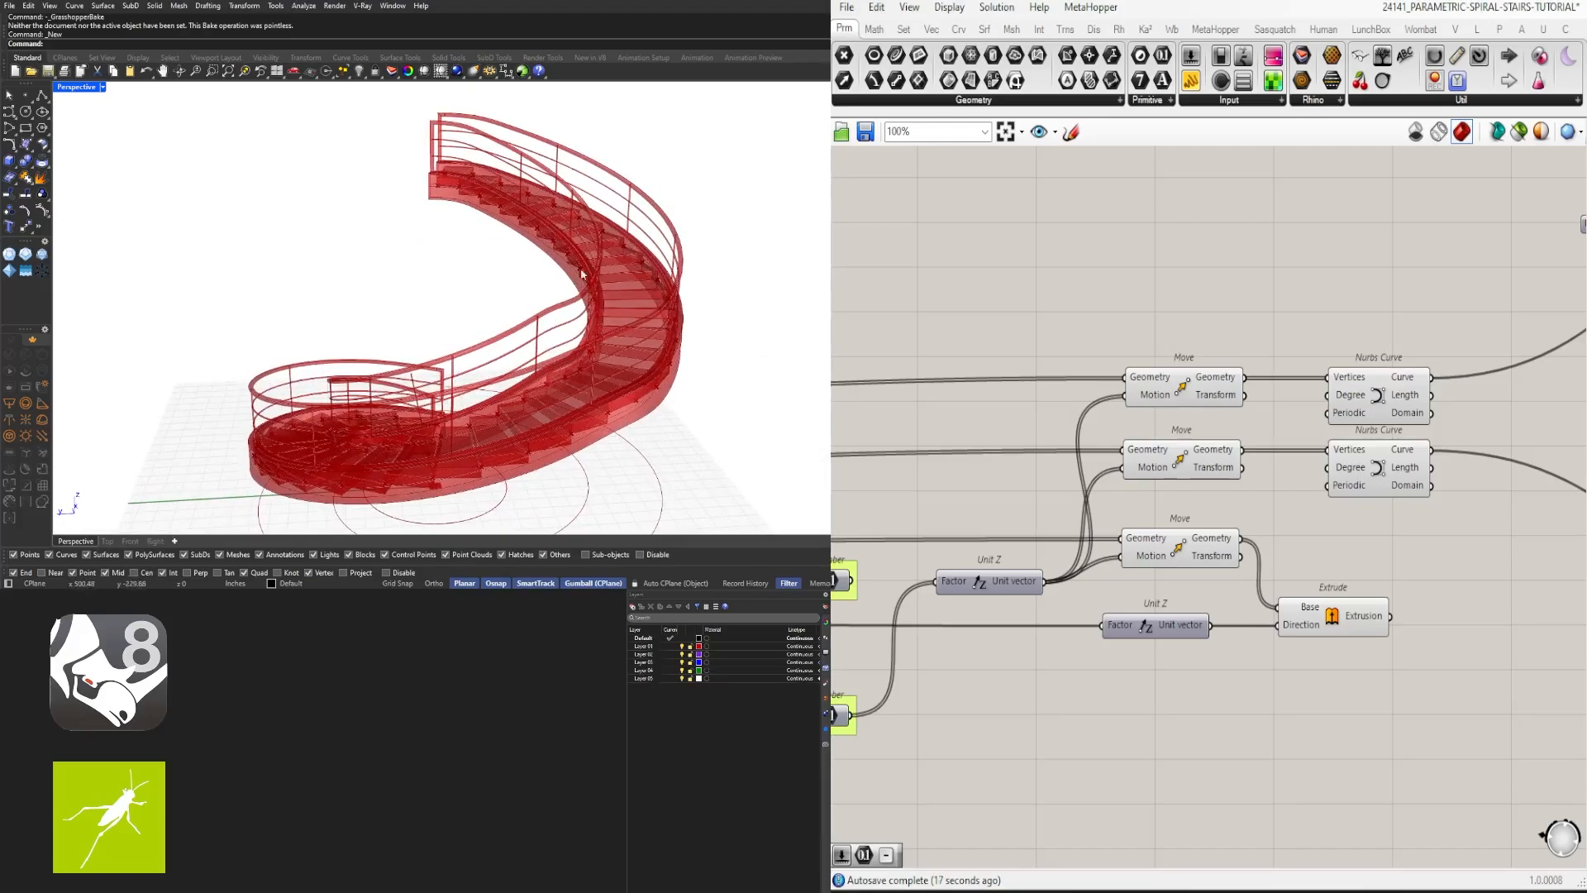
pyautogui.moveTo(611, 339); pyautogui.dragTo(637, 339, button='right')
pyautogui.hotkey('ctrl', 'n')
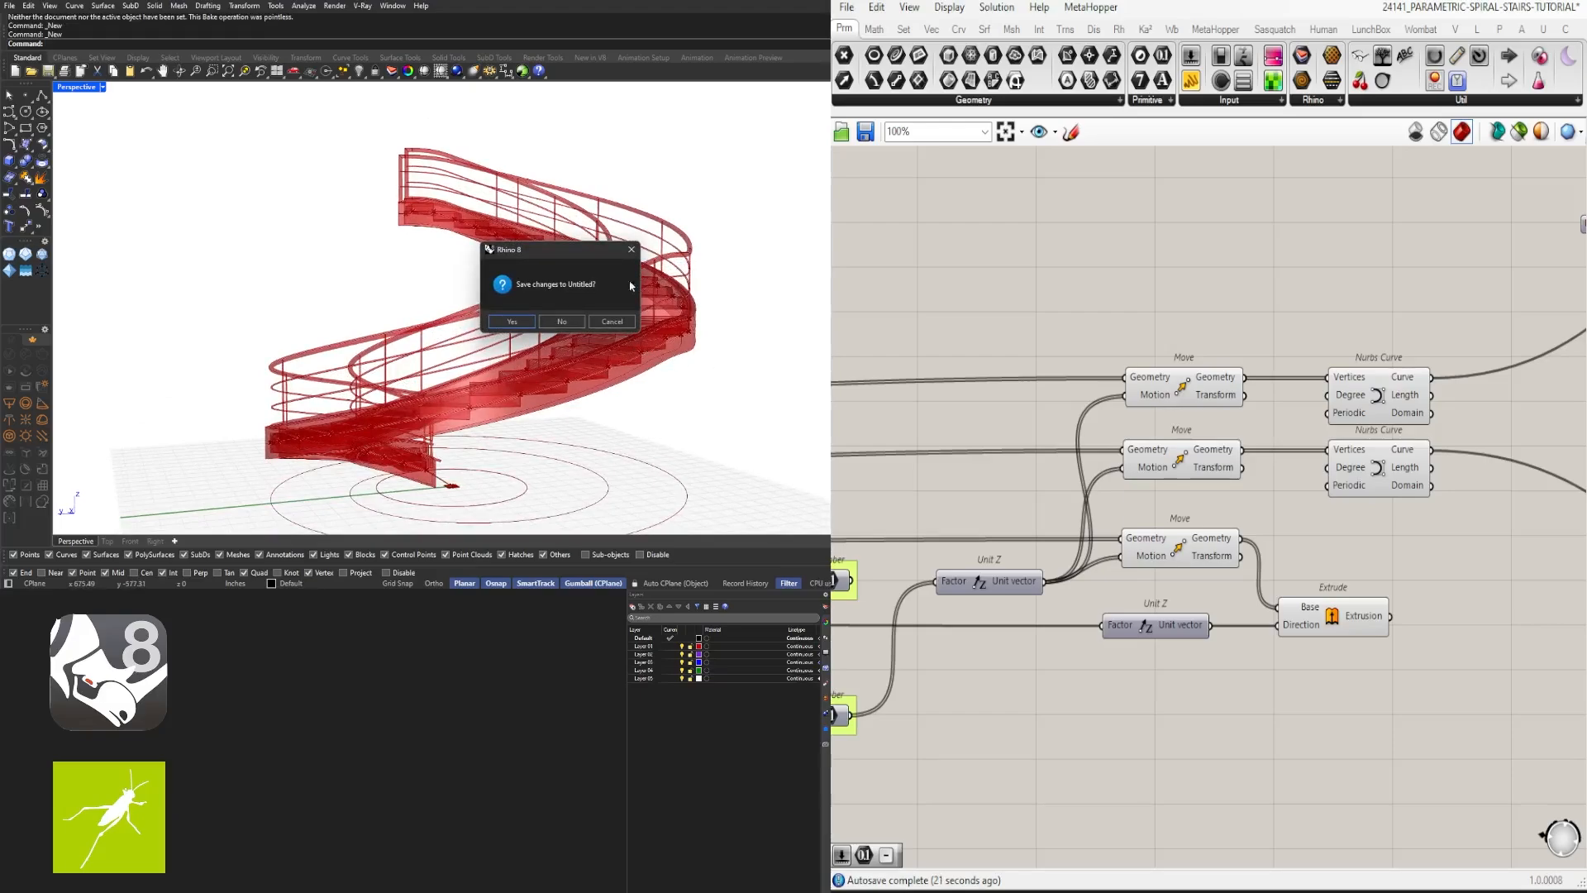
pyautogui.click(632, 249)
pyautogui.moveTo(764, 253); pyautogui.dragTo(783, 259, button='right')
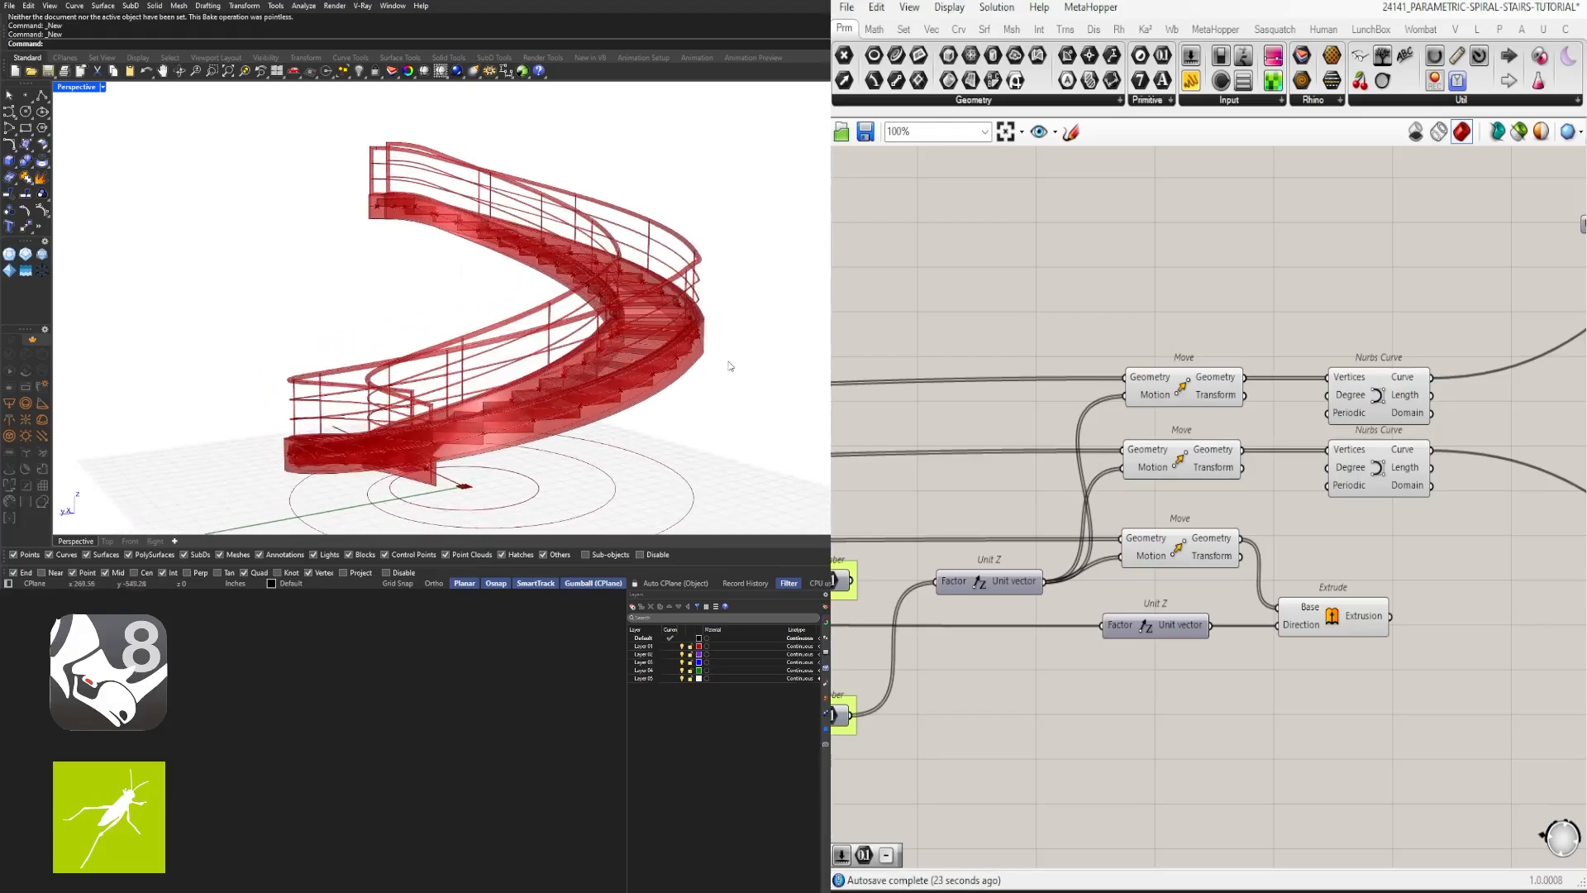
pyautogui.moveTo(730, 365); pyautogui.dragTo(740, 397, button='right')
pyautogui.moveTo(1379, 397); pyautogui.dragTo(1165, 395, button='right')
pyautogui.click(1184, 388)
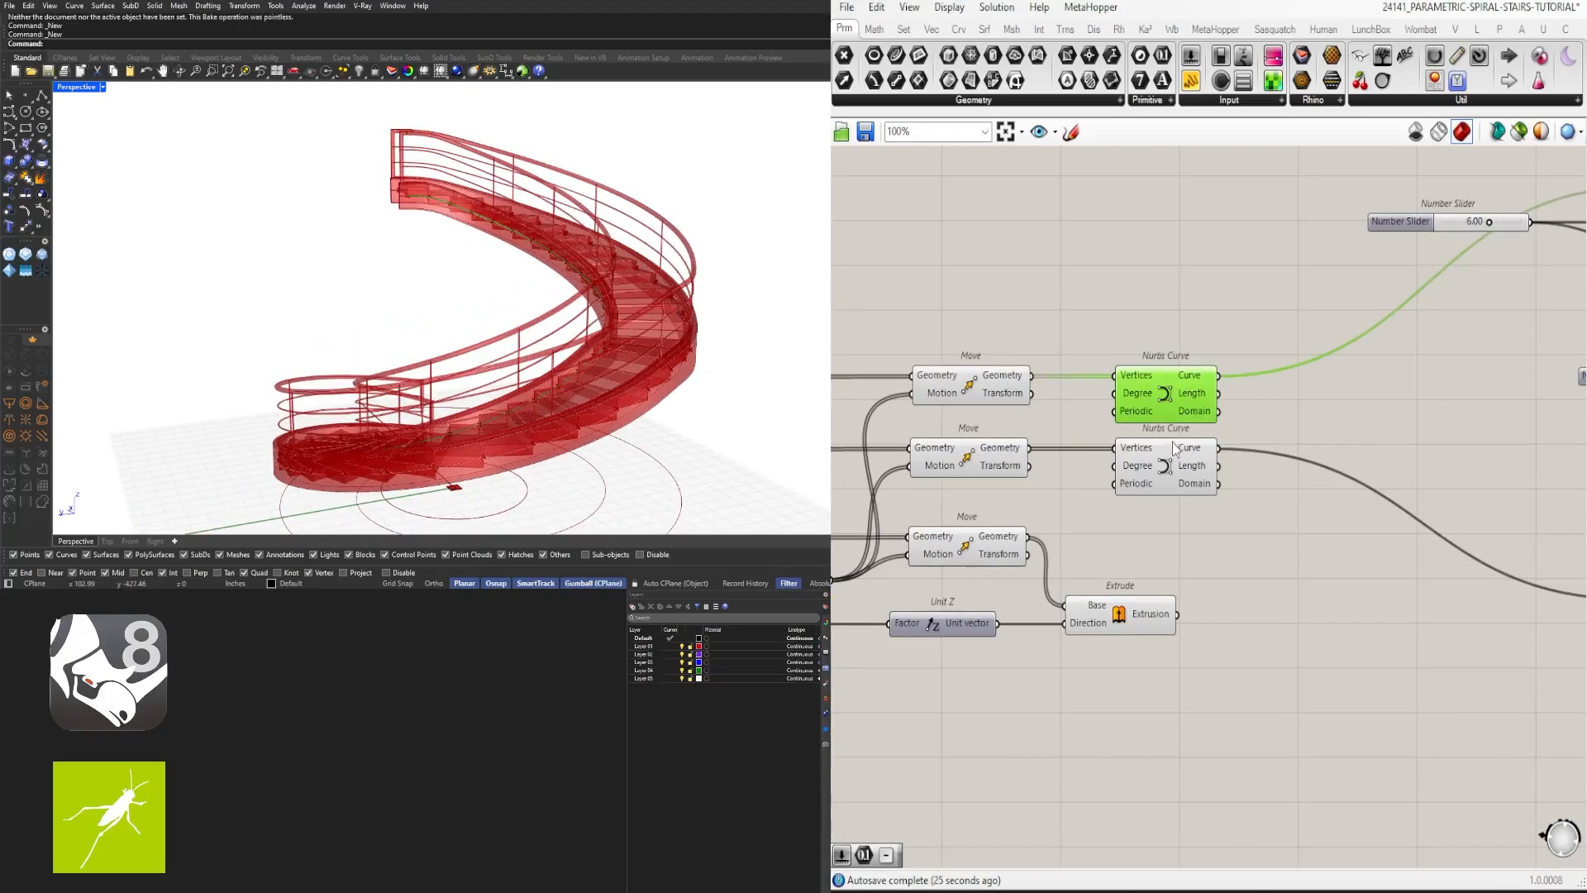
pyautogui.keyDown('shift'); pyautogui.click(1176, 459); pyautogui.keyUp('shift')
pyautogui.click(1274, 542)
pyautogui.click(1128, 457)
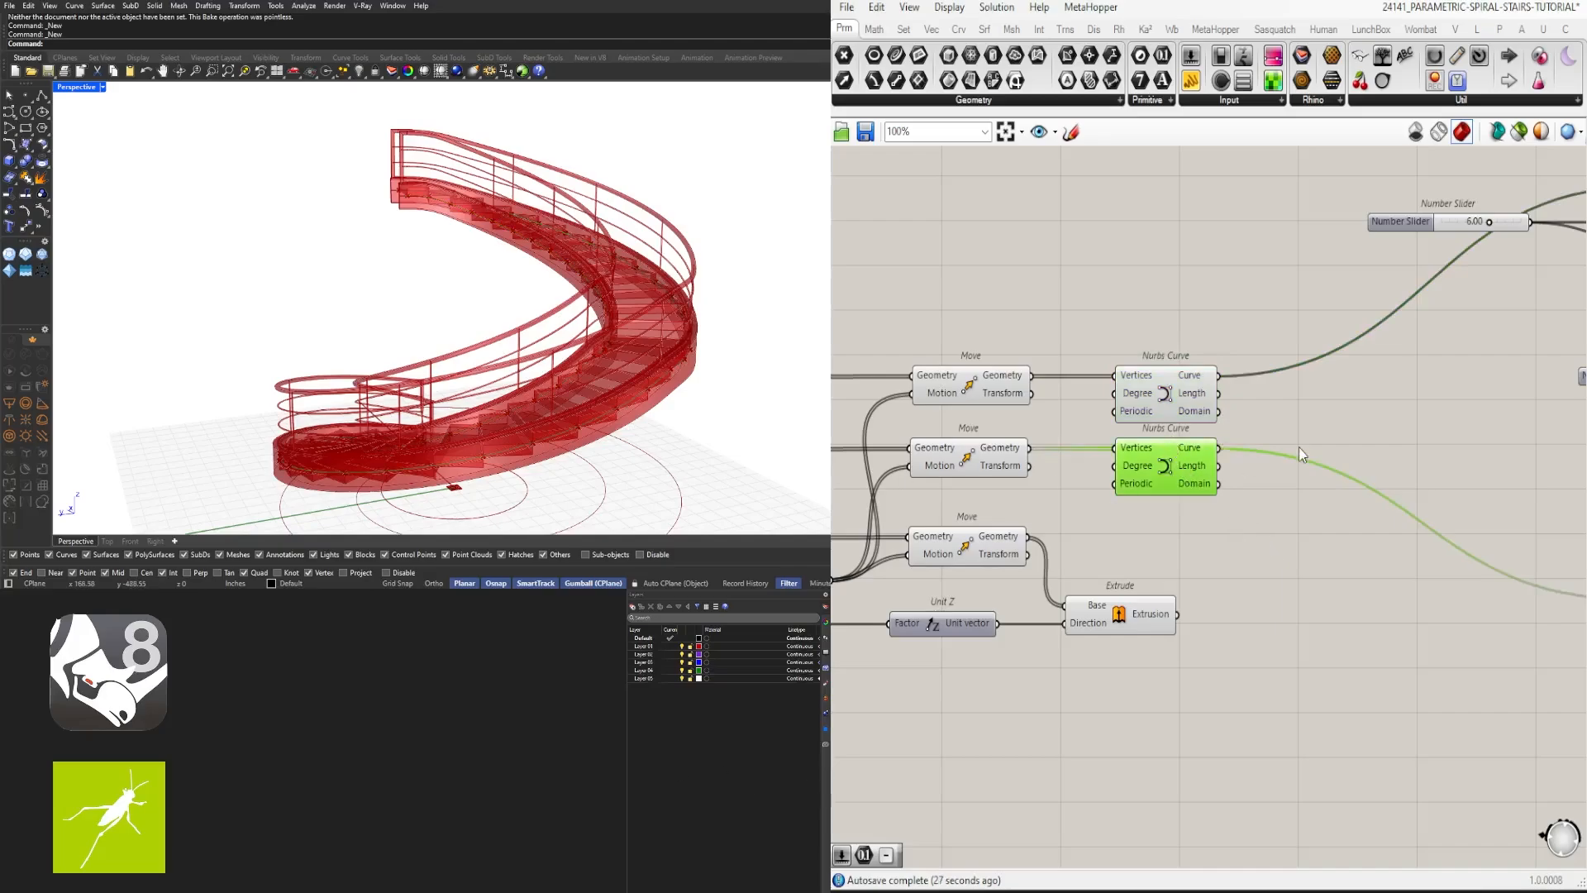
pyautogui.scroll(-4, 1299, 454)
pyautogui.click(1455, 442)
# Step: Examine the upper and lower stringer and railing branches in the definition and the staircase side each one generates
pyautogui.moveTo(1437, 443); pyautogui.dragTo(1030, 449, button='right')
pyautogui.scroll(-2, 1301, 416)
pyautogui.moveTo(662, 302); pyautogui.dragTo(552, 357, button='right')
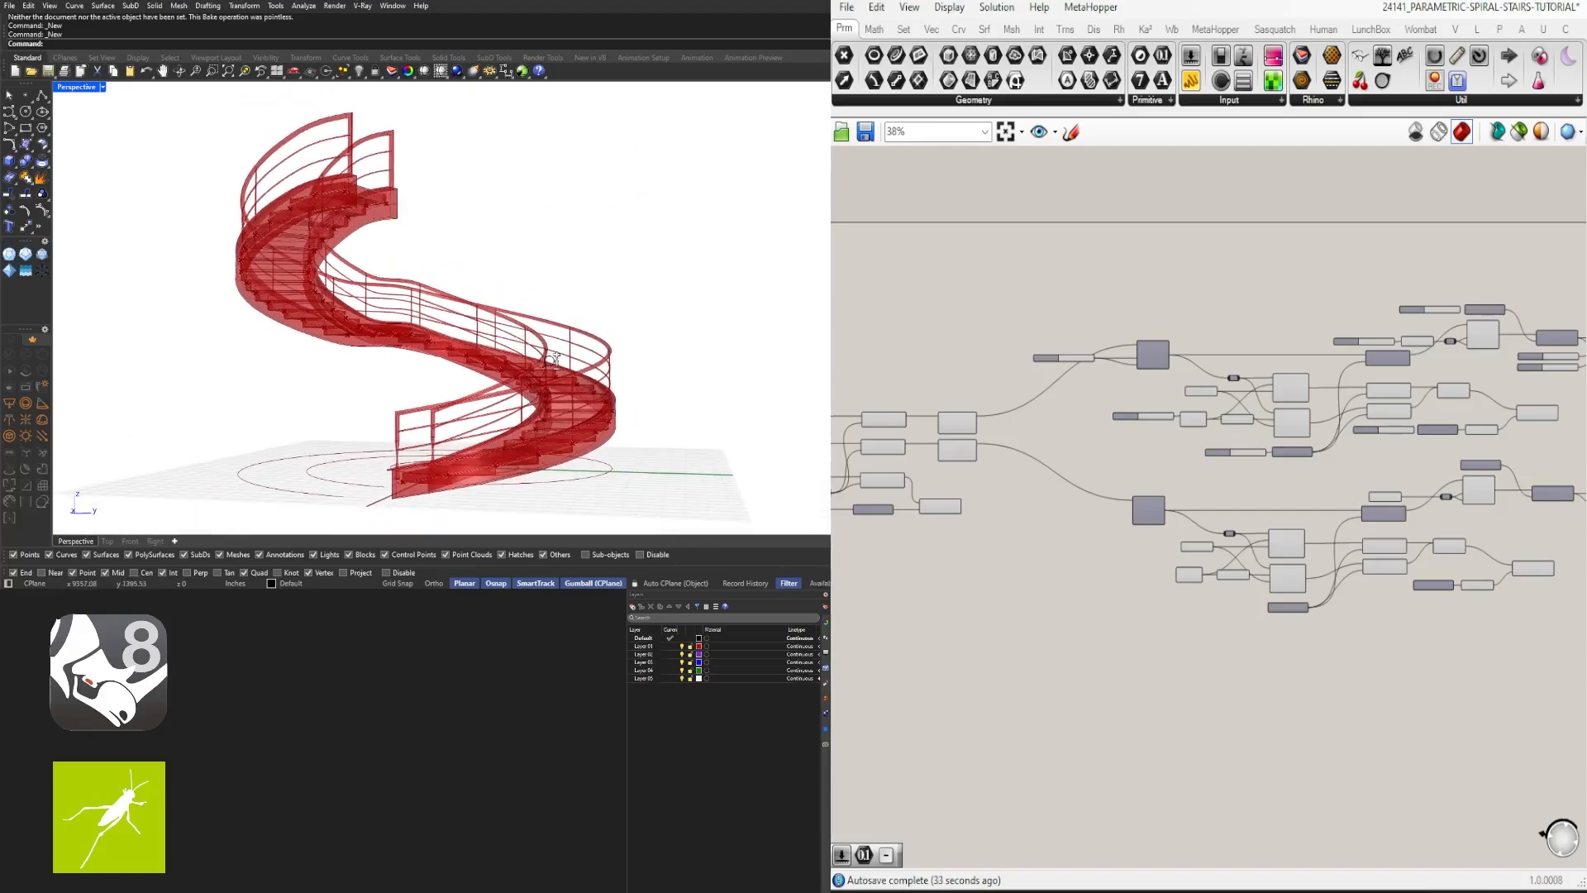
pyautogui.scroll(-2, 1188, 406)
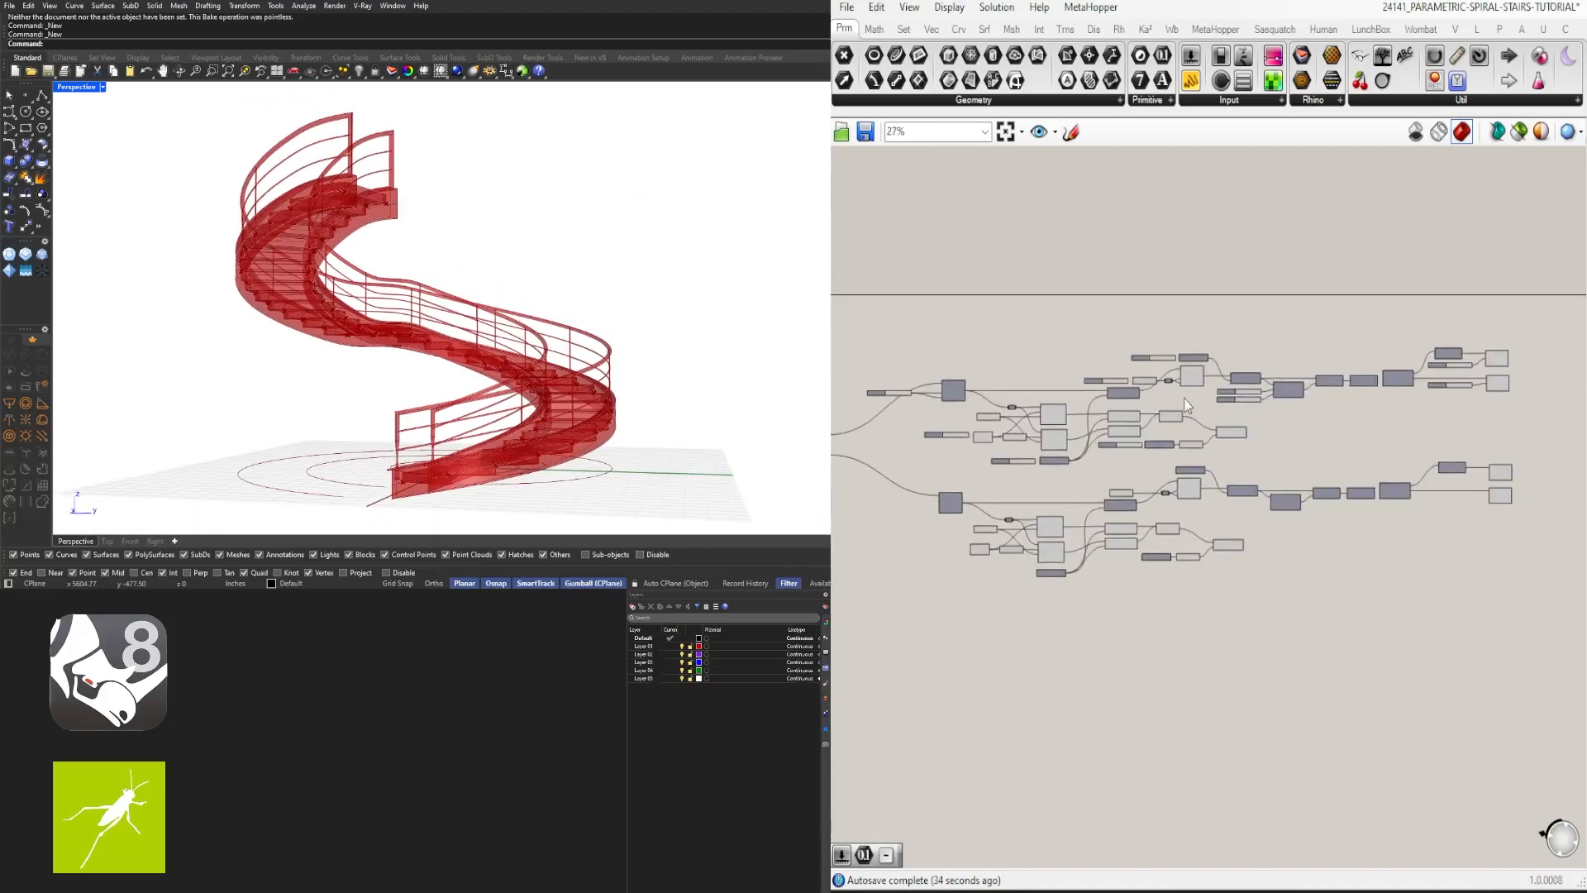
pyautogui.moveTo(1504, 453); pyautogui.dragTo(1075, 319)
pyautogui.click(1363, 460)
pyautogui.moveTo(1492, 665); pyautogui.dragTo(945, 474)
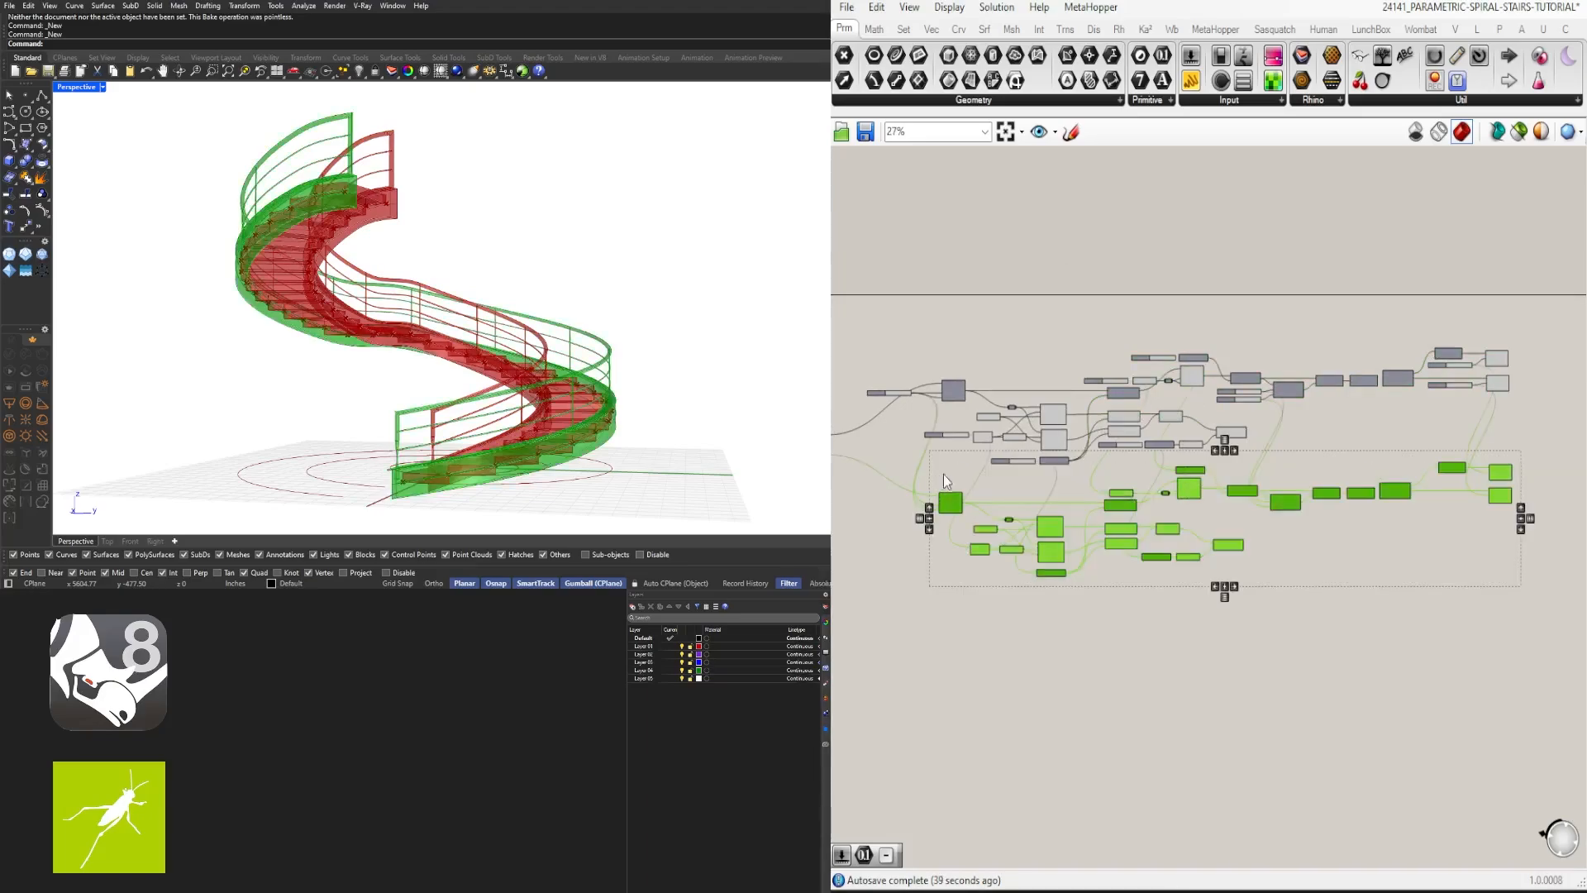
pyautogui.click(1009, 468)
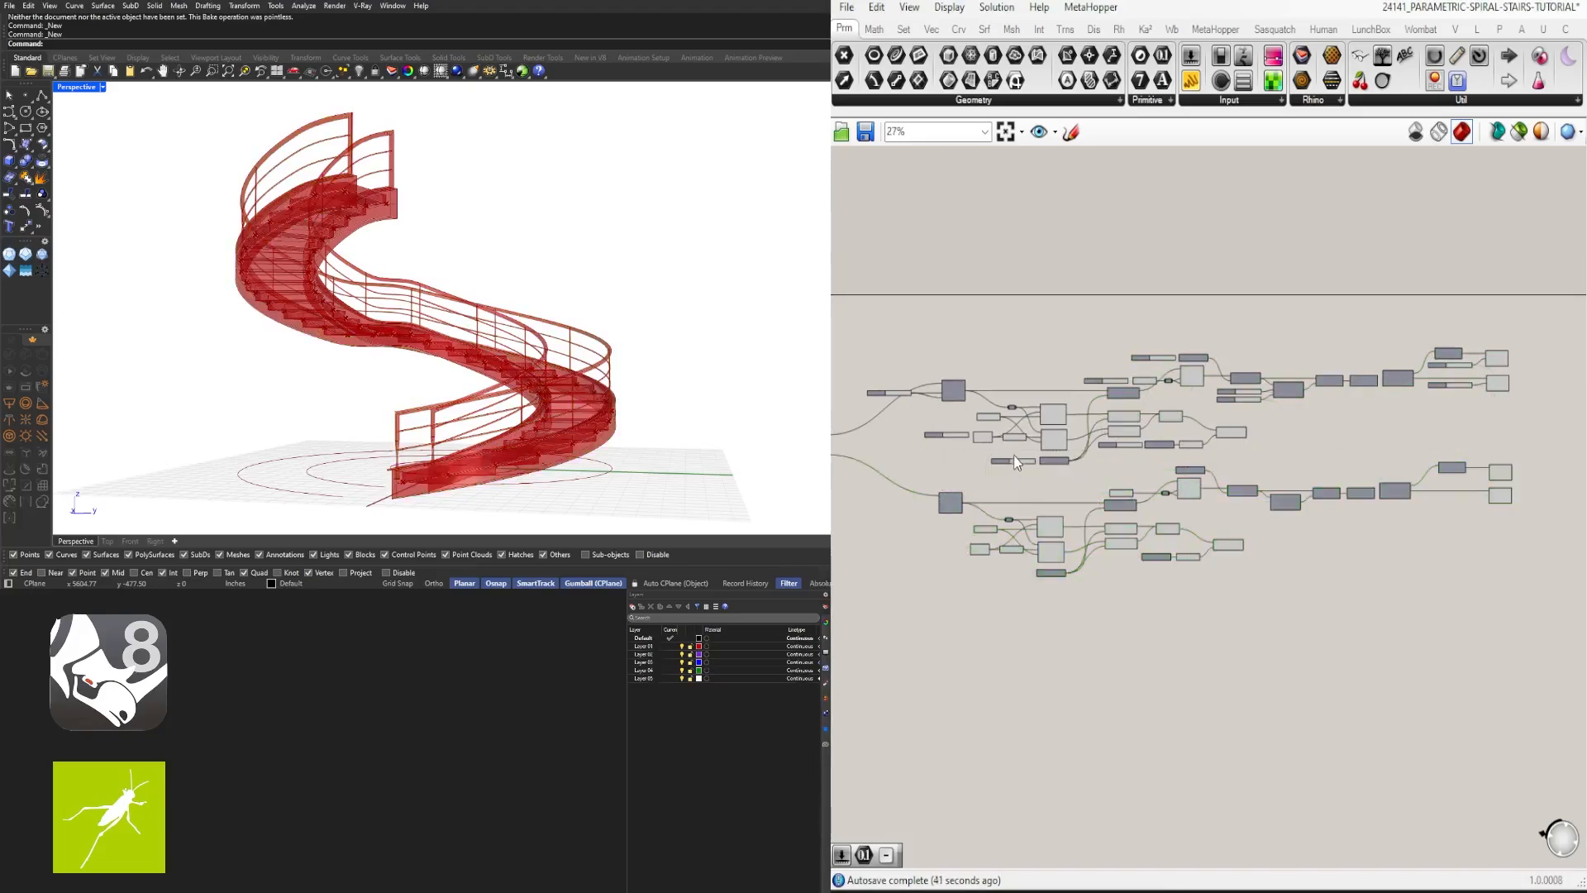
# Step: Set the slider feeding the Extend Curve Start and End inputs to 4.36
pyautogui.scroll(6, 1019, 468)
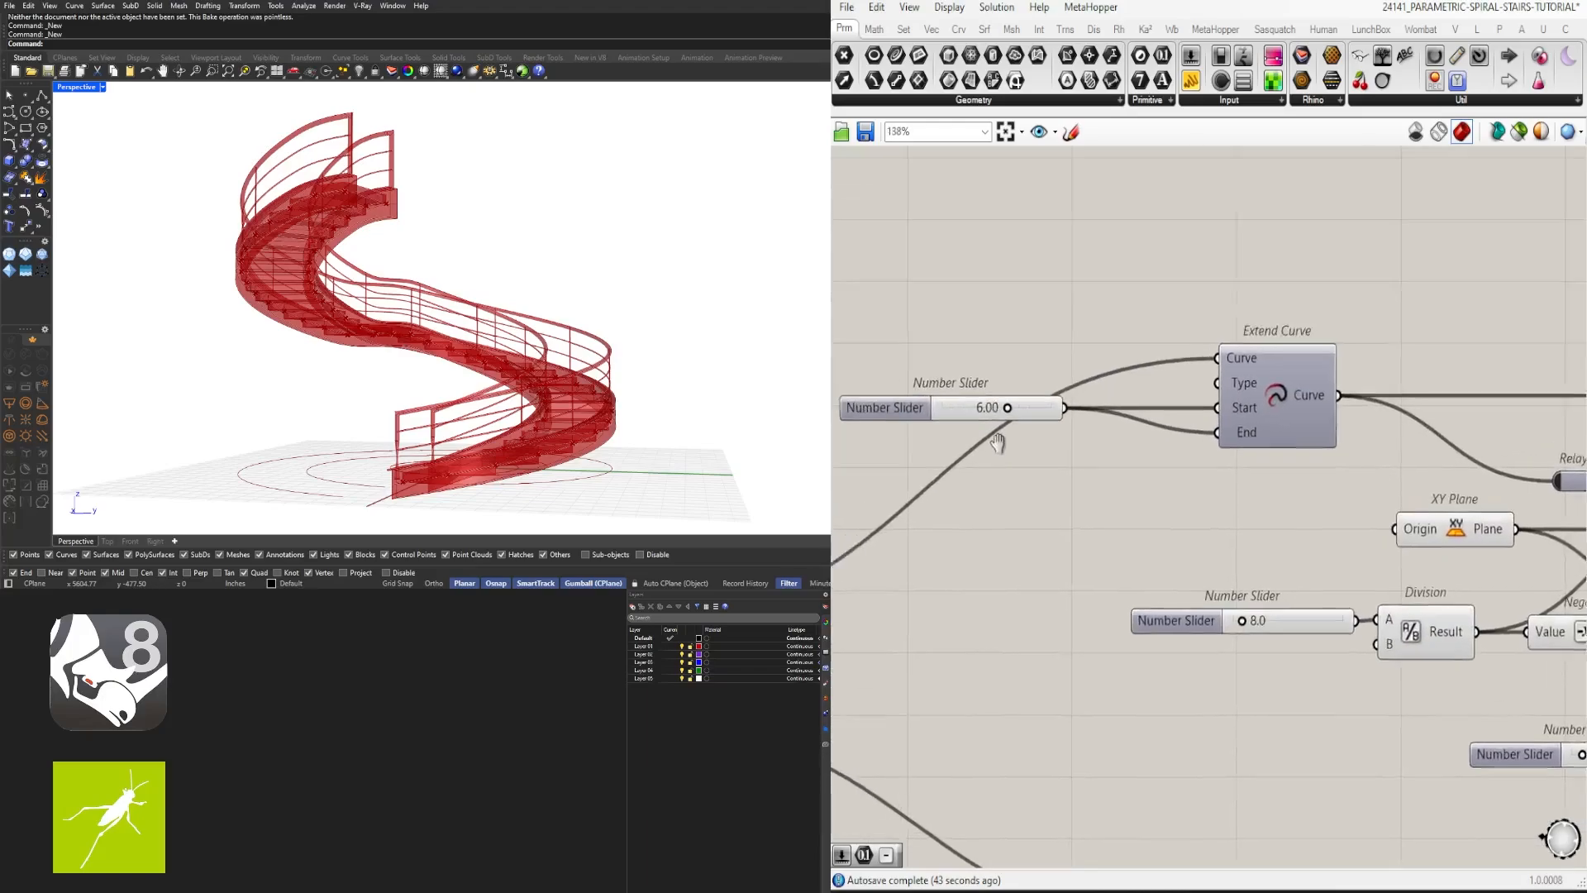
pyautogui.scroll(8, 231, 232)
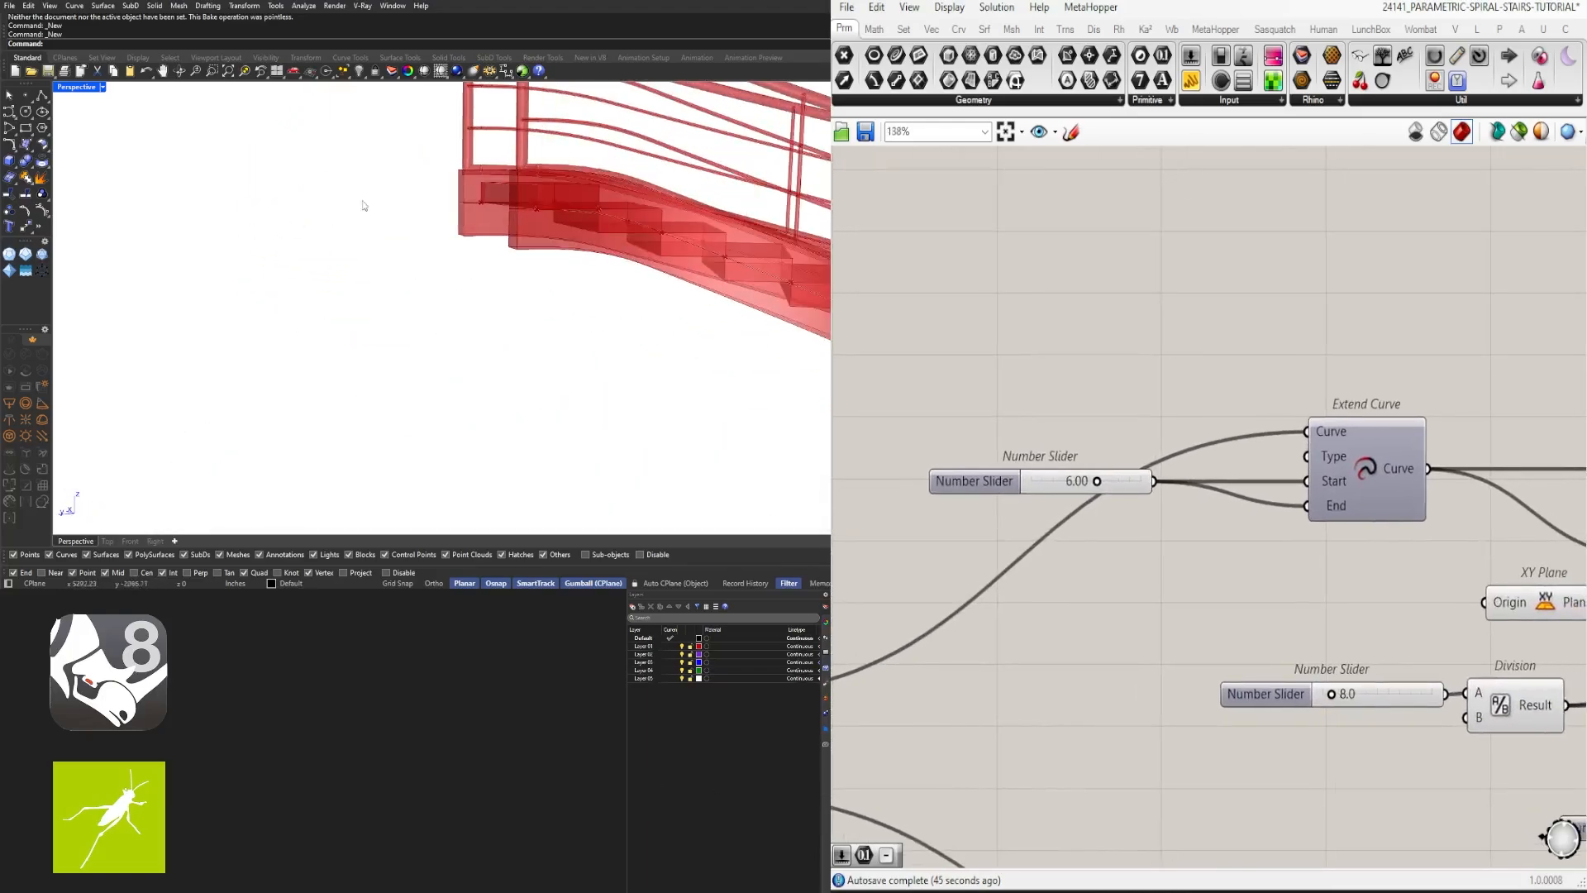
pyautogui.scroll(4, 1097, 482)
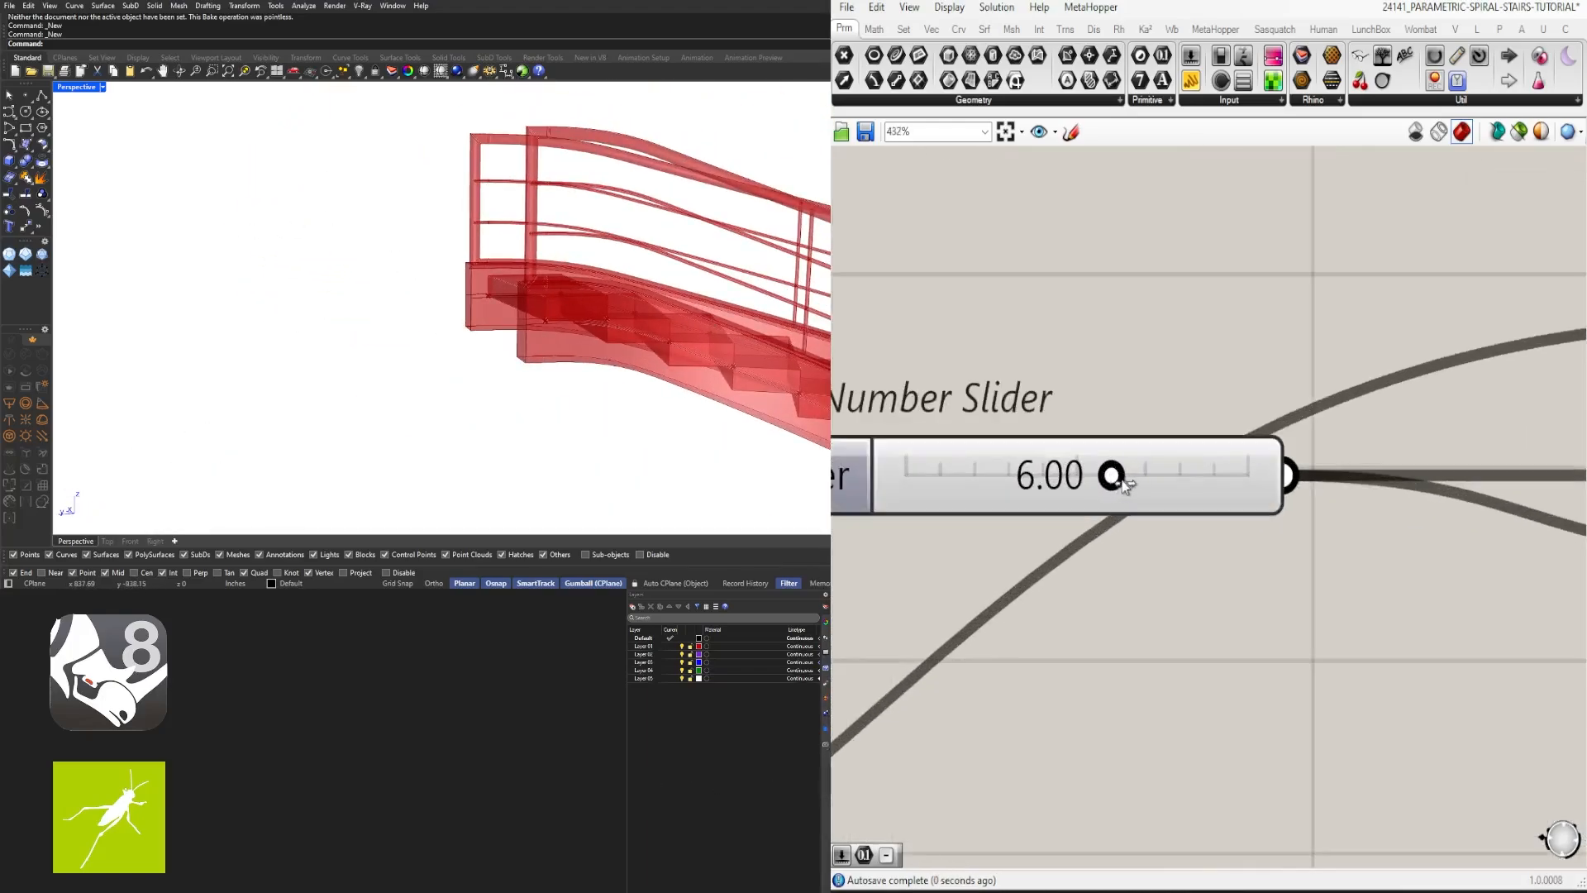
pyautogui.moveTo(1112, 477); pyautogui.dragTo(1061, 450)
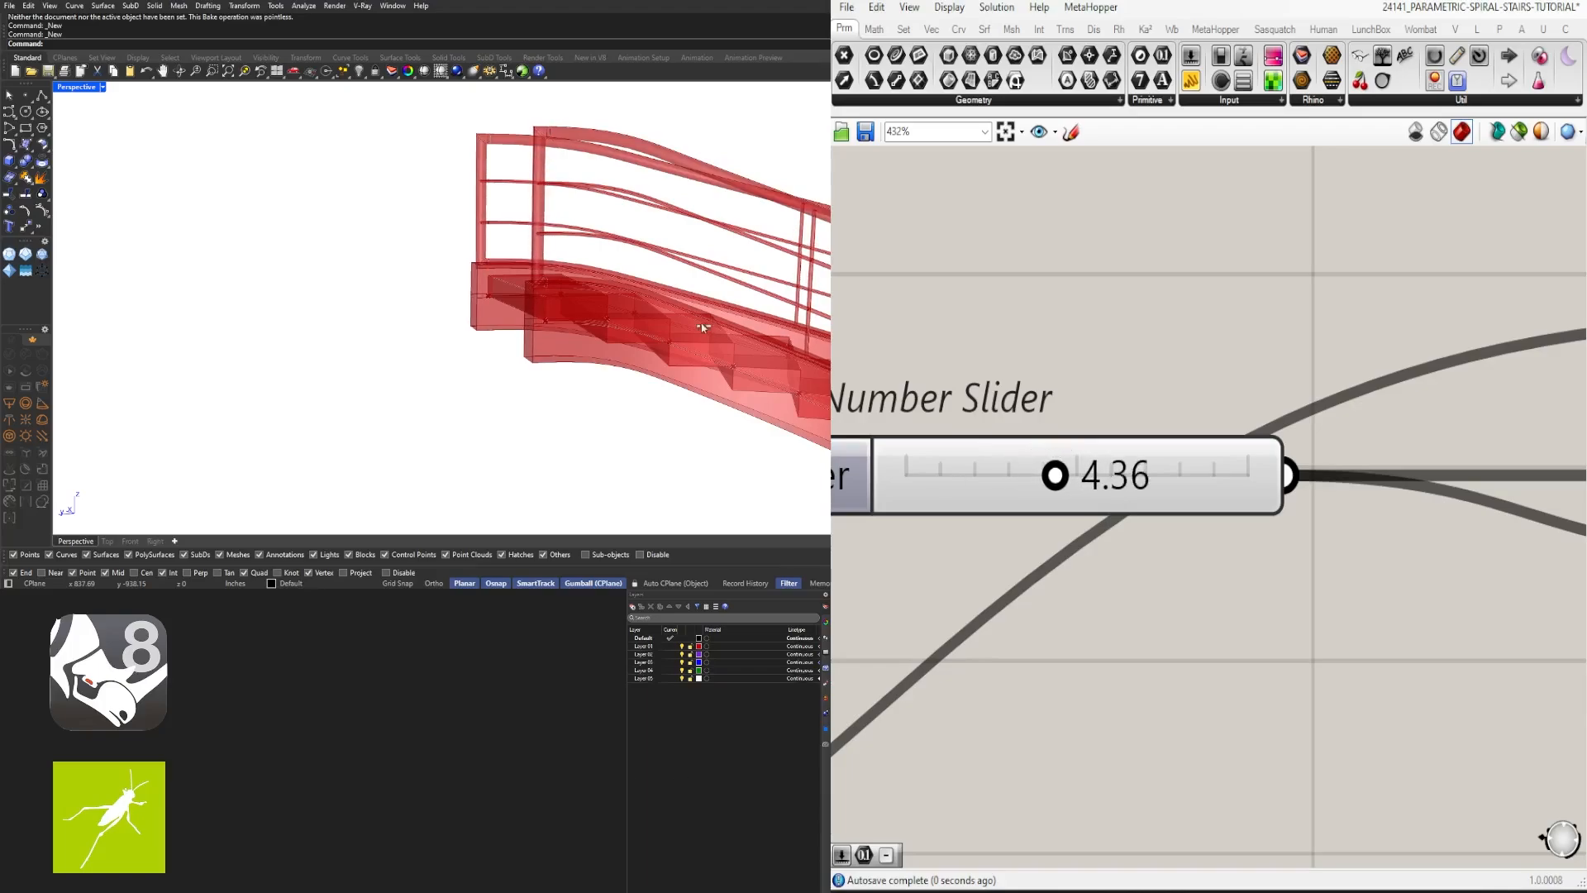
pyautogui.moveTo(695, 325); pyautogui.dragTo(438, 463, button='right')
pyautogui.scroll(-5, 430, 425)
pyautogui.scroll(-10, 1148, 440)
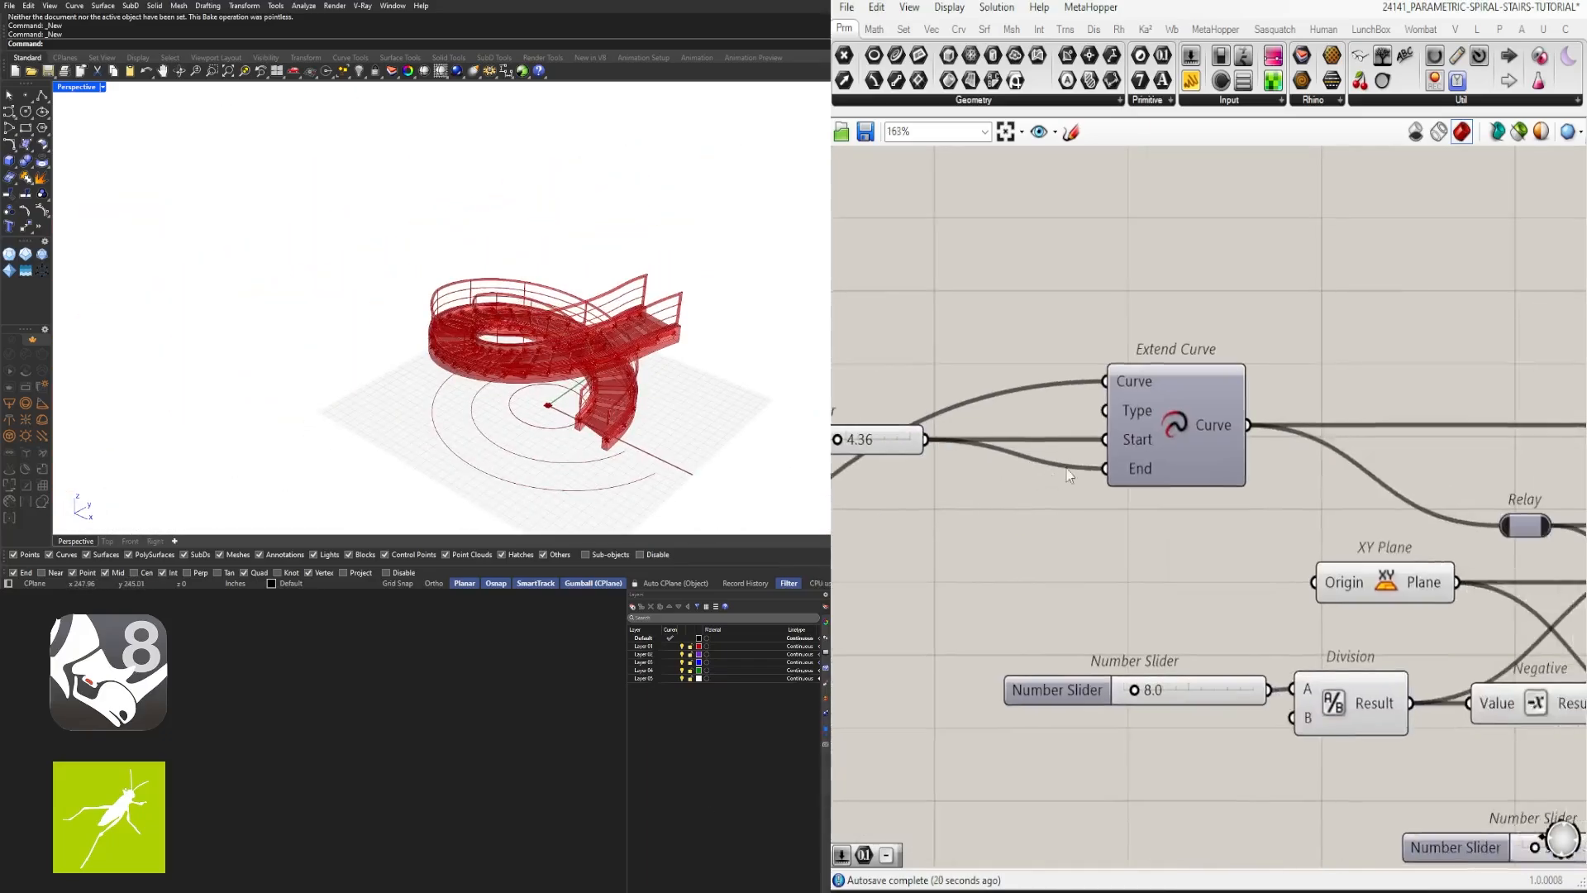
pyautogui.scroll(-8, 1228, 544)
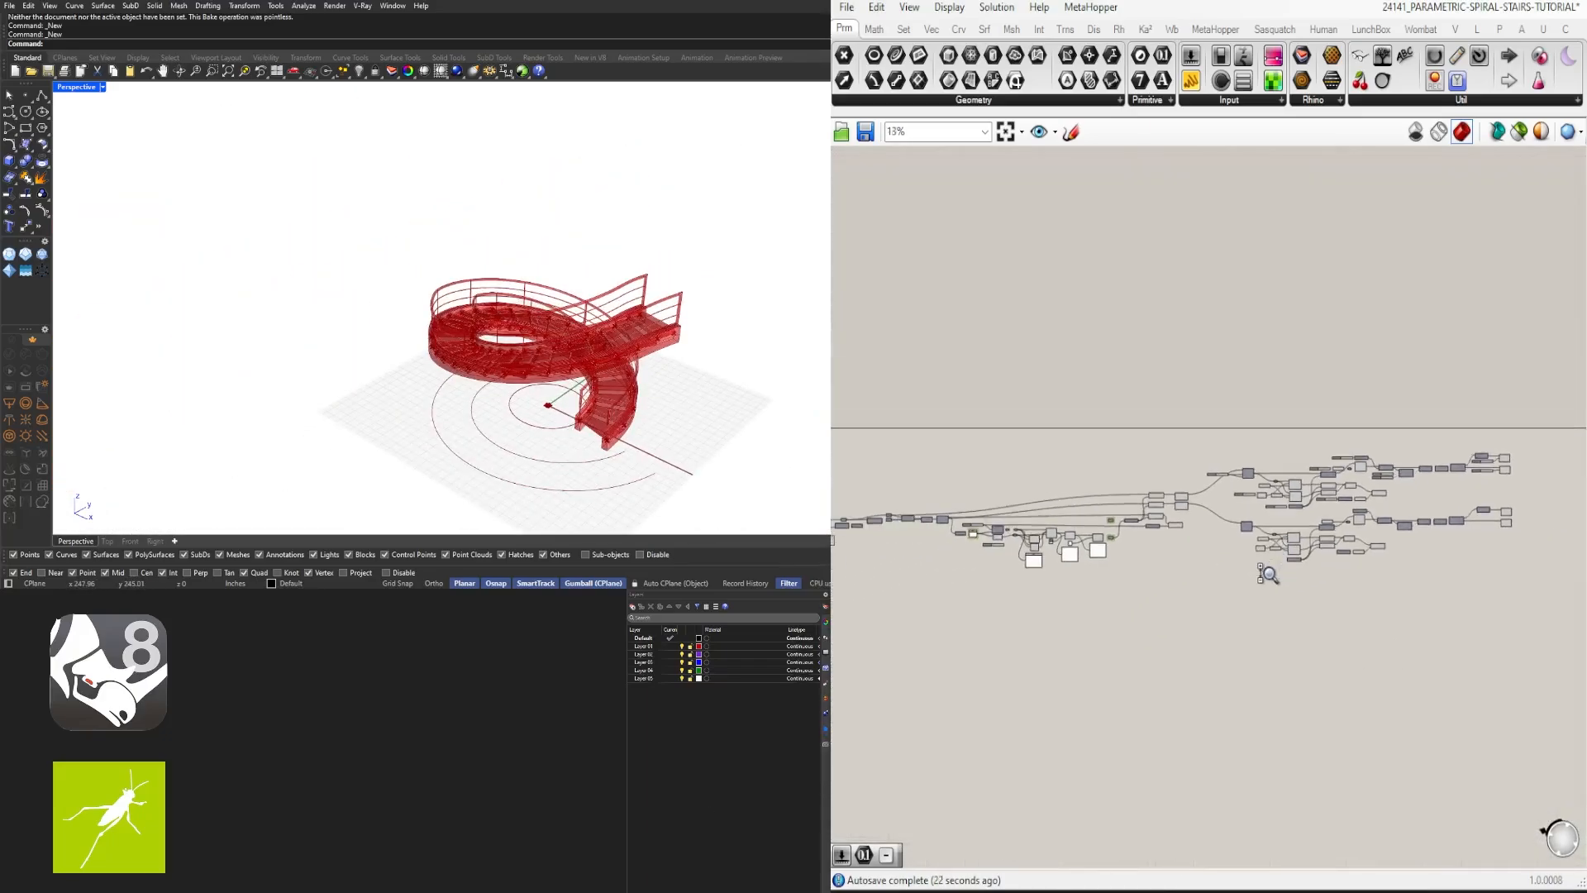
# Step: Rename the slider feeding the Circle Radius CIRCLE MIN and group it
pyautogui.moveTo(1347, 526)
pyautogui.mouseDown(button='right')
pyautogui.moveTo(1328, 549)
pyautogui.moveTo(1344, 524)
pyautogui.mouseUp(button='right')
pyautogui.scroll(-1, 1356, 524)
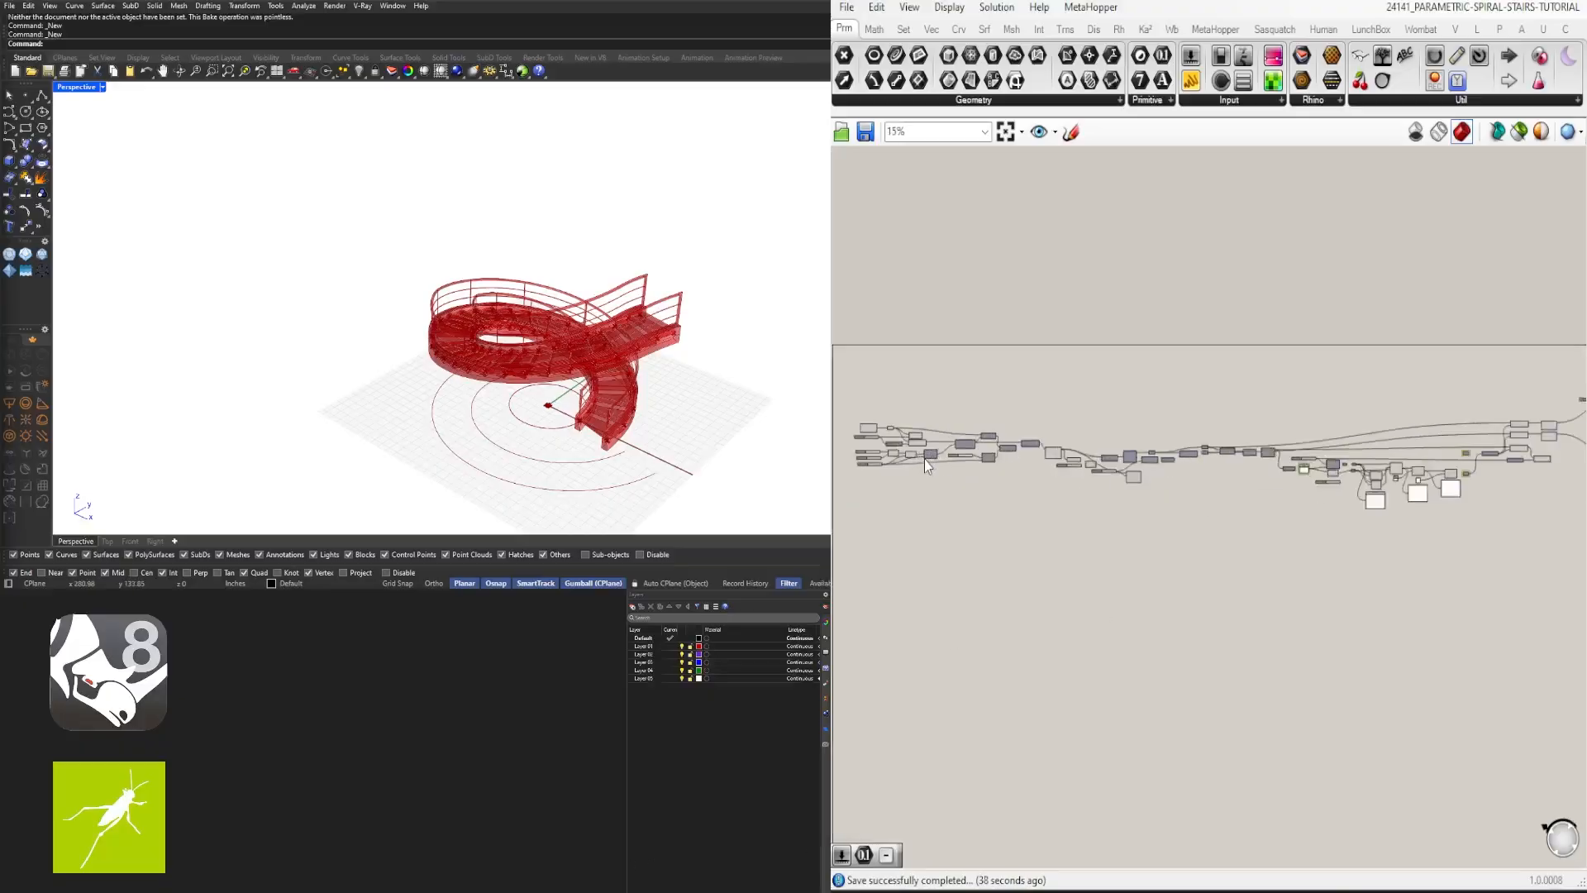
pyautogui.scroll(10, 1039, 484)
pyautogui.rightClick(1051, 459)
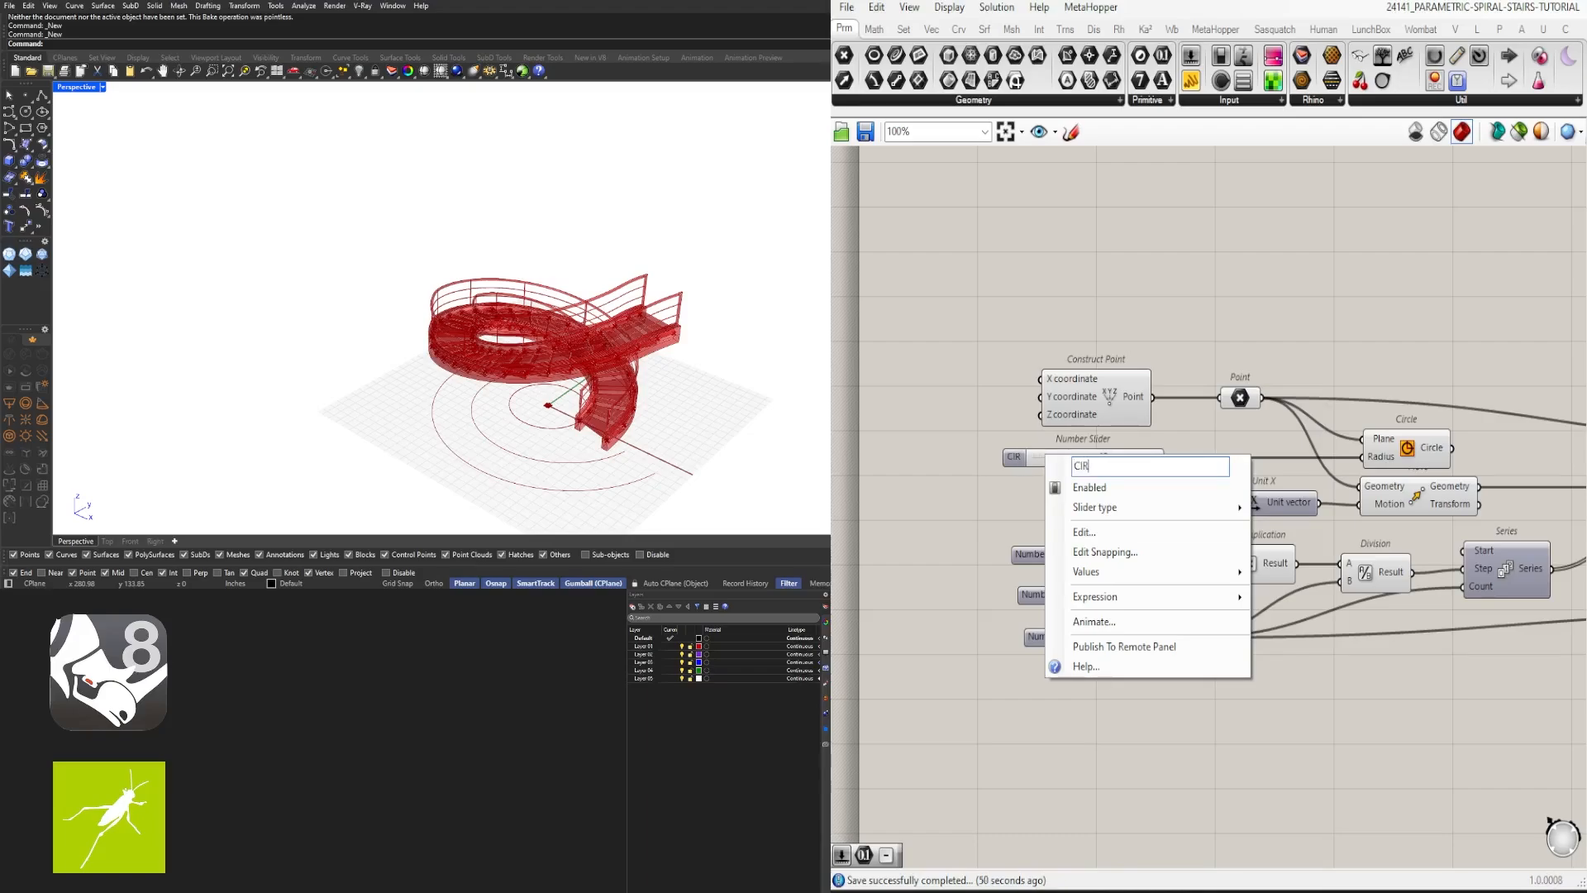
pyautogui.write('CIRCLE MIN')
pyautogui.press('Return')
pyautogui.click(1043, 463)
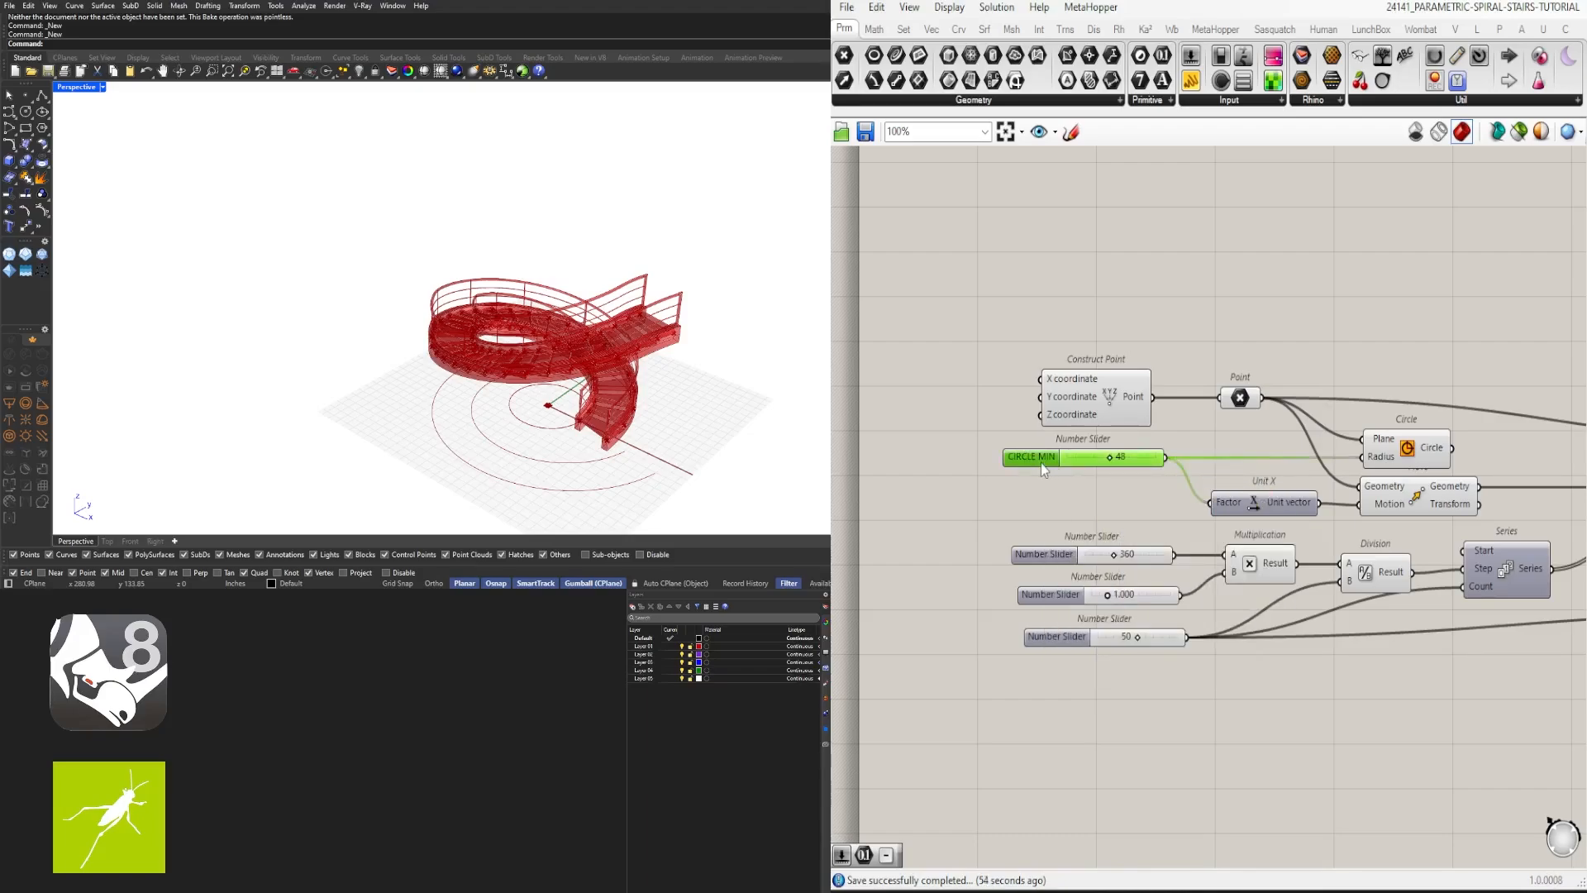
pyautogui.rightClick(1075, 562)
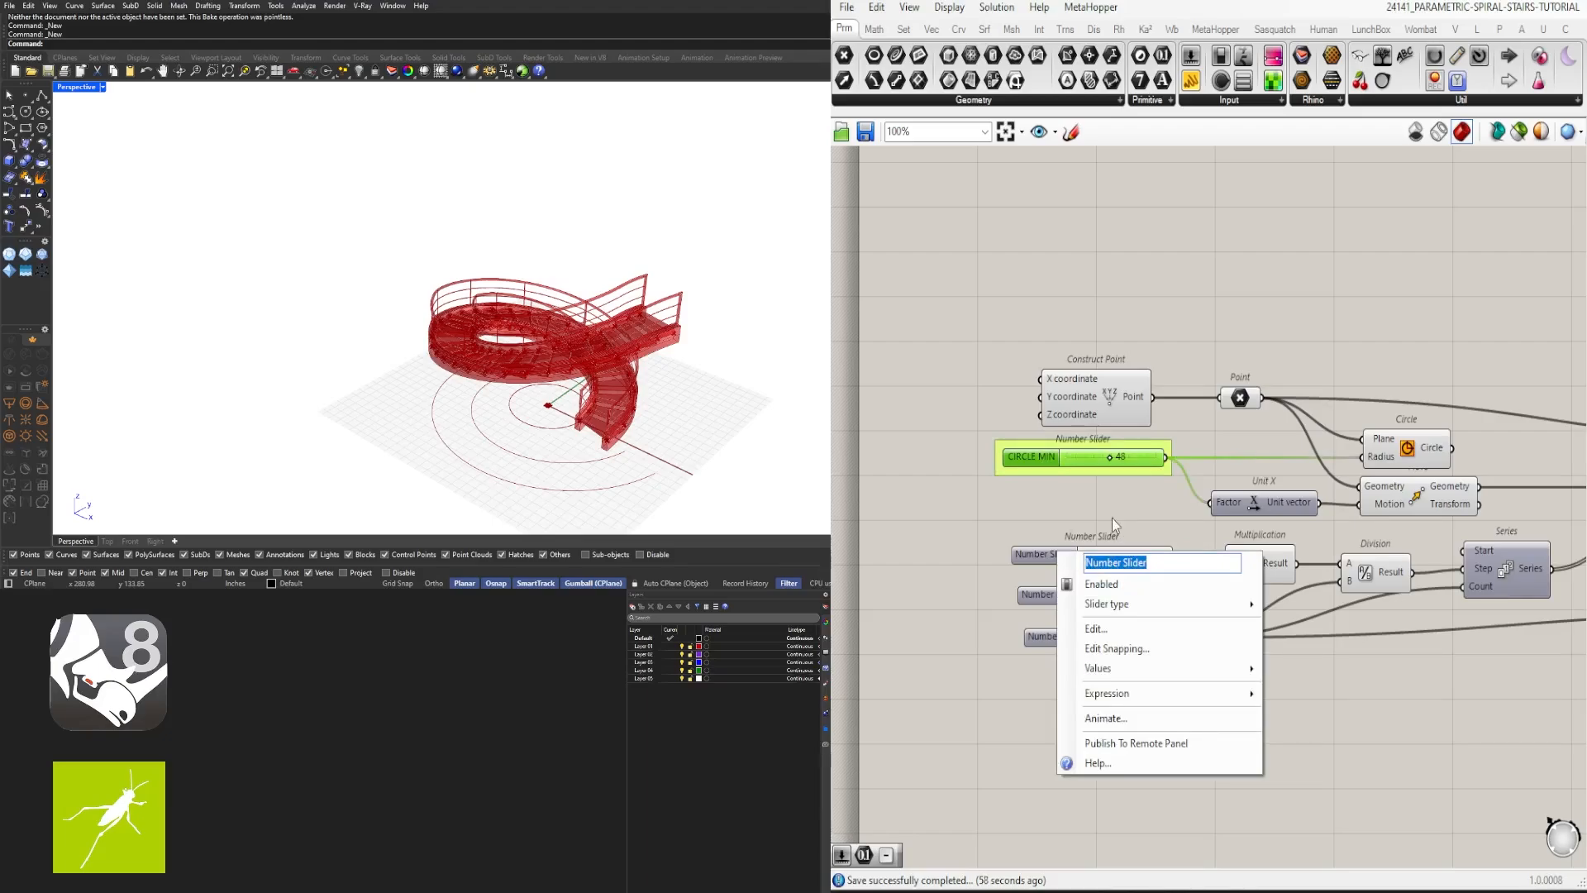
pyautogui.press('Escape')
pyautogui.rightClick(1046, 555)
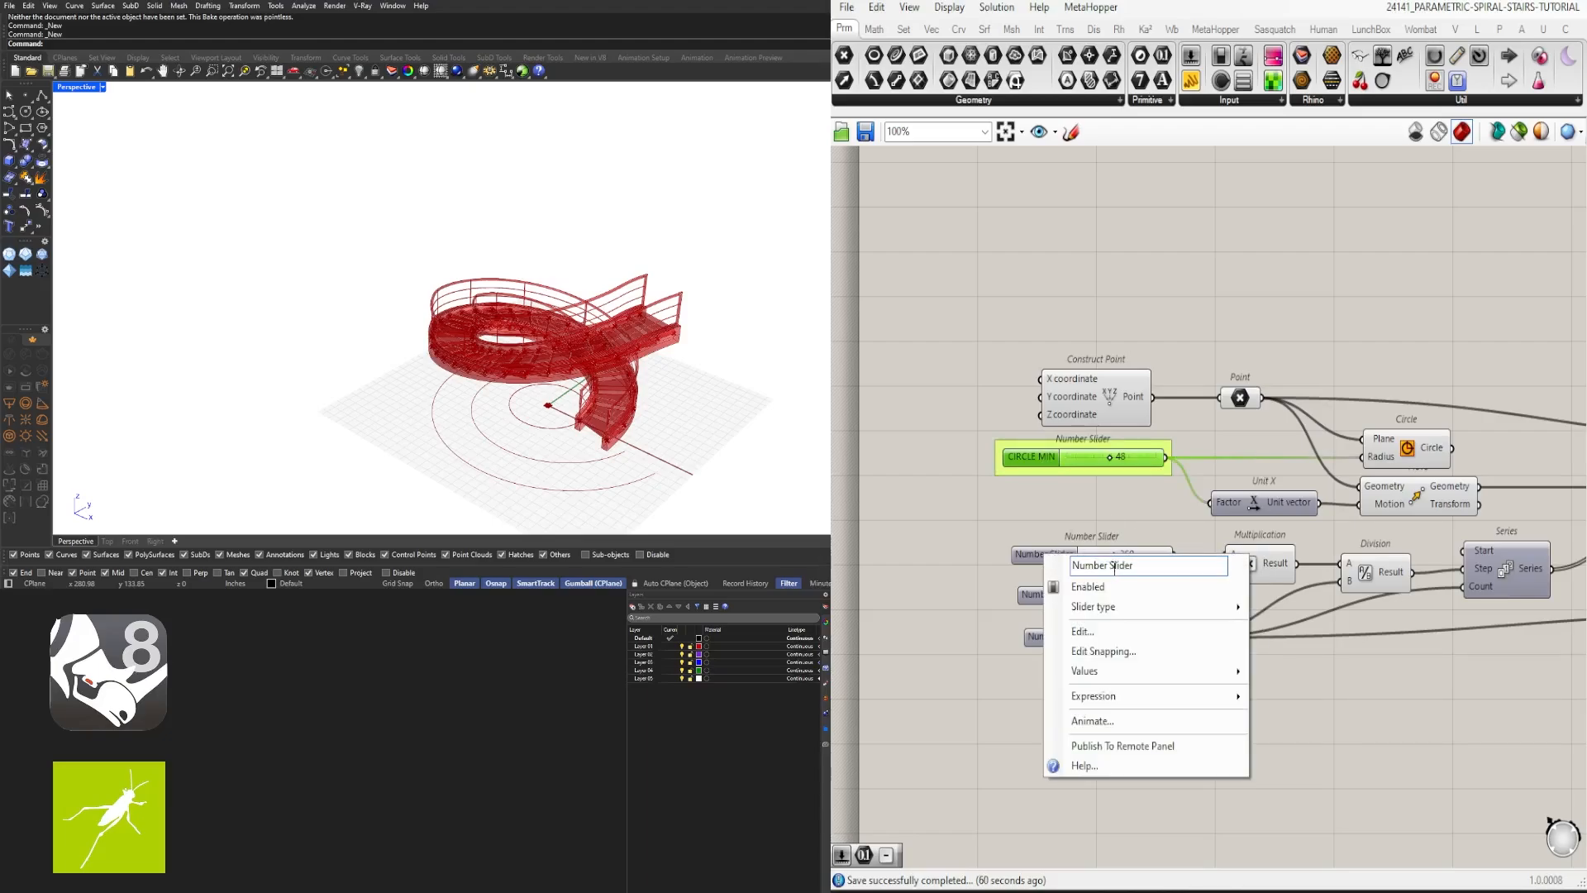
pyautogui.click(1190, 549)
pyautogui.rightClick(1231, 548)
pyautogui.moveTo(1121, 502); pyautogui.dragTo(1064, 574)
pyautogui.press('Delete')
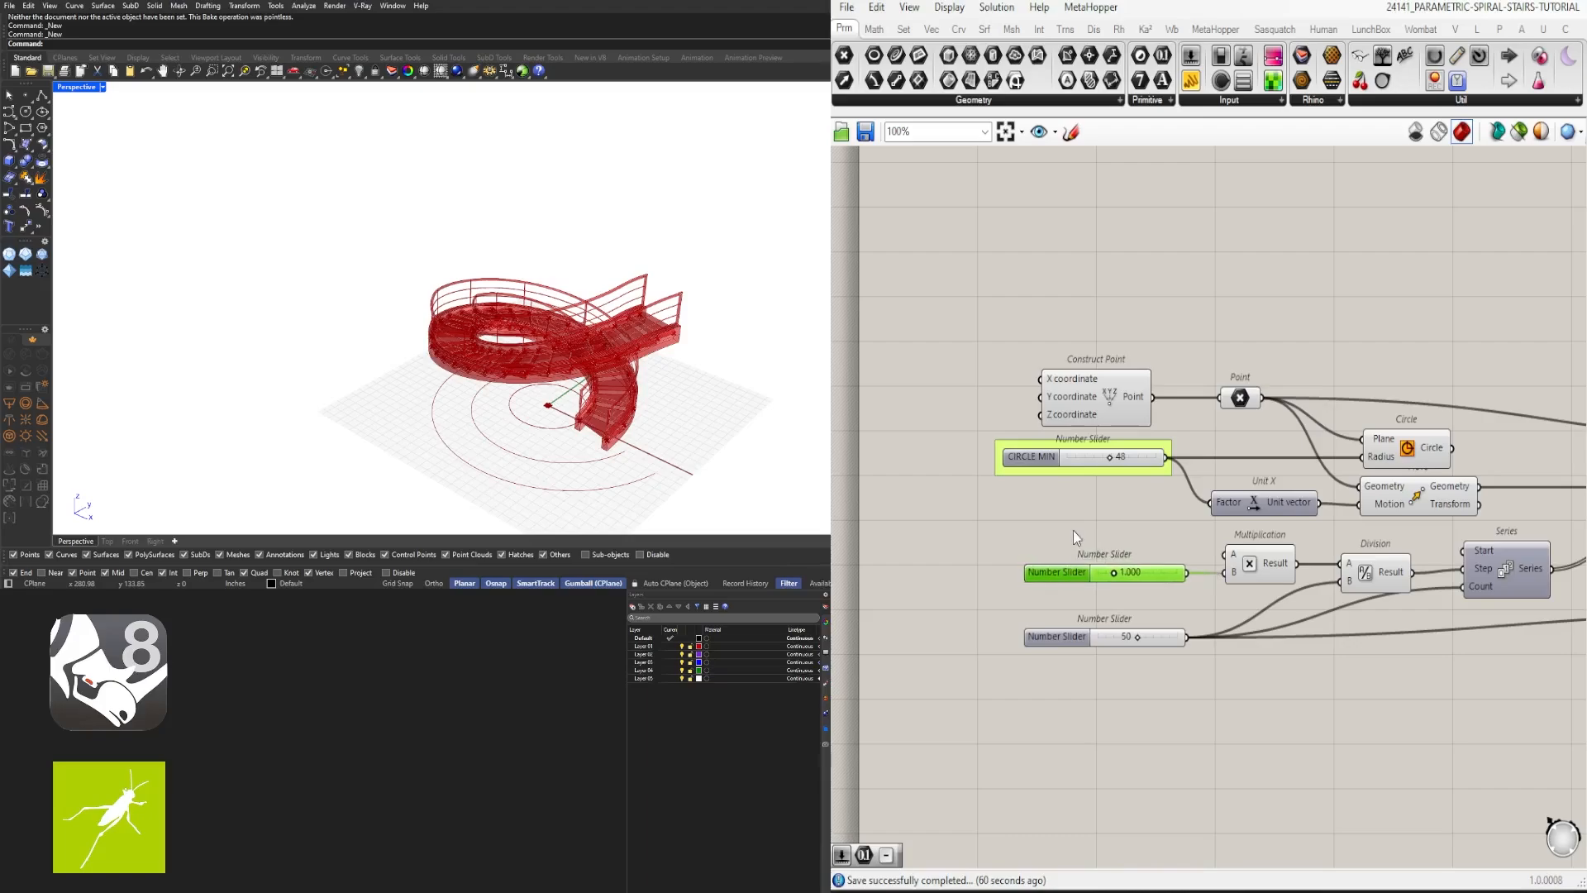
pyautogui.hotkey('ctrl', 'z')
pyautogui.hotkey('ctrl', 'z')
# Step: Rename the two sliders feeding the Multiplication CIRCLE (A input) and MULTIPLIER (B input), moving the MULTIPLIER slider closer to the CIRCLE slider
pyautogui.rightClick(1112, 554)
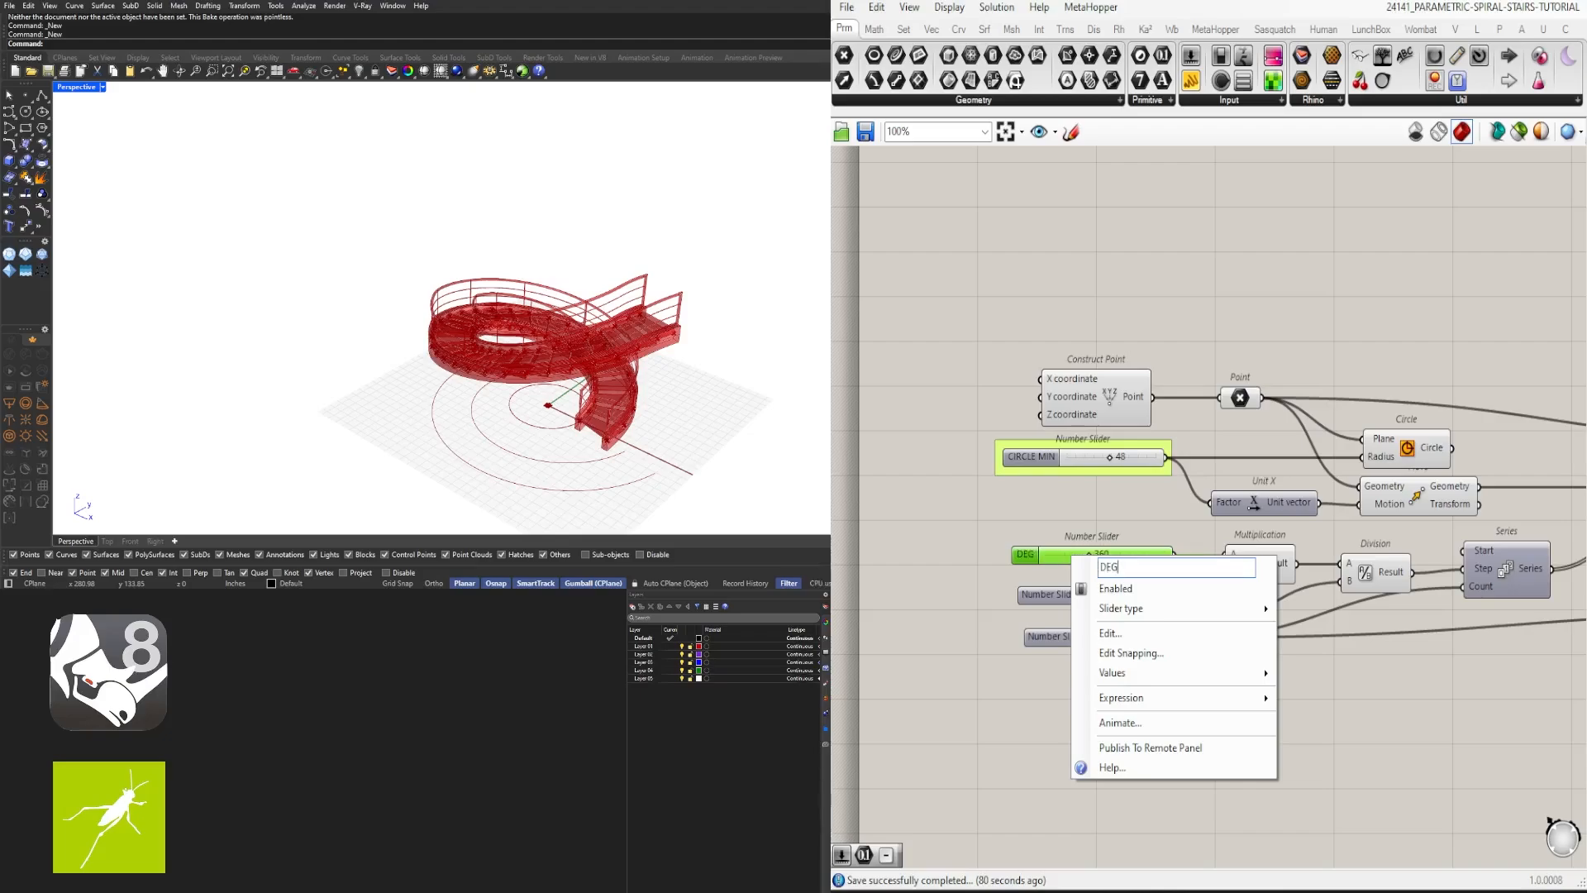
pyautogui.press('Return')
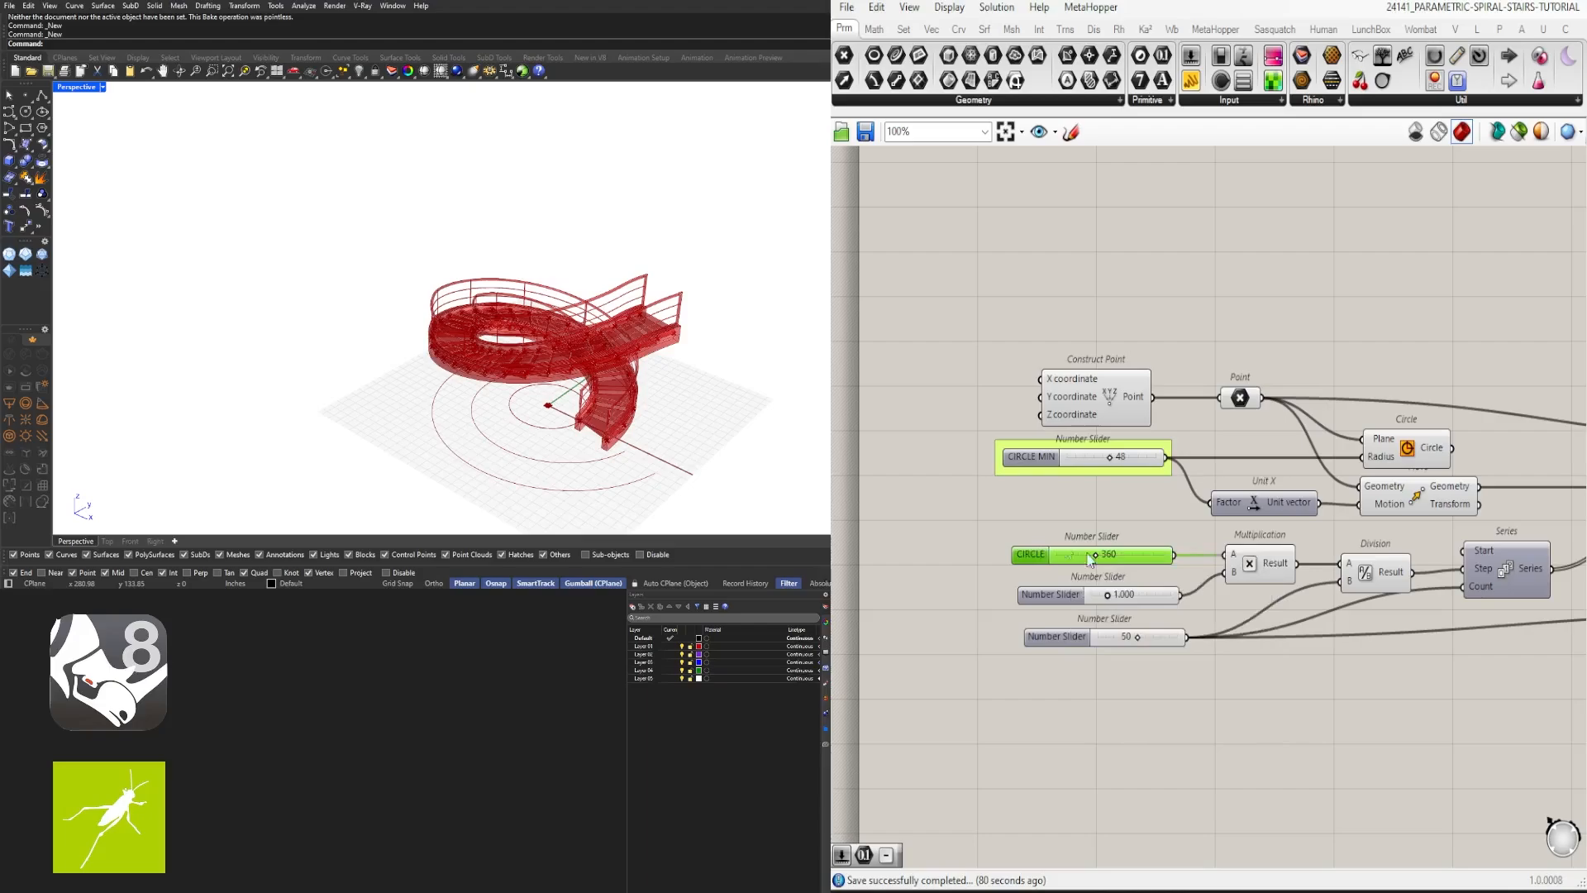
pyautogui.moveTo(1048, 594); pyautogui.dragTo(1038, 582)
pyautogui.rightClick(1038, 582)
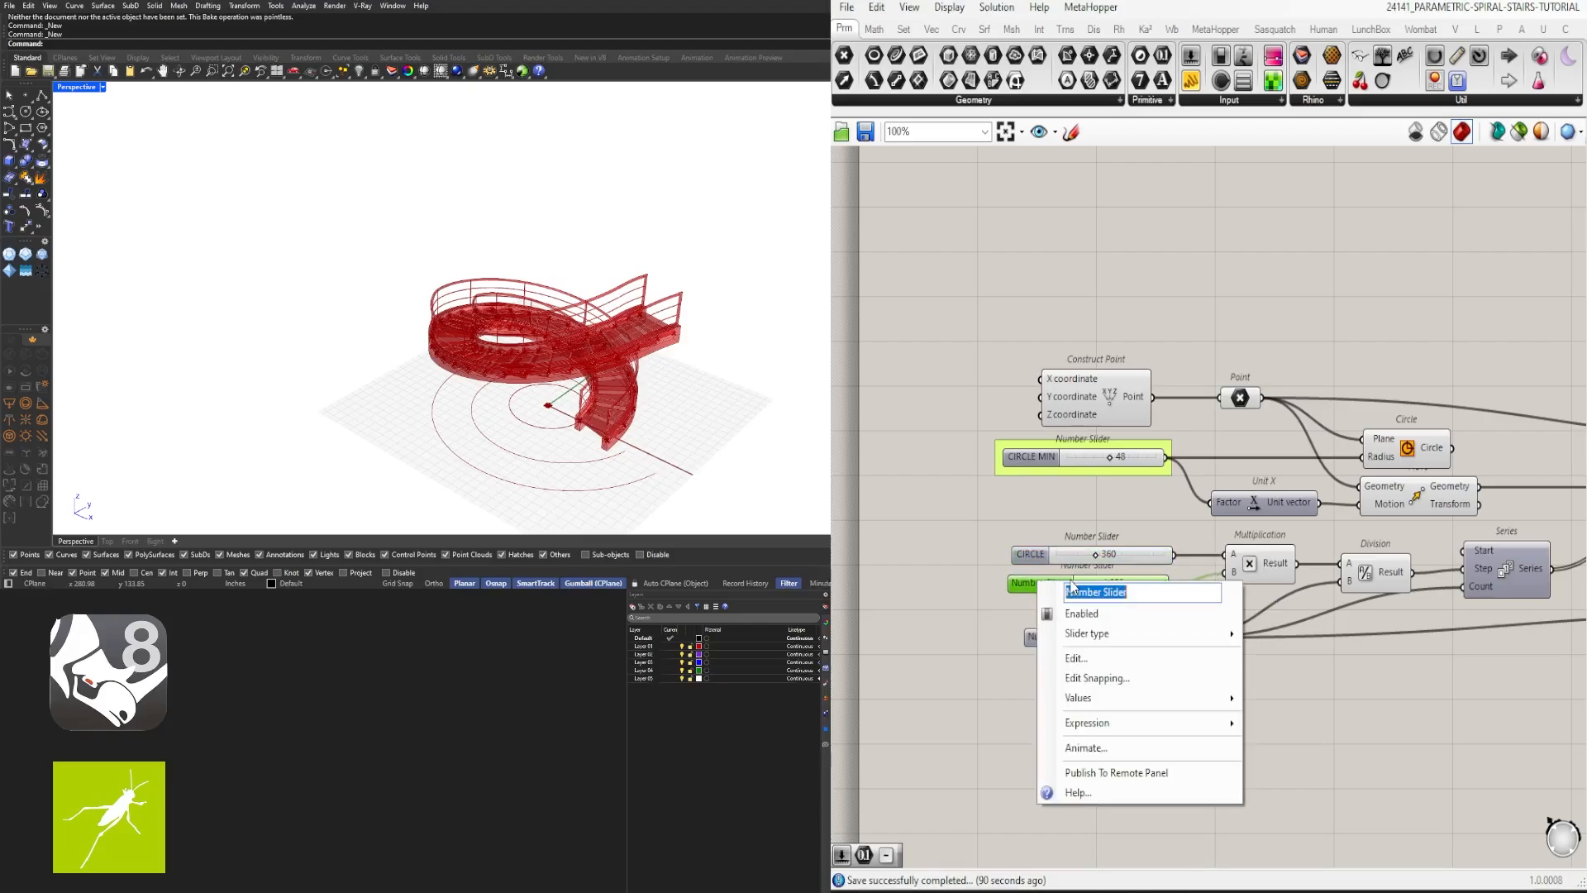
pyautogui.write('MULTIPLIER')
pyautogui.press('Return')
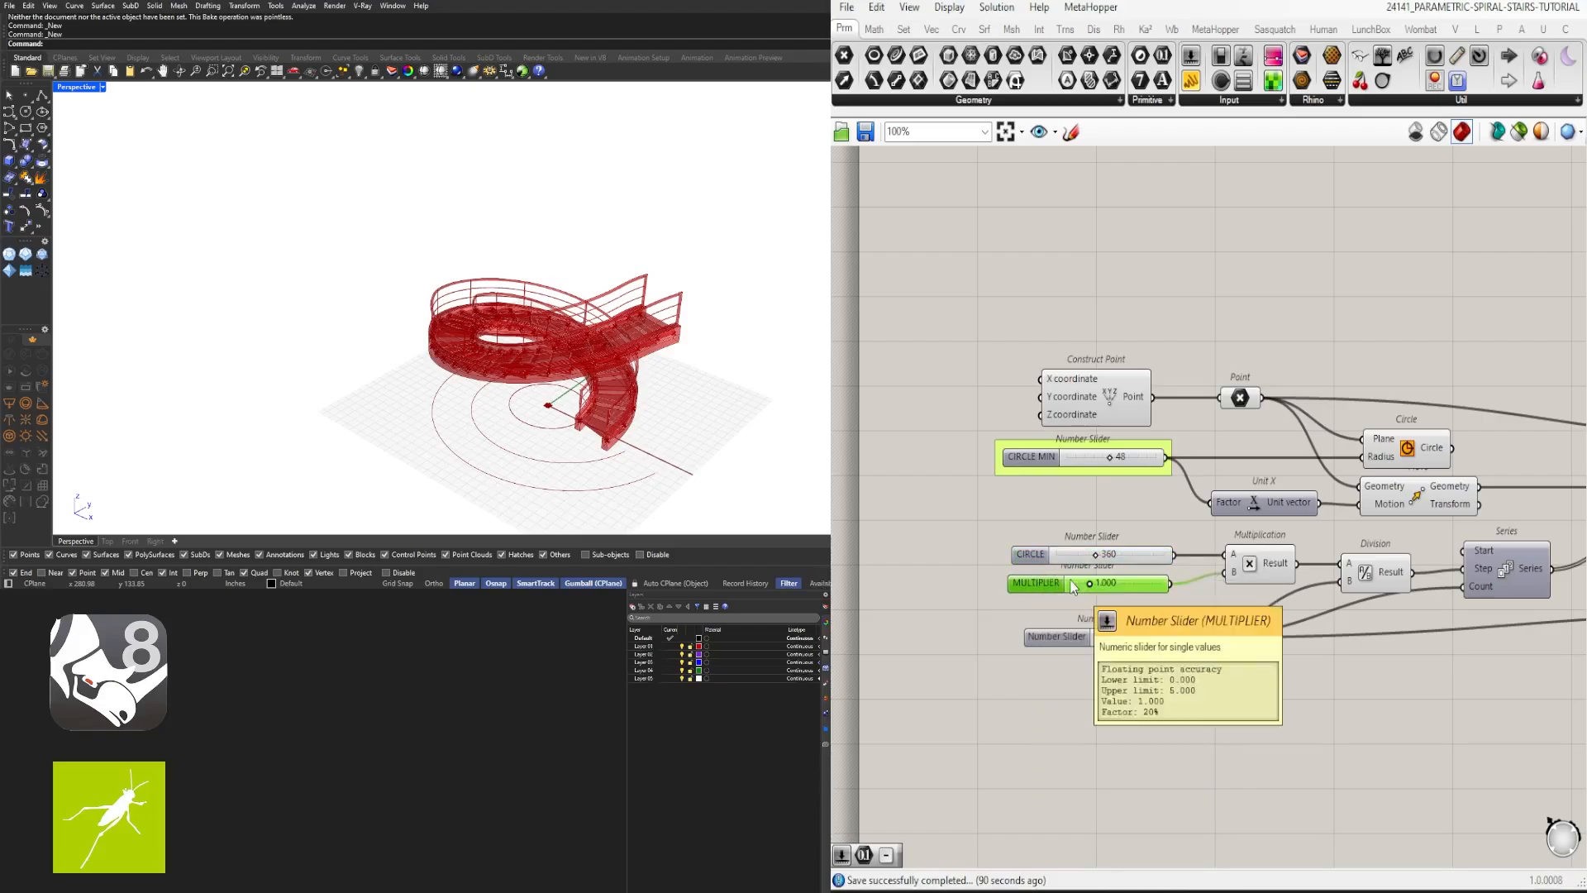
# Step: Put the CIRCLE slider and the MULTIPLIER slider each in its own group
pyautogui.scroll(3, 1040, 573)
pyautogui.hotkey('ctrl', 'g')
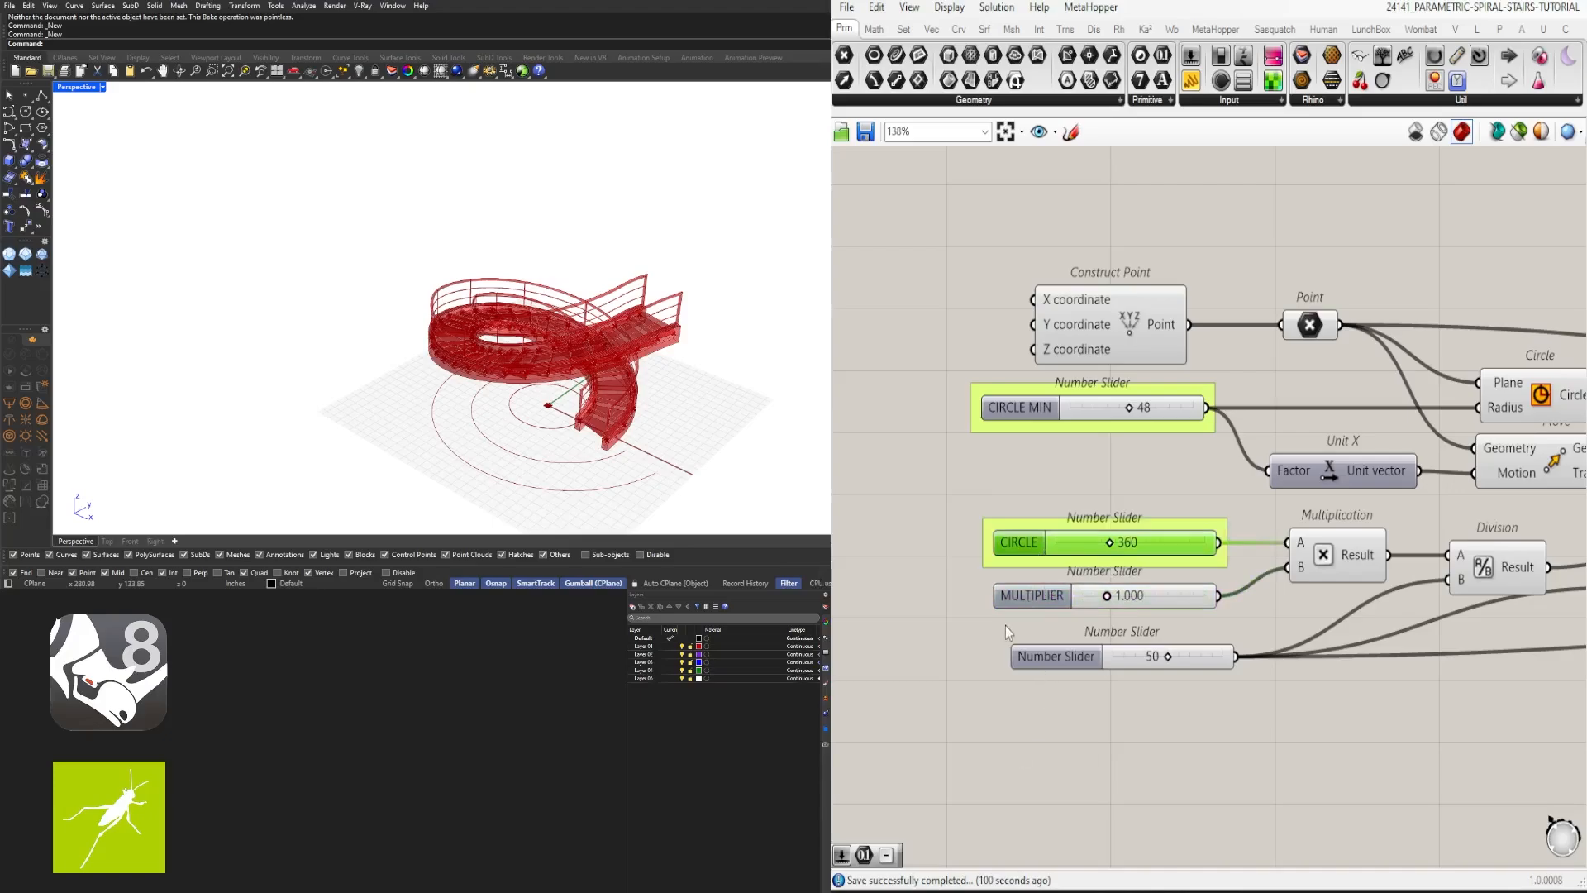
pyautogui.click(1029, 597)
pyautogui.hotkey('ctrl', 'g')
pyautogui.click(1097, 726)
pyautogui.scroll(-3, 984, 637)
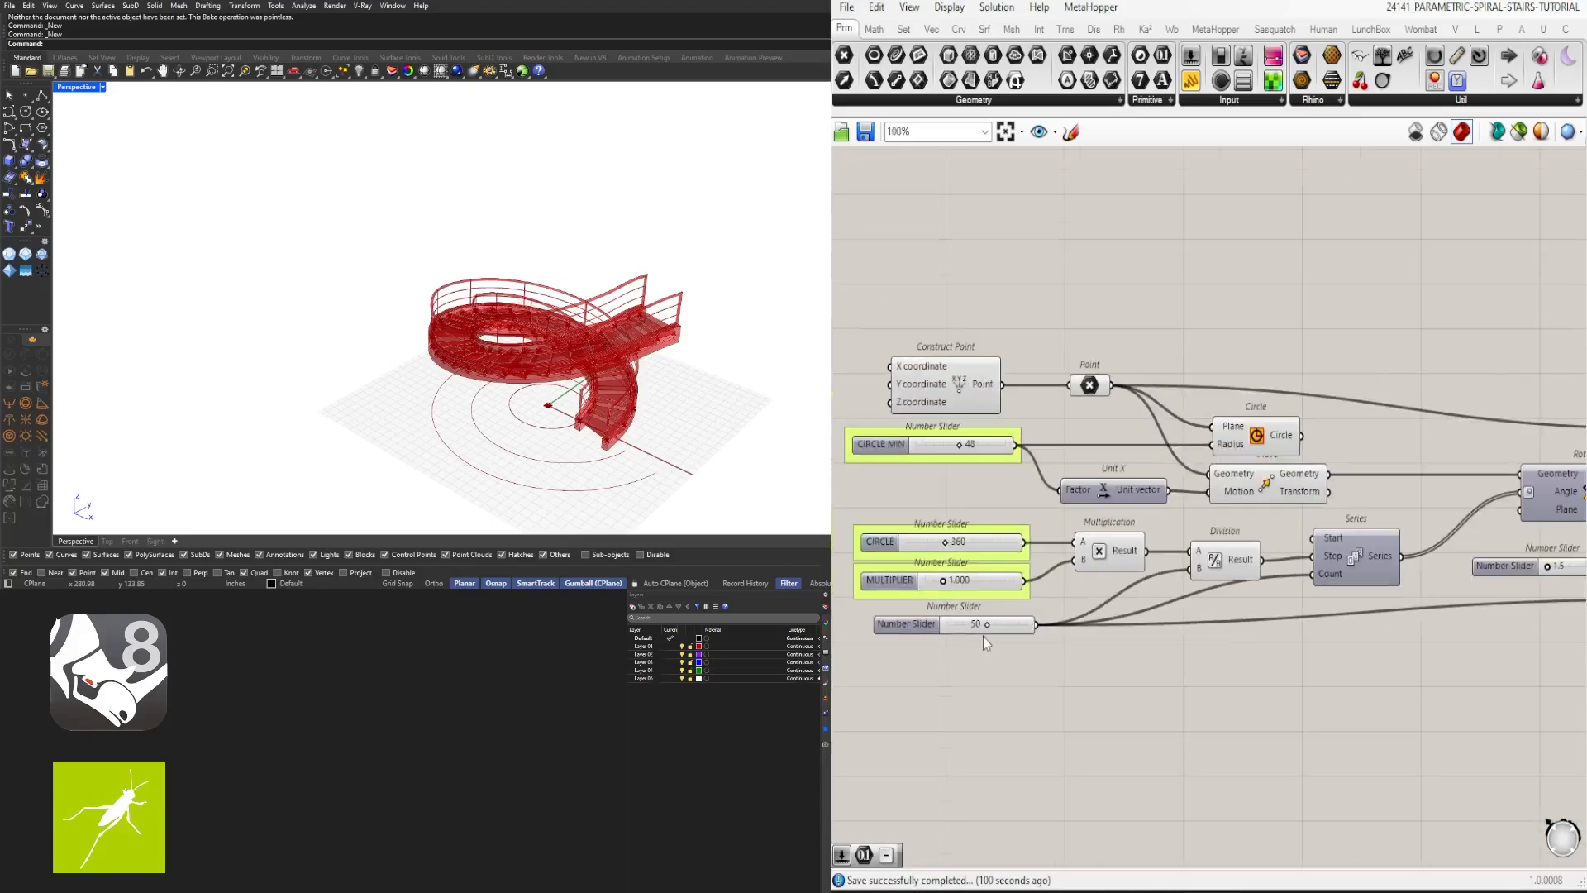
# Step: Shift the Division and Series components closer to the Multiplication and rename the slider feeding the Series Count NUMBER OF POINTS
pyautogui.moveTo(1240, 570); pyautogui.dragTo(1216, 570)
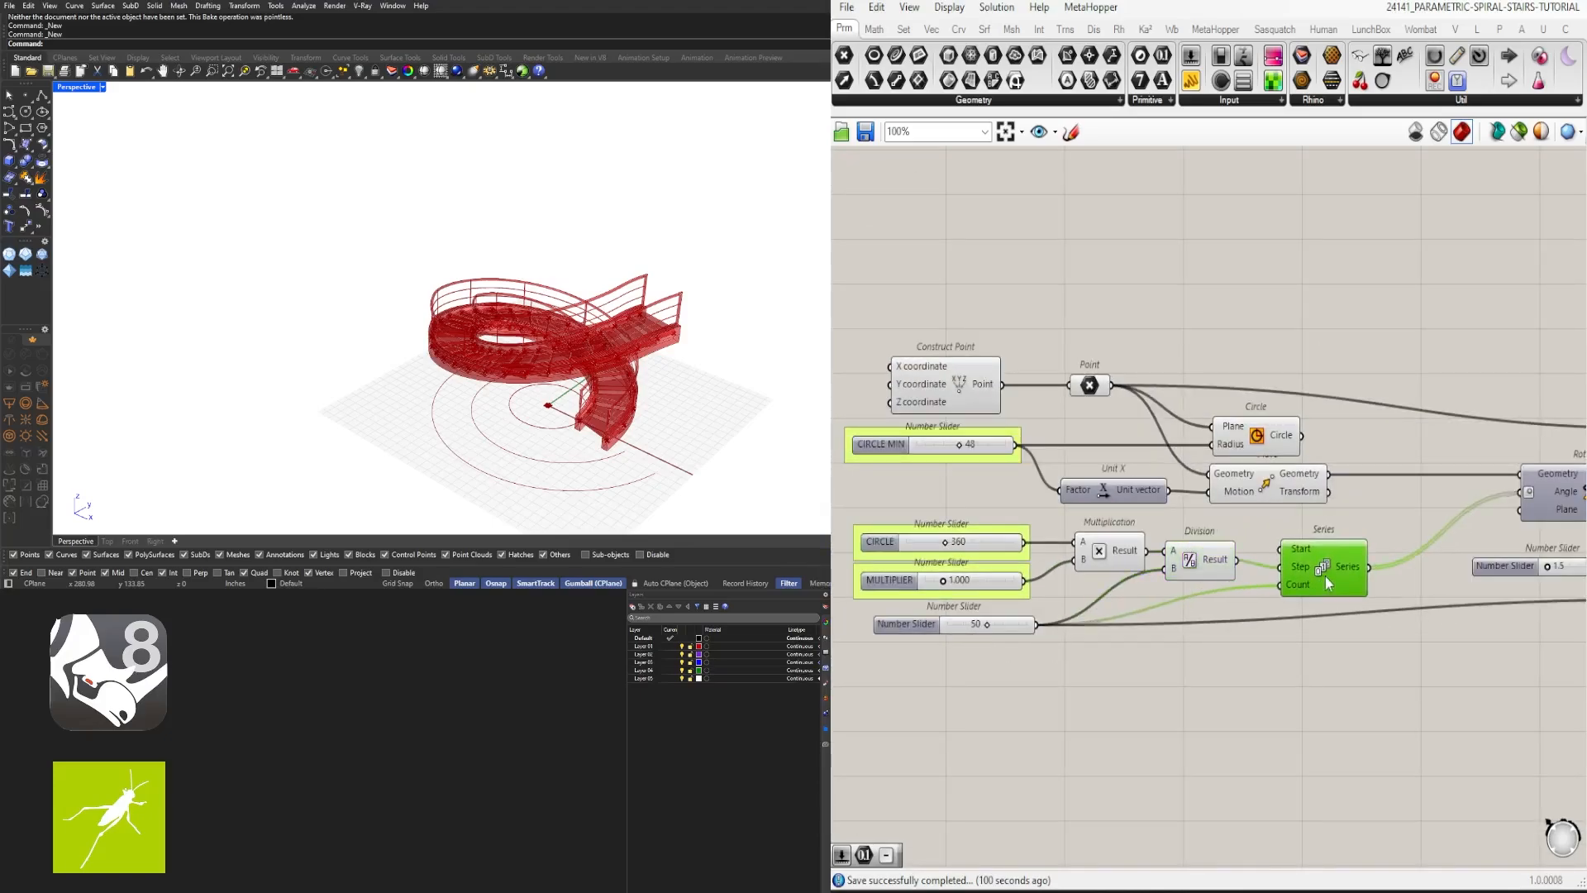
pyautogui.click(909, 627)
pyautogui.rightClick(910, 627)
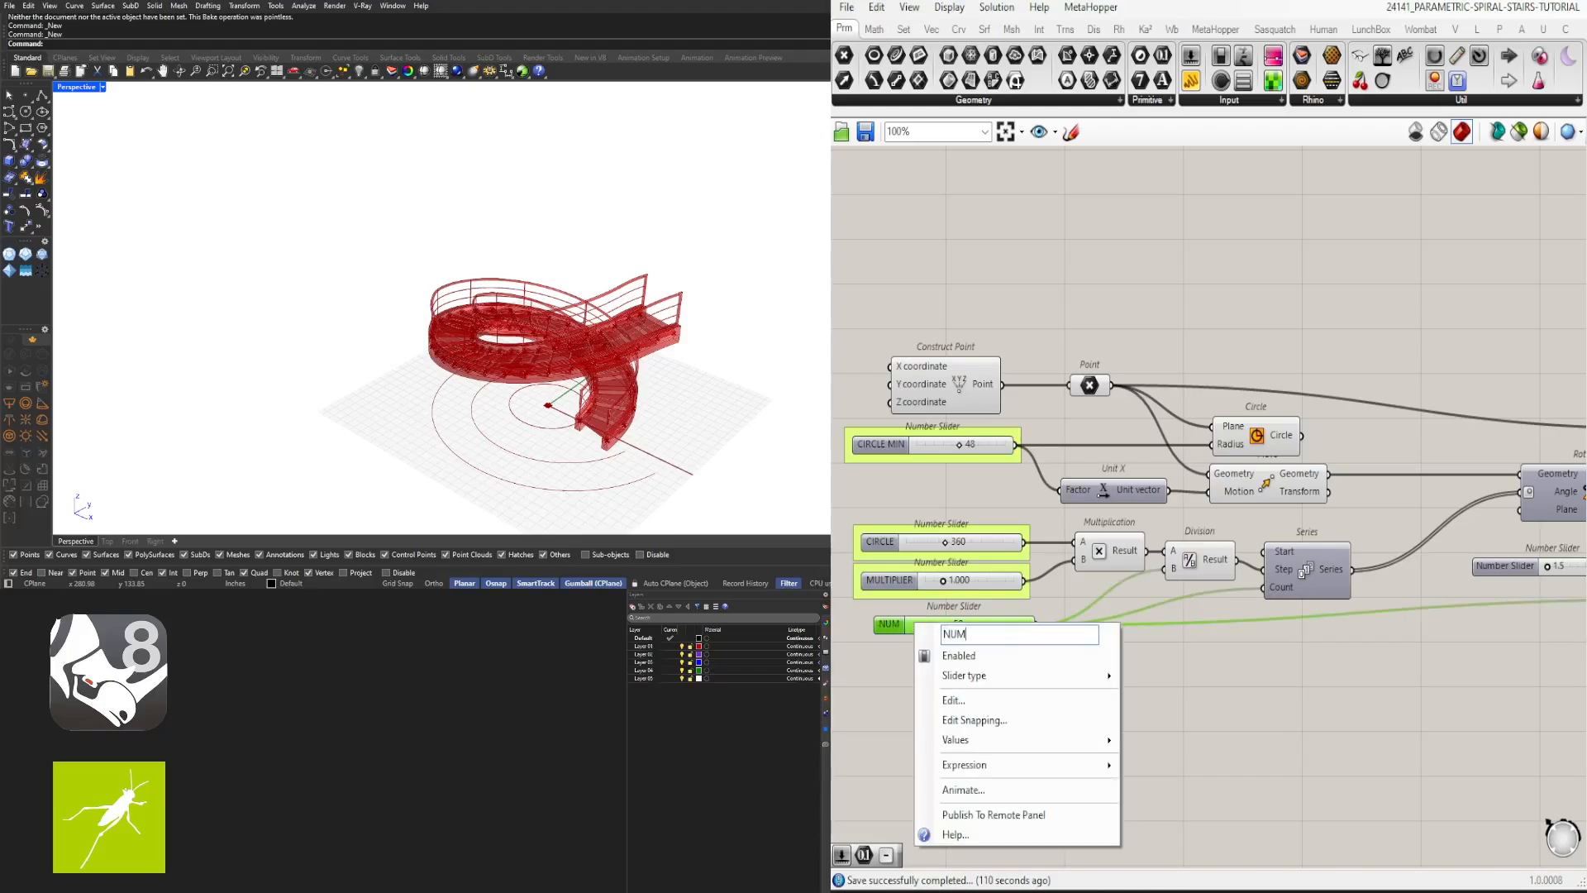
pyautogui.write('NUMBER OF POINTS')
pyautogui.press('Return')
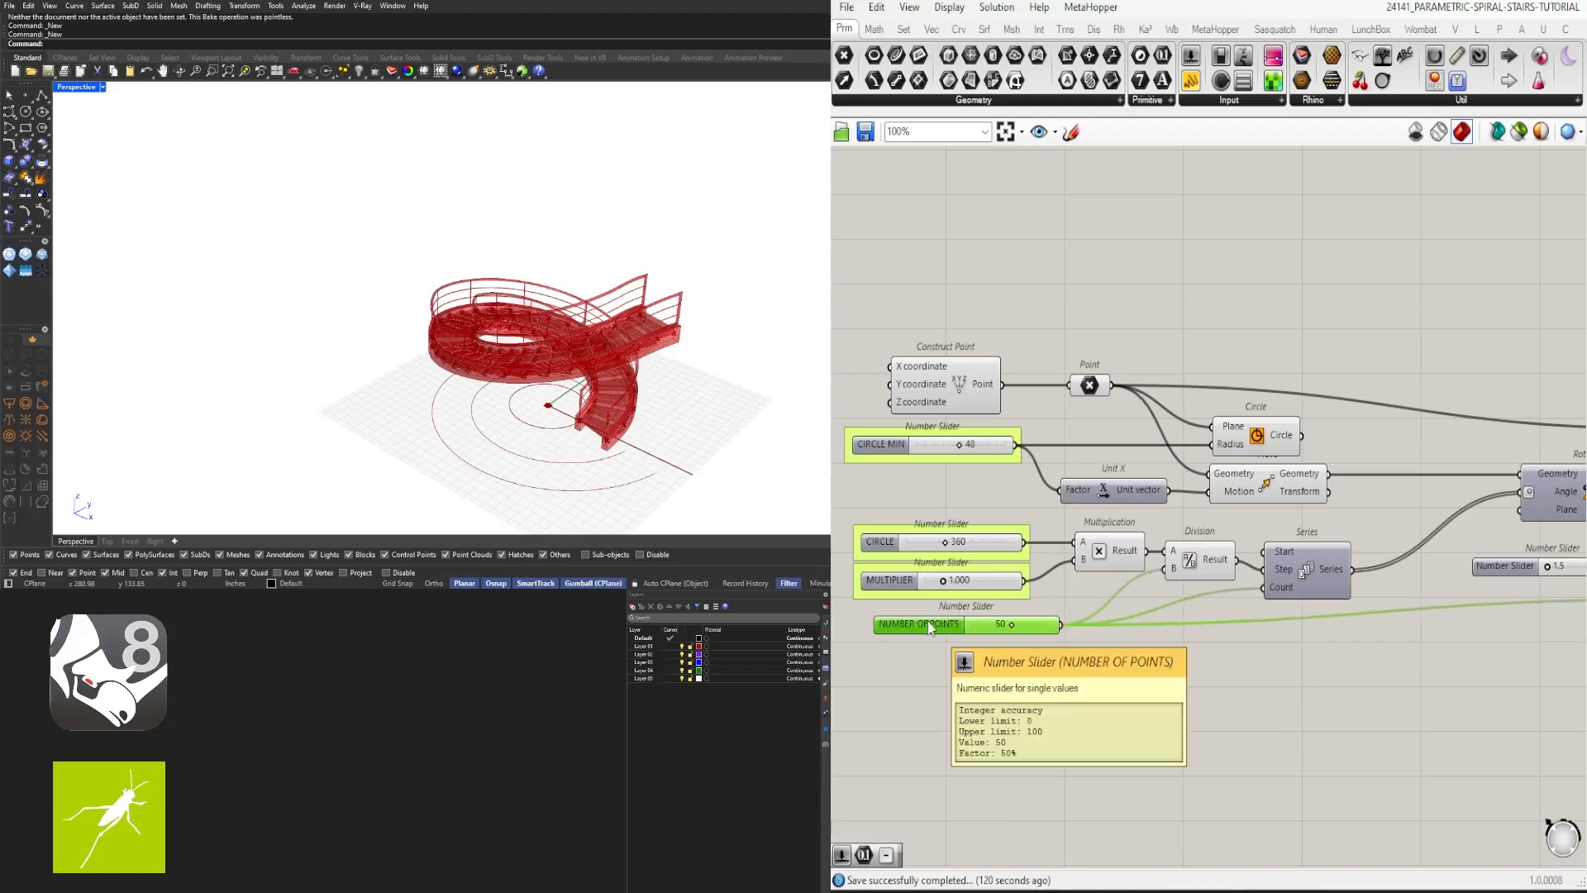
# Step: Put the NUMBER OF POINTS slider in its own group, move it beneath the Division, and reposition the Series beside the Division
pyautogui.moveTo(1576, 604); pyautogui.dragTo(1532, 624, button='right')
pyautogui.scroll(-2, 1533, 624)
pyautogui.moveTo(1009, 574); pyautogui.dragTo(1374, 668)
pyautogui.scroll(4, 1343, 634)
pyautogui.click(1385, 663)
pyautogui.click(1361, 584)
pyautogui.moveTo(1360, 584); pyautogui.dragTo(1415, 584)
pyautogui.click(1435, 633)
pyautogui.click(957, 664)
pyautogui.moveTo(956, 664); pyautogui.dragTo(1053, 666)
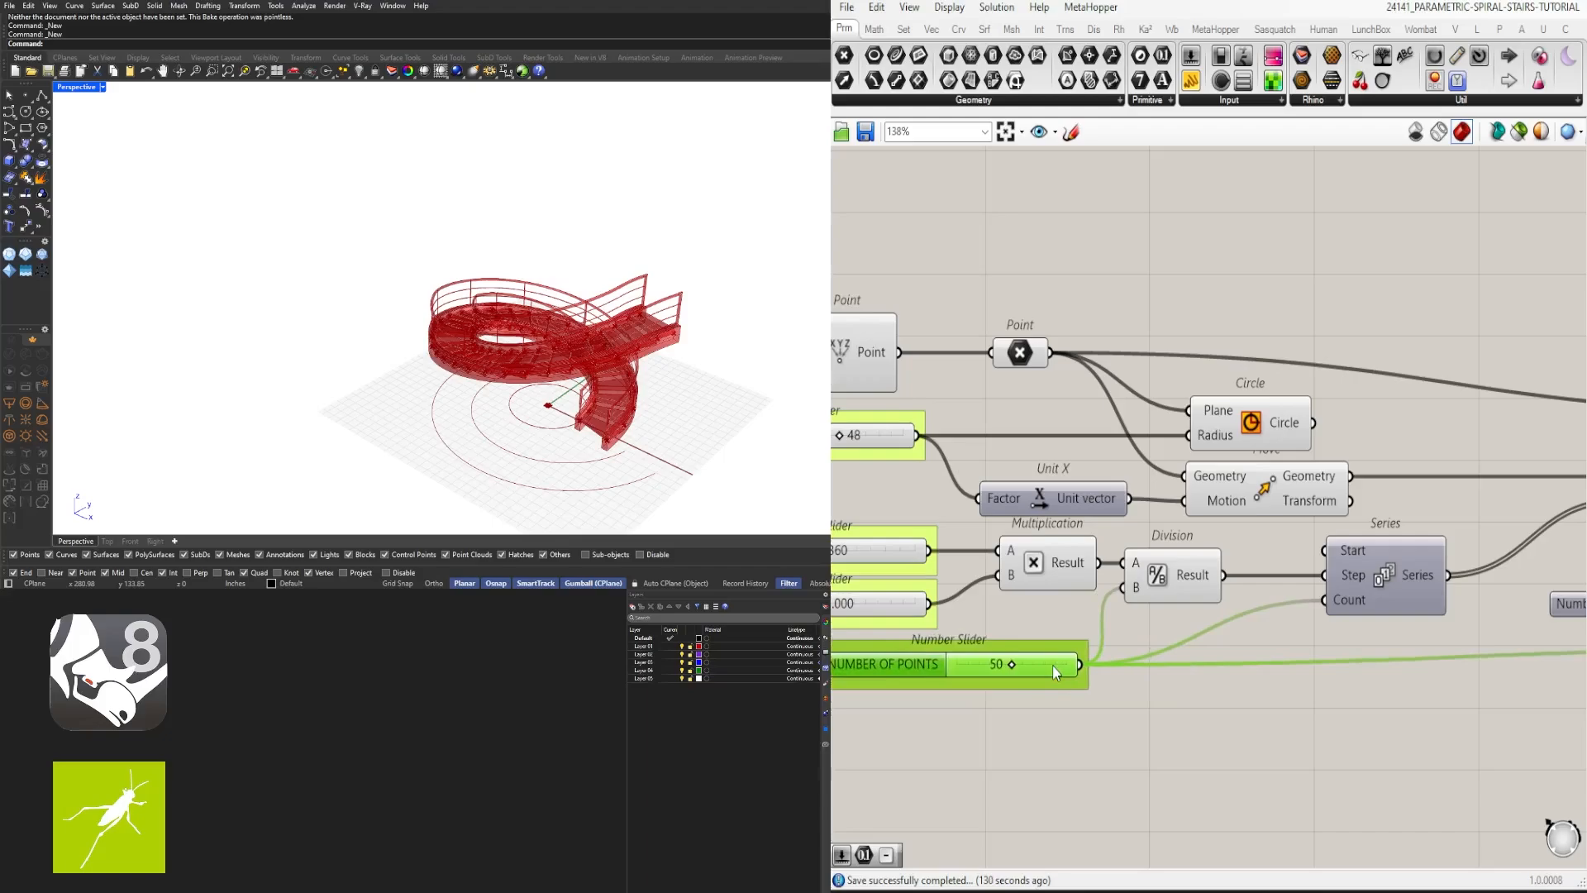
pyautogui.moveTo(1399, 610); pyautogui.dragTo(1331, 616)
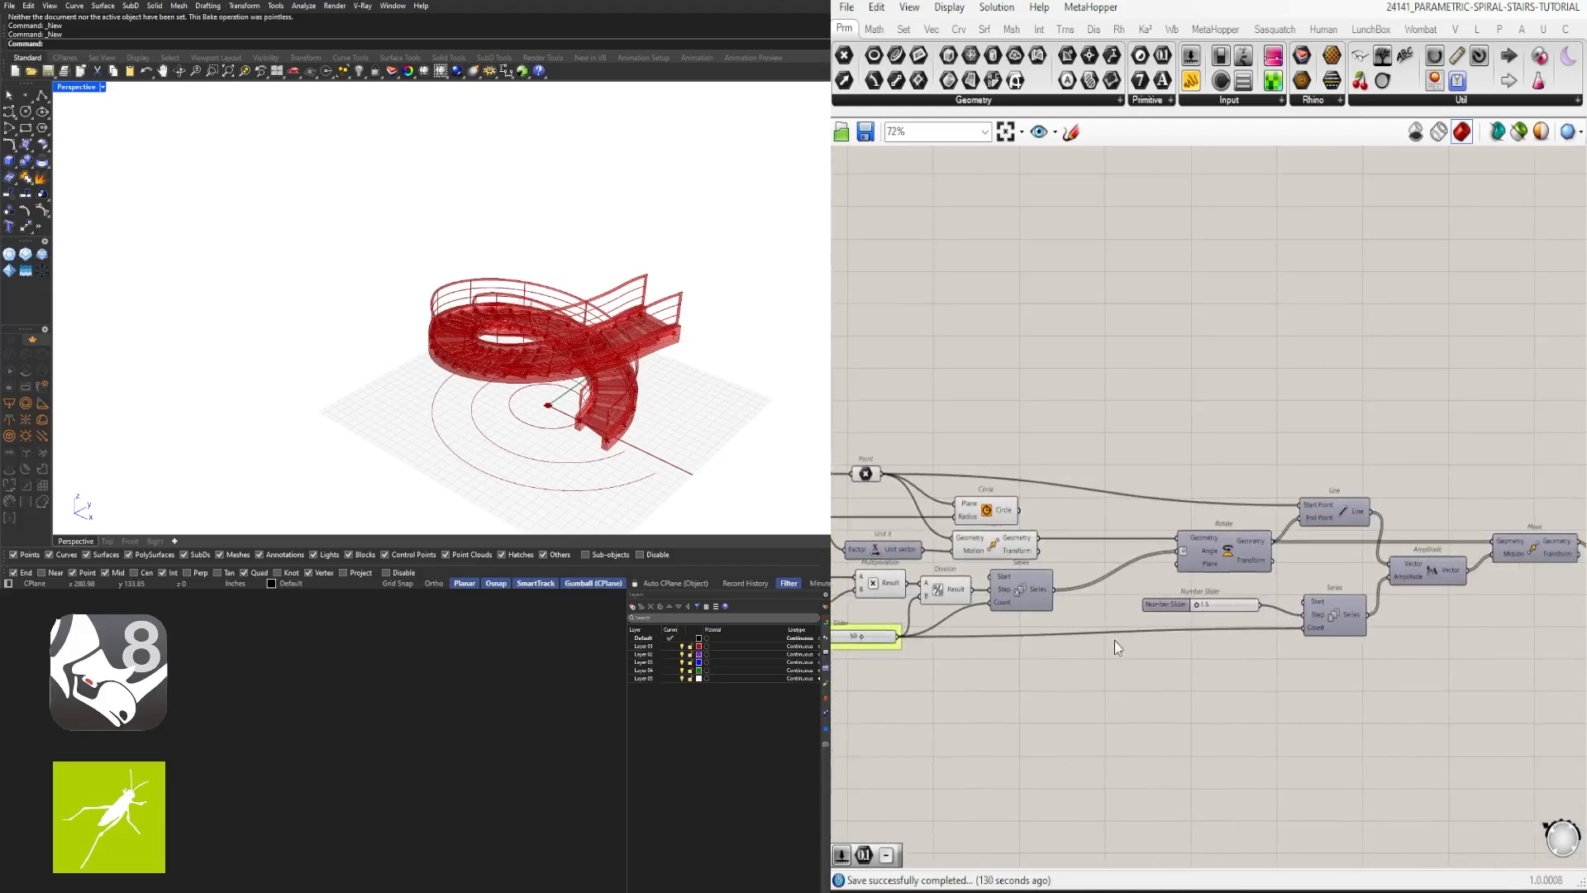
# Step: Rename the slider feeding the second Series Step SPIRAL STEP and shift it slightly lower beside that Series
pyautogui.scroll(3, 1383, 638)
pyautogui.click(1244, 553)
pyautogui.moveTo(1102, 590); pyautogui.dragTo(1123, 611)
pyautogui.rightClick(1123, 612)
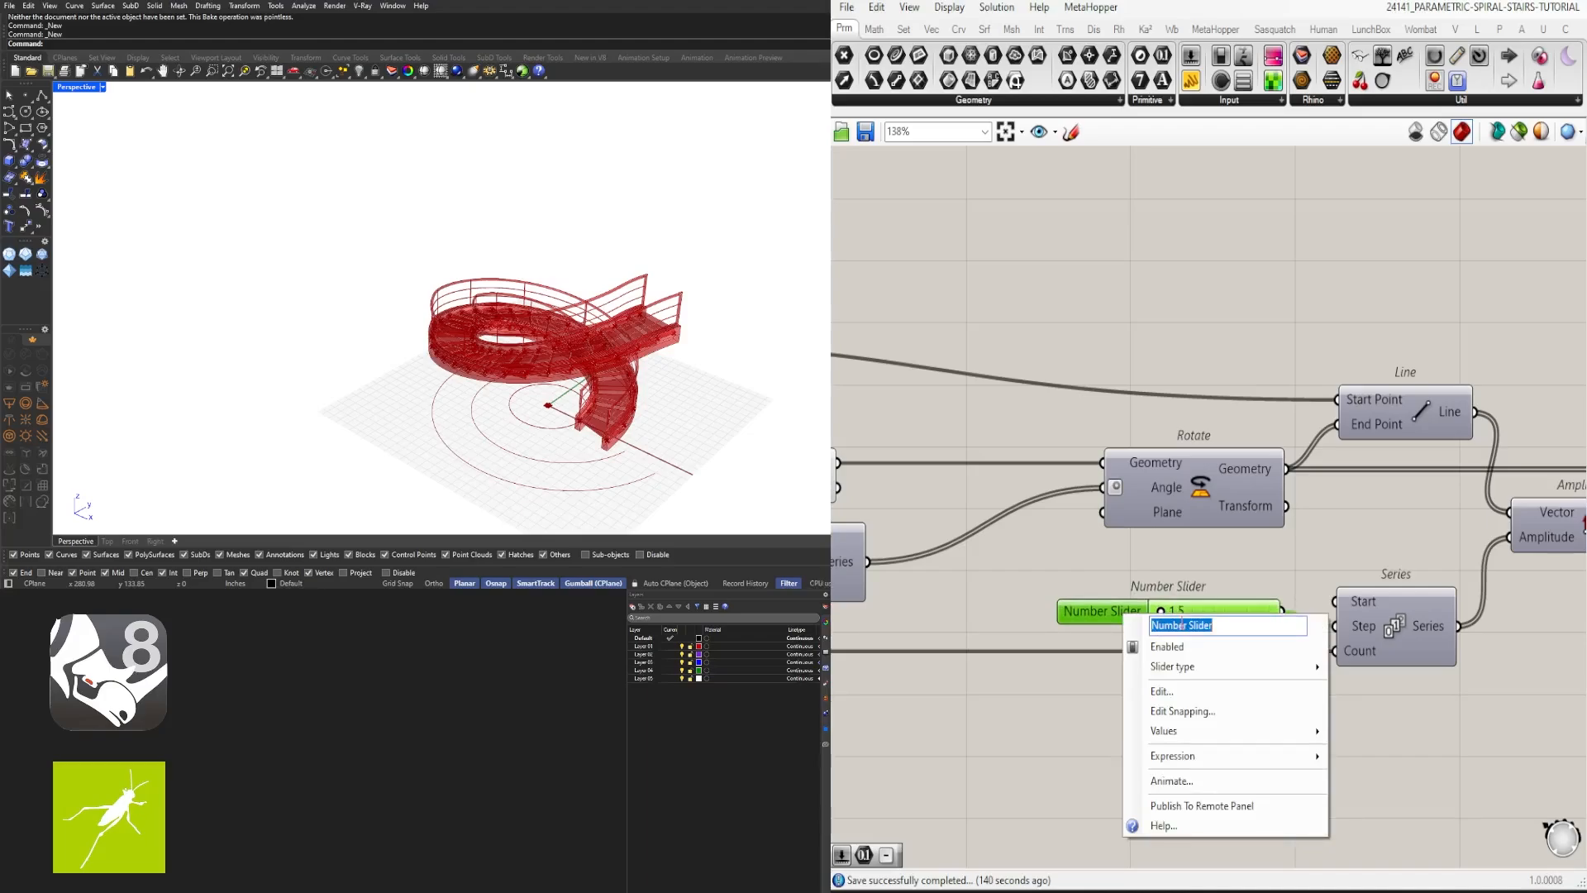
pyautogui.press('Return')
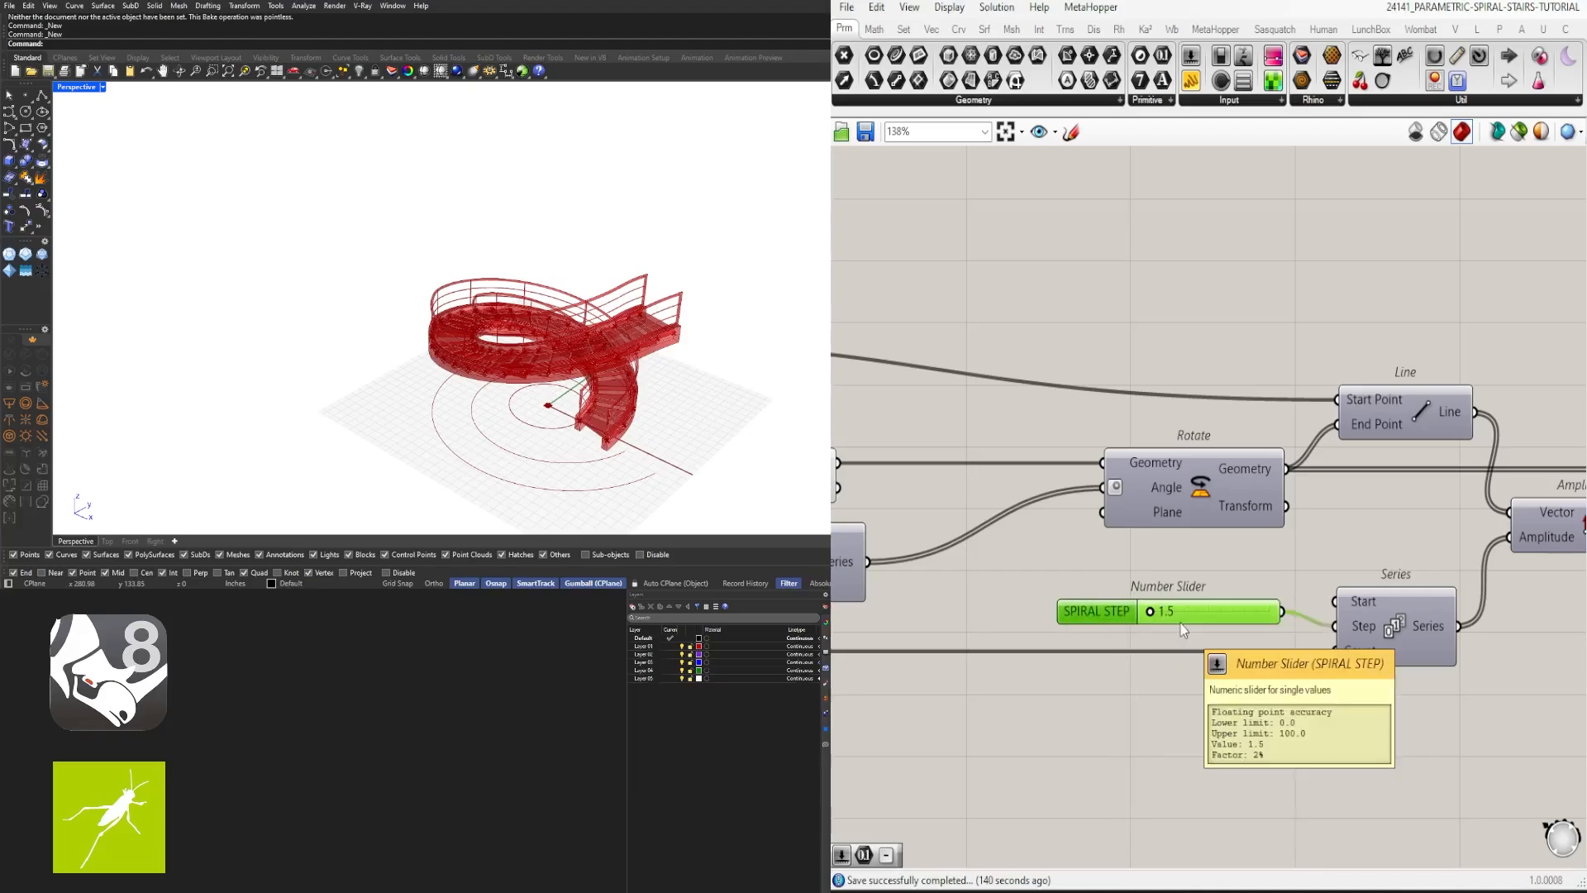
pyautogui.moveTo(1181, 623); pyautogui.dragTo(1184, 639)
pyautogui.click(1242, 583)
pyautogui.scroll(-3, 1299, 640)
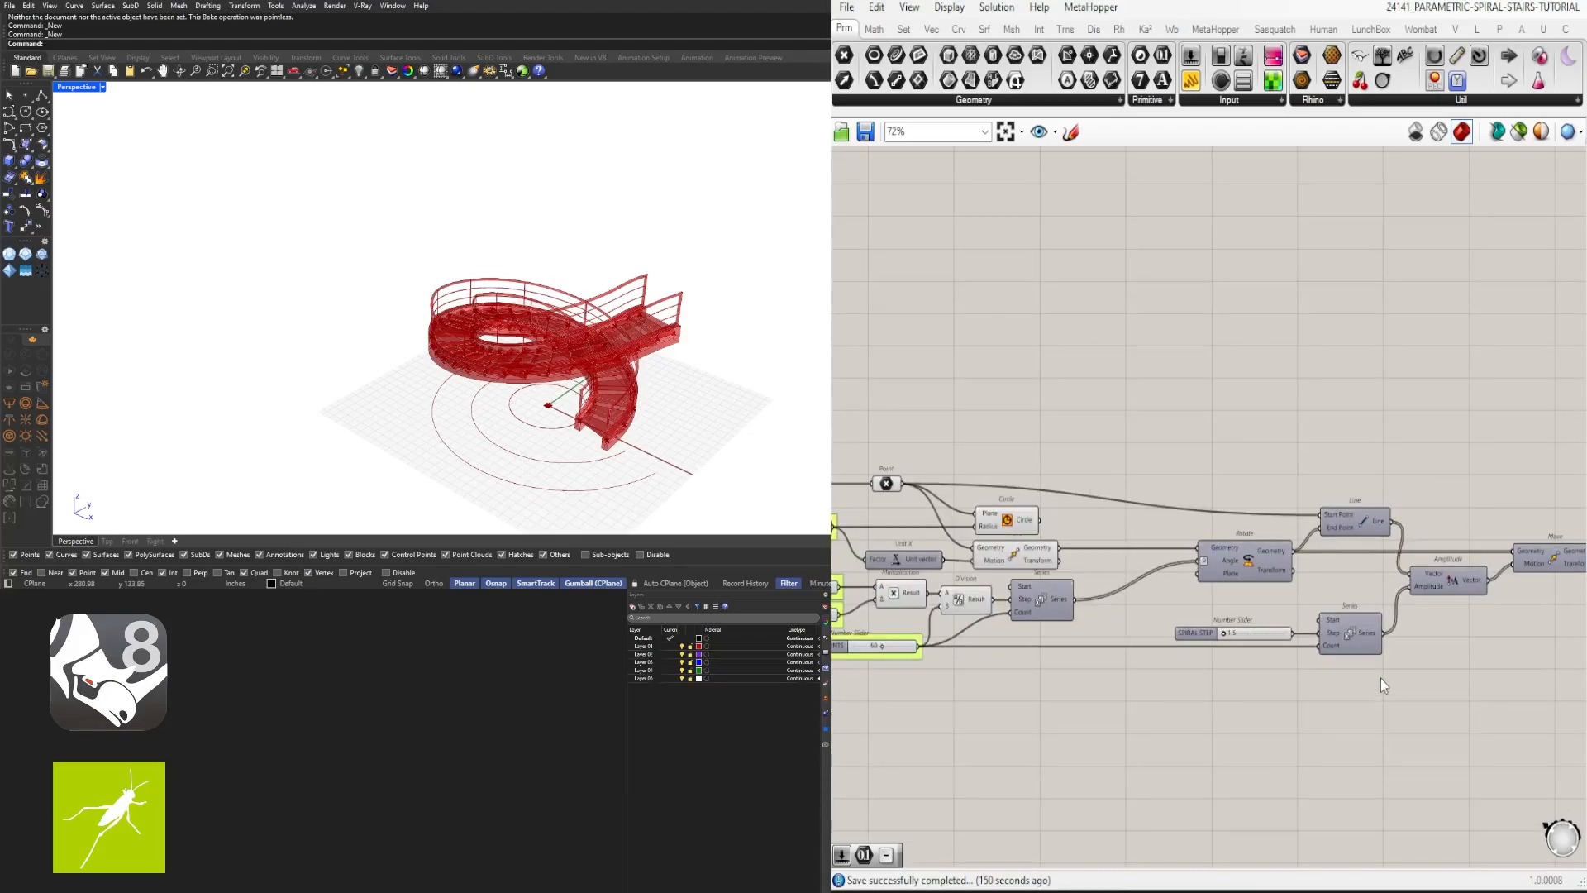
# Step: Move the SPIRAL STEP slider and its Series up beneath the Rotate and Line components, and nudge the Rotate into line
pyautogui.scroll(2, 1381, 678)
pyautogui.moveTo(1347, 736); pyautogui.dragTo(1089, 614)
pyautogui.moveTo(1307, 662); pyautogui.dragTo(1305, 616)
pyautogui.click(1316, 703)
pyautogui.moveTo(1169, 555); pyautogui.dragTo(1162, 556)
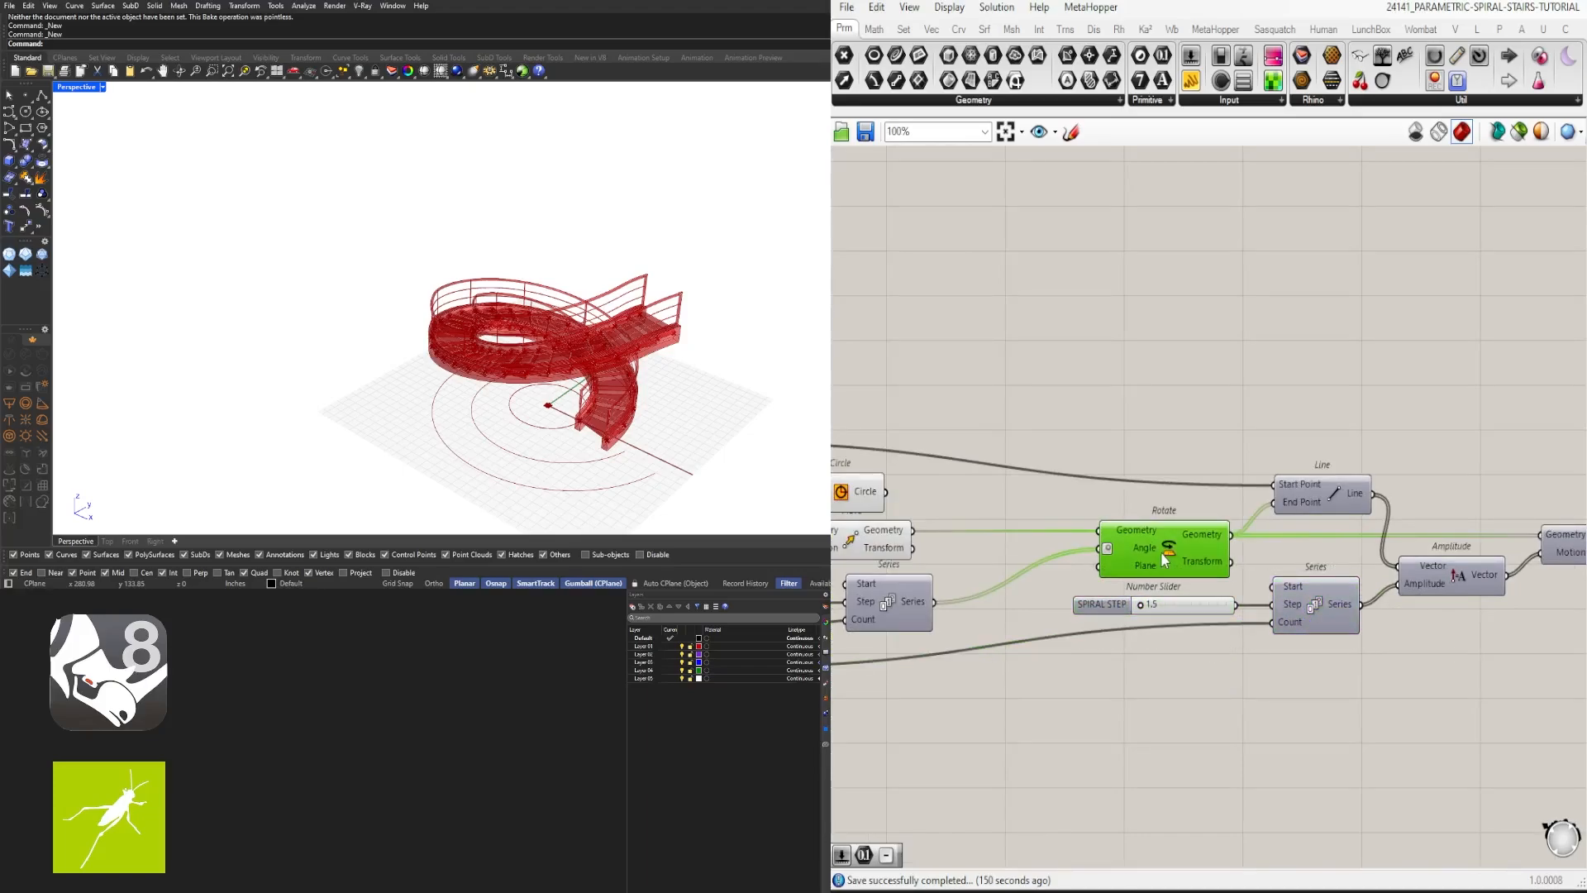
# Step: Put the SPIRAL STEP slider in its own group
pyautogui.click(1151, 641)
pyautogui.moveTo(1150, 635); pyautogui.dragTo(1045, 615, button='right')
pyautogui.click(994, 592)
pyautogui.hotkey('ctrl', 'g')
# Step: Turn off the preview of the Circle, Move and neighbouring components in the first part of the definition
pyautogui.scroll(-3, 1103, 701)
pyautogui.moveTo(1129, 676); pyautogui.dragTo(1396, 663, button='right')
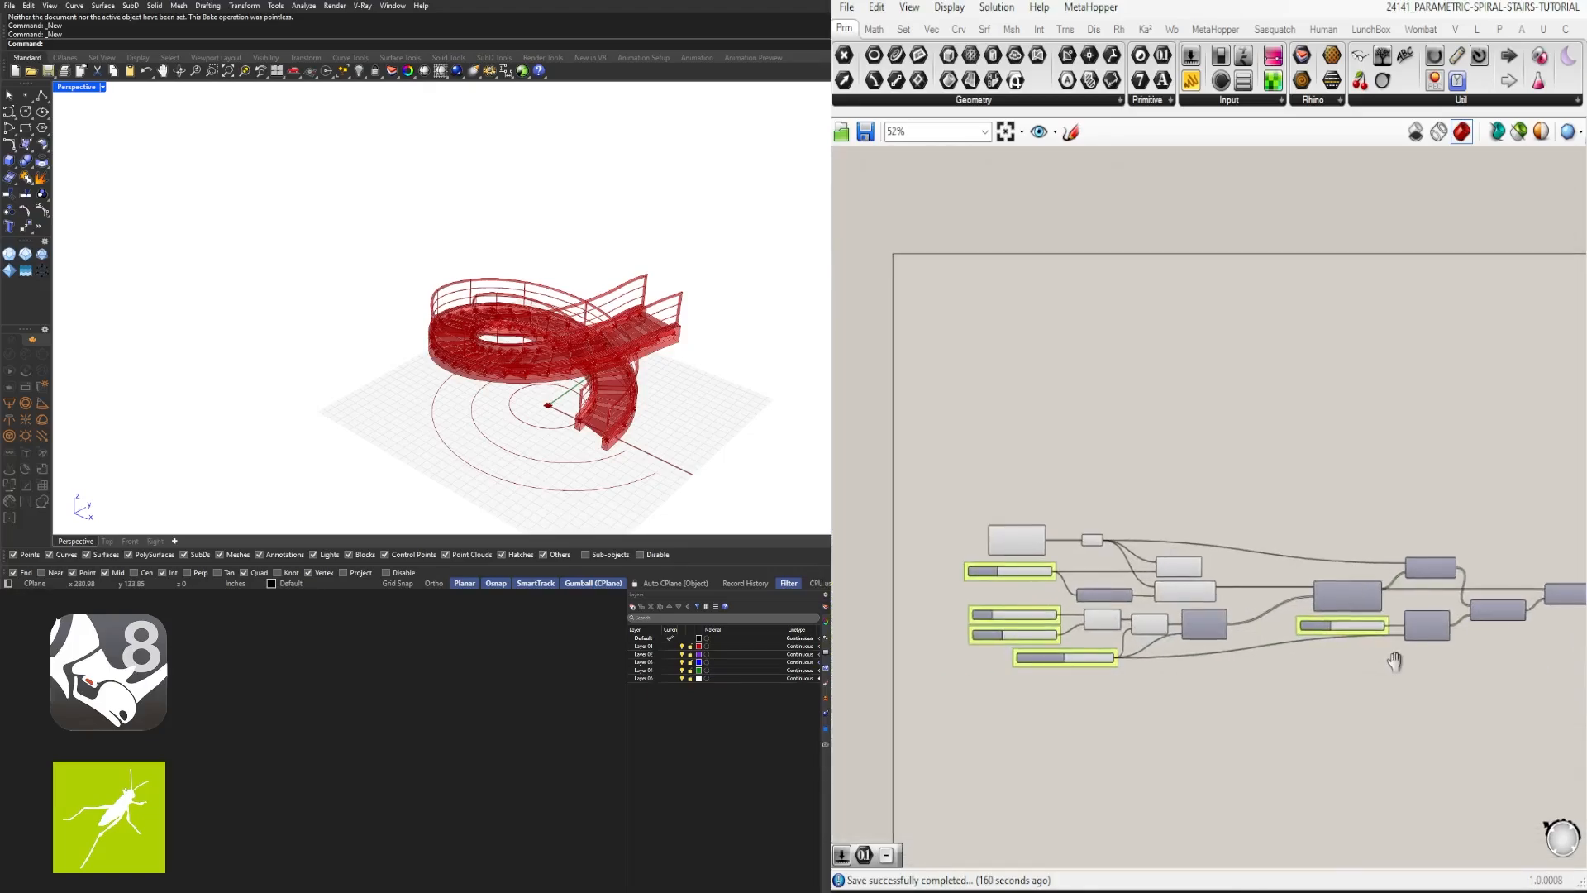
pyautogui.scroll(3, 1213, 608)
pyautogui.moveTo(1272, 687); pyautogui.dragTo(980, 365)
pyautogui.middleClick(1037, 349)
pyautogui.click(1088, 290)
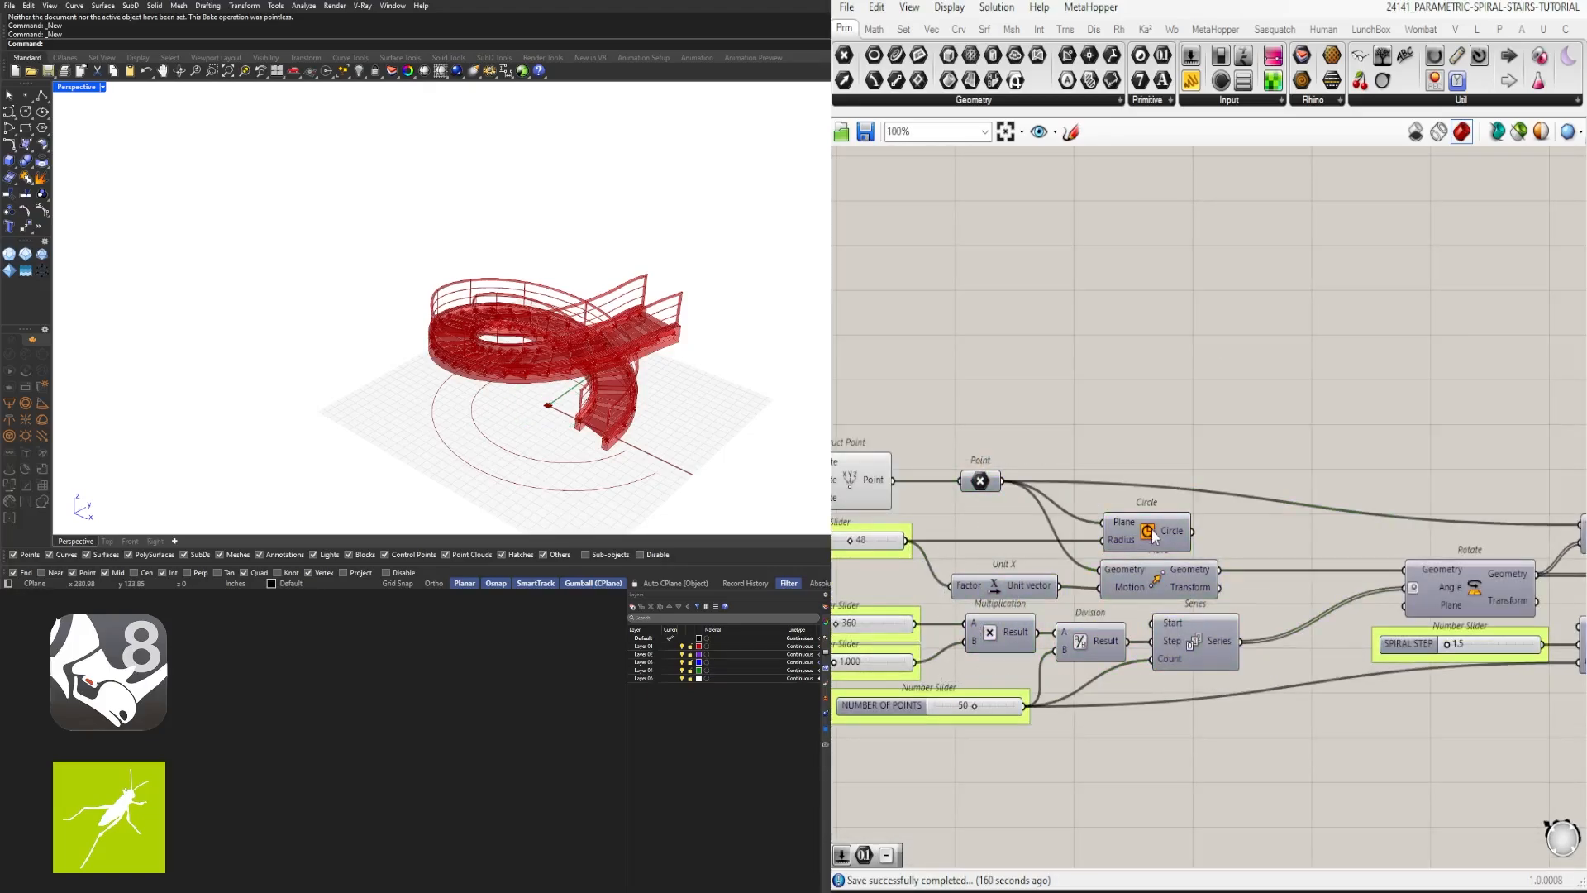
# Step: Turn the preview of the Circle component back on
pyautogui.click(1155, 534)
pyautogui.middleClick(1156, 529)
pyautogui.click(1186, 494)
pyautogui.click(1265, 509)
# Step: Turn off the preview of the Interpolate curve component and turn it back on
pyautogui.moveTo(1405, 513); pyautogui.dragTo(1066, 513, button='right')
pyautogui.scroll(-2, 1066, 513)
pyautogui.scroll(4, 1108, 591)
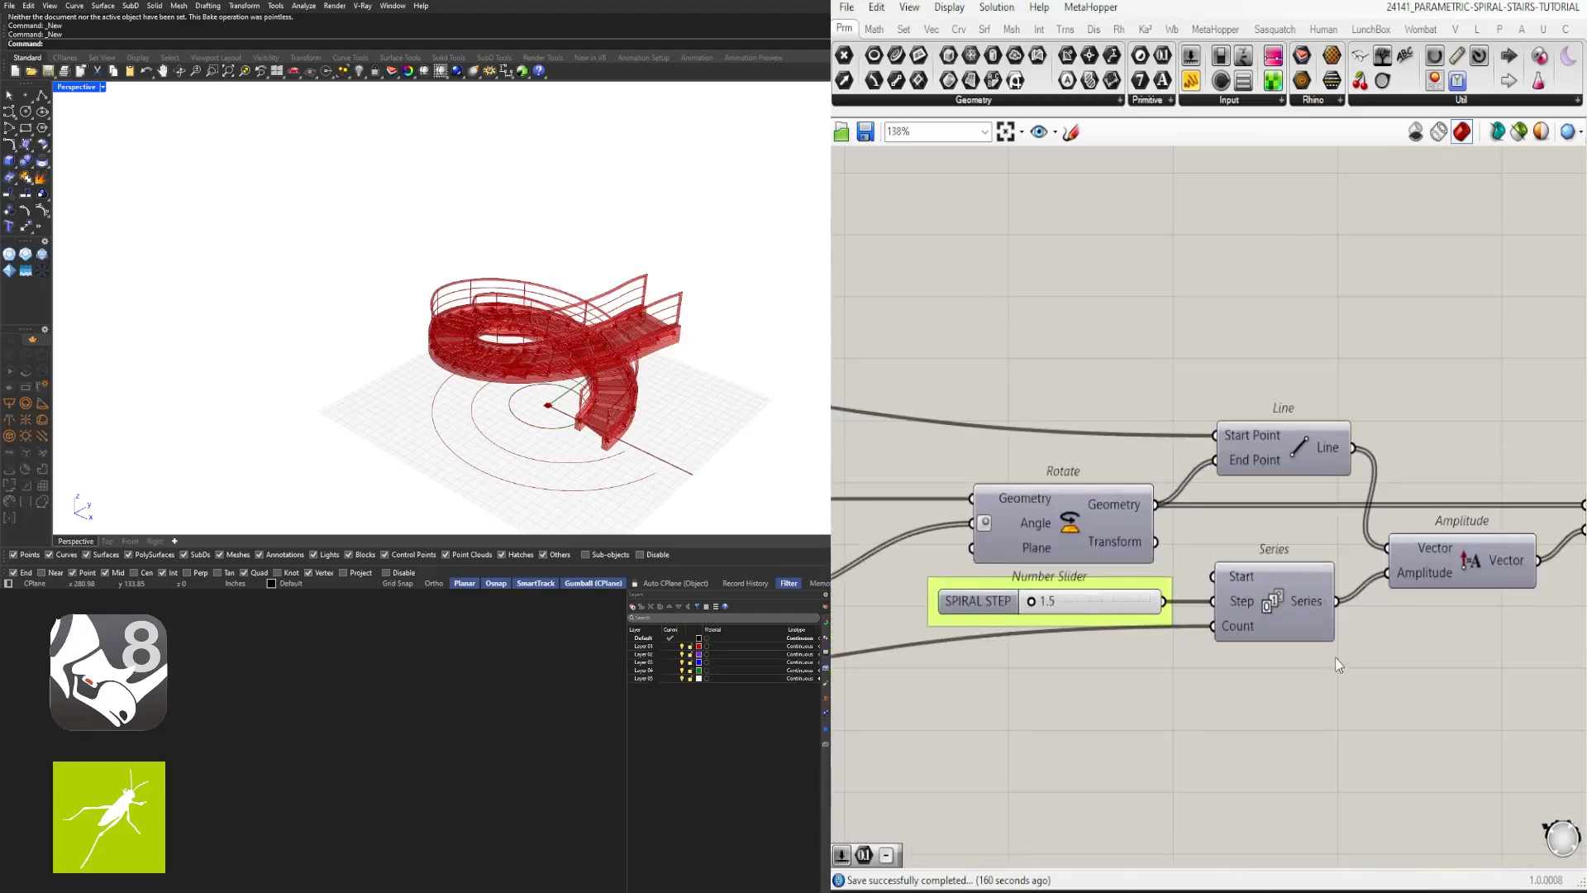
pyautogui.scroll(-4, 1336, 657)
pyautogui.moveTo(1336, 657); pyautogui.dragTo(1068, 633, button='right')
pyautogui.scroll(3, 1402, 637)
pyautogui.click(1246, 599)
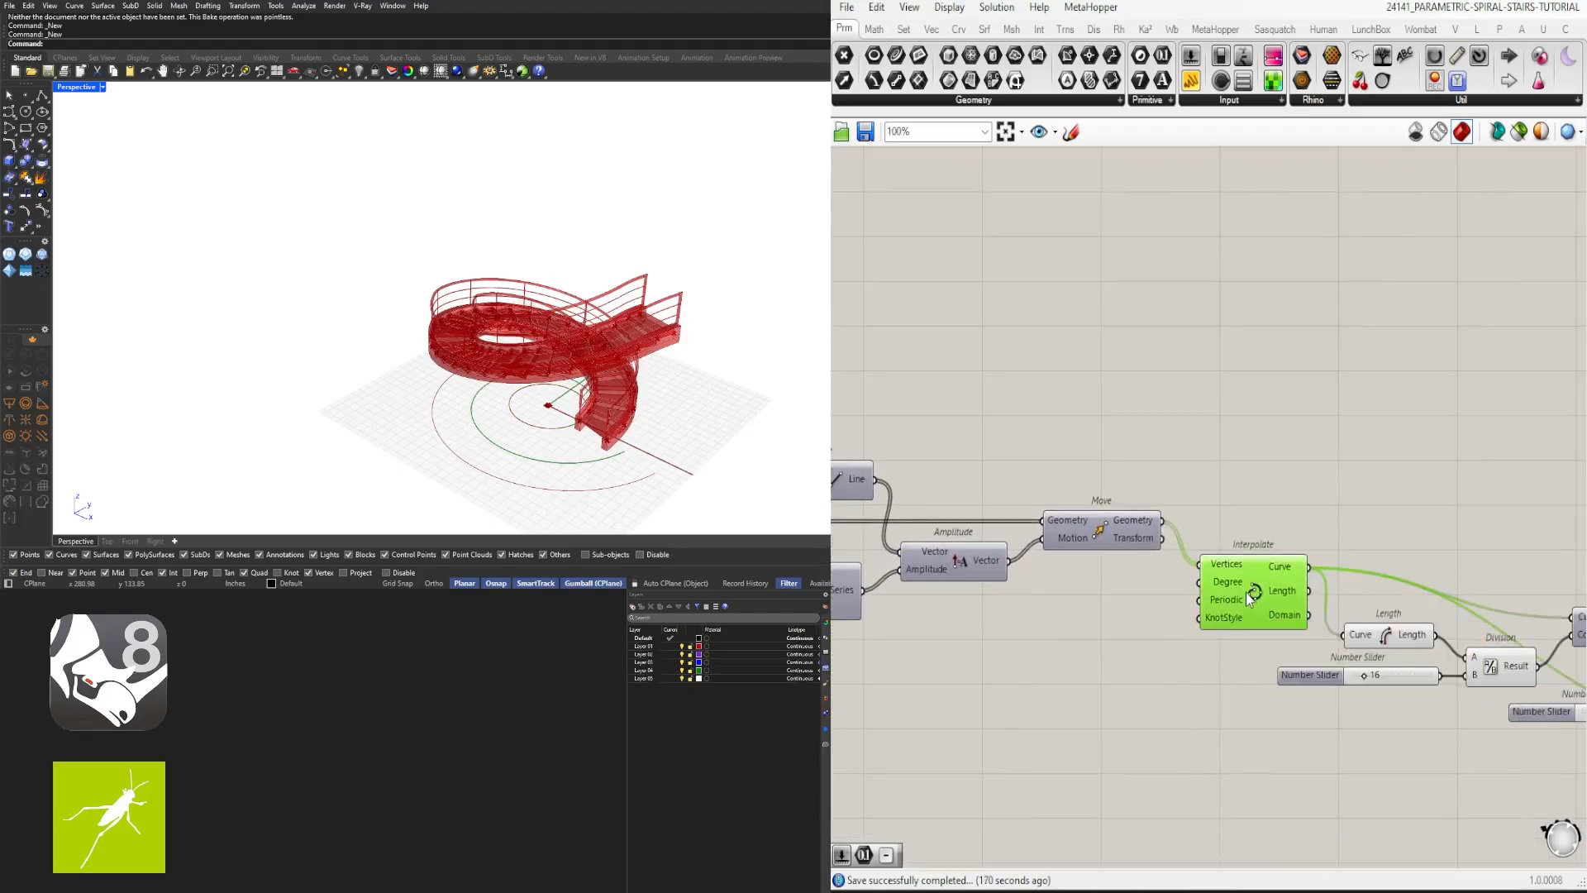
pyautogui.click(1245, 637)
pyautogui.click(1252, 626)
pyautogui.click(1253, 632)
pyautogui.moveTo(1252, 632); pyautogui.dragTo(1166, 583, button='right')
pyautogui.click(1180, 540)
pyautogui.middleClick(1181, 539)
pyautogui.click(1232, 481)
pyautogui.click(1240, 479)
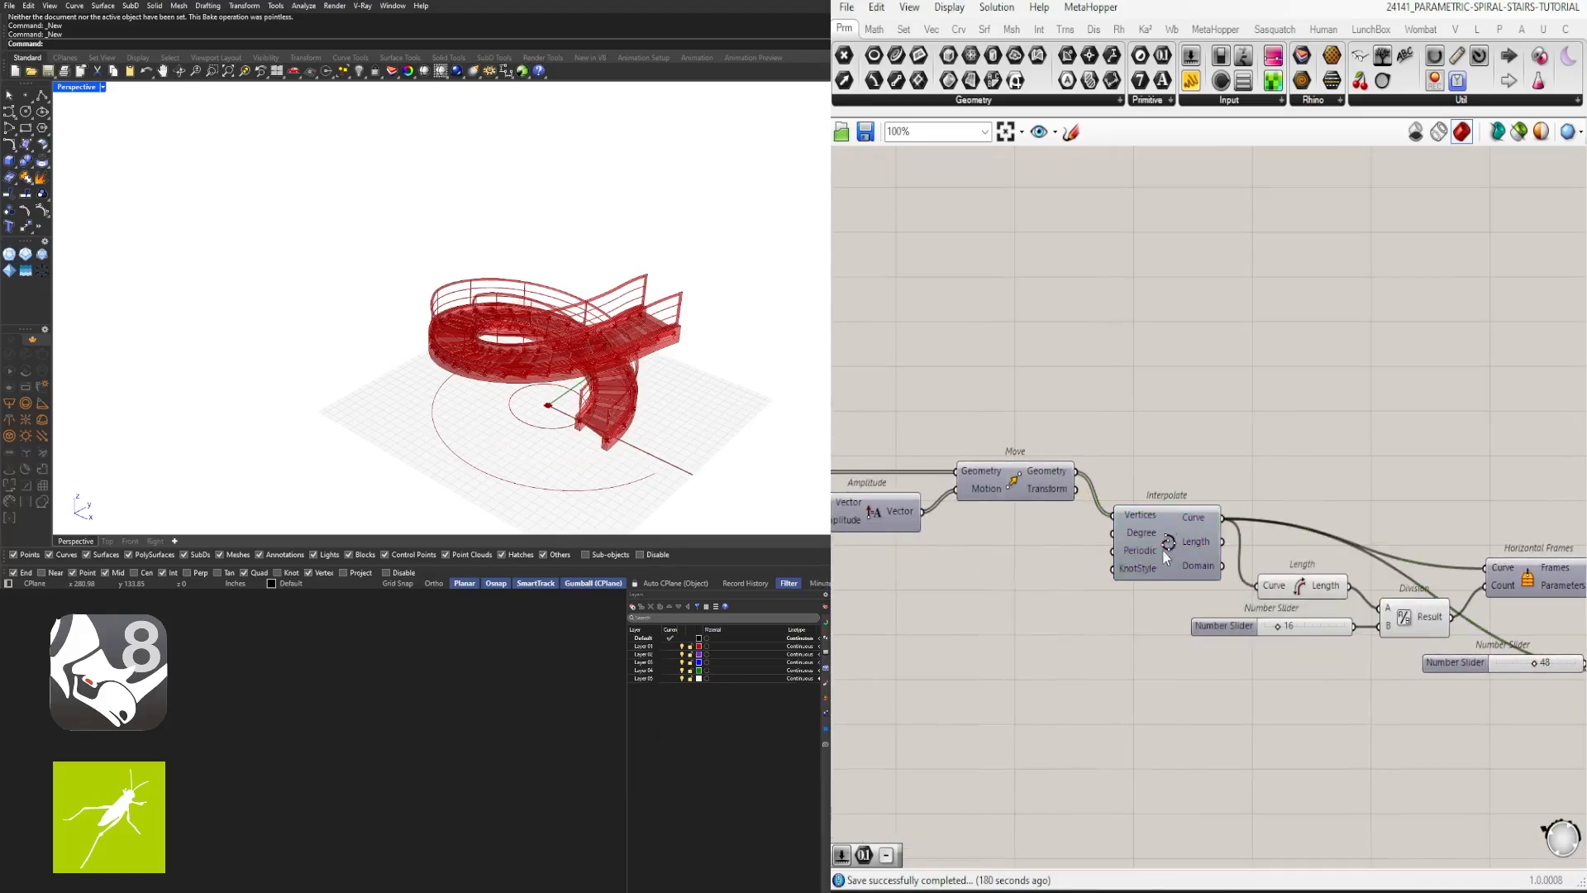
pyautogui.click(1162, 549)
pyautogui.middleClick(1162, 549)
pyautogui.click(1193, 513)
pyautogui.click(1260, 466)
# Step: Rename the slider feeding the Division after the curve Length TREAD LENGTH and put it in its own group
pyautogui.scroll(3, 1405, 694)
pyautogui.moveTo(1158, 579); pyautogui.dragTo(1023, 585, button='right')
pyautogui.rightClick(960, 576)
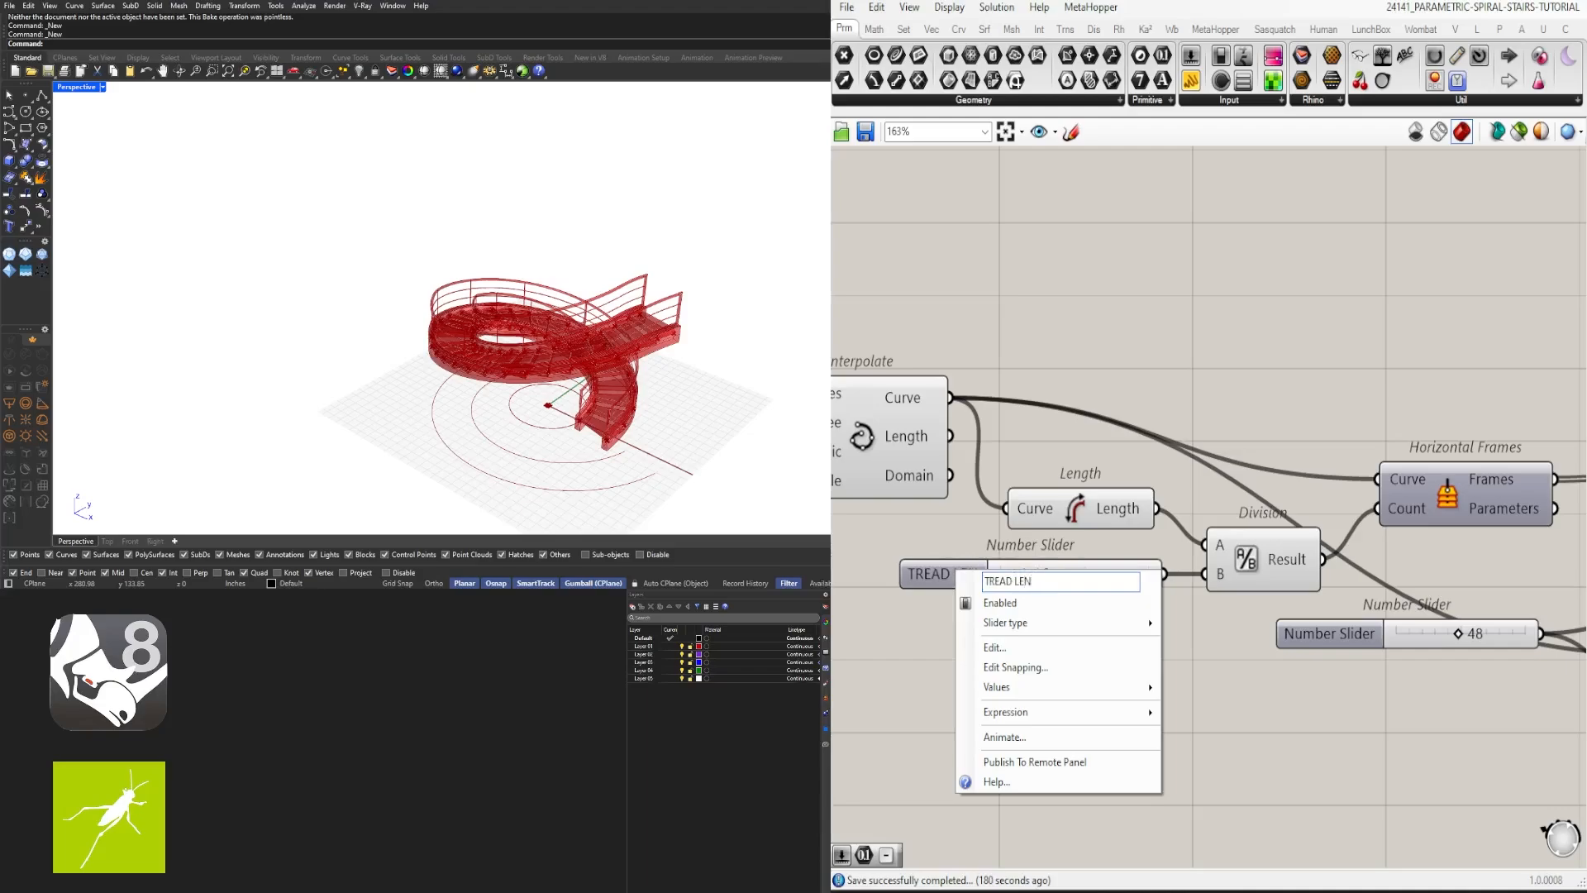
pyautogui.press('Return')
pyautogui.click(992, 578)
pyautogui.hotkey('ctrl', 'g')
pyautogui.scroll(-3, 1005, 595)
# Step: Turn off the preview of the Length and Division components beside the TREAD LENGTH slider, leaving out Interpolate
pyautogui.moveTo(1136, 620); pyautogui.dragTo(964, 463)
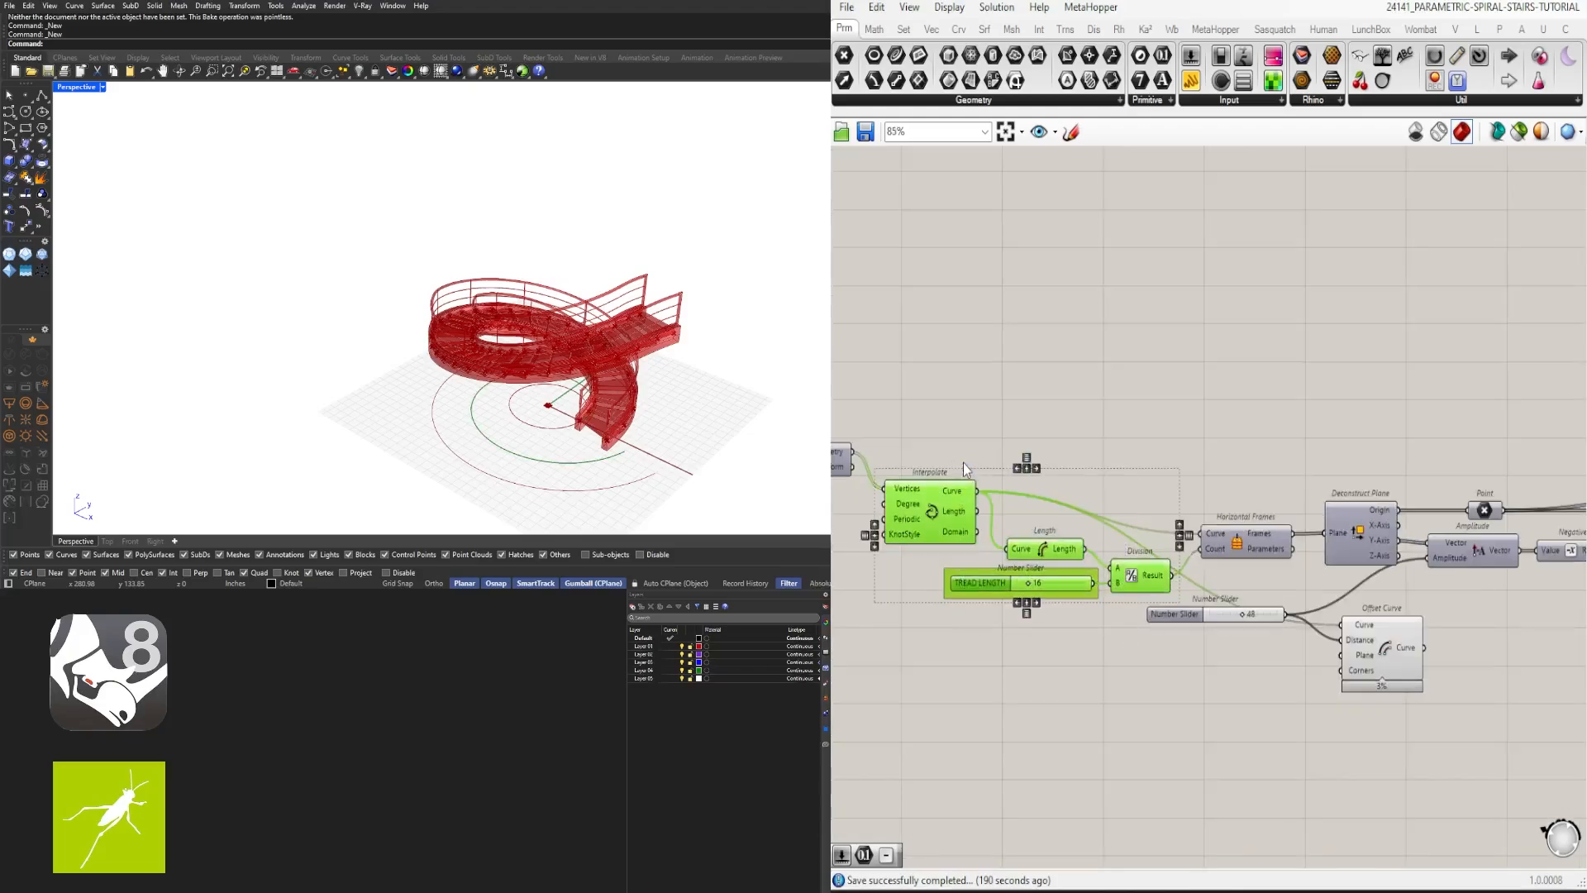
pyautogui.keyDown('ctrl'); pyautogui.click(942, 504); pyautogui.keyUp('ctrl')
pyautogui.middleClick(1149, 460)
pyautogui.click(1179, 424)
# Step: Move the slider feeding the Offset Curve Distance level with that input and rename it STAIR WIDTH
pyautogui.click(1239, 631)
pyautogui.scroll(3, 1240, 631)
pyautogui.moveTo(1155, 602); pyautogui.dragTo(1150, 644)
pyautogui.rightClick(1154, 650)
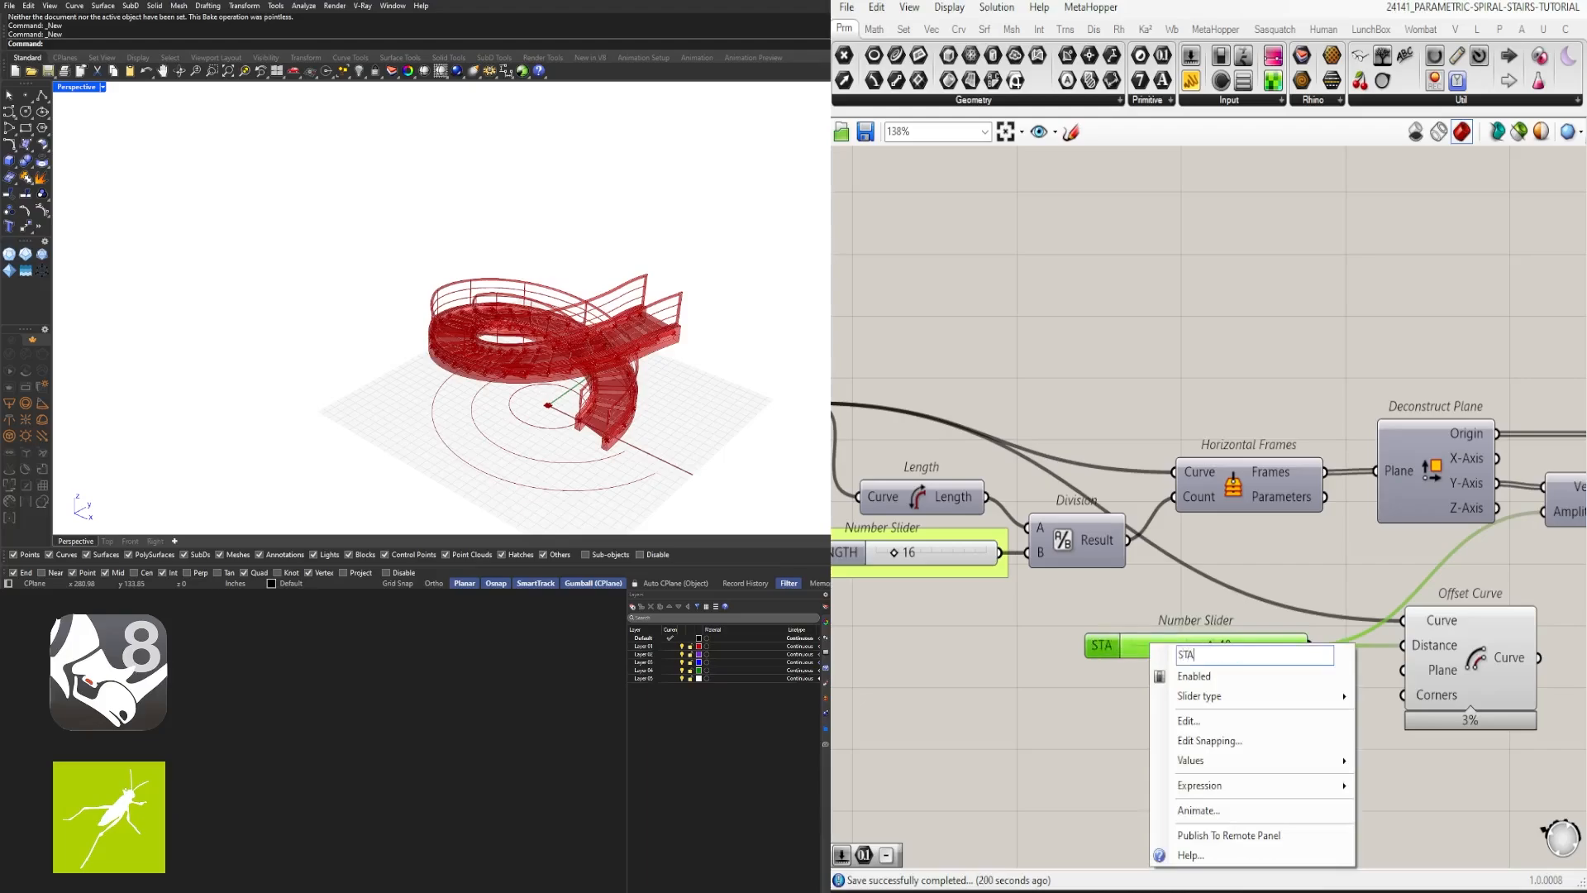
pyautogui.write('STAIR WIDTH')
pyautogui.press('Return')
# Step: Set the STAIR WIDTH slider to 60 and put it in its own group
pyautogui.doubleClick(1223, 645)
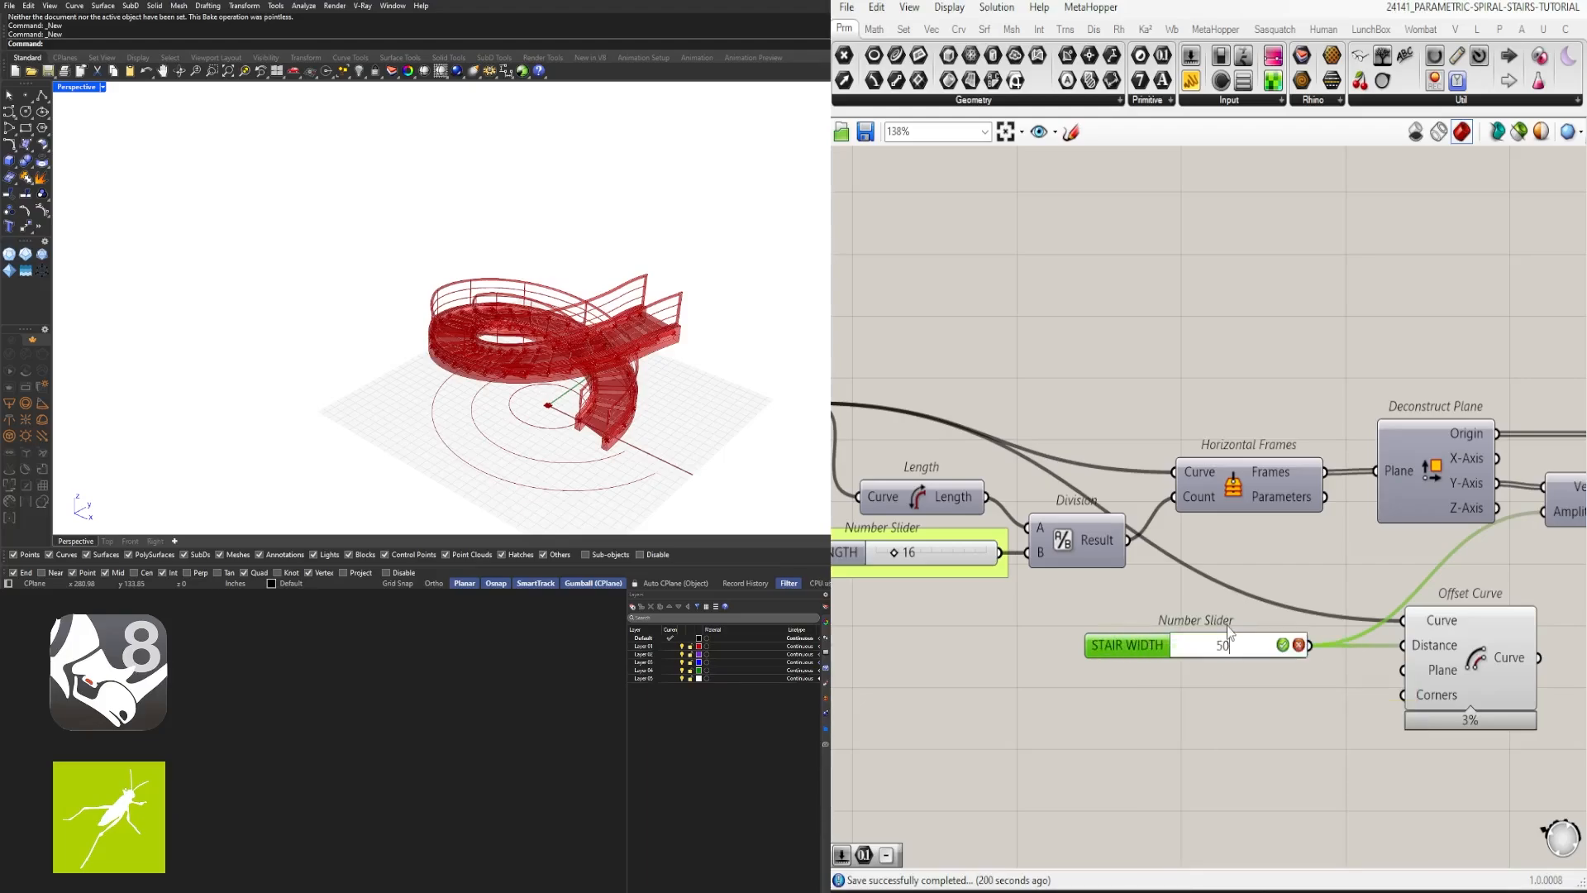
pyautogui.write('60')
pyautogui.press('Return')
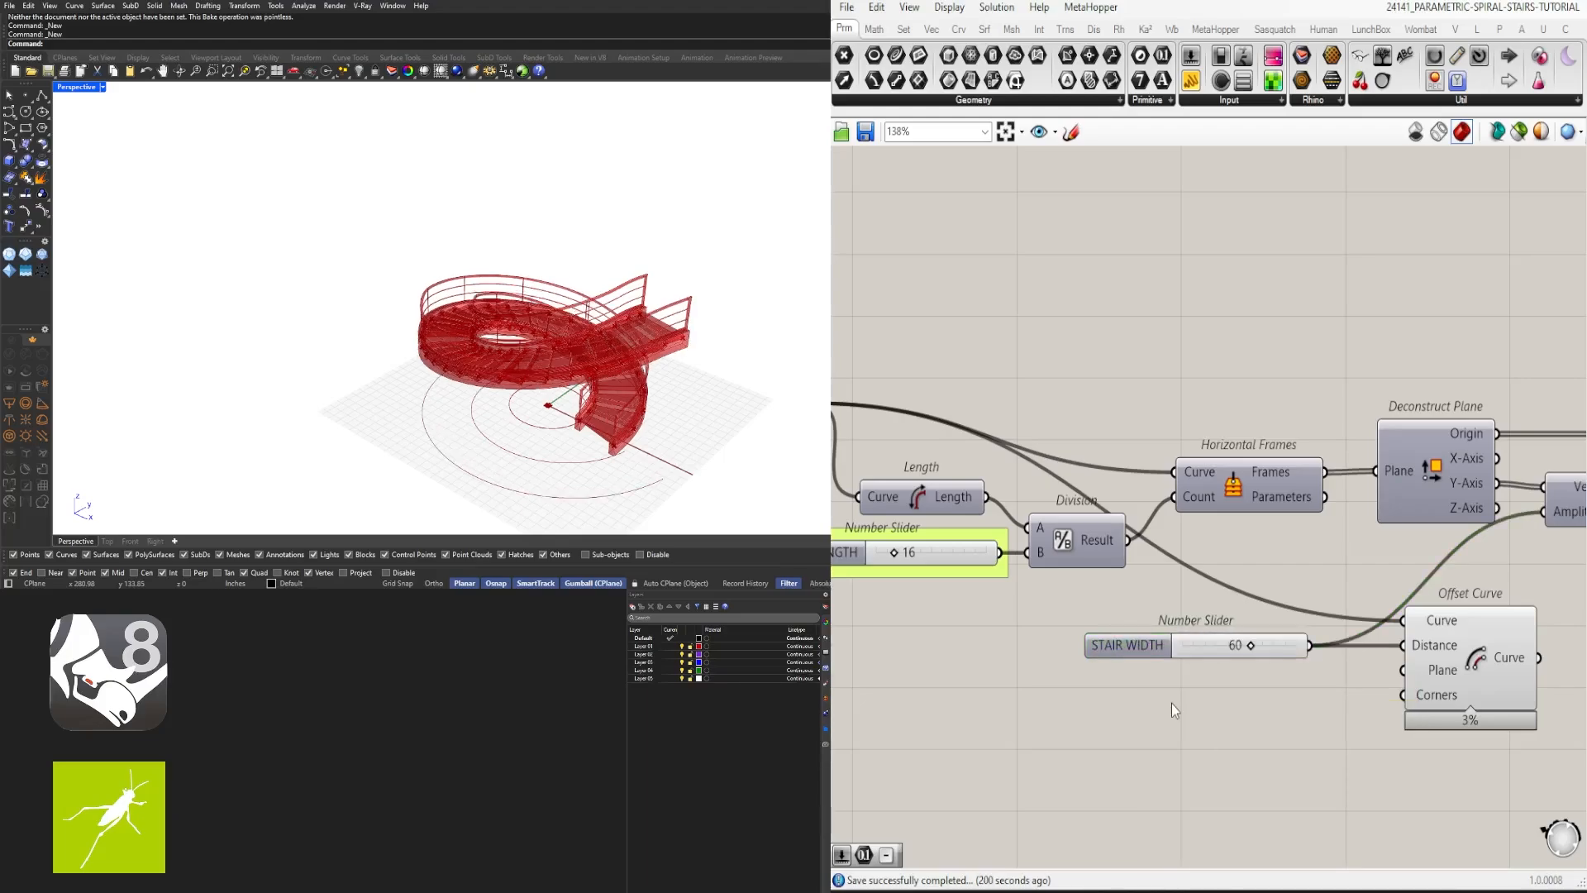
pyautogui.click(1144, 649)
pyautogui.hotkey('ctrl', 'g')
pyautogui.scroll(-6, 1170, 672)
pyautogui.moveTo(1251, 698); pyautogui.dragTo(1192, 697, button='right')
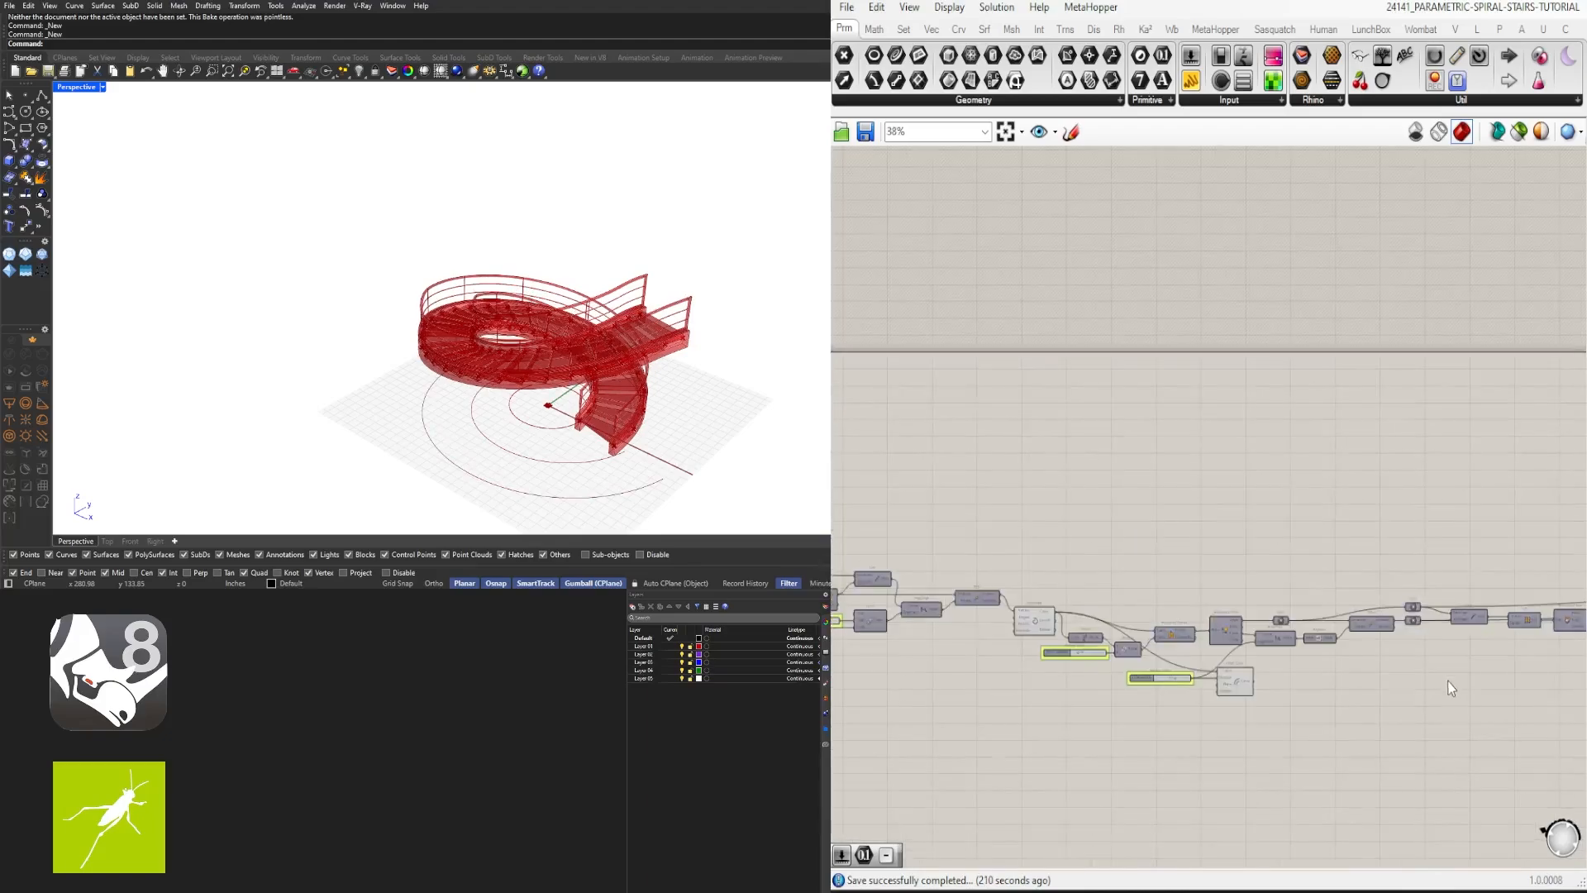
# Step: Align the Point fed by the Deconstruct Plane Origin with the upper Point component after the Move
pyautogui.scroll(4, 1403, 584)
pyautogui.moveTo(1285, 626); pyautogui.dragTo(1289, 573, button='right')
pyautogui.moveTo(1158, 602); pyautogui.dragTo(1231, 574)
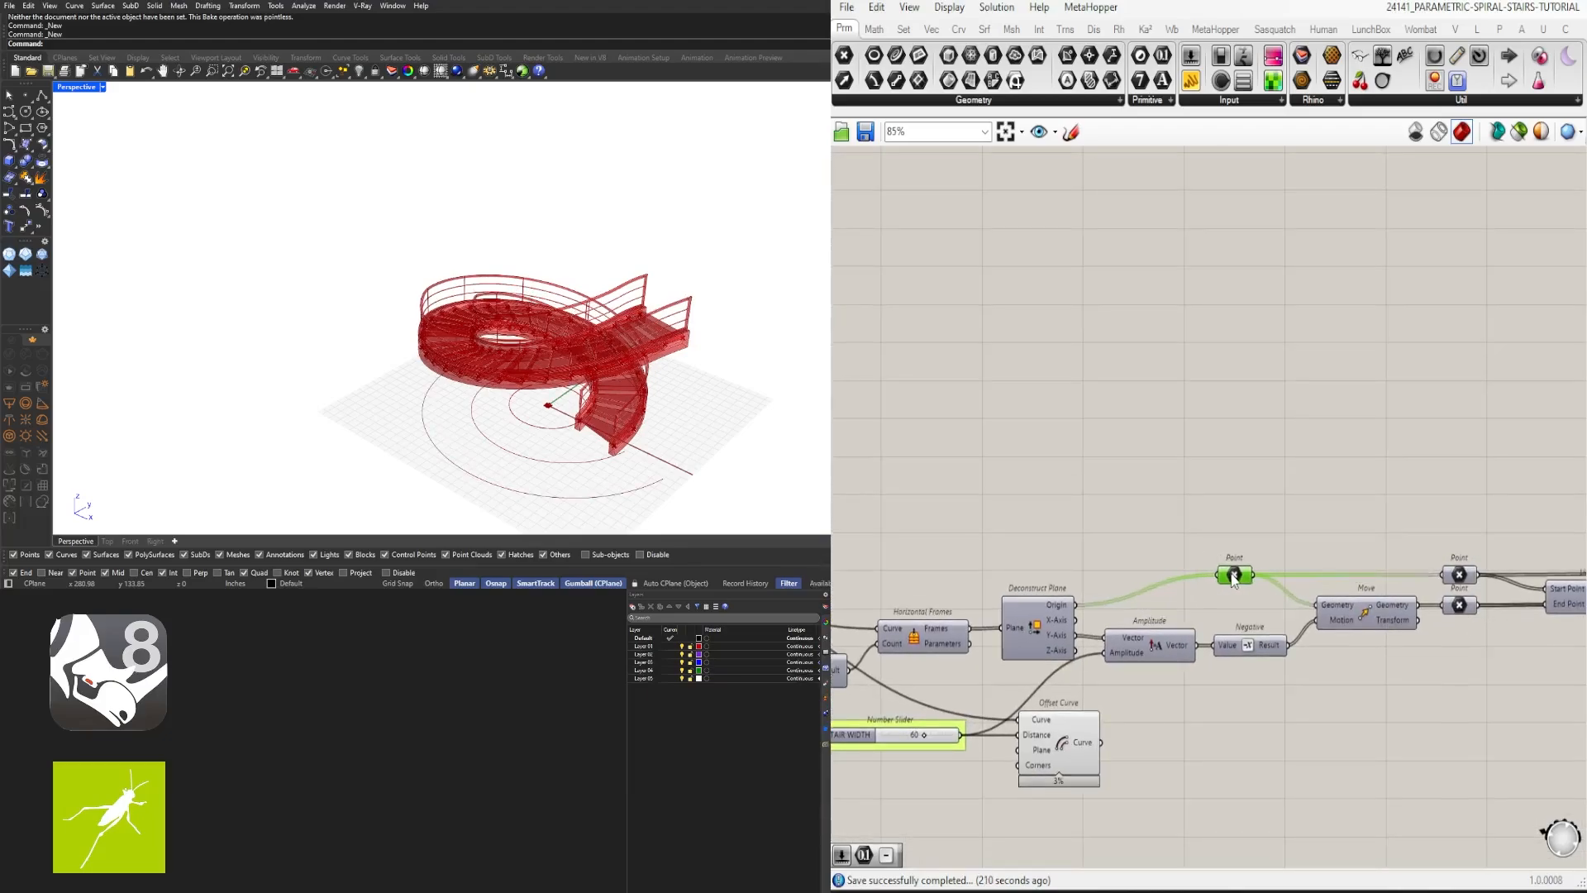
# Step: Shift the components from Amplitude through Deconstruct Brep down together, closer in line with the Deconstruct Plane outputs
pyautogui.scroll(-3, 1277, 559)
pyautogui.moveTo(1235, 606); pyautogui.dragTo(1128, 544, button='right')
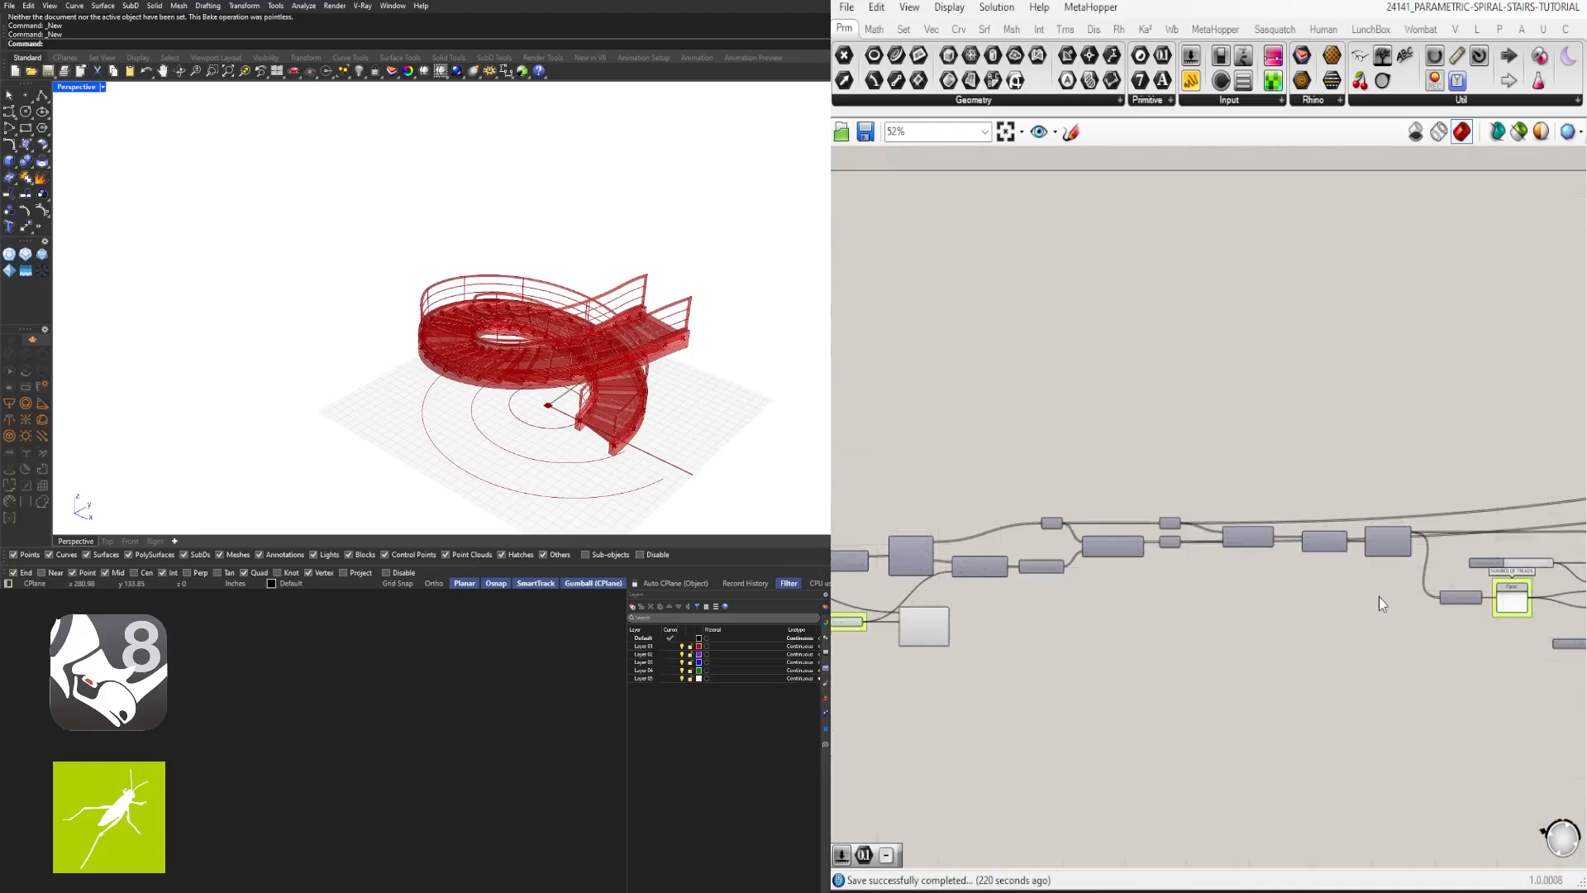
pyautogui.moveTo(1405, 588); pyautogui.dragTo(976, 488)
pyautogui.scroll(4, 972, 547)
pyautogui.moveTo(1011, 579); pyautogui.dragTo(1011, 618)
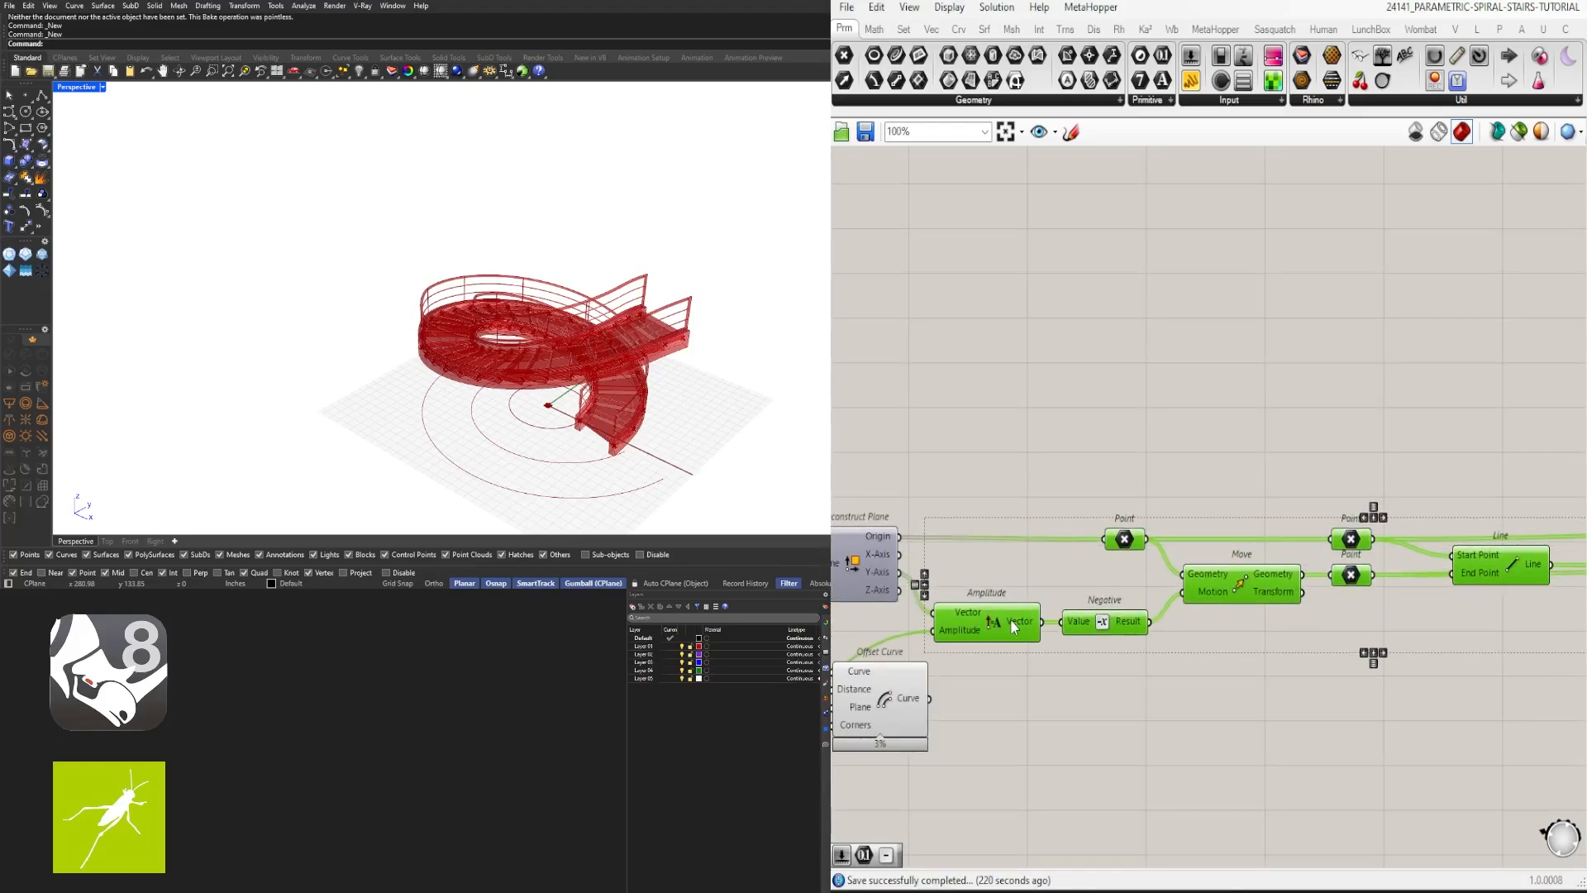
pyautogui.click(1205, 505)
# Step: Move the Line, Loft and Deconstruct Brep components together below the level of the two Point components
pyautogui.scroll(-4, 1076, 635)
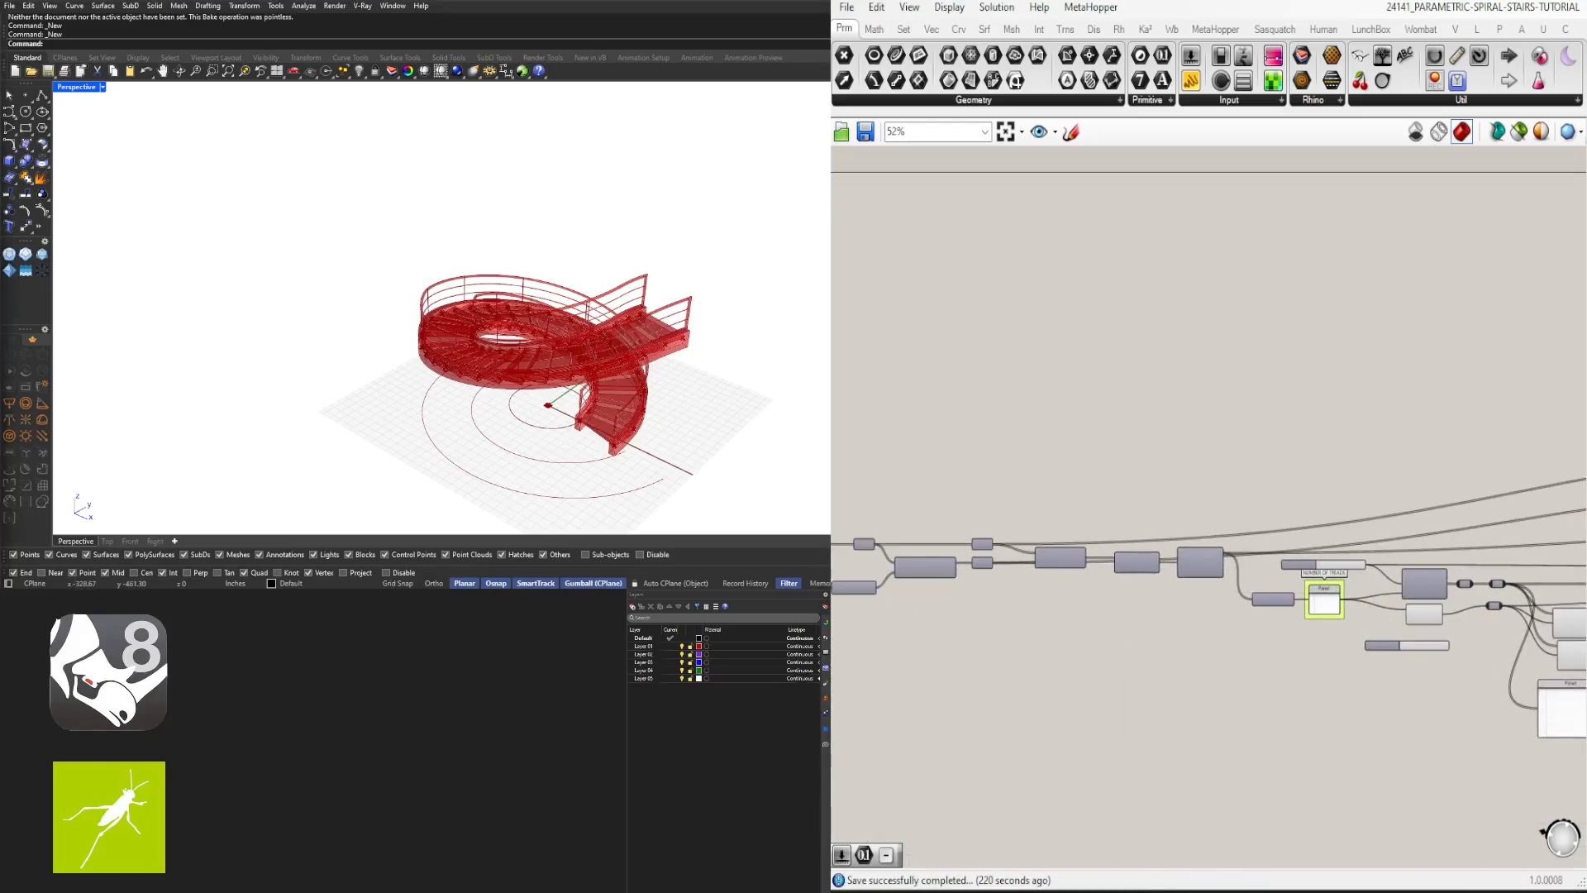
pyautogui.moveTo(1077, 559); pyautogui.dragTo(1327, 572, button='right')
pyautogui.scroll(3, 1386, 569)
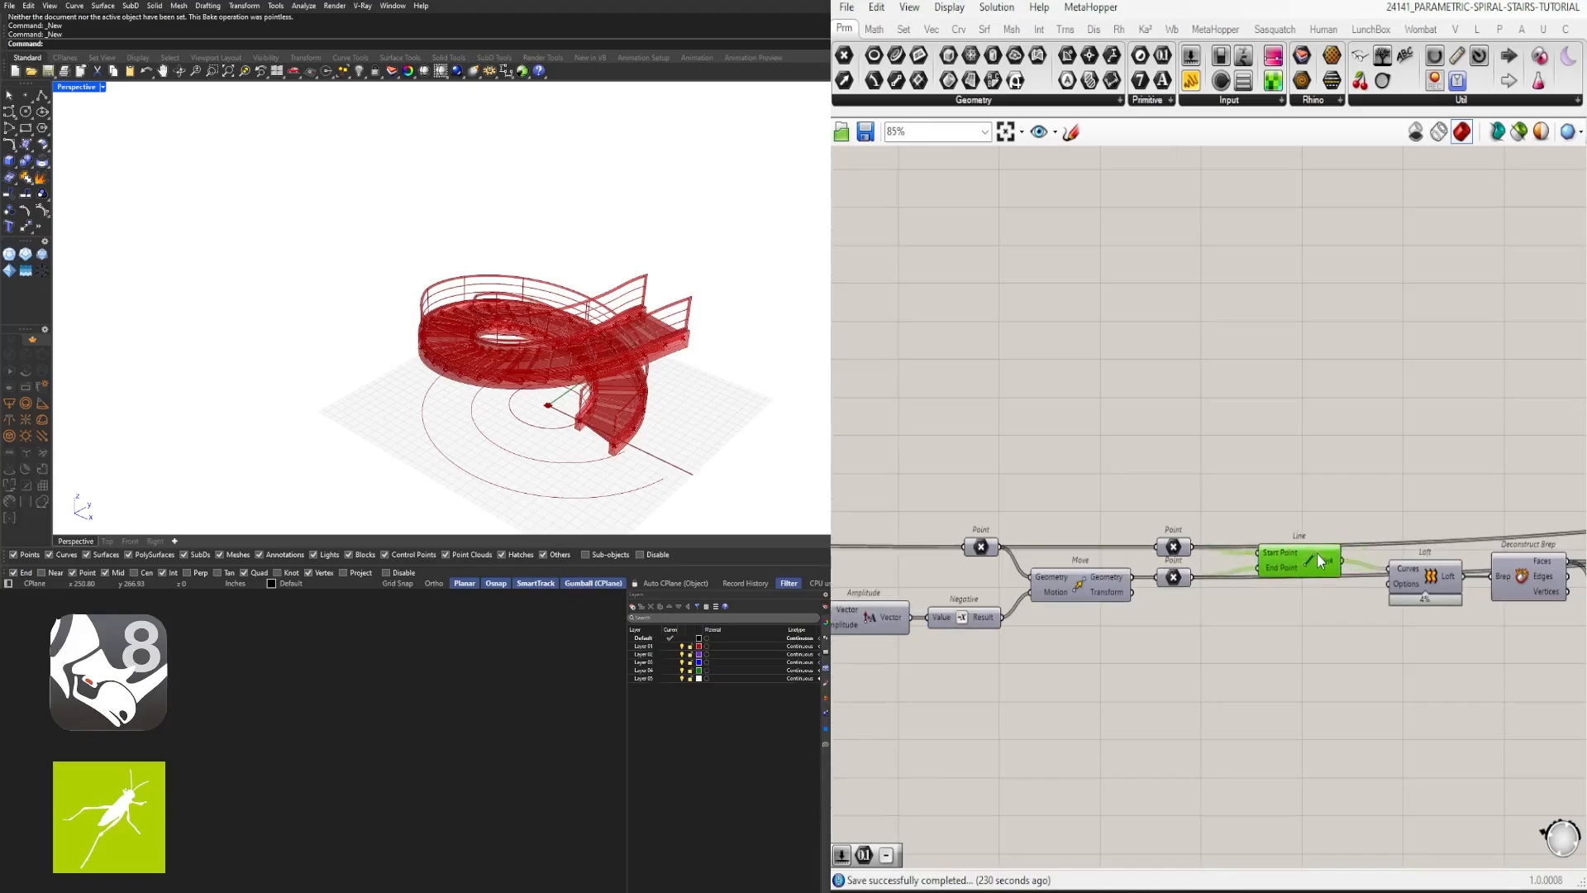
pyautogui.click(1511, 627)
pyautogui.moveTo(1511, 626); pyautogui.dragTo(1379, 588, button='right')
pyautogui.moveTo(1379, 589); pyautogui.dragTo(1211, 529)
pyautogui.moveTo(1403, 538); pyautogui.dragTo(1405, 588)
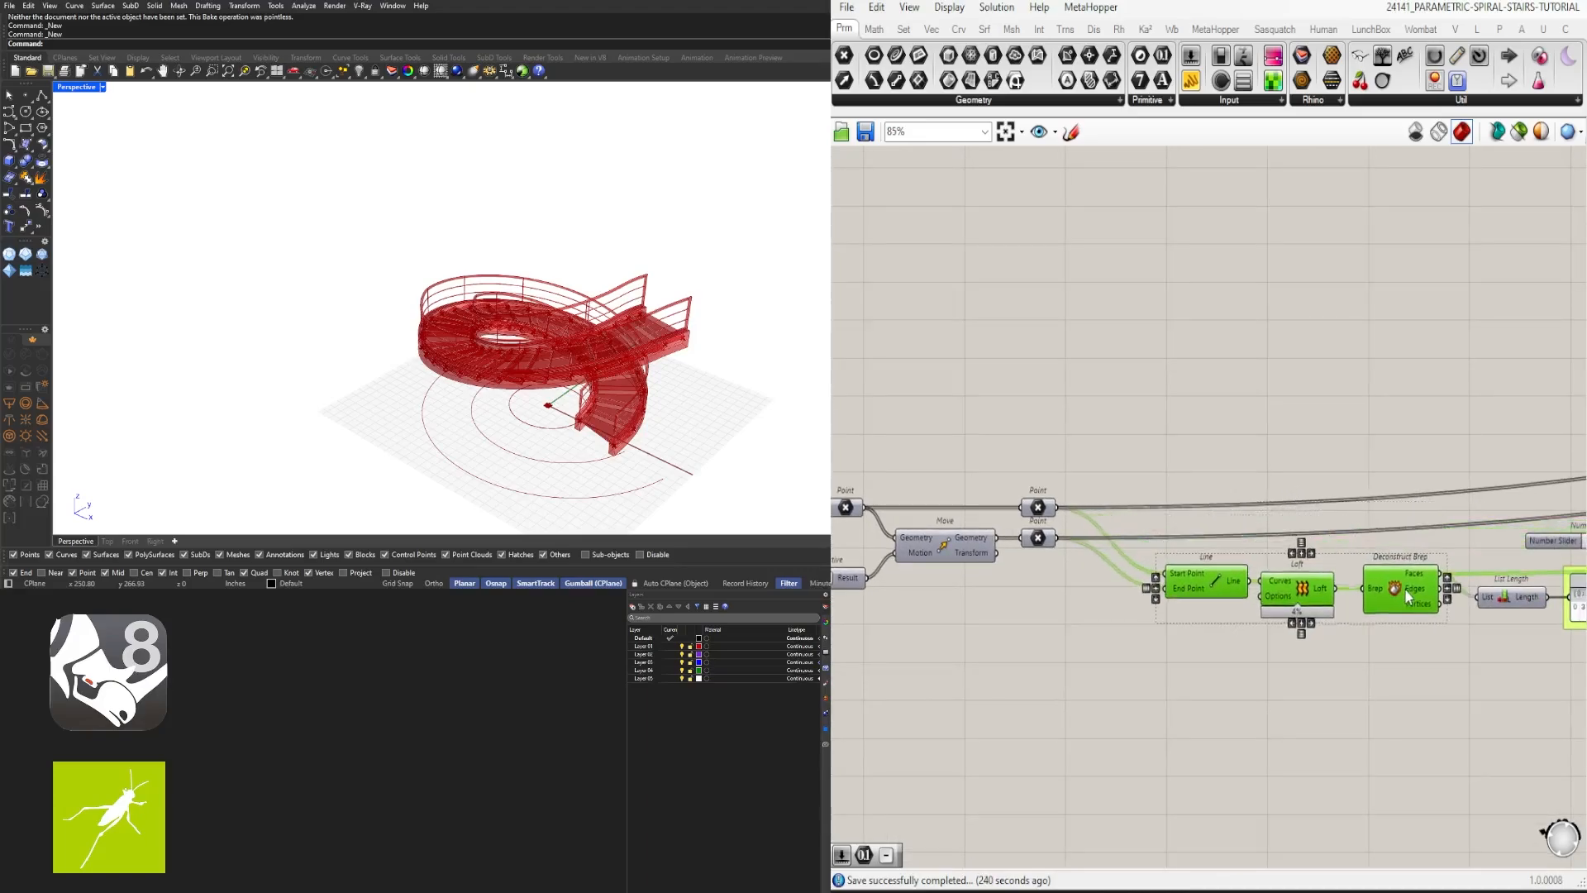
# Step: Bring the Line, Loft and Deconstruct Brep closer to the Point components and even out their spacing
pyautogui.click(1186, 666)
pyautogui.moveTo(1186, 665); pyautogui.dragTo(1285, 625, button='right')
pyautogui.scroll(-2, 1290, 622)
pyautogui.moveTo(1494, 616); pyautogui.dragTo(1255, 566)
pyautogui.scroll(2, 1280, 566)
pyautogui.click(1260, 598)
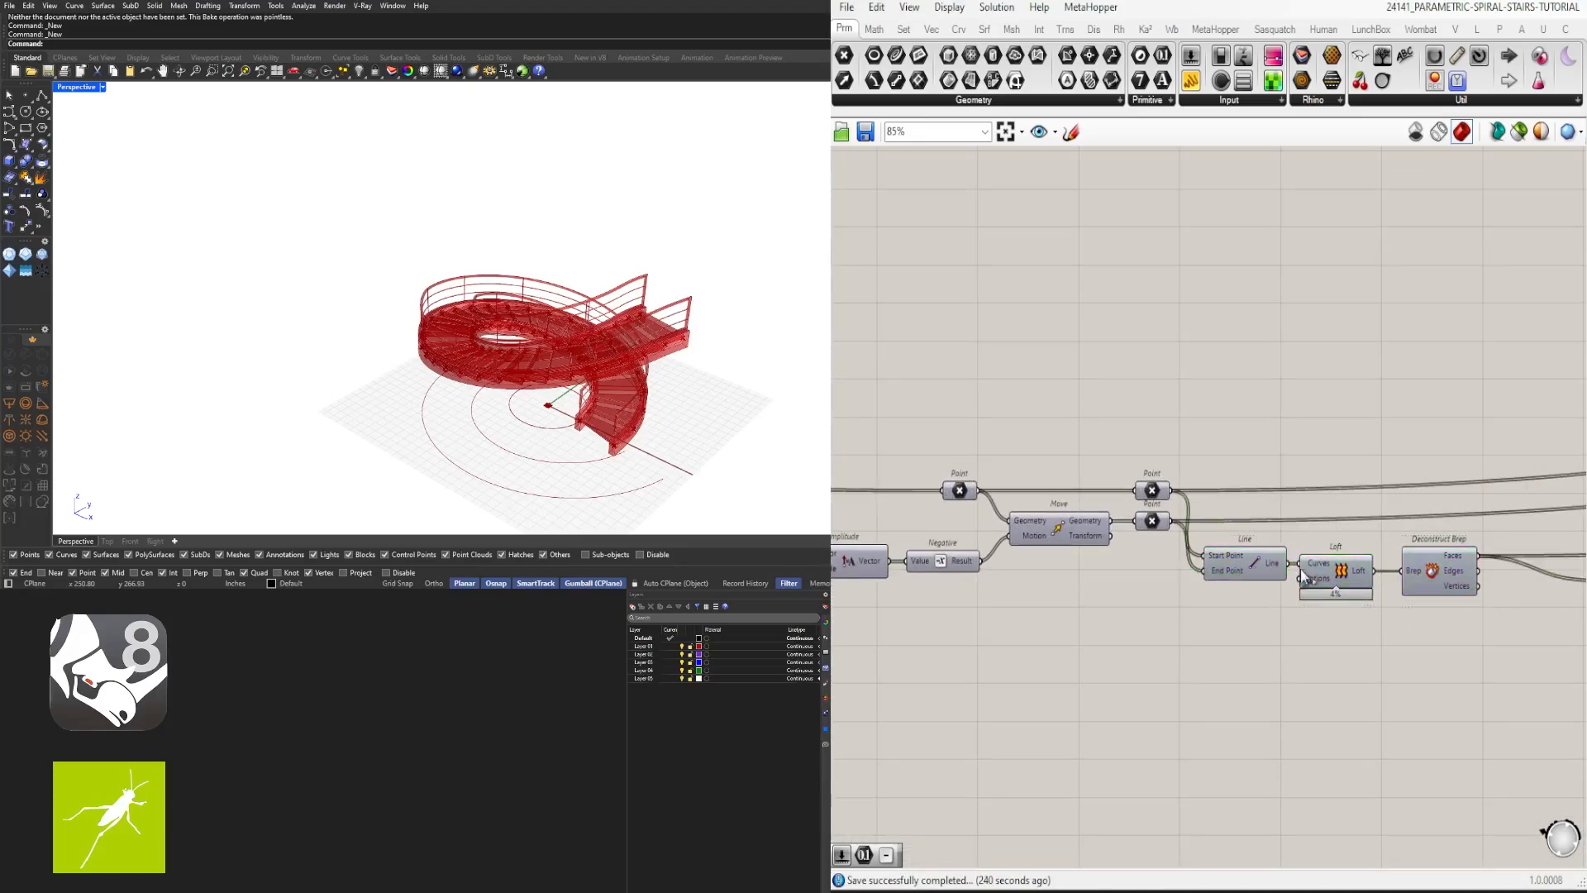
pyautogui.moveTo(1353, 625); pyautogui.dragTo(1271, 566)
pyautogui.click(1279, 658)
pyautogui.scroll(-1, 1280, 658)
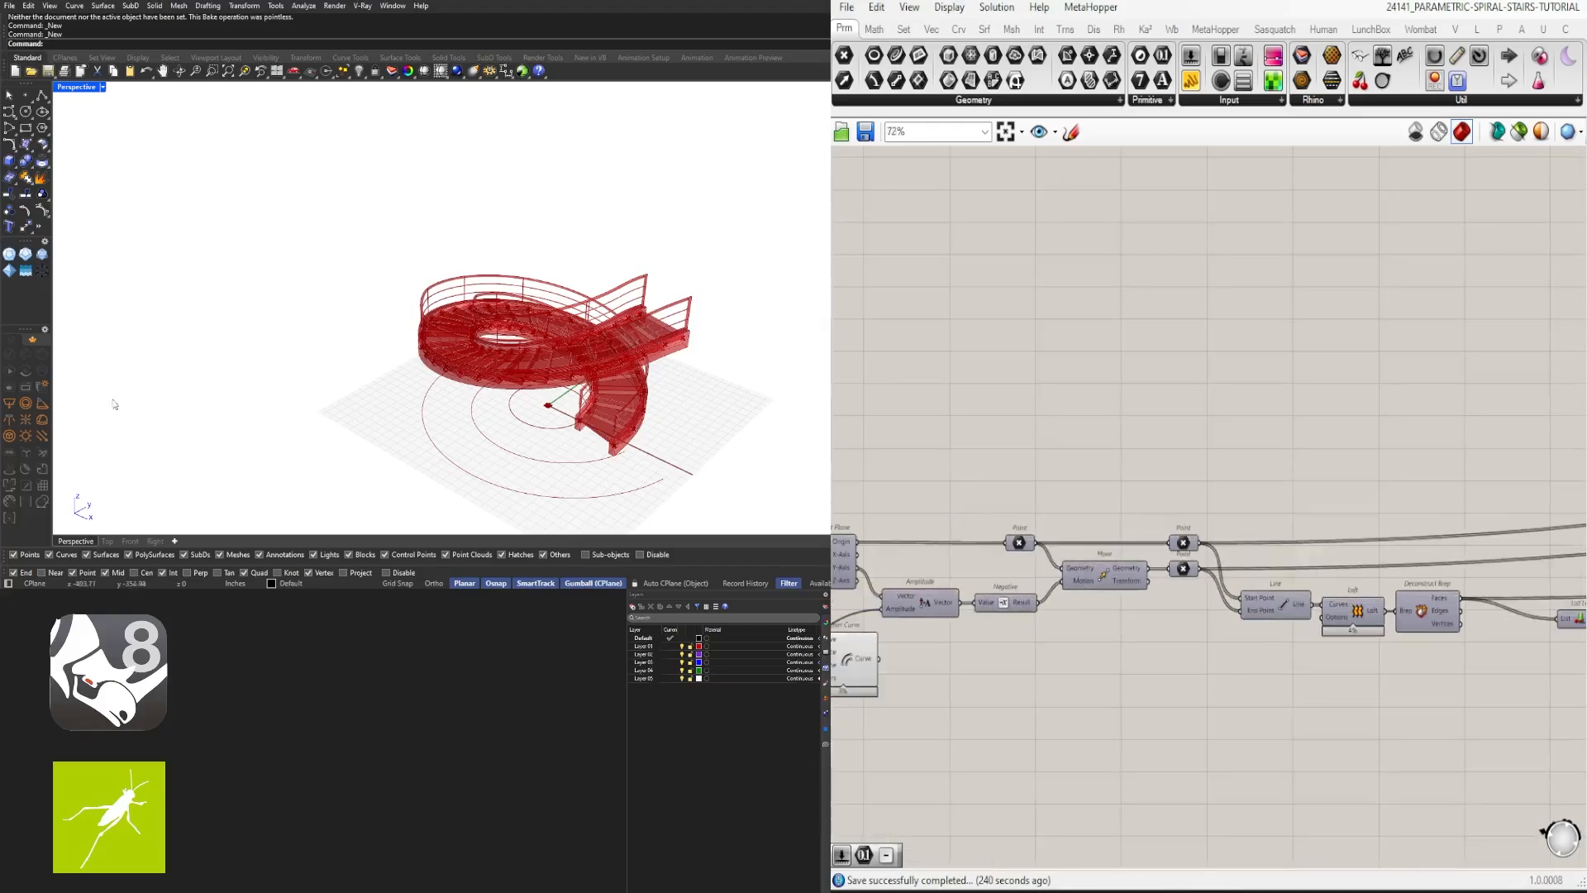
# Step: Rename the slider above the NUMBER OF TREADS panel TREAD HEIGHT, group it, and raise it clear of the panel
pyautogui.scroll(-2, 1308, 610)
pyautogui.scroll(4, 1177, 573)
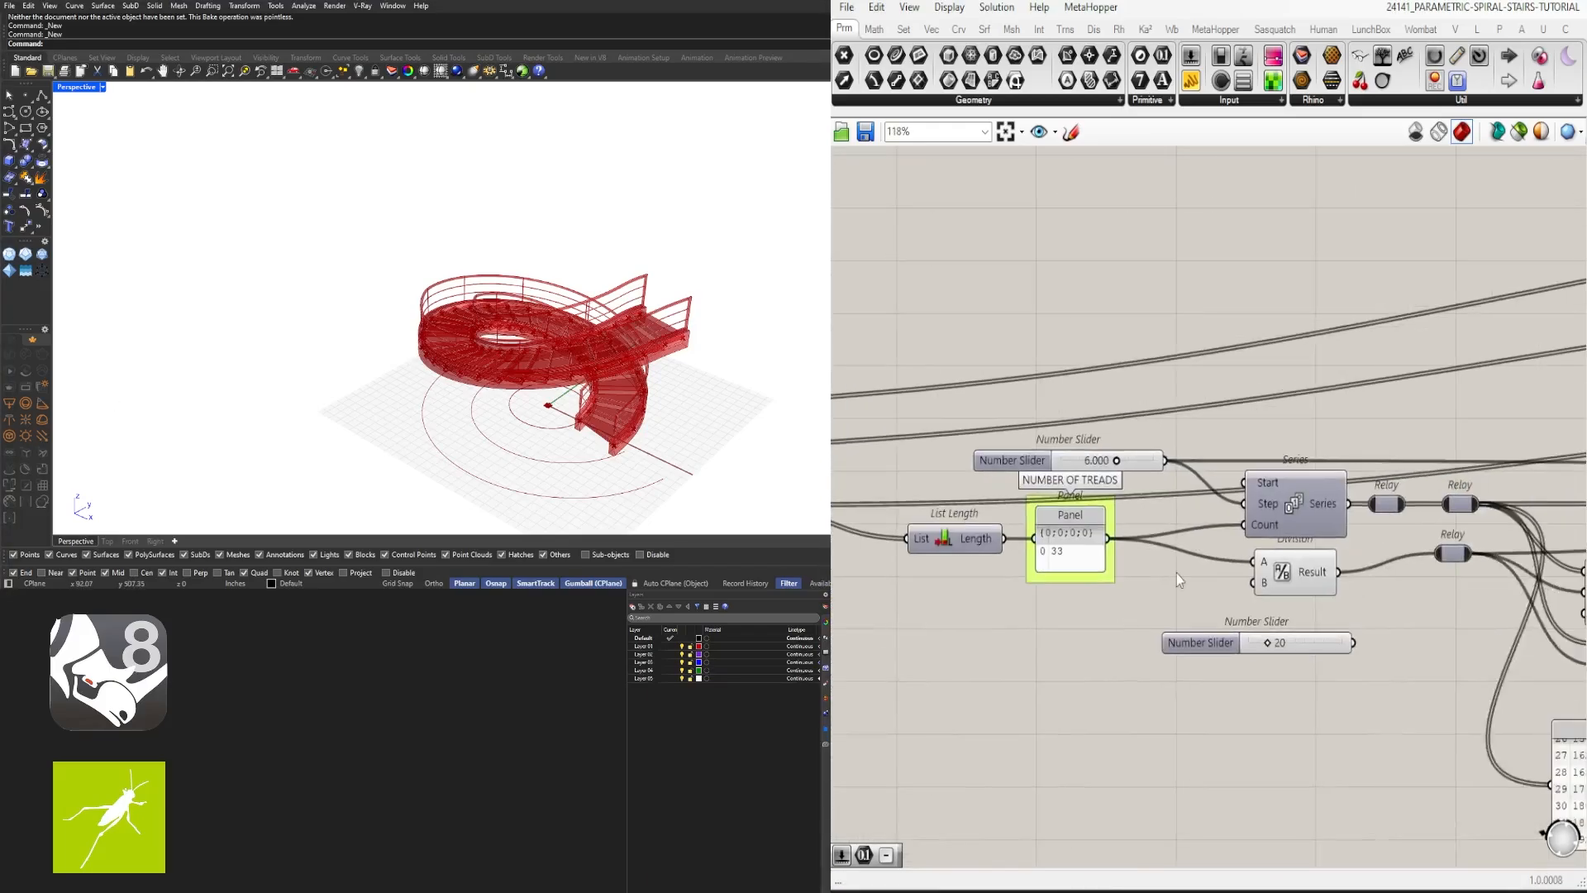
pyautogui.rightClick(1038, 467)
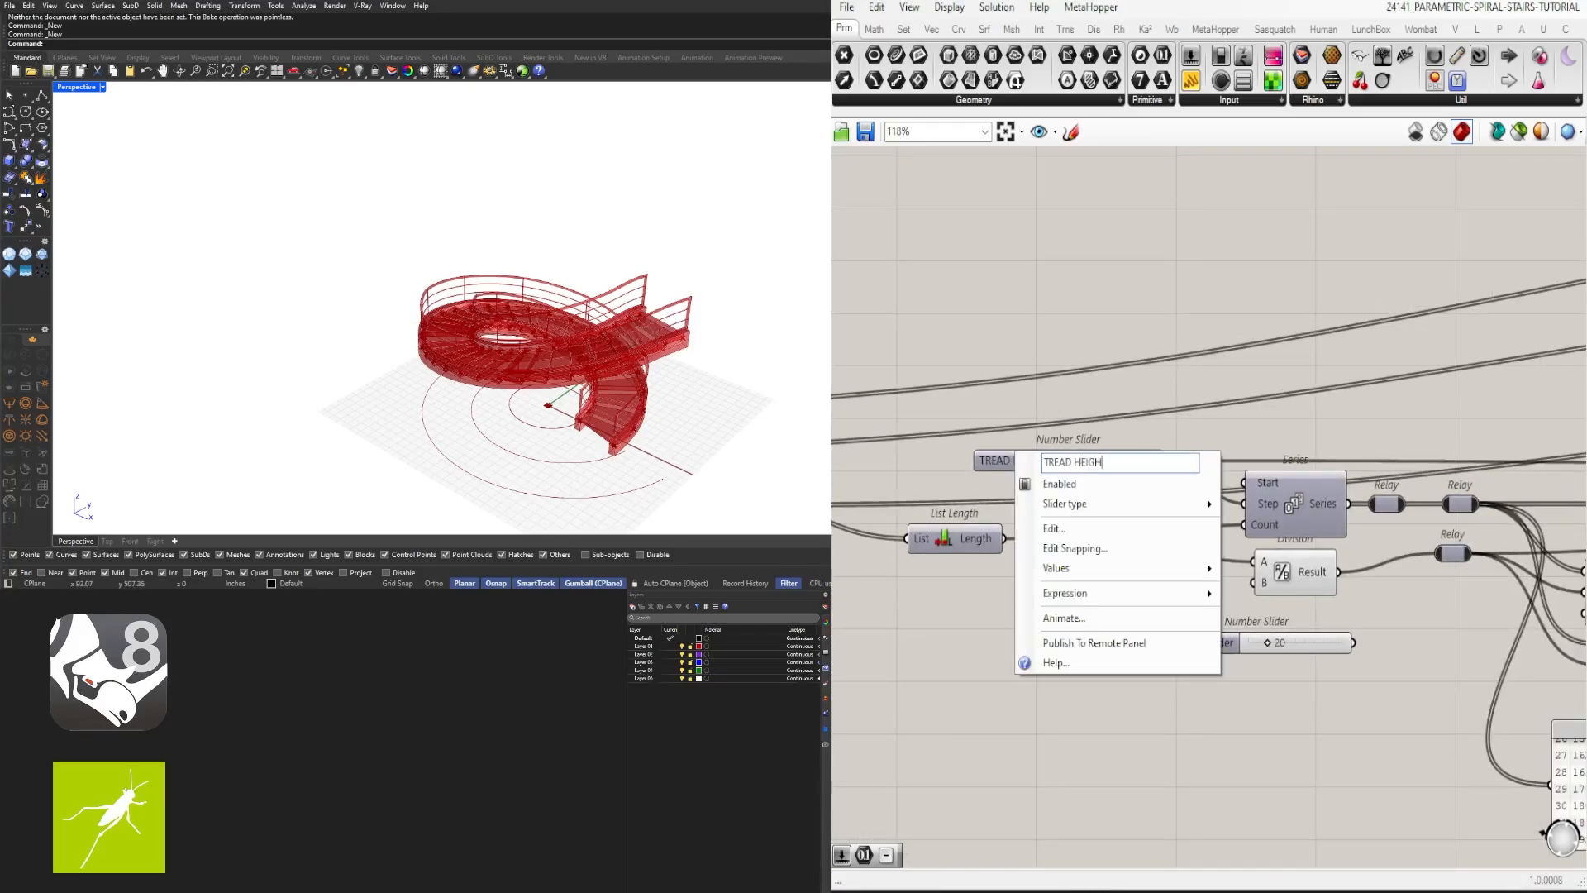
pyautogui.write('T')
pyautogui.press('Return')
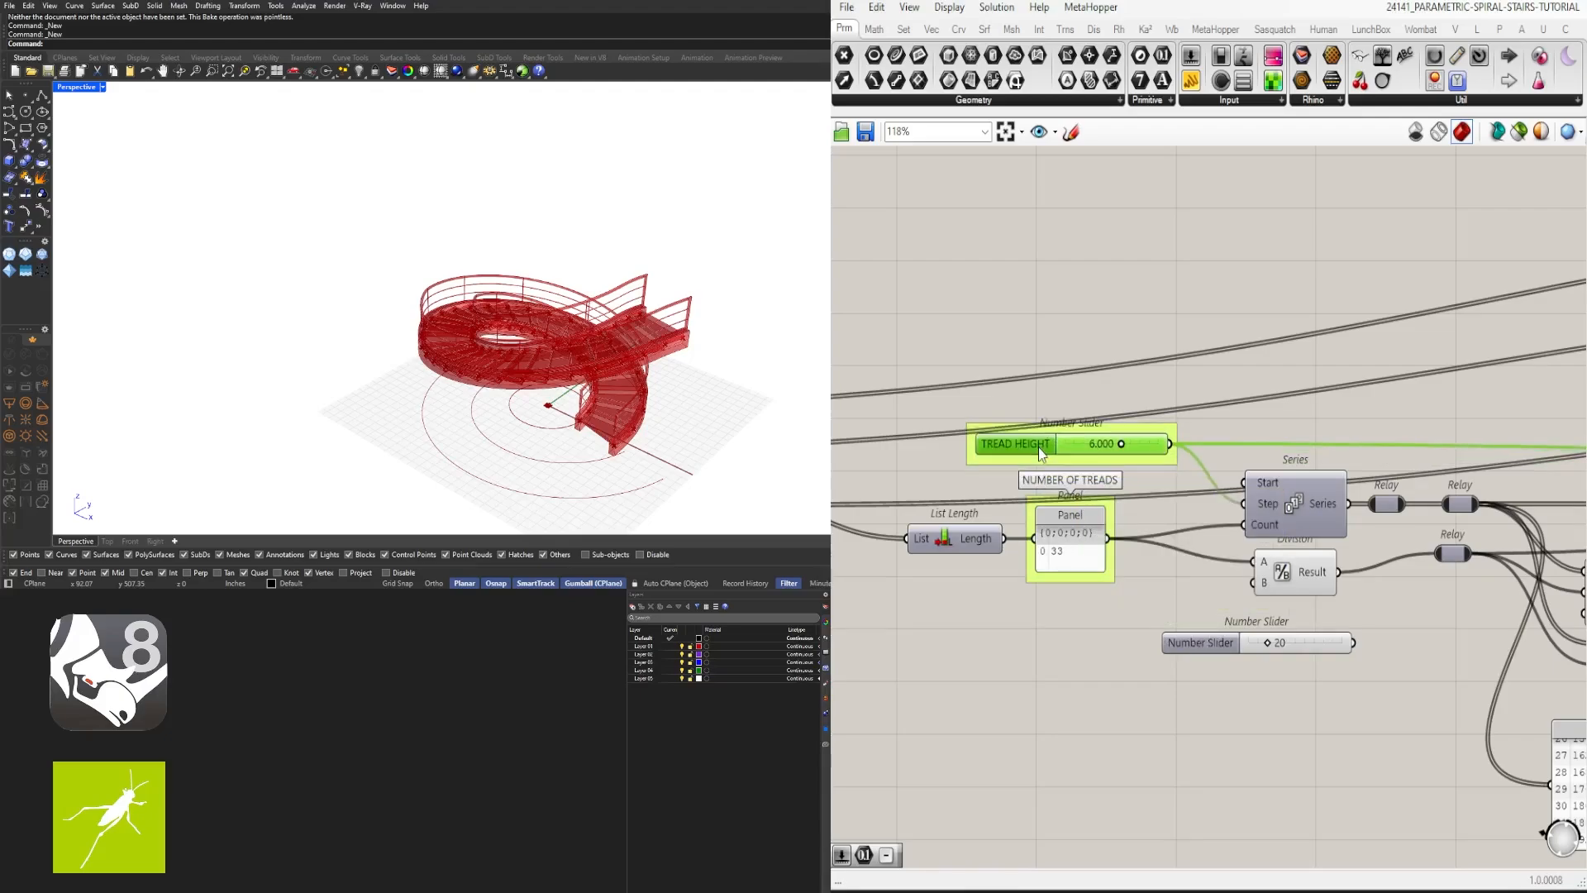
# Step: Rename the unconnected slider below the Division TREAD LOCATION, put it in its own group, and move it slightly lower
pyautogui.scroll(-5, 1040, 450)
pyautogui.scroll(4, 1033, 552)
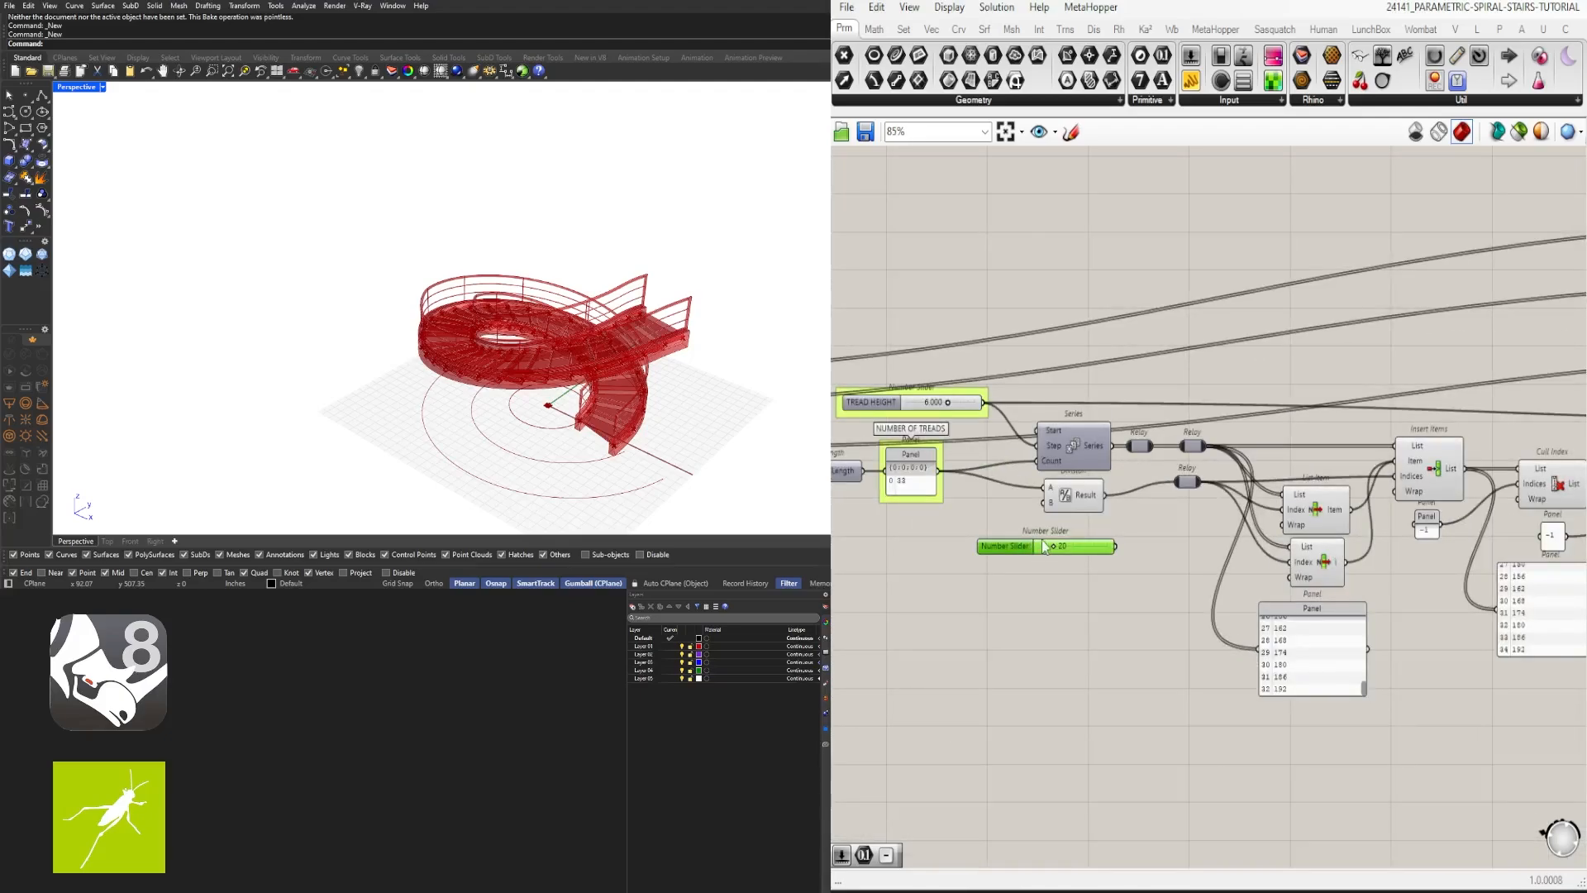
pyautogui.scroll(2, 1044, 548)
pyautogui.rightClick(983, 546)
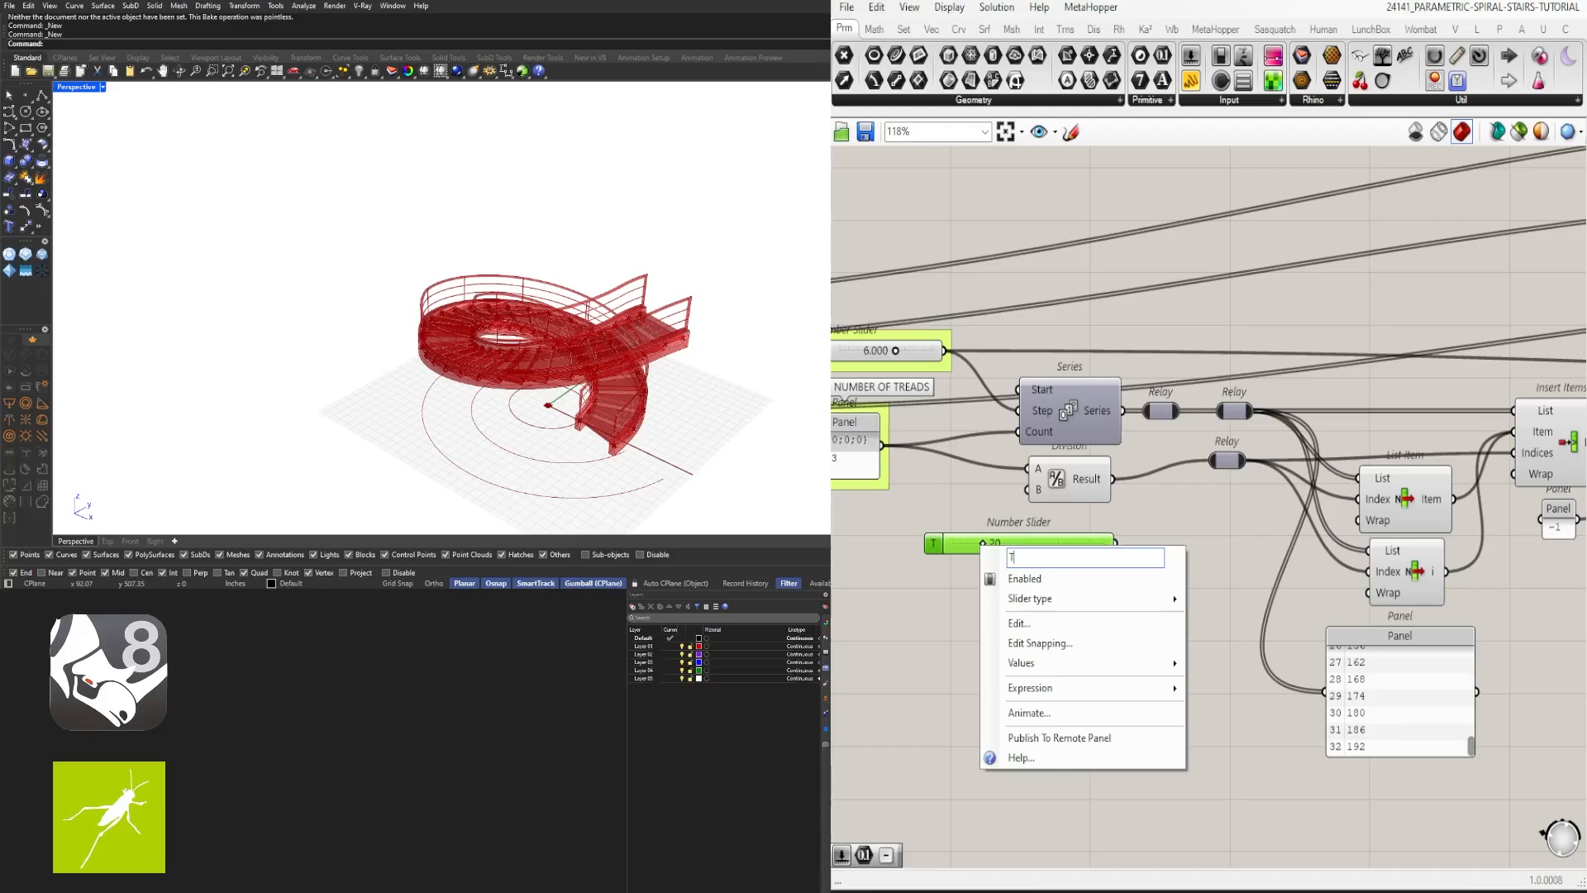
pyautogui.press('Return')
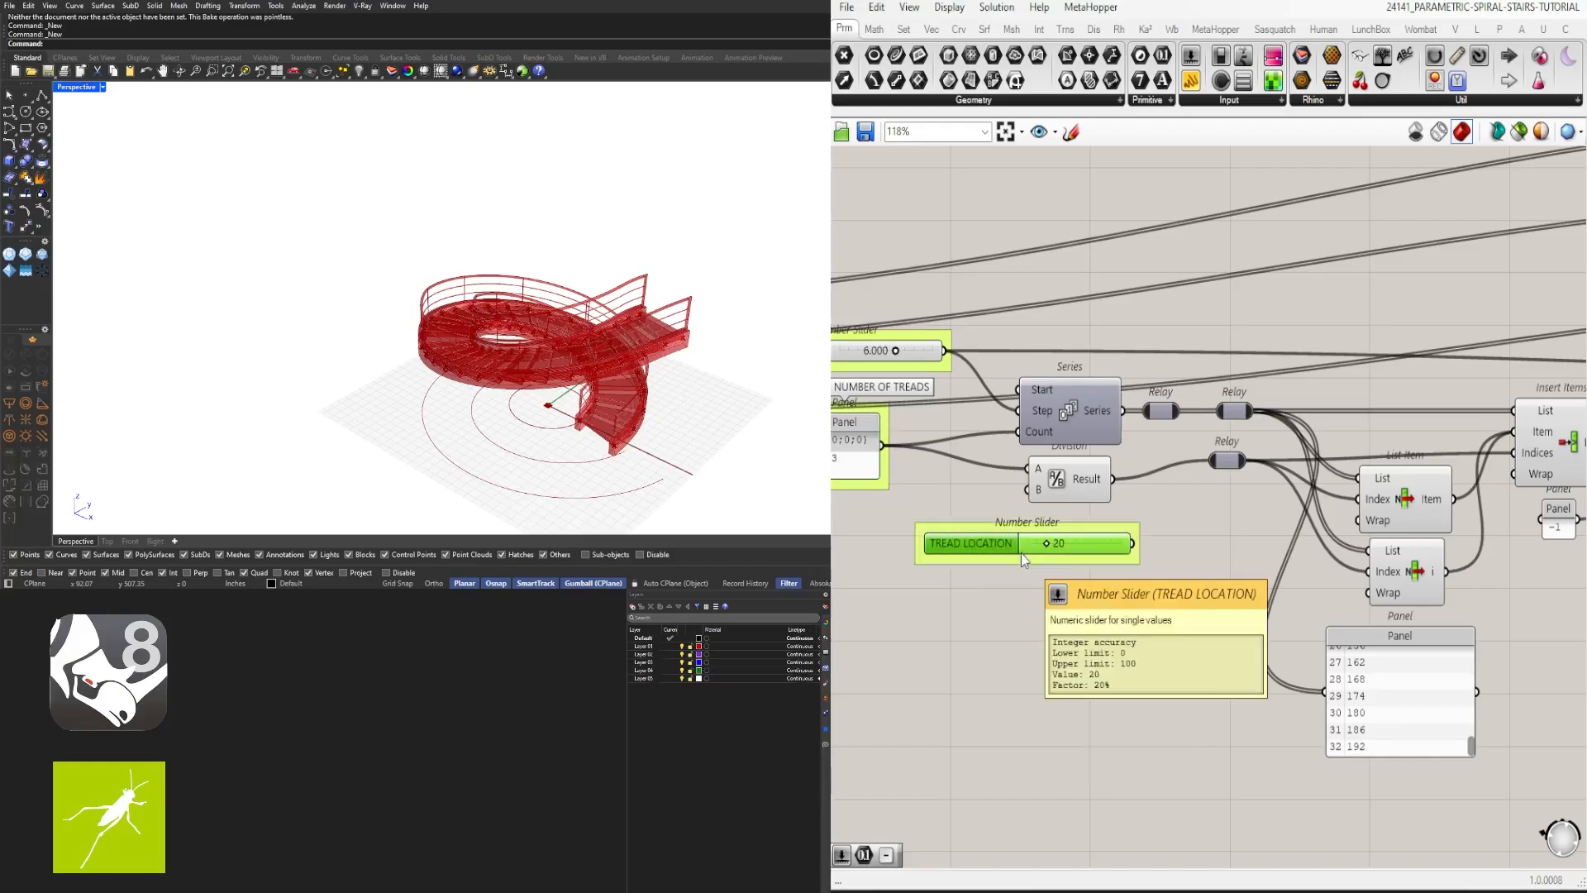
pyautogui.moveTo(1020, 554); pyautogui.dragTo(991, 579)
# Step: Move the Division back to make room and insert a Number parameter between its Result and the Relay, with TREAD LOCATION beneath
pyautogui.click(983, 480)
pyautogui.moveTo(984, 481); pyautogui.dragTo(976, 482)
pyautogui.doubleClick(1095, 512)
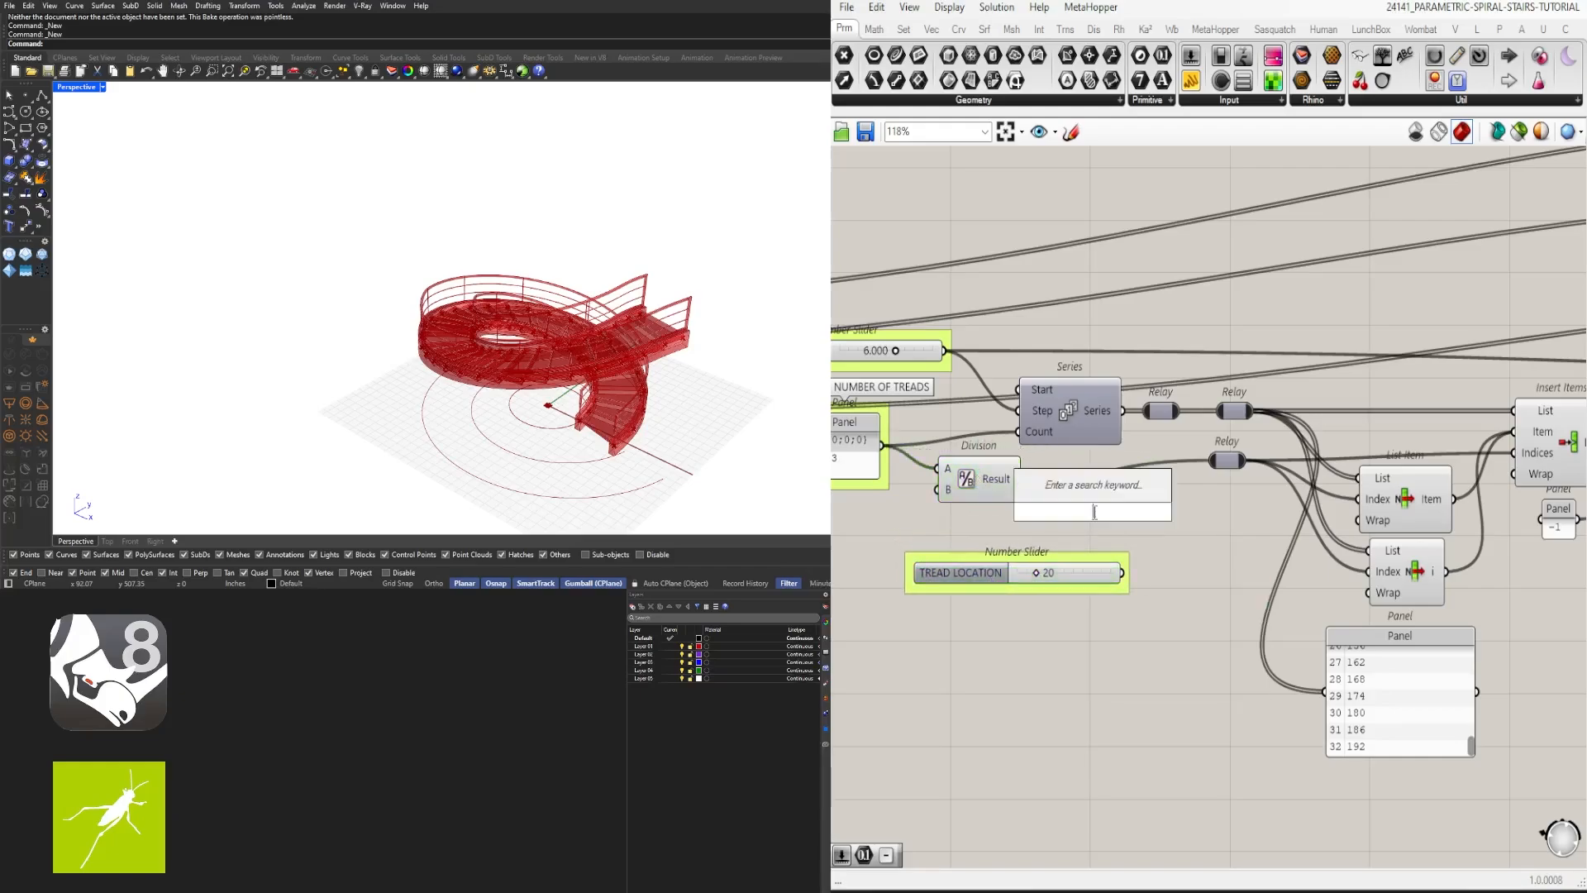
pyautogui.write('number')
pyautogui.press('Return')
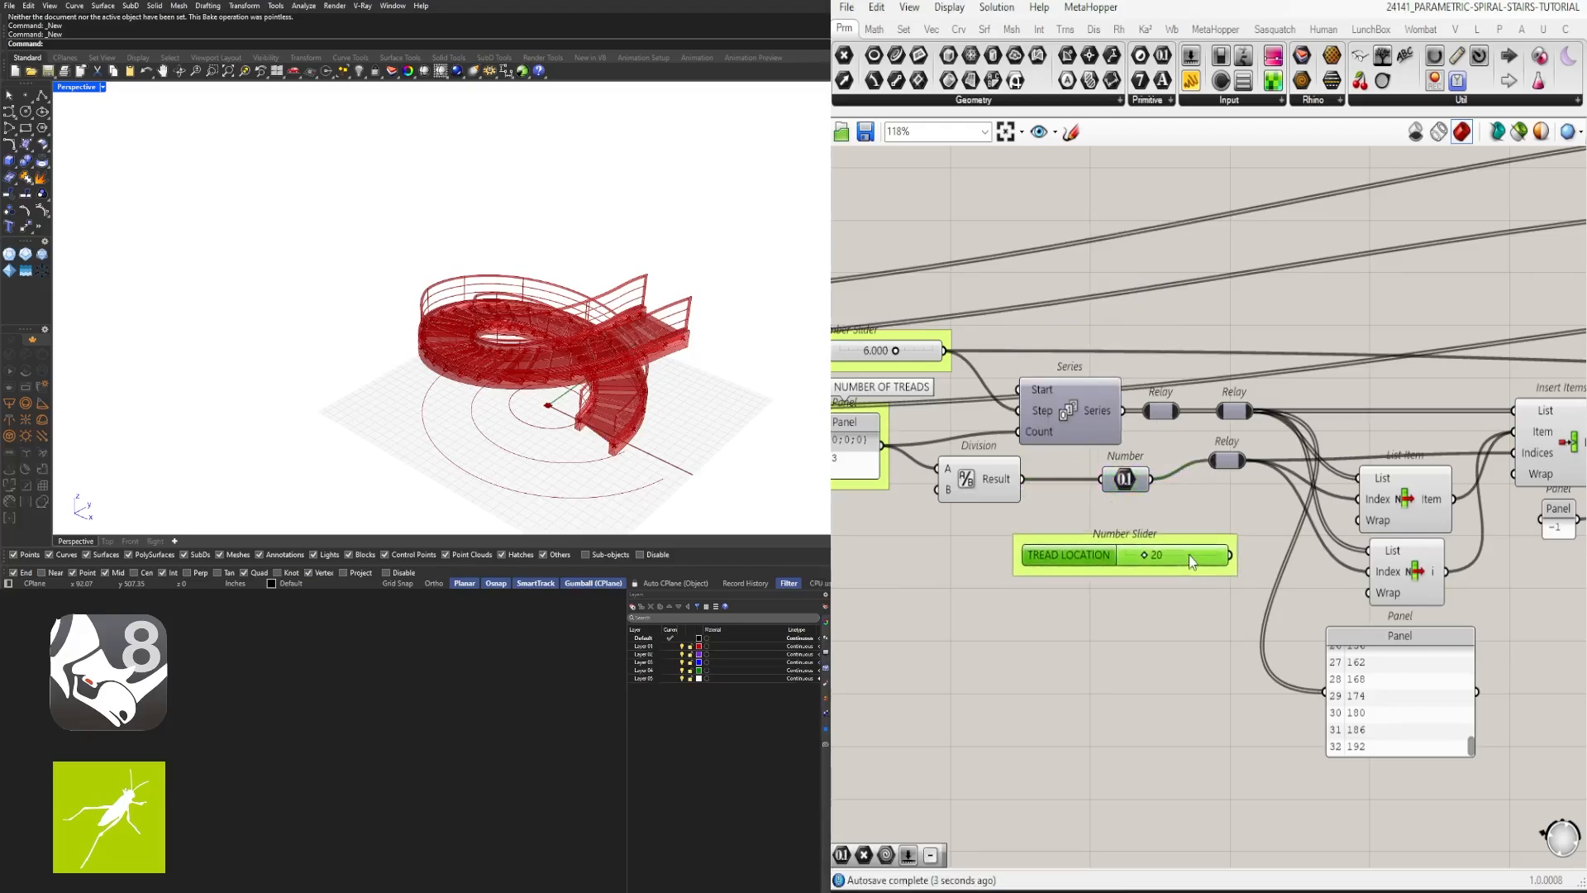
pyautogui.moveTo(1065, 547); pyautogui.dragTo(1161, 512)
pyautogui.scroll(-2, 1239, 530)
# Step: Tidy the Number parameter's placement after the Division, group it, and name the group TREAD MIDDLE
pyautogui.moveTo(1223, 630); pyautogui.dragTo(1066, 500)
pyautogui.scroll(4, 1182, 569)
pyautogui.moveTo(1182, 569); pyautogui.dragTo(1153, 569)
pyautogui.rightClick(1155, 537)
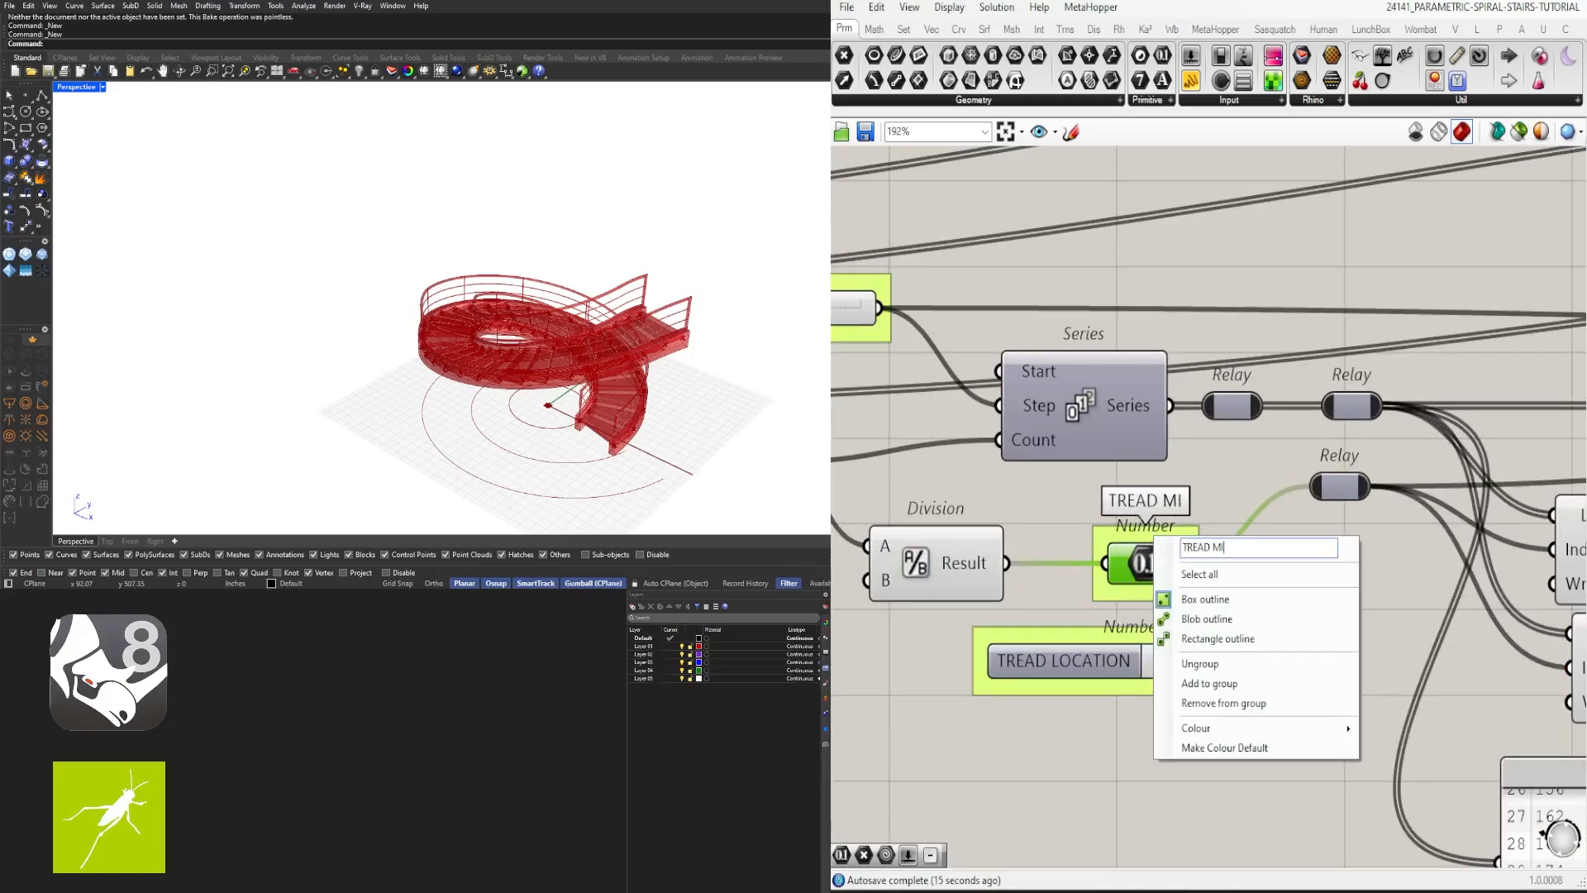
pyautogui.write('DLE')
pyautogui.press('Return')
pyautogui.scroll(-3, 1201, 528)
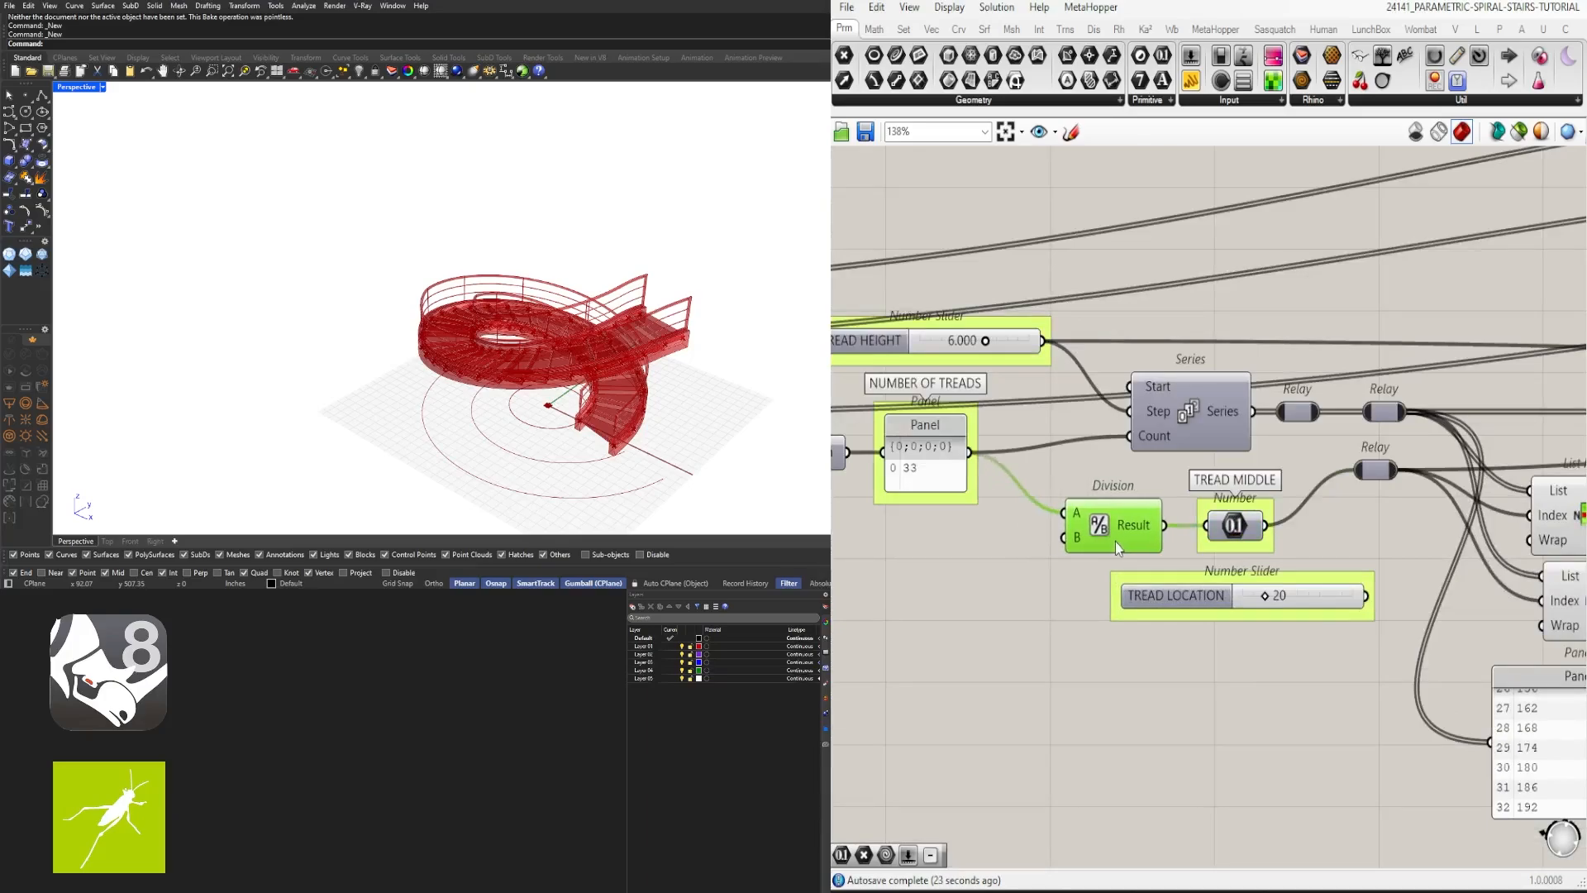
# Step: Shift the Insert Items component, both Cull Index components and their panels farther from the two List Items
pyautogui.scroll(-5, 1115, 543)
pyautogui.moveTo(1122, 557); pyautogui.dragTo(1311, 557, button='right')
pyautogui.scroll(4, 1368, 575)
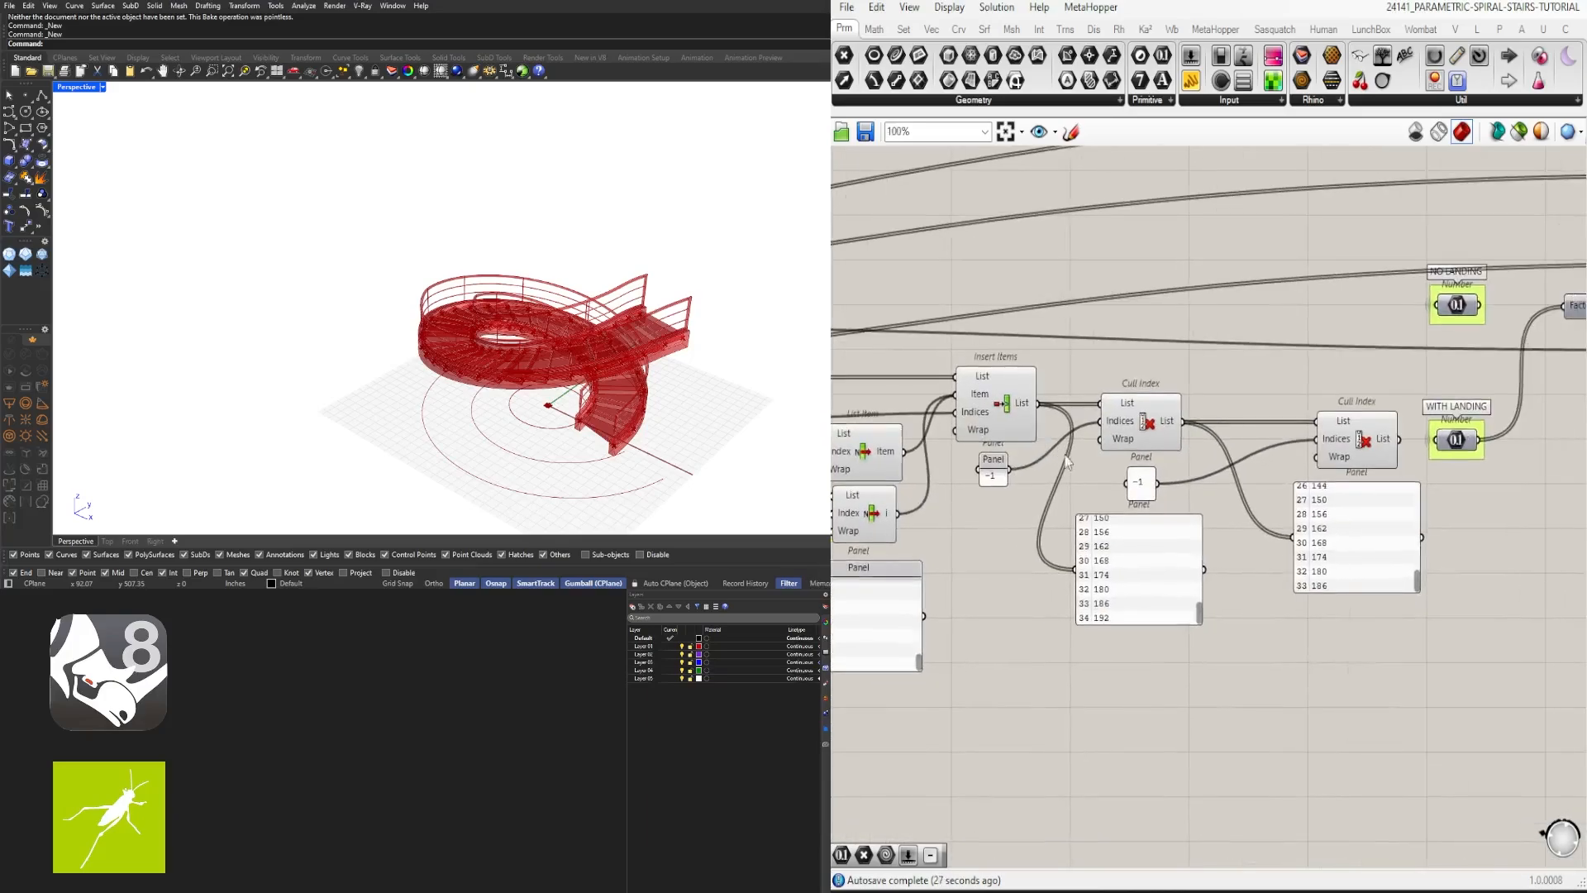
pyautogui.scroll(-3, 1078, 476)
pyautogui.moveTo(1339, 592); pyautogui.dragTo(1030, 424)
pyautogui.moveTo(1034, 438); pyautogui.dragTo(1071, 439)
pyautogui.moveTo(1071, 438); pyautogui.dragTo(1168, 458, button='right')
# Step: Bring the output panel closer beneath the two List Items and shorten it to a couple of rows
pyautogui.moveTo(1081, 652); pyautogui.dragTo(1010, 472)
pyautogui.scroll(3, 1010, 471)
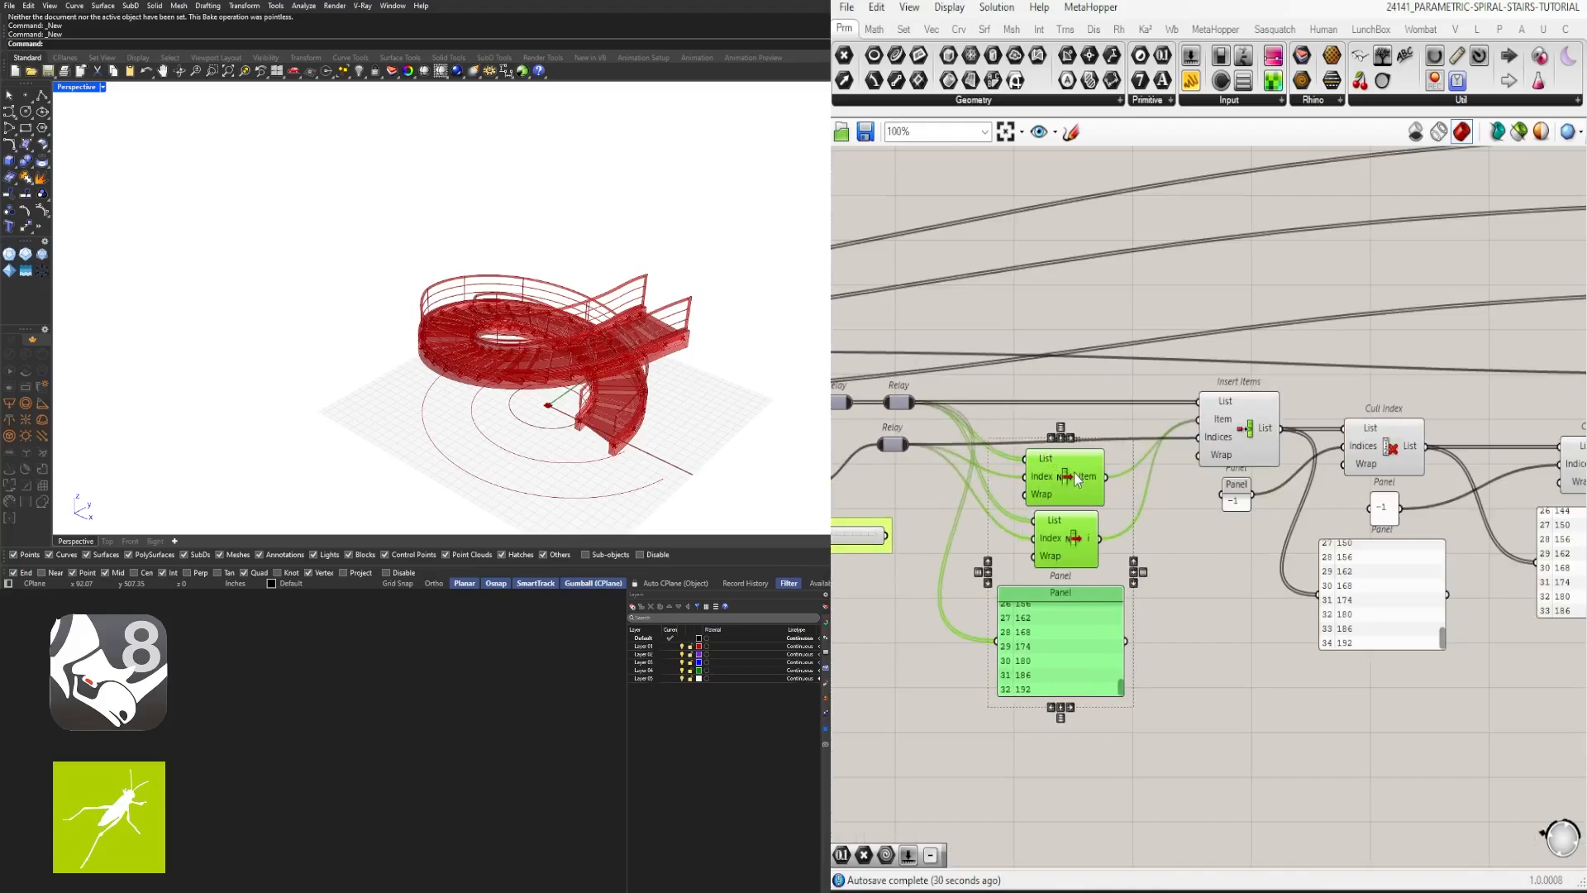
pyautogui.moveTo(1097, 600); pyautogui.dragTo(1097, 591)
pyautogui.moveTo(1063, 687); pyautogui.dragTo(1063, 630)
pyautogui.scroll(-3, 1098, 633)
pyautogui.click(1161, 664)
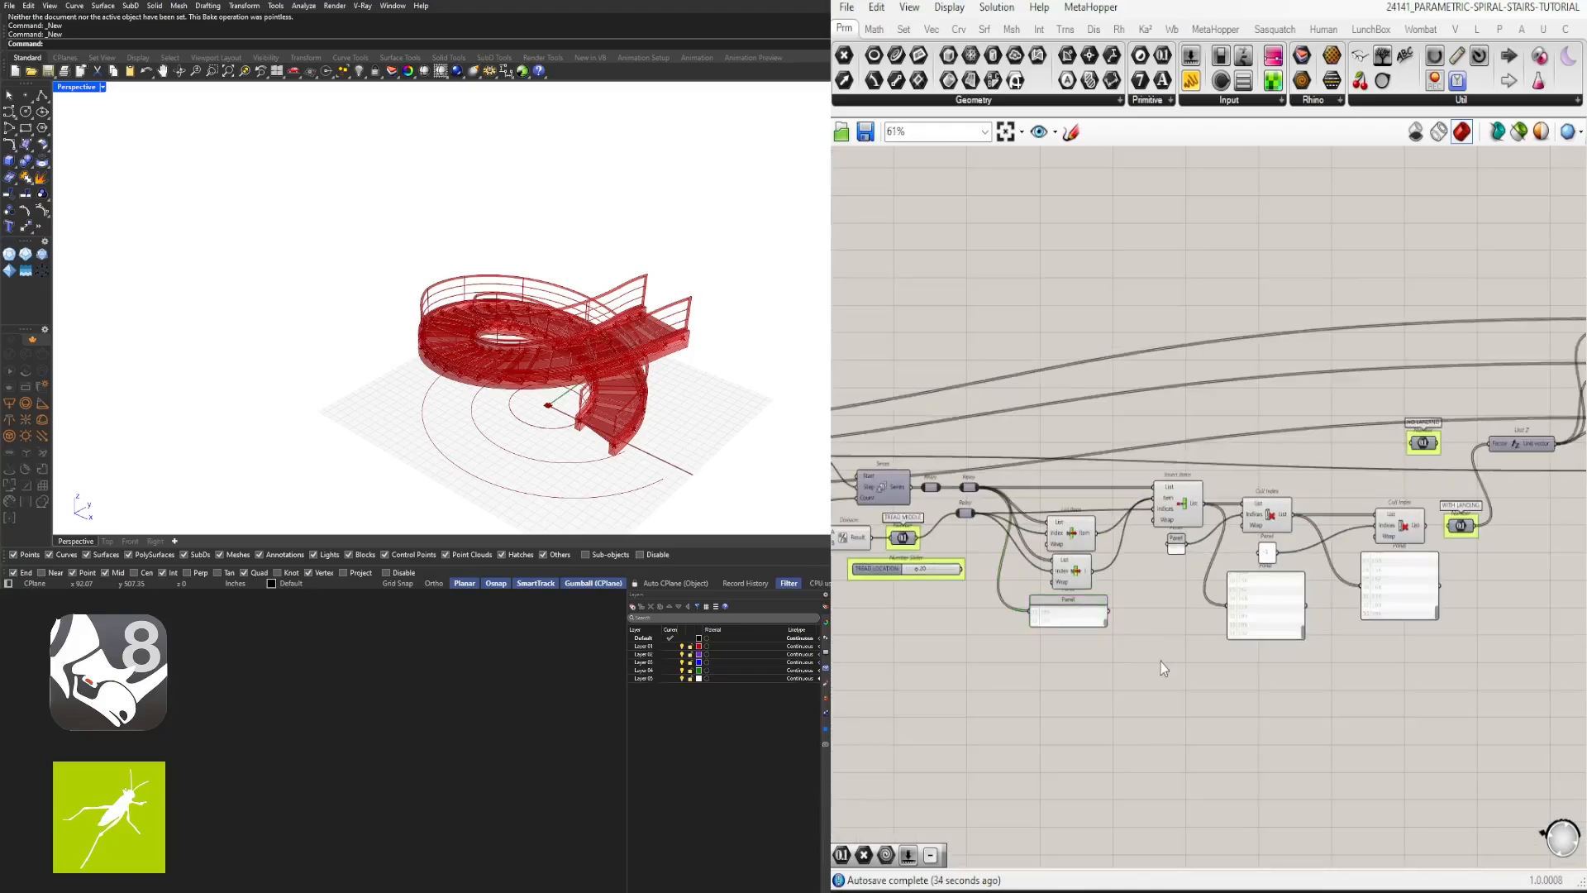
# Step: Shorten the output panels below the two Cull Index components to a few rows each
pyautogui.scroll(3, 1255, 616)
pyautogui.click(1257, 616)
pyautogui.moveTo(1264, 657); pyautogui.dragTo(1264, 589)
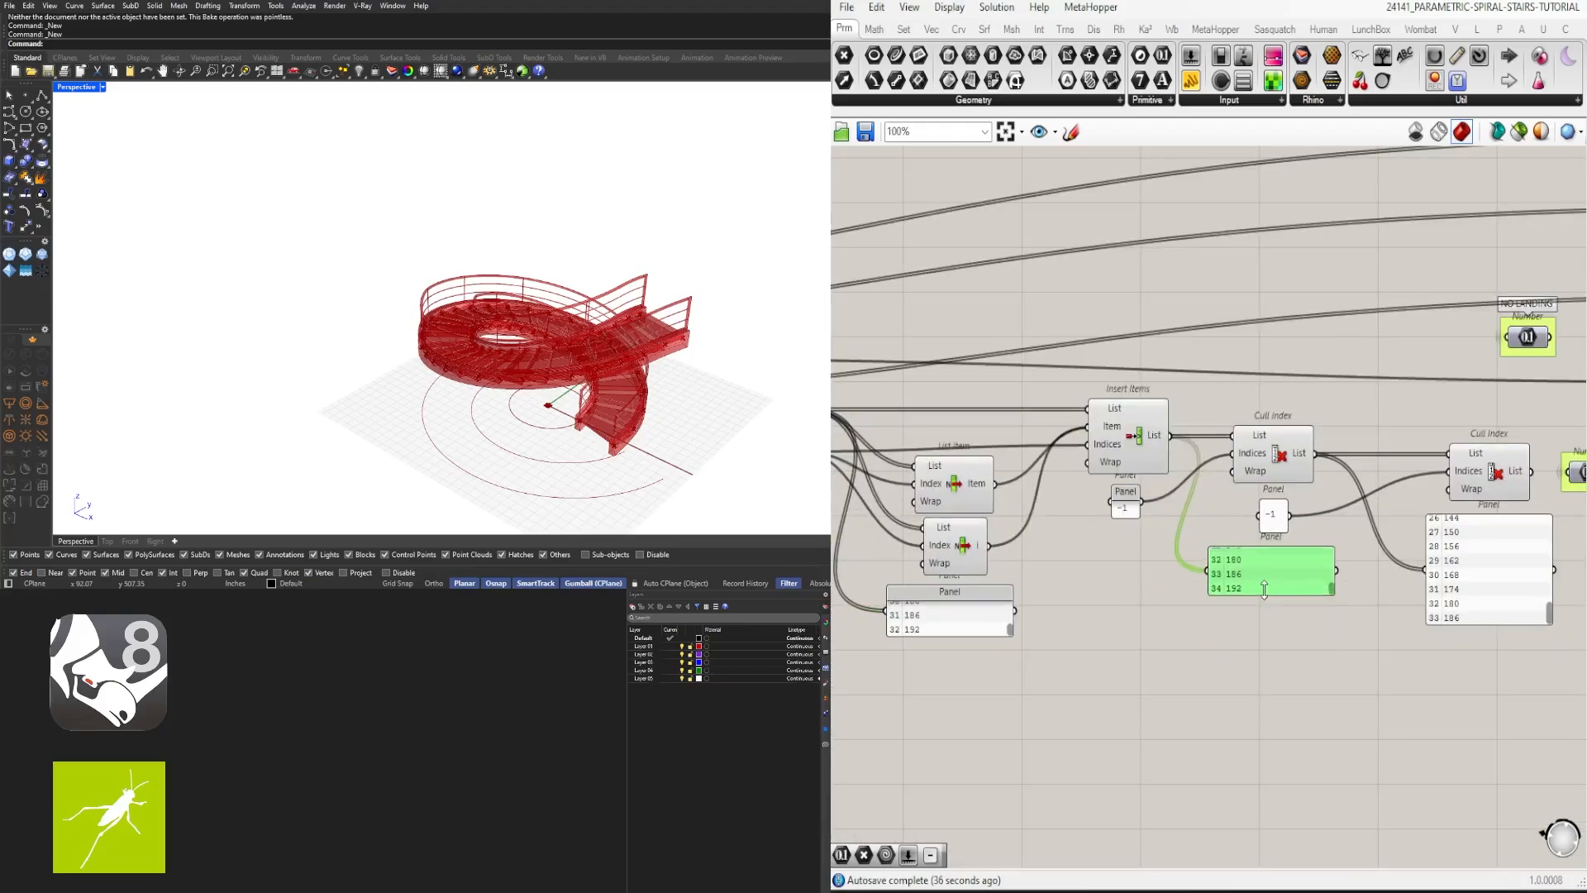
pyautogui.click(1442, 575)
pyautogui.moveTo(1471, 623); pyautogui.dragTo(1476, 558)
pyautogui.click(1206, 630)
# Step: Space out the second Cull Index and place each -1 panel directly before the Indices input of its Cull Index
pyautogui.scroll(-4, 1205, 630)
pyautogui.scroll(3, 1391, 584)
pyautogui.click(1396, 530)
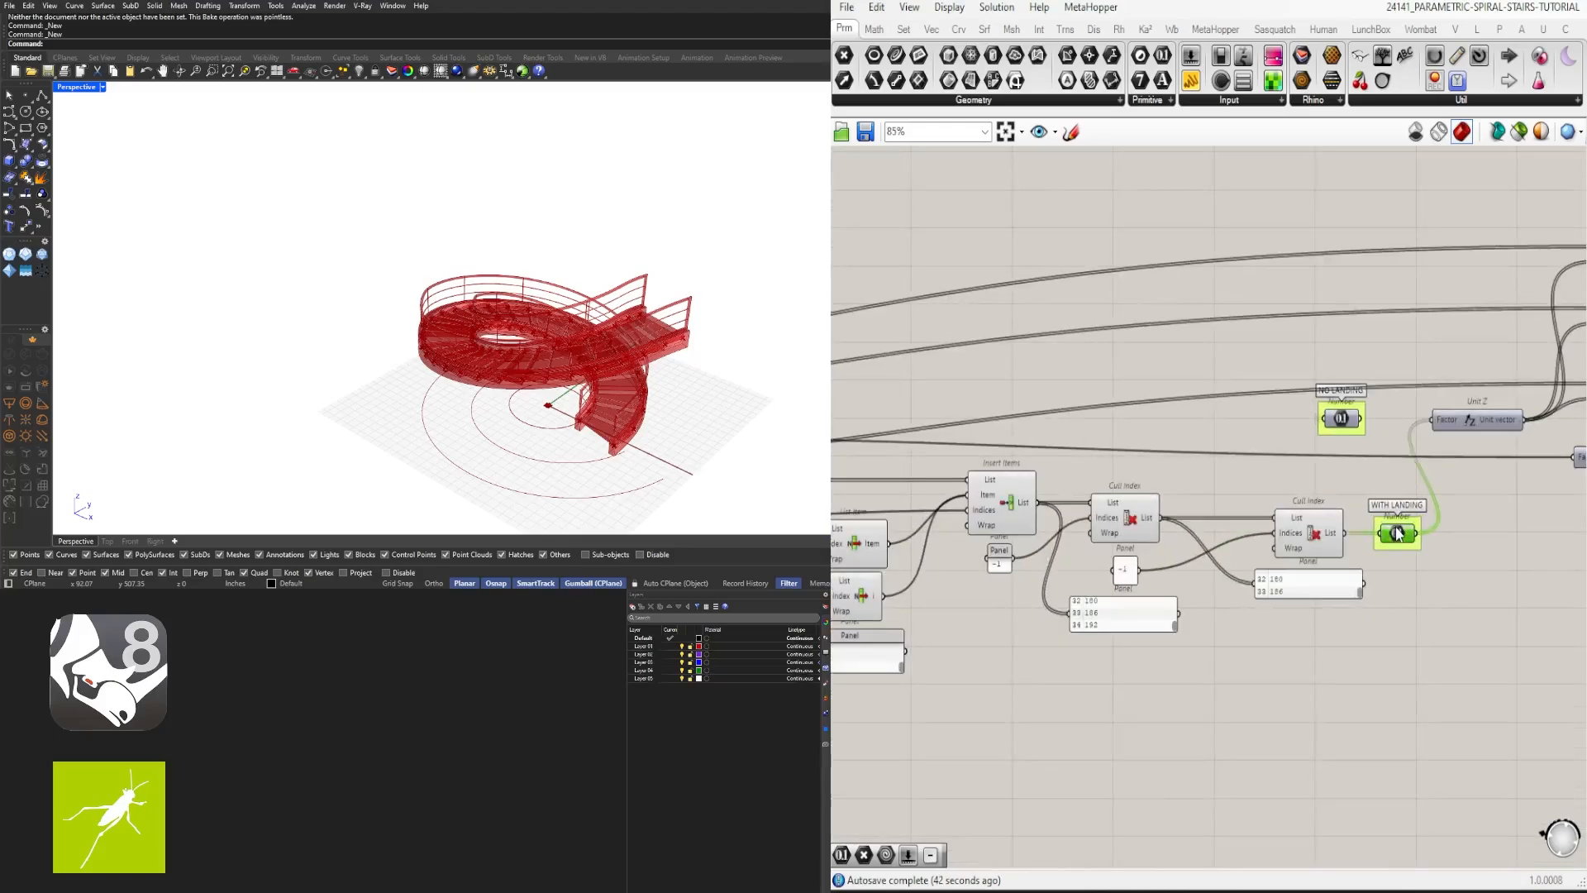
pyautogui.moveTo(1449, 670); pyautogui.dragTo(1281, 622)
pyautogui.scroll(3, 1142, 554)
pyautogui.moveTo(1136, 580); pyautogui.dragTo(1190, 572)
pyautogui.moveTo(1121, 586); pyautogui.dragTo(1323, 543)
pyautogui.click(1353, 469)
pyautogui.scroll(-2, 1294, 533)
pyautogui.scroll(2, 1050, 551)
pyautogui.moveTo(1014, 552); pyautogui.dragTo(1113, 488)
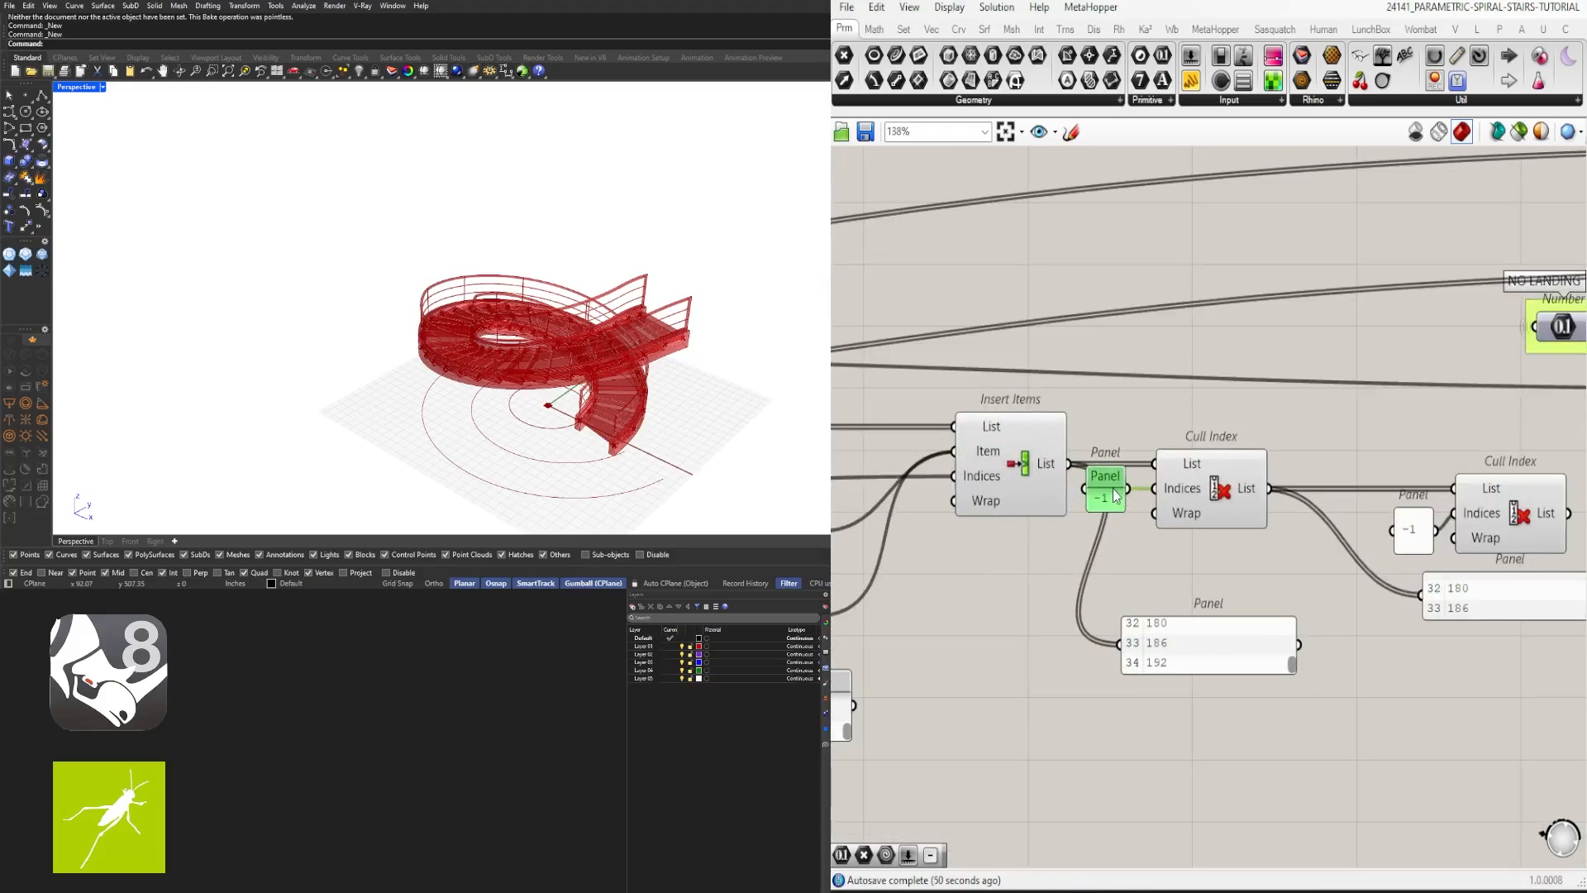
# Step: Move the first Cull Index slightly away from its -1 panel and tuck the output panels beneath the two Cull Index components
pyautogui.moveTo(1269, 589); pyautogui.dragTo(1089, 438)
pyautogui.moveTo(1207, 488); pyautogui.dragTo(1261, 495)
pyautogui.moveTo(1207, 628); pyautogui.dragTo(1230, 558)
pyautogui.click(1324, 690)
pyautogui.moveTo(1325, 689); pyautogui.dragTo(968, 682, button='right')
pyautogui.moveTo(1224, 595); pyautogui.dragTo(1254, 595)
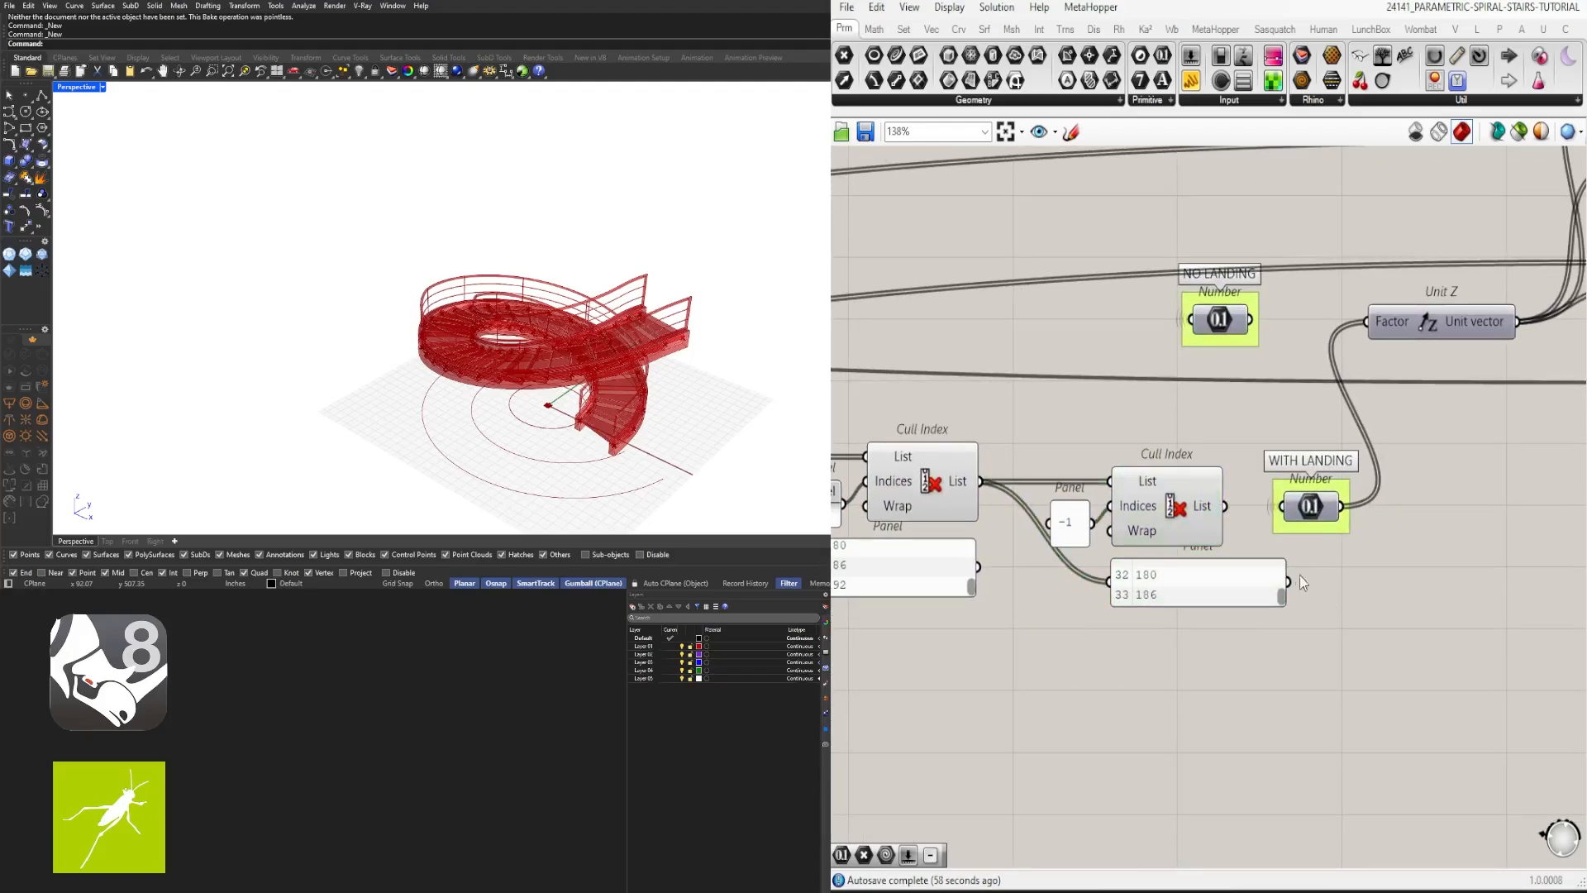
# Step: Shift the Unit Z and all components downstream of the landing Numbers farther along to make room
pyautogui.scroll(-3, 1395, 593)
pyautogui.scroll(-3, 1116, 538)
pyautogui.scroll(2, 1116, 538)
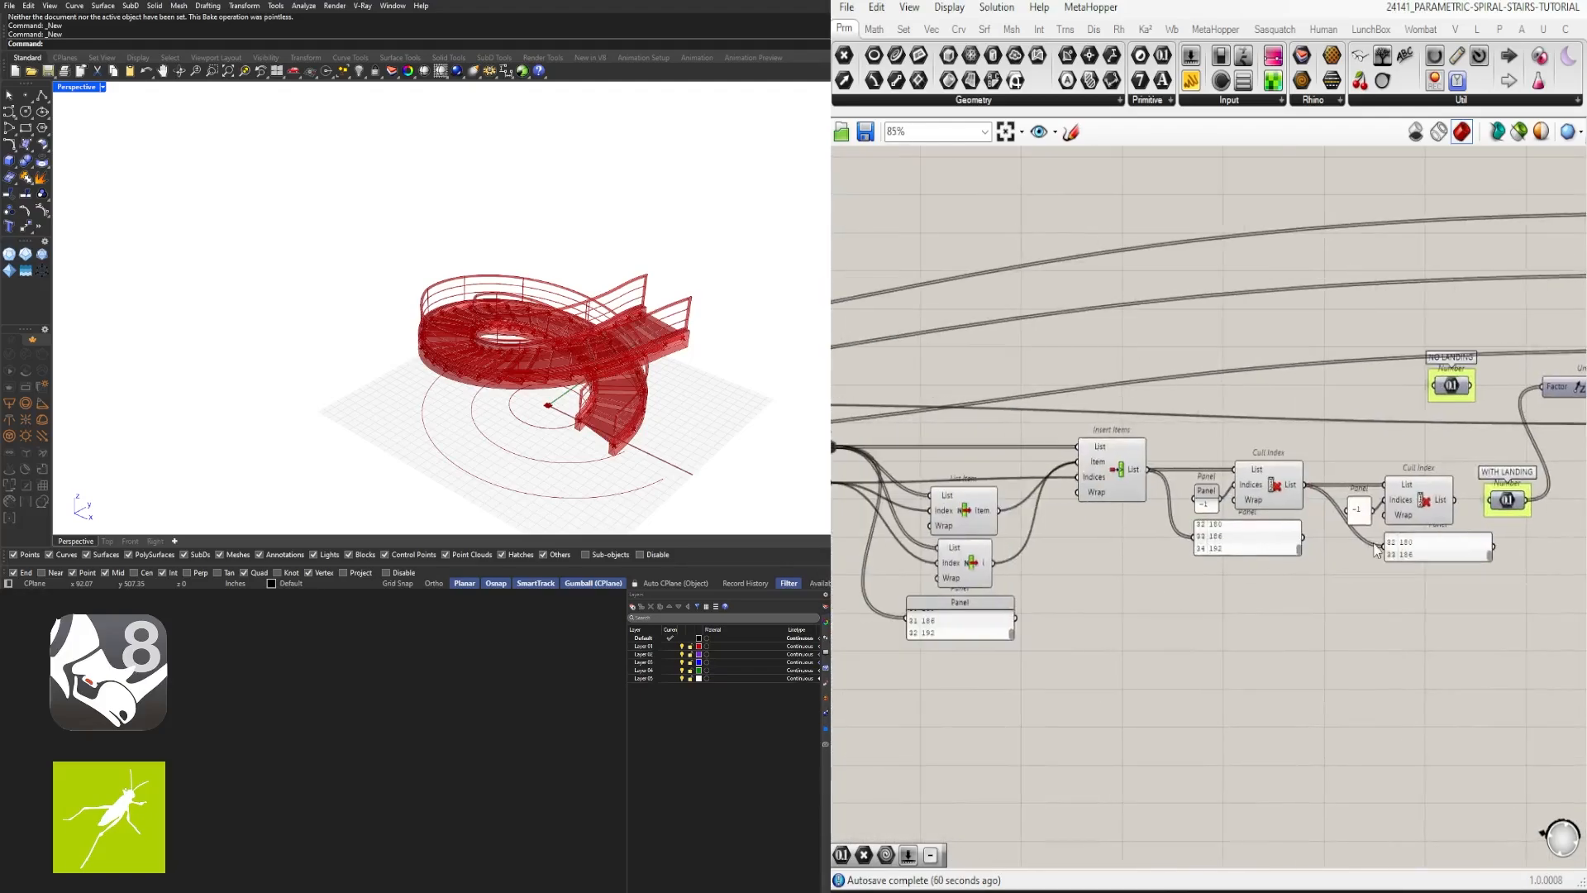
pyautogui.moveTo(1383, 653); pyautogui.dragTo(1164, 494)
pyautogui.moveTo(1417, 623); pyautogui.dragTo(1045, 425)
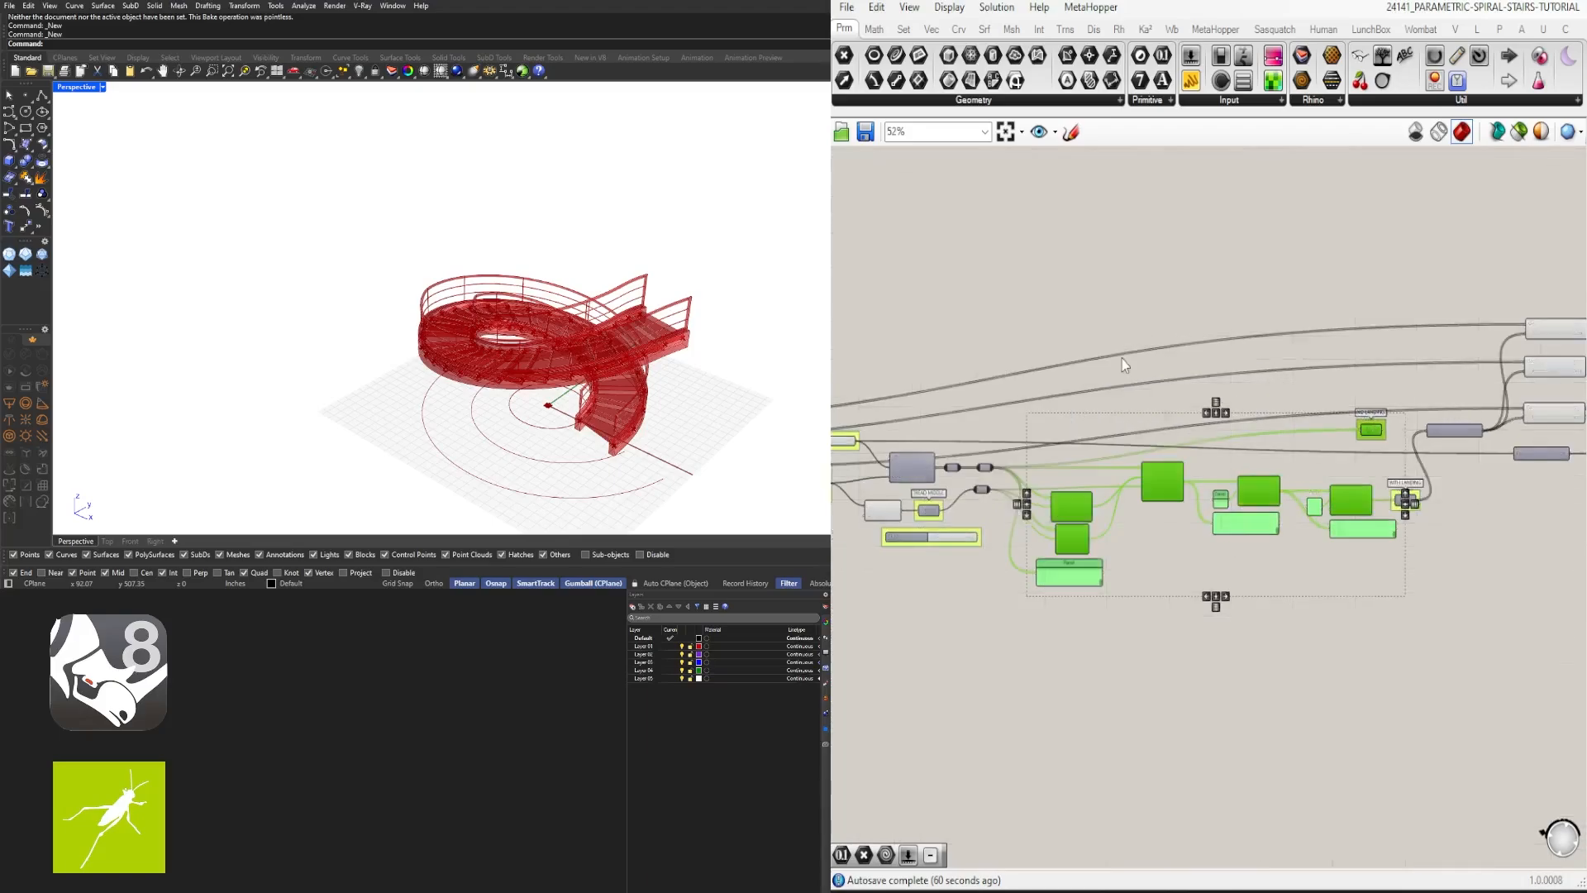
pyautogui.scroll(3, 1122, 359)
pyautogui.click(1126, 504)
pyautogui.scroll(-8, 1301, 439)
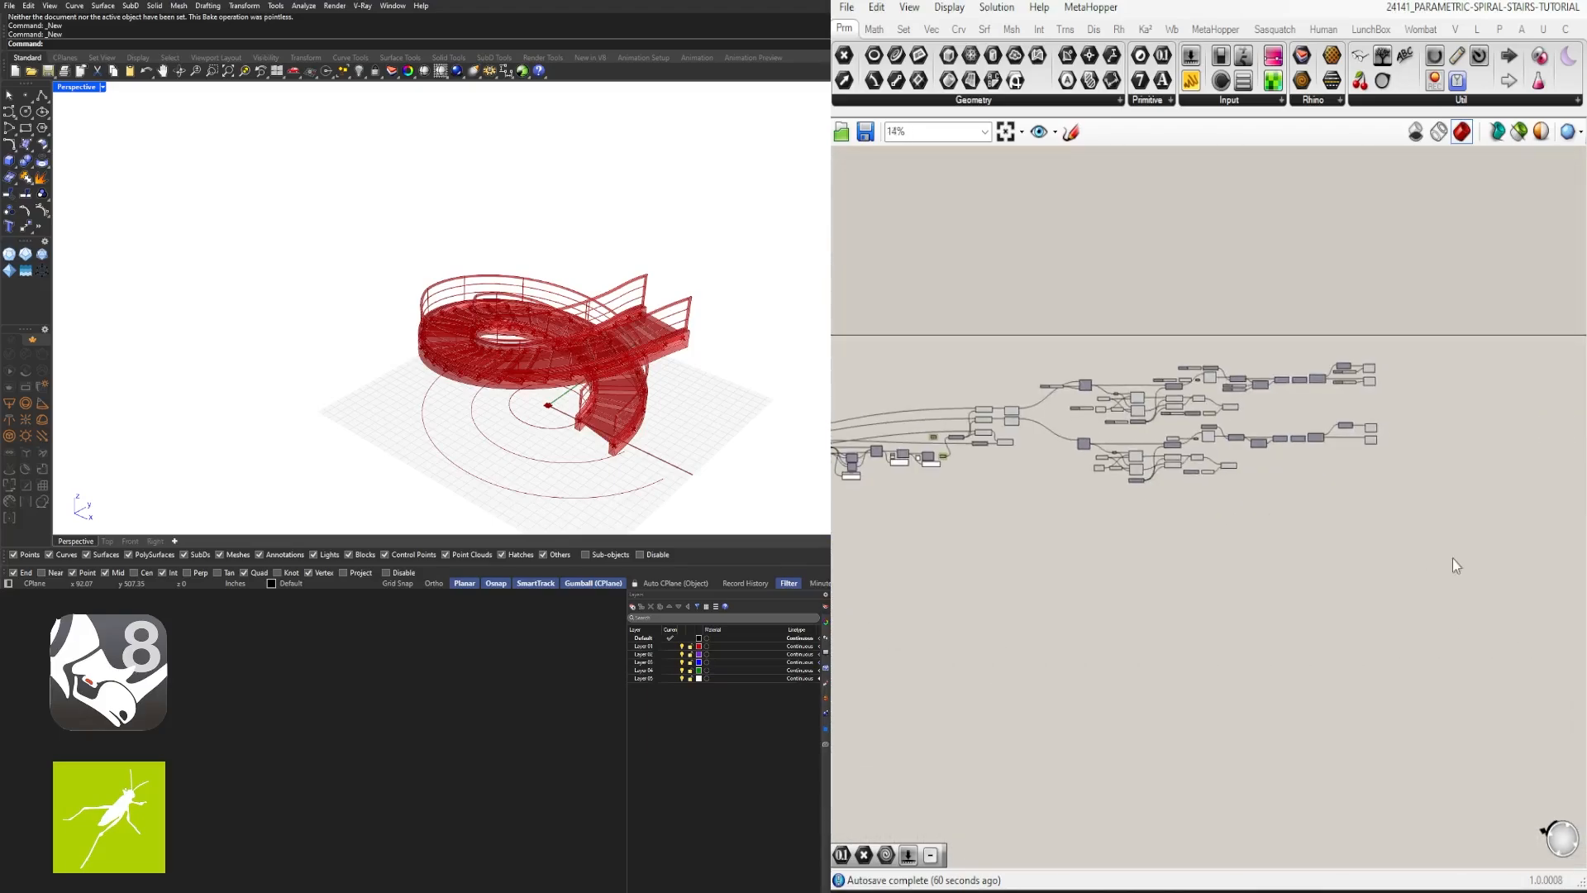
pyautogui.moveTo(1453, 557); pyautogui.dragTo(957, 299)
pyautogui.scroll(8, 969, 491)
# Step: Stack the NO LANDING Number directly above WITH LANDING and bring the connected Unit Z down beside them
pyautogui.click(1059, 609)
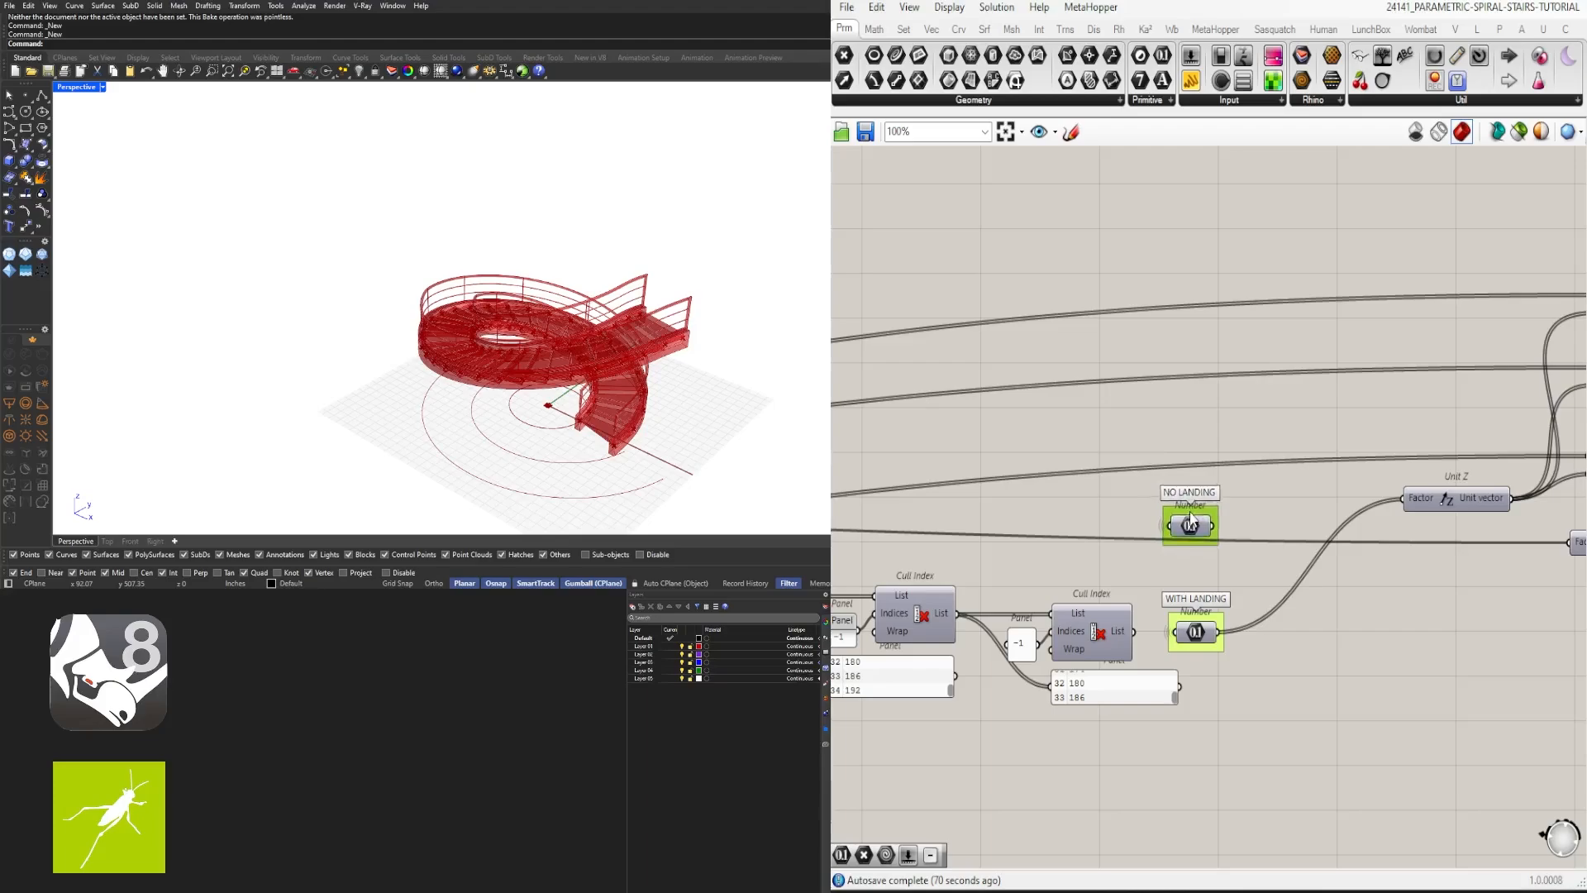
pyautogui.moveTo(1203, 514); pyautogui.dragTo(1197, 556)
pyautogui.moveTo(1452, 501); pyautogui.dragTo(1319, 478, button='right')
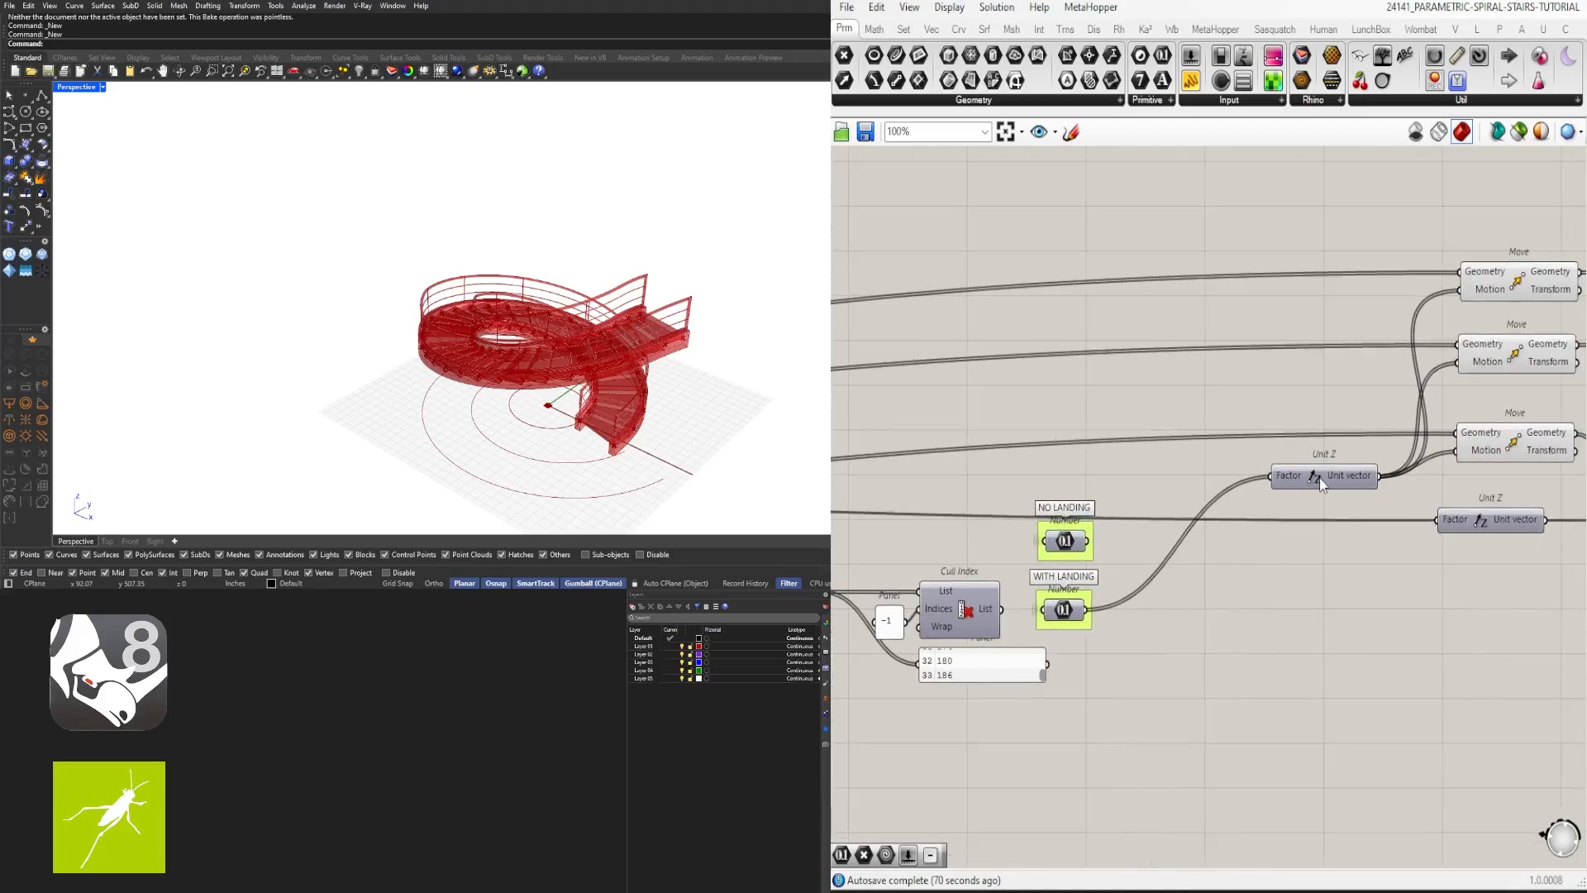
pyautogui.moveTo(1319, 478); pyautogui.dragTo(1193, 606)
pyautogui.scroll(-3, 1209, 569)
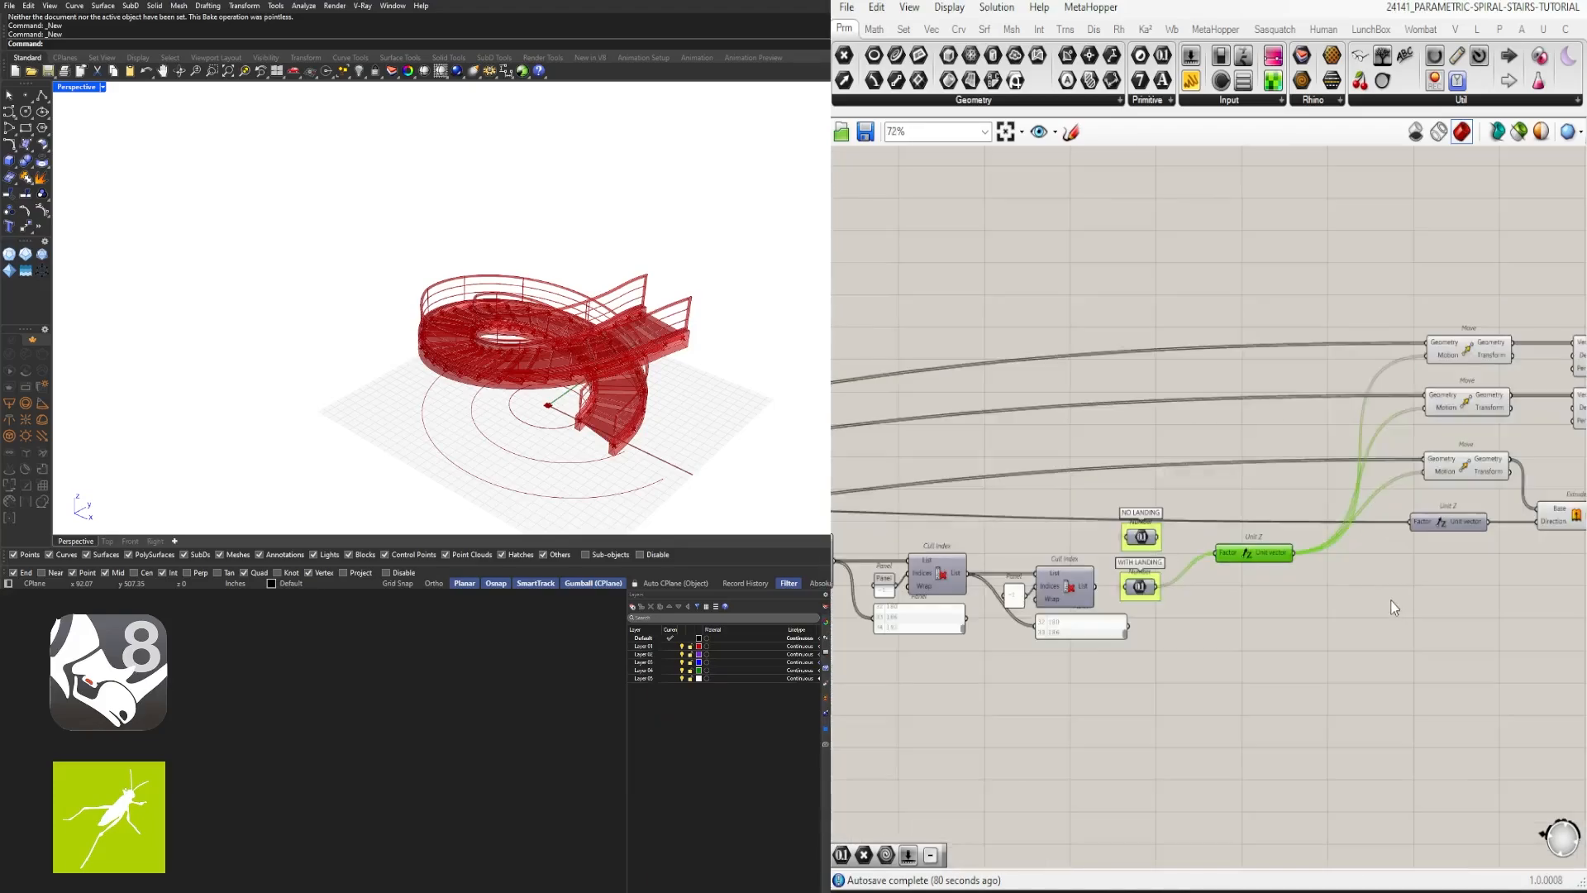
# Step: Lower the two upper Moves and their Nurbs Curves toward the third Move, and line up the Extrude beneath the Nurbs Curves
pyautogui.moveTo(1472, 546); pyautogui.dragTo(1186, 519, button='right')
pyautogui.click(1185, 519)
pyautogui.moveTo(1076, 320); pyautogui.dragTo(1294, 471)
pyautogui.scroll(4, 1074, 504)
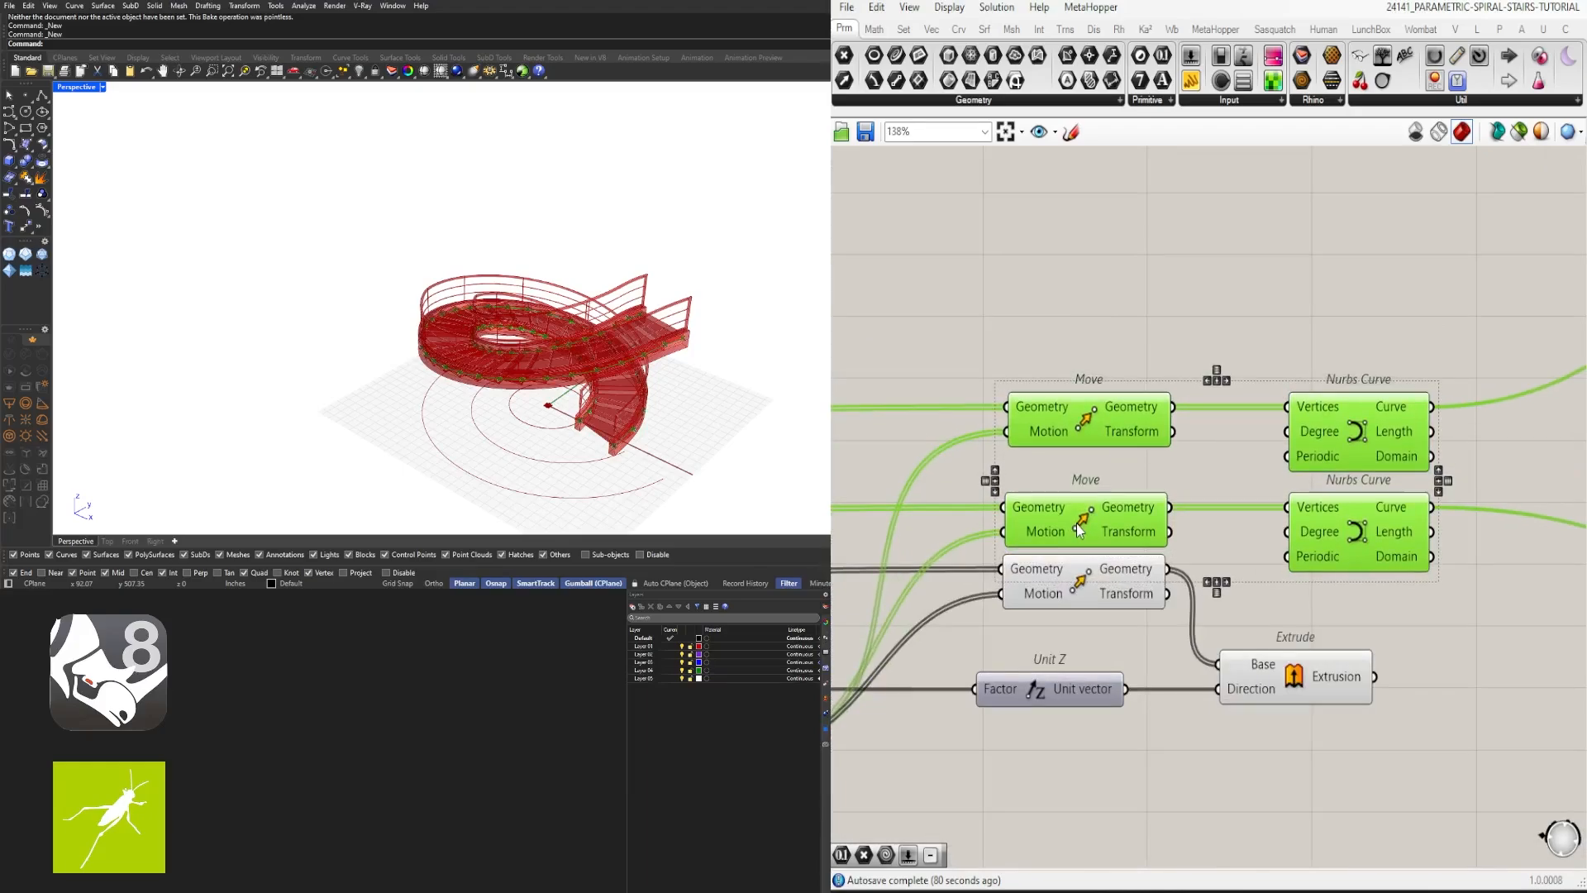
pyautogui.click(1203, 429)
pyautogui.scroll(-1, 1290, 579)
pyautogui.moveTo(1318, 662); pyautogui.dragTo(1378, 662)
pyautogui.click(1456, 669)
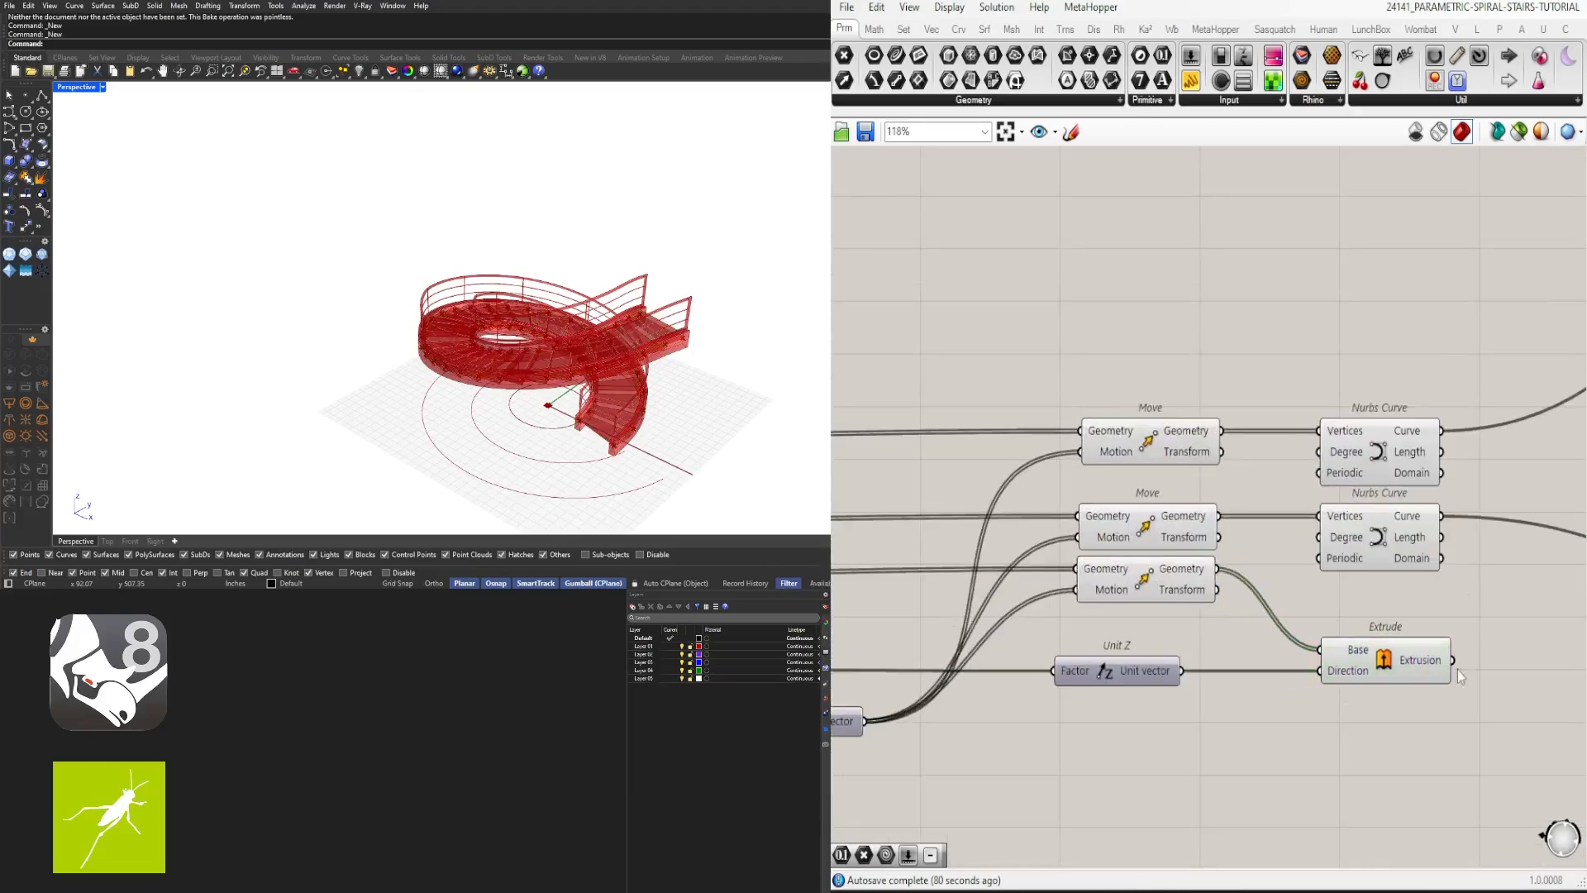
# Step: Stack the top Move closely above the second, and align the Moves and Unit Z as well as the Nurbs Curves and Extrude
pyautogui.moveTo(1149, 442); pyautogui.dragTo(1147, 478)
pyautogui.click(1187, 397)
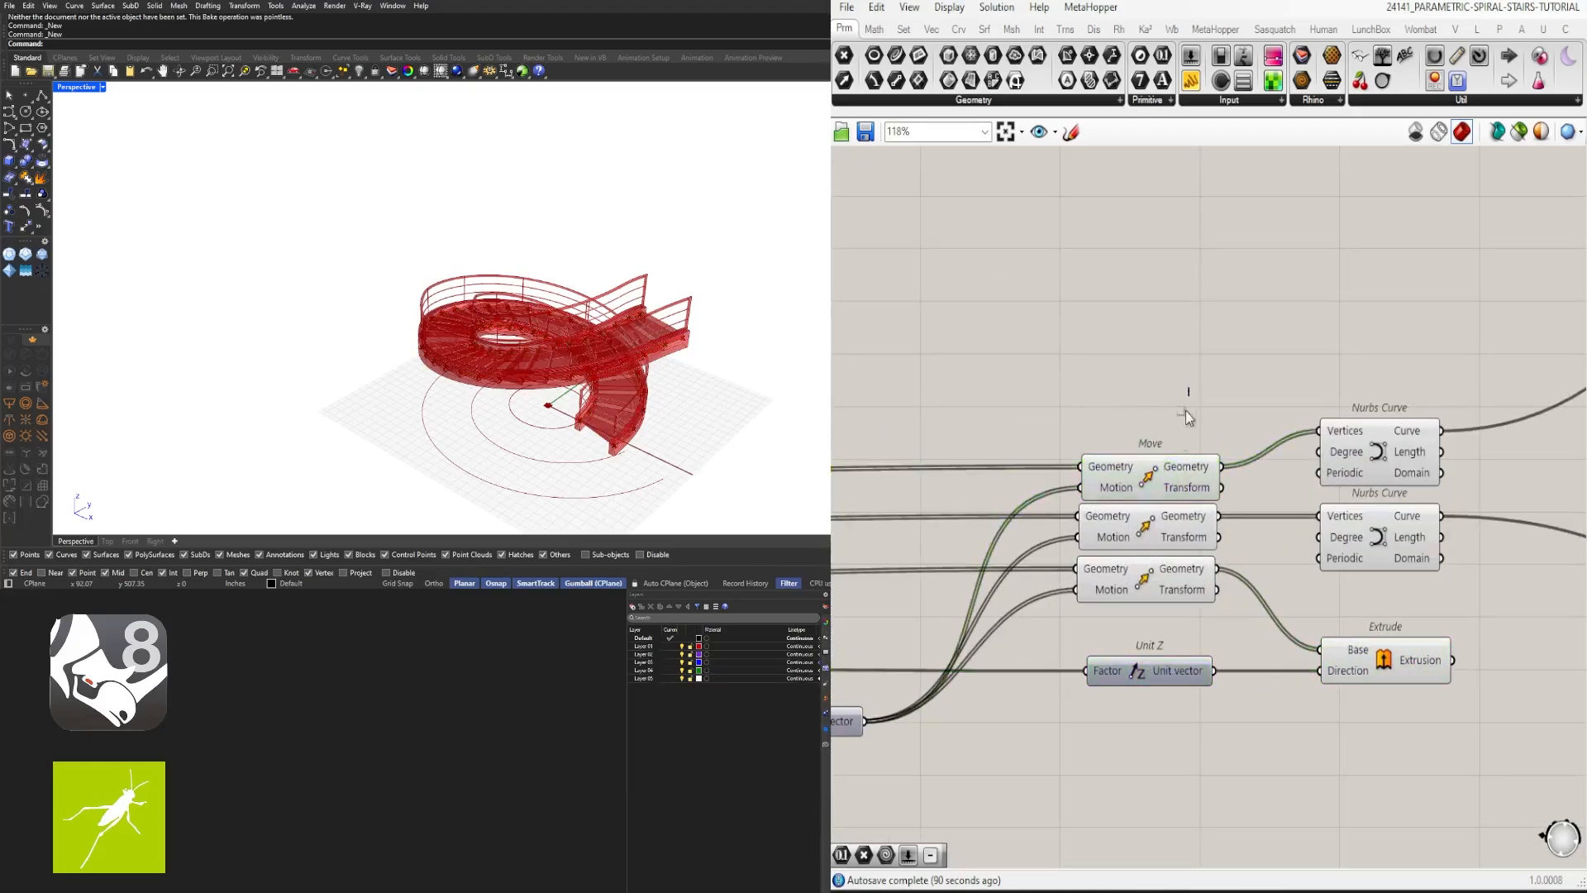
pyautogui.moveTo(1187, 397); pyautogui.dragTo(1066, 611)
pyautogui.click(1263, 601)
pyautogui.moveTo(1390, 673); pyautogui.dragTo(1213, 613, button='right')
pyautogui.moveTo(1214, 613); pyautogui.dragTo(1174, 364)
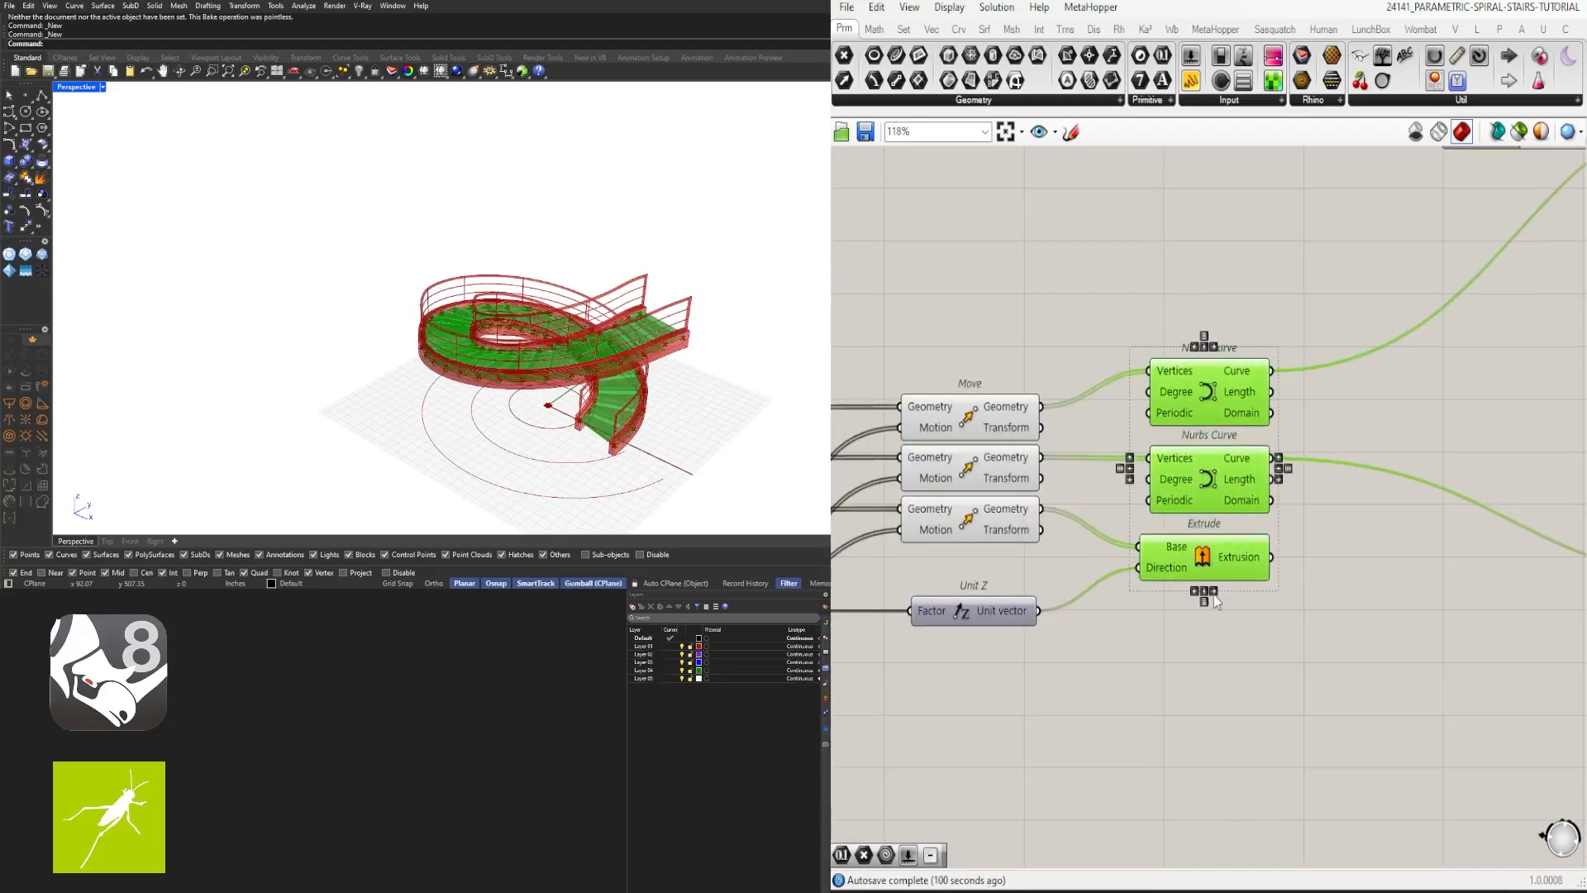
pyautogui.click(1078, 632)
# Step: Hide the previews of the three Moves and the two Nurbs Curves
pyautogui.scroll(-6, 1078, 632)
pyautogui.moveTo(1124, 666); pyautogui.dragTo(1050, 541)
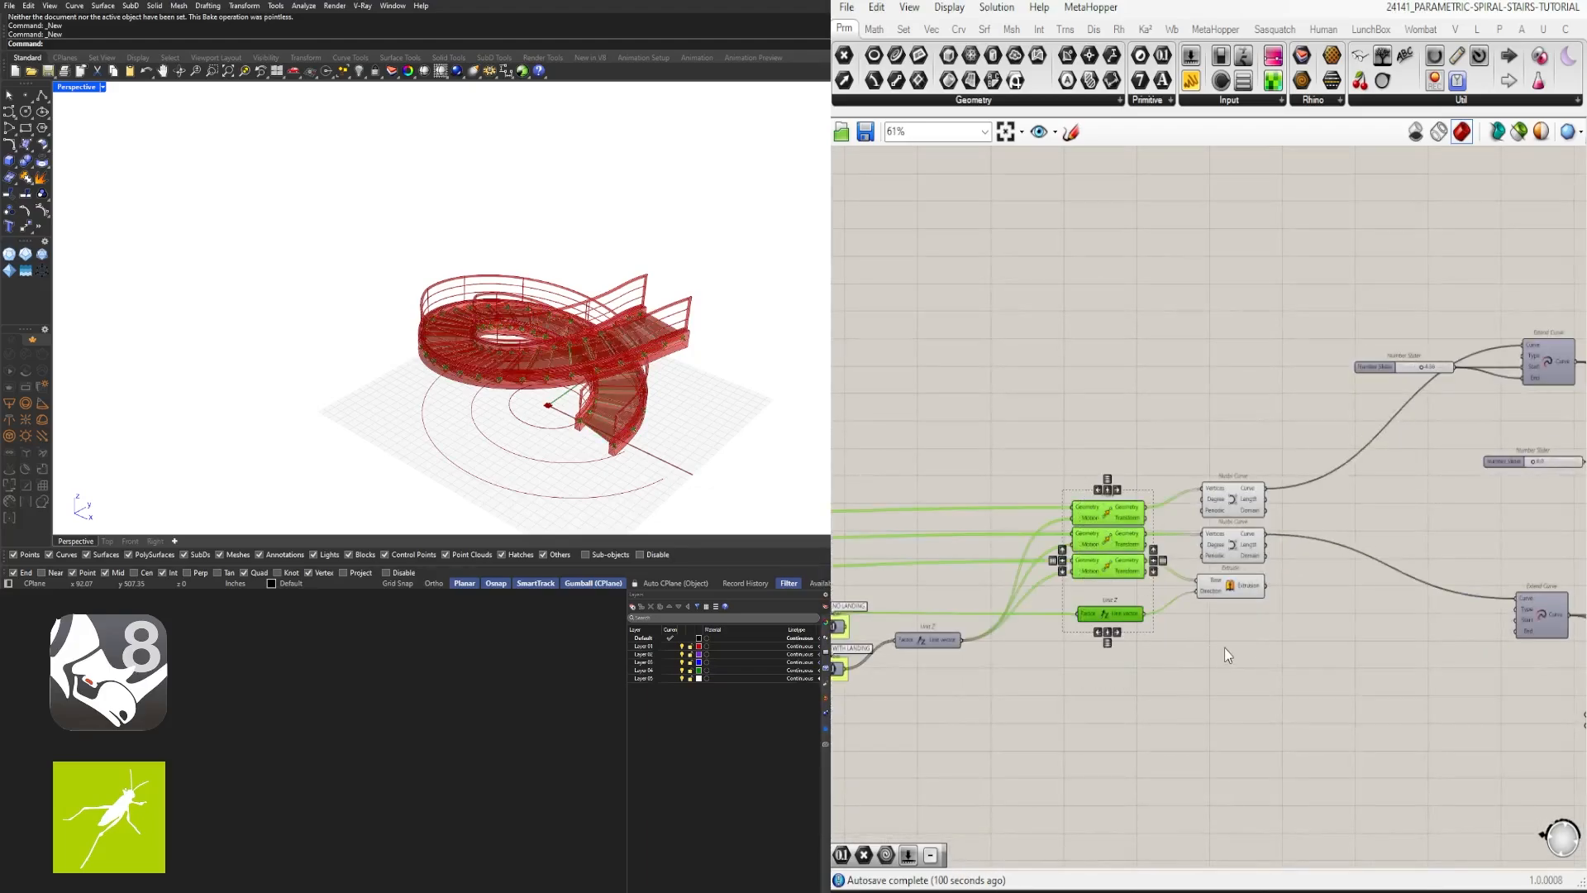
pyautogui.keyDown('shift'); pyautogui.moveTo(1223, 647); pyautogui.dragTo(1145, 535); pyautogui.keyUp('shift')
pyautogui.scroll(5, 1134, 645)
pyautogui.middleClick(1230, 552)
pyautogui.moveTo(1230, 552); pyautogui.dragTo(1152, 540, button='right')
# Step: Add a Geometry parameter in its own group, connect it to the Extrude's Extrusion output and align it
pyautogui.doubleClick(1303, 572)
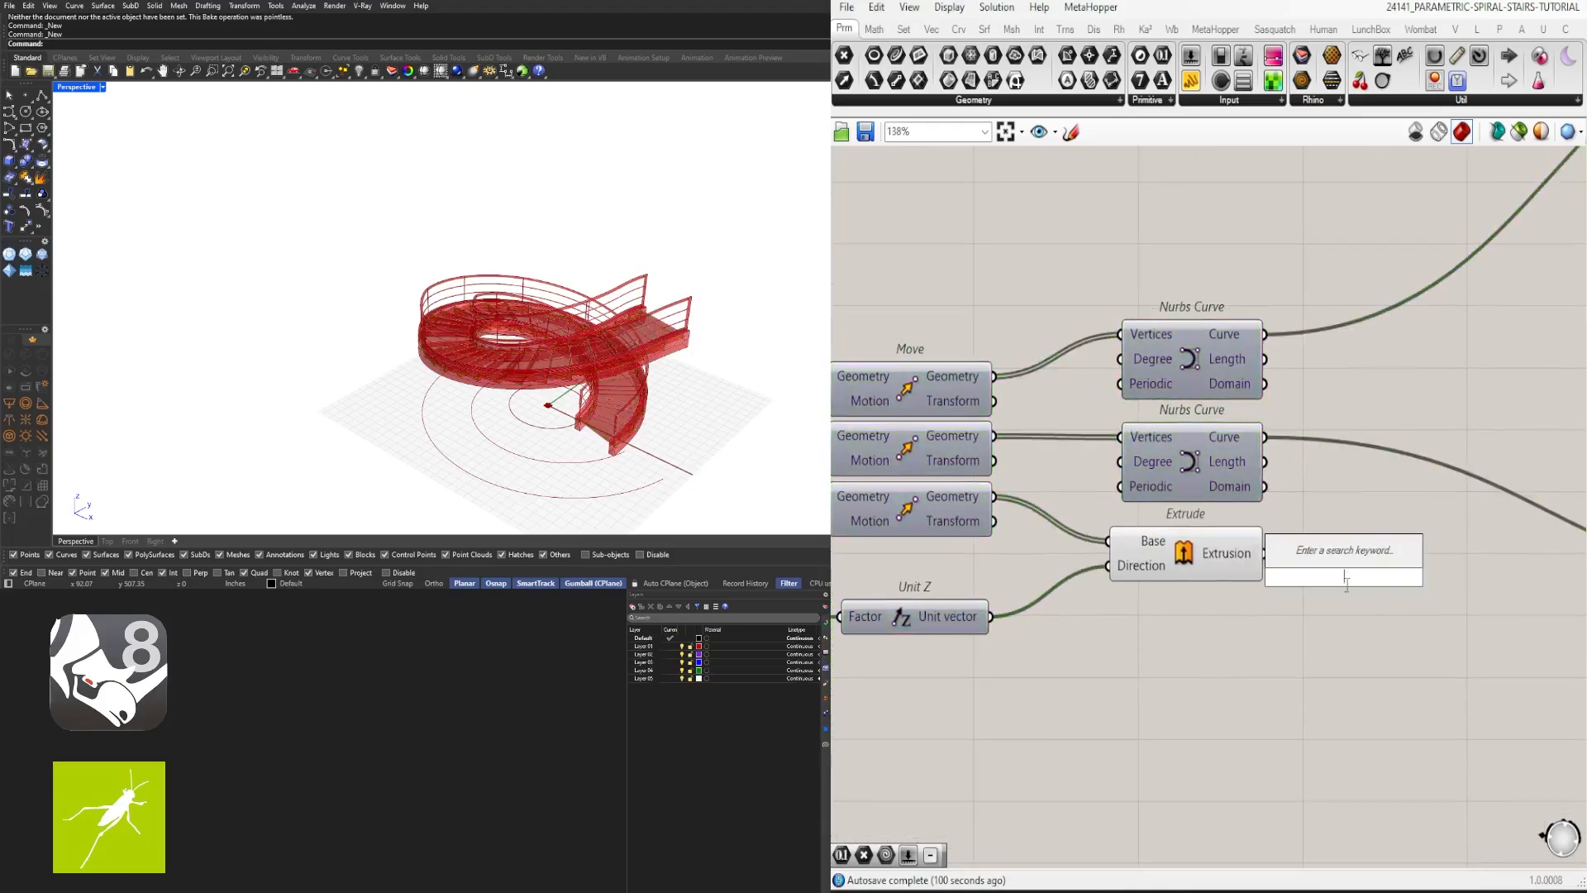
pyautogui.write('geo')
pyautogui.press('Return')
pyautogui.moveTo(1266, 553); pyautogui.dragTo(1316, 577)
pyautogui.moveTo(1342, 577); pyautogui.dragTo(1349, 556)
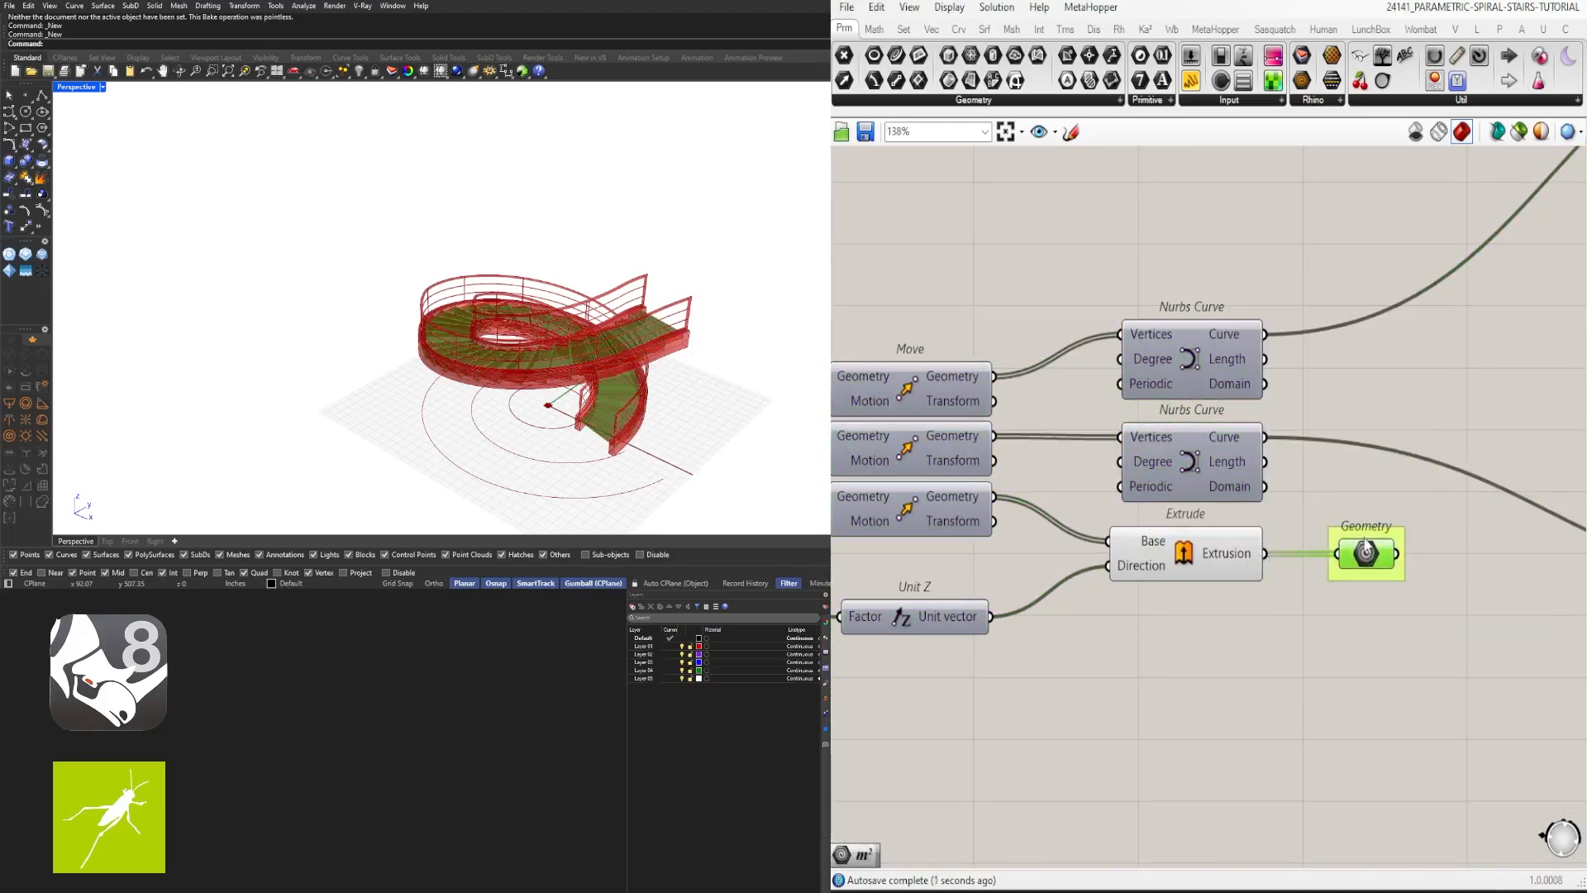
# Step: Name the Geometry parameter's group TREADS and hide the Extrude's preview
pyautogui.rightClick(1365, 546)
pyautogui.write('TREADS')
pyautogui.press('Return')
pyautogui.moveTo(1233, 592); pyautogui.dragTo(1282, 620)
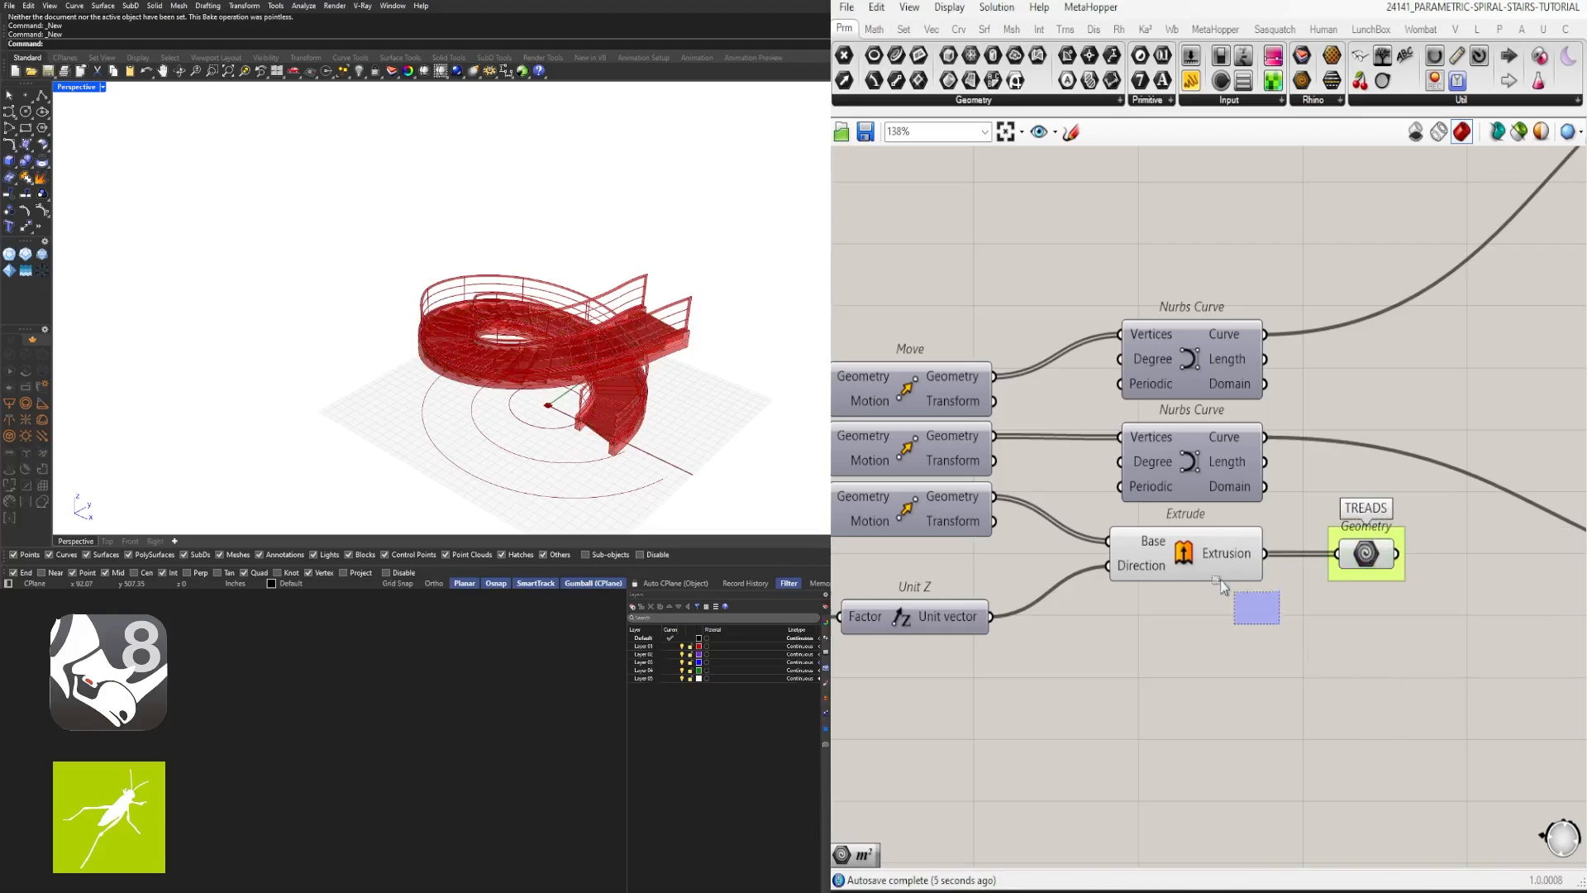
pyautogui.middleClick(1152, 514)
pyautogui.scroll(-4, 1323, 521)
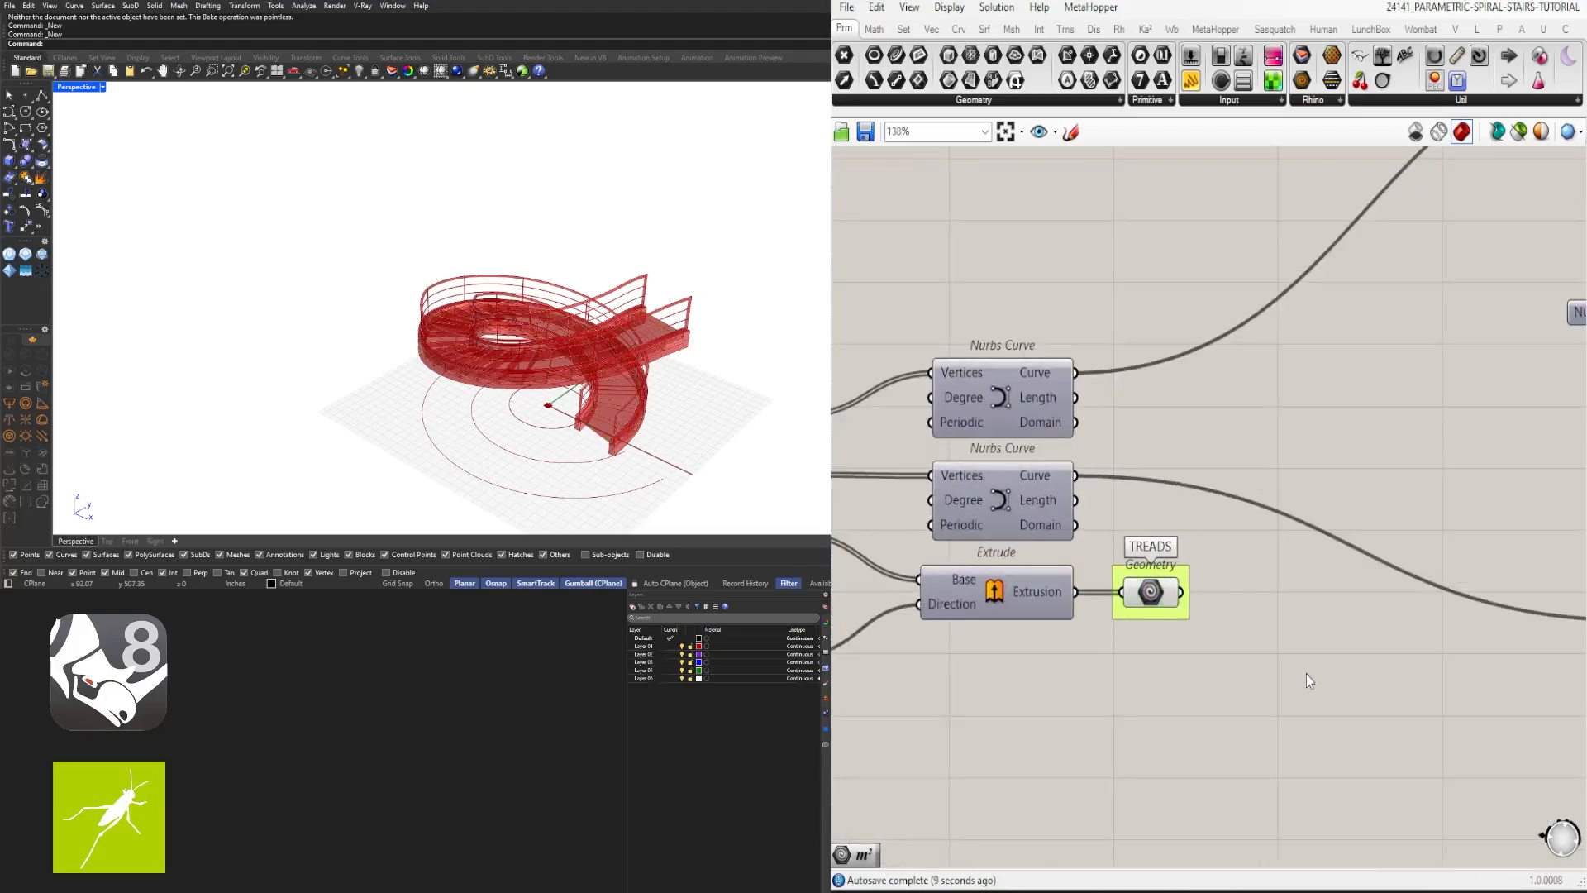
# Step: Set the slider feeding the upper Extend Curve's Start and End inputs to 6.00
pyautogui.moveTo(1307, 673); pyautogui.dragTo(1118, 686, button='right')
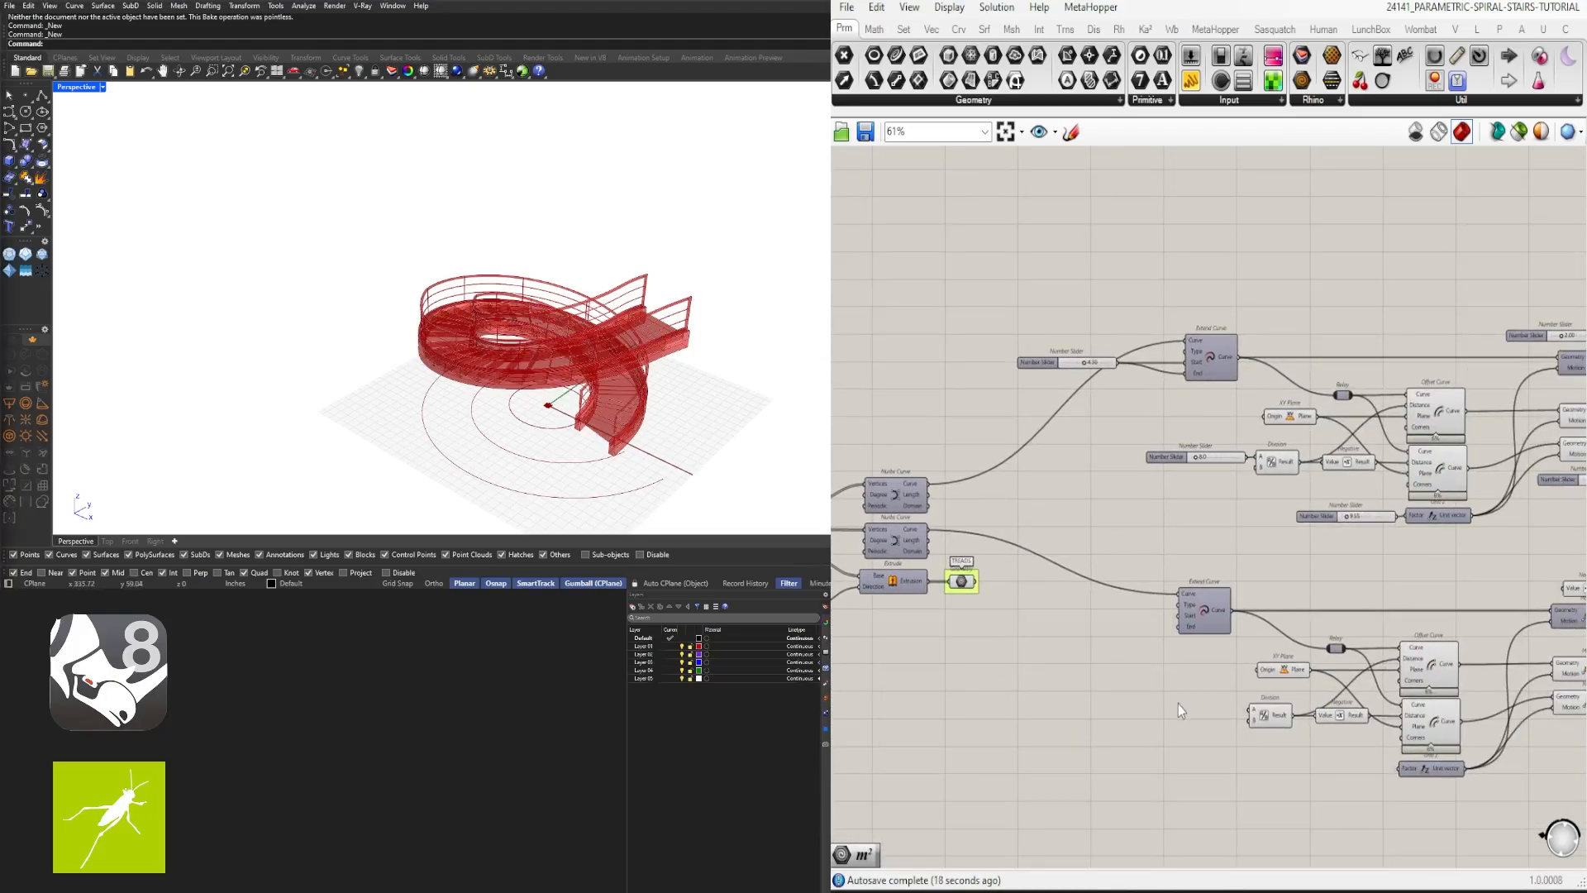
pyautogui.scroll(5, 1096, 582)
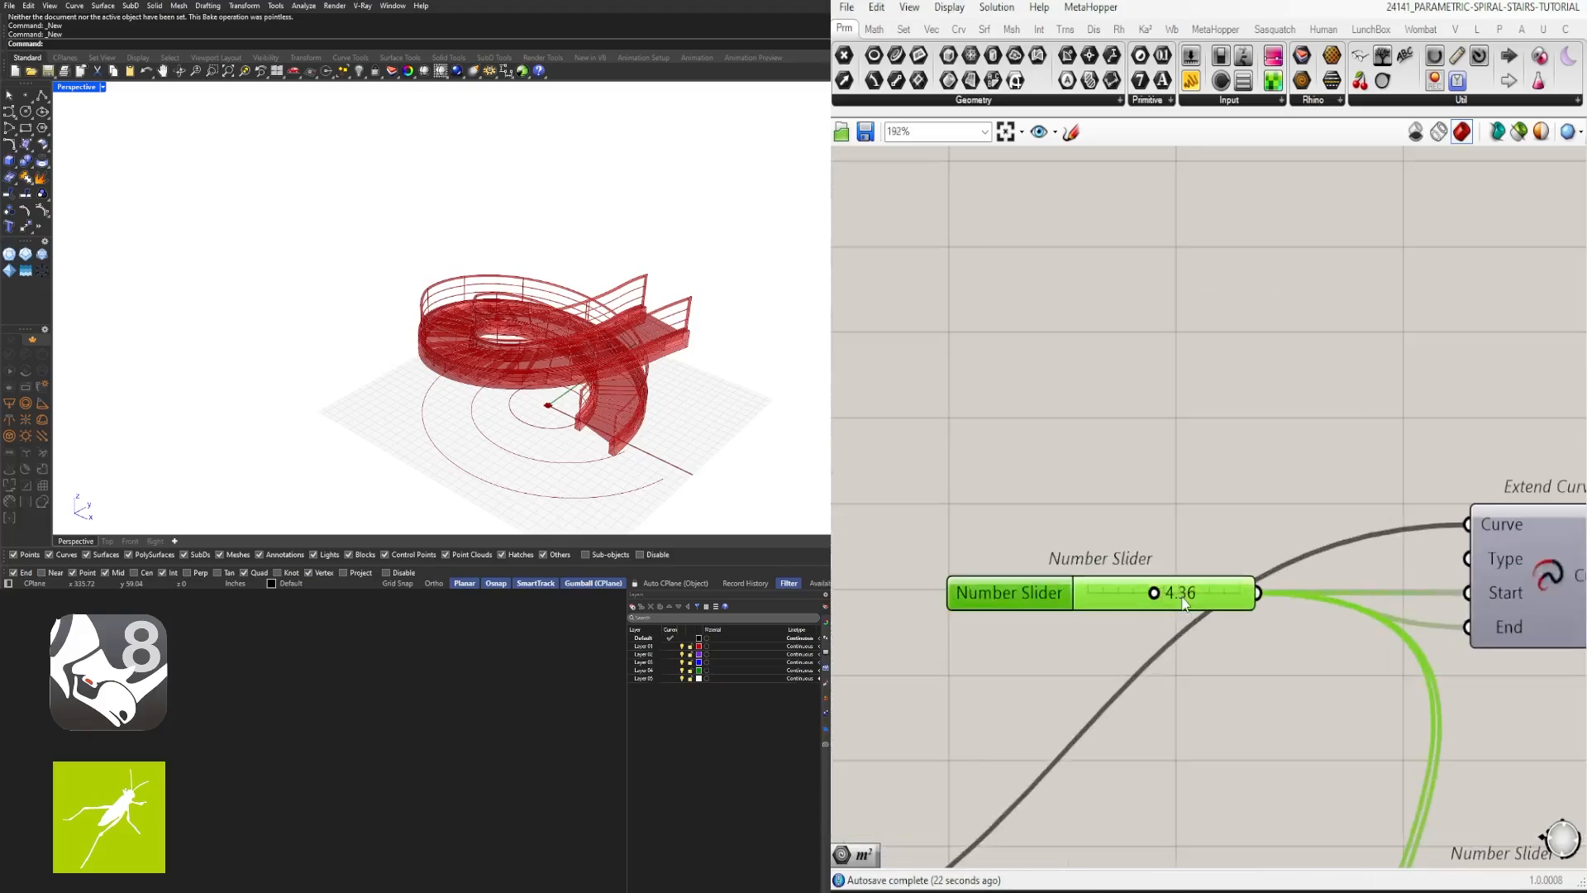
pyautogui.doubleClick(1184, 602)
pyautogui.press('Escape')
# Step: Rename the Extend Curve's slider STRINGER EXTEND, group it, and move it back from the component
pyautogui.rightClick(1016, 590)
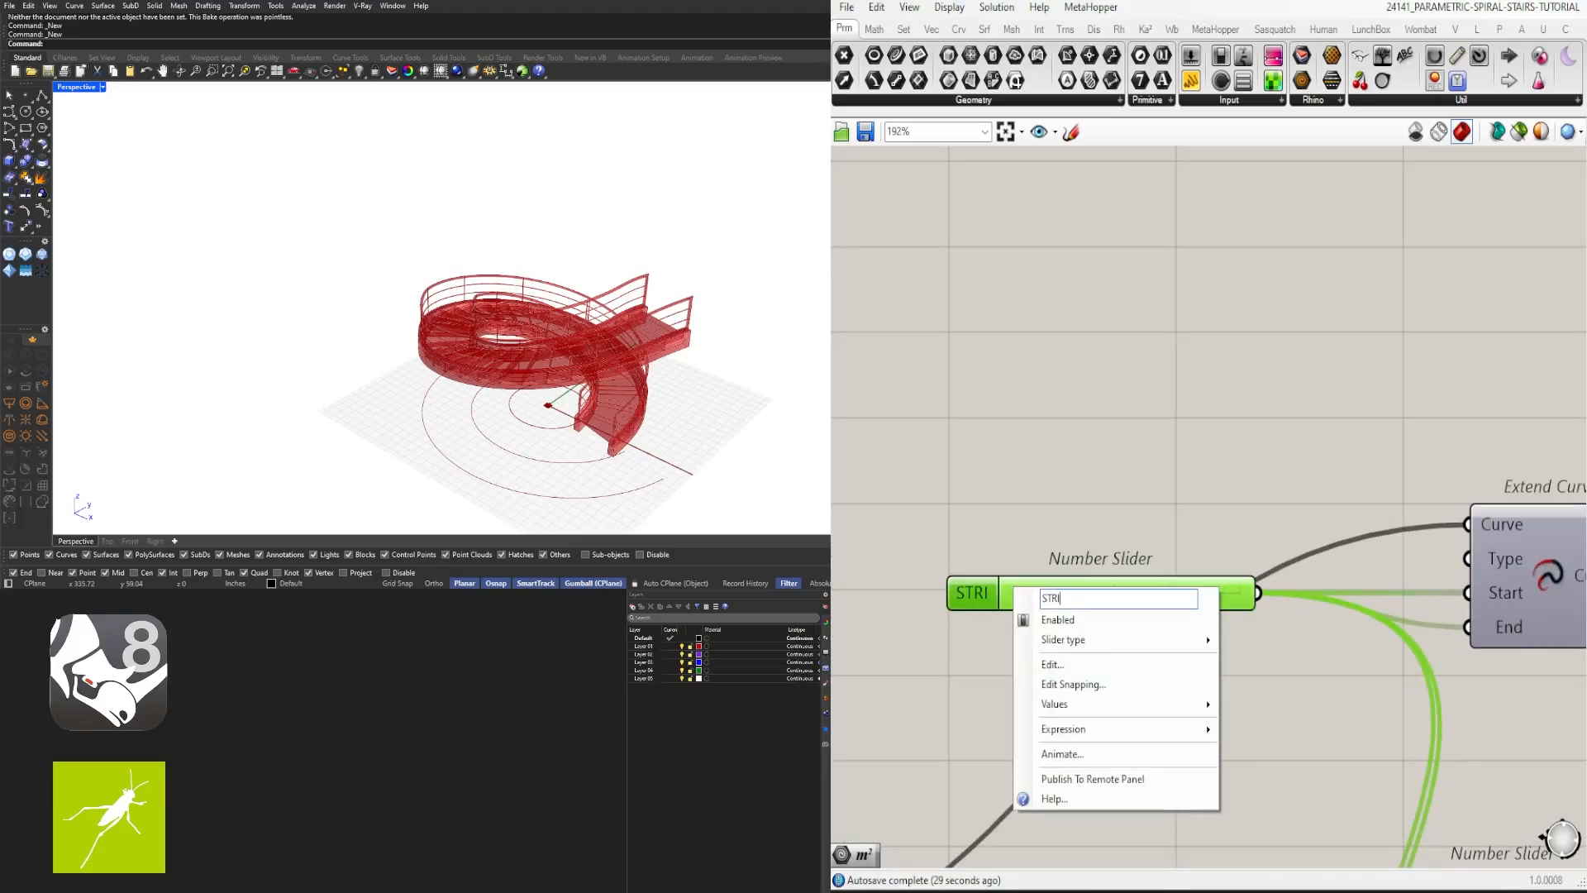
pyautogui.write('TEND')
pyautogui.press('Return')
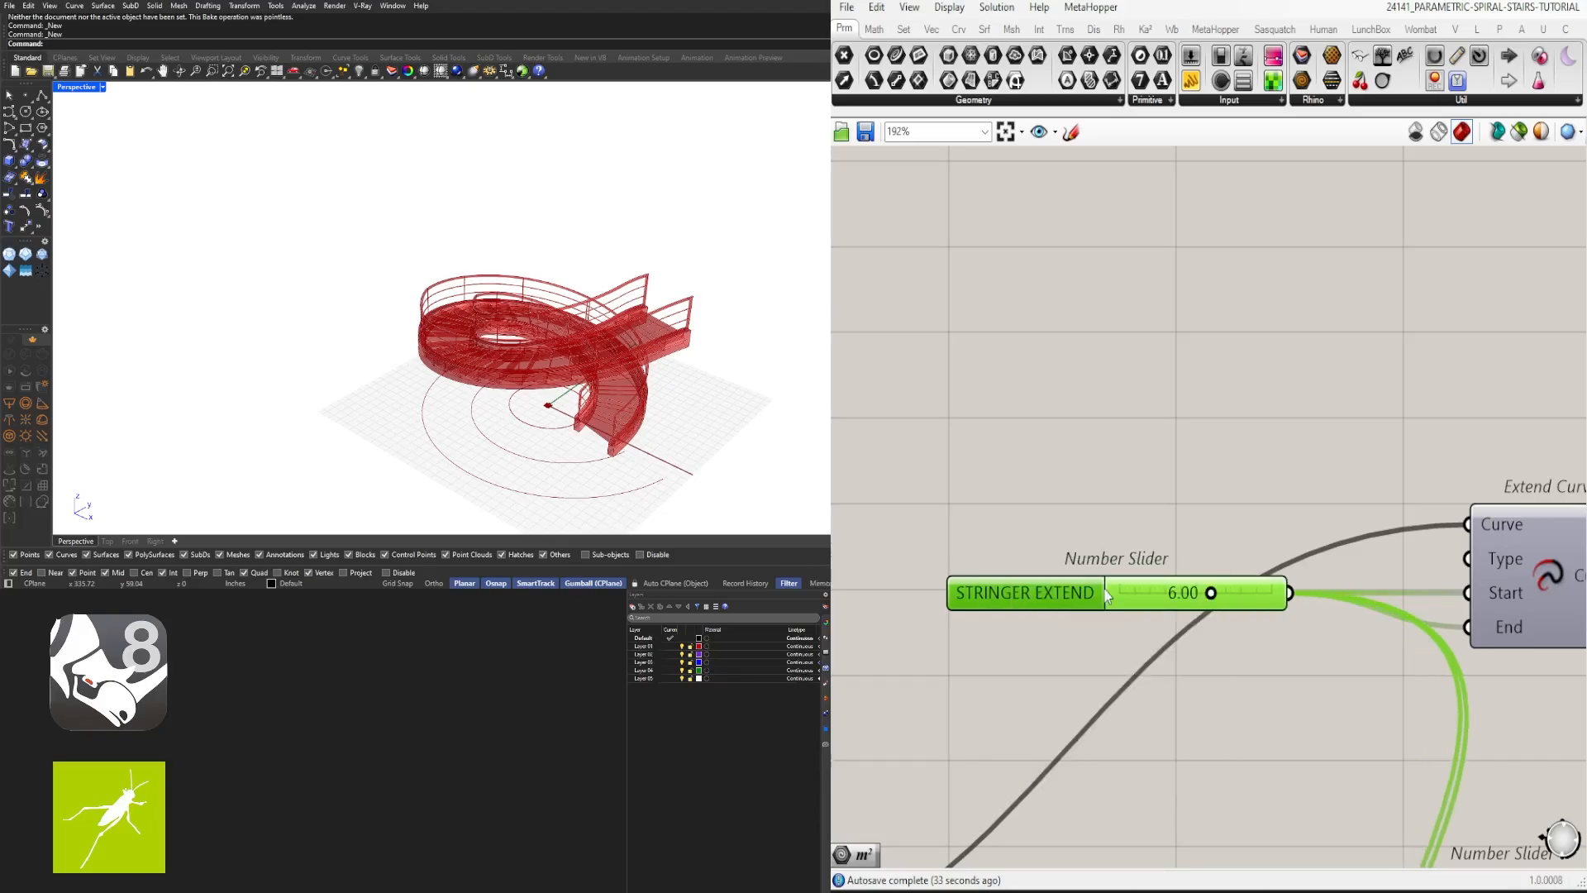
pyautogui.scroll(-2, 1096, 579)
pyautogui.moveTo(1096, 586); pyautogui.dragTo(1016, 589)
pyautogui.scroll(-4, 1337, 524)
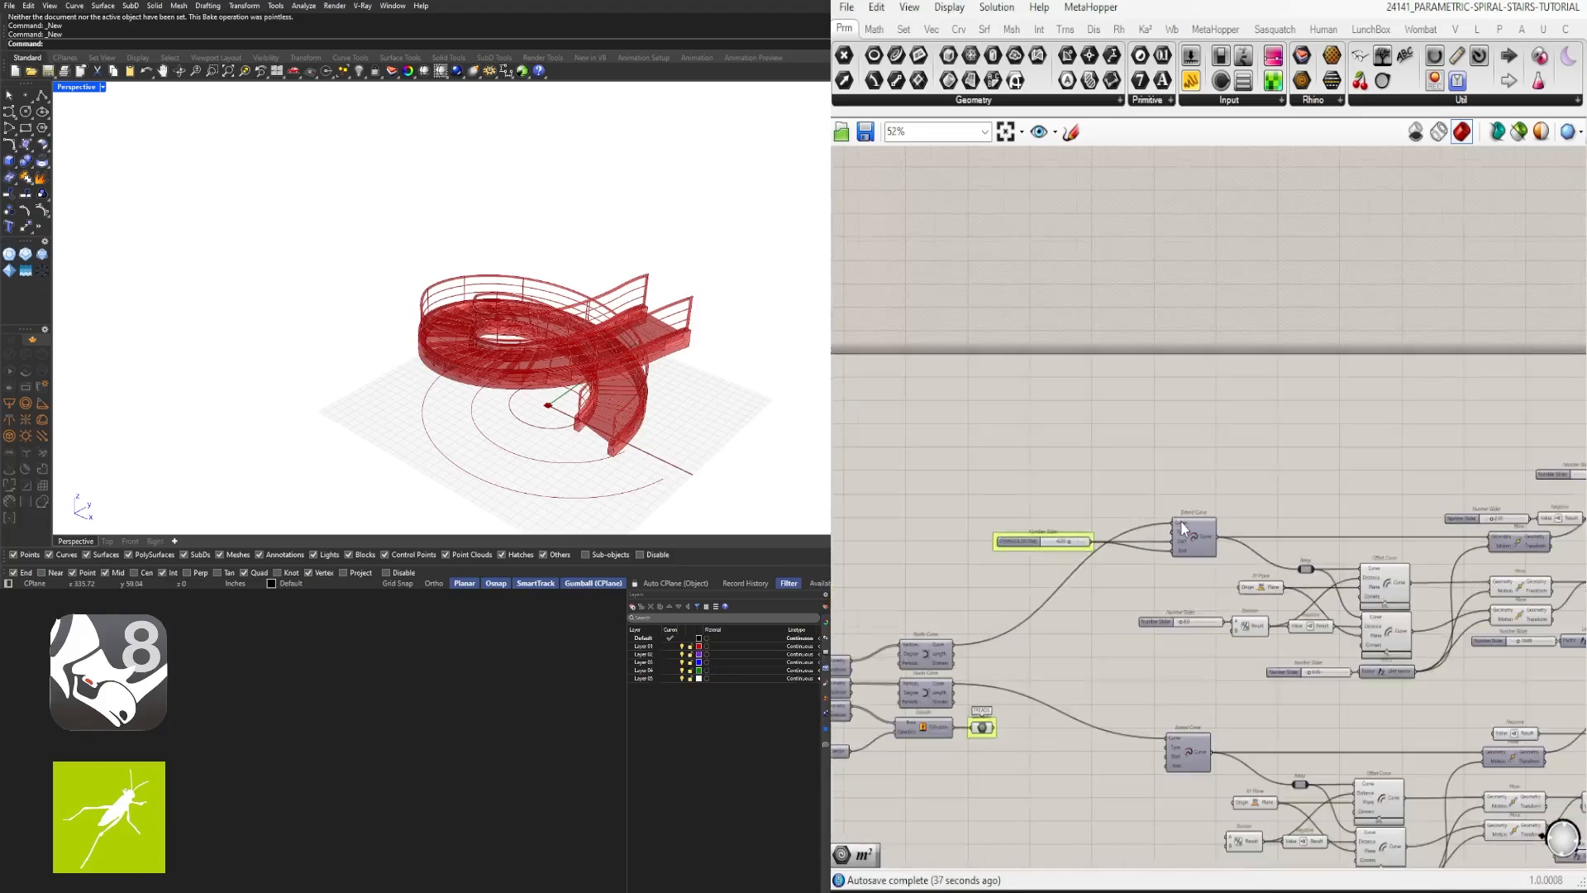
# Step: Rename the slider feeding the upper Division STRINGER WIDTH and put it in its own group
pyautogui.scroll(2, 1242, 533)
pyautogui.click(1168, 542)
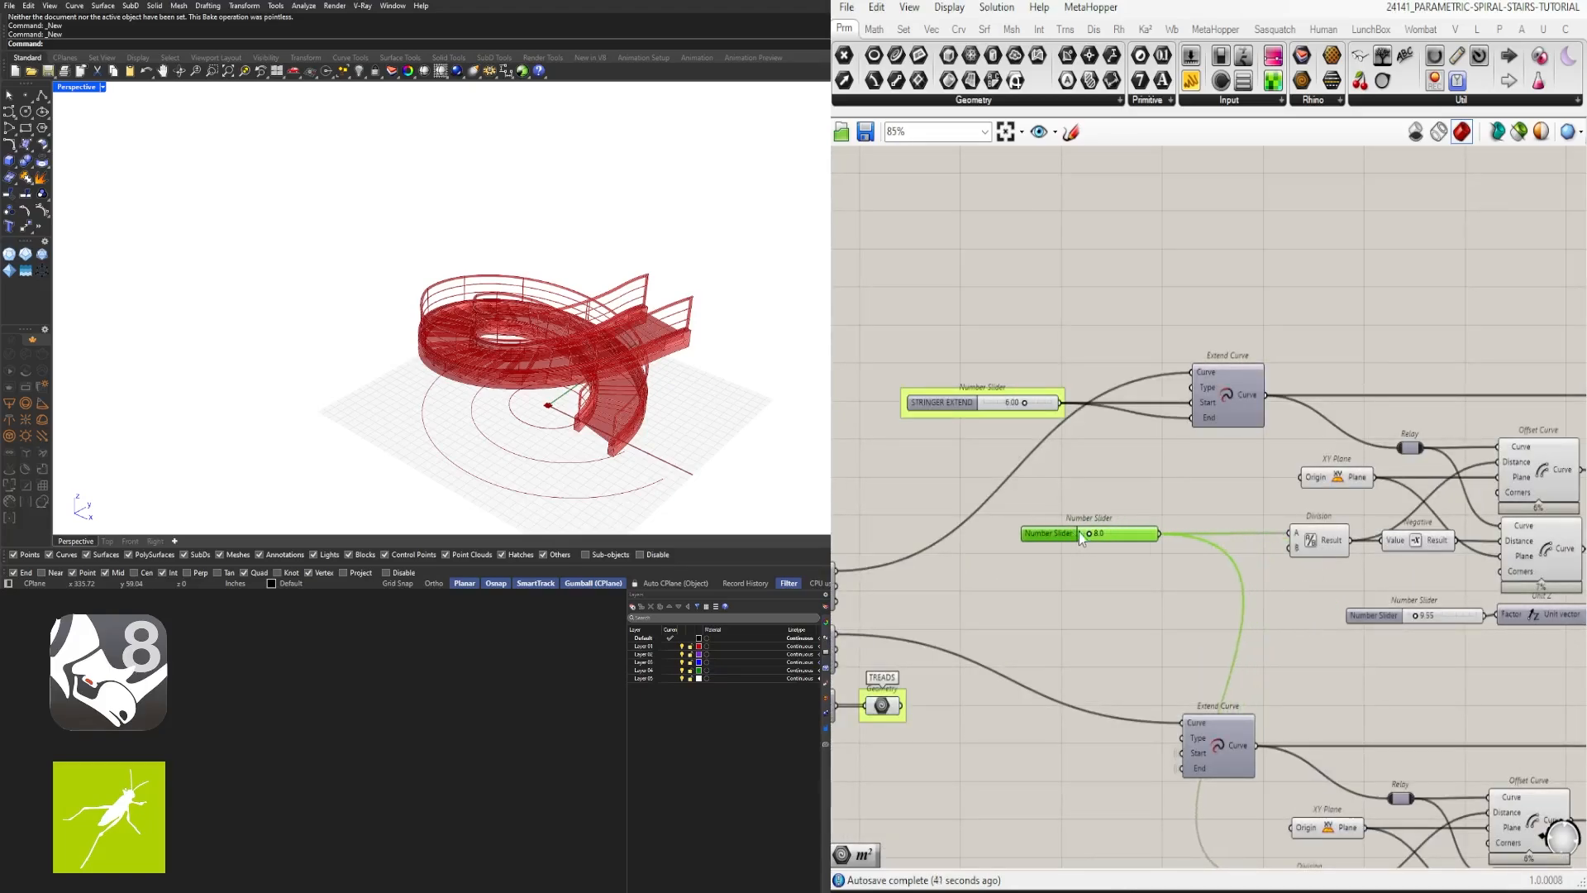
pyautogui.scroll(5, 1081, 530)
pyautogui.rightClick(1014, 527)
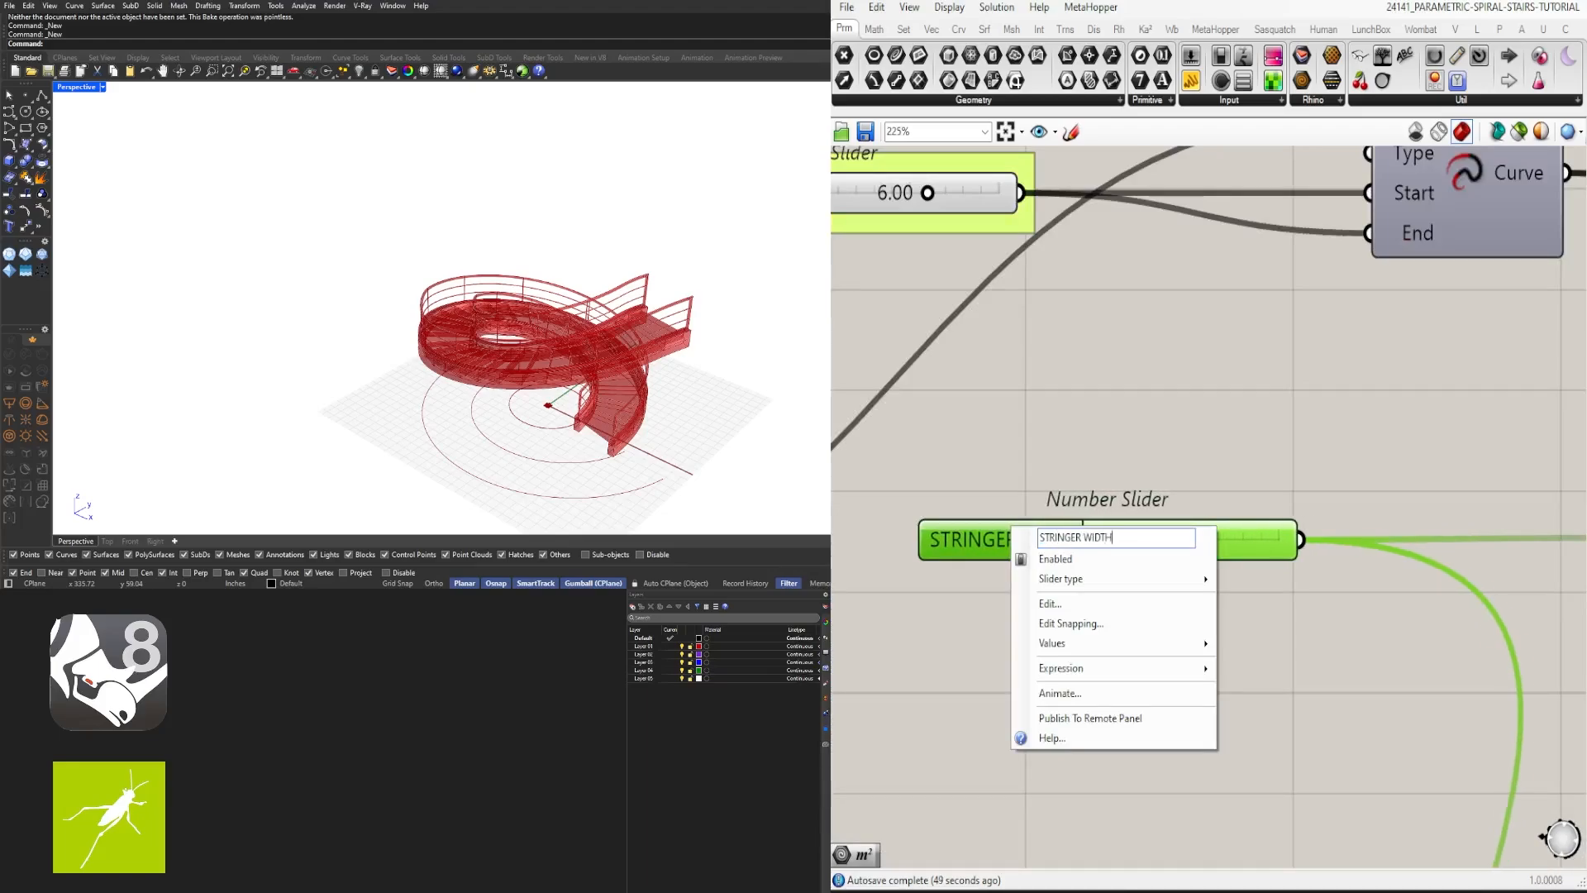
pyautogui.press('Return')
pyautogui.scroll(-6, 1187, 489)
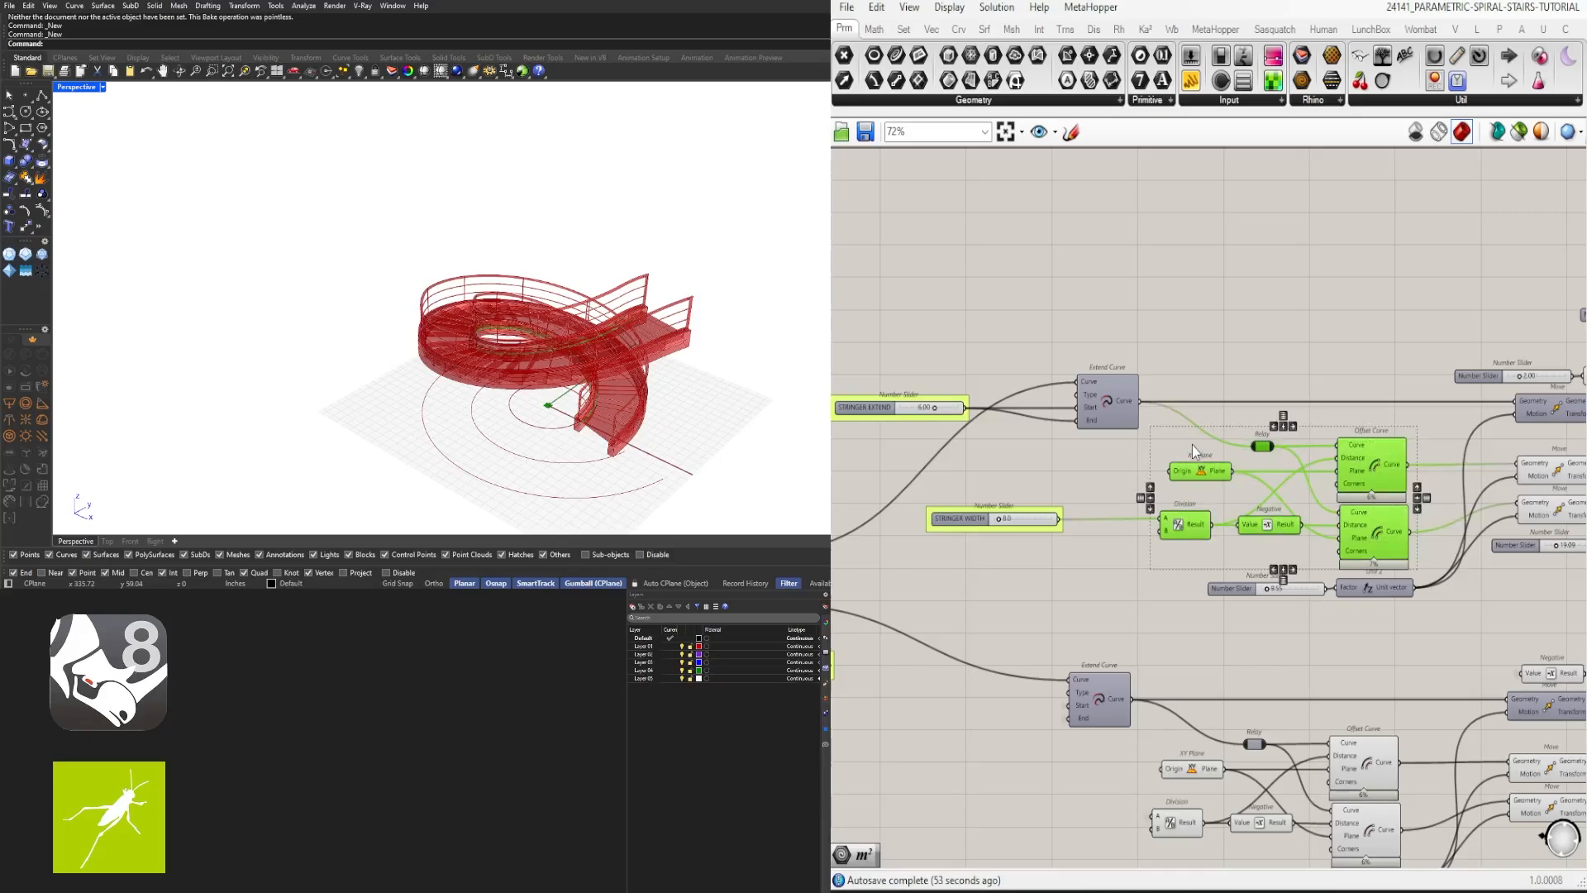
# Step: Hide the previews of the XY Plane, Offset Curves and neighbouring components in both the upper and lower stringer branches
pyautogui.middleClick(1304, 418)
pyautogui.click(1354, 364)
pyautogui.moveTo(1356, 595); pyautogui.dragTo(1324, 393, button='right')
pyautogui.moveTo(1351, 770); pyautogui.dragTo(1143, 471)
pyautogui.middleClick(1172, 455)
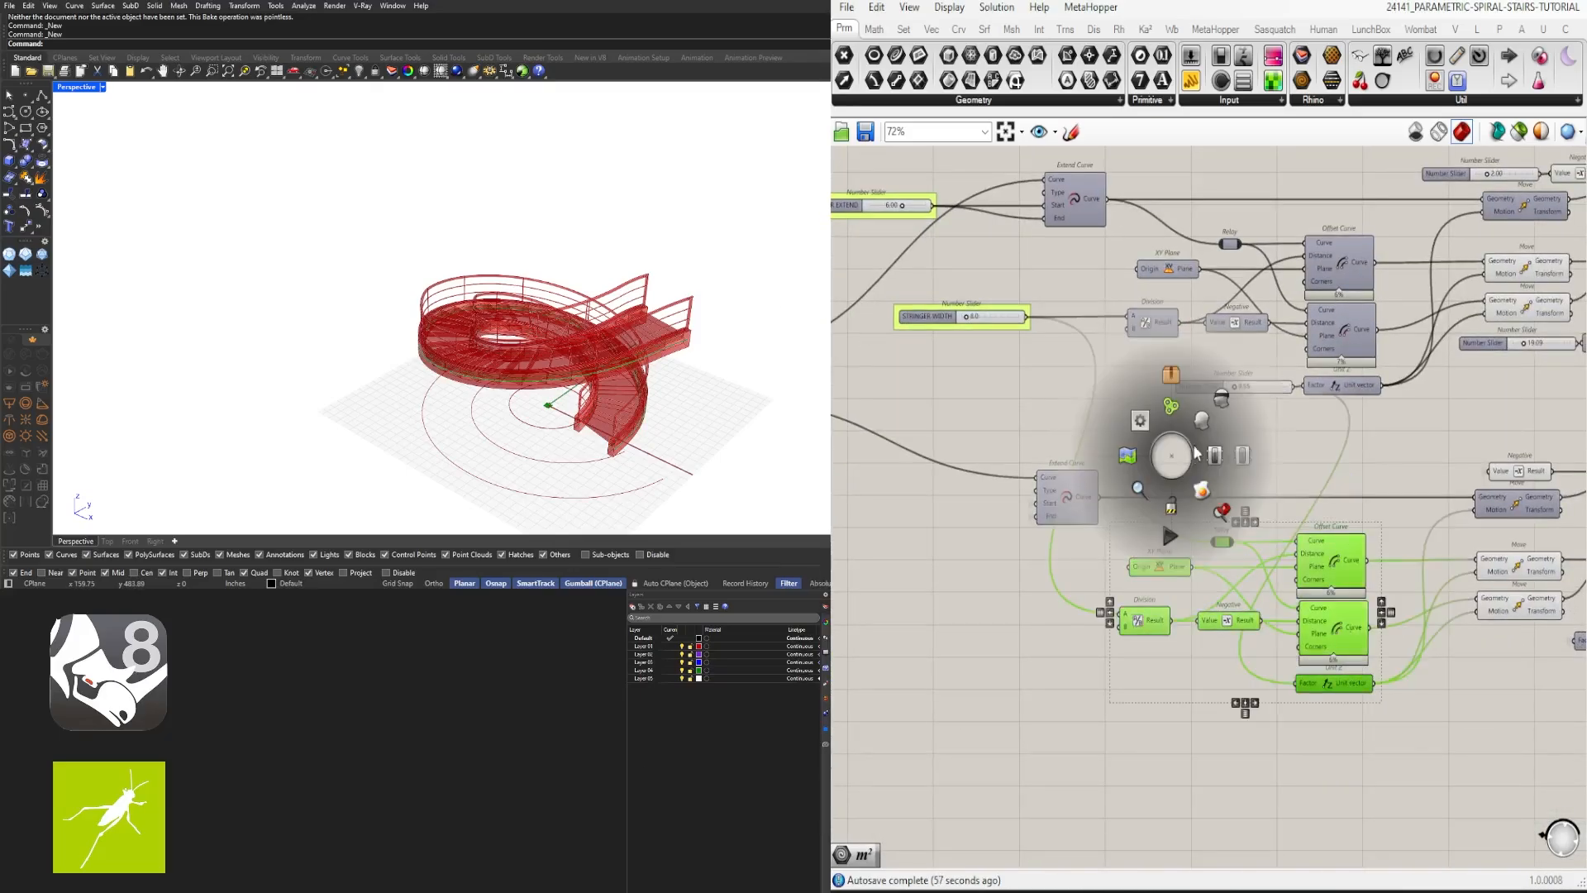
pyautogui.click(1196, 453)
# Step: Hide the previews of the Moves, Lofts and Negatives in both stringer branches, including the Extend Curves above them
pyautogui.moveTo(1234, 478); pyautogui.dragTo(803, 428, button='right')
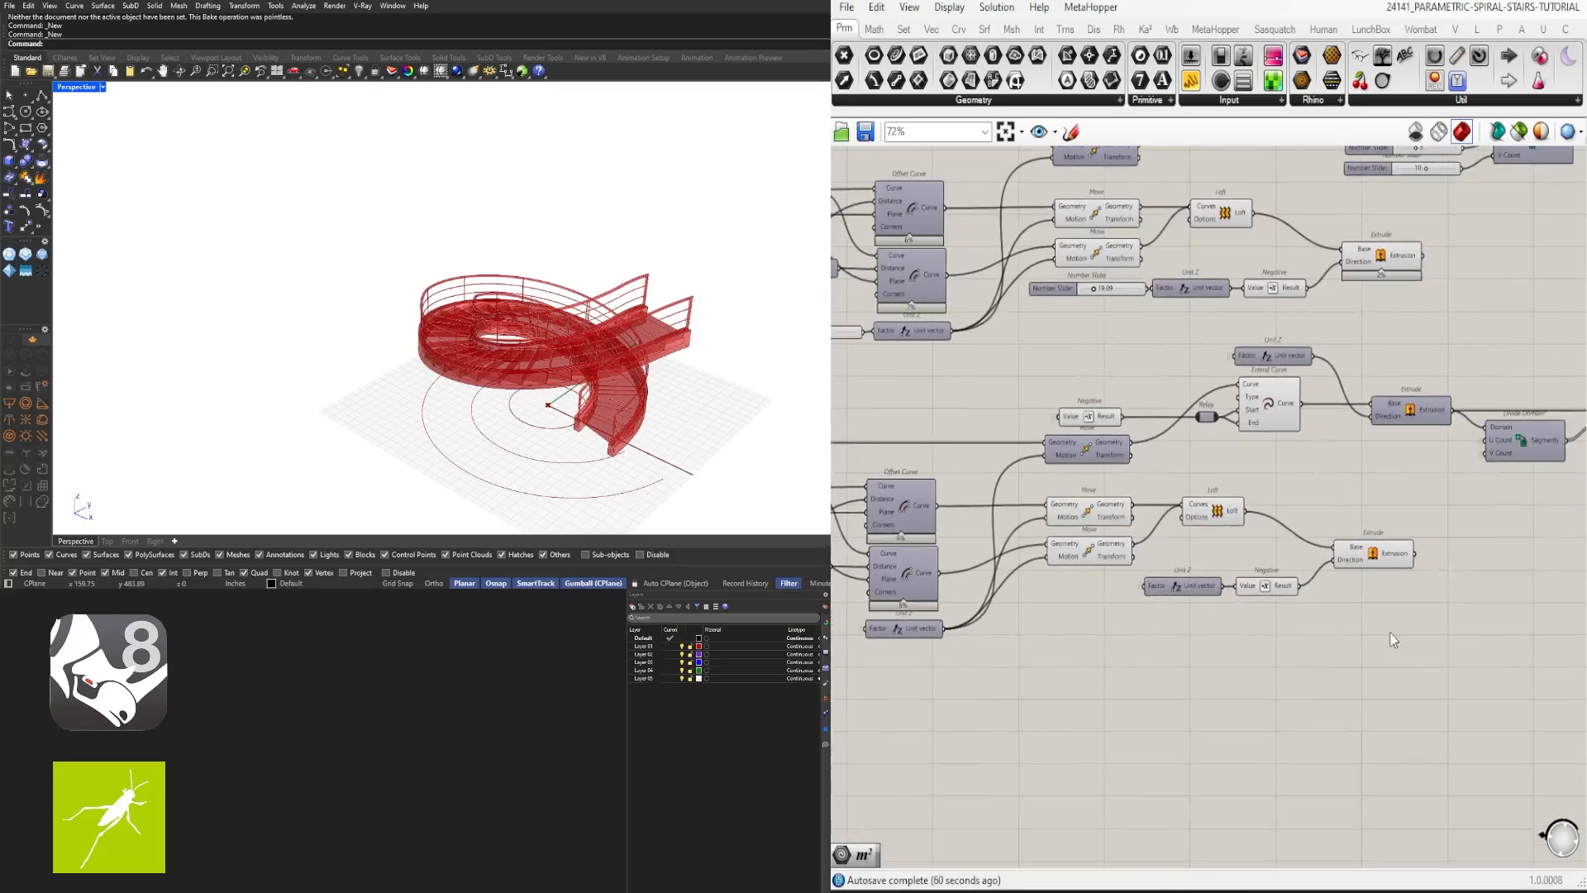
pyautogui.moveTo(1335, 628); pyautogui.dragTo(1092, 487)
pyautogui.moveTo(1227, 325); pyautogui.dragTo(1252, 539, button='right')
pyautogui.moveTo(1314, 549); pyautogui.dragTo(1116, 418)
pyautogui.hotkey('ctrl', 'e')
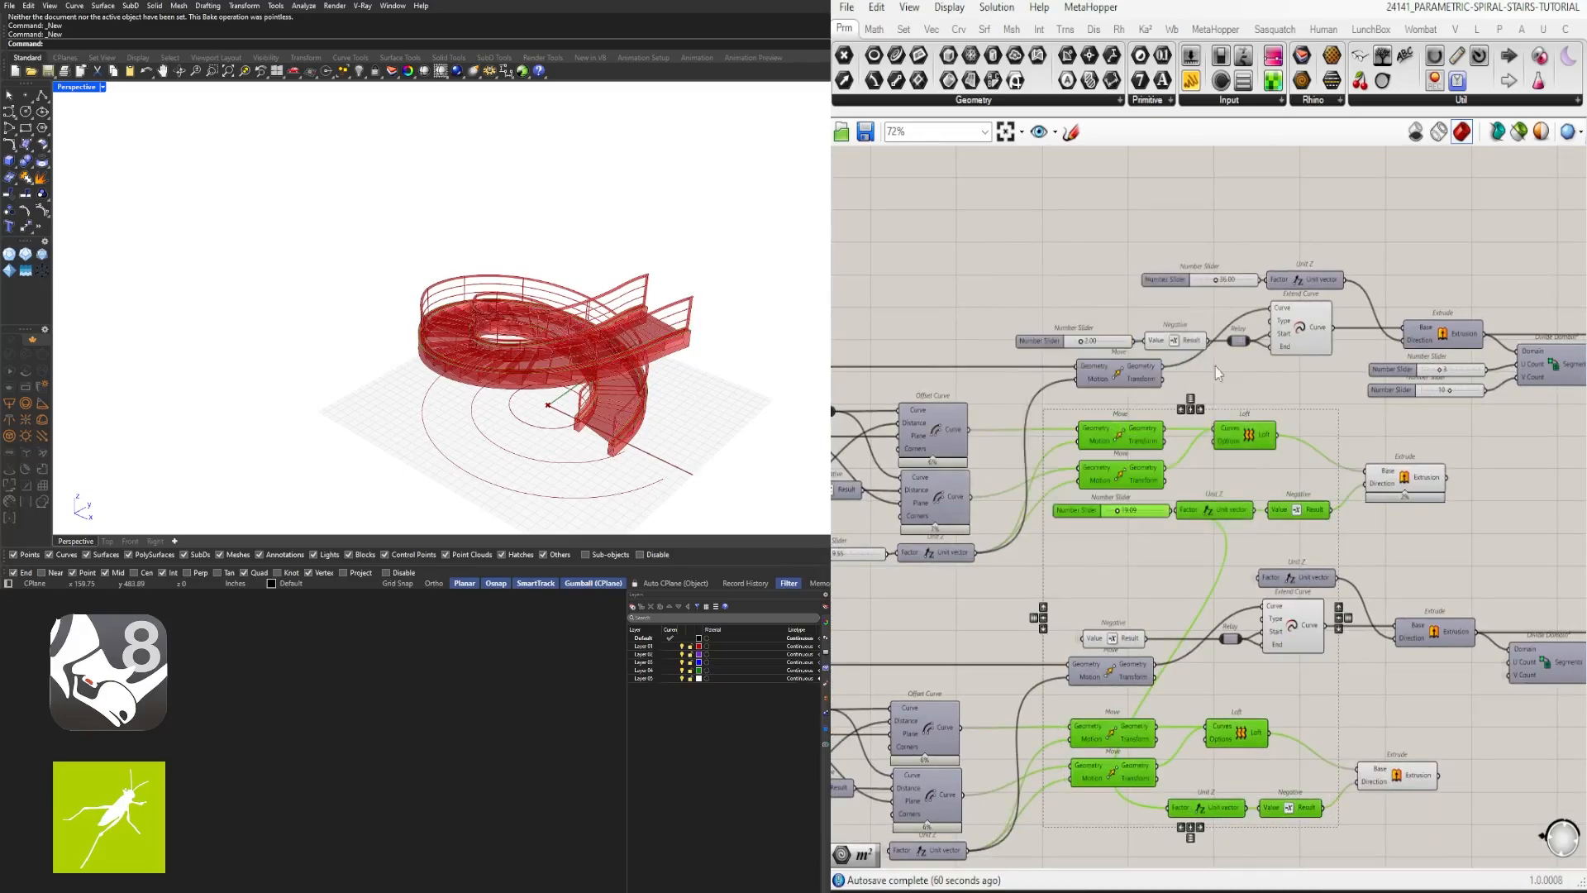
pyautogui.moveTo(1318, 697); pyautogui.dragTo(1083, 632)
pyautogui.scroll(2, 1133, 576)
pyautogui.middleClick(1128, 577)
# Step: Set the slider feeding the upper stringer's Unit Z beside the Offset Curves to 12
pyautogui.moveTo(1212, 597)
pyautogui.mouseDown(button='right')
pyautogui.moveTo(1347, 559)
pyautogui.moveTo(1197, 573)
pyautogui.mouseUp(button='right')
pyautogui.scroll(3, 1358, 575)
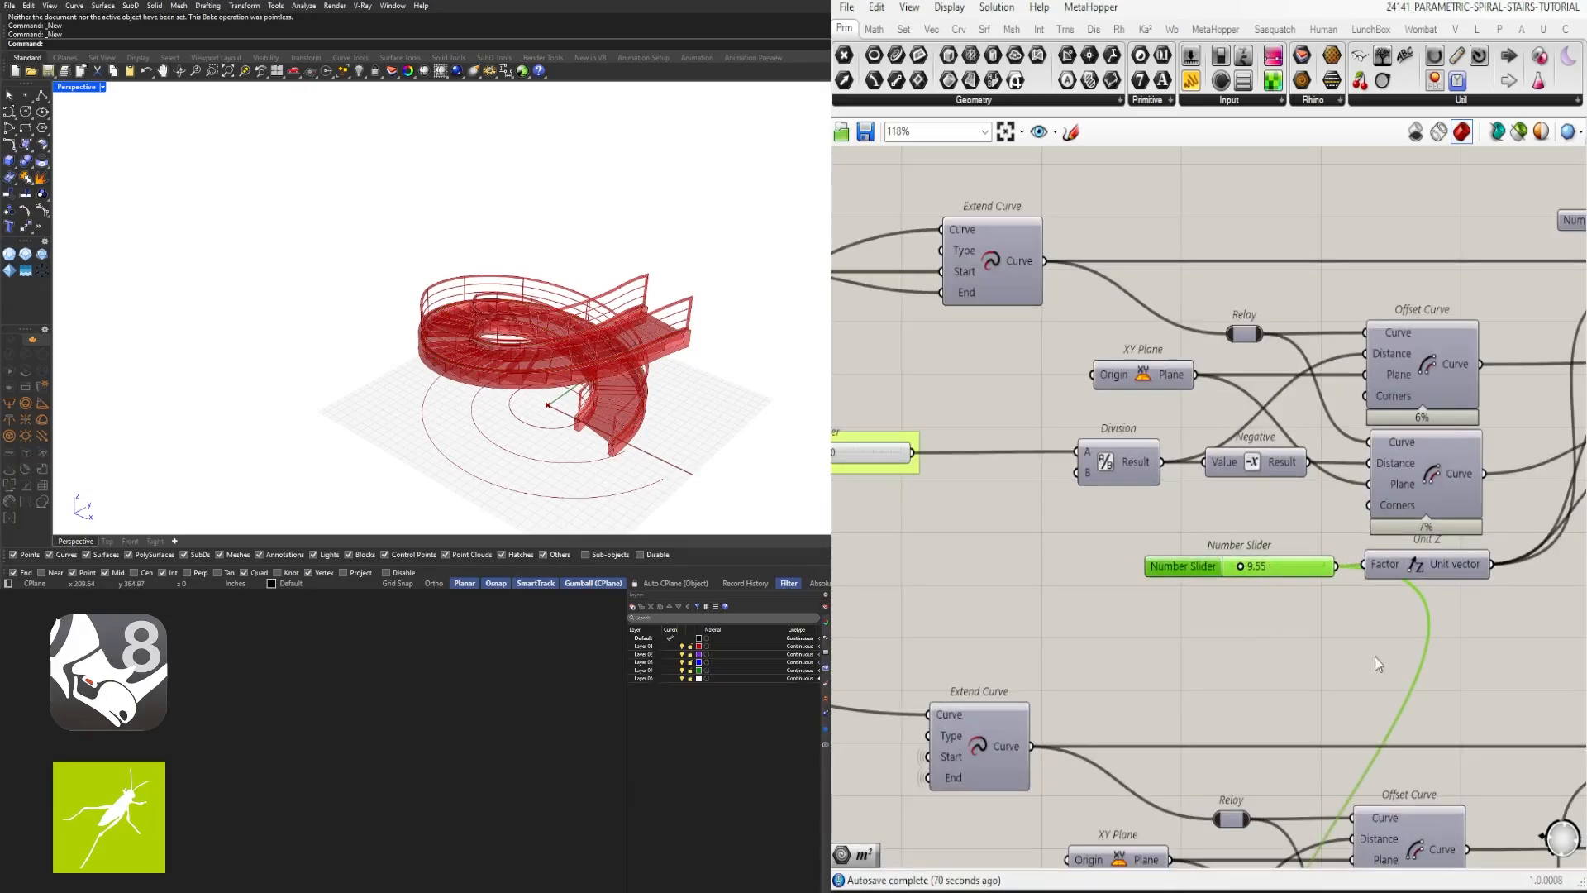
pyautogui.scroll(-3, 1000, 555)
pyautogui.moveTo(1000, 556); pyautogui.dragTo(1074, 563, button='right')
pyautogui.scroll(6, 1074, 563)
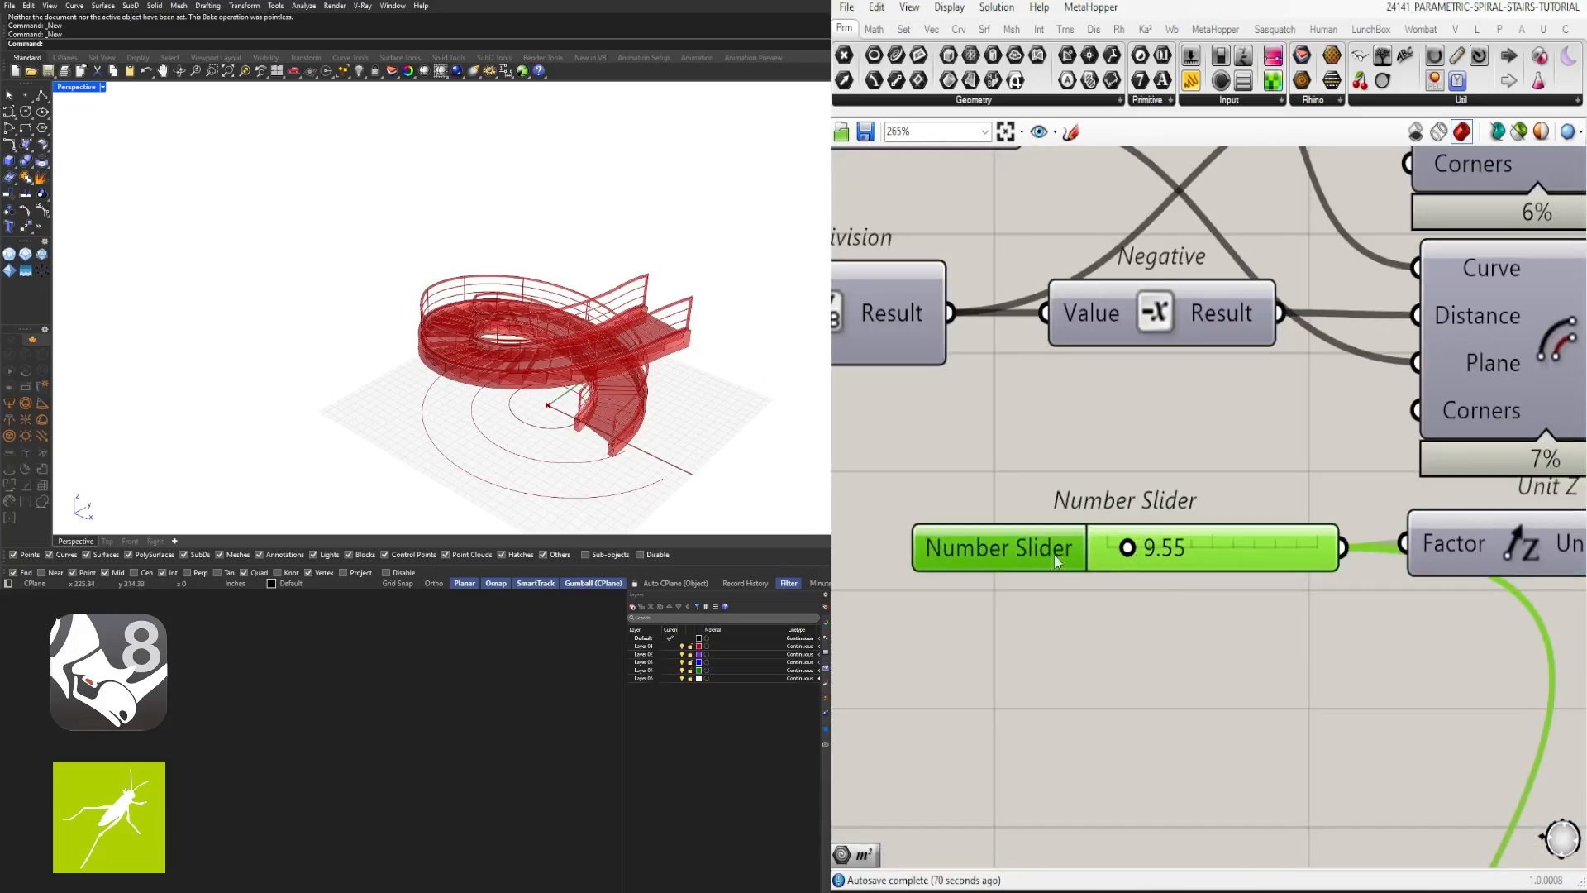
pyautogui.doubleClick(1136, 560)
pyautogui.write('12')
pyautogui.press('Return')
# Step: Rename that Unit Z slider STRINGER Z OFFSET 1 and move it back from the component
pyautogui.moveTo(578, 331); pyautogui.dragTo(685, 328, button='right')
pyautogui.scroll(-4, 1207, 542)
pyautogui.moveTo(1152, 549); pyautogui.dragTo(1139, 576)
pyautogui.rightClick(1139, 576)
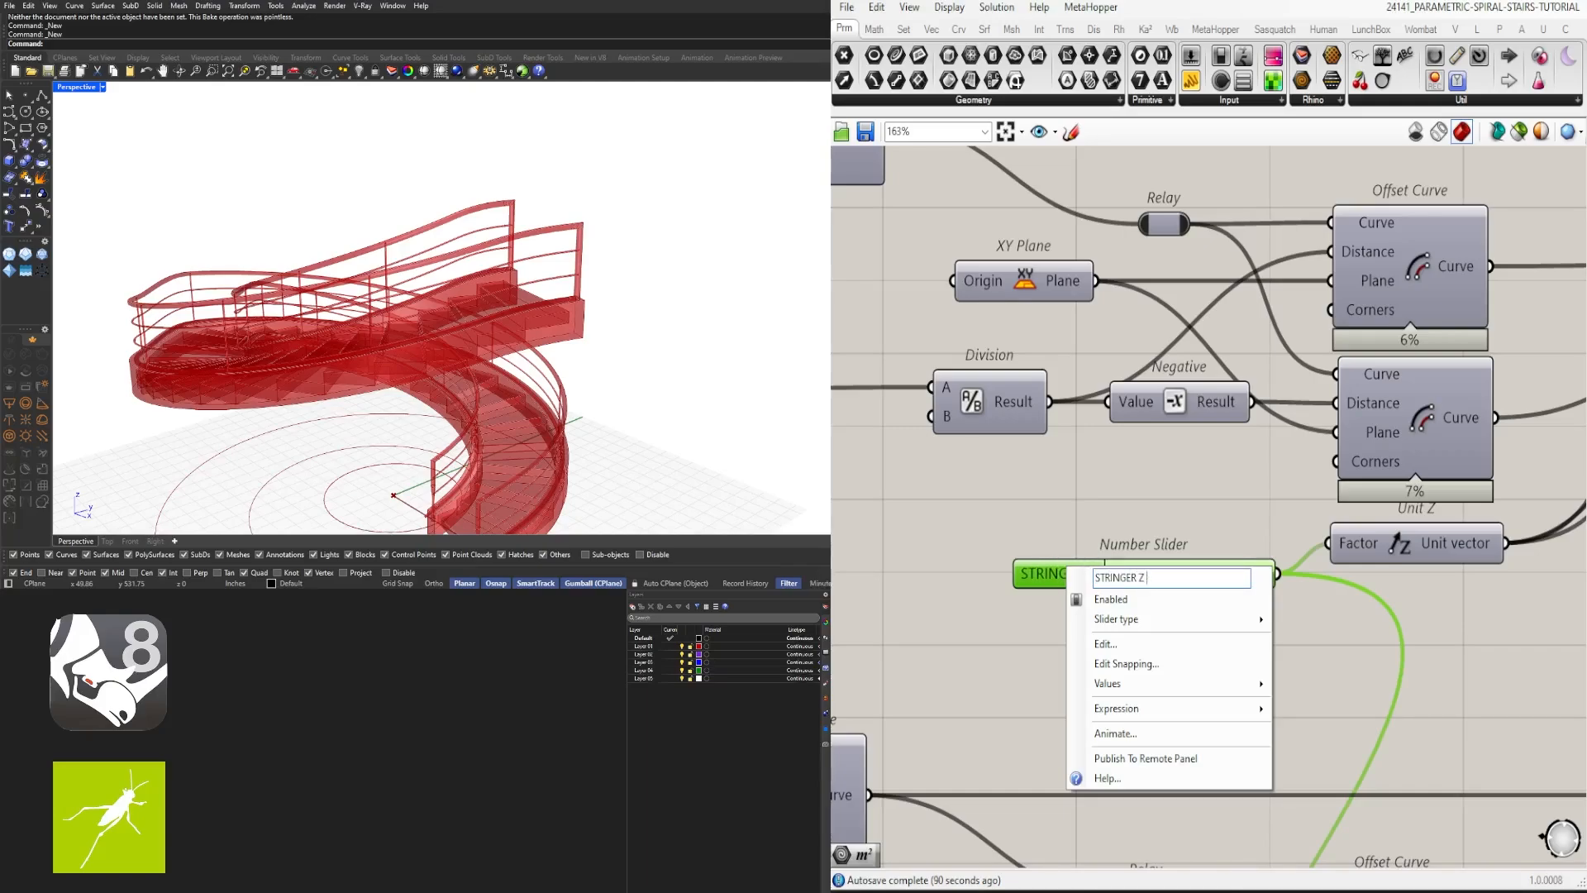
pyautogui.press('Return')
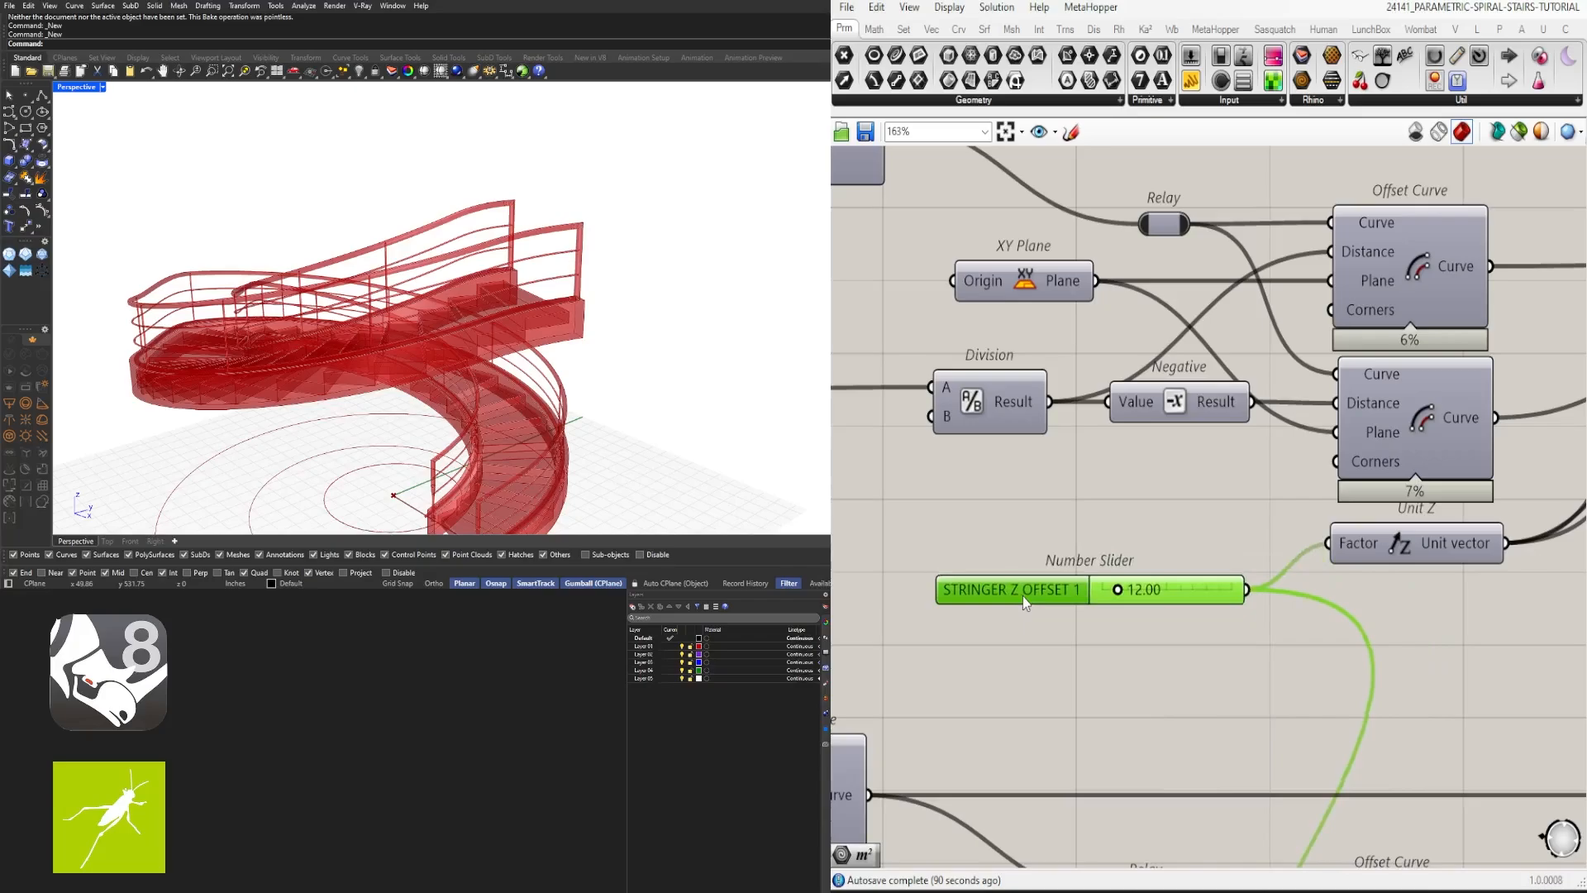
# Step: Set the slider driving the upper stringer's extrusion direction to 24 and rename it STRINGER DEPTH
pyautogui.scroll(-4, 1060, 578)
pyautogui.scroll(3, 1319, 541)
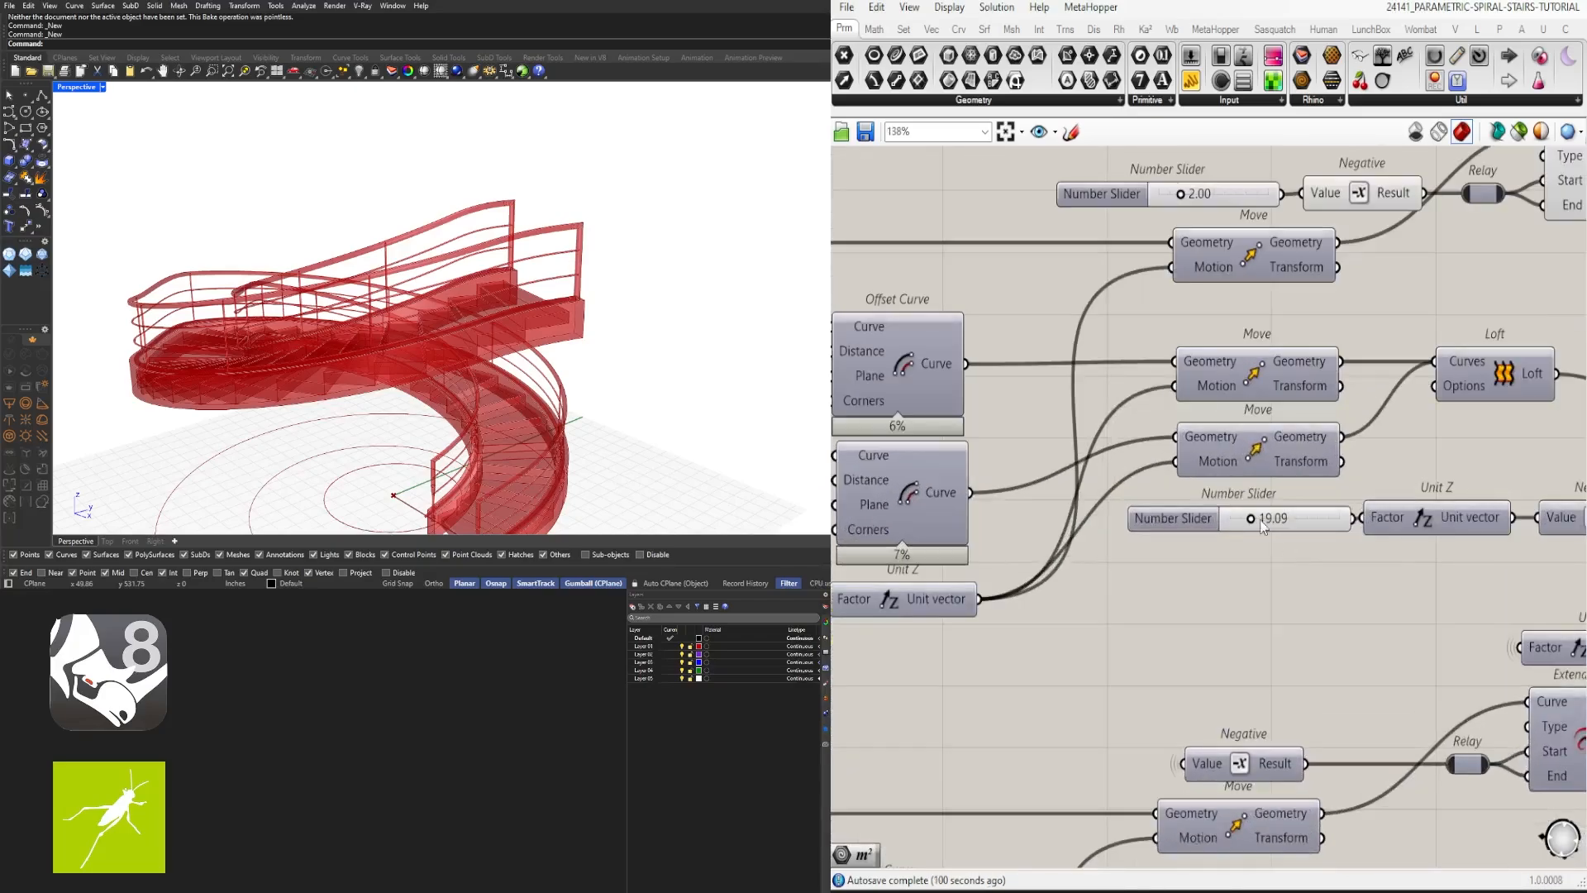
pyautogui.write('24')
pyautogui.press('Return')
pyautogui.rightClick(1169, 528)
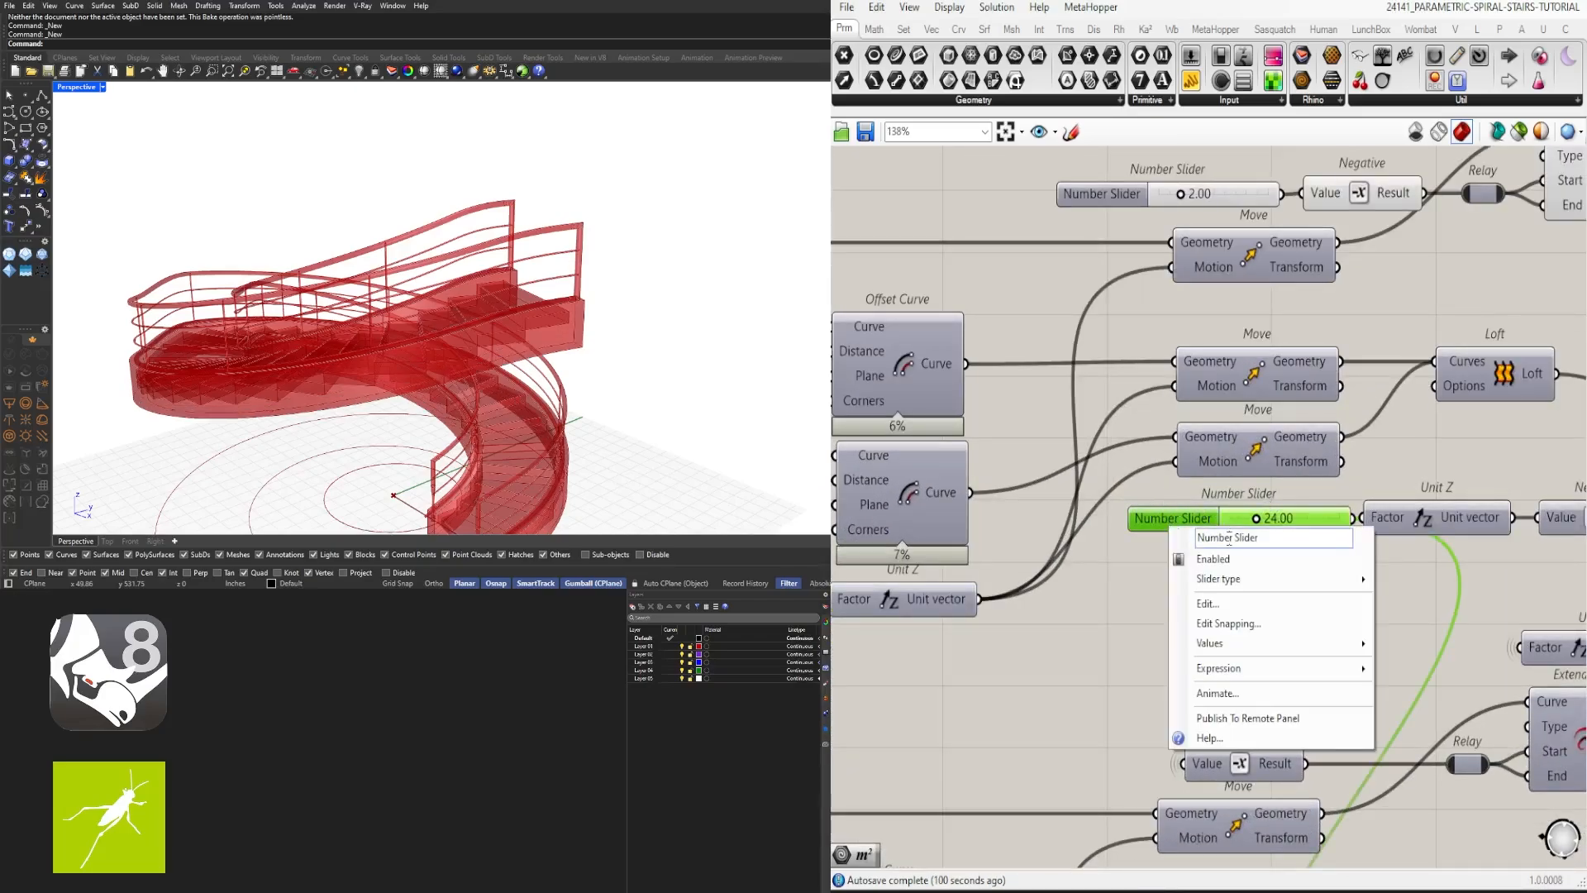
pyautogui.write('STRINGER DEP')
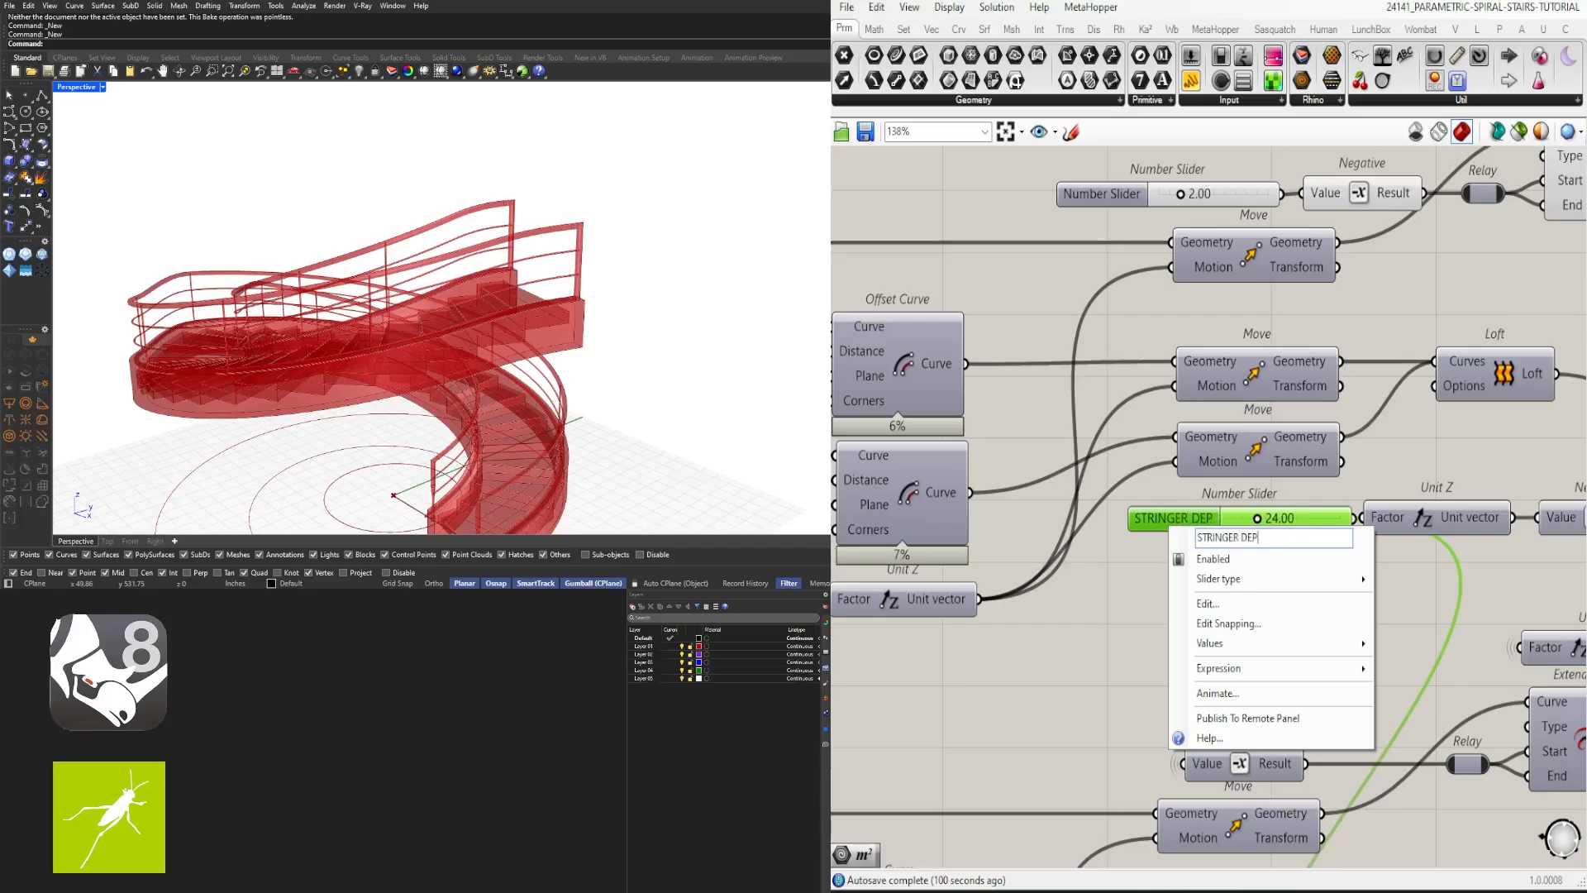
pyautogui.write('TH')
pyautogui.press('Return')
# Step: Move the STRINGER DEPTH slider back and line up its Unit Z and Negative components with it below the Moves
pyautogui.moveTo(1209, 522); pyautogui.dragTo(1176, 555)
pyautogui.click(1043, 517)
pyautogui.moveTo(562, 331); pyautogui.dragTo(459, 321, button='right')
pyautogui.scroll(-2, 1252, 483)
pyautogui.moveTo(1554, 525); pyautogui.dragTo(1476, 539, button='right')
pyautogui.moveTo(1476, 539); pyautogui.dragTo(1240, 495)
pyautogui.scroll(2, 1323, 522)
pyautogui.moveTo(1323, 521); pyautogui.dragTo(1323, 544)
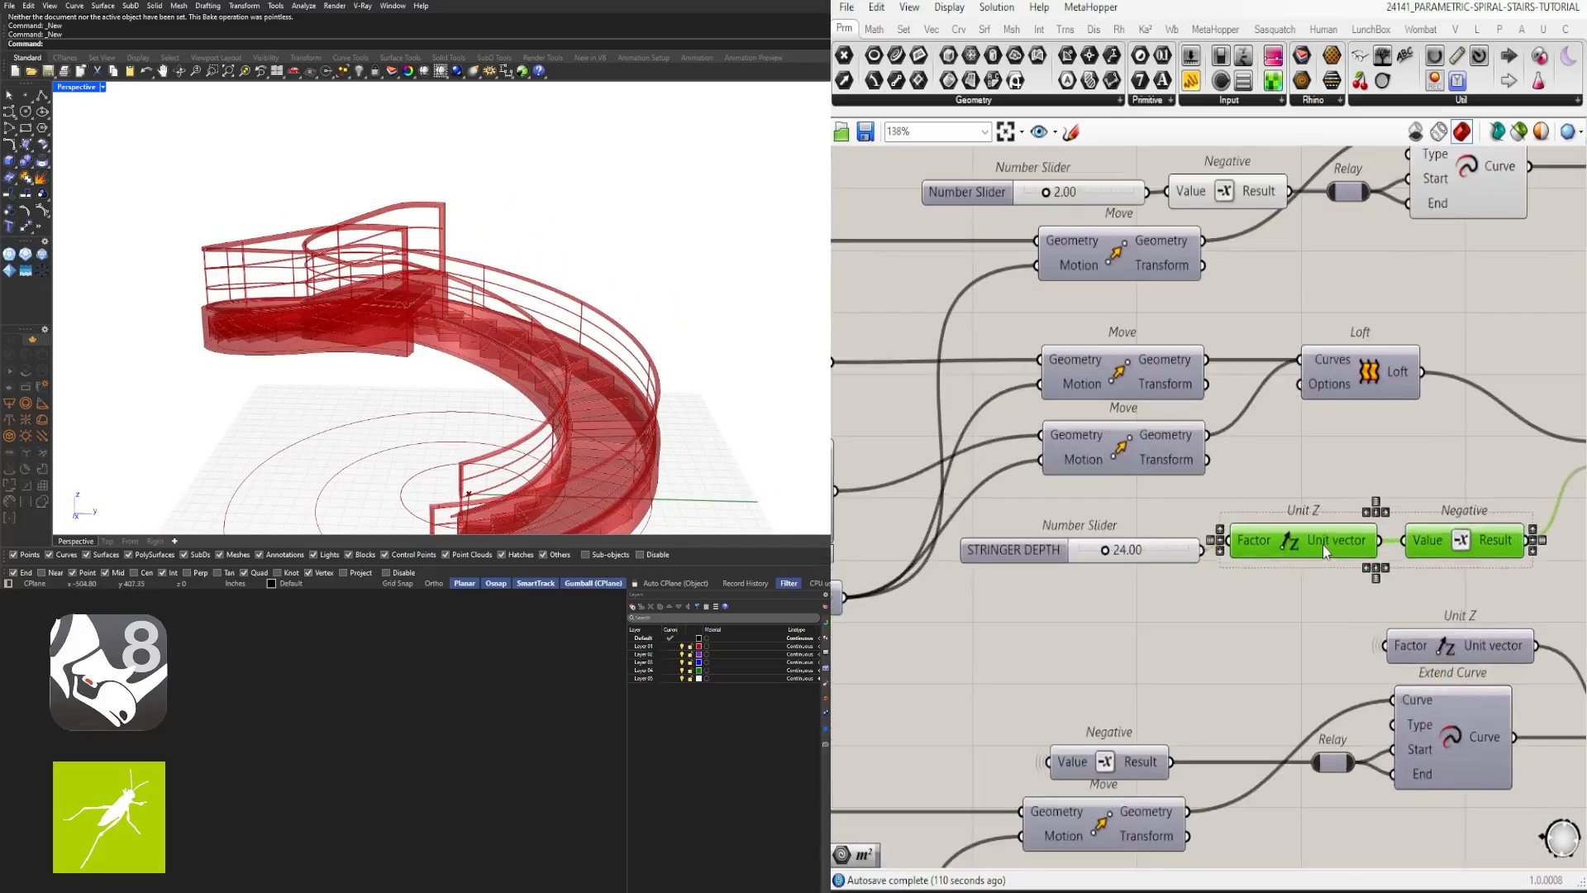
pyautogui.click(1439, 478)
pyautogui.scroll(-2, 1438, 478)
pyautogui.moveTo(1438, 478); pyautogui.dragTo(1210, 464, button='right')
pyautogui.click(1375, 463)
pyautogui.click(1352, 565)
# Step: Put the STRINGER DEPTH and STRINGER Z OFFSET 1 sliders each in their own group
pyautogui.scroll(-2, 1215, 500)
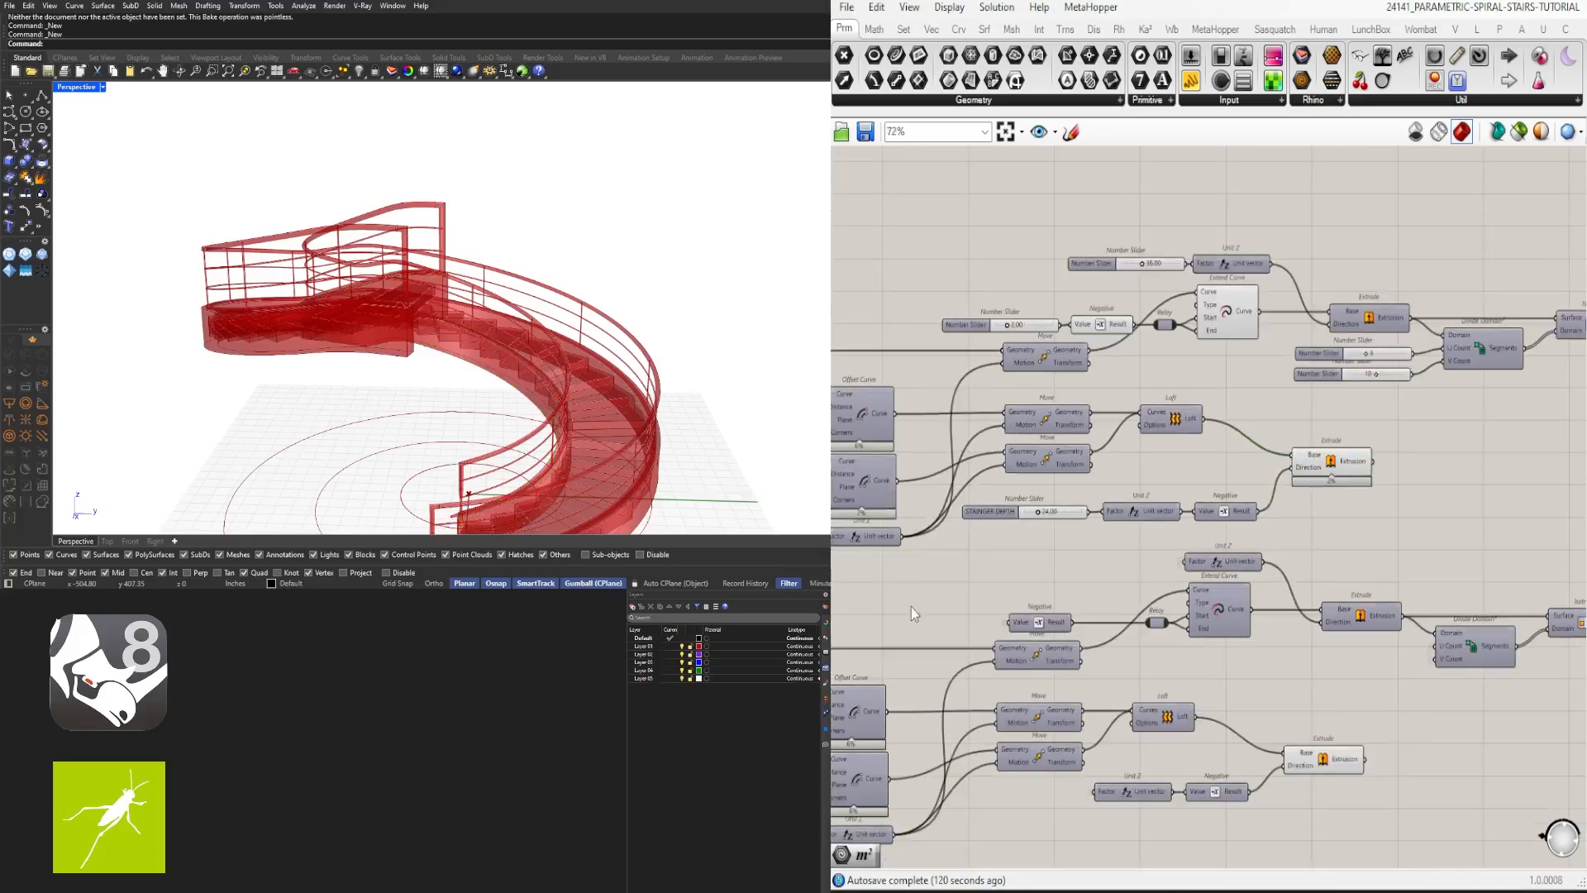
pyautogui.moveTo(1121, 538); pyautogui.dragTo(1193, 516, button='right')
pyautogui.moveTo(496, 331); pyautogui.dragTo(413, 327, button='right')
pyautogui.moveTo(1465, 503); pyautogui.dragTo(1337, 513, button='right')
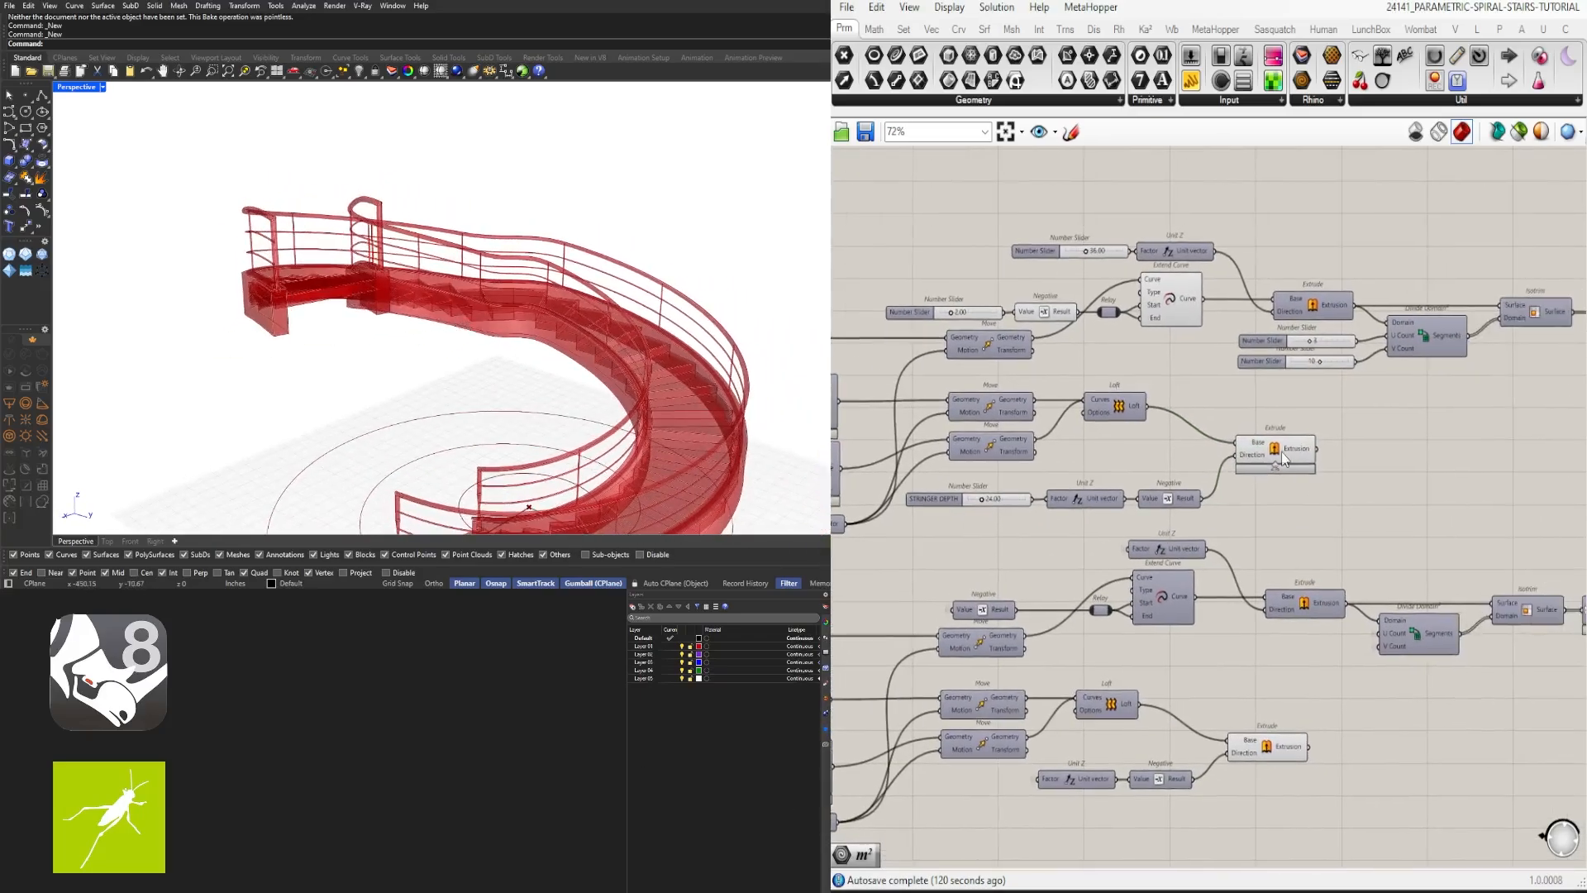
pyautogui.scroll(2, 1128, 511)
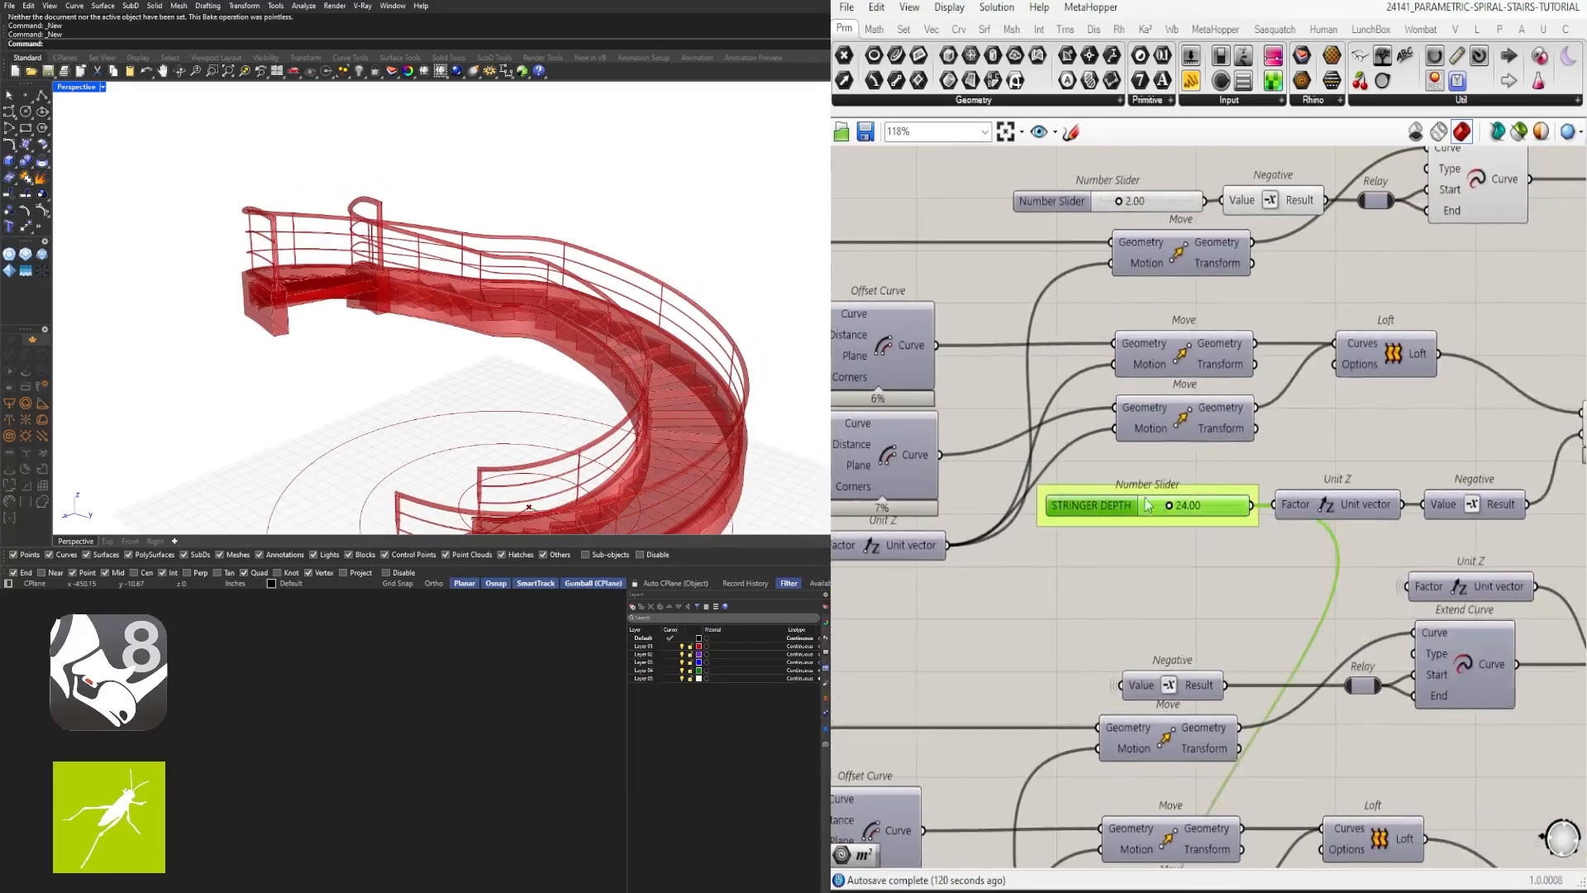
pyautogui.click(1153, 556)
pyautogui.scroll(-3, 1153, 562)
pyautogui.moveTo(1153, 562); pyautogui.dragTo(1343, 562, button='right')
pyautogui.scroll(3, 1005, 570)
pyautogui.click(1052, 542)
pyautogui.click(1110, 602)
pyautogui.scroll(-1, 1109, 602)
pyautogui.moveTo(1109, 602); pyautogui.dragTo(1386, 631, button='right')
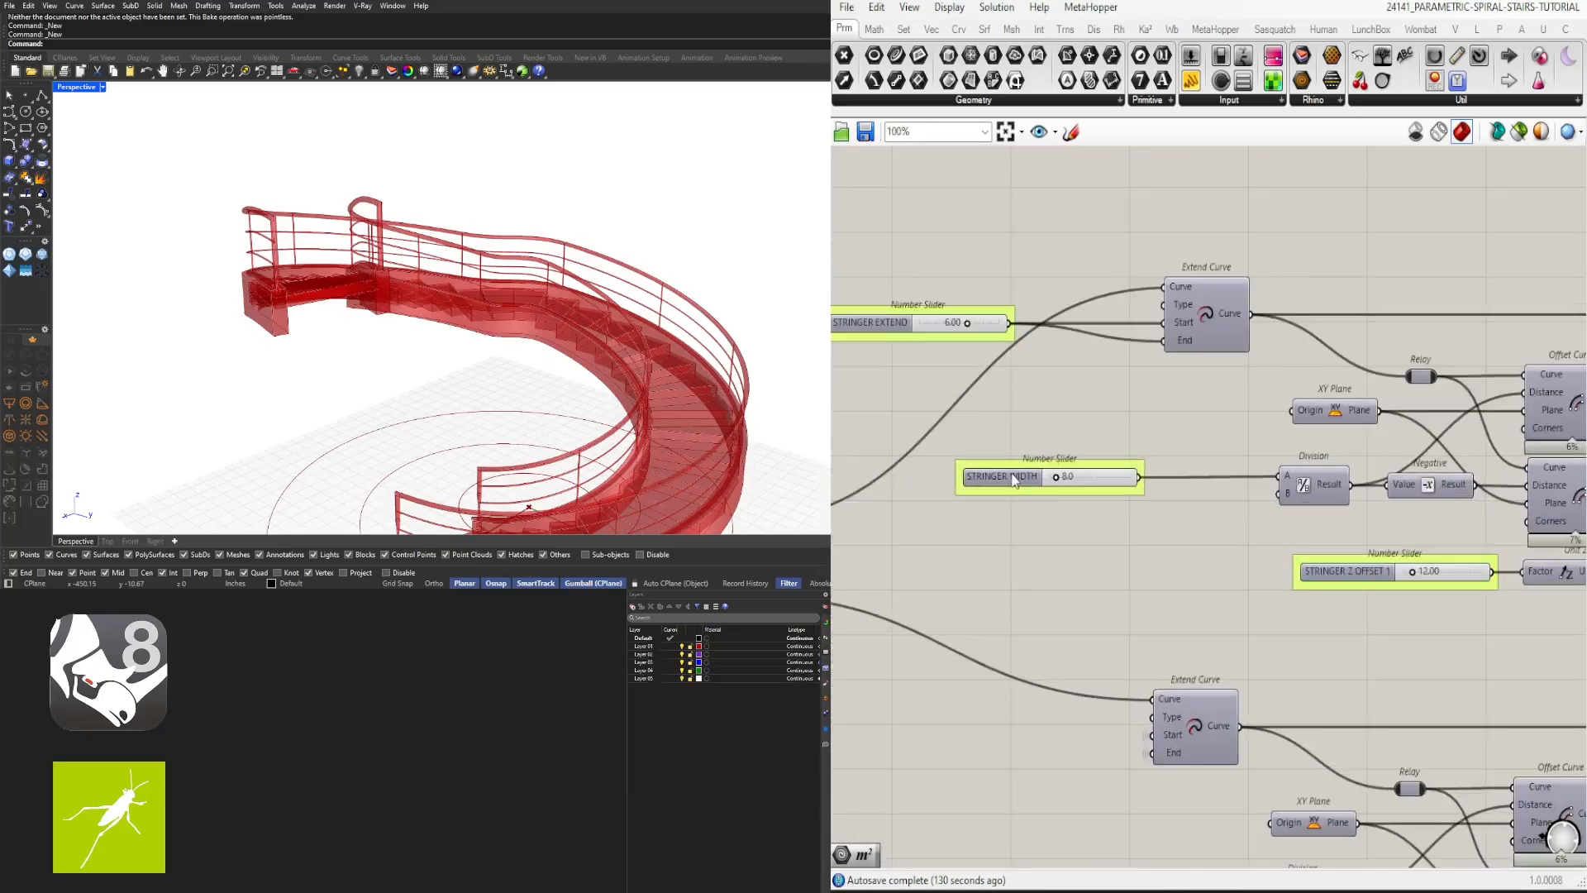
# Step: Try different values on the slider feeding the upper railing's Negative component, then set it to 3
pyautogui.scroll(-4, 1037, 384)
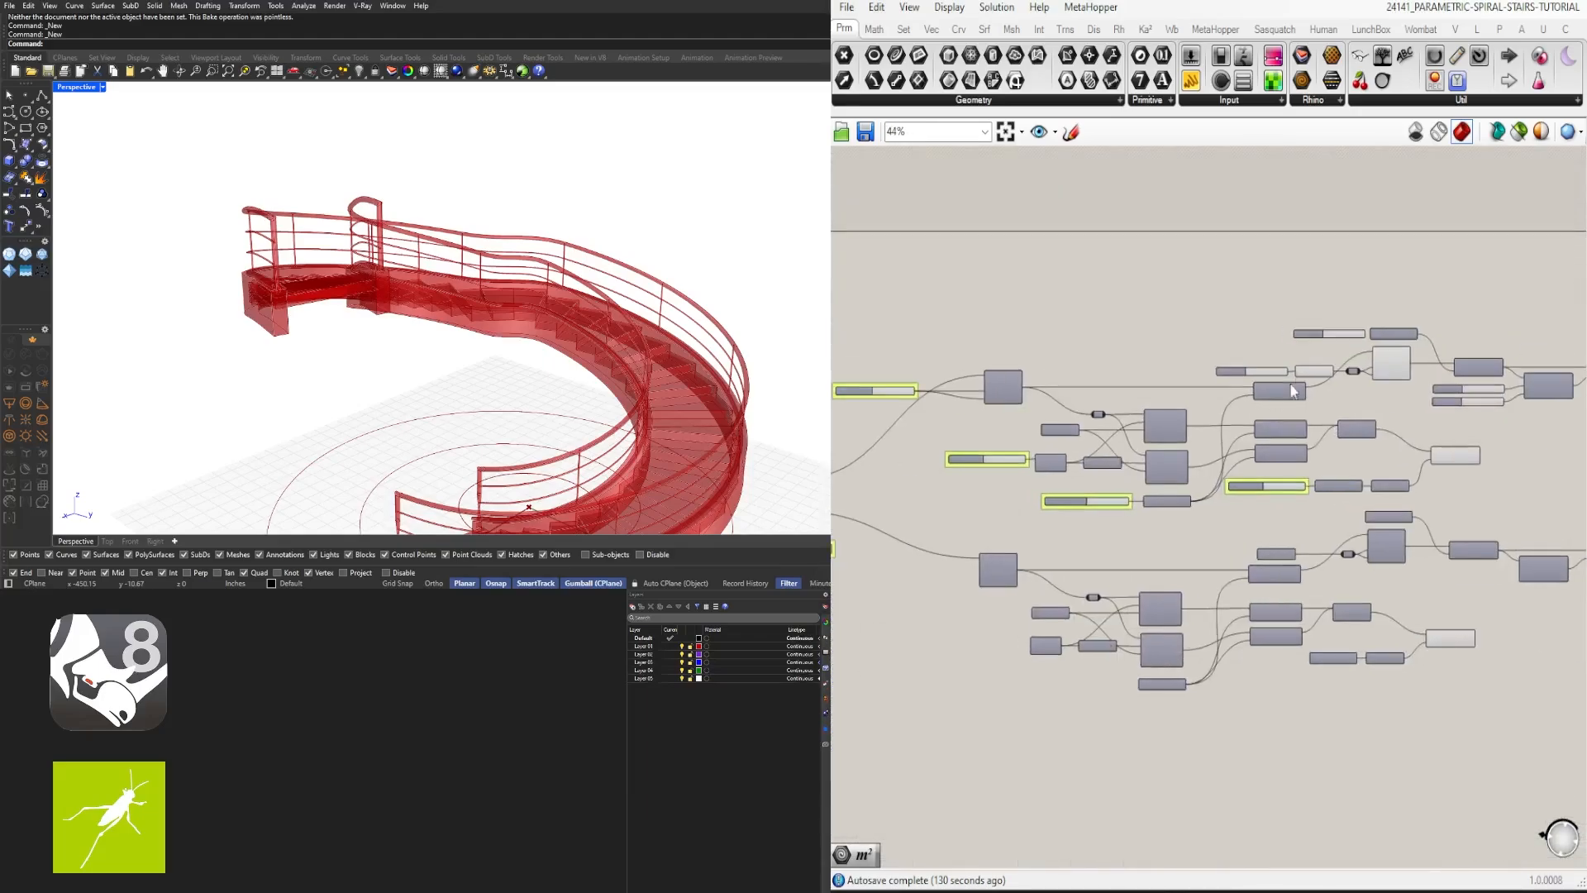
pyautogui.scroll(4, 1294, 390)
pyautogui.moveTo(1356, 355); pyautogui.dragTo(1149, 458, button='right')
pyautogui.click(1248, 451)
pyautogui.moveTo(578, 364); pyautogui.dragTo(570, 414, button='right')
pyautogui.scroll(3, 1008, 463)
pyautogui.click(919, 482)
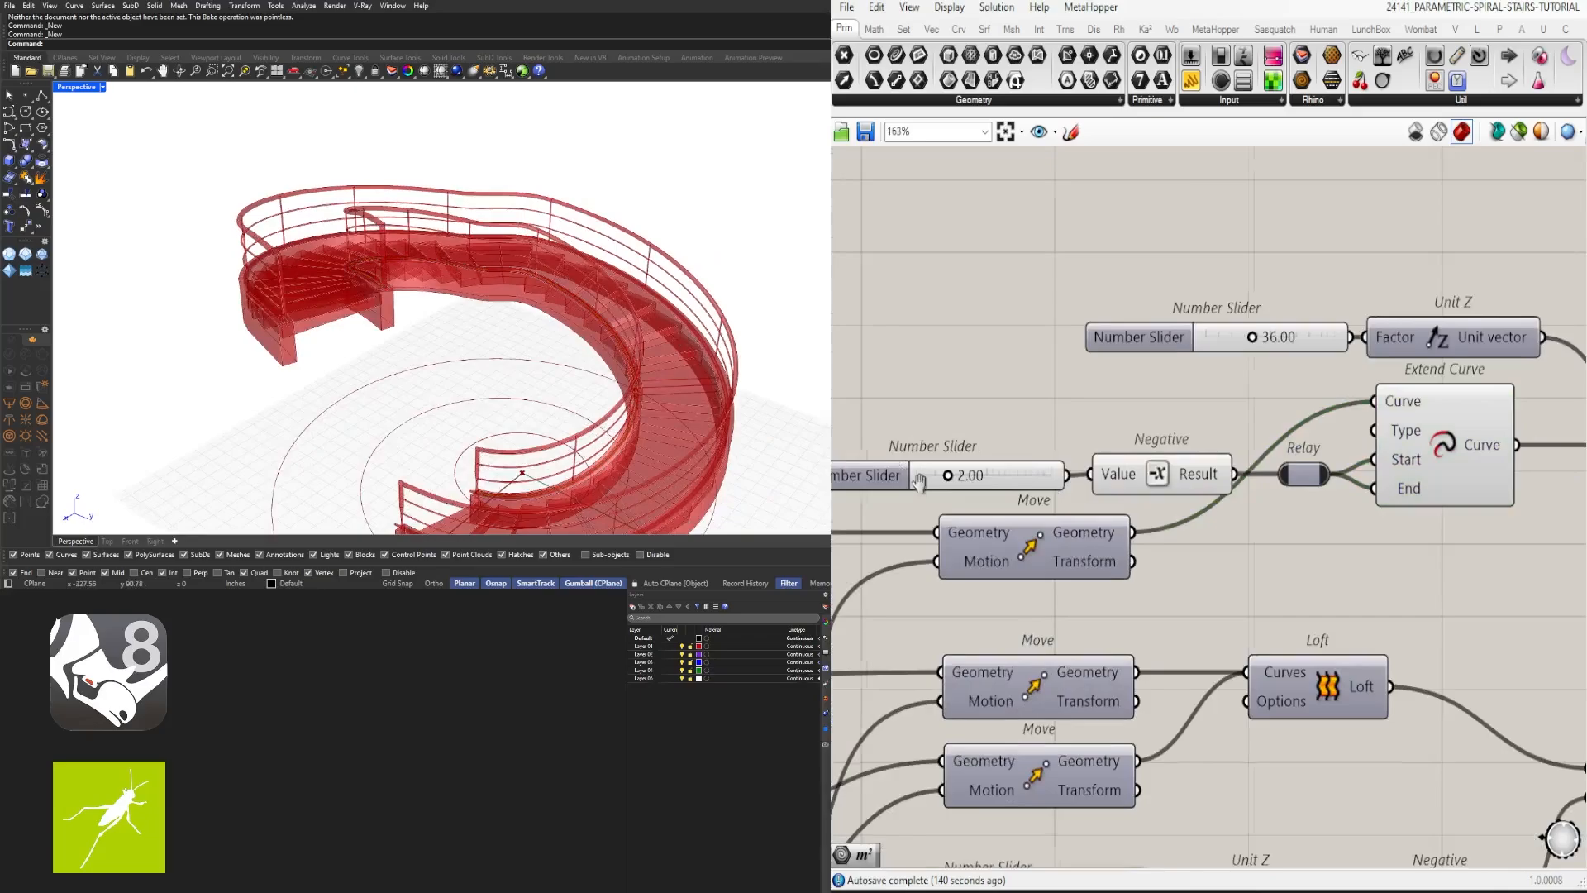
pyautogui.scroll(3, 959, 484)
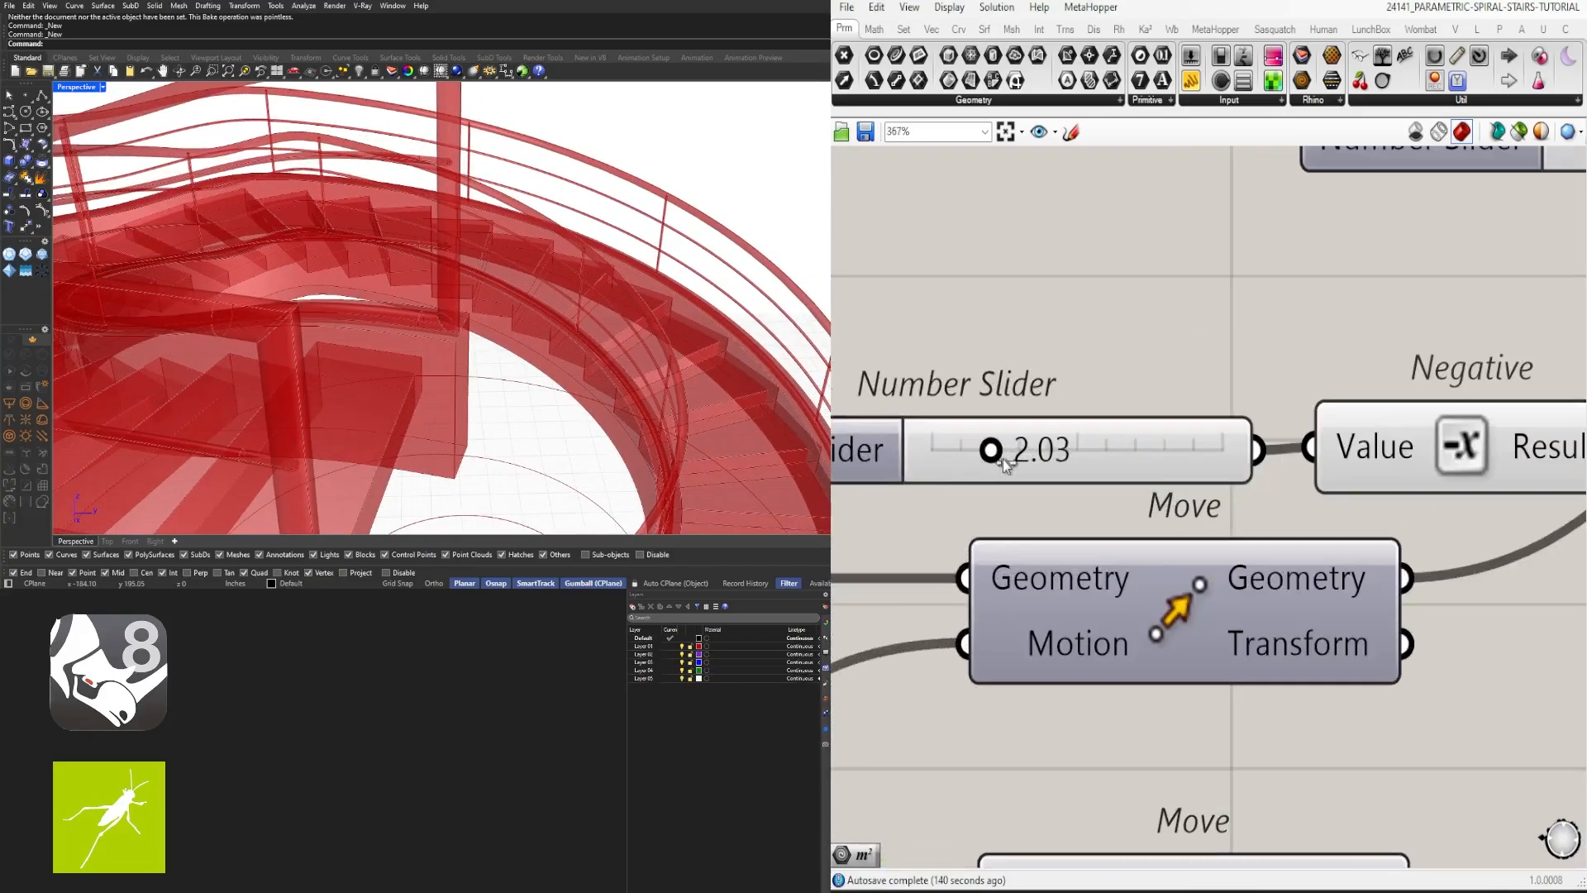
pyautogui.scroll(-3, 1004, 434)
pyautogui.scroll(2, 1021, 419)
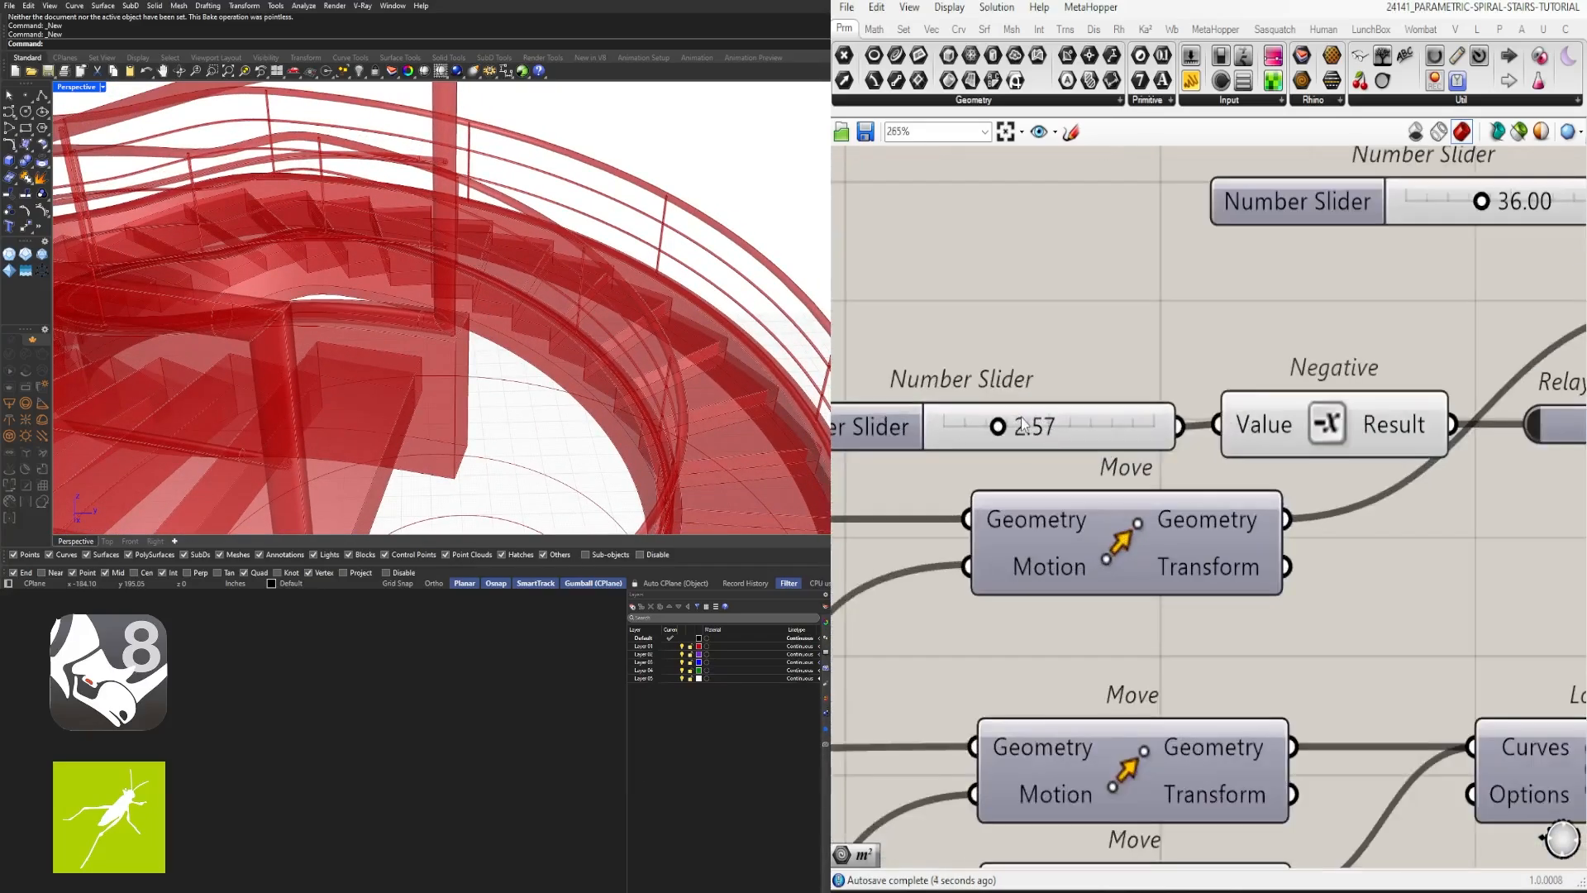
pyautogui.doubleClick(1020, 420)
pyautogui.write('3')
pyautogui.press('Return')
pyautogui.scroll(-2, 1017, 423)
# Step: Rename the slider feeding the upper railing's Negative RAILING OFFSET and put it in its own group
pyautogui.rightClick(996, 441)
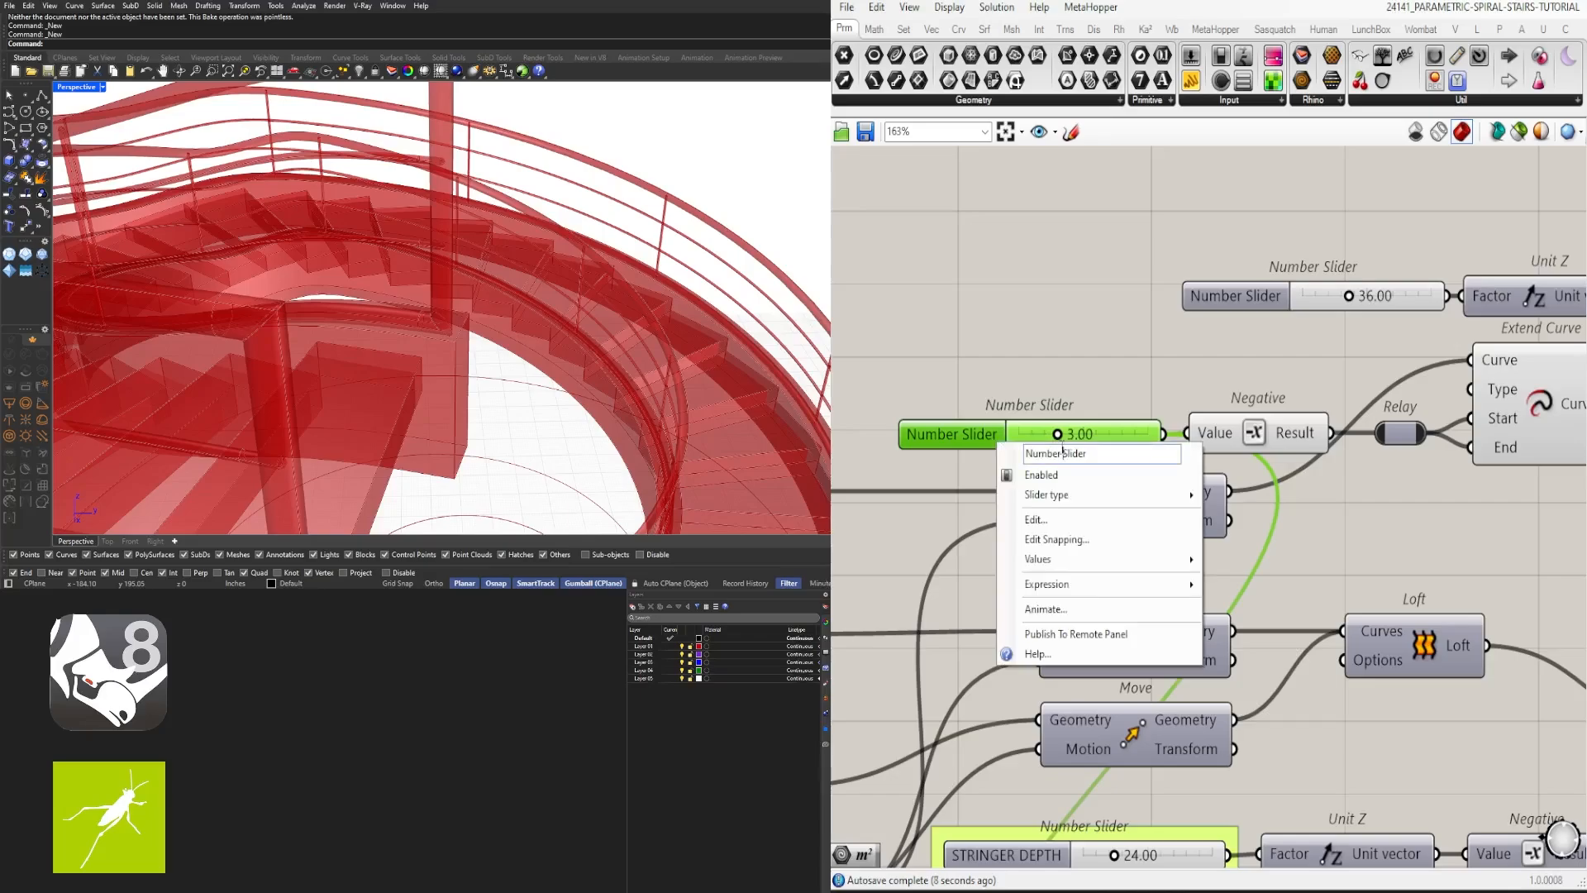
pyautogui.write('RAILING OFFSET')
pyautogui.press('Return')
pyautogui.click(905, 365)
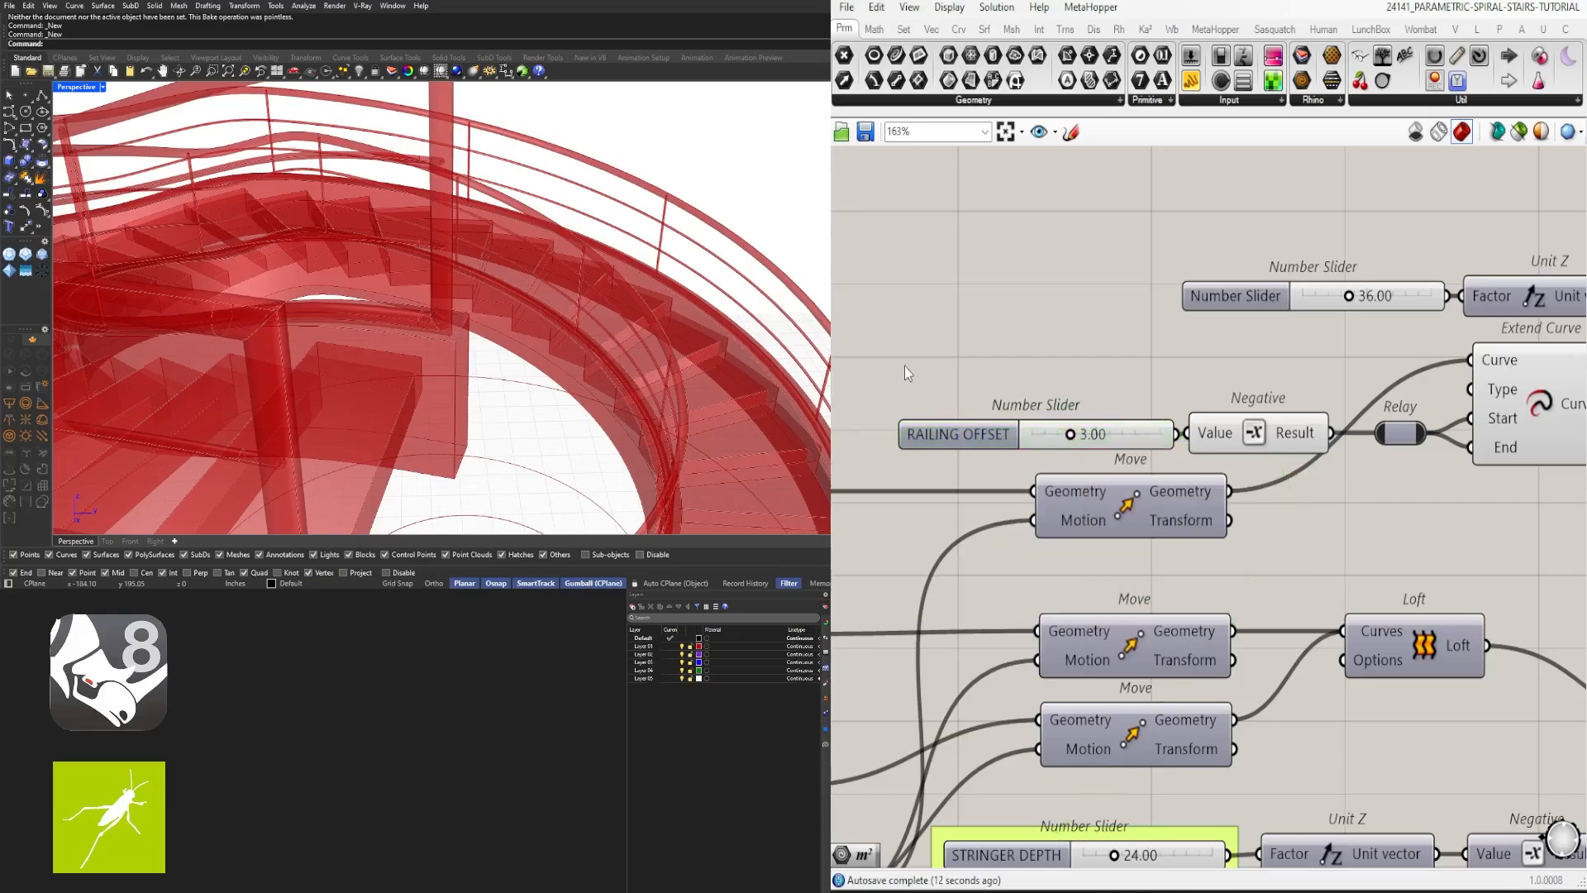
pyautogui.click(964, 440)
pyautogui.hotkey('ctrl', 'g')
pyautogui.click(1149, 331)
# Step: Hide the preview of the upper railing's Extend Curve component
pyautogui.scroll(-2, 1149, 330)
pyautogui.moveTo(1462, 410); pyautogui.dragTo(1263, 433, button='right')
pyautogui.click(1191, 405)
pyautogui.middleClick(1048, 381)
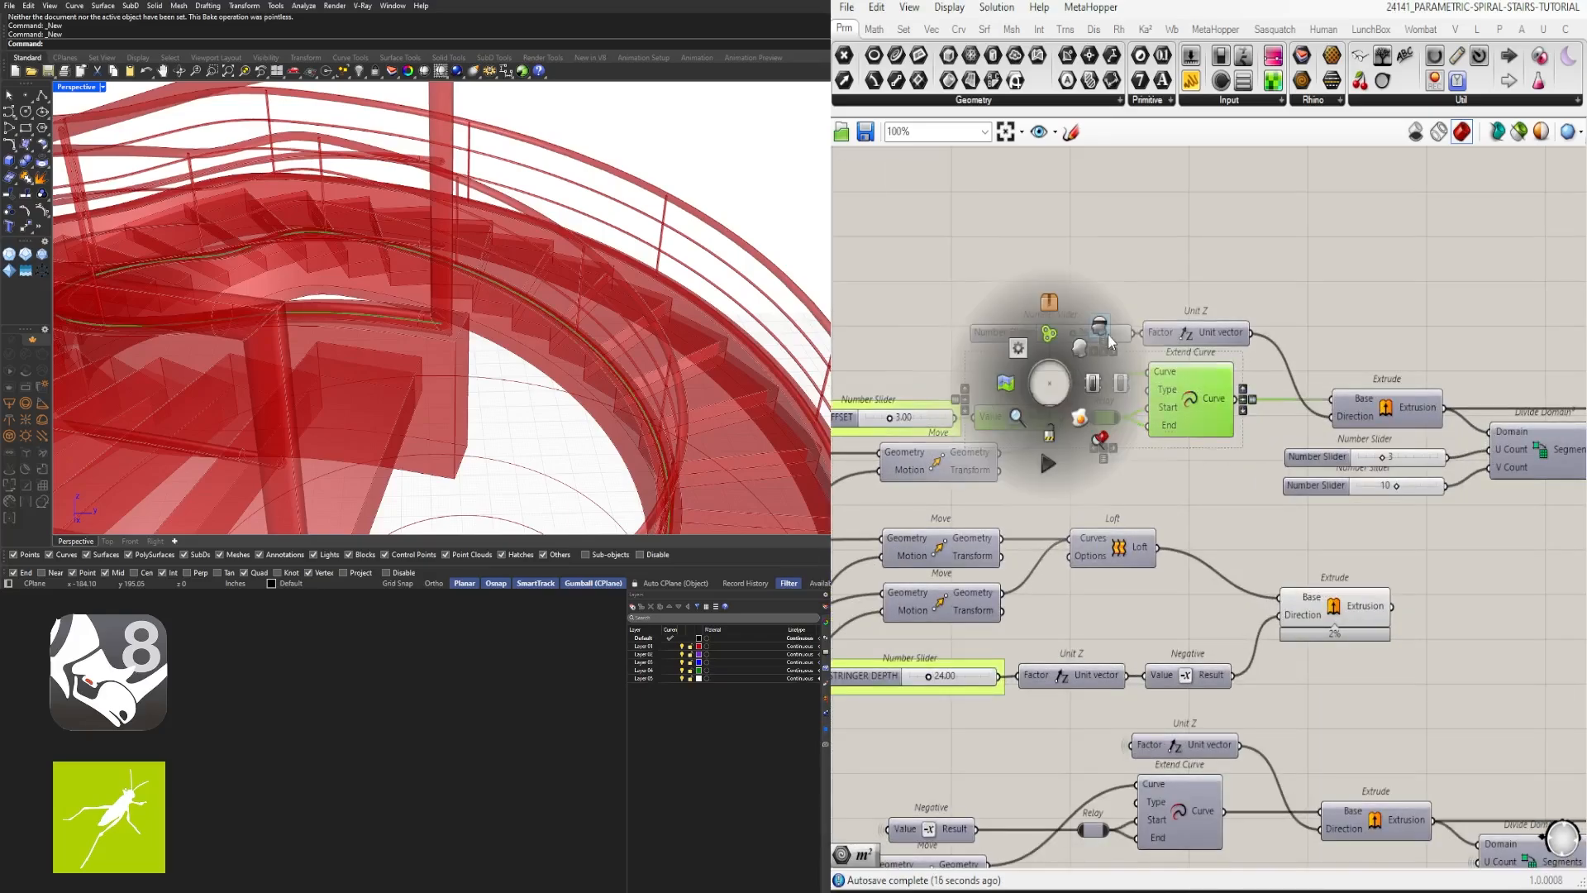
pyautogui.click(1124, 297)
# Step: Rename the slider feeding the upper railing's Unit Z RAILING HEIGHT and group it
pyautogui.rightClick(1007, 334)
pyautogui.write('RAILING ')
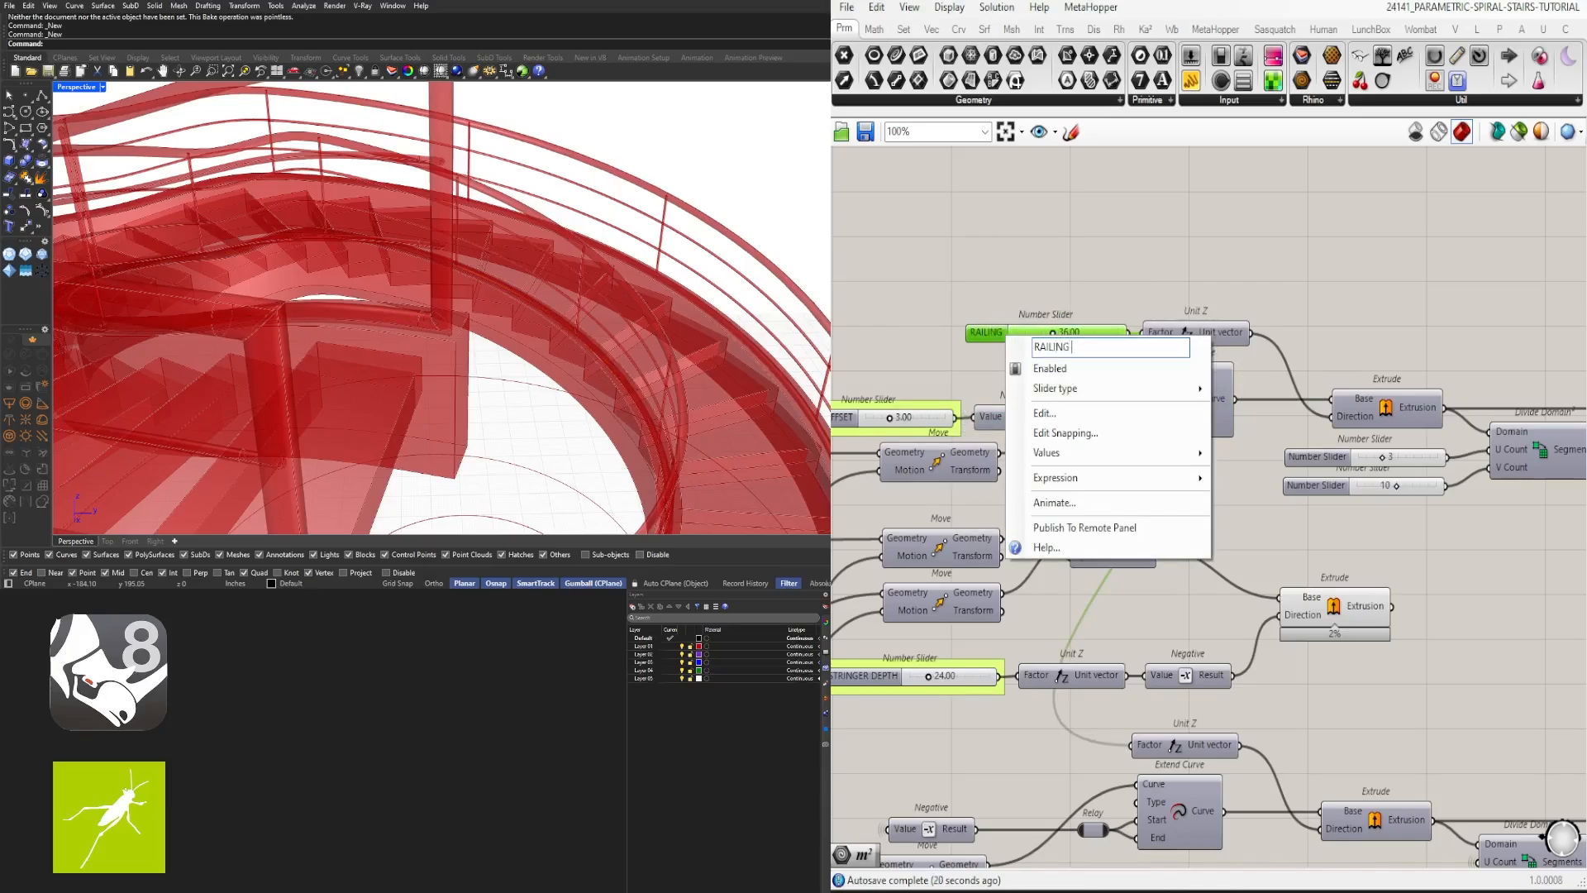
pyautogui.write('HEIGHT')
pyautogui.press('Return')
pyautogui.scroll(1, 1029, 352)
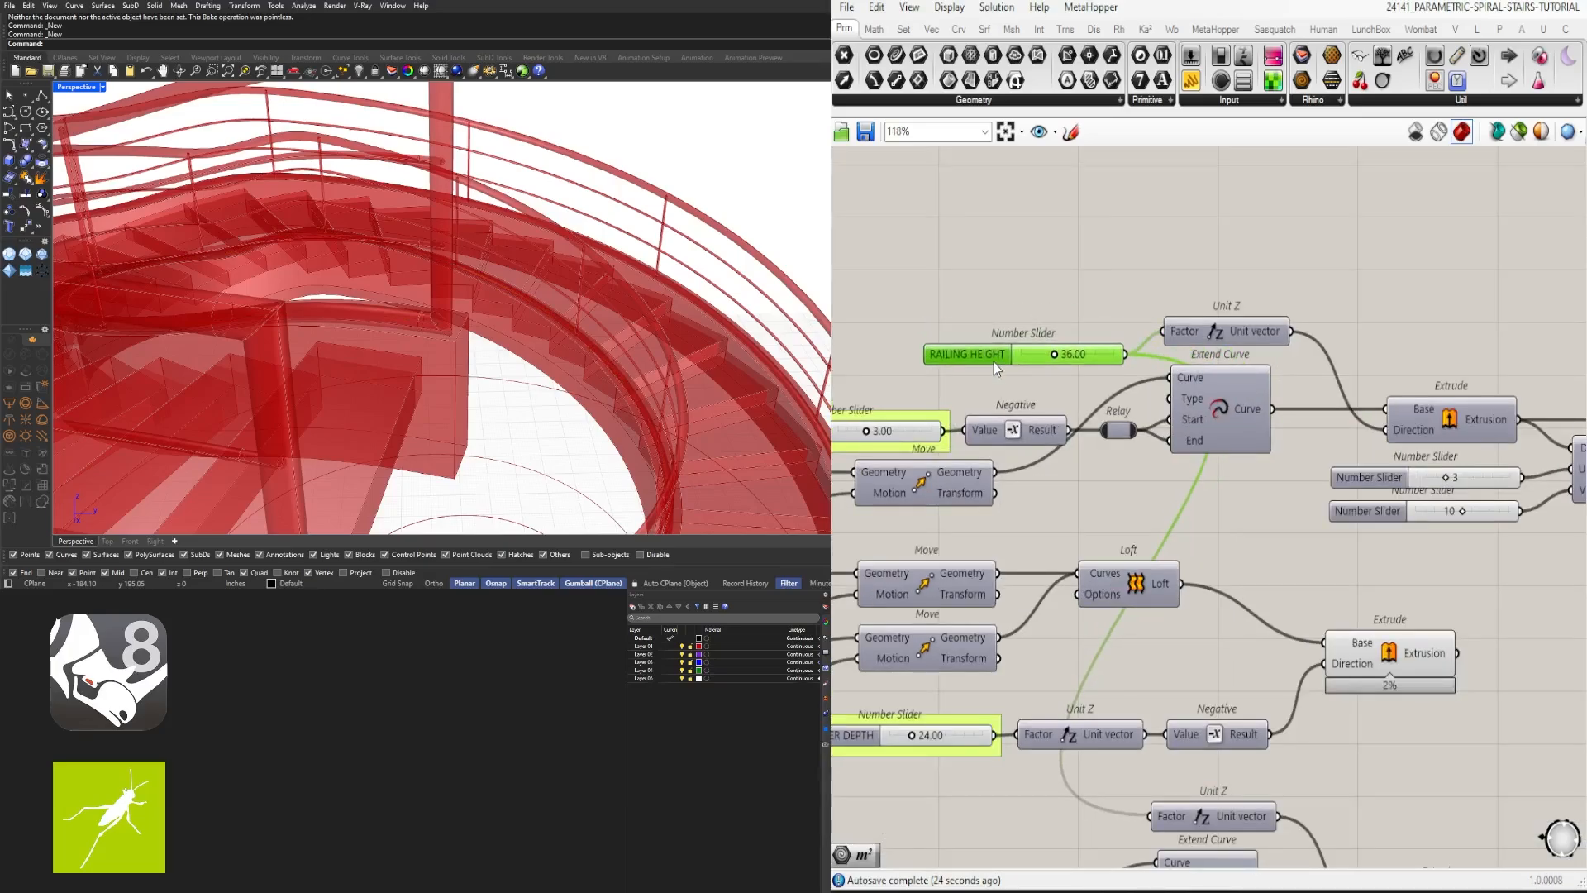
pyautogui.scroll(-3, 1234, 219)
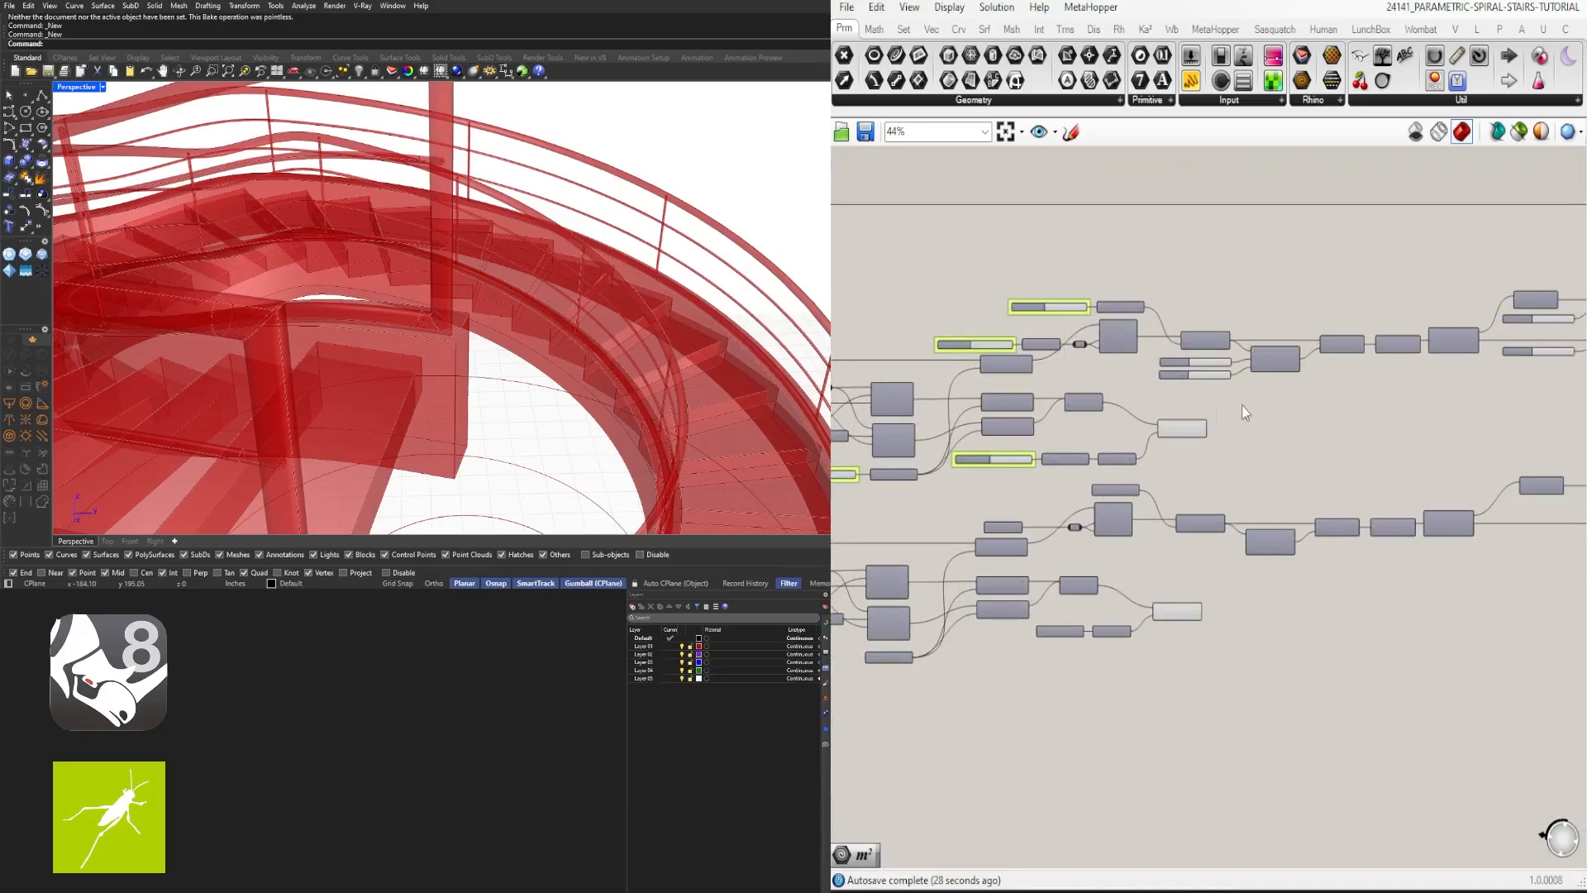
# Step: Add a Geometry parameter fed by the upper stringer's Extrude, group it, and hide the Extrude's preview
pyautogui.write('geo')
pyautogui.click(1359, 406)
pyautogui.scroll(2, 1311, 406)
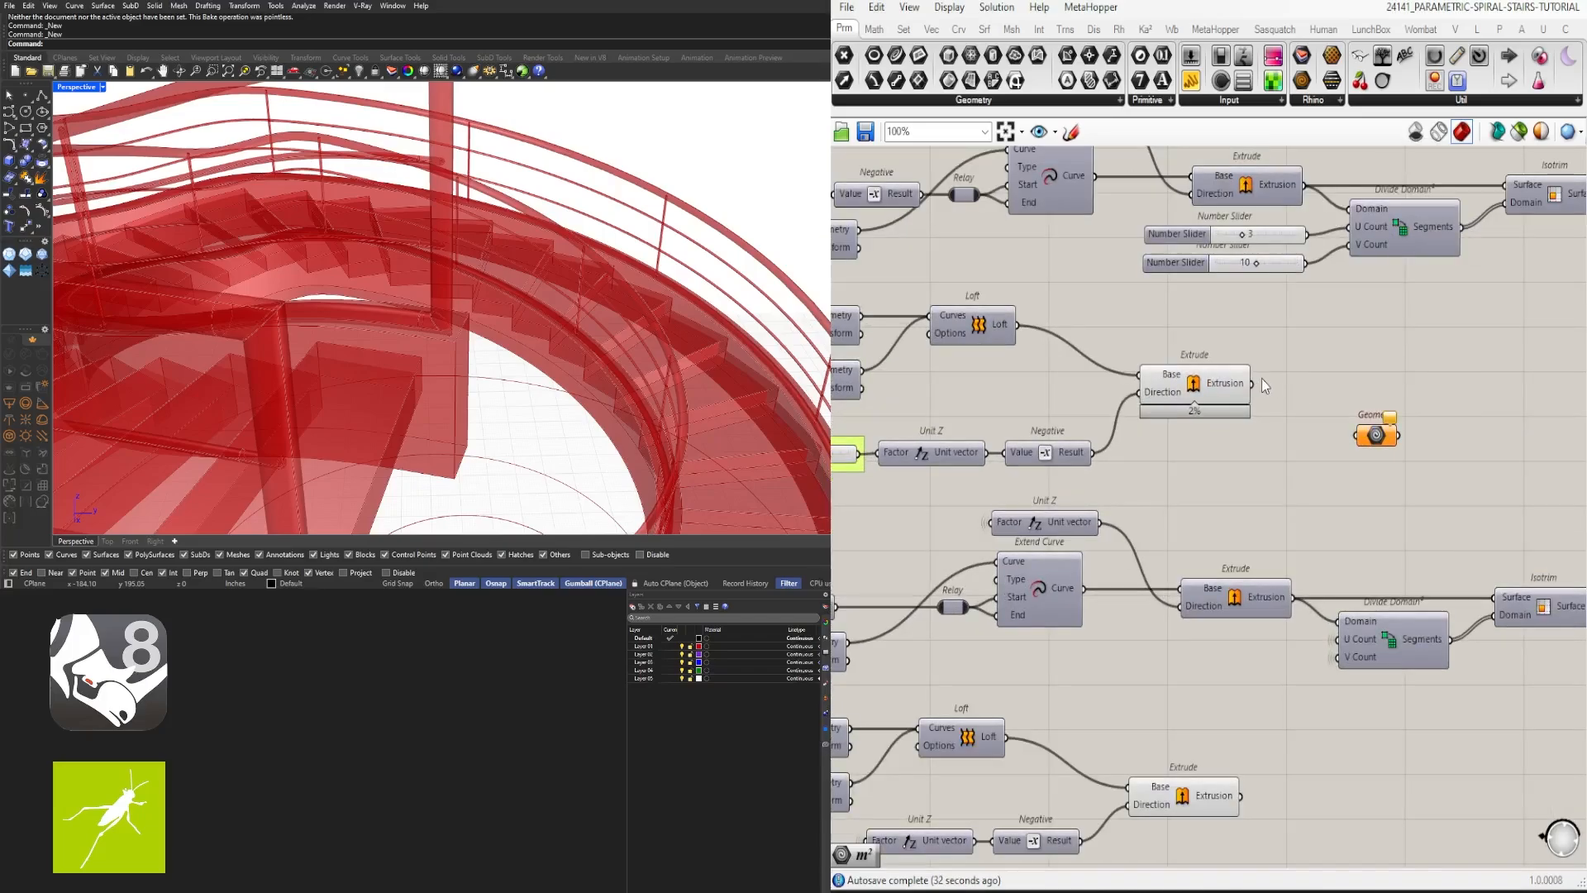
pyautogui.moveTo(1256, 383); pyautogui.dragTo(1162, 335)
pyautogui.hotkey('ctrl', 'g')
pyautogui.middleClick(1162, 335)
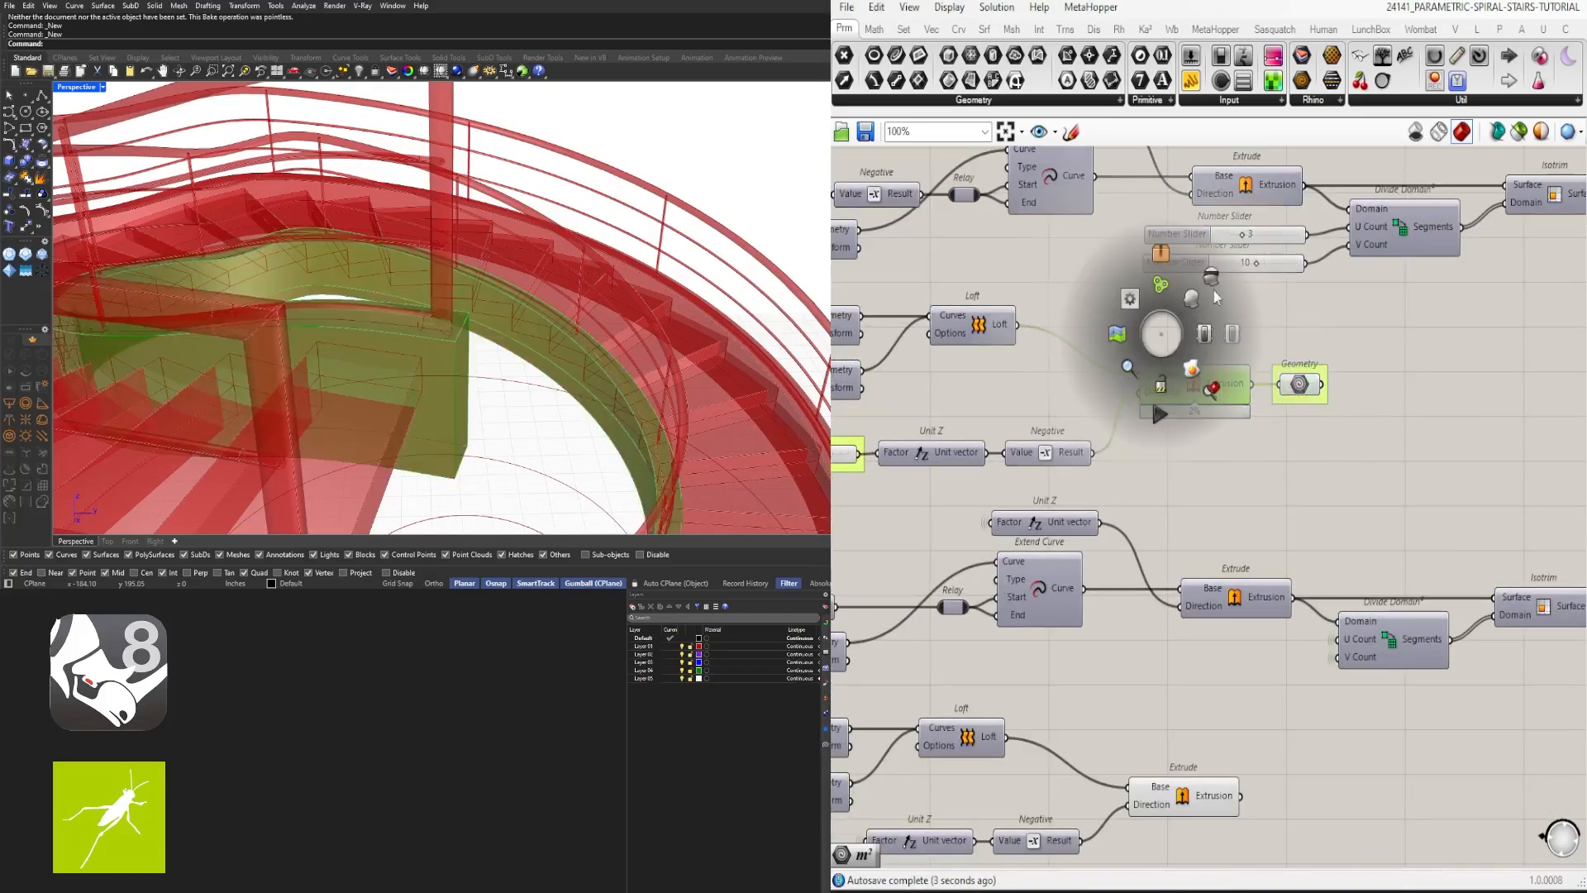
pyautogui.click(1212, 386)
pyautogui.scroll(-3, 1339, 379)
# Step: Copy a Geometry parameter onto the lower stringer's Extrude output, group it, and hide that Extrude's preview
pyautogui.keyDown('alt'); pyautogui.moveTo(1316, 380); pyautogui.dragTo(1270, 654); pyautogui.keyUp('alt')
pyautogui.scroll(3, 1286, 634)
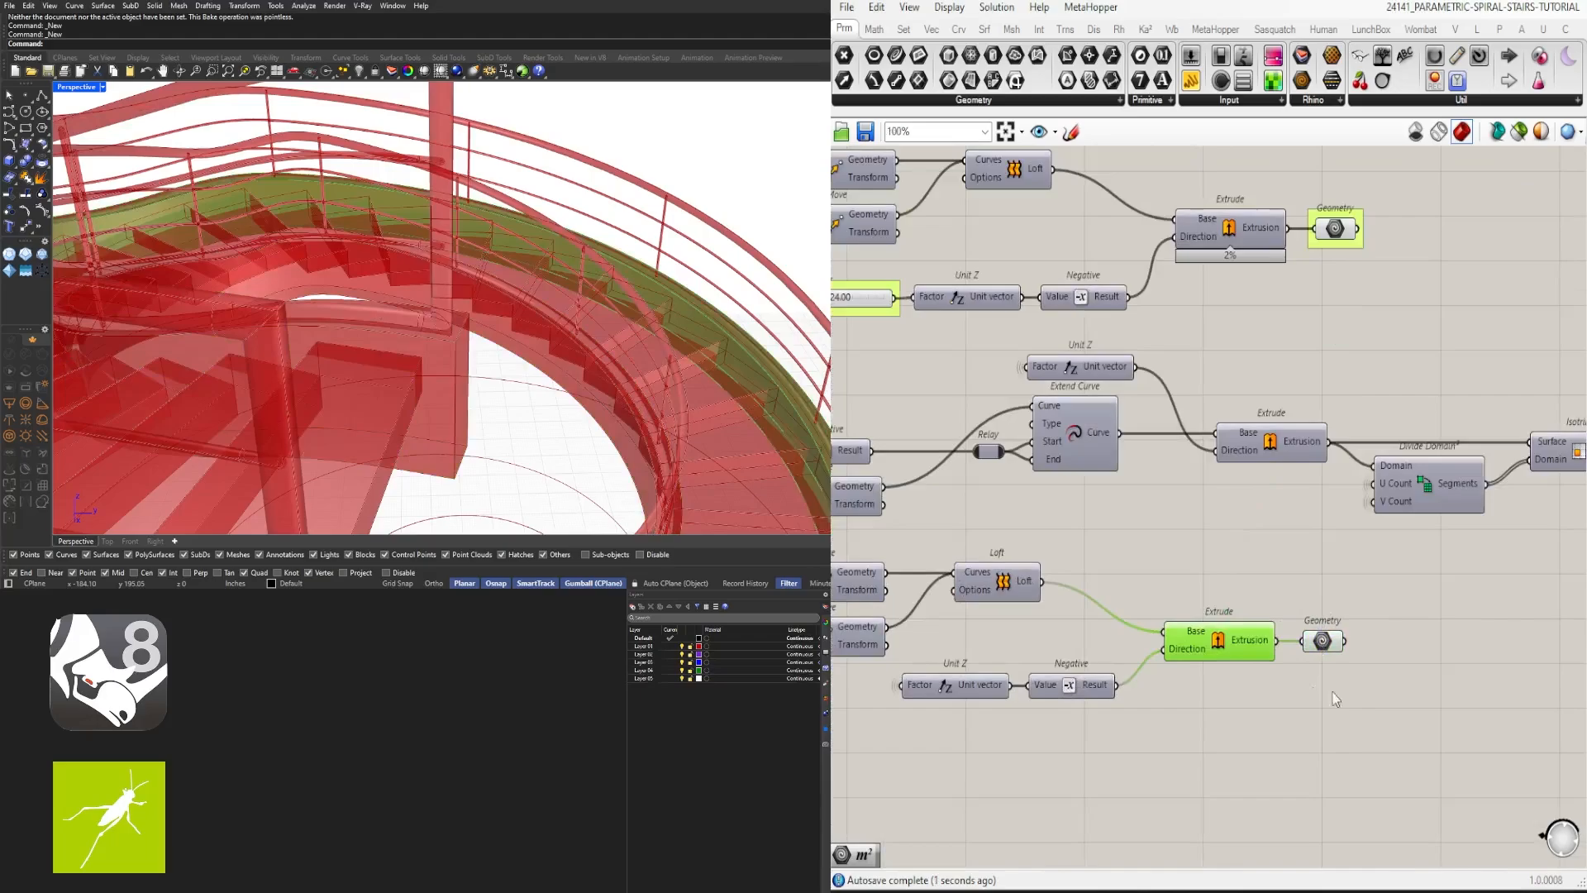
pyautogui.click(1321, 640)
pyautogui.hotkey('ctrl', 'g')
pyautogui.moveTo(1232, 732); pyautogui.dragTo(1186, 645)
pyautogui.middleClick(1187, 556)
pyautogui.click(1237, 606)
pyautogui.click(1305, 585)
# Step: Copy a Geometry parameter beside the railing Pipes, connect the first Pipe of both railing branches to it, and group it
pyautogui.scroll(-4, 1305, 585)
pyautogui.scroll(-4, 1126, 567)
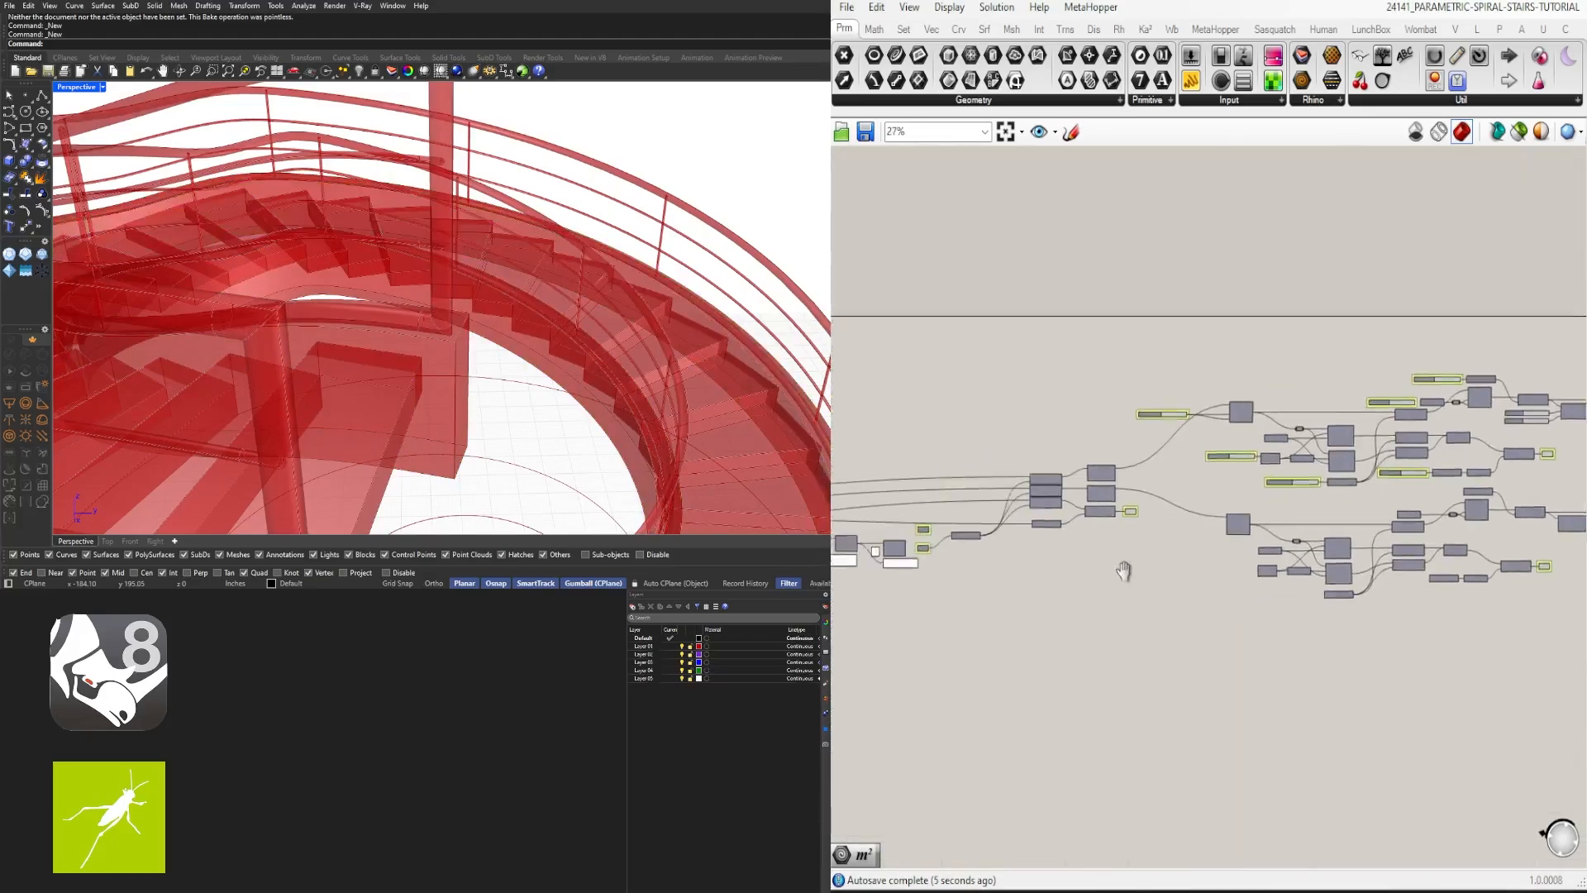
pyautogui.moveTo(1562, 571); pyautogui.dragTo(1147, 633, button='right')
pyautogui.scroll(5, 1284, 559)
pyautogui.scroll(-1, 889, 668)
pyautogui.keyDown('alt'); pyautogui.moveTo(880, 669); pyautogui.dragTo(1432, 560); pyautogui.keyUp('alt')
pyautogui.scroll(3, 1364, 536)
pyautogui.moveTo(1452, 561); pyautogui.dragTo(1544, 486)
pyautogui.scroll(-2, 1447, 535)
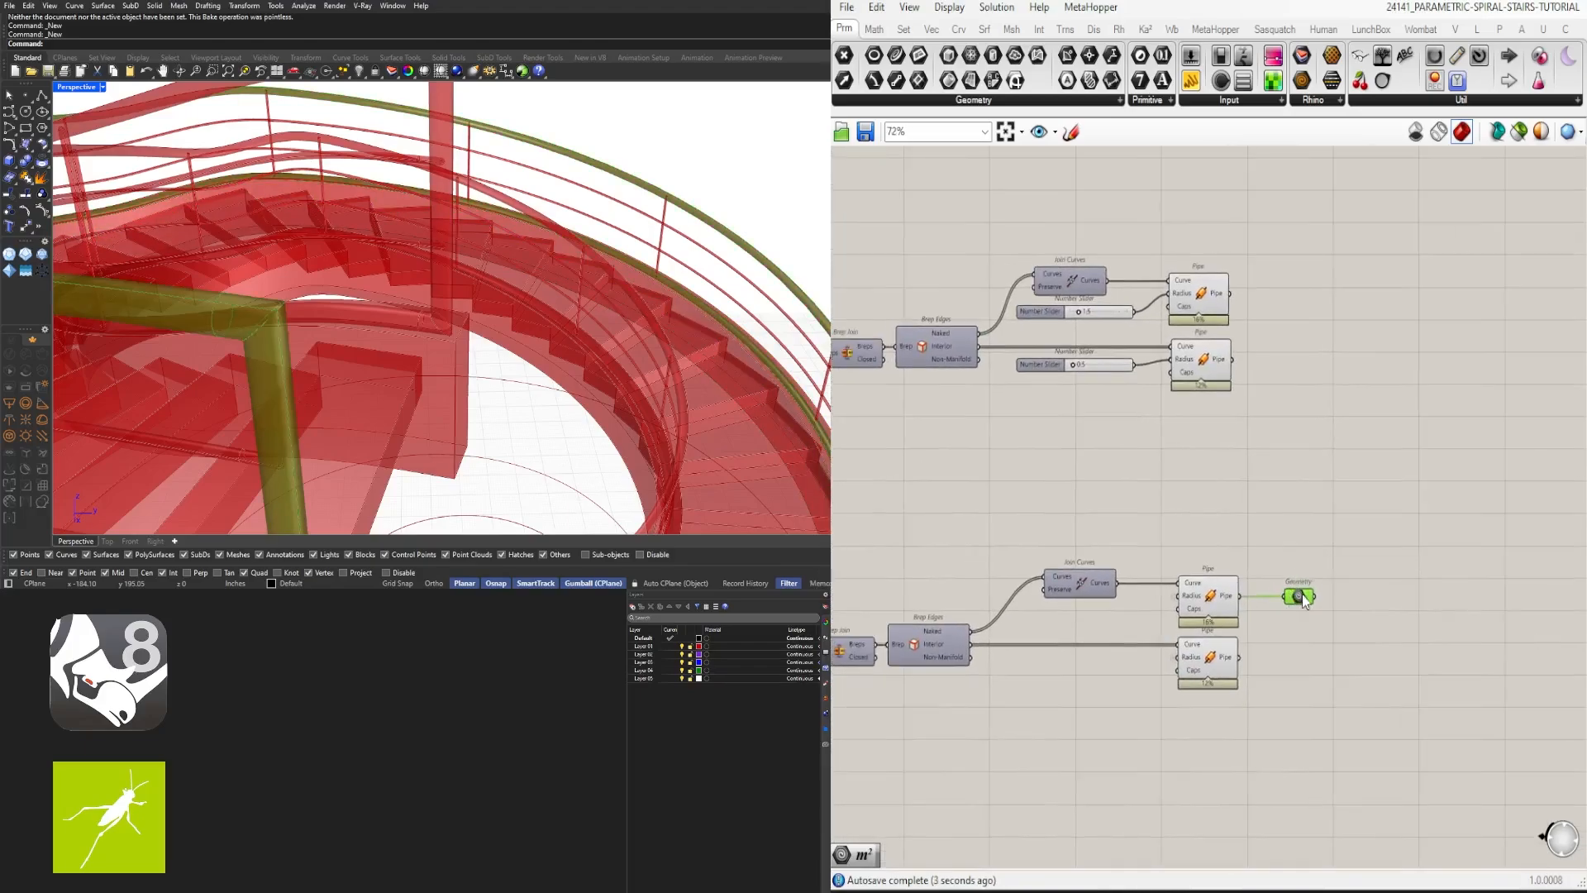
pyautogui.click(1412, 426)
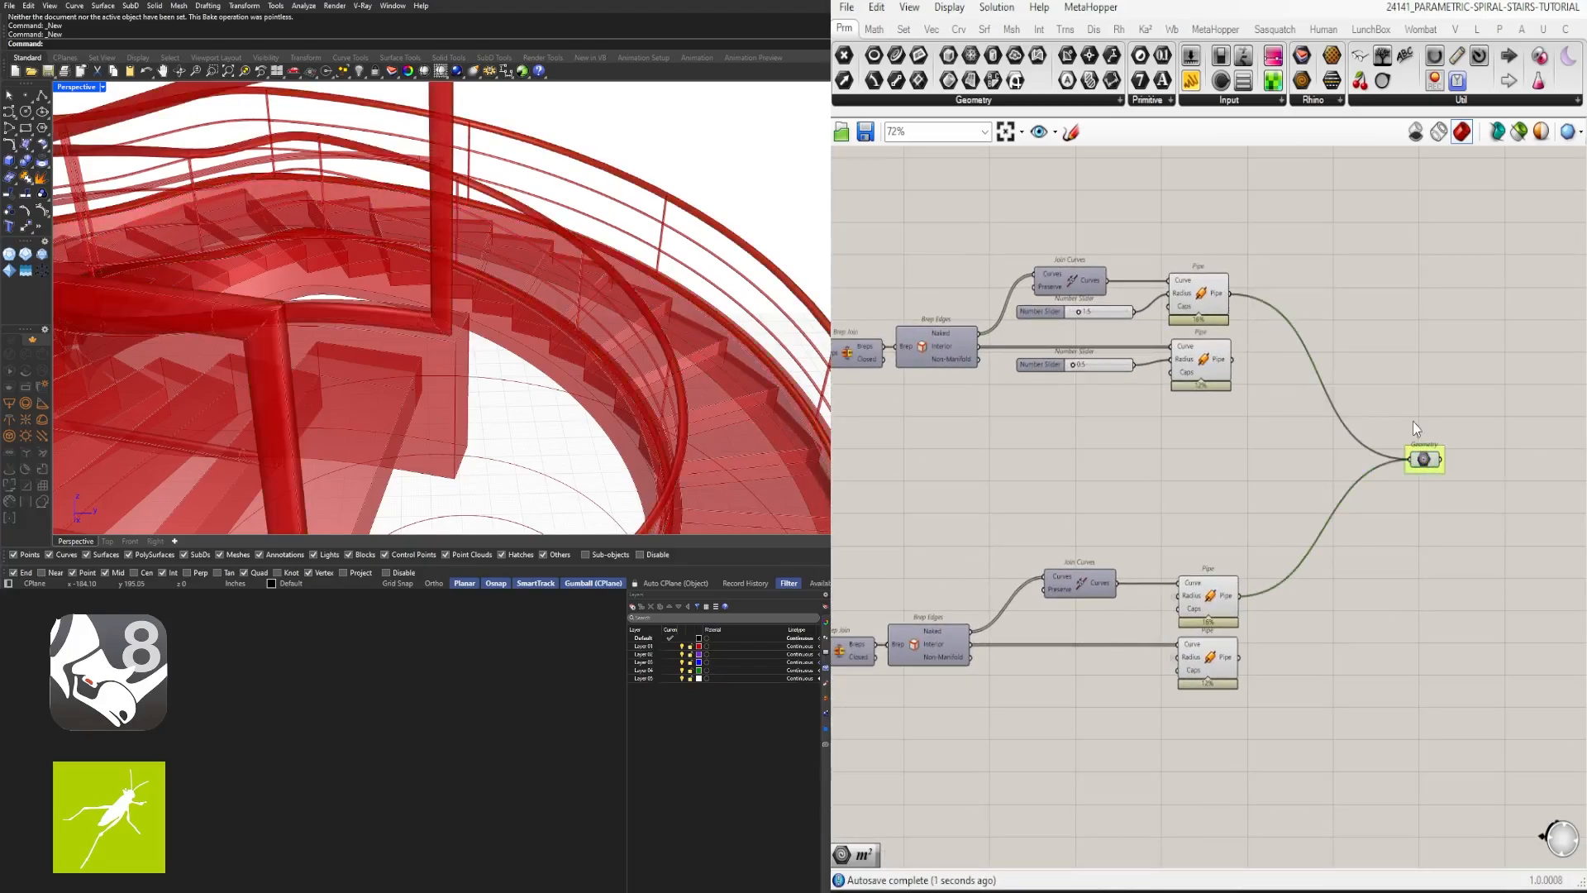
# Step: Hide the previews of the first Pipe in both railing branches
pyautogui.moveTo(1209, 536); pyautogui.dragTo(1207, 533)
pyautogui.keyDown('shift'); pyautogui.moveTo(1256, 301); pyautogui.dragTo(1215, 252); pyautogui.keyUp('shift')
pyautogui.middleClick(1240, 239)
pyautogui.click(1284, 199)
pyautogui.click(1331, 389)
# Step: Add a second grouped Geometry parameter below the first, connect the second Pipe of both railing branches, and align the two parameters
pyautogui.moveTo(1426, 458); pyautogui.dragTo(1471, 340)
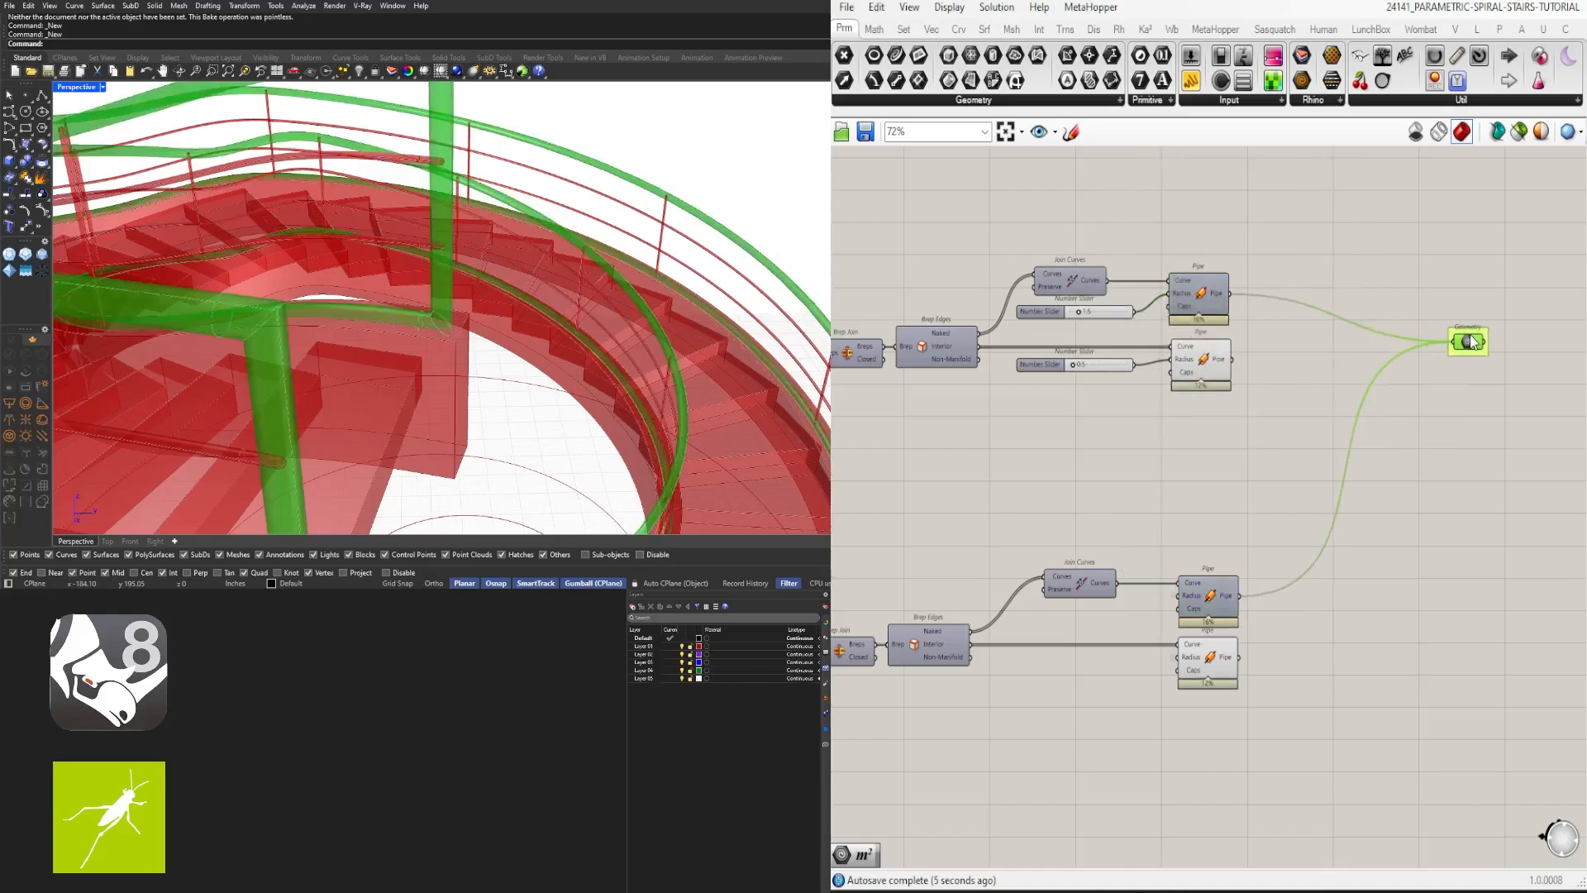
pyautogui.moveTo(1467, 401); pyautogui.dragTo(1468, 402)
pyautogui.moveTo(1231, 359); pyautogui.dragTo(1447, 399)
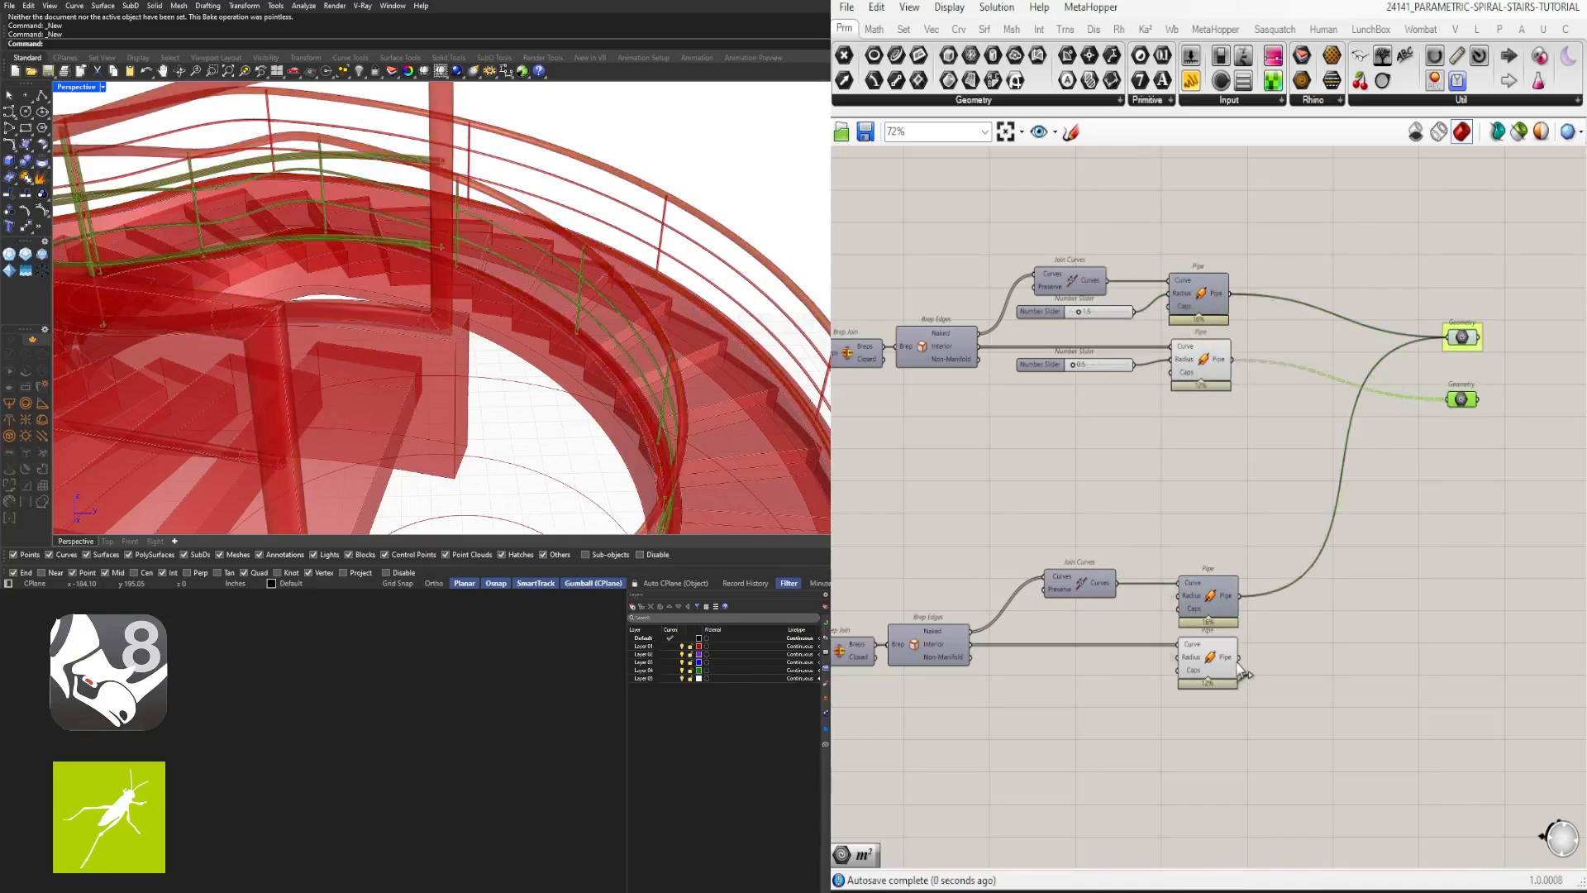
pyautogui.hotkey('ctrl', 'g')
pyautogui.moveTo(1503, 308); pyautogui.dragTo(1460, 432)
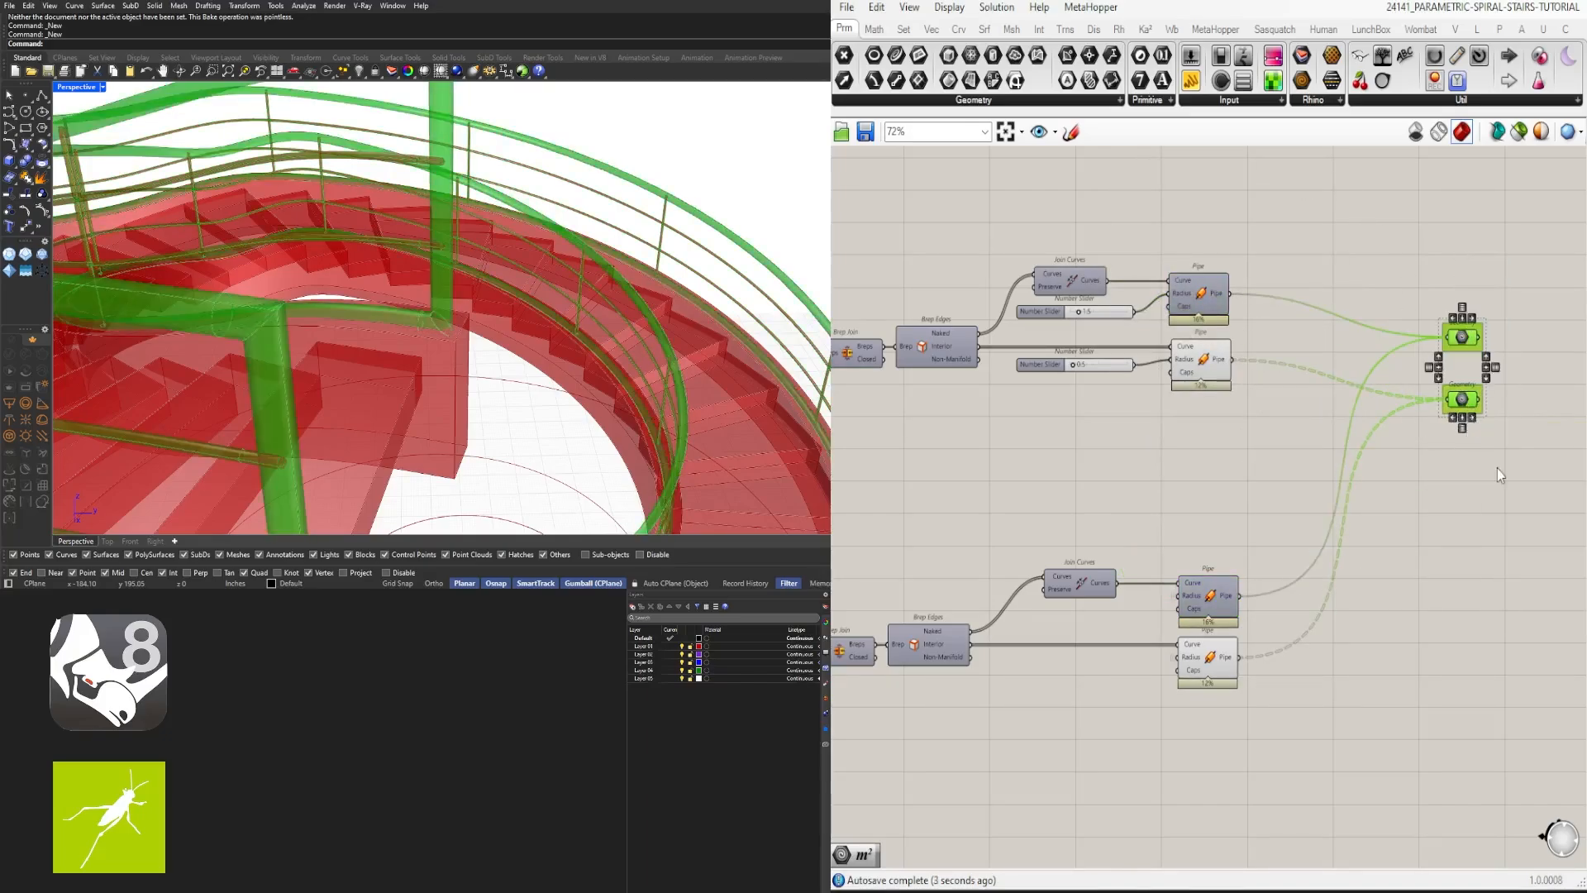
# Step: Hide the previews of the second Pipe in both railing branches
pyautogui.scroll(-3, 1356, 614)
pyautogui.moveTo(1315, 749); pyautogui.dragTo(1253, 364)
pyautogui.middleClick(1277, 328)
pyautogui.click(1279, 248)
pyautogui.click(1174, 488)
# Step: Rename the radius sliders of the upper branch's two Pipes RAILING 1 and RAILING 2
pyautogui.scroll(8, 1116, 496)
pyautogui.moveTo(1262, 325); pyautogui.dragTo(1099, 411, button='right')
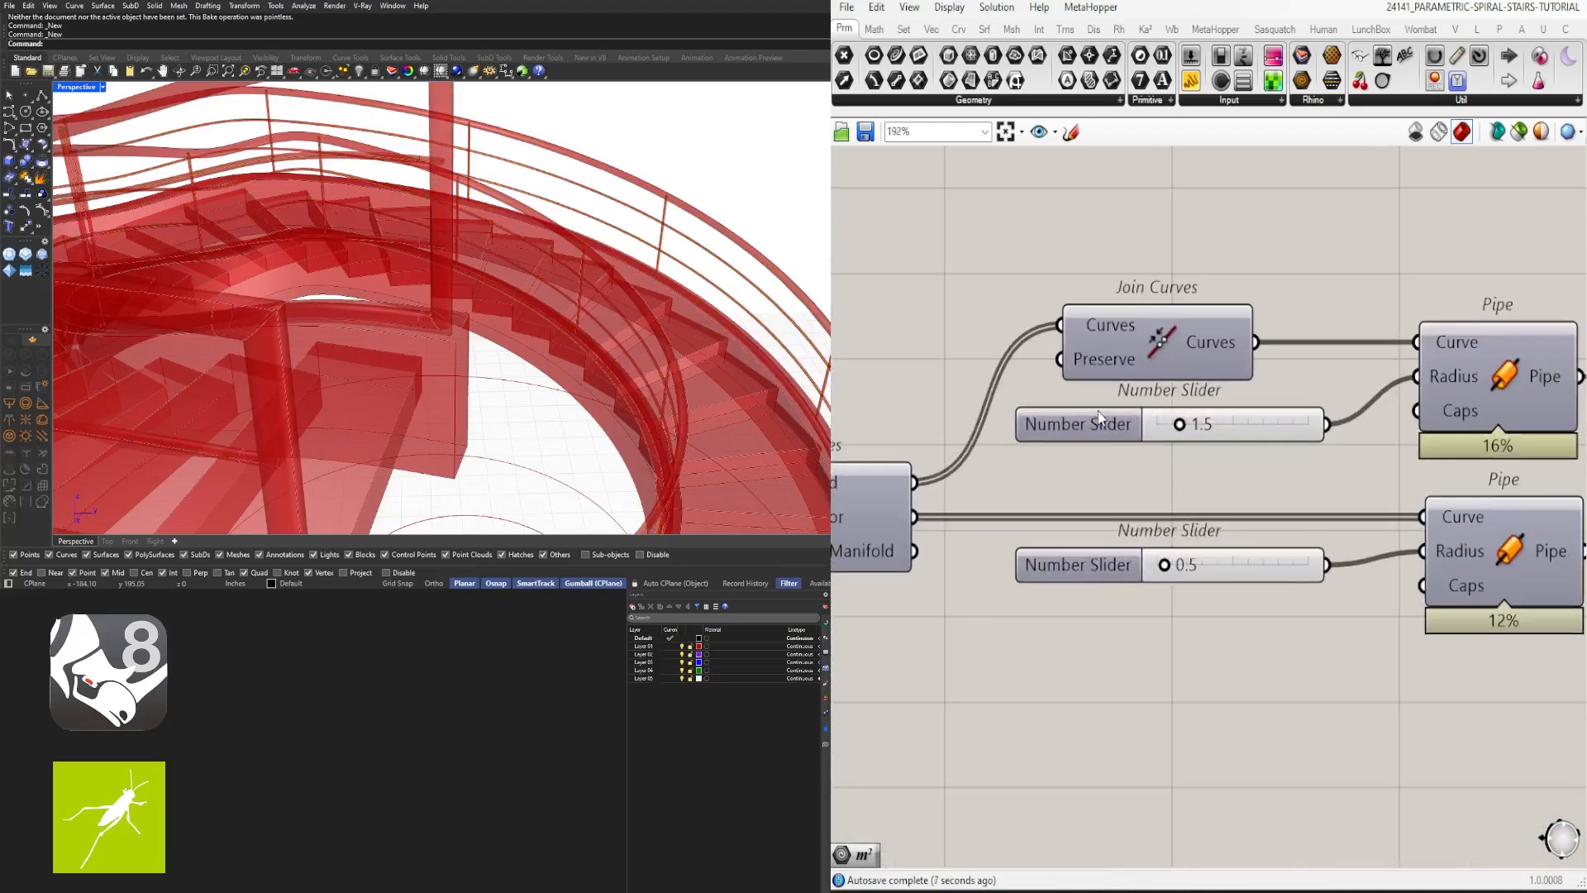
pyautogui.rightClick(1062, 423)
pyautogui.click(1151, 455)
pyautogui.rightClick(1150, 426)
pyautogui.click(1174, 459)
pyautogui.rightClick(1124, 436)
pyautogui.write('1')
pyautogui.press('Return')
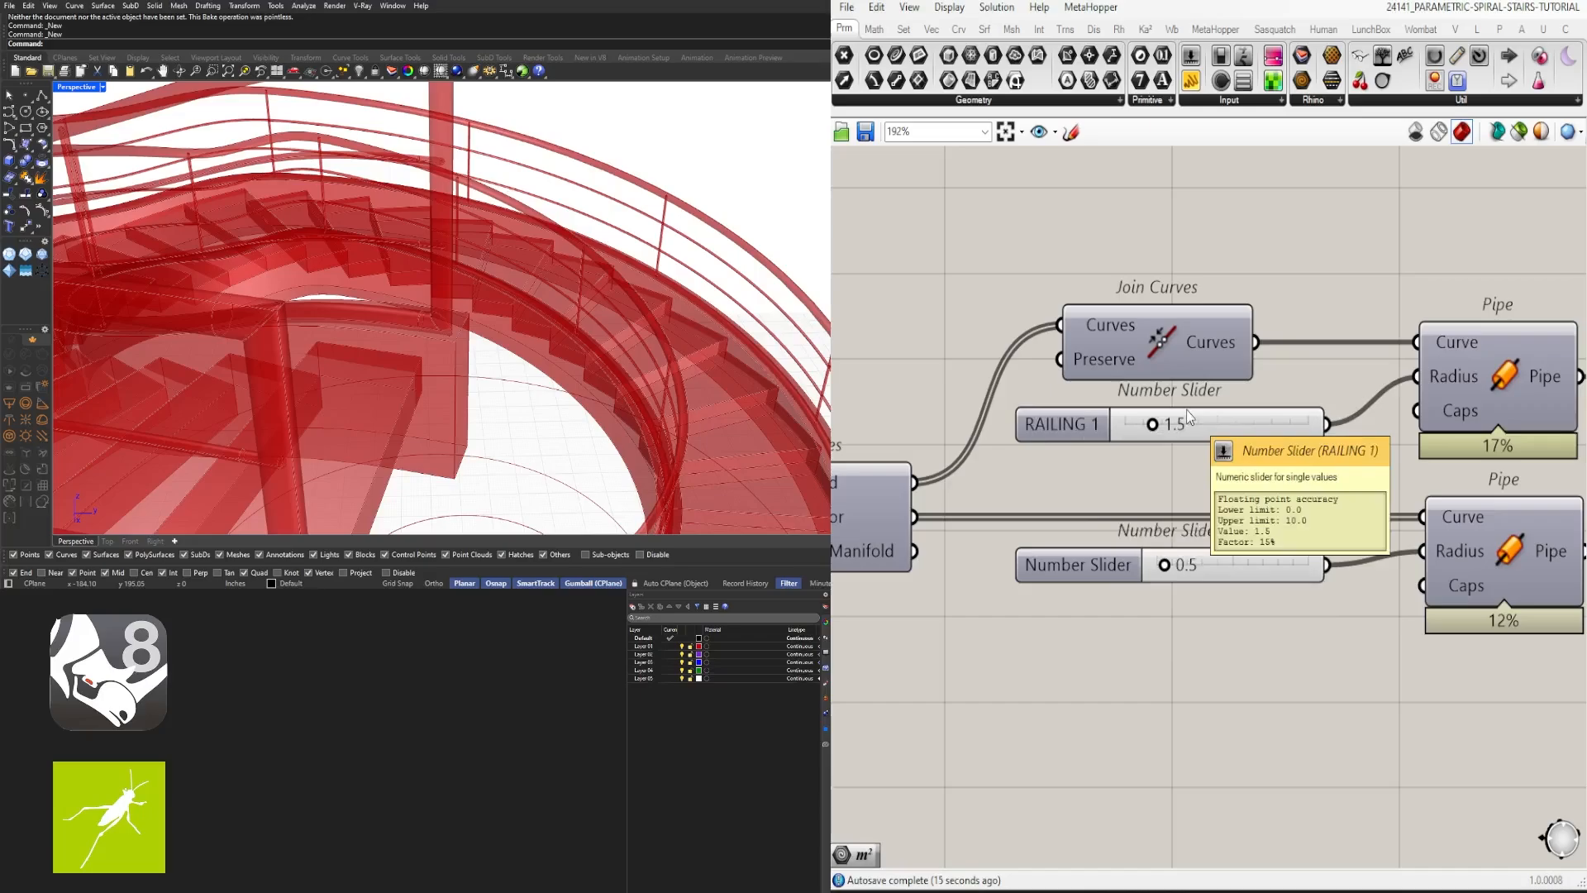
pyautogui.rightClick(1079, 571)
pyautogui.write('RAILING 2')
pyautogui.press('Return')
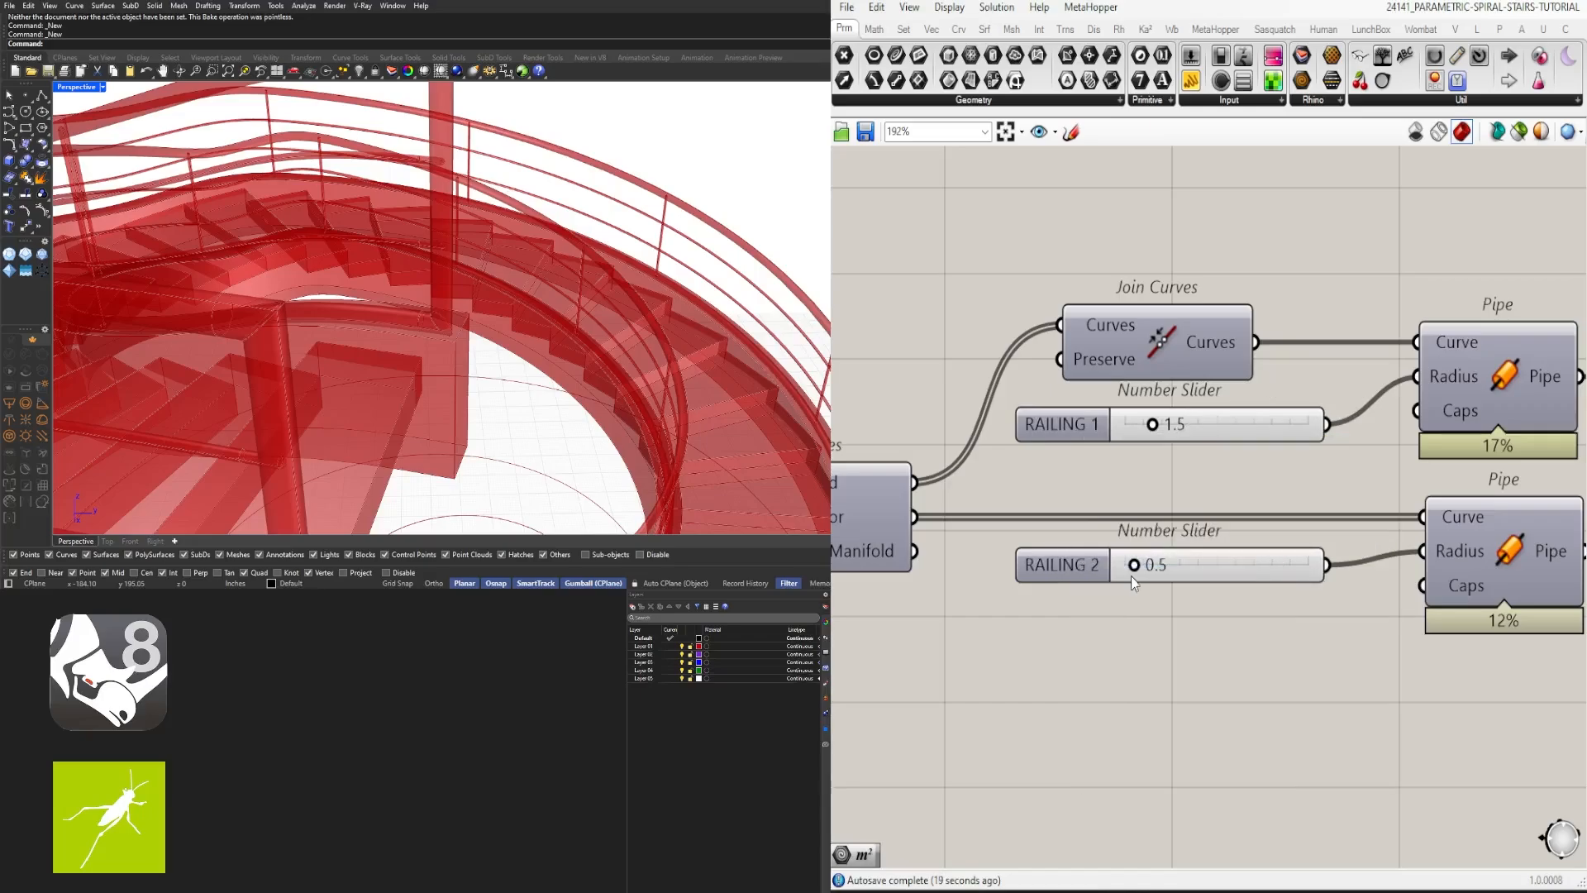
# Step: Put the RAILING 1 and RAILING 2 sliders each in their own group
pyautogui.click(1056, 416)
pyautogui.hotkey('ctrl', 'g')
pyautogui.click(1064, 563)
pyautogui.hotkey('ctrl', 'g')
pyautogui.click(1305, 228)
pyautogui.scroll(-6, 1307, 234)
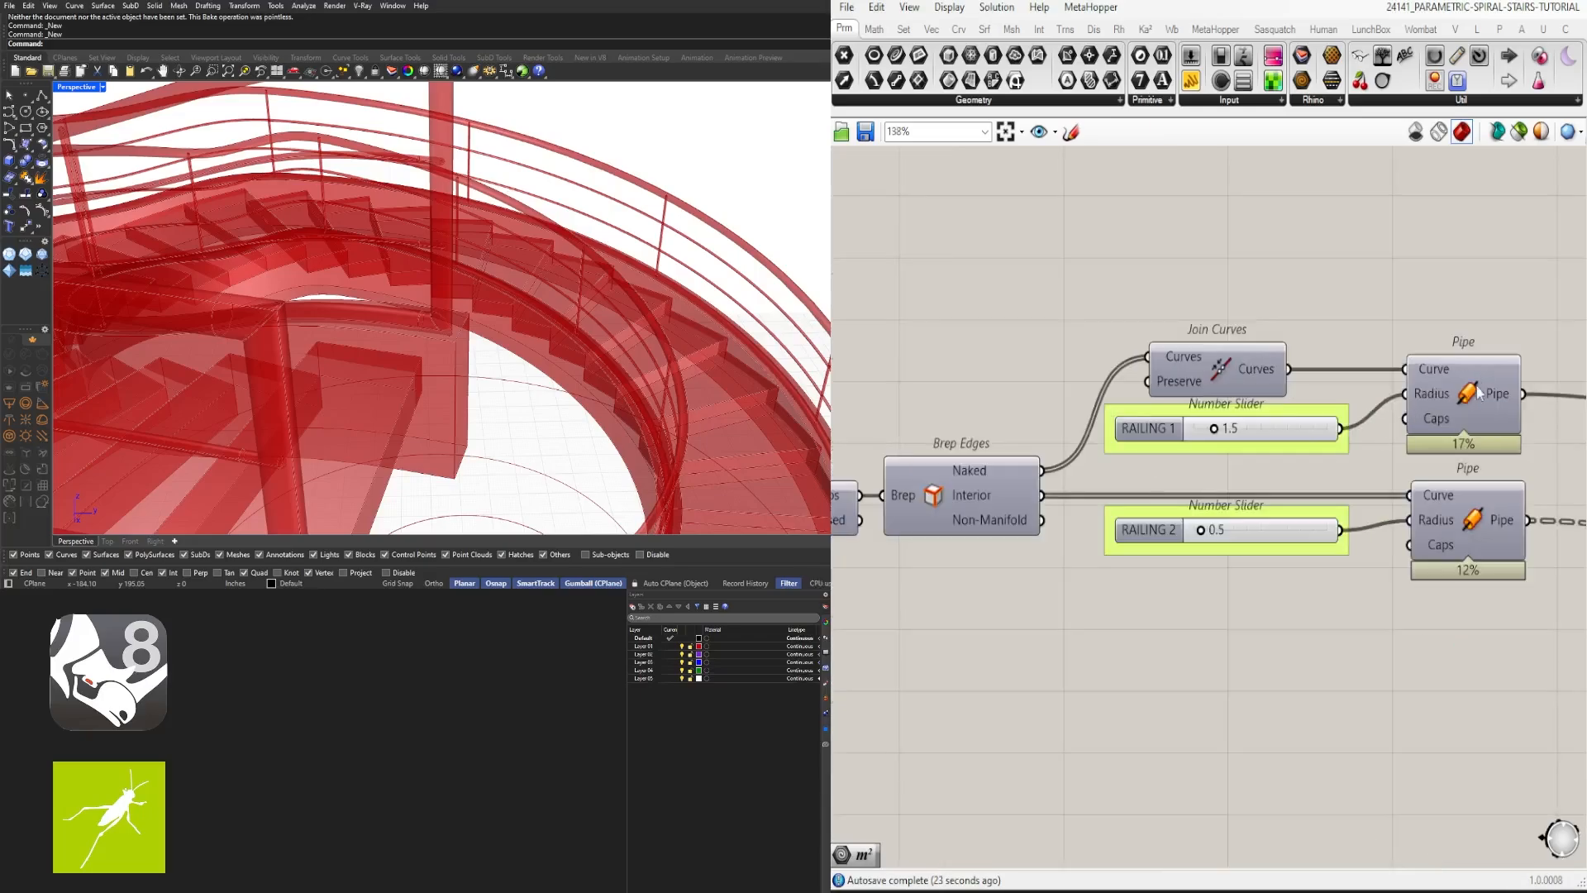
# Step: Rename the upper branch's Divide Domain sliders RAILING HORIZONTAL DIV for U Count and RAILING VERTICAL DIV for V Count
pyautogui.scroll(3, 1377, 530)
pyautogui.scroll(3, 1287, 445)
pyautogui.rightClick(1216, 440)
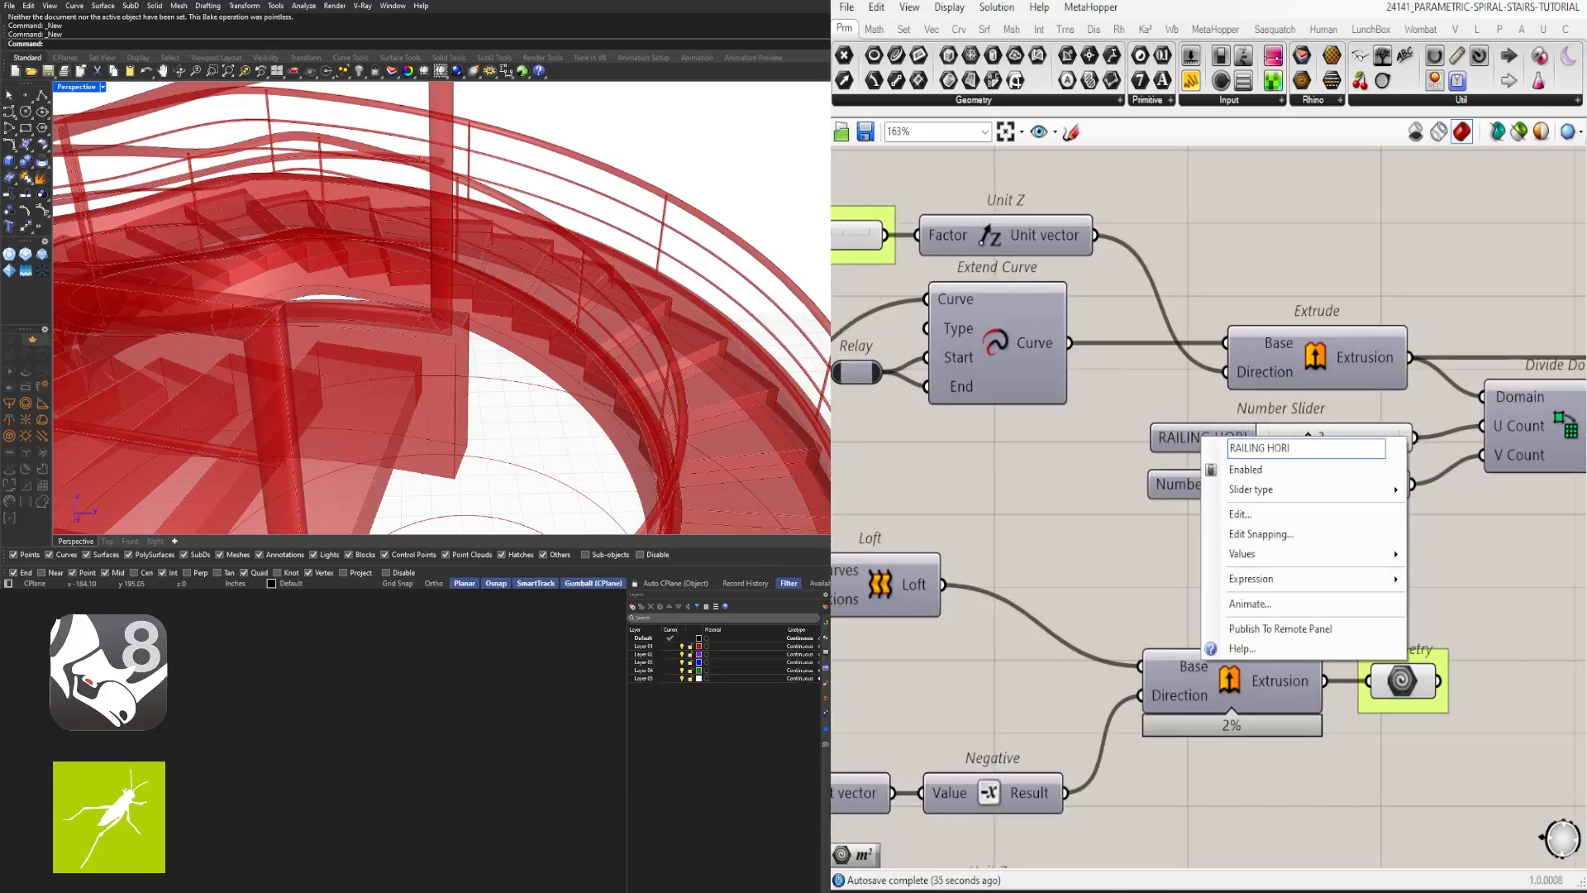
pyautogui.press('Return')
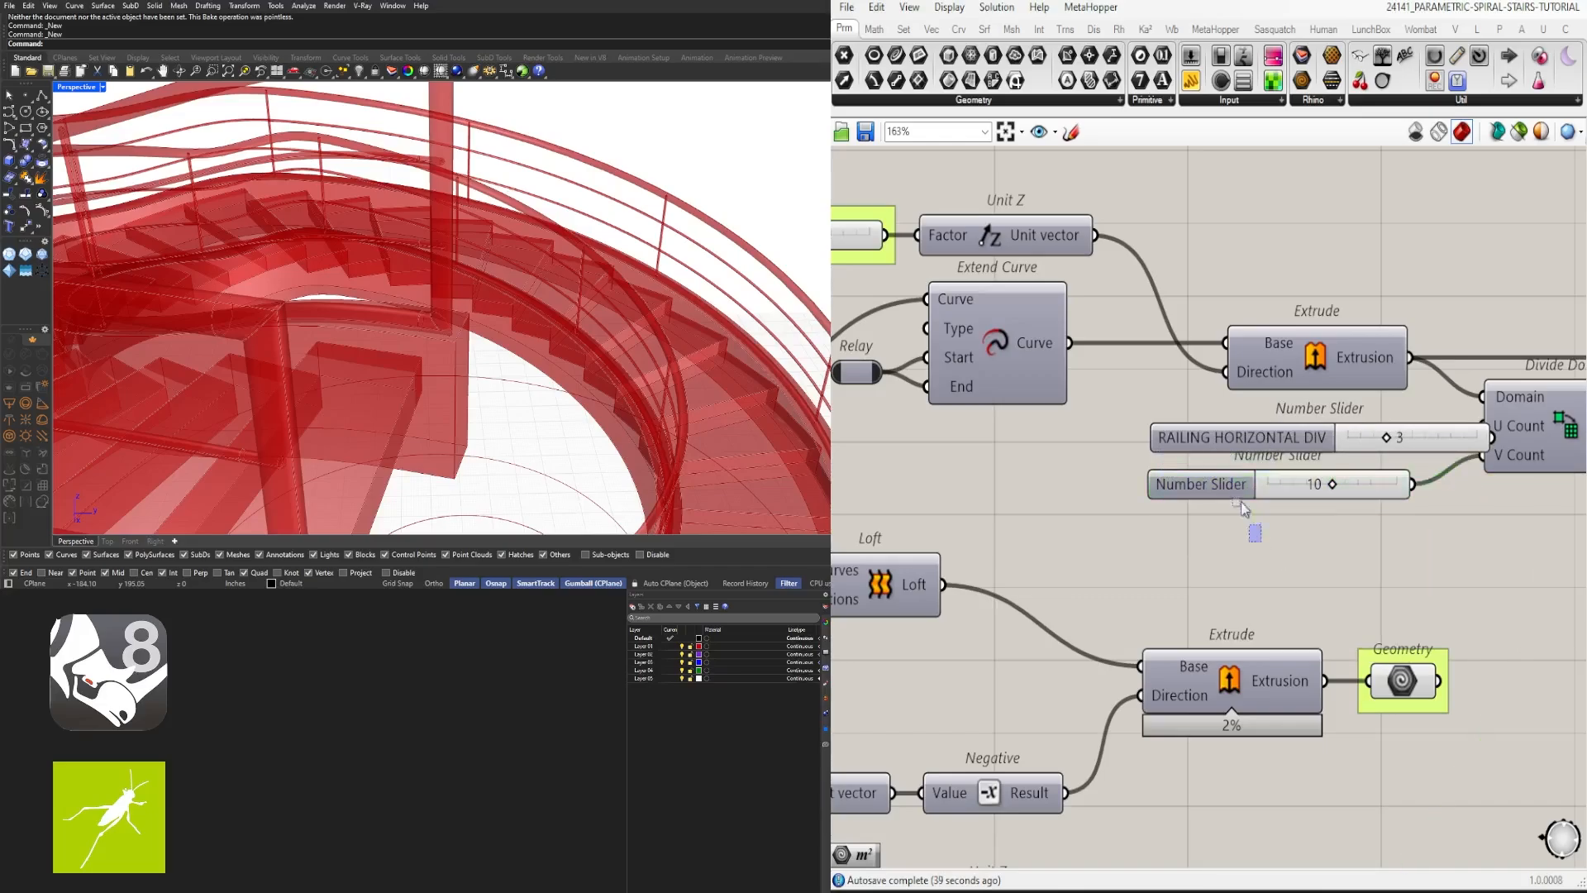
pyautogui.moveTo(1241, 502); pyautogui.dragTo(1219, 434)
pyautogui.moveTo(1240, 483); pyautogui.dragTo(1133, 484)
pyautogui.click(1159, 597)
pyautogui.rightClick(1086, 476)
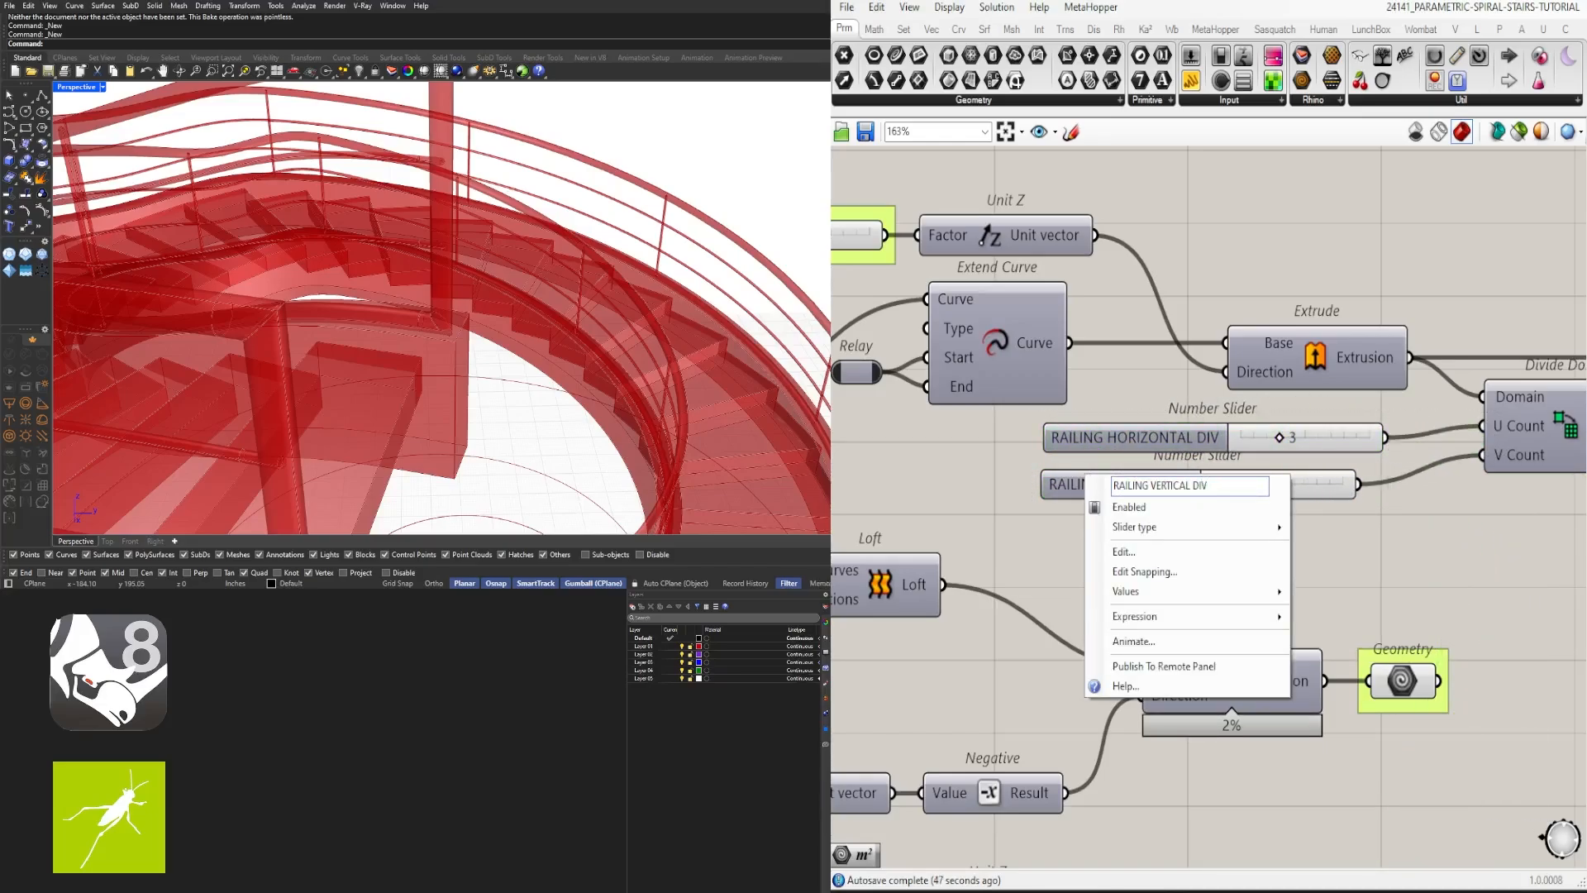
pyautogui.press('Return')
# Step: Space the two railing division sliders apart and put each in its own group
pyautogui.moveTo(1233, 517); pyautogui.dragTo(1127, 509)
pyautogui.click(1200, 509)
pyautogui.keyDown('shift'); pyautogui.click(1125, 473); pyautogui.keyUp('shift')
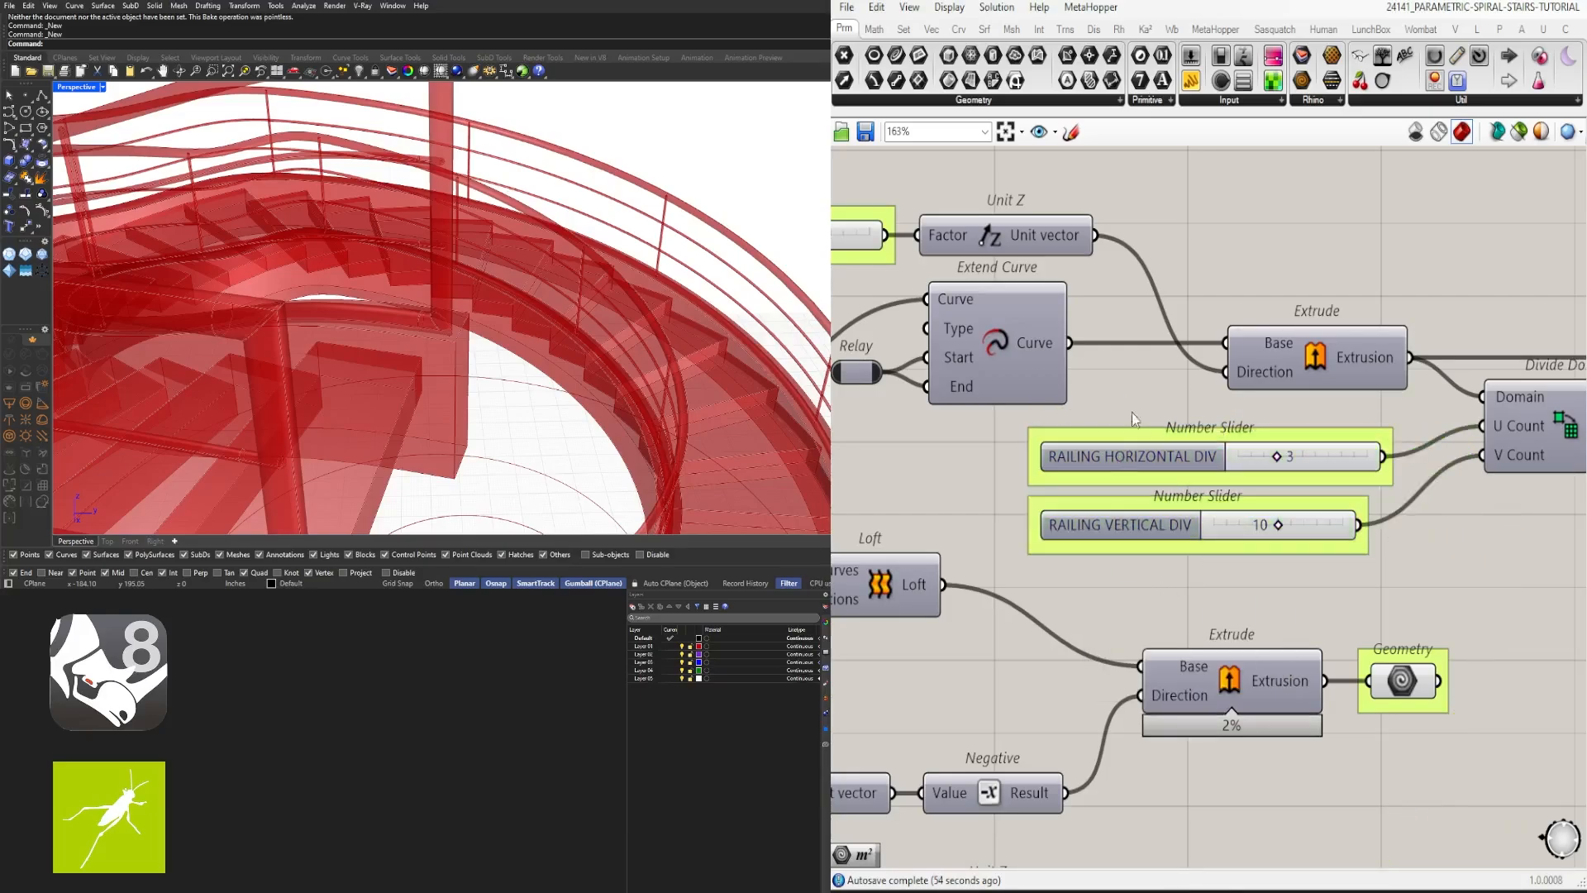
# Step: Set the wire display of the Geometry inputs on the three stacked Move components to Hidden
pyautogui.scroll(-4, 1203, 512)
pyautogui.scroll(4, 1385, 493)
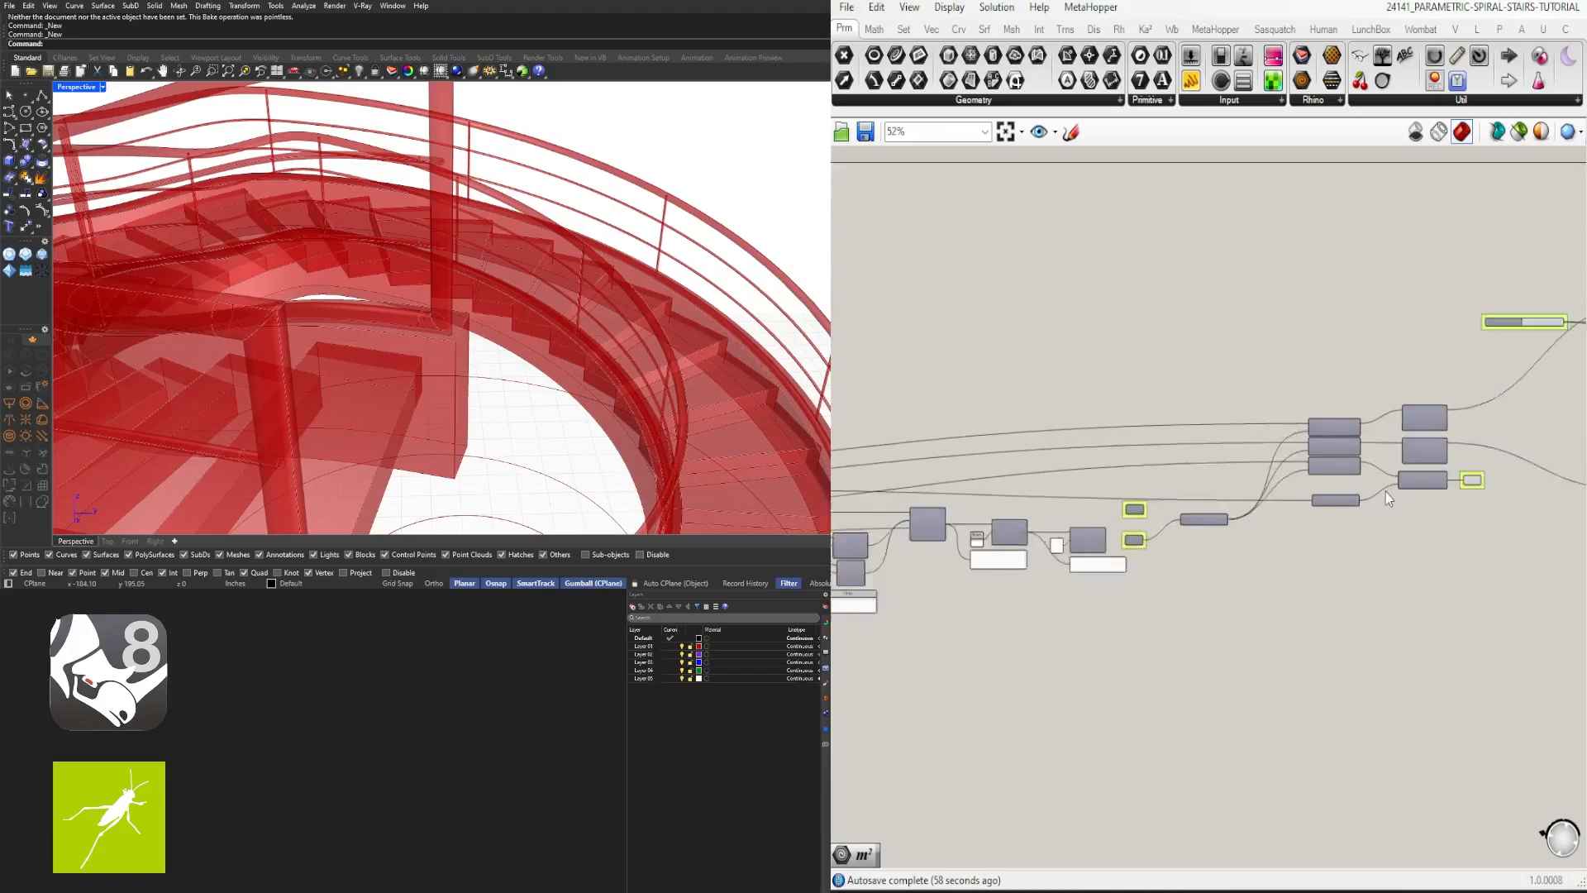
pyautogui.rightClick(1216, 397)
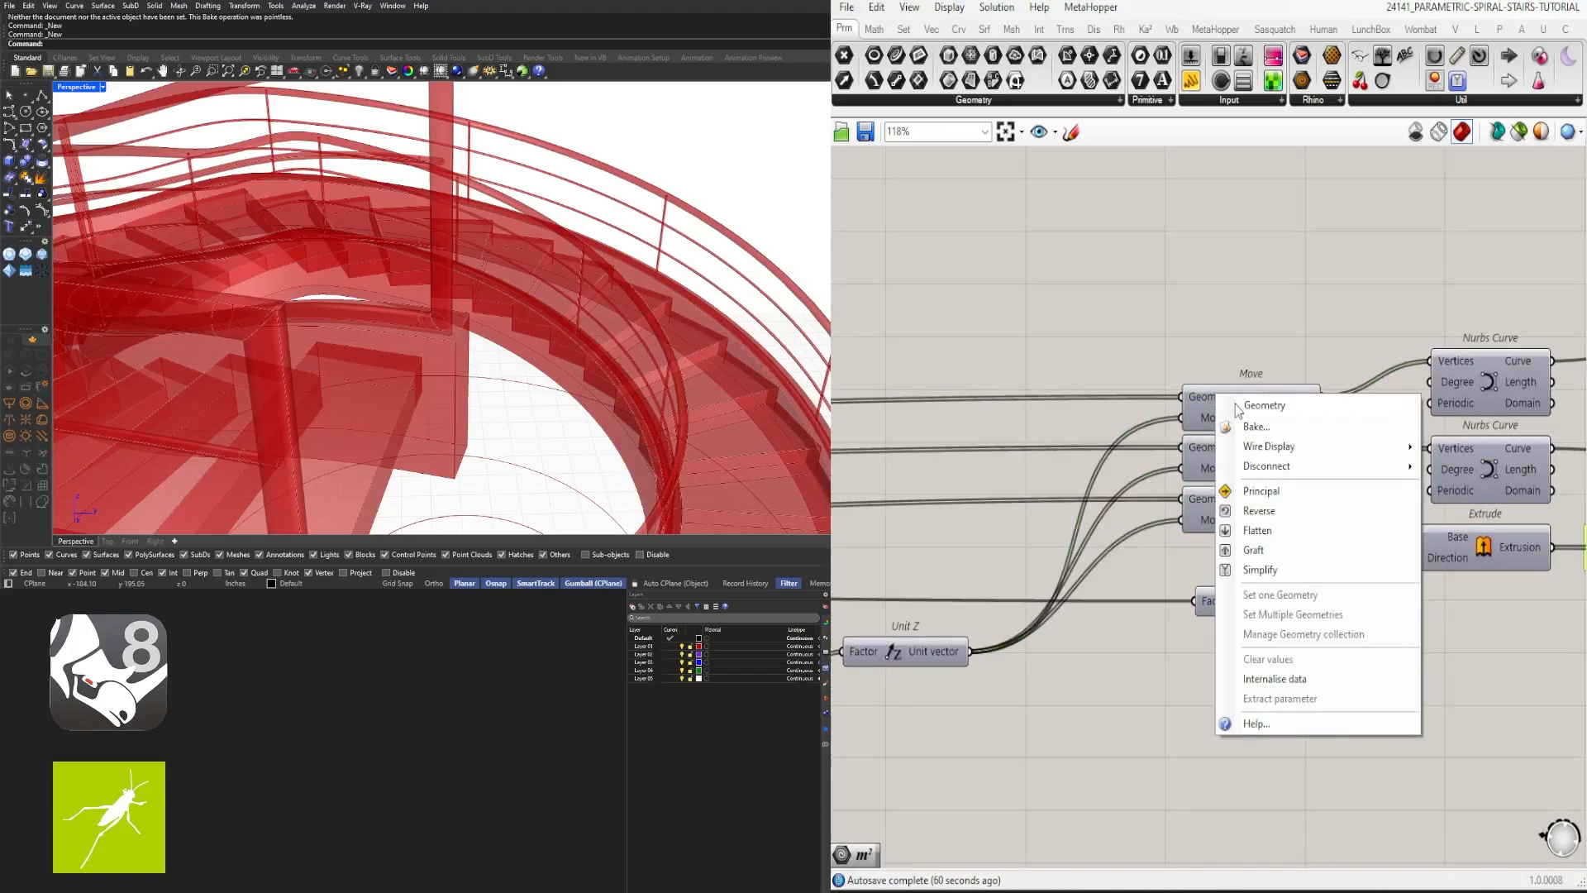
pyautogui.click(1461, 487)
pyautogui.rightClick(1193, 447)
pyautogui.moveTo(1265, 497)
pyautogui.click(1447, 538)
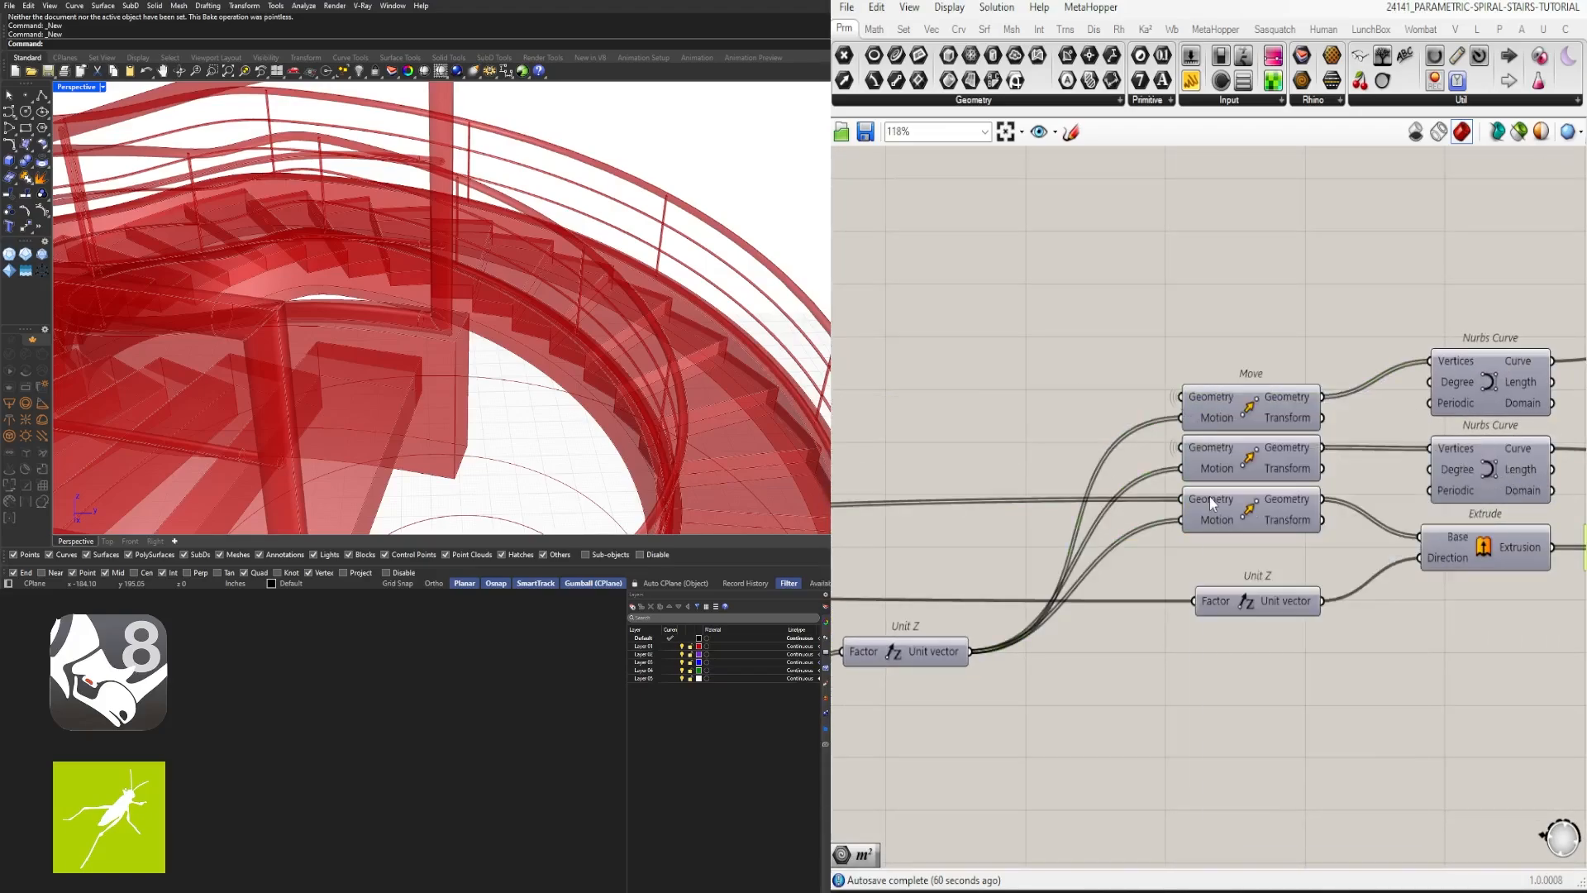
pyautogui.rightClick(1208, 497)
pyautogui.moveTo(1263, 549)
pyautogui.click(1459, 590)
# Step: Line up the lowest Move component with the Base input of the treads' Extrude
pyautogui.scroll(-2, 1301, 443)
pyautogui.click(1302, 477)
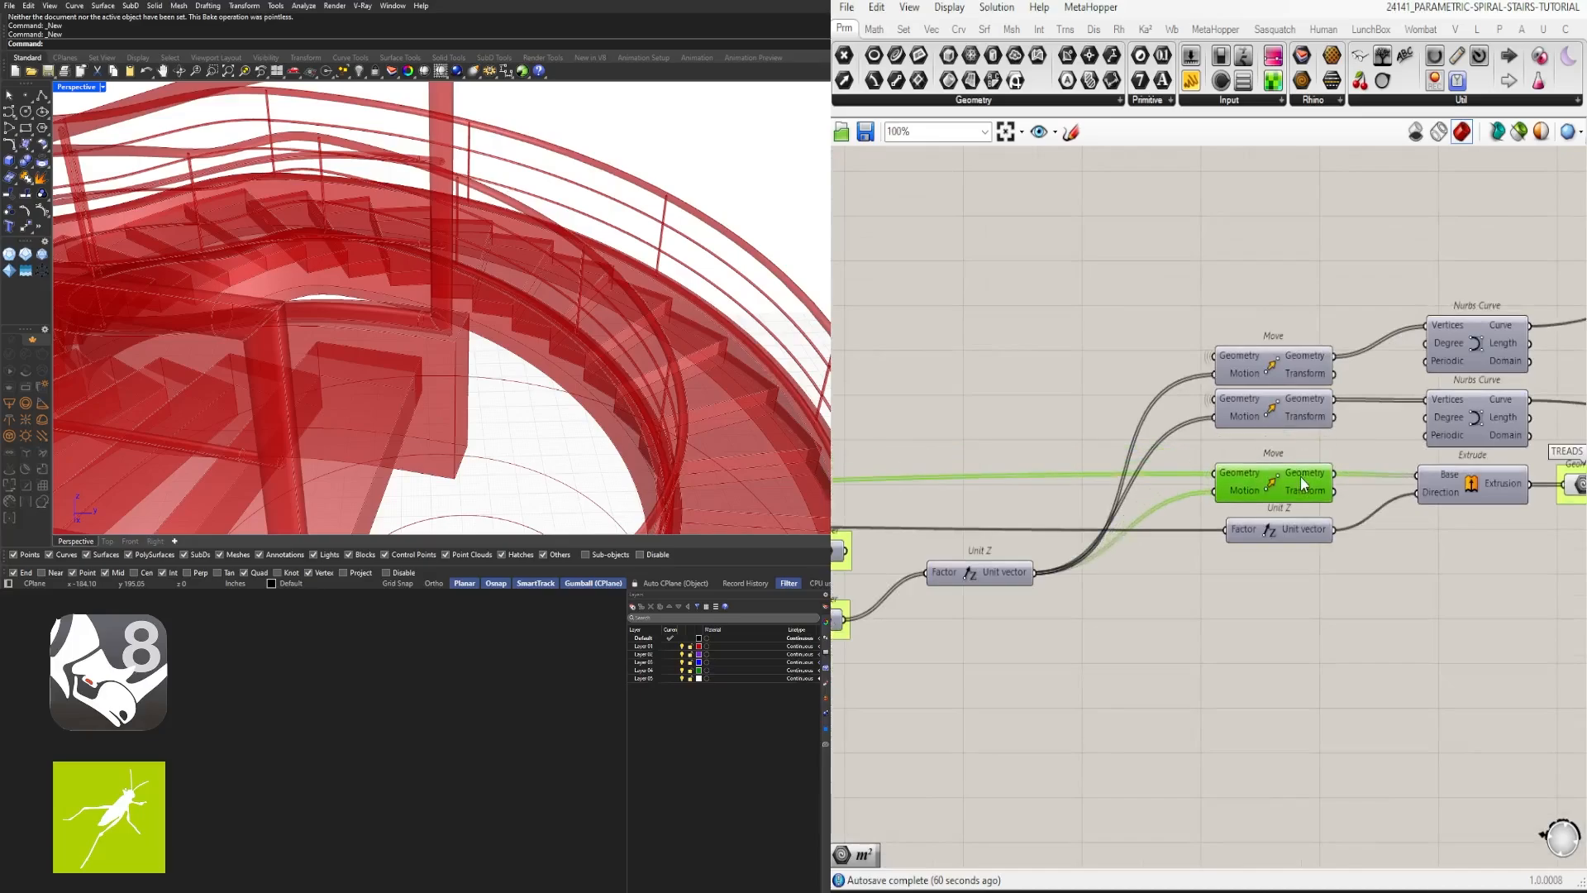
pyautogui.click(1311, 429)
pyautogui.click(1274, 490)
# Step: Align the upper two Move components with their Nurbs Curve components and space the rows evenly
pyautogui.scroll(3, 1347, 481)
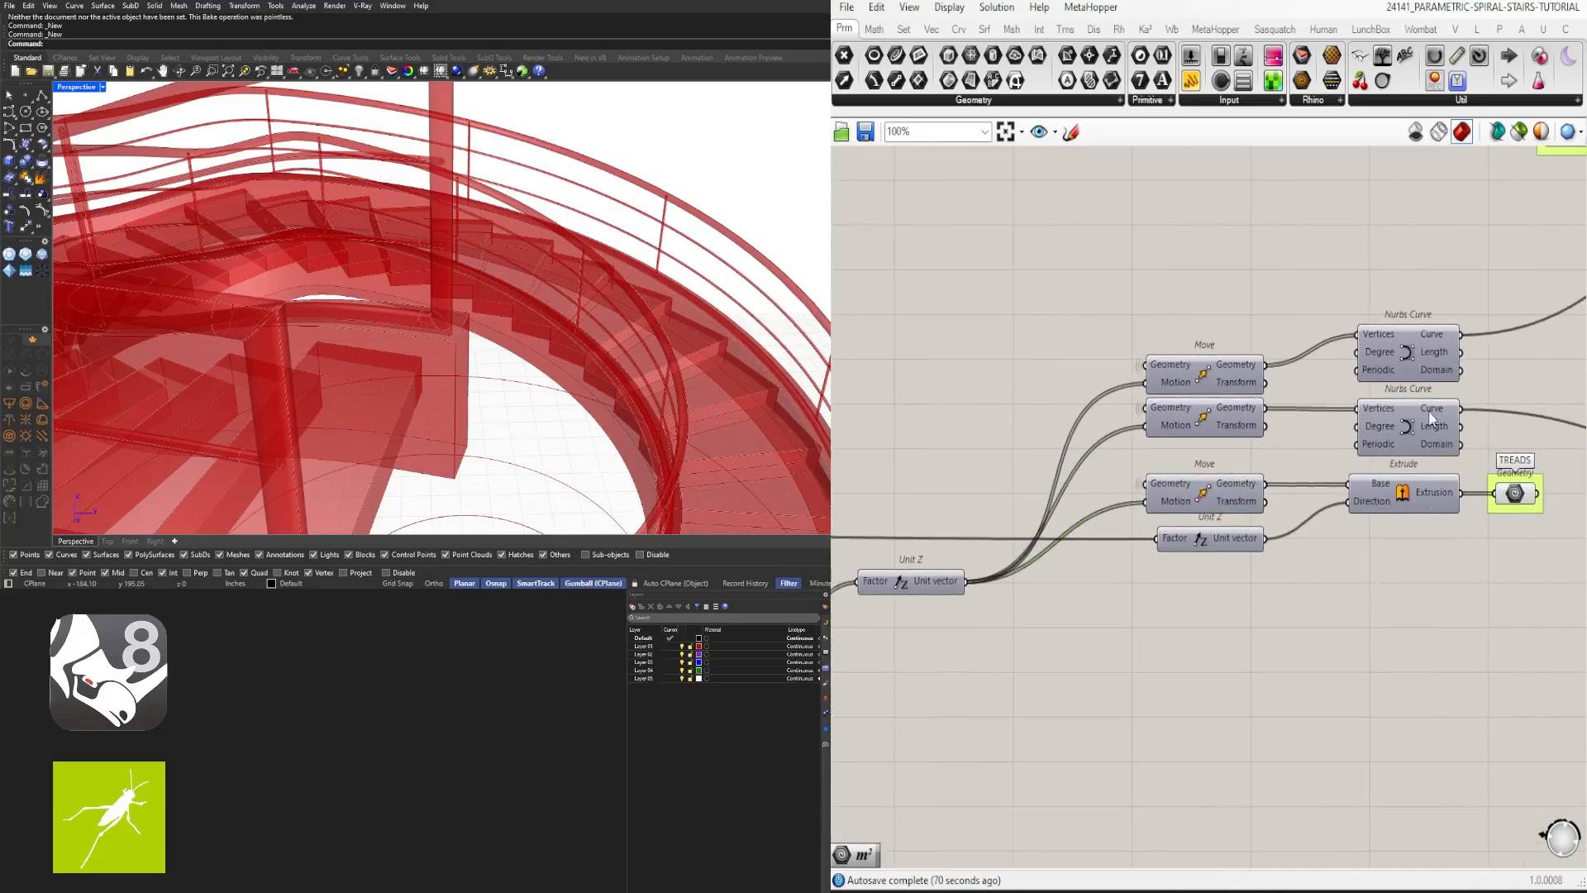
pyautogui.moveTo(1529, 463); pyautogui.dragTo(1224, 269)
pyautogui.moveTo(1530, 393); pyautogui.dragTo(1161, 285)
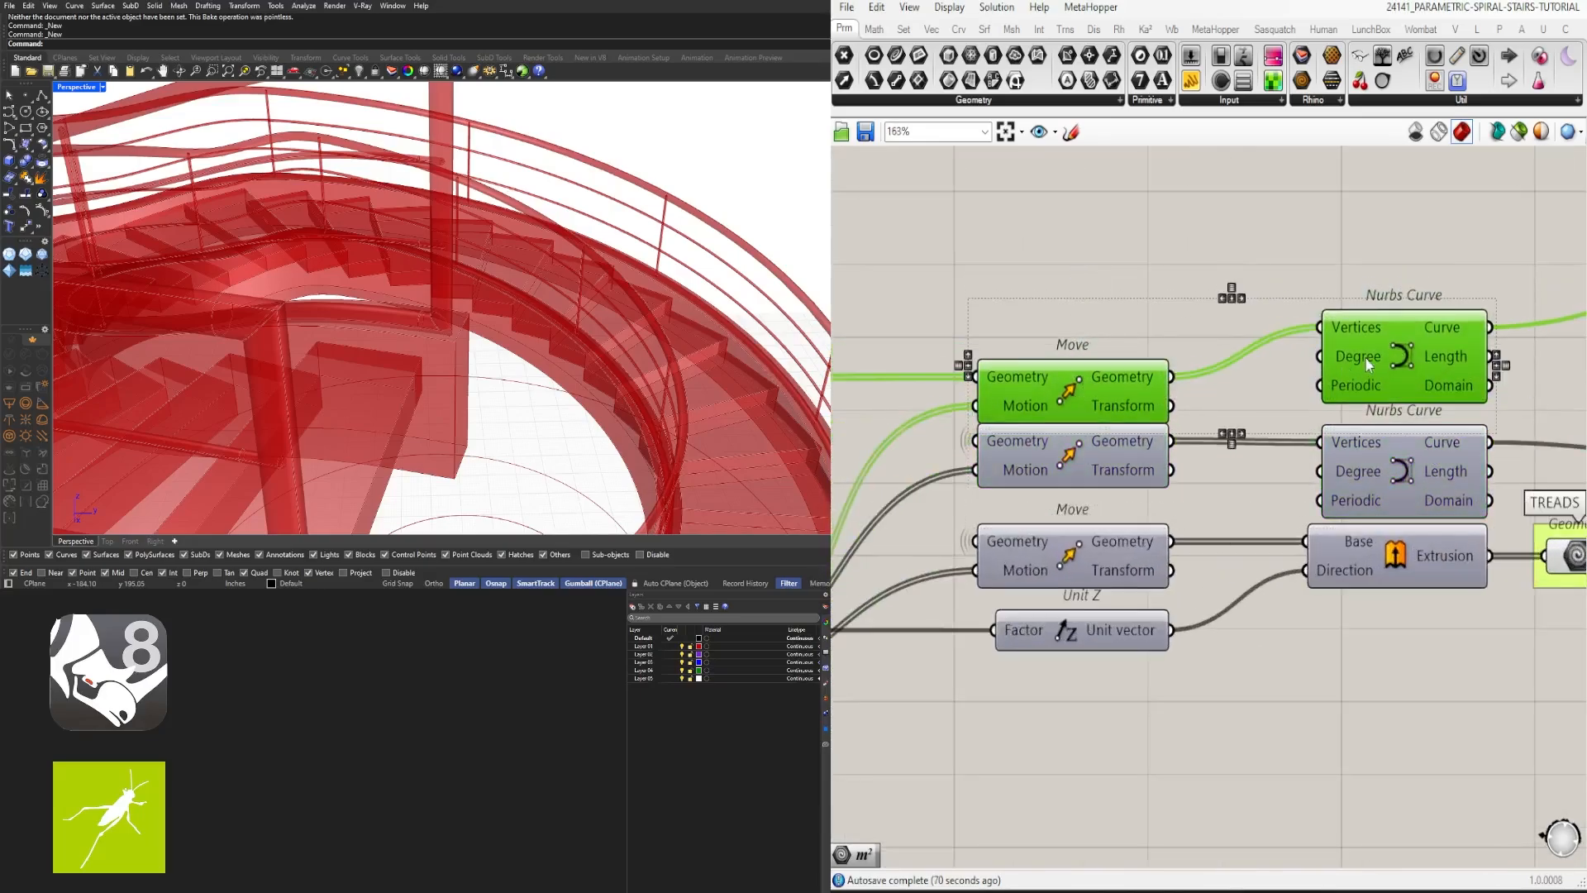
pyautogui.moveTo(1365, 356); pyautogui.dragTo(1360, 374)
pyautogui.moveTo(1458, 702); pyautogui.dragTo(1356, 299)
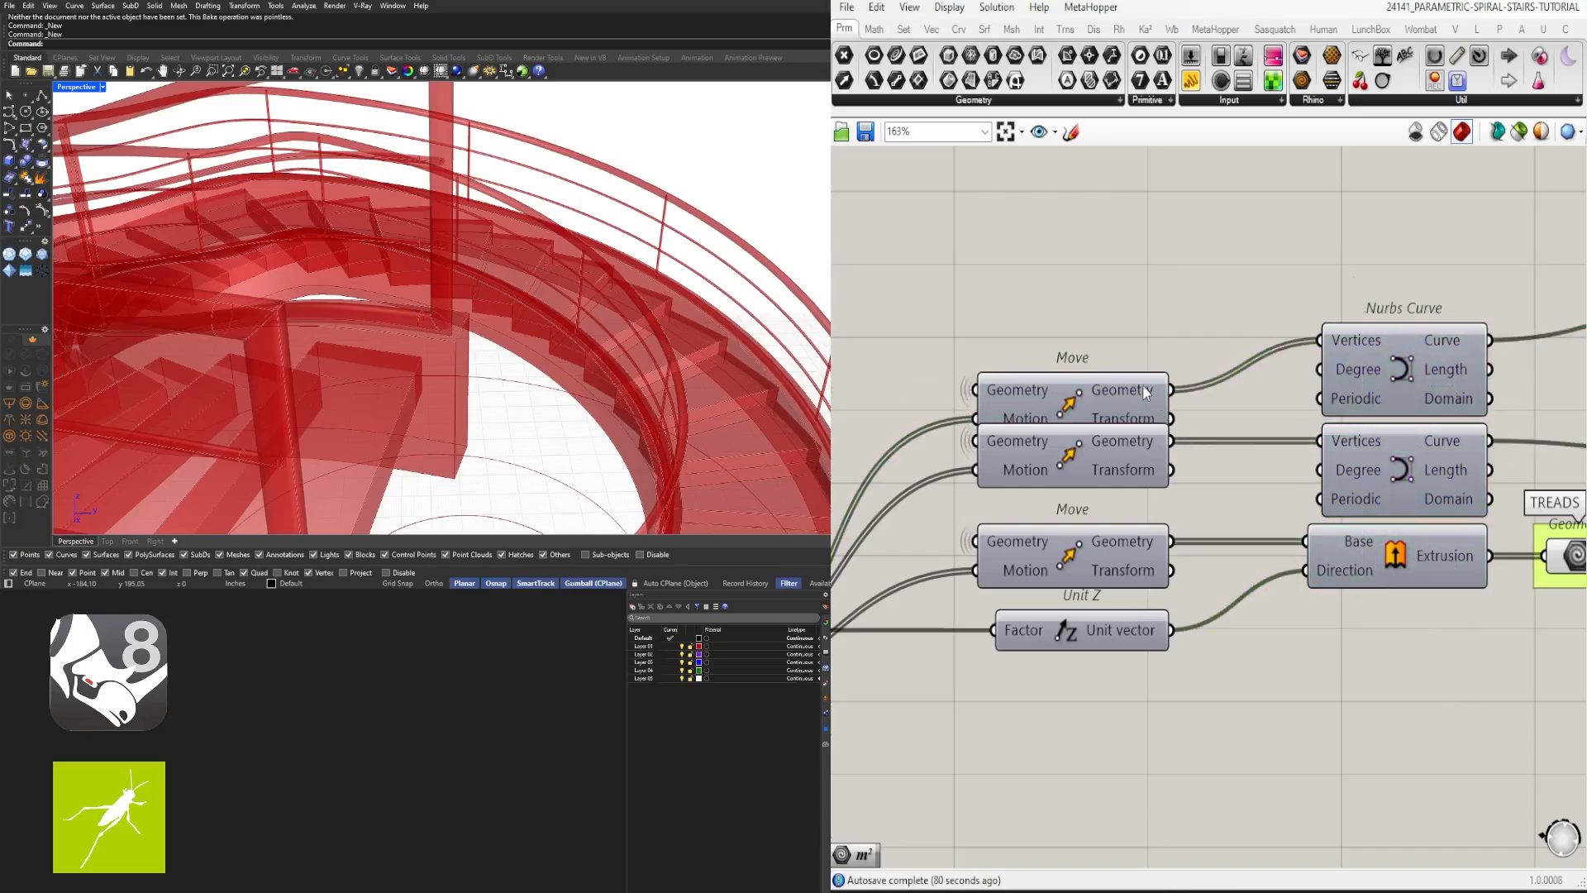
pyautogui.moveTo(1143, 384); pyautogui.dragTo(1144, 336)
pyautogui.moveTo(1173, 240); pyautogui.dragTo(1106, 587)
pyautogui.click(1272, 635)
# Step: Set the wire display to Hidden for the Factor input of the Unit Z feeding the treads' Extrude
pyautogui.scroll(-5, 1272, 635)
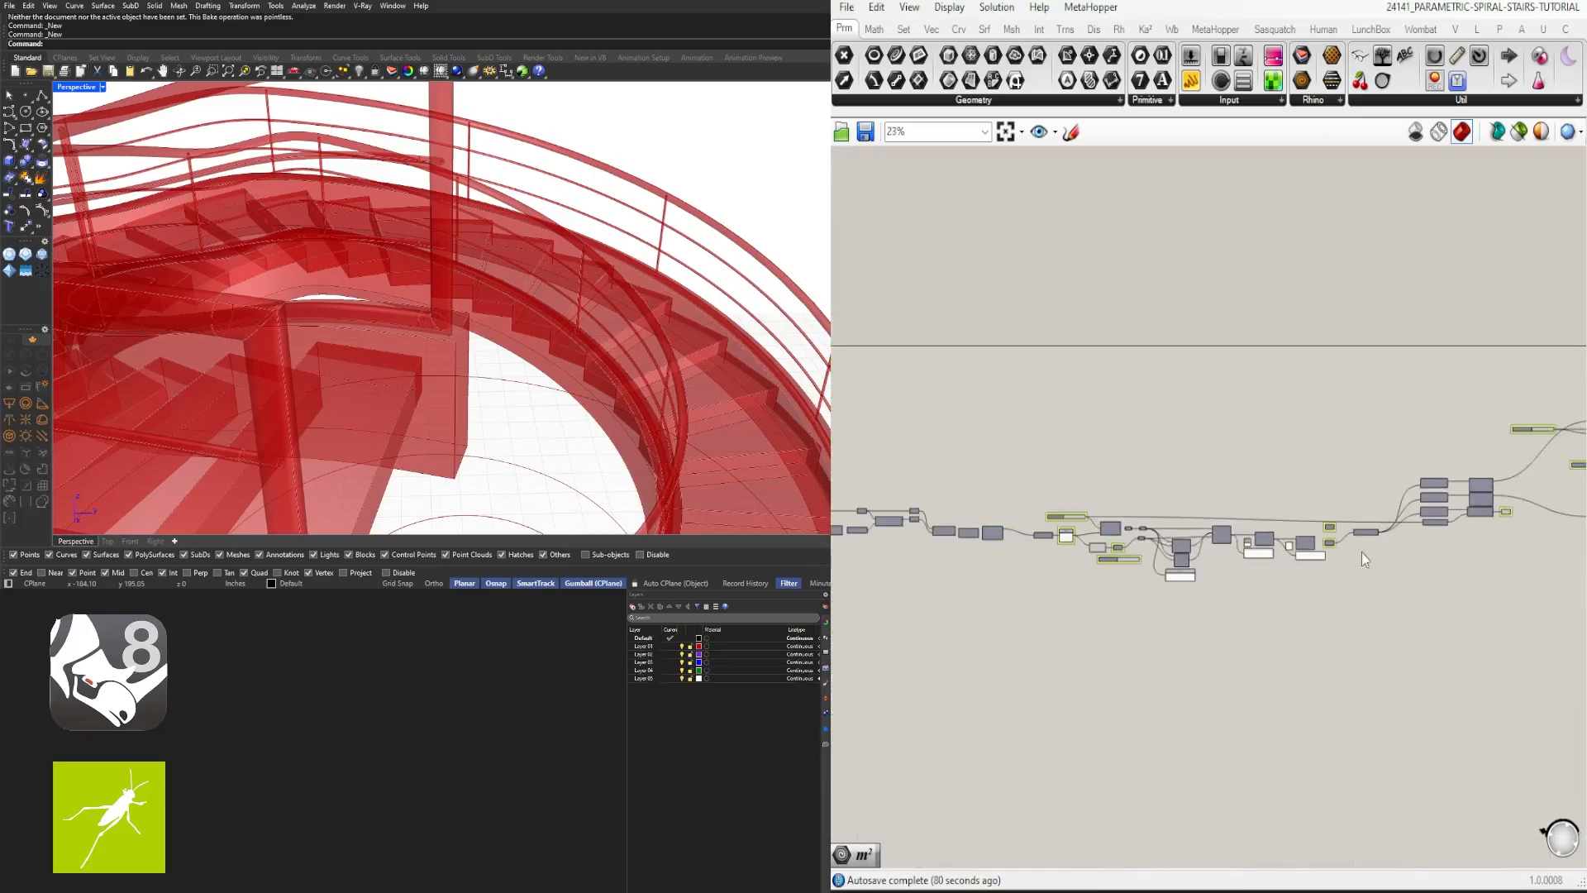
pyautogui.scroll(4, 1361, 552)
pyautogui.rightClick(1164, 504)
pyautogui.moveTo(1265, 546)
pyautogui.click(1406, 557)
pyautogui.rightClick(1159, 499)
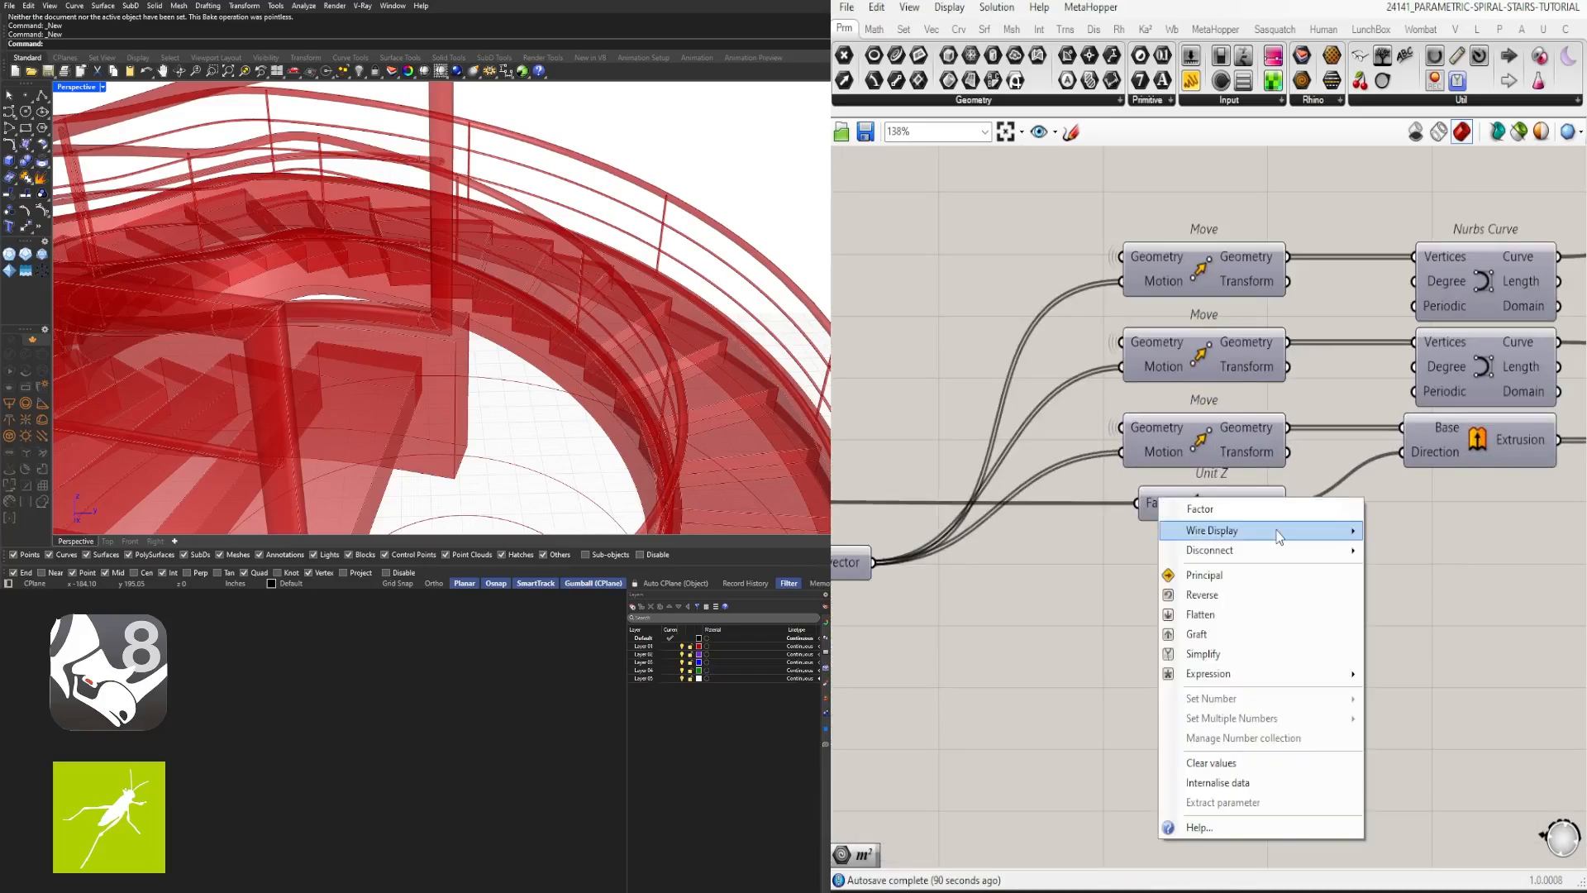
pyautogui.click(1391, 573)
pyautogui.scroll(-8, 1391, 573)
pyautogui.moveTo(1215, 586); pyautogui.dragTo(876, 472, button='right')
pyautogui.scroll(-4, 876, 472)
pyautogui.moveTo(1349, 566); pyautogui.dragTo(938, 342)
pyautogui.scroll(8, 943, 434)
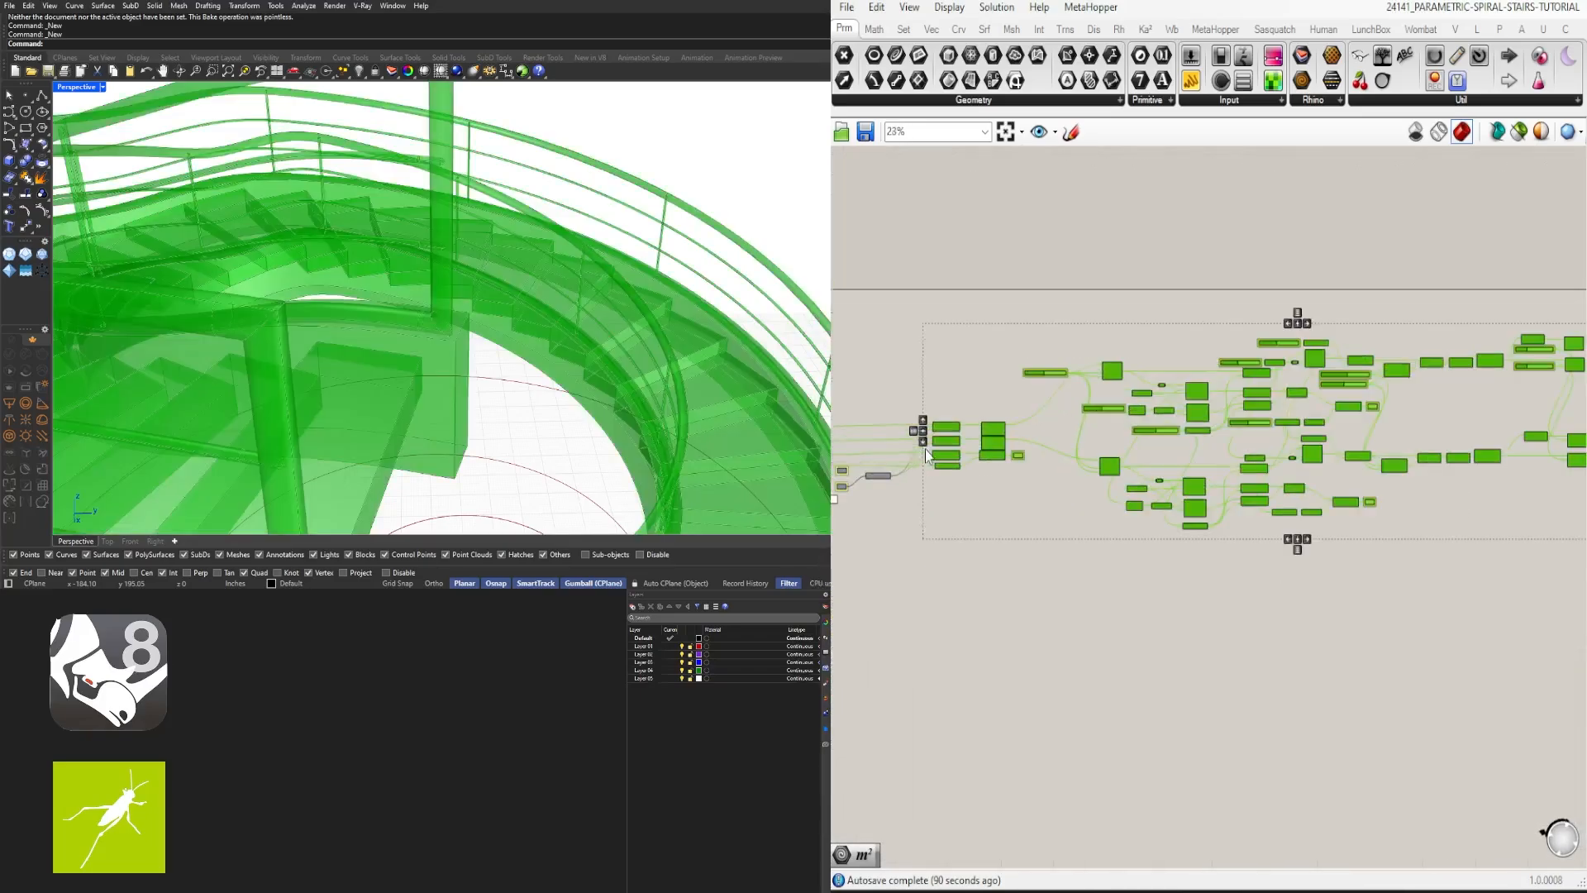
pyautogui.moveTo(943, 425); pyautogui.dragTo(1193, 461, button='right')
pyautogui.click(1223, 395)
pyautogui.scroll(-4, 1223, 413)
pyautogui.moveTo(926, 533); pyautogui.dragTo(1387, 549, button='right')
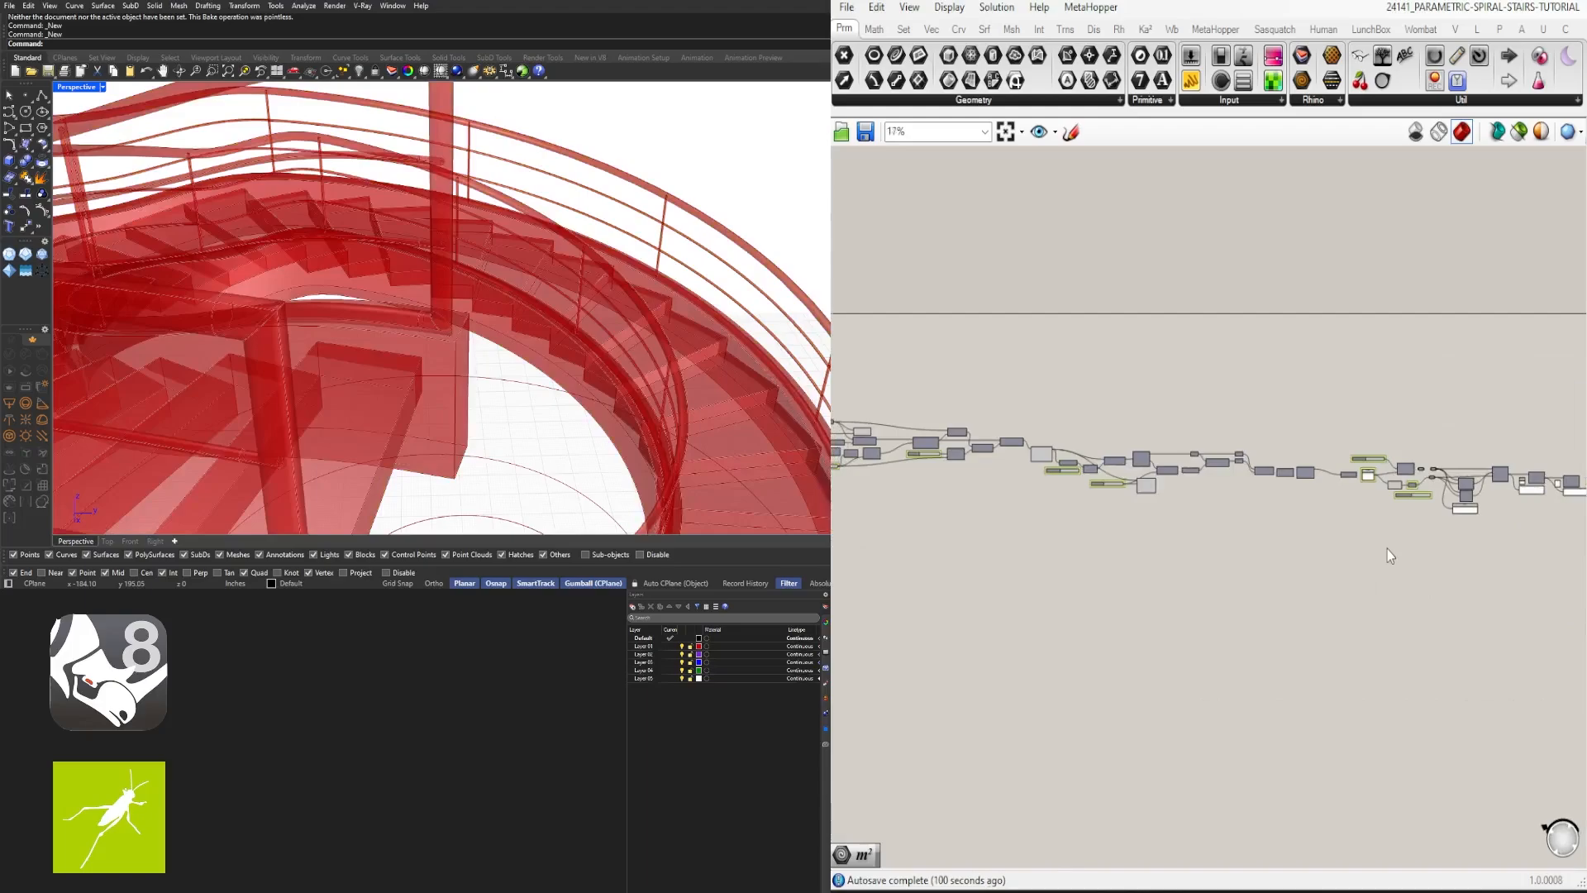
# Step: Try to delete the panel listing the series values beneath the two List Item components
pyautogui.scroll(7, 1432, 518)
pyautogui.moveTo(1332, 666); pyautogui.dragTo(1176, 612, button='right')
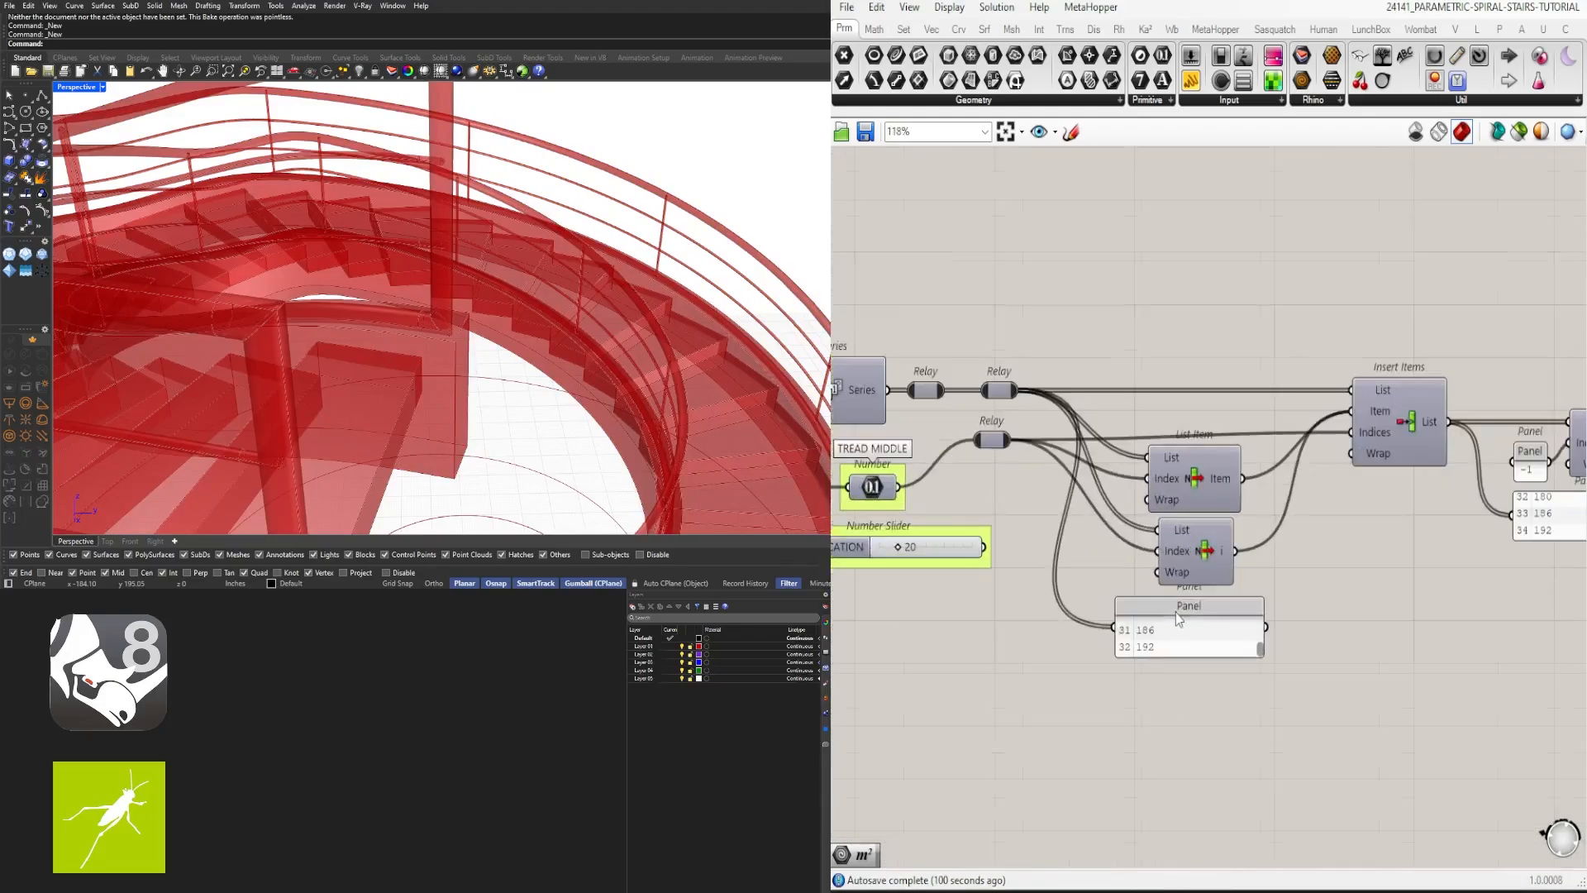
pyautogui.click(1177, 612)
pyautogui.moveTo(1559, 609); pyautogui.dragTo(1379, 582, button='right')
pyautogui.press('Delete')
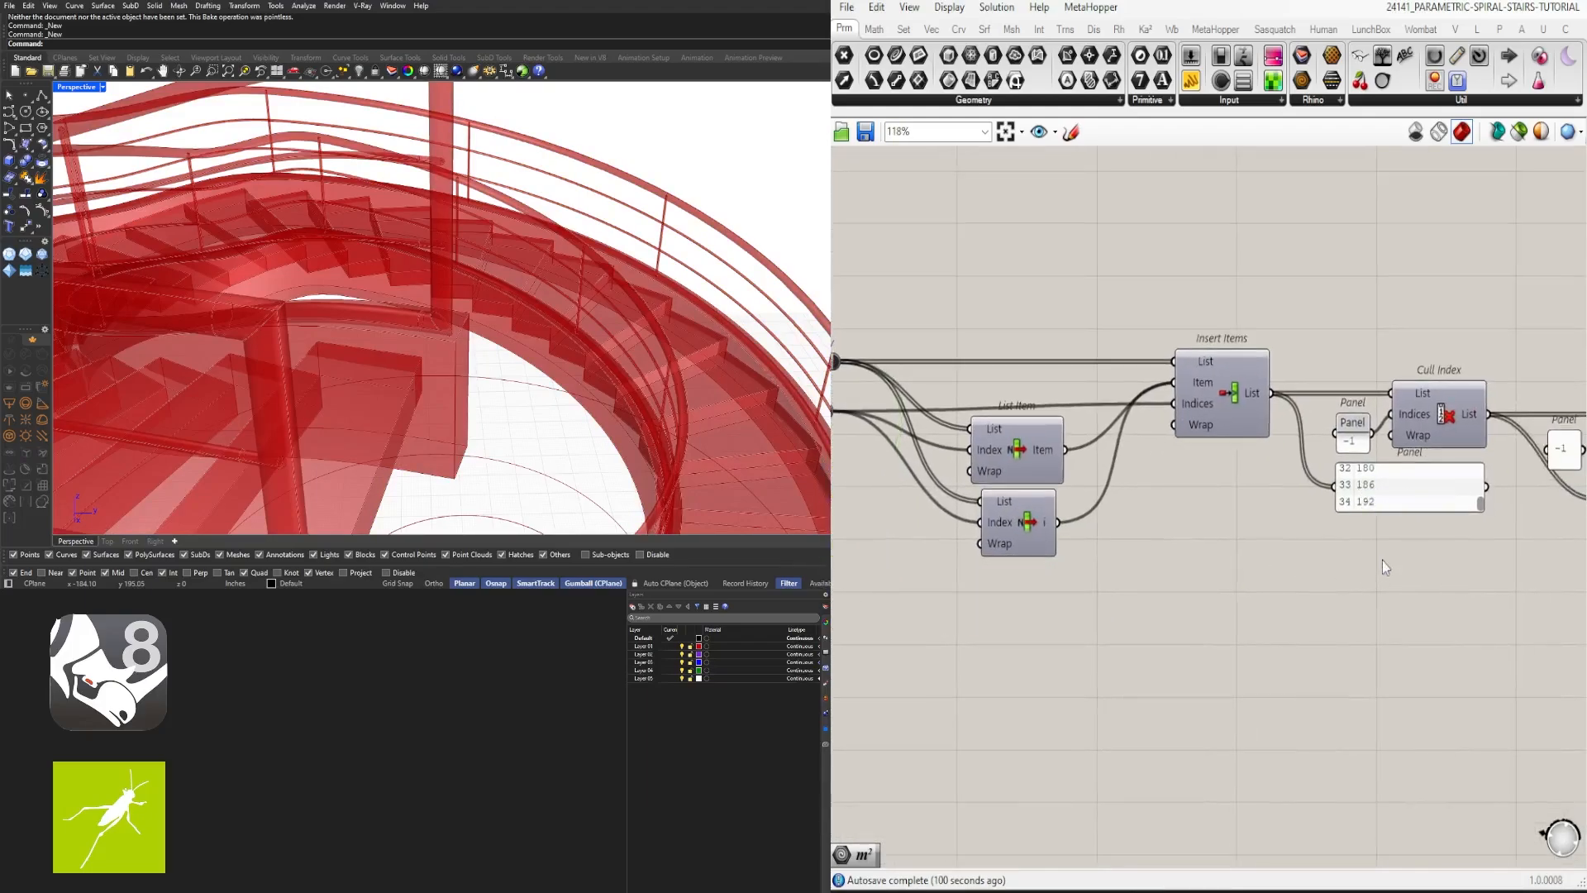
pyautogui.hotkey('ctrl', 'z')
# Step: Turn off the preview of the Division component between the NUMBER OF TREADS panel and TREAD MIDDLE
pyautogui.scroll(-1, 1386, 631)
pyautogui.scroll(-2, 1150, 630)
pyautogui.moveTo(1204, 645); pyautogui.dragTo(1529, 641, button='right')
pyautogui.scroll(3, 1120, 501)
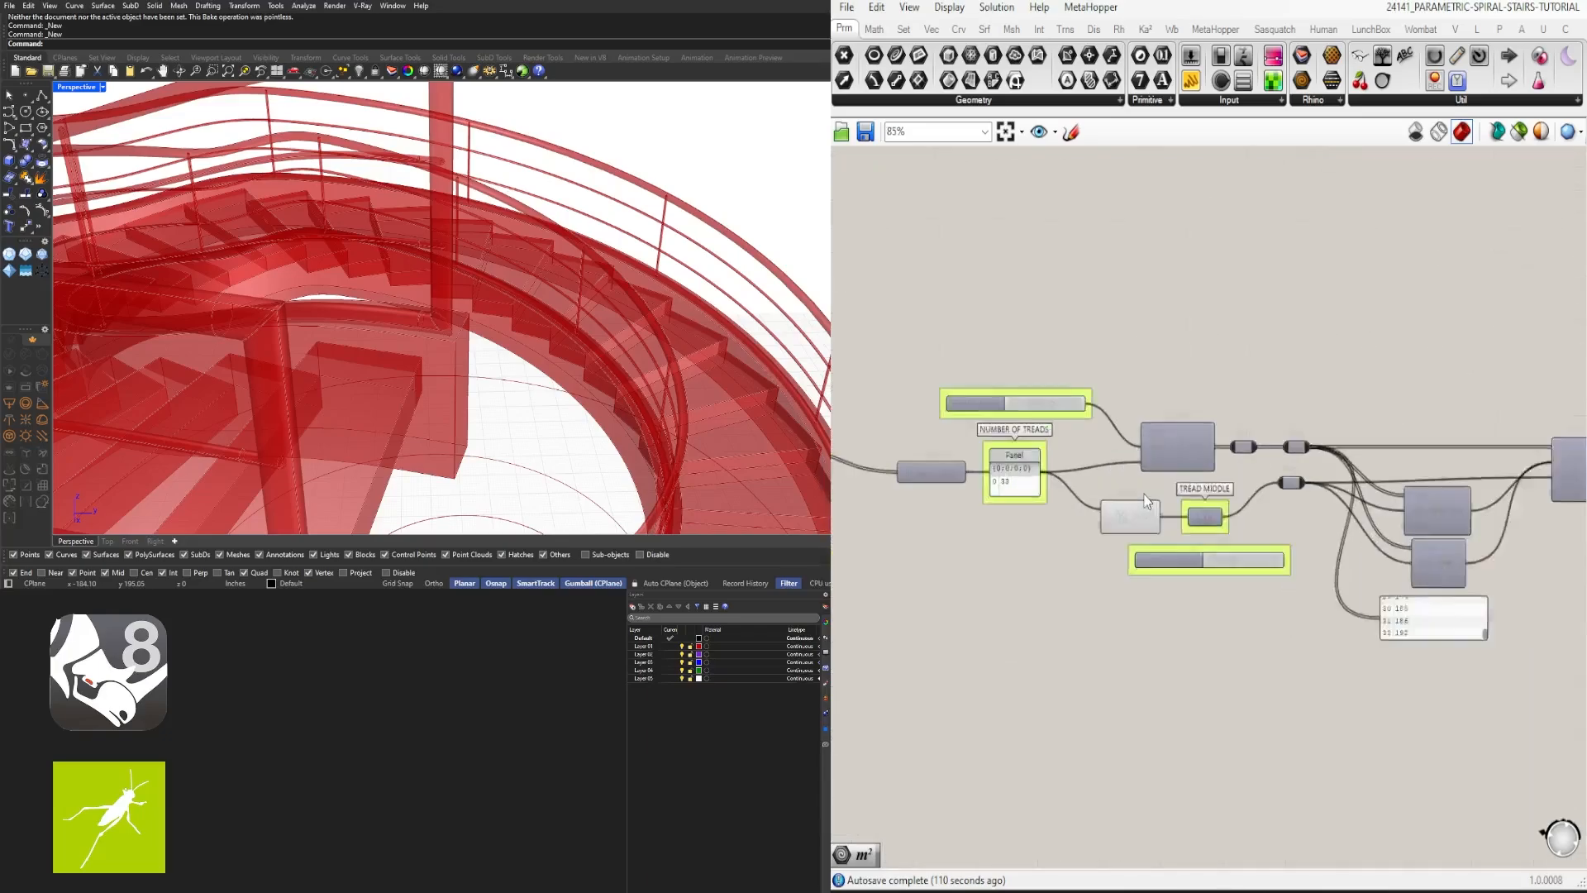
pyautogui.middleClick(1113, 529)
# Step: Highlight the two combined railing Geometry outputs to check their pipes in the model
pyautogui.scroll(-7, 1302, 364)
pyautogui.scroll(-5, 1430, 494)
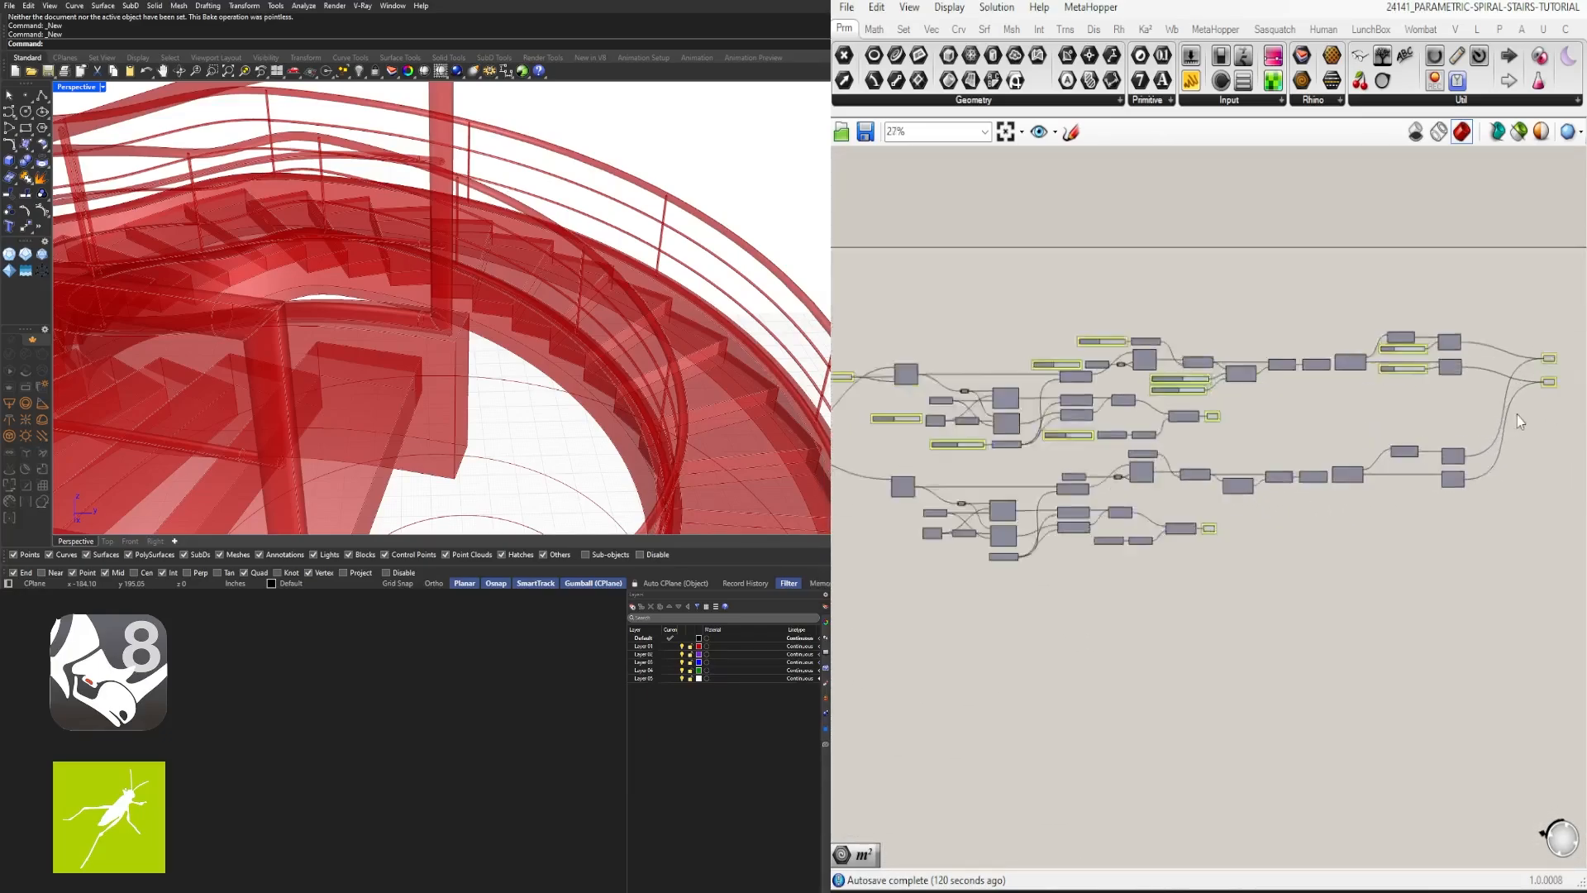
pyautogui.moveTo(1516, 415); pyautogui.dragTo(1536, 372)
pyautogui.scroll(6, 1255, 488)
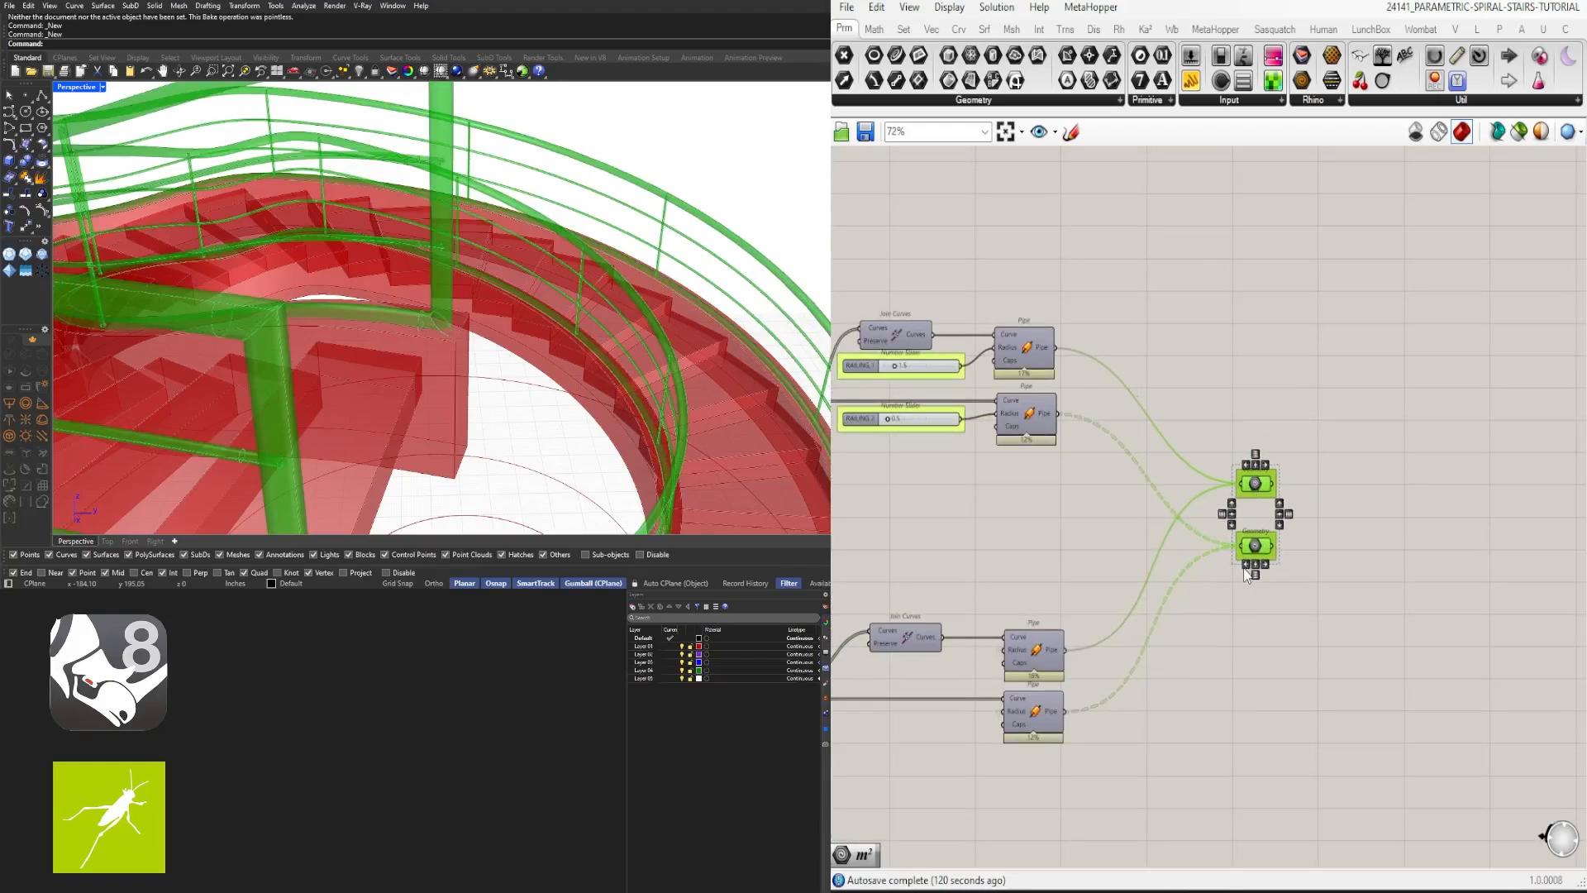
pyautogui.click(1317, 588)
pyautogui.scroll(-7, 1318, 588)
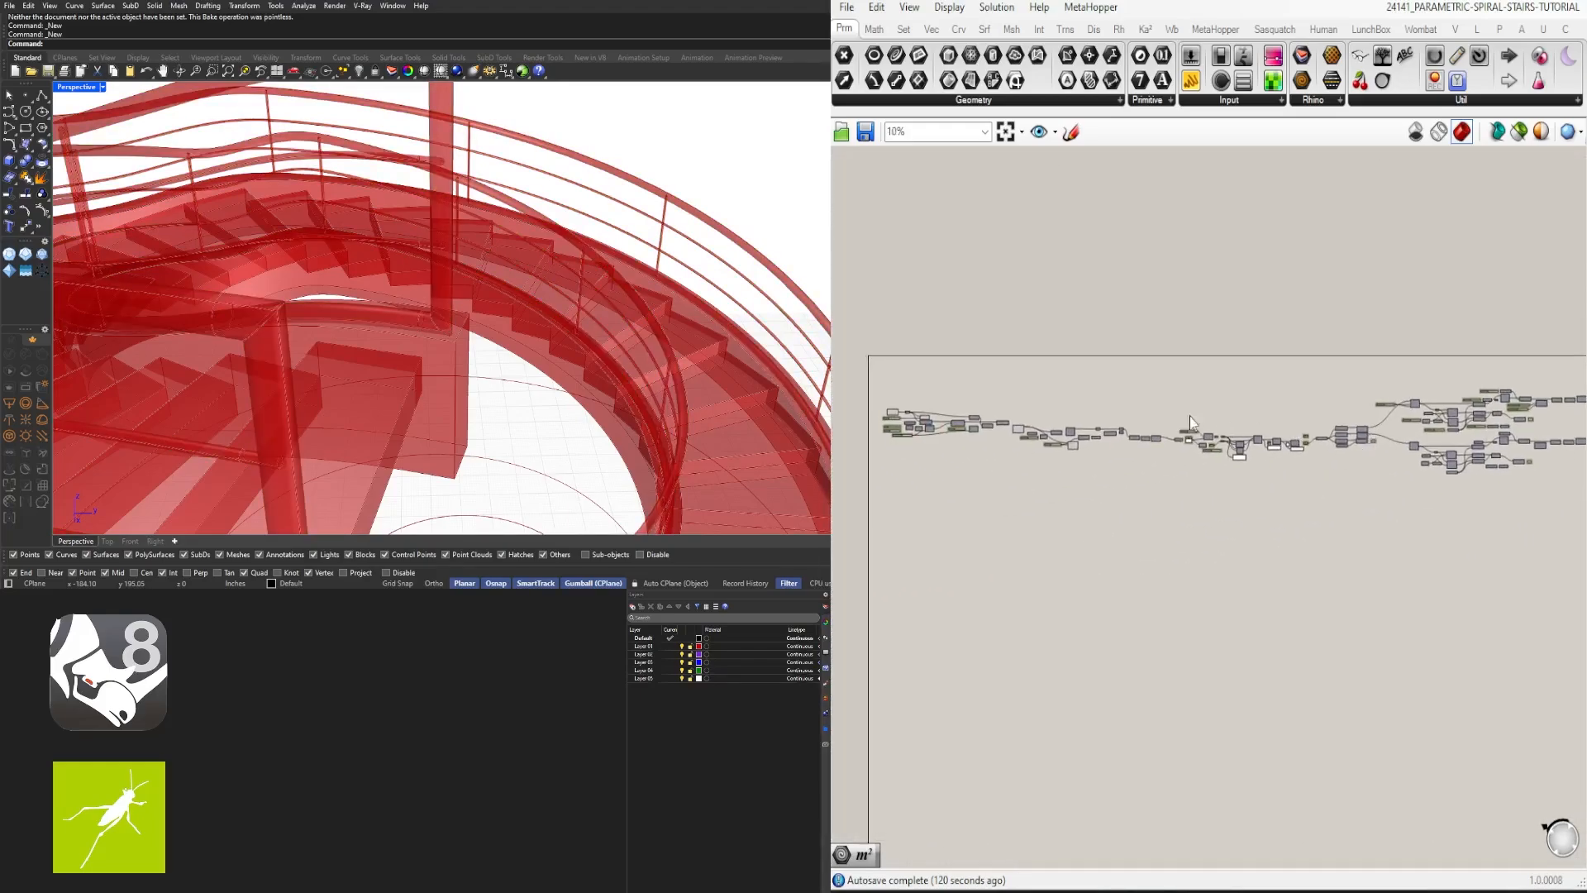
# Step: Review the layout of the tread series, relay and Insert Items components and their downstream connections
pyautogui.moveTo(1477, 534); pyautogui.dragTo(1088, 376)
pyautogui.scroll(8, 1088, 476)
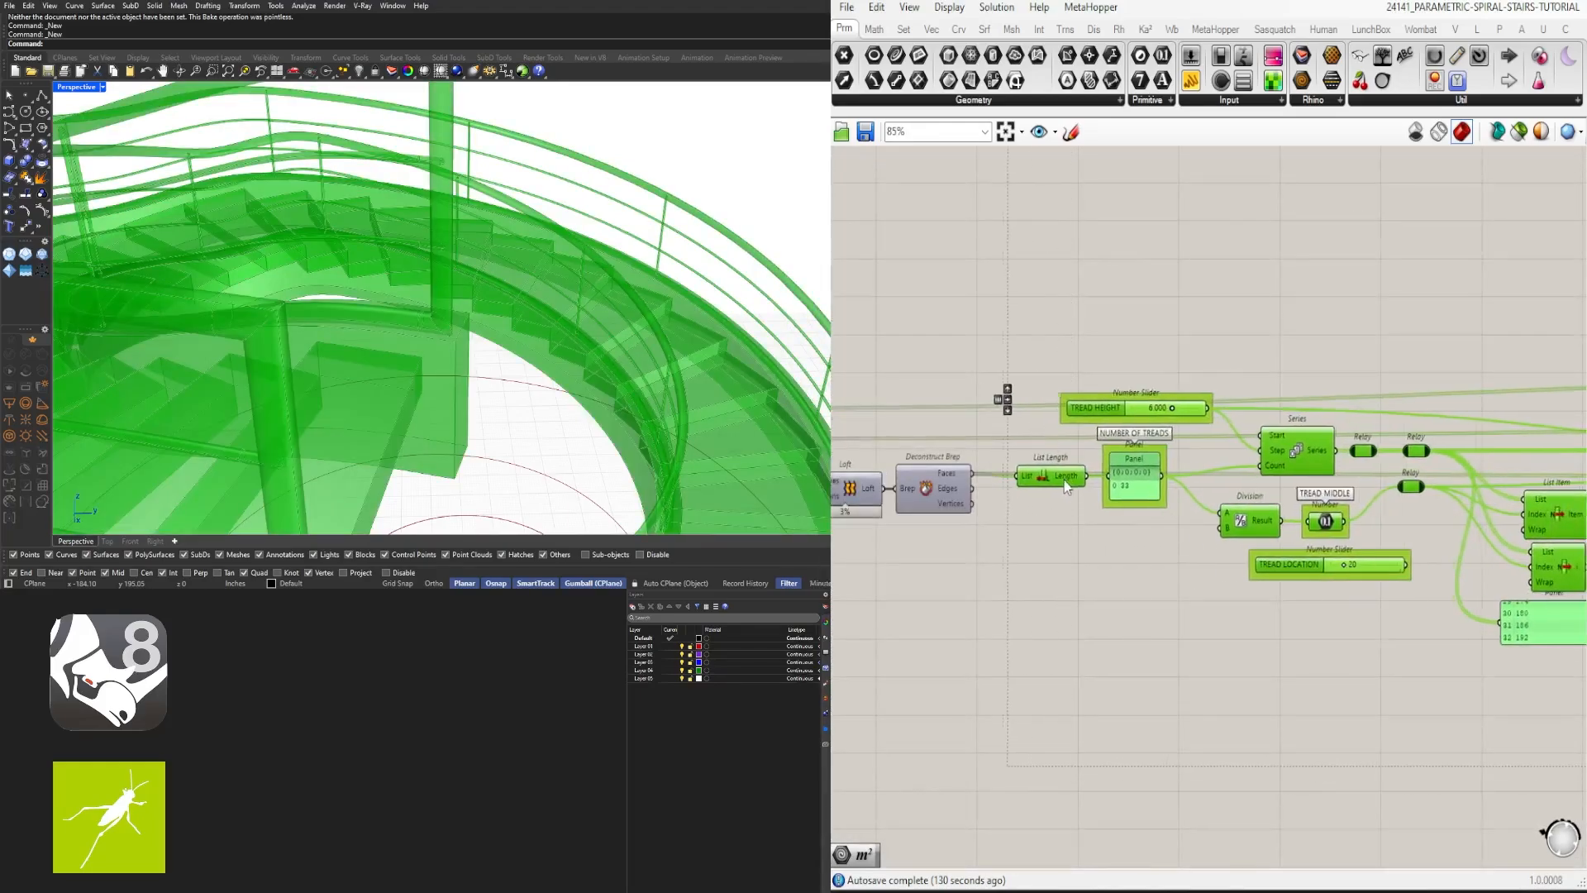
pyautogui.click(1054, 419)
pyautogui.scroll(-3, 1105, 479)
pyautogui.scroll(4, 1106, 478)
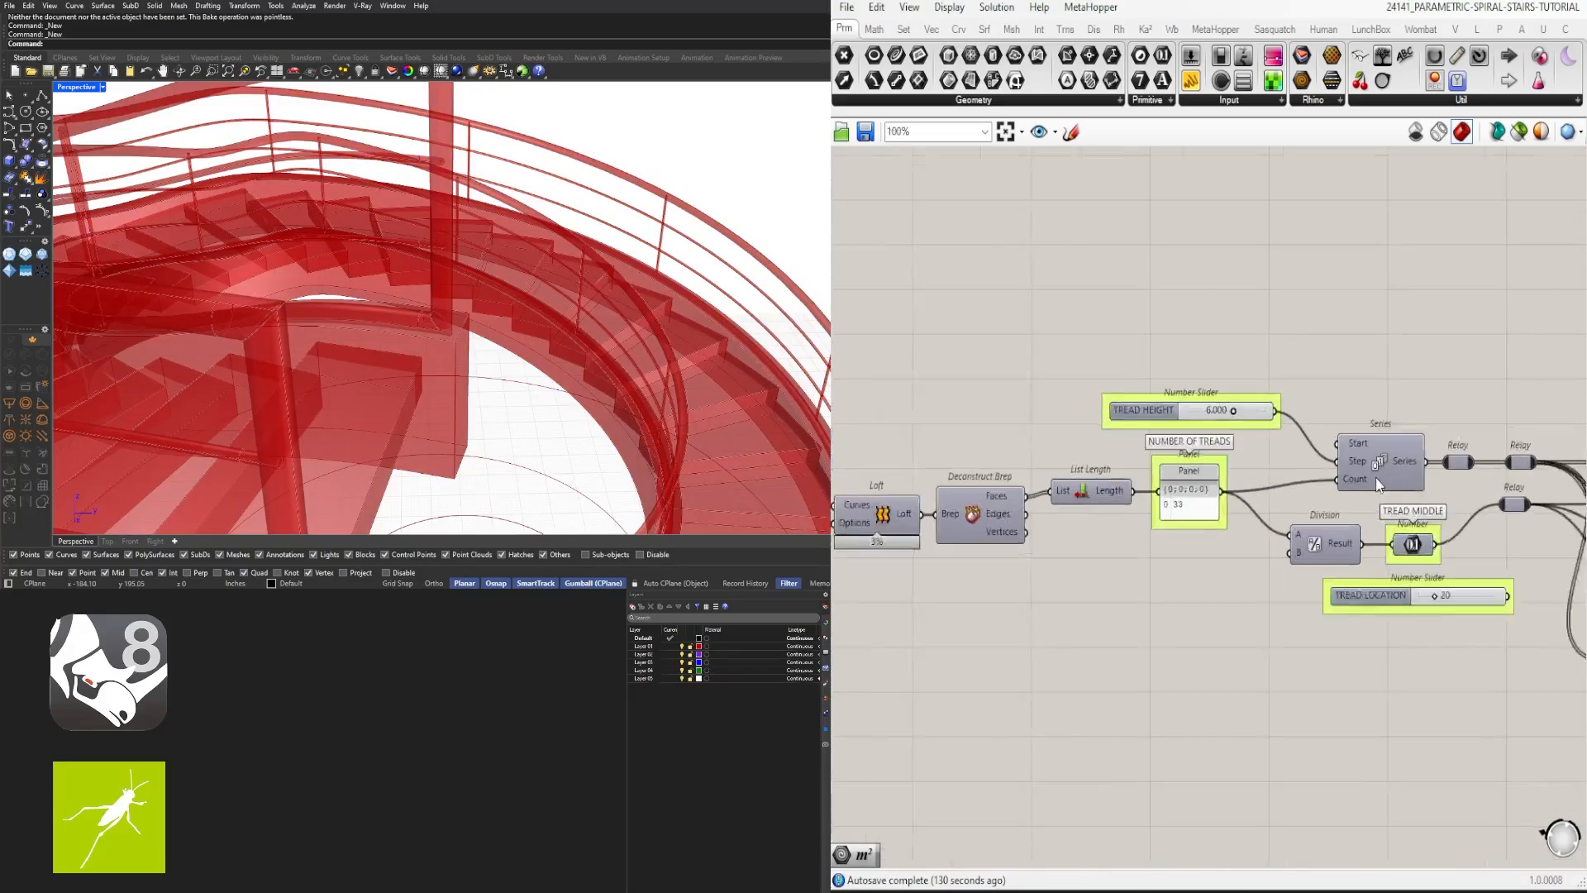
pyautogui.scroll(-2, 1158, 483)
pyautogui.scroll(2, 1075, 463)
pyautogui.moveTo(1387, 461); pyautogui.dragTo(925, 364)
pyautogui.scroll(3, 1058, 438)
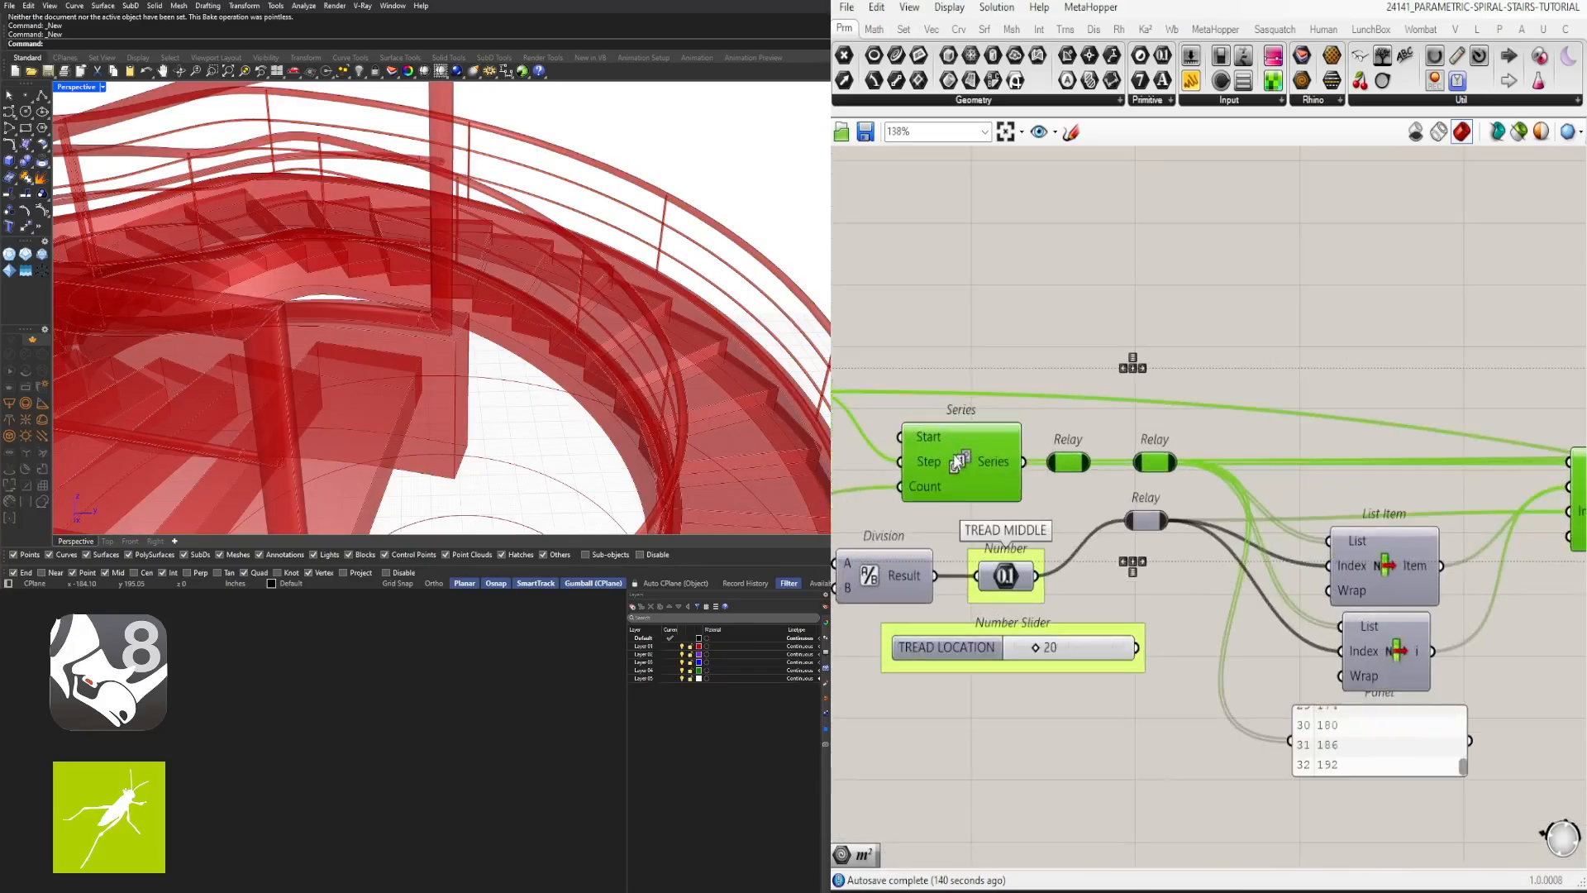
pyautogui.click(1575, 496)
pyautogui.scroll(-3, 1186, 422)
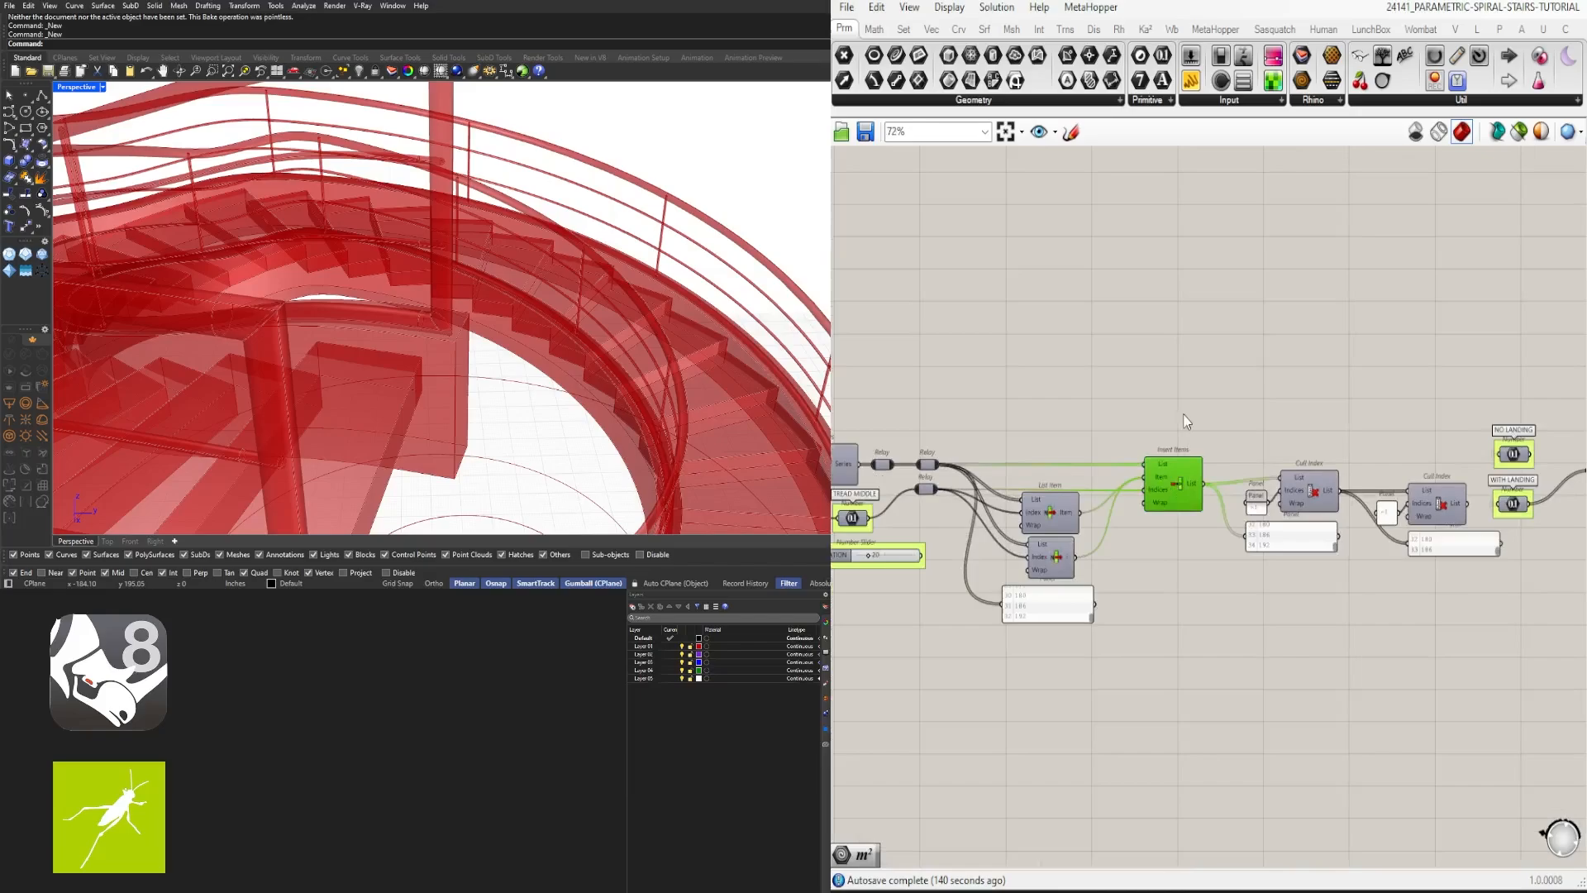
pyautogui.scroll(-3, 1186, 422)
pyautogui.scroll(3, 1169, 446)
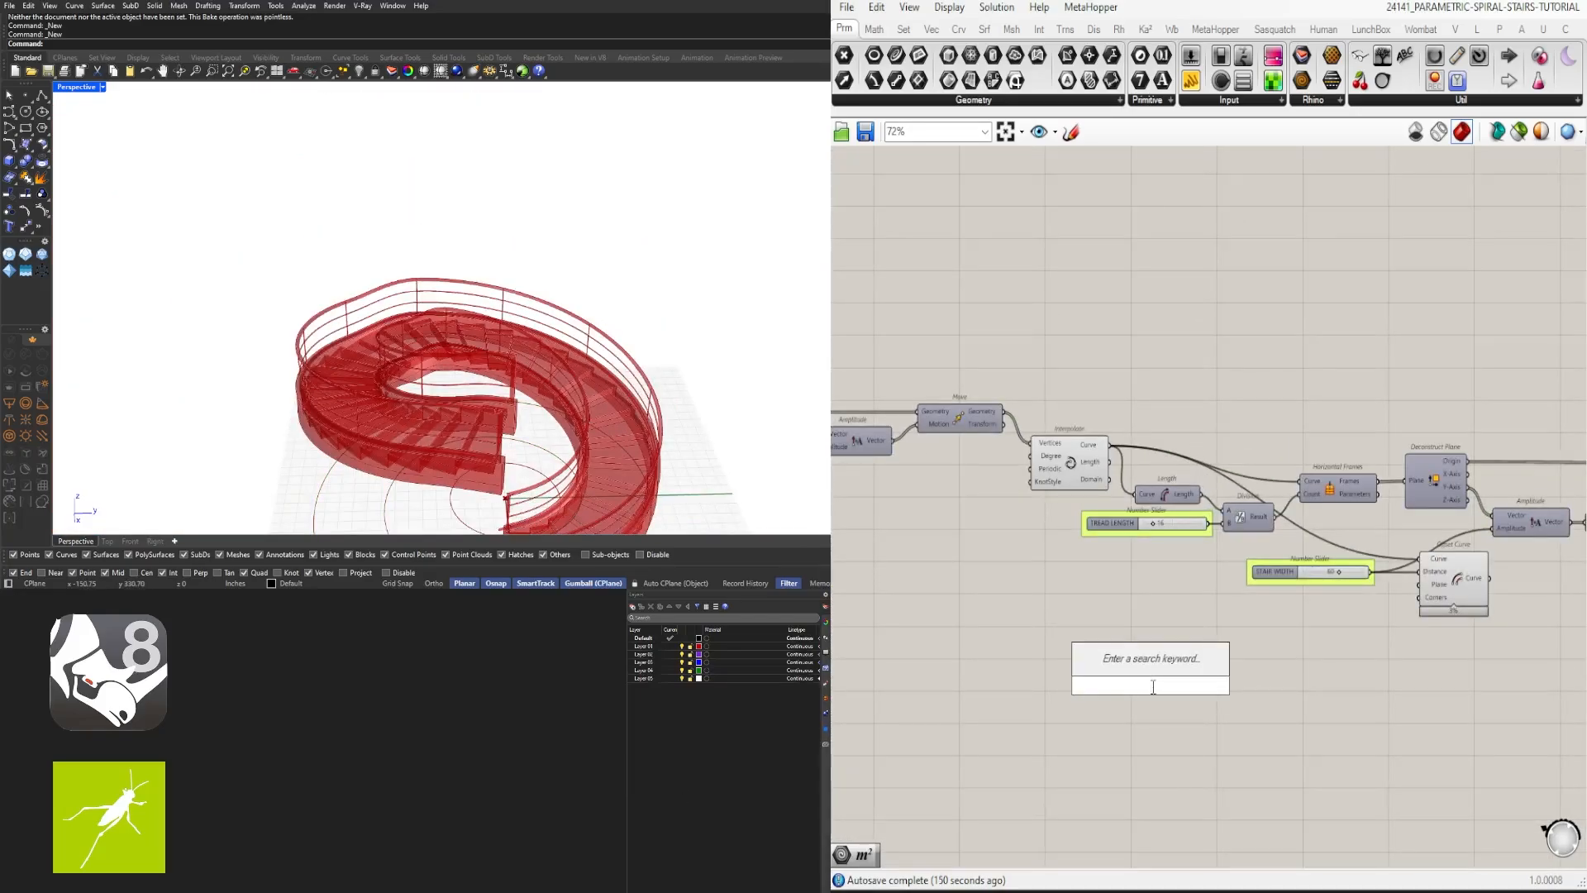
# Step: Switch Rhino to the four-viewport layout and bring the staircase plan into the Top view
pyautogui.scroll(-3, 1077, 590)
pyautogui.scroll(5, 1187, 463)
pyautogui.moveTo(578, 386); pyautogui.dragTo(496, 281, button='right')
pyautogui.doubleClick(77, 87)
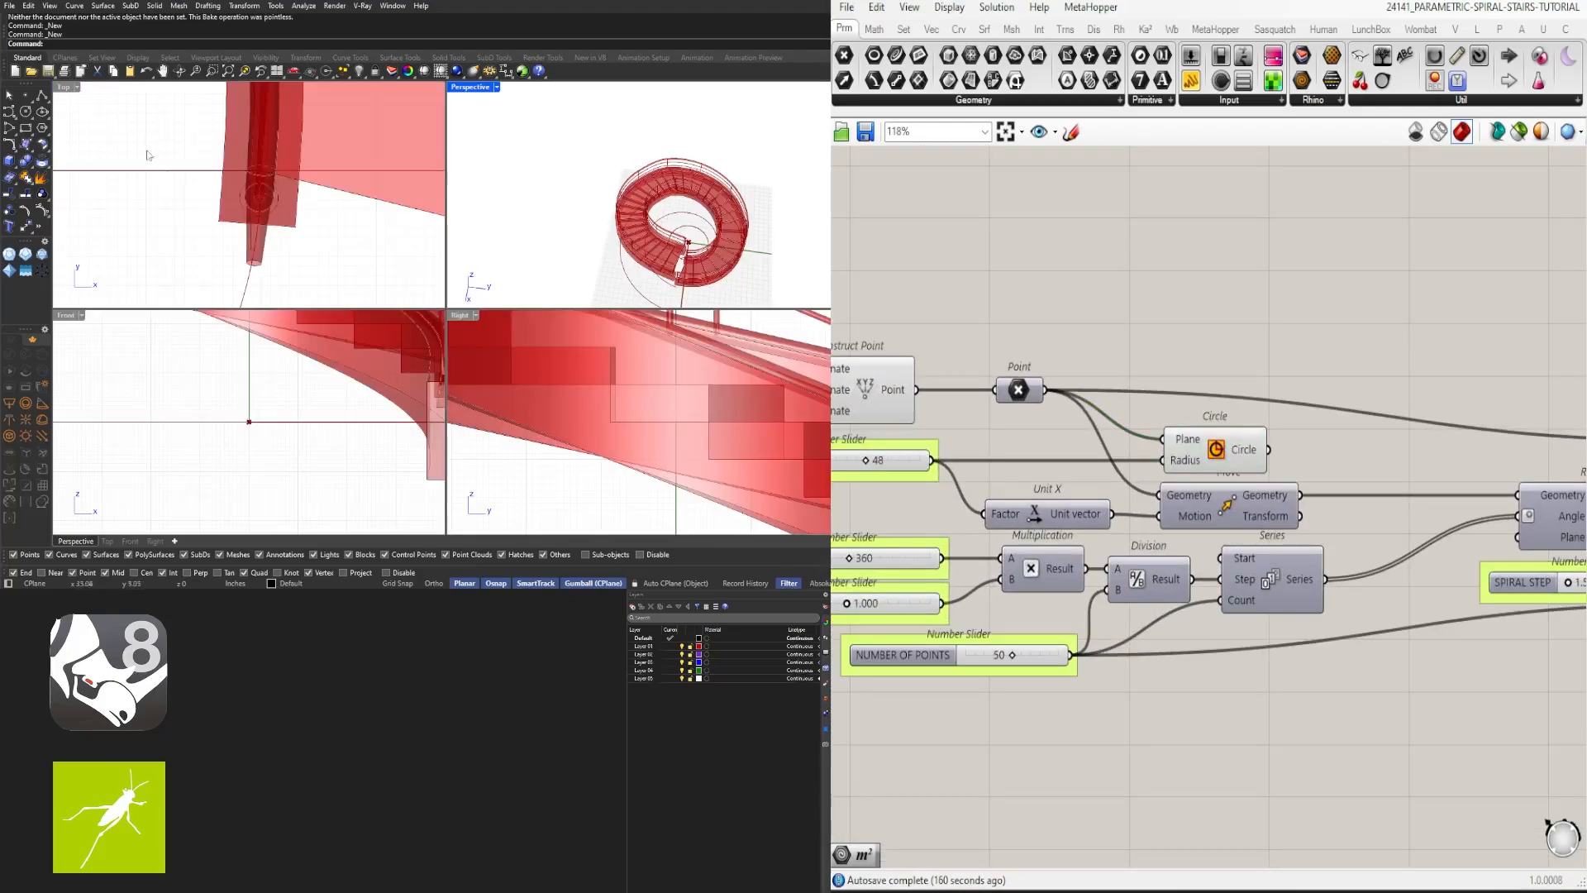
pyautogui.scroll(-10, 147, 154)
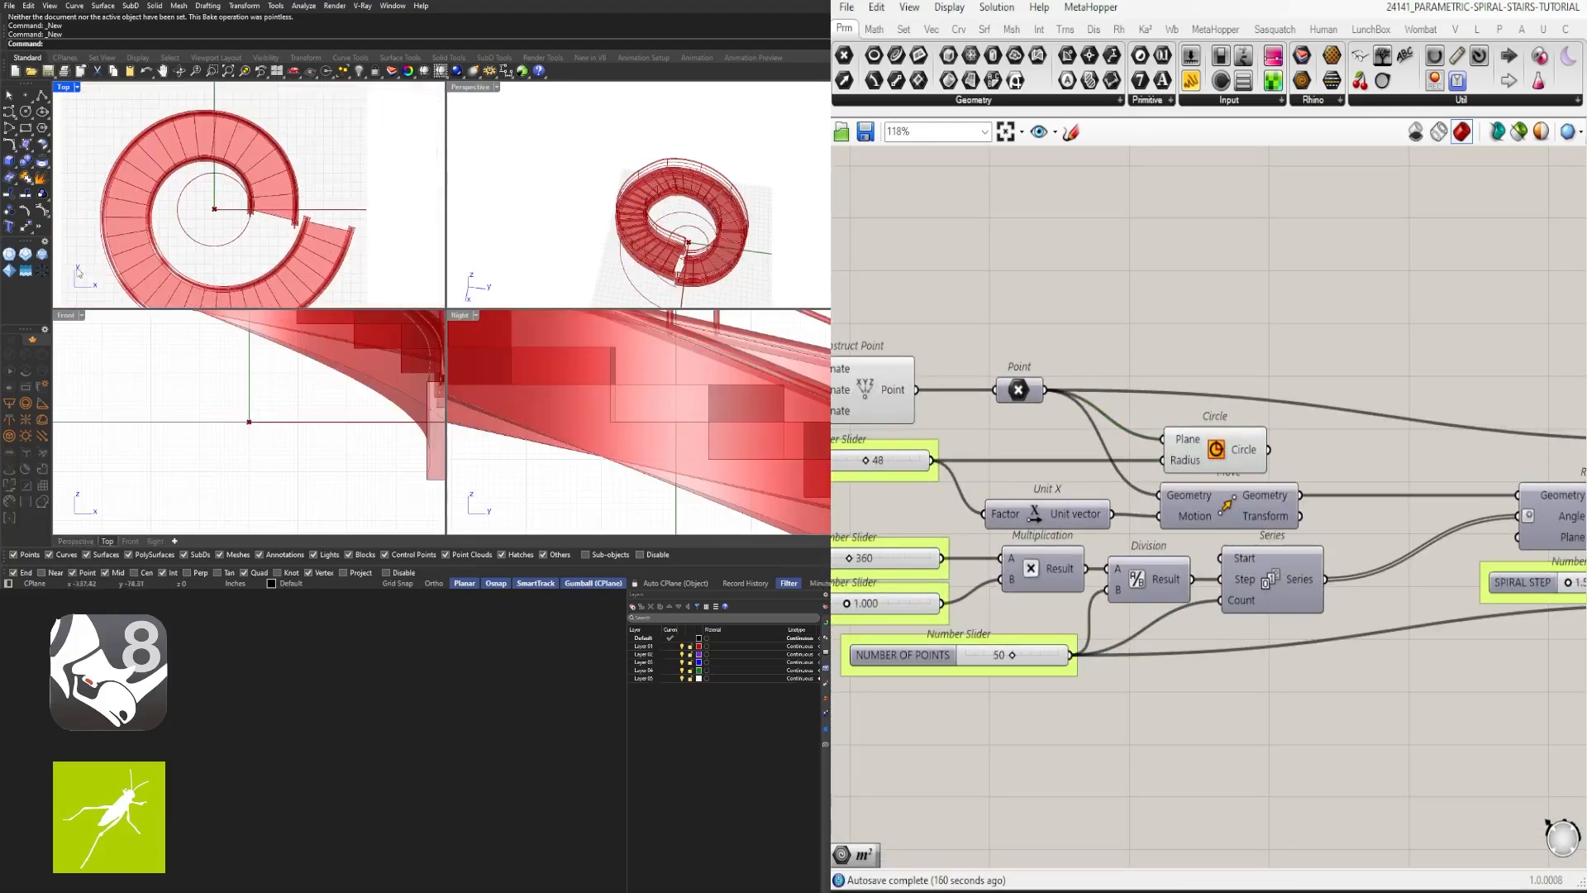
# Step: Add a Custom Preview component near the Geometry parameter that follows the lower branch's Extrude
pyautogui.scroll(-8, 1163, 549)
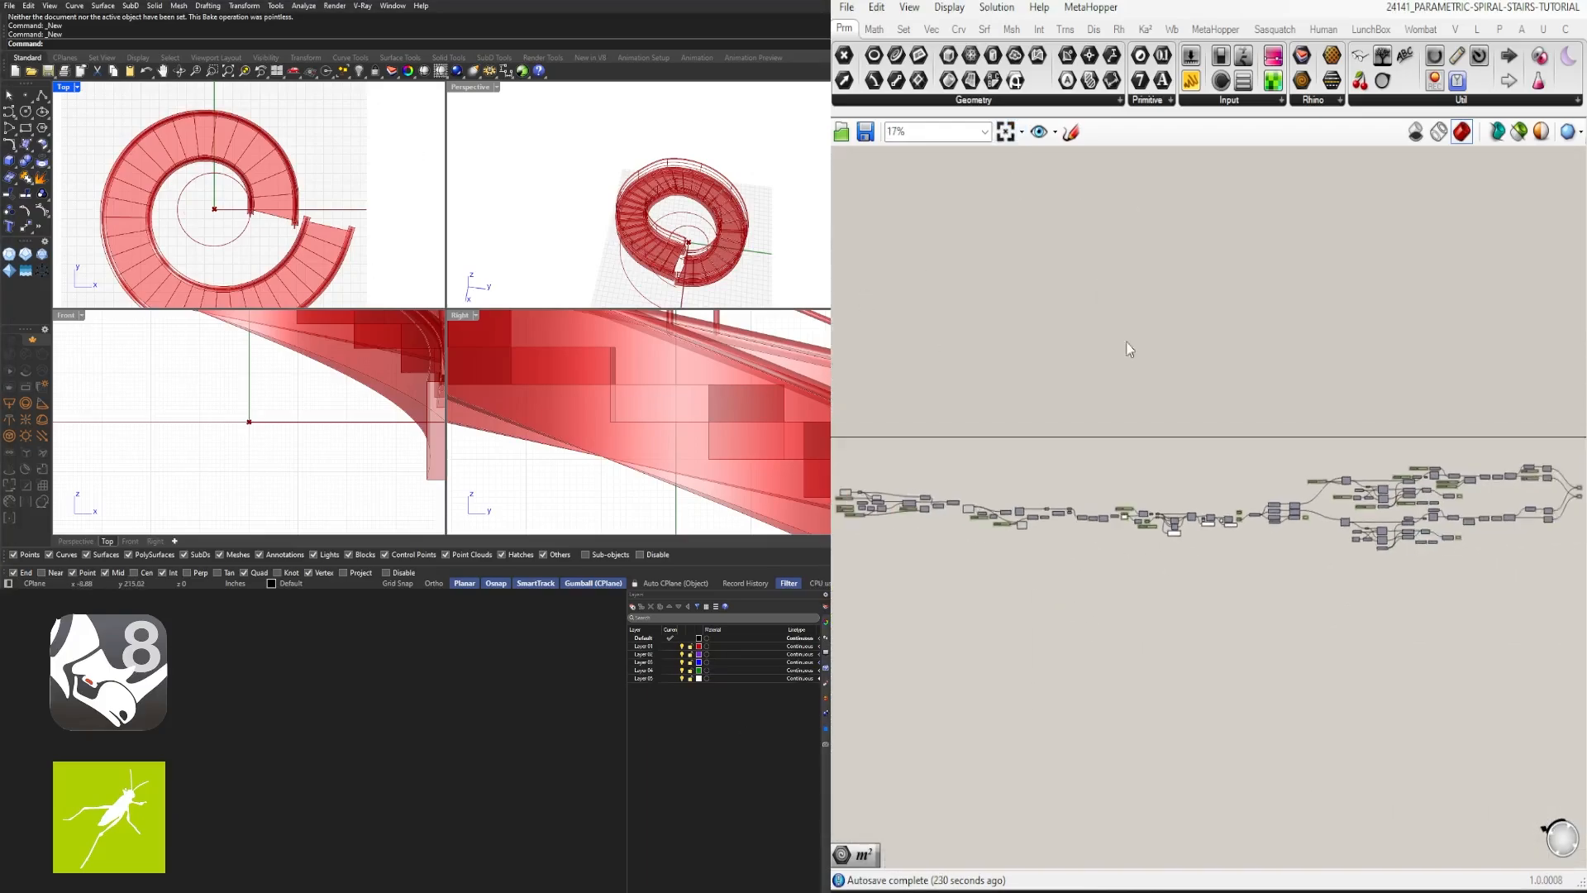
pyautogui.scroll(5, 1448, 589)
pyautogui.doubleClick(1420, 583)
pyautogui.write('custom preview')
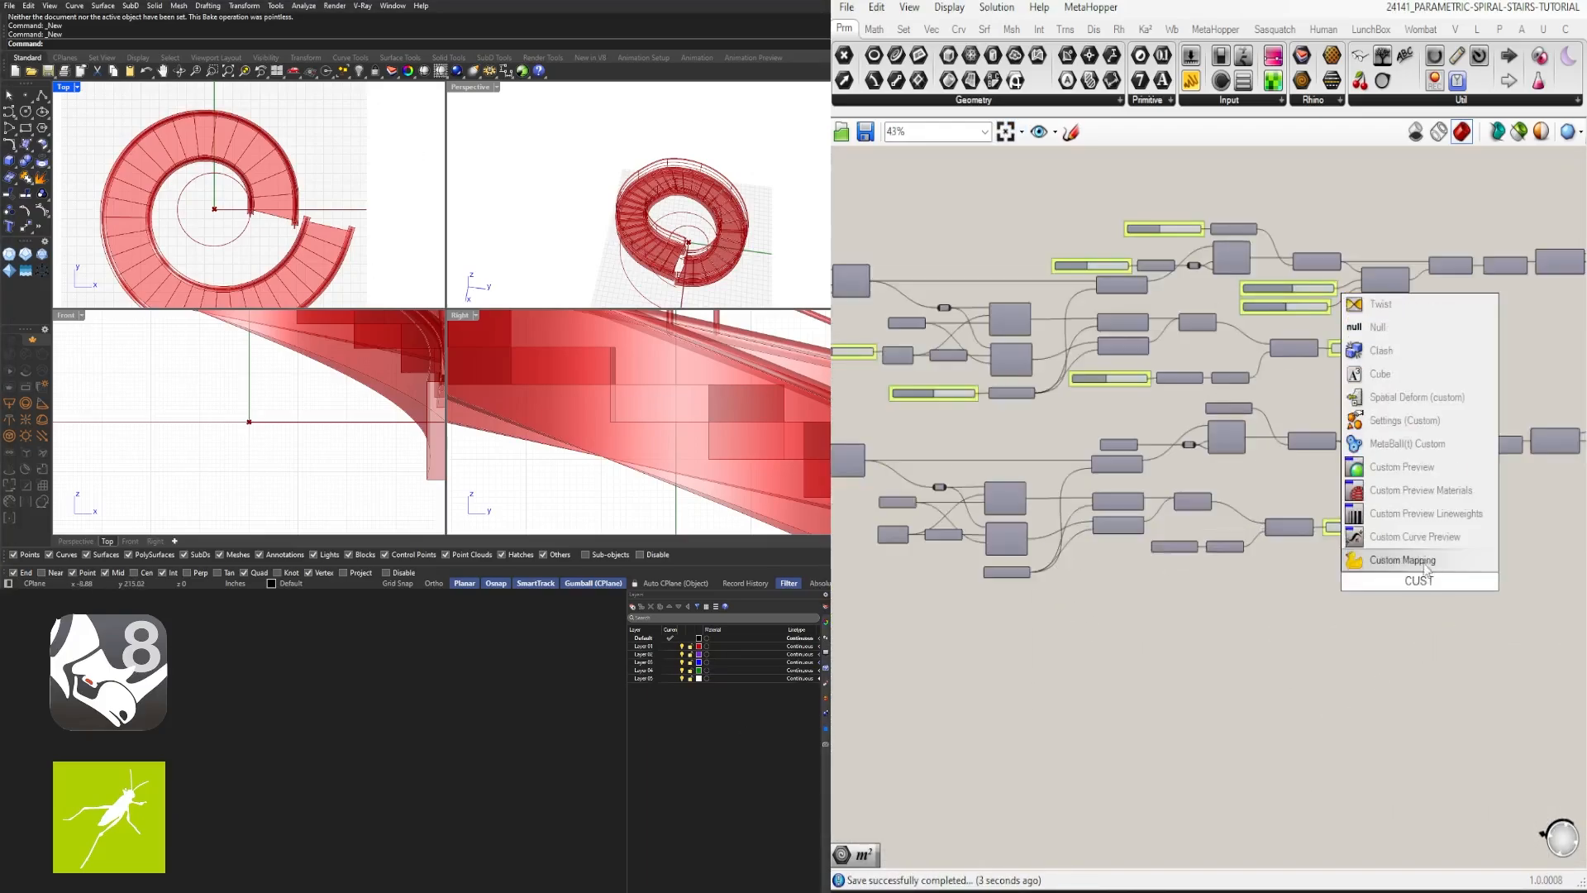
pyautogui.press('Return')
pyautogui.scroll(2, 1393, 626)
pyautogui.moveTo(1393, 626); pyautogui.dragTo(1422, 542)
# Step: Add a white Colour Swatch and connect it to the Custom Preview's Material input
pyautogui.rightClick(1401, 572)
pyautogui.click(1339, 516)
pyautogui.scroll(2, 1385, 582)
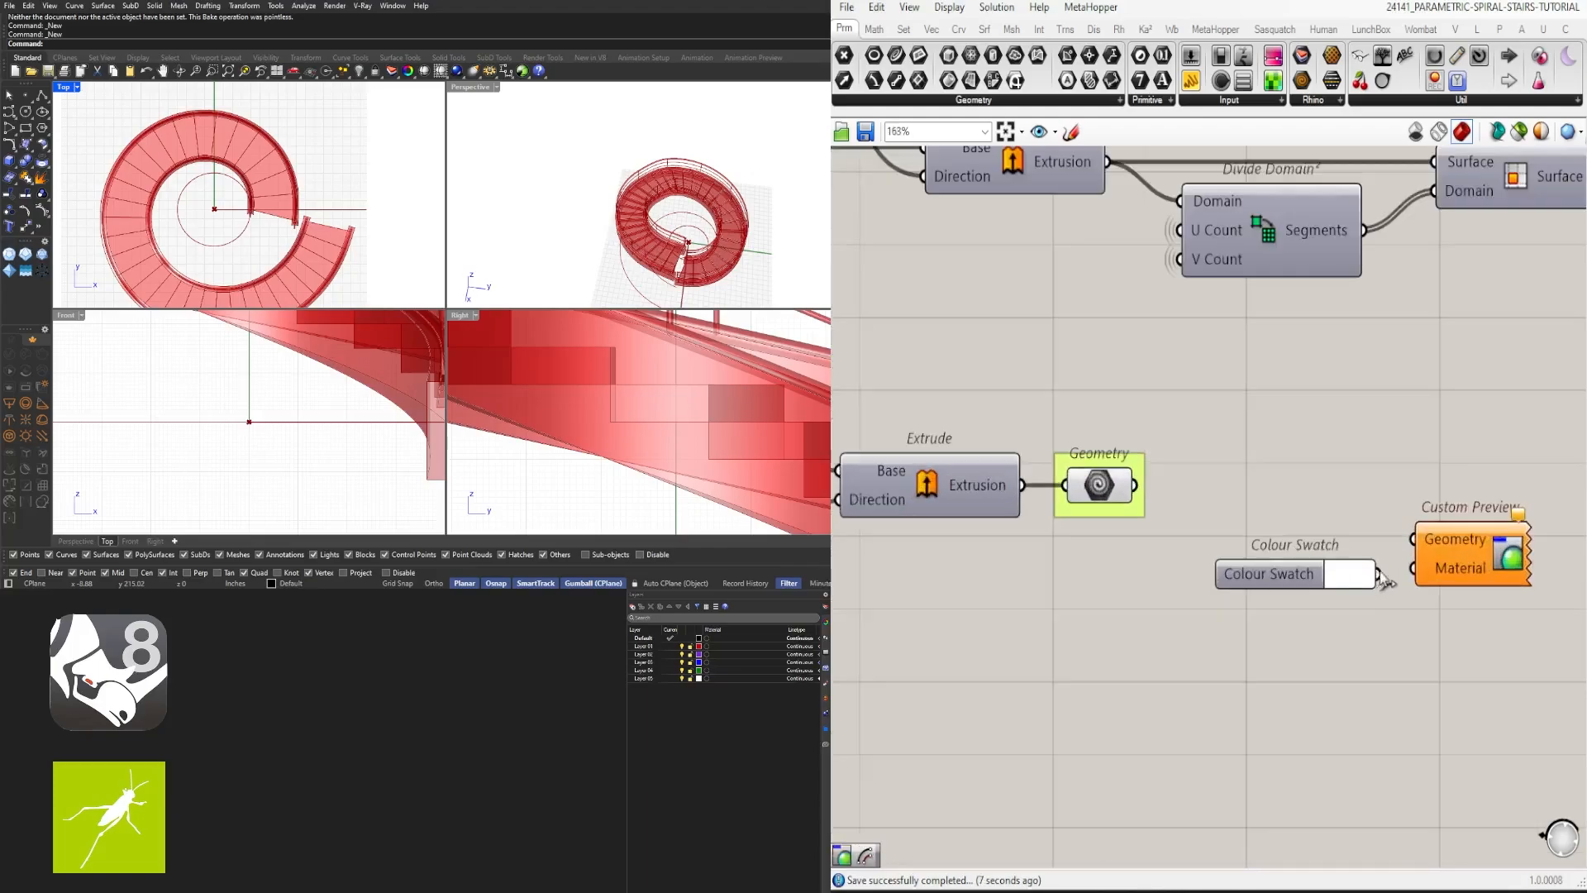
pyautogui.moveTo(1431, 538); pyautogui.dragTo(1245, 537, button='right')
# Step: Connect the lower branch's Geometry parameter to the Custom Preview through a hidden wire, and move swatch and preview level with it
pyautogui.rightClick(1248, 537)
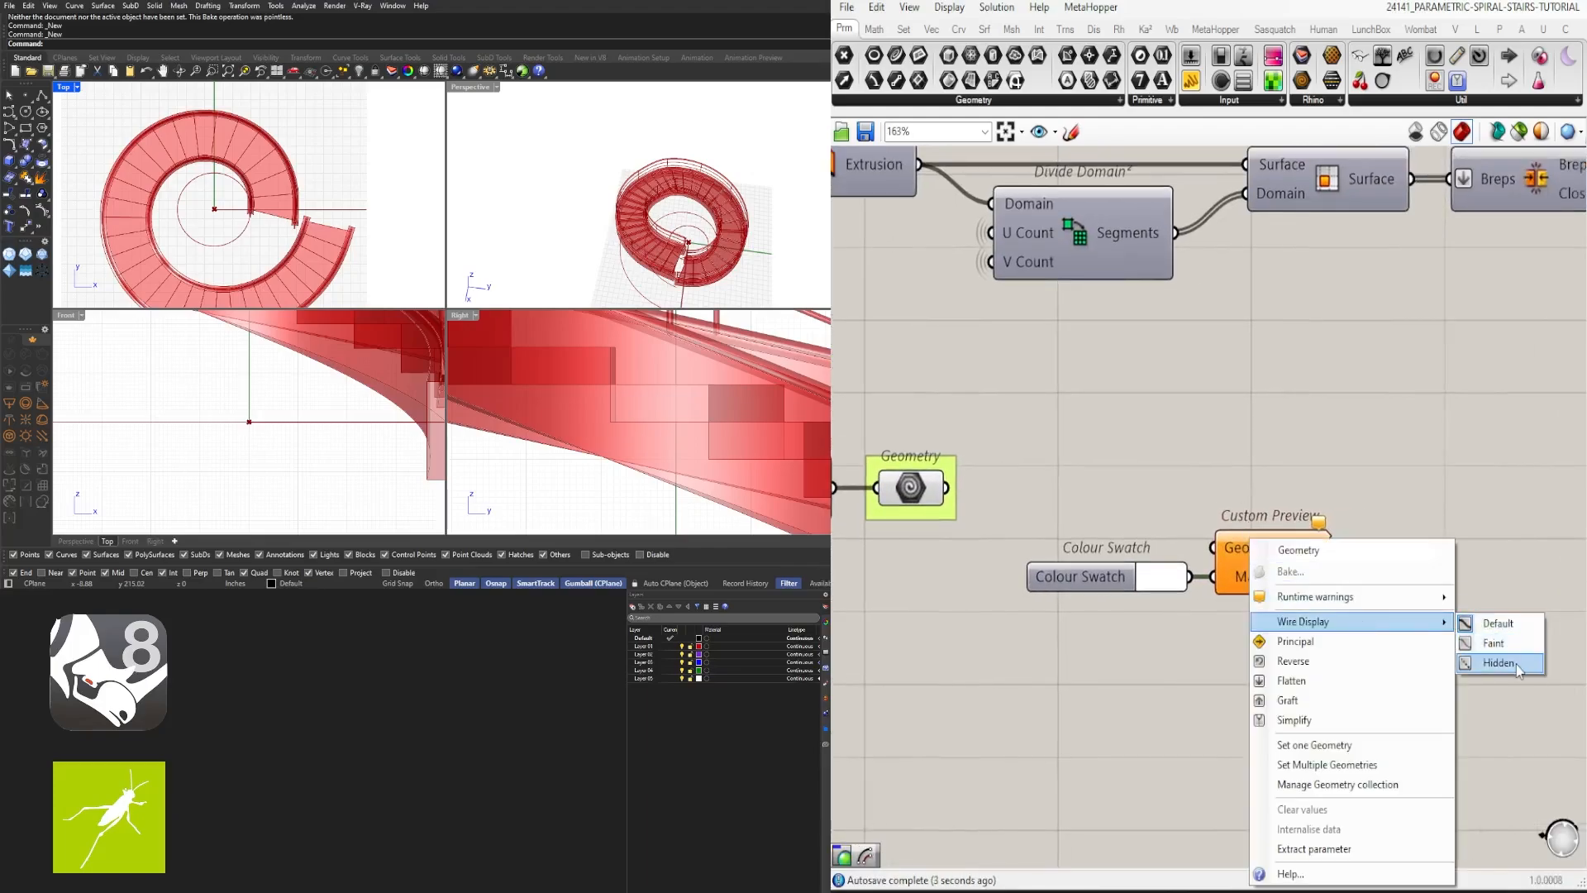
pyautogui.click(1015, 514)
pyautogui.moveTo(1231, 552); pyautogui.dragTo(1316, 517)
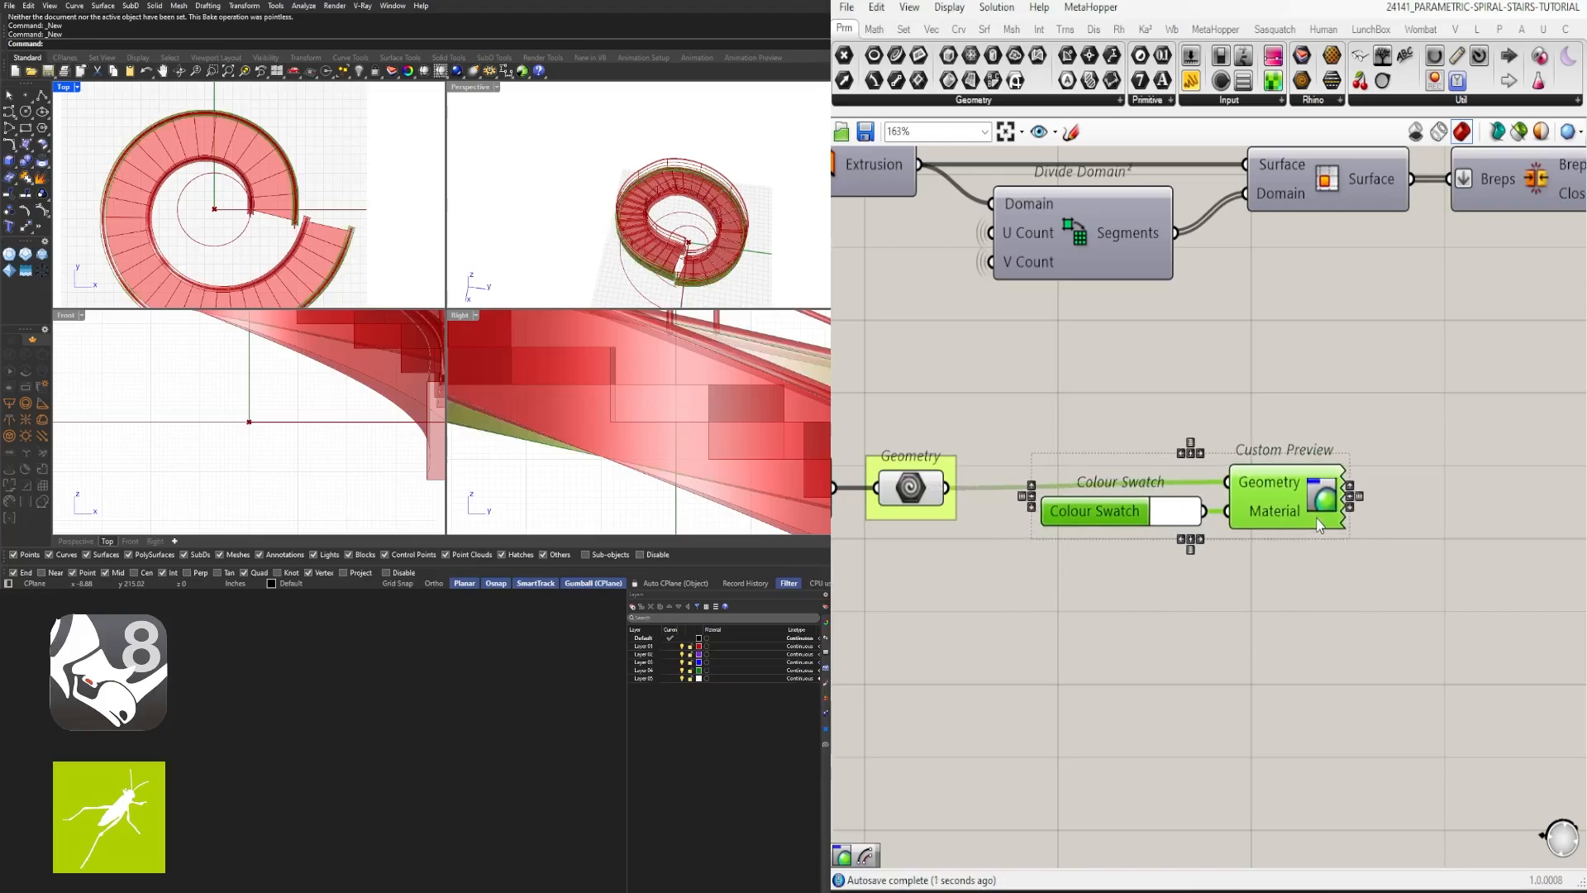
# Step: Move the Colour Swatch and Custom Preview together farther away from the lower branch's Geometry parameter
pyautogui.scroll(-4, 864, 209)
pyautogui.moveTo(1330, 693); pyautogui.dragTo(1144, 566)
pyautogui.keyDown('ctrl'); pyautogui.click(1145, 566); pyautogui.keyUp('ctrl')
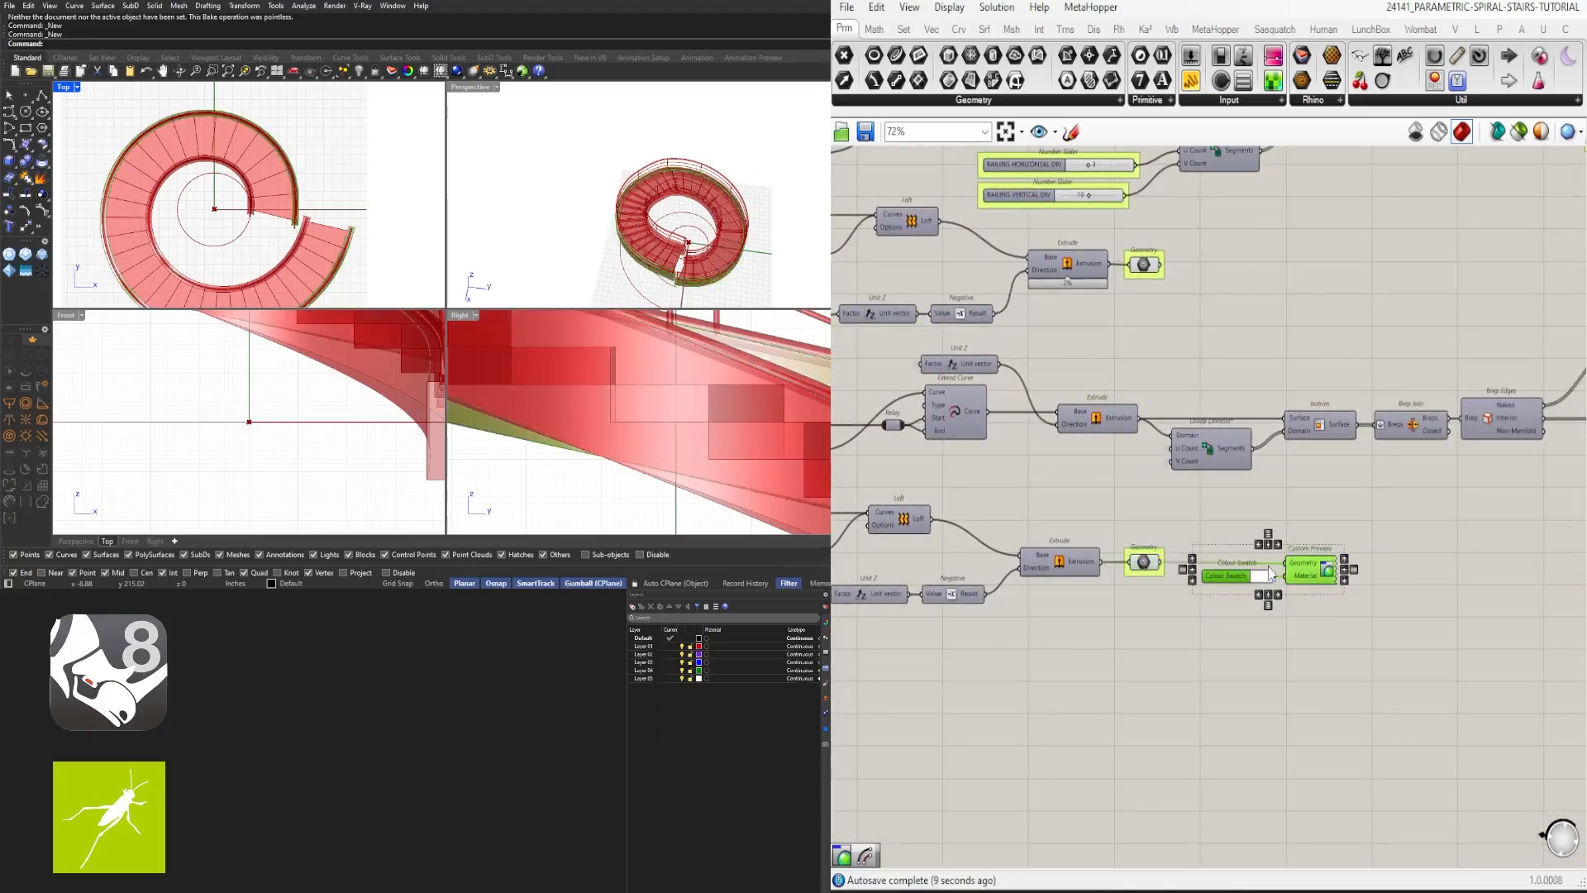
pyautogui.moveTo(1240, 575); pyautogui.dragTo(1437, 575)
pyautogui.click(1427, 493)
# Step: Add a Geometry parameter after the two Extrude branches and connect both branches' Geometry parameters to it
pyautogui.moveTo(1427, 492); pyautogui.dragTo(1305, 523, button='right')
pyautogui.moveTo(1178, 482); pyautogui.dragTo(1183, 488)
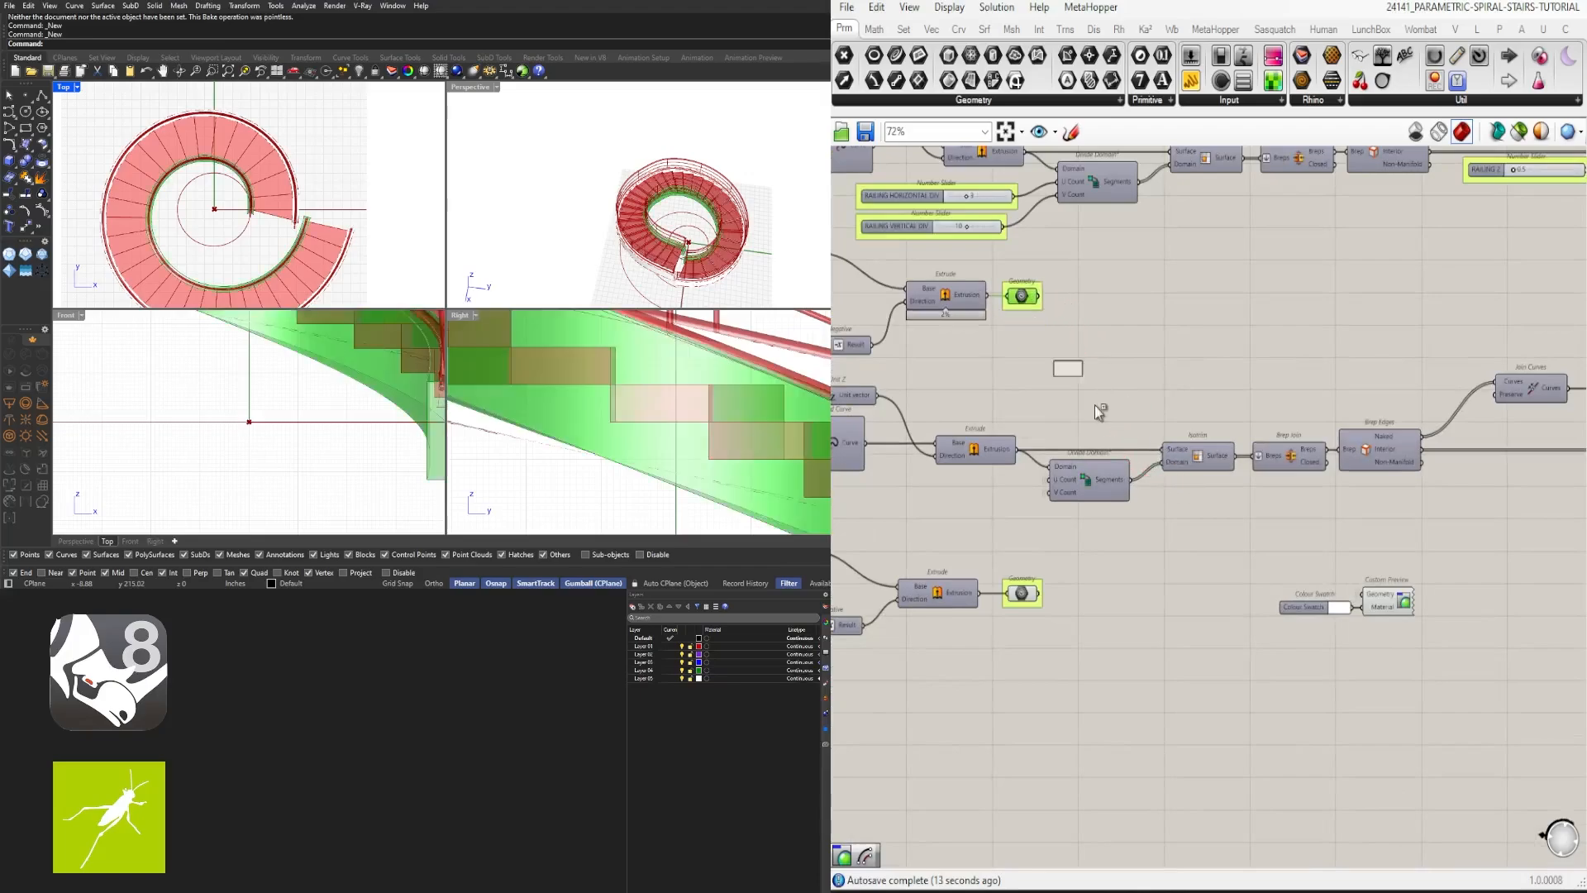
pyautogui.click(1201, 526)
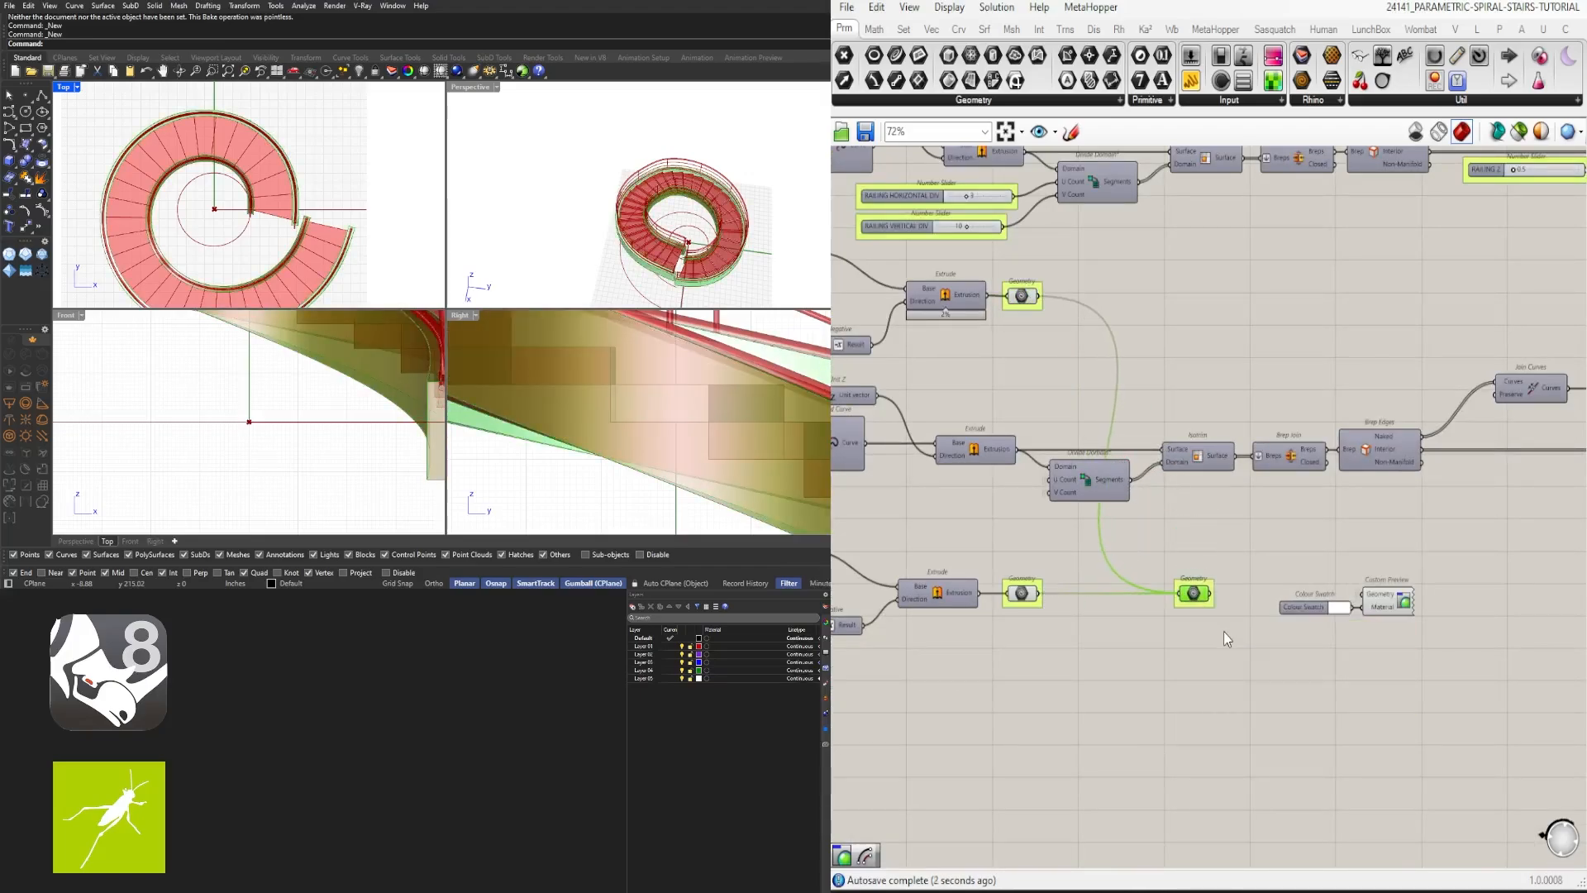
# Step: Move the Colour Swatch and Custom Preview beside the merged Geometry parameter and feed that parameter into the Custom Preview
pyautogui.moveTo(1417, 656); pyautogui.dragTo(1258, 602)
pyautogui.scroll(2, 1257, 602)
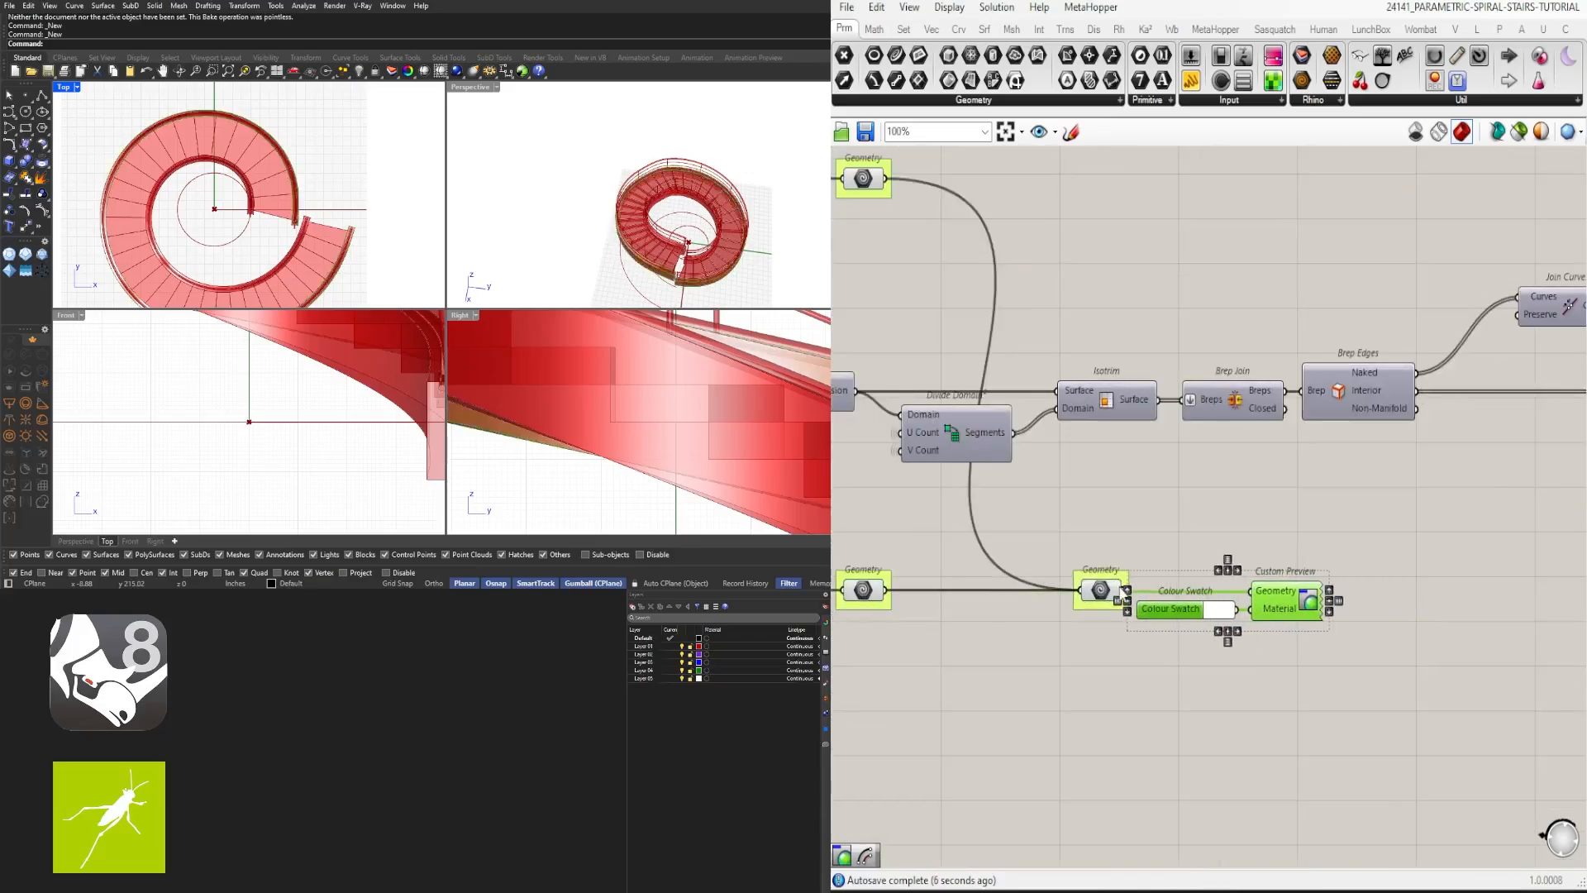
pyautogui.click(1123, 612)
# Step: Maximize the Perspective viewport and turn off the default preview of the stringers' Geometry parameters
pyautogui.doubleClick(471, 88)
pyautogui.scroll(-2, 1232, 699)
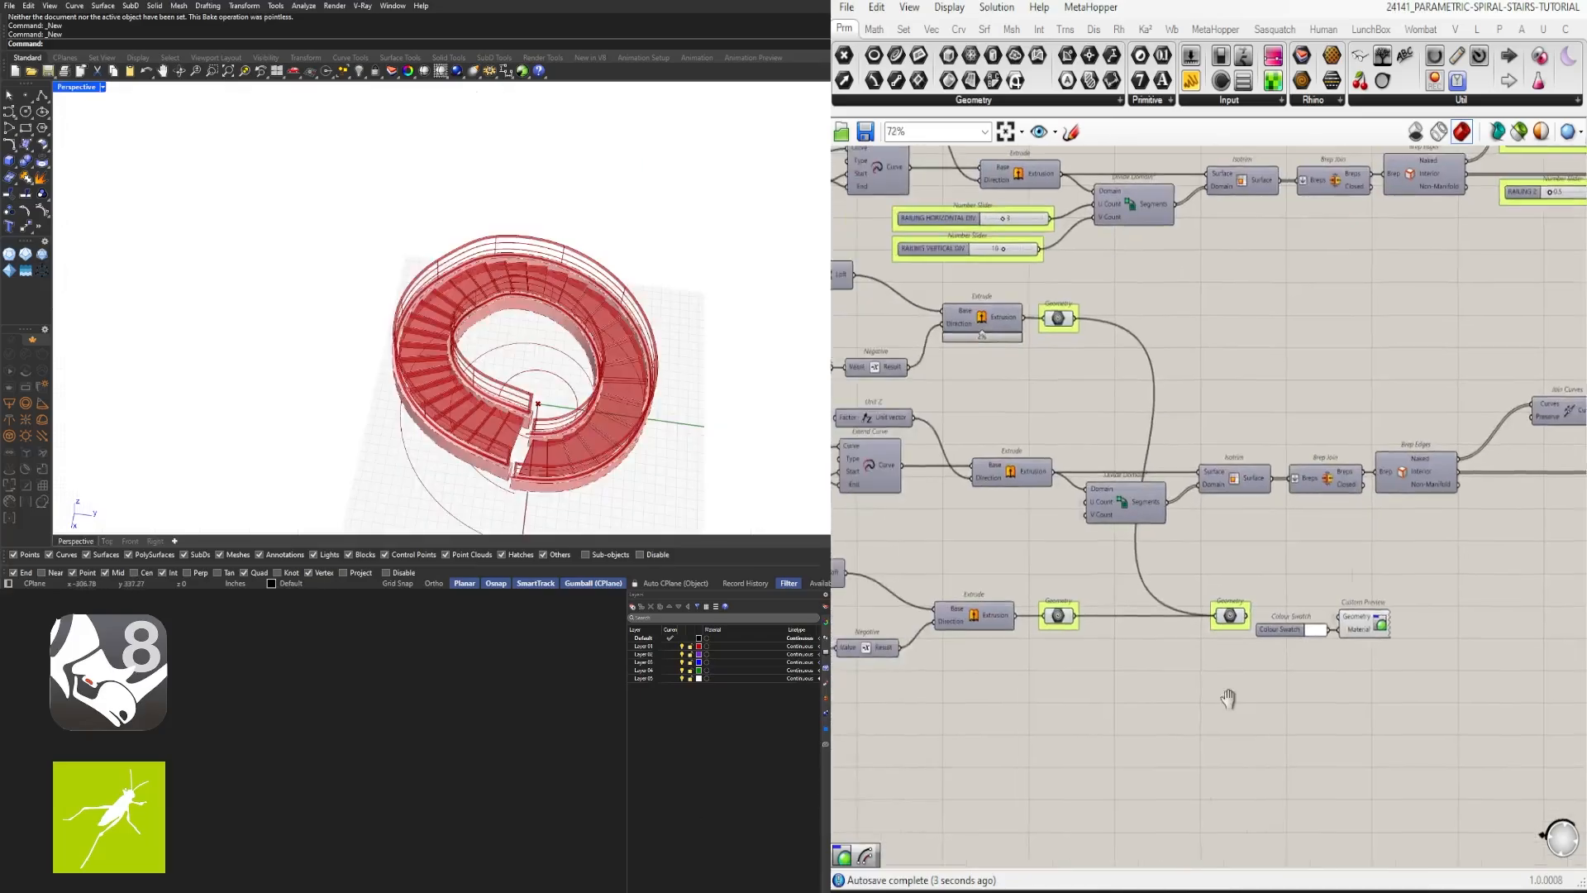
pyautogui.moveTo(1269, 631); pyautogui.dragTo(1093, 278)
pyautogui.middleClick(1172, 291)
pyautogui.click(1405, 678)
# Step: Change the stringers' Colour Swatch to medium grey
pyautogui.scroll(3, 1431, 594)
pyautogui.scroll(3, 1360, 586)
pyautogui.click(1360, 577)
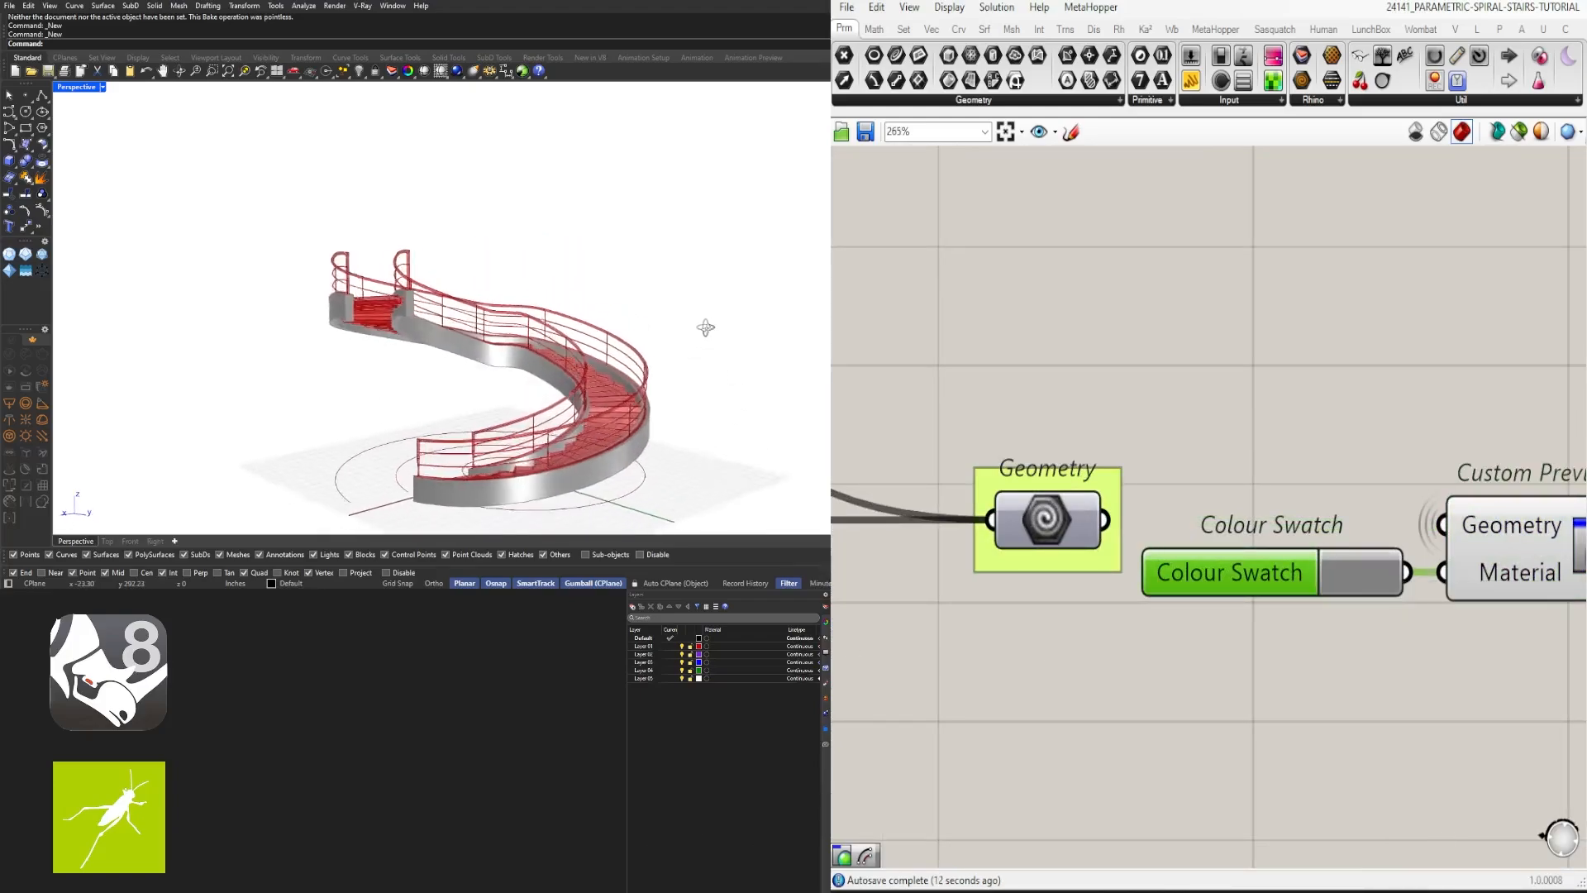
# Step: Place a copy of the Colour Swatch and Custom Preview beside the TREADS Geometry parameter and connect it to that parameter
pyautogui.scroll(-4, 837, 491)
pyautogui.moveTo(1308, 632); pyautogui.dragTo(1110, 453)
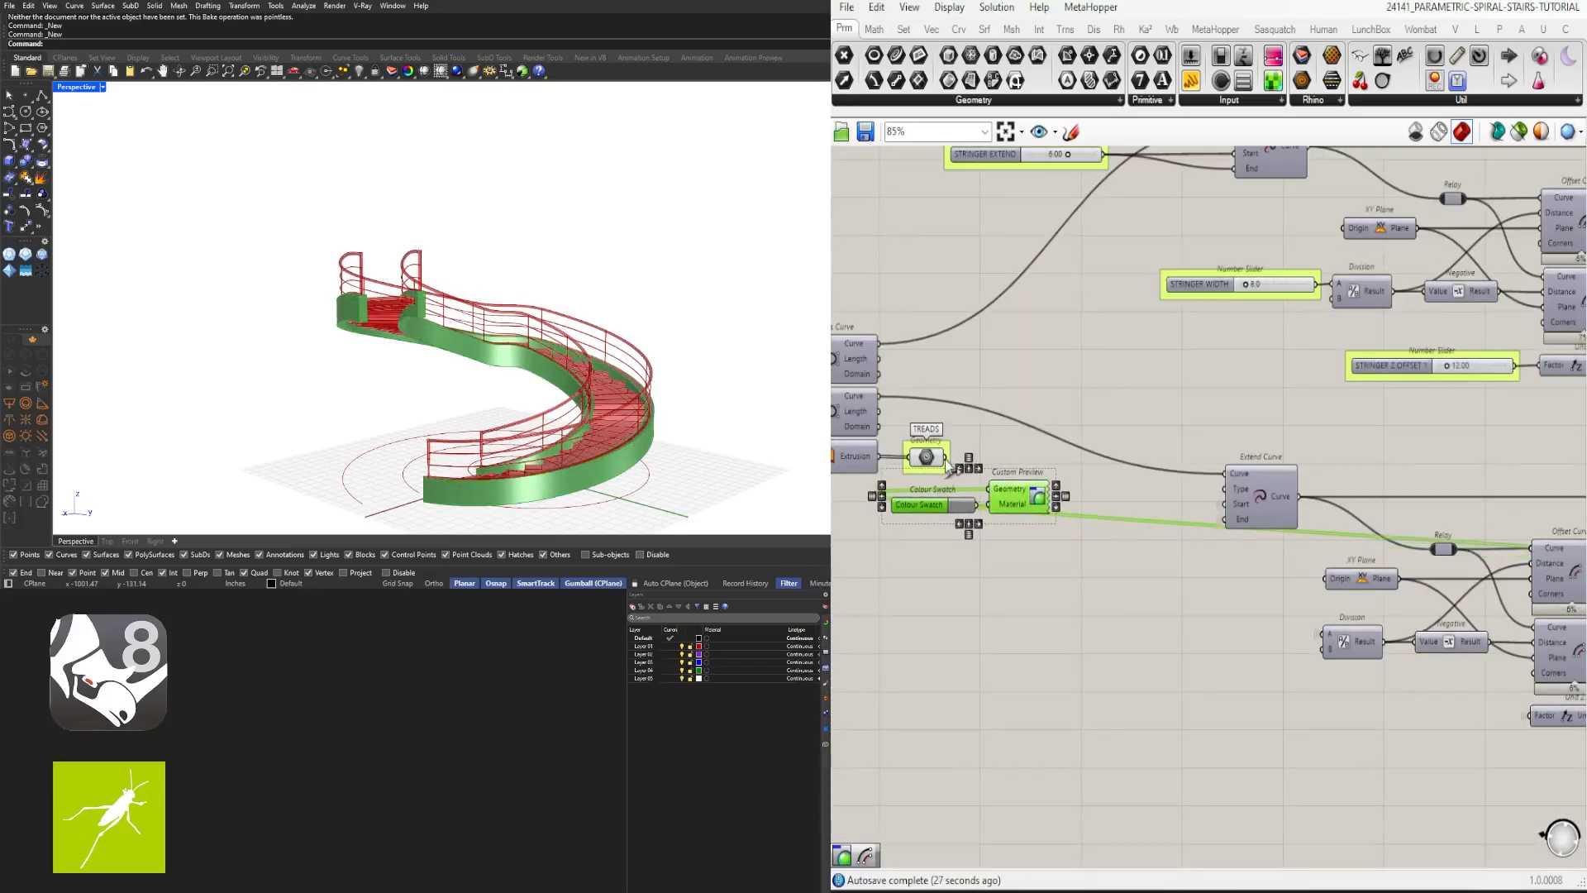
pyautogui.scroll(5, 955, 486)
# Step: Darken the treads' Colour Swatch to a dark grey
pyautogui.click(962, 504)
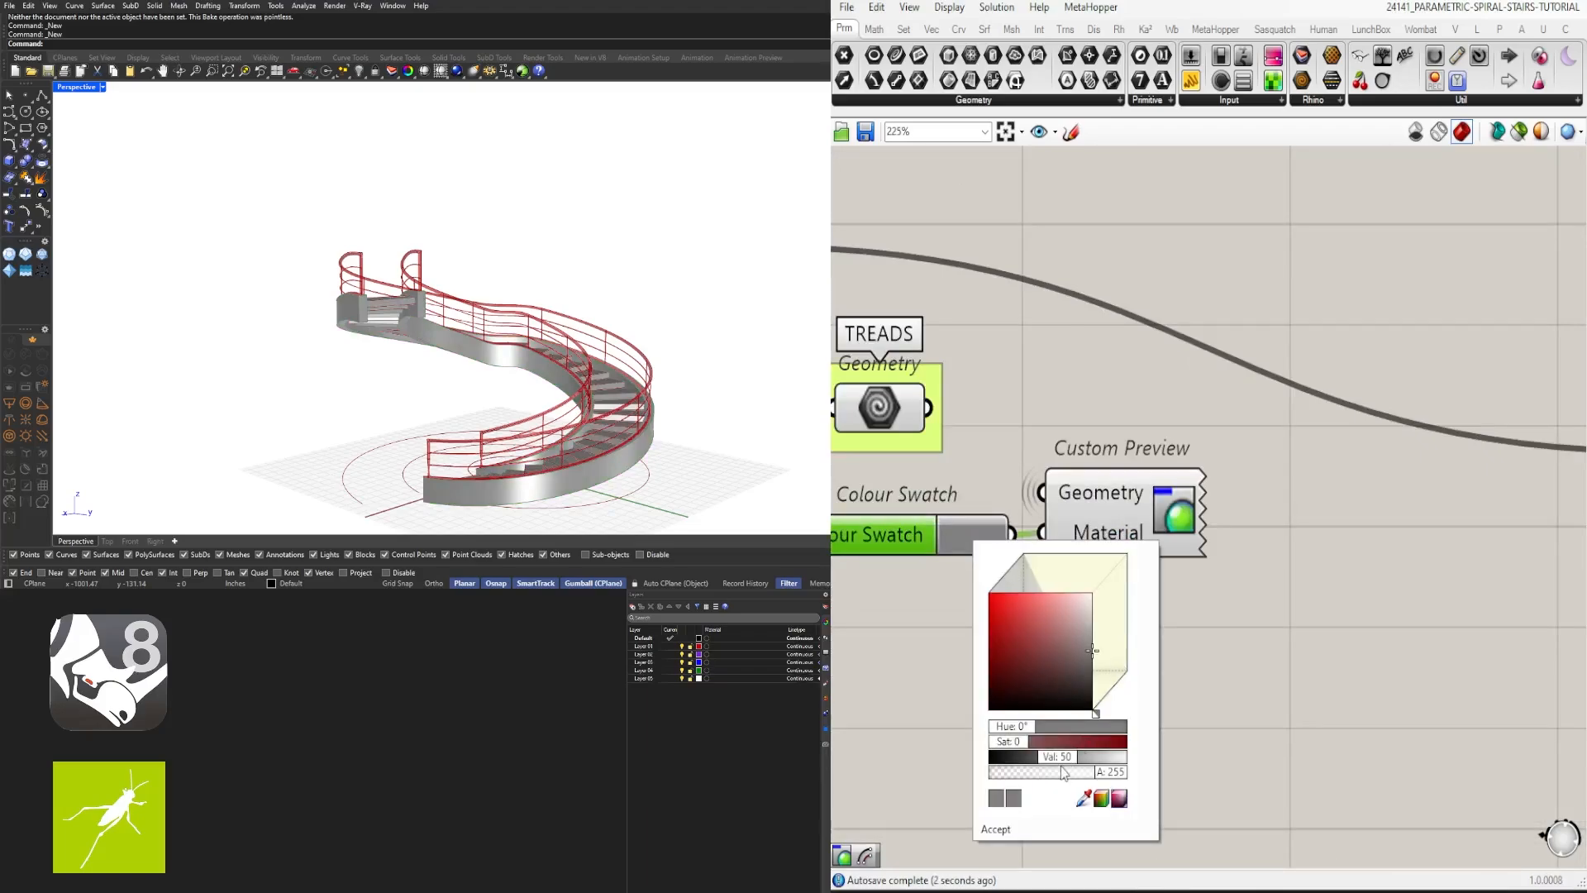
pyautogui.click(1104, 757)
pyautogui.scroll(-2, 1096, 621)
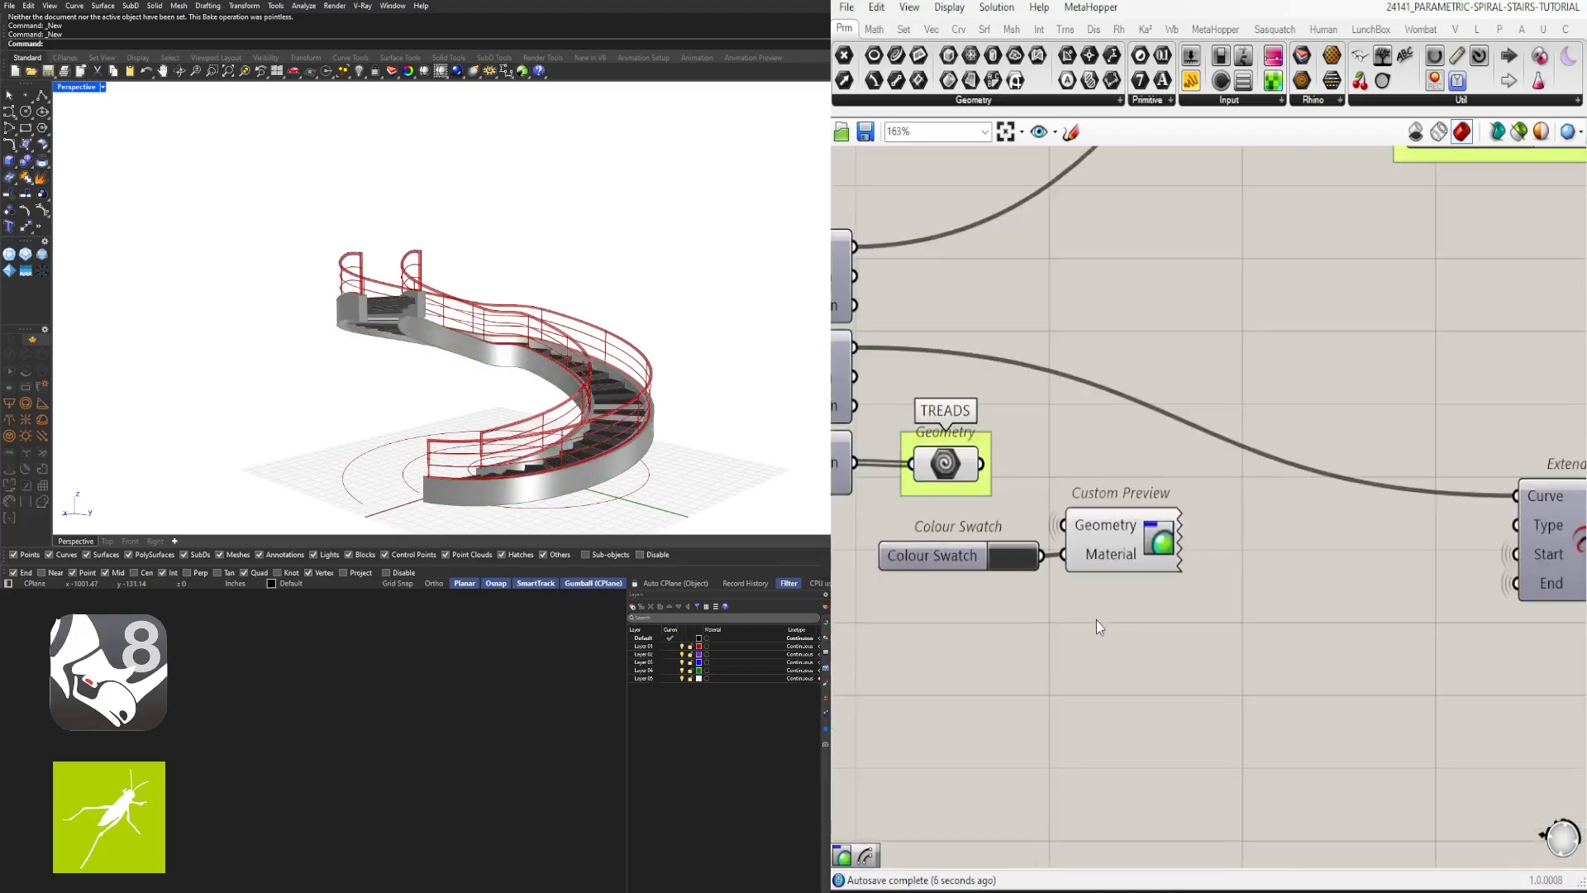
# Step: Copy the stringers' Colour Swatch and Custom Preview to the railing outputs and connect the upper Geometry parameter to the copy
pyautogui.moveTo(1096, 620); pyautogui.dragTo(1353, 626, button='right')
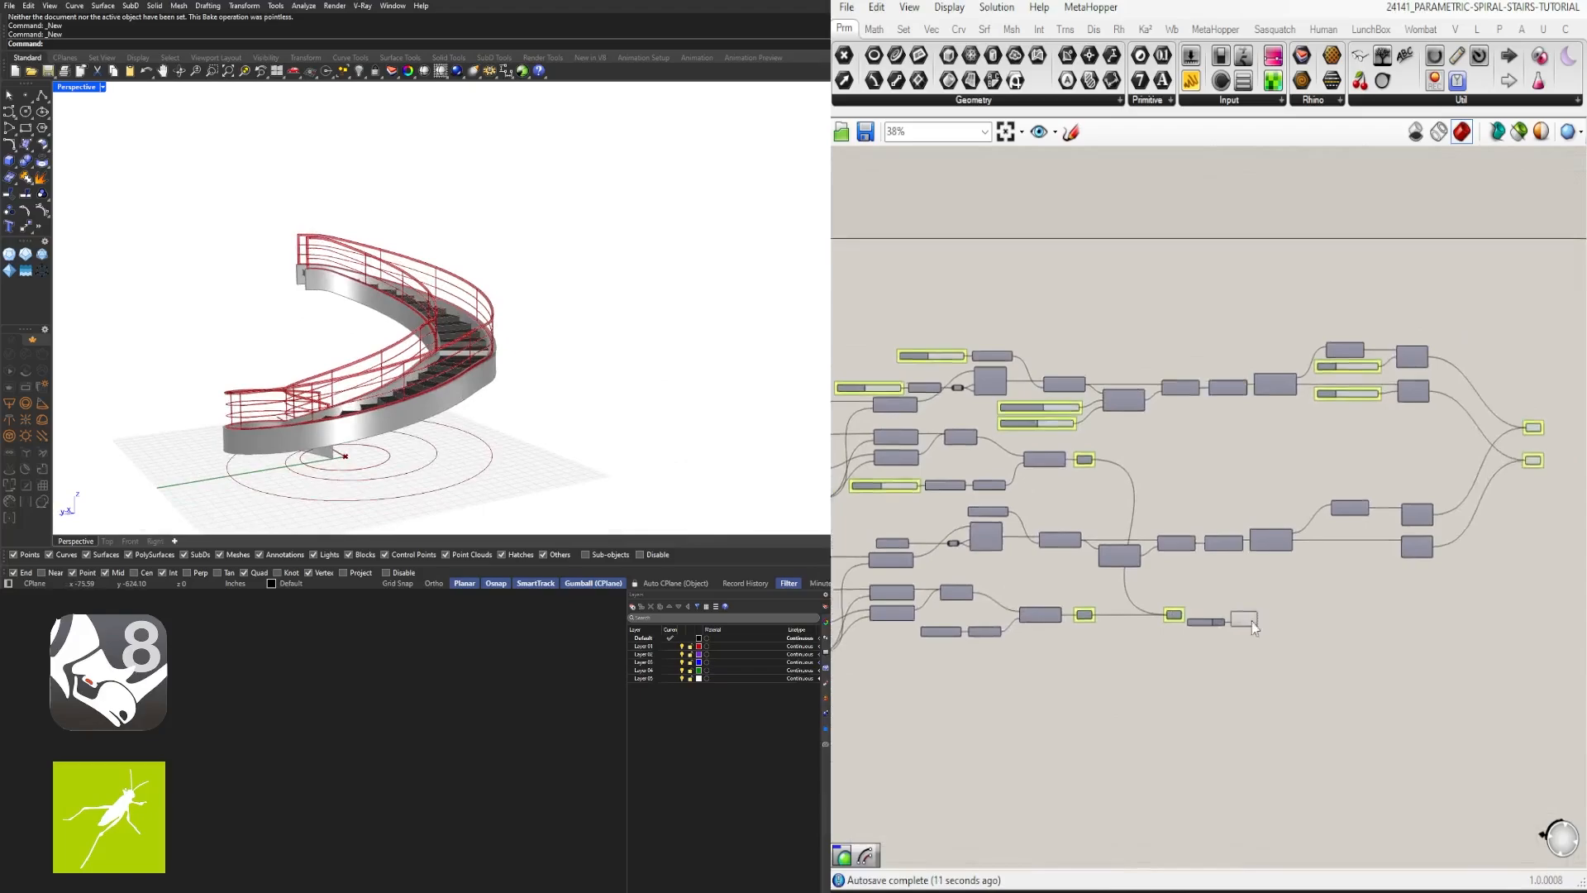
pyautogui.click(1245, 620)
pyautogui.scroll(-1, 1252, 622)
pyautogui.moveTo(1252, 622); pyautogui.dragTo(1153, 660, button='right')
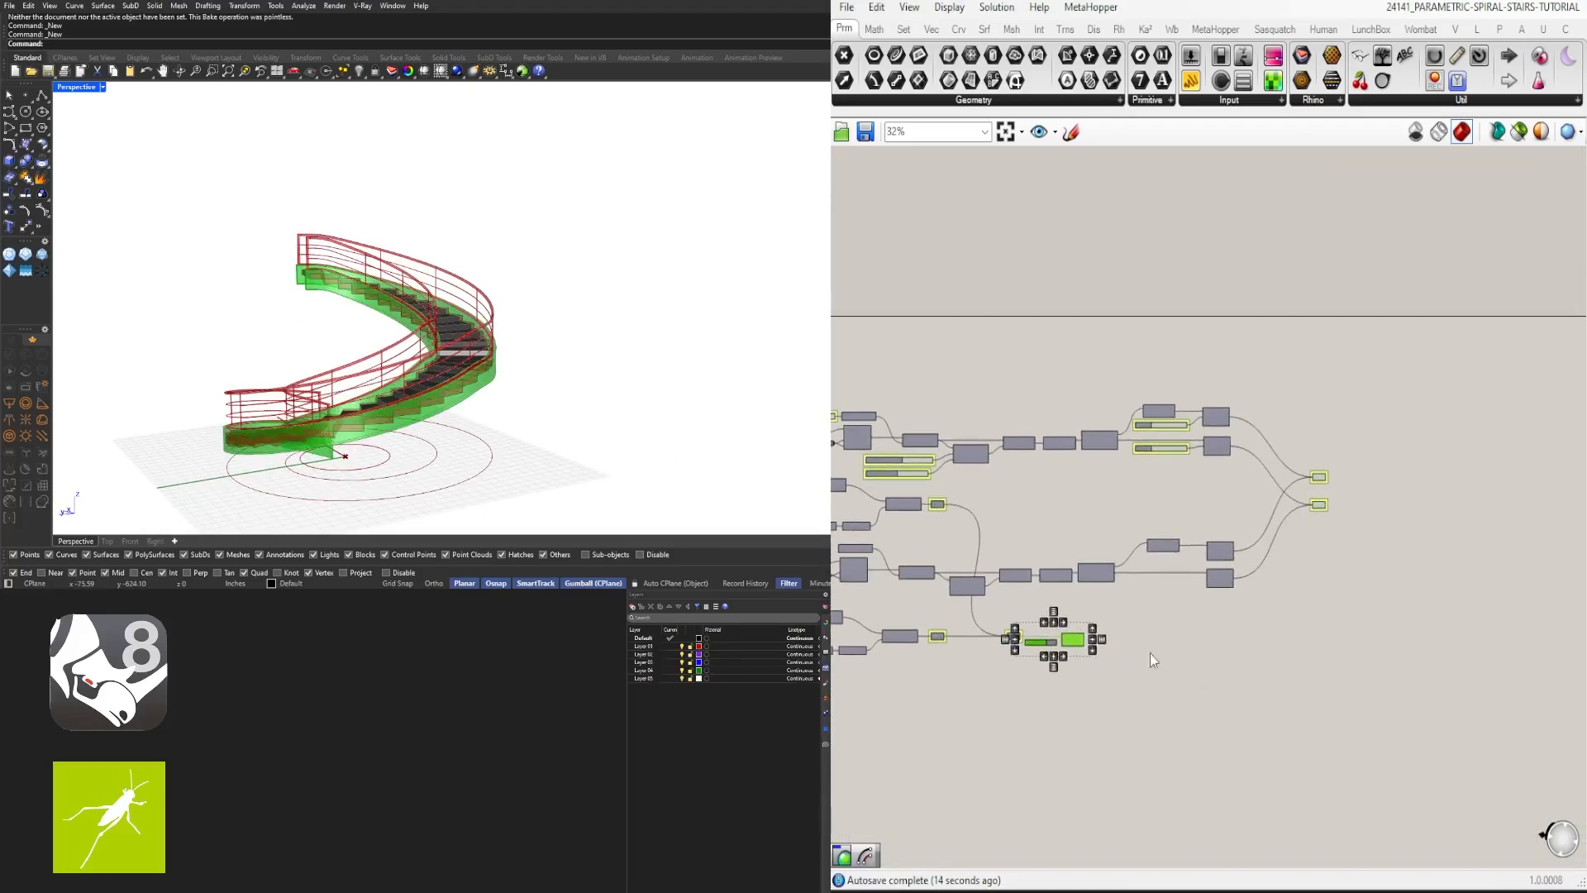
pyautogui.scroll(4, 1314, 495)
pyautogui.click(1336, 463)
pyautogui.scroll(4, 1323, 492)
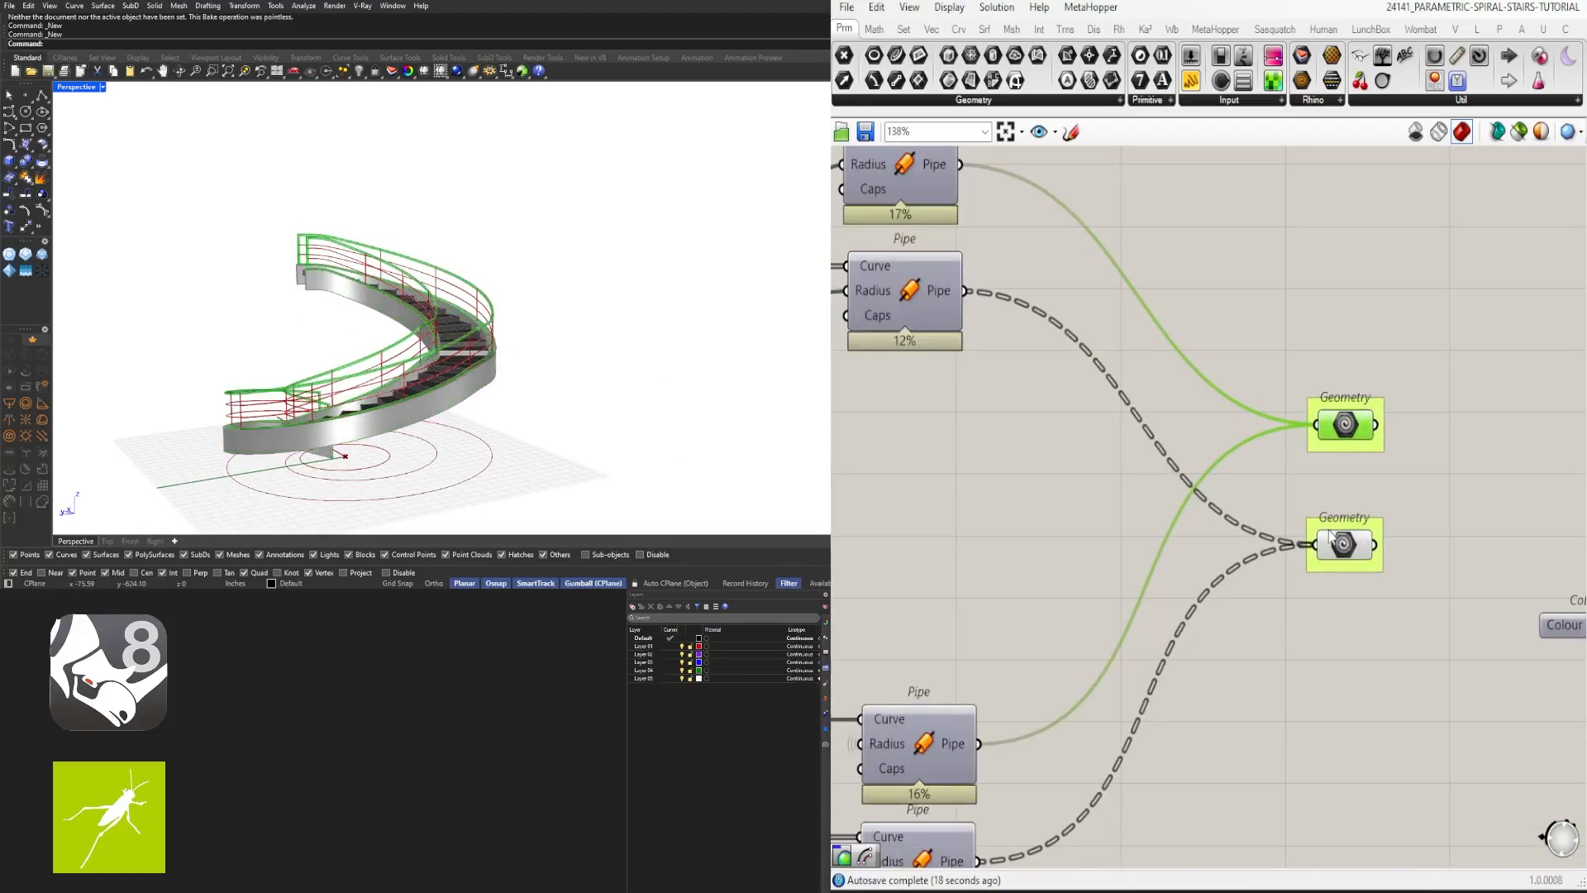
pyautogui.click(1422, 430)
pyautogui.scroll(-2, 1405, 430)
pyautogui.moveTo(1405, 430); pyautogui.dragTo(1069, 425, button='right')
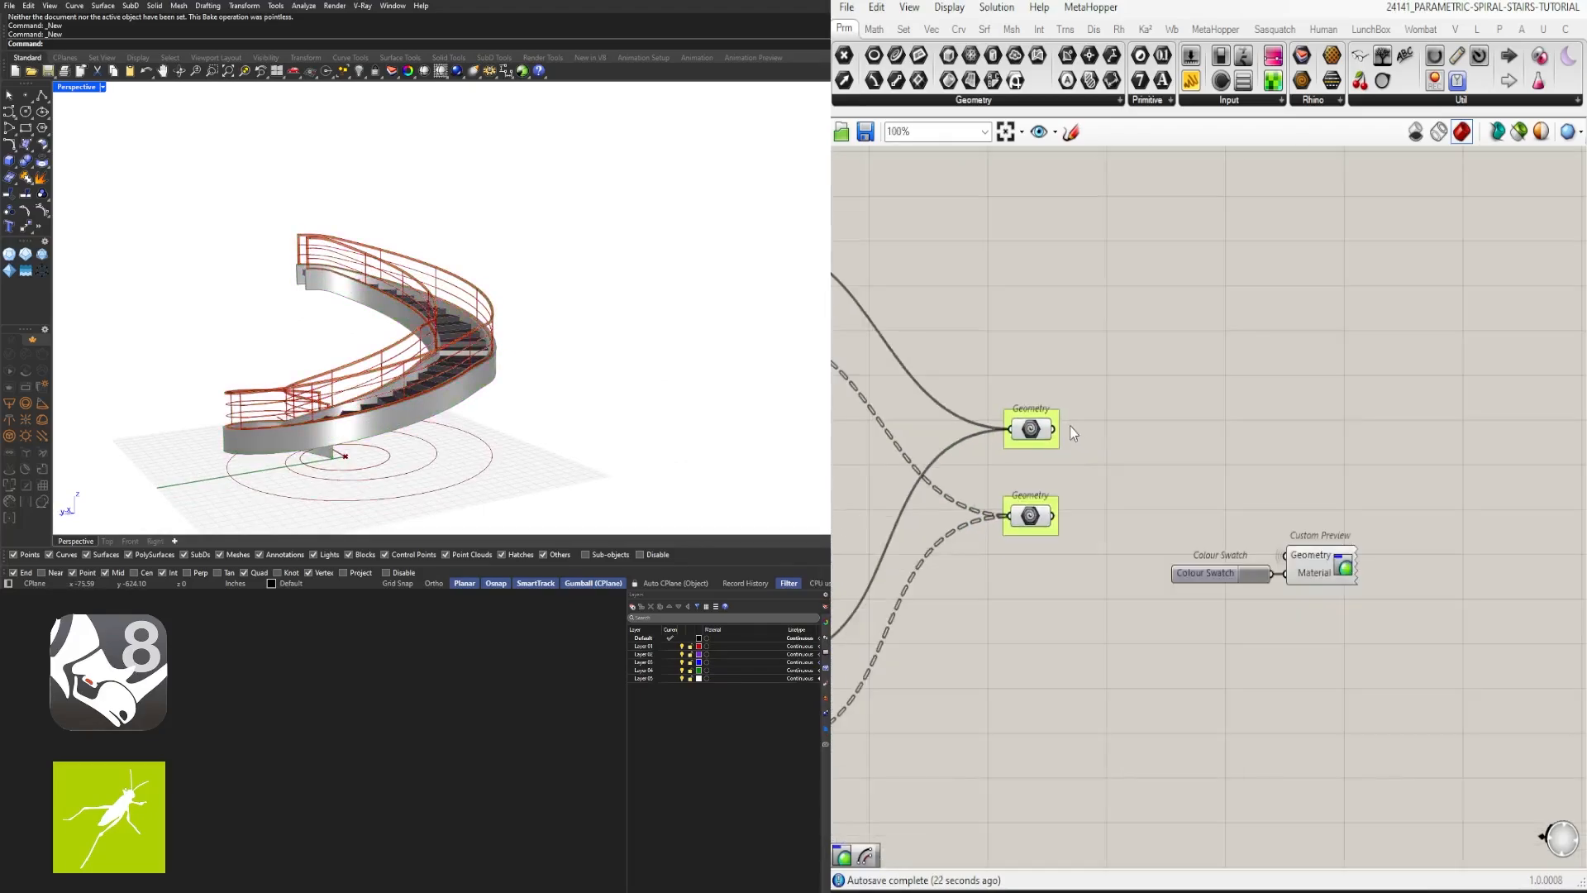
# Step: Raise the brightness value of the upper railing output's Colour Swatch to a light grey
pyautogui.scroll(2, 1246, 574)
pyautogui.click(1253, 577)
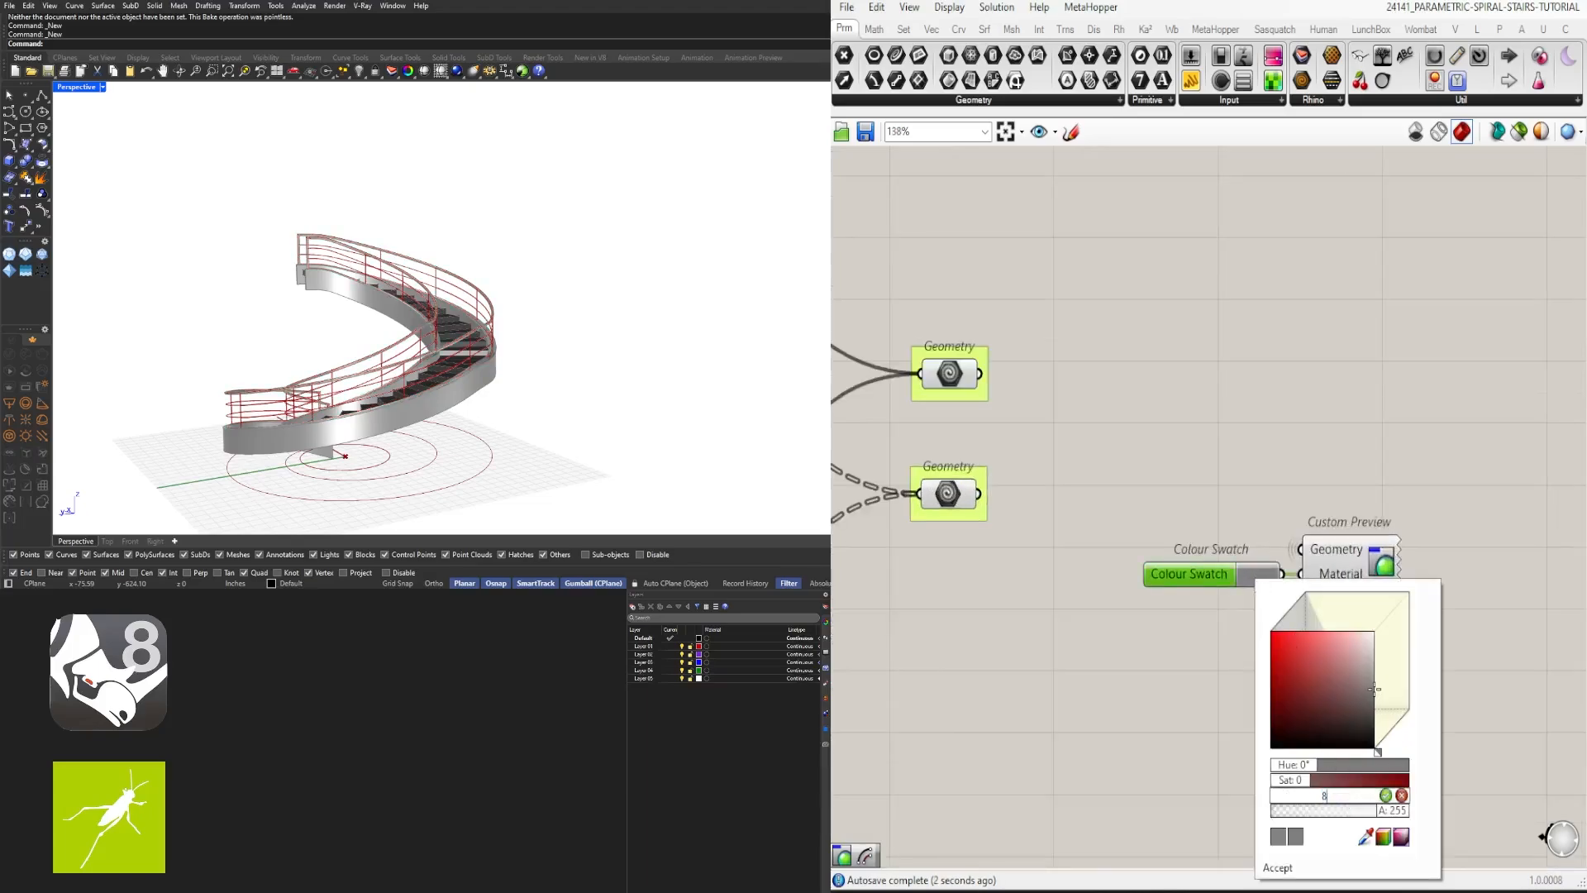
pyautogui.click(1344, 571)
# Step: Move the railing Colour Swatch and Custom Preview level with the upper Geometry parameter
pyautogui.moveTo(1095, 396); pyautogui.dragTo(1203, 398, button='right')
pyautogui.moveTo(1261, 537); pyautogui.dragTo(1445, 379)
pyautogui.click(1406, 496)
pyautogui.scroll(3, 496, 331)
pyautogui.moveTo(538, 331); pyautogui.dragTo(604, 319, button='right')
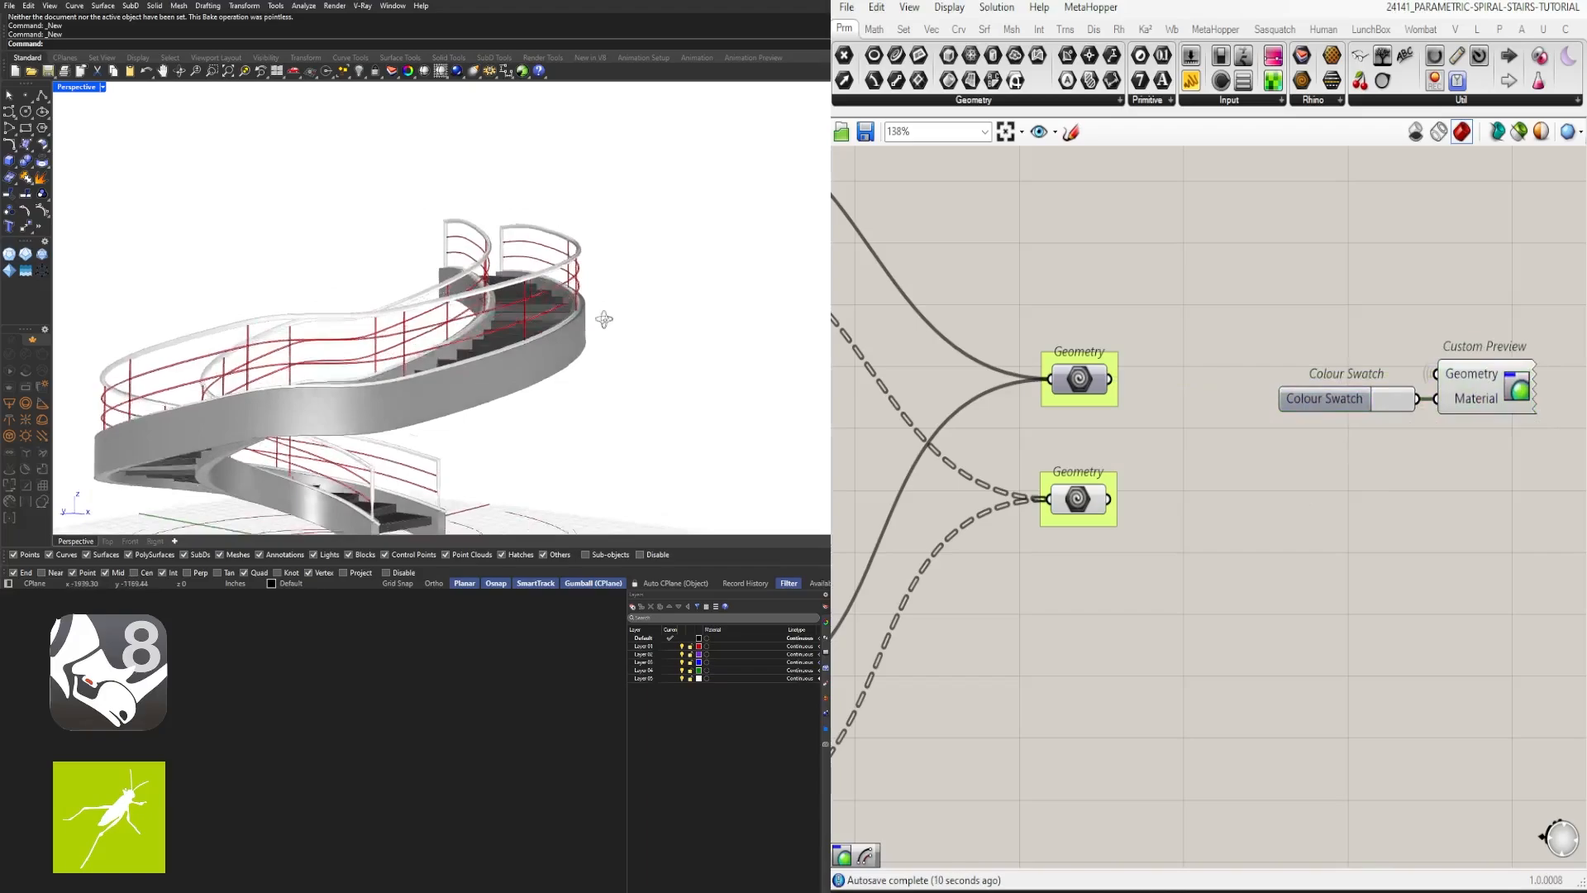
# Step: Duplicate the railing swatch and preview for the lower Geometry parameter, connect it, and align both swatch and preview pairs
pyautogui.moveTo(1488, 475); pyautogui.dragTo(1340, 331)
pyautogui.moveTo(1109, 379); pyautogui.dragTo(1470, 515)
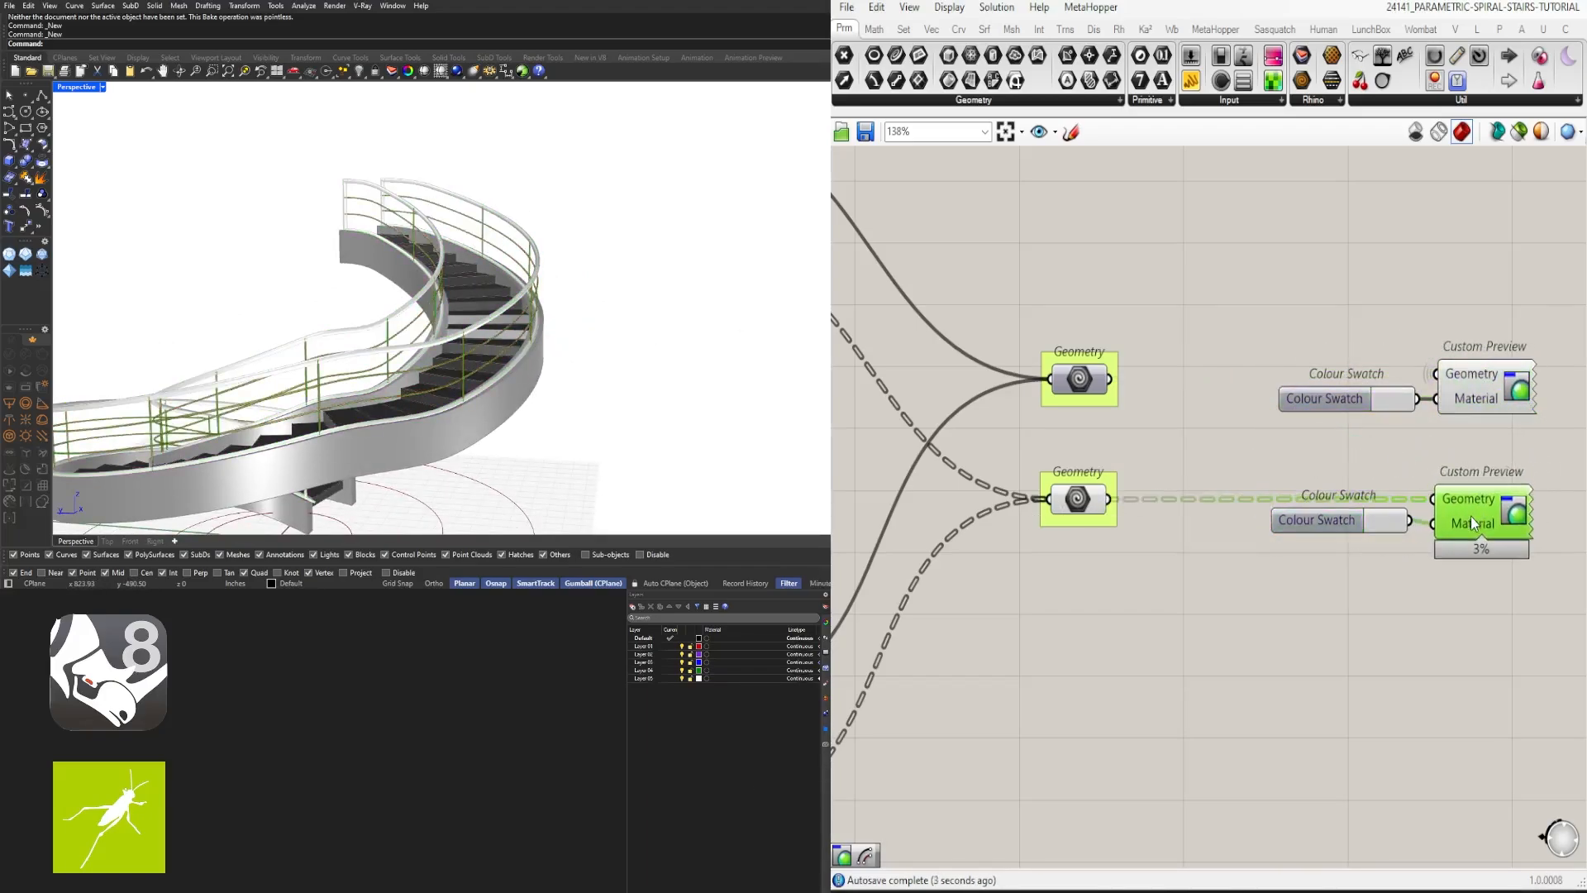
pyautogui.moveTo(1288, 528); pyautogui.dragTo(1295, 532)
pyautogui.moveTo(1480, 389); pyautogui.dragTo(1480, 394)
pyautogui.click(1331, 405)
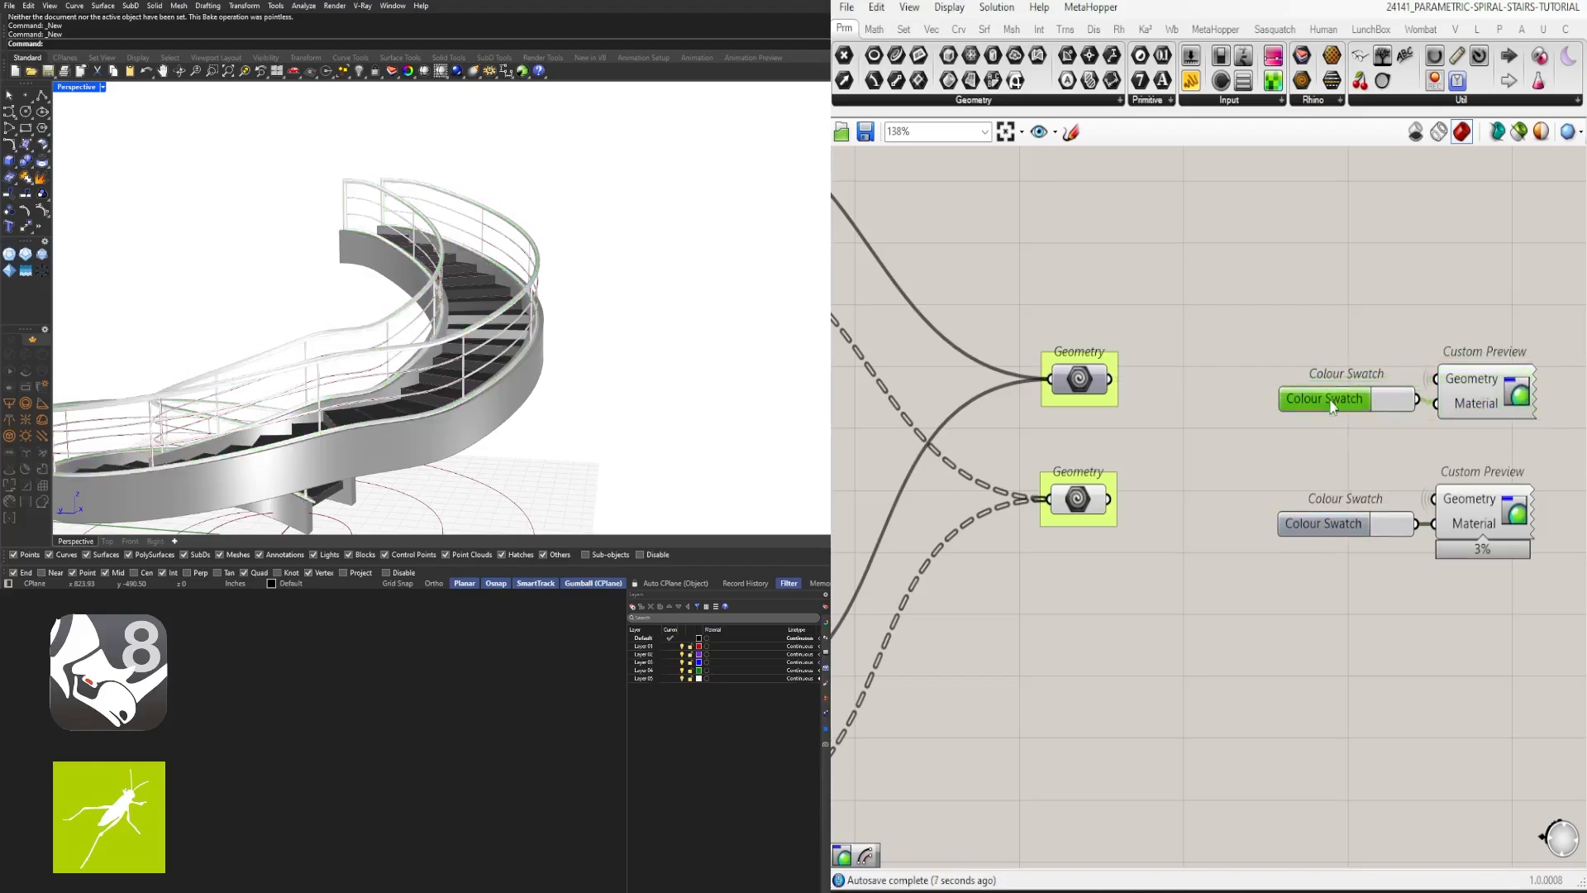
pyautogui.click(1522, 633)
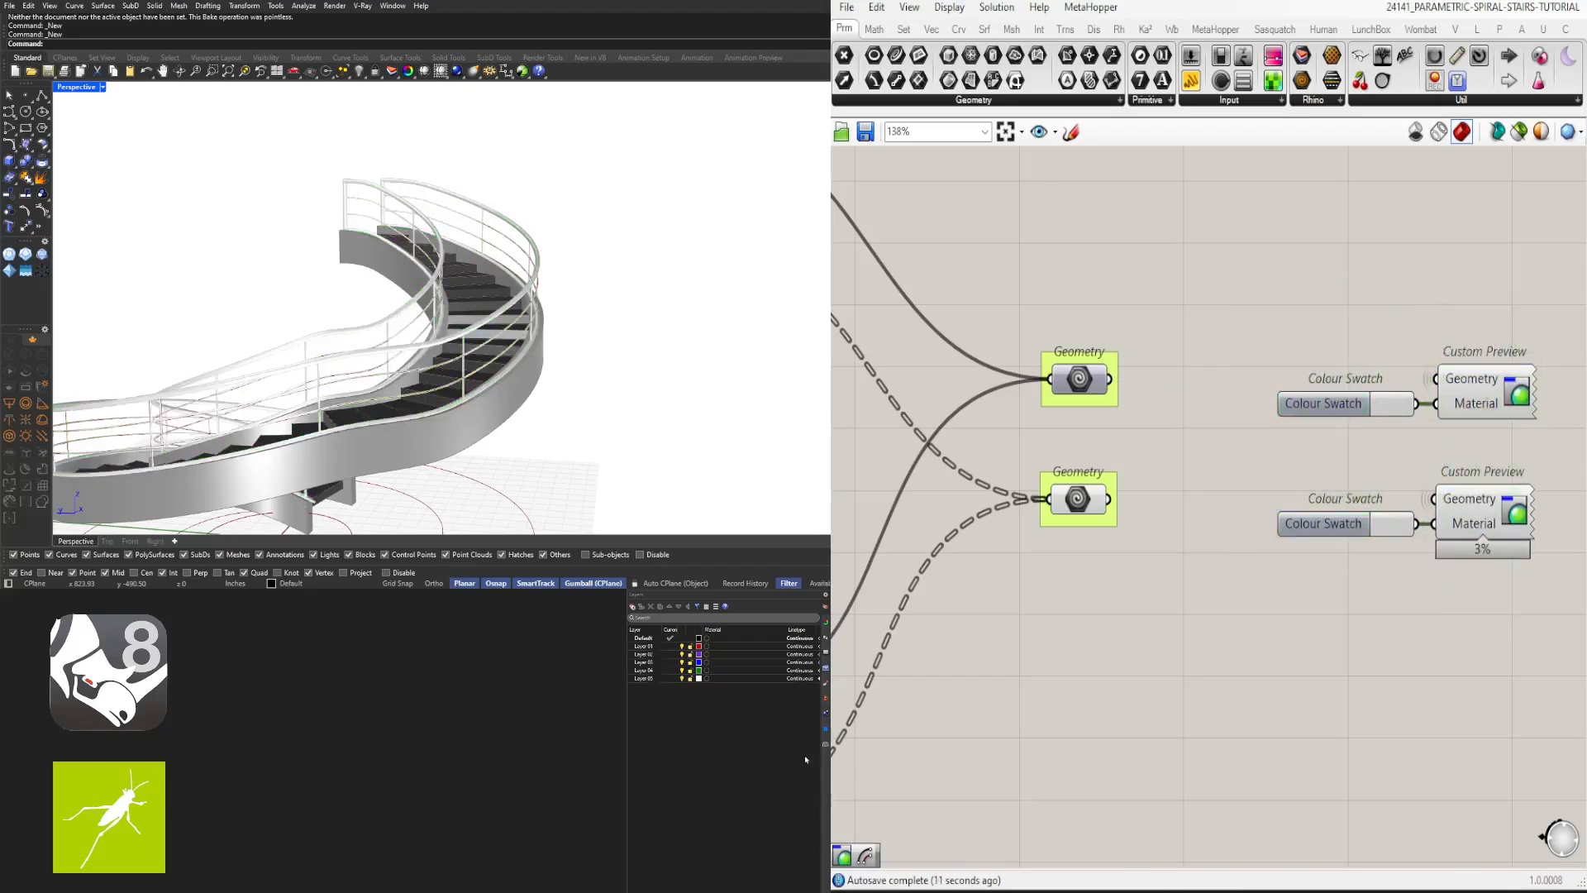
# Step: Adjust the brightness value of the Colour Swatch belonging to the lower railing Geometry parameter
pyautogui.moveTo(578, 347); pyautogui.dragTo(537, 380, button='right')
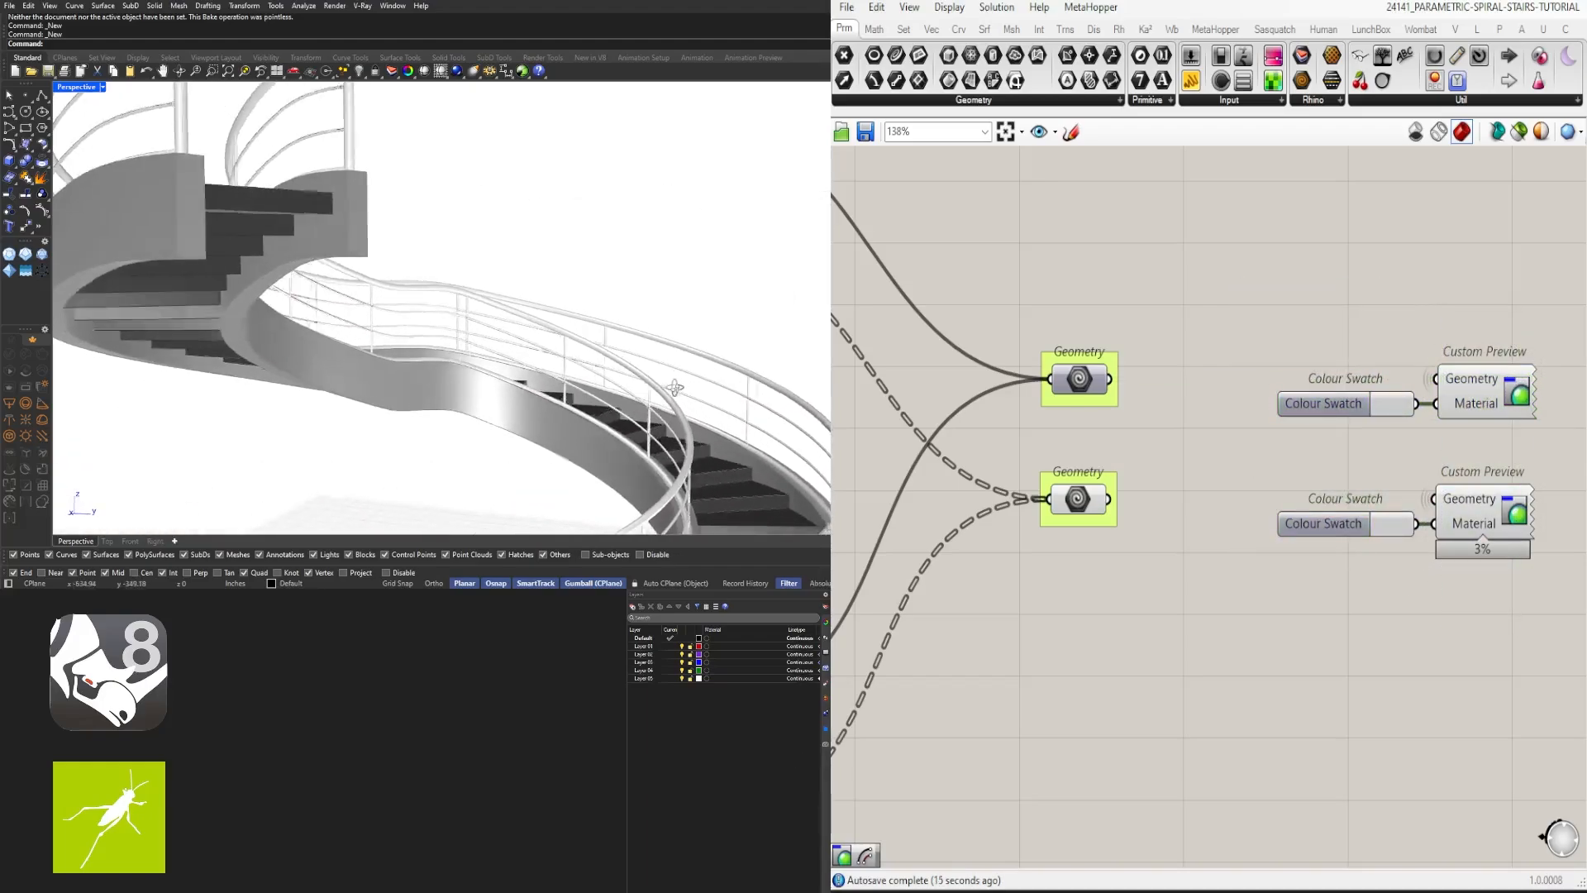
pyautogui.scroll(-3, 1193, 451)
pyautogui.middleClick(1119, 334)
pyautogui.moveTo(463, 314); pyautogui.dragTo(422, 347, button='right')
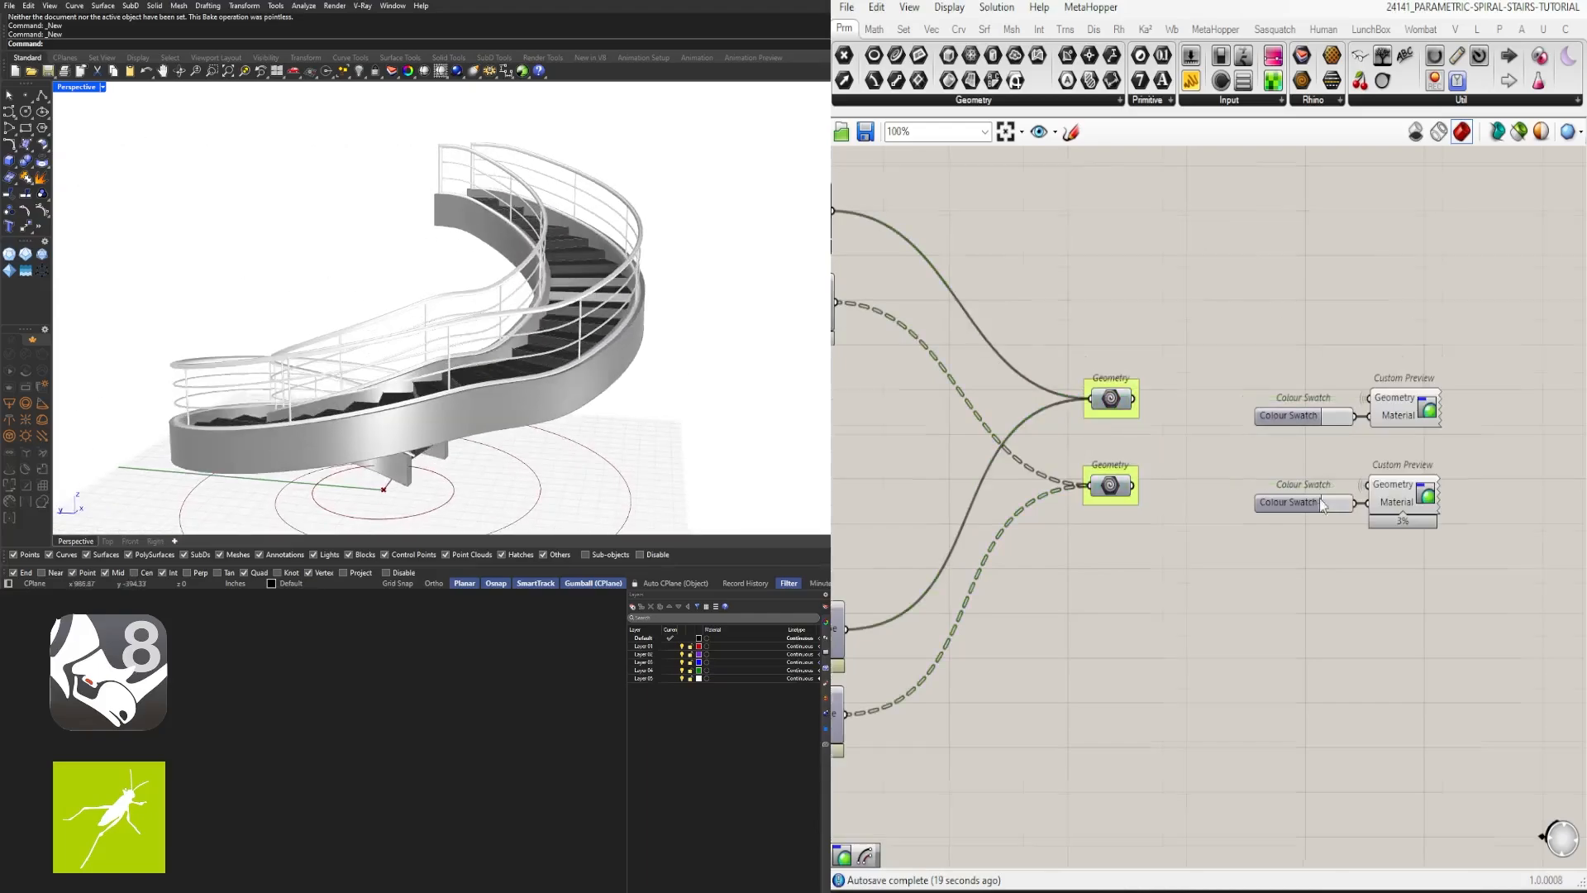
pyautogui.scroll(4, 1320, 497)
pyautogui.click(1348, 506)
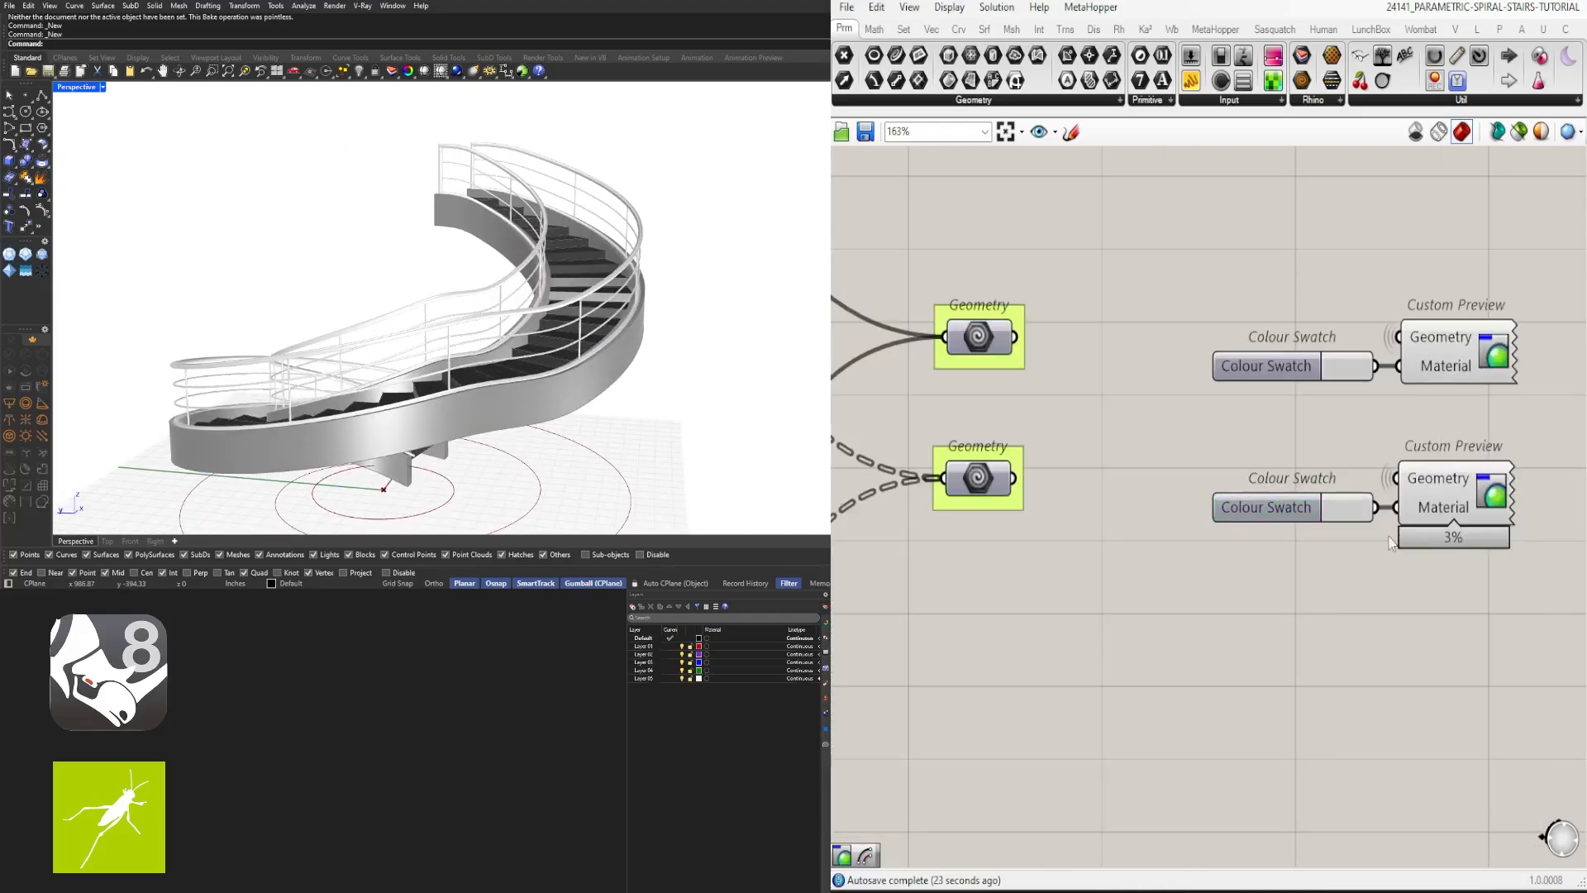
pyautogui.click(1354, 514)
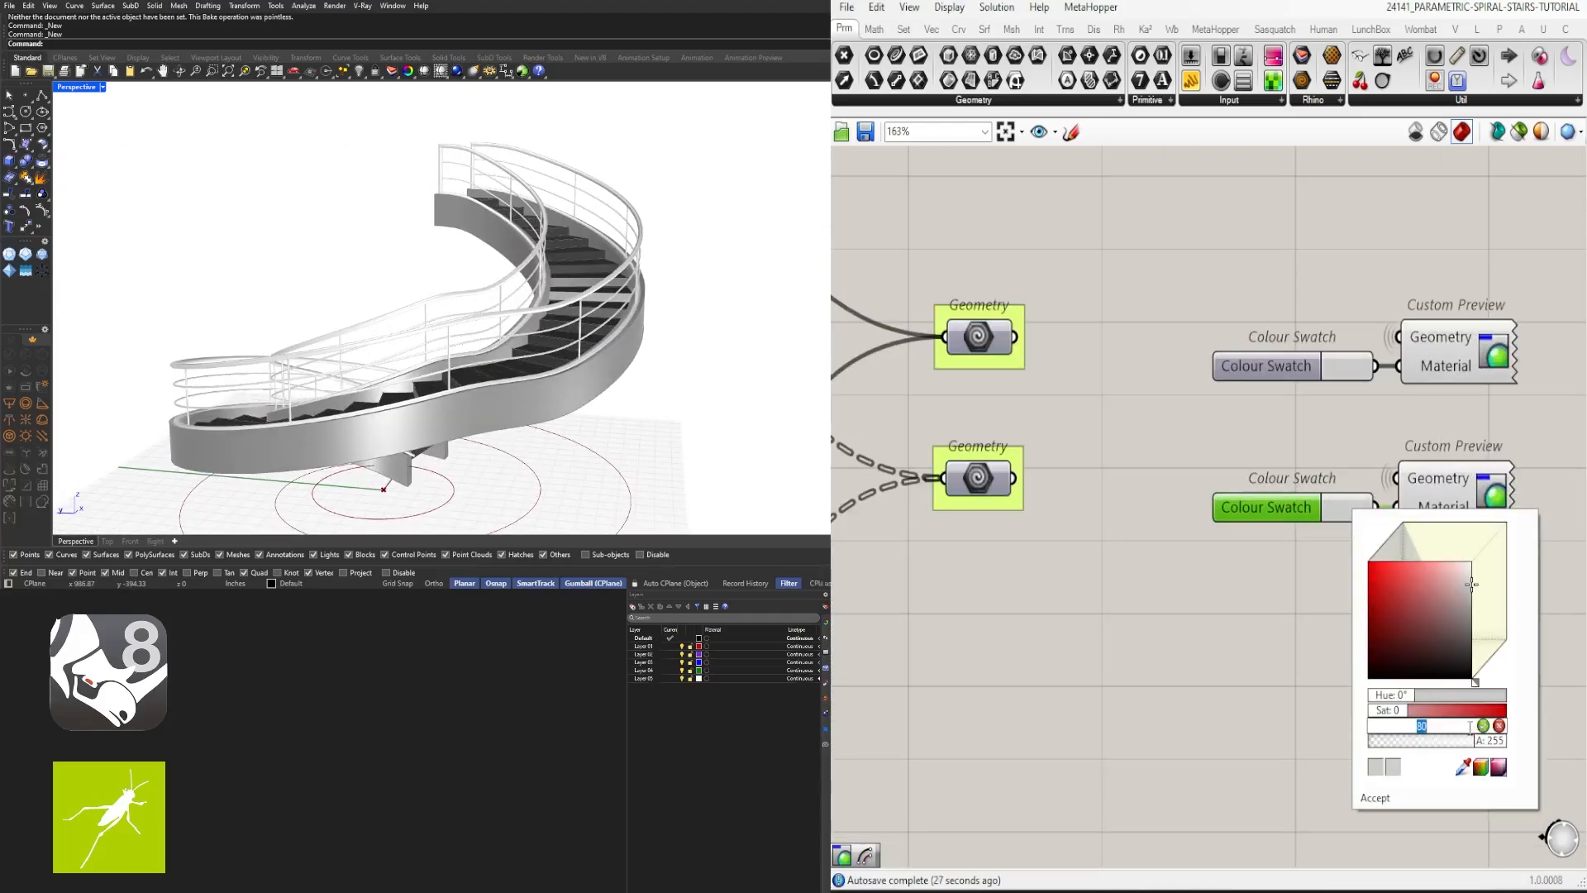
pyautogui.press('Return')
pyautogui.moveTo(529, 347); pyautogui.dragTo(336, 344, button='right')
pyautogui.scroll(-2, 1187, 476)
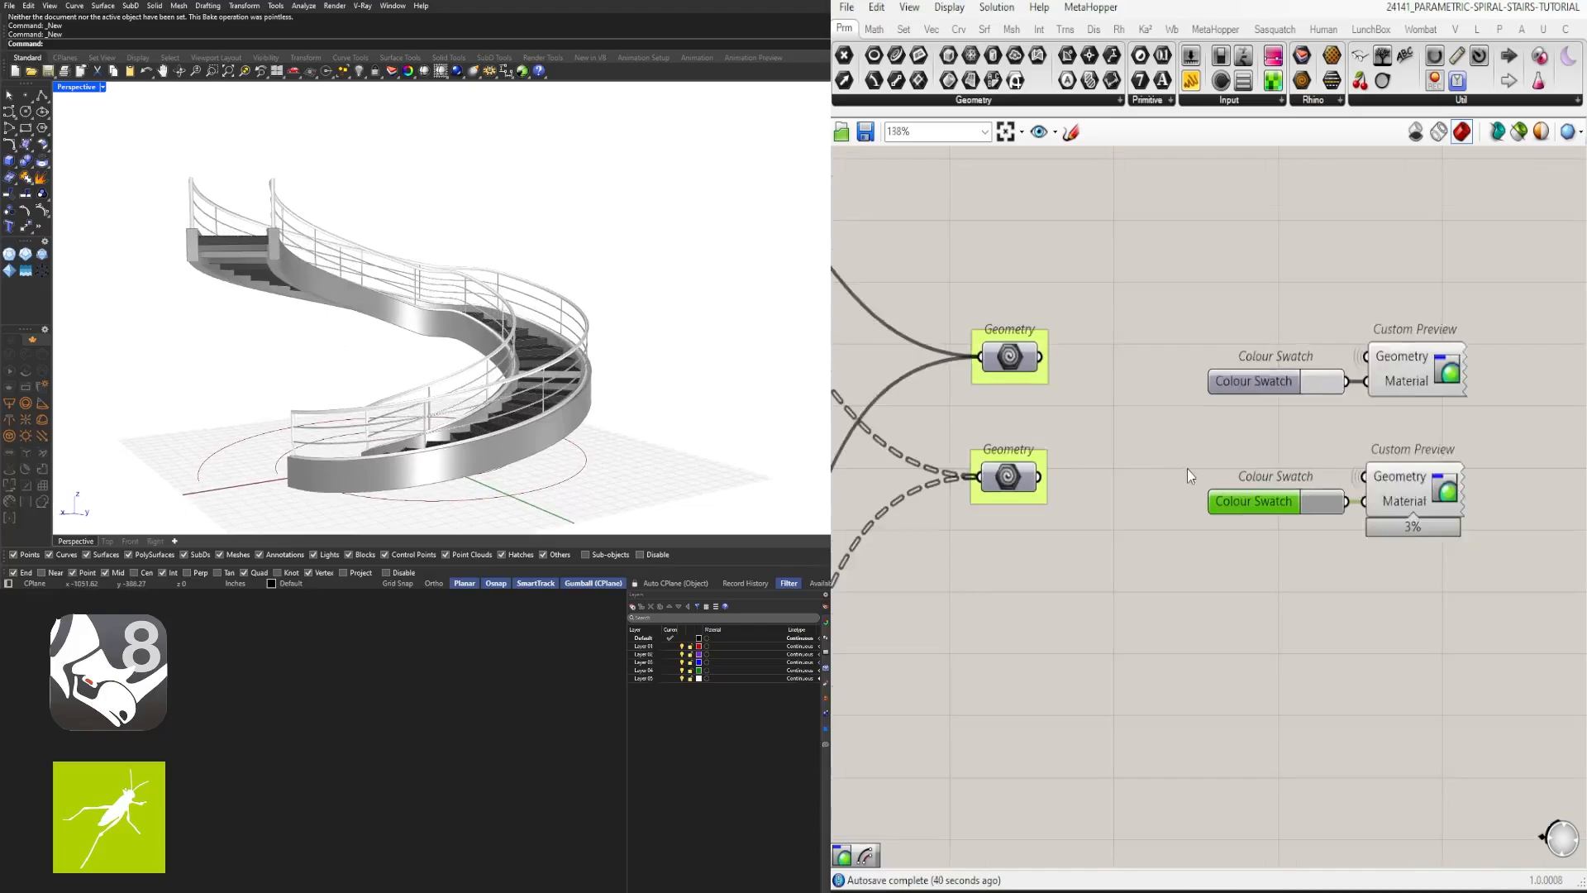